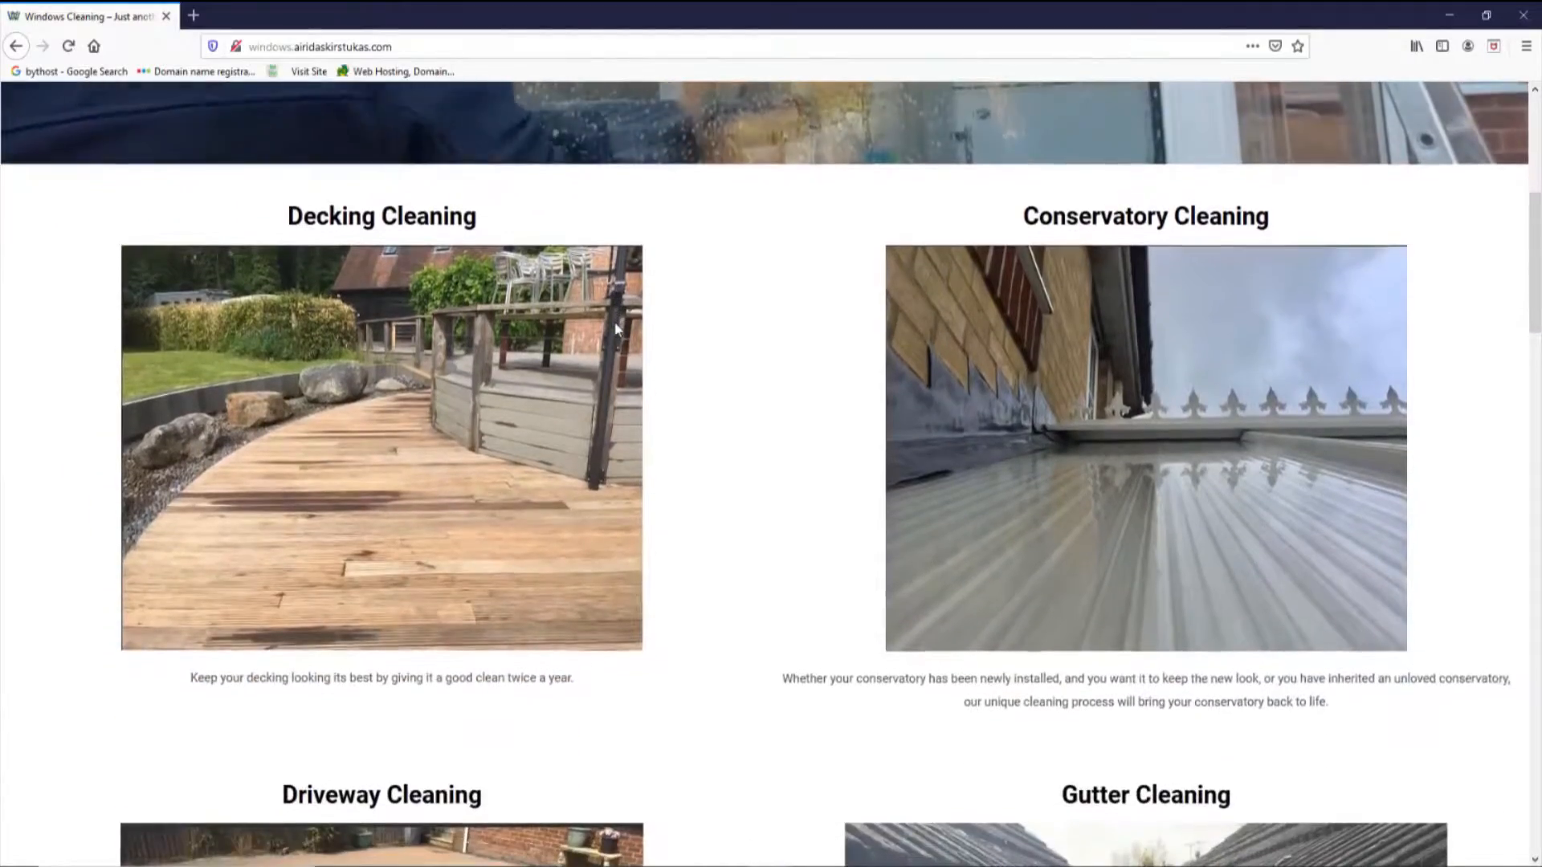
# - Scroll through the current page of the cleaning website
pyautogui.scroll(-12, 616, 326)
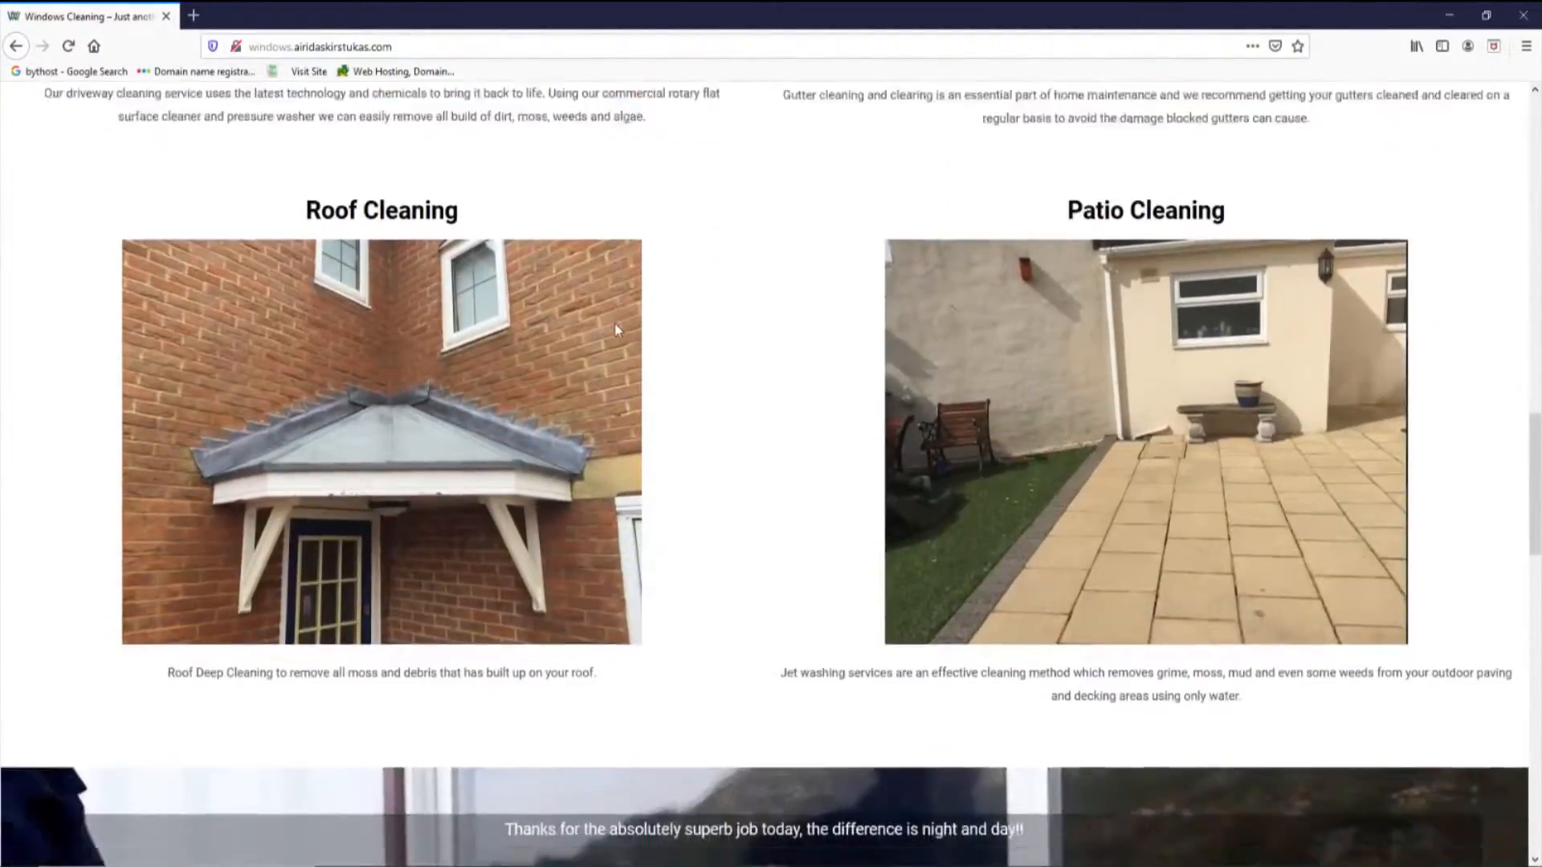
pyautogui.scroll(-1, 616, 330)
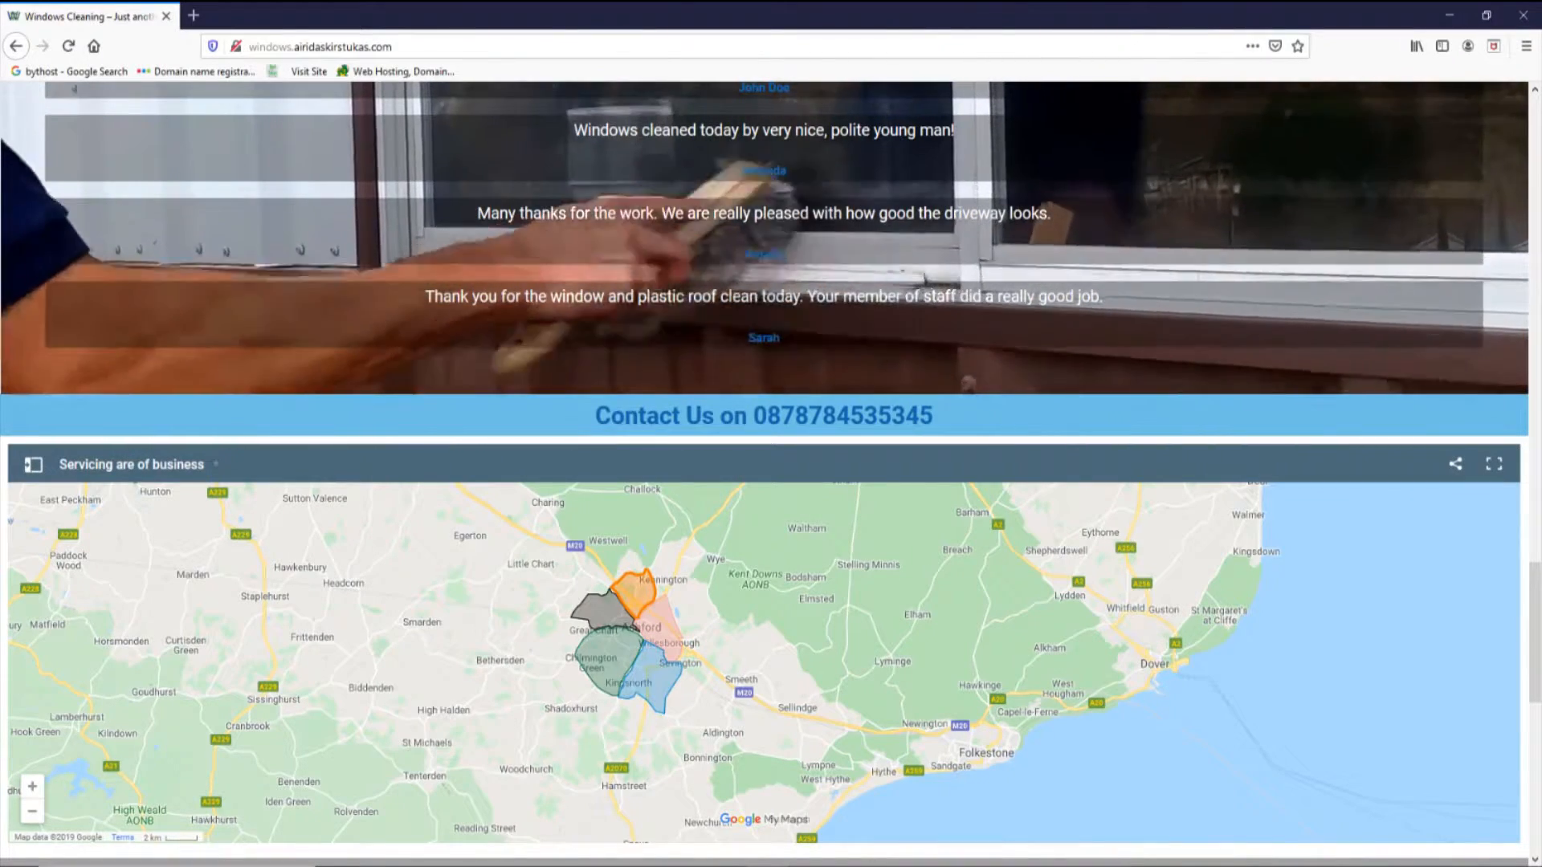
pyautogui.scroll(-2, 1276, 197)
pyautogui.scroll(-6, 1232, 345)
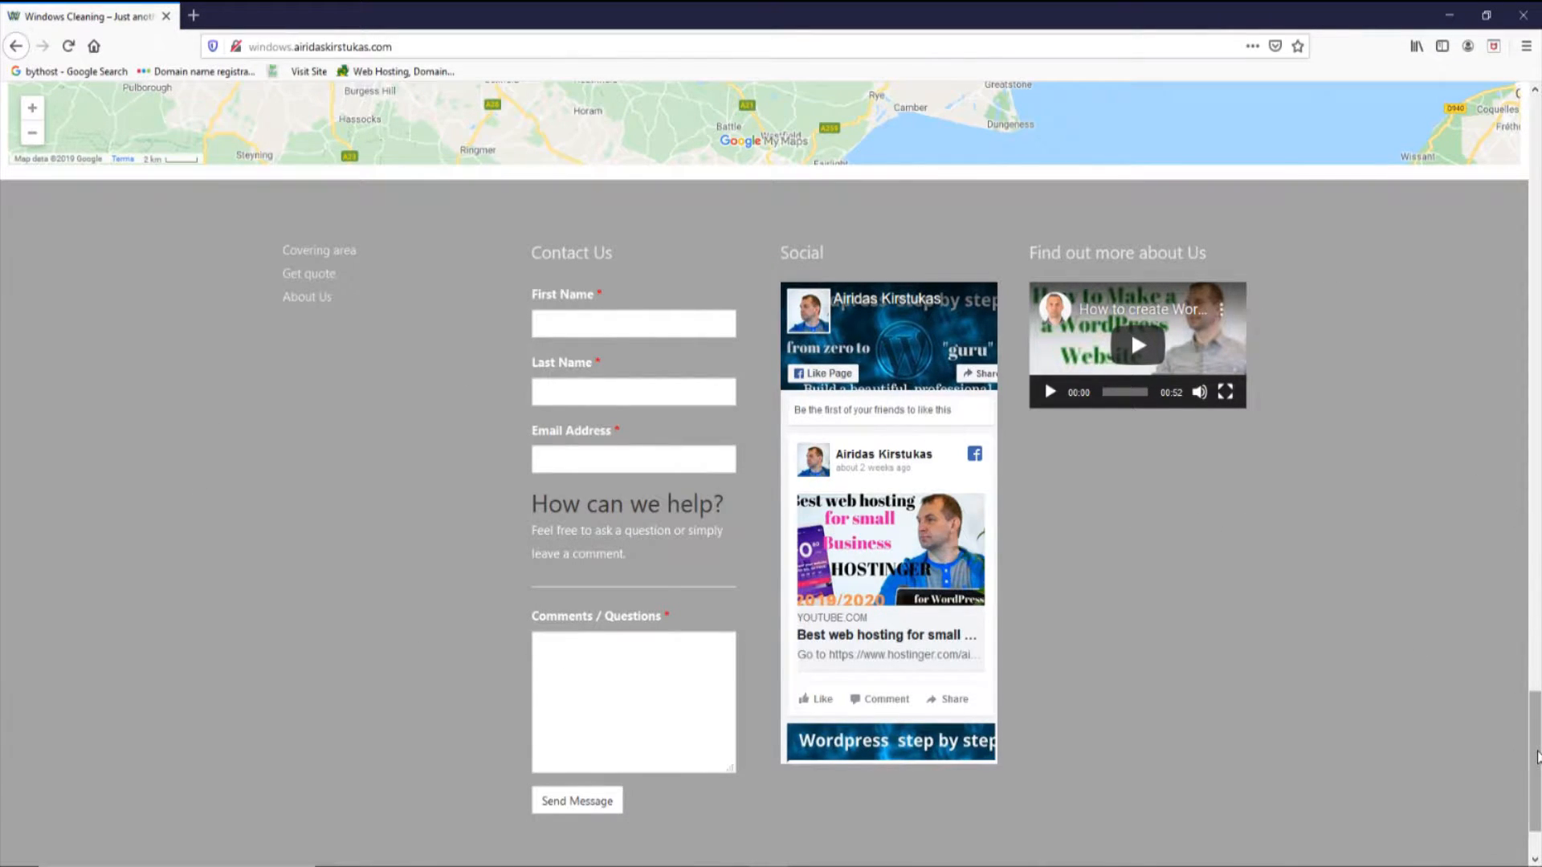
pyautogui.moveTo(1537, 756); pyautogui.dragTo(1537, 777)
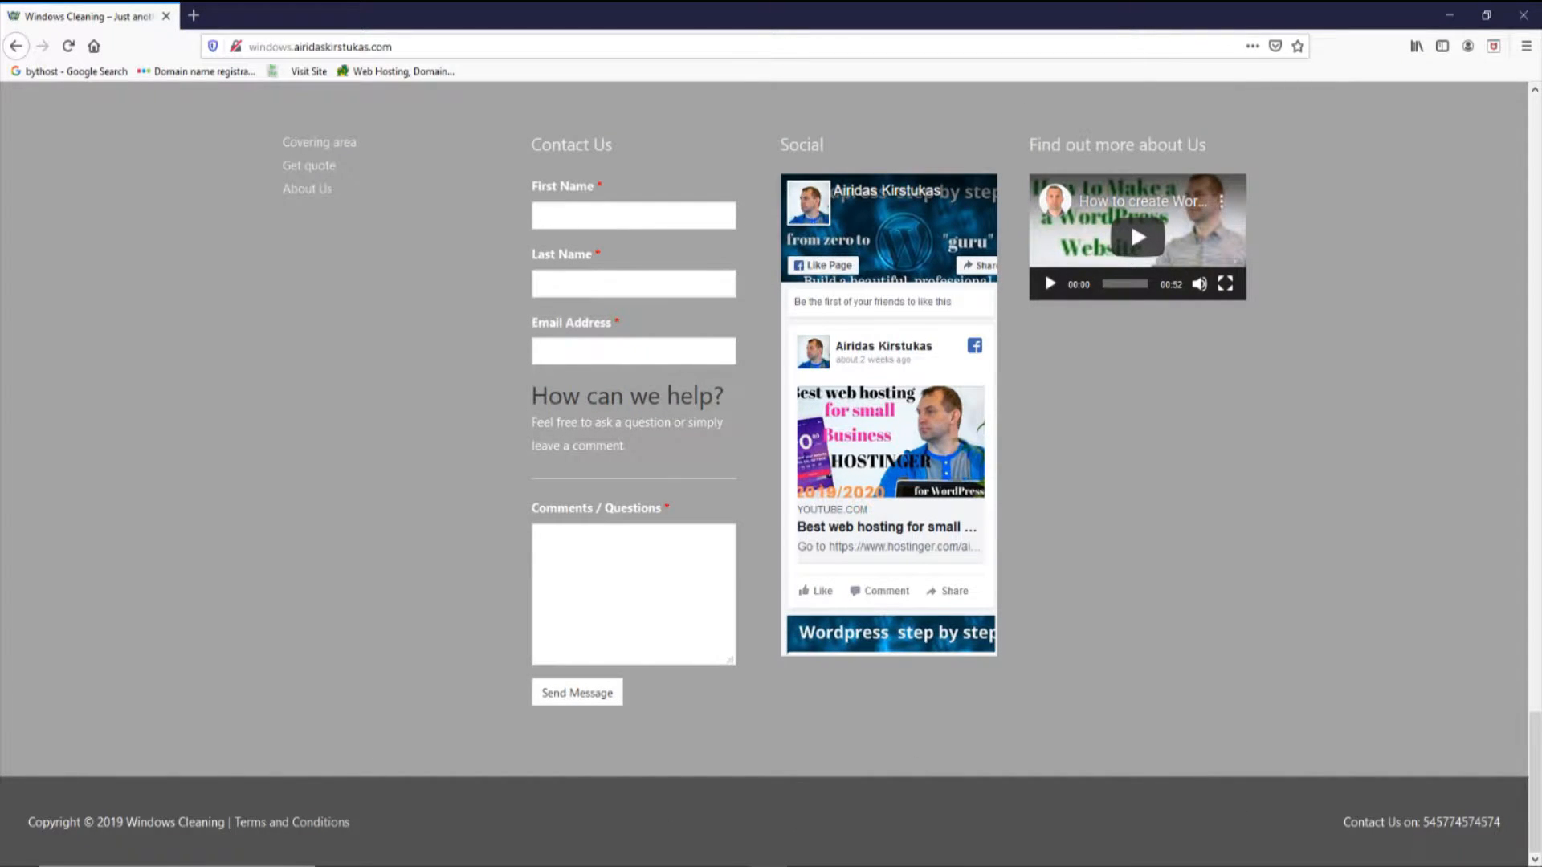
pyautogui.moveTo(1534, 723); pyautogui.dragTo(1514, 106)
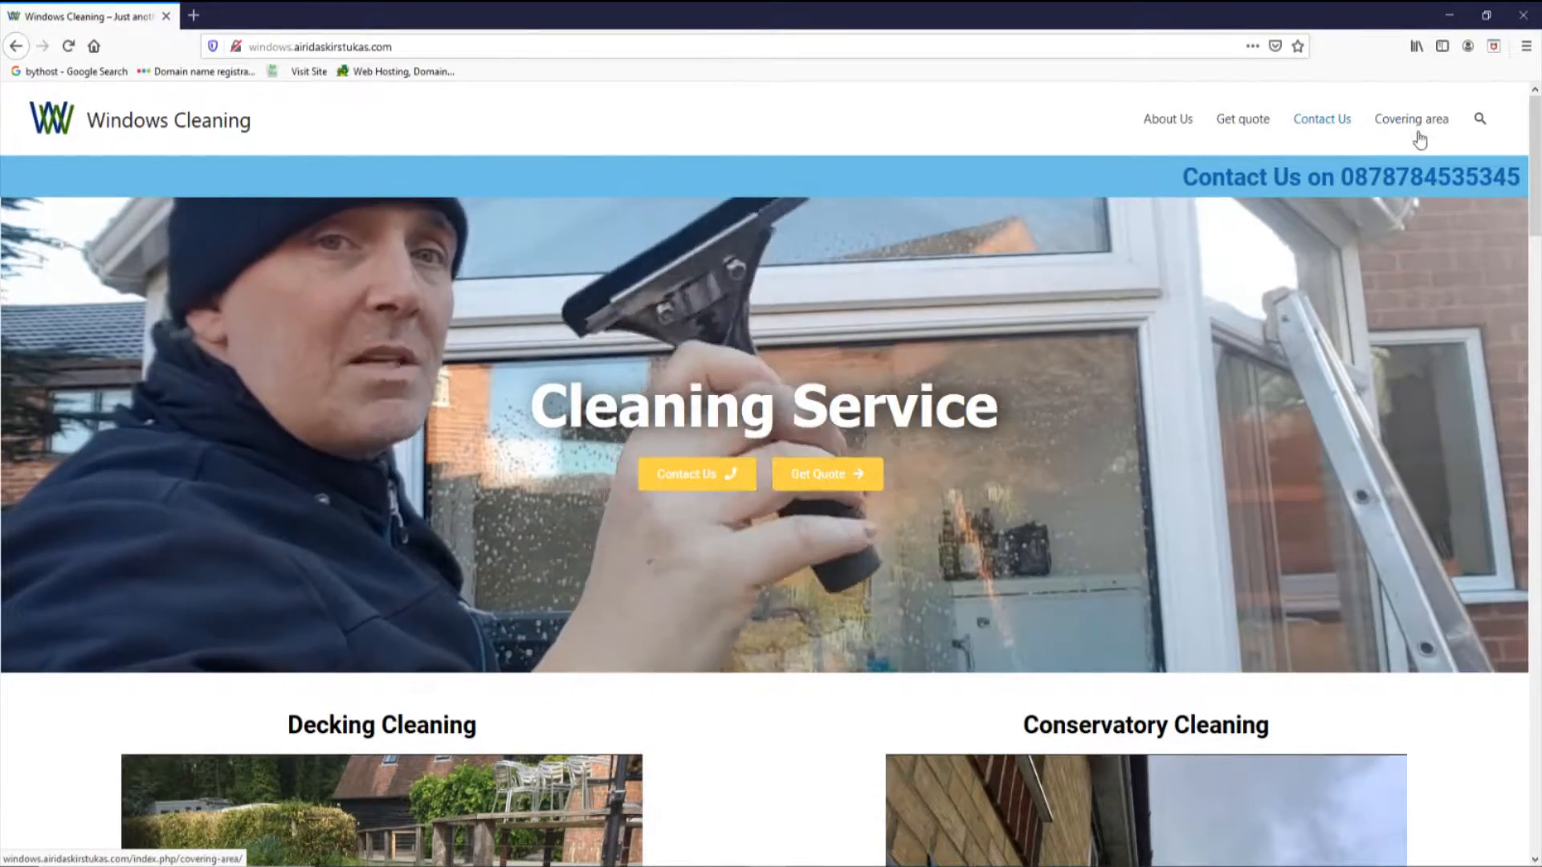
# - View the About Us page, then scroll through the Get quote form page
pyautogui.click(1179, 122)
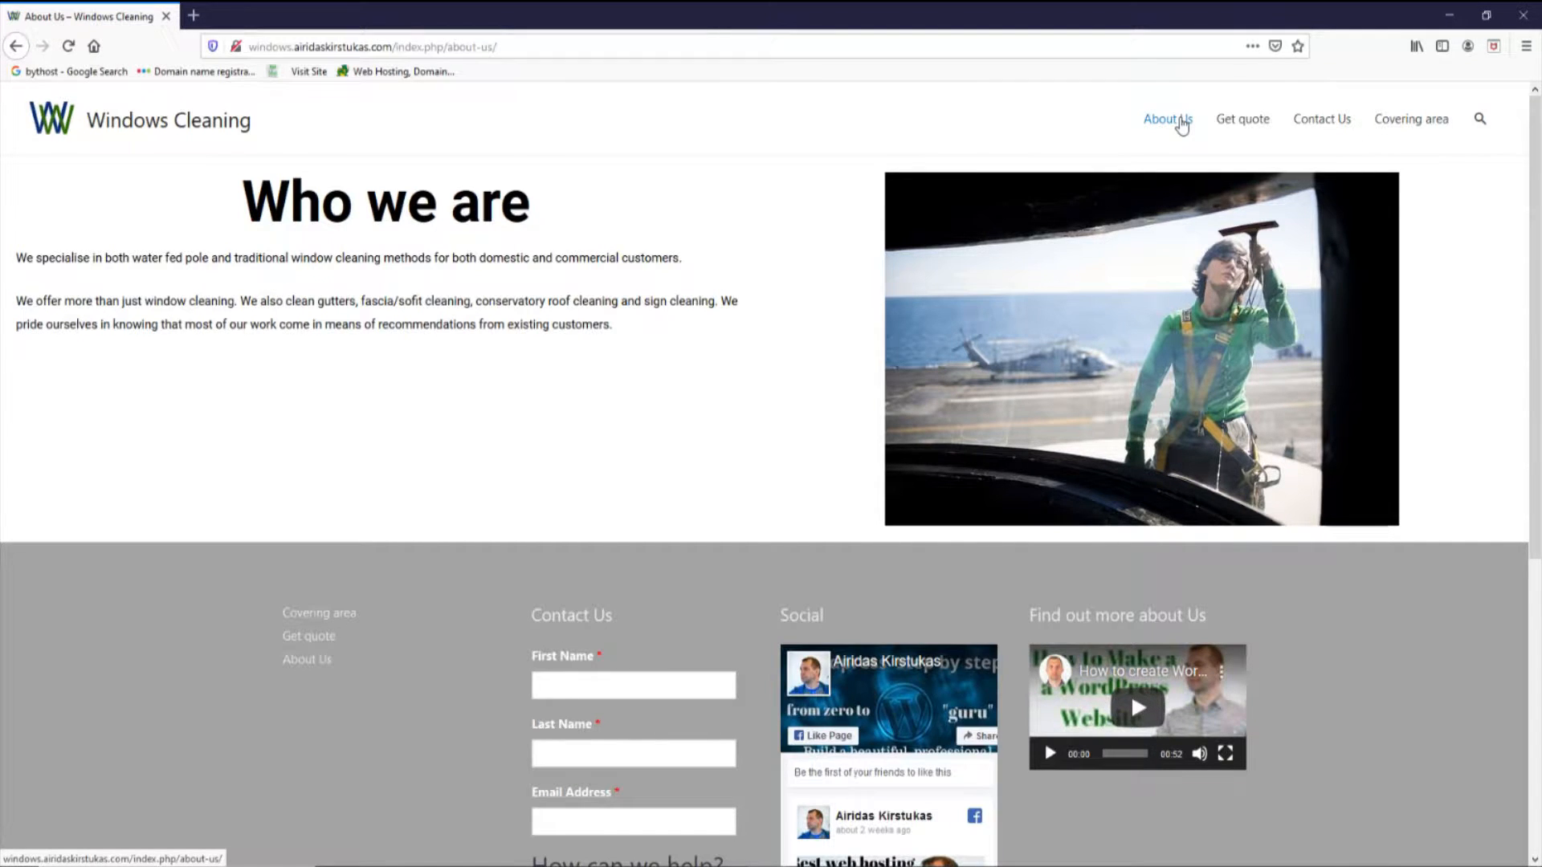
pyautogui.click(1242, 119)
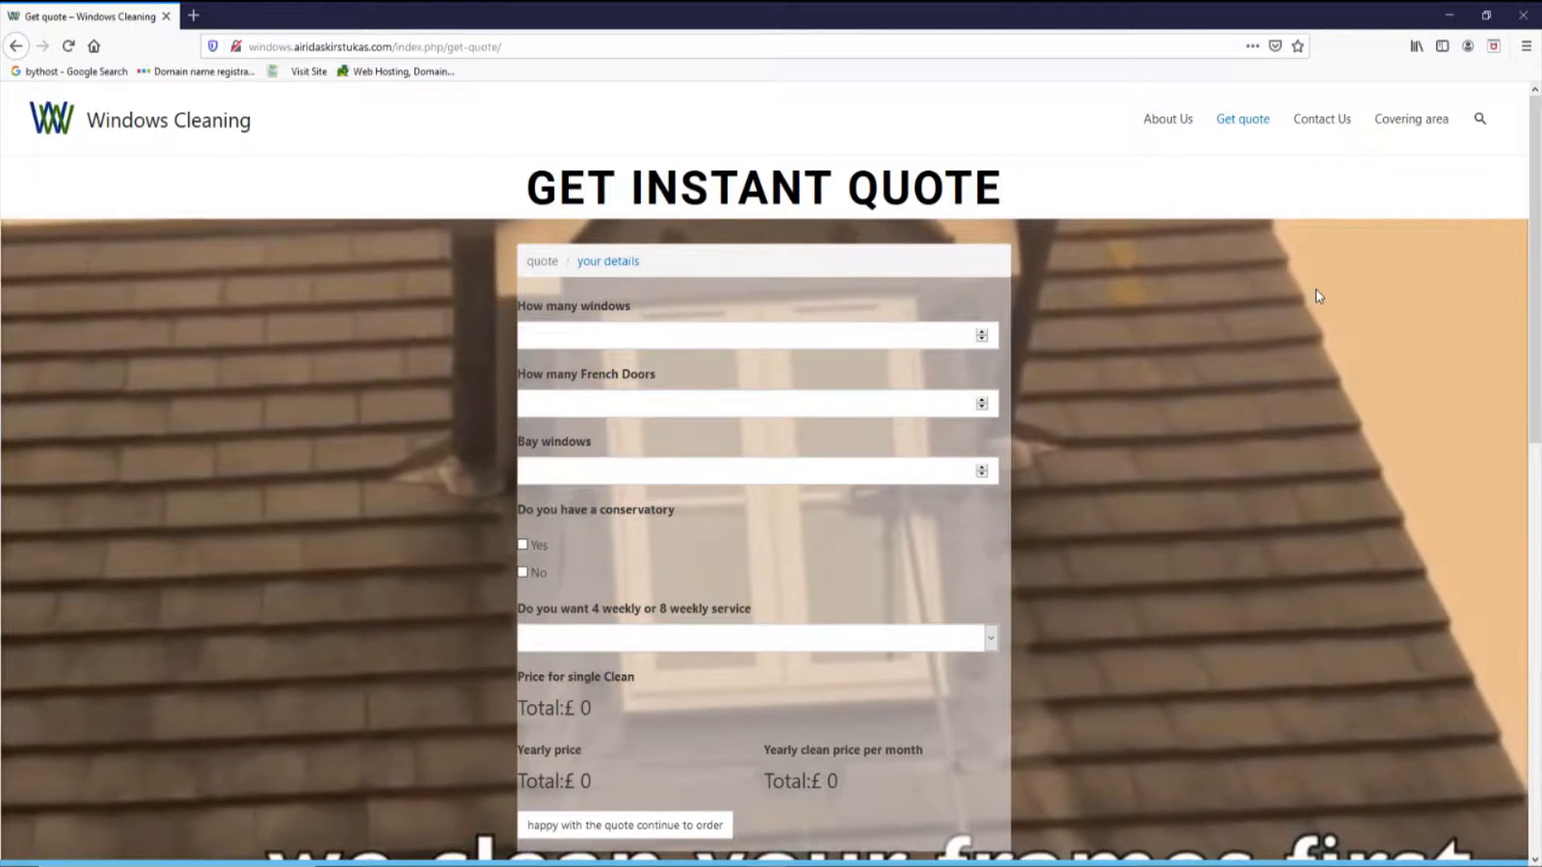
pyautogui.scroll(-2, 1317, 296)
pyautogui.scroll(-8, 1317, 296)
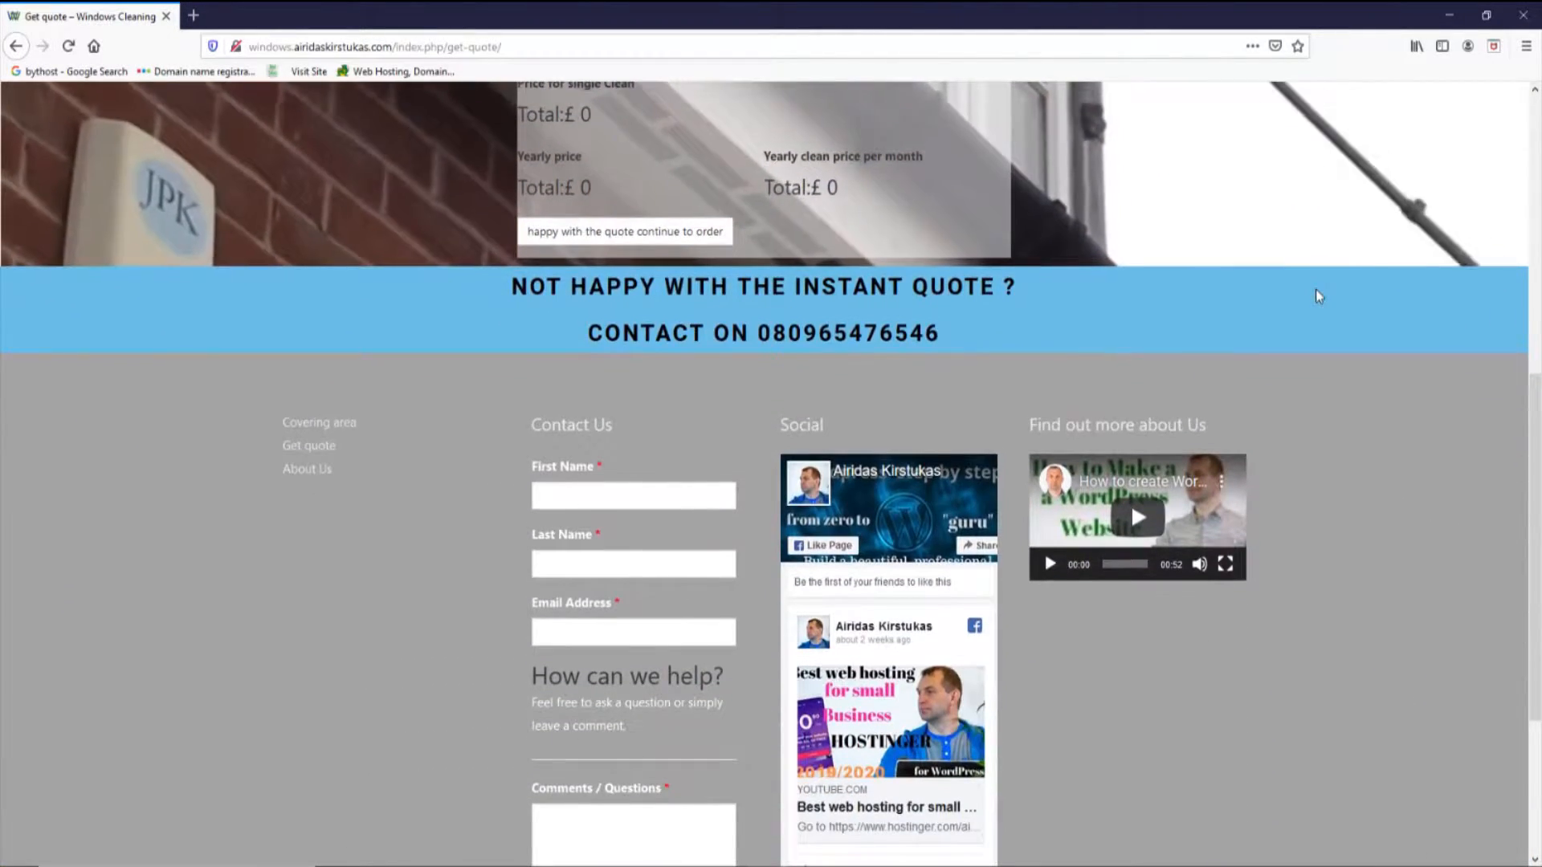
pyautogui.scroll(10, 1316, 296)
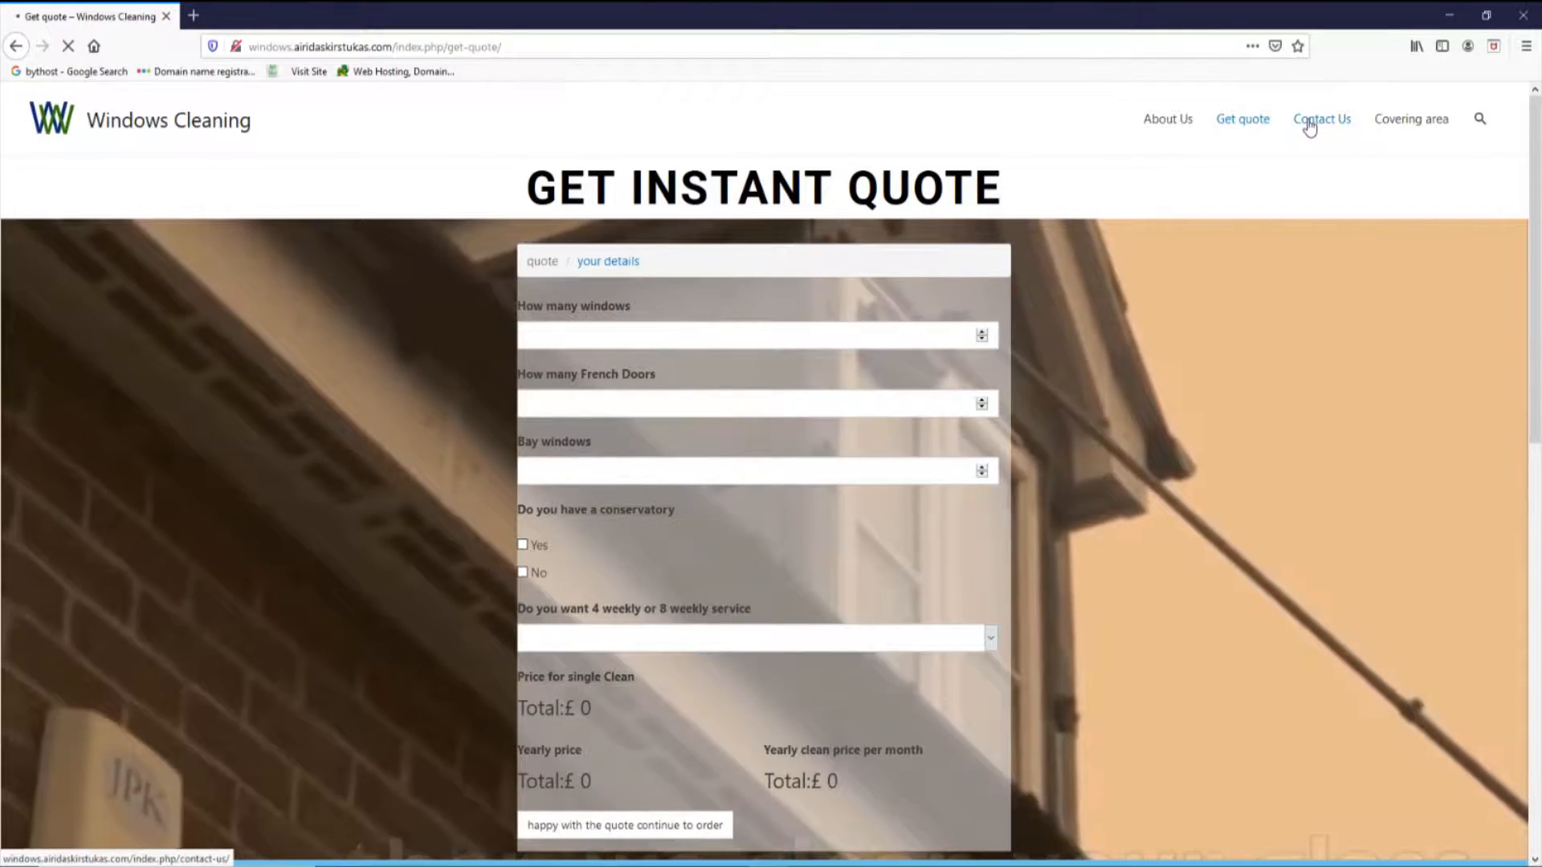
# - Visit the Contact Us page, then the Covering area service map page
pyautogui.click(1309, 124)
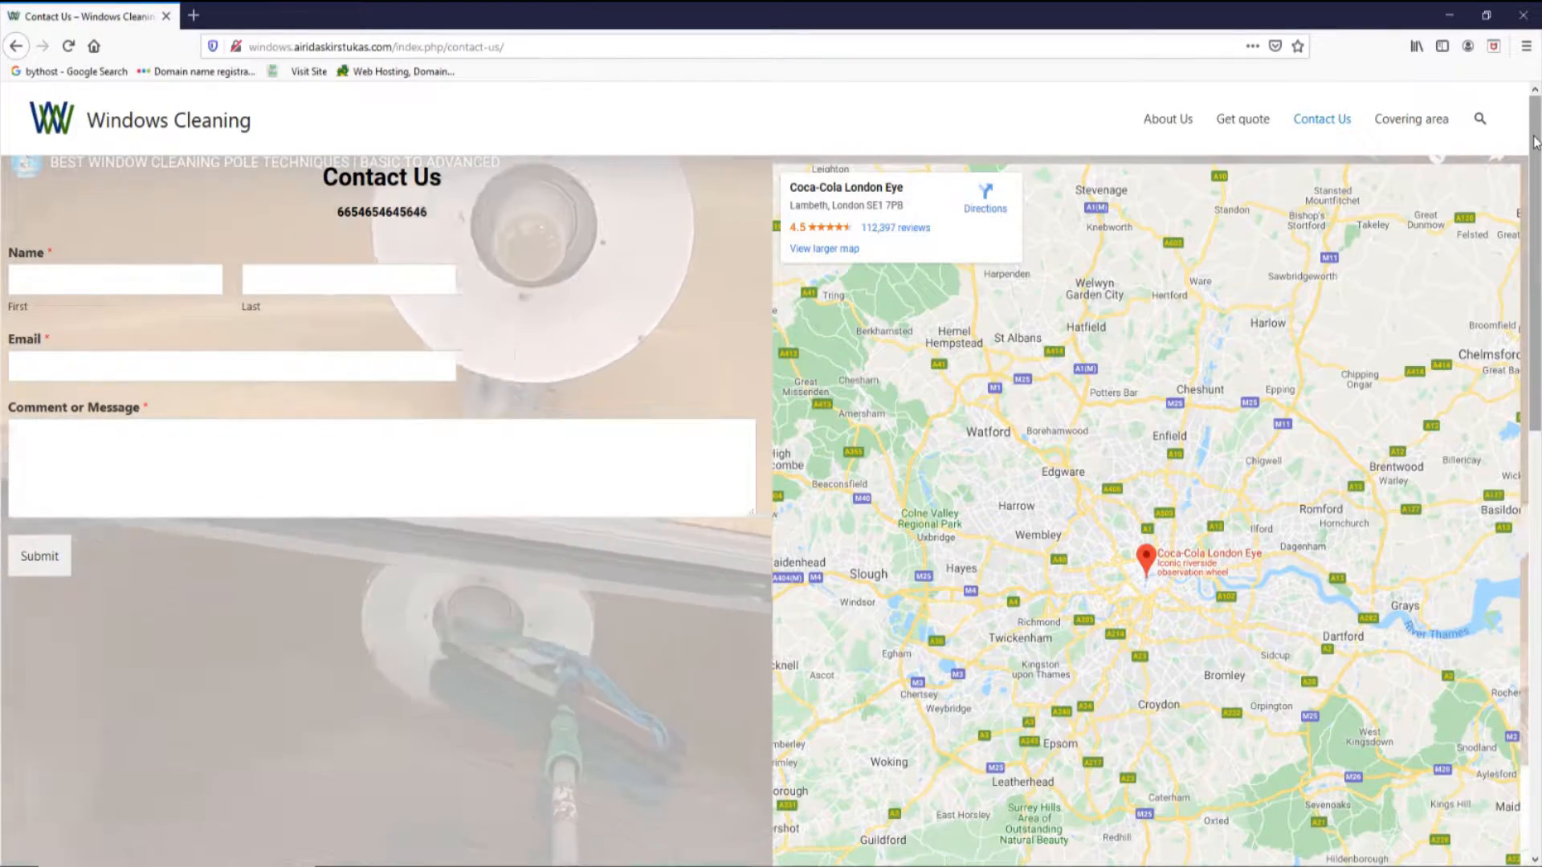
pyautogui.moveTo(1536, 142); pyautogui.dragTo(1435, 9)
pyautogui.click(1415, 121)
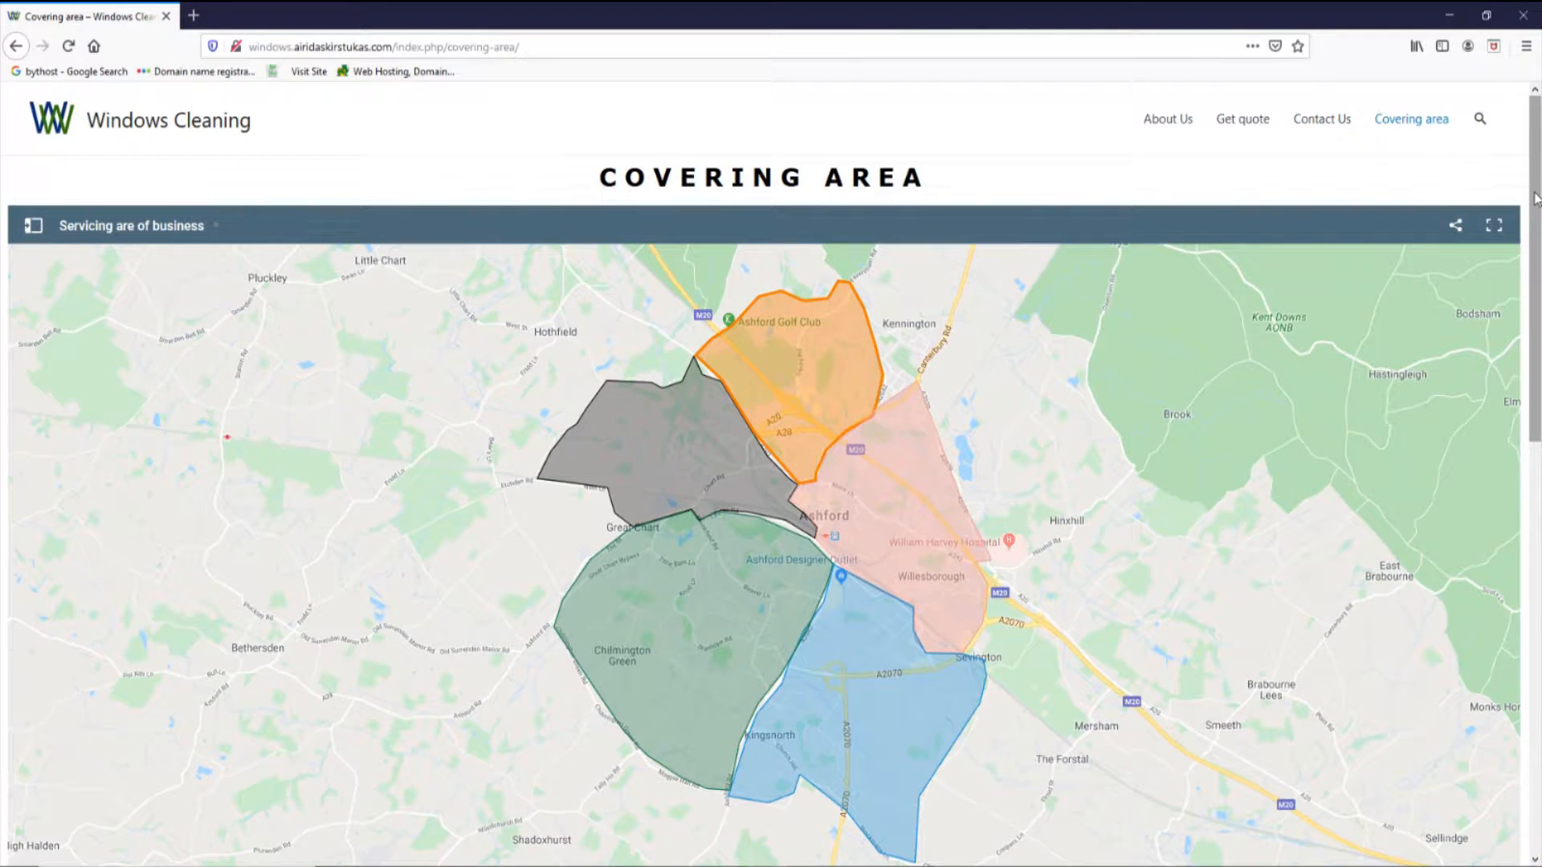
pyautogui.moveTo(1535, 199)
pyautogui.mouseDown()
pyautogui.moveTo(1538, 610)
pyautogui.moveTo(1536, 193)
pyautogui.mouseUp()
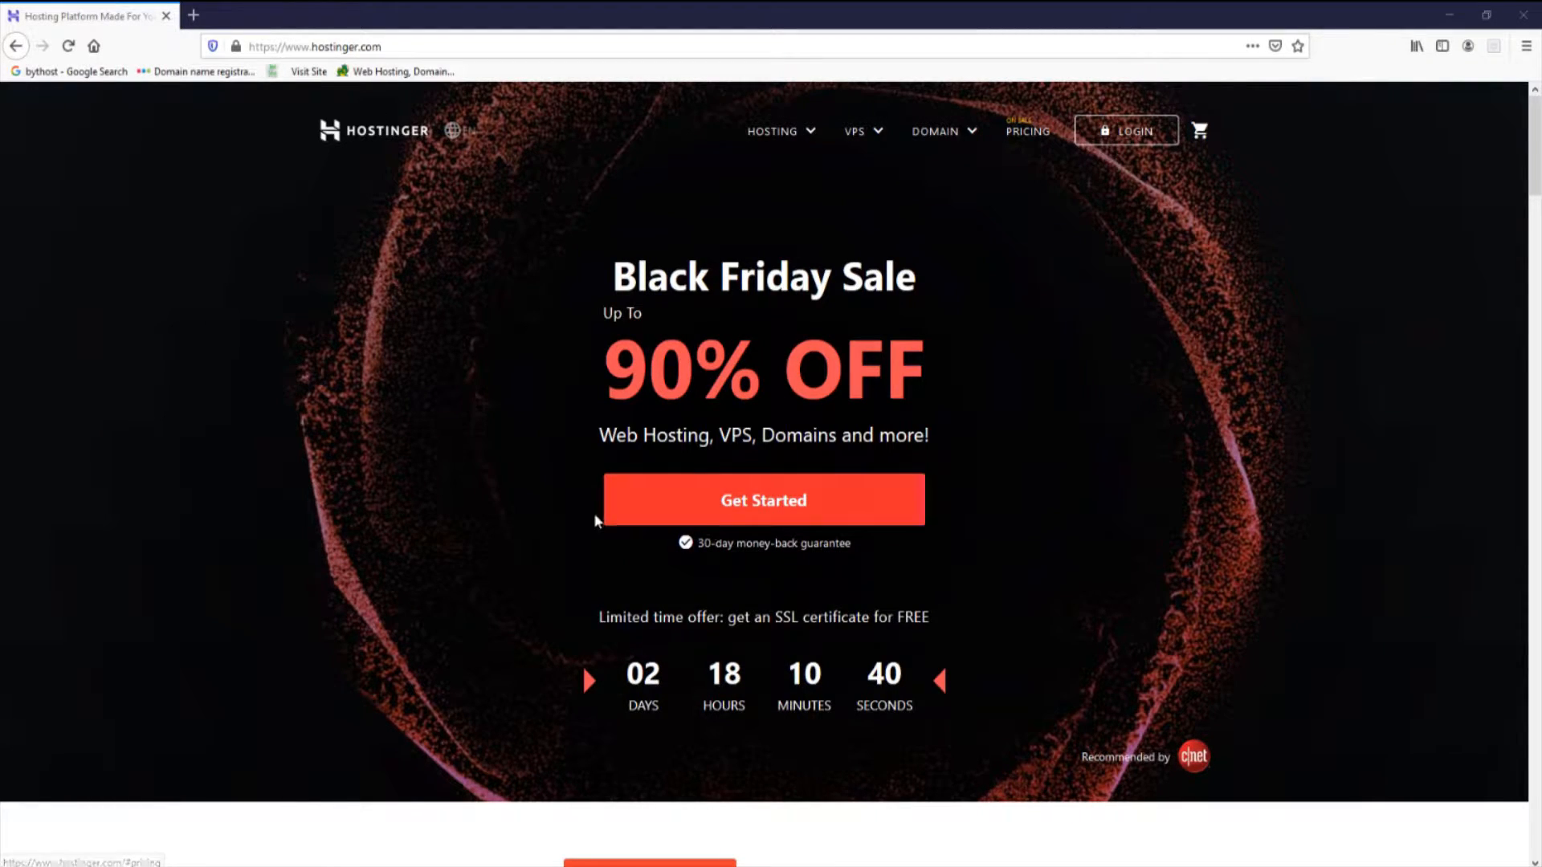
# - Scroll down to the hosting plans and add Premium Shared Hosting to the cart
pyautogui.scroll(-15, 634, 574)
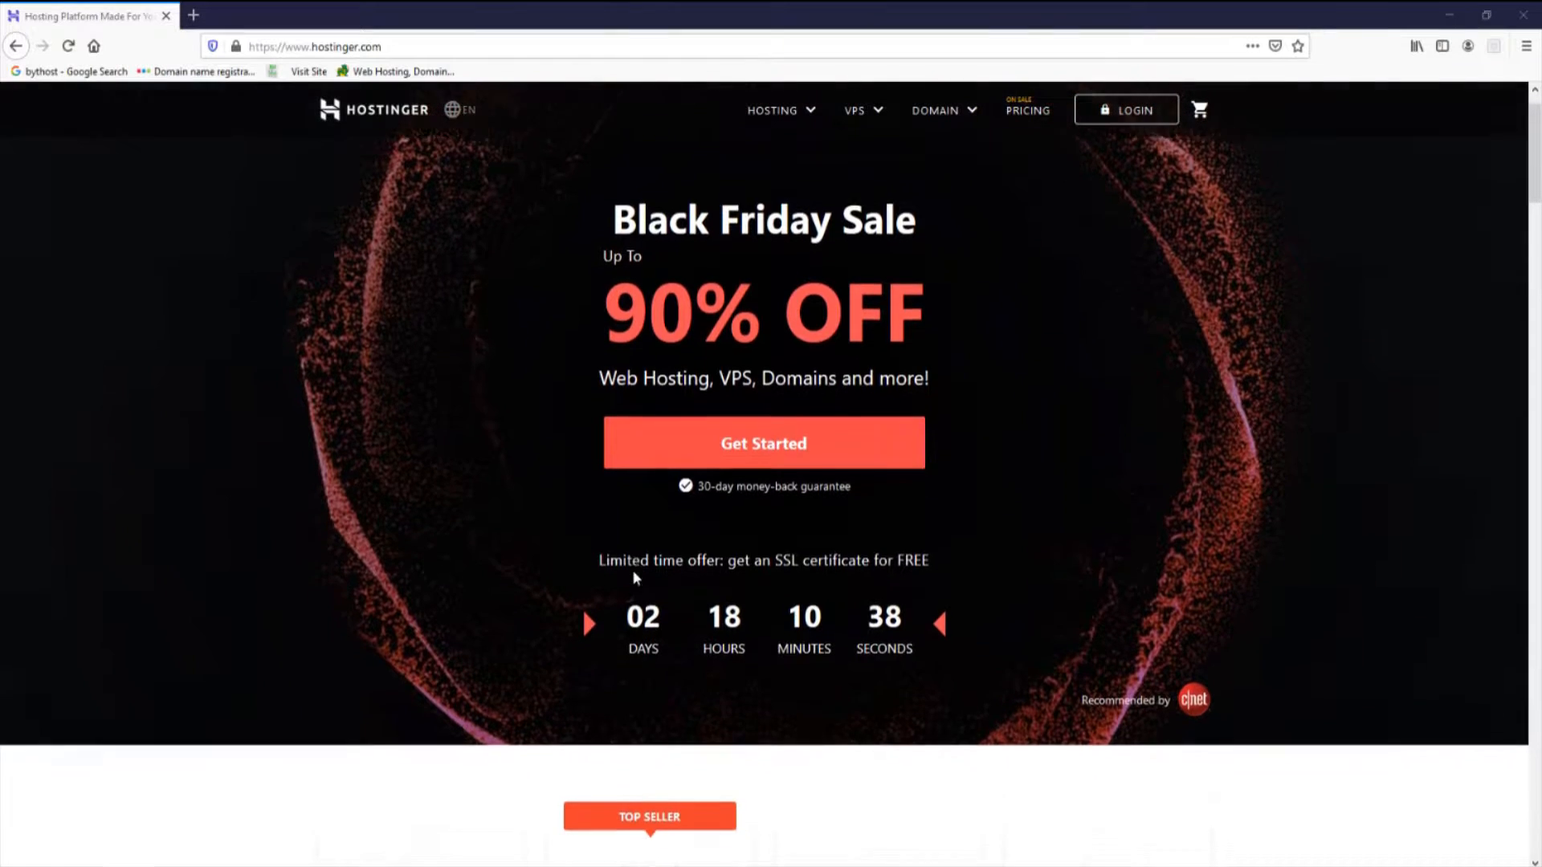
pyautogui.scroll(-20, 636, 577)
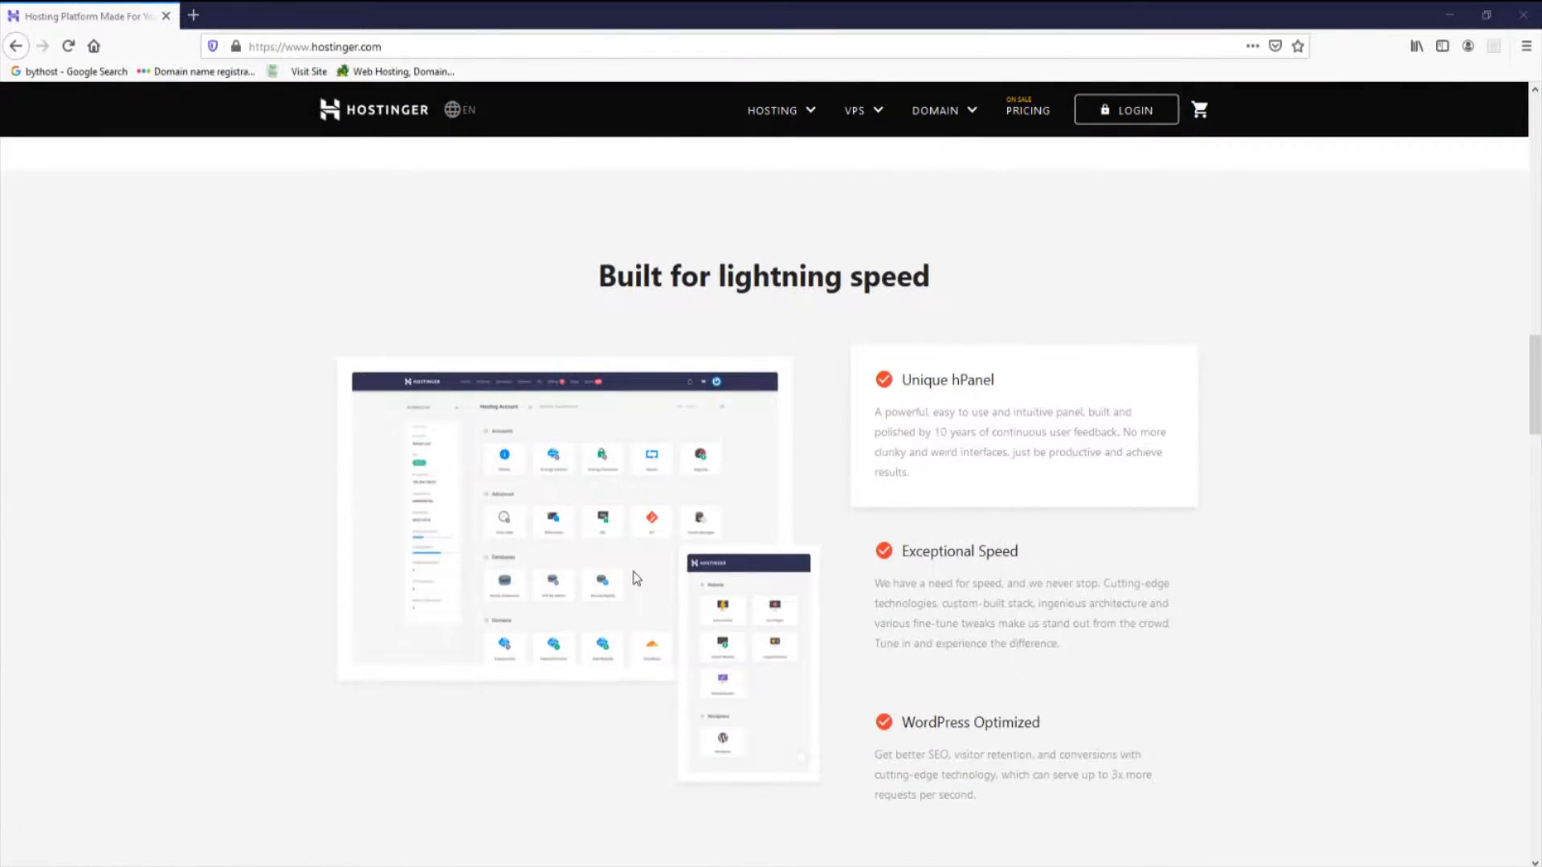
pyautogui.scroll(-8, 636, 577)
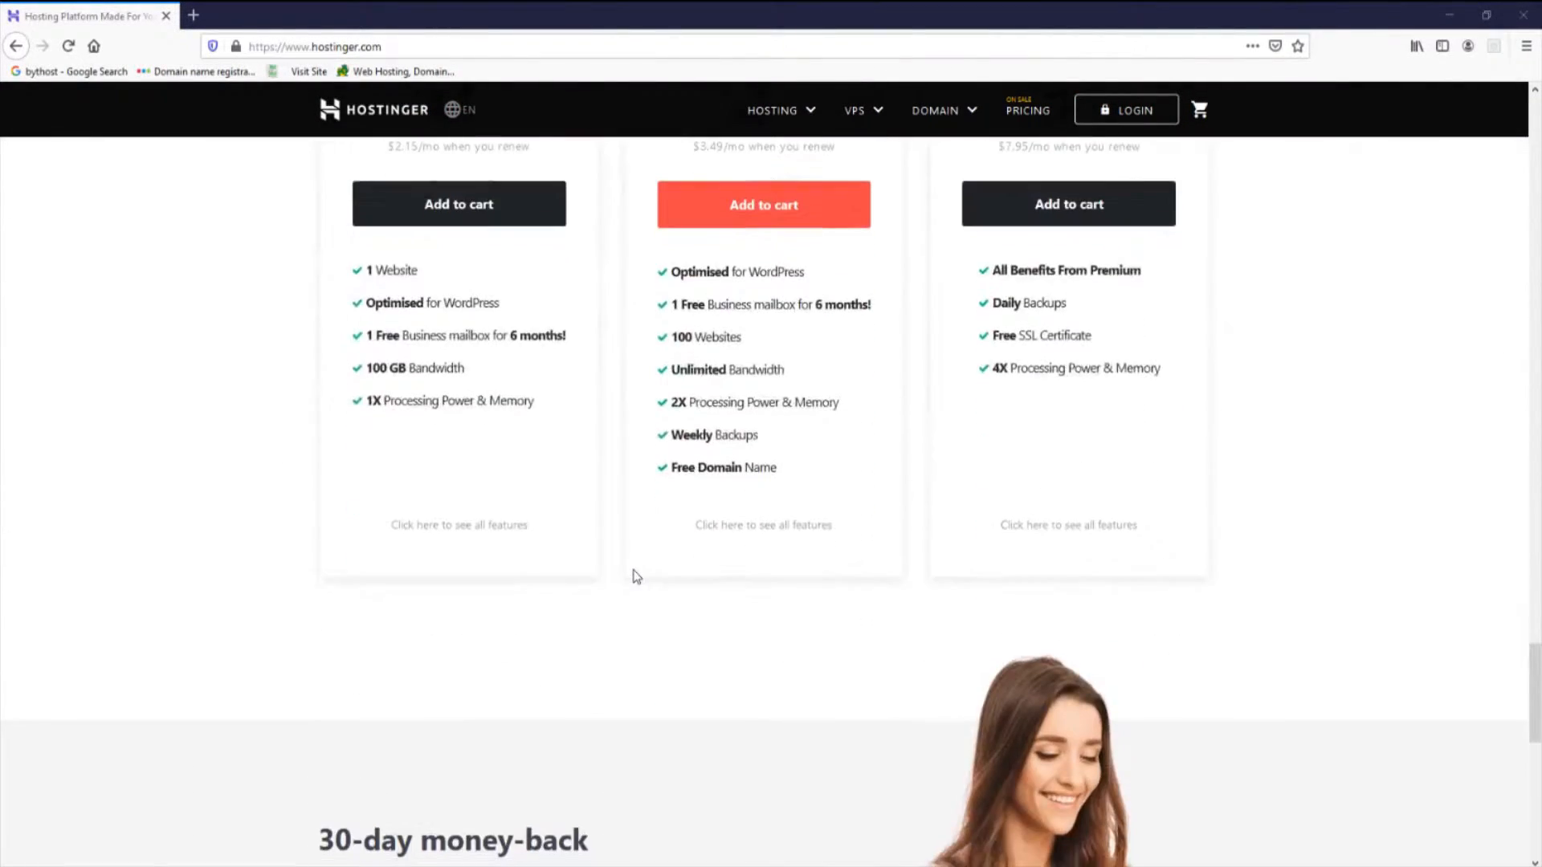
pyautogui.scroll(5, 629, 575)
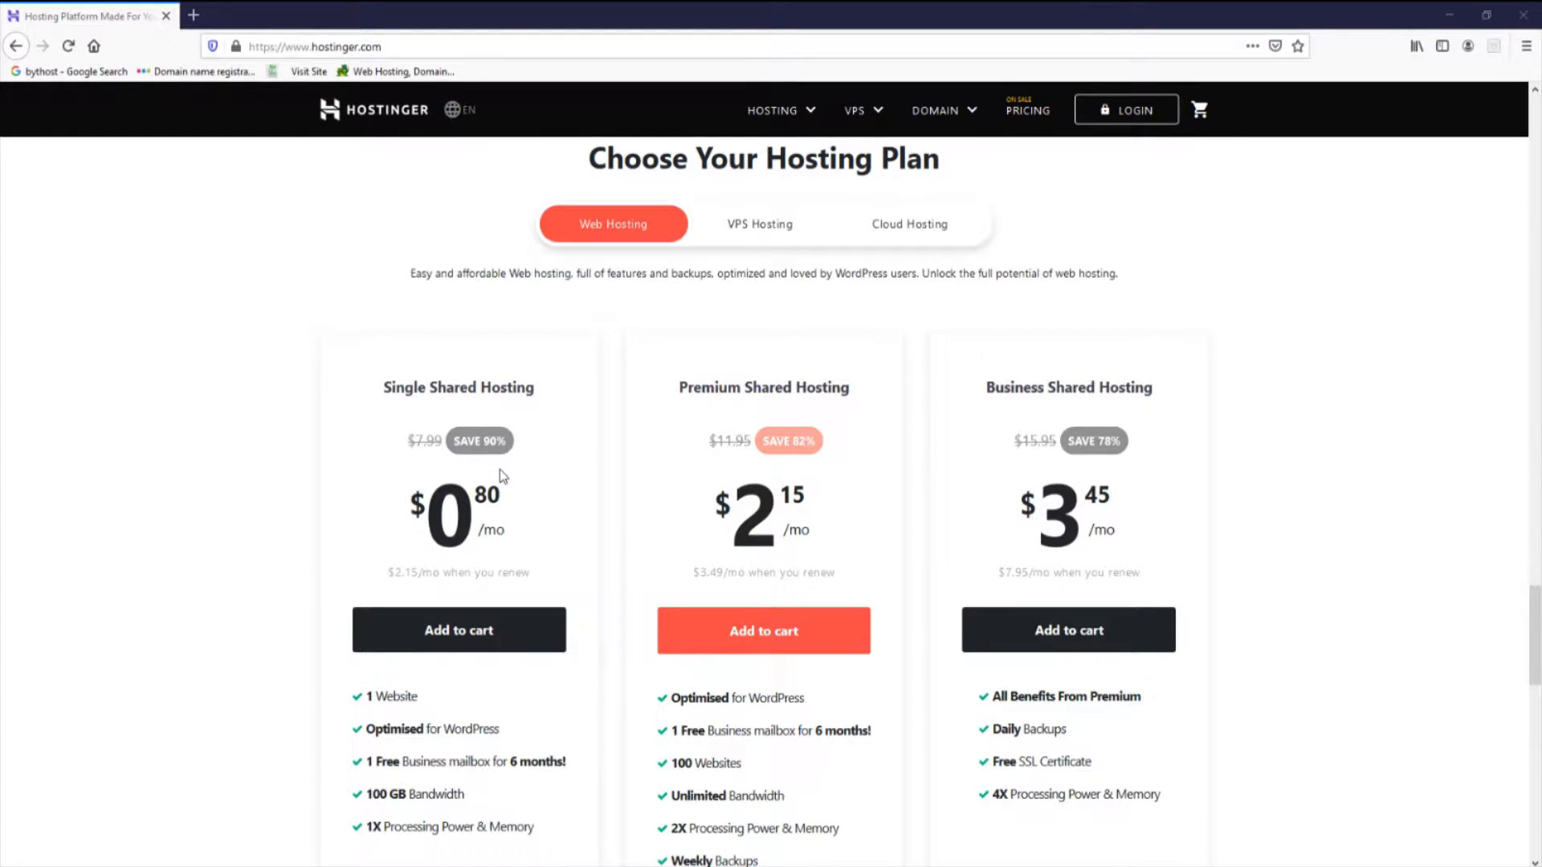
pyautogui.scroll(-2, 644, 448)
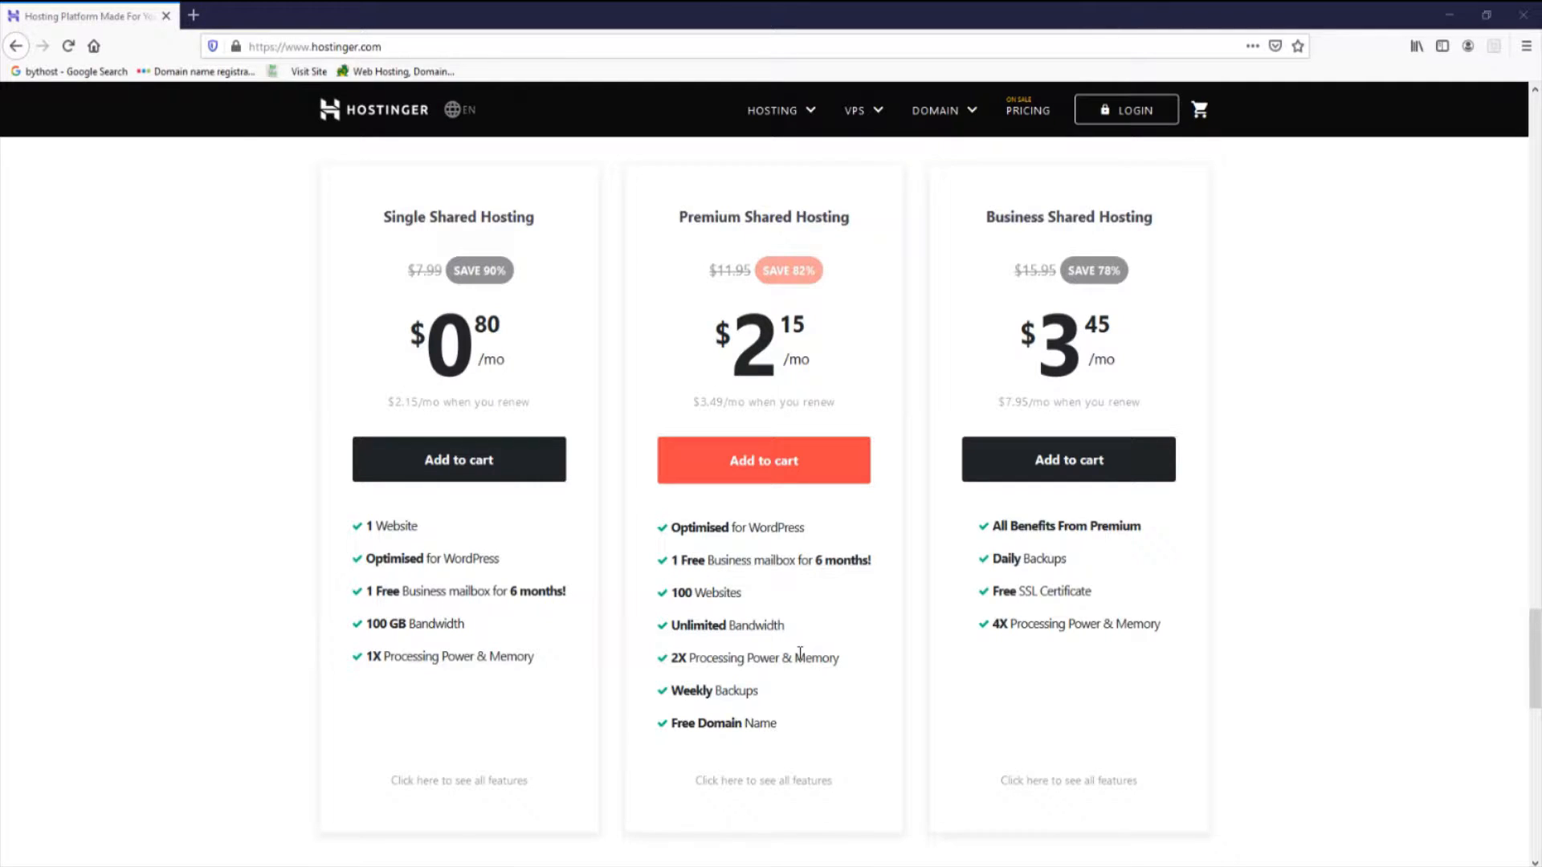
pyautogui.click(763, 464)
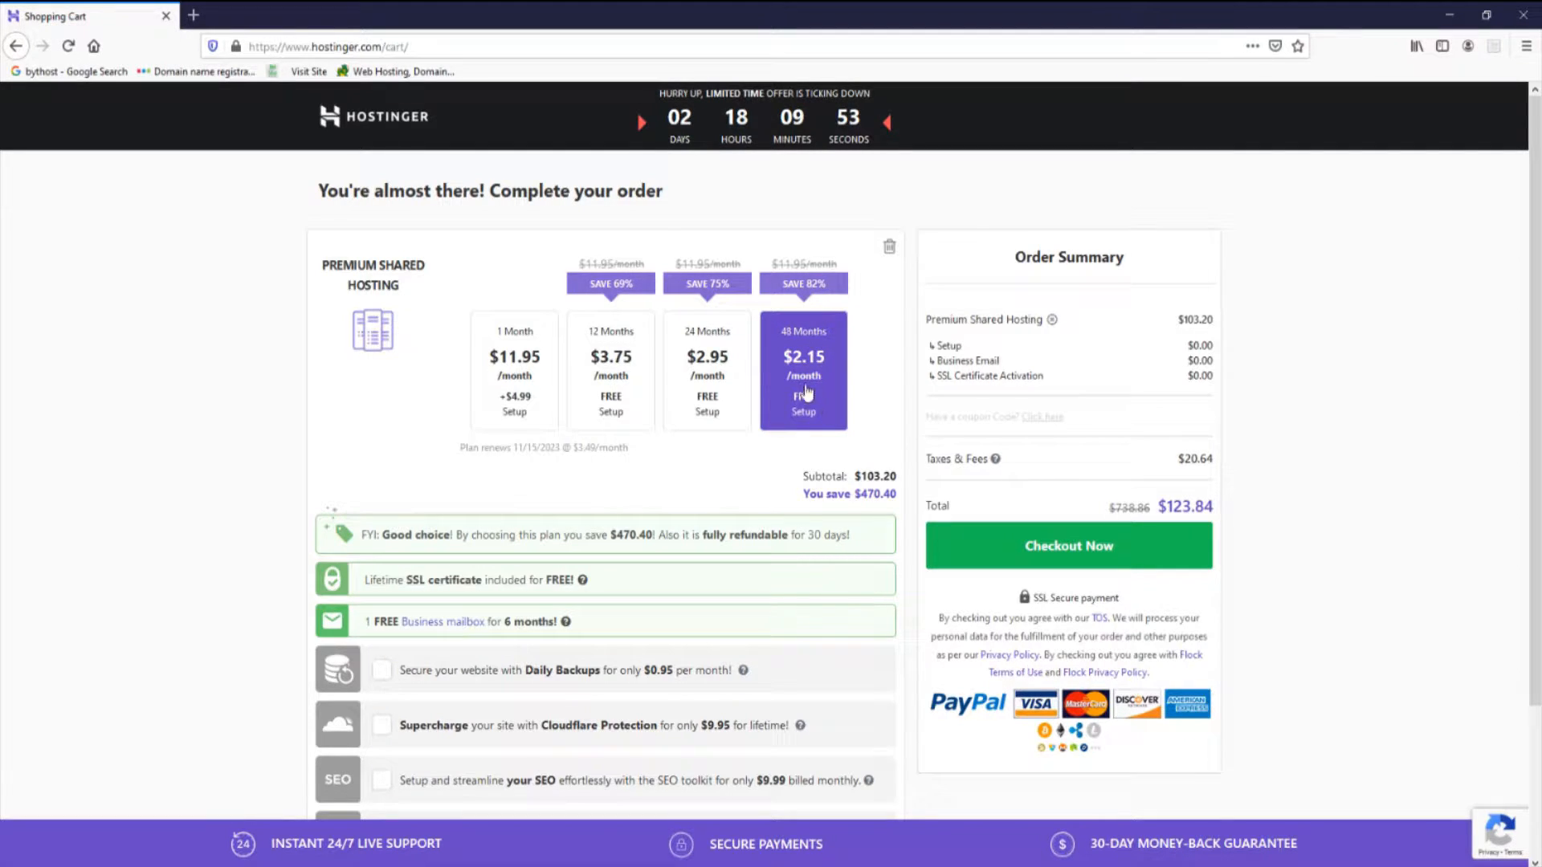
# - Compare the 24- and 12-month terms, keep 48 months at $123.84, and check out
pyautogui.click(706, 362)
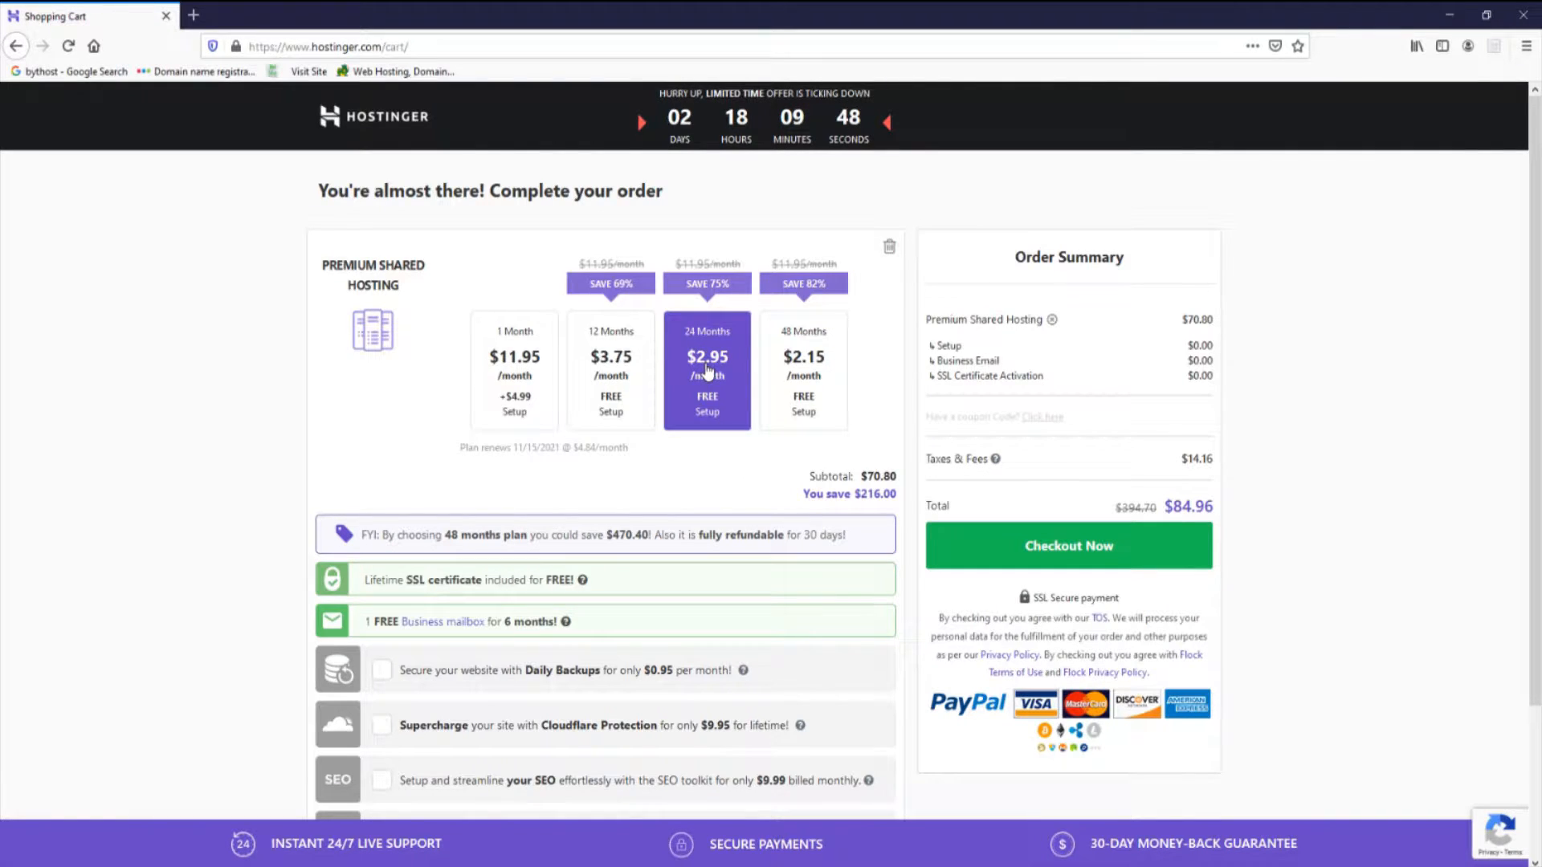
pyautogui.click(606, 381)
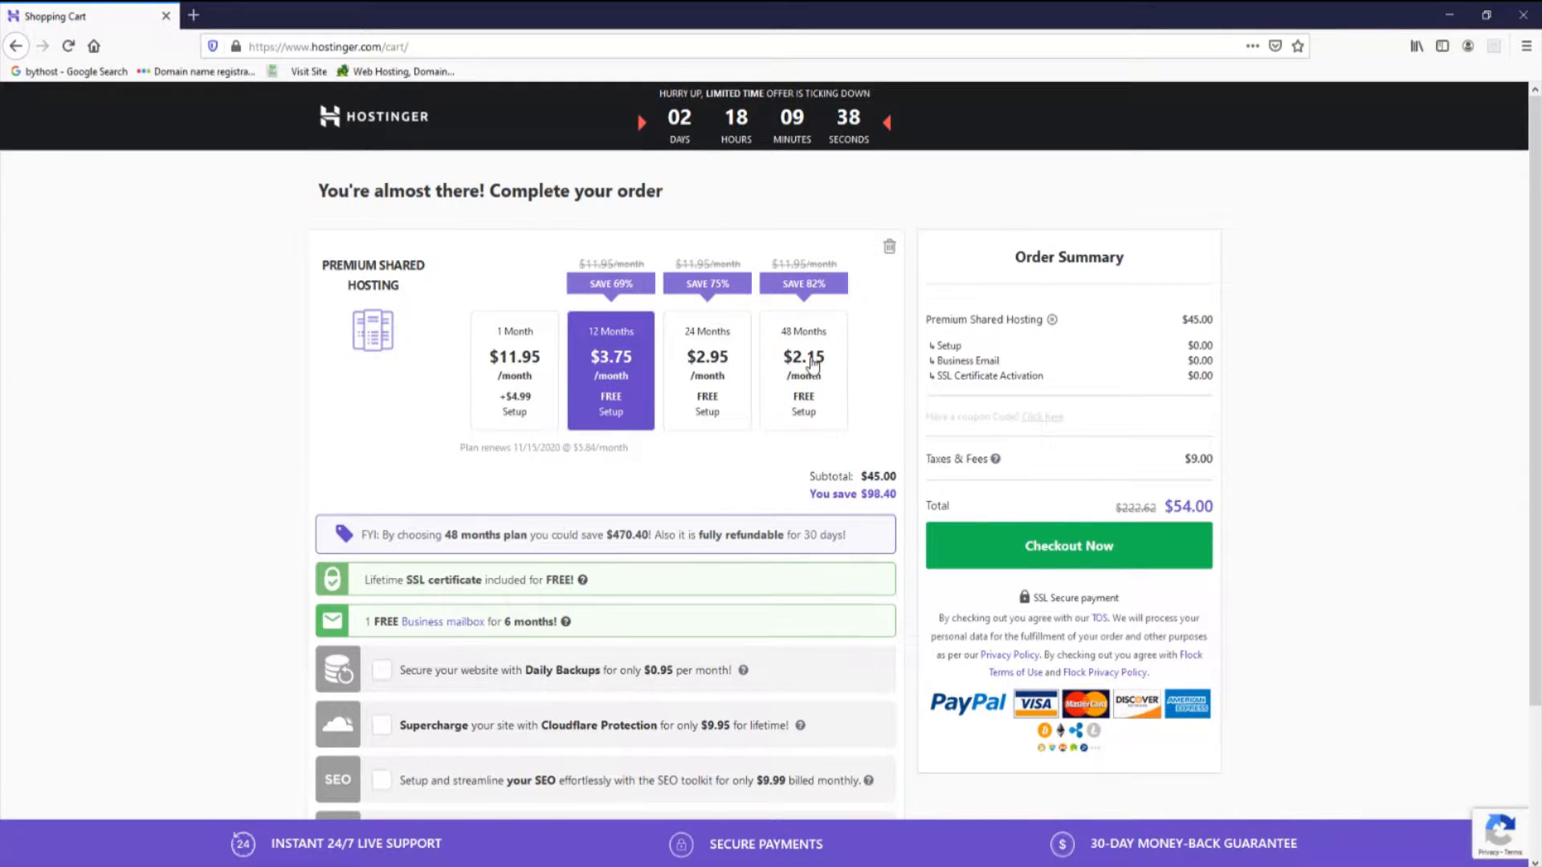
pyautogui.click(813, 366)
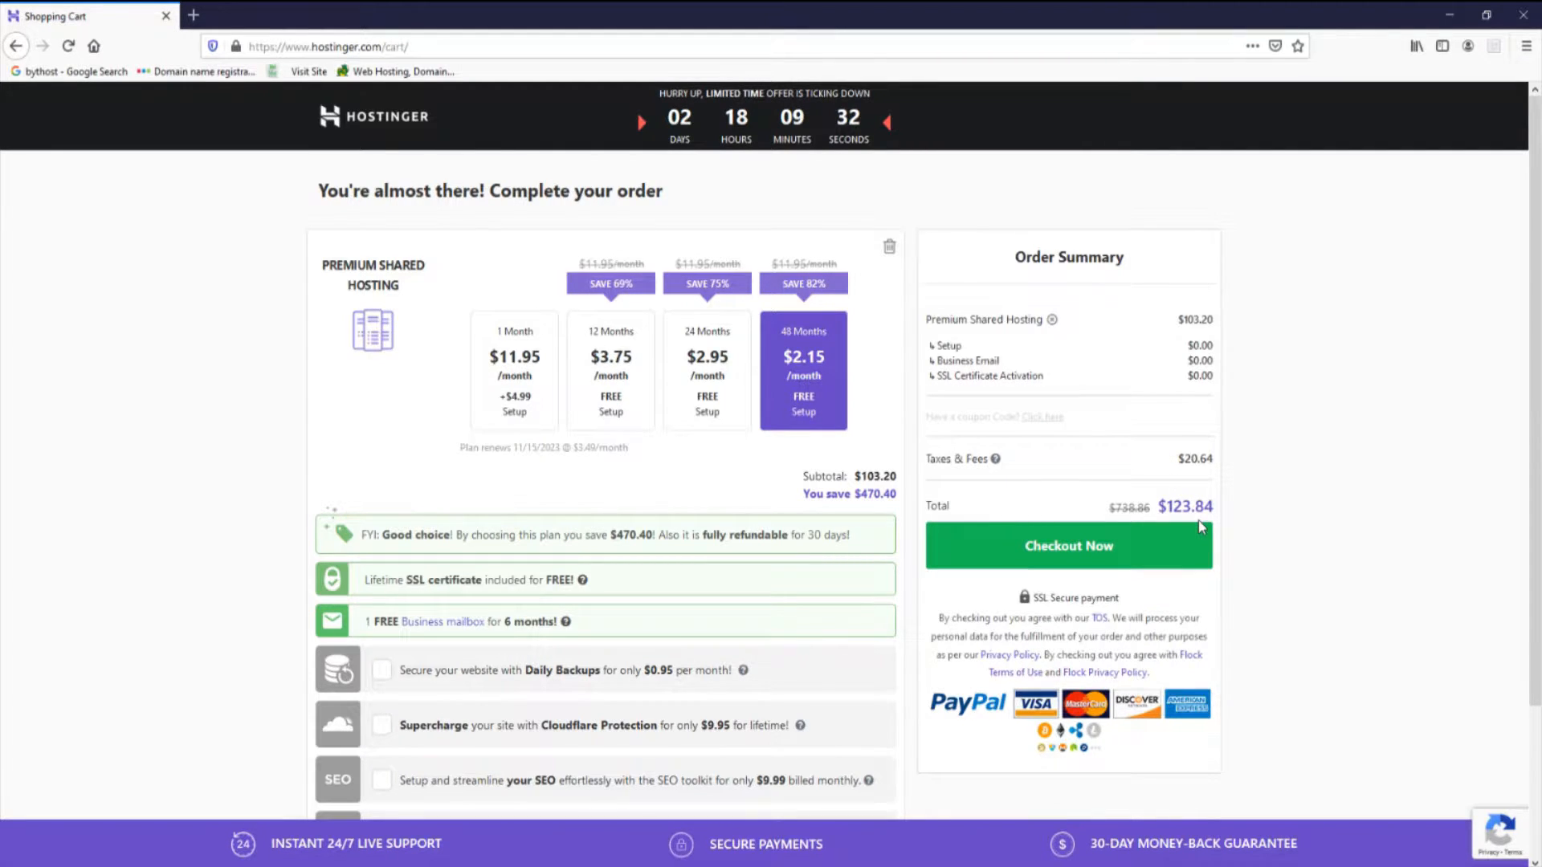
pyautogui.scroll(-3, 964, 504)
pyautogui.scroll(3, 995, 450)
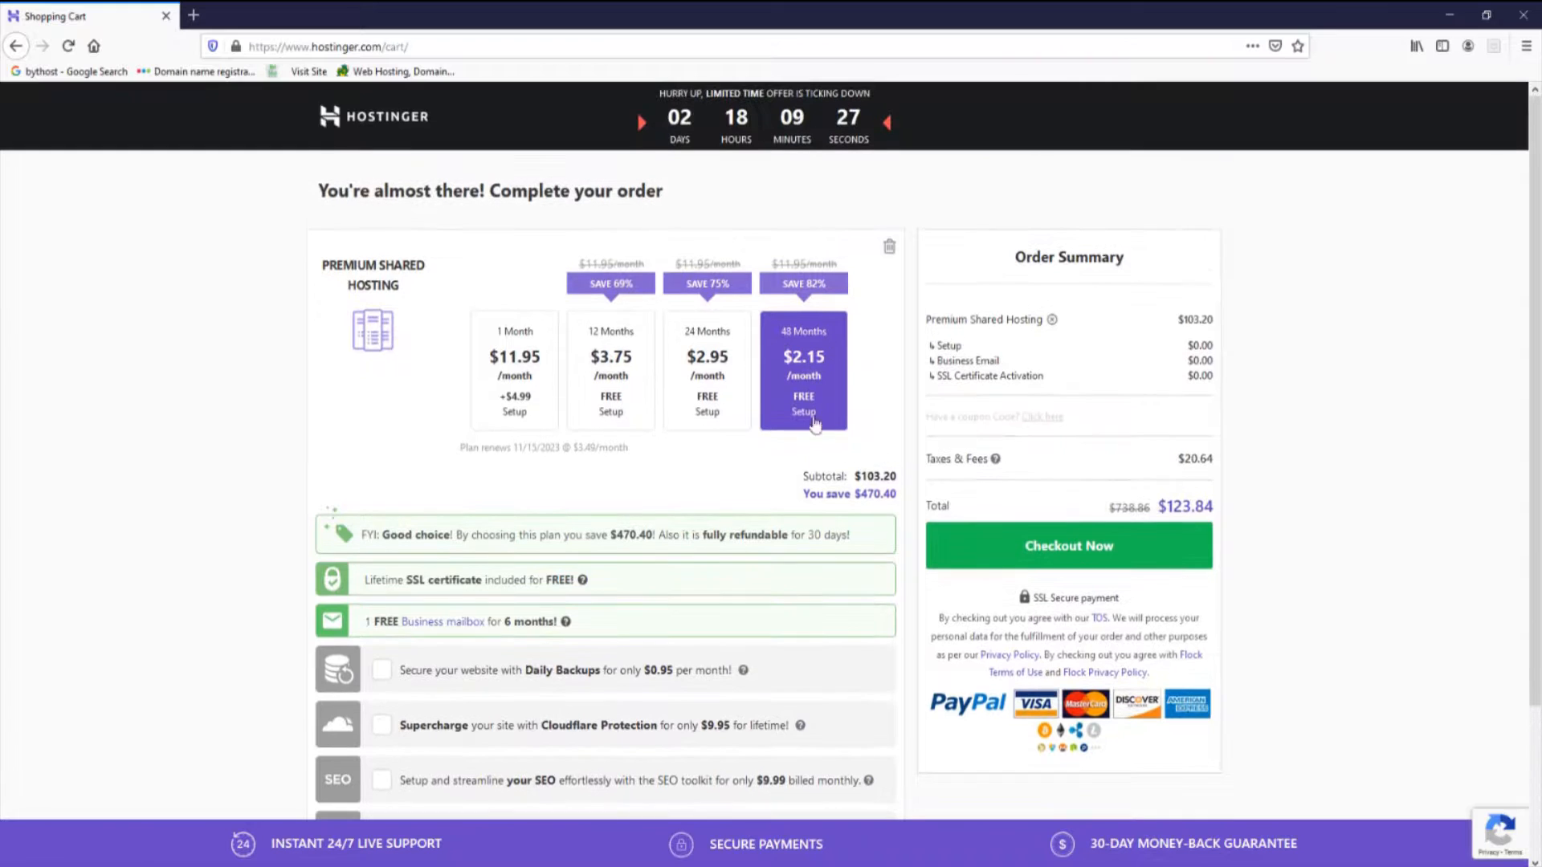
pyautogui.click(1095, 554)
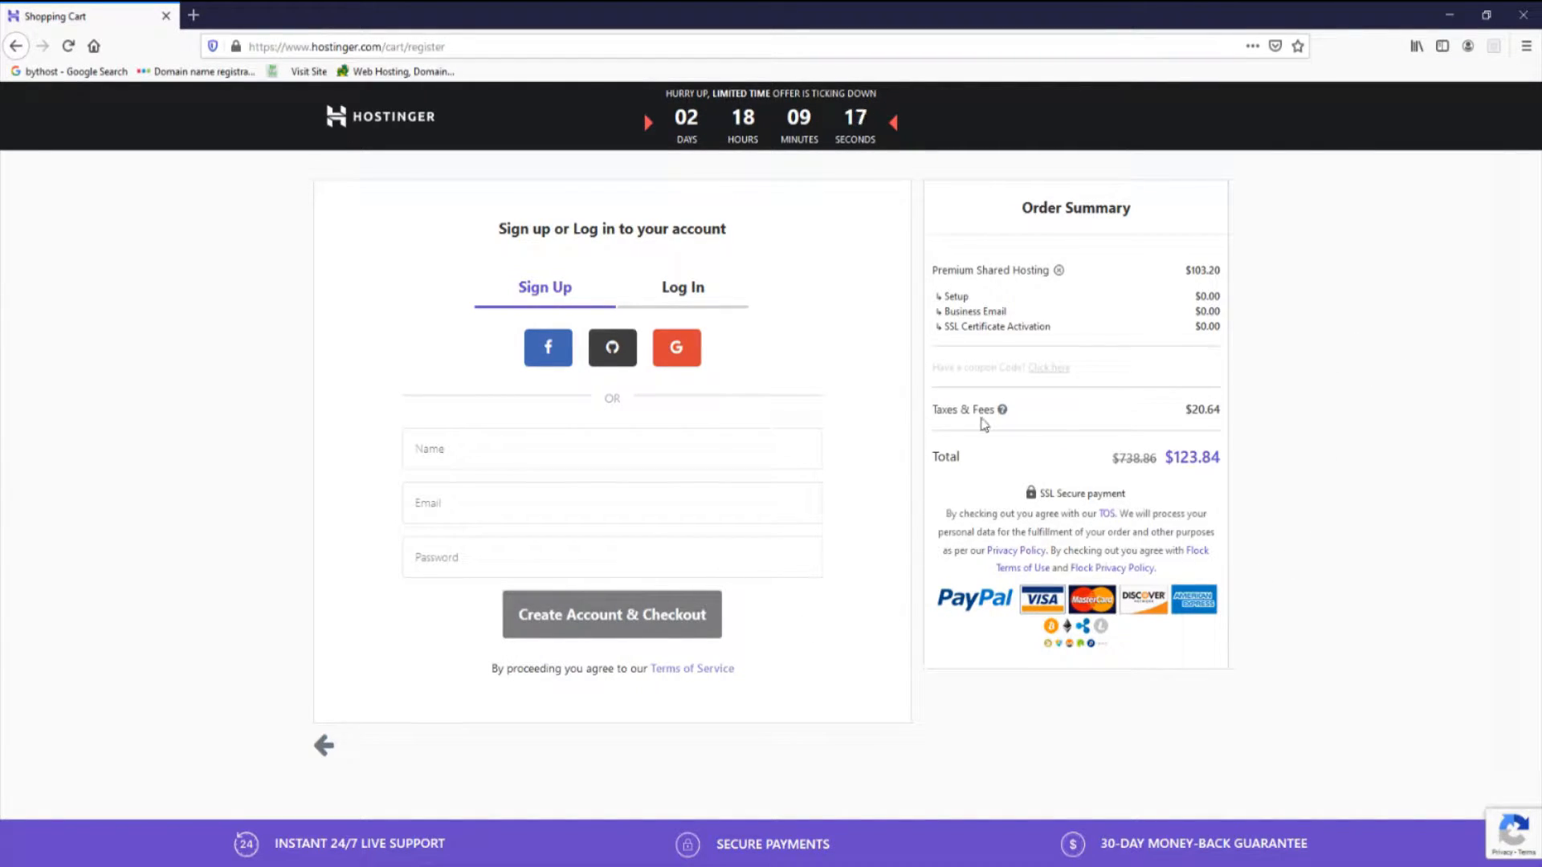
# - Go back and log in to the Hostinger account with the saved e-mail and password
pyautogui.hotkey('alt', 'Left')
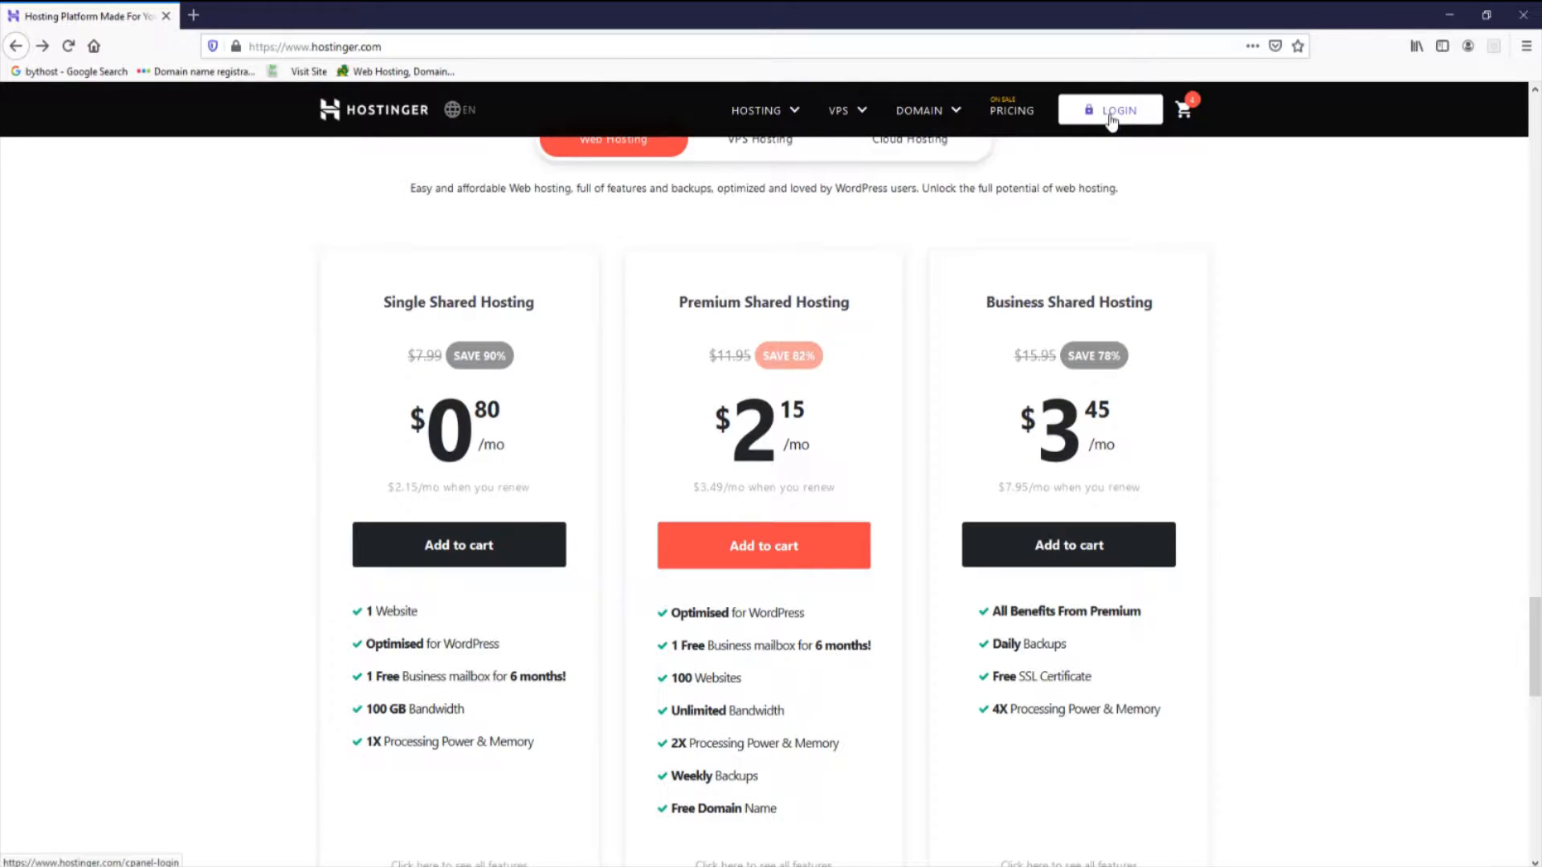
pyautogui.click(1111, 112)
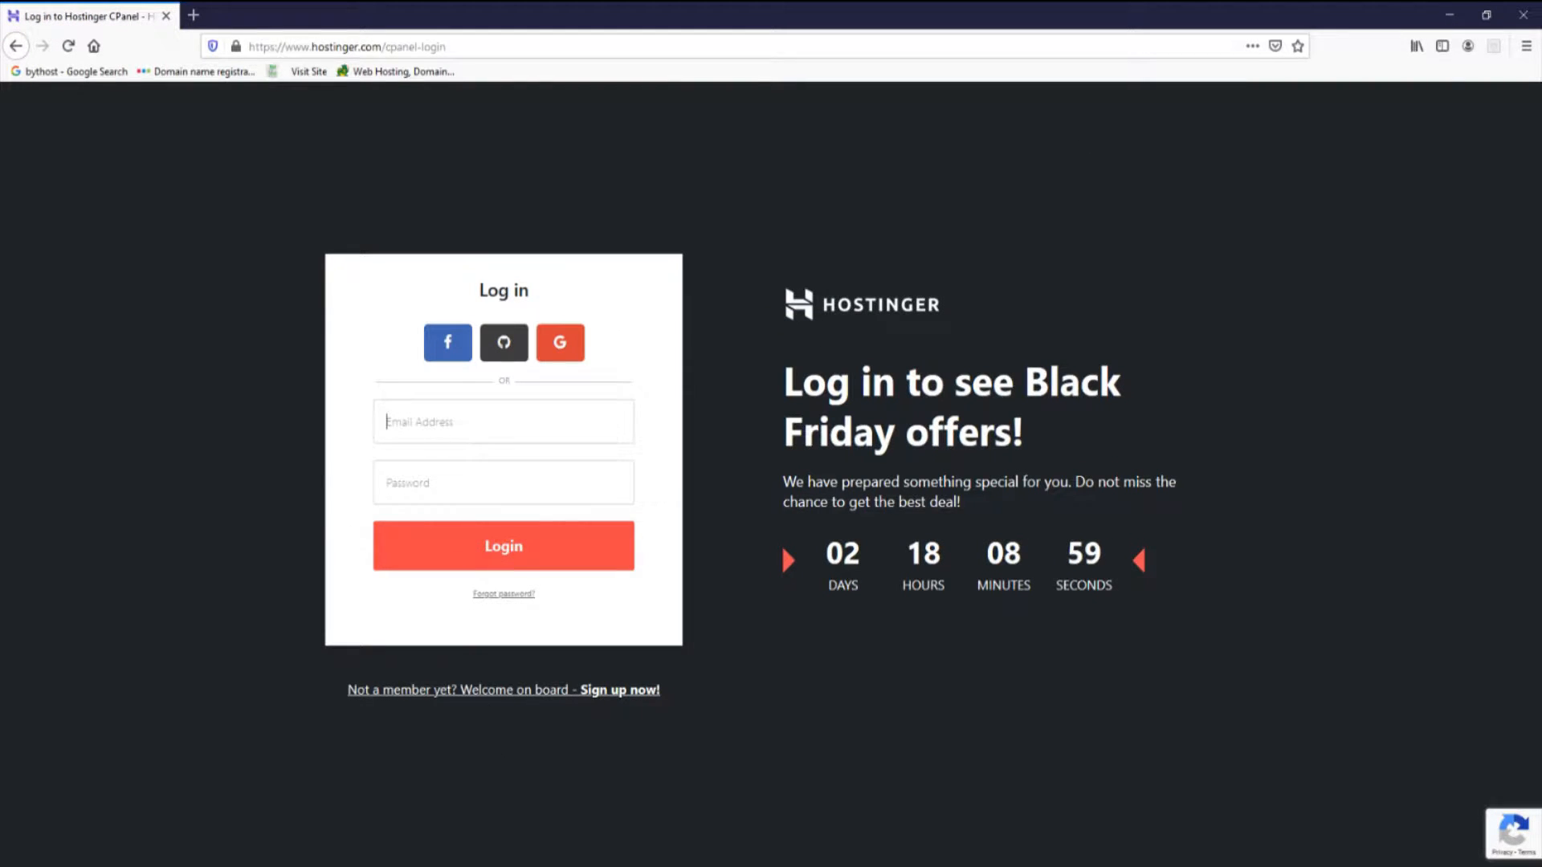
pyautogui.press('Down')
pyautogui.click(482, 477)
pyautogui.click(482, 477)
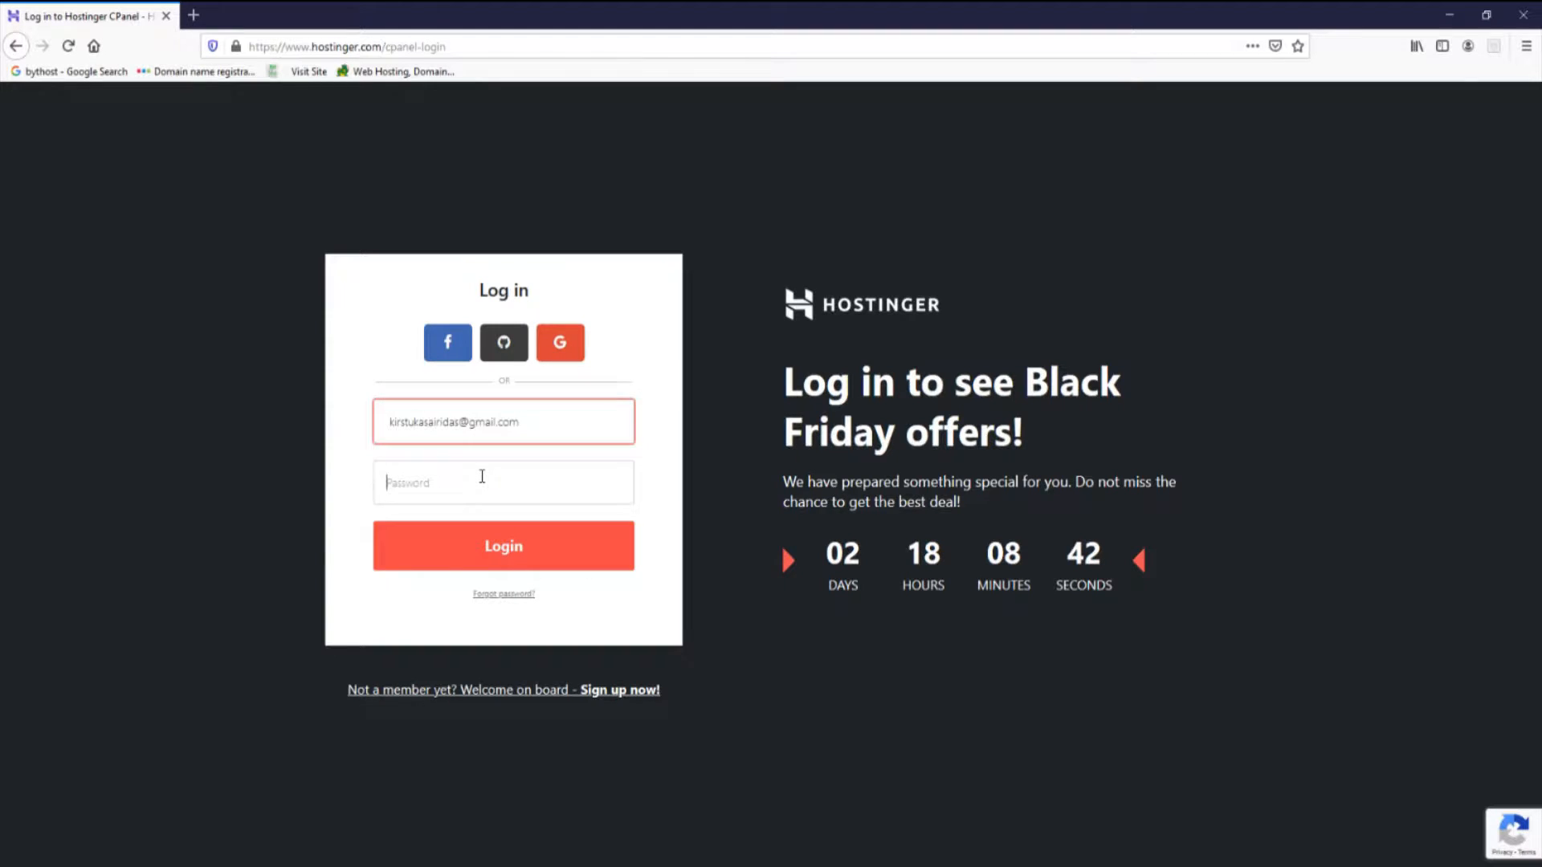
pyautogui.hotkey('ctrl', 'v')
pyautogui.click(506, 554)
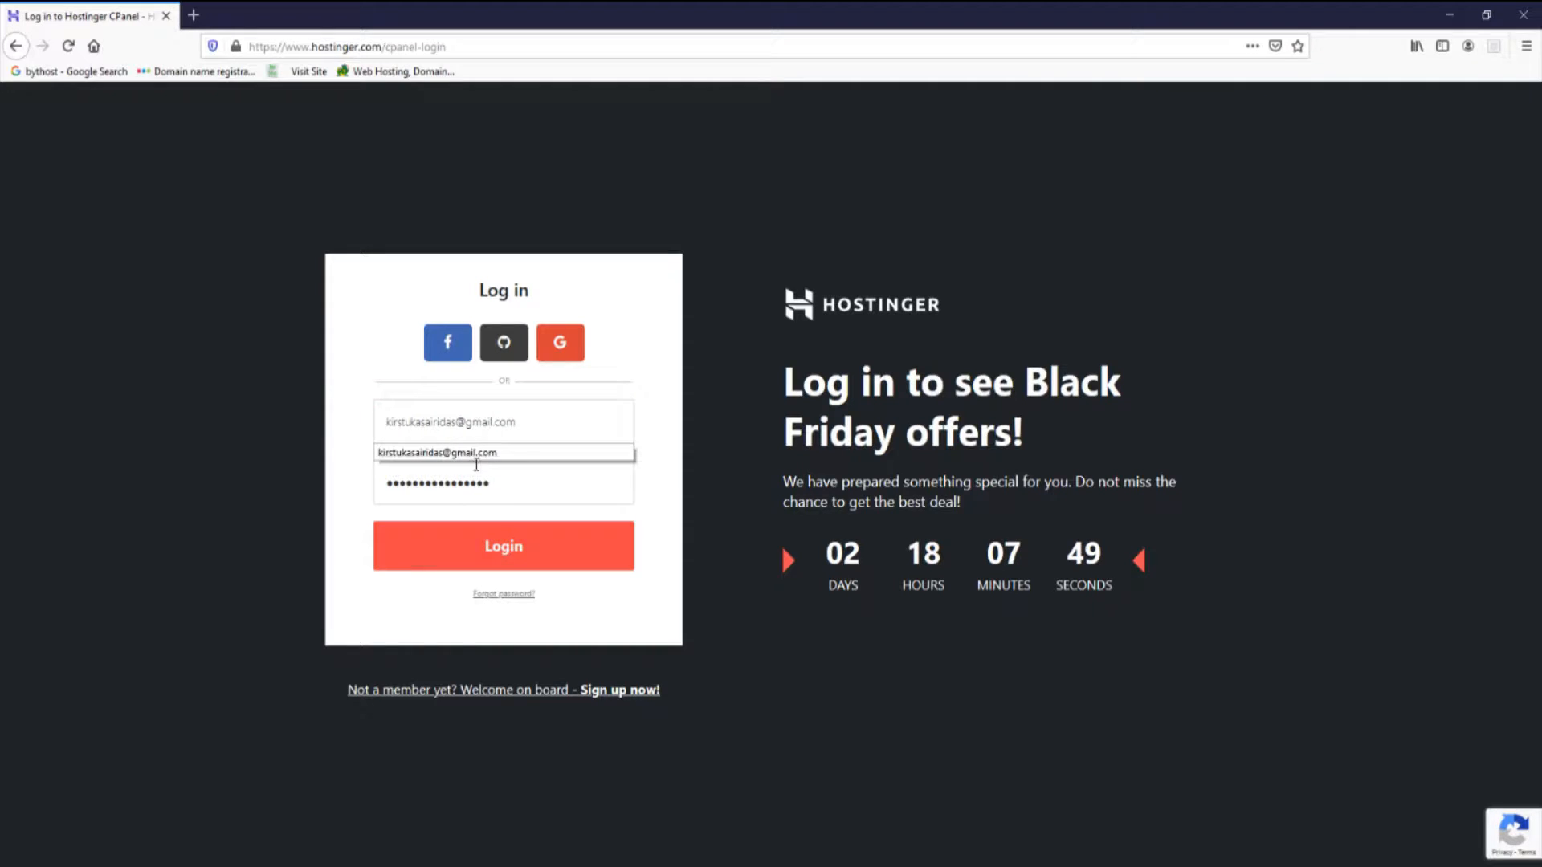
pyautogui.click(459, 564)
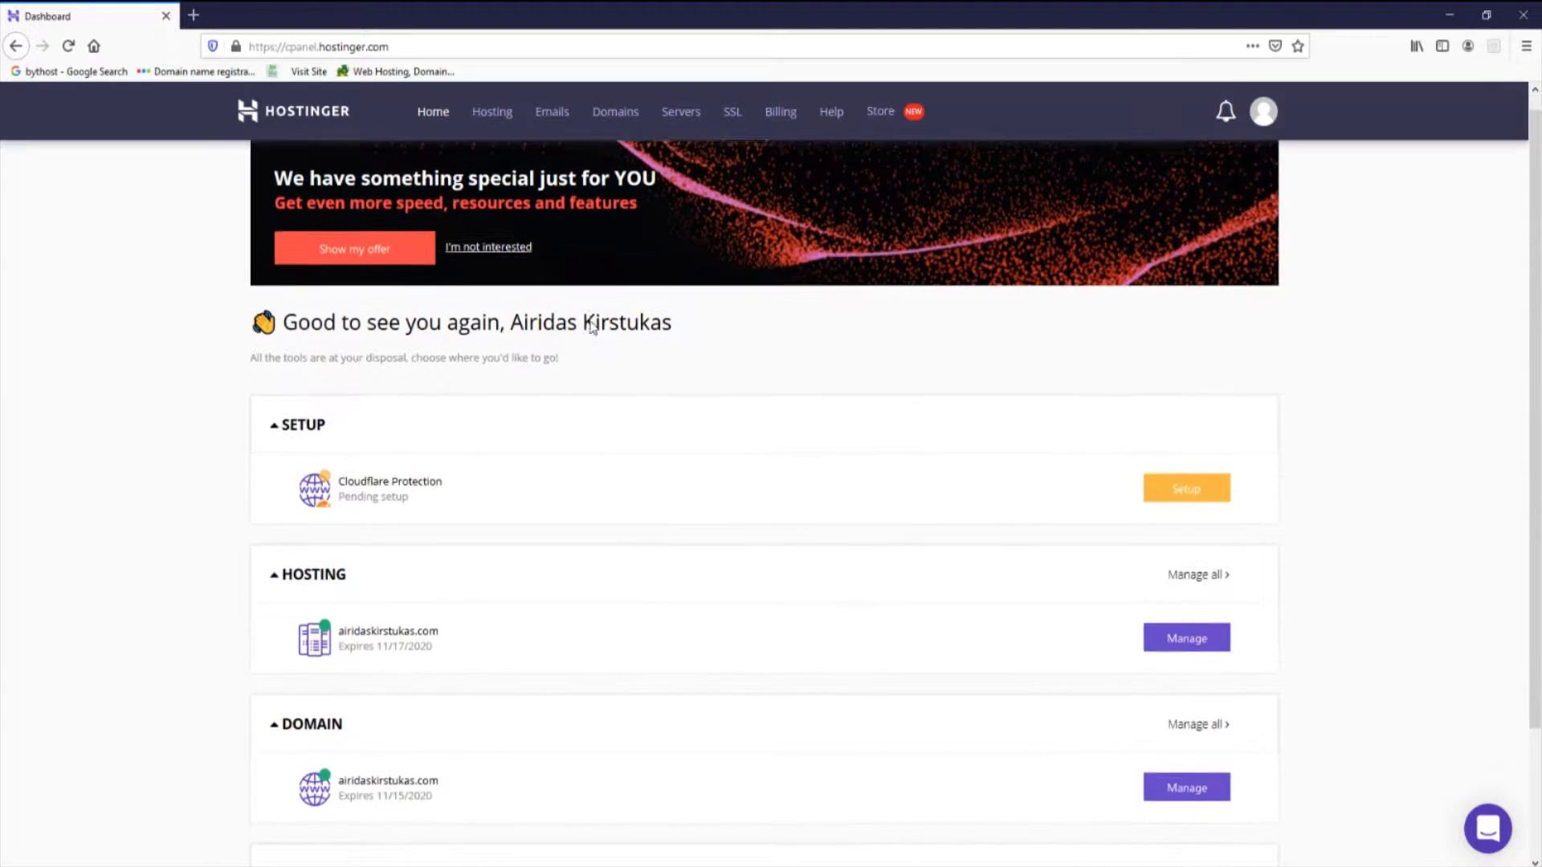
# - Go to Hosting and open Manage for the main domain's hosting account
pyautogui.scroll(-3, 372, 386)
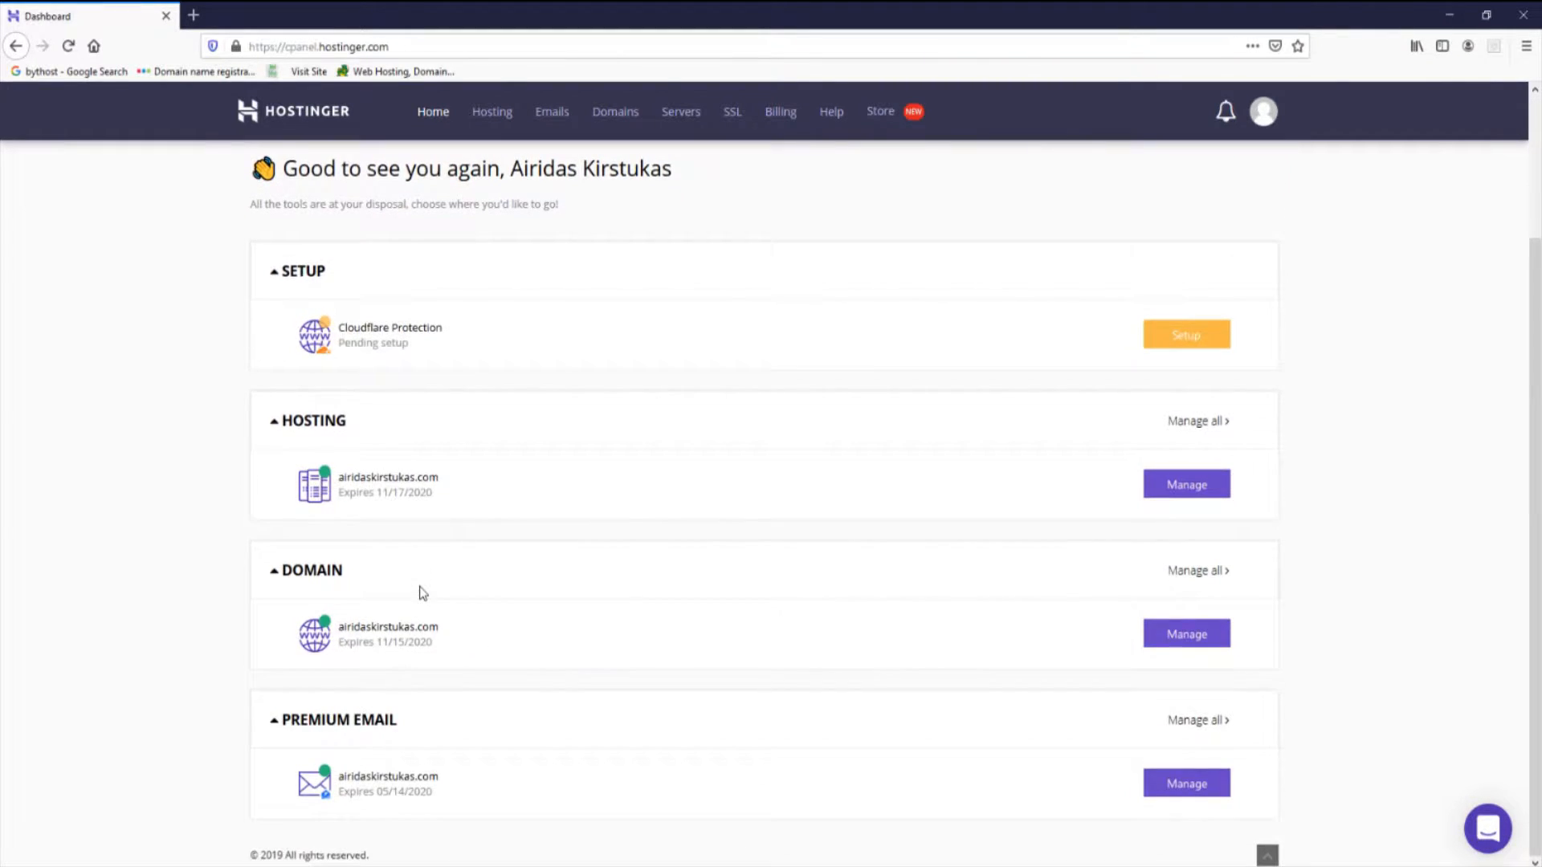
pyautogui.click(492, 121)
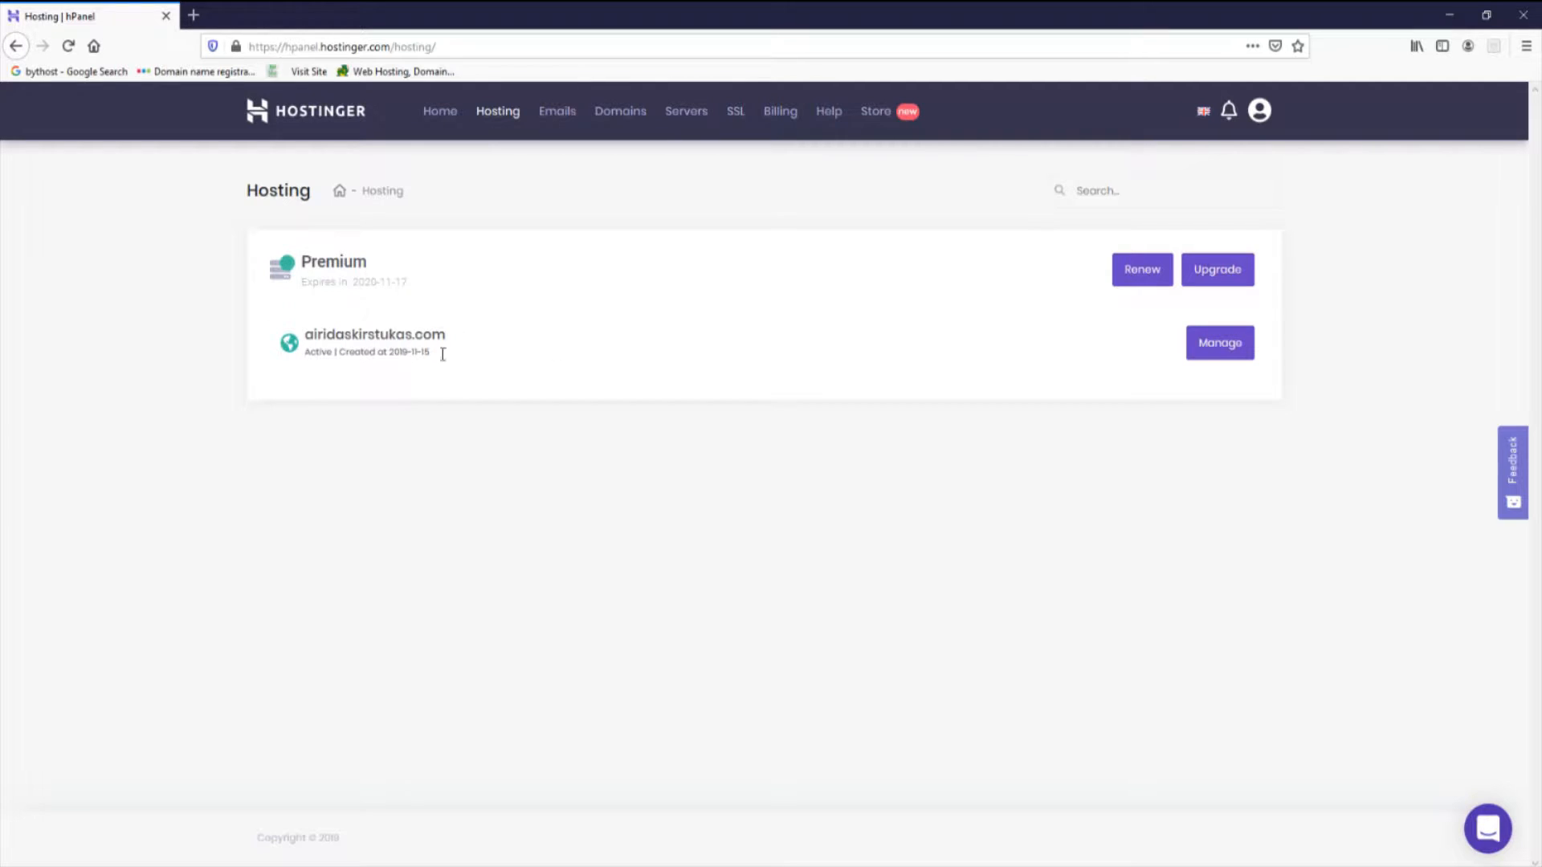
pyautogui.click(1222, 352)
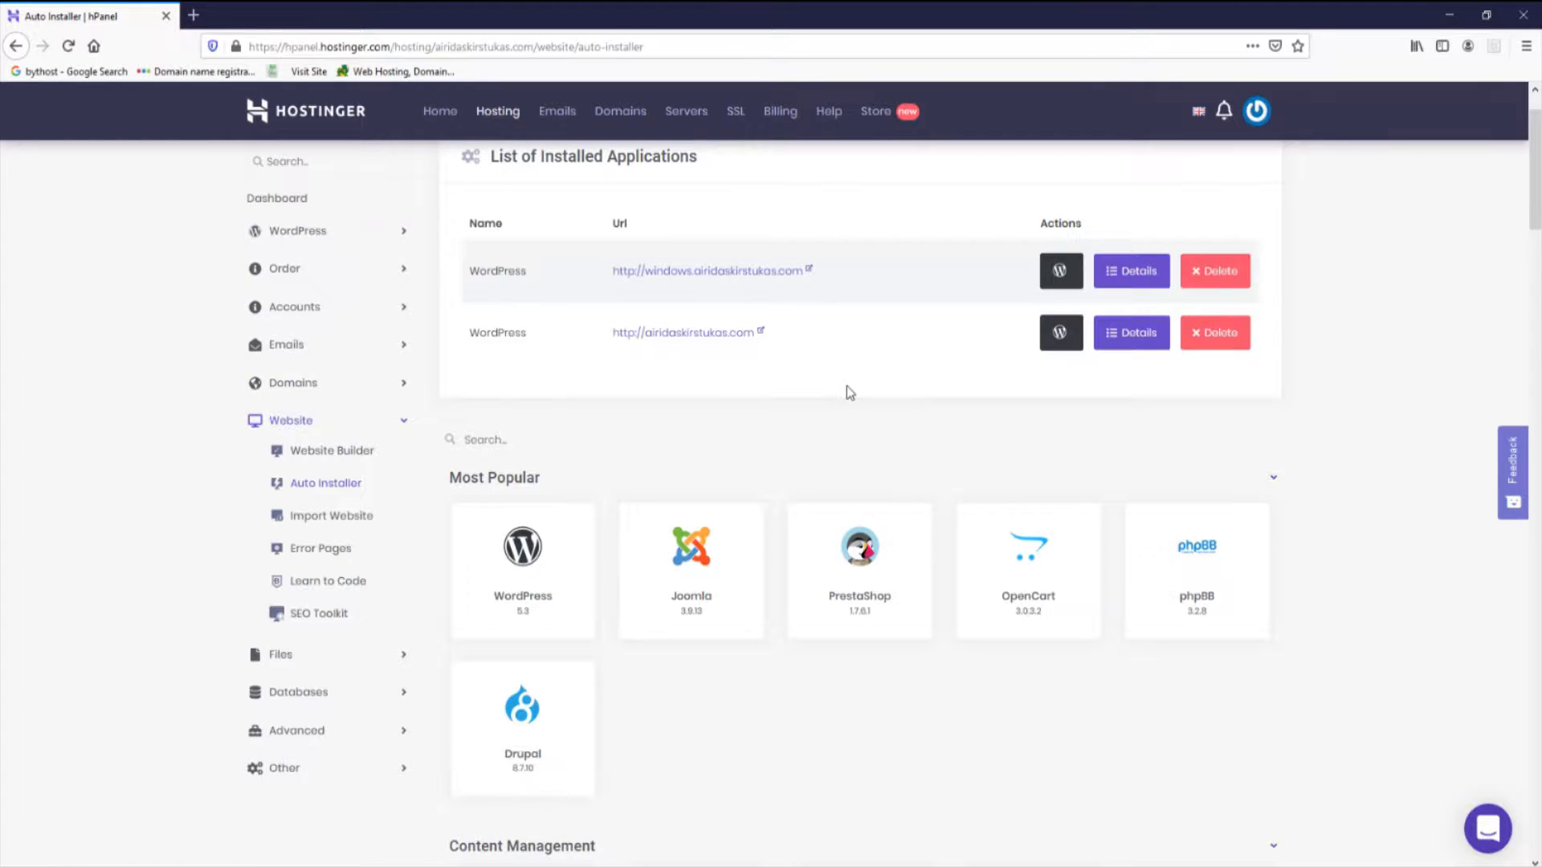
pyautogui.scroll(2, 850, 393)
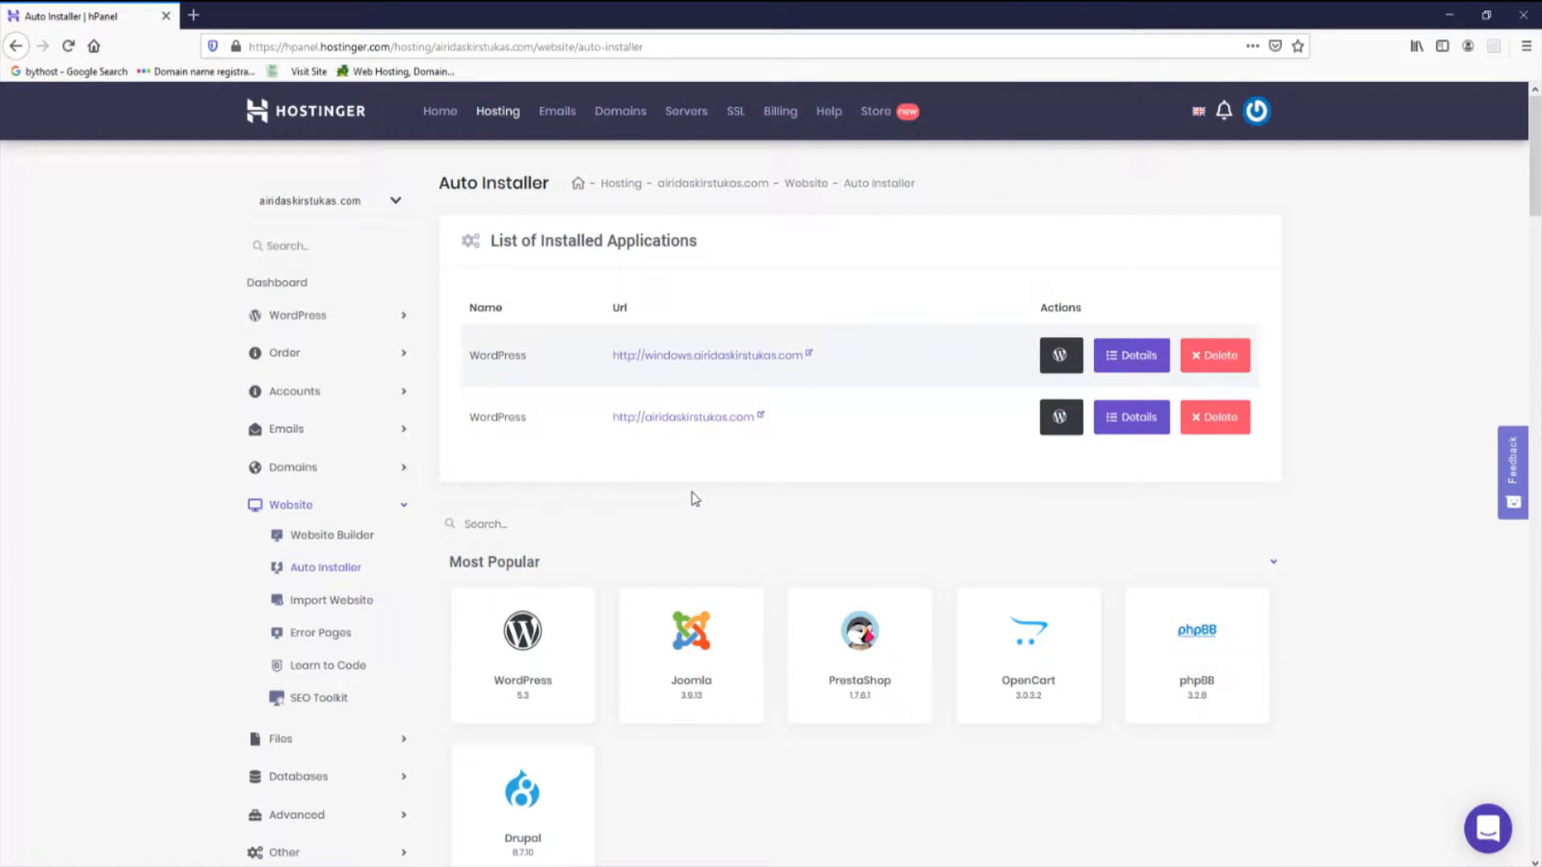
pyautogui.click(498, 115)
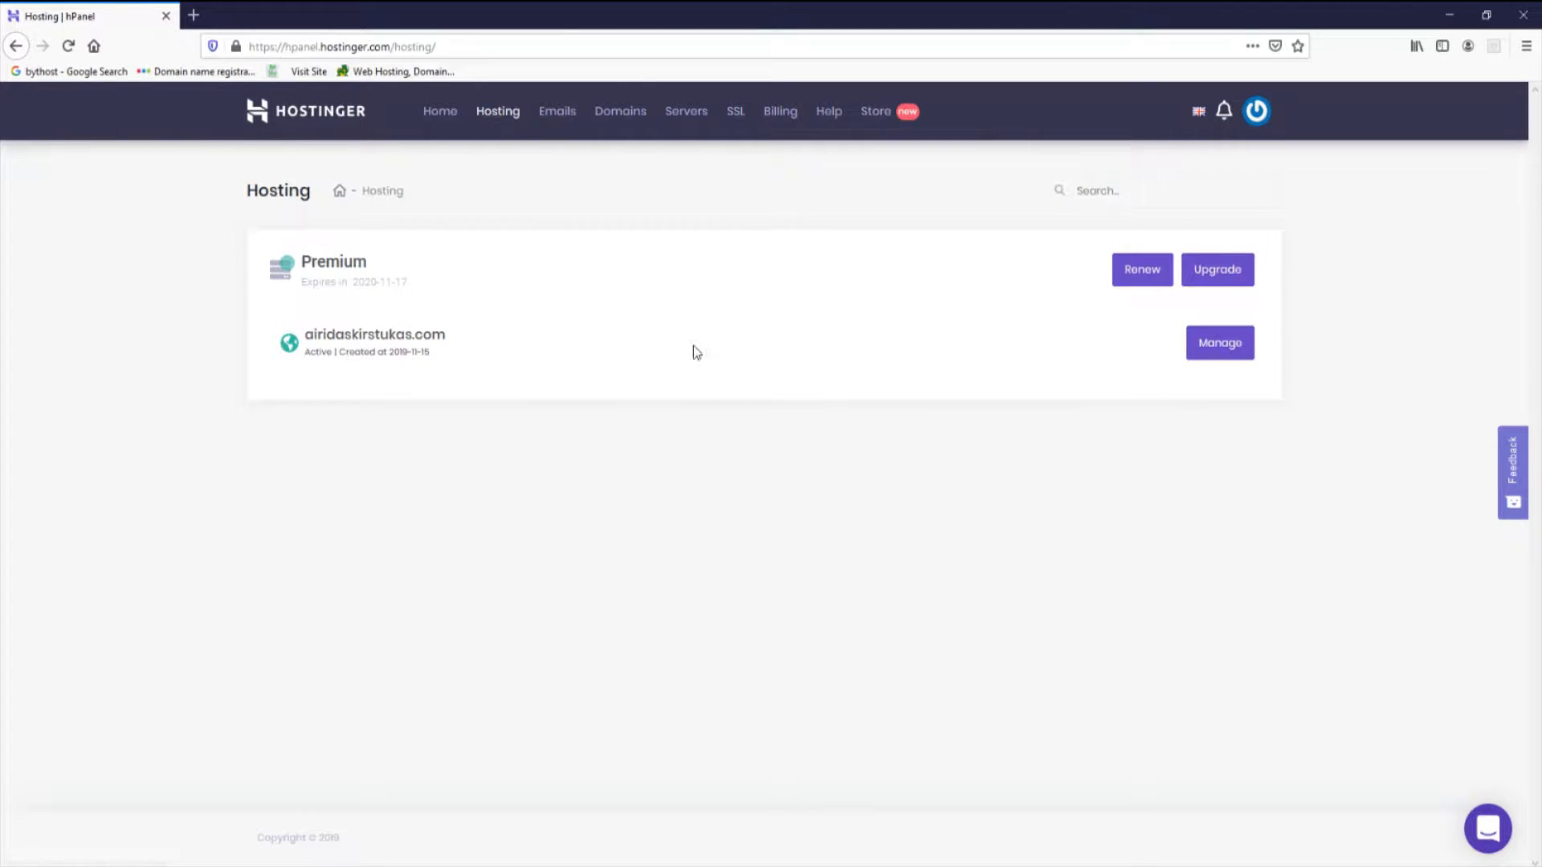
pyautogui.click(1204, 344)
# - Add the subdomain 'flowers' under Subdomains, then go back to the Hosting overview
pyautogui.scroll(-7, 533, 647)
pyautogui.click(533, 651)
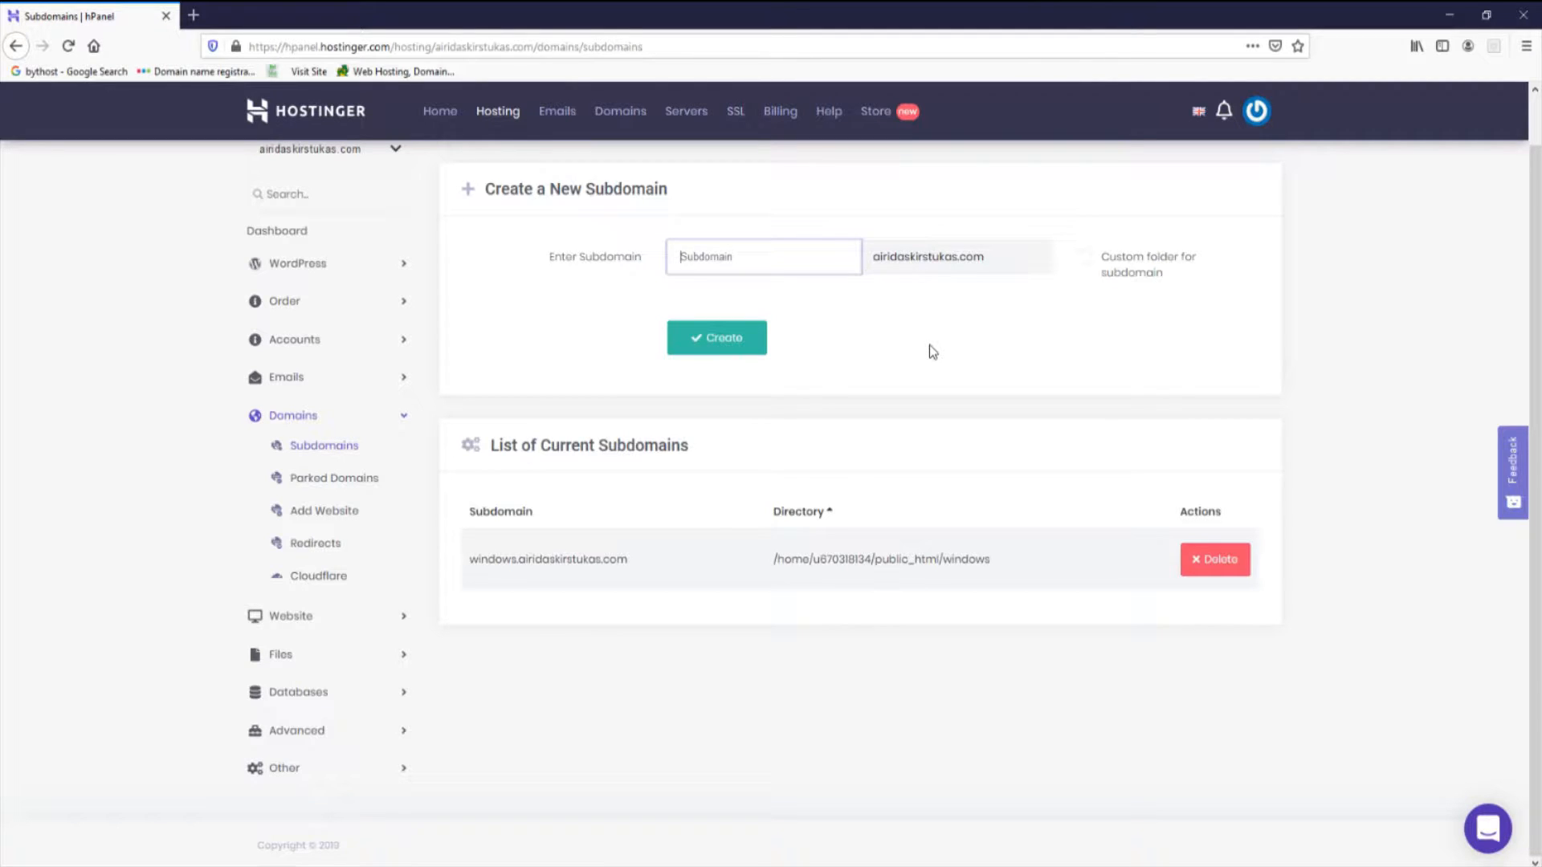
pyautogui.write('flowers')
pyautogui.click(739, 349)
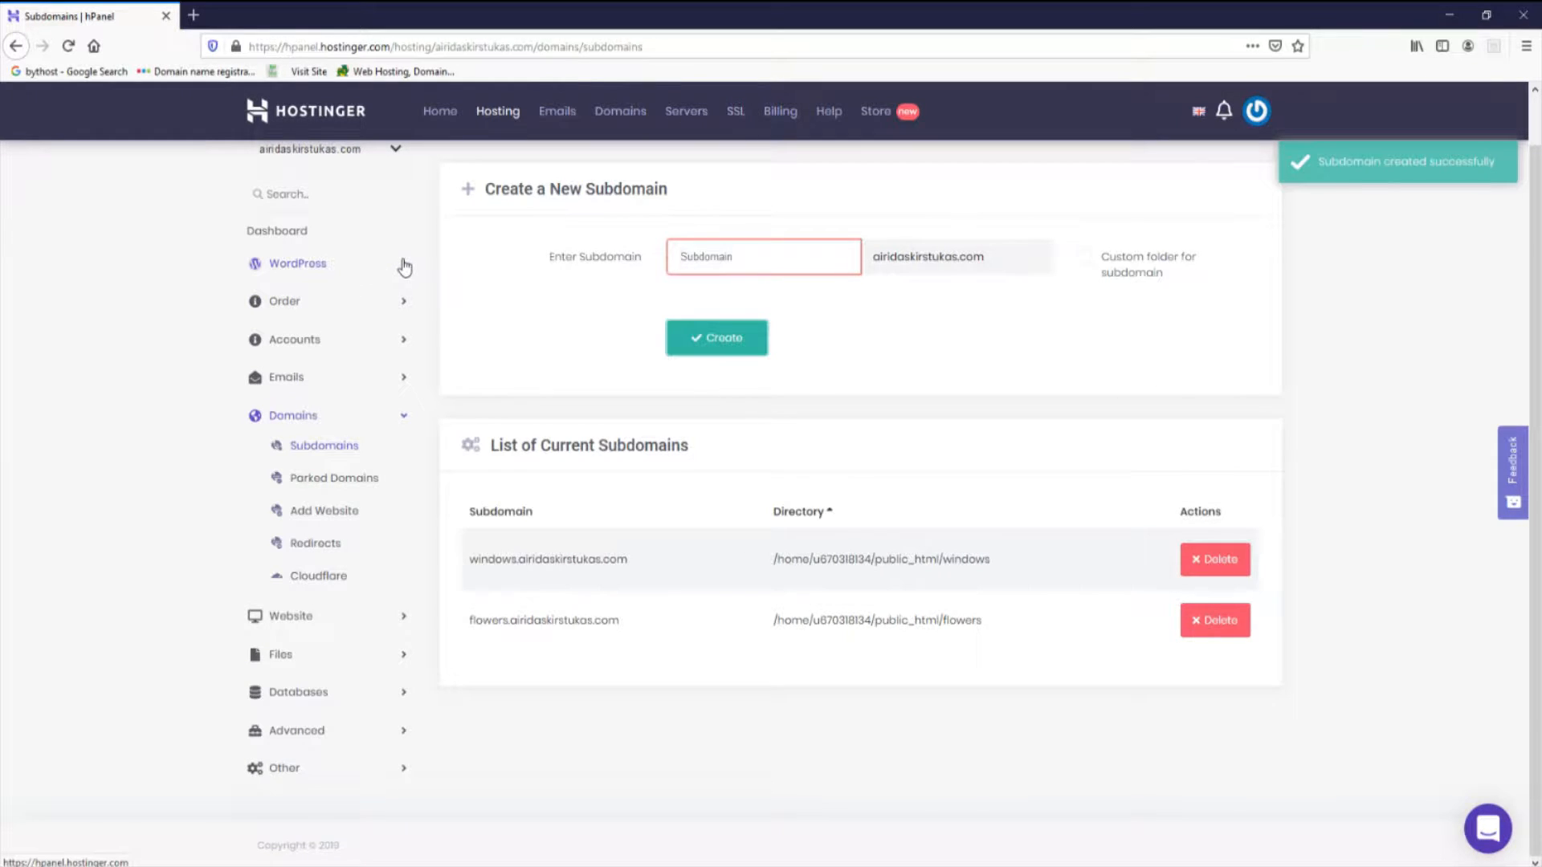
pyautogui.scroll(1, 404, 267)
pyautogui.click(505, 119)
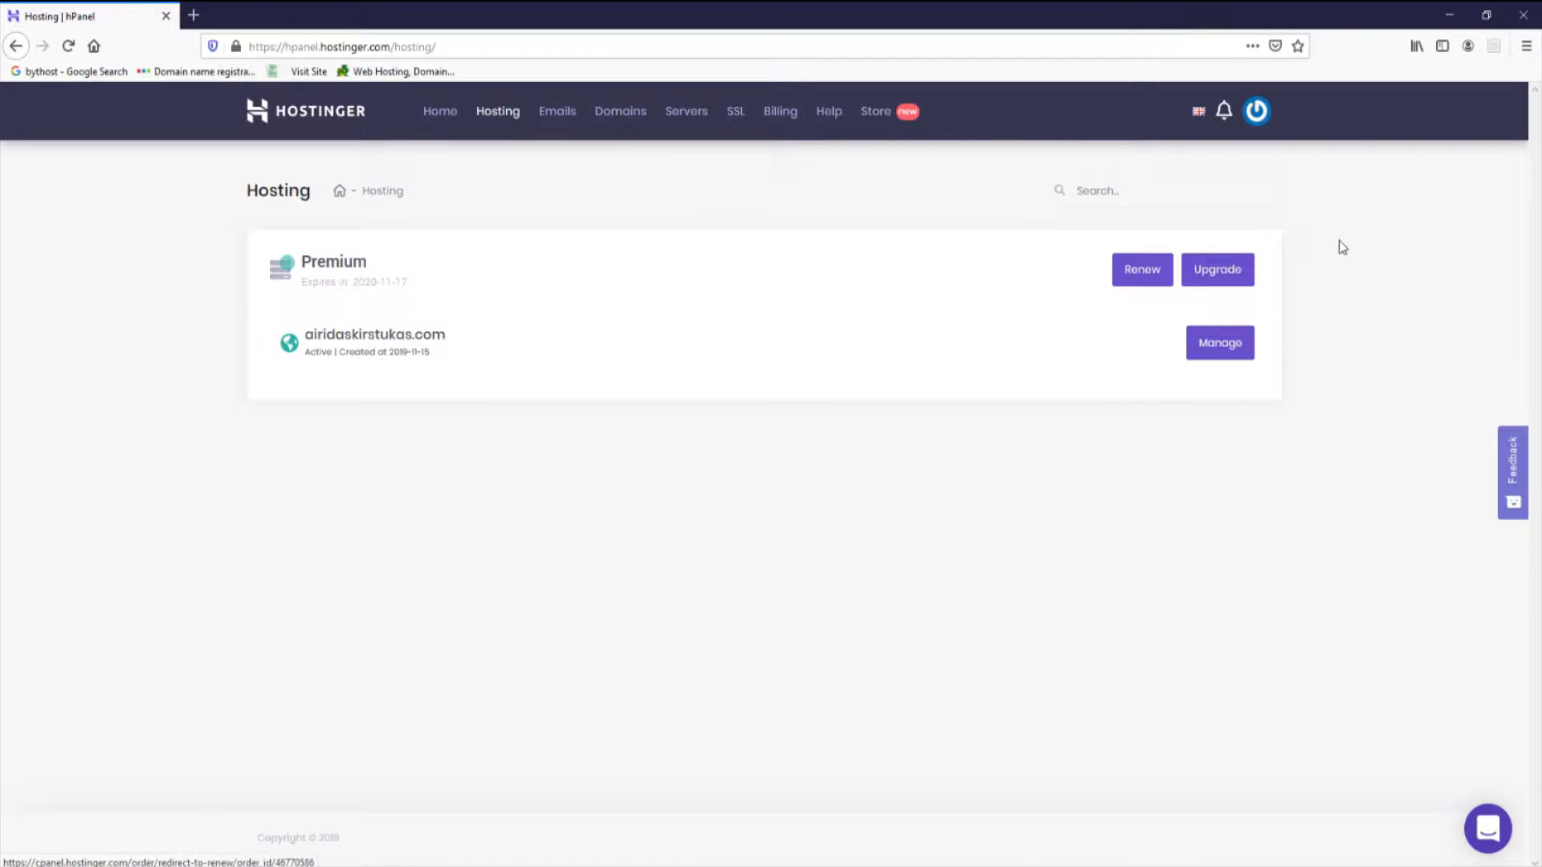
# - Open the hosting account's Auto Installer and start a new WordPress installation
pyautogui.click(1224, 347)
pyautogui.scroll(-15, 712, 604)
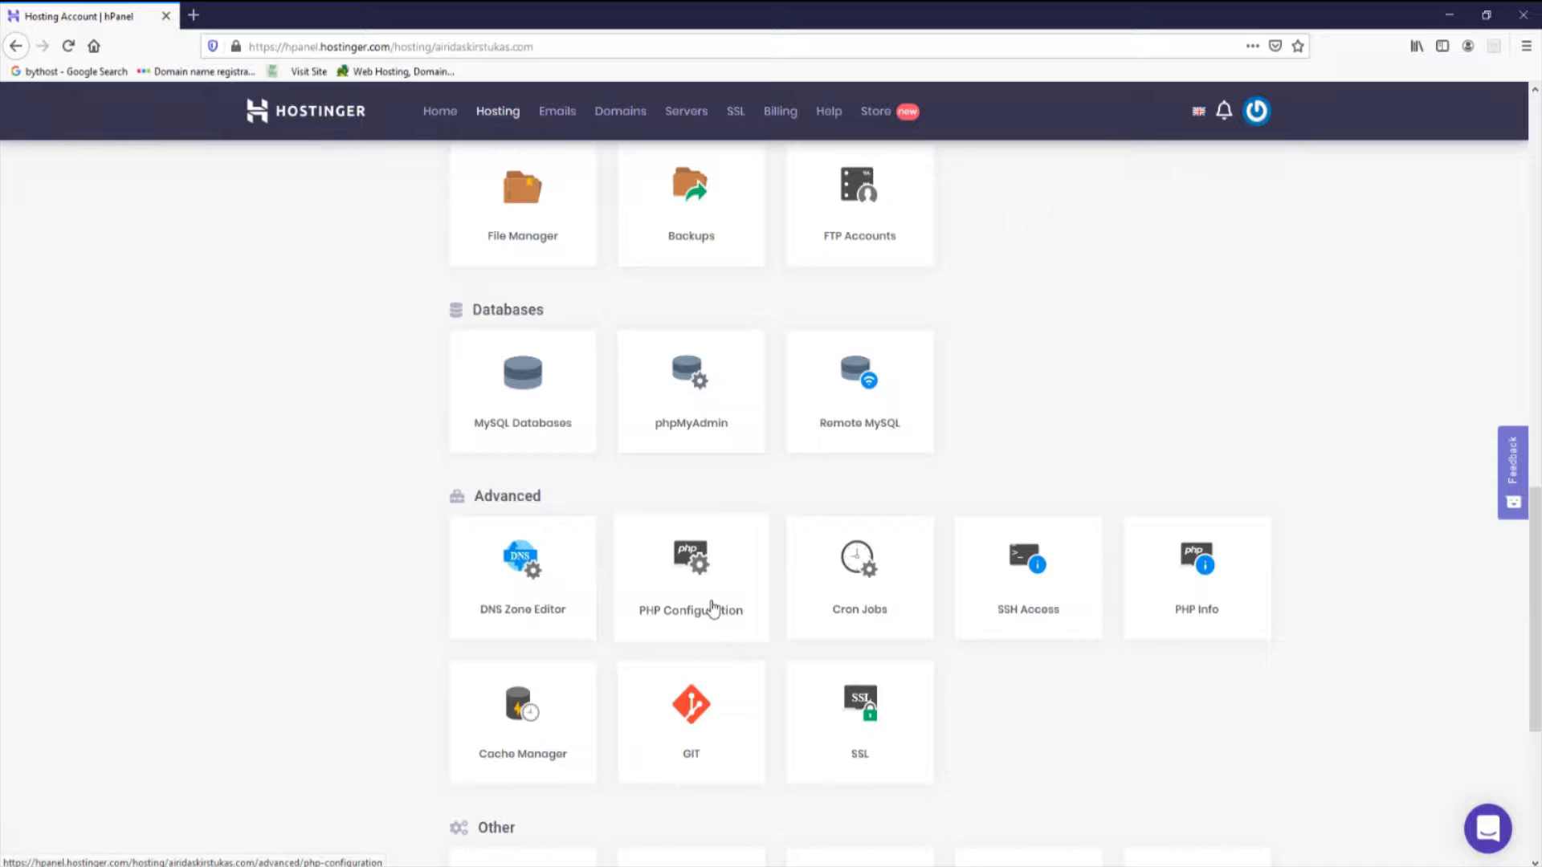
pyautogui.scroll(6, 713, 607)
pyautogui.scroll(-3, 712, 608)
pyautogui.scroll(-5, 712, 608)
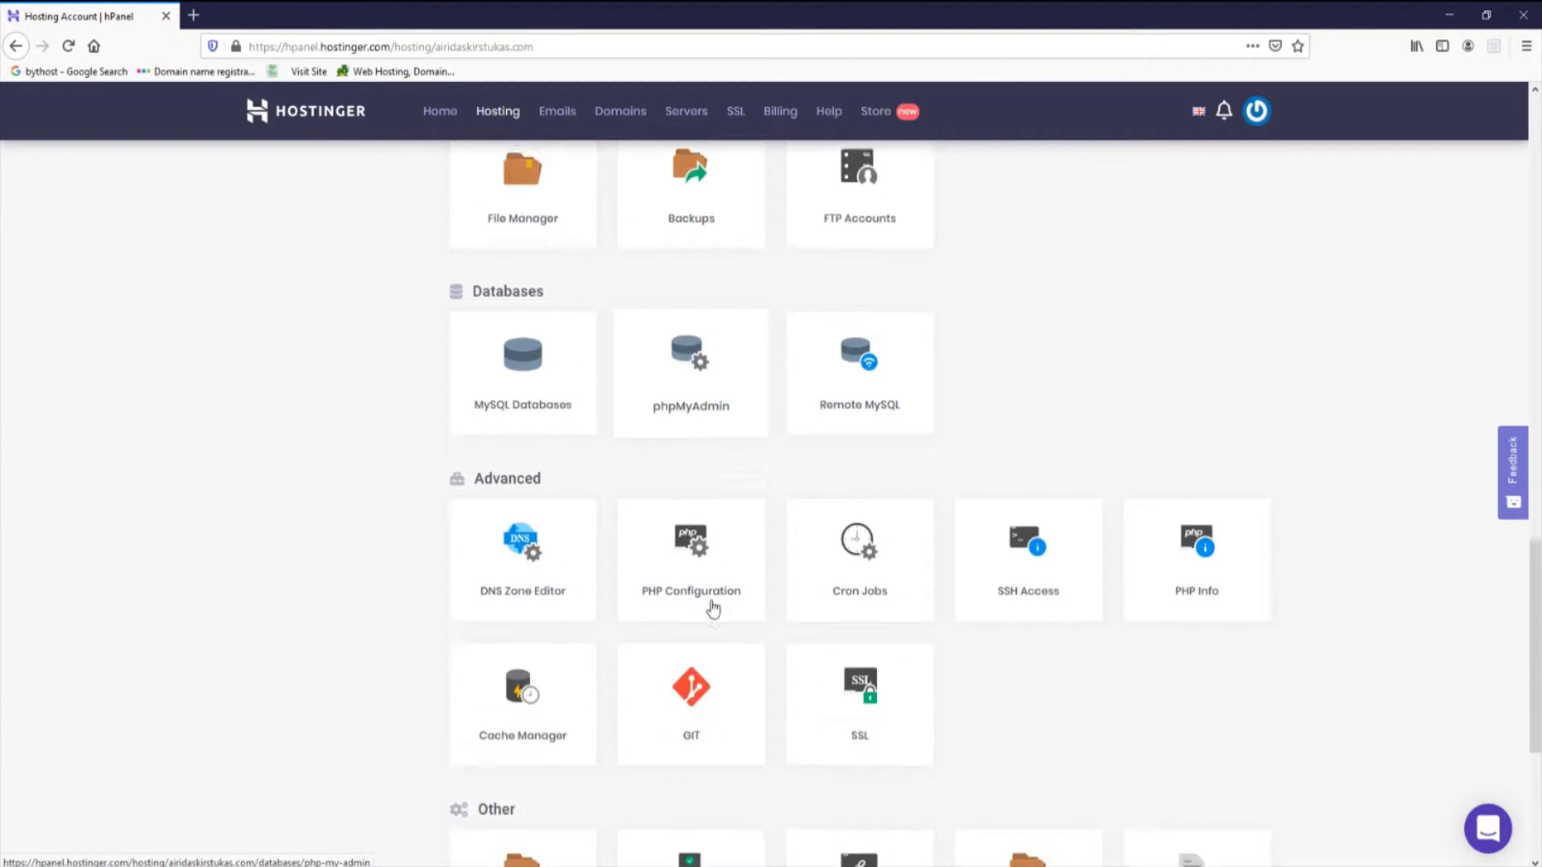
pyautogui.scroll(11, 715, 611)
pyautogui.click(719, 615)
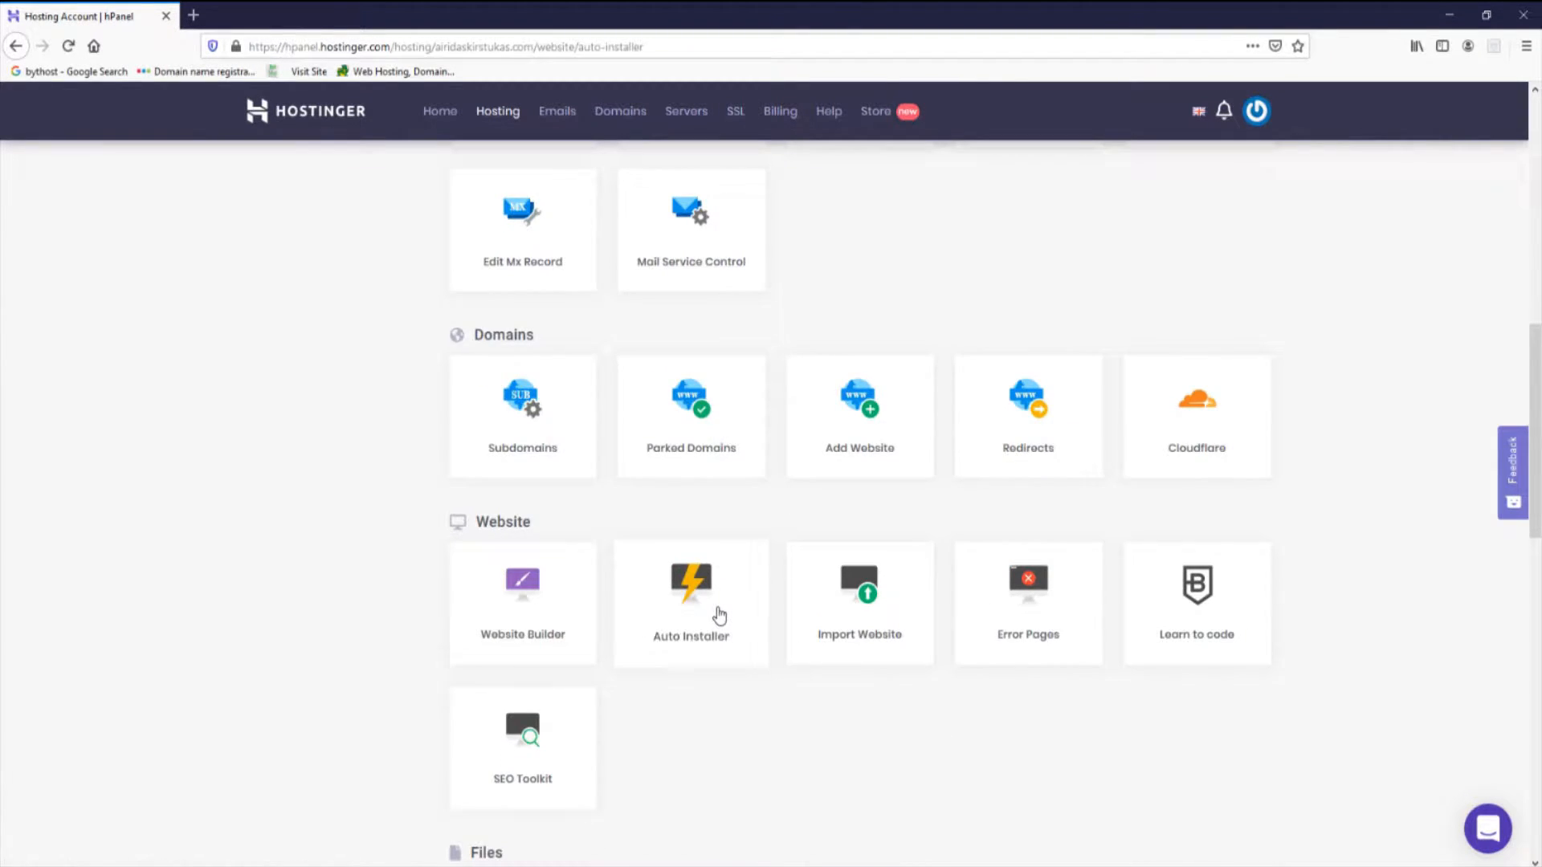
pyautogui.click(529, 582)
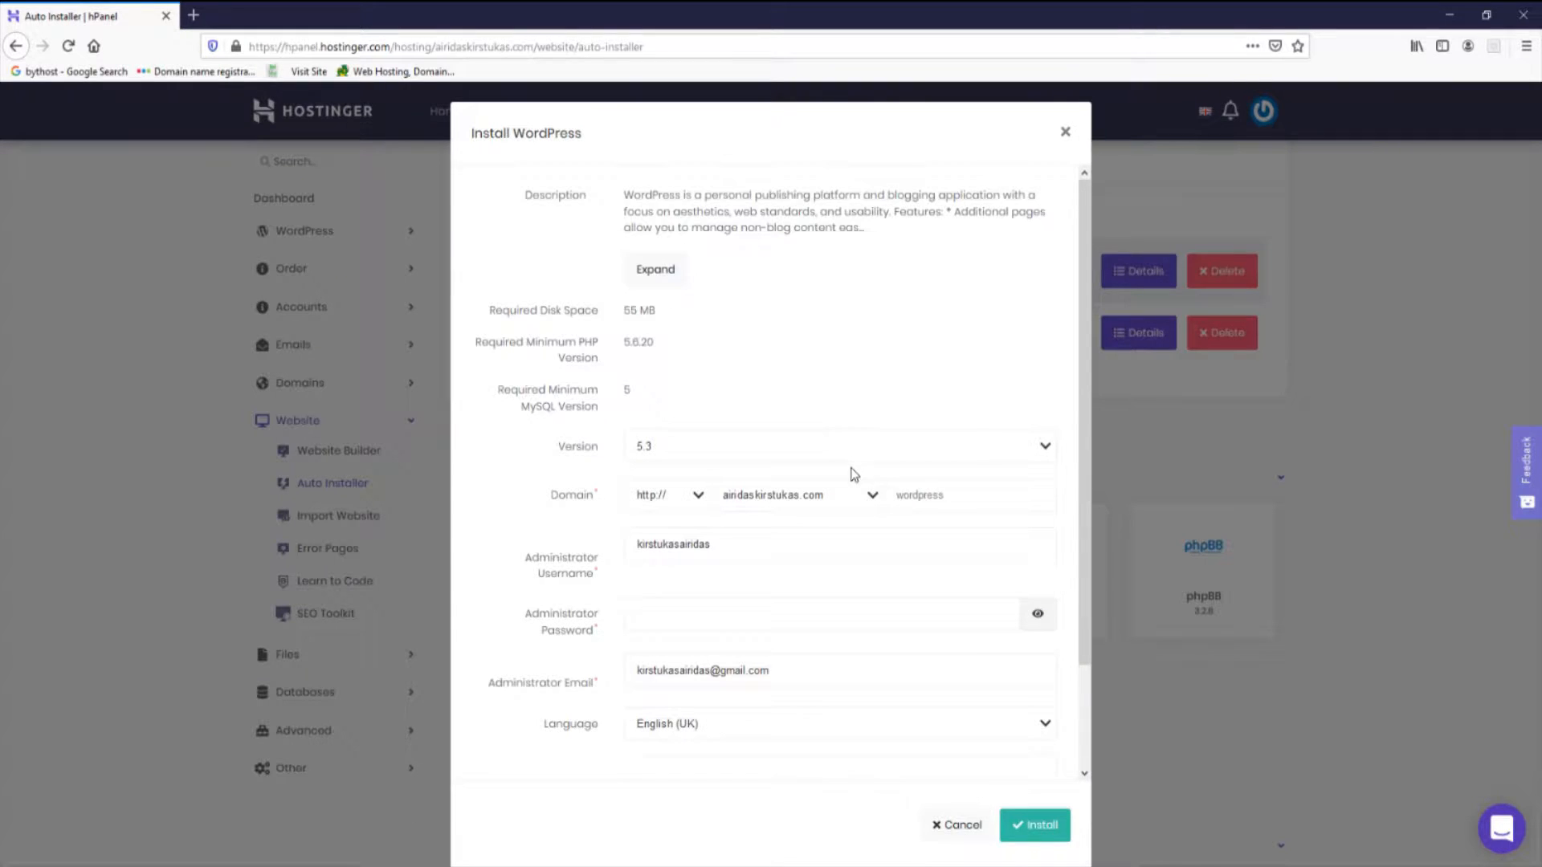
# - Install WordPress on the flowers subdomain with an admin password and title 'Flowers'
pyautogui.click(859, 504)
pyautogui.click(777, 554)
pyautogui.scroll(-3, 605, 580)
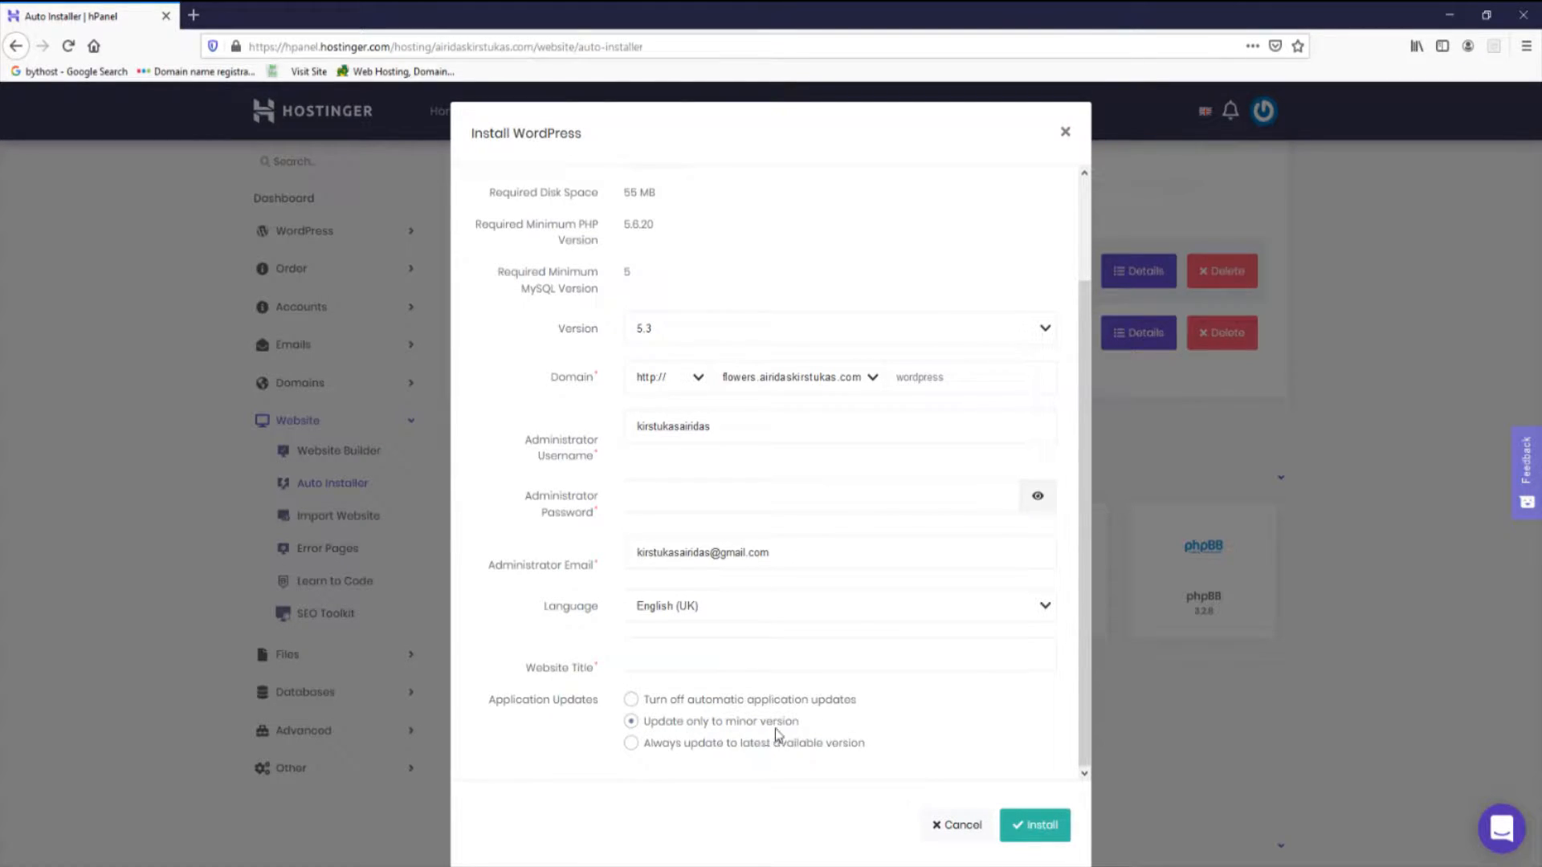
pyautogui.scroll(3, 770, 729)
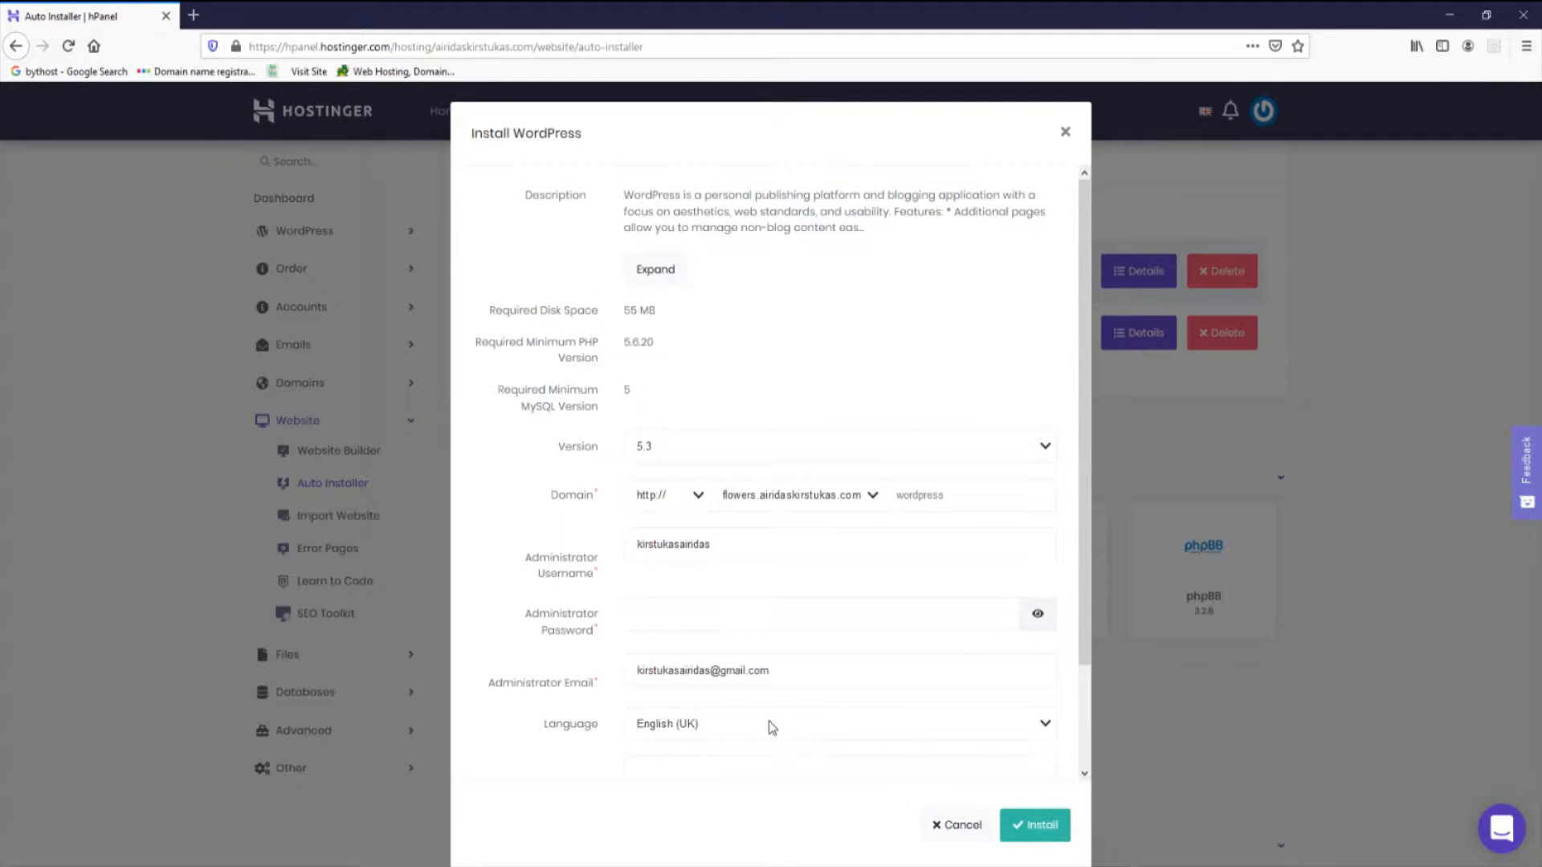
pyautogui.click(671, 614)
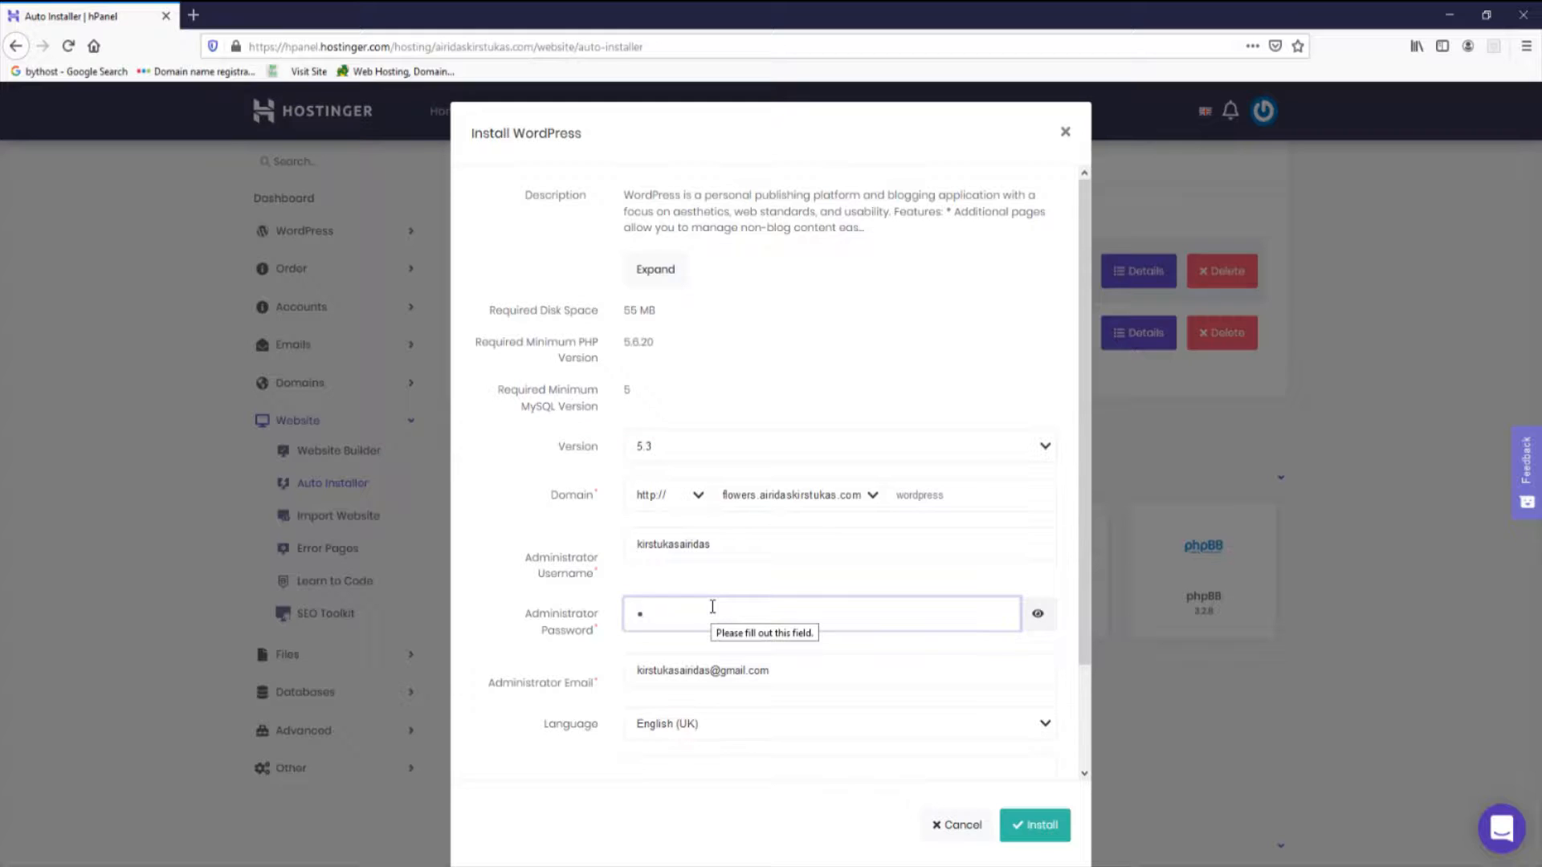
pyautogui.scroll(-3, 770, 642)
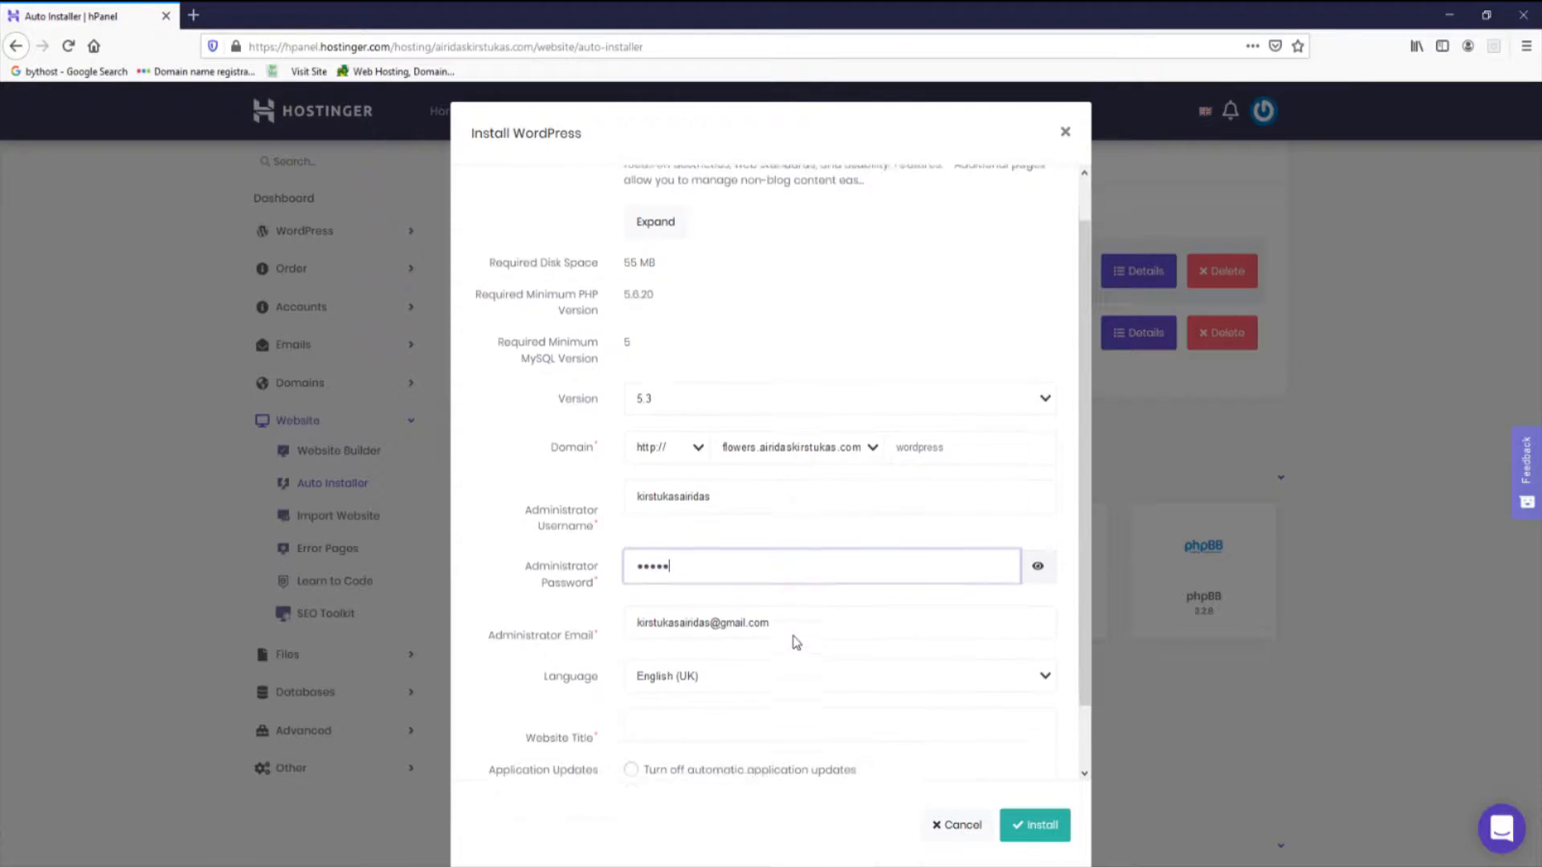
pyautogui.click(756, 658)
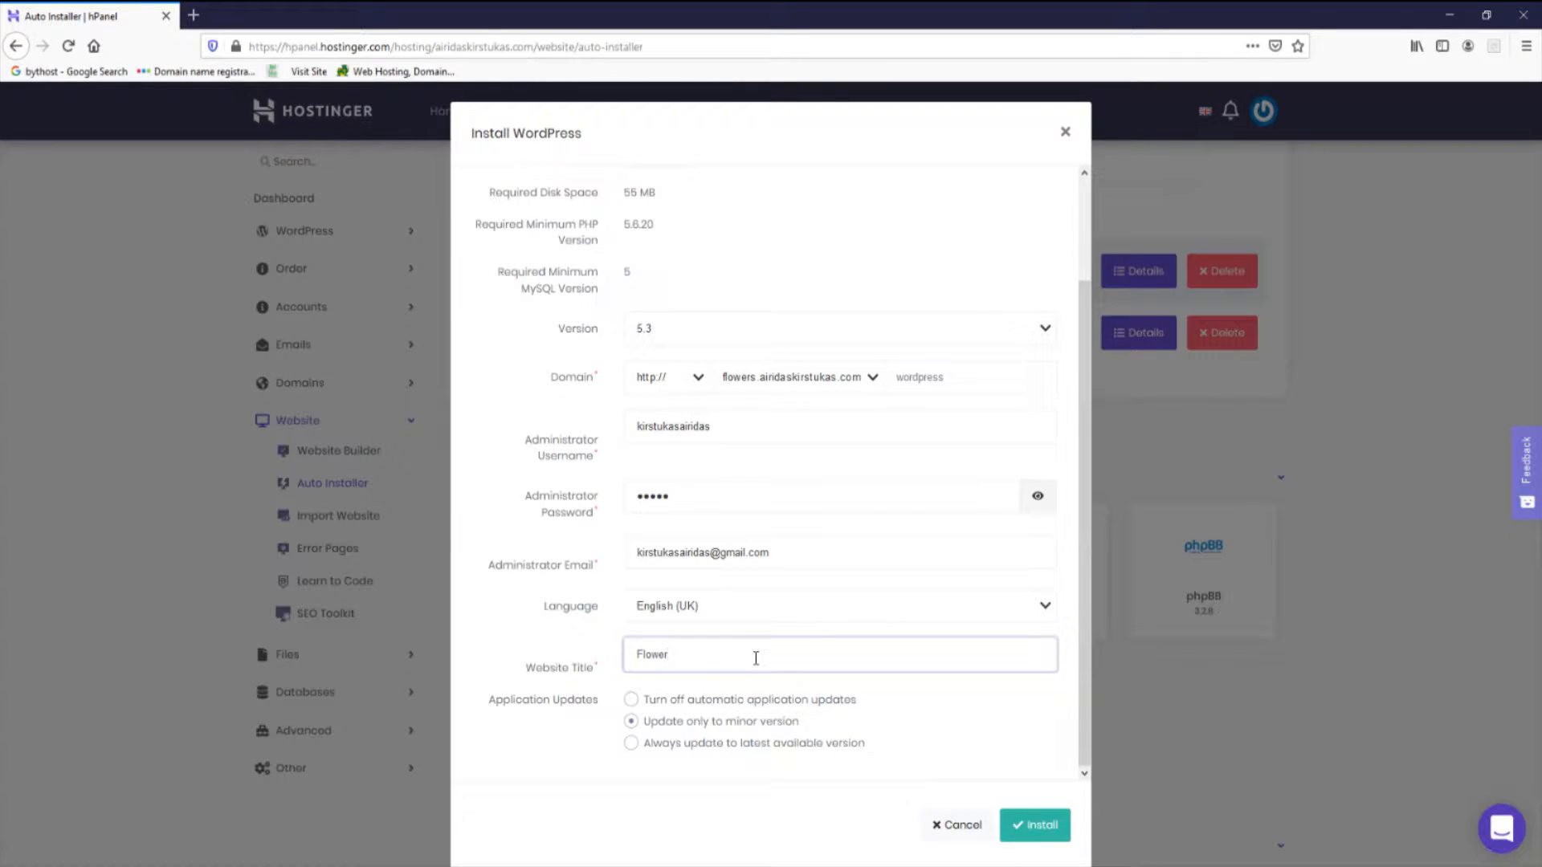
pyautogui.click(1044, 827)
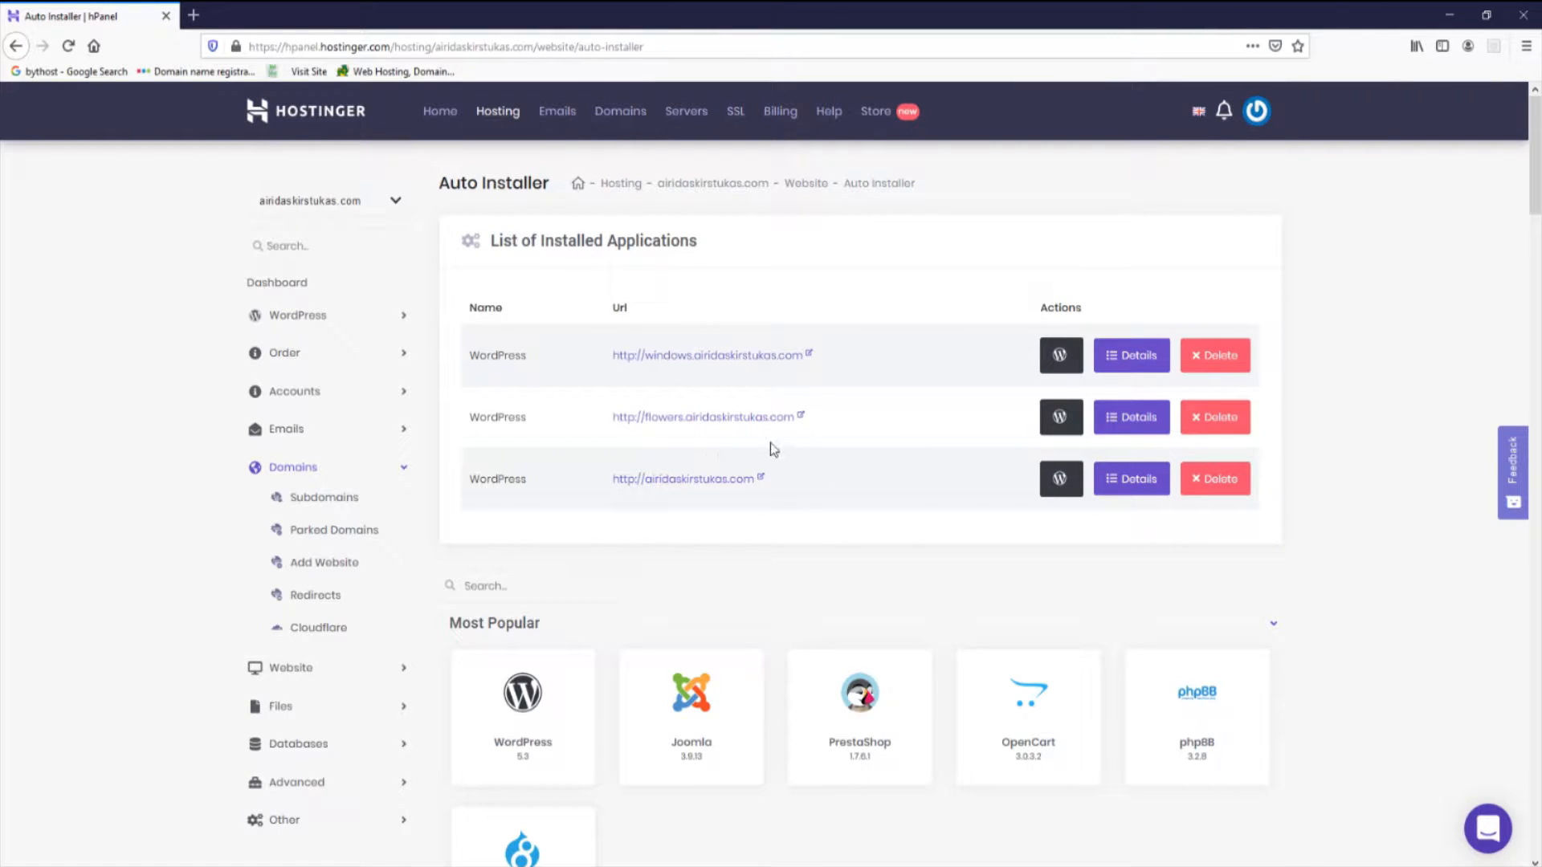
# - Open the new Flowers site, view its Sample Page, then return to the Hostinger tab
pyautogui.click(785, 419)
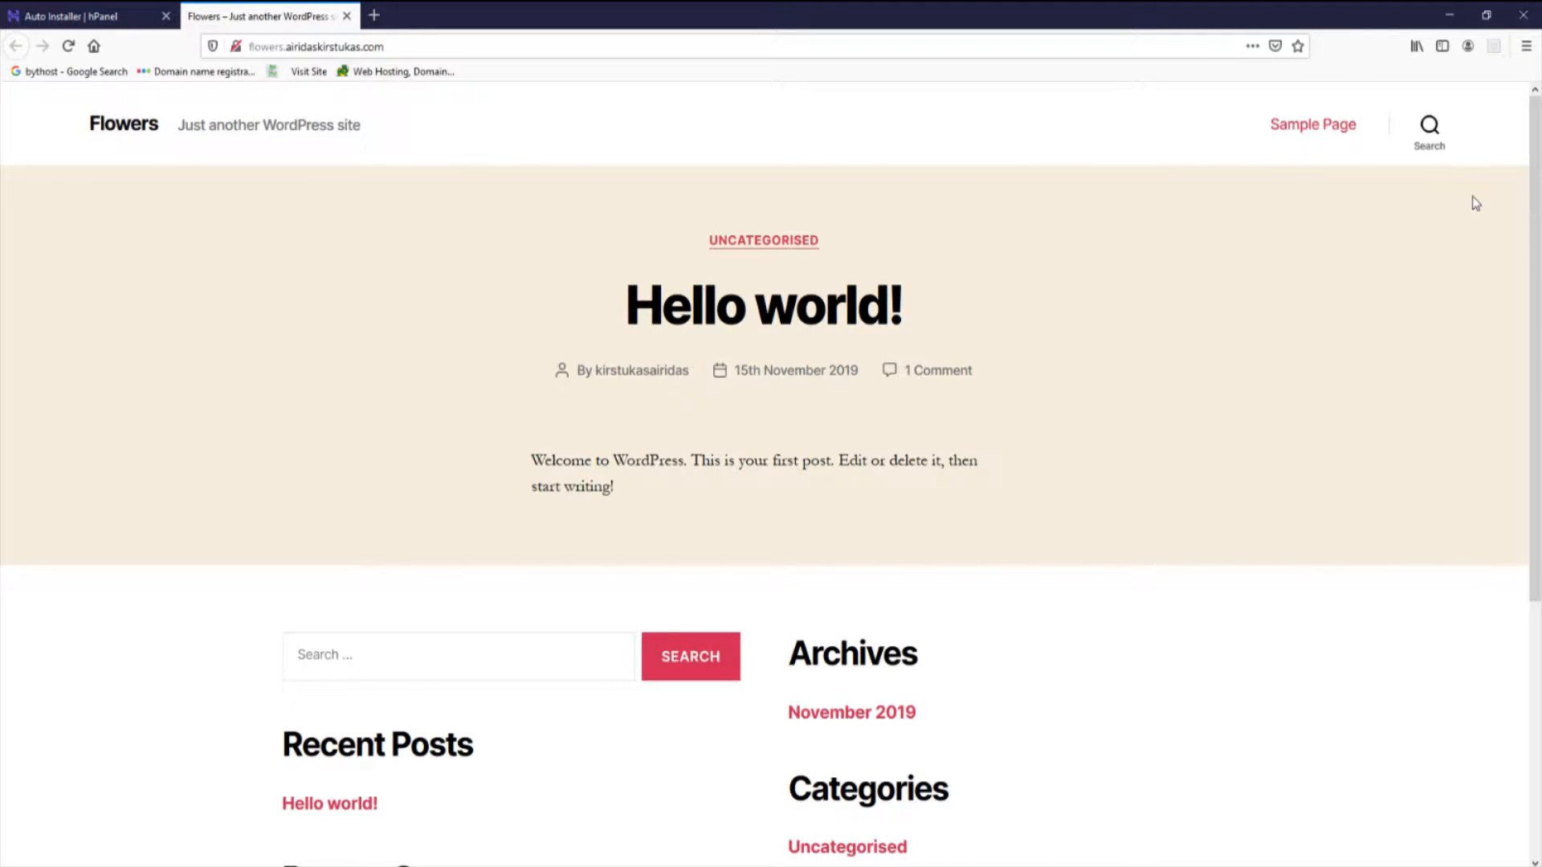
pyautogui.click(1283, 129)
pyautogui.scroll(-10, 640, 345)
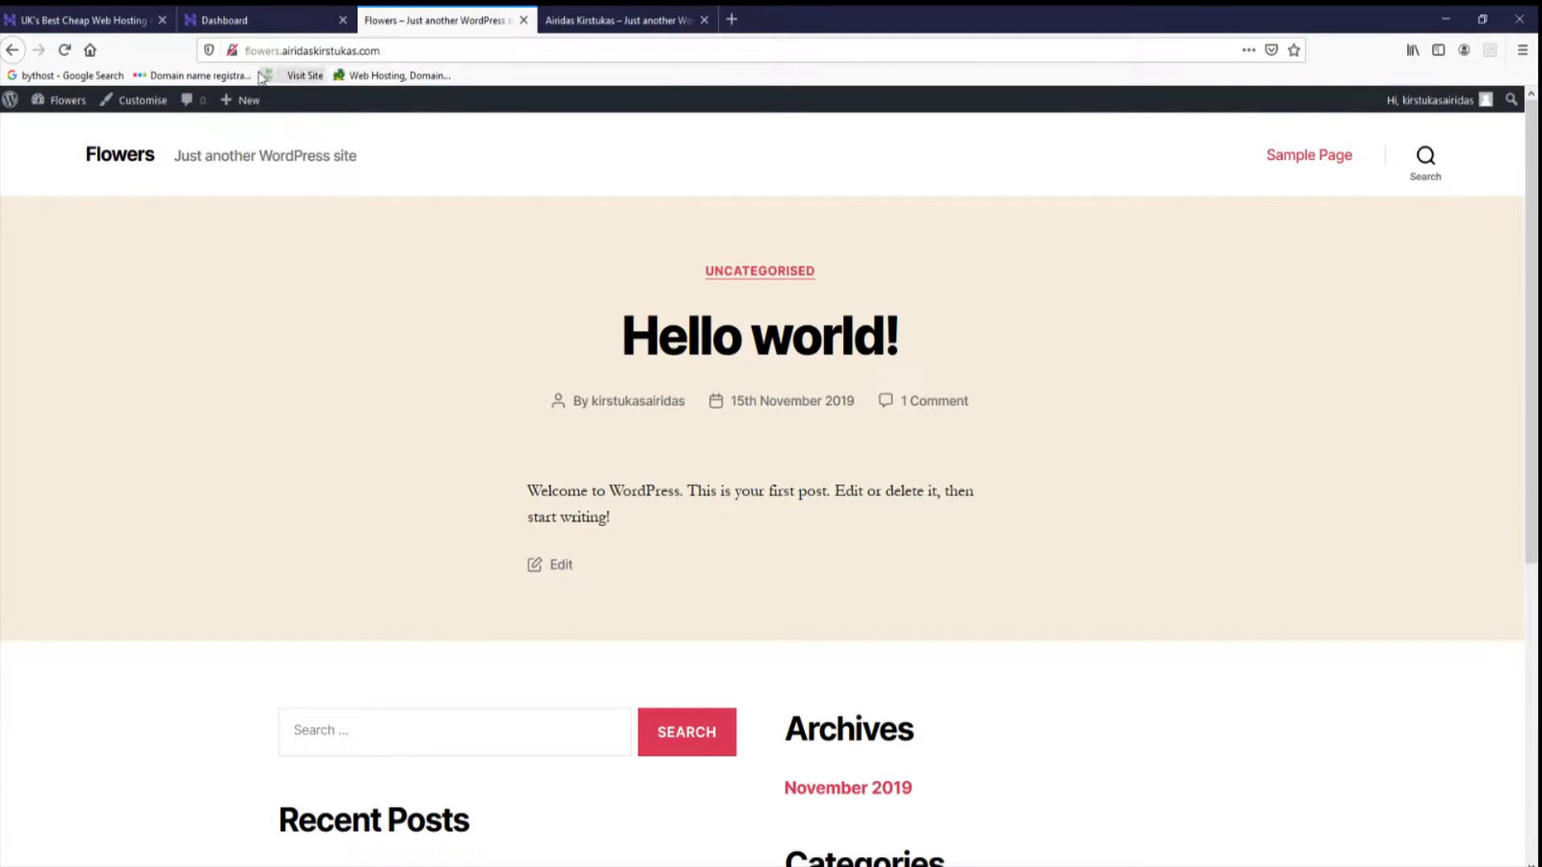
pyautogui.moveTo(239, 99)
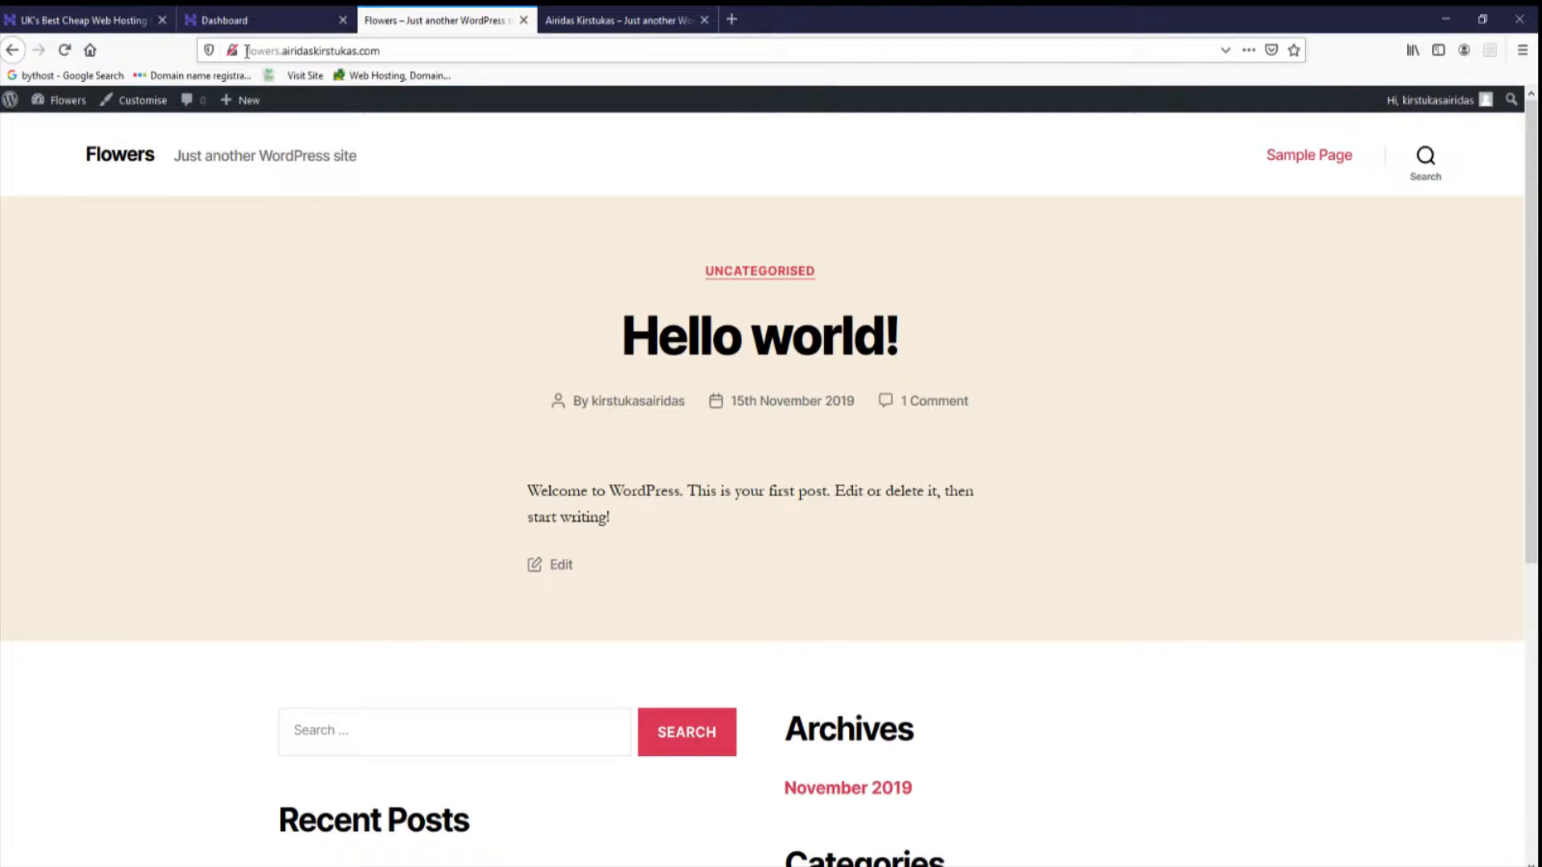
pyautogui.click(234, 24)
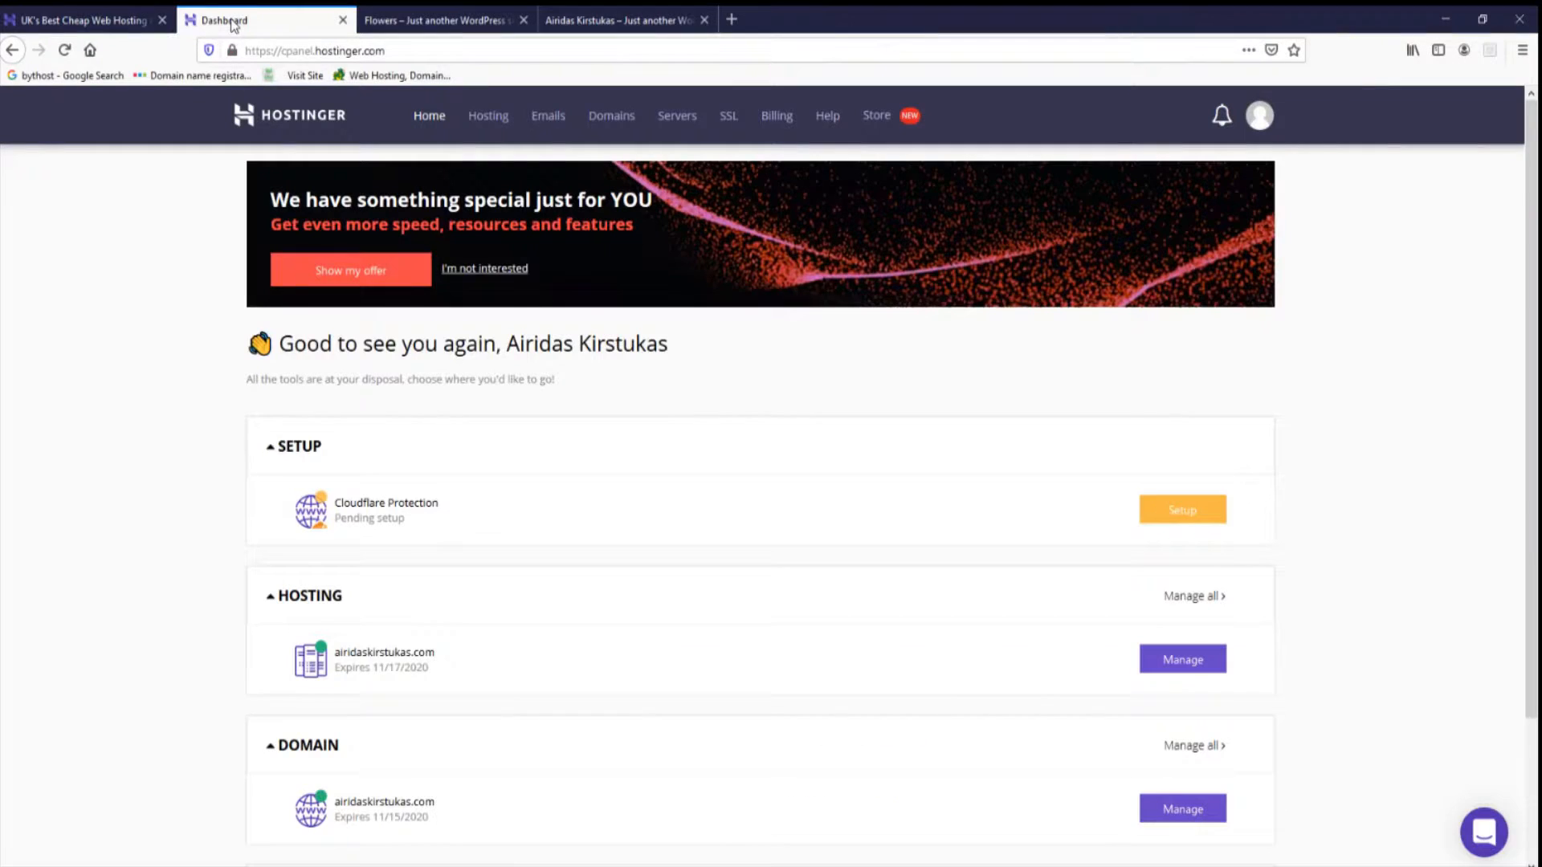
# - Enable Force HTTPS in the main domain's SSL settings and check the main site
pyautogui.click(728, 117)
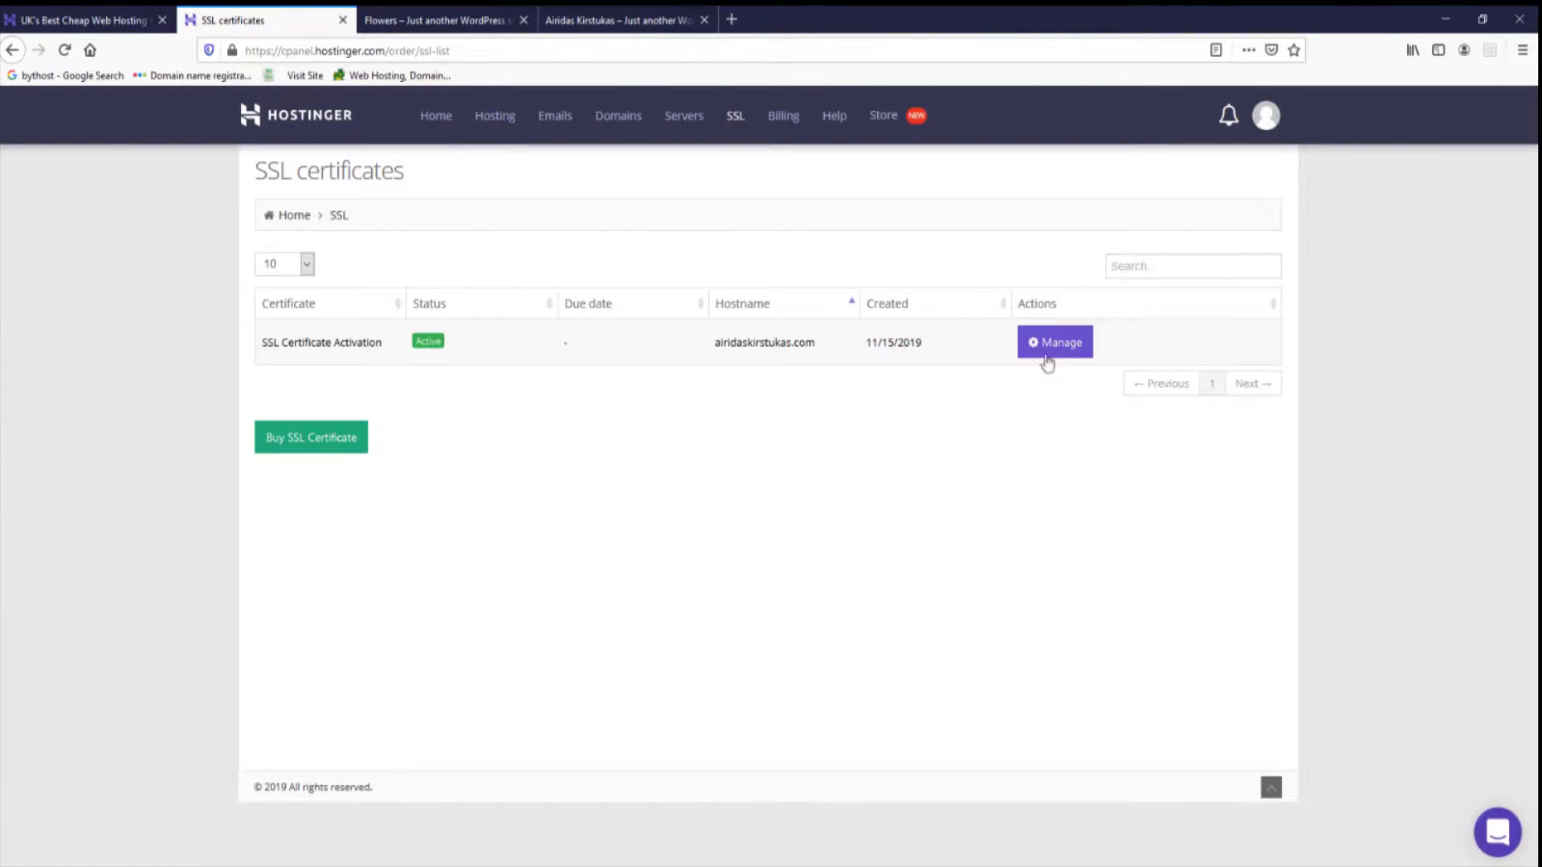
pyautogui.click(1046, 345)
pyautogui.click(1199, 363)
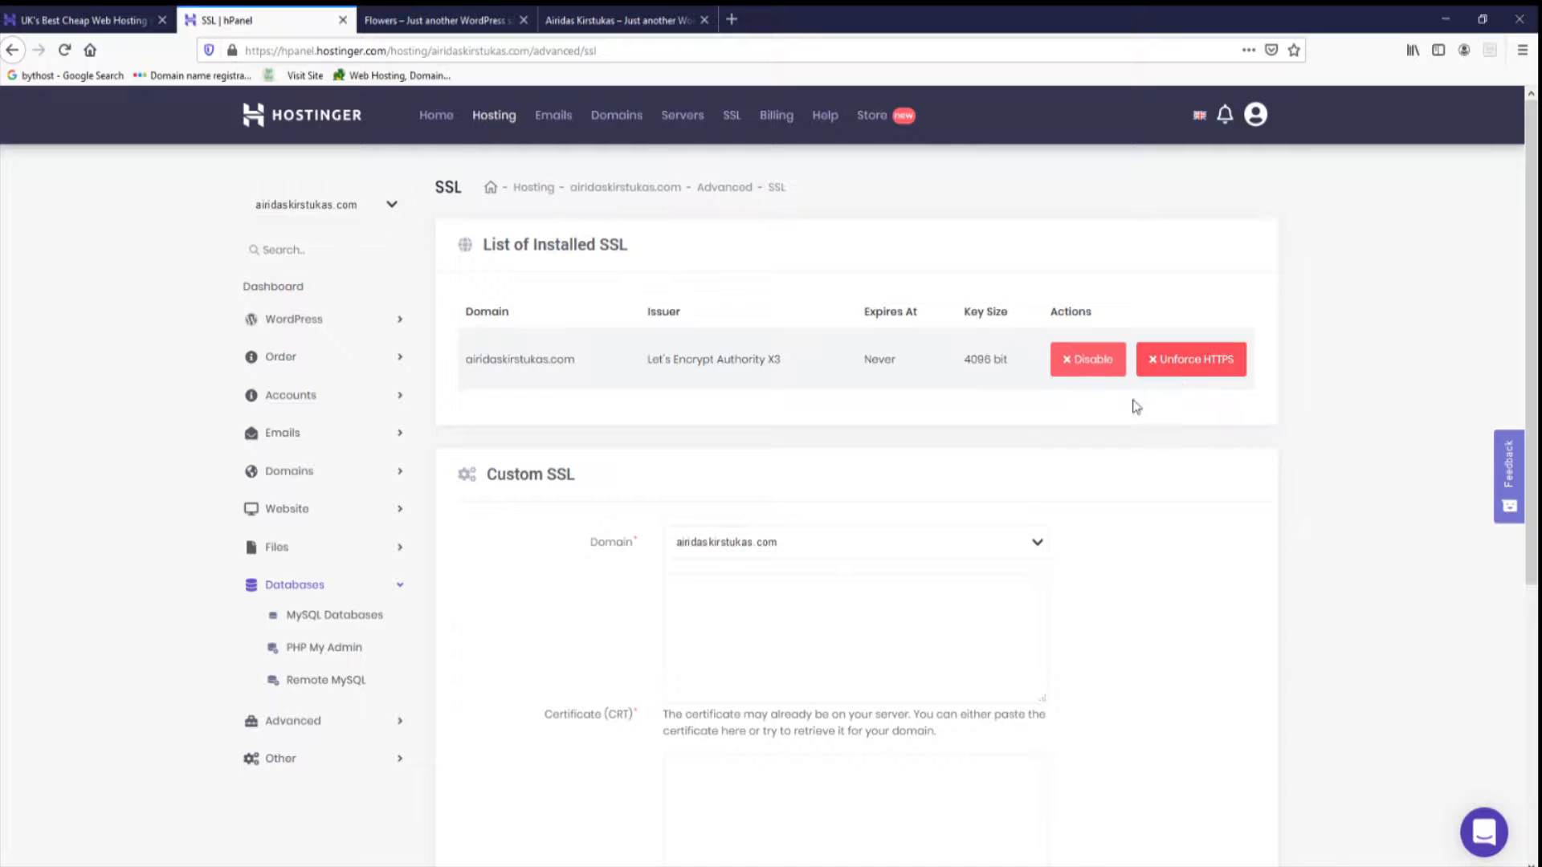
pyautogui.click(649, 23)
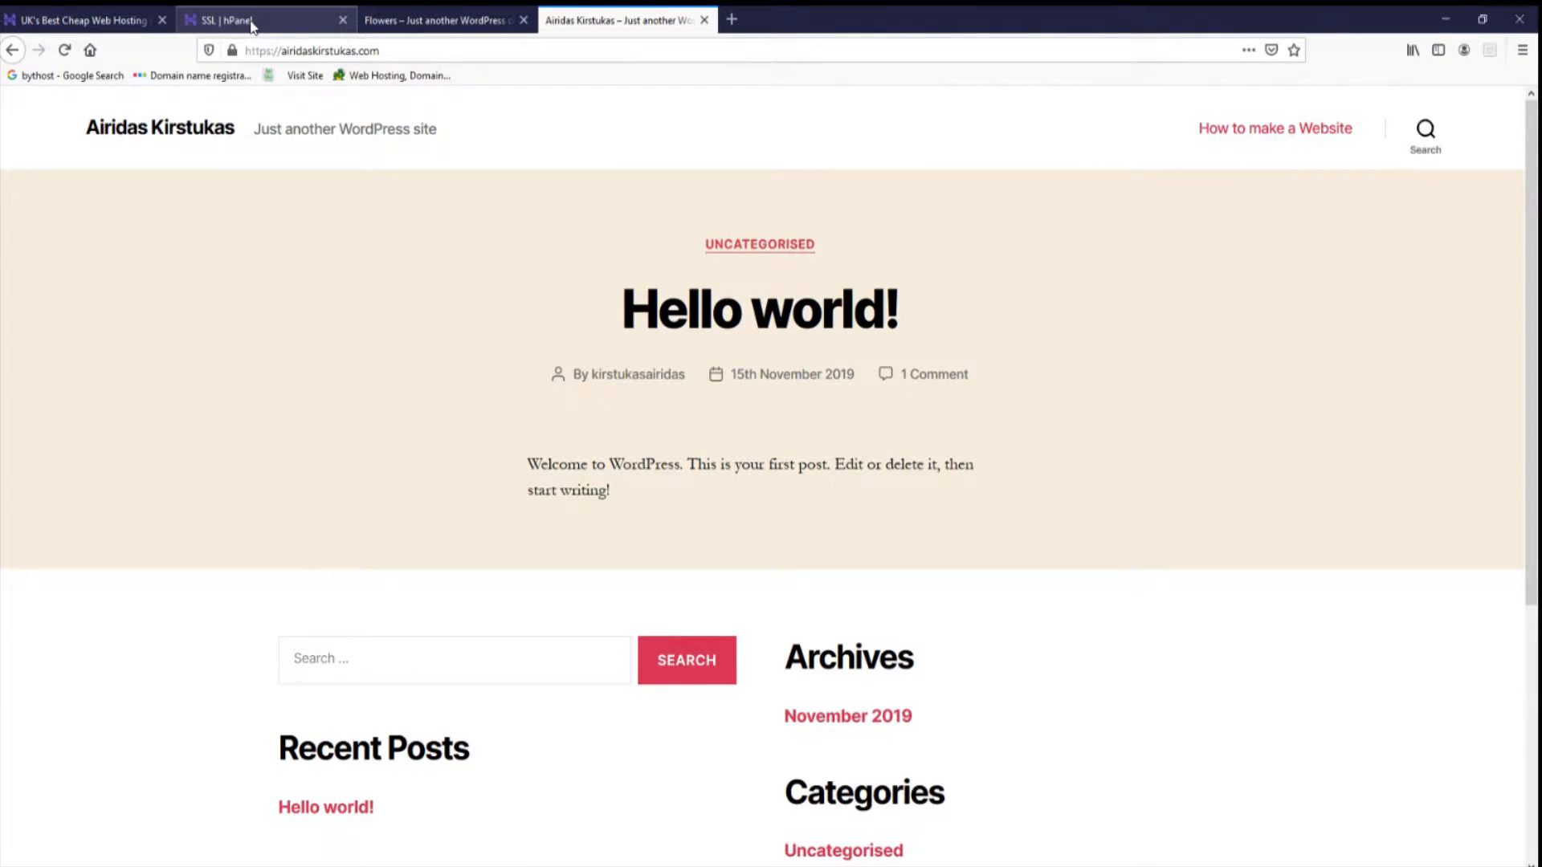
pyautogui.click(241, 20)
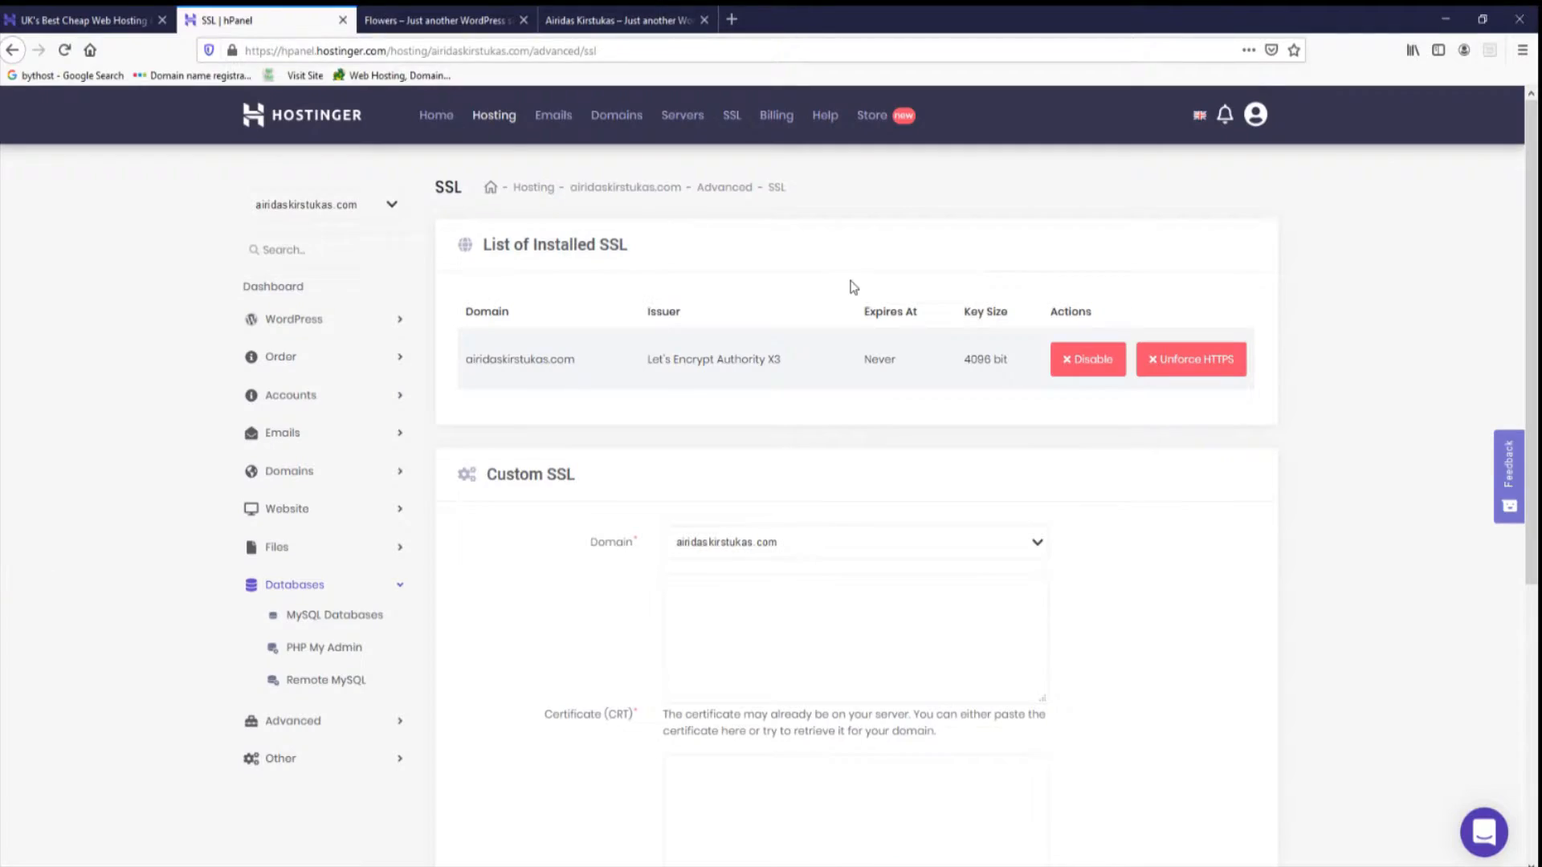
# - Reload the Flowers site tab and select the end of its address
pyautogui.click(419, 24)
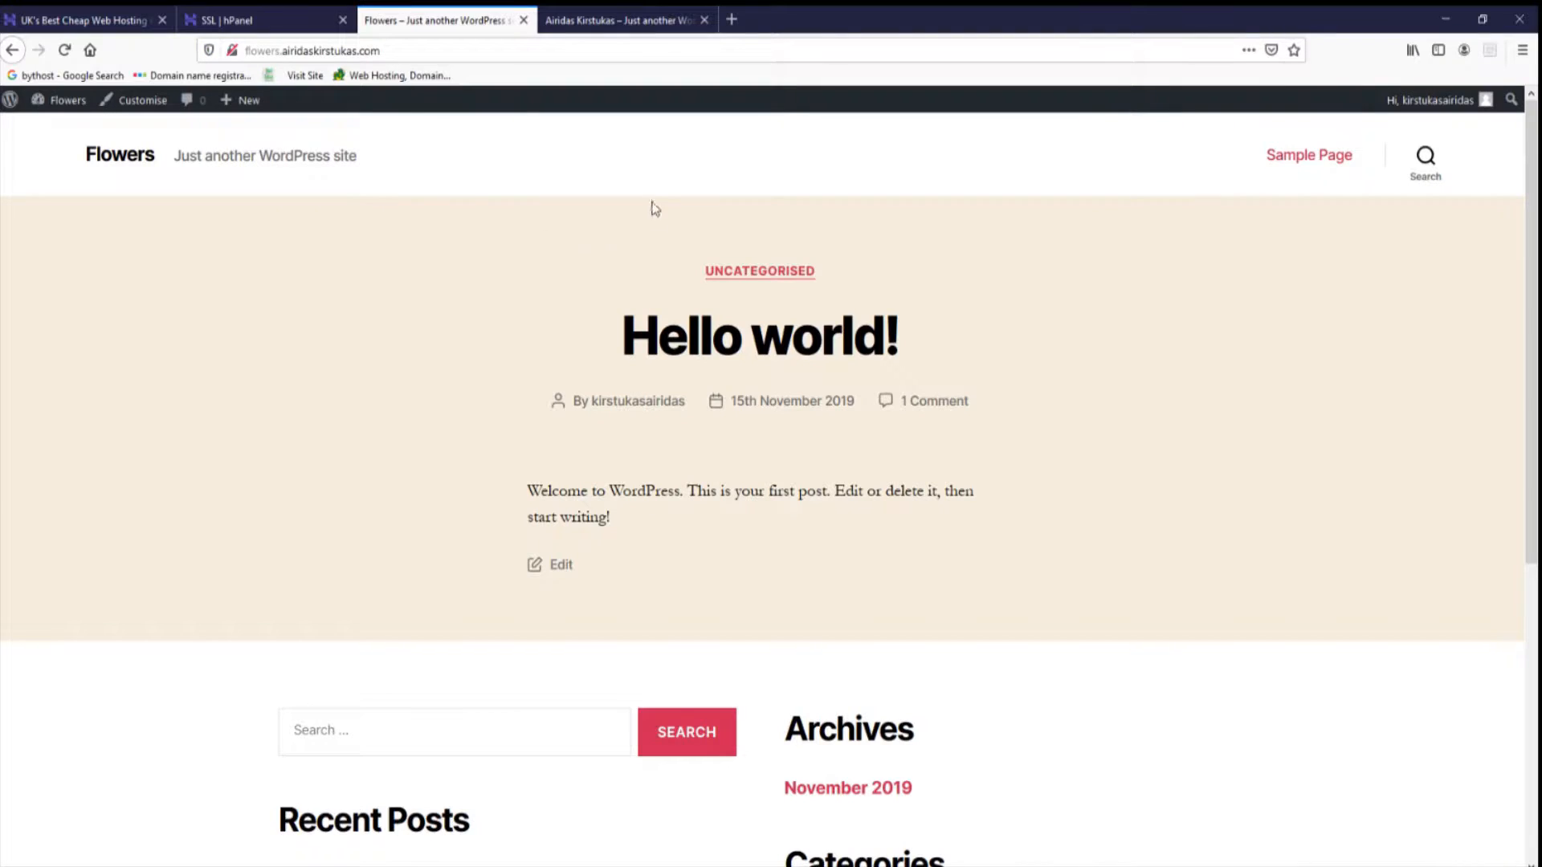
pyautogui.click(64, 50)
pyautogui.scroll(-6, 598, 478)
pyautogui.scroll(6, 598, 550)
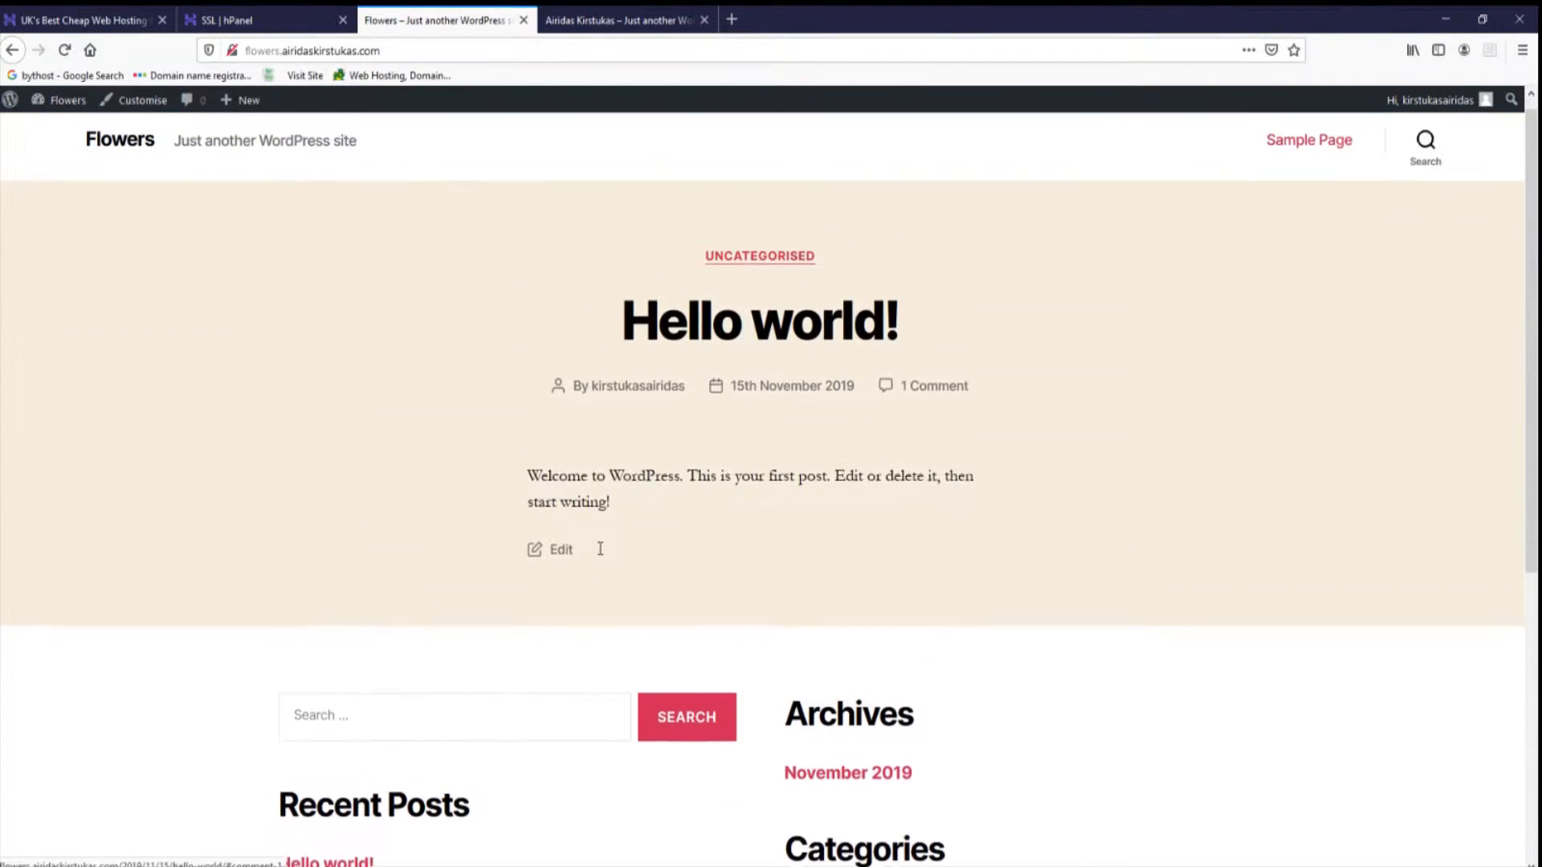
pyautogui.click(80, 21)
pyautogui.click(269, 21)
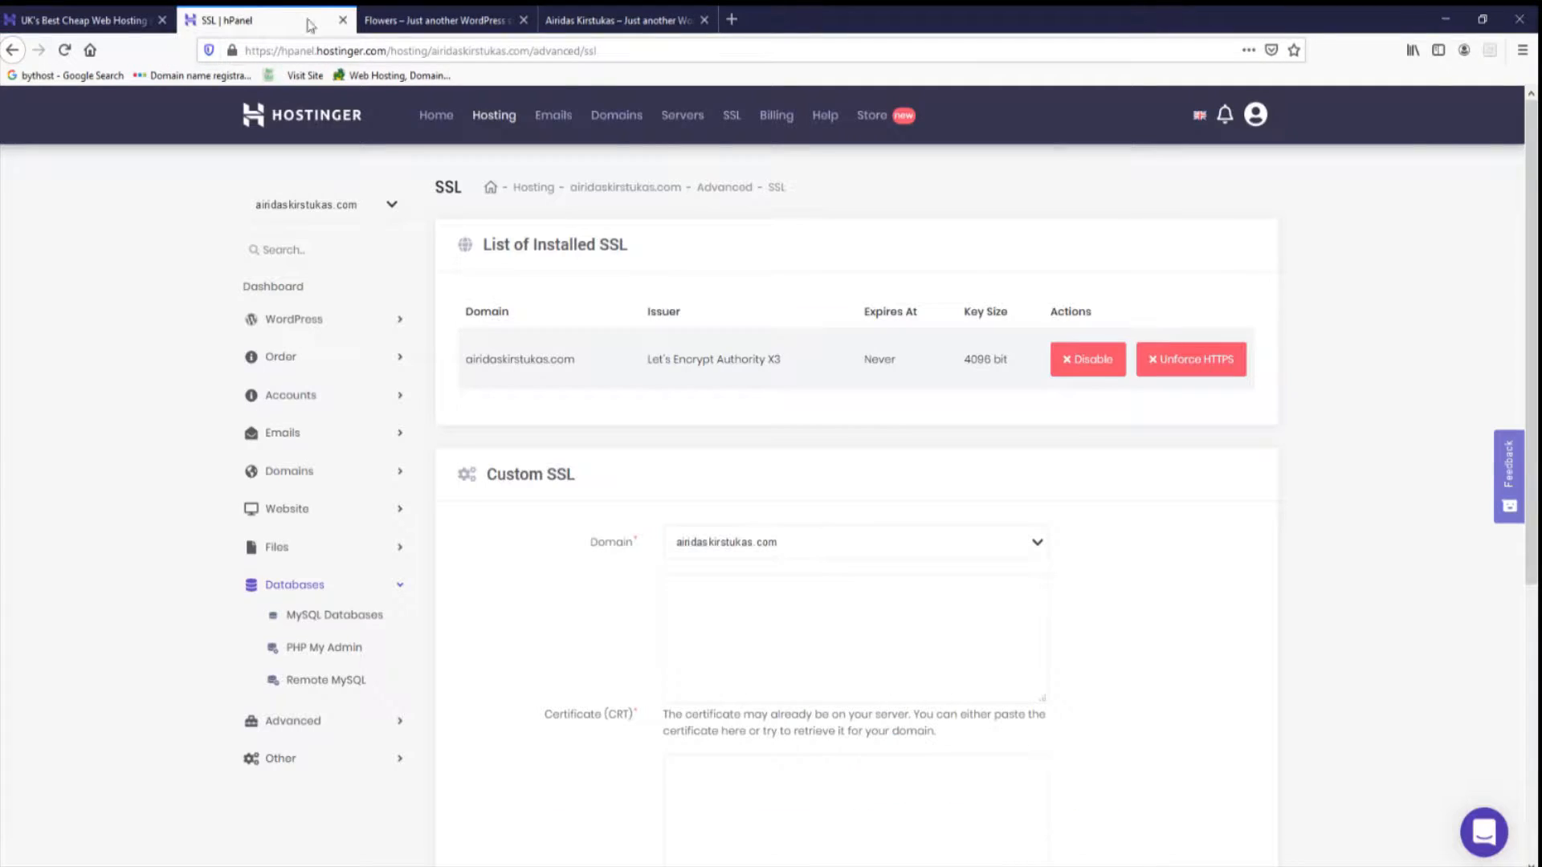
pyautogui.click(434, 20)
pyautogui.click(388, 56)
pyautogui.click(390, 53)
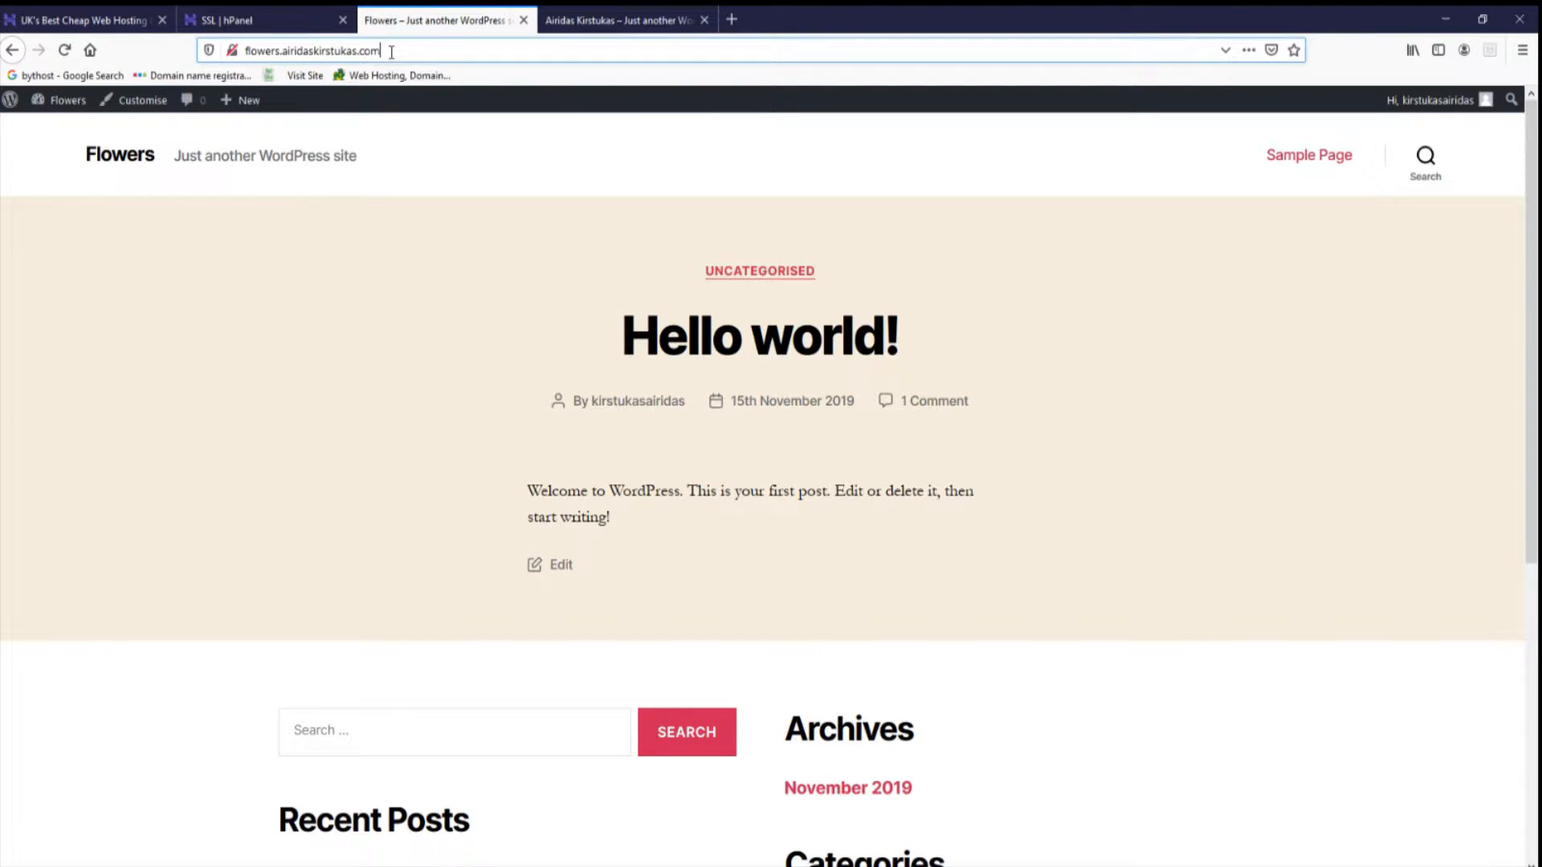
# - Go to the Flowers site's /admin and sign in with the admin username and password
pyautogui.press('Return')
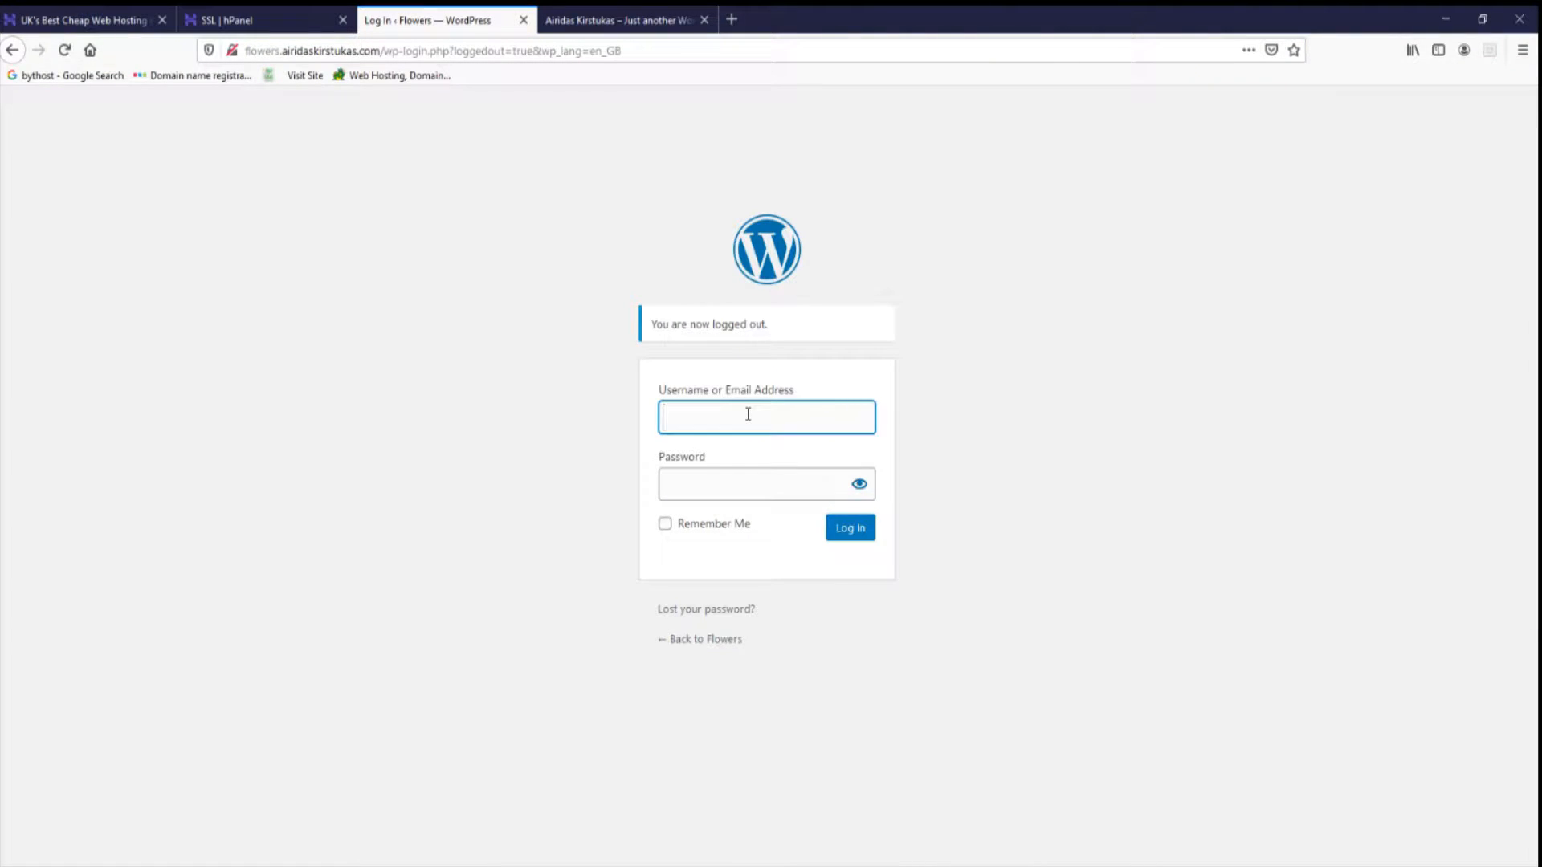
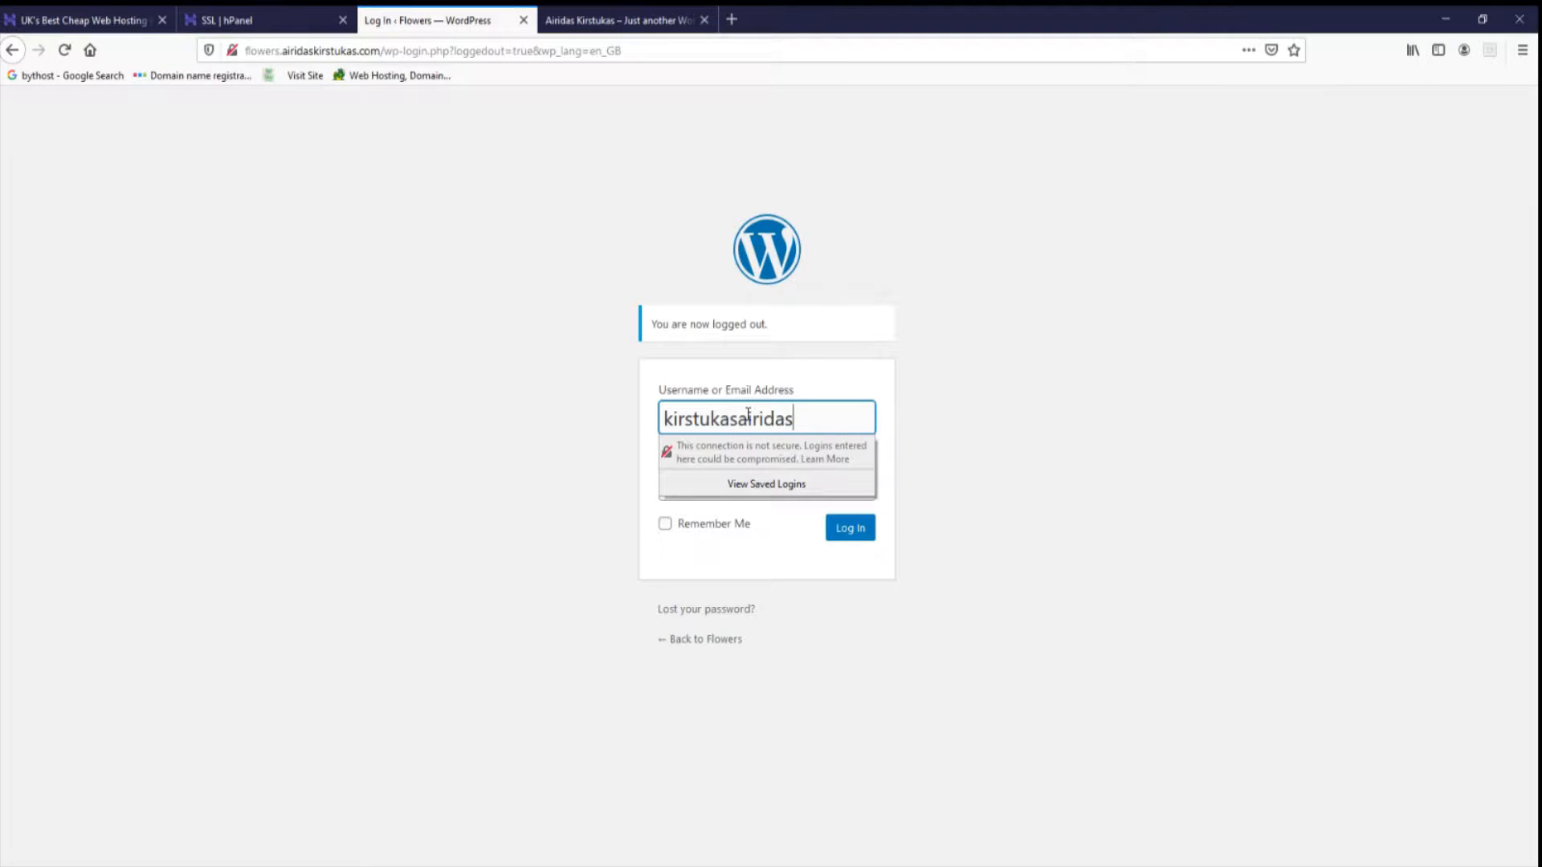
pyautogui.click(843, 718)
pyautogui.click(749, 485)
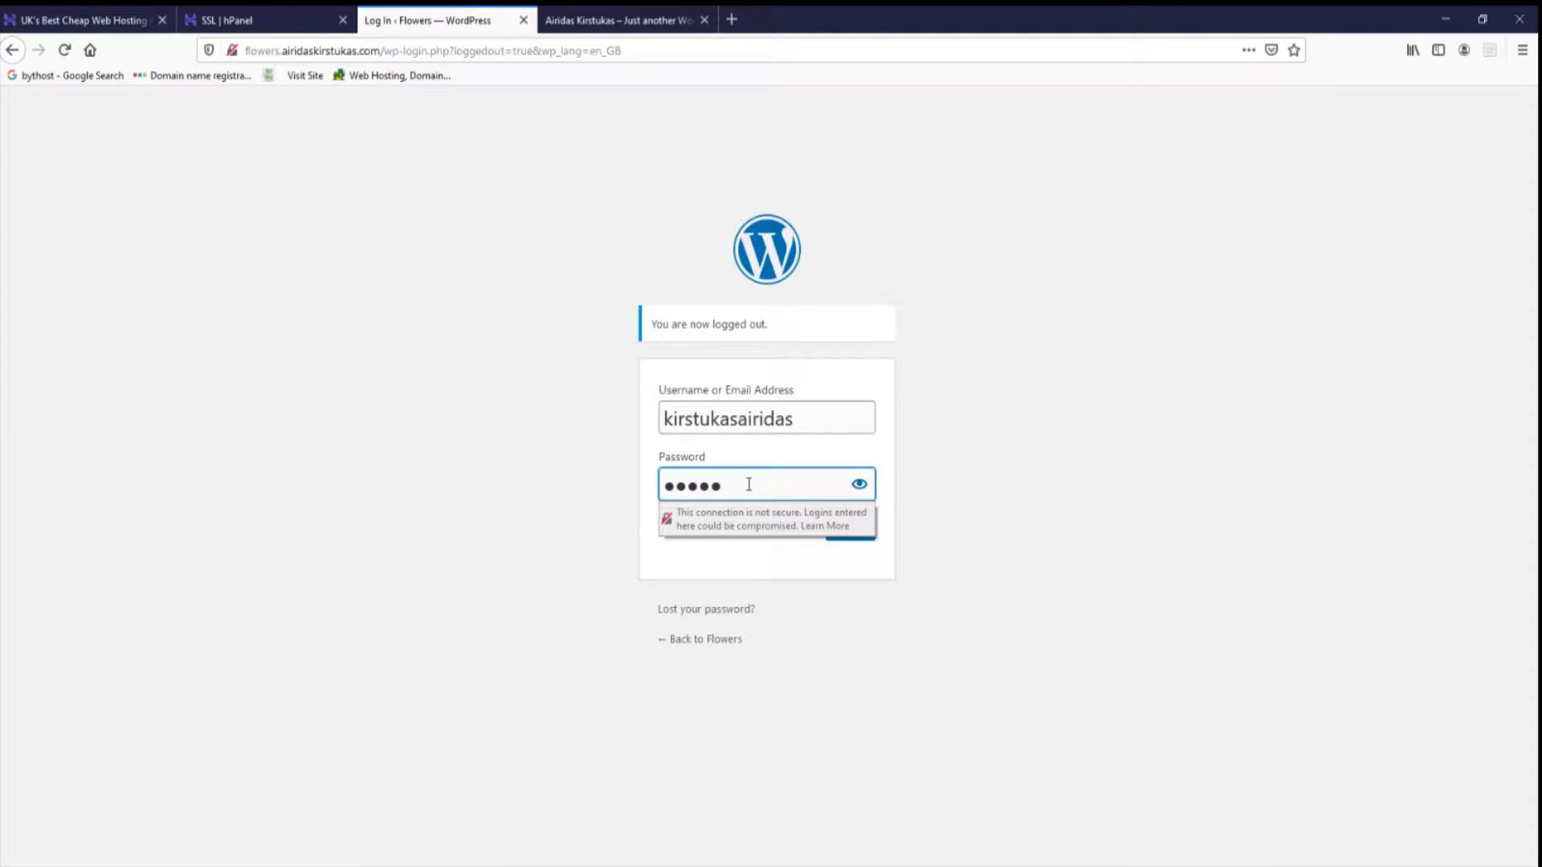
pyautogui.click(837, 601)
pyautogui.click(850, 527)
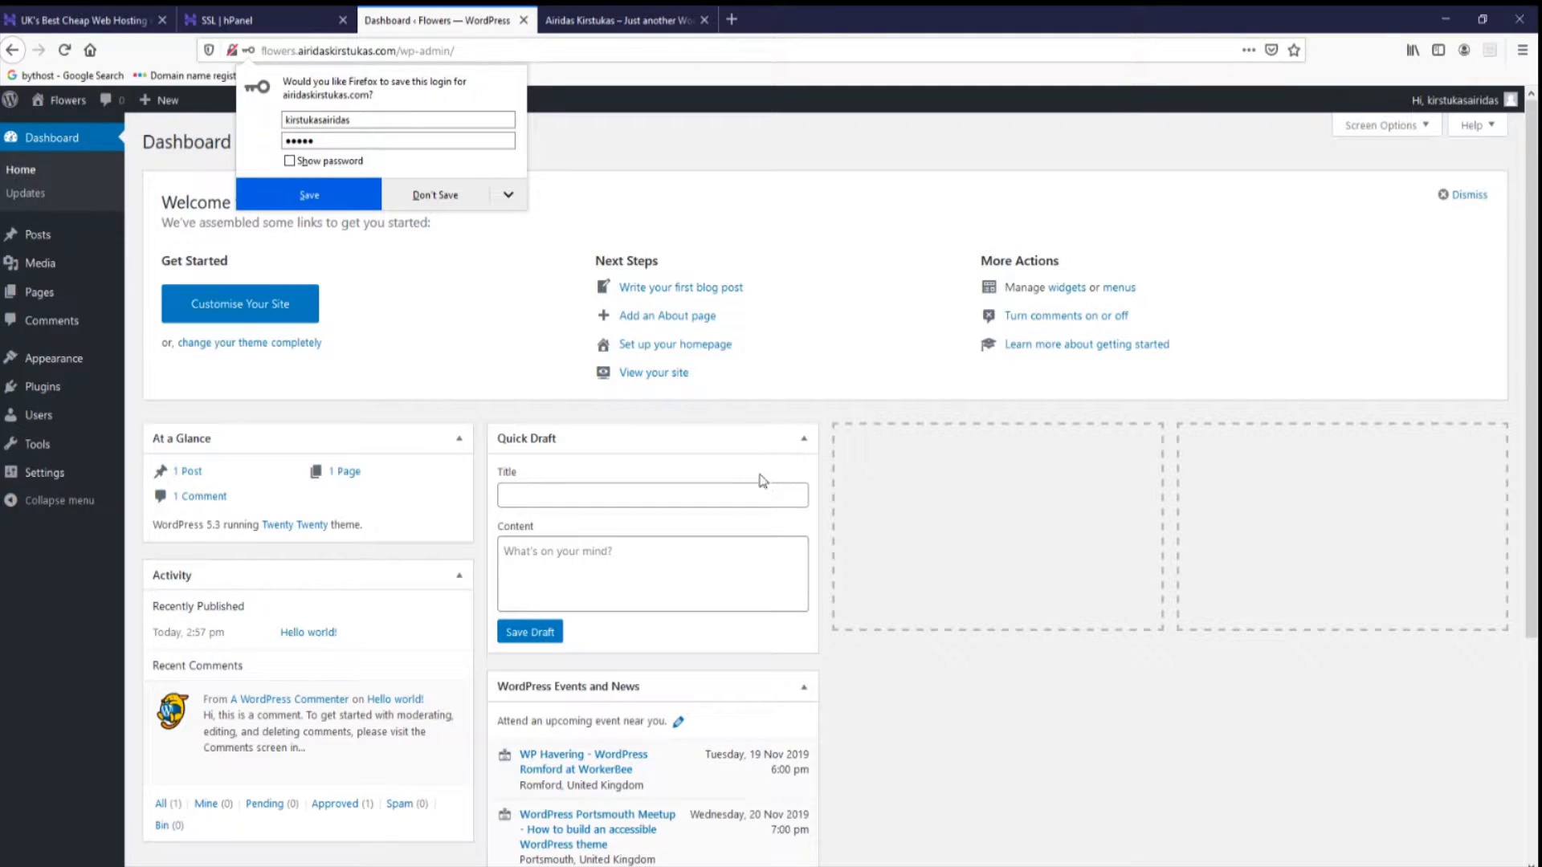
# - View the public Flowers site from the admin bar and scroll through it
pyautogui.click(53, 104)
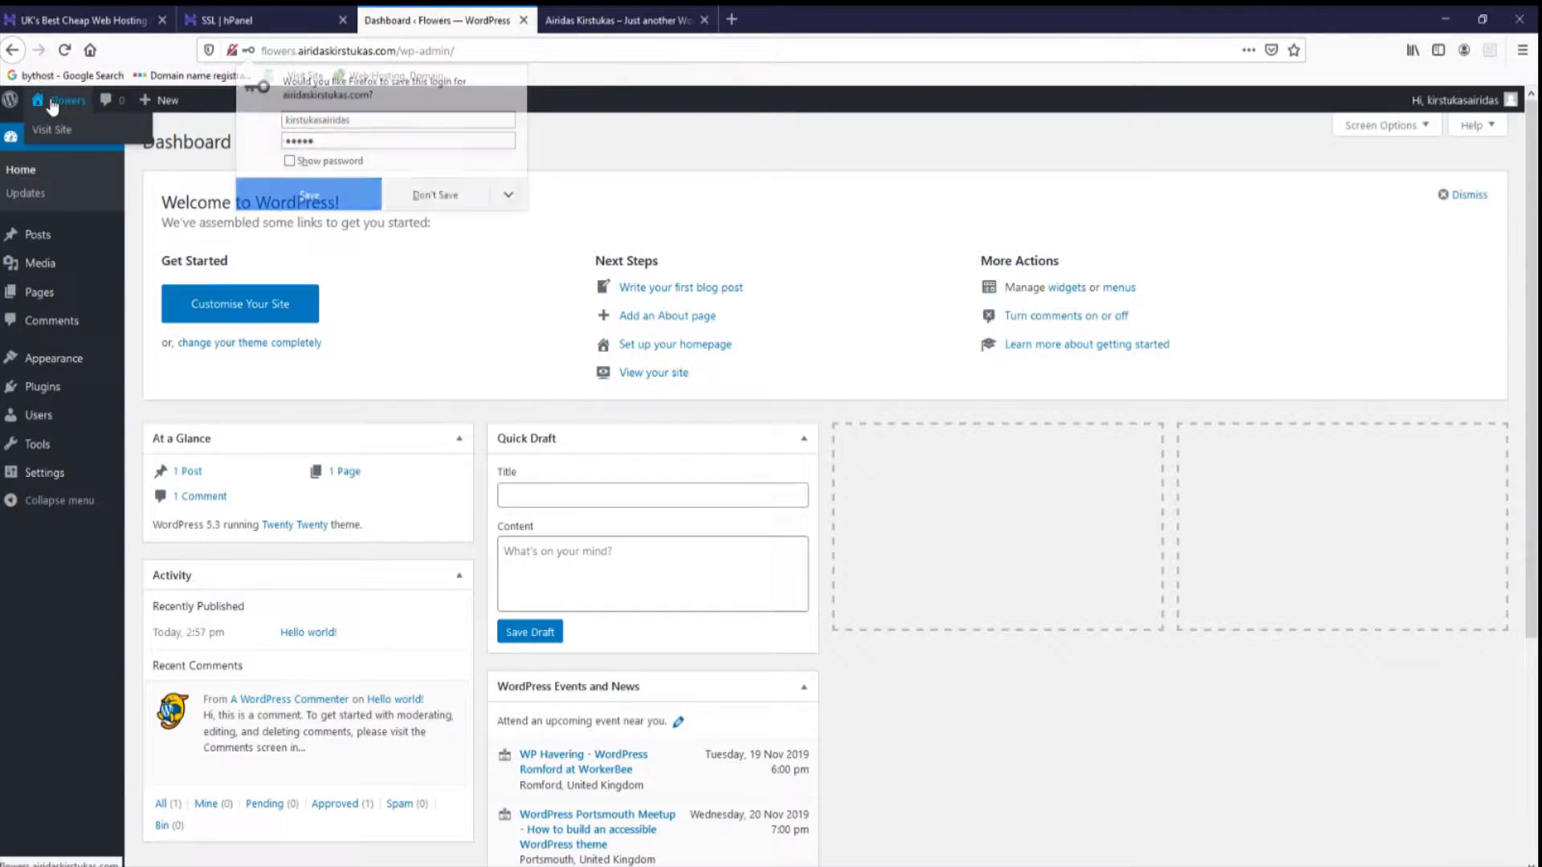
pyautogui.click(46, 128)
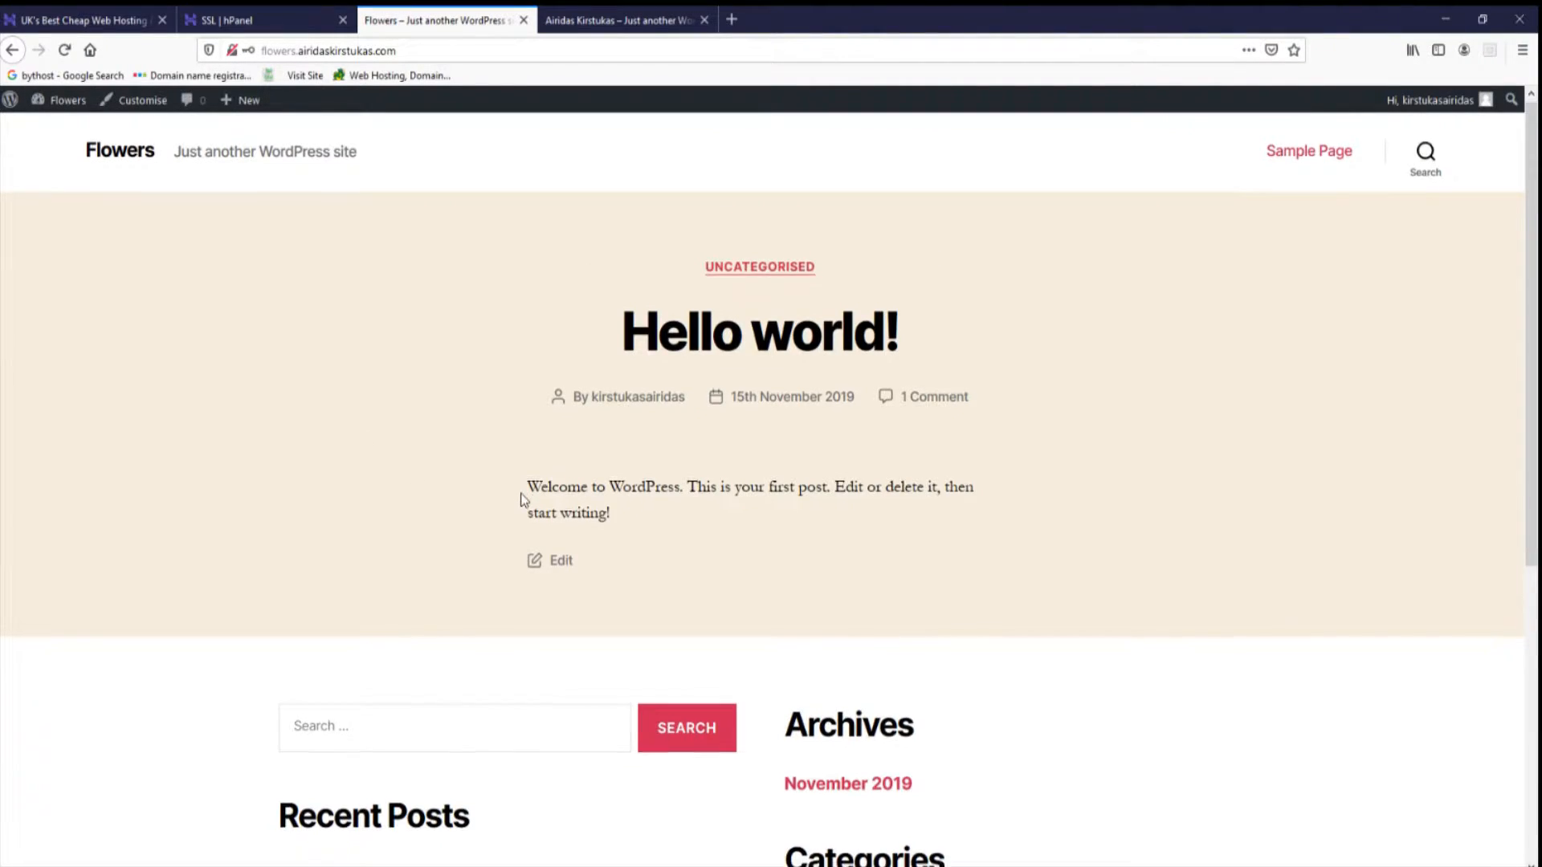
pyautogui.scroll(-5, 1116, 485)
pyautogui.scroll(5, 559, 515)
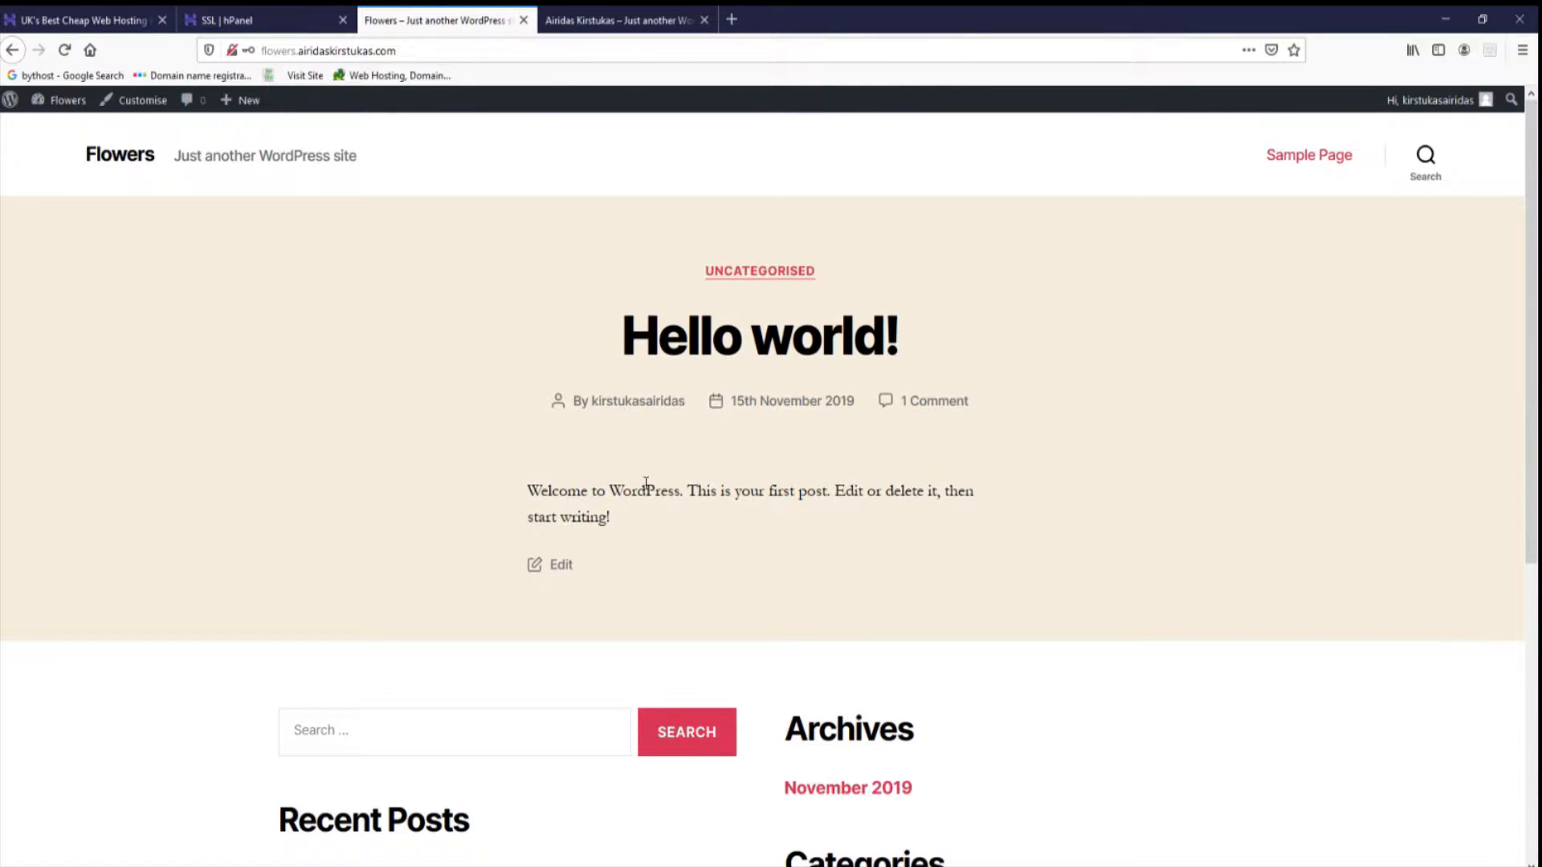
pyautogui.scroll(-3, 754, 483)
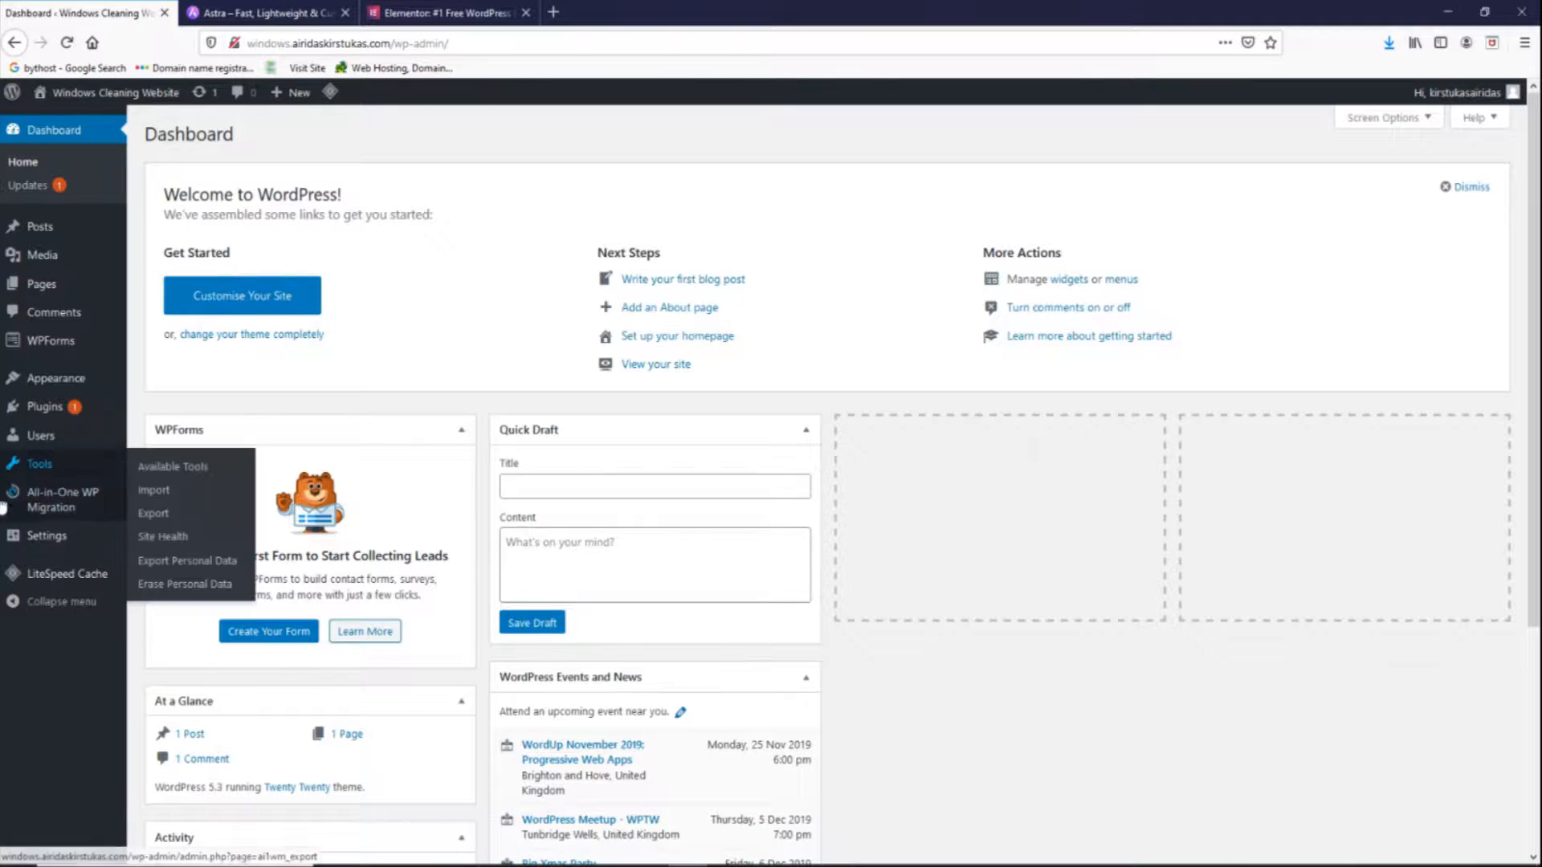
# - Open the installed themes list, then go to the Astra theme website
pyautogui.moveTo(47, 392)
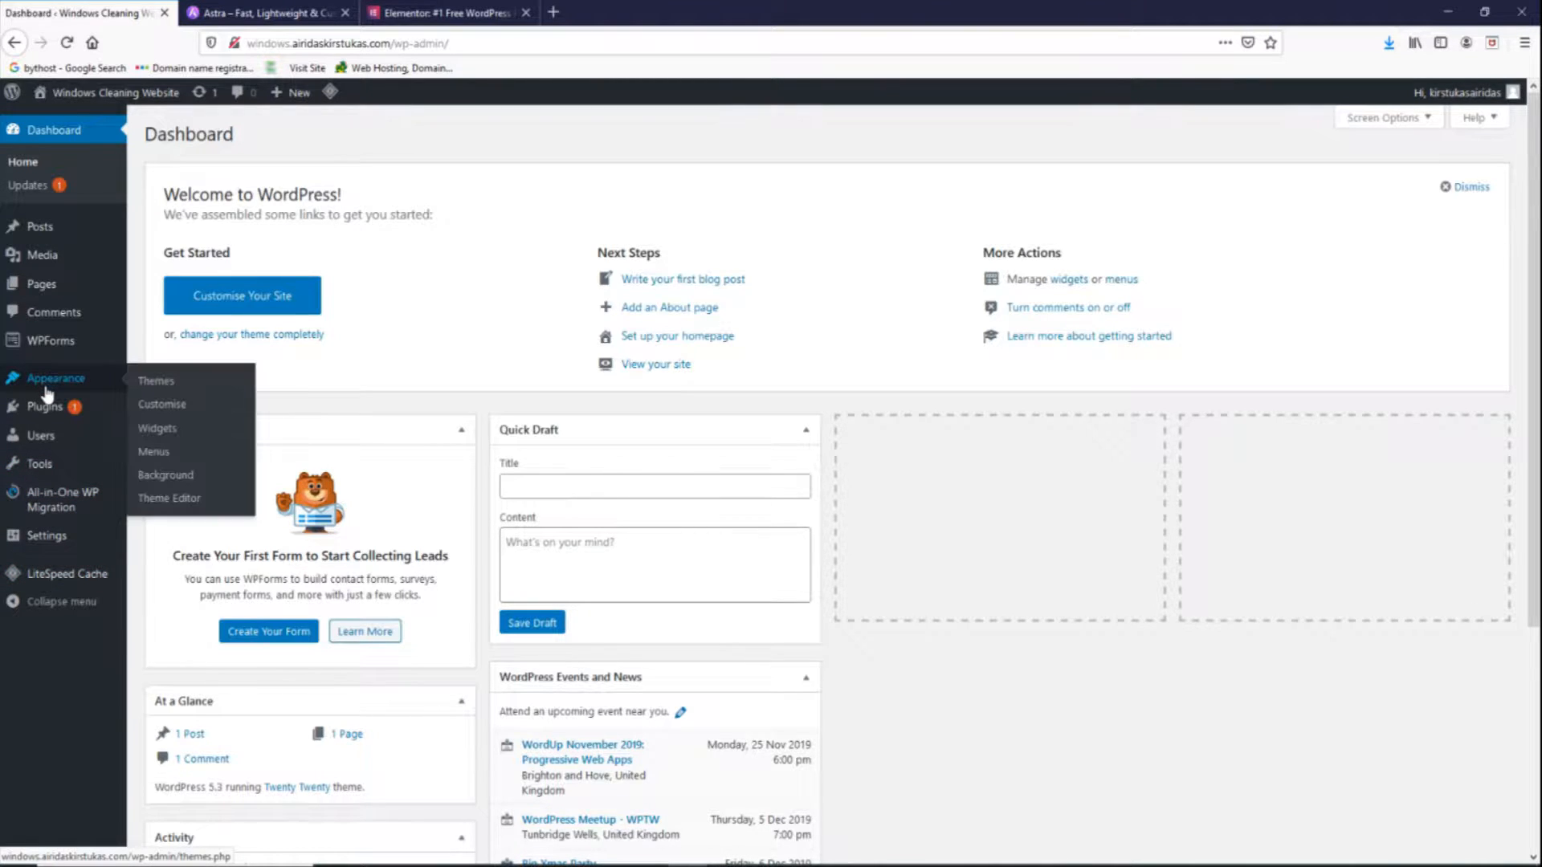
pyautogui.click(172, 387)
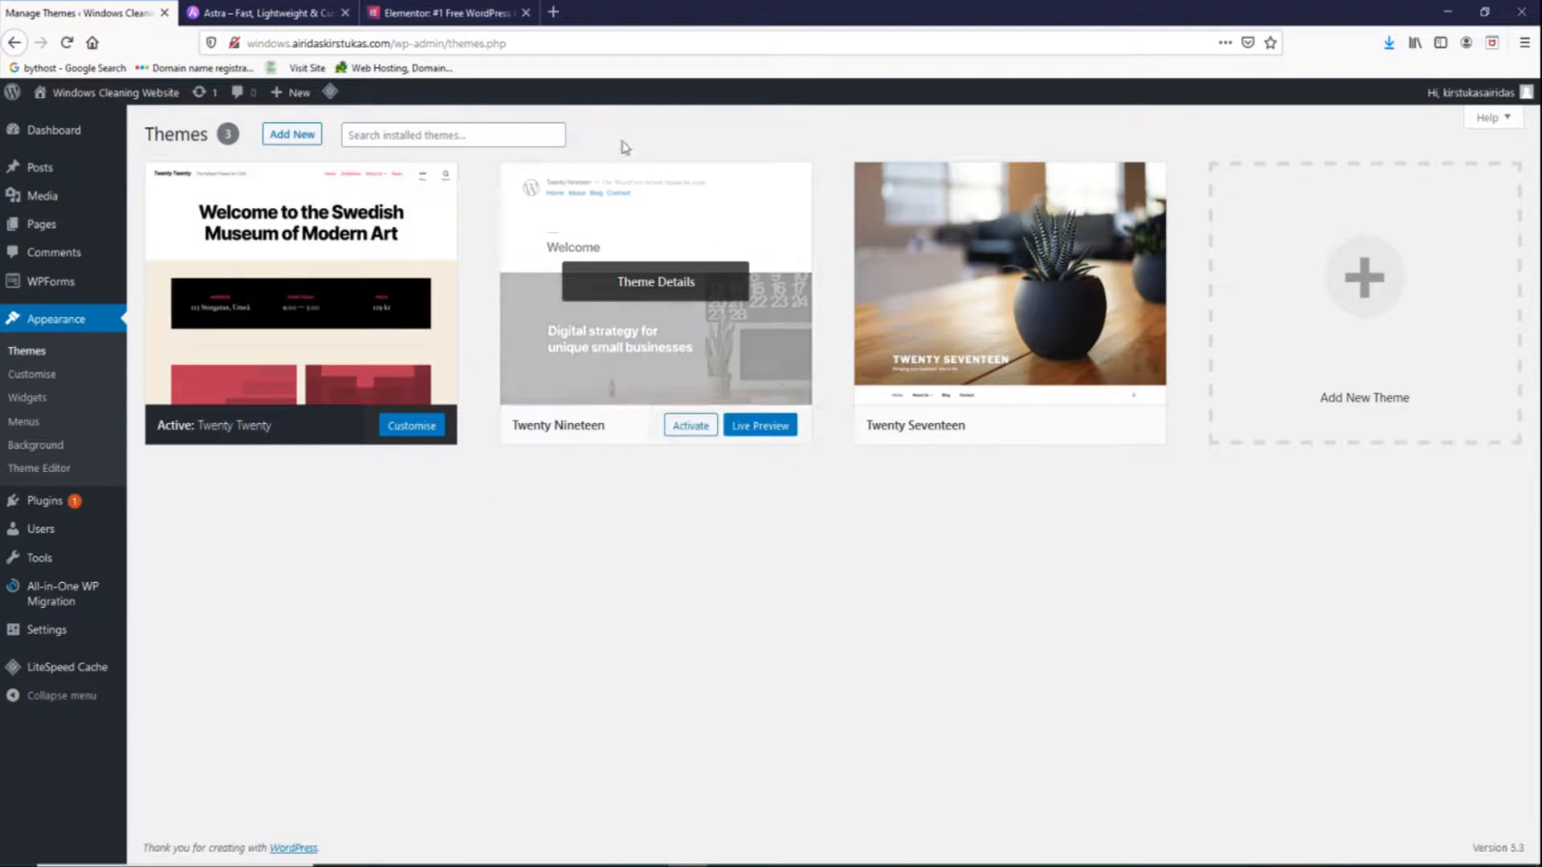
pyautogui.click(237, 13)
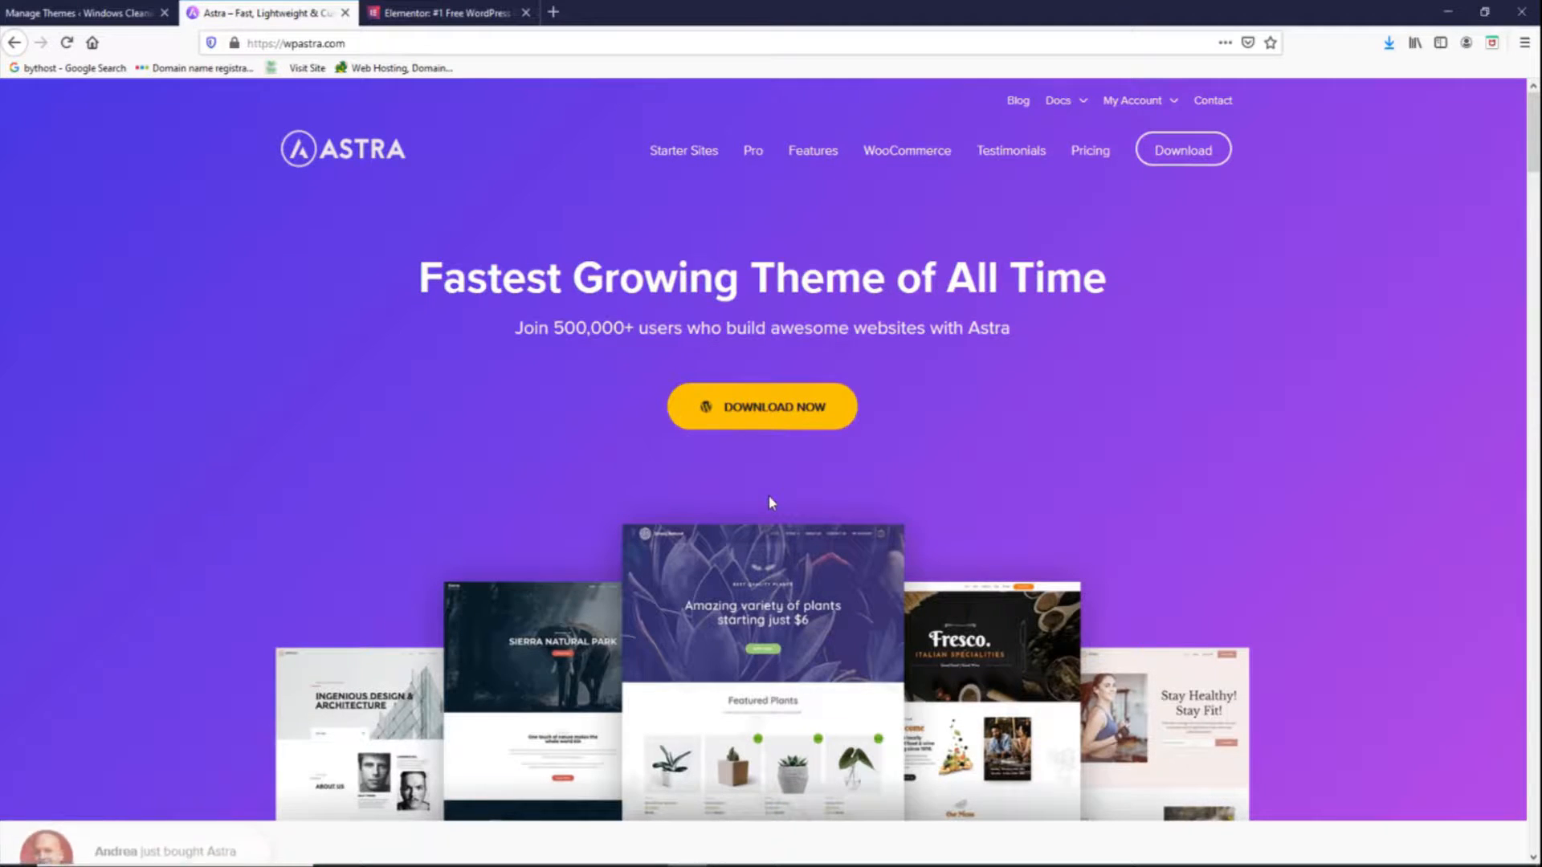
pyautogui.scroll(-10, 771, 501)
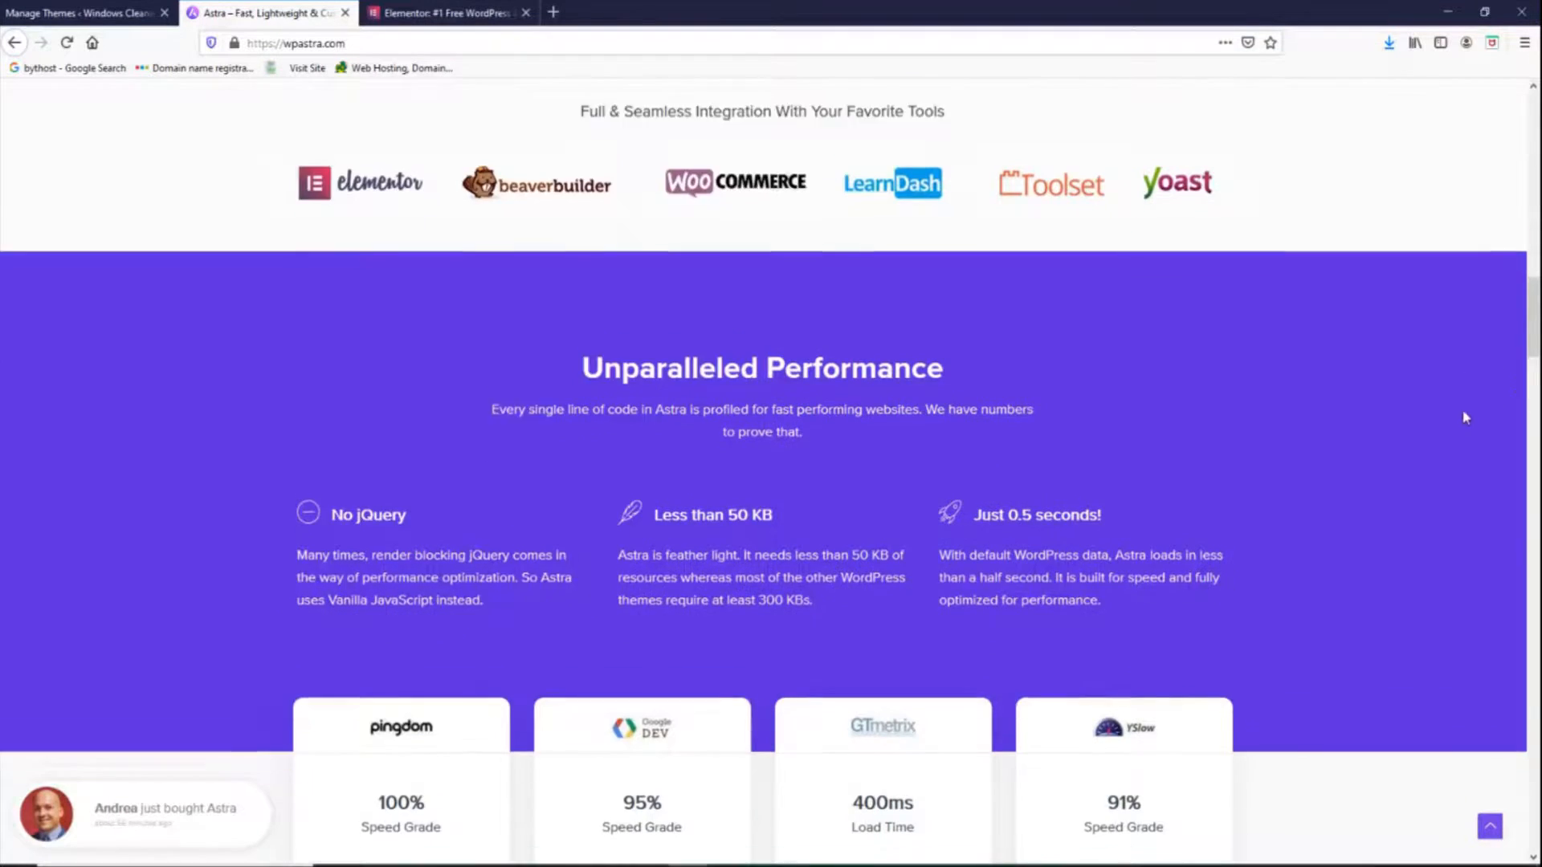
pyautogui.scroll(-4, 1462, 417)
pyautogui.moveTo(1532, 353); pyautogui.dragTo(1517, 772)
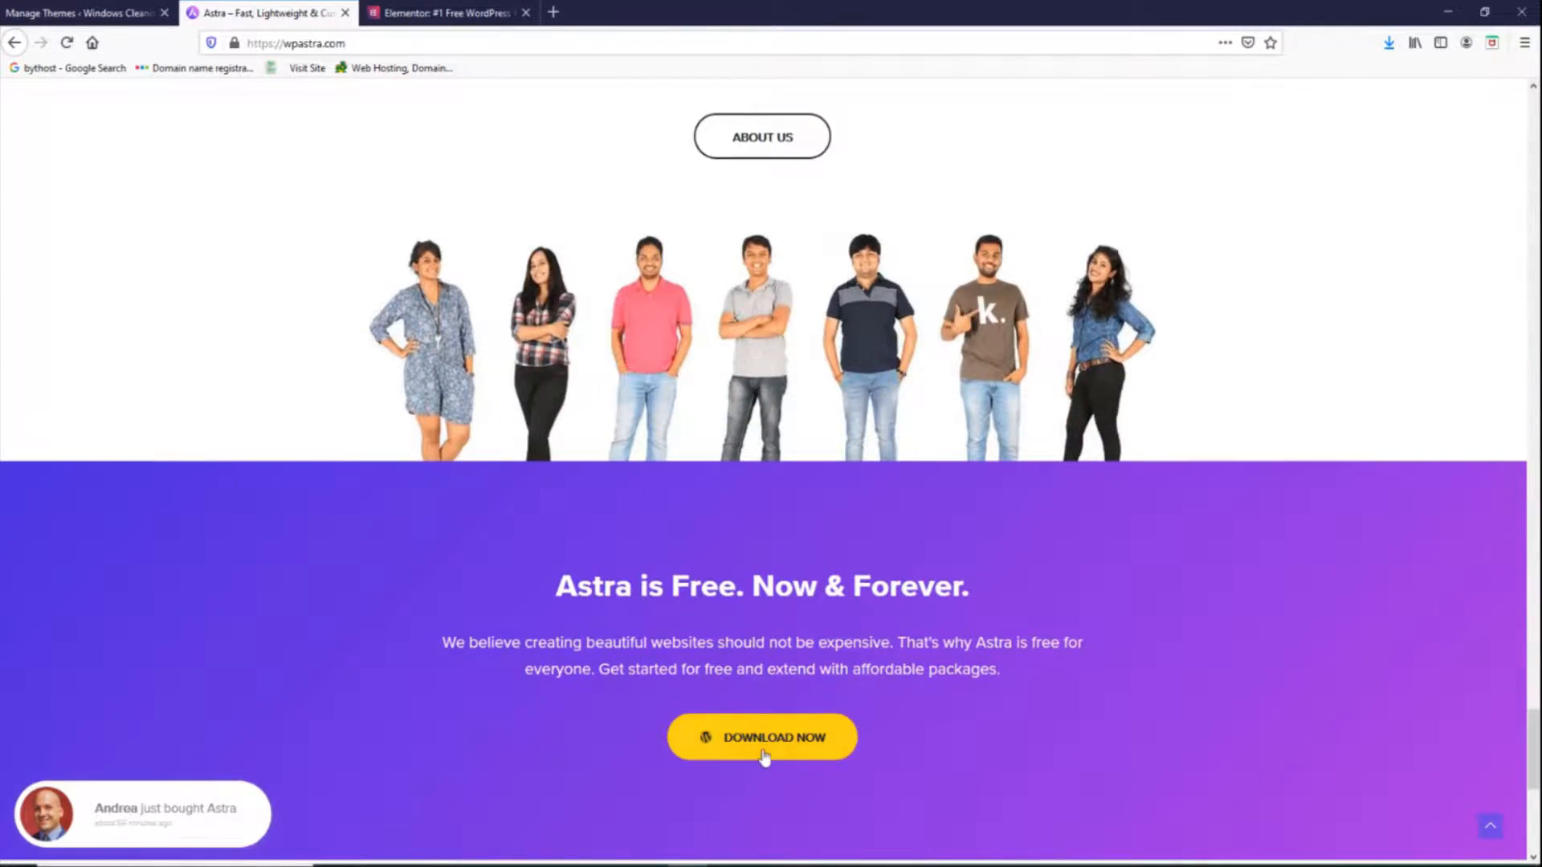
# - Download the free Astra theme and save the astra.2.1.3.zip file
pyautogui.click(797, 745)
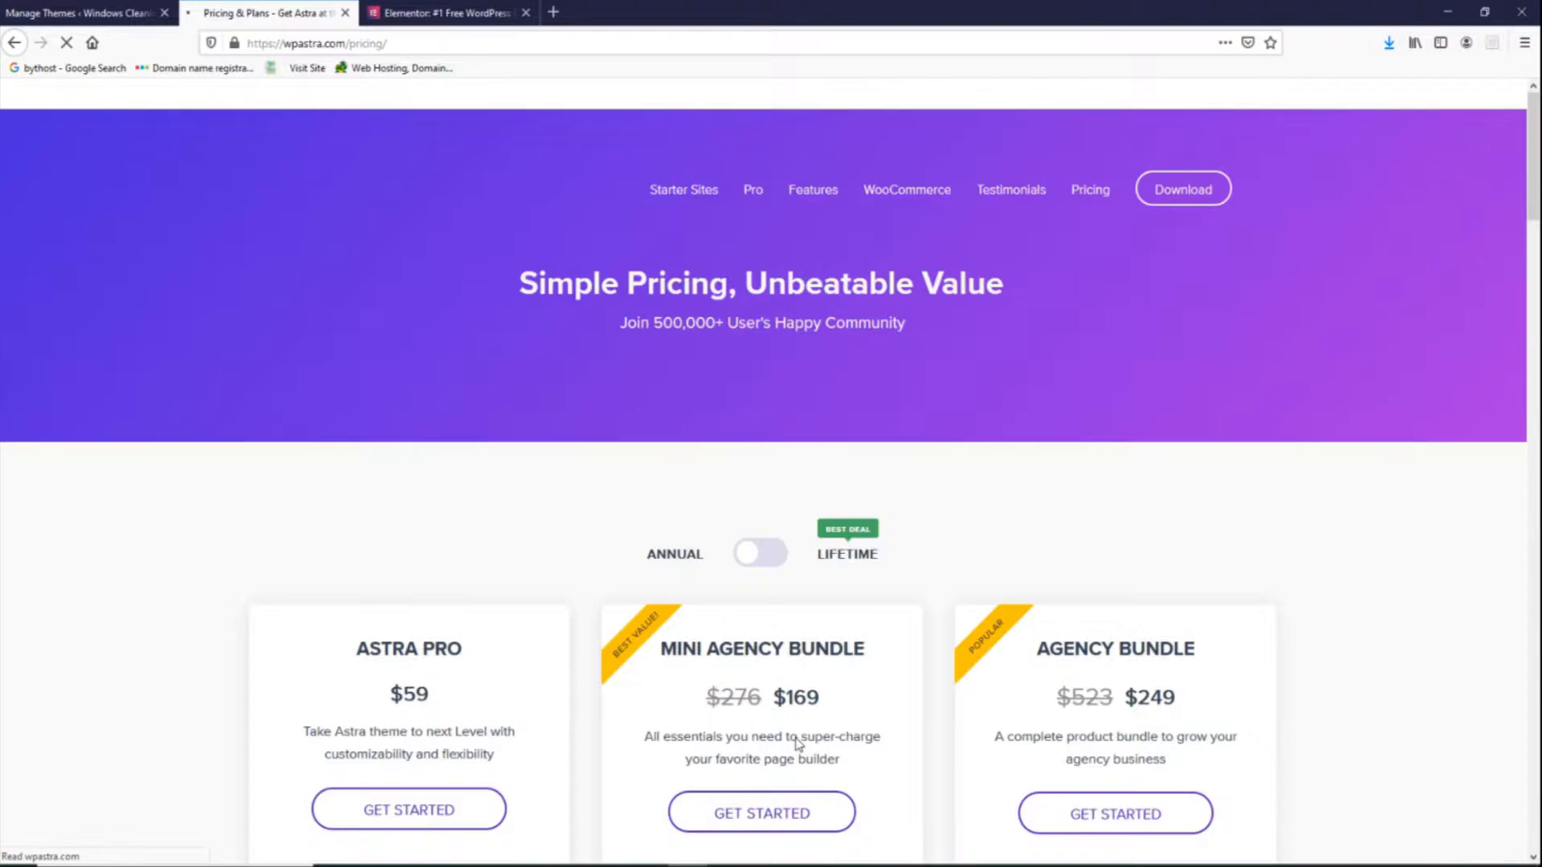
pyautogui.scroll(-3, 795, 734)
pyautogui.scroll(-10, 769, 593)
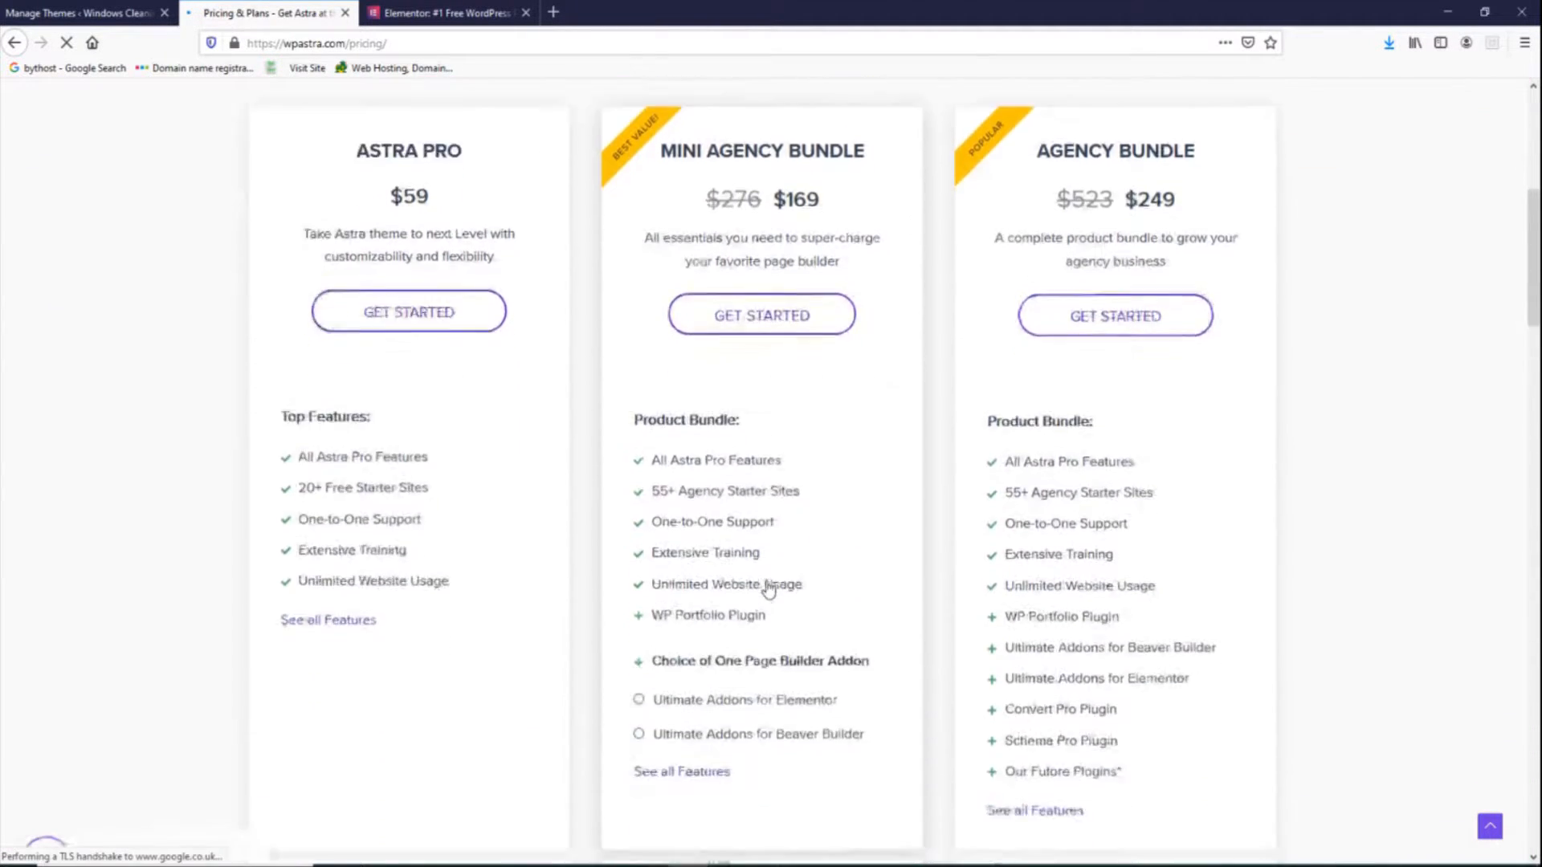
pyautogui.scroll(9, 850, 325)
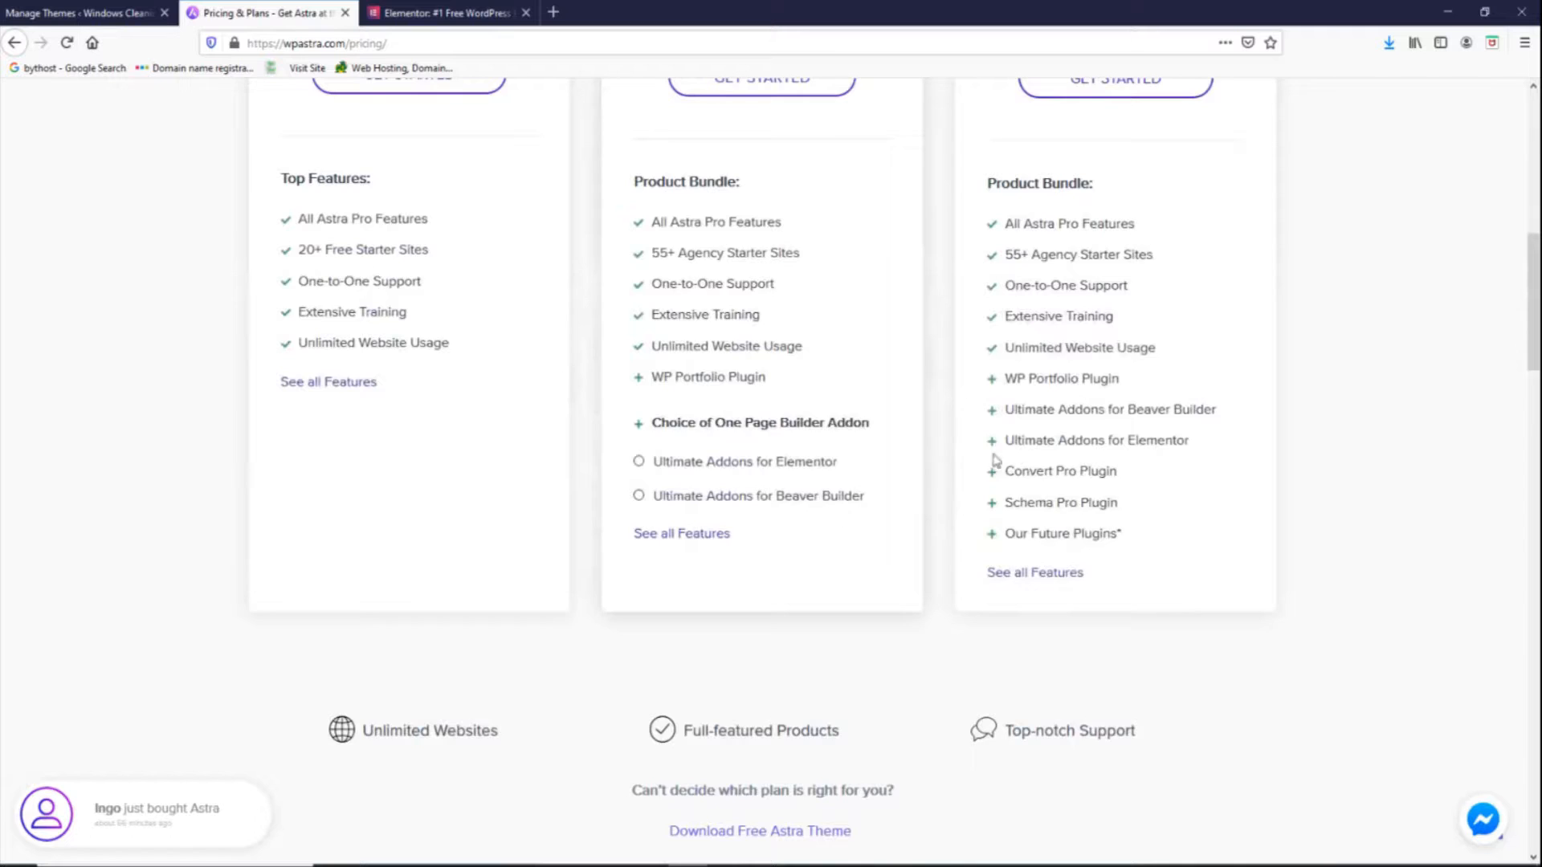
pyautogui.scroll(-8, 765, 502)
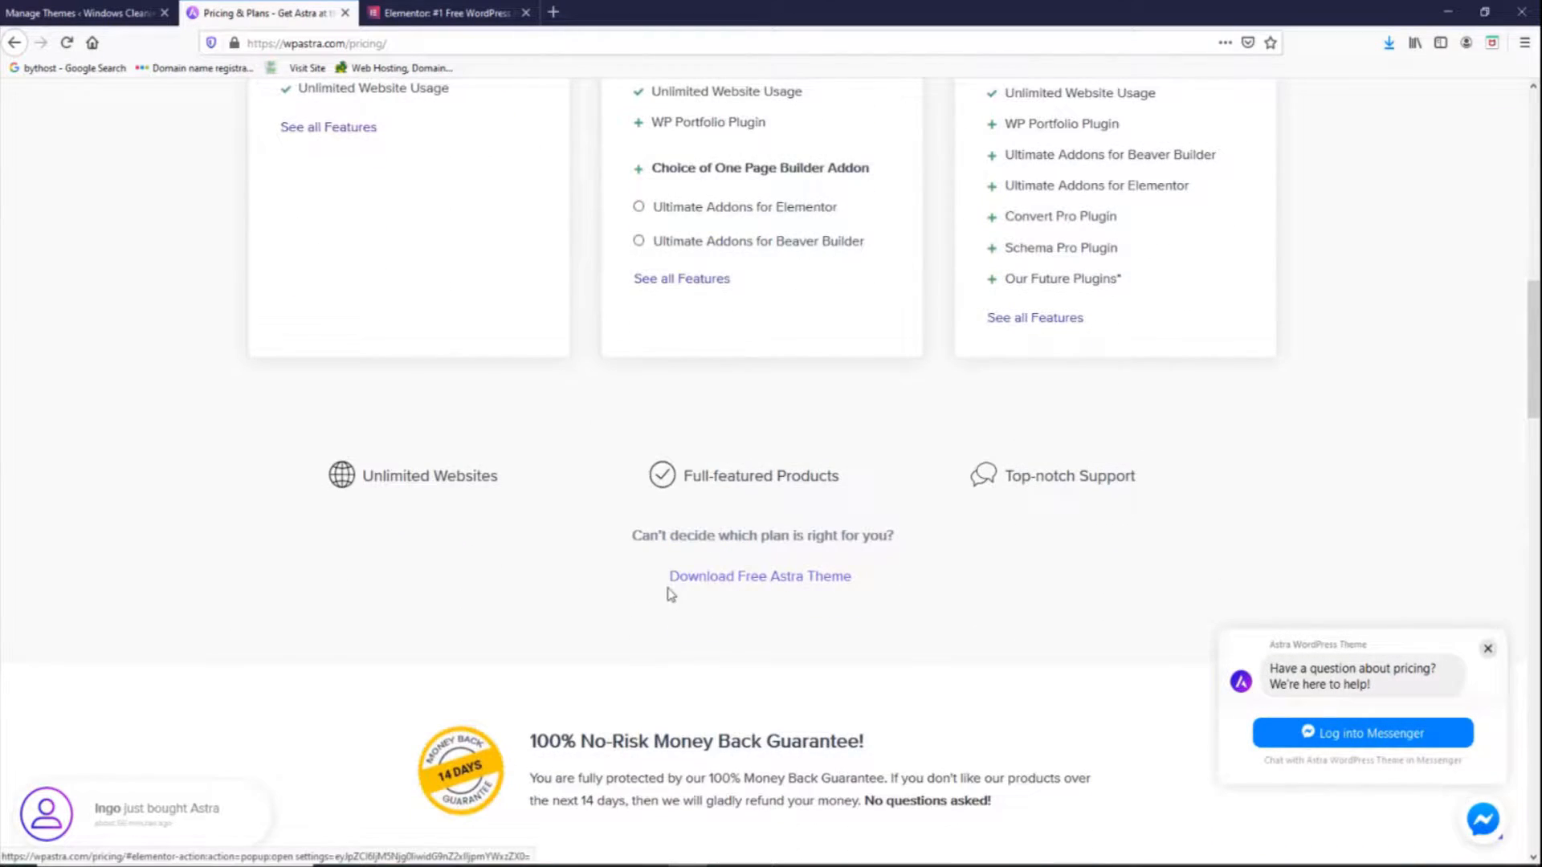
pyautogui.click(801, 580)
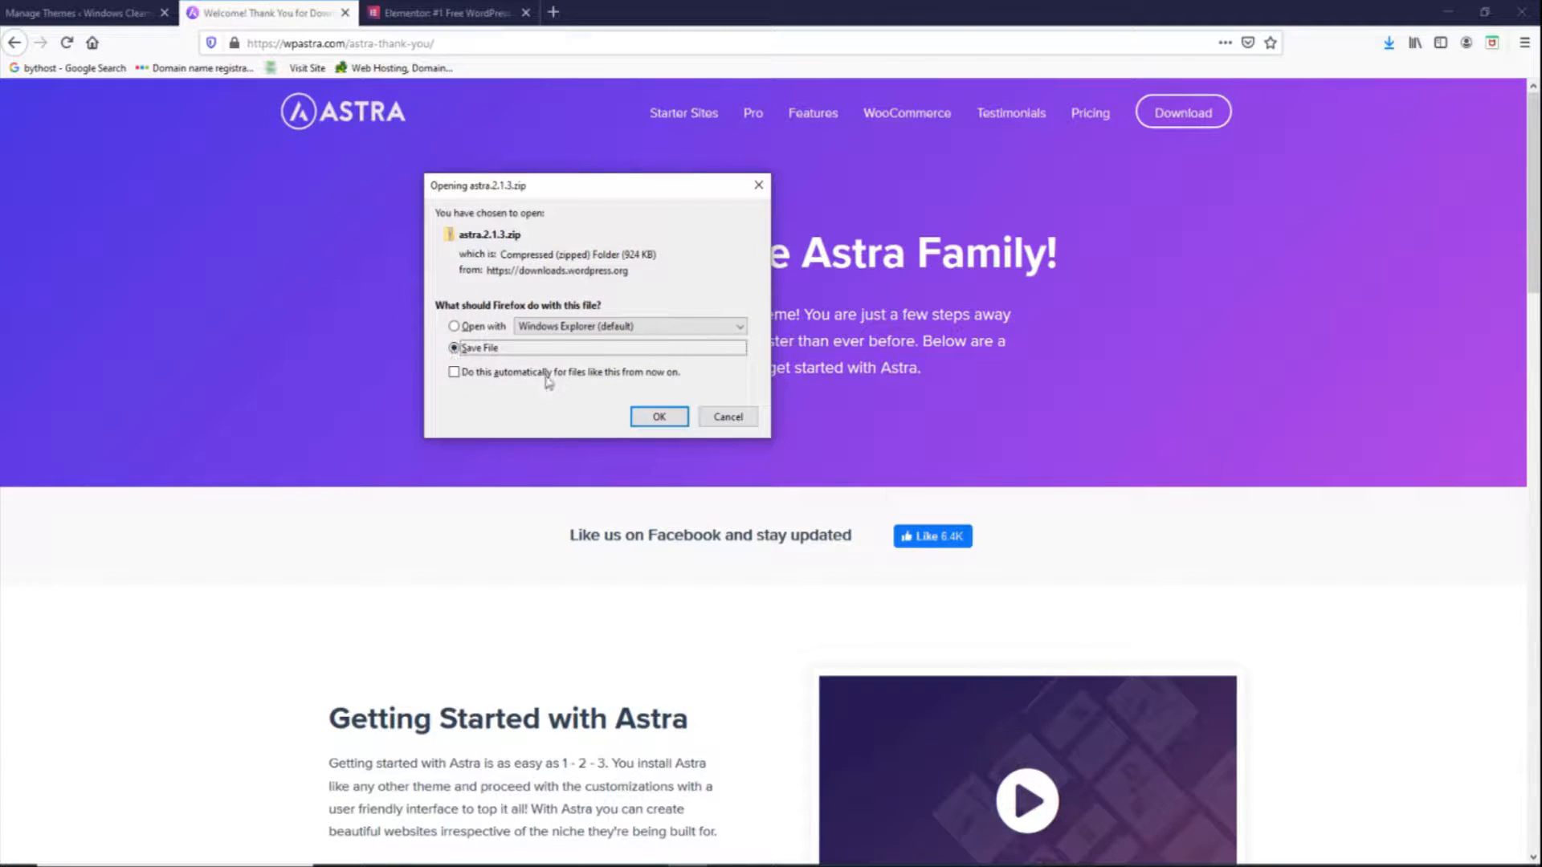
pyautogui.click(663, 417)
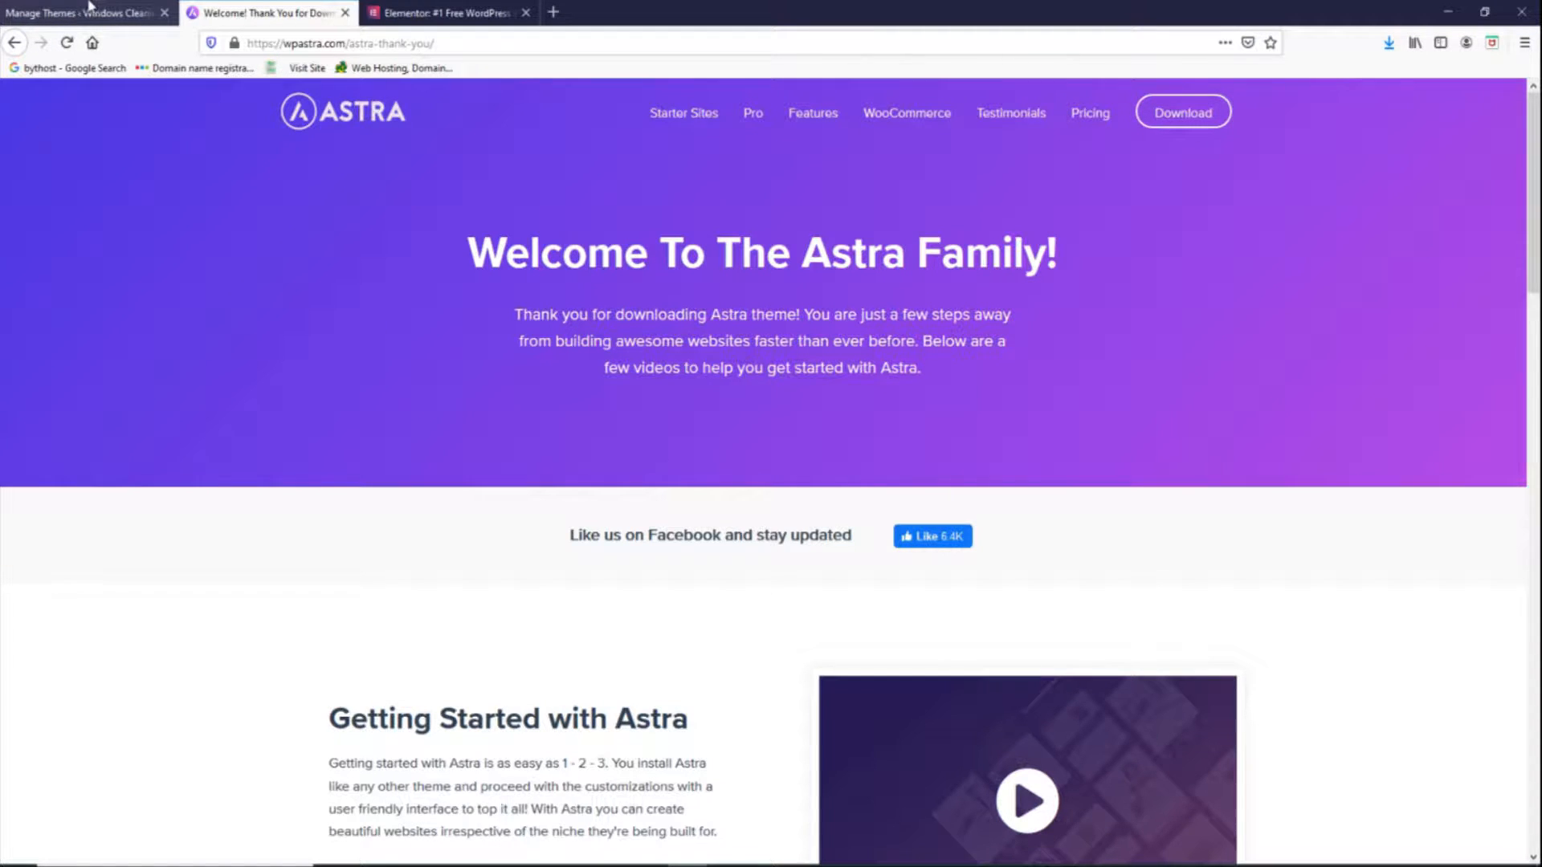
# - Upload astra.2.1.3.zip as a new theme, install it and activate Astra
pyautogui.click(83, 17)
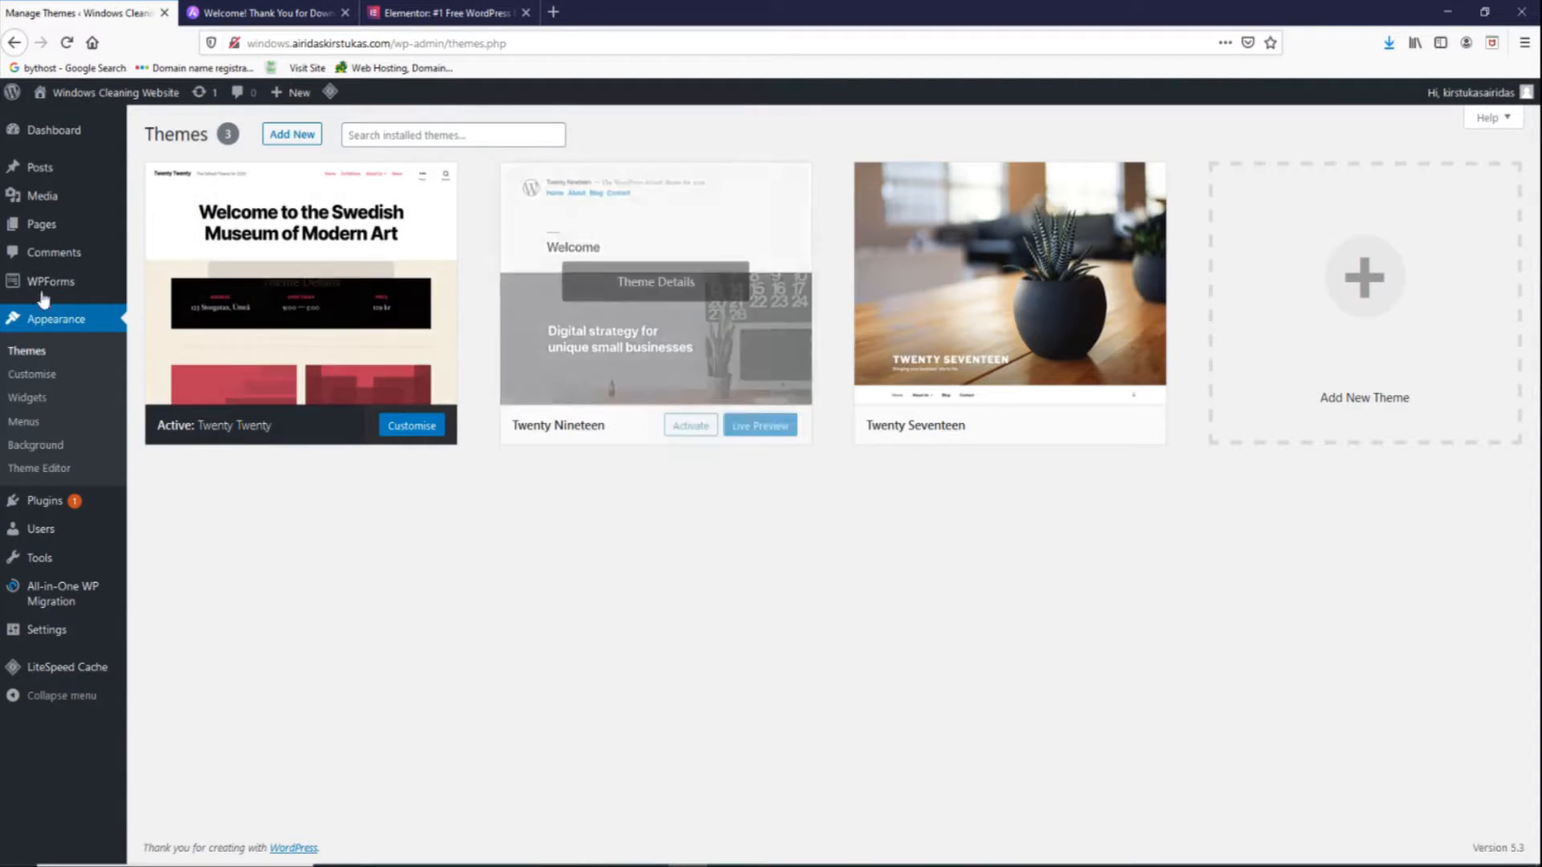
pyautogui.click(292, 135)
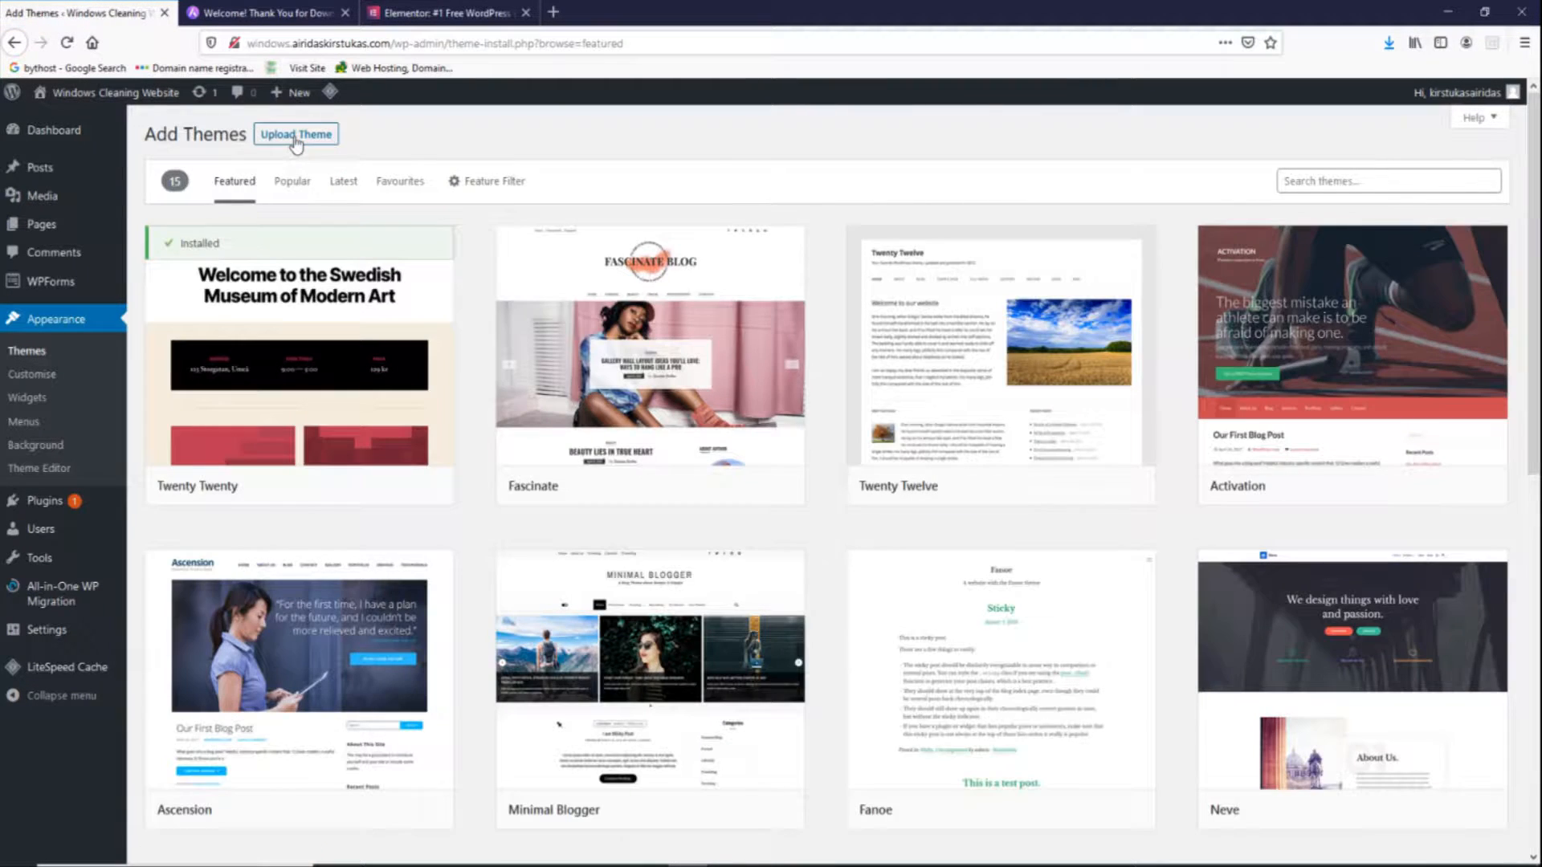
pyautogui.click(295, 134)
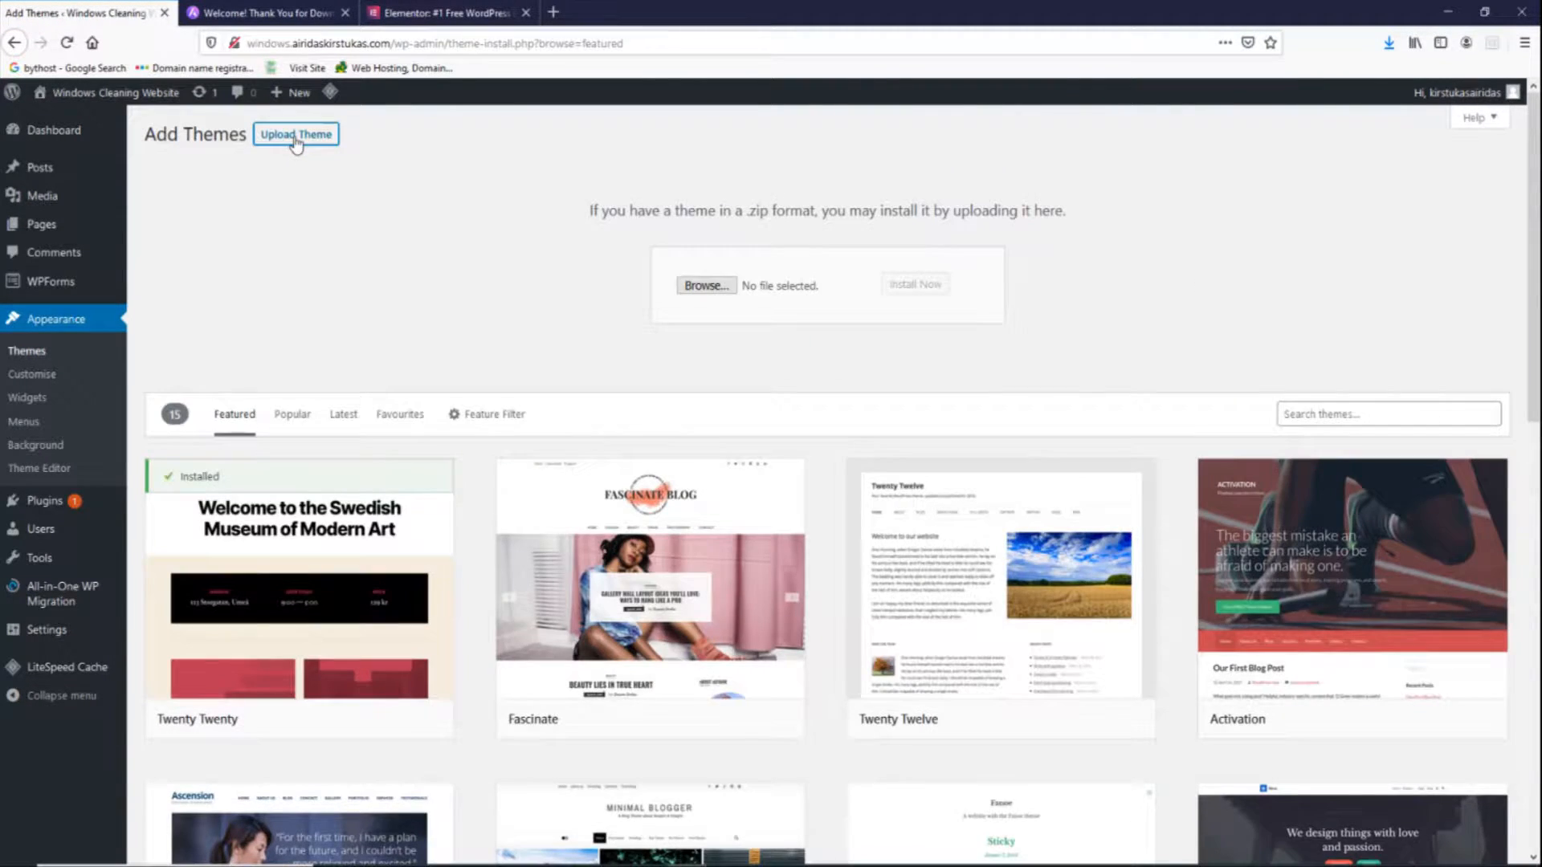
pyautogui.click(704, 288)
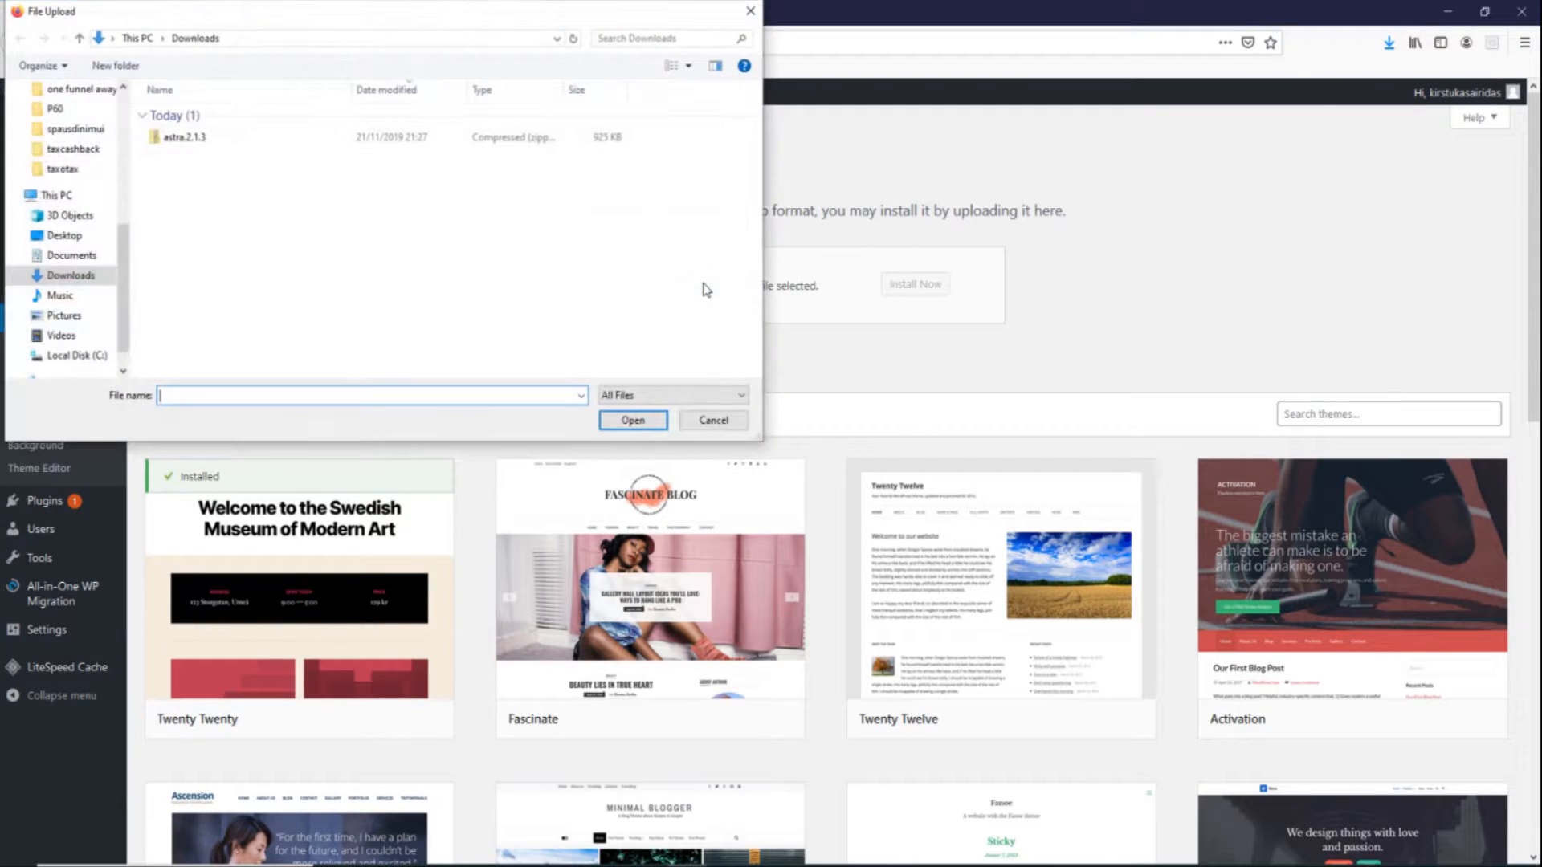
pyautogui.click(177, 140)
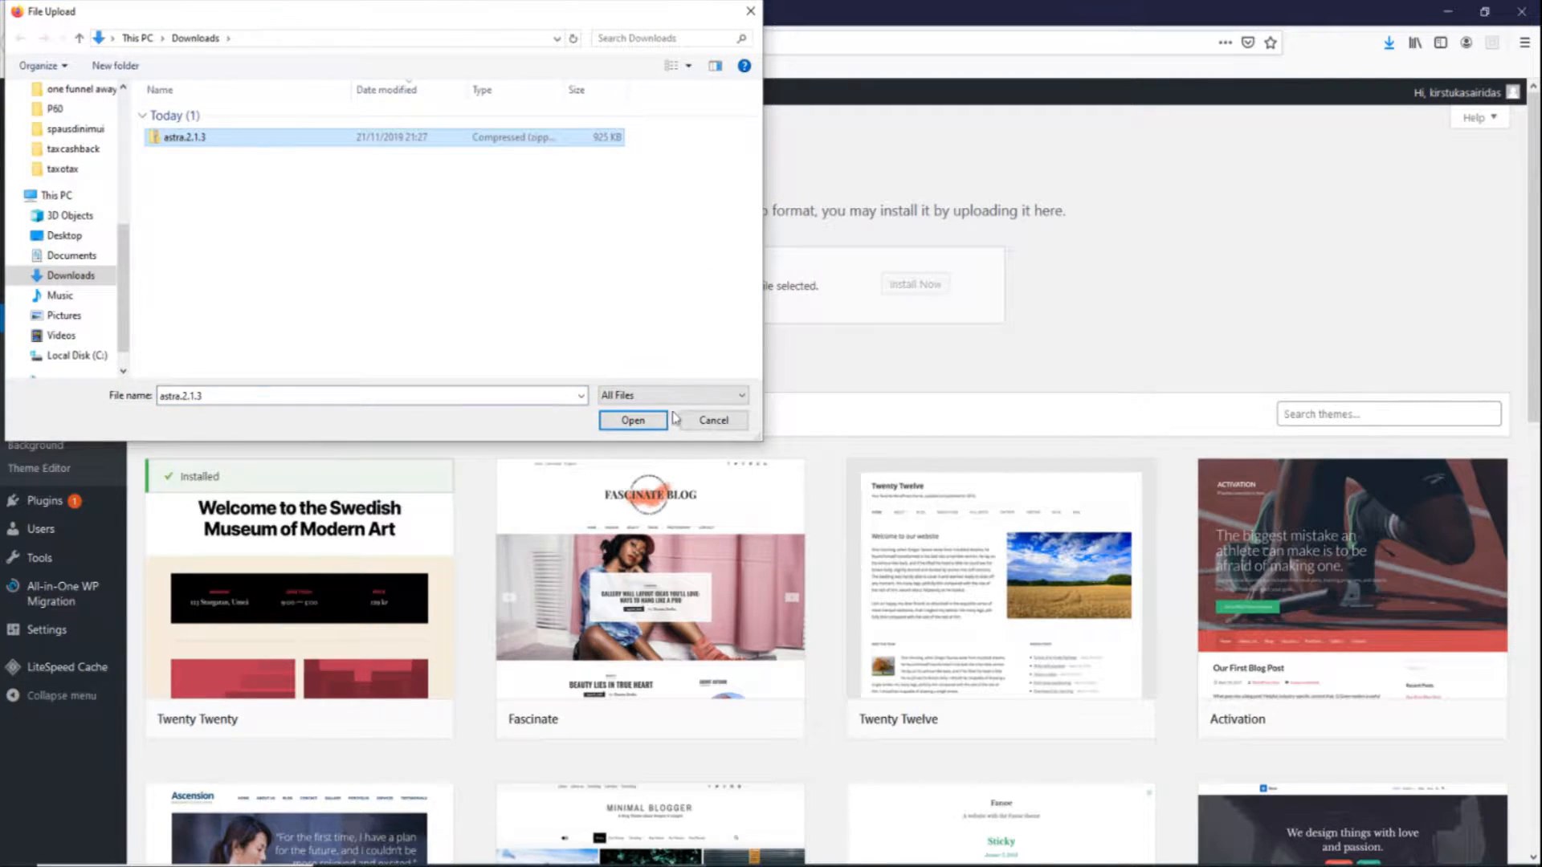
pyautogui.click(633, 420)
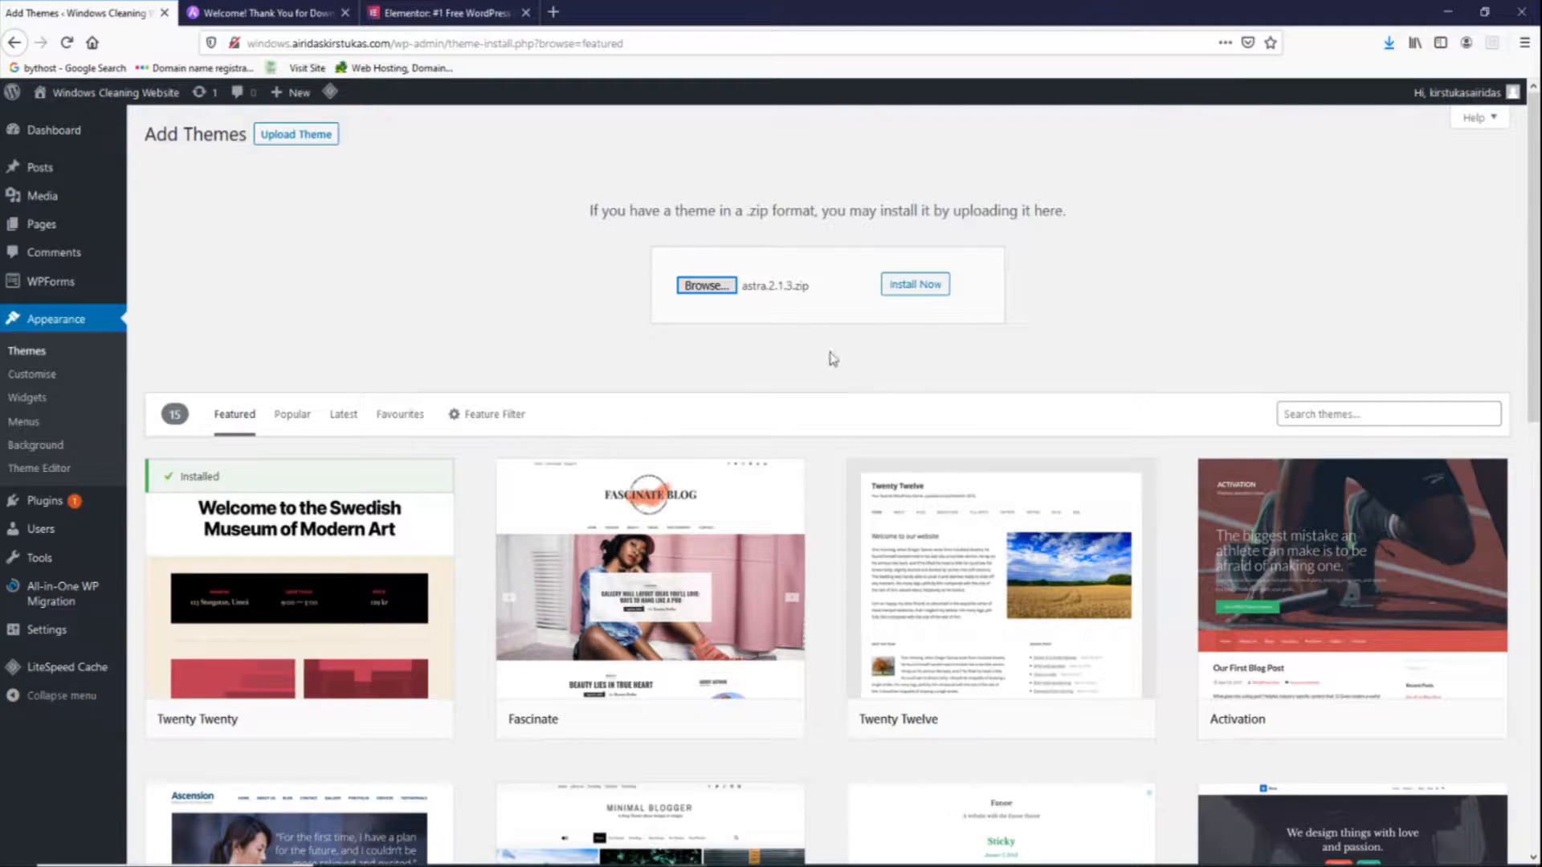
pyautogui.click(915, 286)
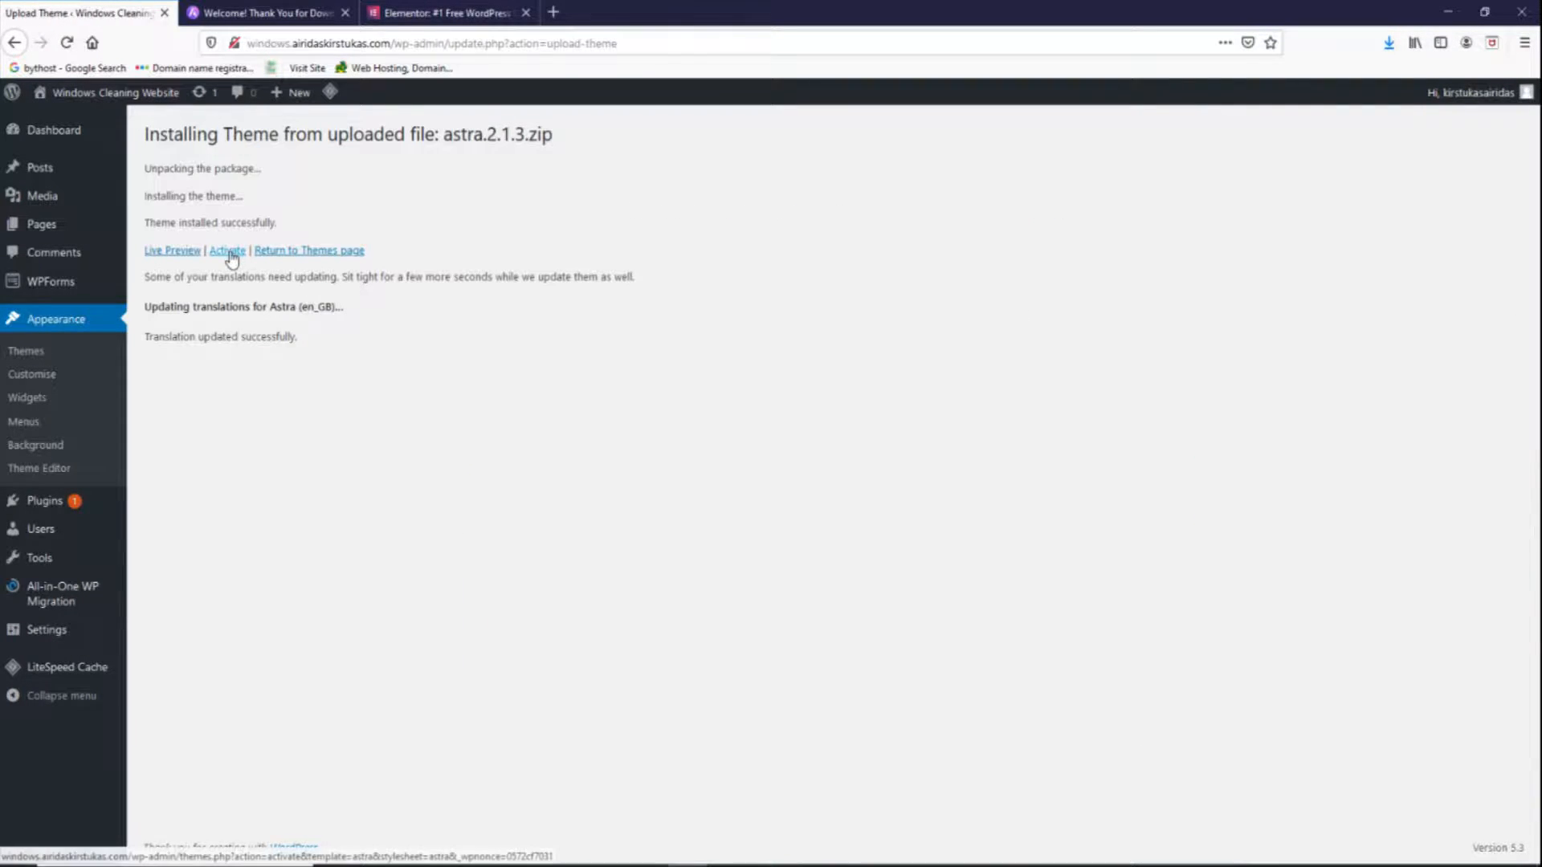
pyautogui.click(230, 252)
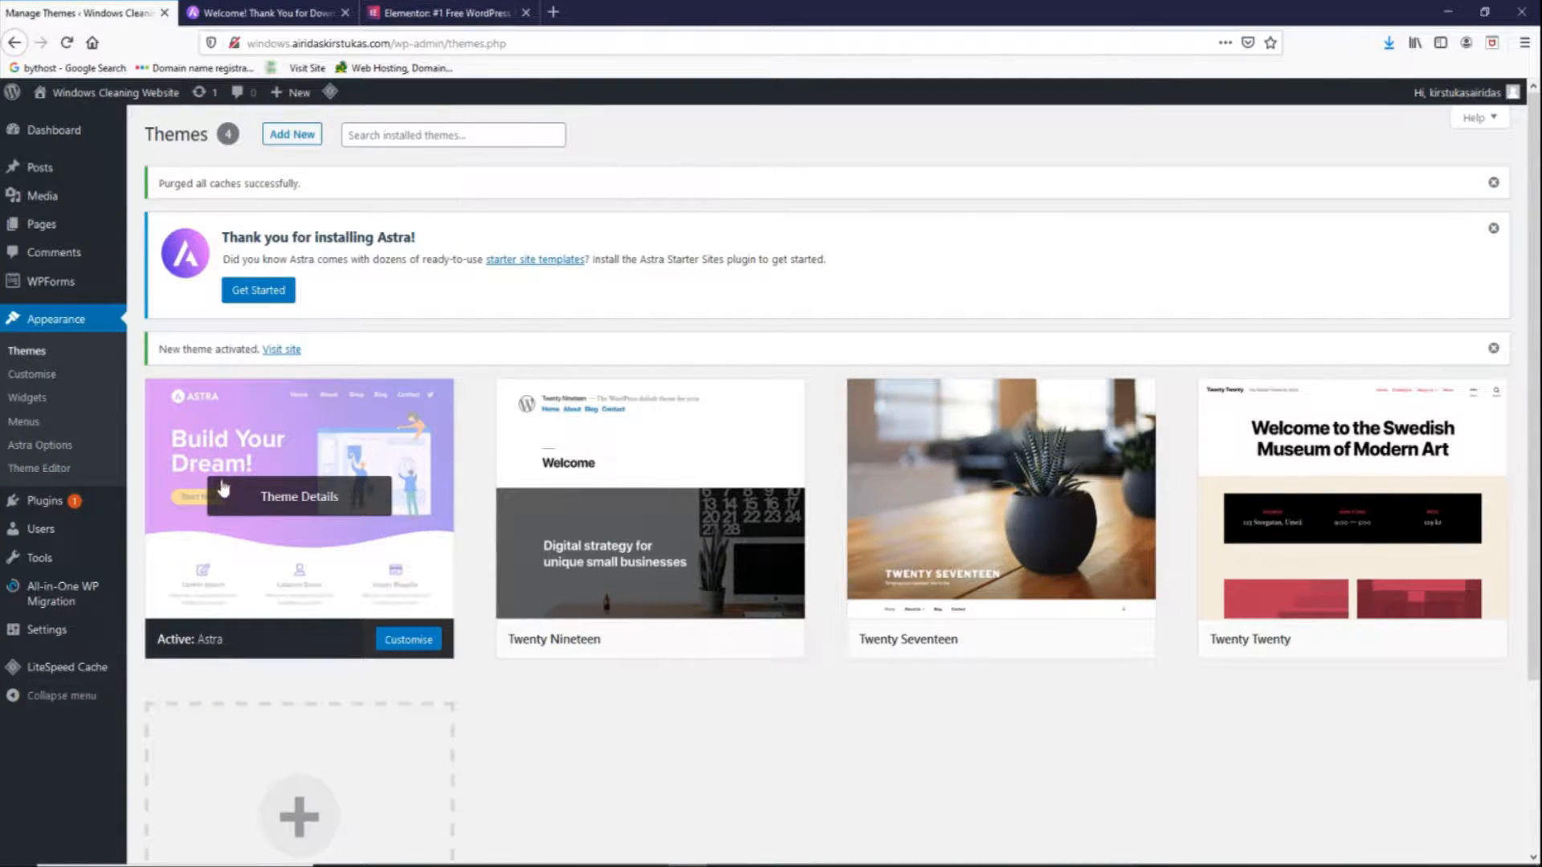
pyautogui.moveTo(37, 514)
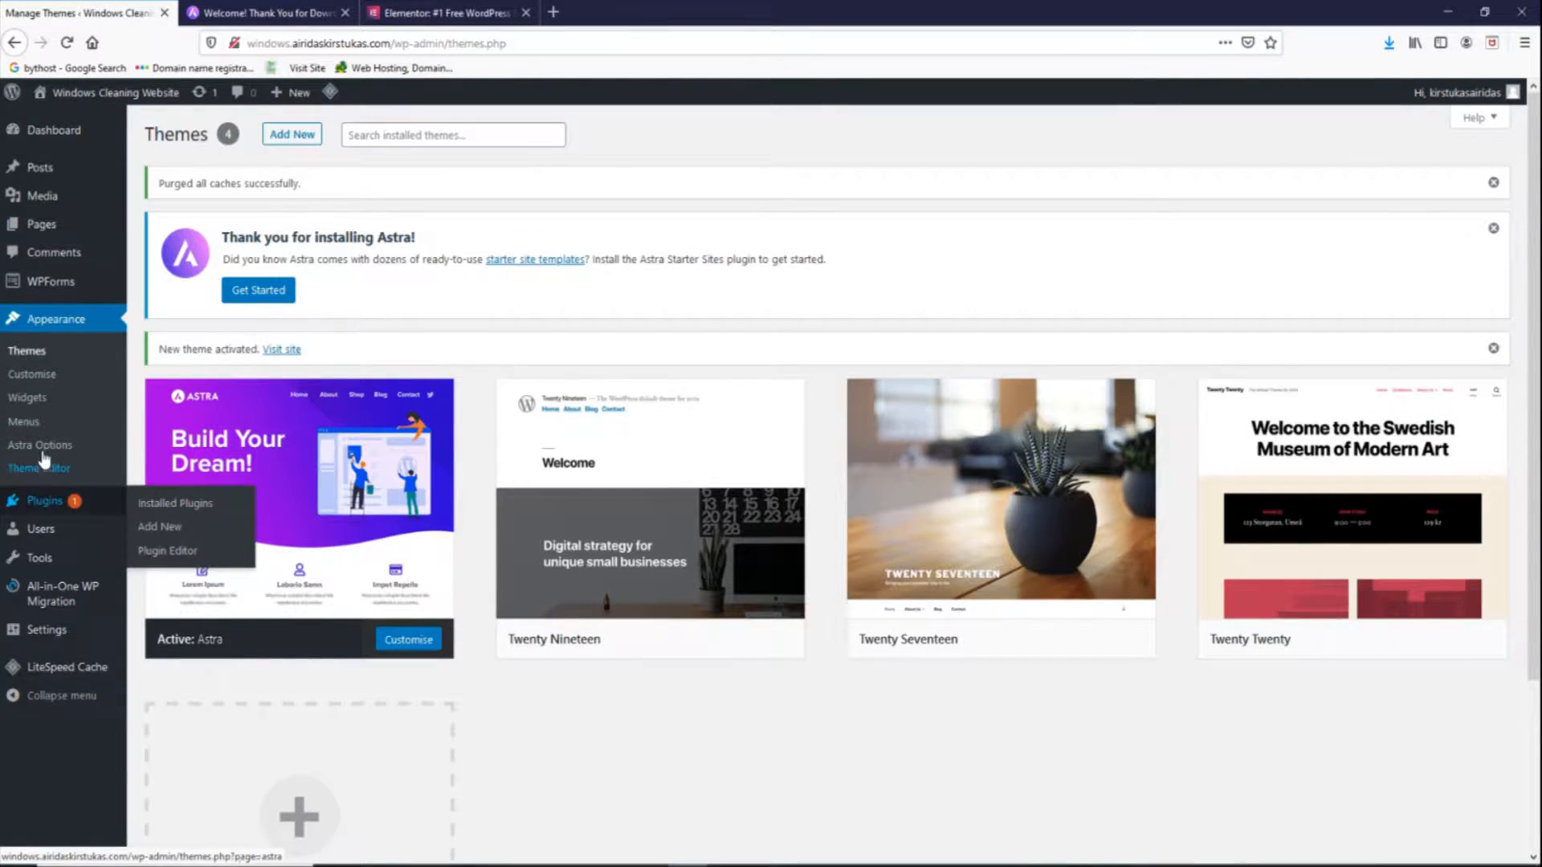
# - Search the plugin directory for Elementor, then install and activate Elementor Page Builder
pyautogui.click(45, 503)
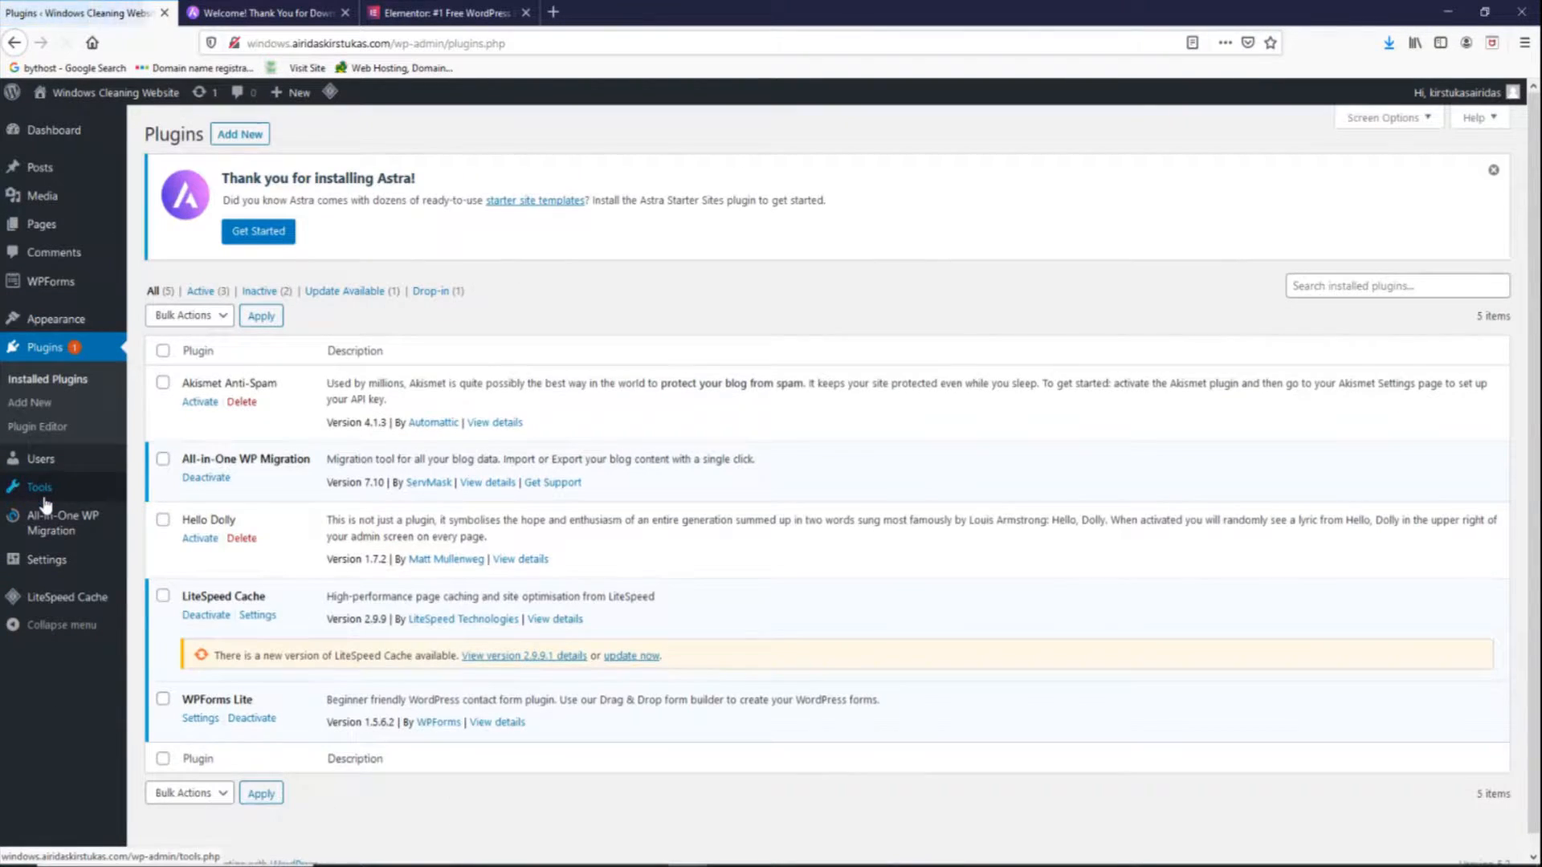
pyautogui.click(249, 135)
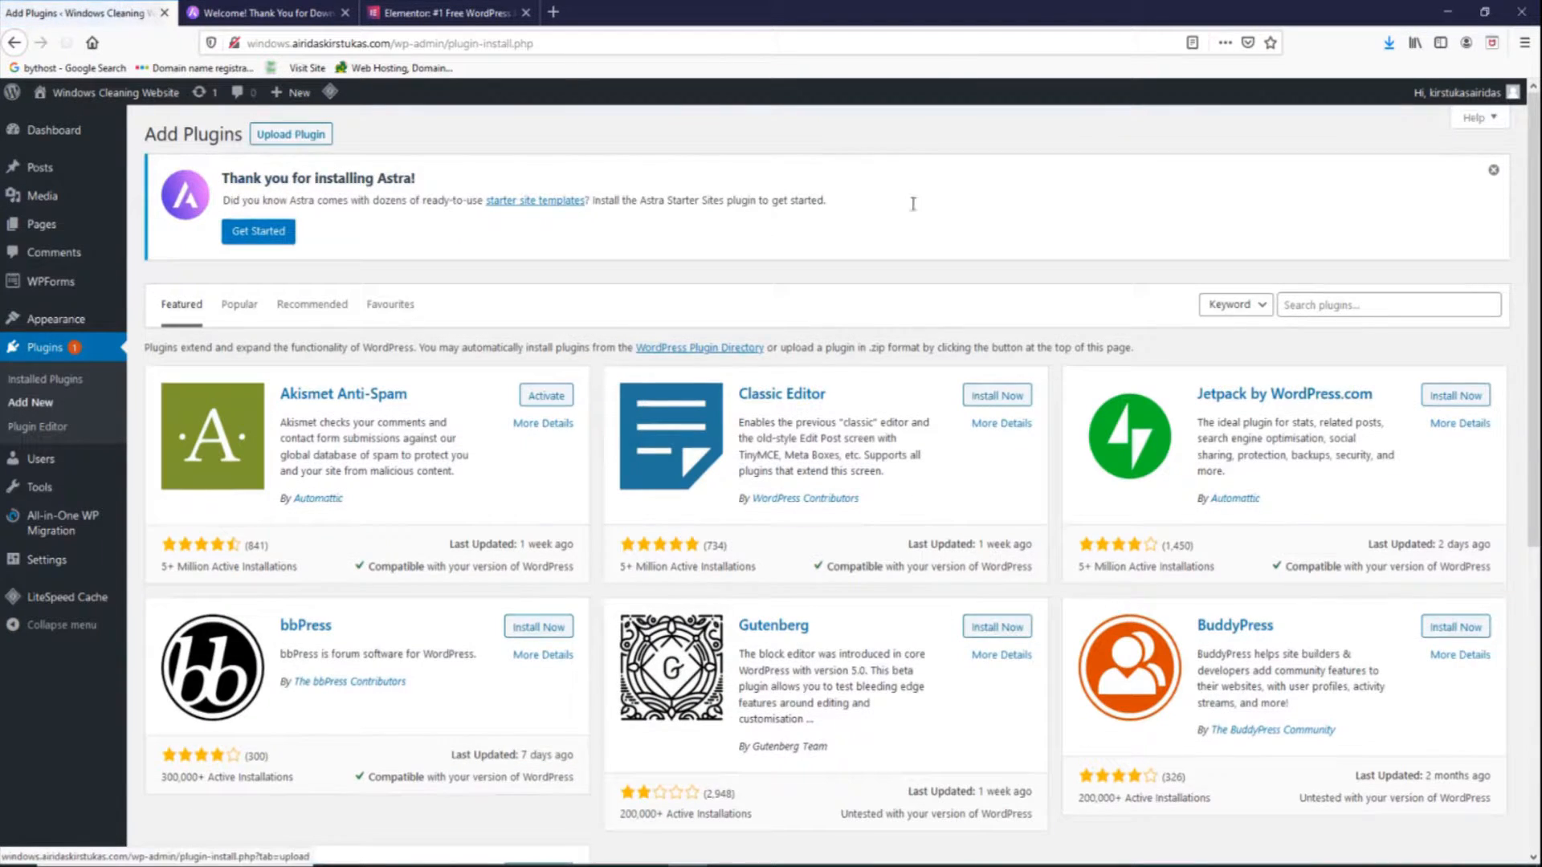
pyautogui.click(1300, 300)
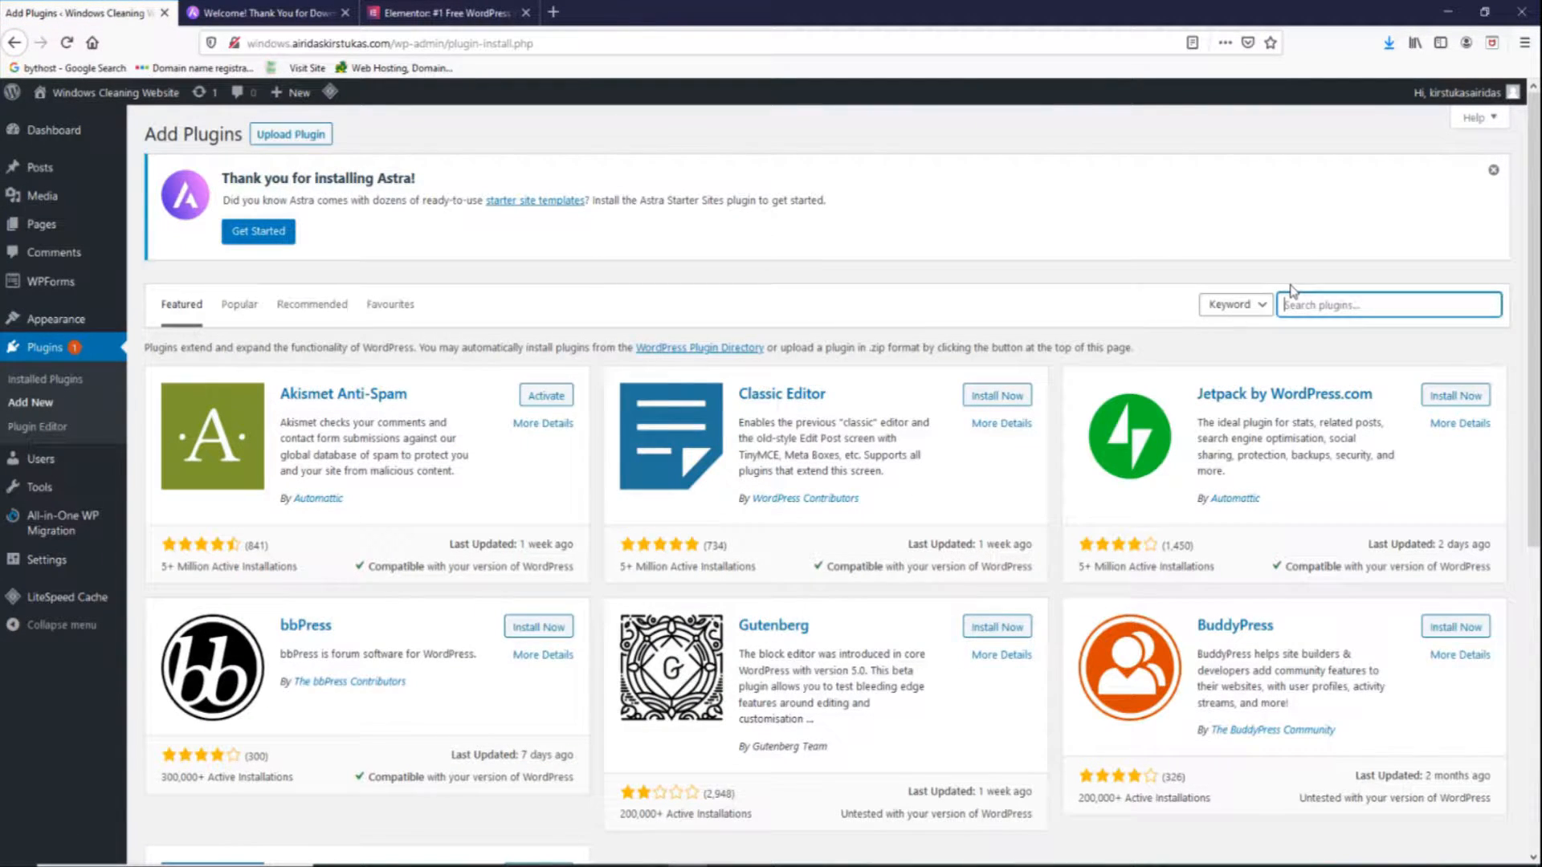
pyautogui.write('Elementor')
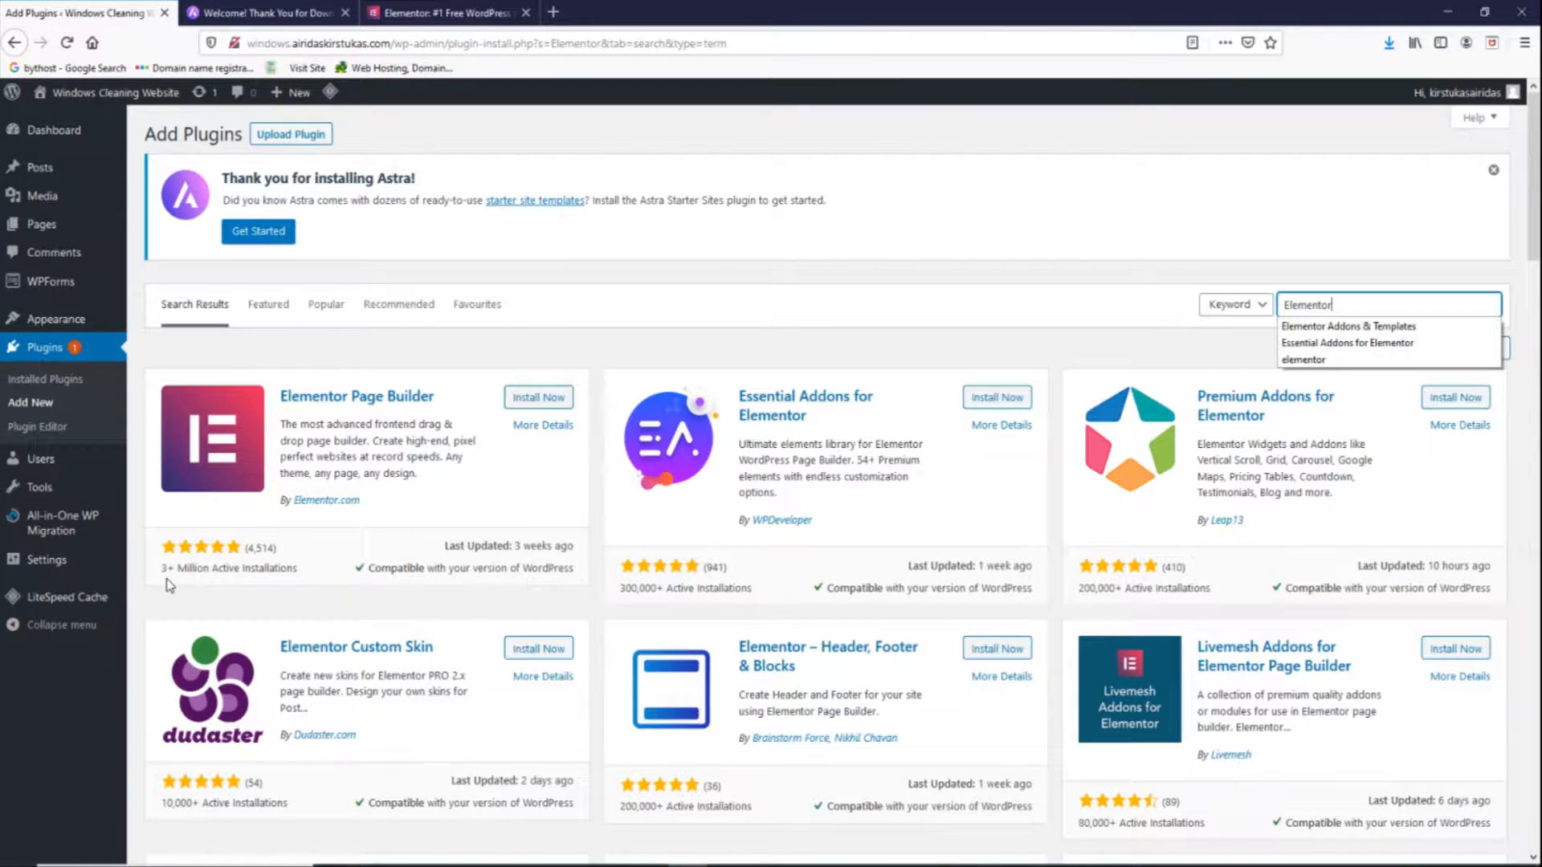
pyautogui.click(536, 399)
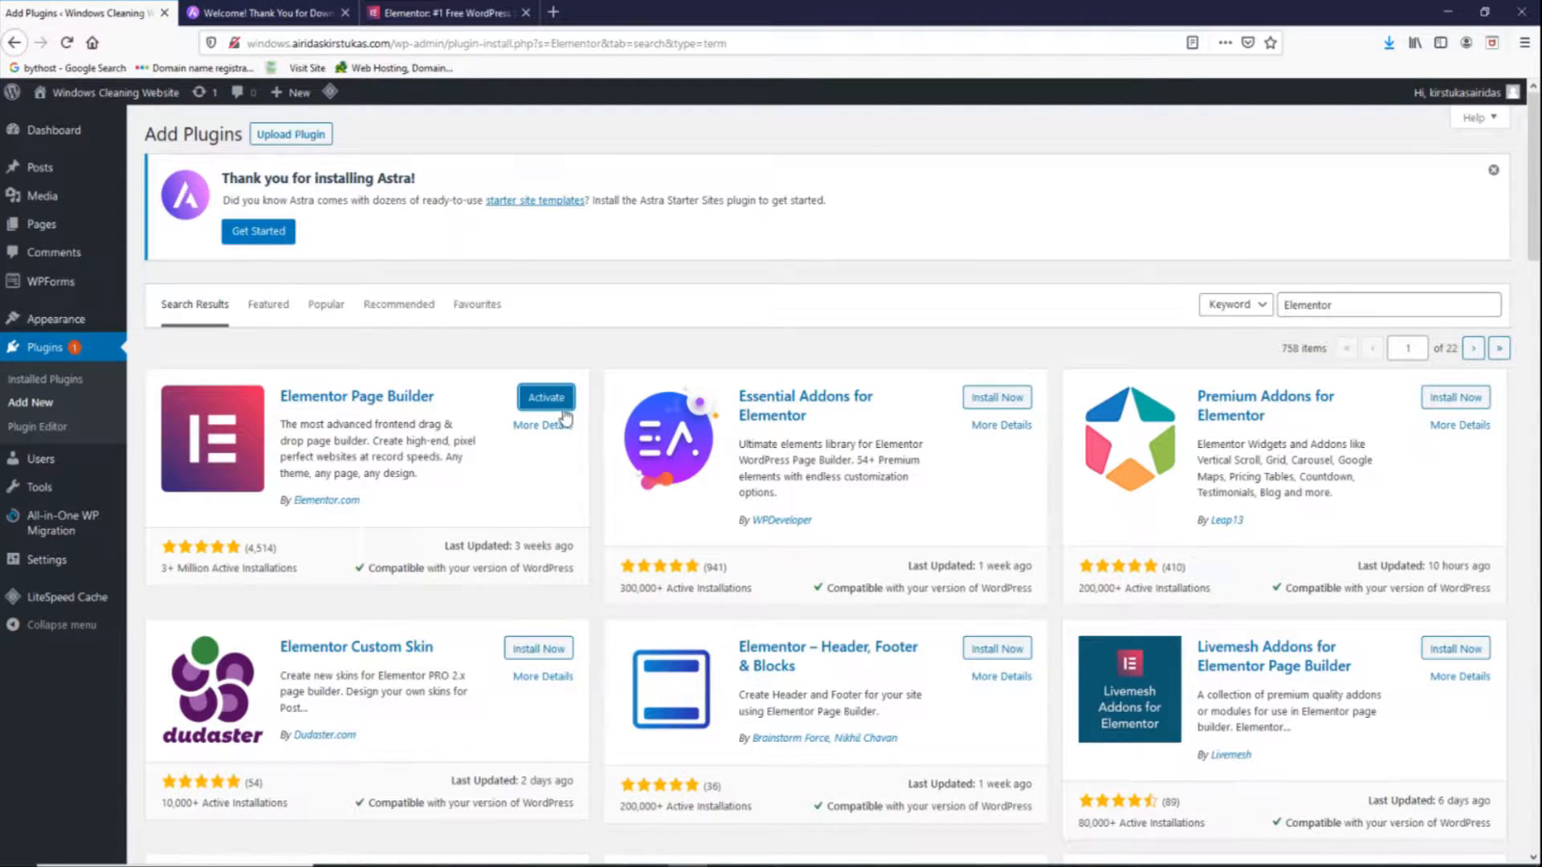
pyautogui.click(537, 398)
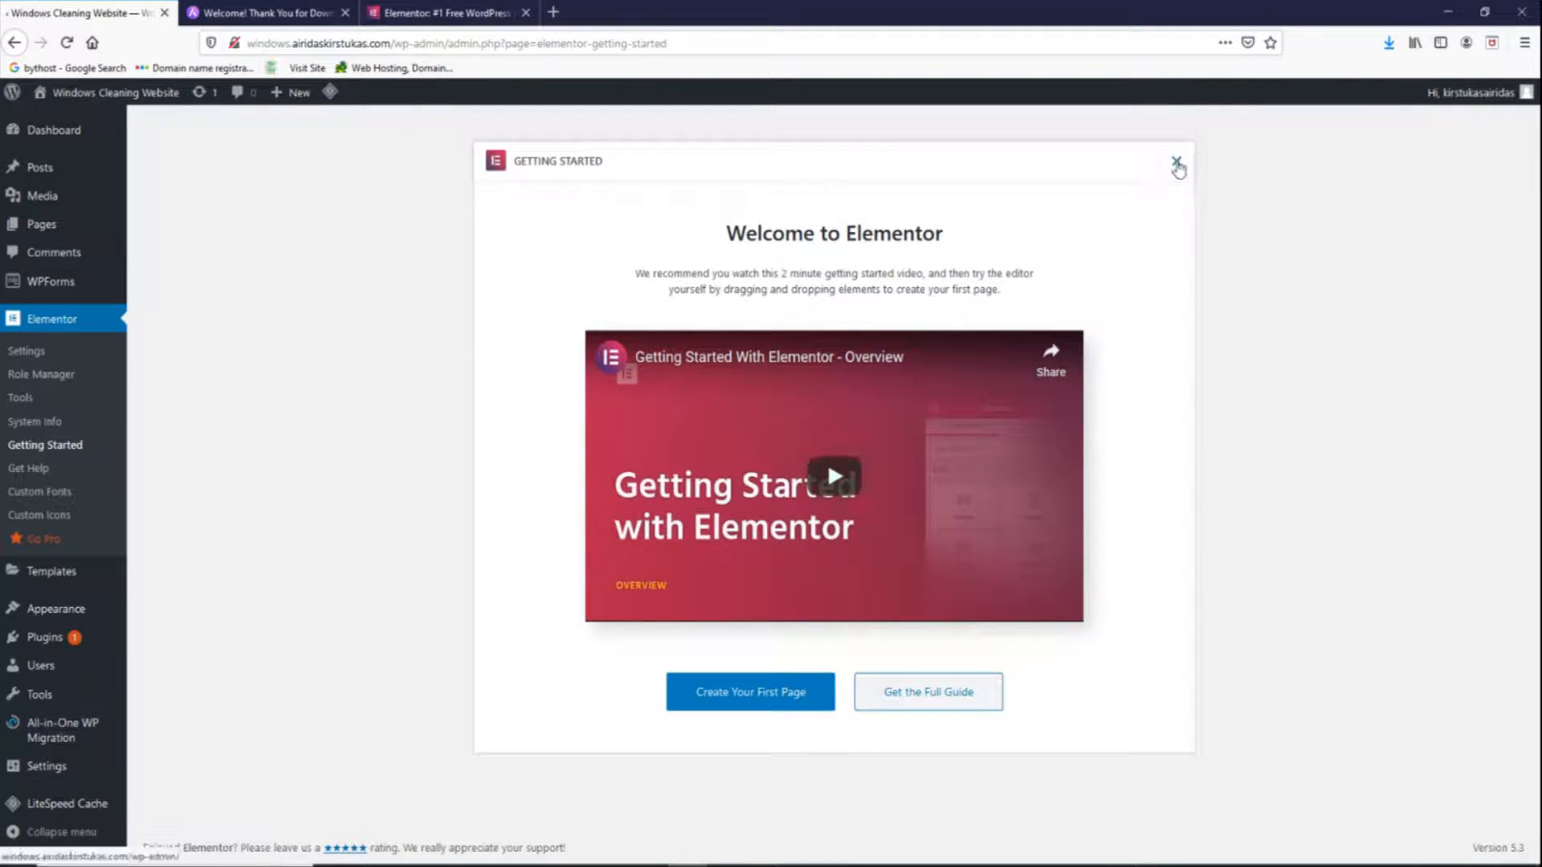
# - Dismiss the Elementor welcome and publish a new page titled Services
pyautogui.click(1176, 163)
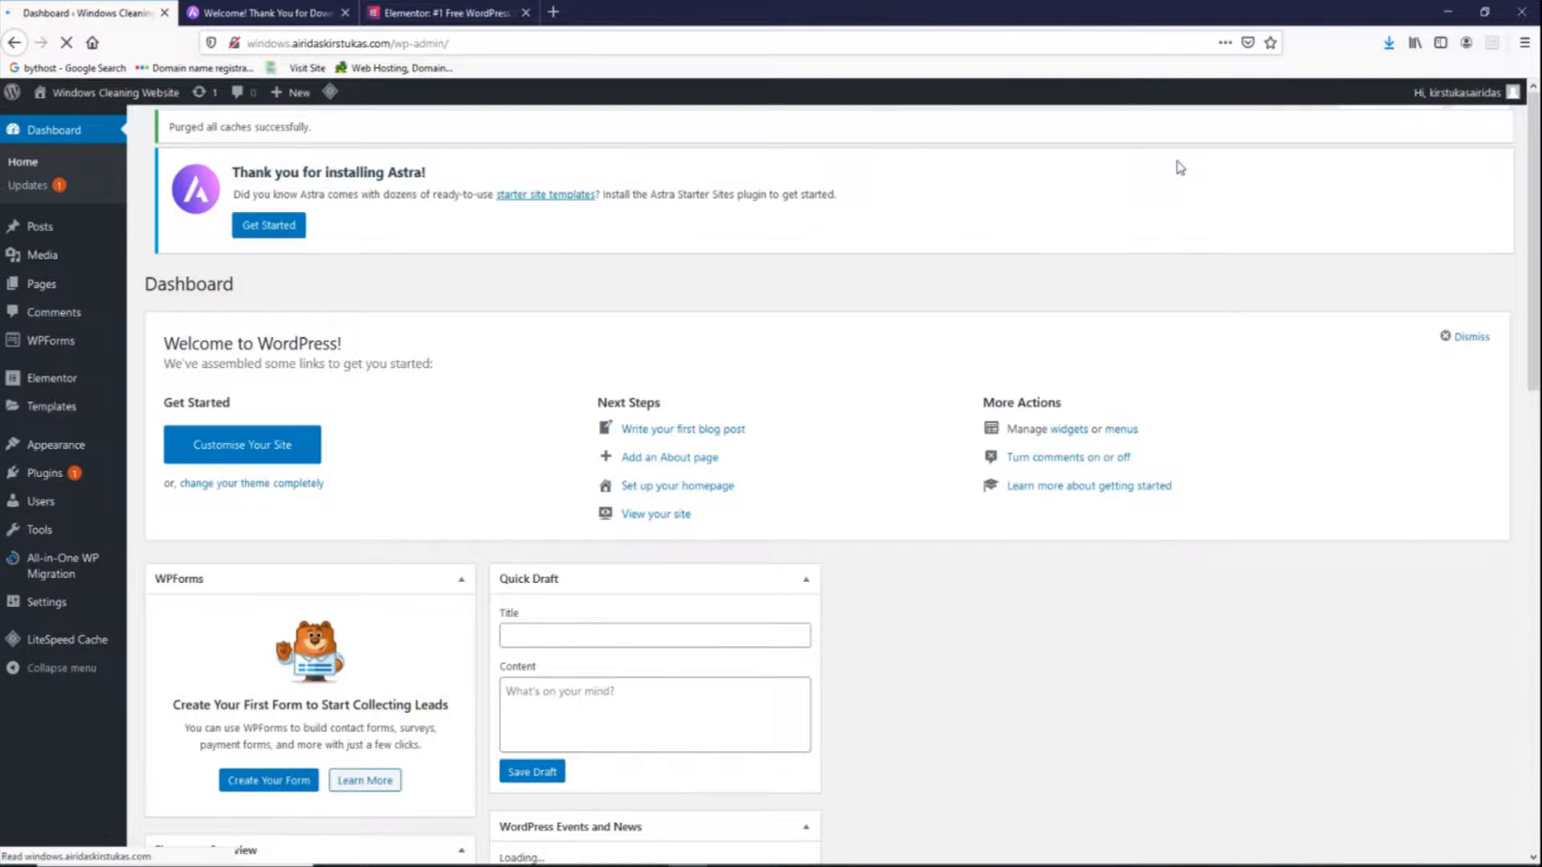
pyautogui.moveTo(35, 303)
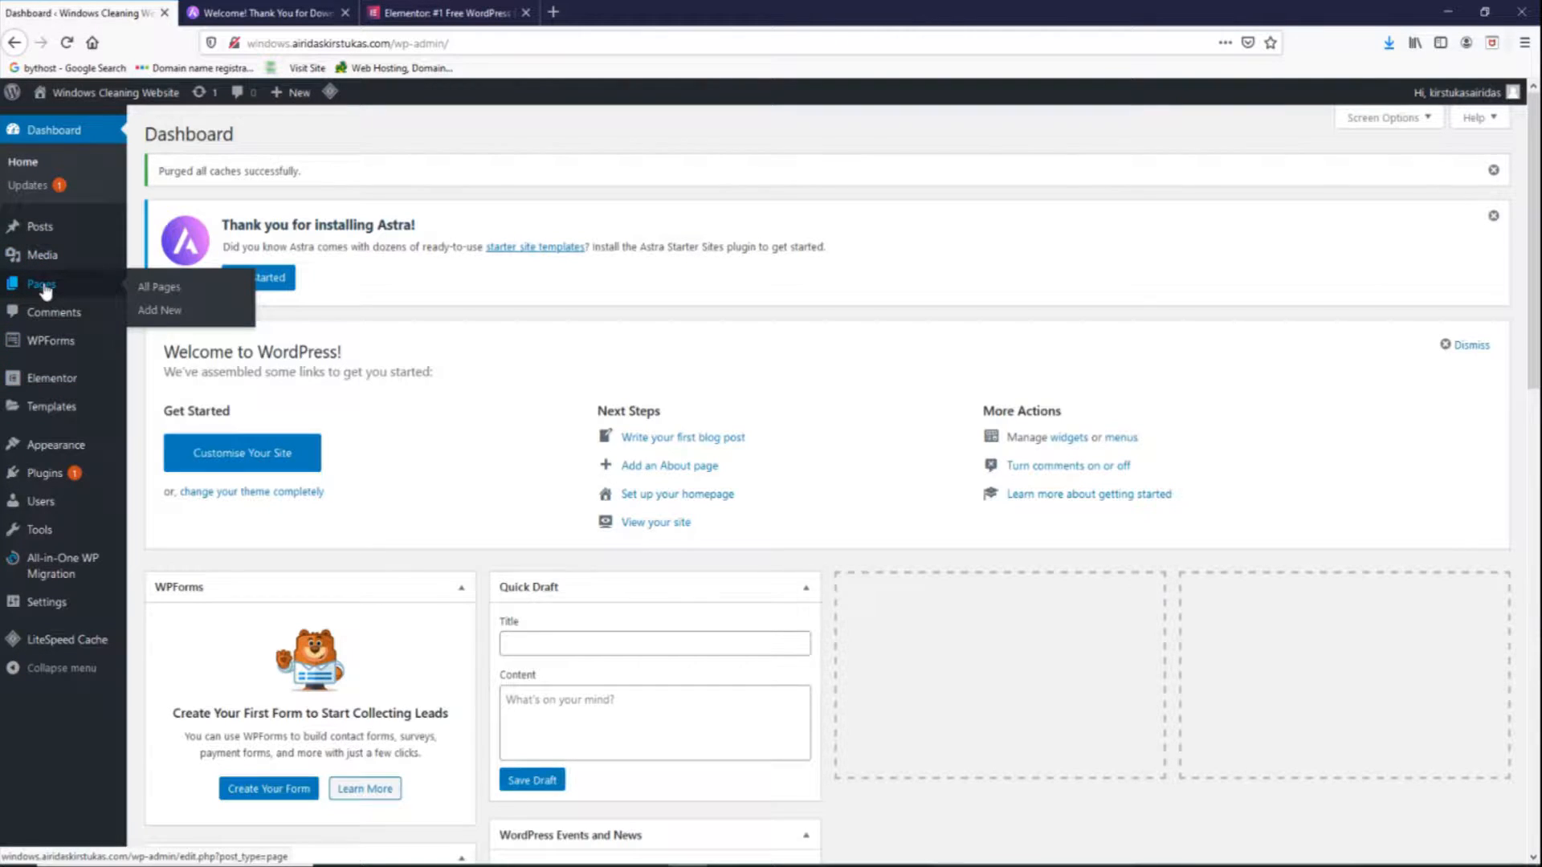
pyautogui.click(178, 313)
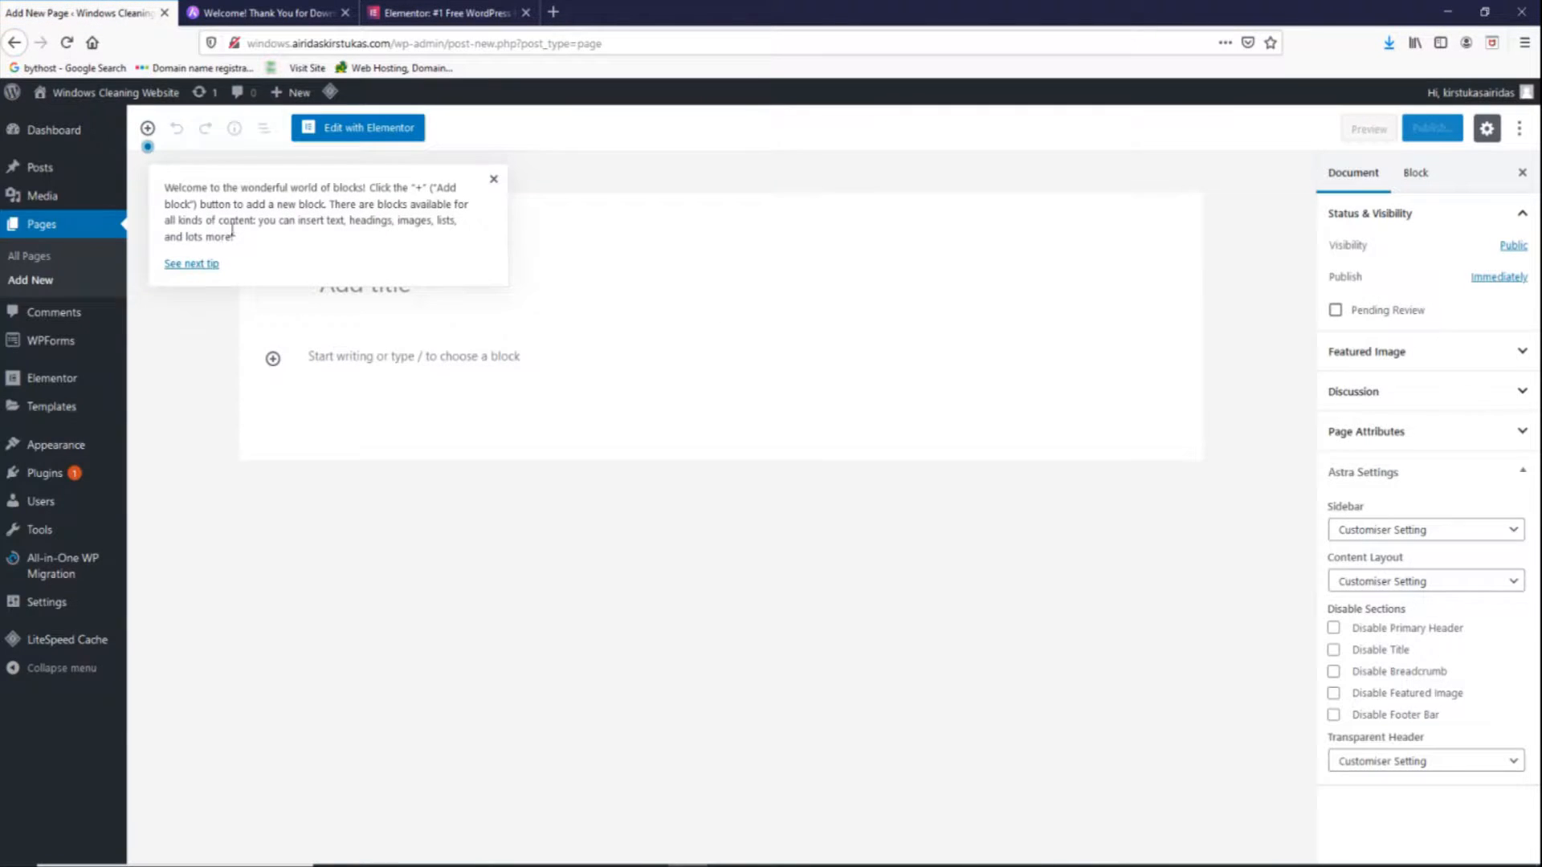
pyautogui.click(494, 179)
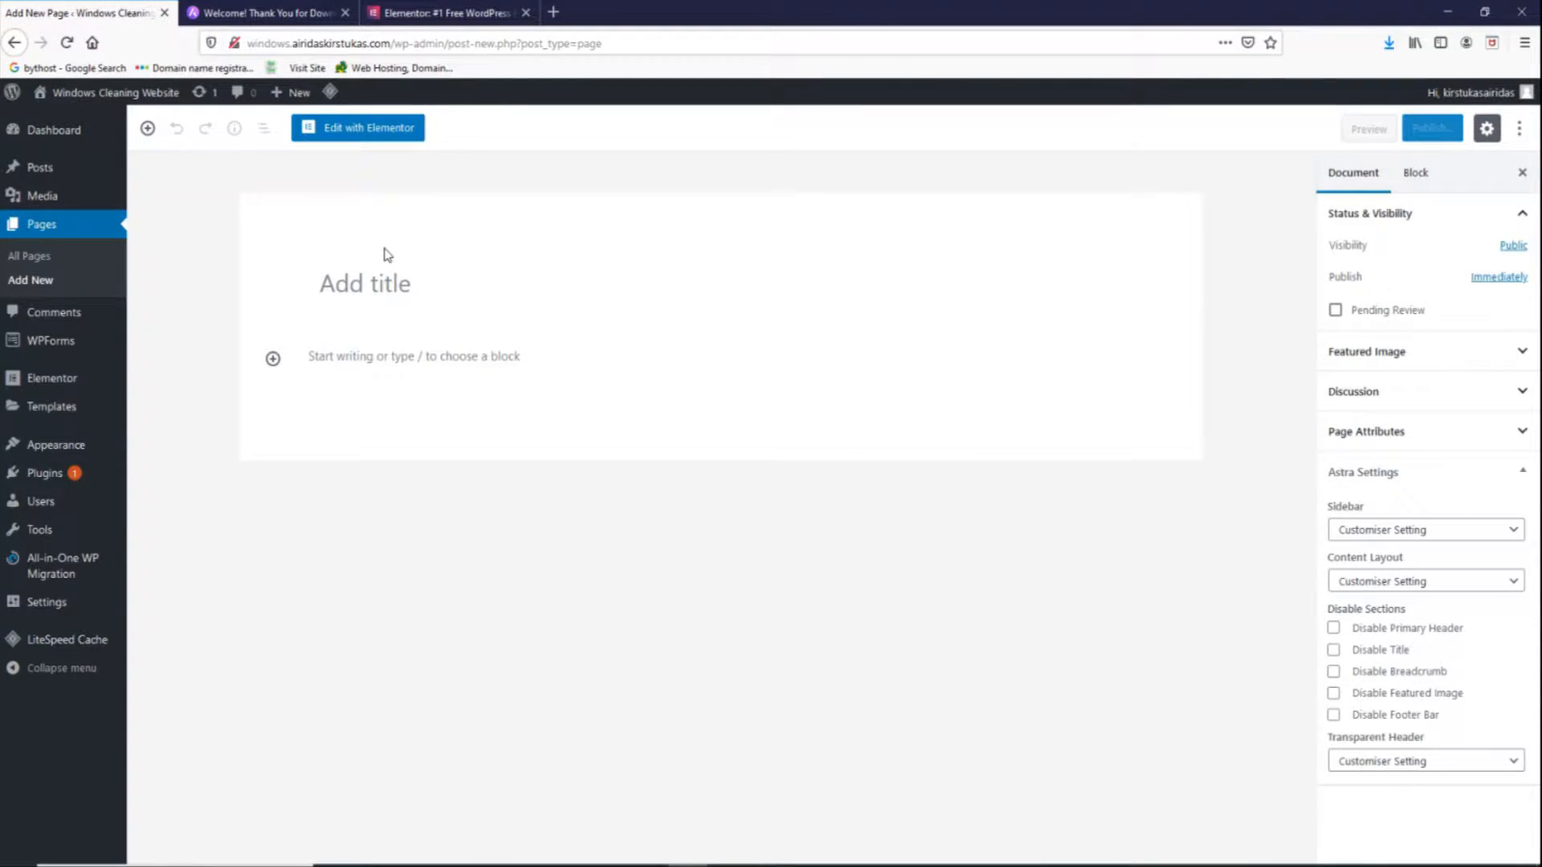
pyautogui.write('Services')
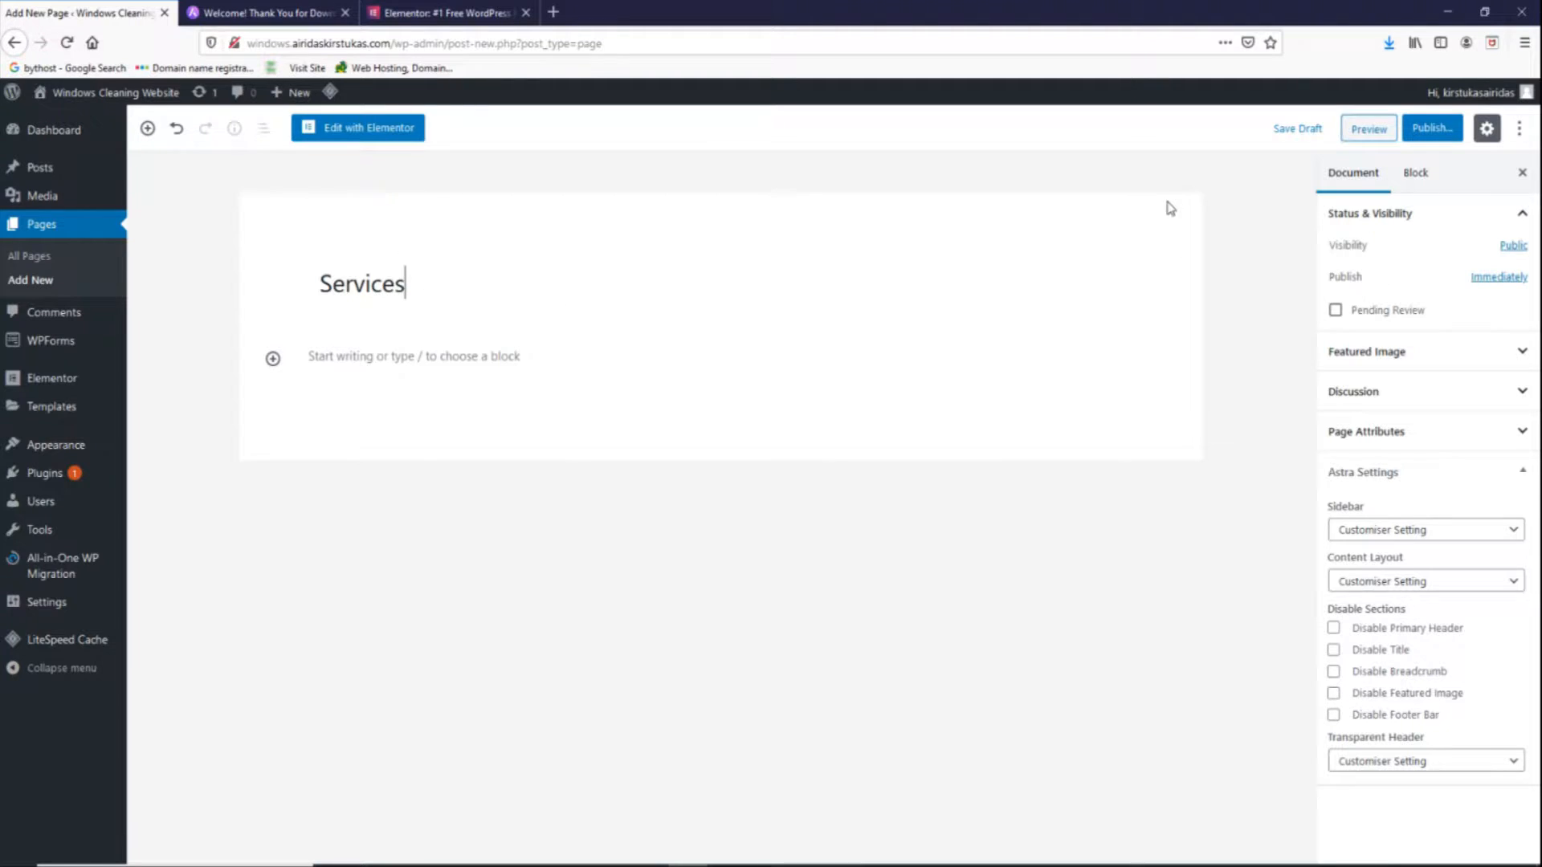
pyautogui.click(1420, 137)
pyautogui.click(1437, 136)
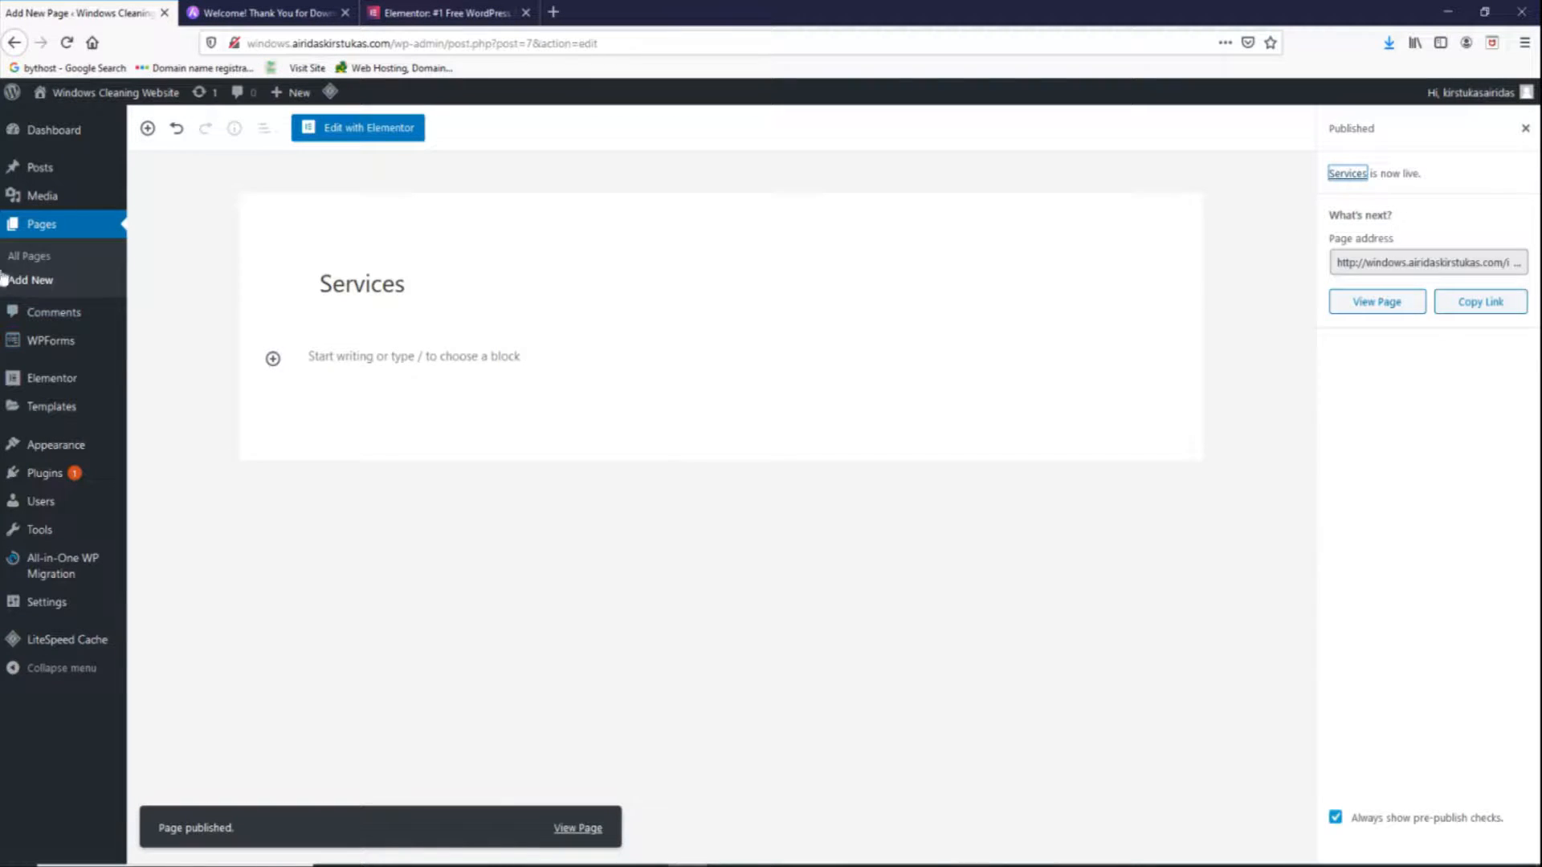
# - Create and publish new Contact Us and About Us pages
pyautogui.click(30, 286)
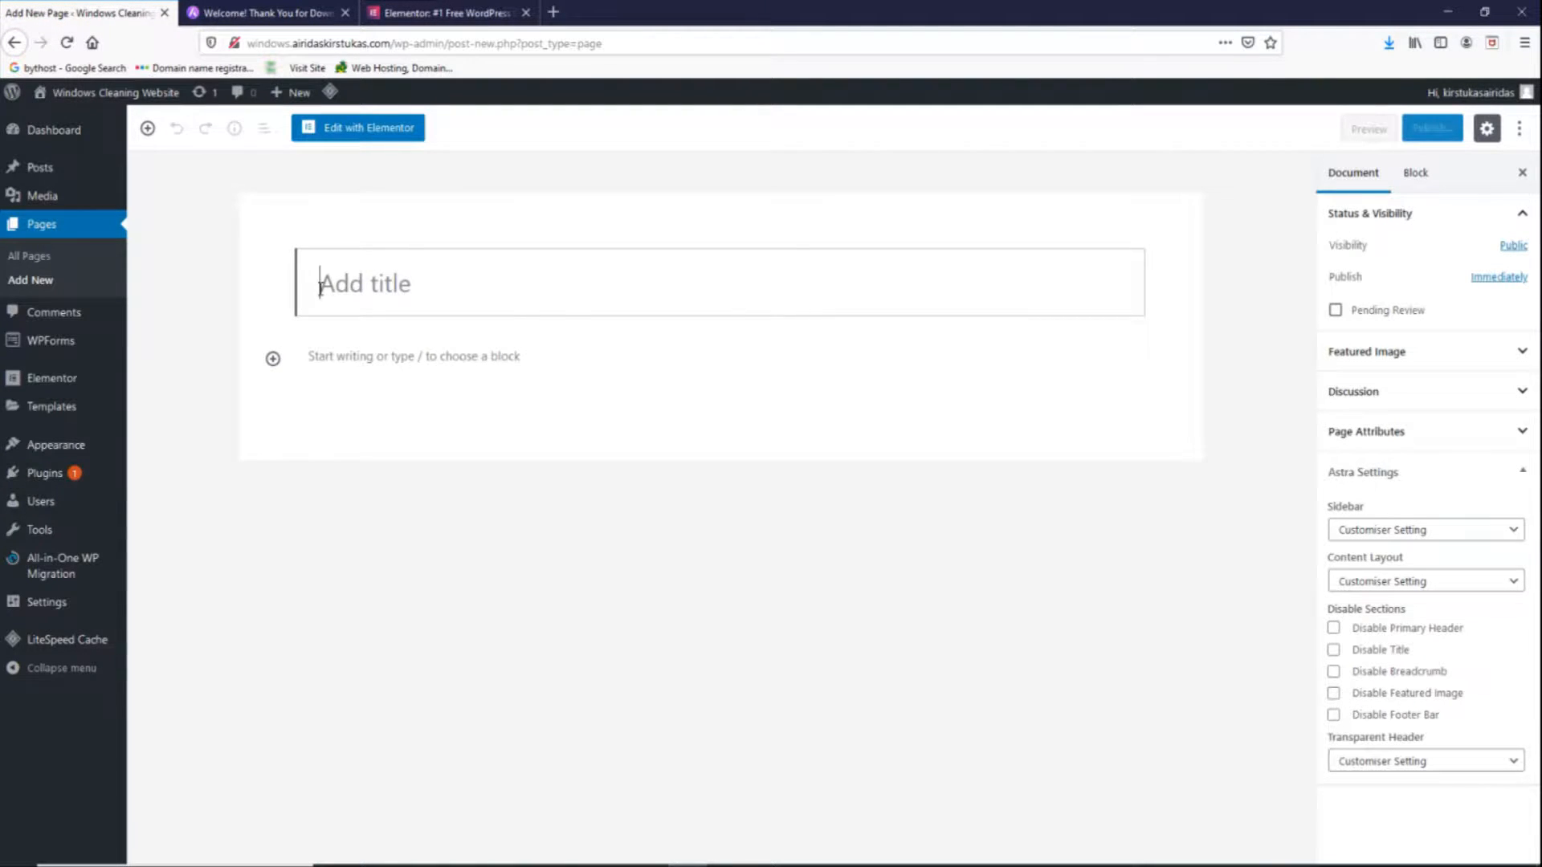
pyautogui.write('Contac')
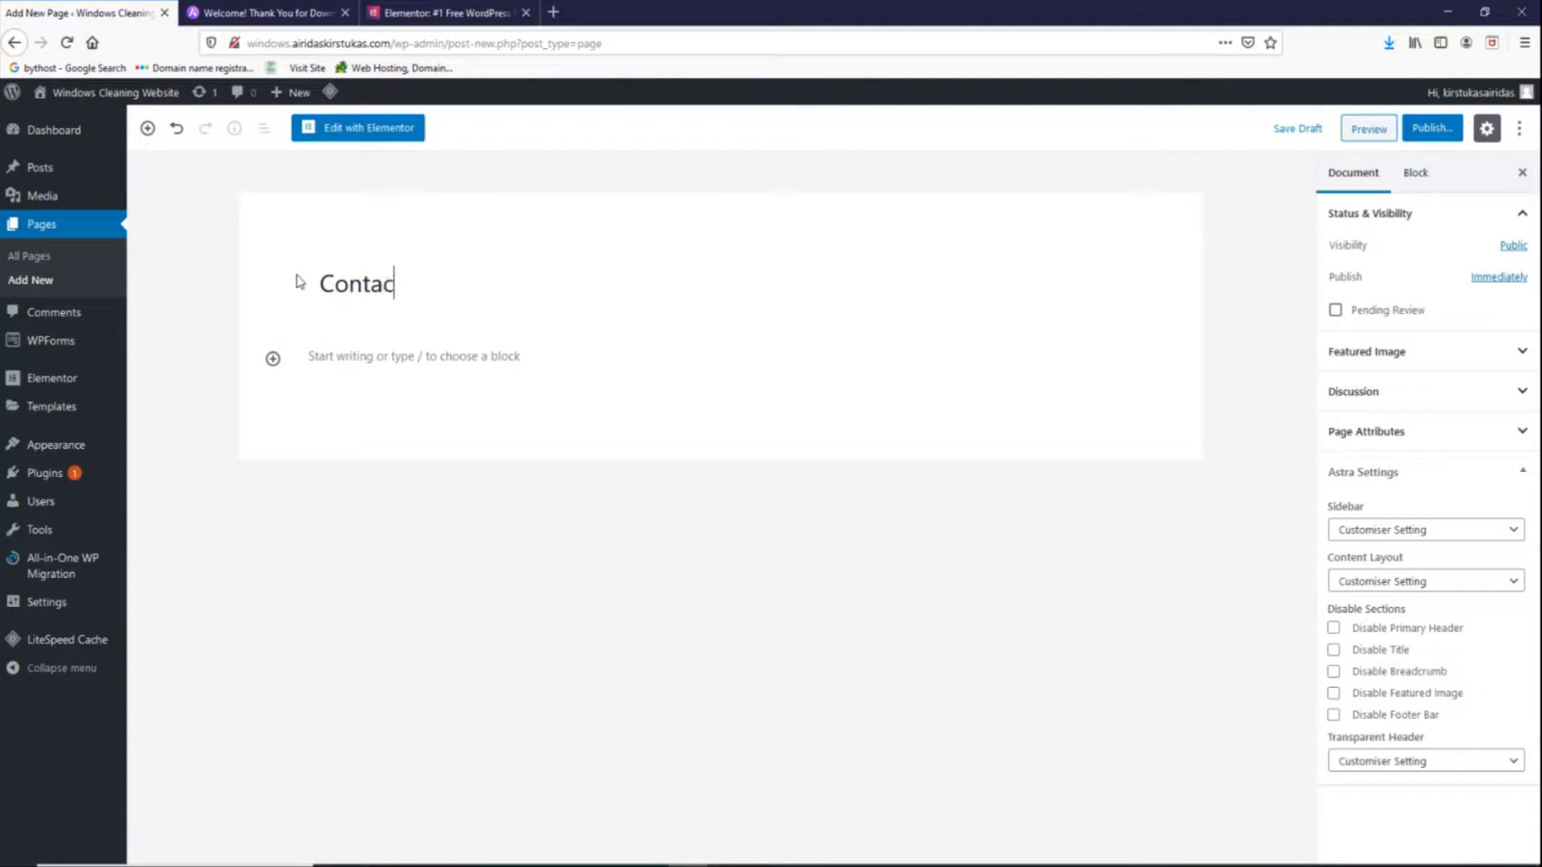
pyautogui.write('t IU')
pyautogui.press('BackSpace')
pyautogui.press('BackSpace')
pyautogui.click(1432, 127)
pyautogui.click(1431, 129)
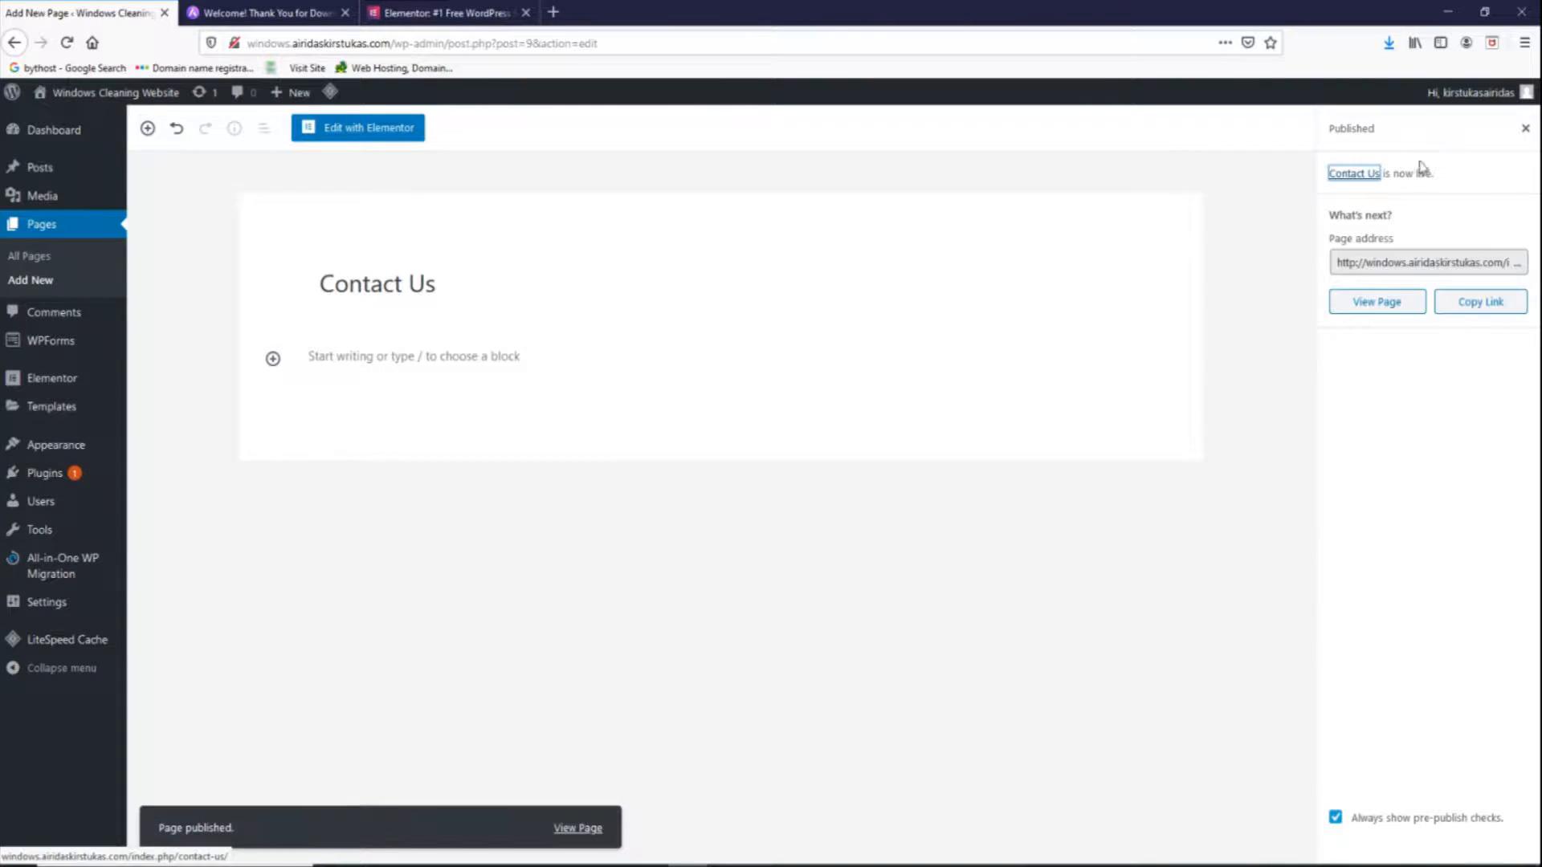
pyautogui.click(42, 281)
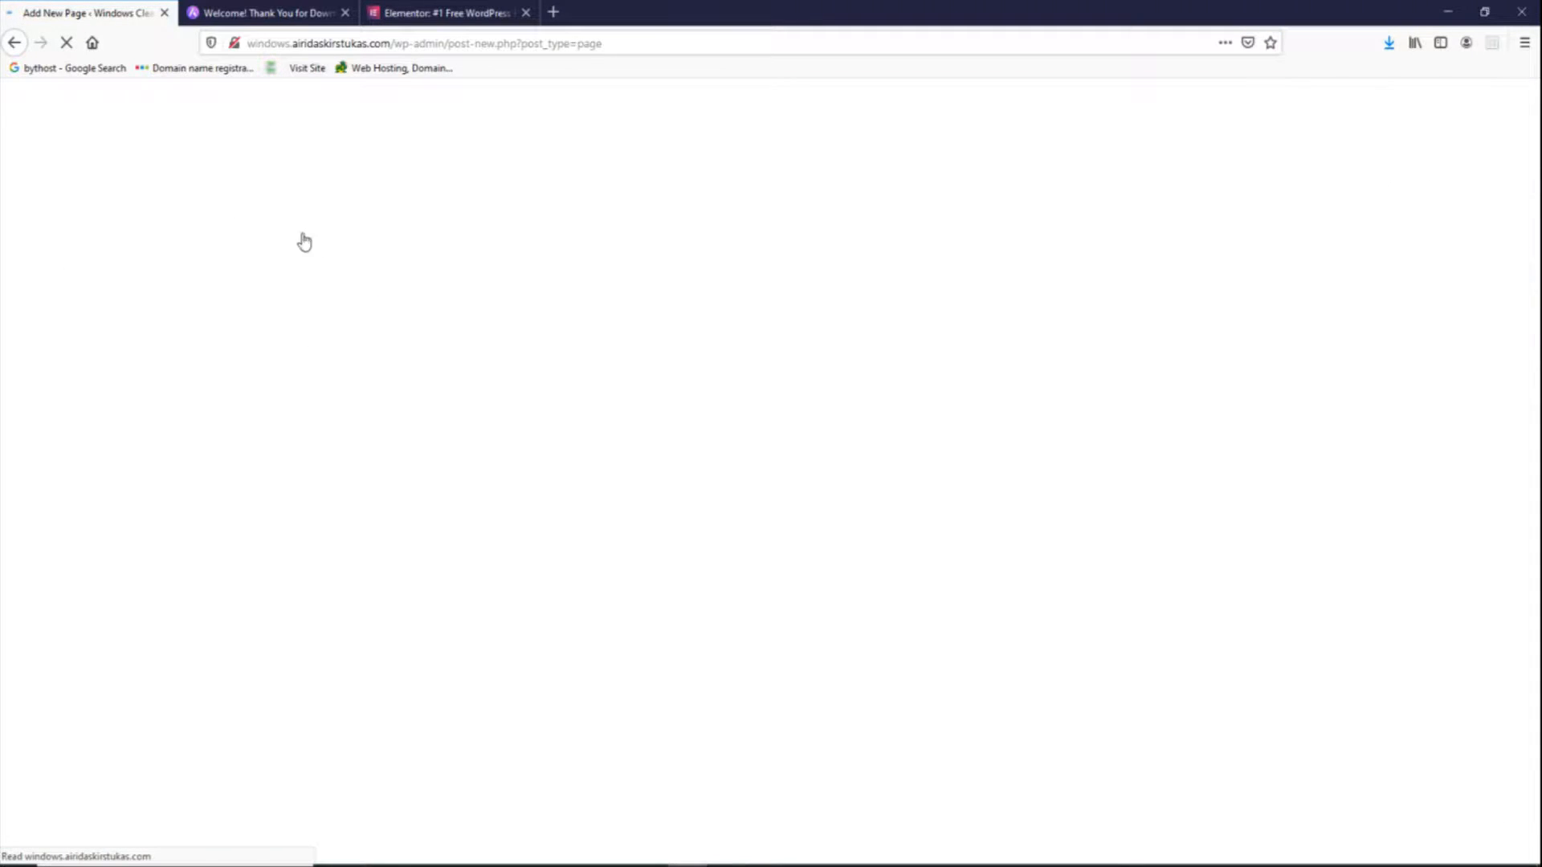
pyautogui.write('A')
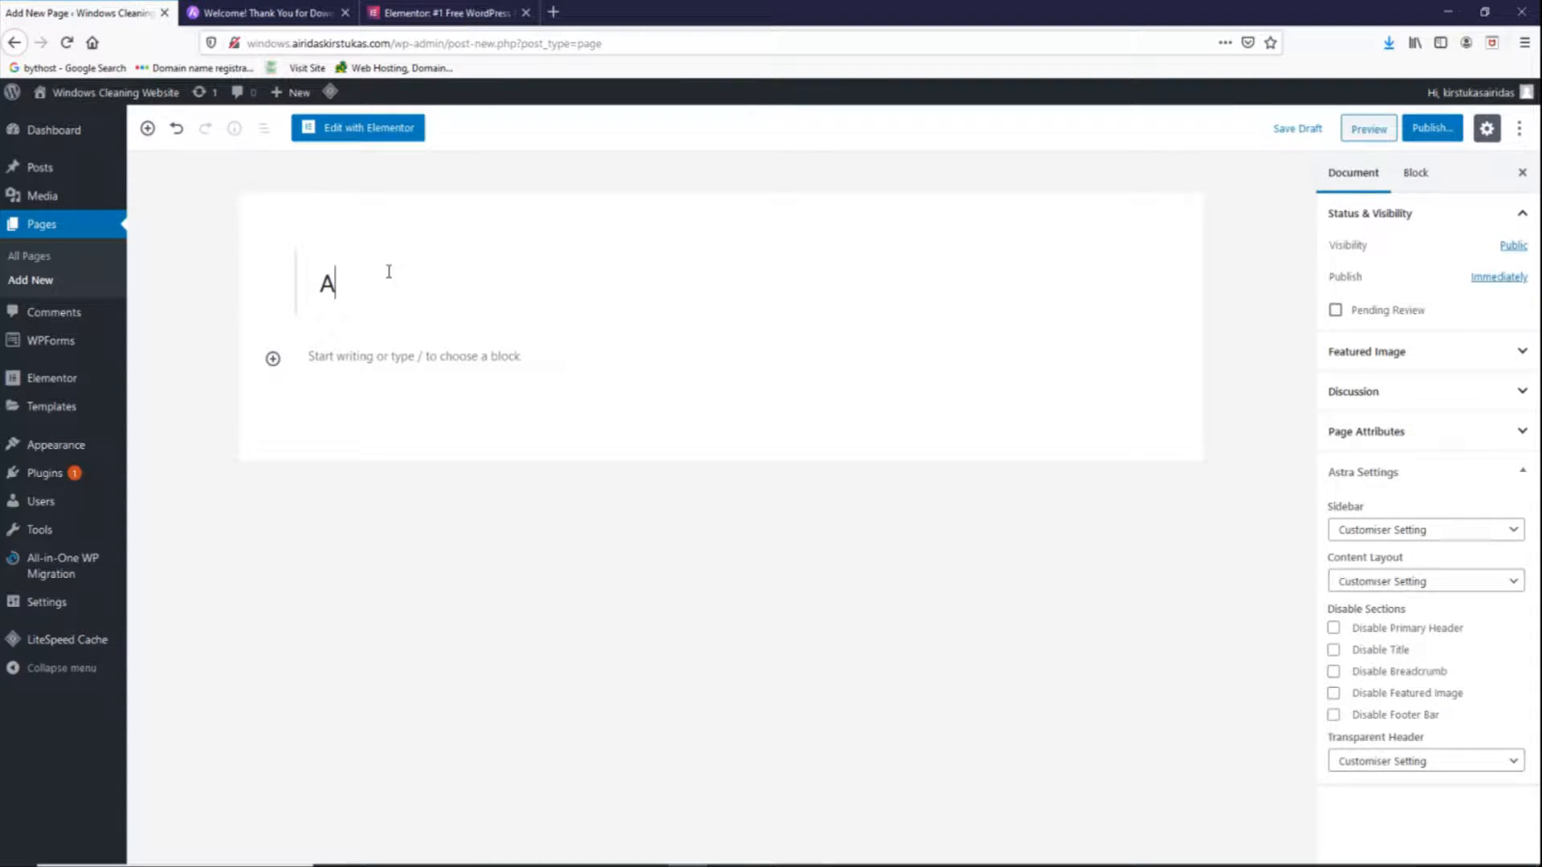
pyautogui.write('bout Us')
pyautogui.click(1430, 137)
pyautogui.click(1430, 136)
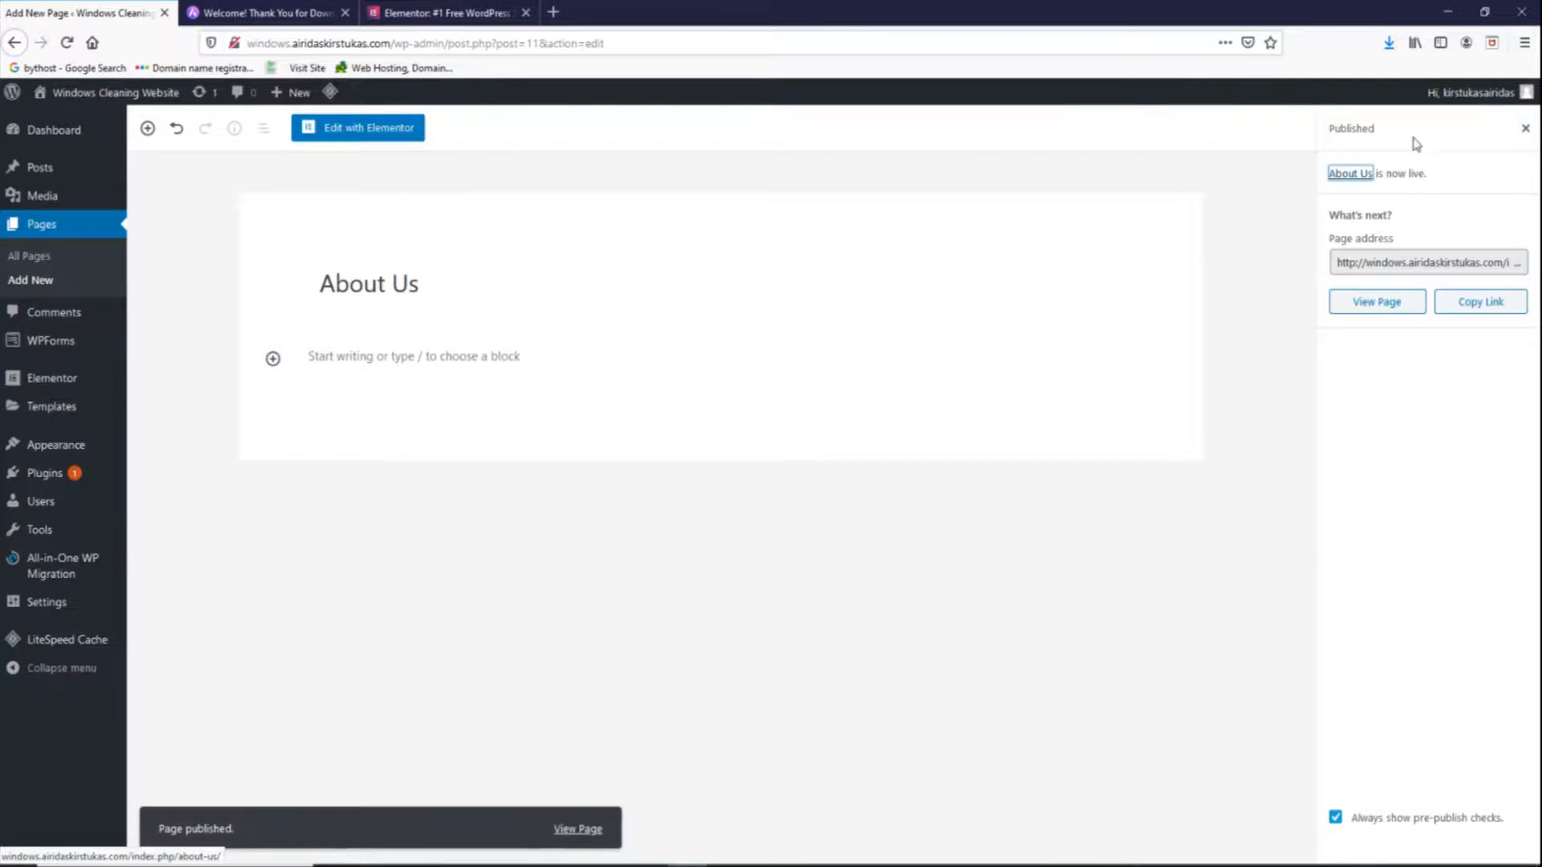
# - Create and publish Get quote and Covering area pages, then view all pages
pyautogui.click(32, 281)
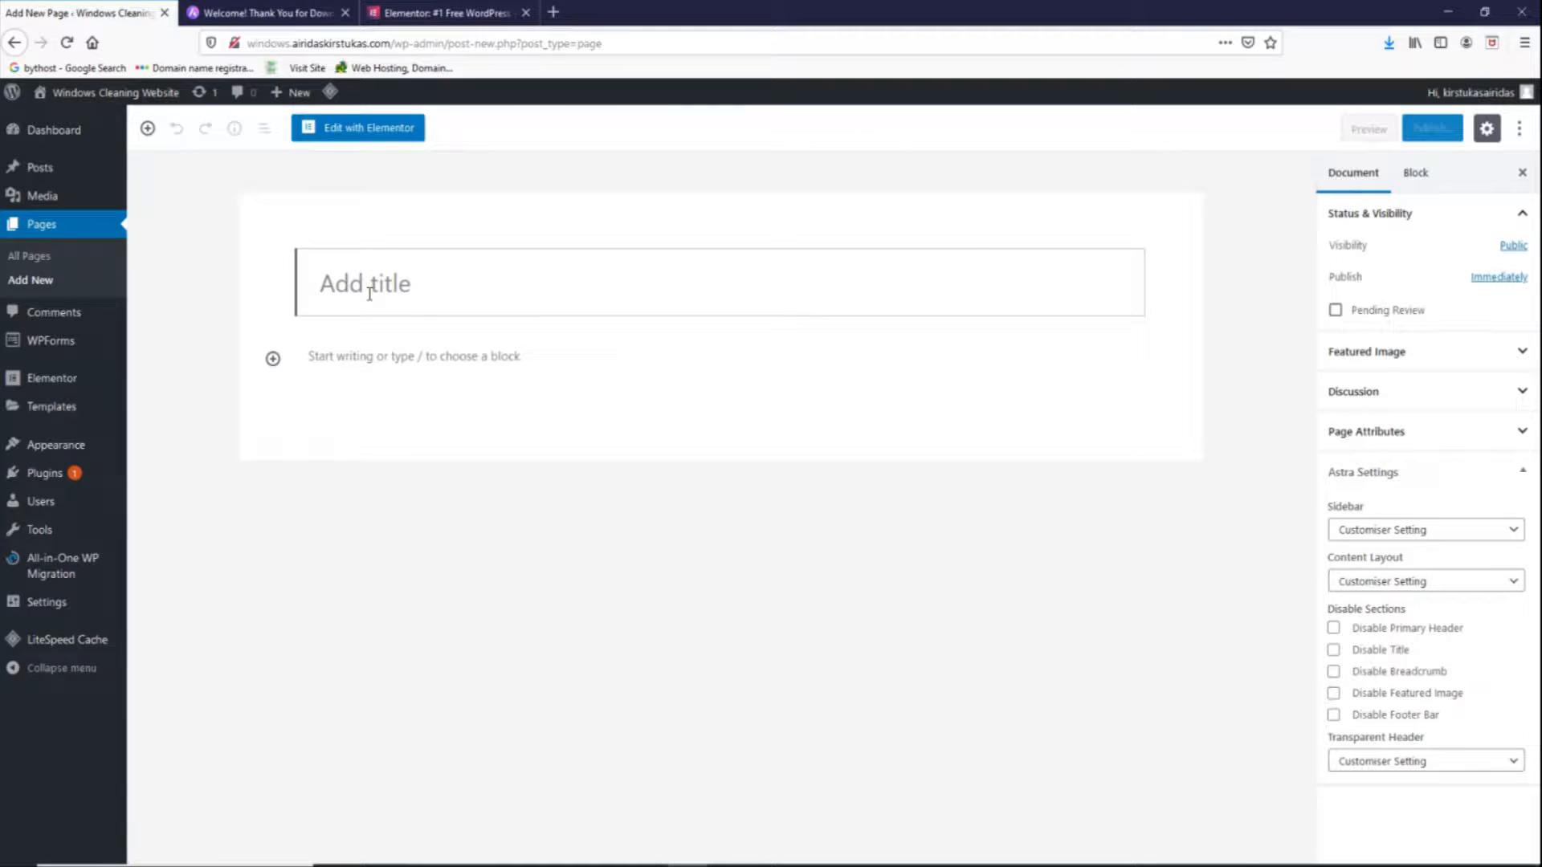
pyautogui.write('Get')
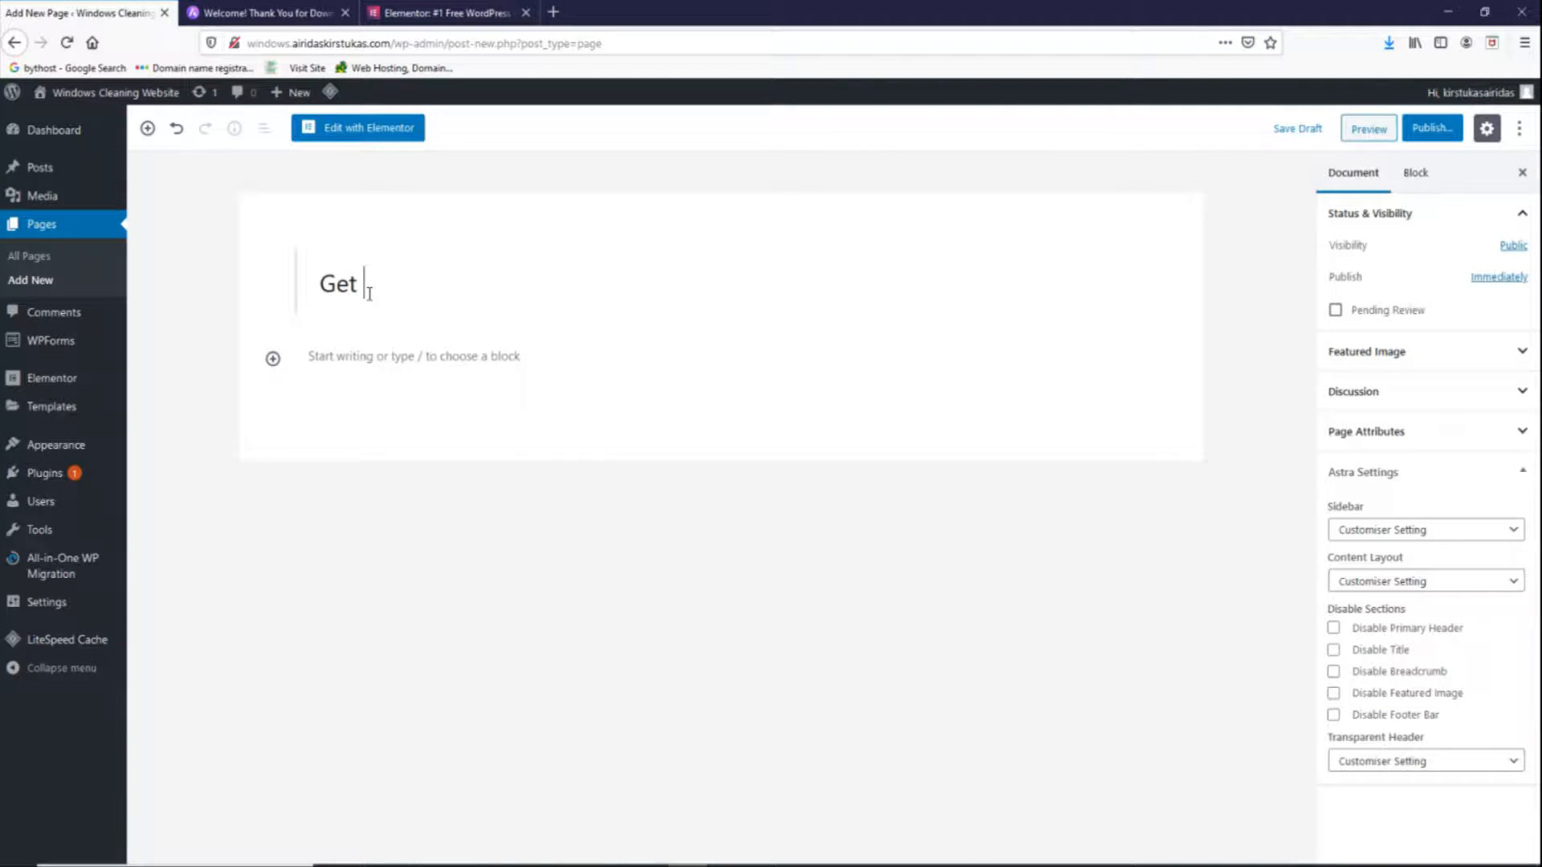
pyautogui.write(' quote')
pyautogui.click(1422, 132)
pyautogui.click(1422, 132)
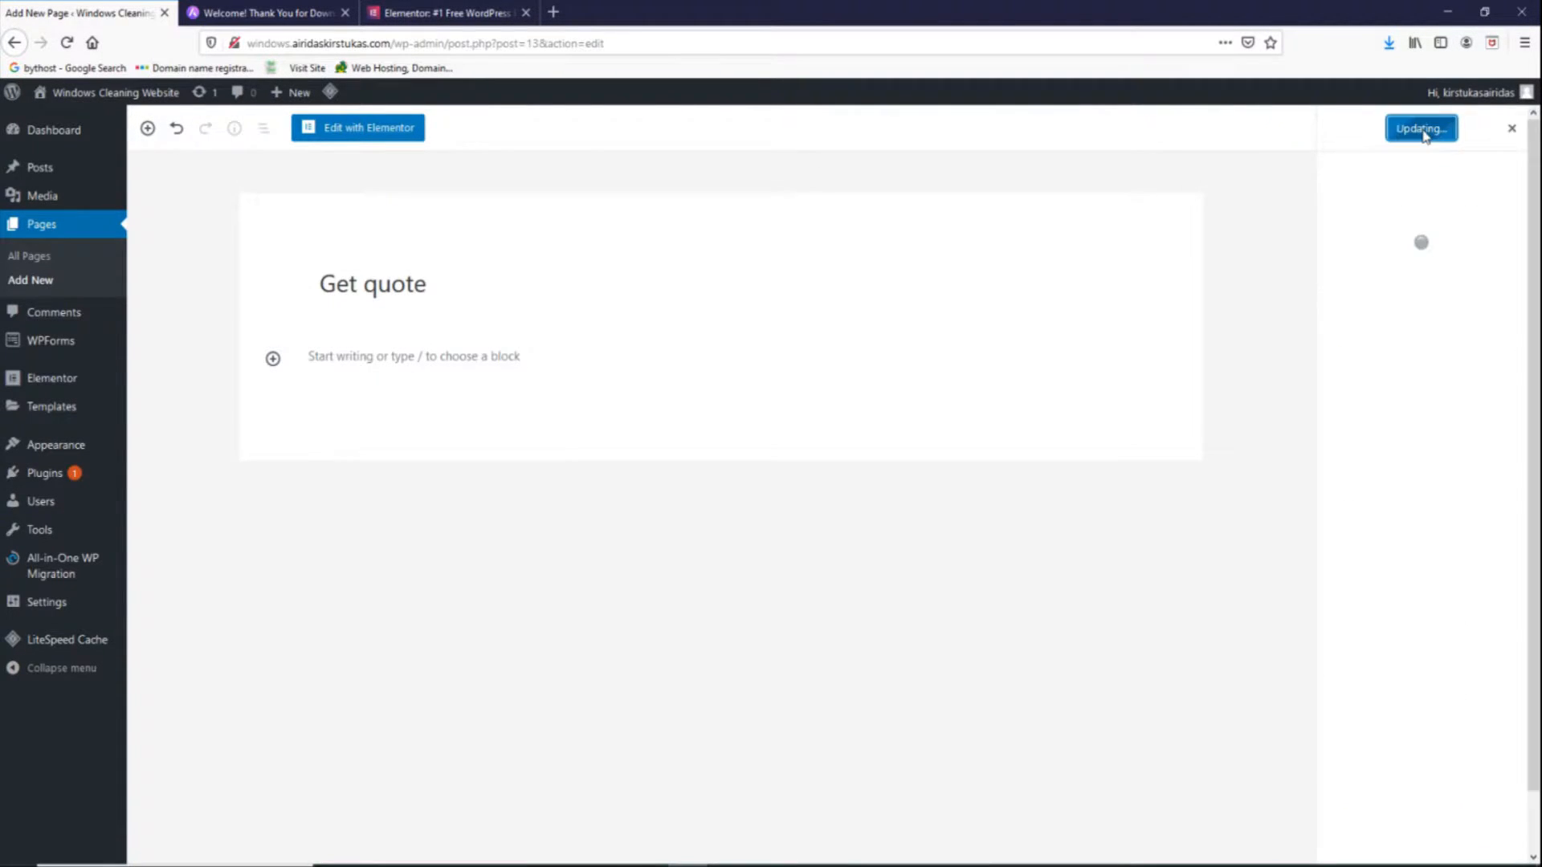
pyautogui.click(41, 281)
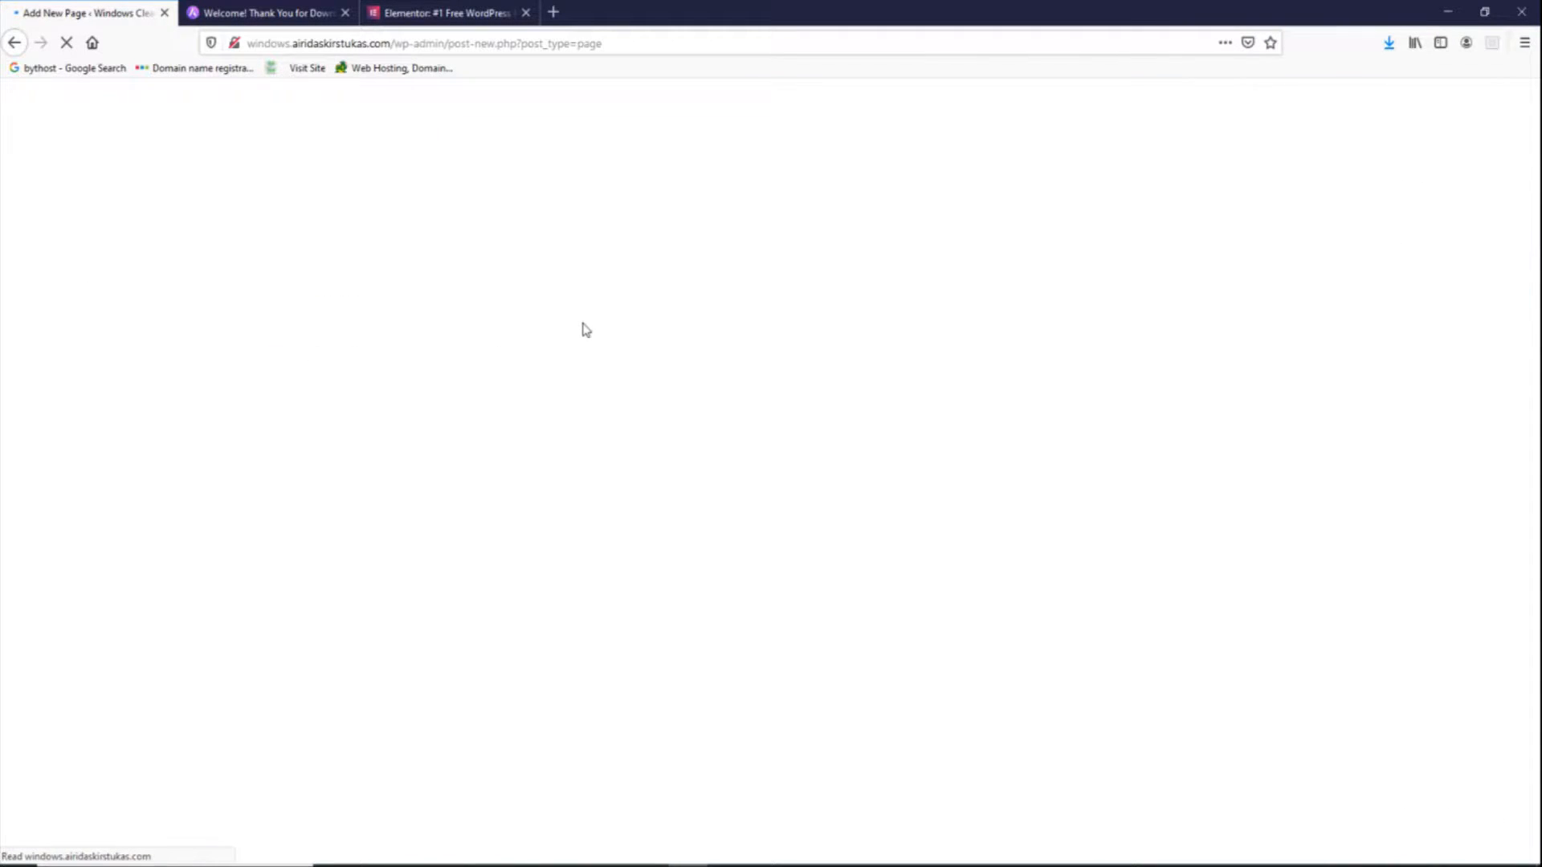
pyautogui.write('Covering')
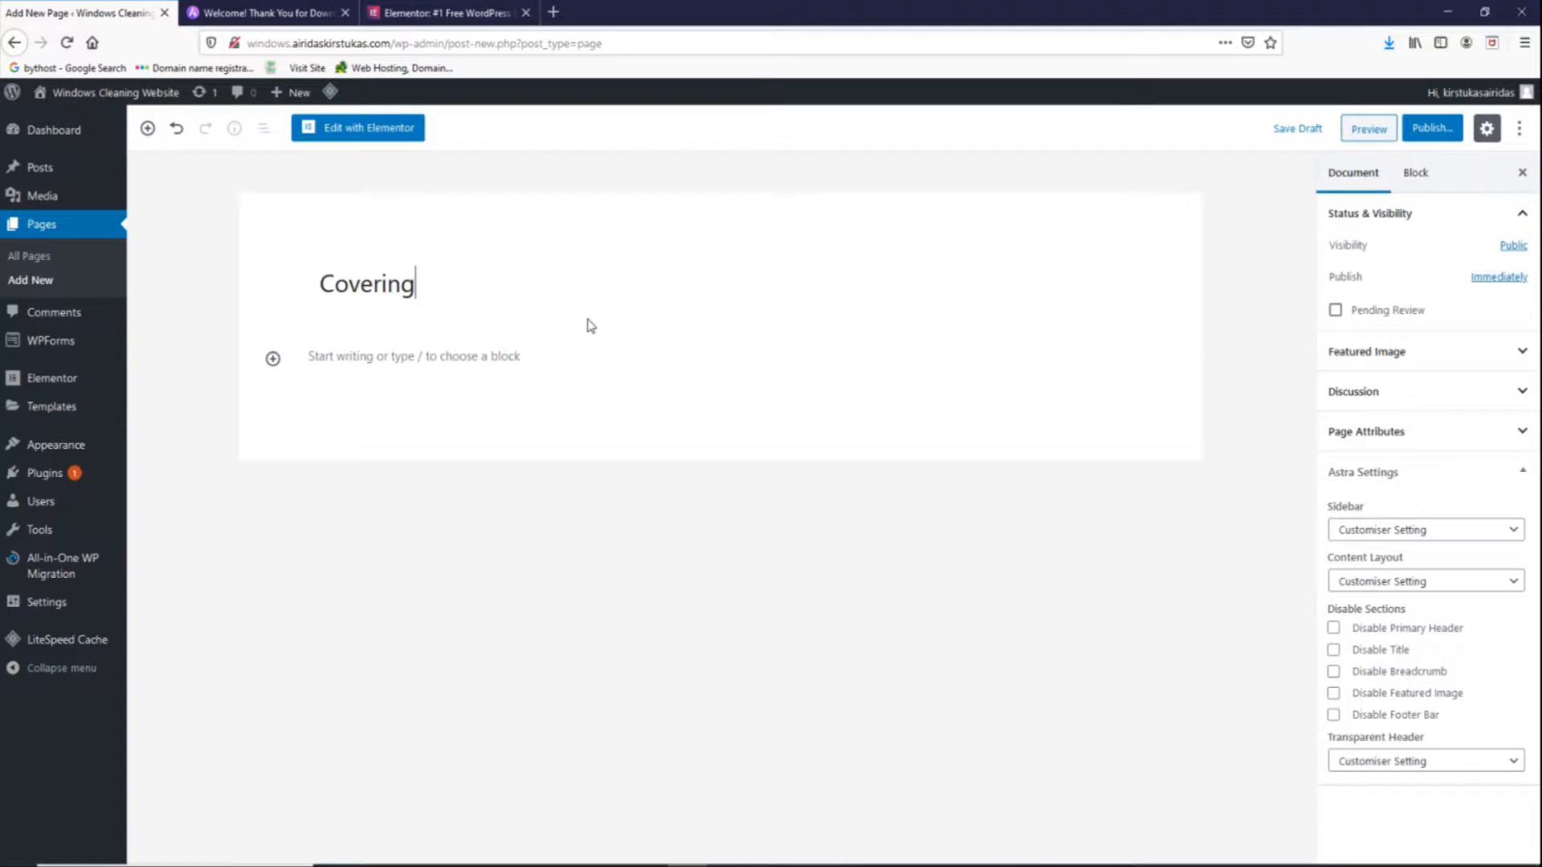
pyautogui.write(' area')
pyautogui.click(1430, 135)
pyautogui.click(1436, 137)
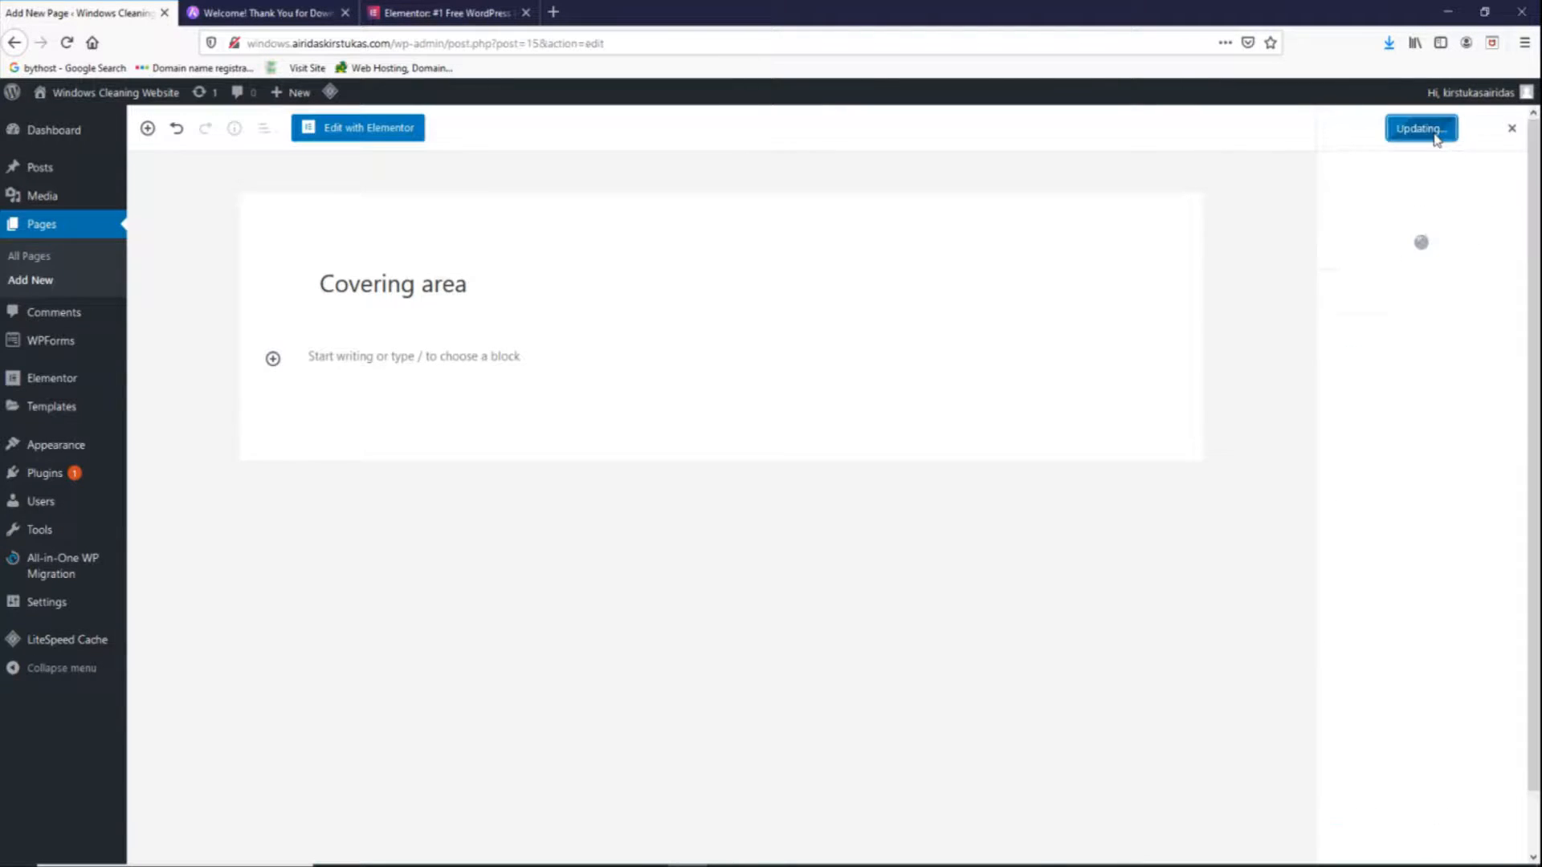
pyautogui.click(32, 258)
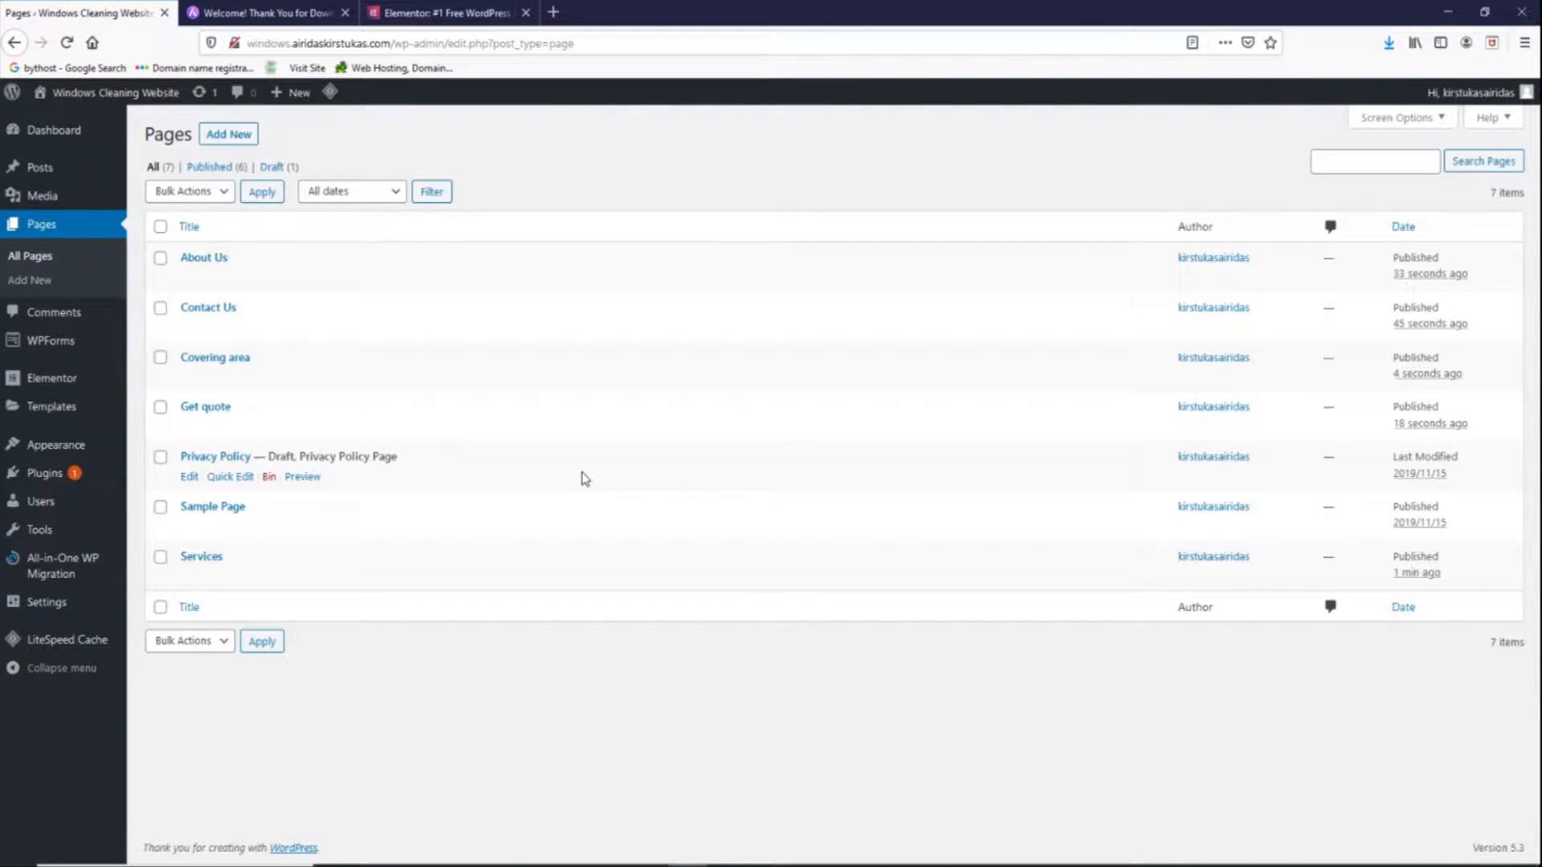
# - Set the Services page to Full Width / Stretched layout, disable its title, and update it
pyautogui.click(201, 558)
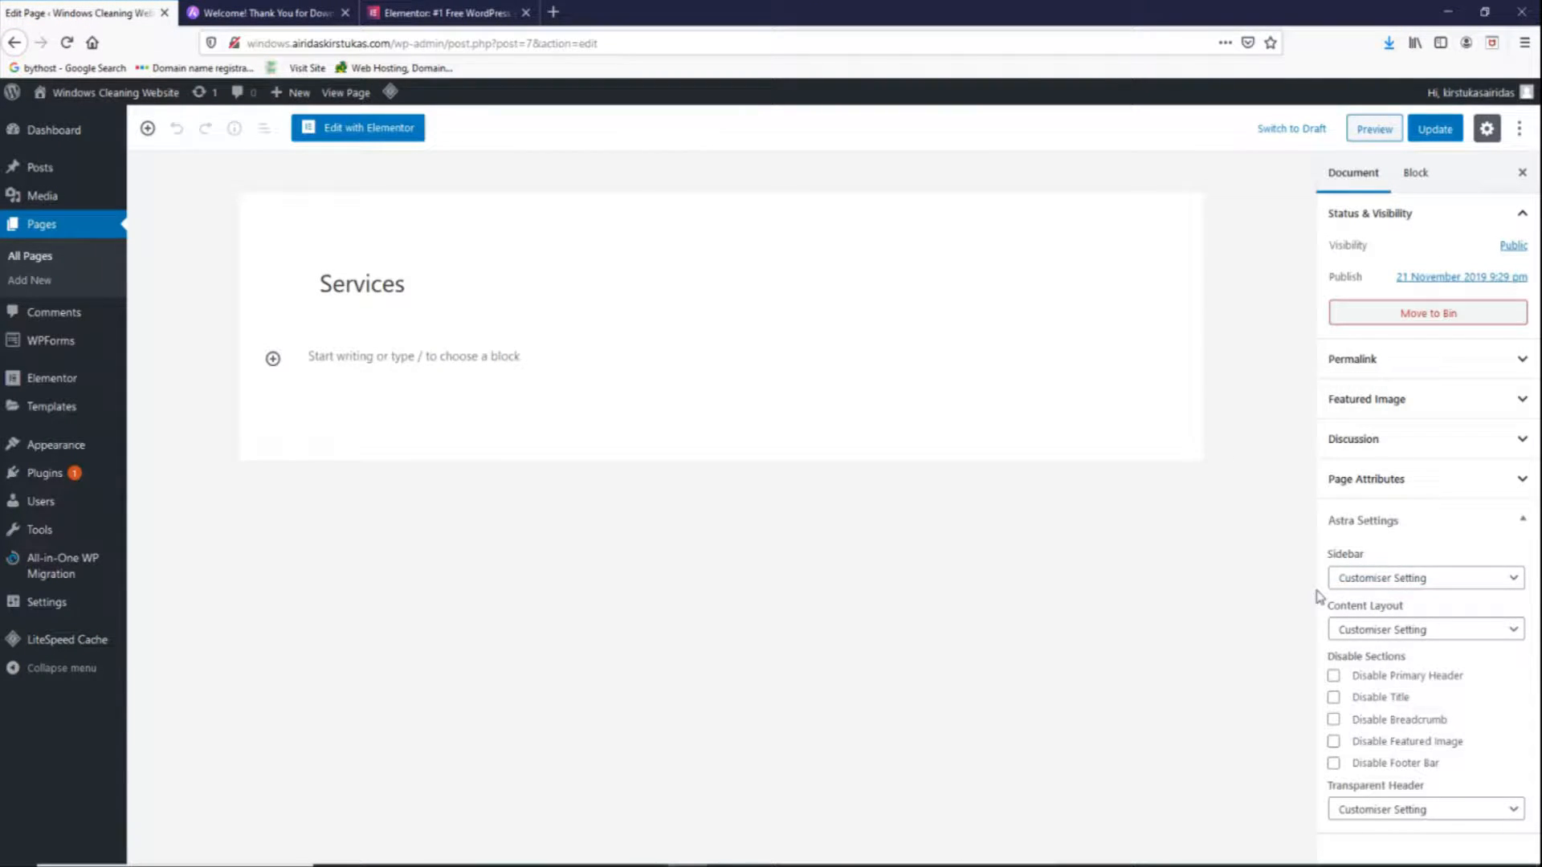
pyautogui.click(1468, 639)
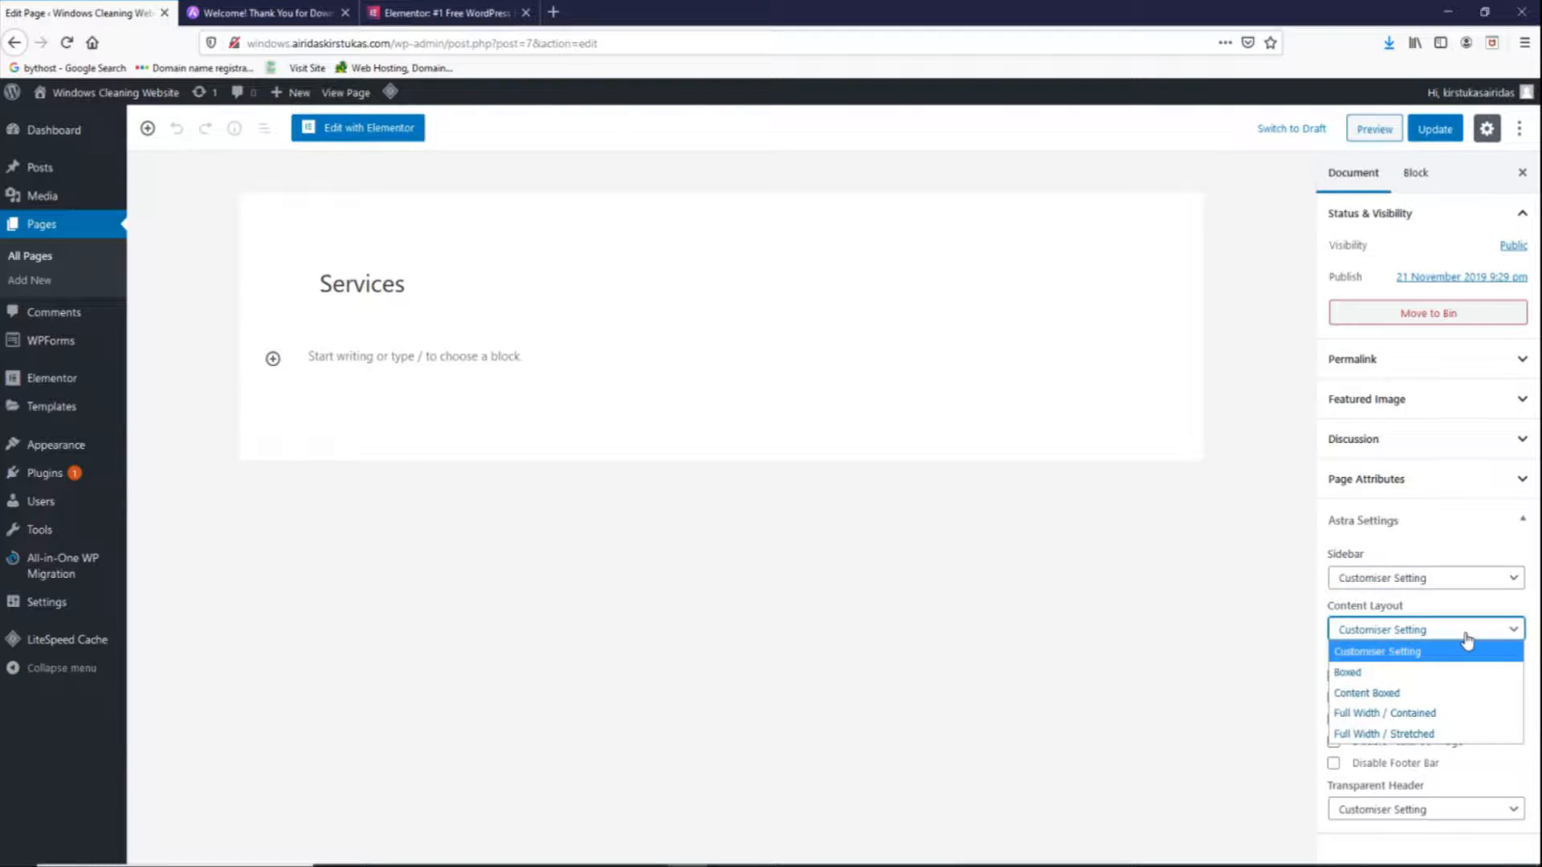
pyautogui.click(1461, 734)
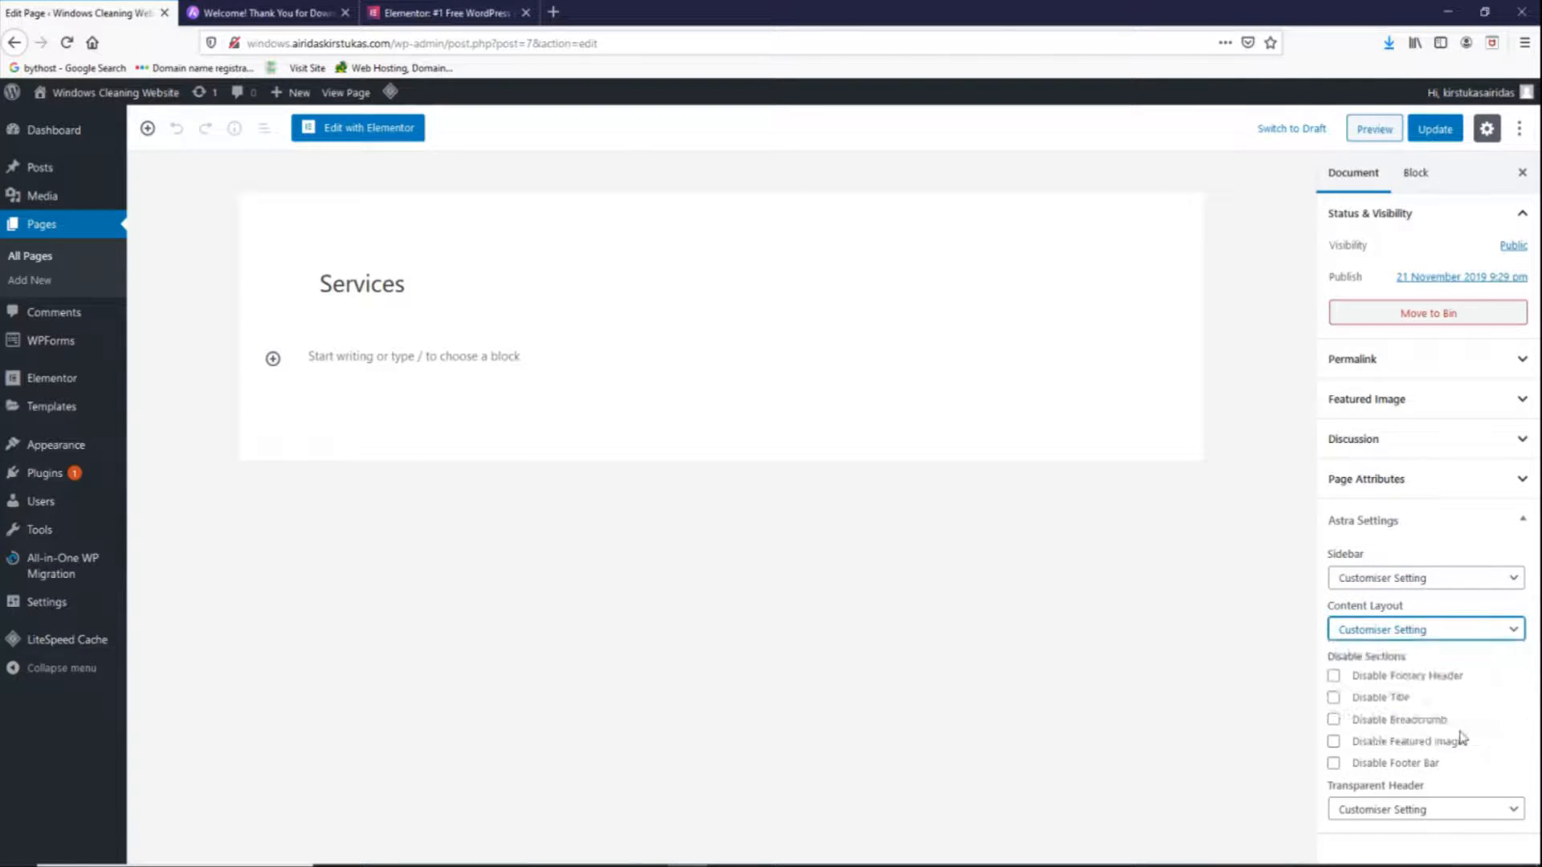
pyautogui.click(1334, 698)
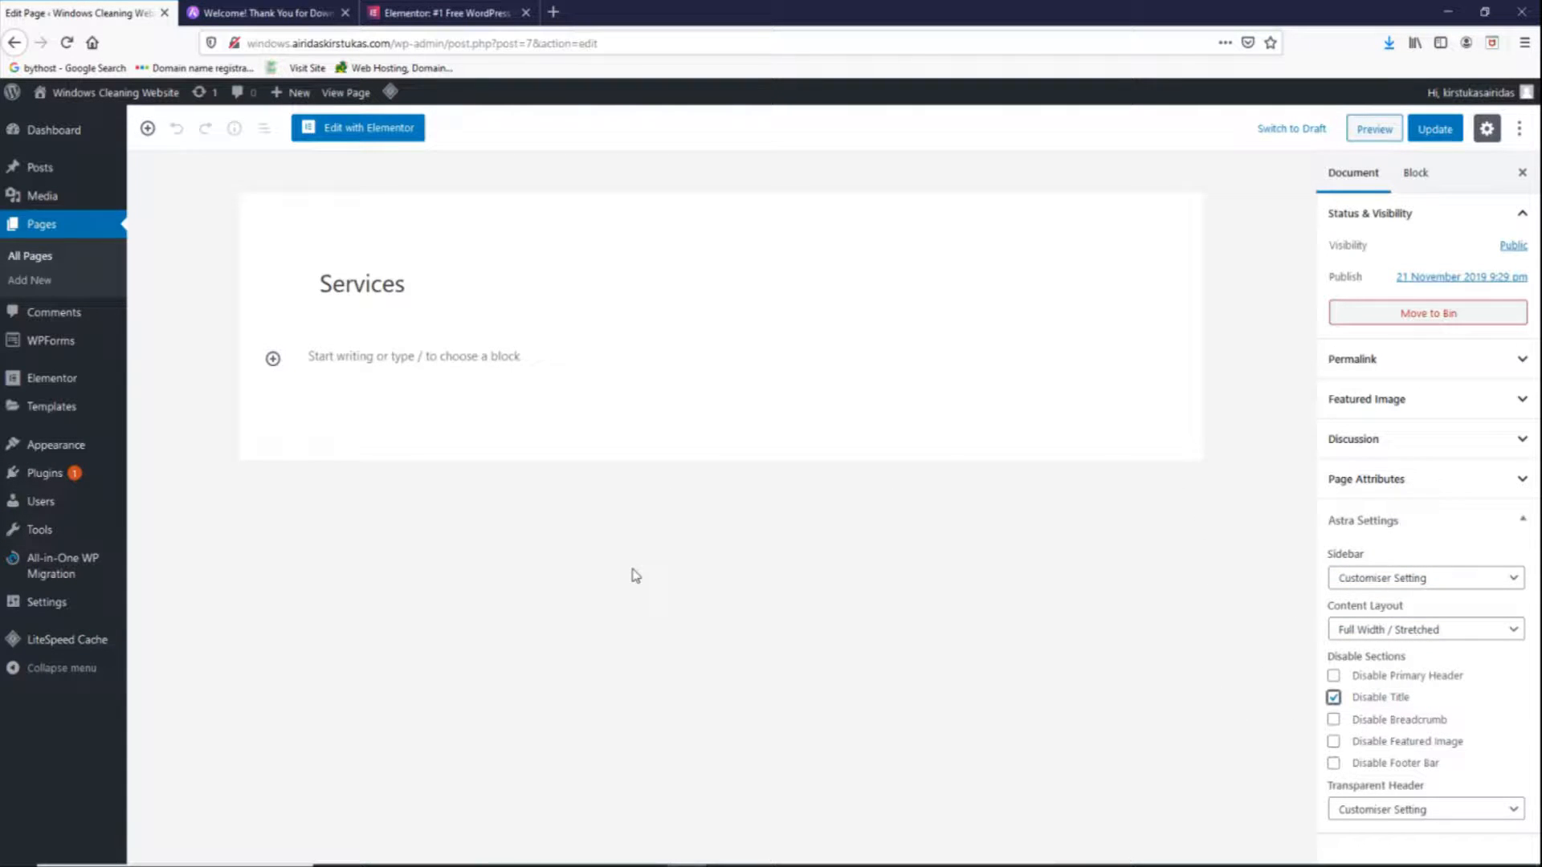
pyautogui.click(1431, 131)
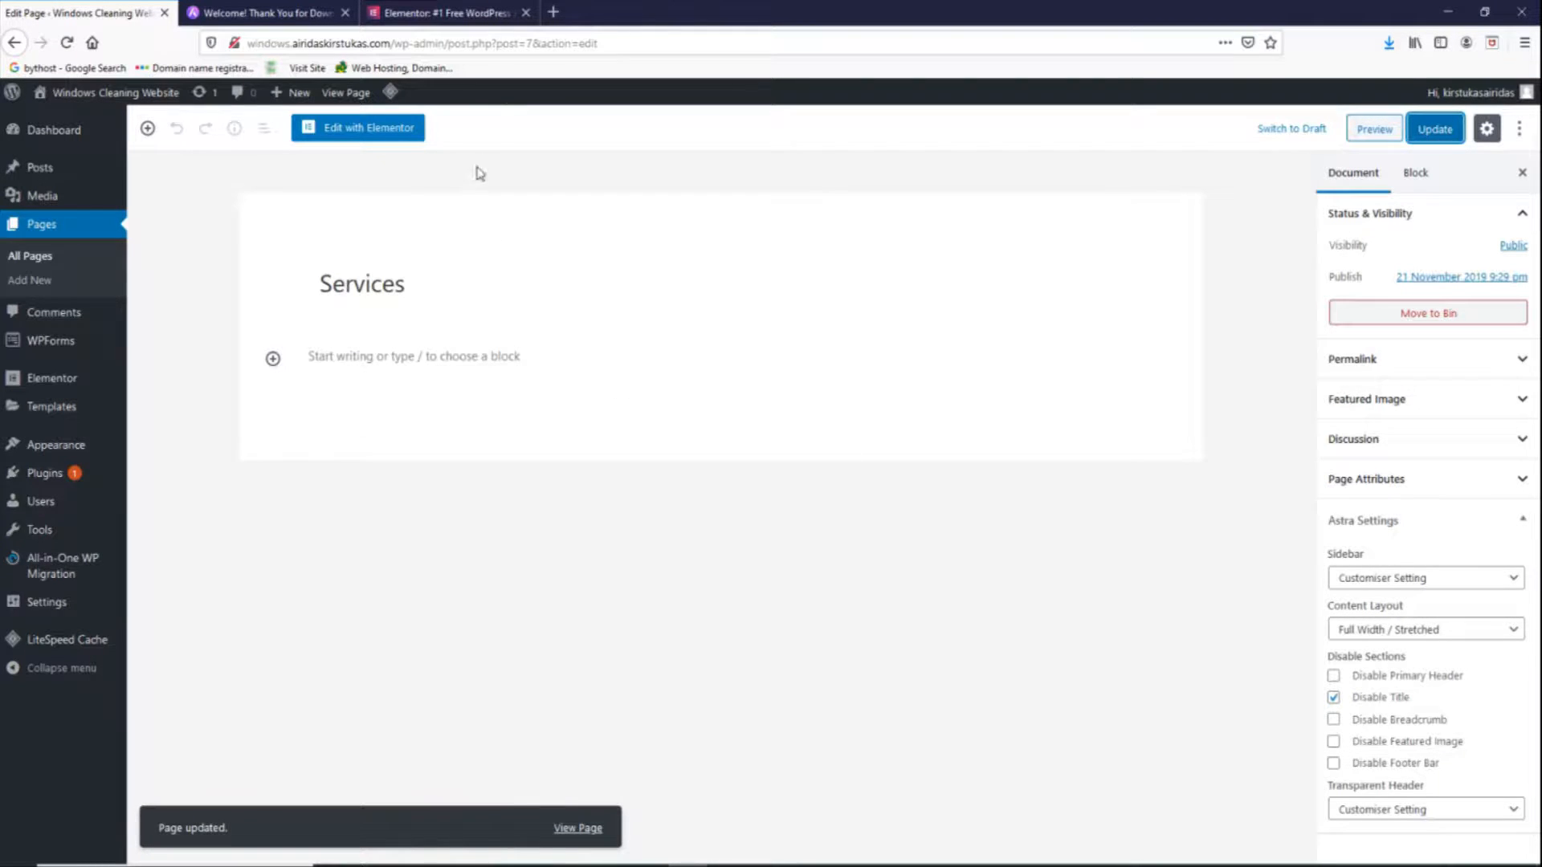
pyautogui.click(358, 131)
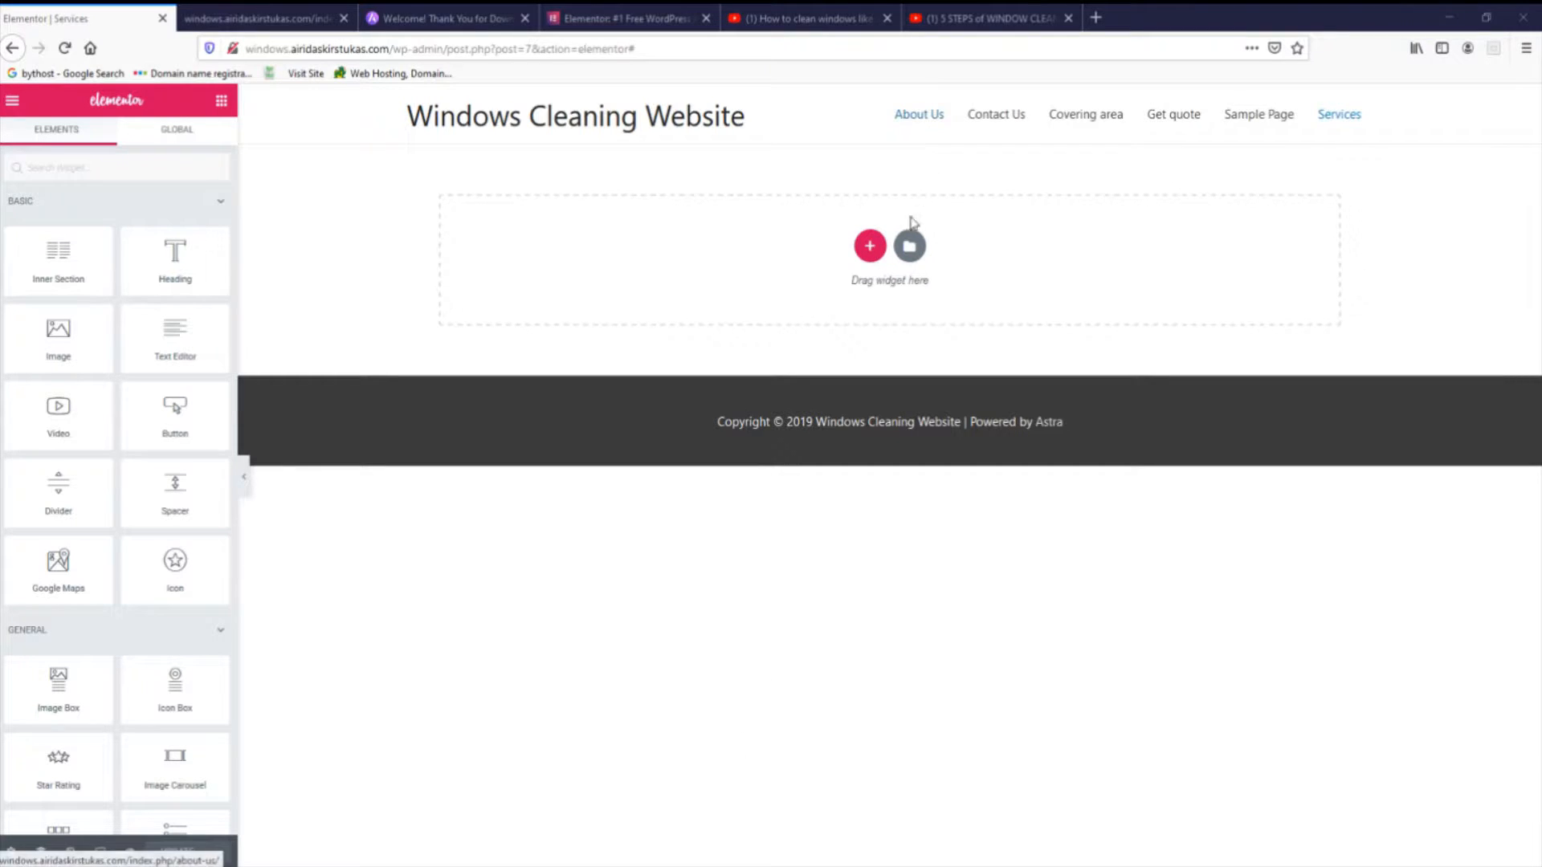
# - Add a stretched single-column section with Full Width content and a Video background type
pyautogui.click(872, 250)
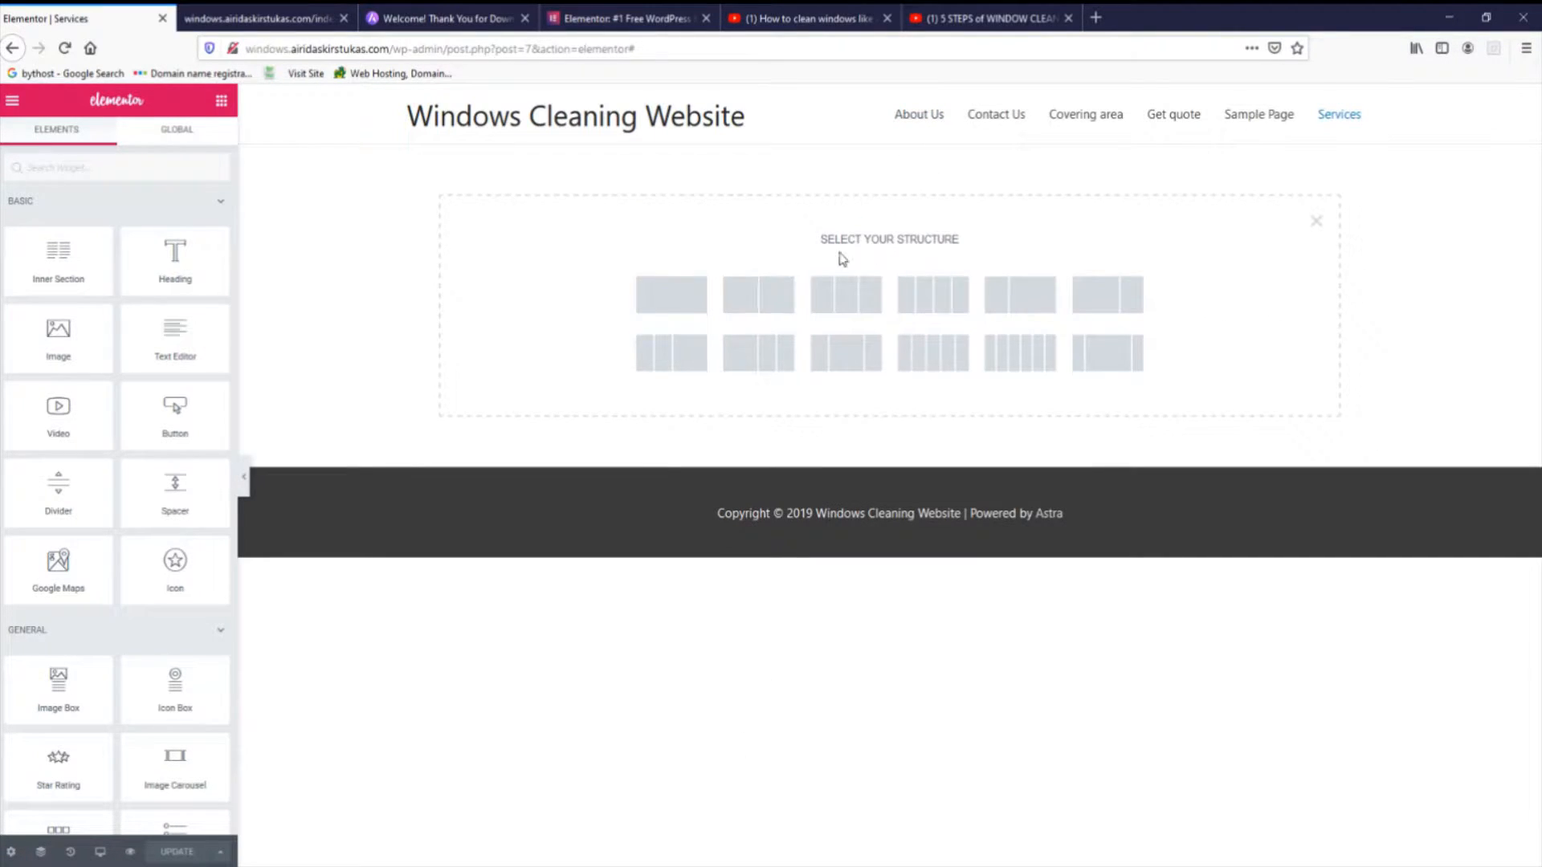
pyautogui.click(684, 306)
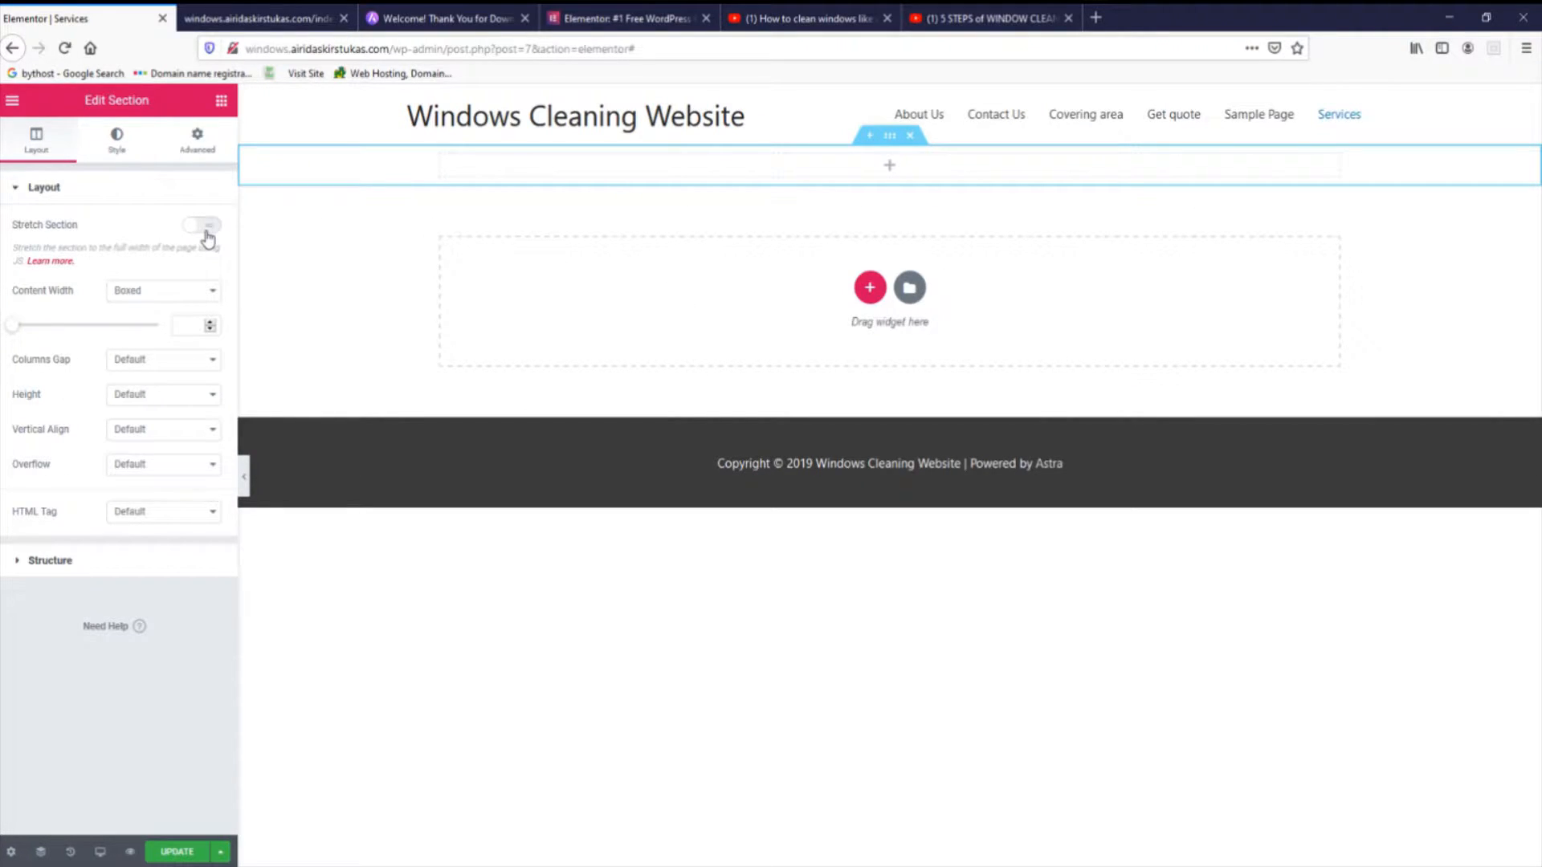
pyautogui.click(202, 289)
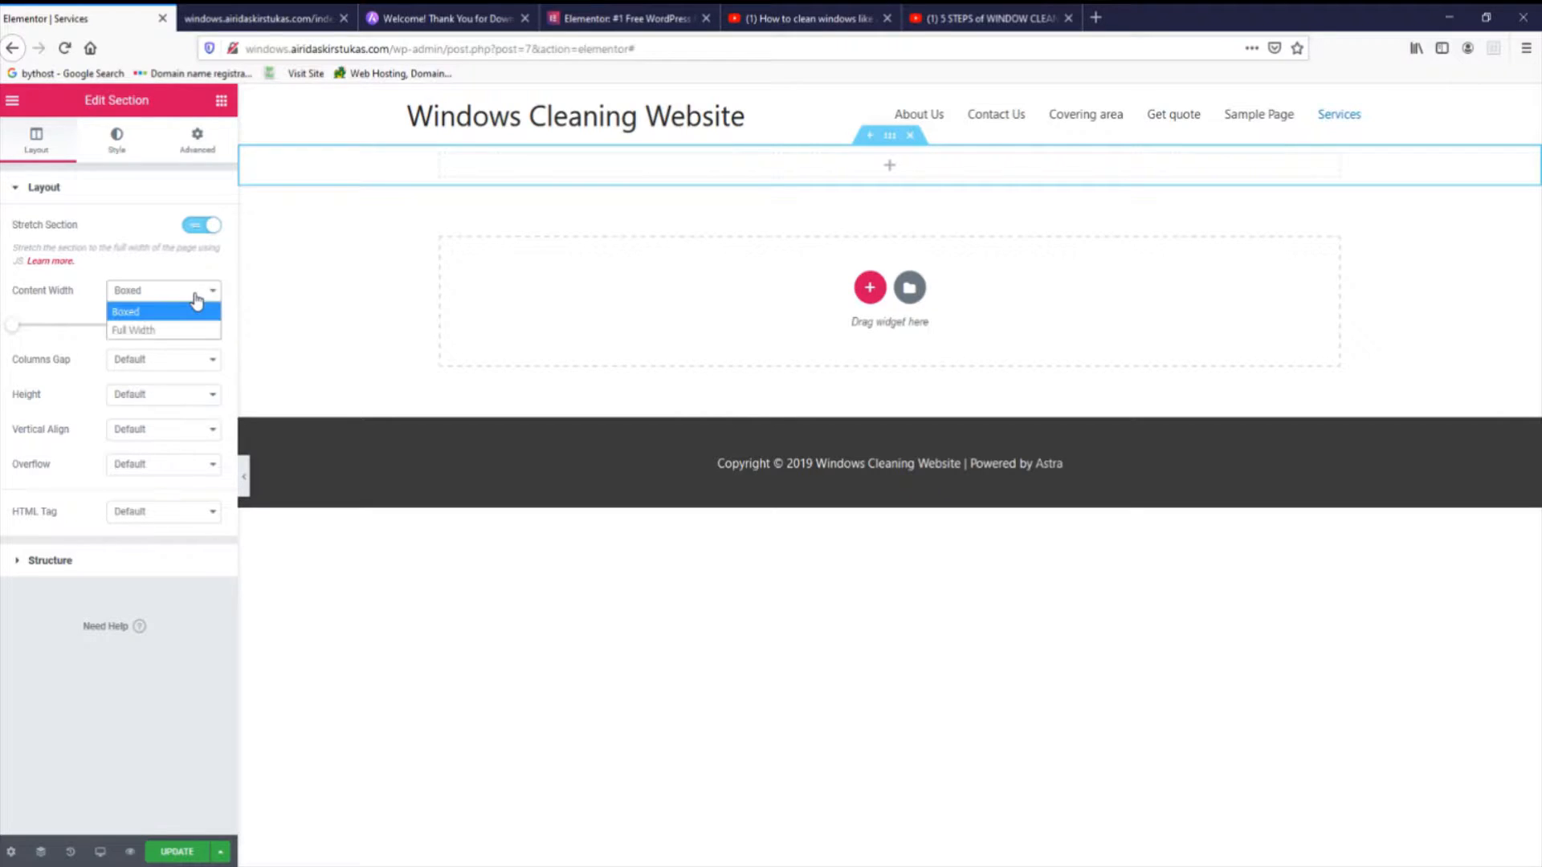
pyautogui.click(184, 331)
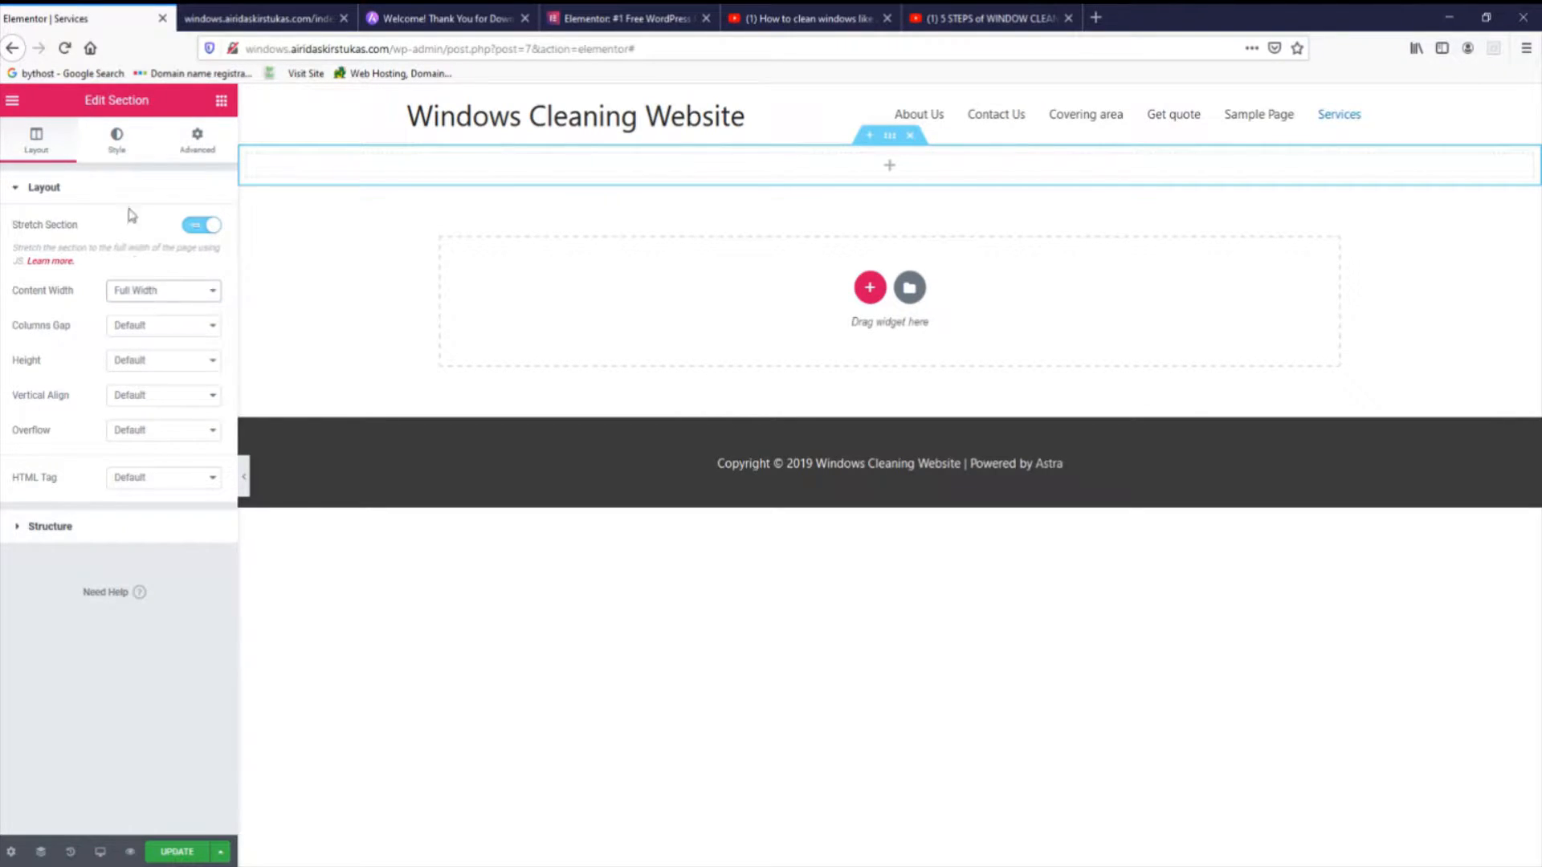
pyautogui.click(197, 143)
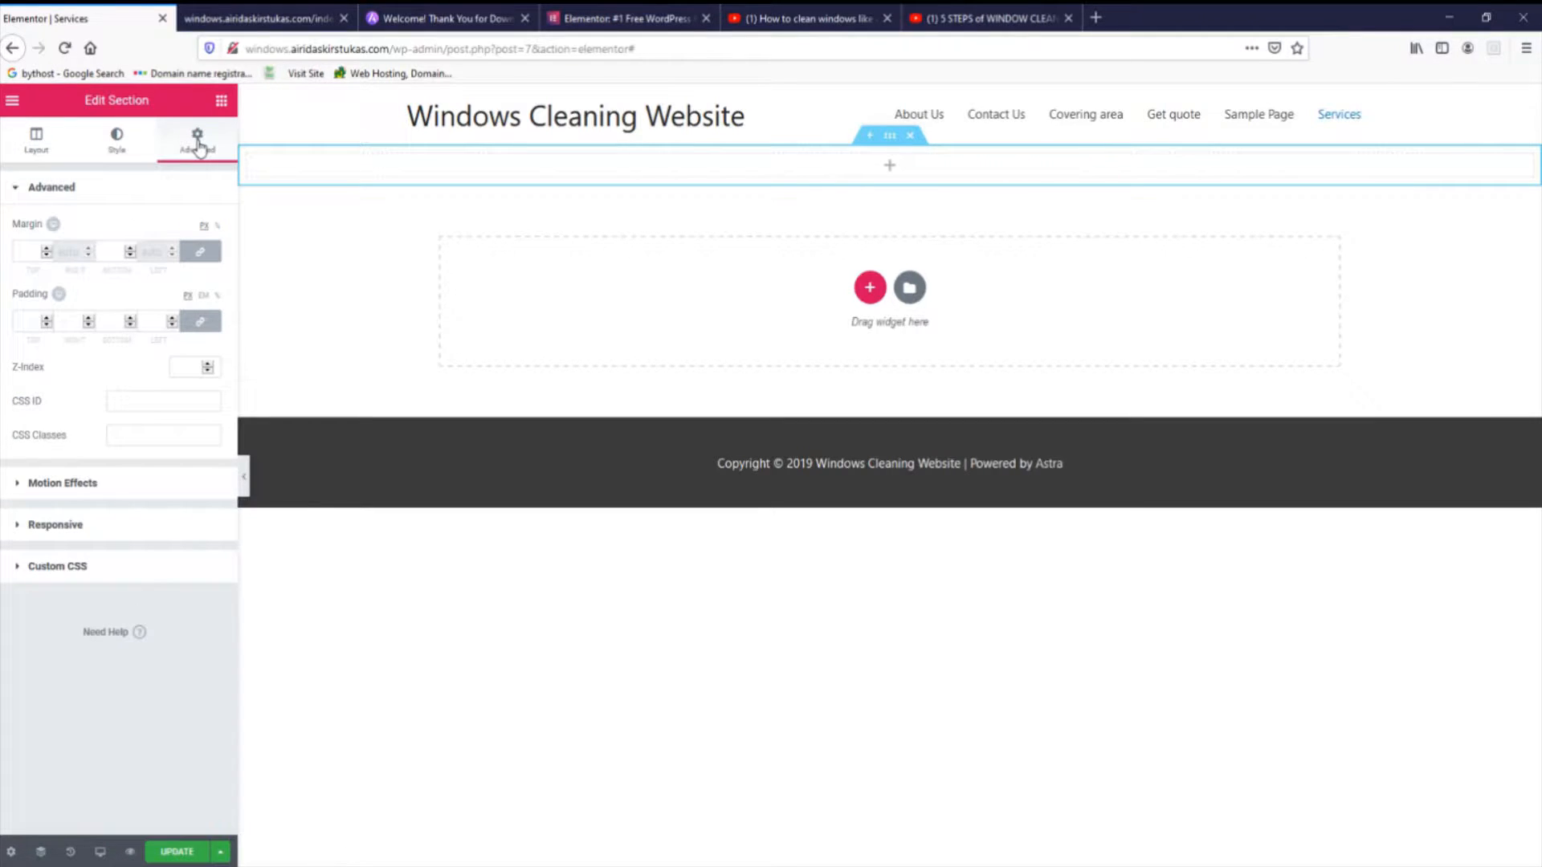
pyautogui.click(126, 155)
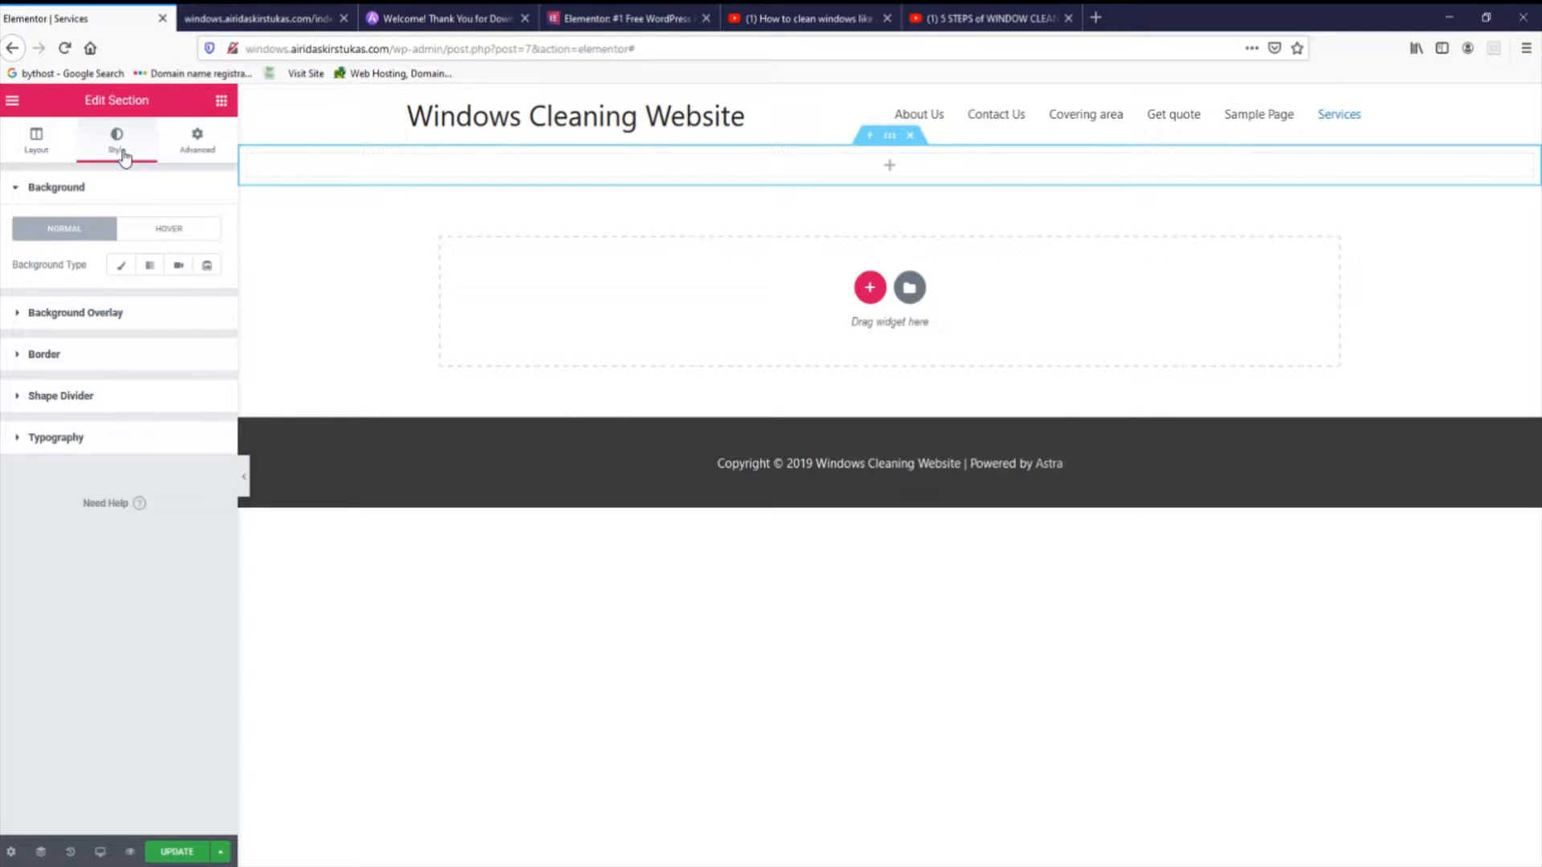
pyautogui.click(178, 271)
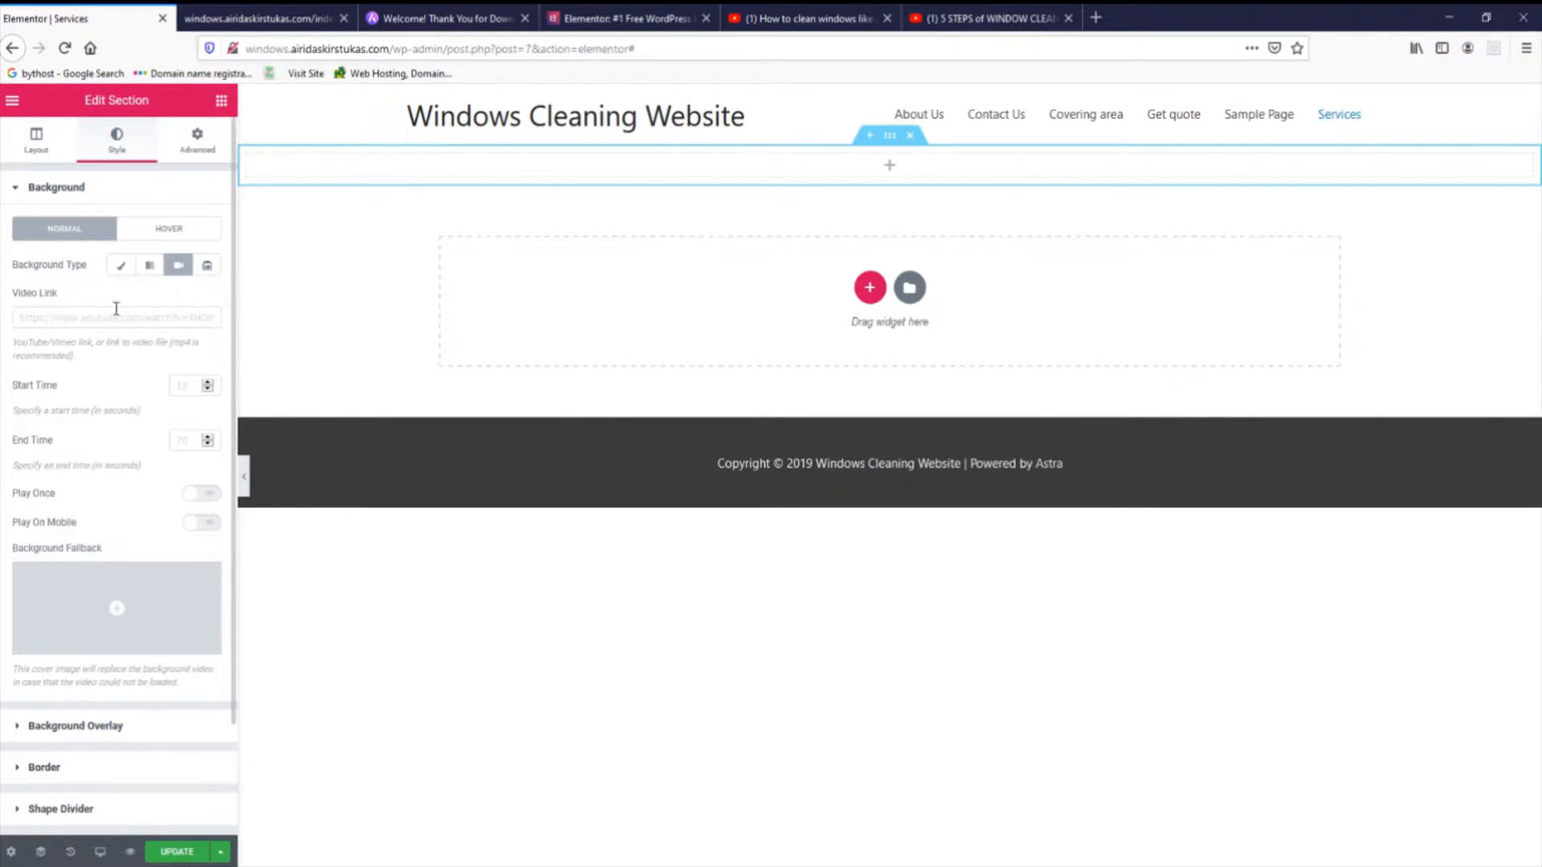
# - Use the copied YouTube link as the background video, playing 125 to 420 seconds, and update
pyautogui.click(799, 24)
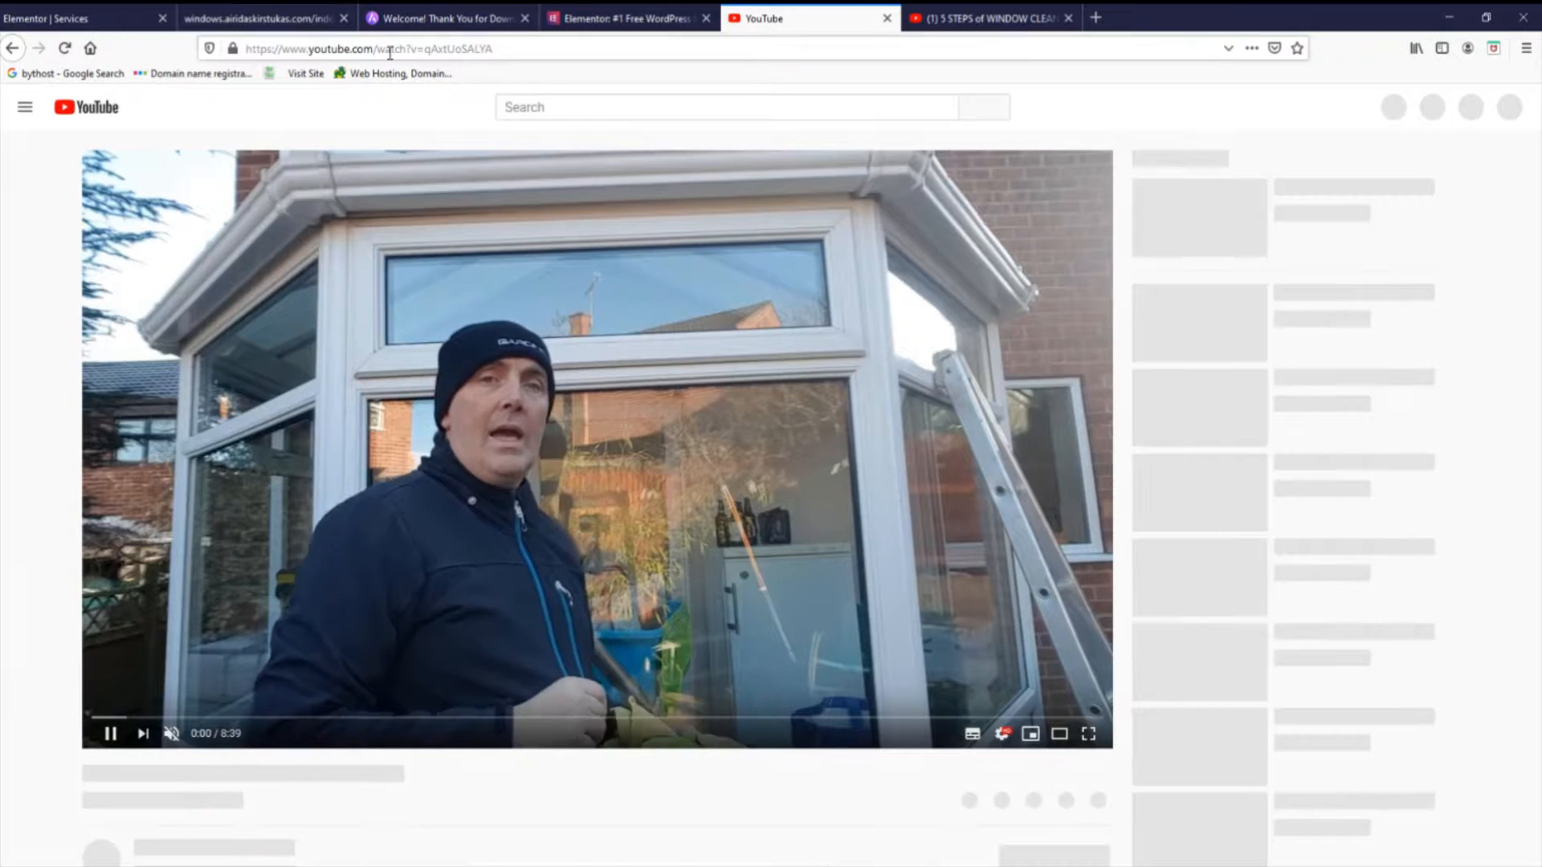
pyautogui.click(418, 48)
pyautogui.hotkey('ctrl', 'c')
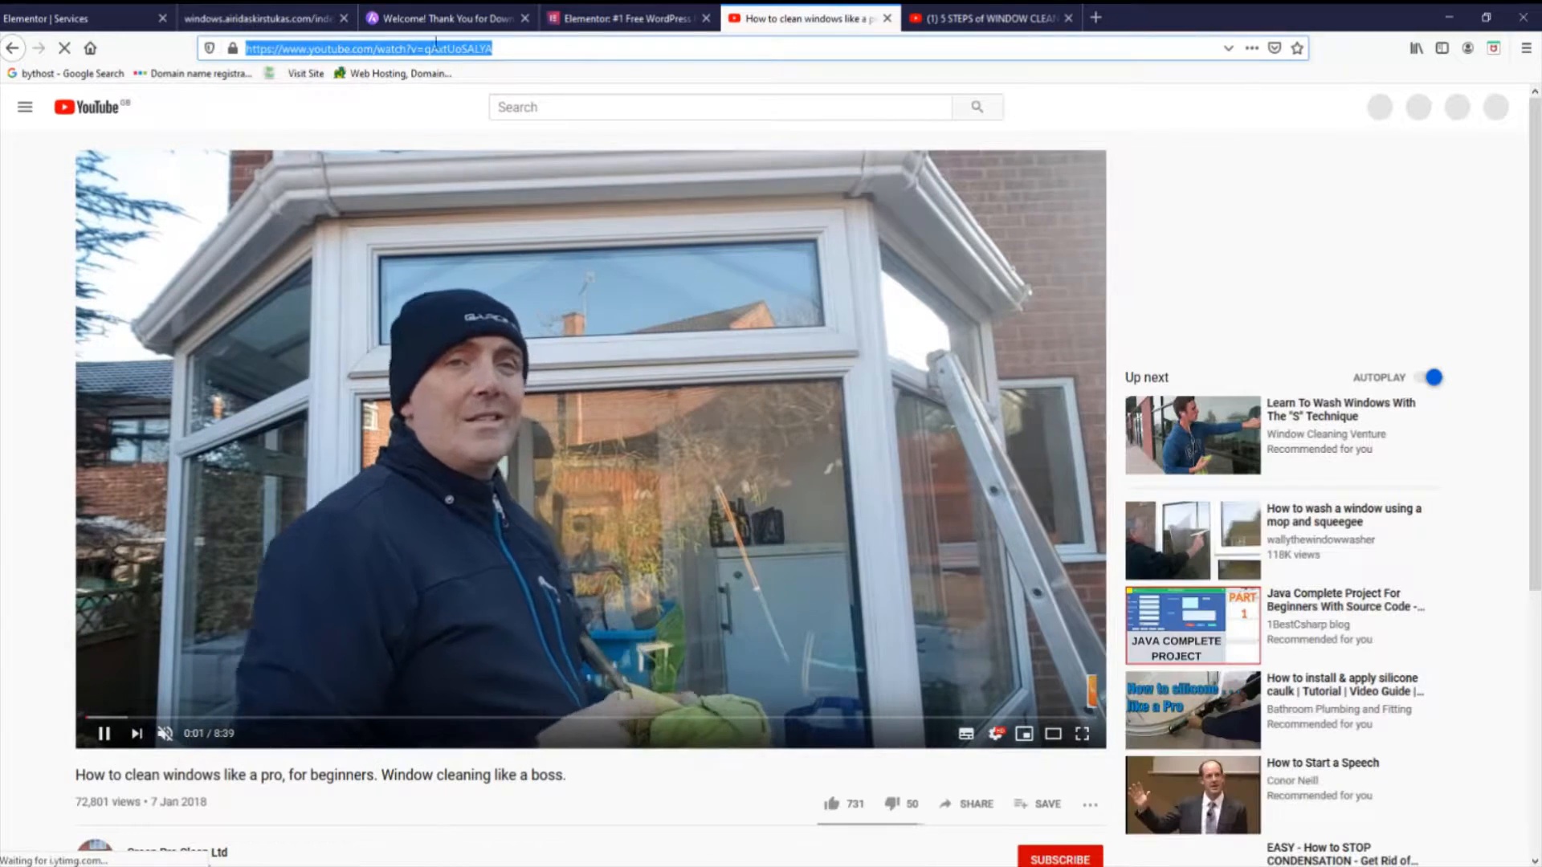
pyautogui.click(251, 24)
pyautogui.click(132, 13)
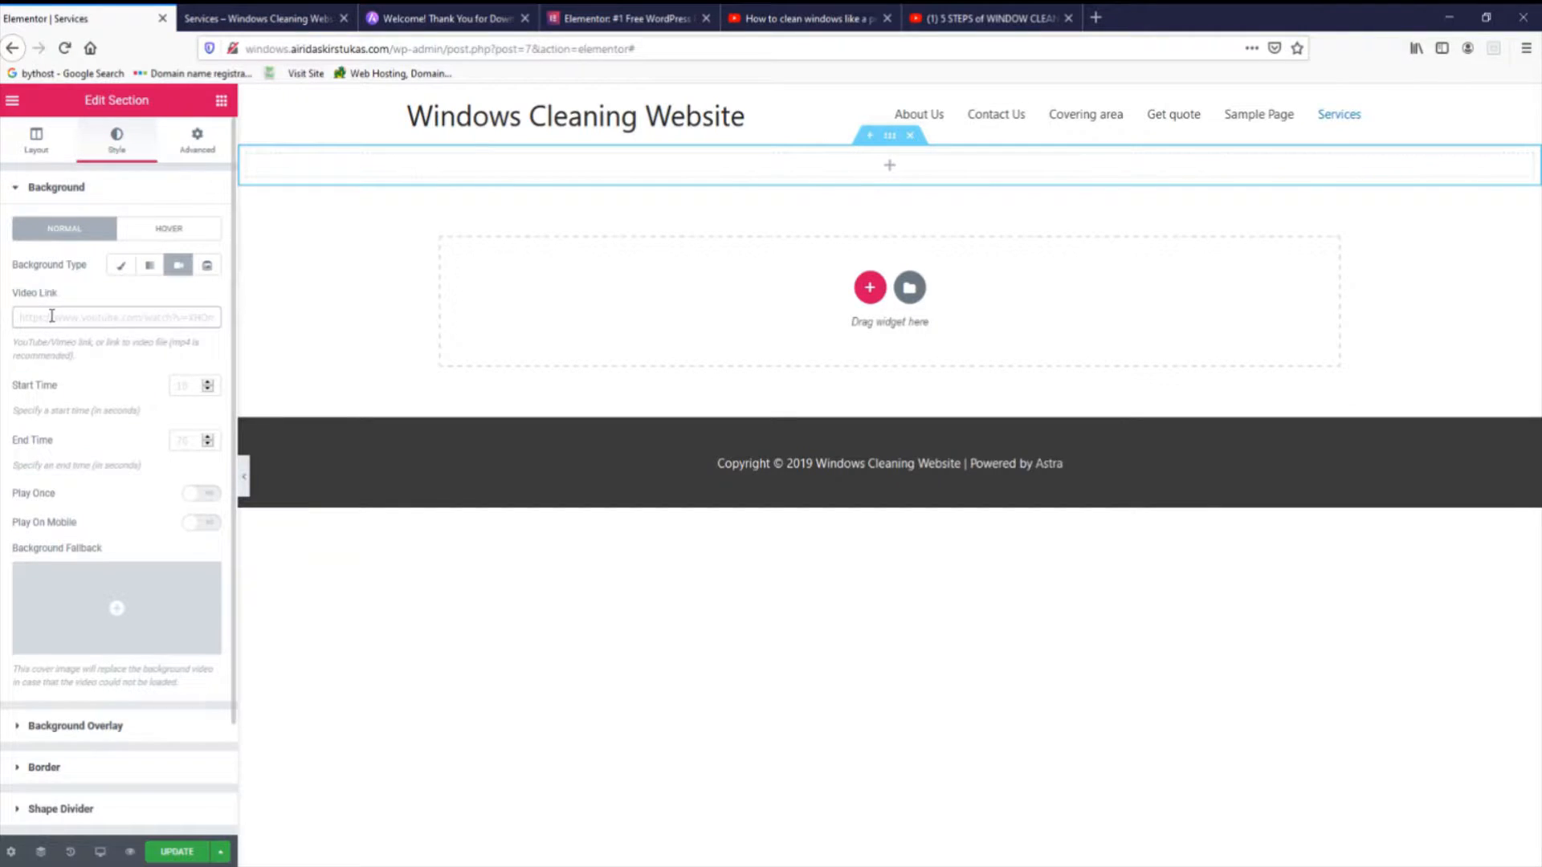
pyautogui.hotkey('ctrl', 'v')
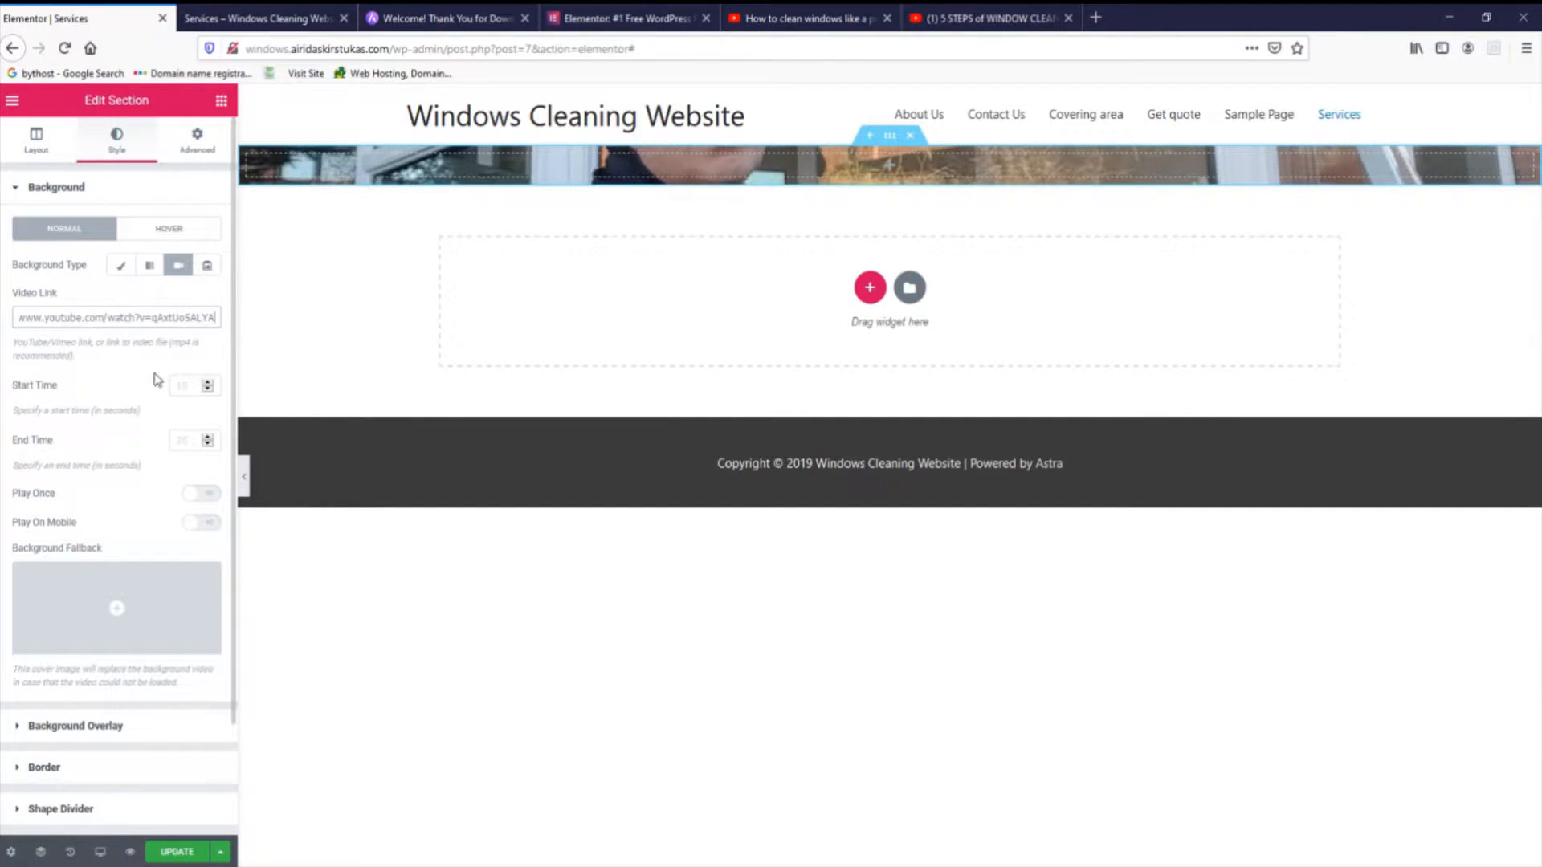
pyautogui.click(183, 388)
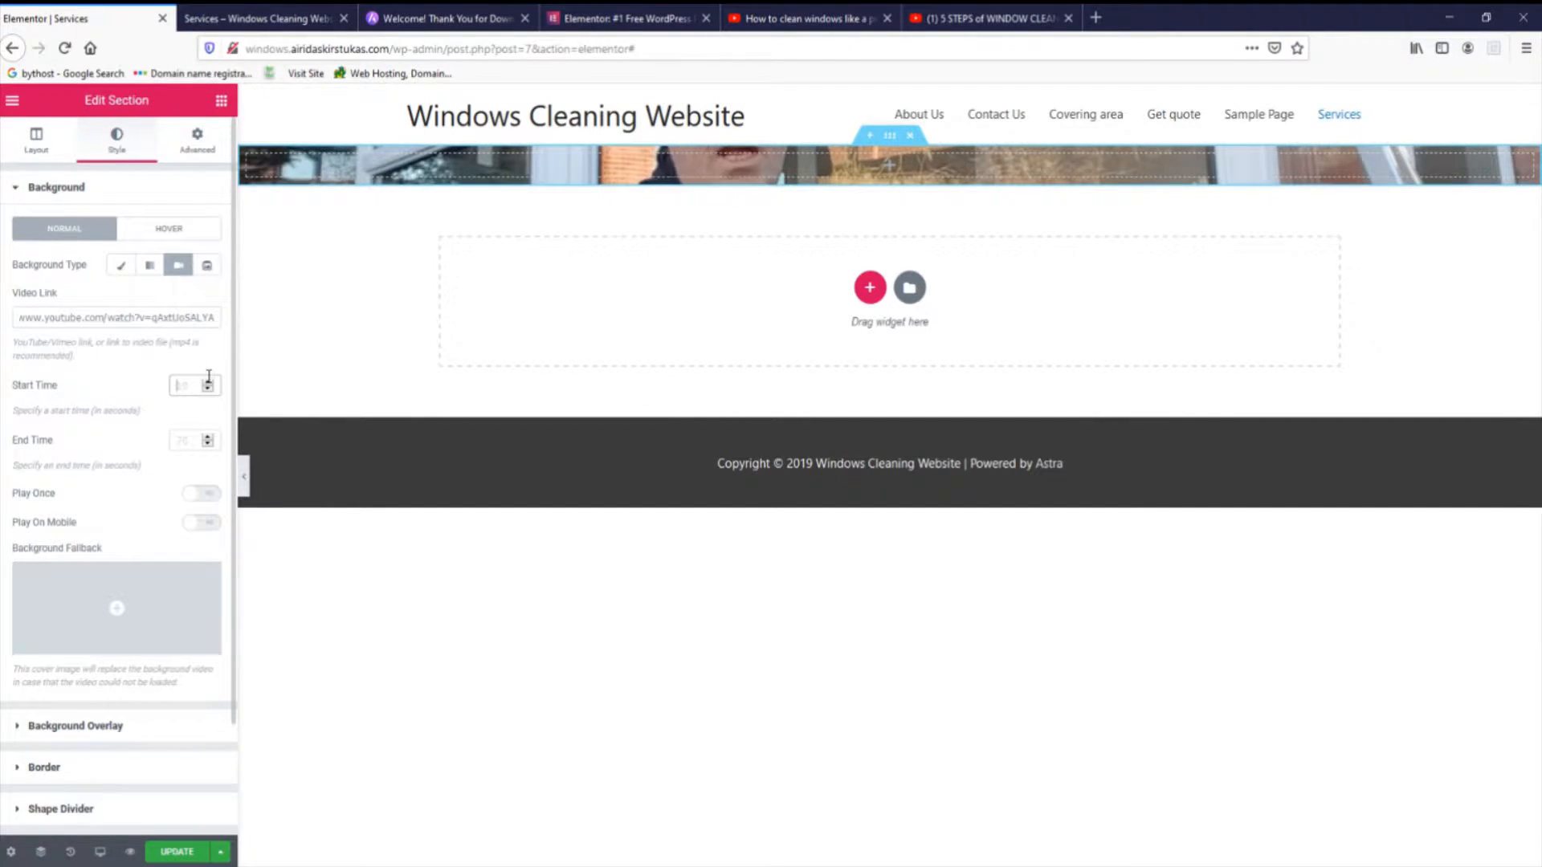
pyautogui.write('125')
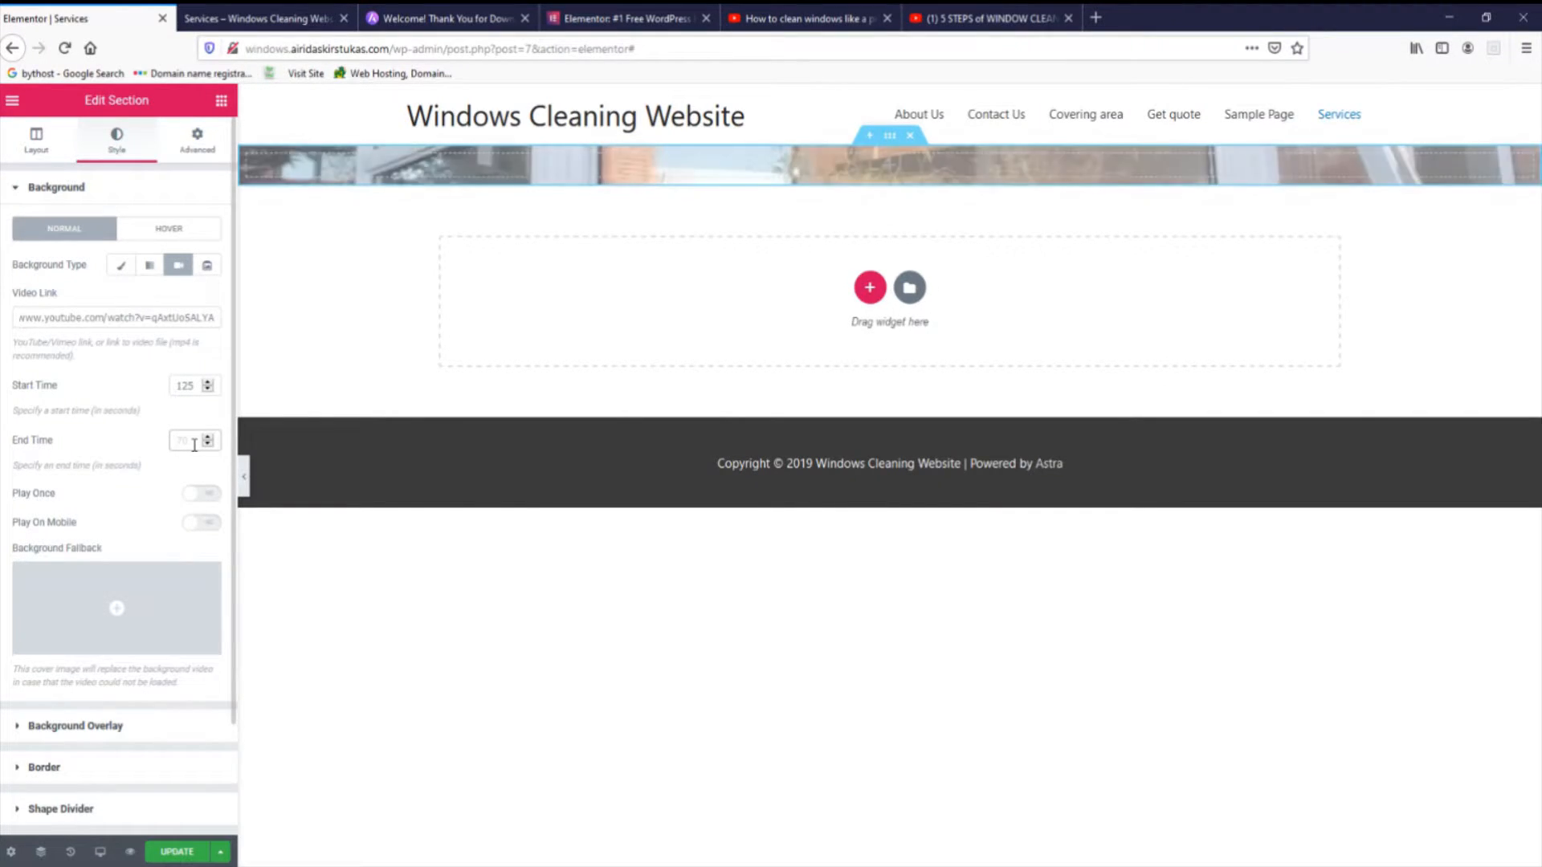
pyautogui.write('420')
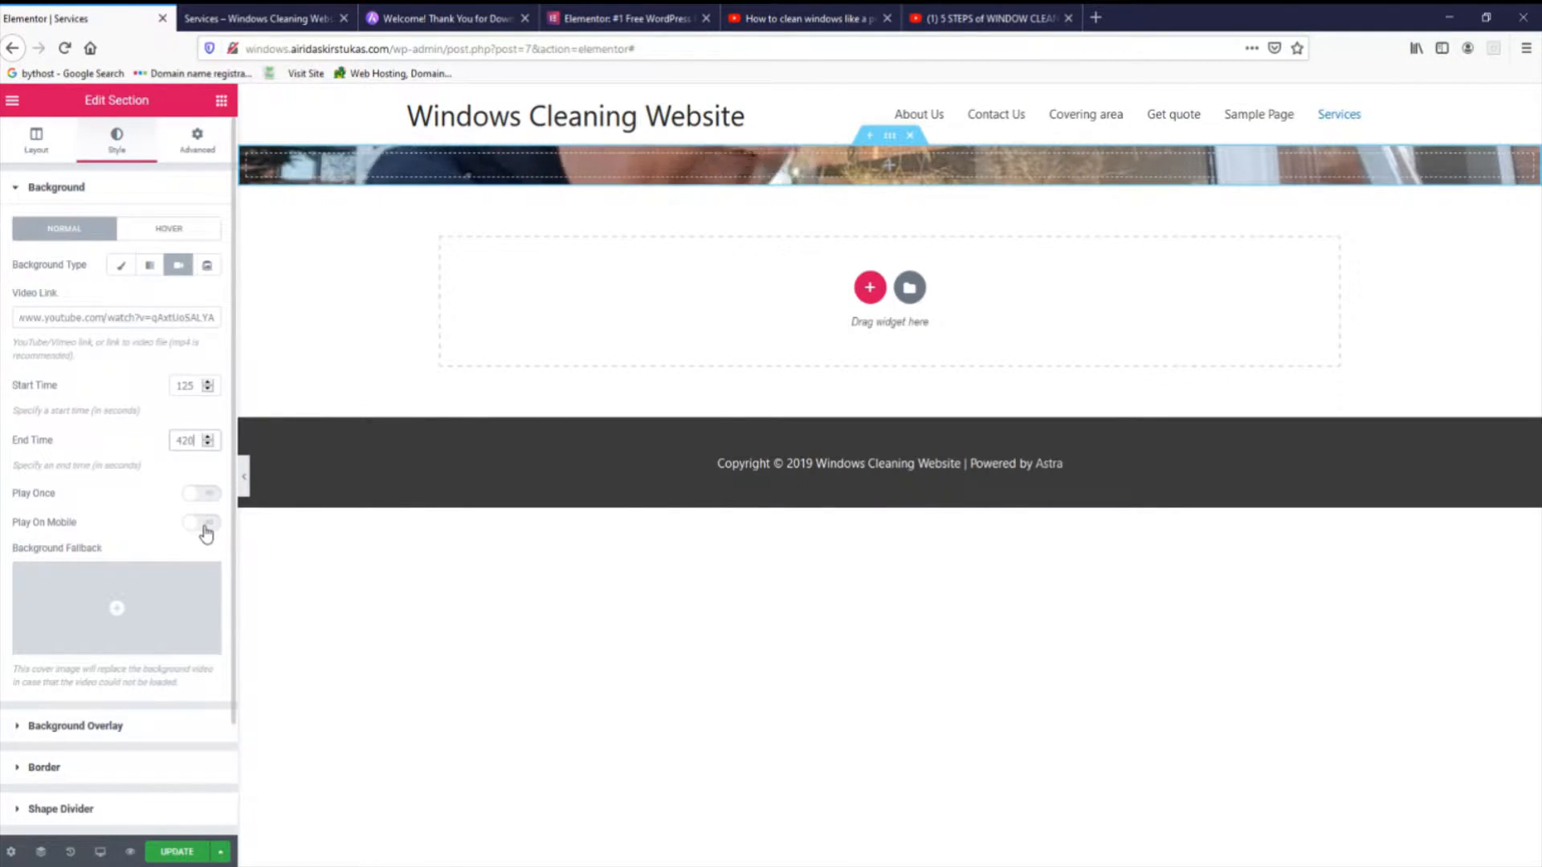
pyautogui.click(182, 850)
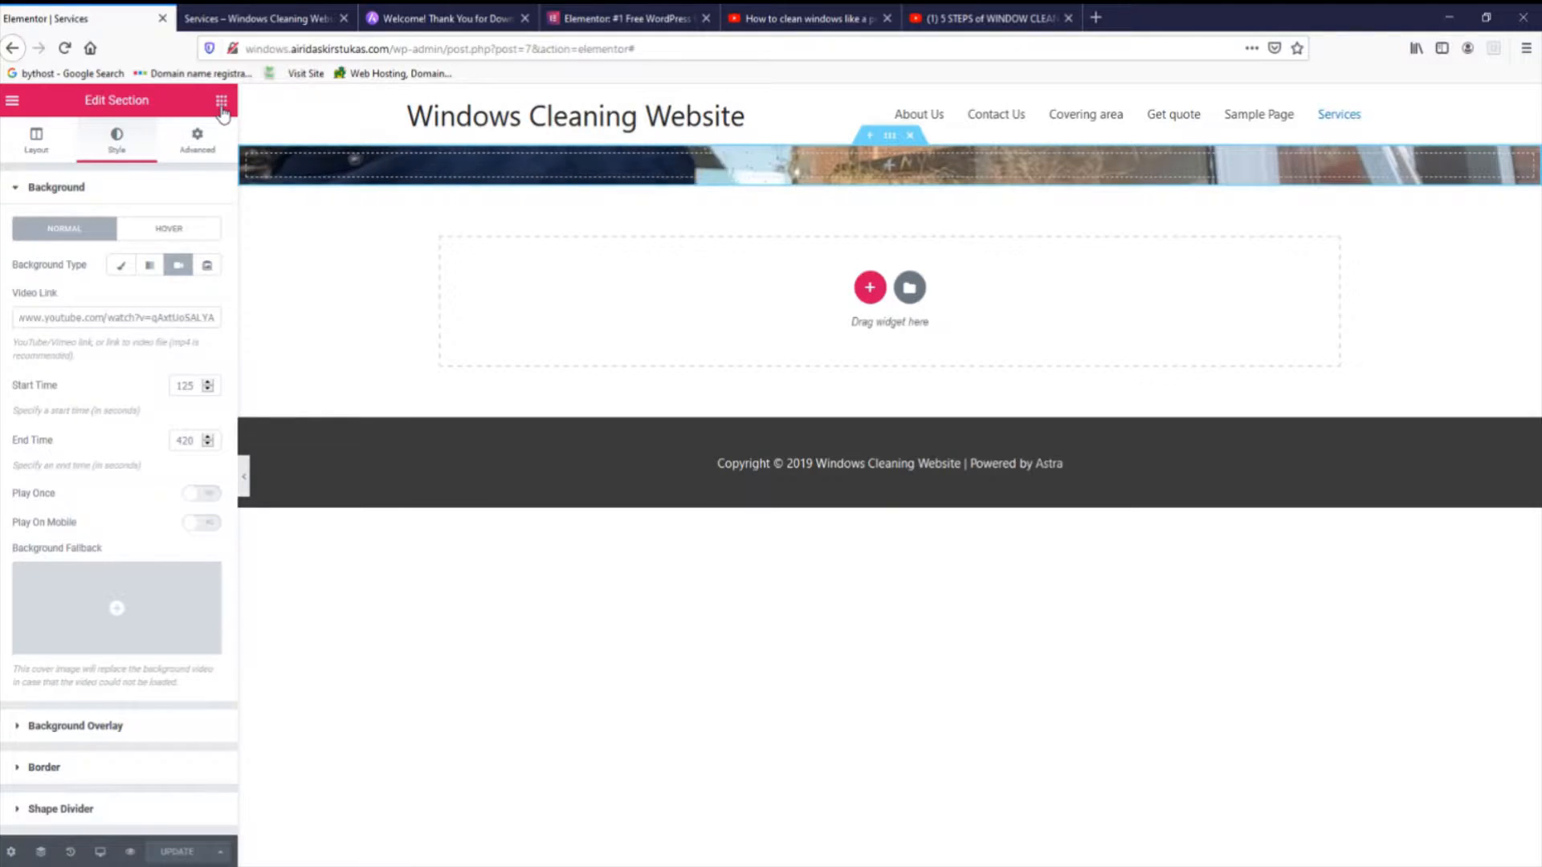
pyautogui.click(221, 101)
# - Add a heading widget to the video section reading 'Cleaning Service'
pyautogui.moveTo(178, 275); pyautogui.dragTo(902, 171)
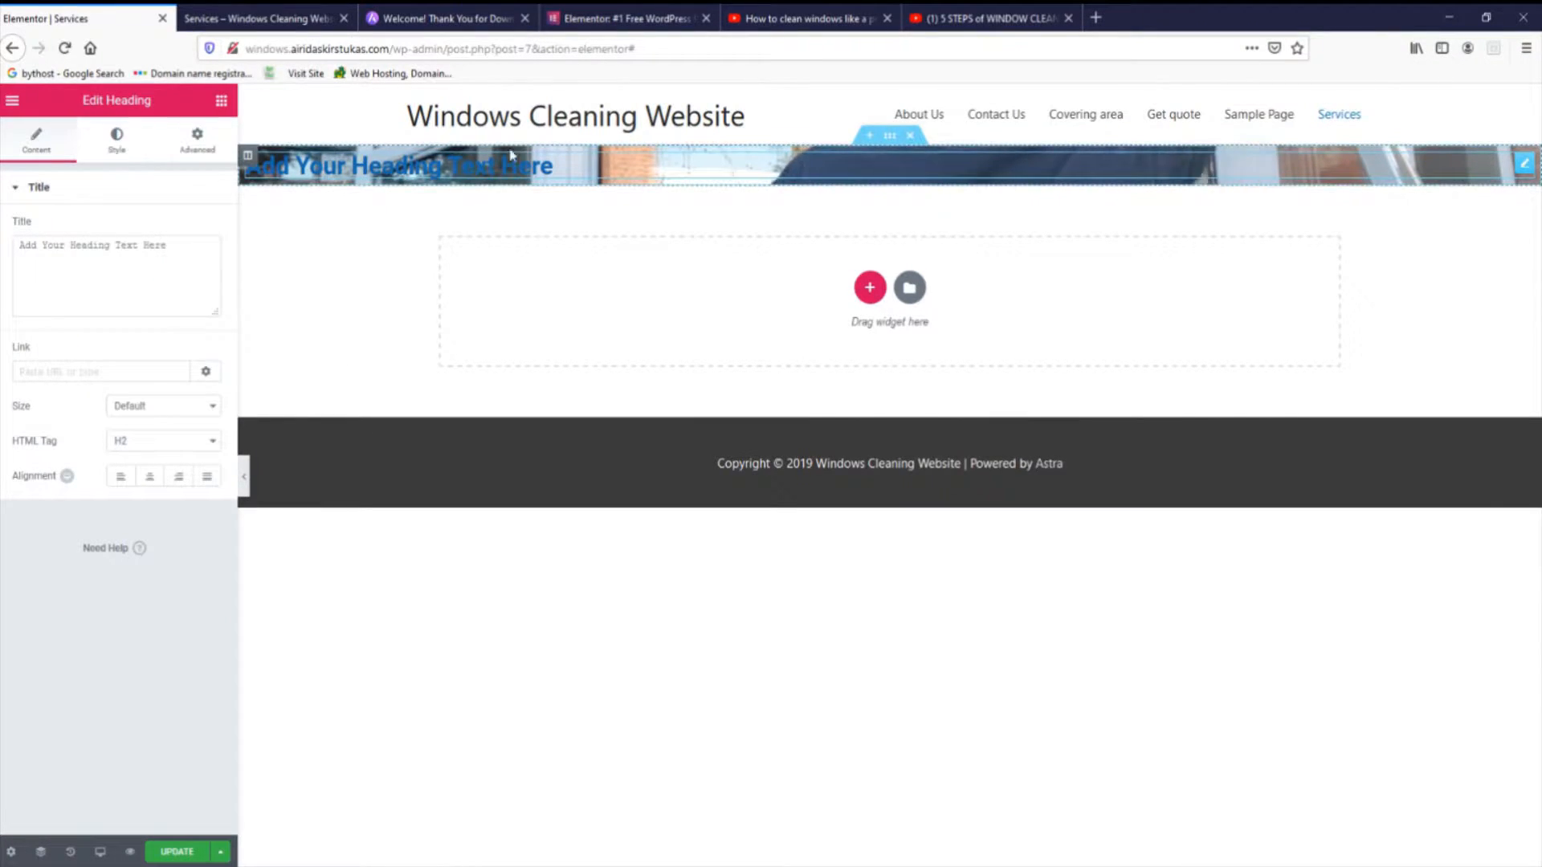
pyautogui.moveTo(171, 246); pyautogui.dragTo(16, 245)
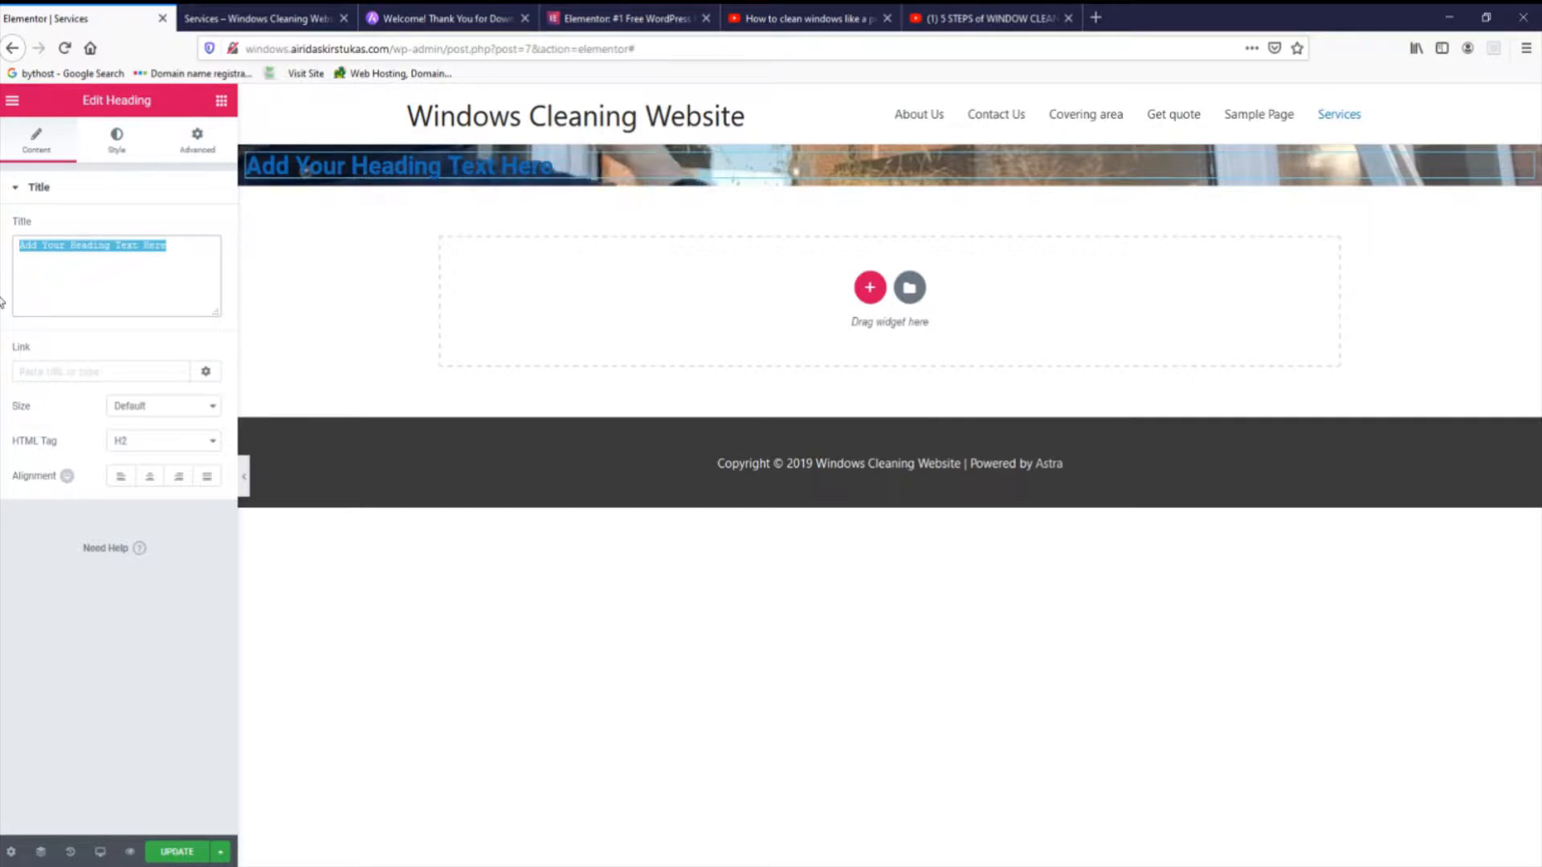
pyautogui.write('Windows')
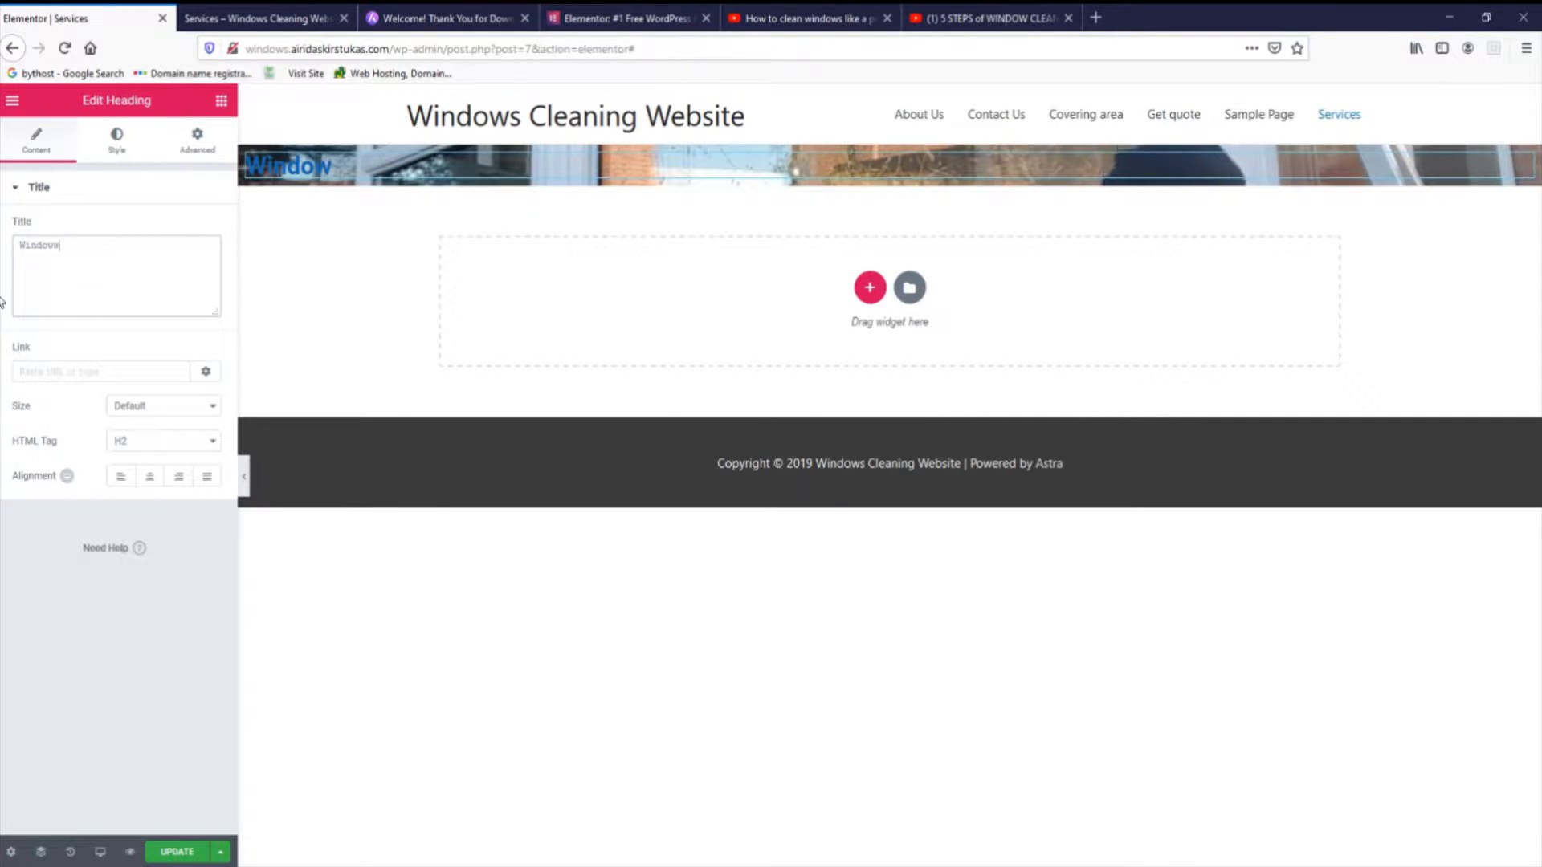
pyautogui.write(' Cl')
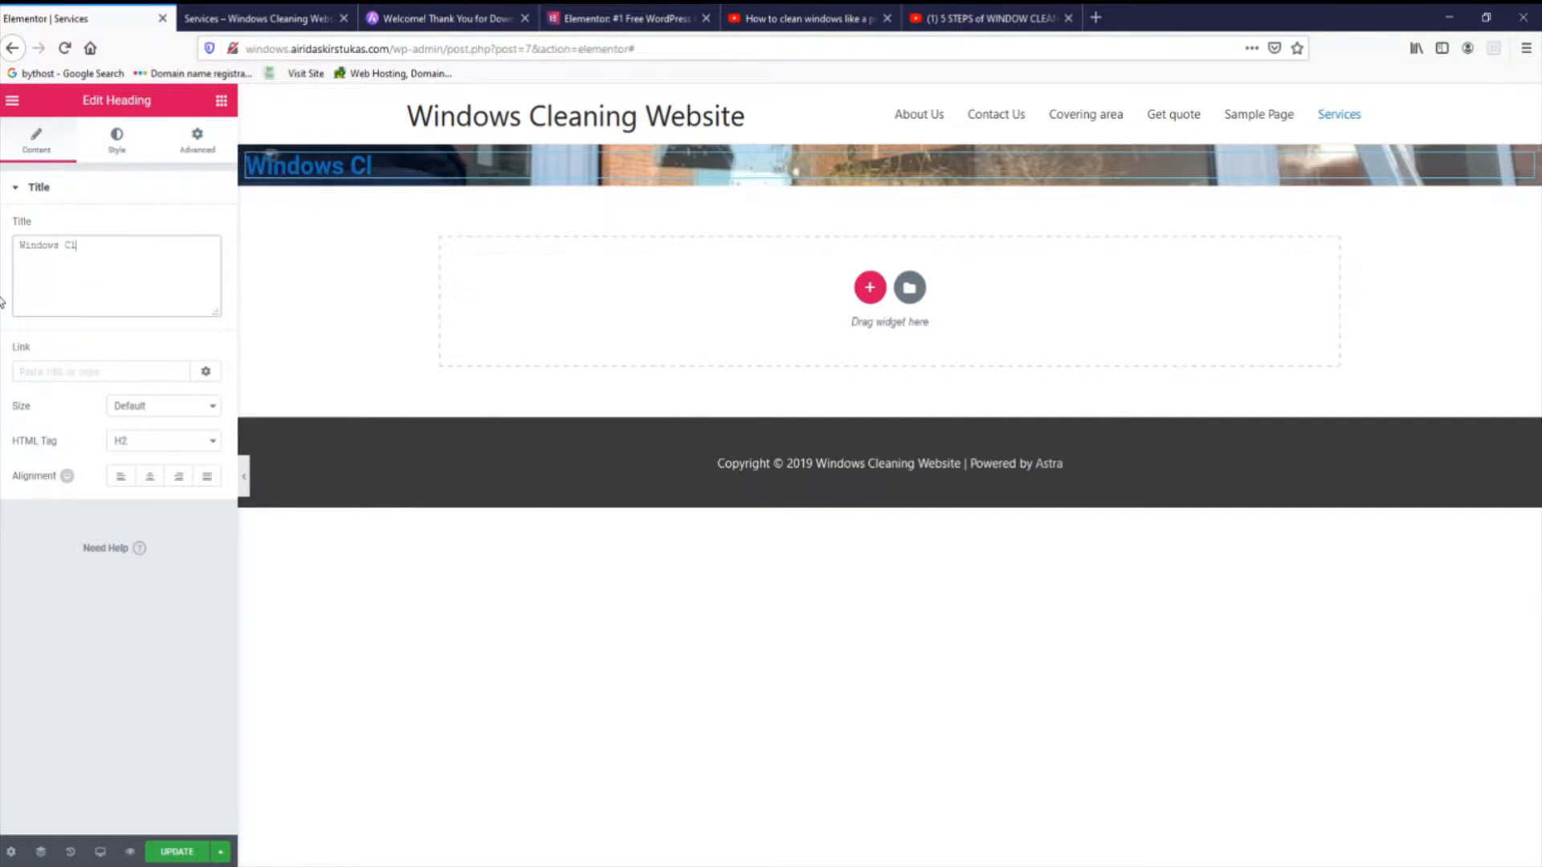
pyautogui.write('eaning Service')
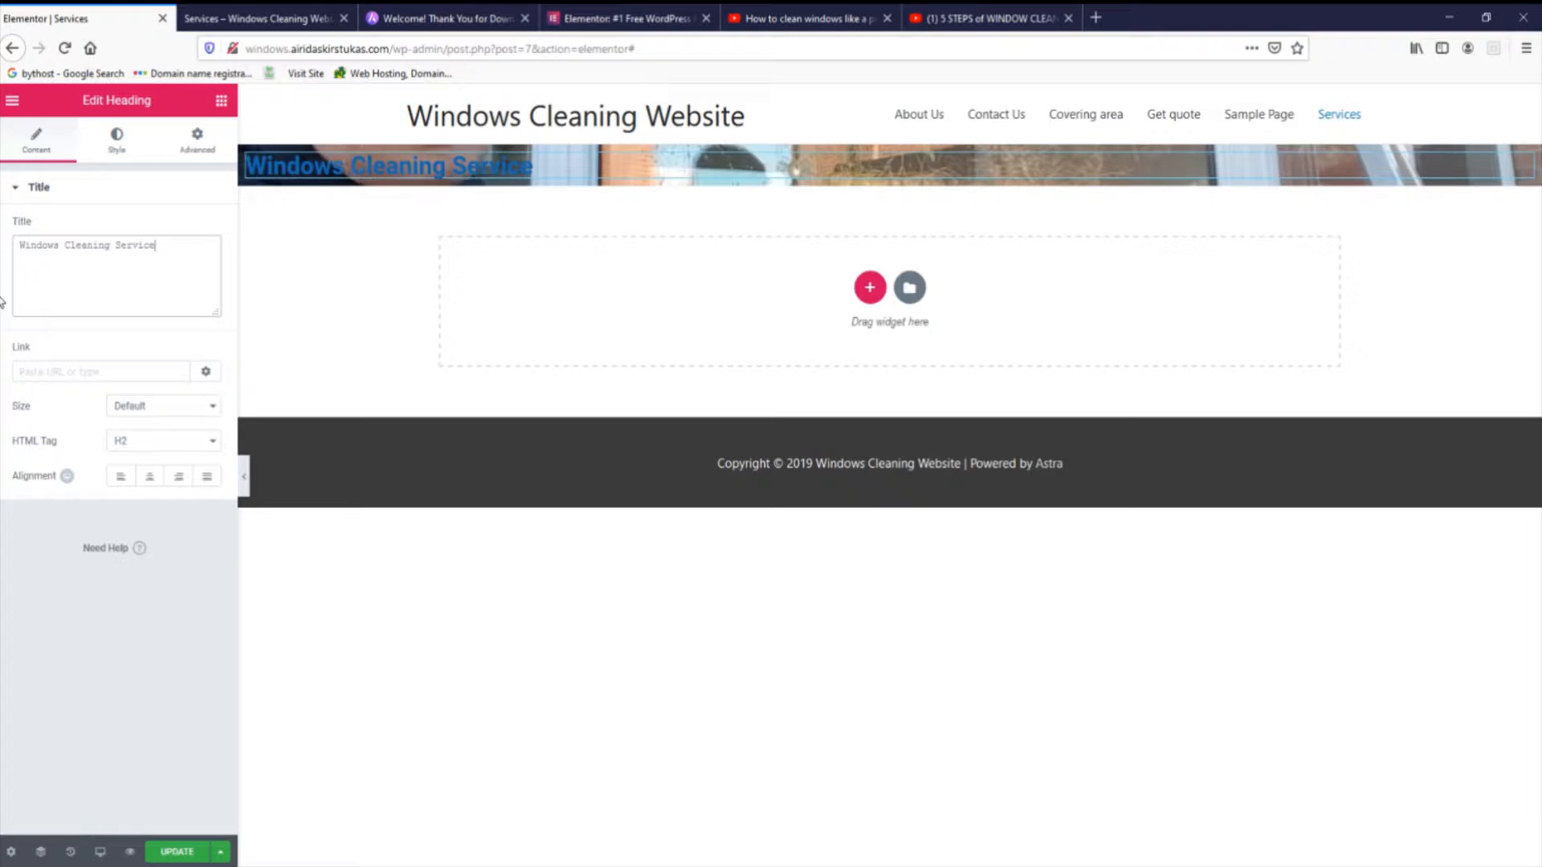
pyautogui.moveTo(60, 244); pyautogui.dragTo(2, 247)
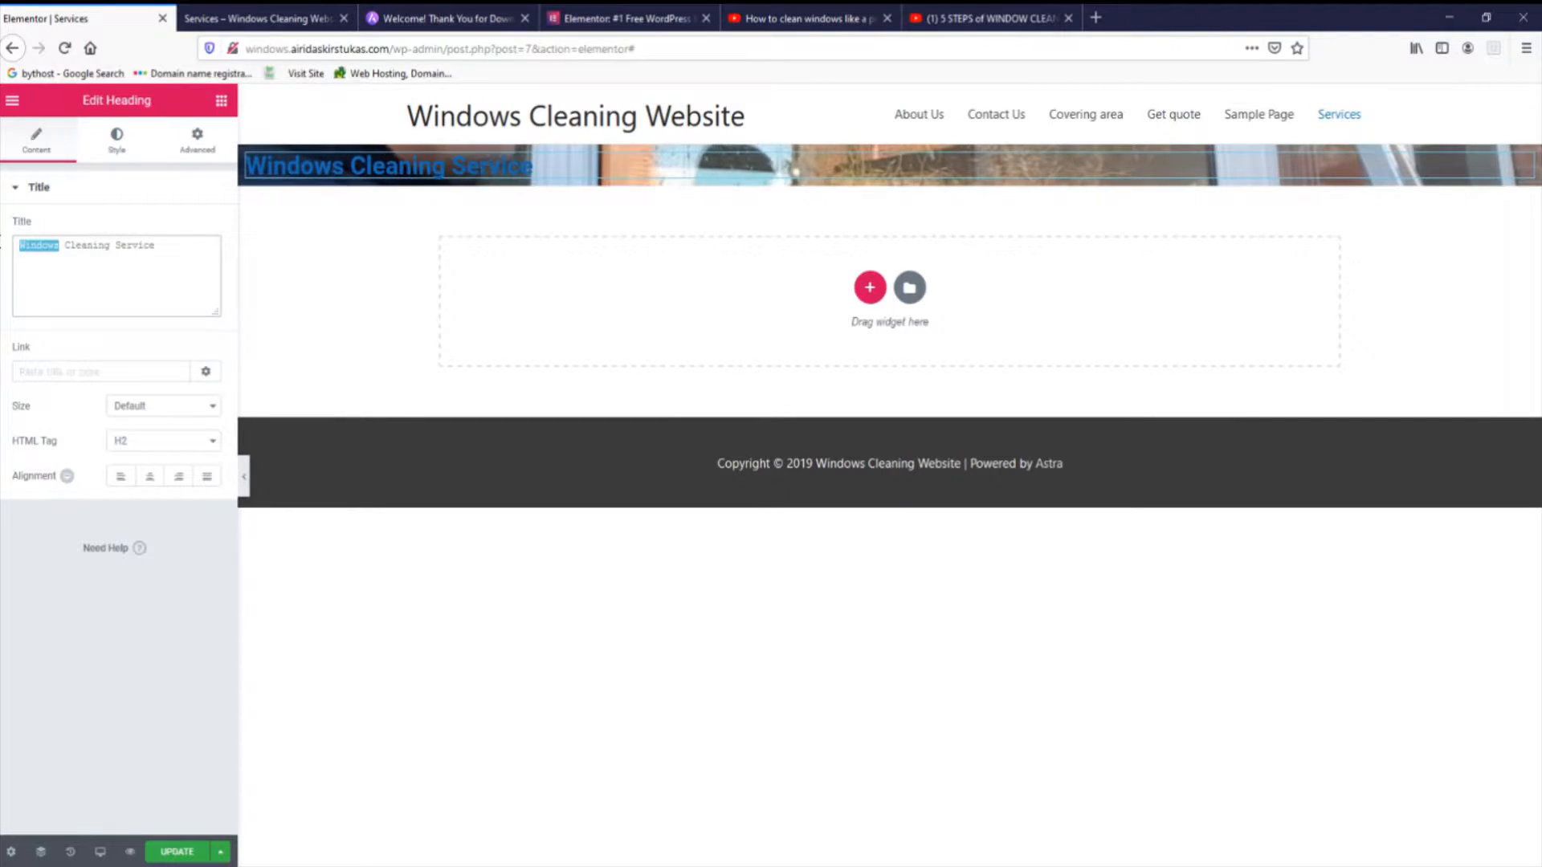
pyautogui.press('BackSpace')
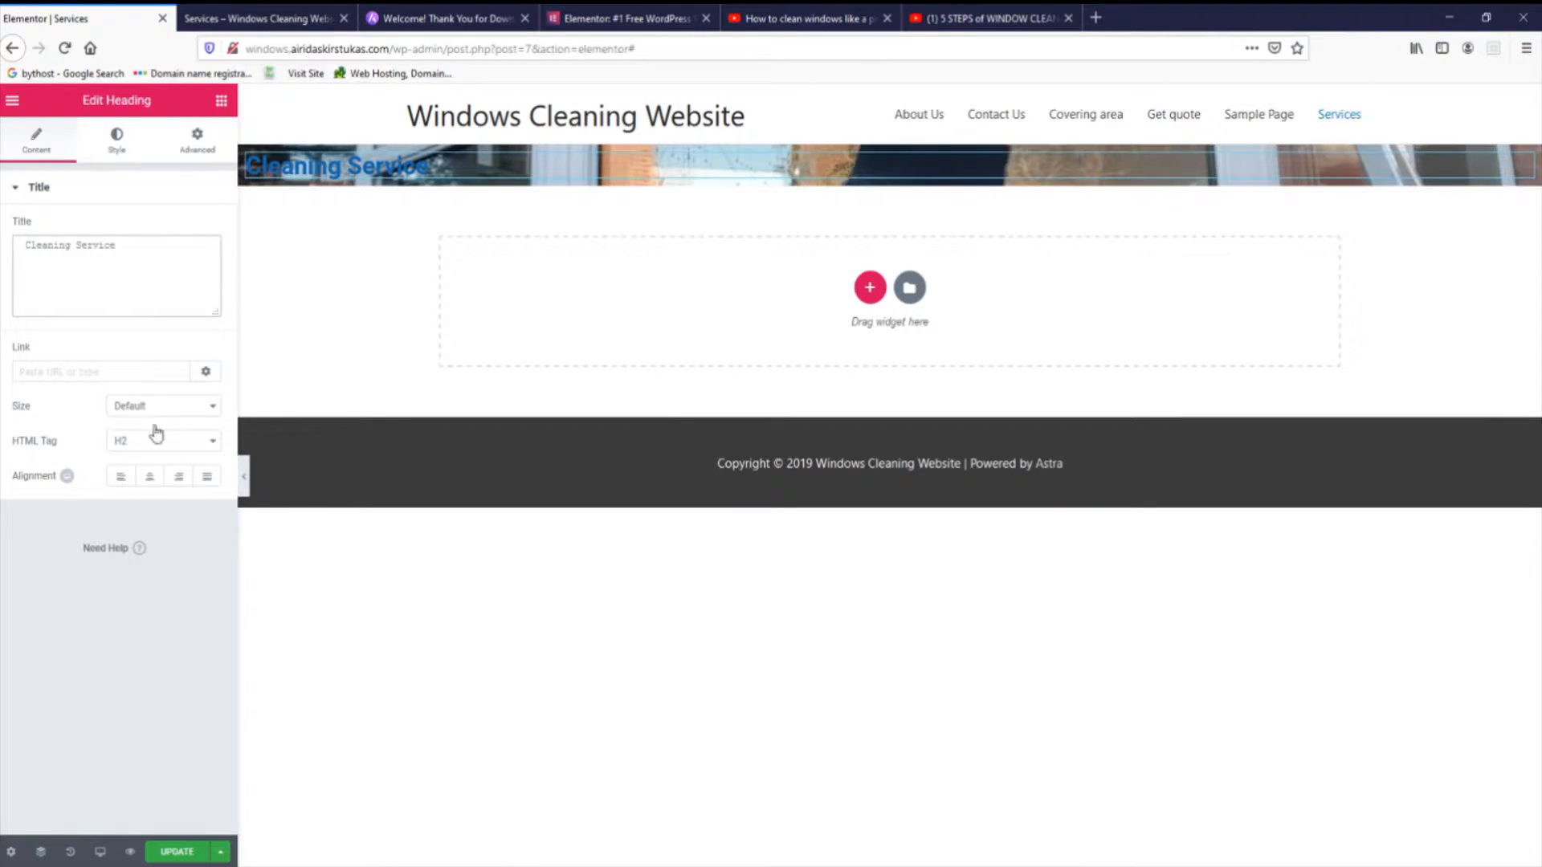
# - Centre the heading and make its text colour white
pyautogui.click(150, 480)
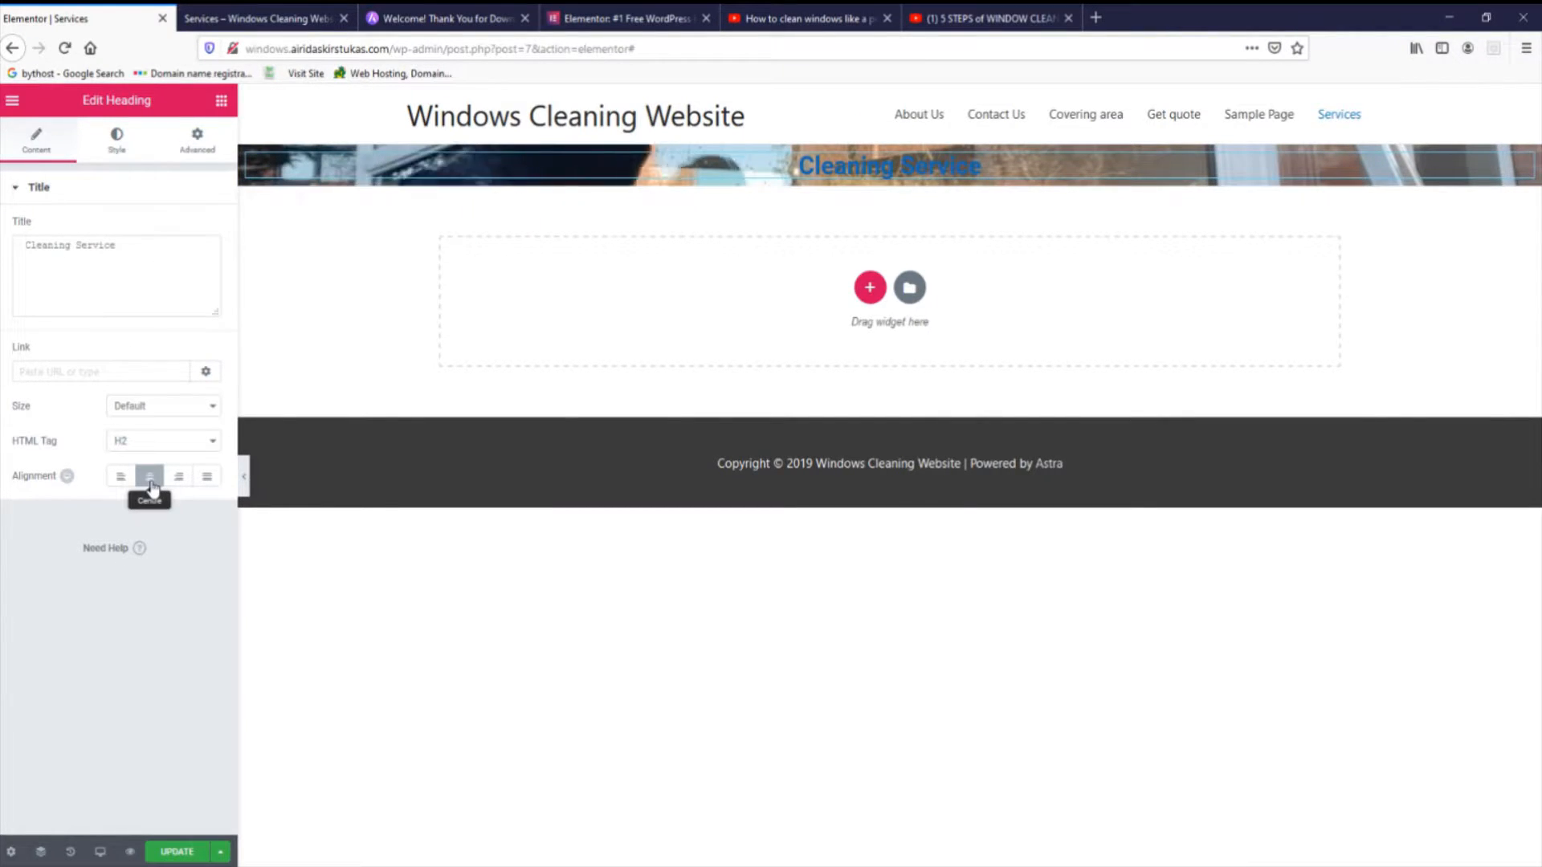
pyautogui.click(118, 143)
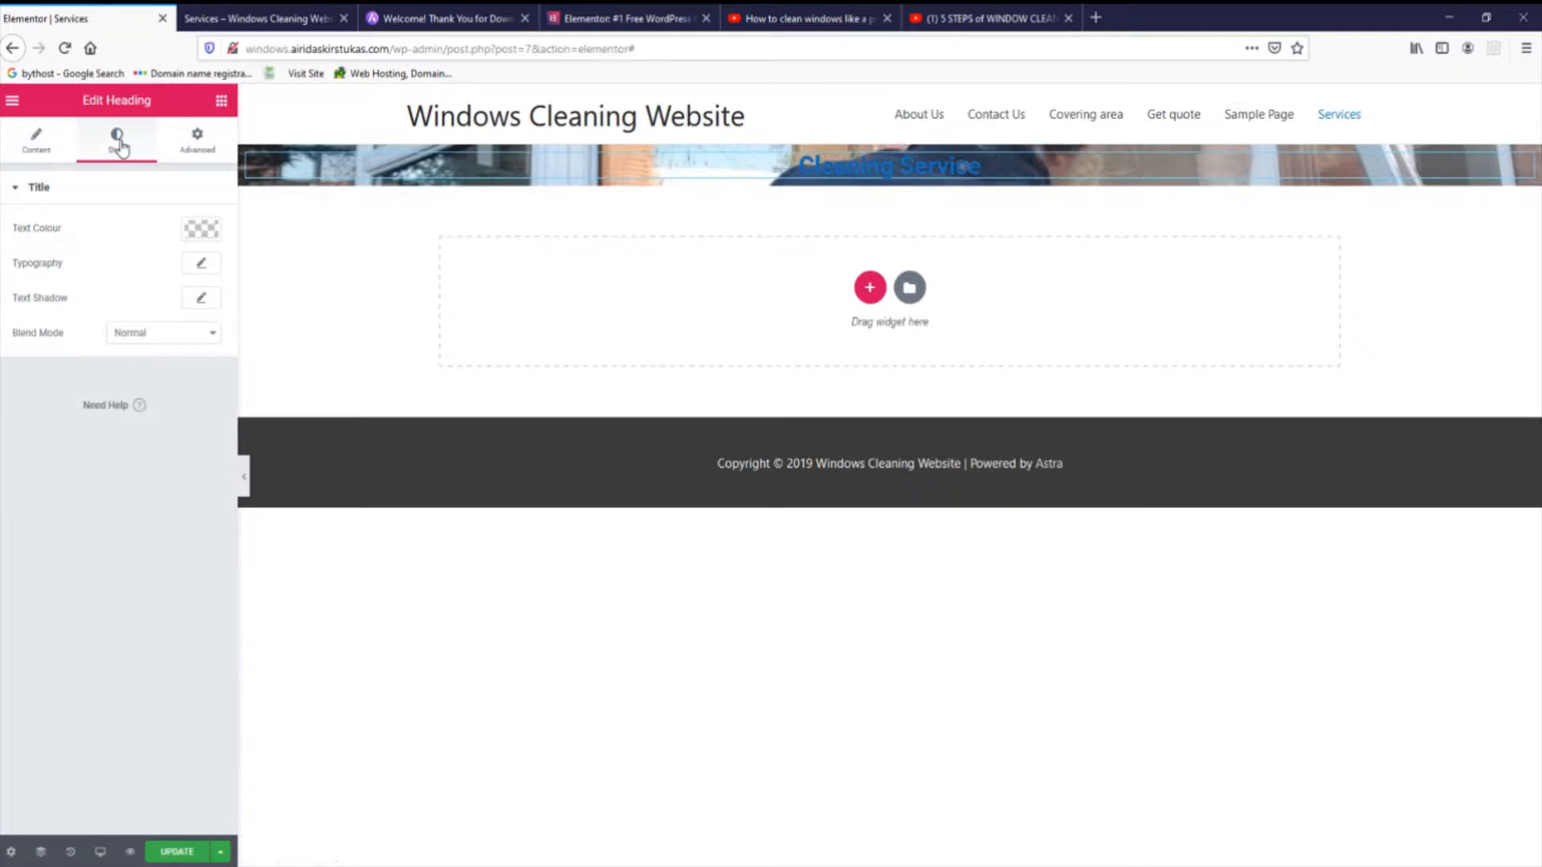
pyautogui.click(208, 233)
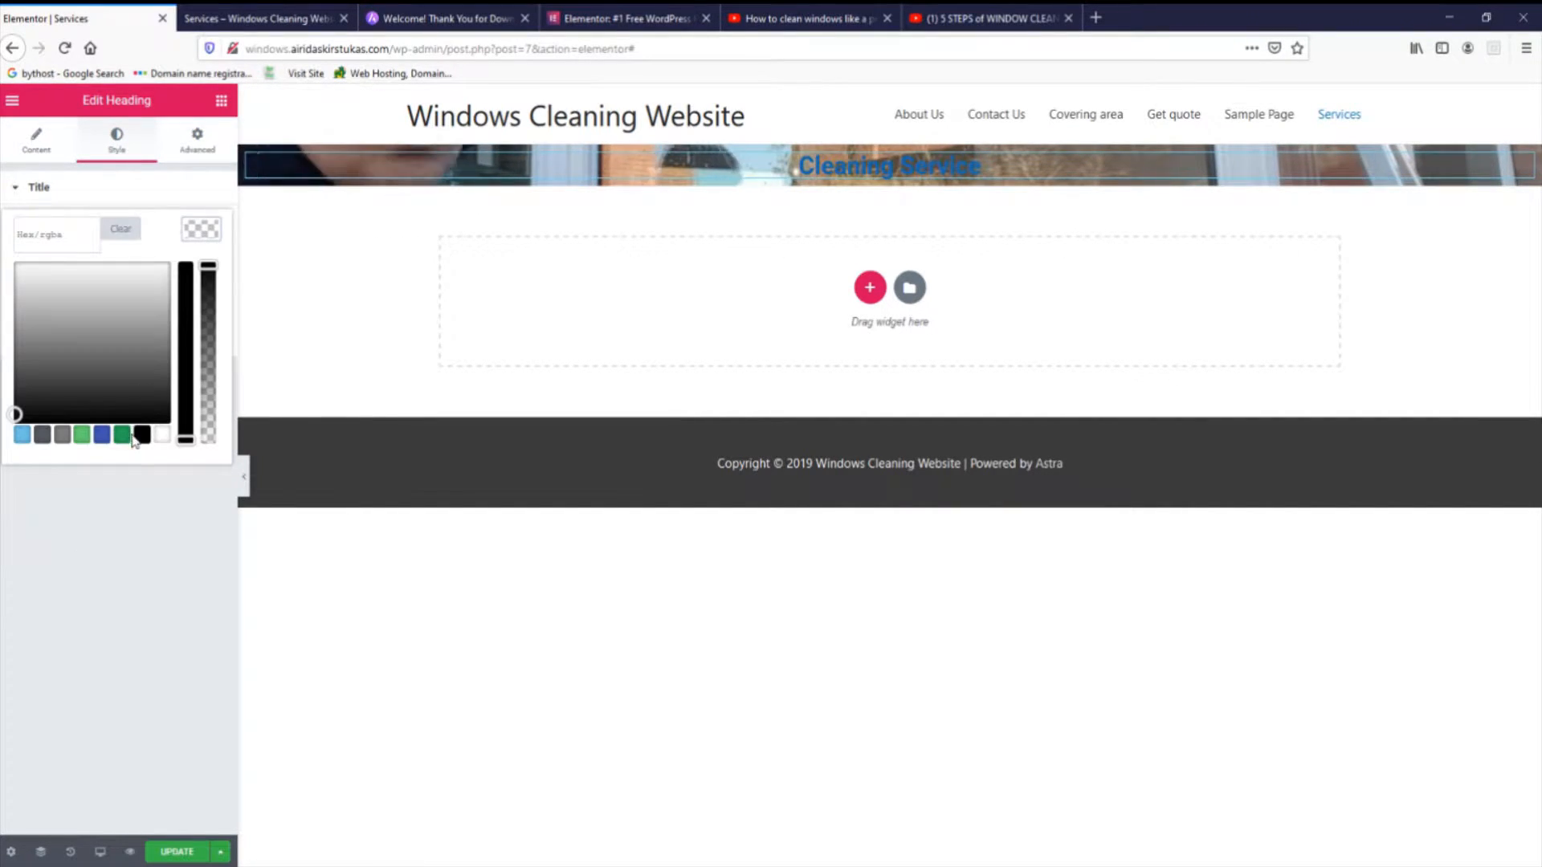
pyautogui.click(163, 436)
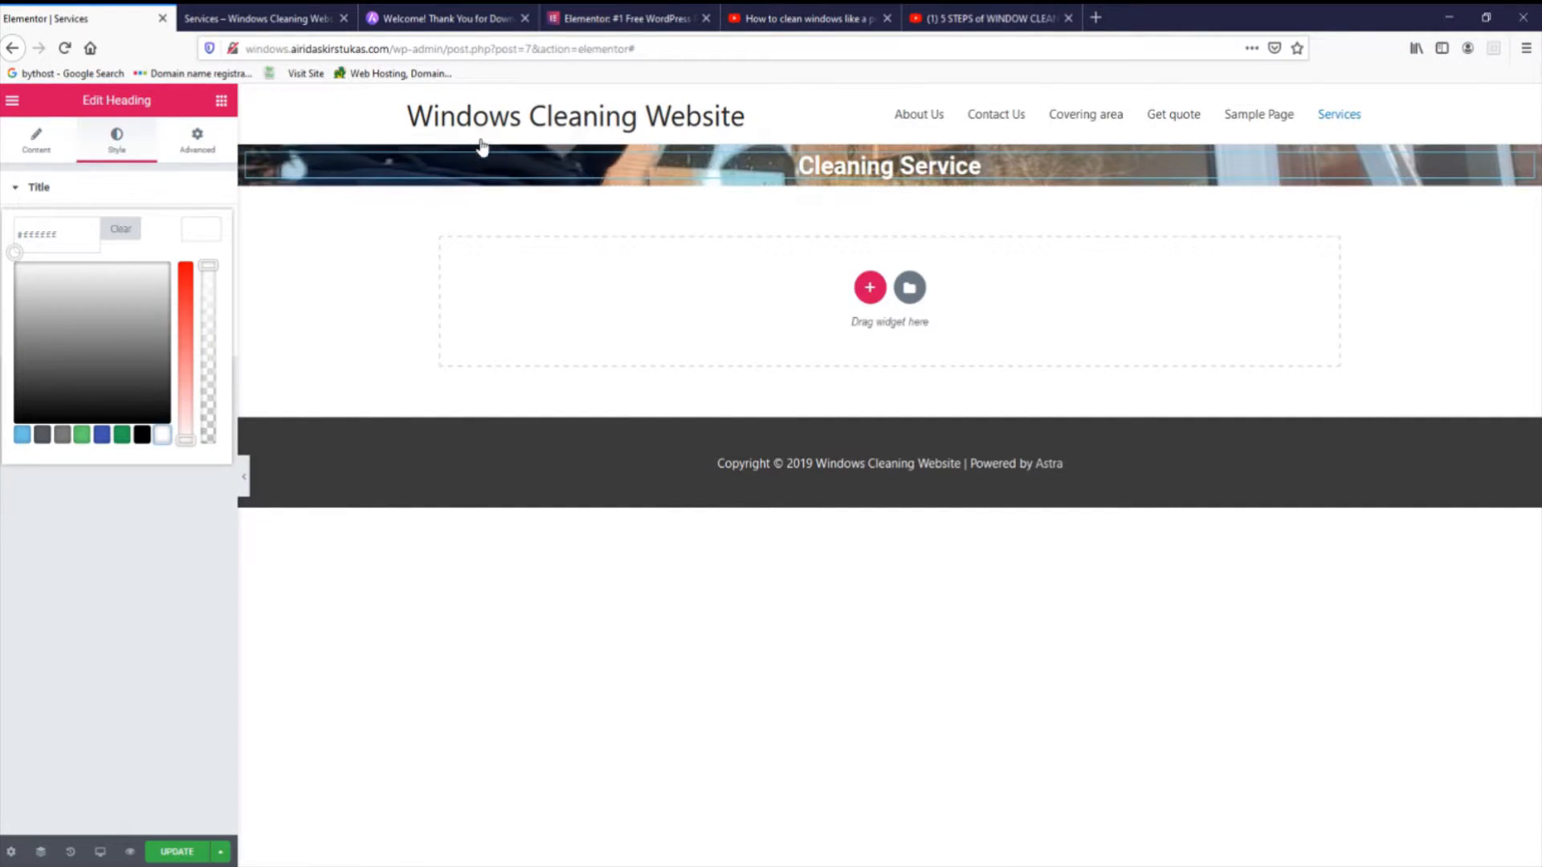
# - Set the heading typography to Tahoma at 70 px, keeping Default letter case
pyautogui.click(121, 145)
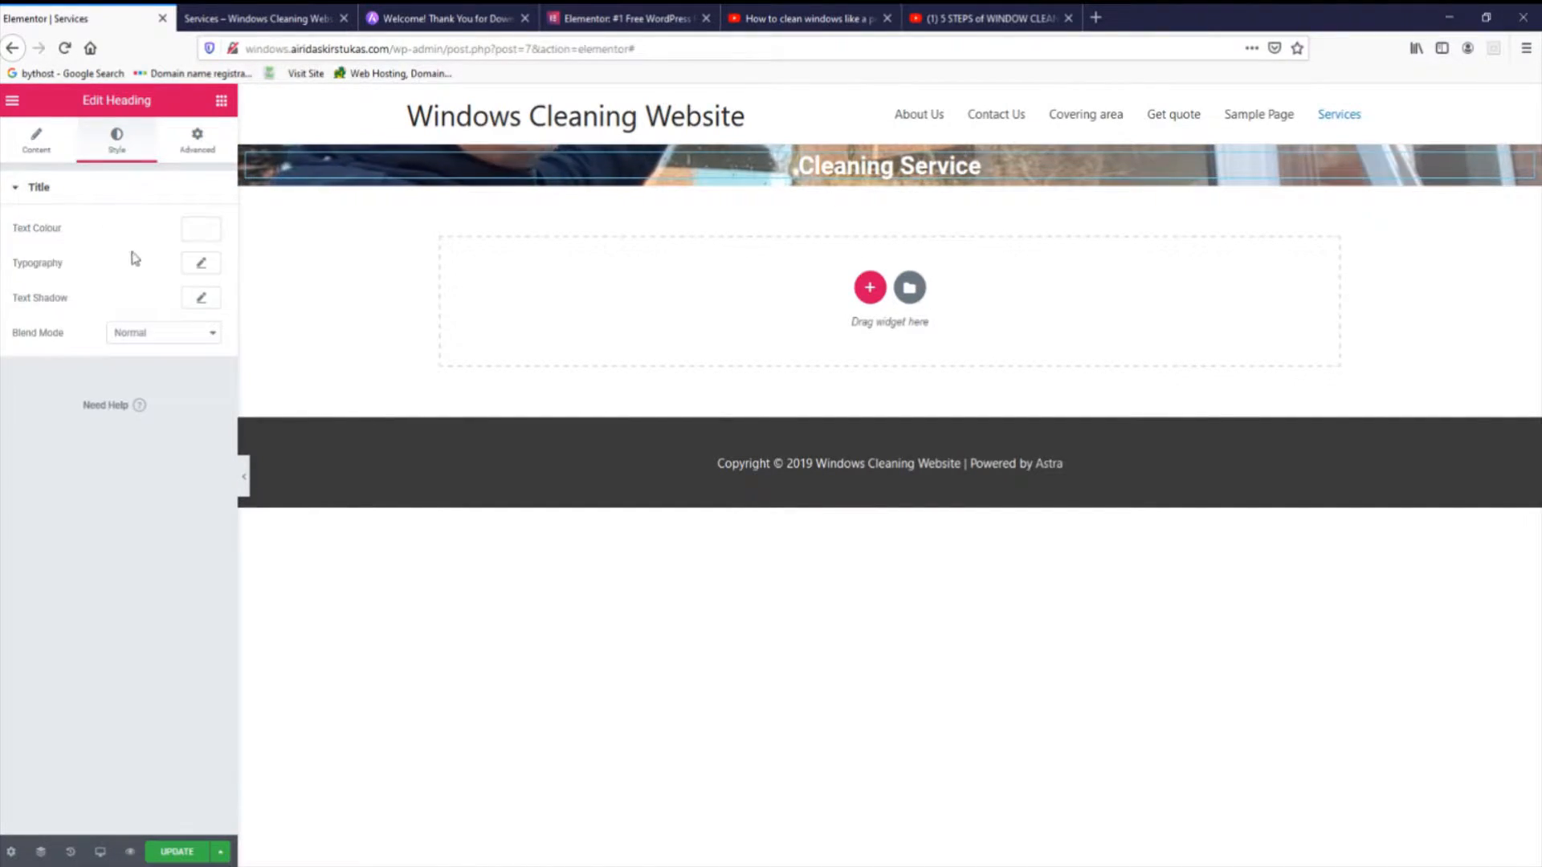
pyautogui.click(200, 265)
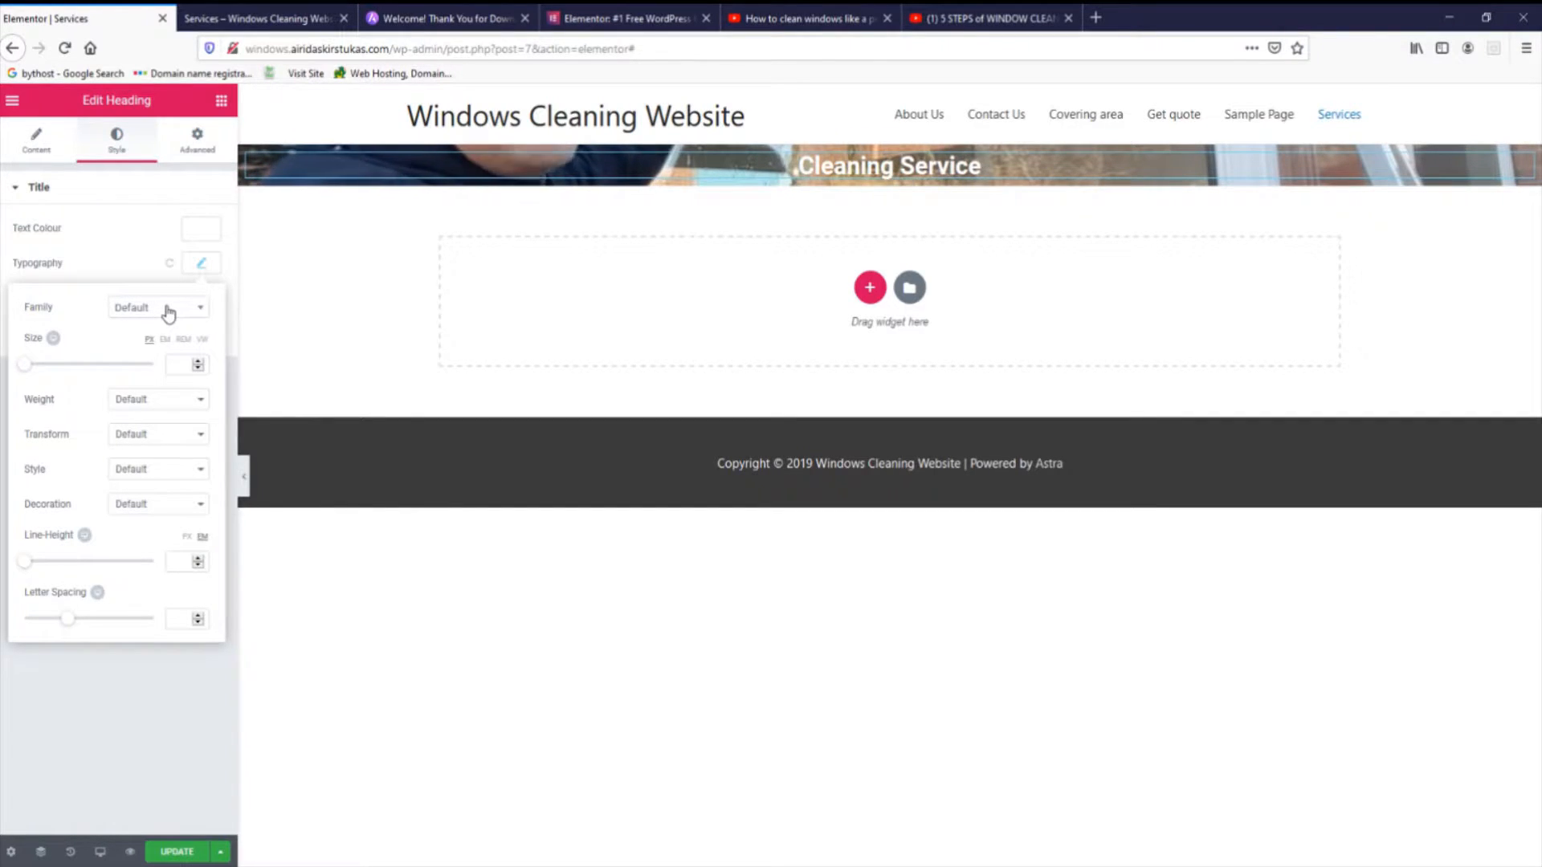
pyautogui.click(169, 312)
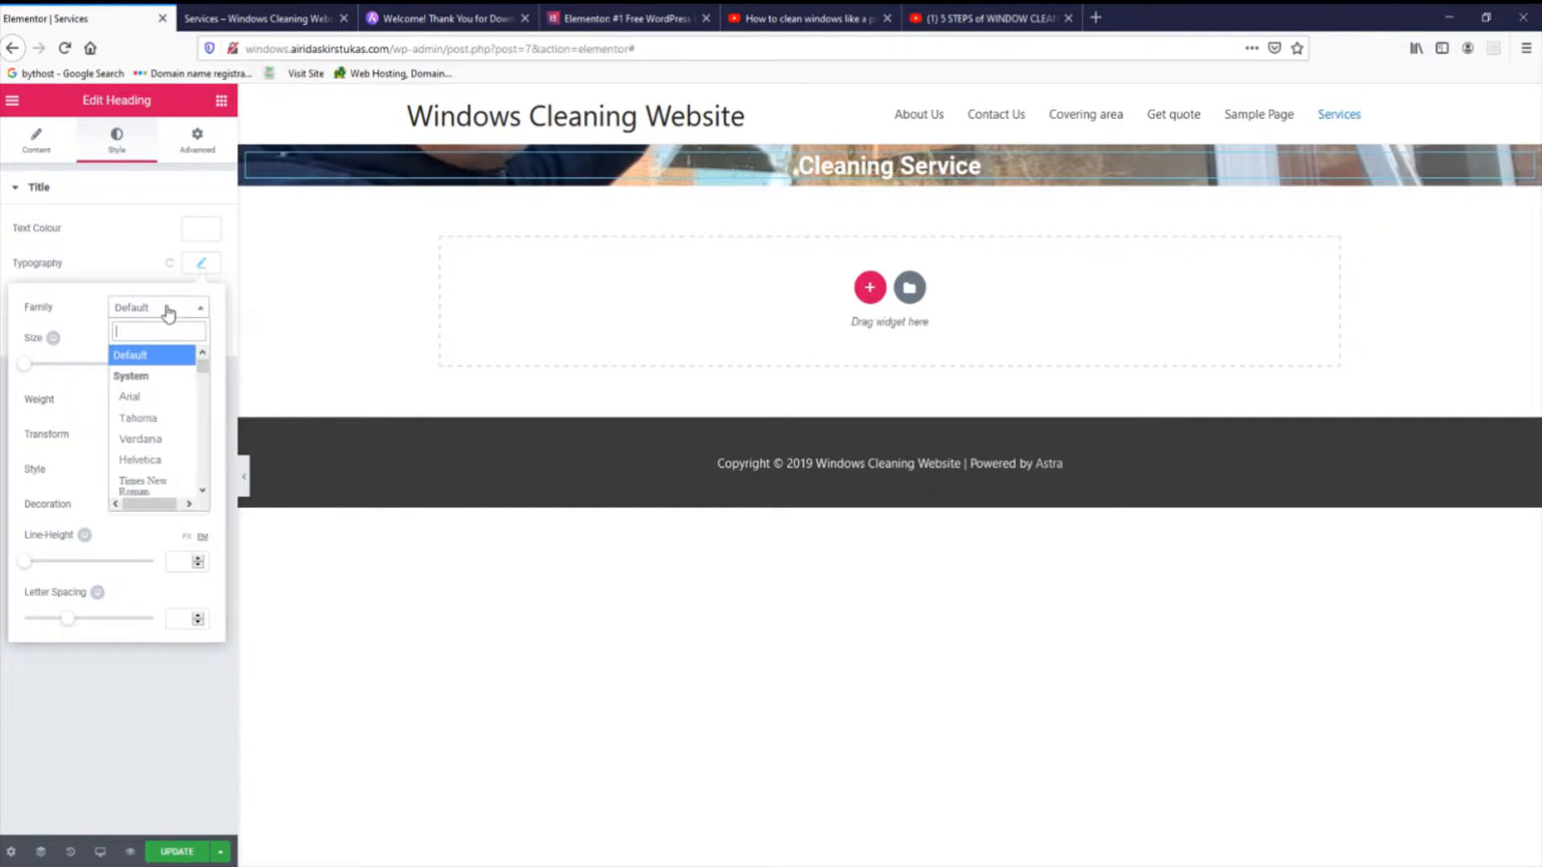
pyautogui.click(151, 427)
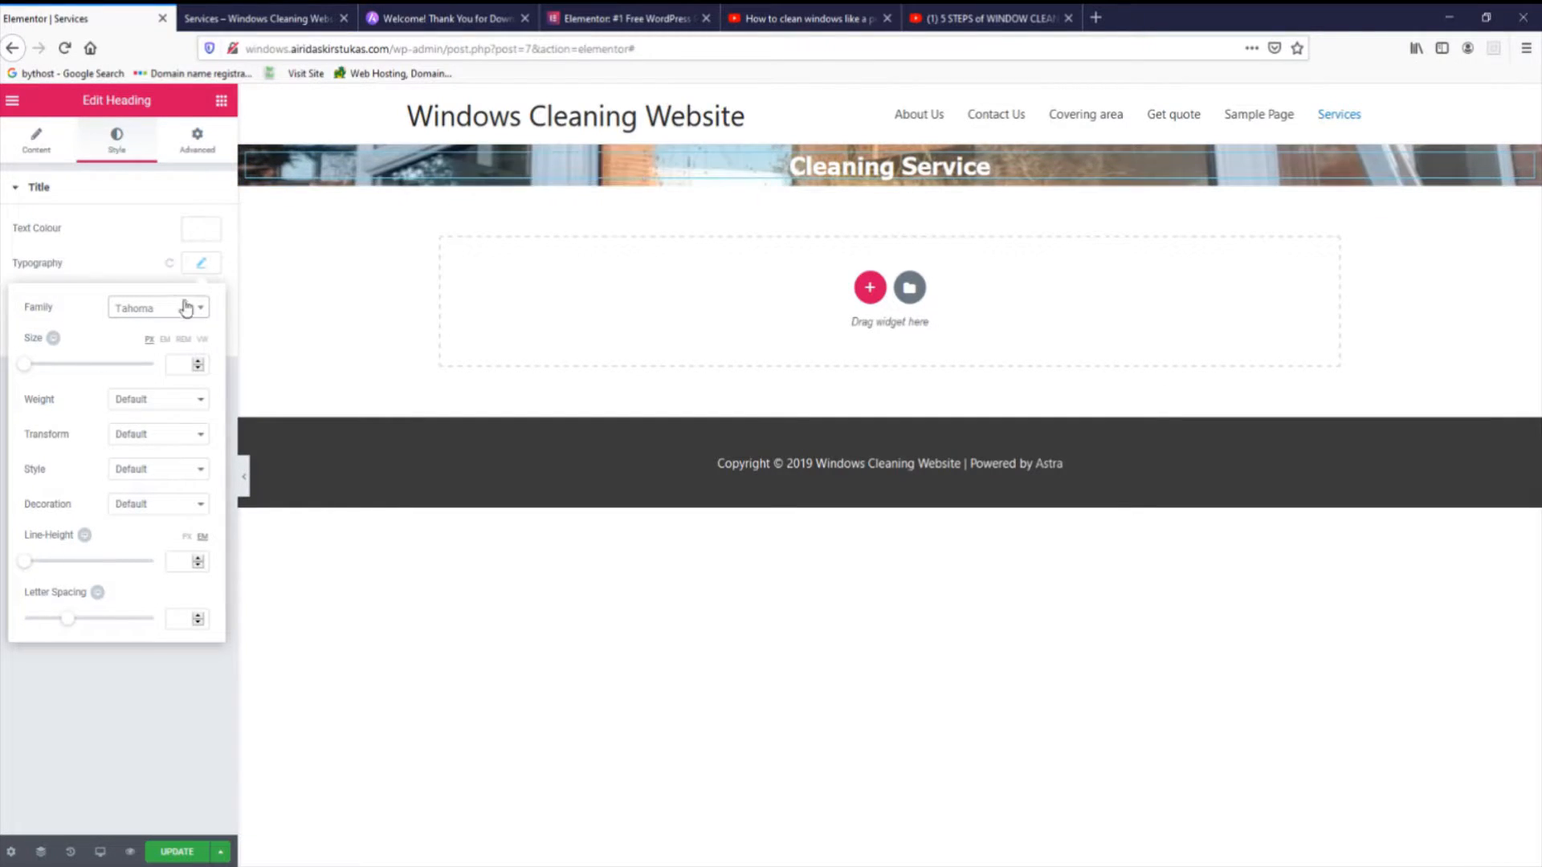
pyautogui.moveTo(26, 366); pyautogui.dragTo(70, 372)
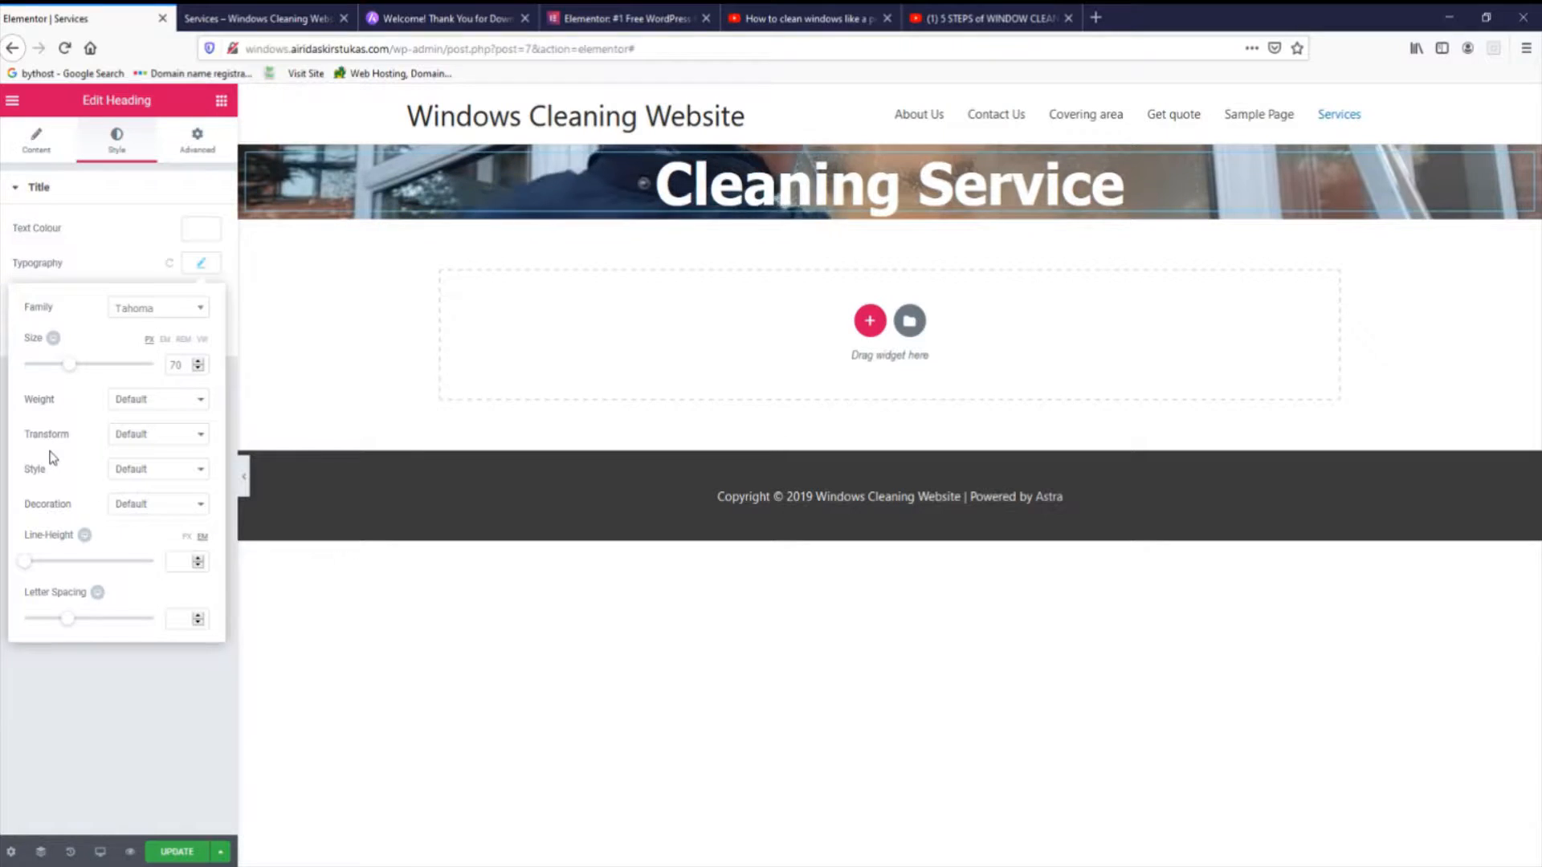
pyautogui.click(165, 435)
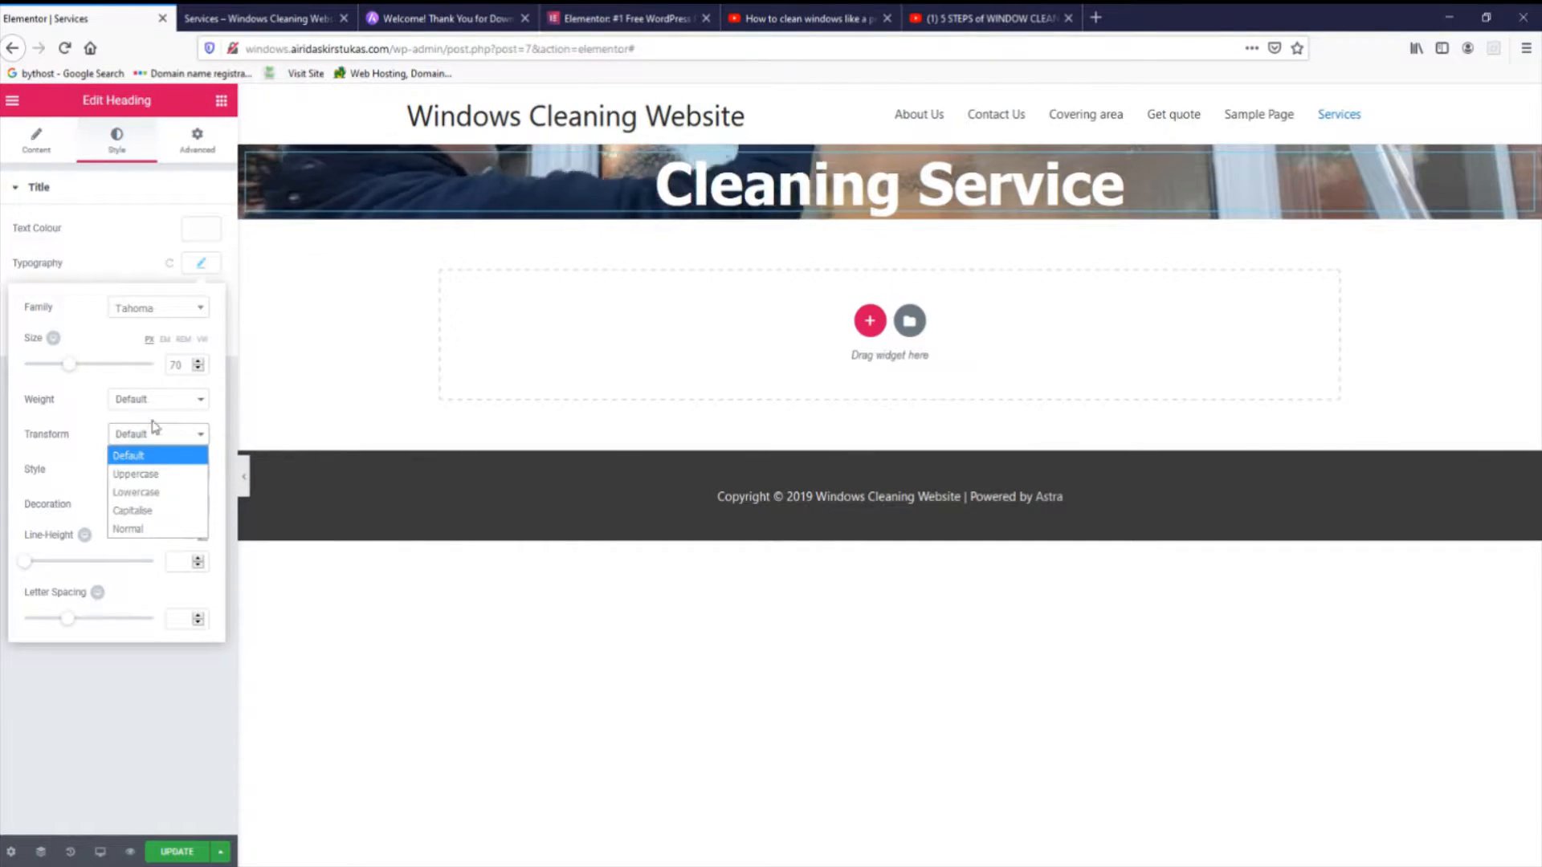
pyautogui.click(91, 419)
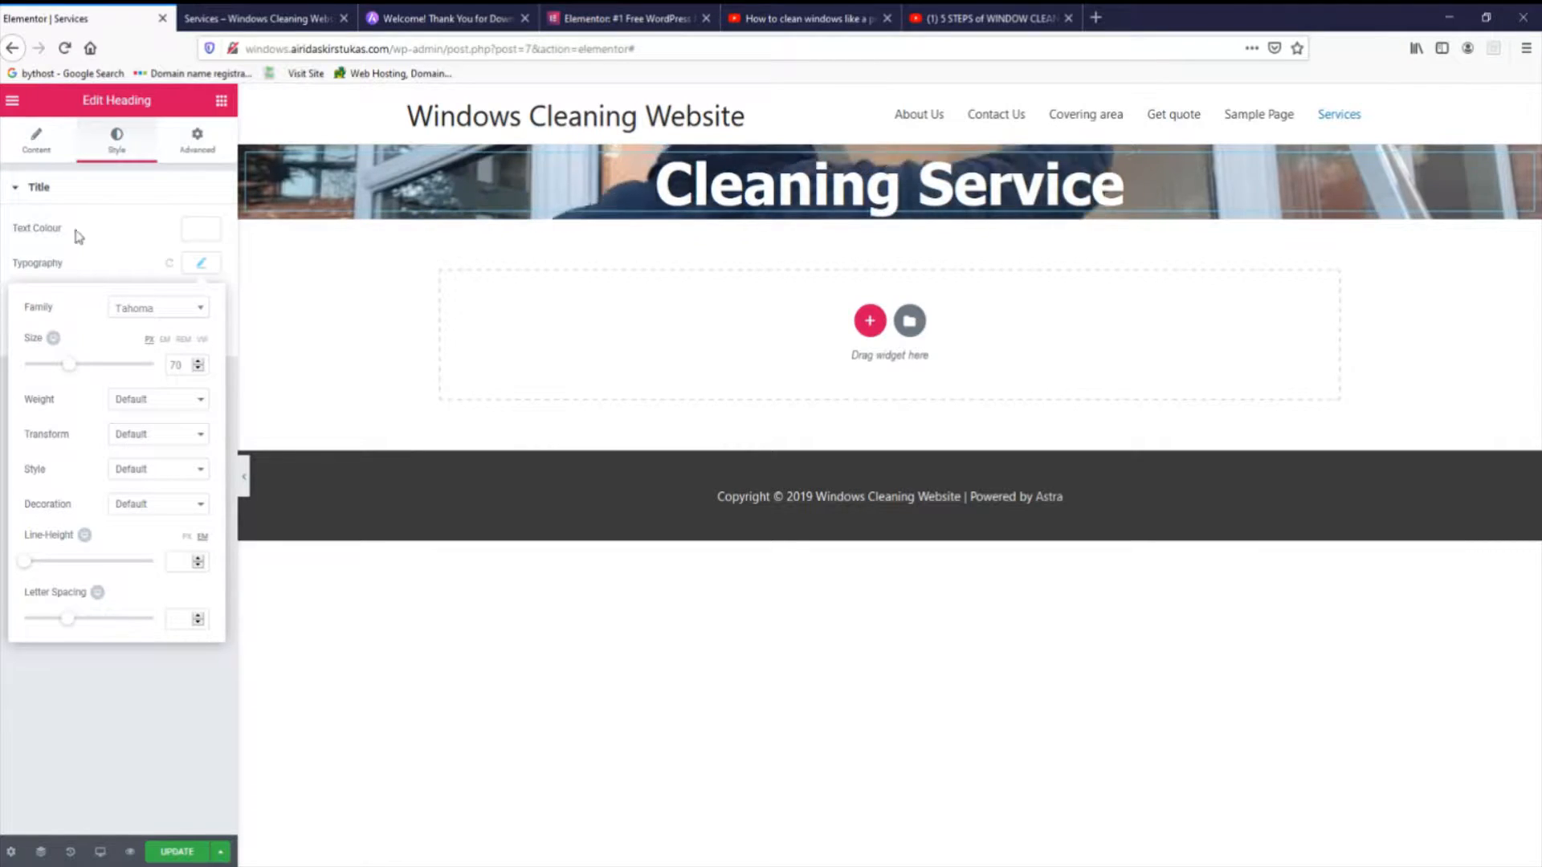
pyautogui.click(124, 239)
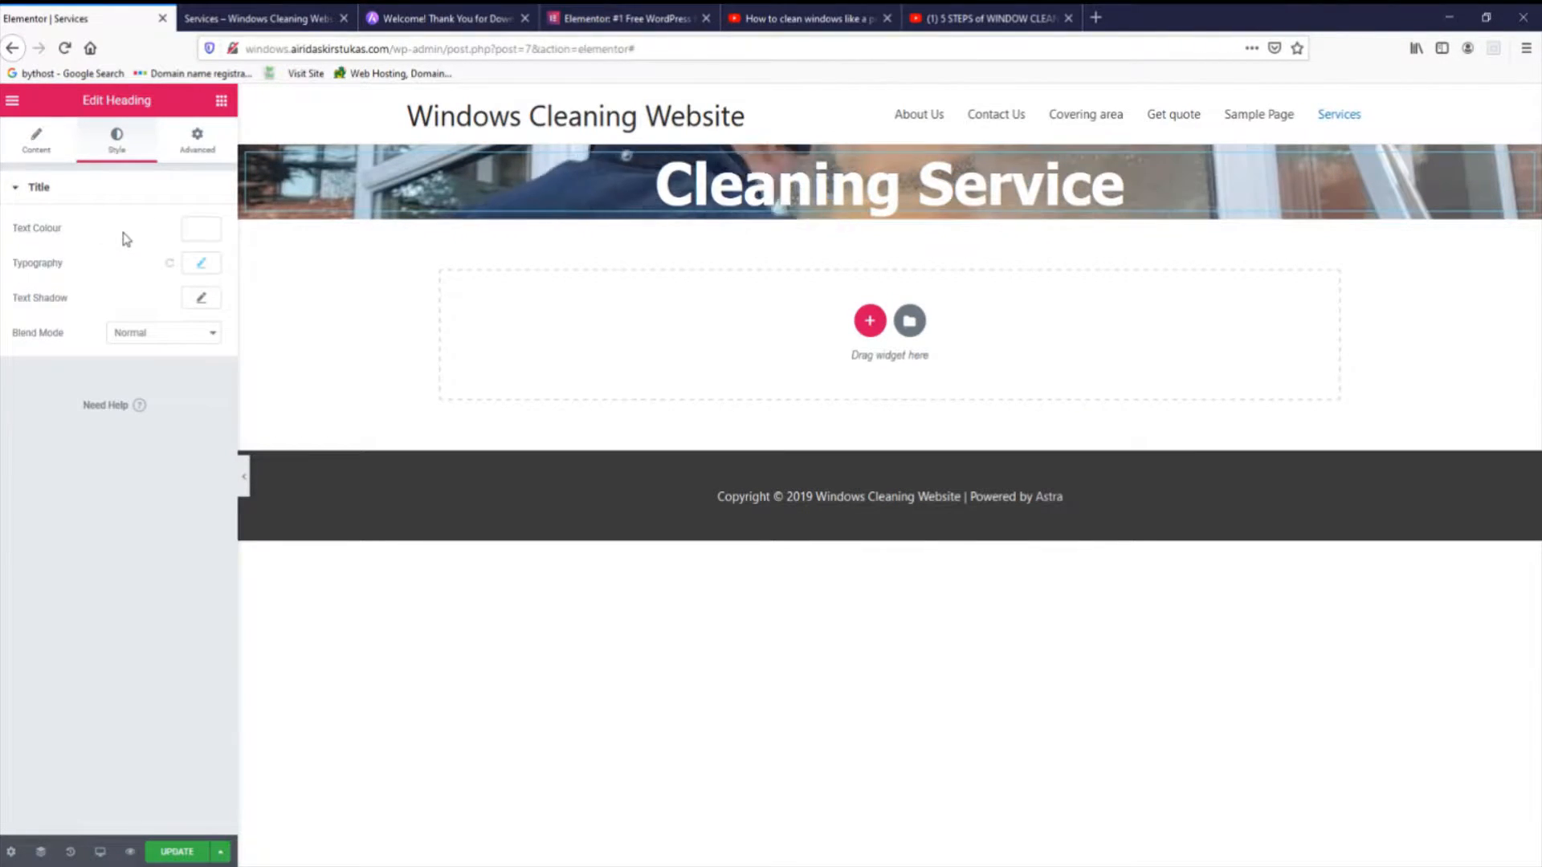
# - Give the heading a darker, more opaque text shadow with blur 26
pyautogui.click(202, 298)
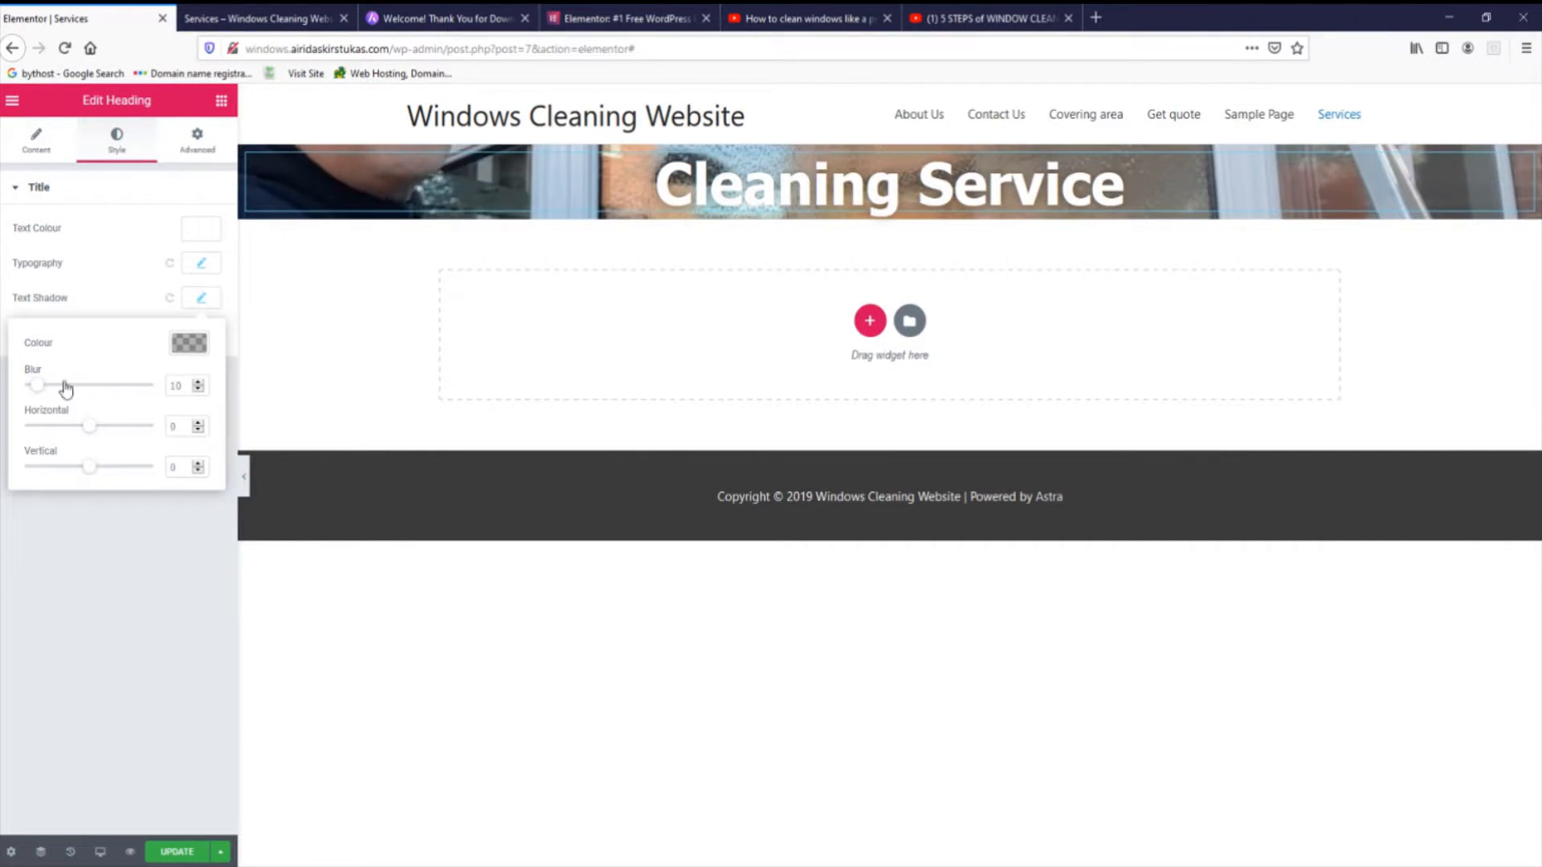
pyautogui.click(189, 344)
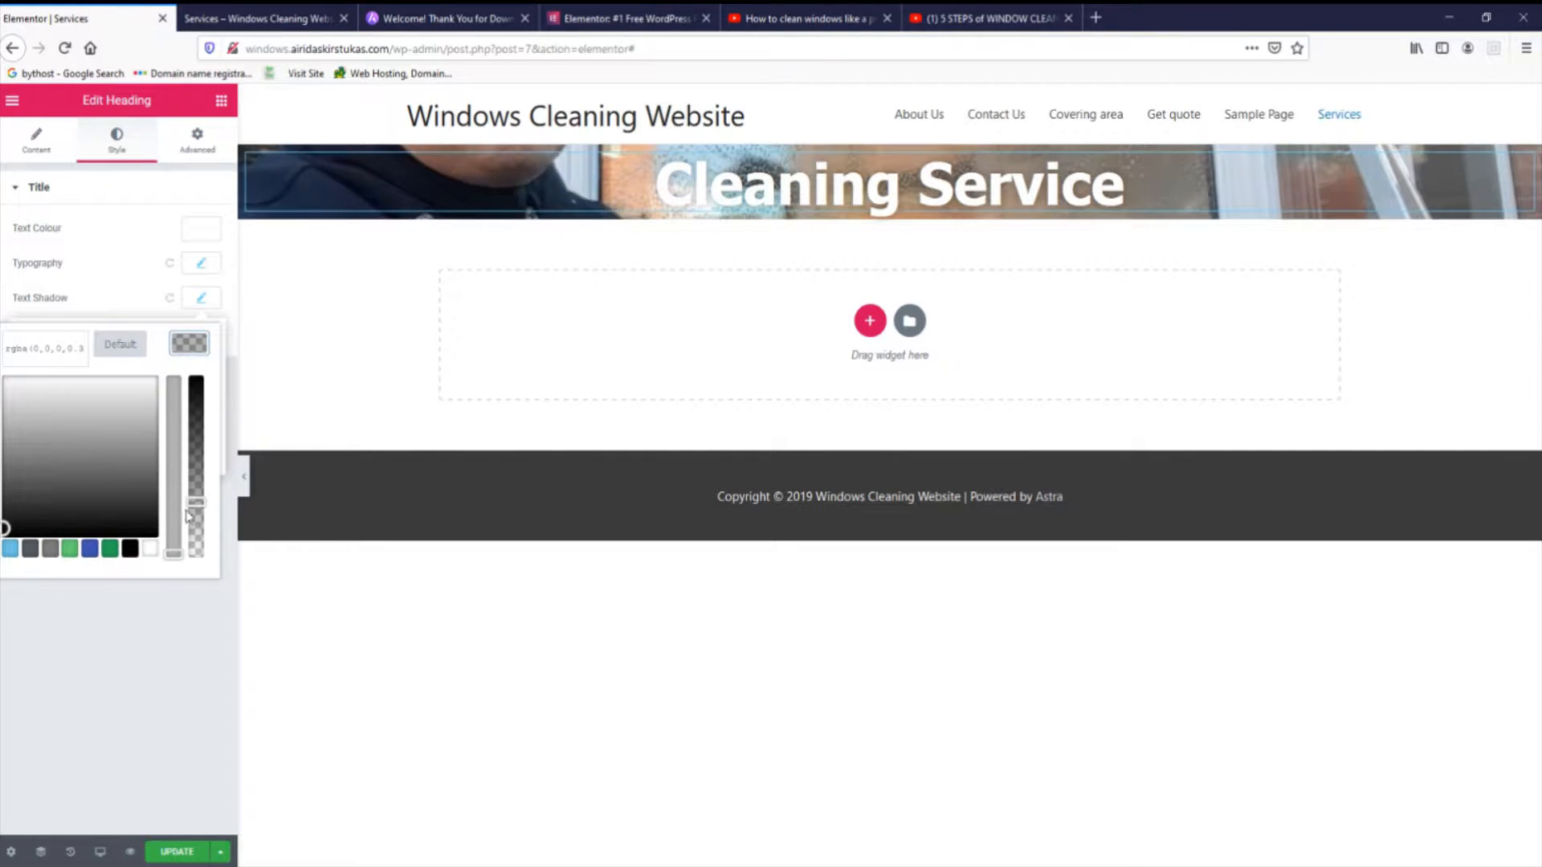
pyautogui.moveTo(193, 503); pyautogui.dragTo(189, 421)
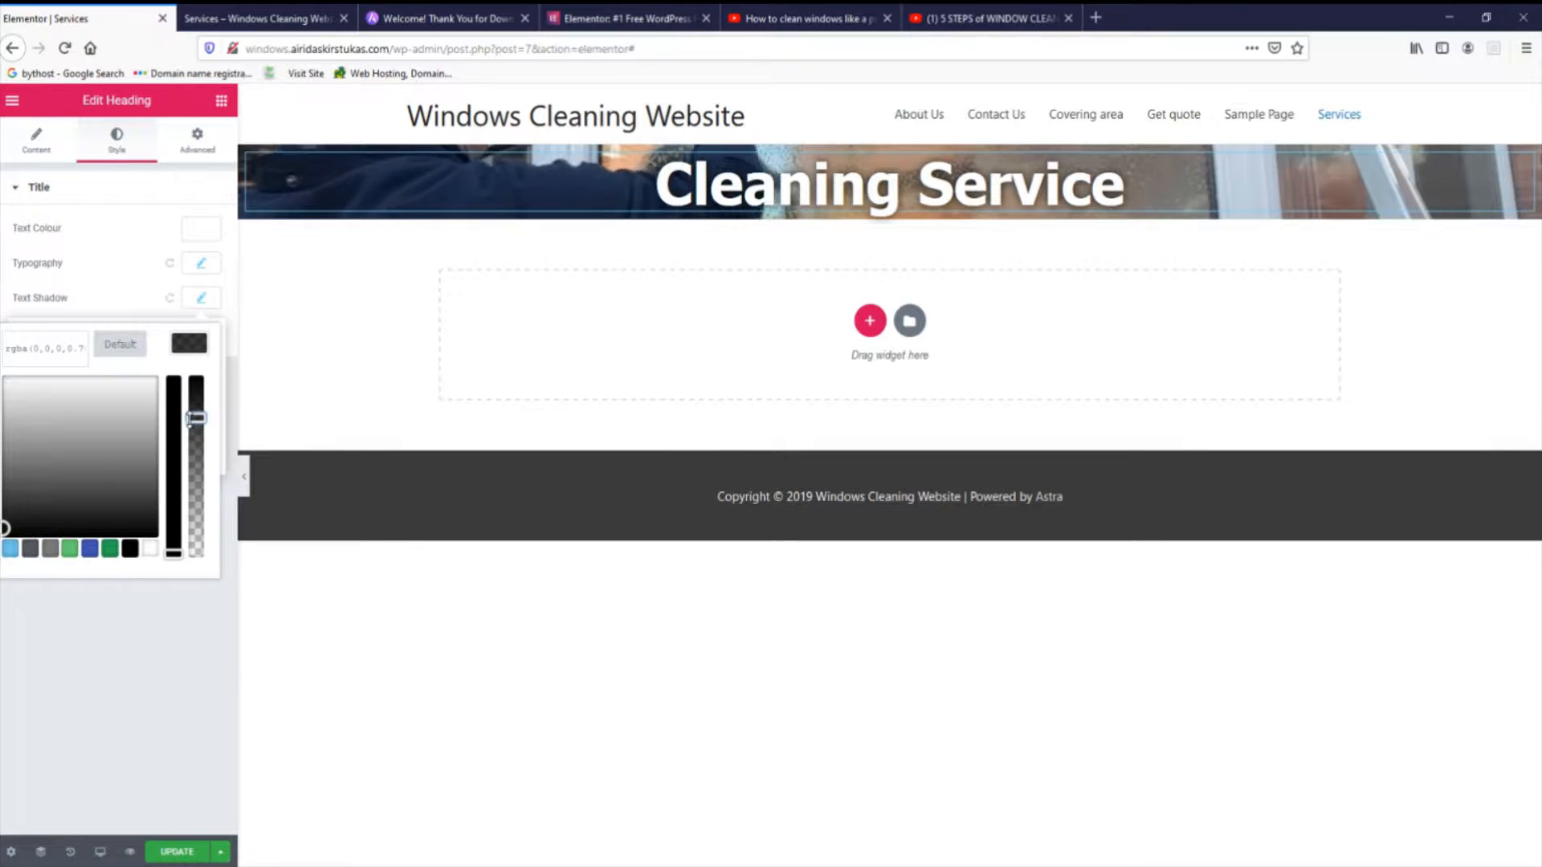
pyautogui.click(119, 277)
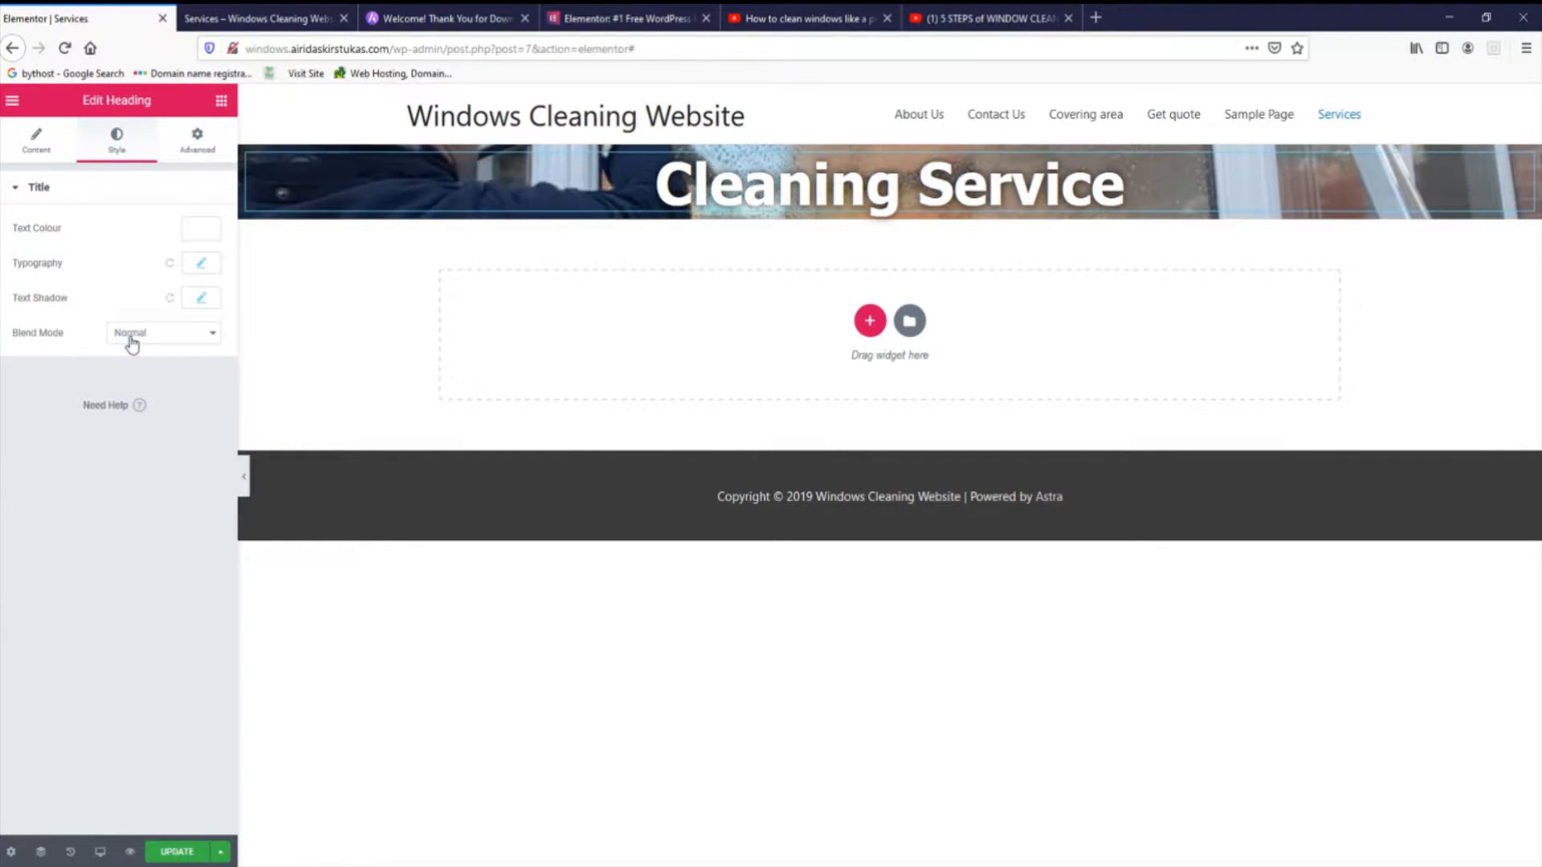
pyautogui.click(202, 298)
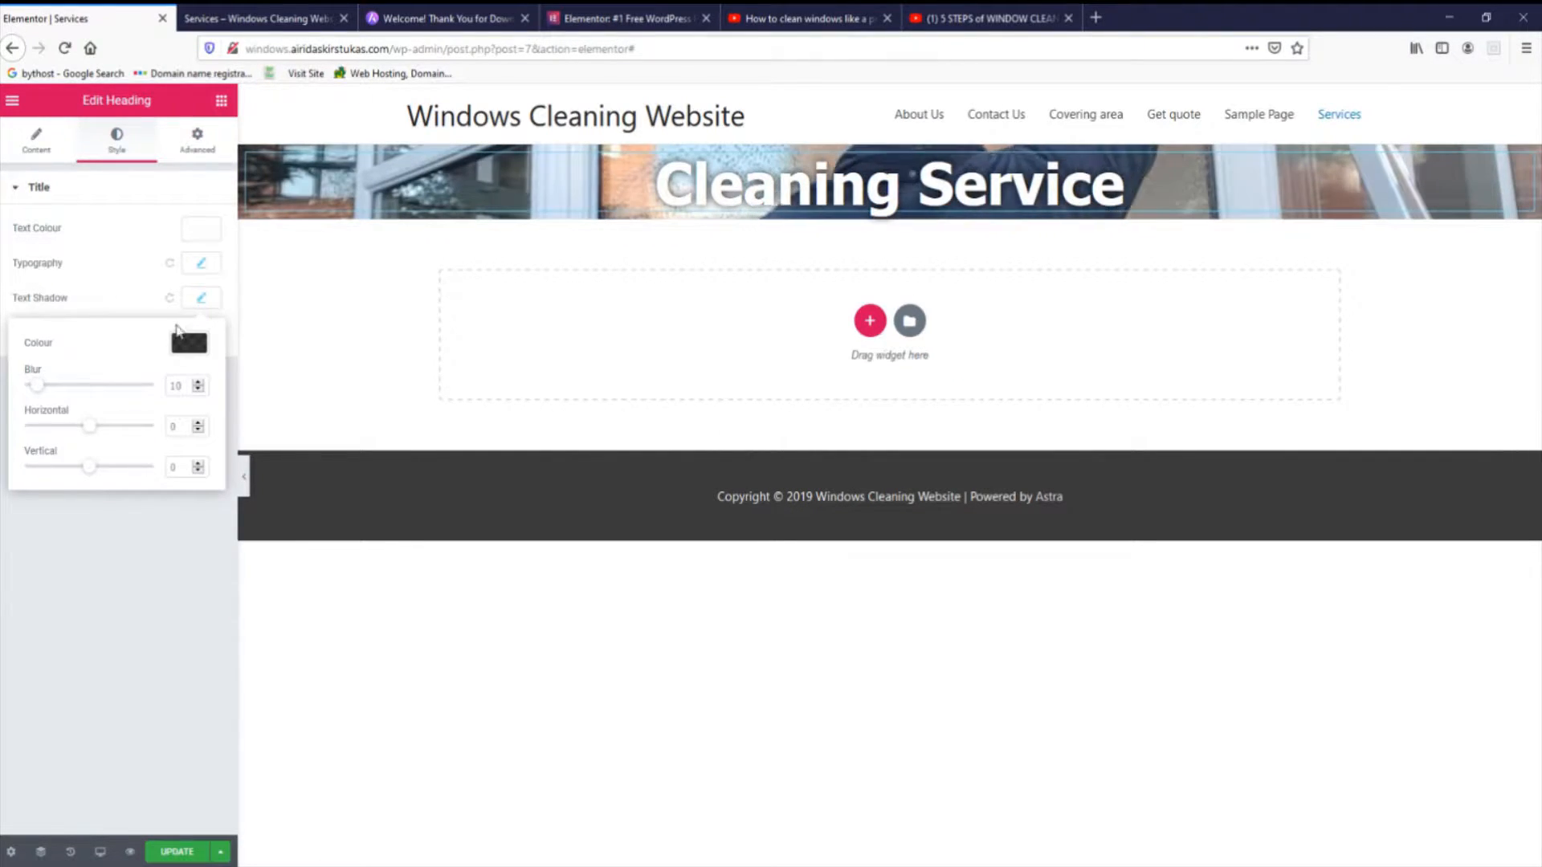
pyautogui.moveTo(36, 386); pyautogui.dragTo(57, 385)
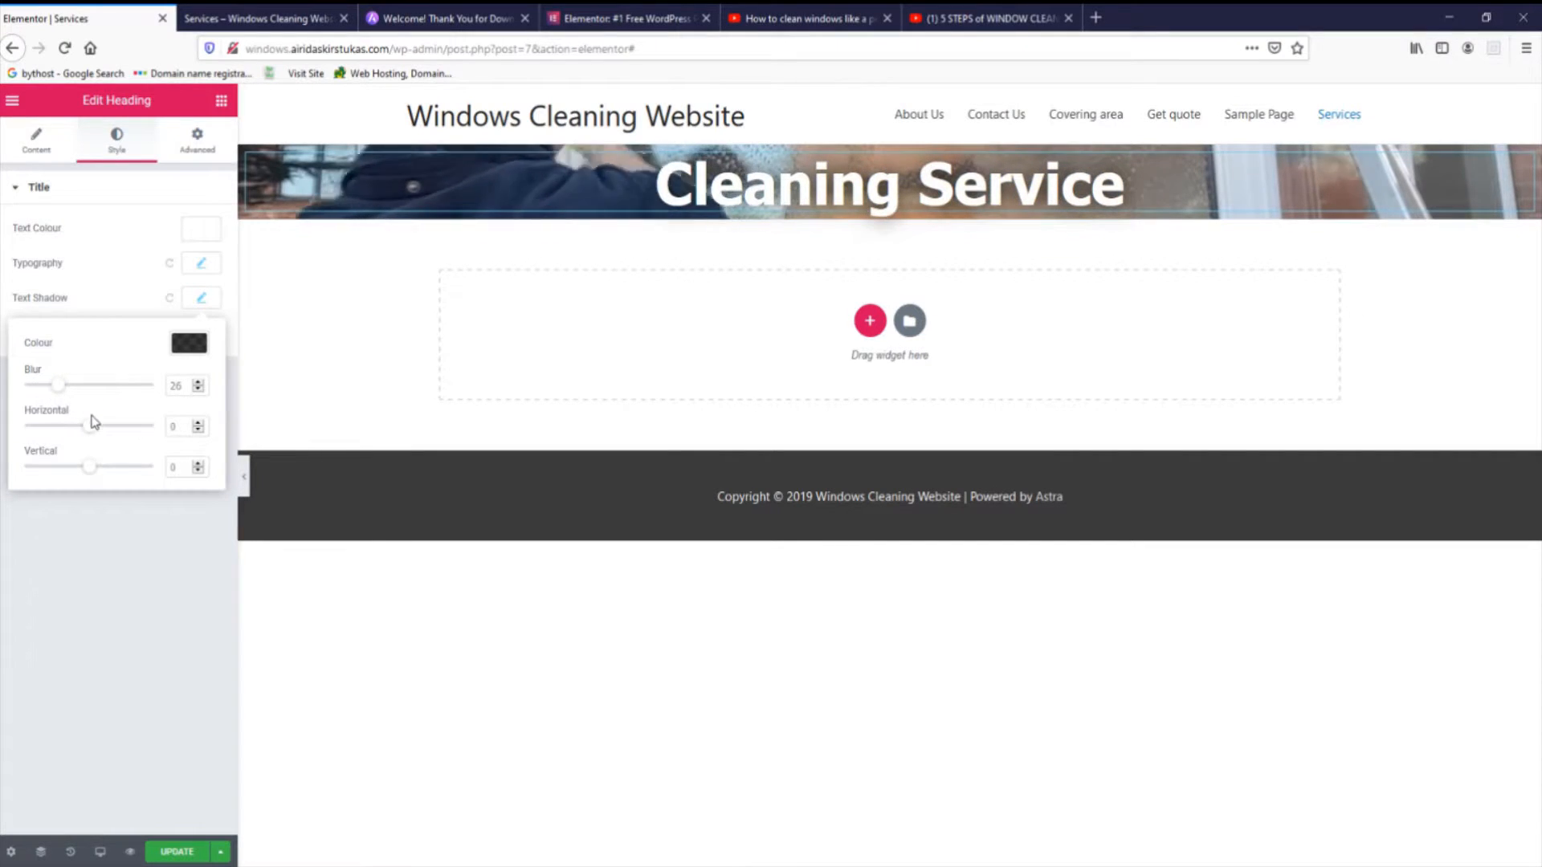
pyautogui.click(1082, 161)
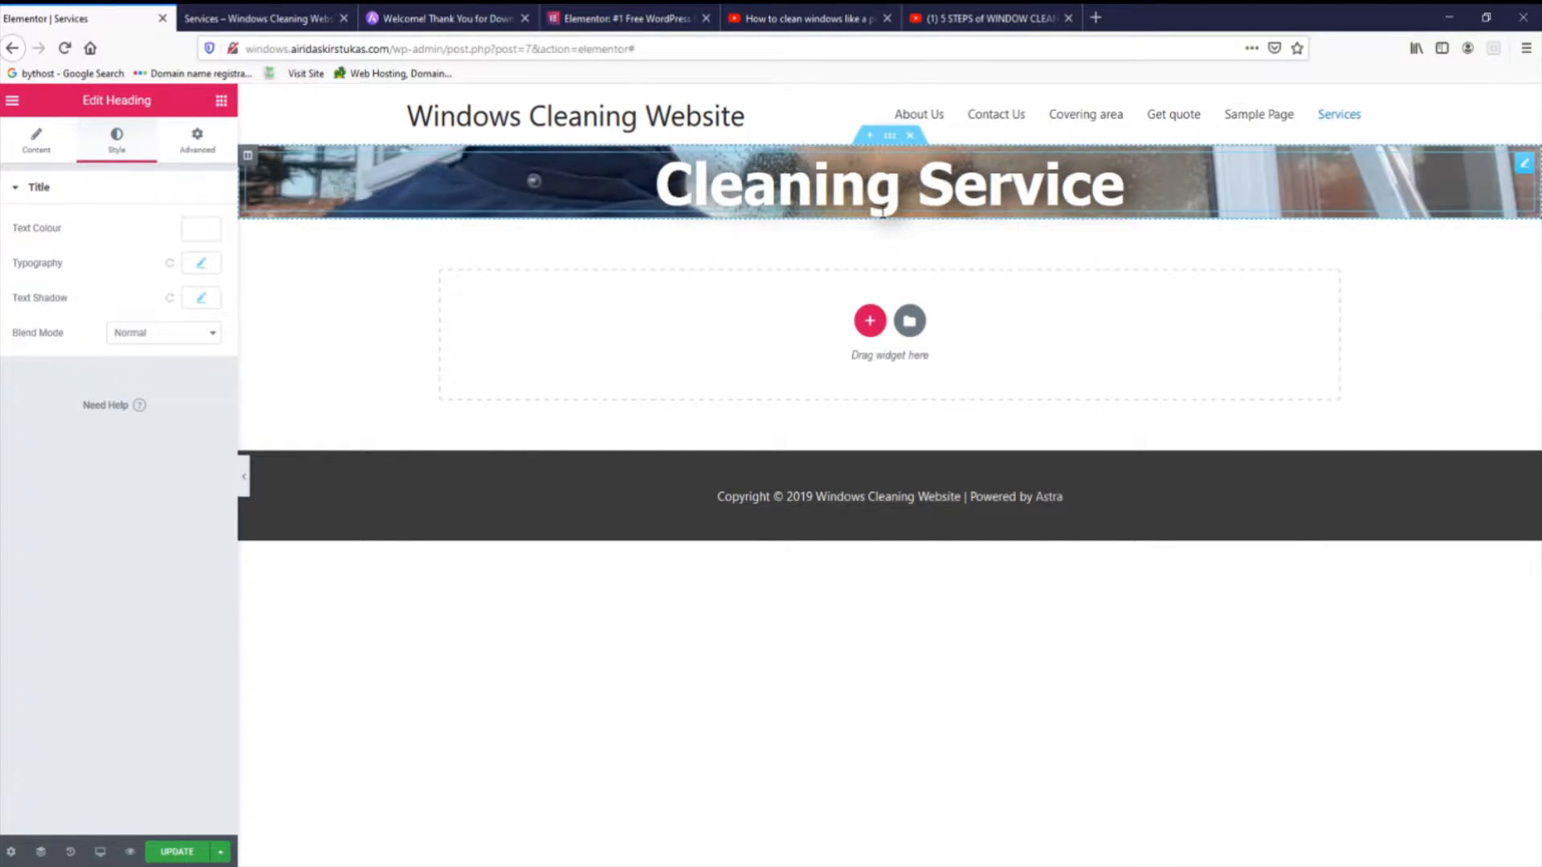
pyautogui.click(220, 103)
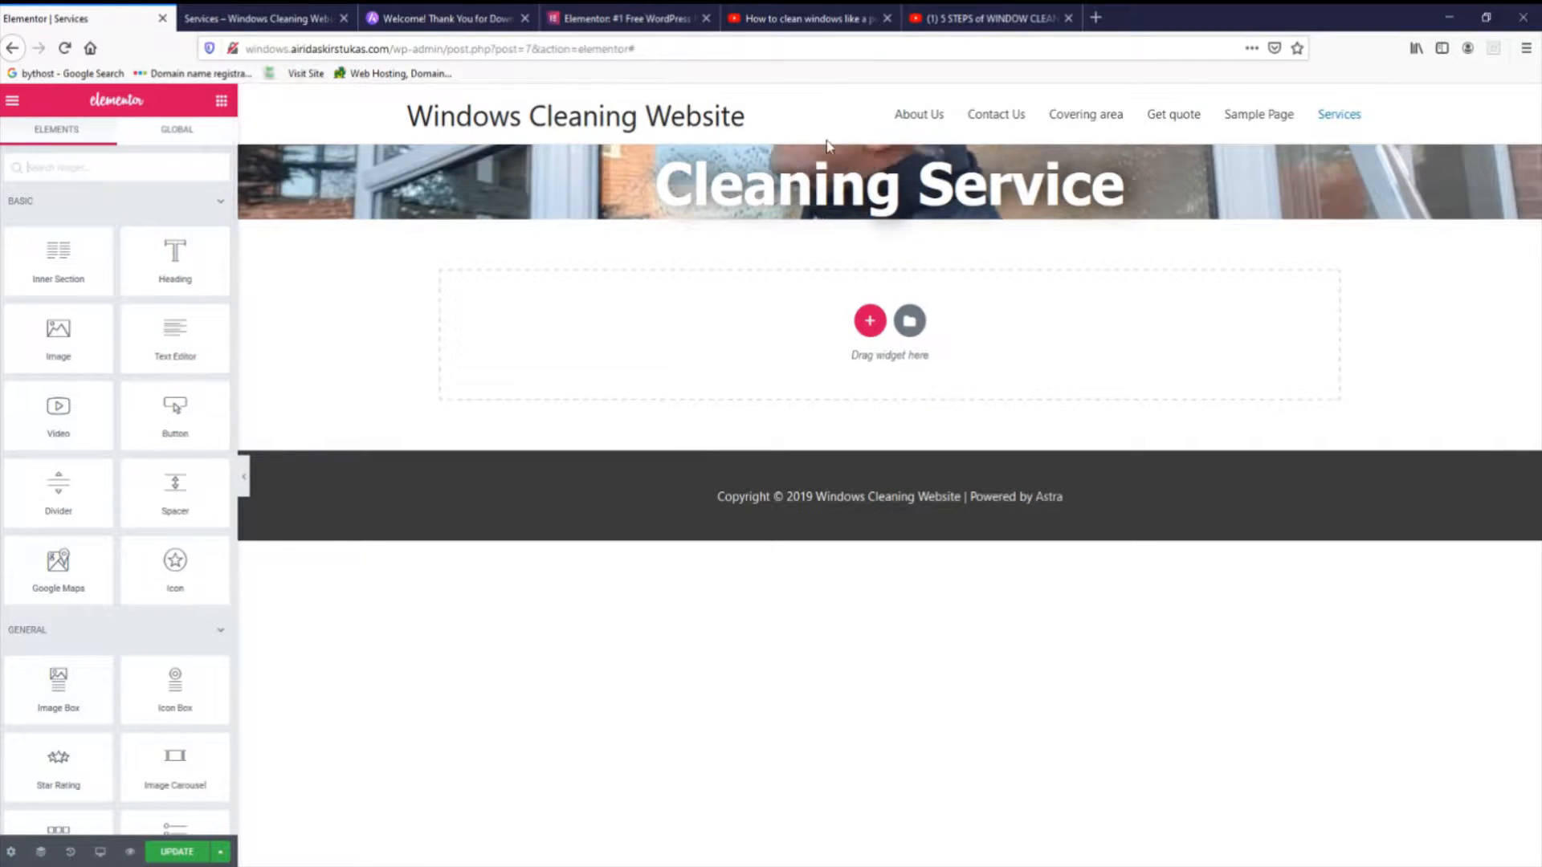
# - Place a spacer in the hero banner and set its height to 199
pyautogui.moveTo(175, 488); pyautogui.dragTo(921, 159)
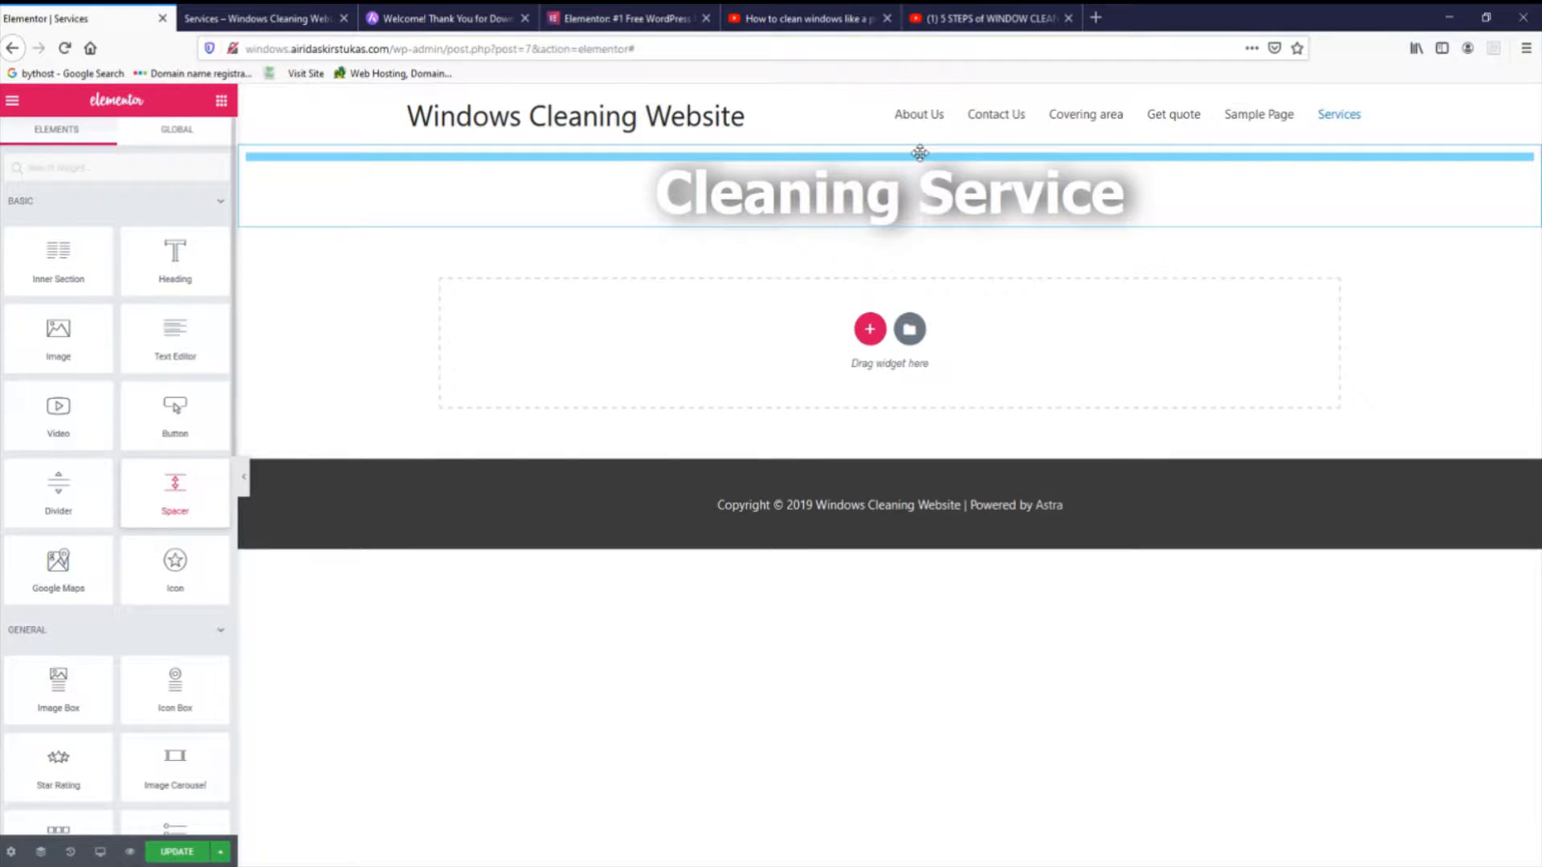
pyautogui.moveTo(23, 251); pyautogui.dragTo(60, 270)
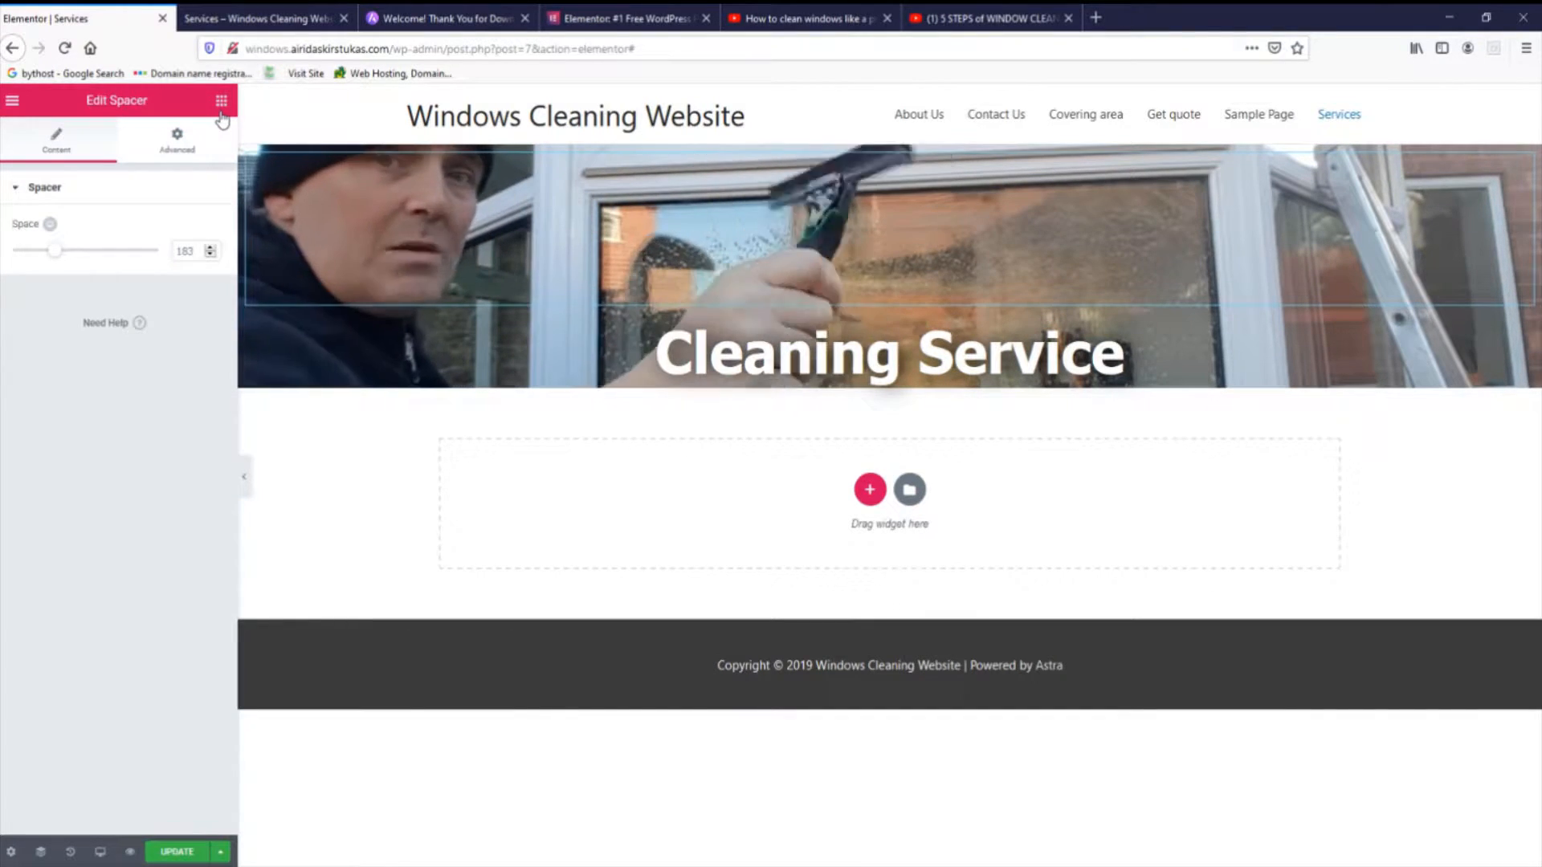
pyautogui.click(221, 102)
pyautogui.moveTo(176, 486); pyautogui.dragTo(933, 387)
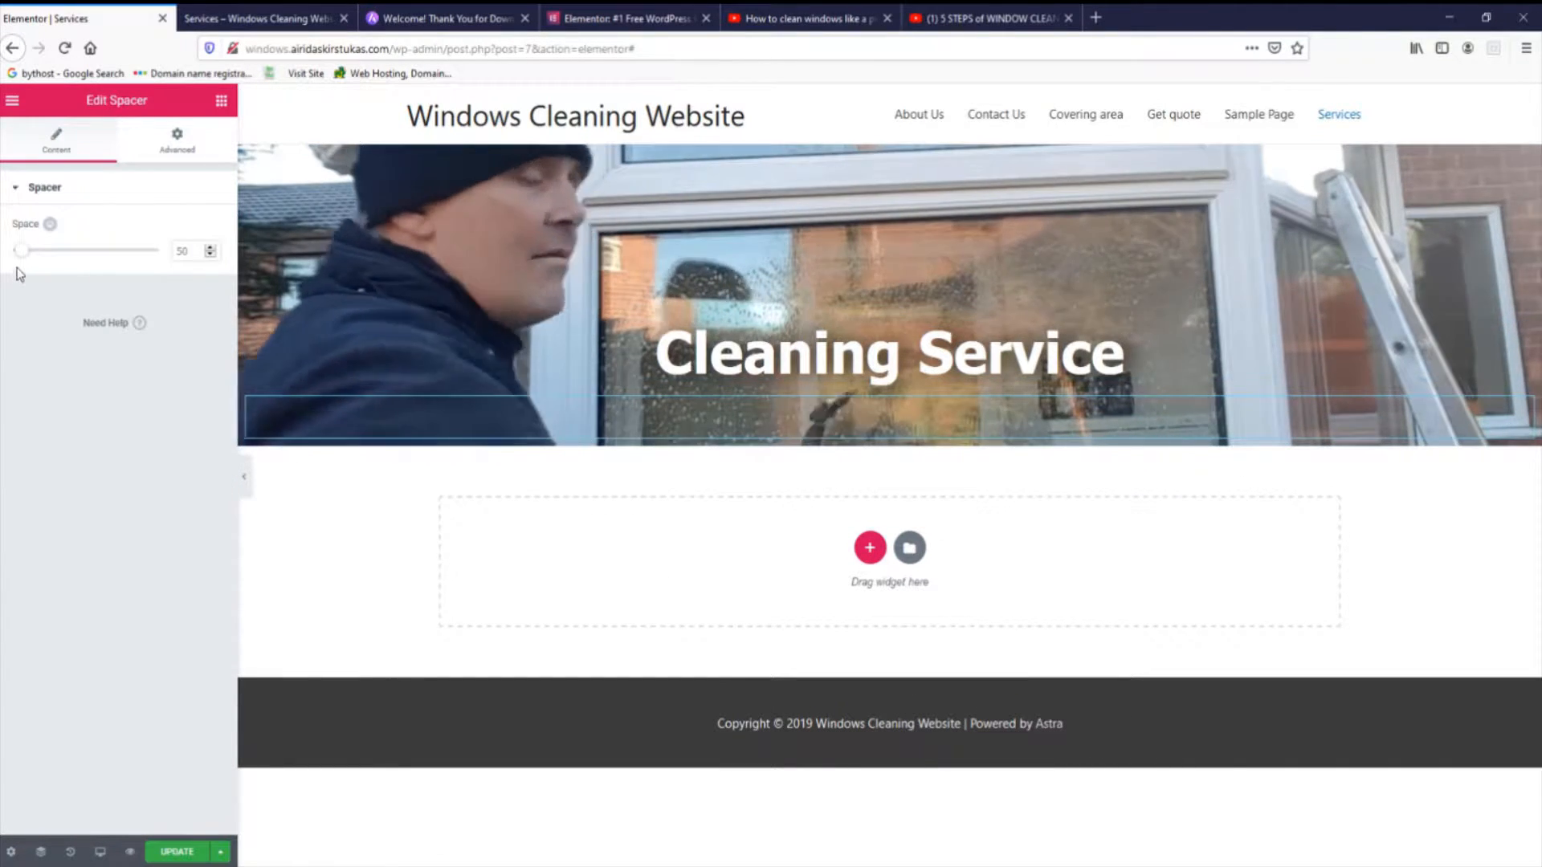
pyautogui.moveTo(28, 267); pyautogui.dragTo(64, 272)
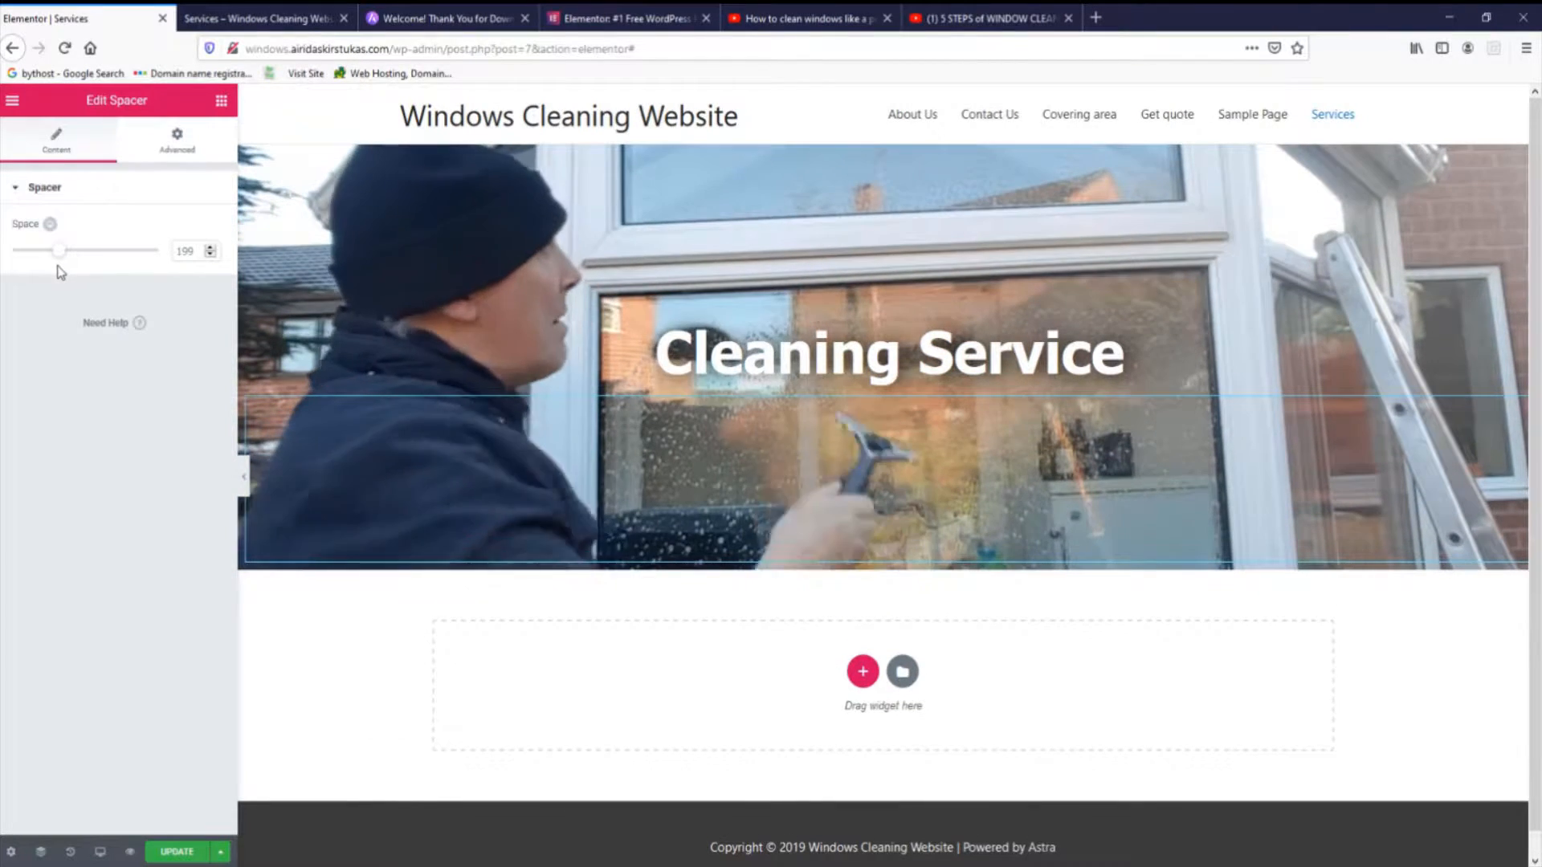
# - Update the page, preview the changes, and return to the editor
pyautogui.click(178, 852)
pyautogui.click(132, 852)
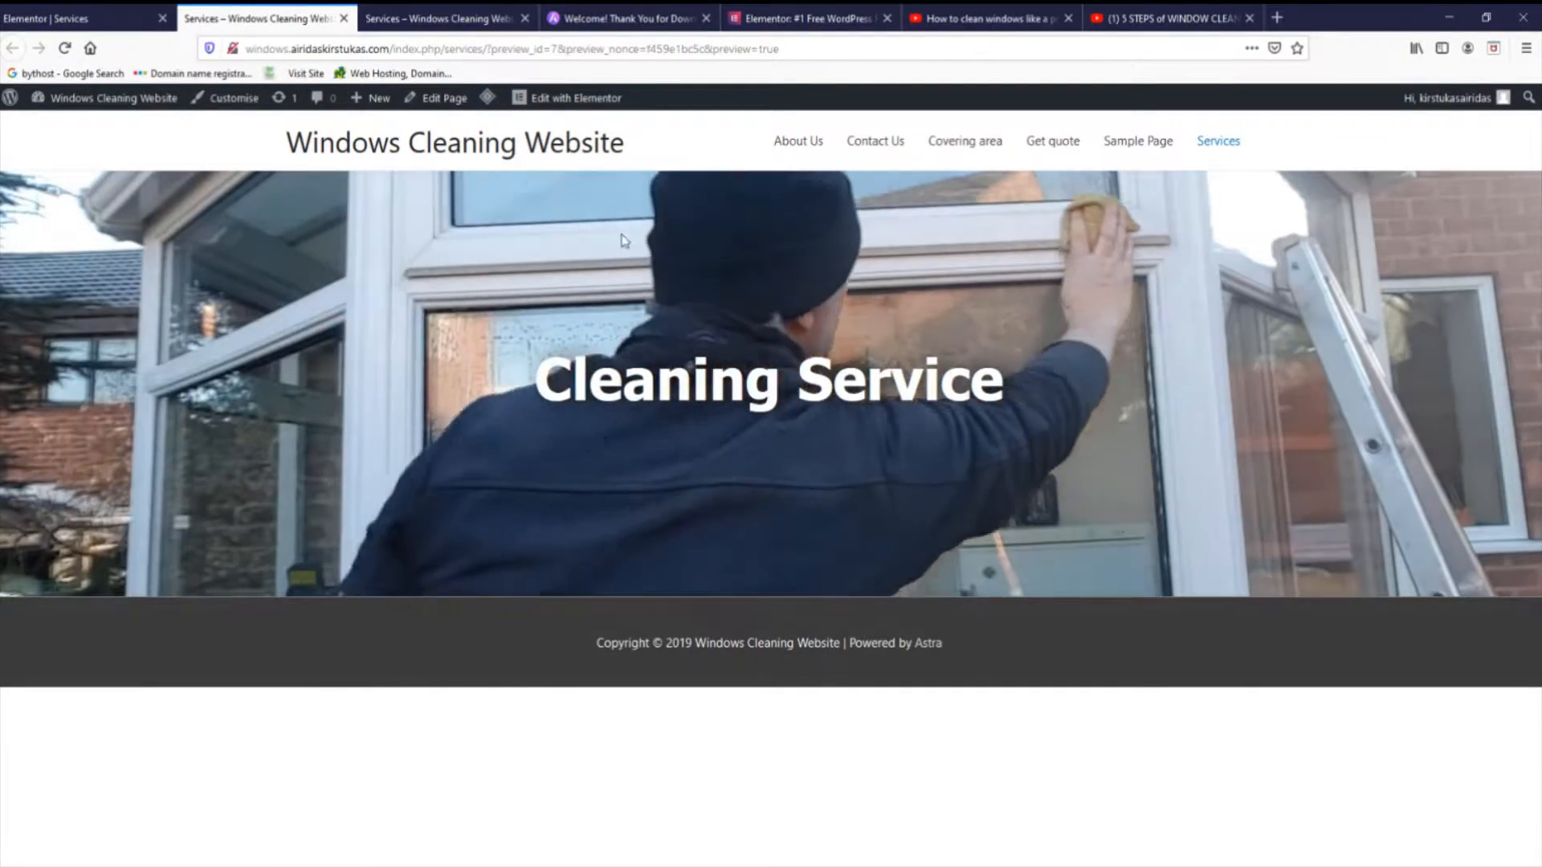
pyautogui.click(73, 19)
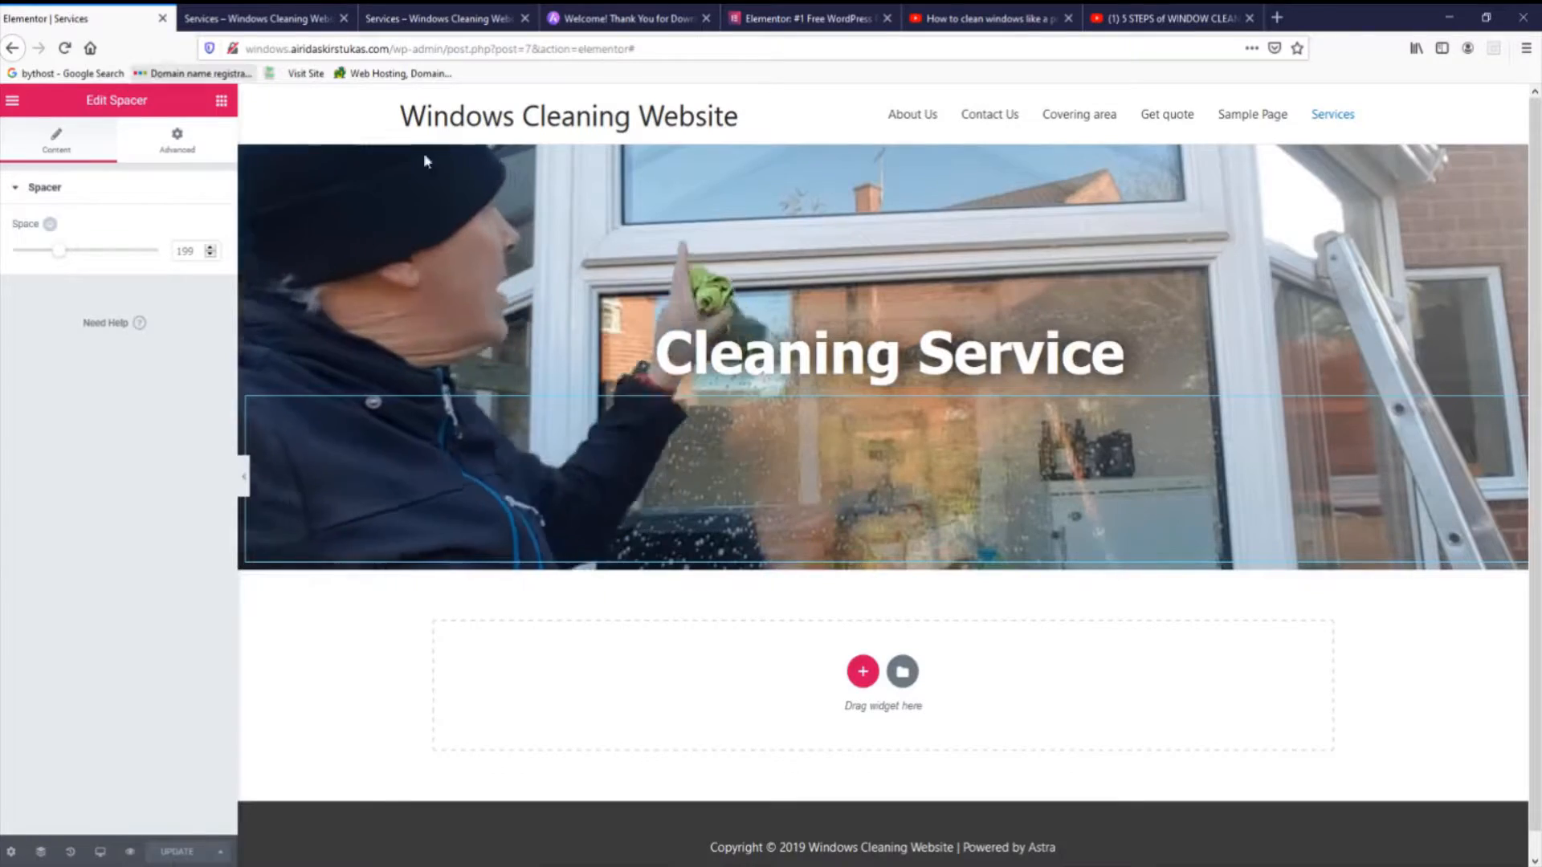
# - Drop a two-column inner section into the hero, with a right-aligned 'Contact Us' button in its left column
pyautogui.click(221, 104)
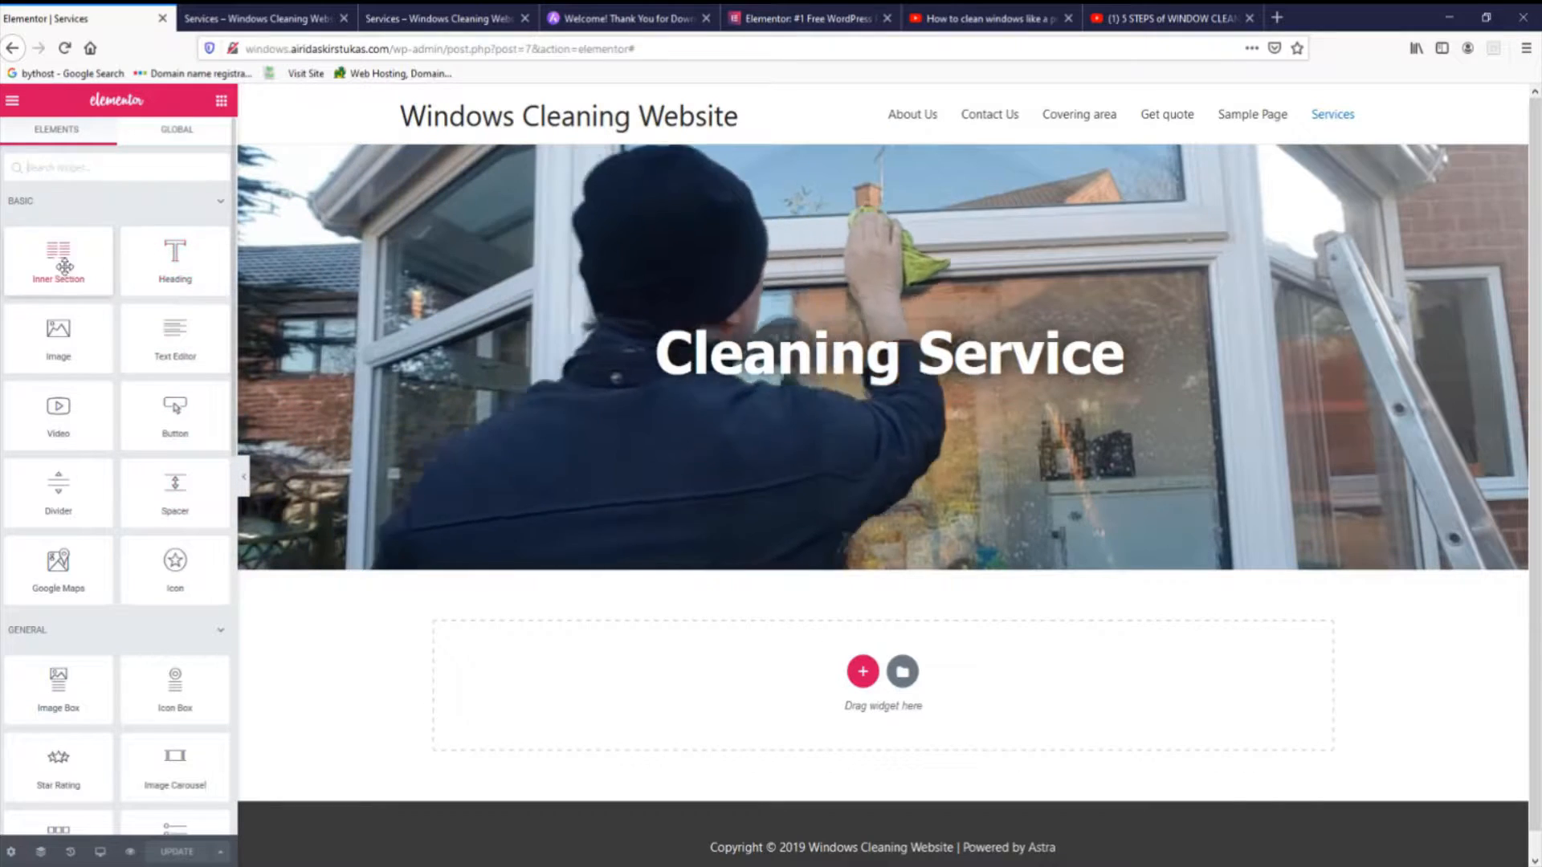
pyautogui.moveTo(58, 278); pyautogui.dragTo(954, 408)
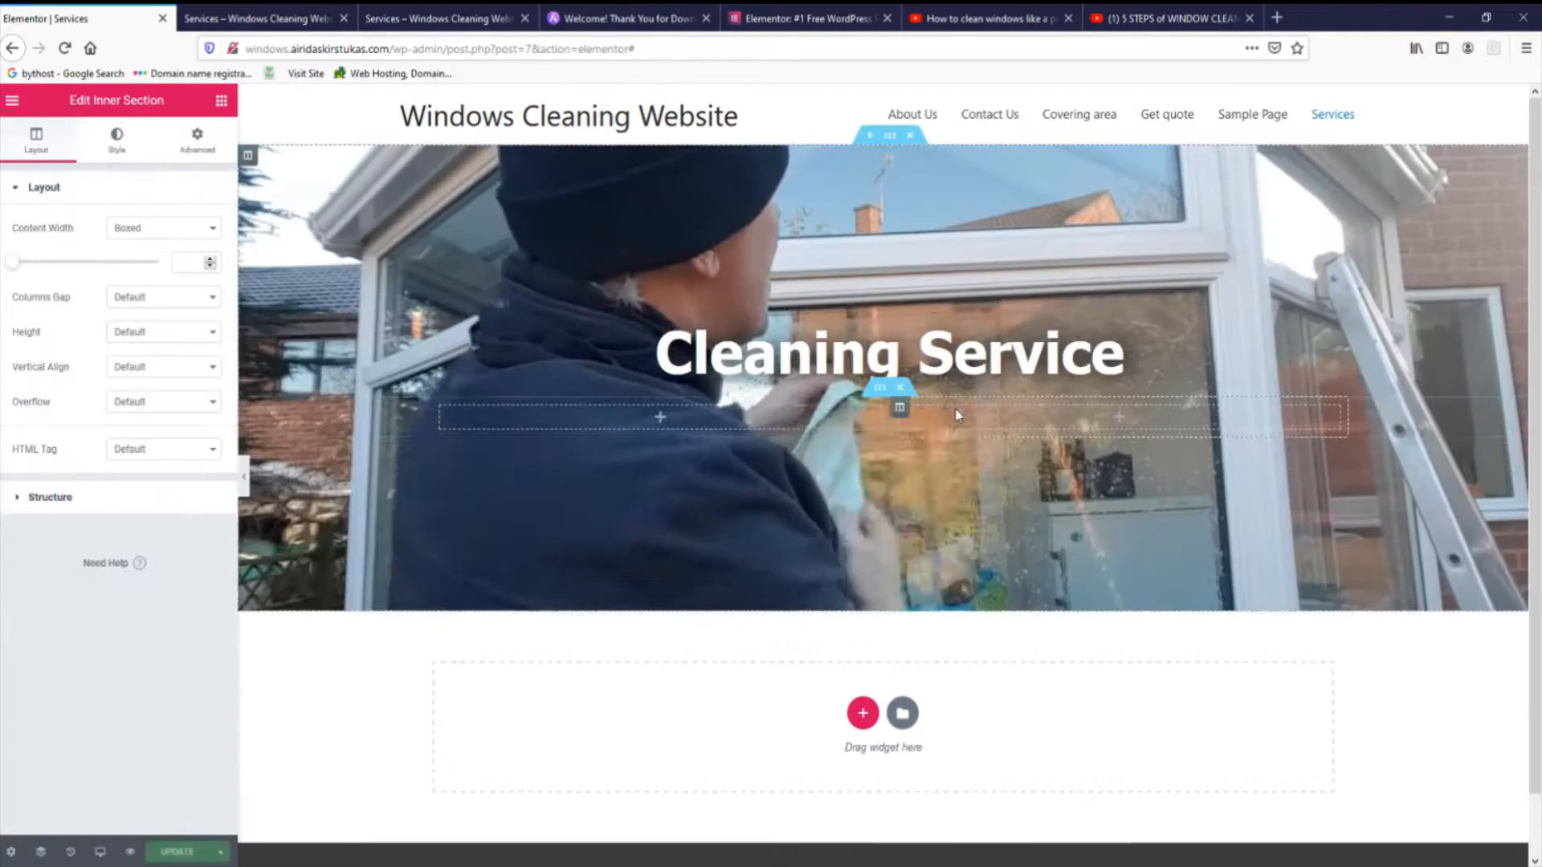
pyautogui.click(219, 103)
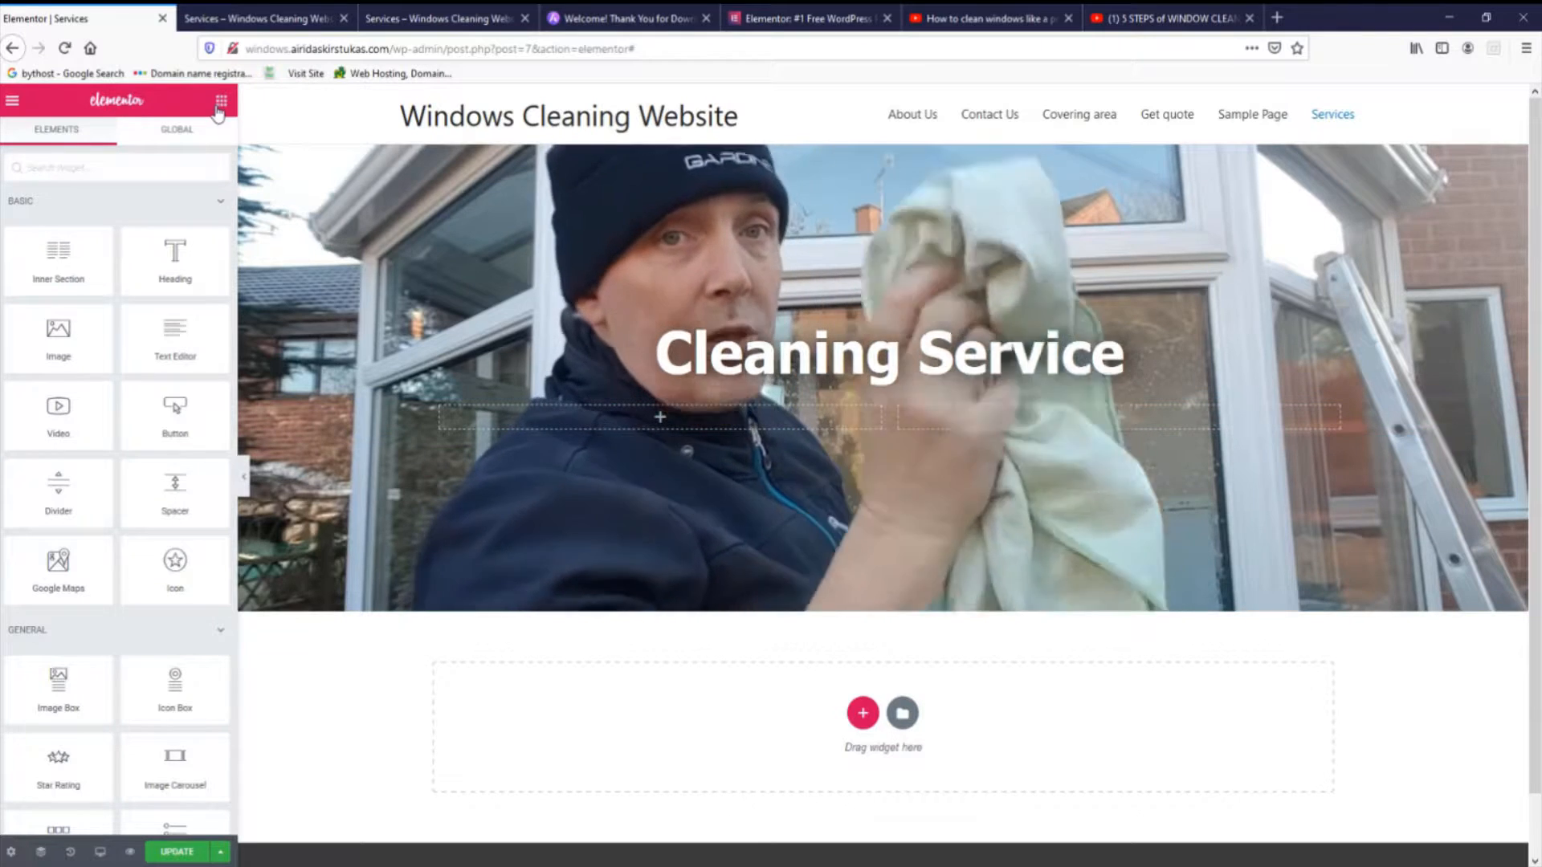
pyautogui.moveTo(191, 441); pyautogui.dragTo(654, 421)
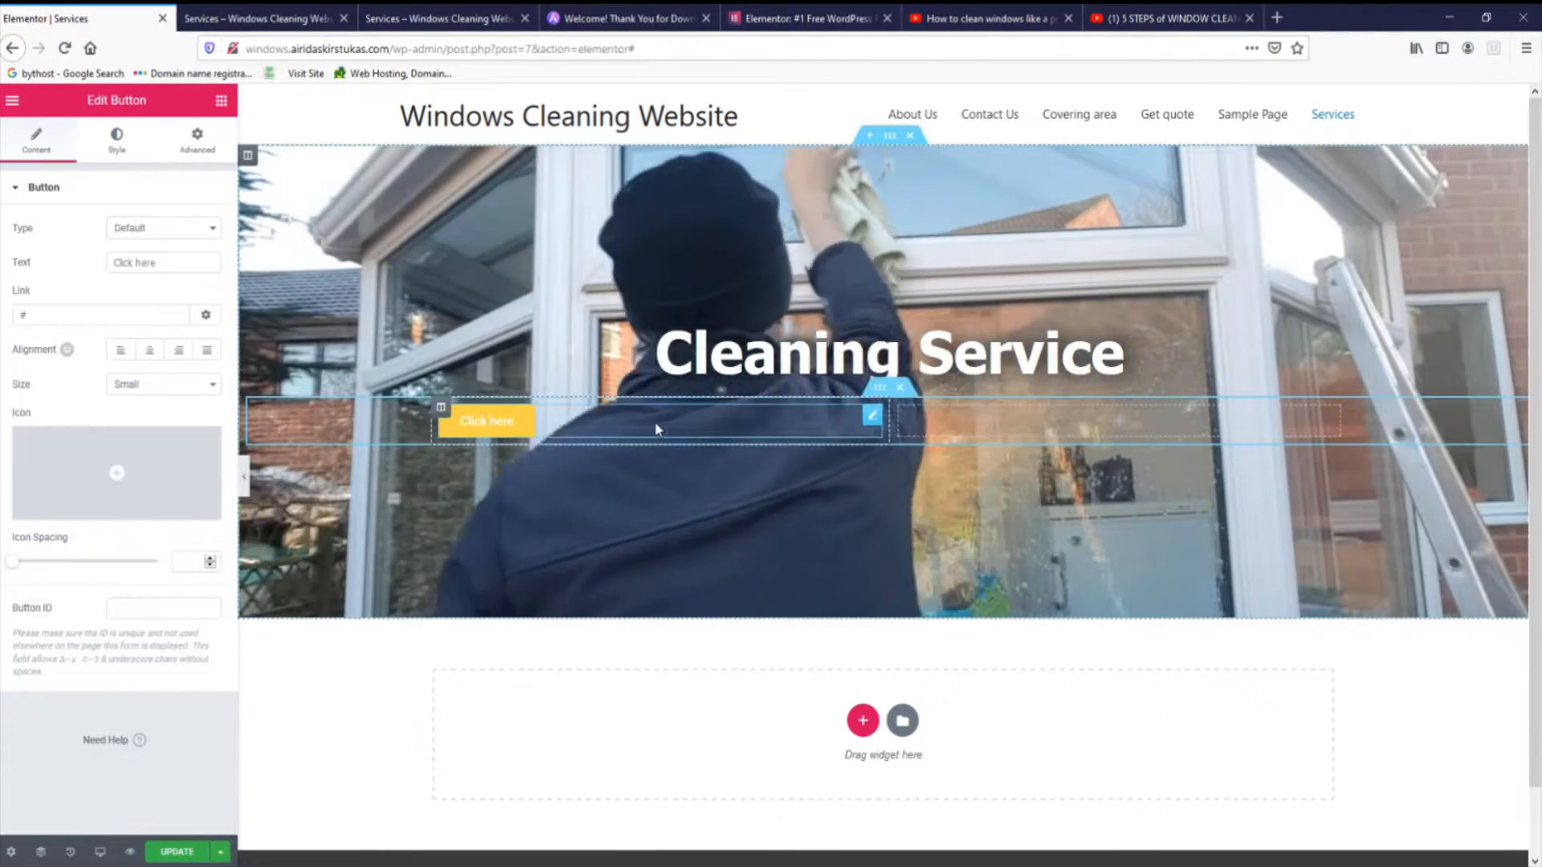
pyautogui.click(178, 349)
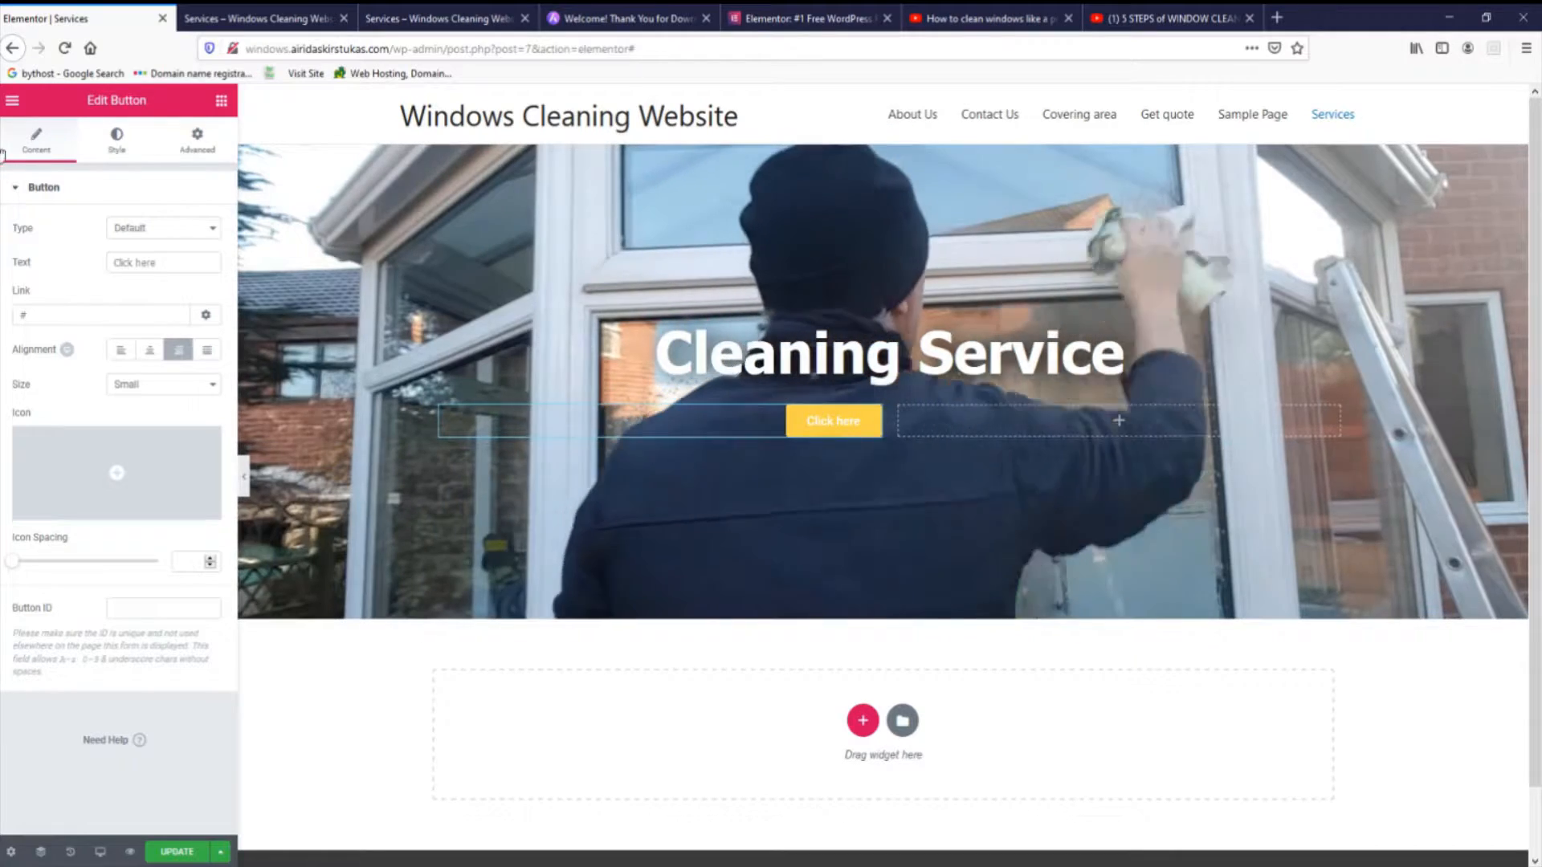
pyautogui.click(185, 263)
pyautogui.moveTo(186, 263); pyautogui.dragTo(95, 278)
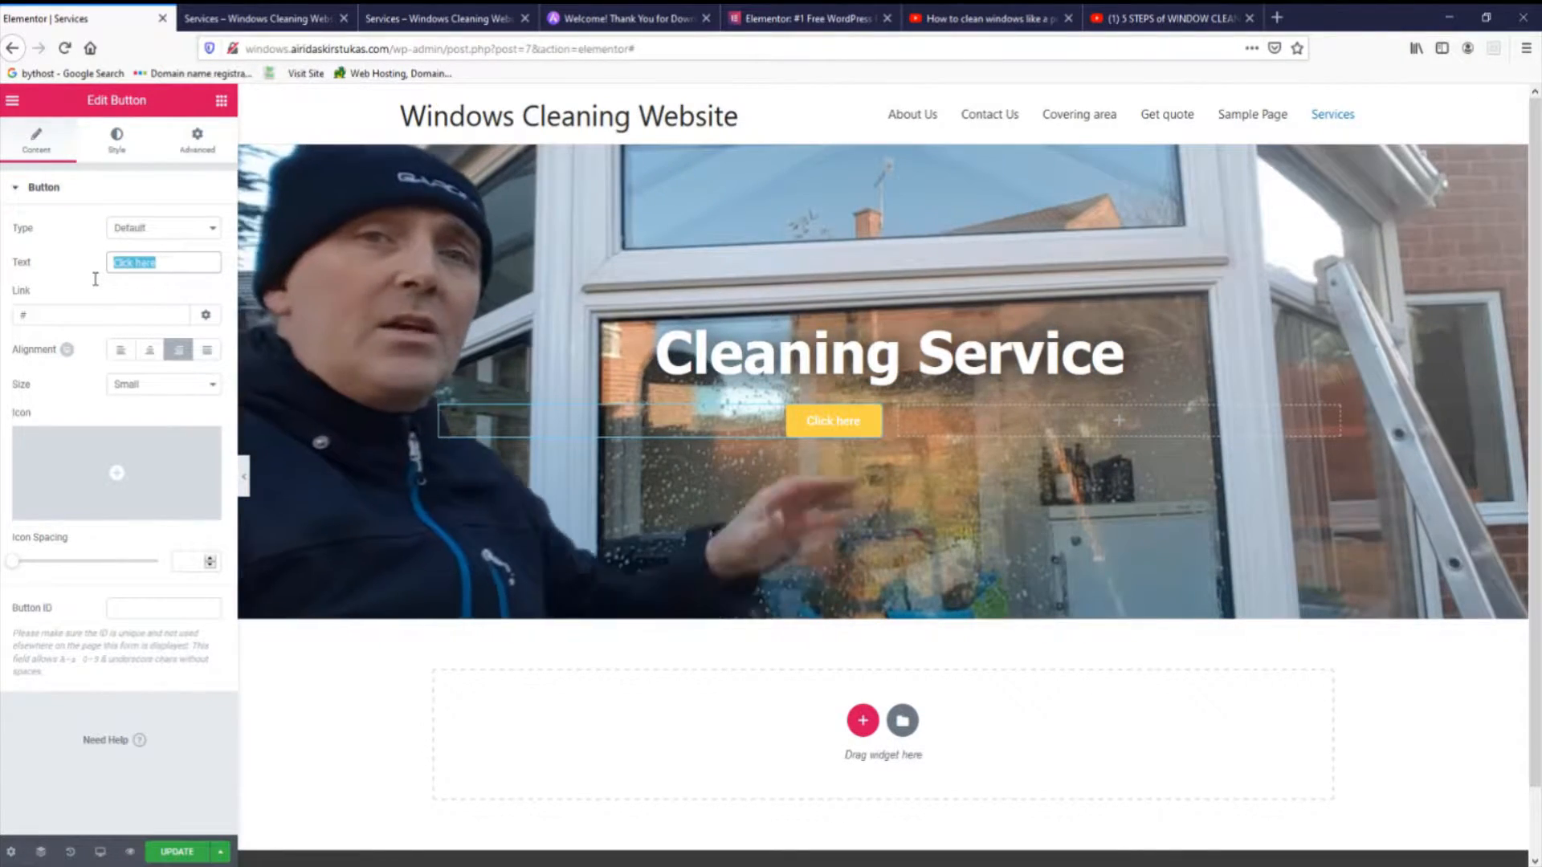
pyautogui.write('Conta')
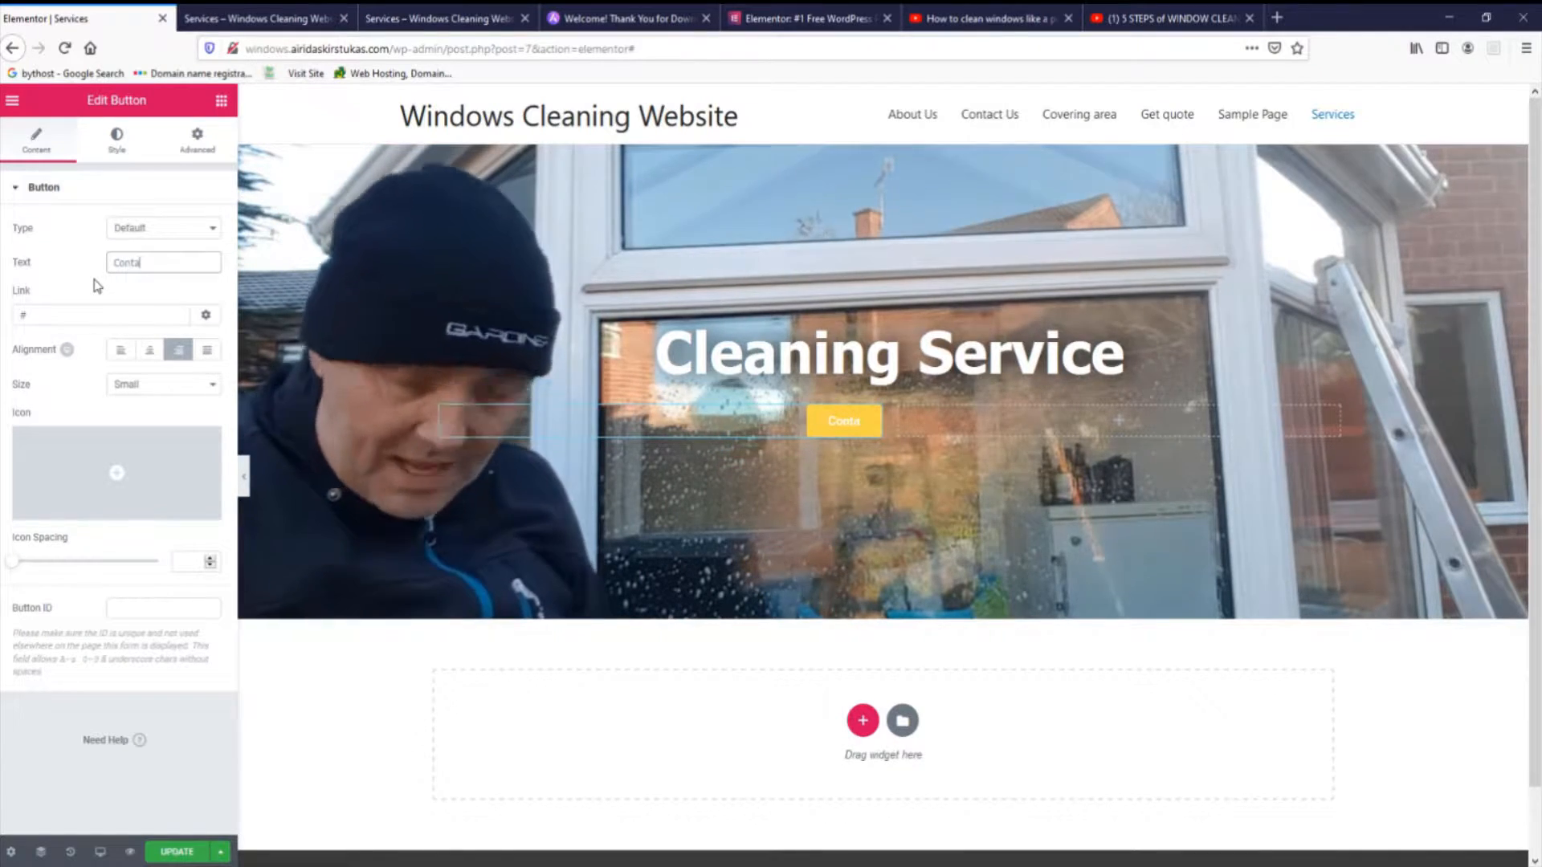
pyautogui.write('ct US')
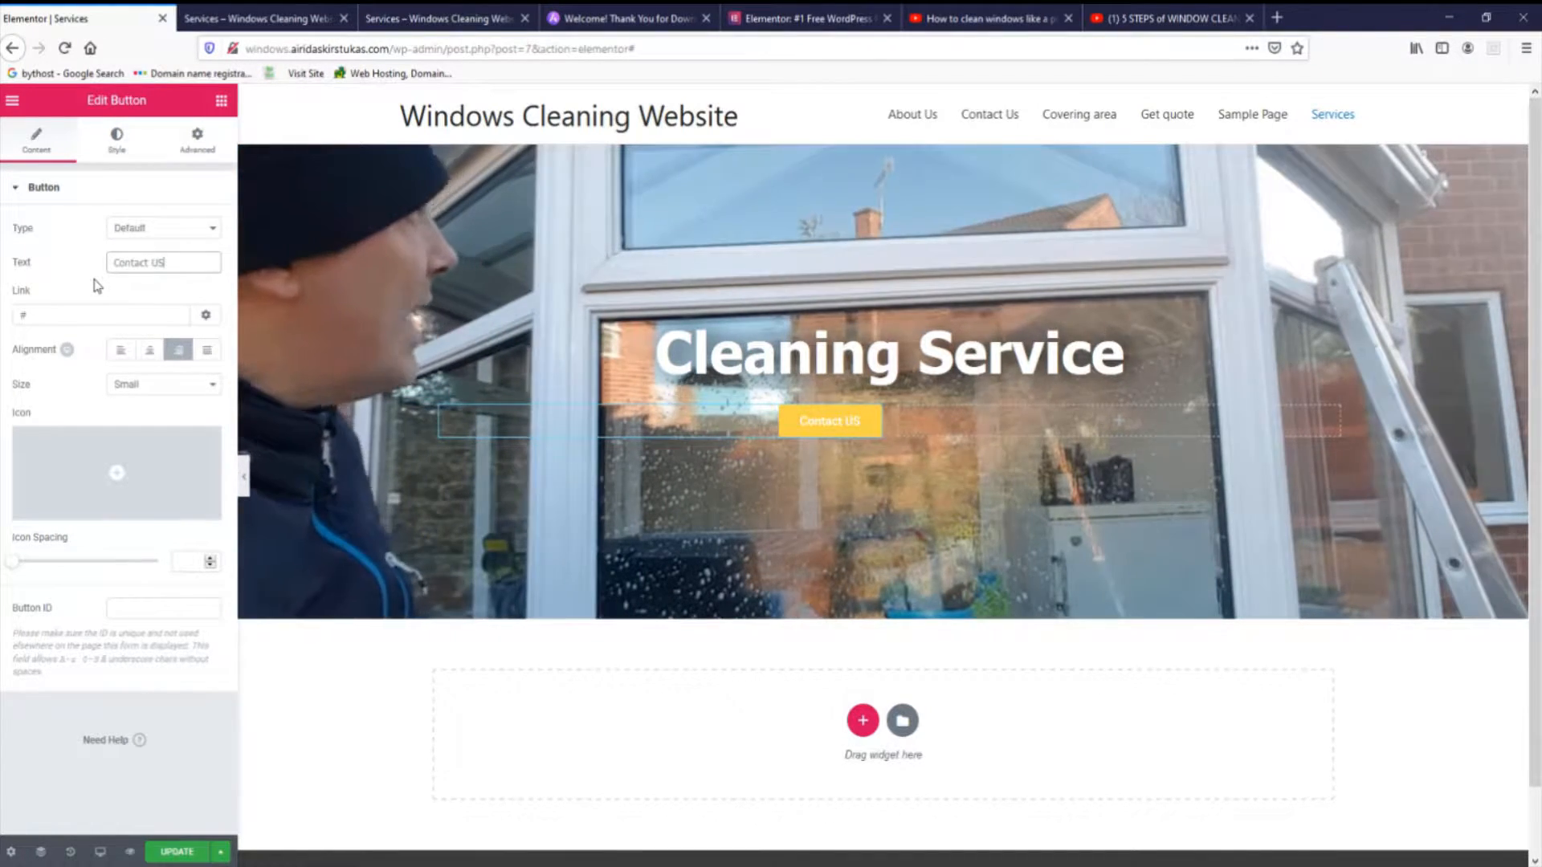
pyautogui.press('BackSpace')
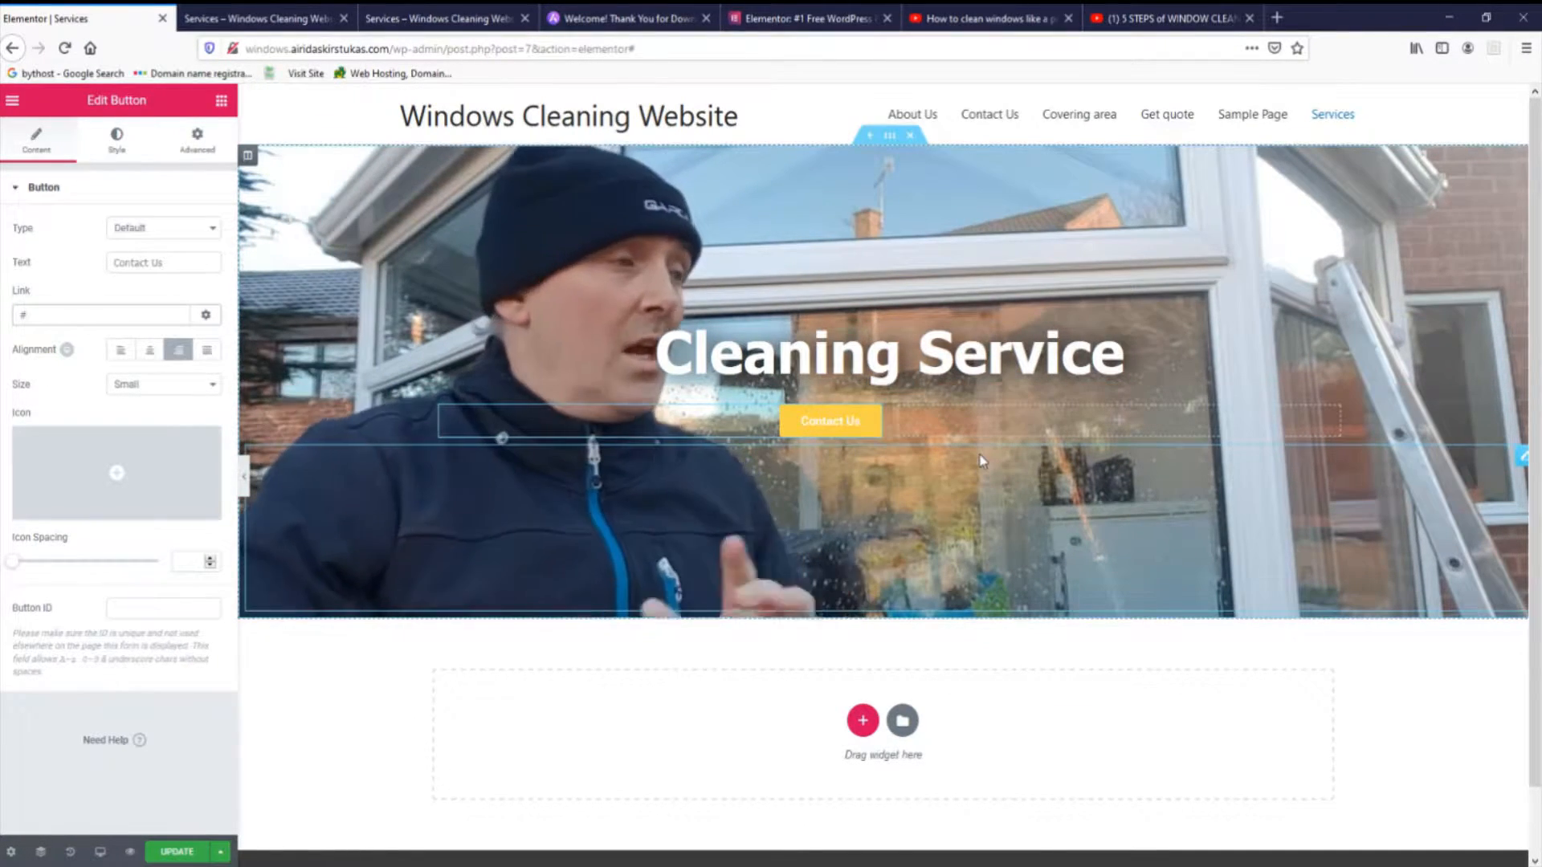
# - Insert the phone icon, found by searching 'pho' in the Icon Library, into the Contact Us button
pyautogui.moveTo(76, 502)
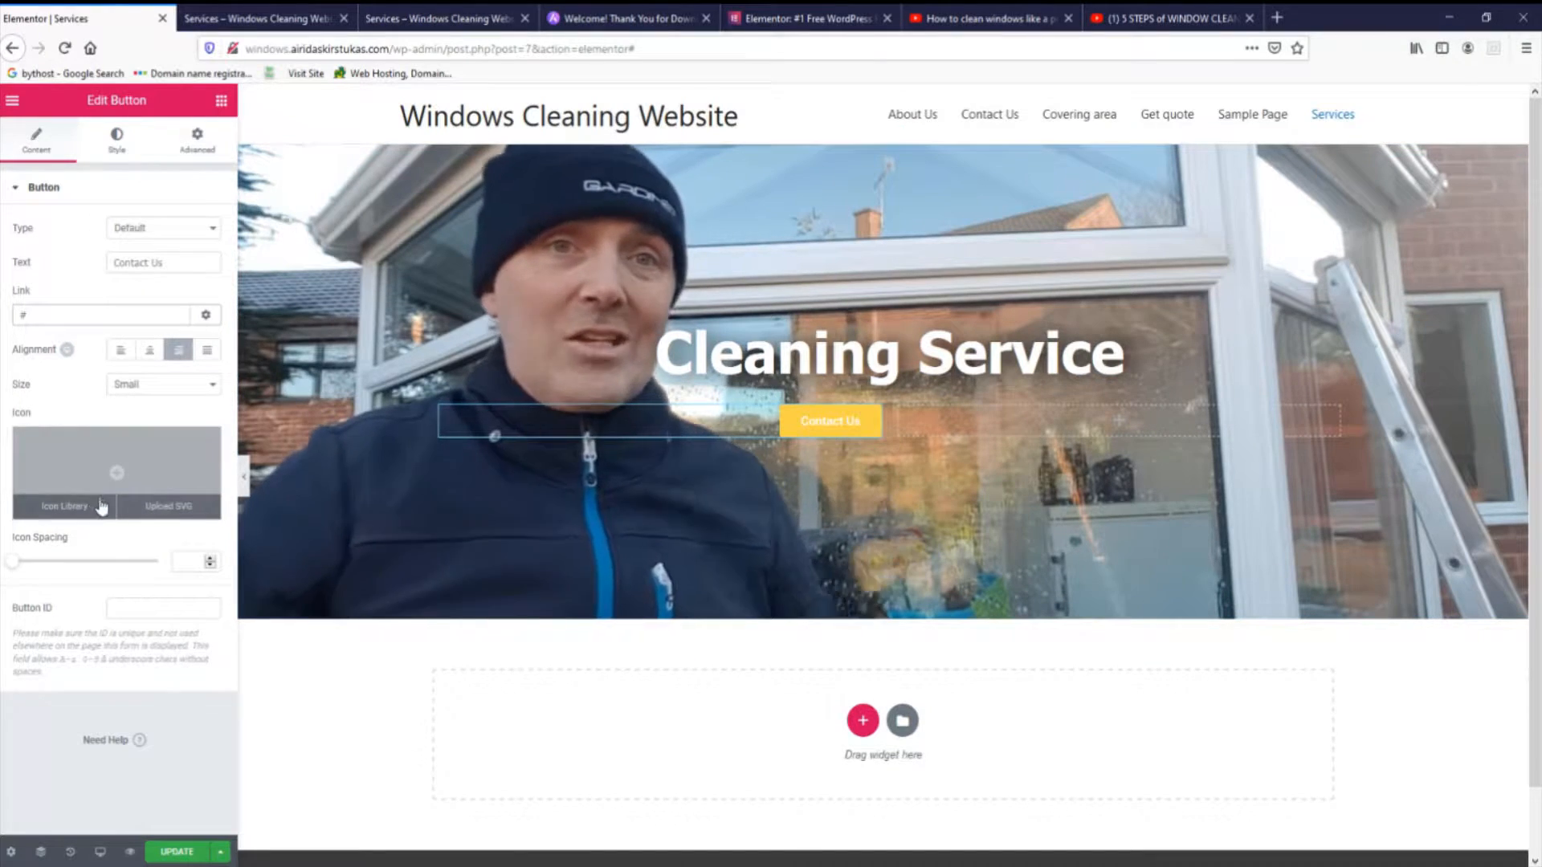
pyautogui.moveTo(144, 498)
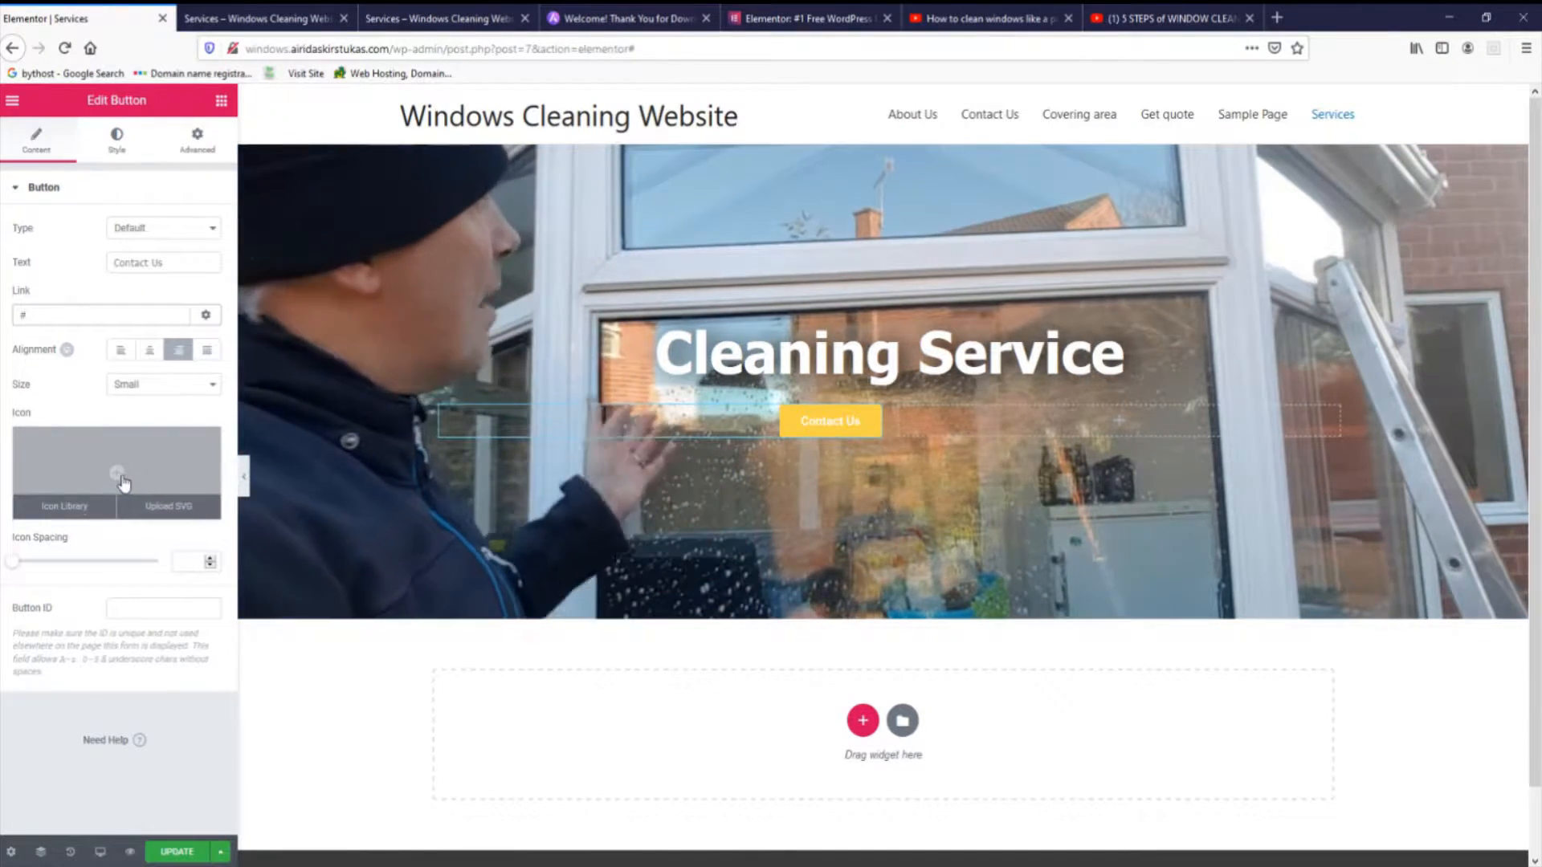
pyautogui.click(87, 506)
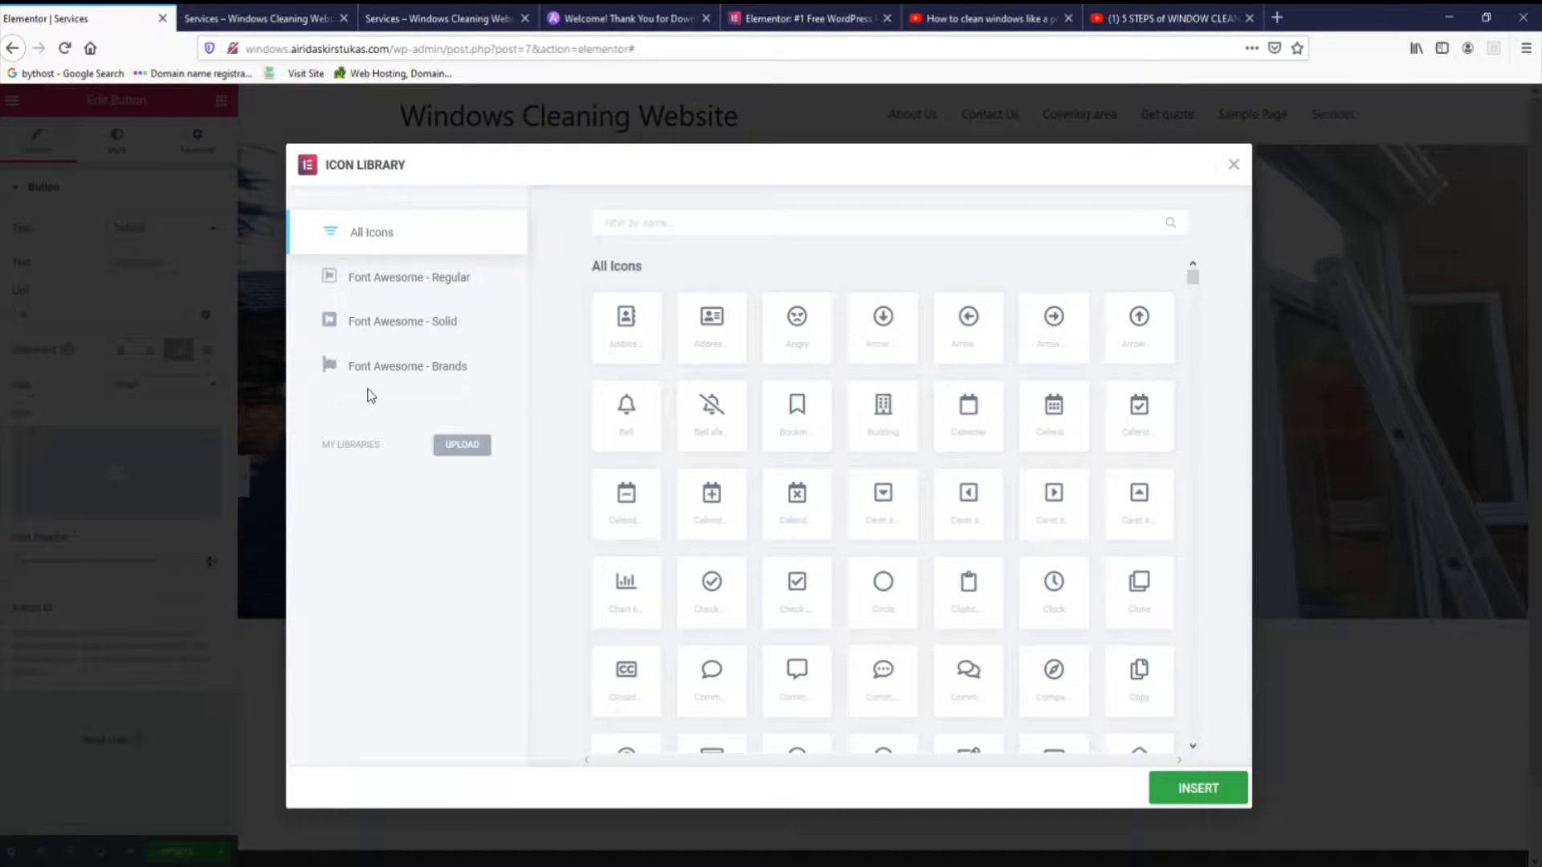
pyautogui.click(646, 225)
pyautogui.write('con')
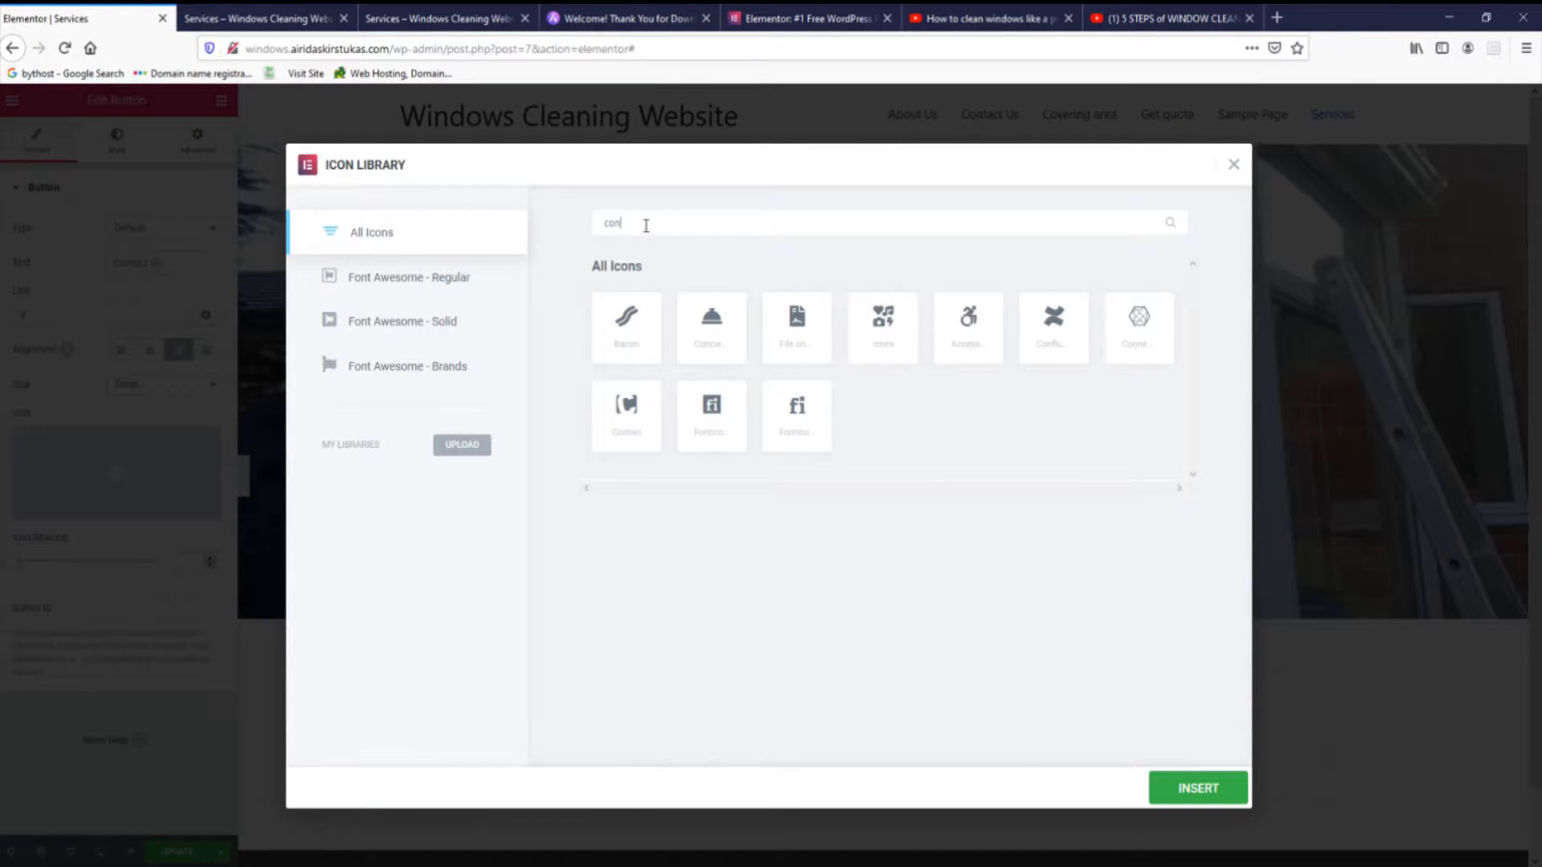
pyautogui.press('BackSpace')
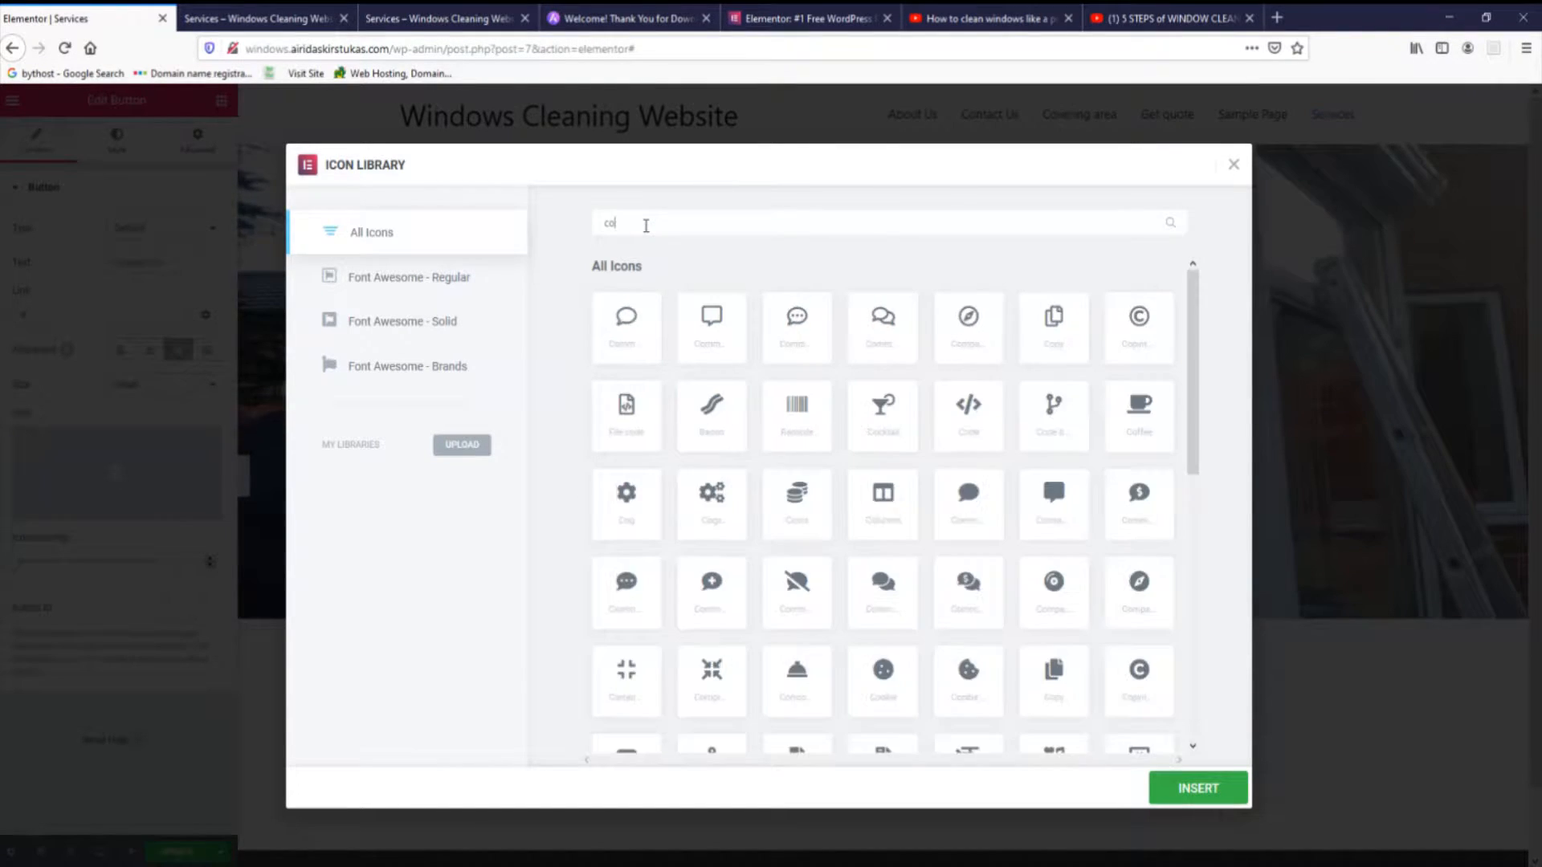
pyautogui.write('pho')
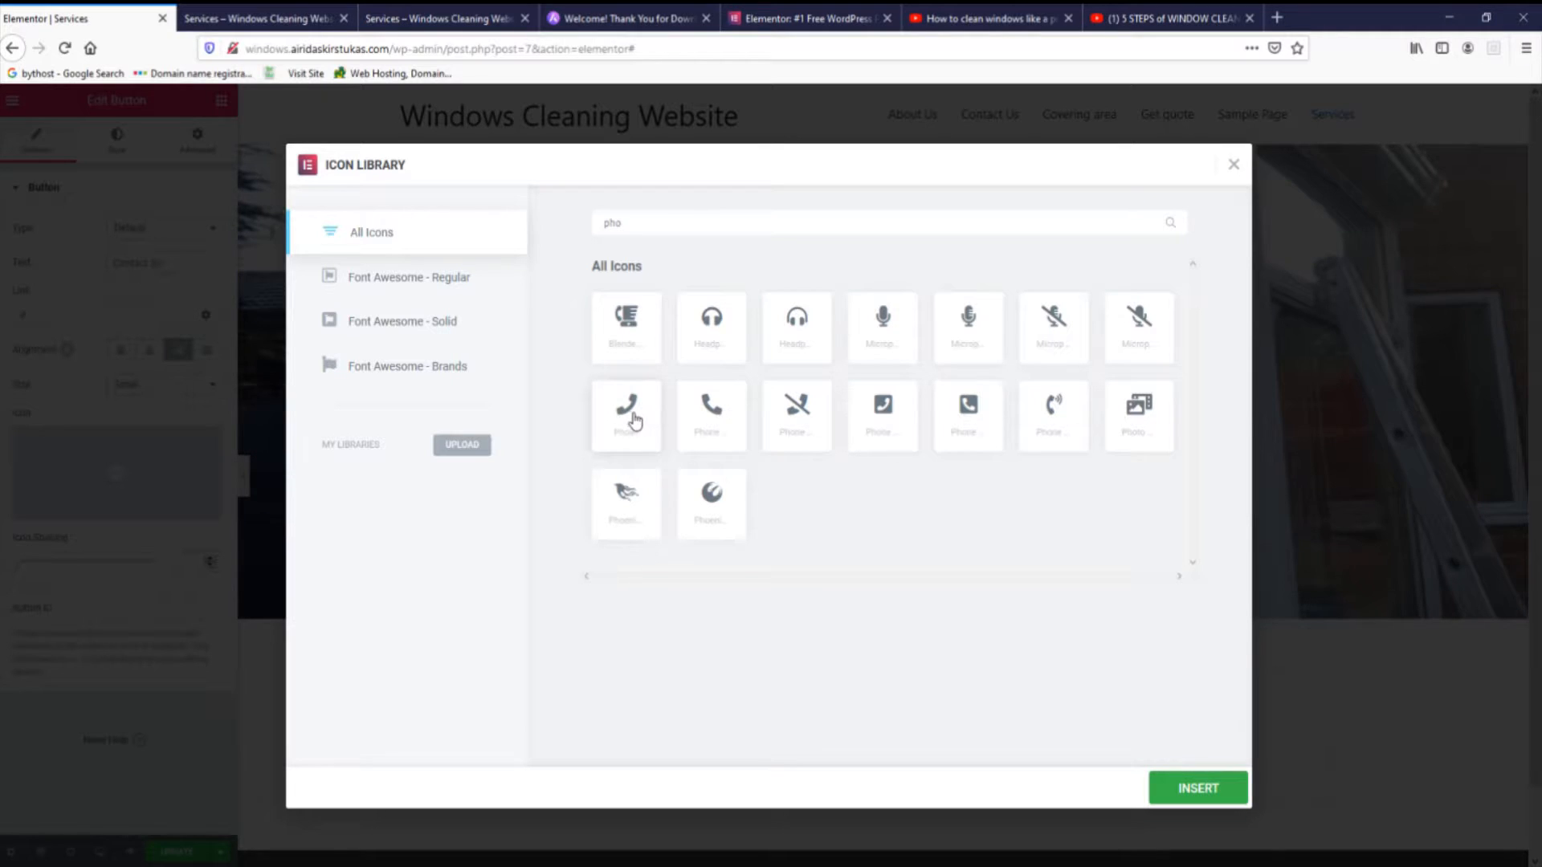
pyautogui.click(1196, 789)
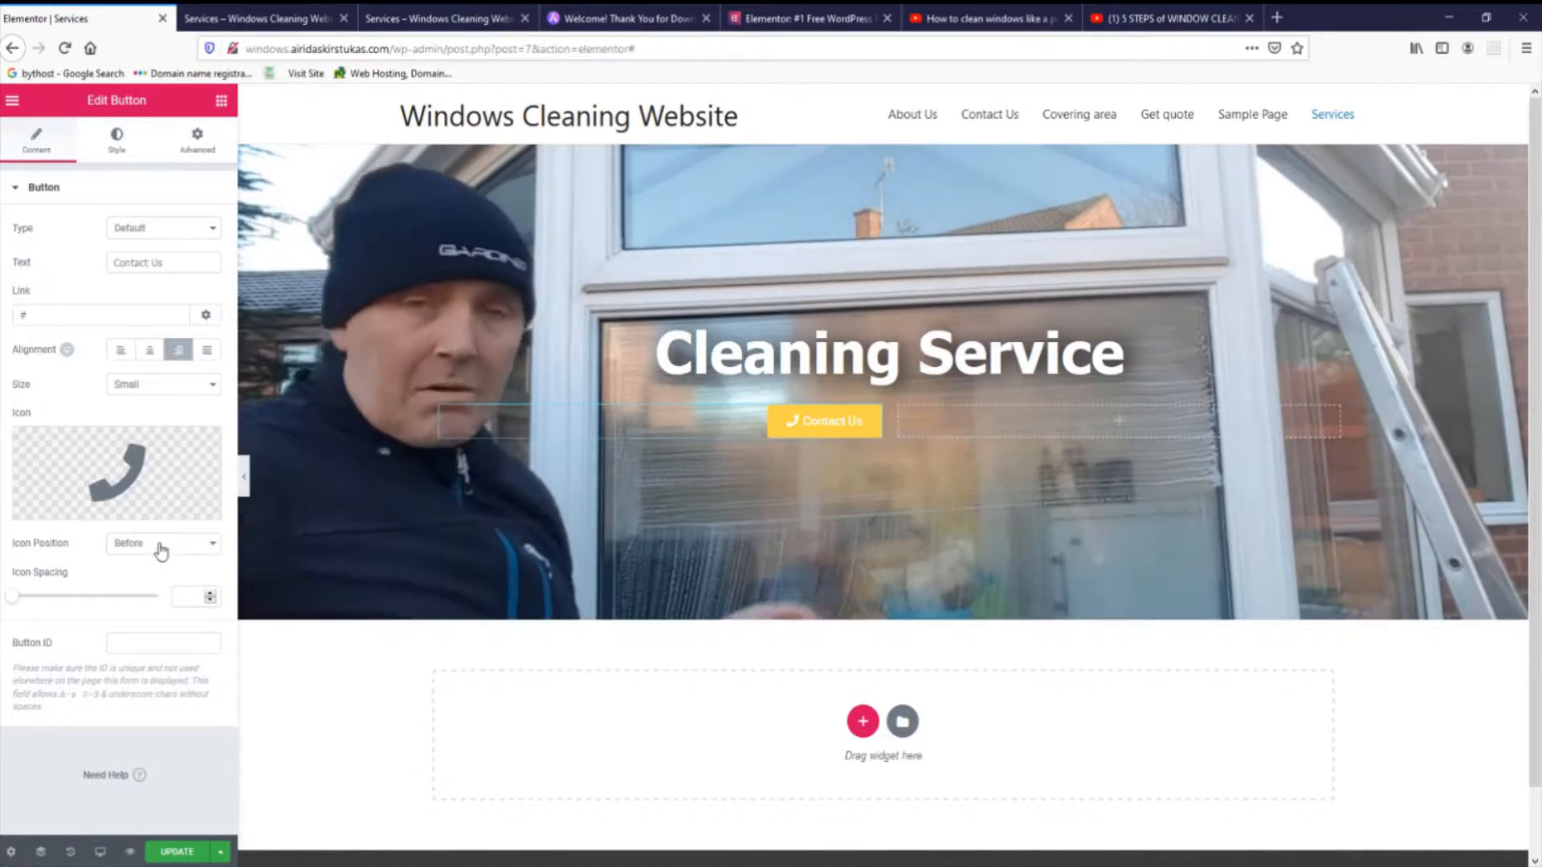
# - Set the button's Icon Position to After so the phone follows the text
pyautogui.click(161, 551)
pyautogui.click(155, 581)
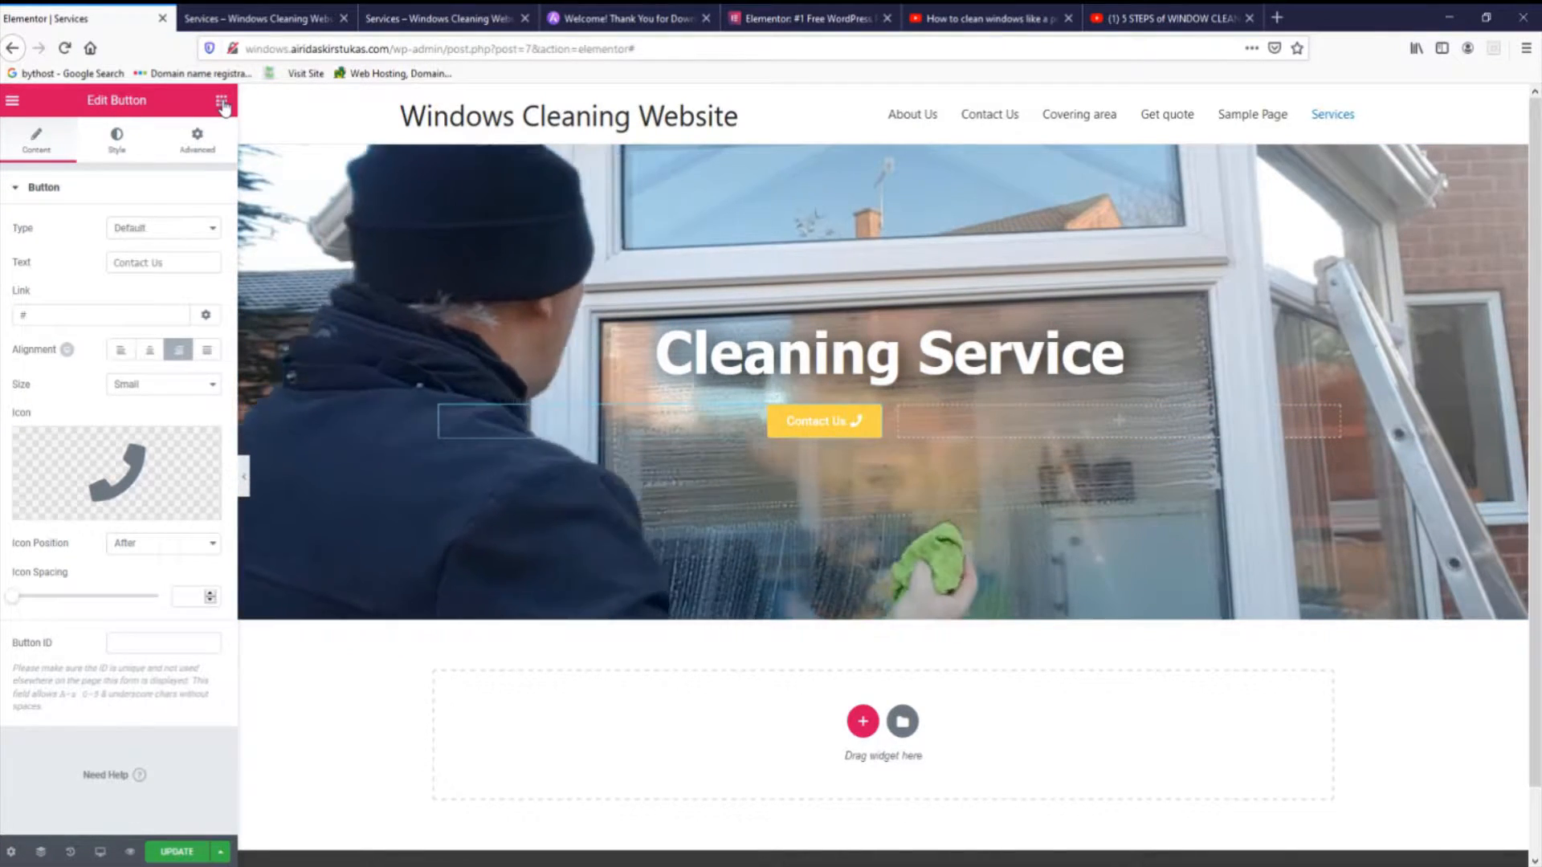
pyautogui.click(221, 101)
# - Add a second button in the right column and change its text to 'Get Quote'
pyautogui.moveTo(175, 414); pyautogui.dragTo(1097, 421)
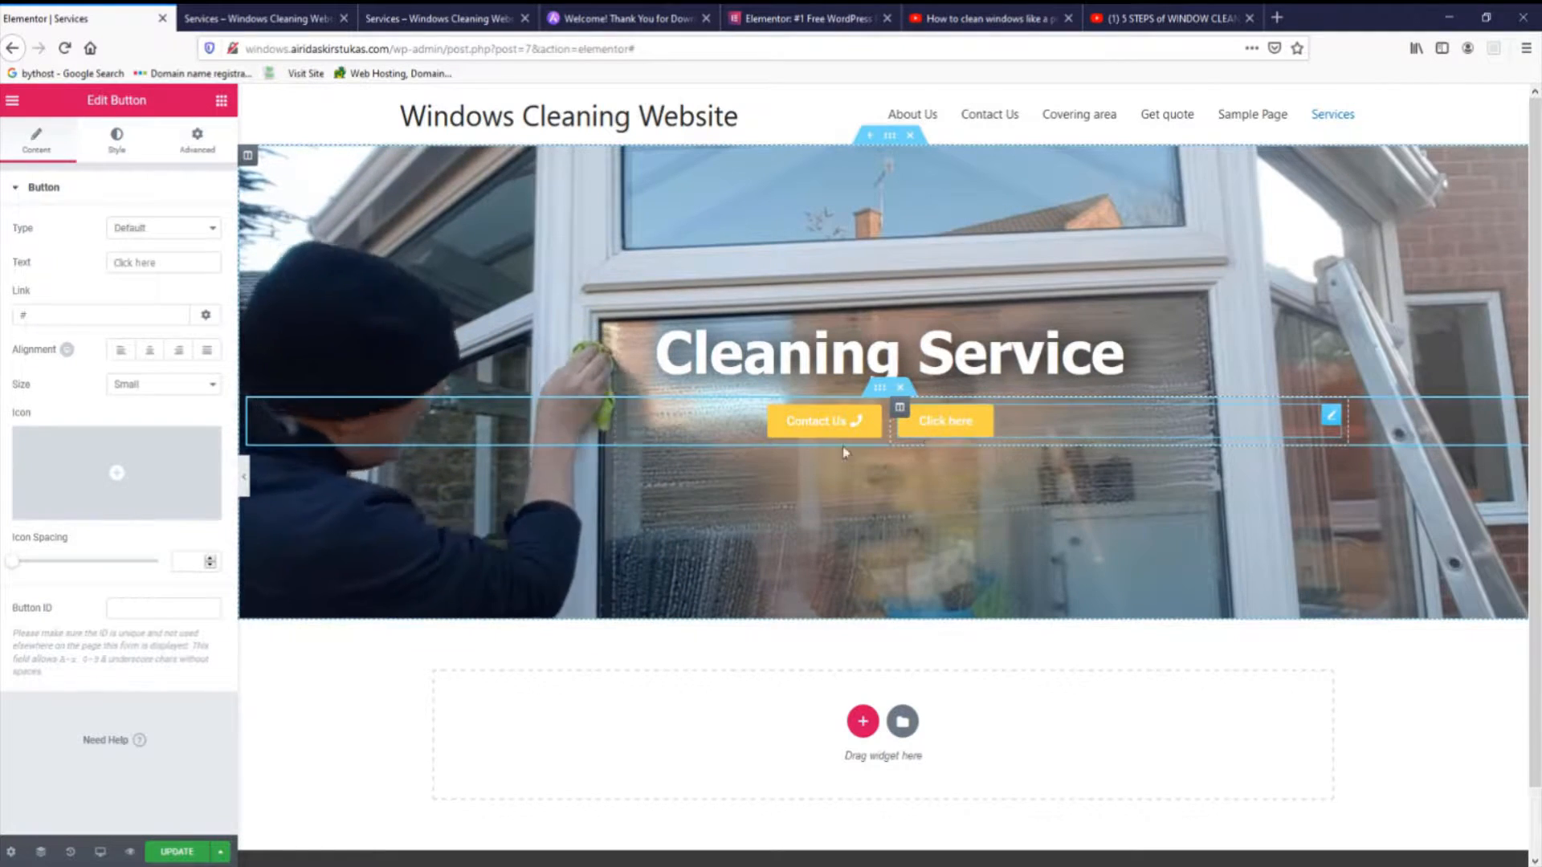
pyautogui.moveTo(163, 264); pyautogui.dragTo(72, 279)
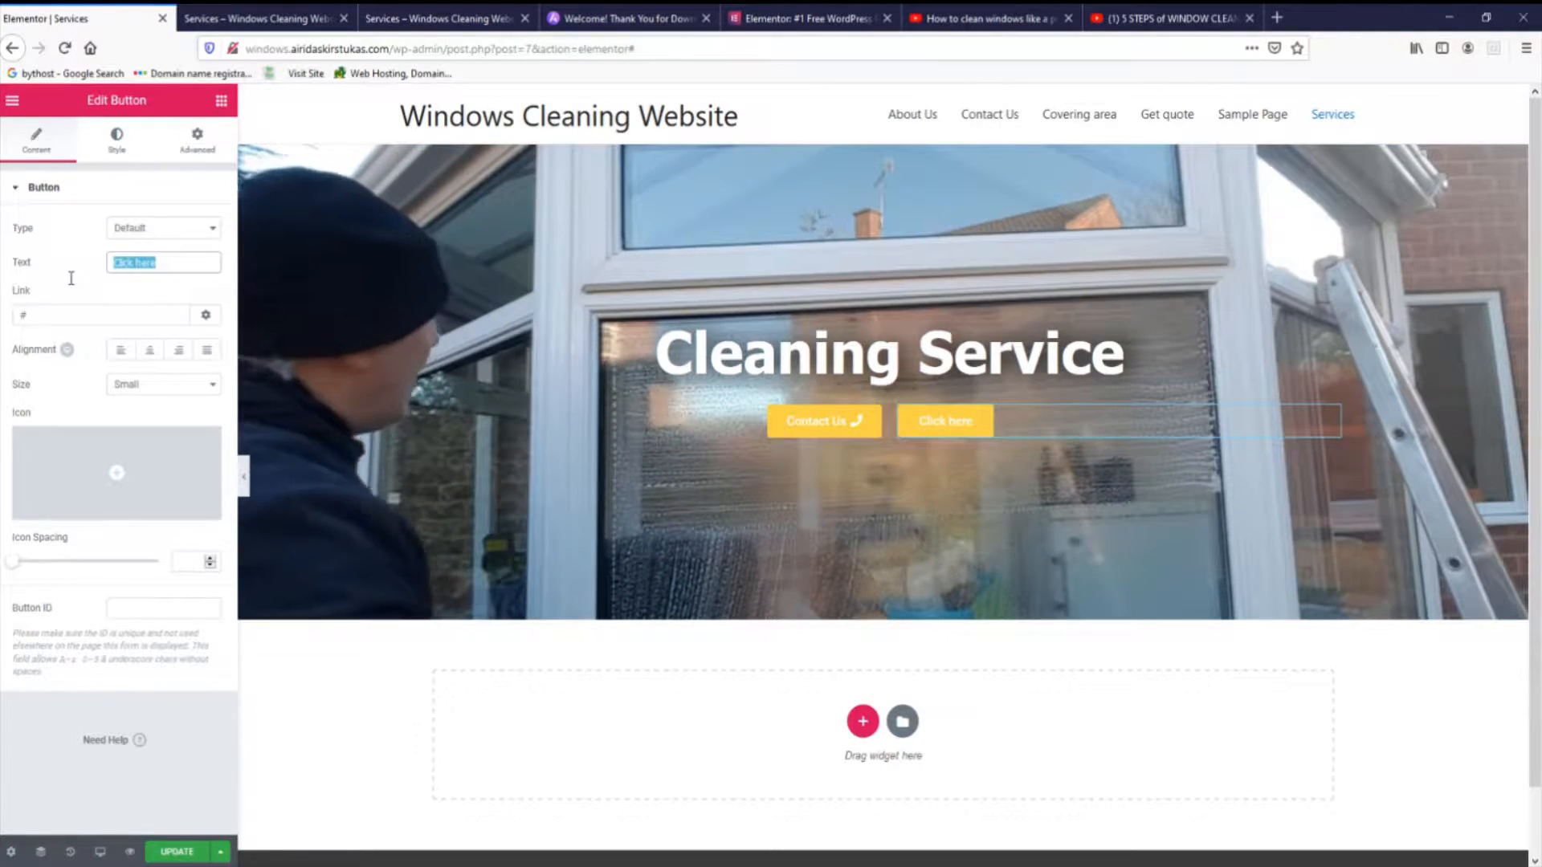
pyautogui.write('Get ')
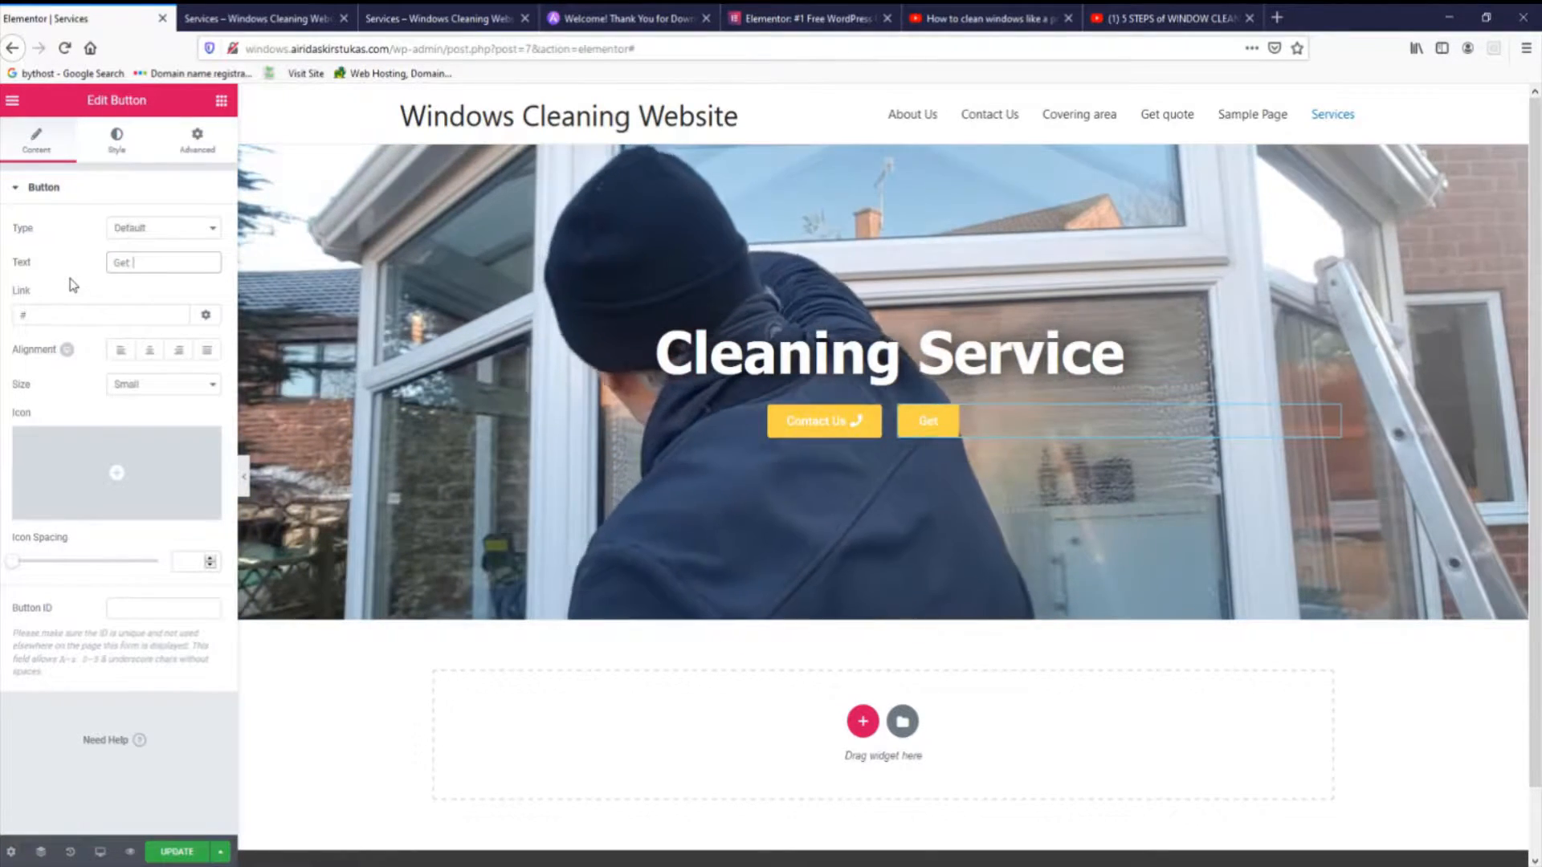
pyautogui.write('Q')
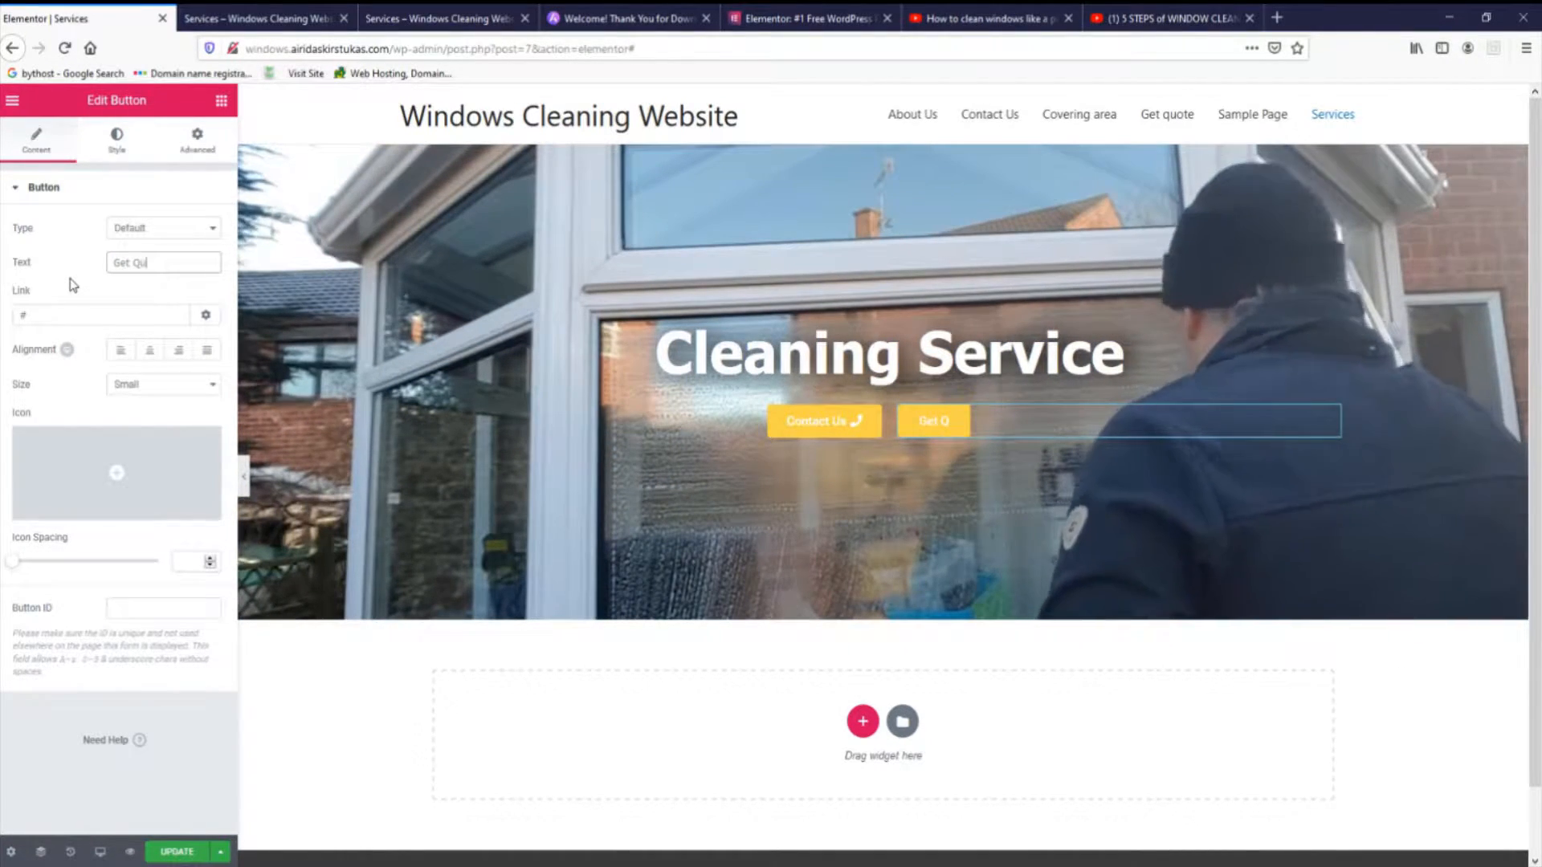
pyautogui.write('uote')
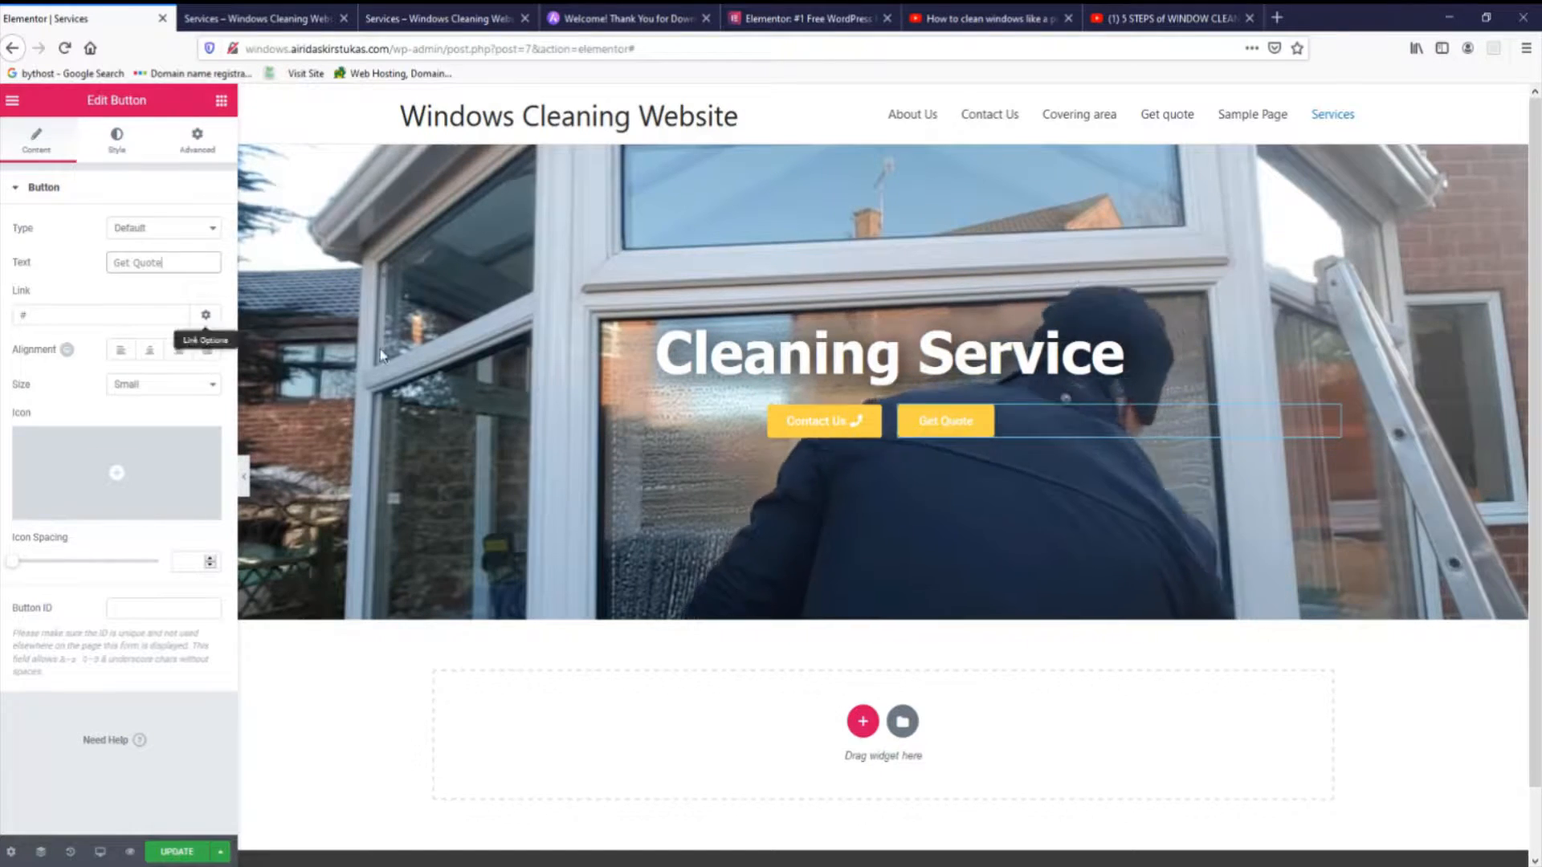
# - Open the Icon Library for the Get Quote button and scroll through the icons
pyautogui.click(124, 466)
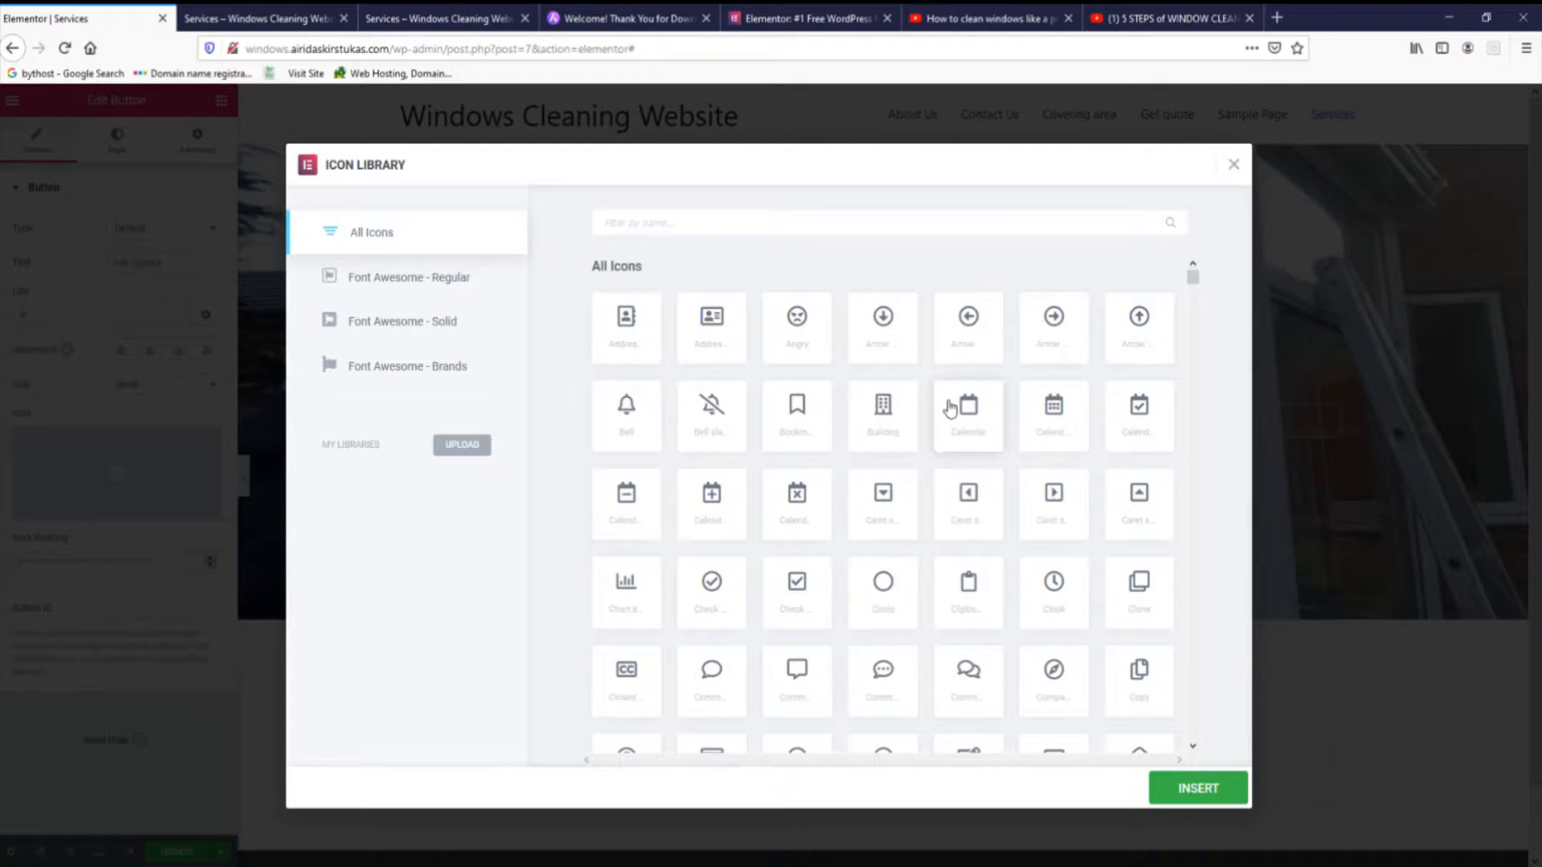
pyautogui.scroll(-3, 950, 409)
pyautogui.scroll(-6, 950, 409)
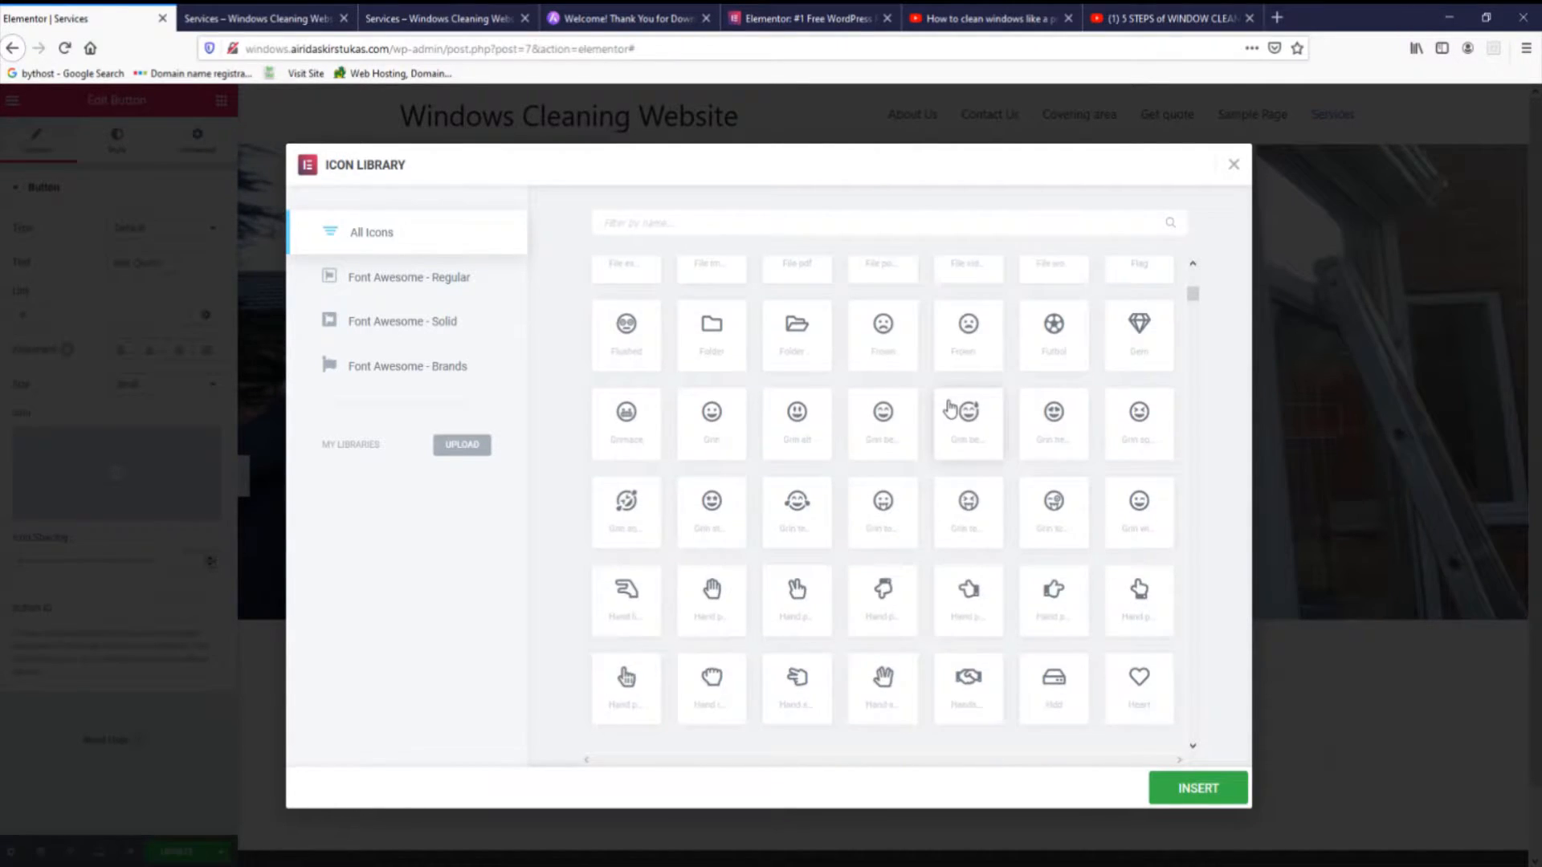
pyautogui.scroll(-3, 950, 409)
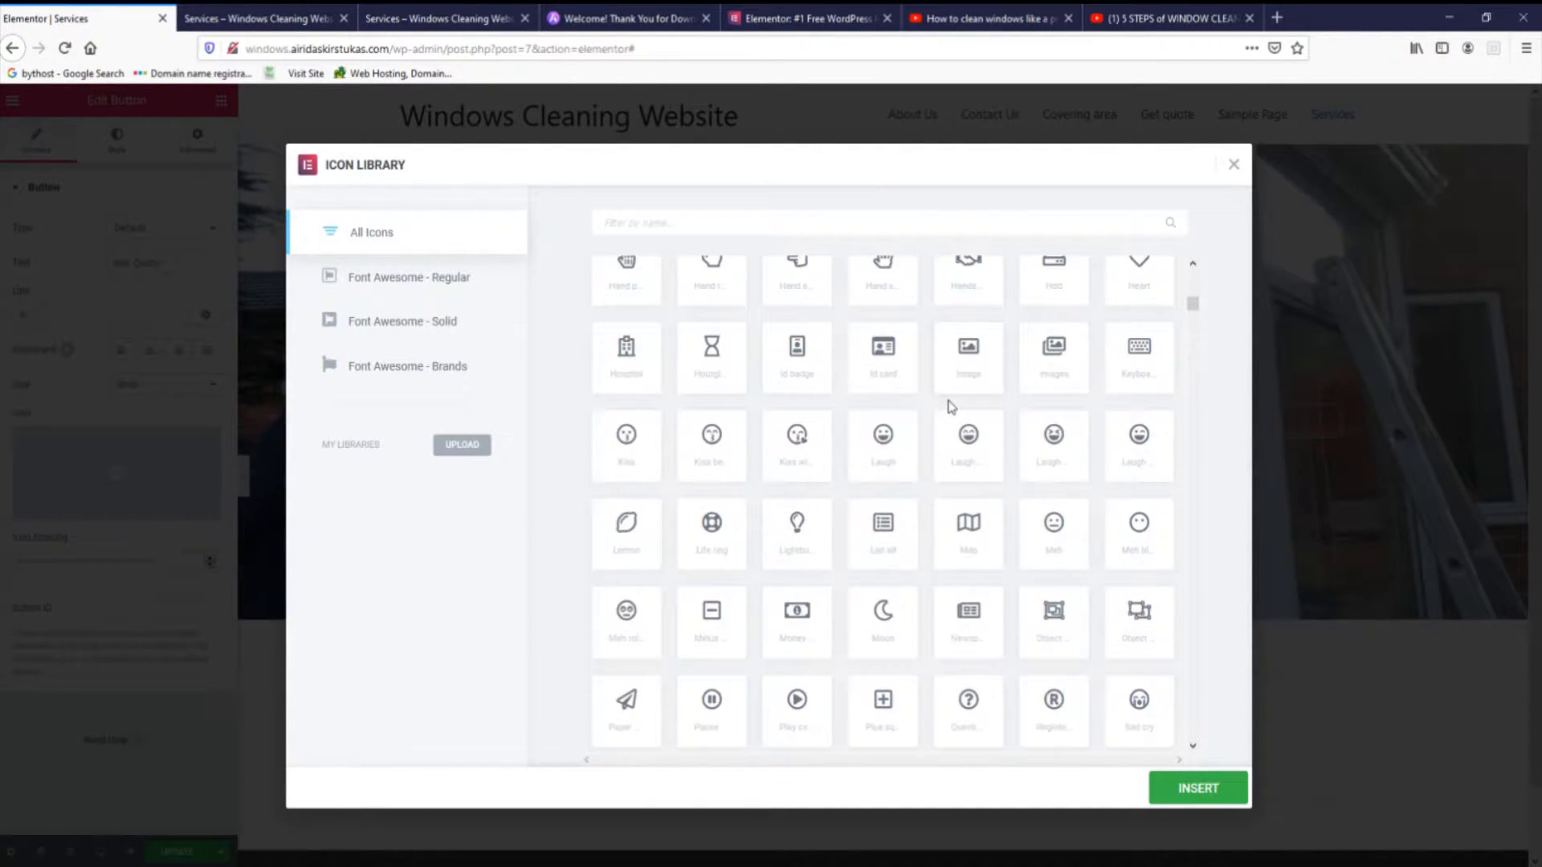
pyautogui.scroll(-3, 950, 408)
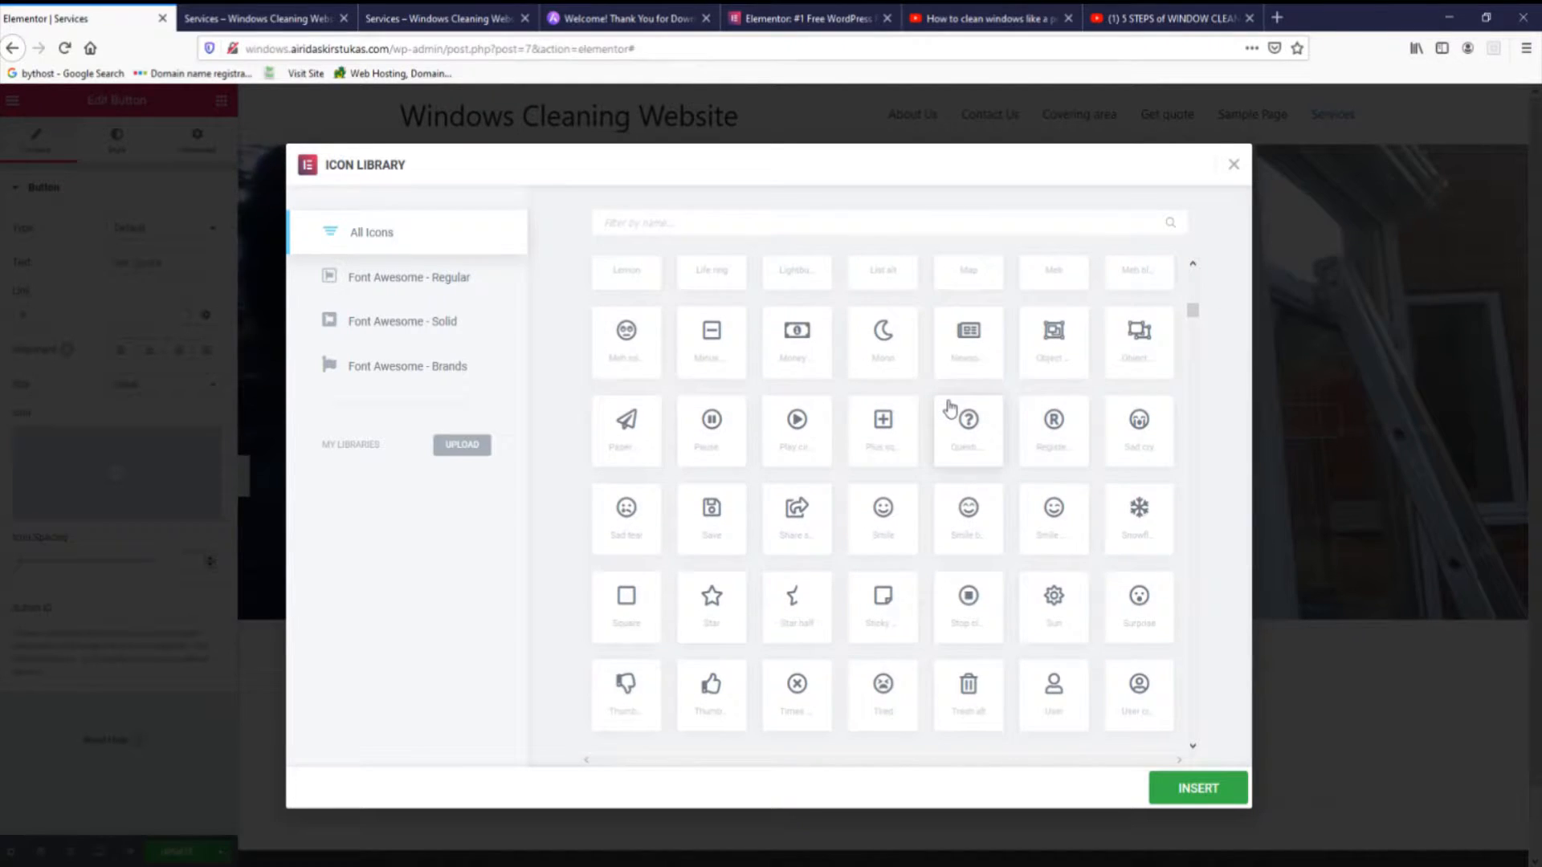
# - Search the Icon Library for 'quo' and scroll through the matching icons
pyautogui.scroll(10, 952, 405)
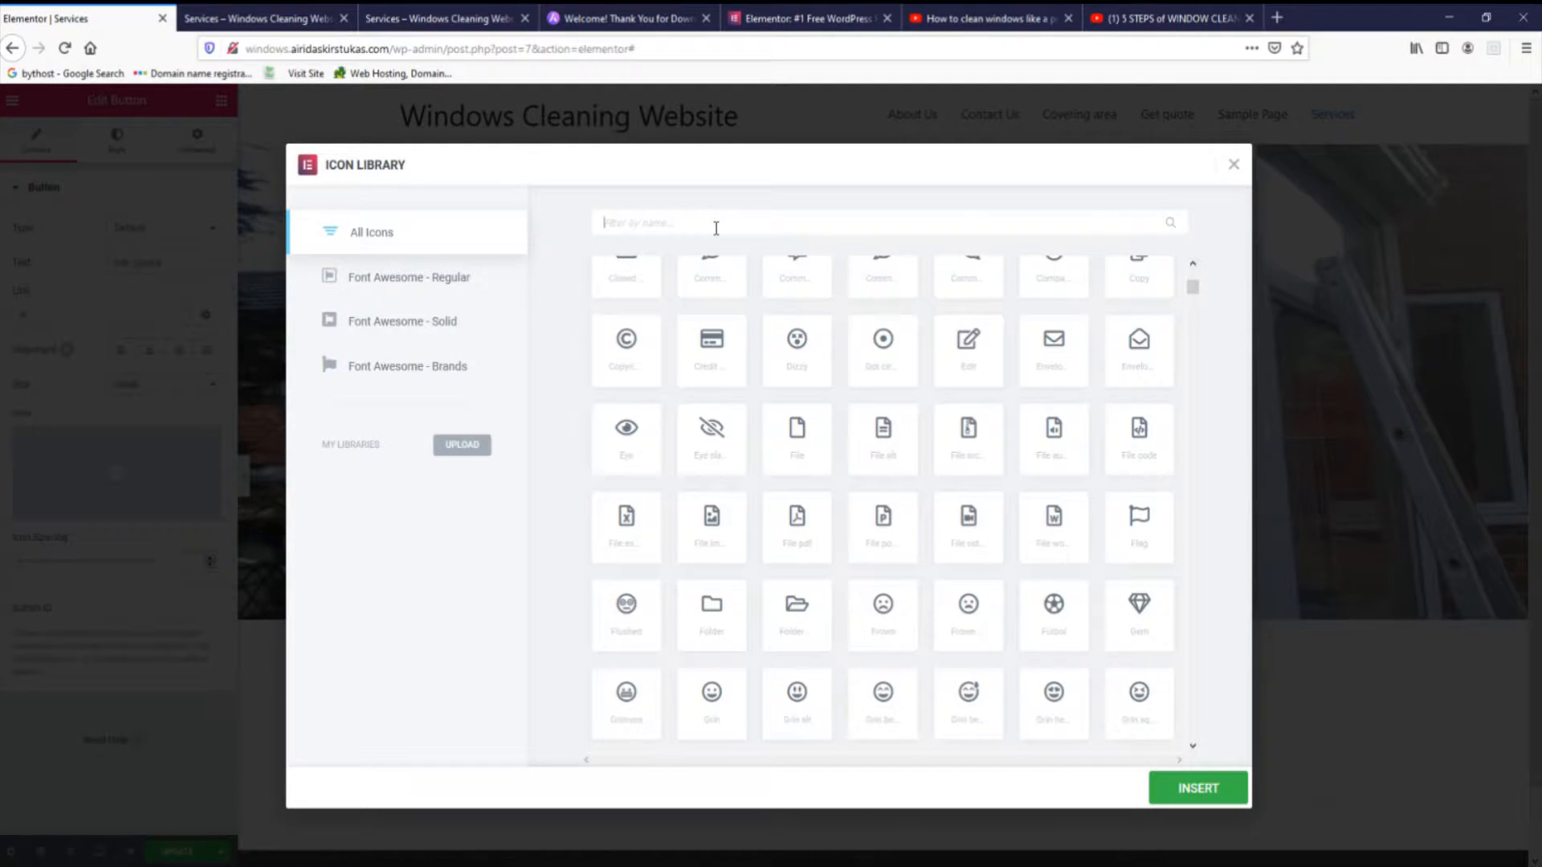
pyautogui.write('q')
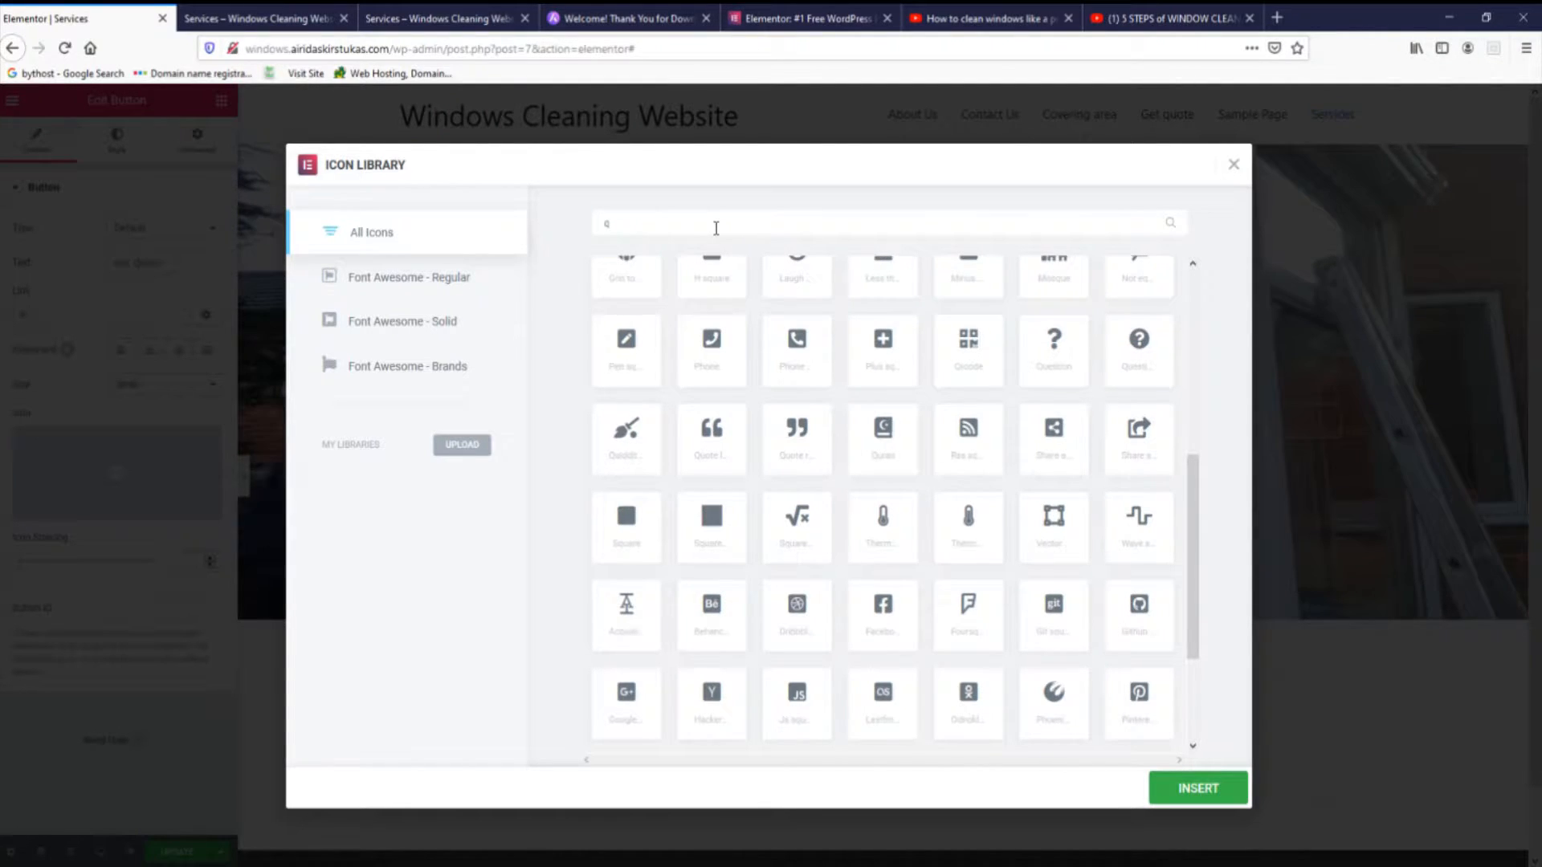
pyautogui.write('uo')
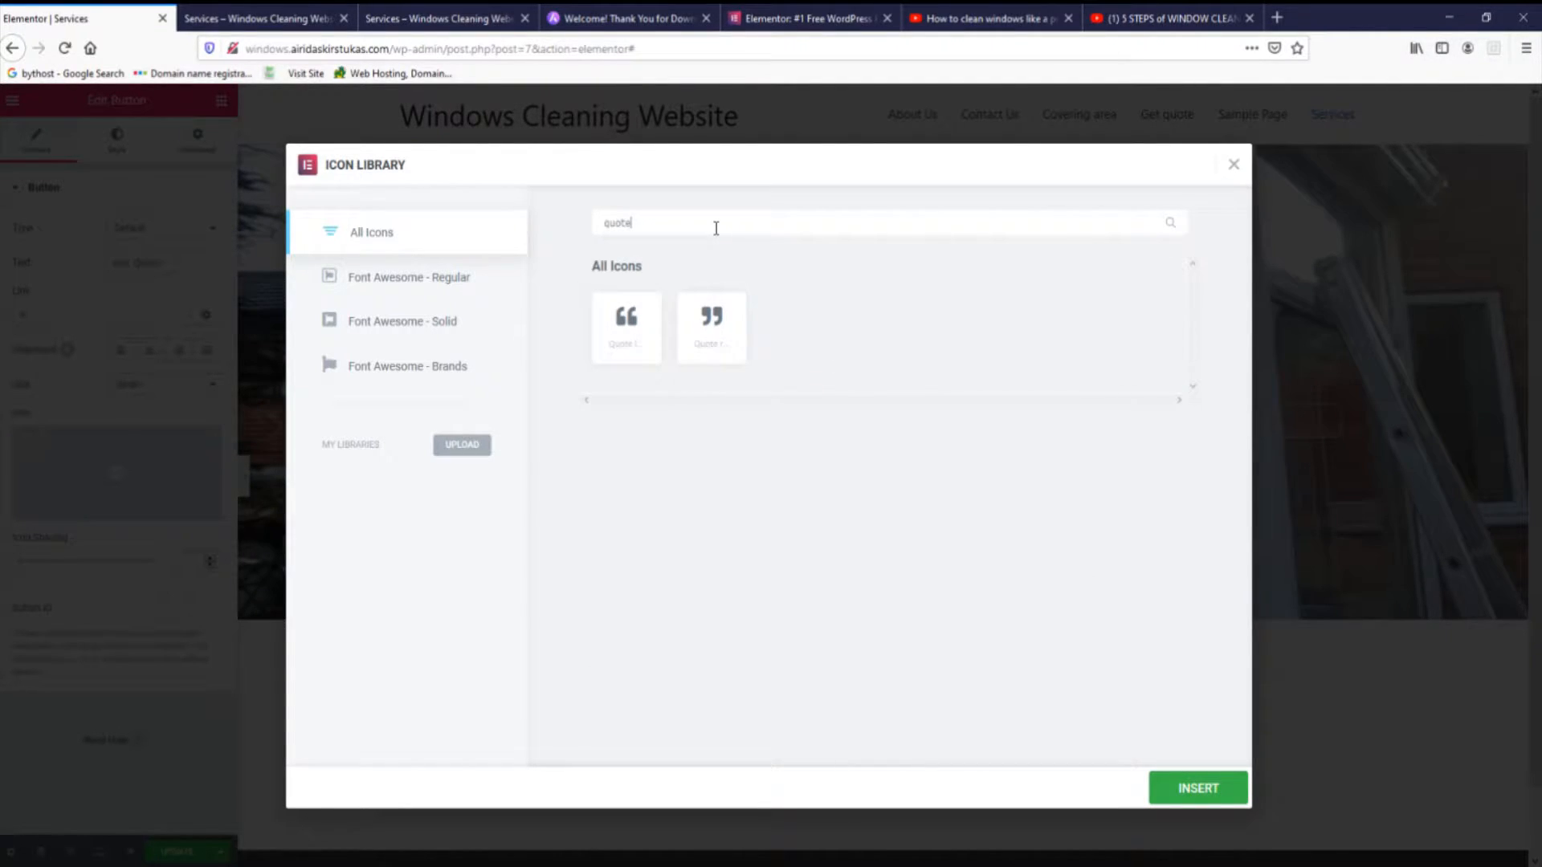
pyautogui.press('BackSpace')
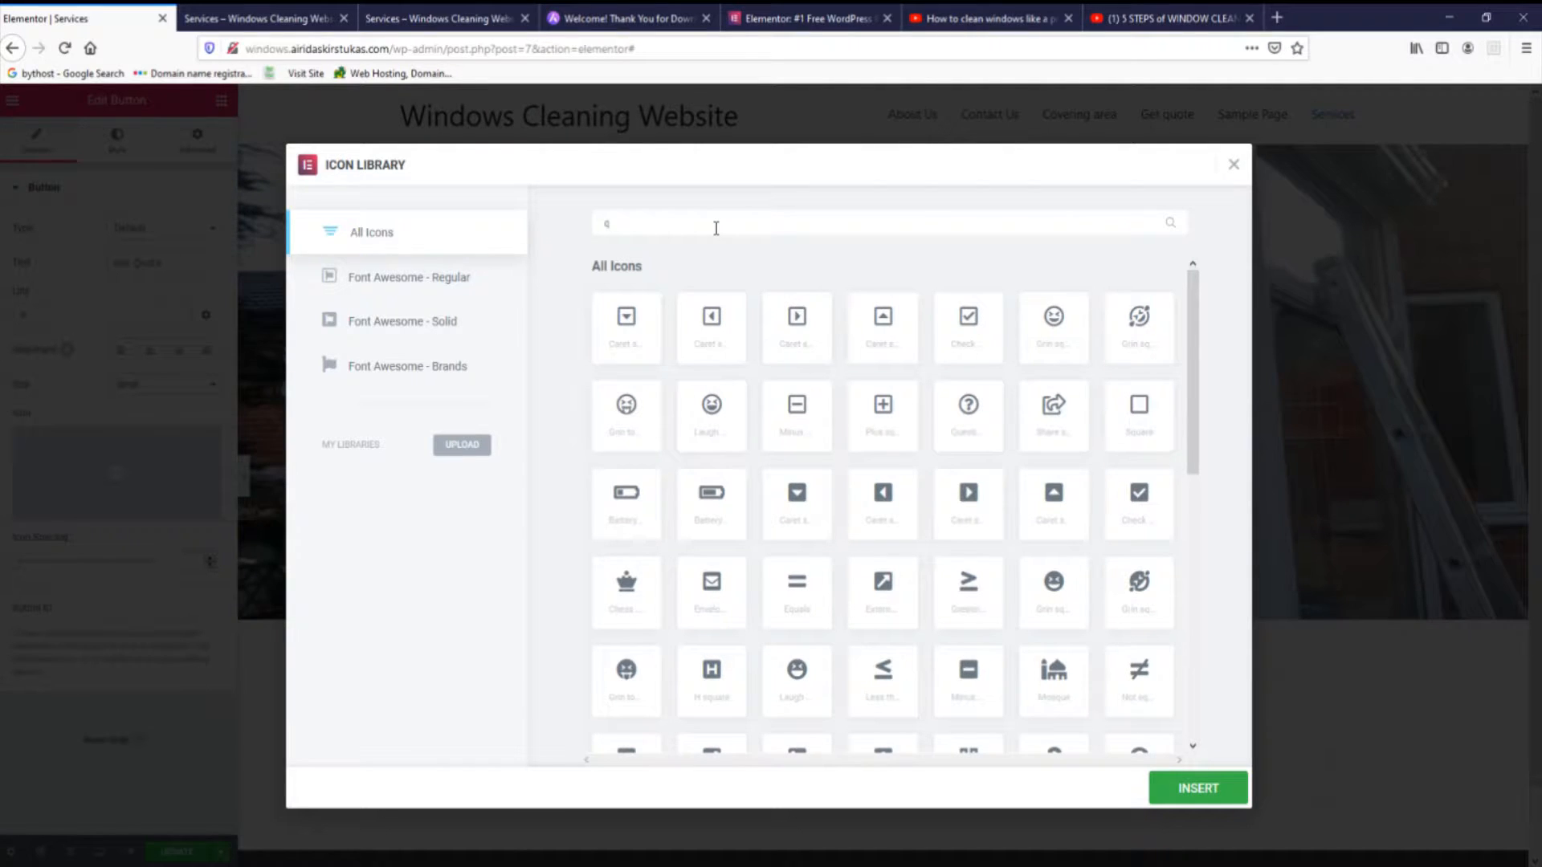
pyautogui.moveTo(1198, 338); pyautogui.dragTo(1203, 604)
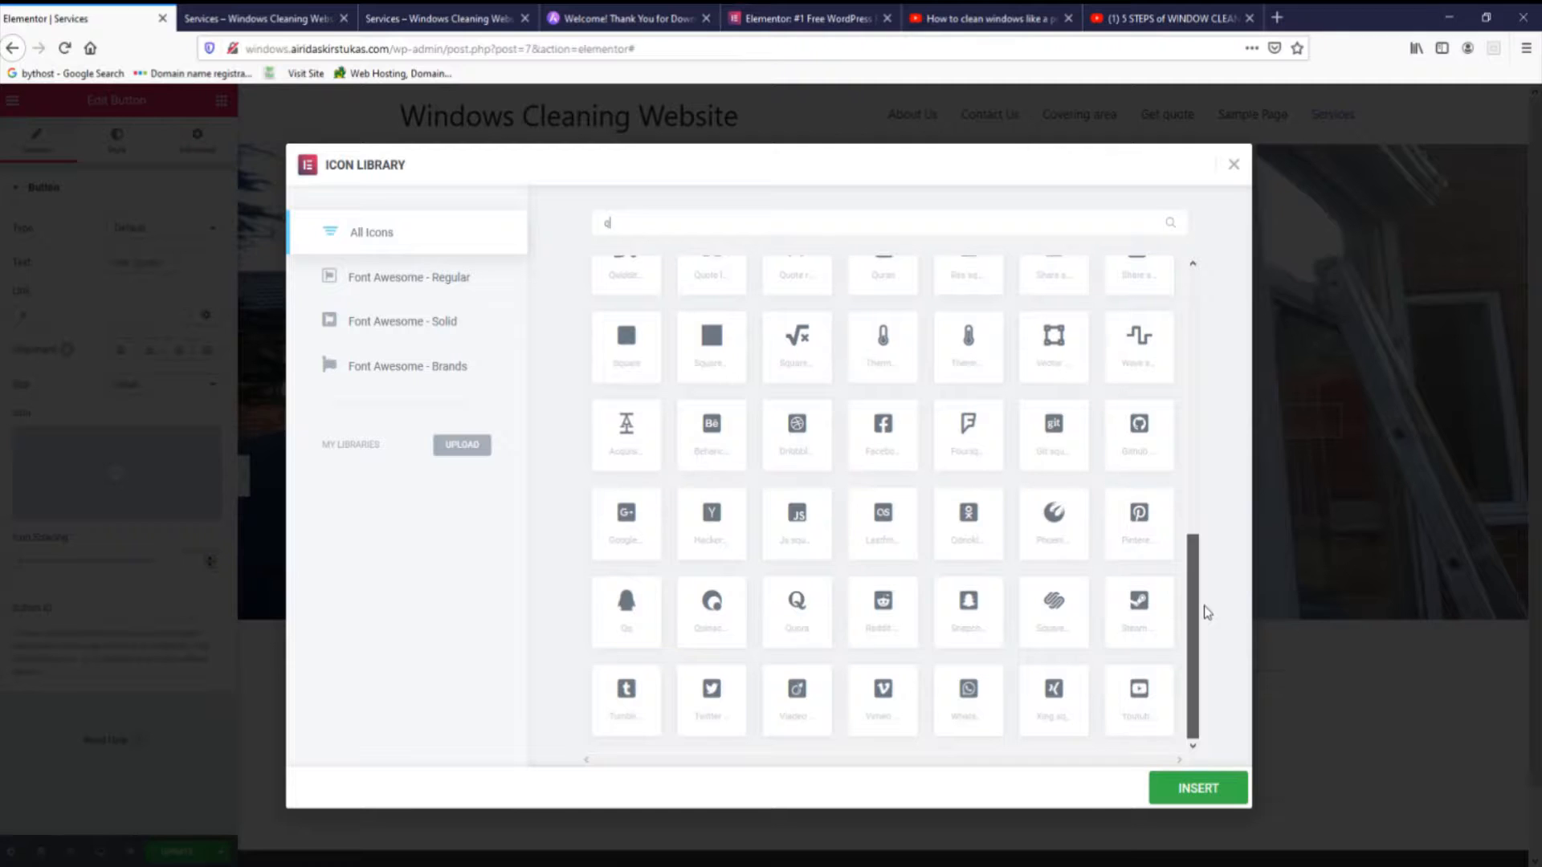
pyautogui.scroll(10, 895, 543)
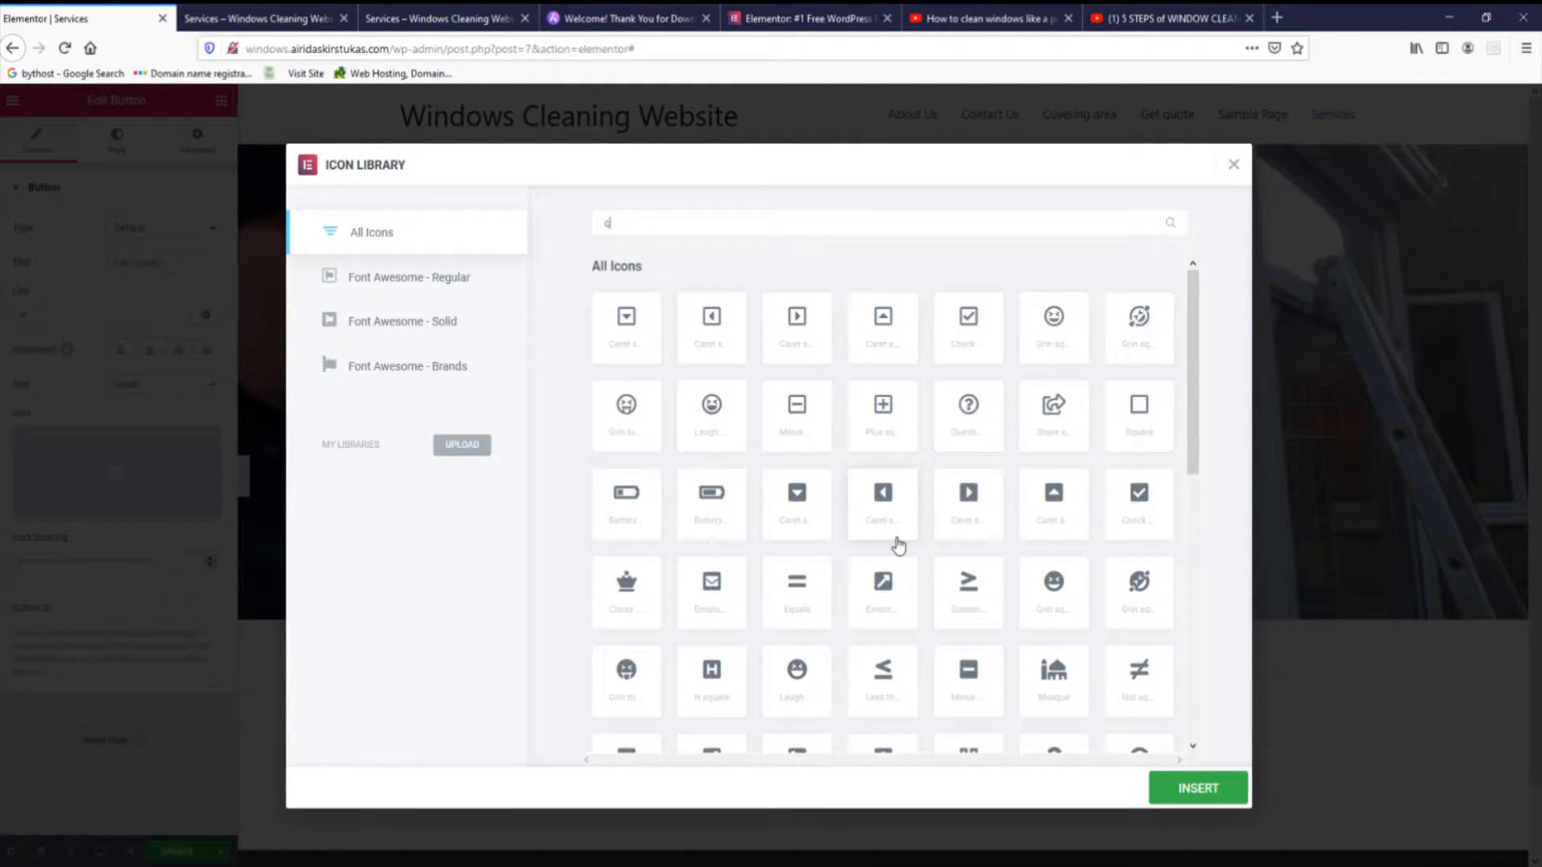
# - Browse the Font Awesome Regular, Solid and Brands sets, then insert the right-arrow icon
pyautogui.click(424, 294)
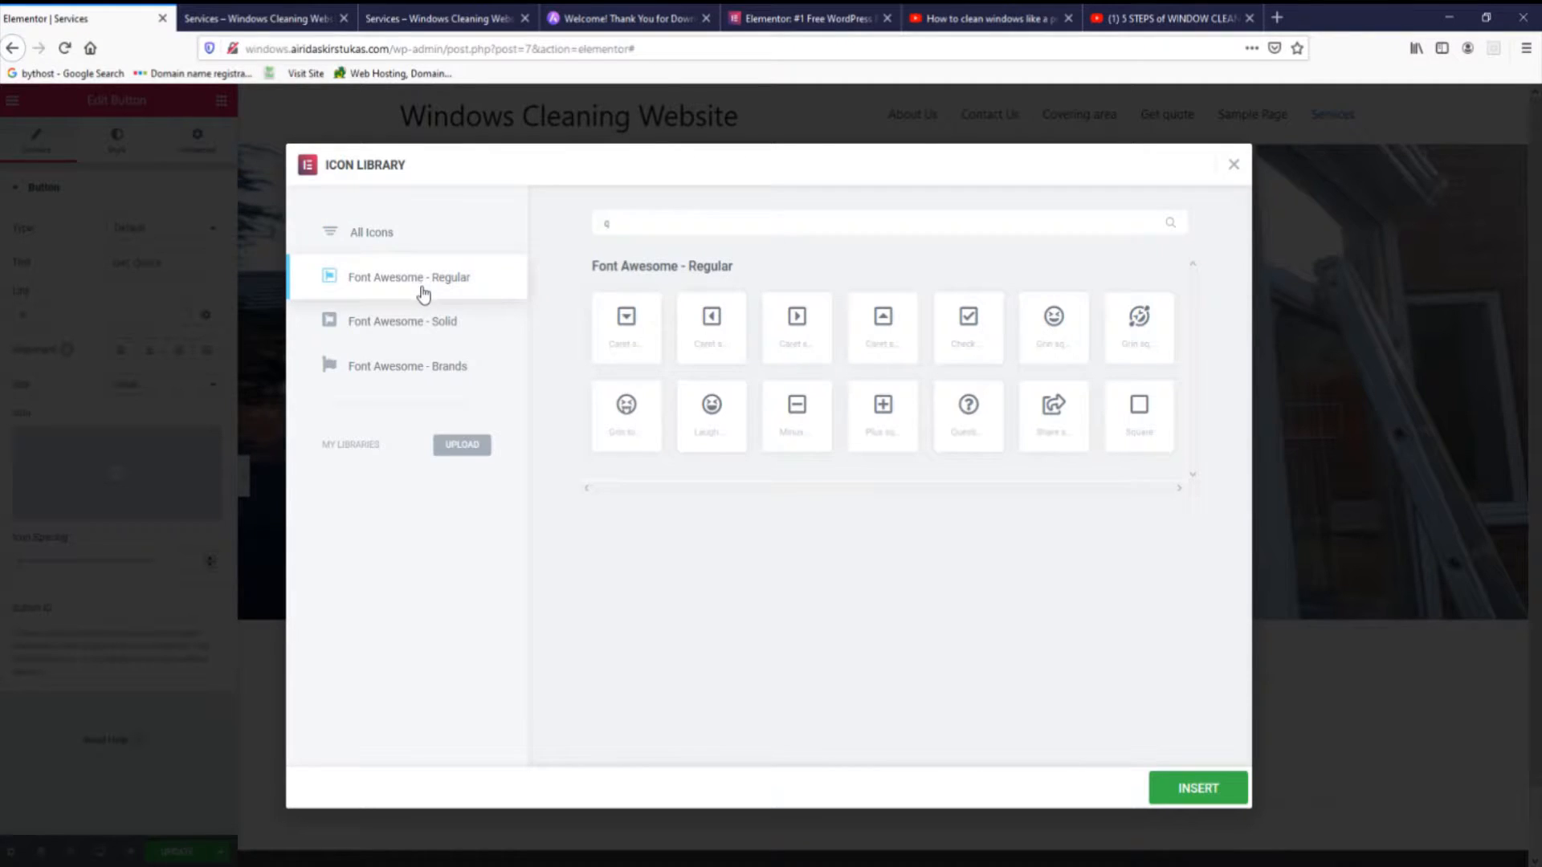
pyautogui.click(423, 325)
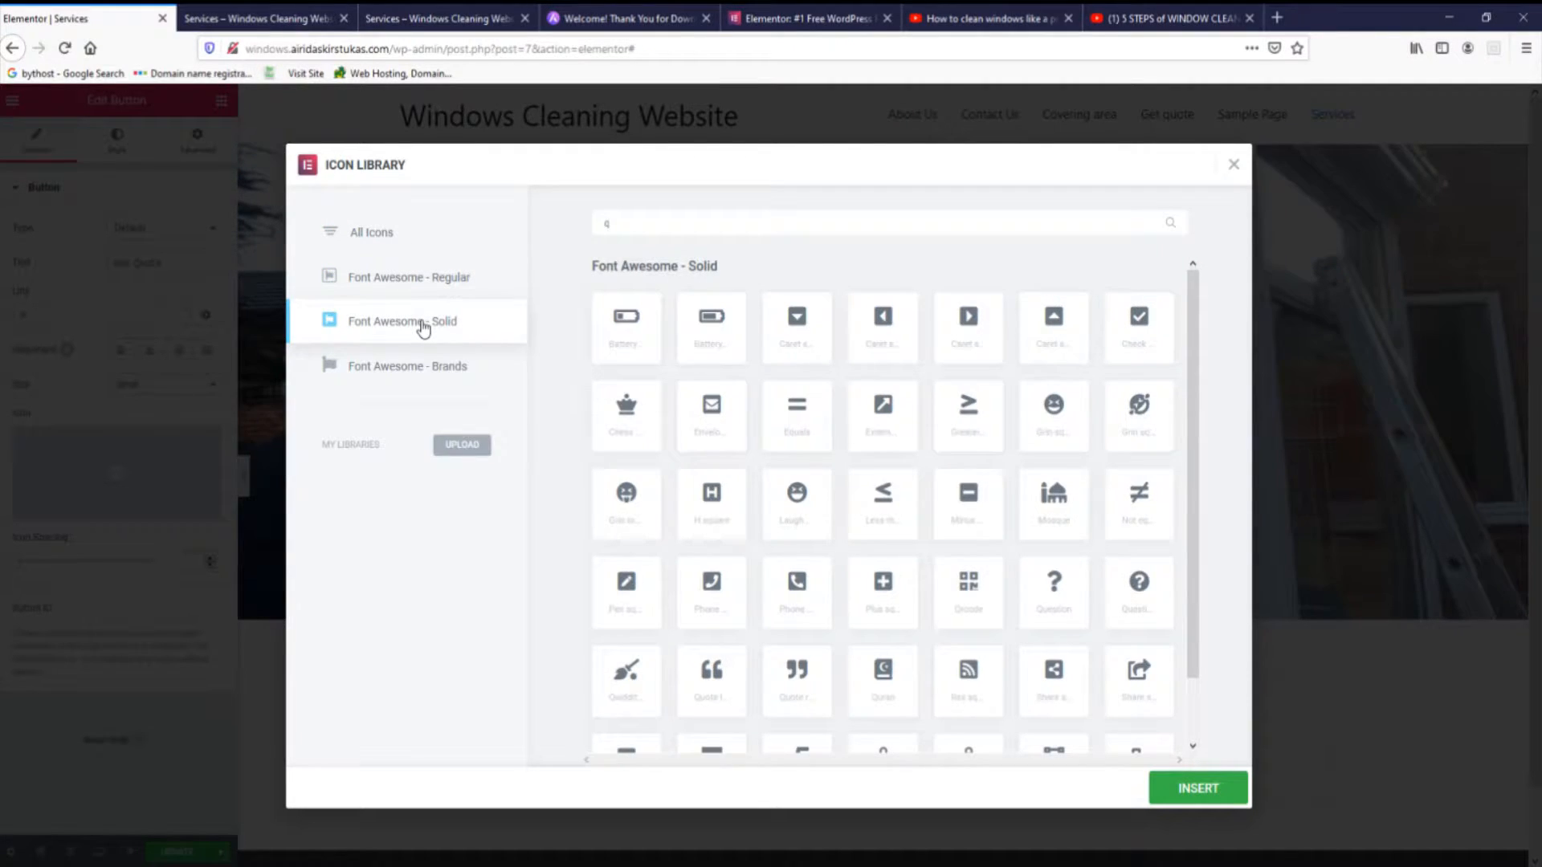
pyautogui.scroll(-1, 853, 423)
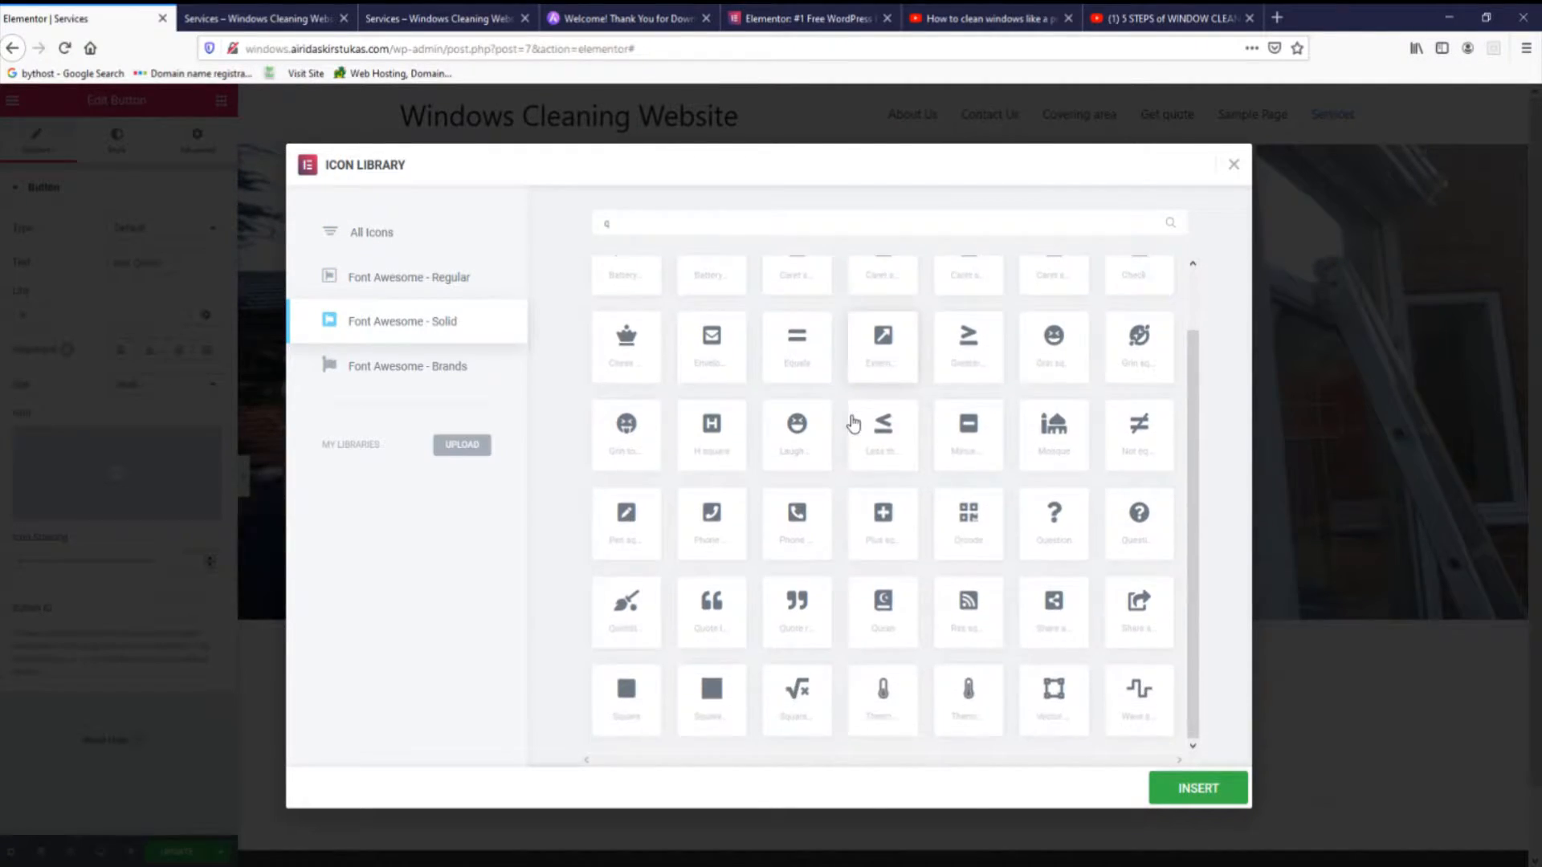
pyautogui.click(425, 374)
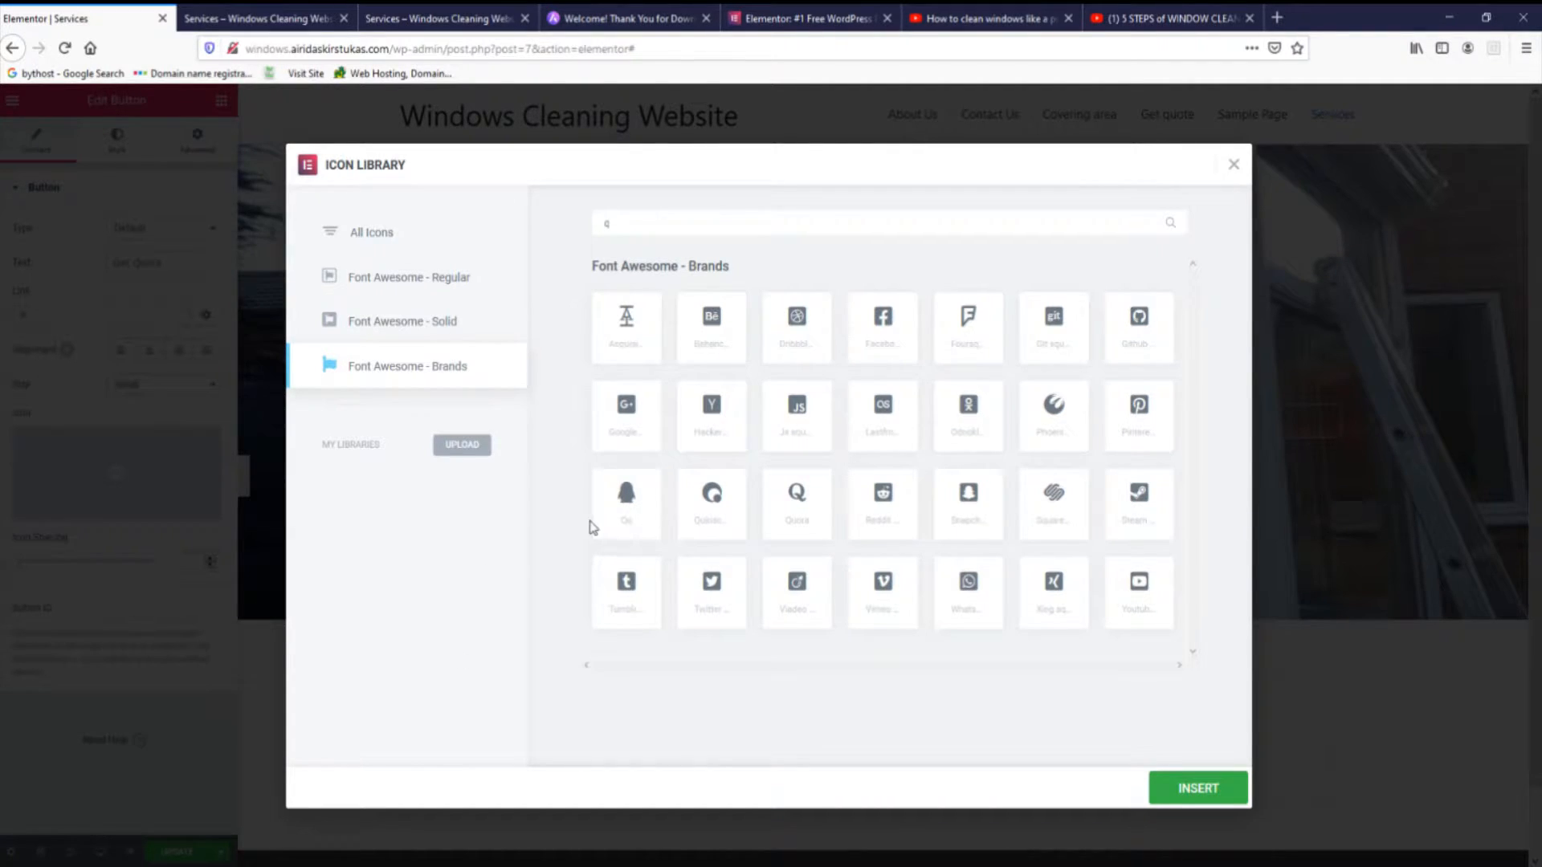
pyautogui.click(418, 284)
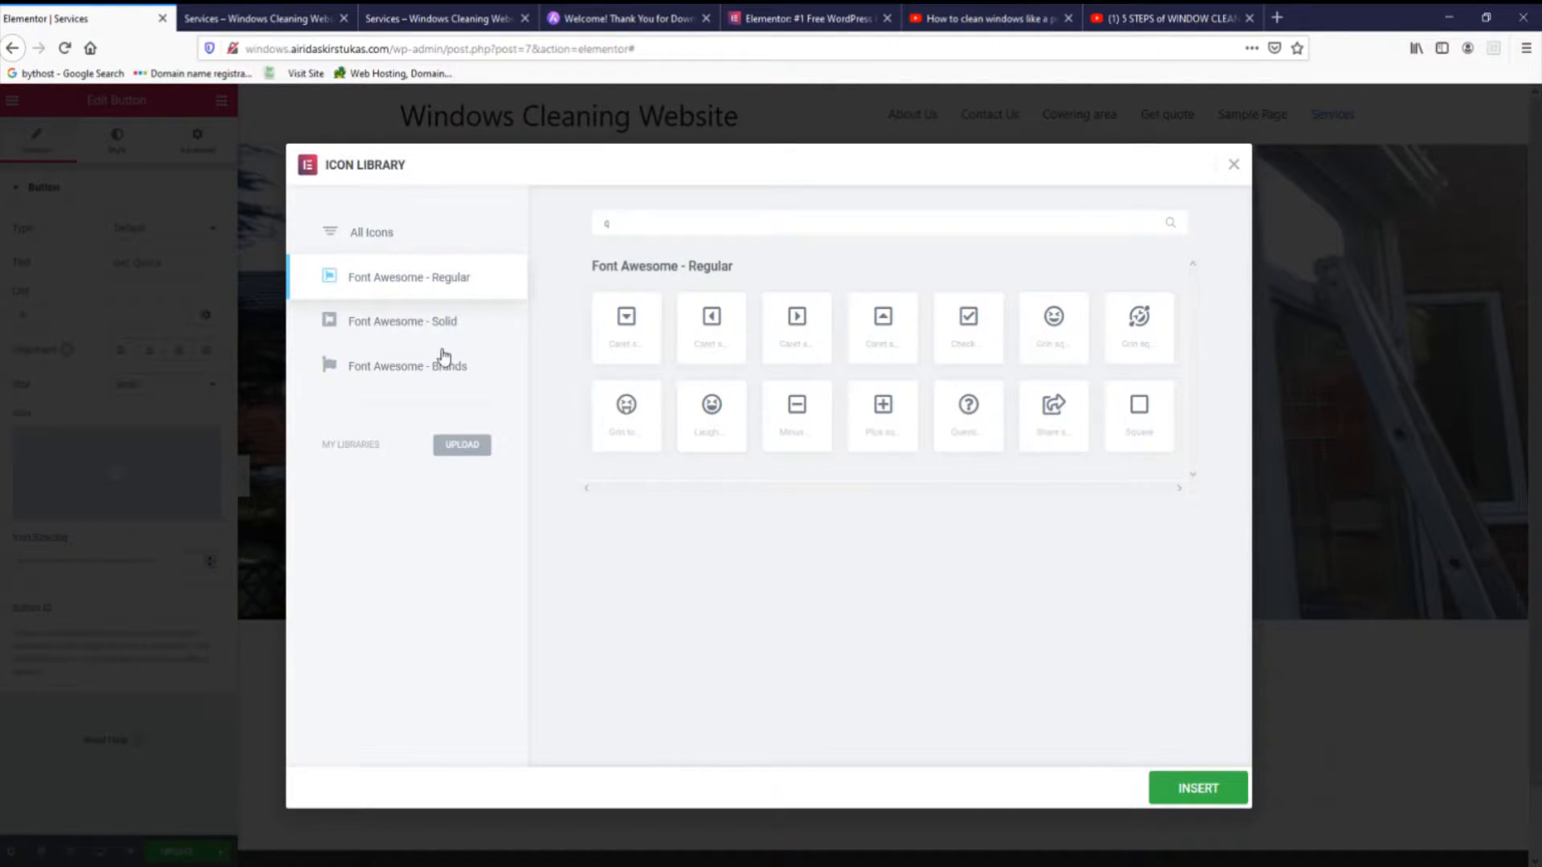
pyautogui.click(423, 331)
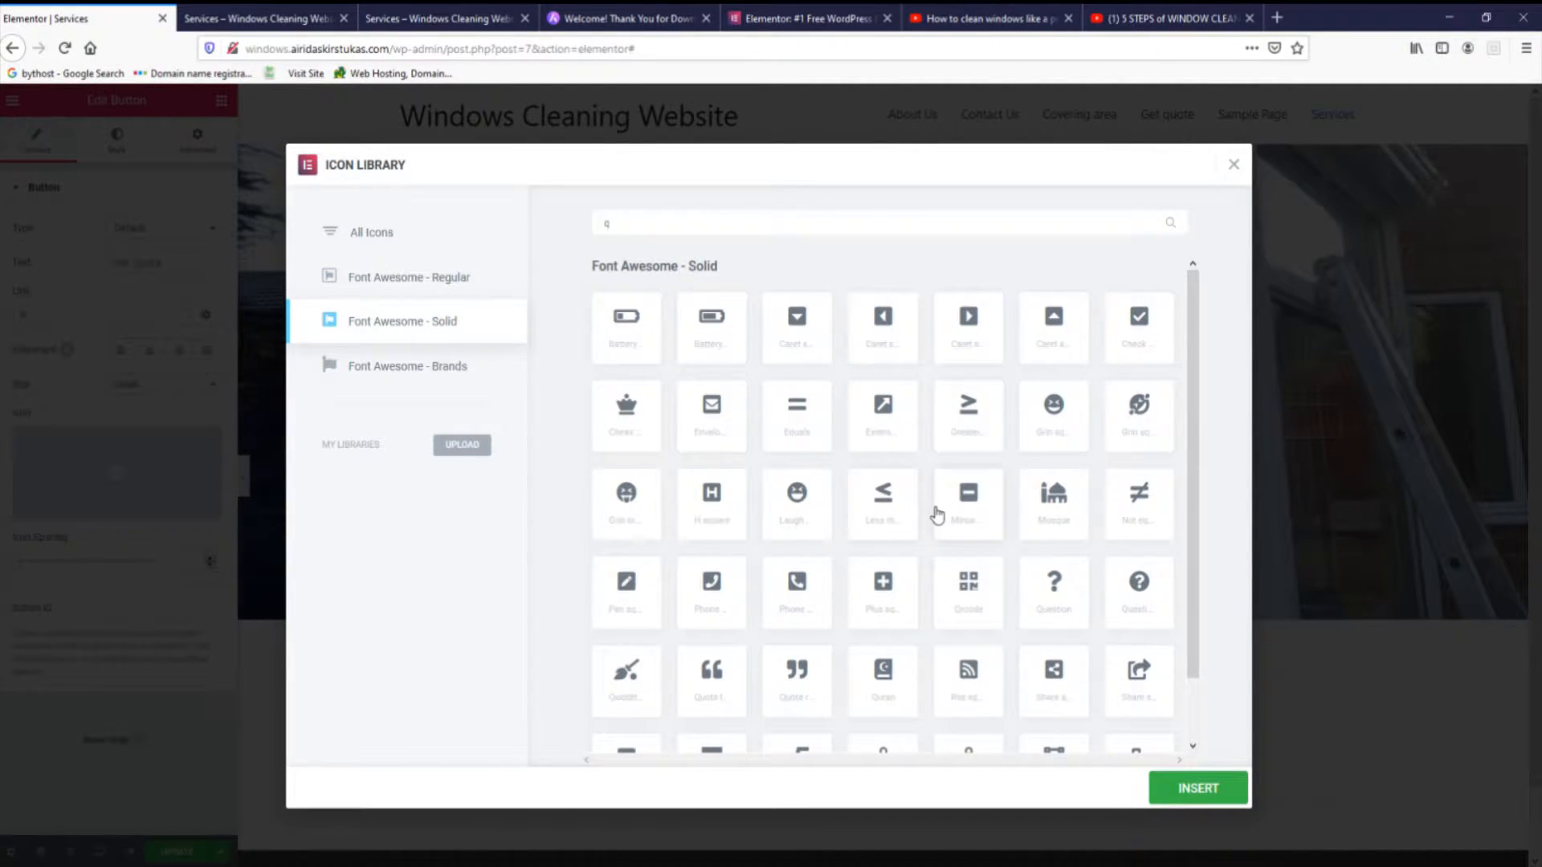
pyautogui.scroll(-2, 962, 584)
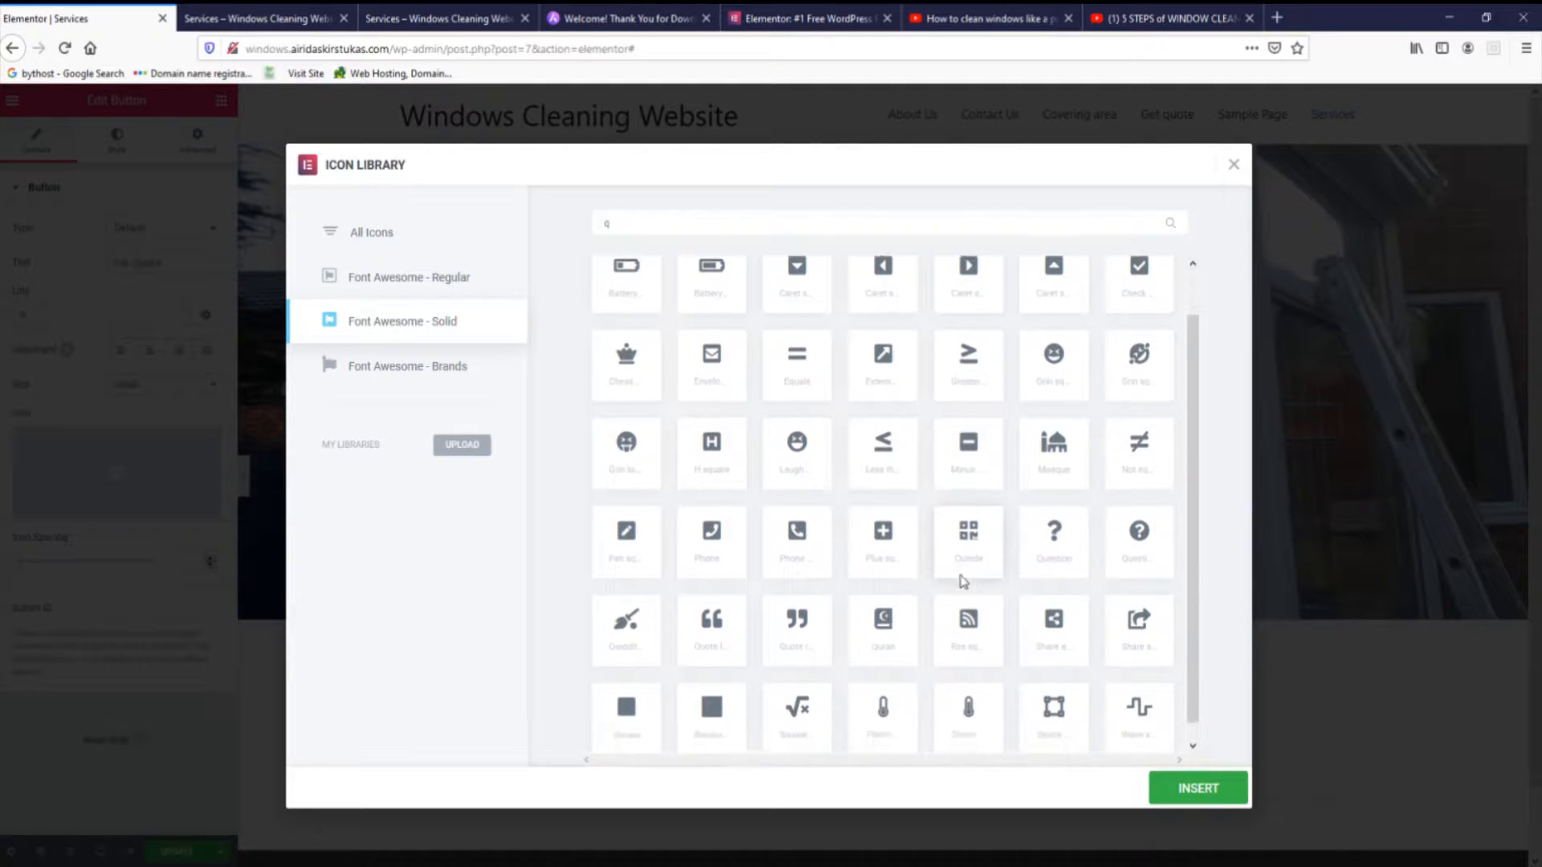
pyautogui.scroll(3, 970, 586)
pyautogui.click(397, 239)
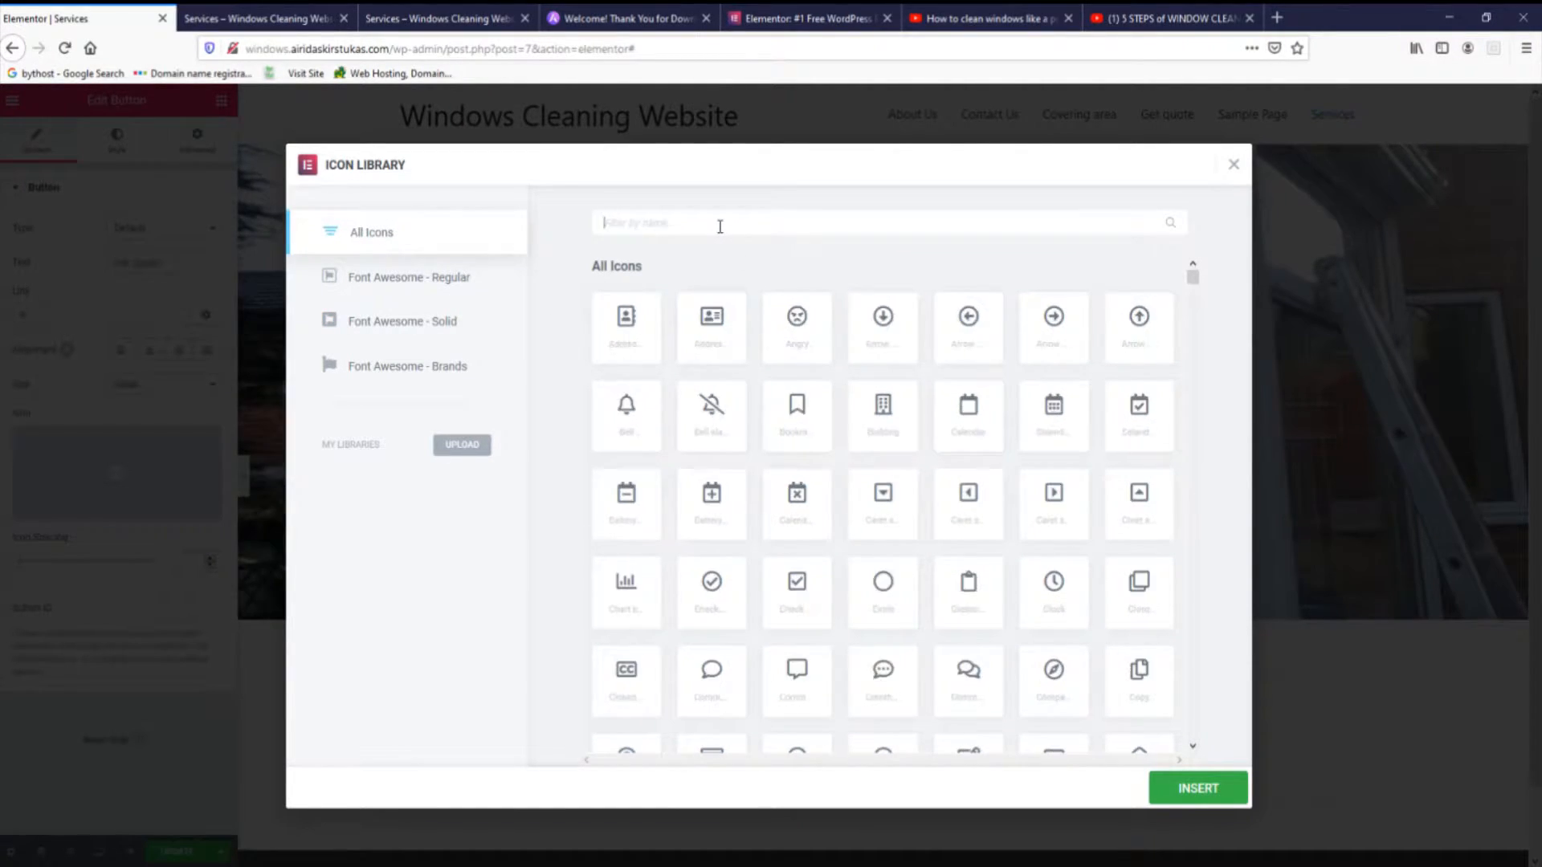
pyautogui.scroll(-5, 855, 412)
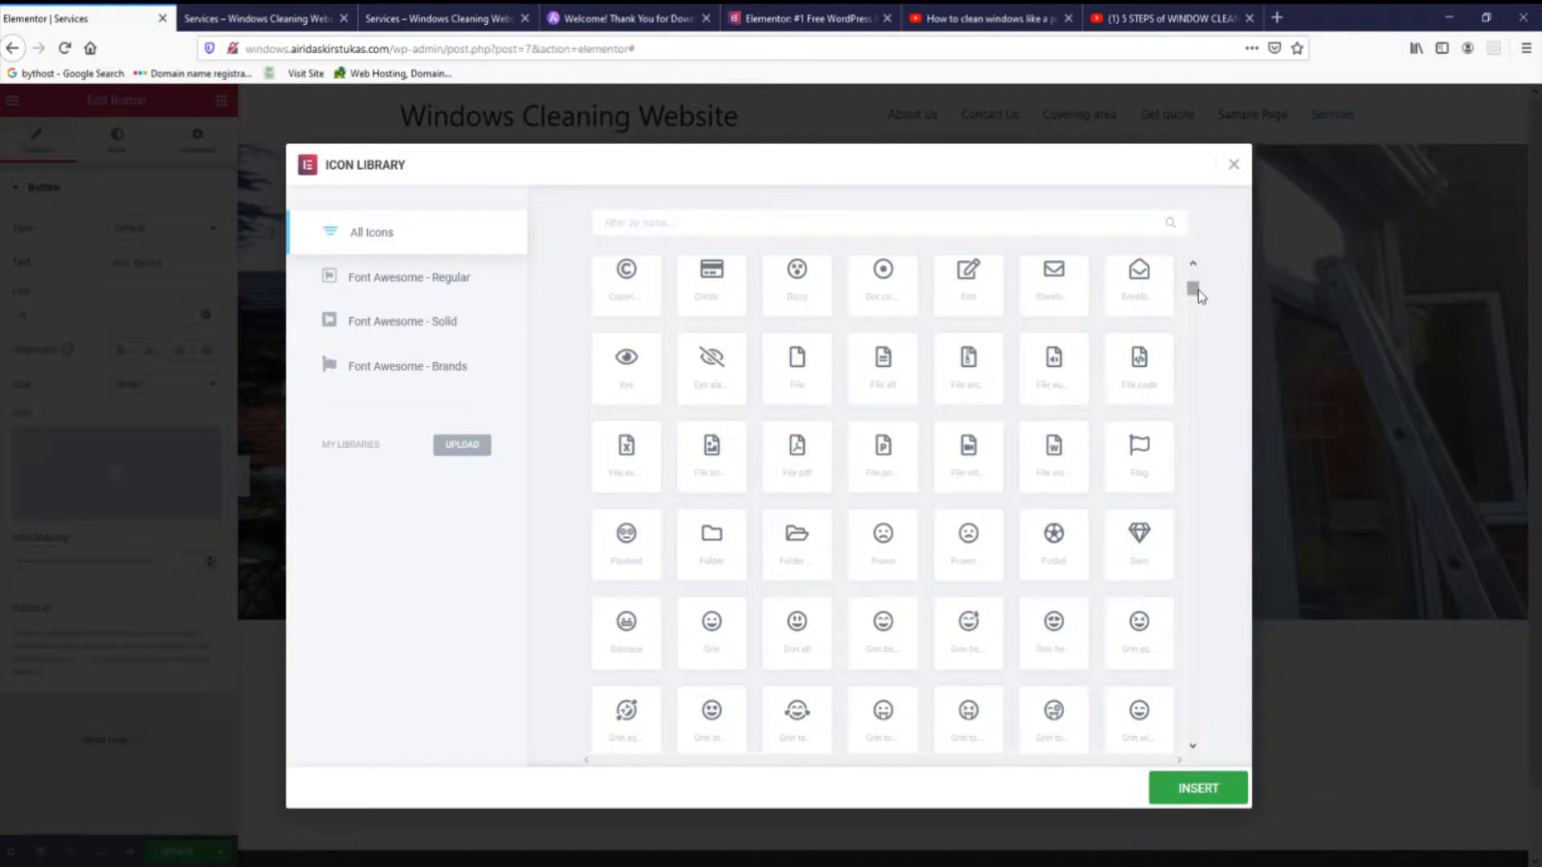
pyautogui.moveTo(1198, 297); pyautogui.dragTo(1198, 336)
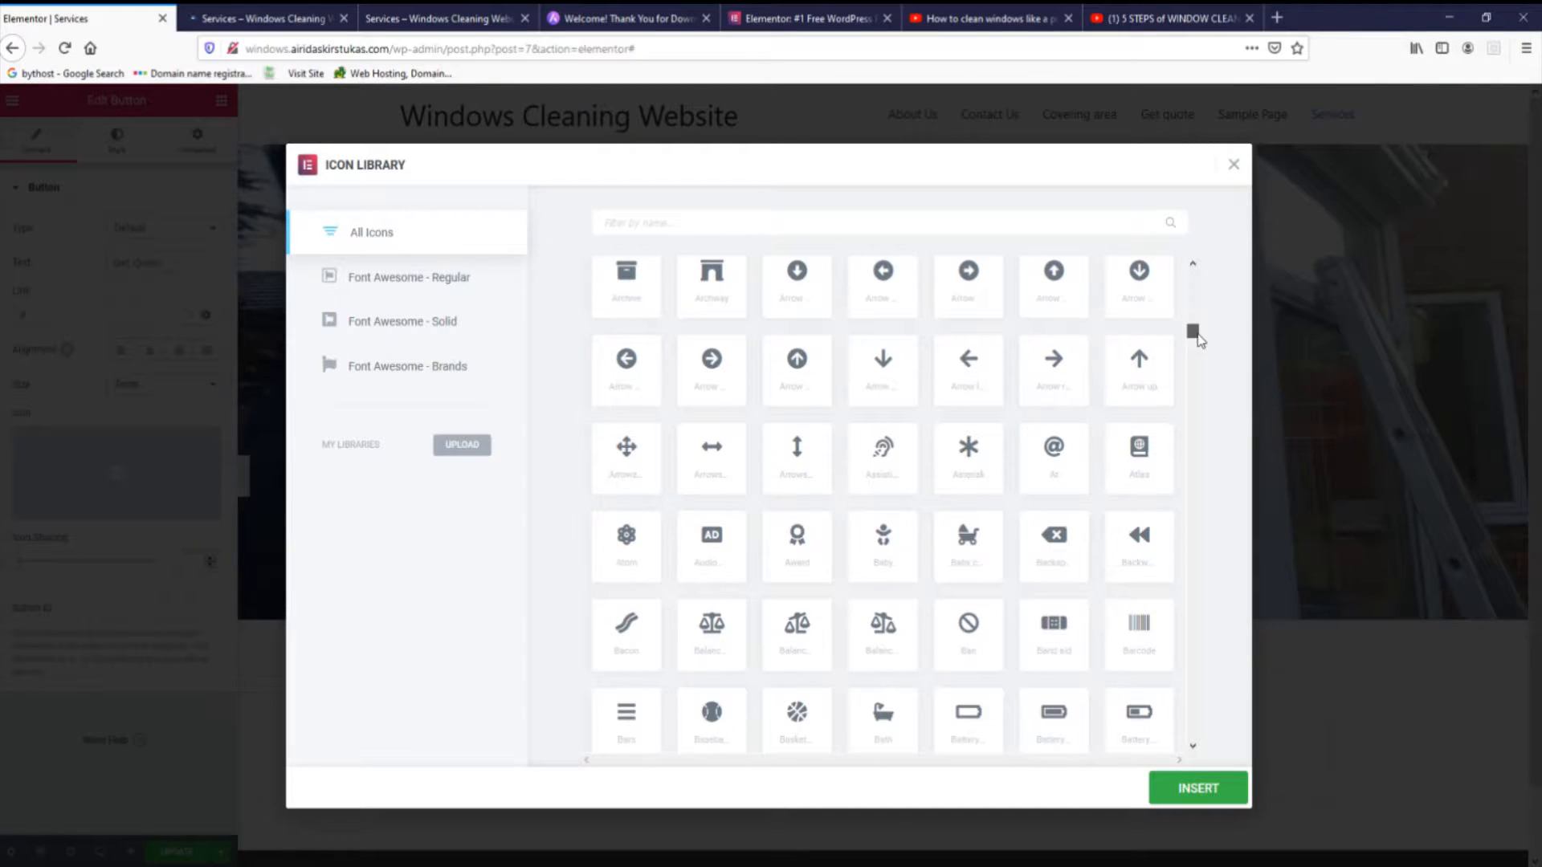
pyautogui.click(1178, 783)
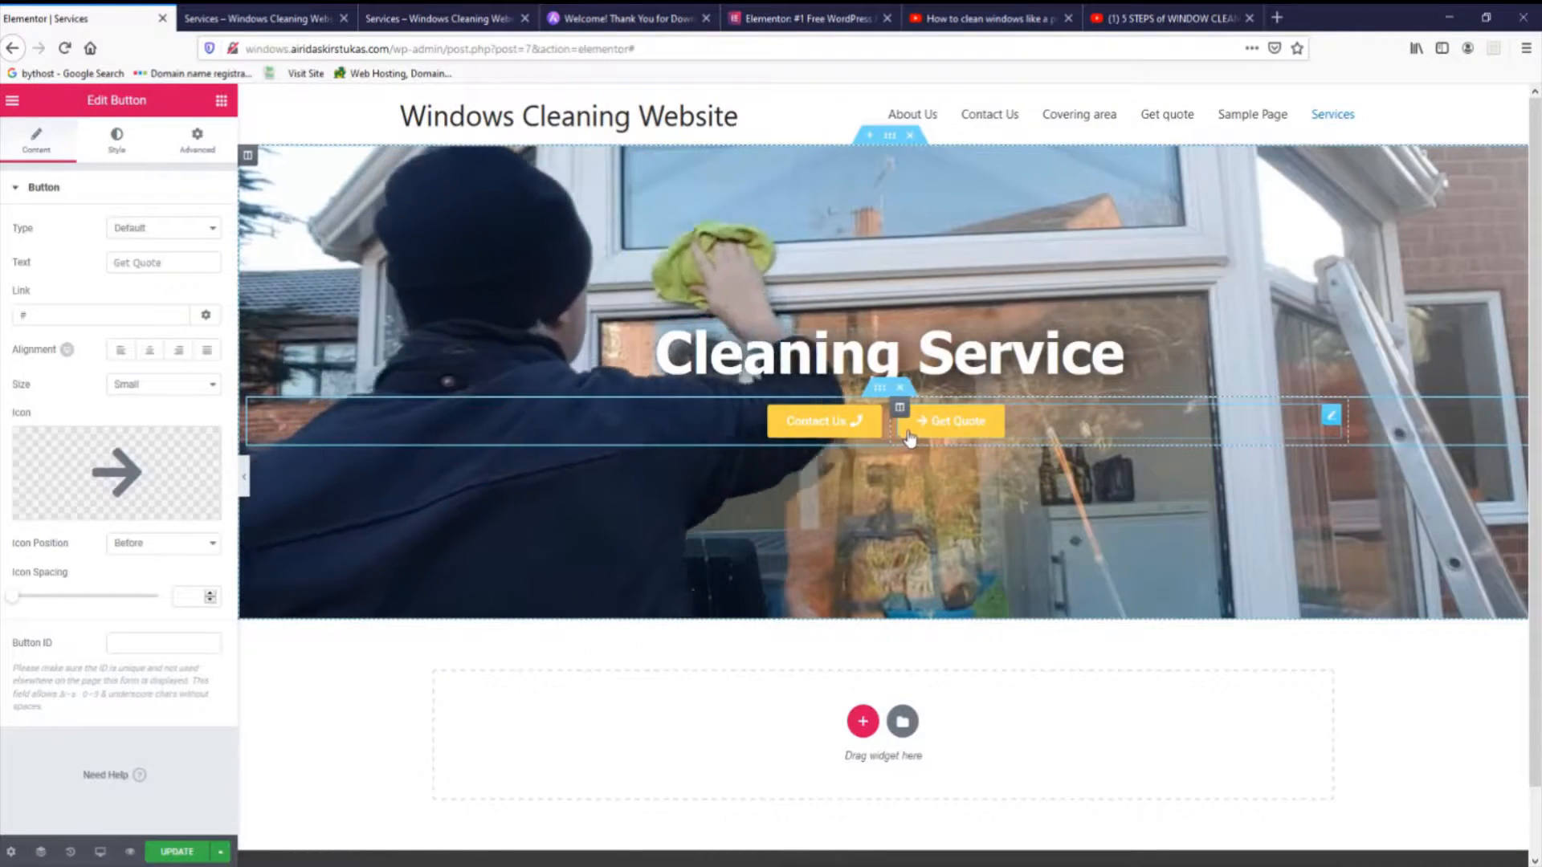
# - Place the Get Quote arrow after its text and widen the icon spacing
pyautogui.click(137, 545)
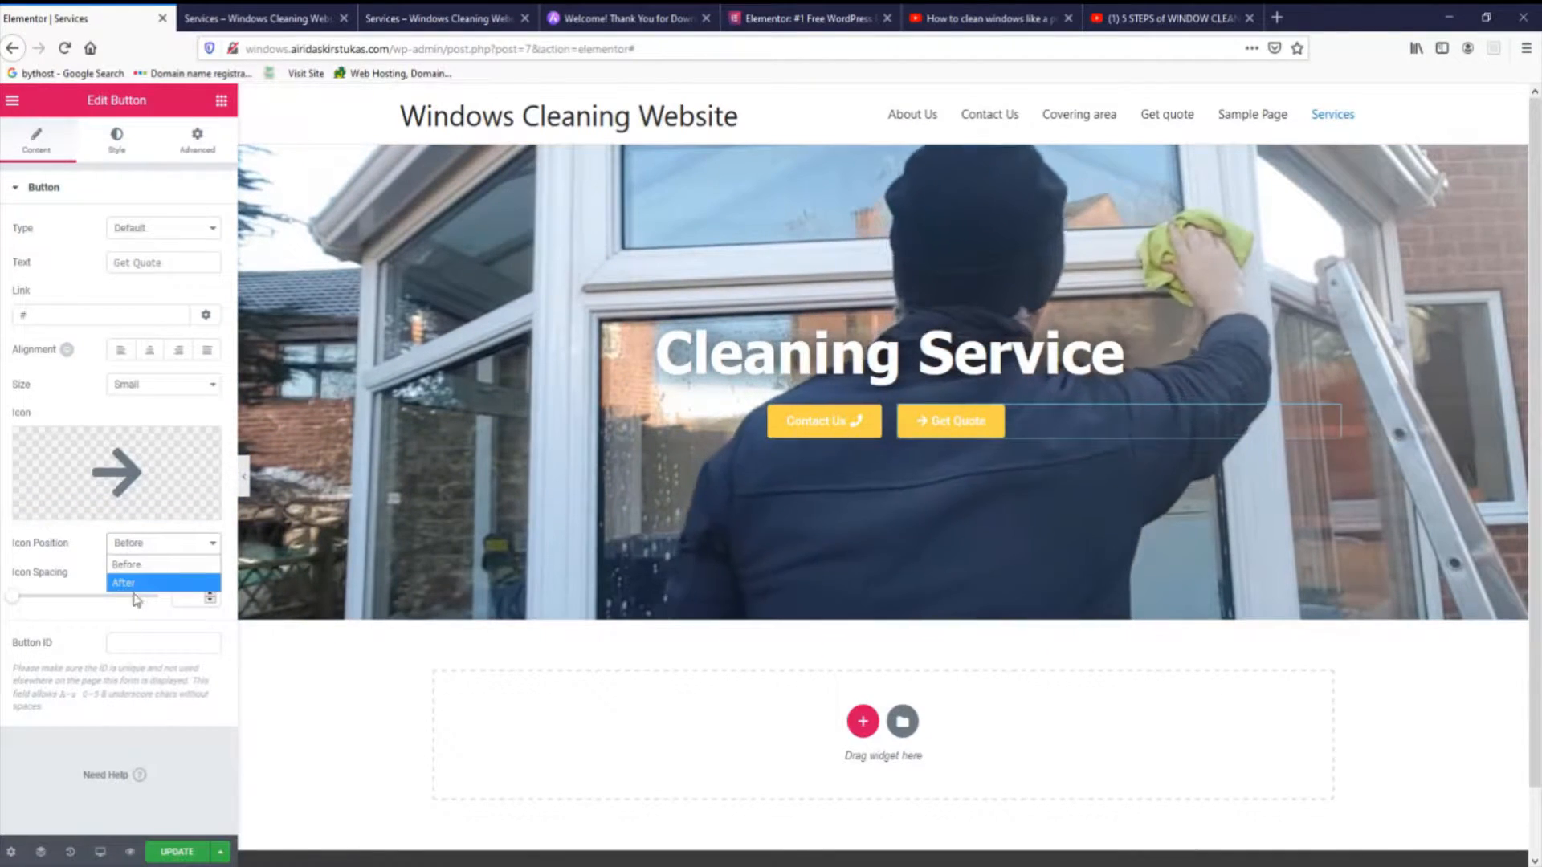
pyautogui.click(137, 584)
pyautogui.moveTo(29, 604)
pyautogui.mouseDown()
pyautogui.moveTo(76, 612)
pyautogui.moveTo(17, 610)
pyautogui.moveTo(42, 626)
pyautogui.mouseUp()
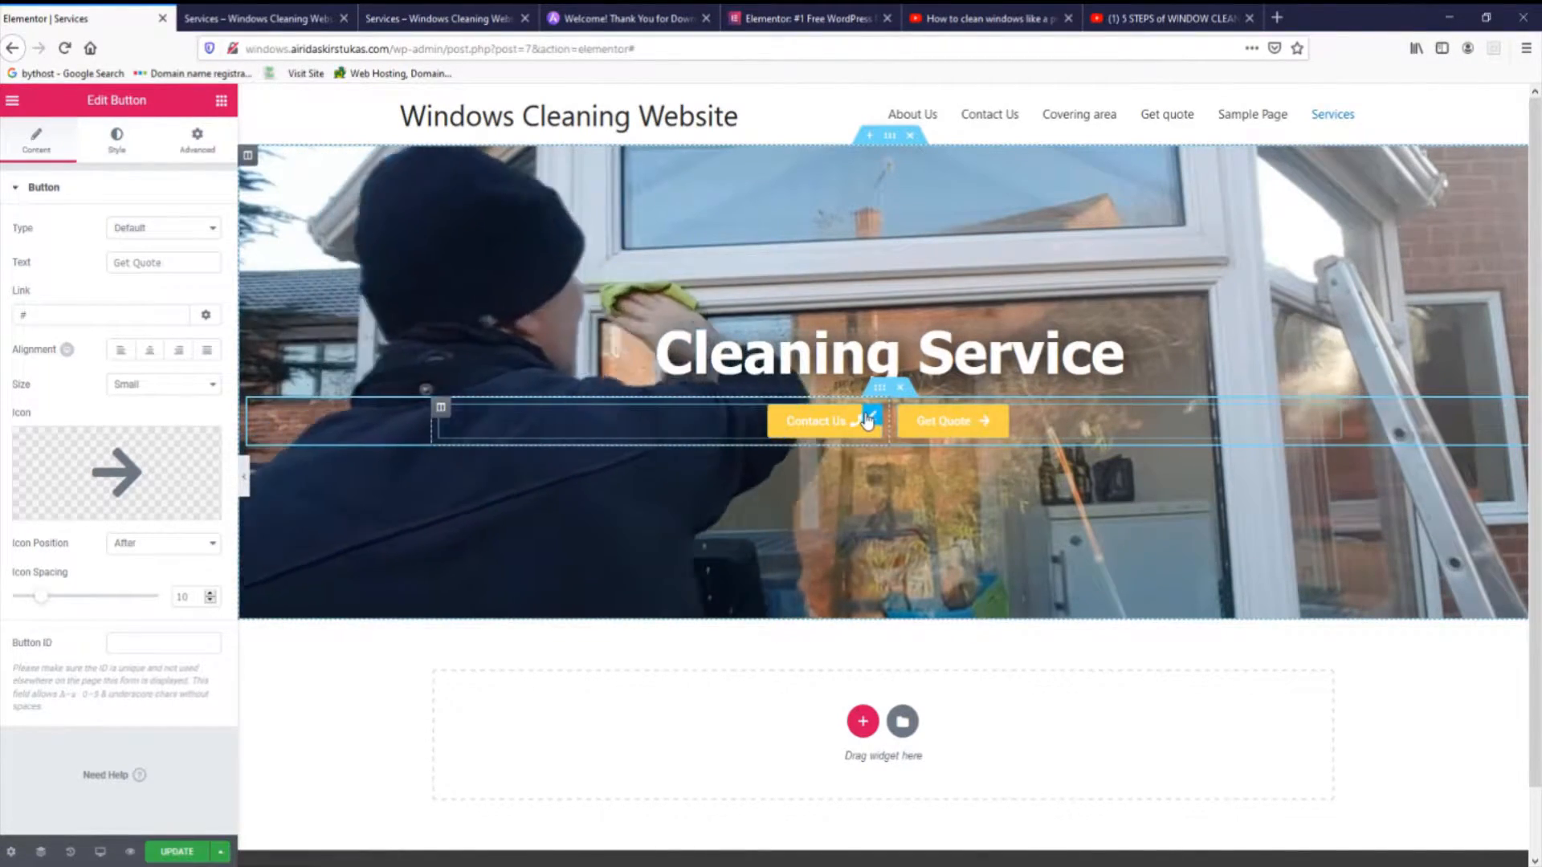
# - Set the Contact Us phone icon spacing to 10, then Update the page
pyautogui.click(869, 416)
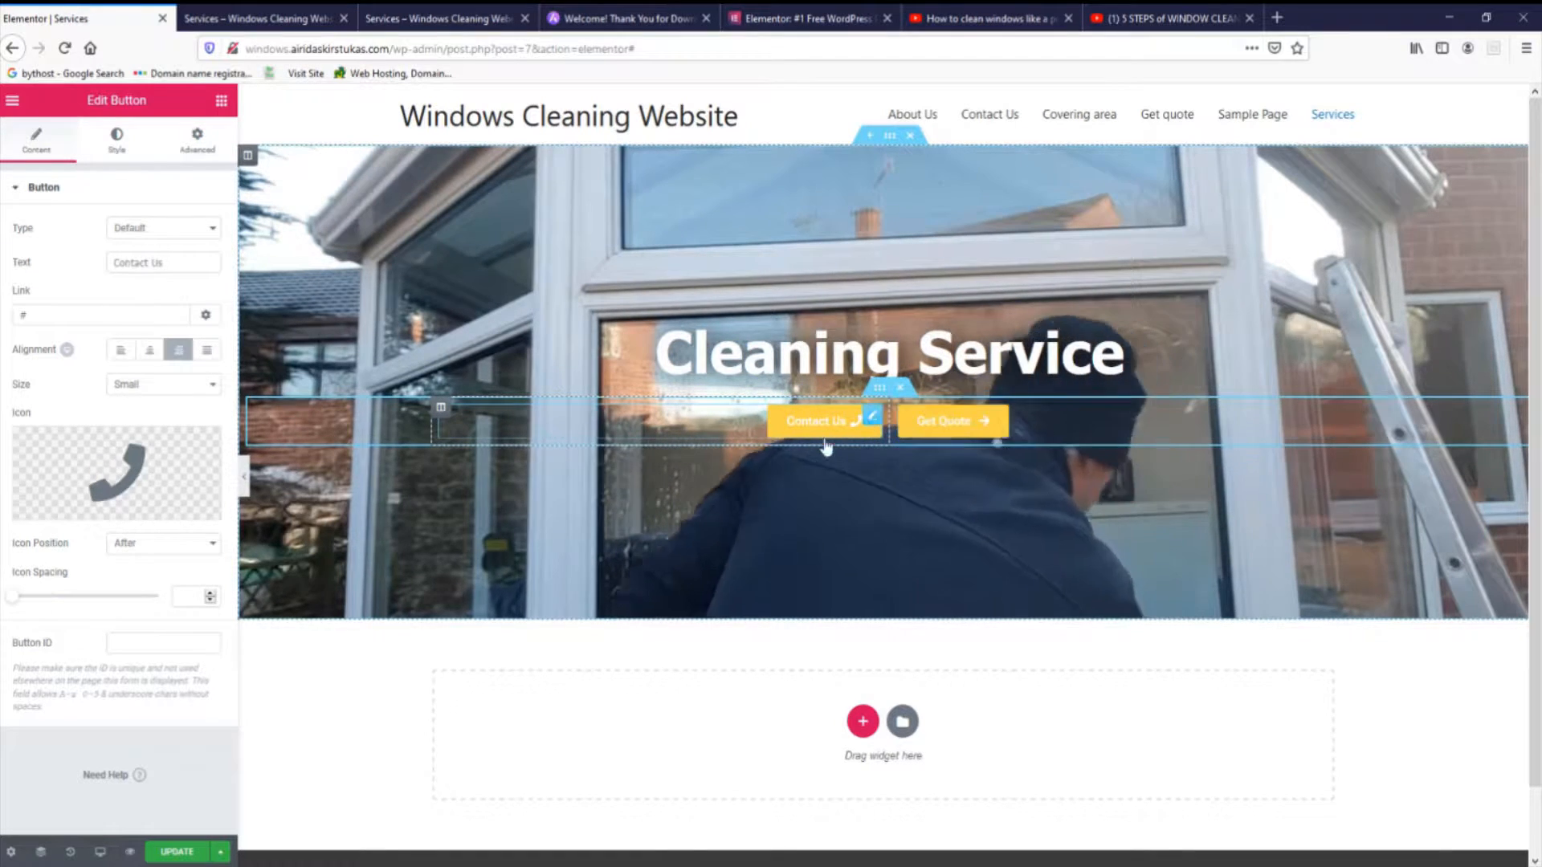
pyautogui.click(16, 597)
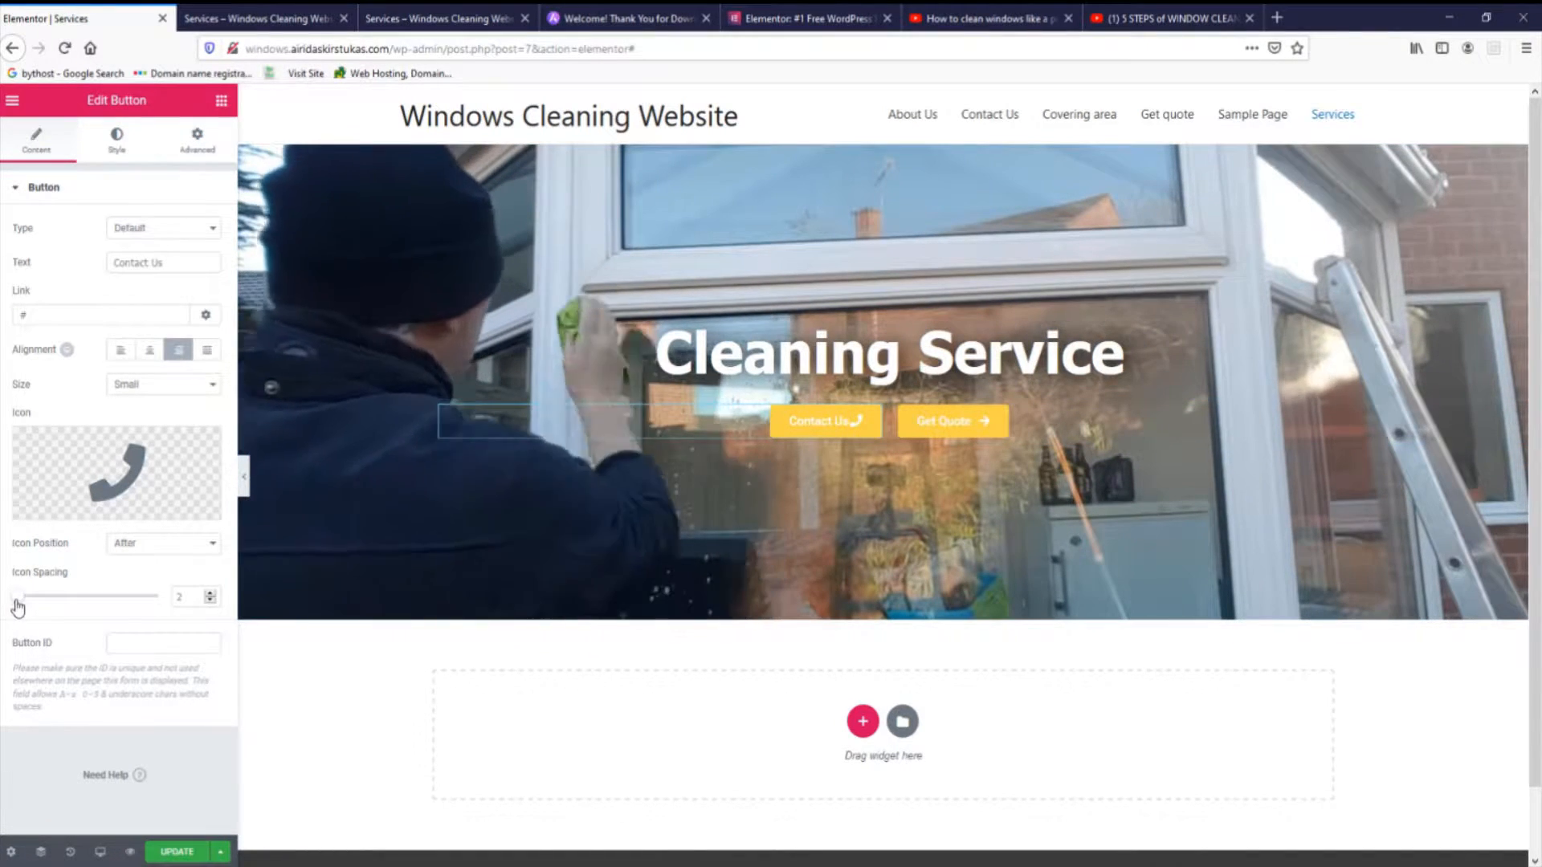
pyautogui.moveTo(17, 600); pyautogui.dragTo(22, 603)
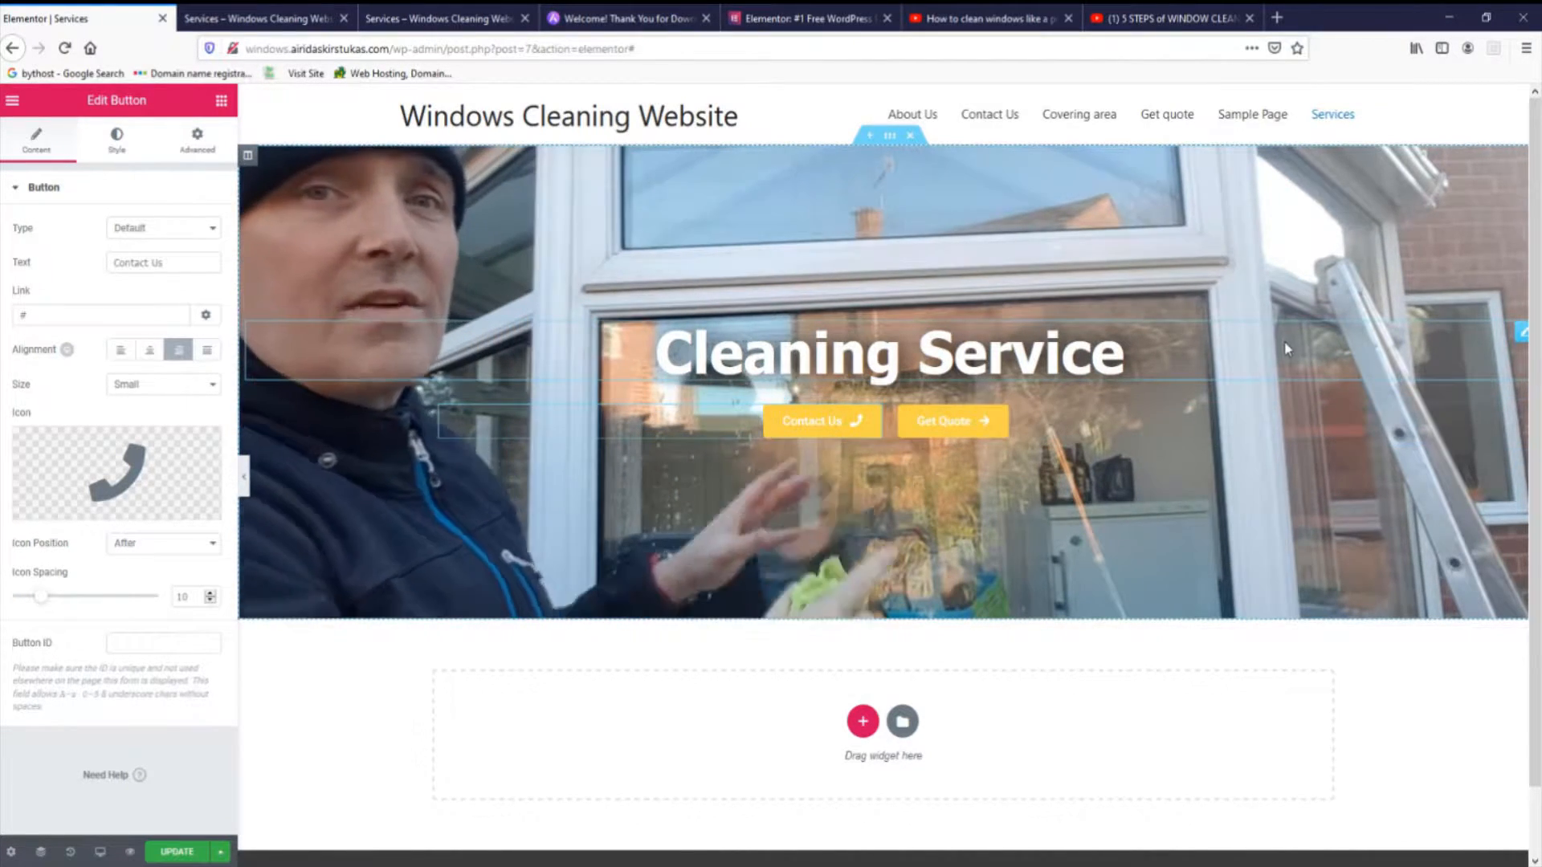
pyautogui.click(747, 354)
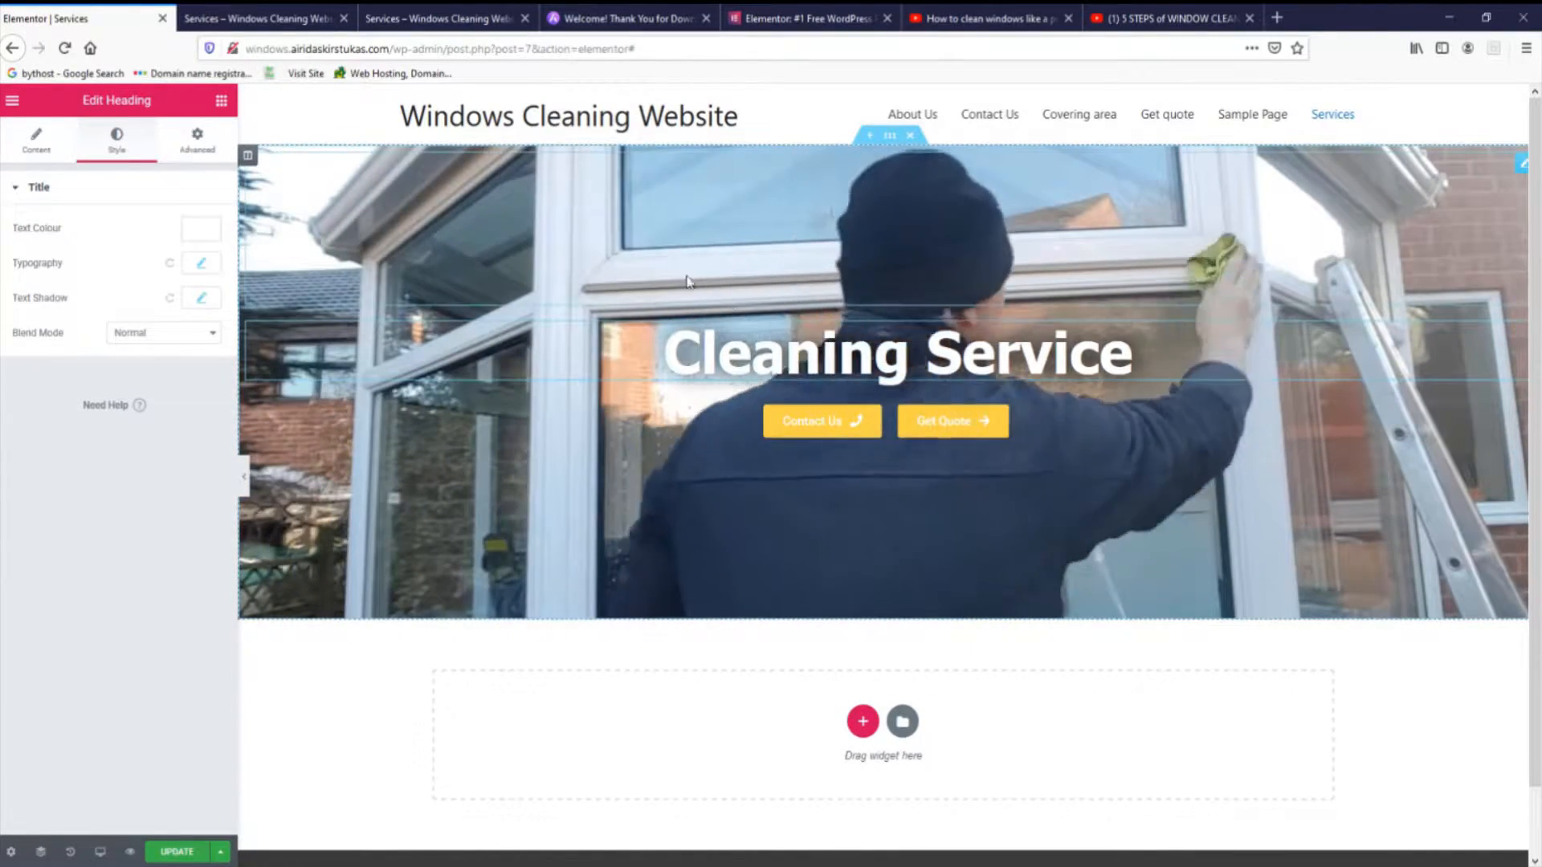
pyautogui.click(193, 853)
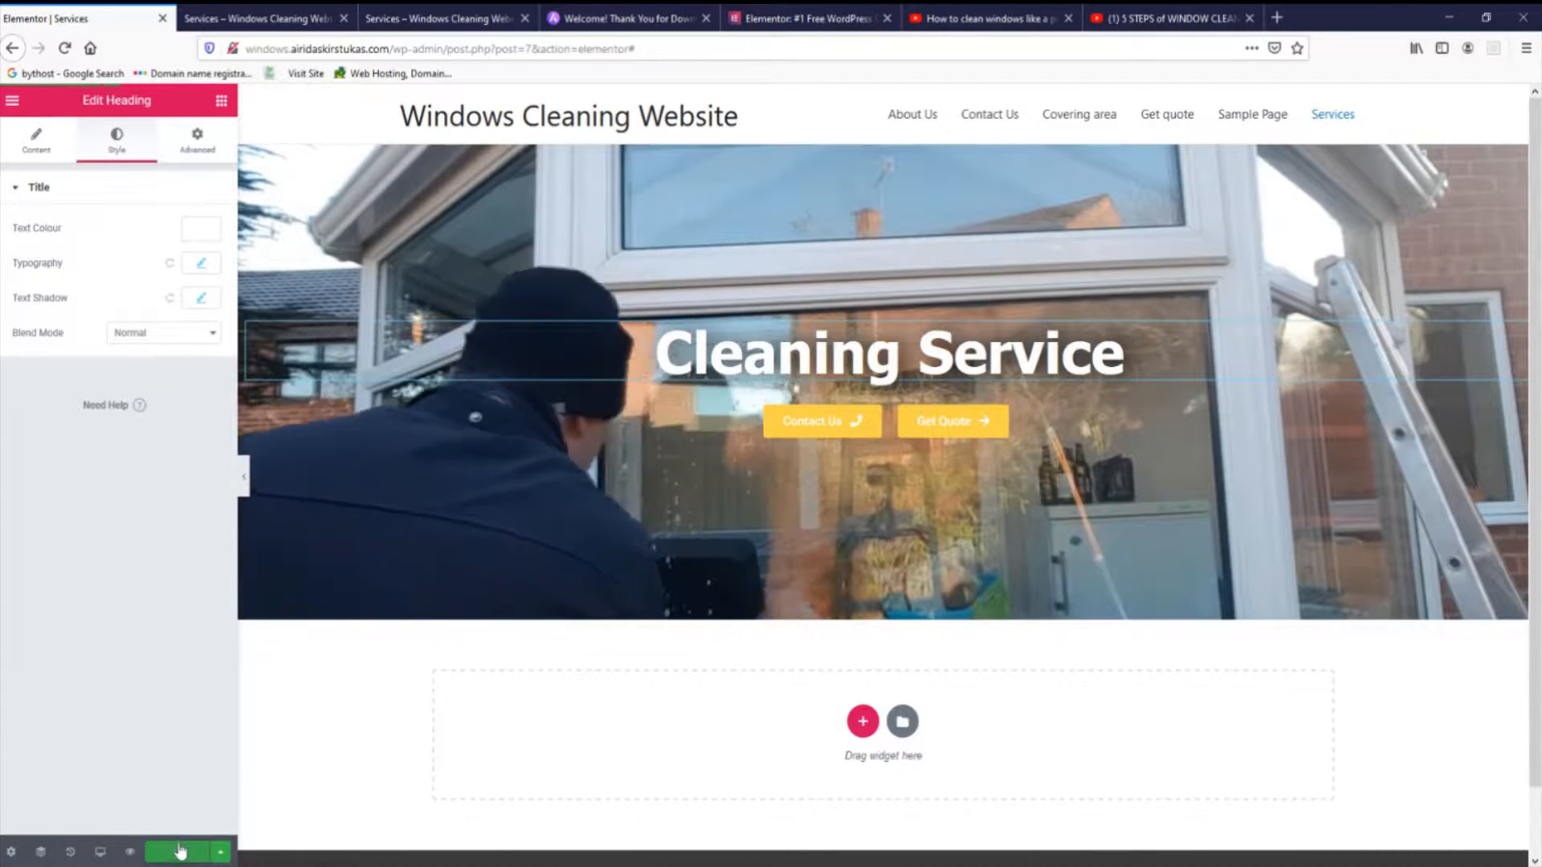
# - Preview the saved Services page in its tab, then return to the Elementor editor's widgets panel
pyautogui.click(130, 852)
pyautogui.click(231, 19)
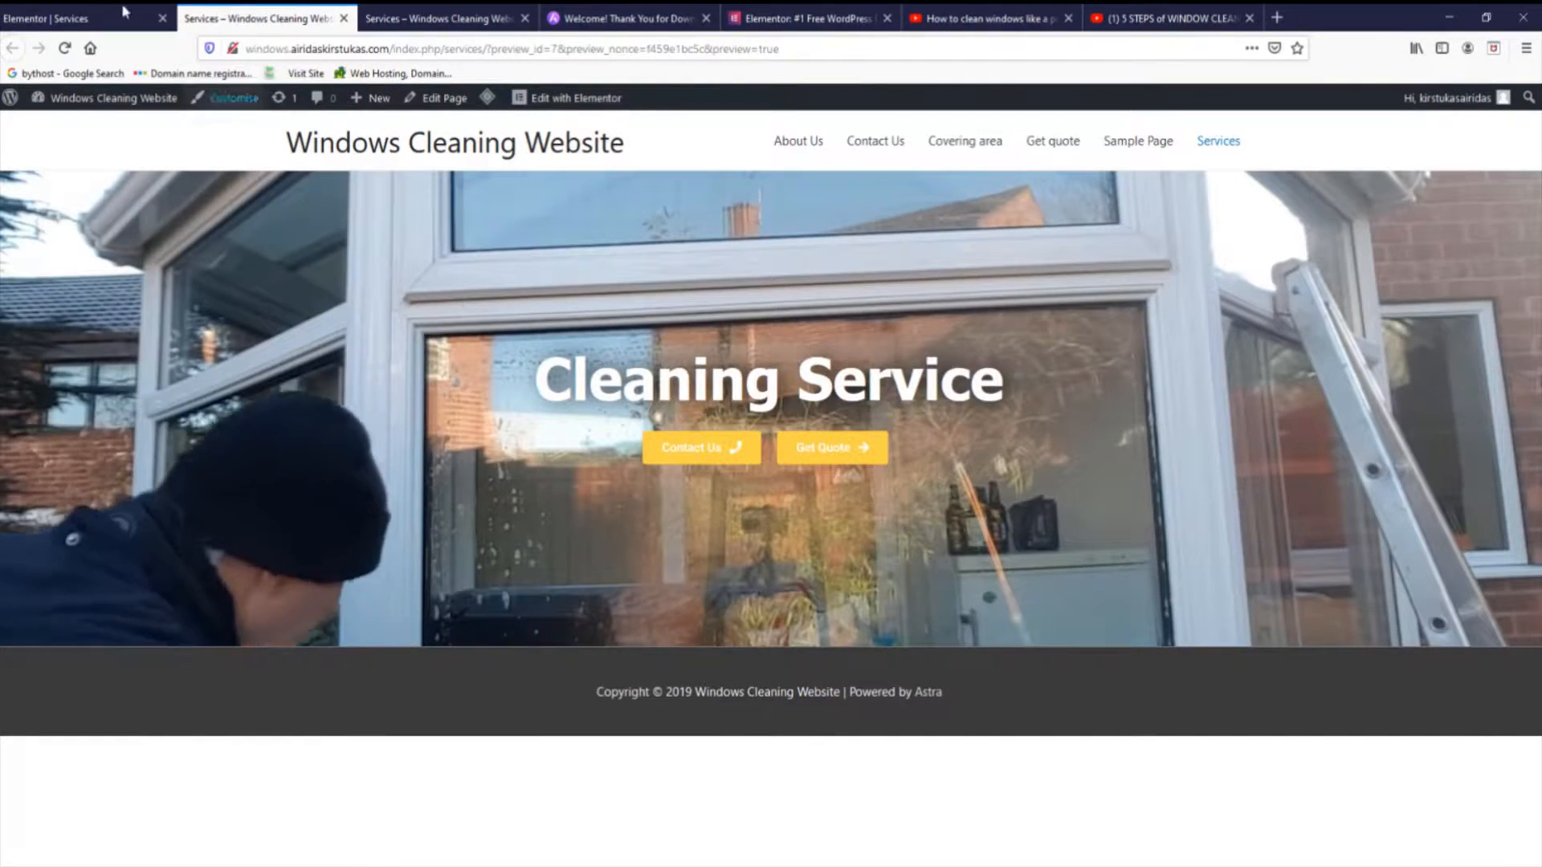
pyautogui.click(86, 16)
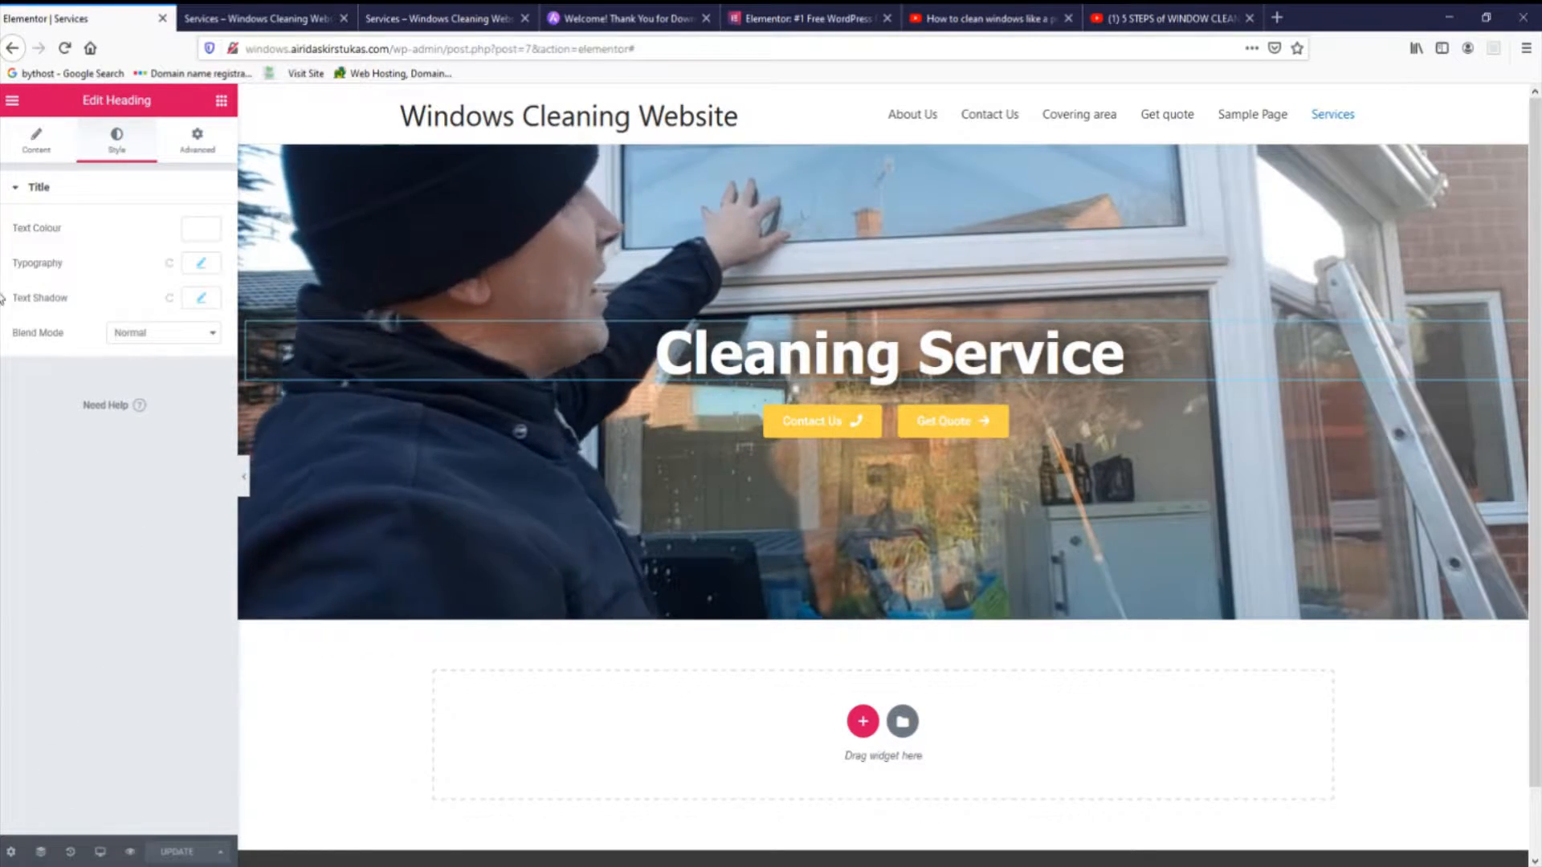
pyautogui.click(222, 102)
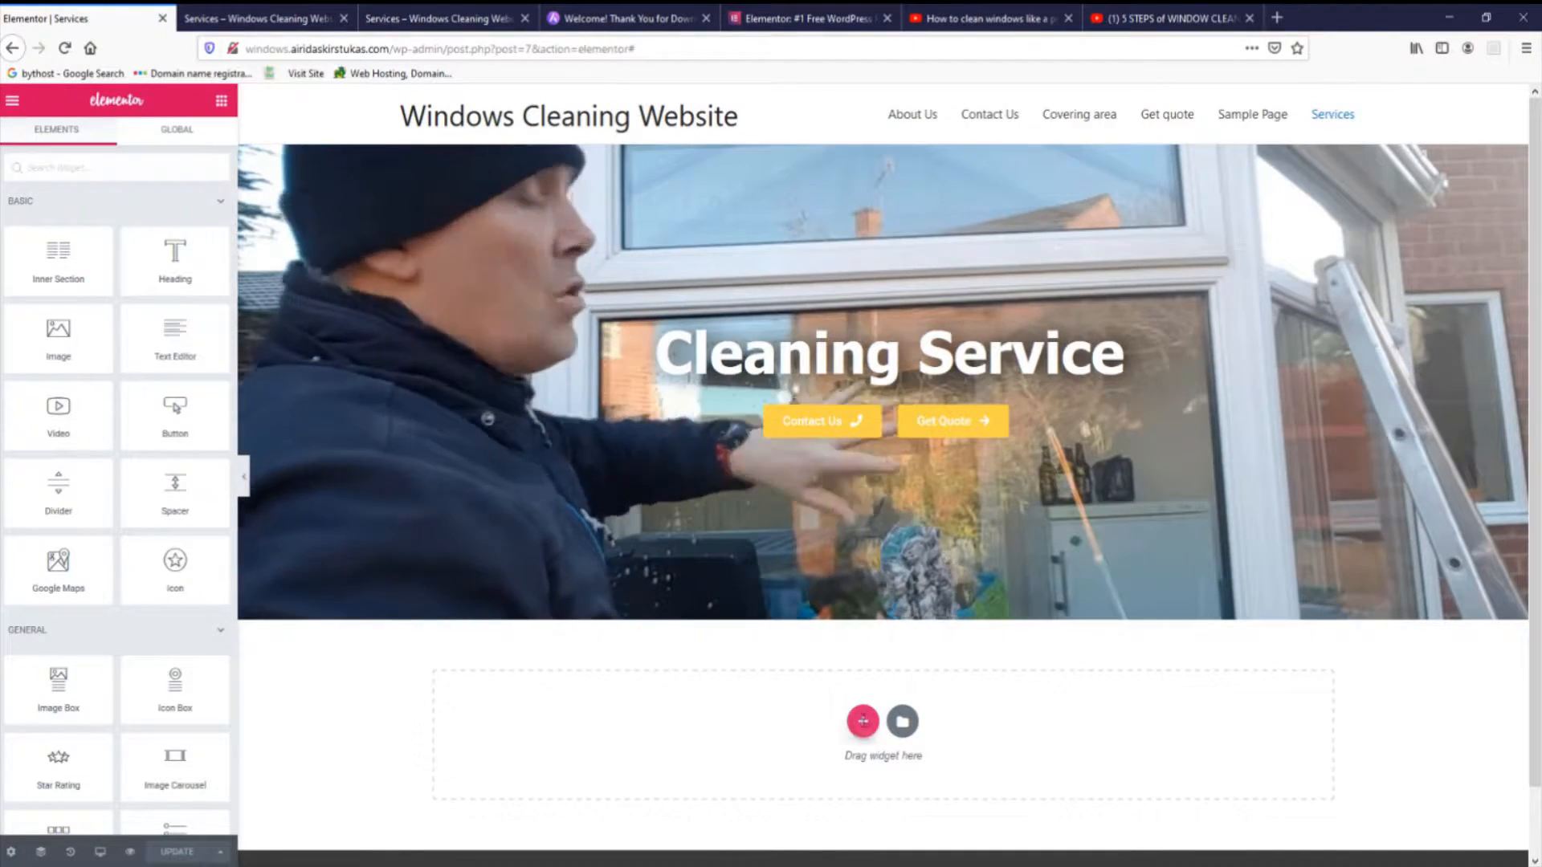
# - Add a stretched, full-width two-column section below the hero and drop a heading into its left column
pyautogui.click(860, 720)
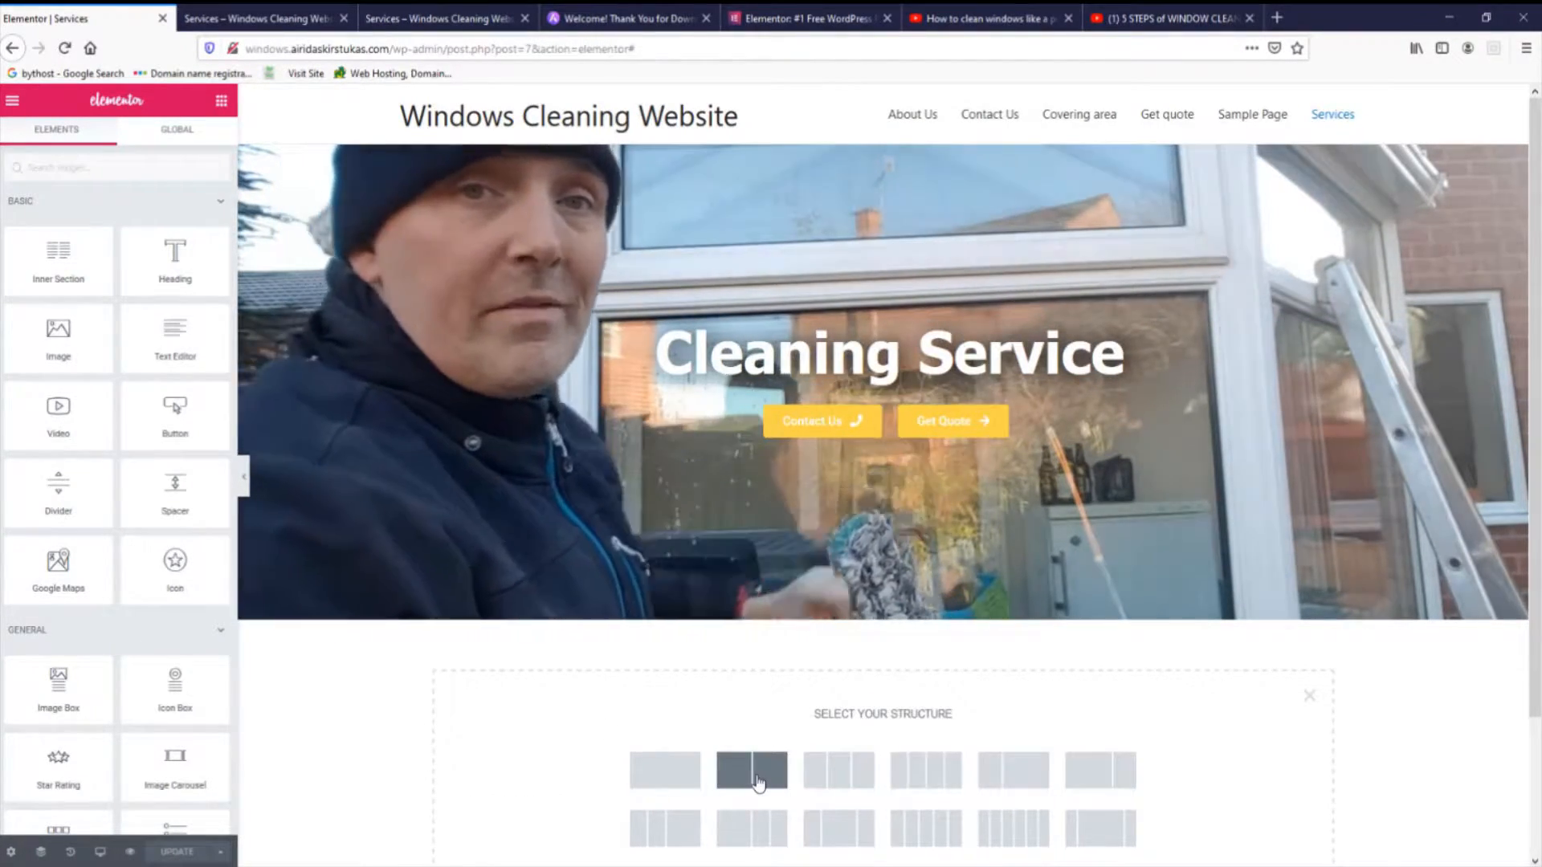
pyautogui.click(758, 783)
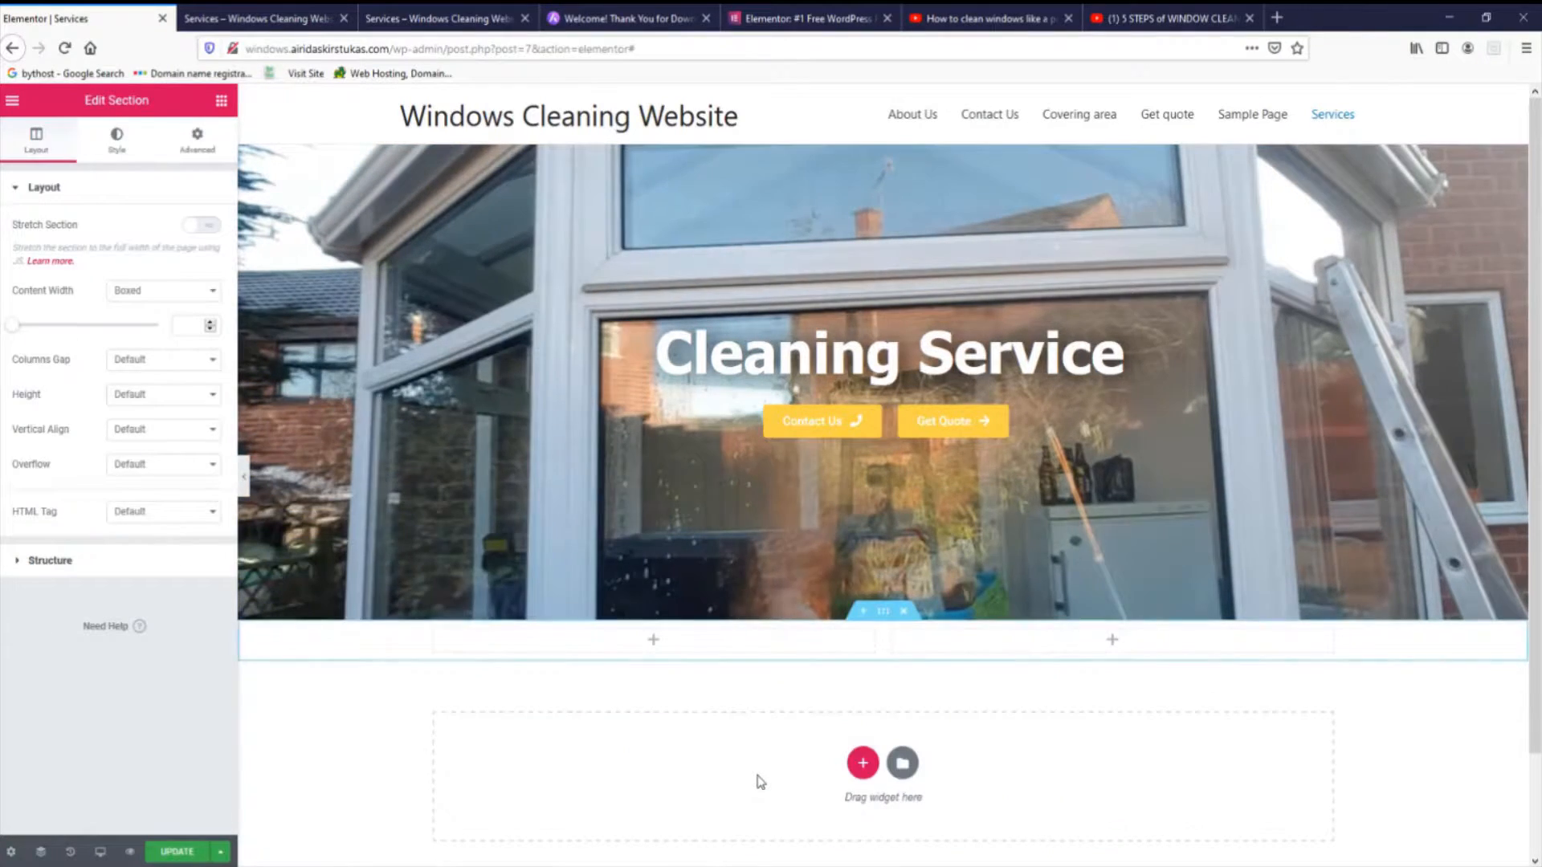
pyautogui.scroll(-2, 776, 733)
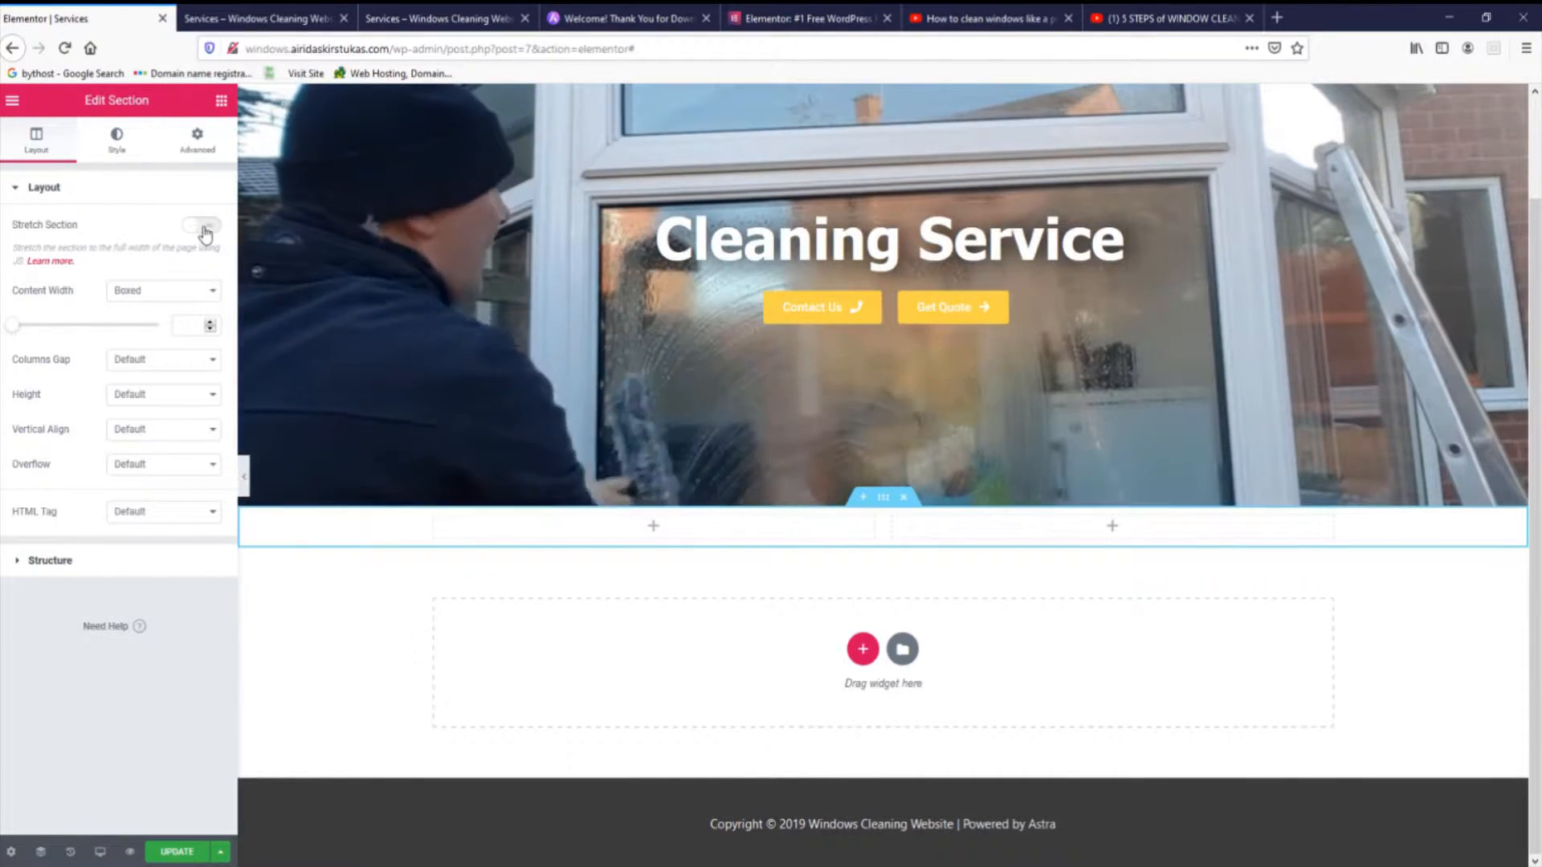
pyautogui.click(202, 227)
pyautogui.click(186, 292)
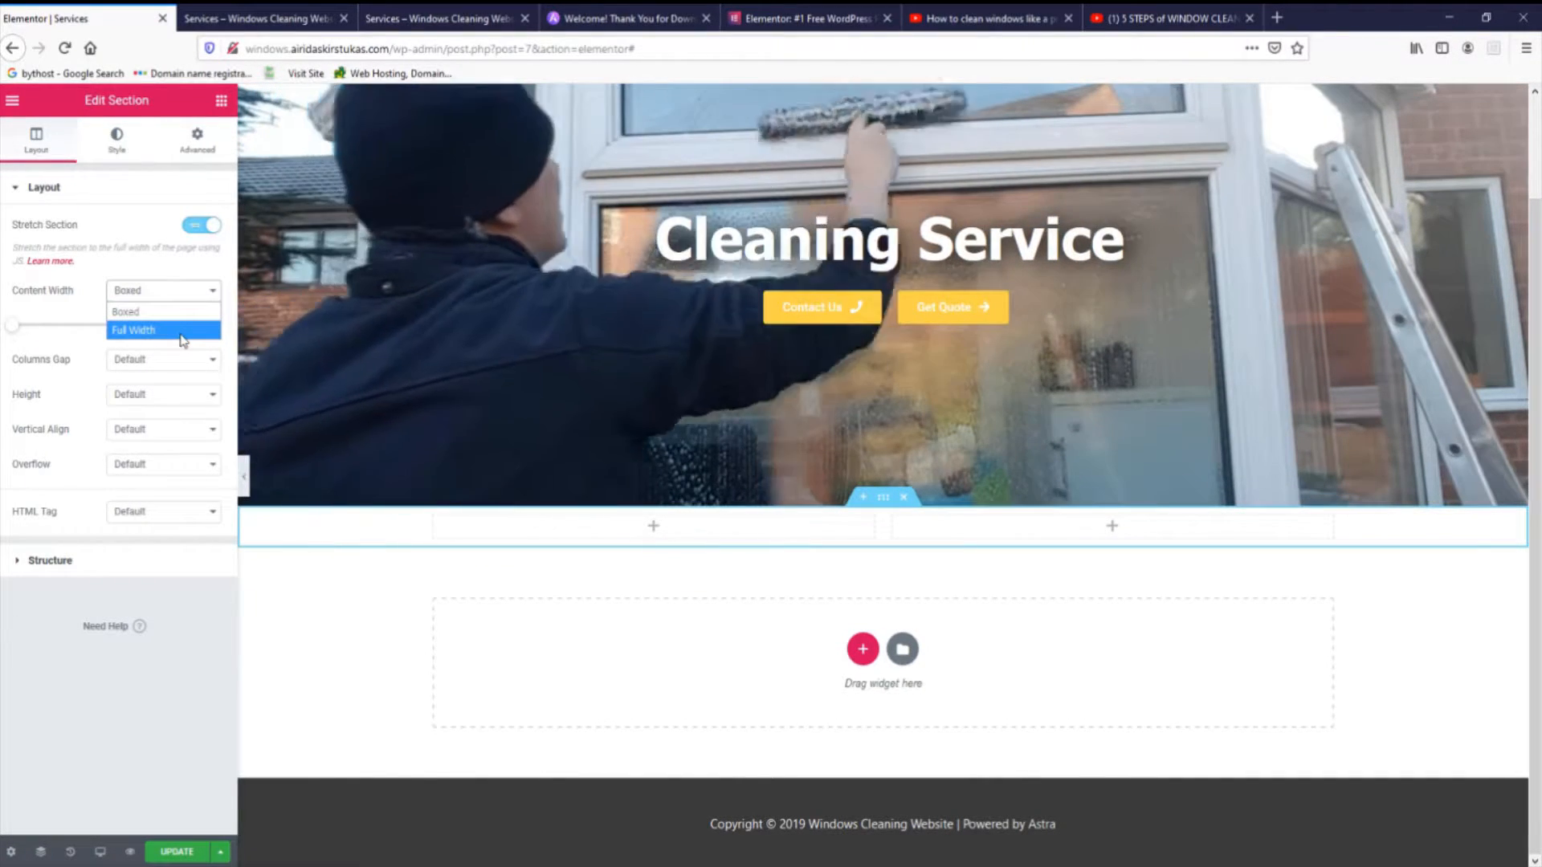
pyautogui.click(180, 330)
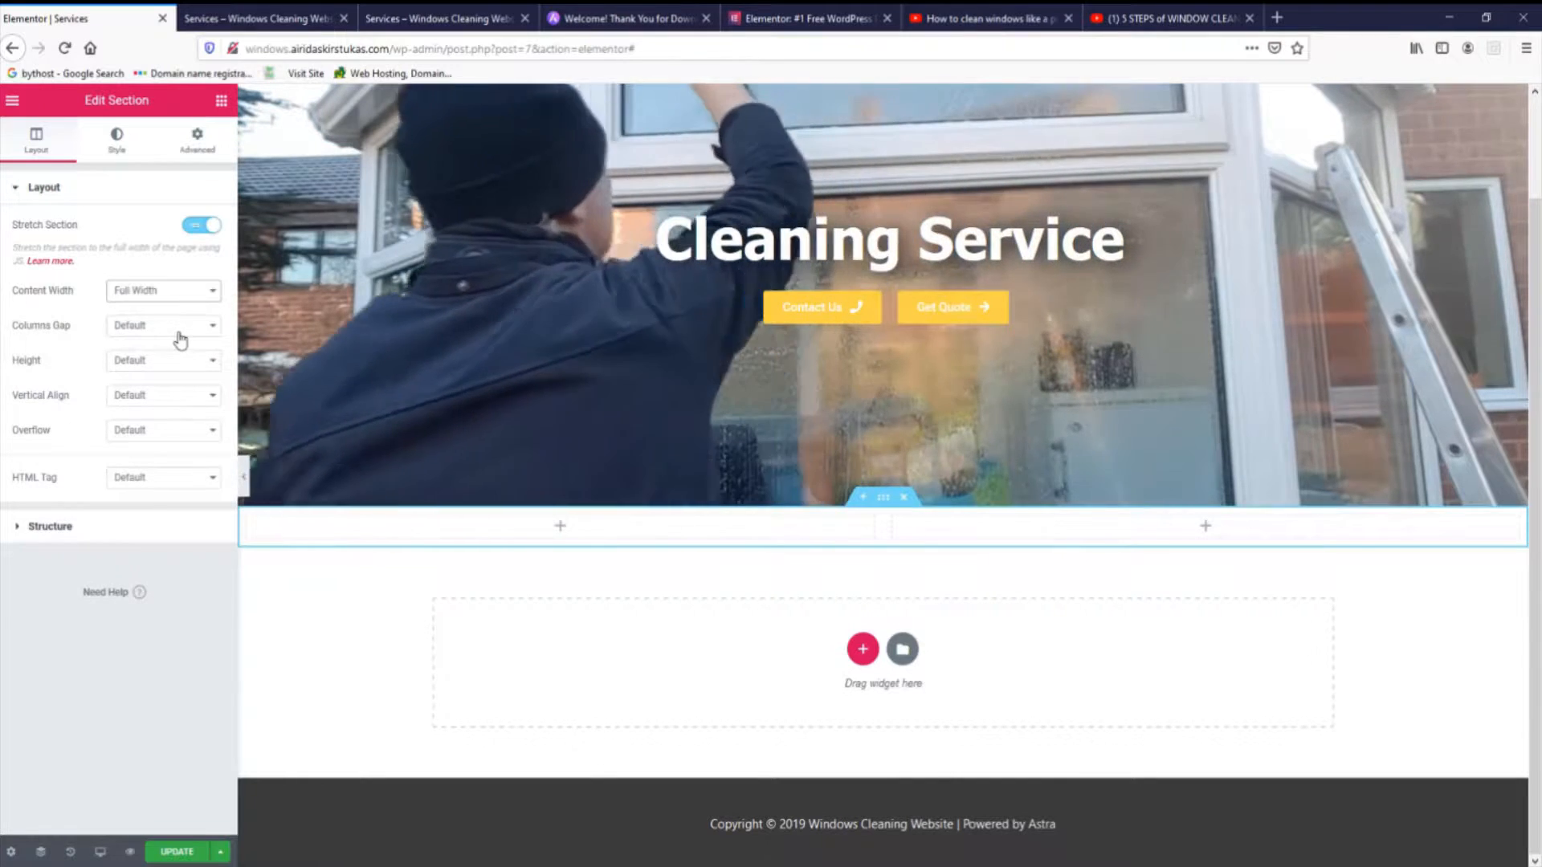
pyautogui.click(217, 106)
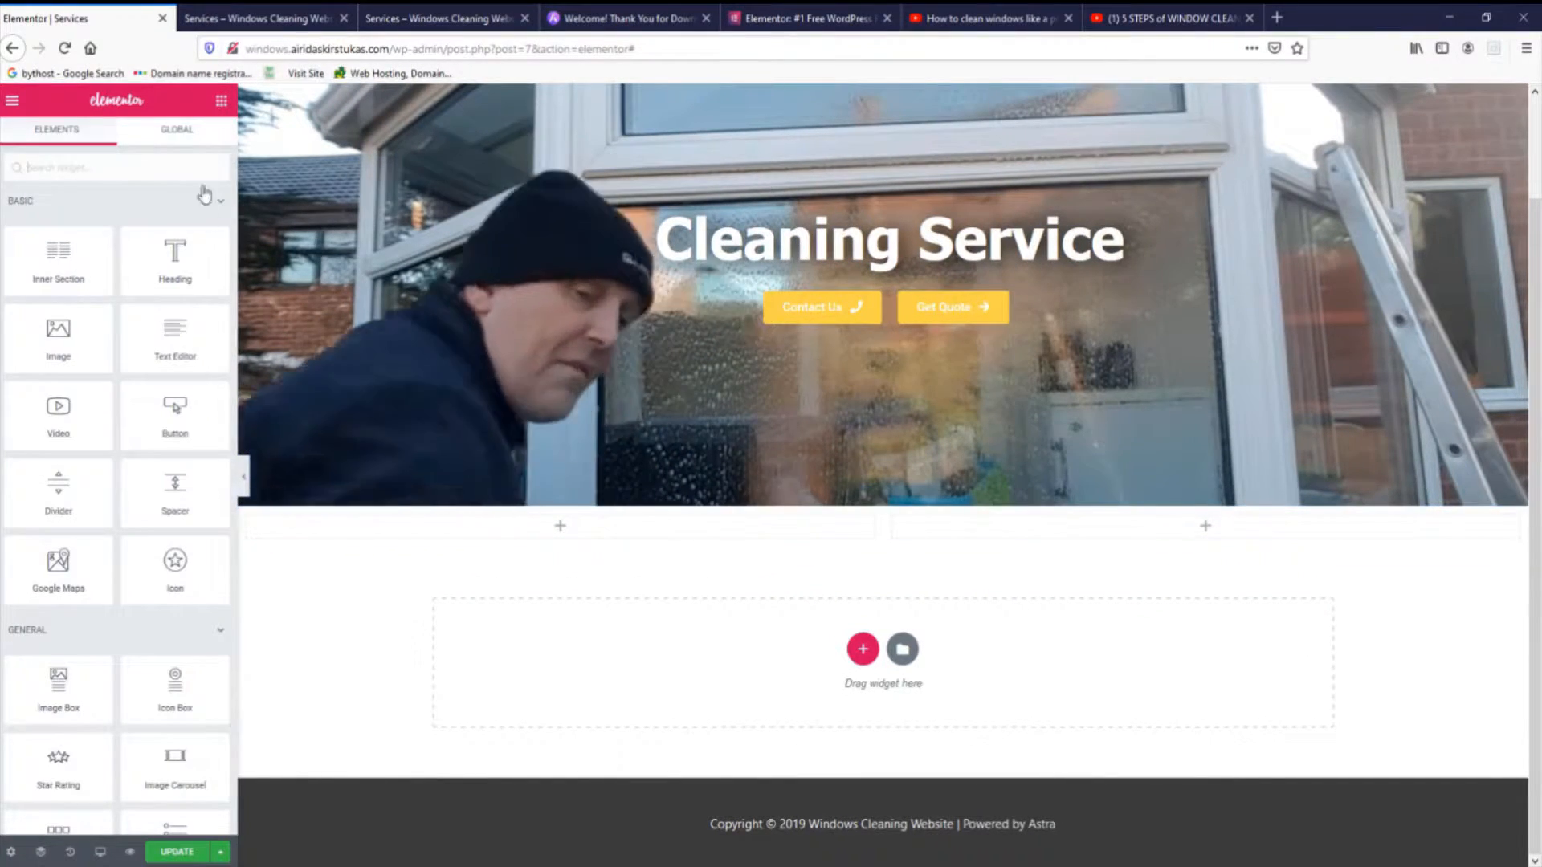
pyautogui.moveTo(175, 257); pyautogui.dragTo(575, 527)
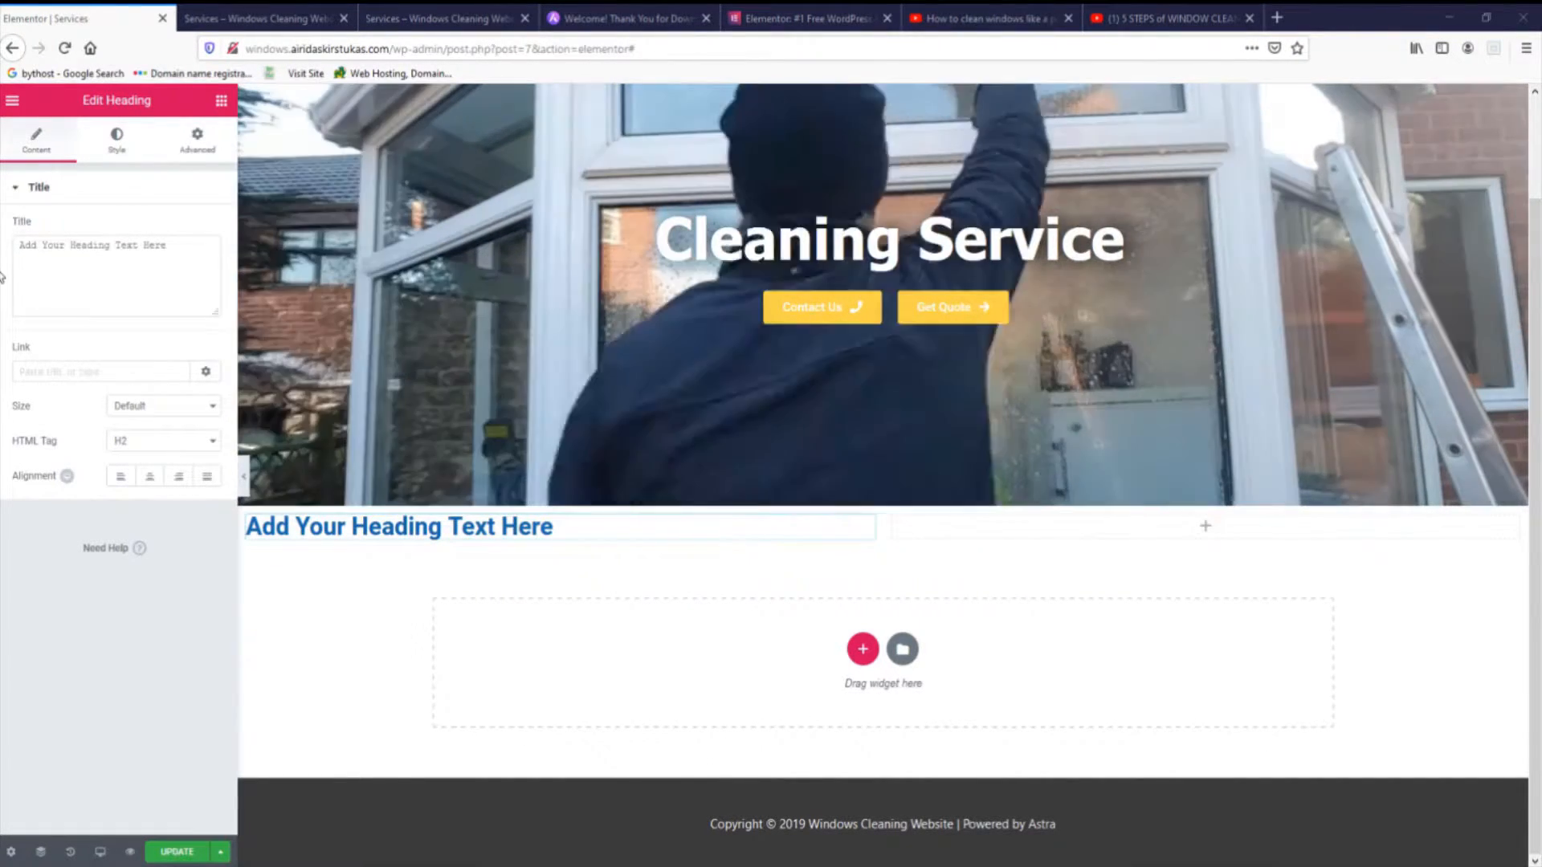
# - Retitle the left-column heading 'Decking Cleaning' and set its text colour to black (#000000)
pyautogui.moveTo(169, 247); pyautogui.dragTo(7, 276)
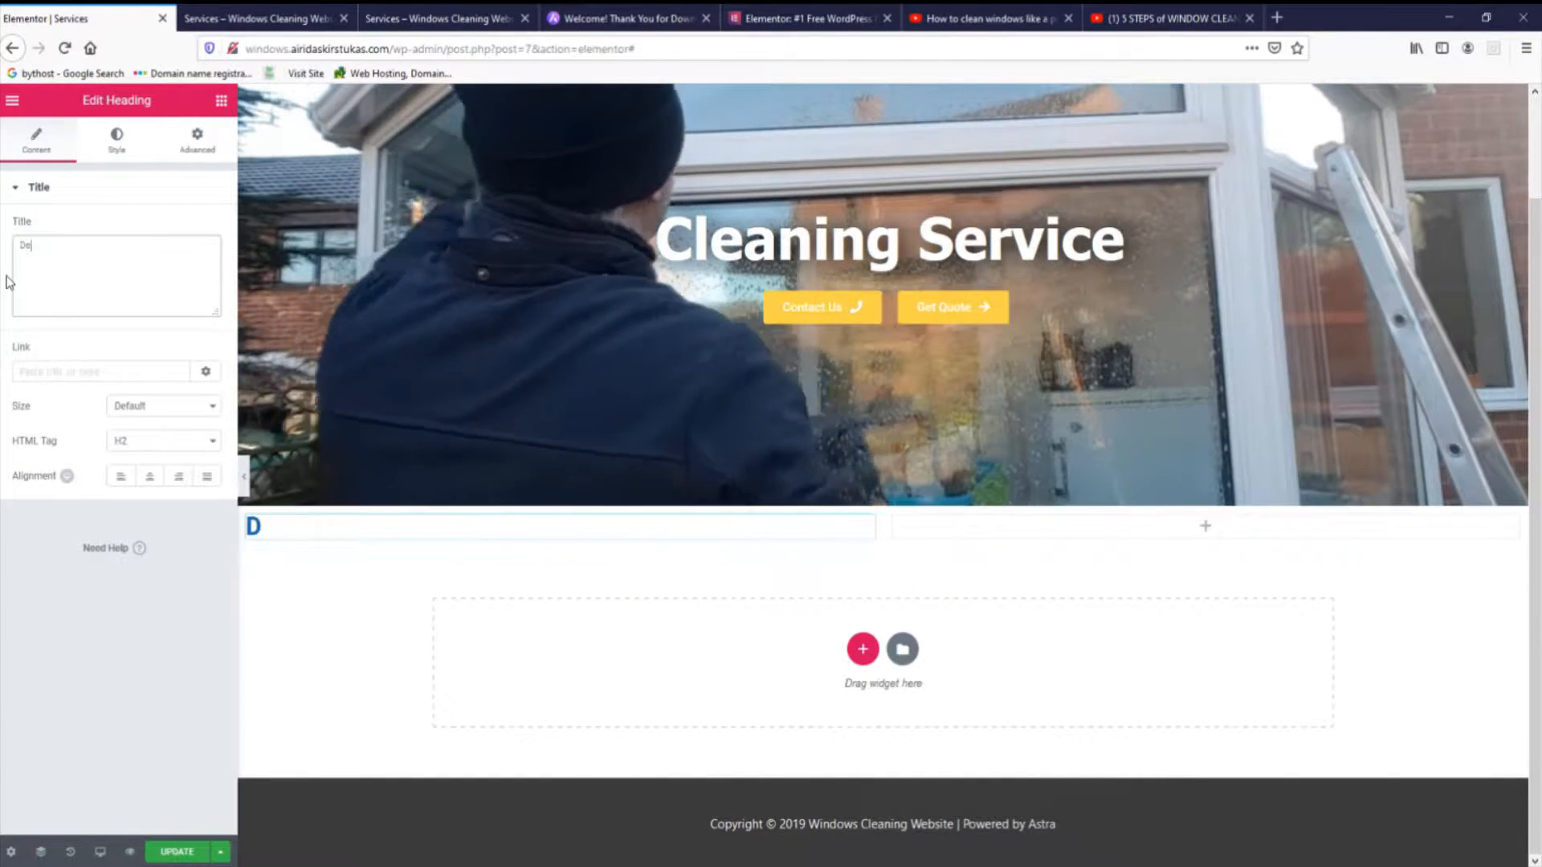
pyautogui.write('Decking ')
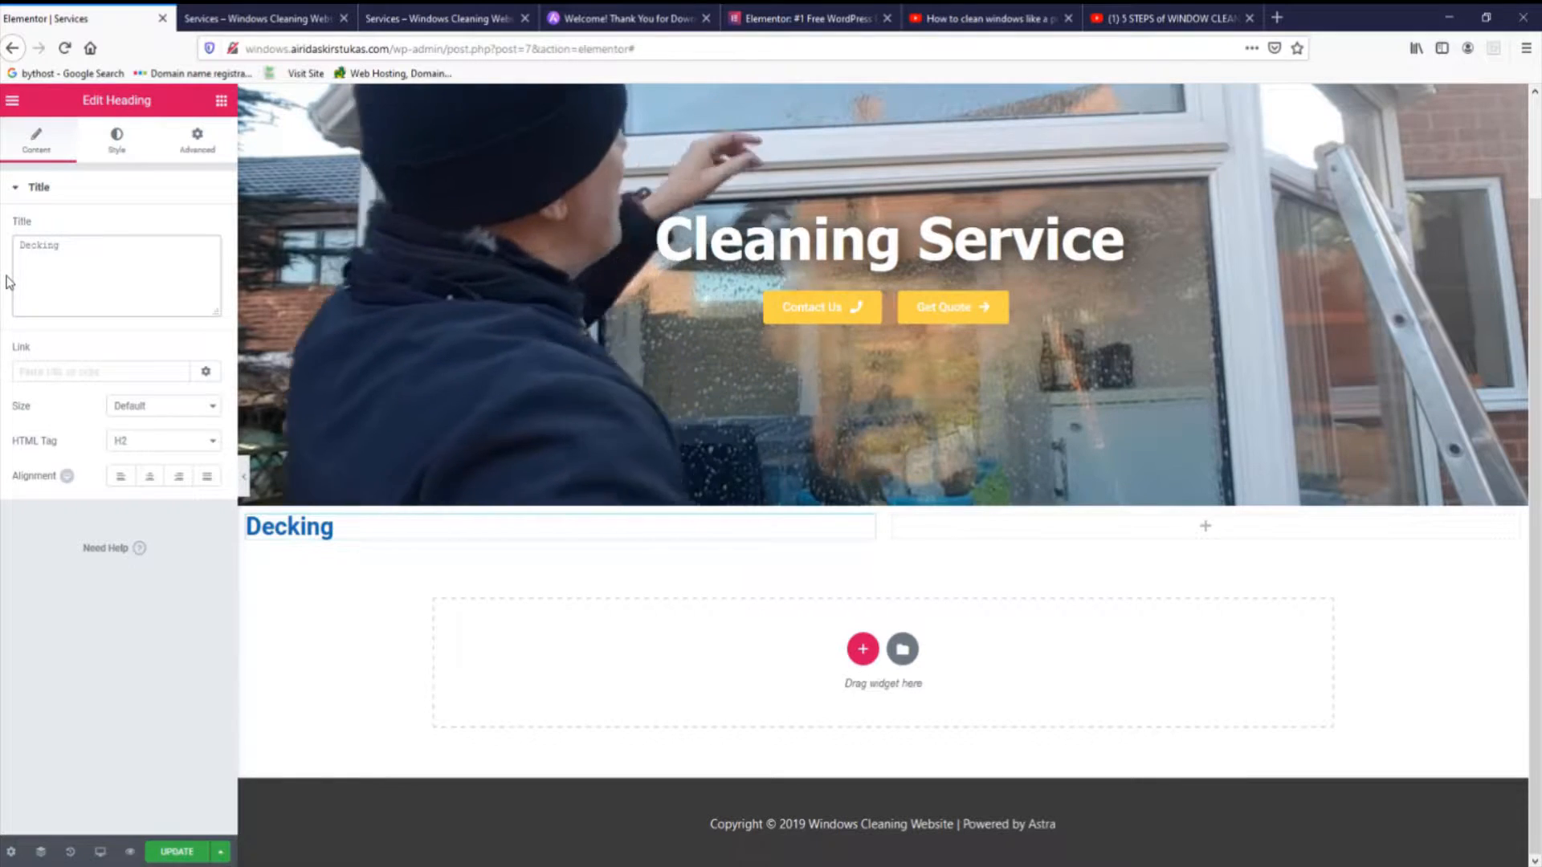
pyautogui.write('Cleaning')
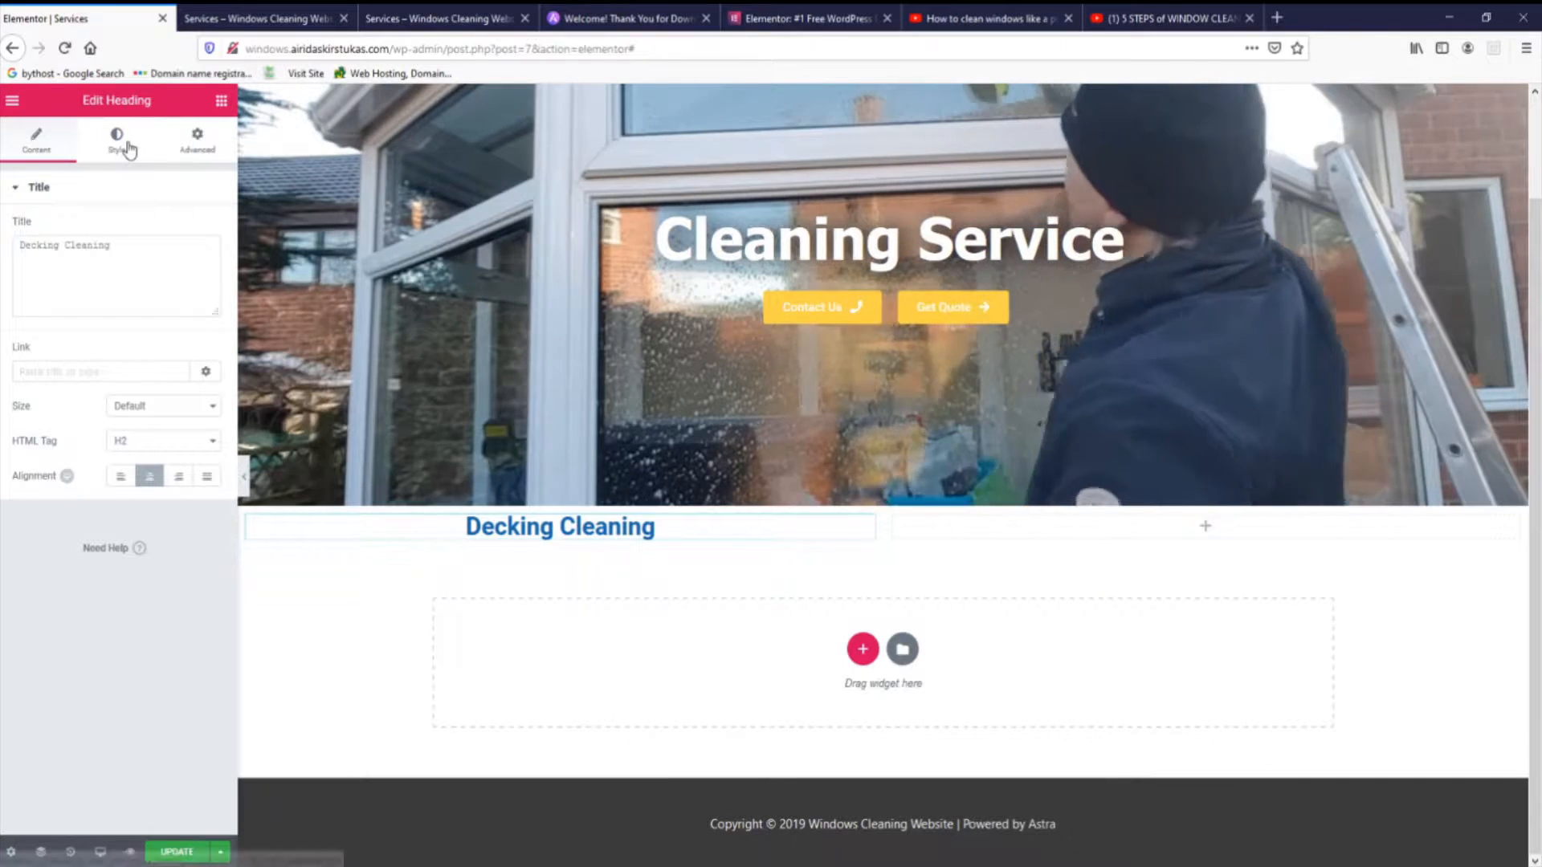
pyautogui.click(124, 145)
pyautogui.click(204, 230)
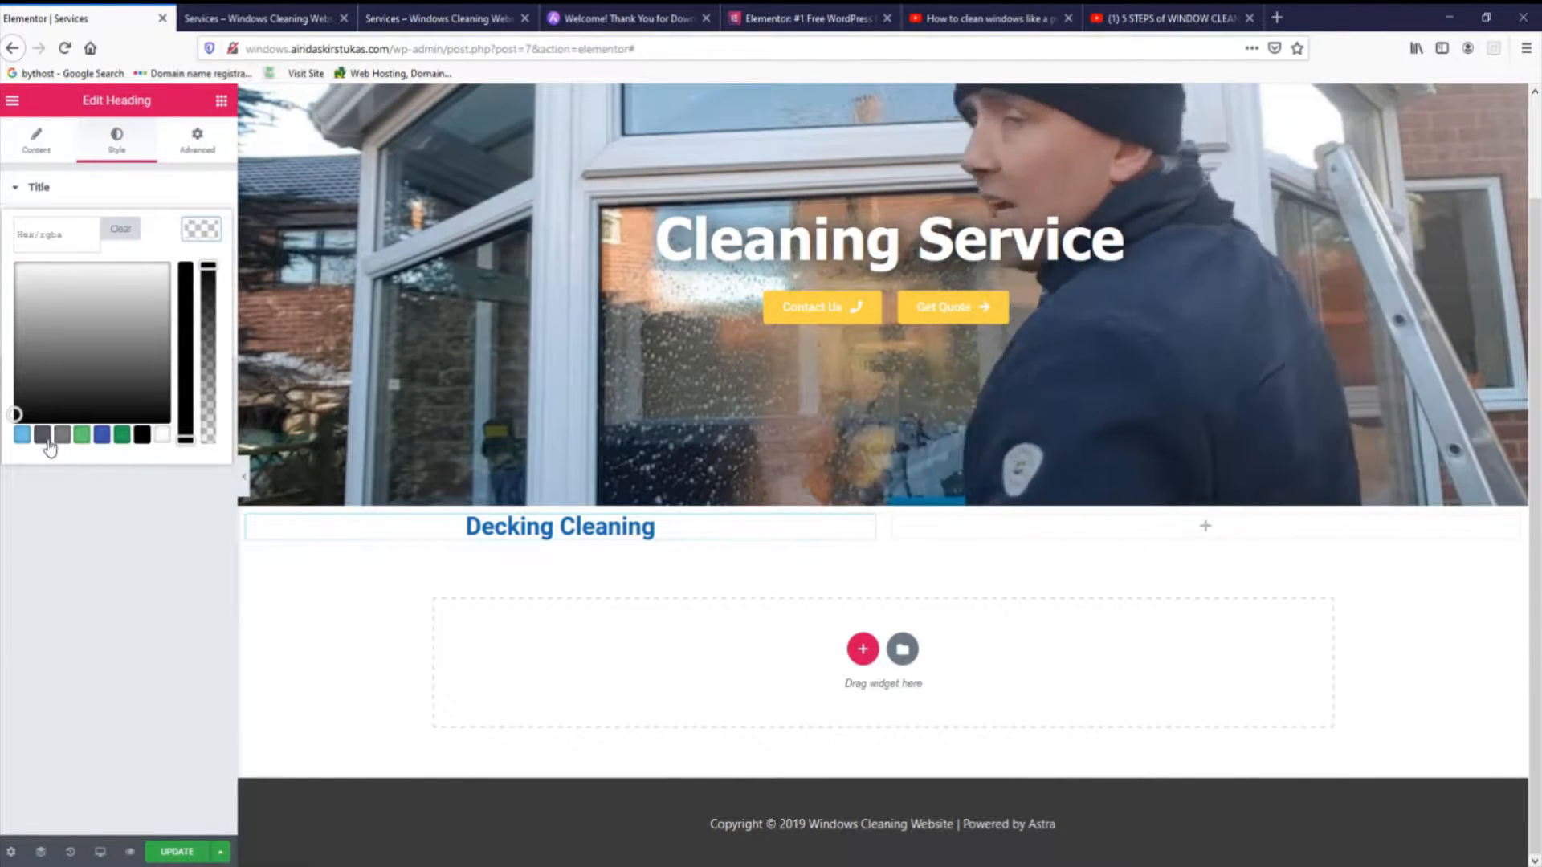
pyautogui.click(44, 436)
pyautogui.click(62, 435)
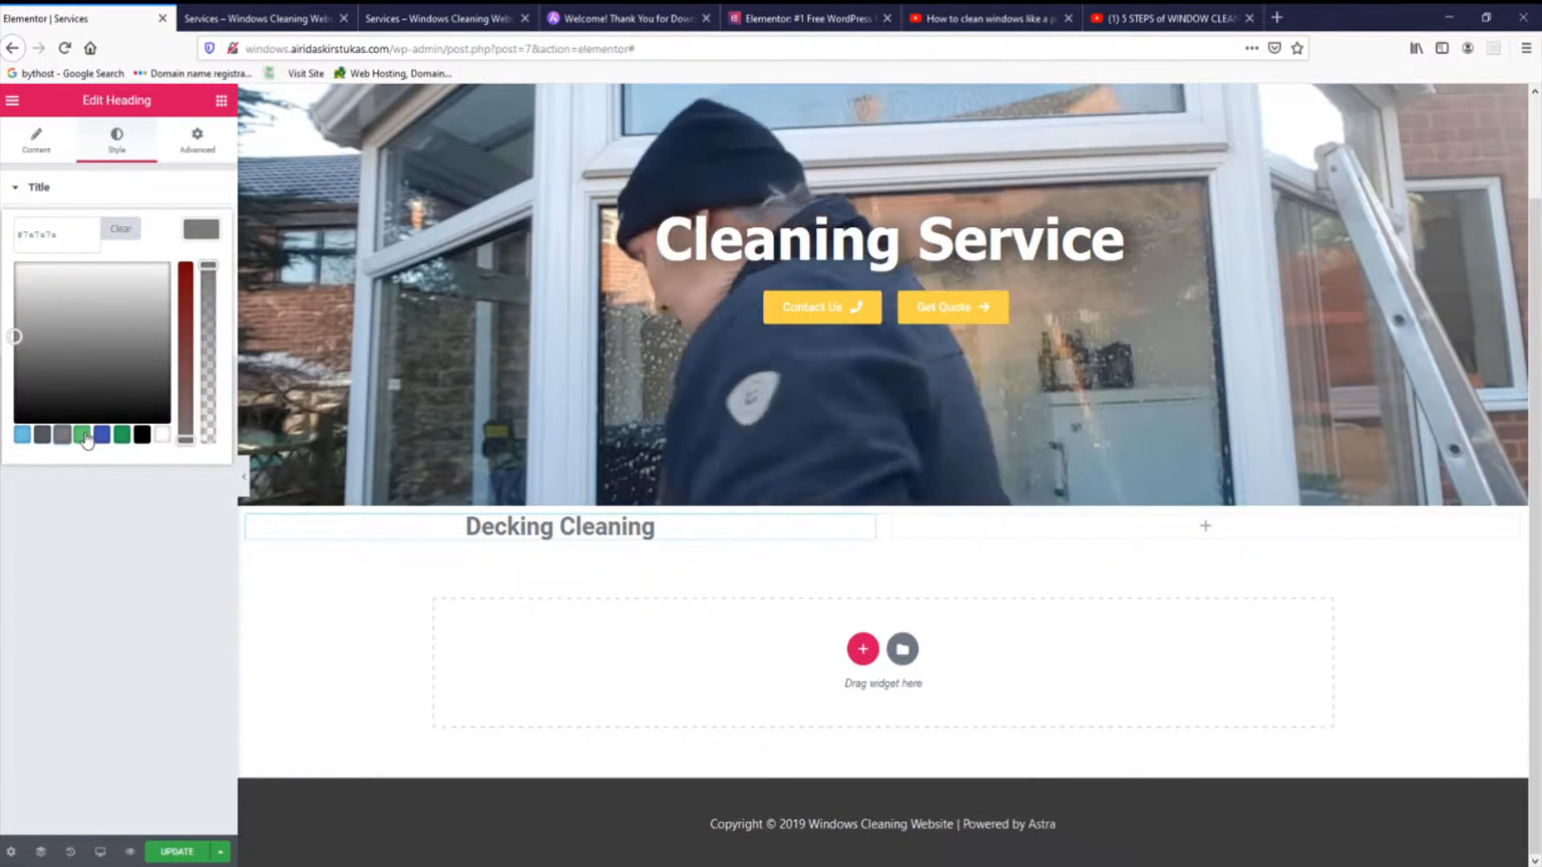
pyautogui.click(87, 436)
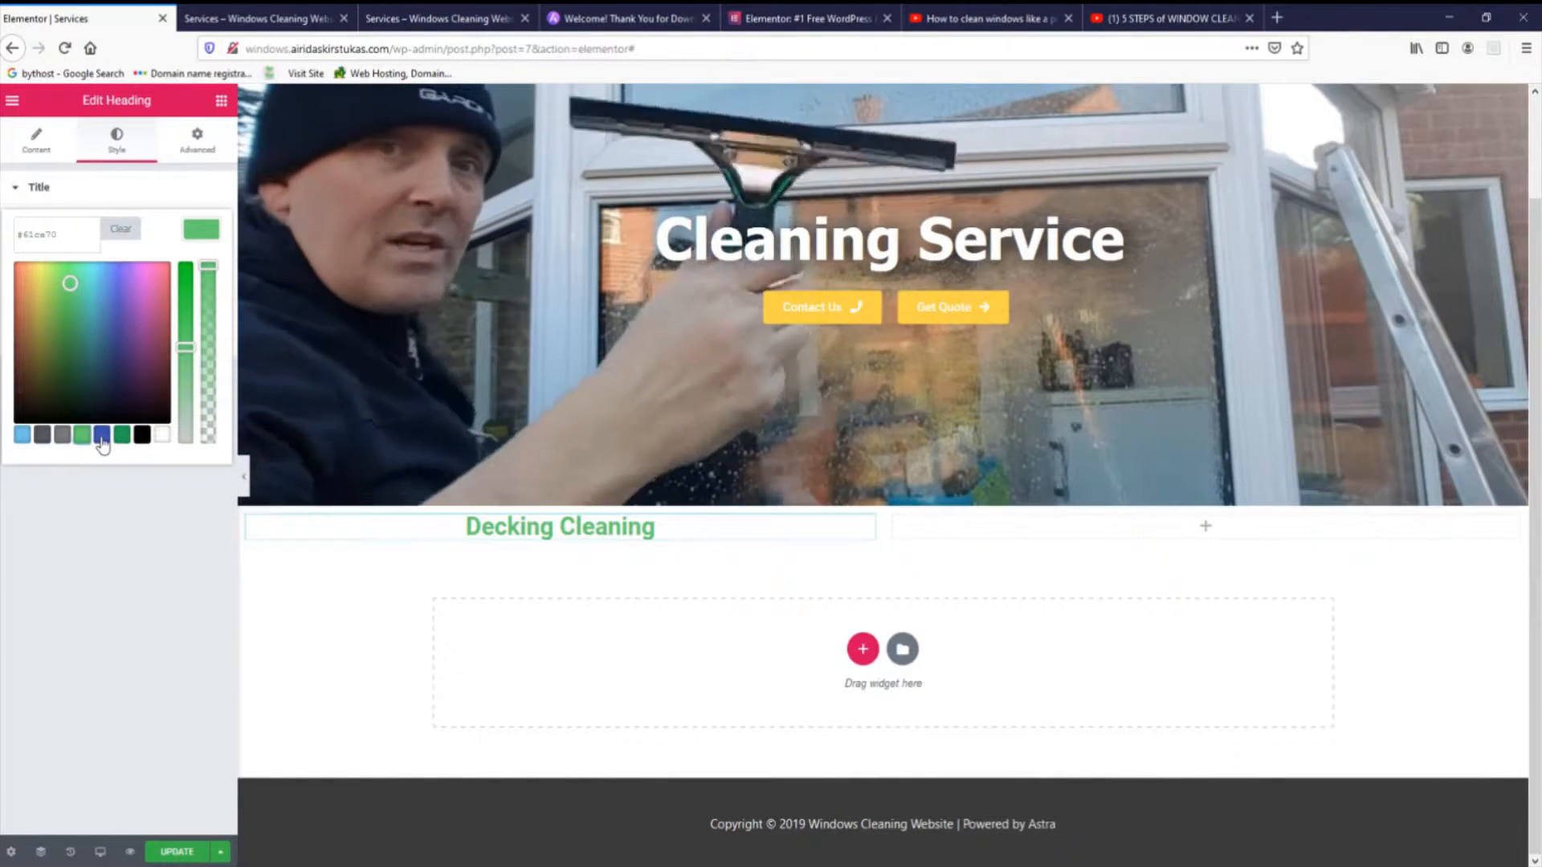
pyautogui.click(102, 438)
pyautogui.click(141, 438)
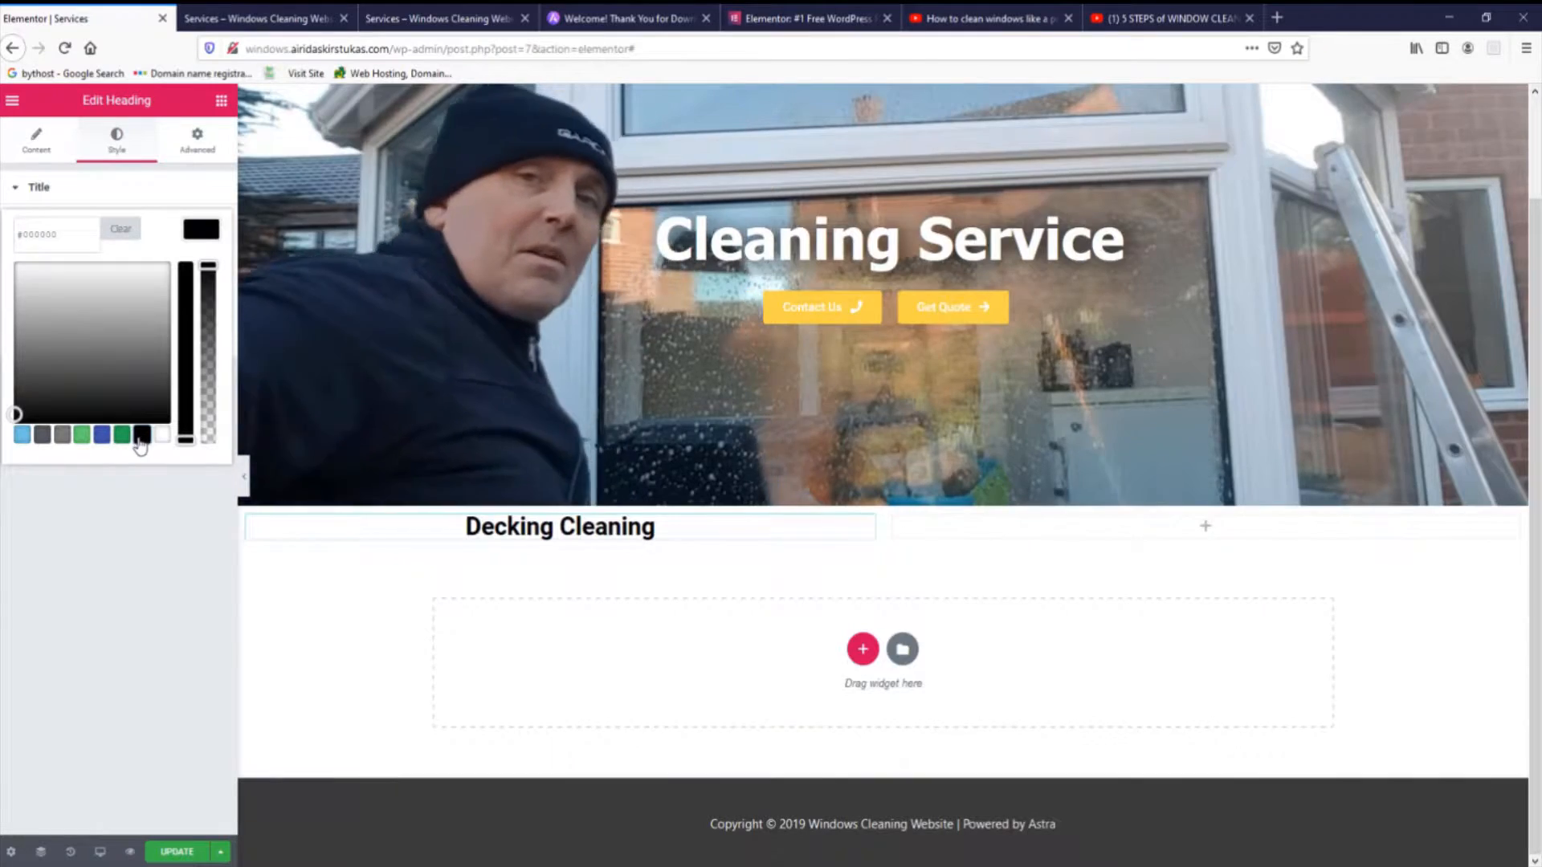
pyautogui.scroll(2, 996, 396)
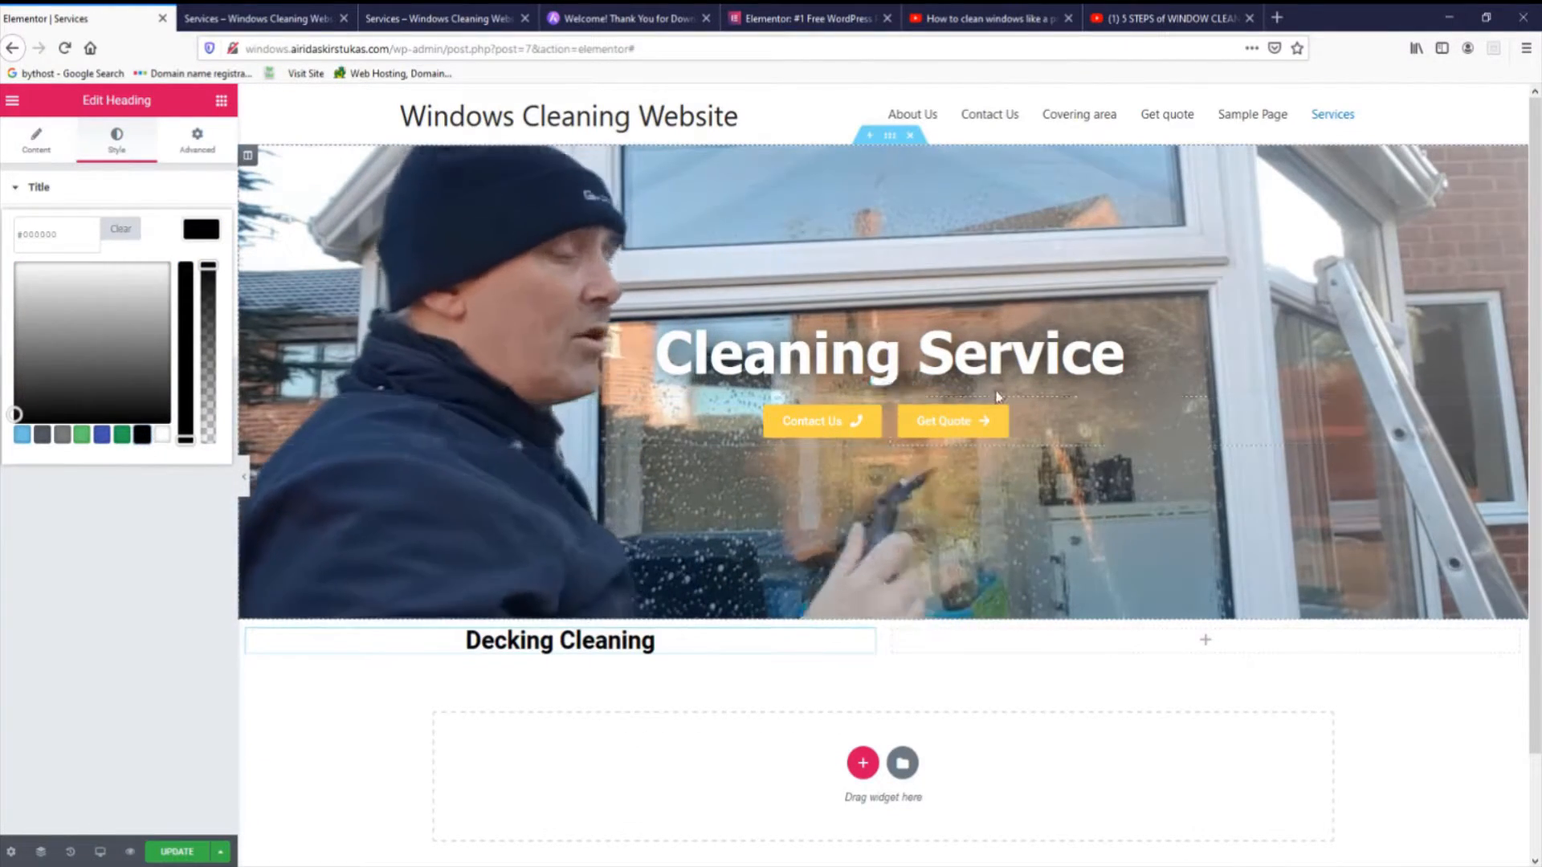
pyautogui.click(221, 101)
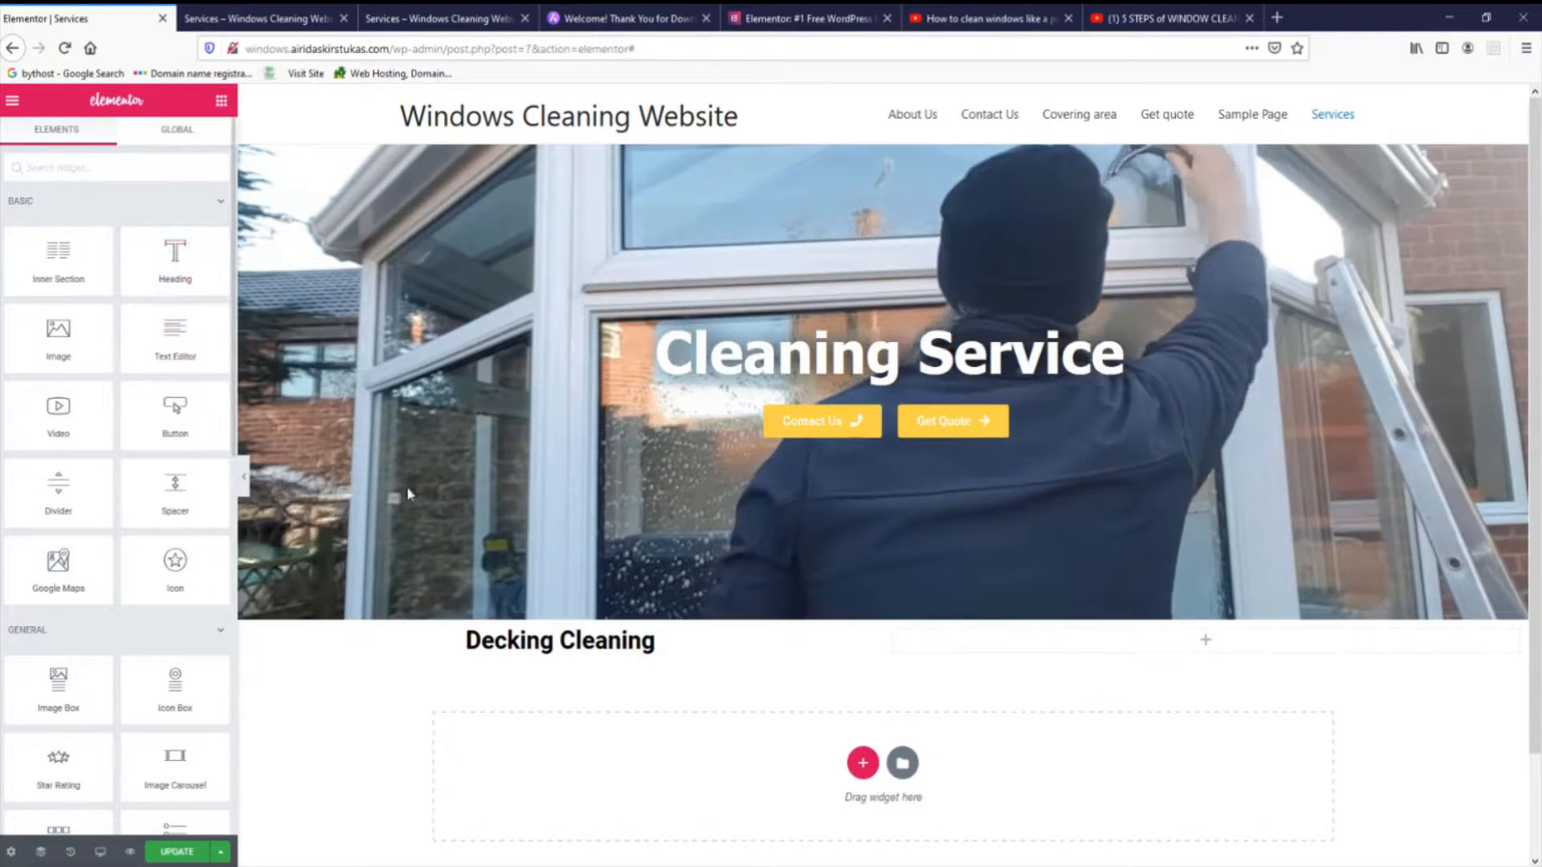
# - Add a two-column section below the Decking Cleaning row with Stretch Section on and Full Width content
pyautogui.scroll(-2, 980, 492)
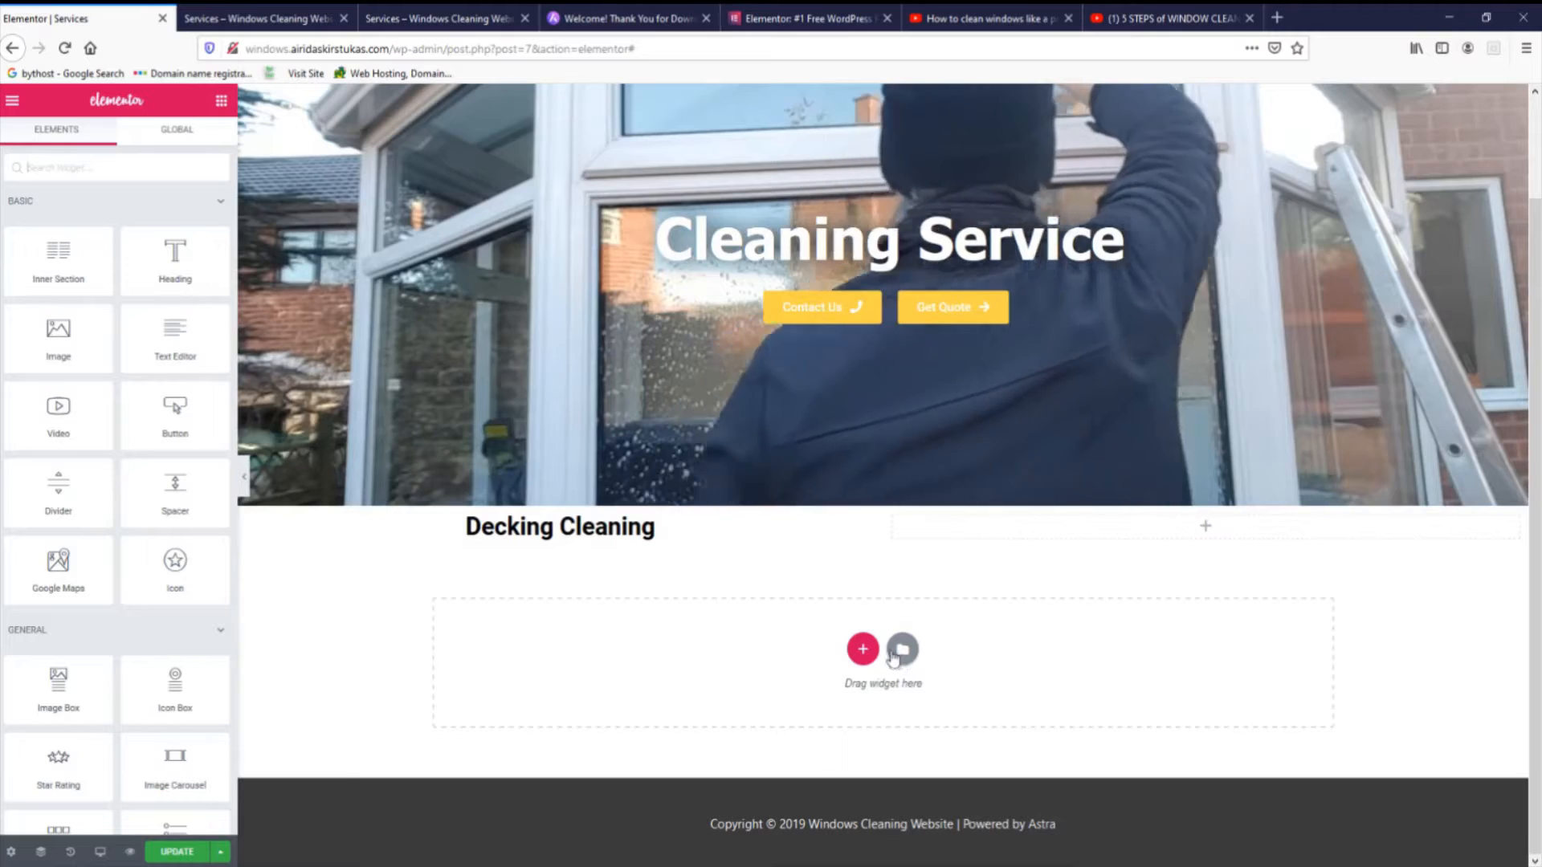
pyautogui.click(862, 649)
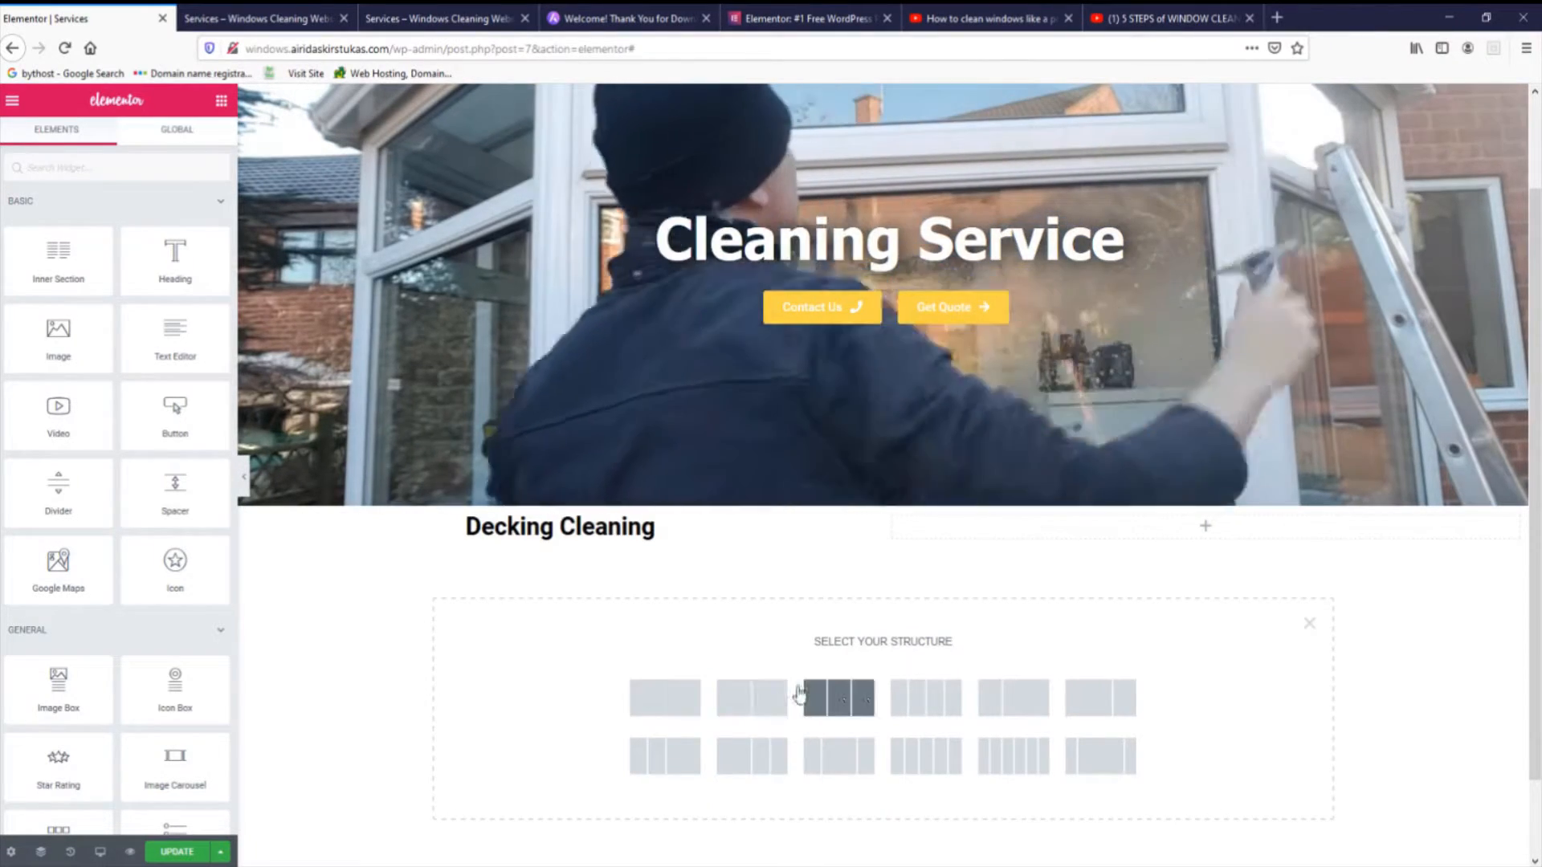
pyautogui.click(763, 697)
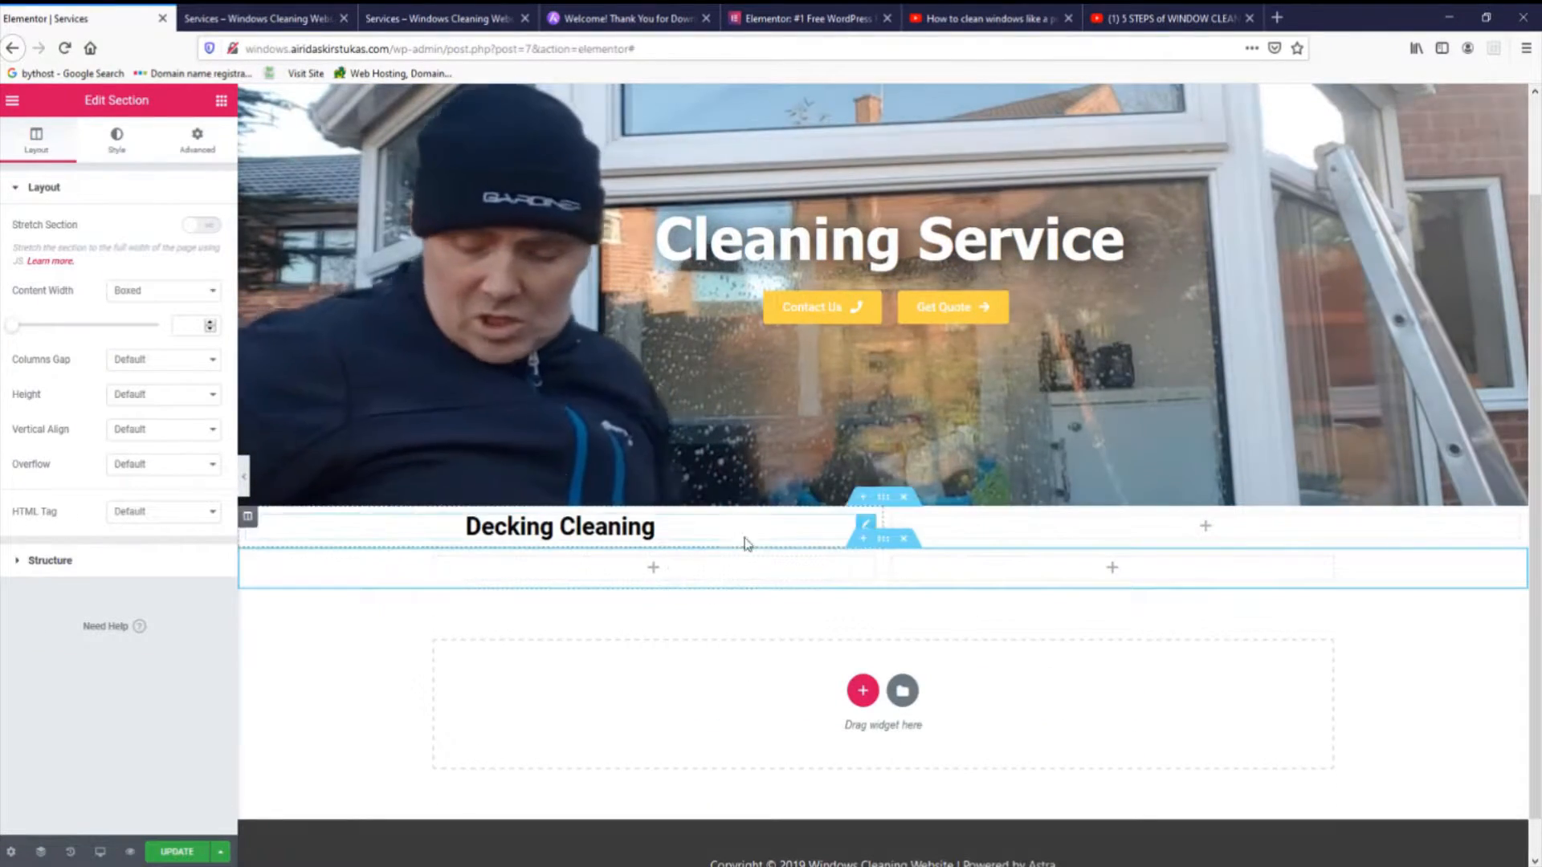
pyautogui.click(202, 225)
pyautogui.click(193, 291)
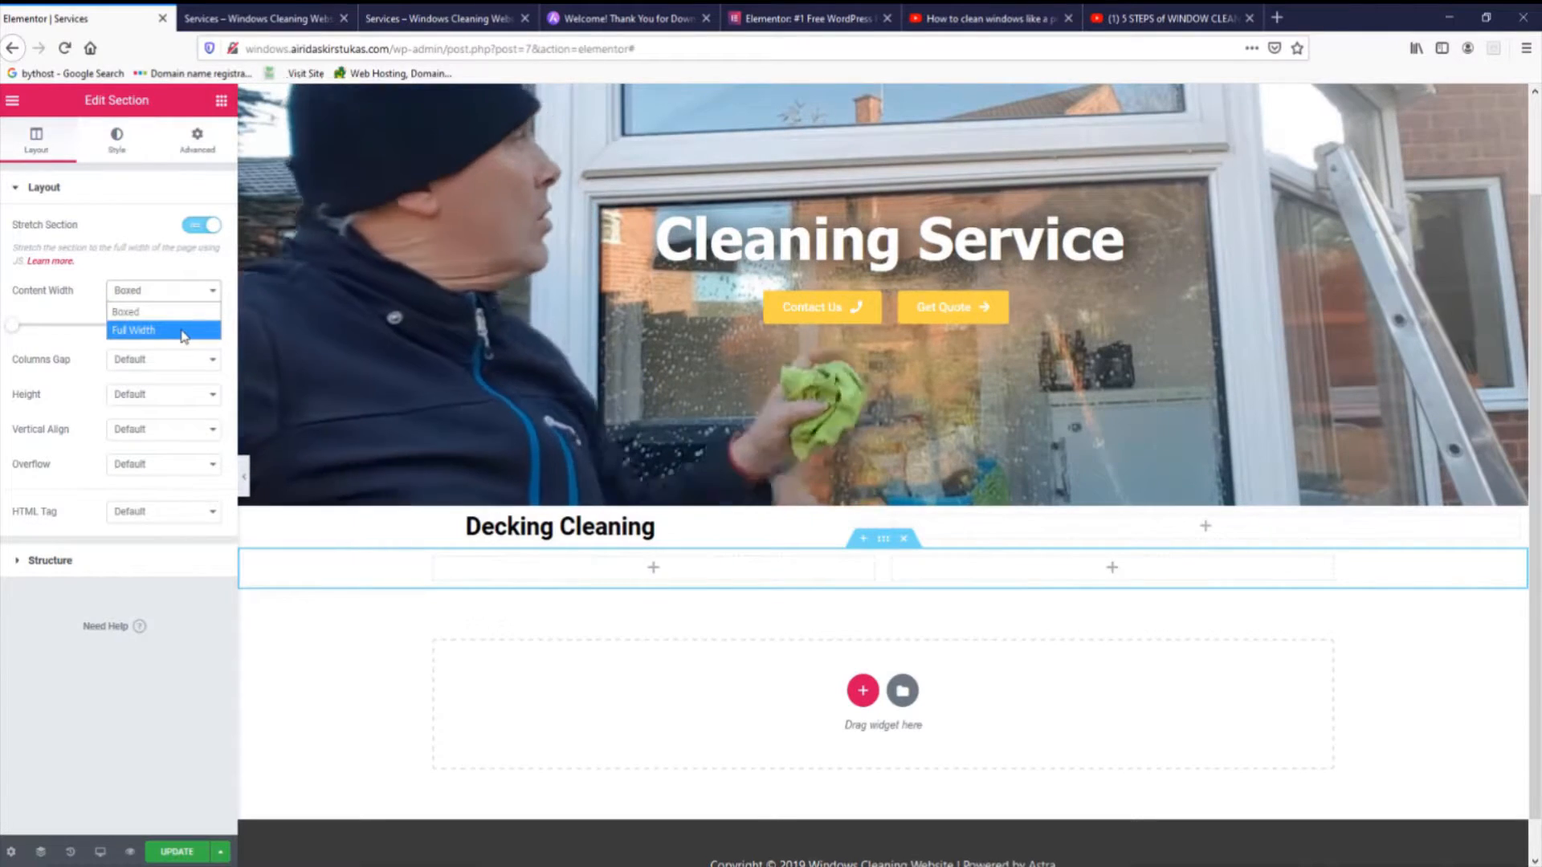
pyautogui.click(184, 331)
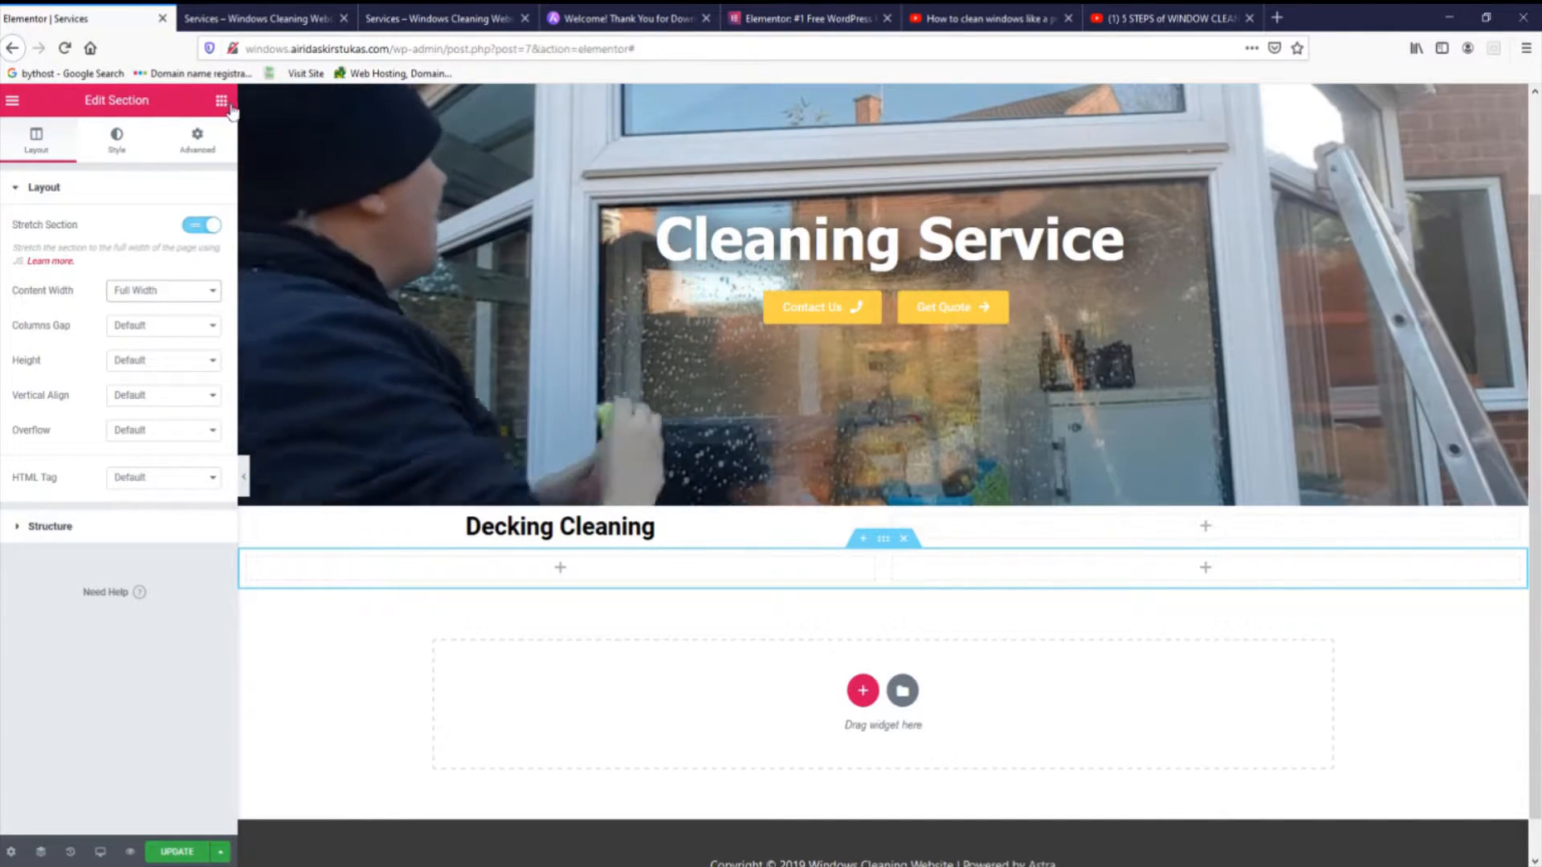
# - Put an Image widget in the left column showing the decking photo from the Media Library
pyautogui.click(223, 102)
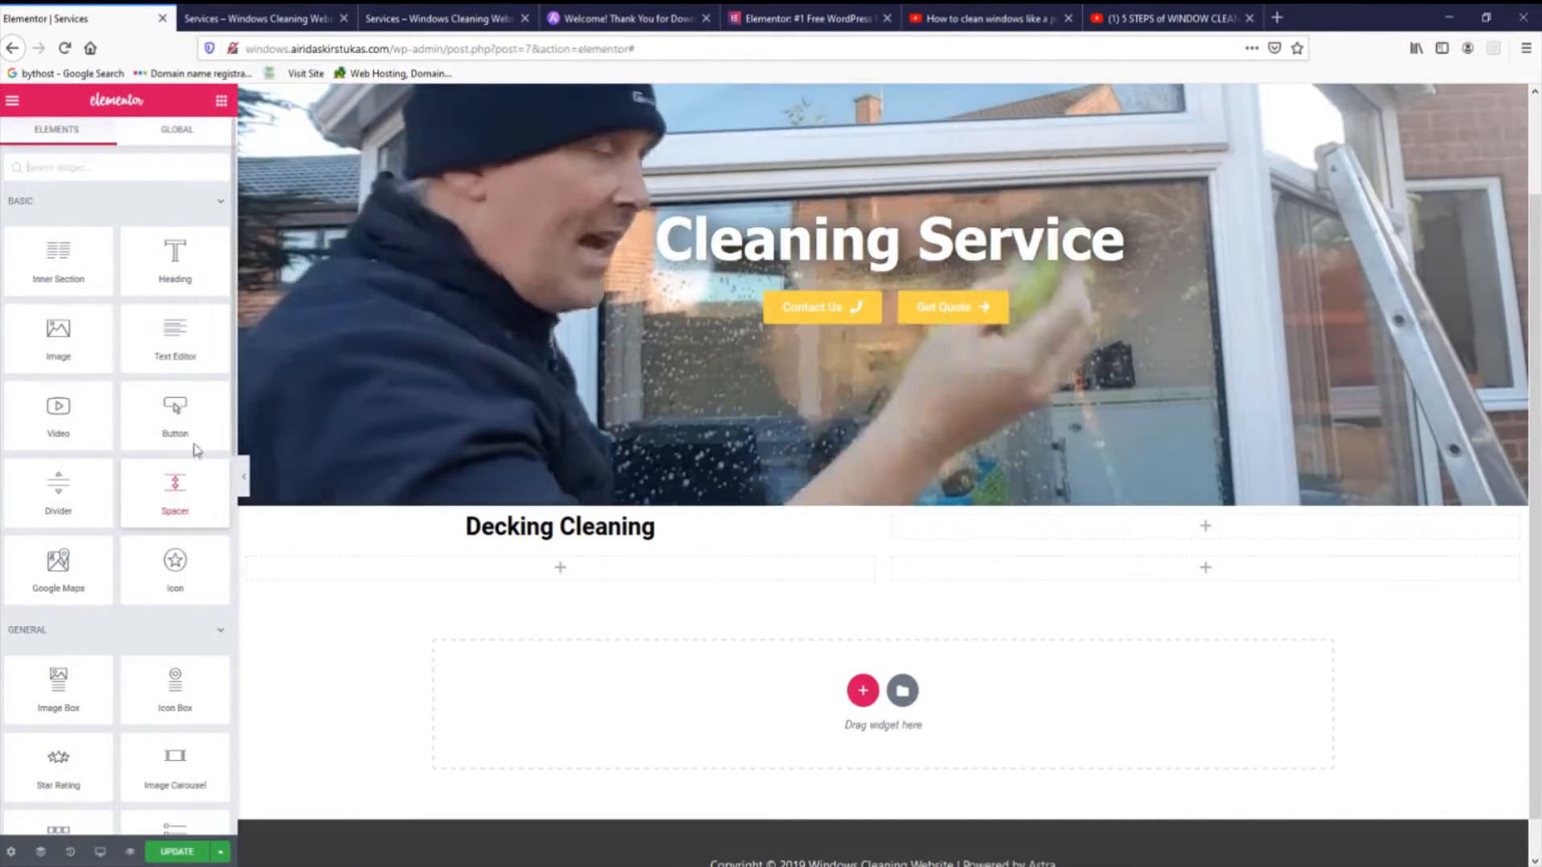
pyautogui.moveTo(56, 341); pyautogui.dragTo(579, 562)
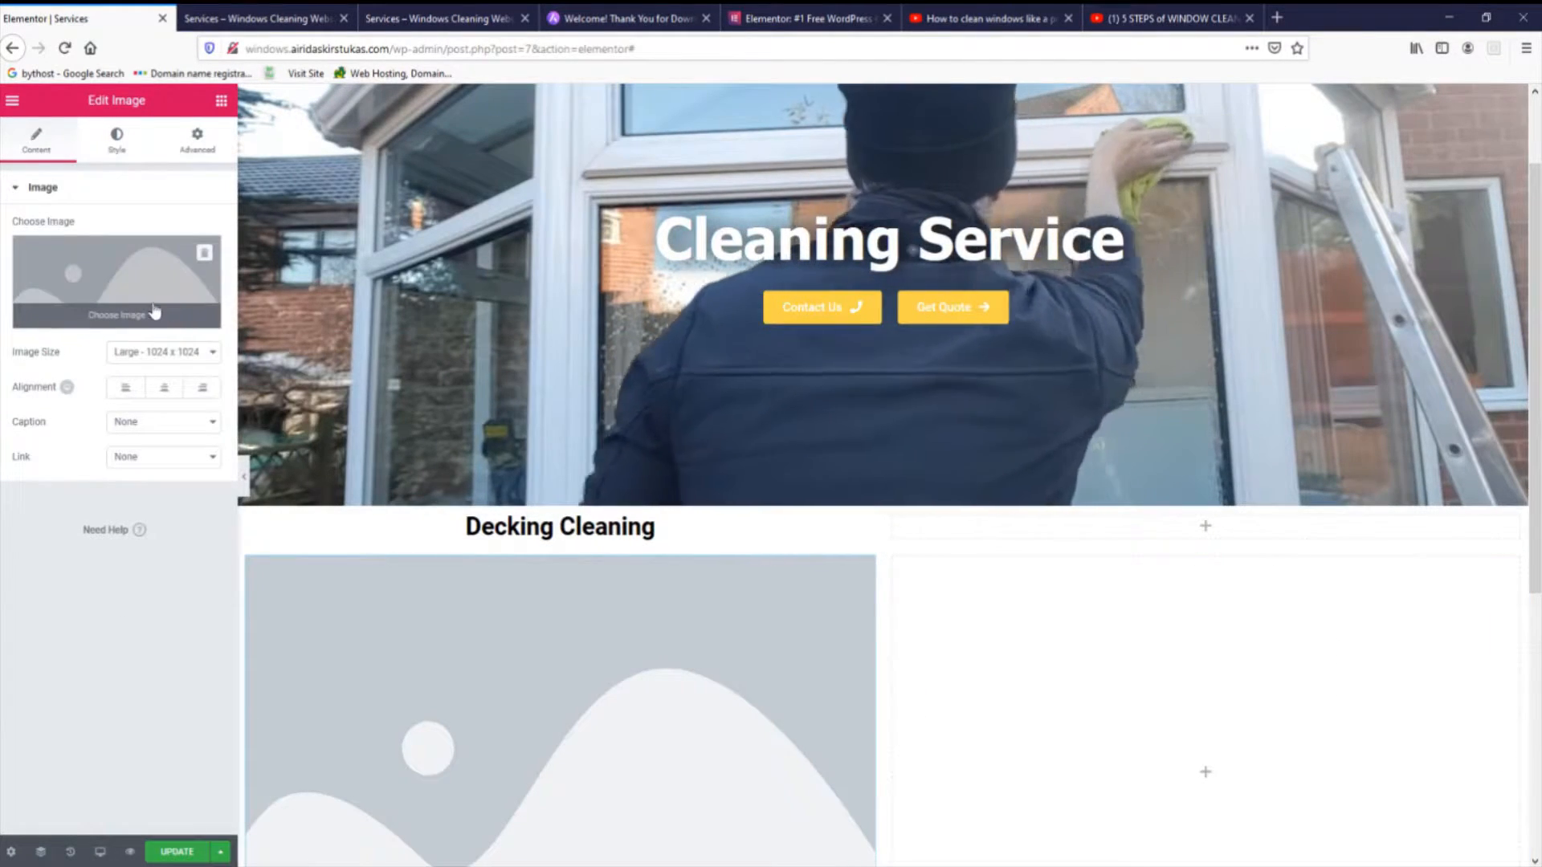
pyautogui.click(166, 310)
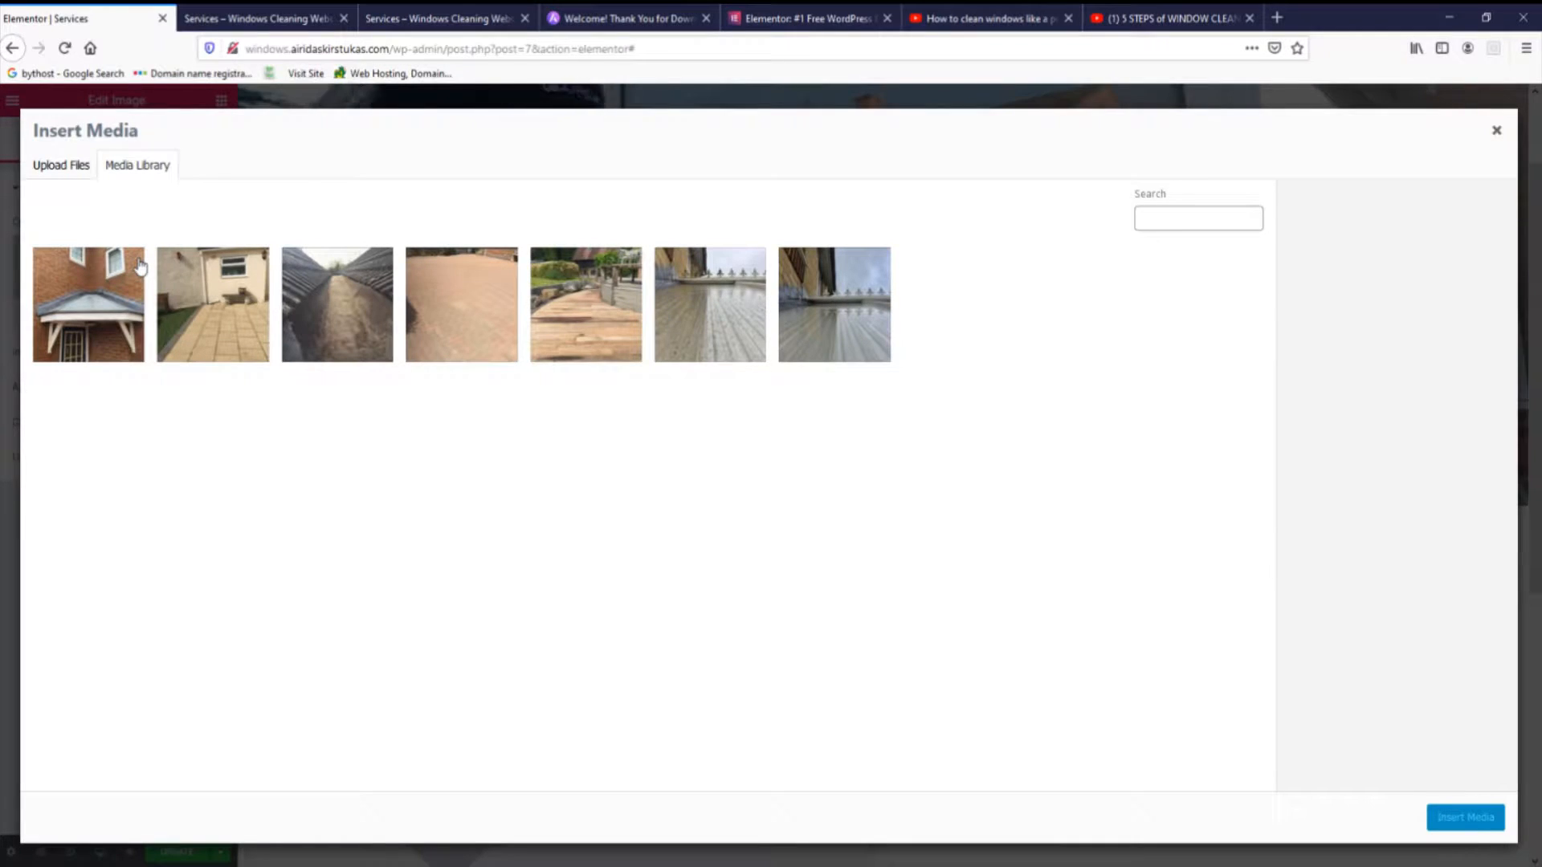
pyautogui.click(588, 316)
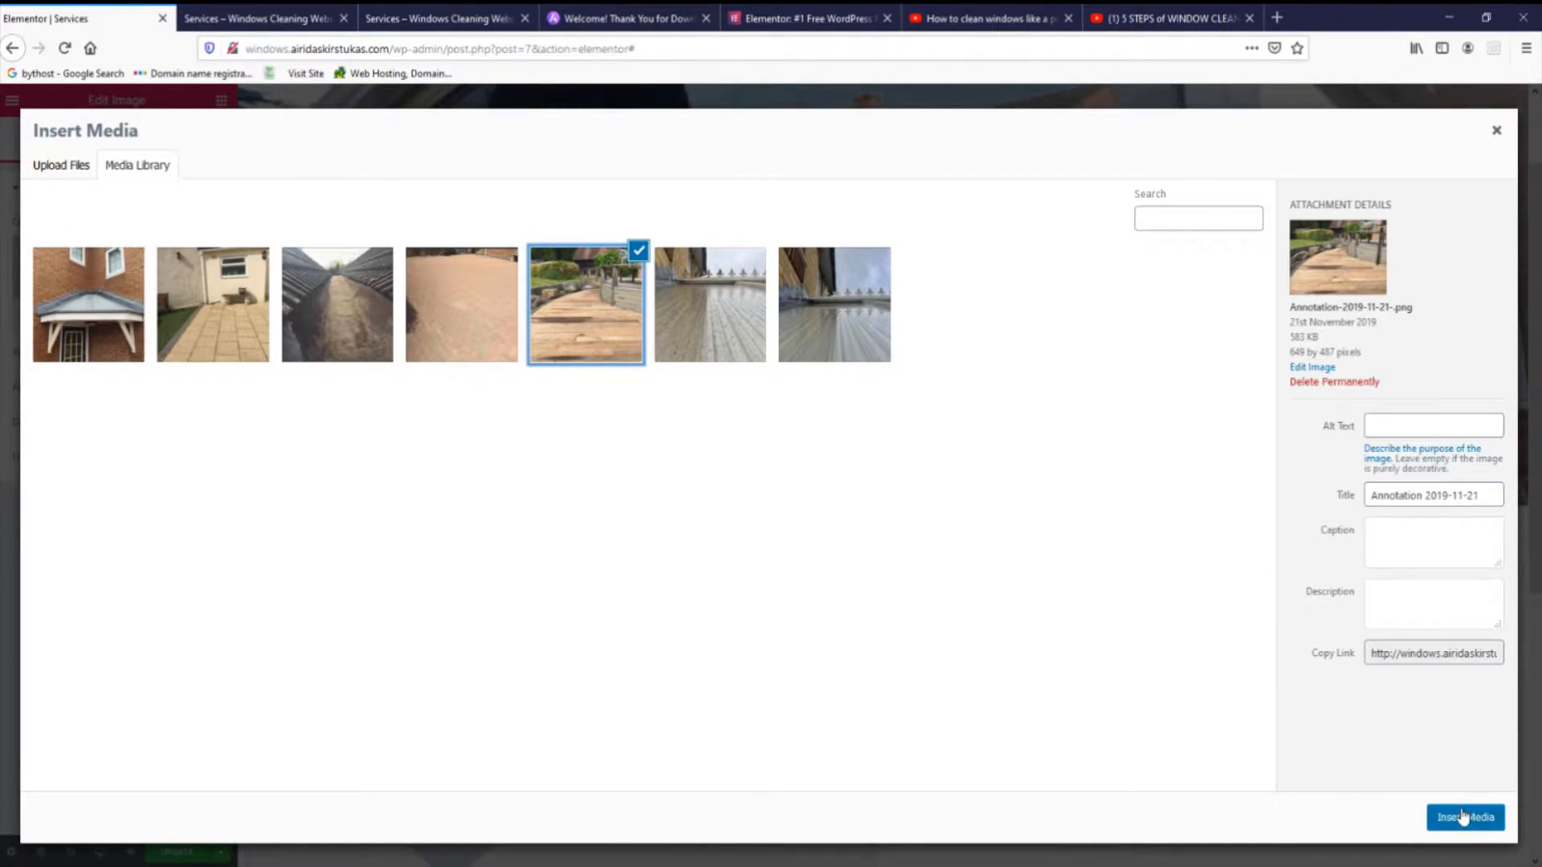
pyautogui.click(1463, 818)
pyautogui.scroll(-4, 921, 265)
pyautogui.scroll(-1, 921, 256)
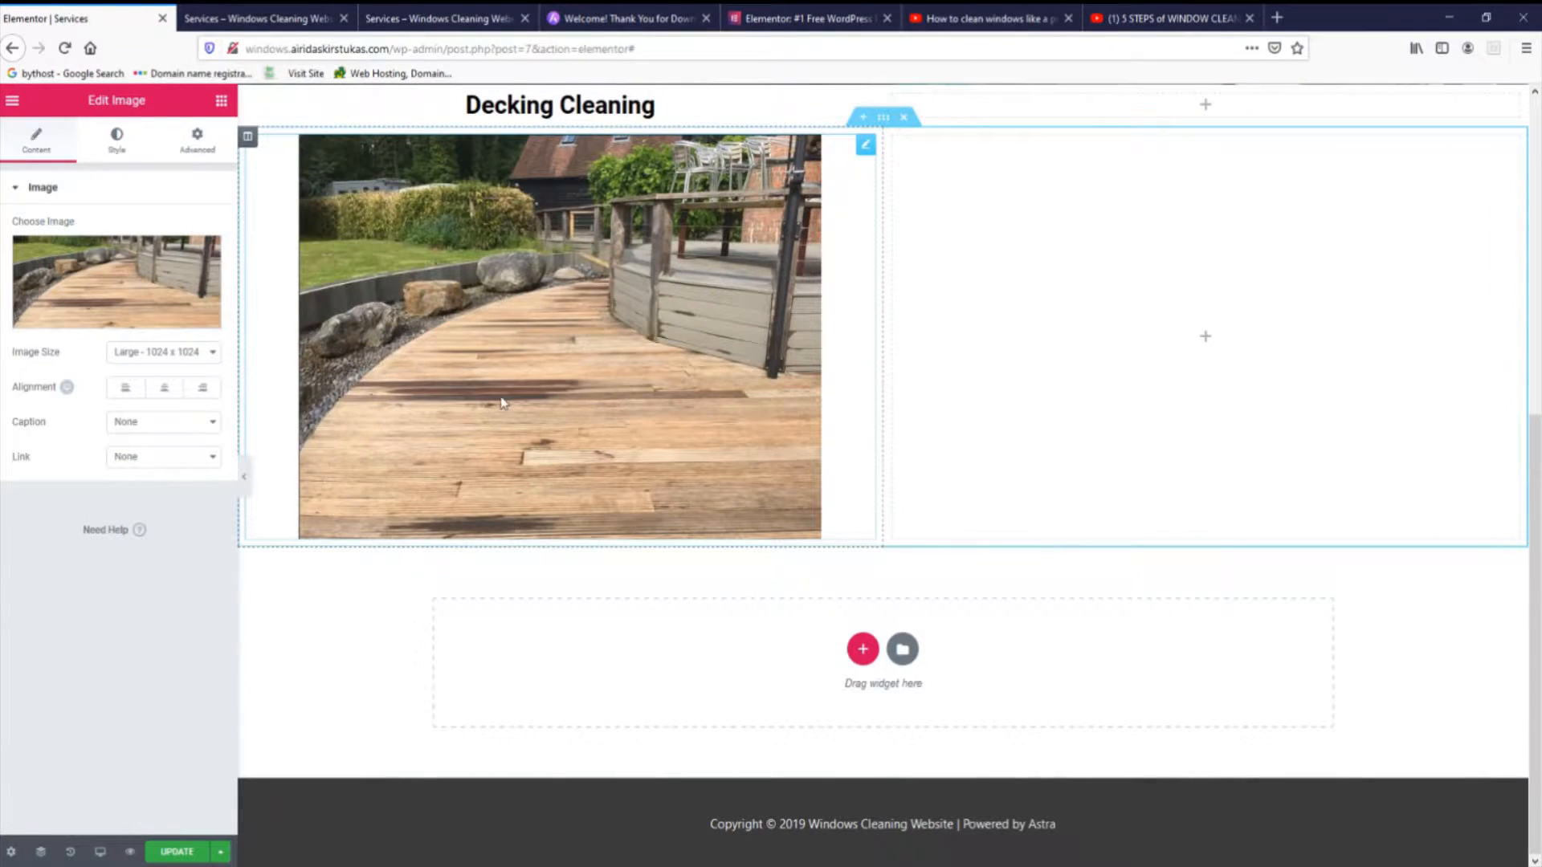
pyautogui.scroll(2, 501, 401)
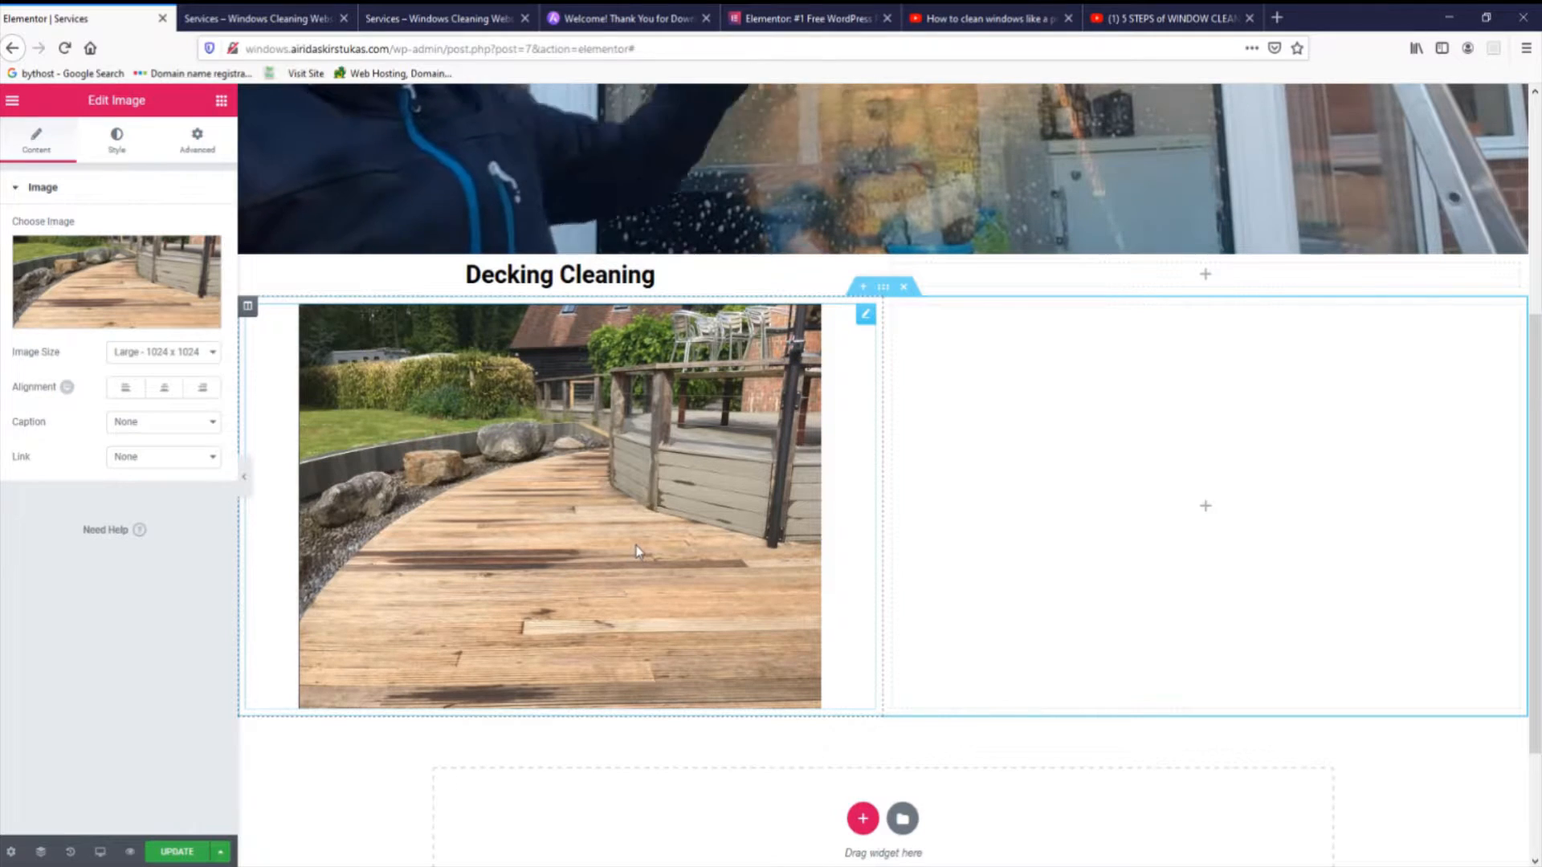
pyautogui.scroll(-2, 575, 734)
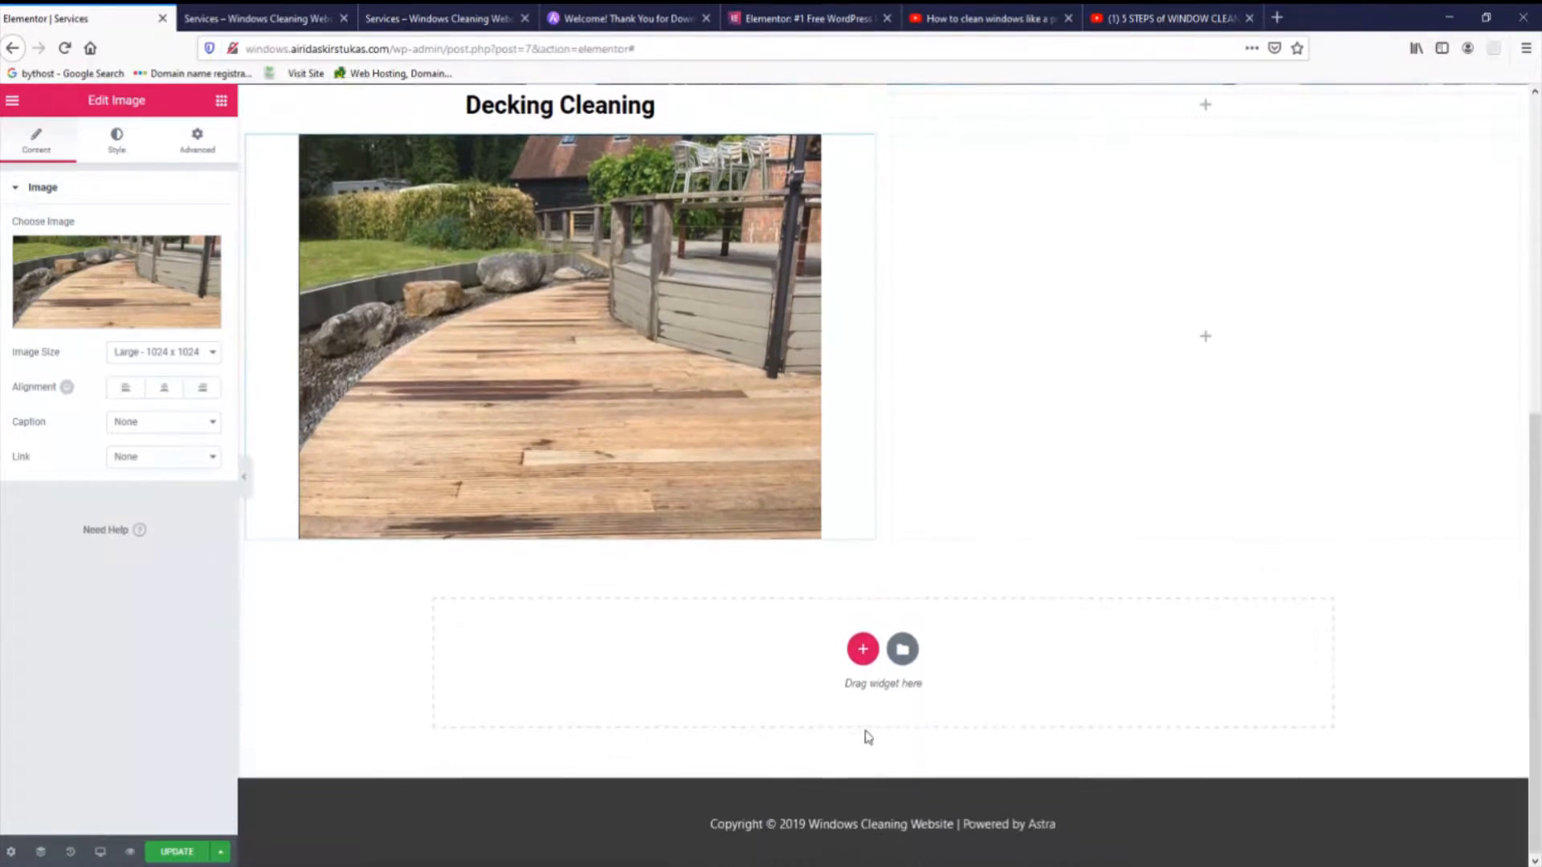
# - Add a stretched, full-width six-column section below the decking photo and widen its first column
pyautogui.click(863, 651)
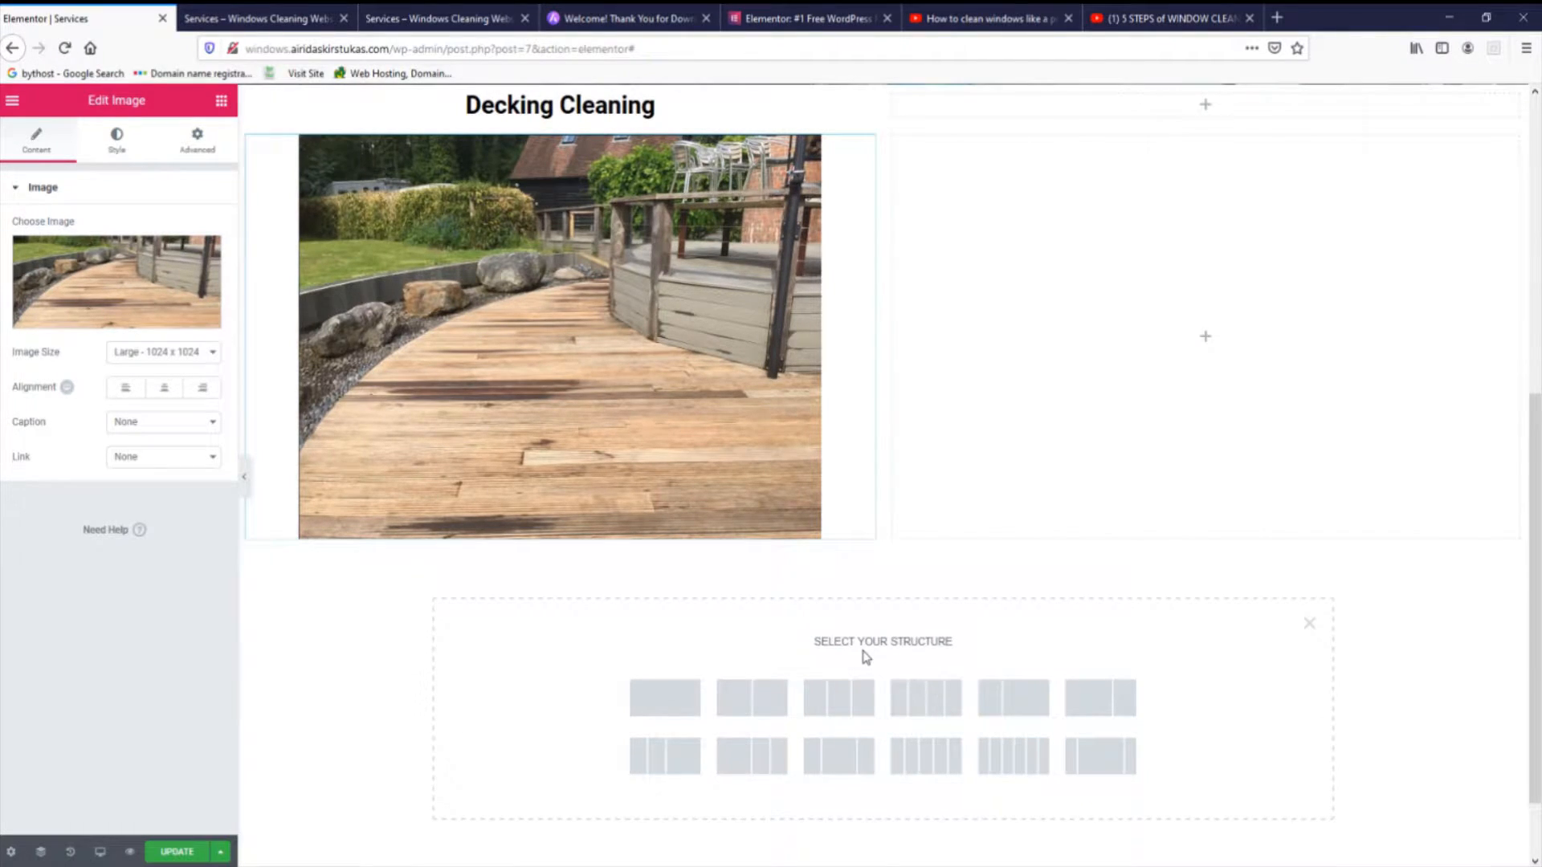
pyautogui.click(1010, 759)
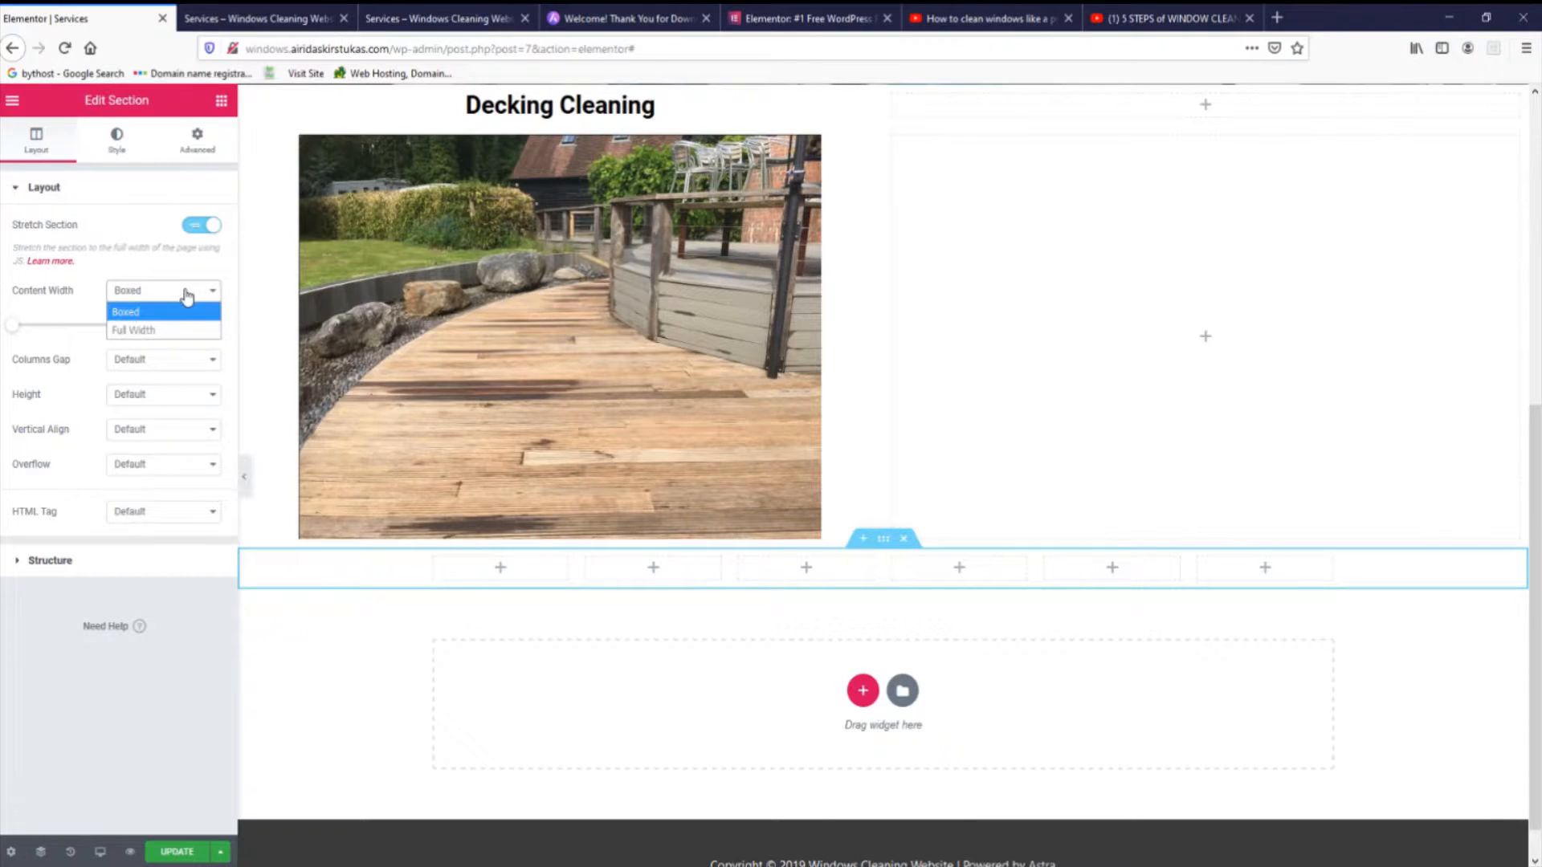
pyautogui.click(190, 332)
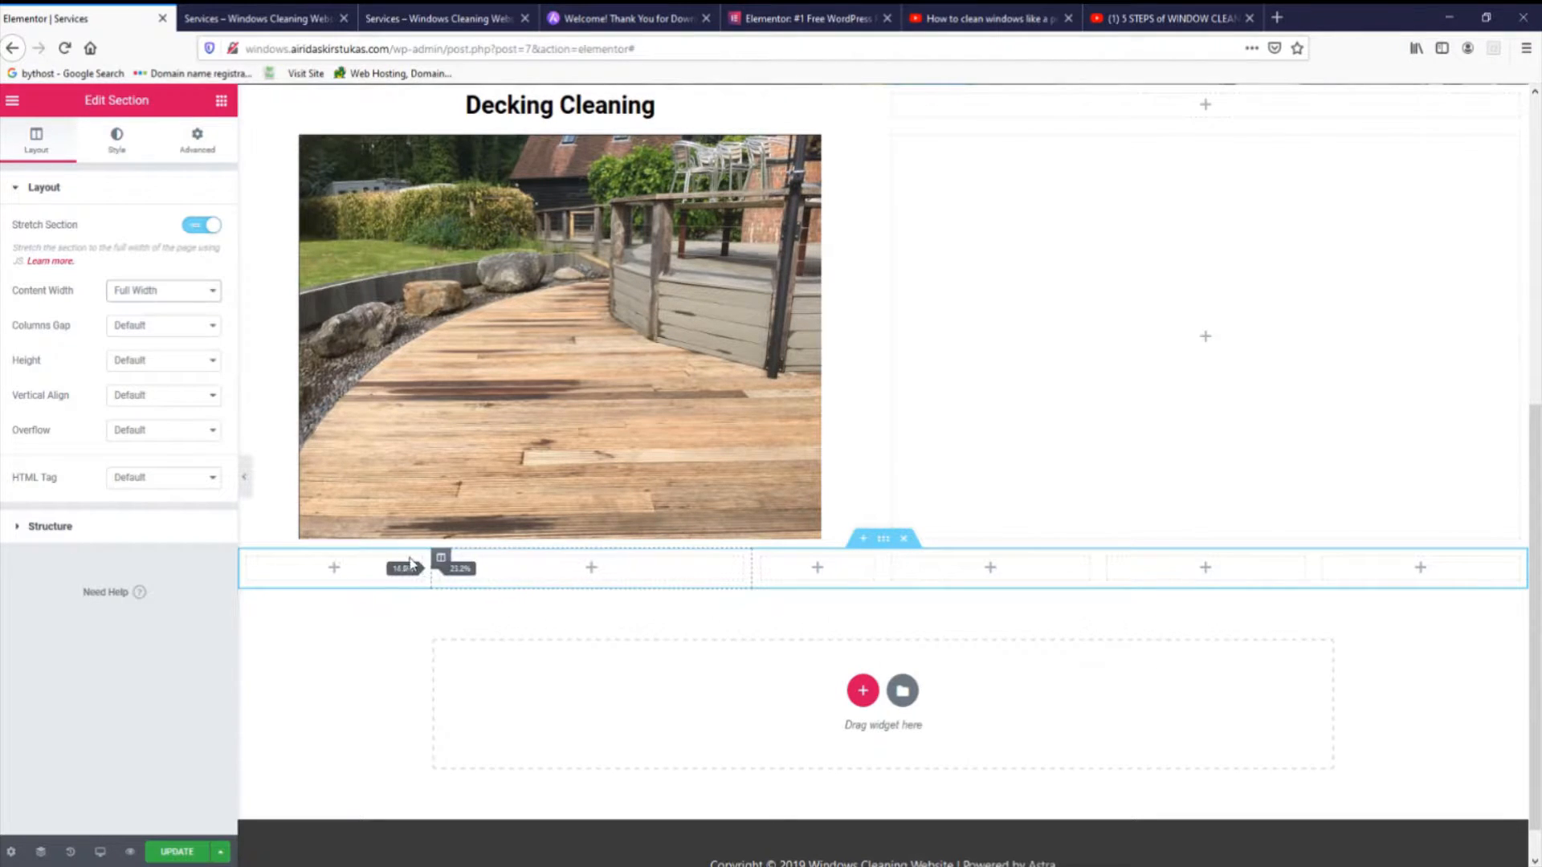
pyautogui.moveTo(344, 552); pyautogui.dragTo(360, 562)
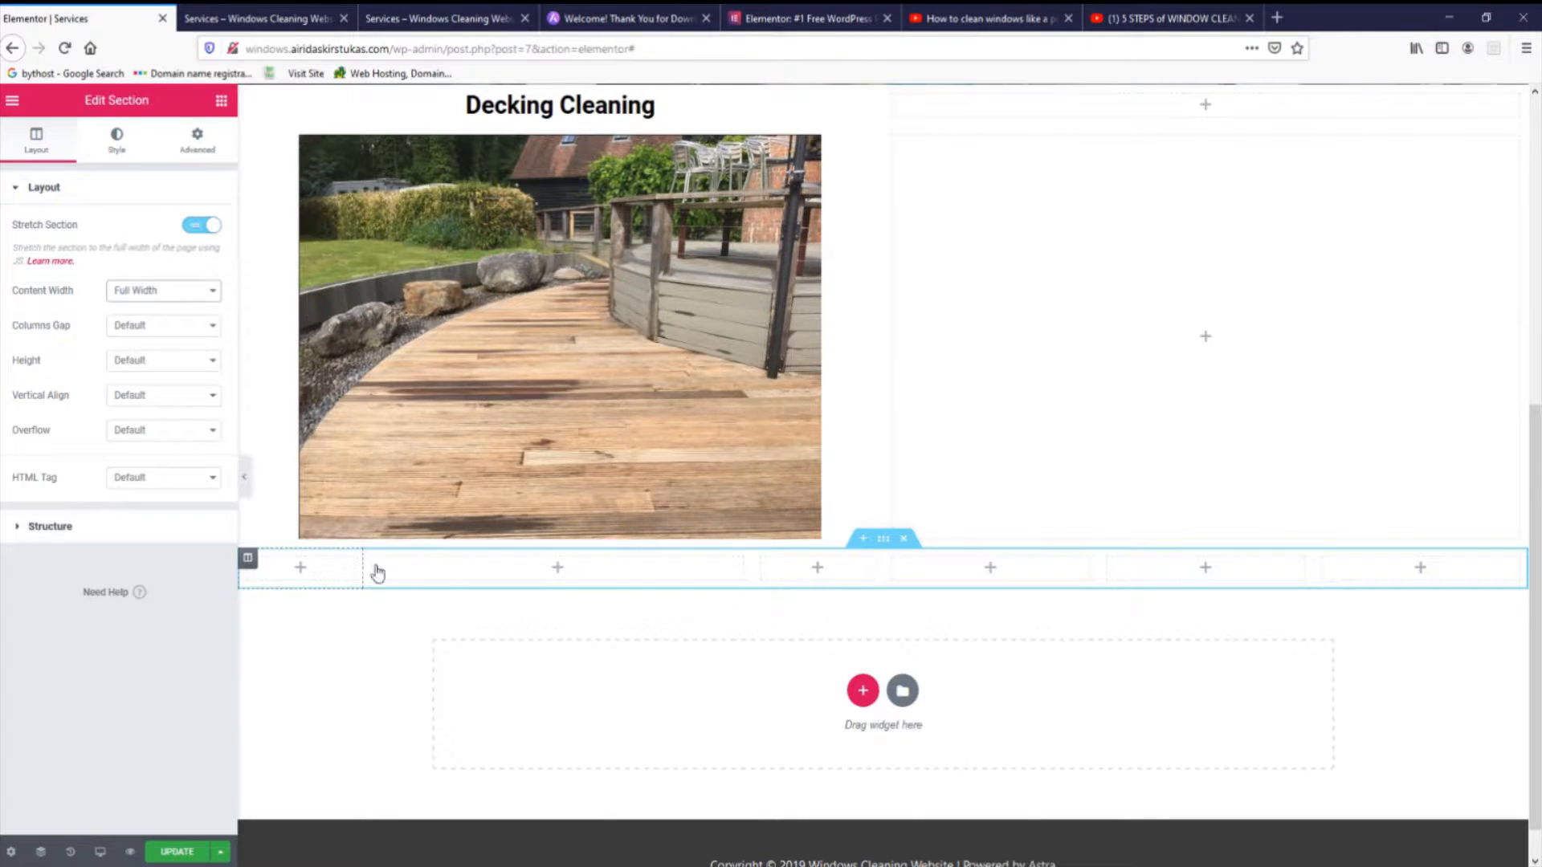
# - Add a centred text block below the decking photo with the pasted decking description
pyautogui.click(222, 102)
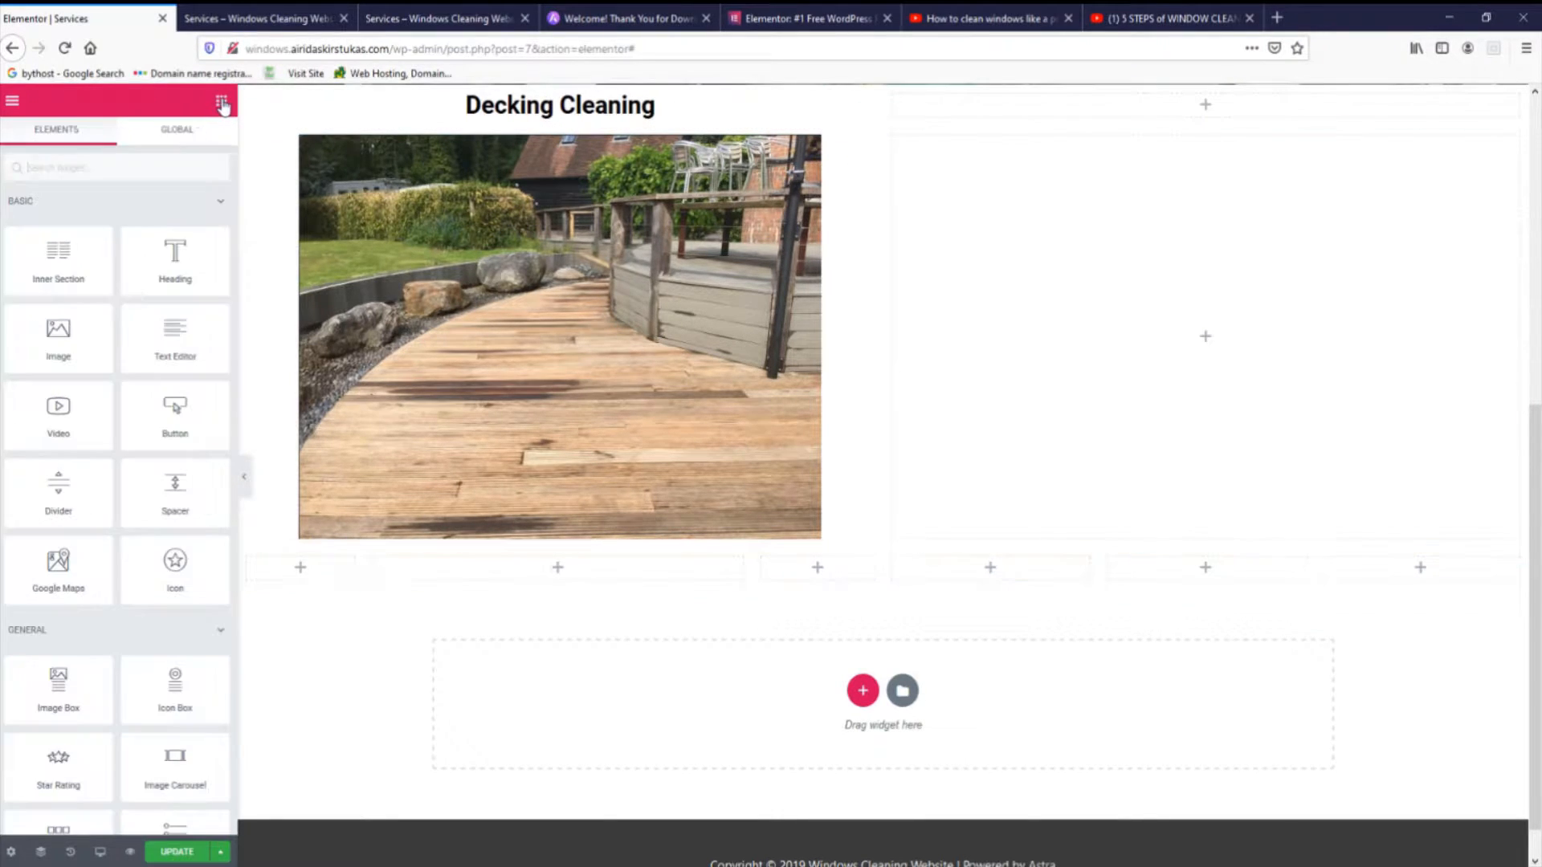
pyautogui.moveTo(187, 332); pyautogui.dragTo(571, 577)
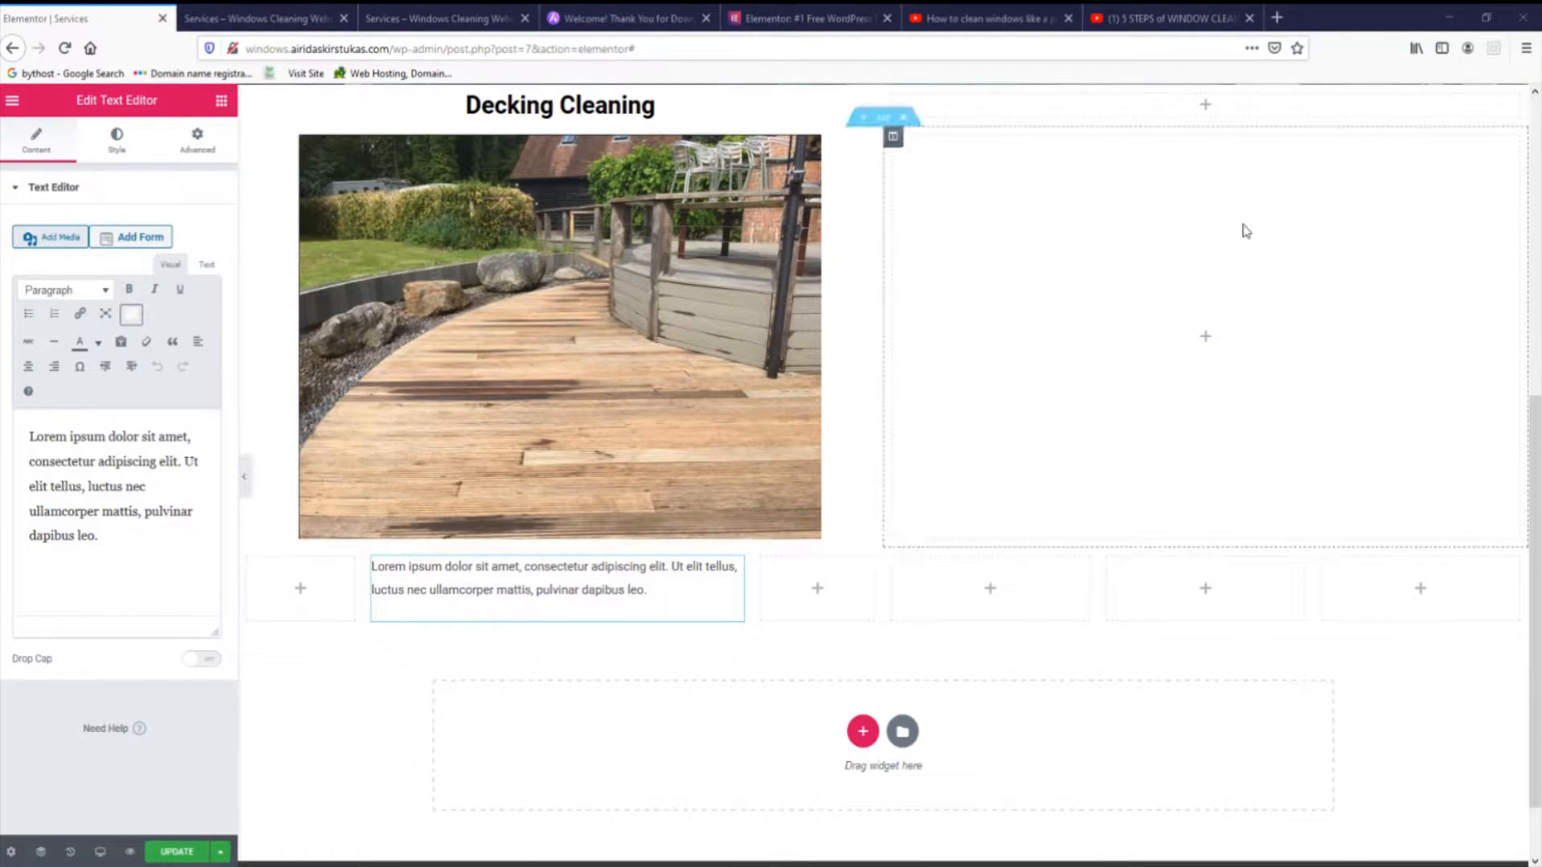
pyautogui.moveTo(100, 536); pyautogui.dragTo(11, 432)
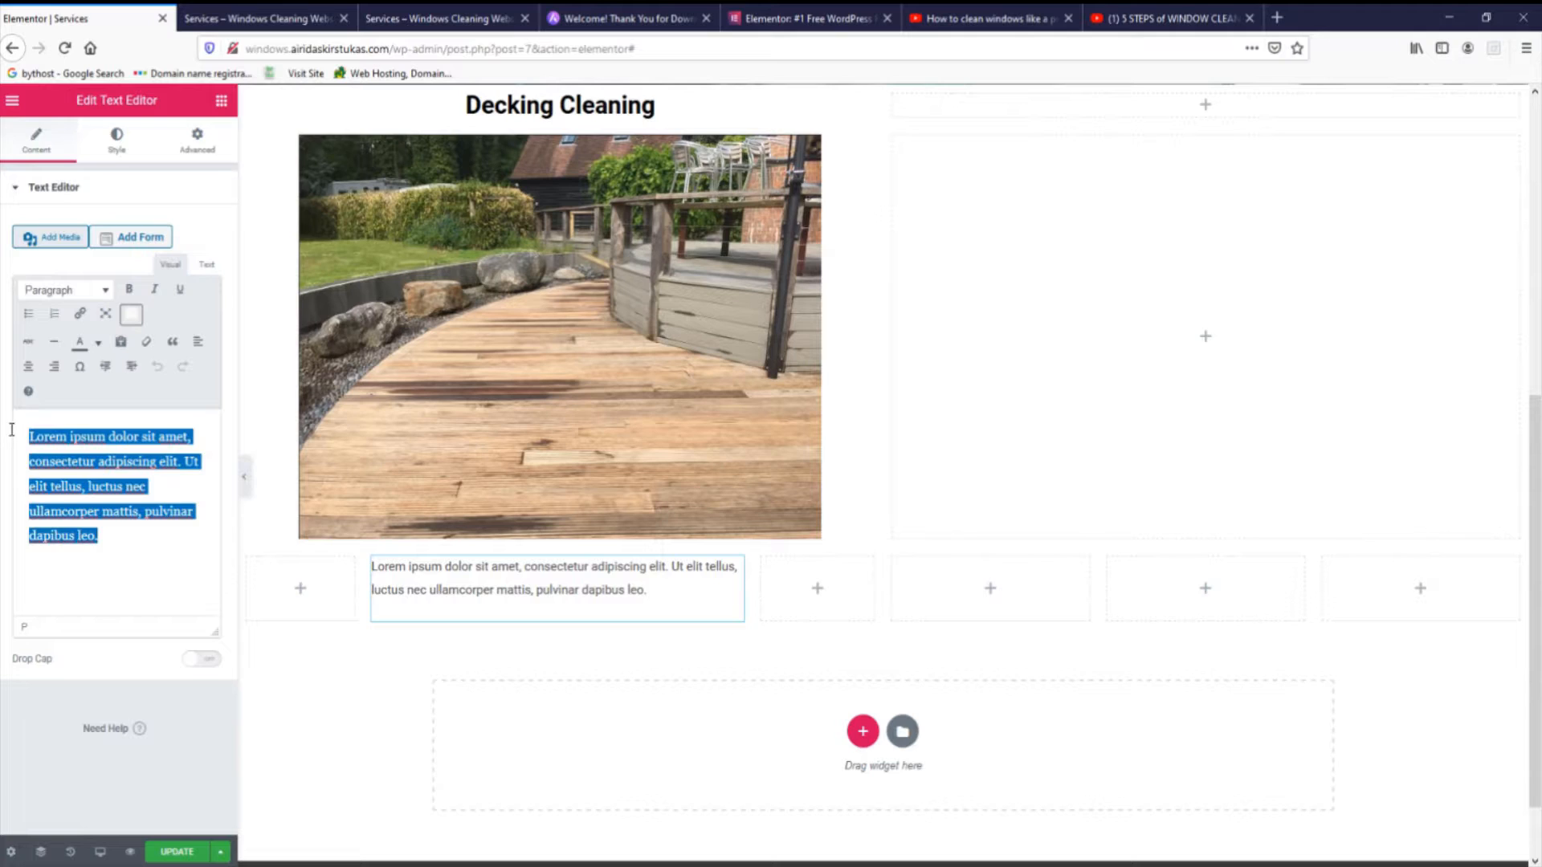
pyautogui.write('Keep your decking looking its best by giving it a good clean twice a year.')
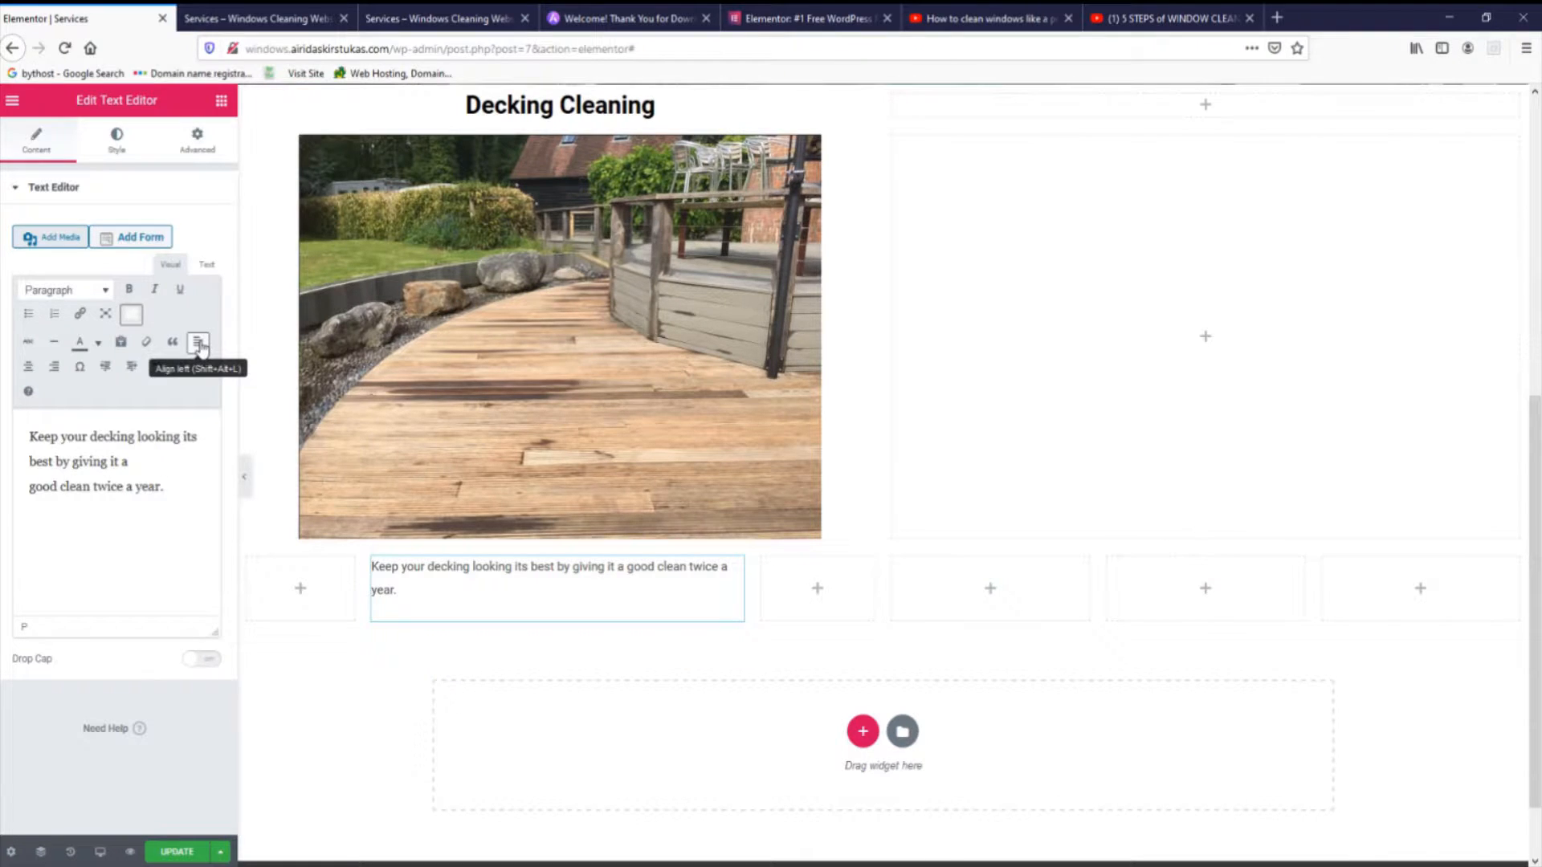
pyautogui.click(29, 367)
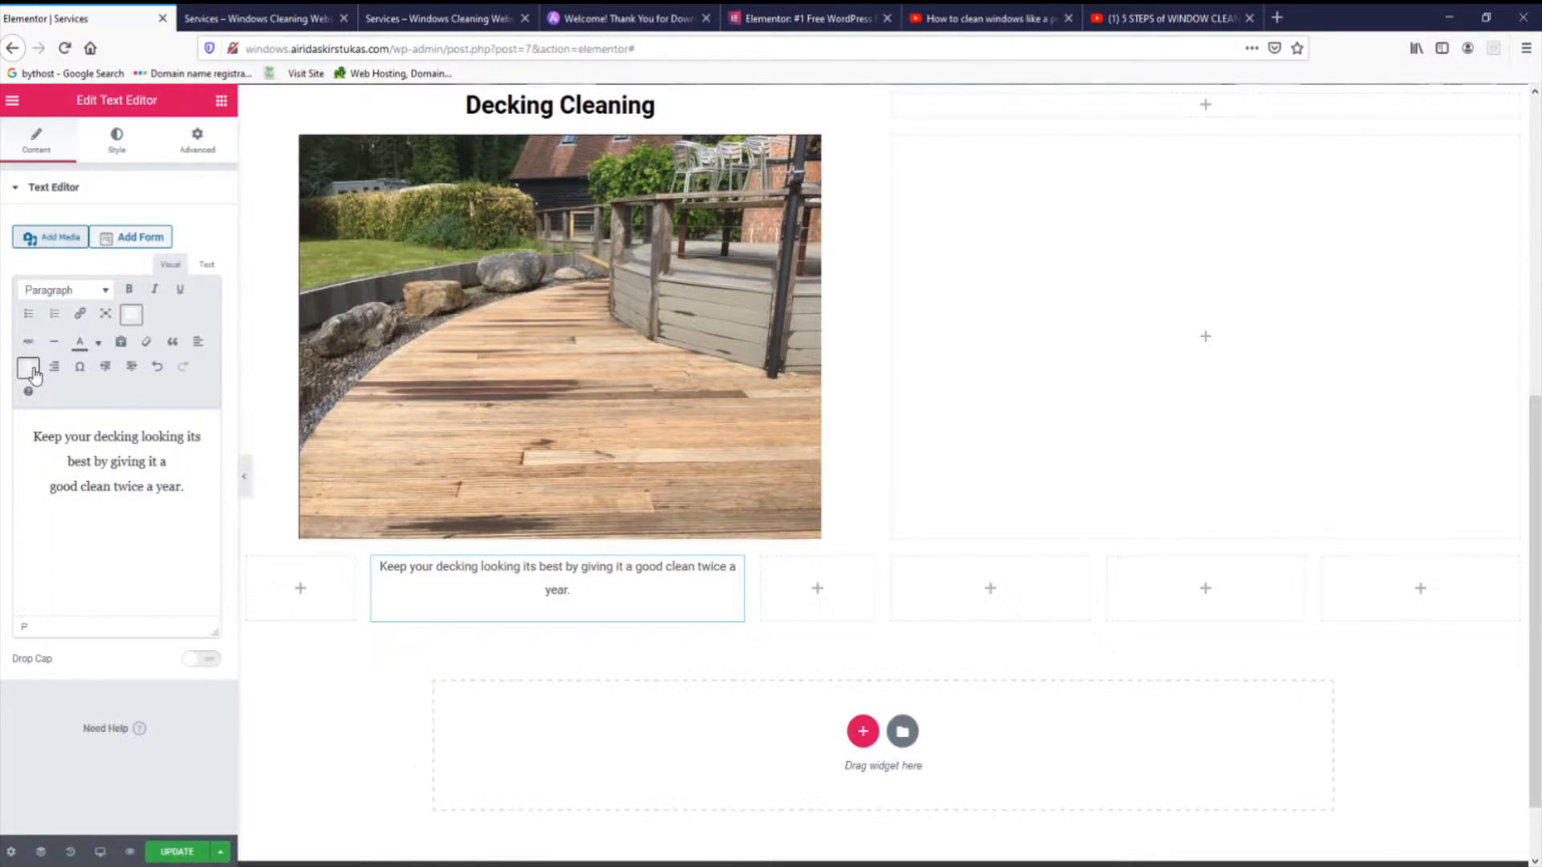
# - Check the caption's HTML, then widen the column holding the decking caption
pyautogui.click(207, 266)
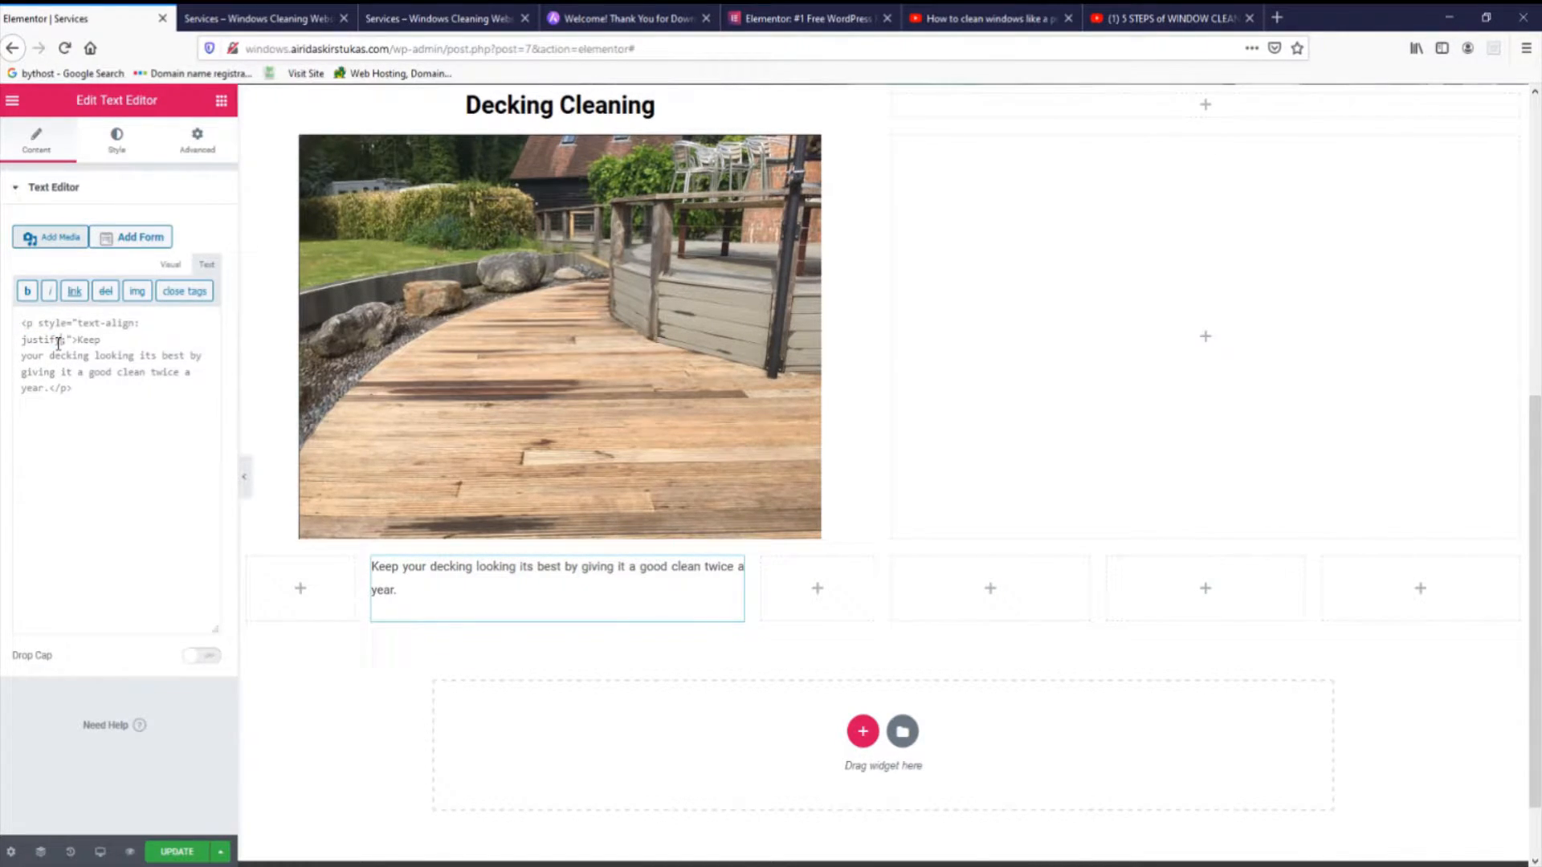
pyautogui.click(170, 267)
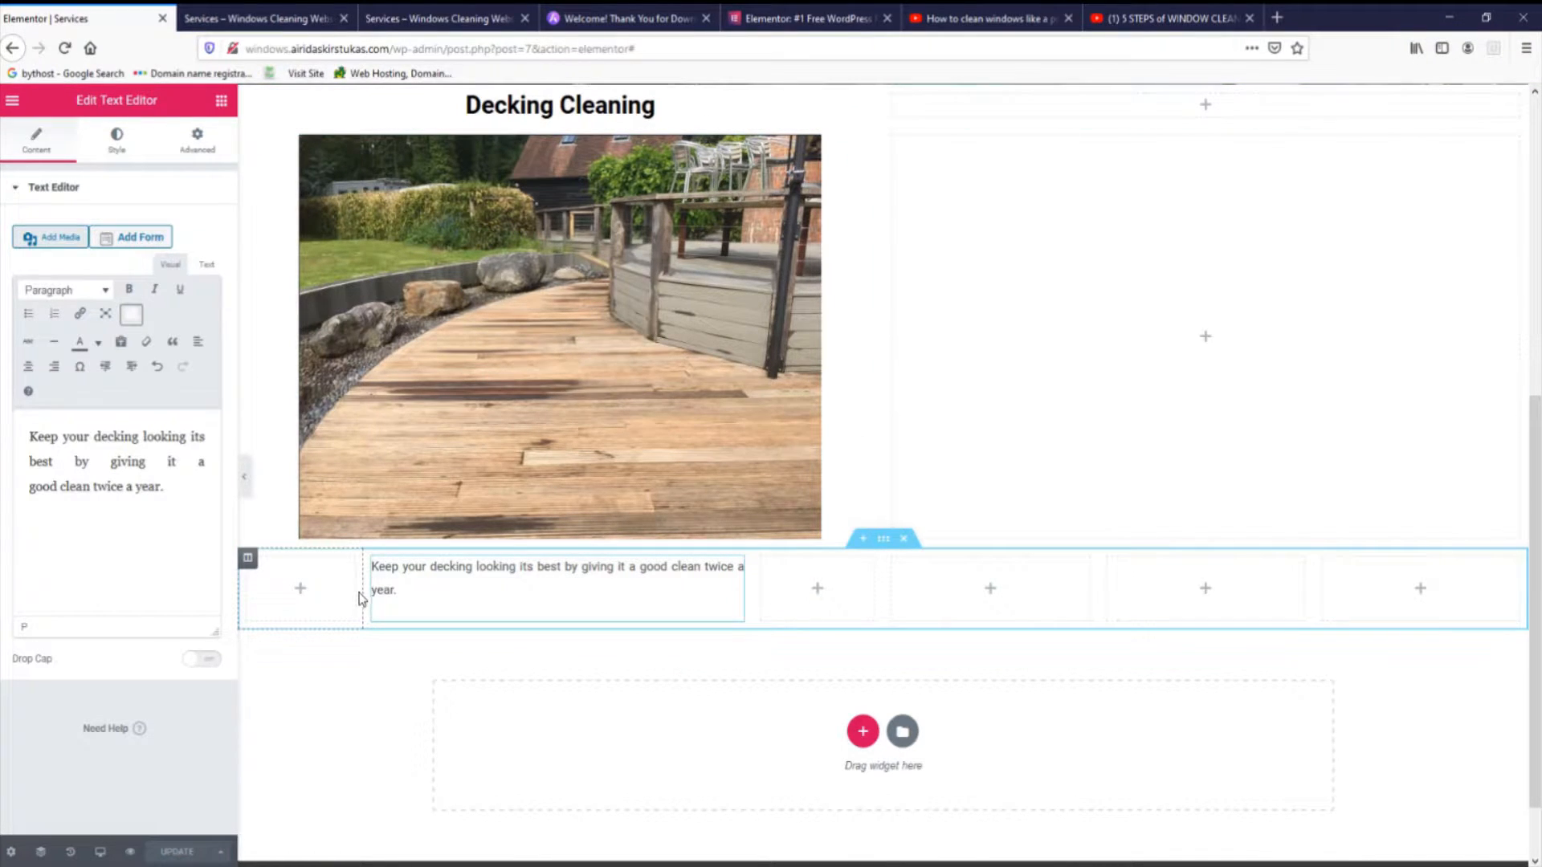
pyautogui.moveTo(346, 596); pyautogui.dragTo(320, 594)
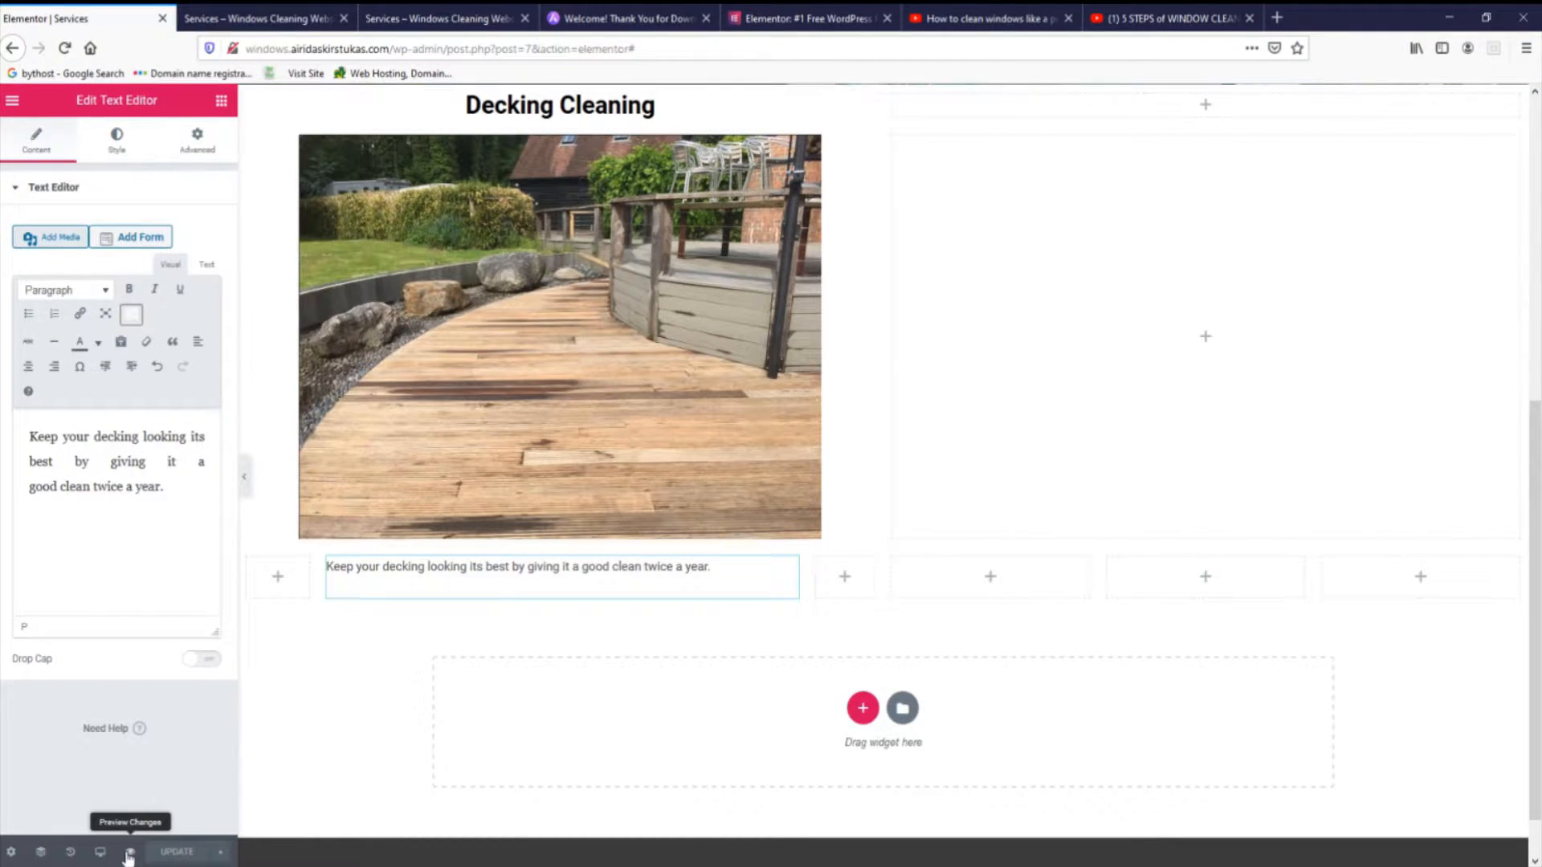
# - Centre the decking caption and confirm it in the Services page preview
pyautogui.click(271, 18)
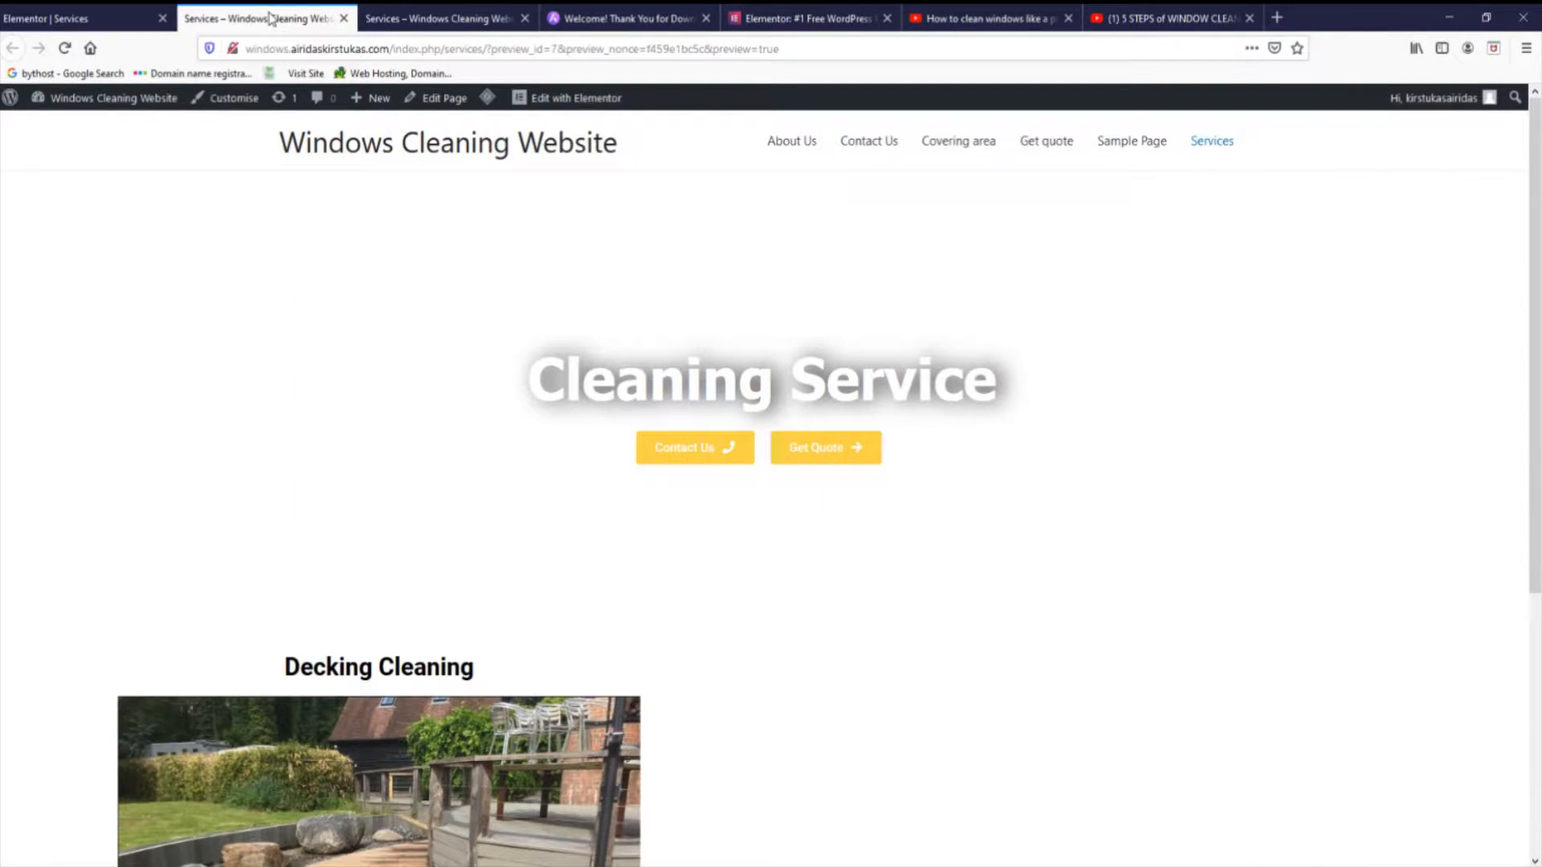
pyautogui.scroll(-5, 379, 435)
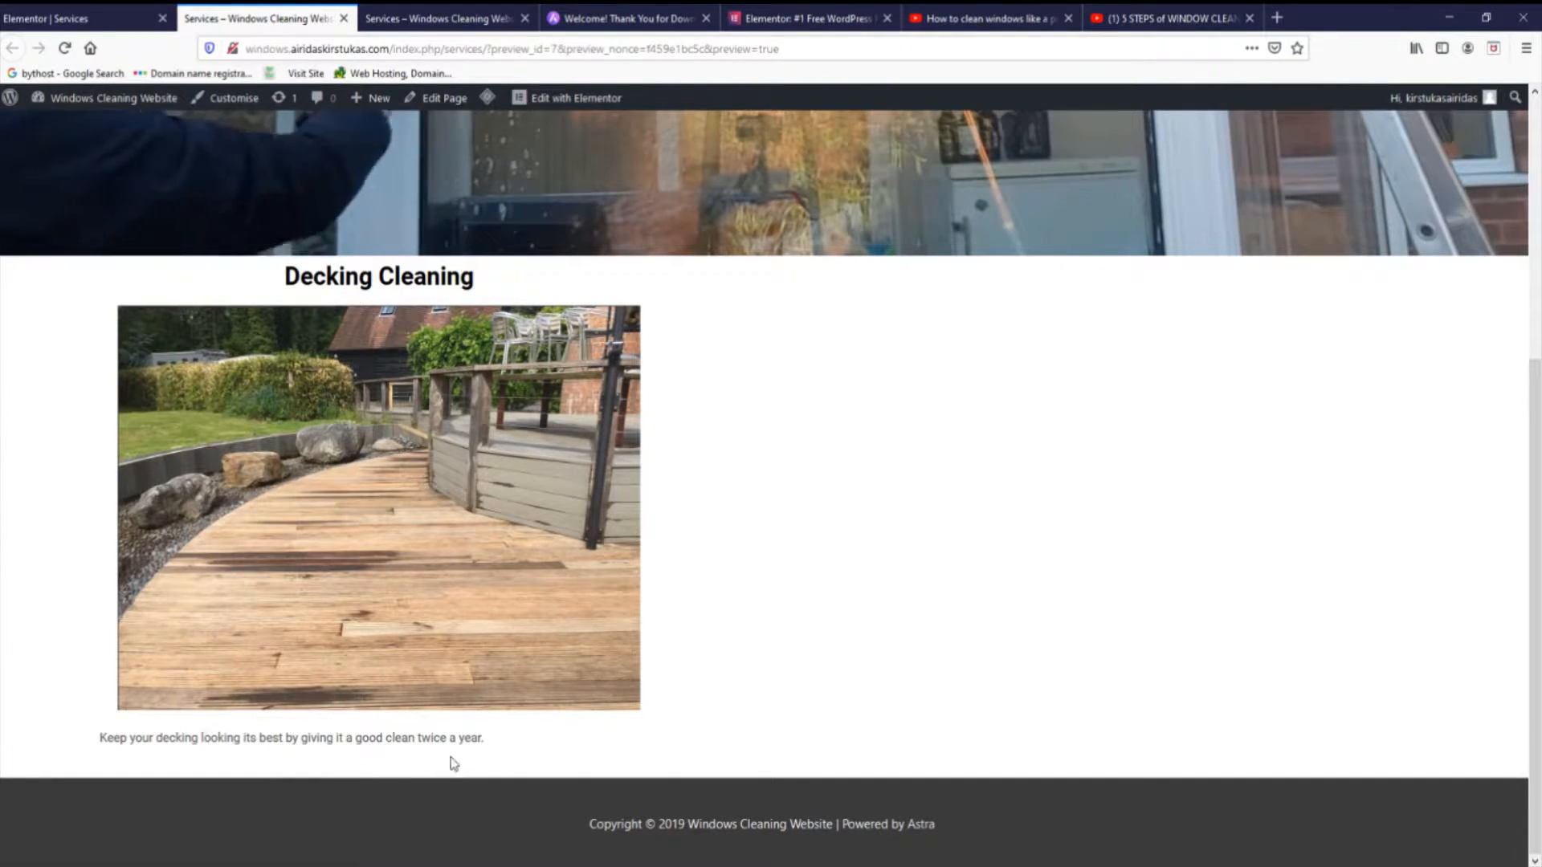
pyautogui.click(117, 18)
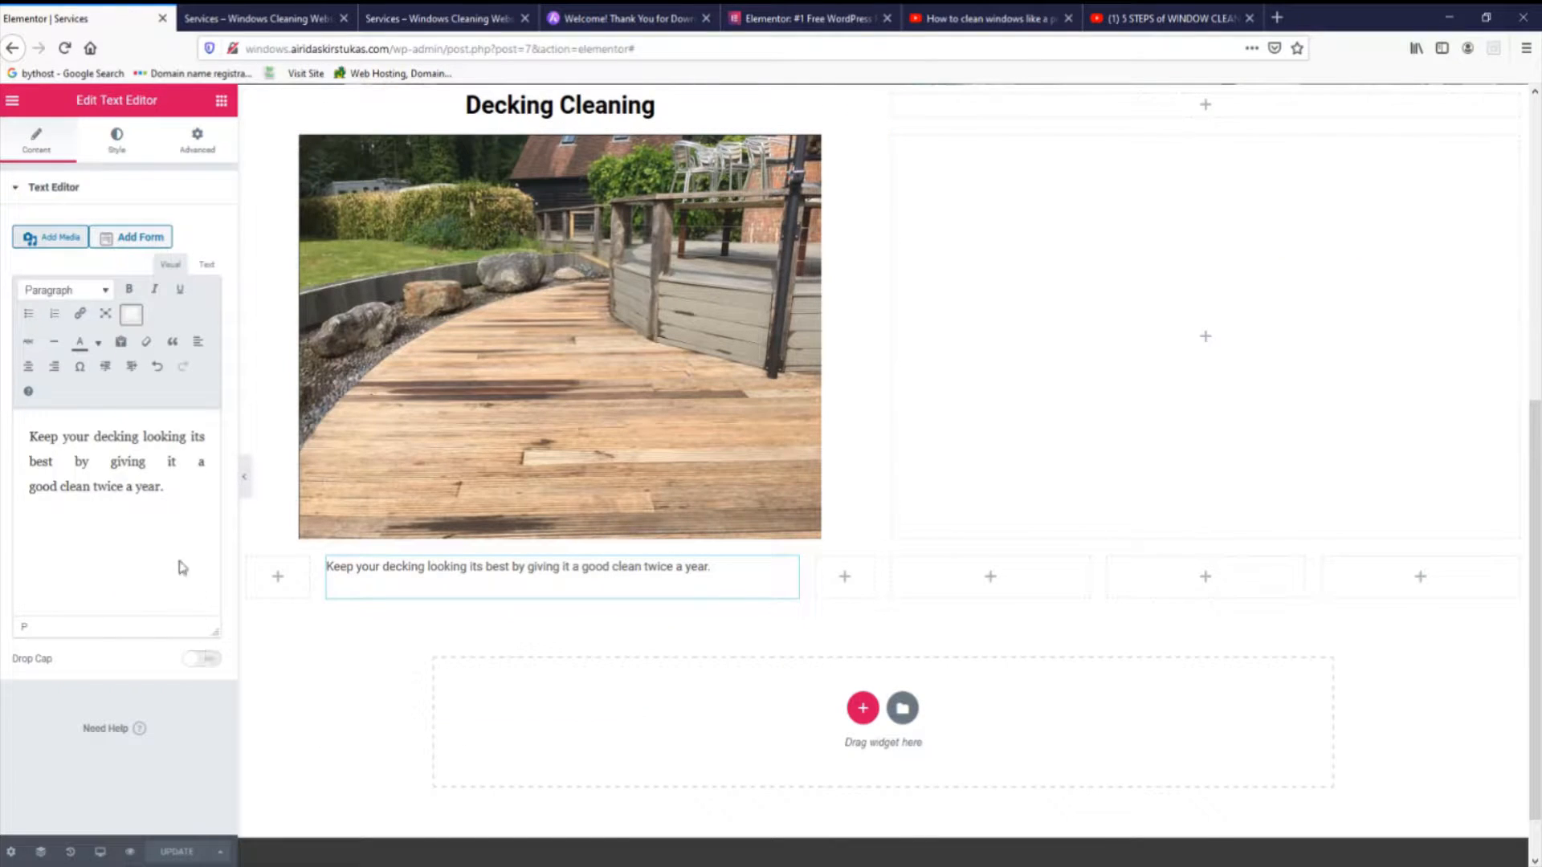
pyautogui.click(28, 369)
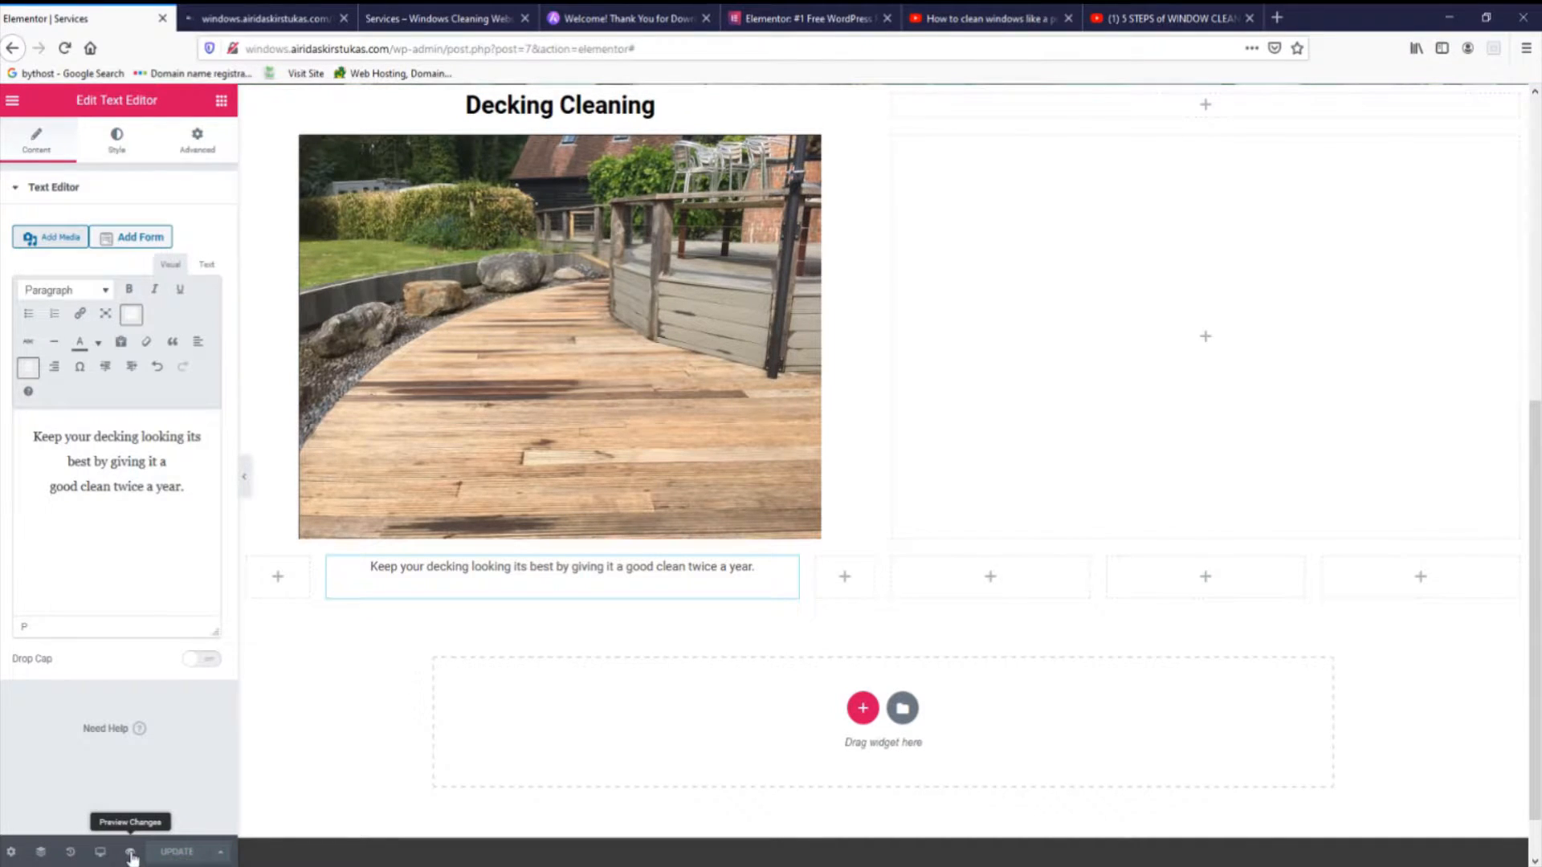
pyautogui.click(252, 23)
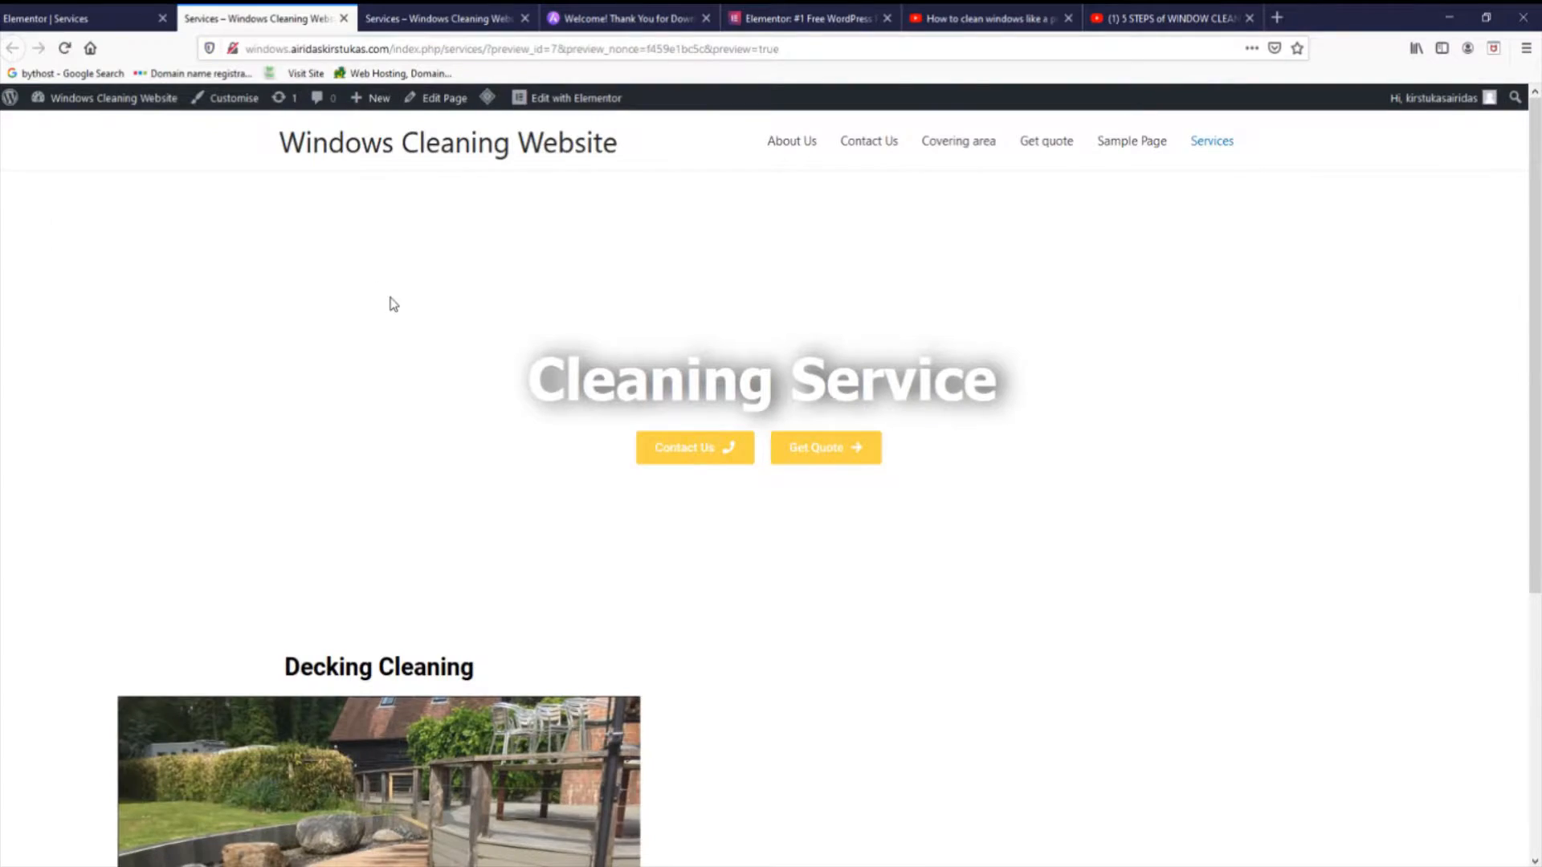
pyautogui.scroll(-5, 392, 303)
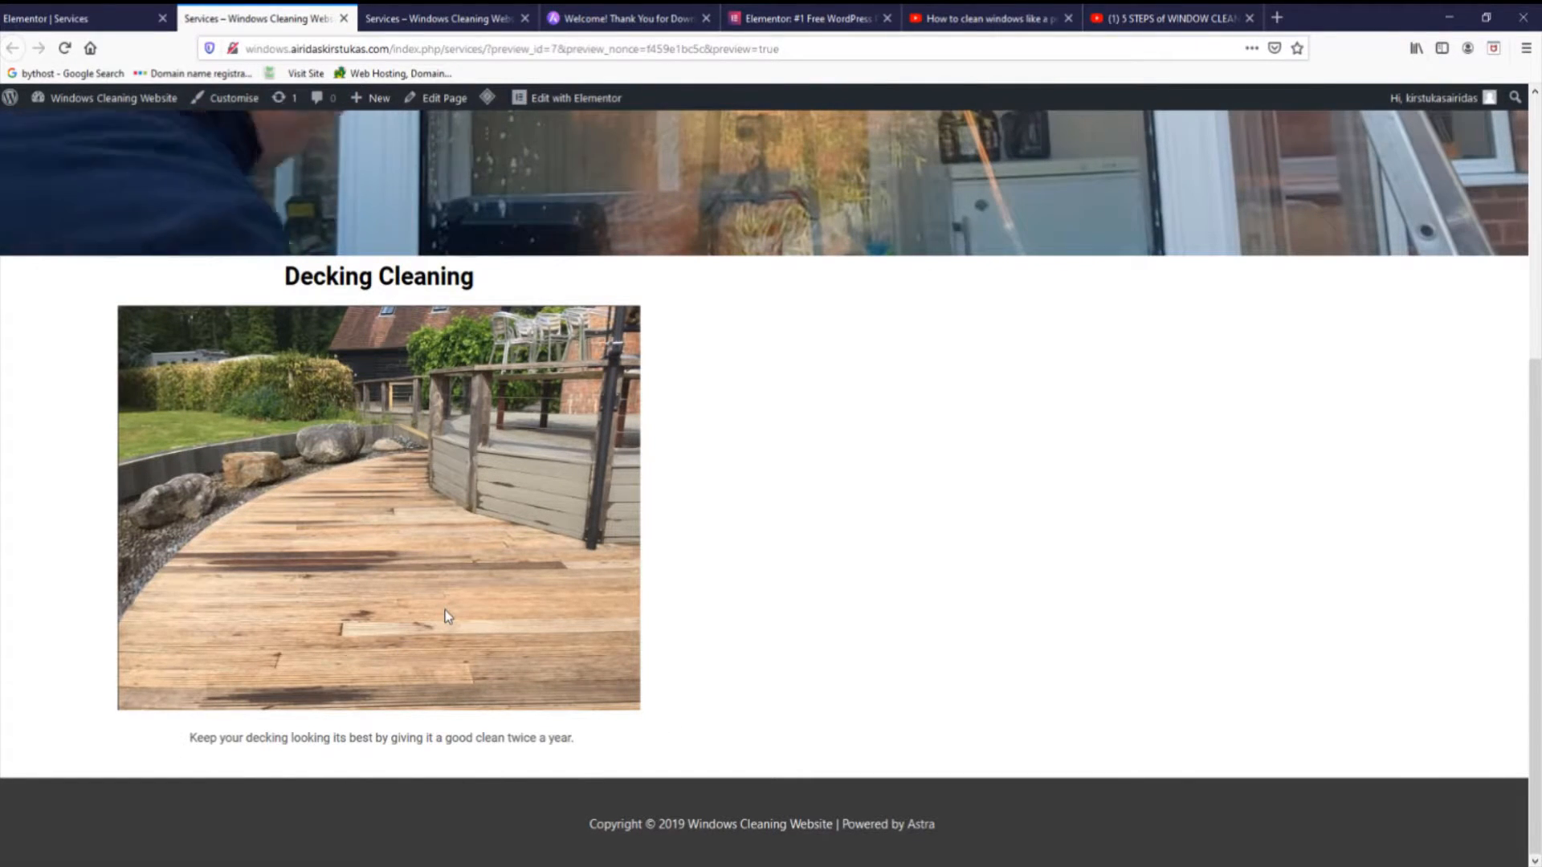
pyautogui.click(68, 20)
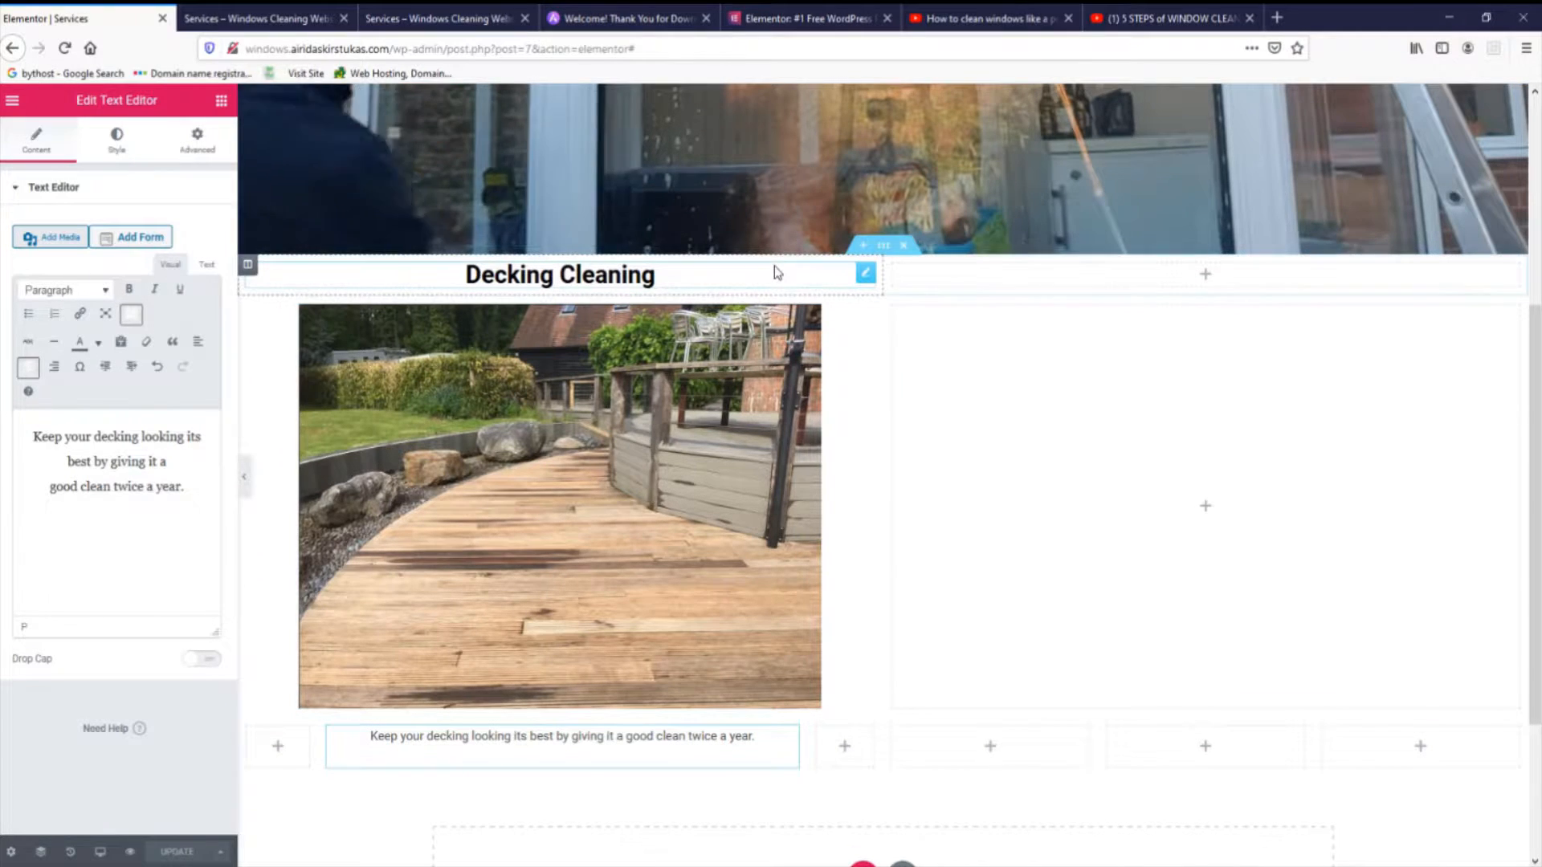
# - Copy the Decking Cleaning heading into the right column and delete the empty middle column
pyautogui.rightClick(260, 277)
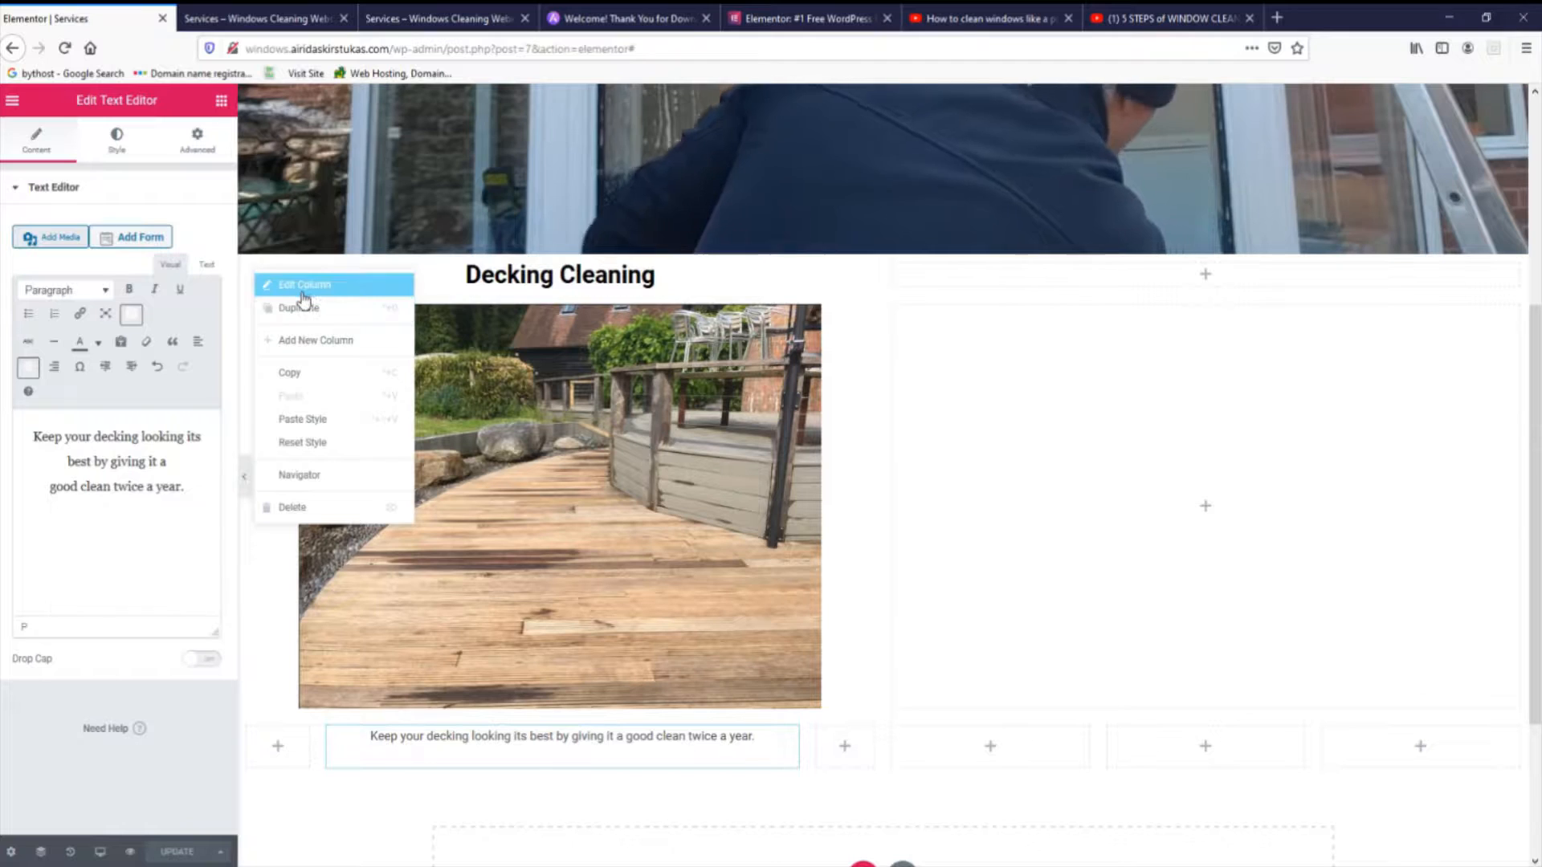
pyautogui.click(487, 384)
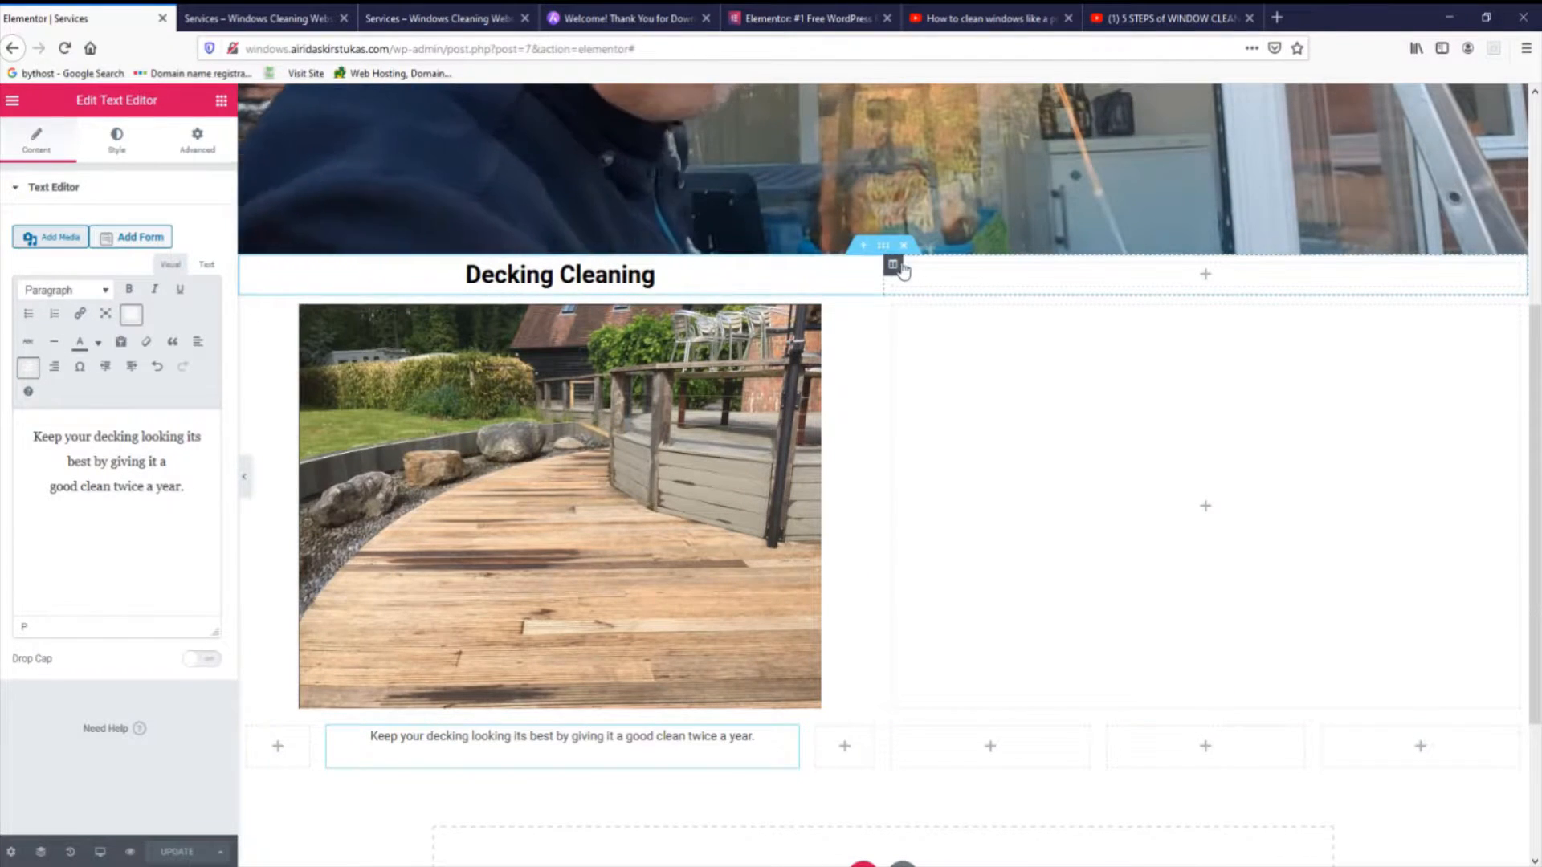
pyautogui.rightClick(898, 267)
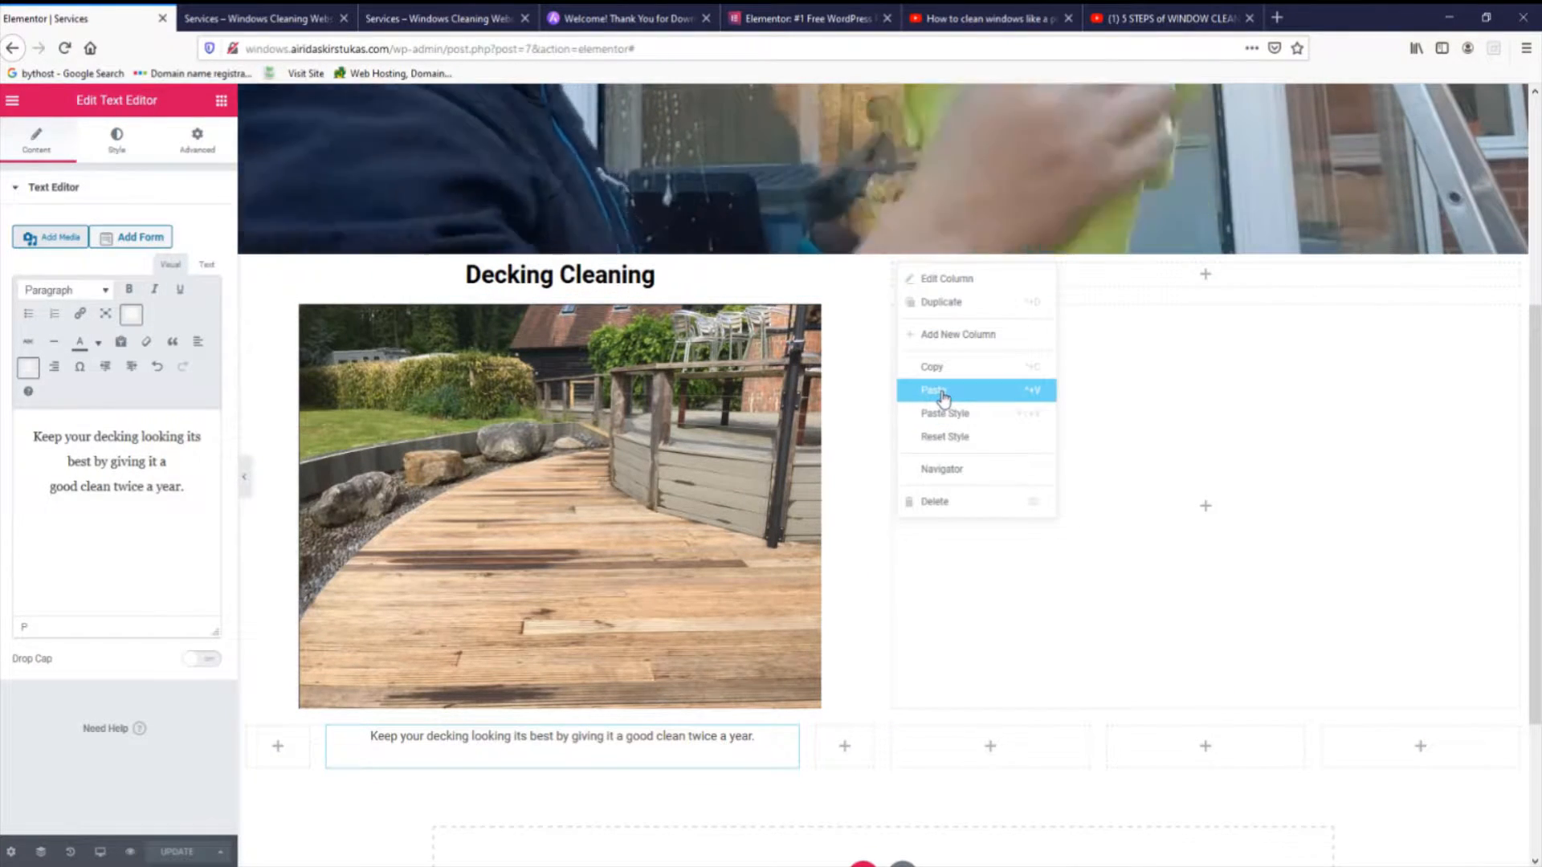
pyautogui.click(939, 392)
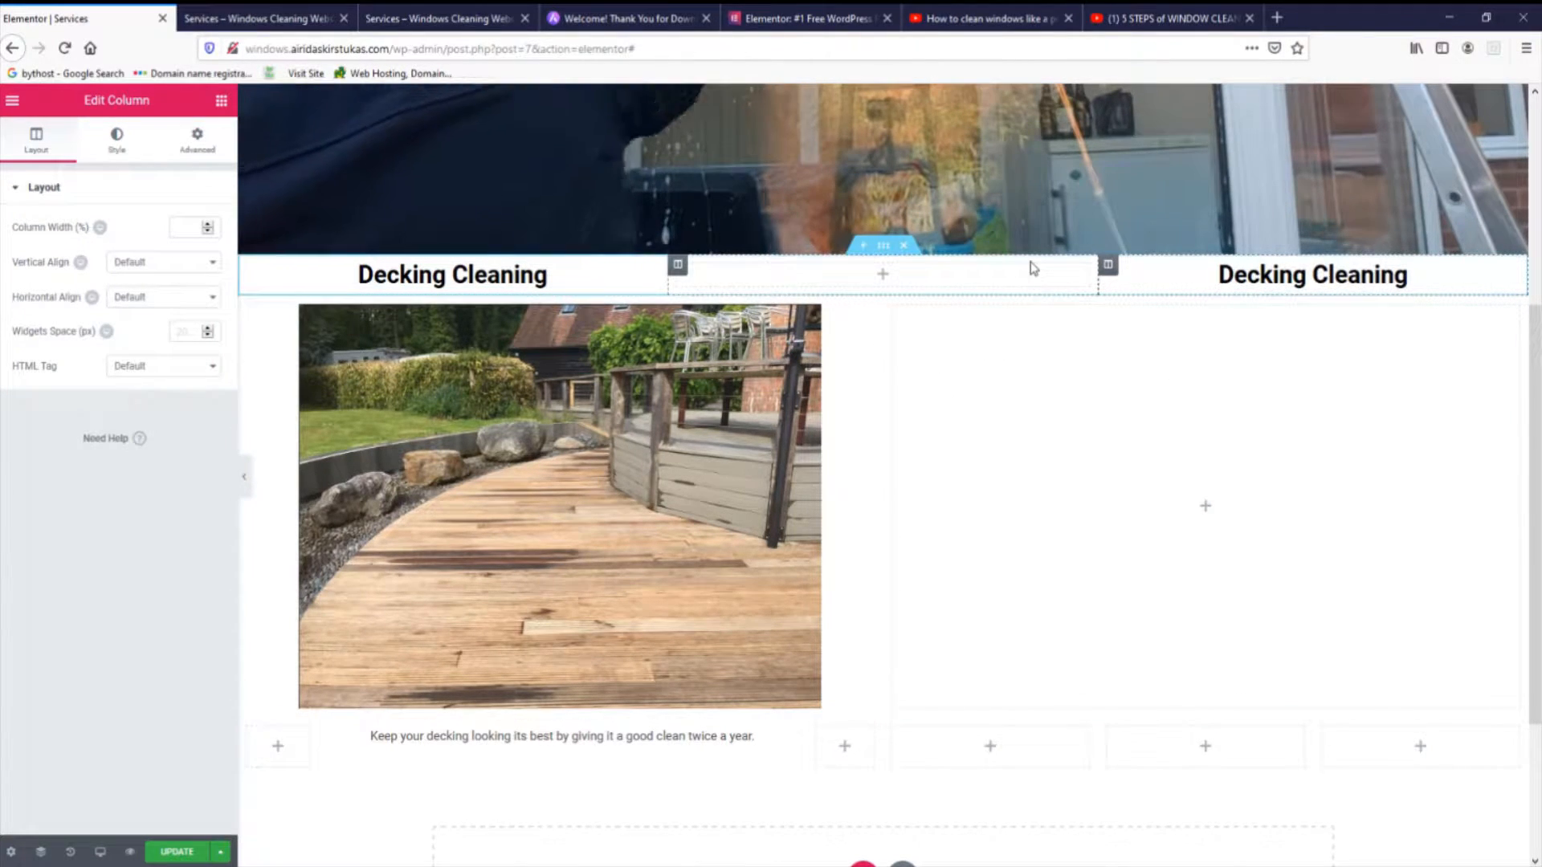
pyautogui.rightClick(677, 265)
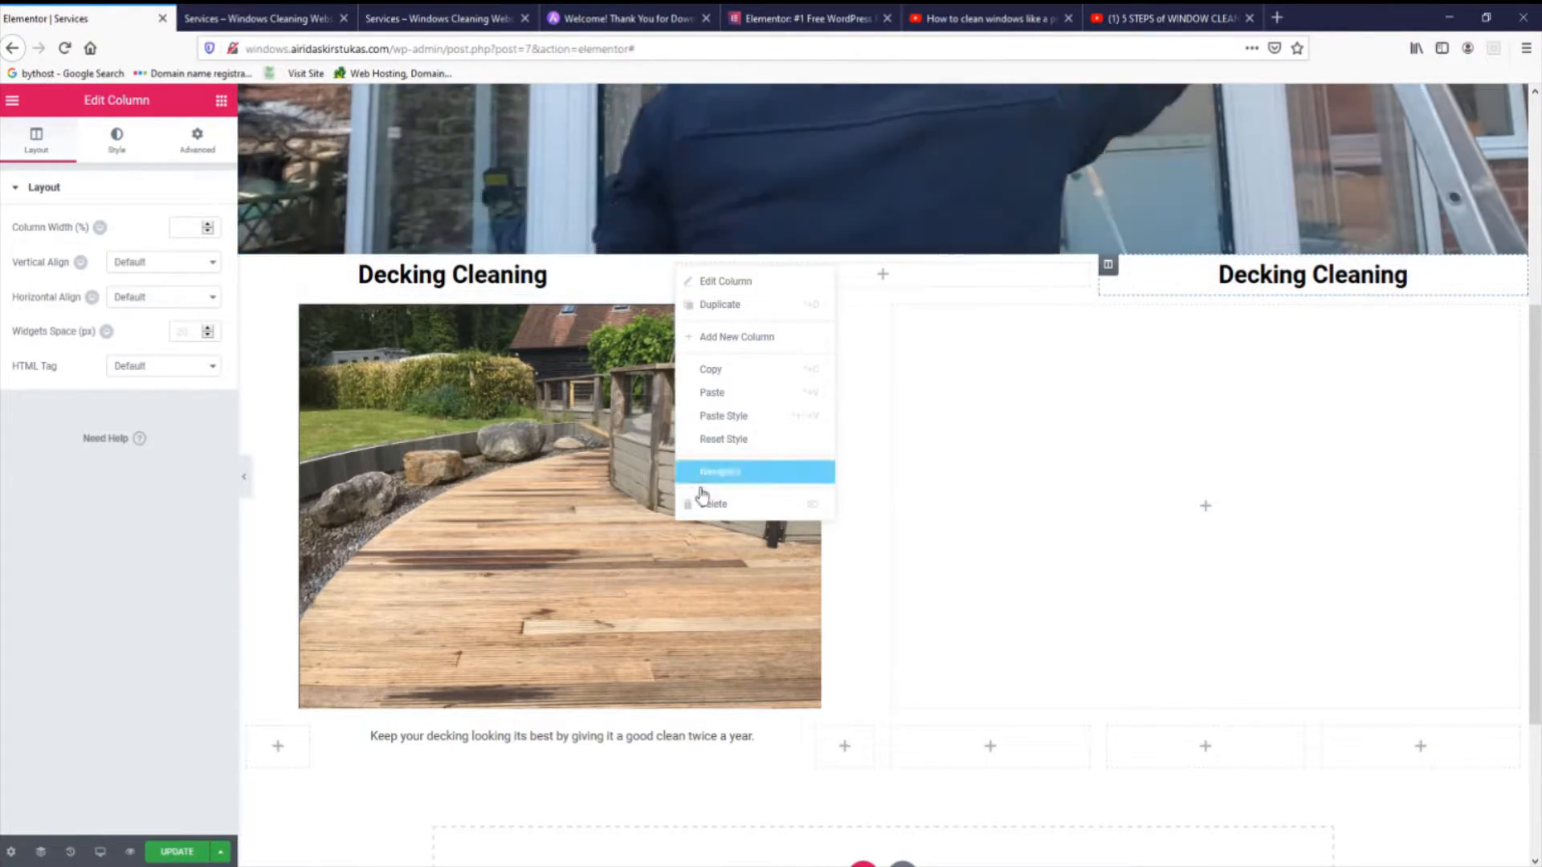
pyautogui.click(706, 503)
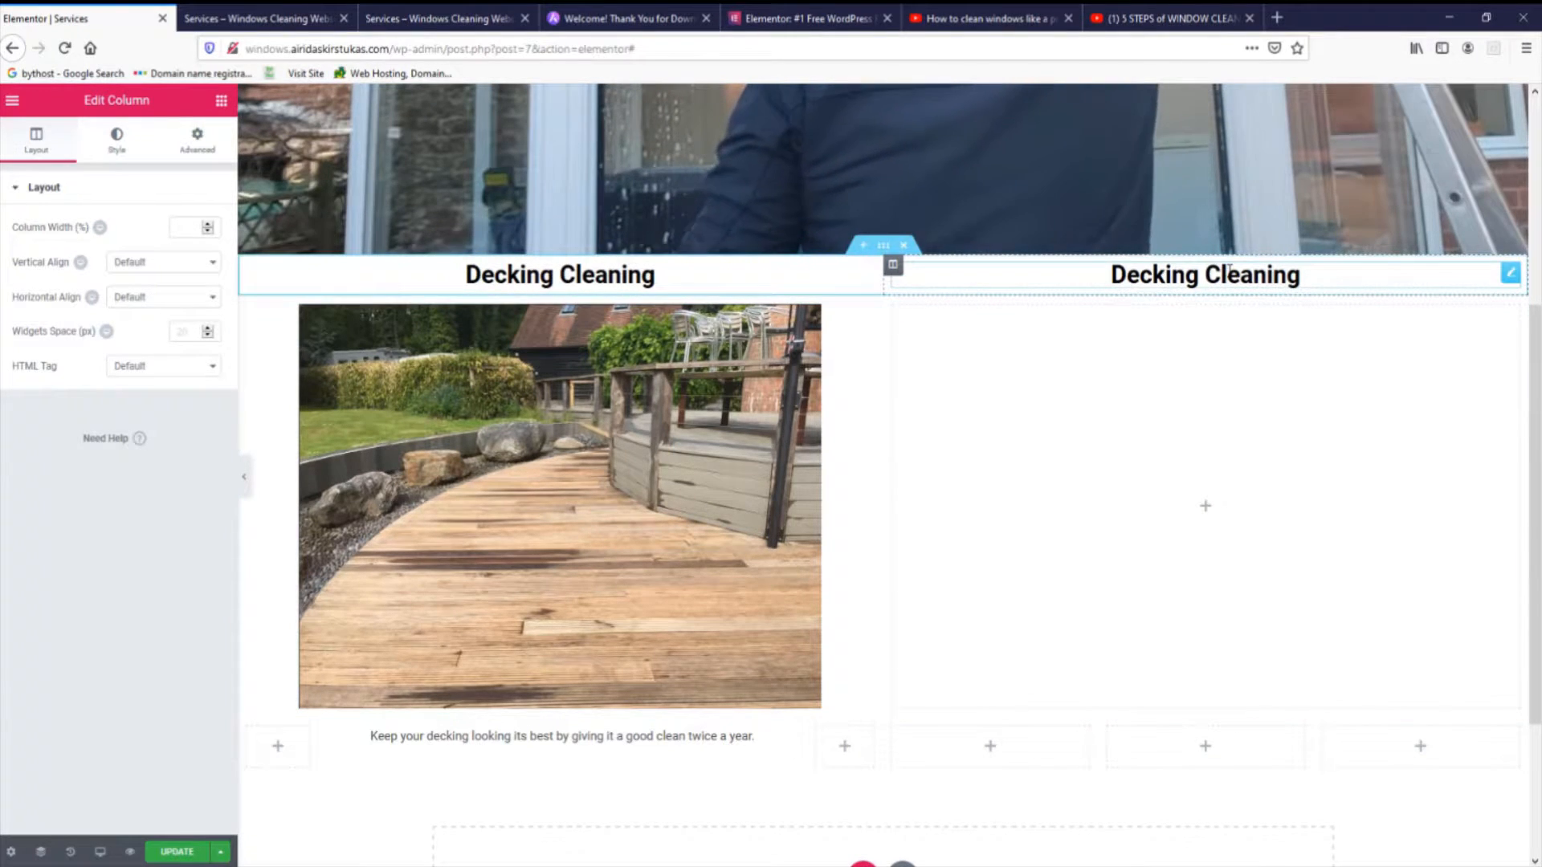
# - Retitle the copied right-hand heading to 'Conservatory Cleaning'
pyautogui.click(1299, 275)
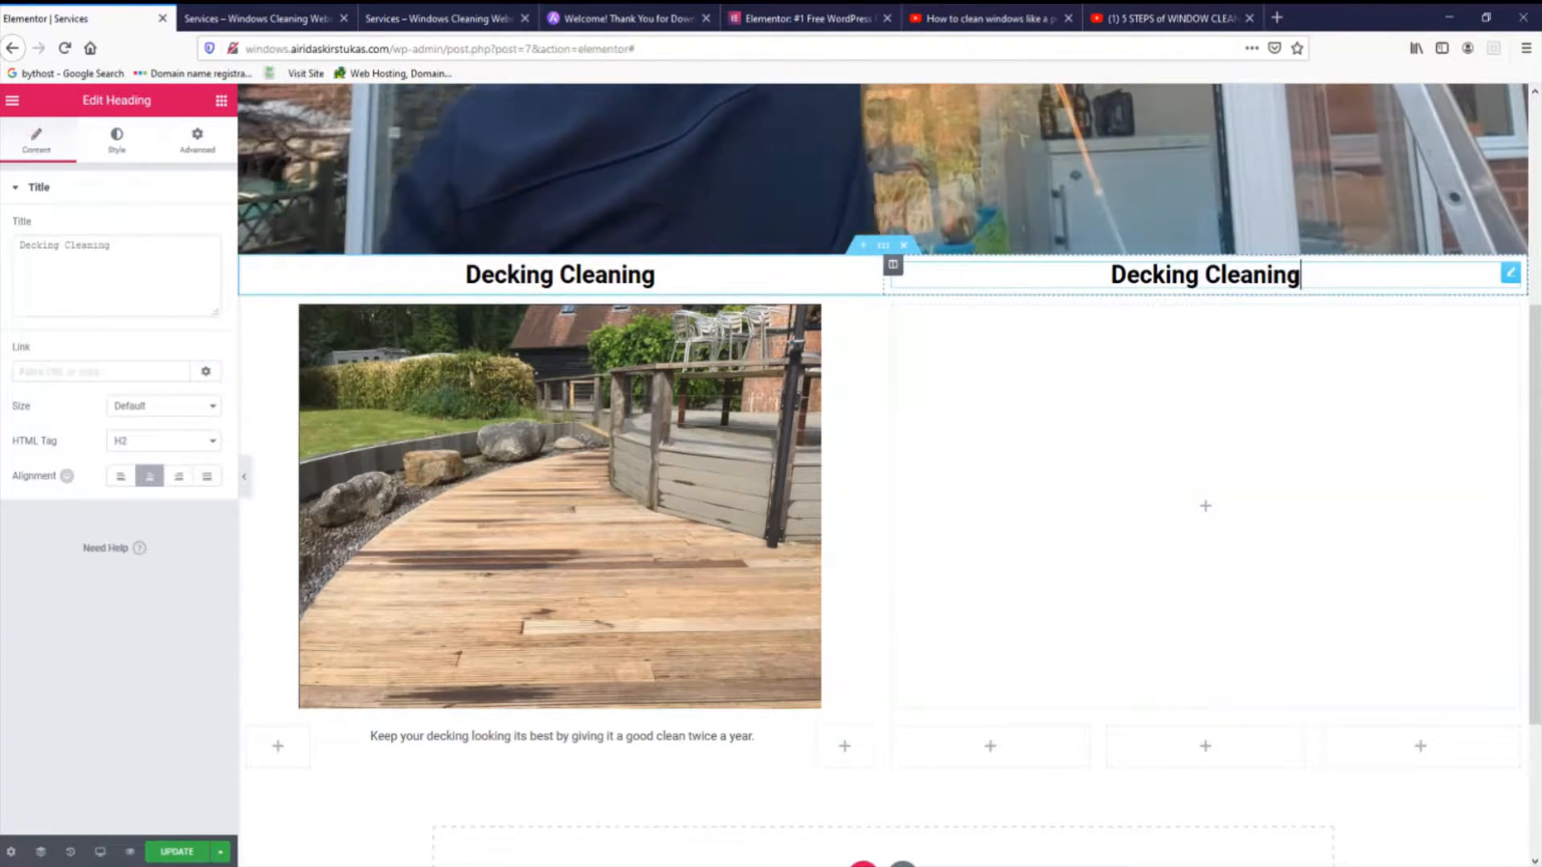
pyautogui.moveTo(110, 245); pyautogui.dragTo(4, 251)
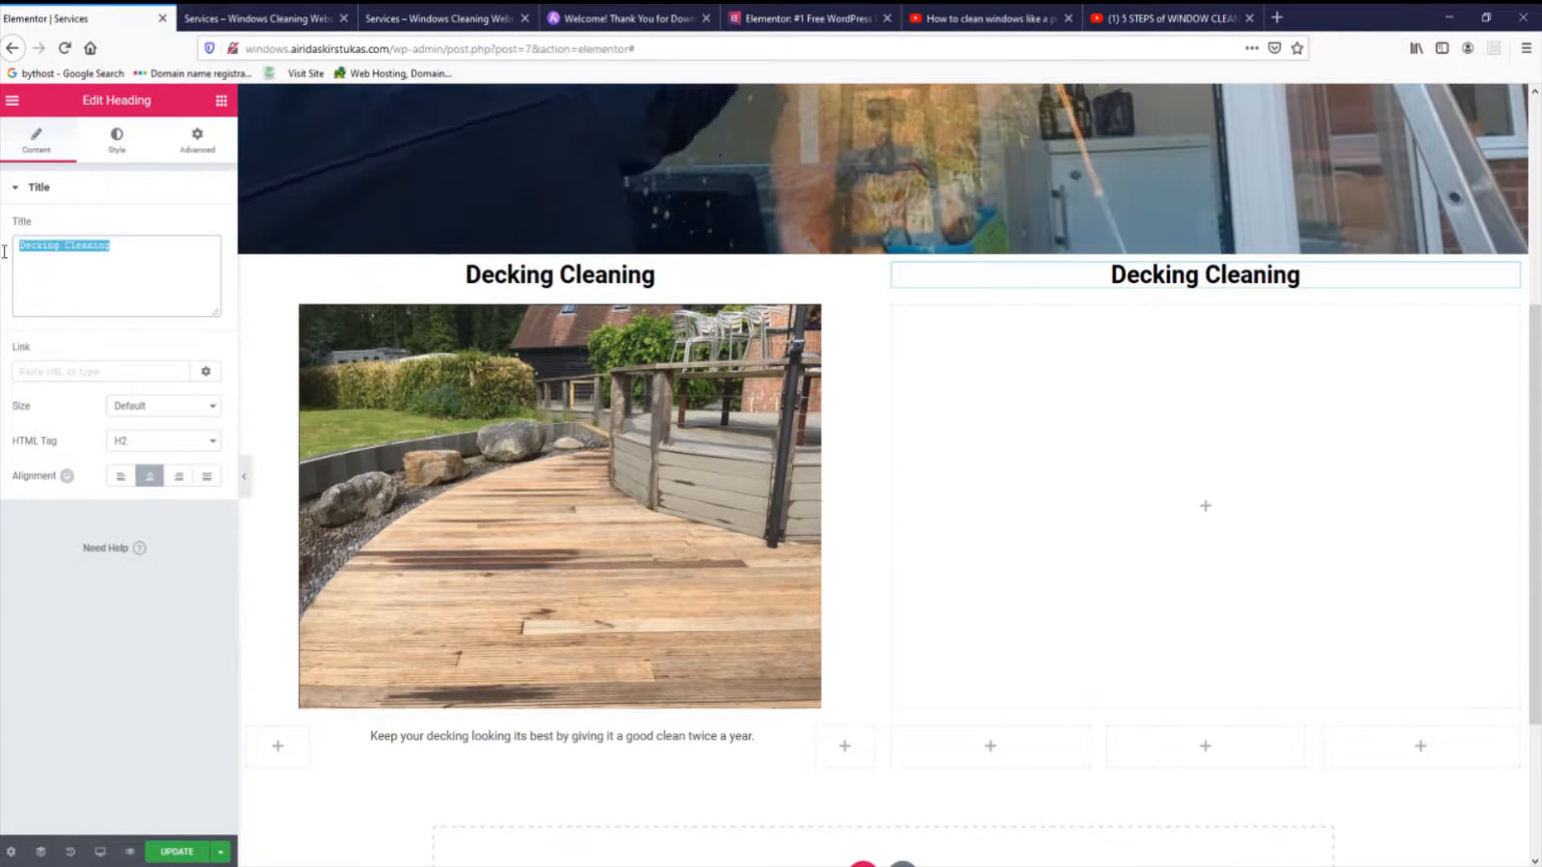
pyautogui.write('Conservatory Clea')
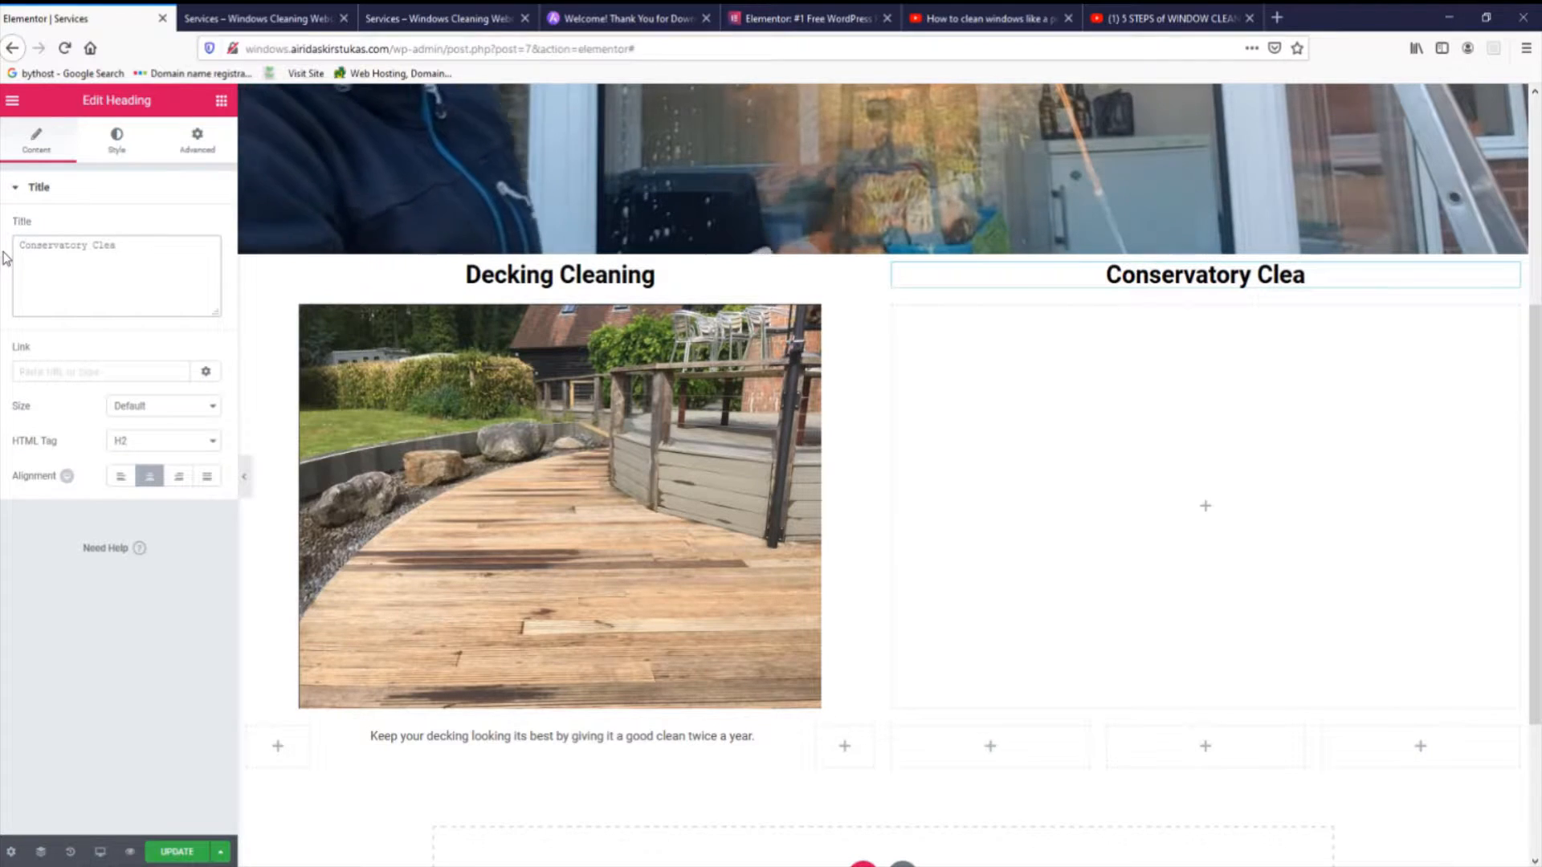
pyautogui.write('ning')
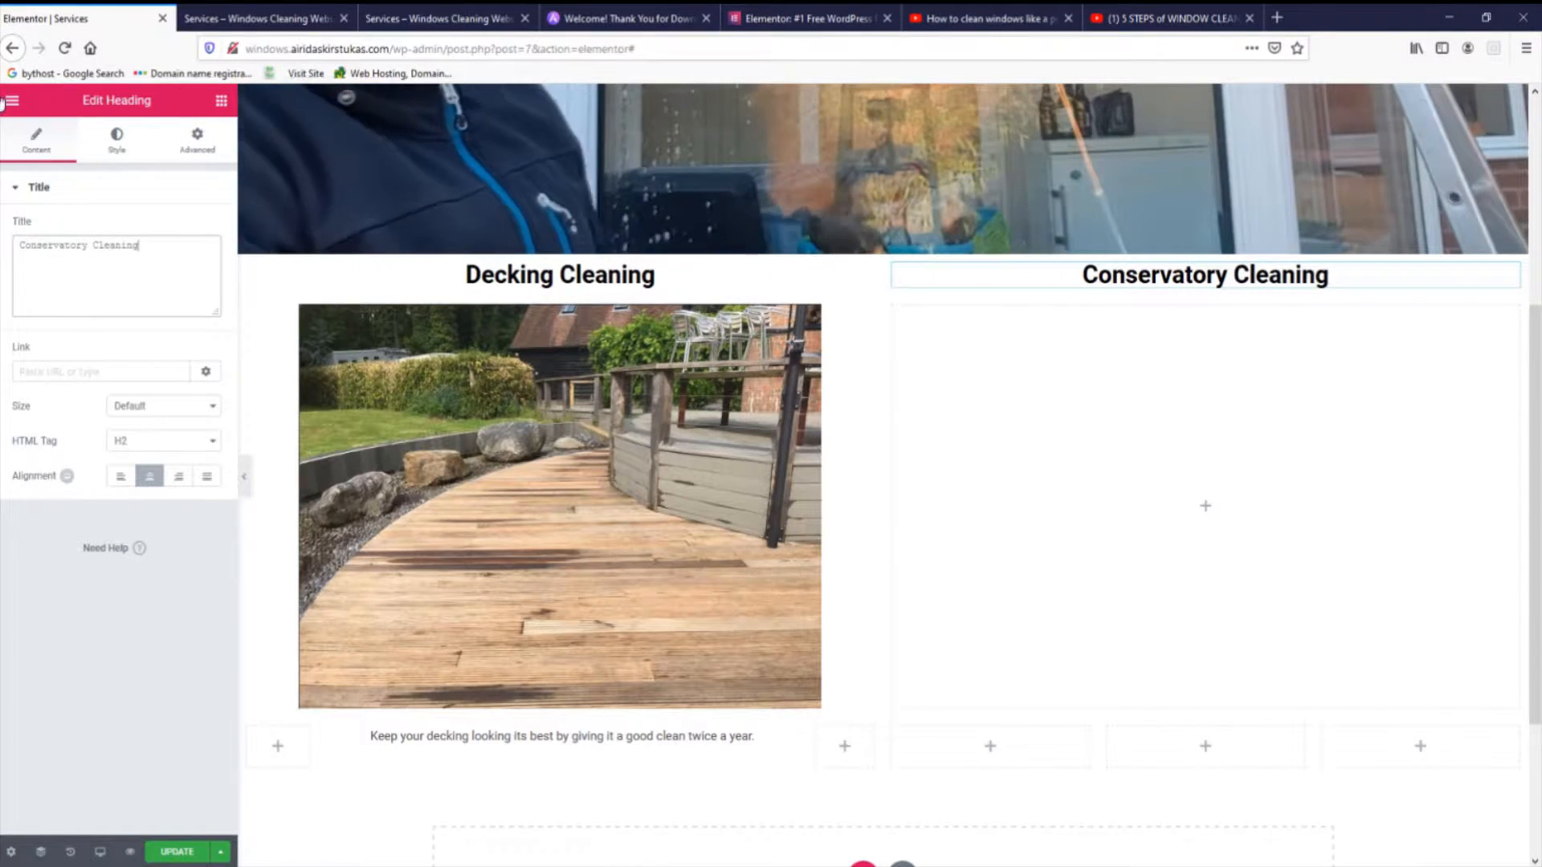
# - Insert the conservatory roof photo under the Conservatory Cleaning heading
pyautogui.click(1207, 514)
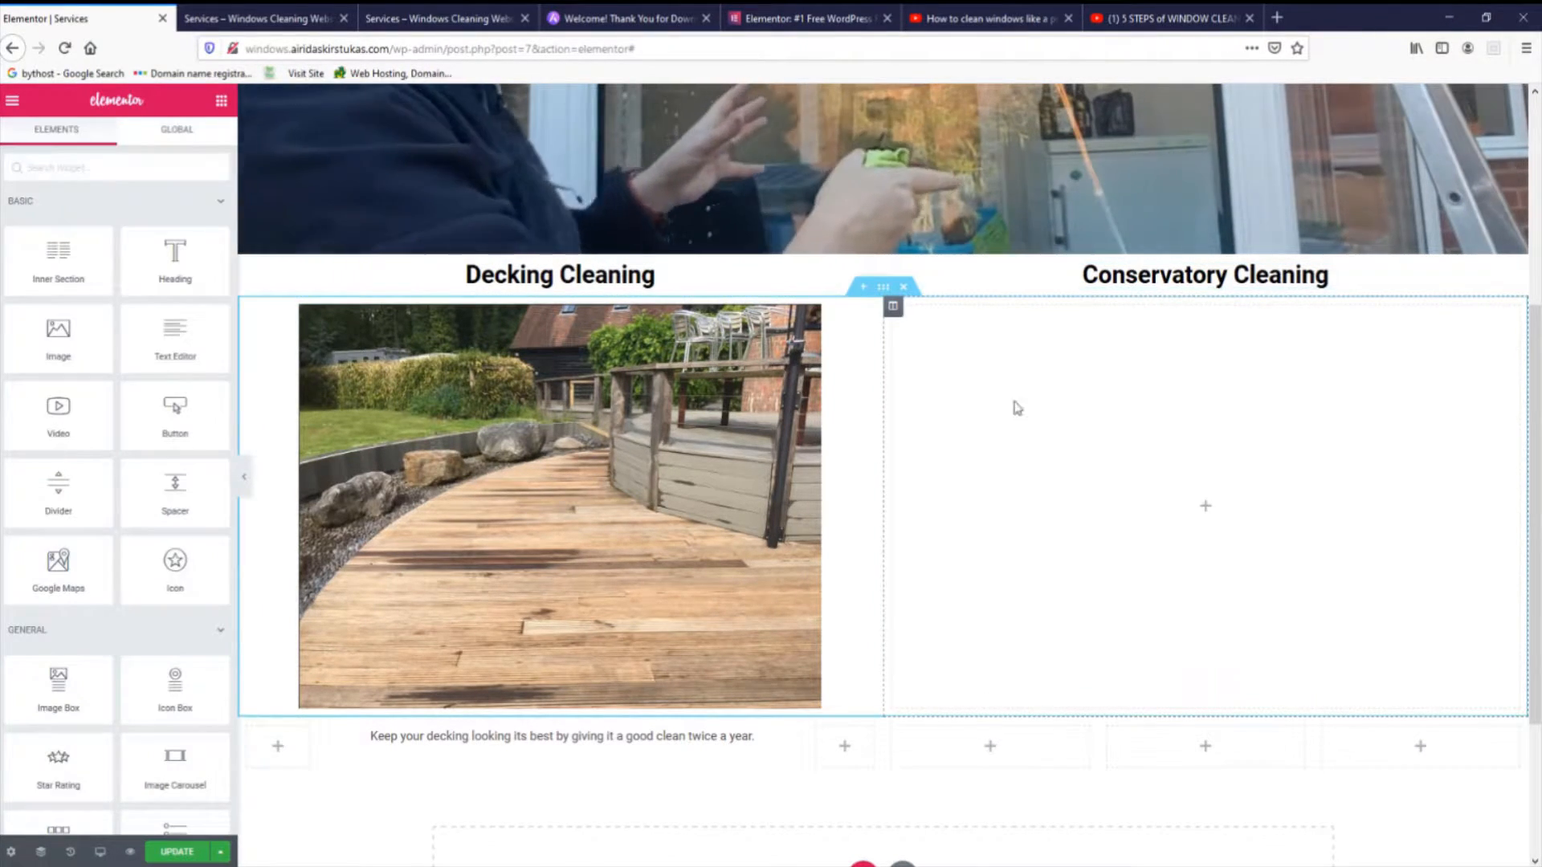
pyautogui.moveTo(44, 429)
pyautogui.mouseDown()
pyautogui.moveTo(623, 450)
pyautogui.moveTo(58, 431)
pyautogui.mouseUp()
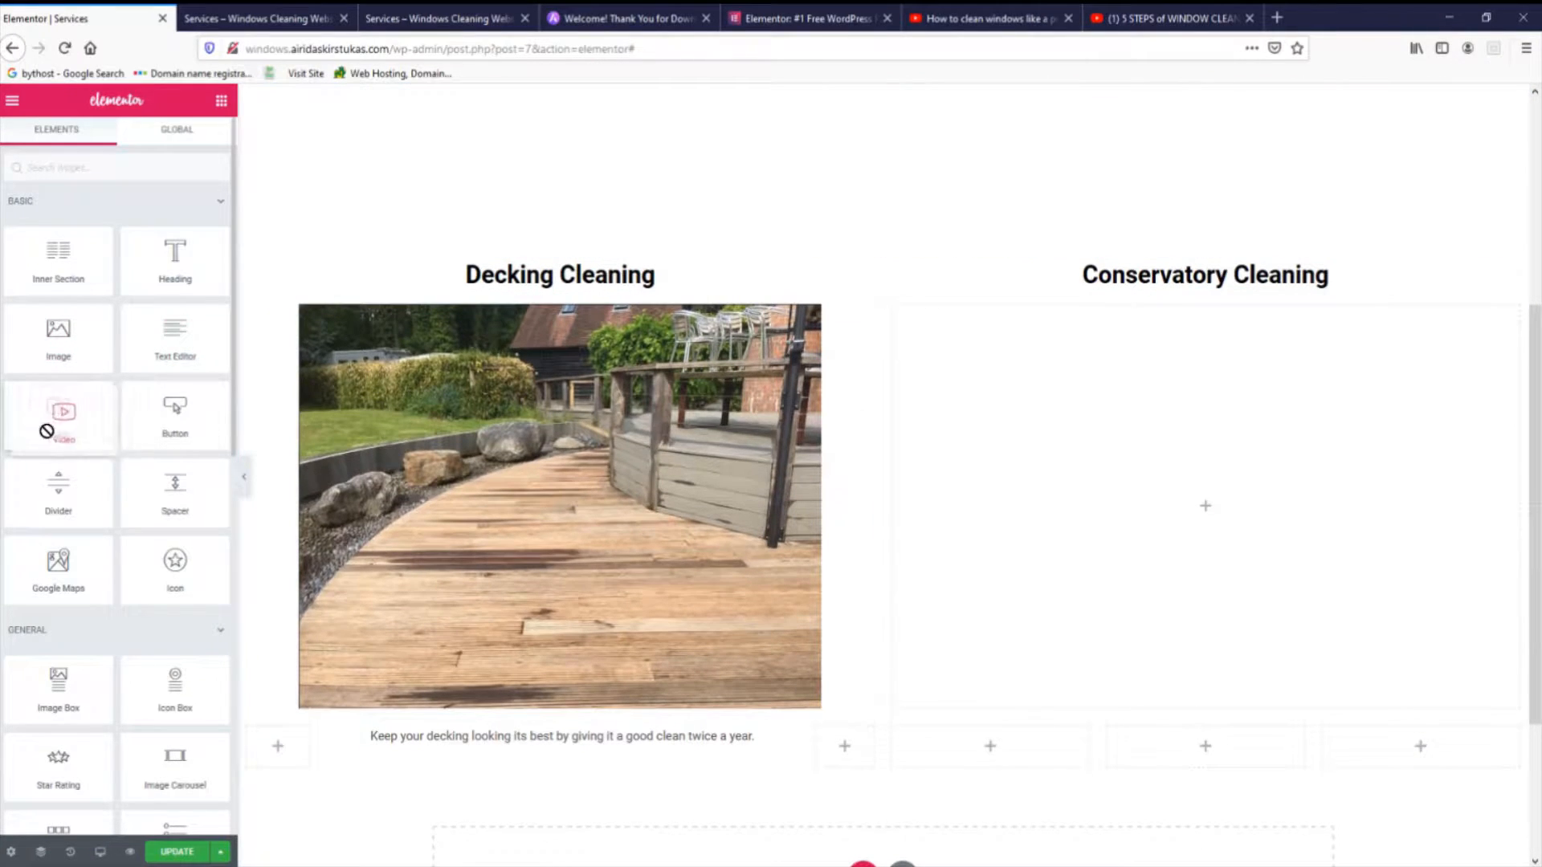
pyautogui.moveTo(58, 333); pyautogui.dragTo(1161, 499)
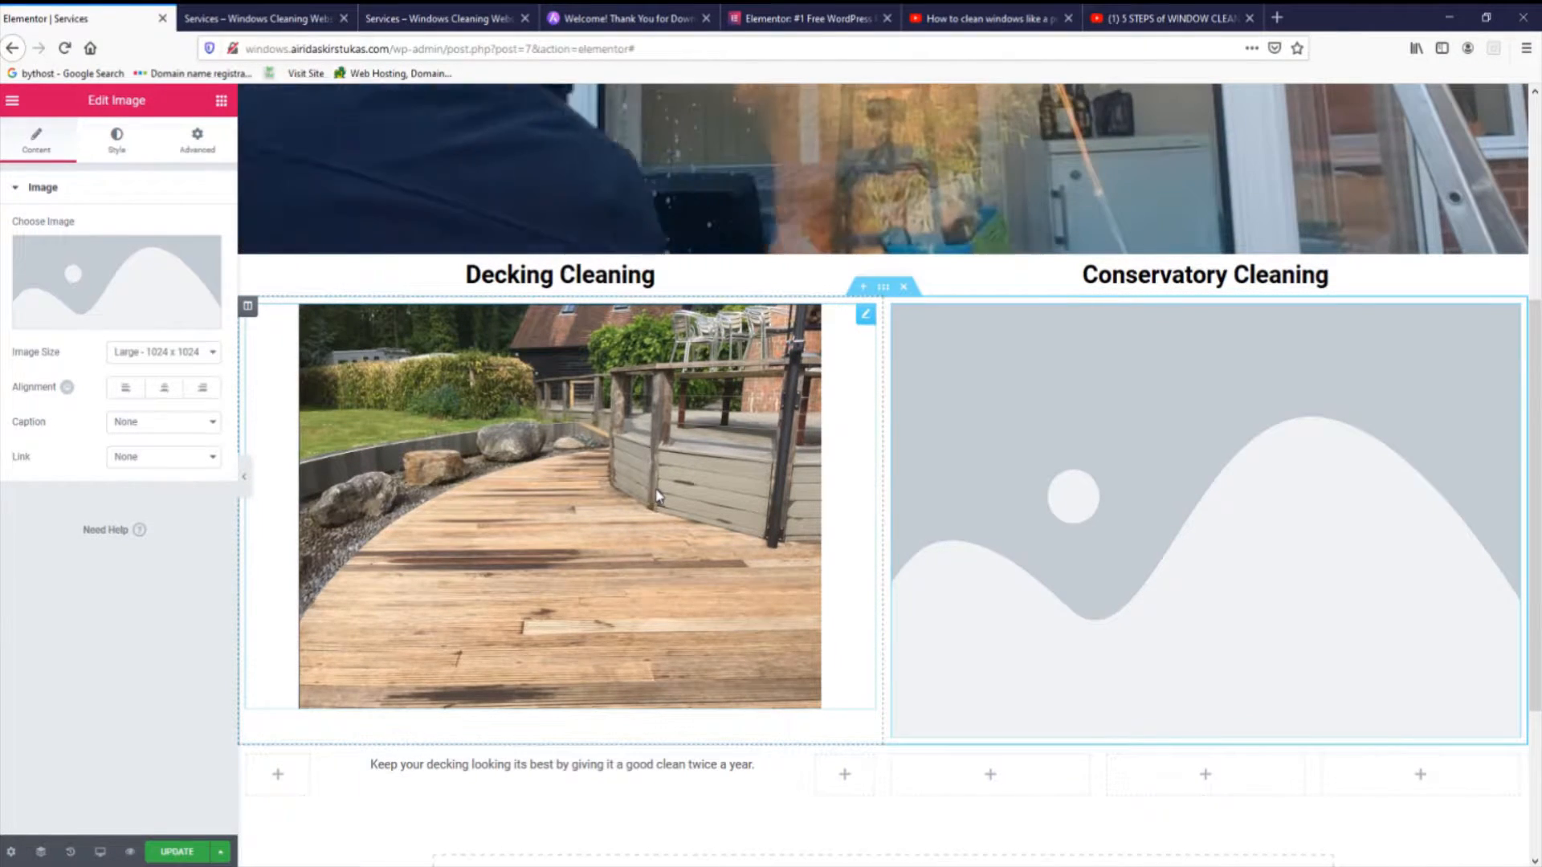
pyautogui.click(121, 281)
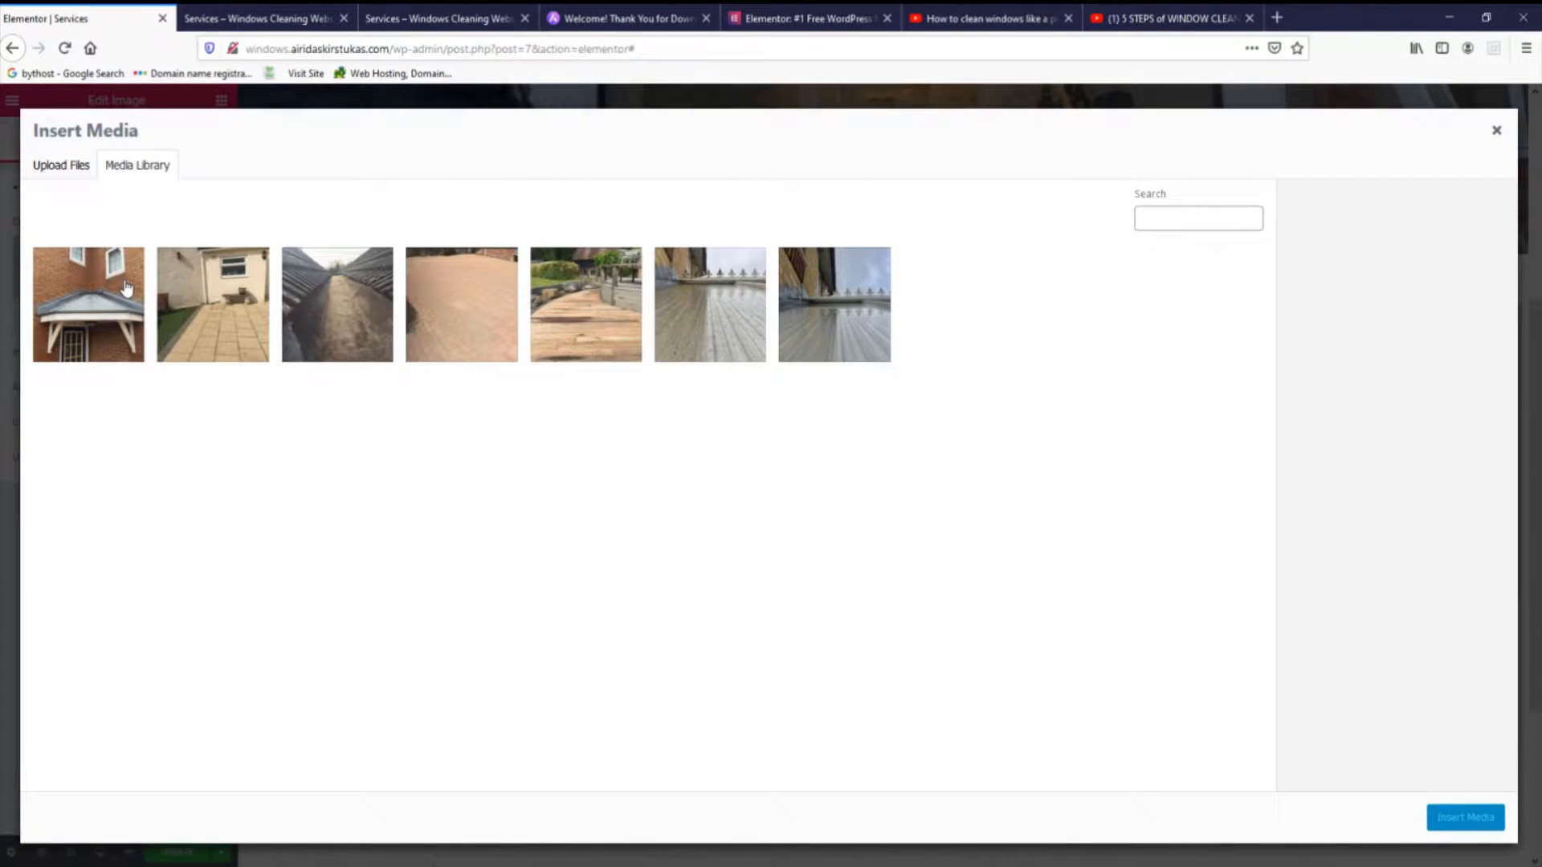
pyautogui.click(844, 344)
pyautogui.click(1460, 817)
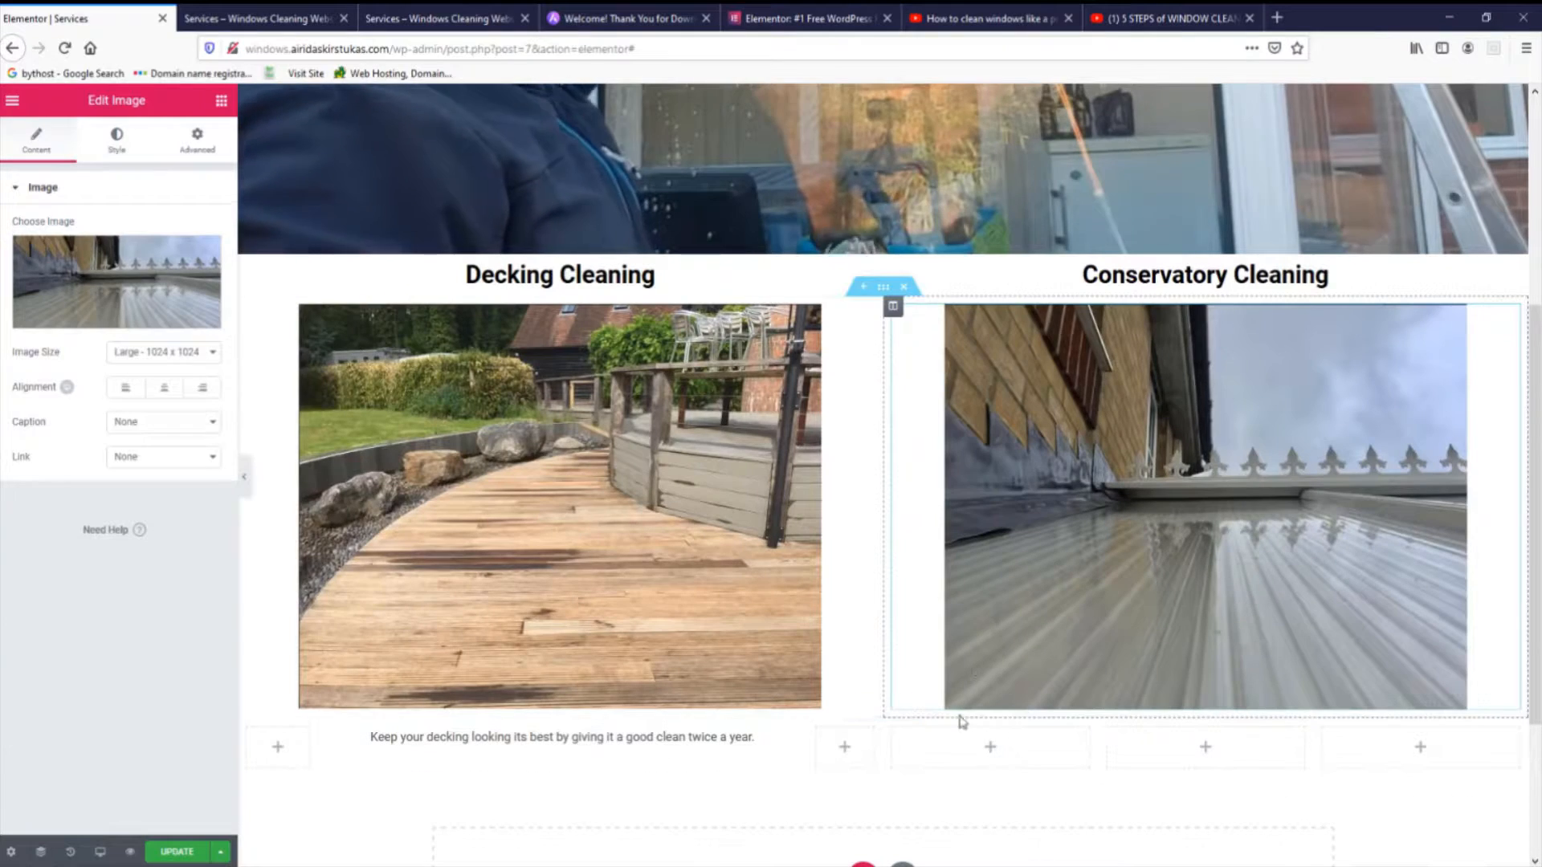
# - Add a placeholder text block below the conservatory photo
pyautogui.scroll(-3, 1108, 367)
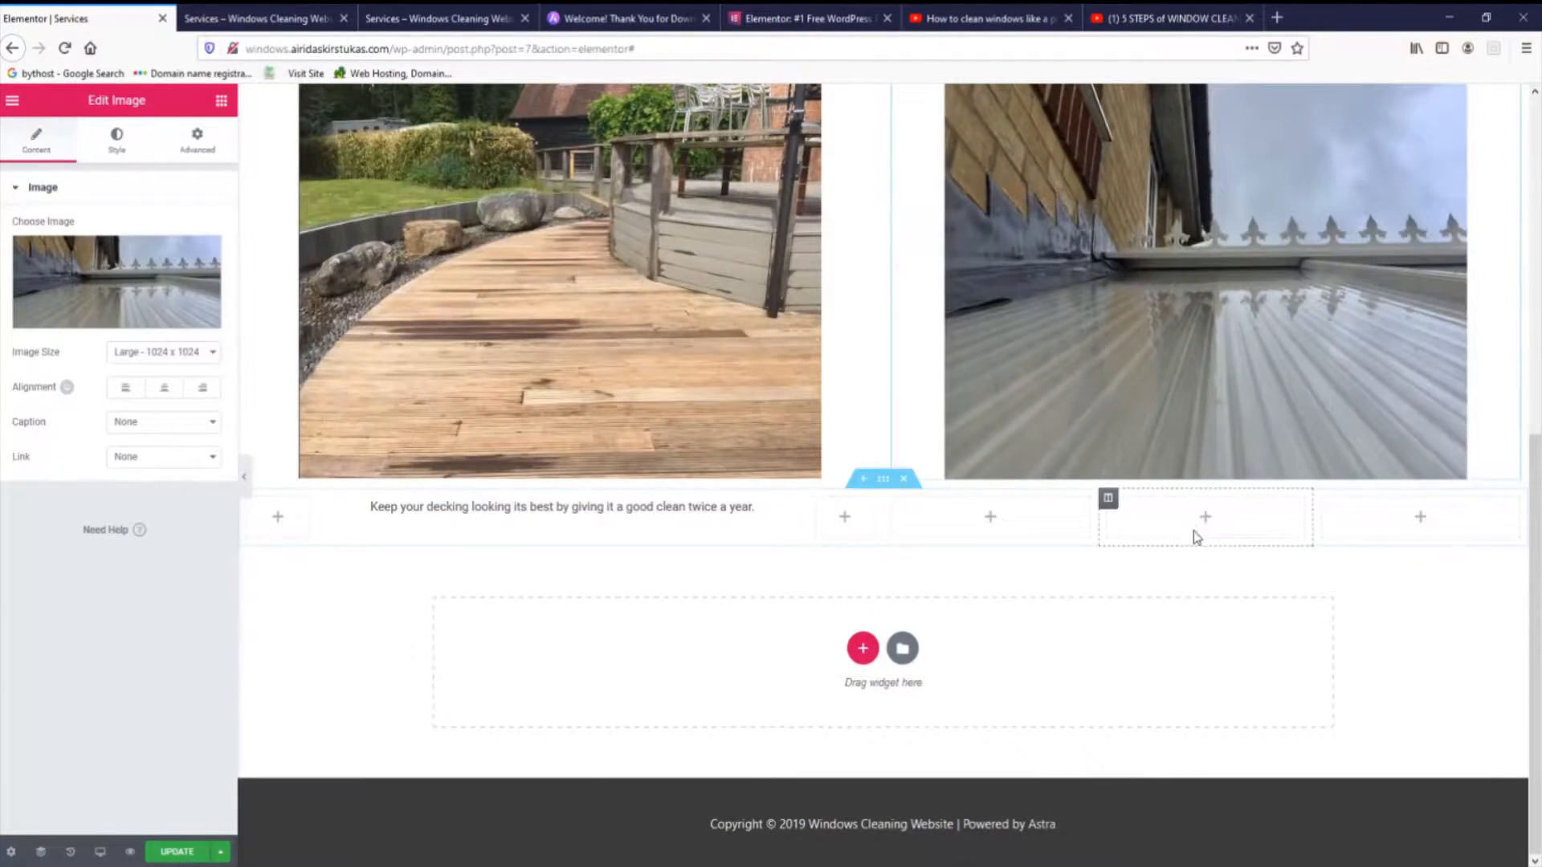
pyautogui.click(220, 102)
pyautogui.moveTo(1032, 530); pyautogui.dragTo(1229, 523)
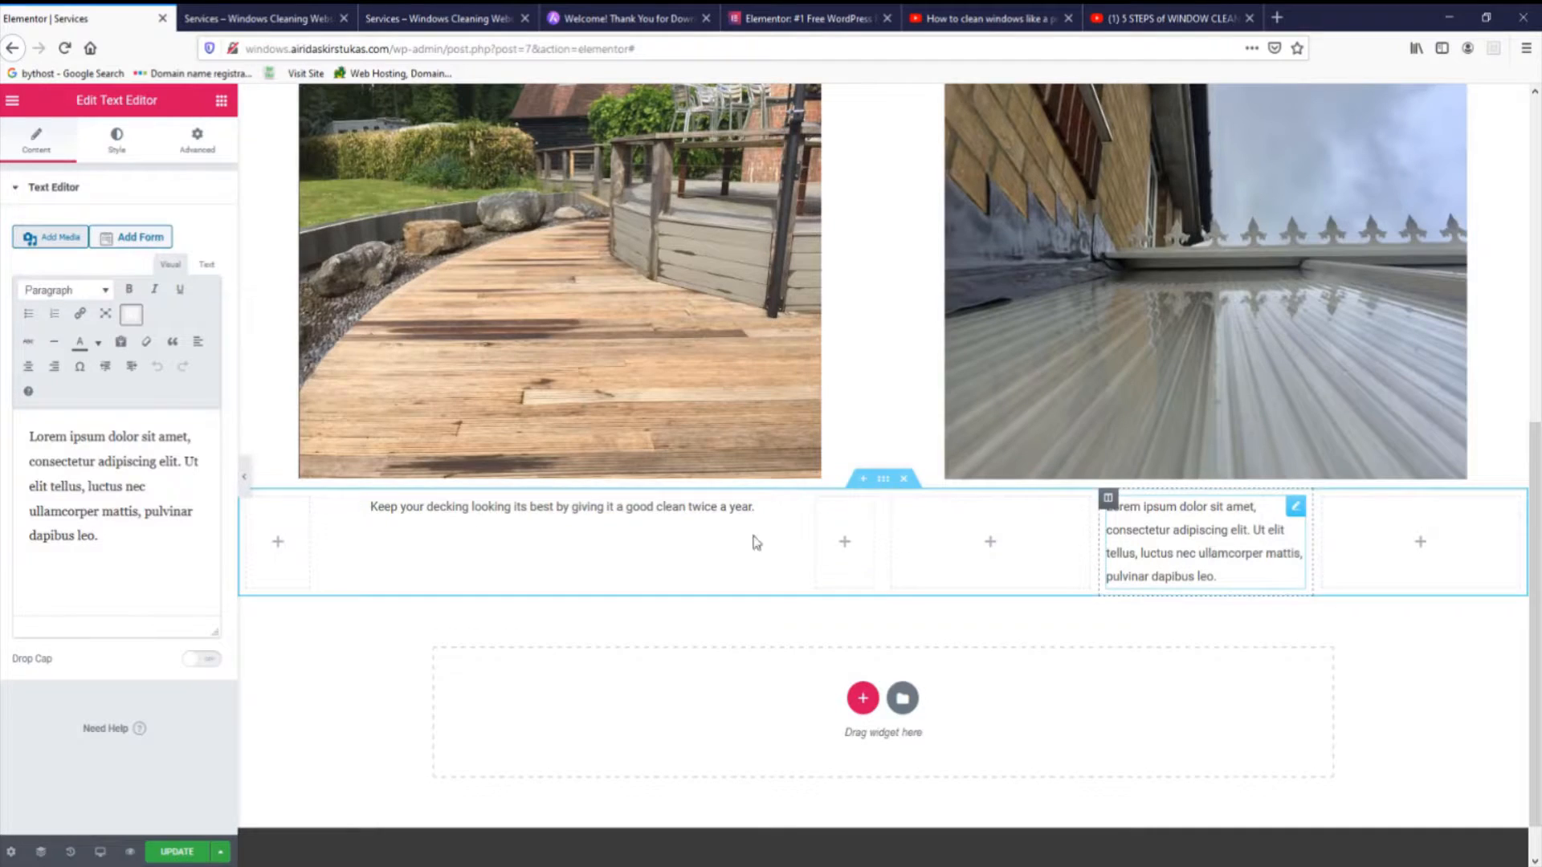
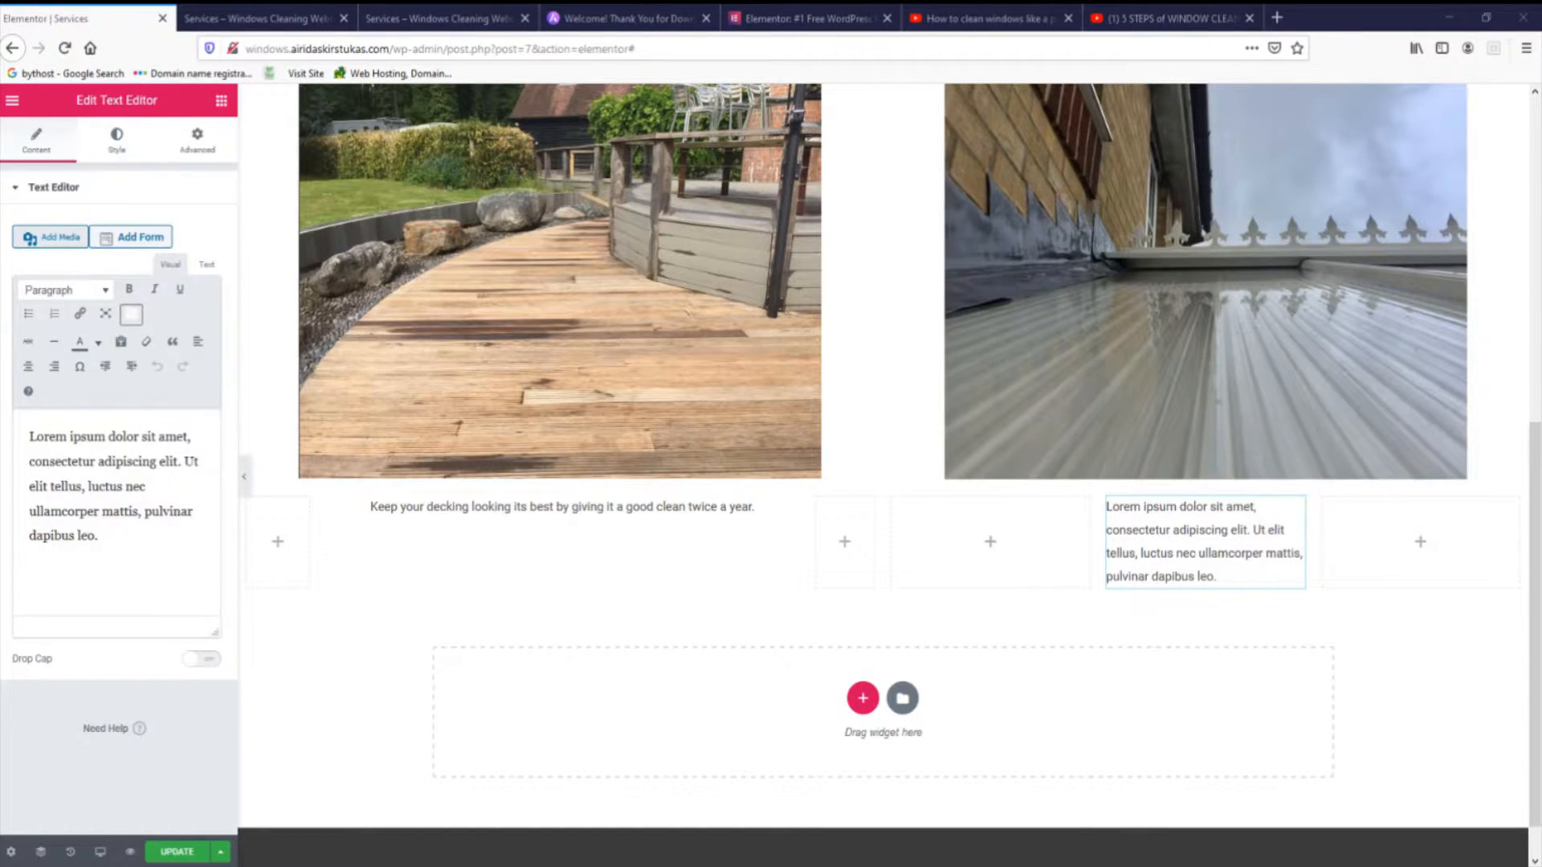
# - Replace the Lorem ipsum placeholder with the pasted conservatory cleaning description
pyautogui.click(107, 540)
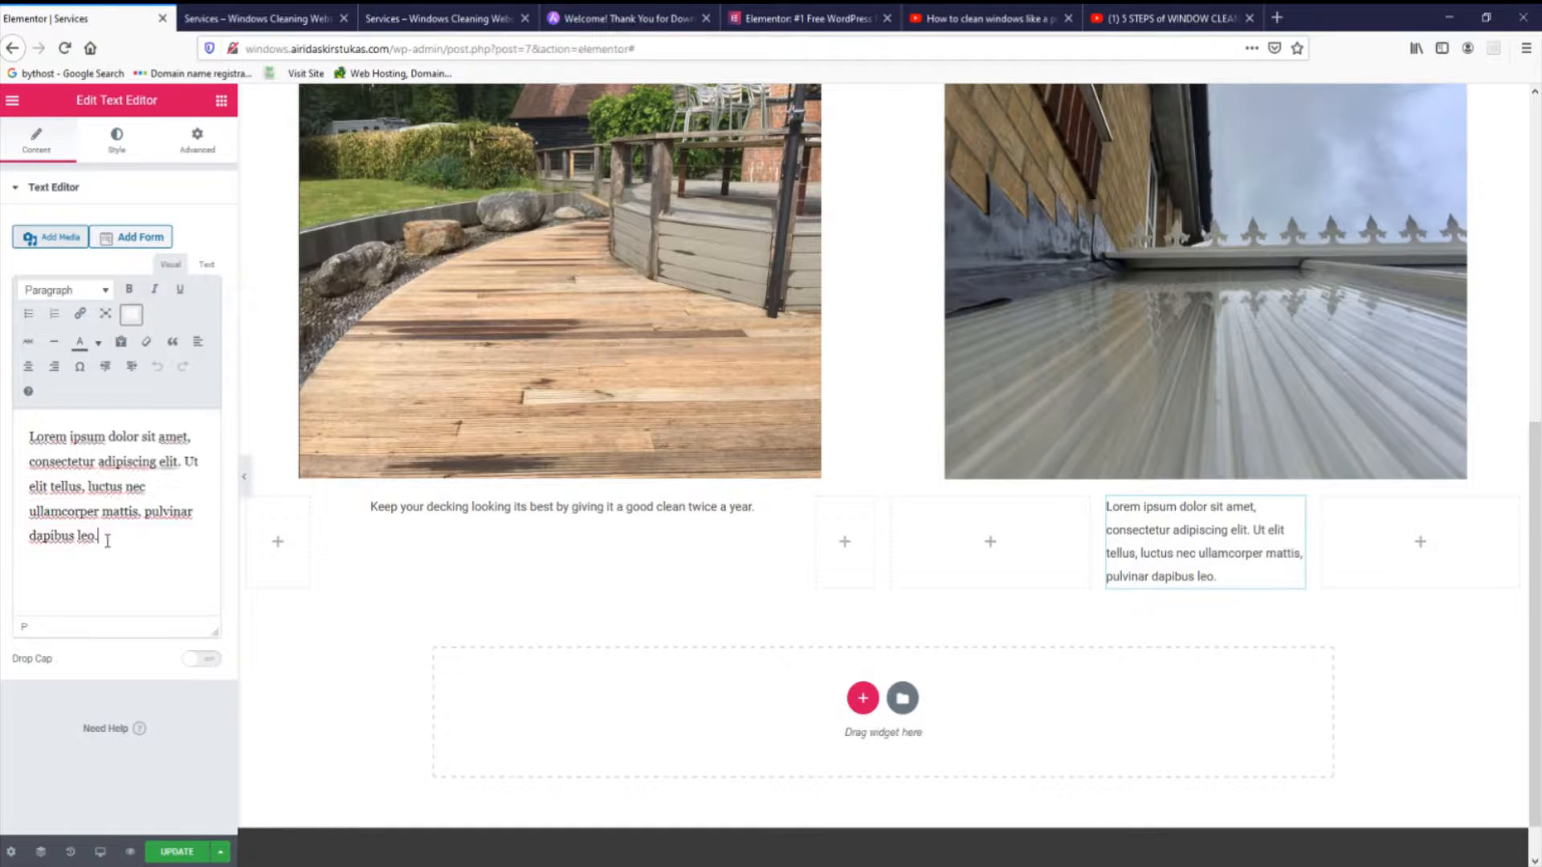
pyautogui.moveTo(65, 511); pyautogui.dragTo(24, 442)
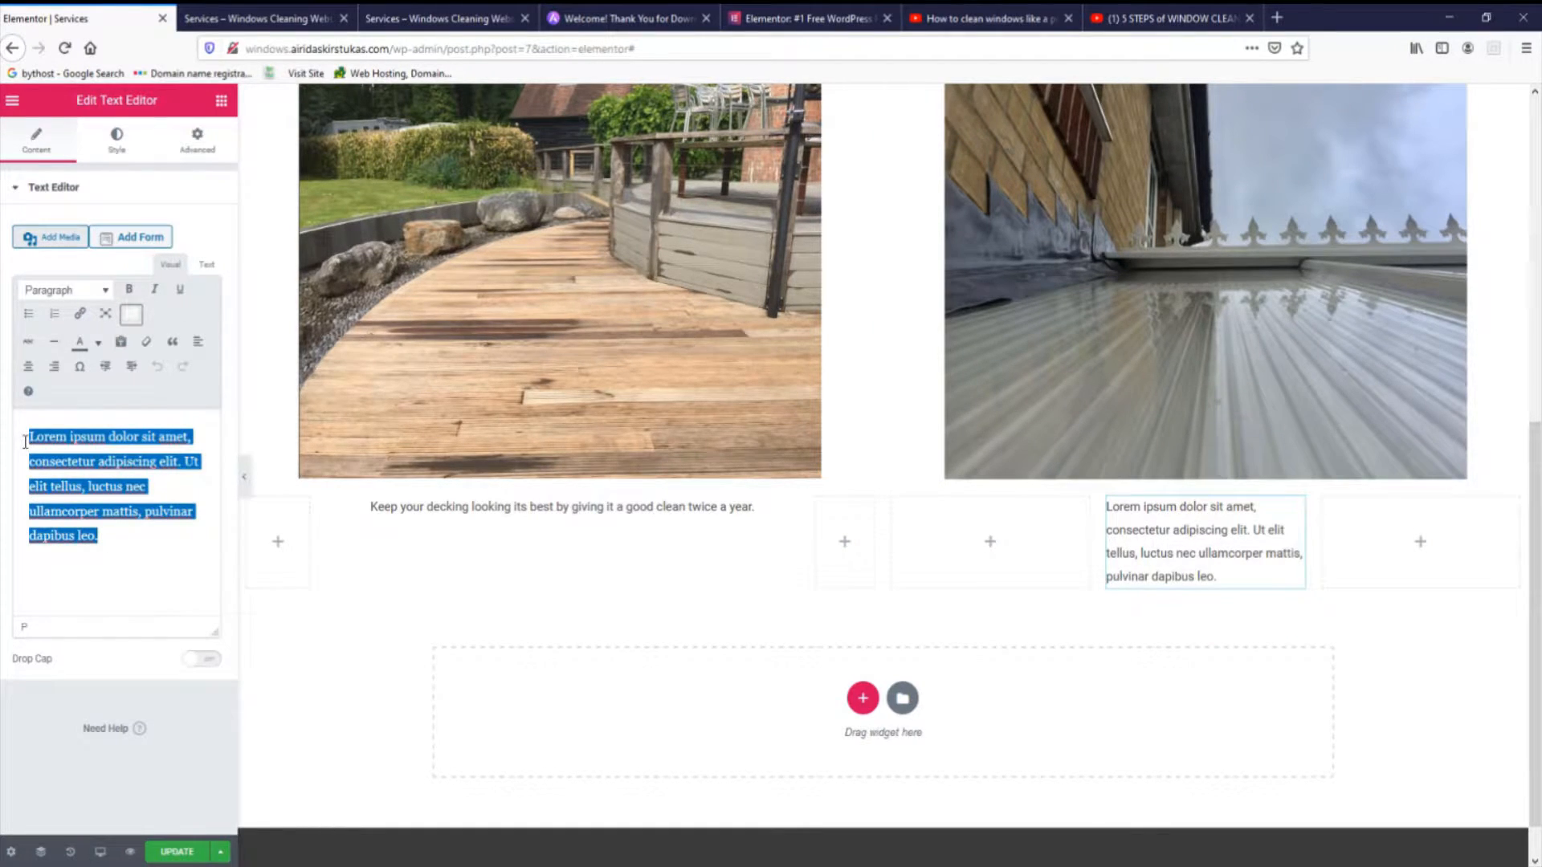
pyautogui.write('Whether your conservatory has been newly installed, and you want it to keep the new look, or you have inherited an unloved conservatory, our unique cleaning process will bring your conservatory back to life.')
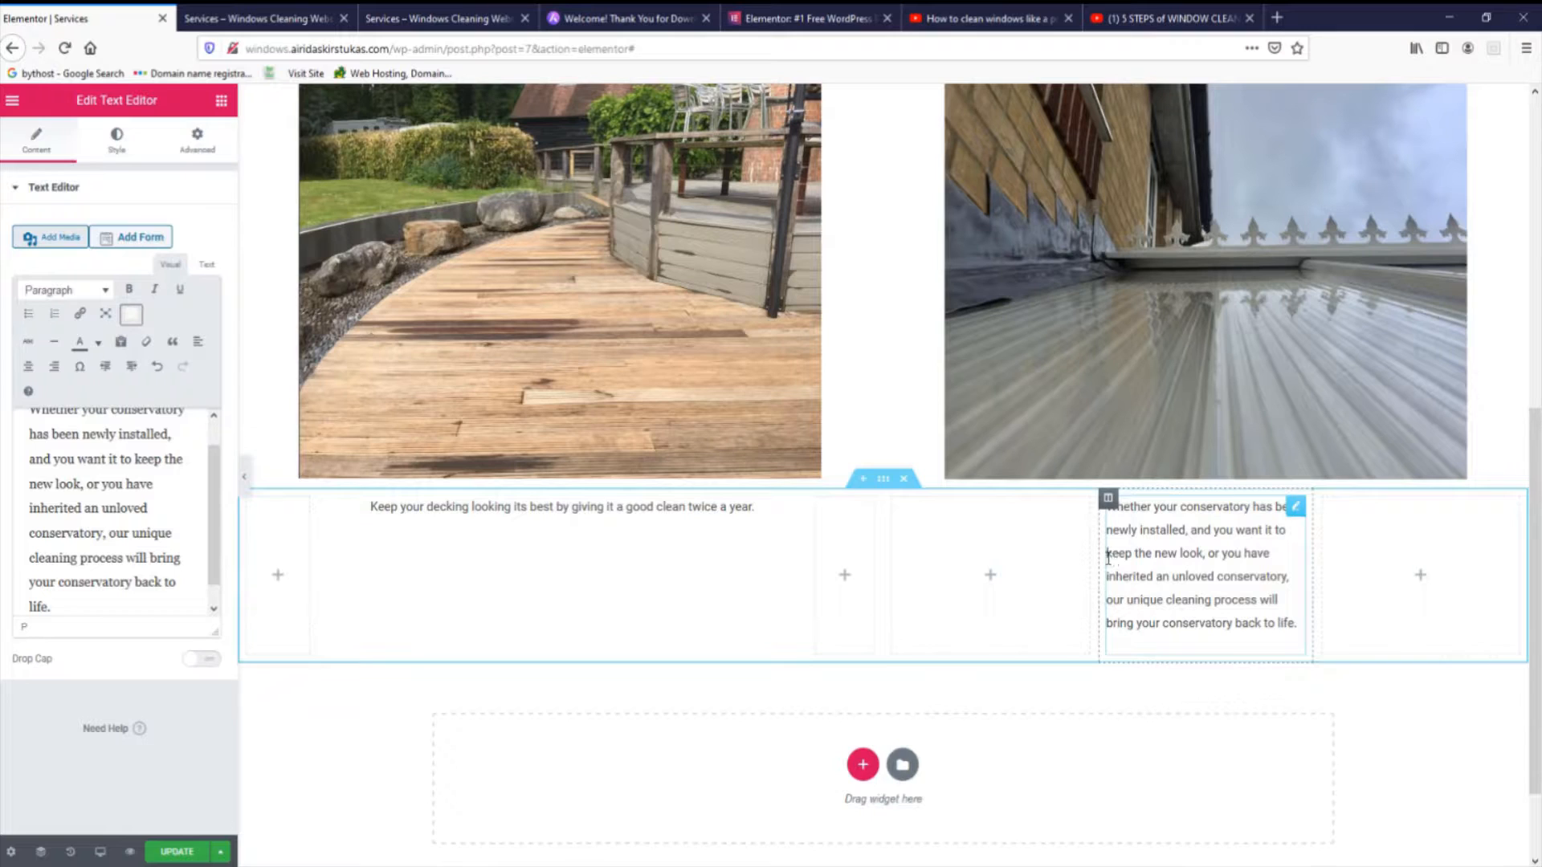
# - Widen the conservatory text column to 42% and centre its paragraph
pyautogui.moveTo(1100, 554); pyautogui.dragTo(952, 548)
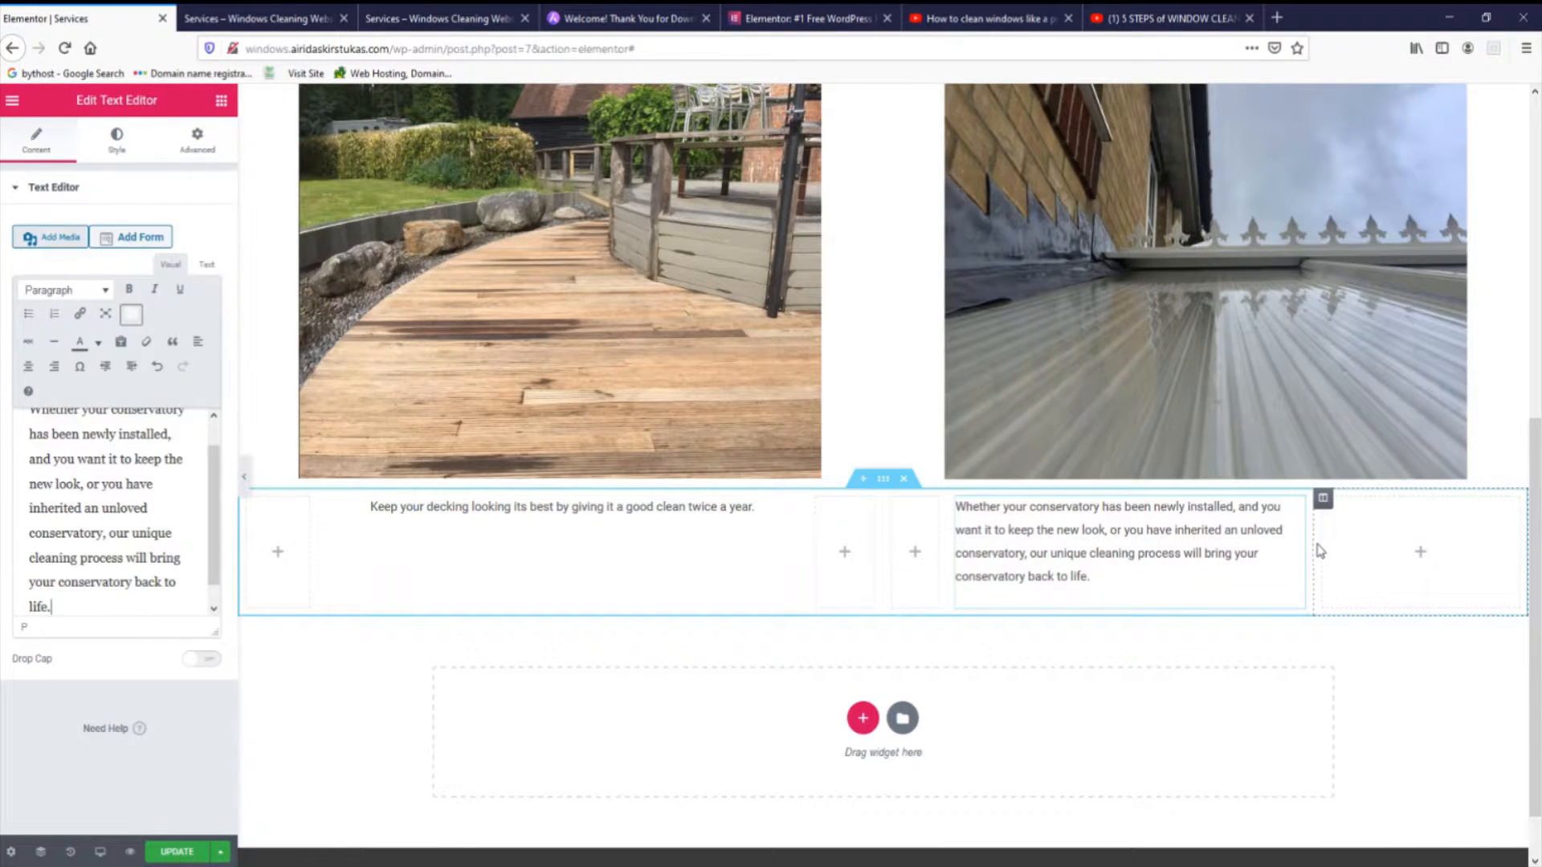
pyautogui.moveTo(1314, 547); pyautogui.dragTo(1492, 546)
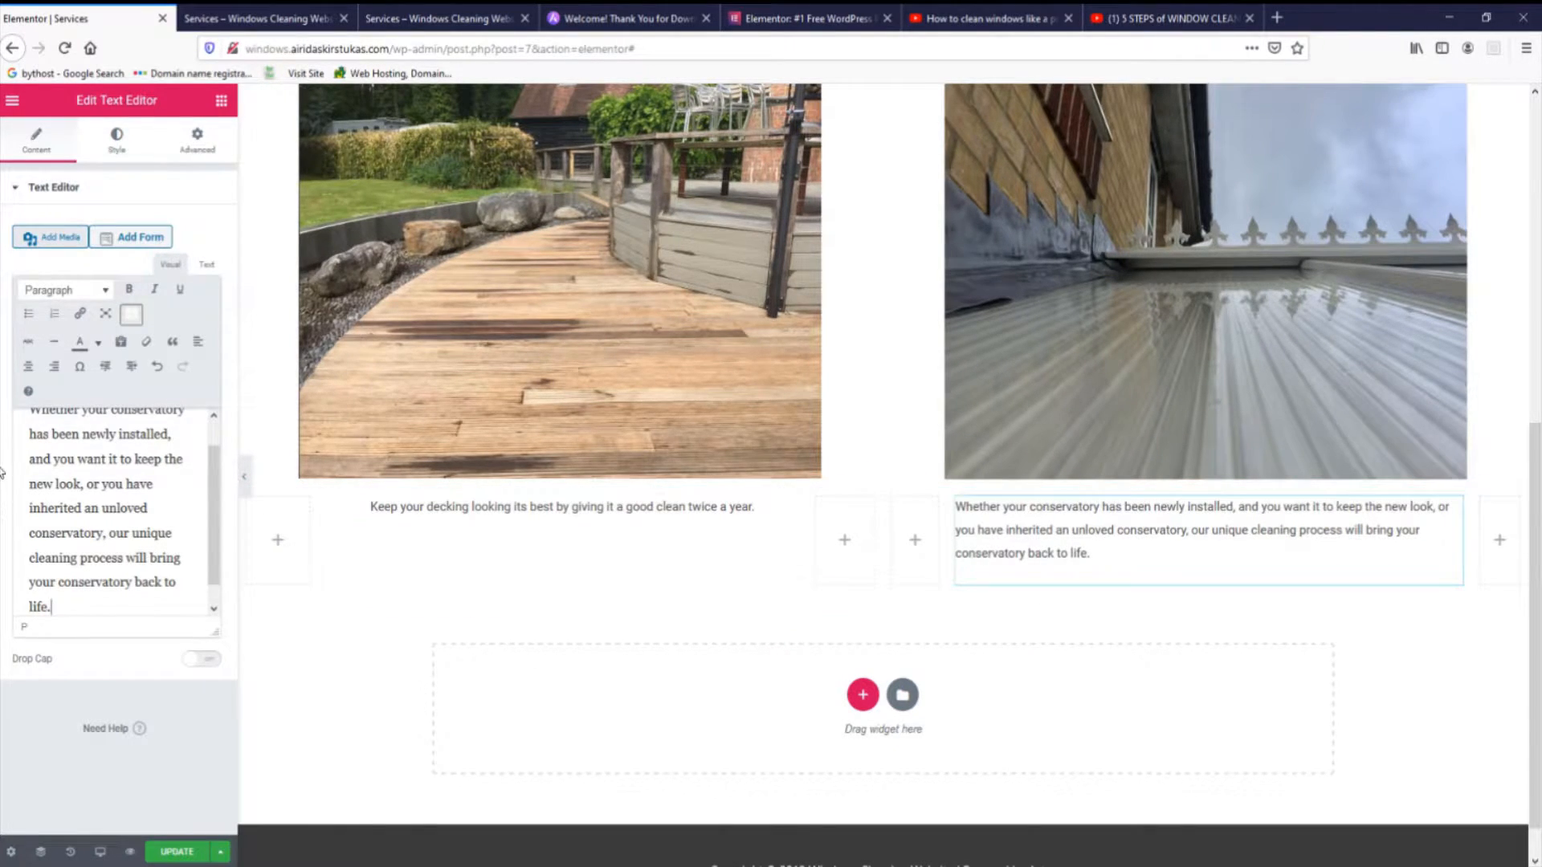
pyautogui.click(30, 369)
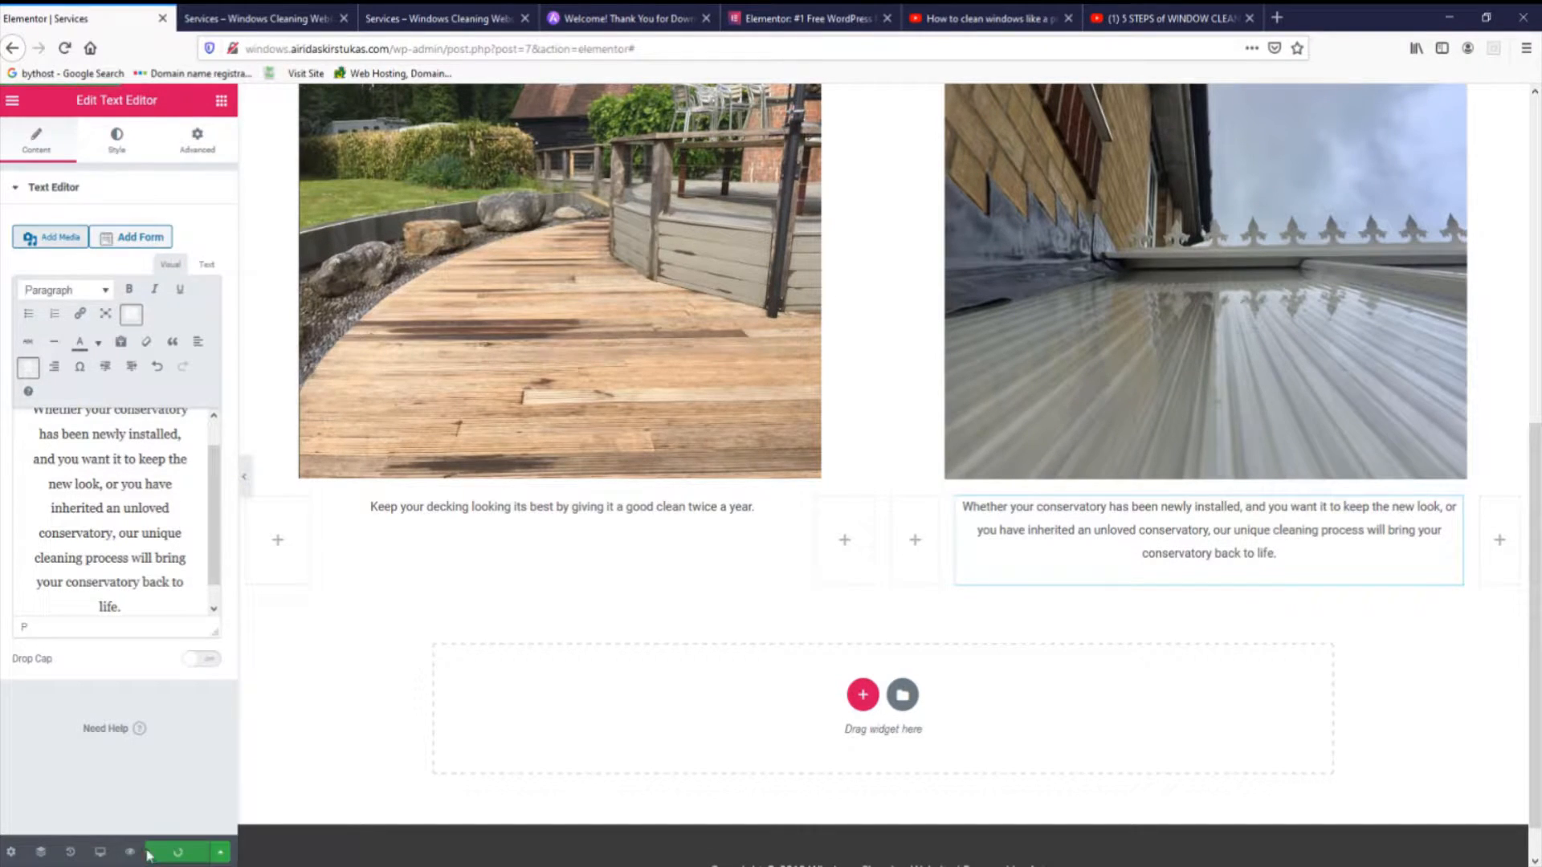
pyautogui.click(239, 20)
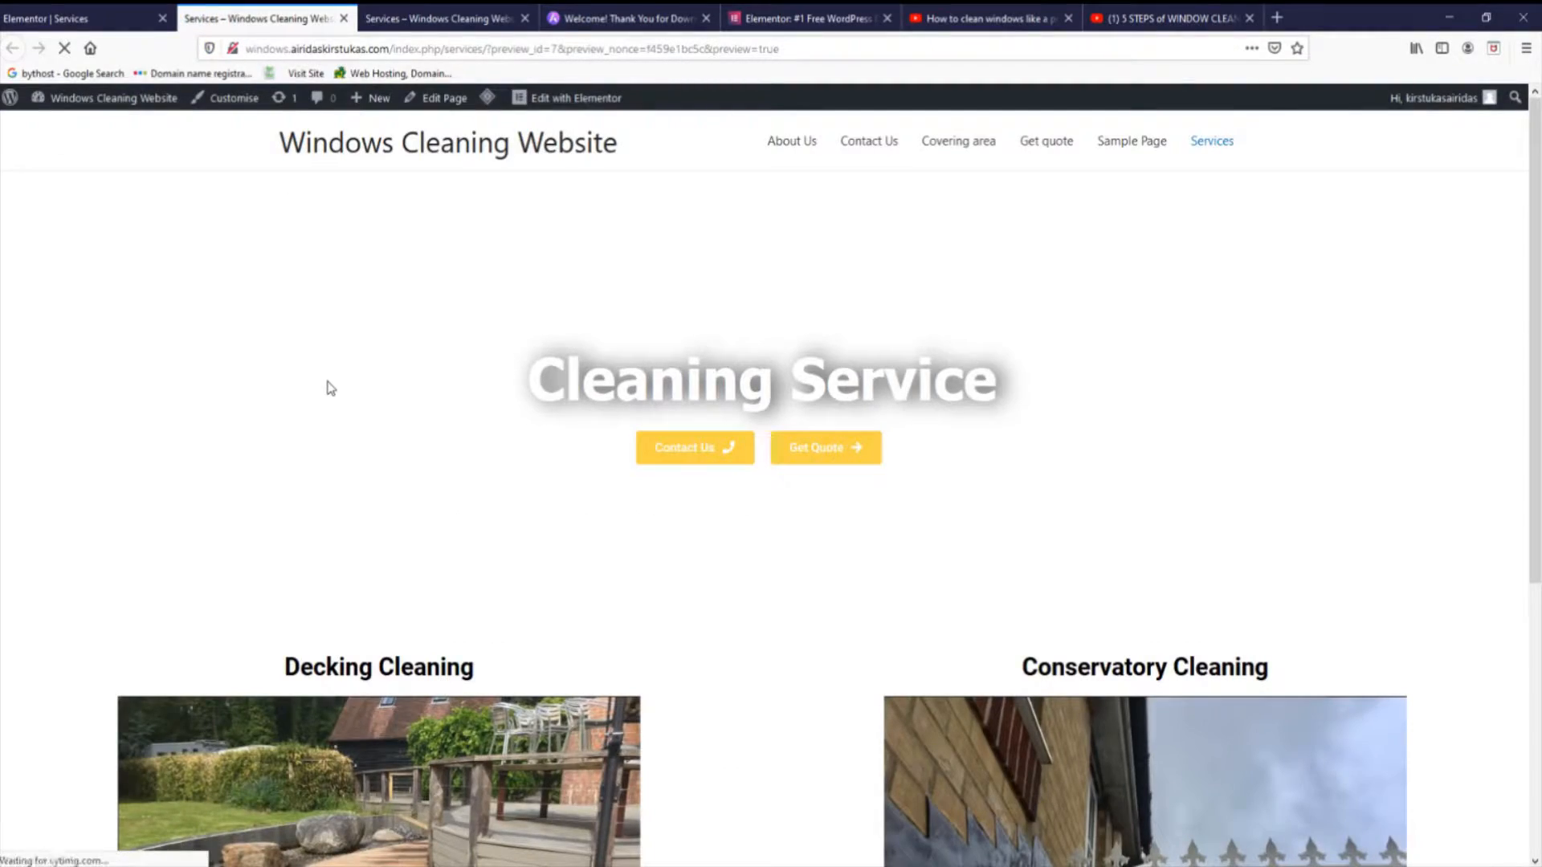
pyautogui.scroll(-5, 343, 369)
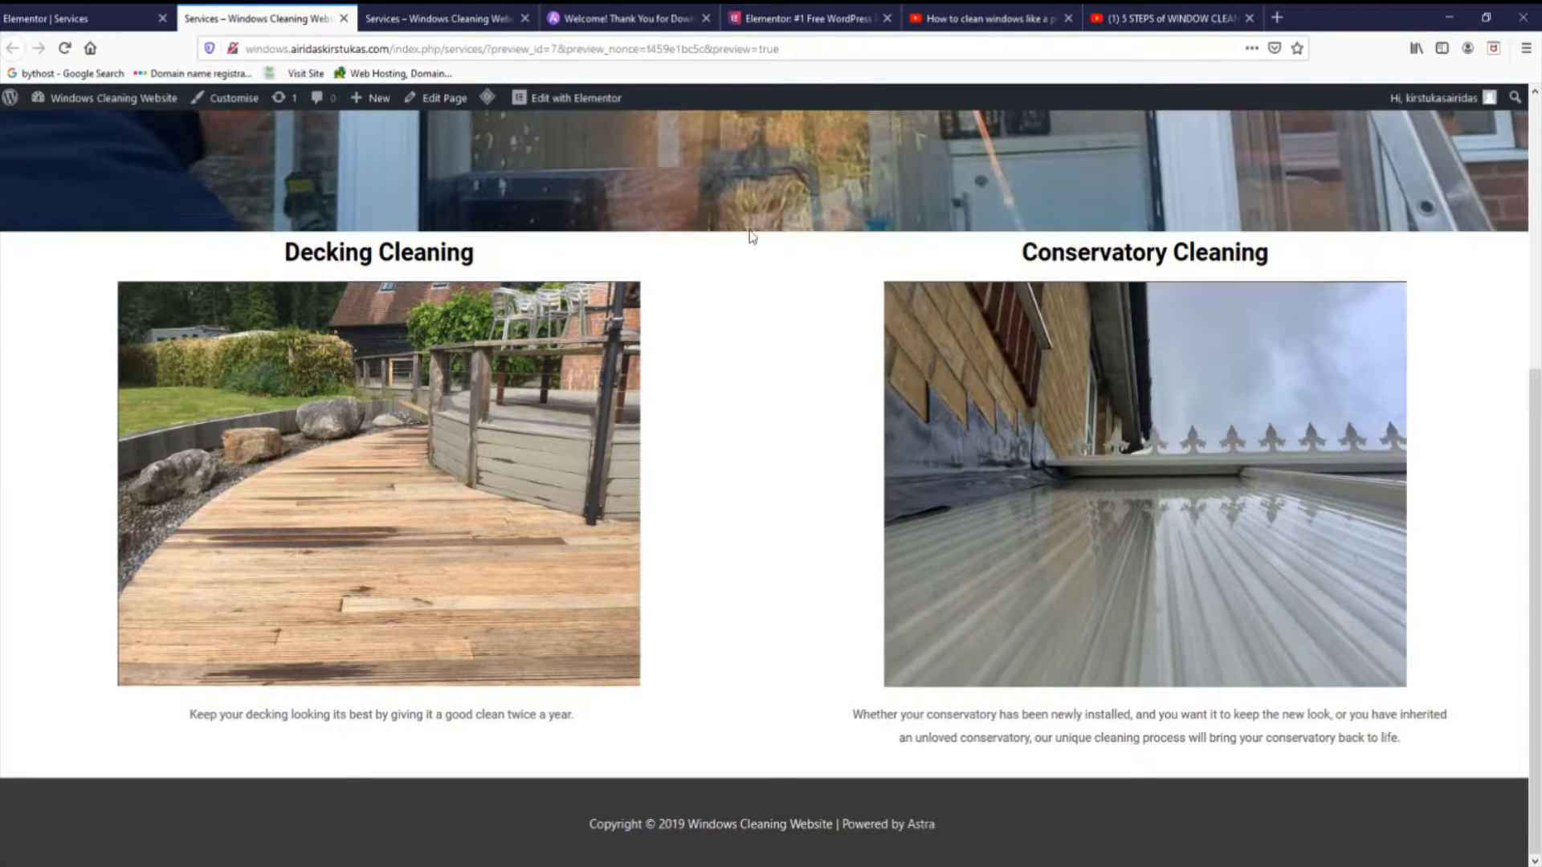
pyautogui.scroll(2, 740, 348)
pyautogui.scroll(5, 741, 349)
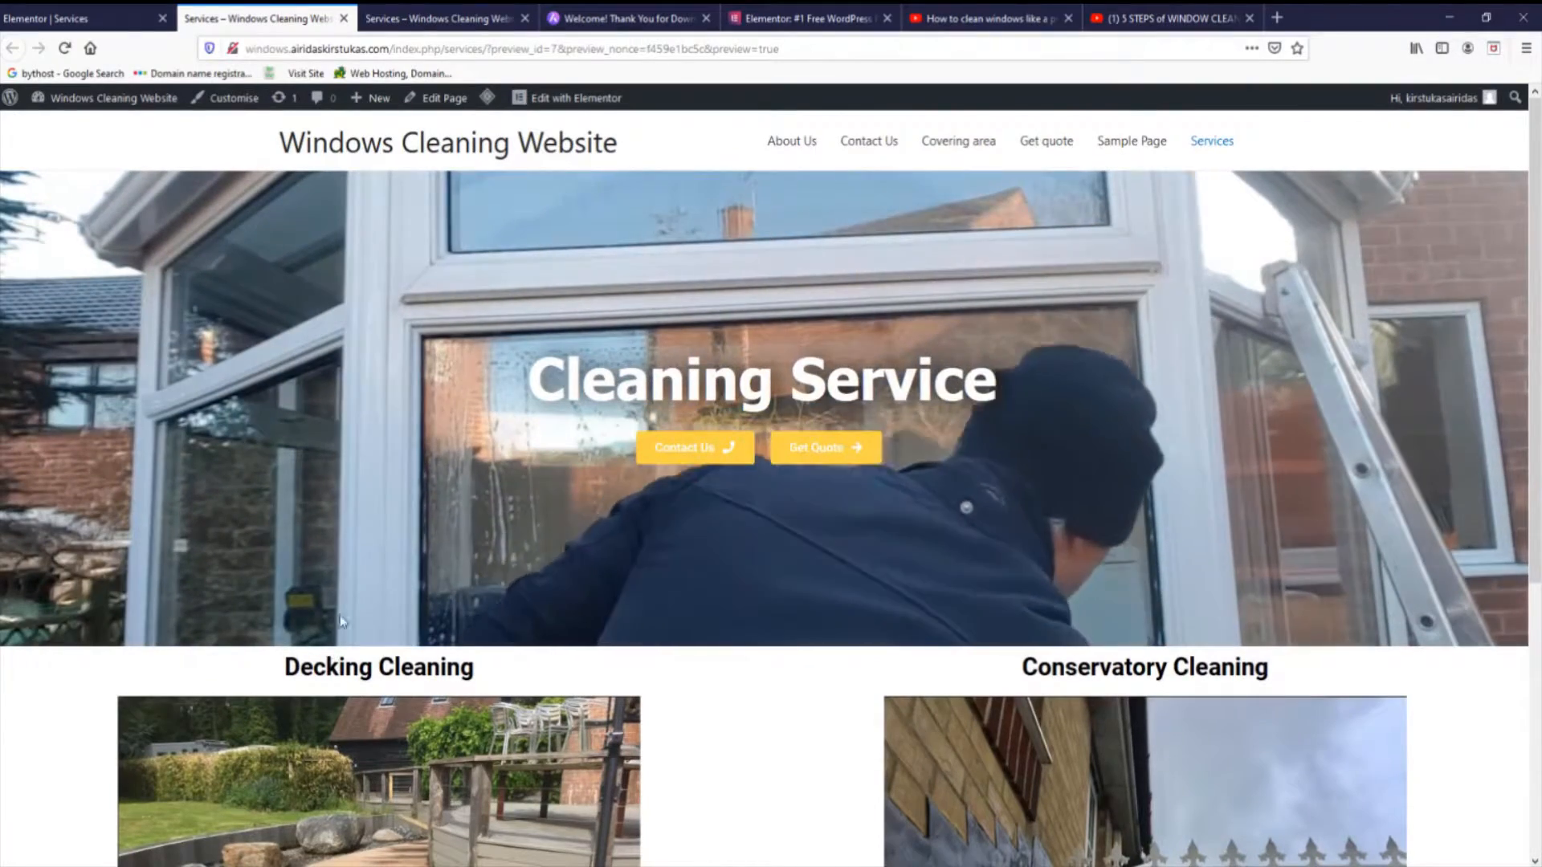
pyautogui.click(56, 18)
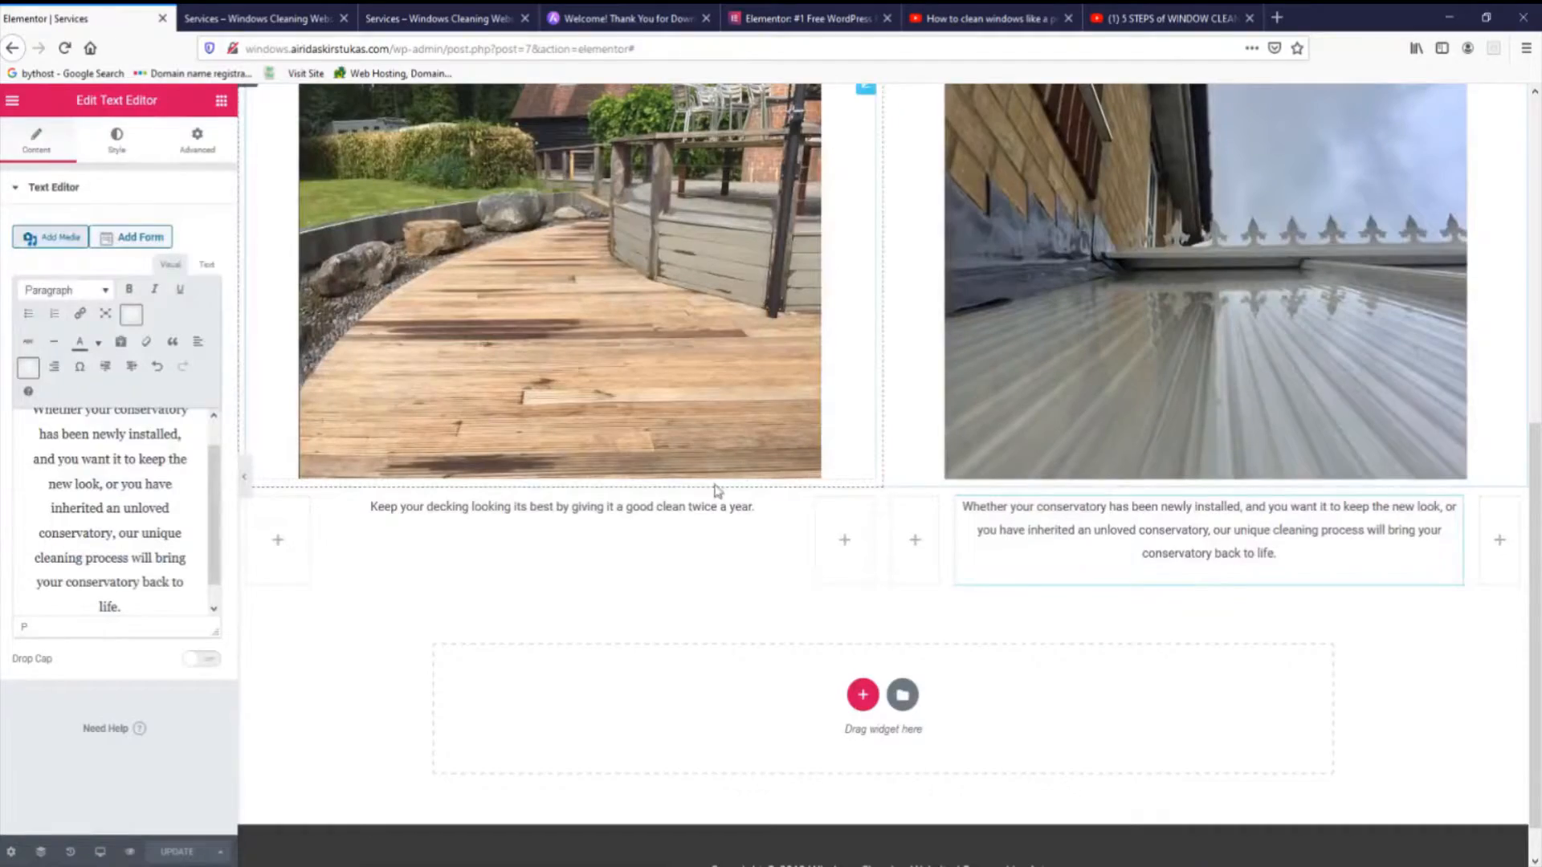
# - Give the Decking/Conservatory headings section a 38 top and bottom margin, then view the live page
pyautogui.scroll(6, 713, 487)
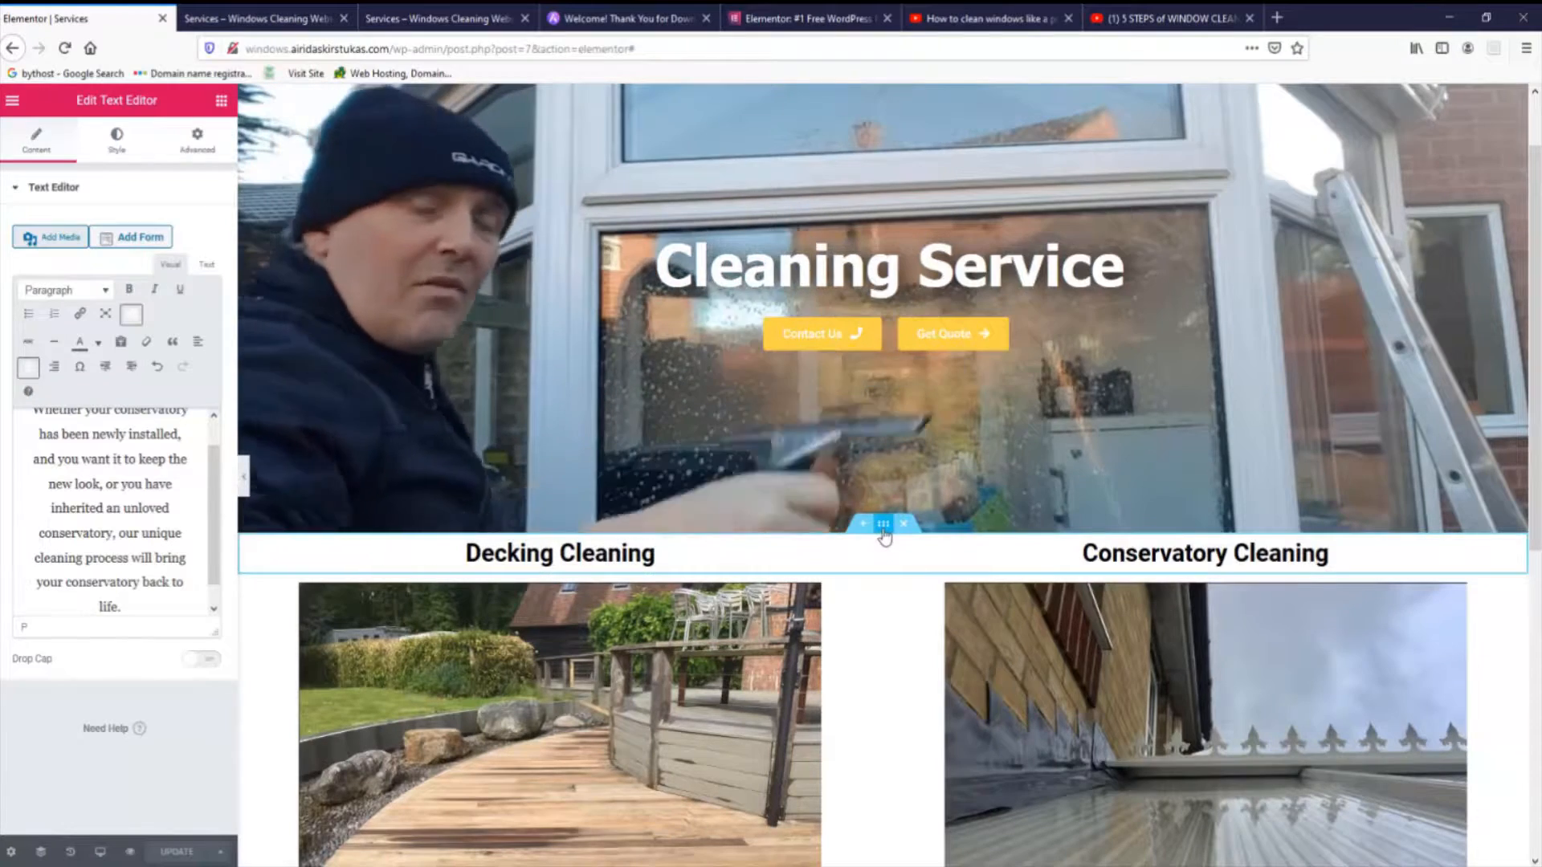
pyautogui.click(883, 533)
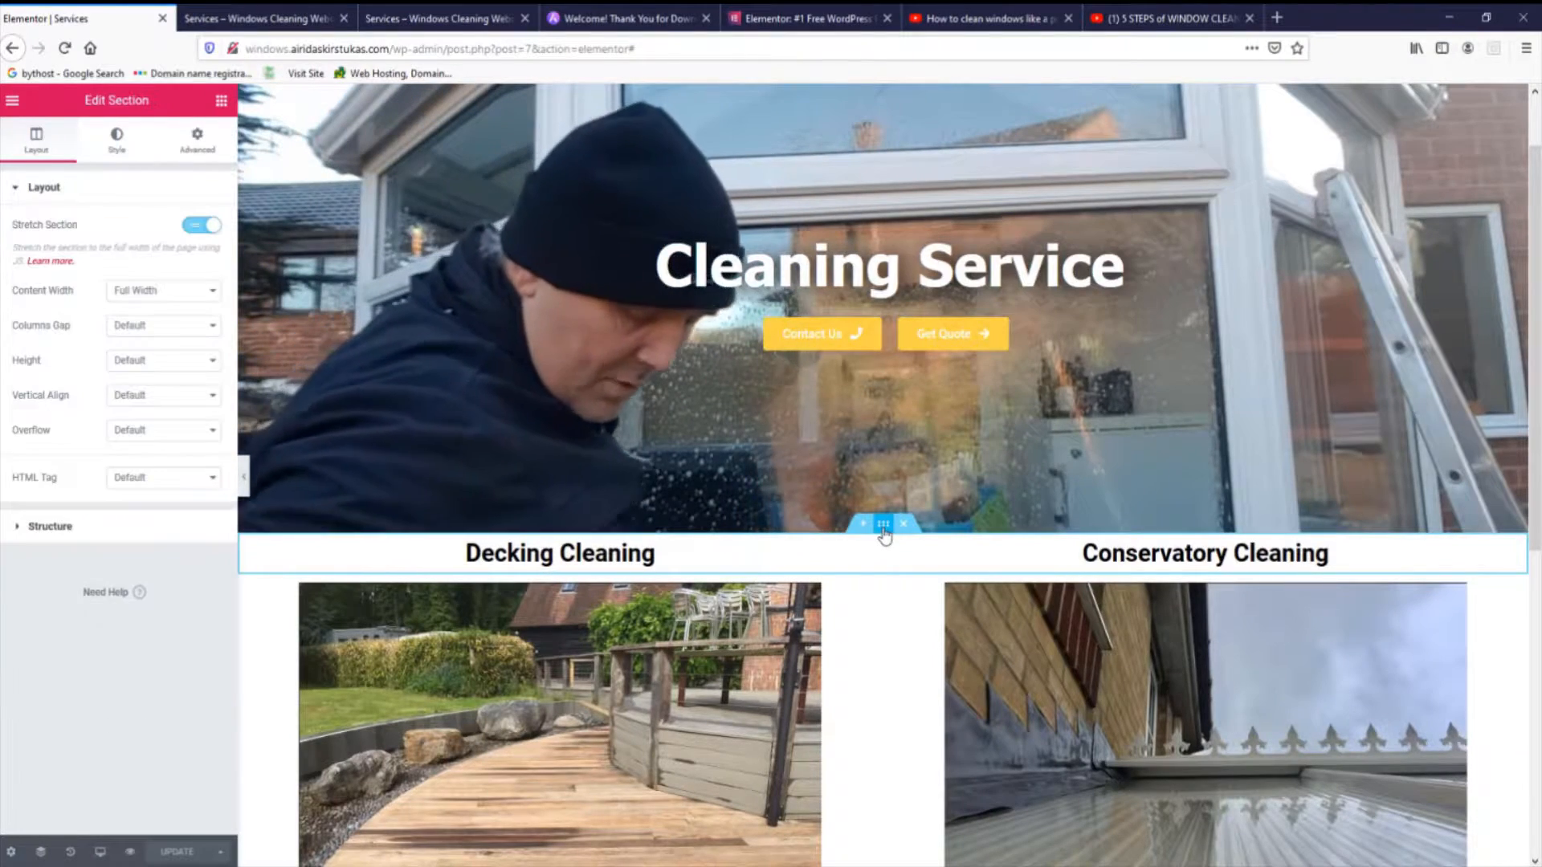
pyautogui.click(195, 134)
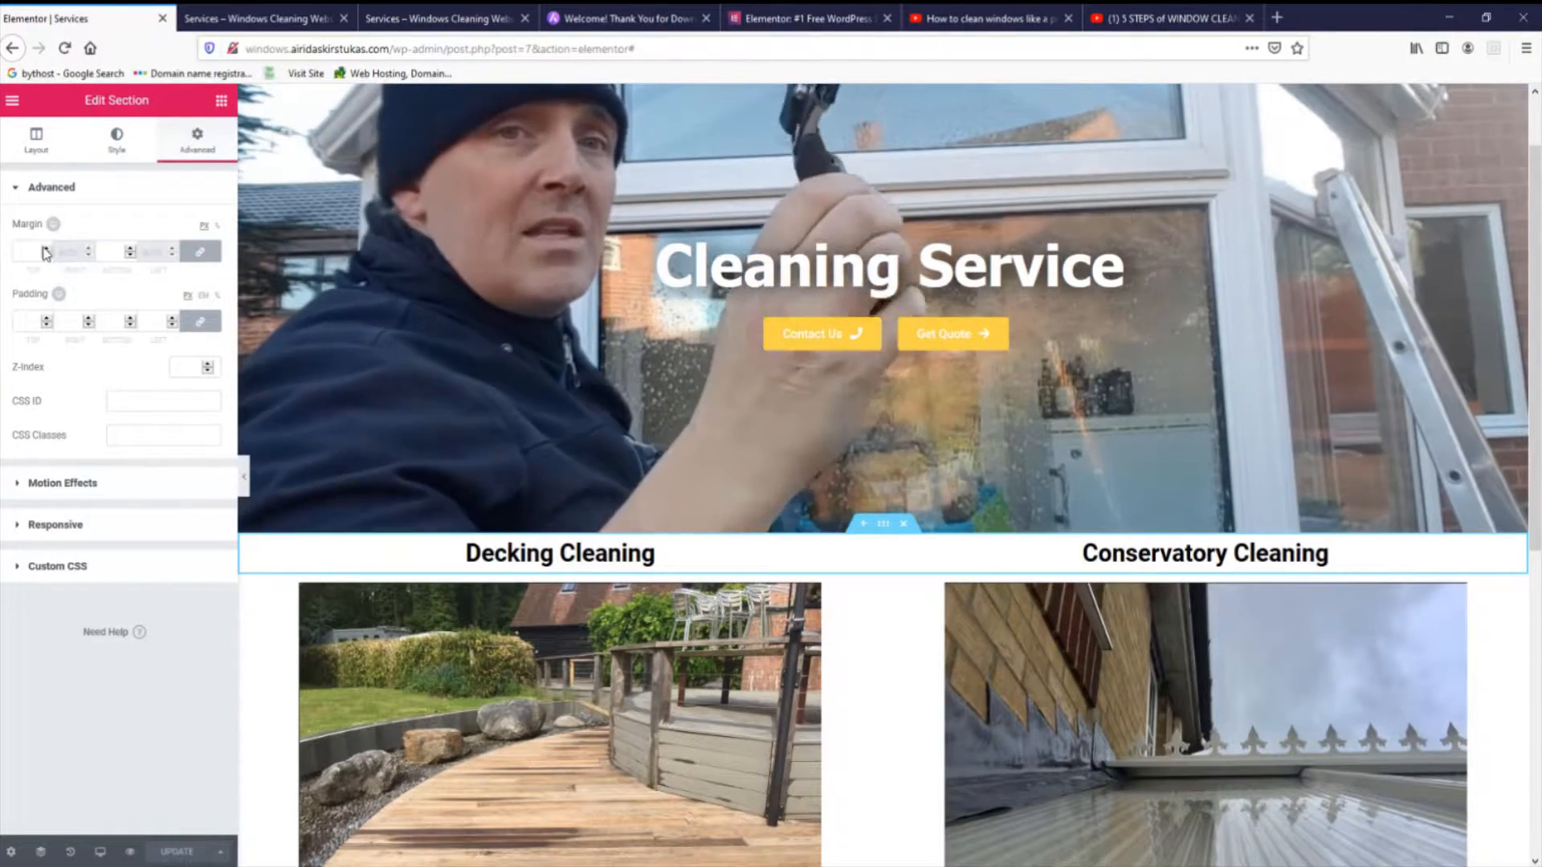
pyautogui.click(44, 252)
pyautogui.write('8')
pyautogui.moveTo(46, 254); pyautogui.dragTo(46, 254)
pyautogui.click(177, 851)
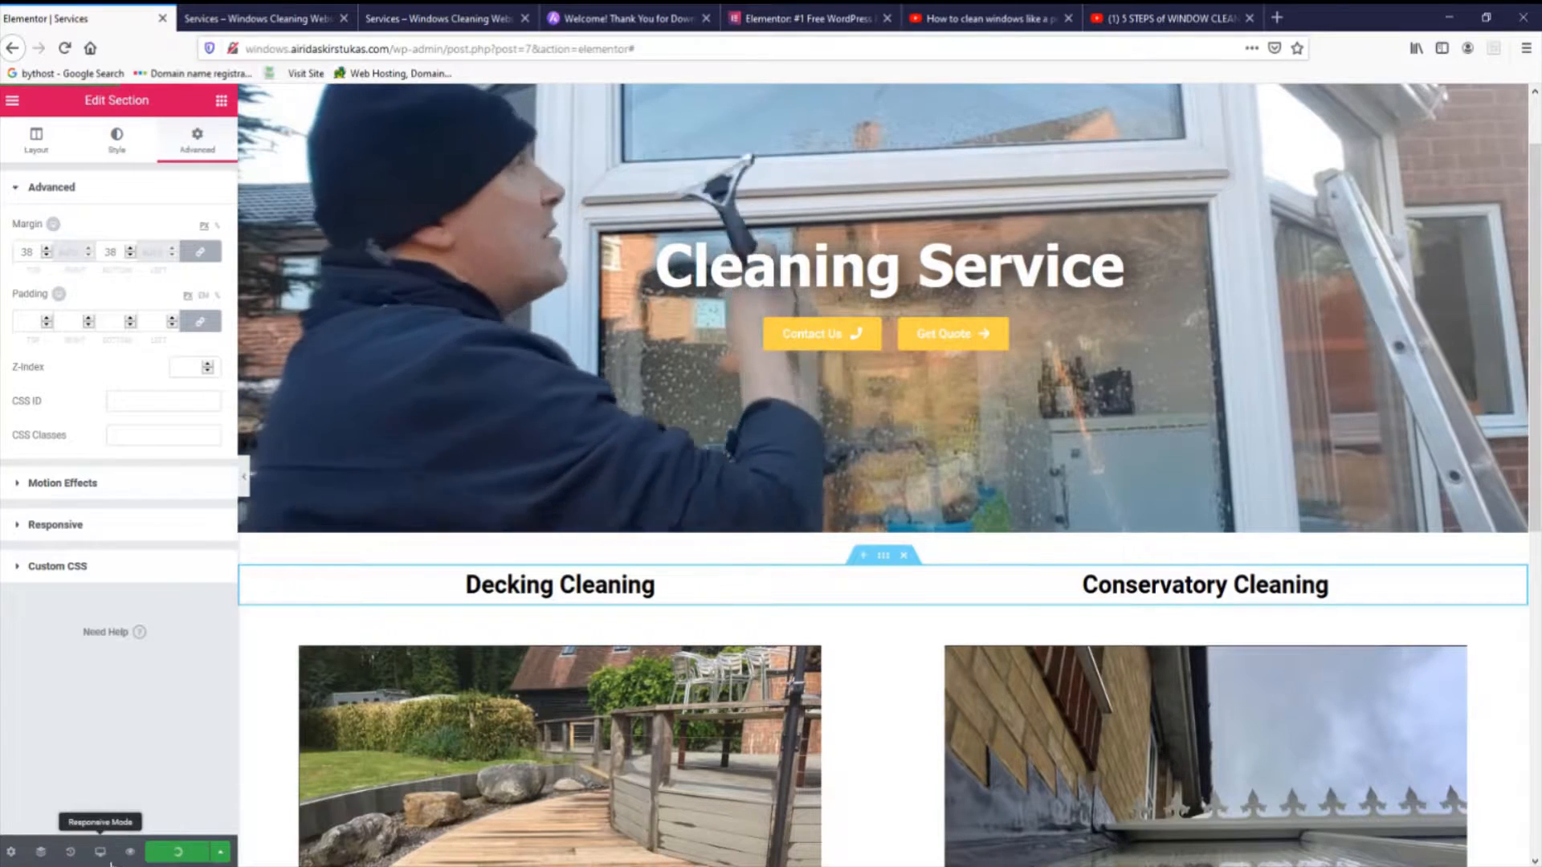
pyautogui.click(249, 17)
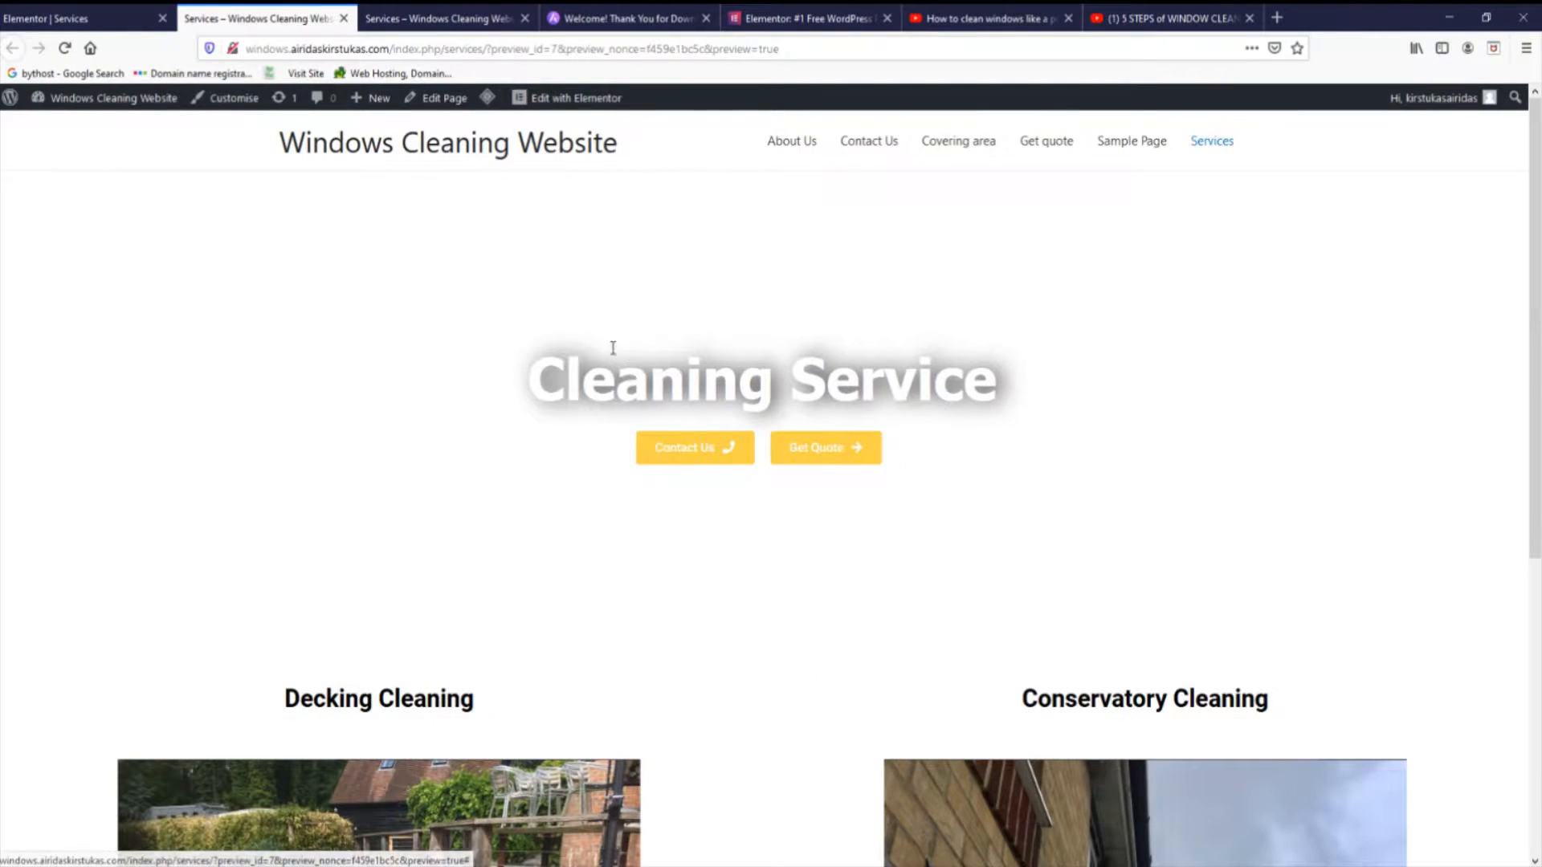
# - Scroll through the live Services page to check the new section spacing
pyautogui.scroll(-5, 393, 454)
pyautogui.scroll(-1, 393, 455)
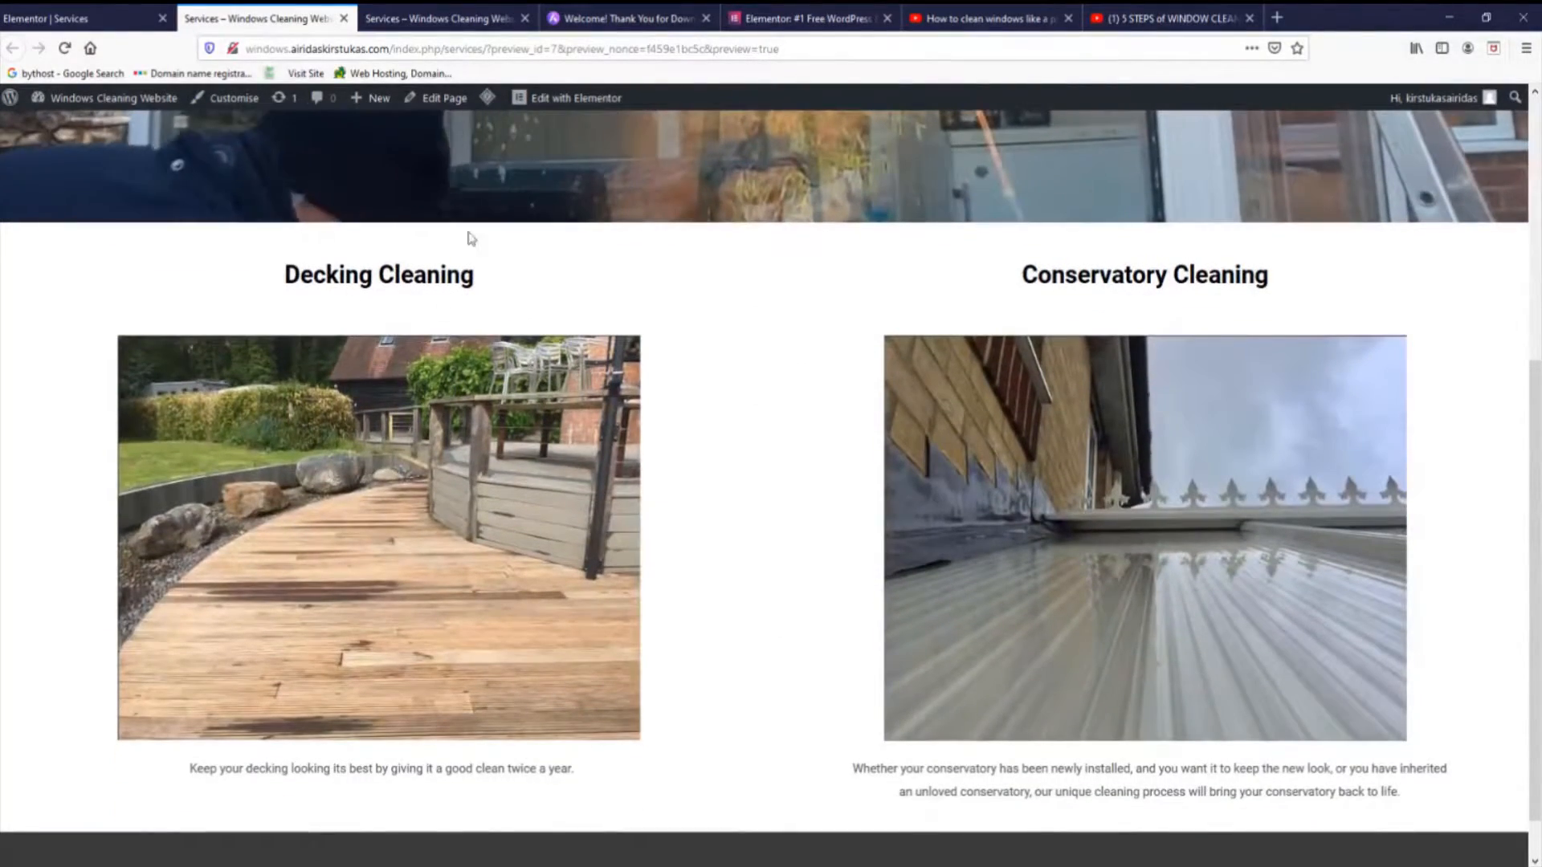
pyautogui.scroll(-1, 366, 252)
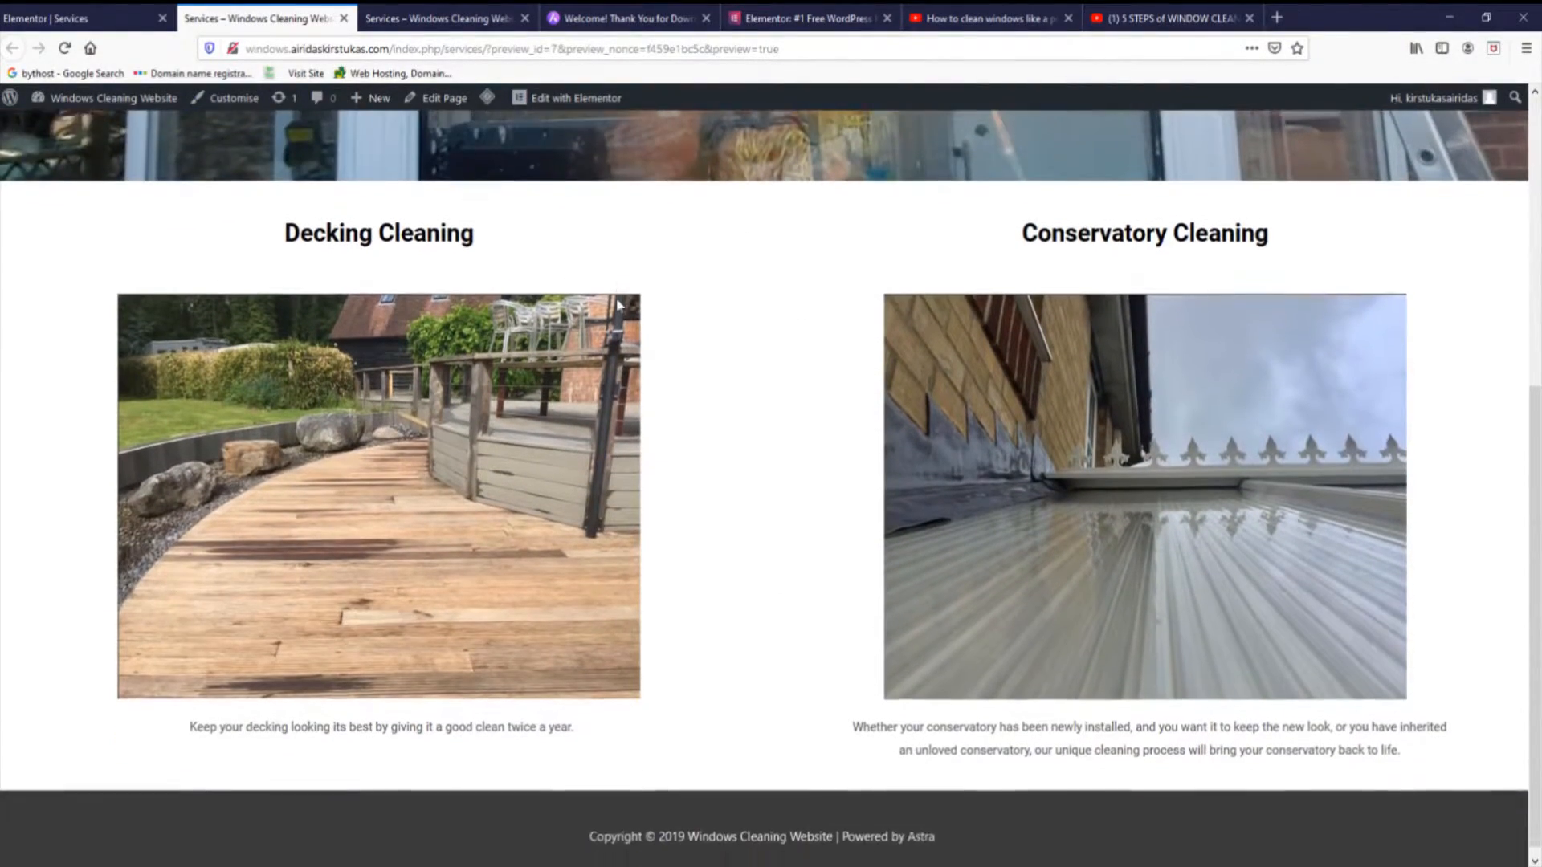
pyautogui.scroll(3, 420, 304)
pyautogui.scroll(4, 421, 303)
pyautogui.scroll(-4, 109, 134)
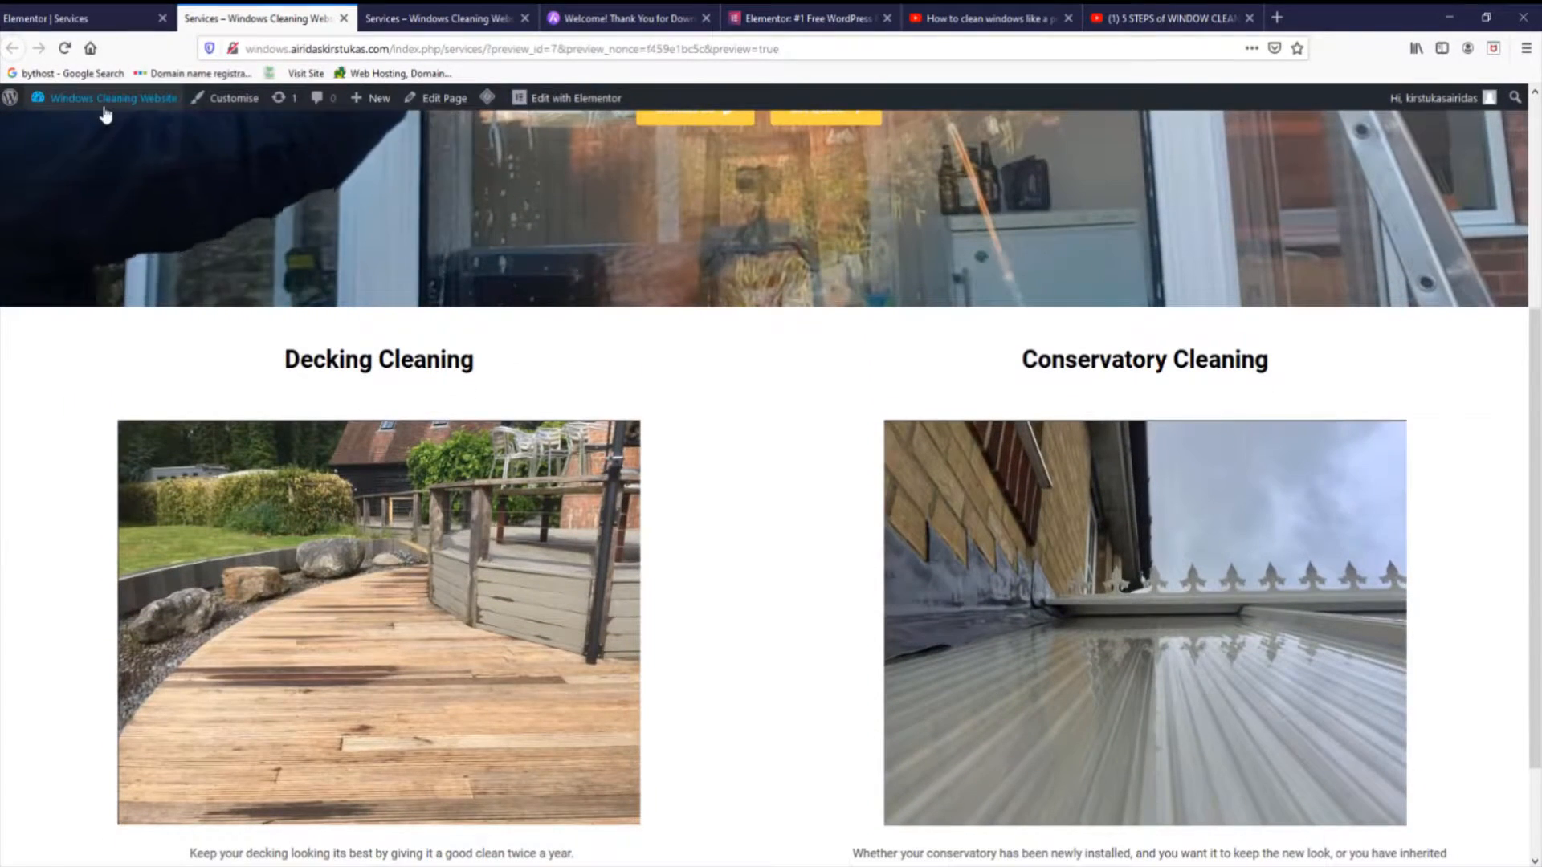
# - Go back to the Services page's Elementor editor and bring up the device preview choices
pyautogui.click(102, 100)
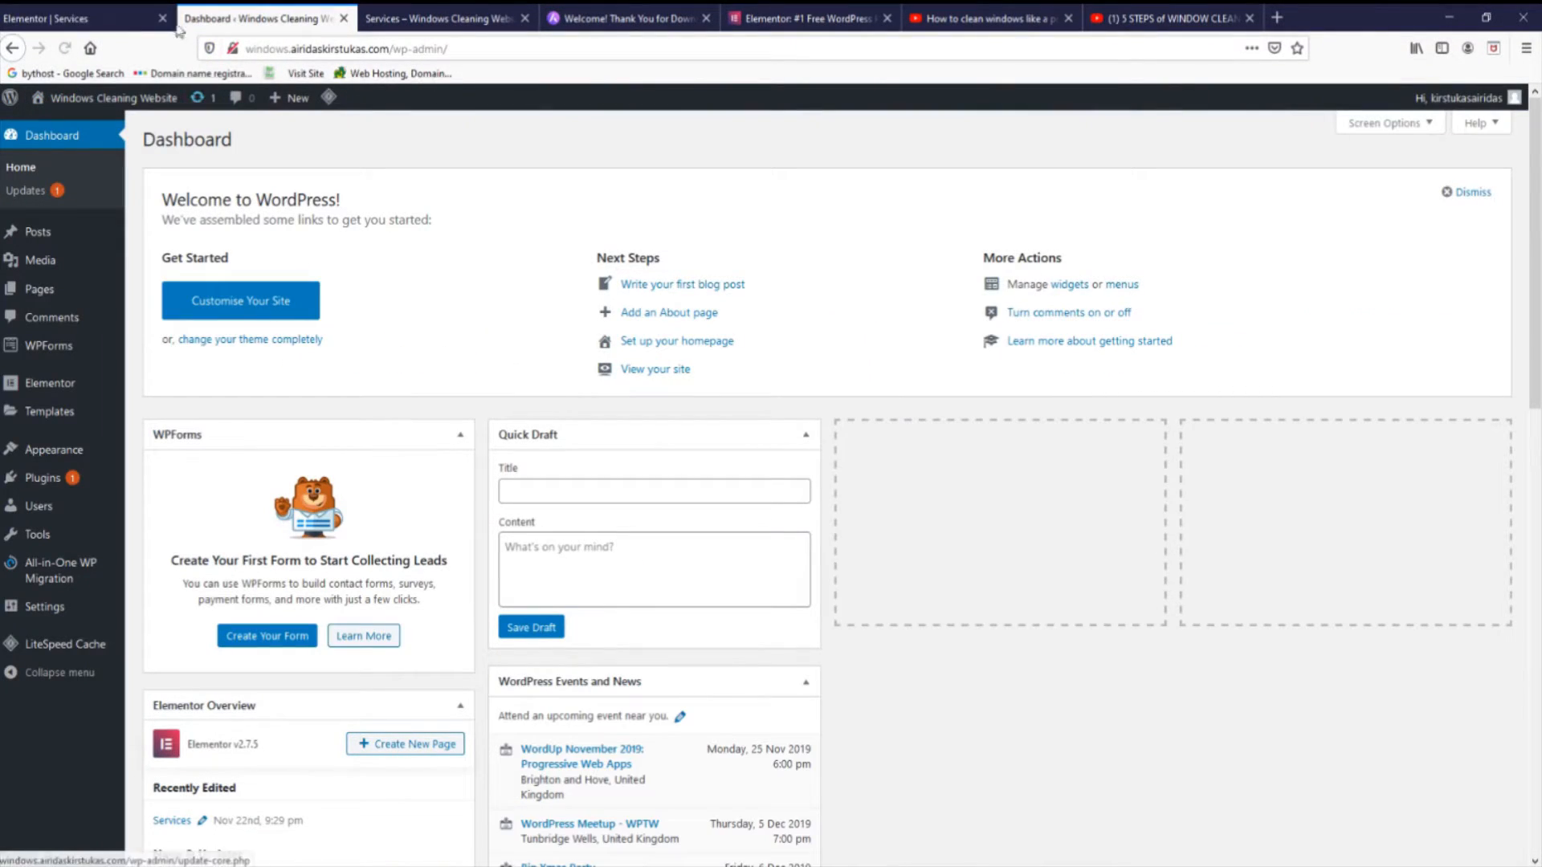
pyautogui.click(98, 16)
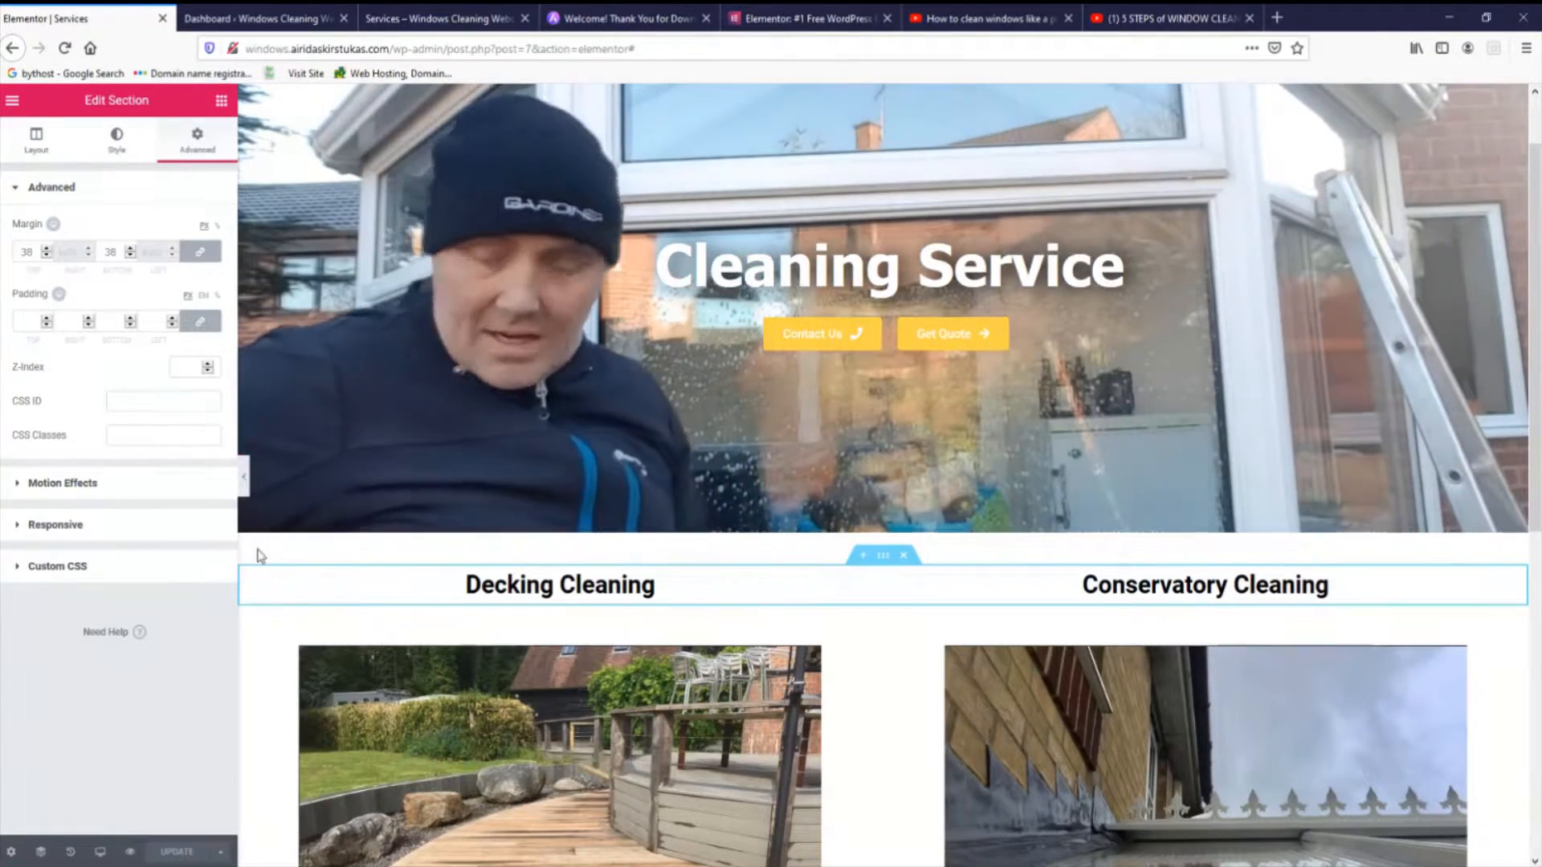
pyautogui.scroll(-5, 354, 562)
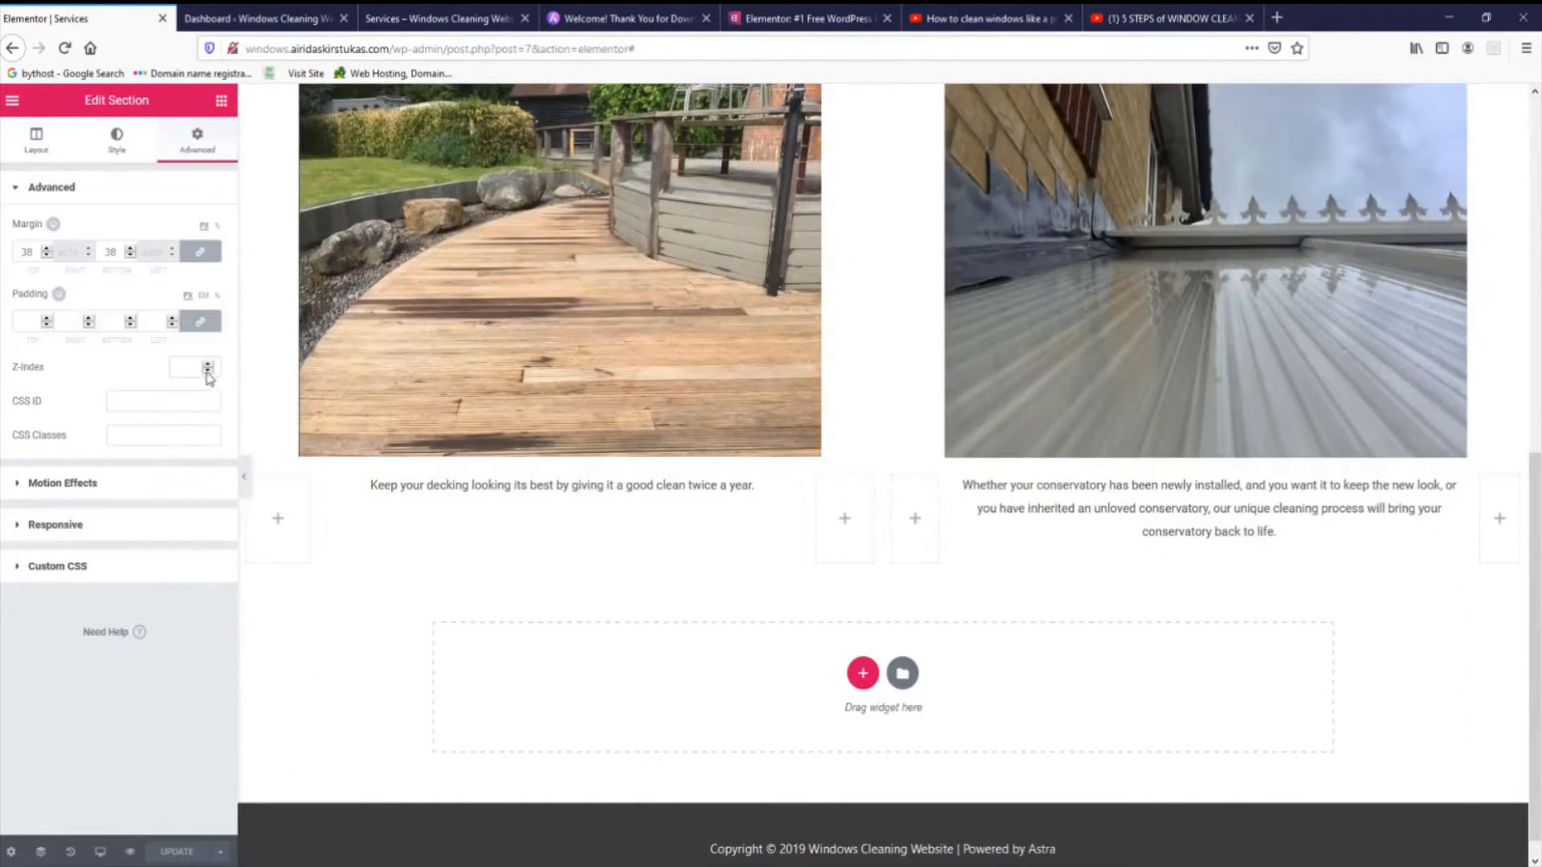
pyautogui.scroll(4, 345, 474)
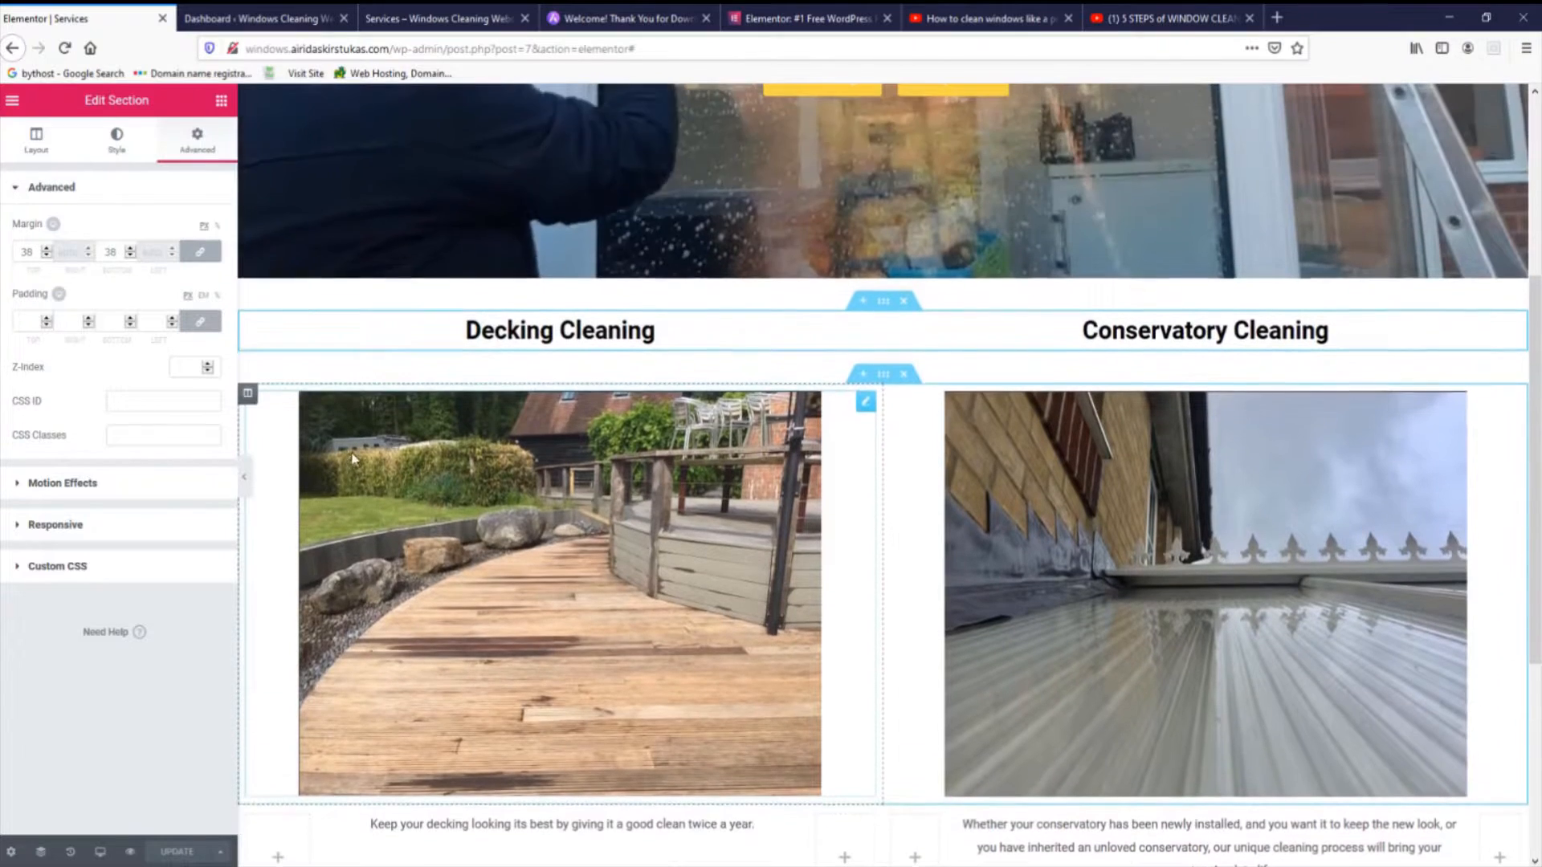
pyautogui.click(101, 855)
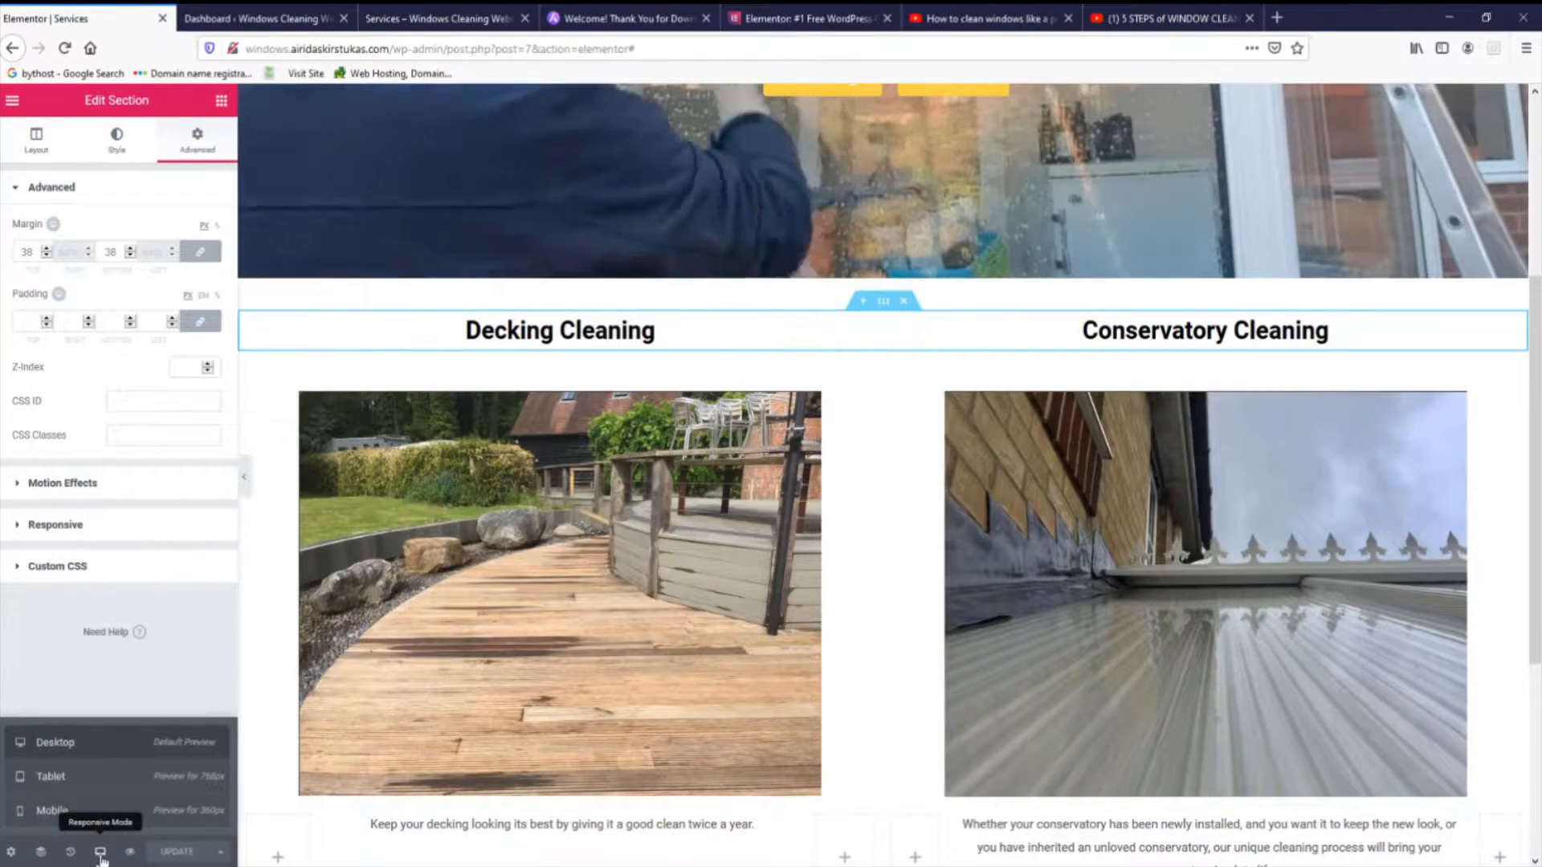
# - Preview the Services page at tablet size and scroll through it
pyautogui.click(86, 787)
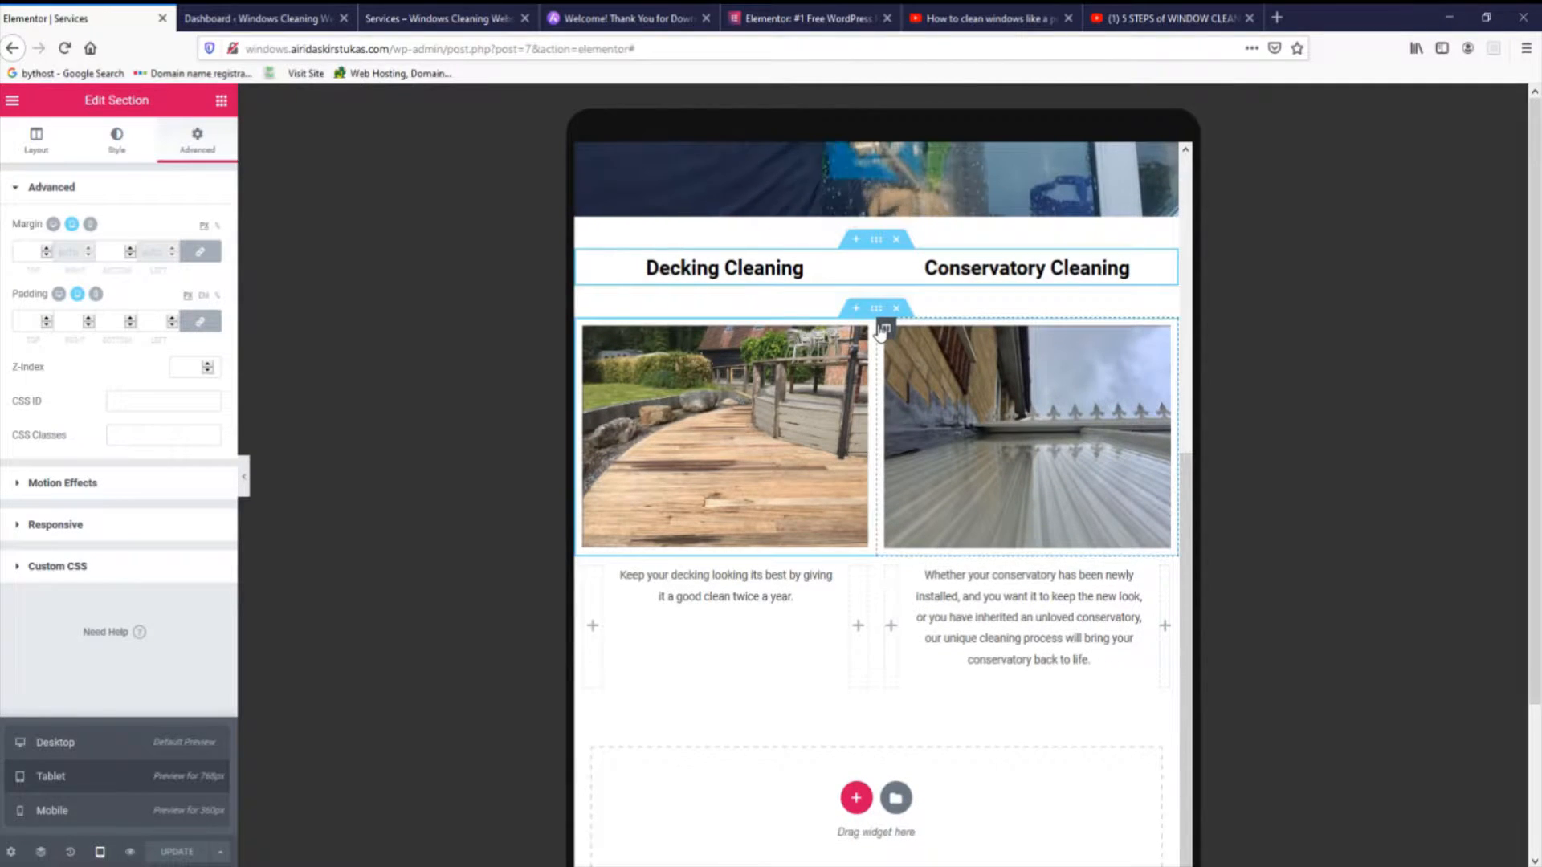
pyautogui.scroll(5, 881, 331)
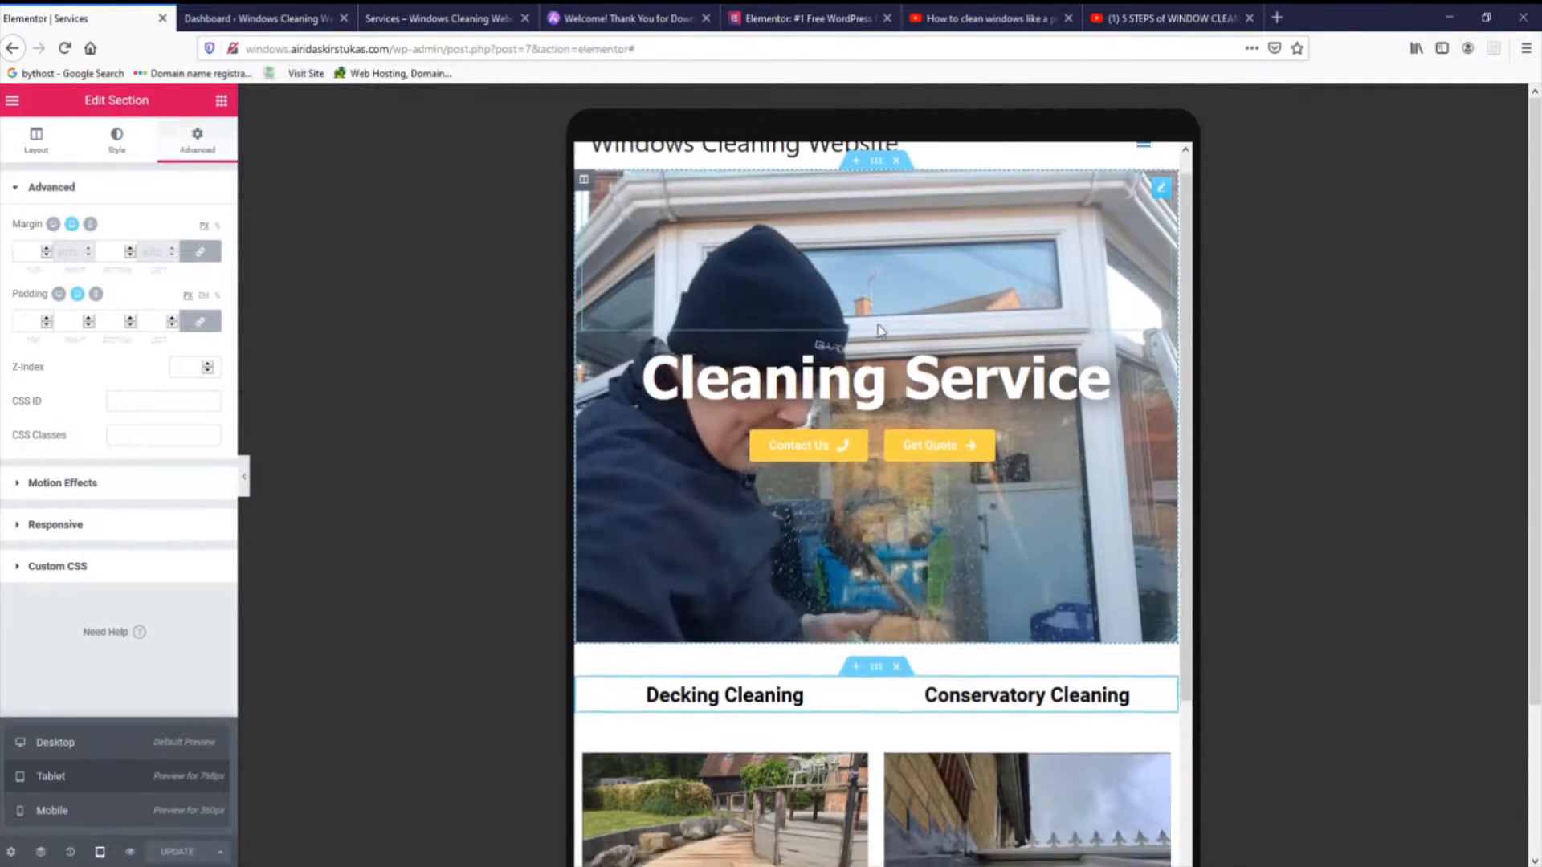
pyautogui.scroll(-5, 881, 331)
pyautogui.scroll(-3, 637, 483)
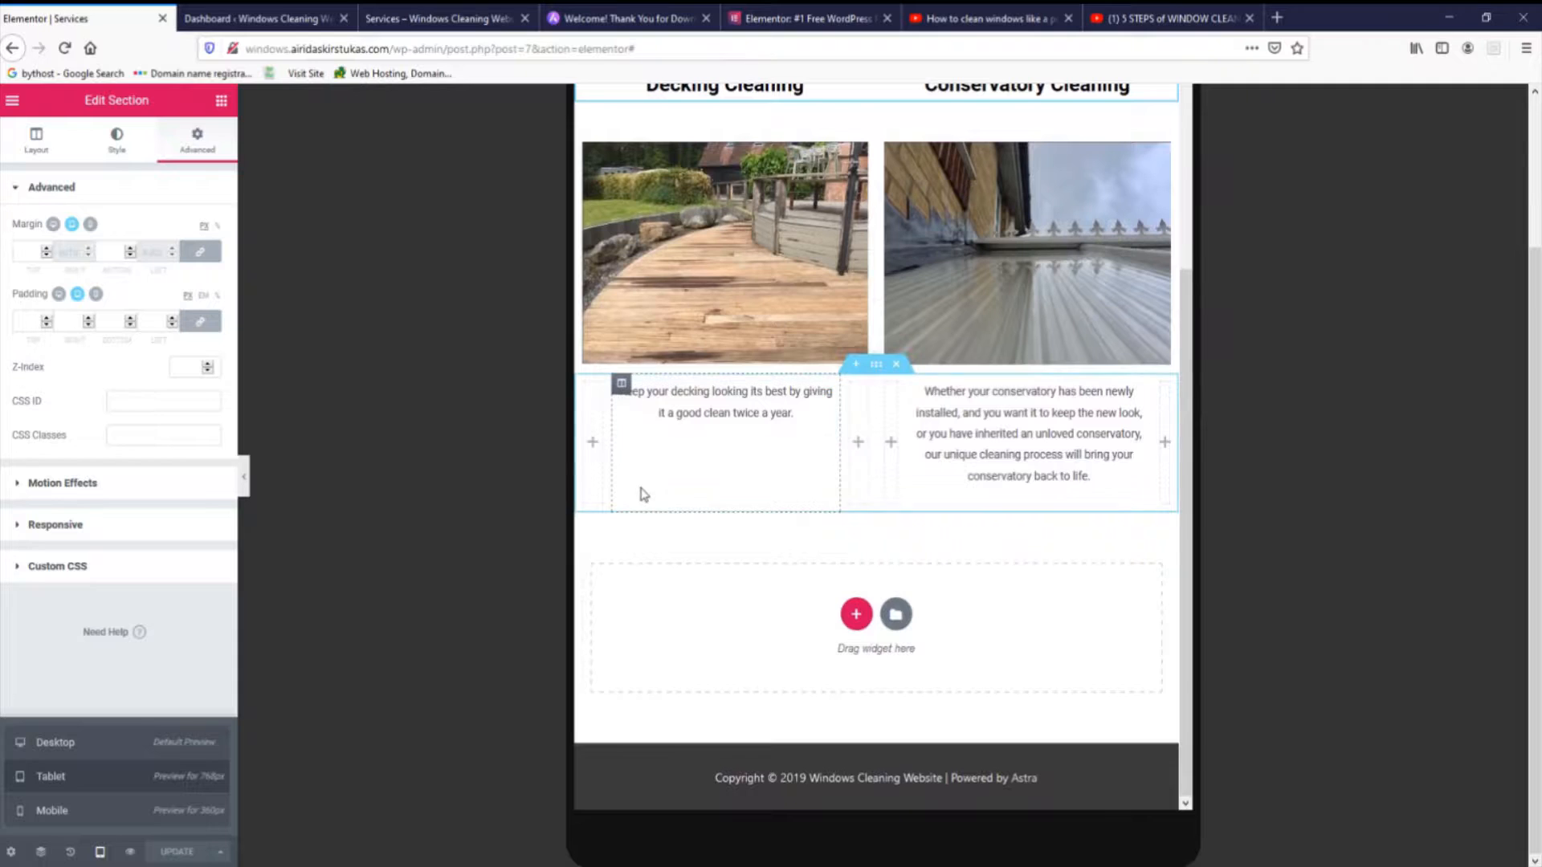
pyautogui.scroll(6, 636, 483)
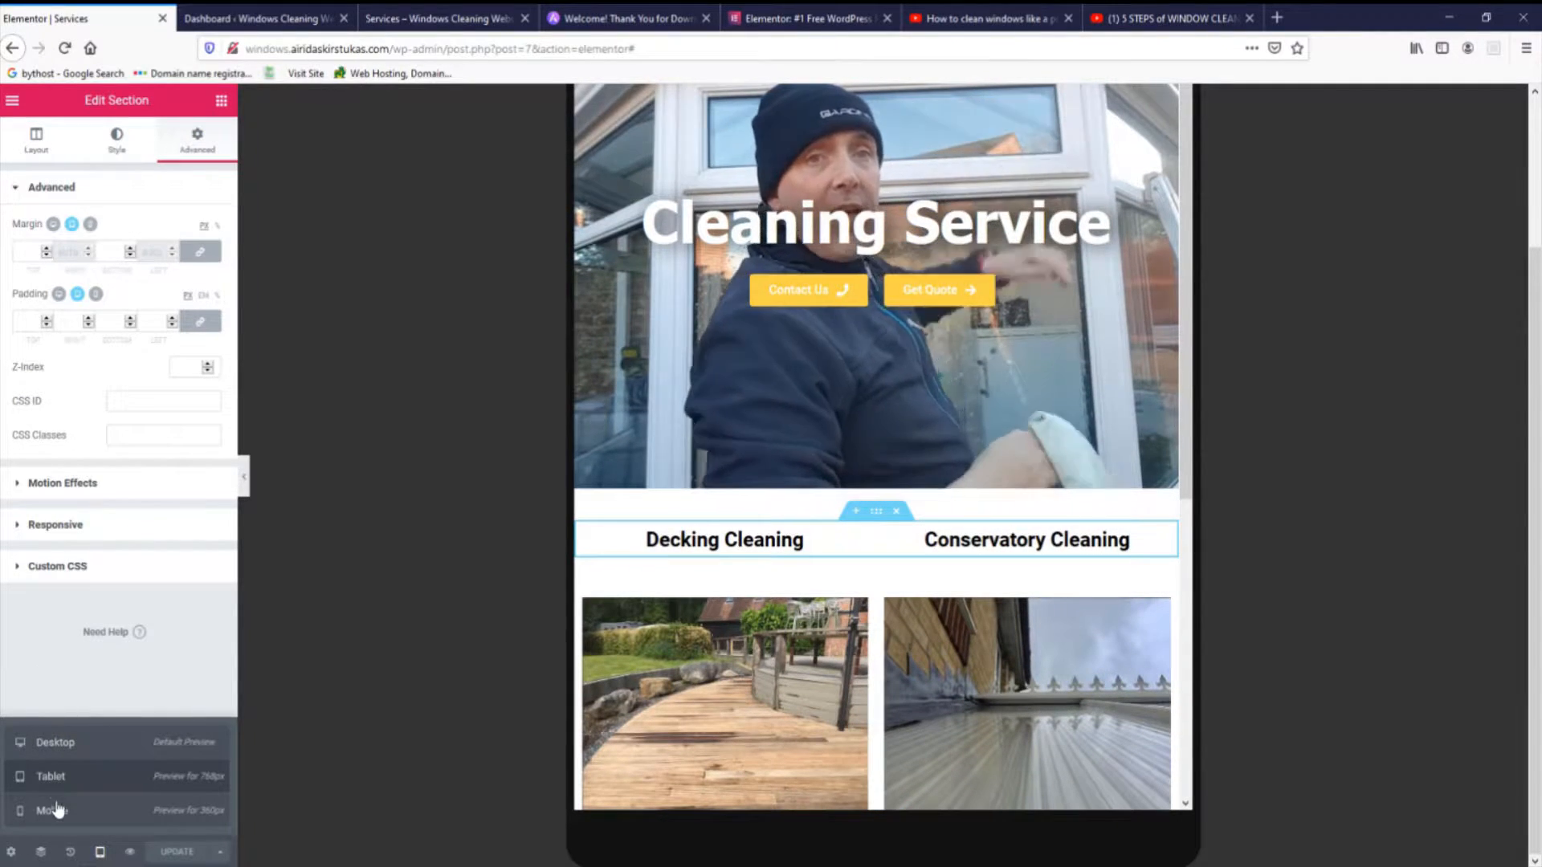
# - Switch to the mobile phone preview and scroll through the layout
pyautogui.click(53, 810)
pyautogui.scroll(-3, 817, 372)
pyautogui.scroll(-3, 816, 371)
pyautogui.scroll(6, 825, 372)
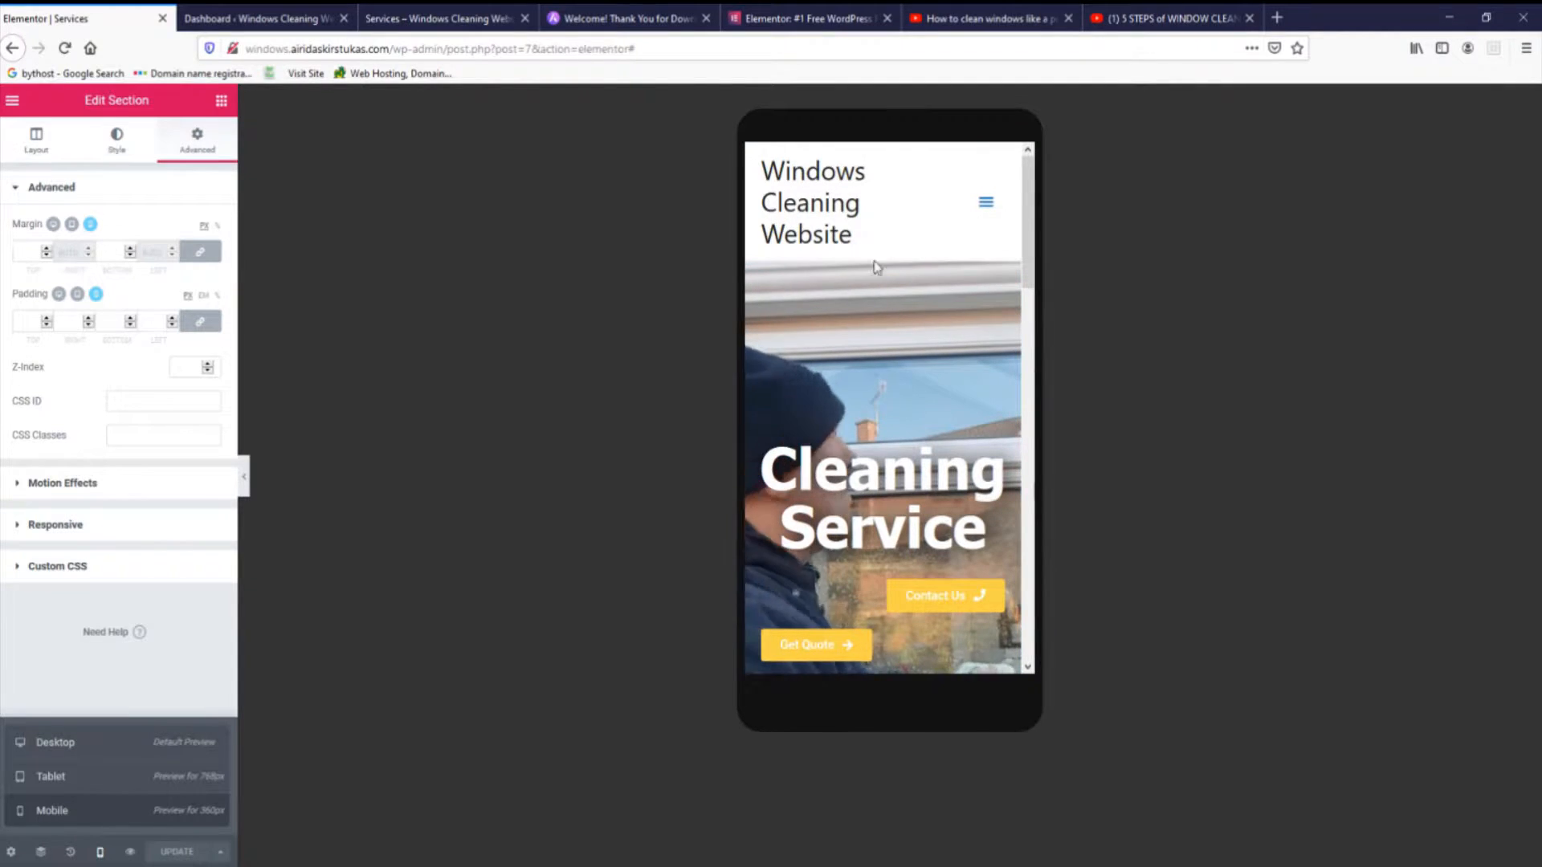
# - Set Alignment to Center for the Contact Us and Get Quote buttons on mobile
pyautogui.click(817, 190)
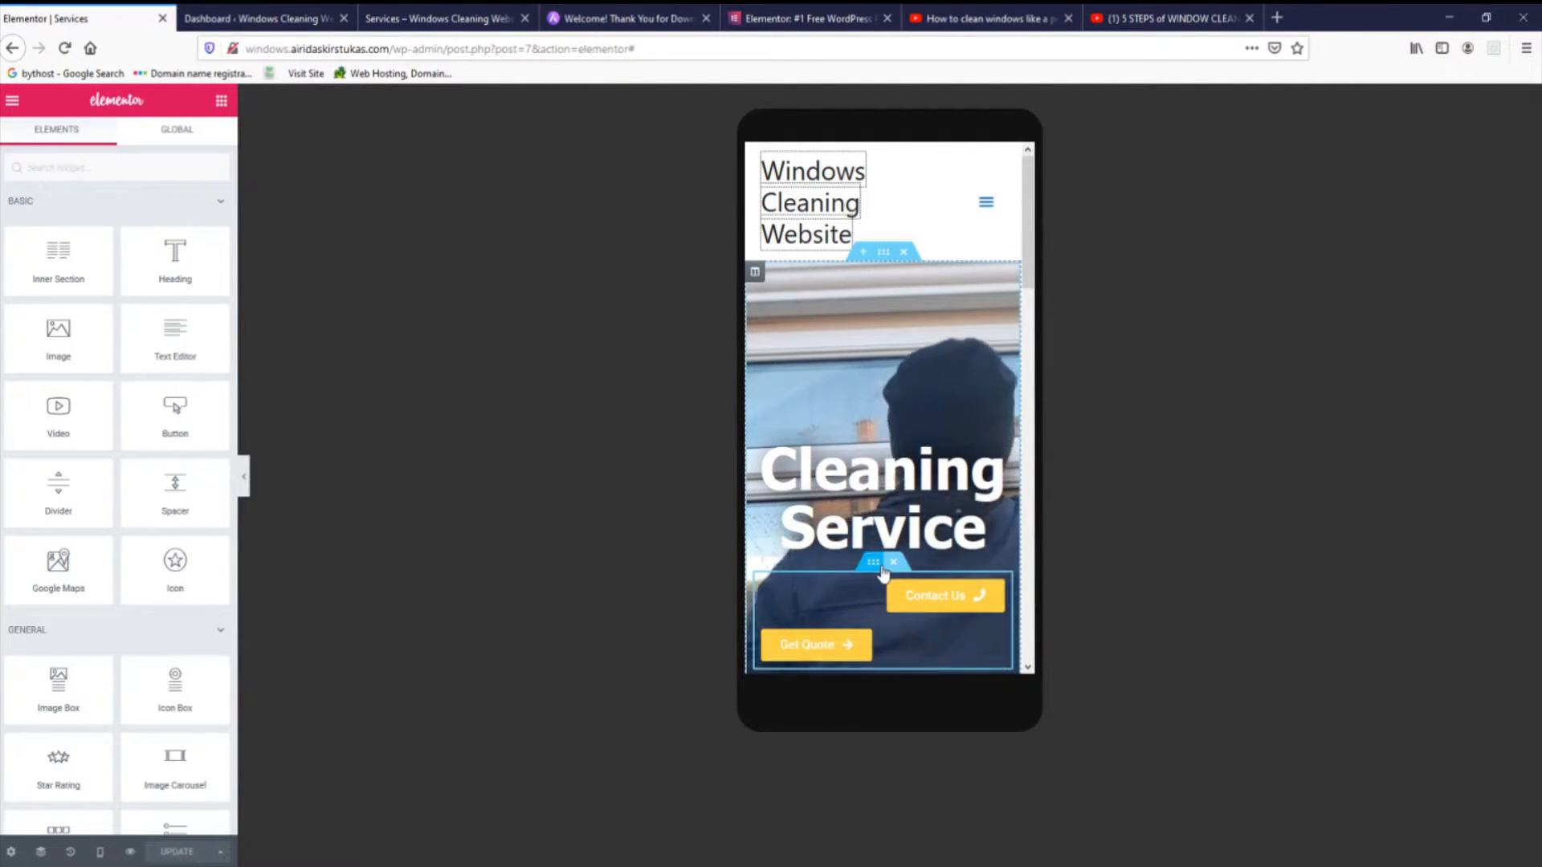
pyautogui.scroll(-4, 876, 630)
pyautogui.scroll(3, 780, 566)
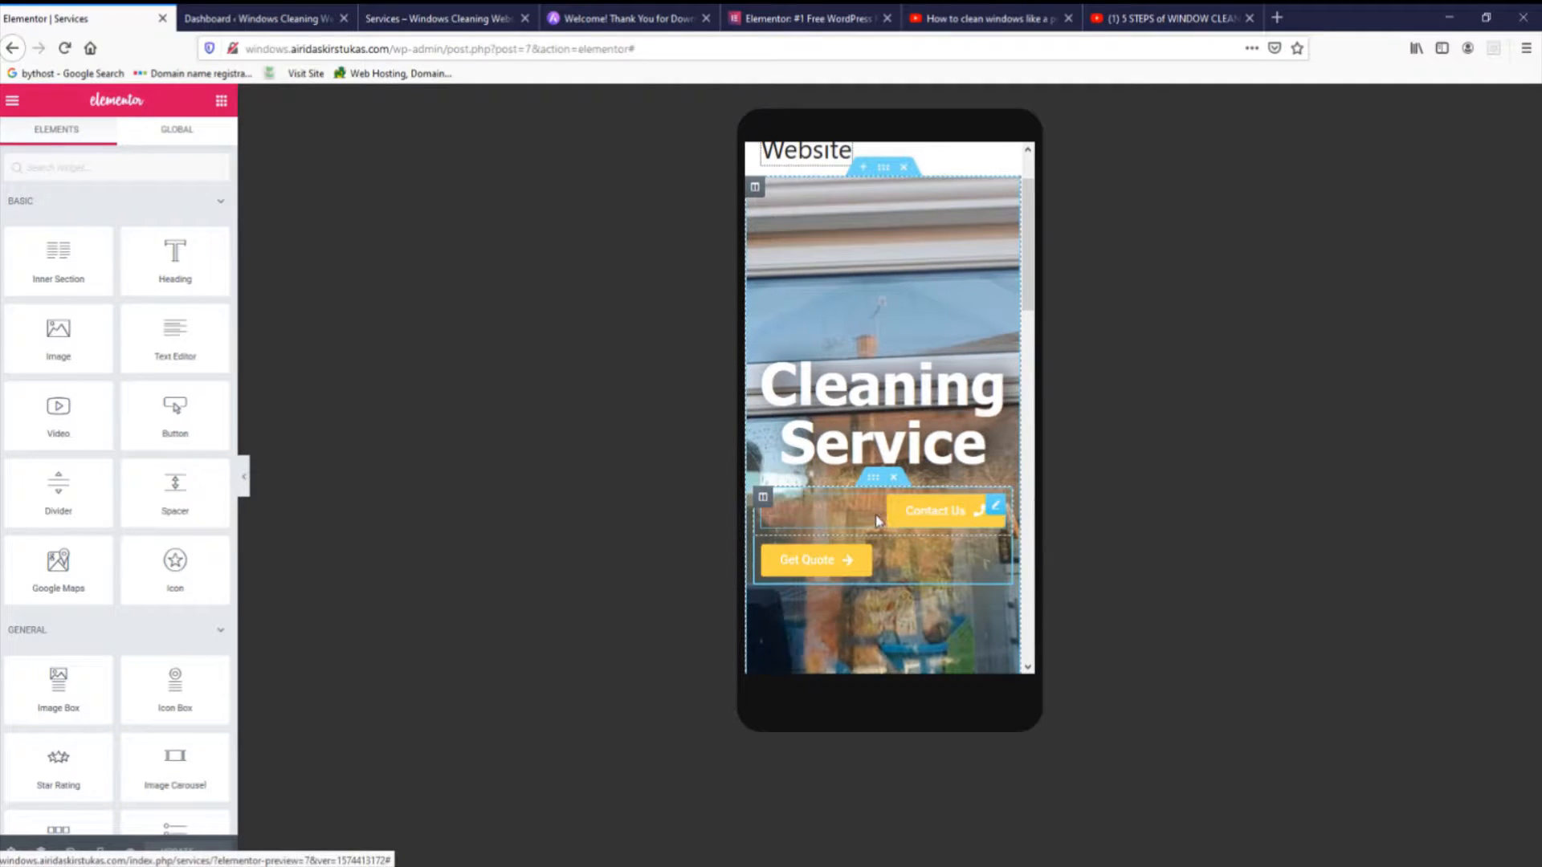
pyautogui.click(996, 507)
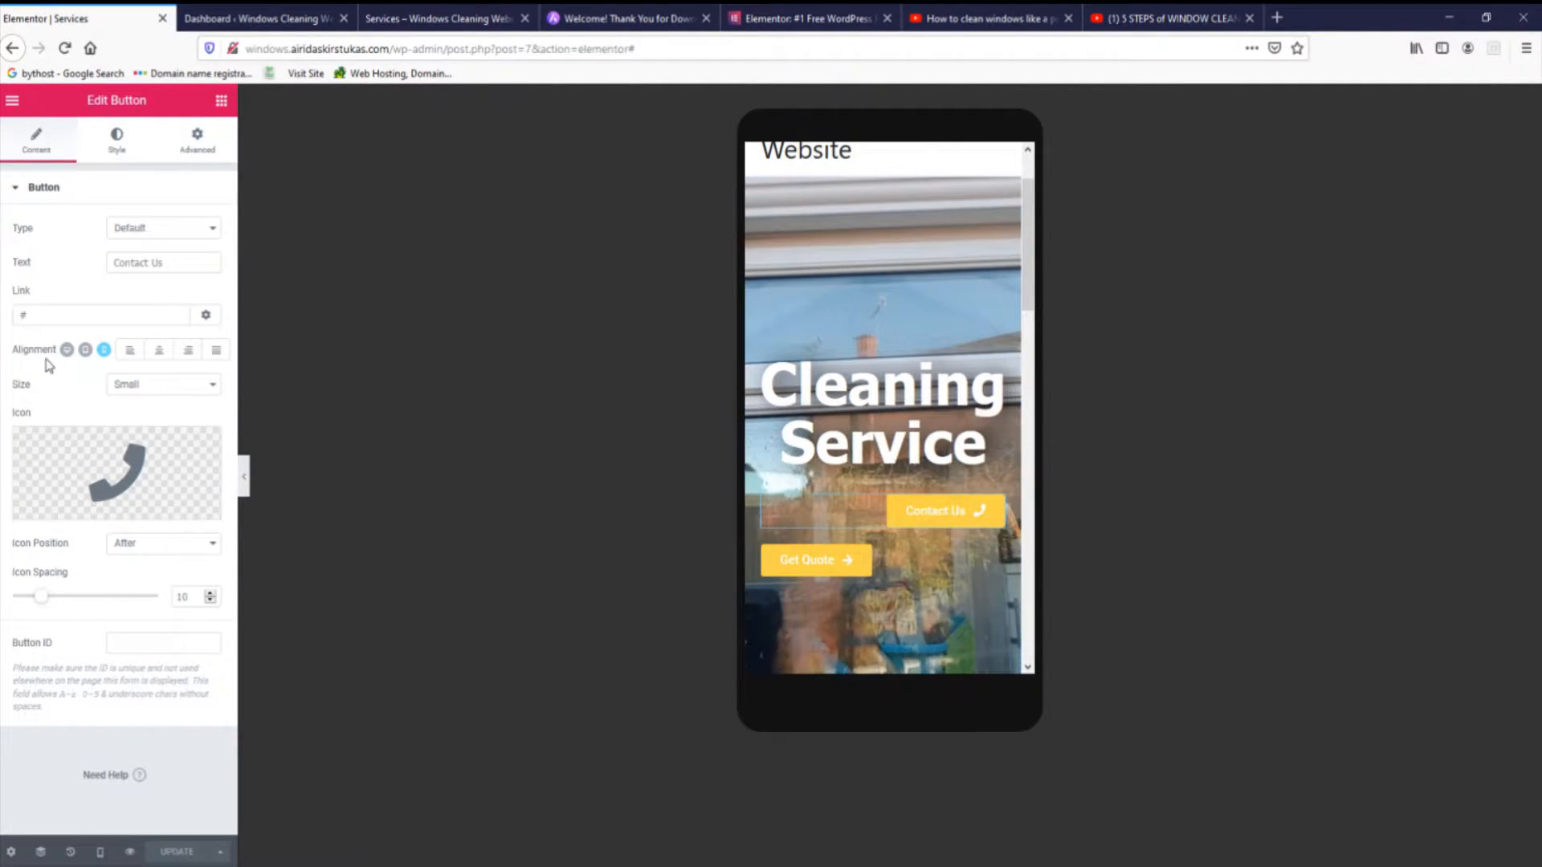
pyautogui.click(150, 354)
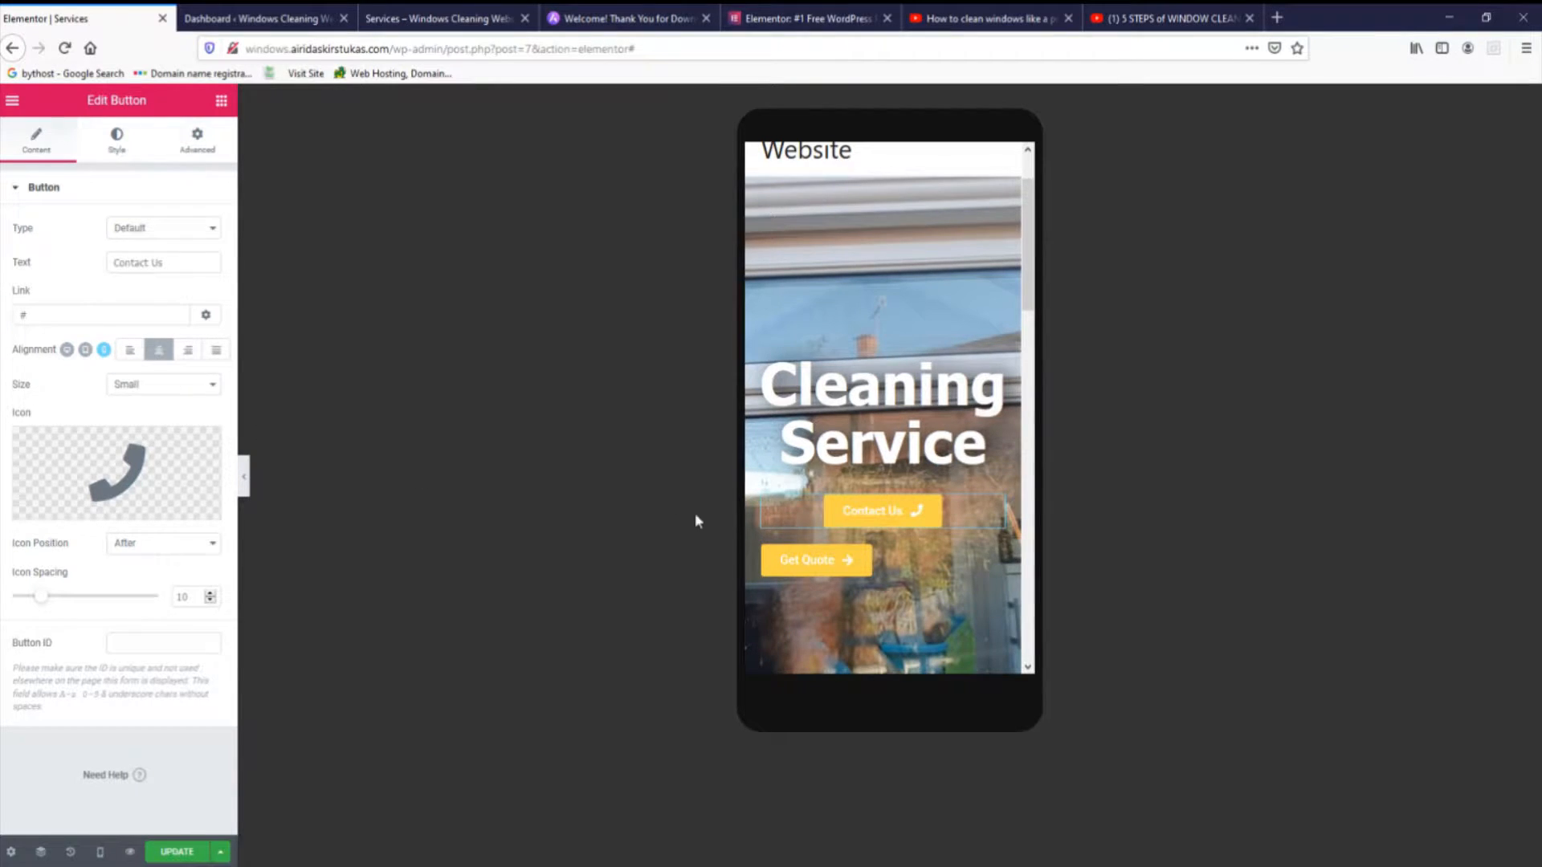
pyautogui.click(996, 556)
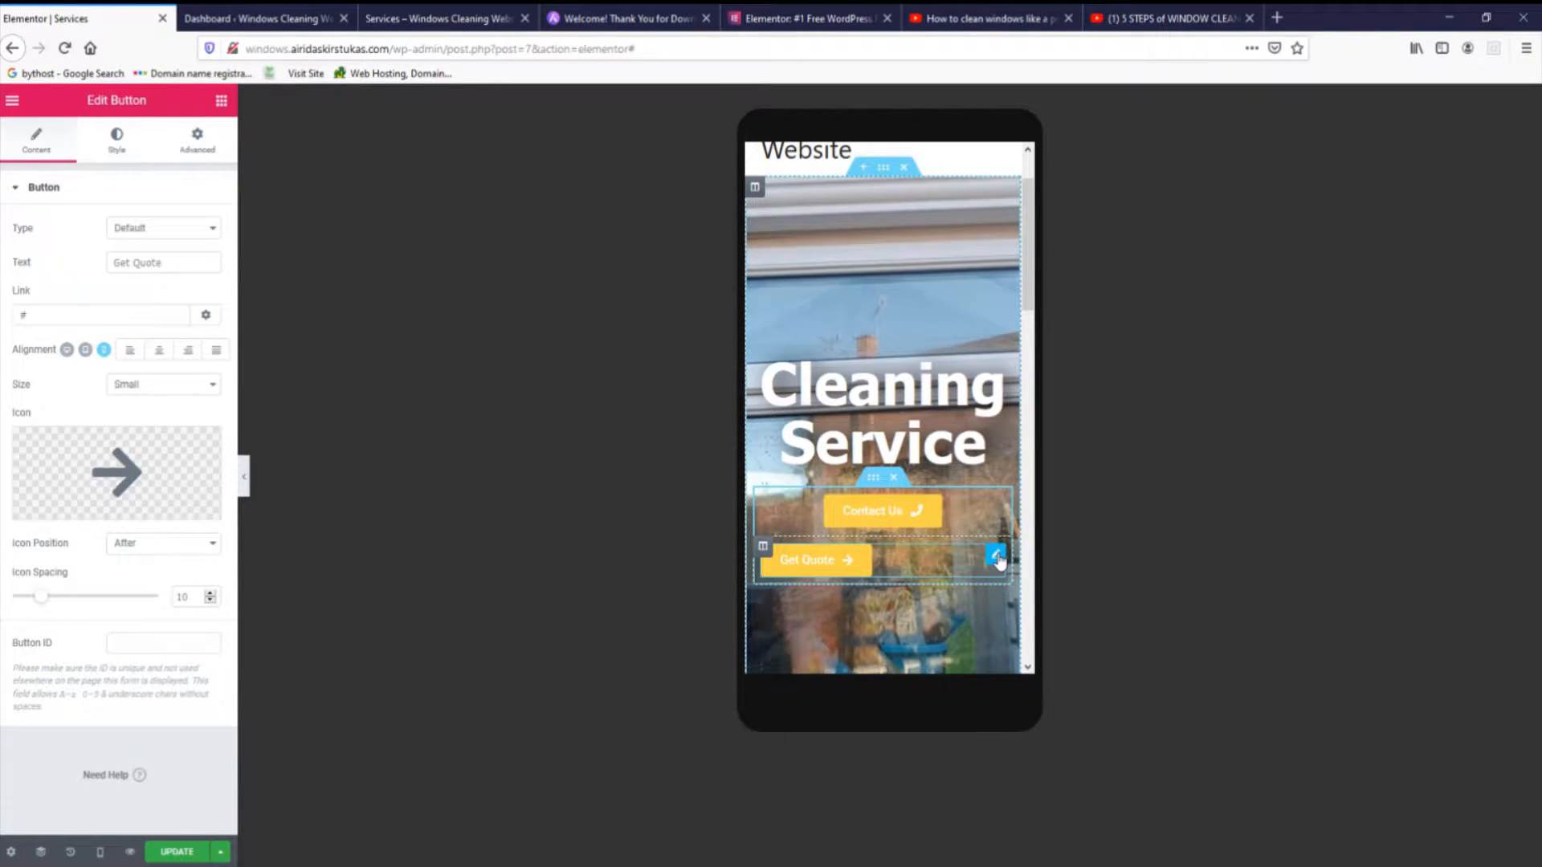
pyautogui.click(158, 350)
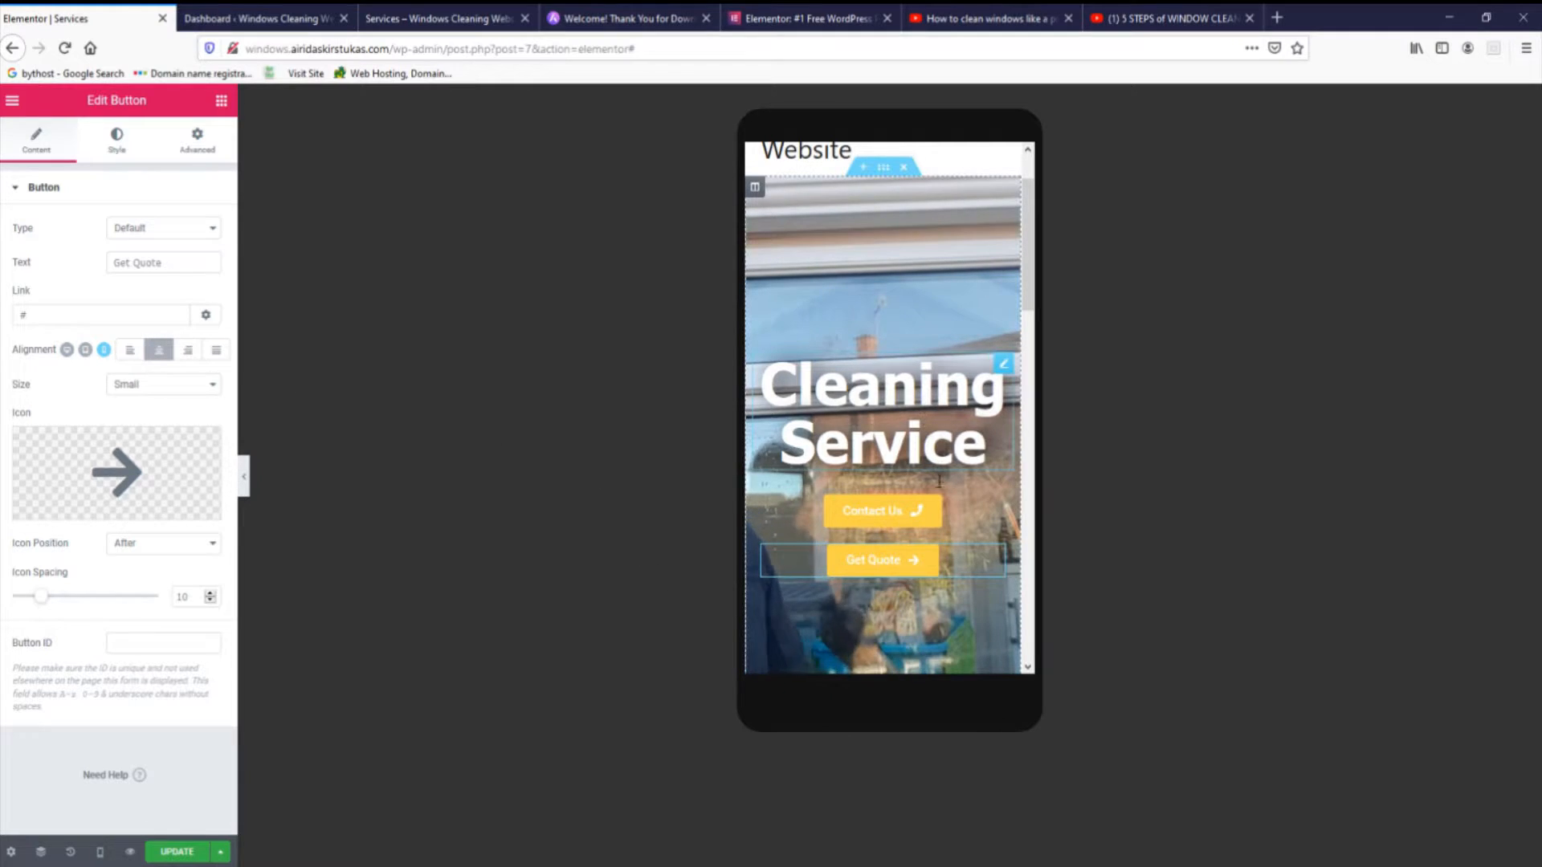
# - Scroll through the mobile layout to check the stacked services headings, images and text
pyautogui.scroll(-10, 937, 476)
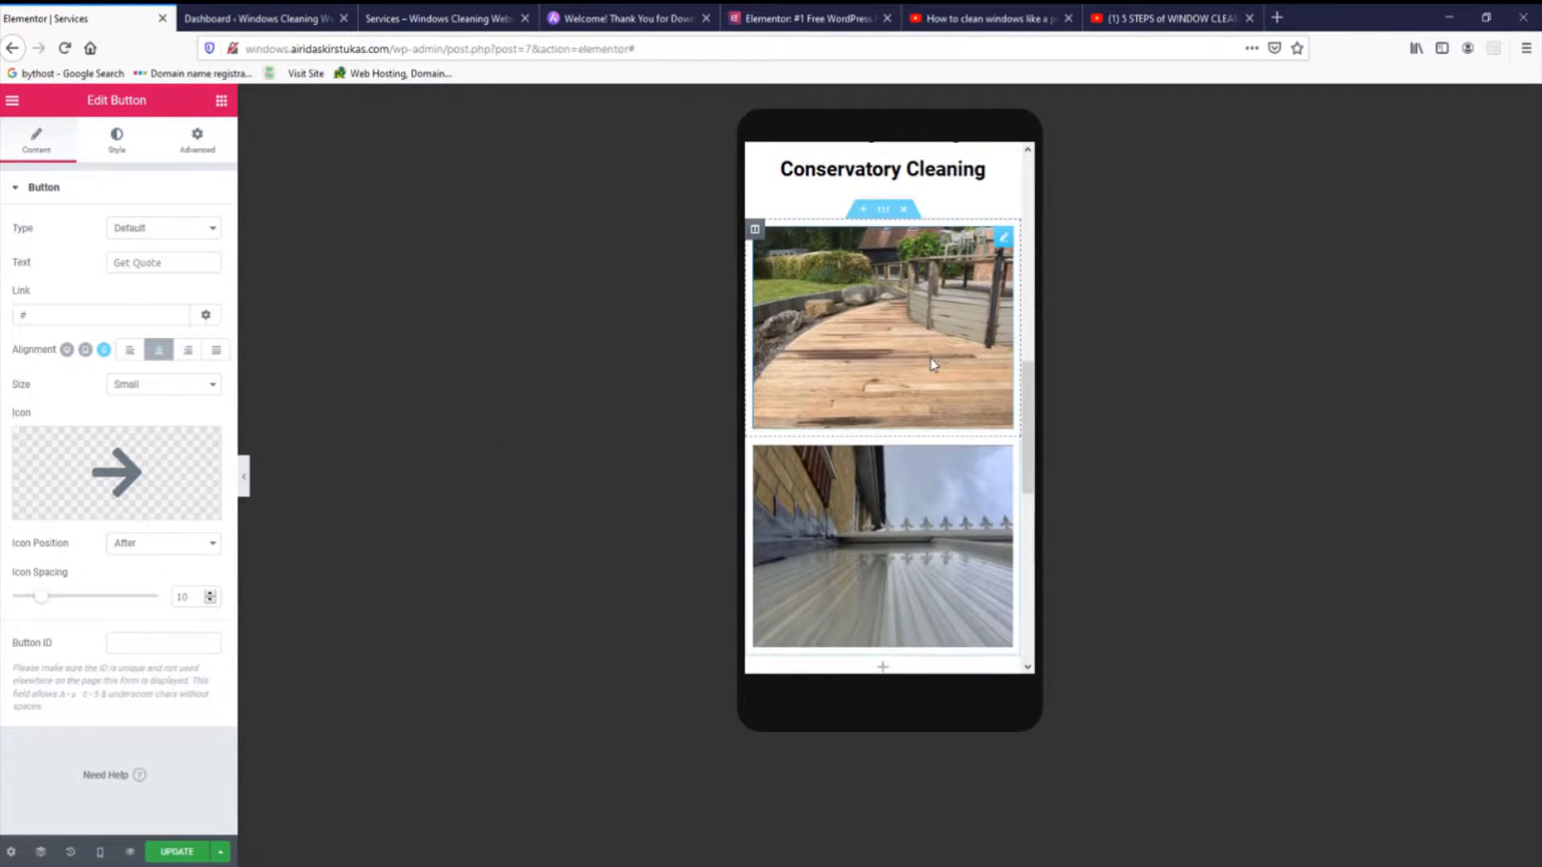
pyautogui.scroll(-4, 932, 365)
pyautogui.scroll(5, 932, 365)
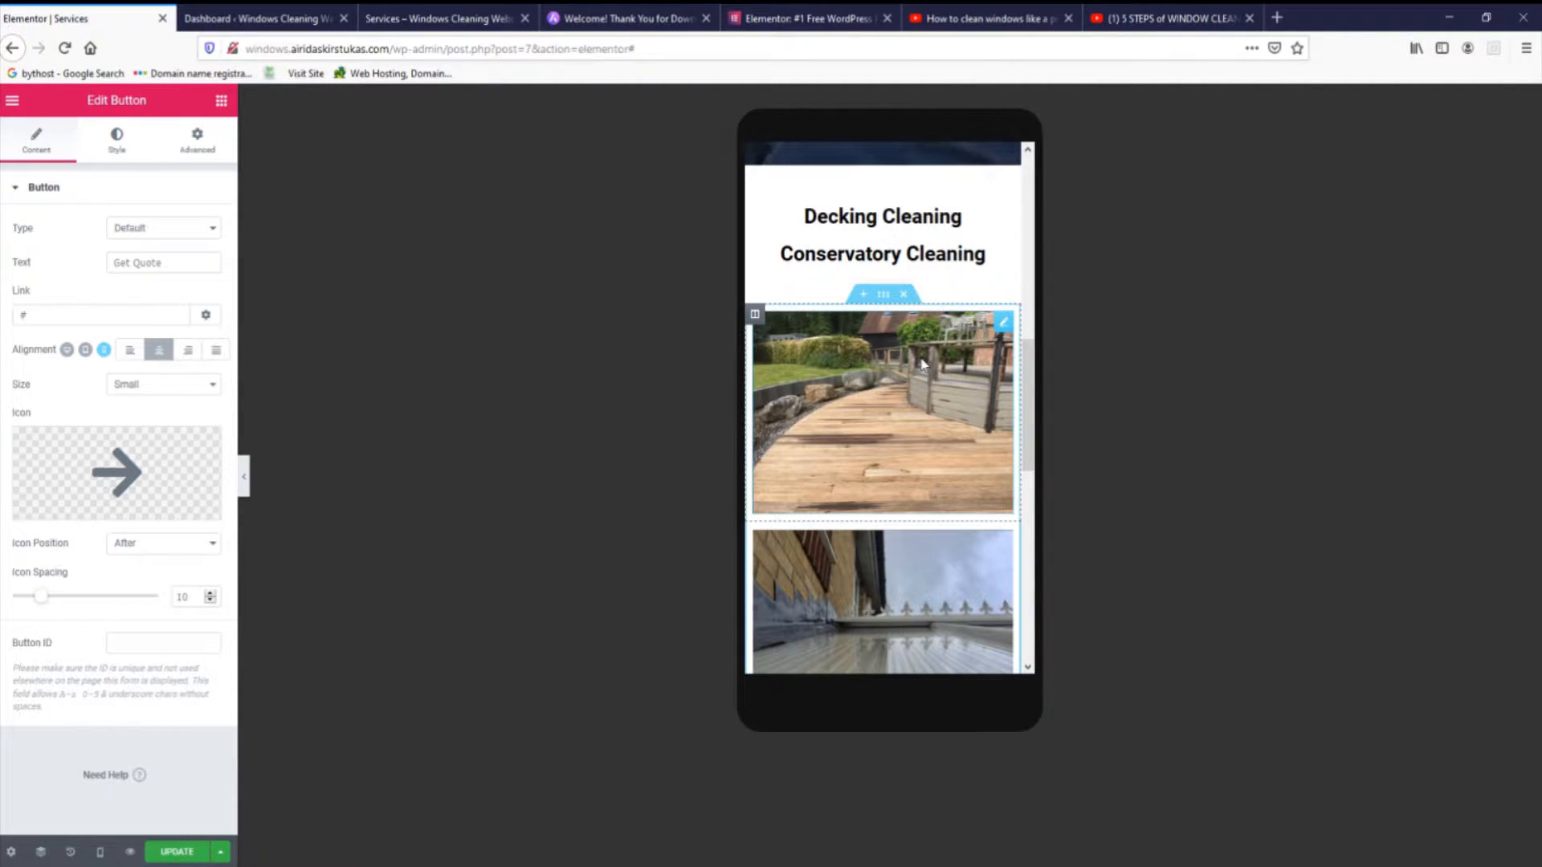
pyautogui.scroll(-5, 924, 410)
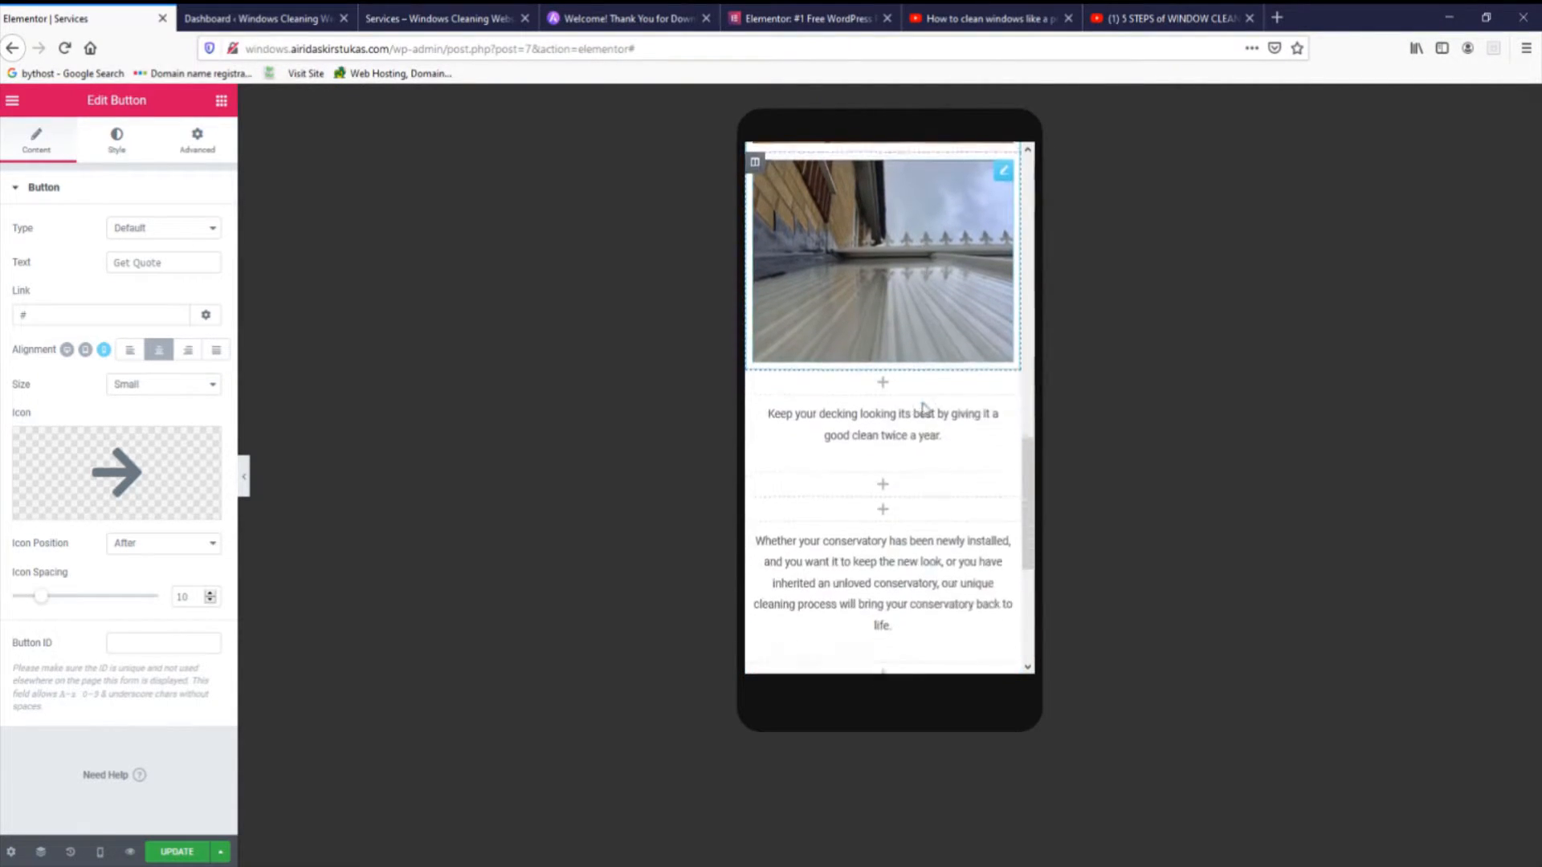
pyautogui.scroll(-4, 919, 319)
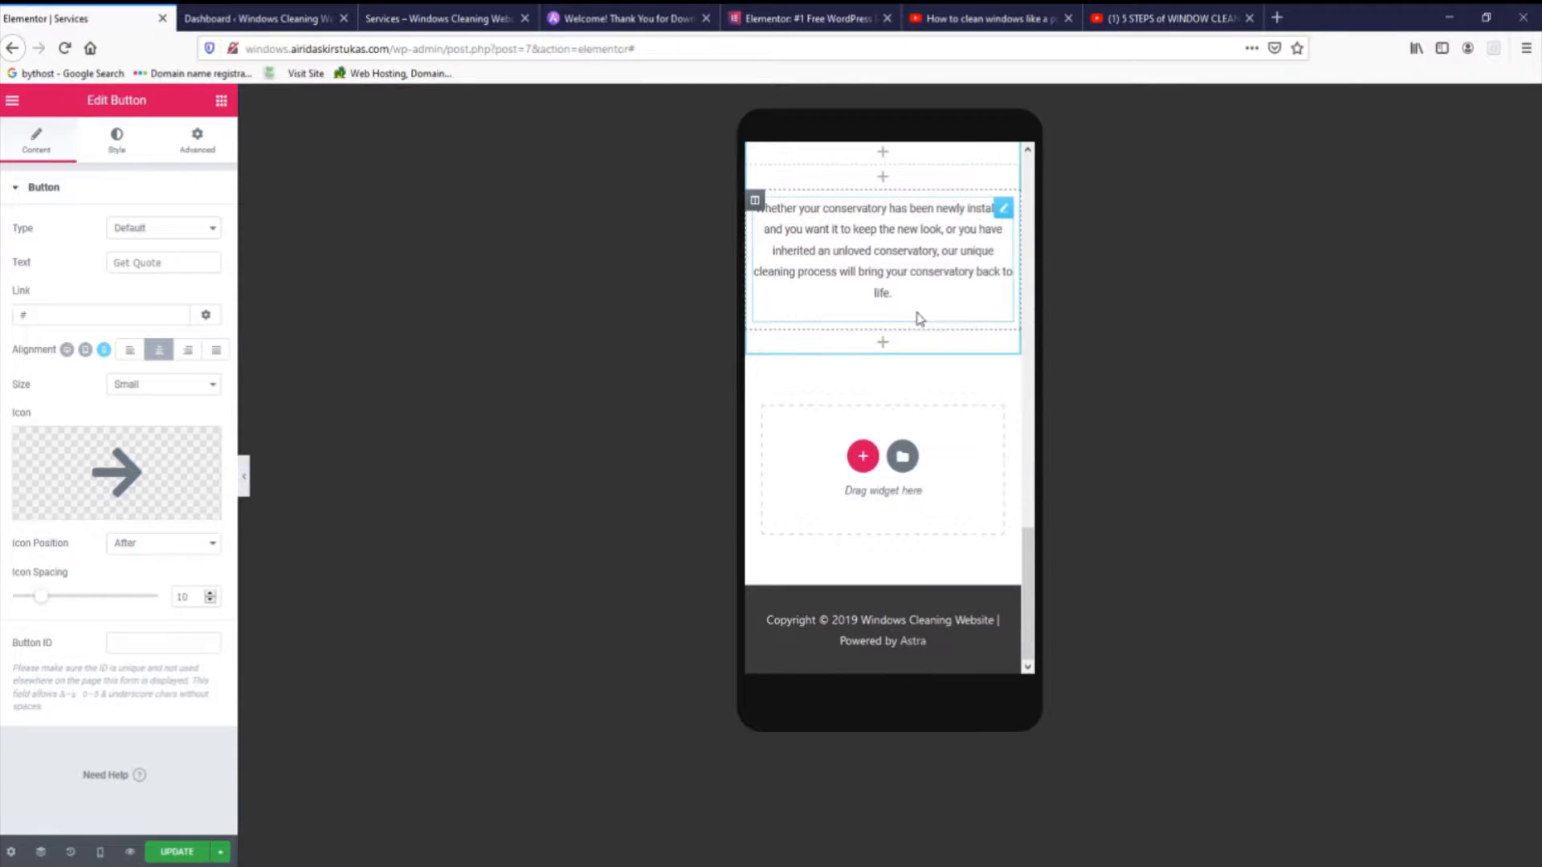
pyautogui.scroll(6, 918, 319)
pyautogui.scroll(10, 920, 319)
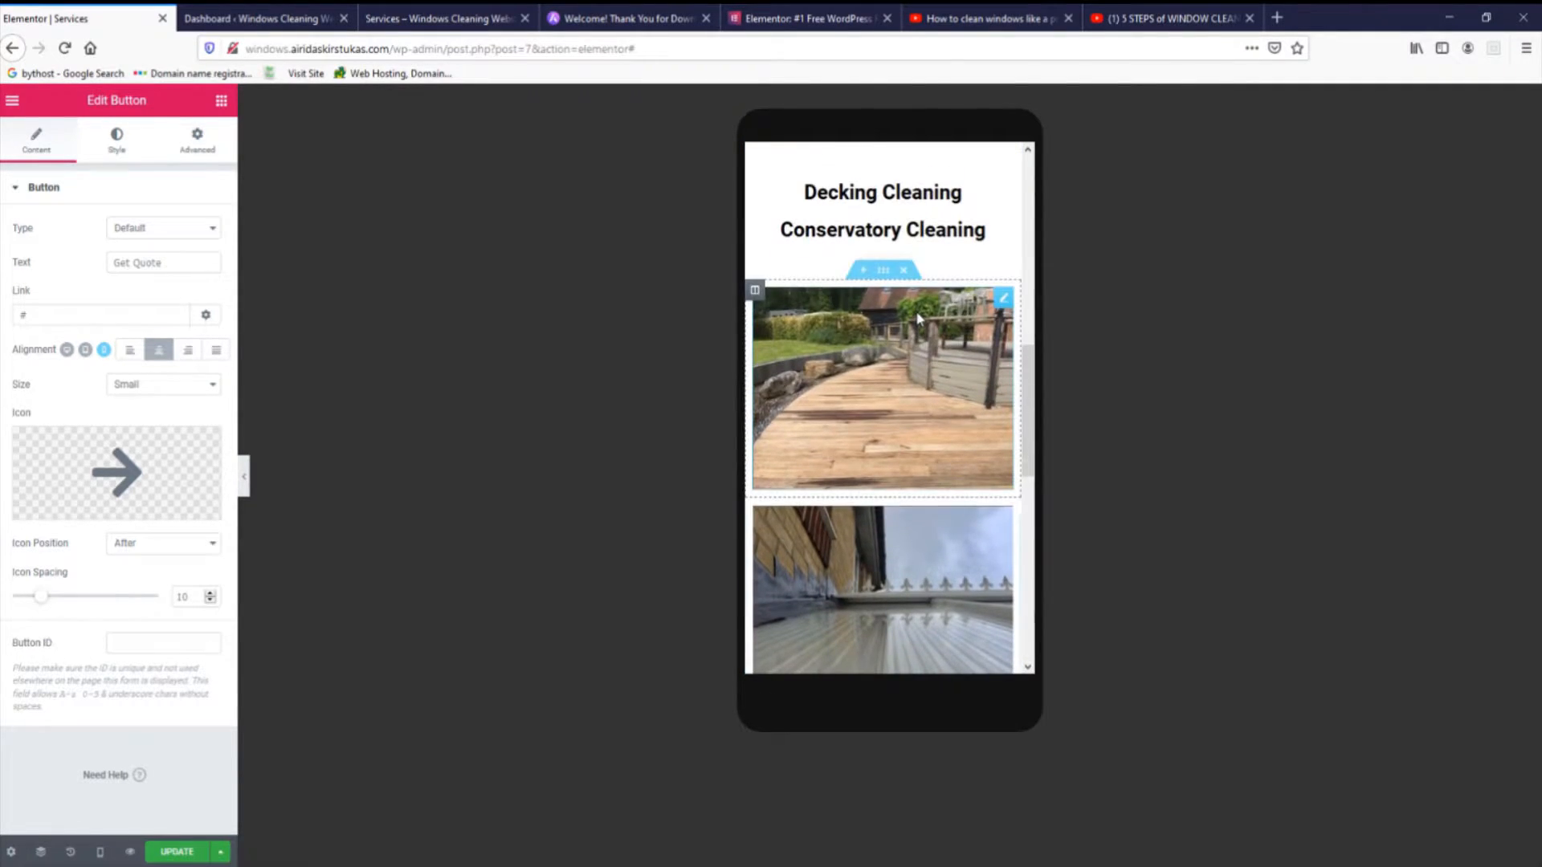
pyautogui.scroll(-10, 888, 357)
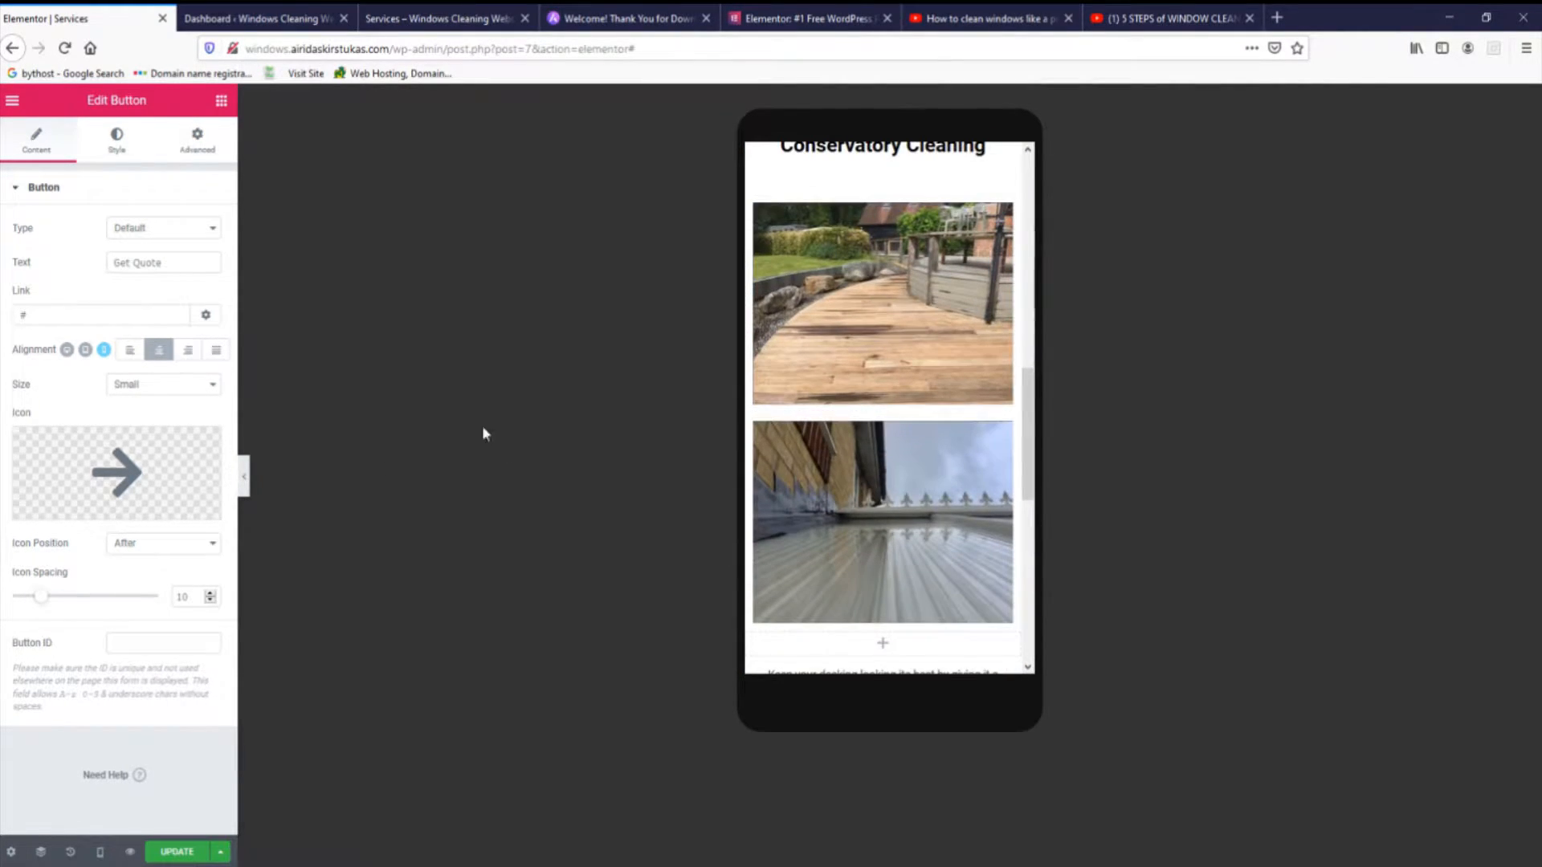
pyautogui.scroll(2, 888, 357)
pyautogui.scroll(2, 888, 356)
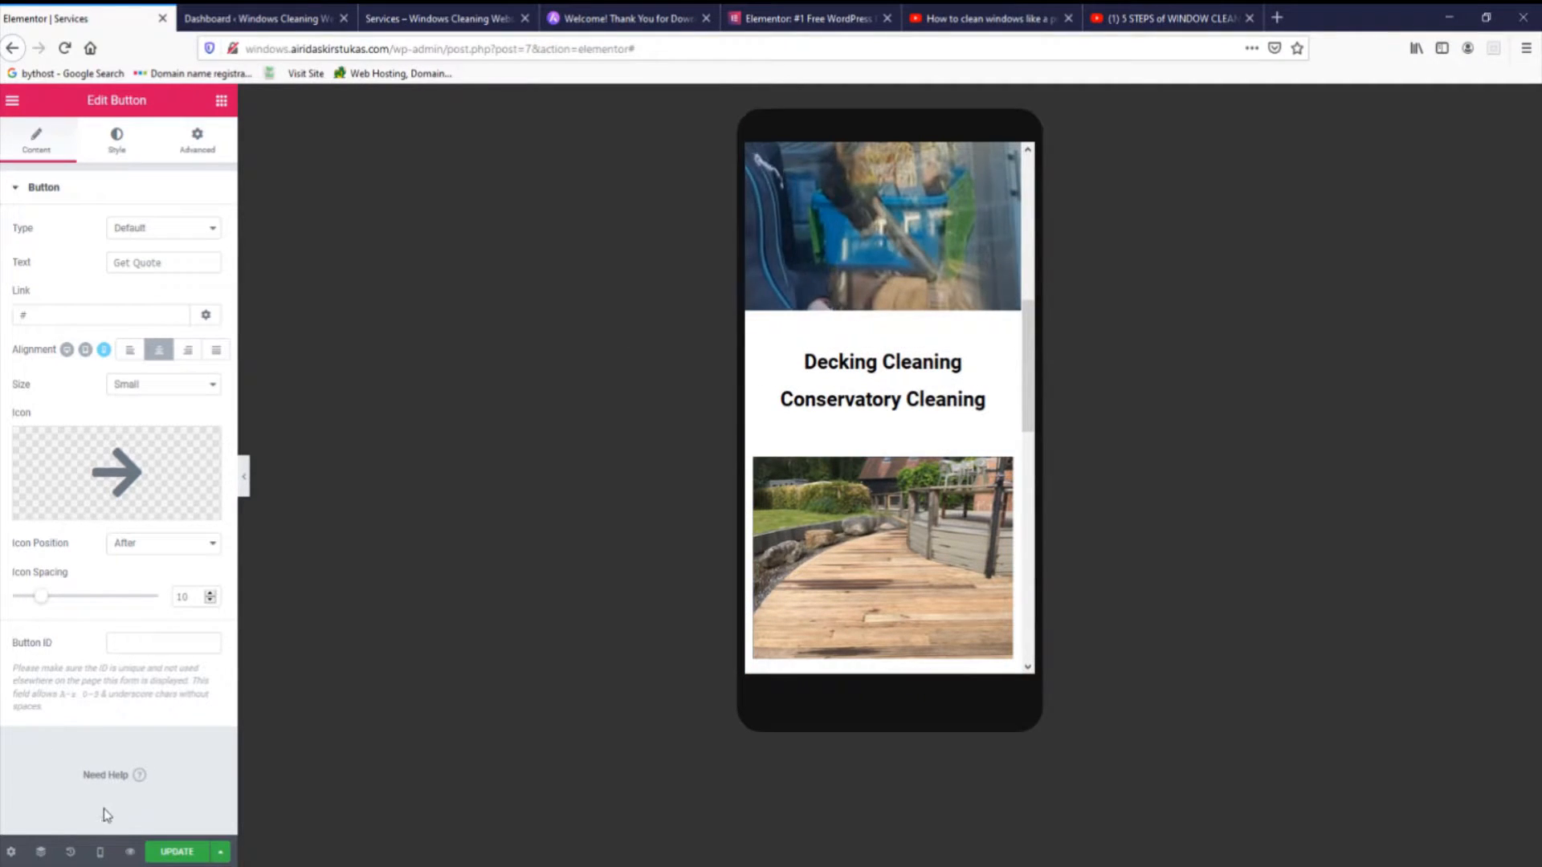
# - Switch the preview back to desktop width
pyautogui.click(100, 852)
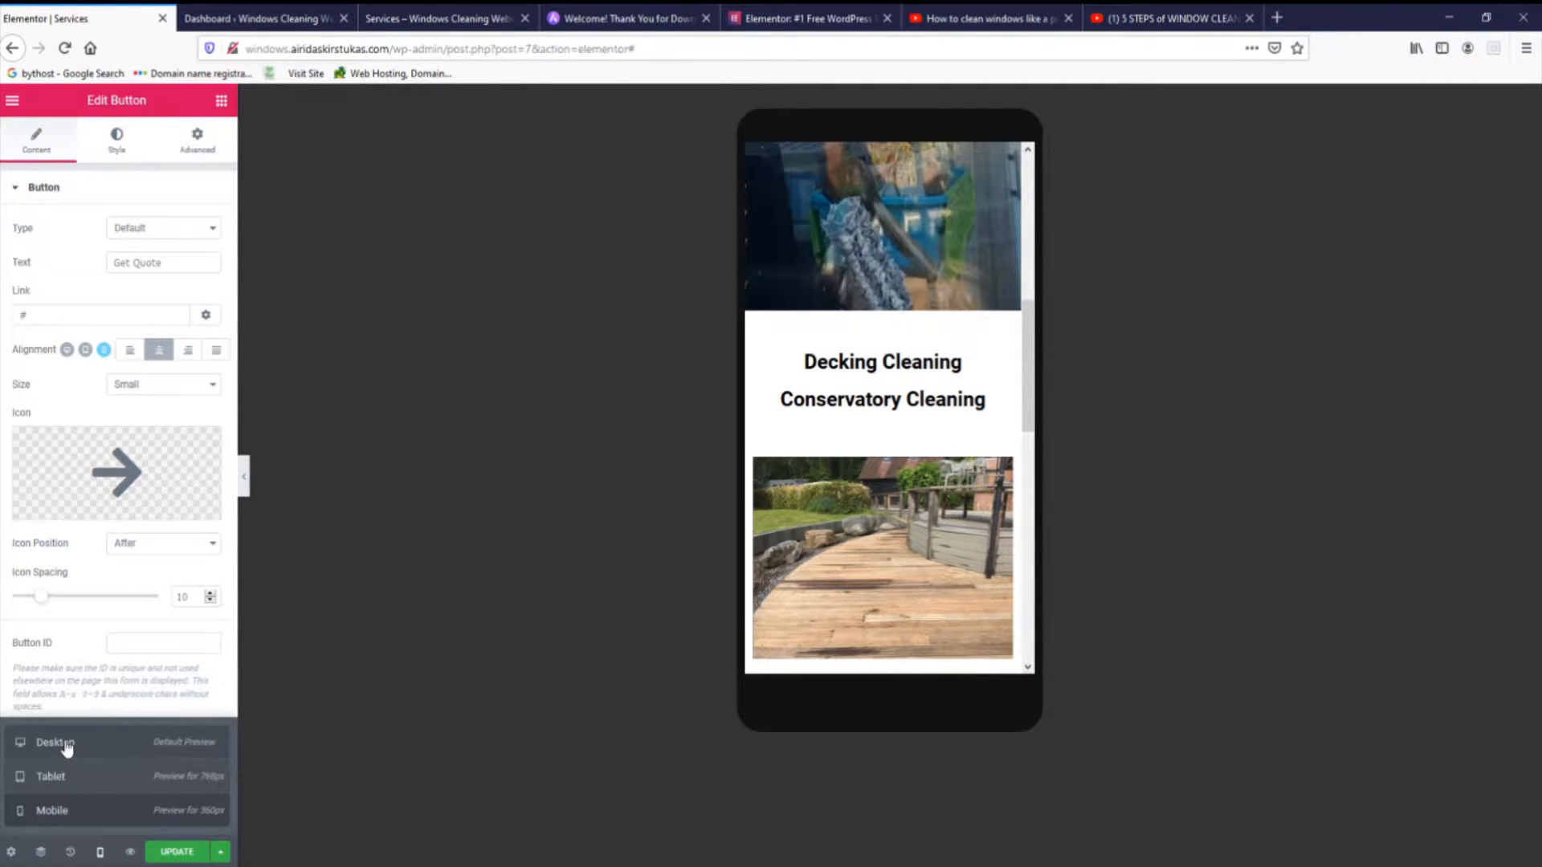
pyautogui.click(67, 743)
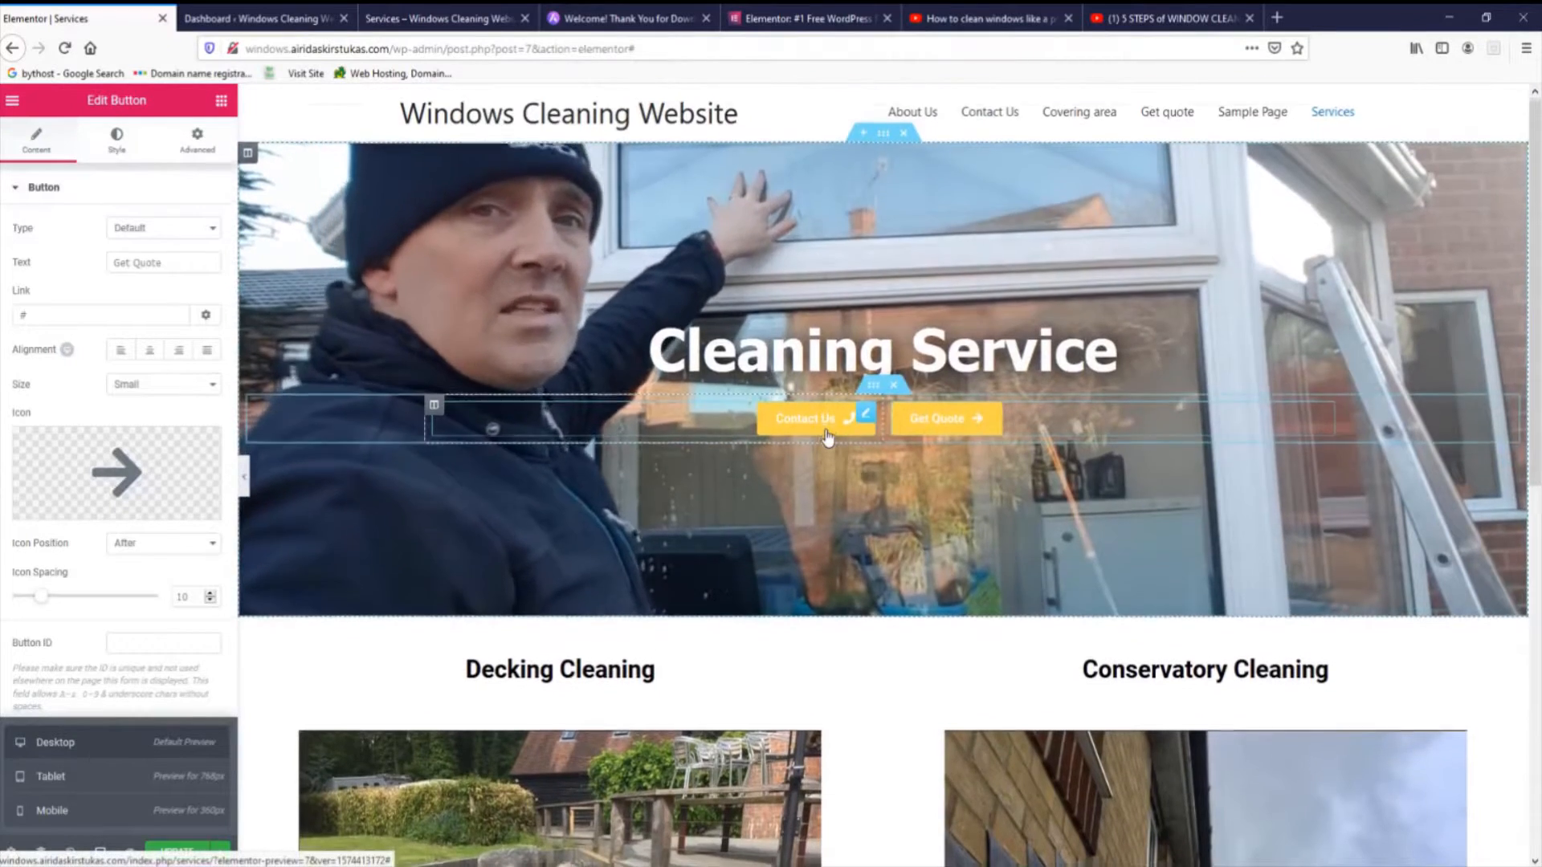
pyautogui.scroll(-5, 827, 436)
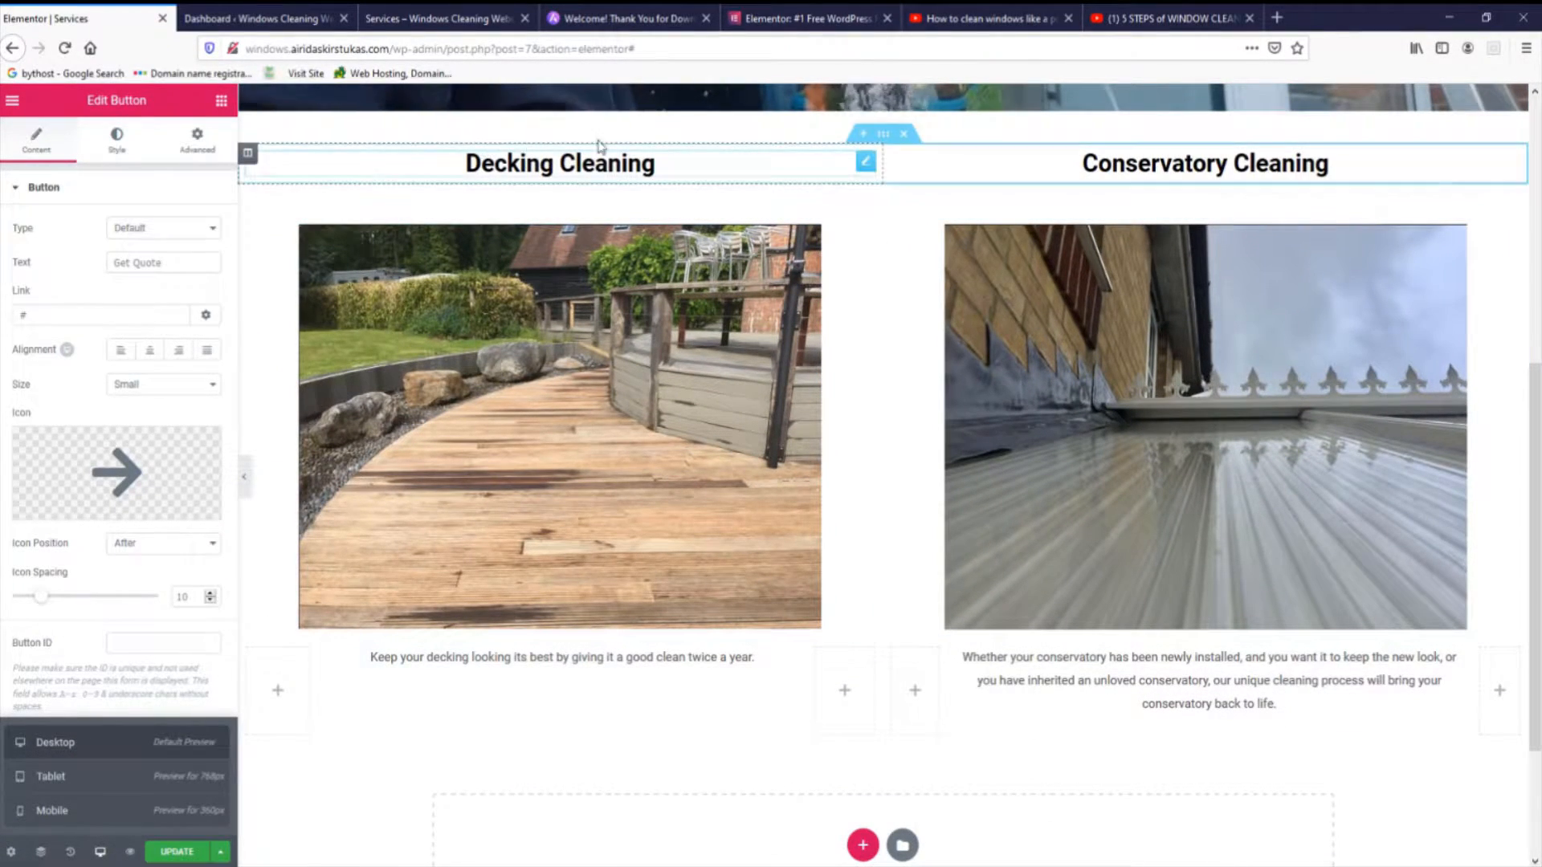
# - Move the decking image and description under the Decking Cleaning heading
pyautogui.click(675, 156)
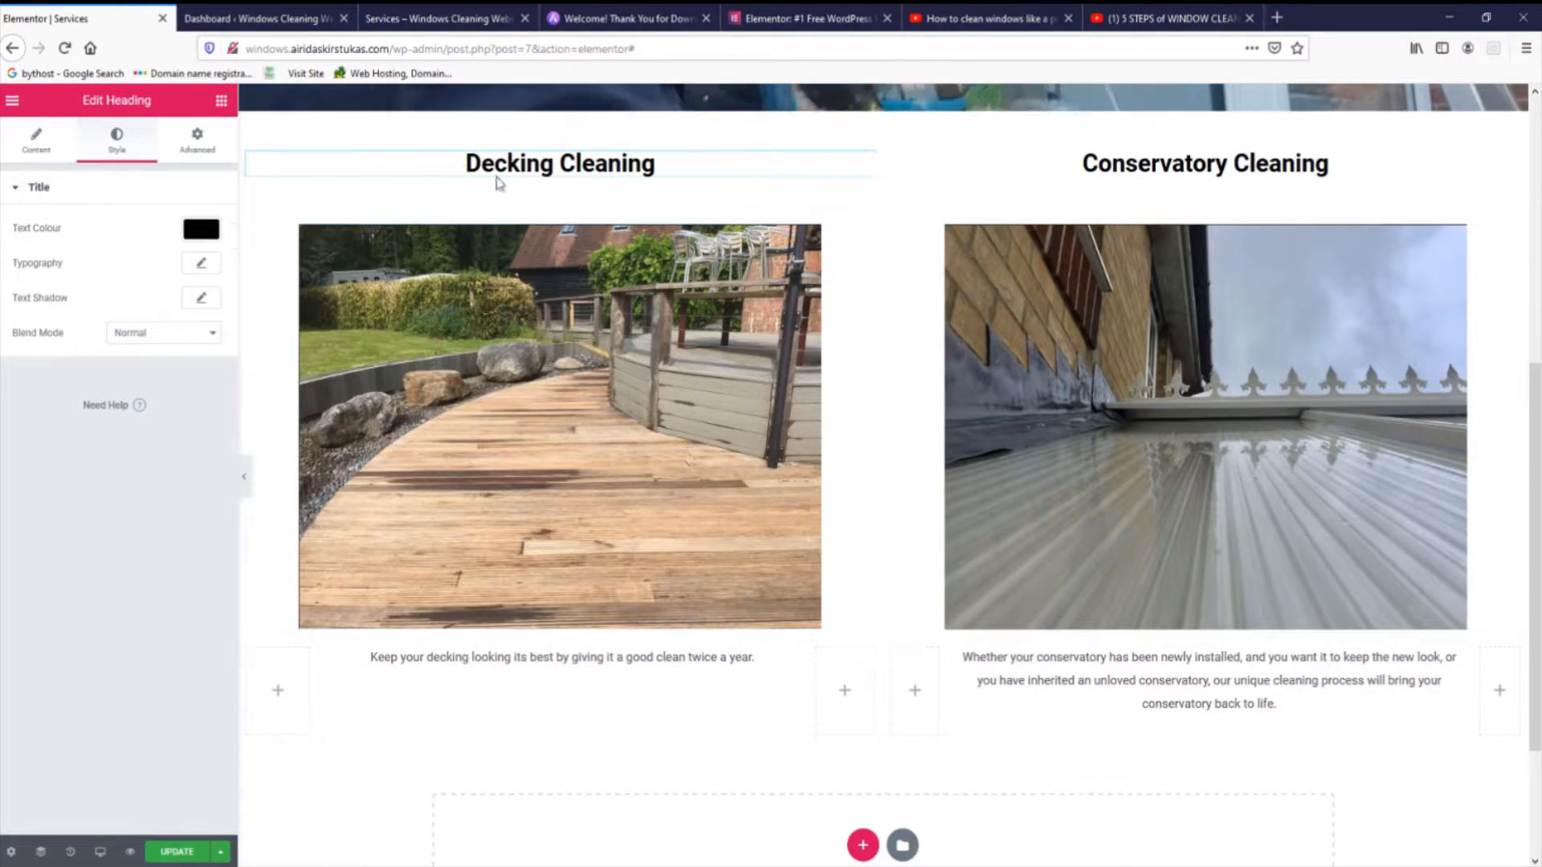
pyautogui.moveTo(522, 237); pyautogui.dragTo(571, 183)
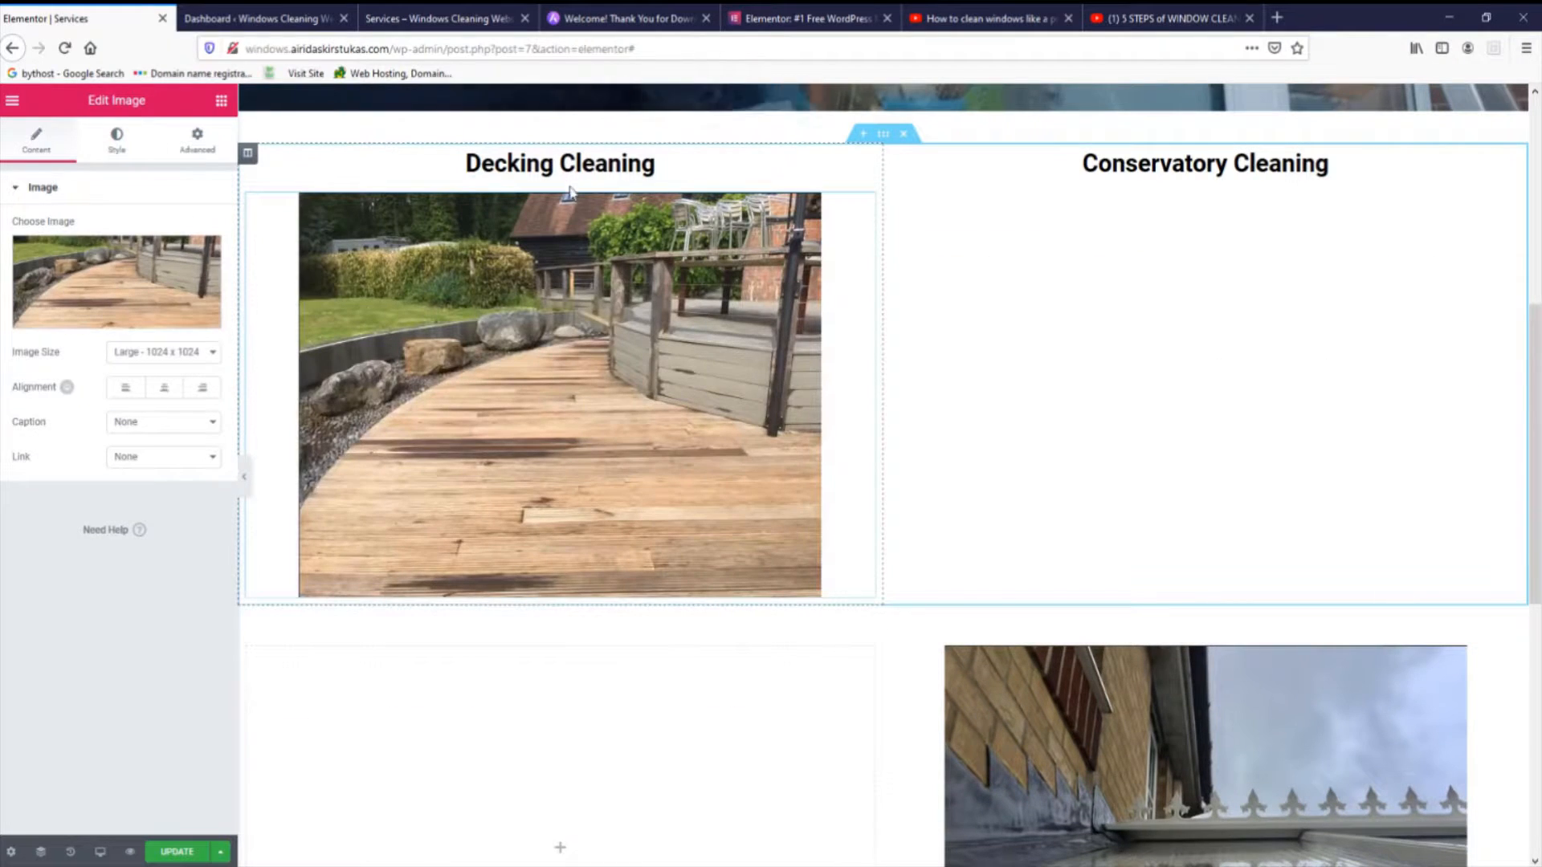
pyautogui.scroll(-5, 712, 358)
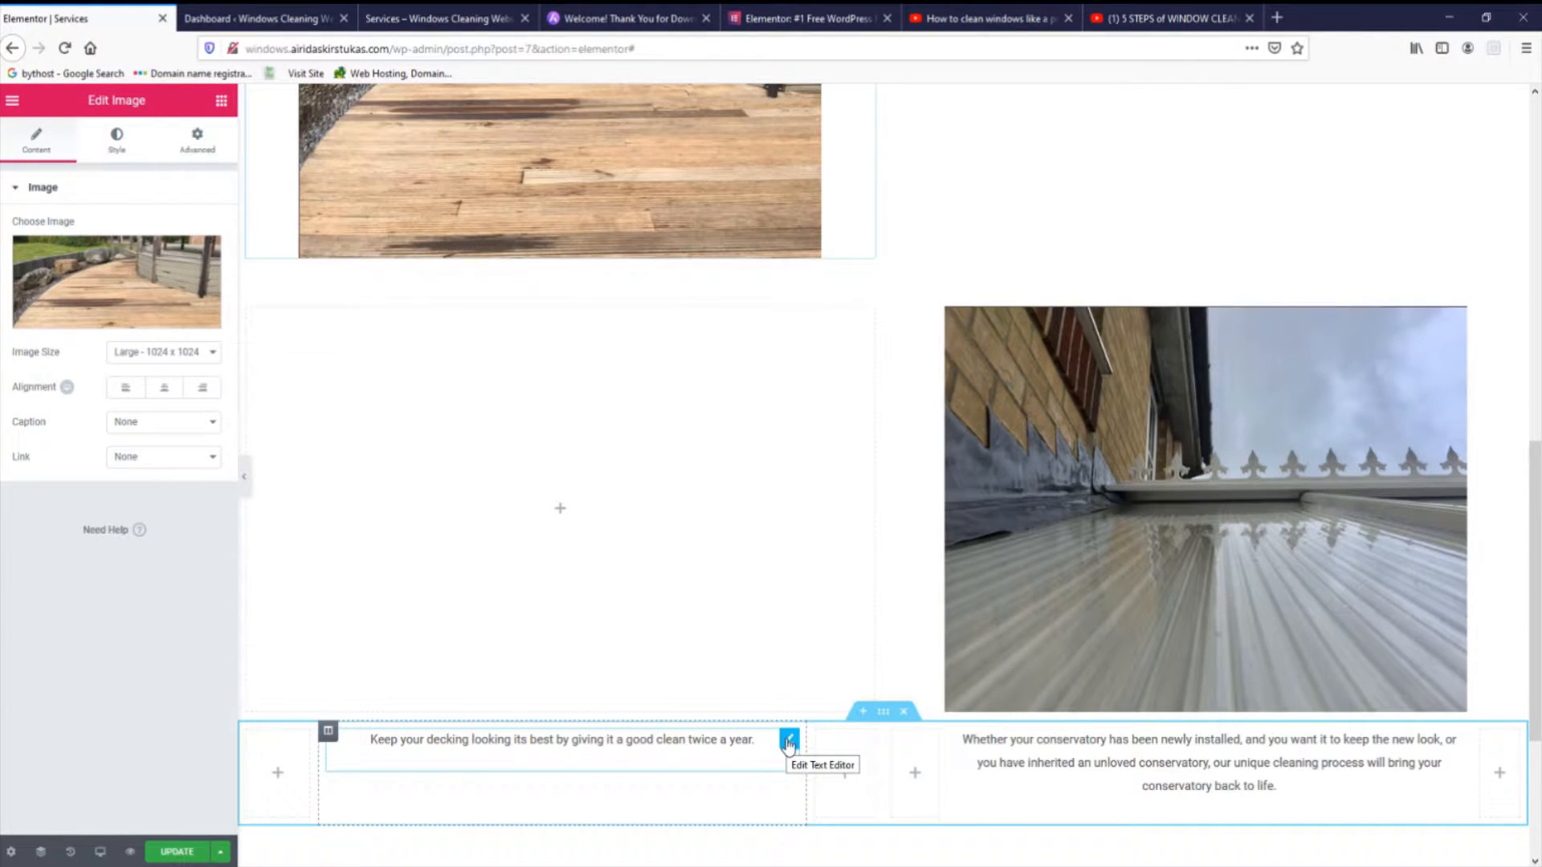
pyautogui.moveTo(789, 743); pyautogui.dragTo(713, 277)
pyautogui.moveTo(615, 268); pyautogui.dragTo(553, 265)
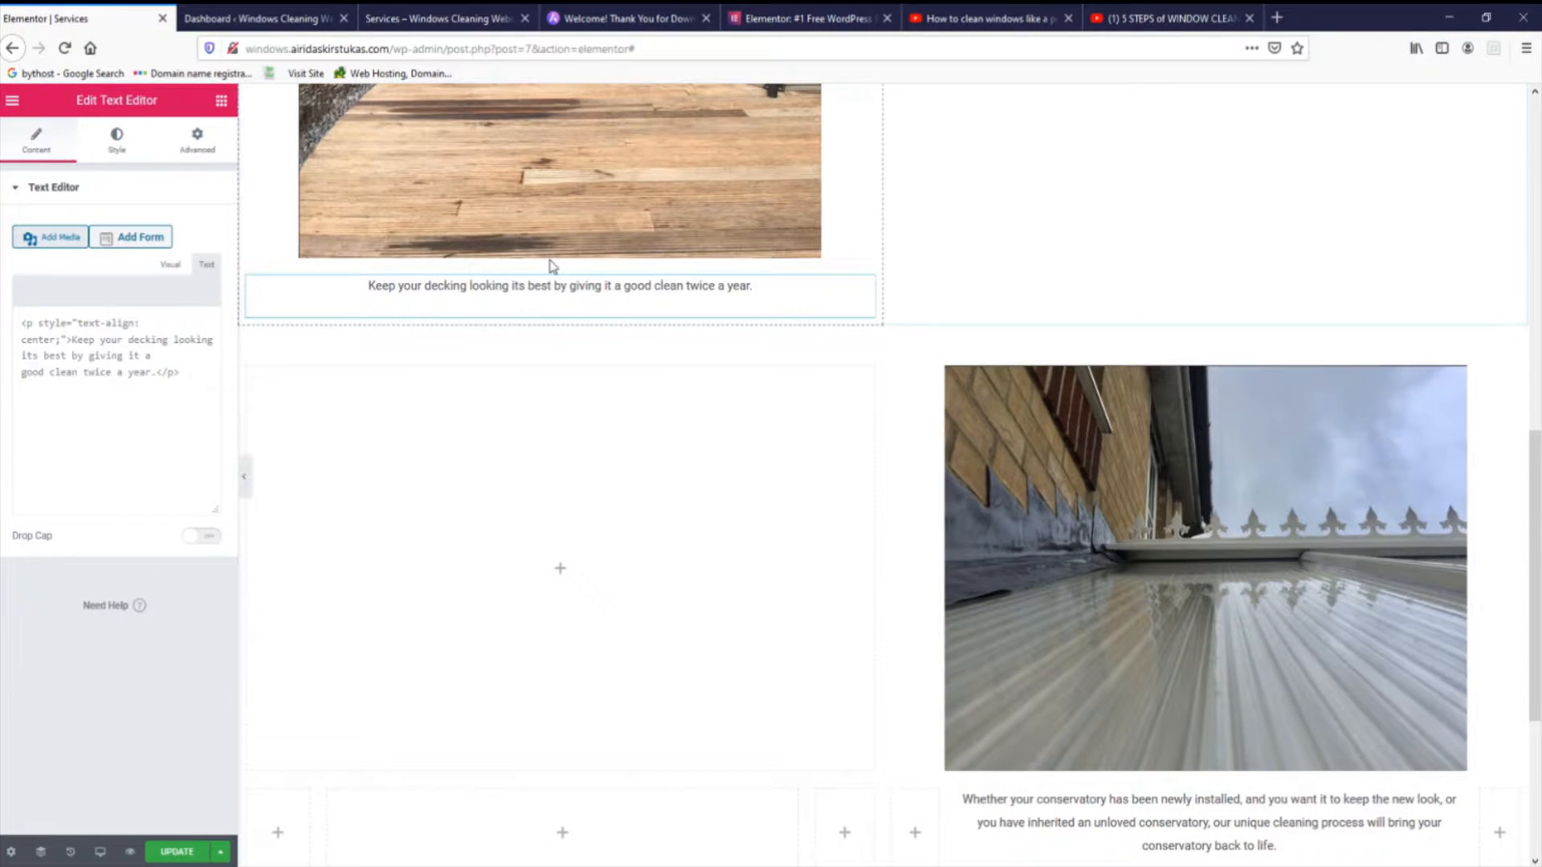
# - Move the conservatory image and description under the Conservatory Cleaning heading
pyautogui.scroll(7, 860, 430)
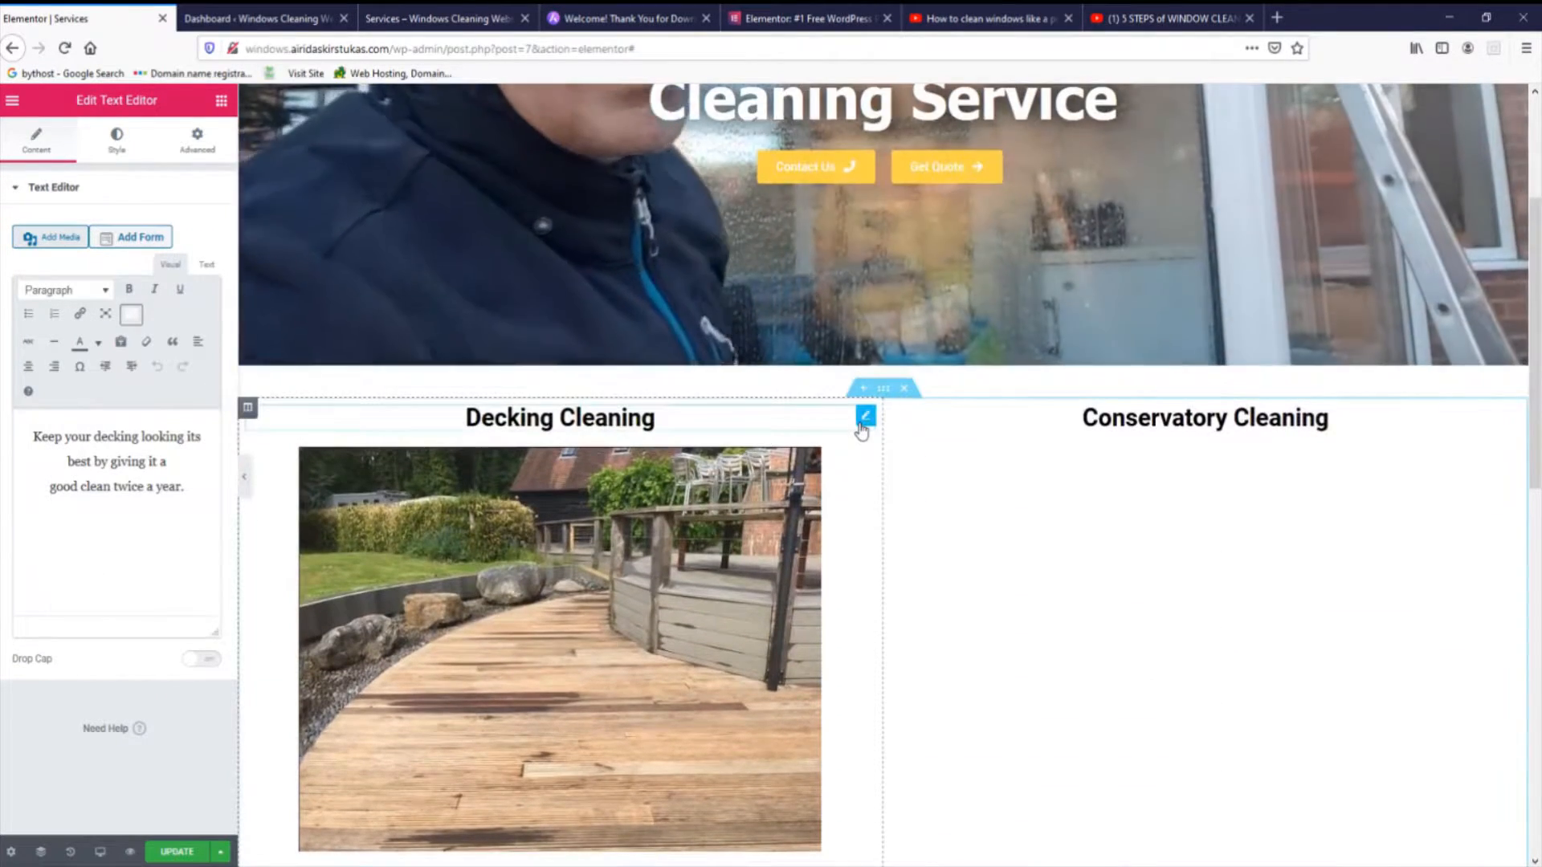
pyautogui.scroll(-5, 924, 498)
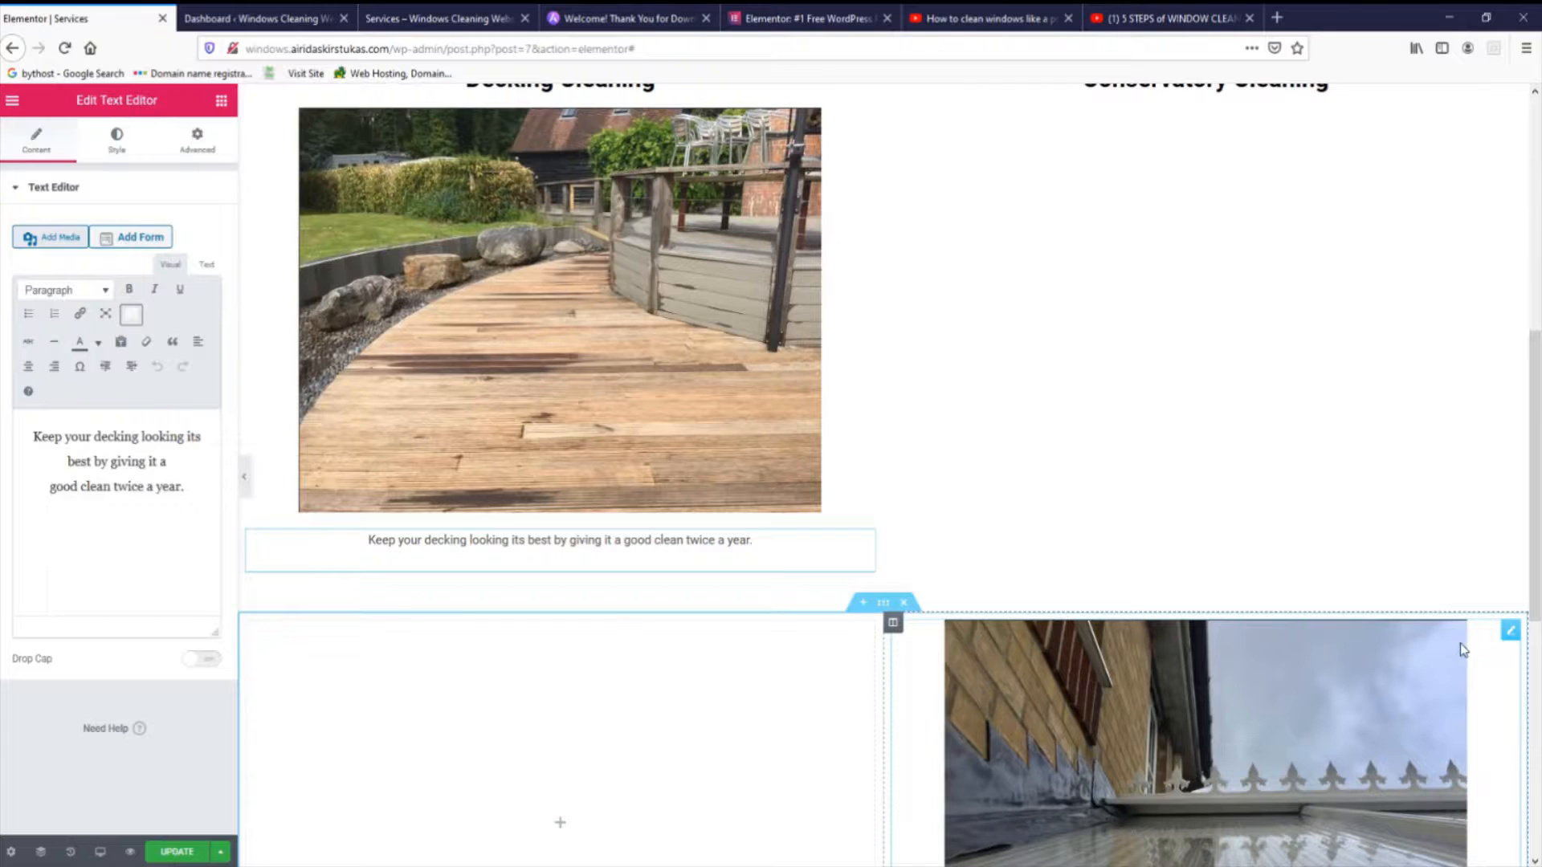
pyautogui.moveTo(1510, 637); pyautogui.dragTo(1169, 151)
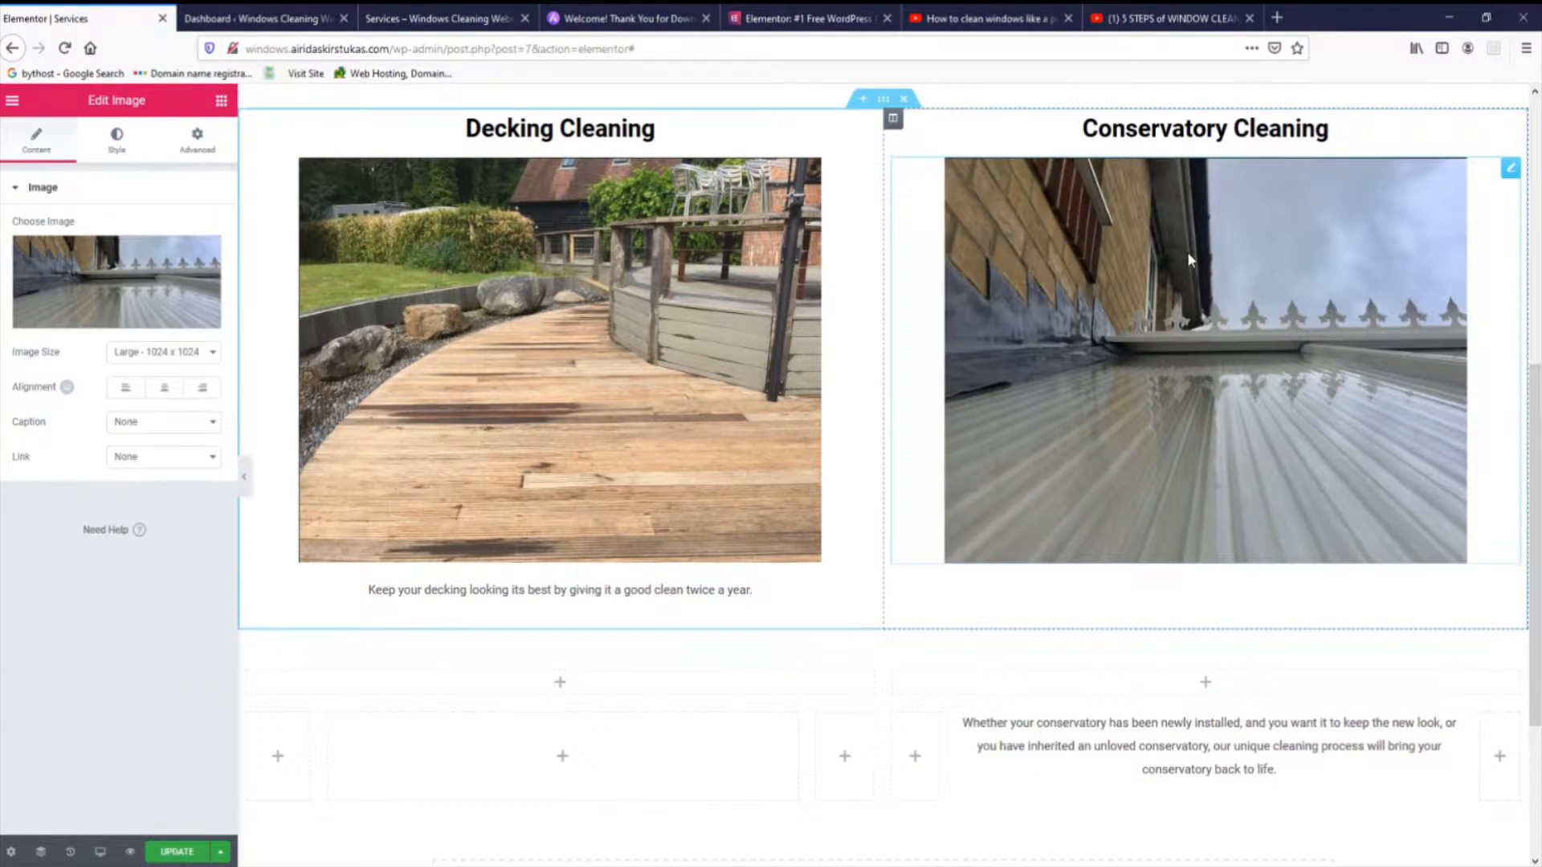
pyautogui.scroll(-4, 1187, 252)
pyautogui.moveTo(1455, 469); pyautogui.dragTo(1228, 370)
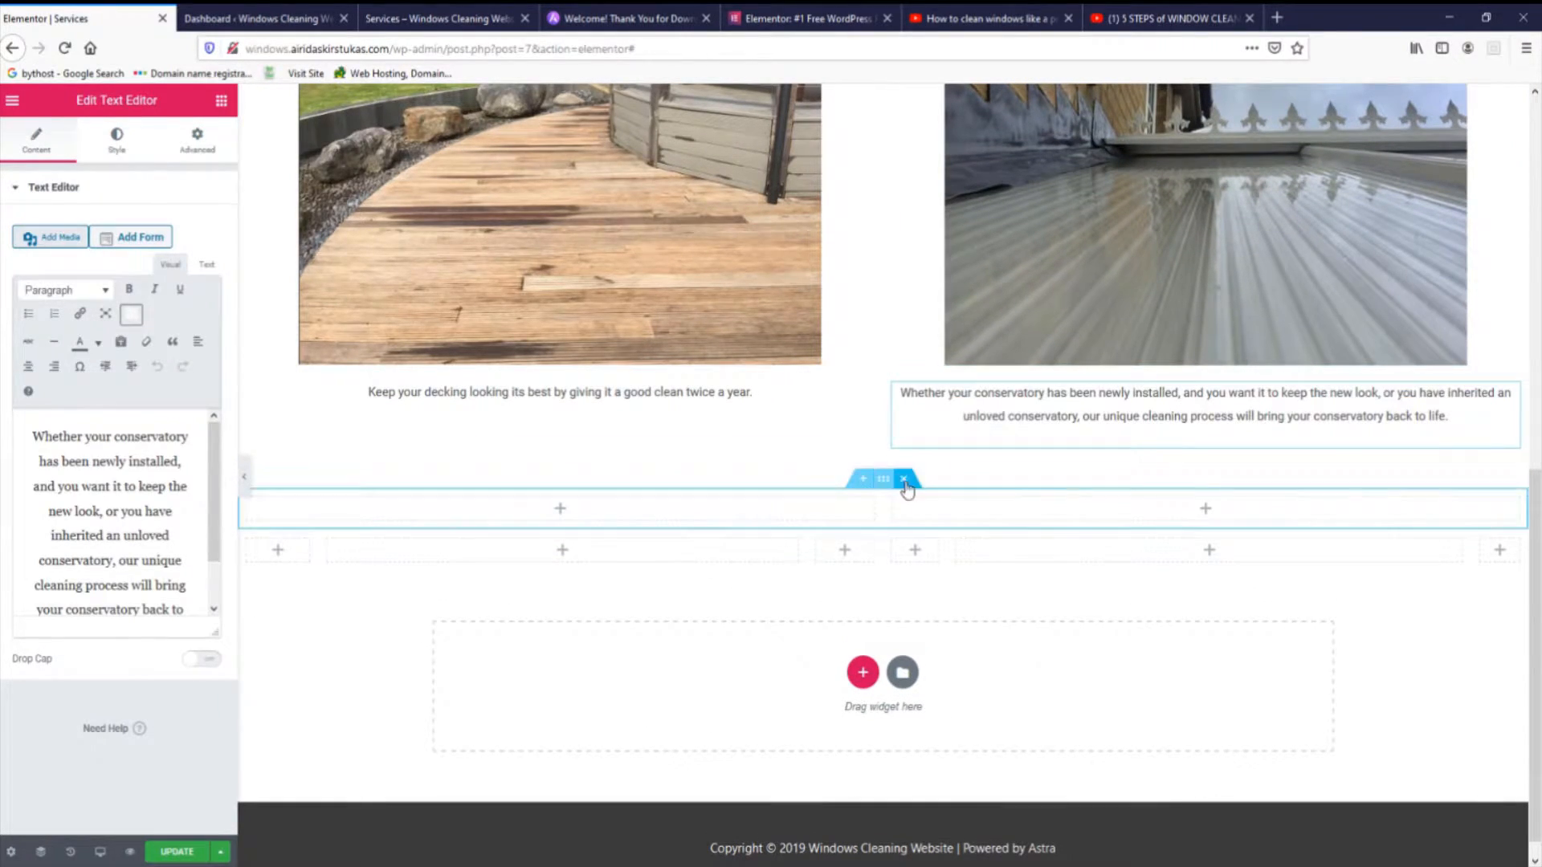
# - Delete both empty leftover rows and check the stacked services on the live preview
pyautogui.click(904, 480)
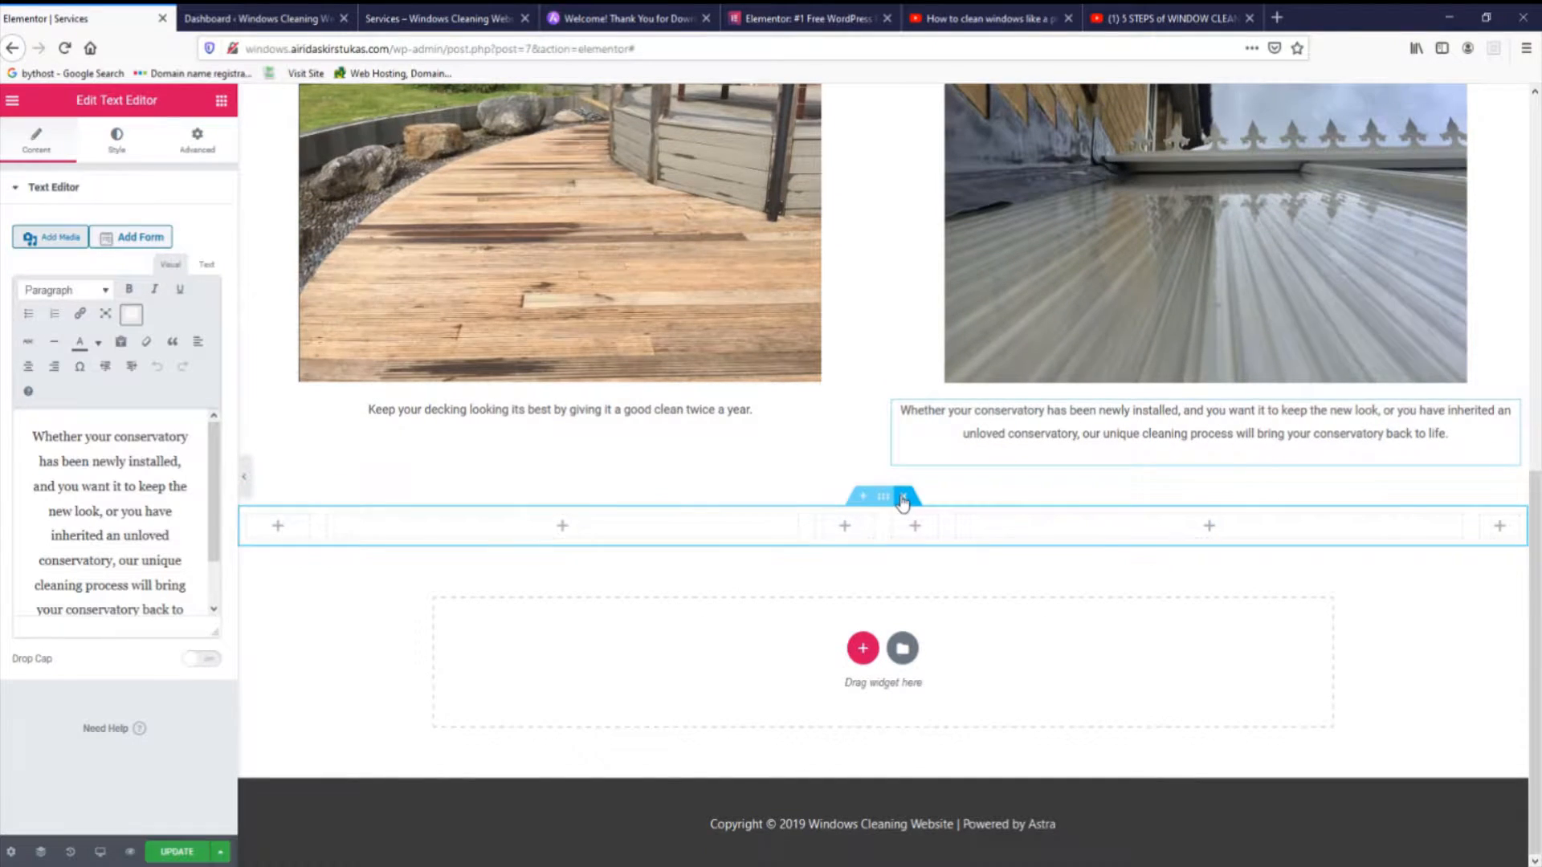
pyautogui.click(902, 499)
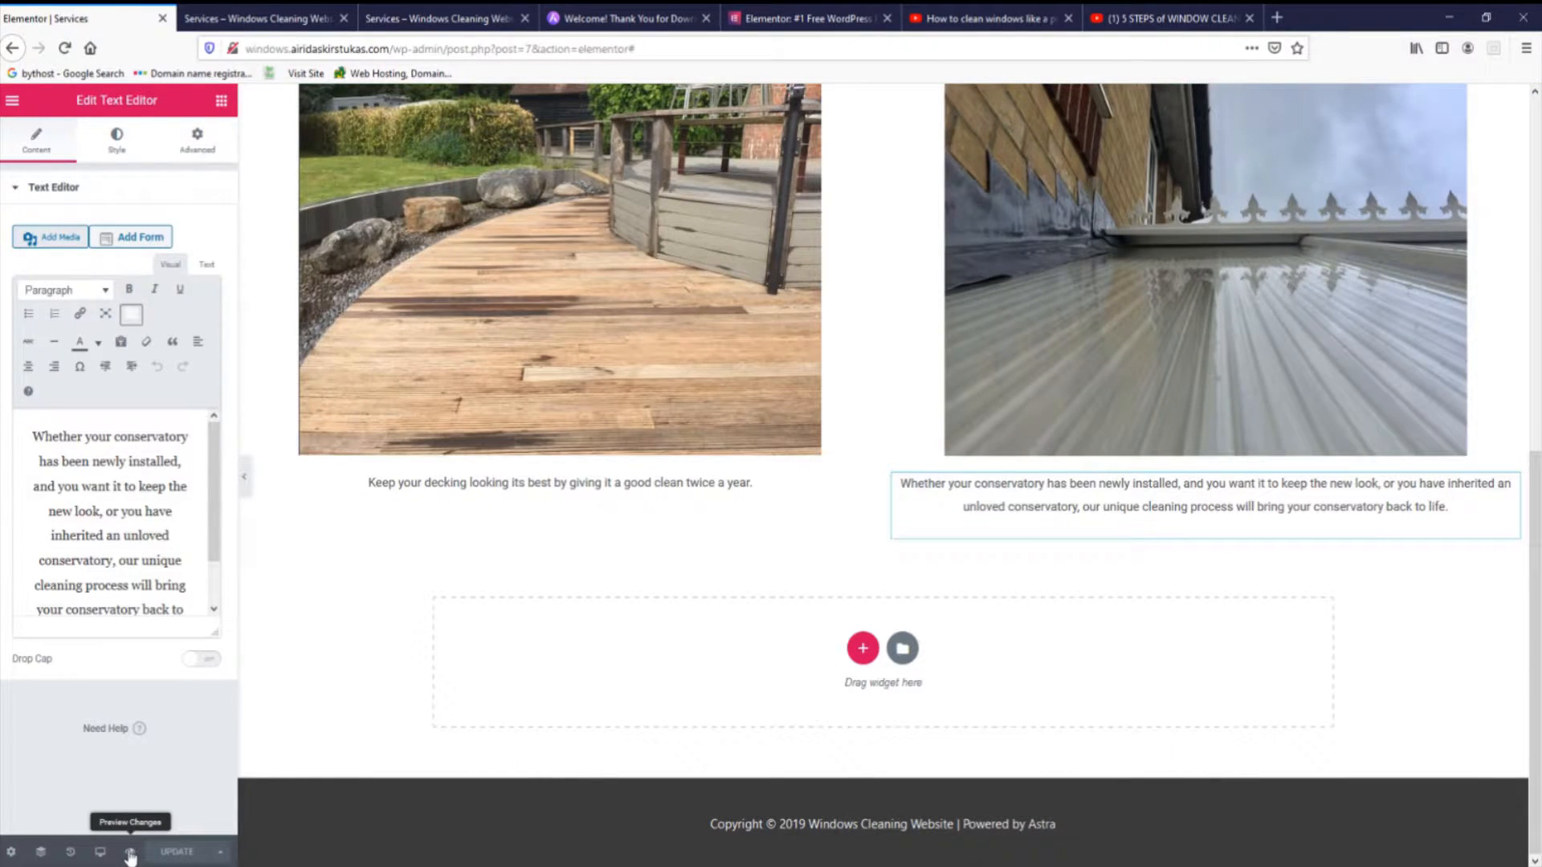
pyautogui.click(282, 19)
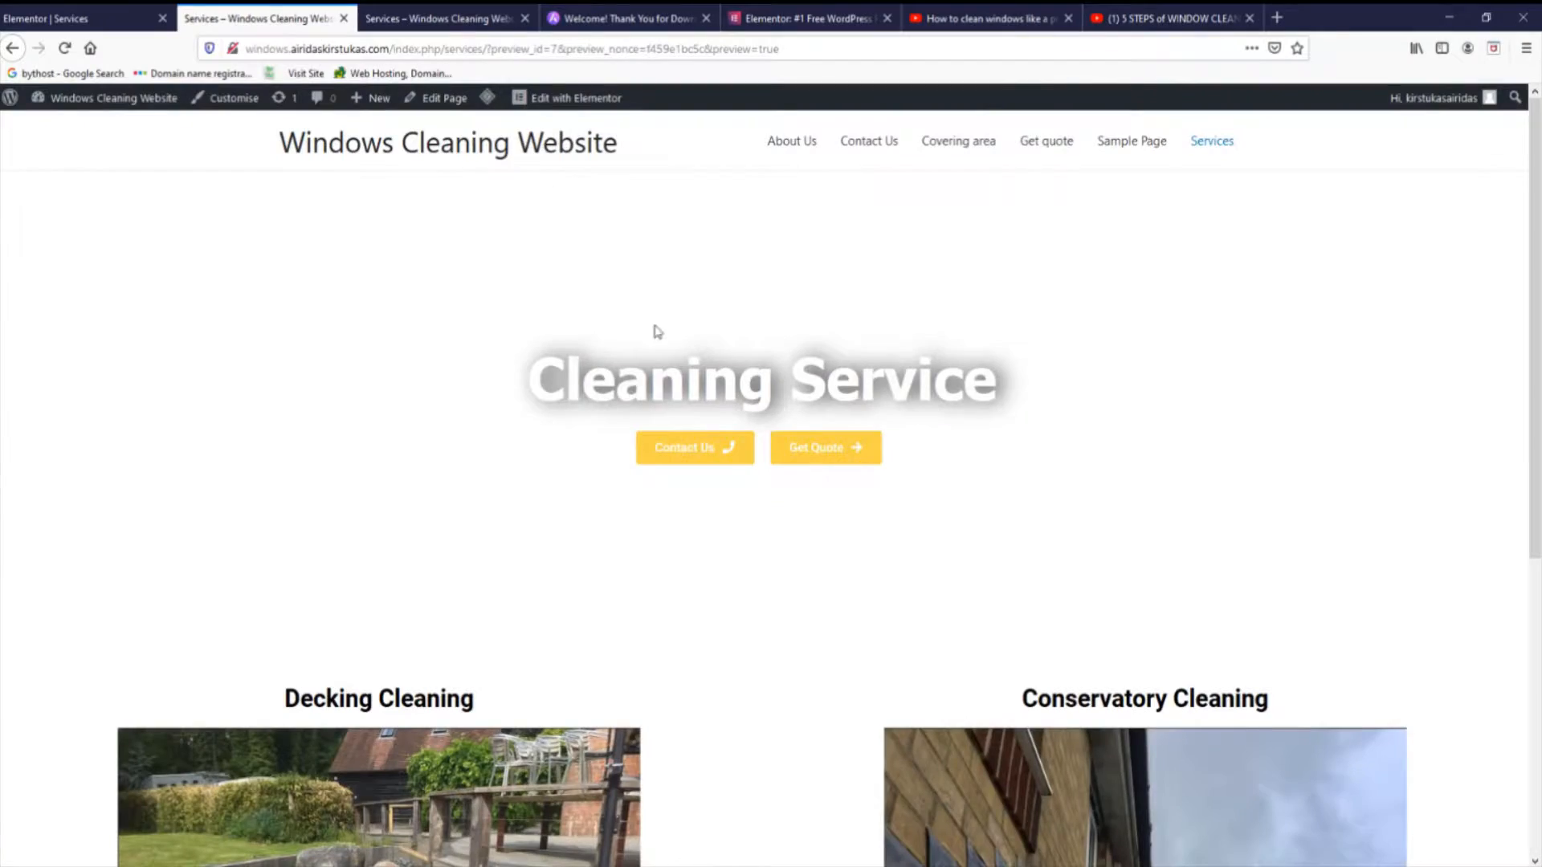
pyautogui.scroll(-6, 565, 438)
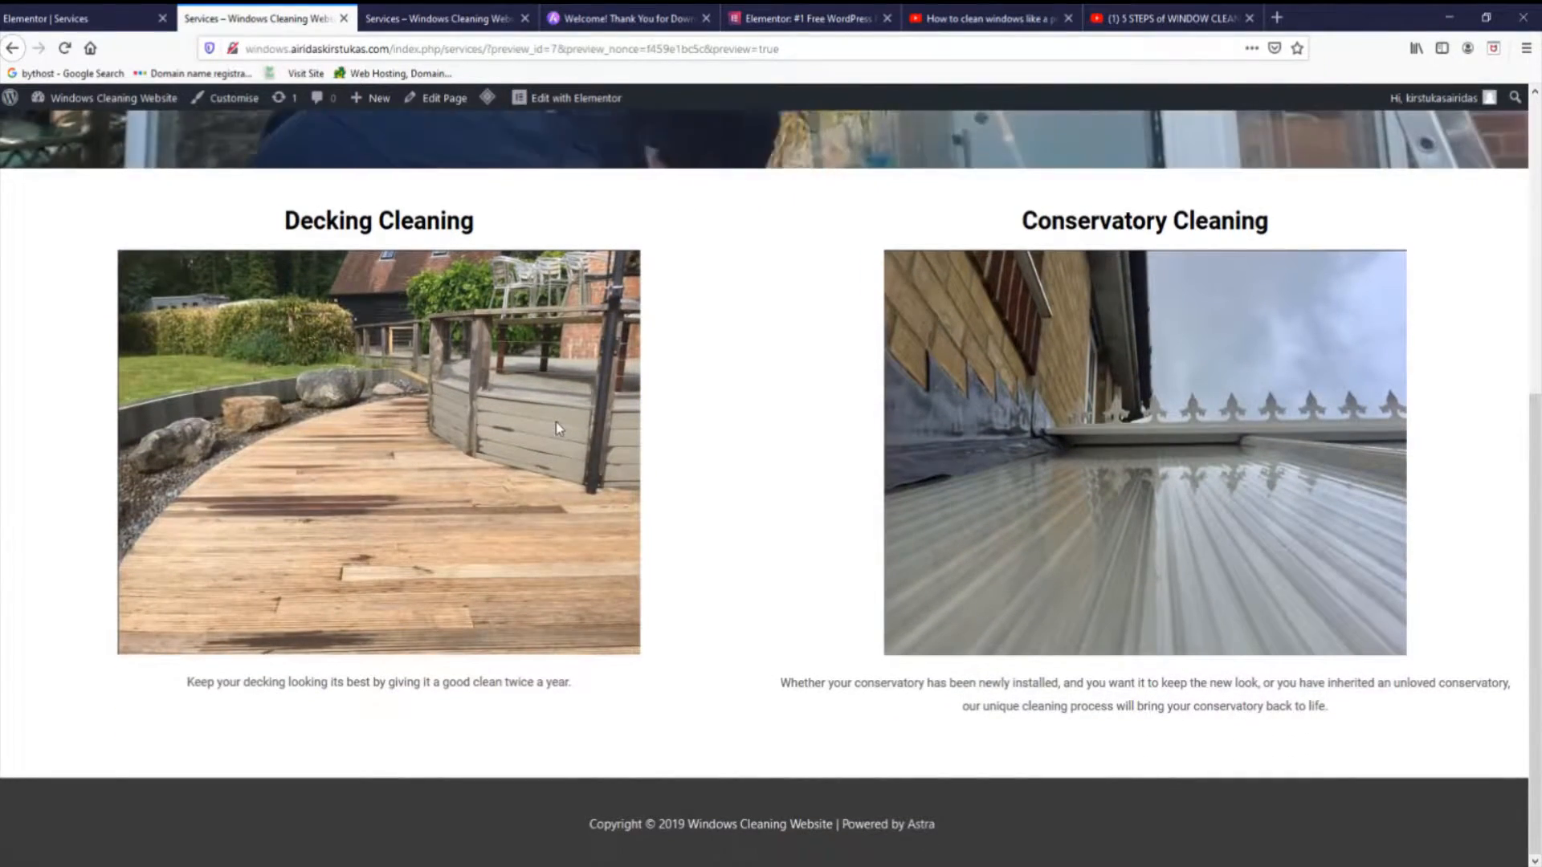
pyautogui.scroll(6, 560, 442)
pyautogui.scroll(-6, 530, 361)
pyautogui.scroll(4, 511, 313)
pyautogui.click(94, 23)
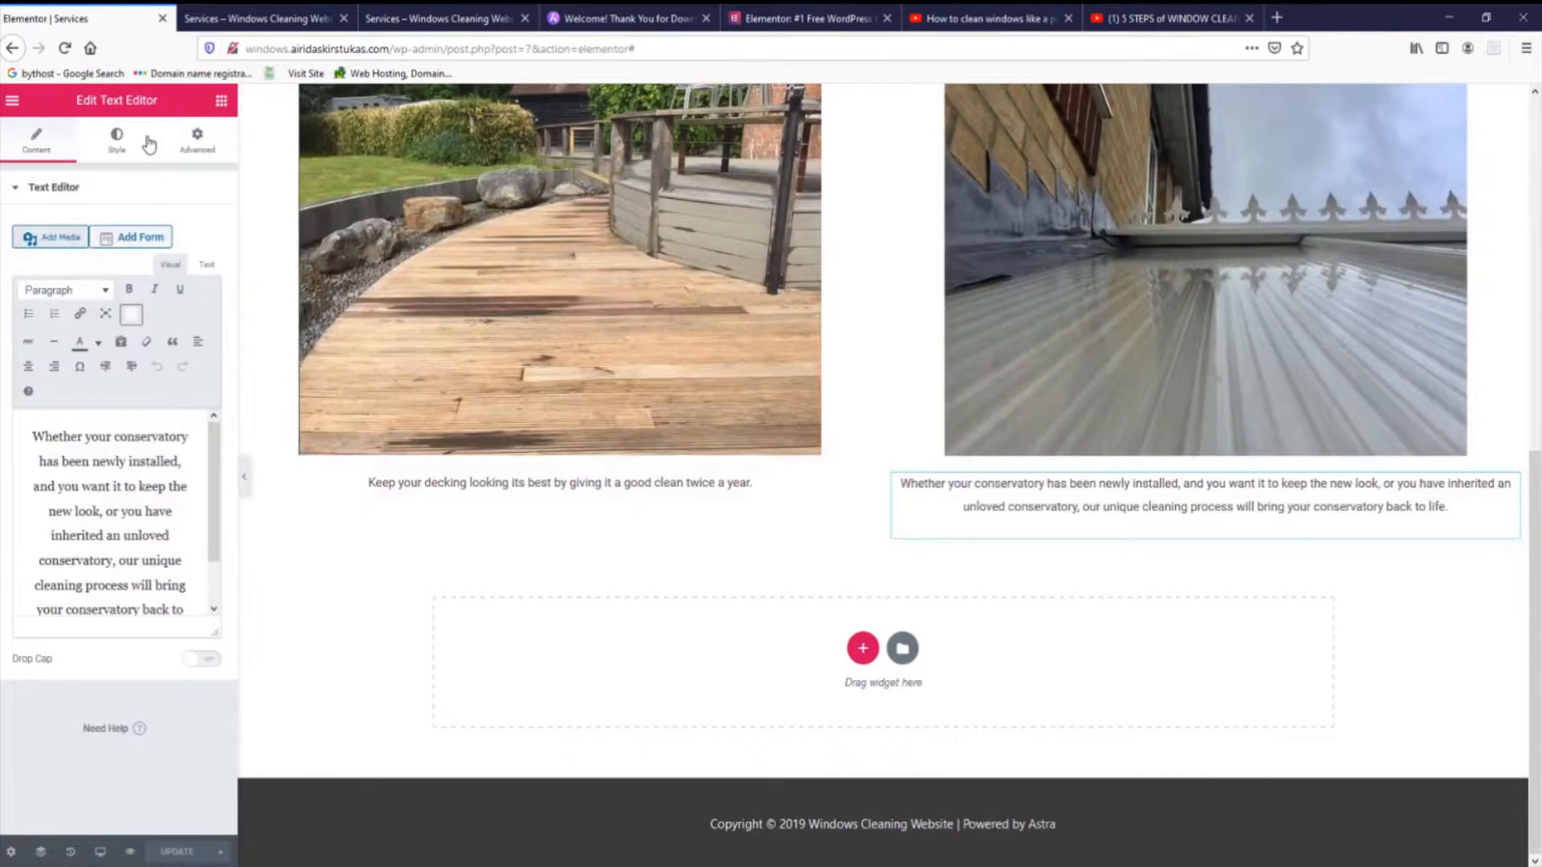
# - Preview the regrouped Services page at tablet width
pyautogui.click(100, 853)
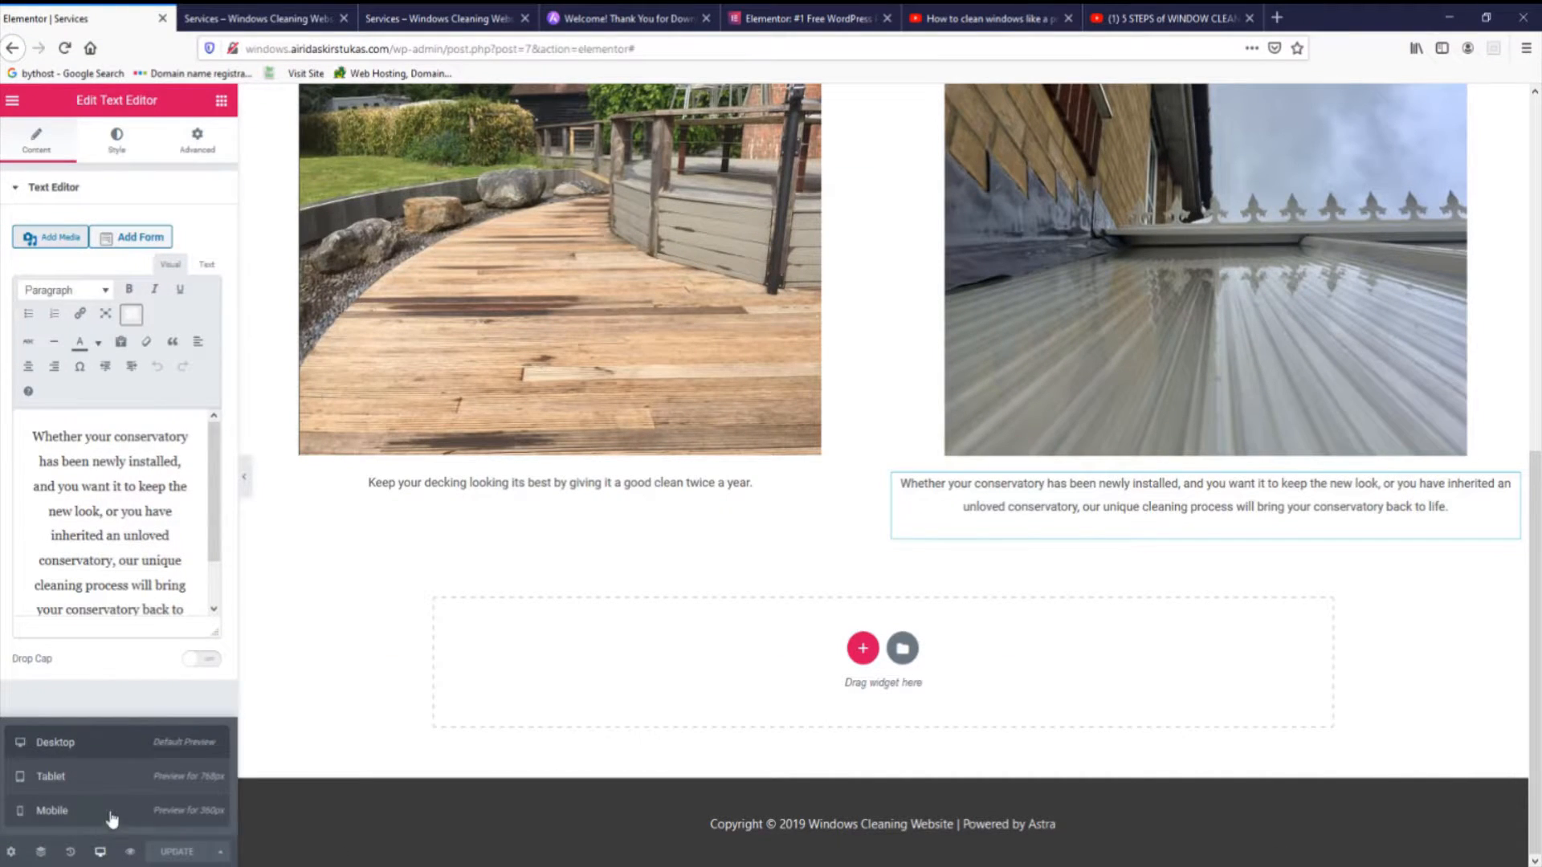
pyautogui.click(120, 783)
pyautogui.scroll(5, 1013, 498)
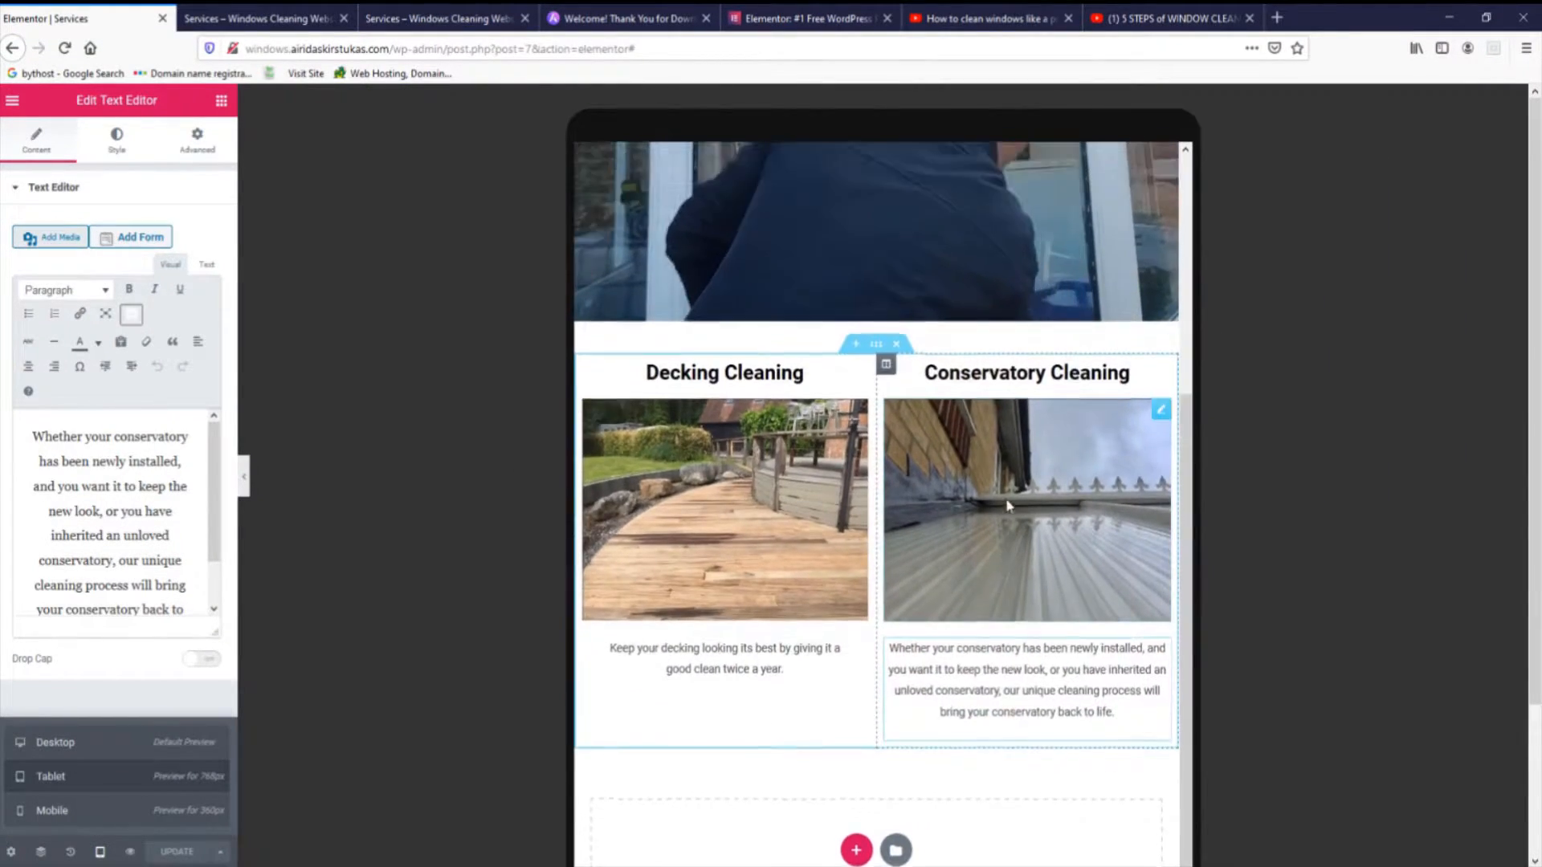
pyautogui.scroll(-5, 1010, 492)
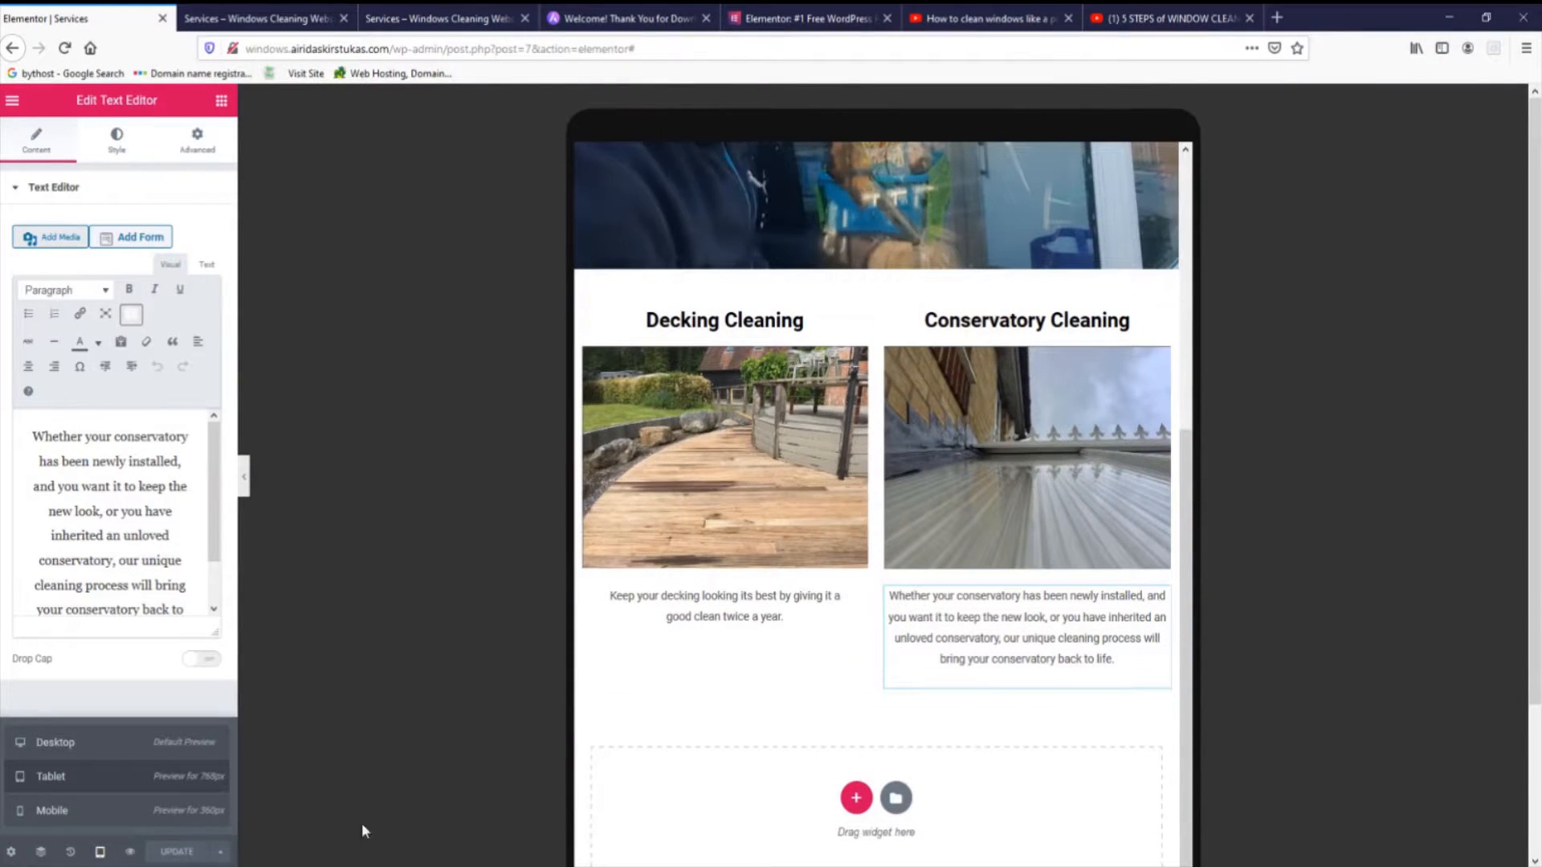
# - Preview the page at phone width and scroll through the stacked services
pyautogui.click(103, 811)
pyautogui.scroll(-2, 970, 483)
pyautogui.scroll(-3, 970, 482)
pyautogui.scroll(9, 947, 504)
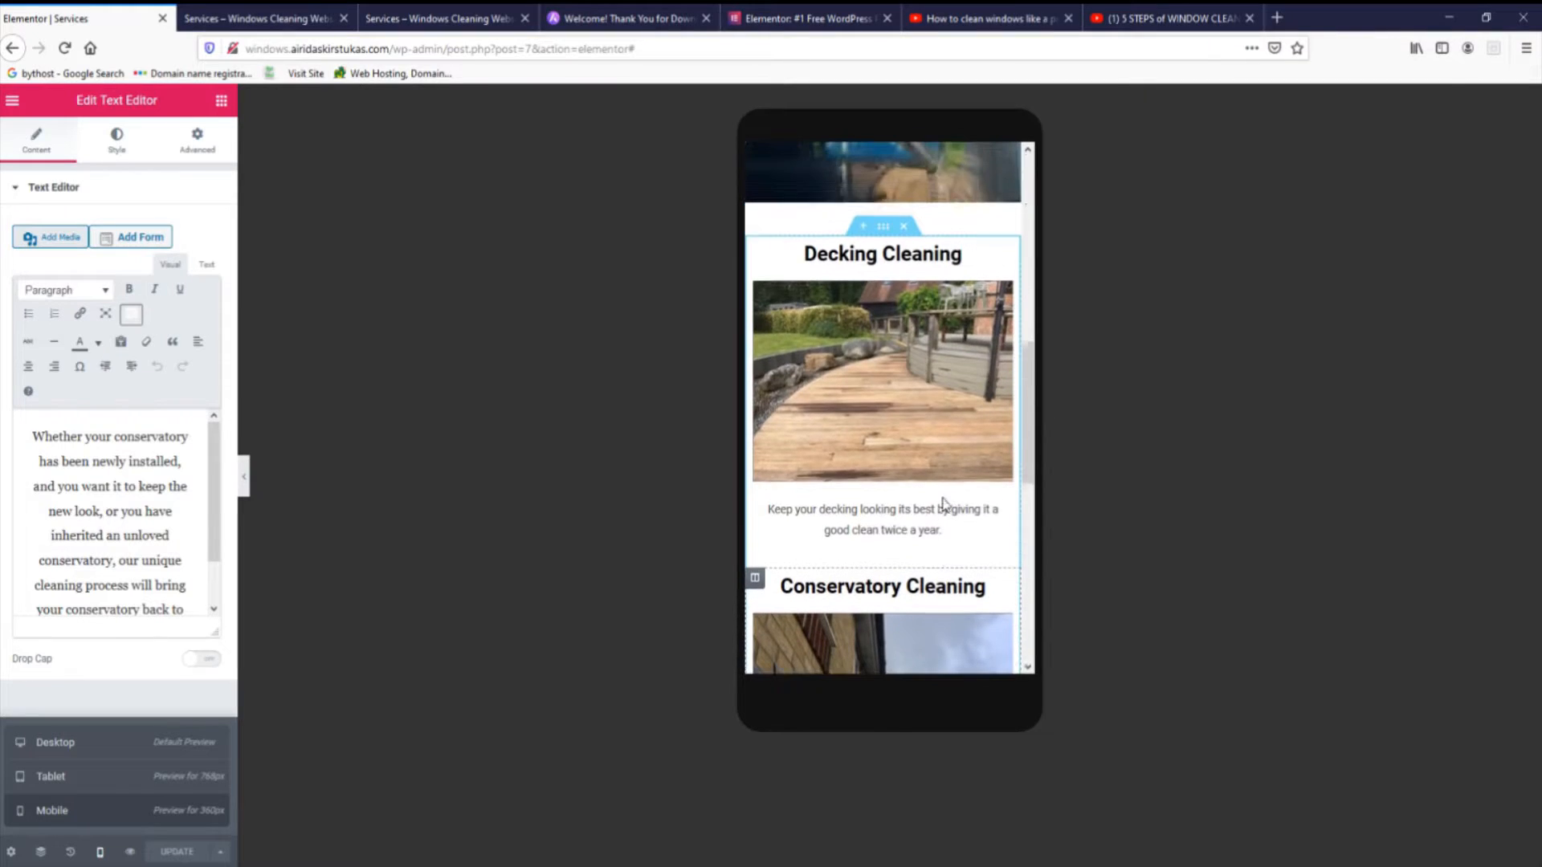
pyautogui.scroll(-4, 937, 342)
pyautogui.scroll(-5, 937, 342)
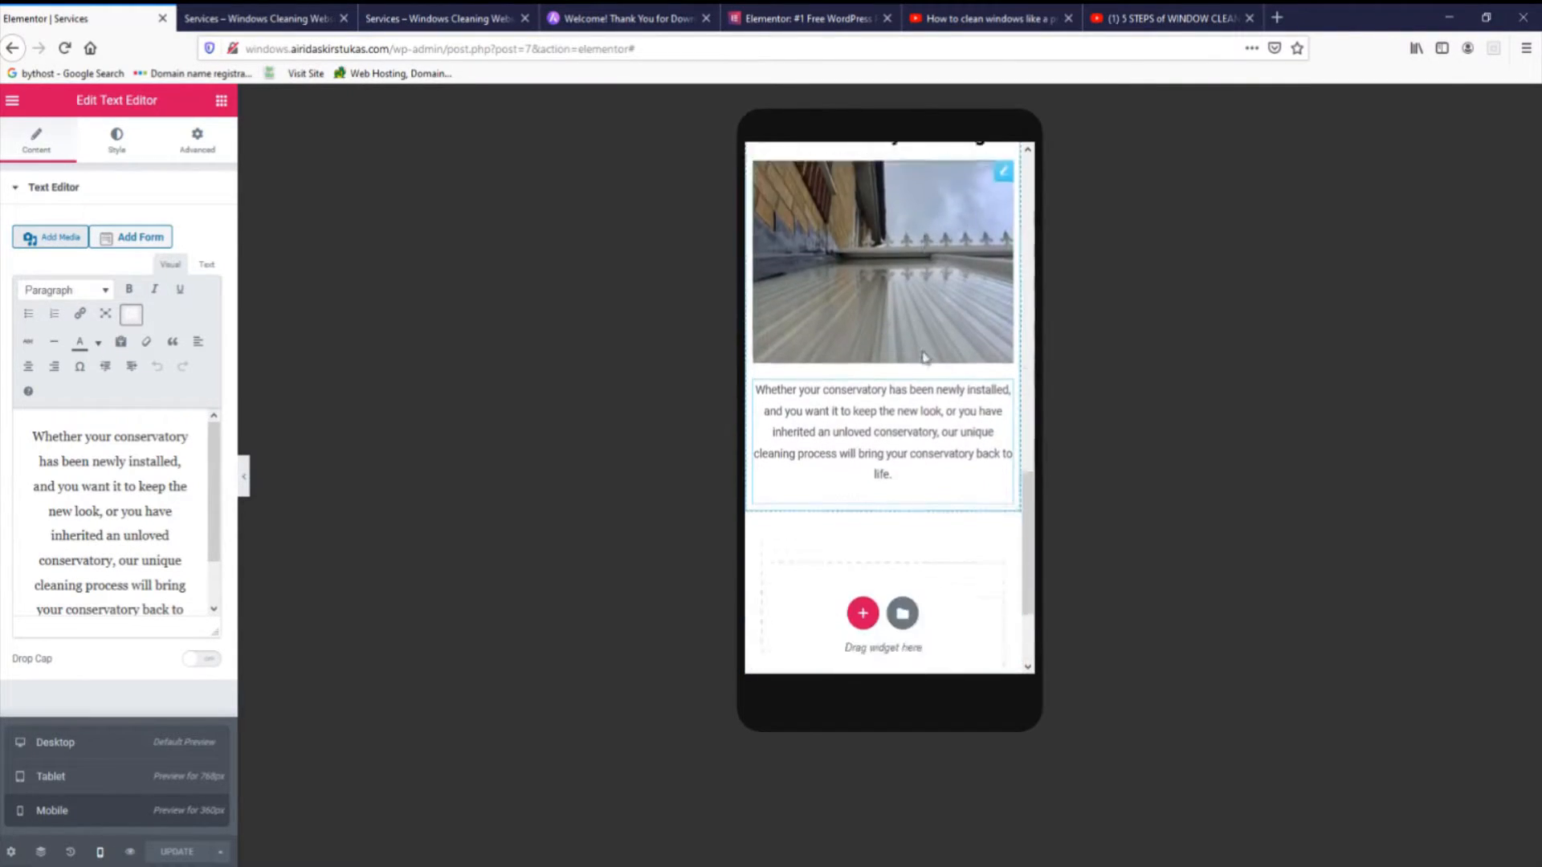
# - Return the preview to the full-width desktop layout
pyautogui.click(63, 748)
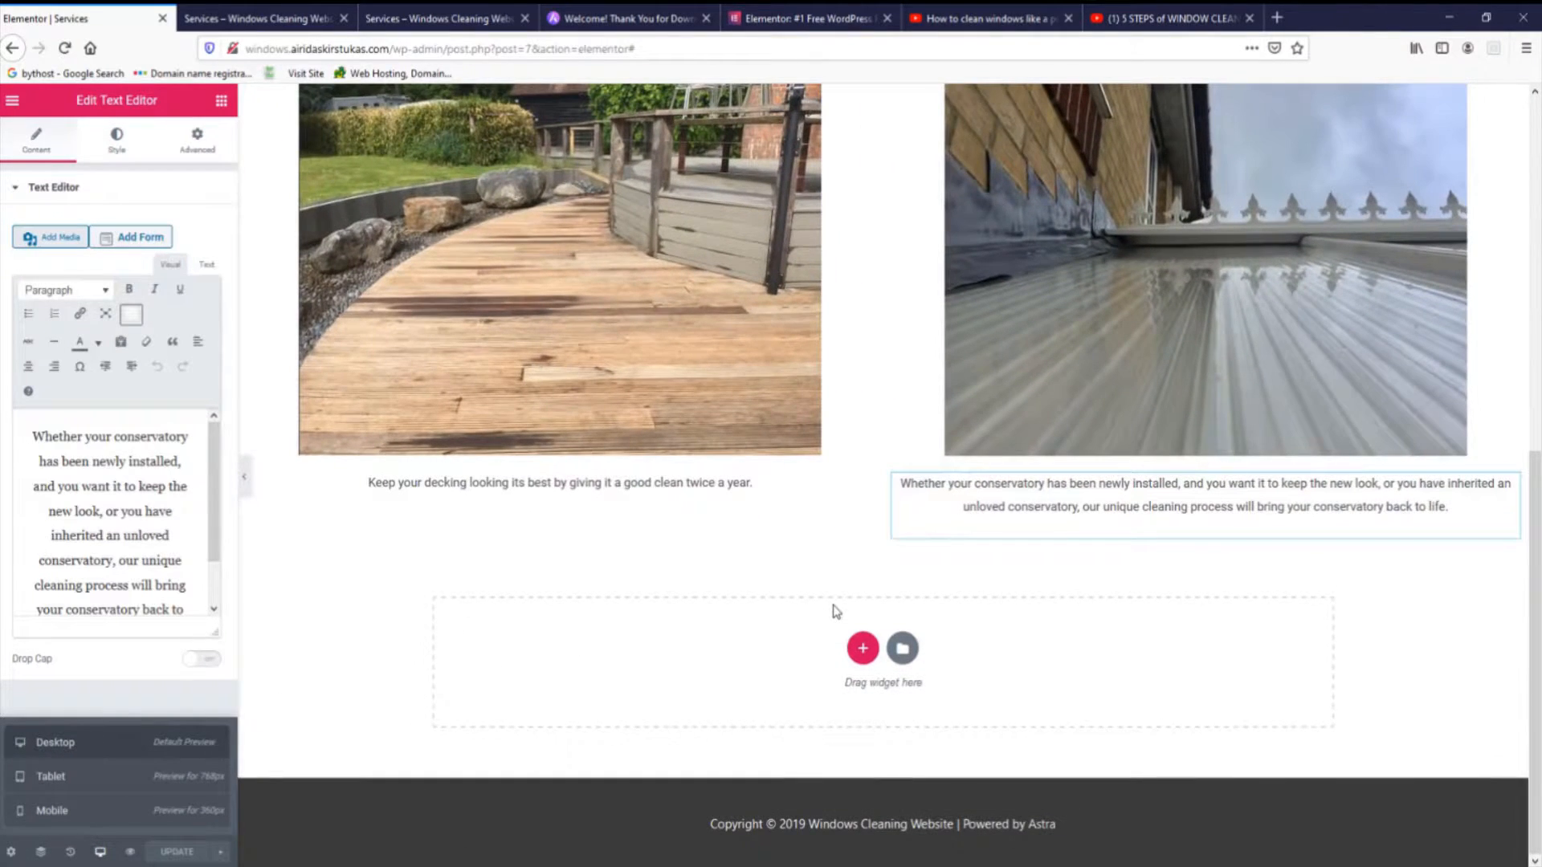
pyautogui.scroll(4, 832, 611)
pyautogui.scroll(-3, 833, 610)
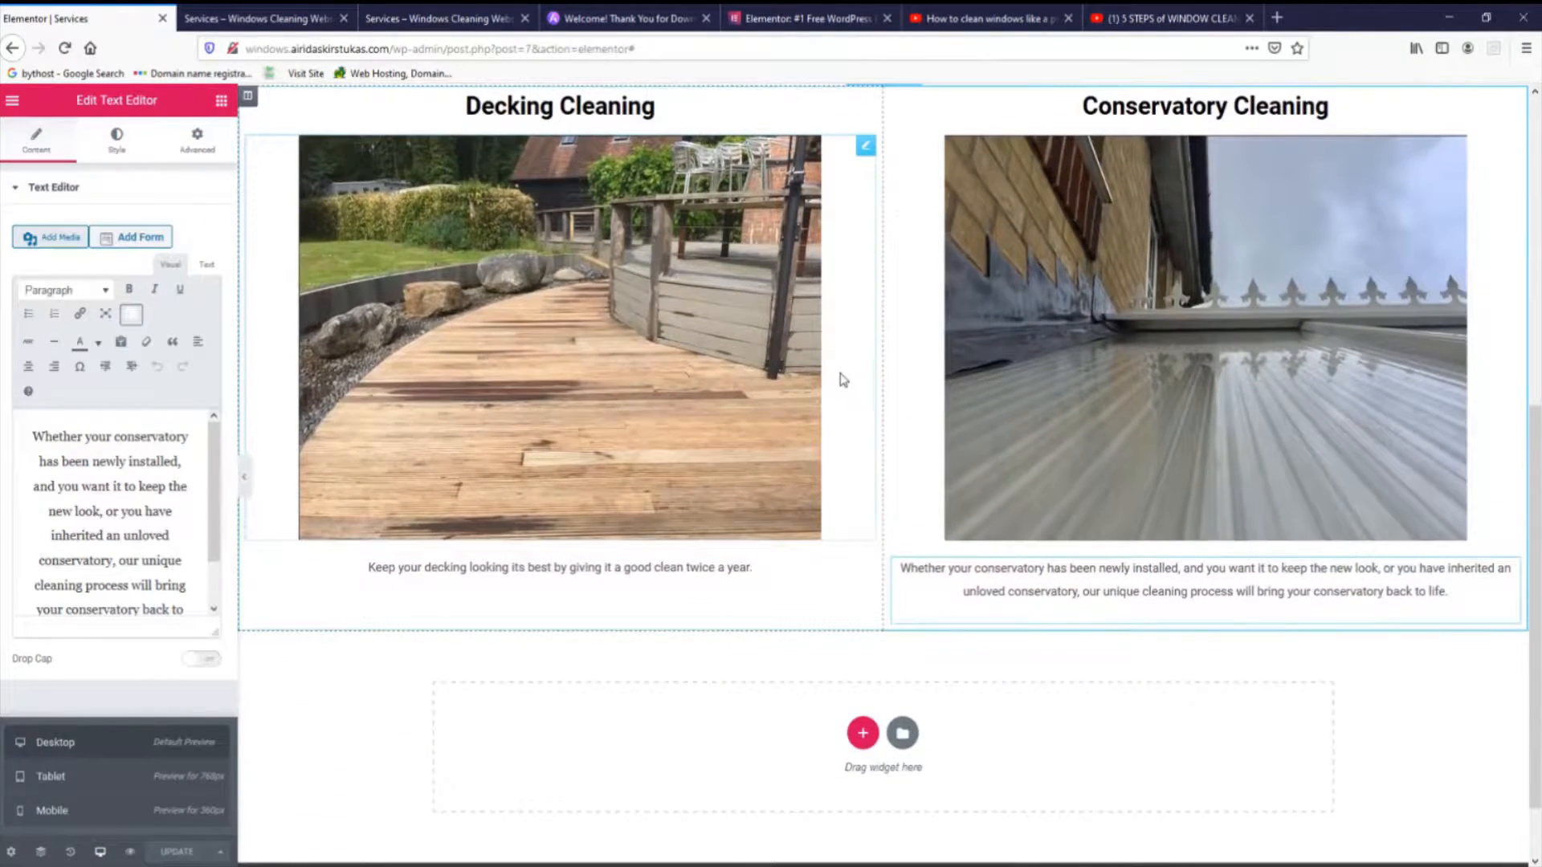
pyautogui.scroll(3, 846, 377)
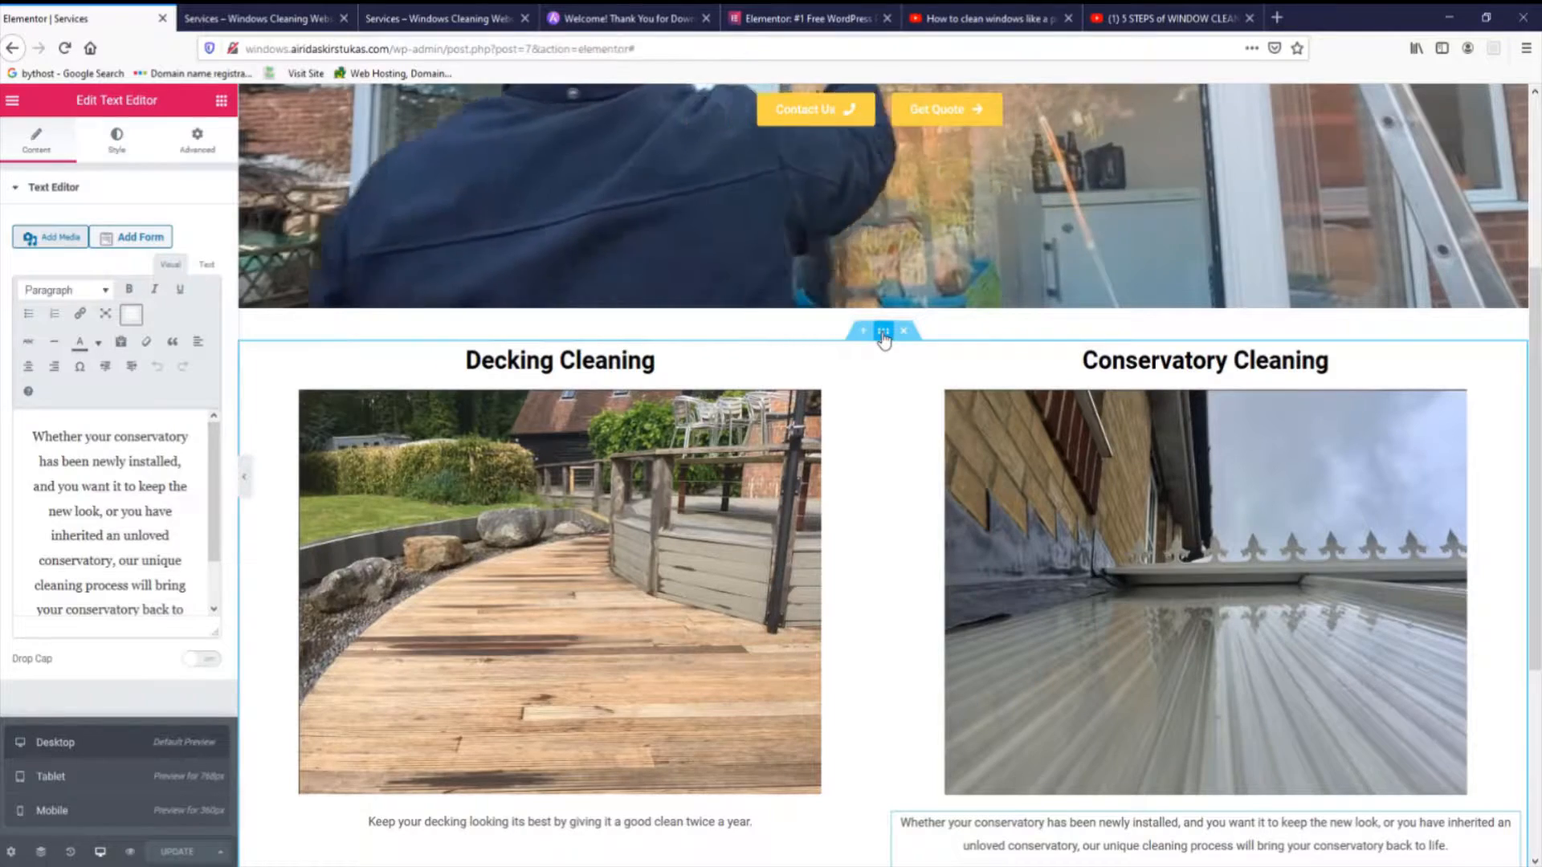
# - Duplicate the Decking/Conservatory services section
pyautogui.rightClick(884, 338)
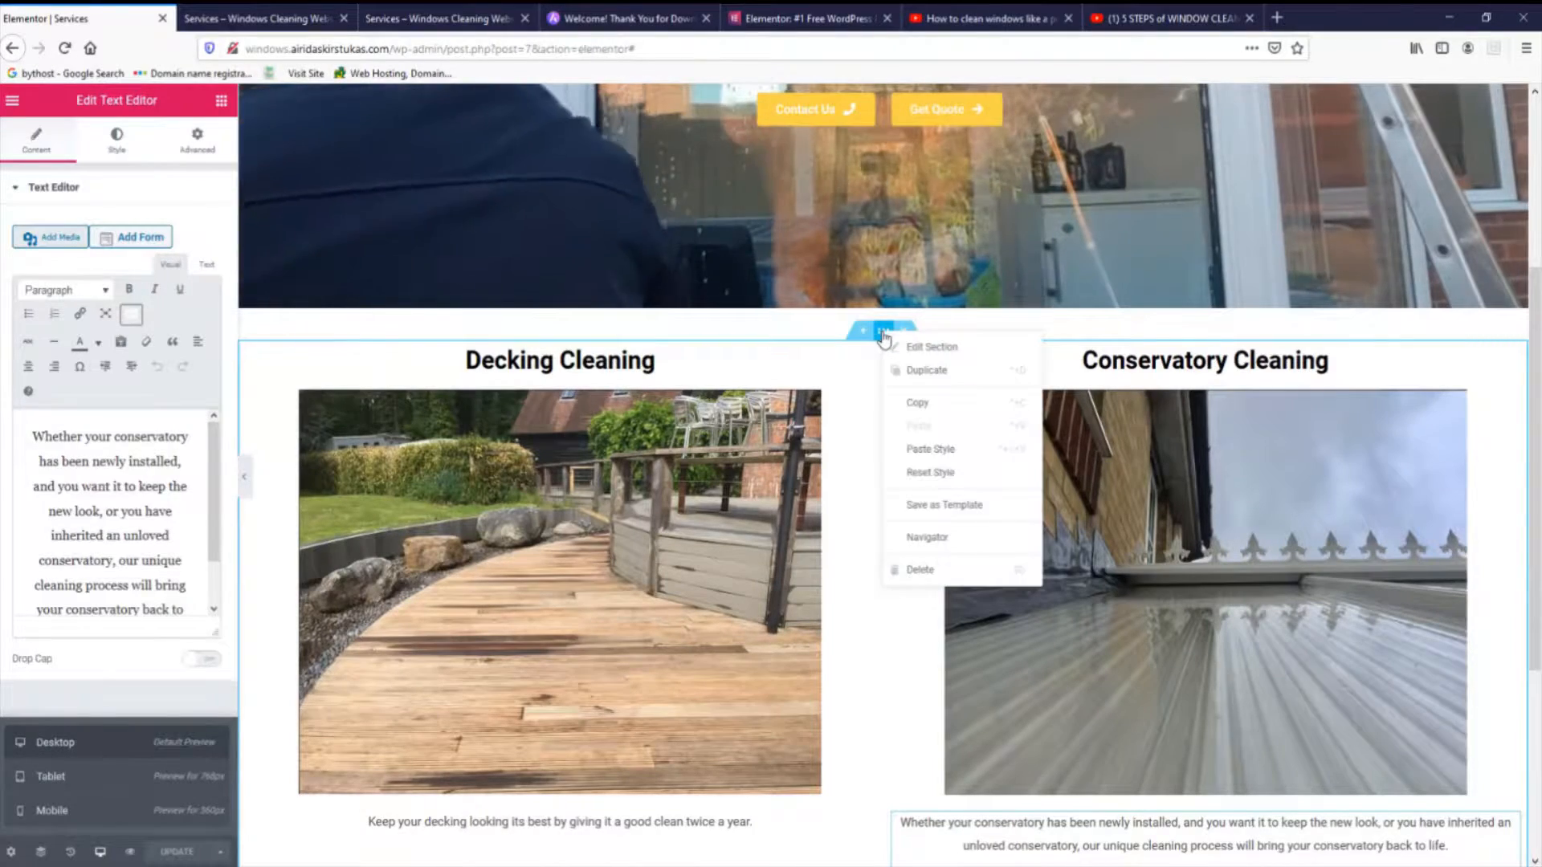
pyautogui.click(914, 374)
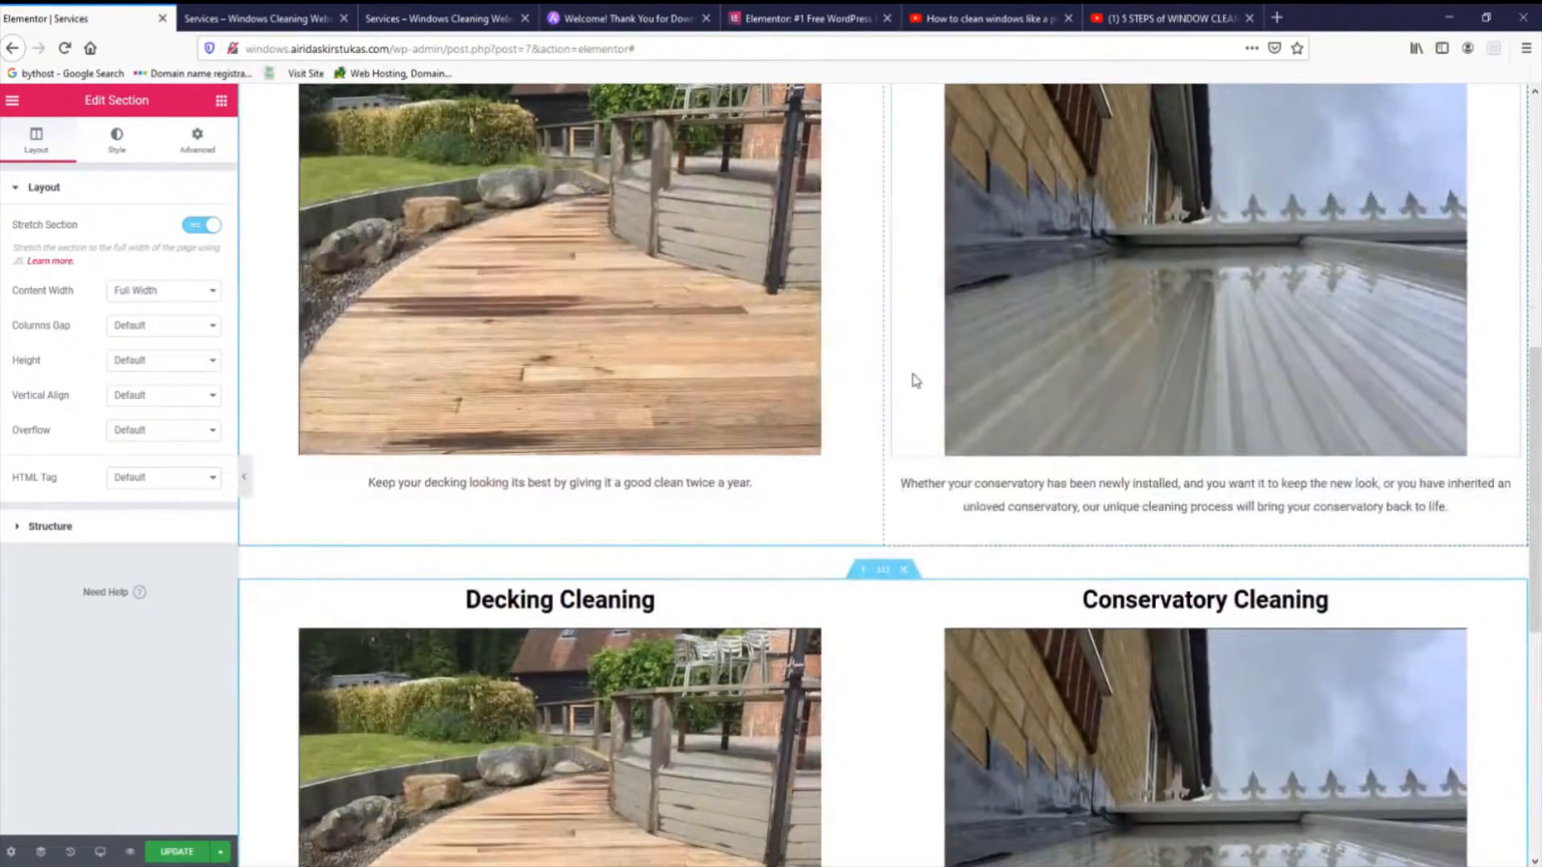
pyautogui.scroll(-3, 915, 380)
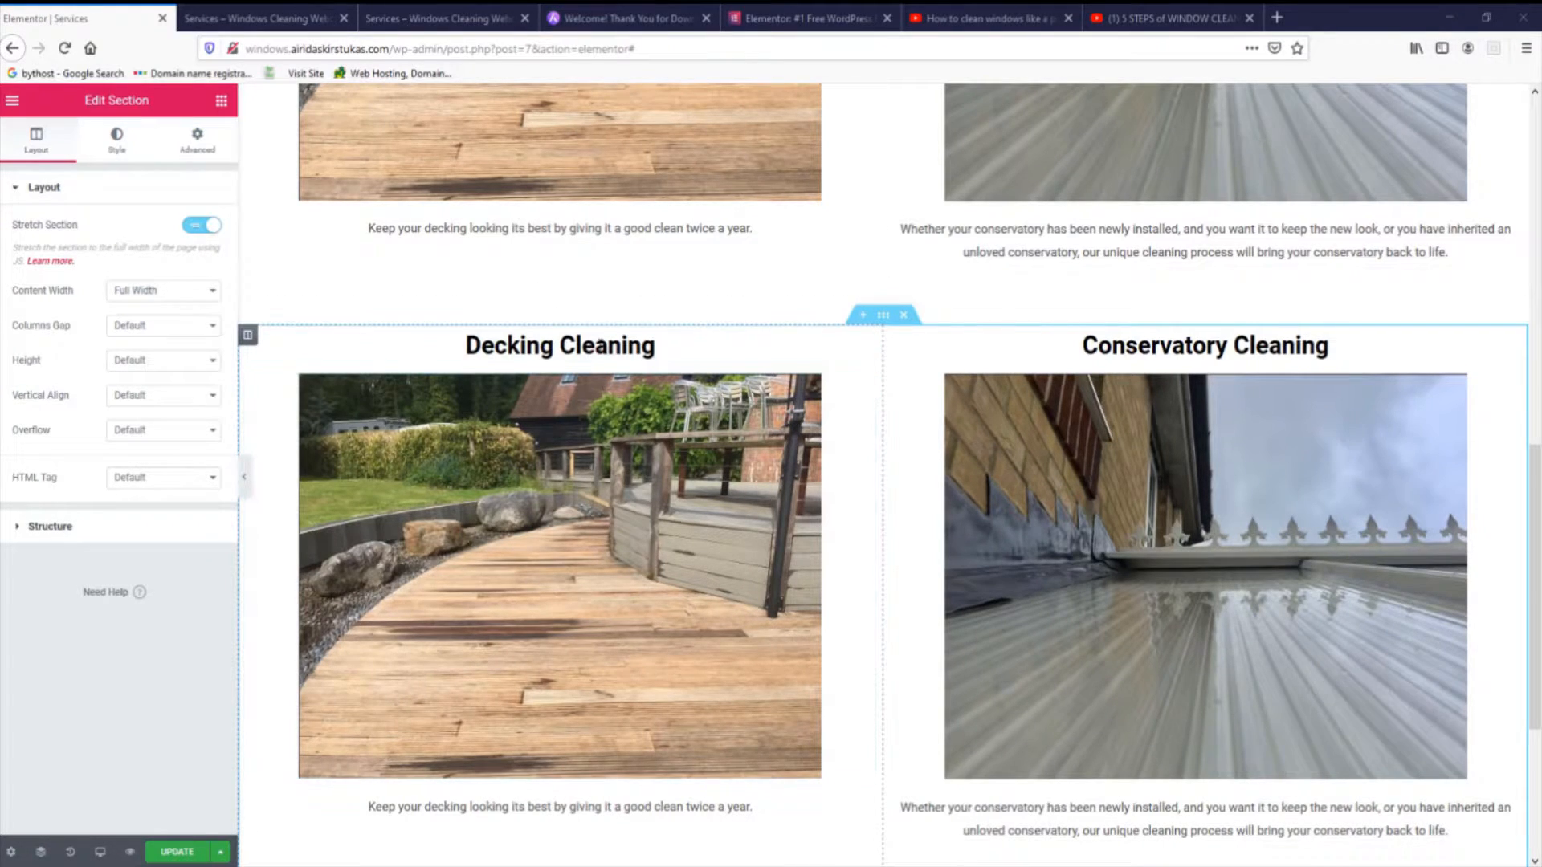
# - Retitle the copied headings to 'Driveway Cleaning' and 'Gutter Cleaning'
pyautogui.click(663, 350)
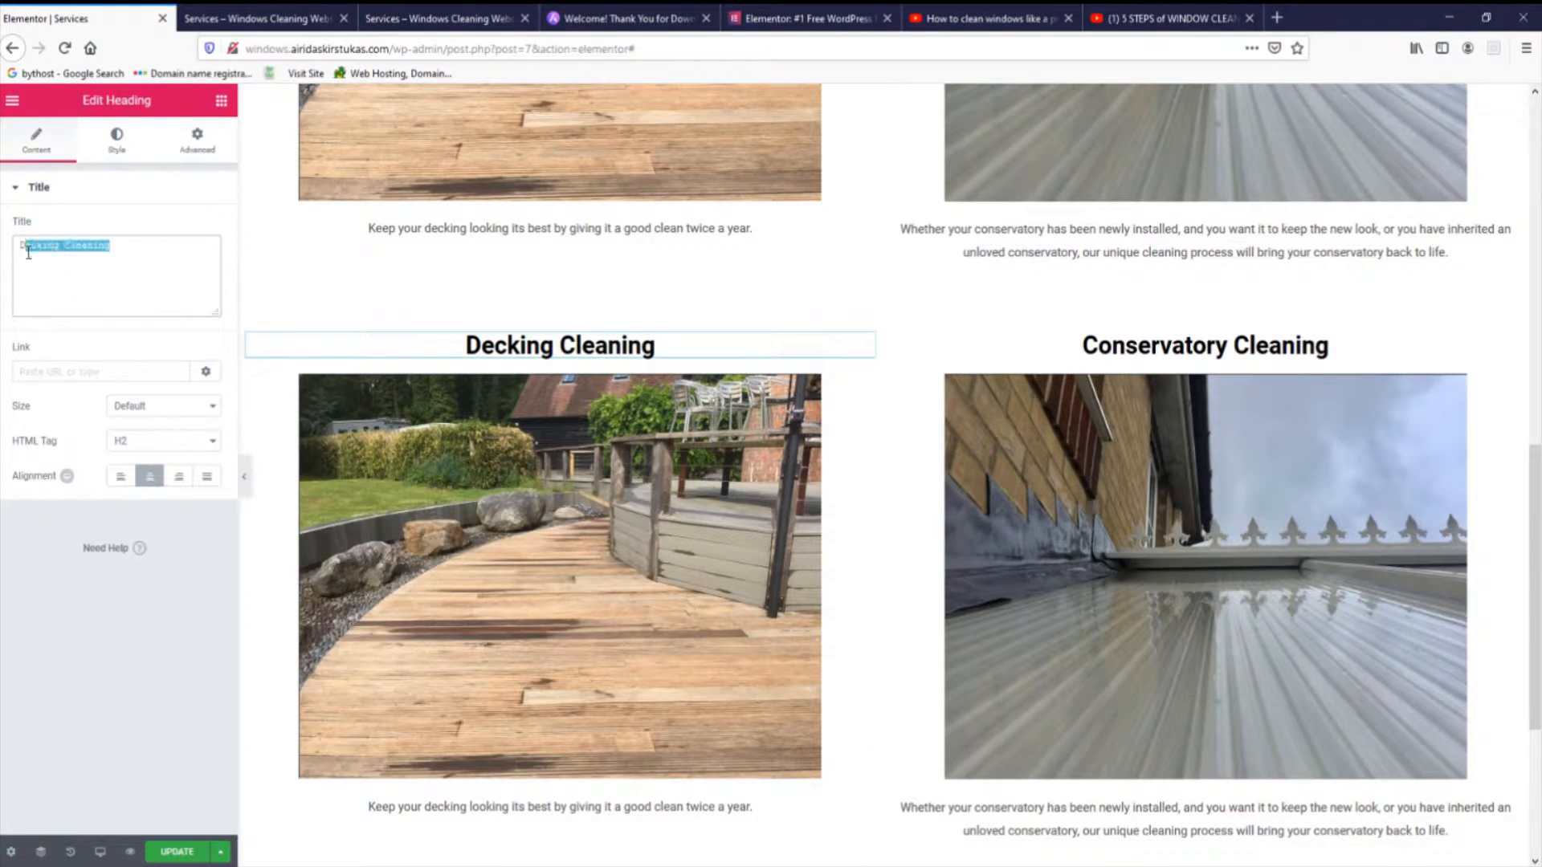
pyautogui.write('Driveway Cleaning')
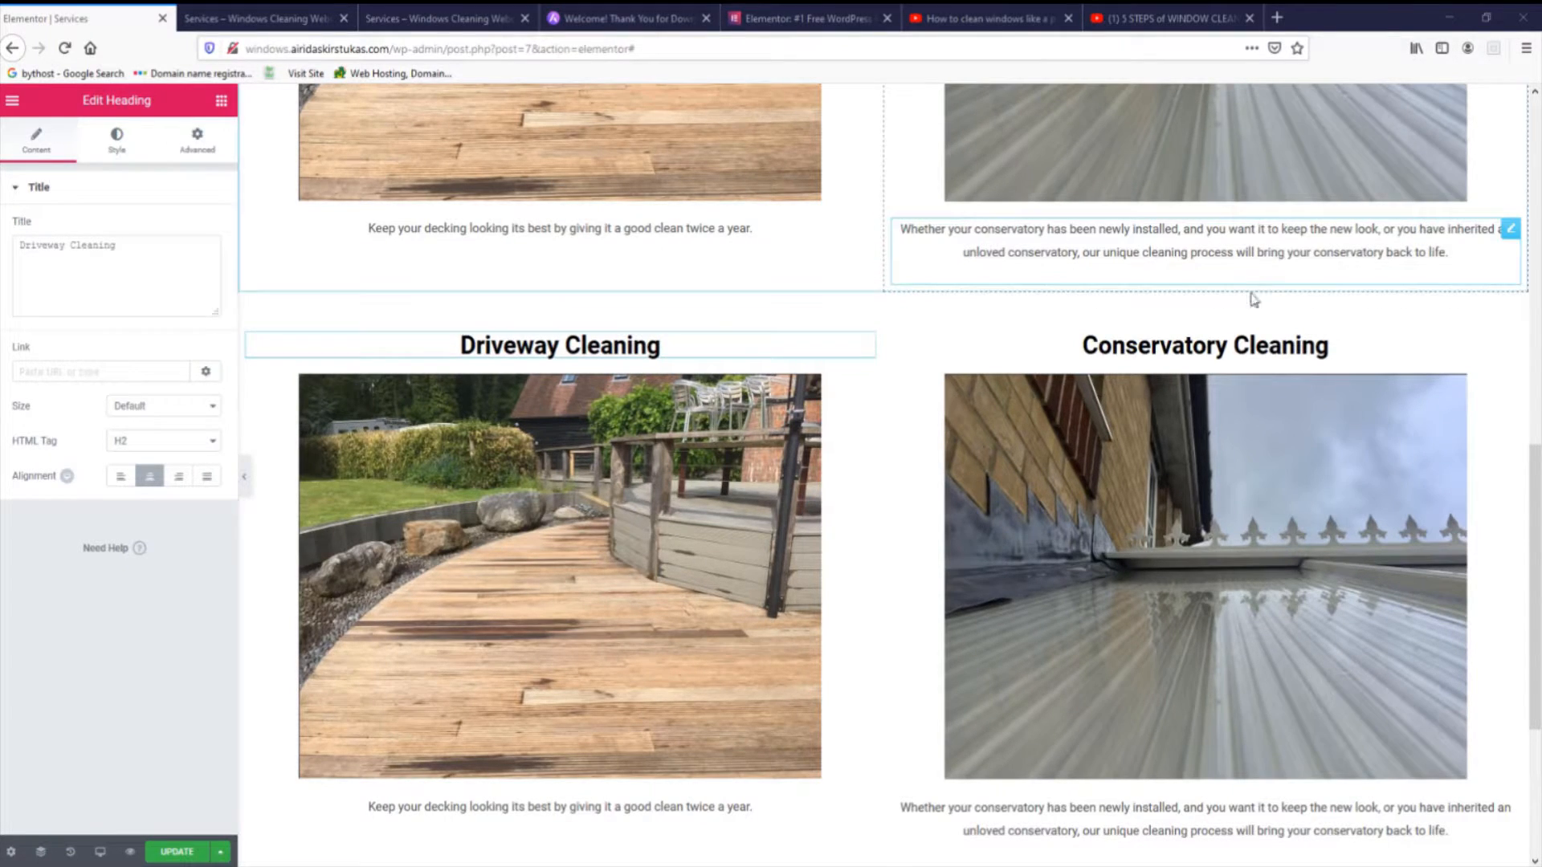
pyautogui.click(1329, 345)
pyautogui.moveTo(1329, 345); pyautogui.dragTo(1150, 347)
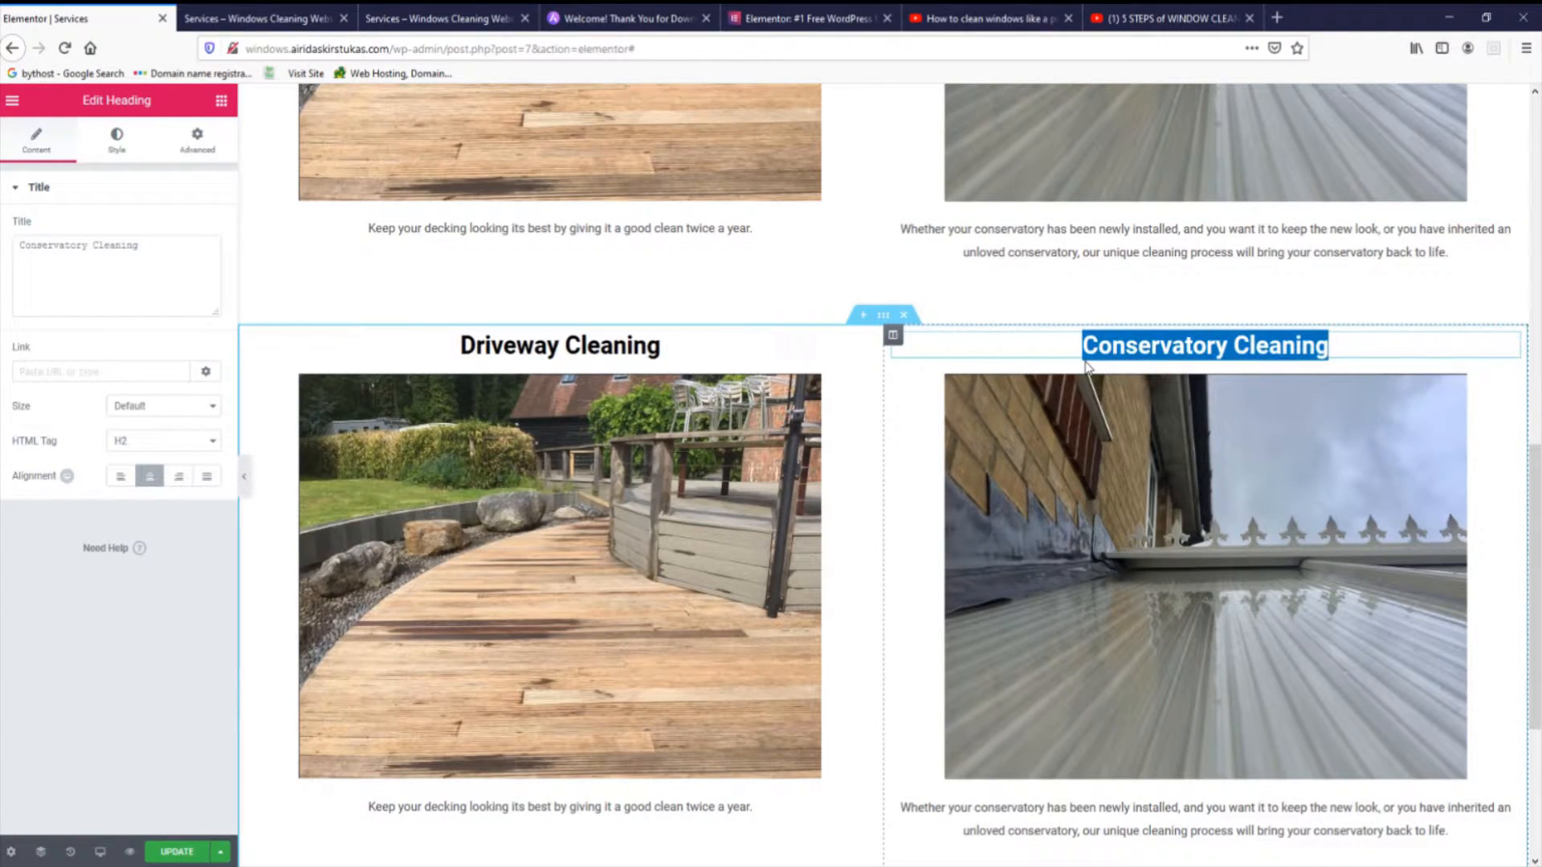
pyautogui.write('Gutter Cleaning')
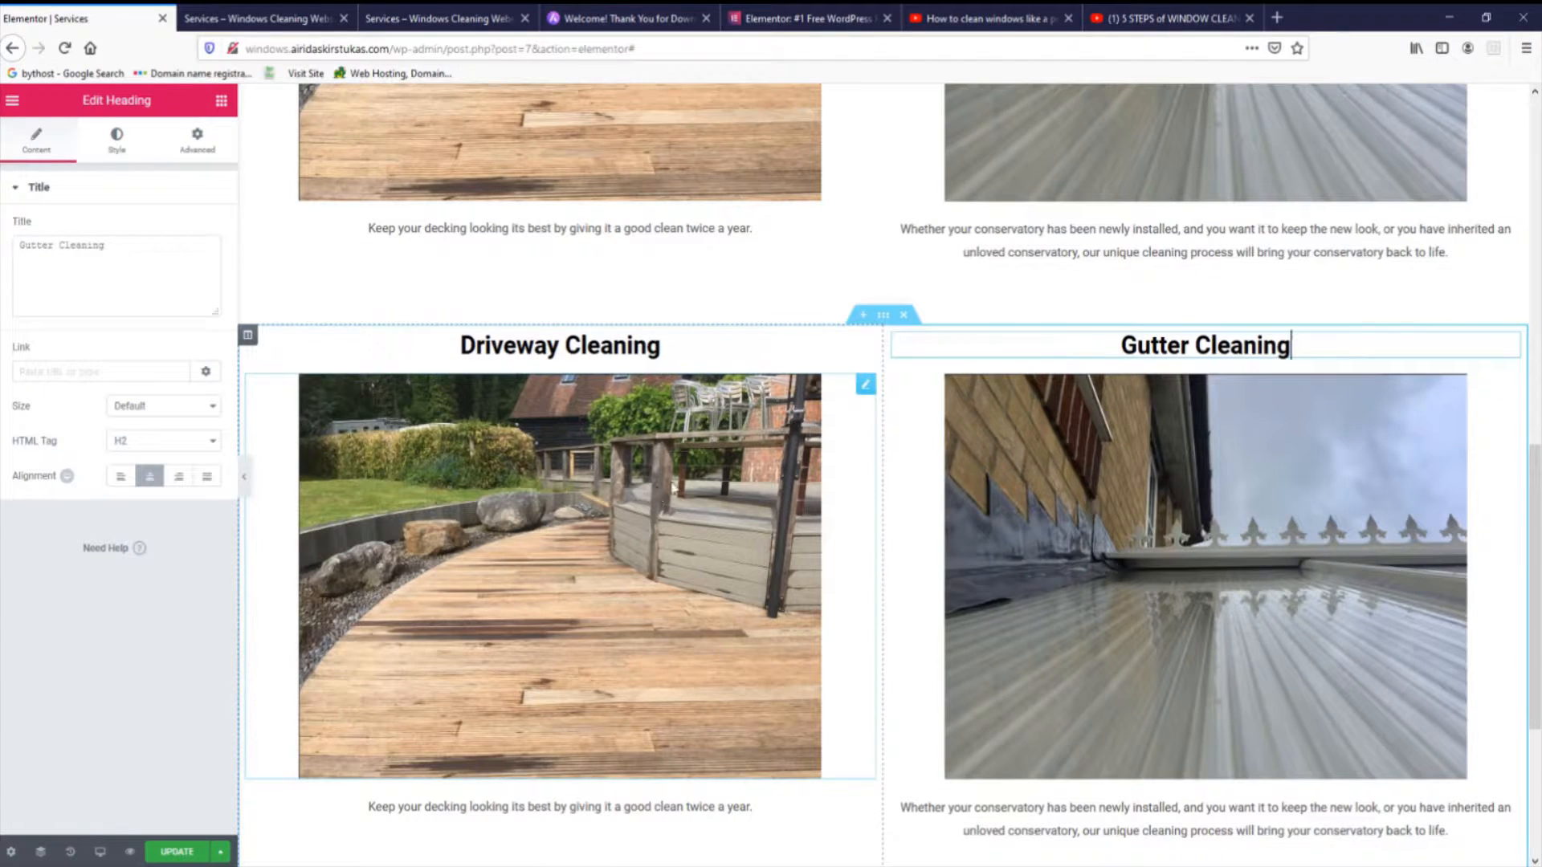
# - Swap the Driveway Cleaning image for the sandy driveway photo
pyautogui.click(684, 459)
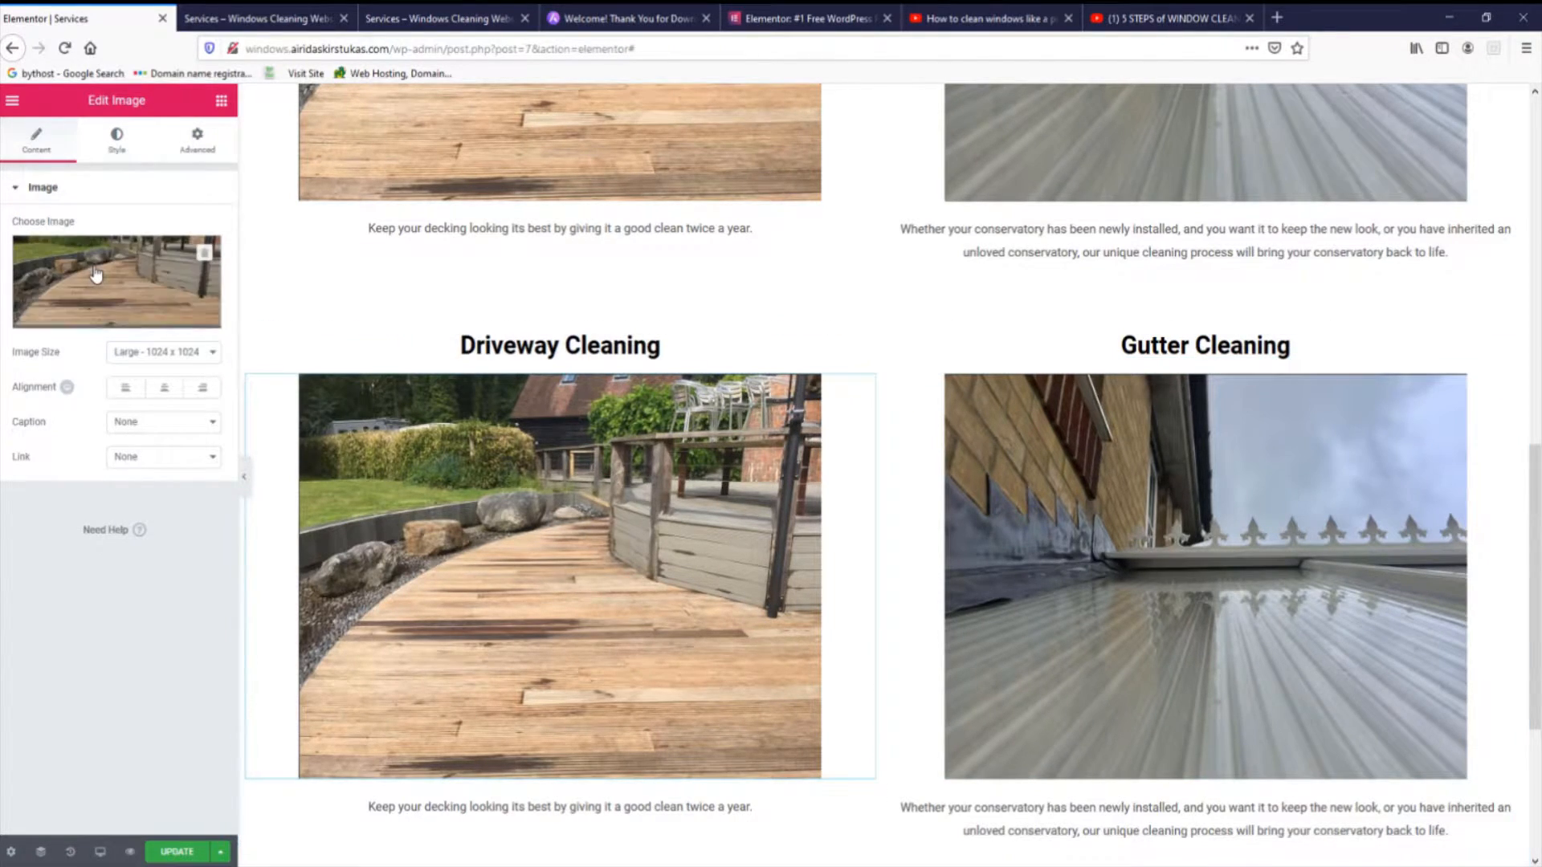
pyautogui.click(95, 276)
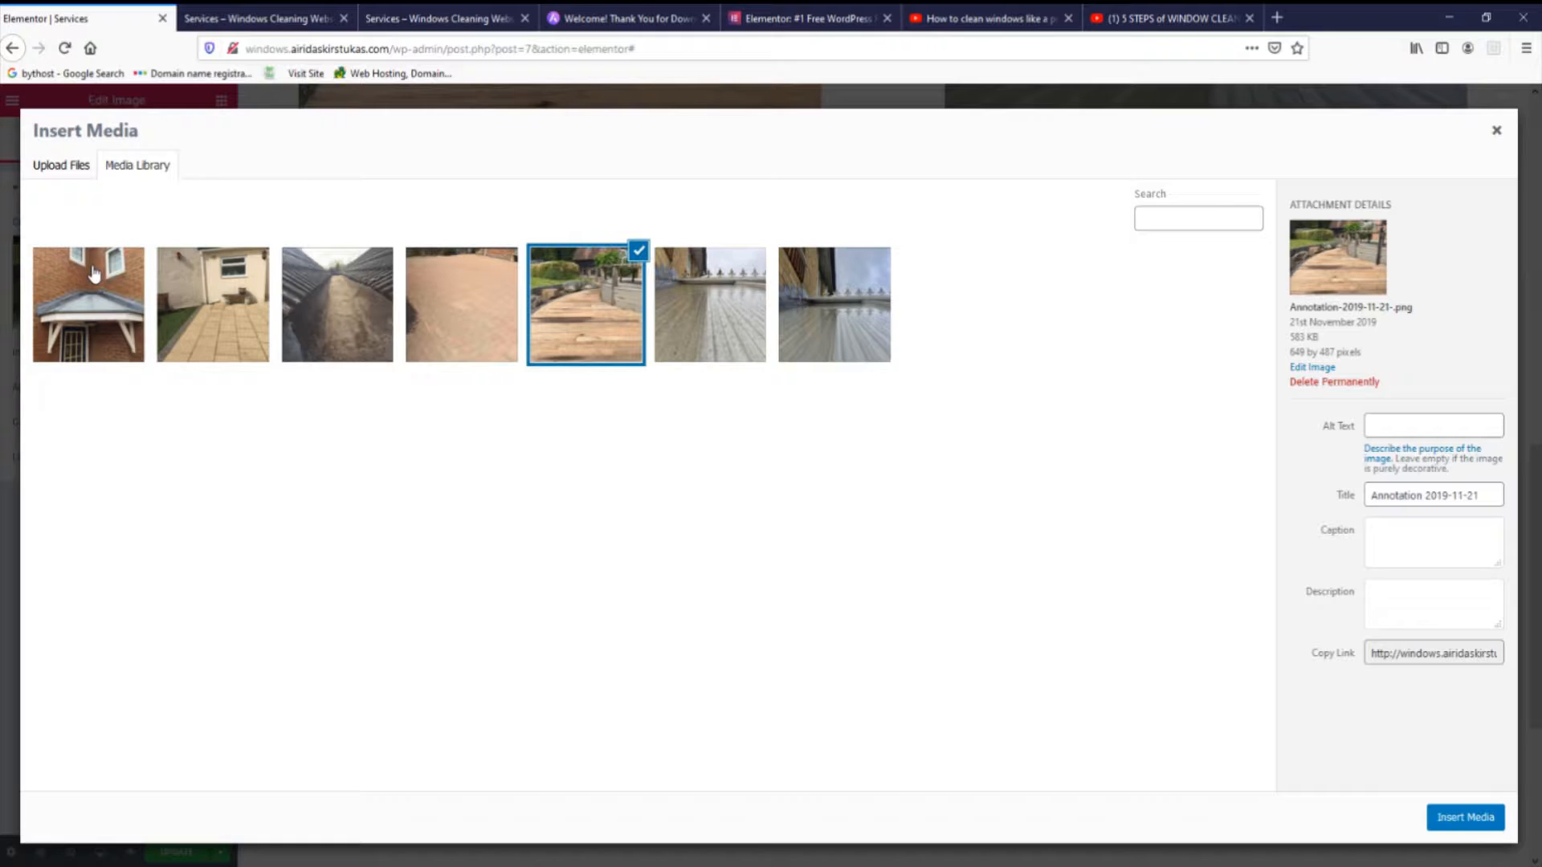
pyautogui.click(484, 334)
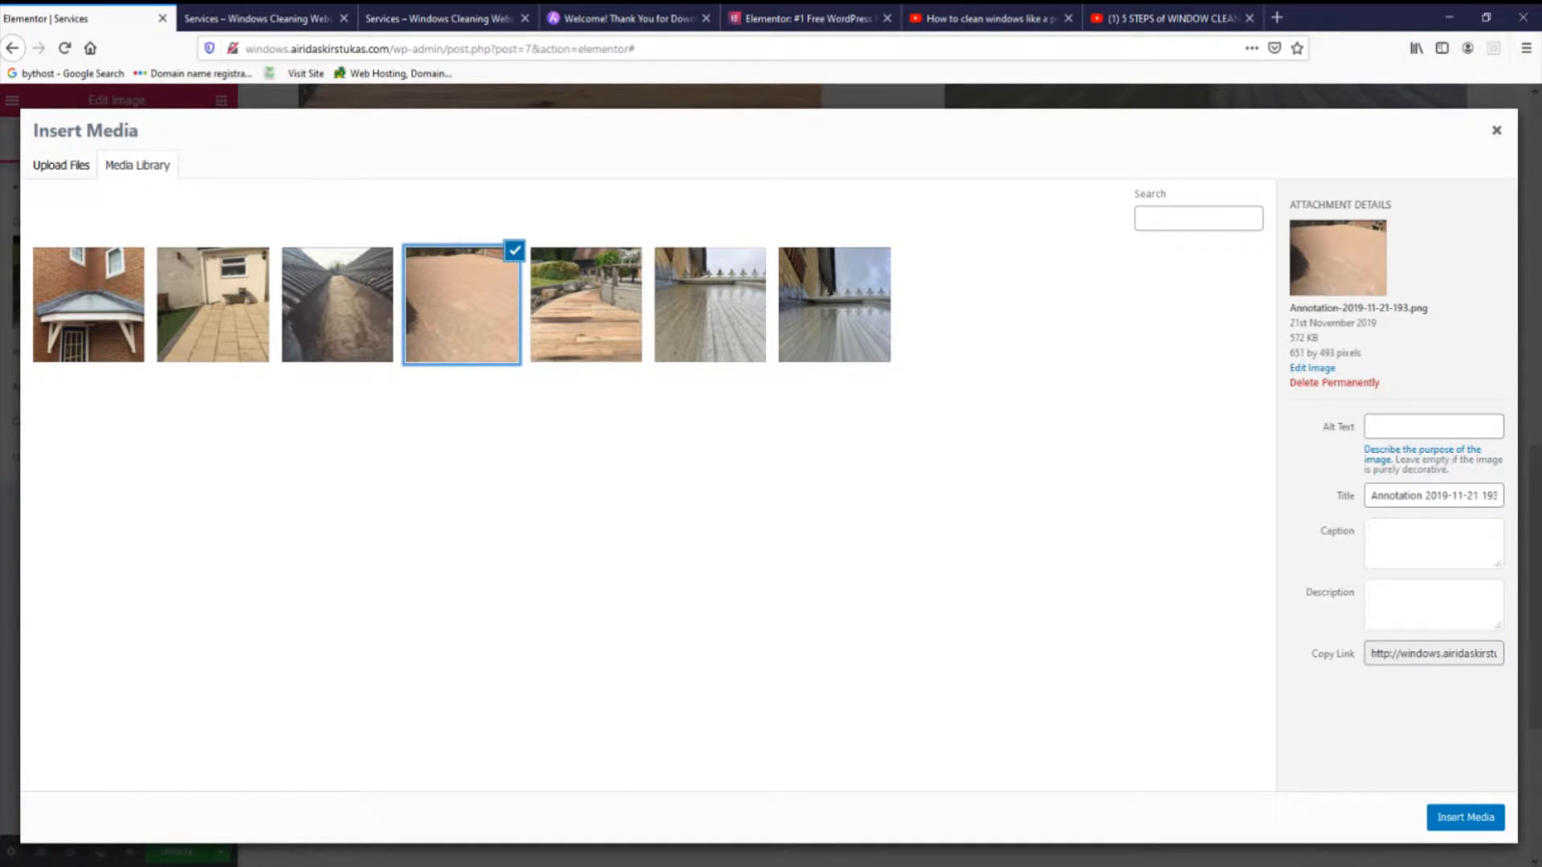
pyautogui.click(1451, 821)
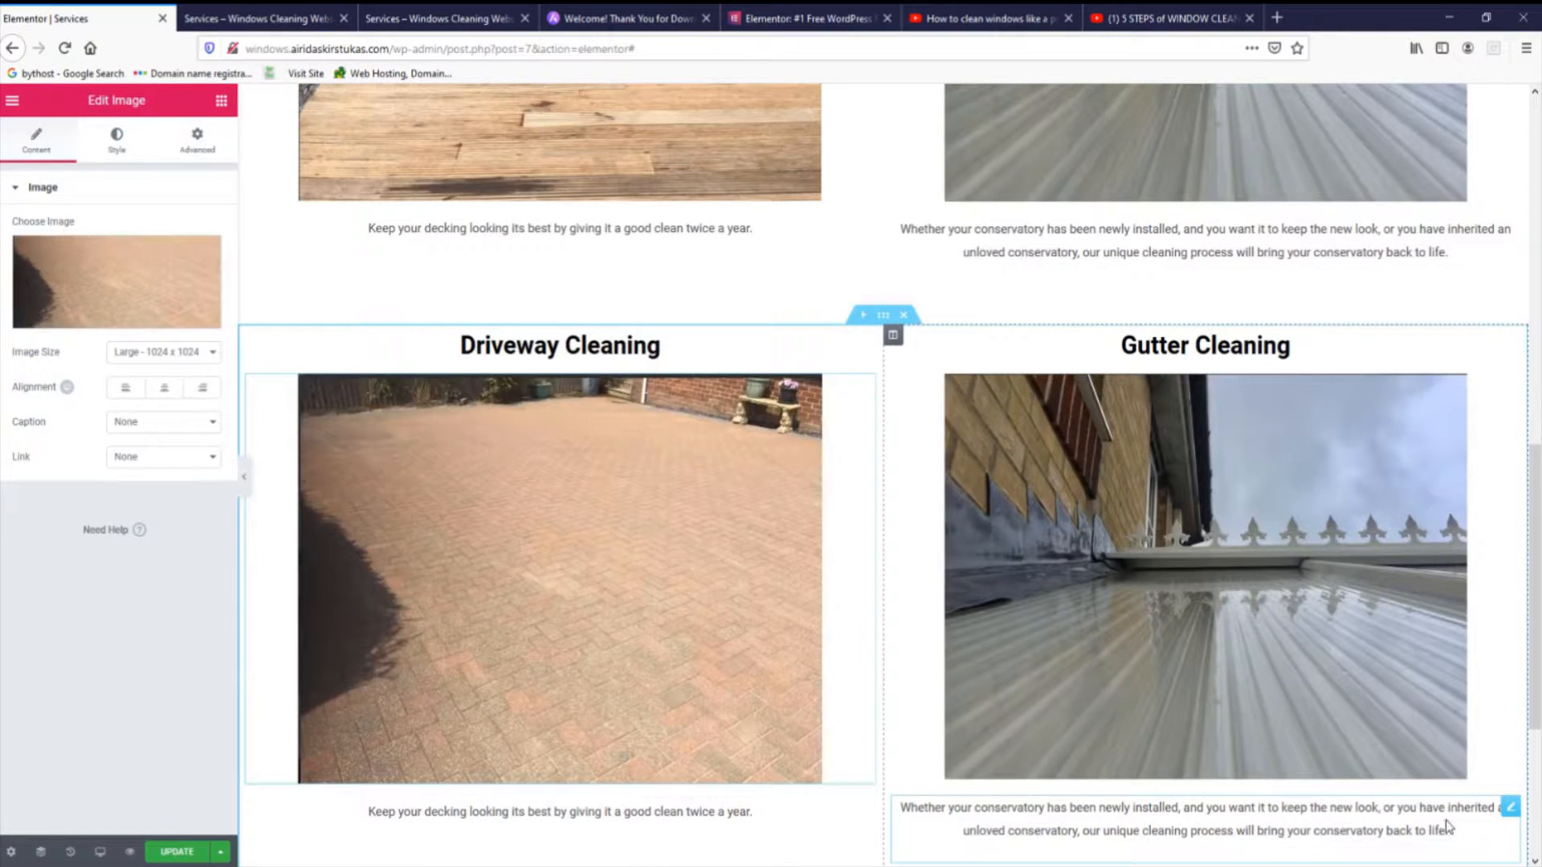
# - Swap the Gutter Cleaning image for the gutter photo
pyautogui.click(1276, 590)
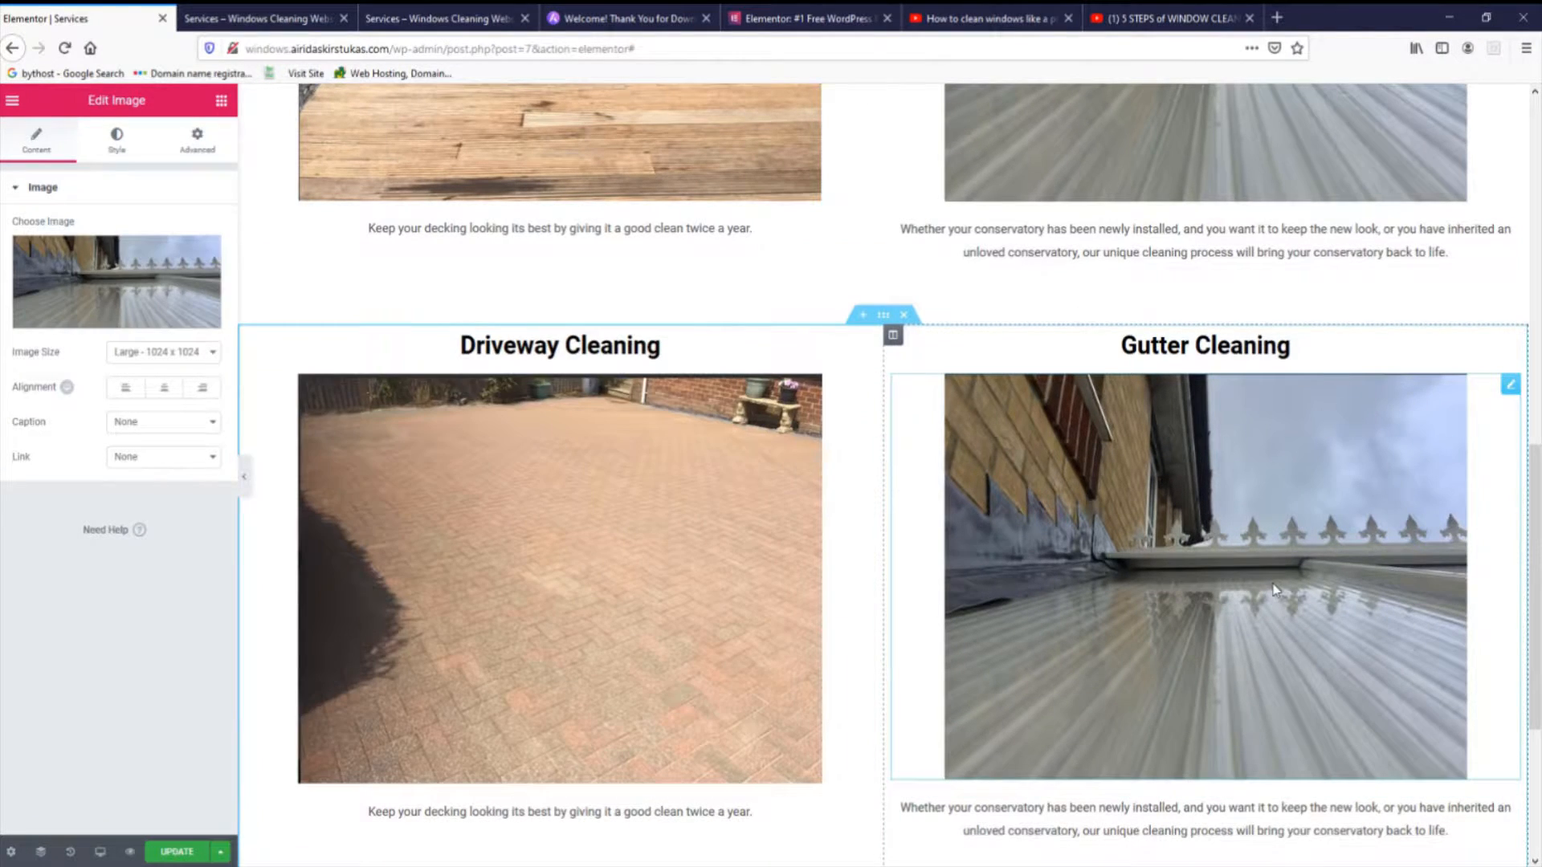
pyautogui.click(138, 293)
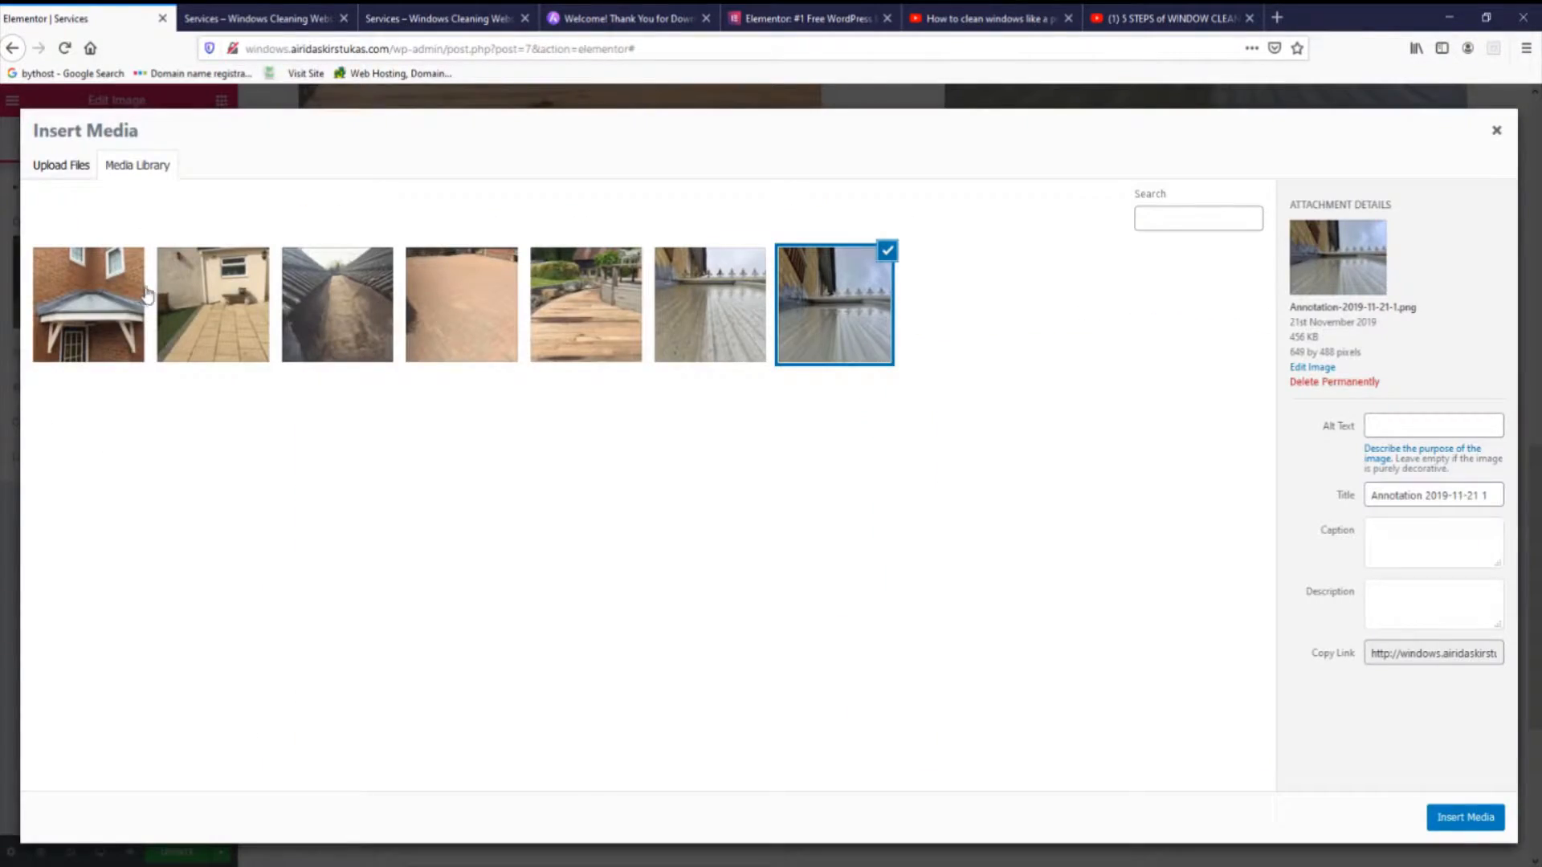
pyautogui.click(342, 296)
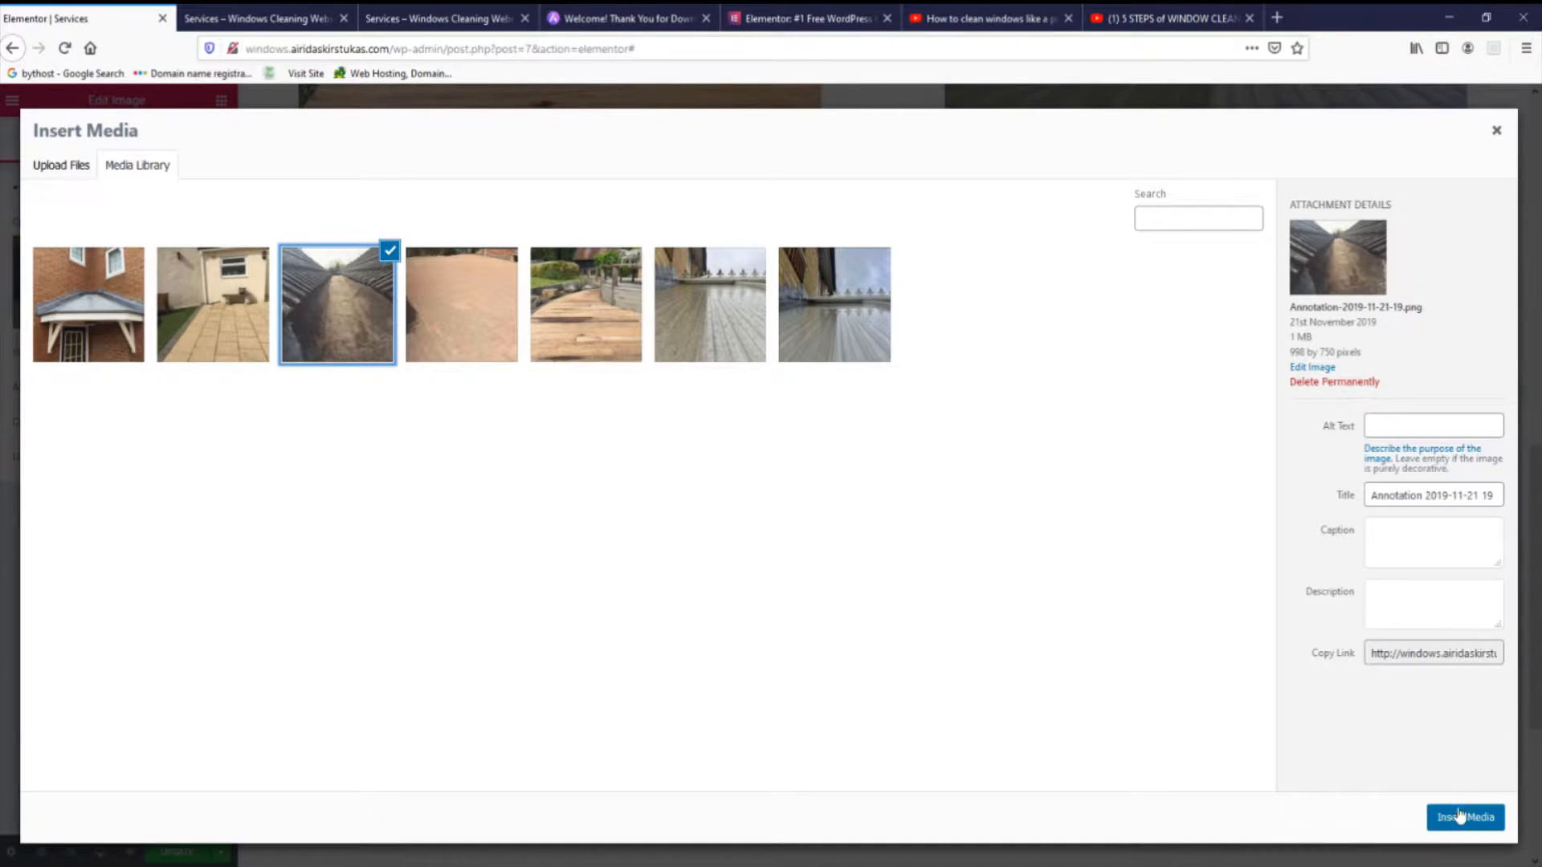
pyautogui.click(1459, 815)
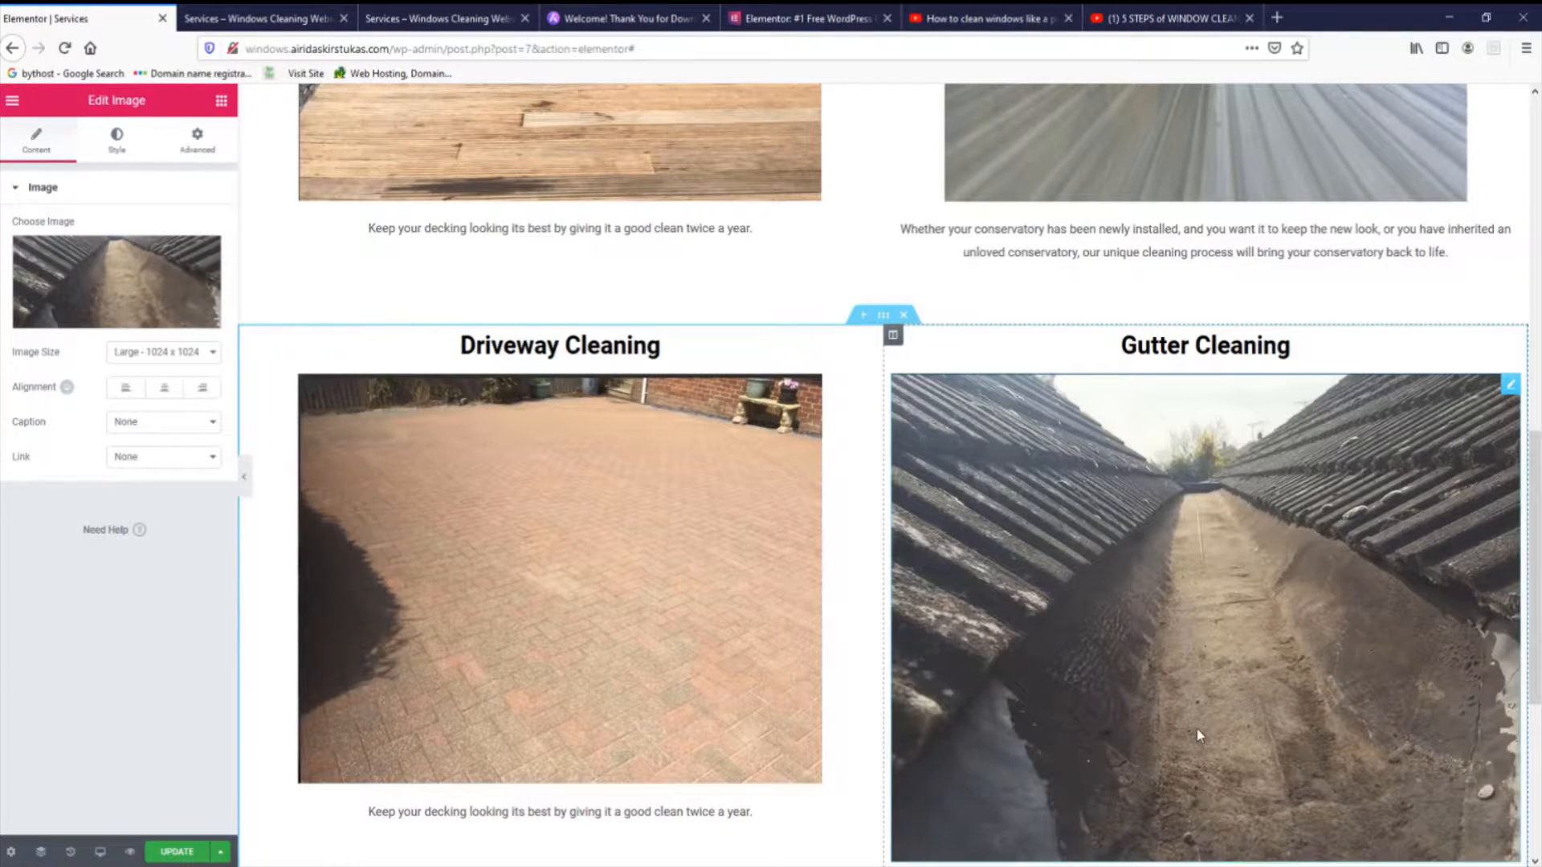
pyautogui.scroll(-5, 1197, 731)
pyautogui.scroll(6, 1212, 703)
pyautogui.scroll(-5, 945, 523)
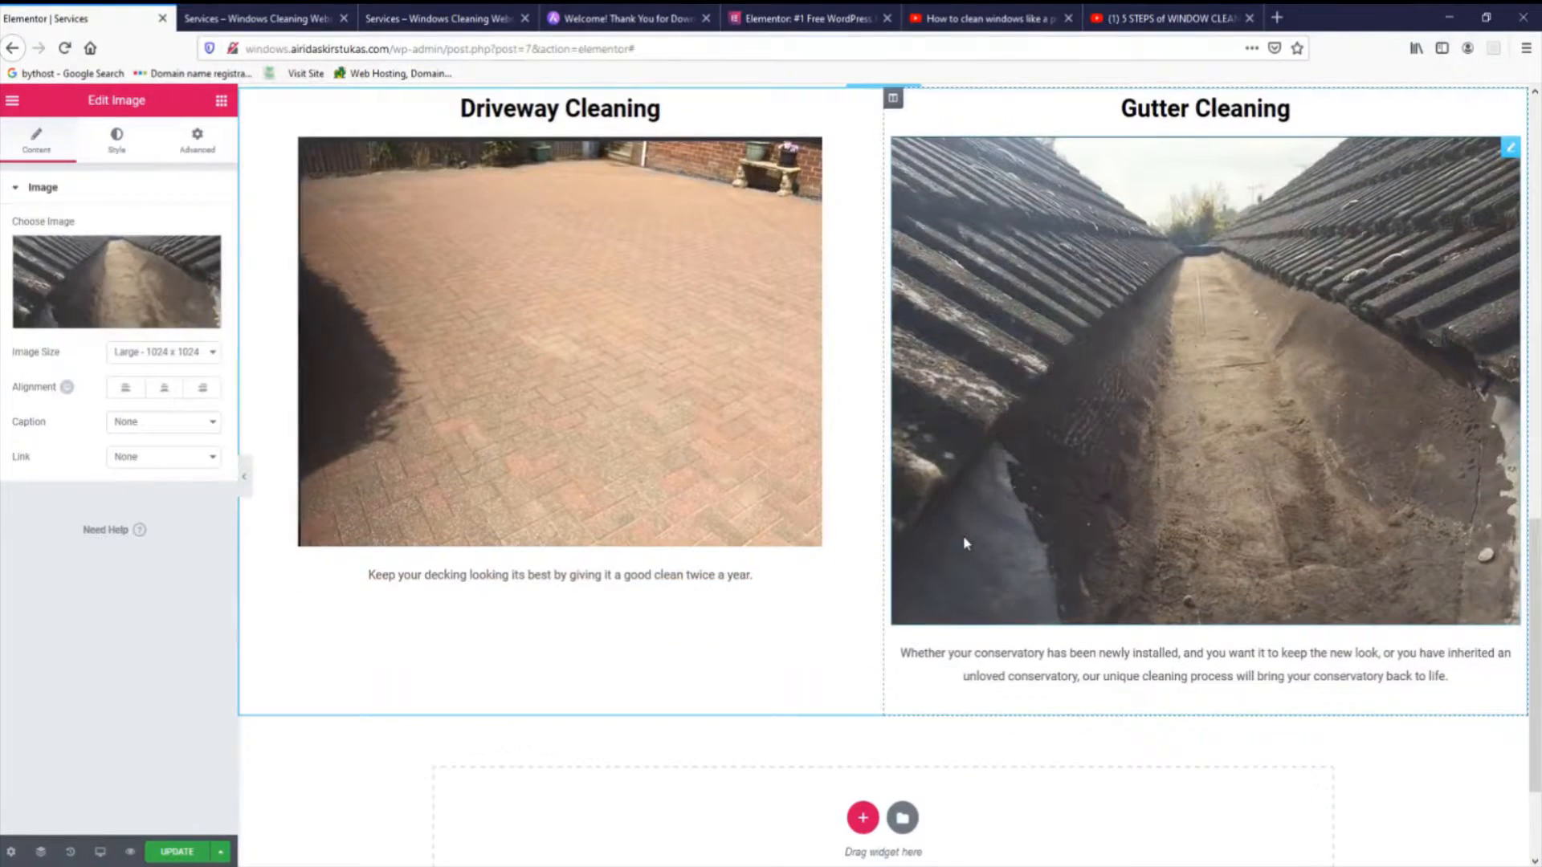
pyautogui.scroll(2, 995, 568)
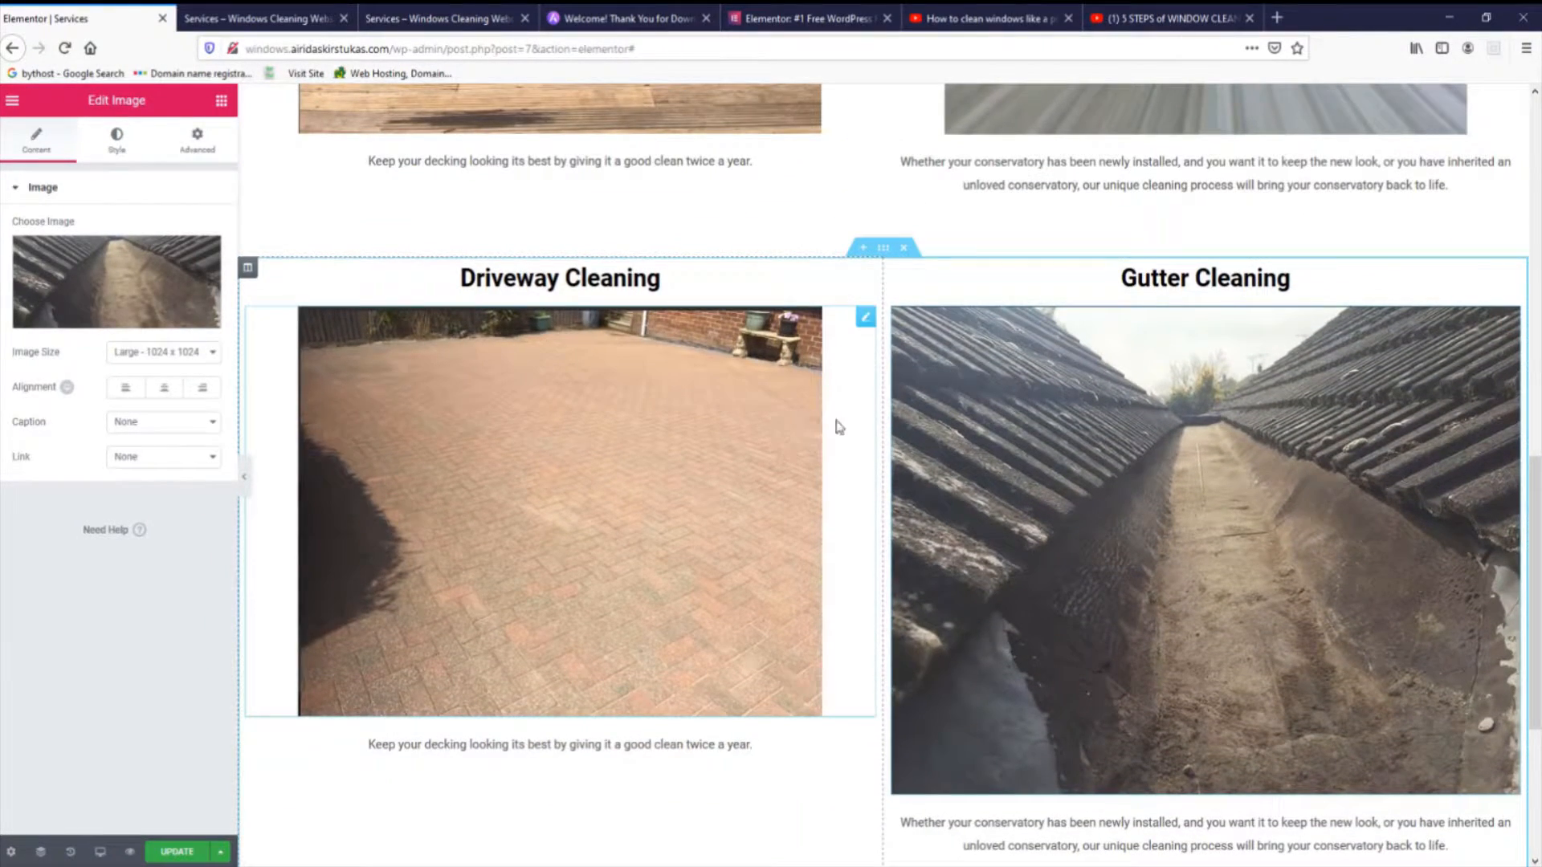
# - Set the gutter image to a custom 750 by 495 size
pyautogui.click(159, 353)
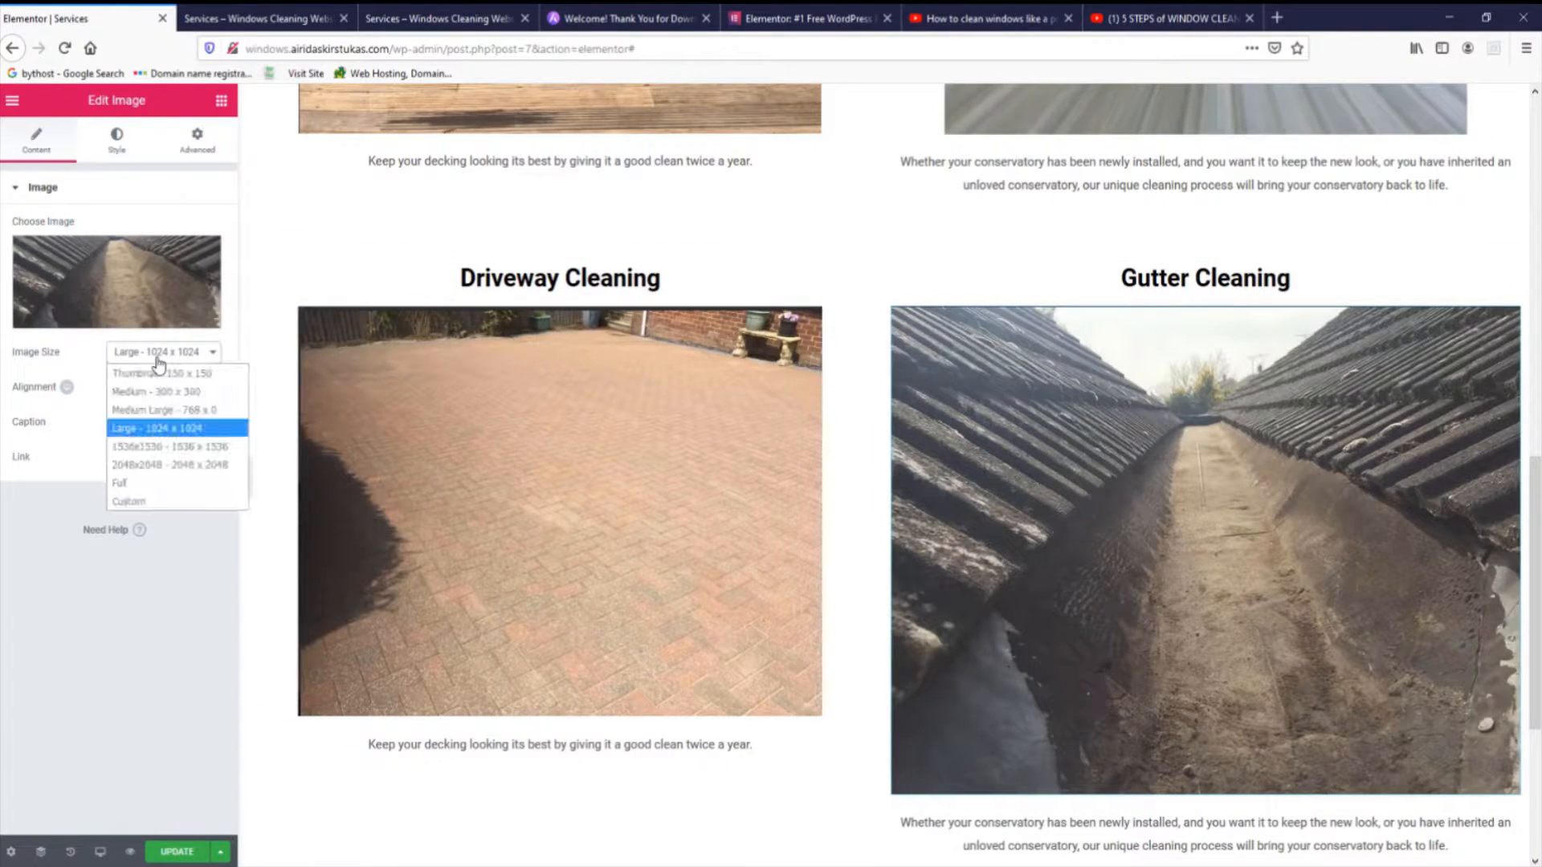
pyautogui.click(134, 503)
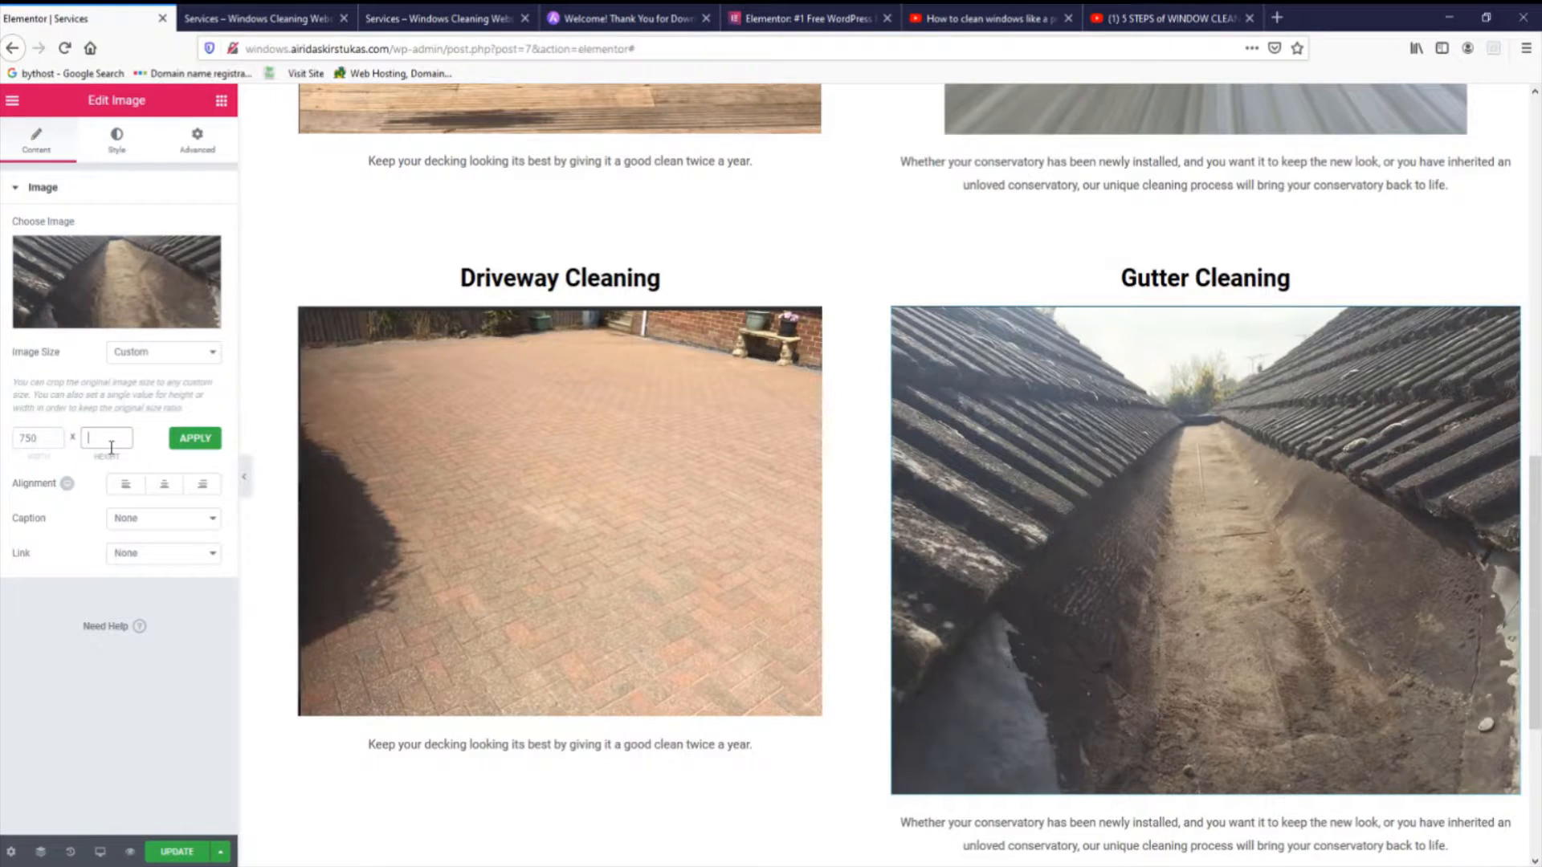
pyautogui.click(185, 450)
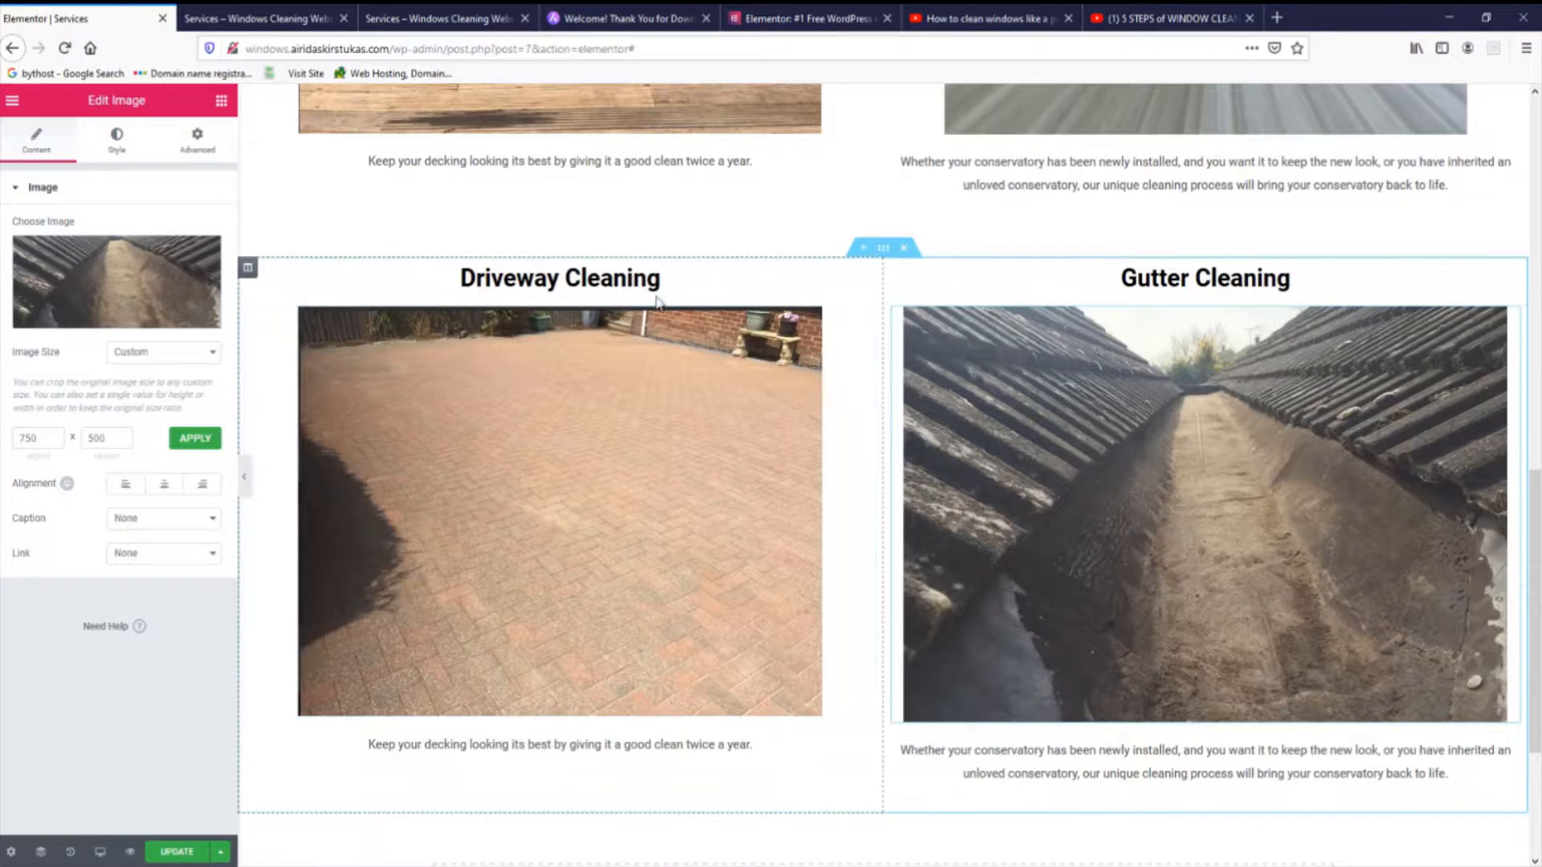
pyautogui.scroll(-3, 1504, 492)
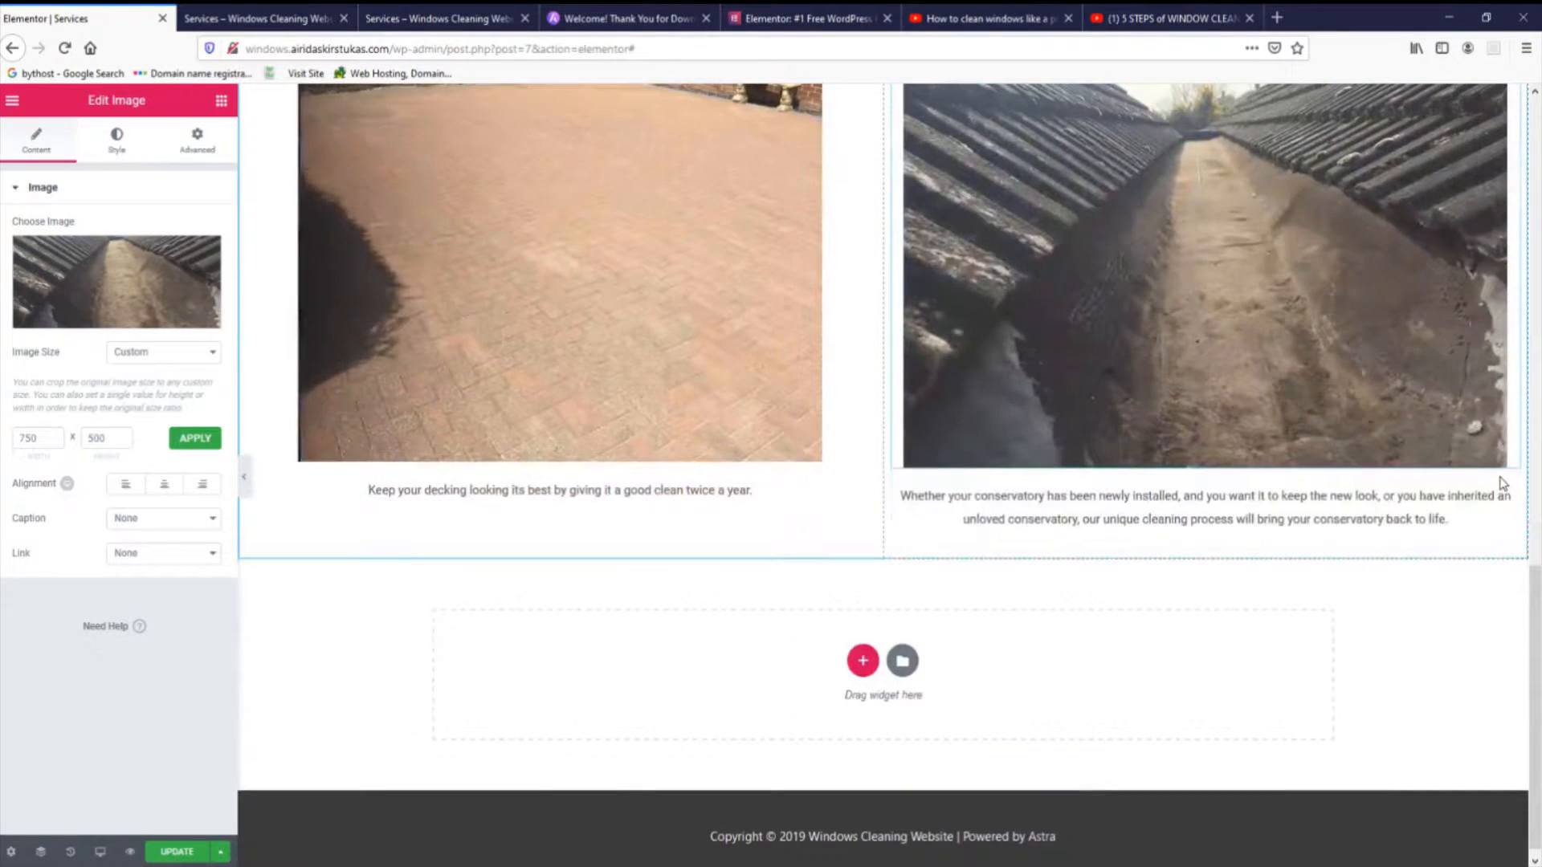
pyautogui.scroll(2, 1362, 438)
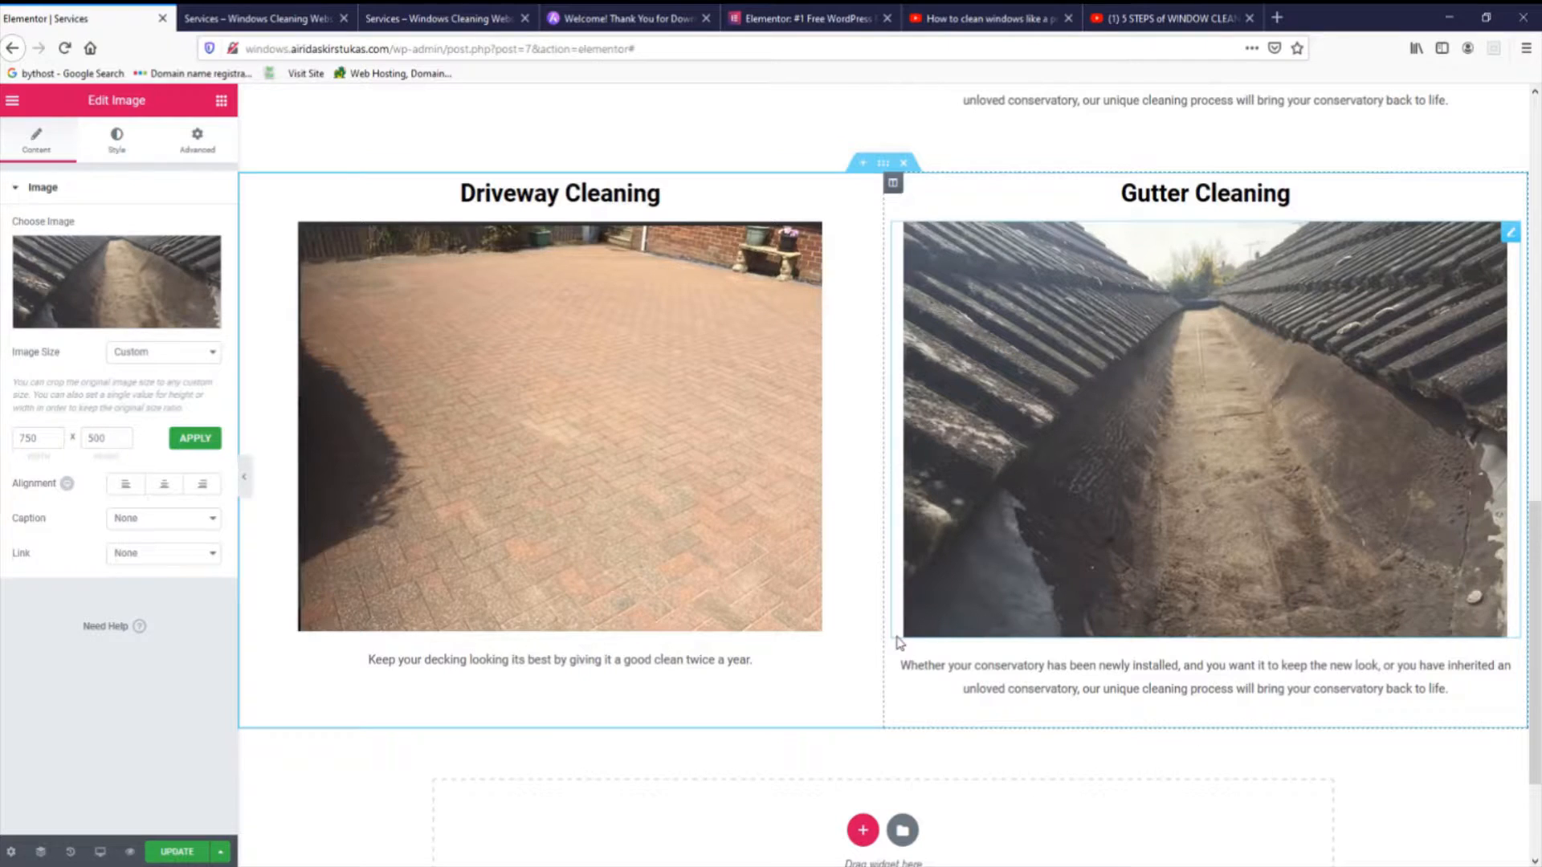
pyautogui.click(195, 437)
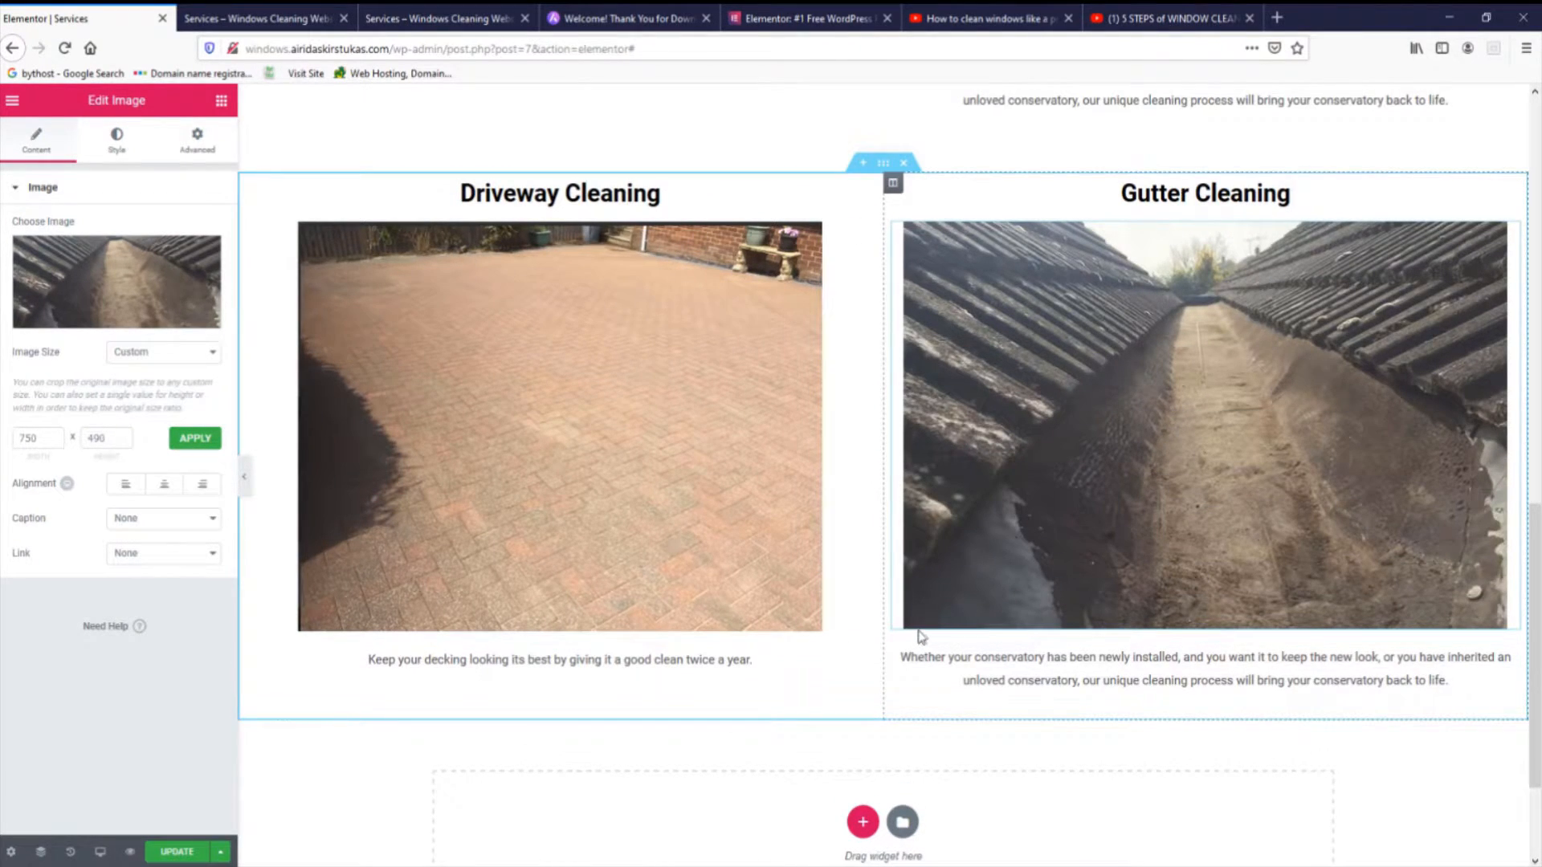
pyautogui.click(102, 440)
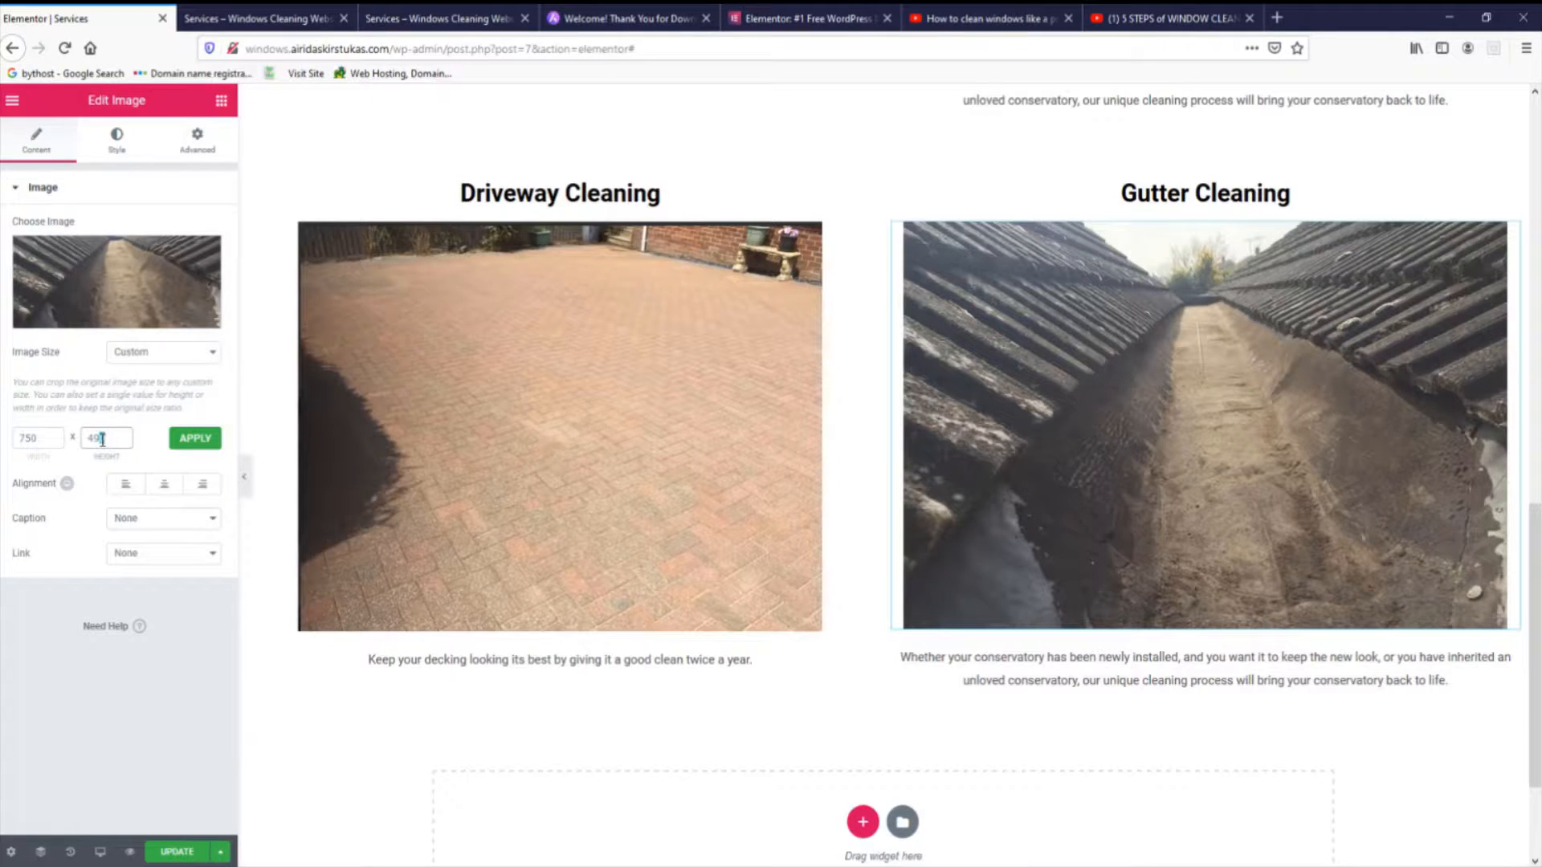
pyautogui.write('5')
pyautogui.click(201, 441)
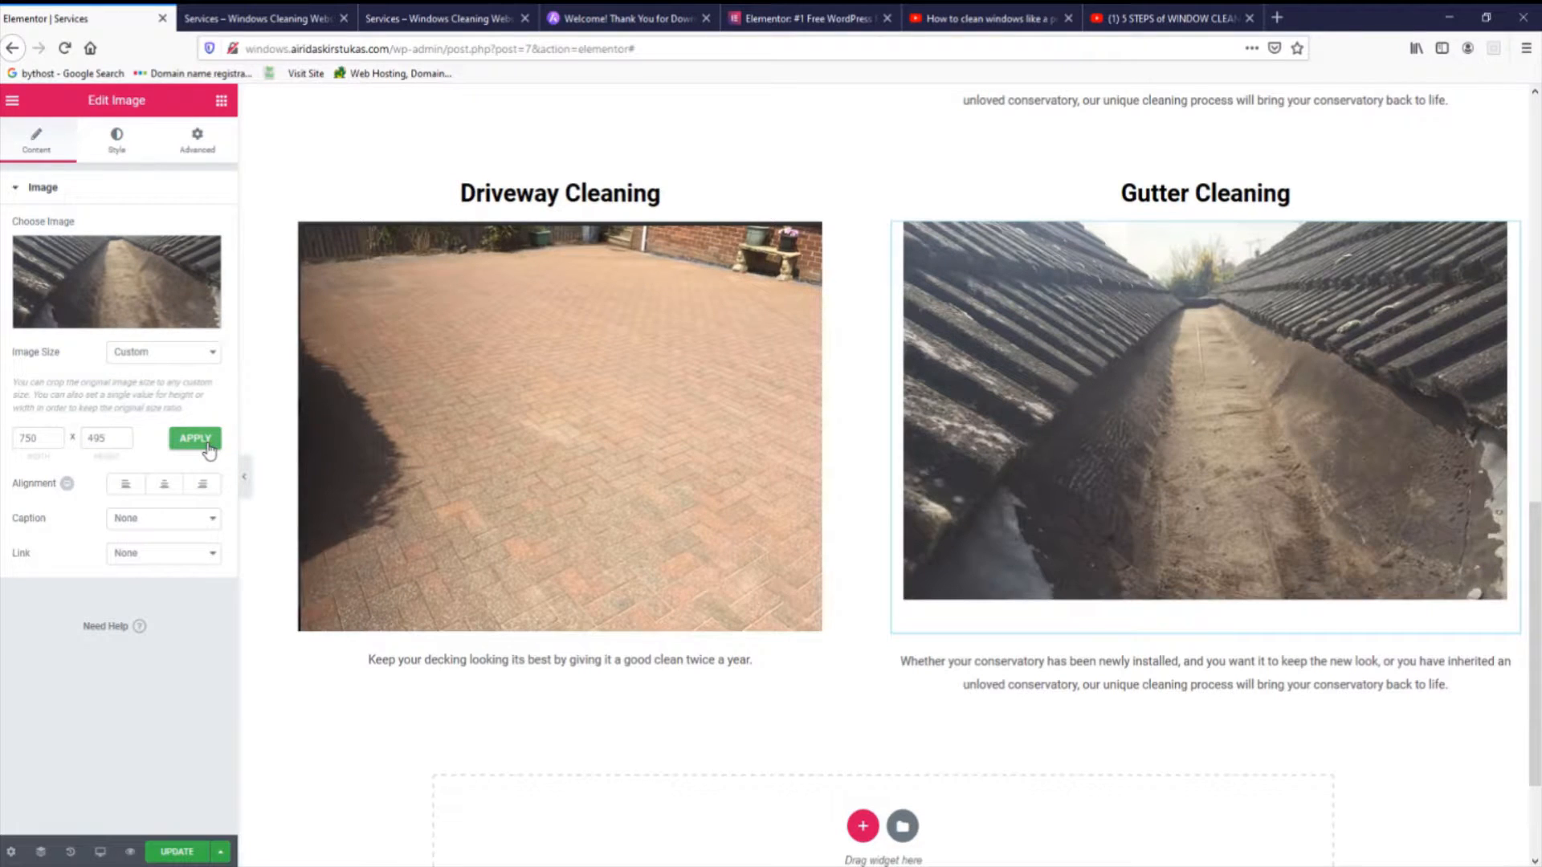
pyautogui.scroll(-4, 1135, 403)
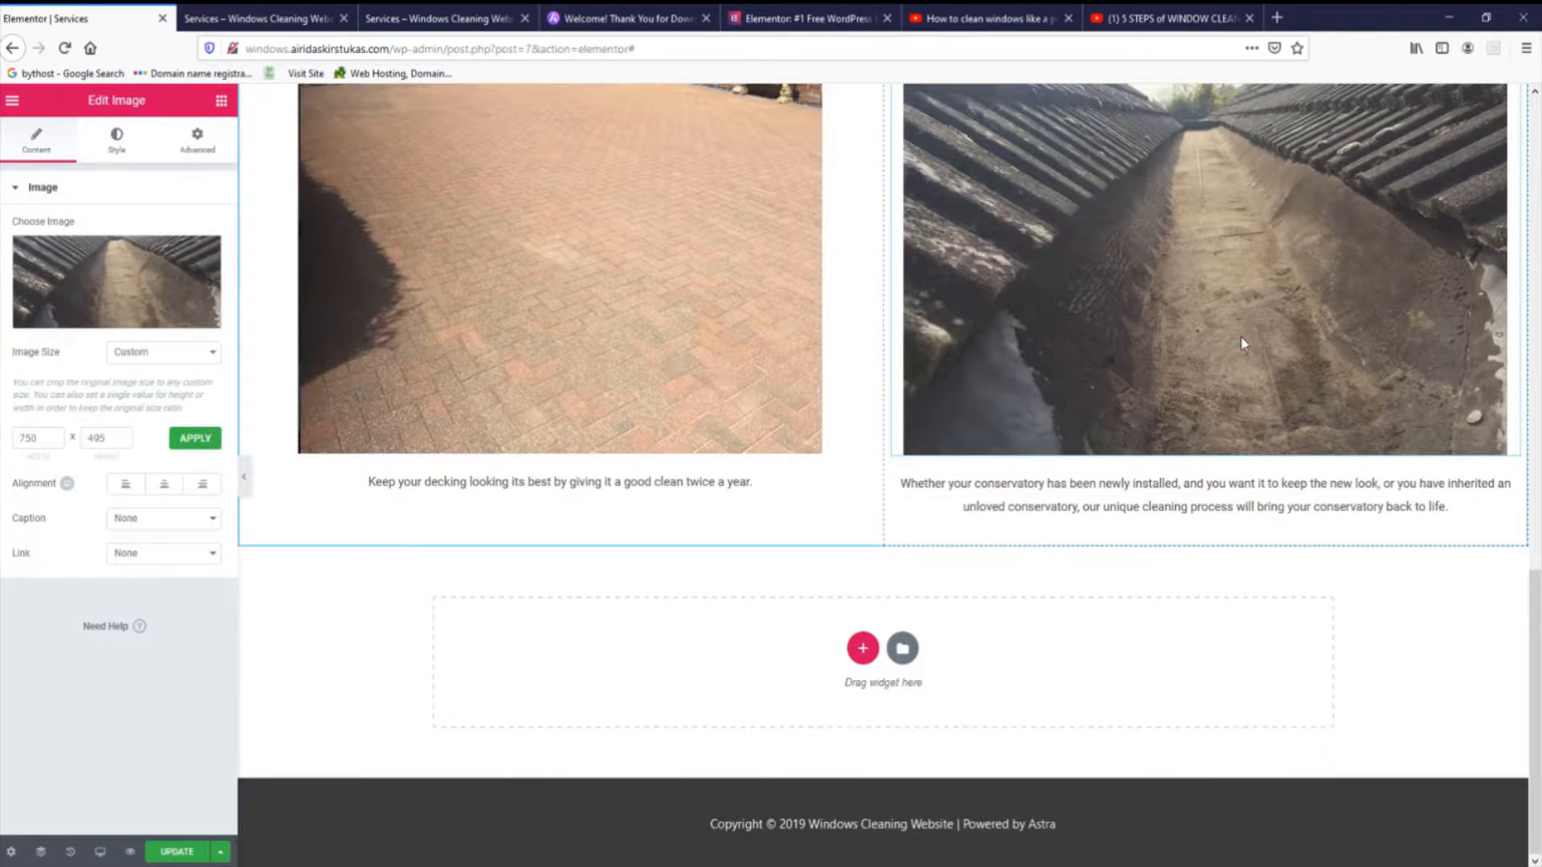
pyautogui.scroll(8, 1240, 341)
pyautogui.scroll(-3, 786, 510)
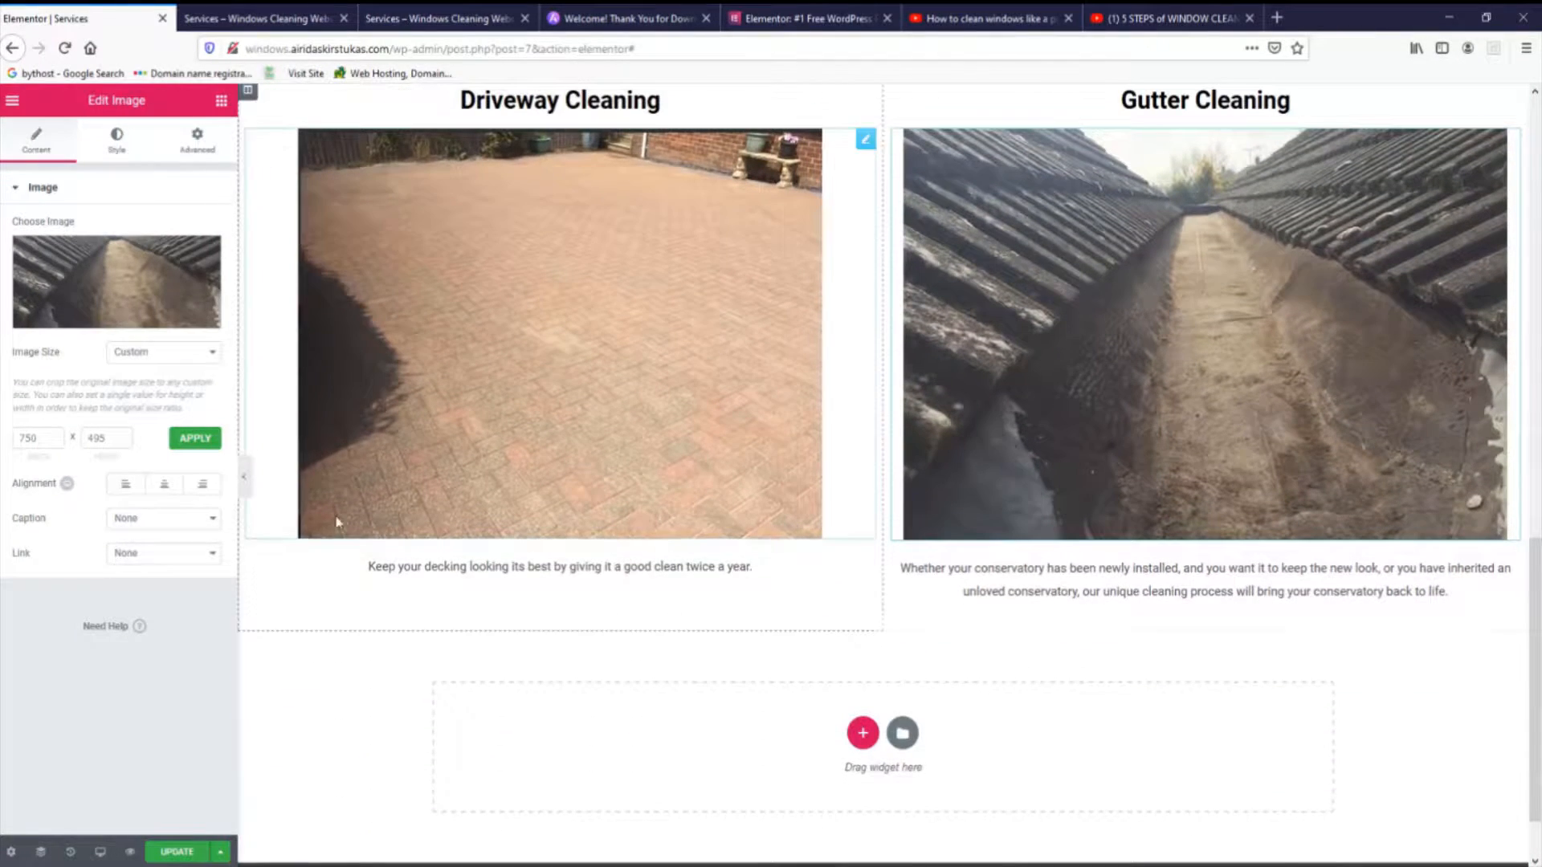
pyautogui.click(439, 572)
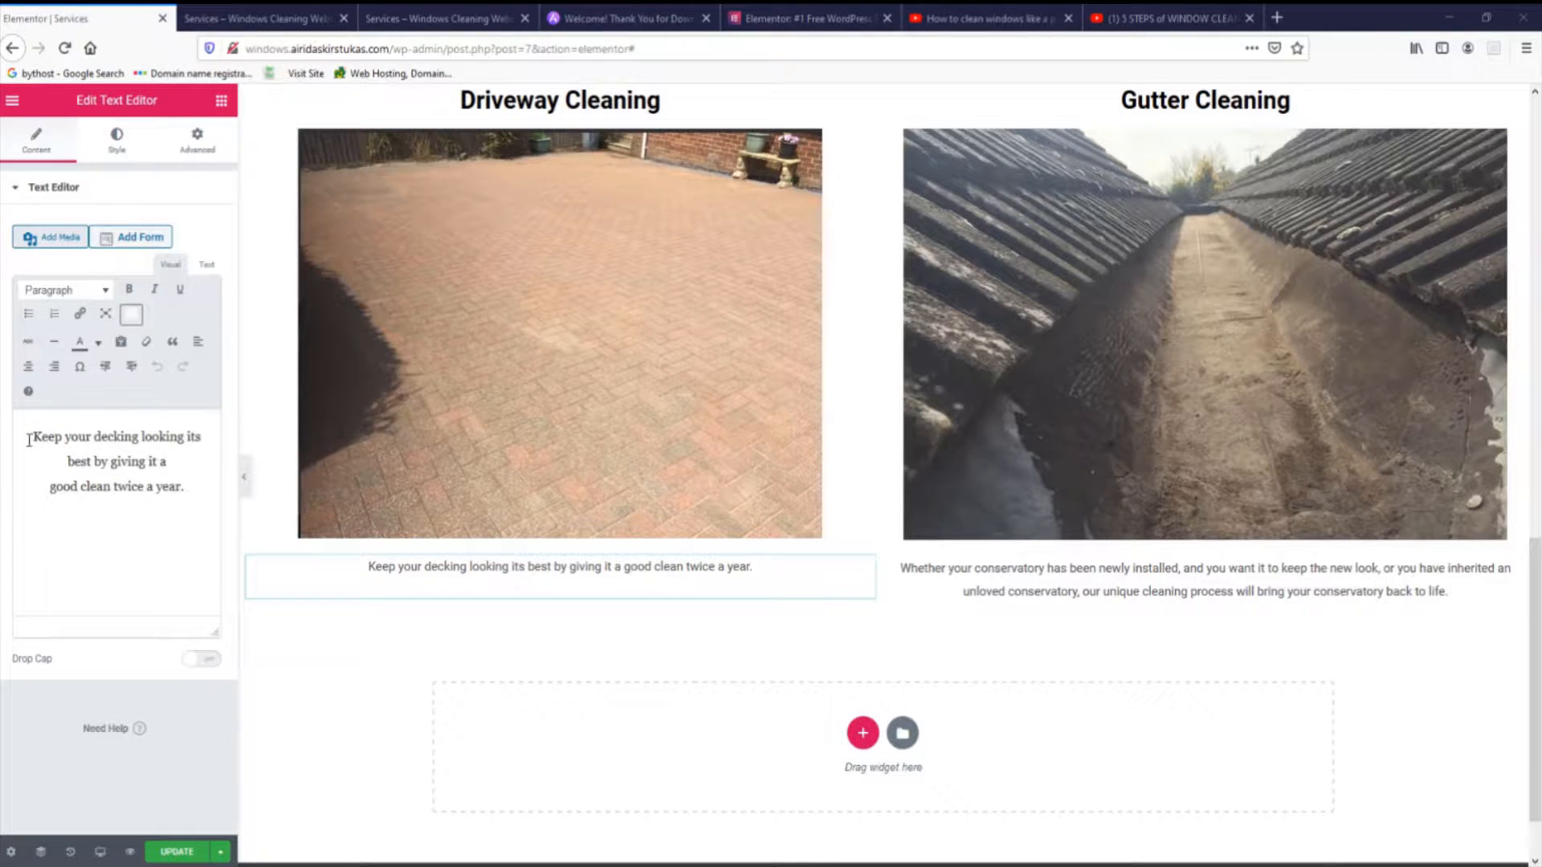
# - Paste the new driveway paragraph over the decking text, and a centred gutter-cleaning paragraph under Gutter Cleaning
pyautogui.moveTo(33, 436); pyautogui.dragTo(207, 488)
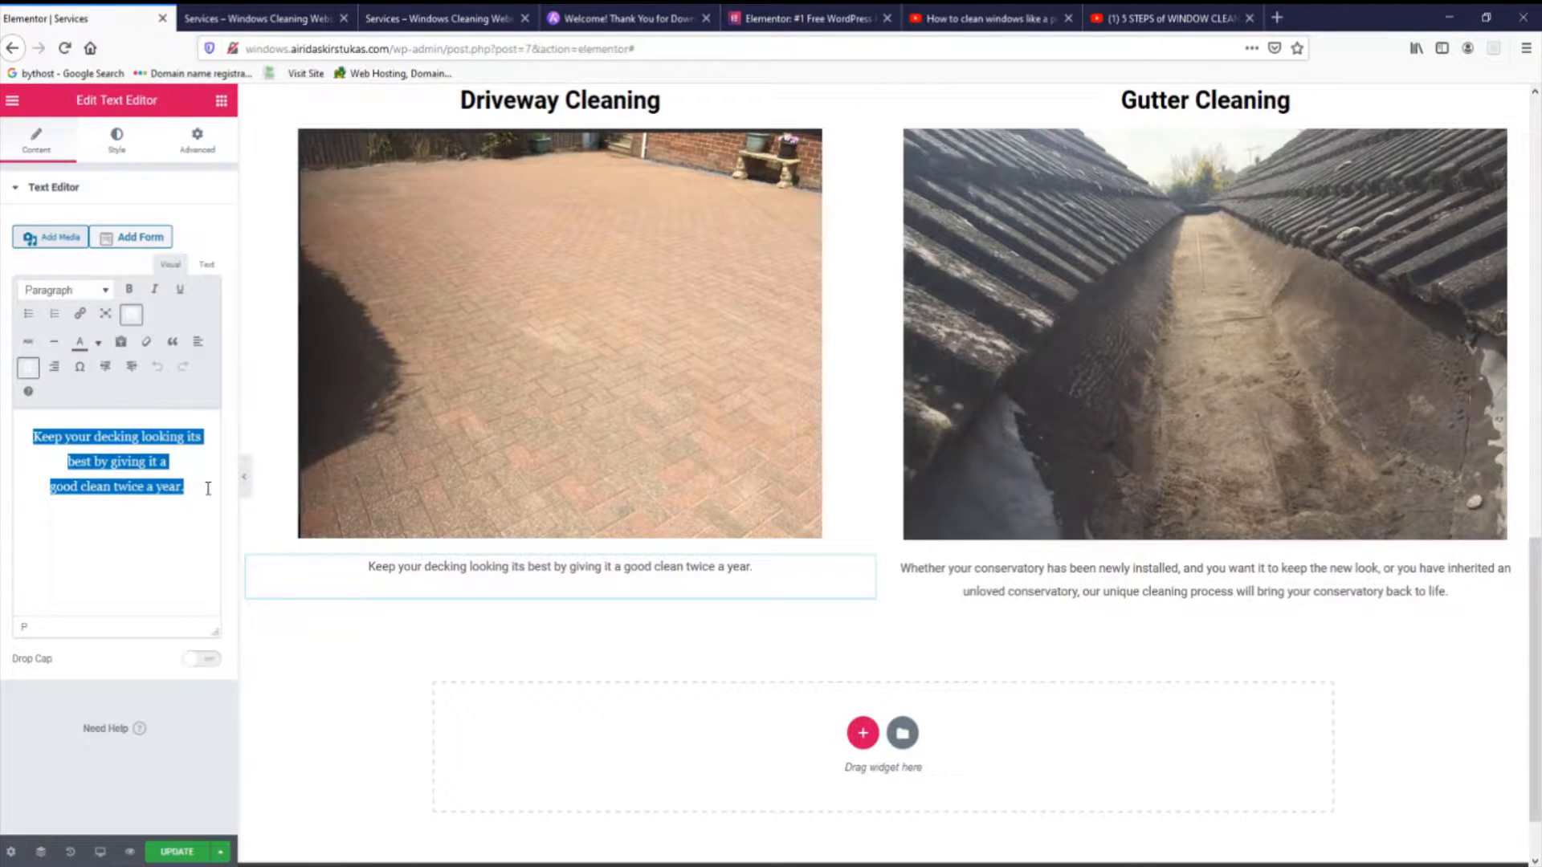
pyautogui.write('Our driveway cleaning service uses the latest technology and chemicals to bring it back to life. Using our commercial rotary flat surface cleaner and pressure washer we can easily remove all build of dirt, moss, weeds and algae.')
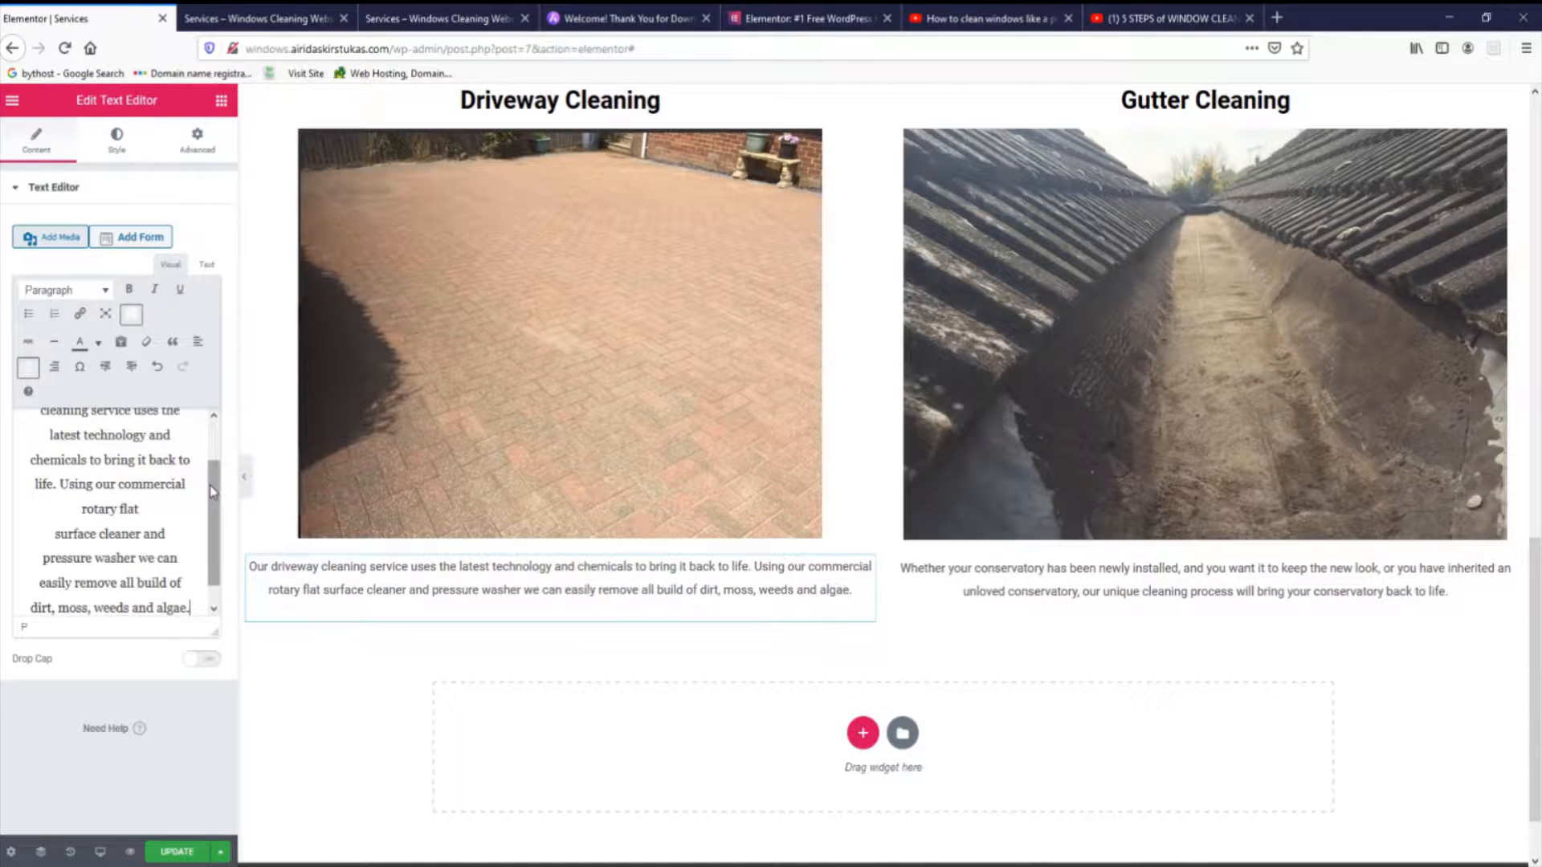
pyautogui.click(991, 574)
pyautogui.moveTo(36, 433); pyautogui.dragTo(157, 615)
pyautogui.press('BackSpace')
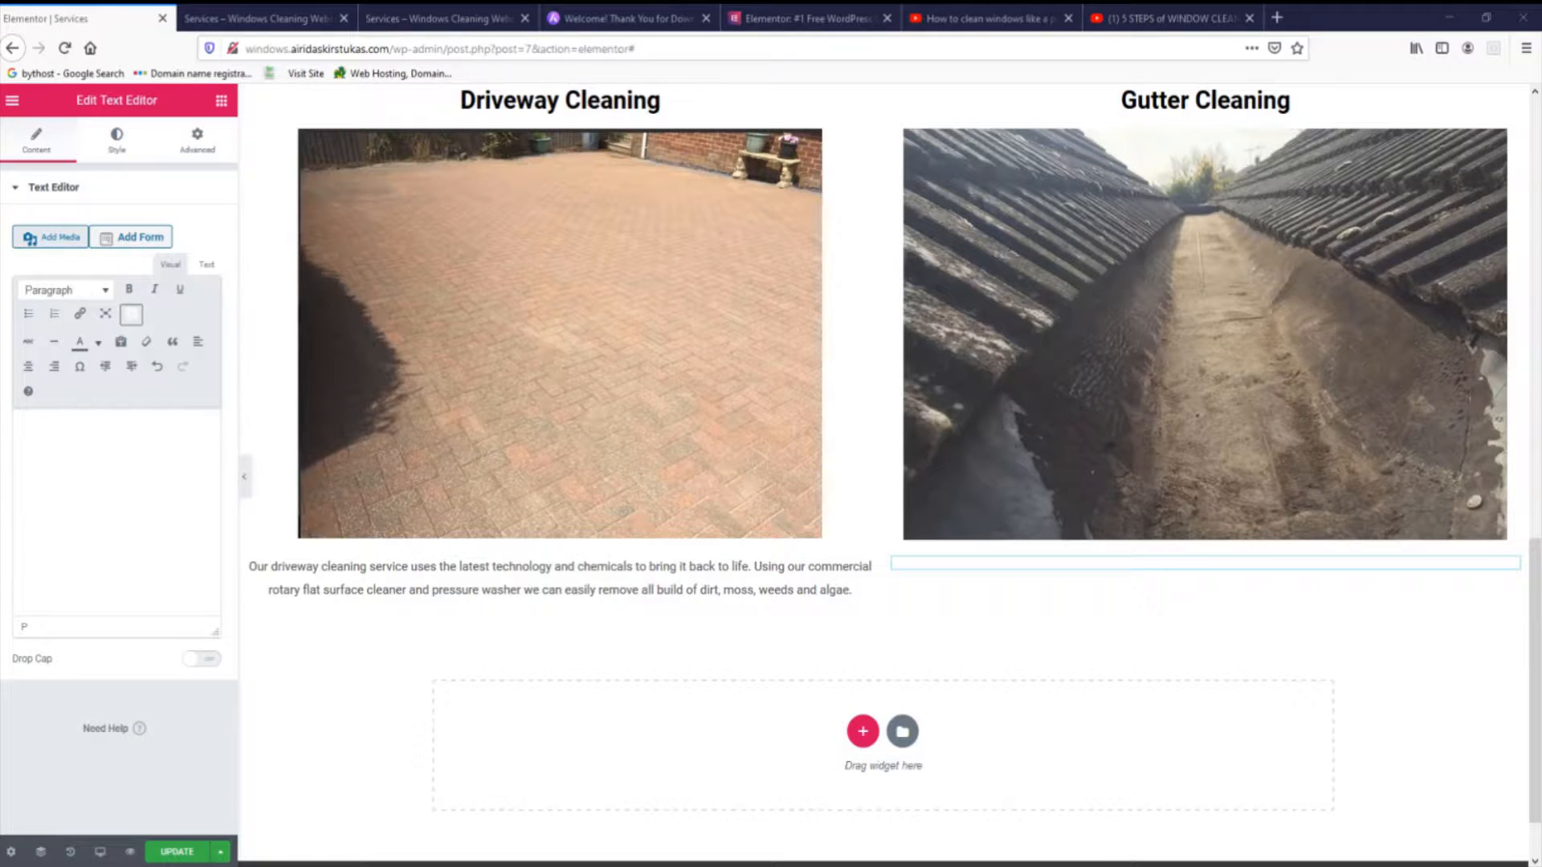
pyautogui.click(46, 444)
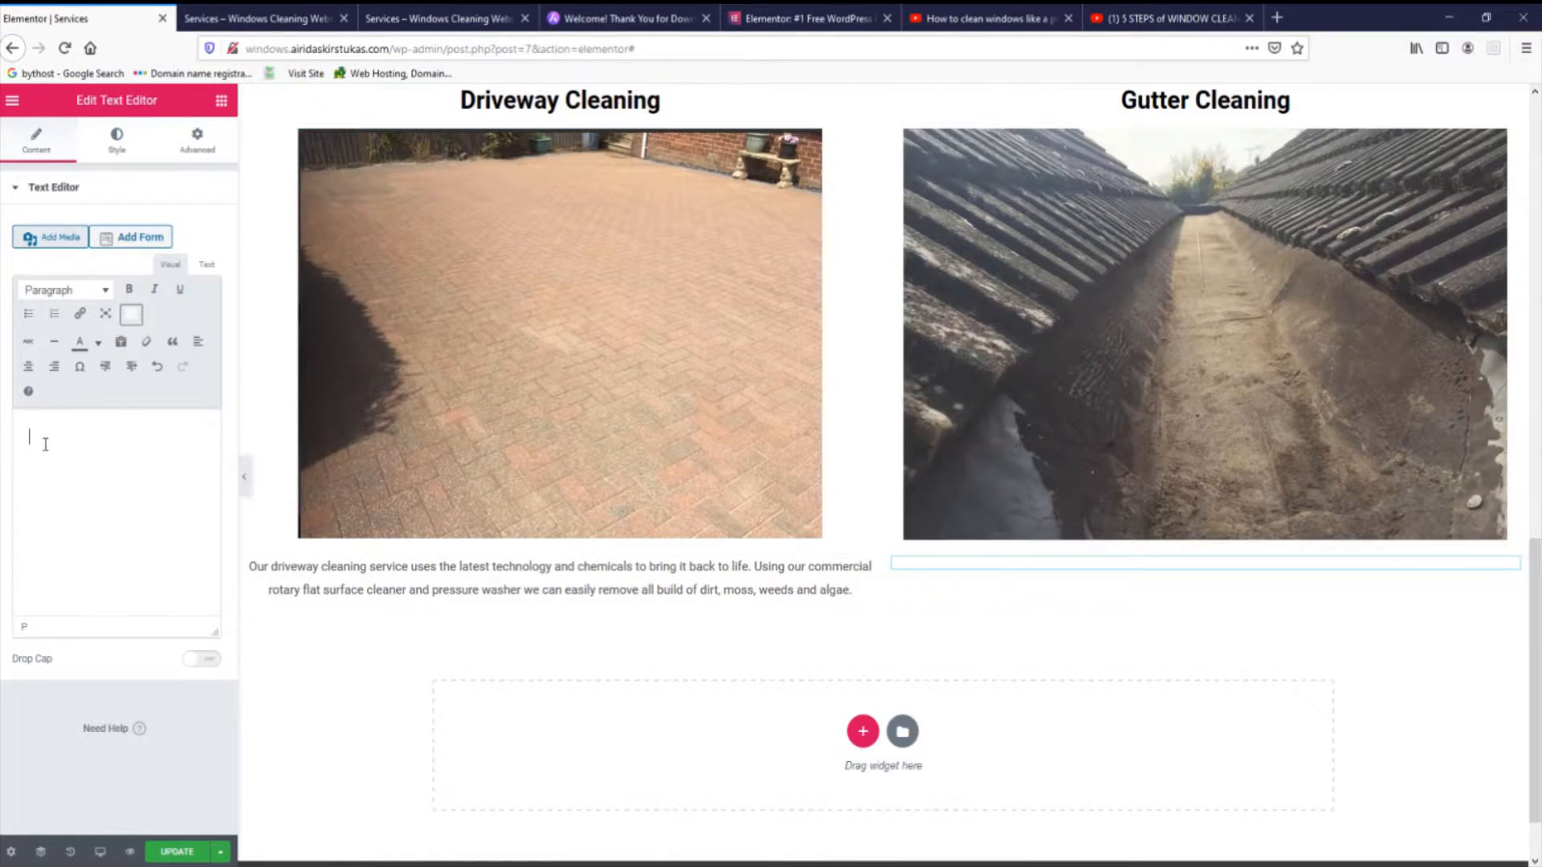
pyautogui.write('Gutter cleaning and clearing is an essential part of home maintenance and we recommend getting your gutters cleaned and cleared on a regular basis to avoid the damage blocked gutters can cause.')
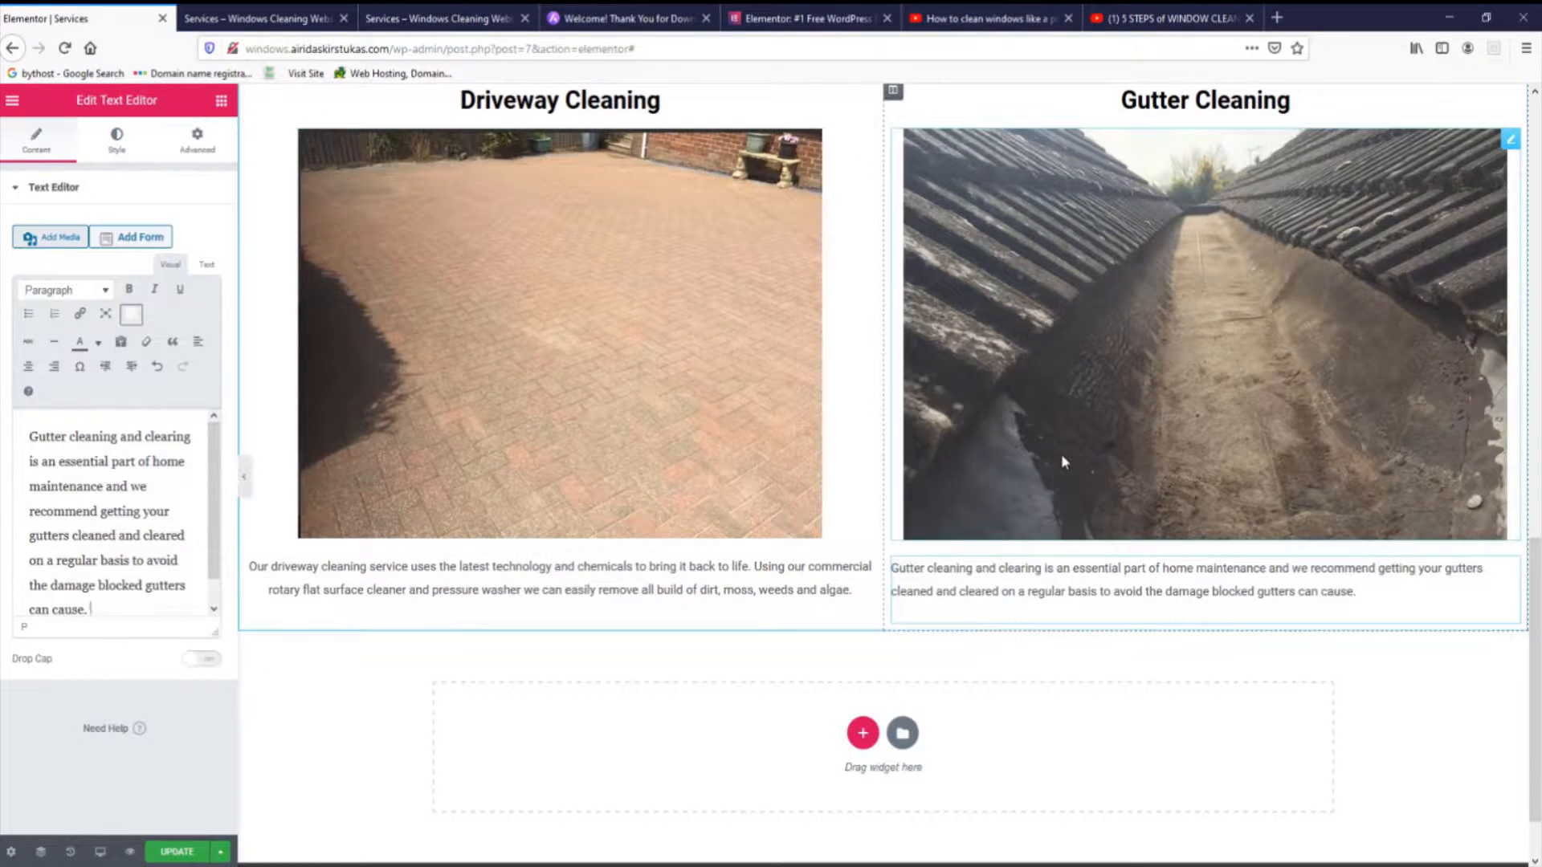
pyautogui.click(28, 367)
# - Open the settings of the Driveway and Gutter Cleaning section
pyautogui.scroll(4, 1149, 465)
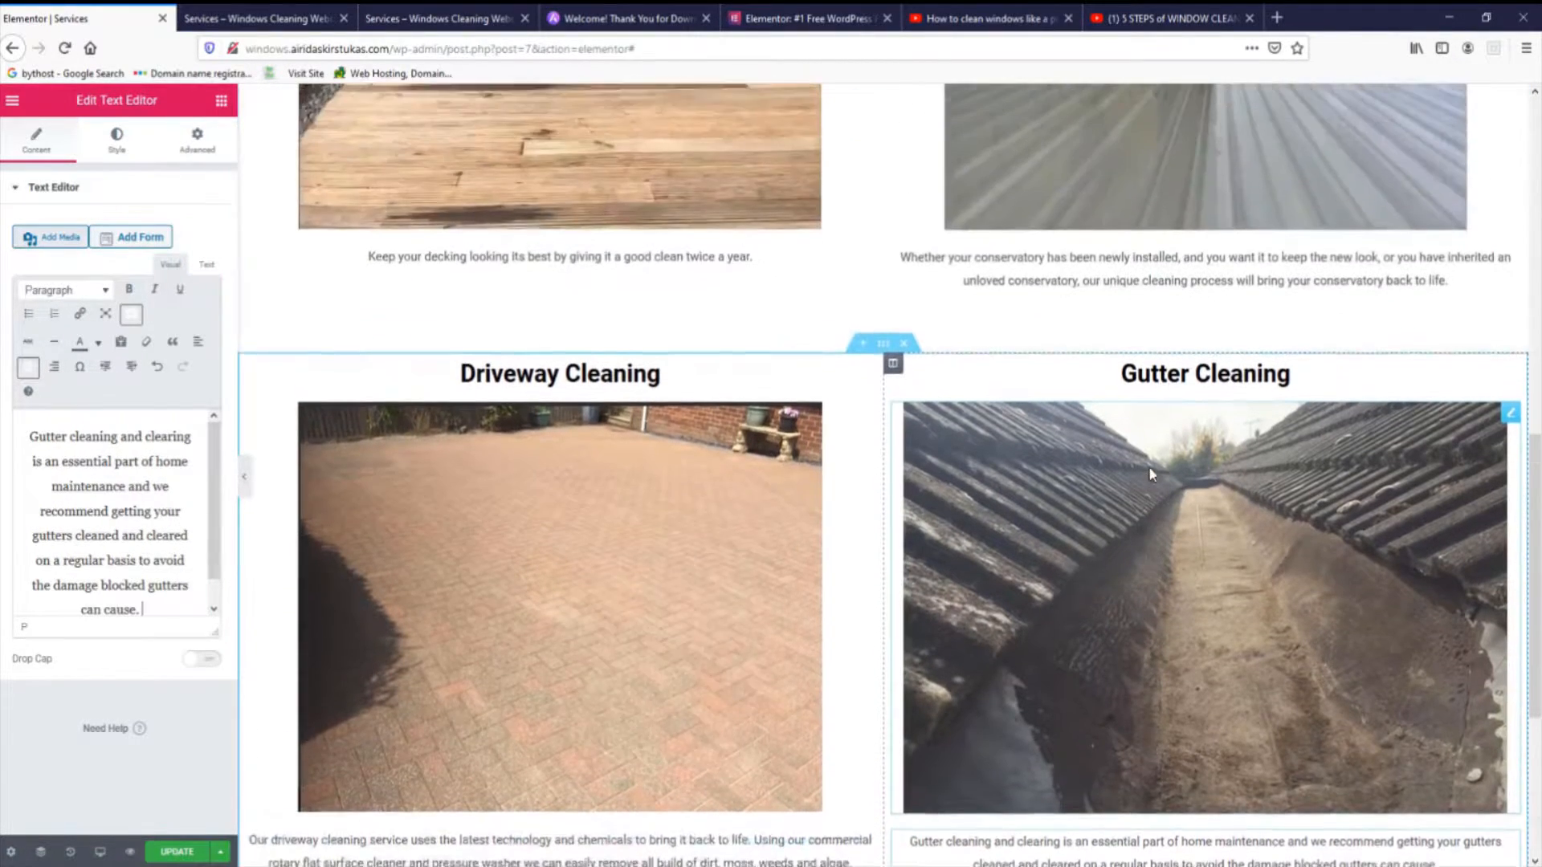
pyautogui.scroll(-3, 1152, 474)
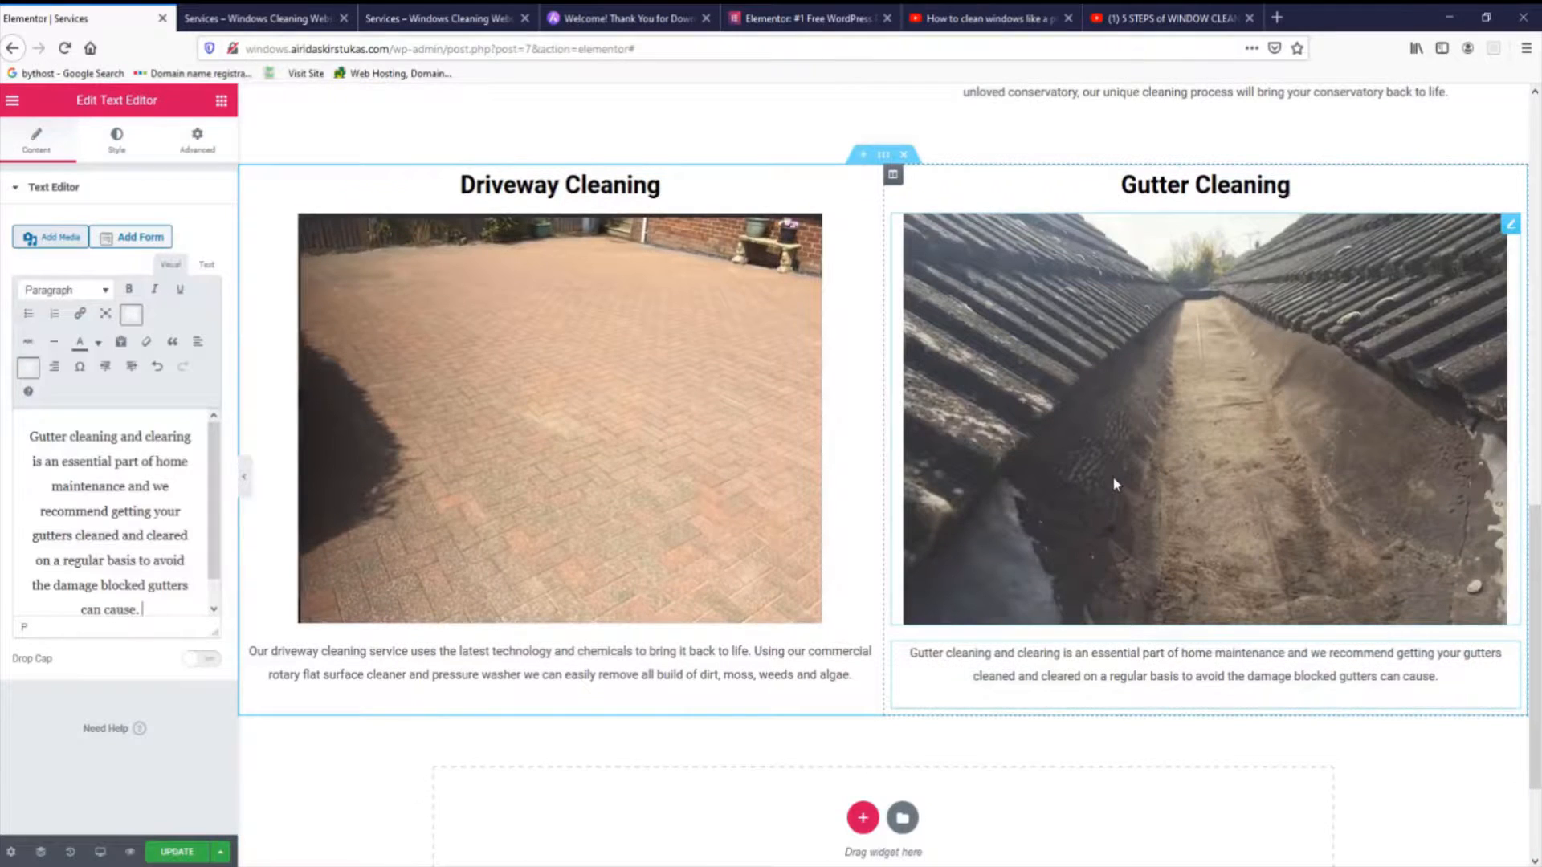
pyautogui.scroll(2, 1062, 498)
pyautogui.scroll(-4, 963, 522)
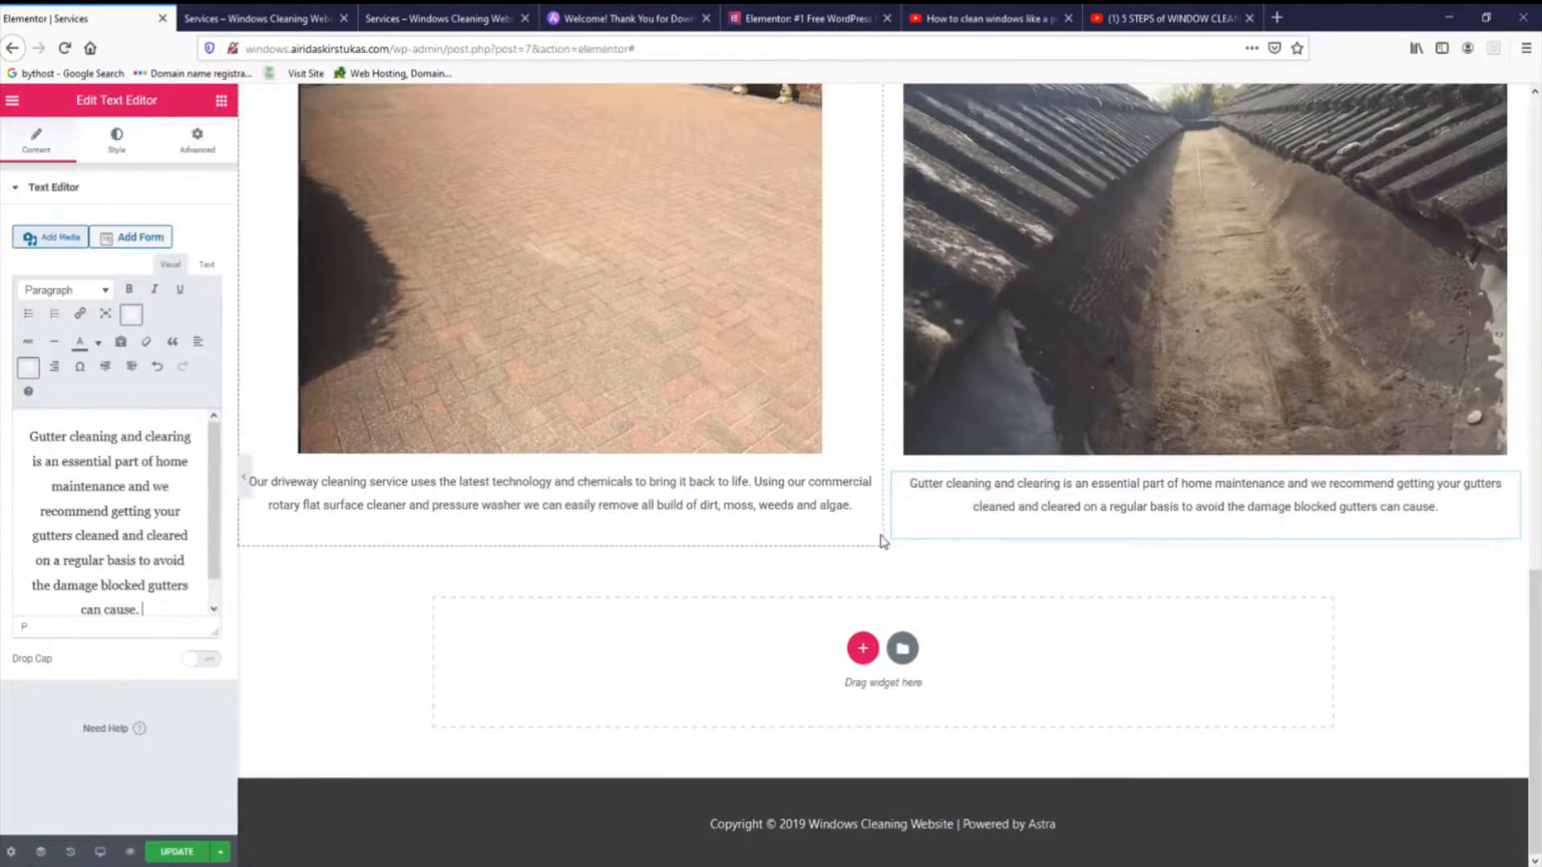
pyautogui.scroll(5, 840, 402)
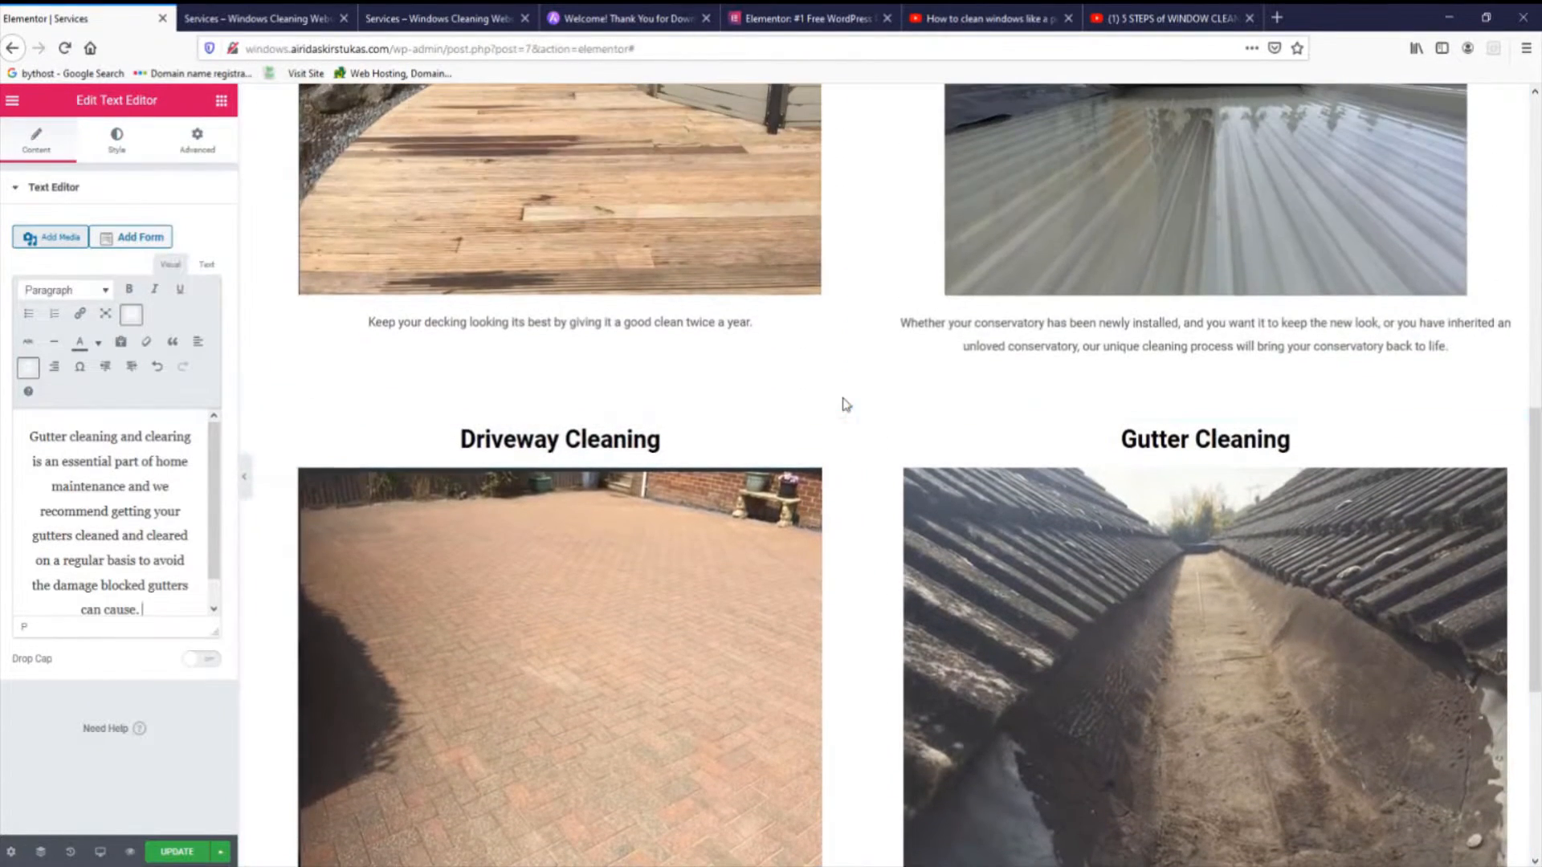
pyautogui.rightClick(884, 411)
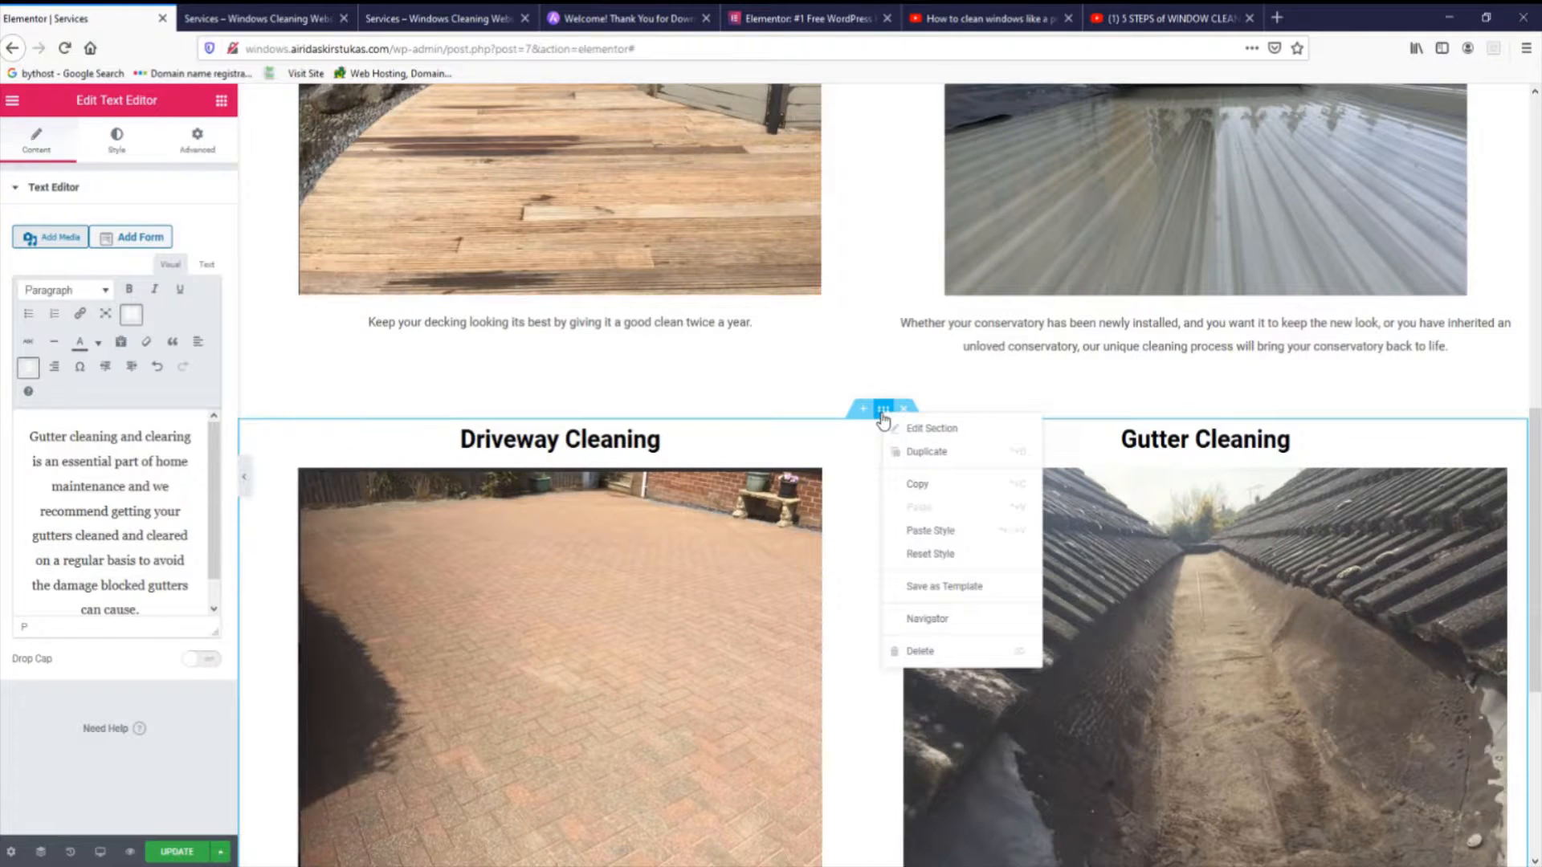
pyautogui.click(918, 458)
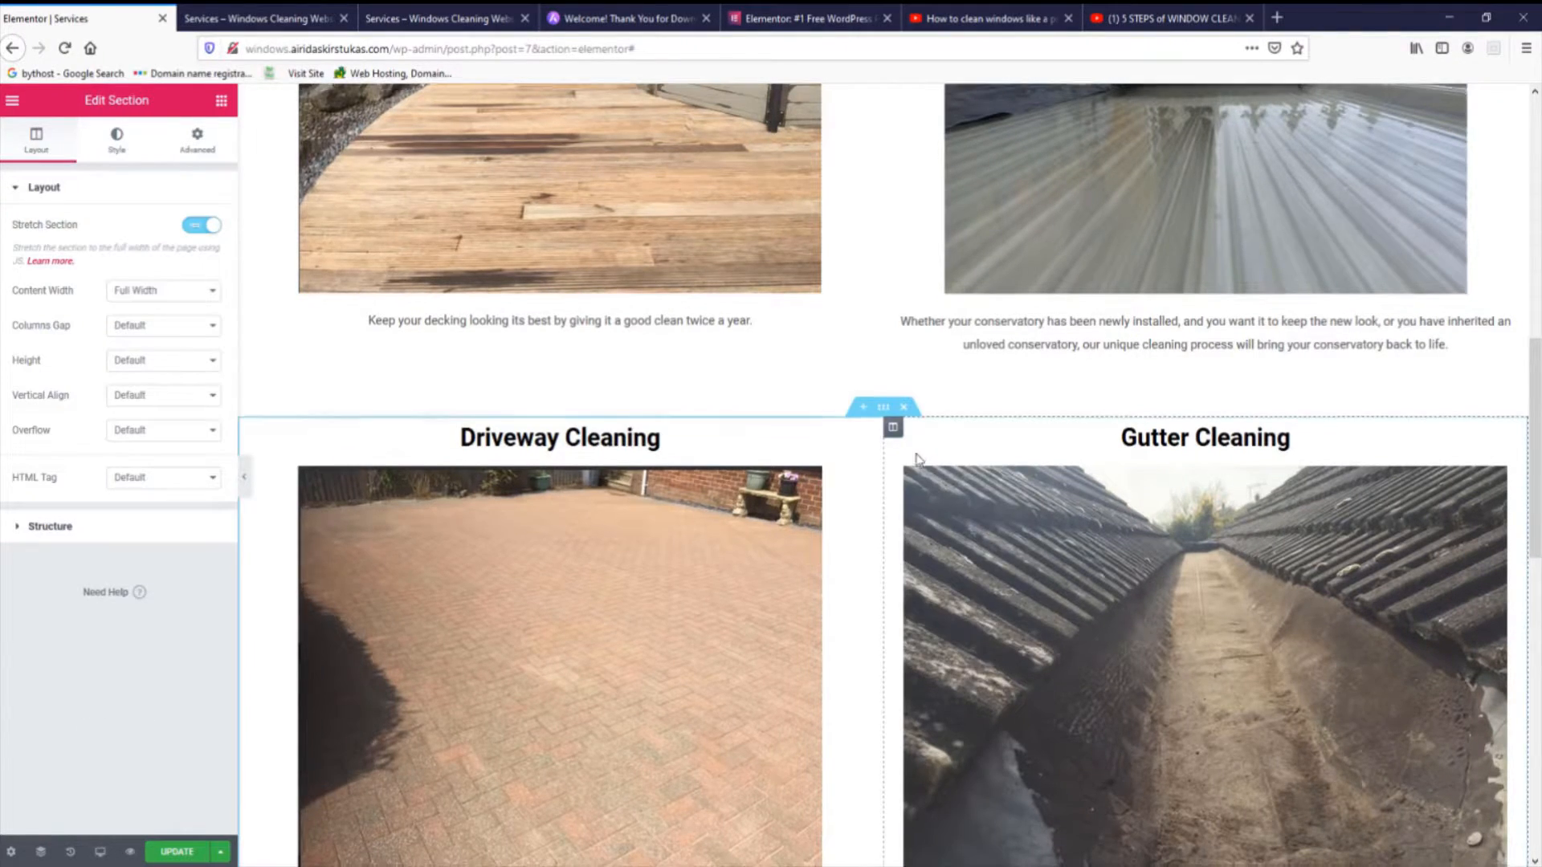
pyautogui.scroll(-3, 1402, 537)
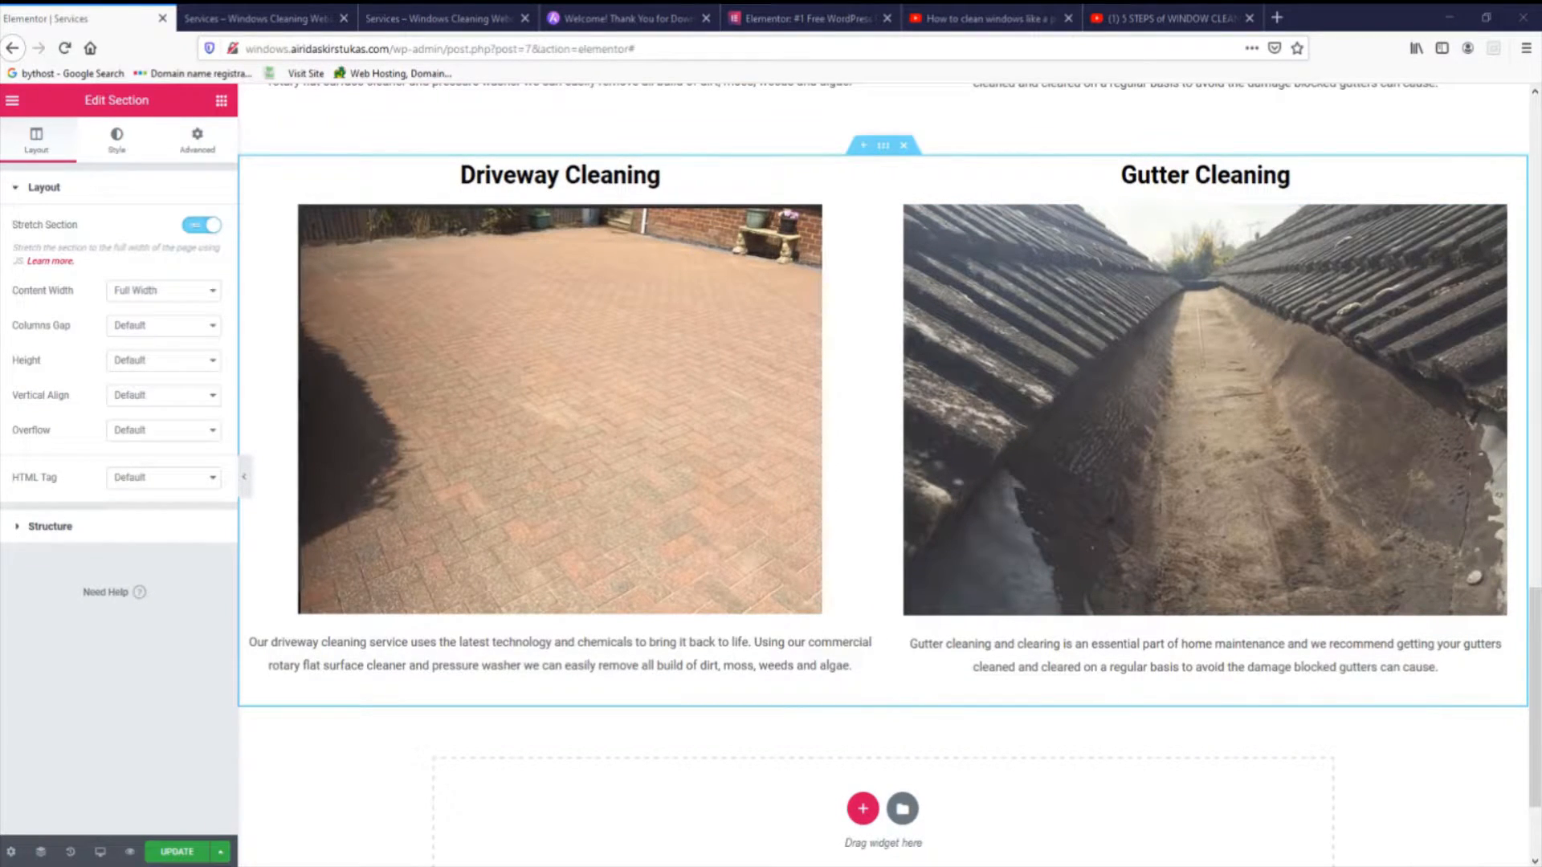
# - Retype the Driveway Cleaning heading as 'Roof Cleaning' and change 'Gutter' to 'Patio'
pyautogui.click(660, 180)
pyautogui.moveTo(660, 180); pyautogui.dragTo(457, 178)
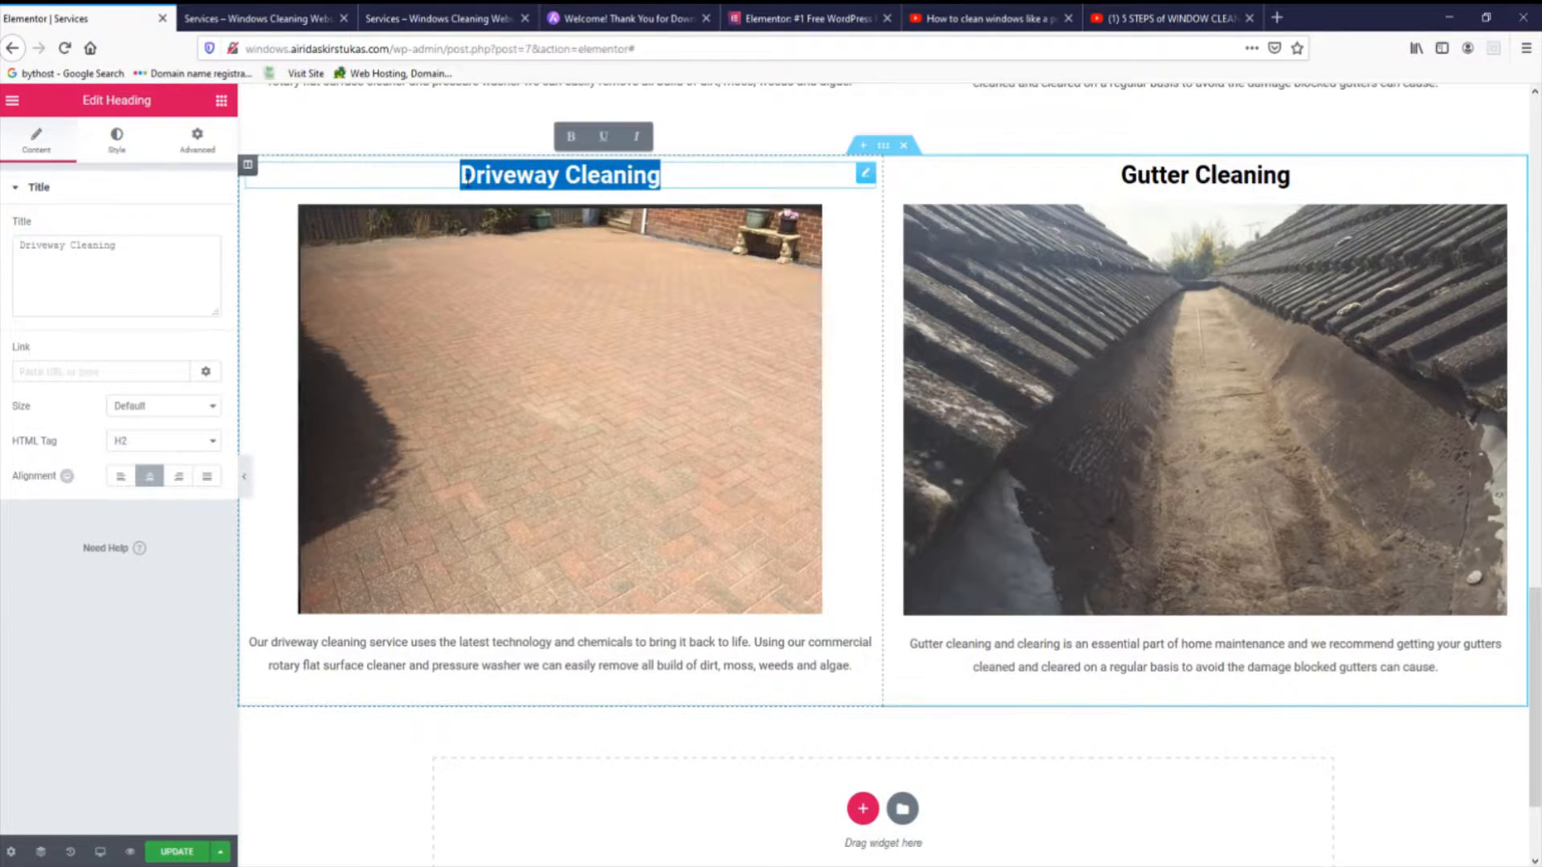
pyautogui.write('R')
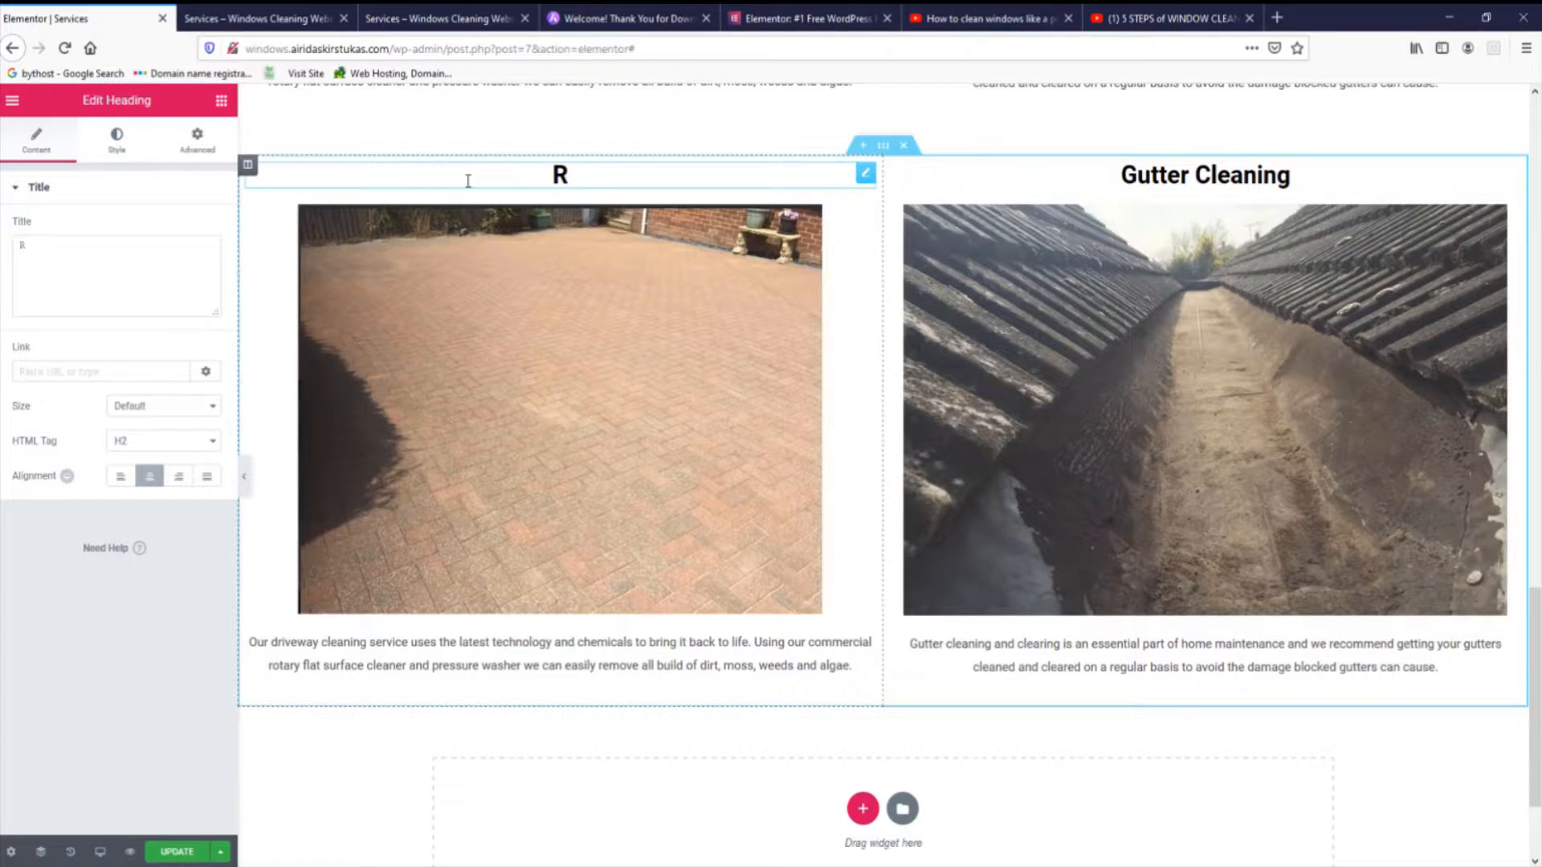
pyautogui.write('oof Cleaning')
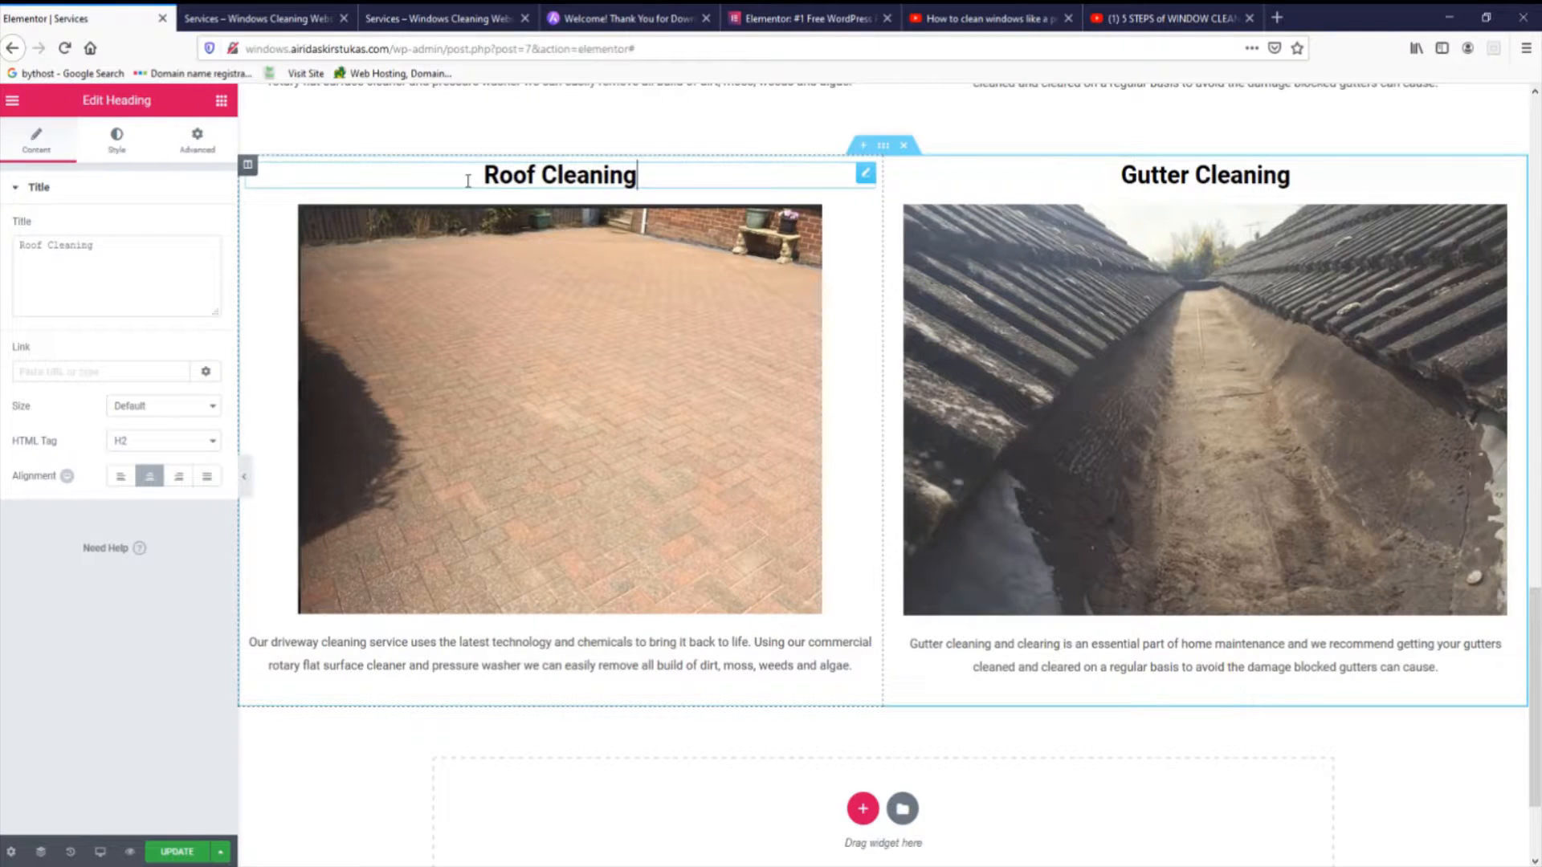
pyautogui.click(1235, 179)
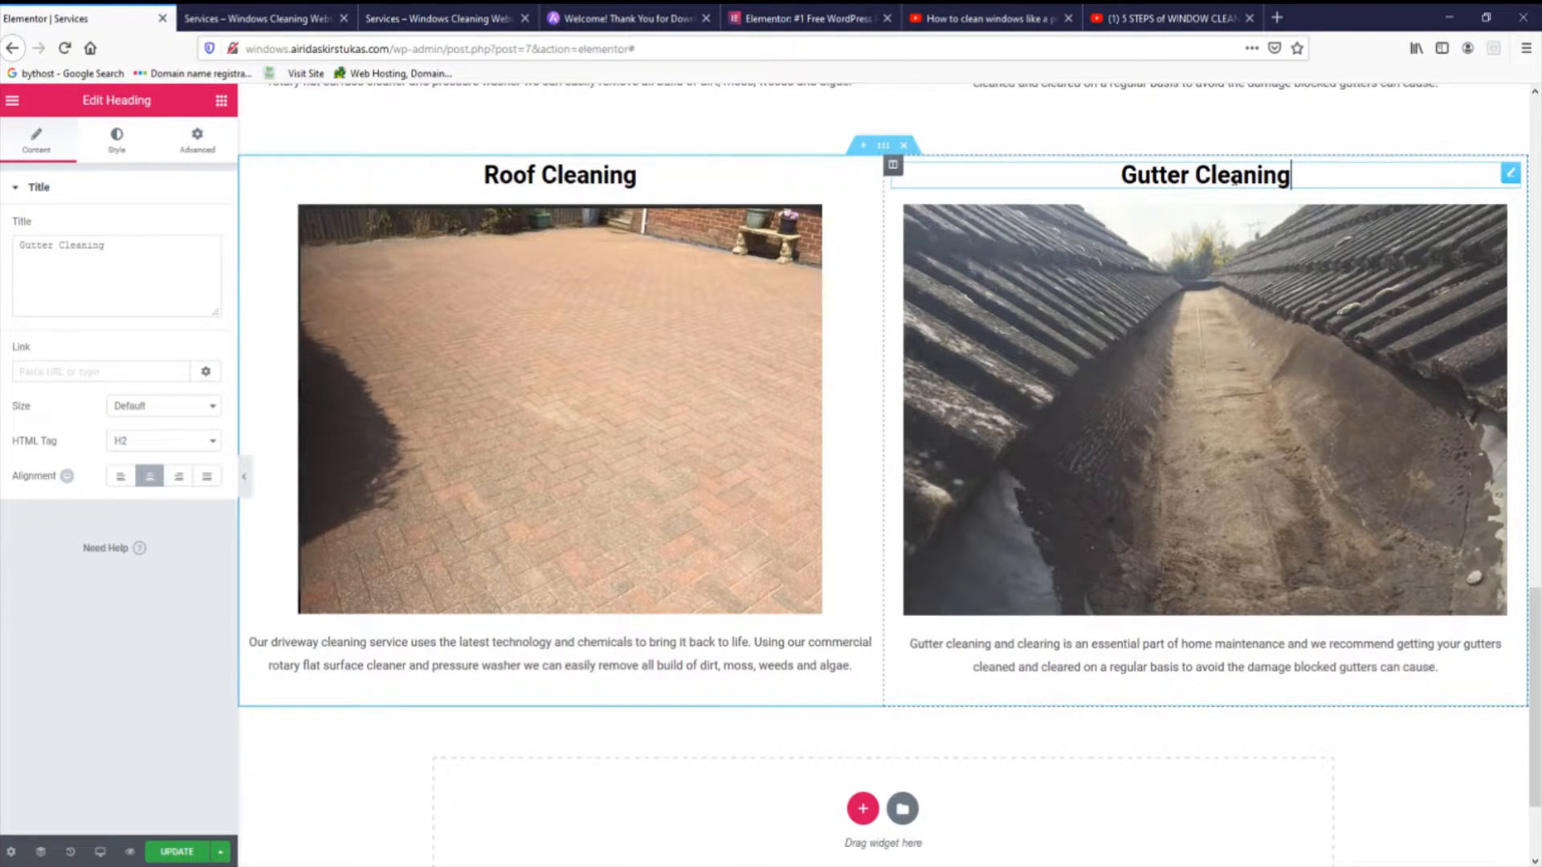
pyautogui.moveTo(1295, 175); pyautogui.dragTo(1120, 175)
pyautogui.click(1195, 174)
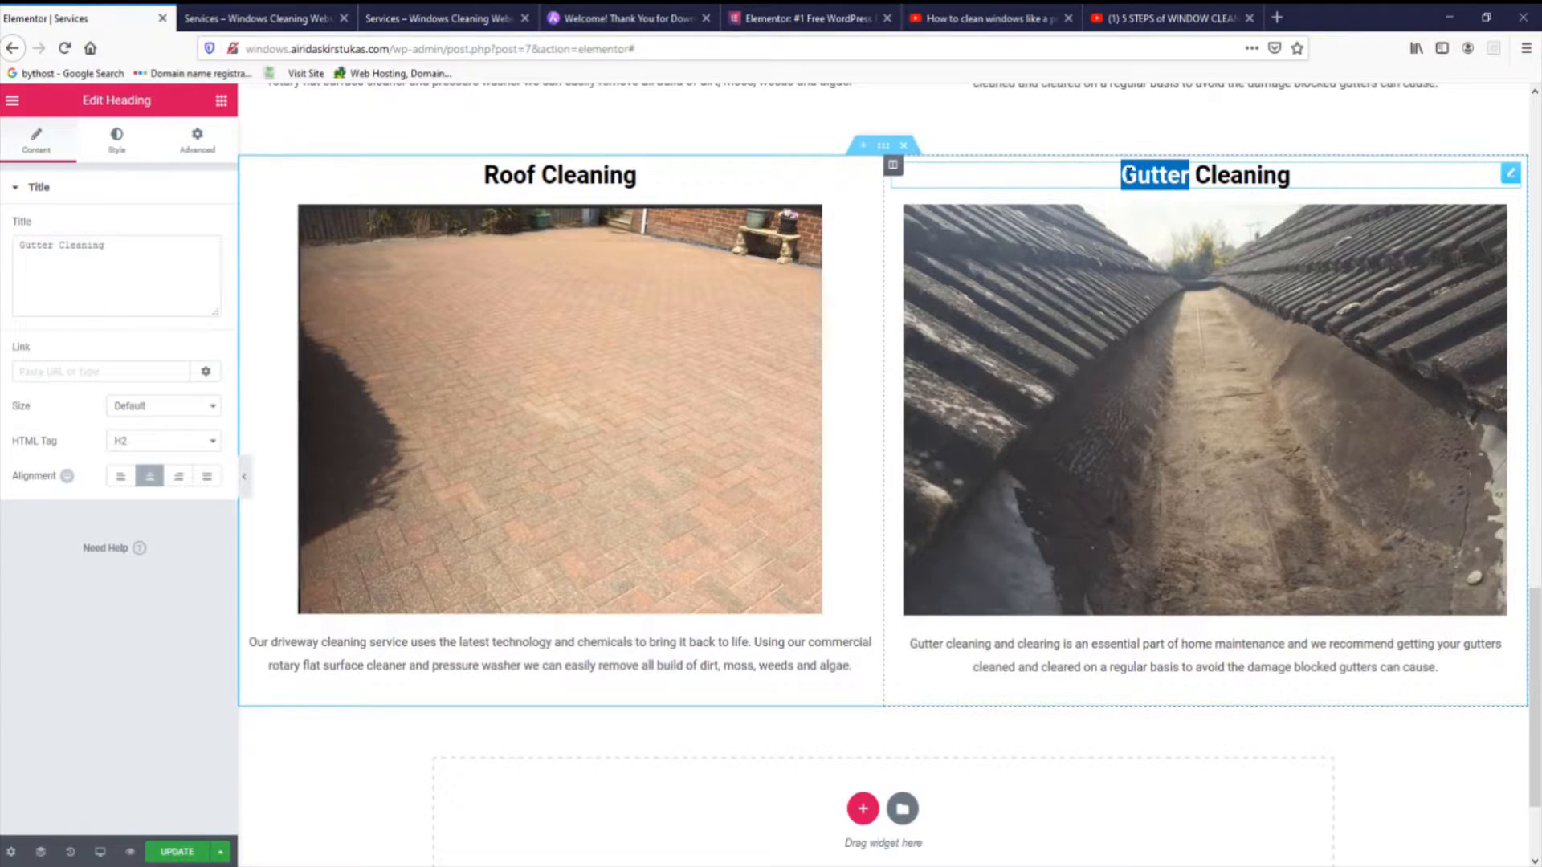
pyautogui.write('Patio')
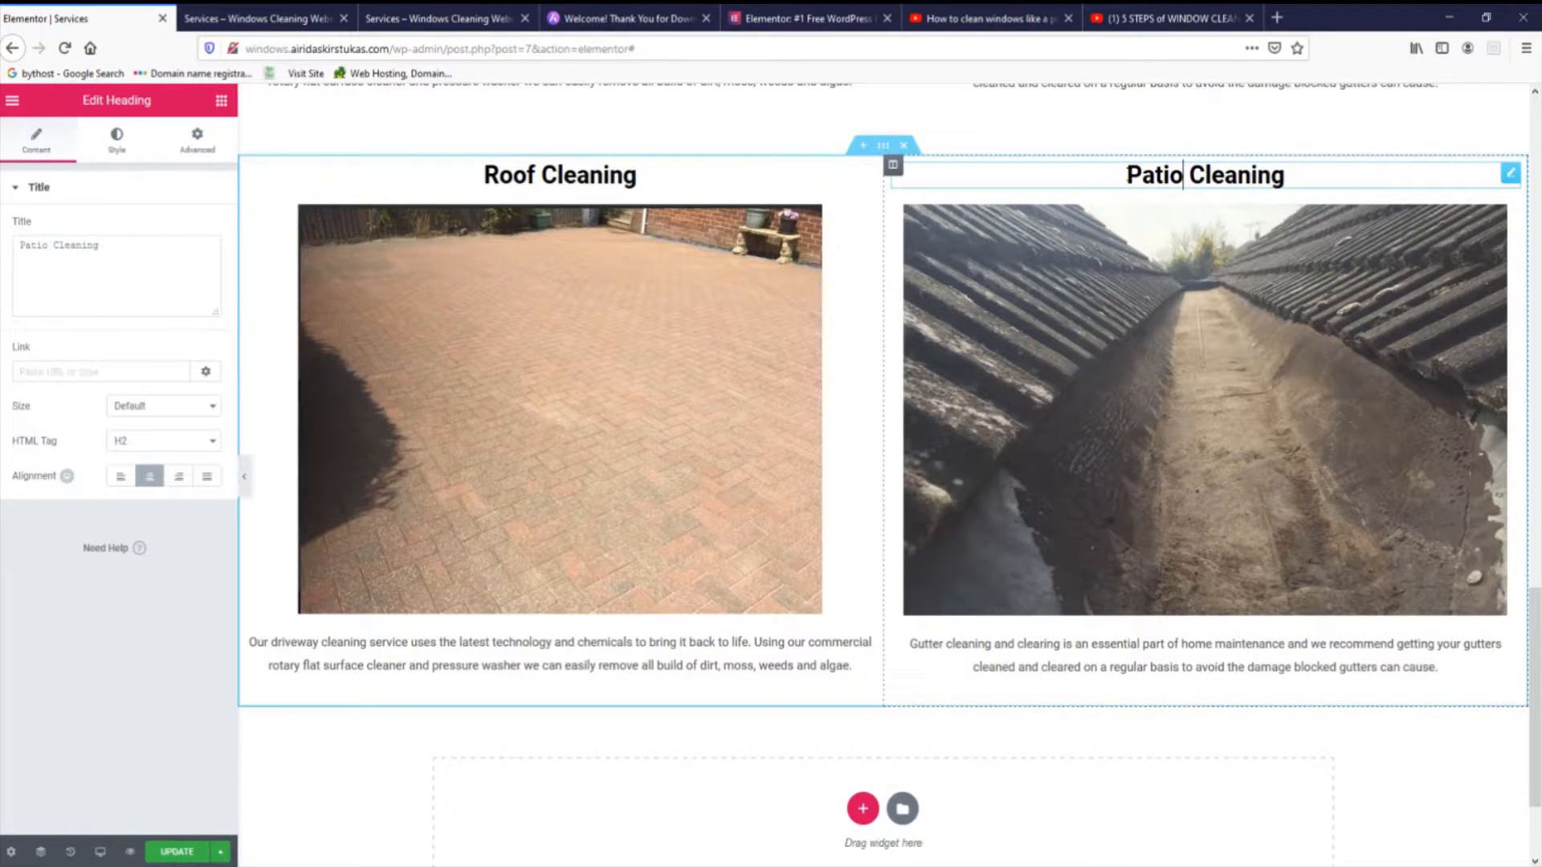
pyautogui.click(605, 397)
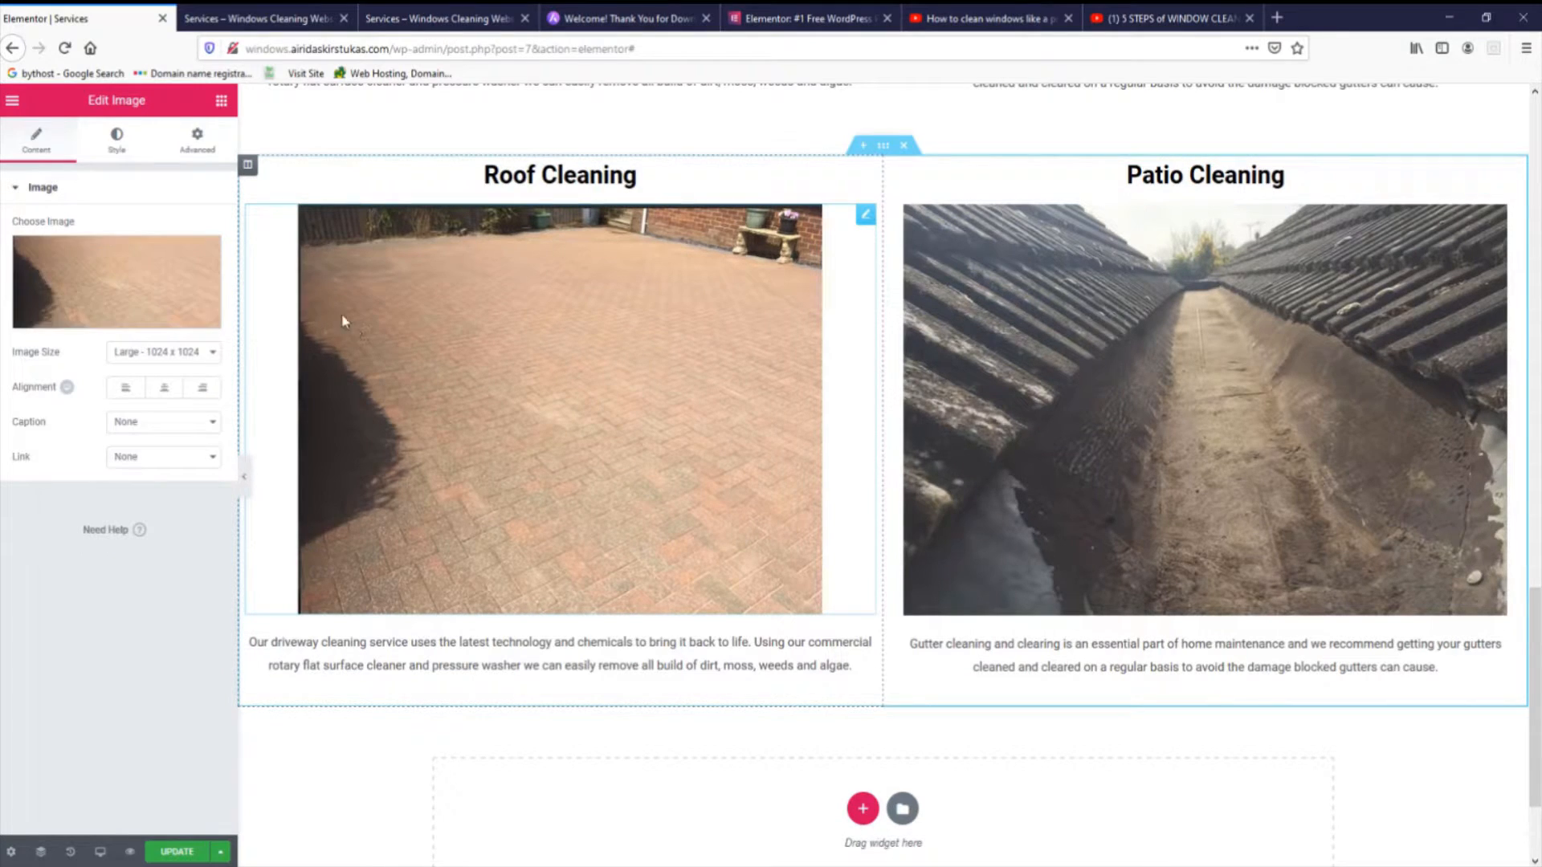
# - Replace the Roof Cleaning image with the brick porch photo from the Media Library
pyautogui.click(192, 288)
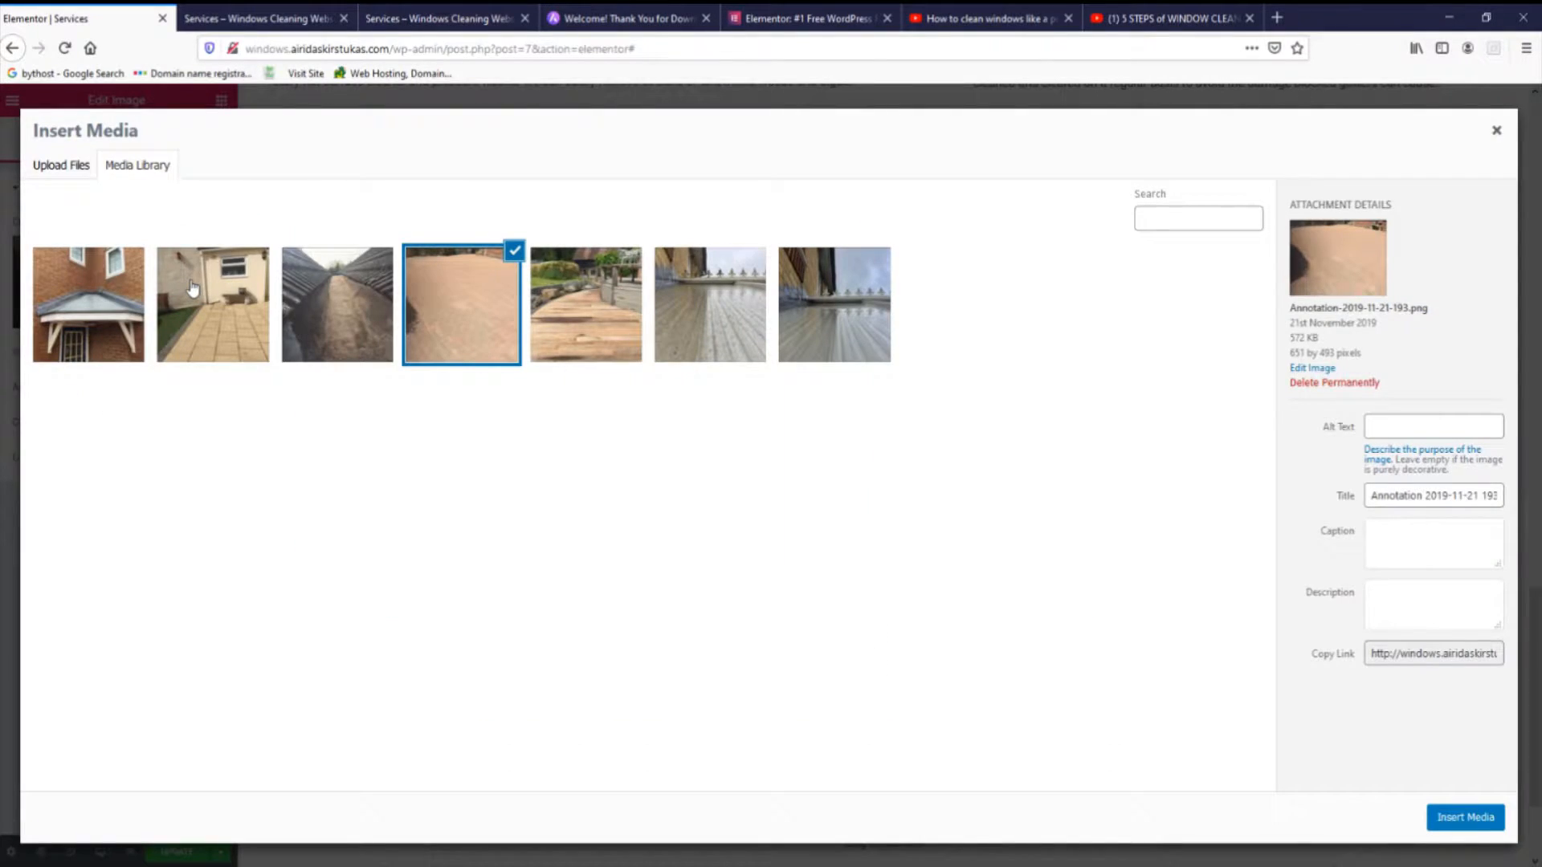
pyautogui.click(116, 312)
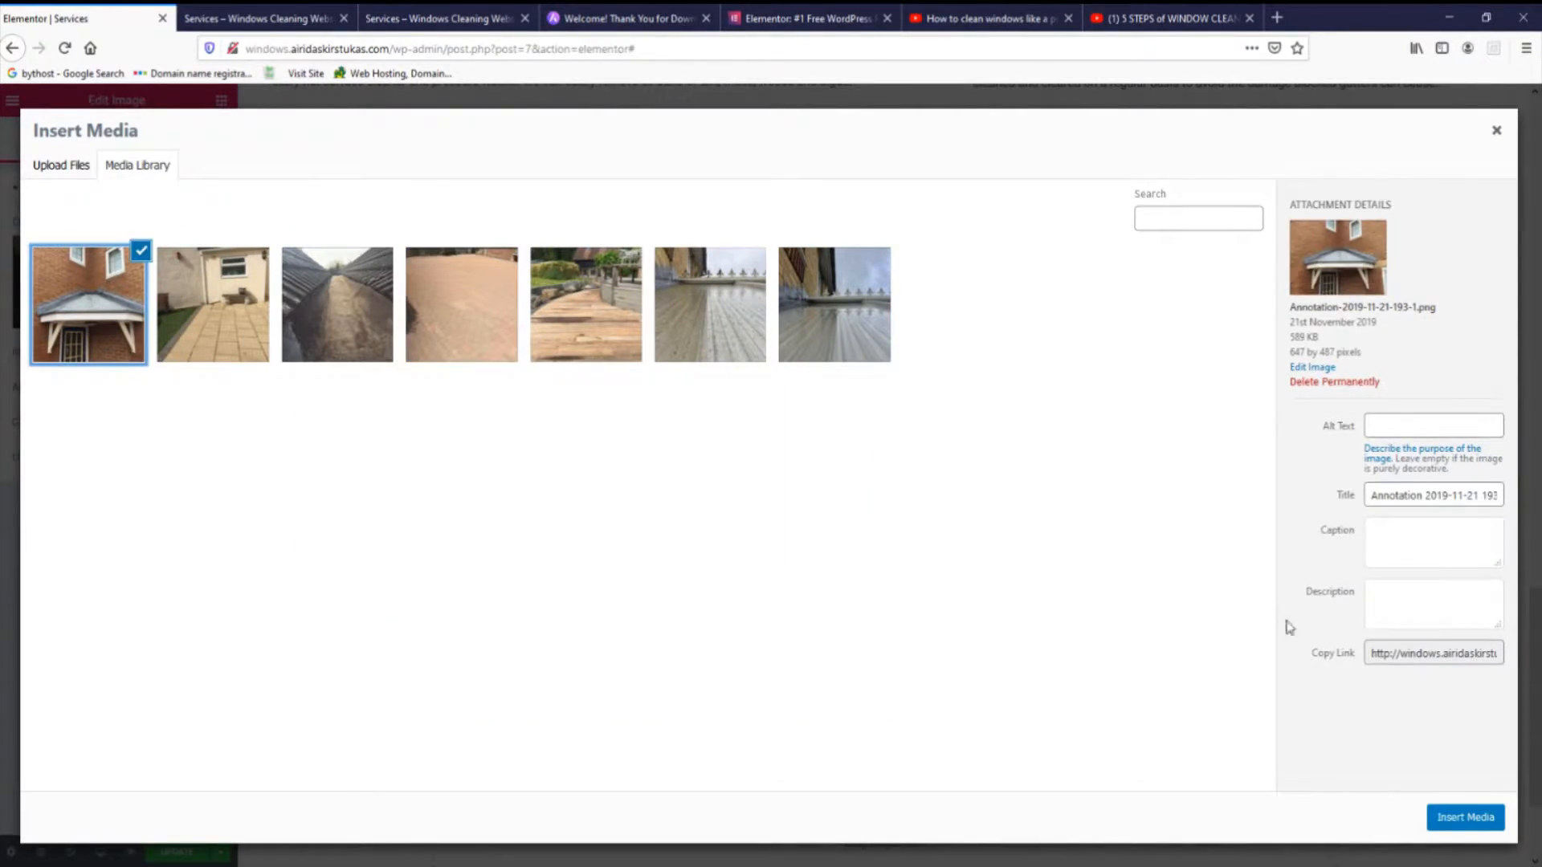
pyautogui.click(1469, 819)
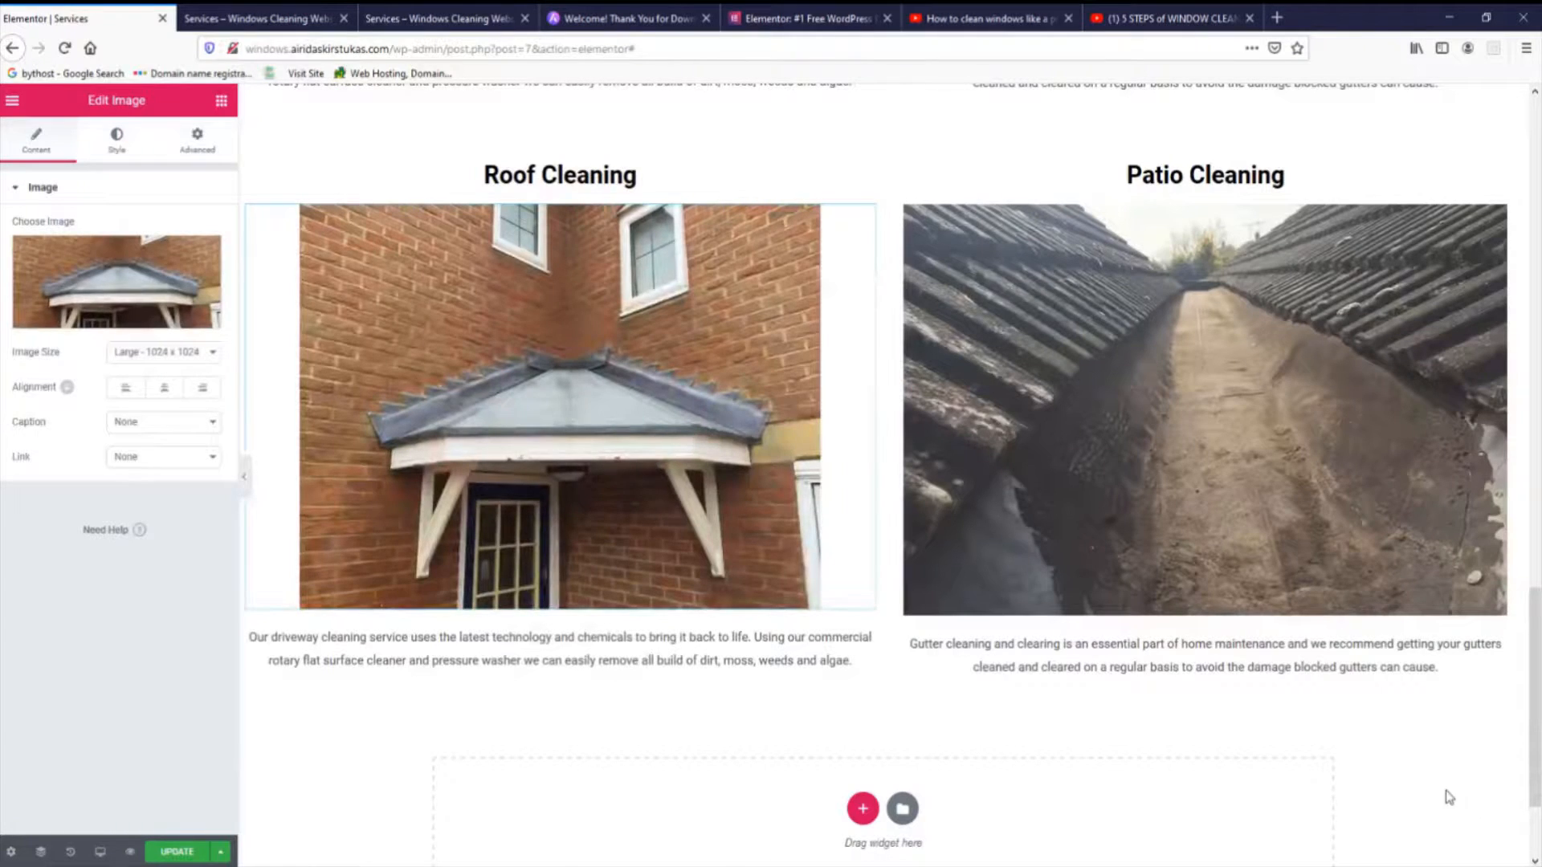
# - Swap the Patio Cleaning image for the patio photo at Large - 1024 x 1024 size
pyautogui.click(1246, 366)
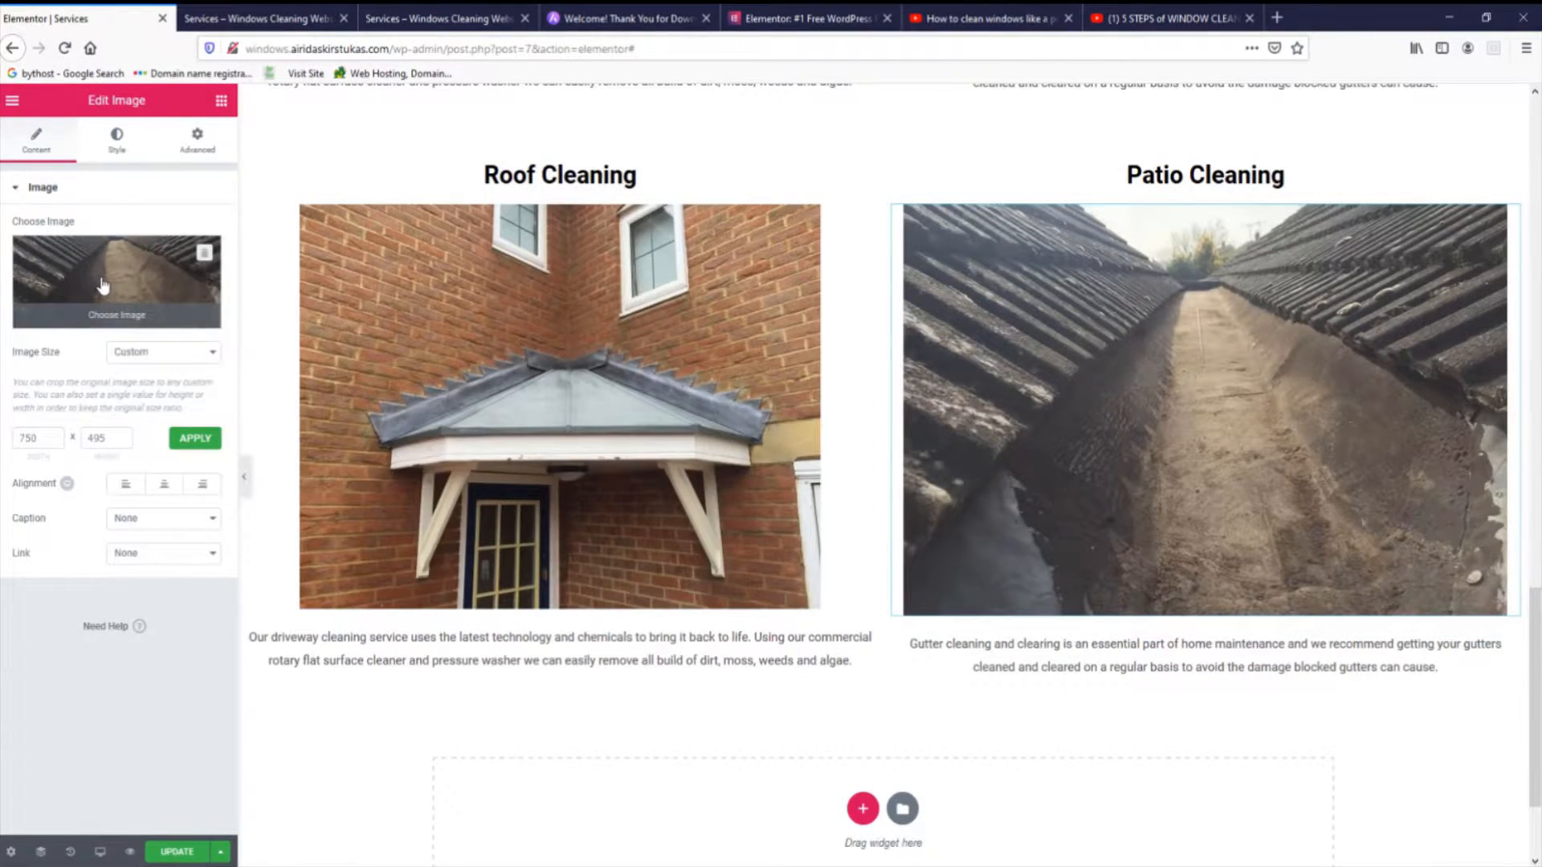
pyautogui.click(102, 285)
pyautogui.click(240, 290)
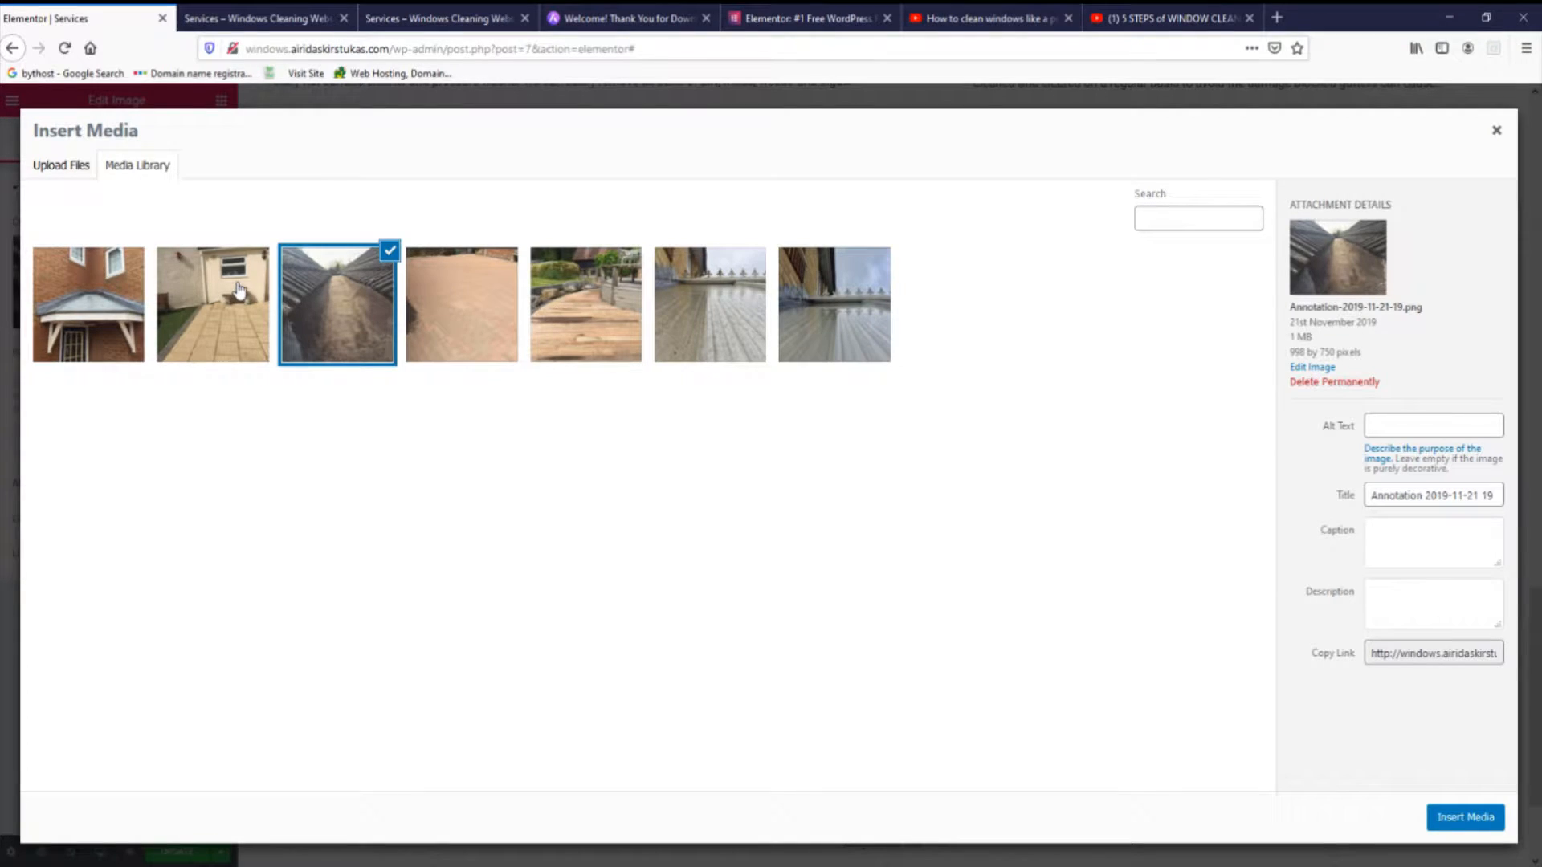
pyautogui.click(1465, 817)
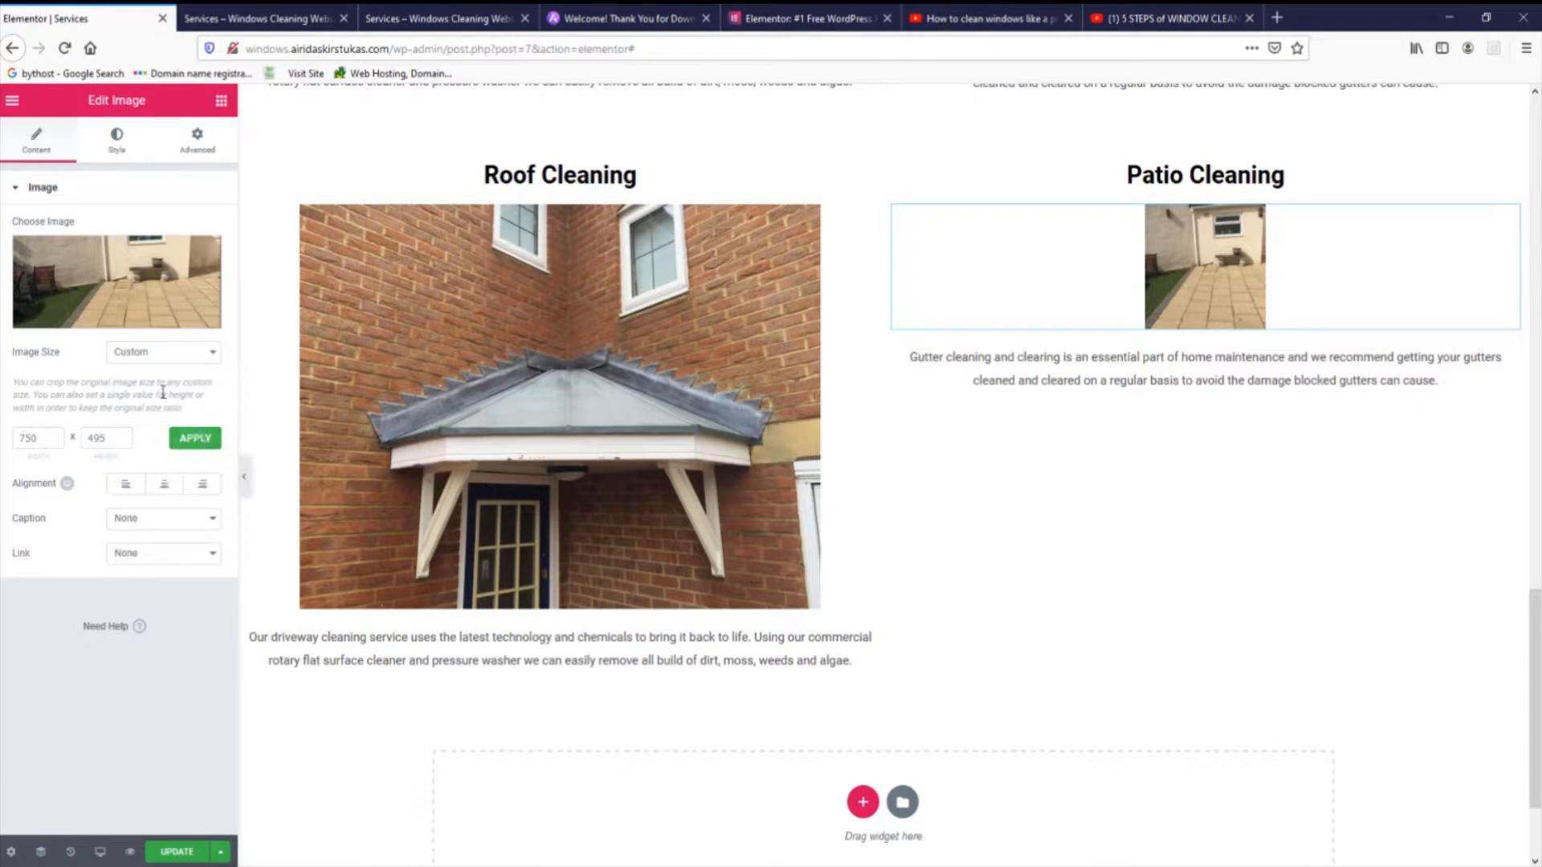
pyautogui.click(157, 357)
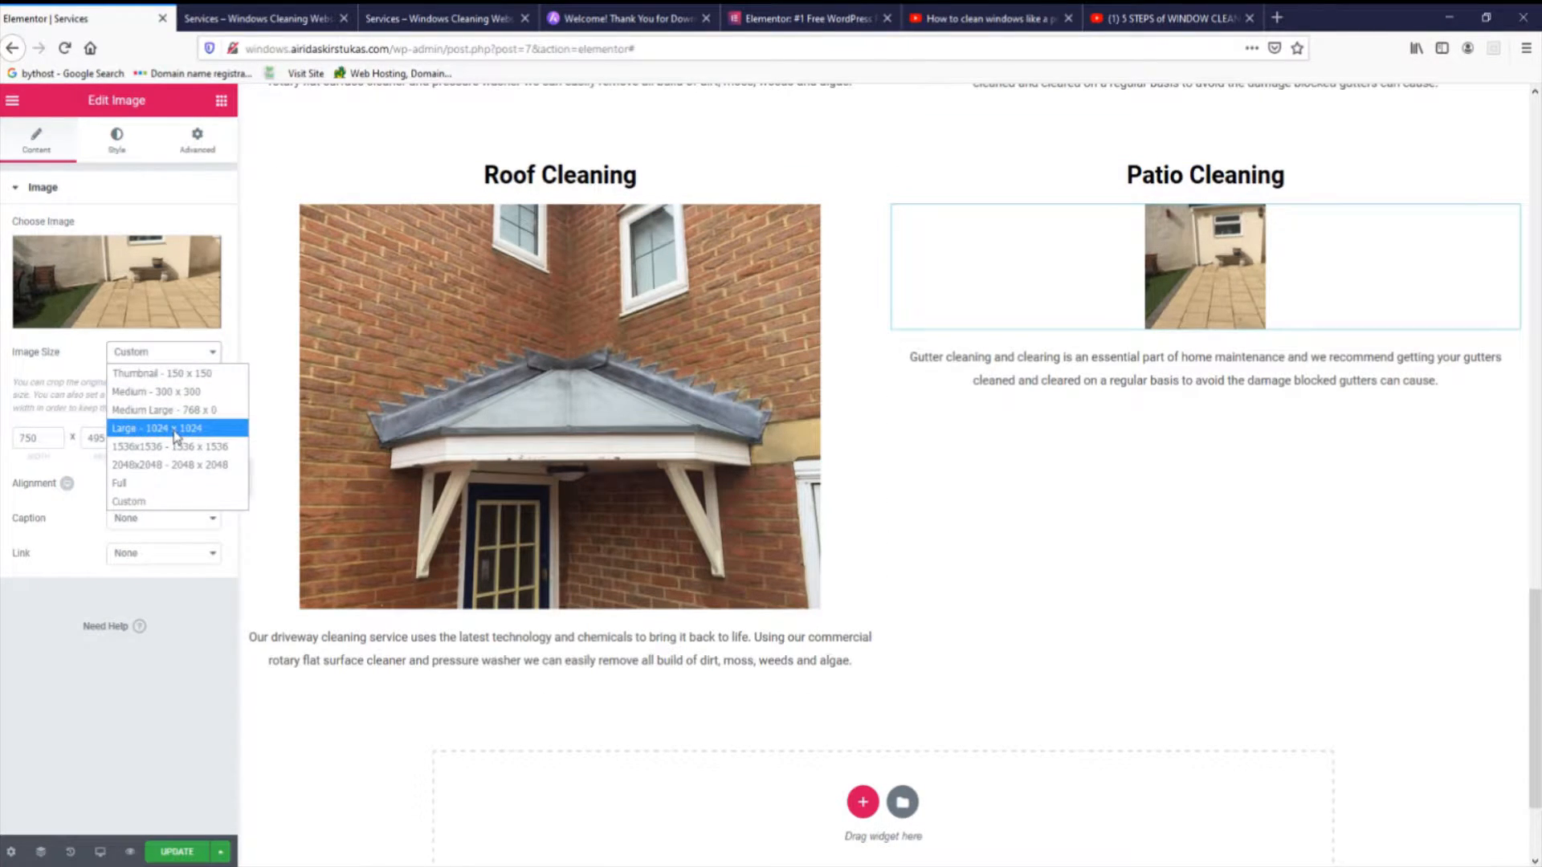
pyautogui.click(175, 429)
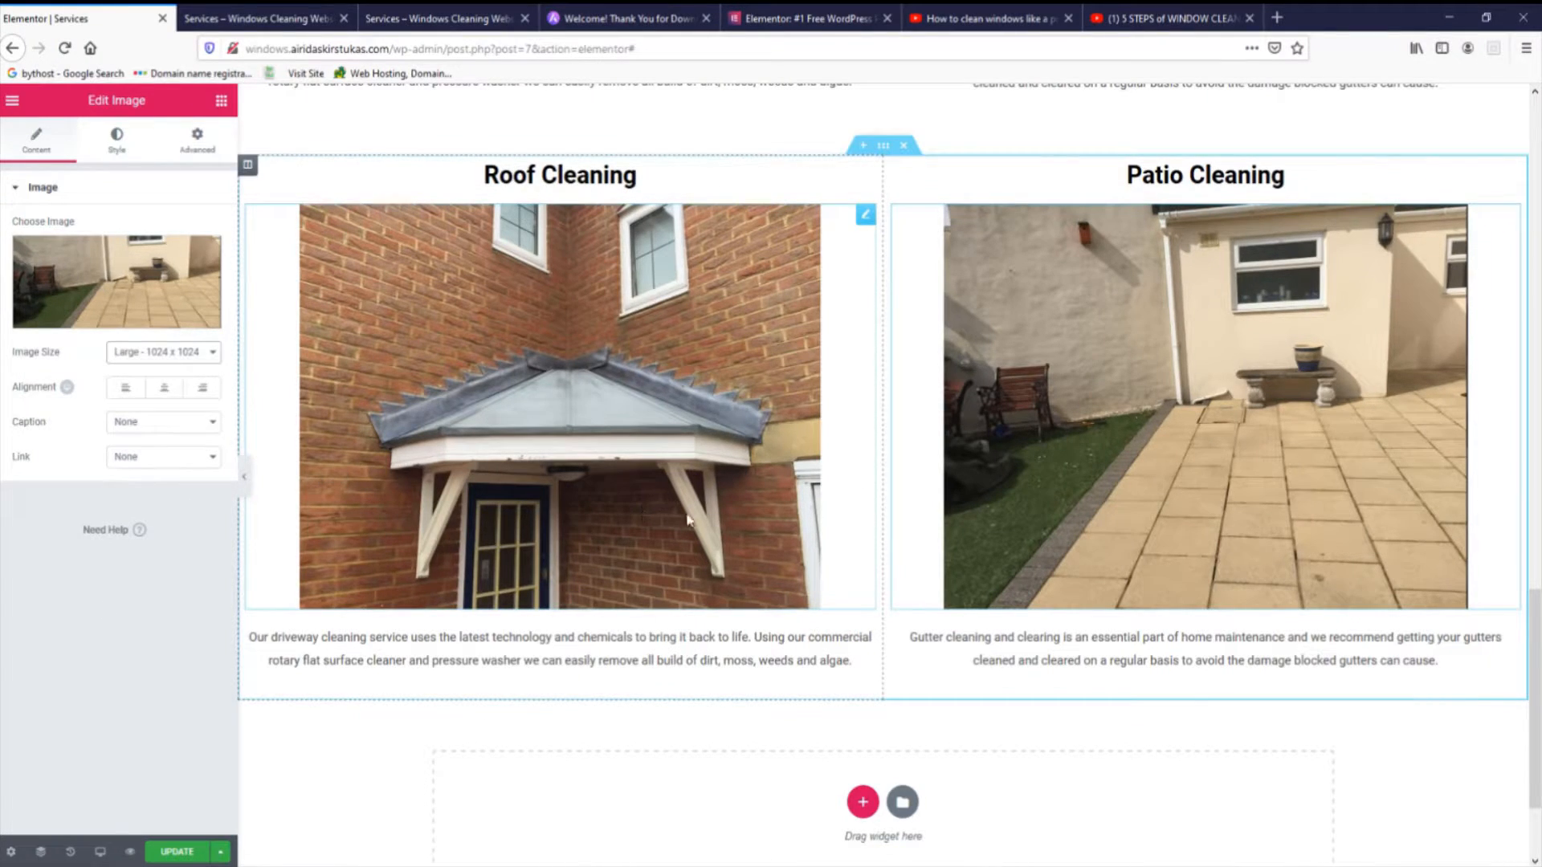
# - Paste the roof deep-cleaning description over the old driveway paragraph under Roof Cleaning
pyautogui.click(677, 639)
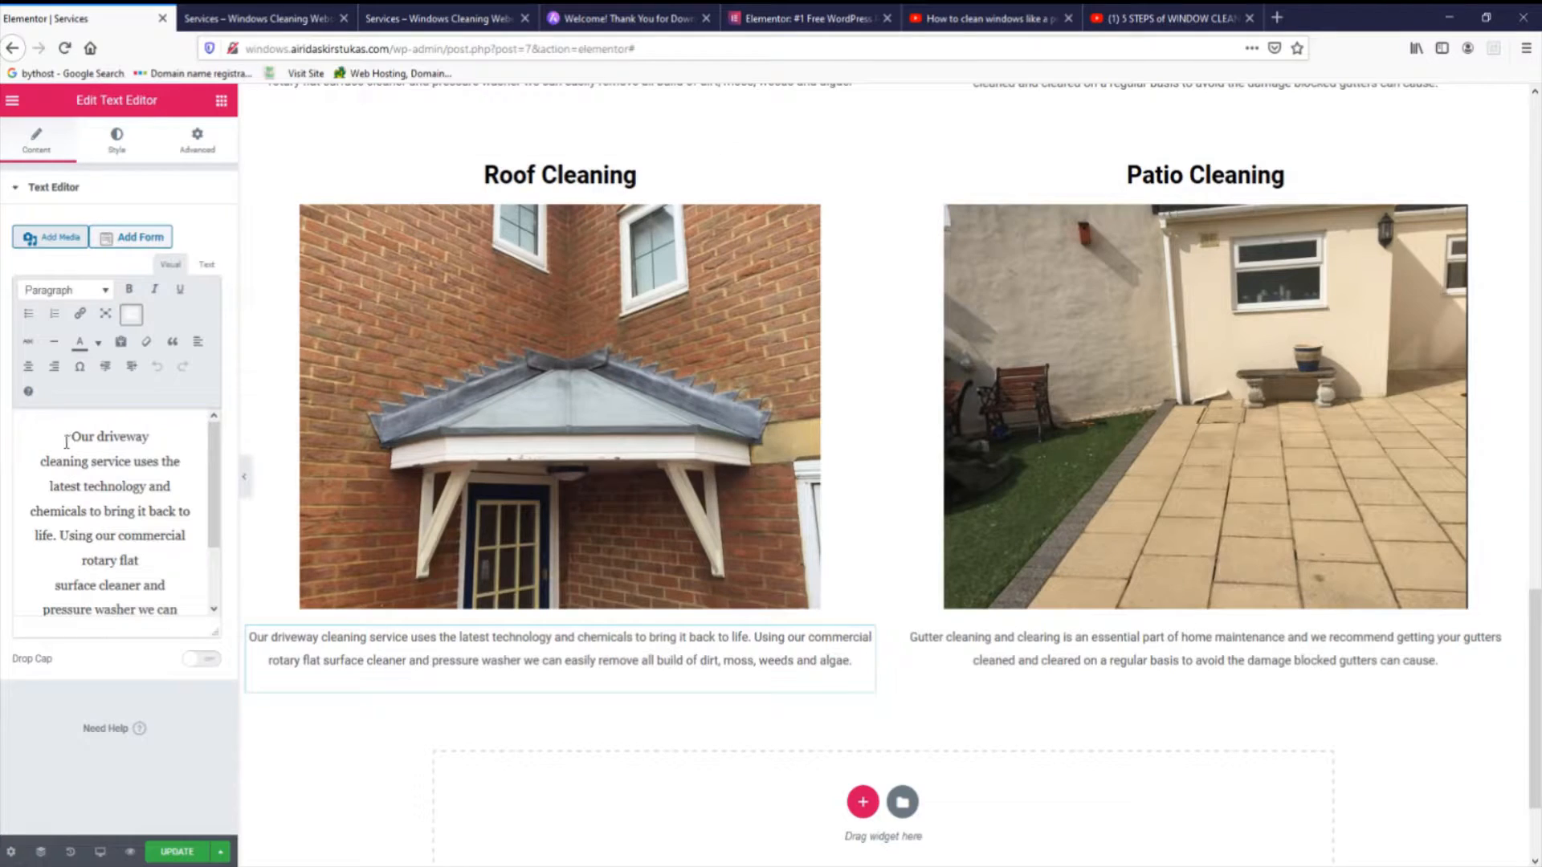
pyautogui.moveTo(67, 441); pyautogui.dragTo(196, 602)
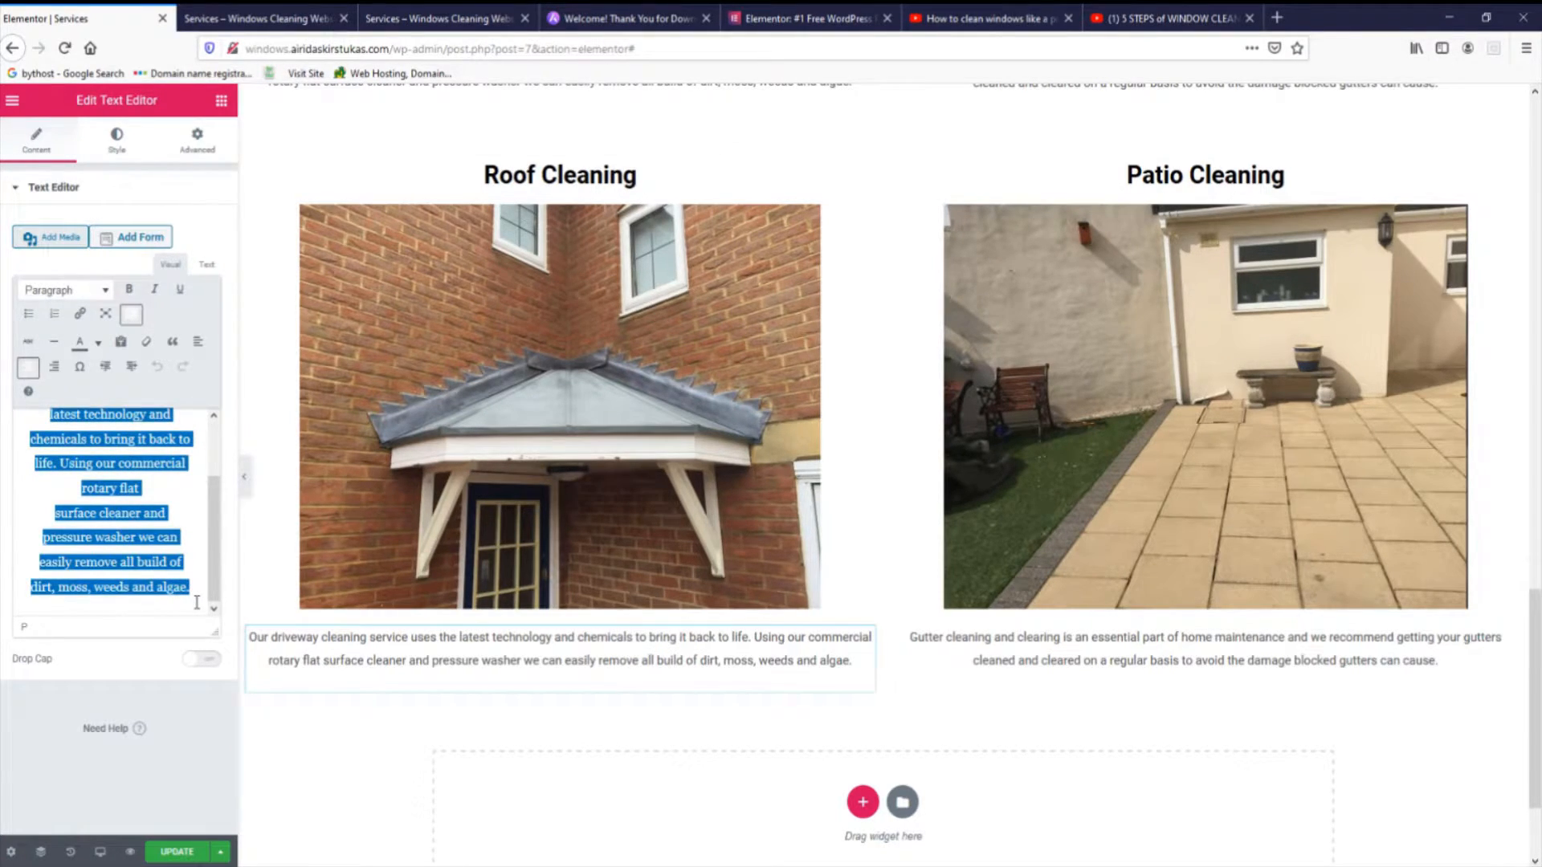
pyautogui.write('Roof Deep Cleaning to remove all moss and debris that has built up on your roof.')
# - Replace the old gutter paragraph under Patio Cleaning with the jet washing text, centred
pyautogui.click(1080, 644)
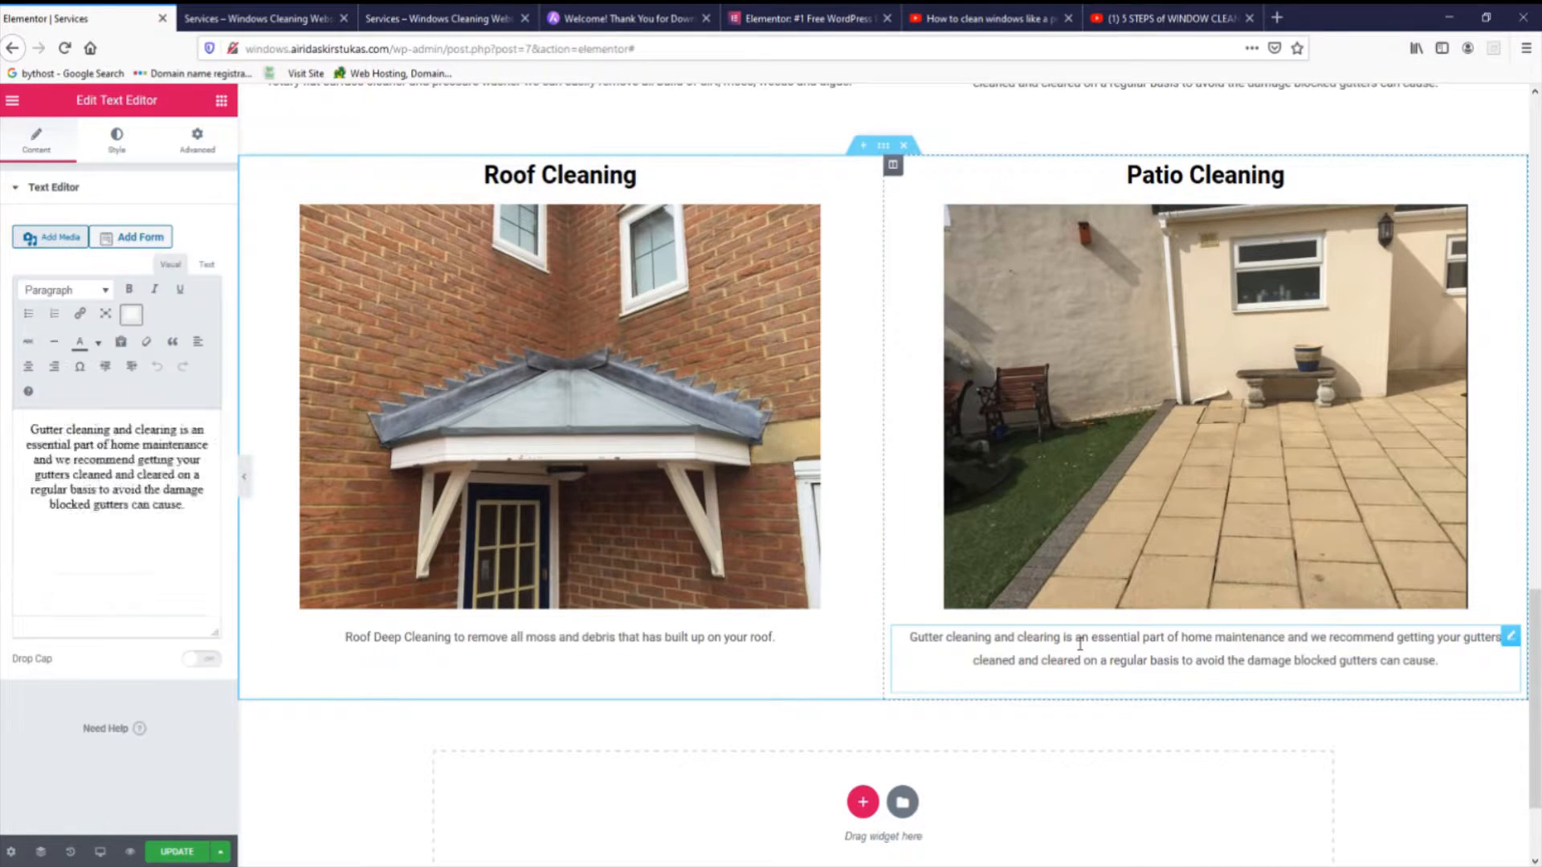
pyautogui.moveTo(29, 436); pyautogui.dragTo(162, 637)
pyautogui.press('BackSpace')
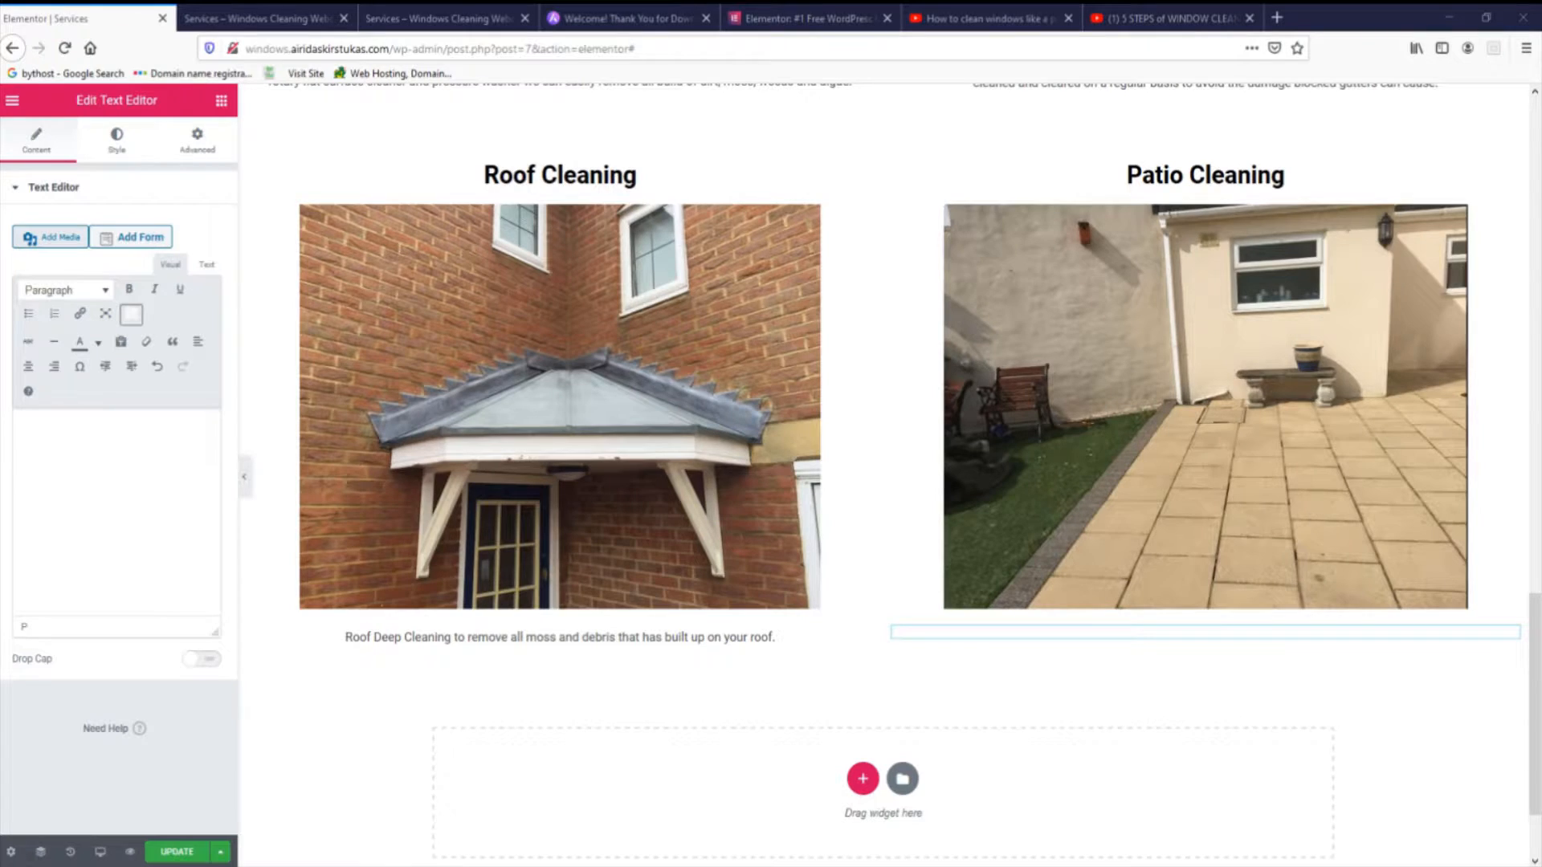
pyautogui.click(95, 452)
pyautogui.write('Jet washing services are an effective cleaning method which removes grime, moss, mud and even some weeds from your outdoor paving and decking areas using only water.')
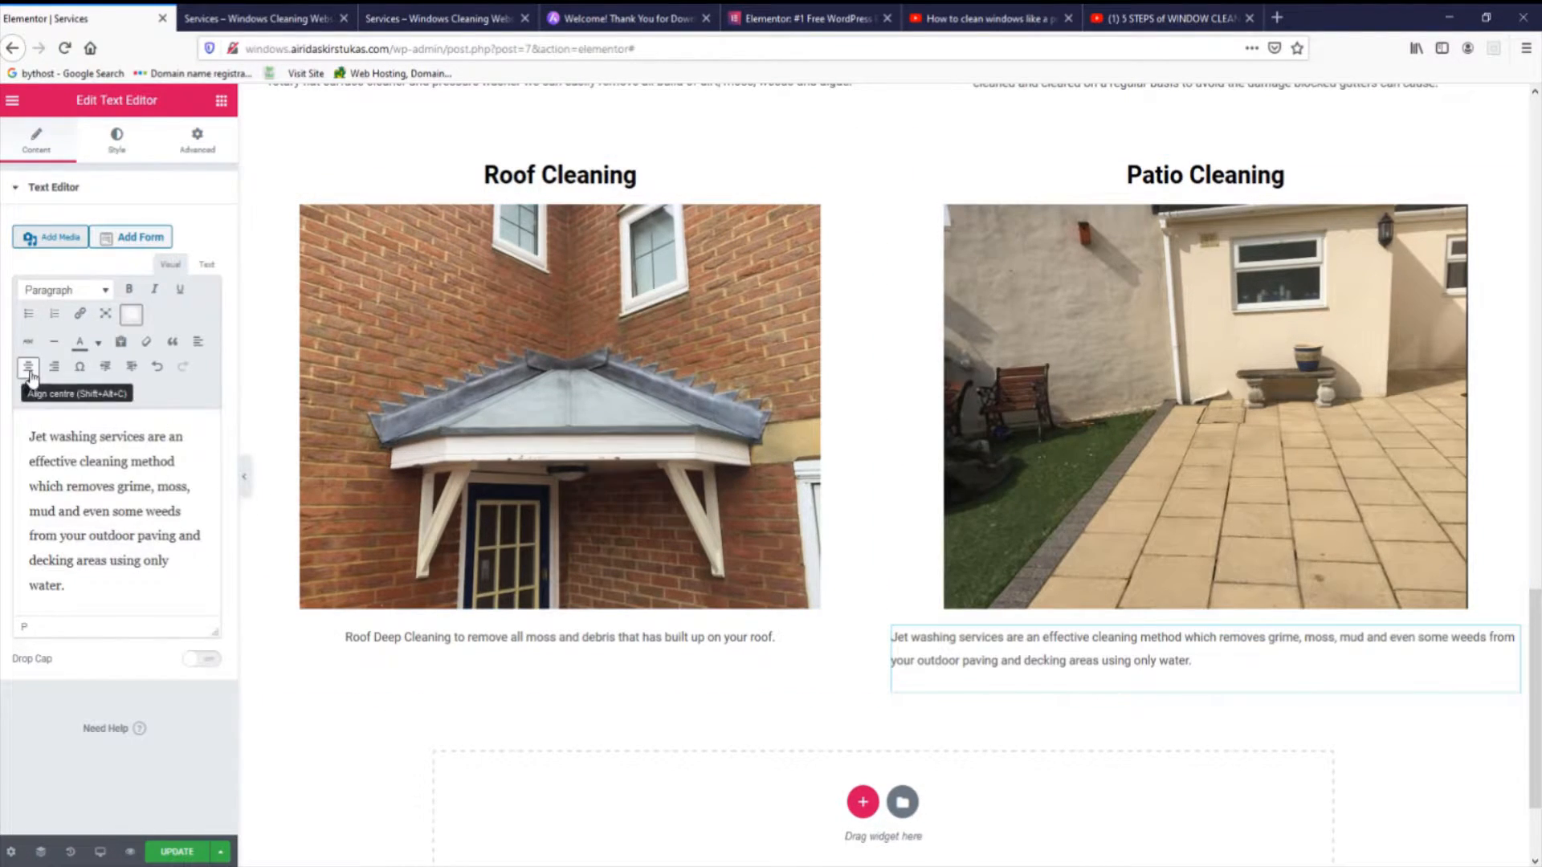
pyautogui.click(29, 370)
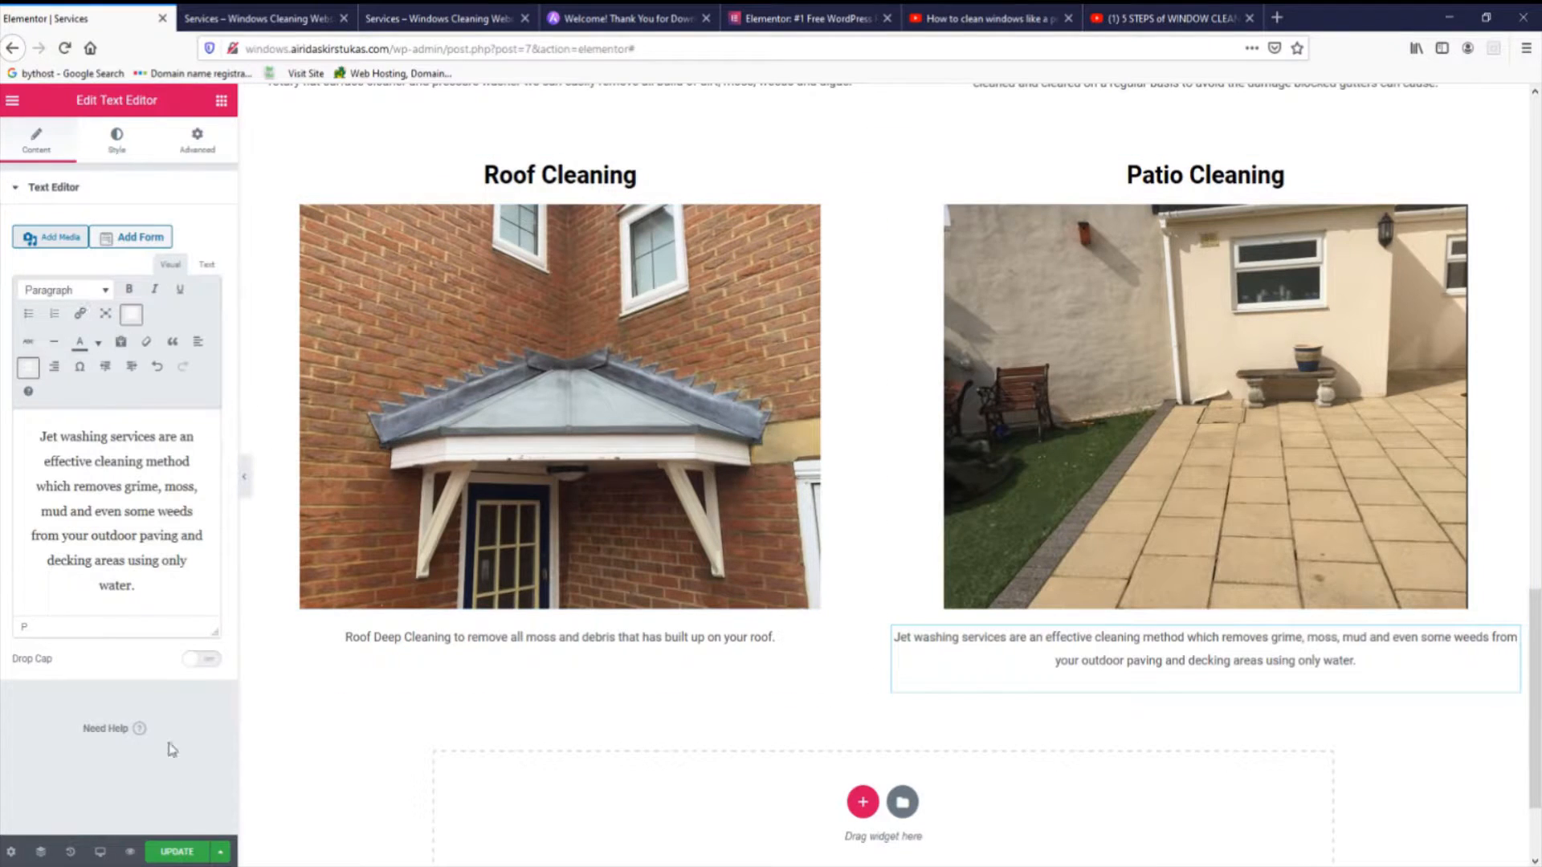
# - Update the Services page and review the Roof and Patio Cleaning changes in the preview
pyautogui.click(177, 851)
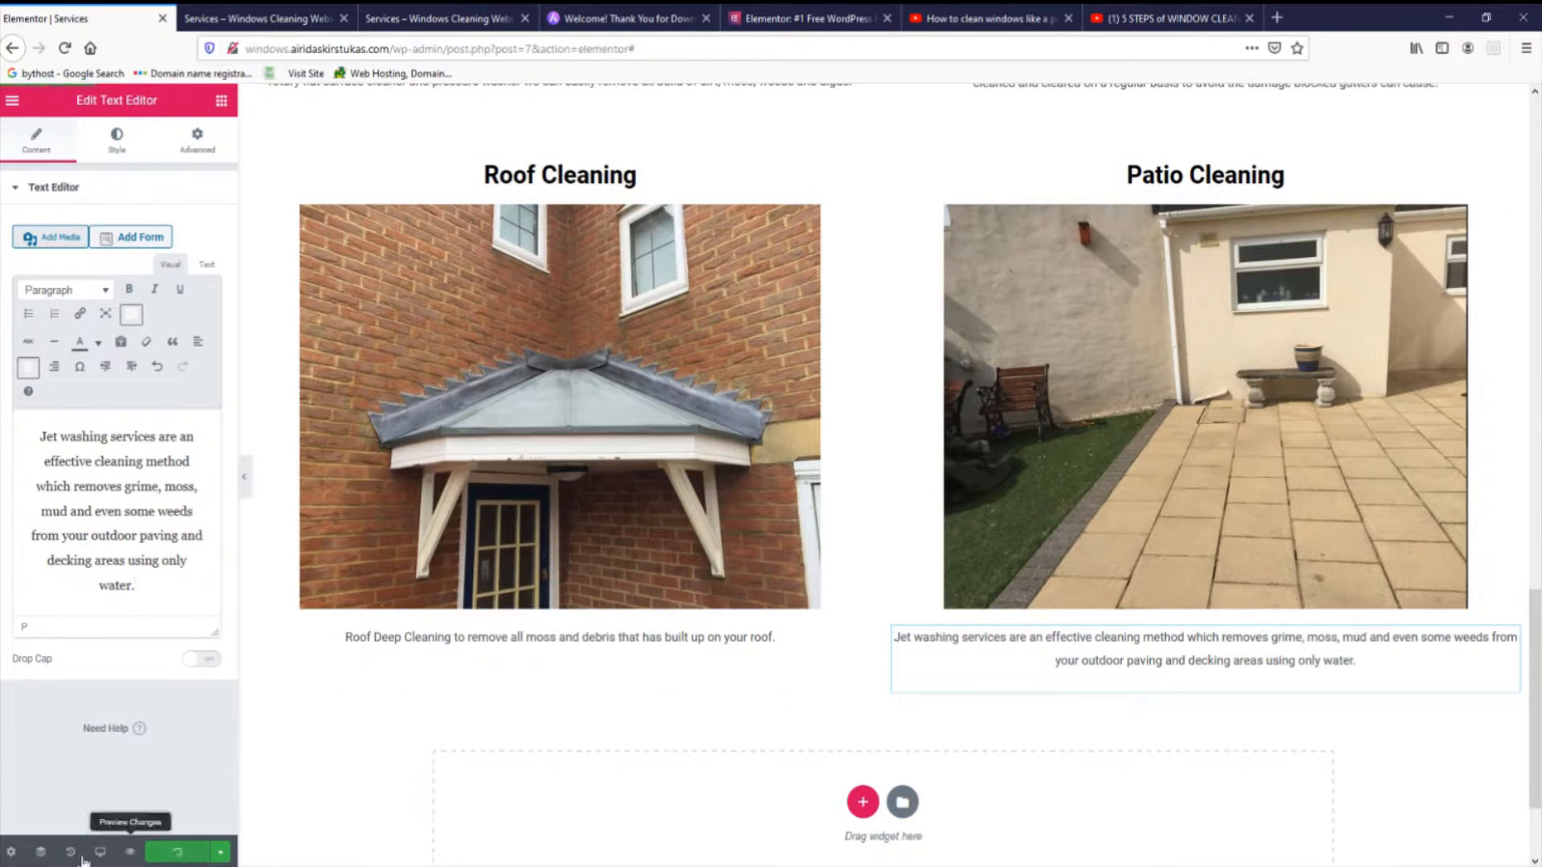
pyautogui.click(131, 853)
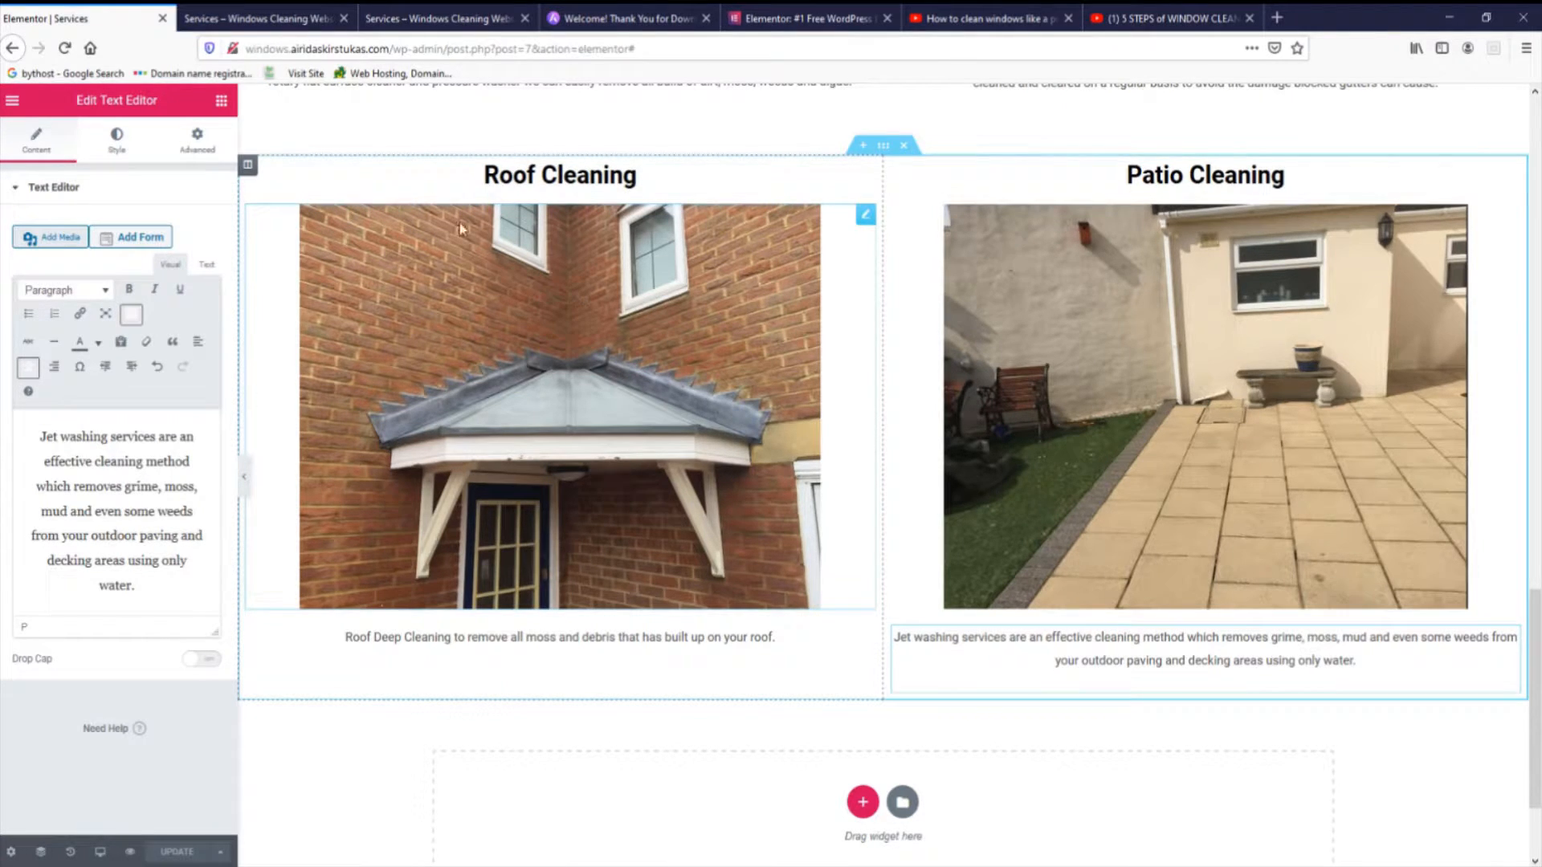
pyautogui.click(265, 18)
pyautogui.scroll(-5, 765, 485)
pyautogui.scroll(-10, 765, 486)
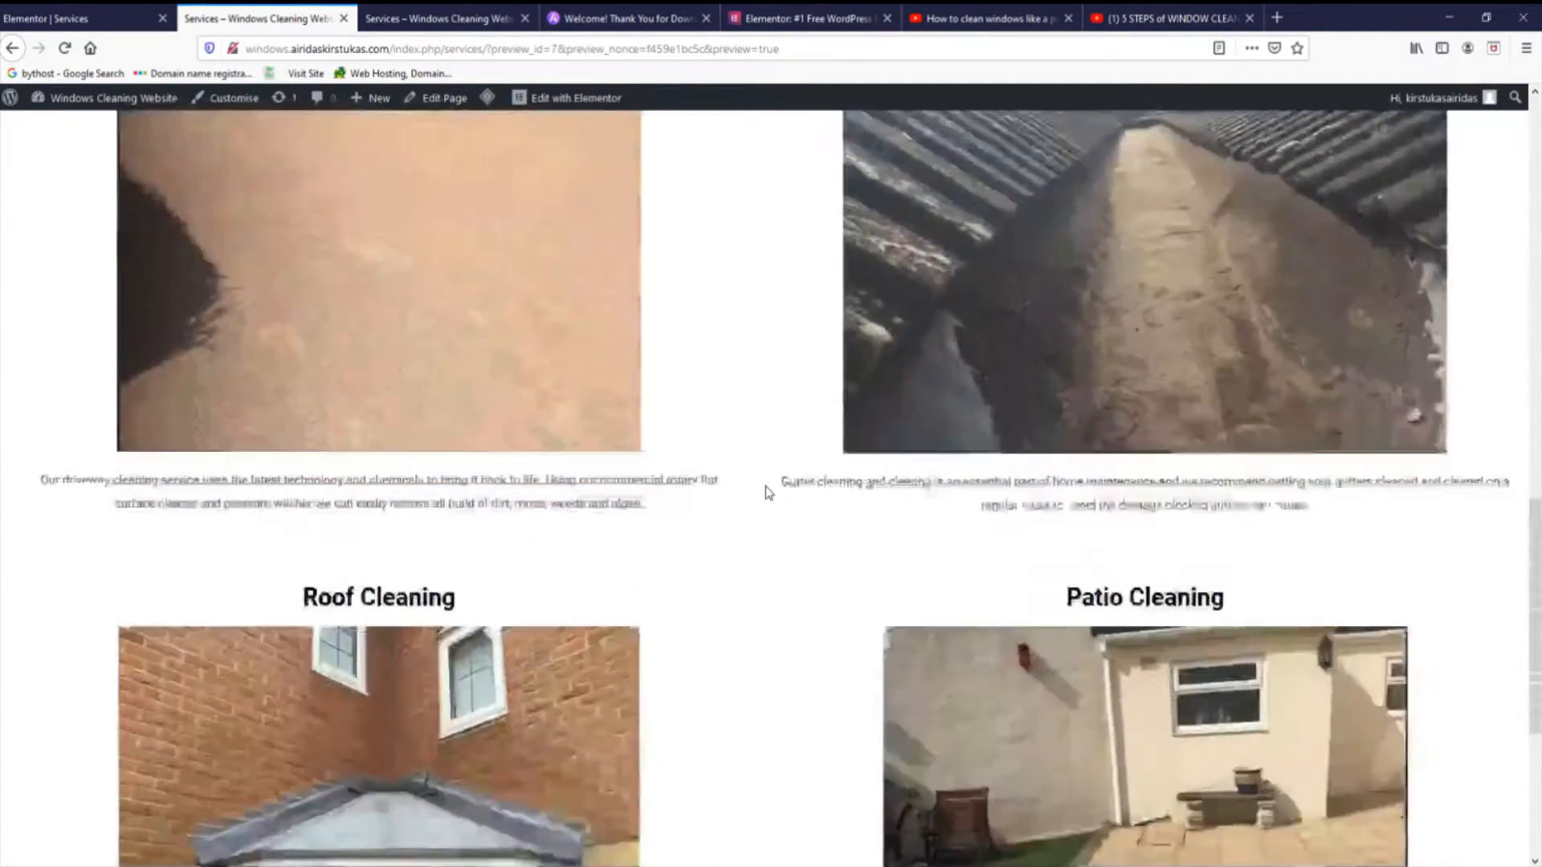
pyautogui.scroll(8, 765, 487)
pyautogui.scroll(8, 765, 485)
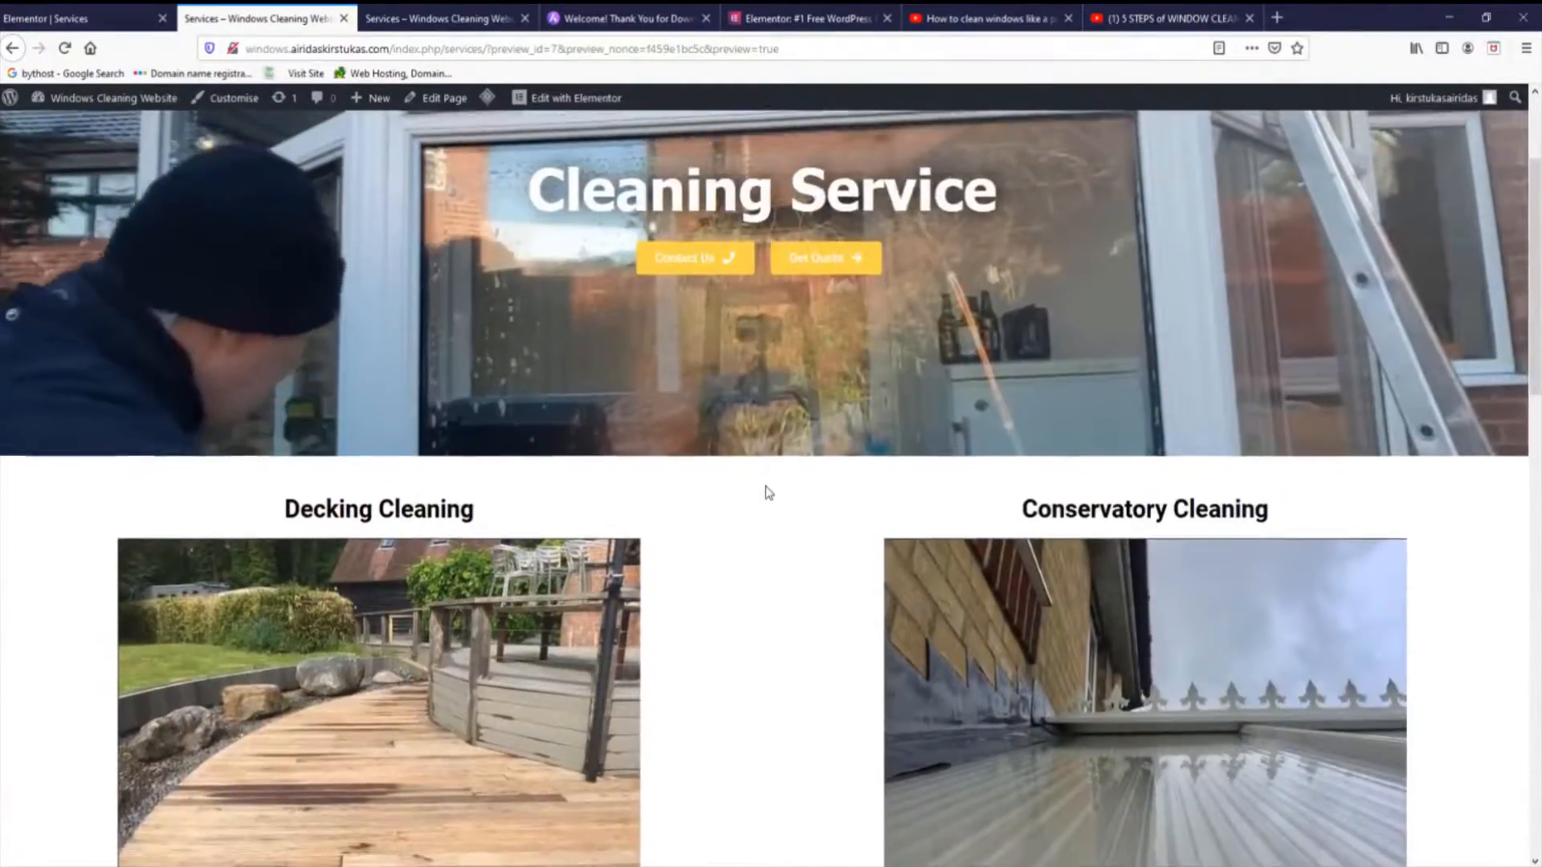
pyautogui.scroll(-8, 764, 485)
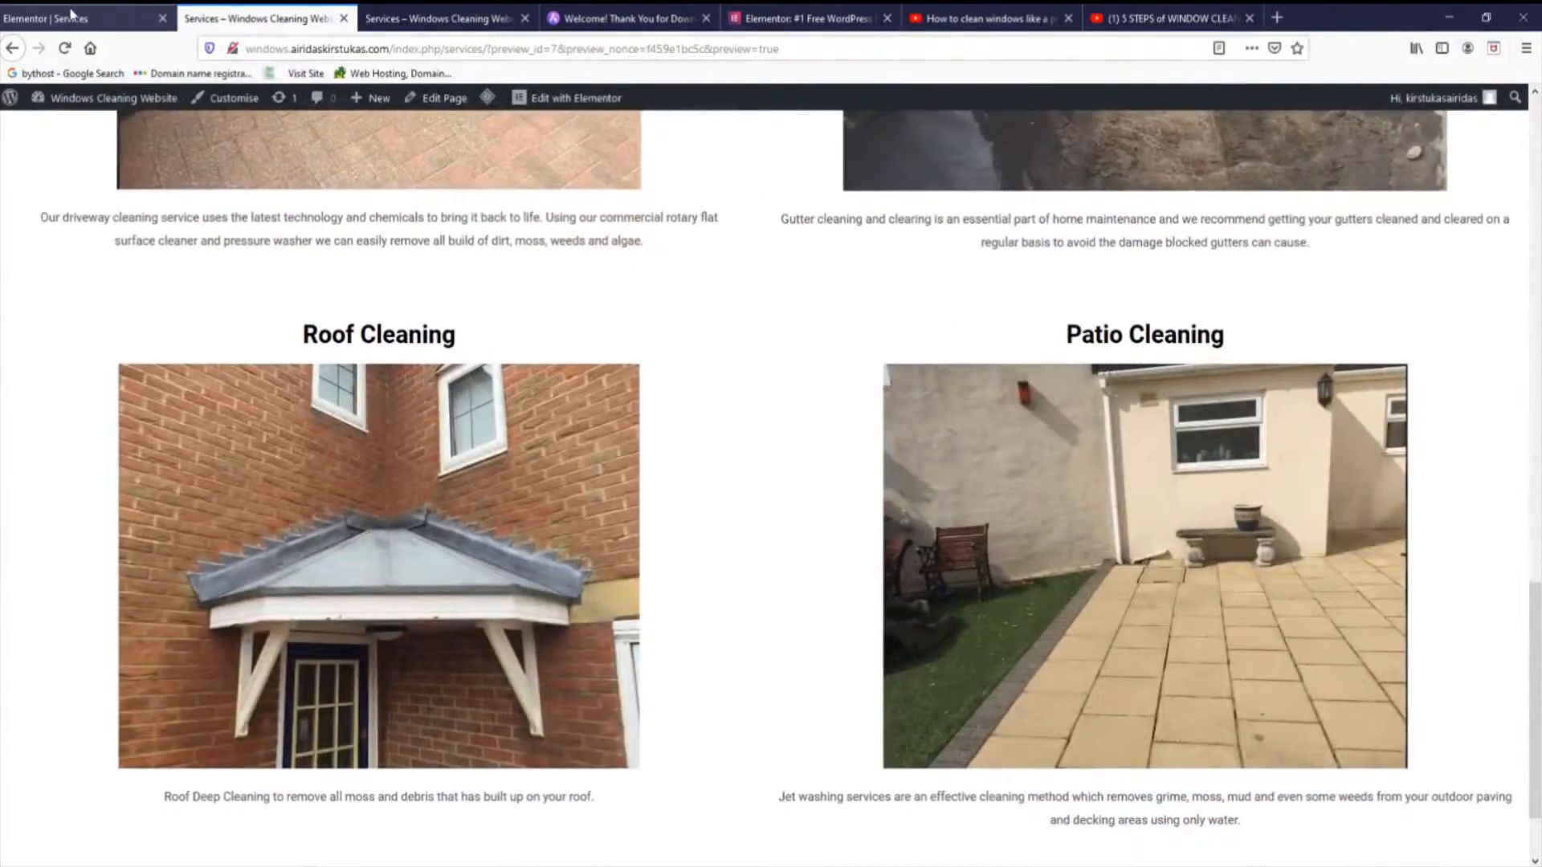
pyautogui.click(73, 17)
pyautogui.scroll(-2, 887, 670)
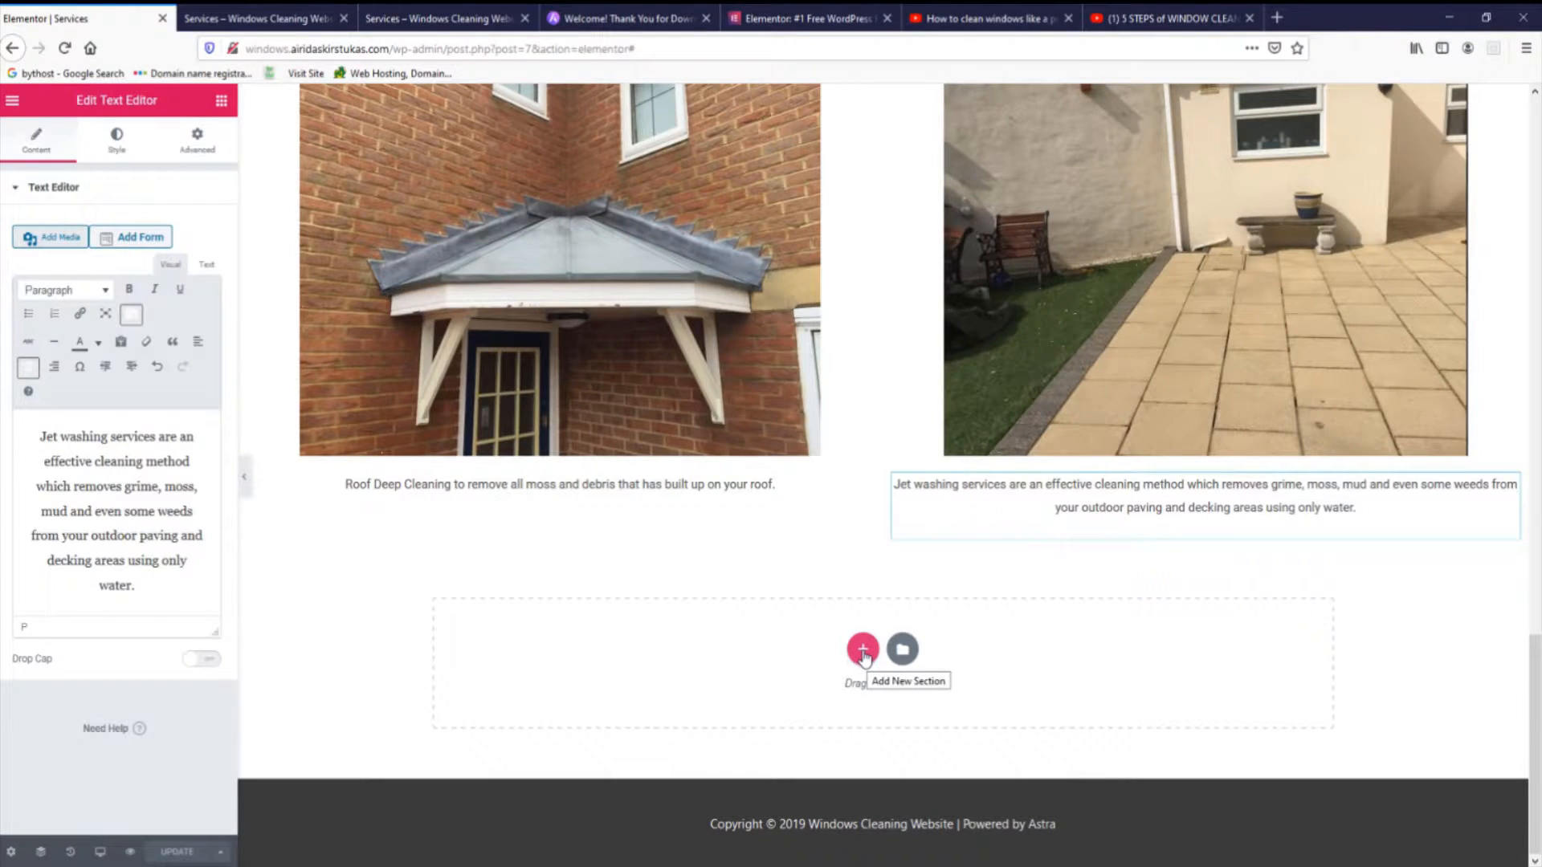
# - Add a one-column section with a Google Maps widget and enter 'Bristol' as its location
pyautogui.click(863, 651)
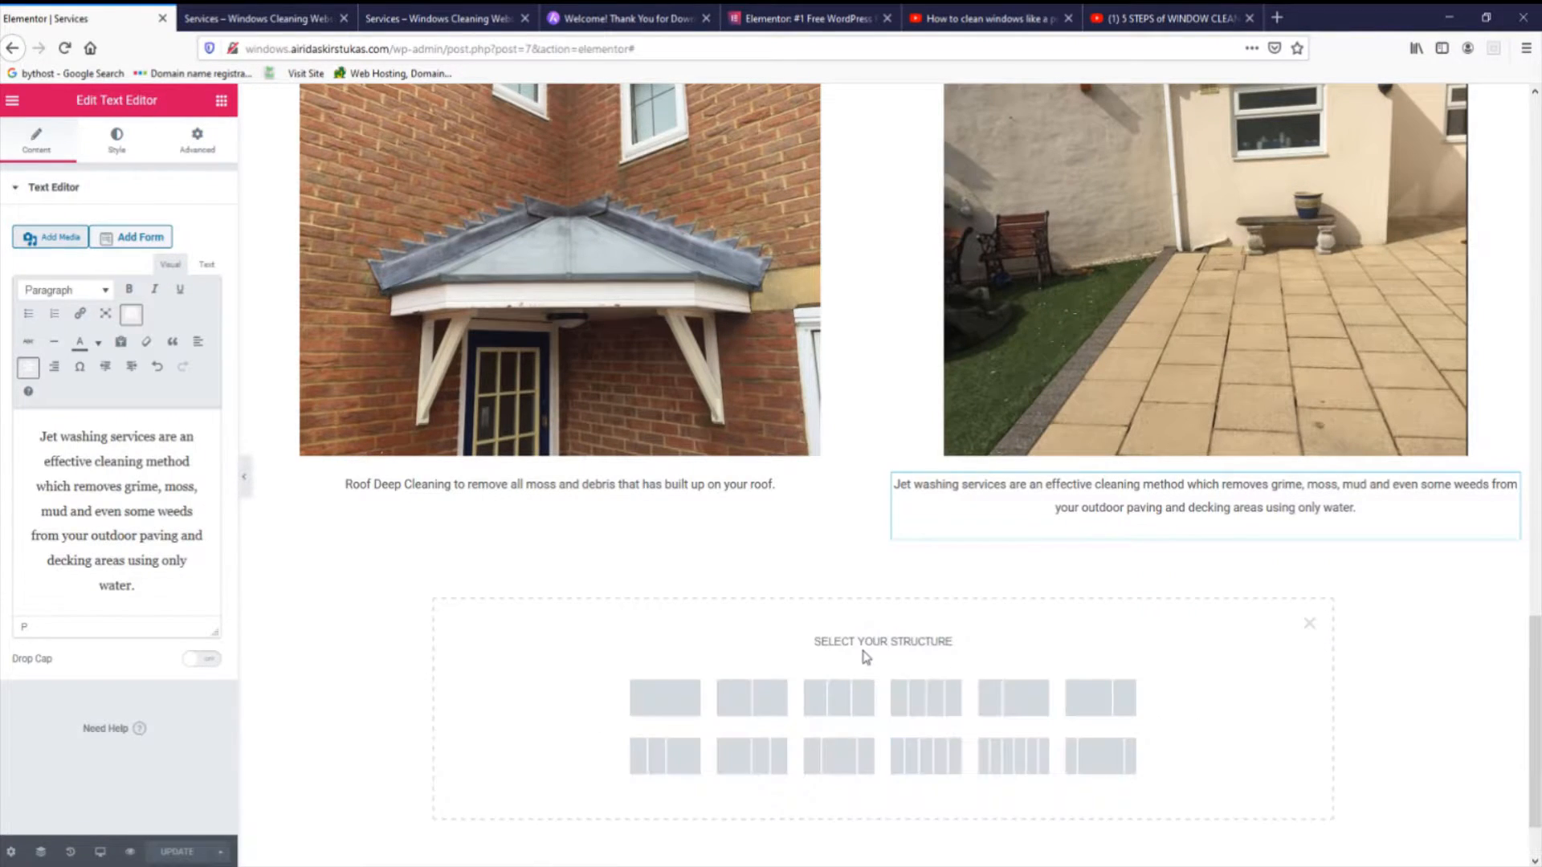
pyautogui.click(672, 696)
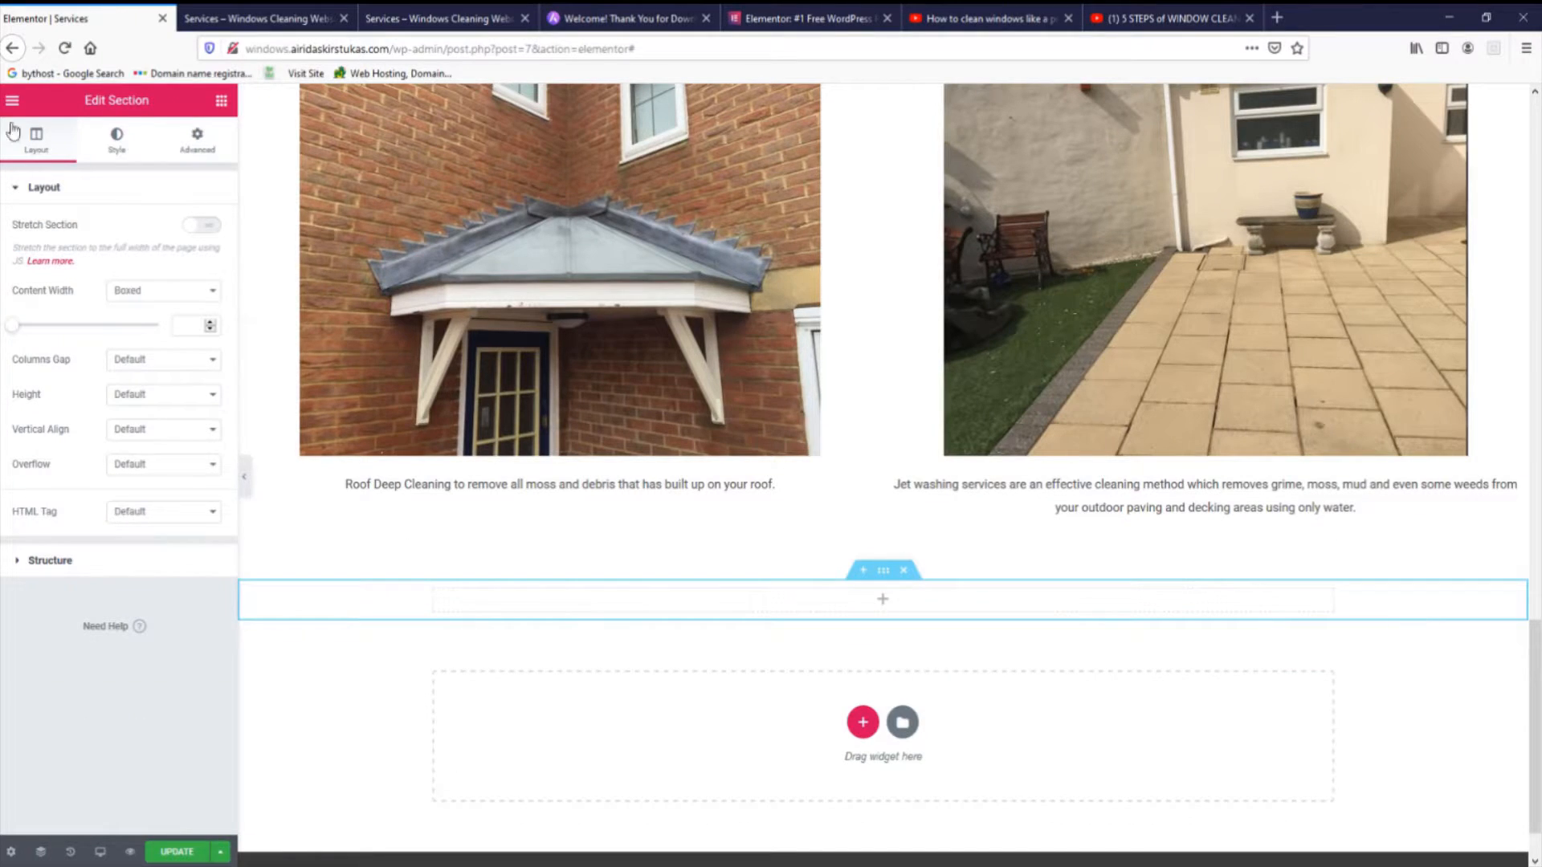
pyautogui.click(223, 102)
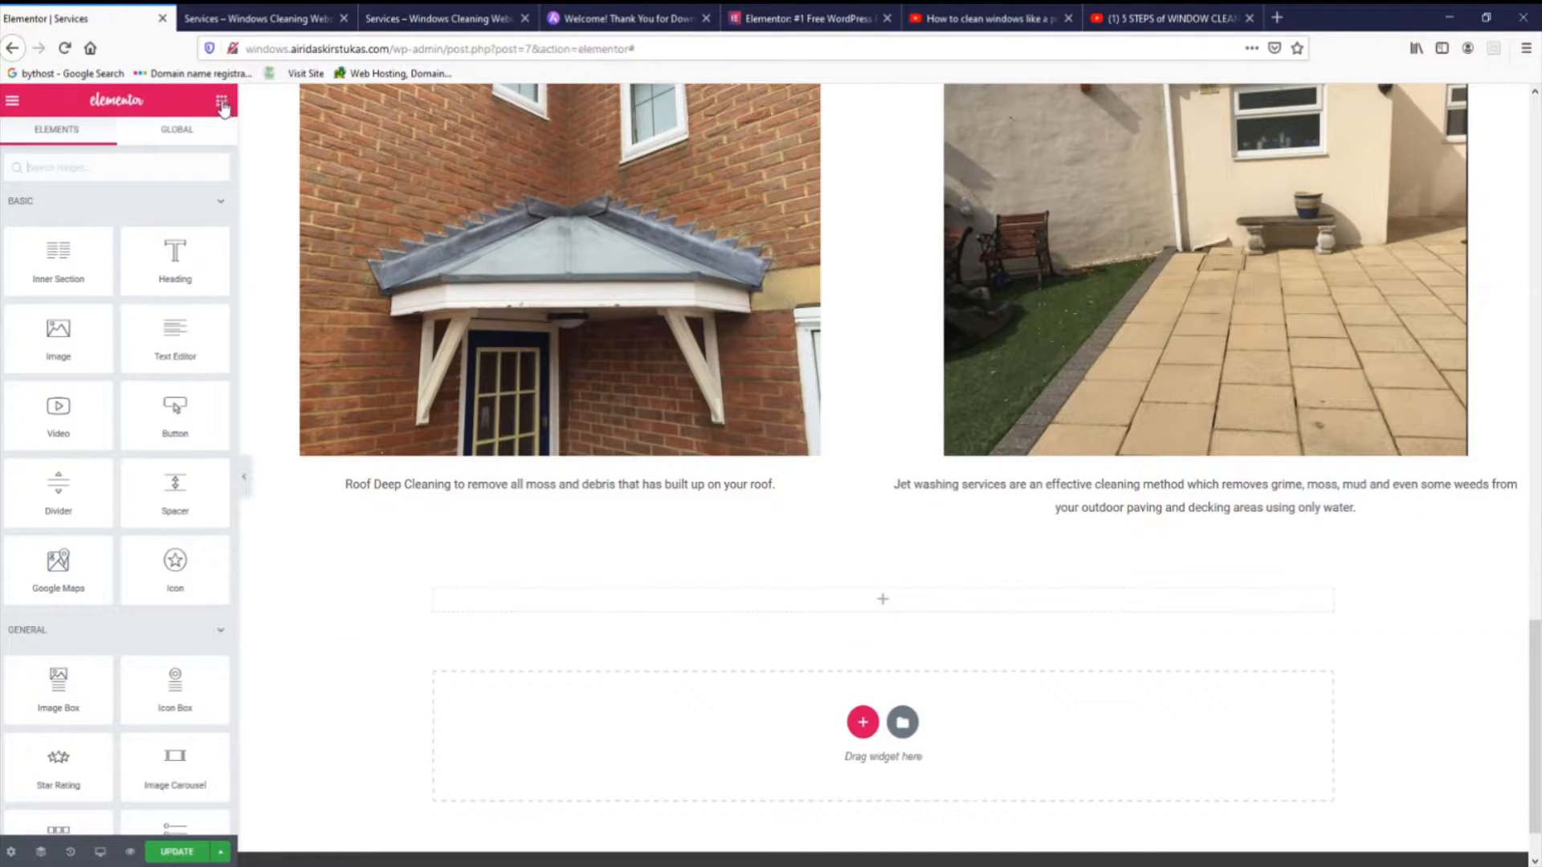
pyautogui.click(105, 163)
pyautogui.write('map')
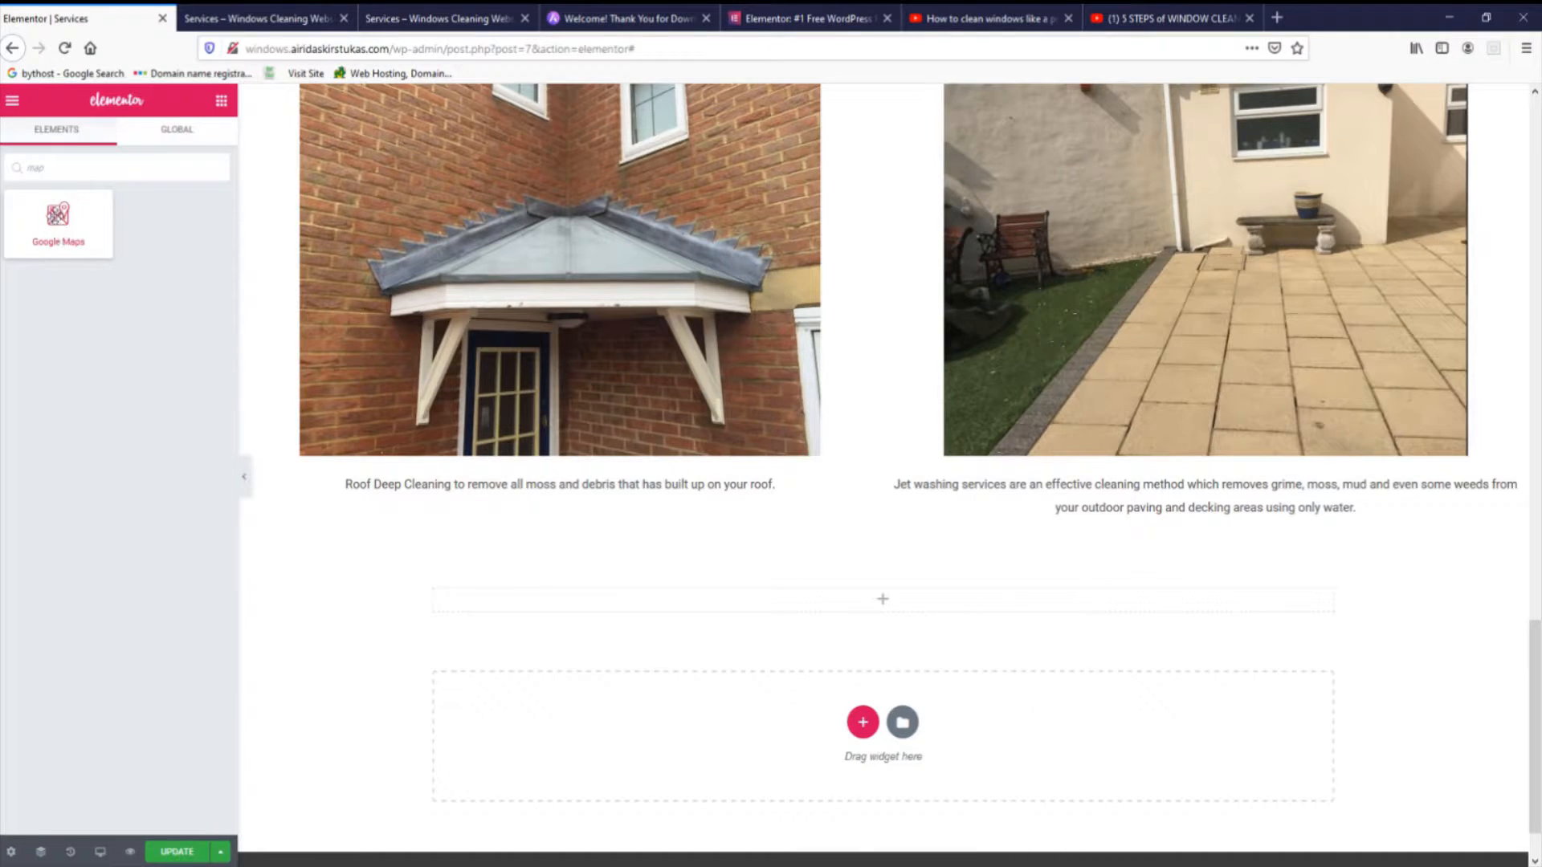
pyautogui.moveTo(57, 218); pyautogui.dragTo(923, 604)
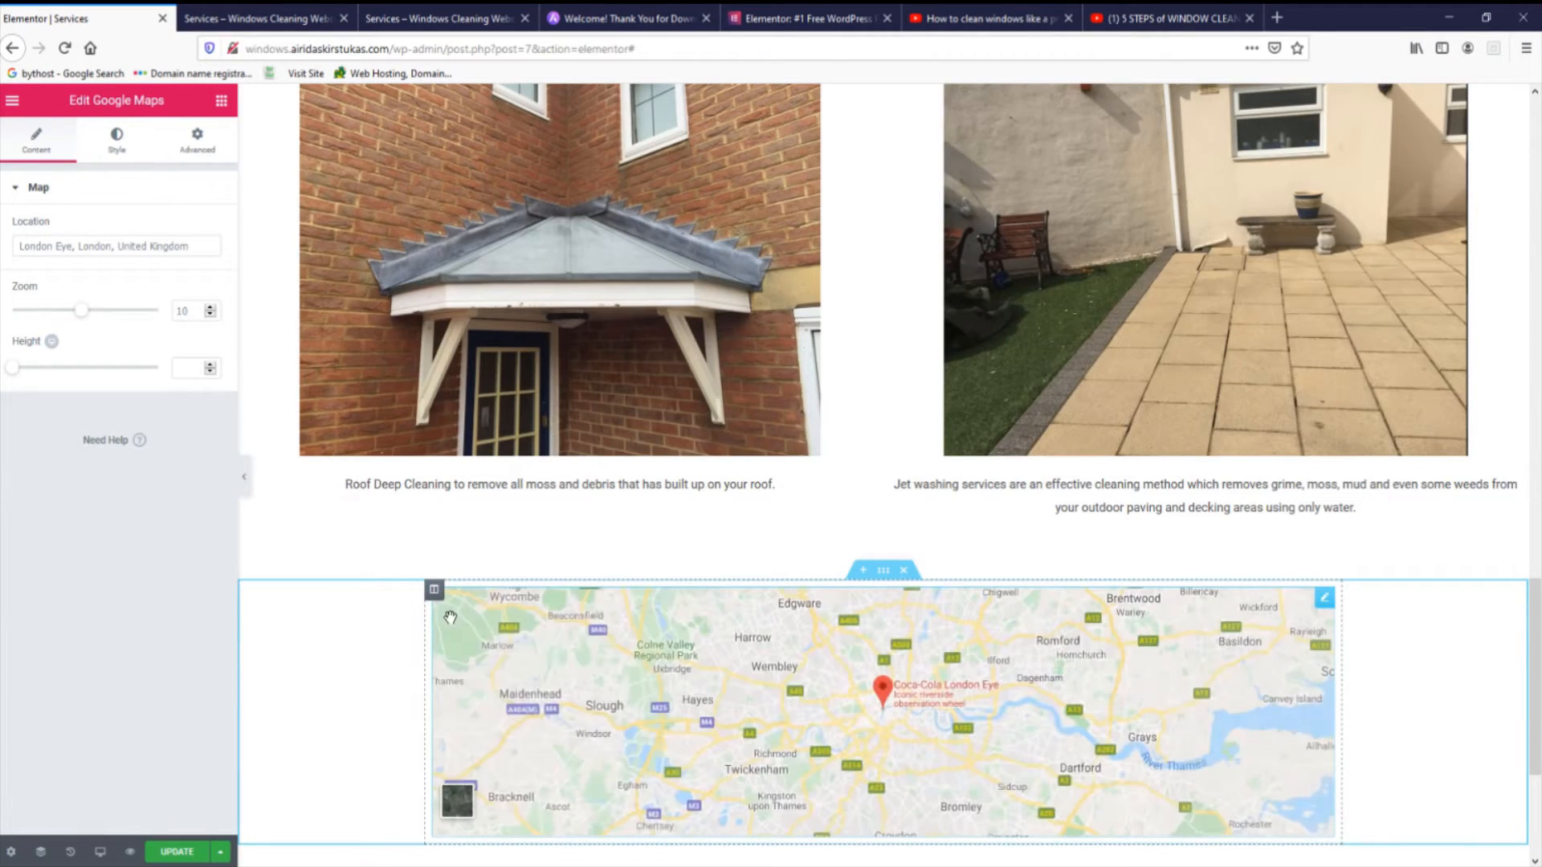
pyautogui.scroll(-4, 702, 550)
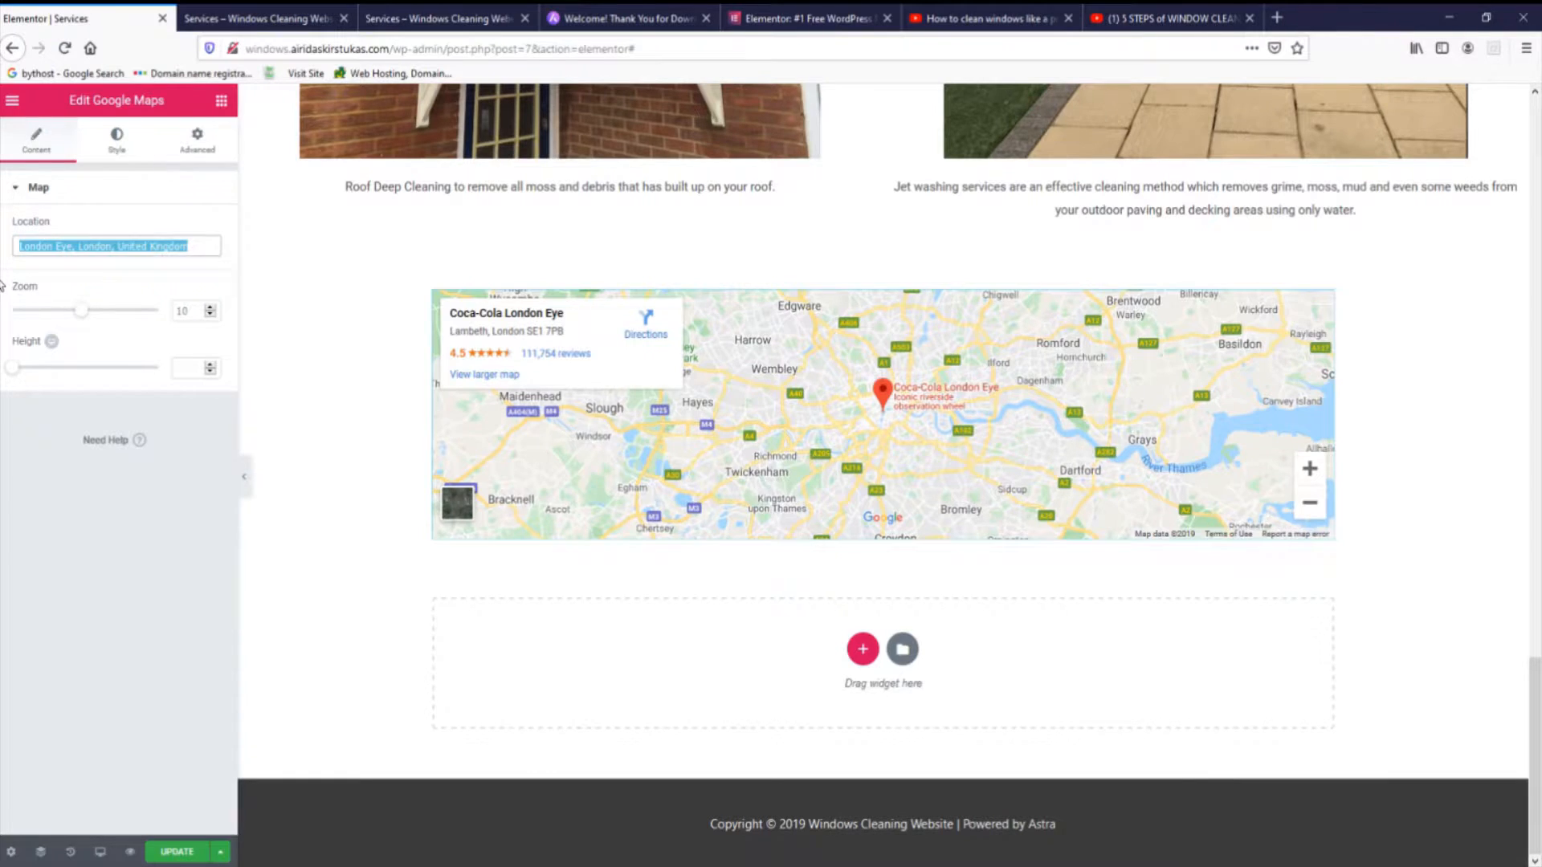
pyautogui.write('Bristol')
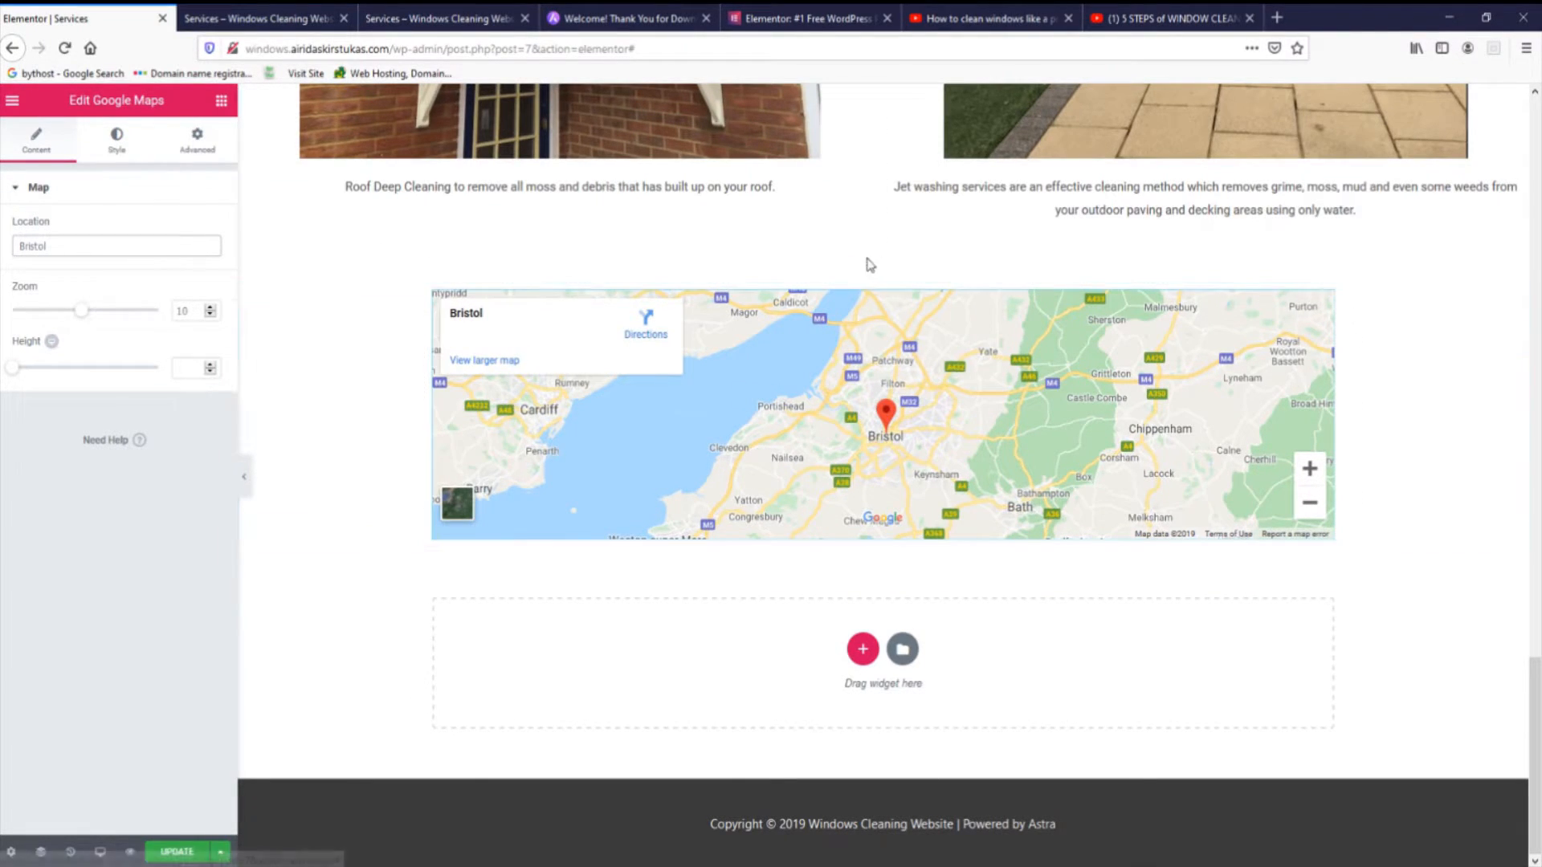
# - Set the map section's Content Width to Full Width and Columns Gap to No Gap
pyautogui.click(883, 276)
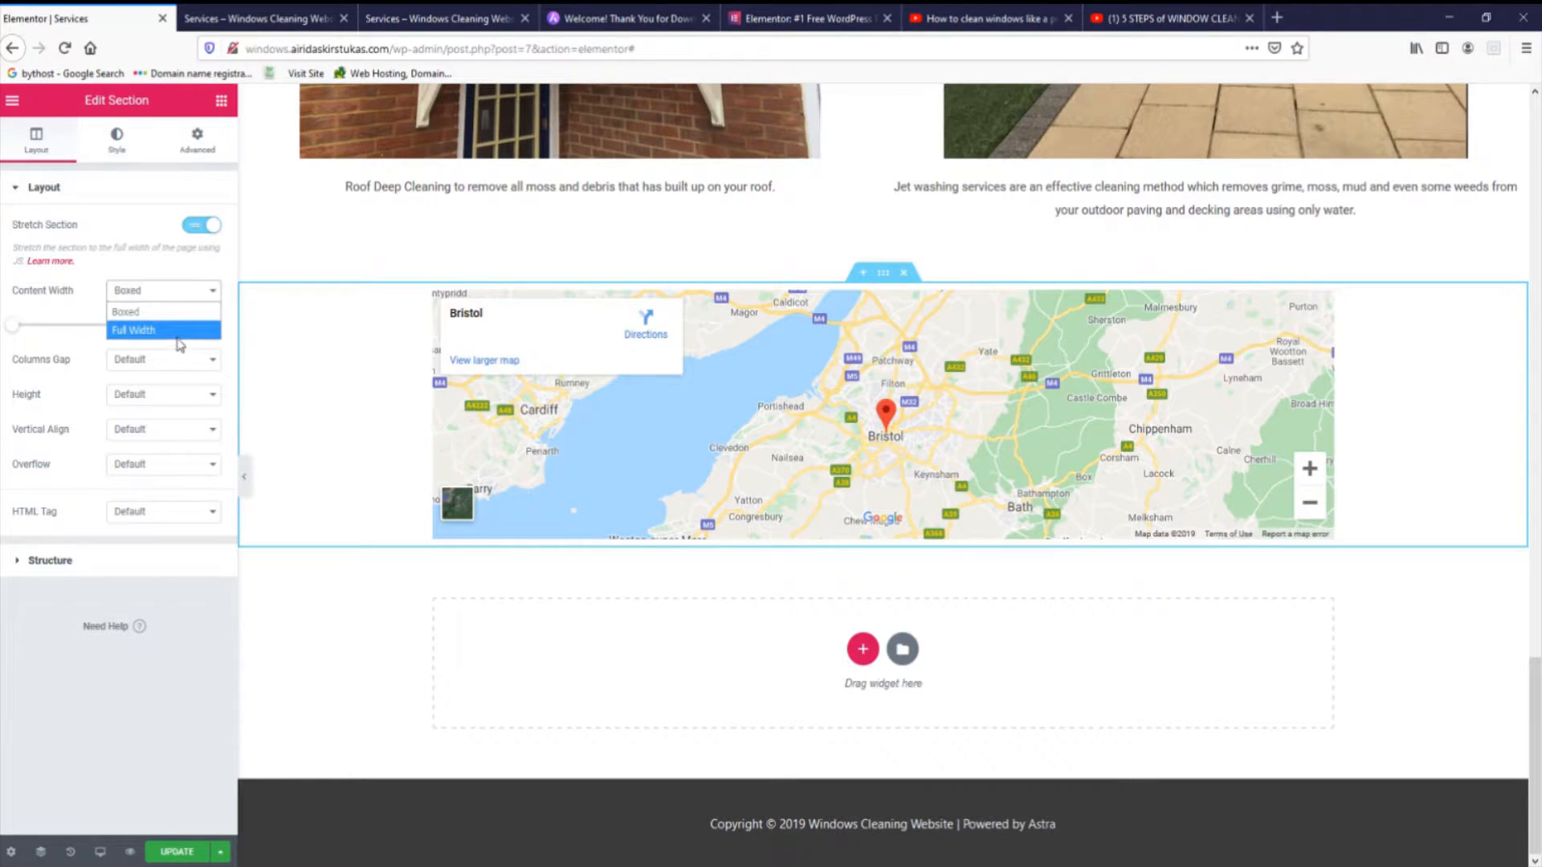
pyautogui.click(177, 334)
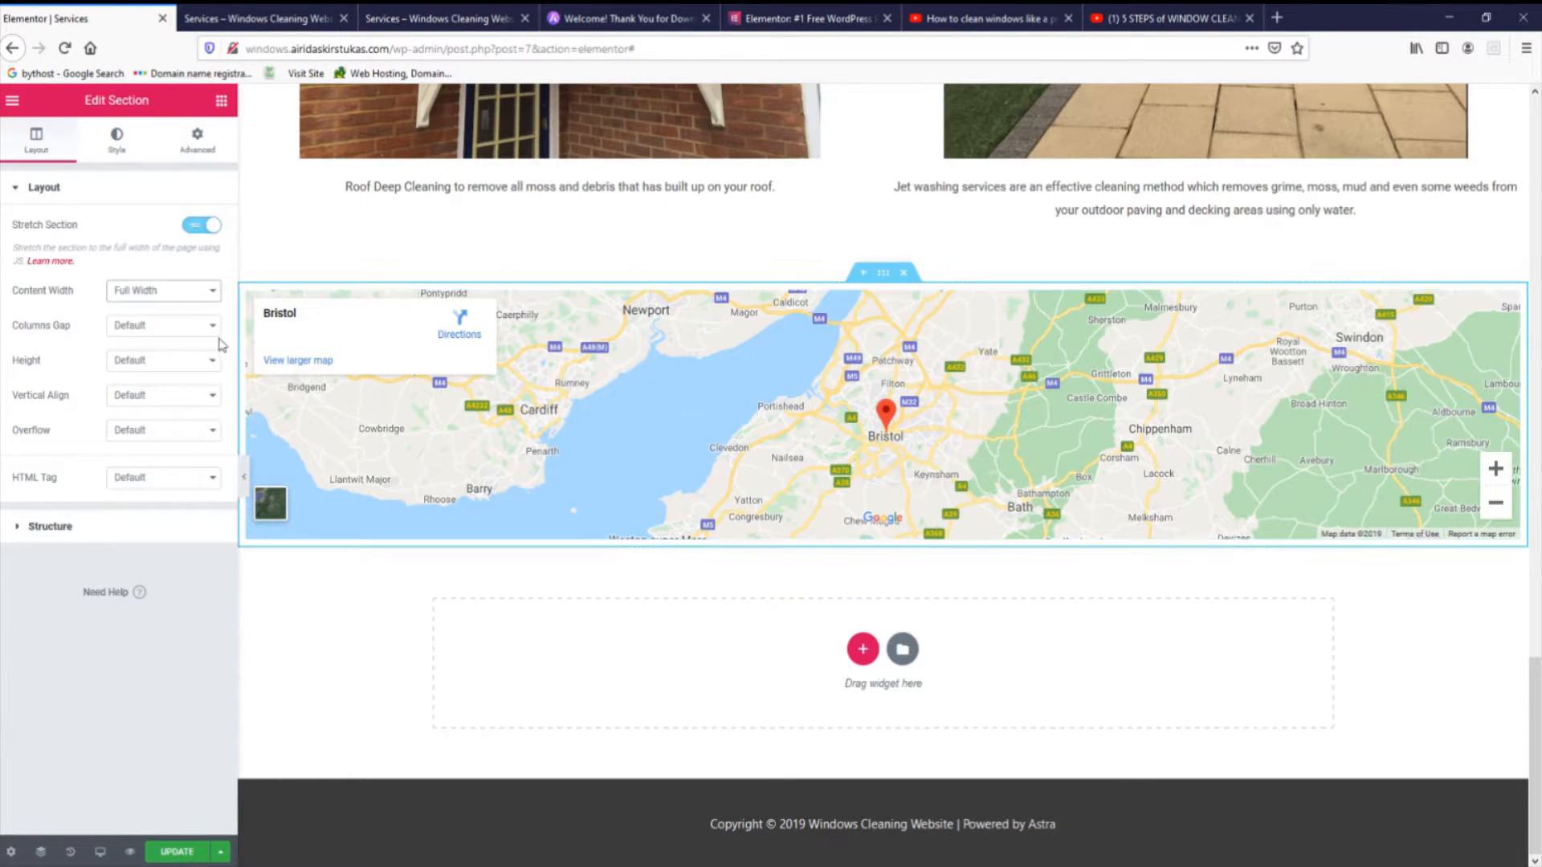
pyautogui.click(171, 334)
pyautogui.click(167, 366)
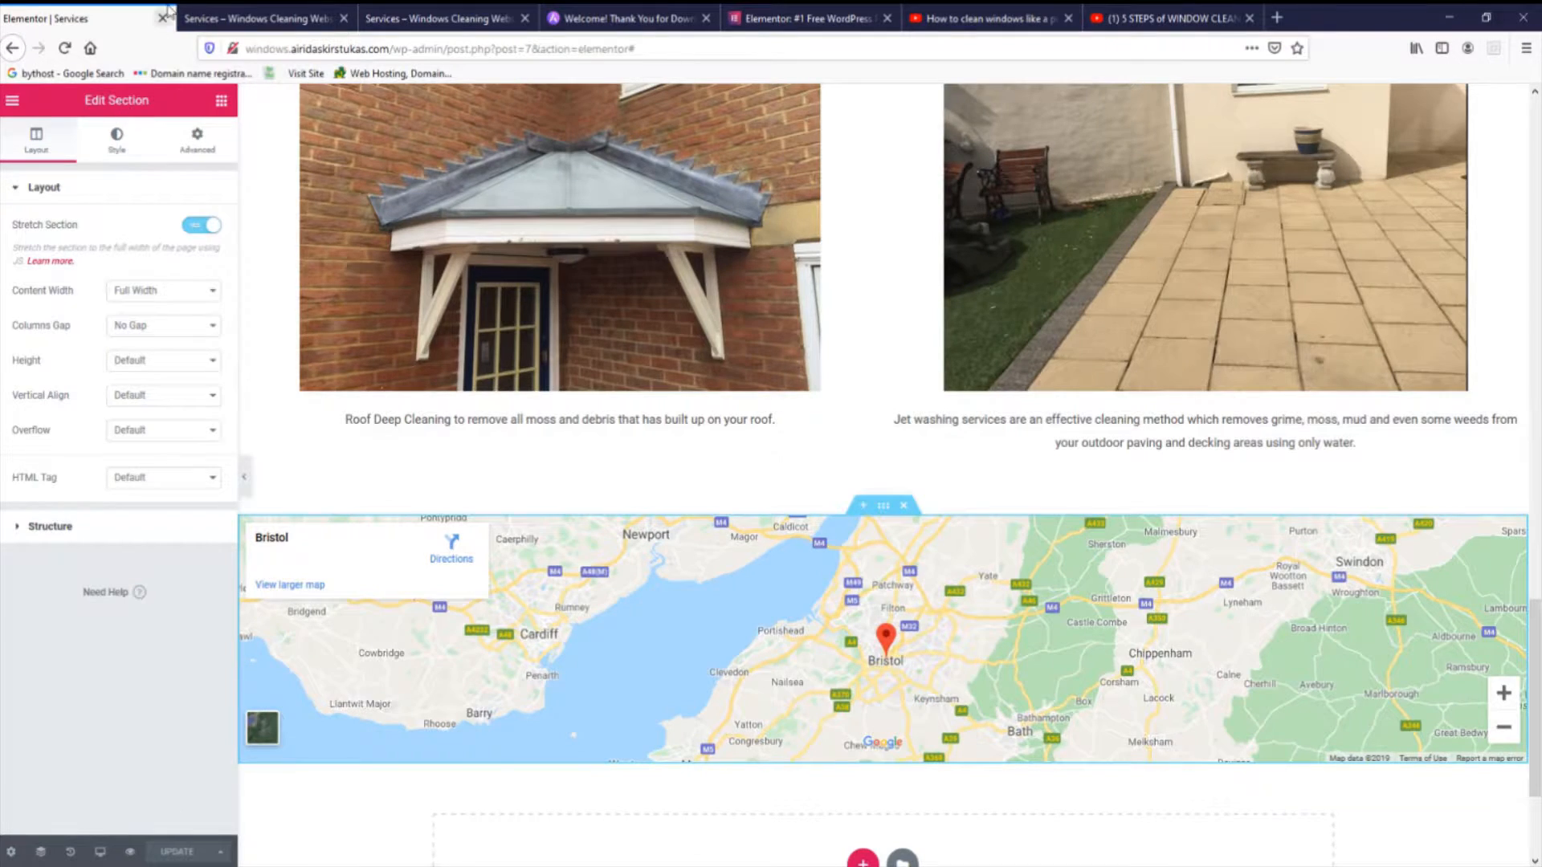
# - Check the full-width Bristol map in the page preview and return to the editor
pyautogui.click(203, 19)
pyautogui.scroll(-15, 982, 546)
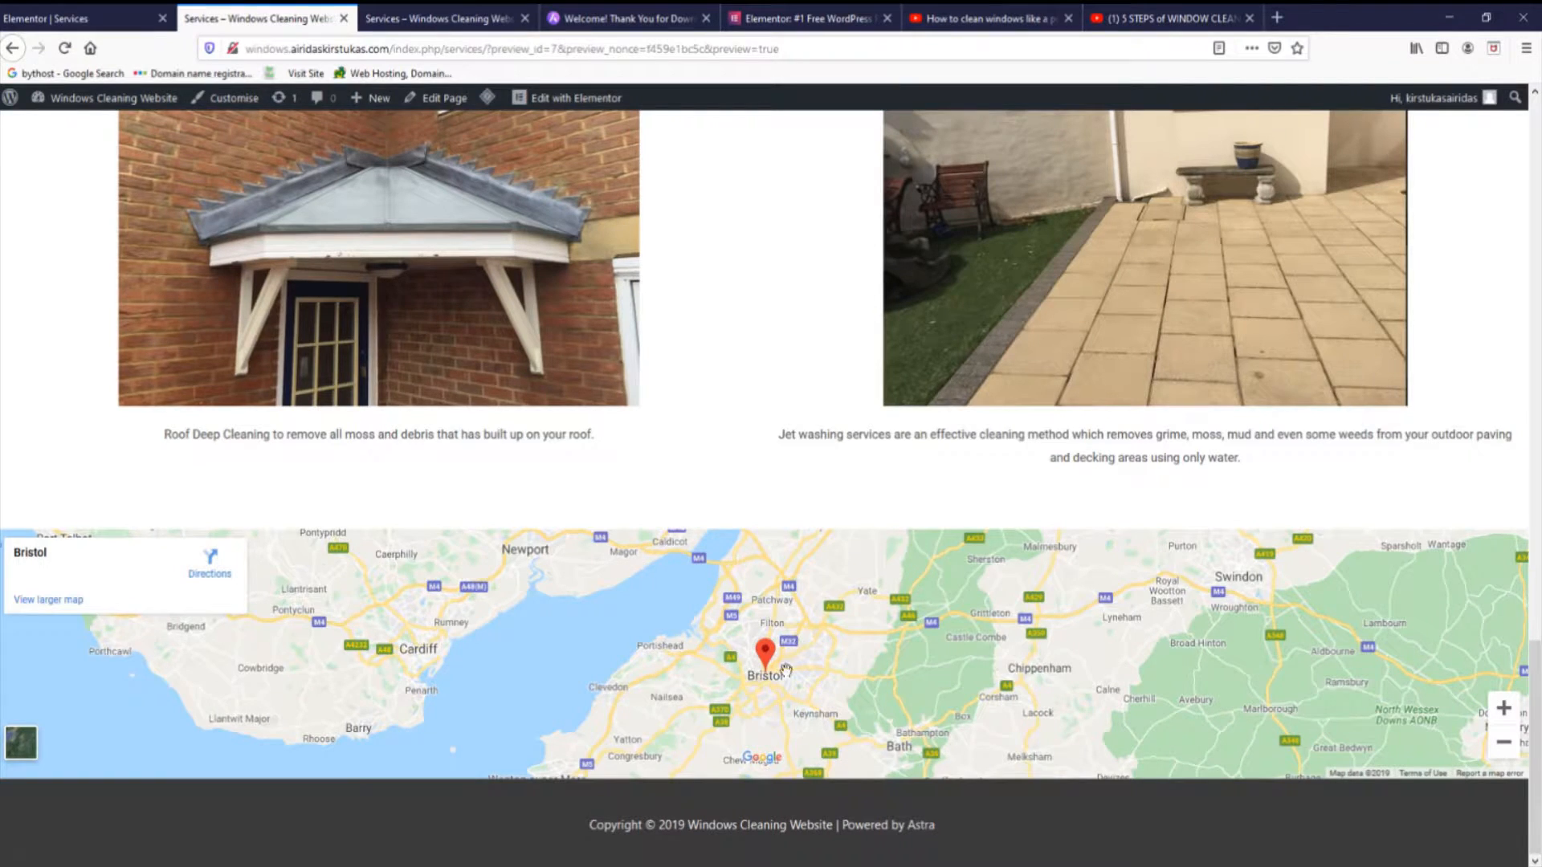
pyautogui.hotkey('ctrl', 'pageup')
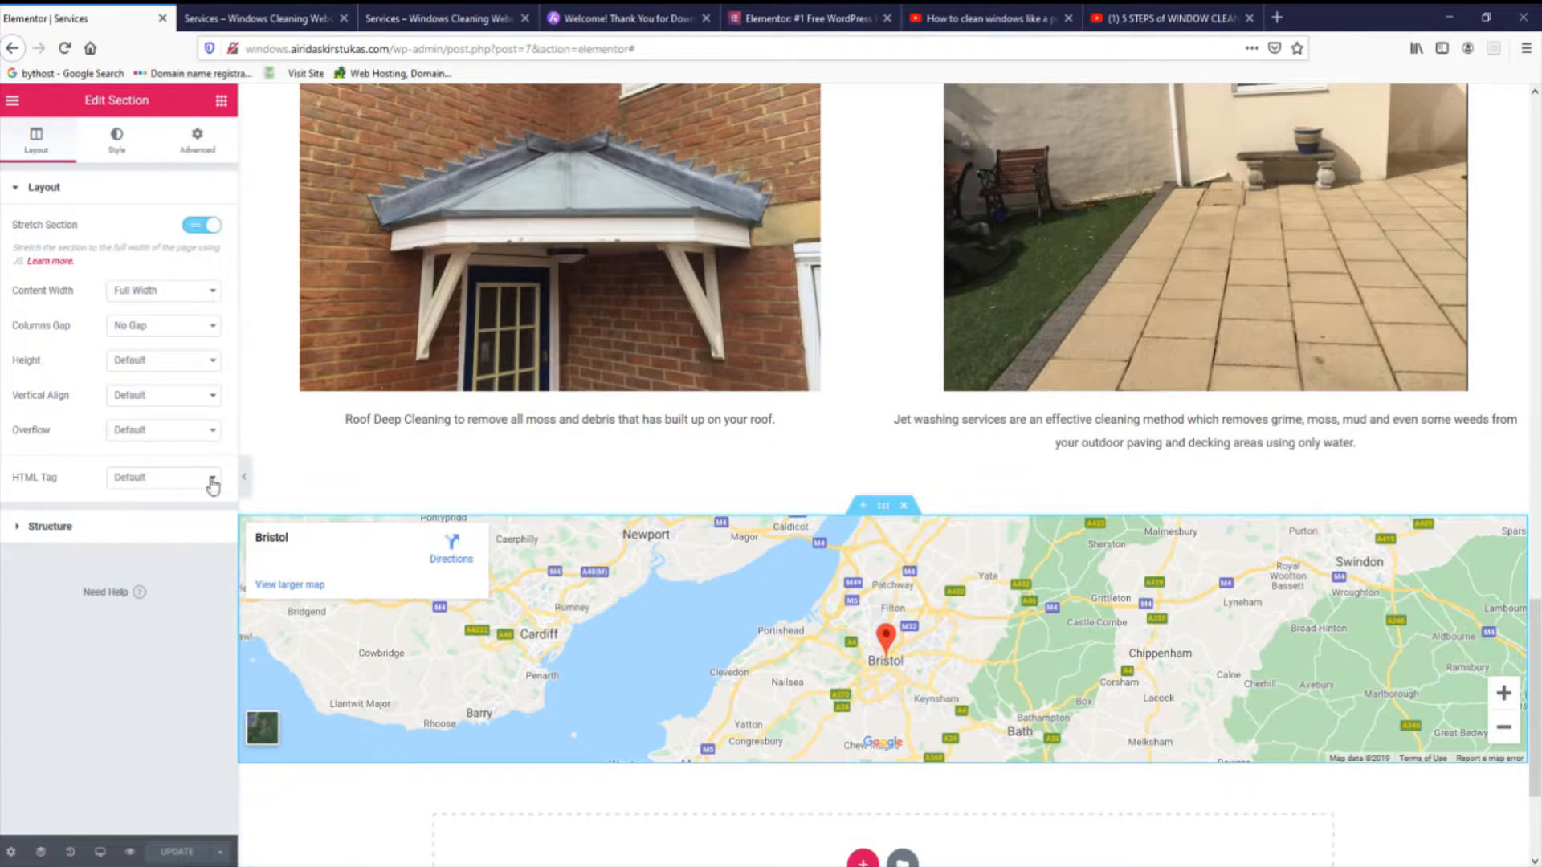
pyautogui.scroll(-3, 814, 701)
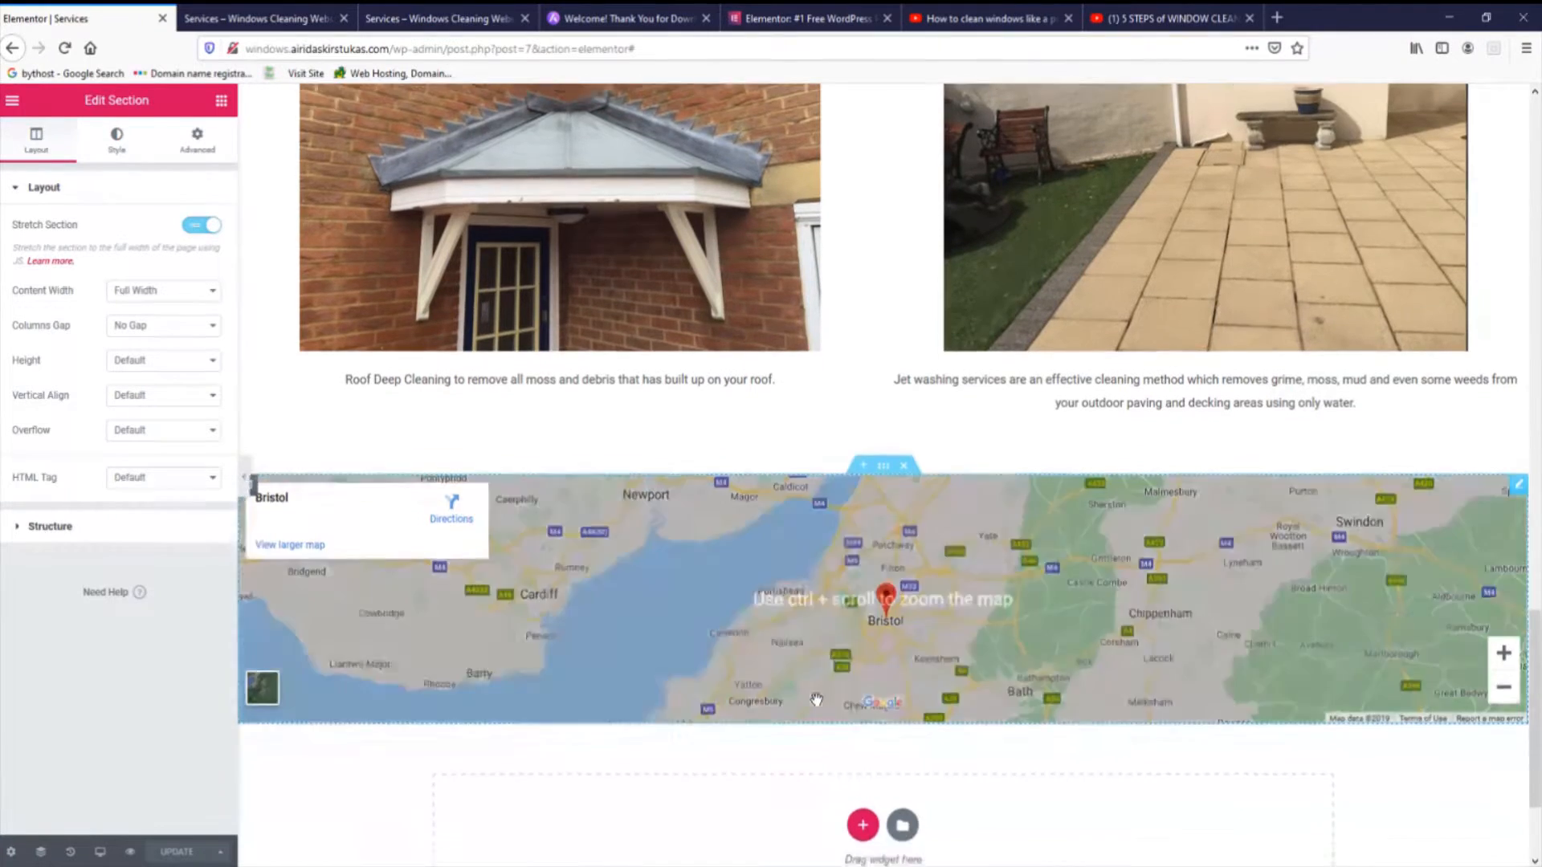
pyautogui.scroll(2, 815, 702)
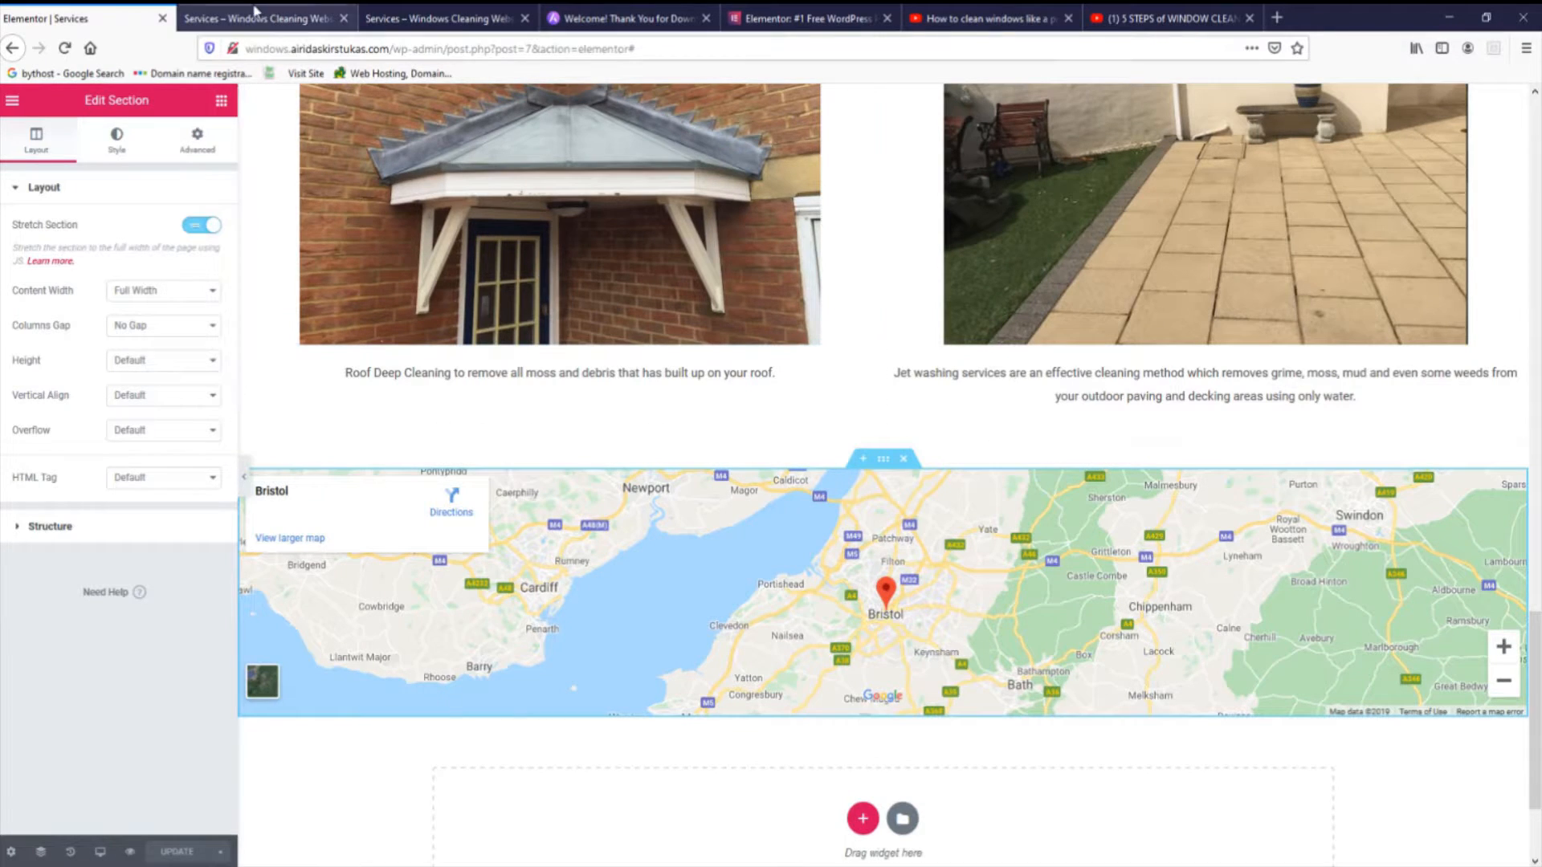
pyautogui.click(222, 103)
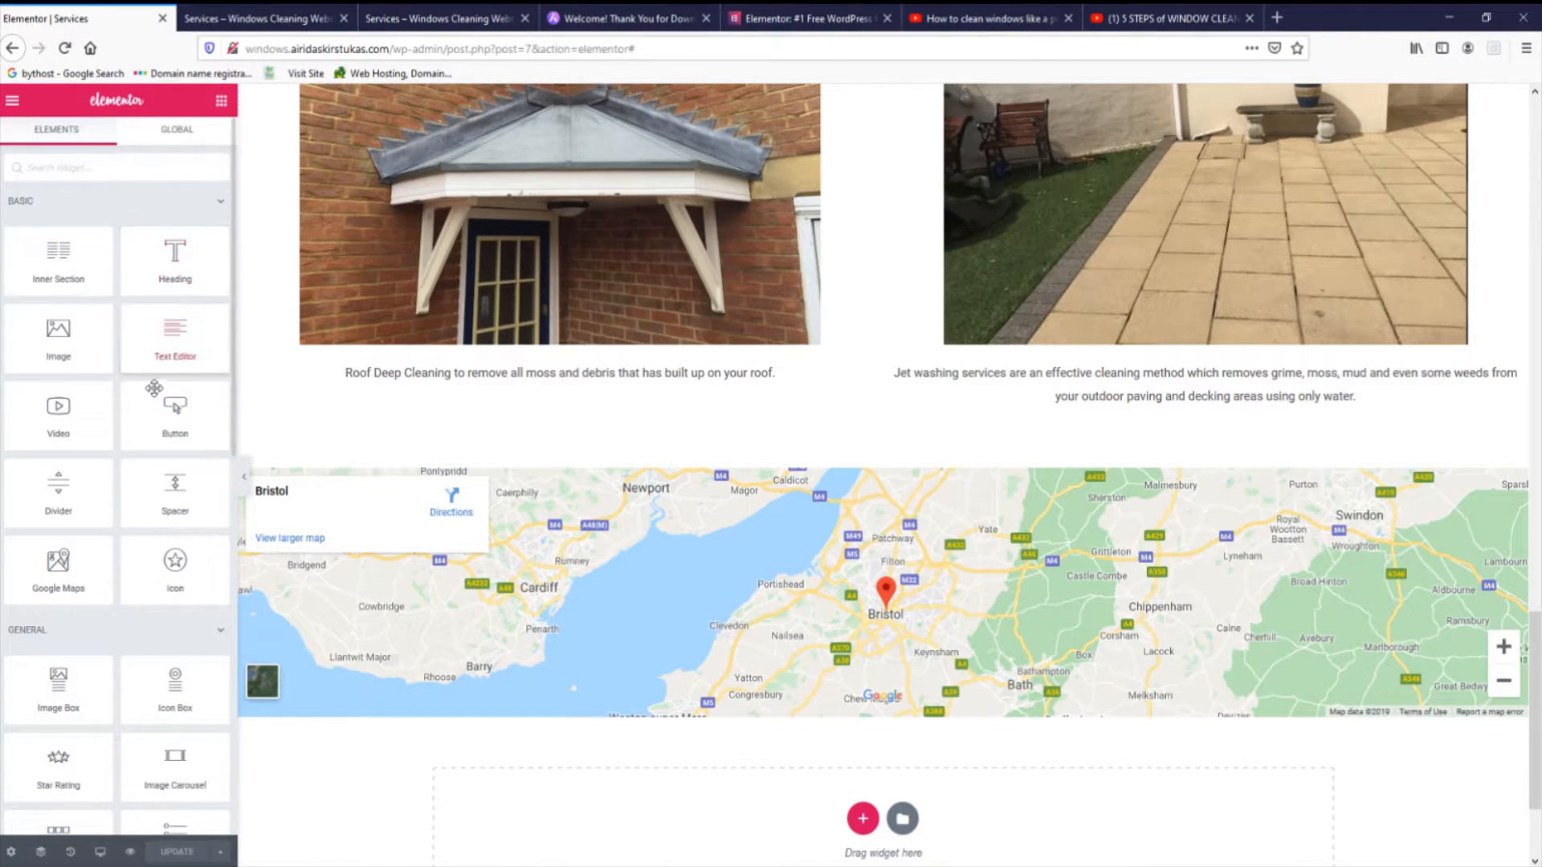
pyautogui.scroll(-5, 155, 378)
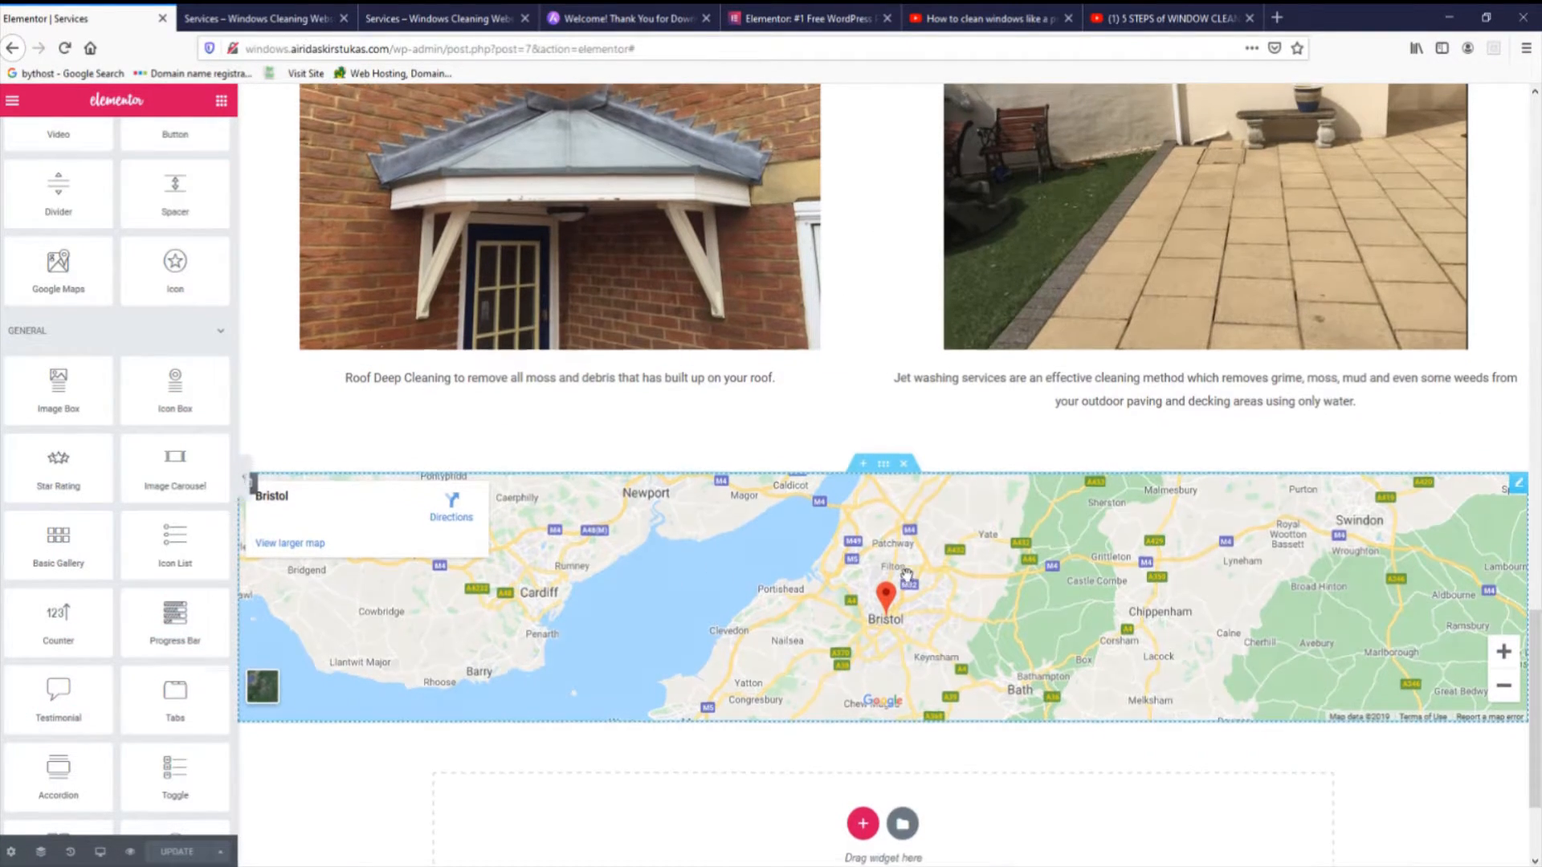
pyautogui.scroll(2, 674, 573)
pyautogui.scroll(-3, 879, 677)
pyautogui.scroll(-2, 879, 676)
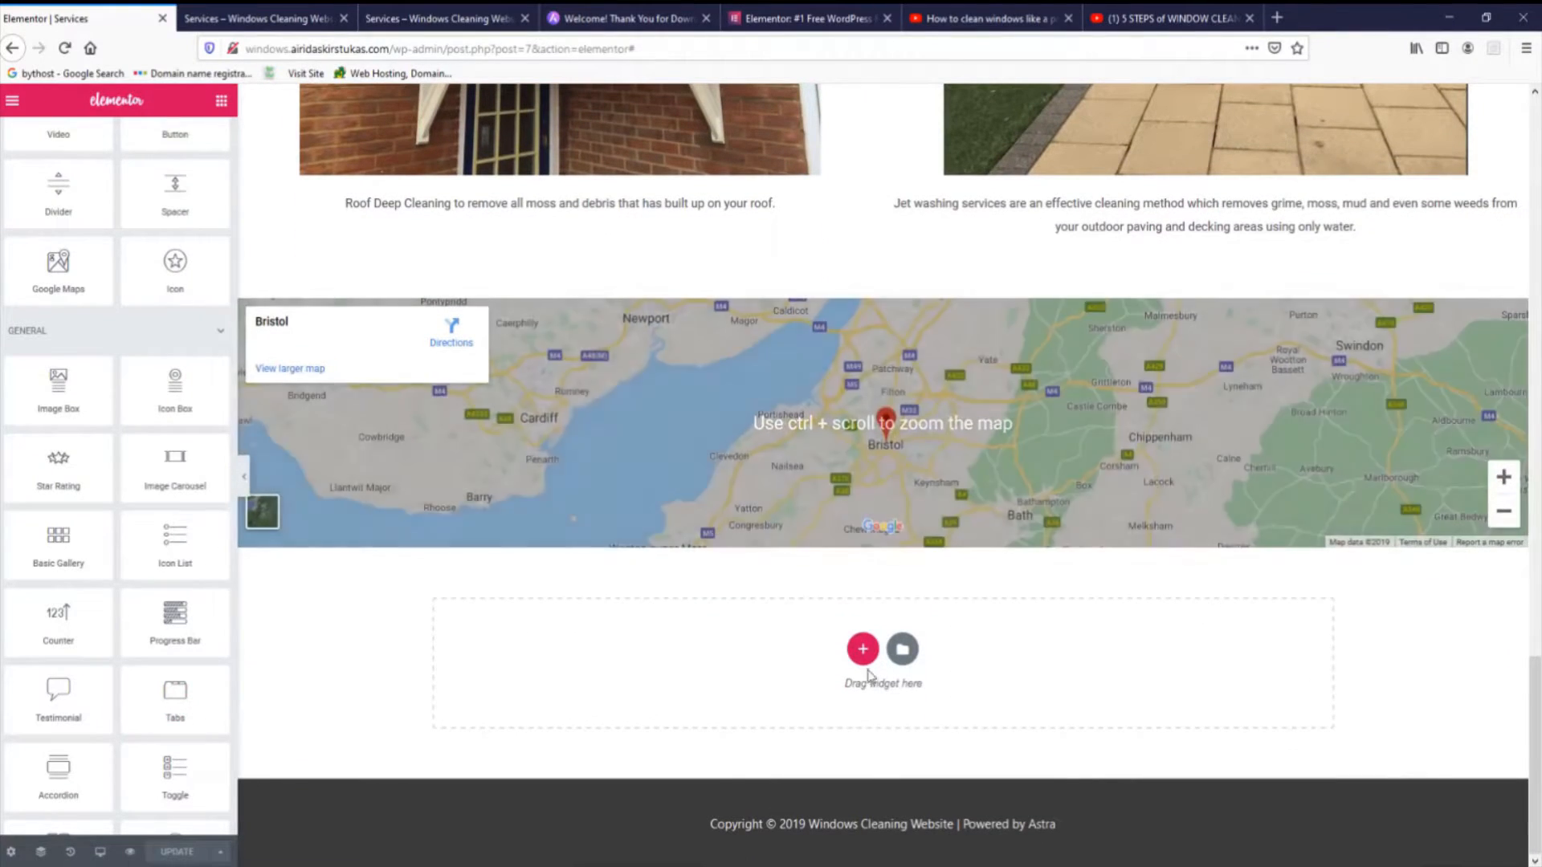
# - Add a new one-column, full-width section and move it above the map
pyautogui.click(860, 648)
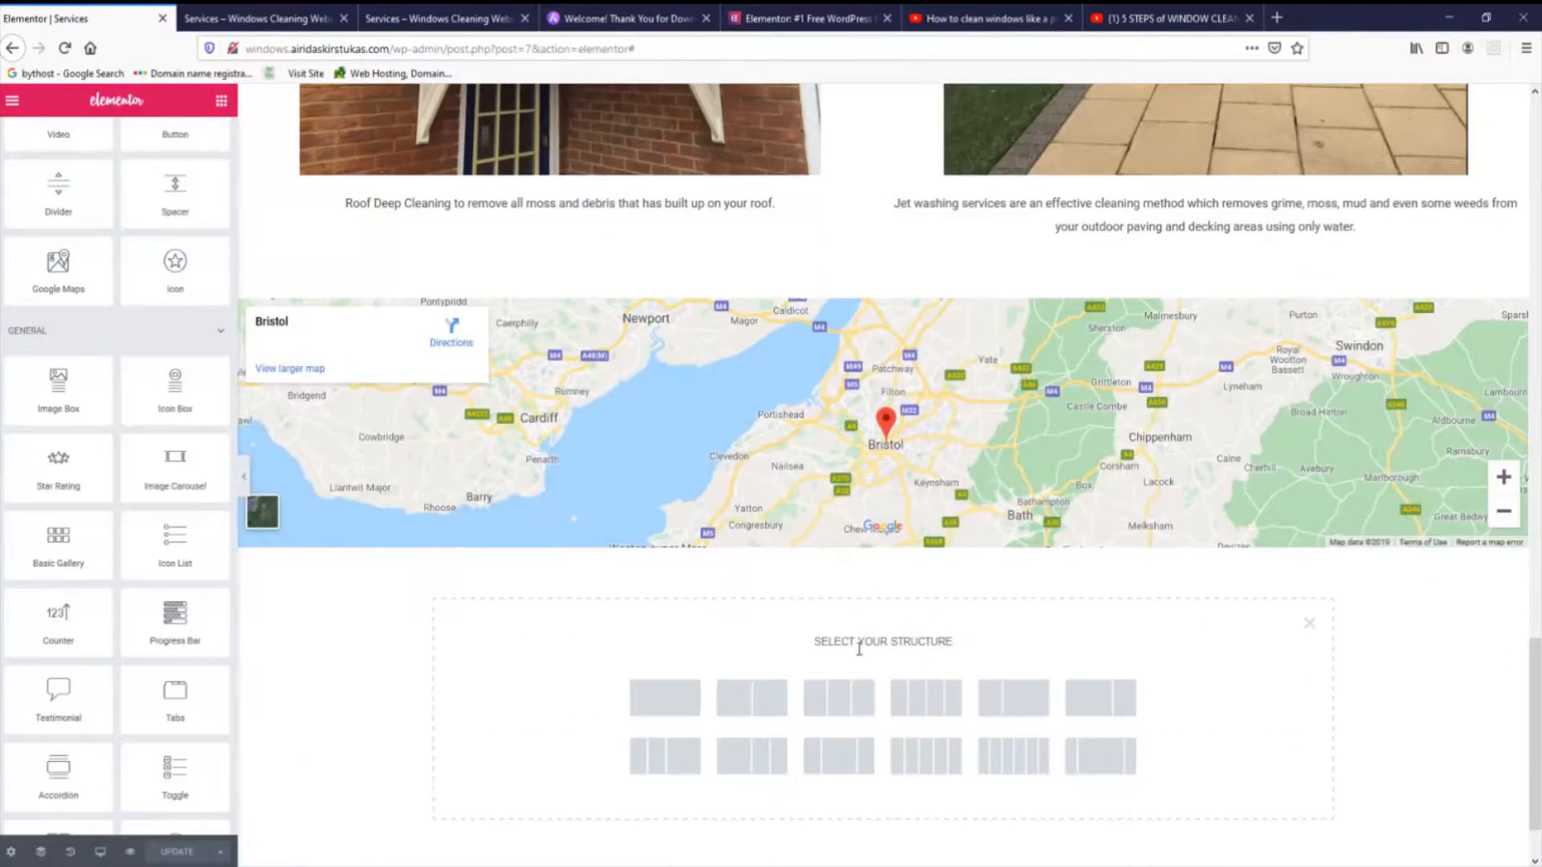
pyautogui.click(656, 710)
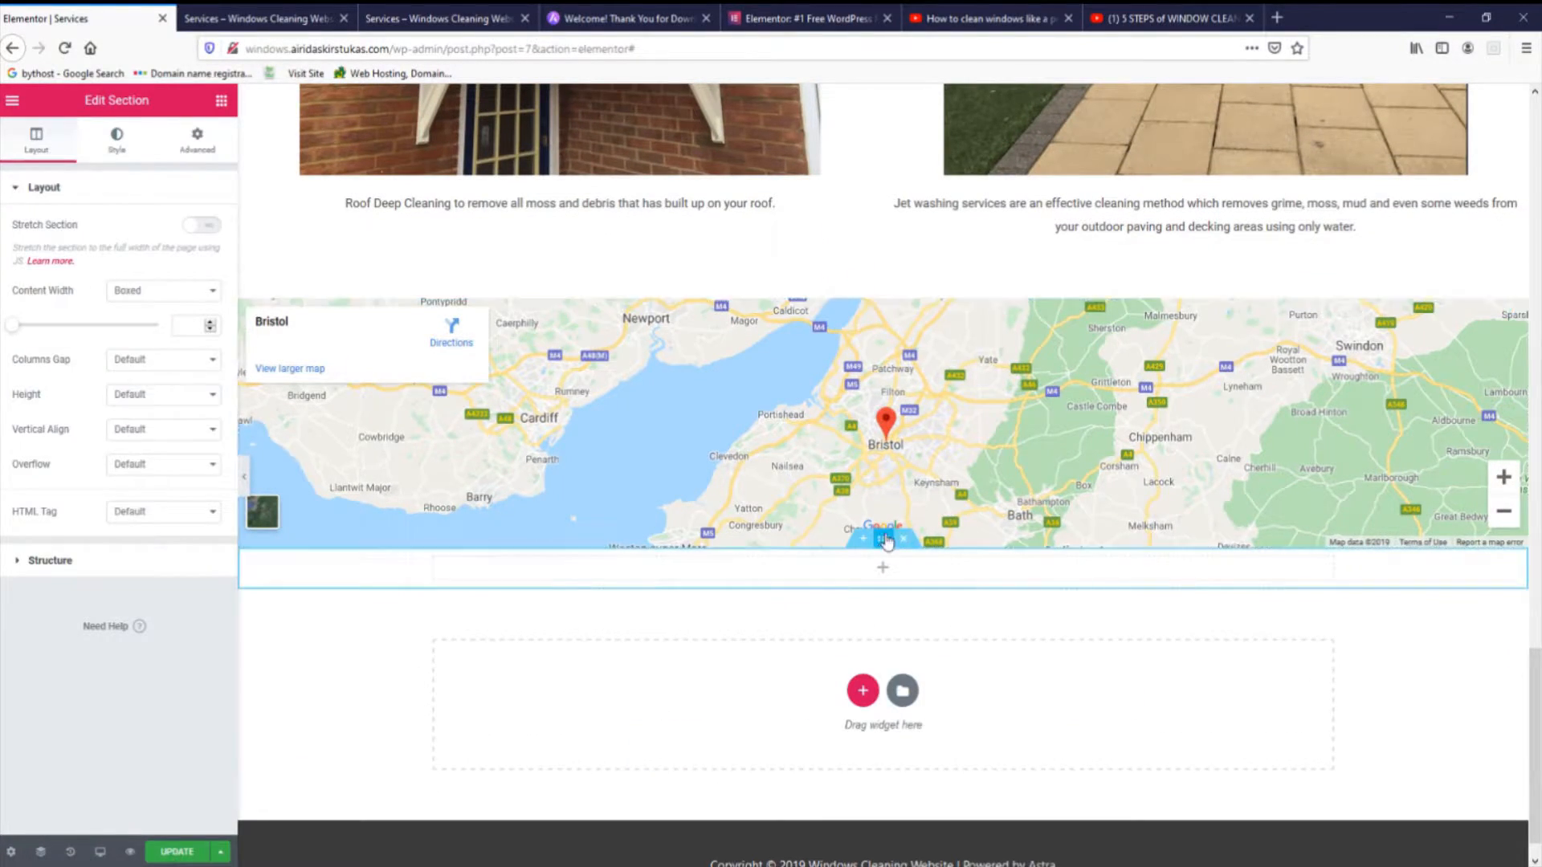
pyautogui.moveTo(883, 543); pyautogui.dragTo(874, 265)
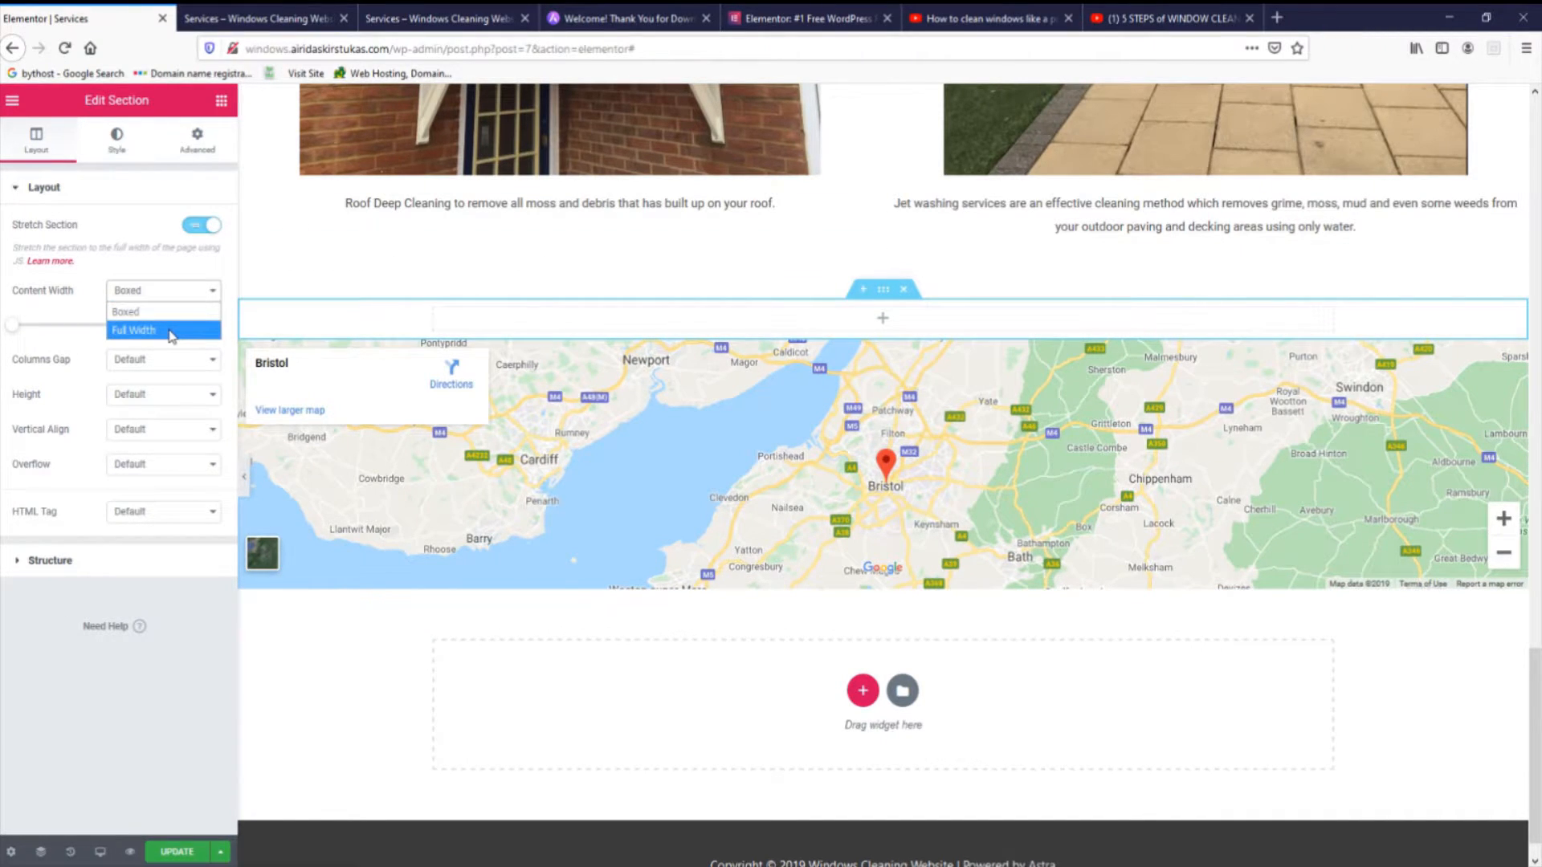
pyautogui.click(171, 331)
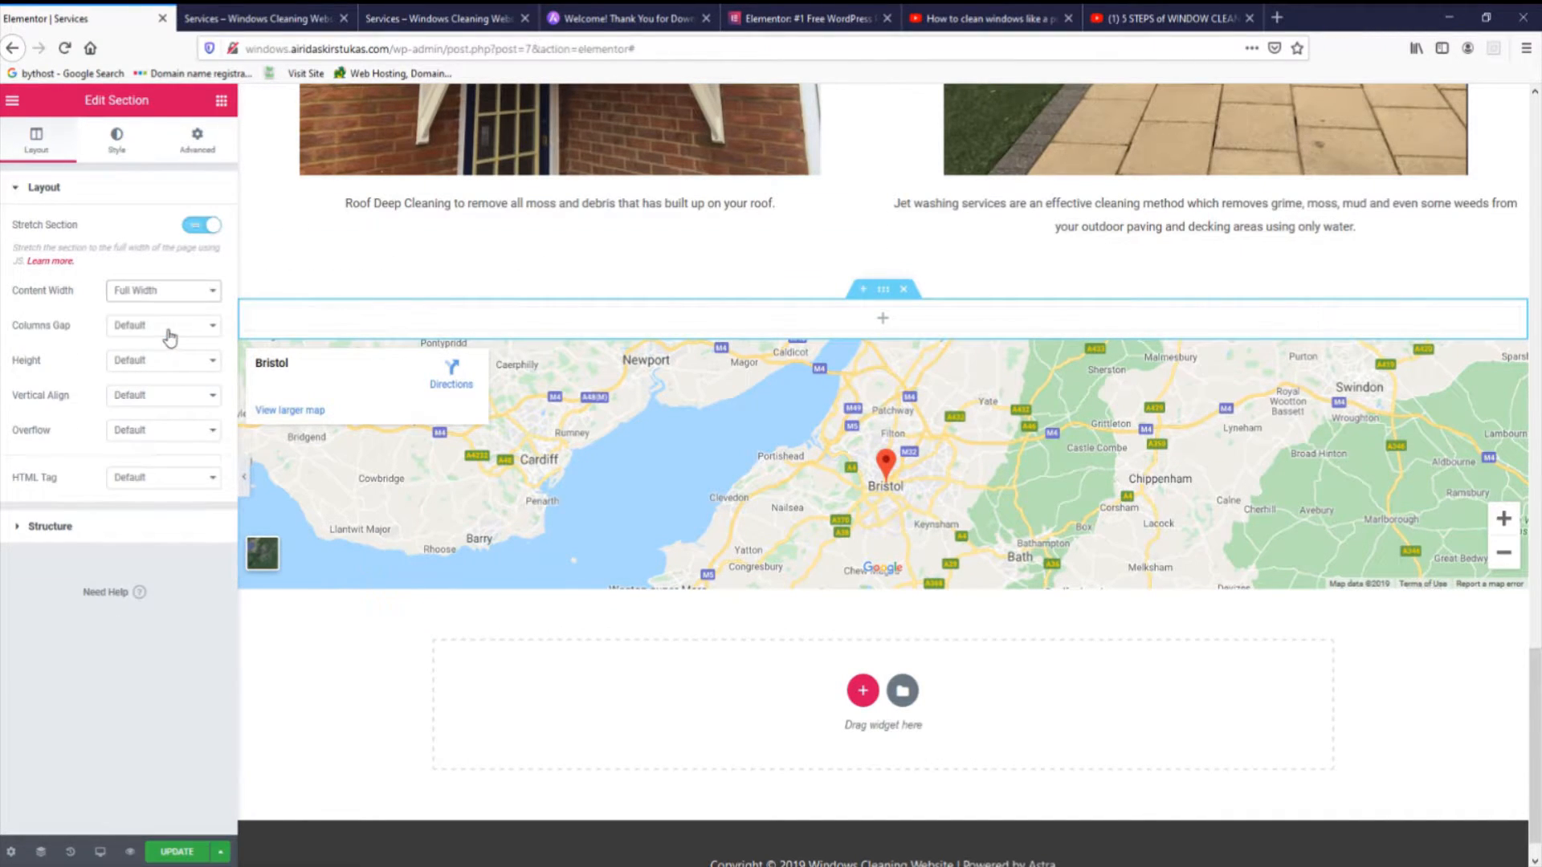
# - Set the section's background type to Video and copy the window-cleaning YouTube video's URL
pyautogui.click(194, 153)
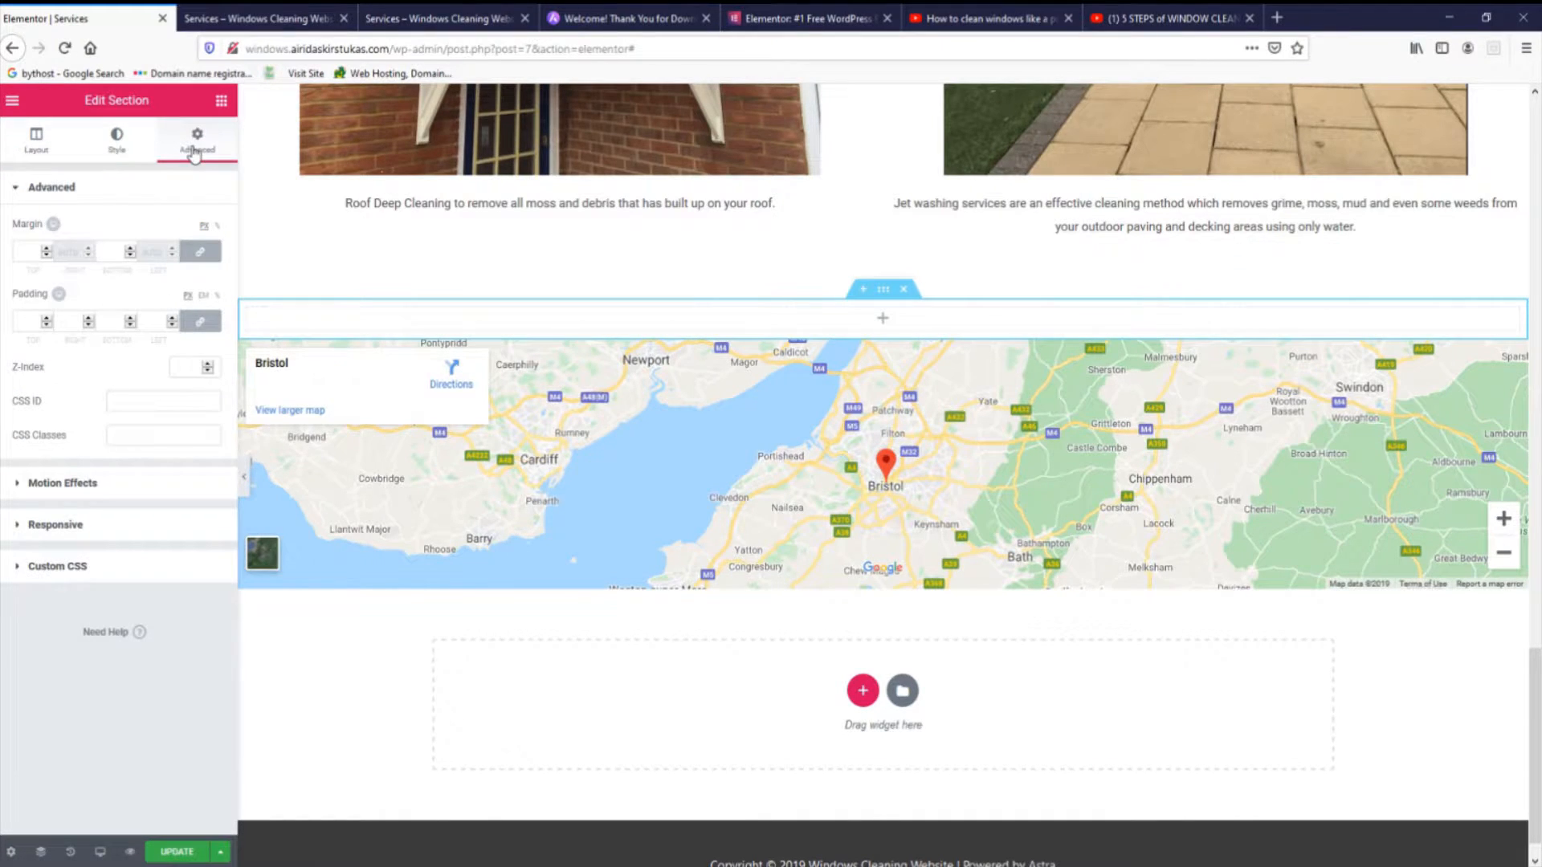
pyautogui.click(116, 145)
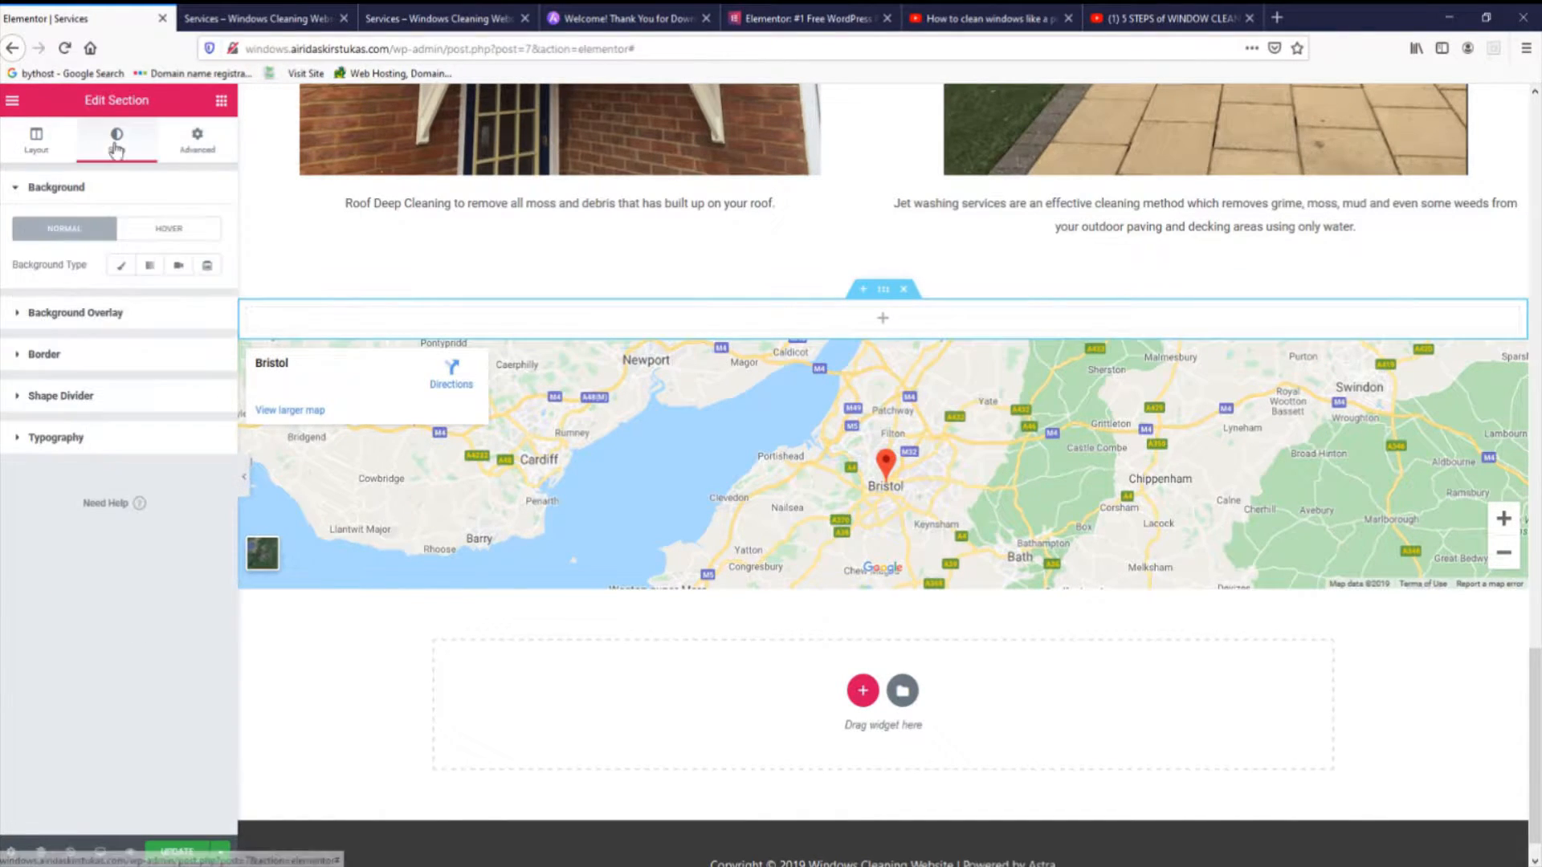
pyautogui.click(178, 267)
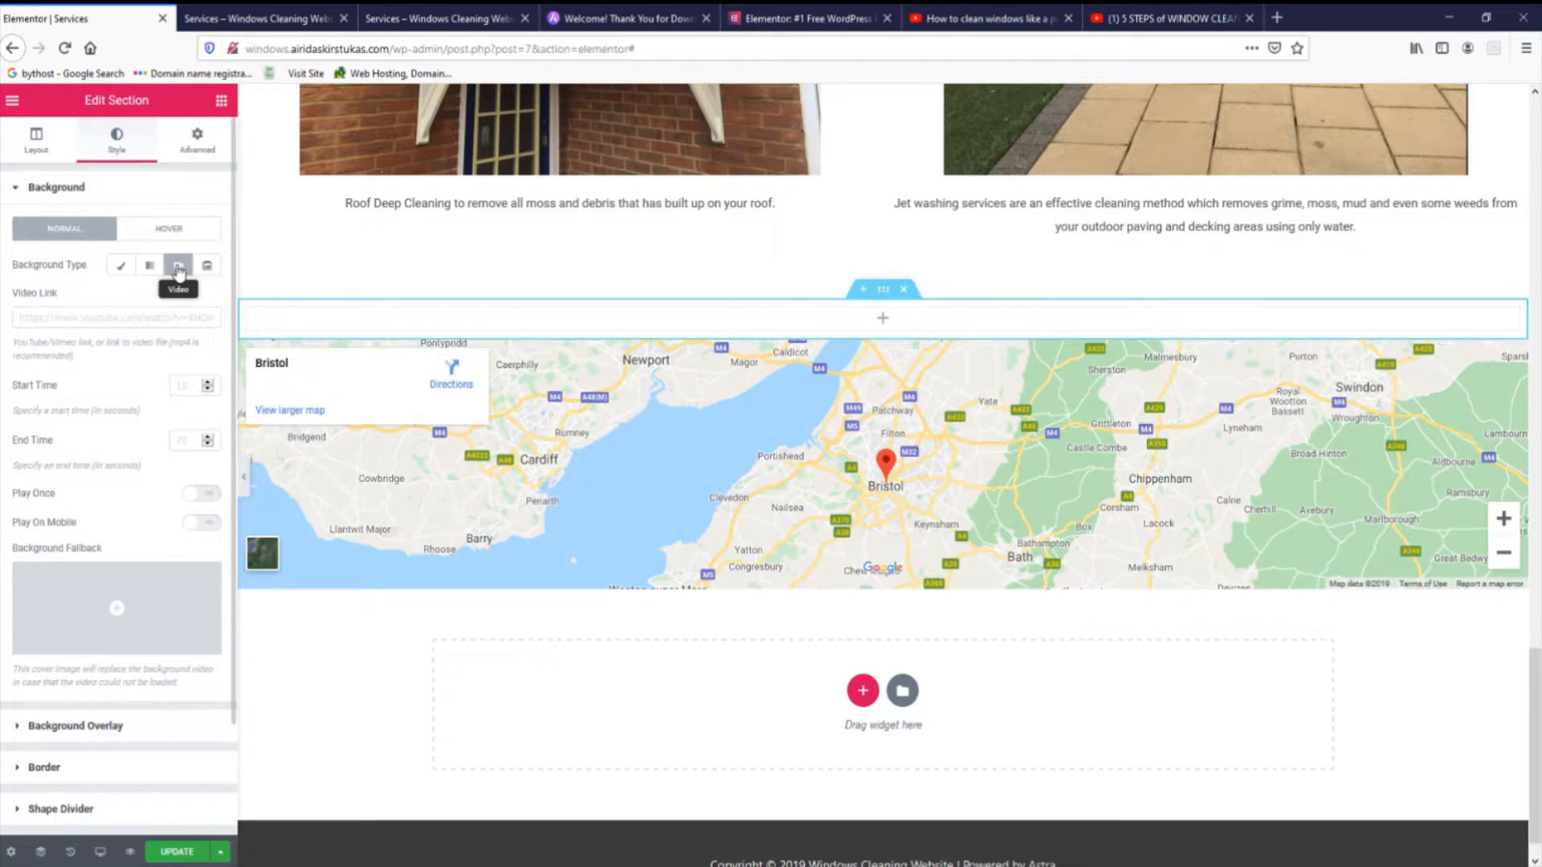
pyautogui.click(1151, 22)
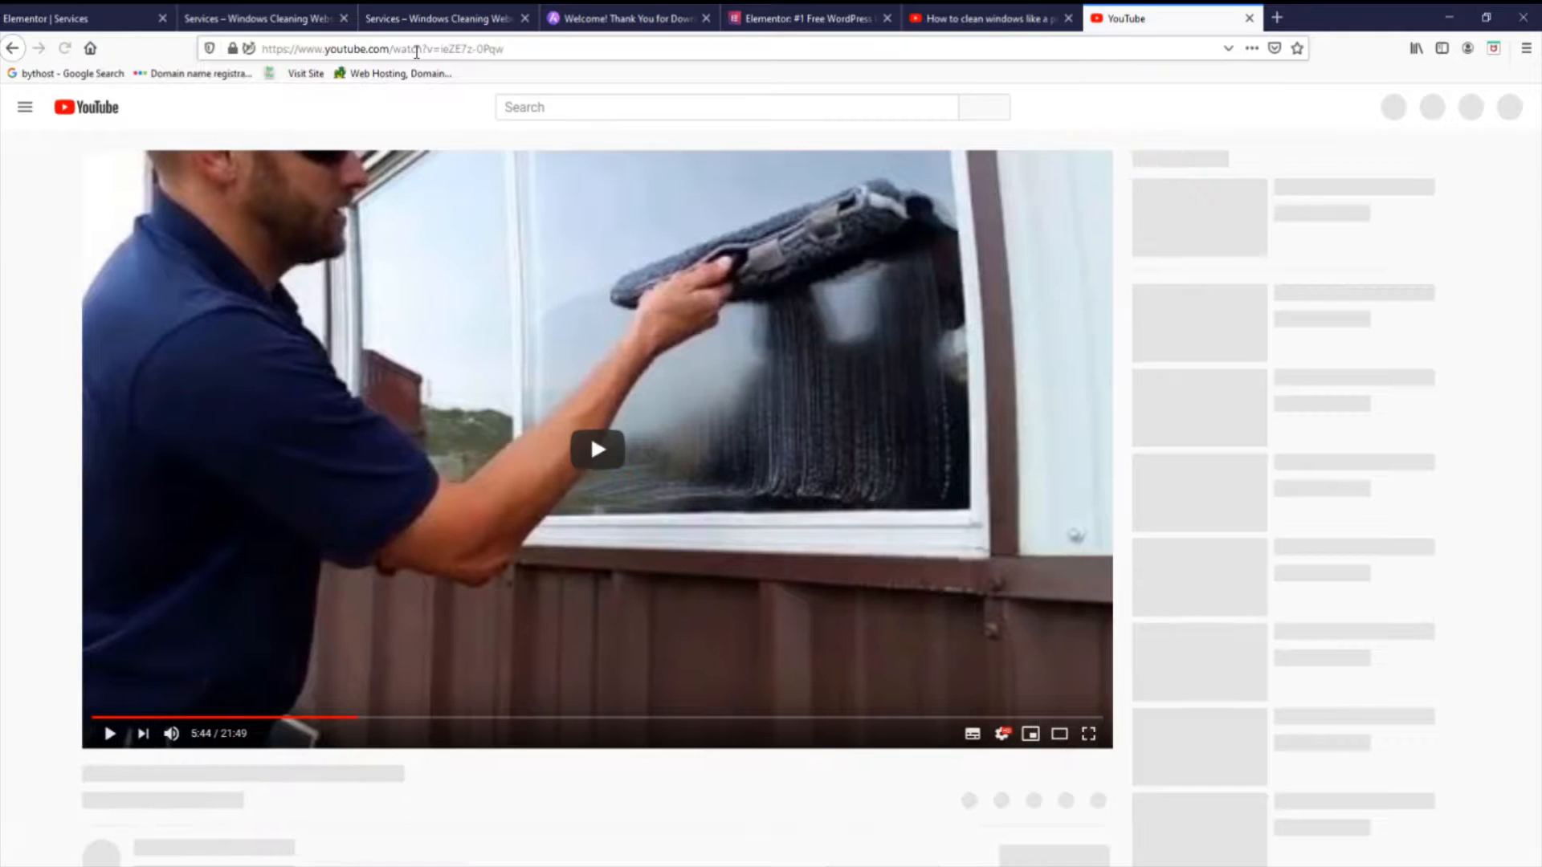
pyautogui.click(417, 50)
pyautogui.hotkey('ctrl', 'c')
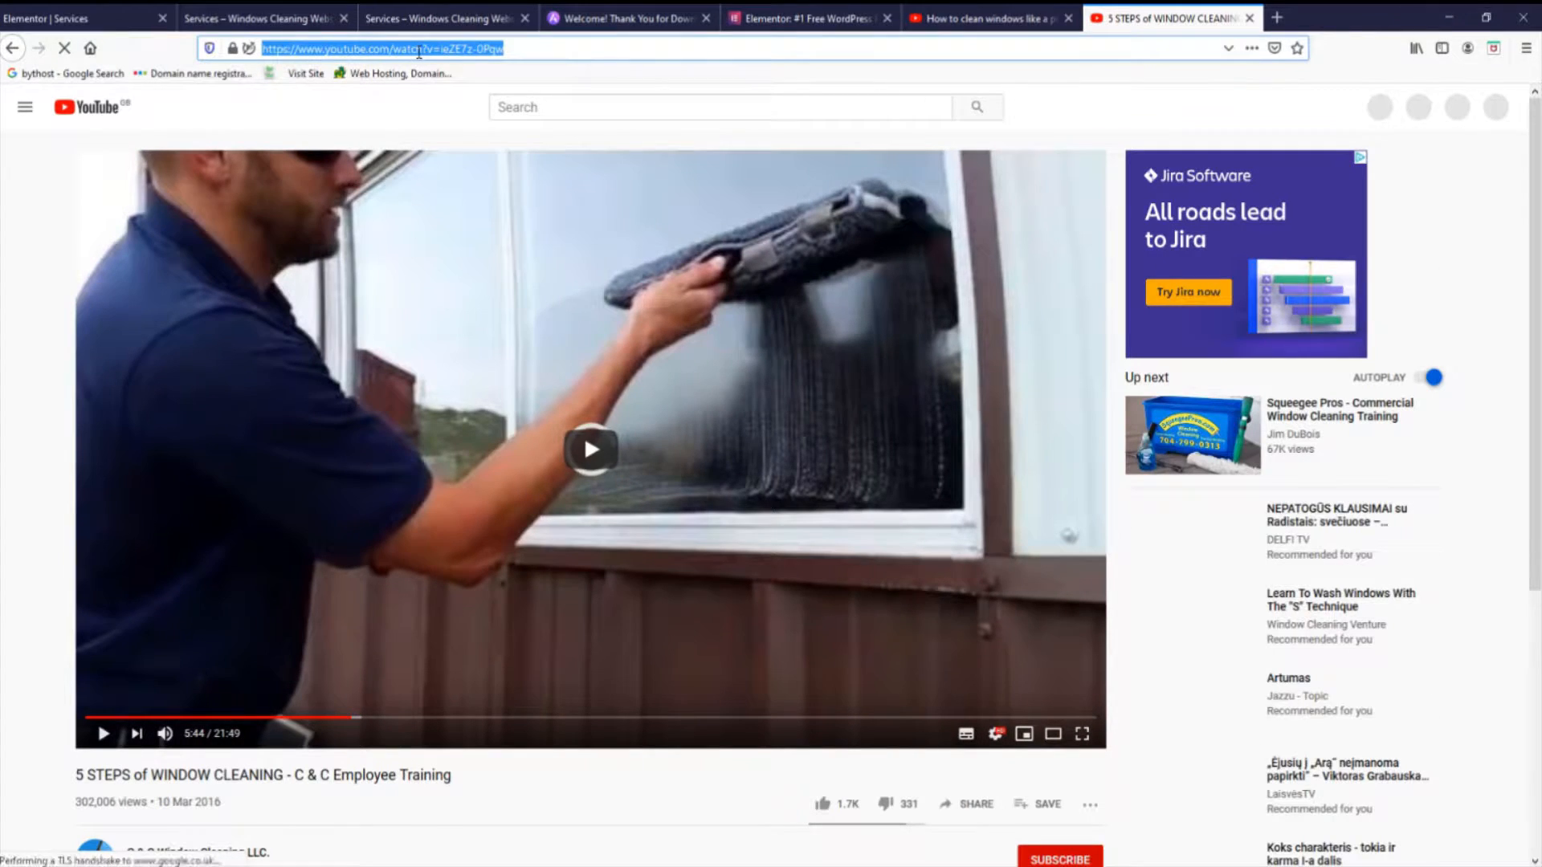
pyautogui.click(153, 19)
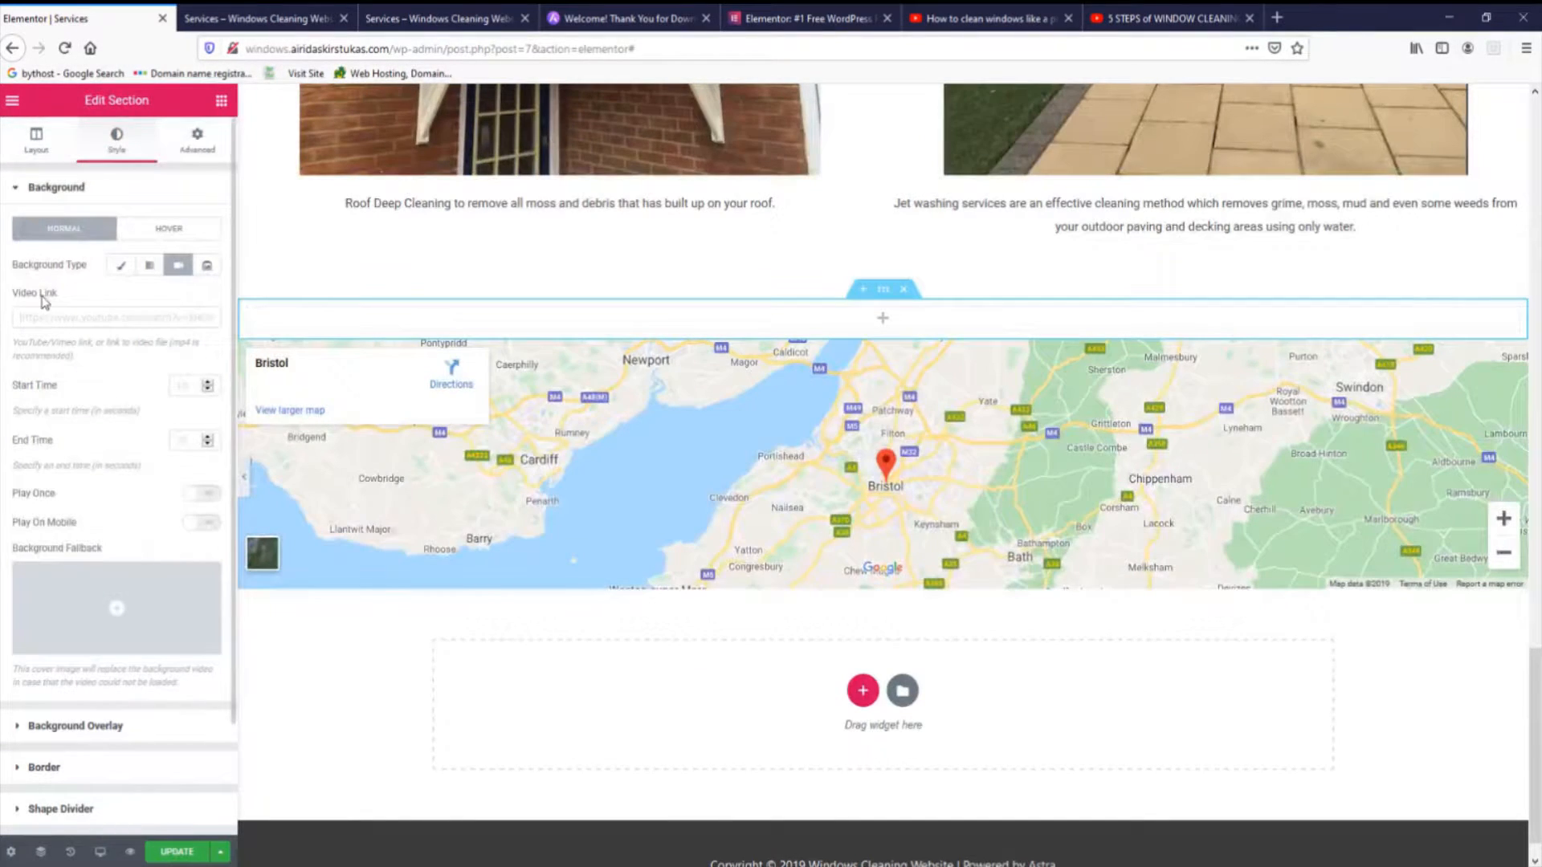
# - Paste the YouTube window-cleaning URL into the section's Video Link field
pyautogui.click(62, 316)
pyautogui.hotkey('ctrl', 'v')
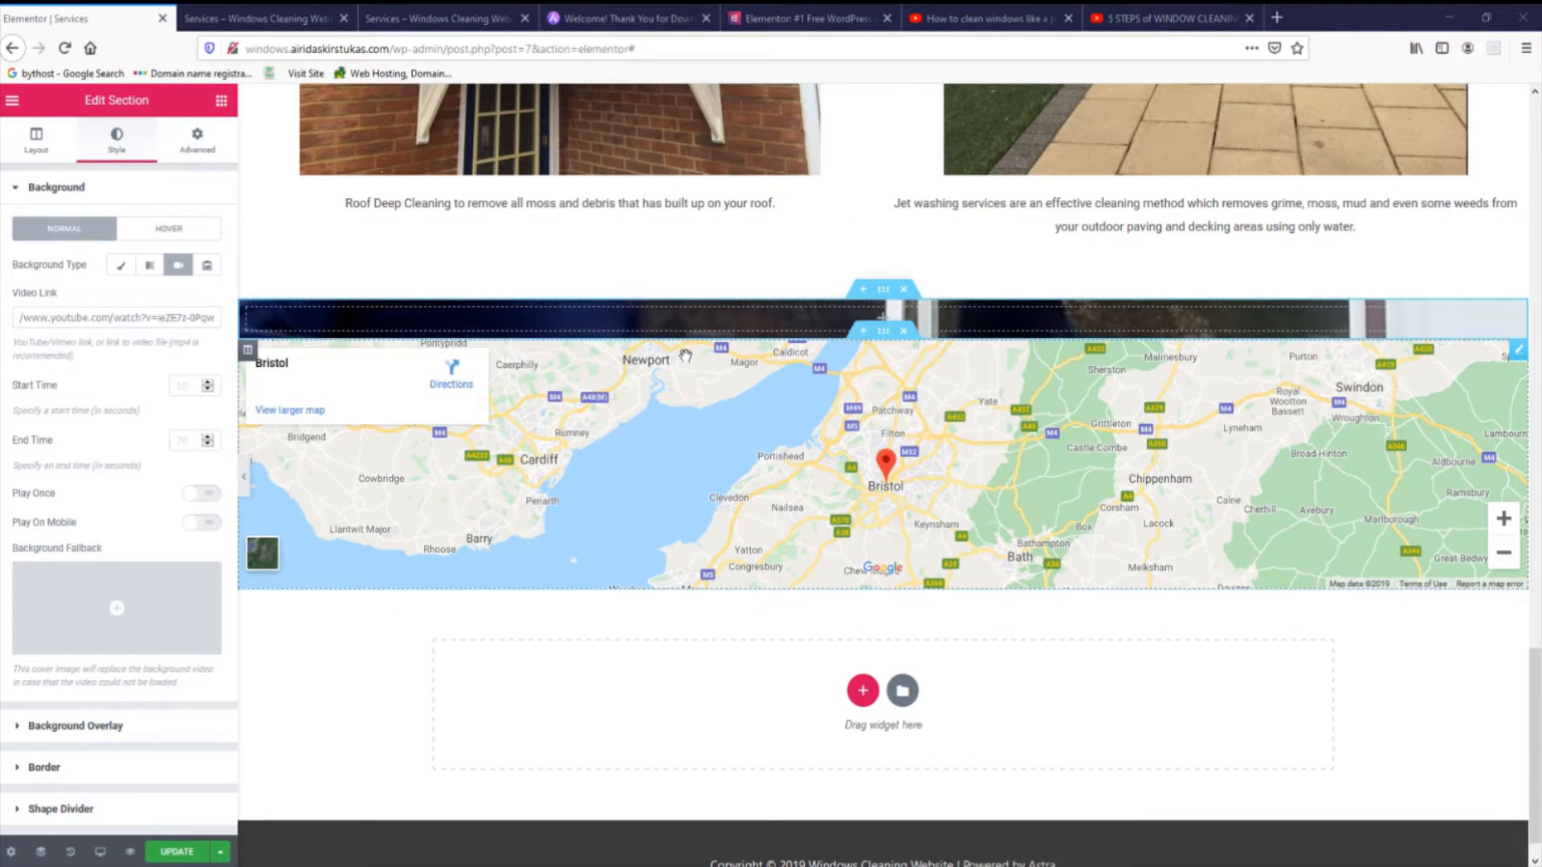
pyautogui.click(221, 102)
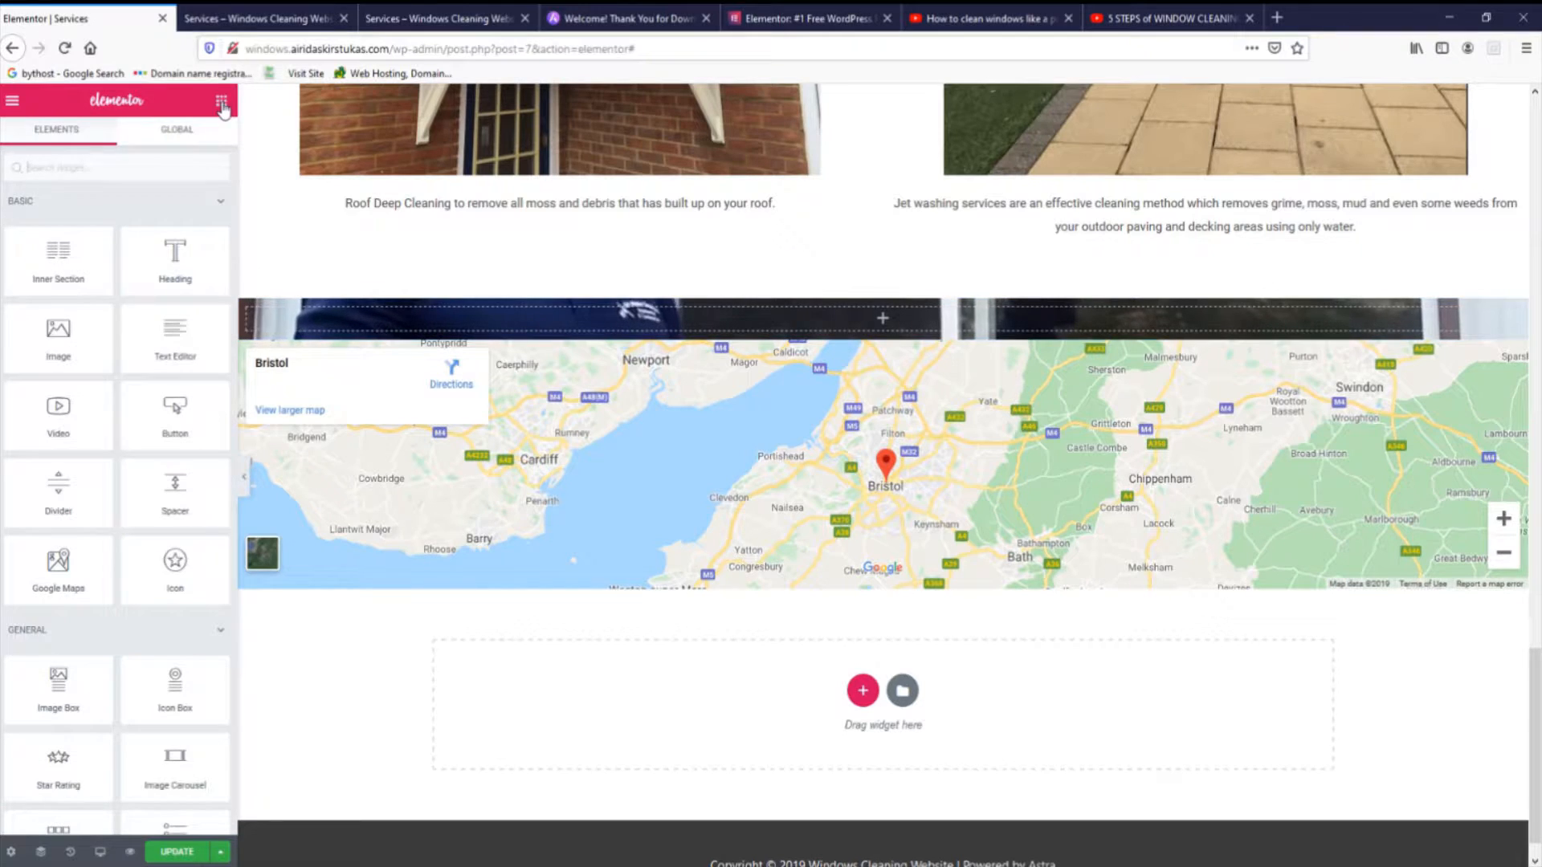
pyautogui.scroll(-3, 83, 482)
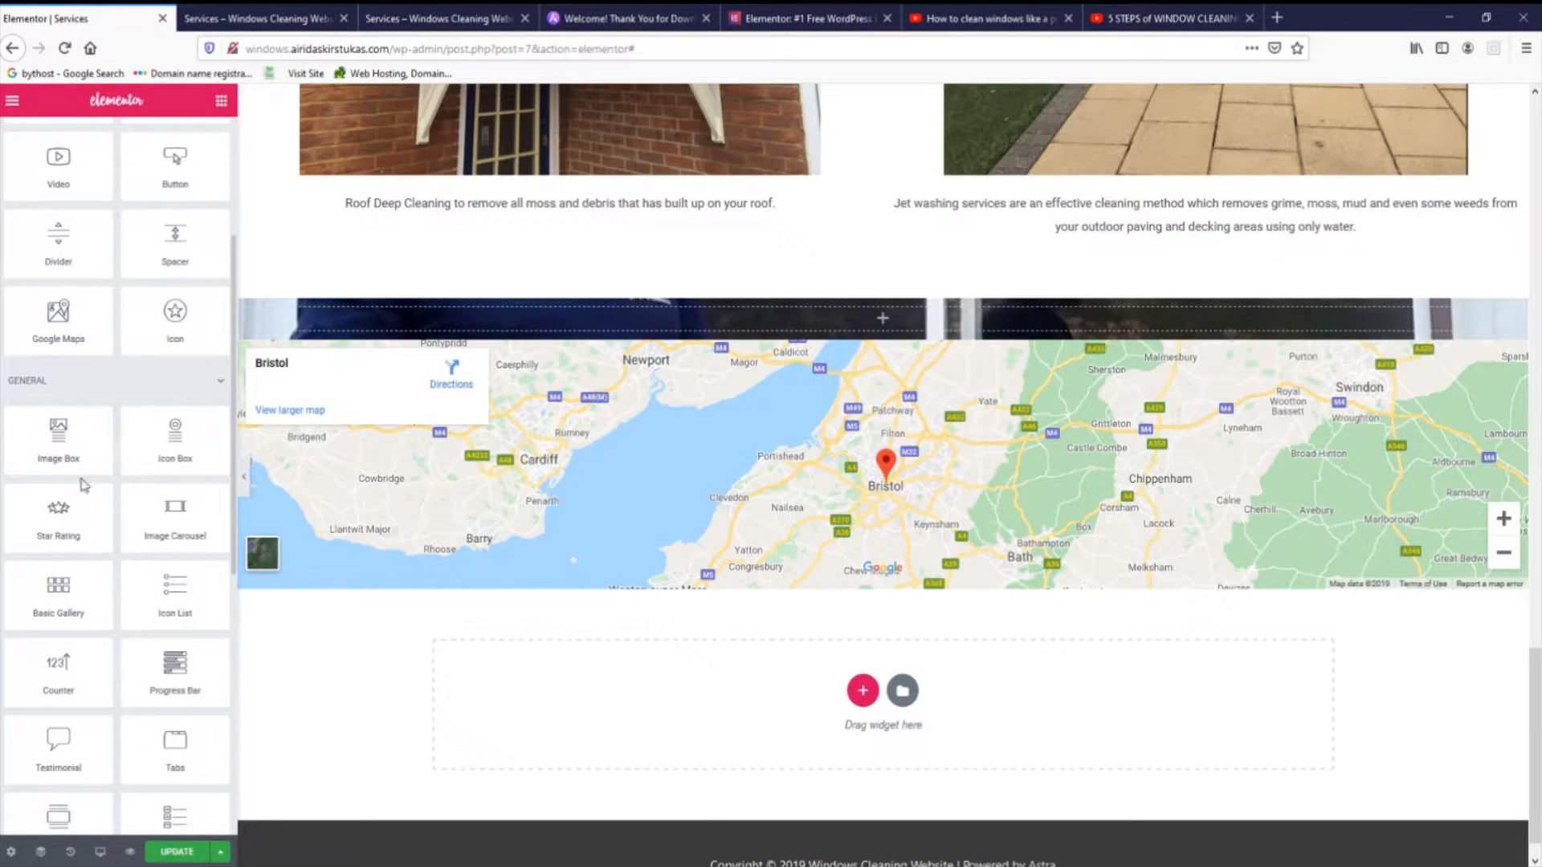
# - Drop a Testimonial into the video section with the pasted praise text, removing its title and image
pyautogui.moveTo(50, 752); pyautogui.dragTo(903, 330)
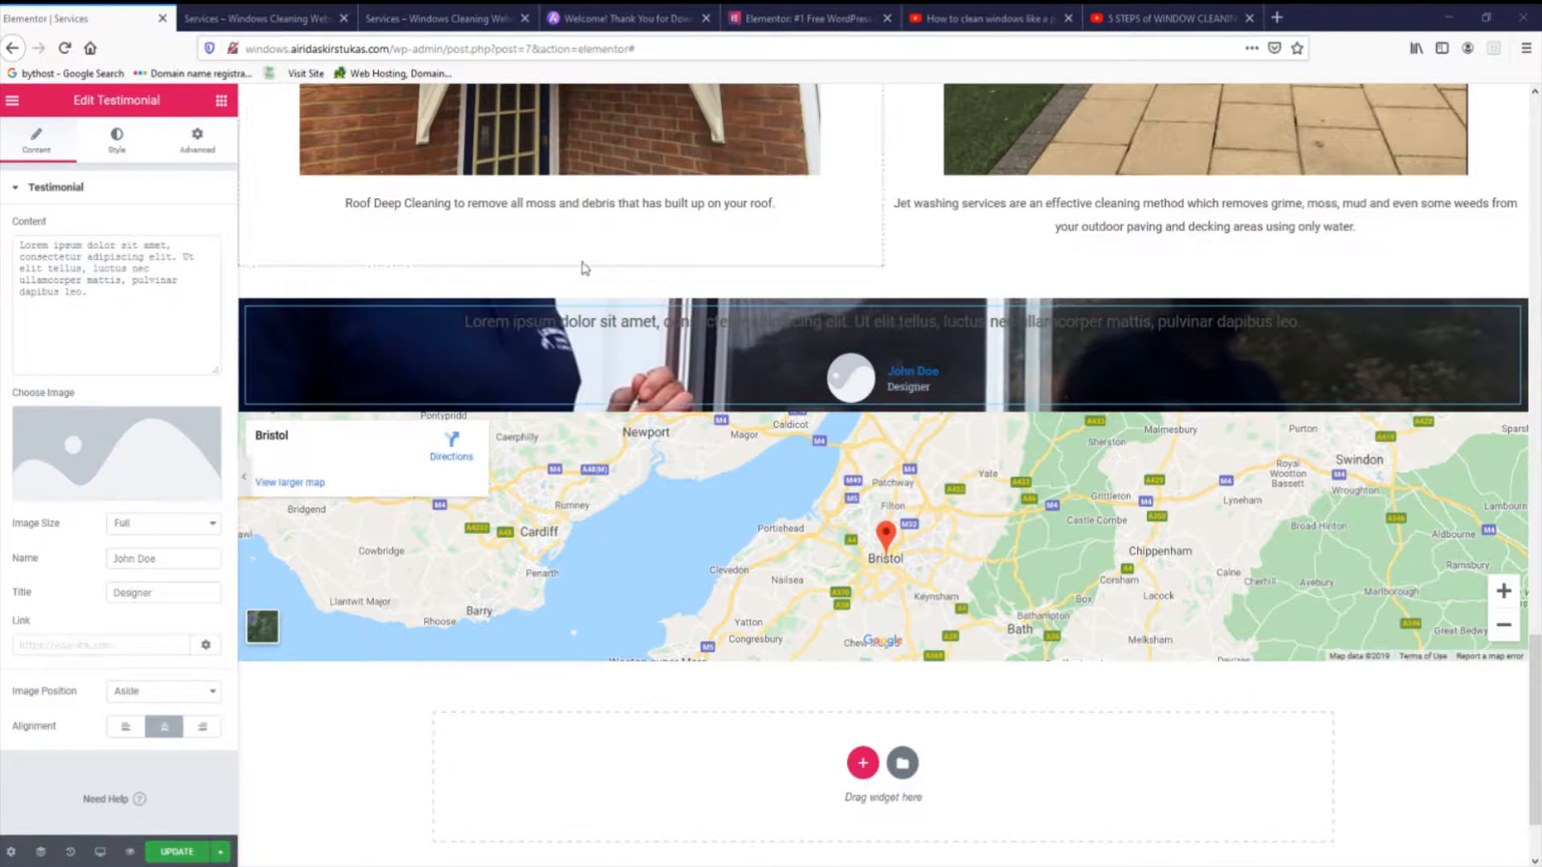
pyautogui.moveTo(122, 294); pyautogui.dragTo(37, 269)
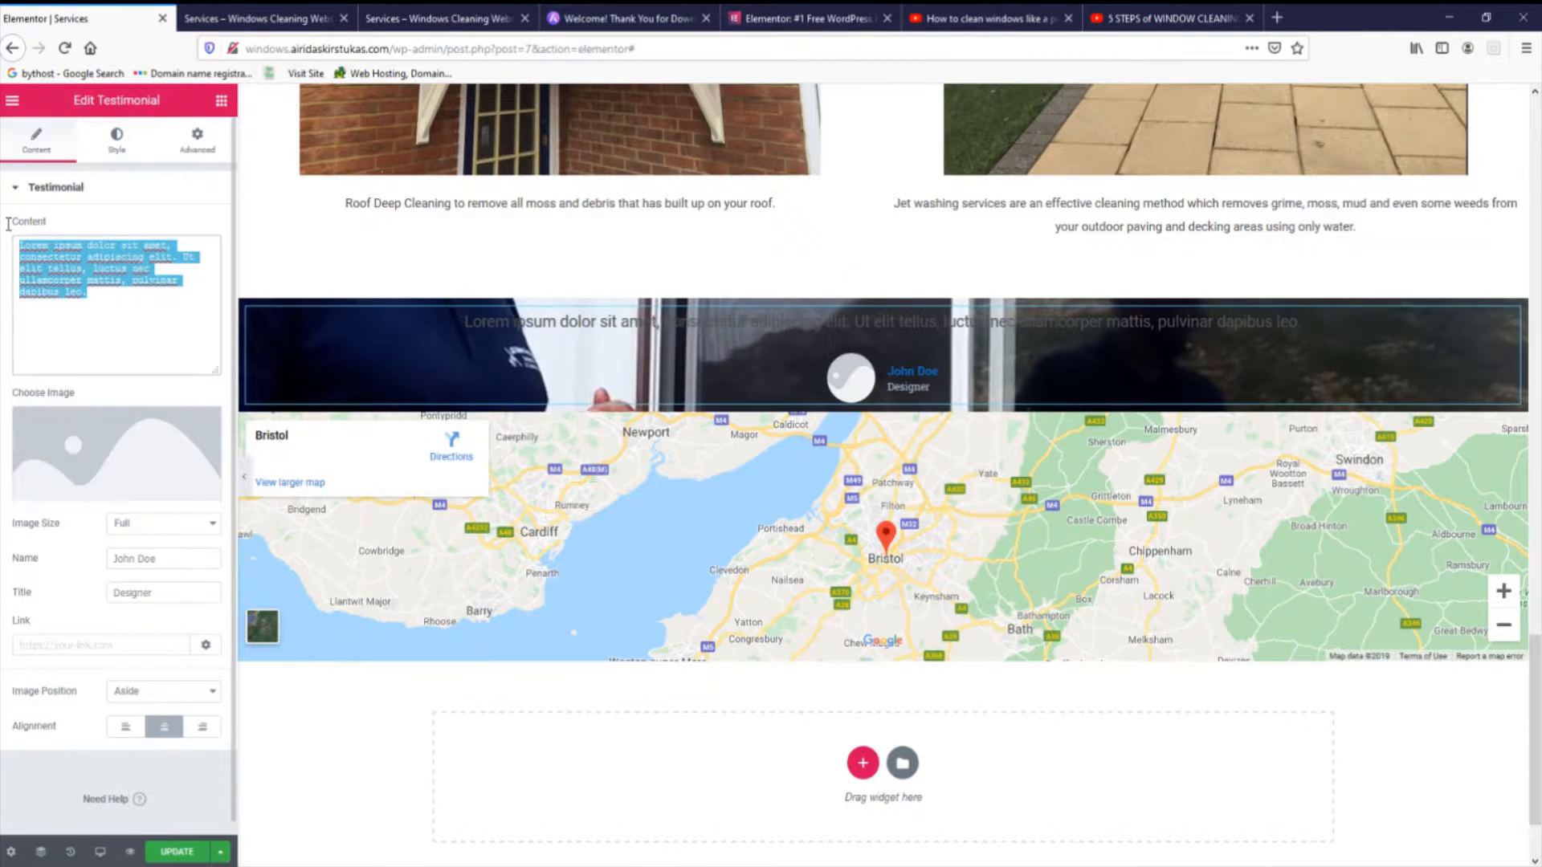
pyautogui.write('Thanks for the absolutely superb job today, the difference is night and day!!')
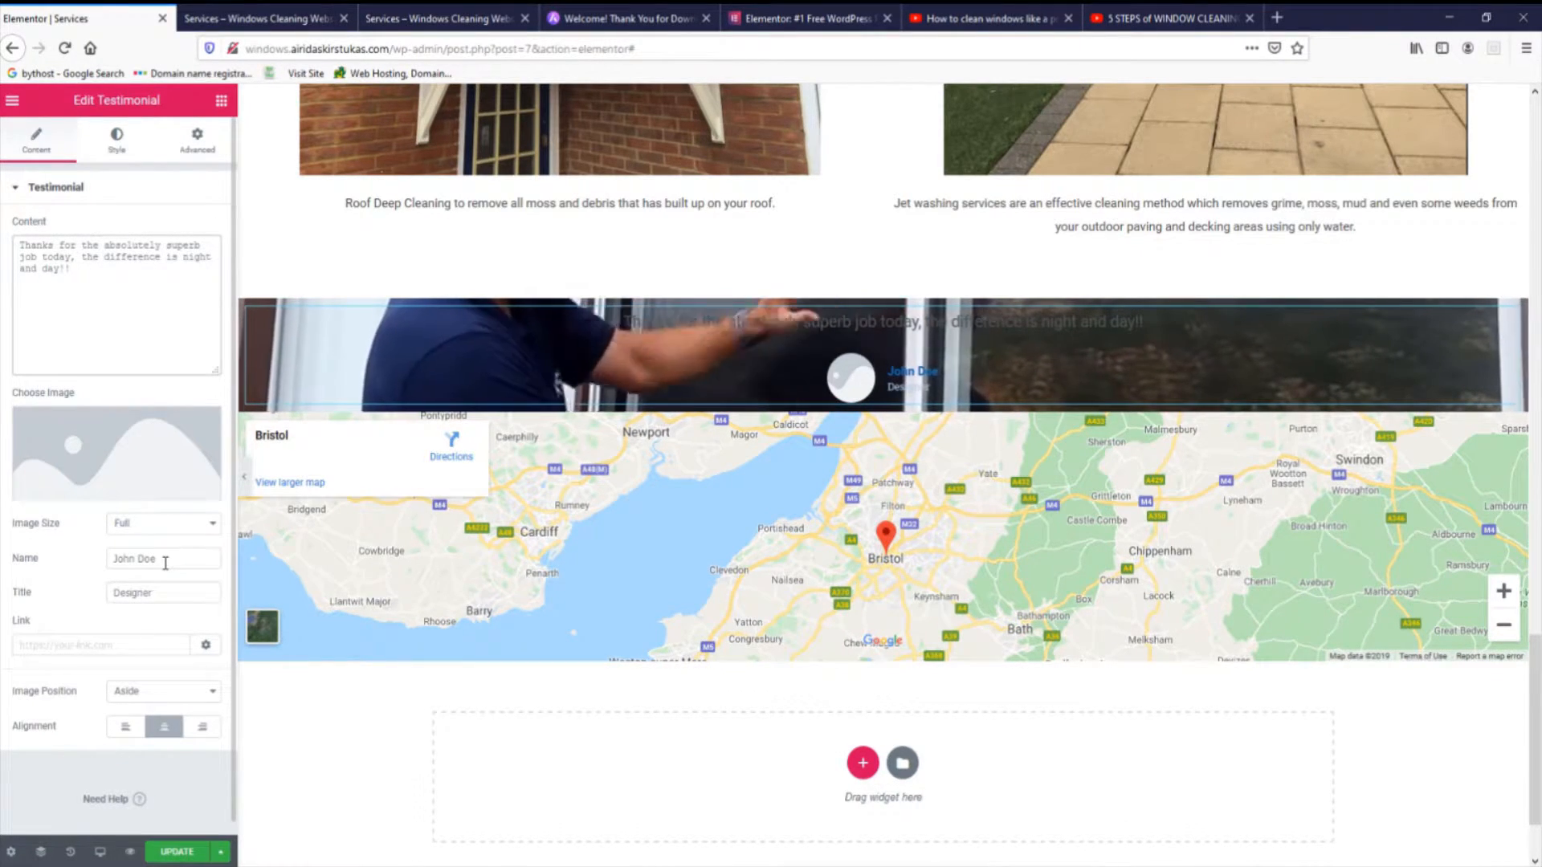
pyautogui.click(171, 530)
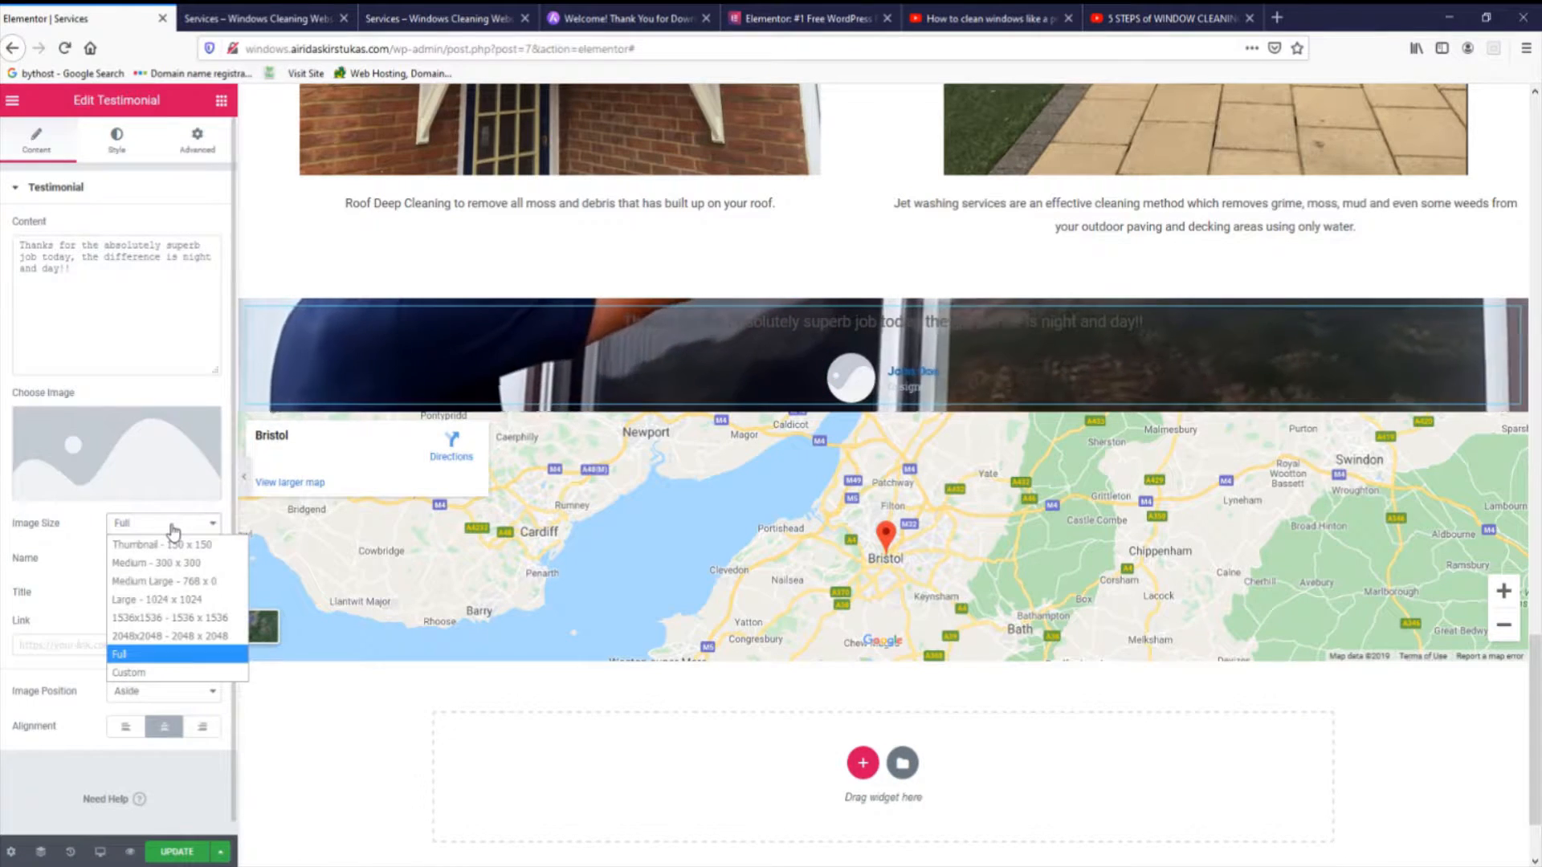
pyautogui.press('Escape')
pyautogui.moveTo(161, 592); pyautogui.dragTo(88, 595)
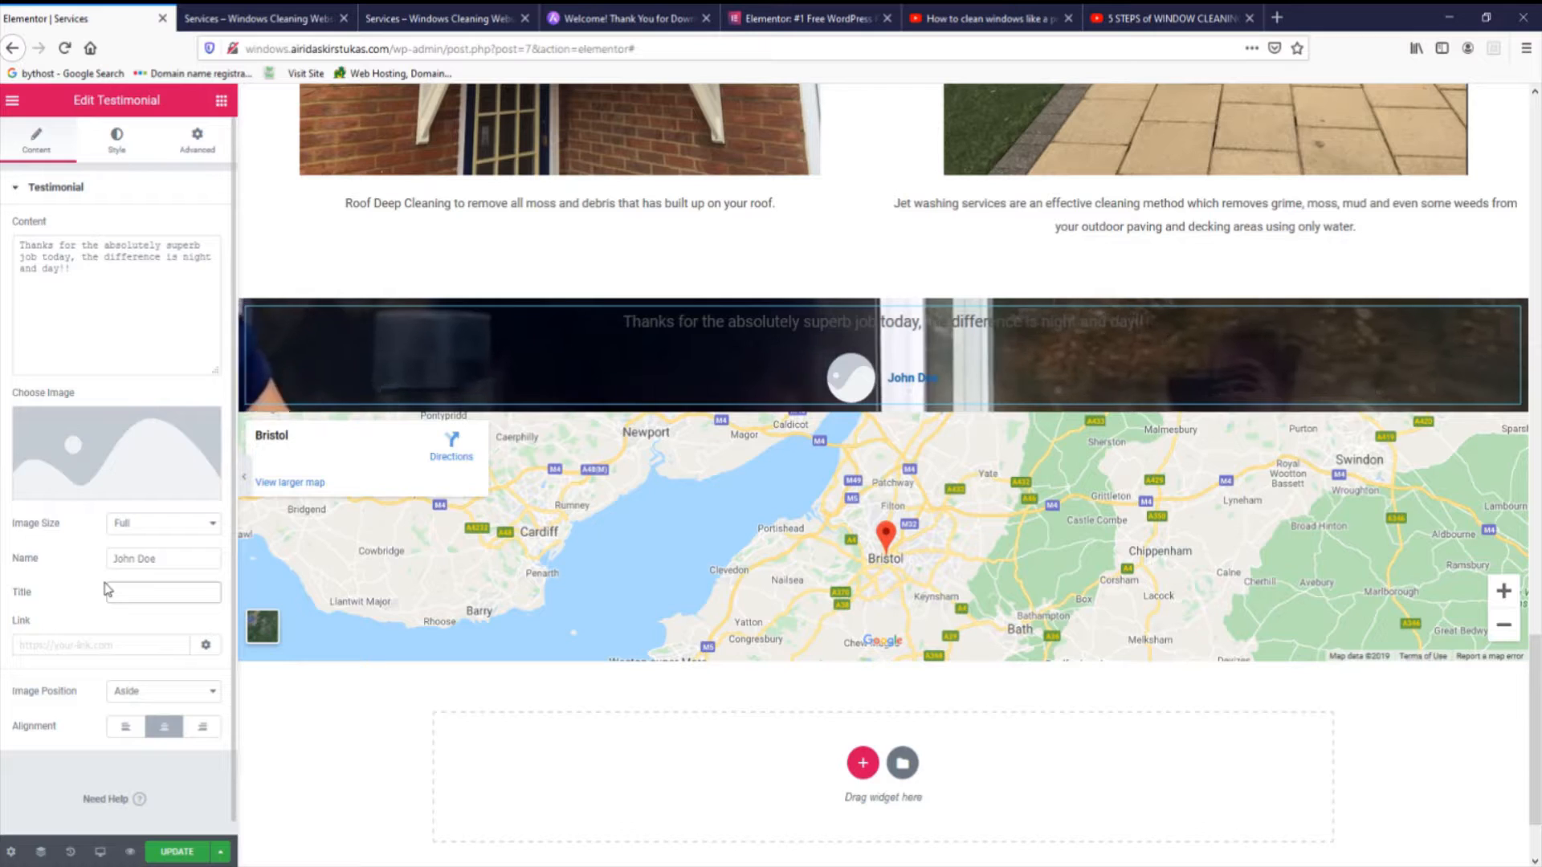
pyautogui.click(208, 433)
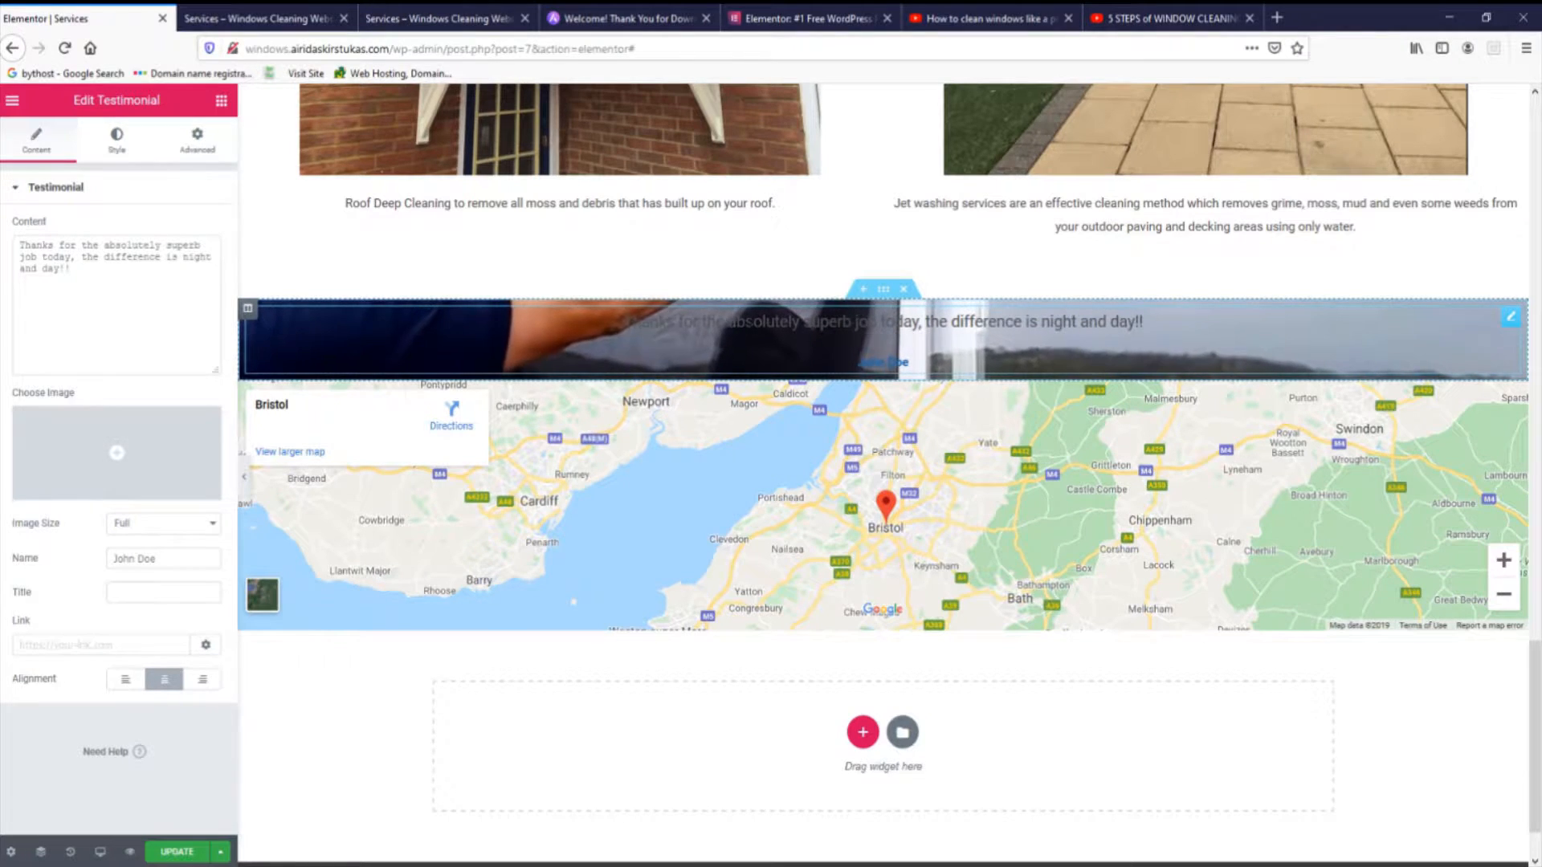
# - Style the testimonial with white text on a semi-transparent black background
pyautogui.click(117, 144)
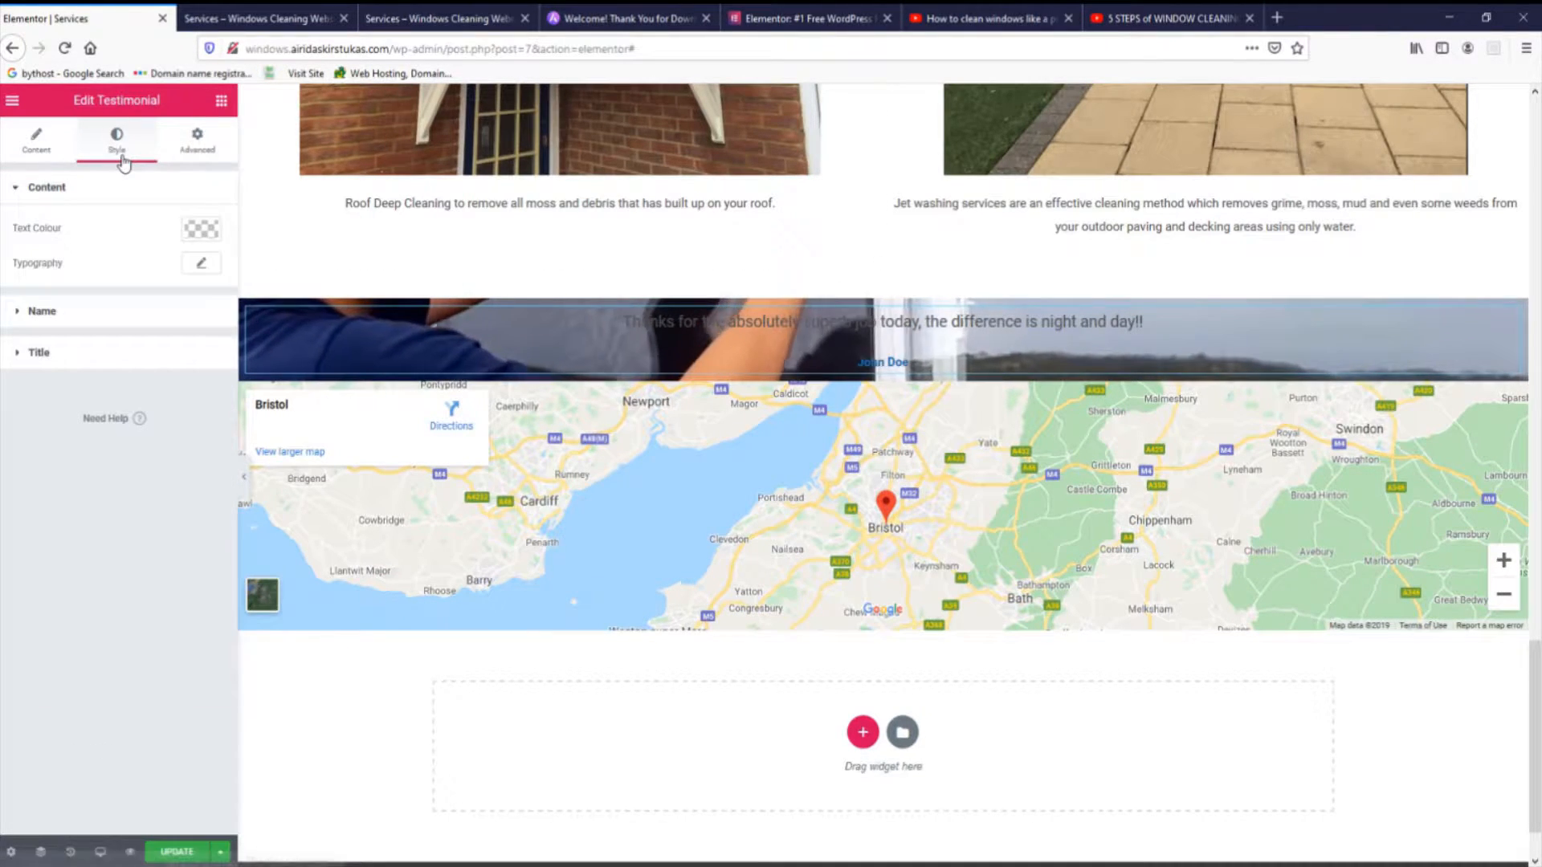
pyautogui.click(205, 239)
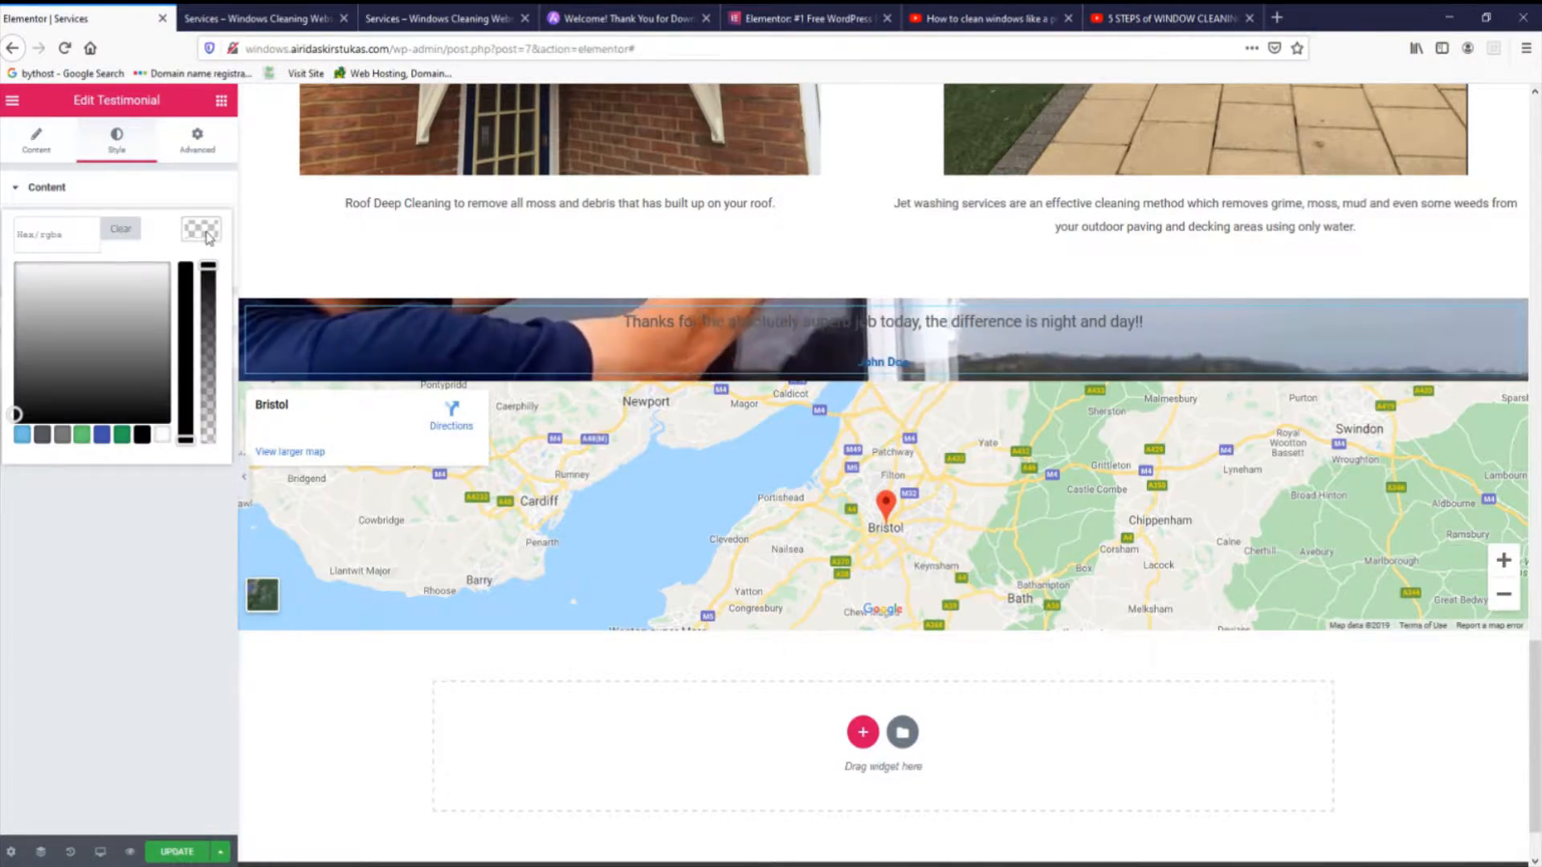
pyautogui.click(161, 440)
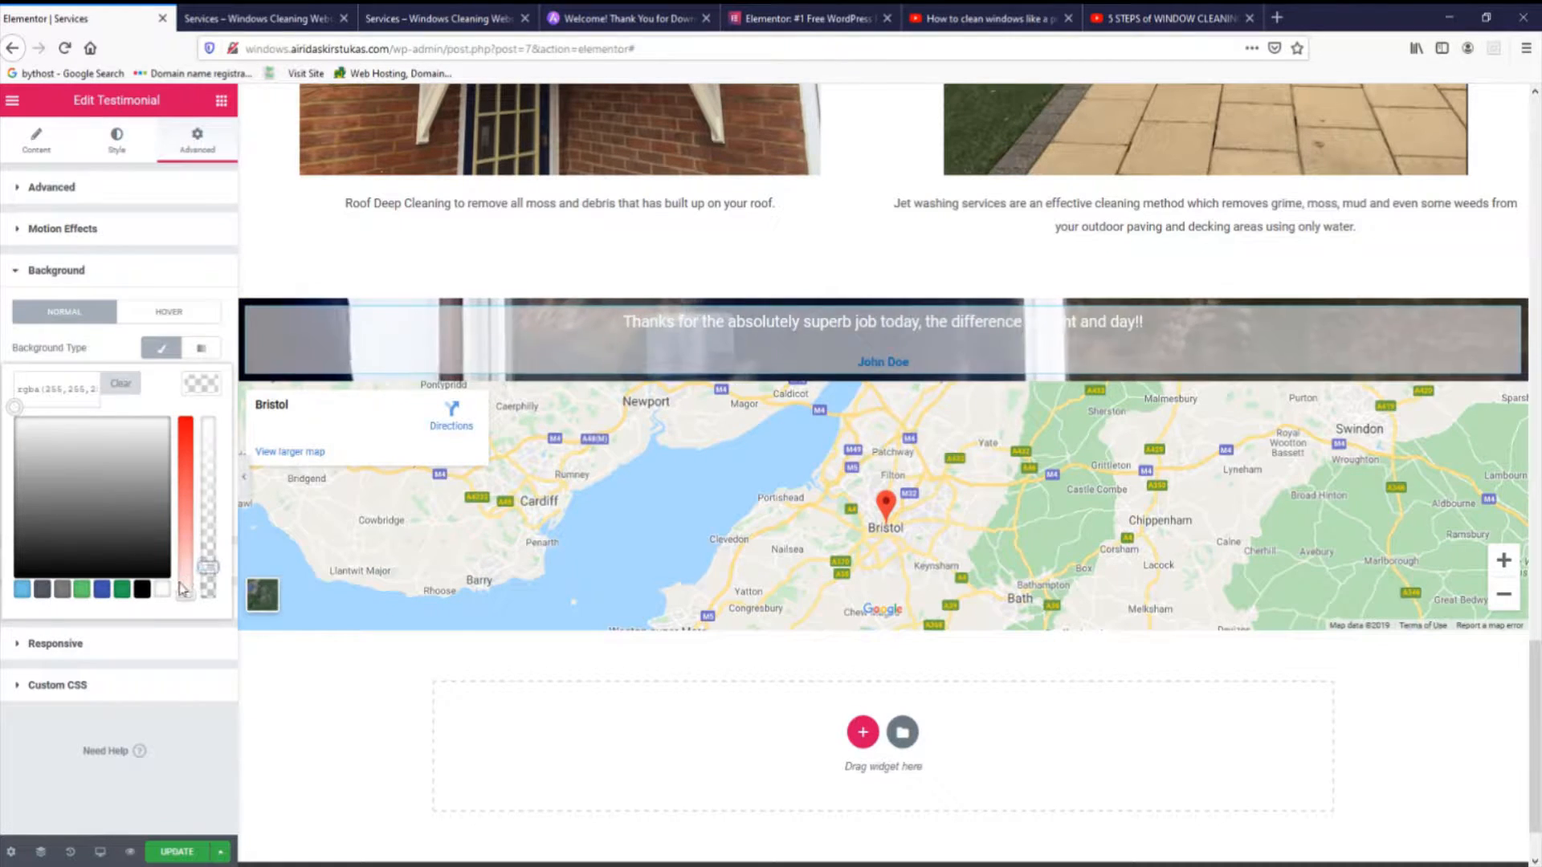
pyautogui.click(208, 552)
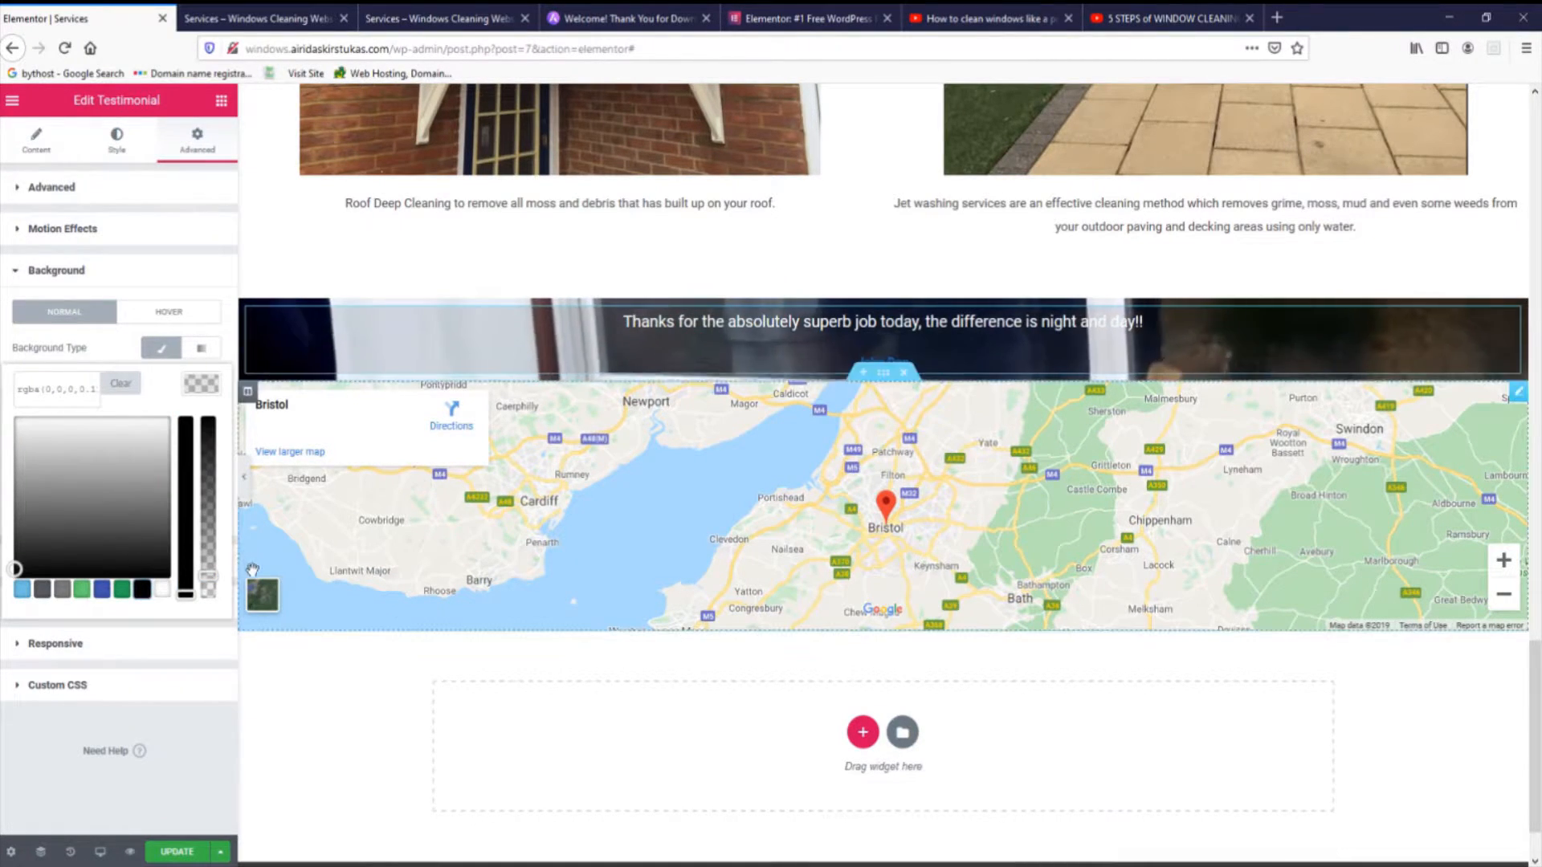
pyautogui.moveTo(208, 508); pyautogui.dragTo(209, 418)
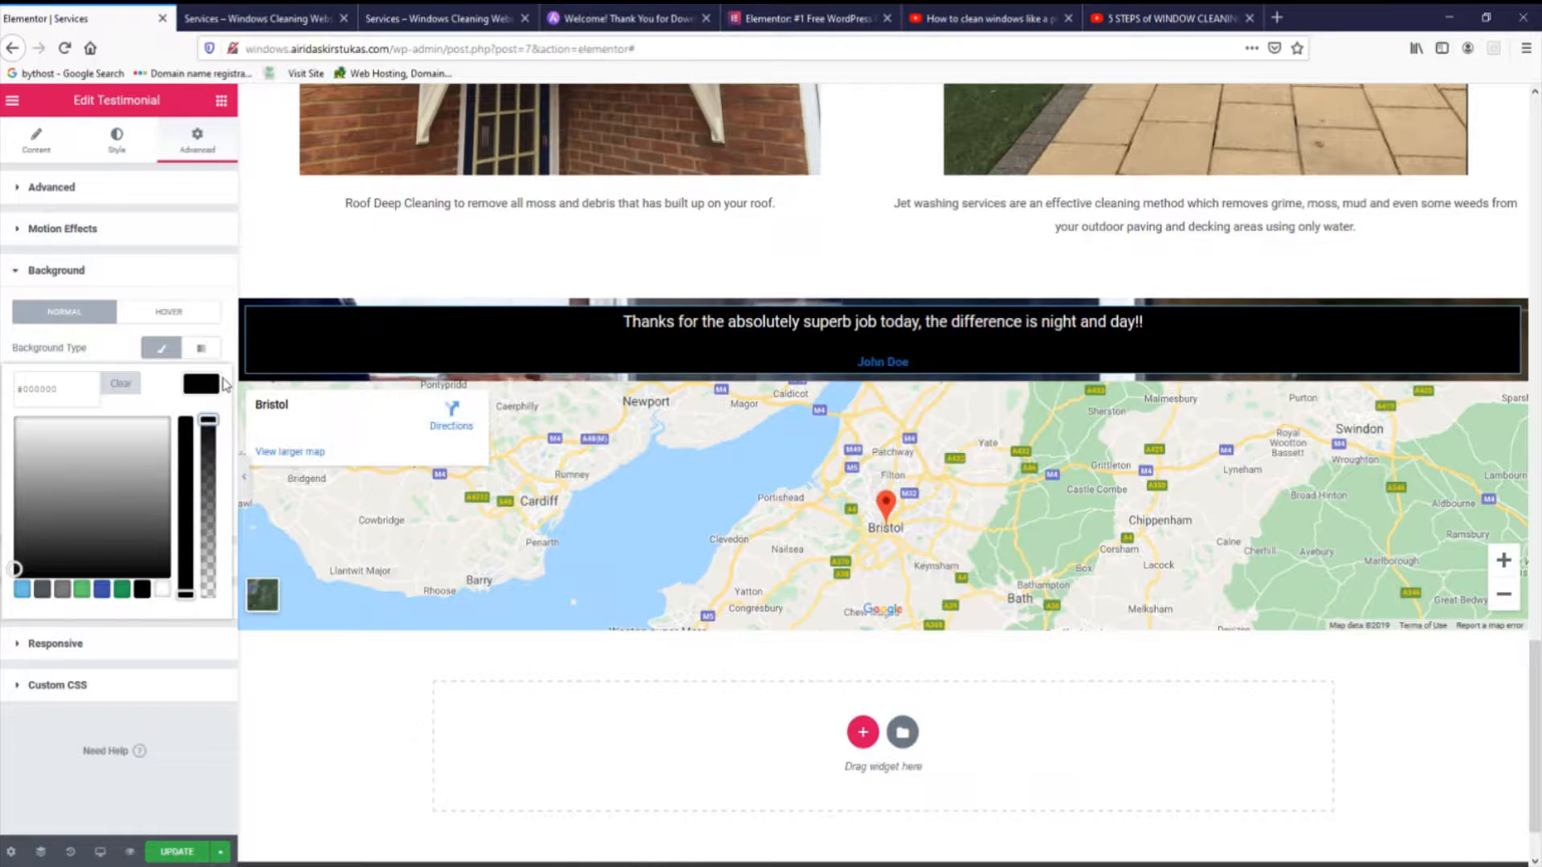
pyautogui.moveTo(208, 545); pyautogui.dragTo(209, 535)
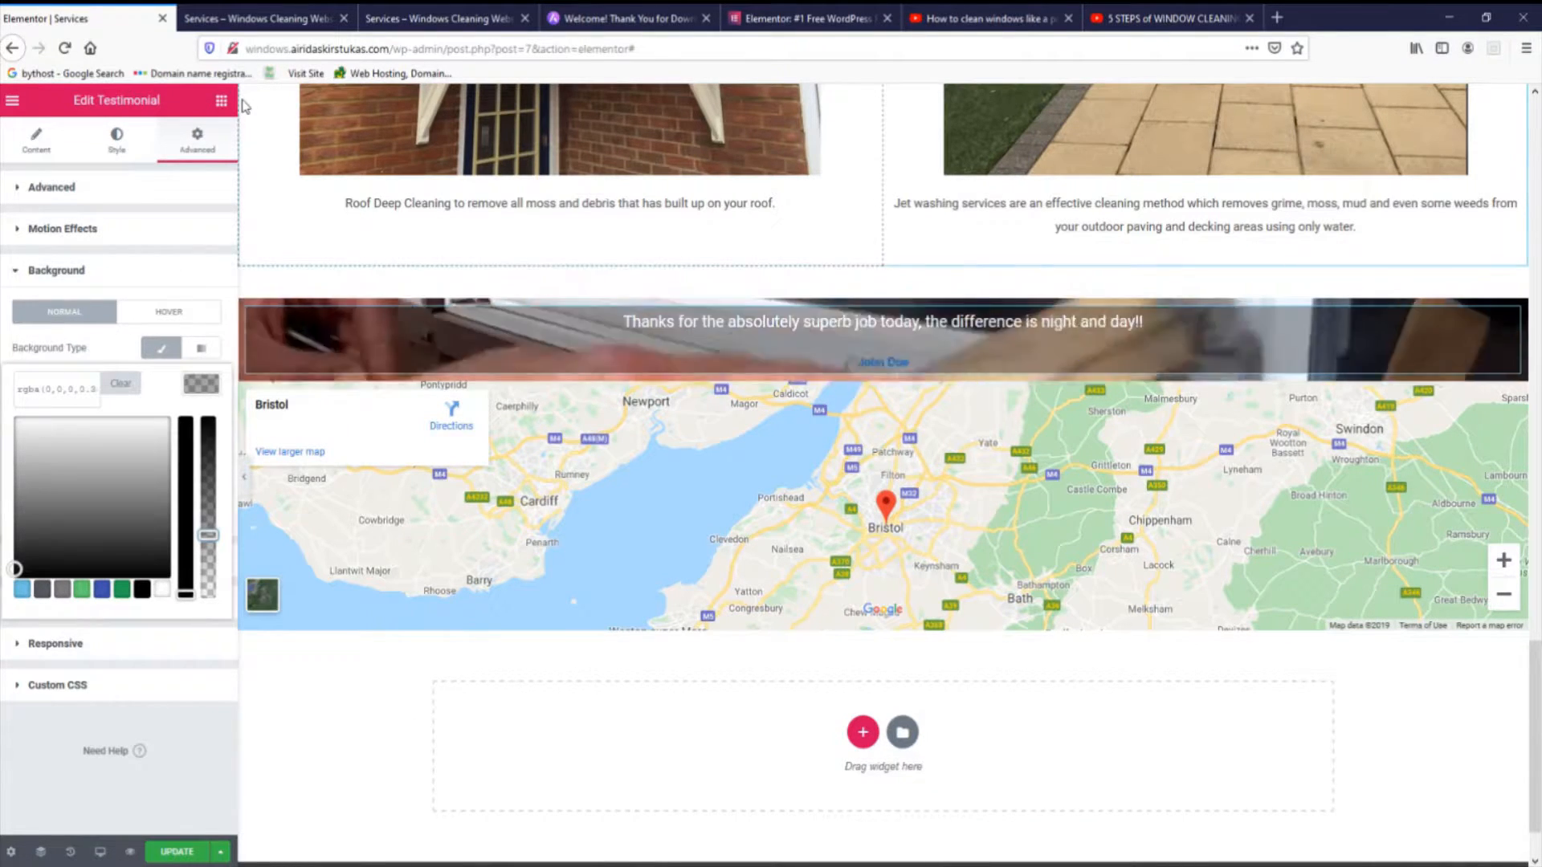
pyautogui.click(1512, 320)
# - Duplicate the testimonial, change its text and reviewer name, then duplicate the edited copy
pyautogui.rightClick(1515, 325)
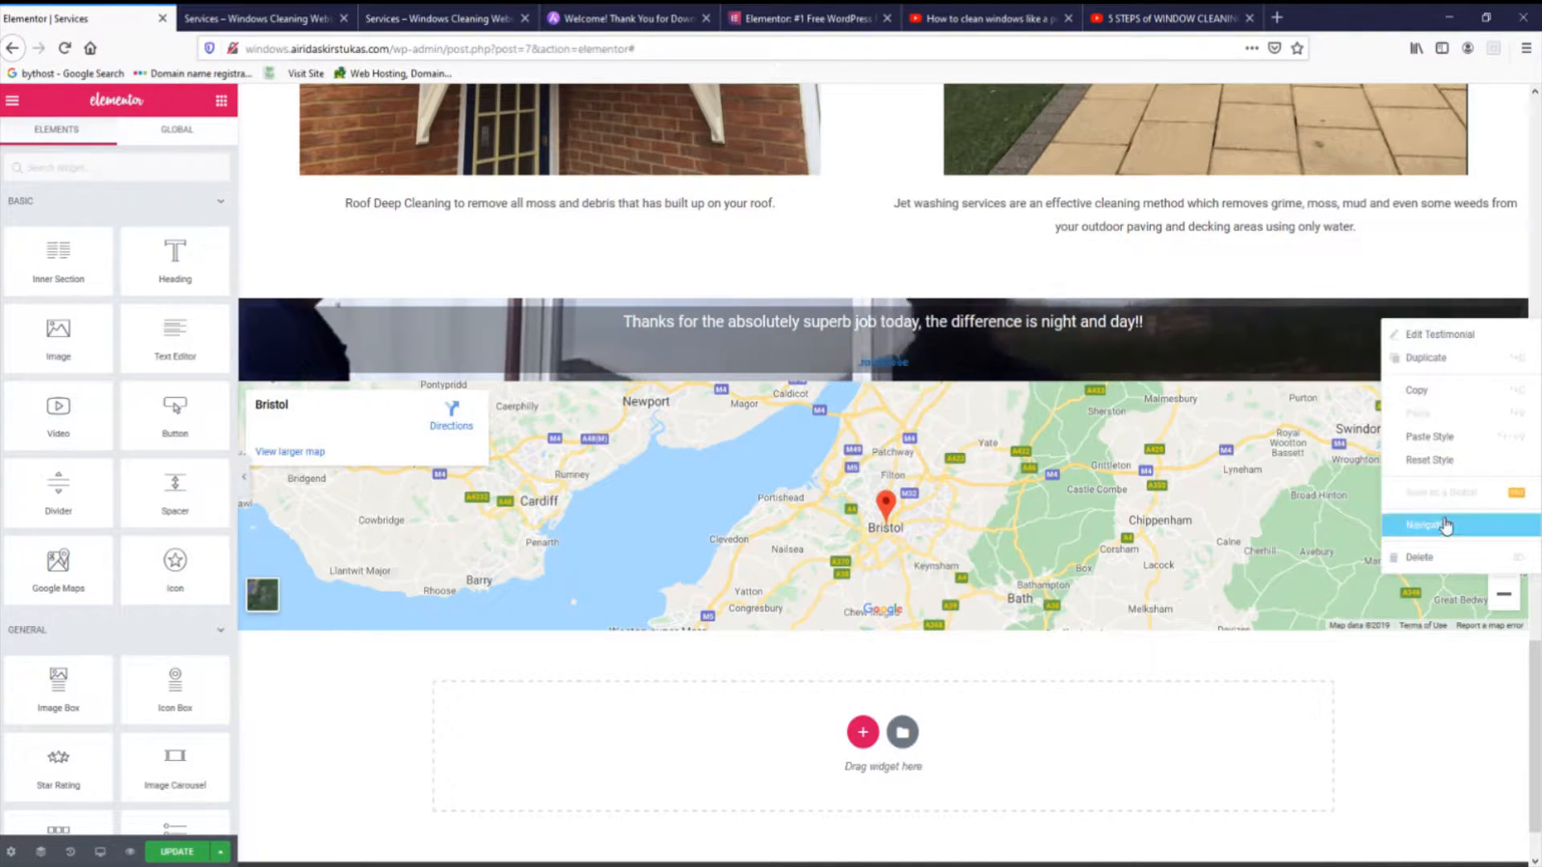
pyautogui.click(1437, 359)
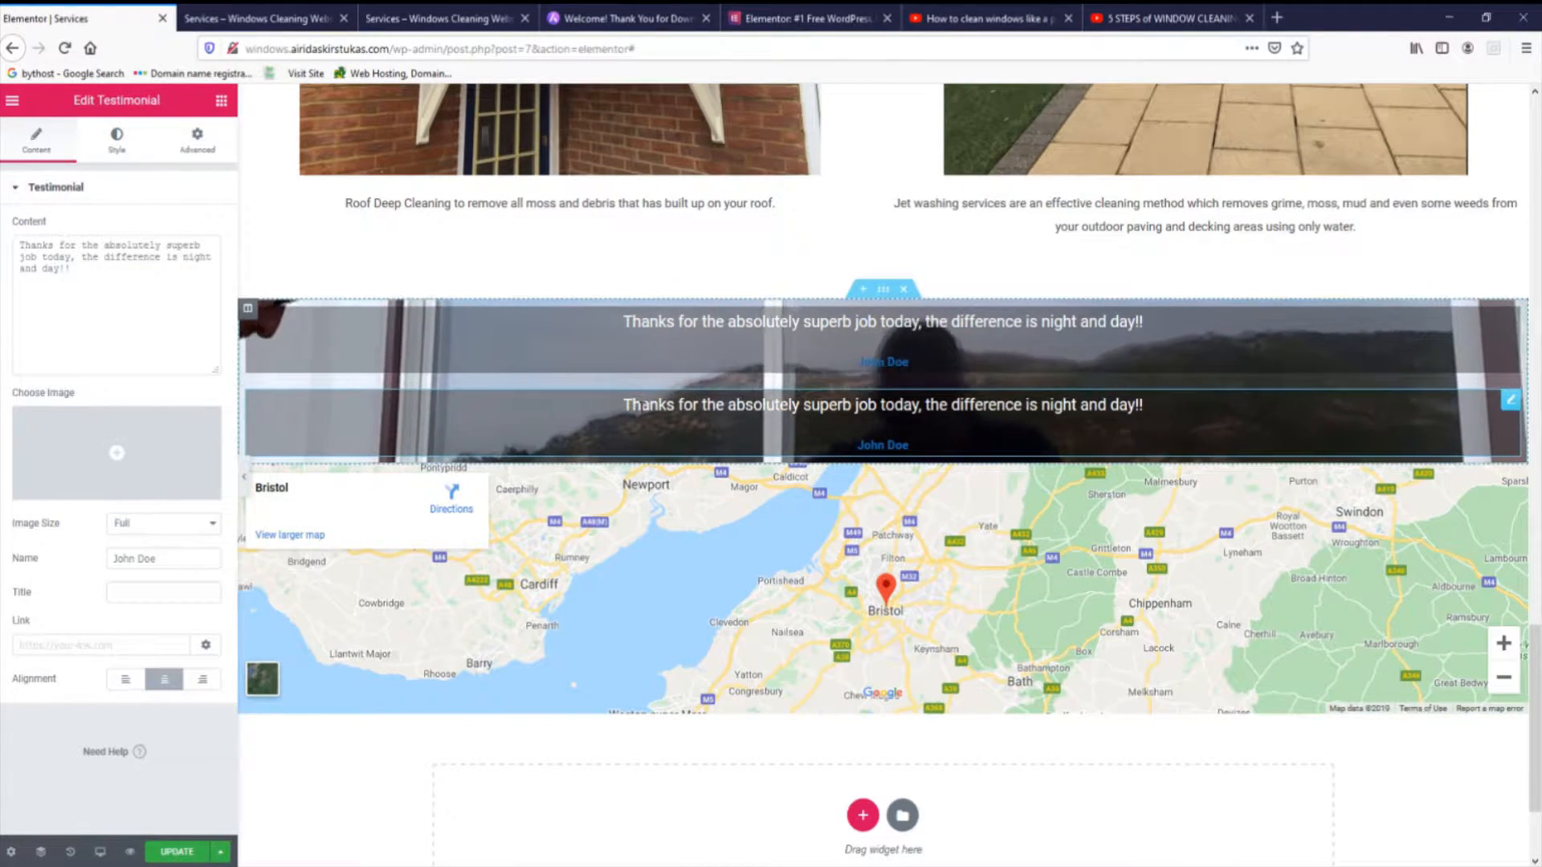
pyautogui.moveTo(72, 270); pyautogui.dragTo(14, 244)
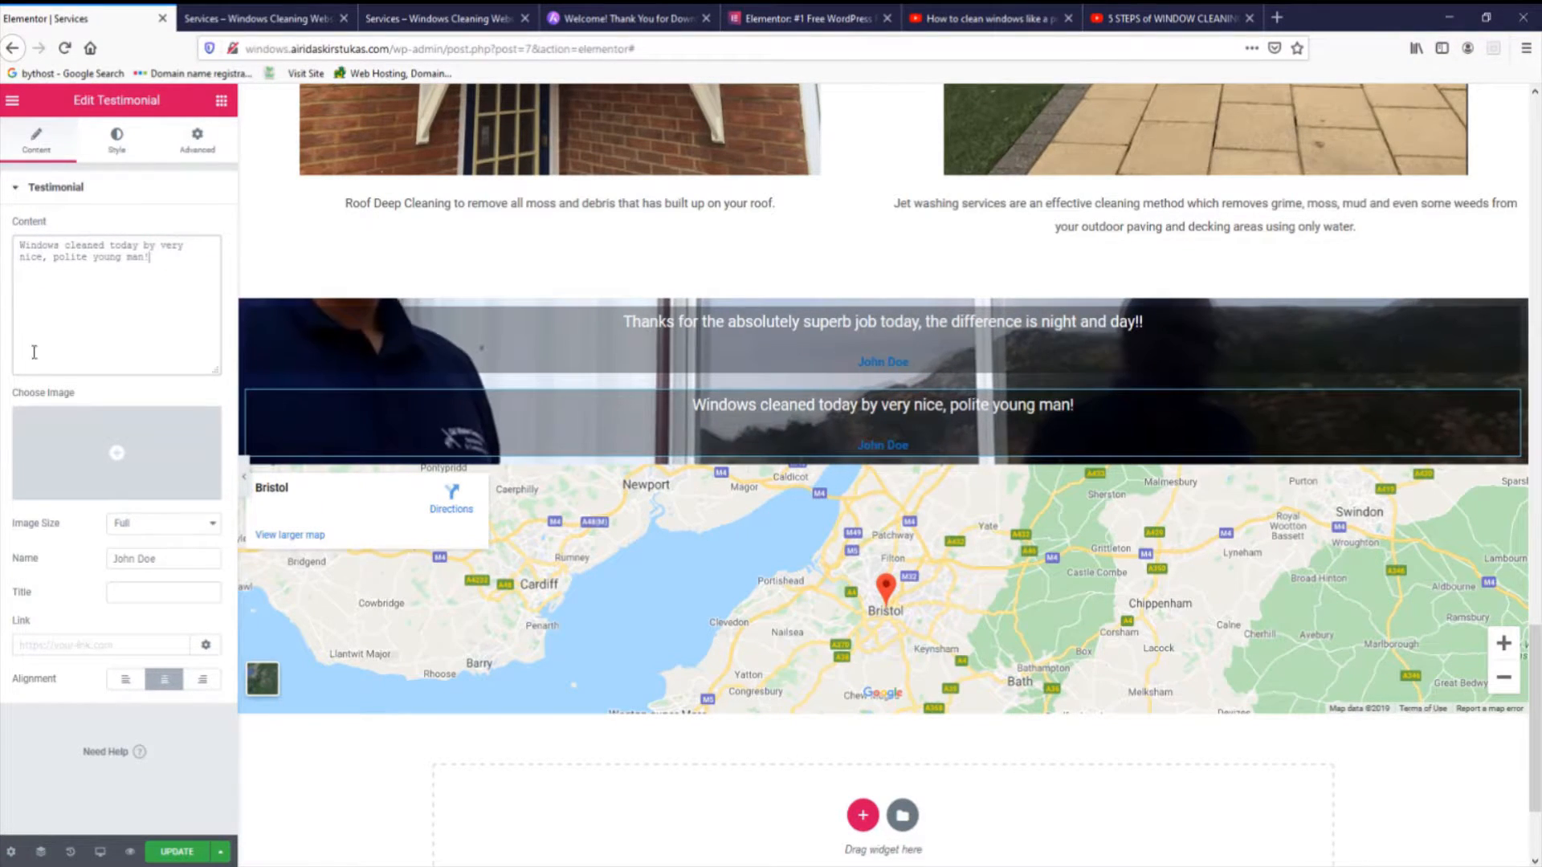
pyautogui.moveTo(171, 568); pyautogui.dragTo(95, 572)
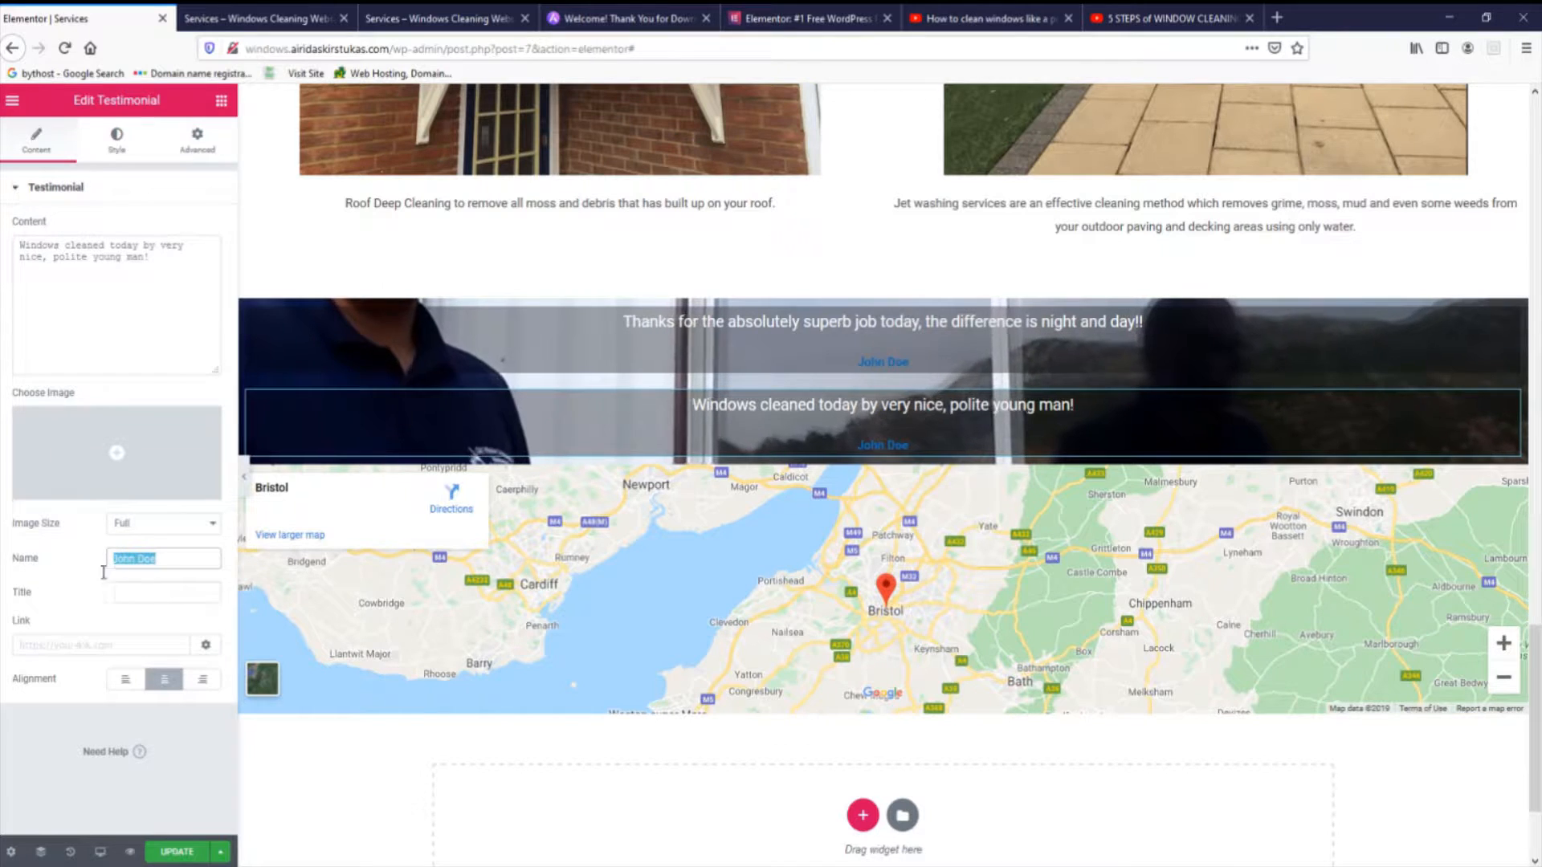
pyautogui.write('Amanda')
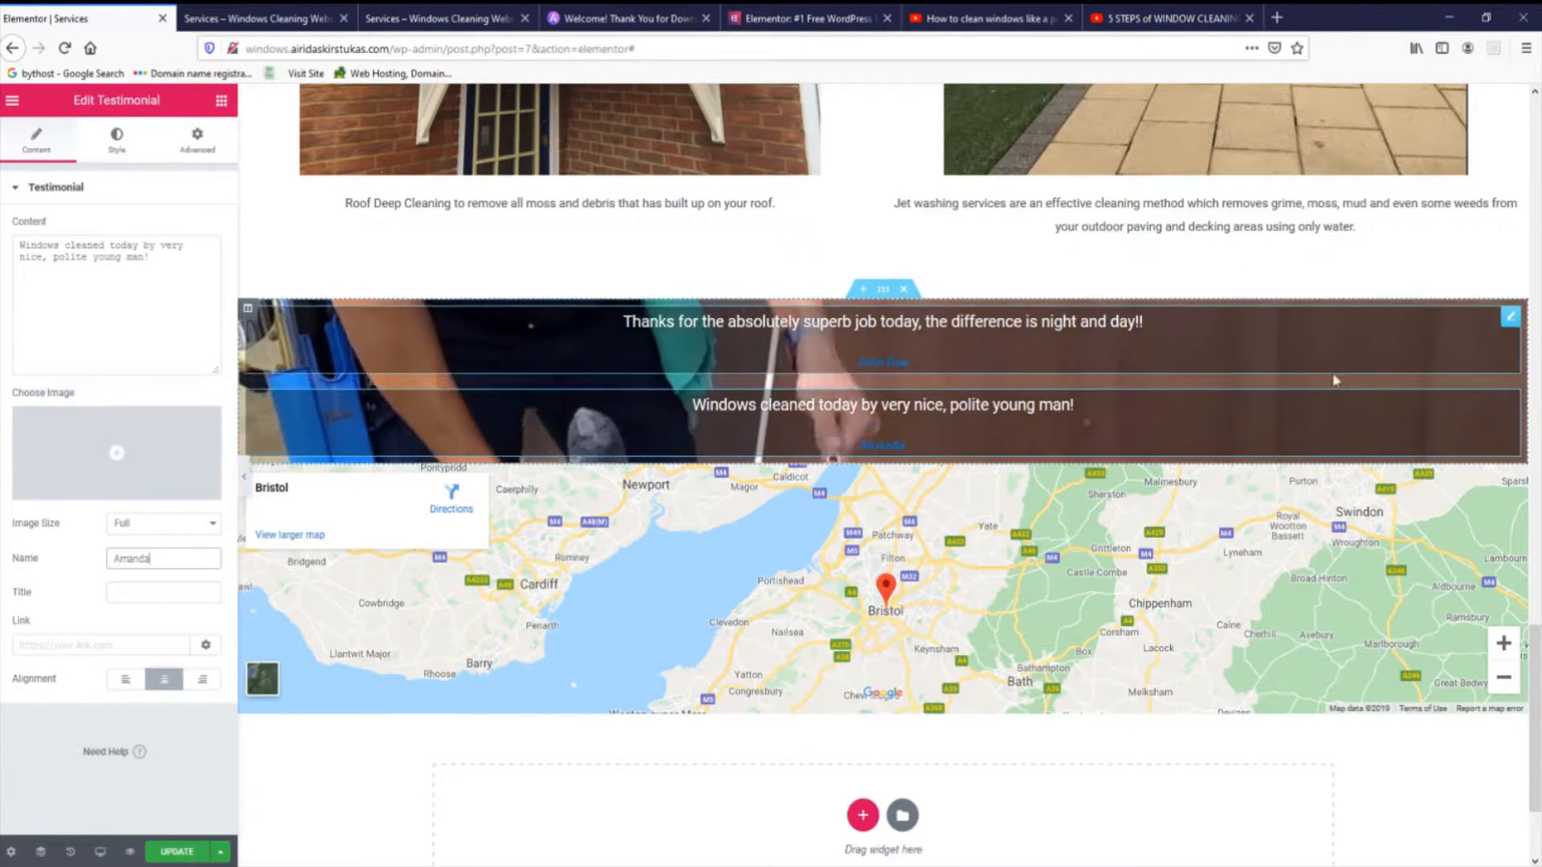
pyautogui.rightClick(1506, 400)
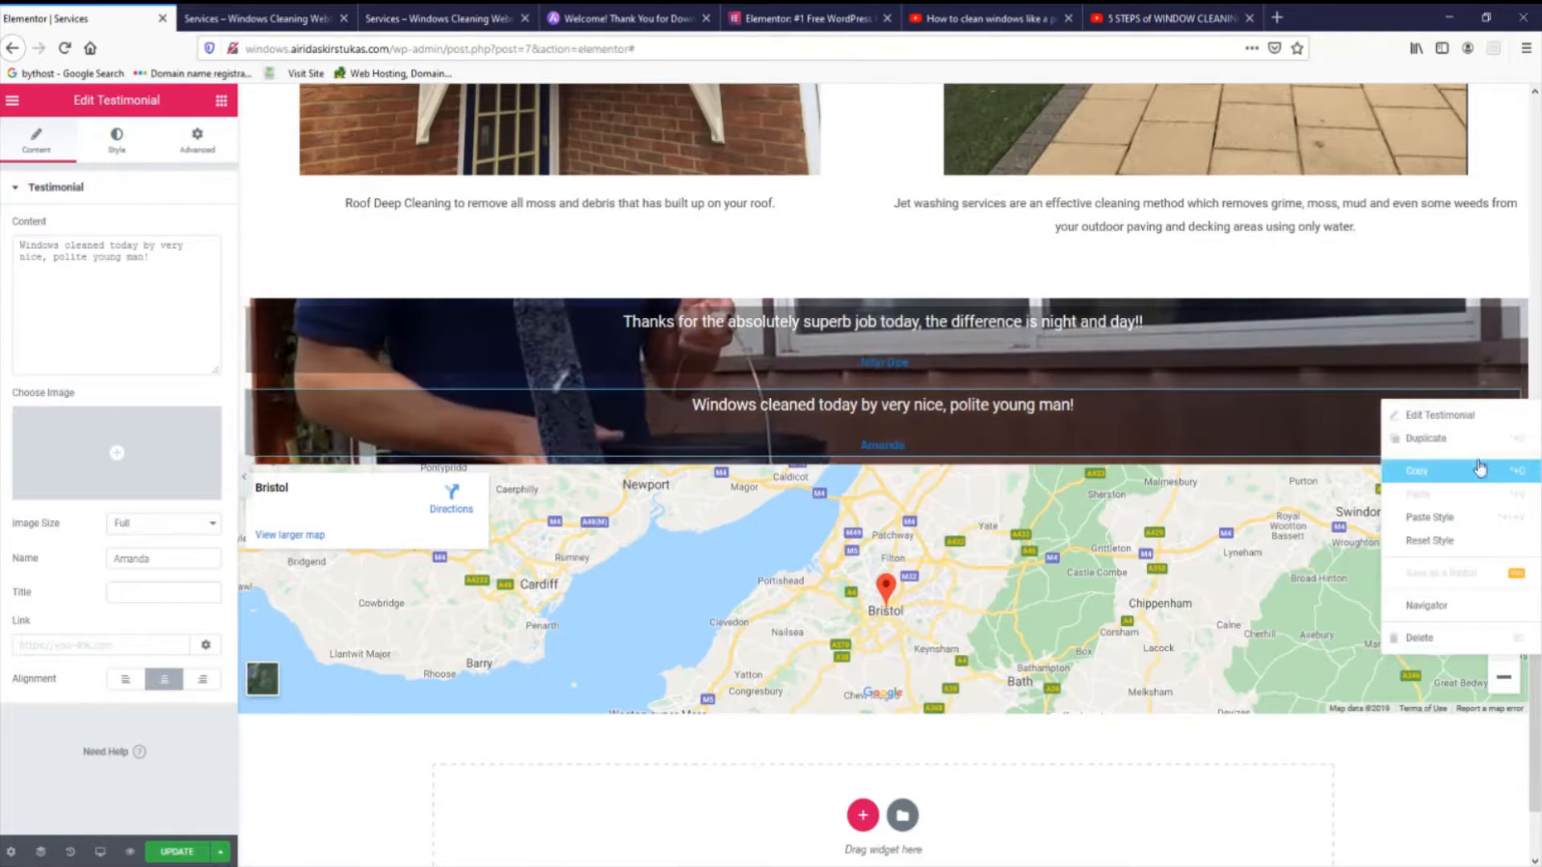
pyautogui.click(1461, 438)
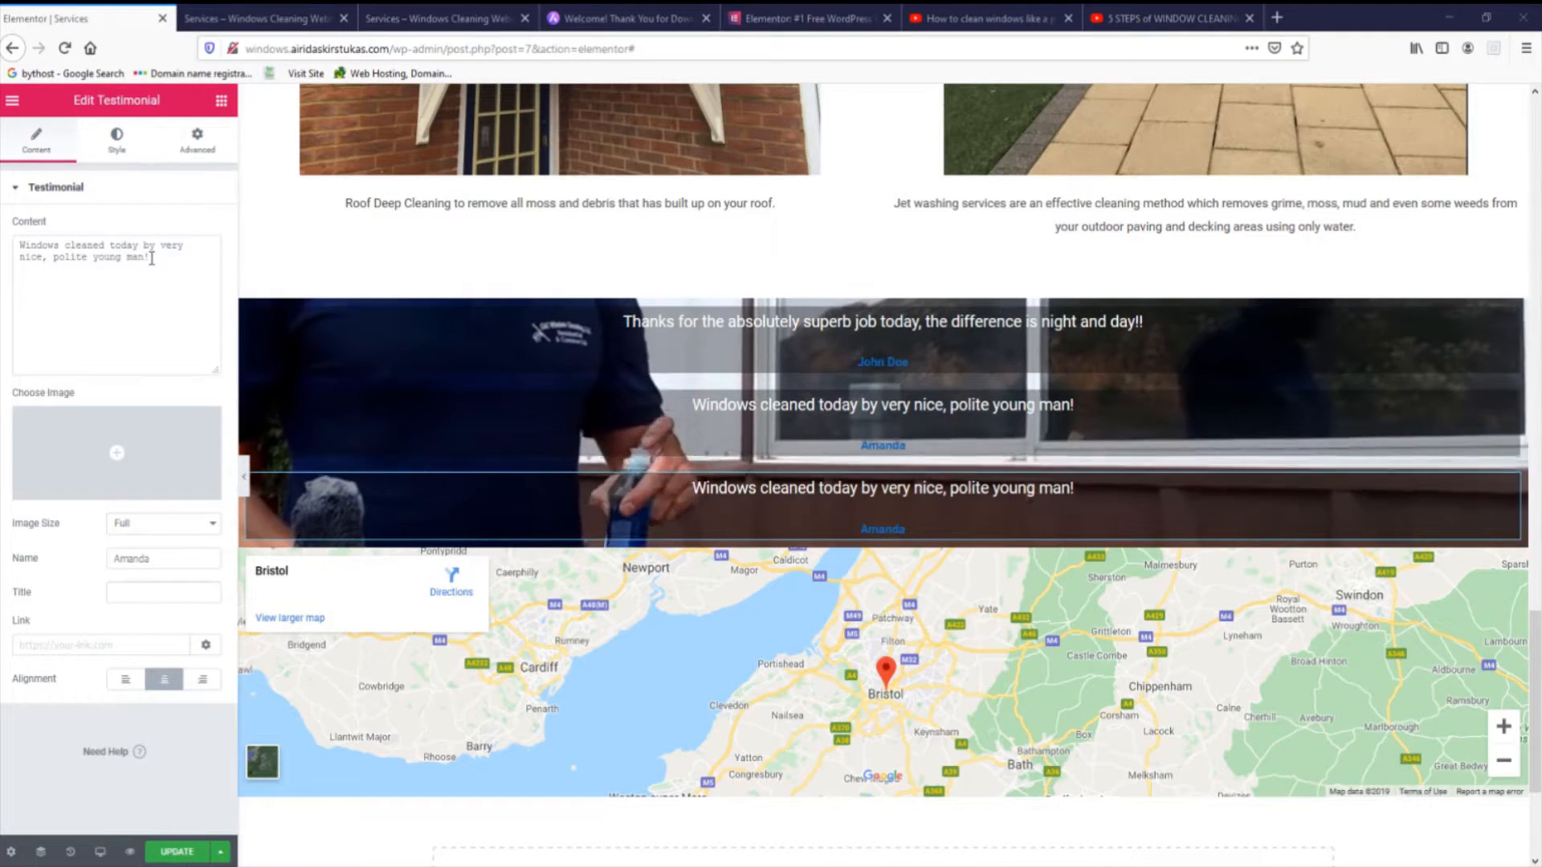
# - Paste the driveway thank-you text into the third testimonial, change its reviewer name, and duplicate it
pyautogui.moveTo(19, 245); pyautogui.dragTo(150, 257)
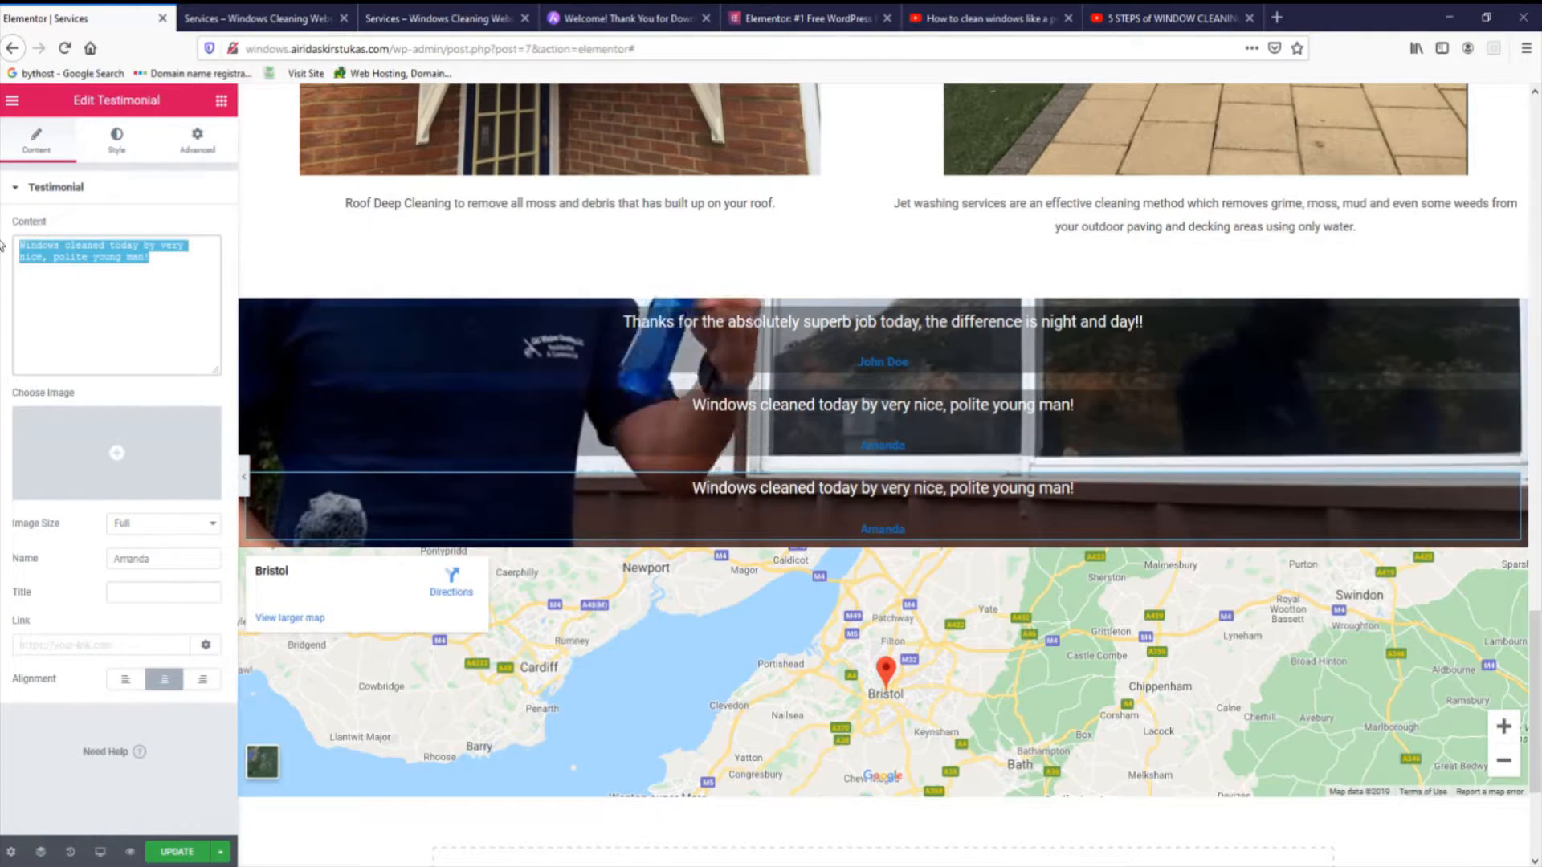
pyautogui.write('Many thanks for the work. We are really pleased with how good the driveway looks.')
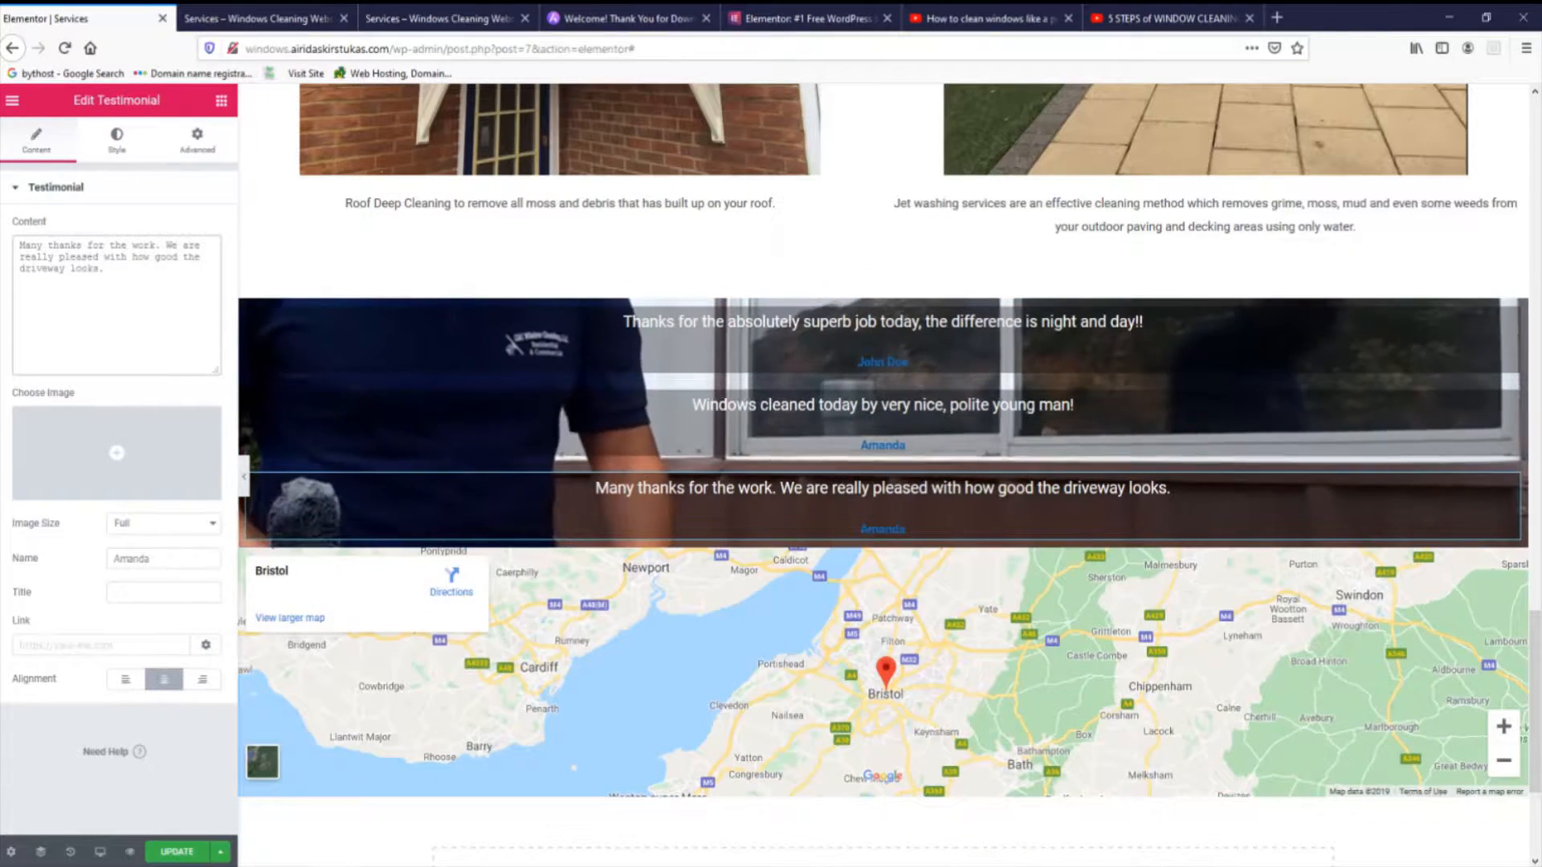
pyautogui.doubleClick(160, 549)
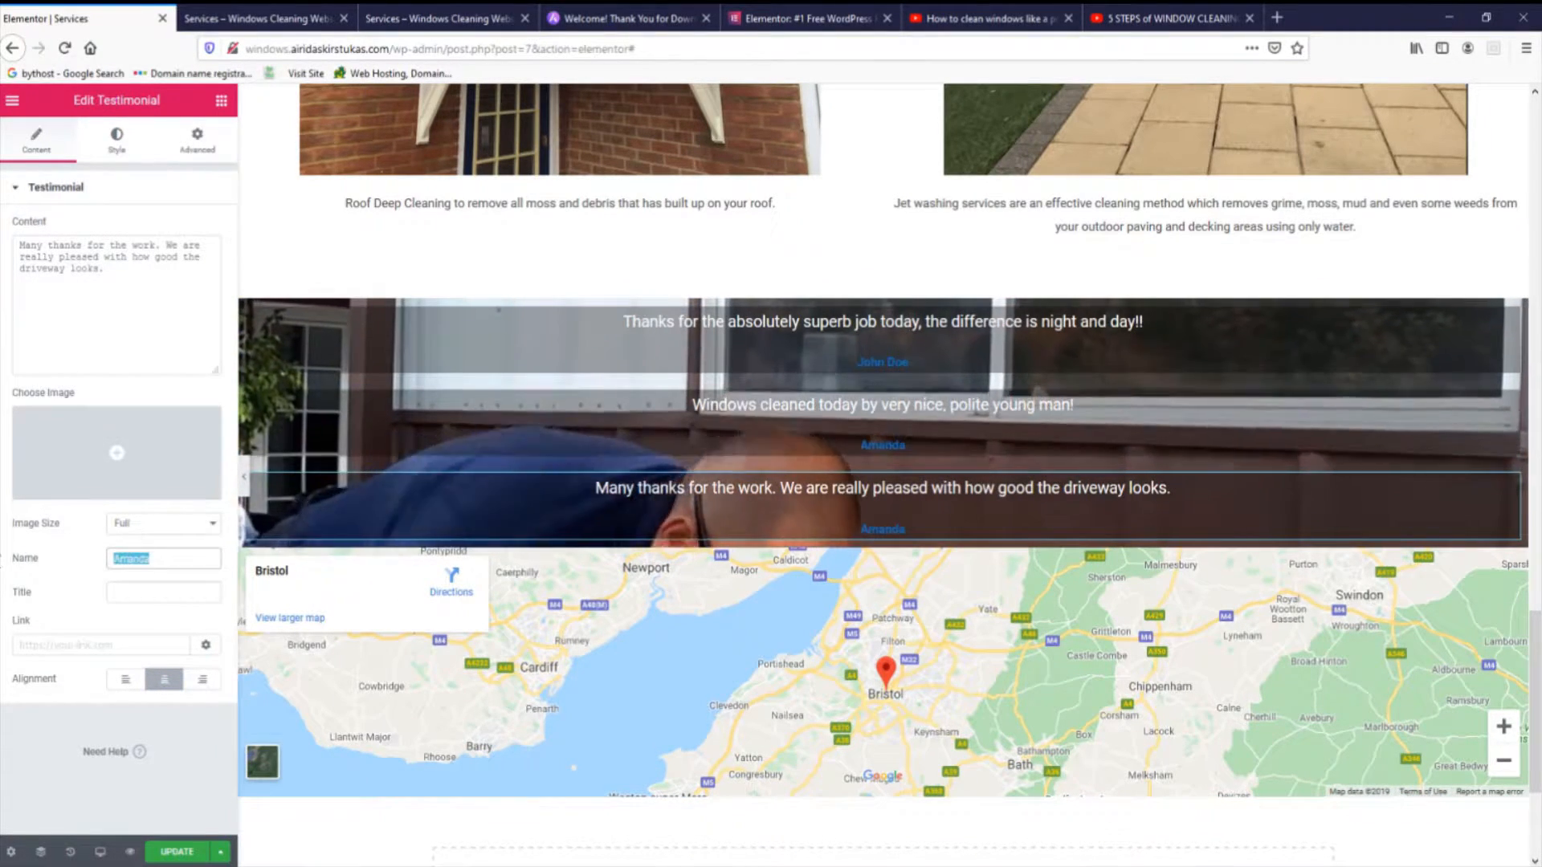
pyautogui.write('Na')
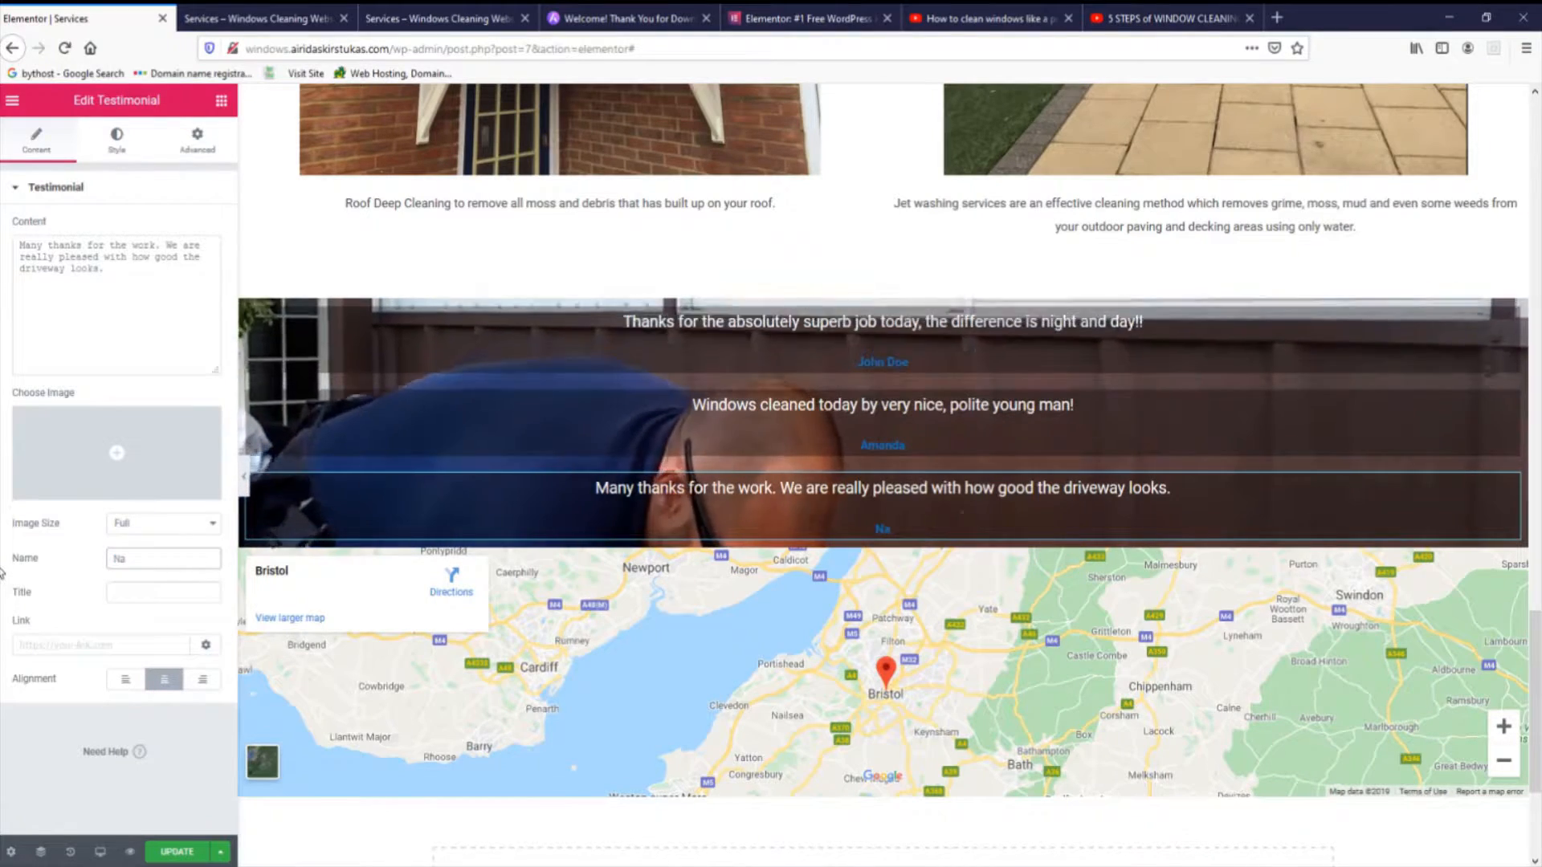
pyautogui.write('talie')
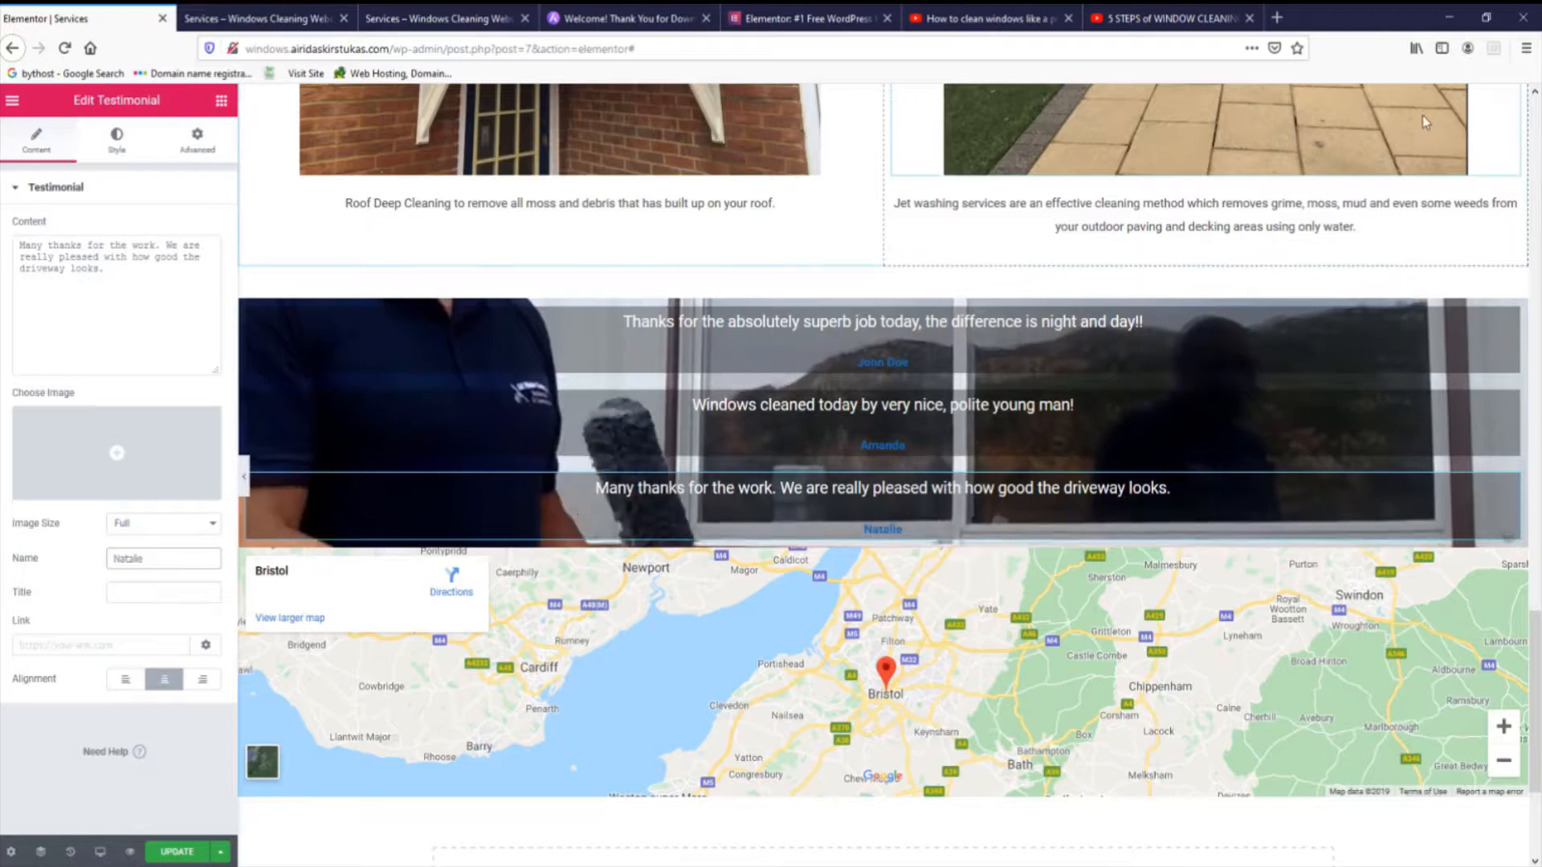
pyautogui.rightClick(1508, 483)
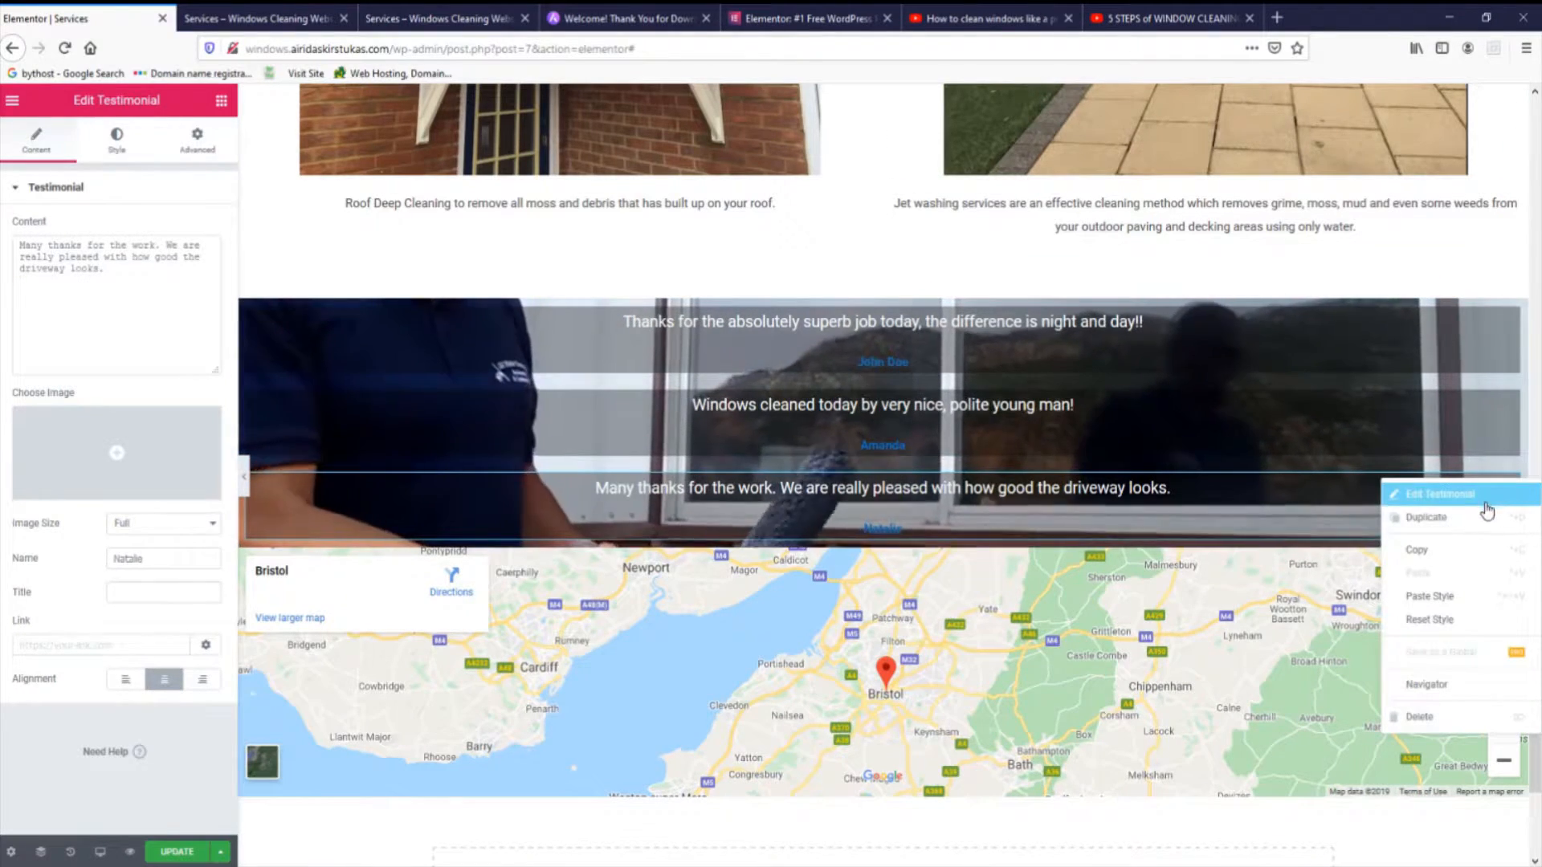
pyautogui.click(1482, 519)
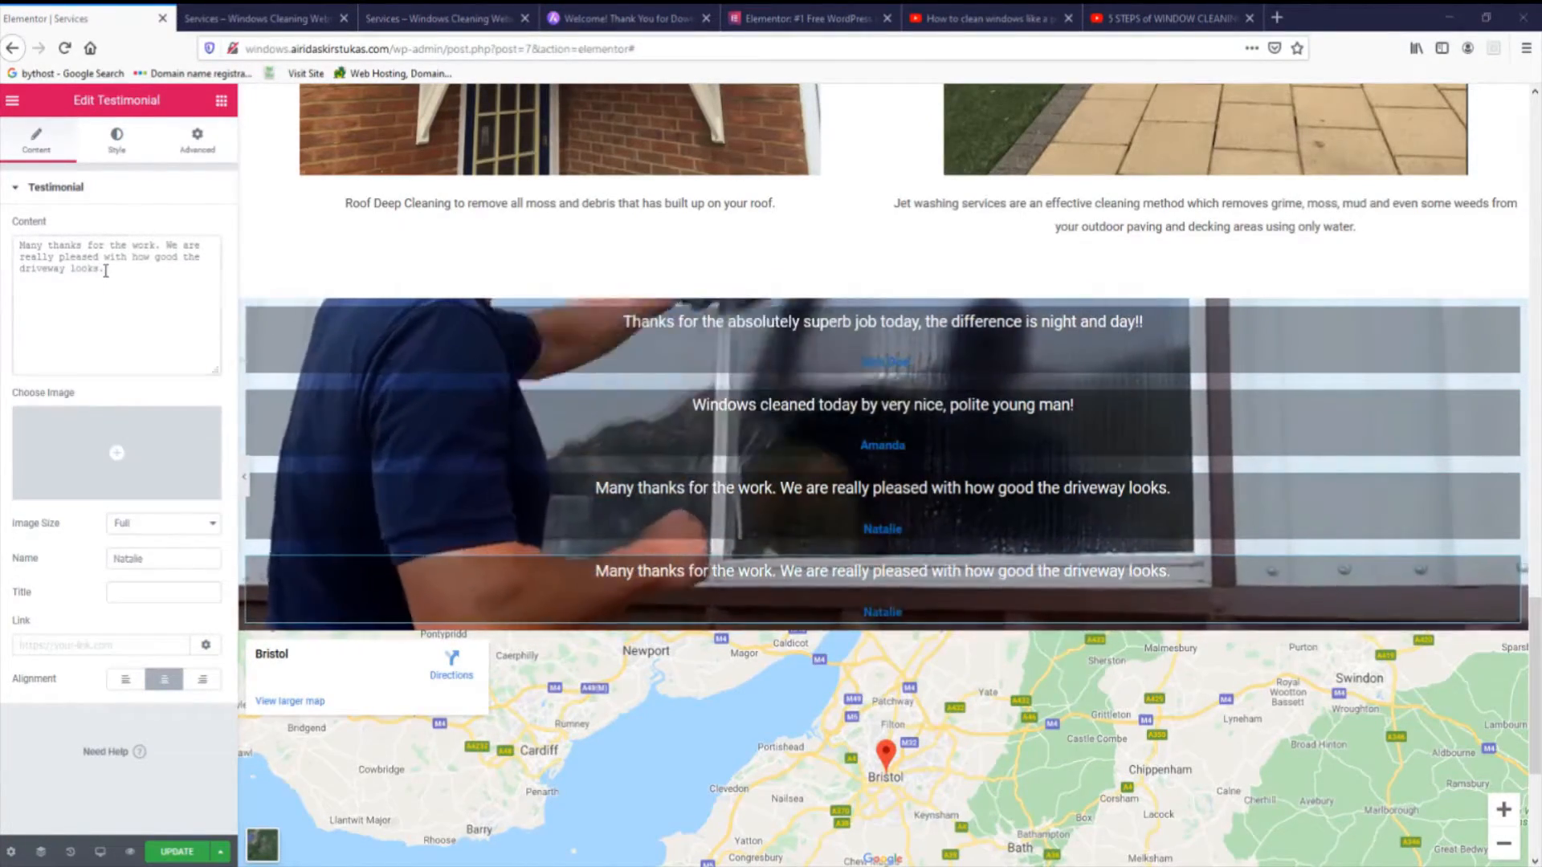
# - Paste the window and plastic roof clean review into the fourth testimonial with a capitalised reviewer name
pyautogui.moveTo(106, 269); pyautogui.dragTo(6, 233)
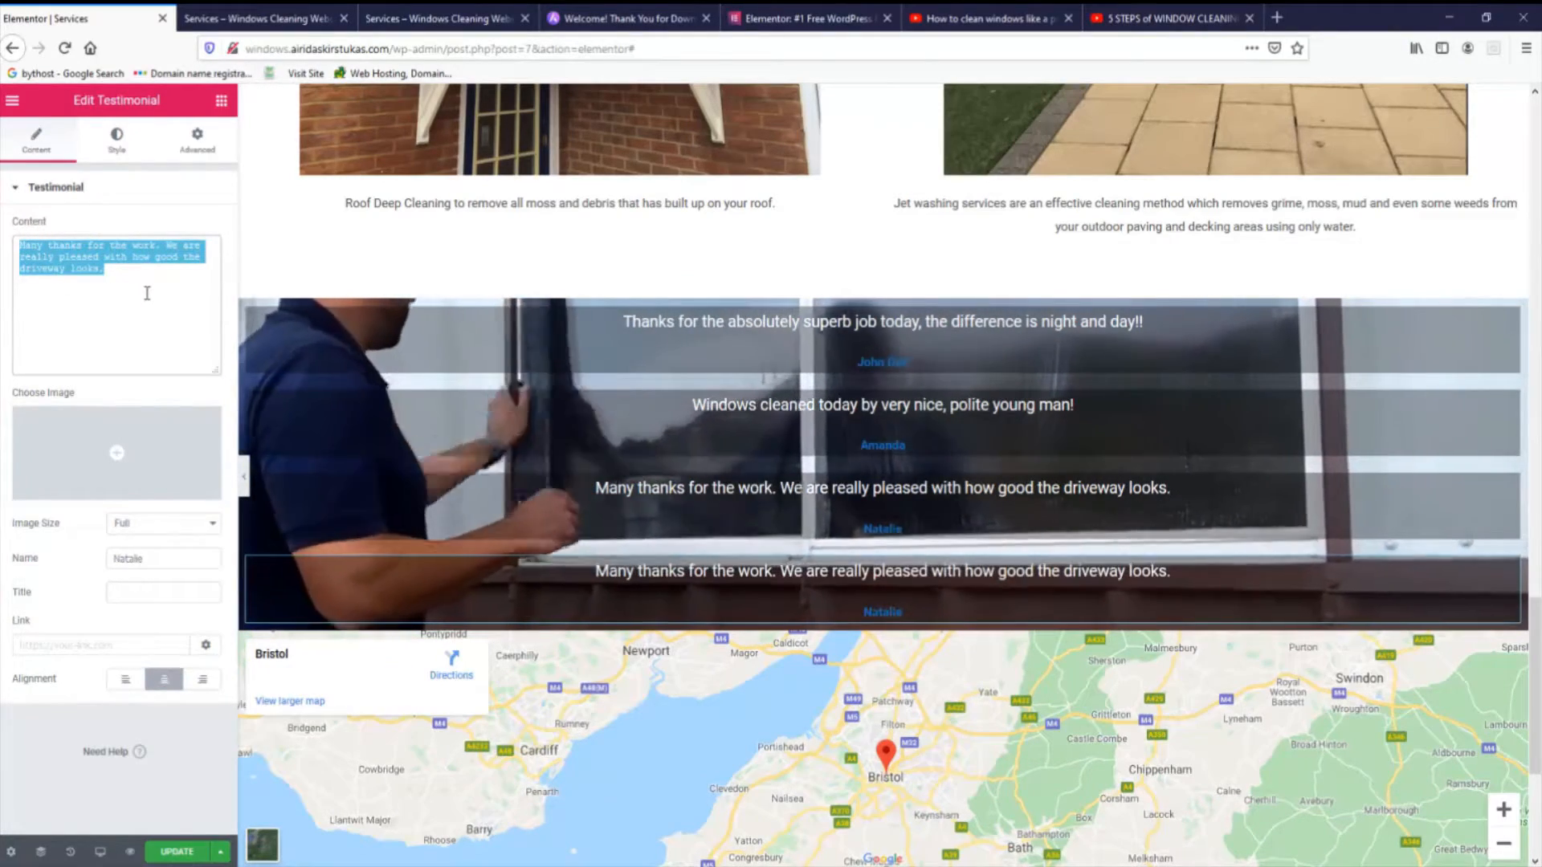
pyautogui.write('Thank you for the window and plastic roof clean today. Your member of staff did a really good job.')
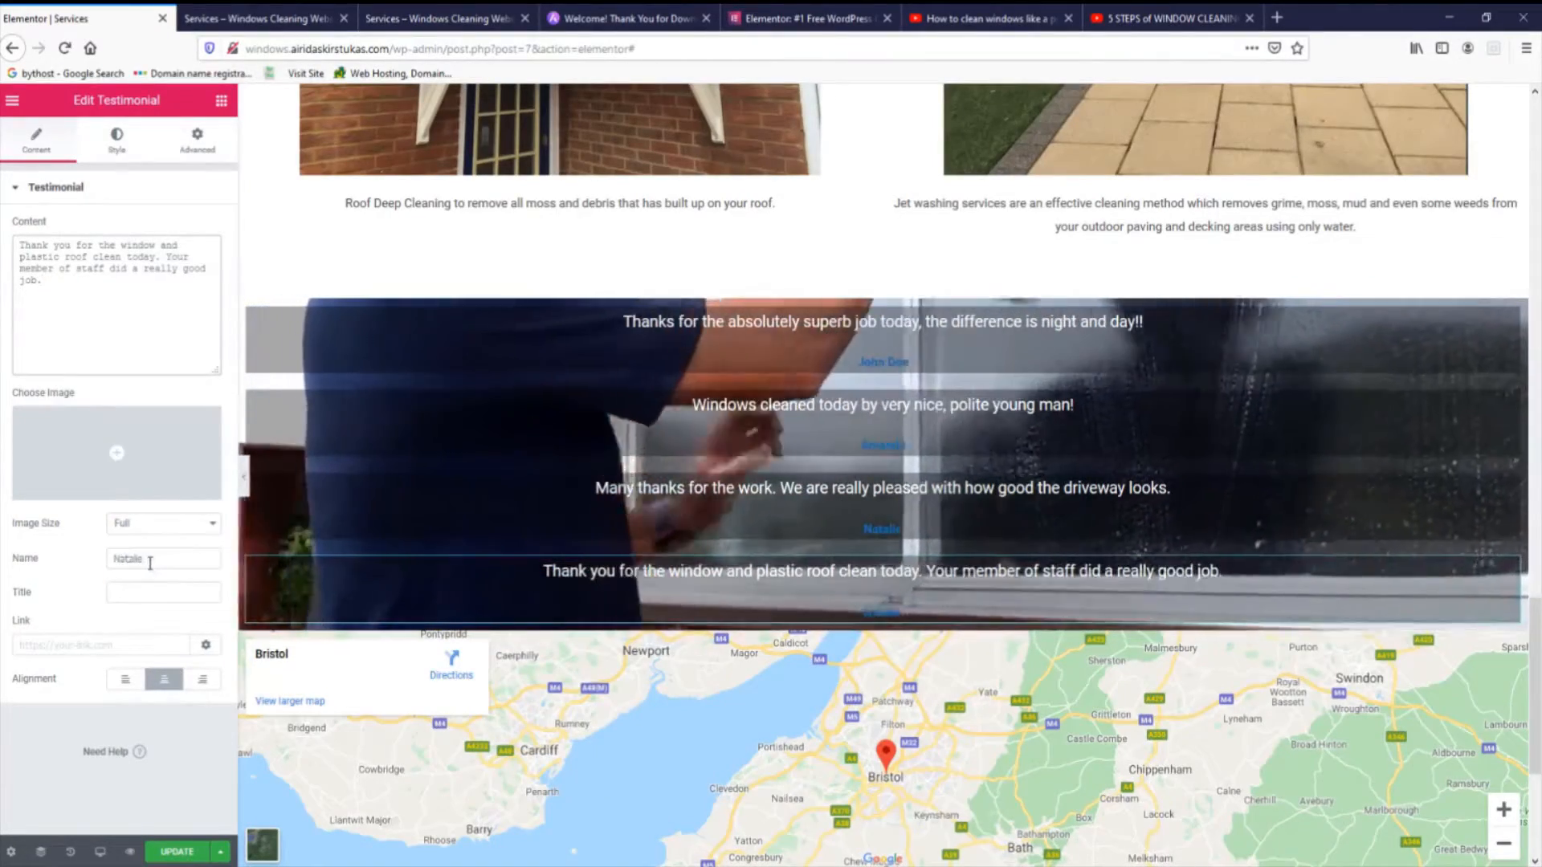
pyautogui.doubleClick(128, 558)
pyautogui.write('s')
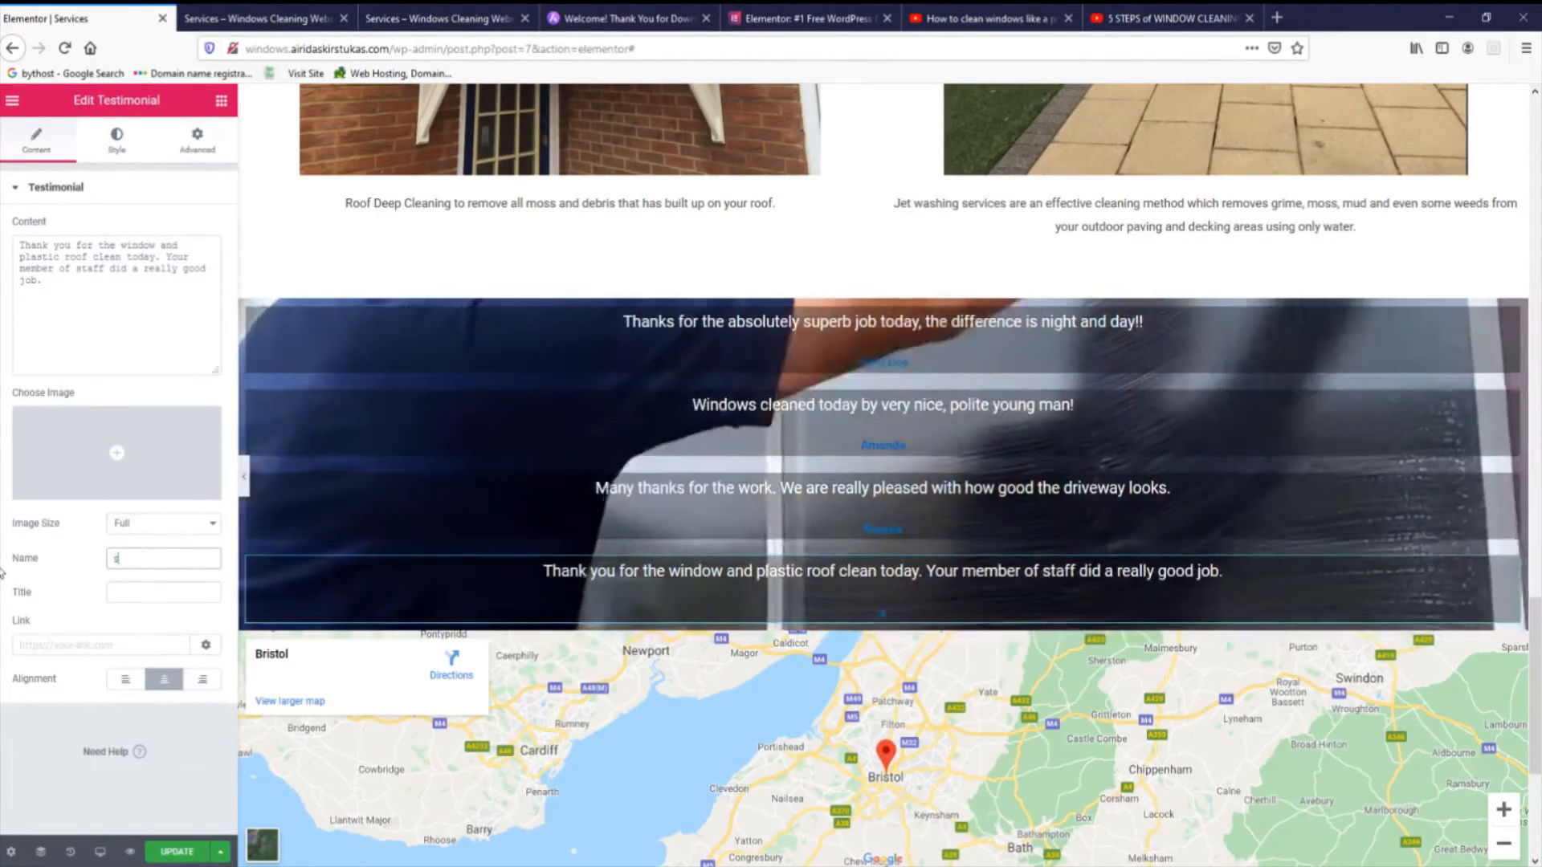
pyautogui.write('arah')
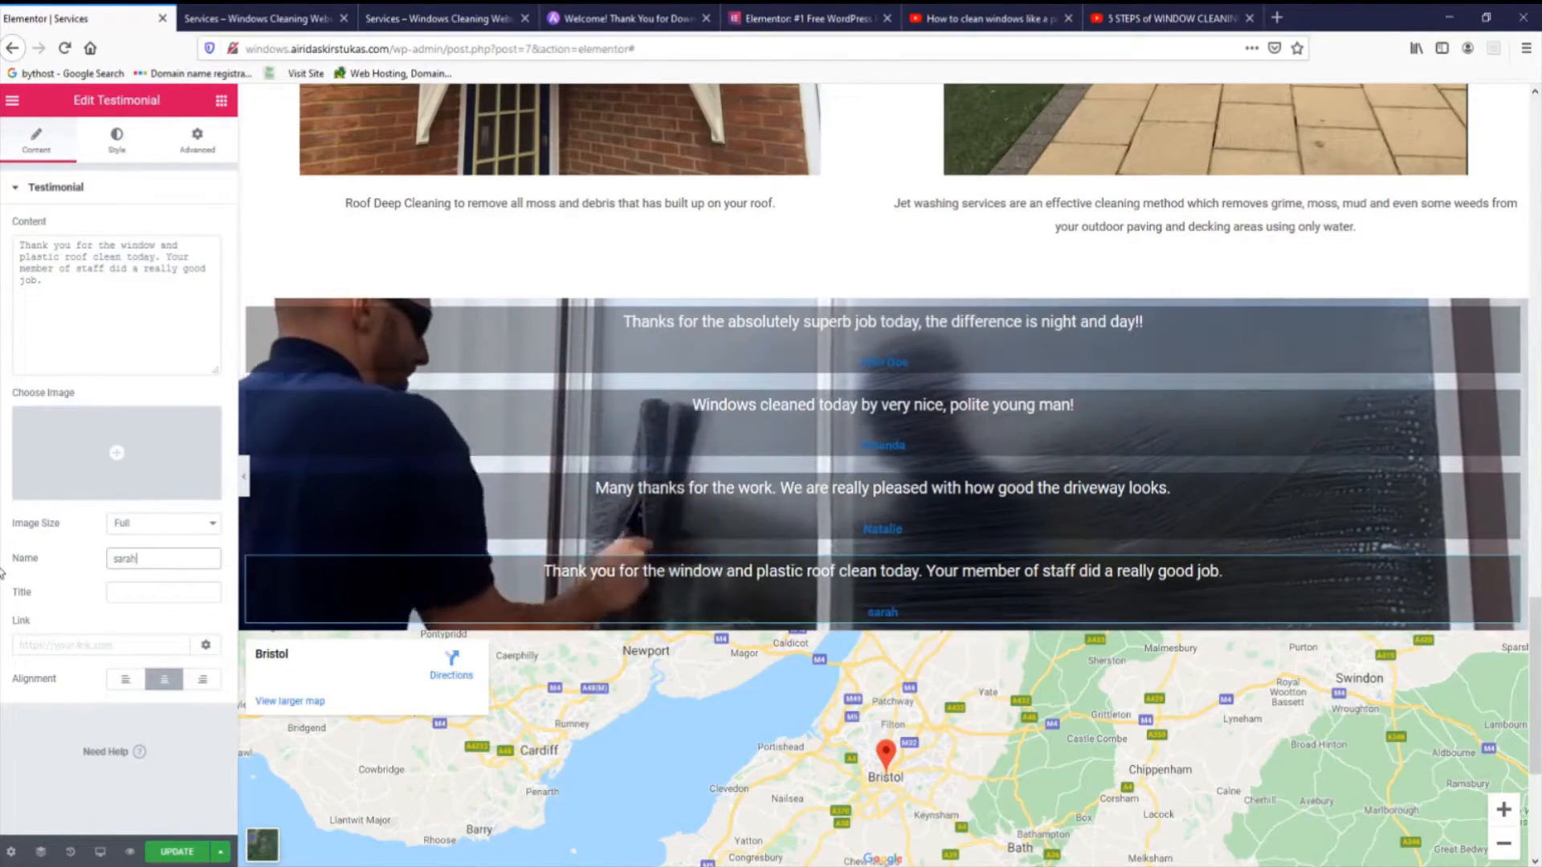
pyautogui.click(117, 556)
pyautogui.press('BackSpace')
pyautogui.write('S')
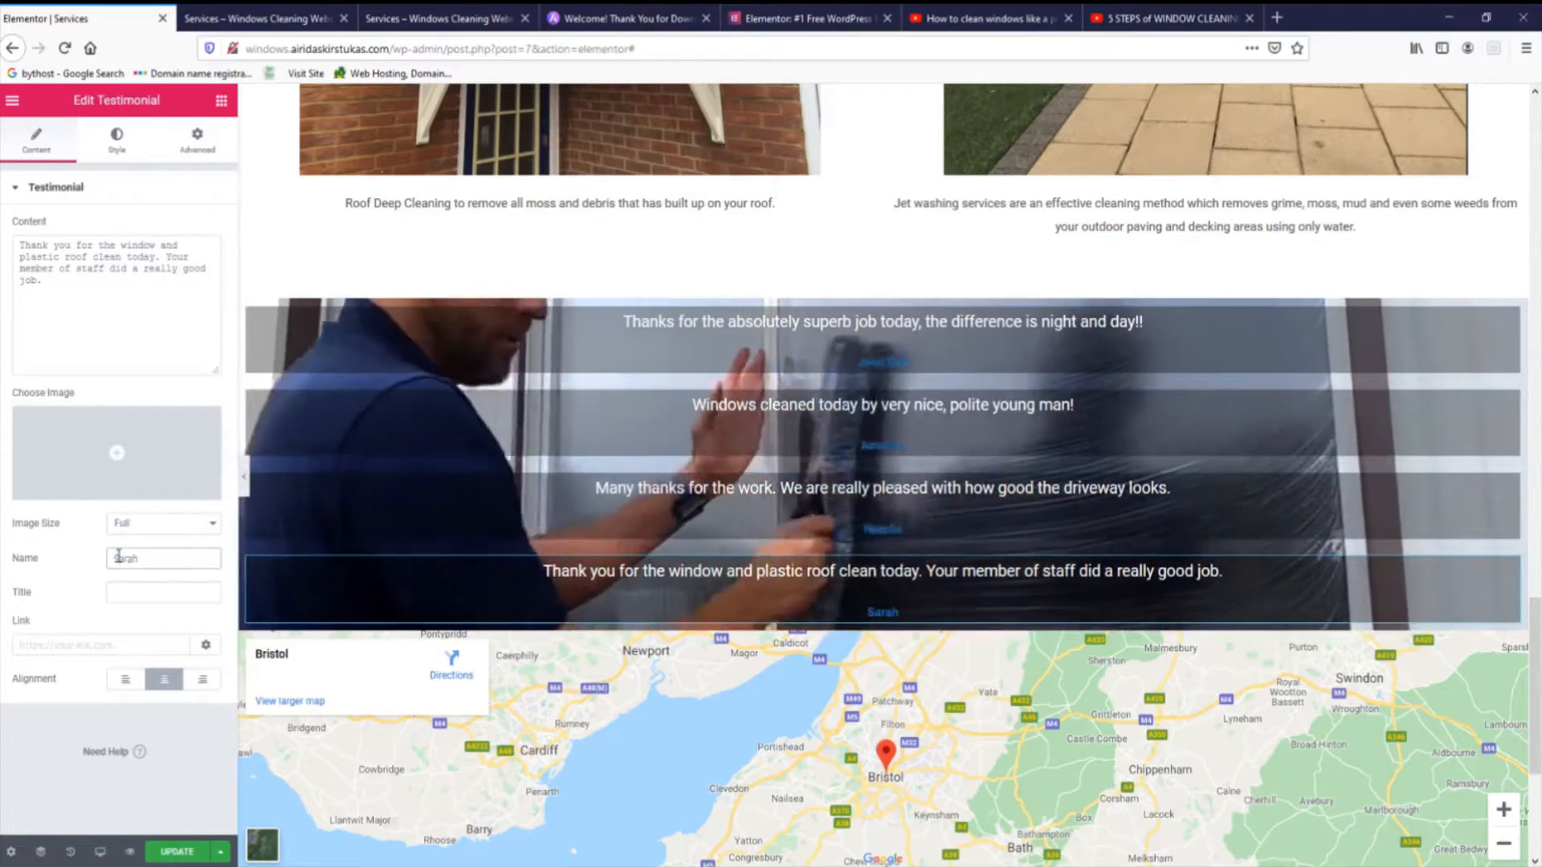
pyautogui.scroll(3, 832, 546)
pyautogui.scroll(-5, 833, 546)
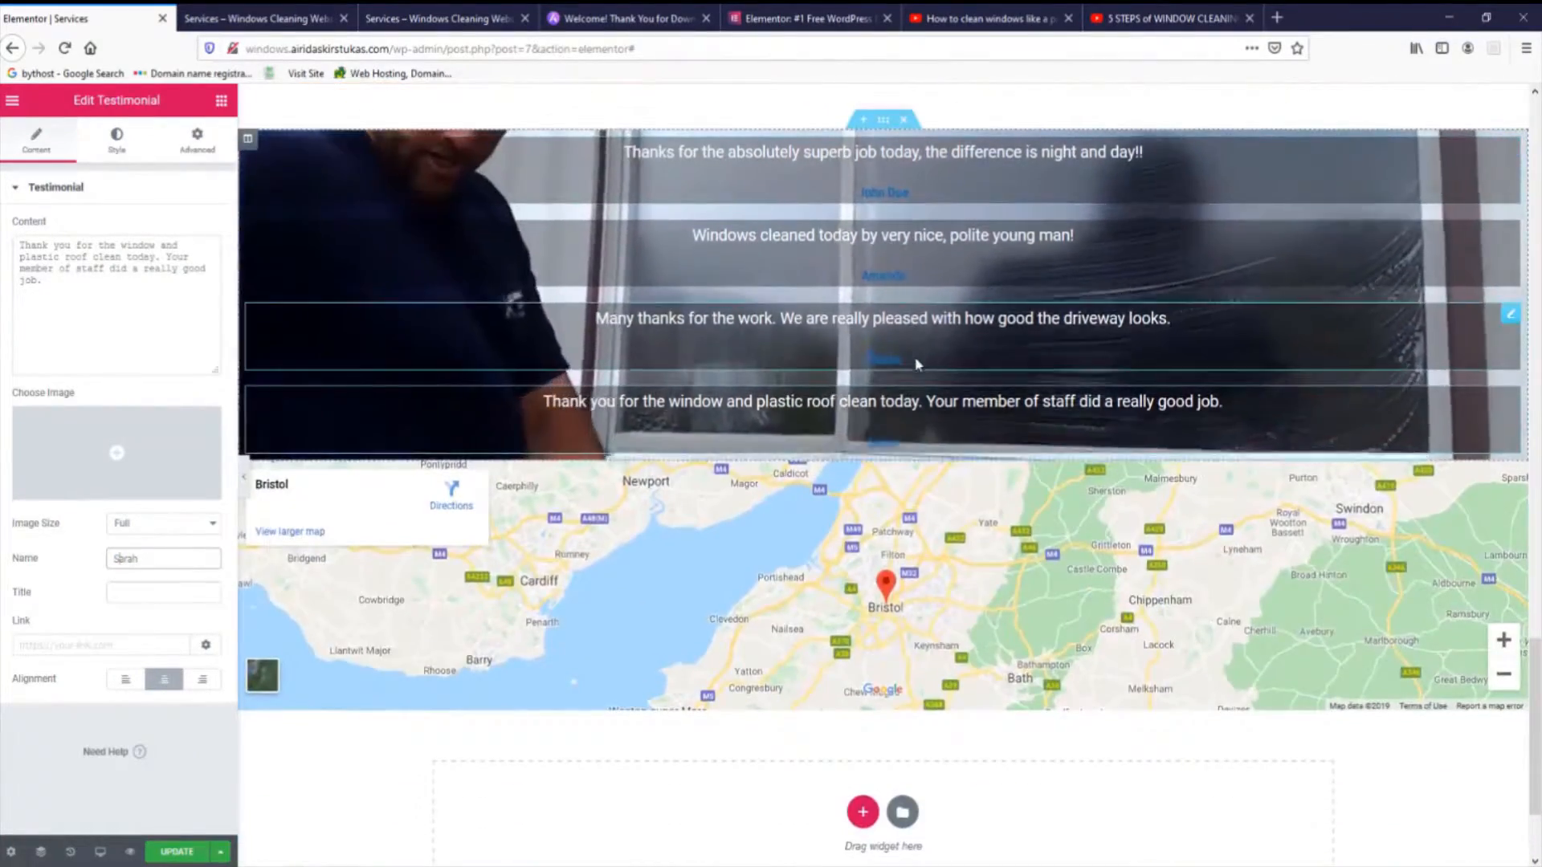
pyautogui.scroll(4, 884, 467)
# - Set the testimonials section's linked padding to 46 on all sides and preview the Services page
pyautogui.click(884, 463)
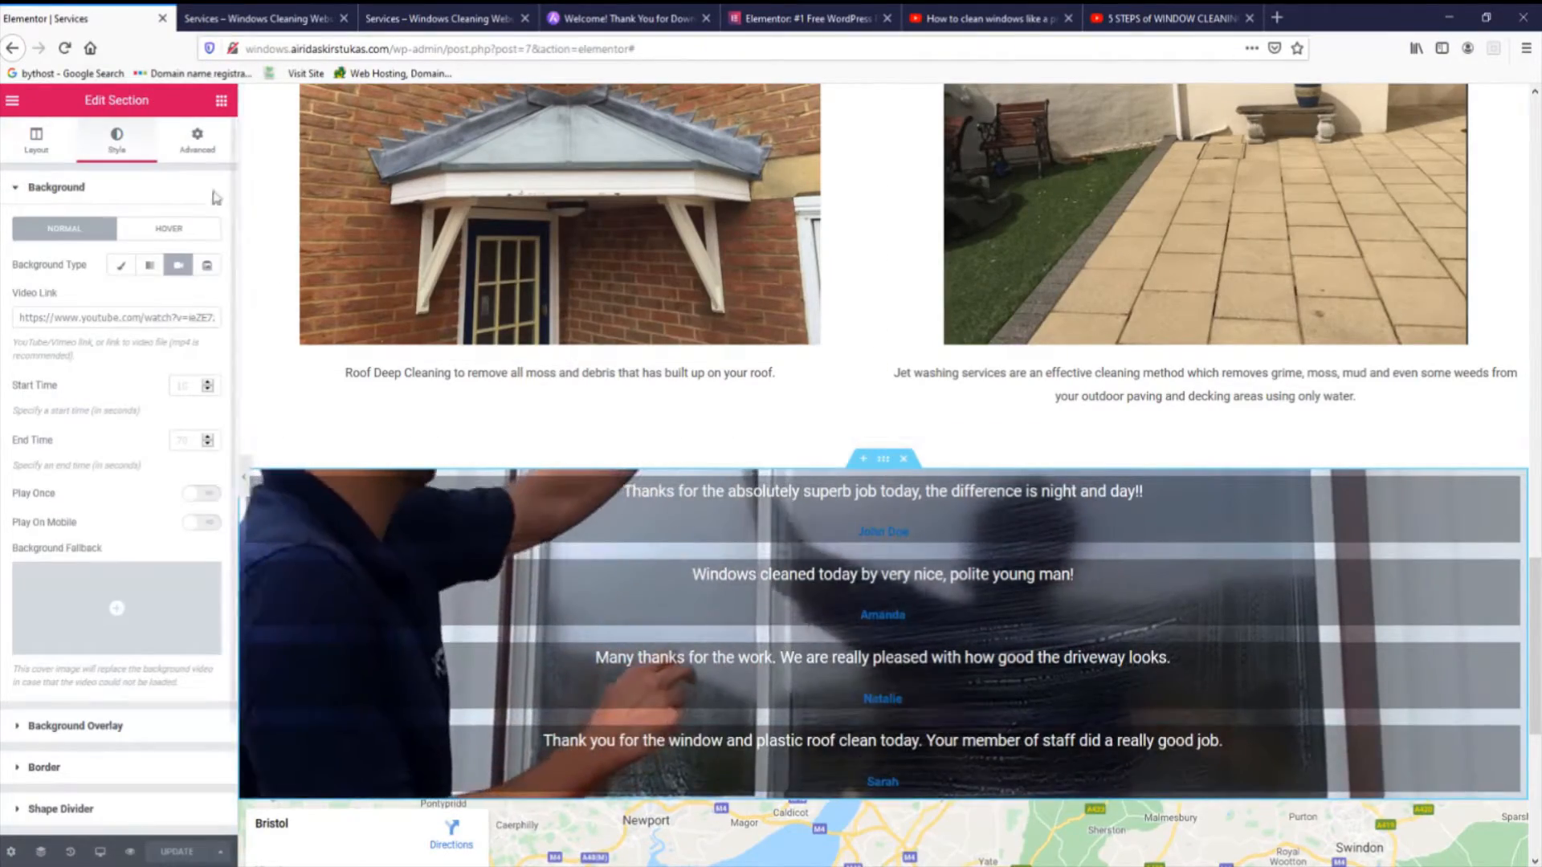
pyautogui.click(183, 149)
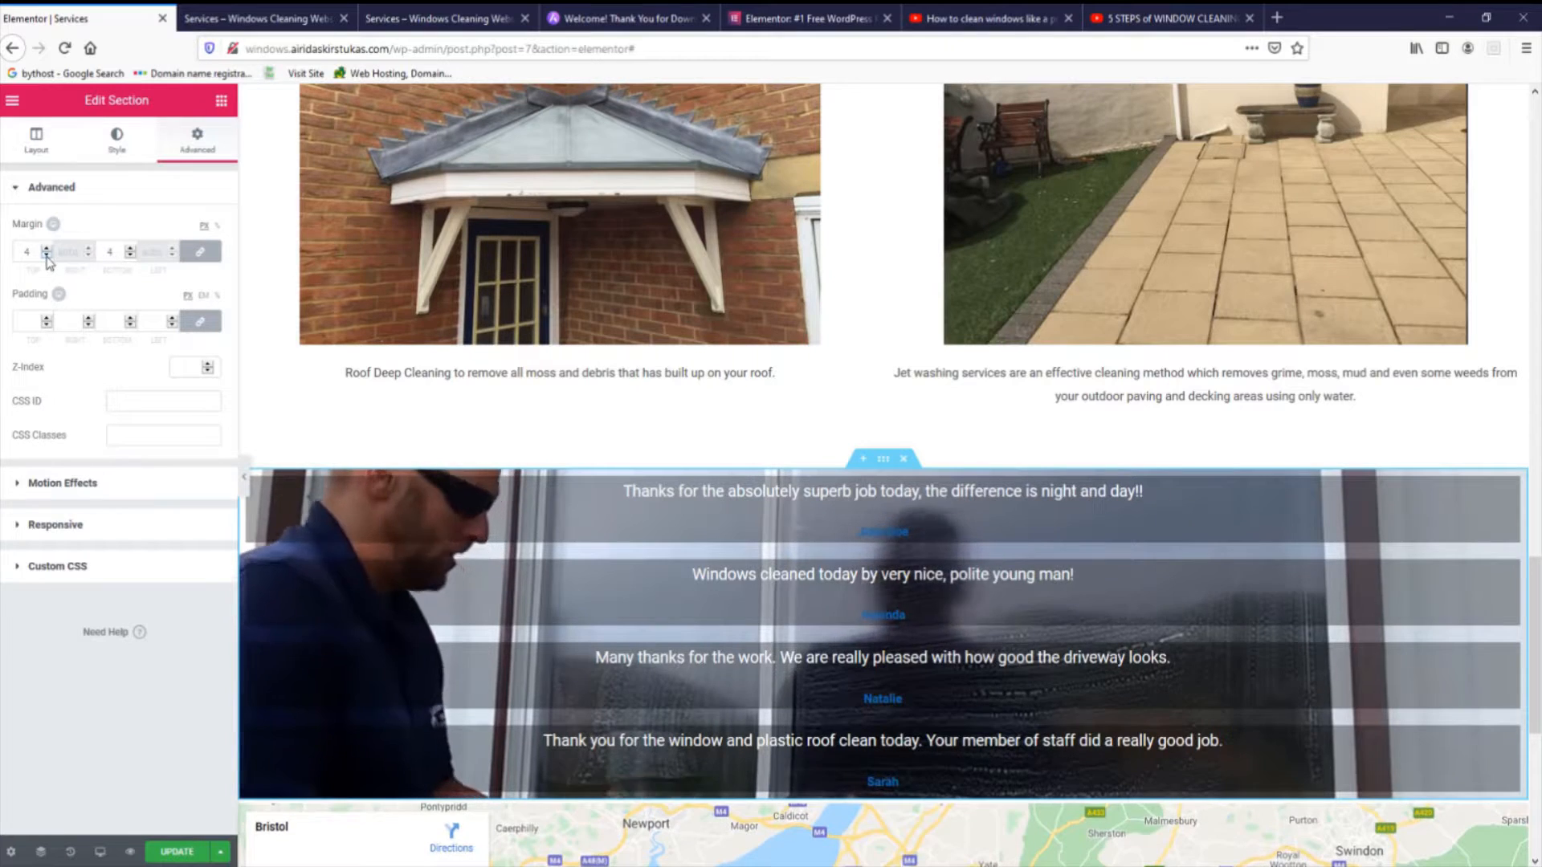
pyautogui.click(49, 321)
pyautogui.moveTo(49, 322); pyautogui.dragTo(48, 322)
pyautogui.scroll(-5, 722, 345)
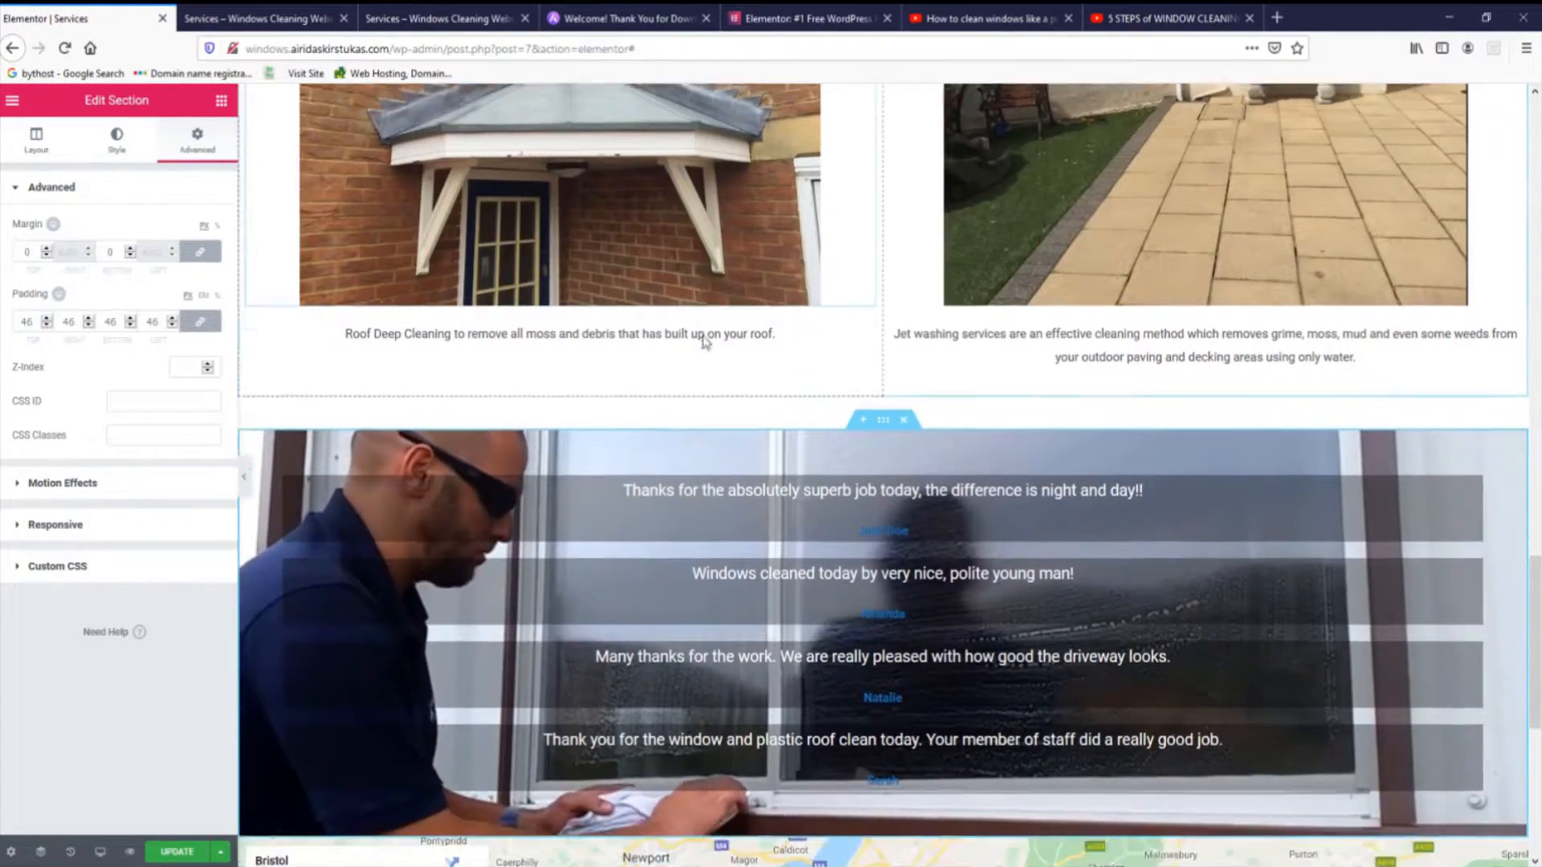
pyautogui.scroll(3, 932, 639)
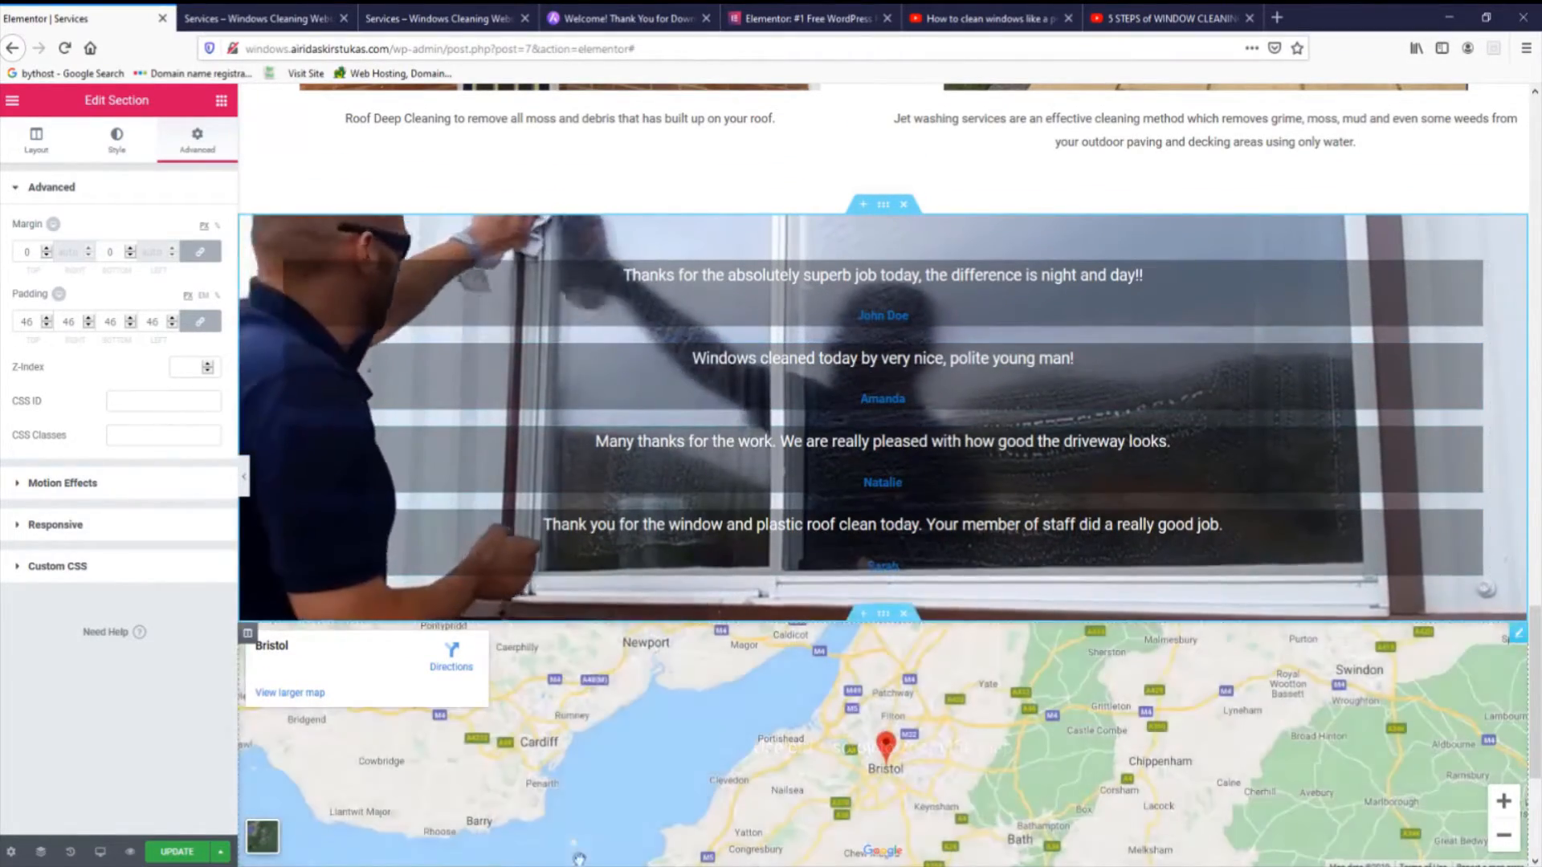
pyautogui.click(129, 853)
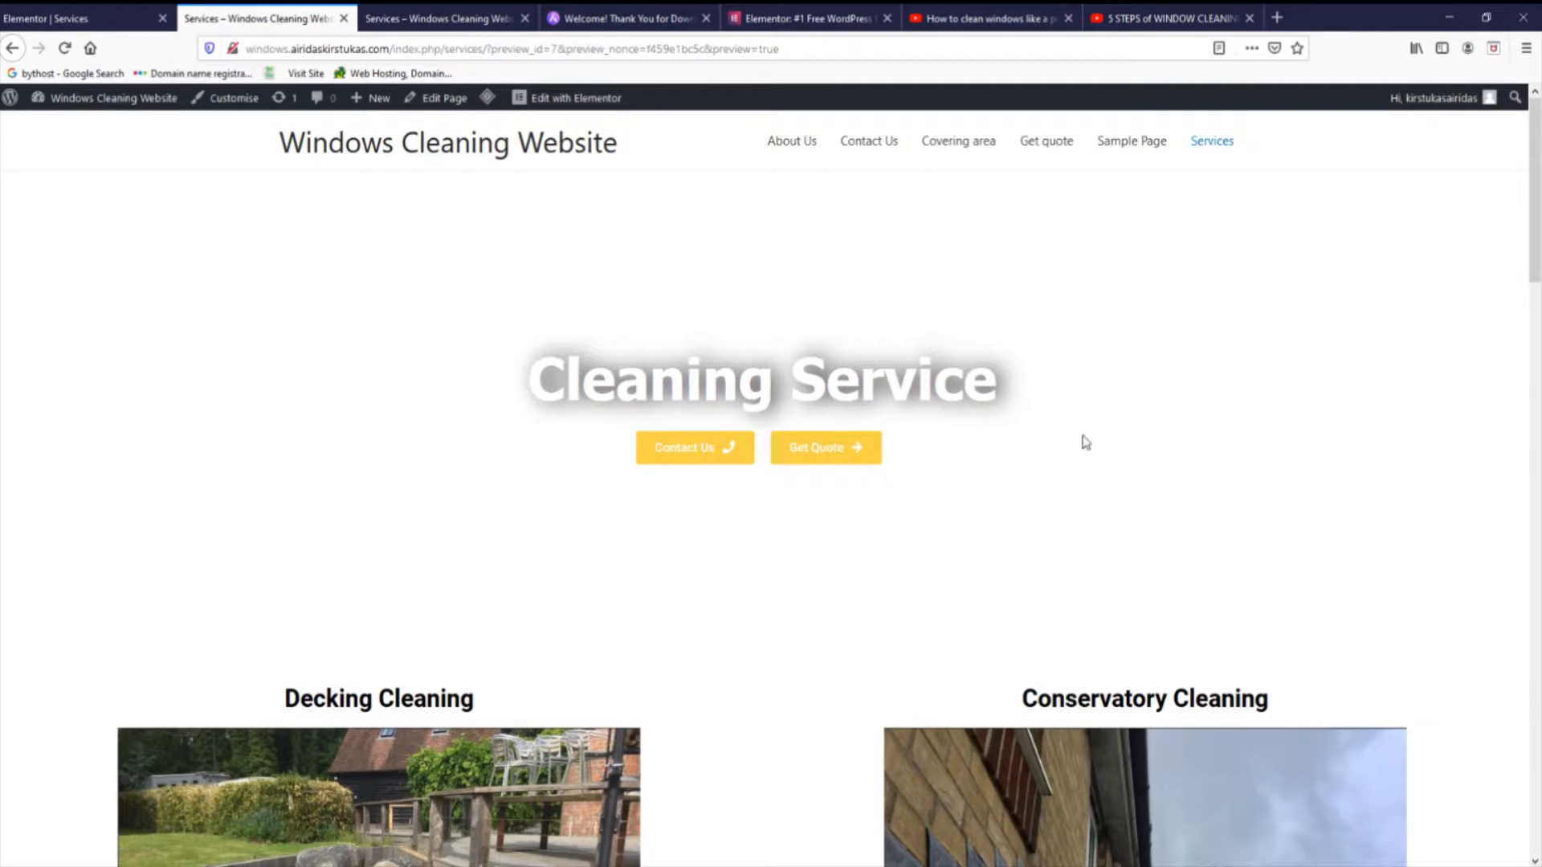
# - Scroll through the Services preview to check the four testimonials and map, then return to the editor
pyautogui.scroll(-6, 611, 450)
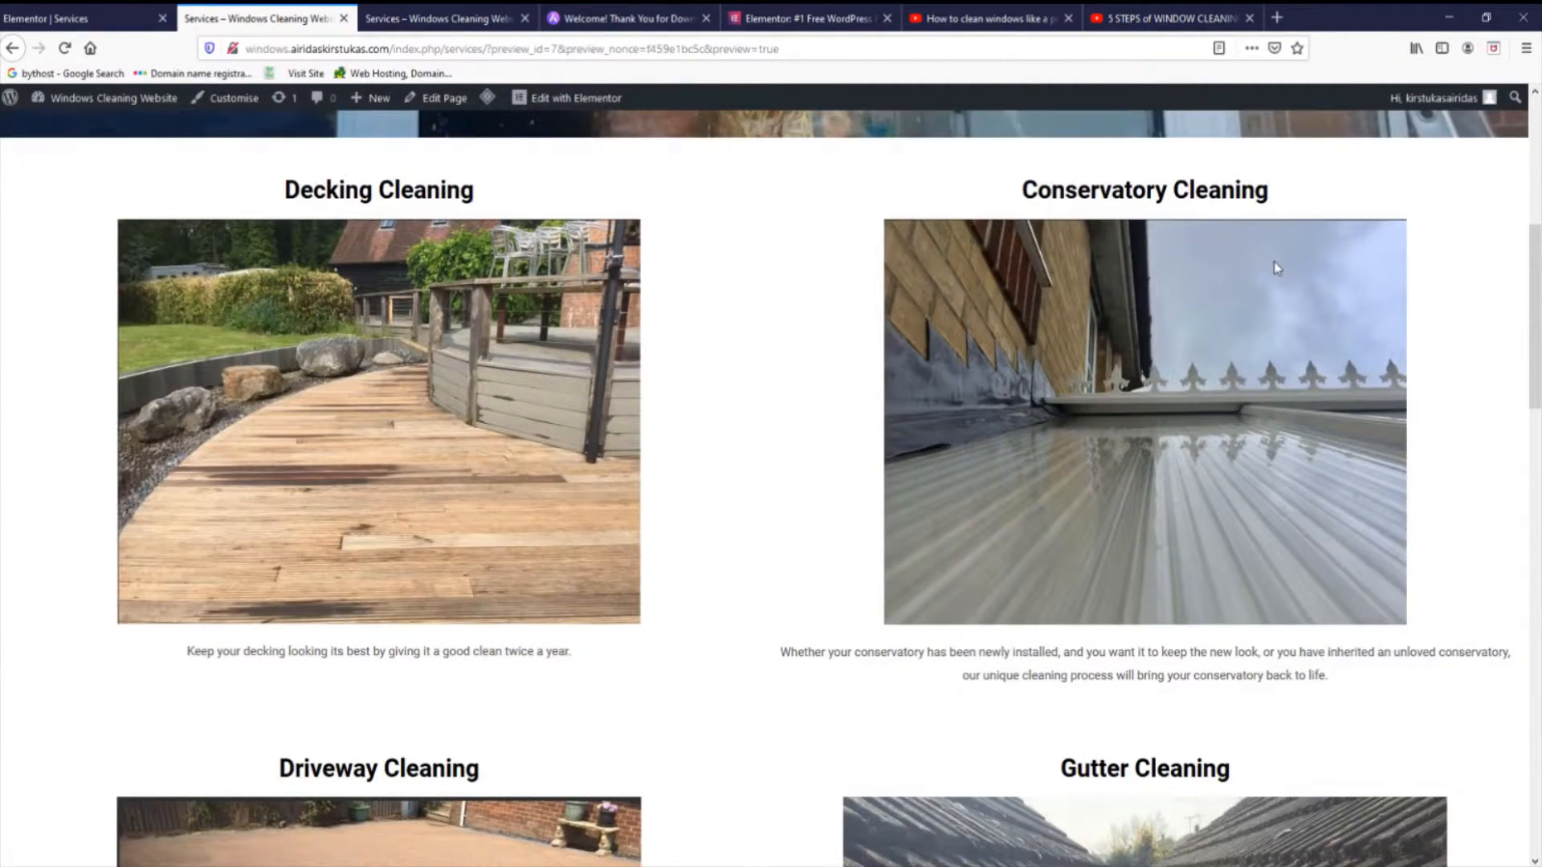
pyautogui.scroll(-4, 1271, 258)
pyautogui.scroll(-8, 1299, 482)
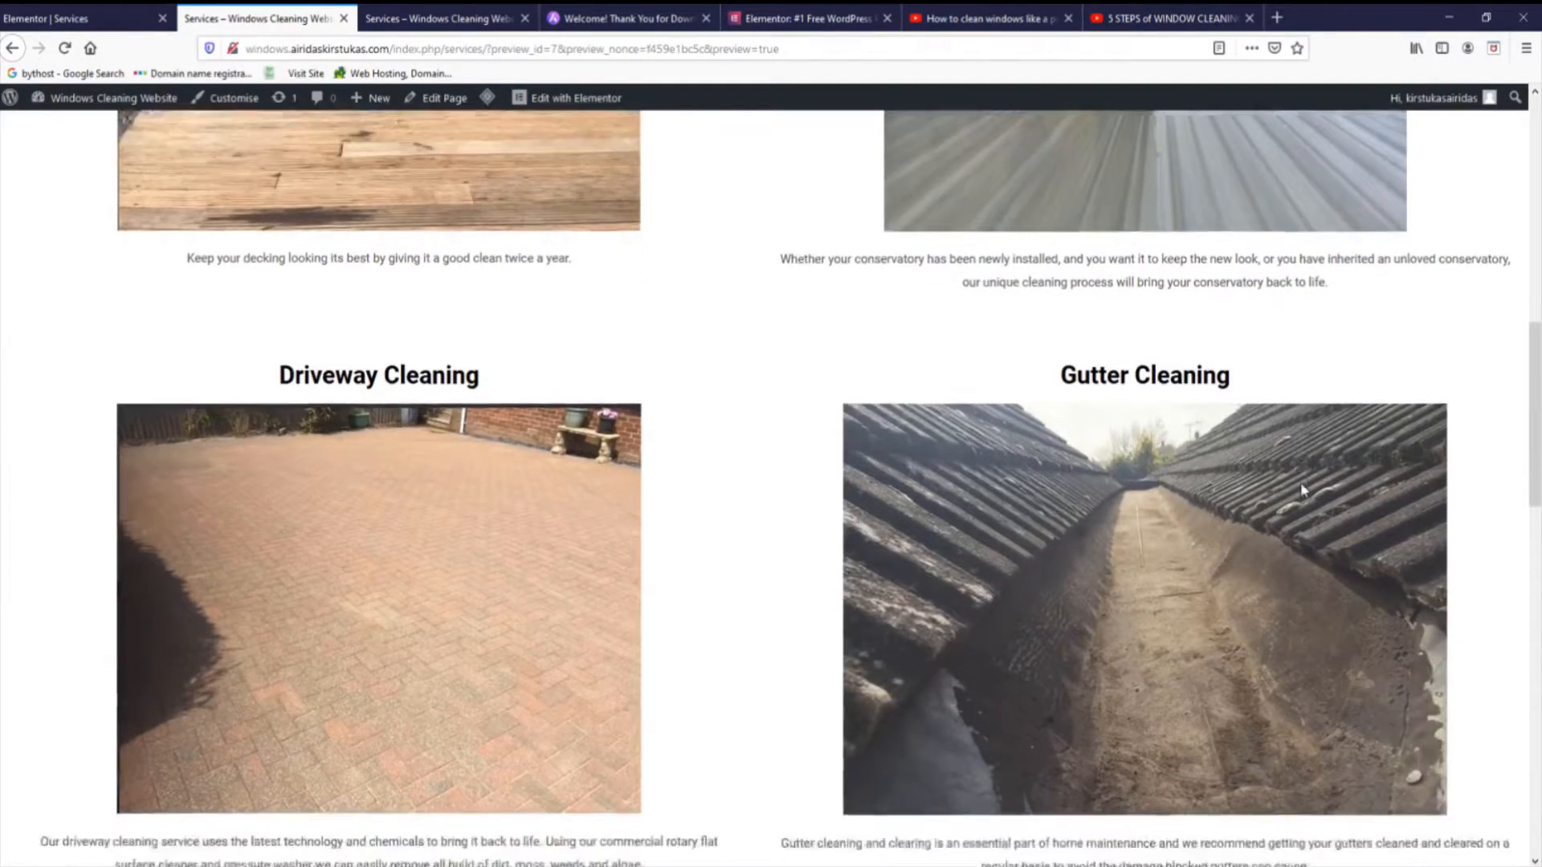
pyautogui.scroll(-6, 702, 506)
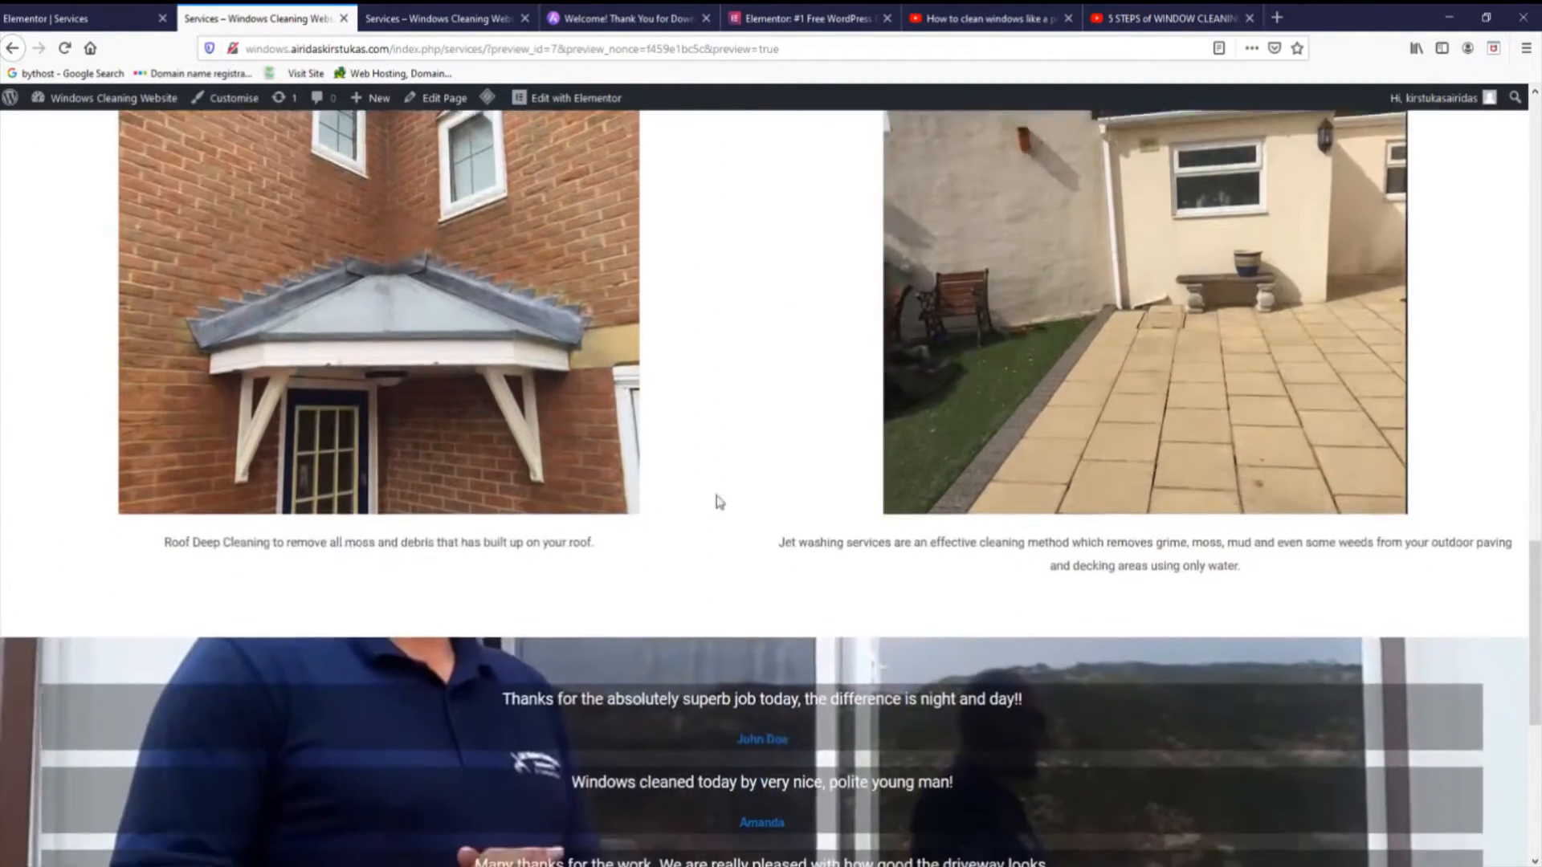
pyautogui.scroll(-4, 765, 482)
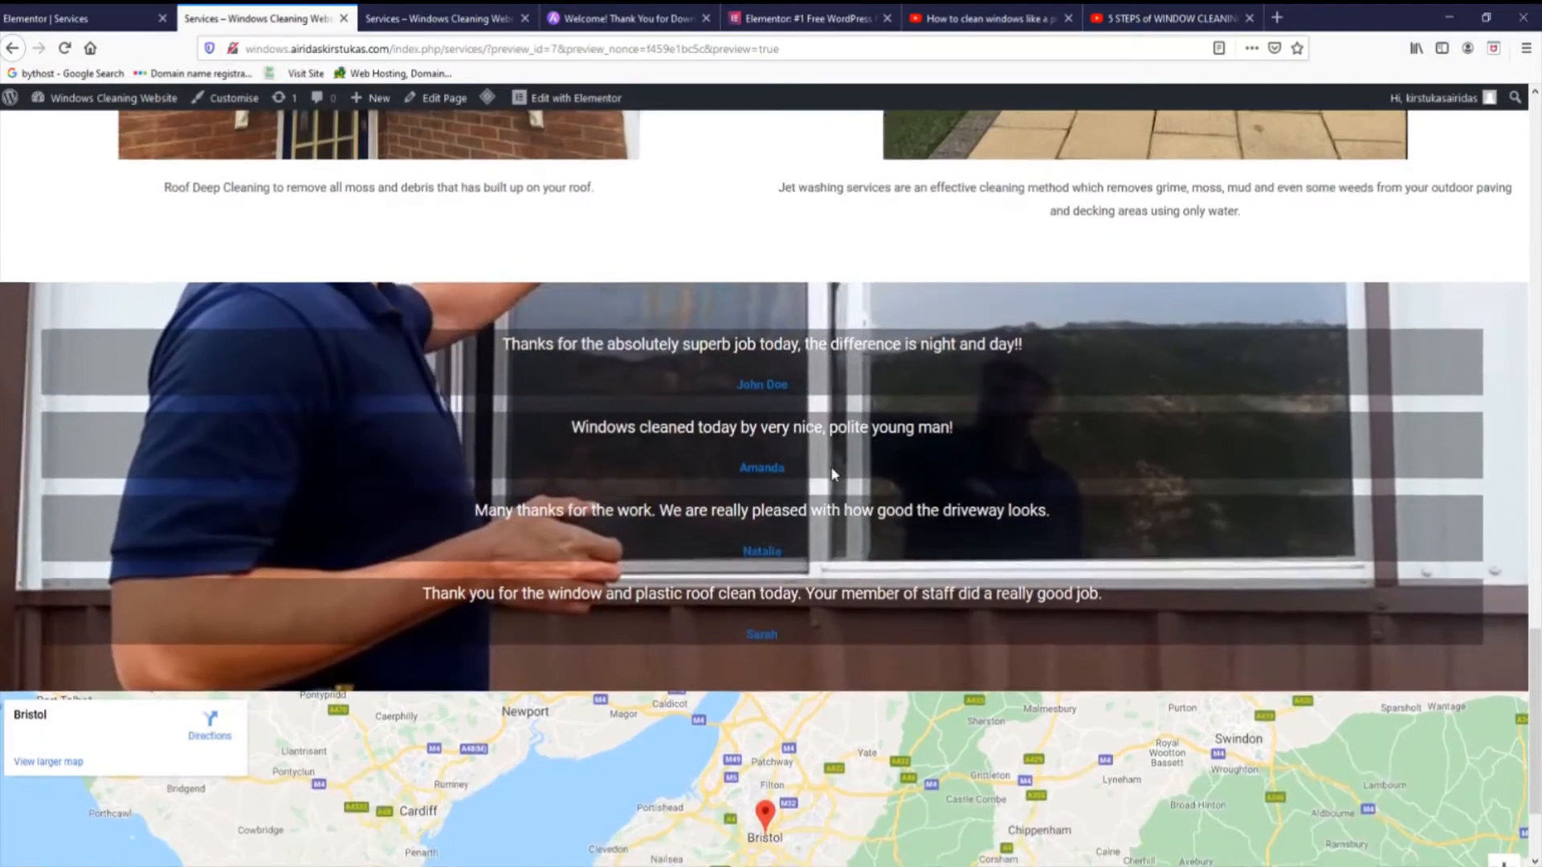
pyautogui.scroll(5, 729, 283)
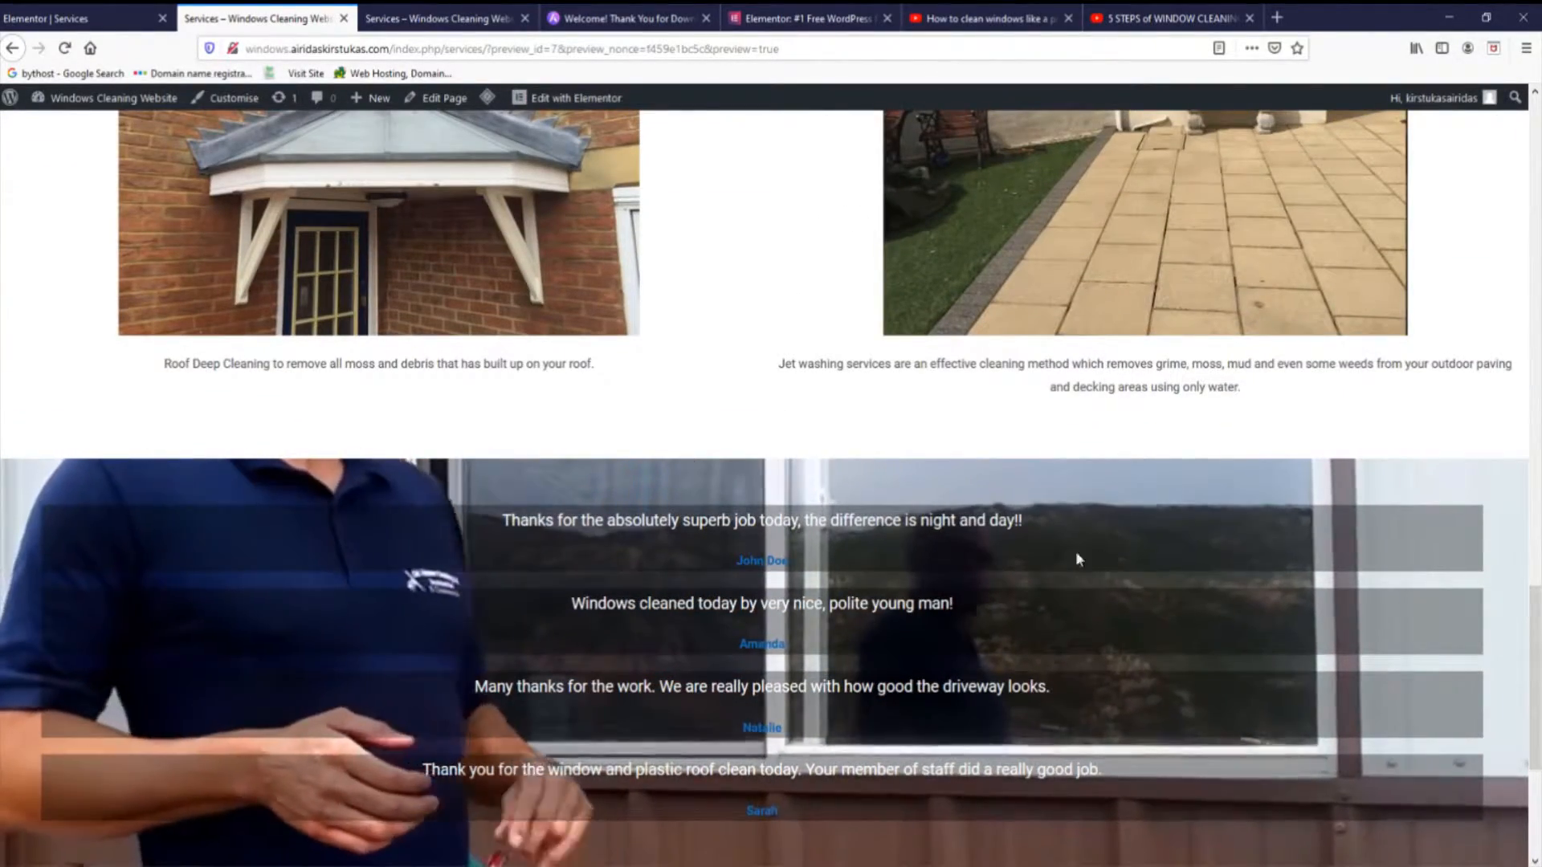
pyautogui.scroll(-3, 389, 607)
pyautogui.scroll(-2, 389, 606)
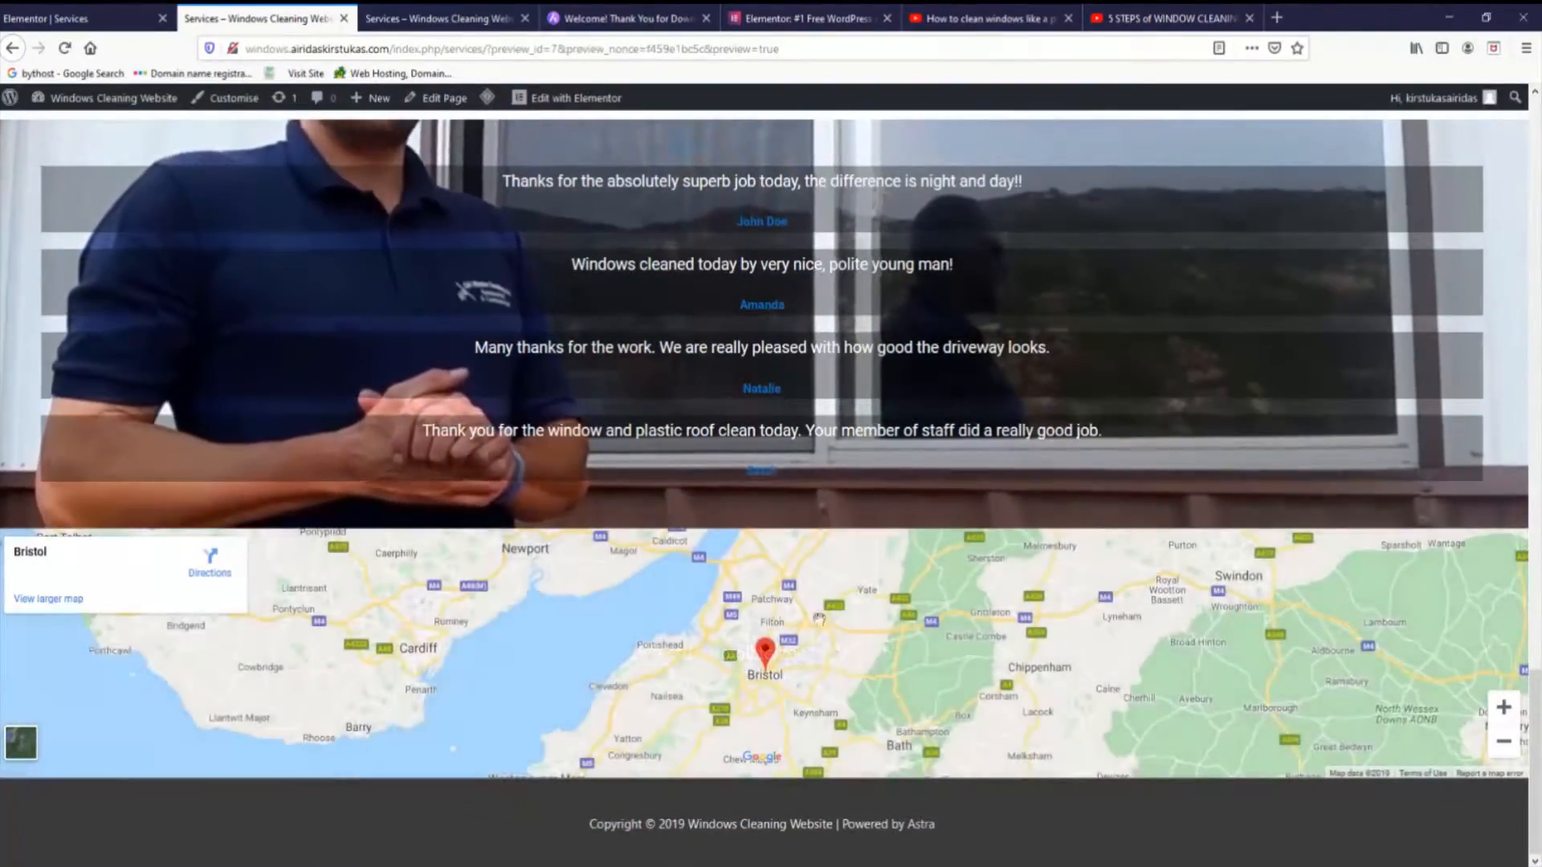
pyautogui.scroll(12, 853, 685)
pyautogui.scroll(10, 852, 684)
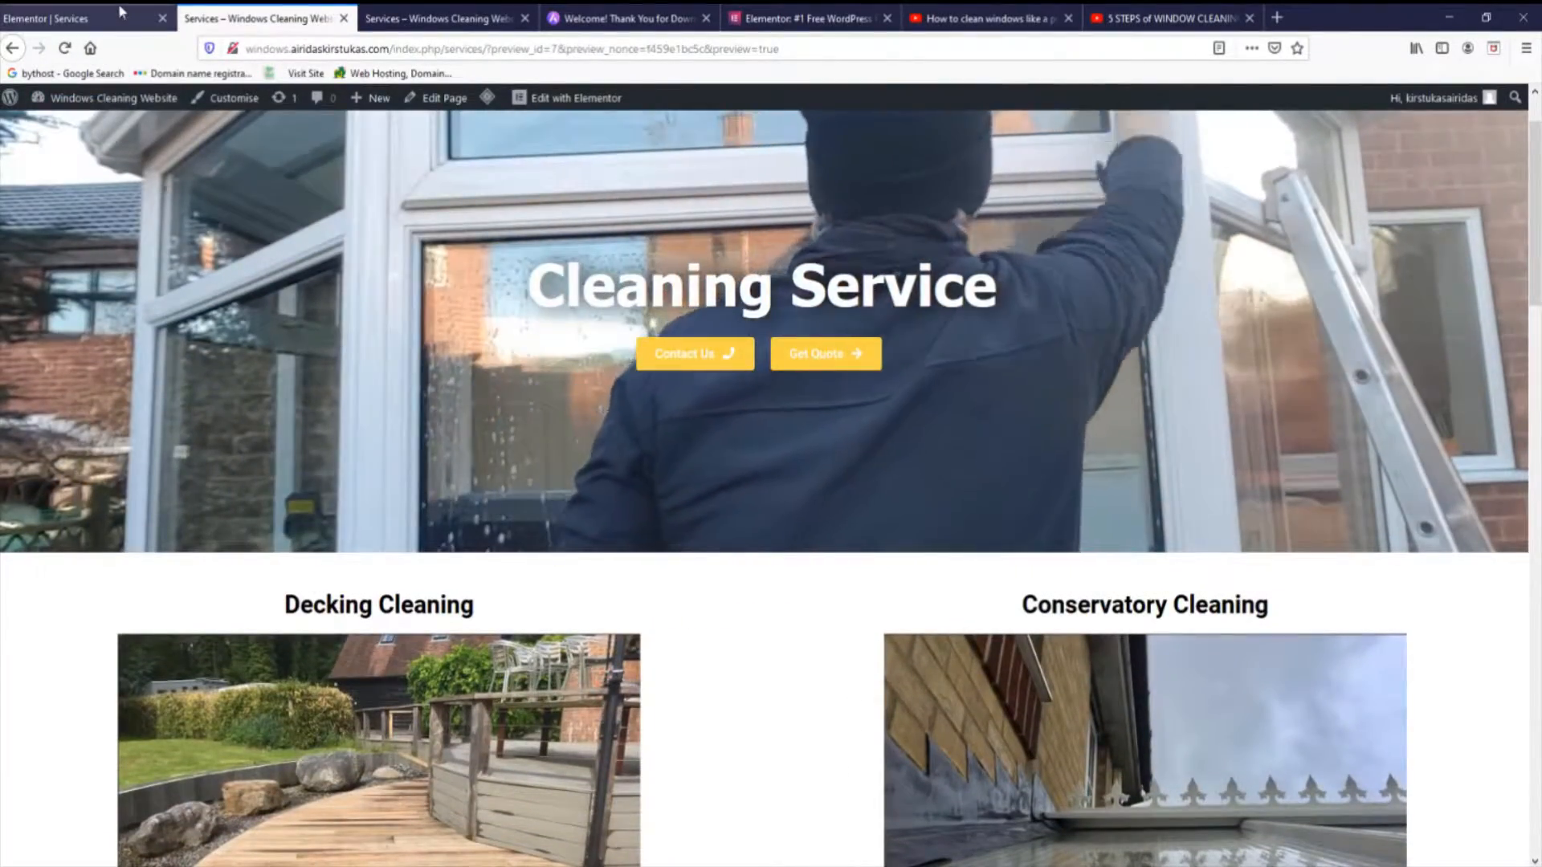
pyautogui.click(72, 18)
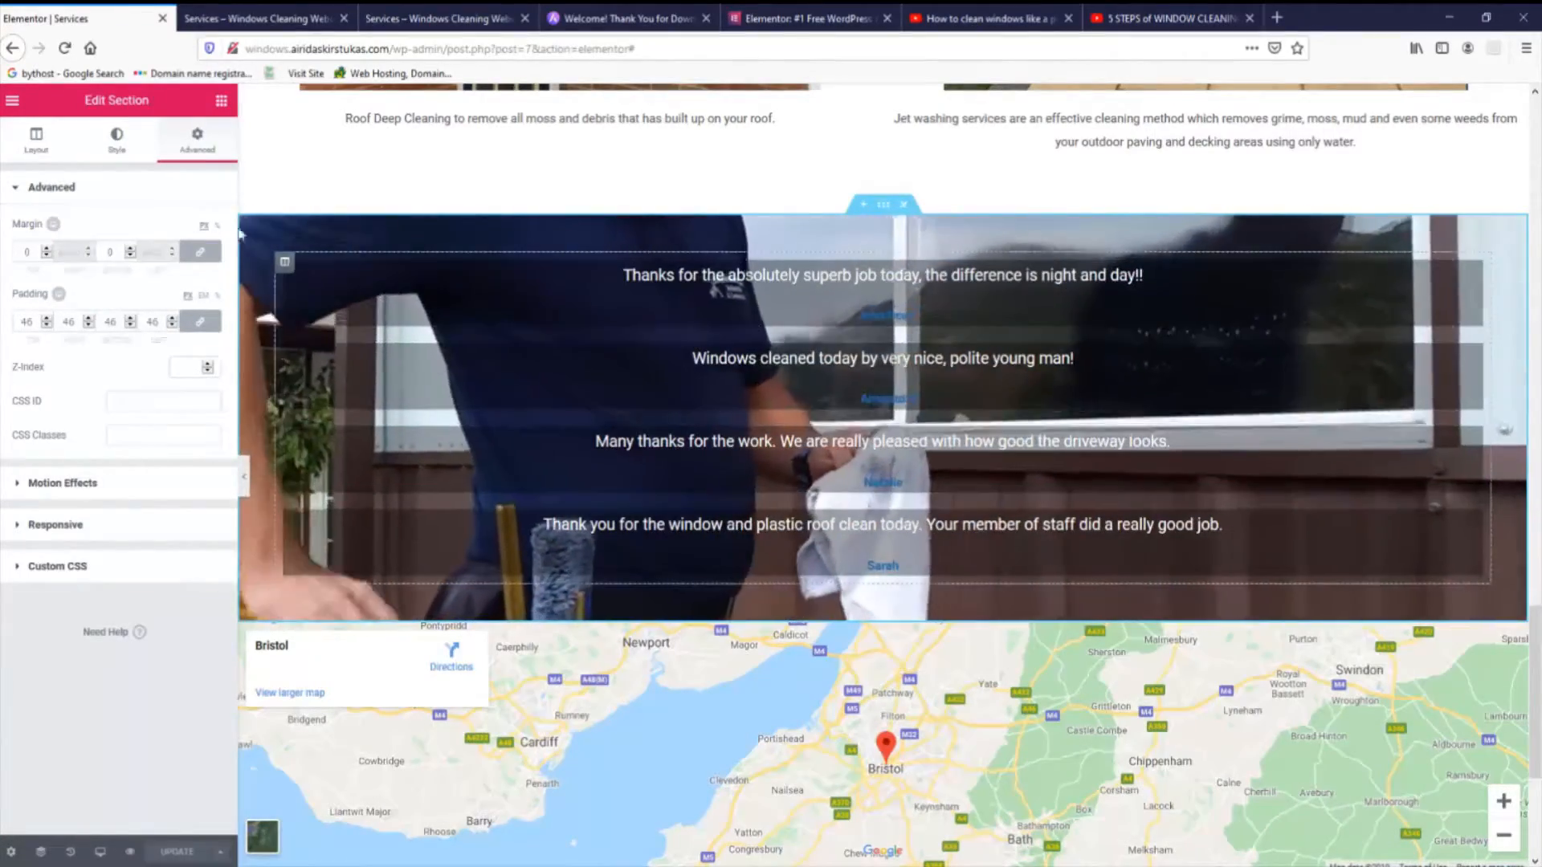
# - Add a one-column, full-width section below the map with a classic #6ec1e4 light blue background
pyautogui.click(221, 100)
pyautogui.scroll(-4, 876, 530)
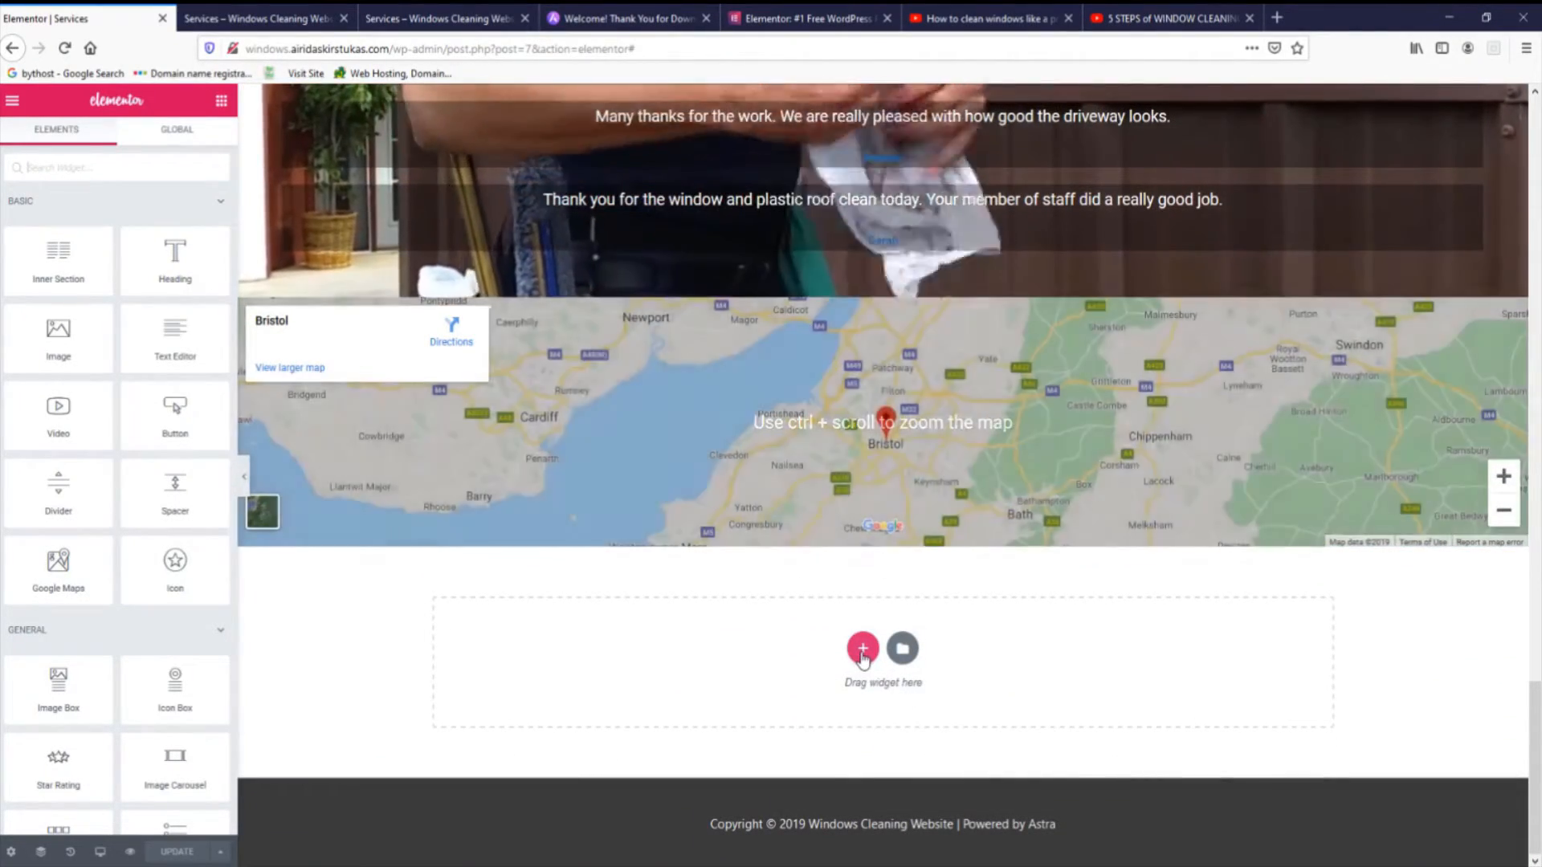
pyautogui.click(860, 655)
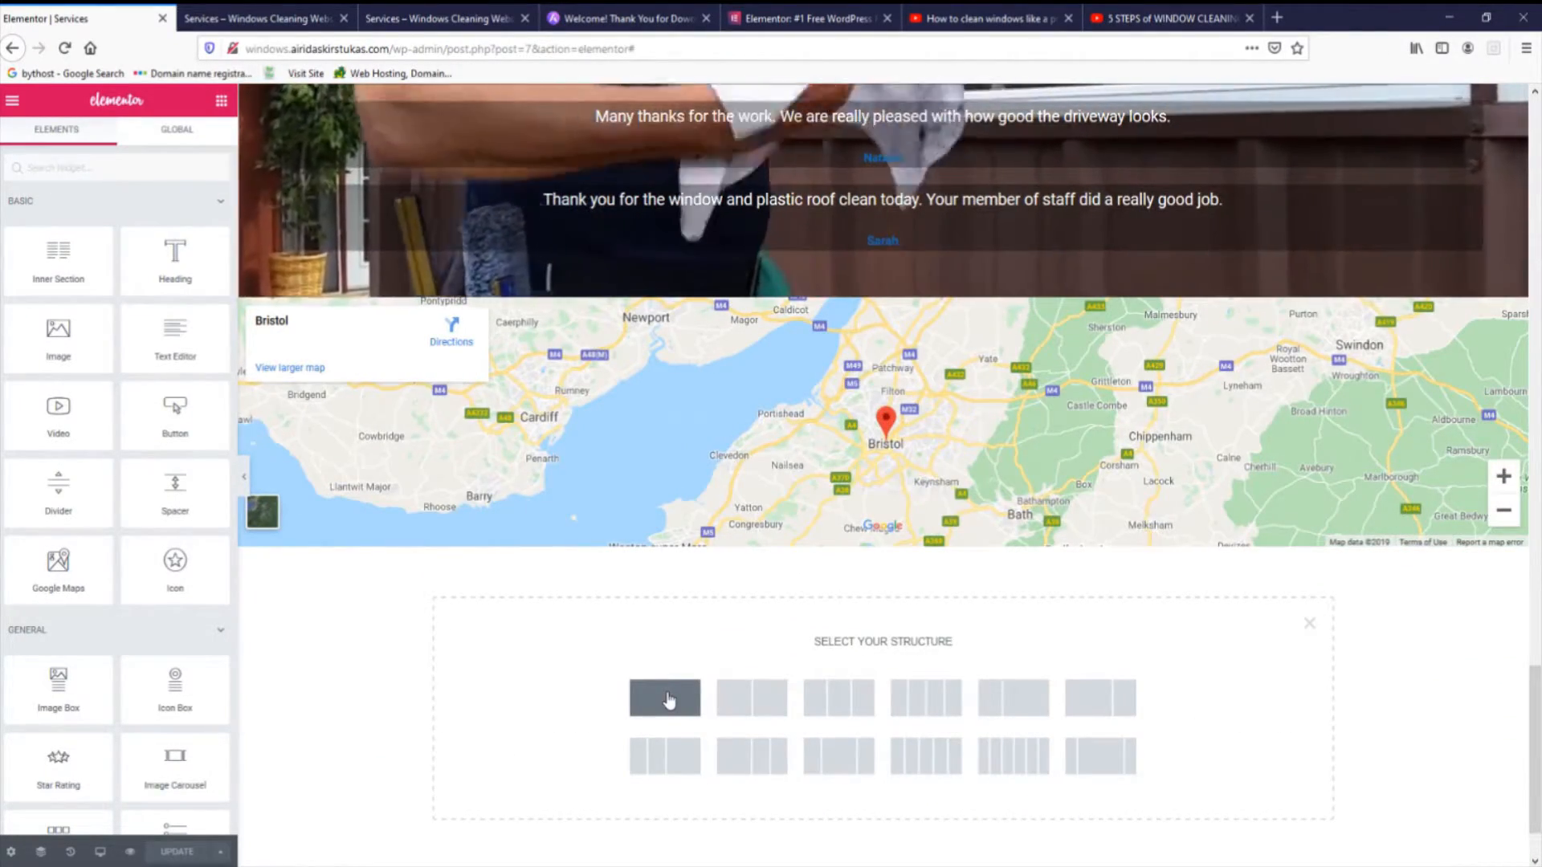
pyautogui.click(666, 698)
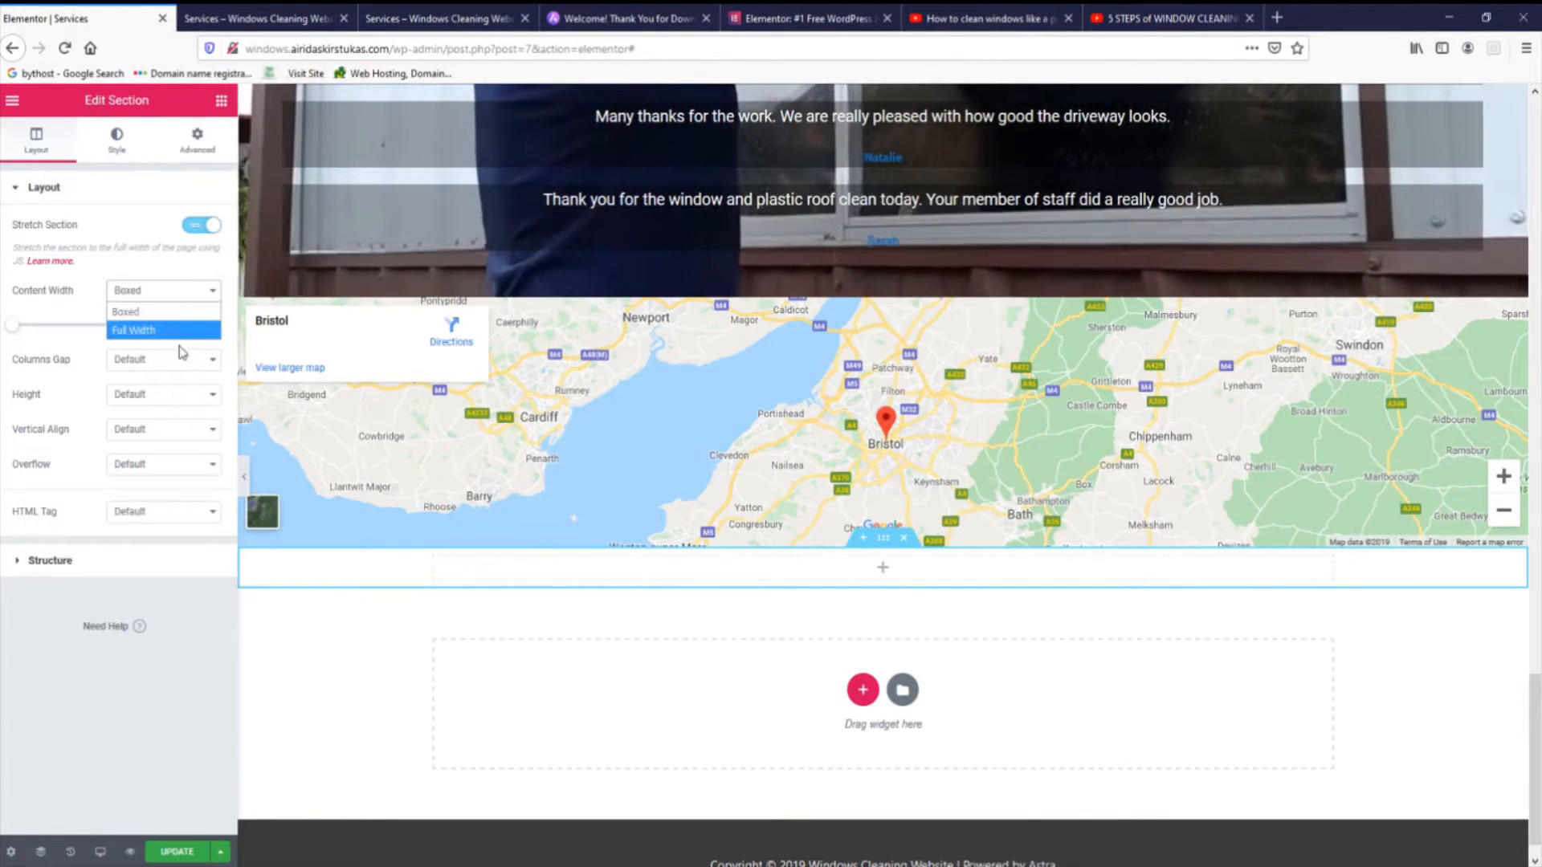
pyautogui.click(179, 332)
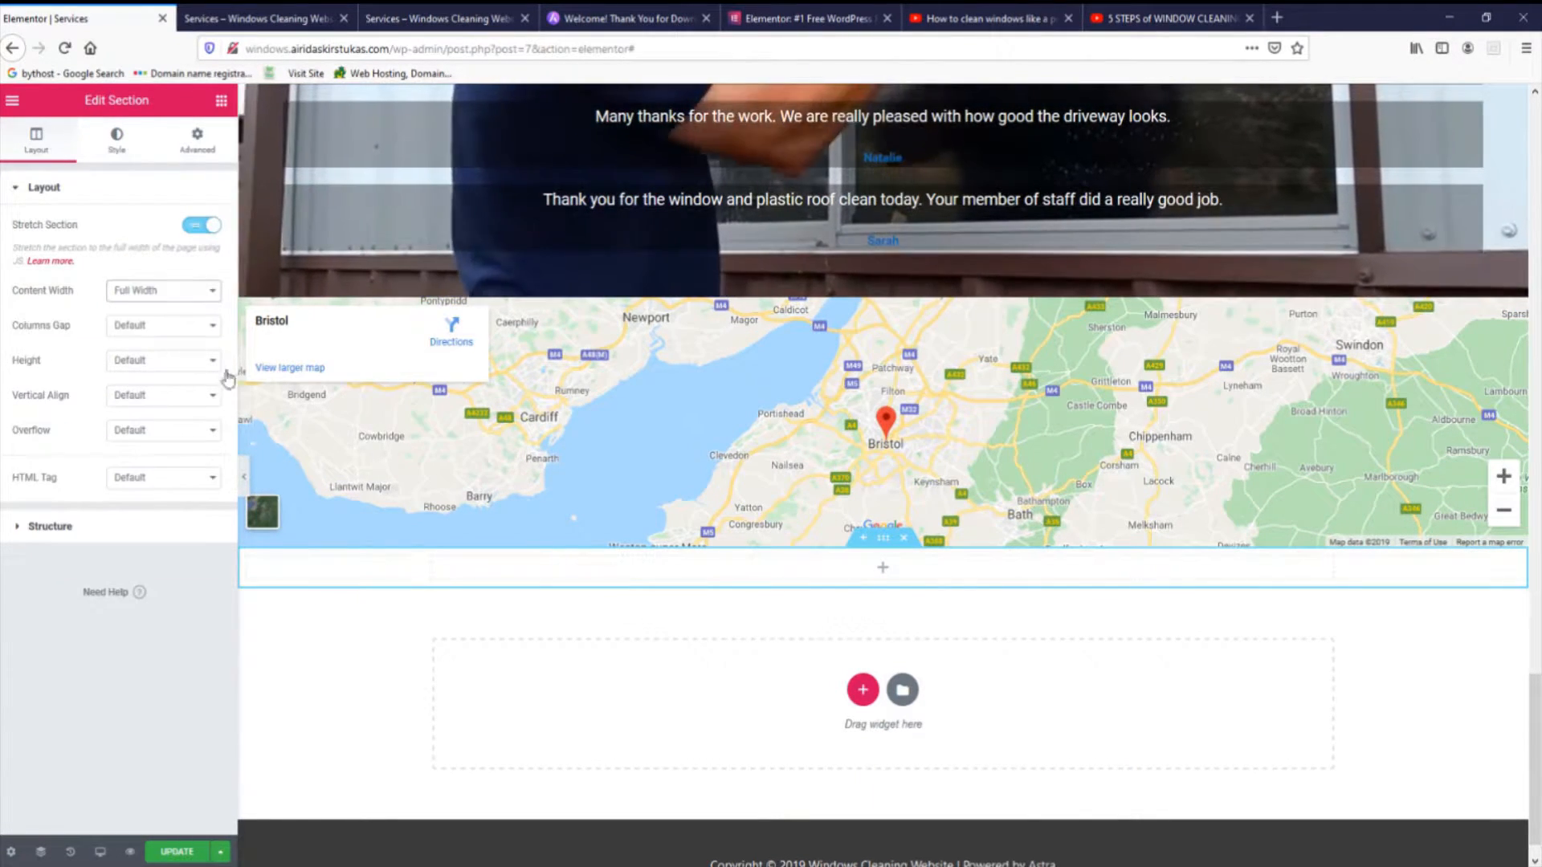
pyautogui.click(118, 141)
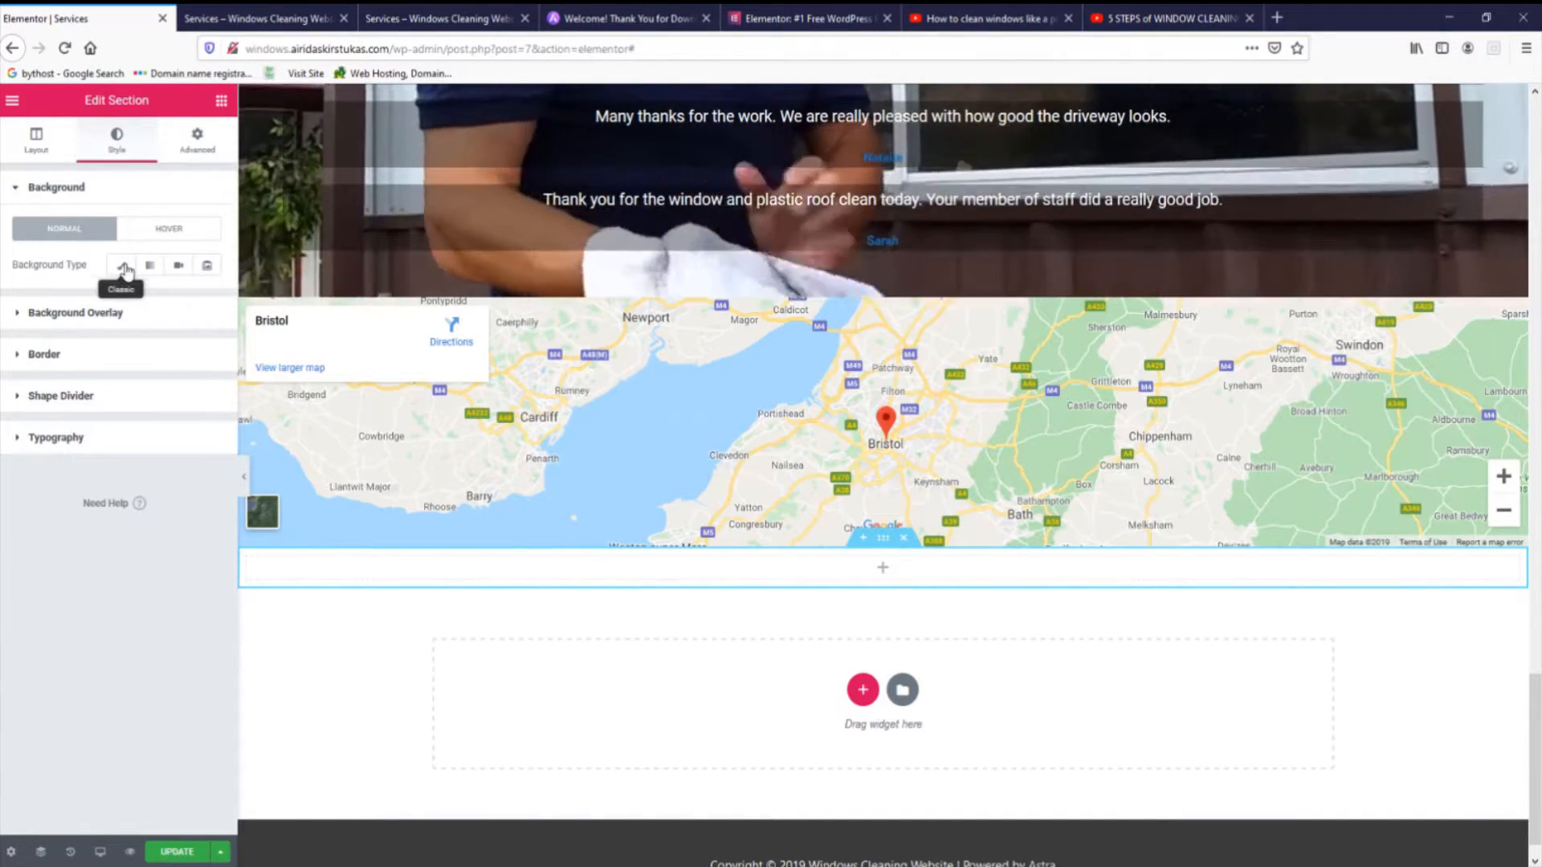
pyautogui.click(122, 266)
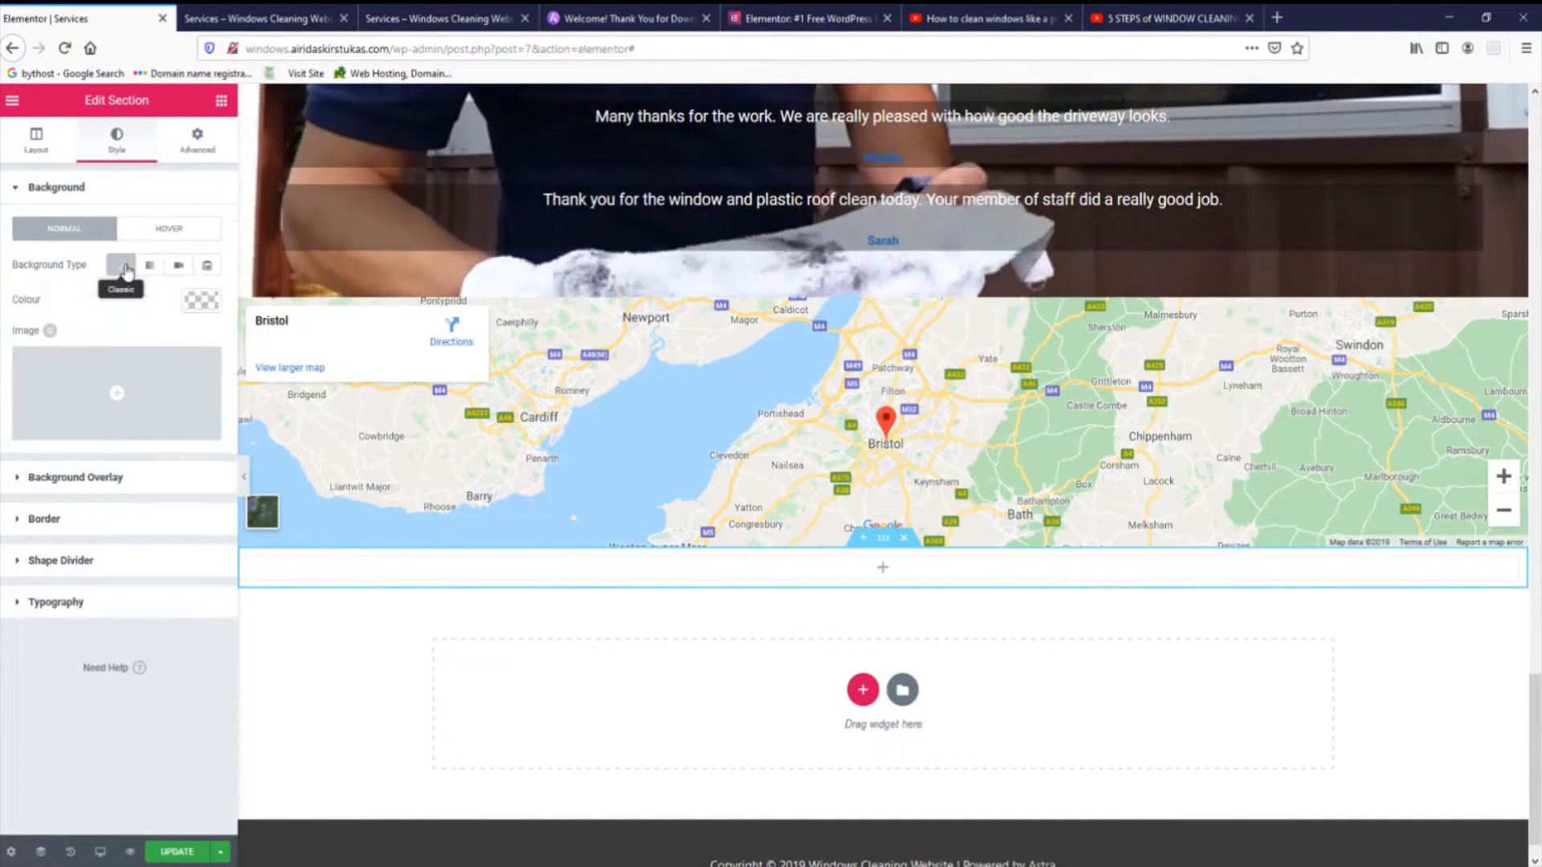
pyautogui.click(201, 302)
pyautogui.click(15, 511)
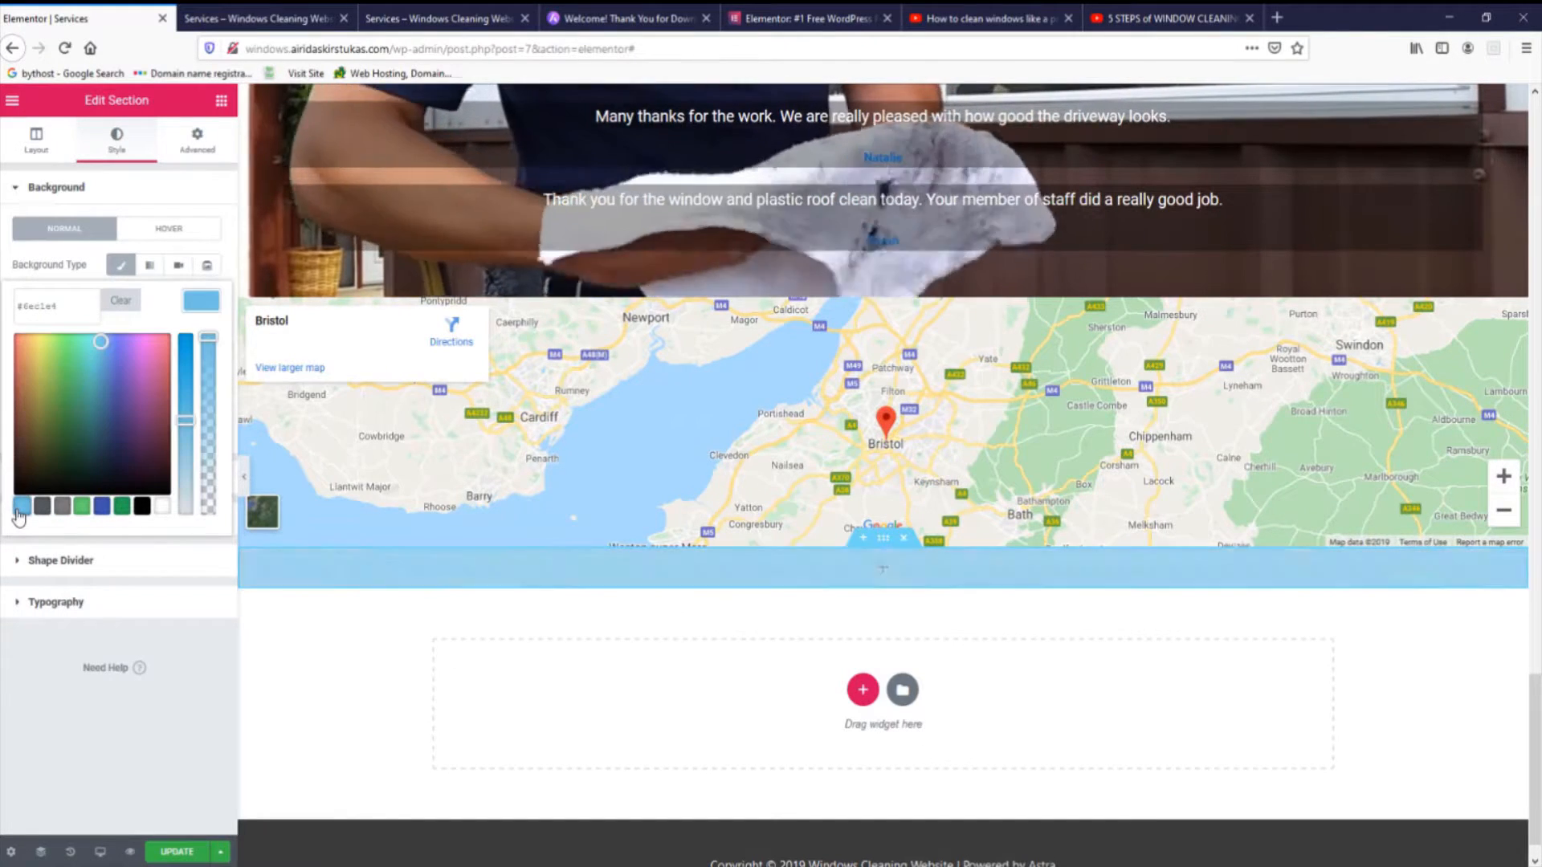
pyautogui.click(222, 101)
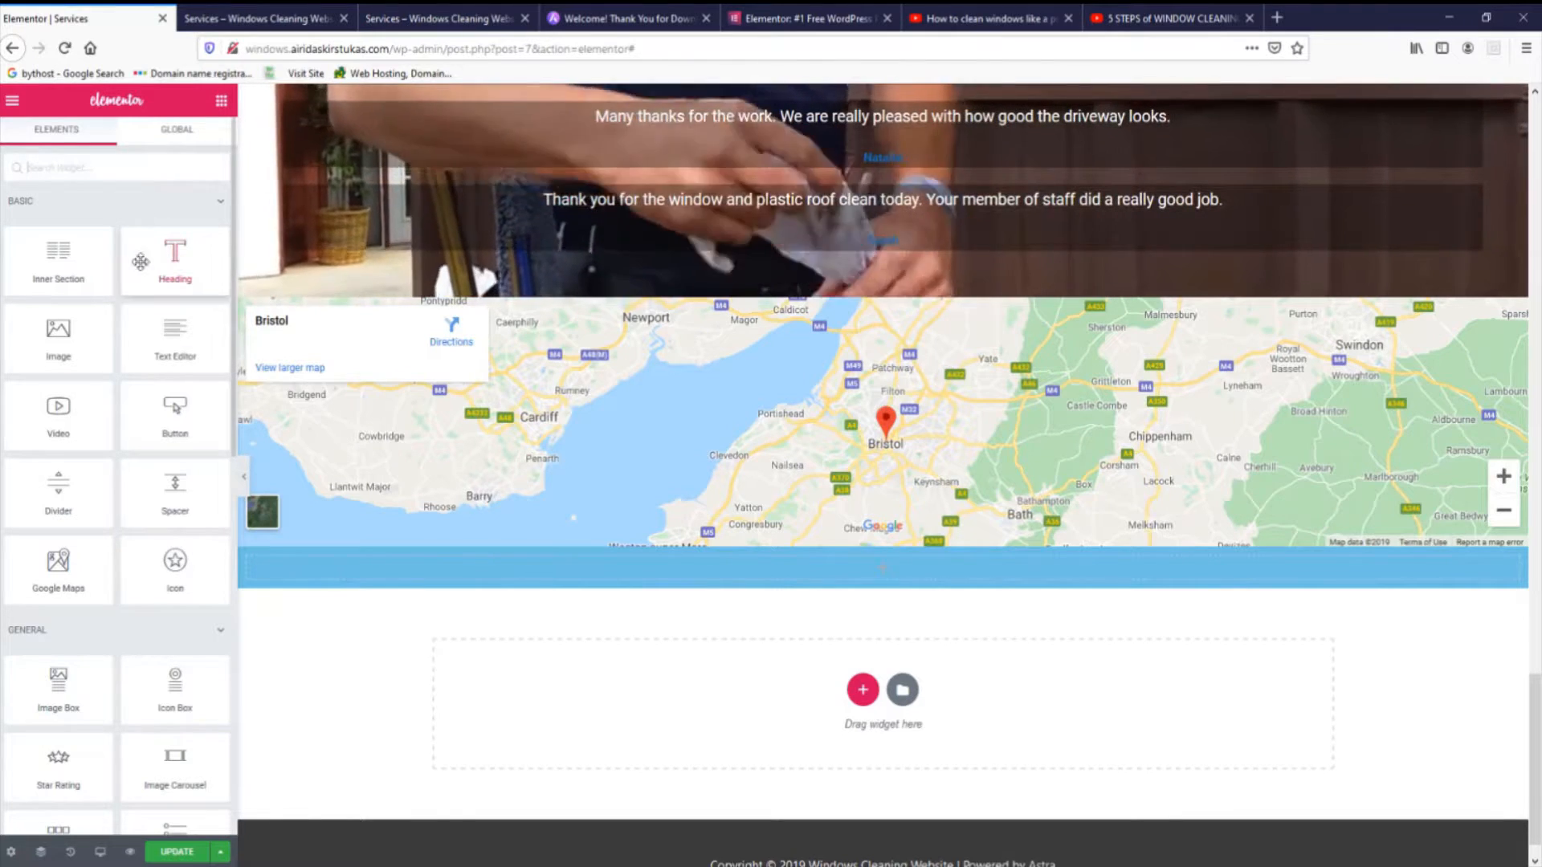
# - Drop a Heading widget into the blue section and begin typing 'Contact Us' as its title
pyautogui.moveTo(162, 265); pyautogui.dragTo(906, 572)
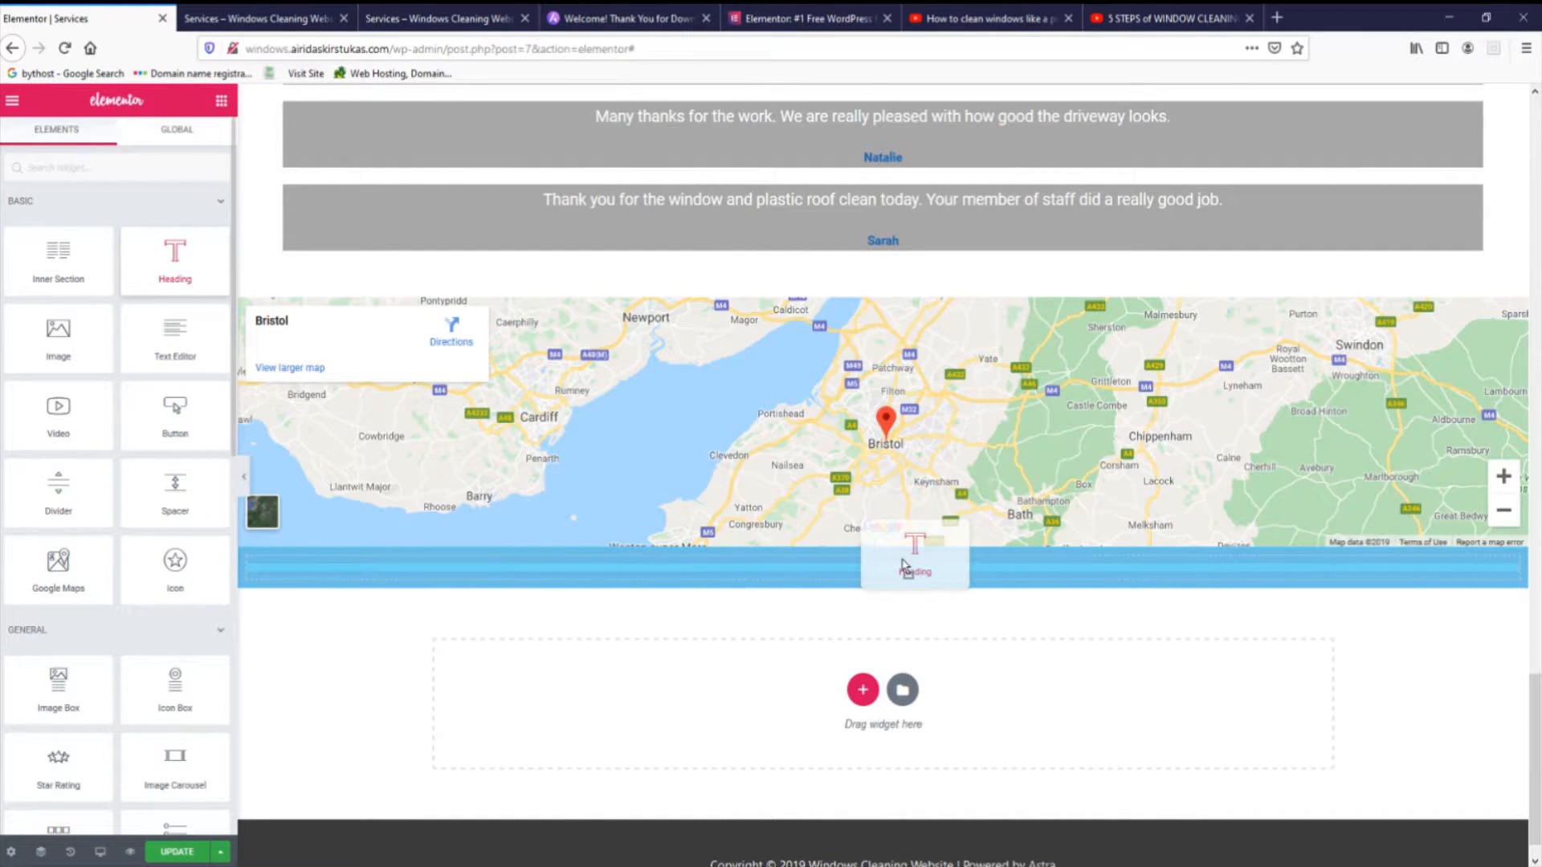
pyautogui.moveTo(901, 558); pyautogui.dragTo(904, 566)
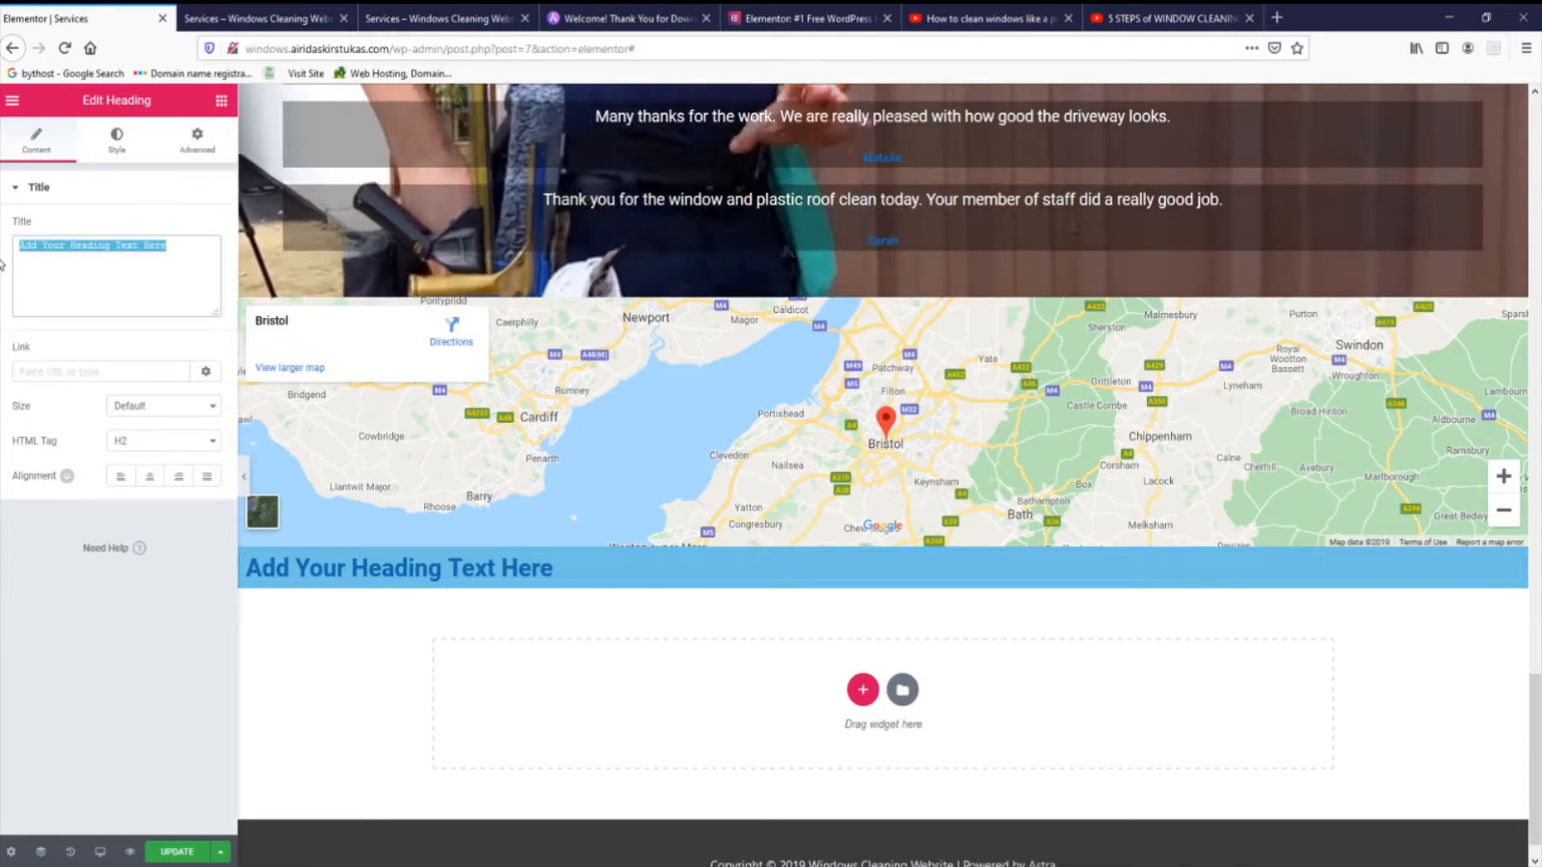
pyautogui.write('Contact Us on 0878784535345')
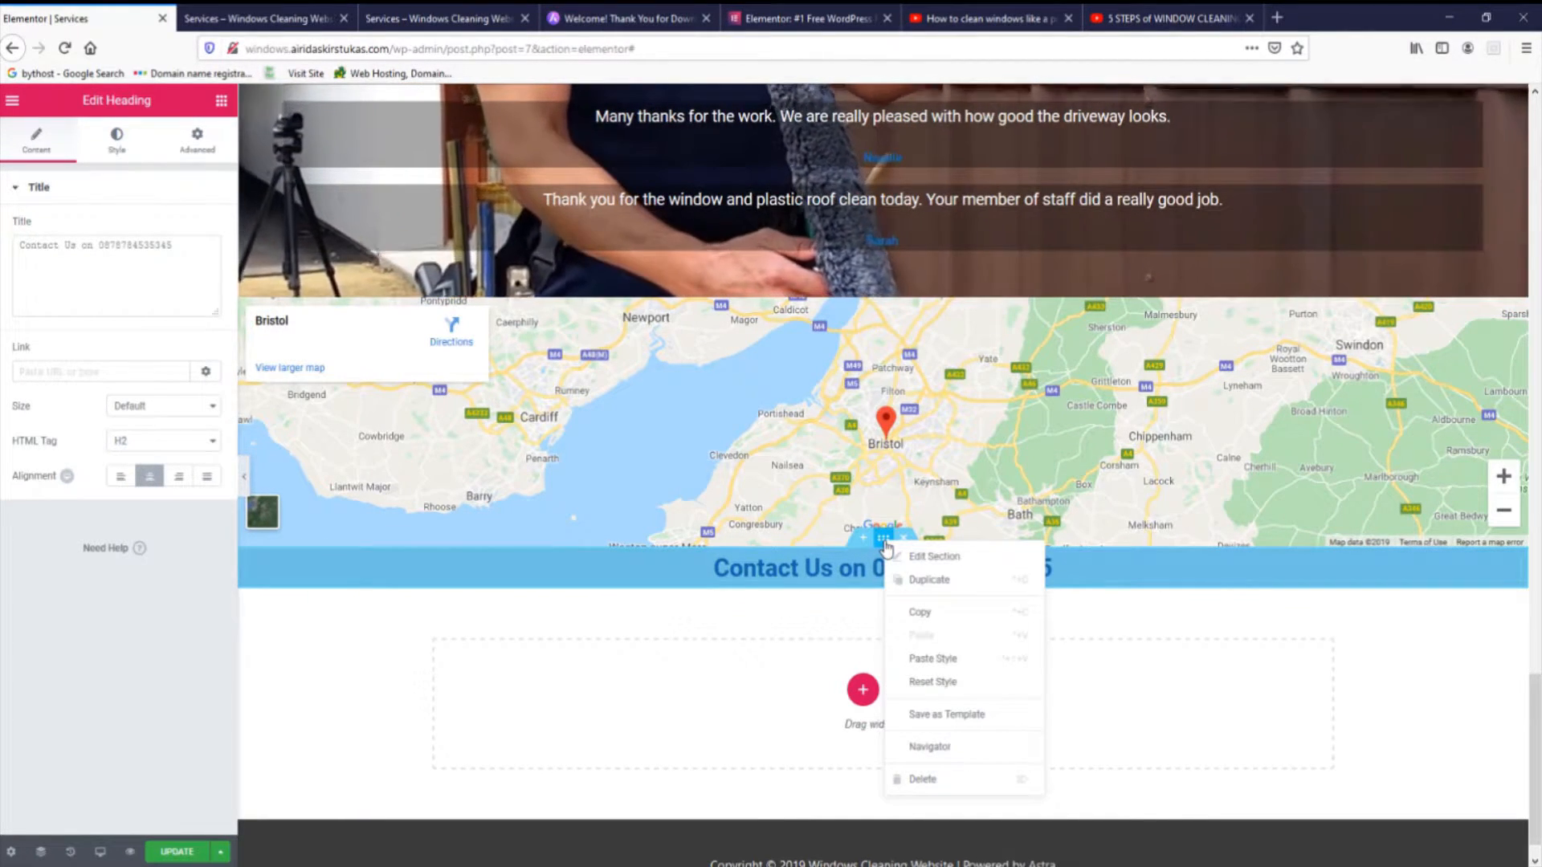
# - Duplicate the blue Contact Us bar and move the copy above the Cleaning Service banner, right-aligned
pyautogui.click(916, 585)
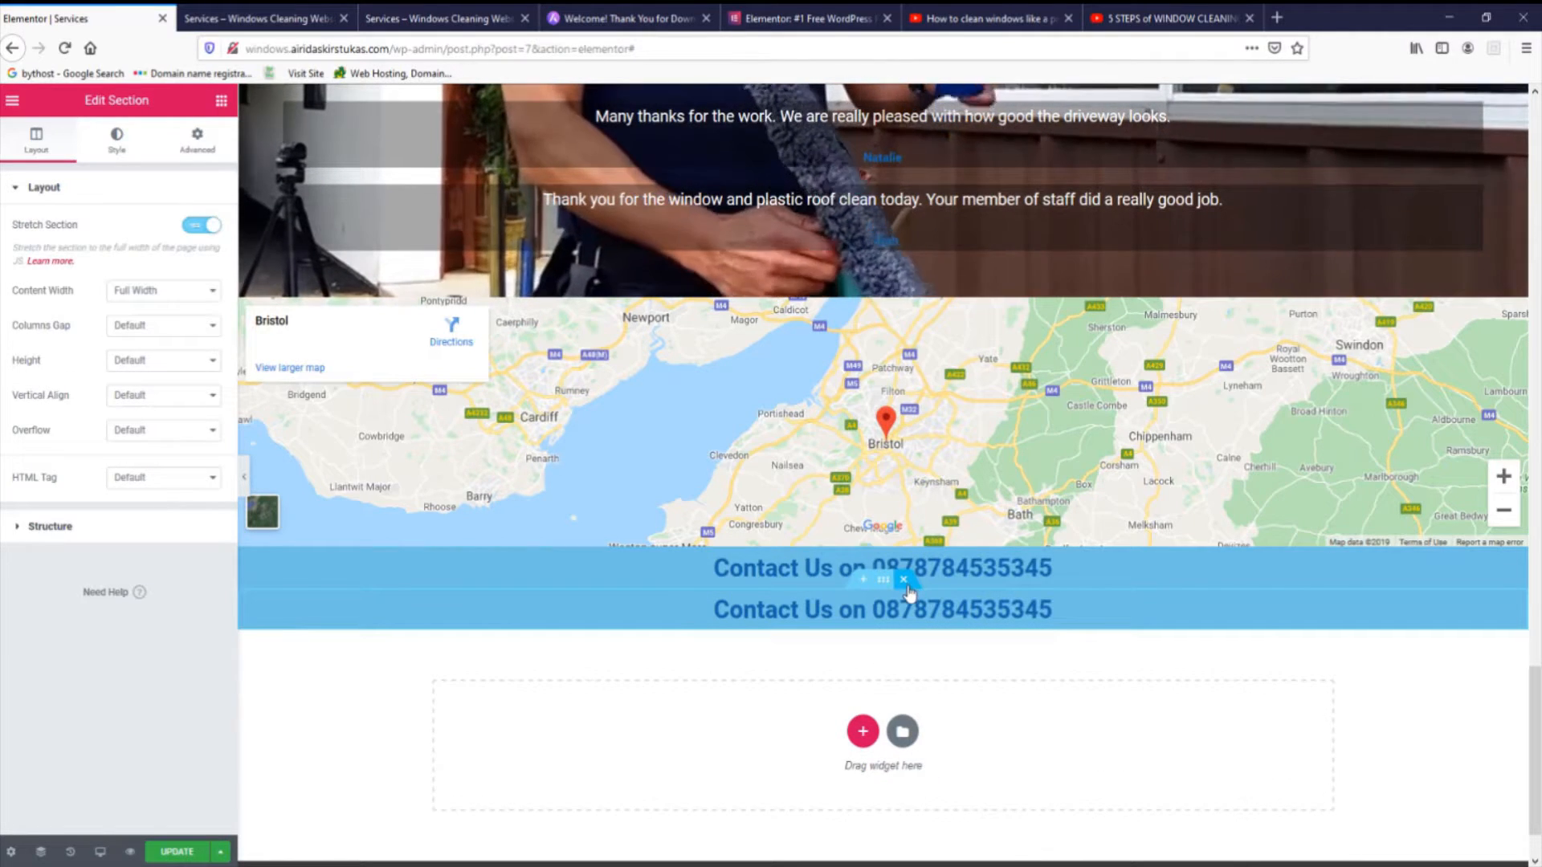
pyautogui.moveTo(883, 579); pyautogui.dragTo(892, 471)
pyautogui.moveTo(916, 403); pyautogui.dragTo(955, 295)
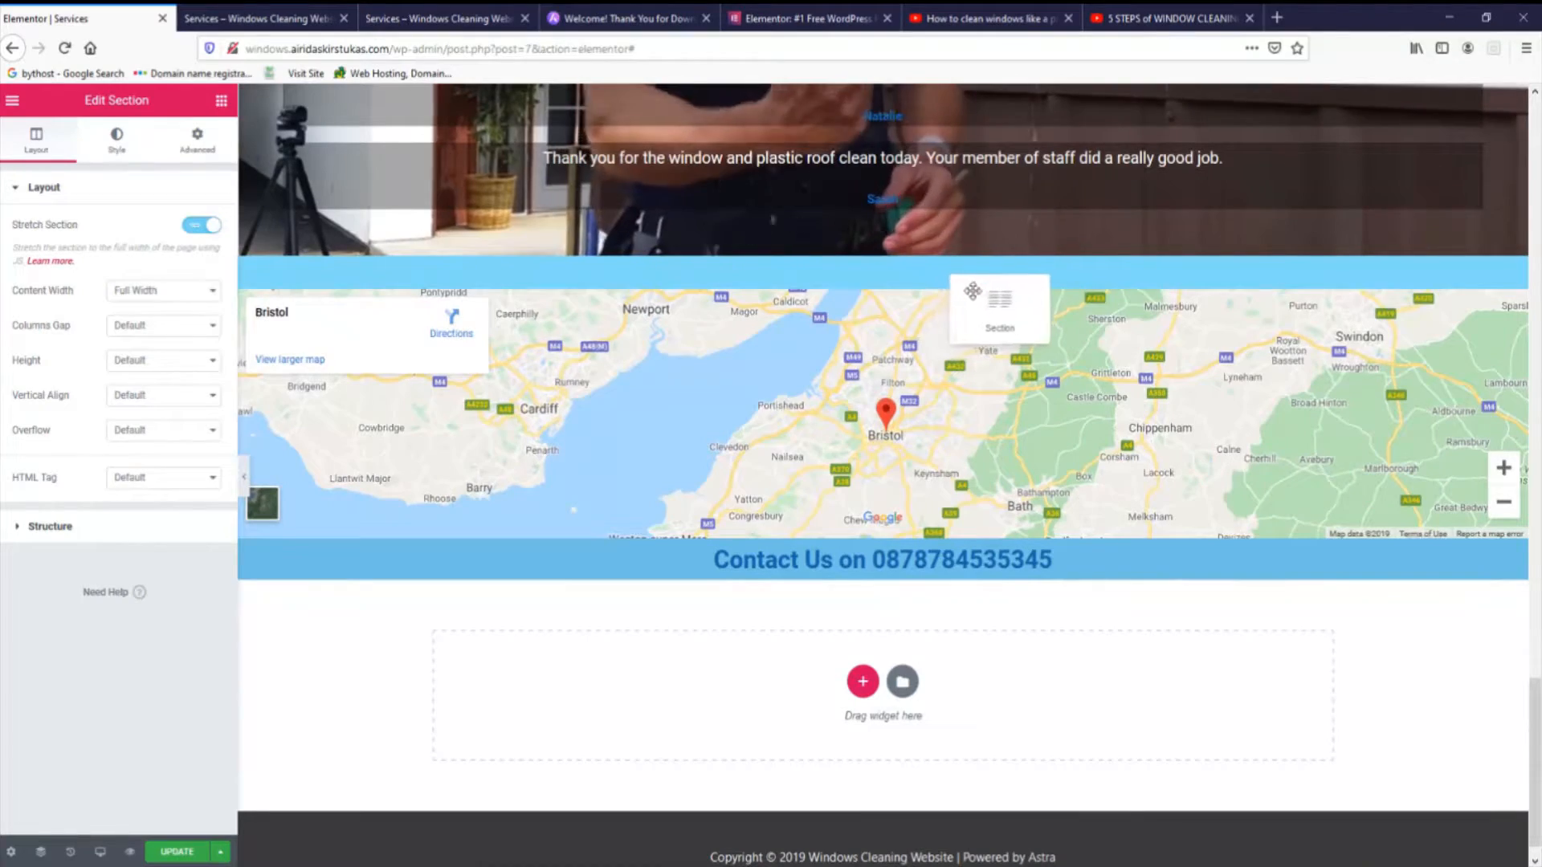
pyautogui.moveTo(972, 126); pyautogui.dragTo(987, 167)
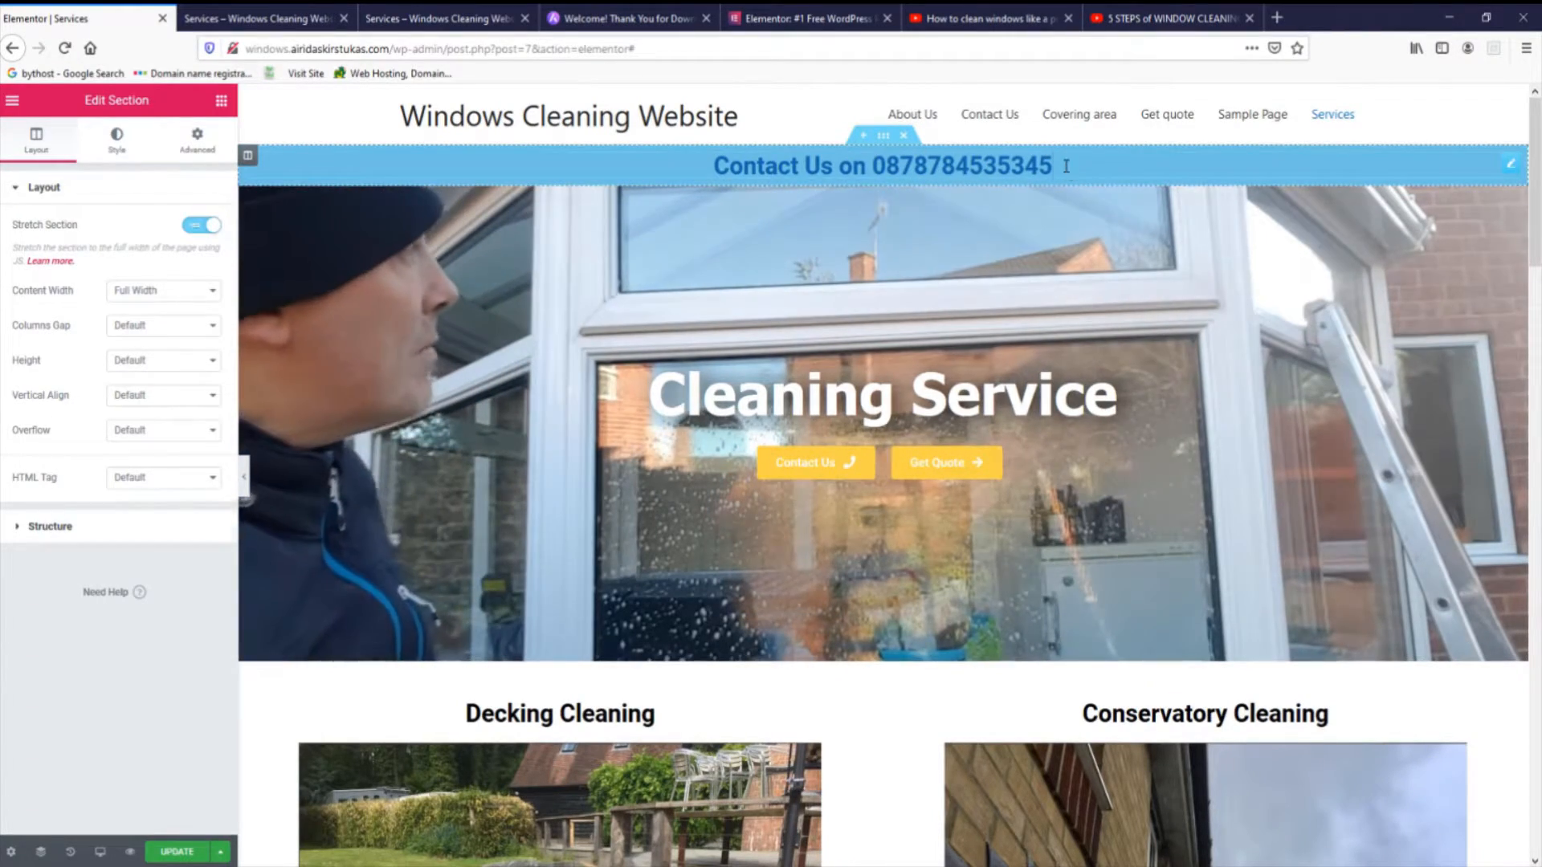
pyautogui.click(1065, 167)
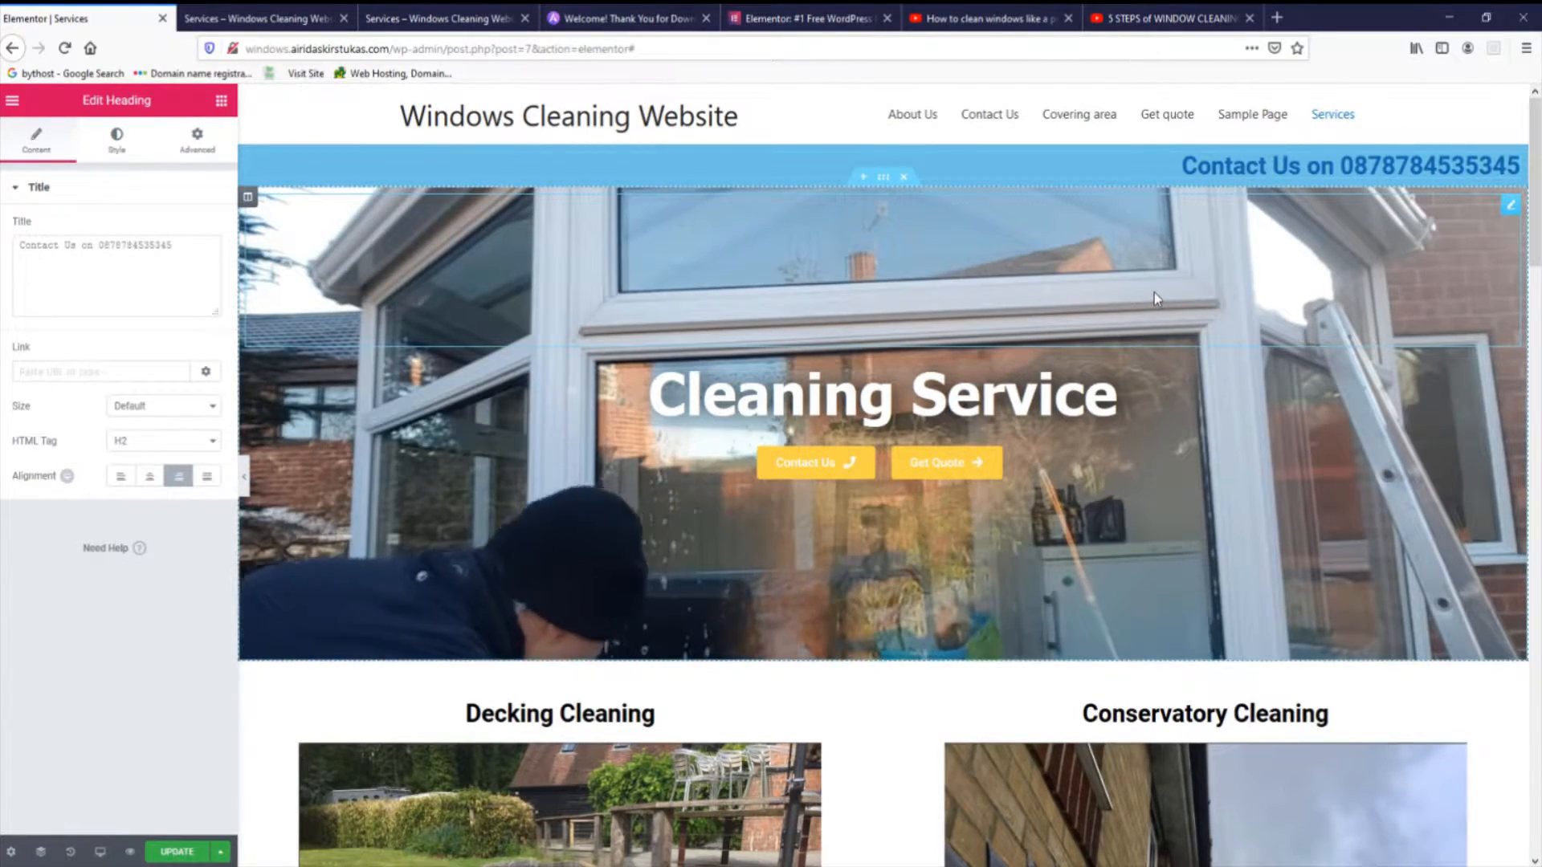
pyautogui.scroll(-10, 1153, 290)
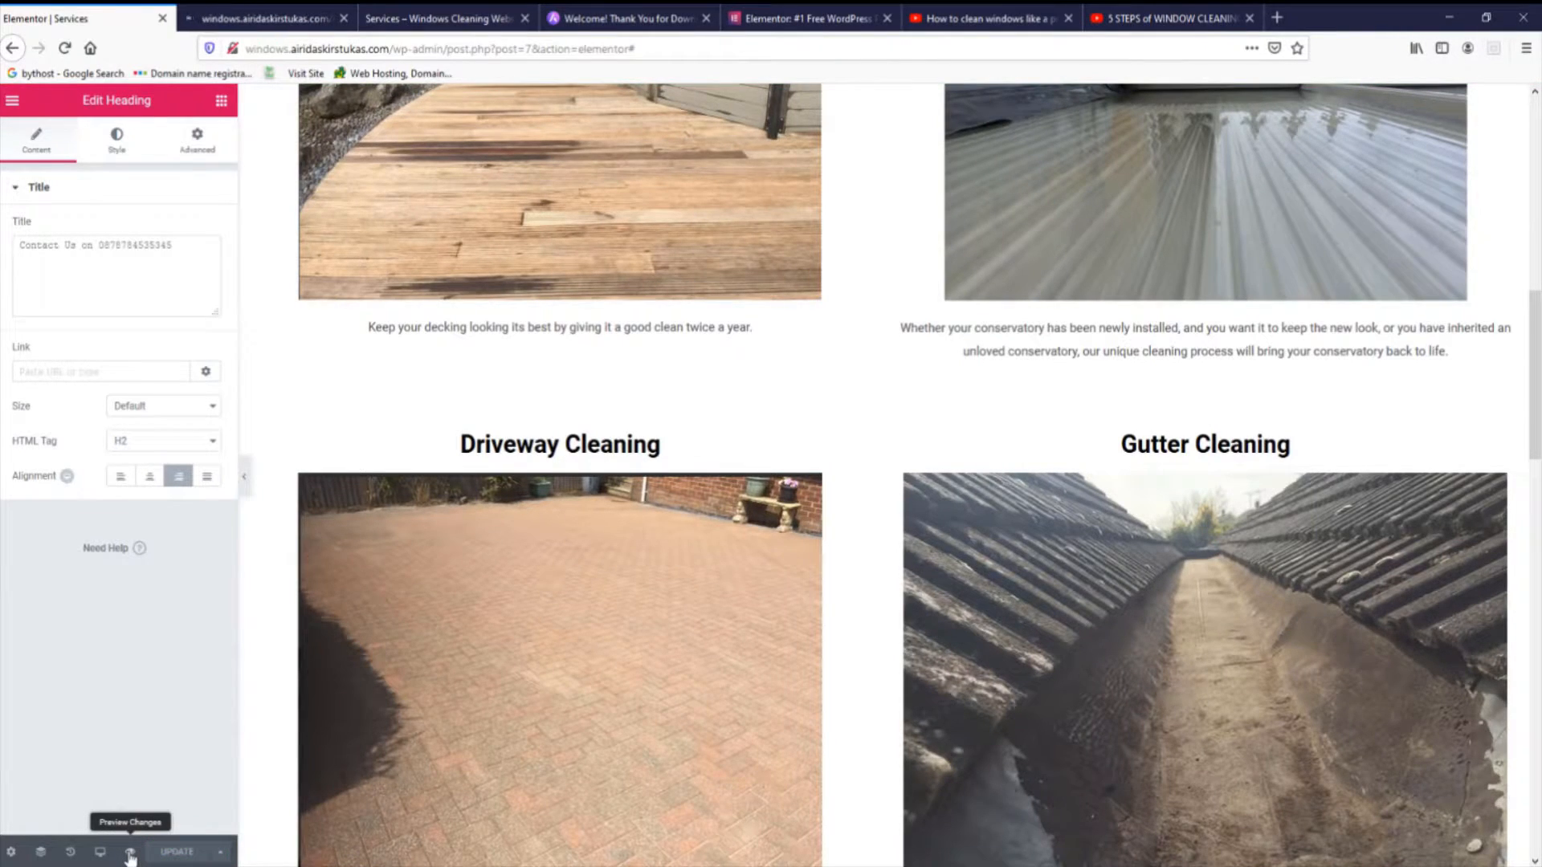
# - Scroll the live Services page preview to check the top and bottom Contact Us bars
pyautogui.click(299, 22)
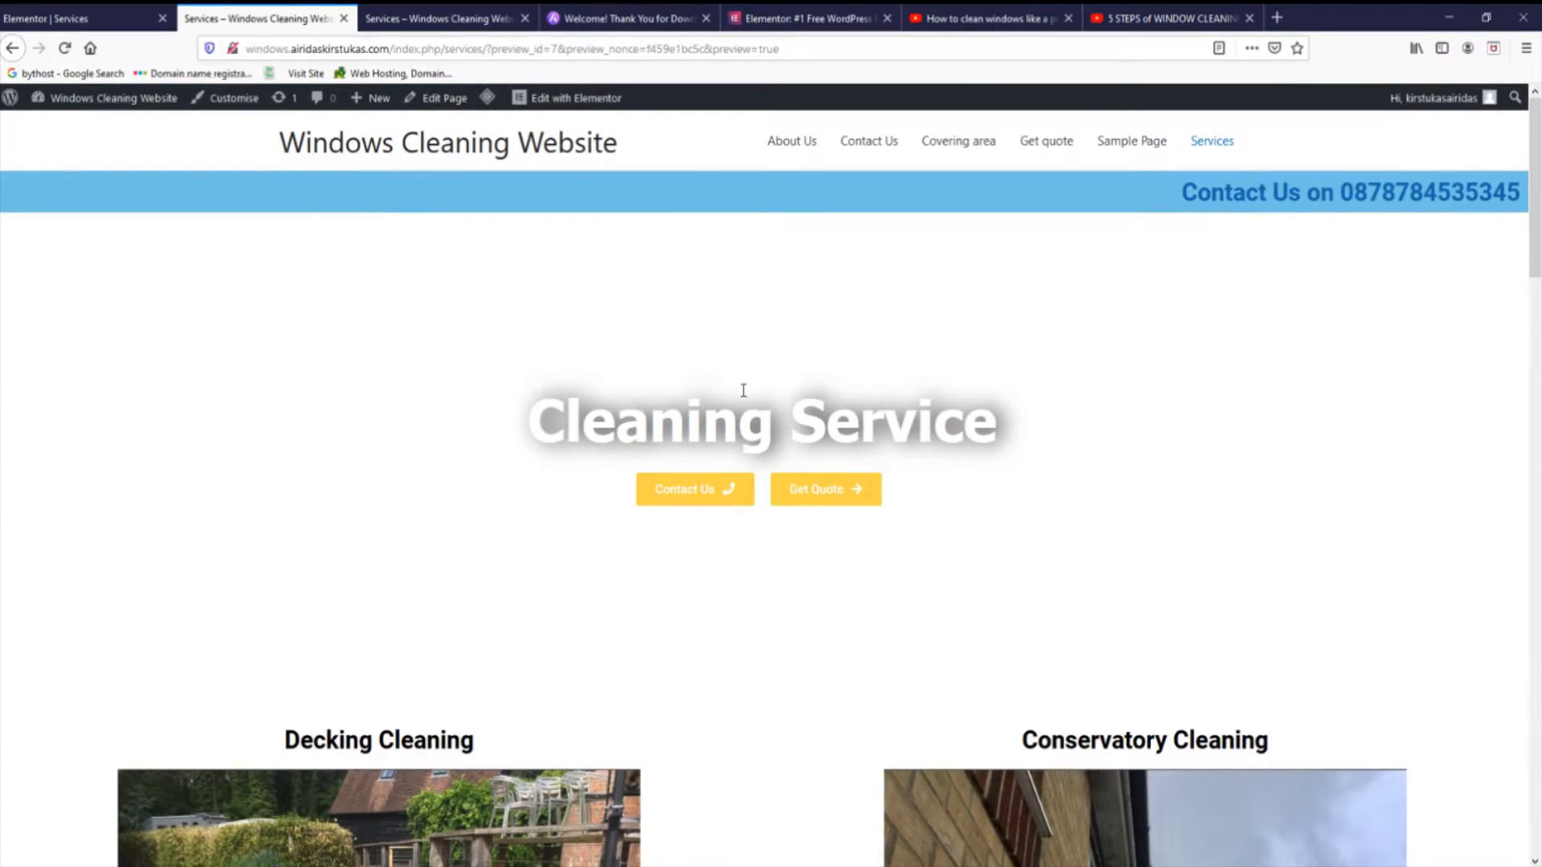
pyautogui.scroll(-20, 744, 391)
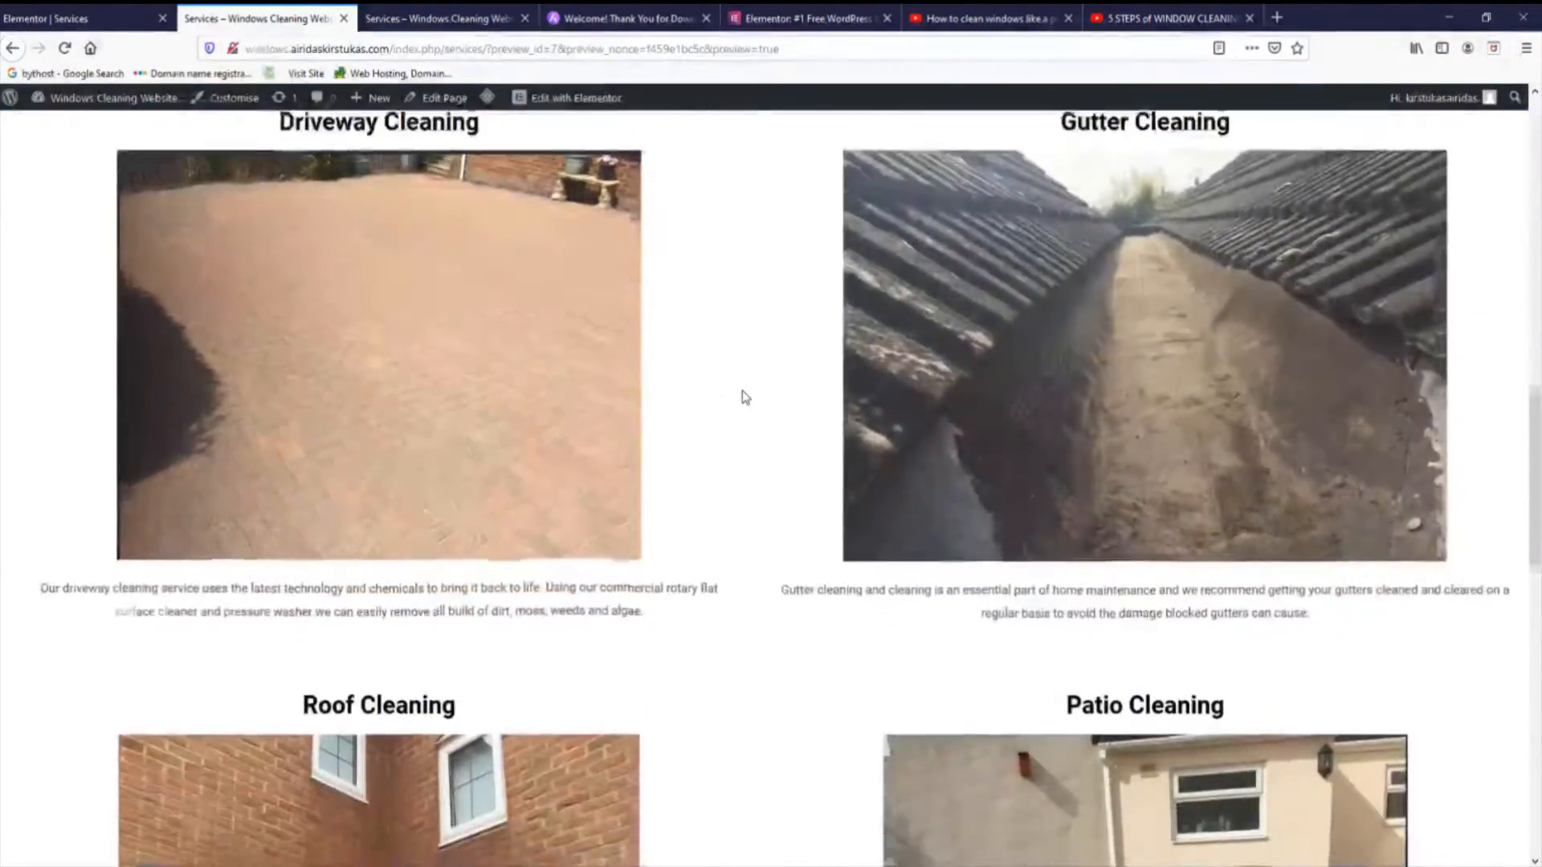
pyautogui.scroll(-3, 744, 396)
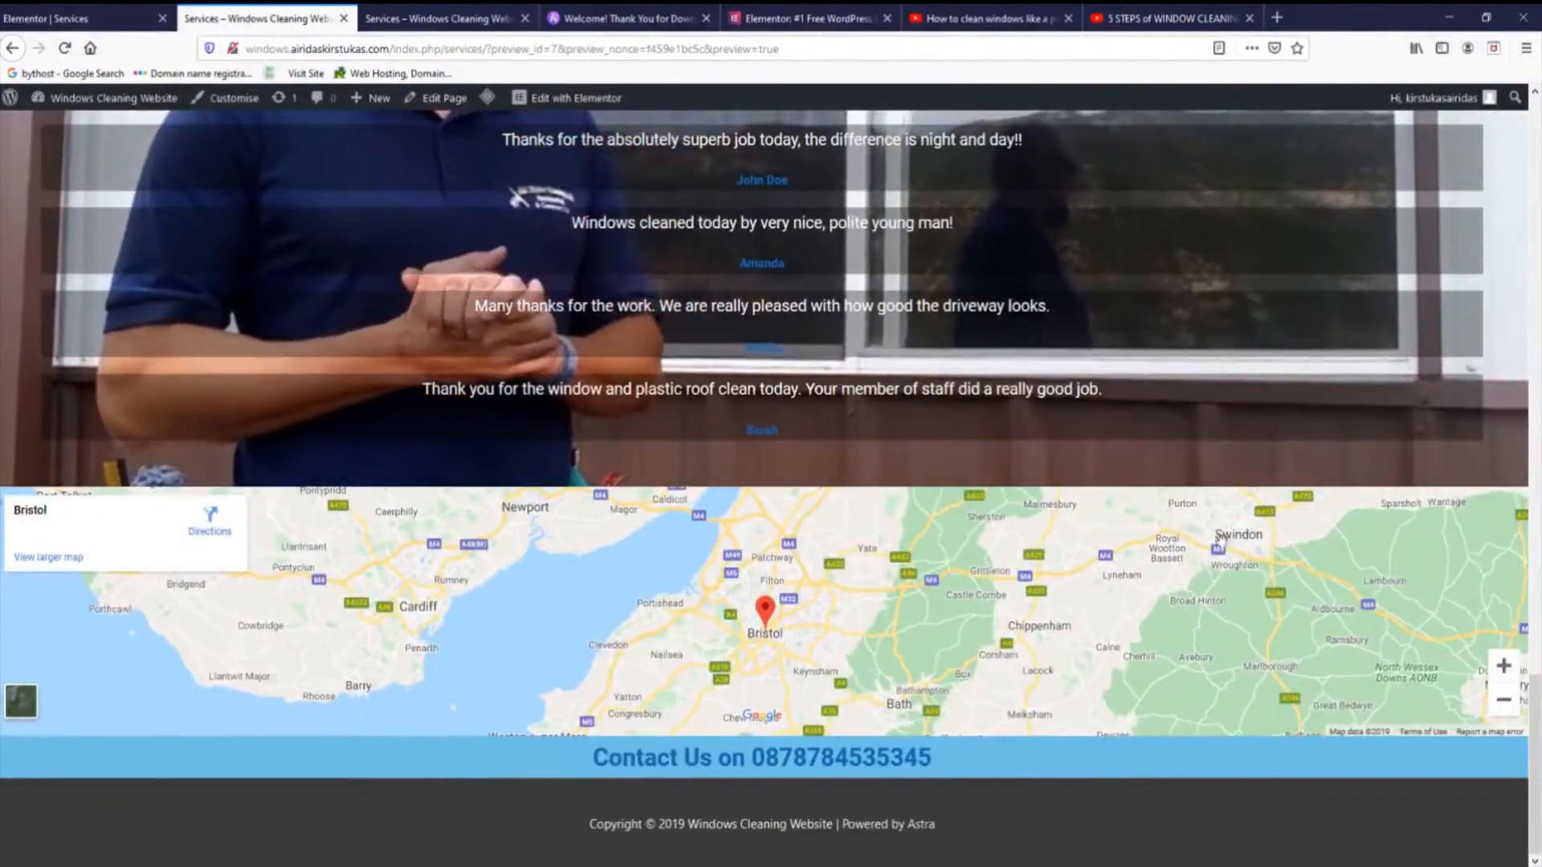
pyautogui.scroll(5, 1071, 706)
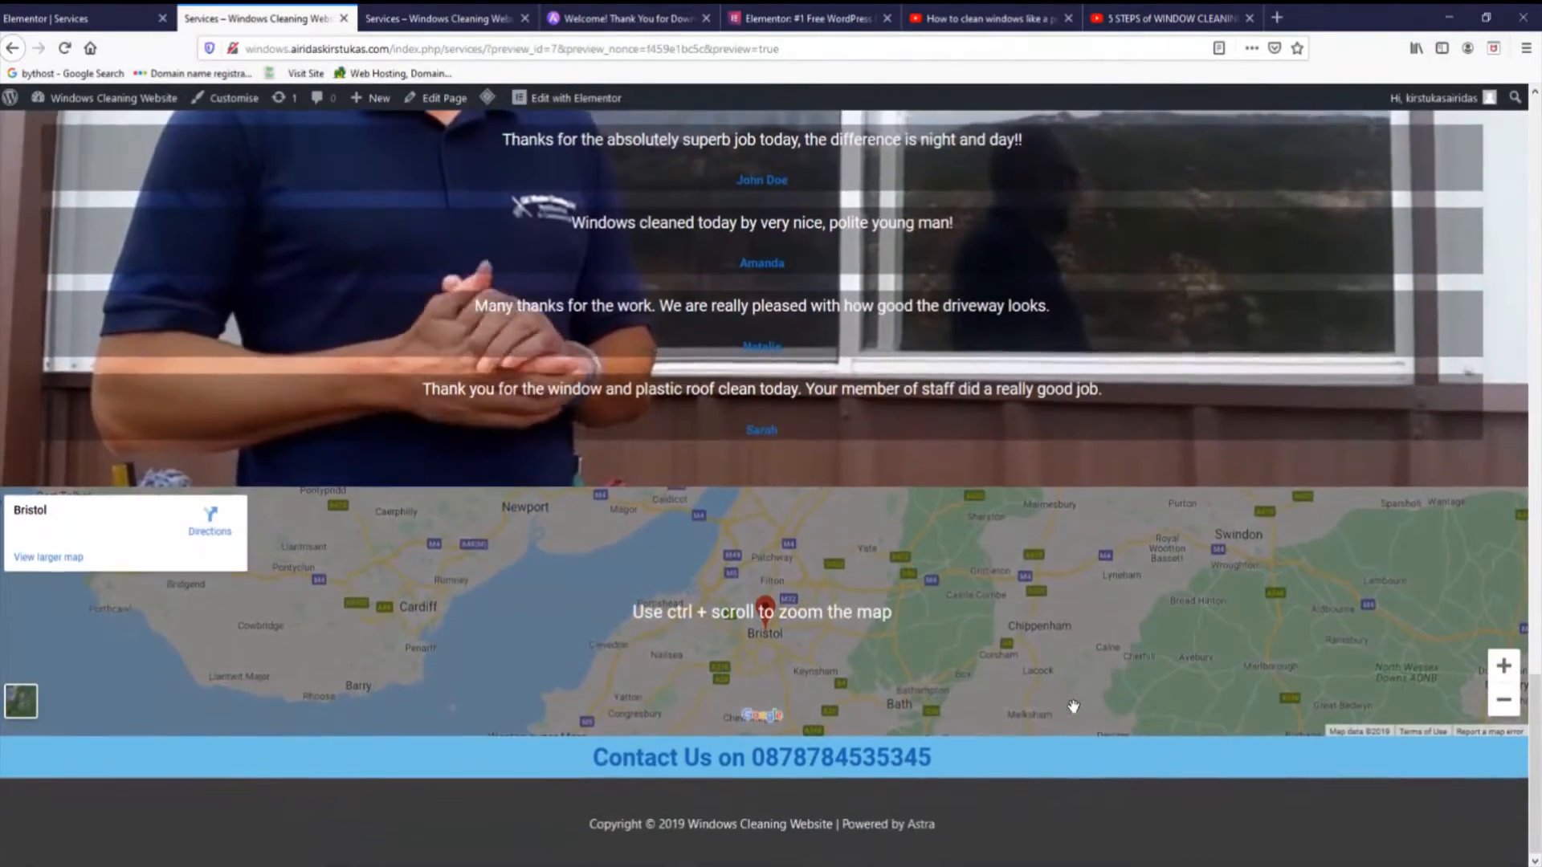
pyautogui.scroll(15, 1073, 698)
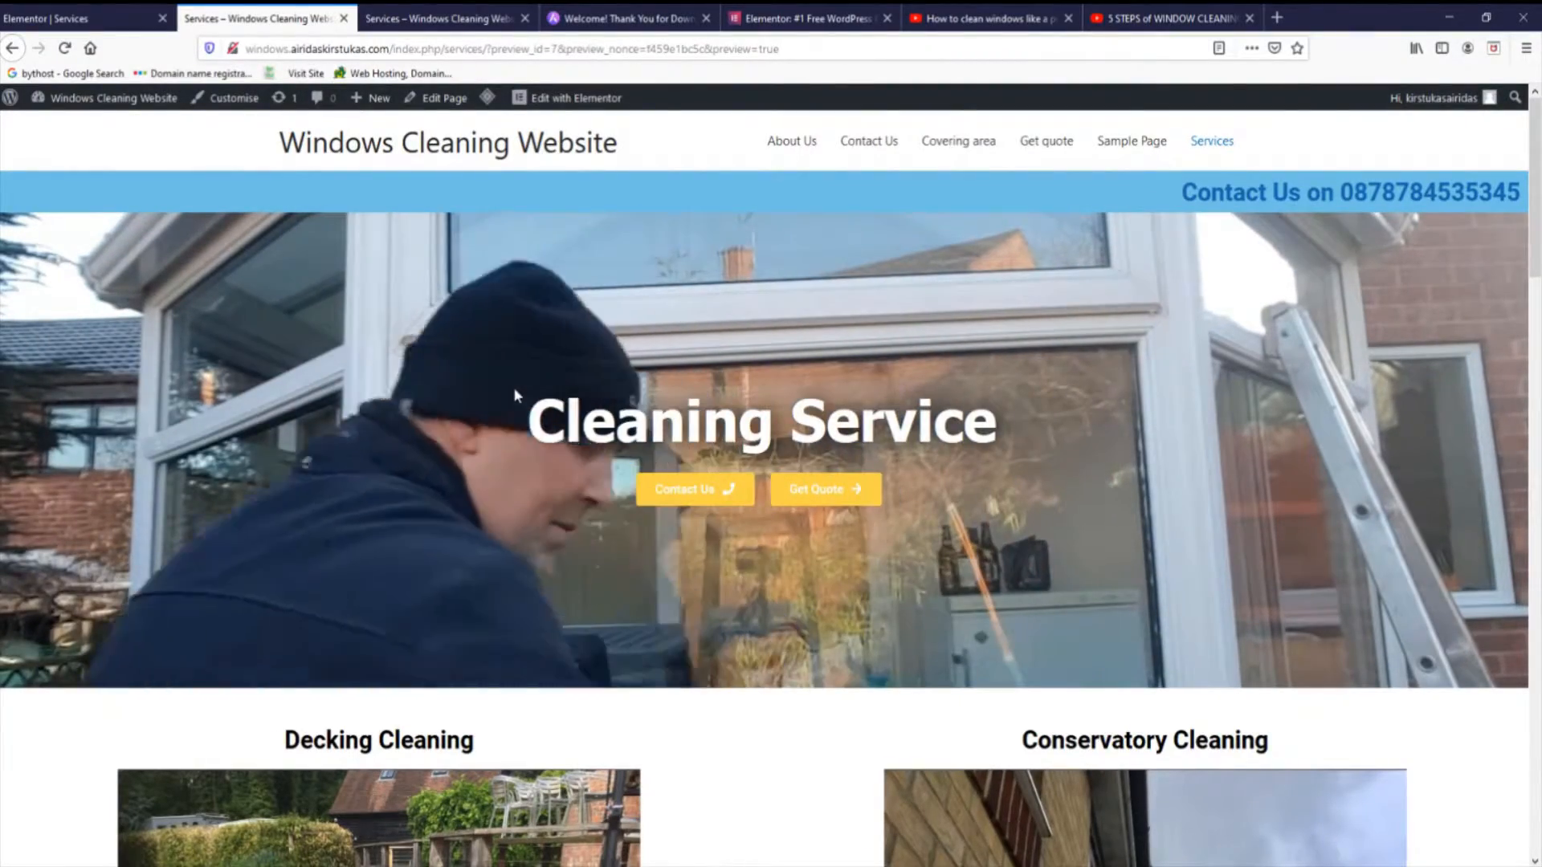
pyautogui.scroll(-1, 514, 390)
pyautogui.scroll(-2, 514, 389)
pyautogui.scroll(3, 514, 389)
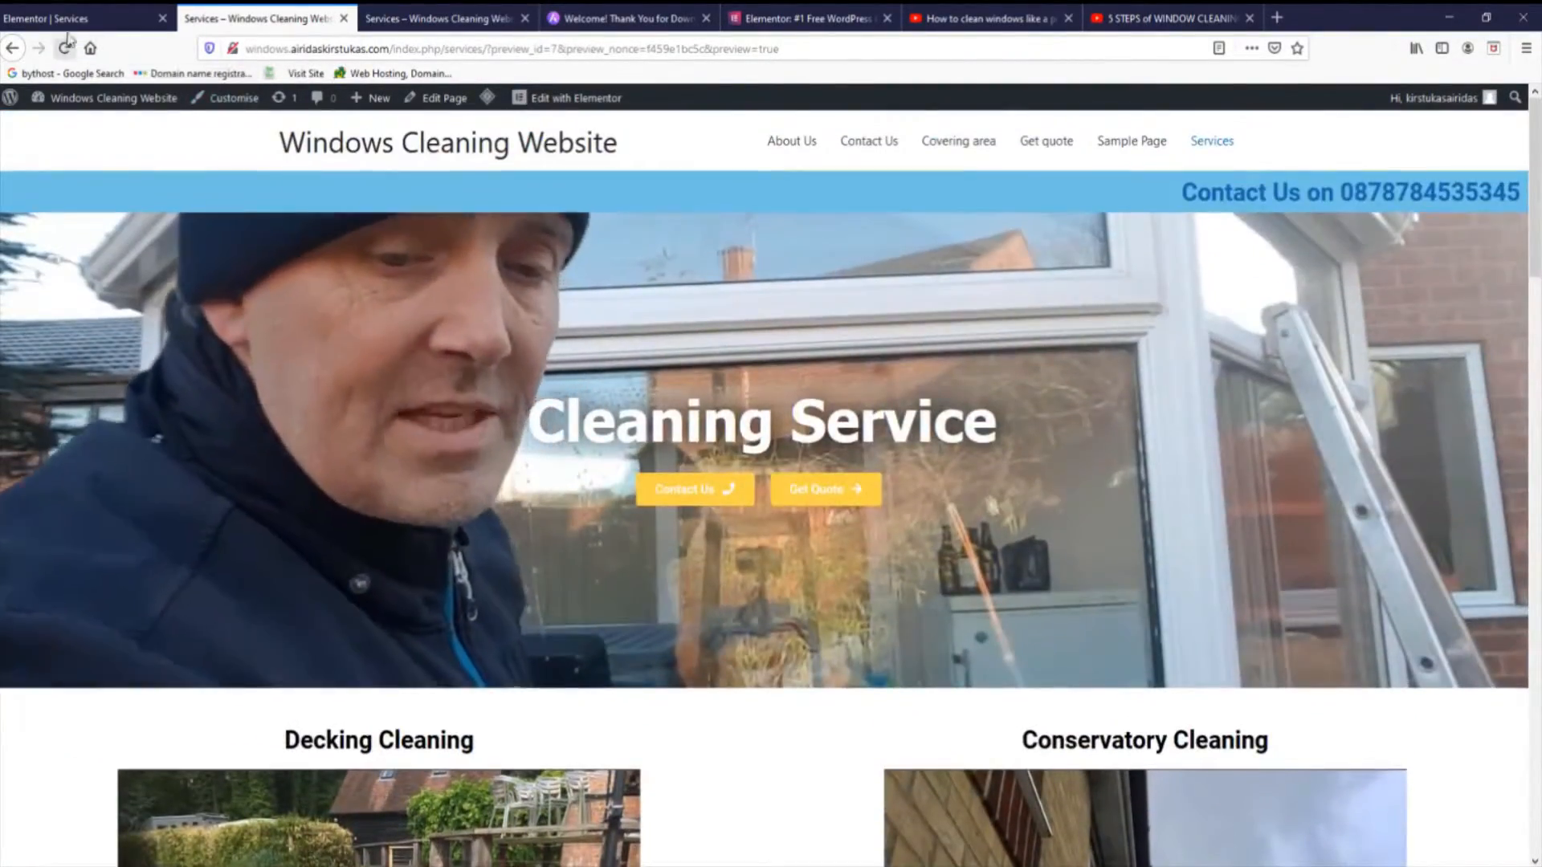
# - Return briefly to the editor's widget list, then recheck both contact bars in the live preview
pyautogui.click(75, 16)
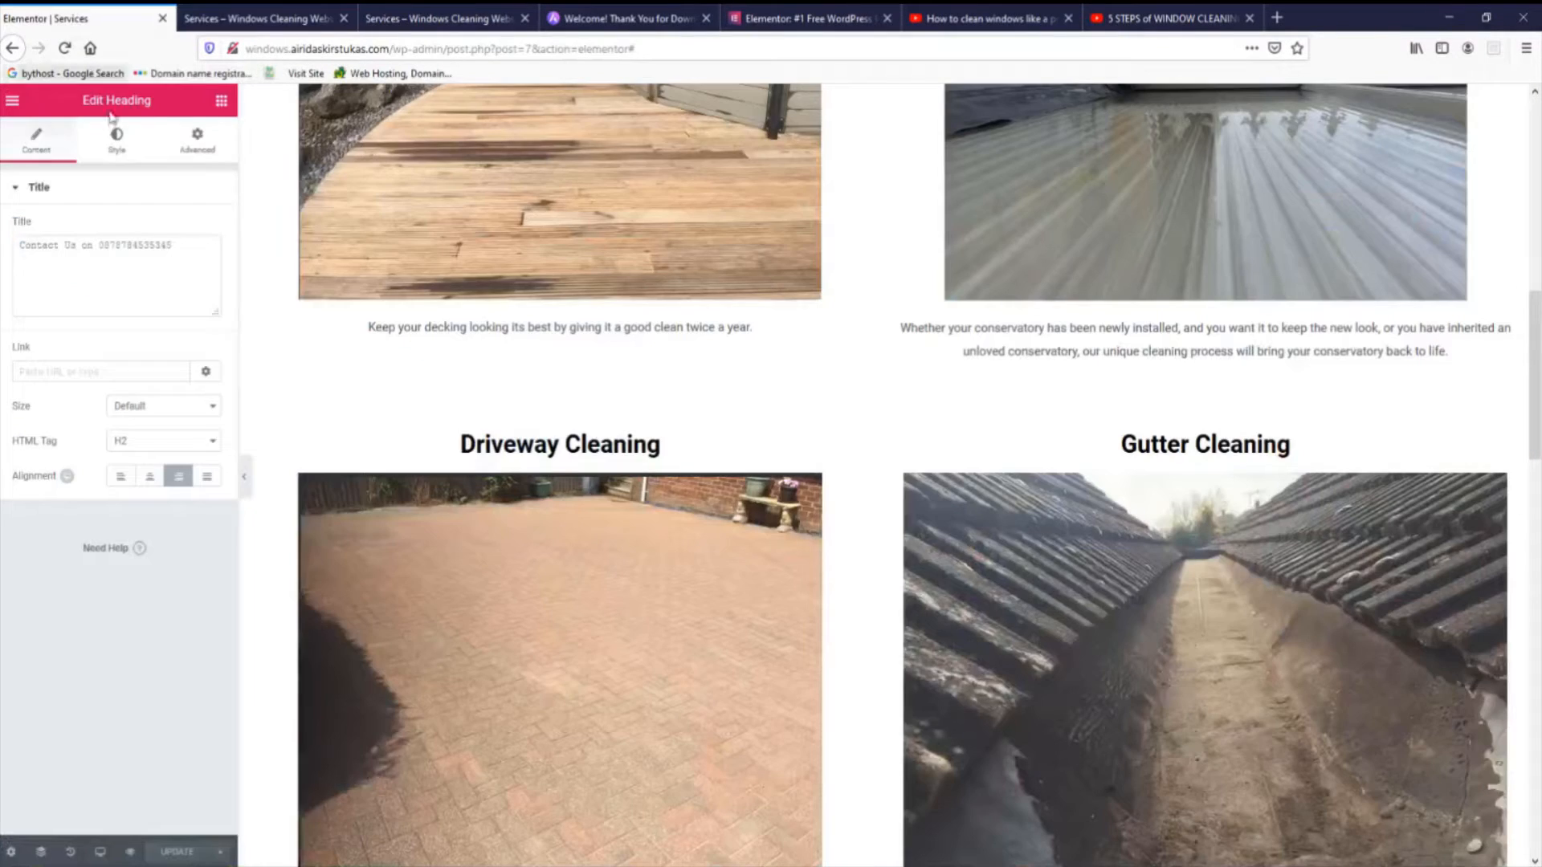
pyautogui.click(222, 103)
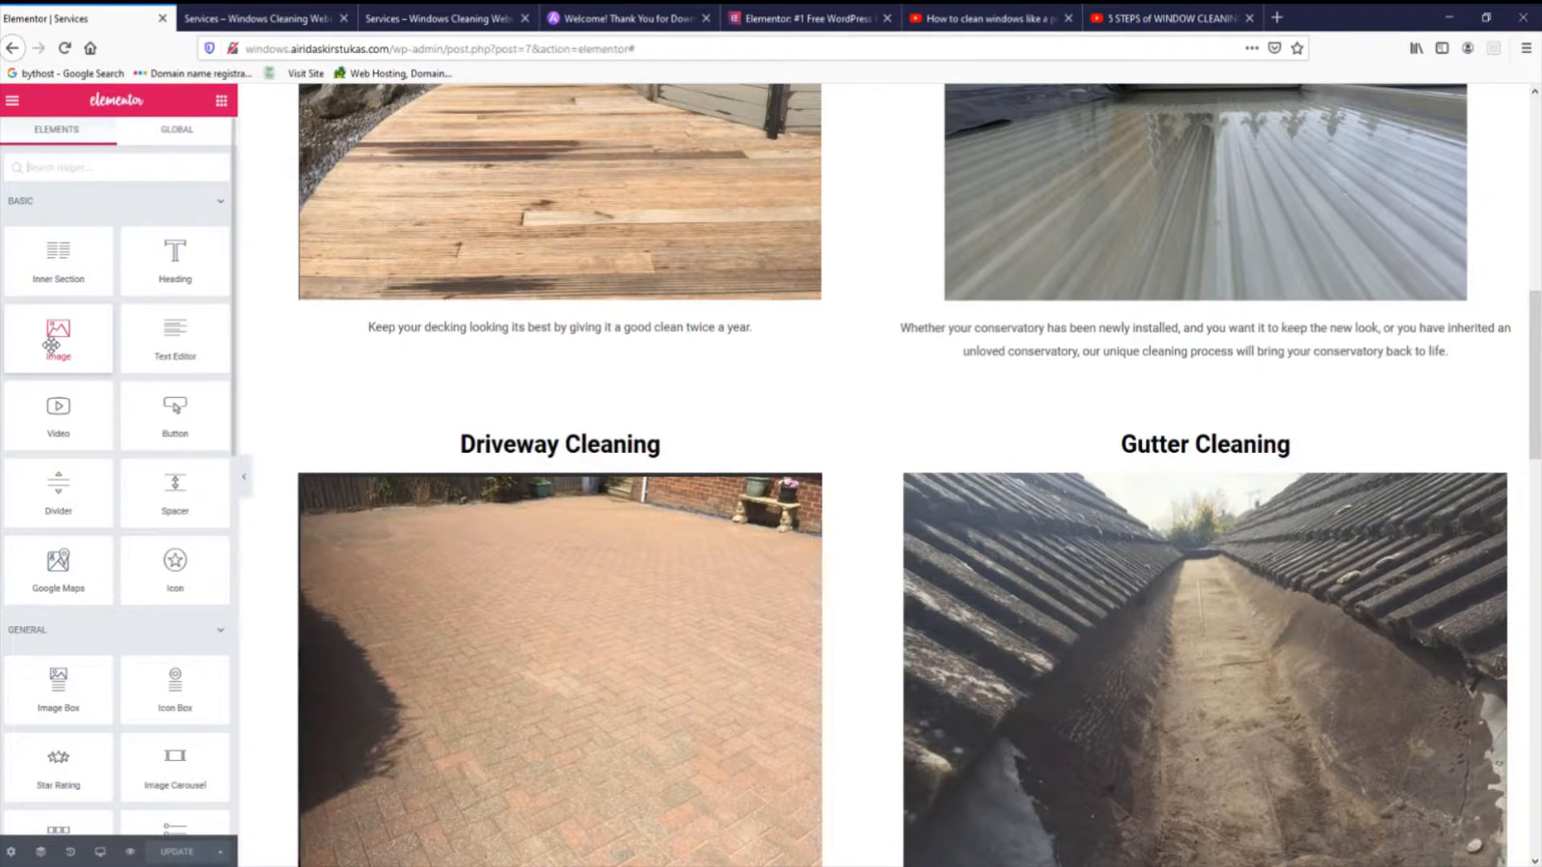
pyautogui.scroll(10, 1030, 370)
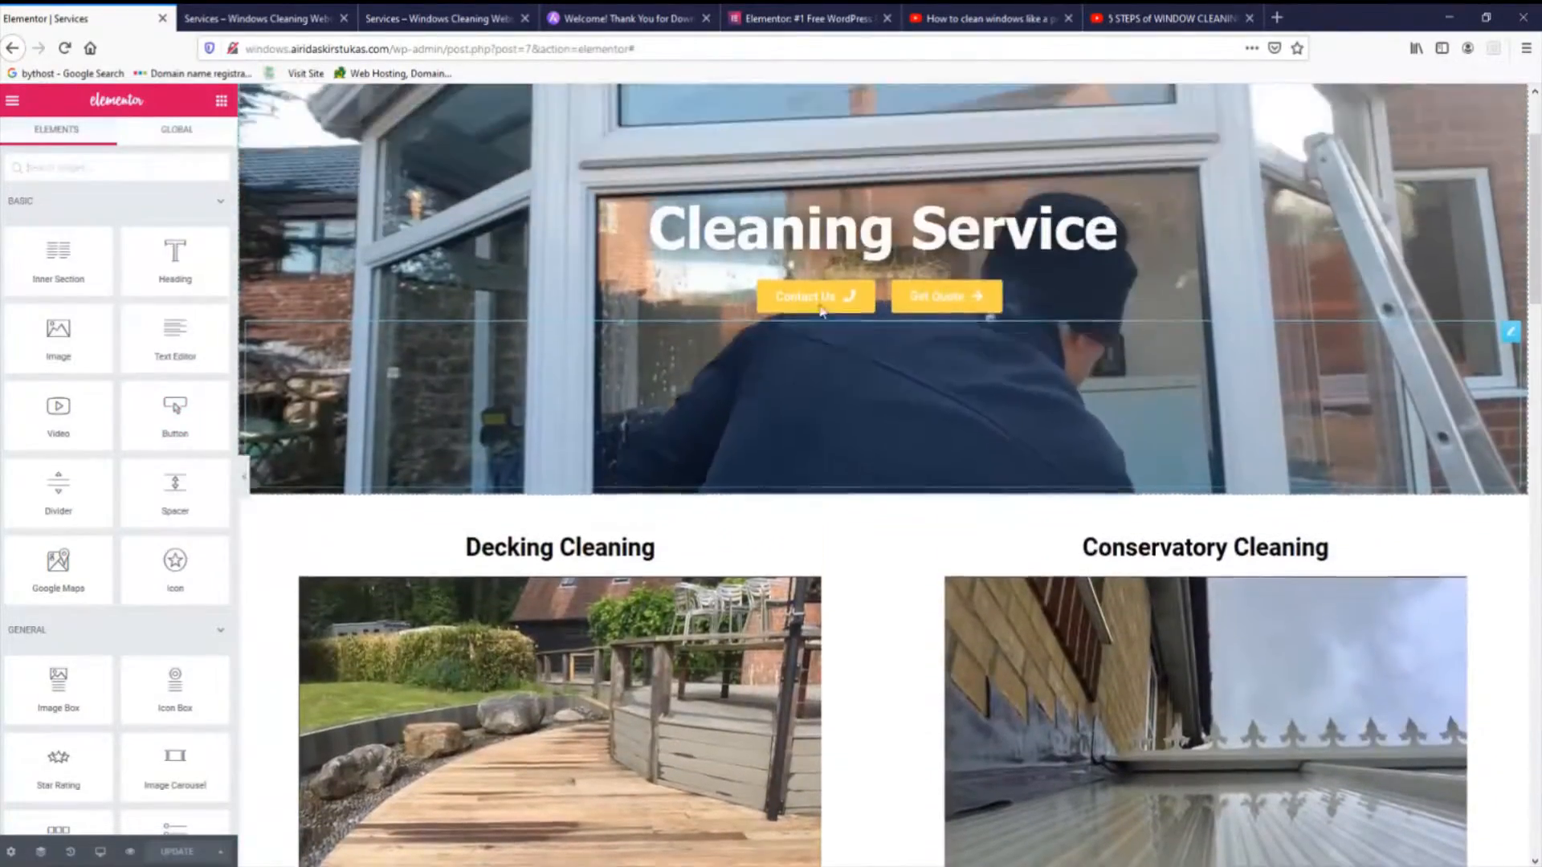
pyautogui.scroll(-20, 884, 402)
pyautogui.click(304, 15)
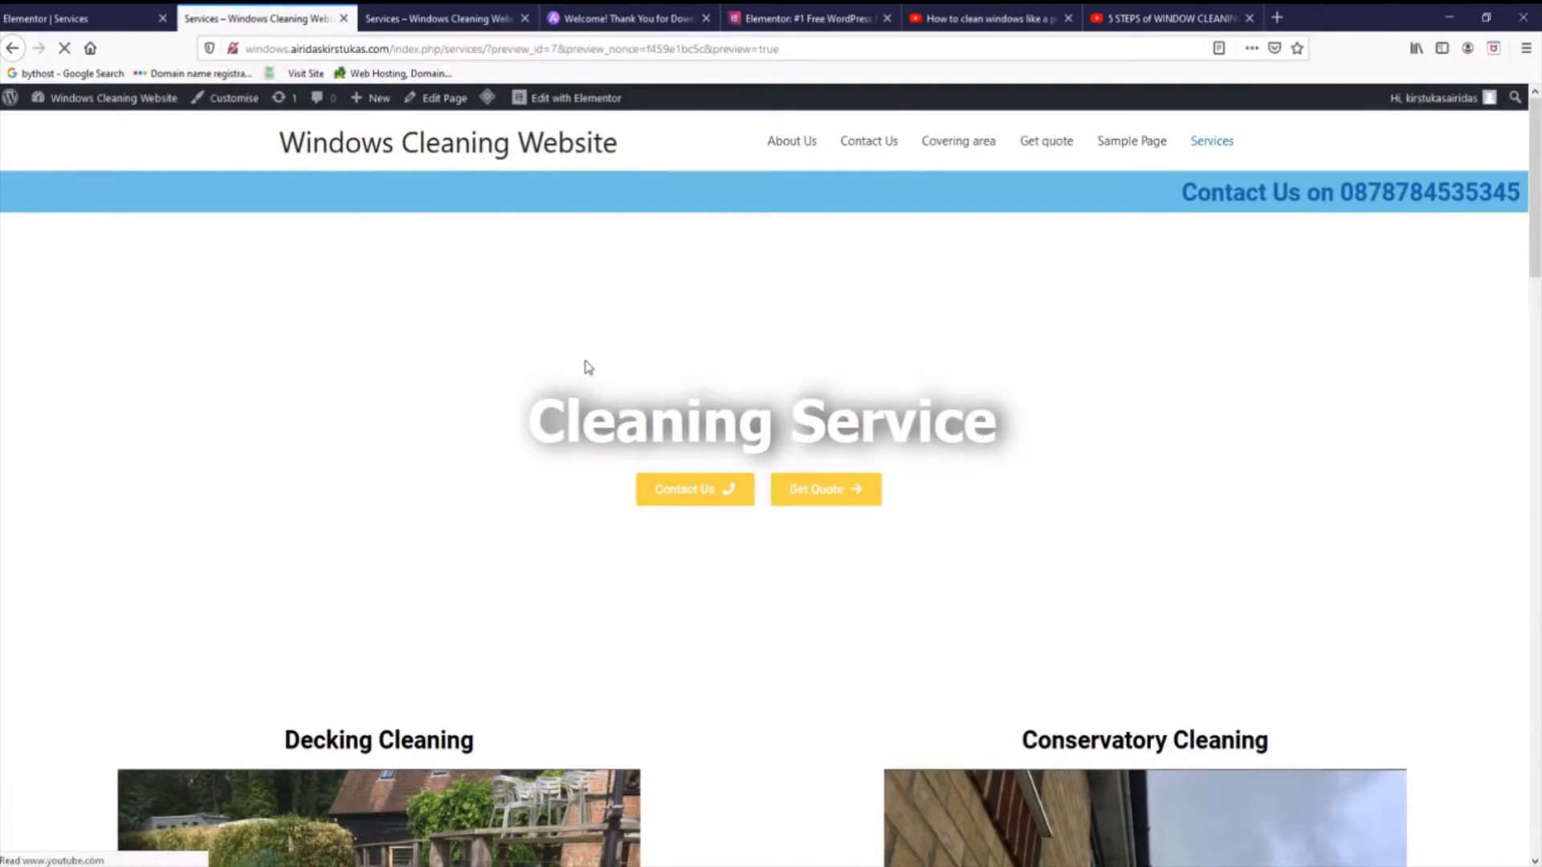
pyautogui.scroll(-15, 590, 365)
pyautogui.scroll(-15, 596, 366)
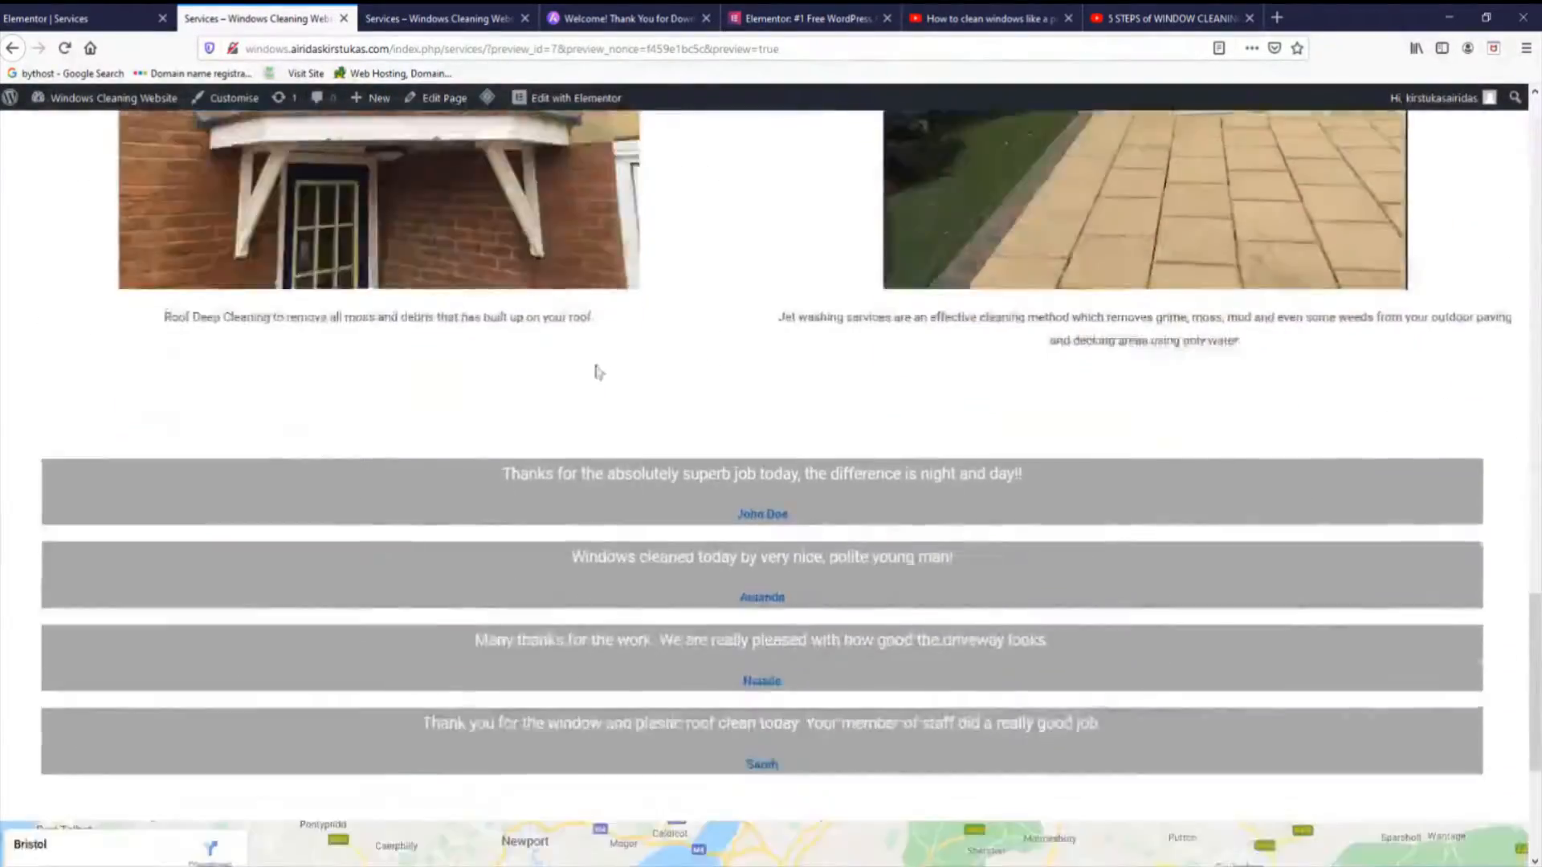
pyautogui.scroll(1, 596, 371)
pyautogui.scroll(20, 595, 371)
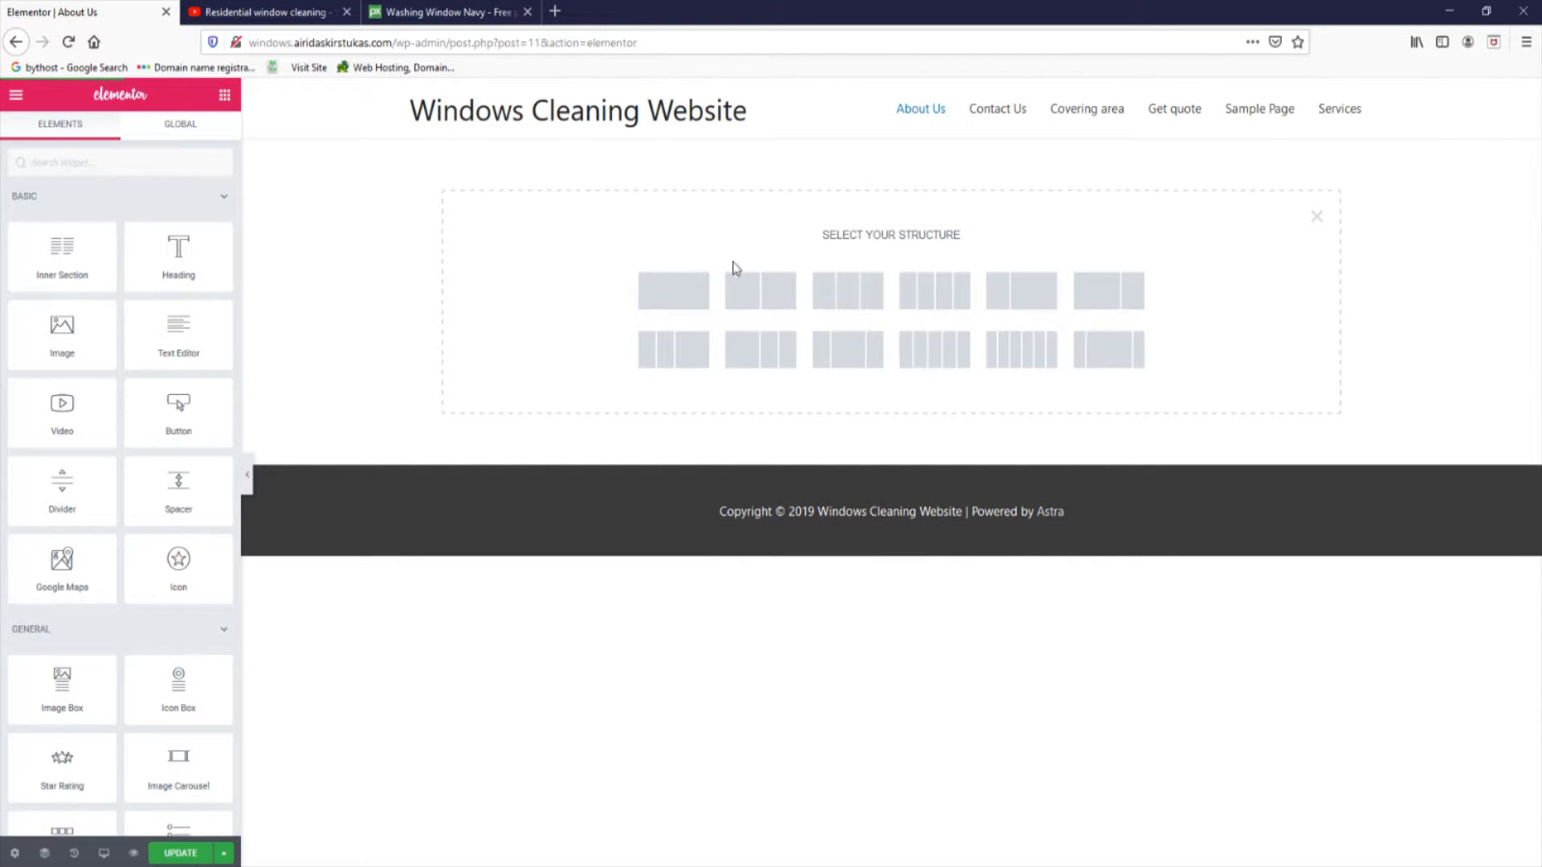
# - Make the new About Us section one full-width column with a video background, then open the residential cleaning YouTube video
pyautogui.click(674, 301)
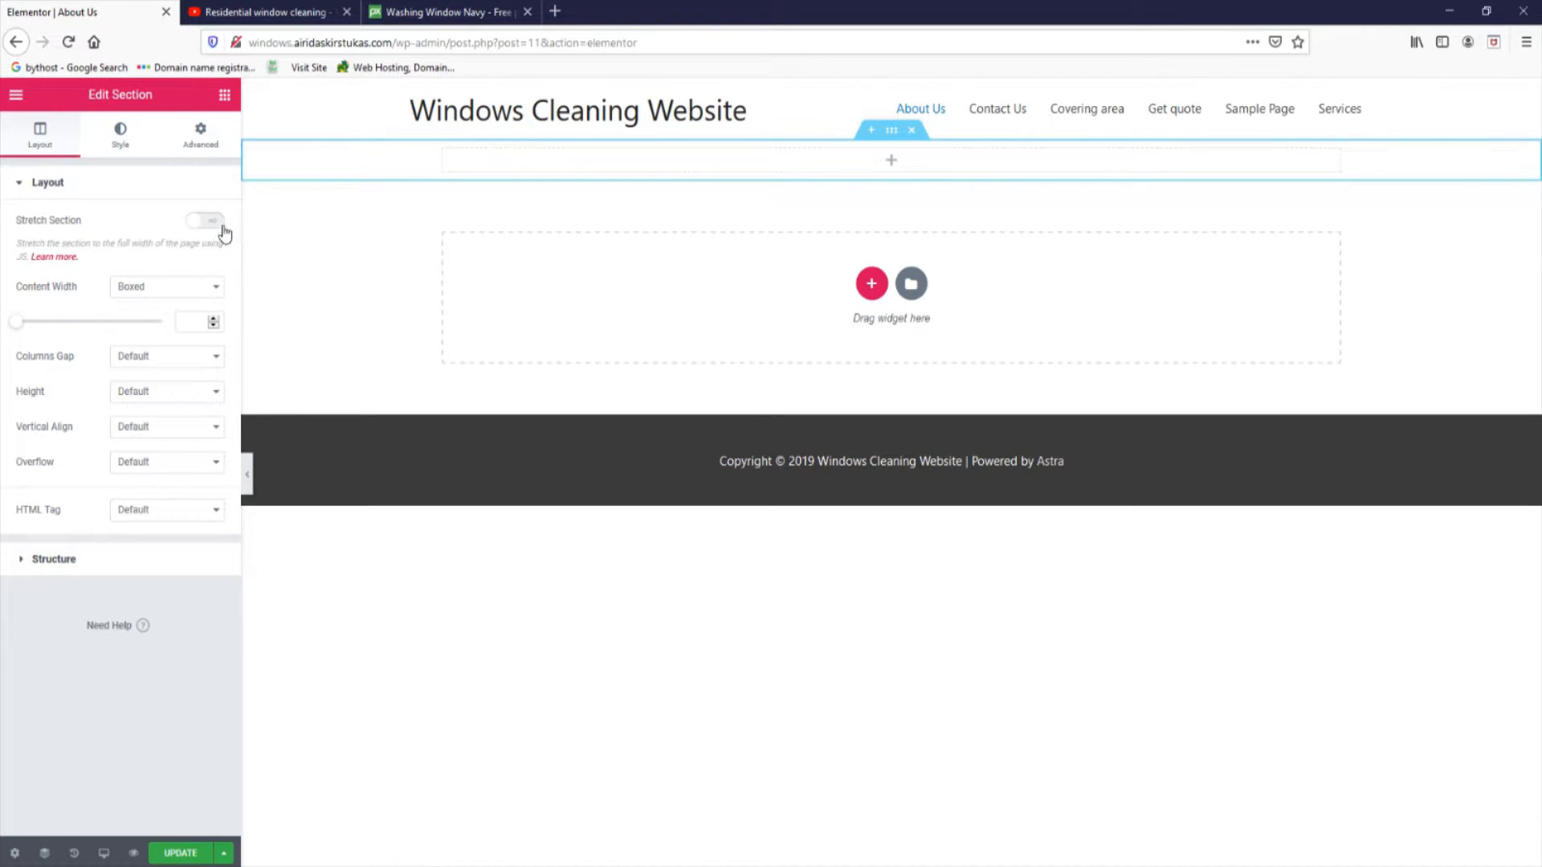
pyautogui.click(179, 288)
pyautogui.click(178, 325)
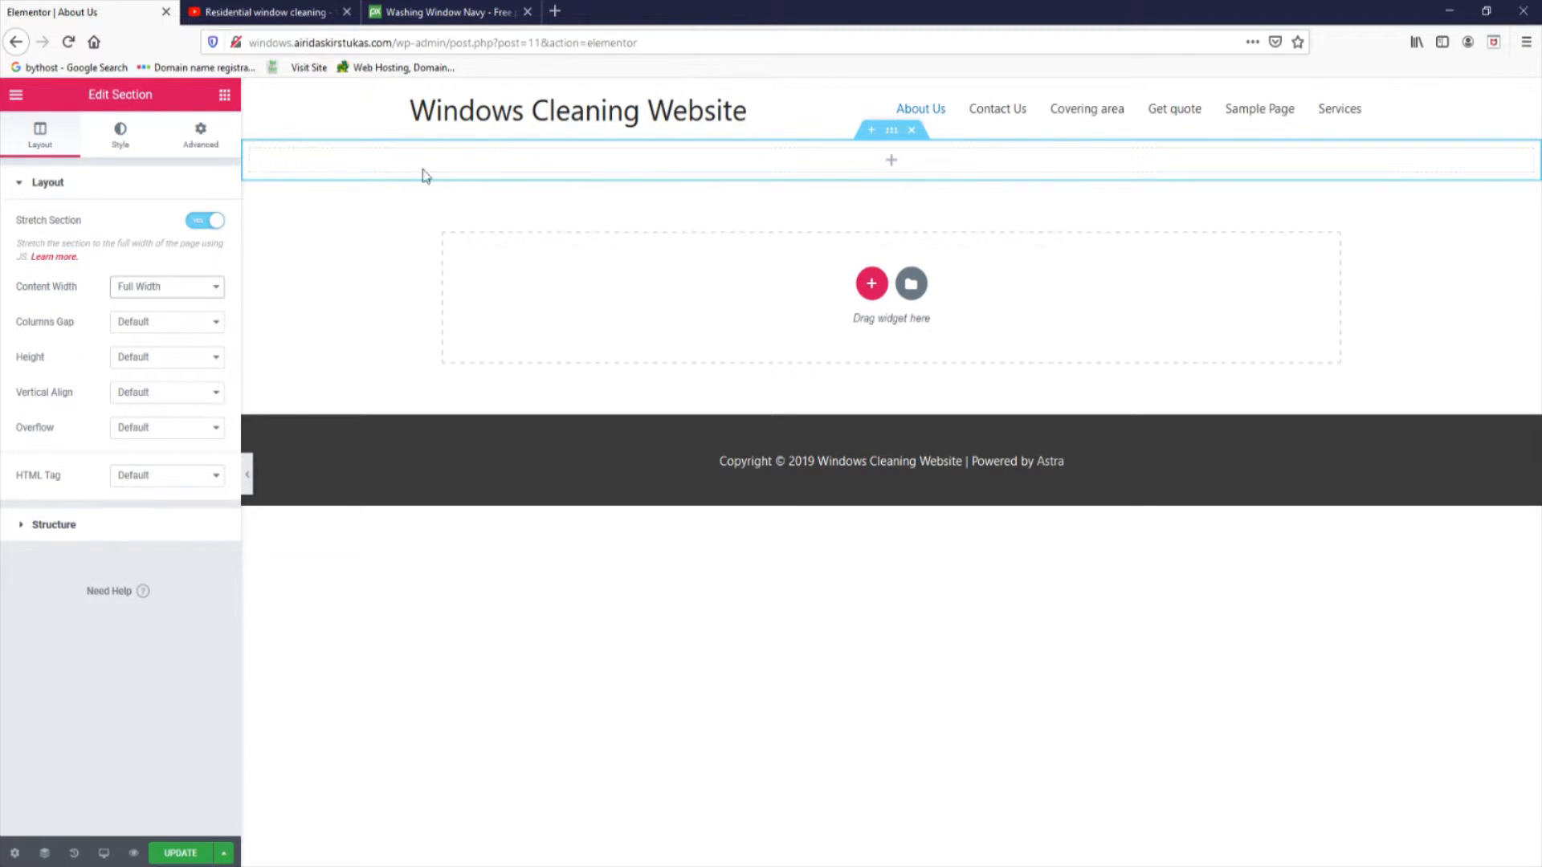
pyautogui.click(120, 142)
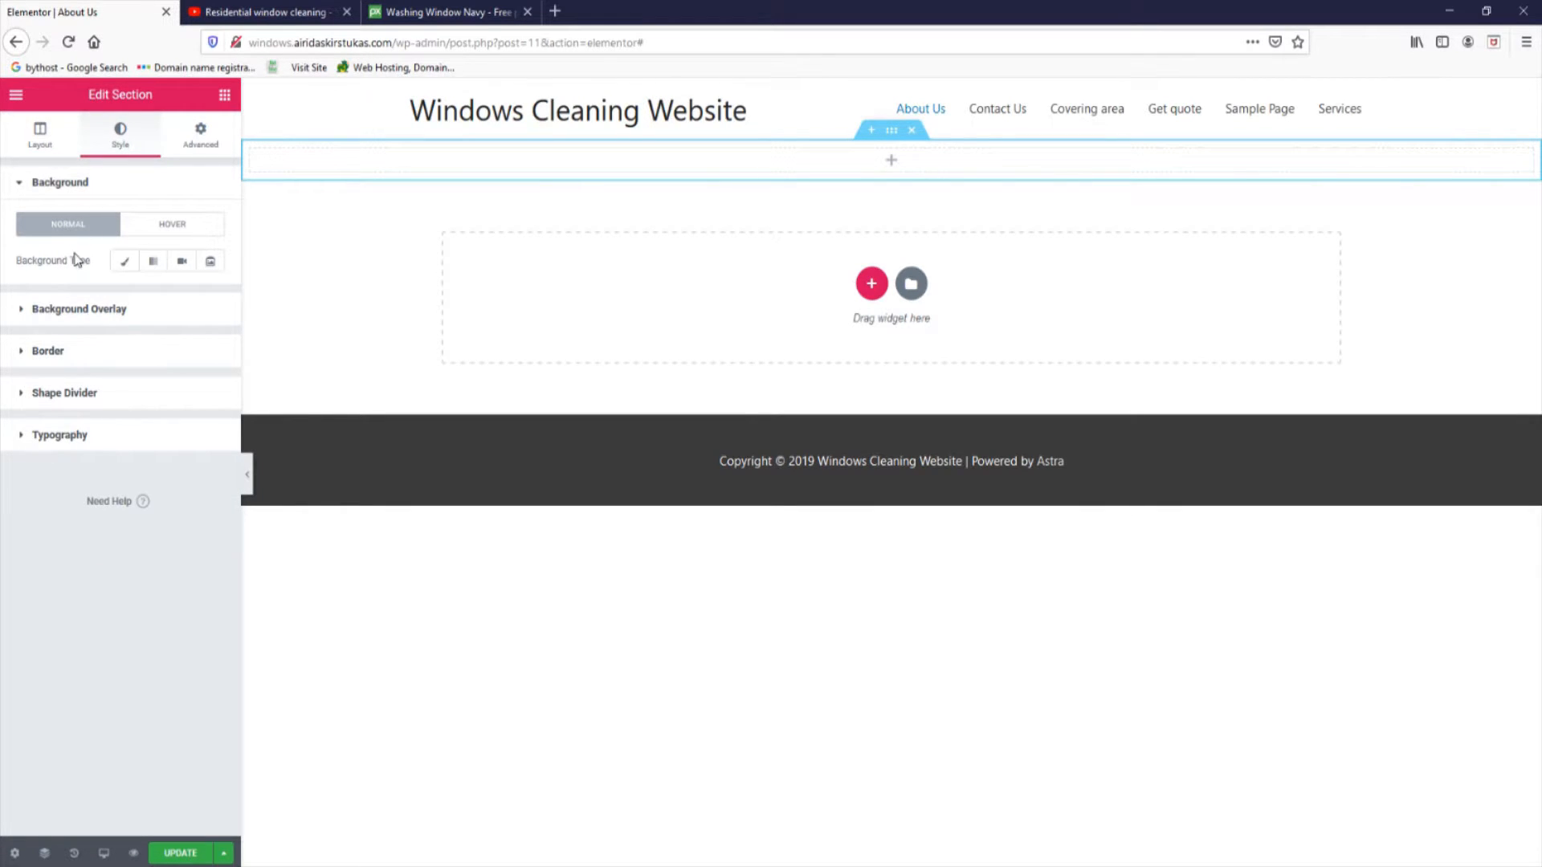
pyautogui.click(183, 267)
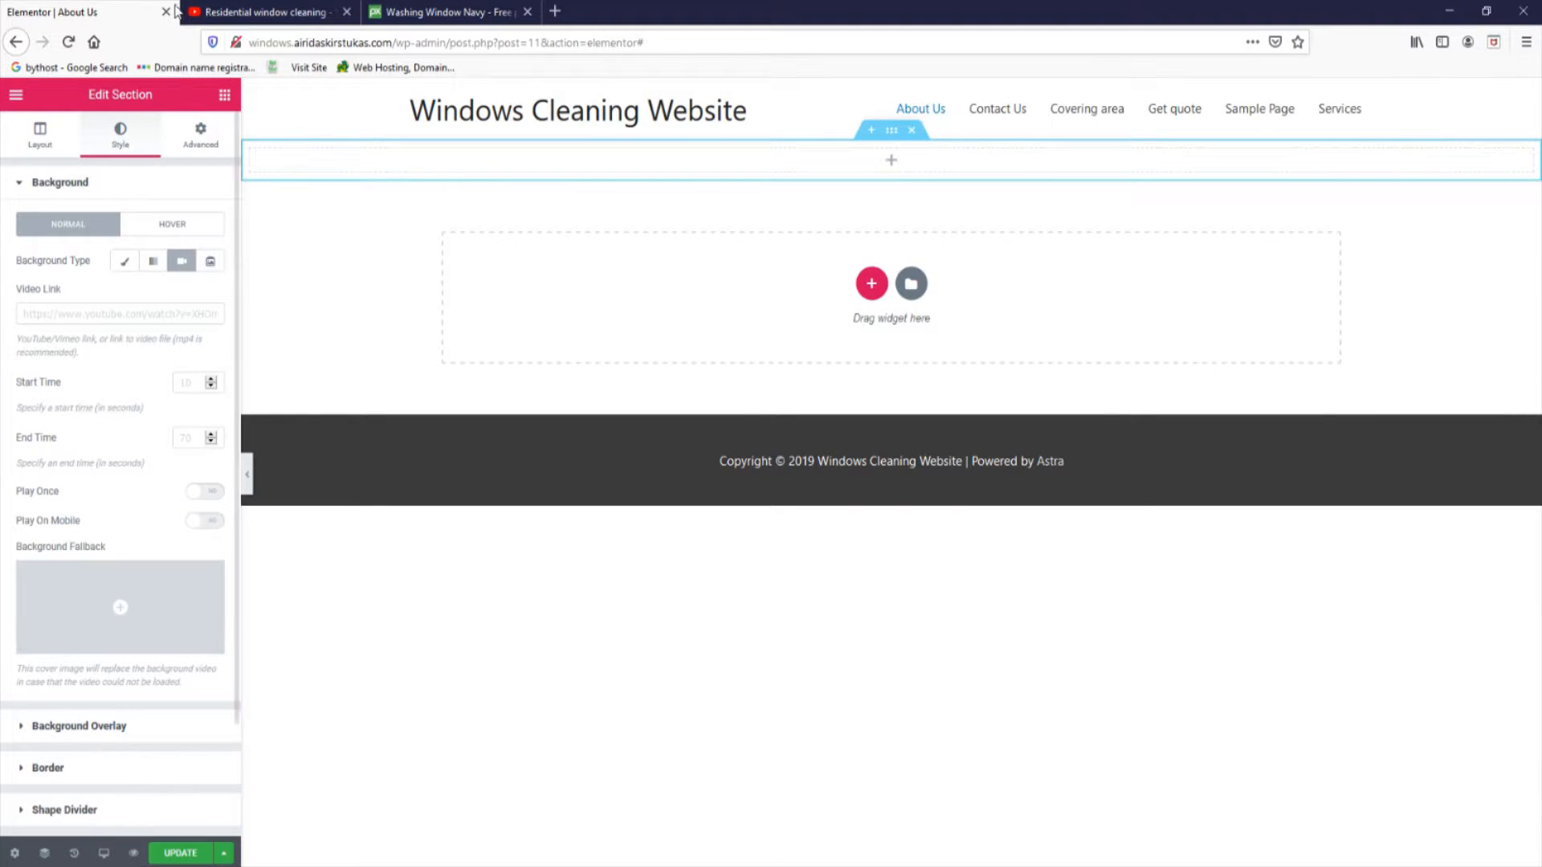
pyautogui.click(227, 13)
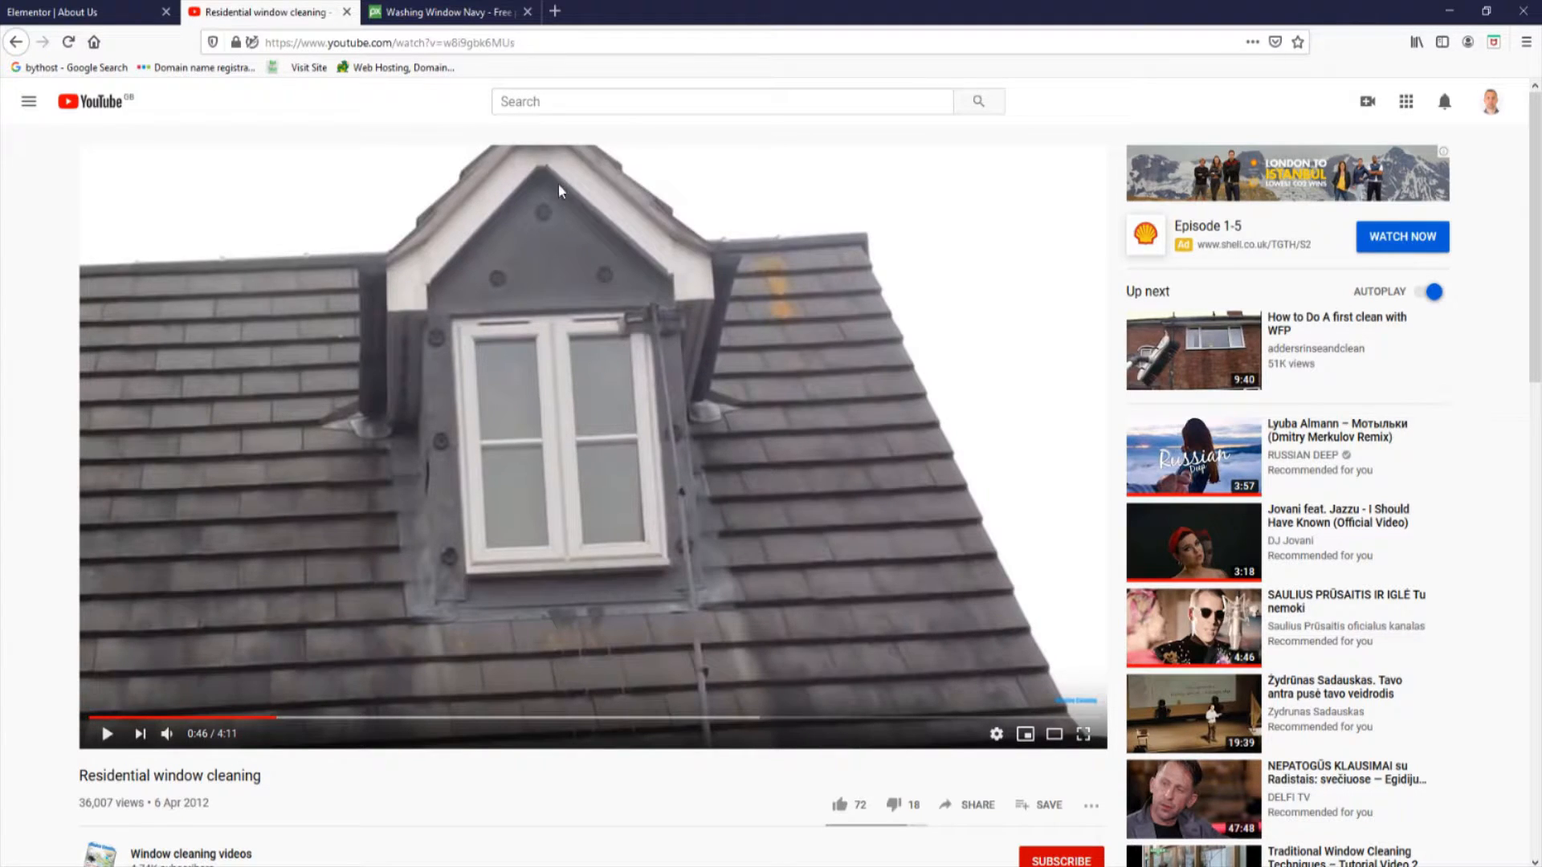
# - Copy the Residential window cleaning video's YouTube URL and return to the About Us editor
pyautogui.click(524, 48)
pyautogui.hotkey('ctrl', 'c')
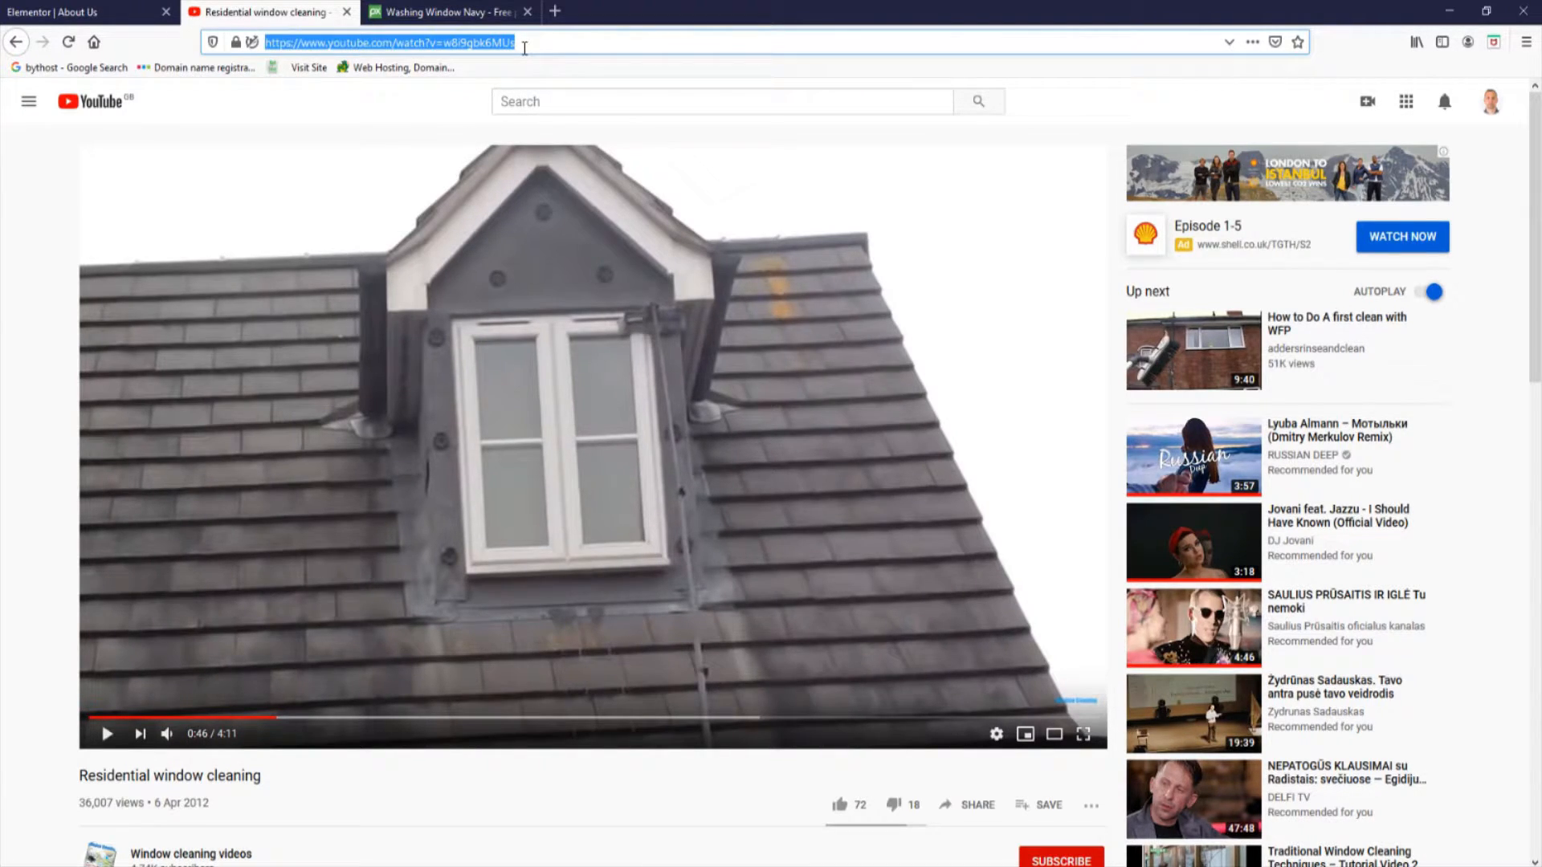
pyautogui.click(88, 12)
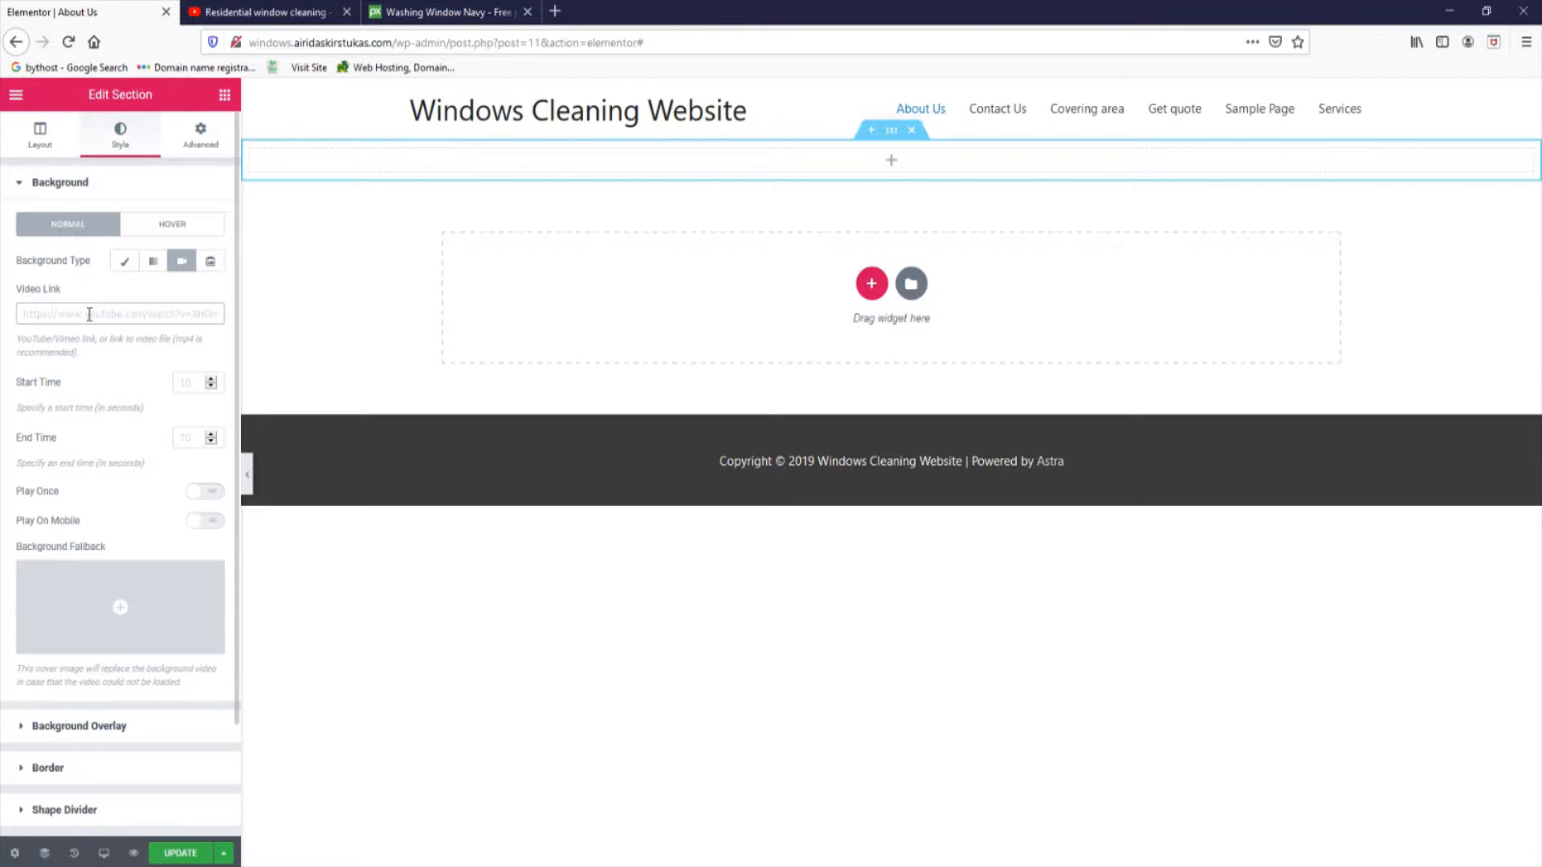
# - Paste the YouTube URL as the section's Video Link, with Start Time 45 and End Time 120
pyautogui.hotkey('ctrl', 'v')
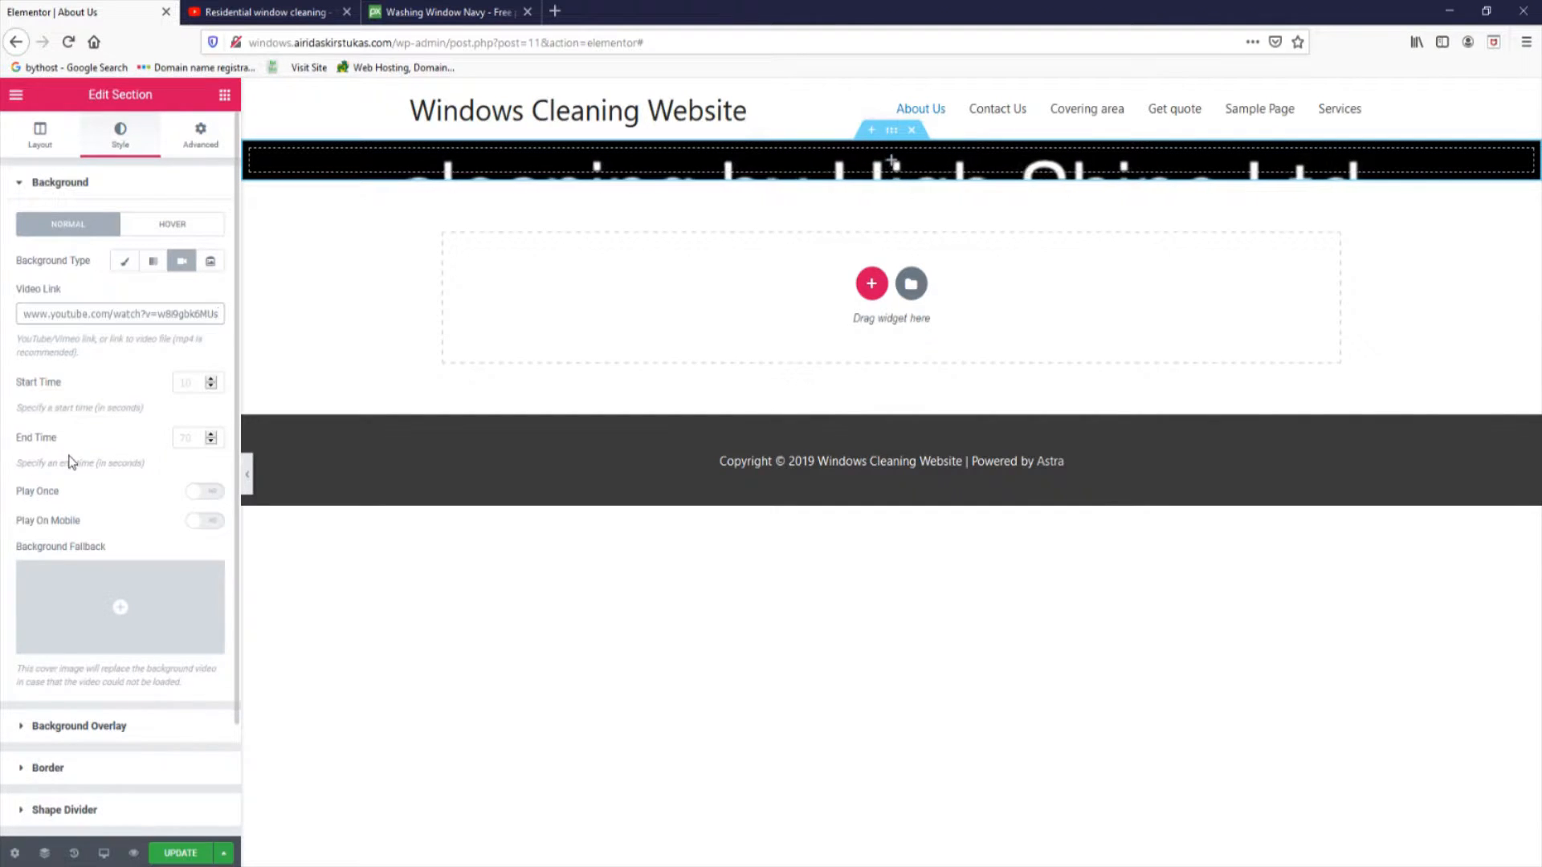
pyautogui.click(176, 383)
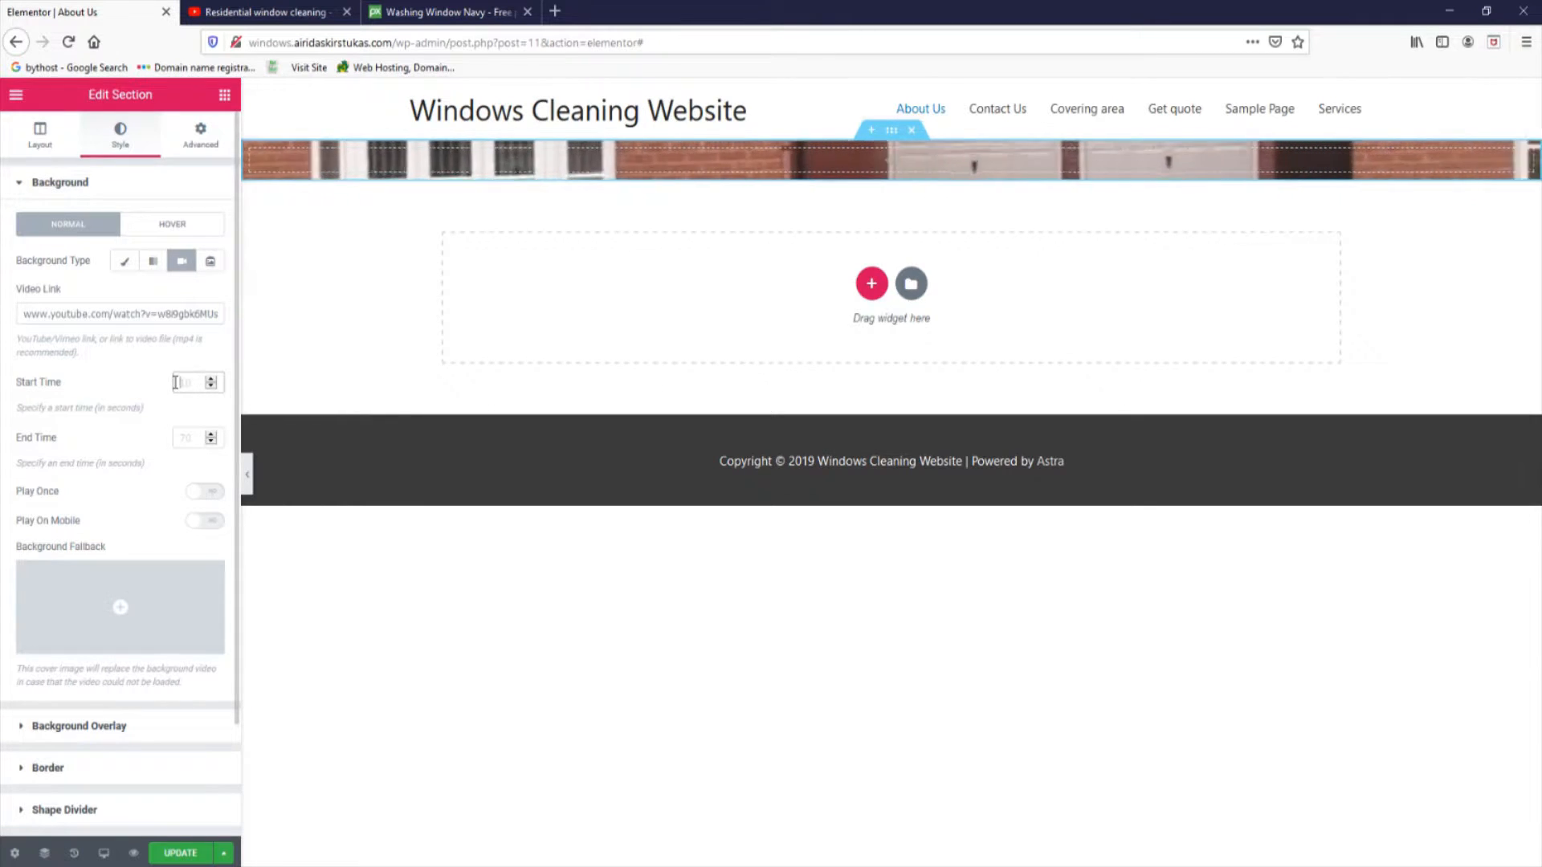
pyautogui.write('45')
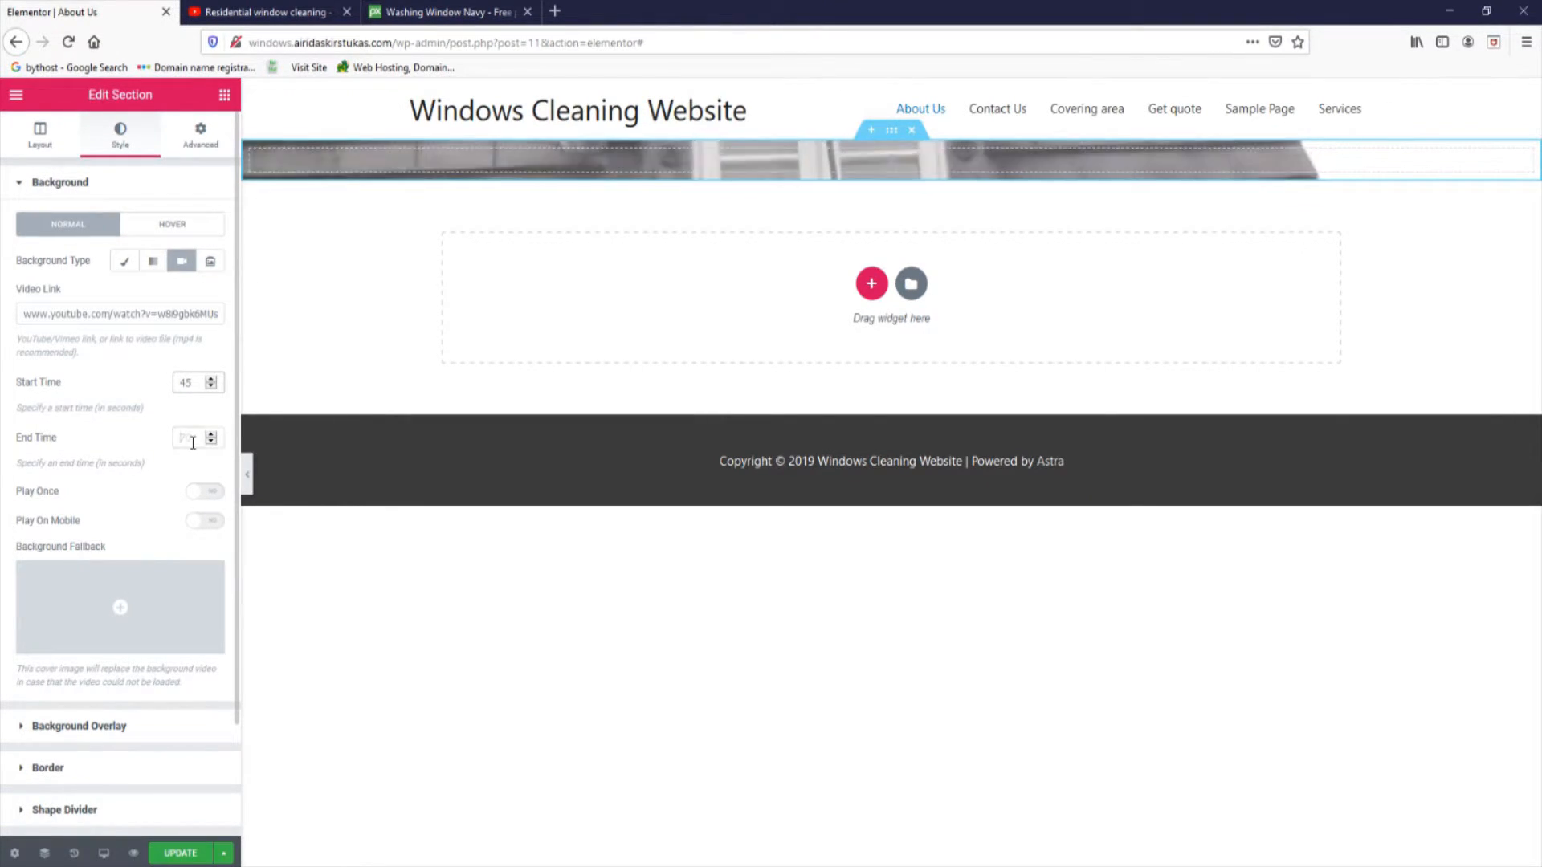
pyautogui.click(209, 441)
pyautogui.write('120')
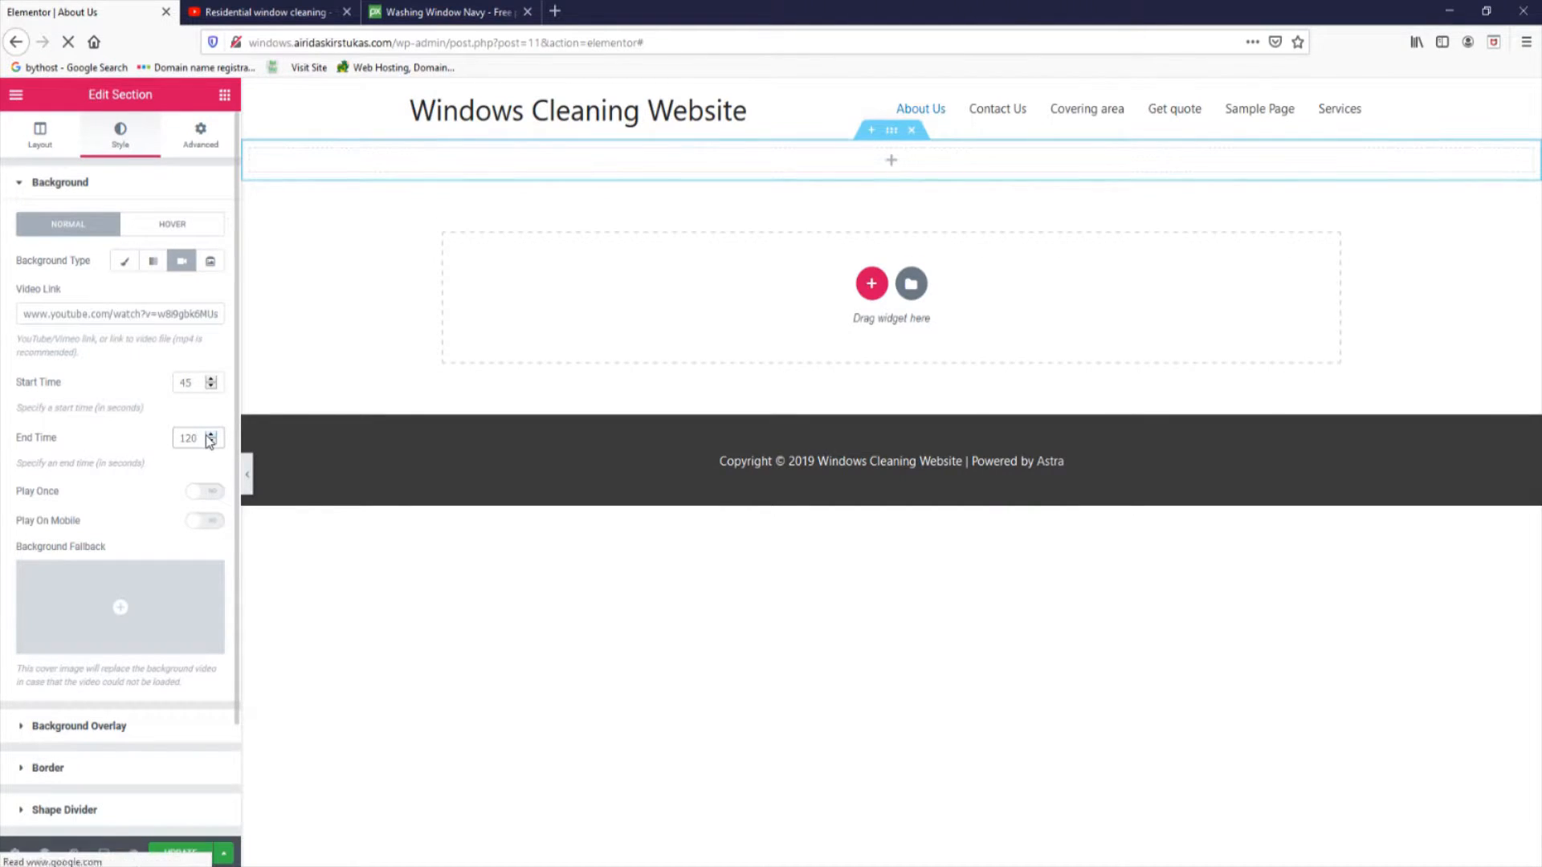
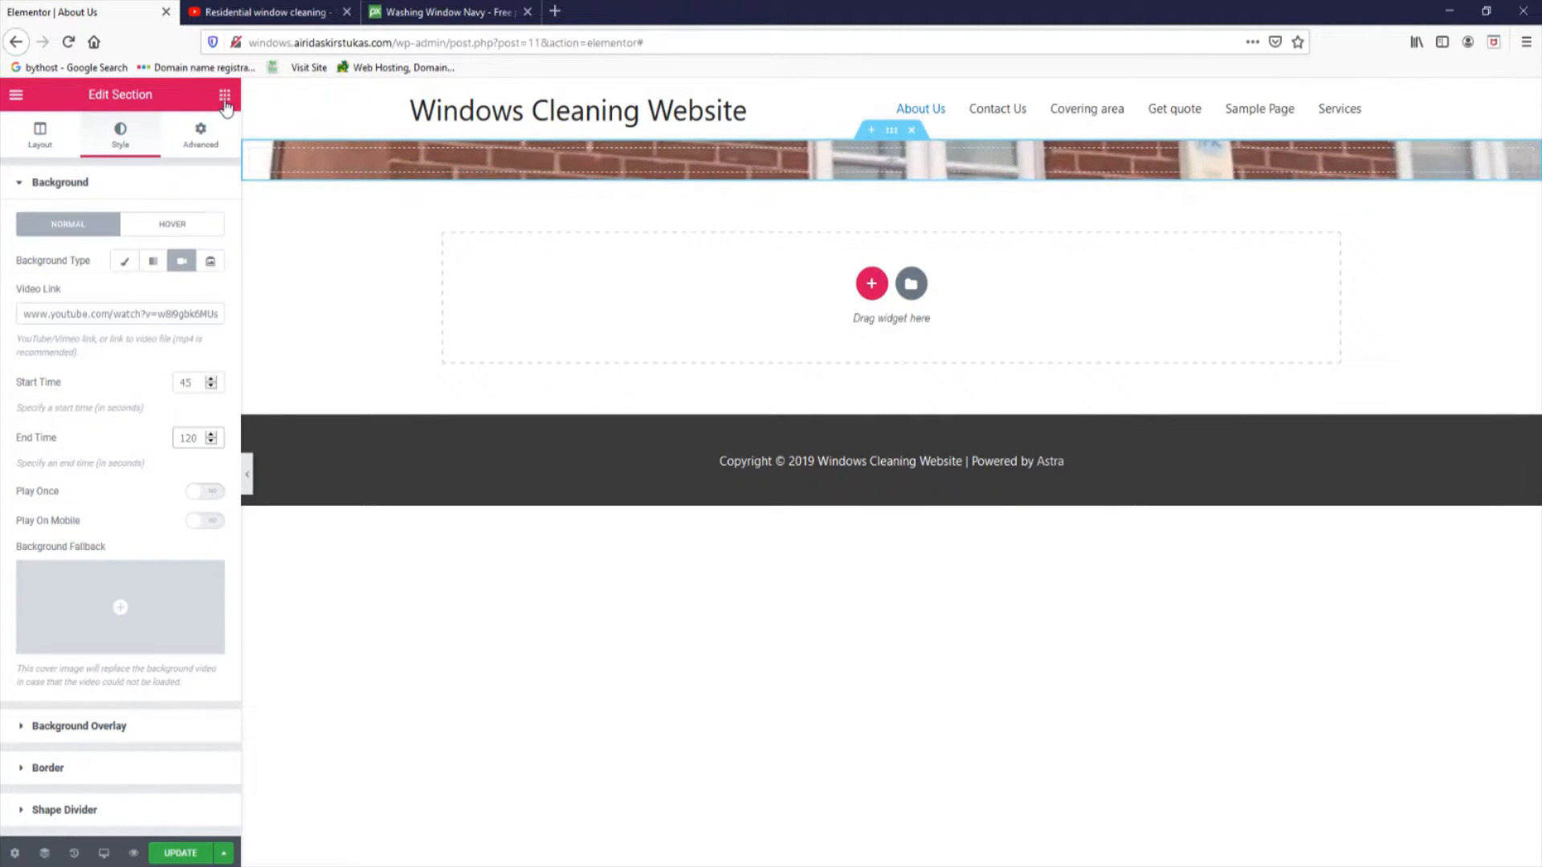
# - Drag a two-column Inner Section into the About Us hero banner, then bring up the Pixabay window-washing photo
pyautogui.click(224, 96)
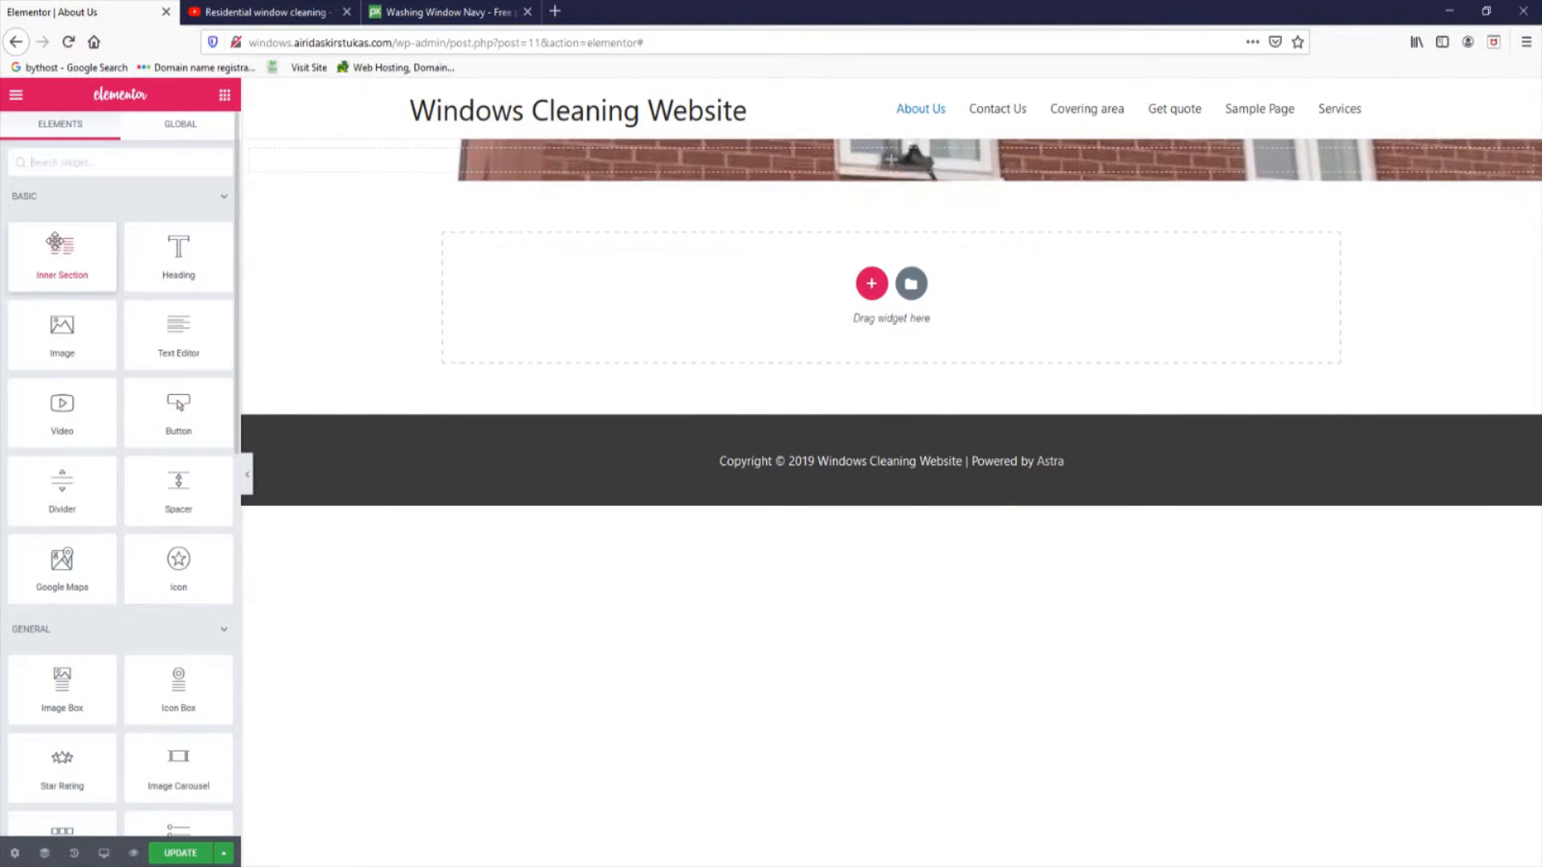
pyautogui.moveTo(64, 245); pyautogui.dragTo(891, 156)
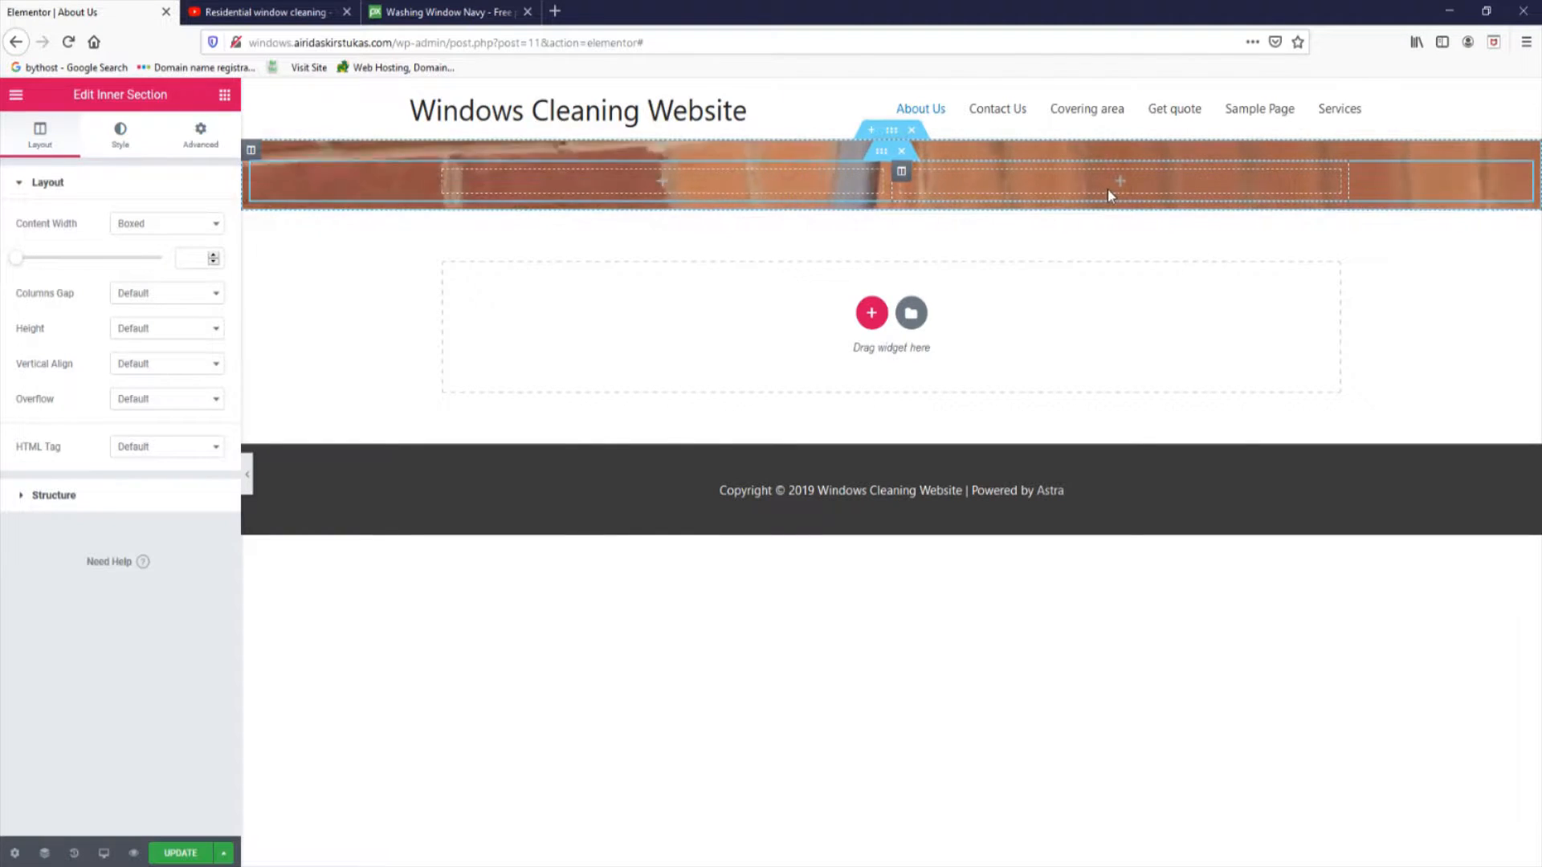
pyautogui.click(454, 11)
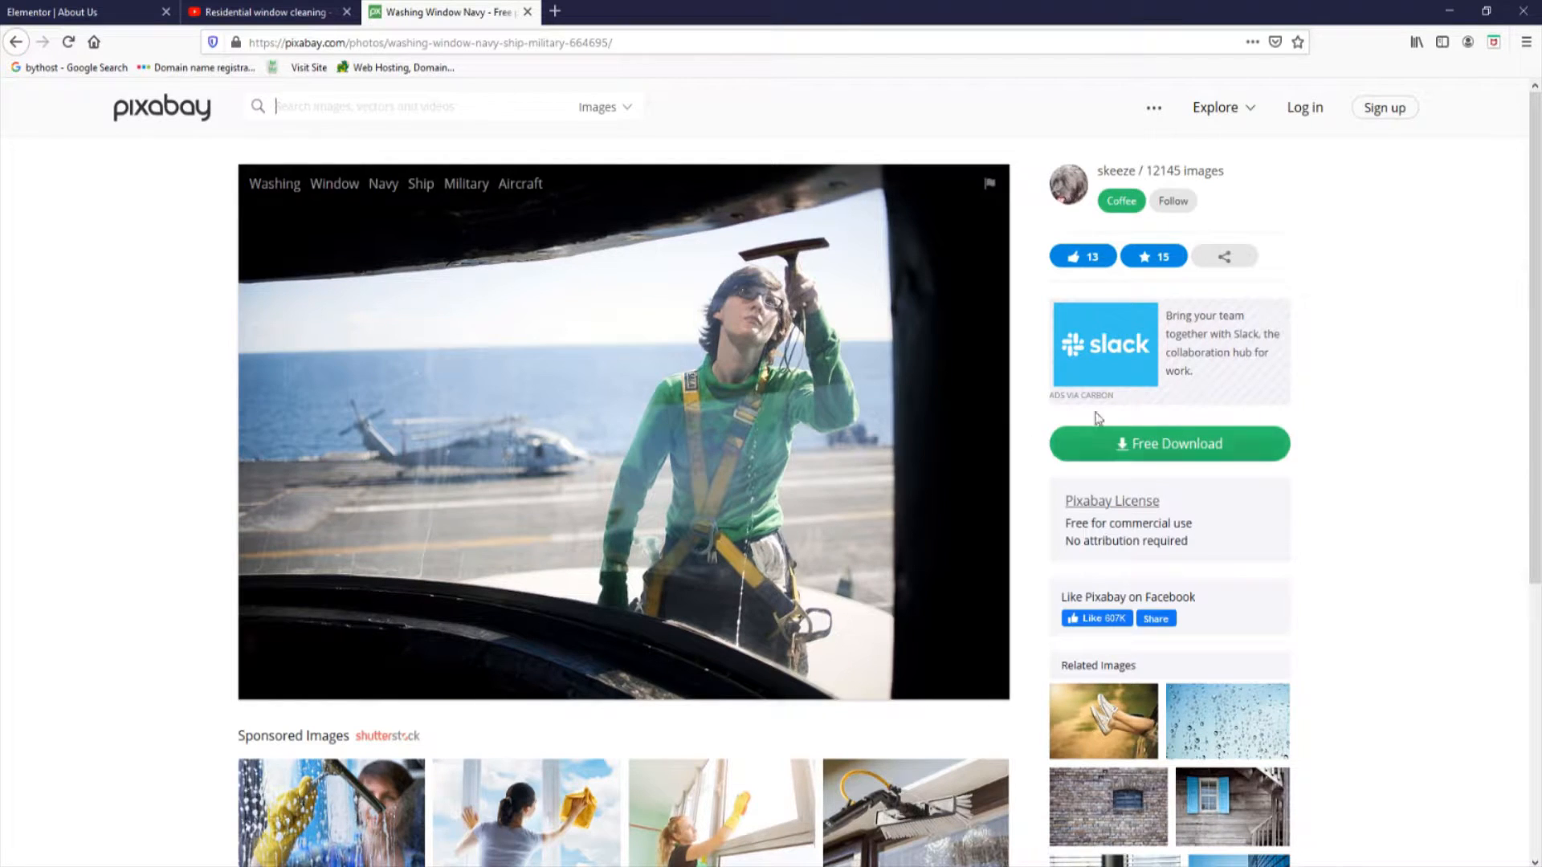
# - Download the Pixabay window-washing photo at 640×425 as washing-664695_640.jpg and return to Elementor
pyautogui.click(1160, 446)
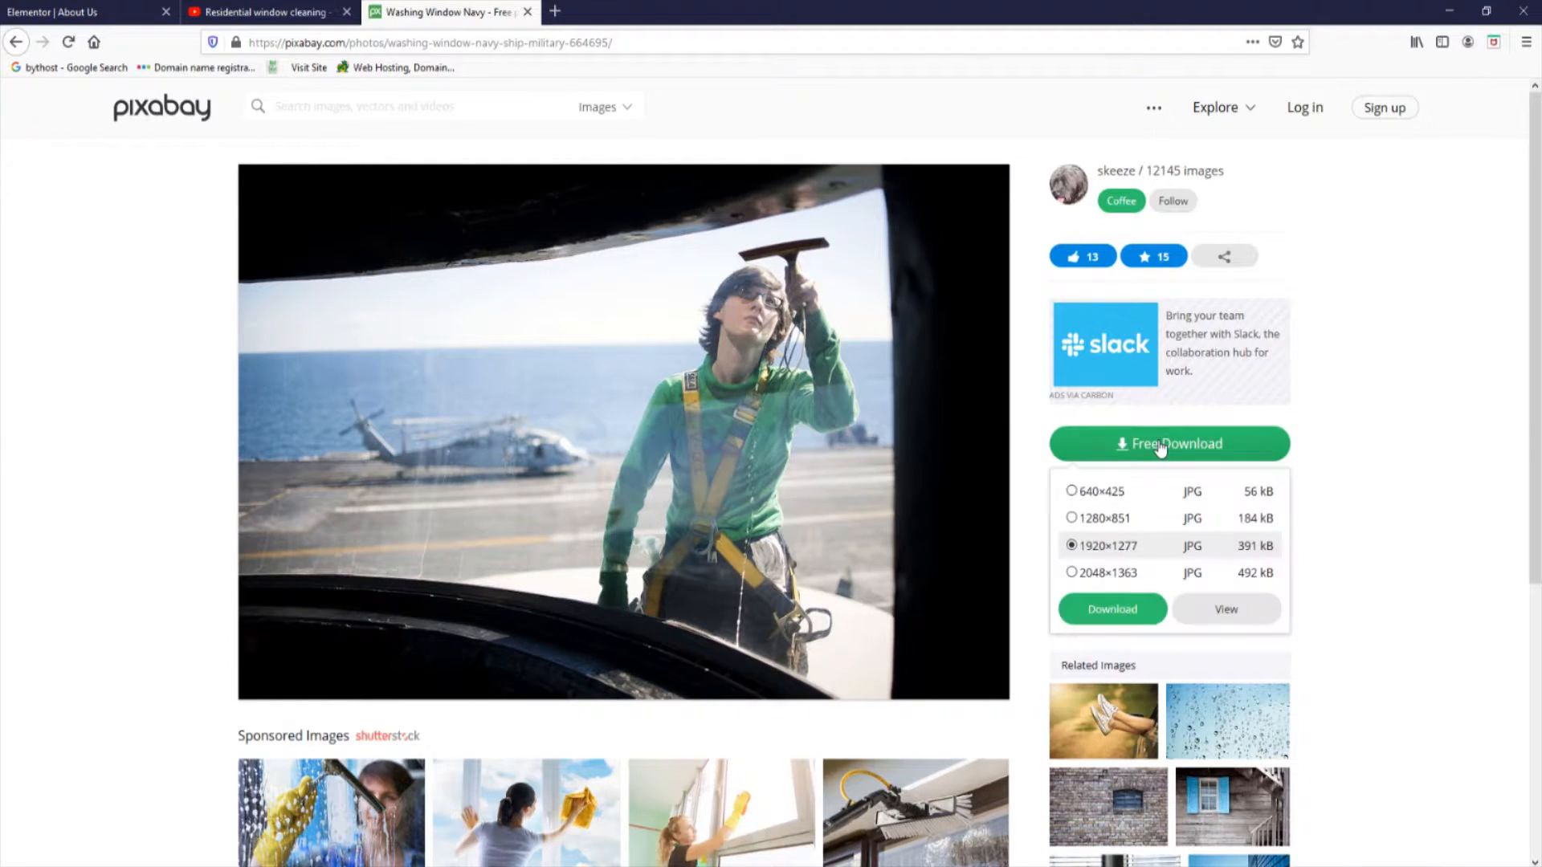
pyautogui.click(1073, 491)
pyautogui.click(1105, 610)
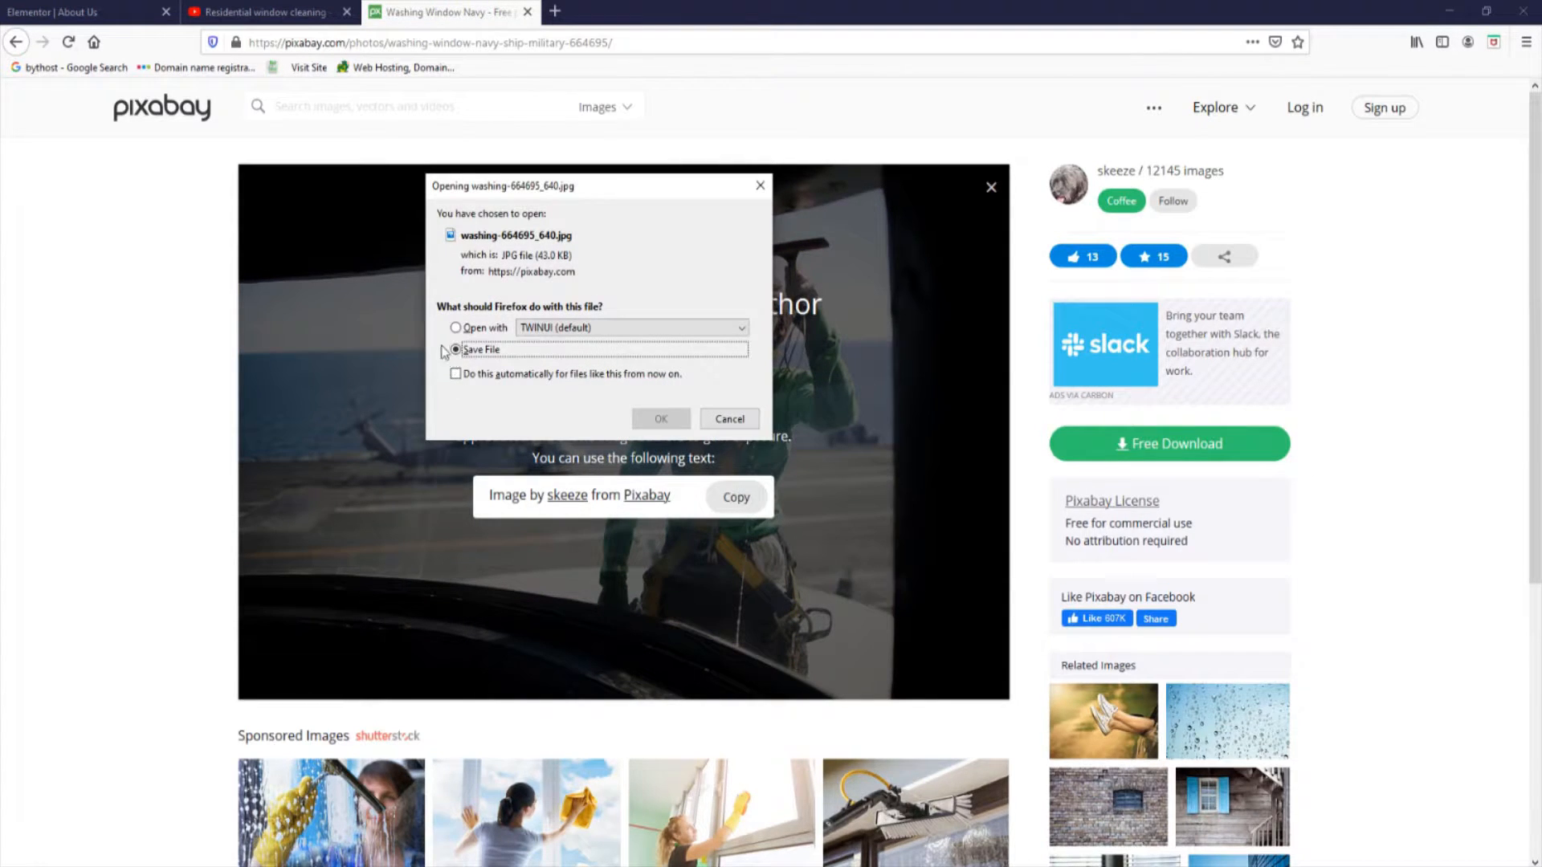
pyautogui.click(647, 420)
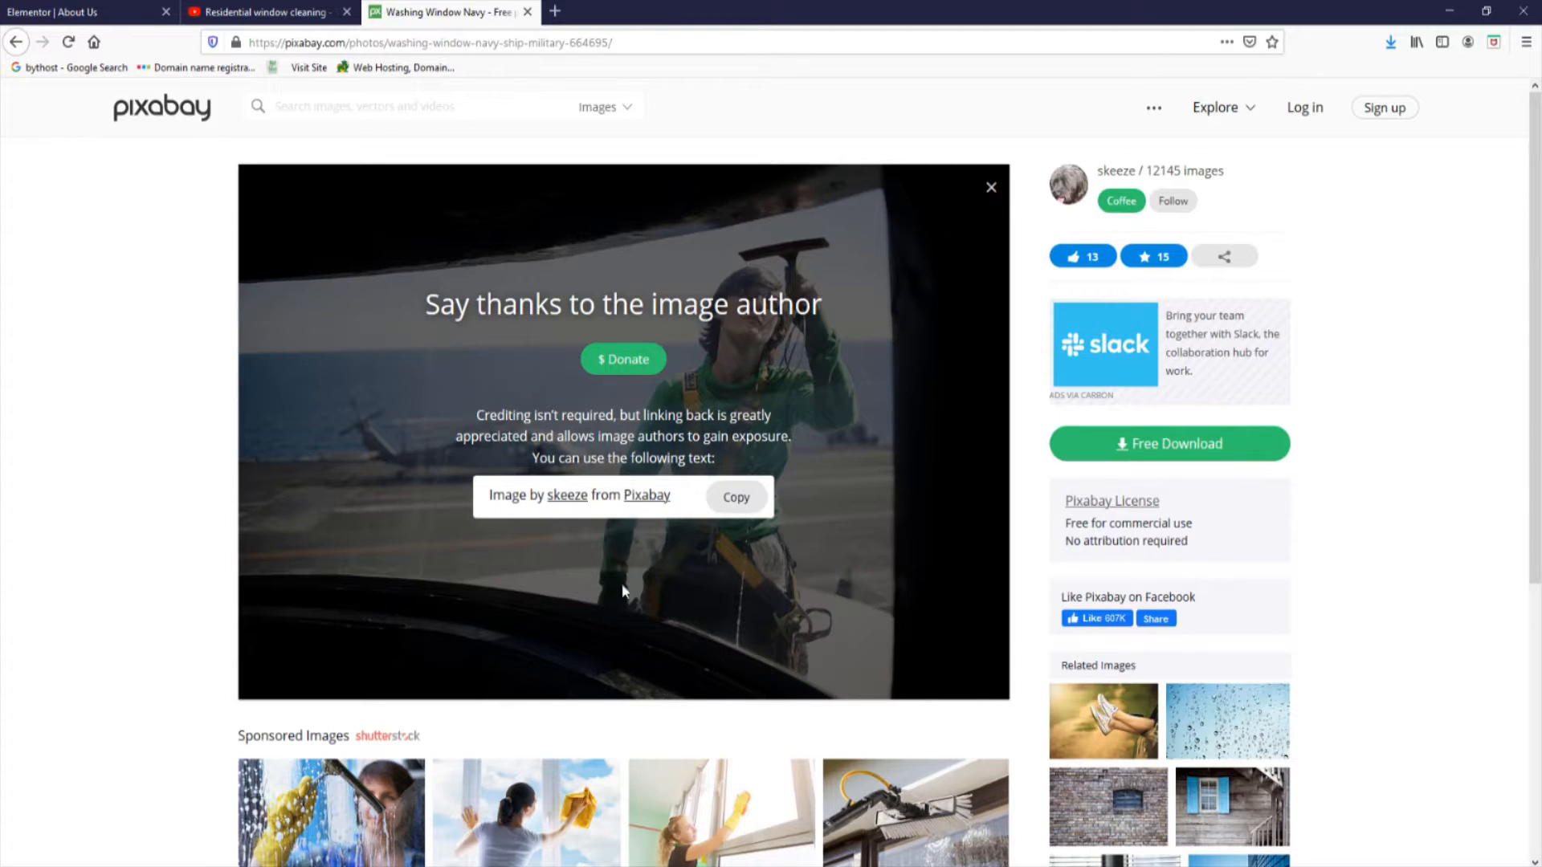
pyautogui.click(52, 13)
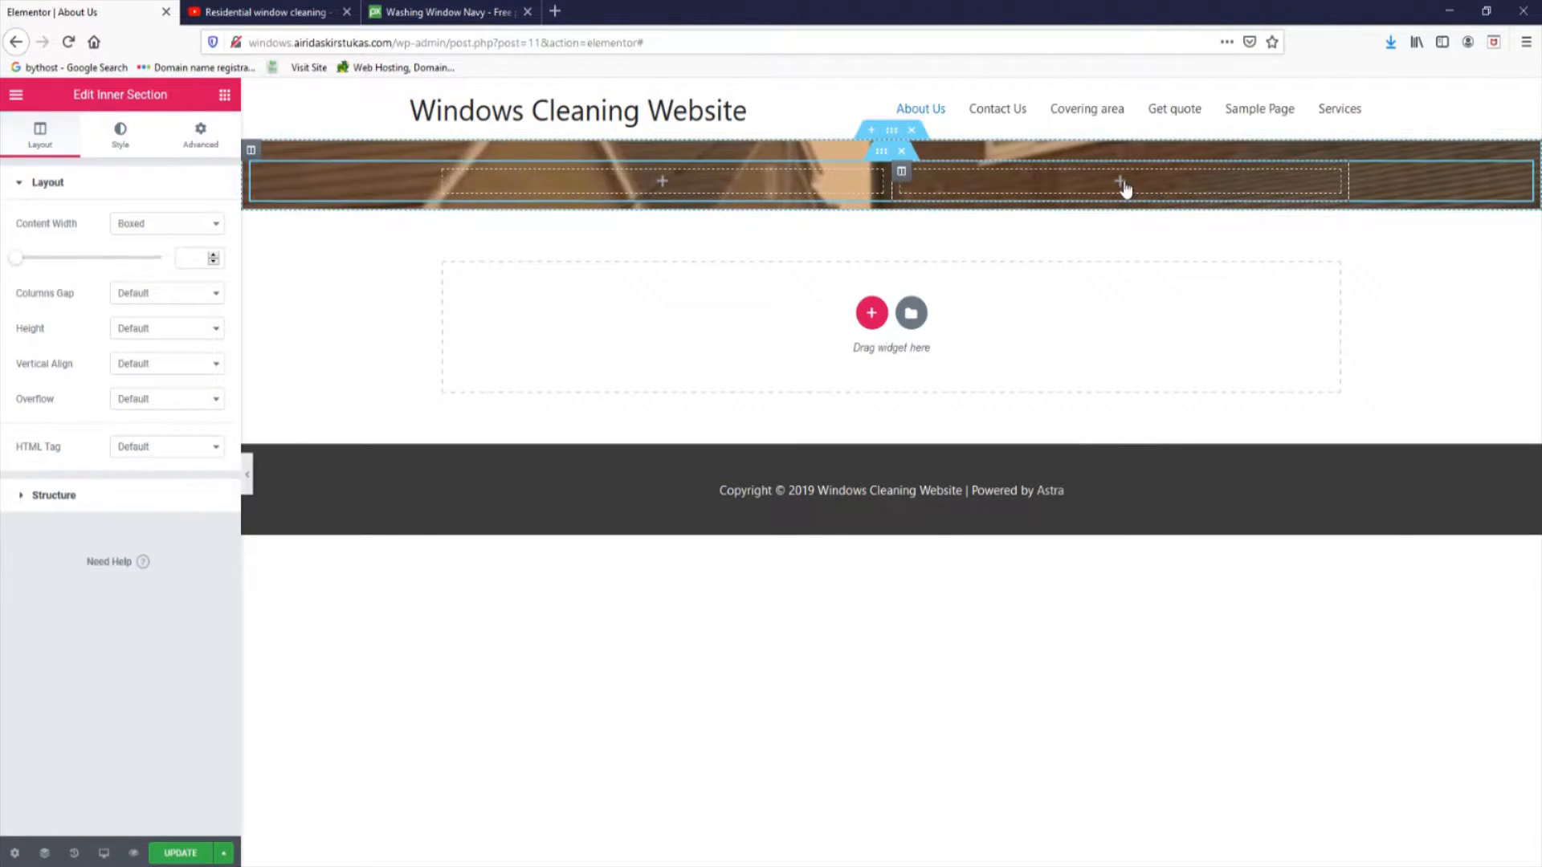
# - Place an Image widget holding the window-washing photo in the hero's right column
pyautogui.click(1121, 183)
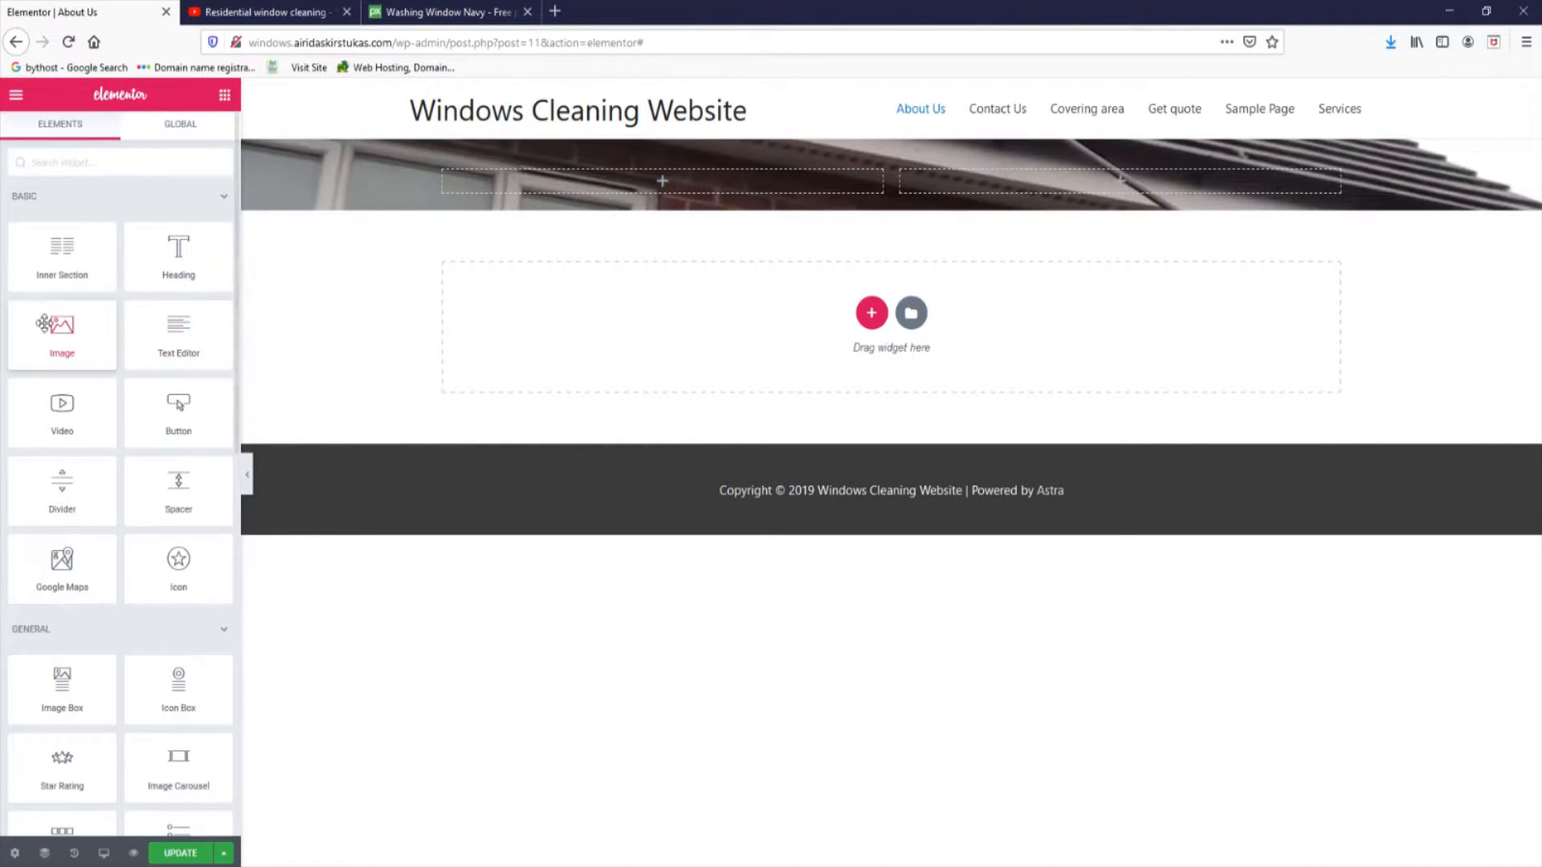
pyautogui.moveTo(81, 350); pyautogui.dragTo(1127, 191)
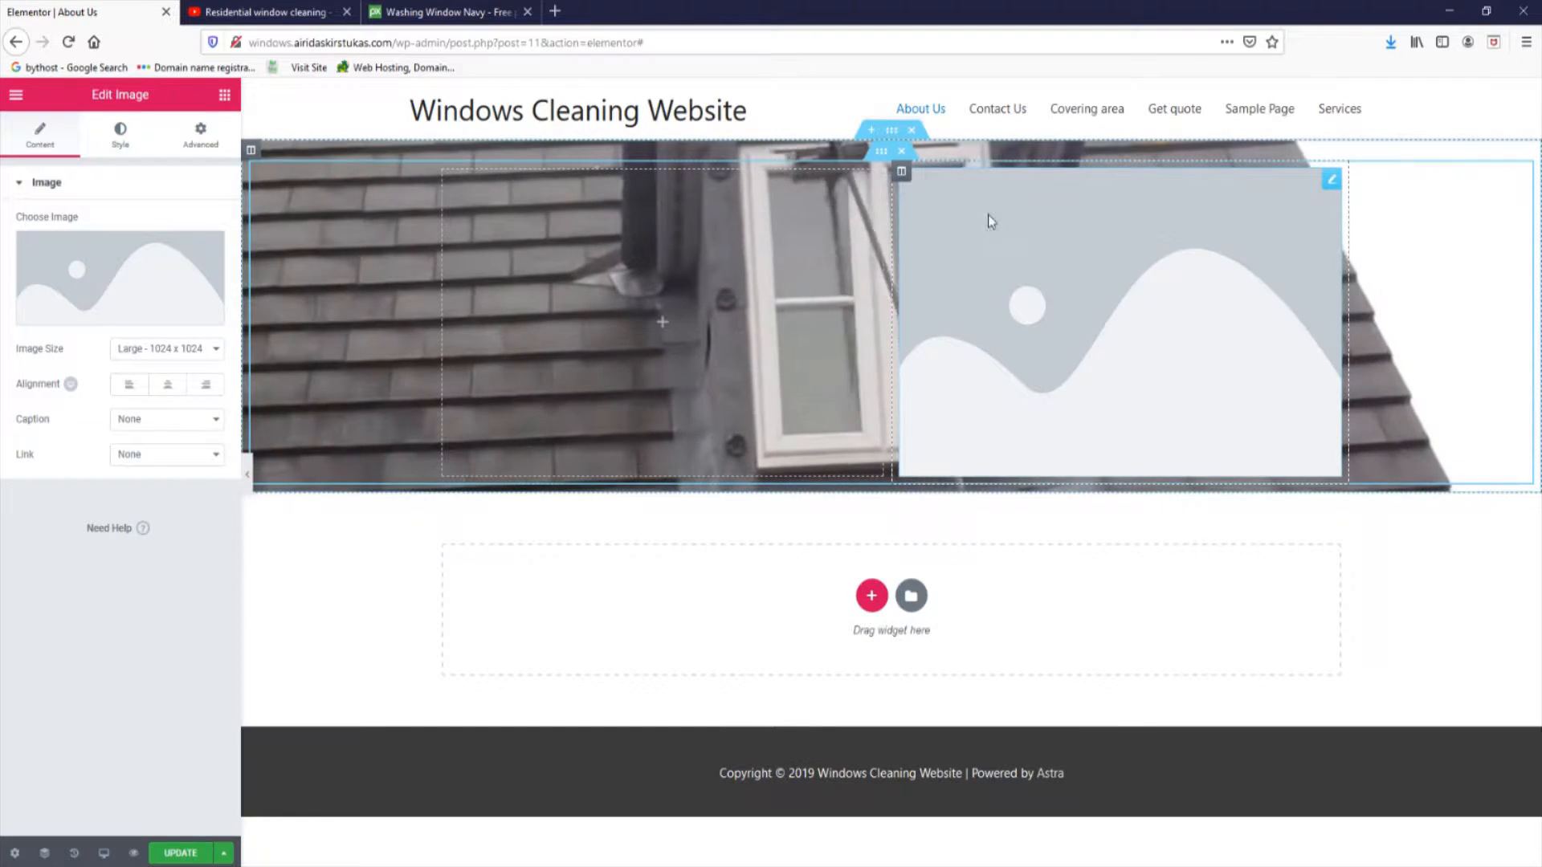
pyautogui.click(109, 291)
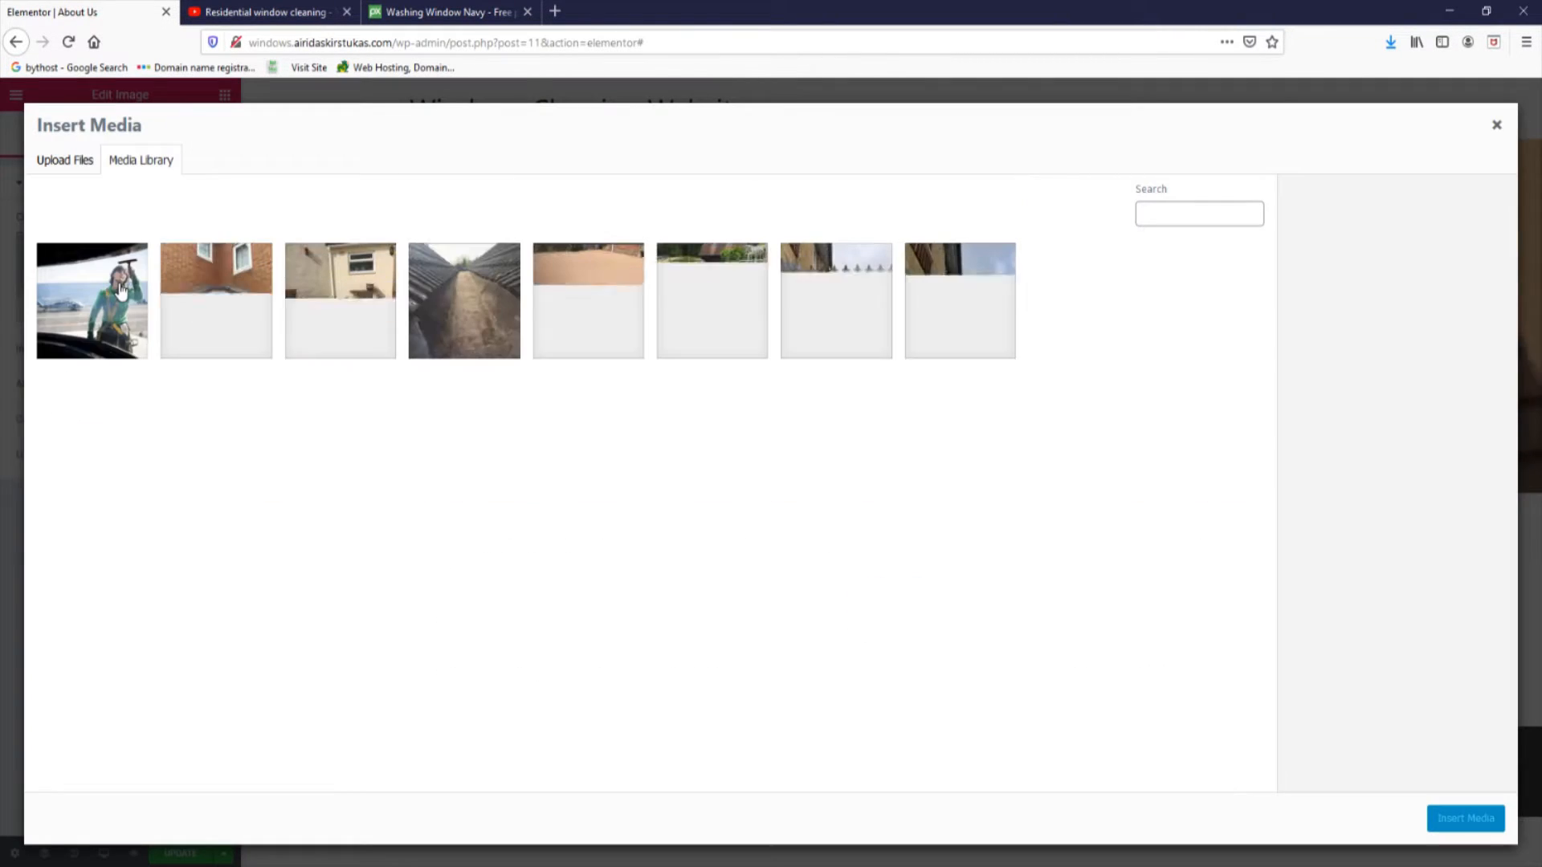
pyautogui.click(93, 311)
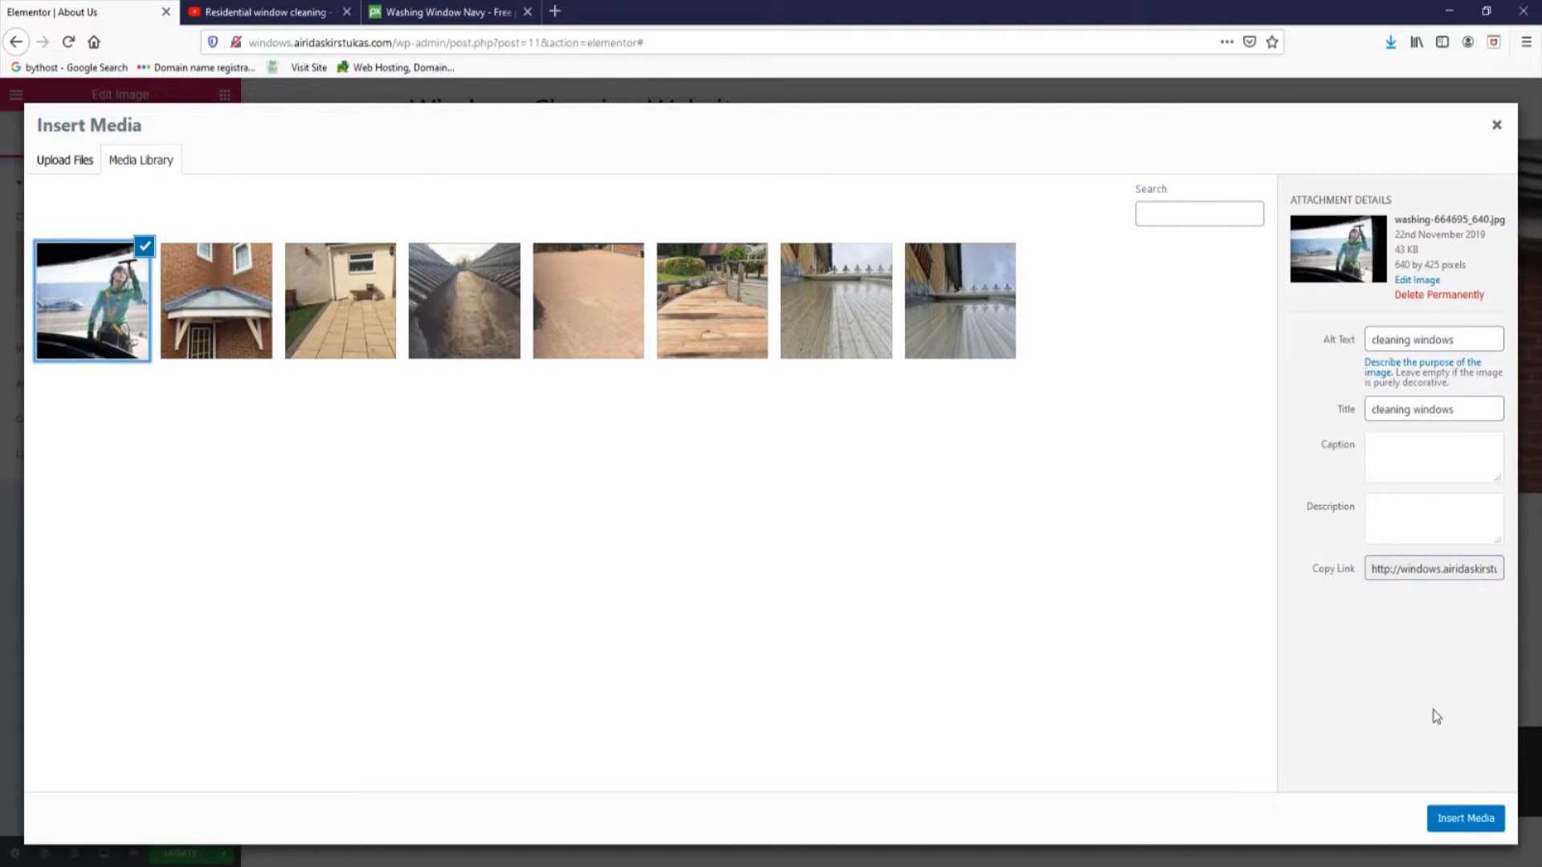
pyautogui.click(1466, 819)
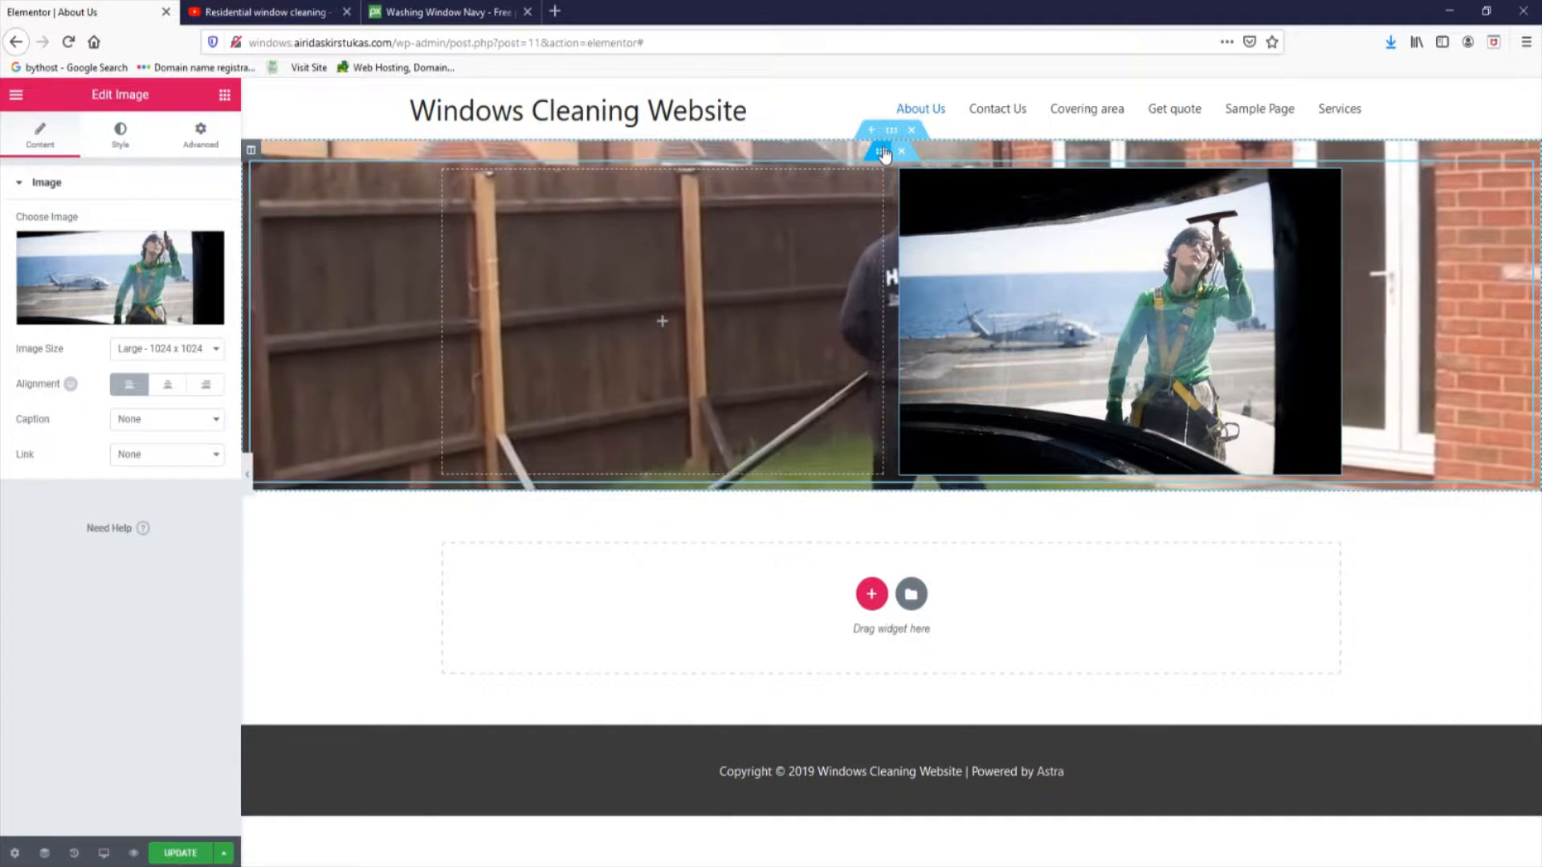
# - Set the inner section's Content Width to Full Width
pyautogui.click(880, 153)
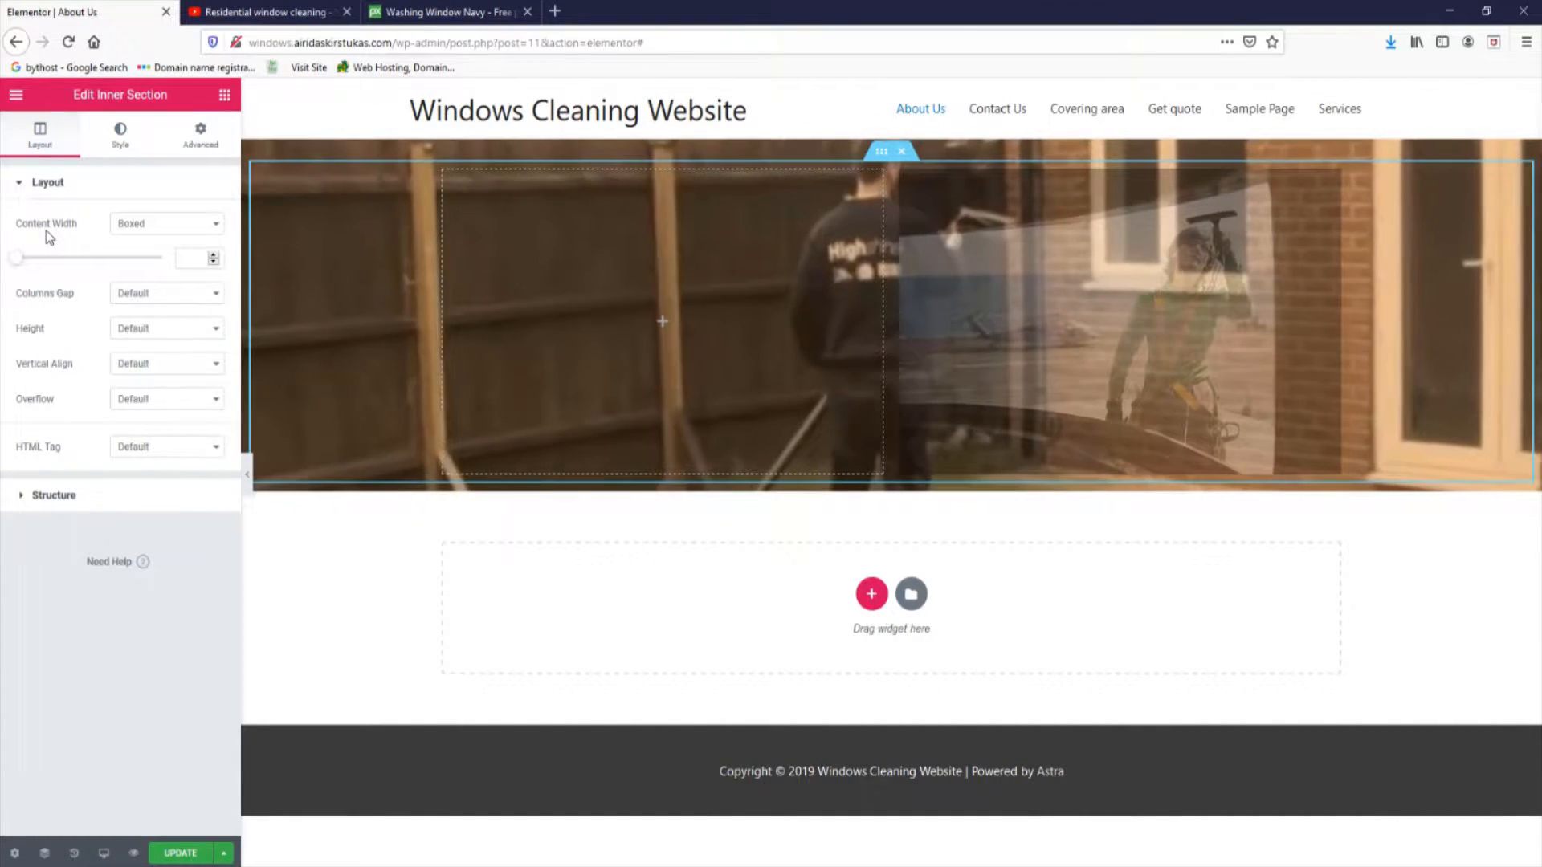
pyautogui.click(161, 226)
pyautogui.click(158, 262)
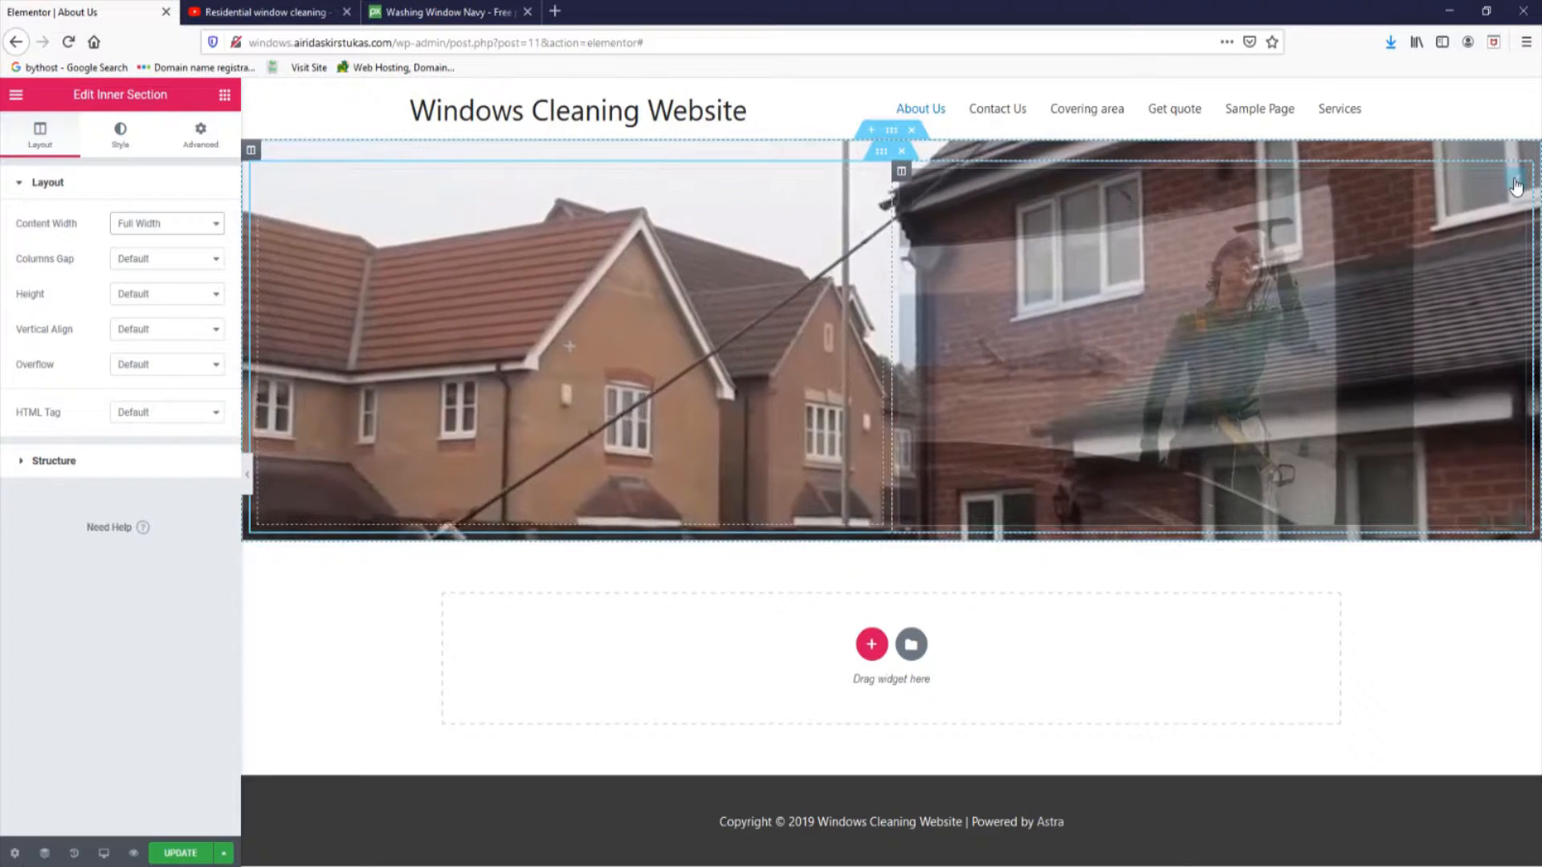
# - Centre the window-washing photo in its column and reinsert it from the Media Library
pyautogui.click(1516, 182)
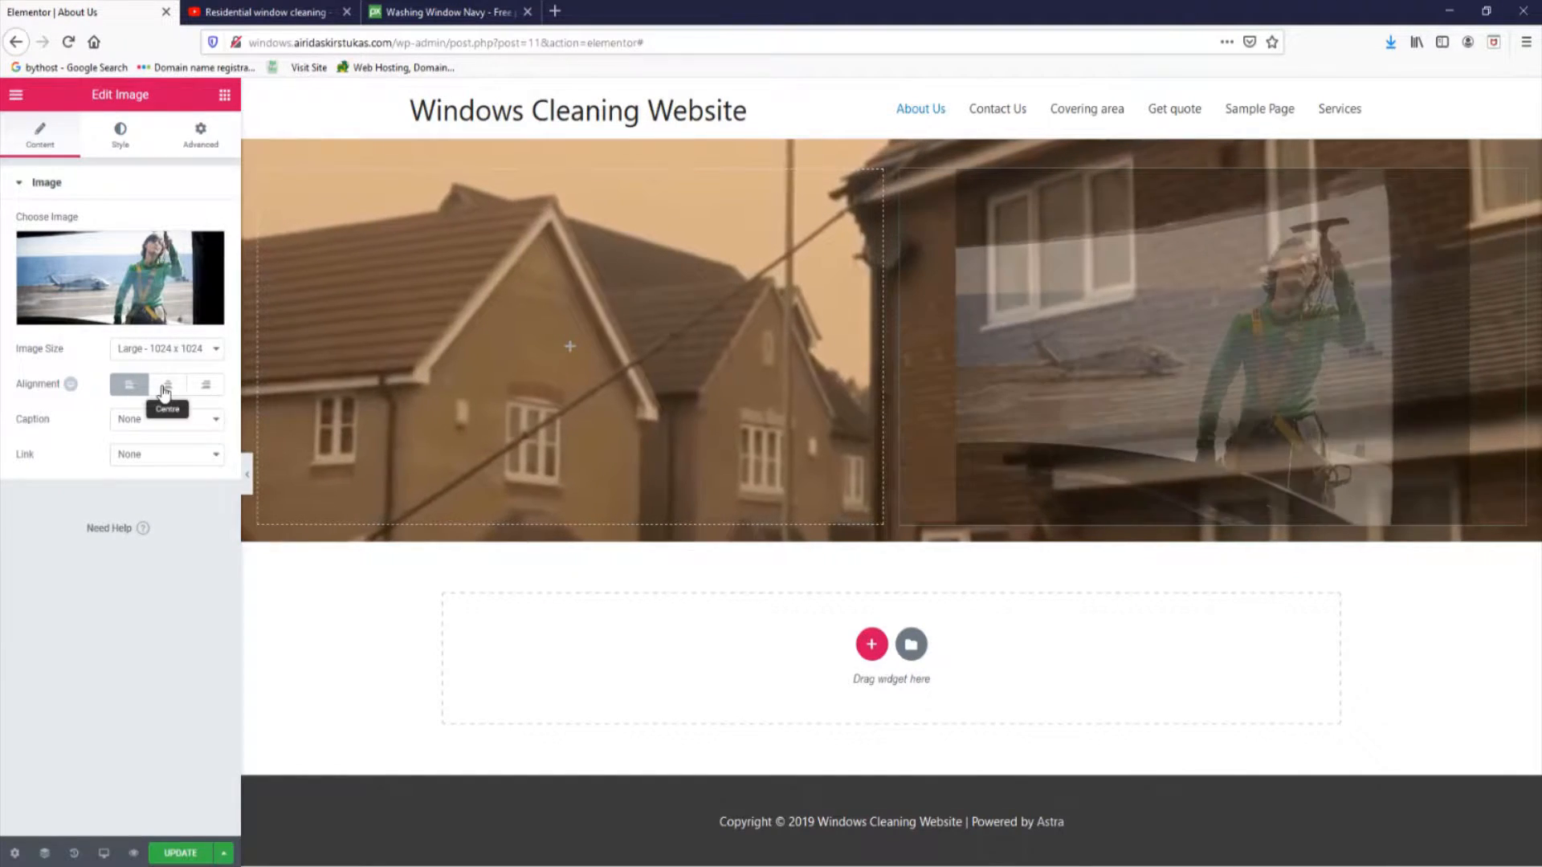
pyautogui.click(165, 389)
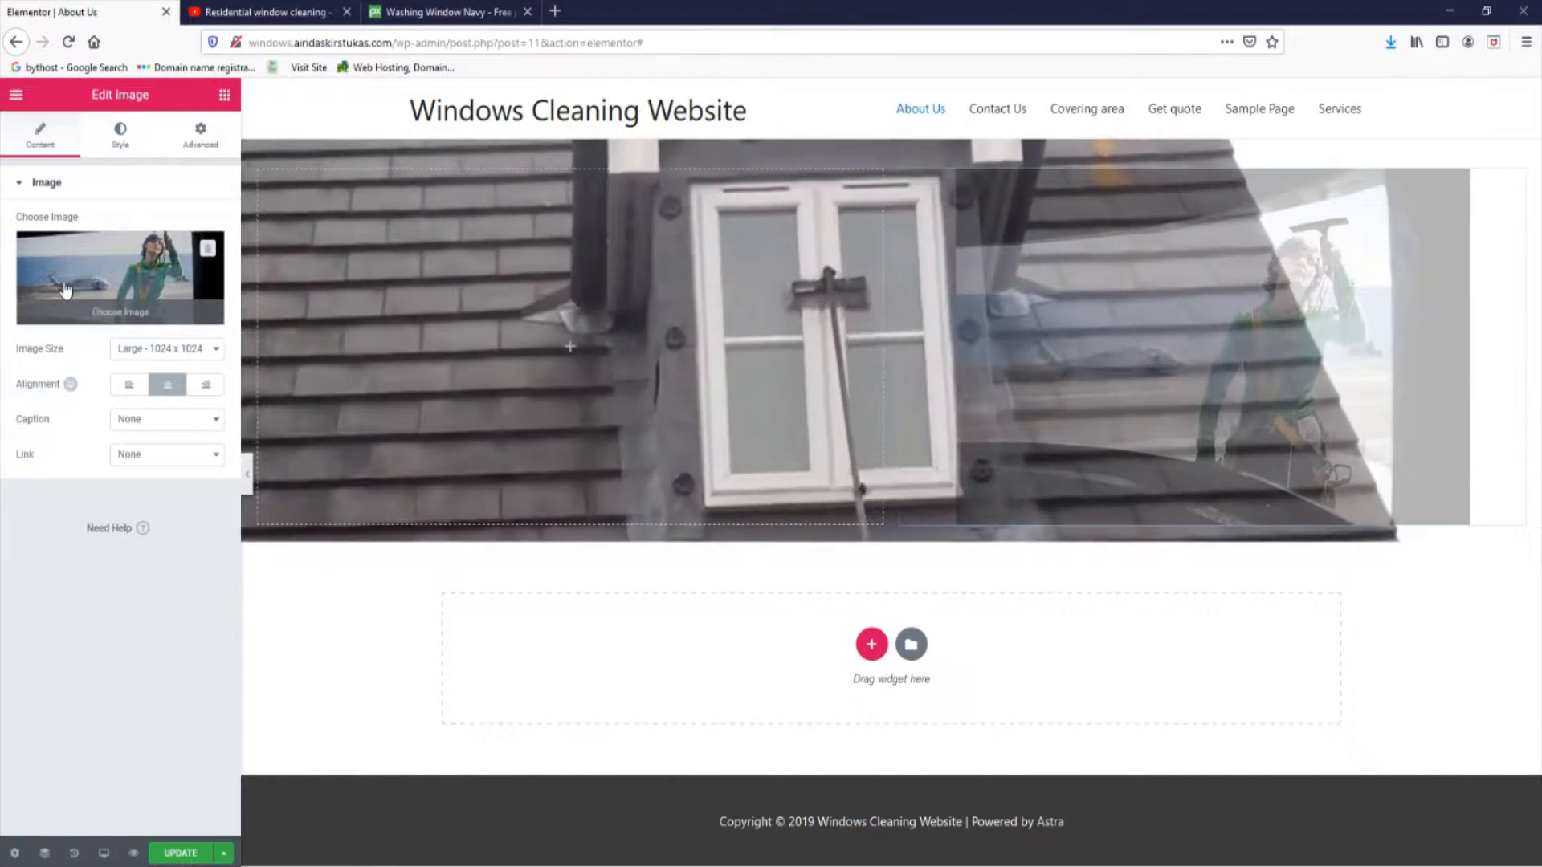
pyautogui.click(78, 289)
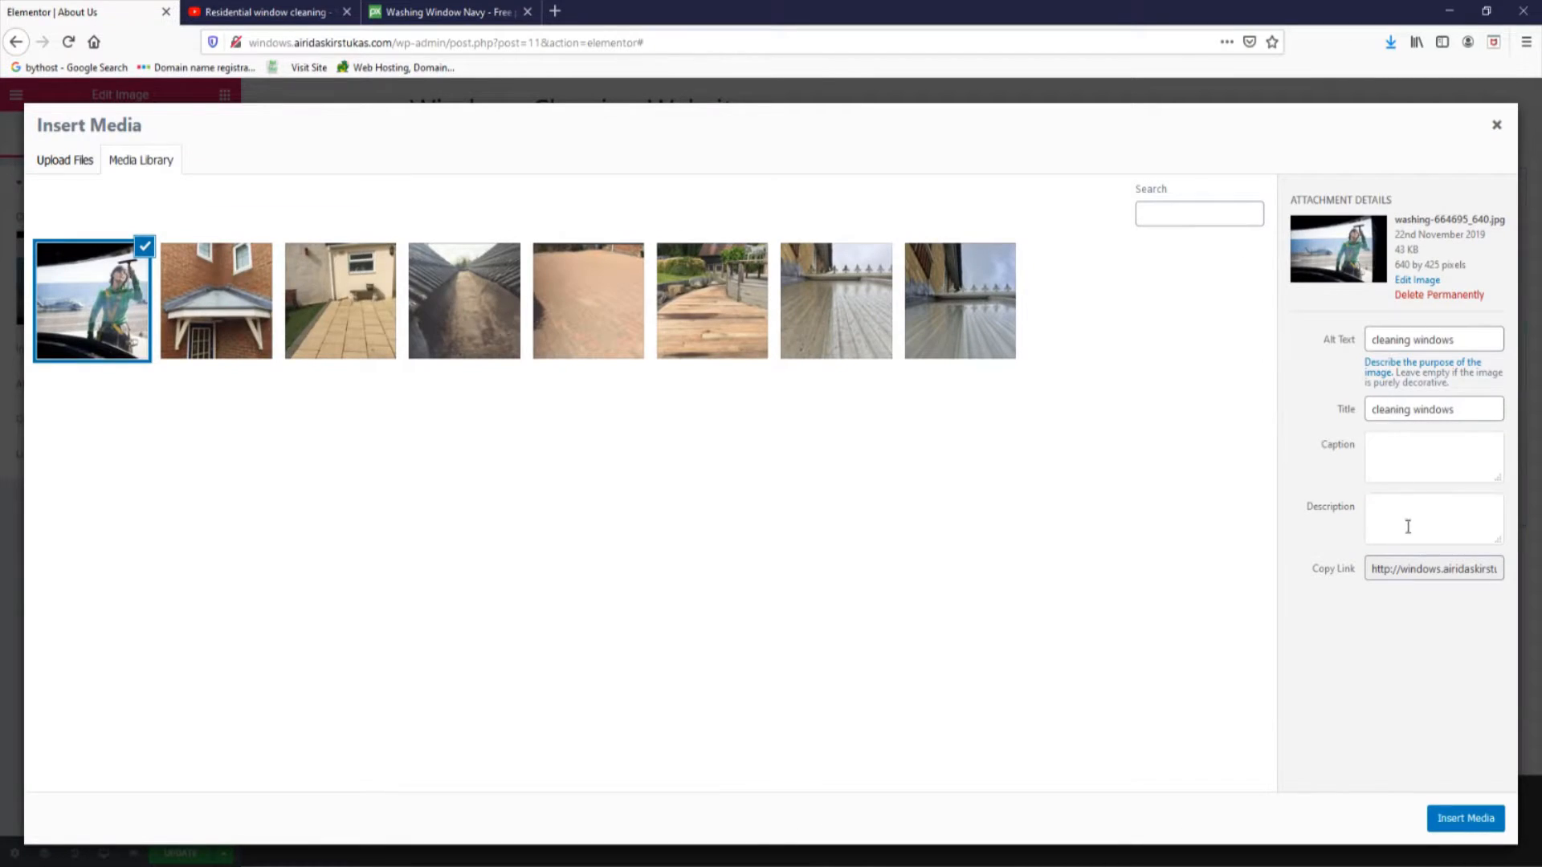
pyautogui.click(1443, 819)
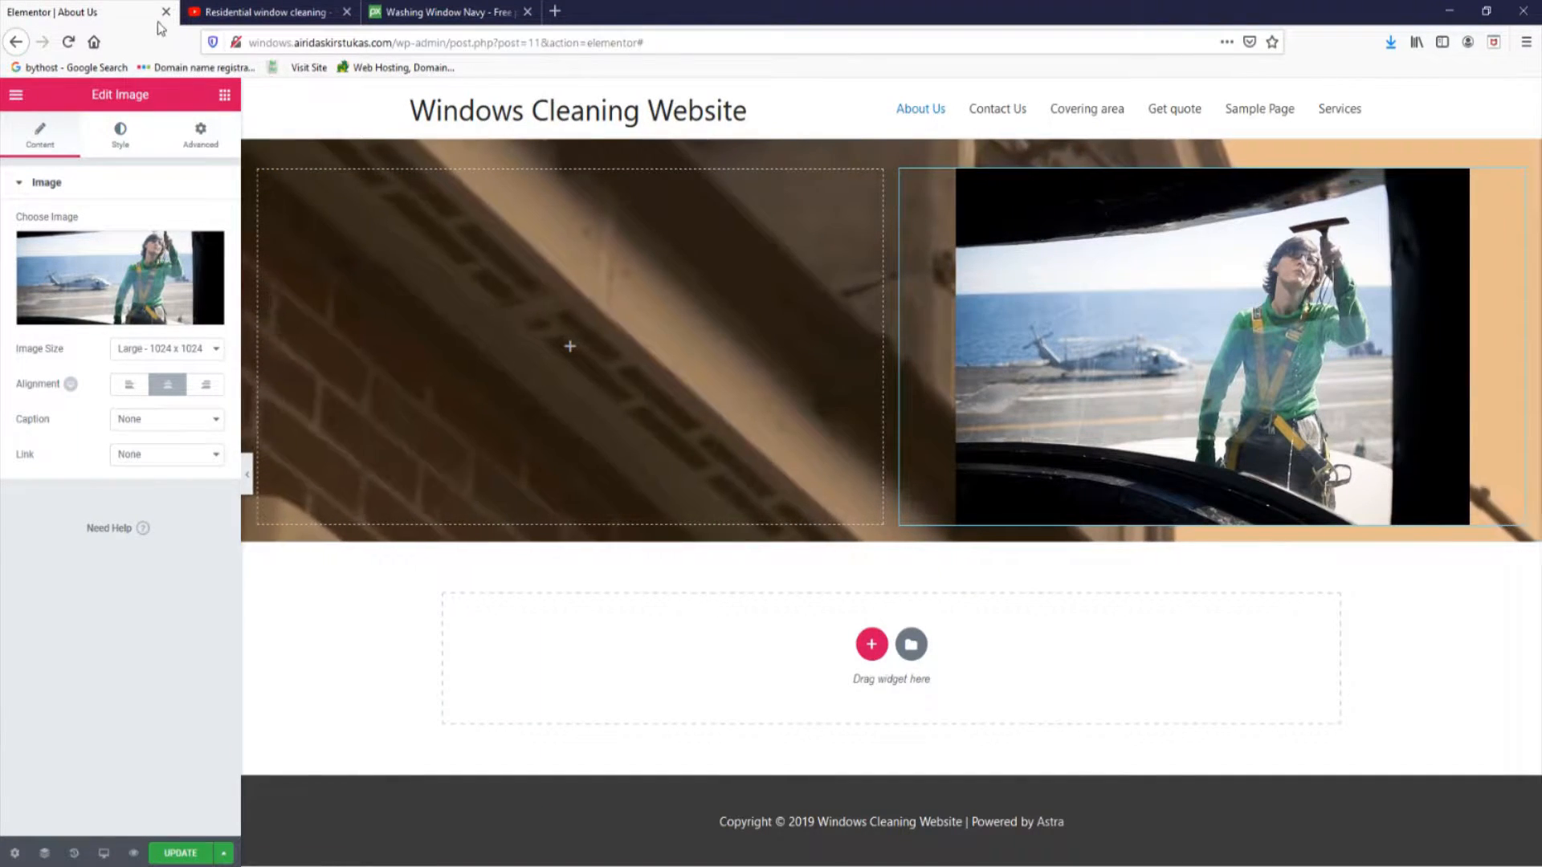
pyautogui.click(224, 98)
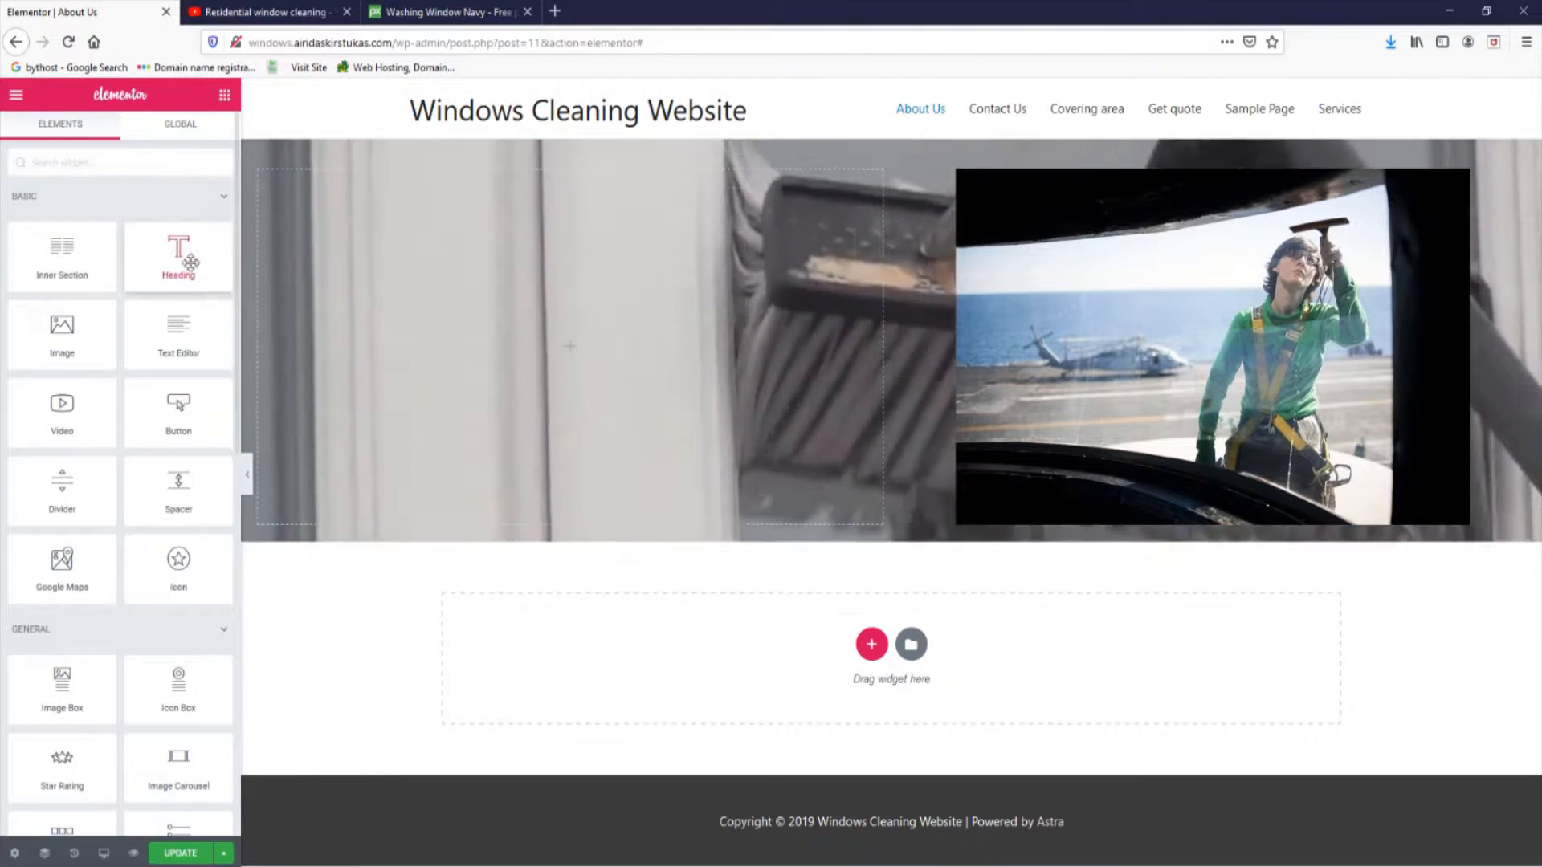
# - Add a 'Who we are' heading to the hero's left column with black text and size Medium
pyautogui.moveTo(178, 256); pyautogui.dragTo(548, 242)
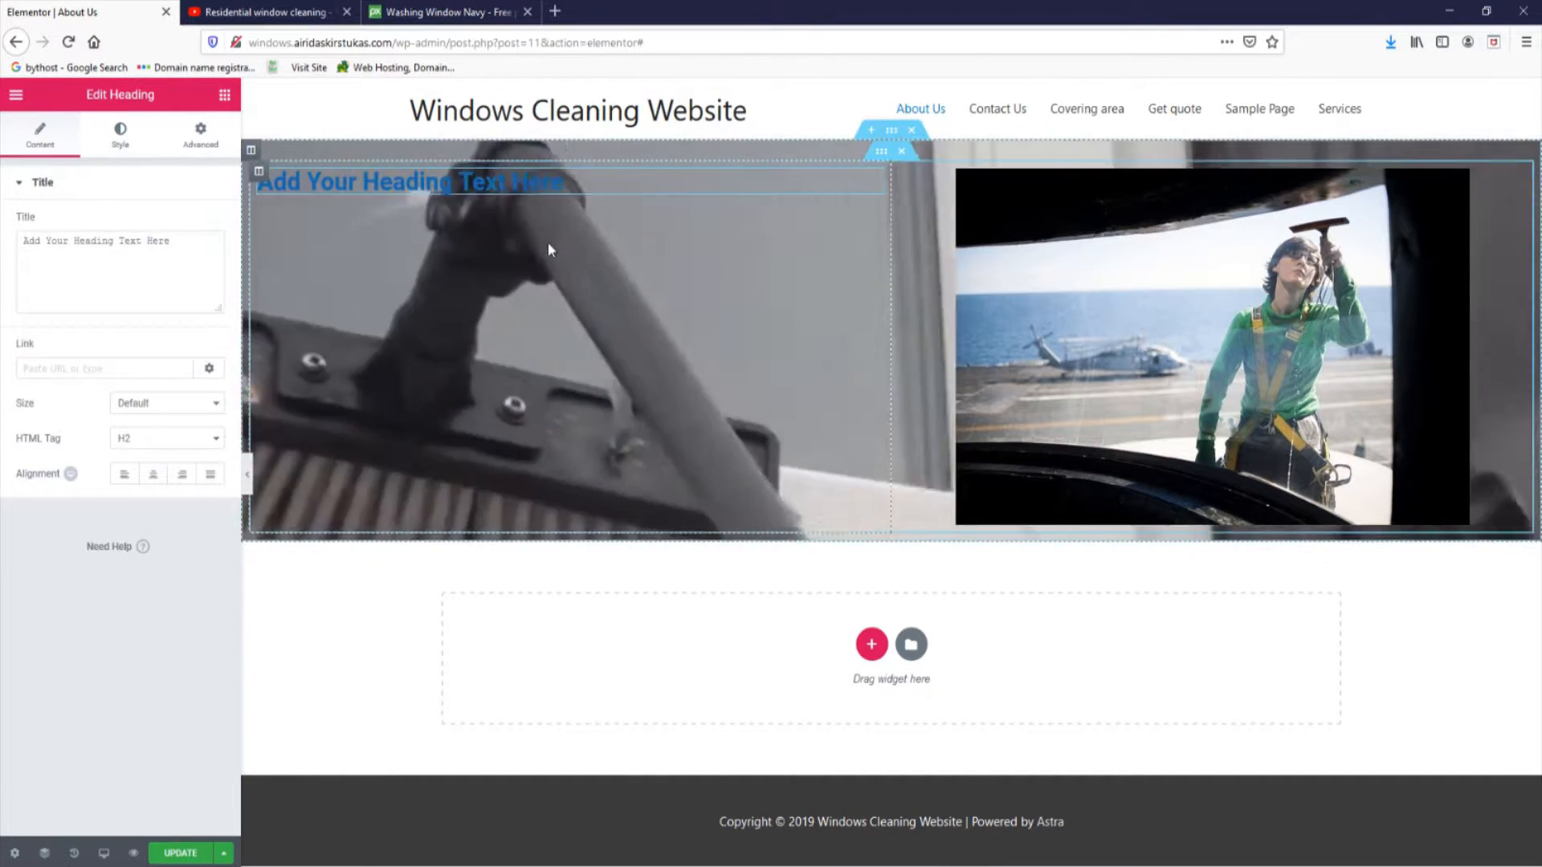
pyautogui.moveTo(174, 239); pyautogui.dragTo(24, 253)
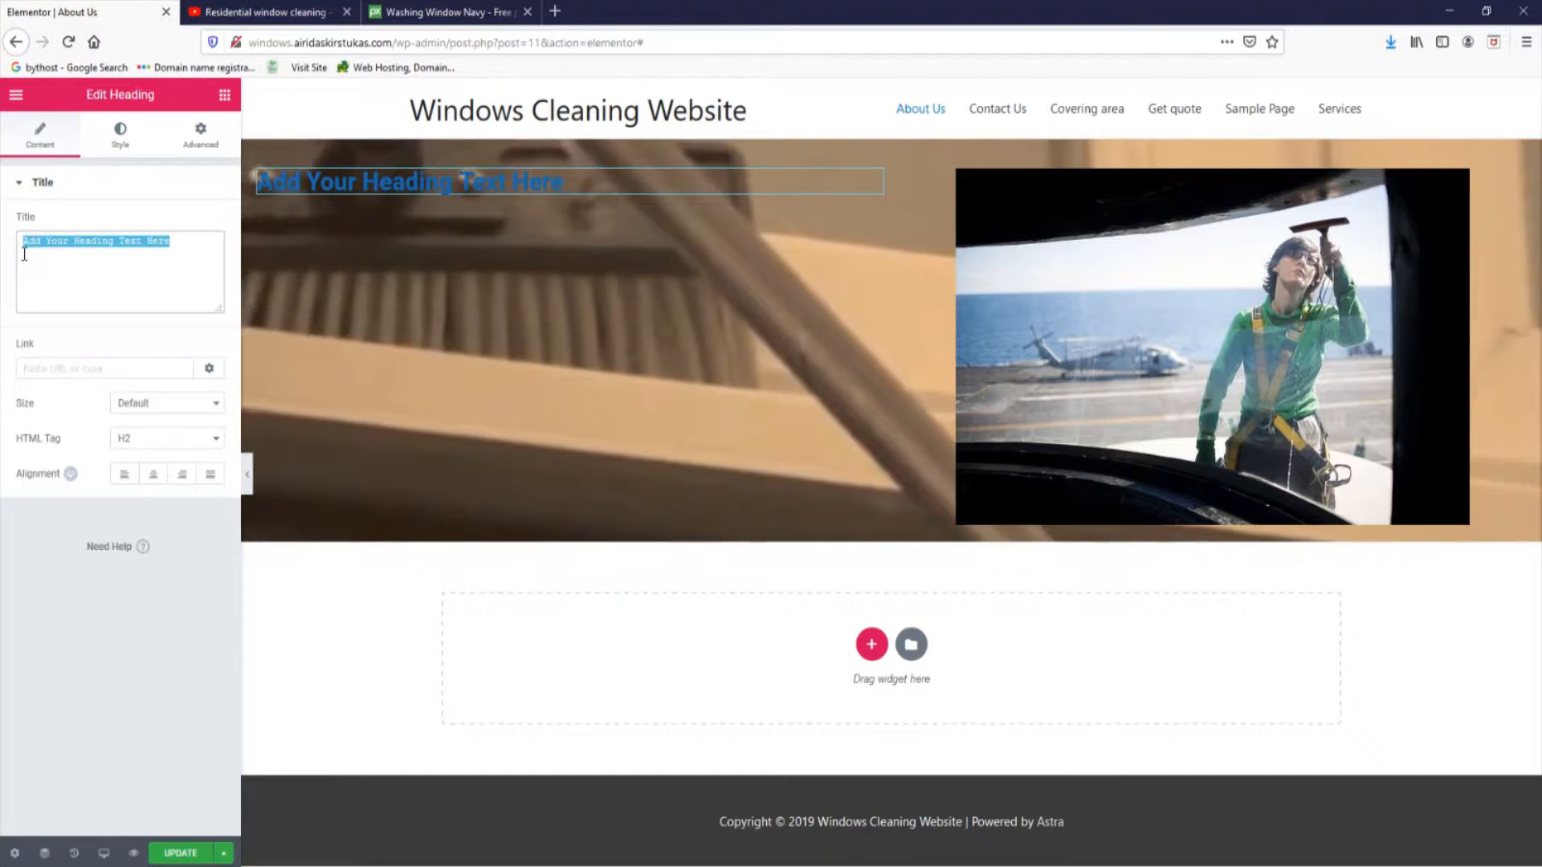
pyautogui.write('Who we are')
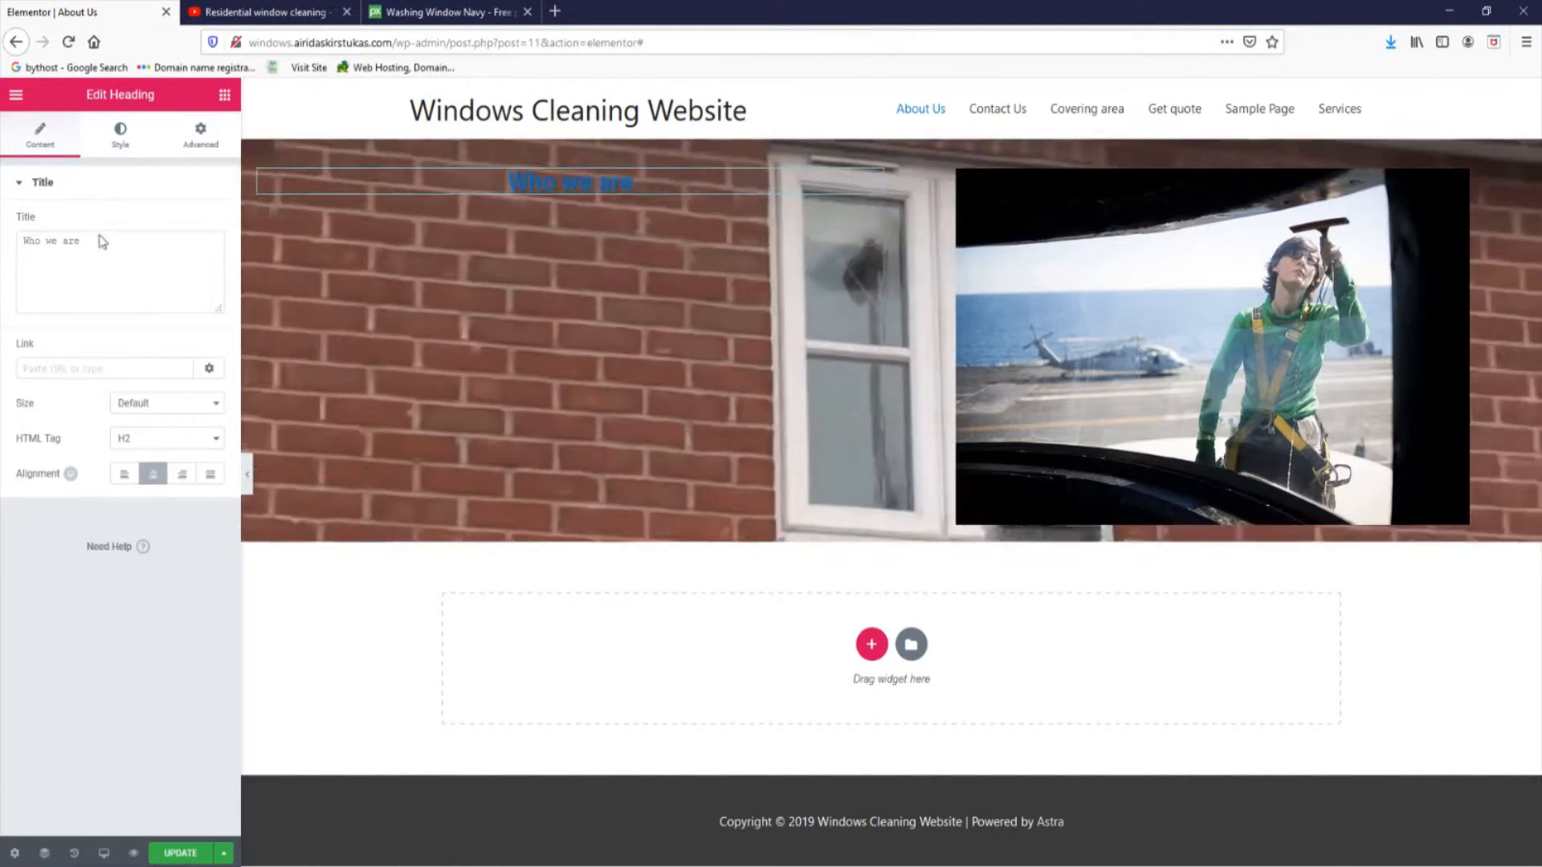
pyautogui.click(120, 136)
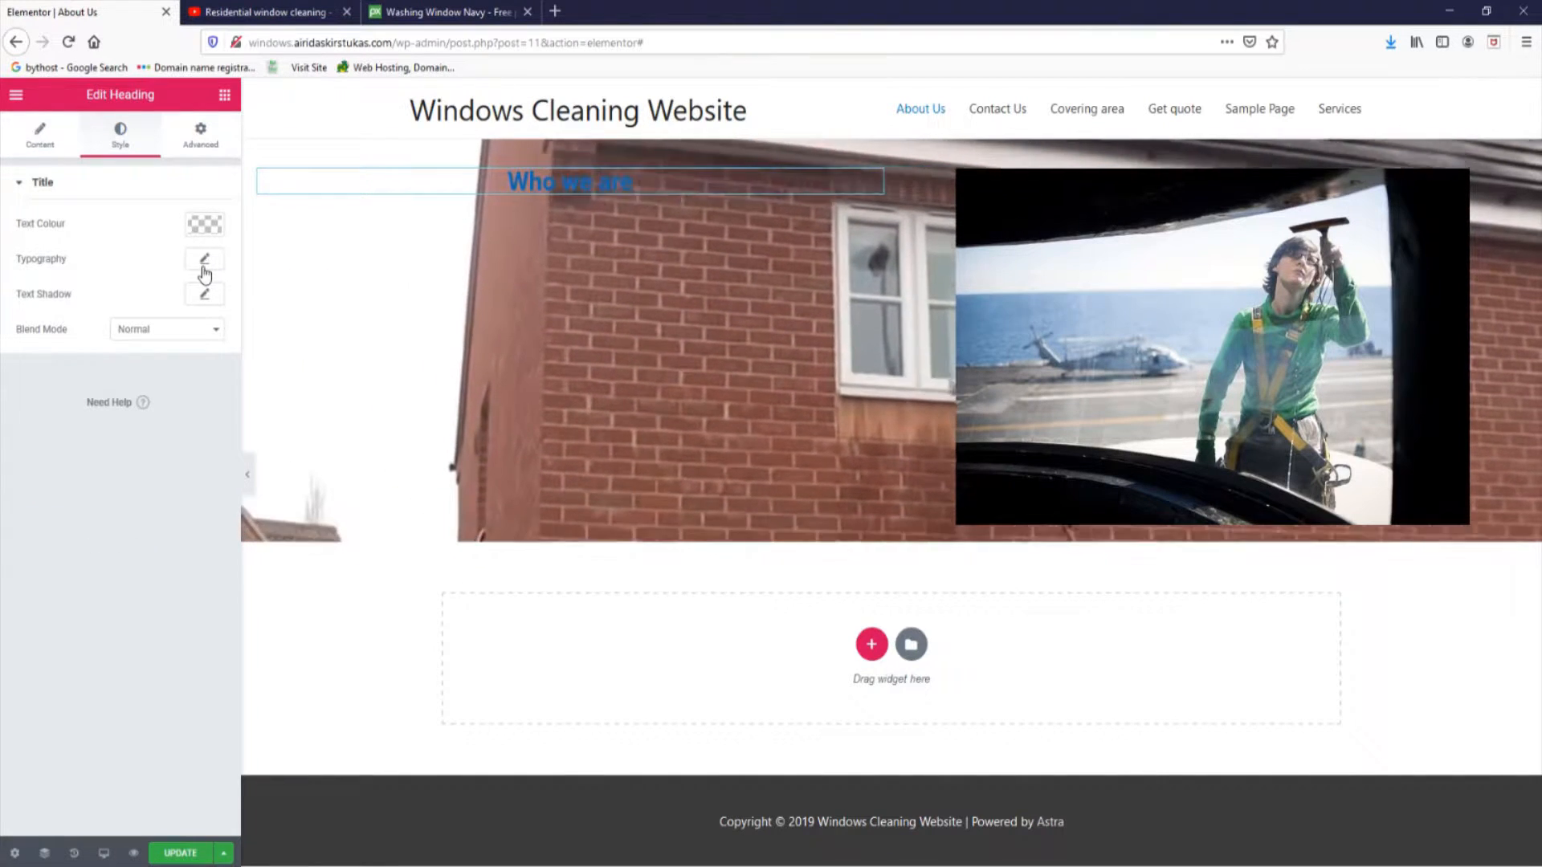
pyautogui.click(205, 231)
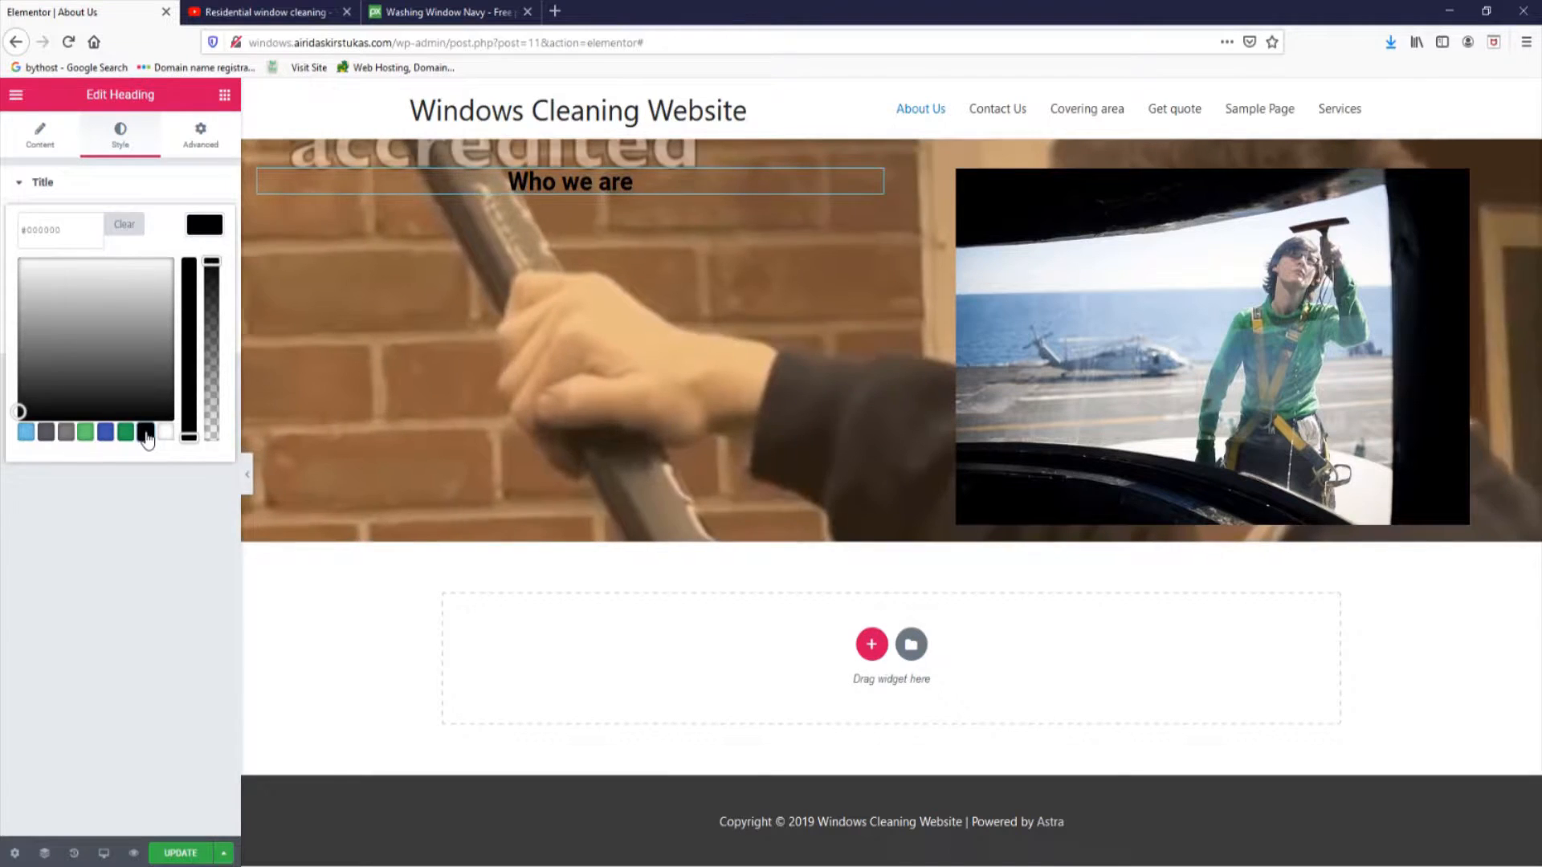
pyautogui.click(44, 143)
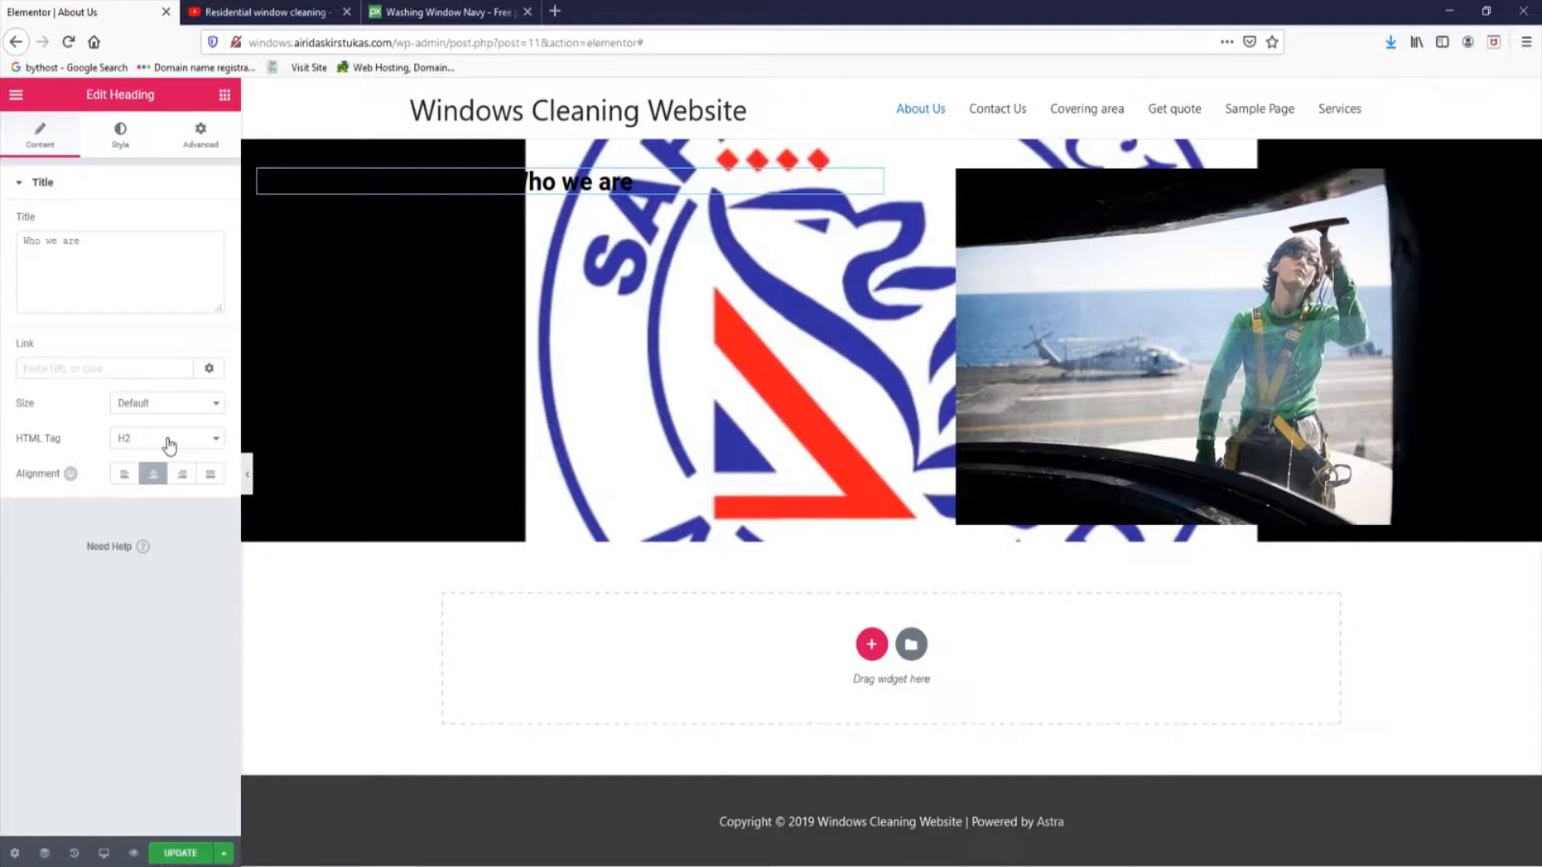
pyautogui.click(167, 455)
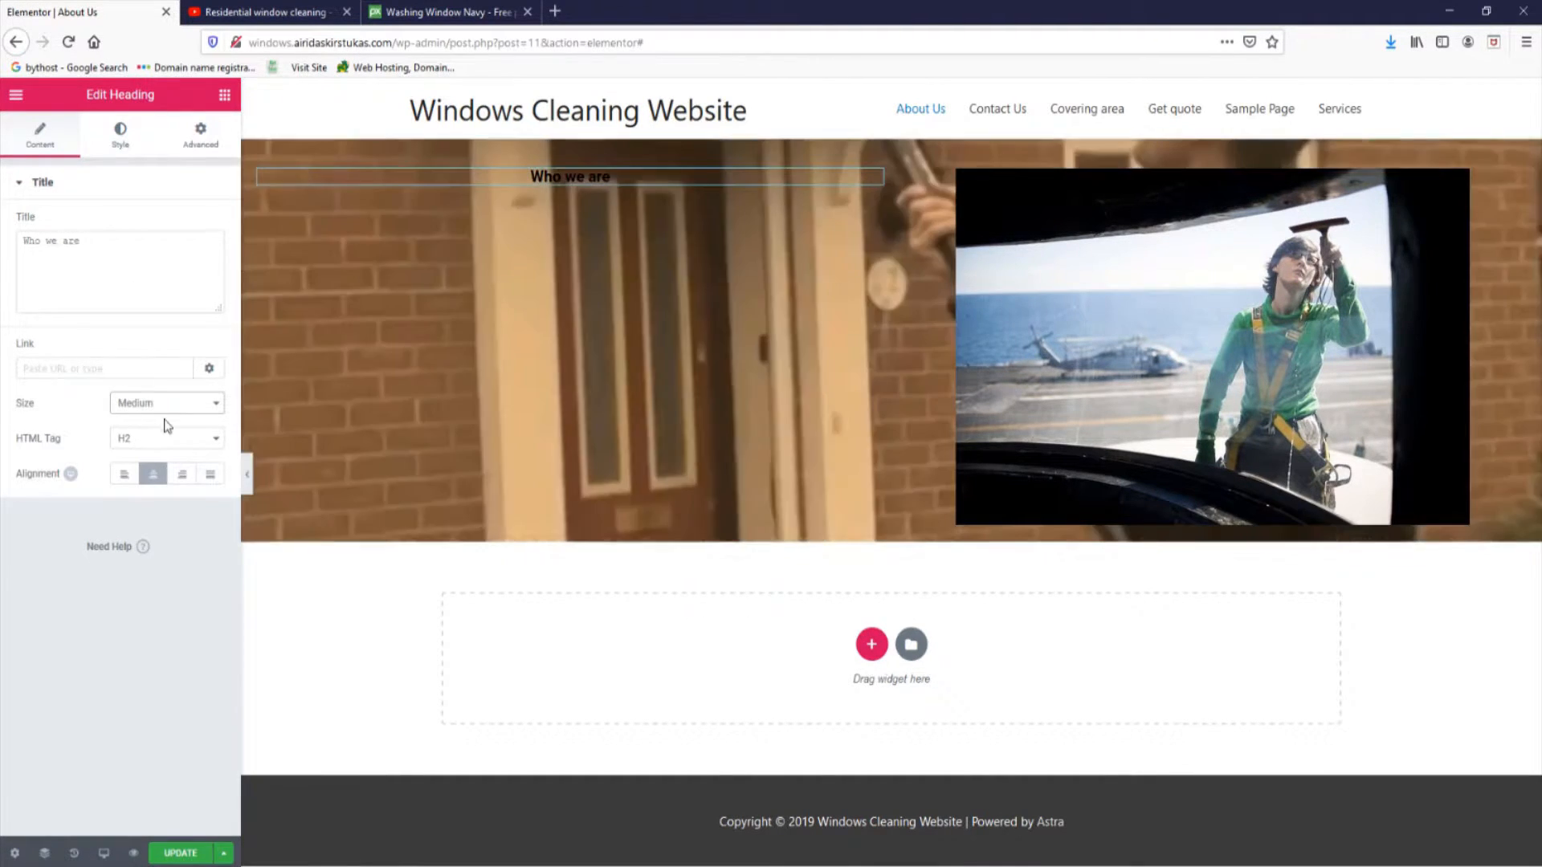
# - Raise the heading's Typography font size to 69
pyautogui.click(122, 142)
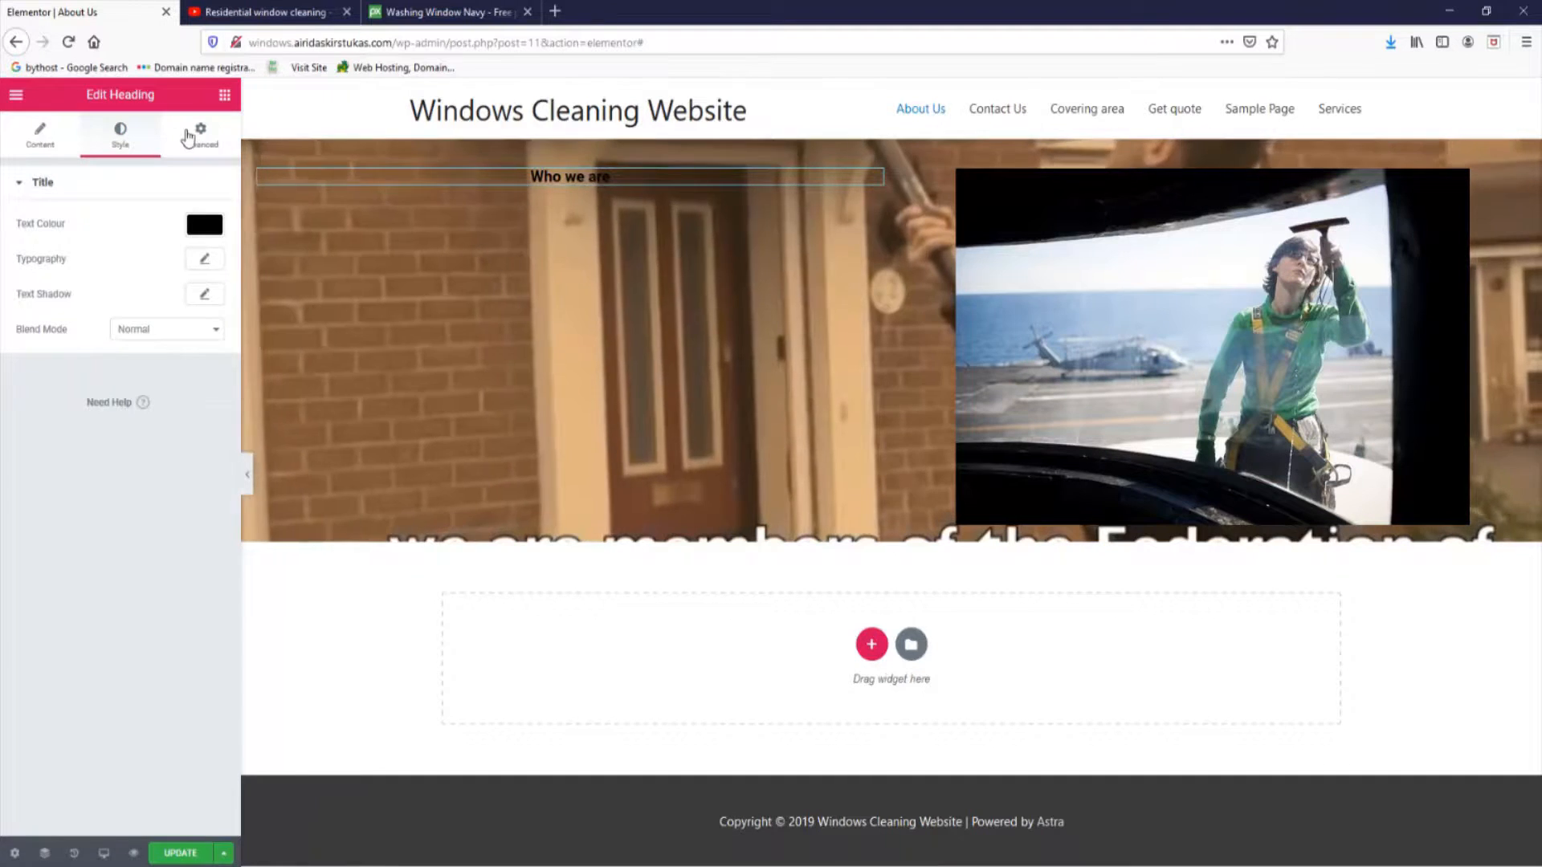
pyautogui.click(204, 259)
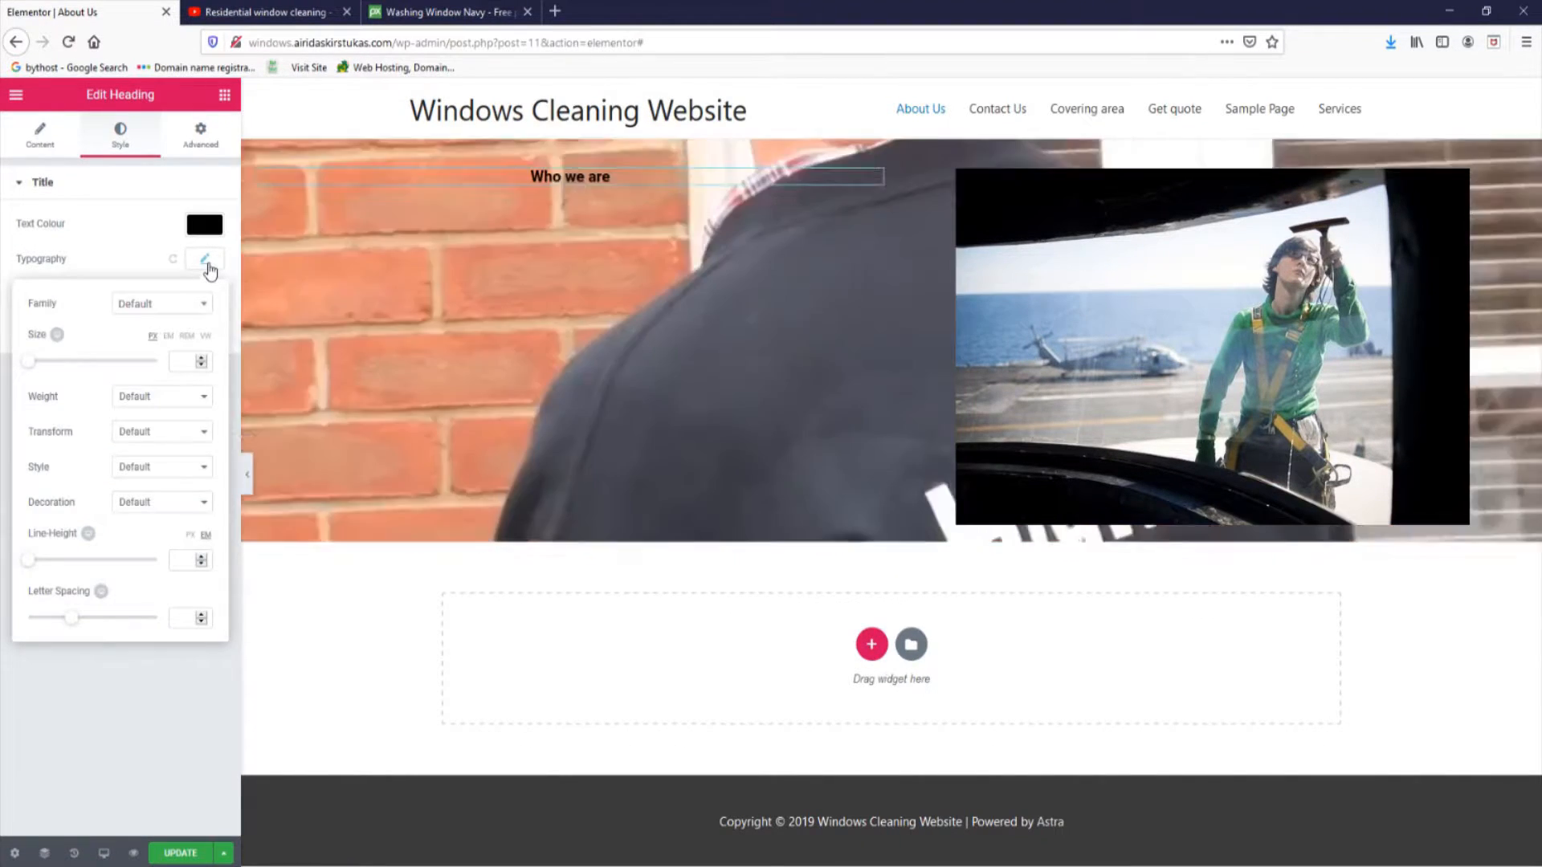
pyautogui.moveTo(35, 368); pyautogui.dragTo(76, 369)
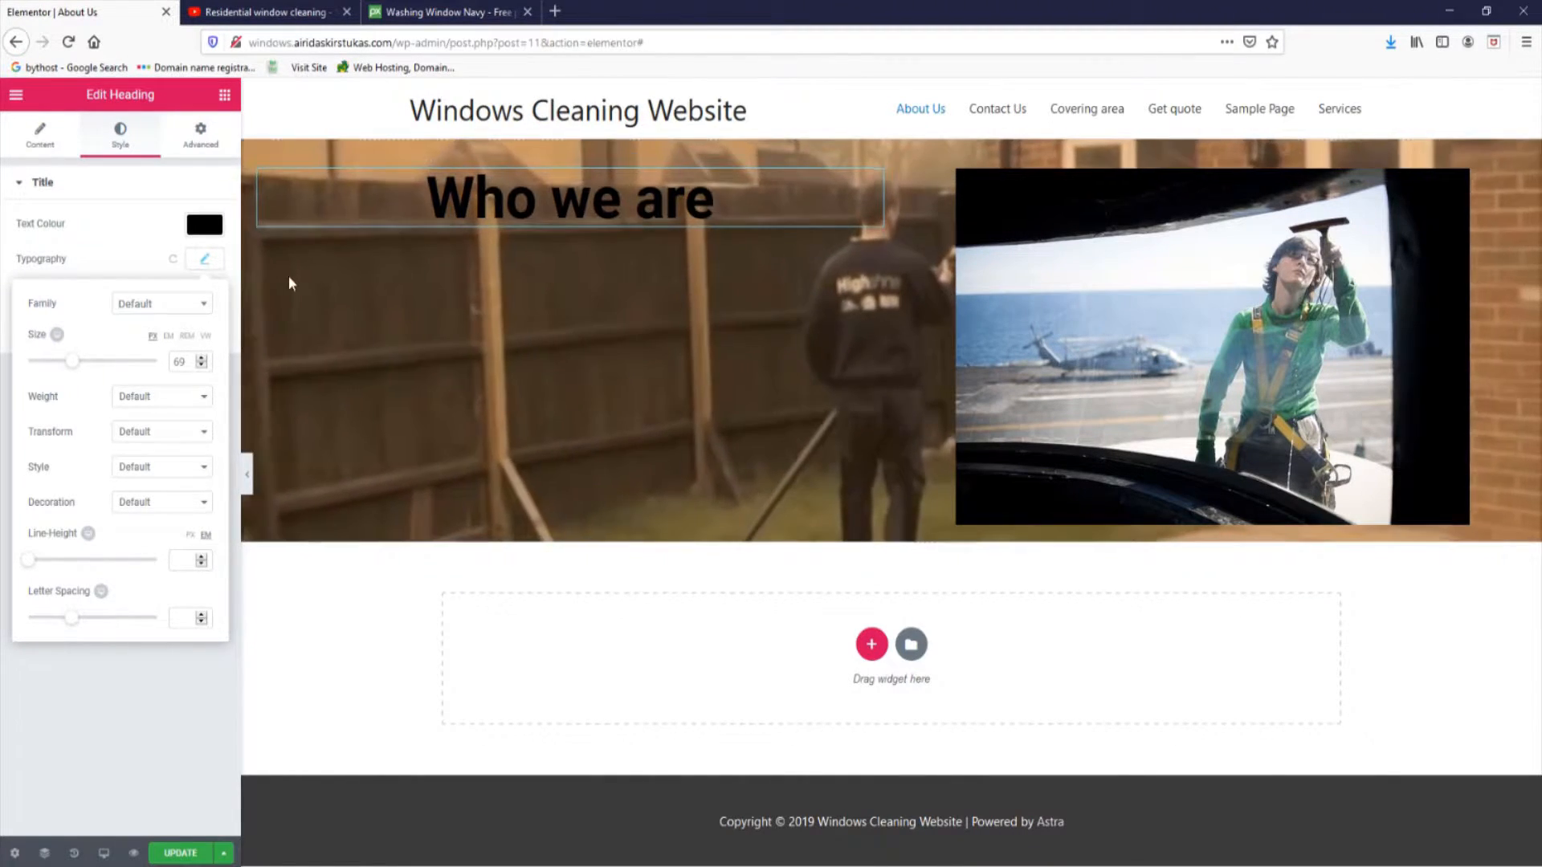
pyautogui.click(389, 268)
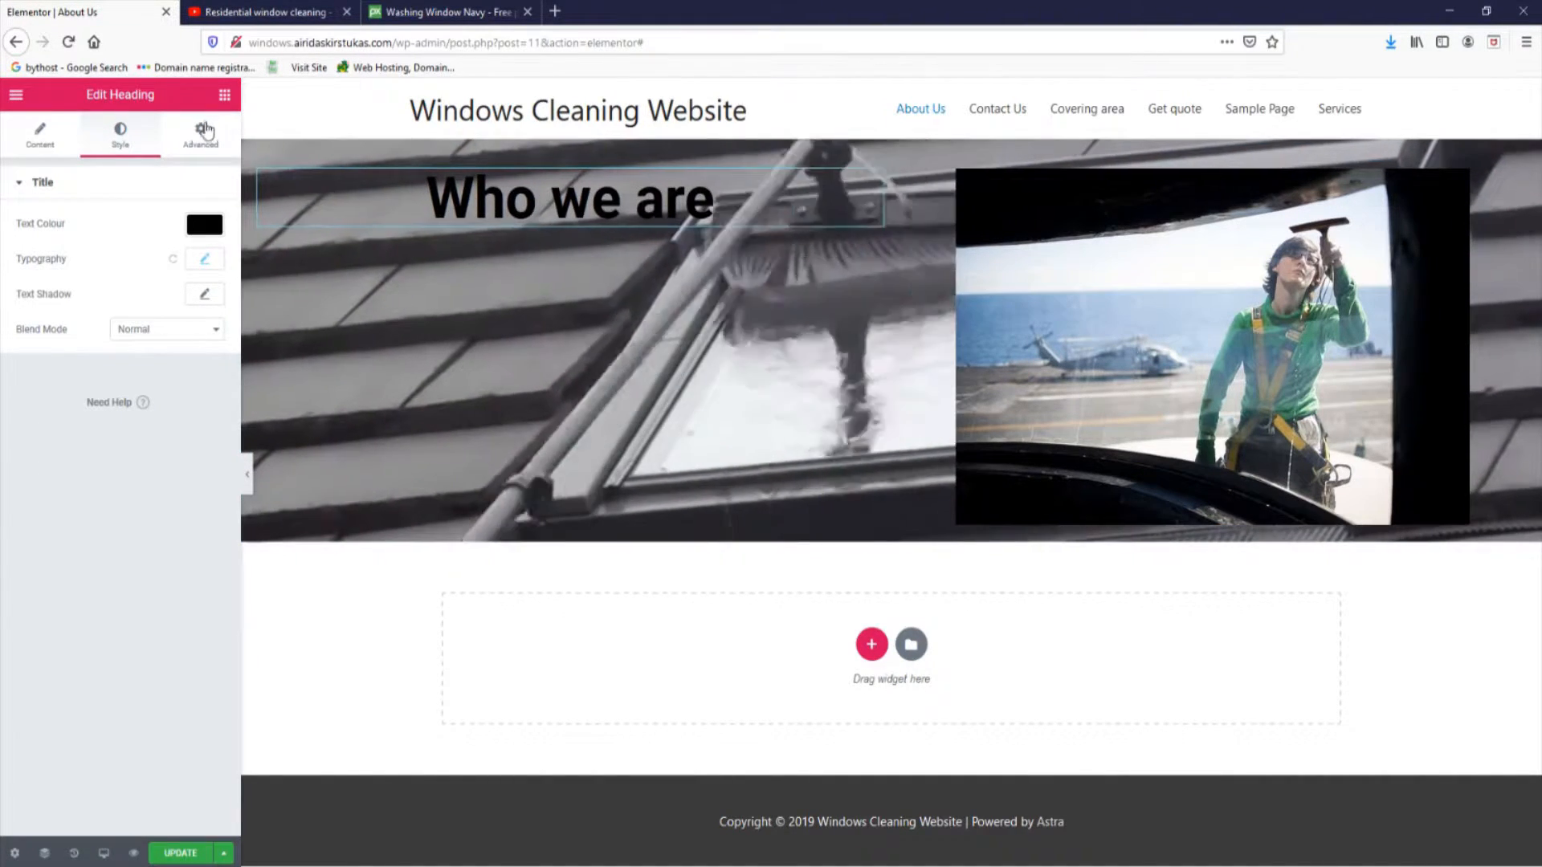
pyautogui.click(202, 137)
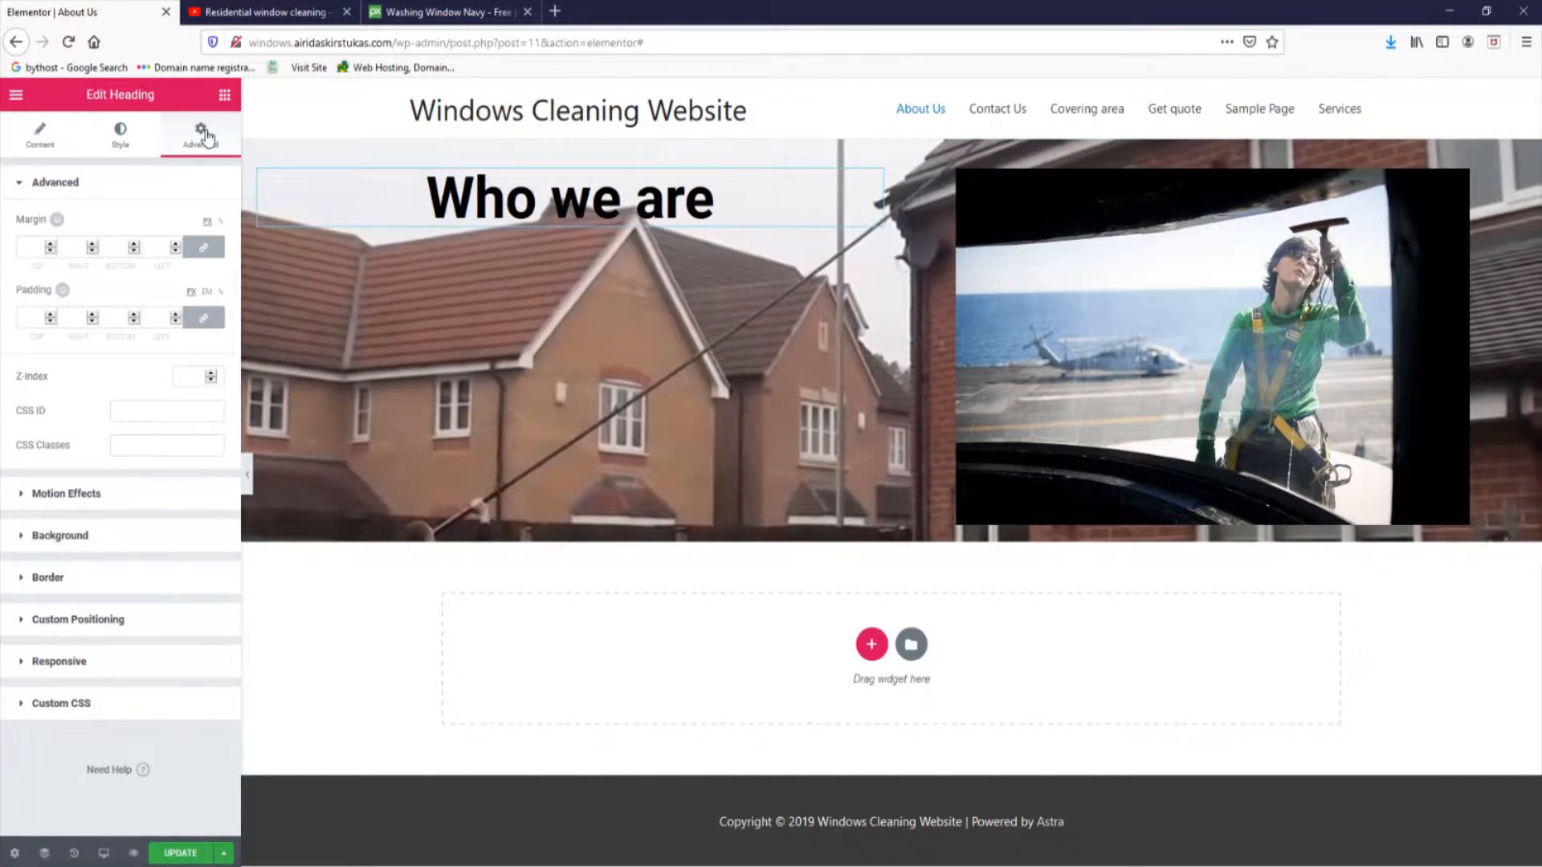
# - Give the 'Who we are' heading a Classic white background with the alpha lowered to semi-transparent
pyautogui.click(32, 542)
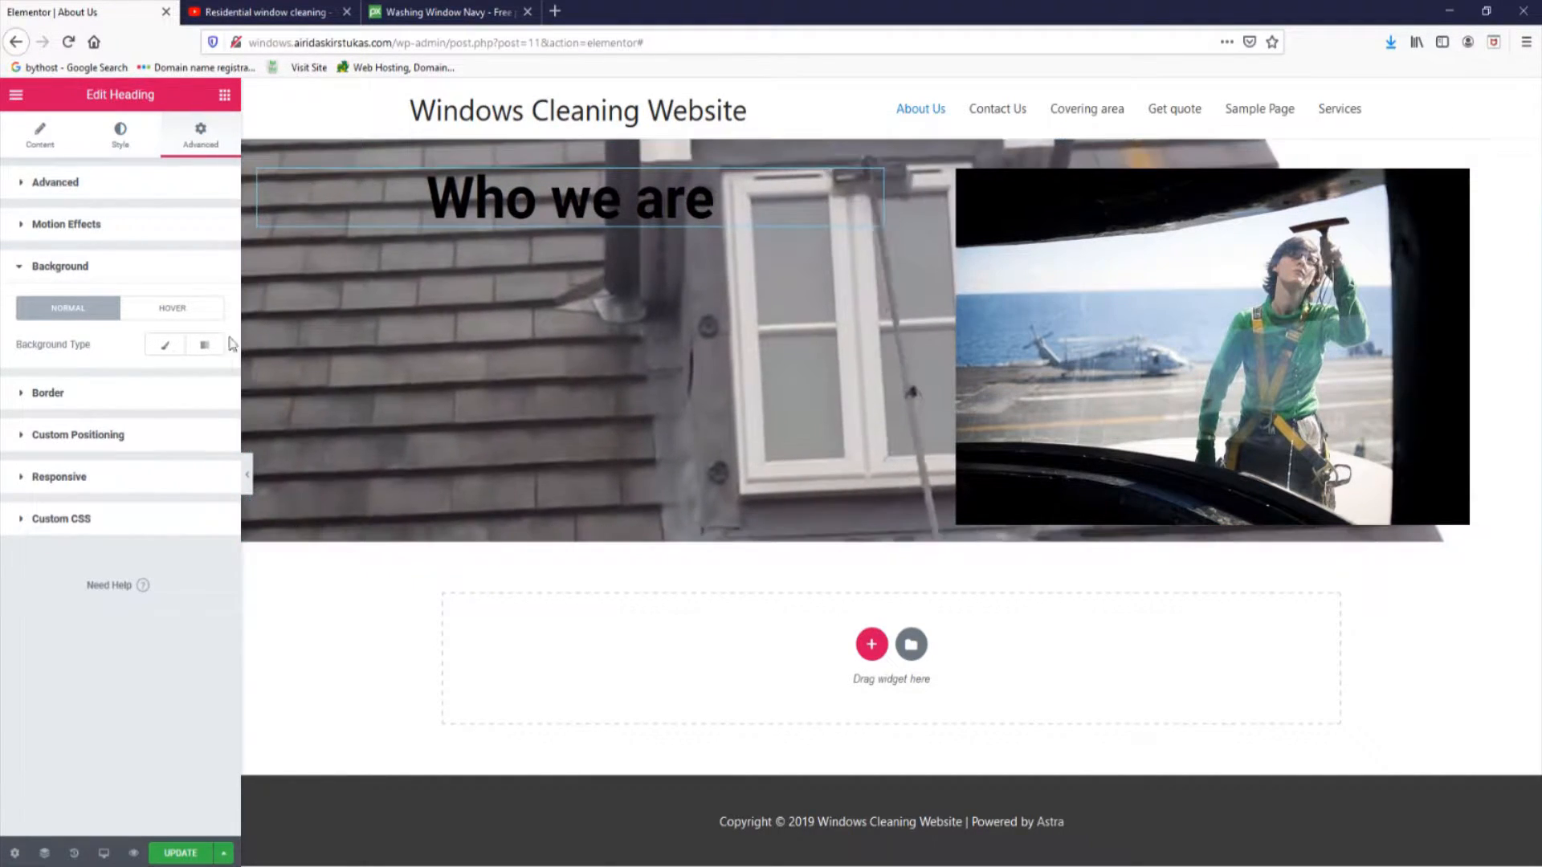
pyautogui.click(167, 347)
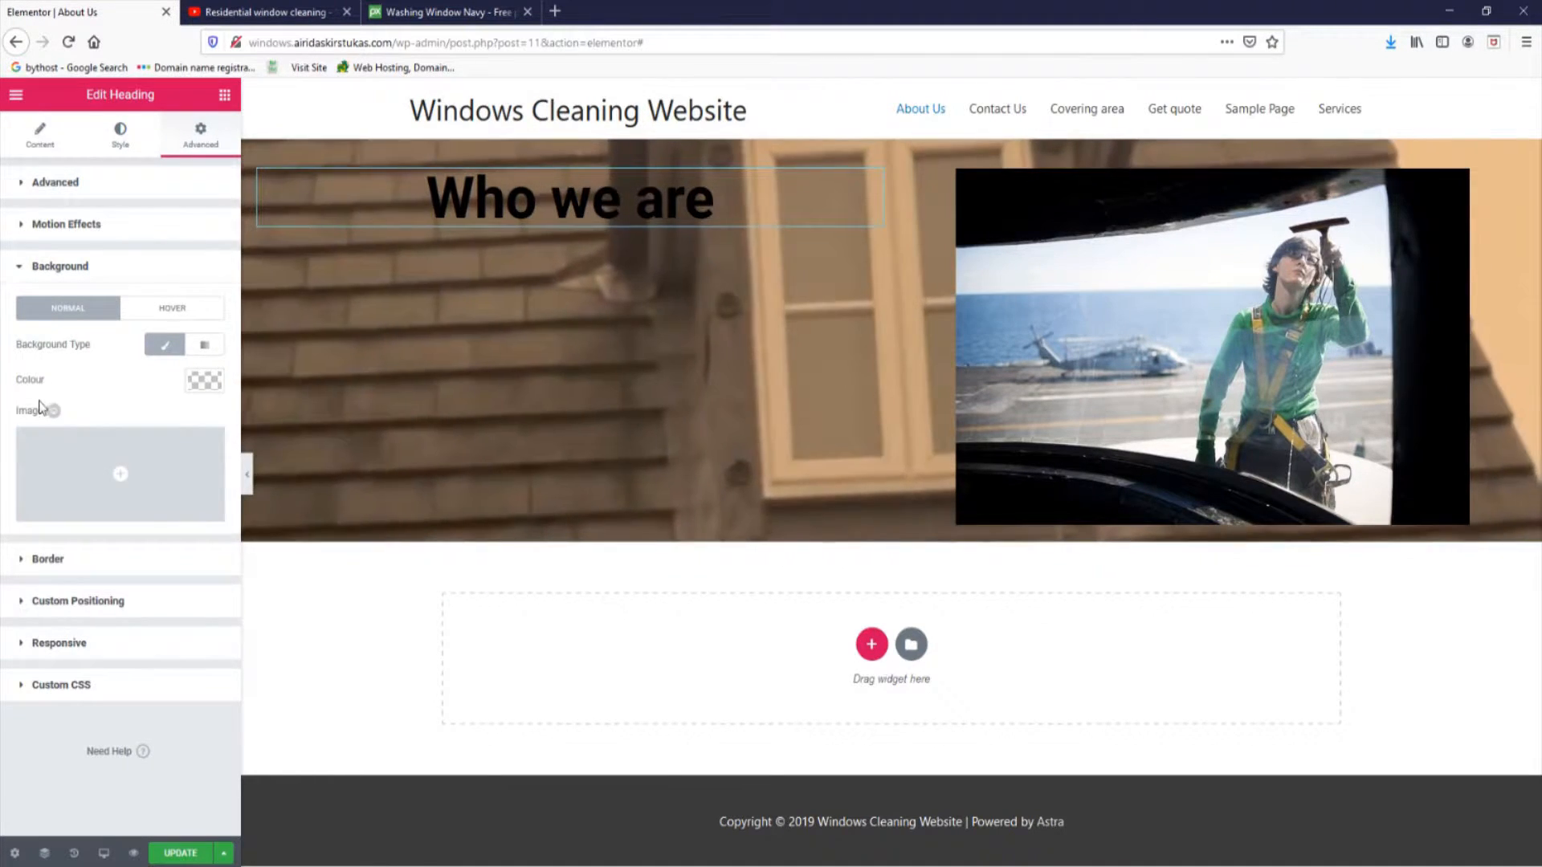
pyautogui.click(205, 384)
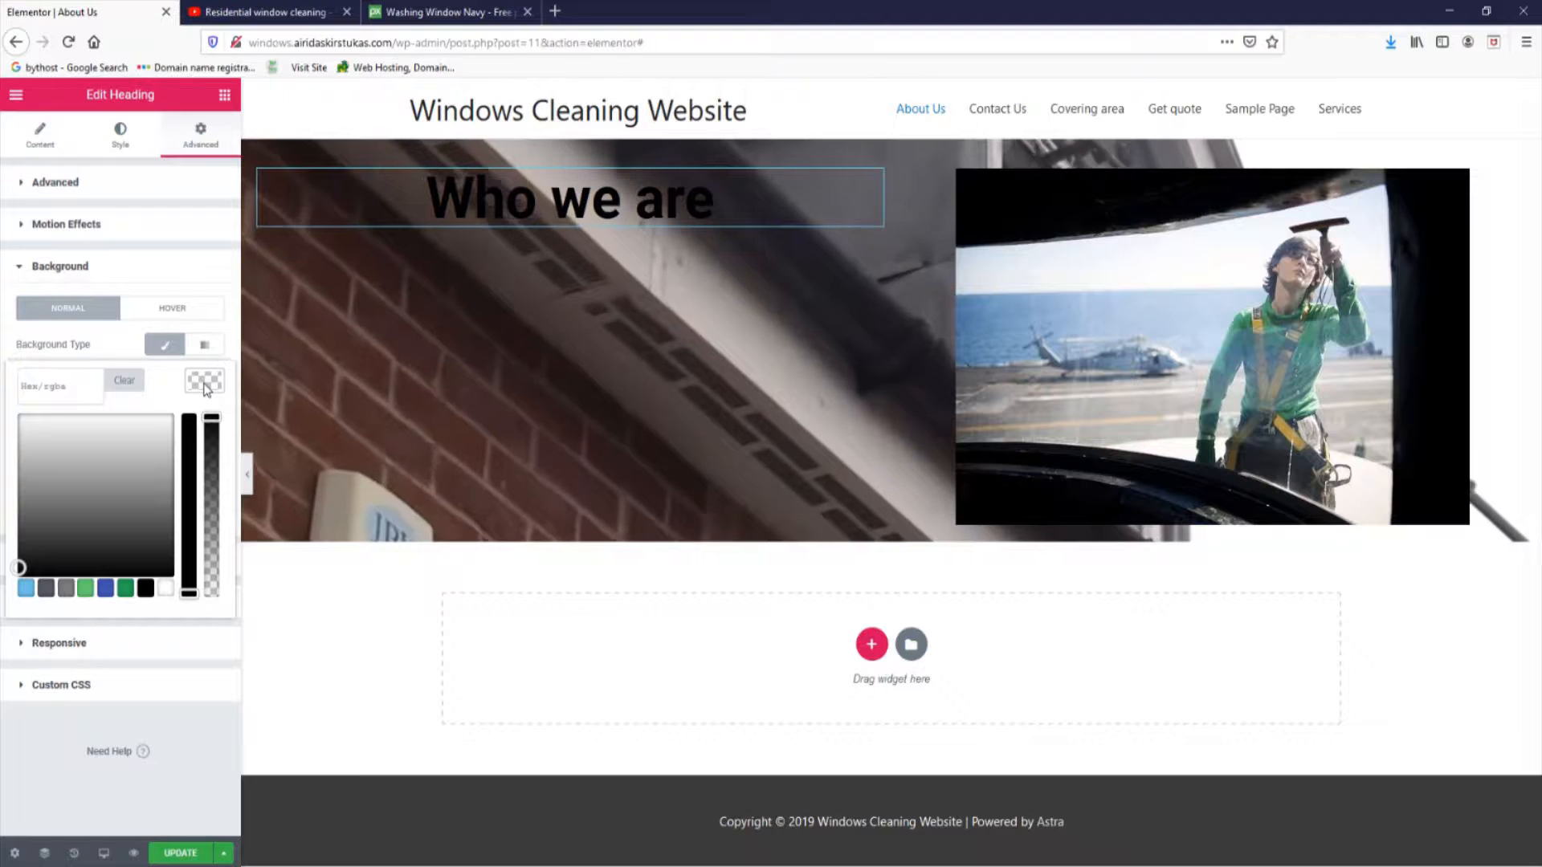
pyautogui.click(164, 589)
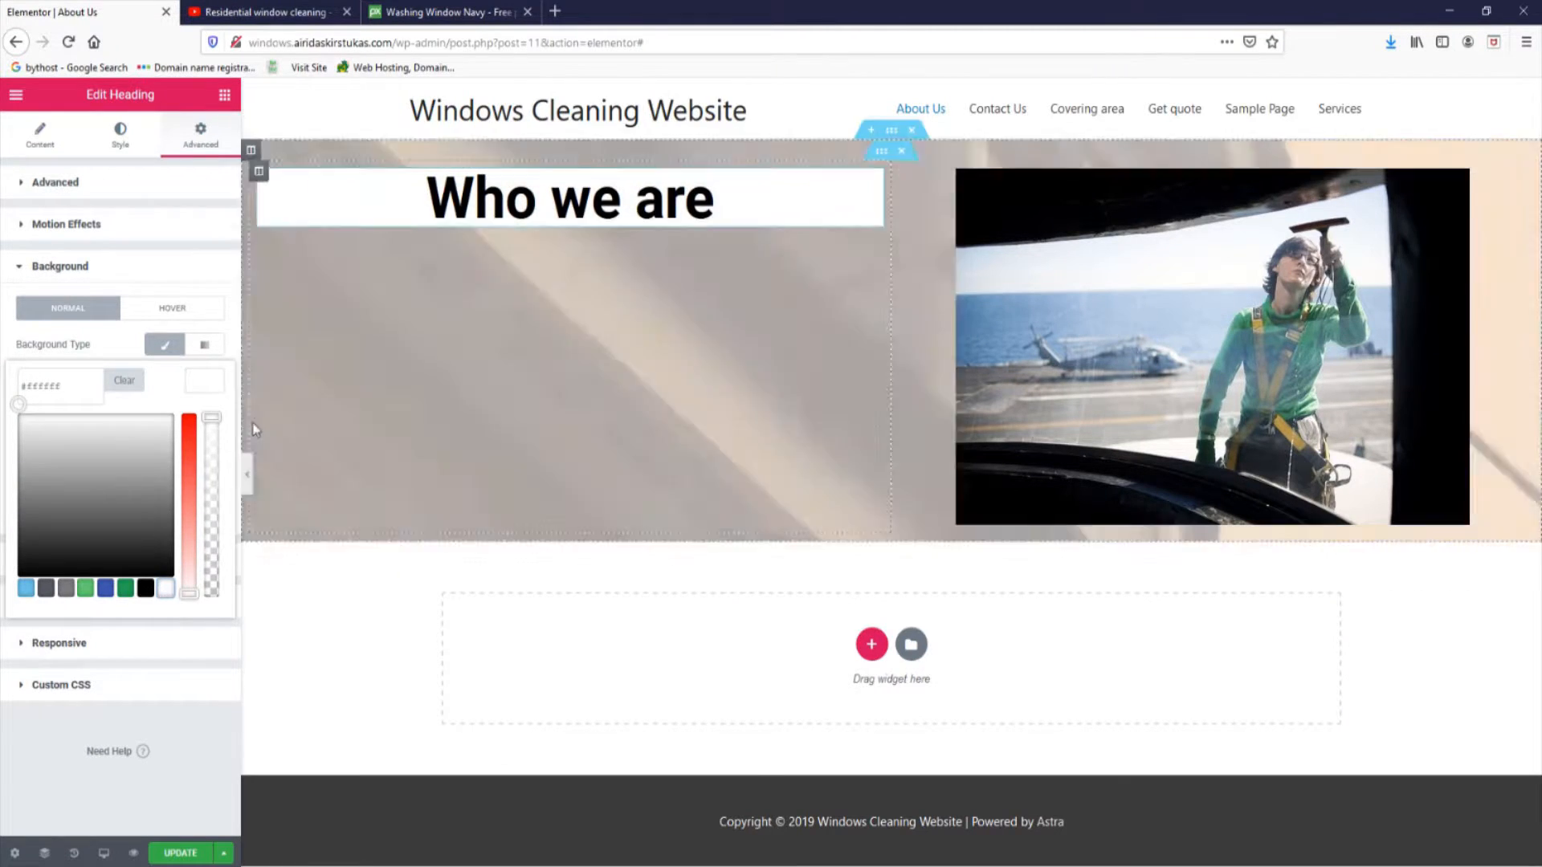
pyautogui.moveTo(213, 504); pyautogui.dragTo(230, 541)
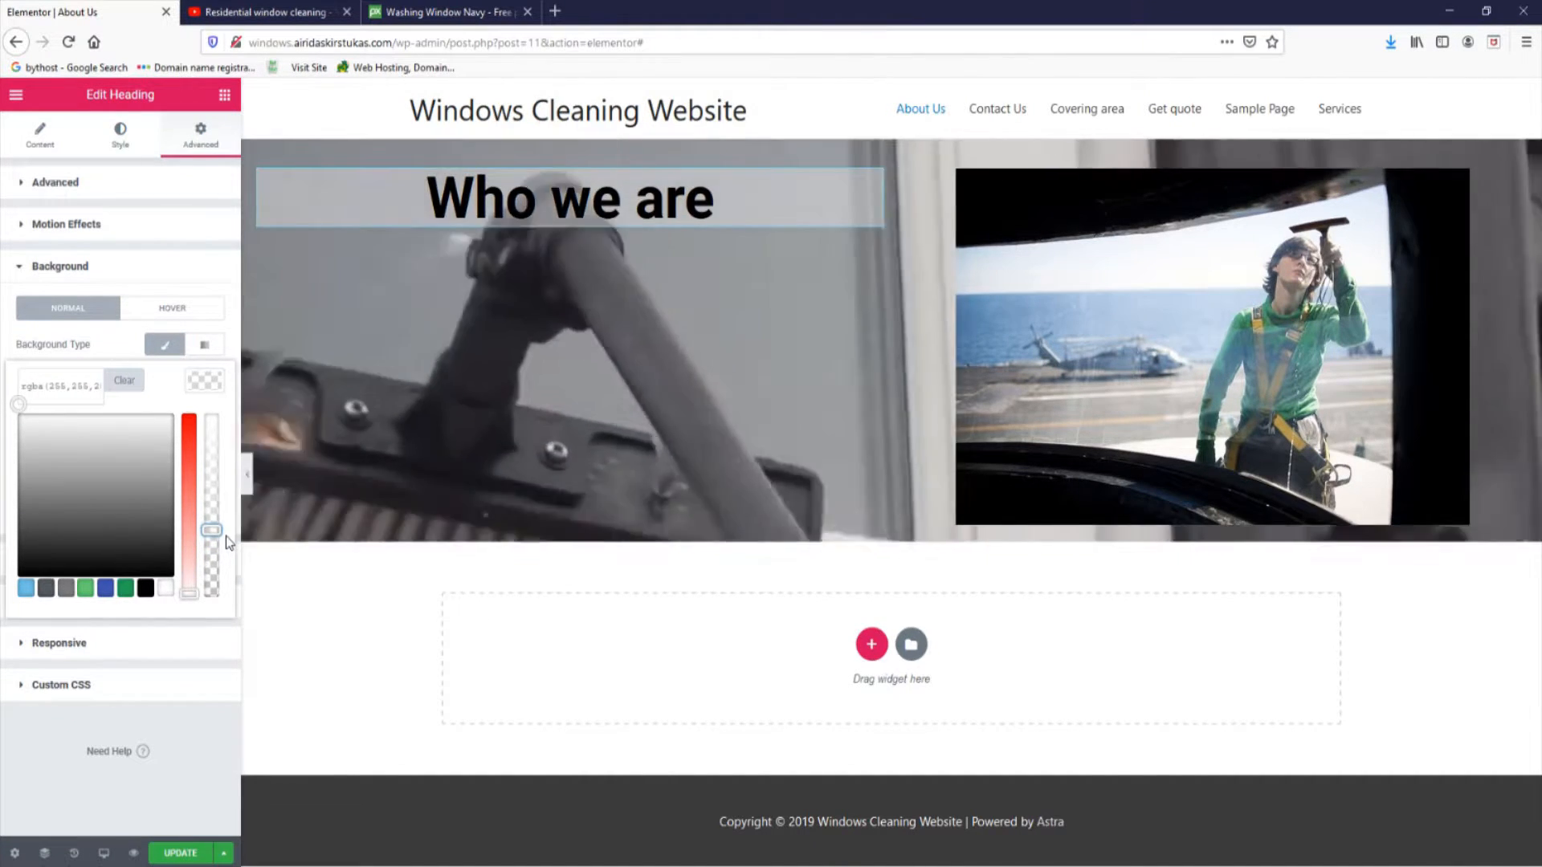
pyautogui.moveTo(212, 530); pyautogui.dragTo(212, 484)
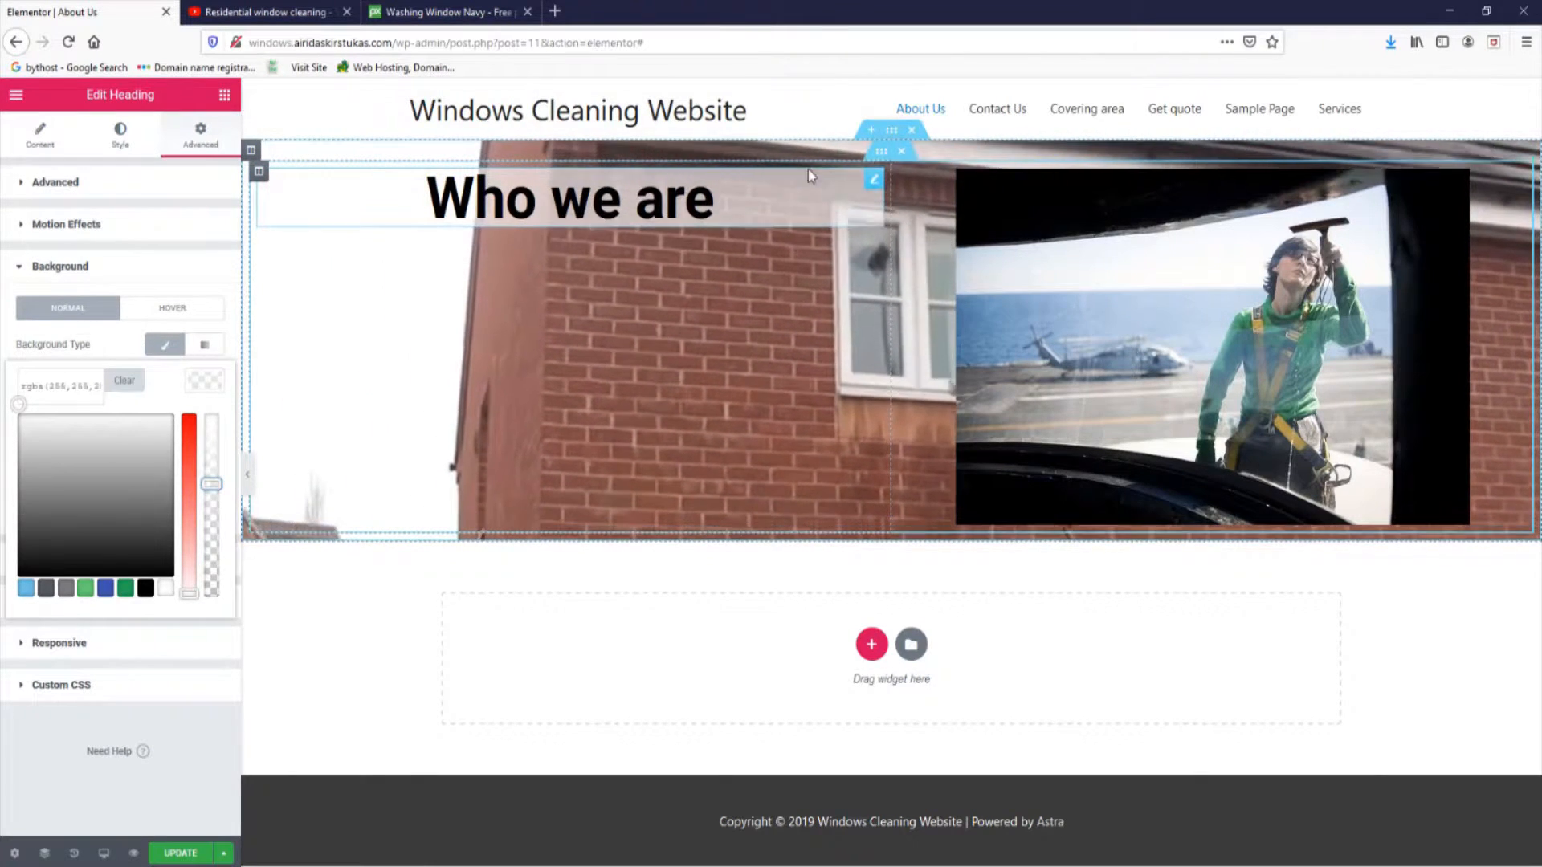
pyautogui.click(225, 94)
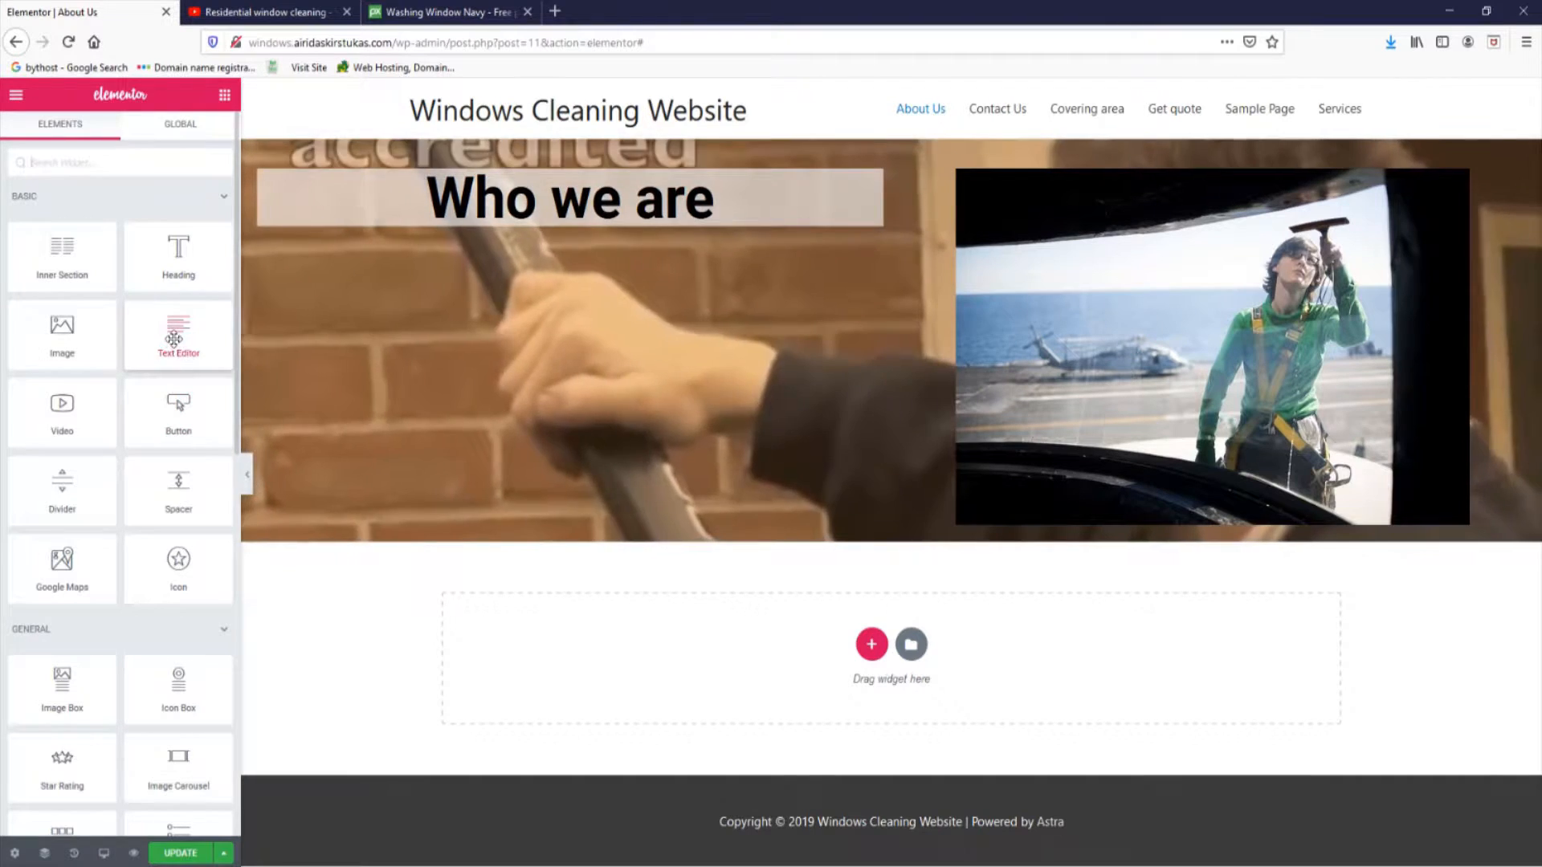
# - Add a misplaced text block, then revert it through the editing history
pyautogui.moveTo(178, 329); pyautogui.dragTo(568, 309)
pyautogui.moveTo(611, 408); pyautogui.dragTo(604, 344)
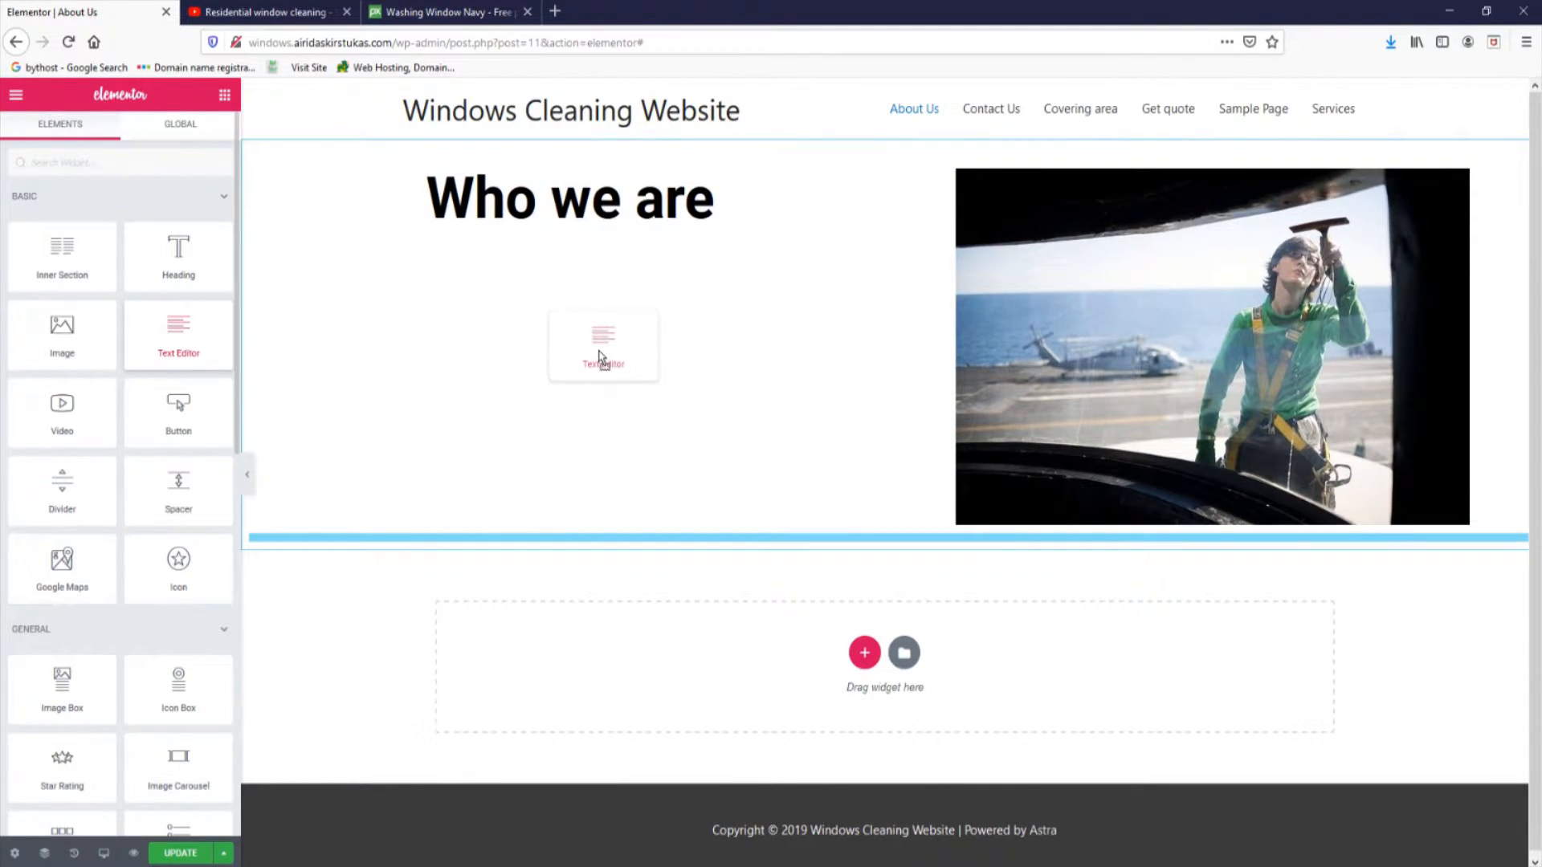
pyautogui.moveTo(600, 356); pyautogui.dragTo(596, 354)
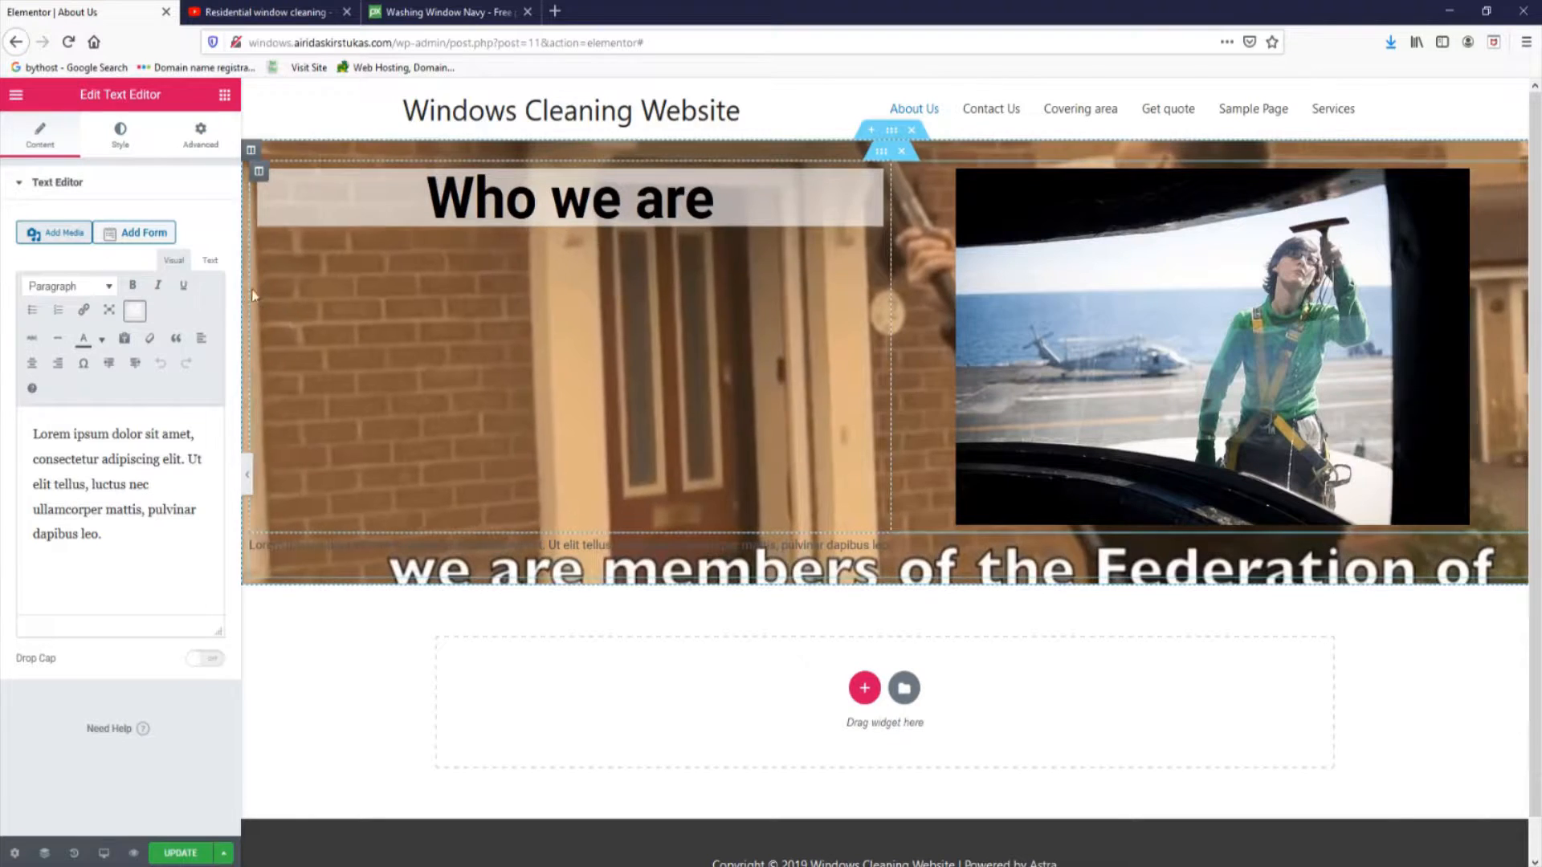
pyautogui.click(76, 854)
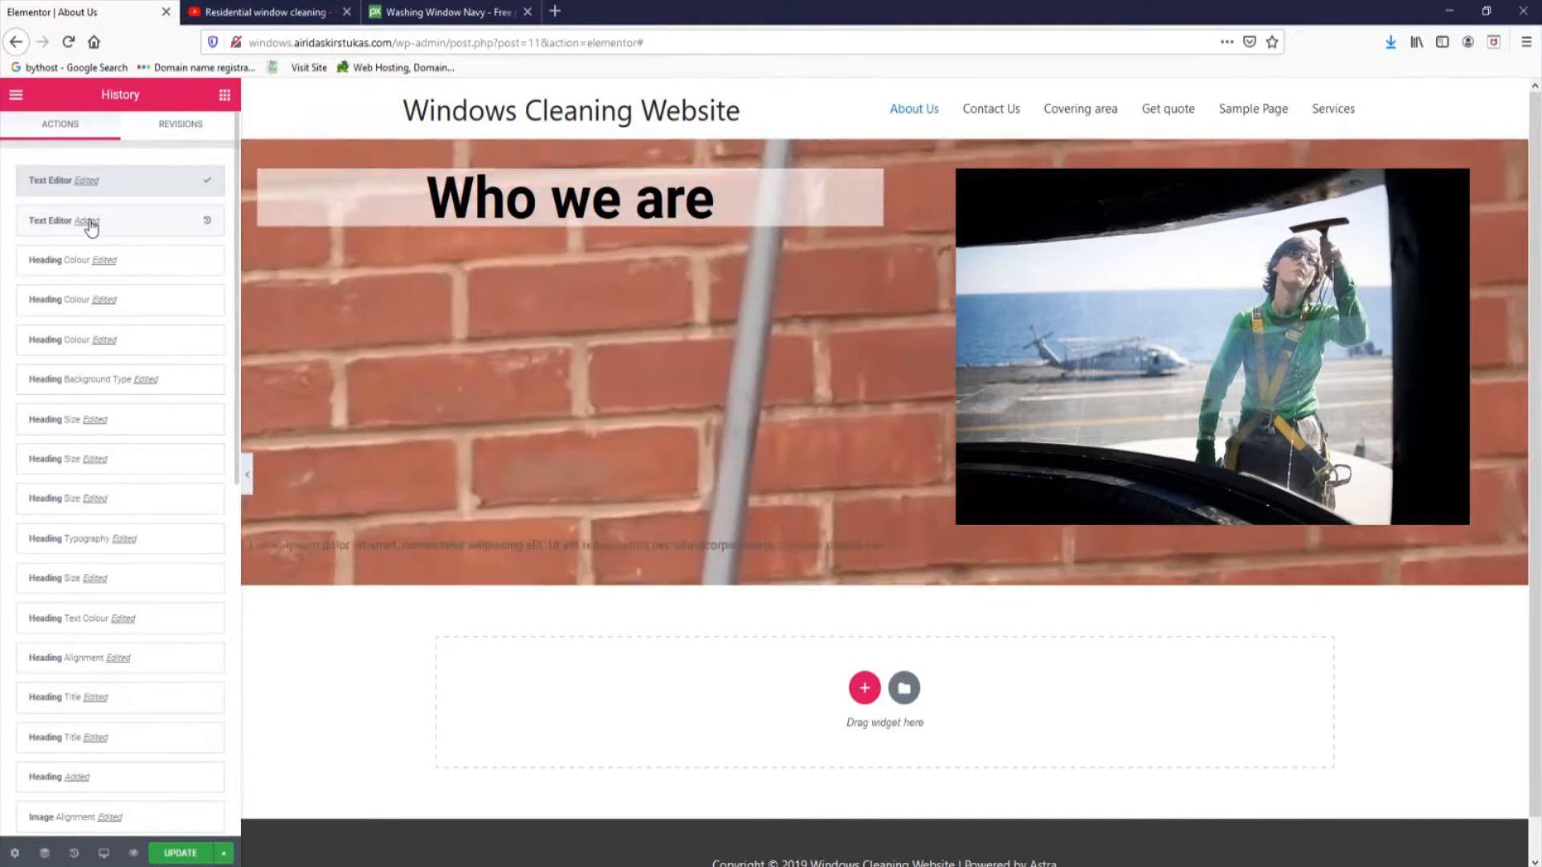
pyautogui.click(94, 224)
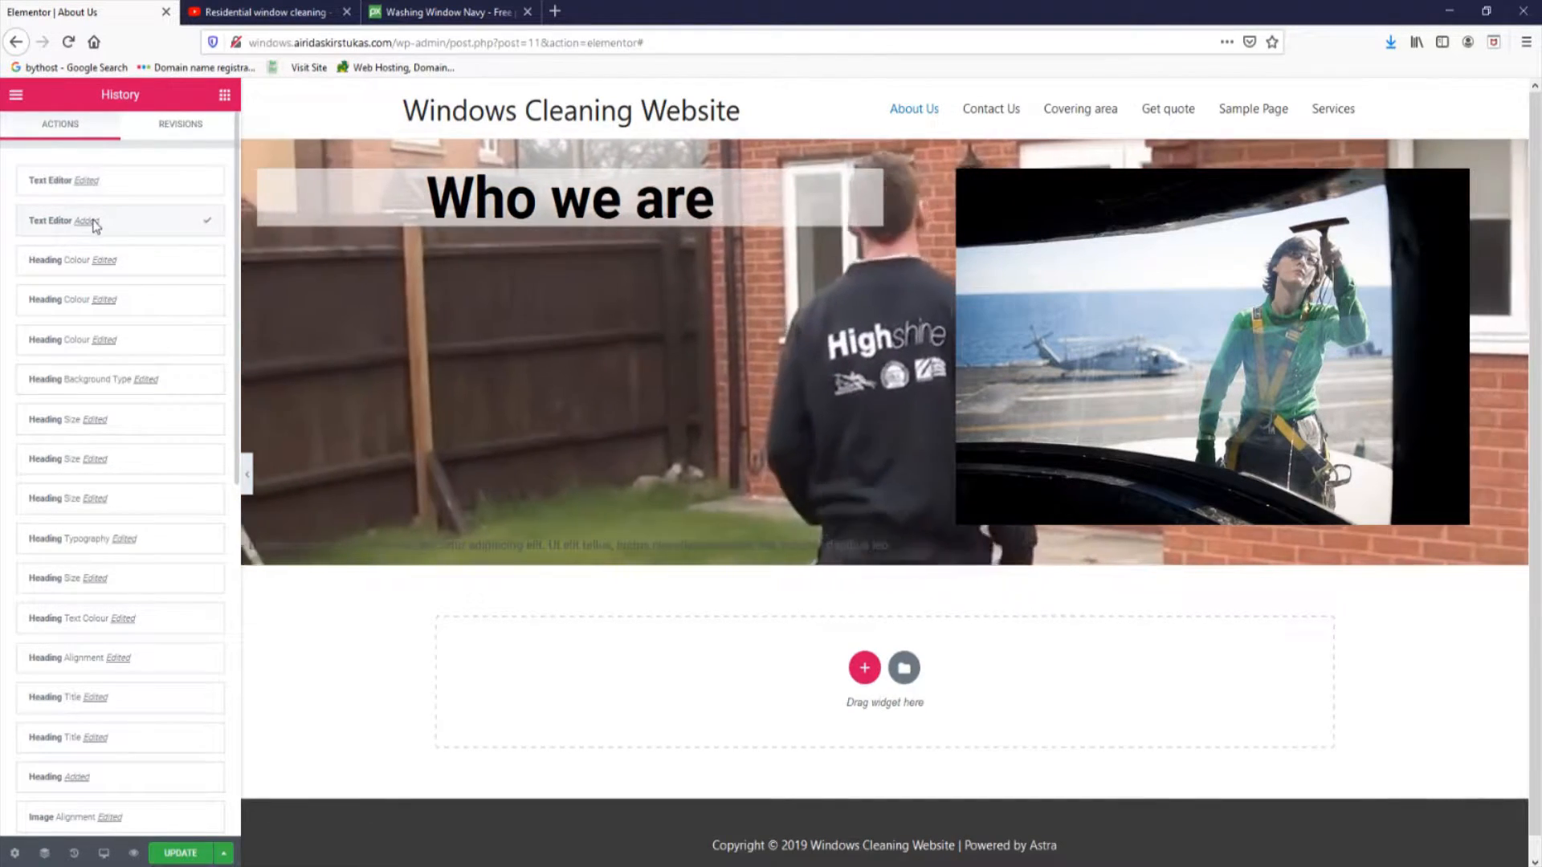
pyautogui.click(103, 258)
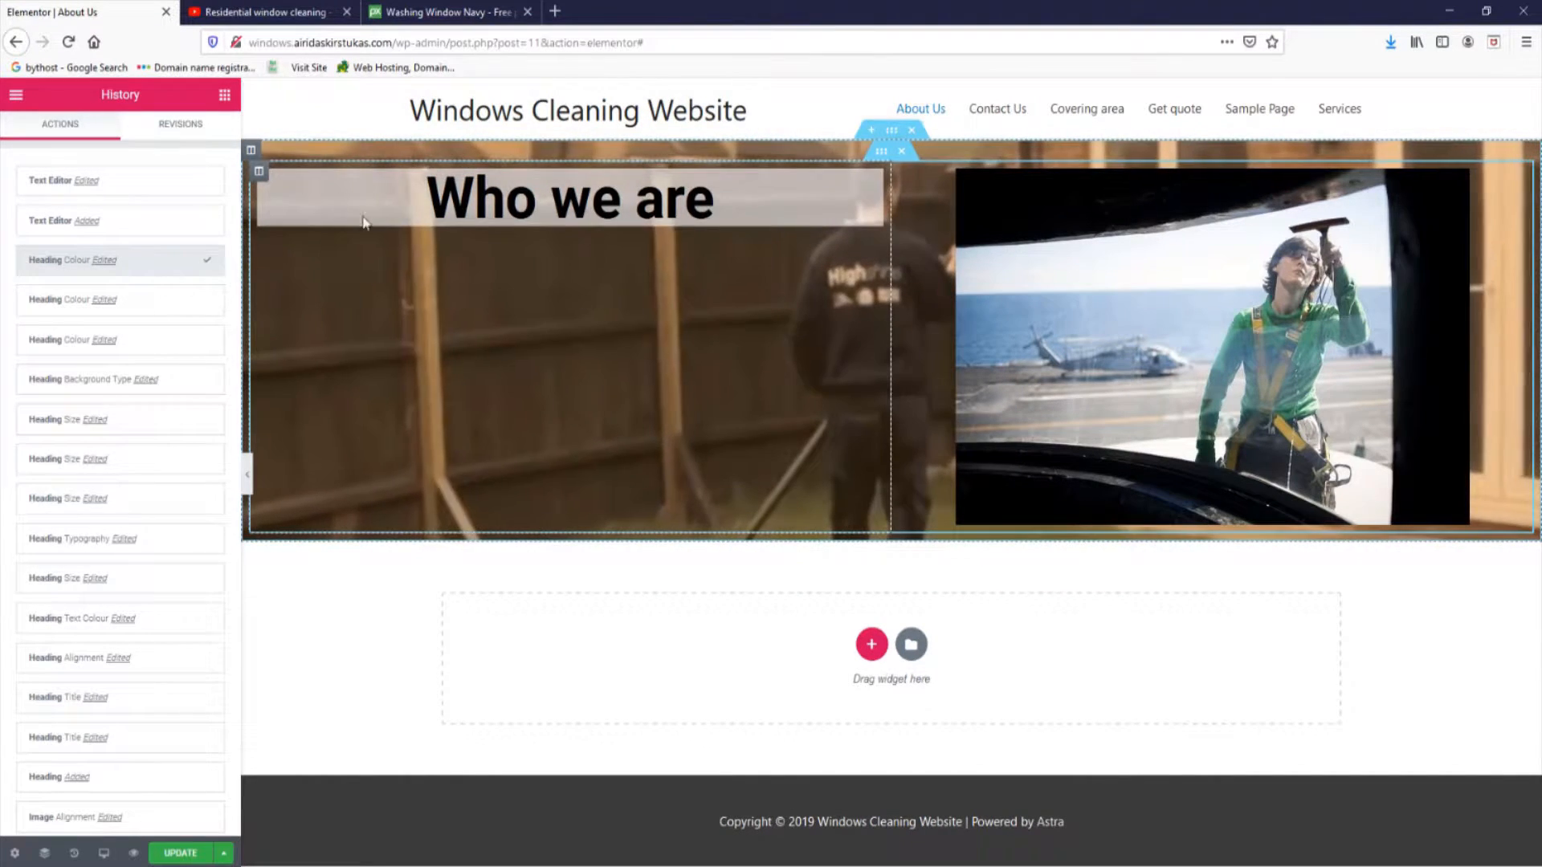
# - Place a Text Editor under 'Who we are' and paste the water-fed pole and traditional cleaning description
pyautogui.click(224, 96)
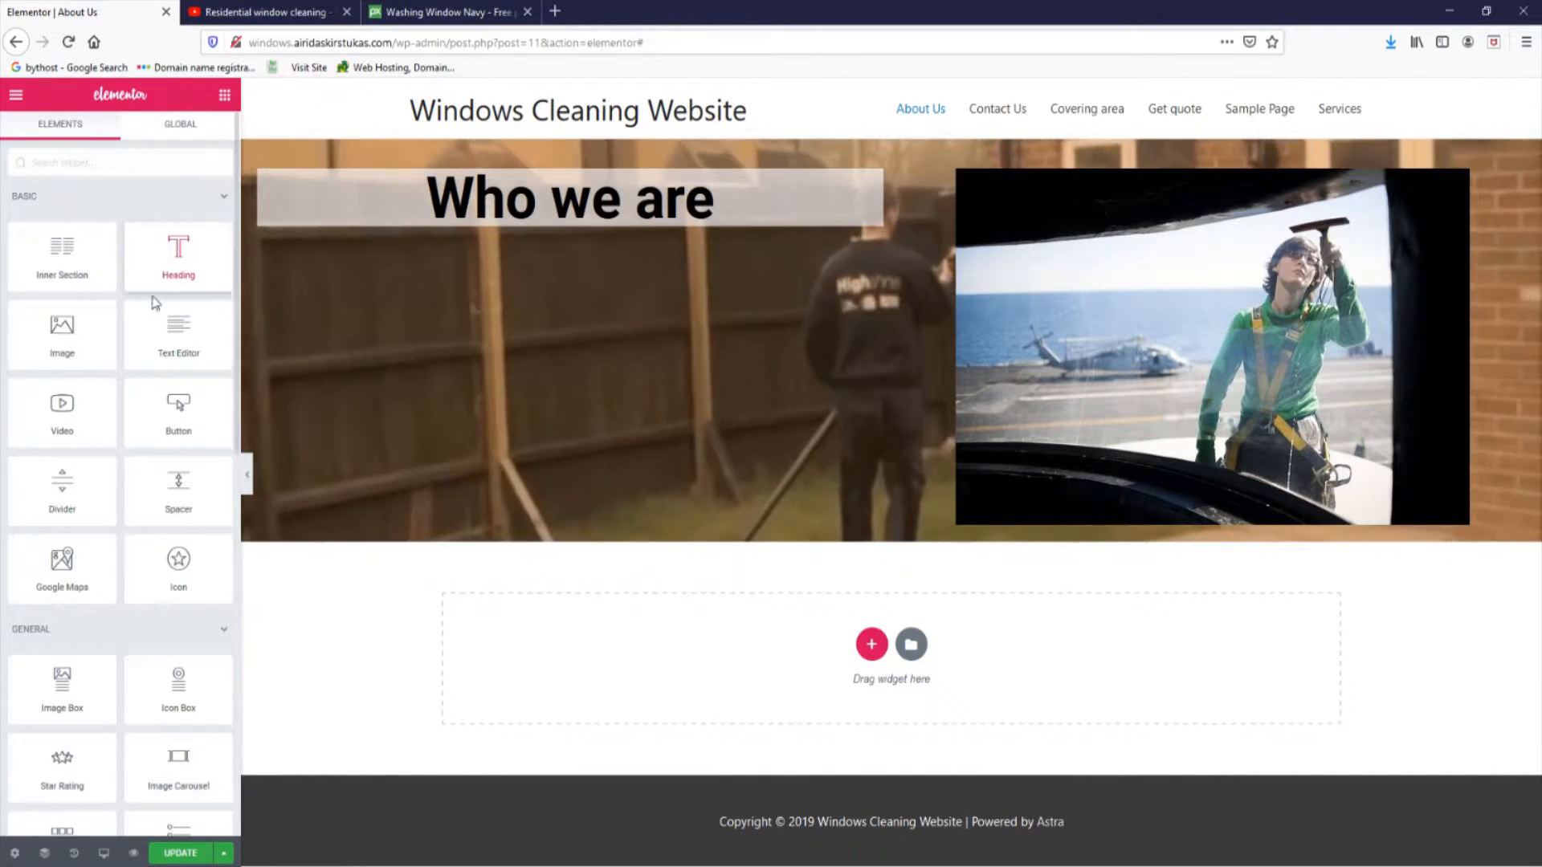
pyautogui.moveTo(178, 333); pyautogui.dragTo(587, 234)
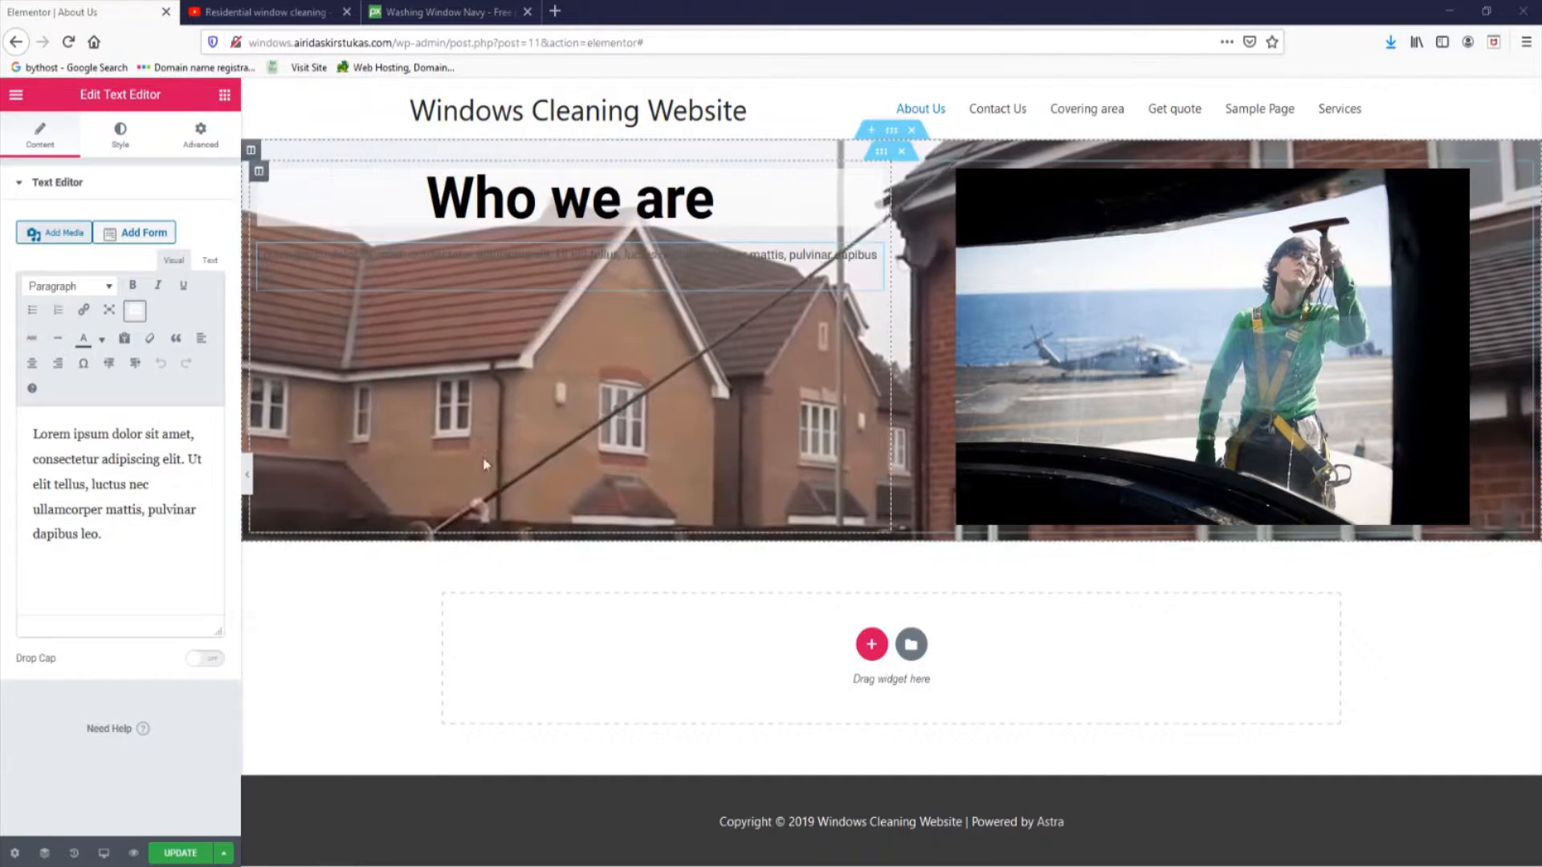
pyautogui.click(103, 533)
pyautogui.hotkey('ctrl', 'a')
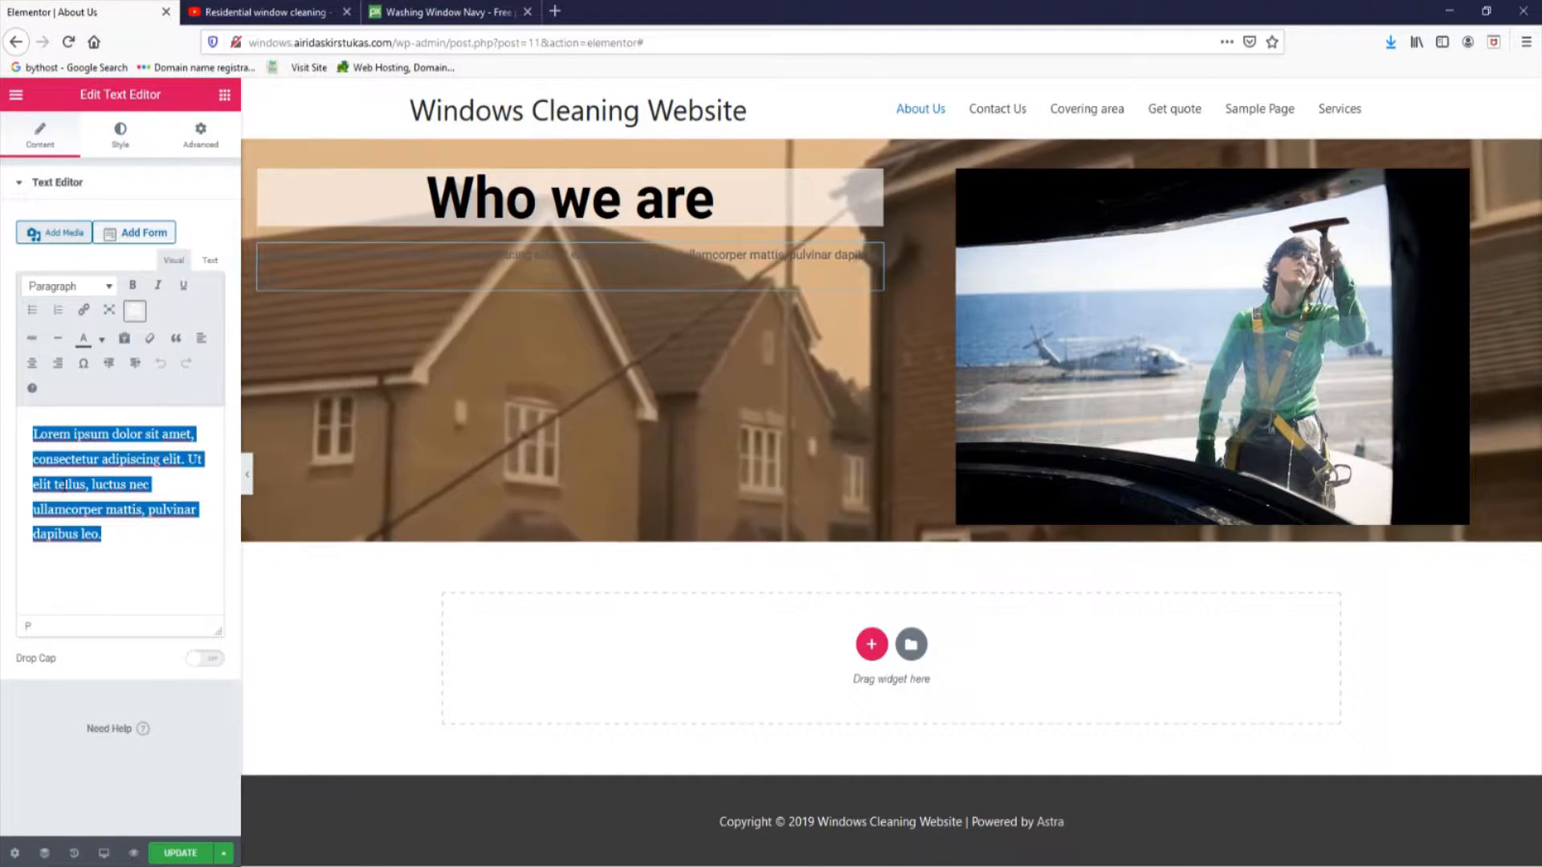
pyautogui.hotkey('ctrl', 'v')
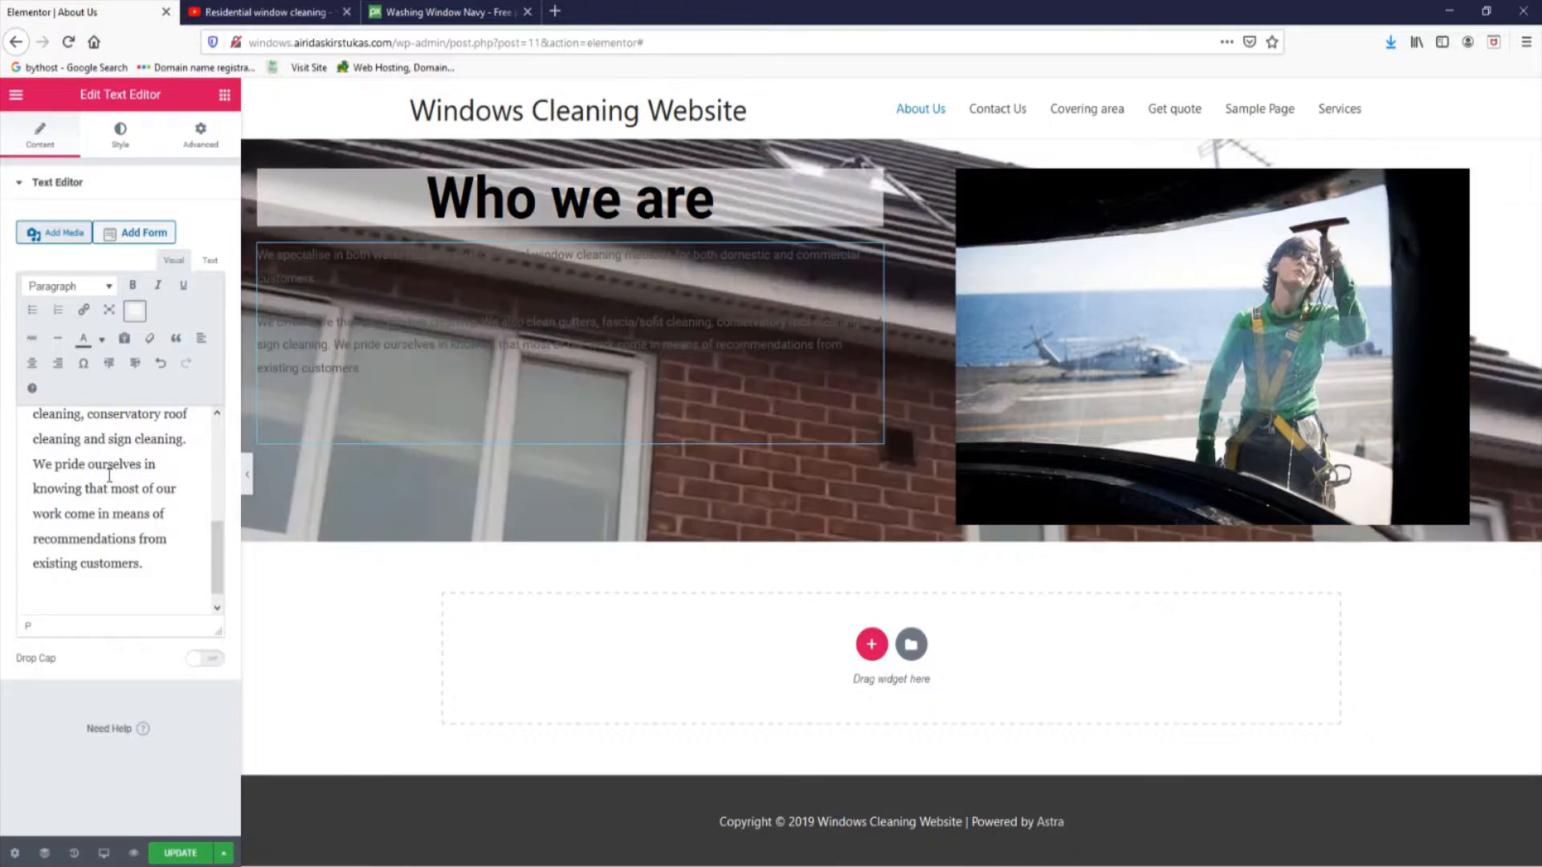
pyautogui.scroll(5, 149, 454)
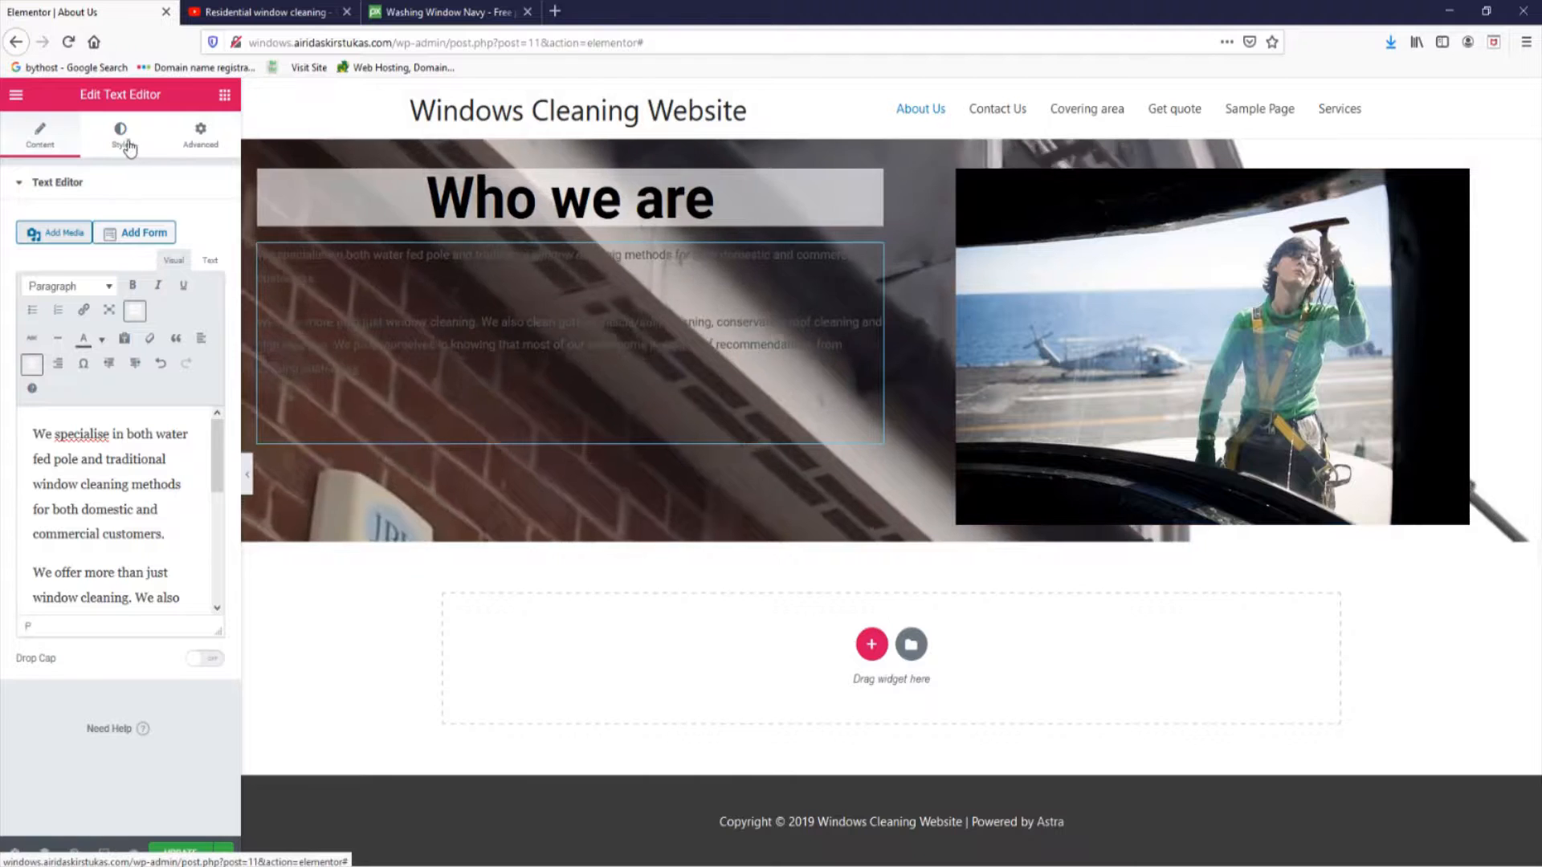
# - Set the paragraph's text colour to black
pyautogui.click(122, 138)
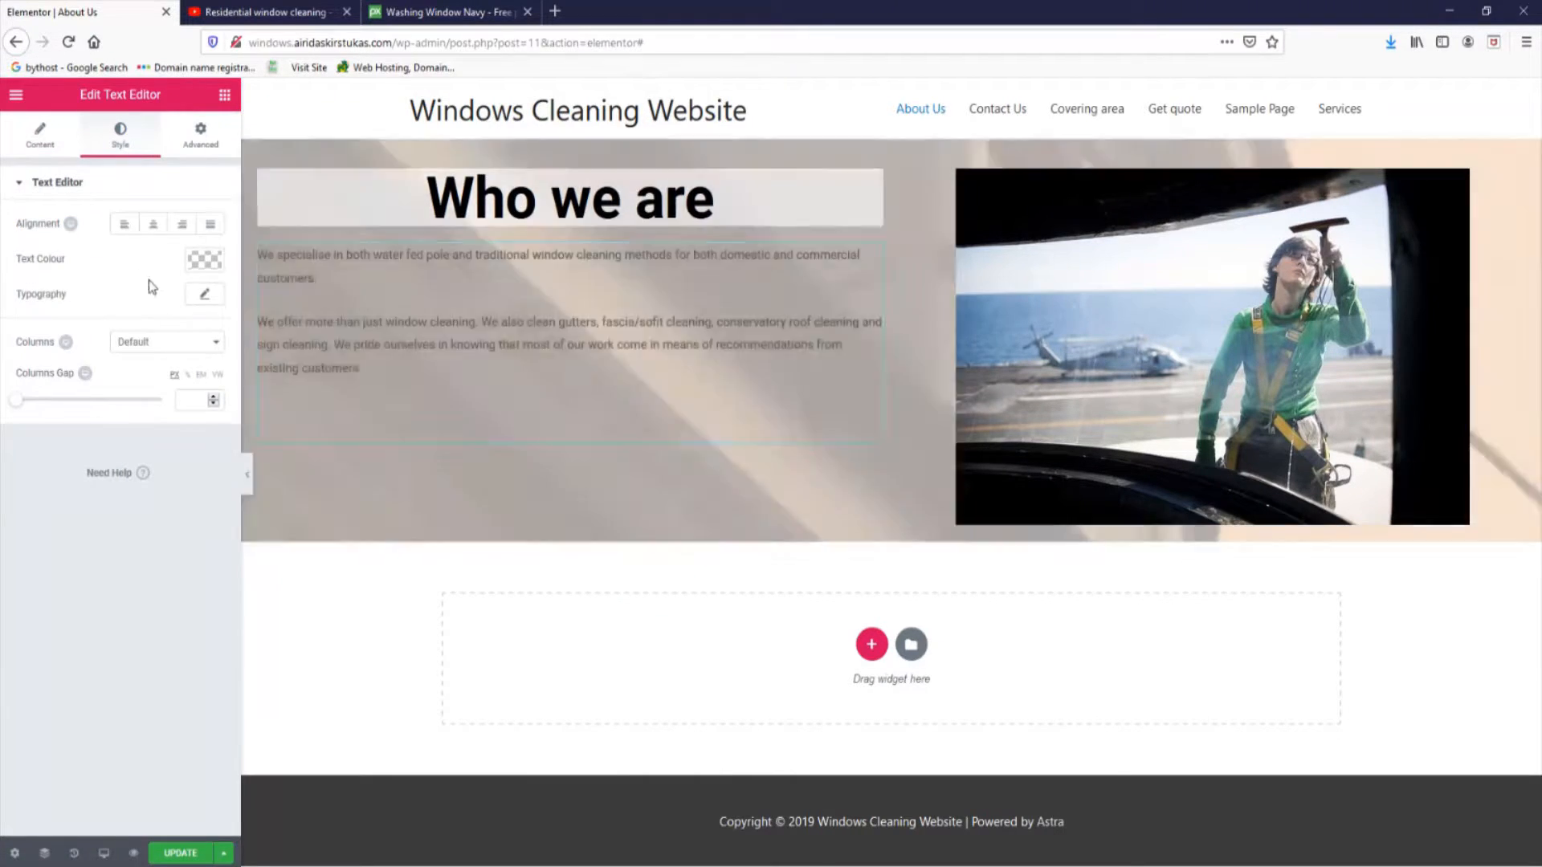
pyautogui.click(206, 261)
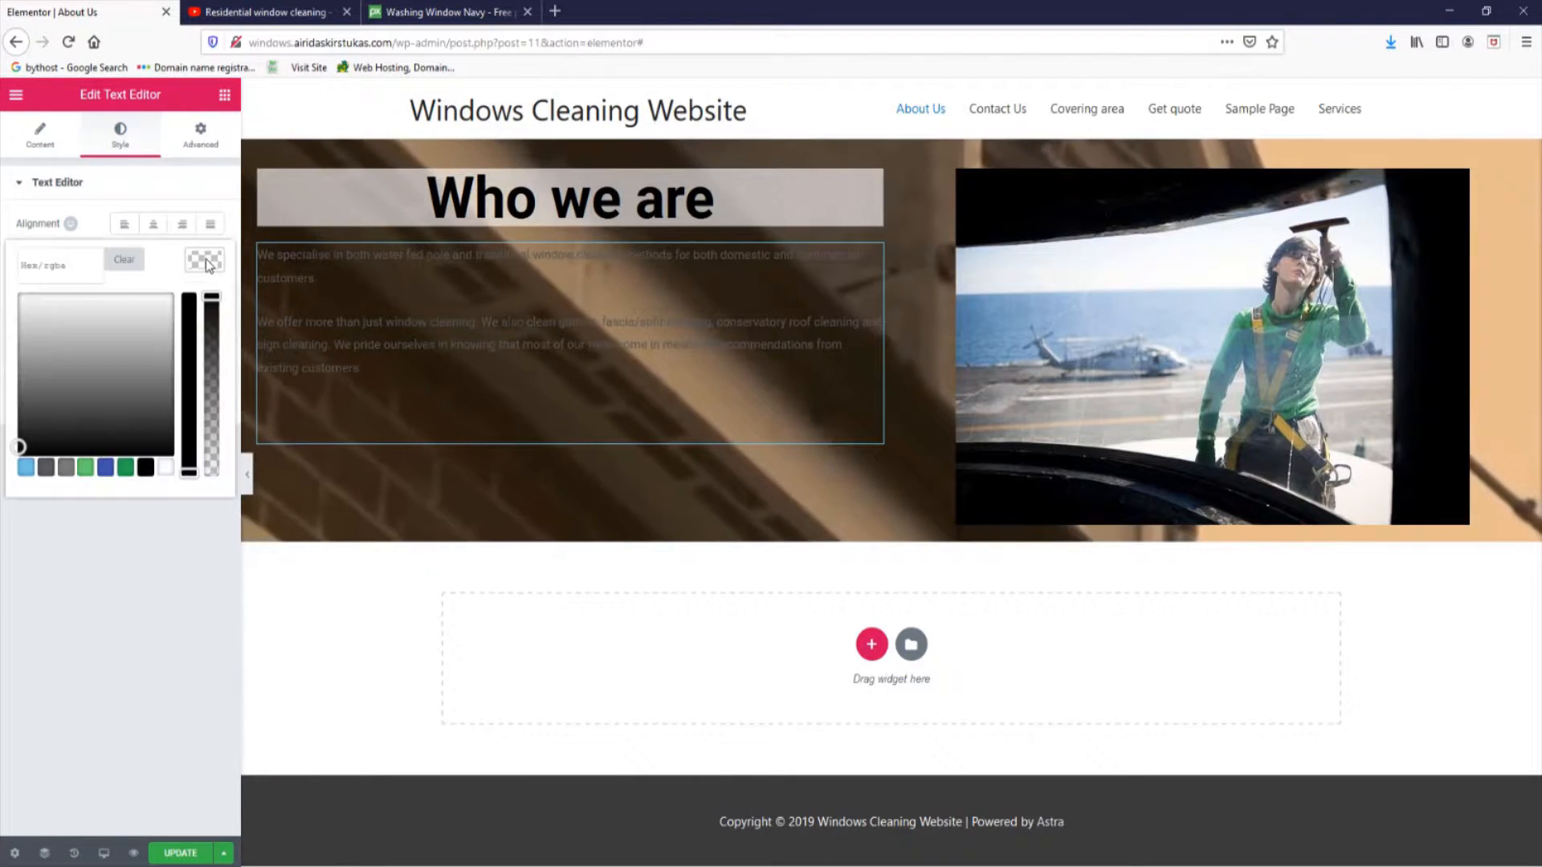
pyautogui.click(144, 468)
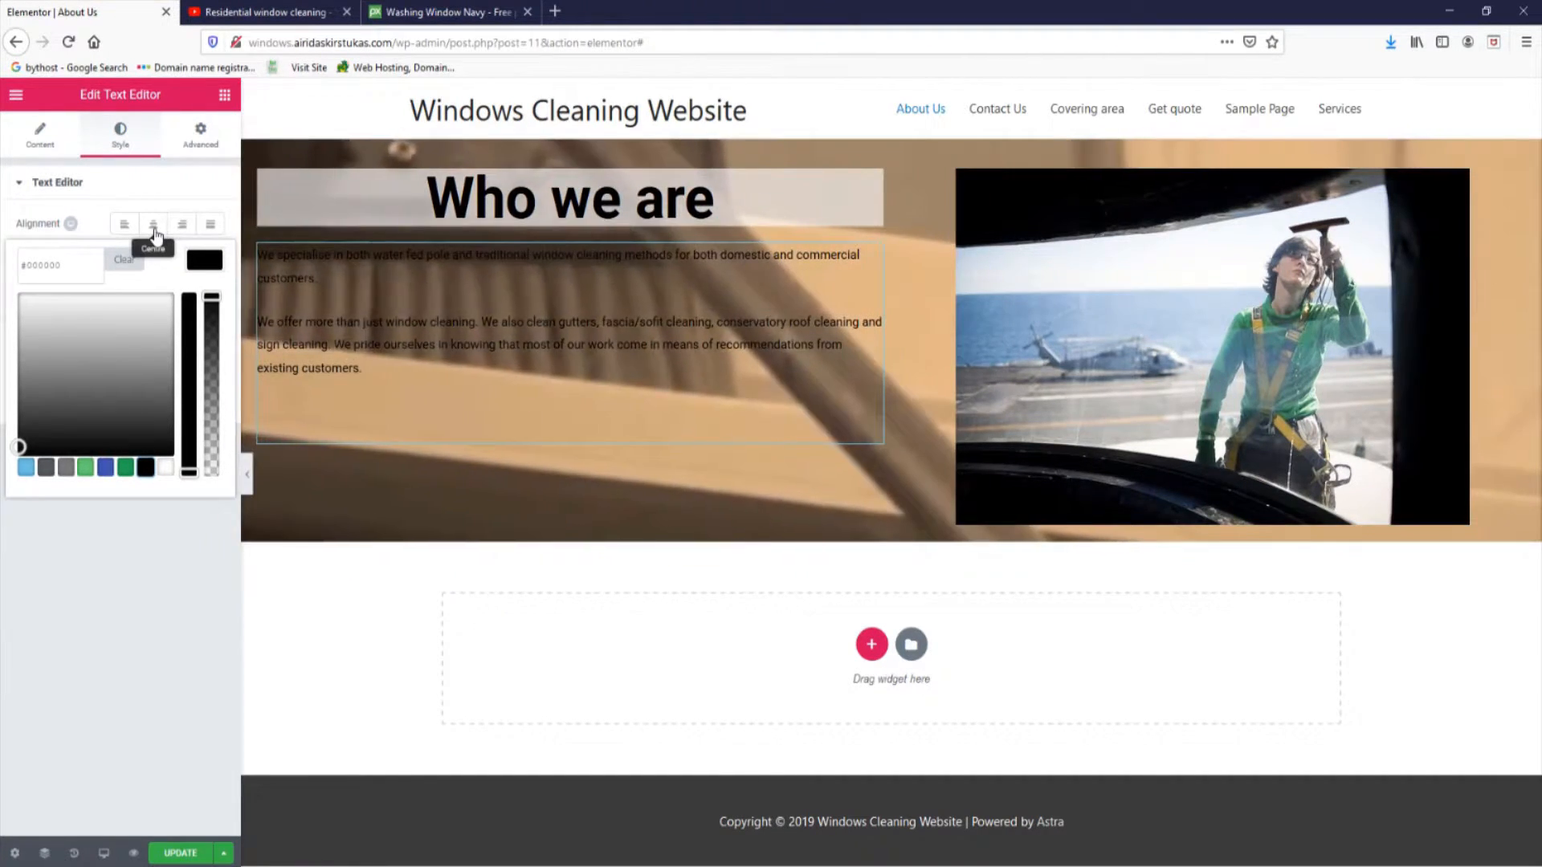
# - Give the paragraph a Classic white background made semi-transparent with the alpha slider
pyautogui.click(201, 133)
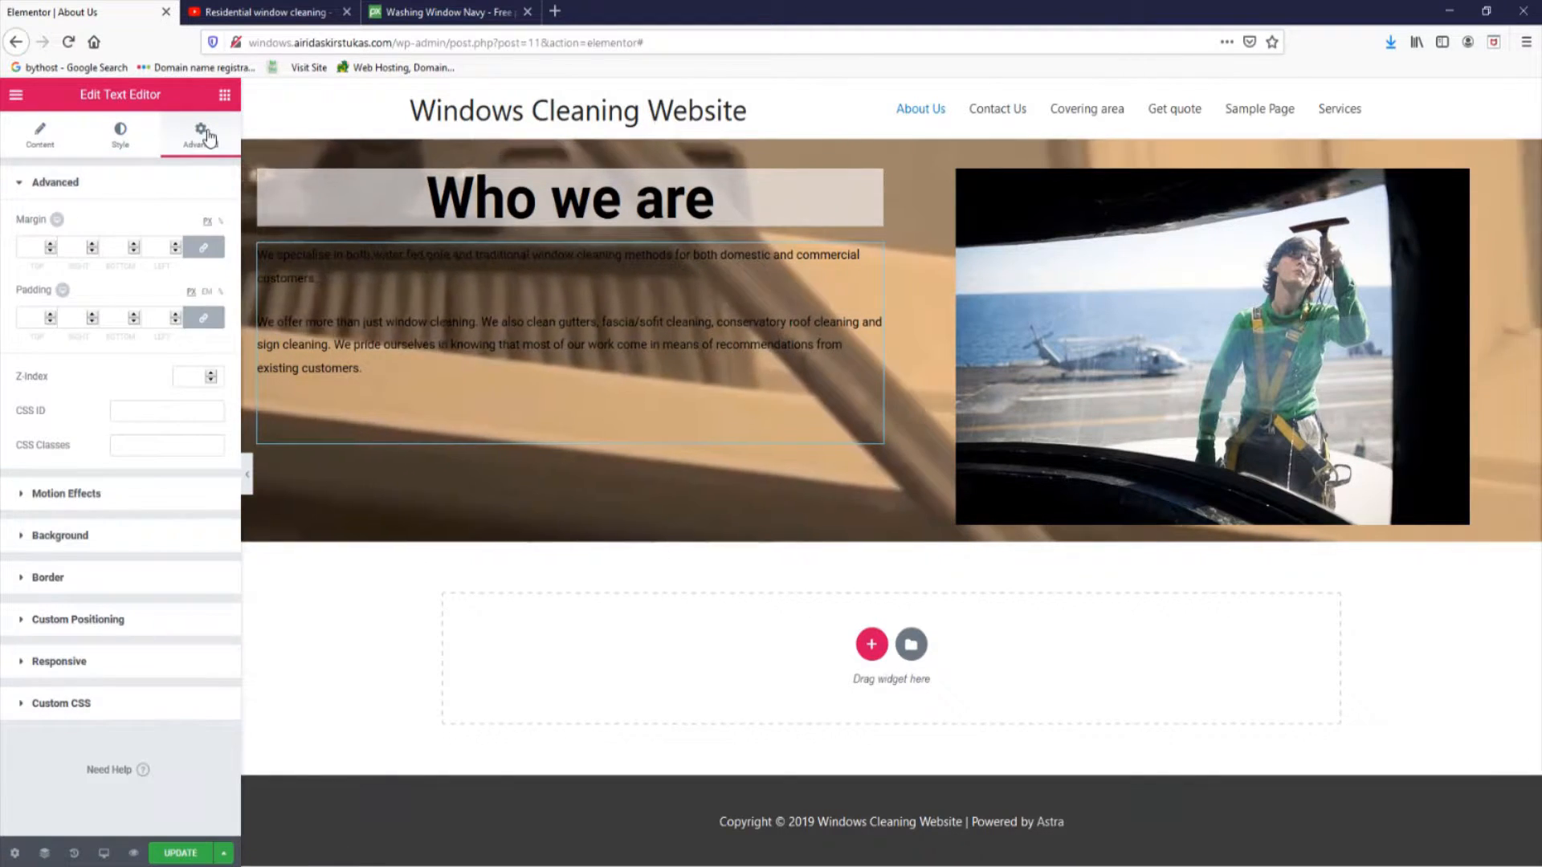
pyautogui.click(49, 534)
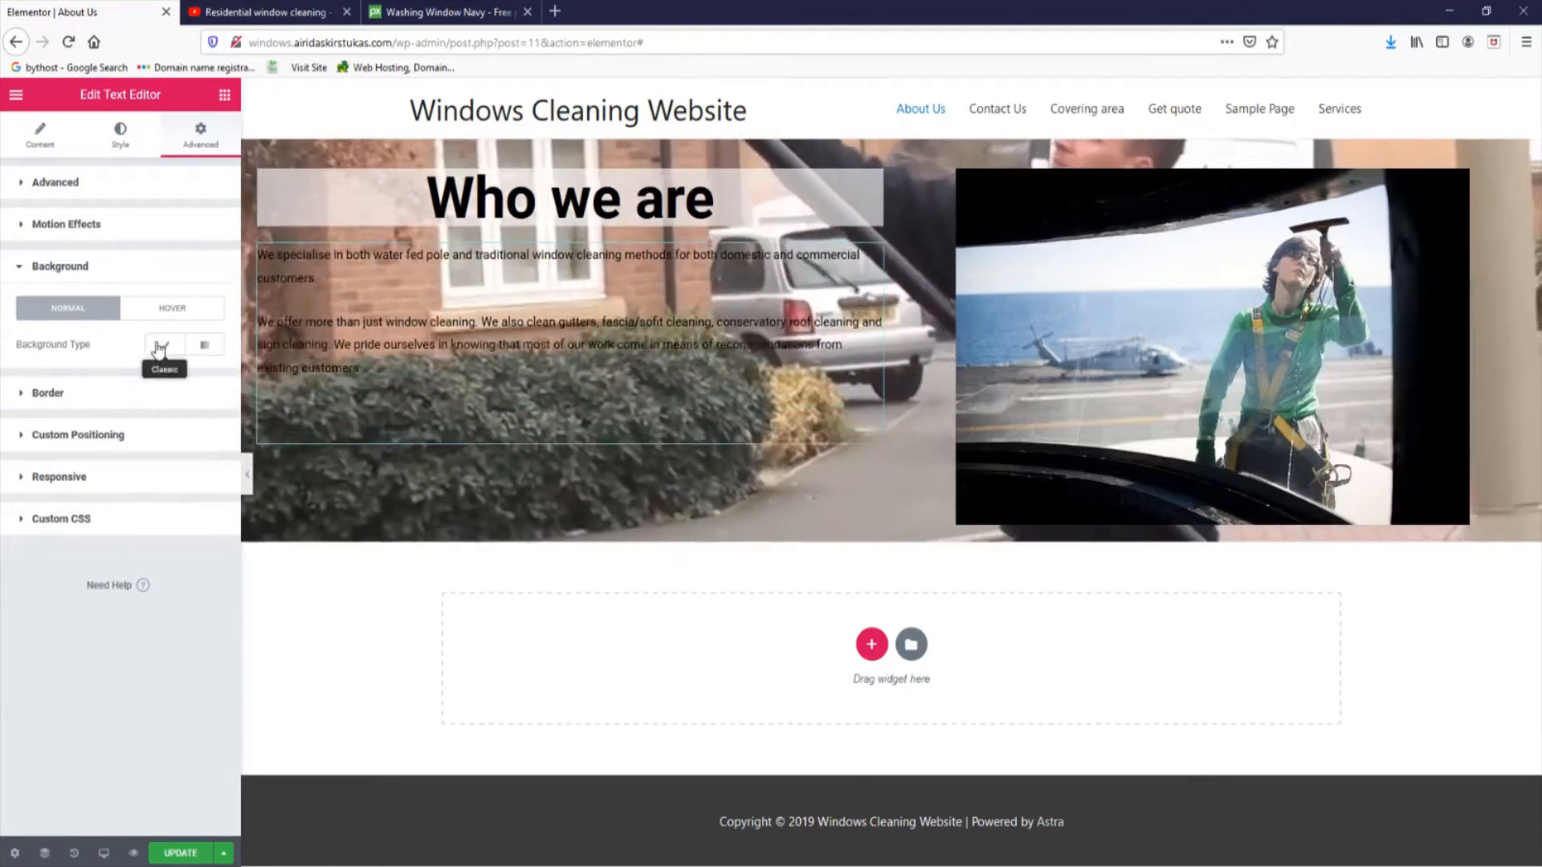
pyautogui.click(158, 347)
pyautogui.click(205, 381)
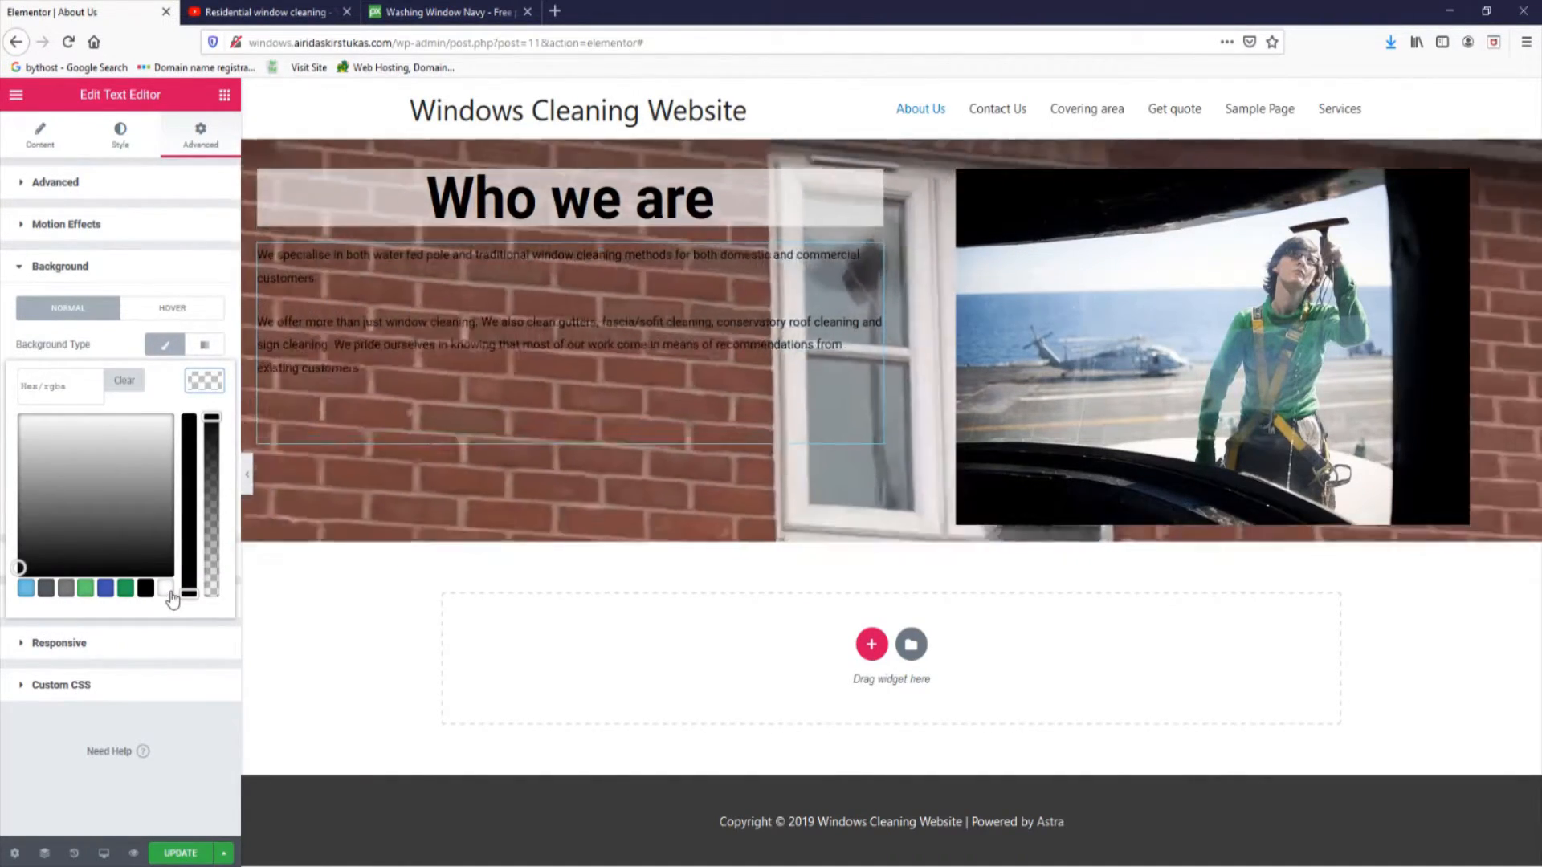
pyautogui.click(165, 590)
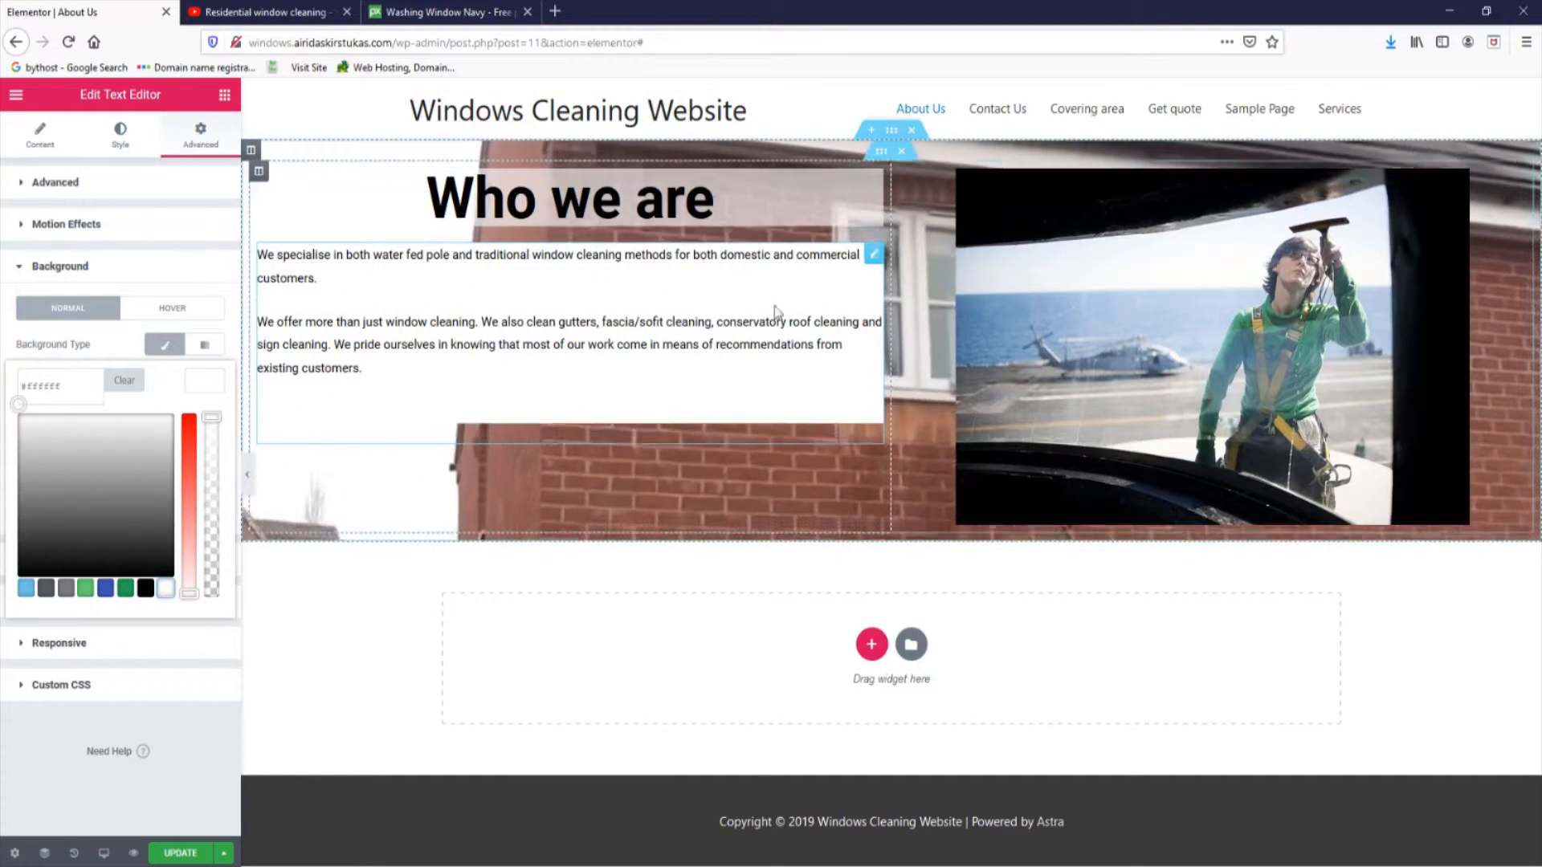
pyautogui.moveTo(213, 417); pyautogui.dragTo(211, 504)
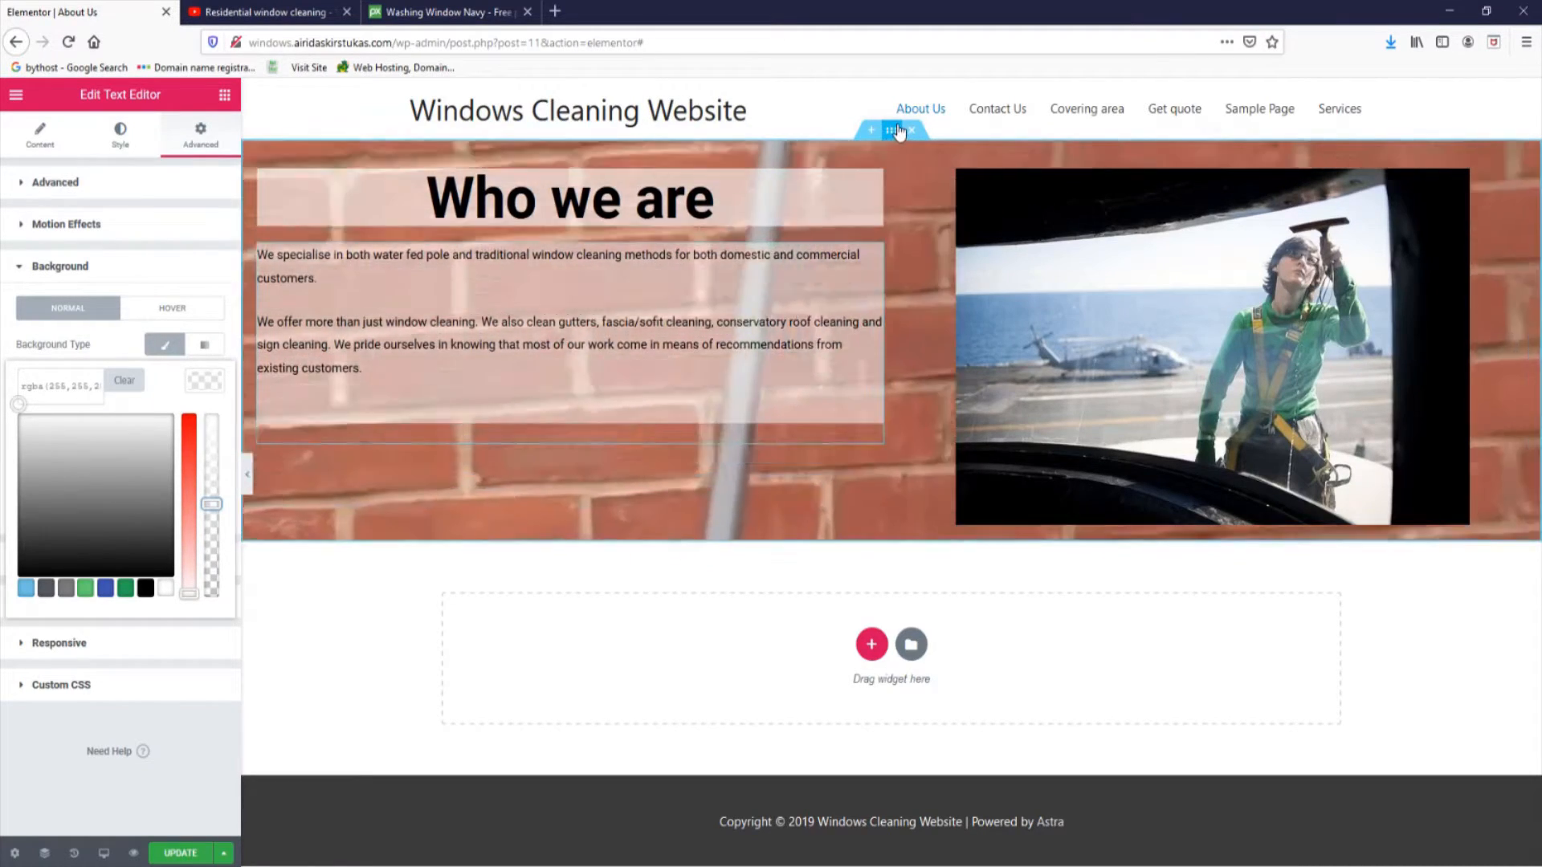
# - Change the background video End Time from 120 to 110, update the page and preview it
pyautogui.click(888, 133)
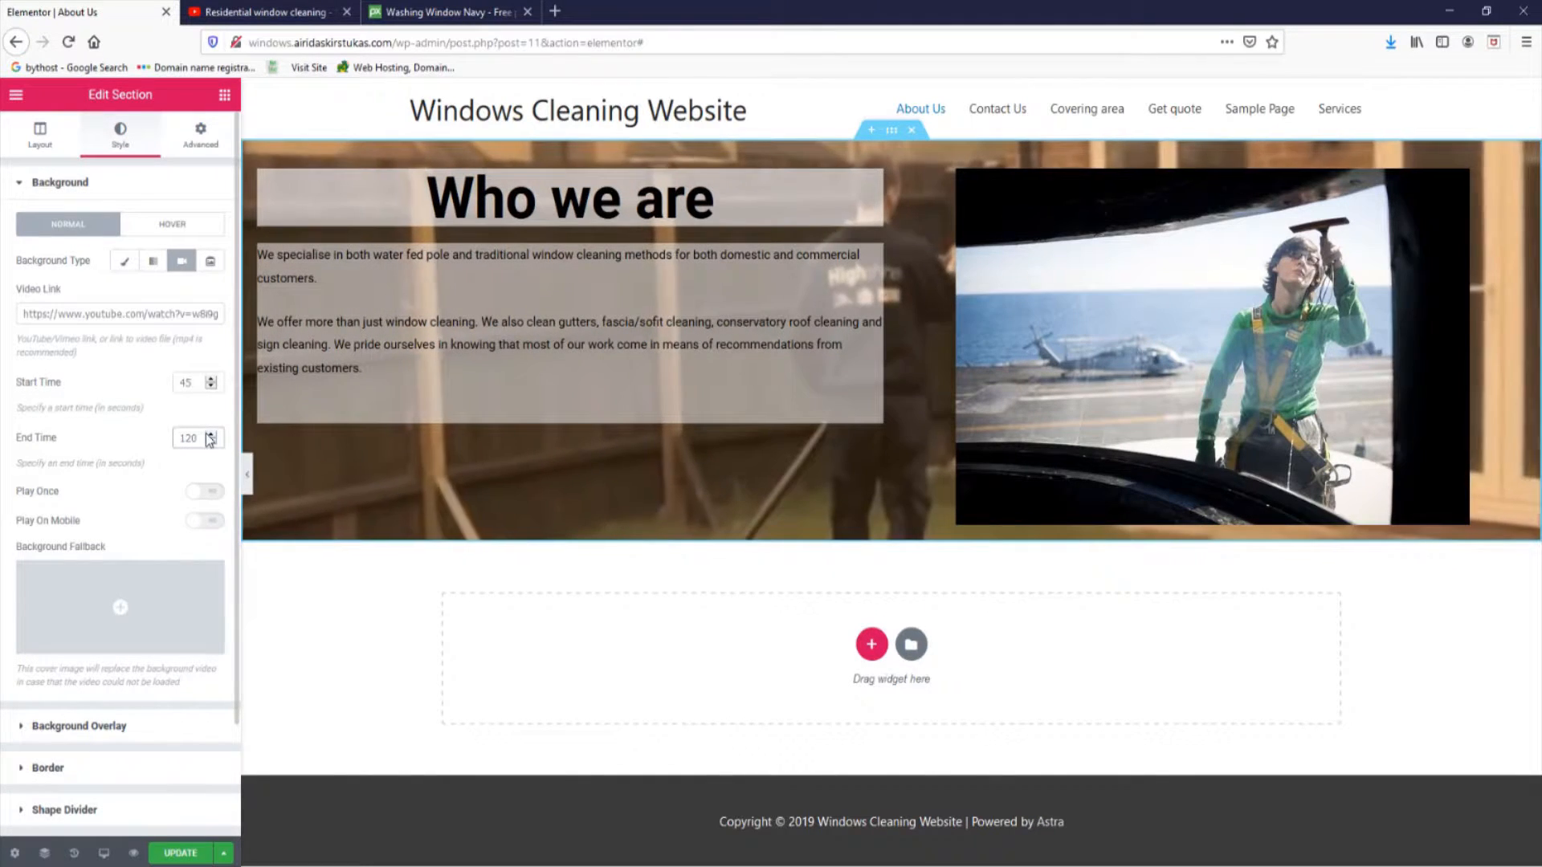
pyautogui.press('BackSpace')
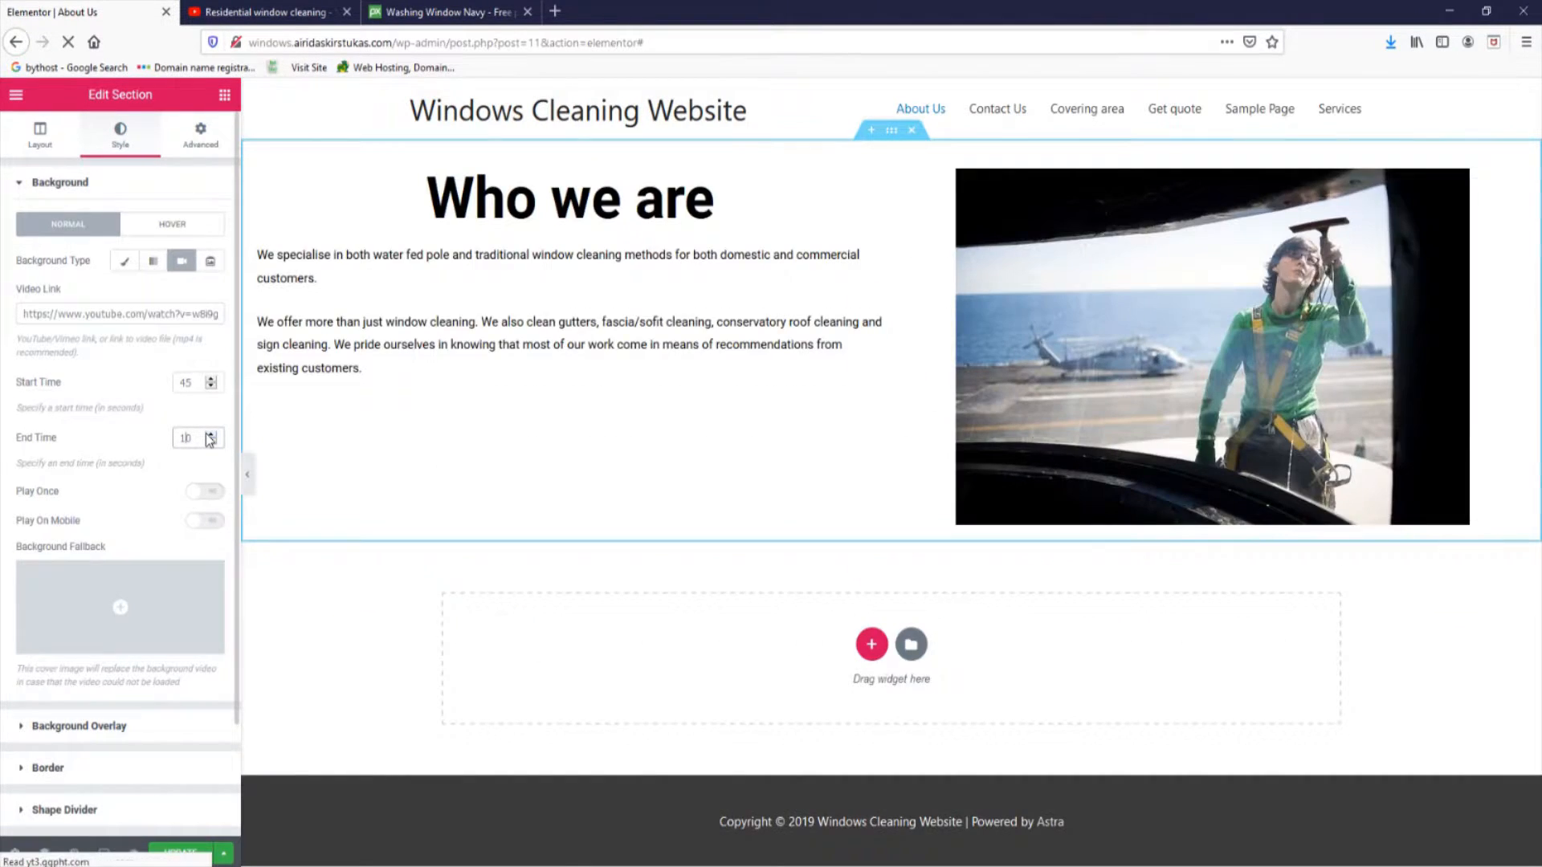
pyautogui.write('1')
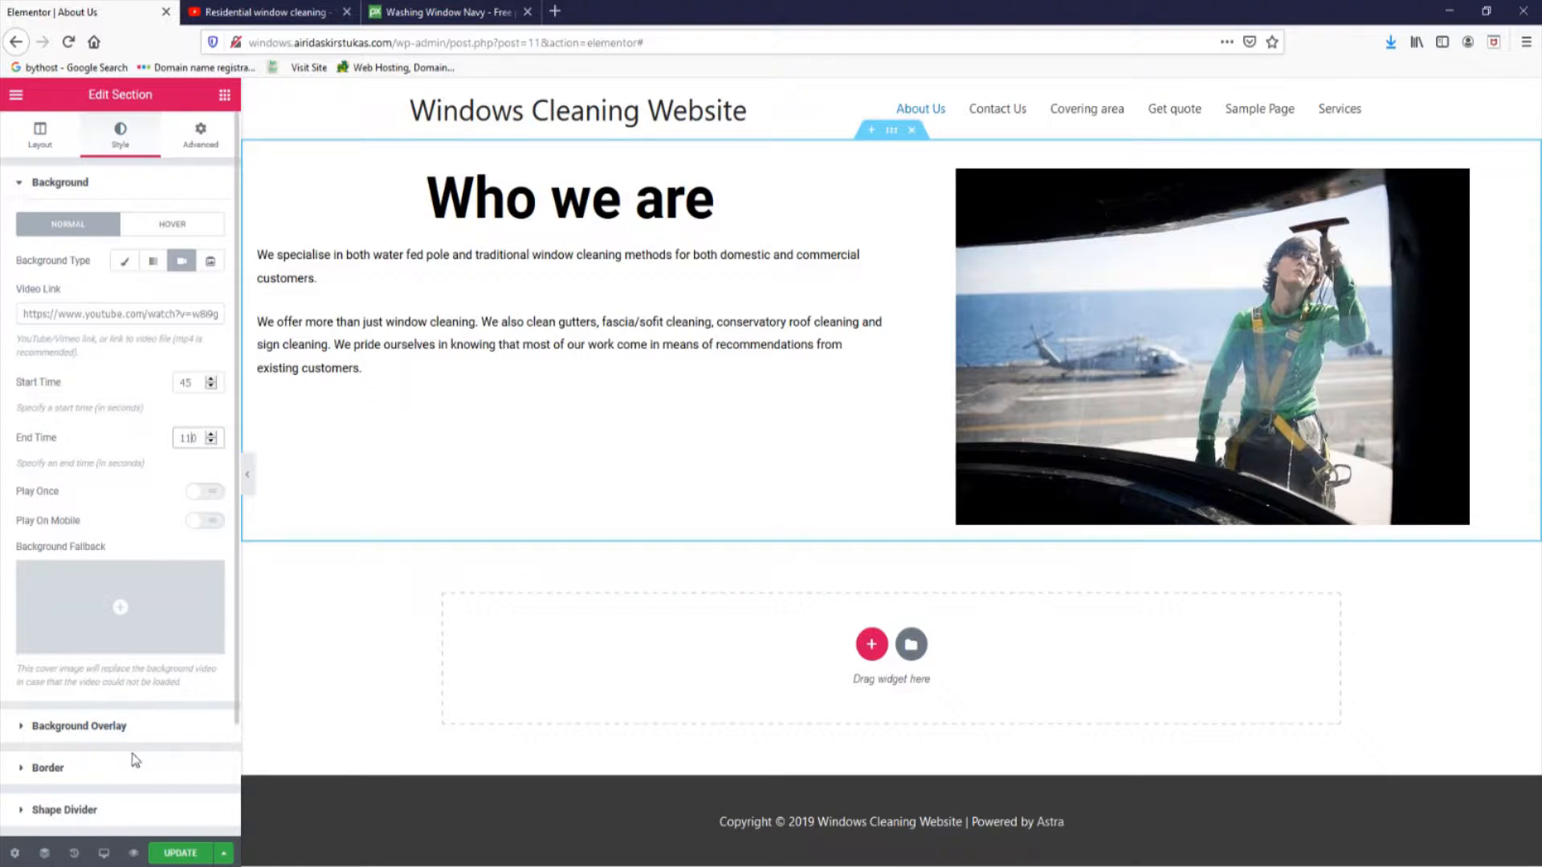
pyautogui.click(181, 855)
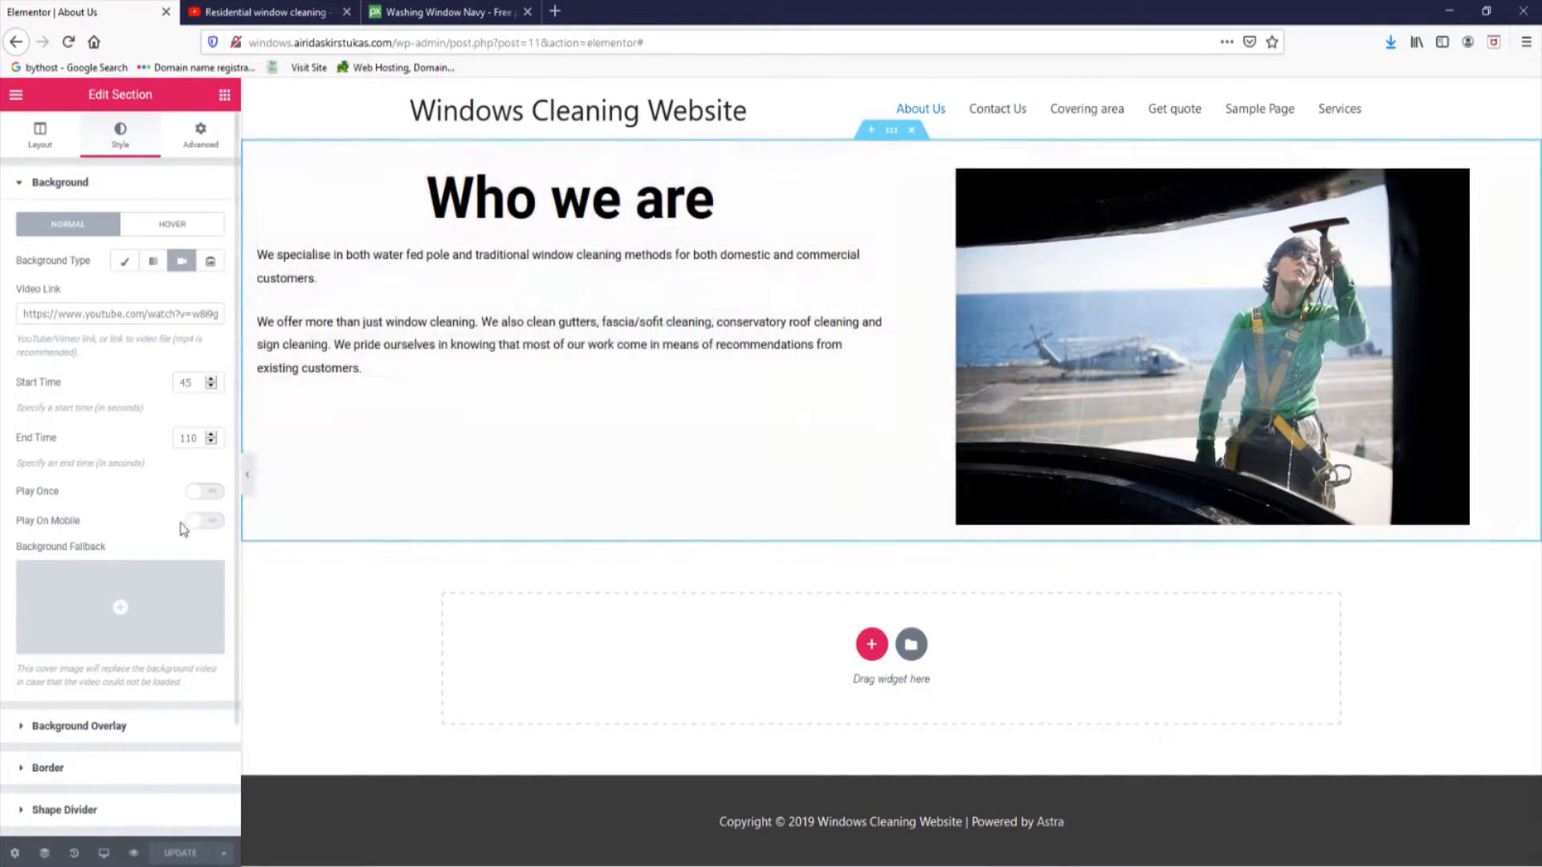
pyautogui.click(134, 857)
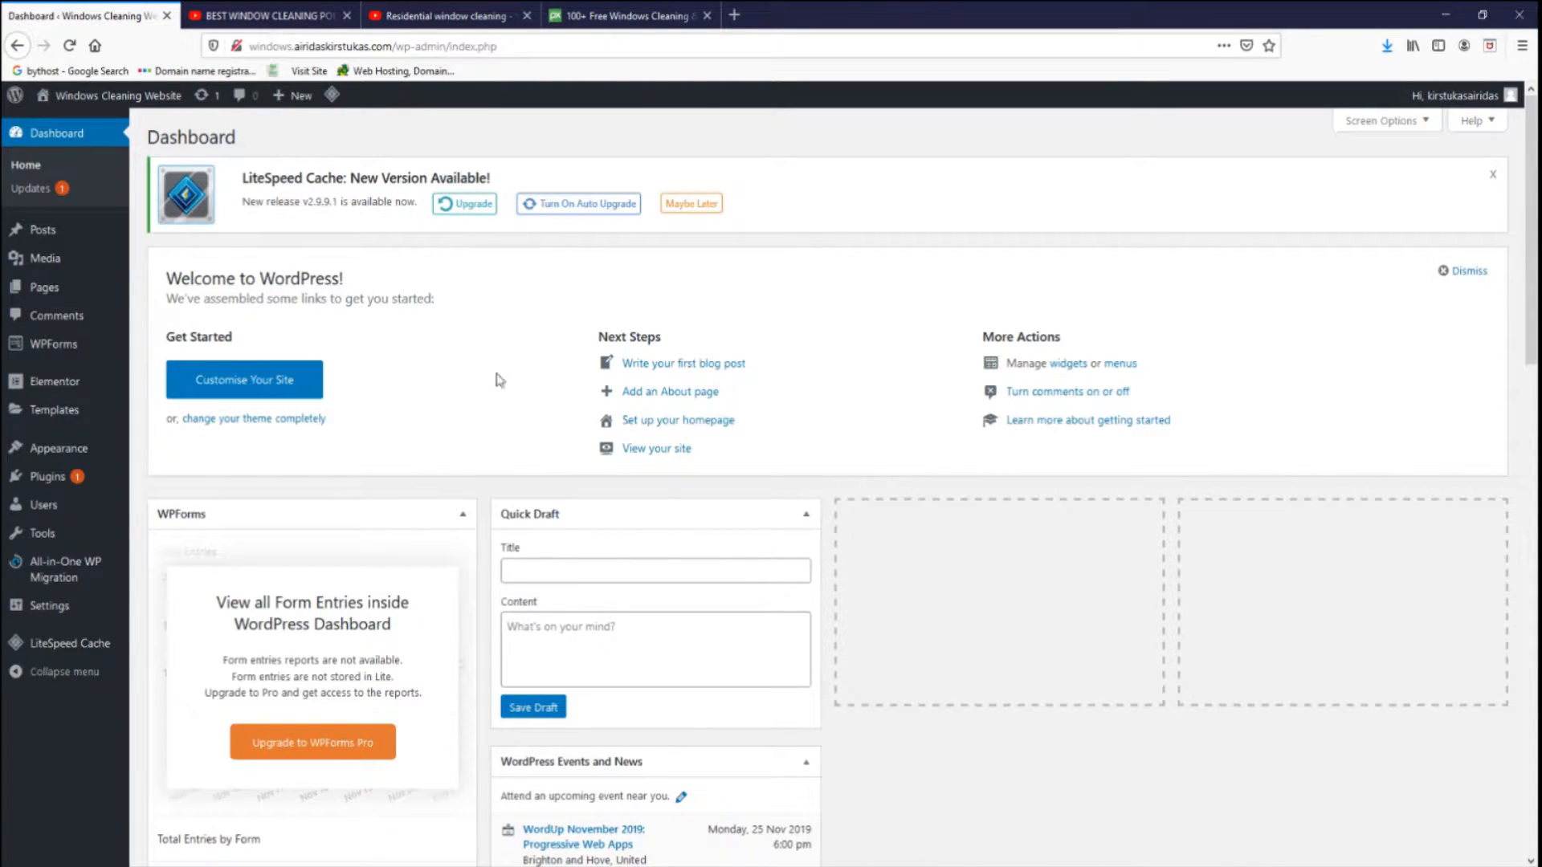
# - Keep the Contact Us page's layout Full Width / Stretched, update it and edit it with Elementor
pyautogui.click(46, 289)
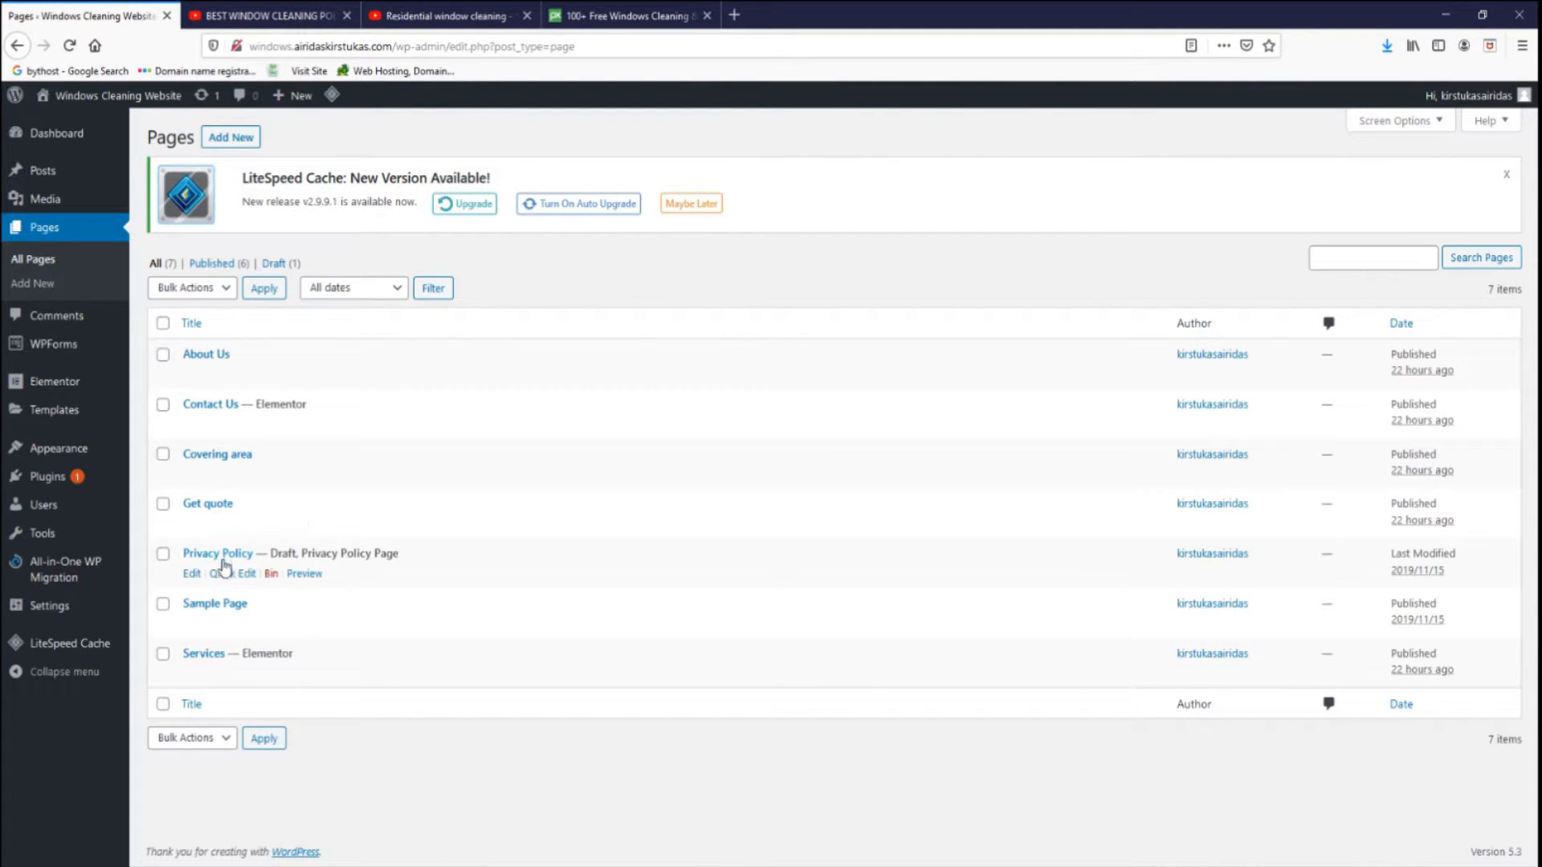
pyautogui.click(210, 405)
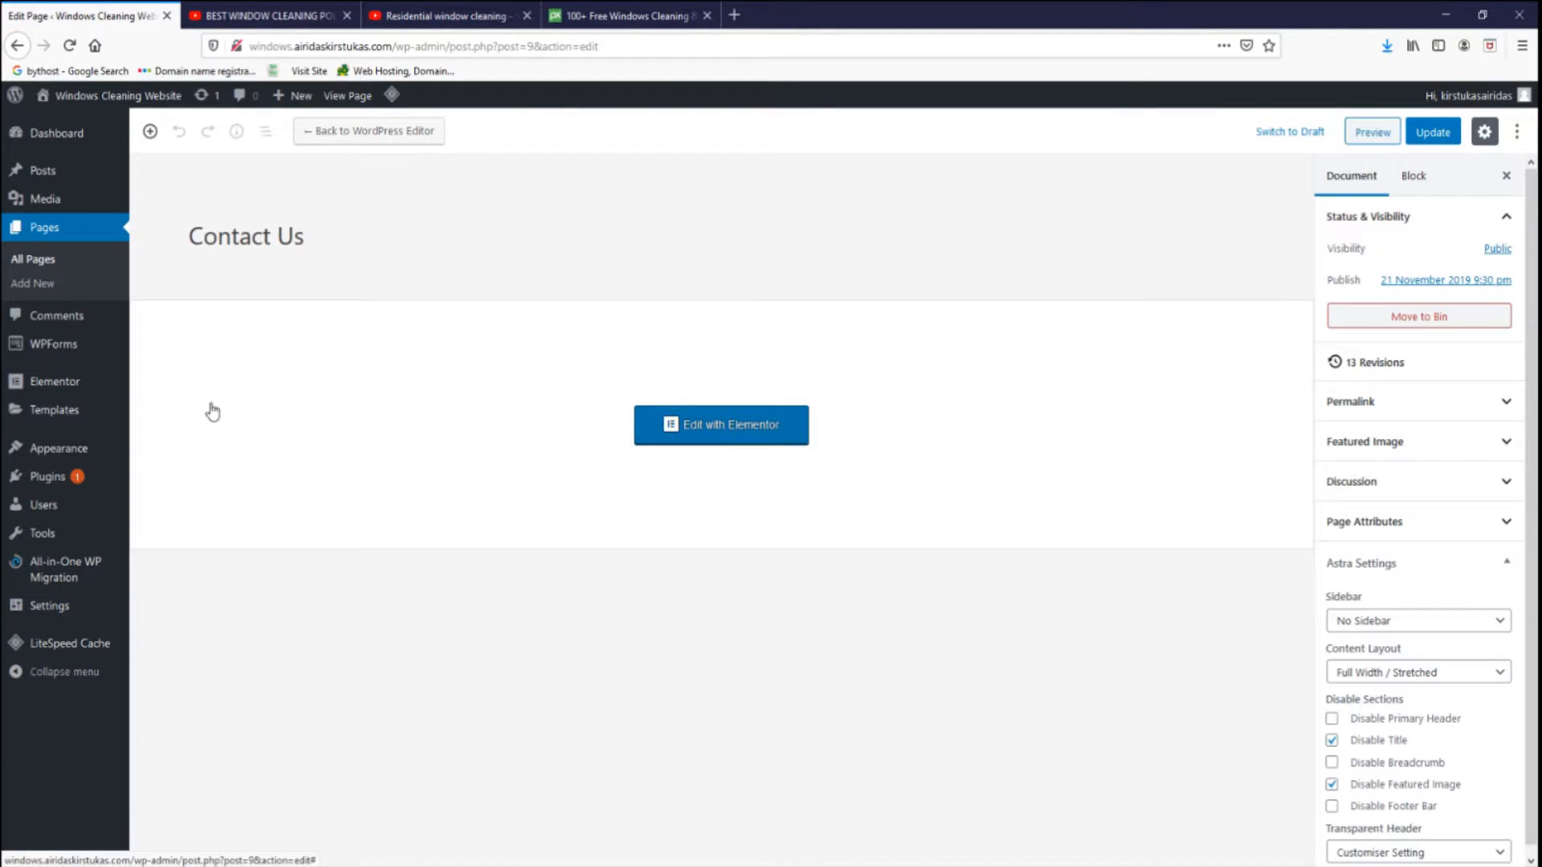
pyautogui.scroll(-1, 1398, 385)
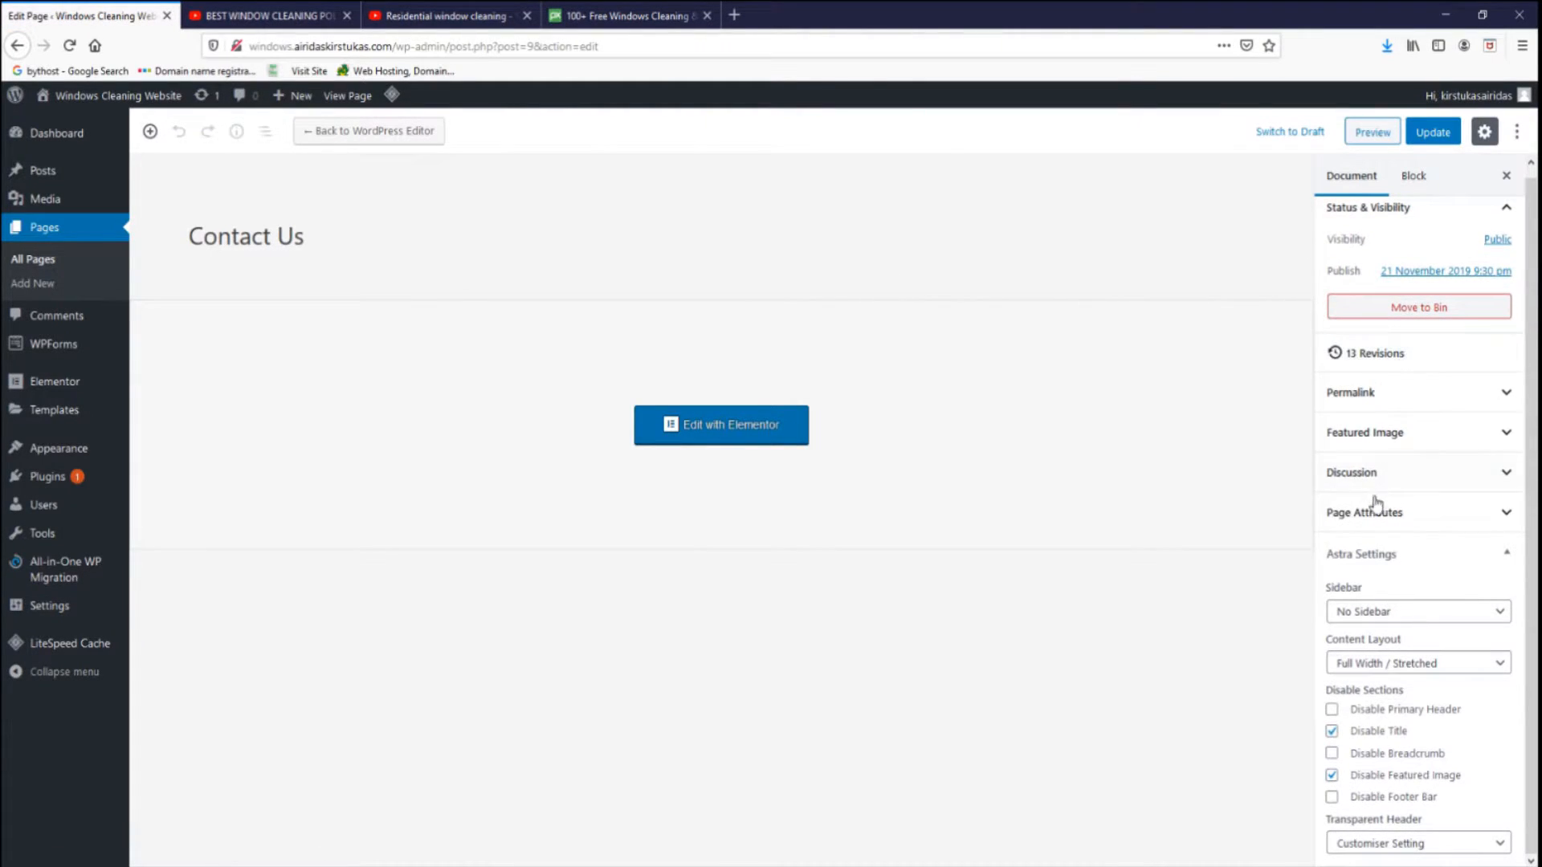
pyautogui.click(1421, 665)
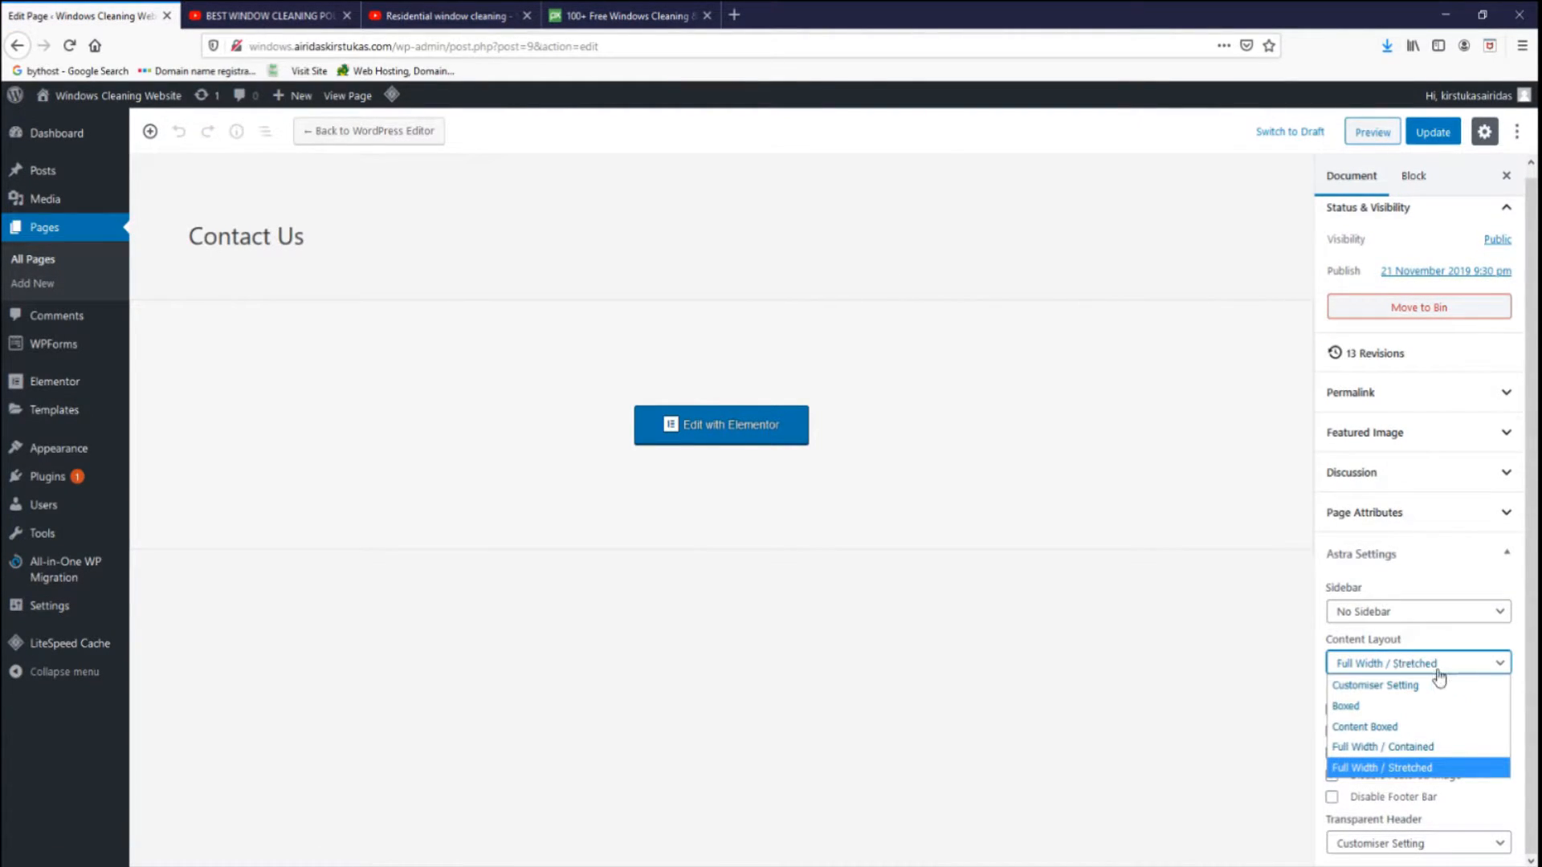
pyautogui.click(1366, 768)
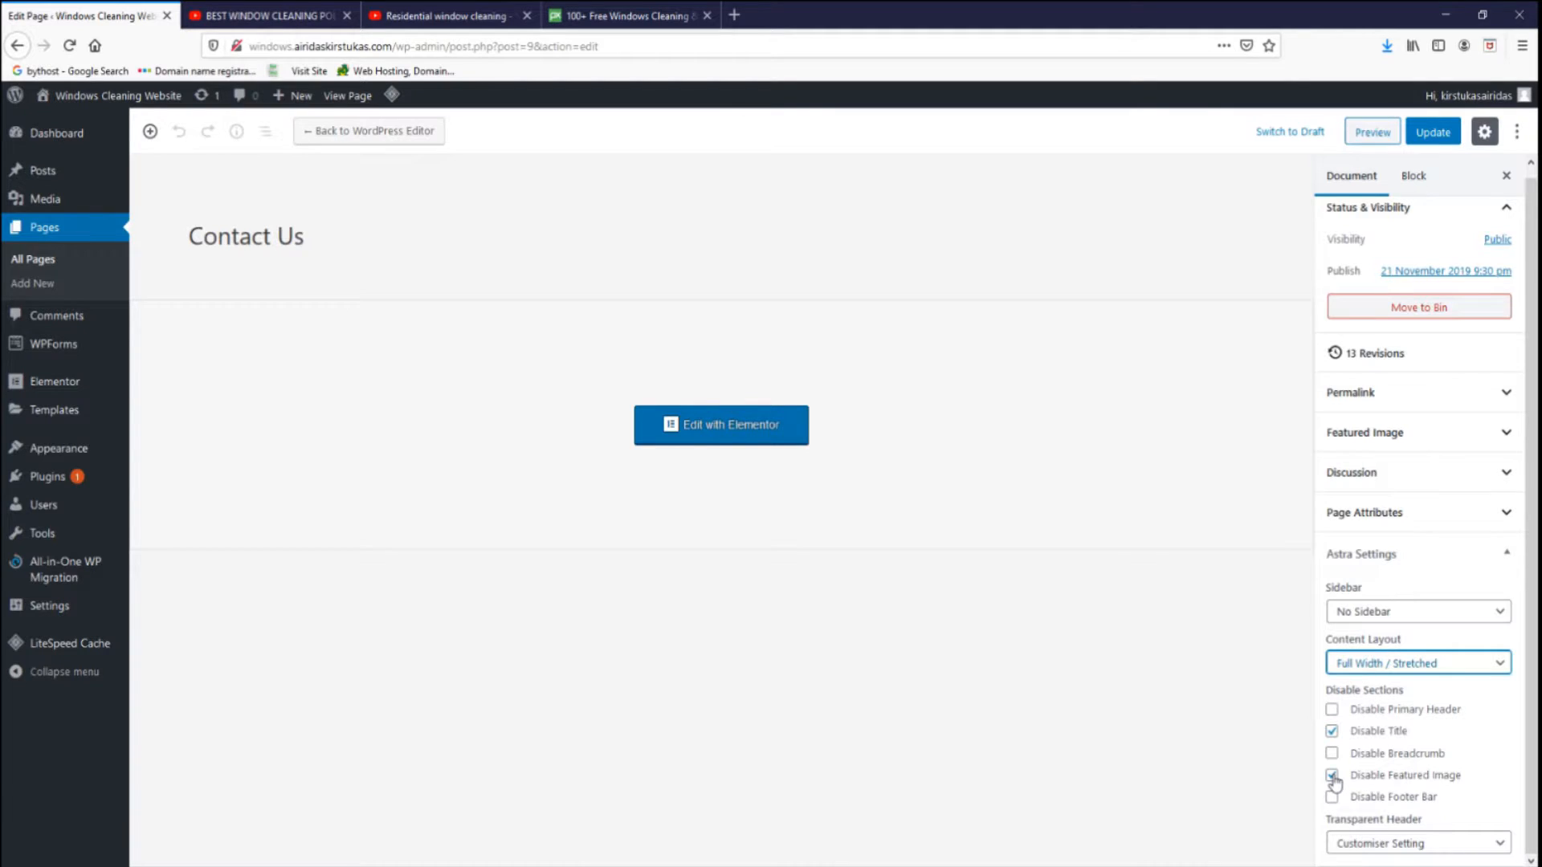
pyautogui.click(1432, 132)
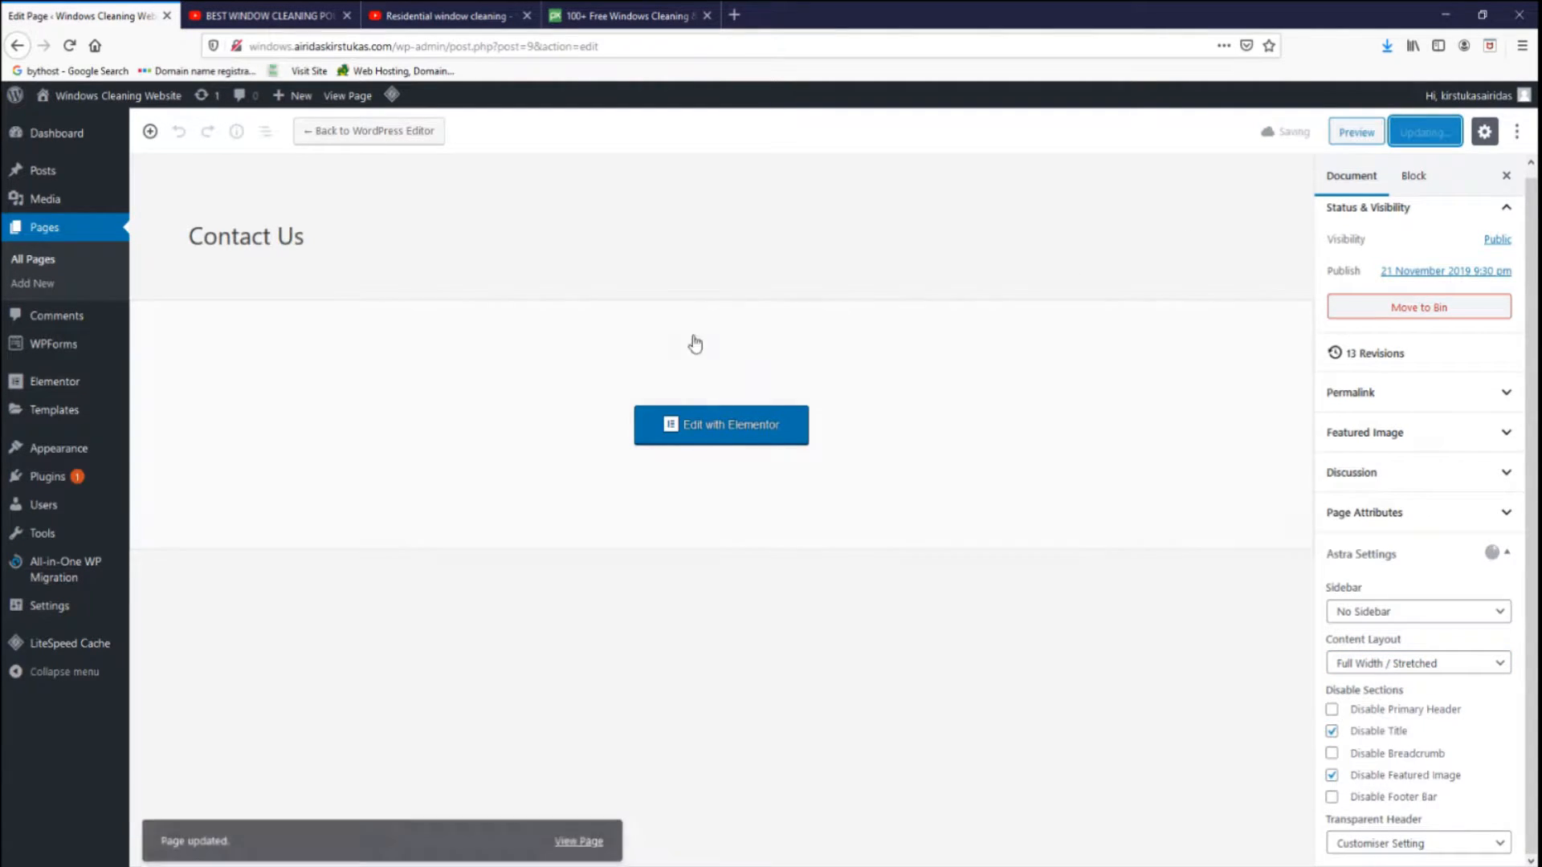
pyautogui.click(730, 425)
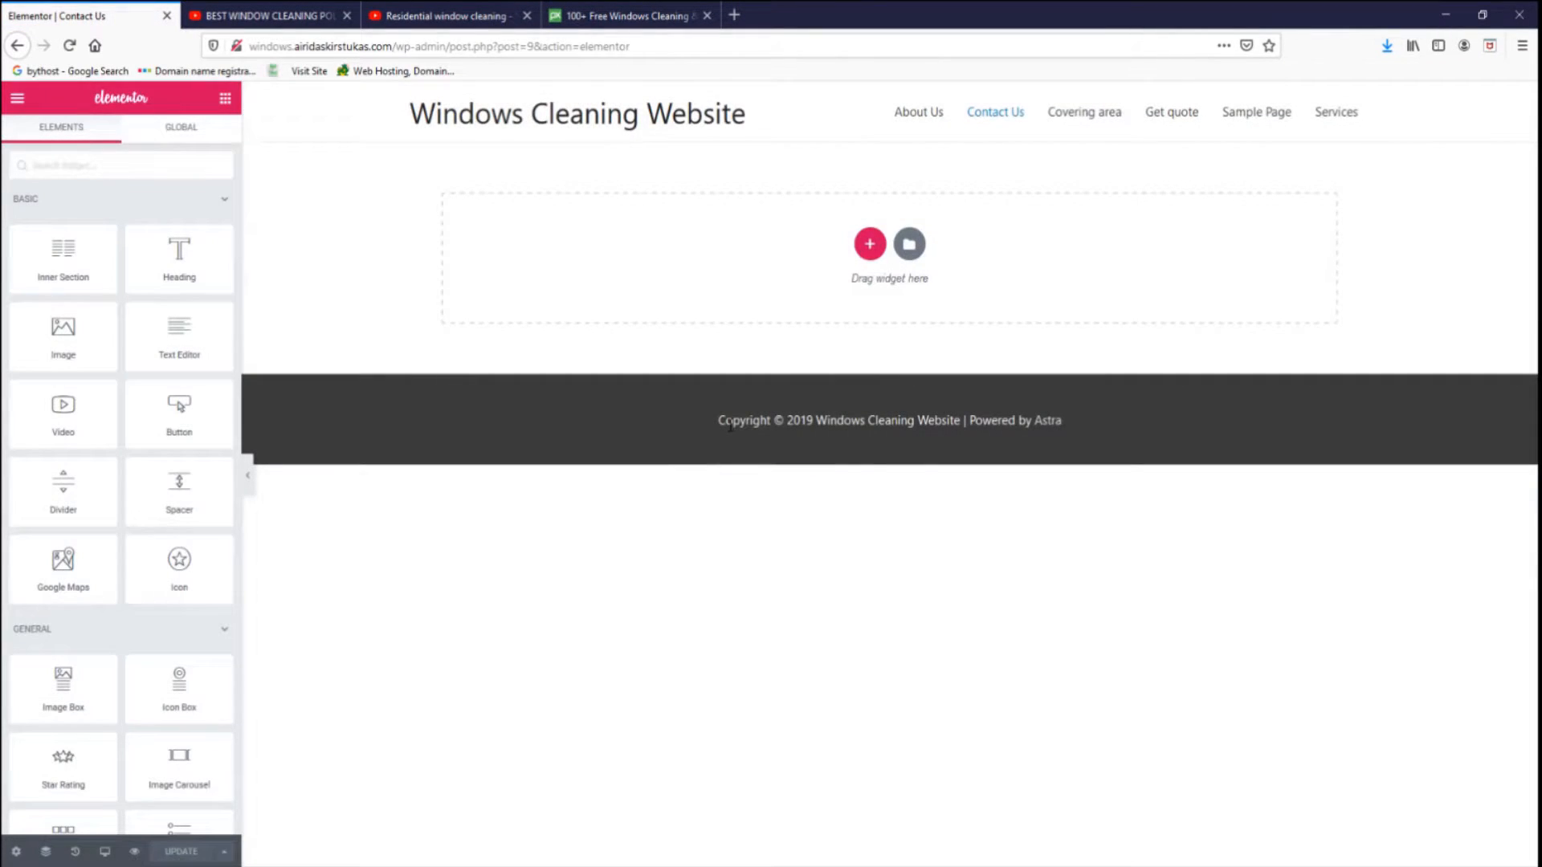
# - Add a two-column section at the top of Contact Us, stretched, with Full Width content
pyautogui.click(869, 245)
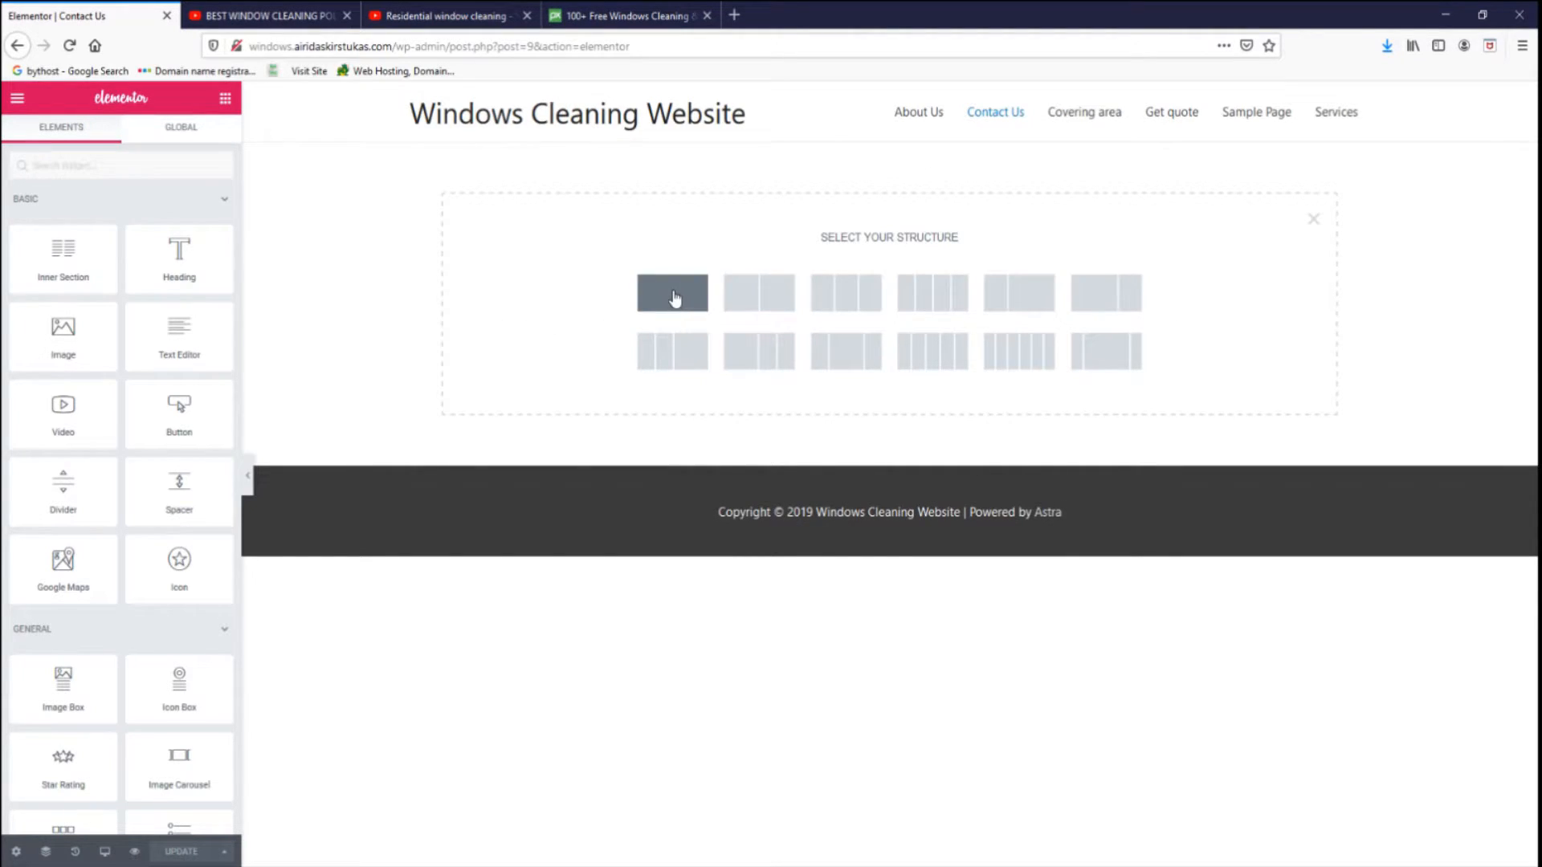
pyautogui.click(767, 301)
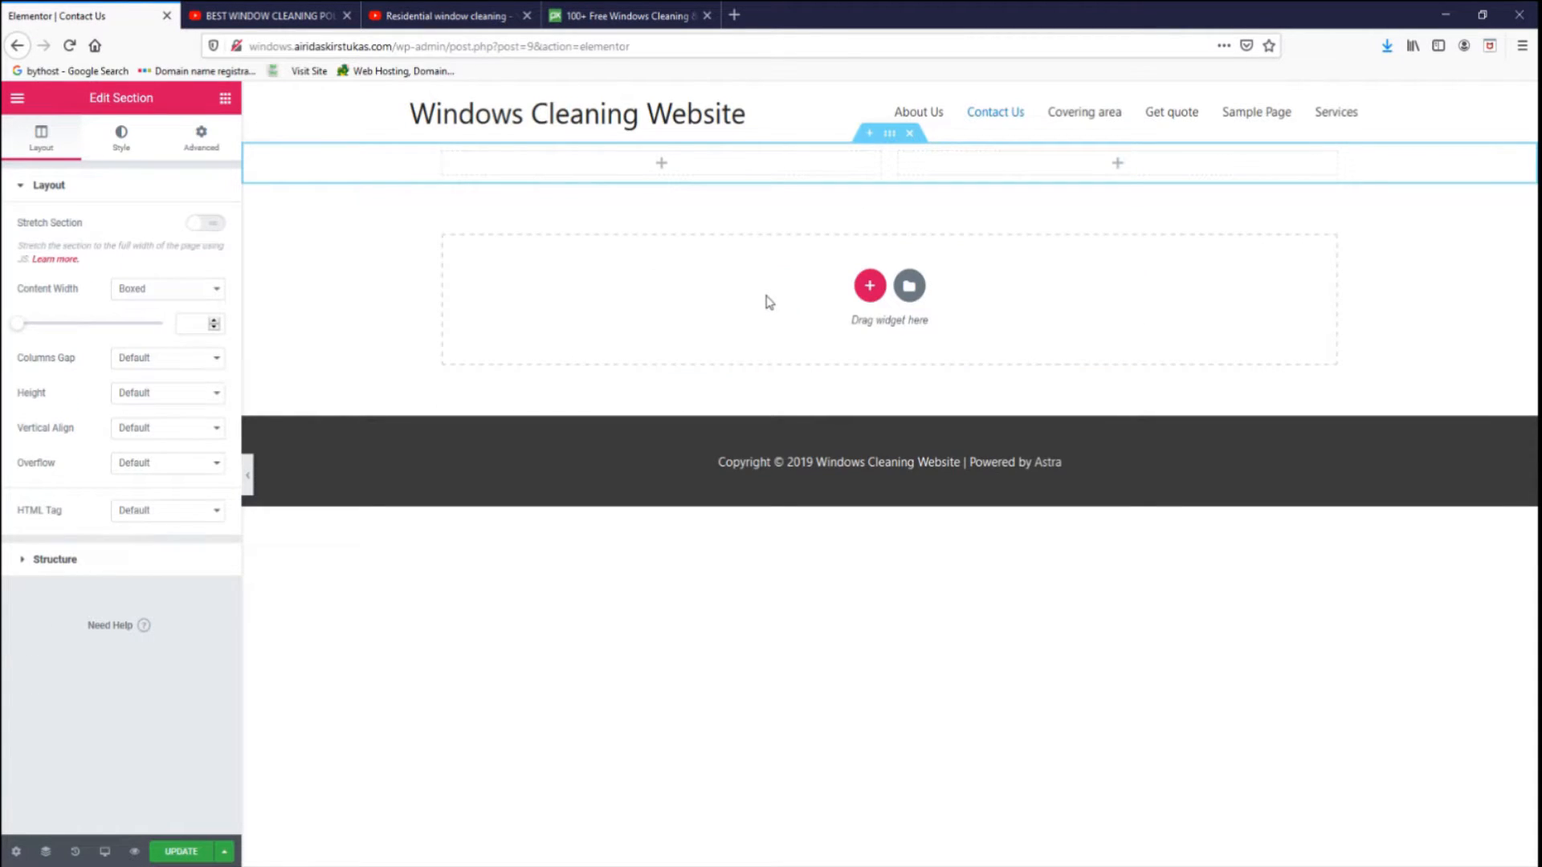
pyautogui.click(209, 224)
pyautogui.click(179, 289)
pyautogui.click(182, 329)
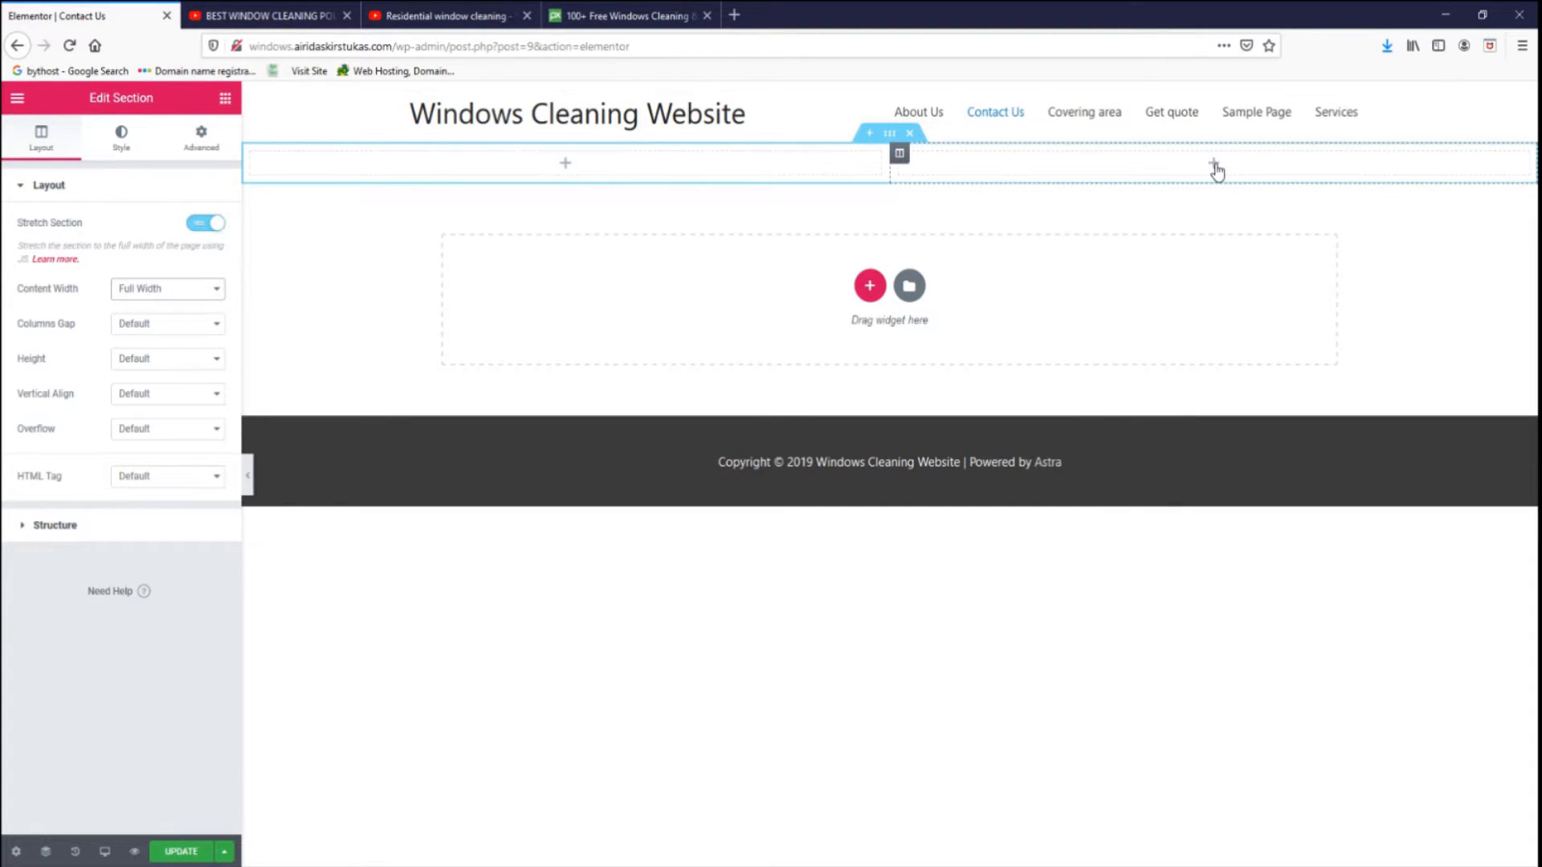
# - Place a Google Maps widget in the section's right column
pyautogui.click(224, 102)
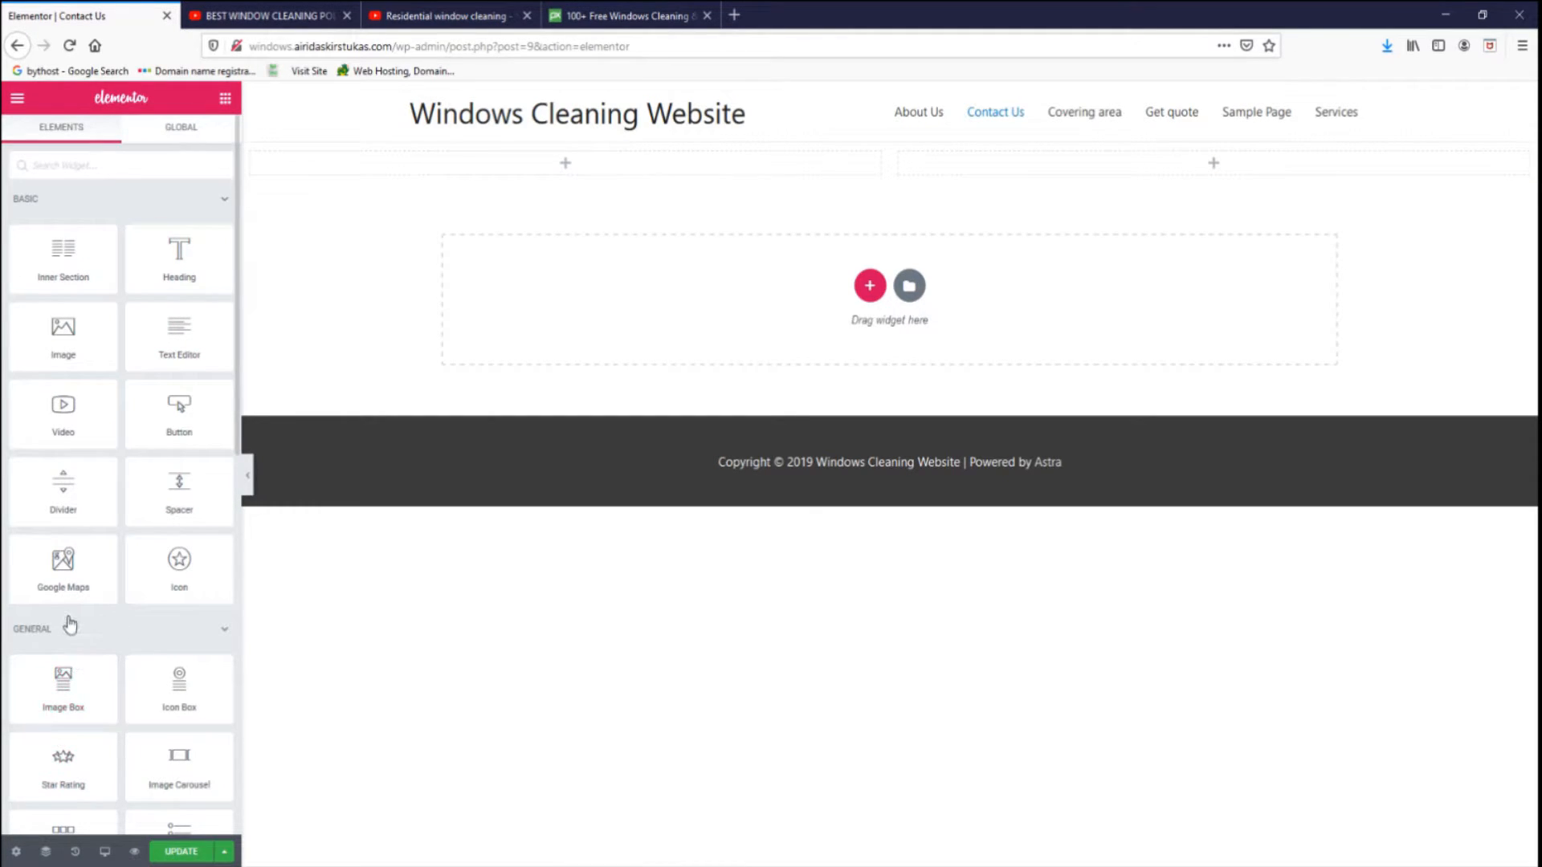
pyautogui.scroll(-2, 65, 623)
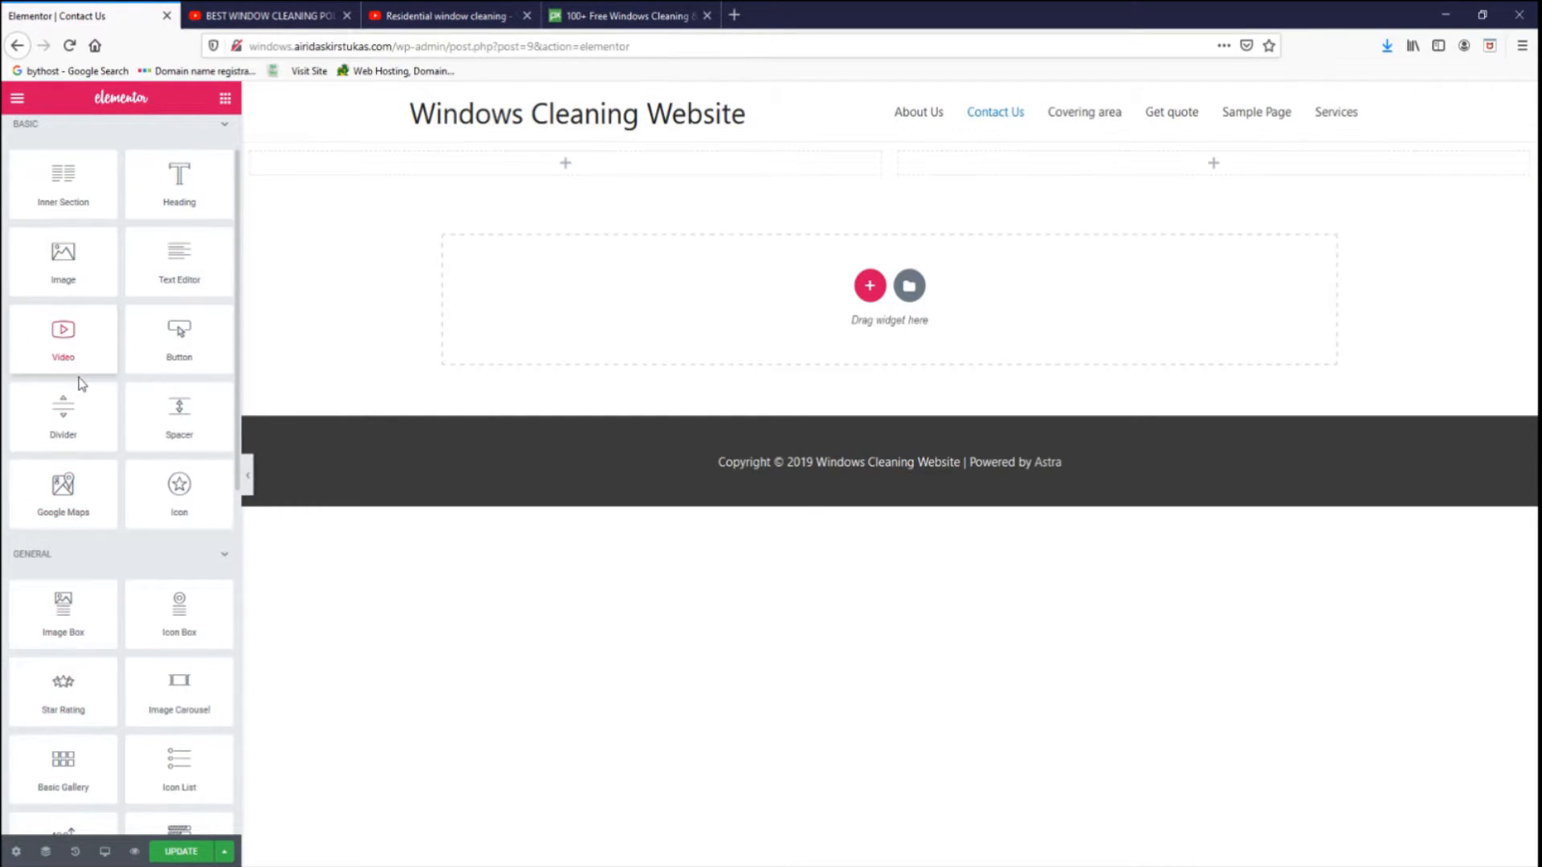
pyautogui.moveTo(63, 491); pyautogui.dragTo(1222, 170)
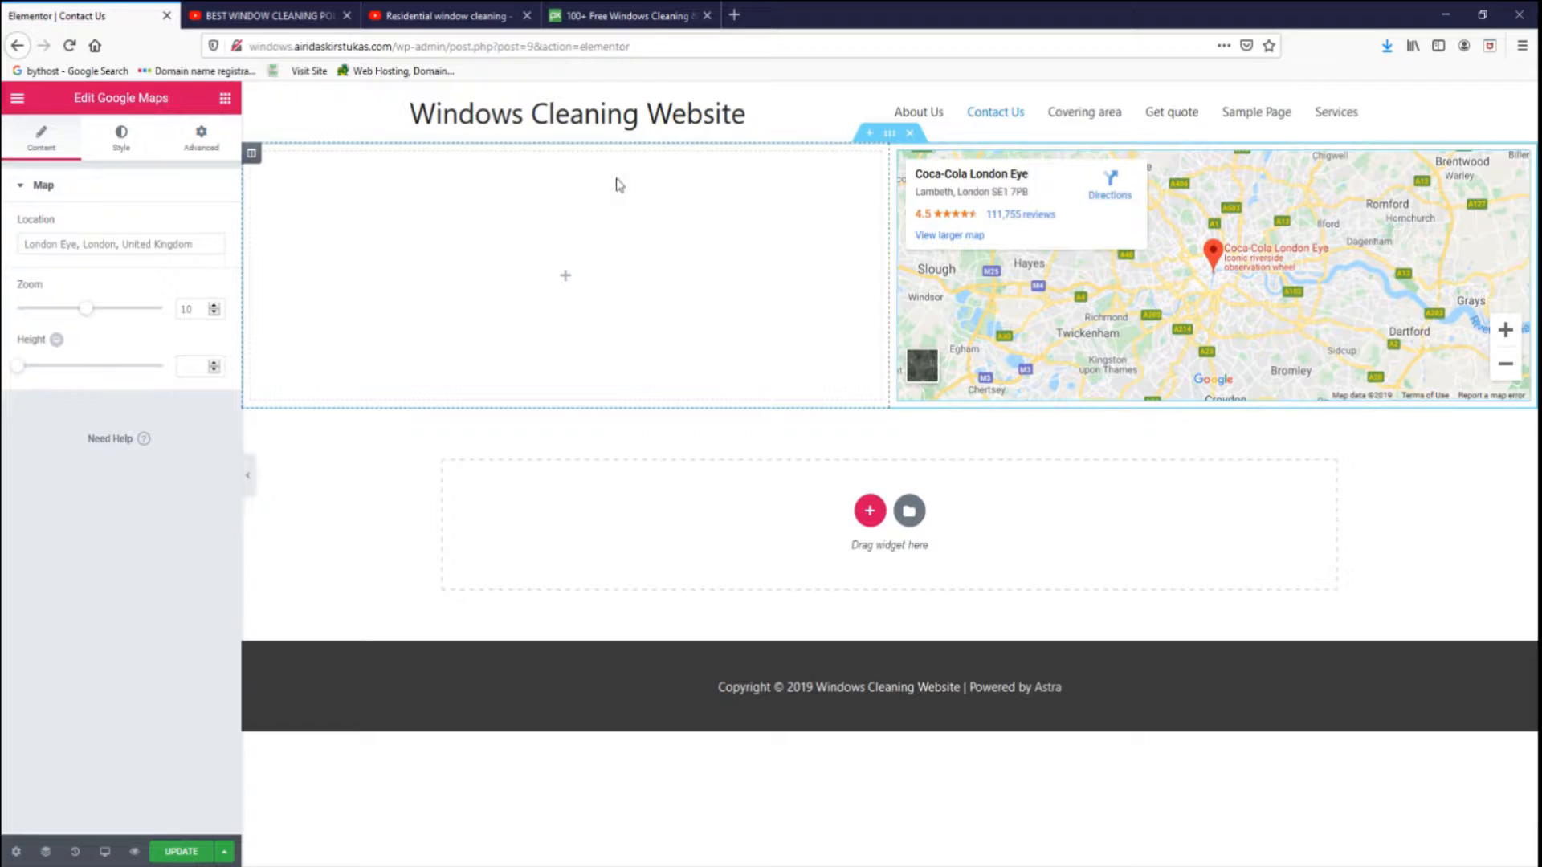
# - Add a centred Heading widget reading 'Contact Us' to the empty left column
pyautogui.click(225, 98)
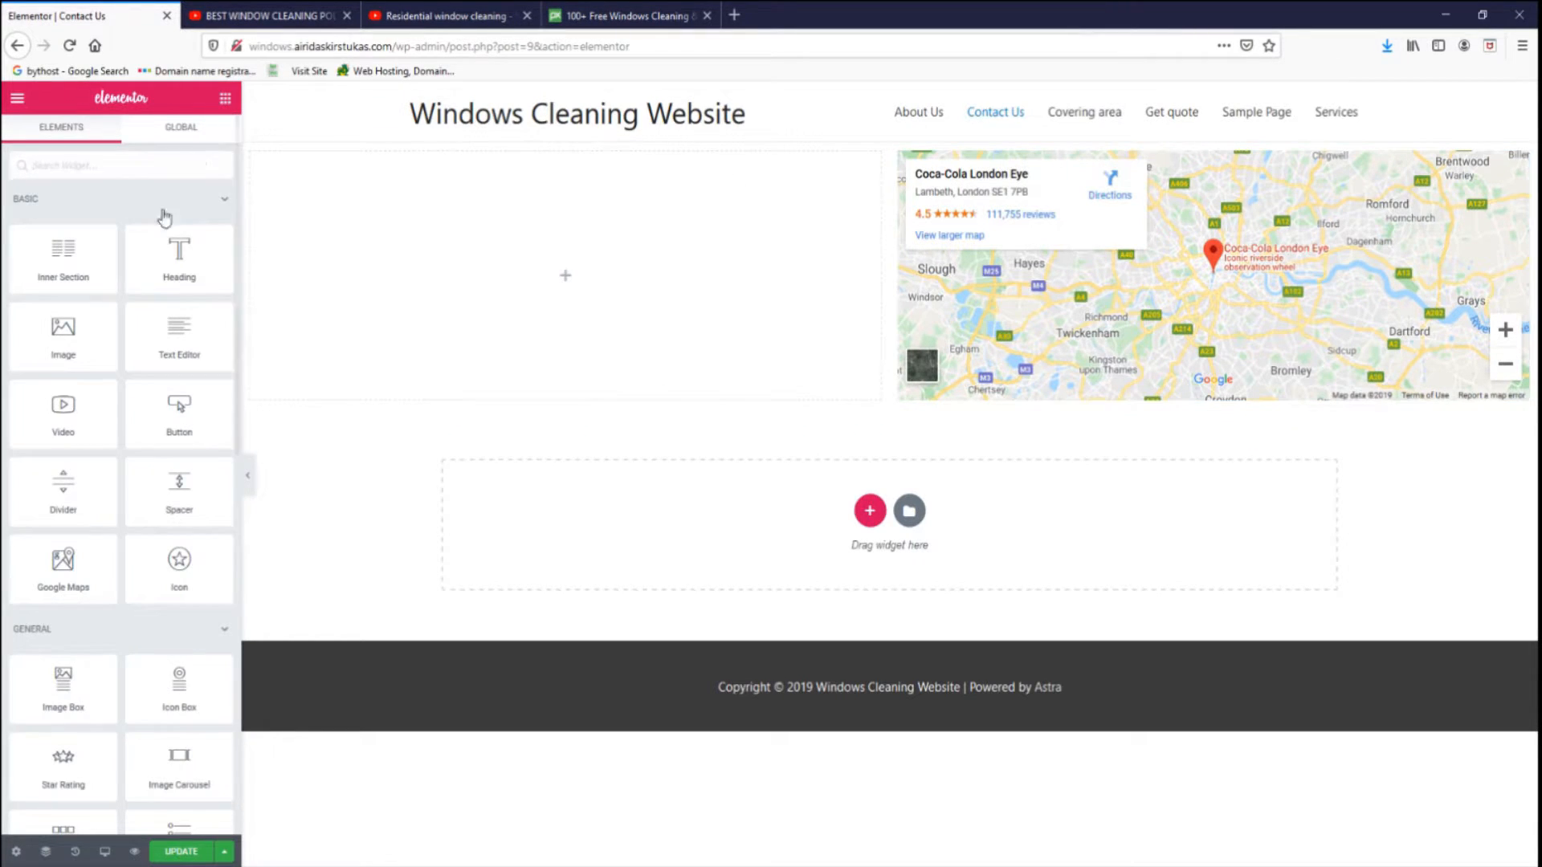
pyautogui.moveTo(179, 255); pyautogui.dragTo(536, 180)
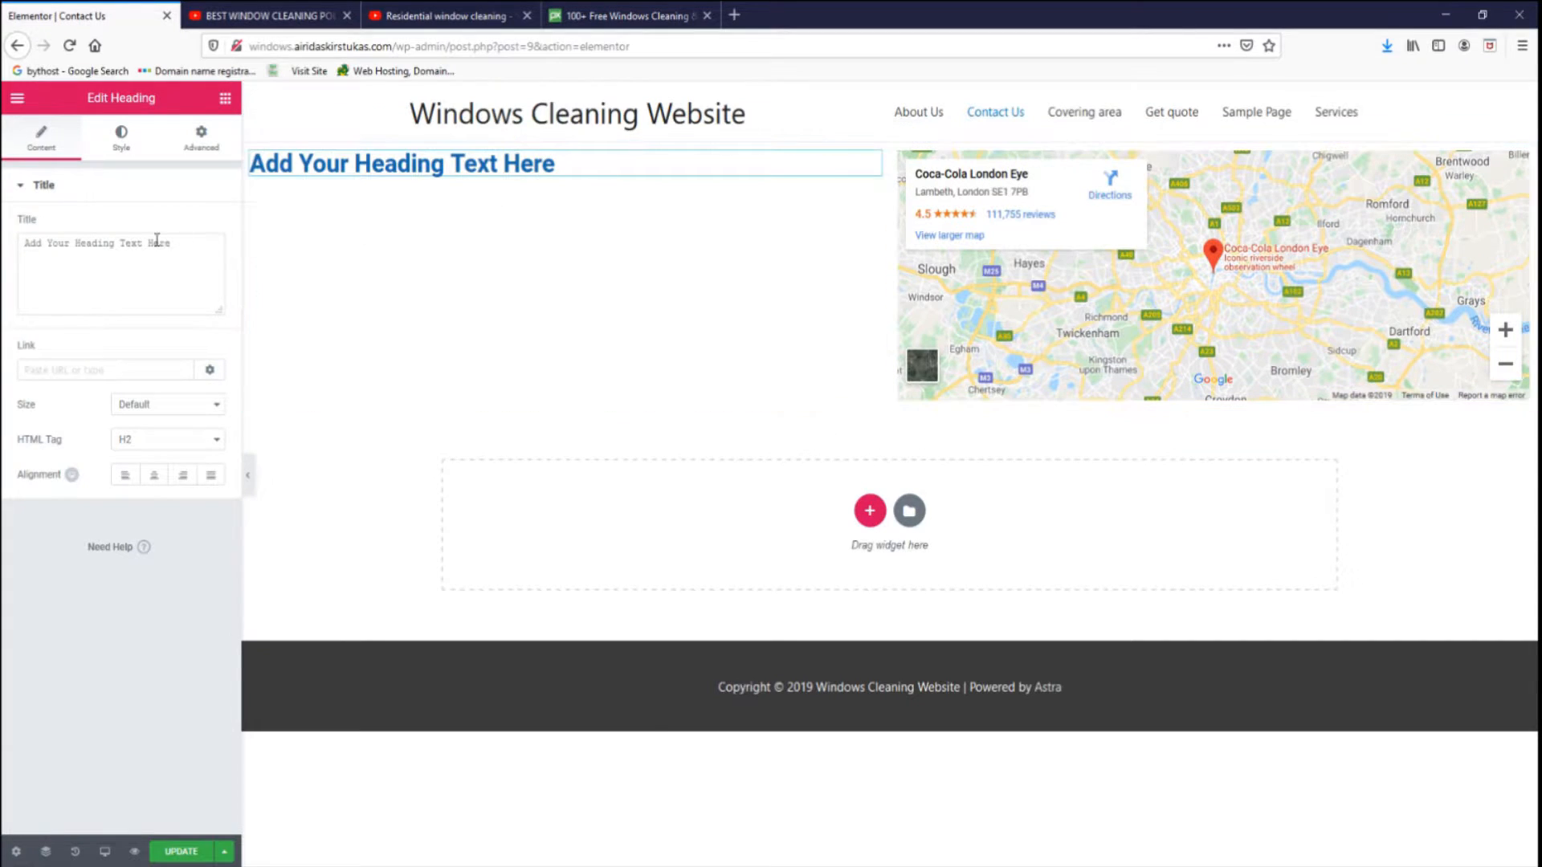
pyautogui.moveTo(175, 243); pyautogui.dragTo(3, 248)
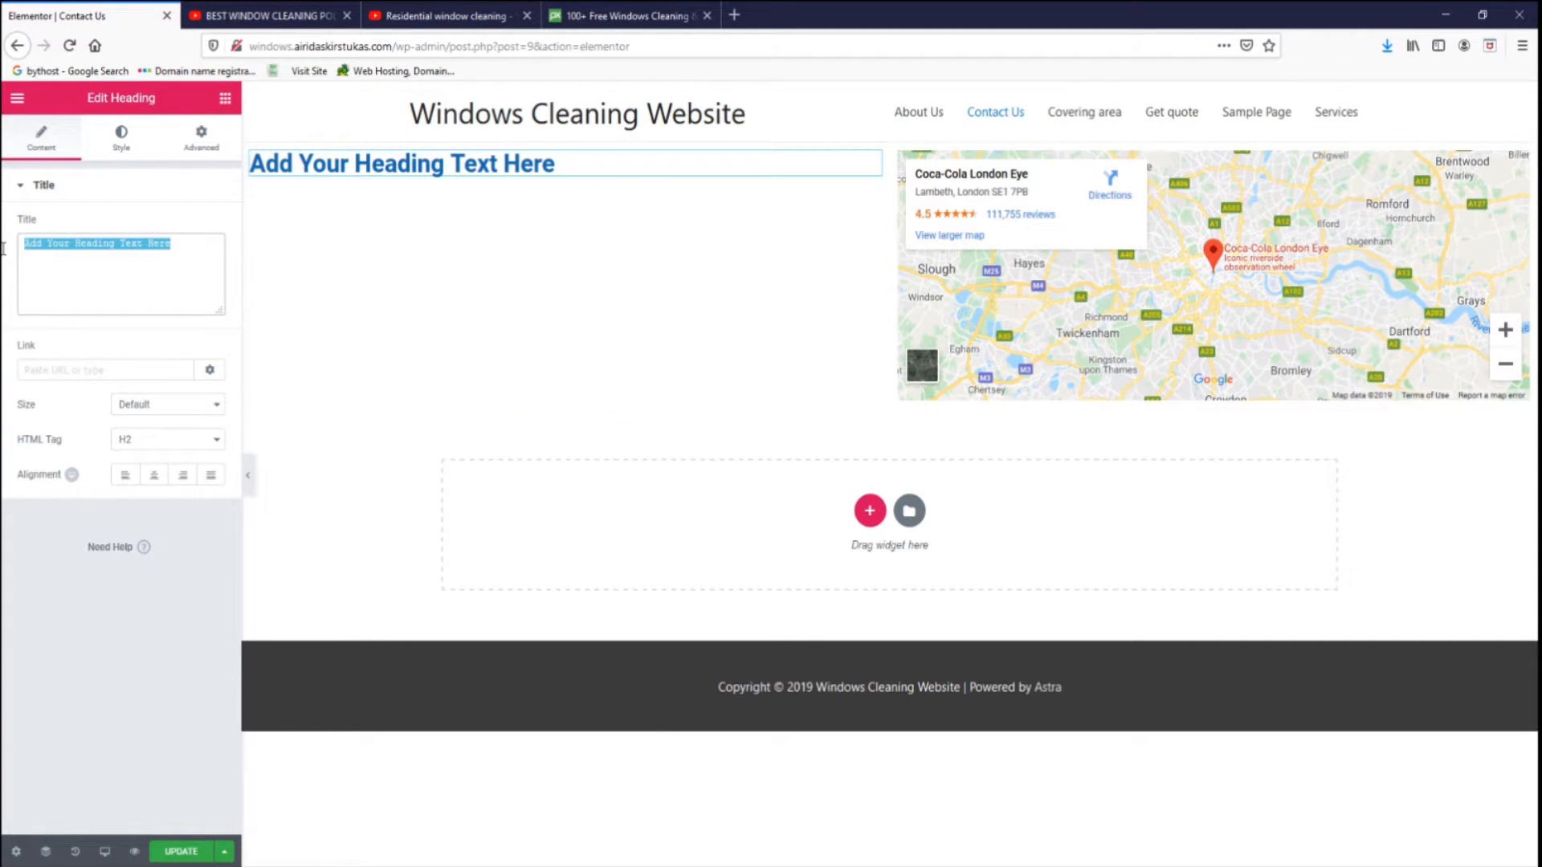
pyautogui.write('Contact Us')
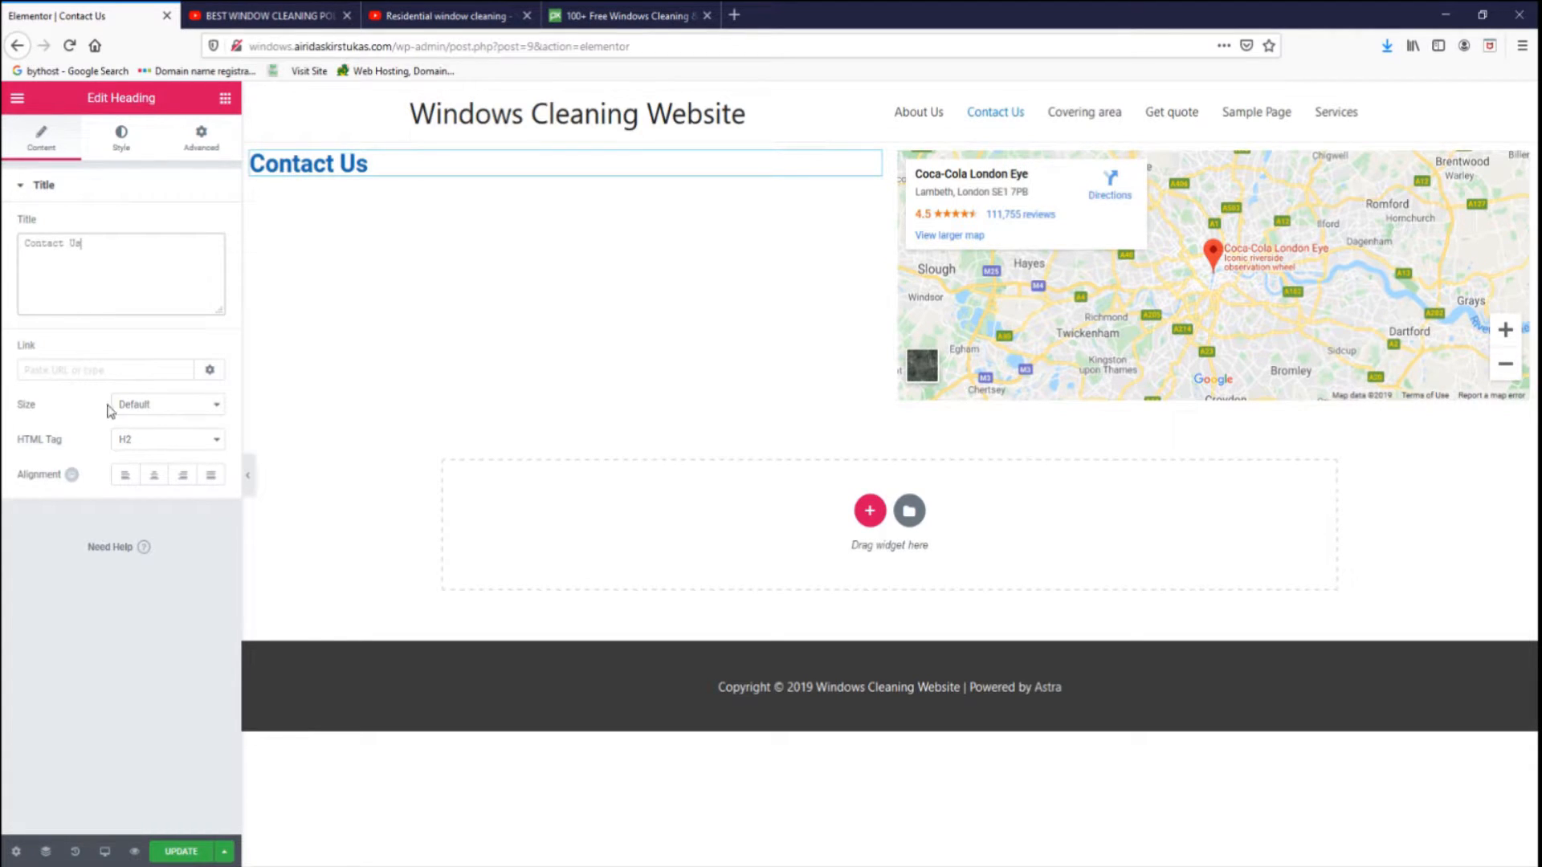
pyautogui.click(154, 474)
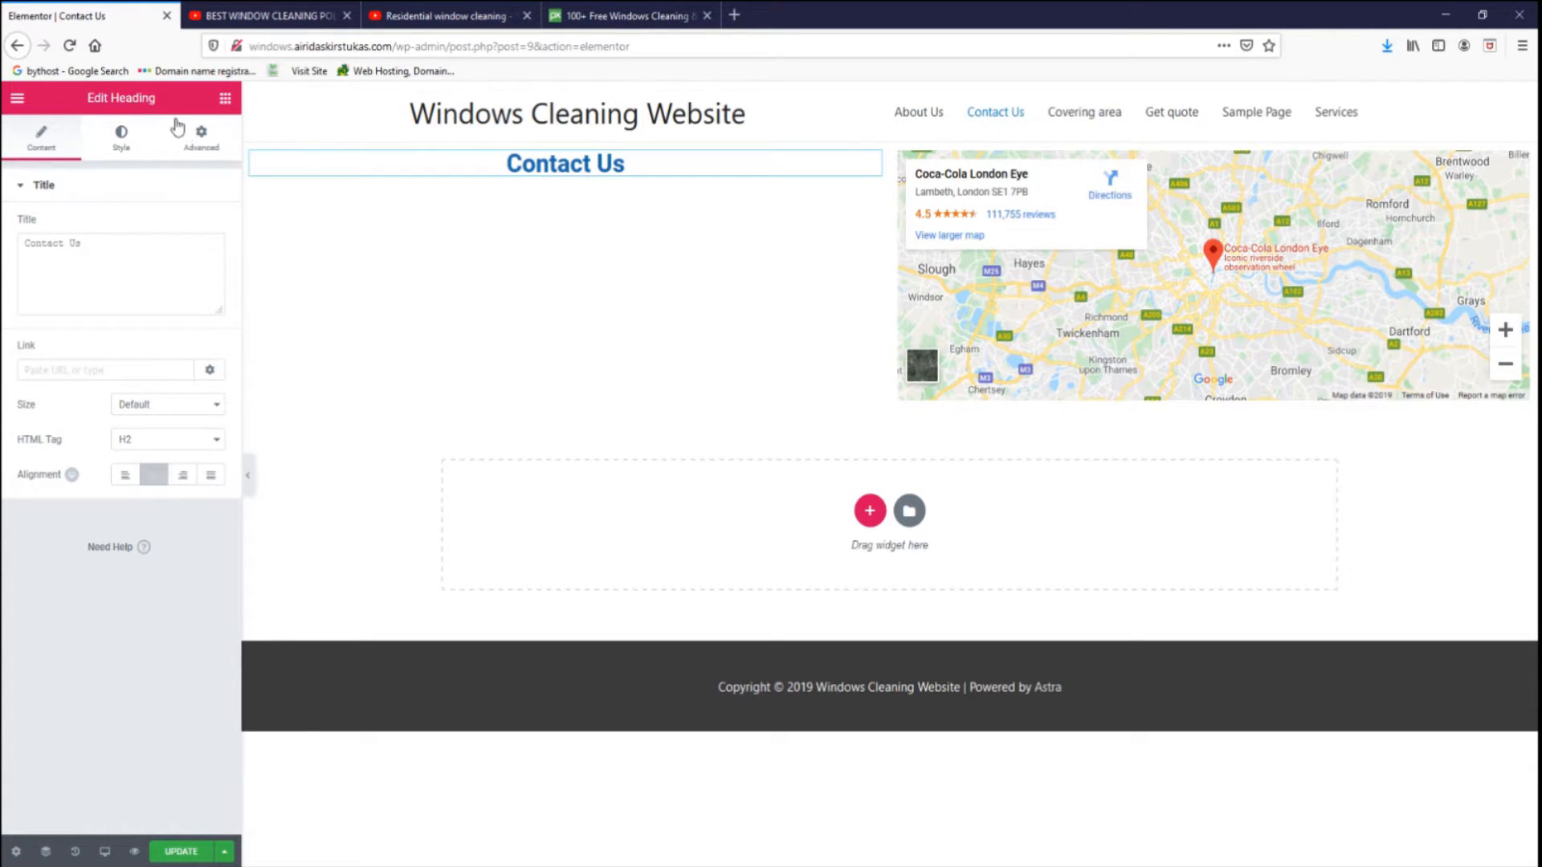
# - Set the Contact Us heading's text colour to black, then drag another heading beneath it
pyautogui.click(122, 142)
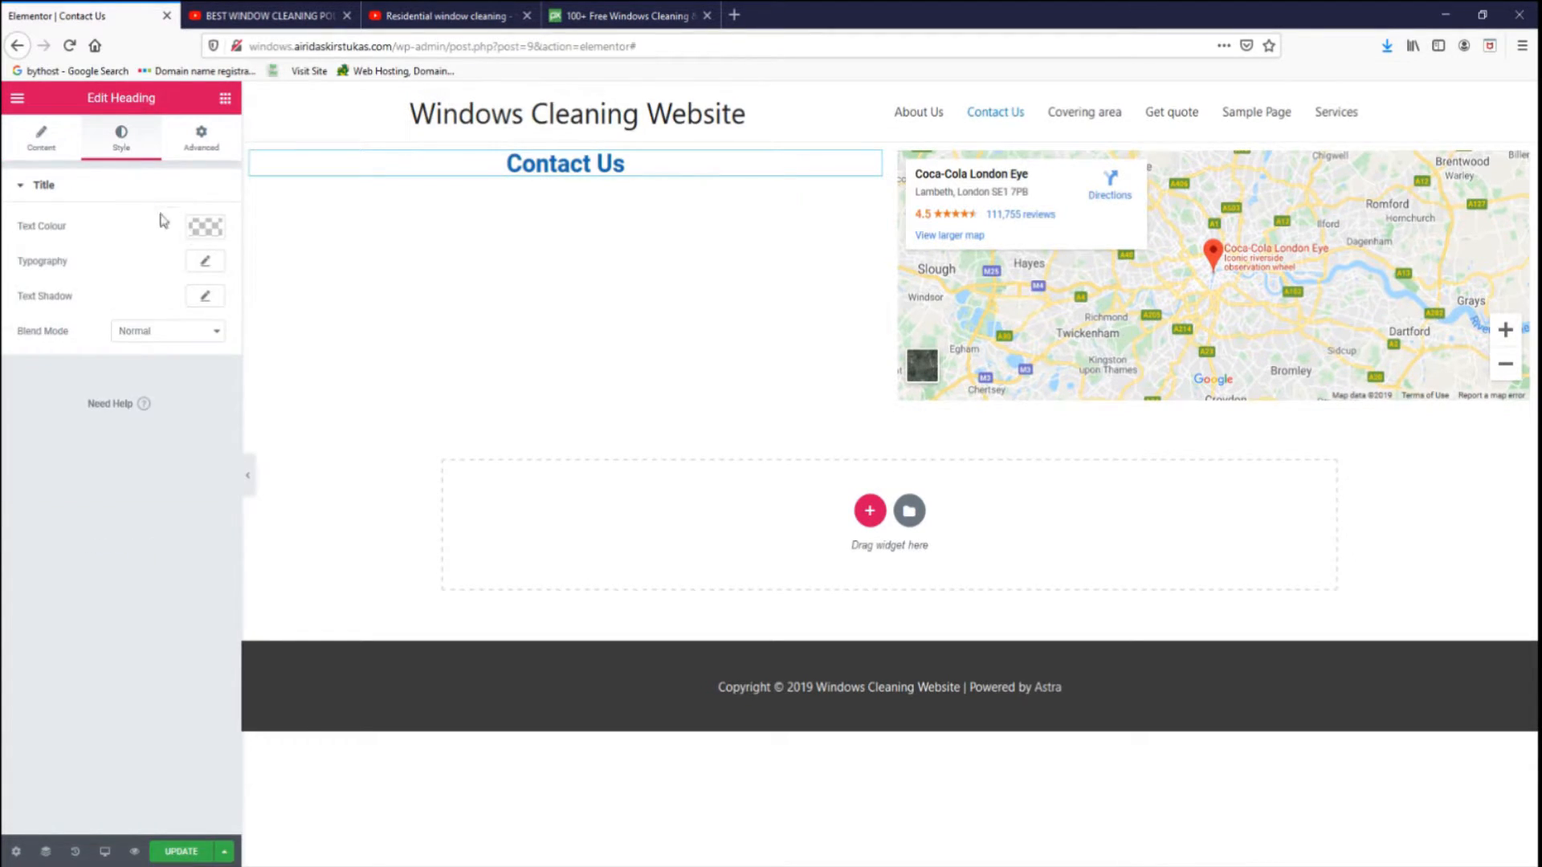
pyautogui.click(207, 264)
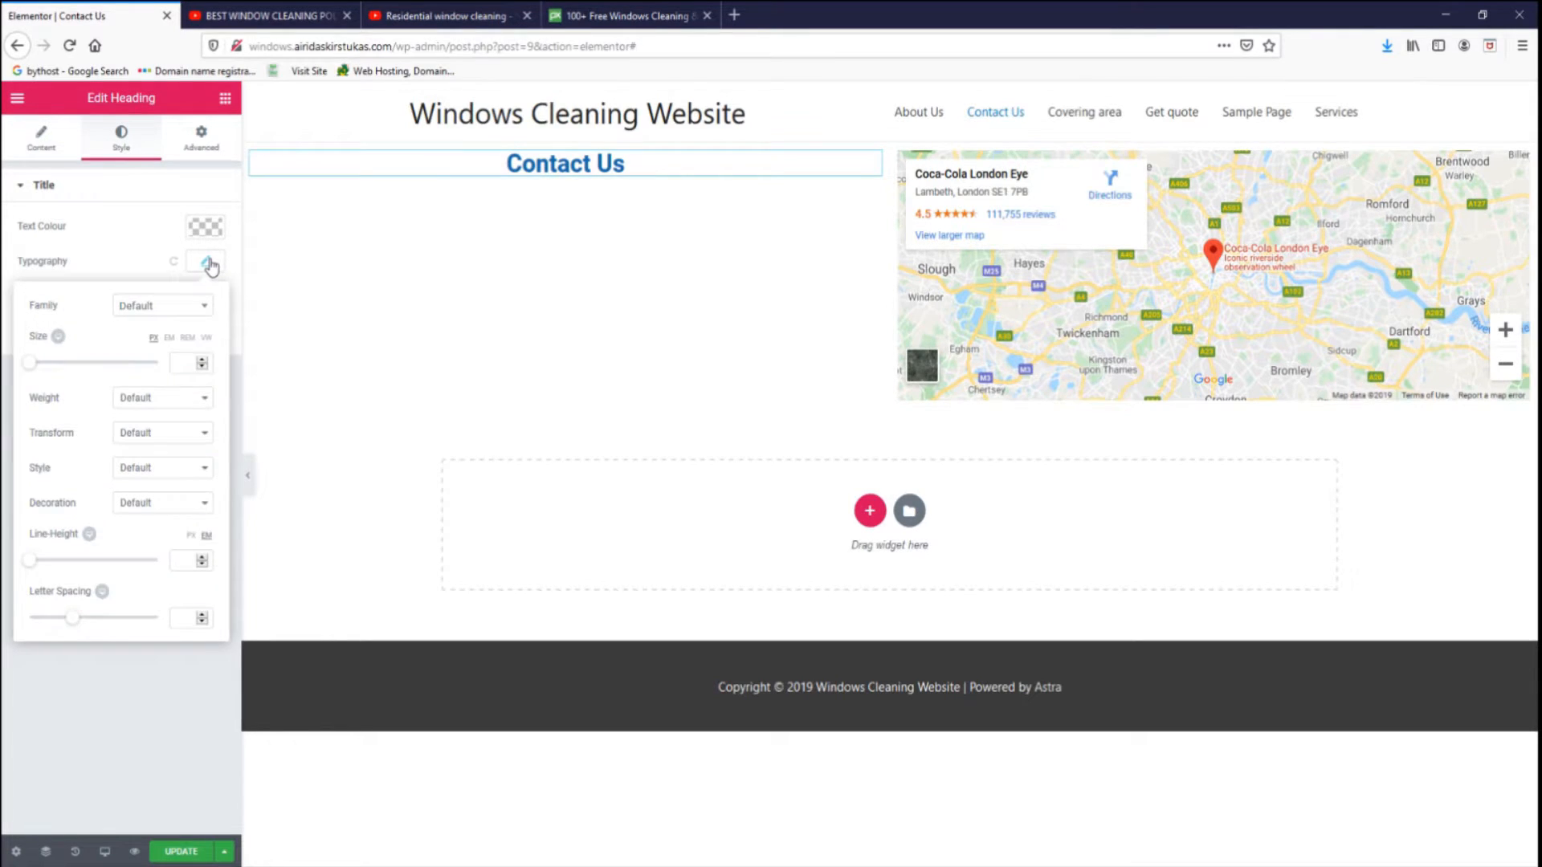
pyautogui.click(207, 264)
pyautogui.click(208, 230)
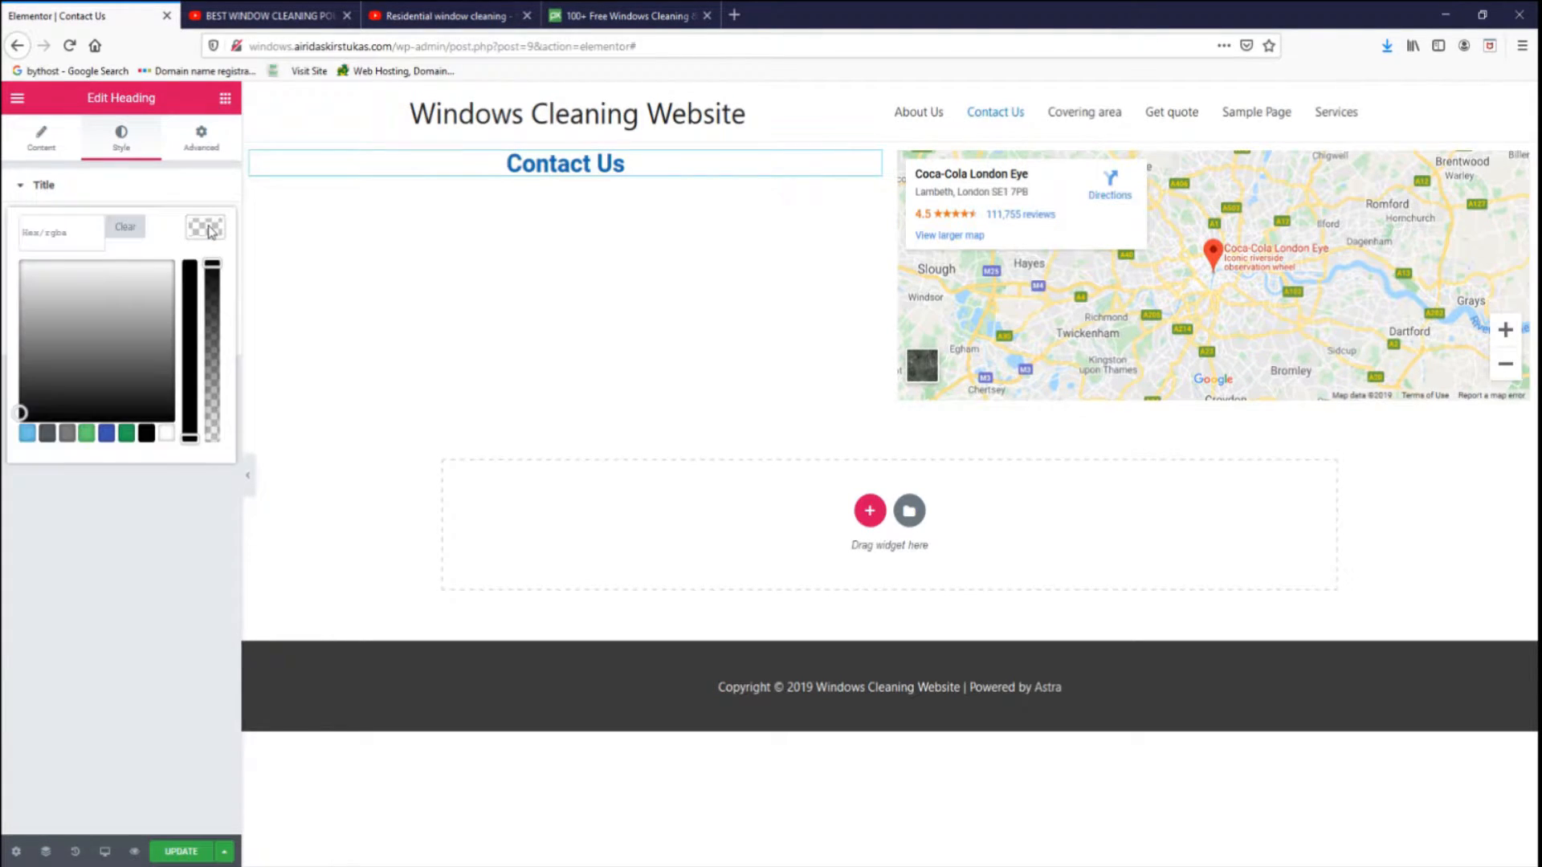
pyautogui.click(146, 433)
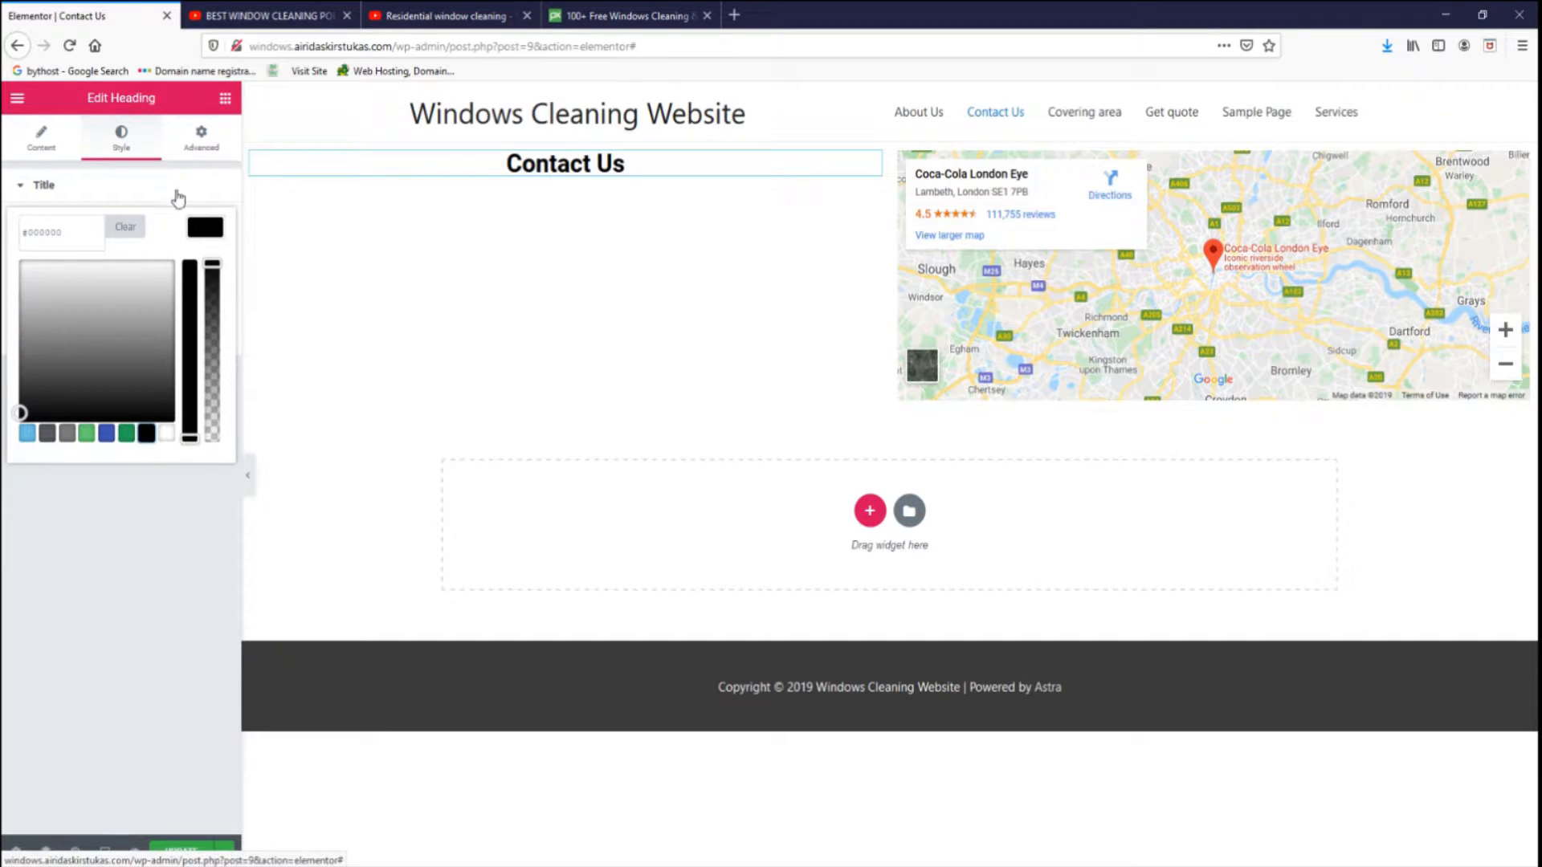
pyautogui.click(156, 193)
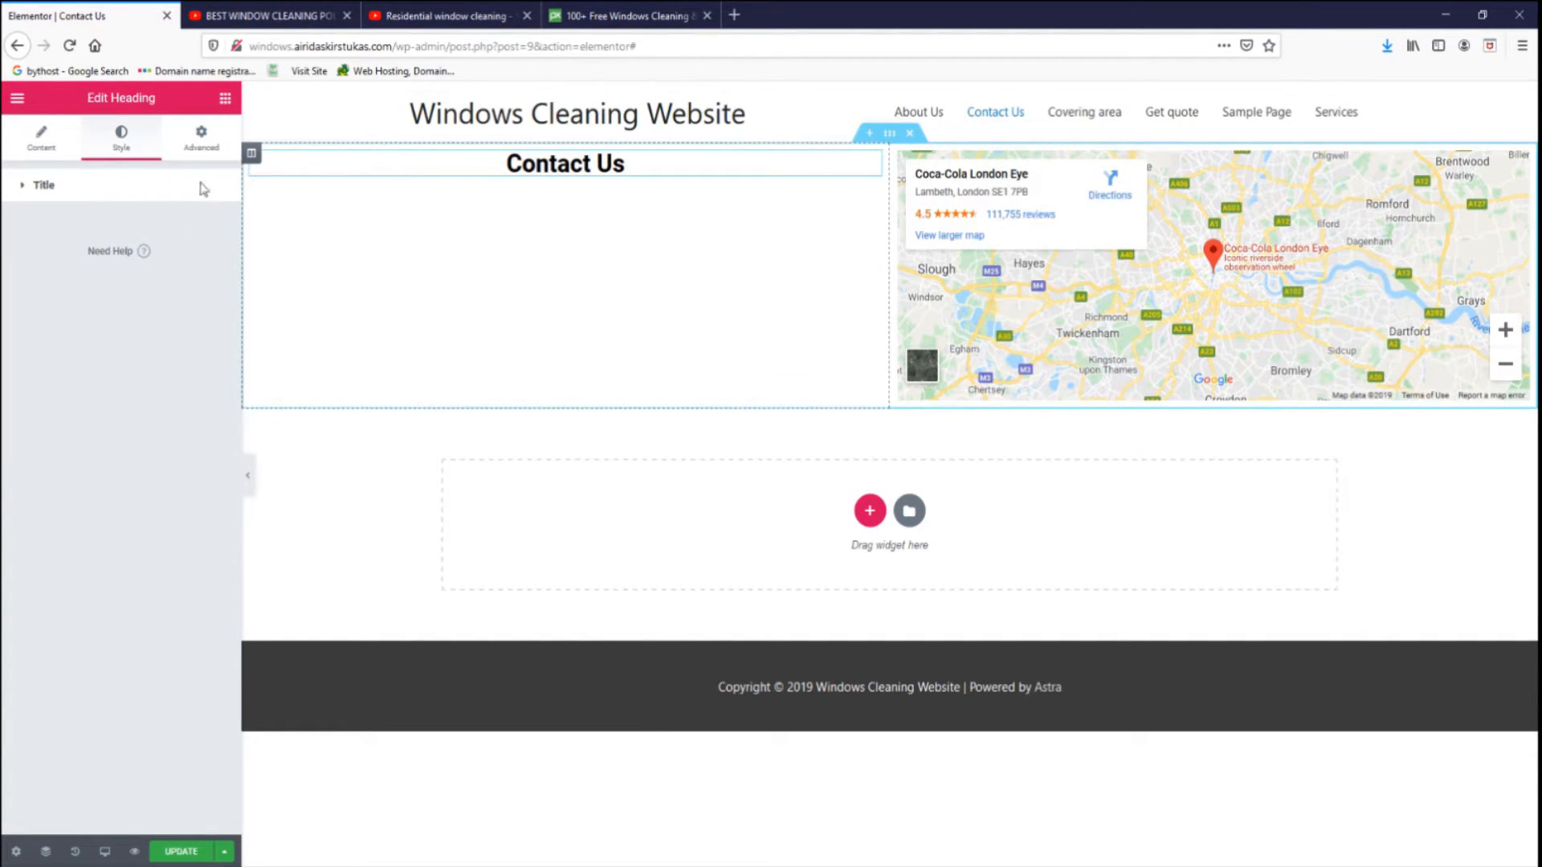
pyautogui.click(225, 97)
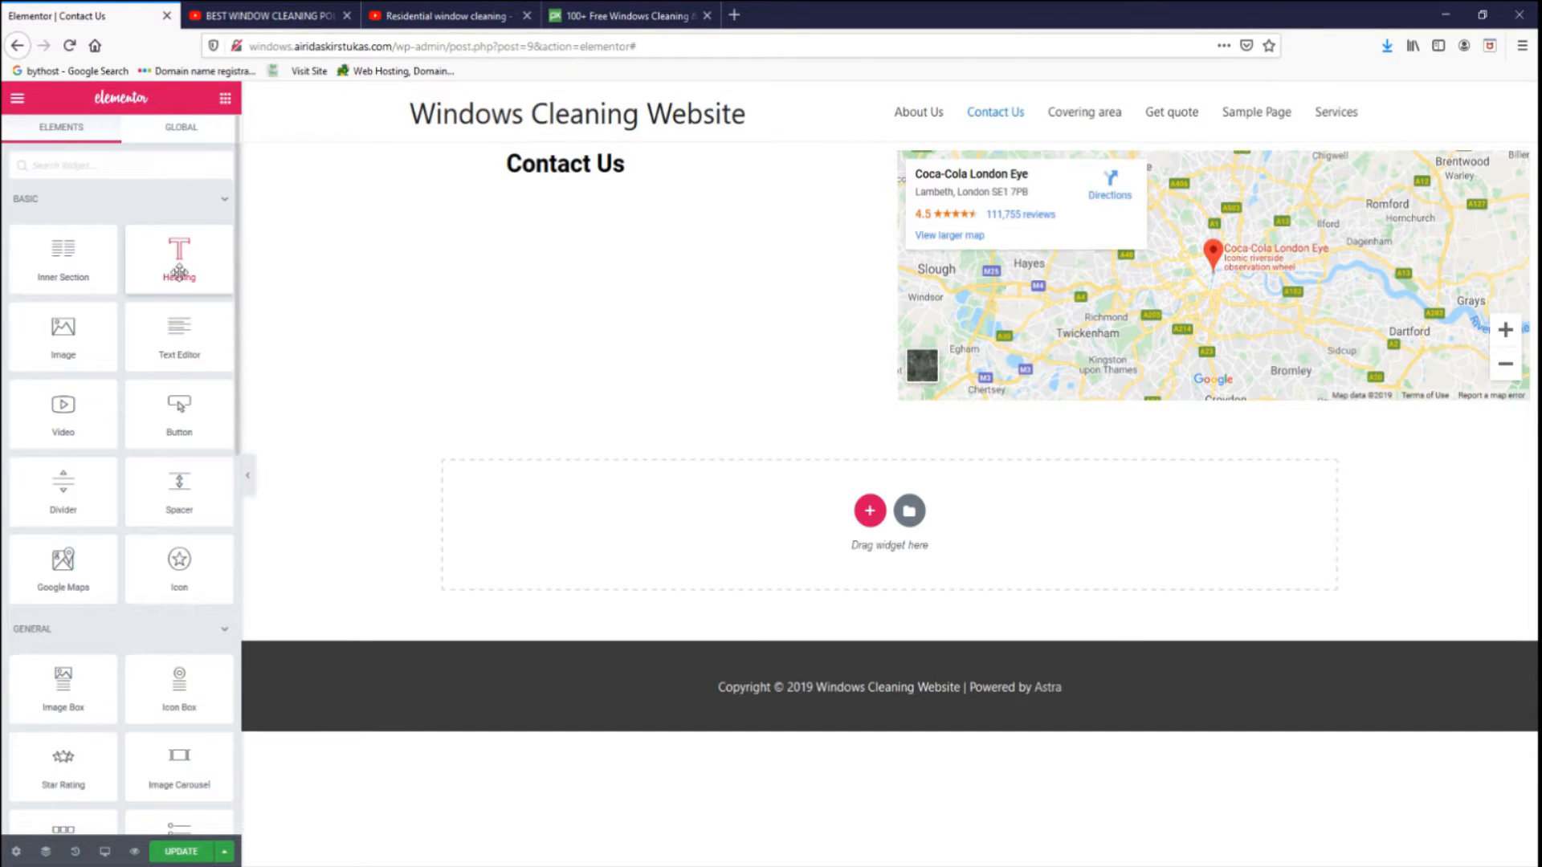
pyautogui.moveTo(176, 269); pyautogui.dragTo(104, 268)
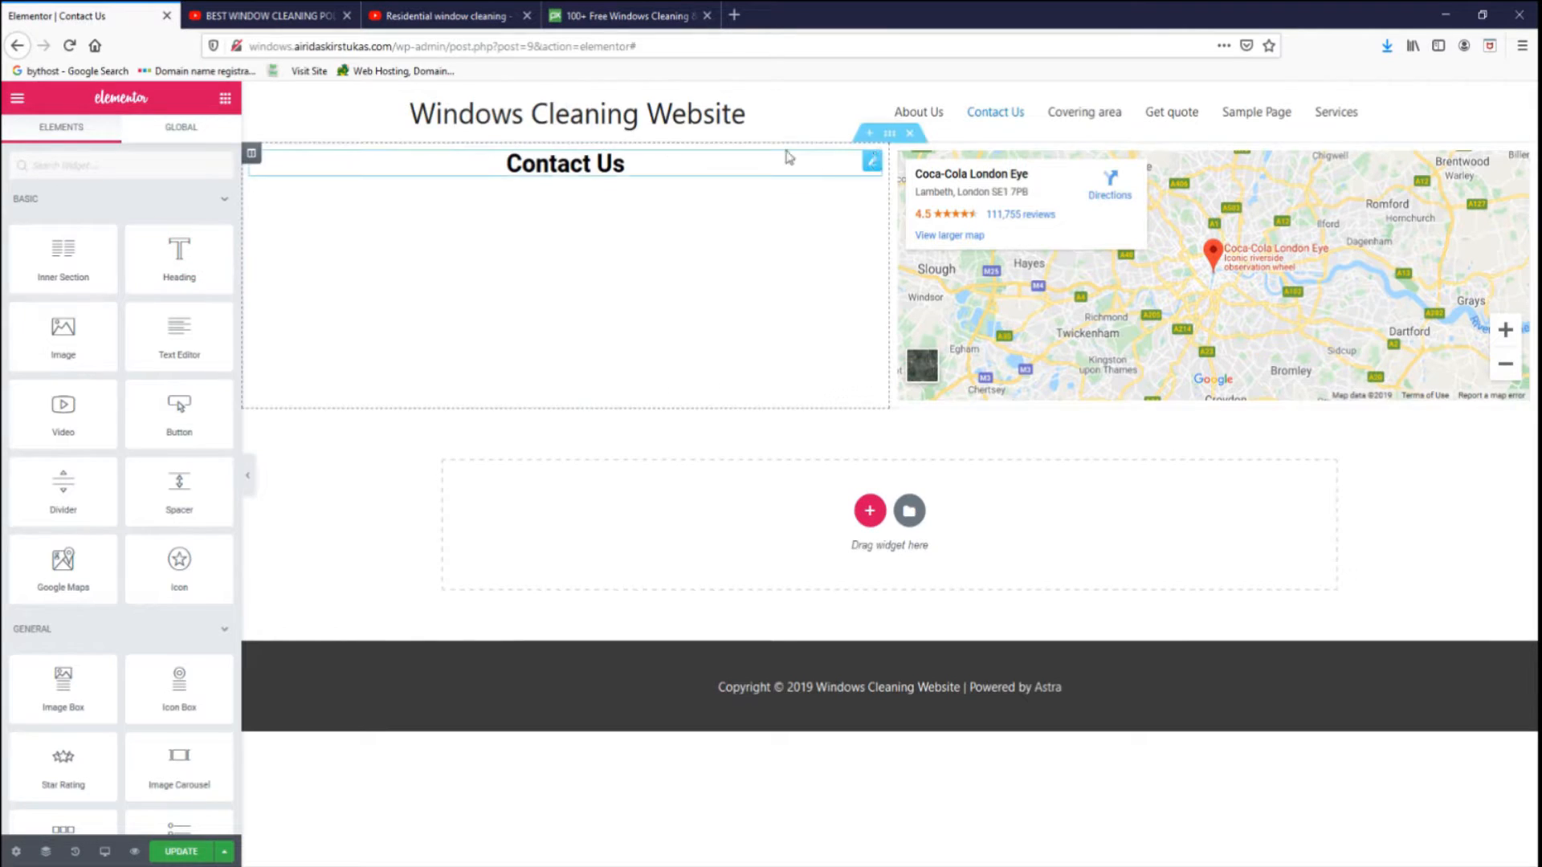
# - Duplicate the Contact Us heading and replace the copy's text with a phone number
pyautogui.rightClick(873, 164)
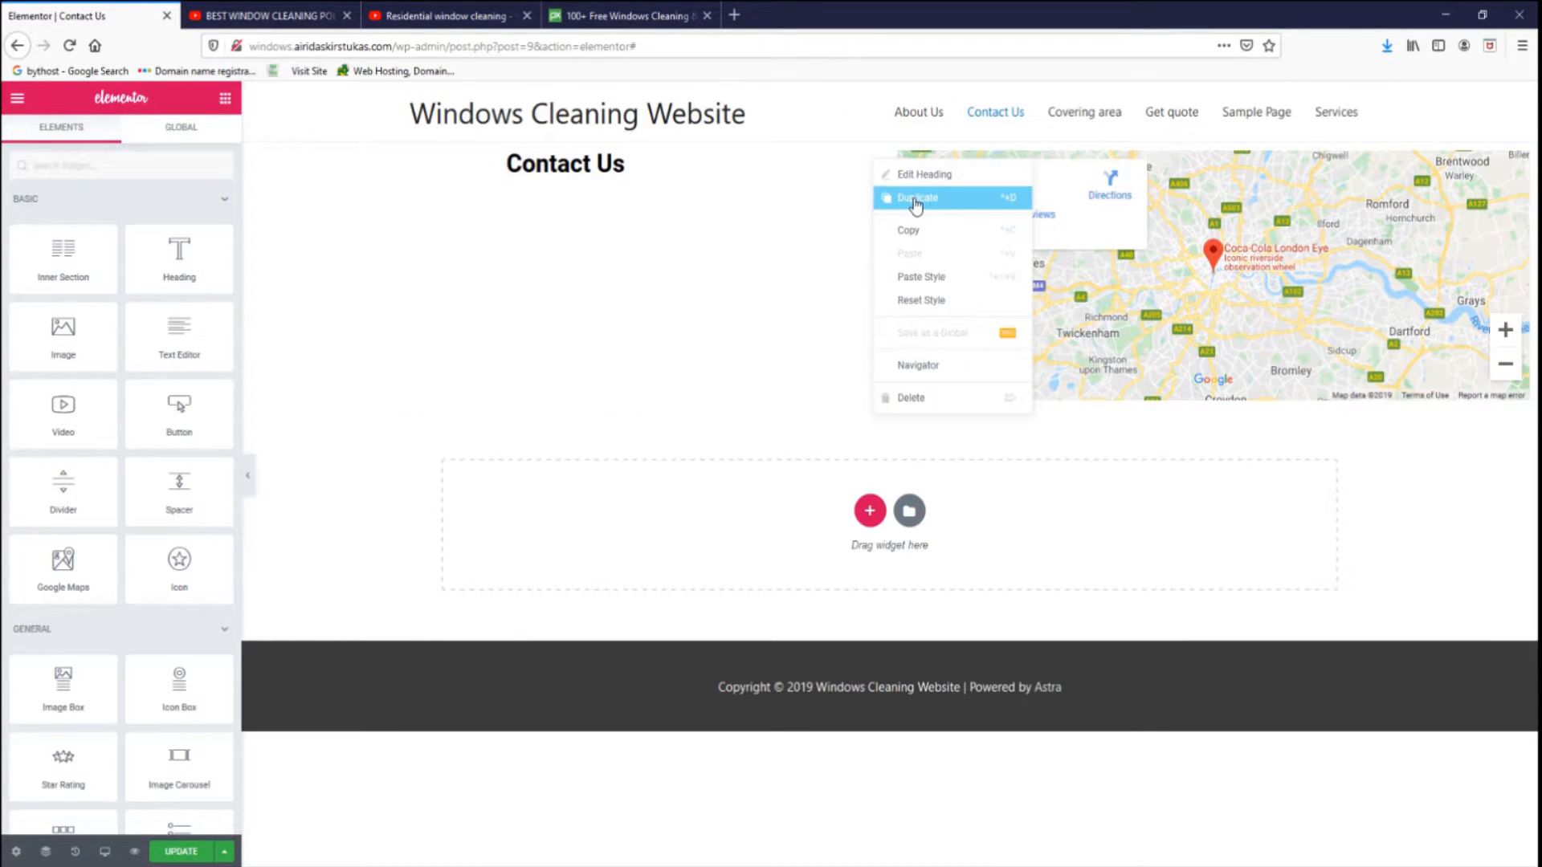
pyautogui.click(919, 198)
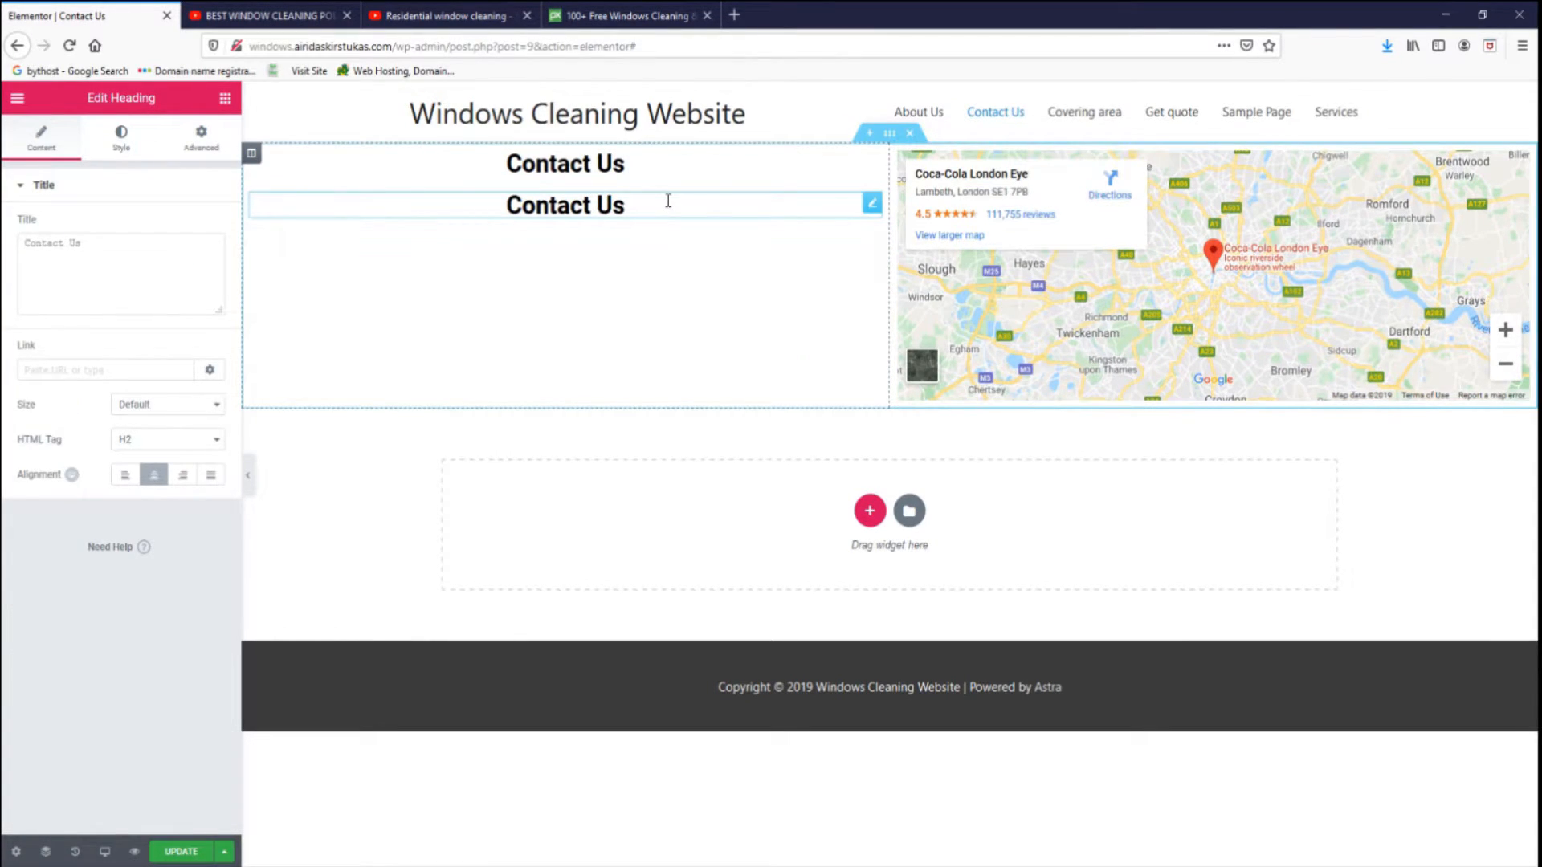
pyautogui.moveTo(93, 248); pyautogui.dragTo(3, 246)
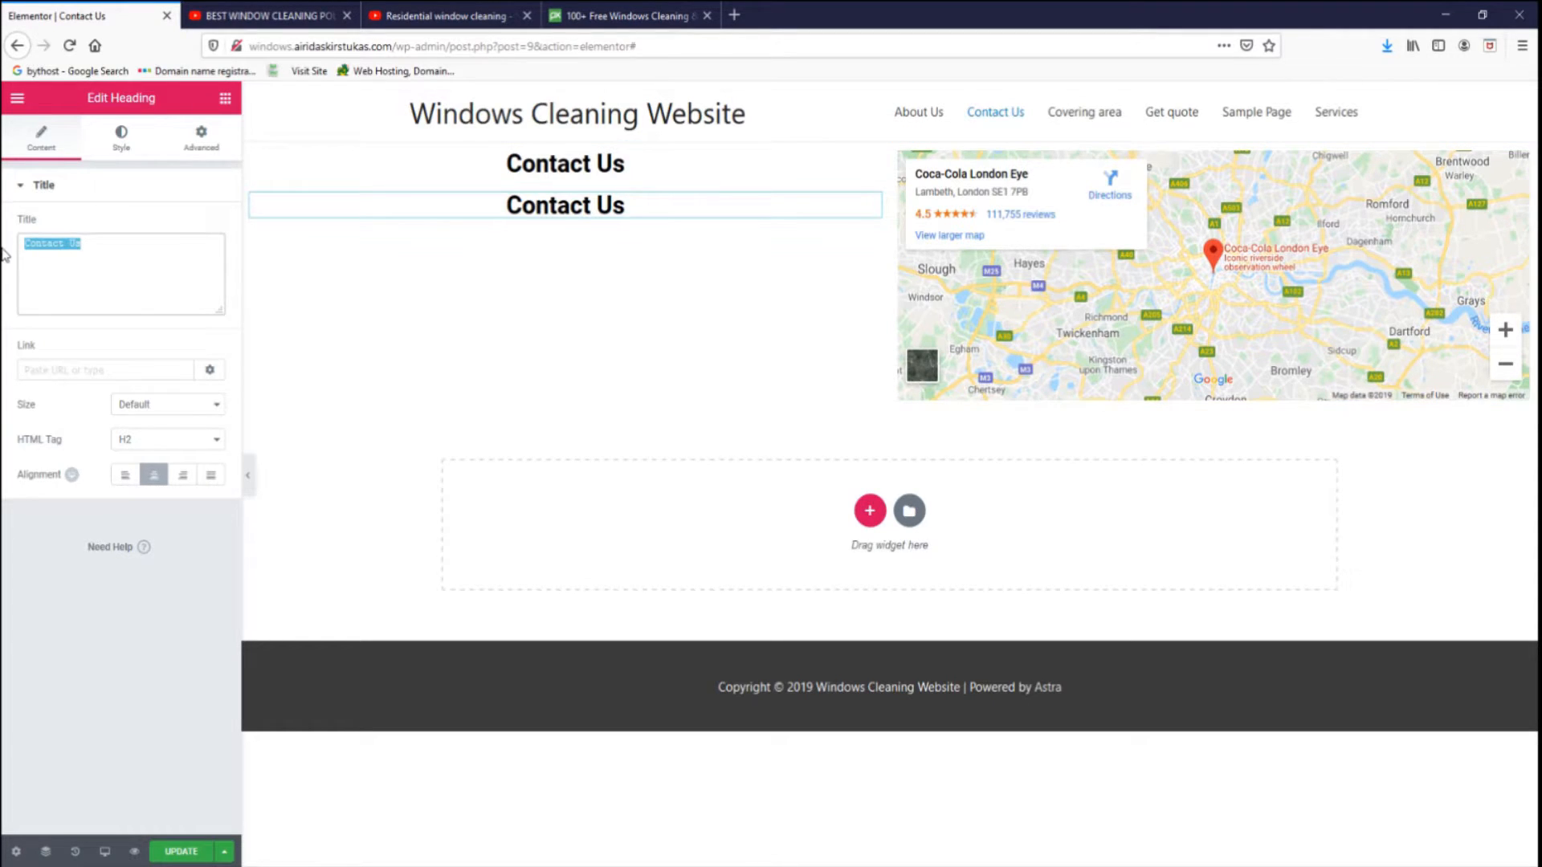
pyautogui.write('6654654645646')
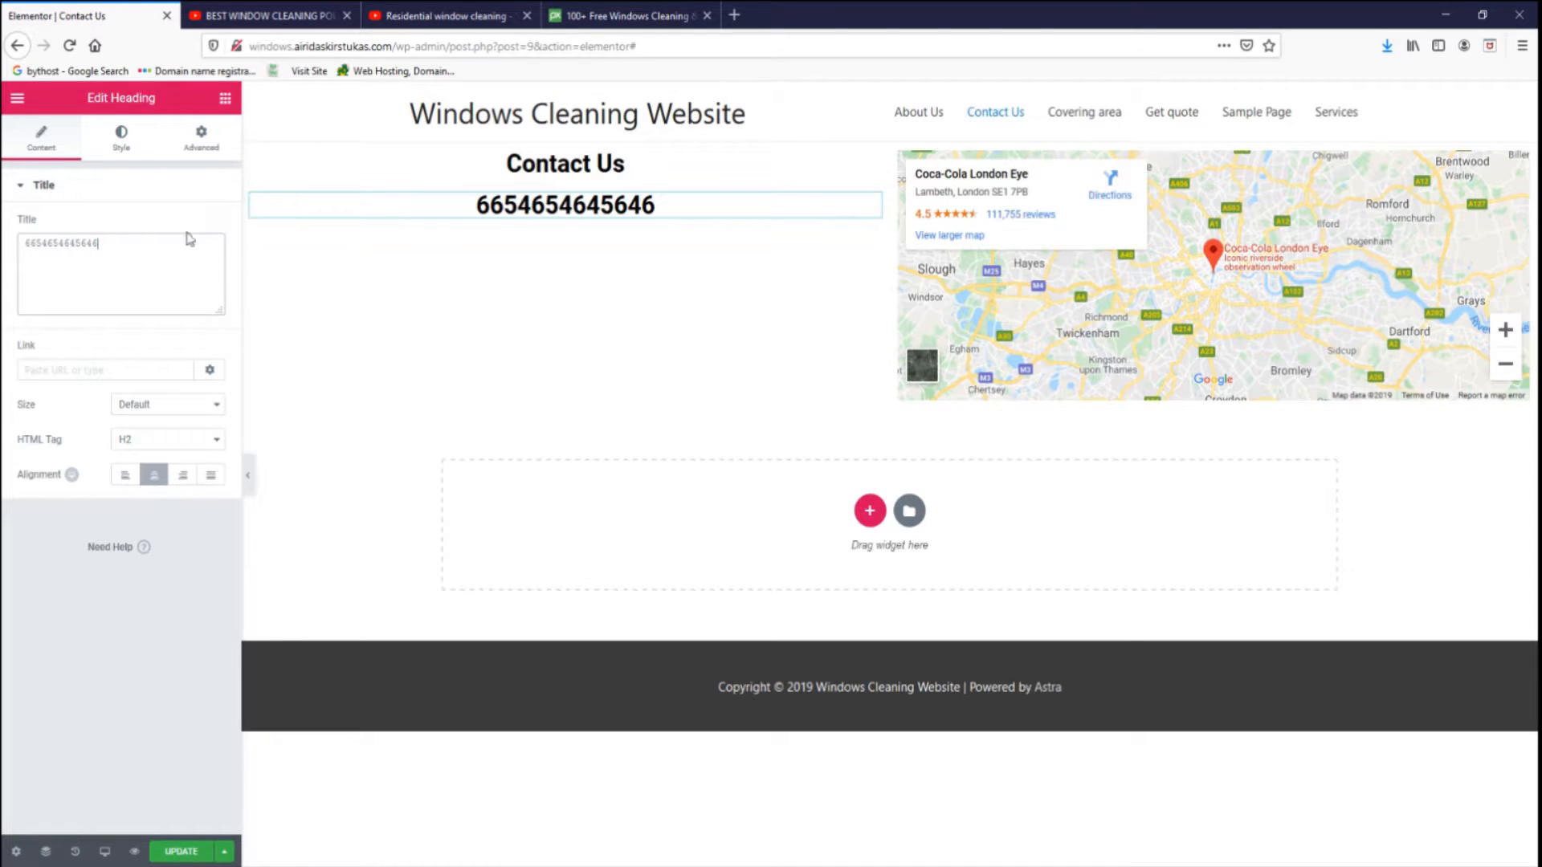
# - Shrink the phone-number heading to Small and save the page with UPDATE
pyautogui.click(180, 405)
pyautogui.click(177, 444)
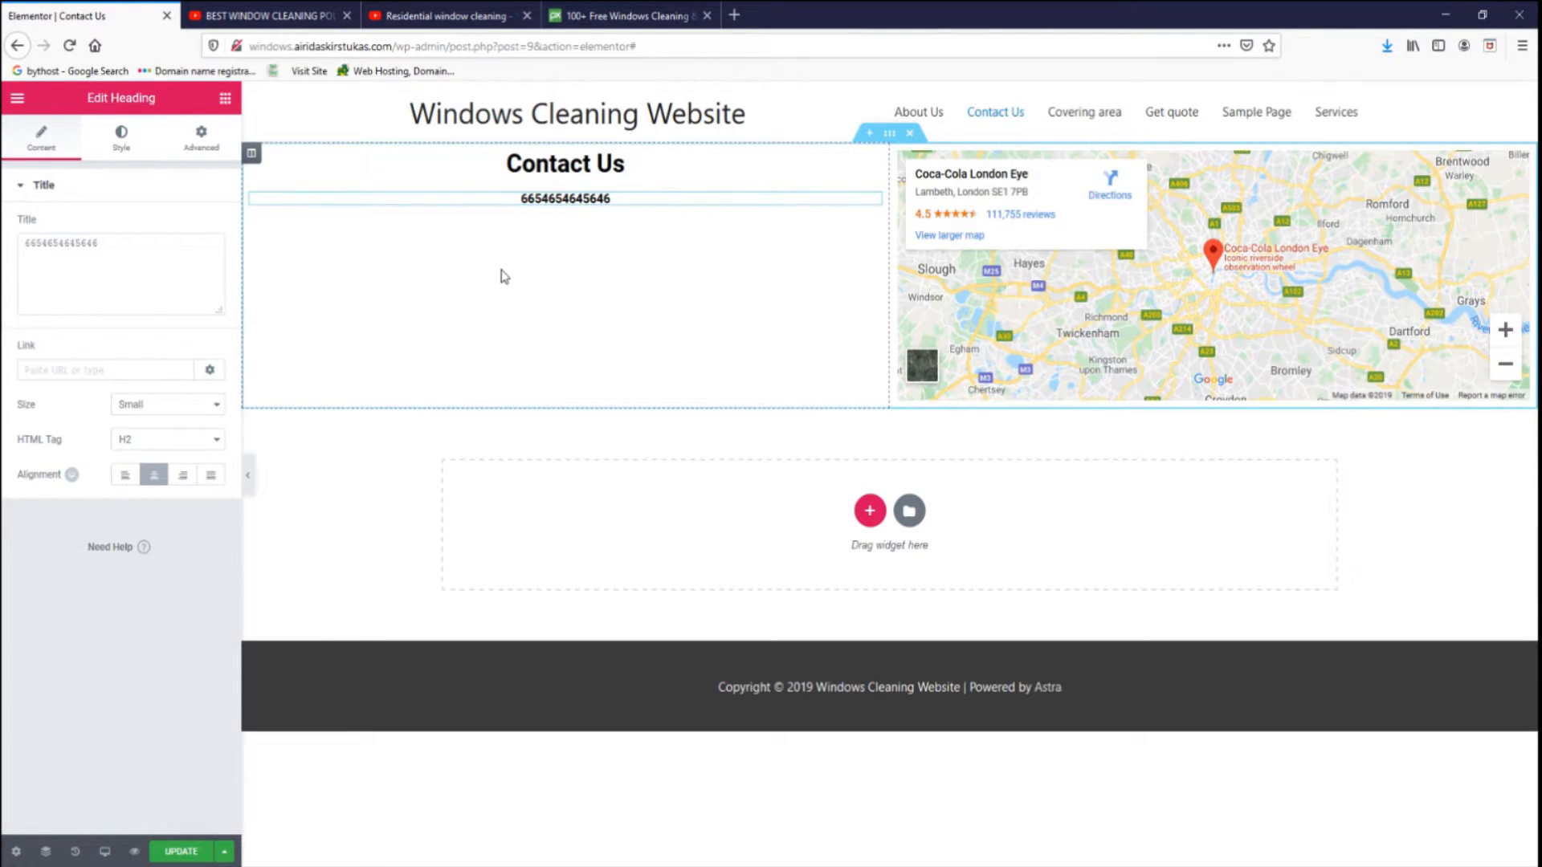
pyautogui.click(182, 855)
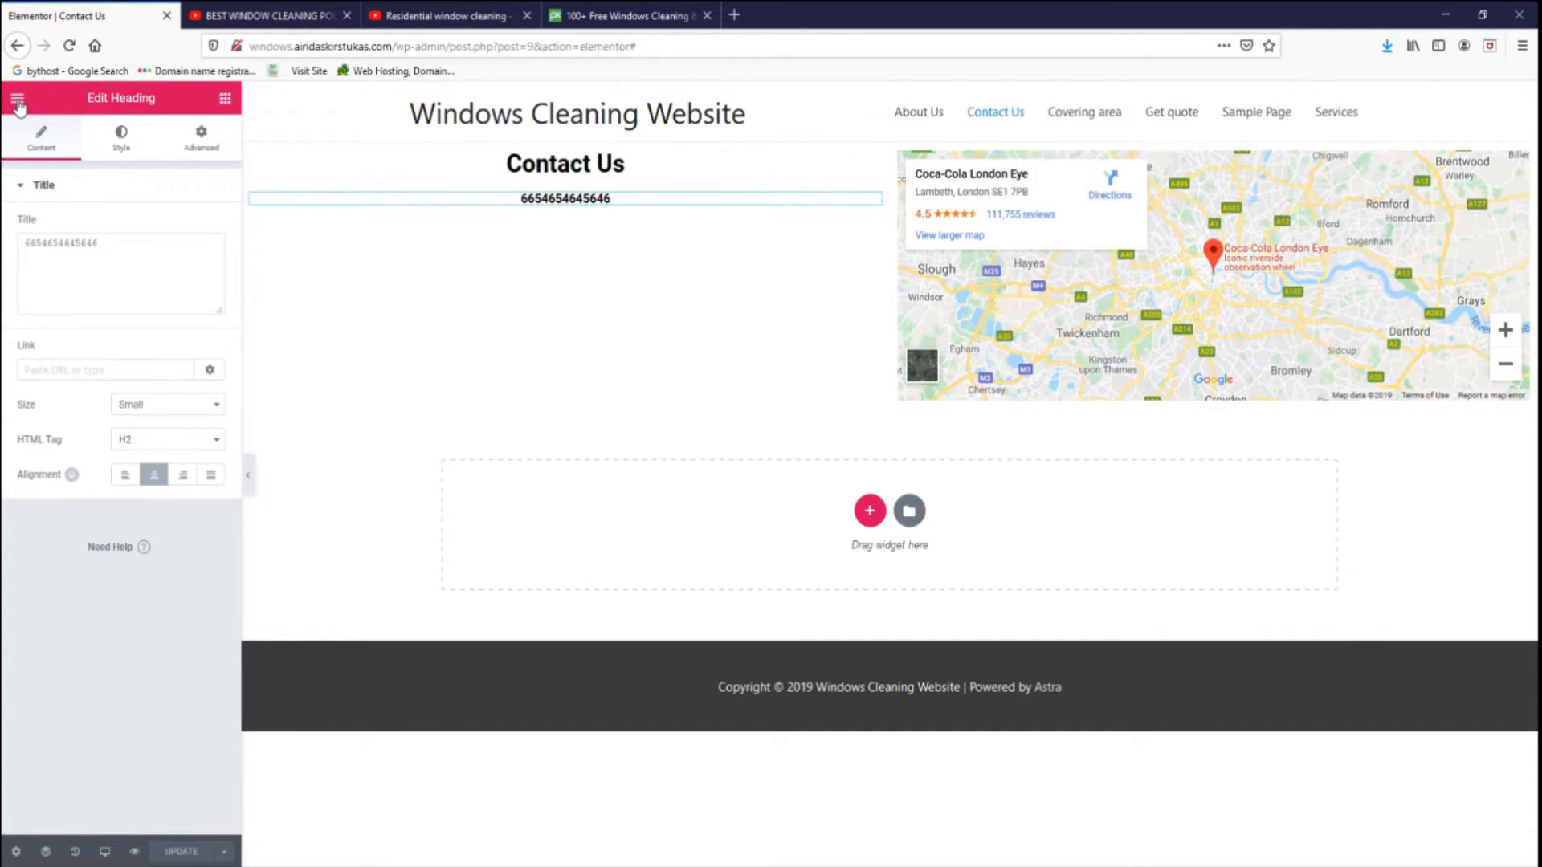
pyautogui.click(17, 99)
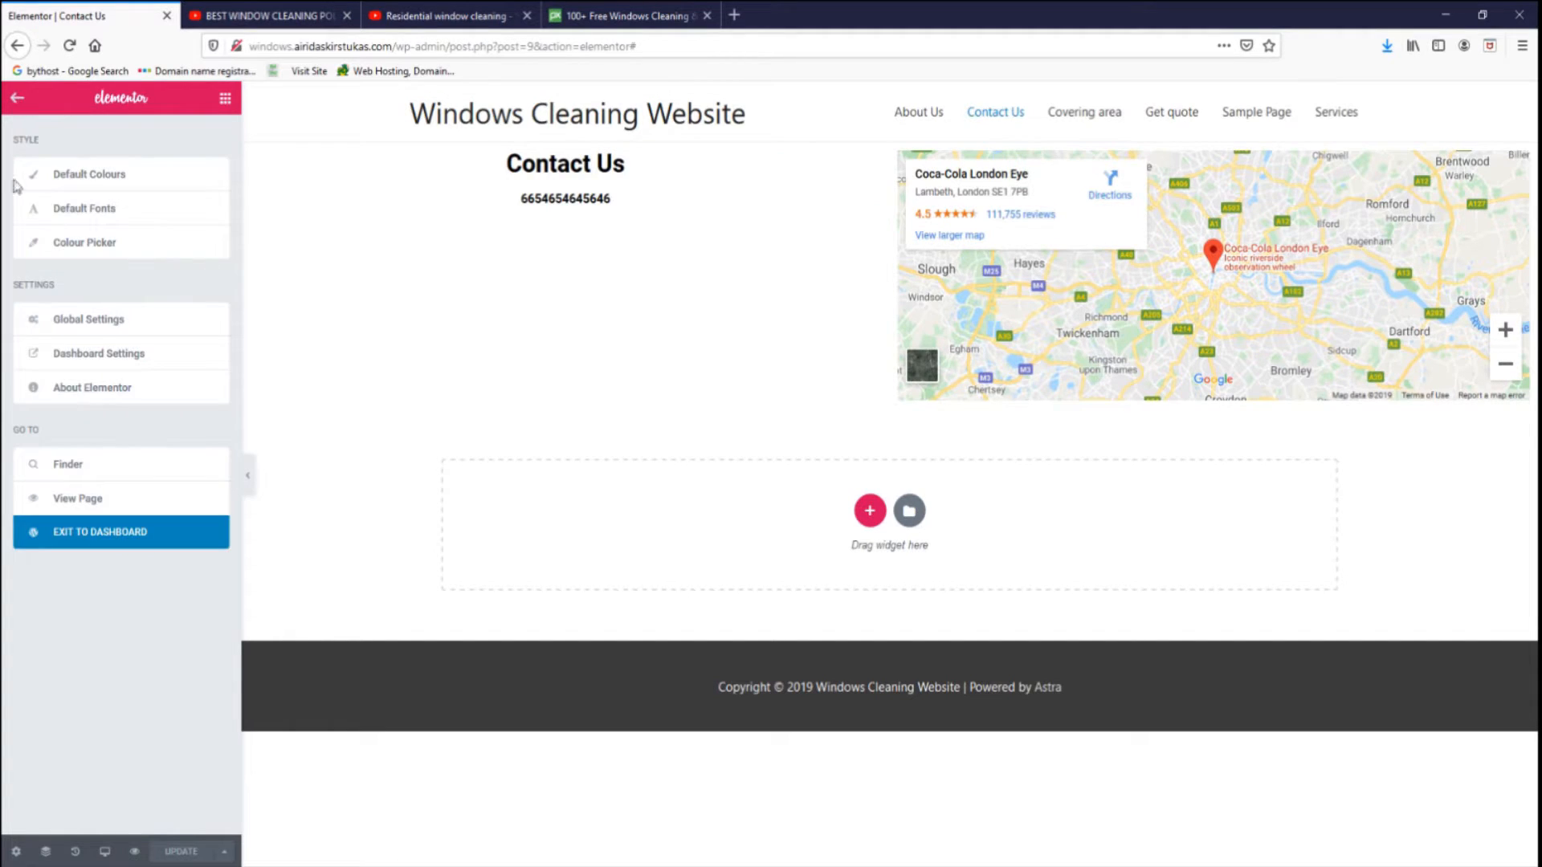
# - Return to the dashboard and bulk-delete the existing WPForms Contact Form under All Forms
pyautogui.click(78, 531)
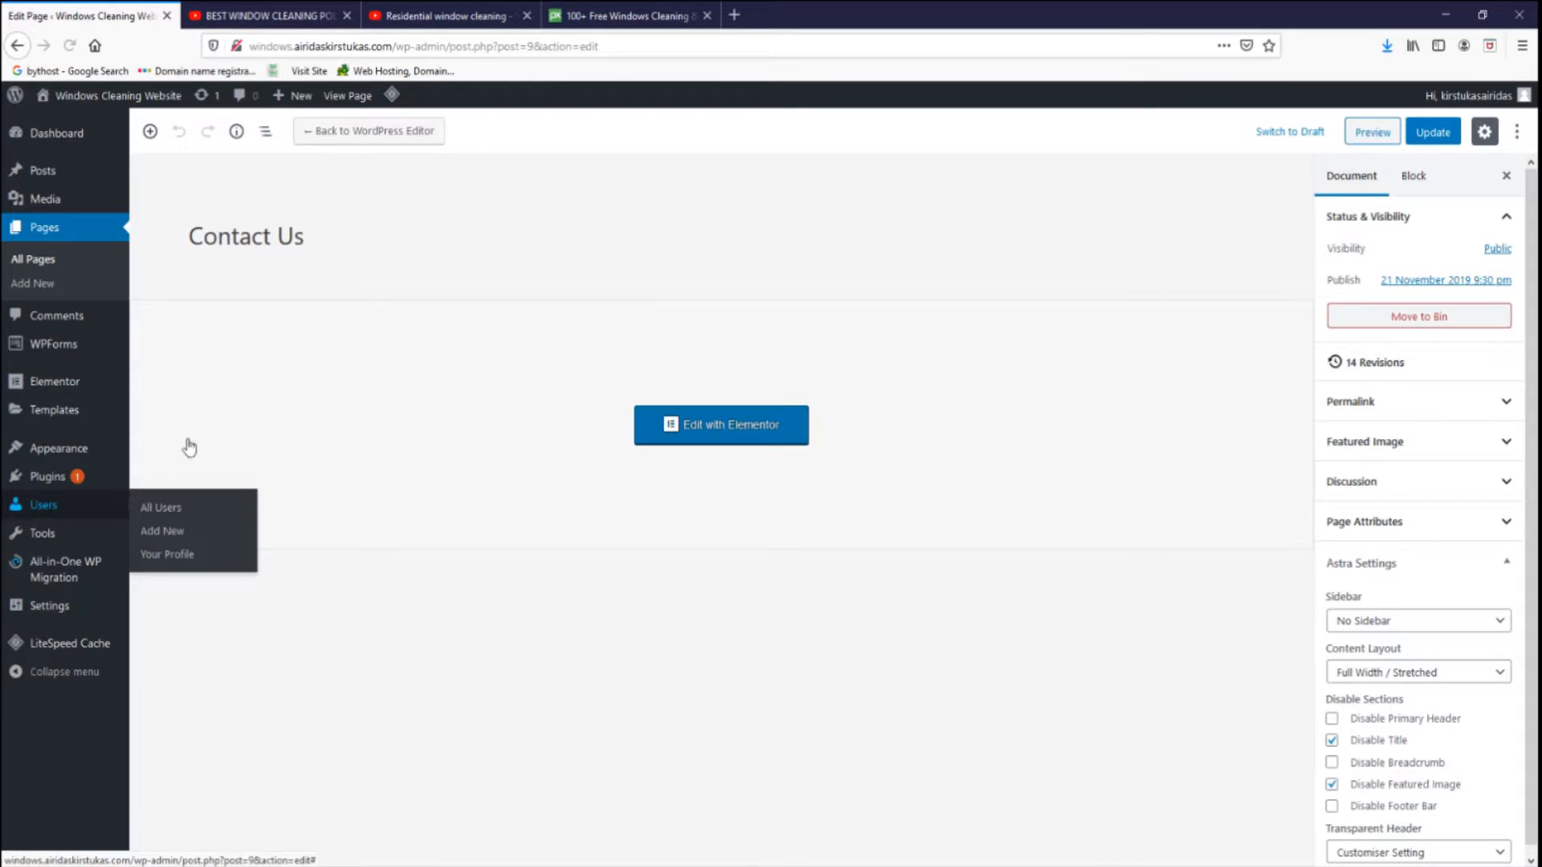
pyautogui.moveTo(33, 621)
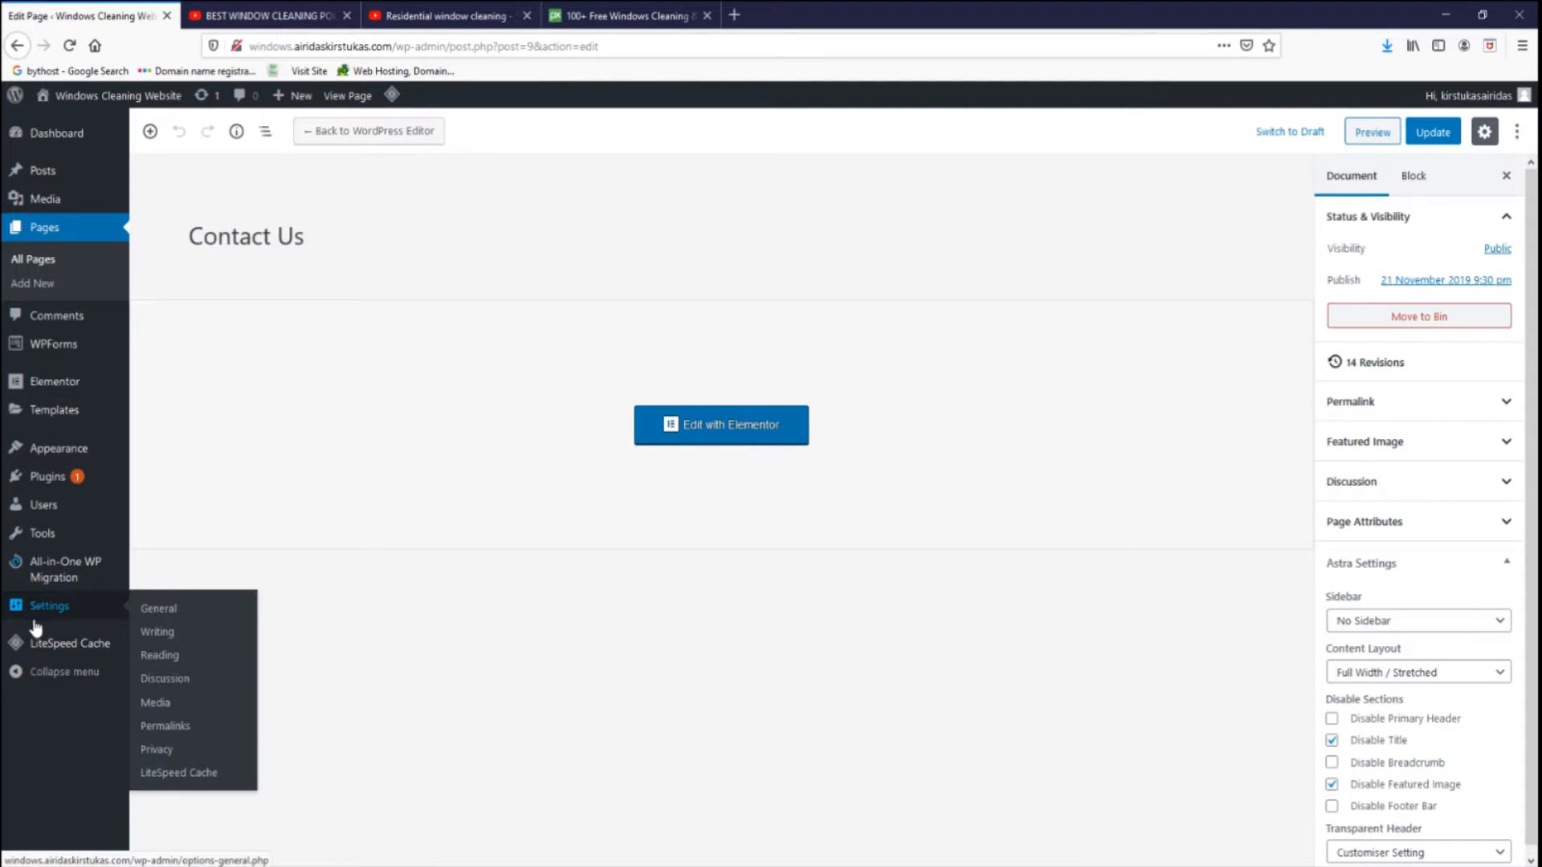
pyautogui.moveTo(61, 357)
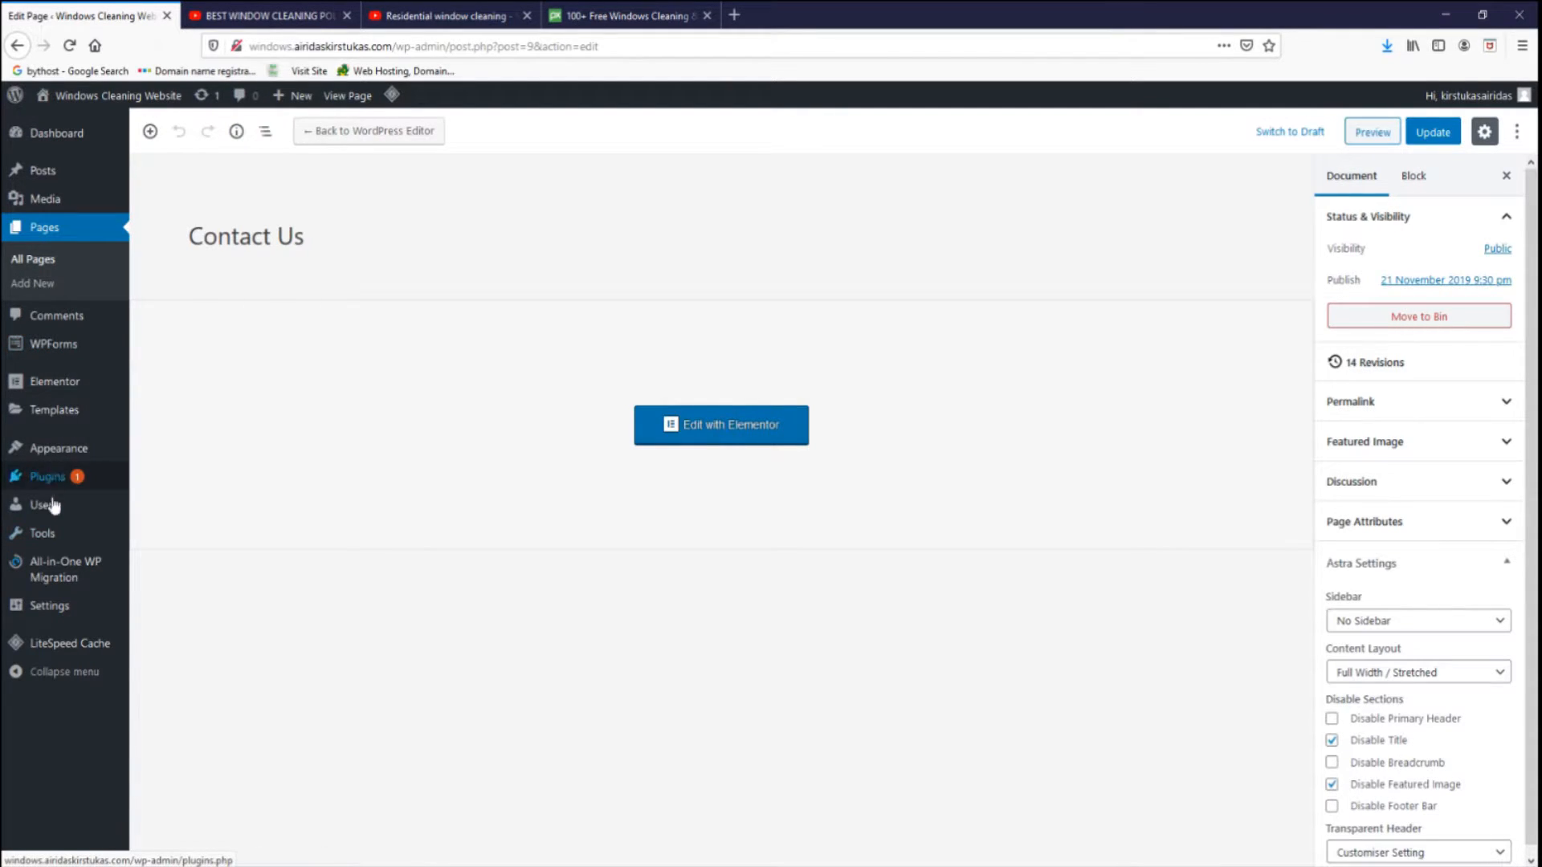
pyautogui.click(58, 354)
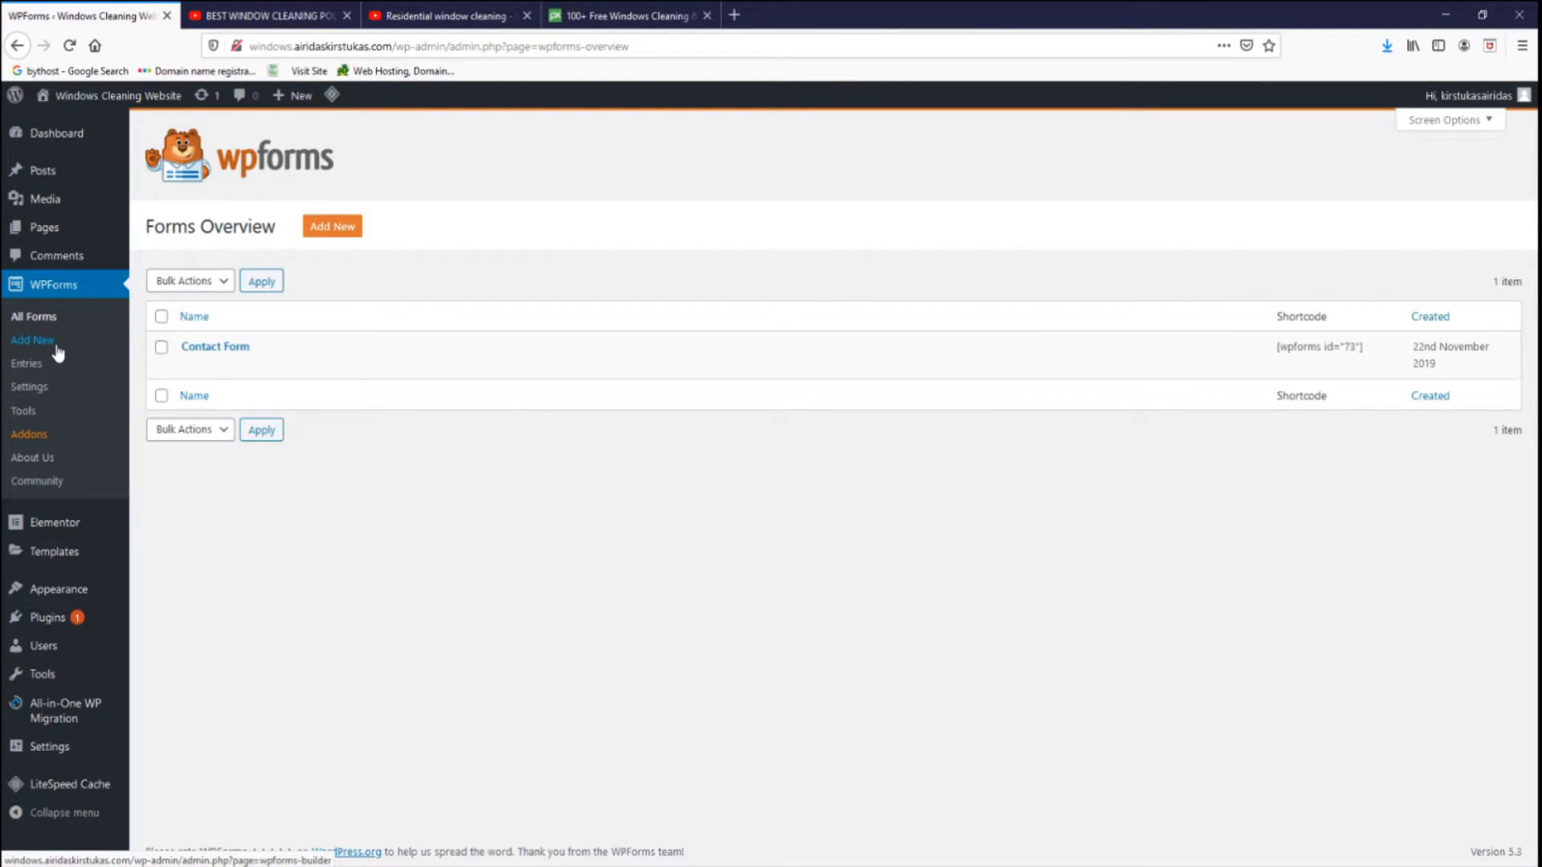
pyautogui.moveTo(241, 348)
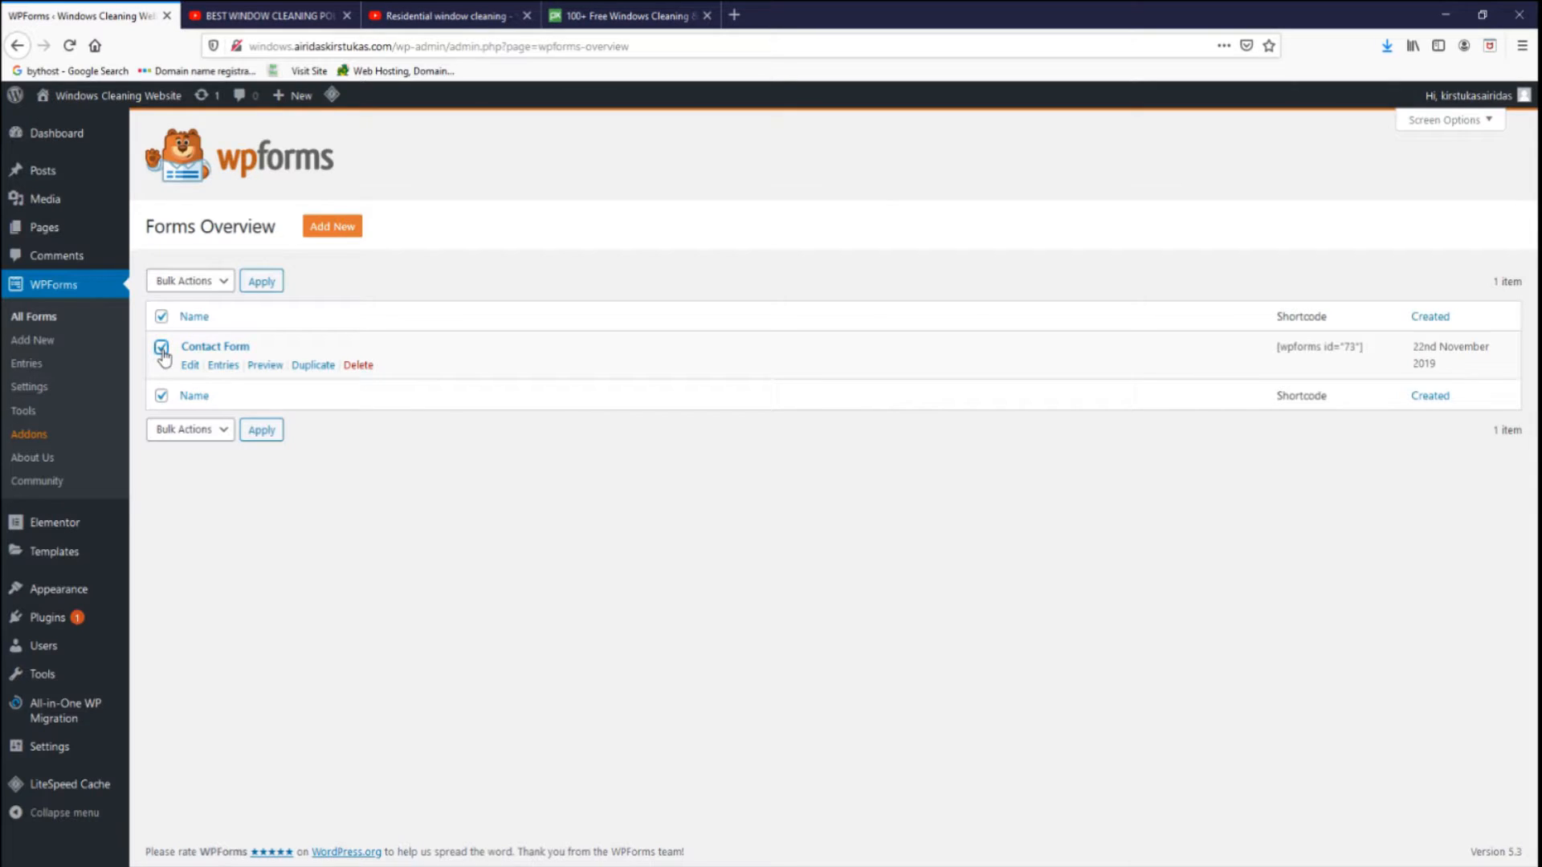
pyautogui.click(191, 283)
pyautogui.click(184, 320)
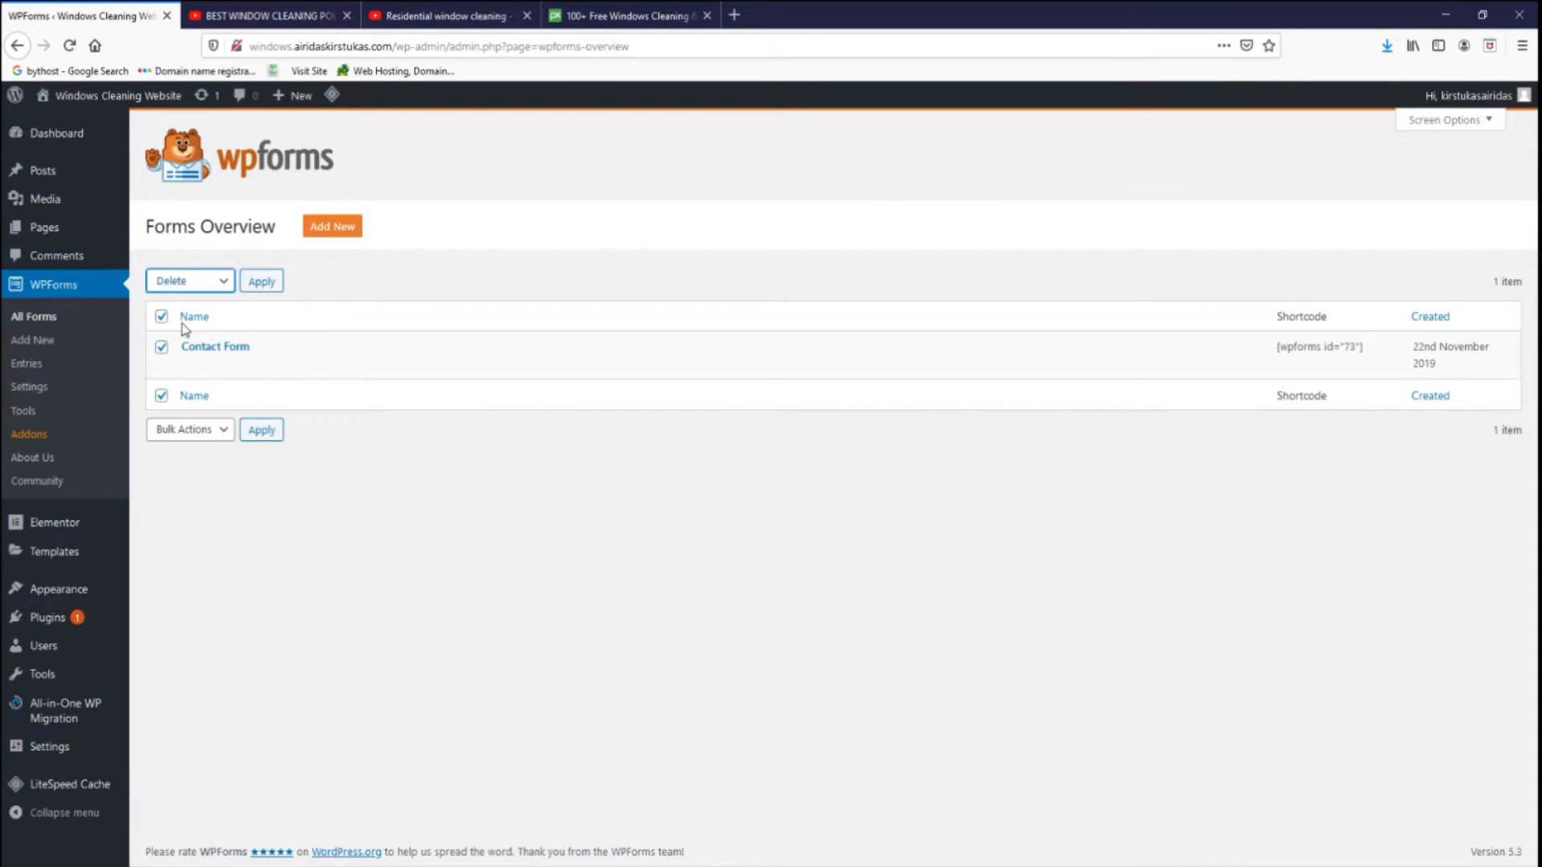
pyautogui.click(262, 281)
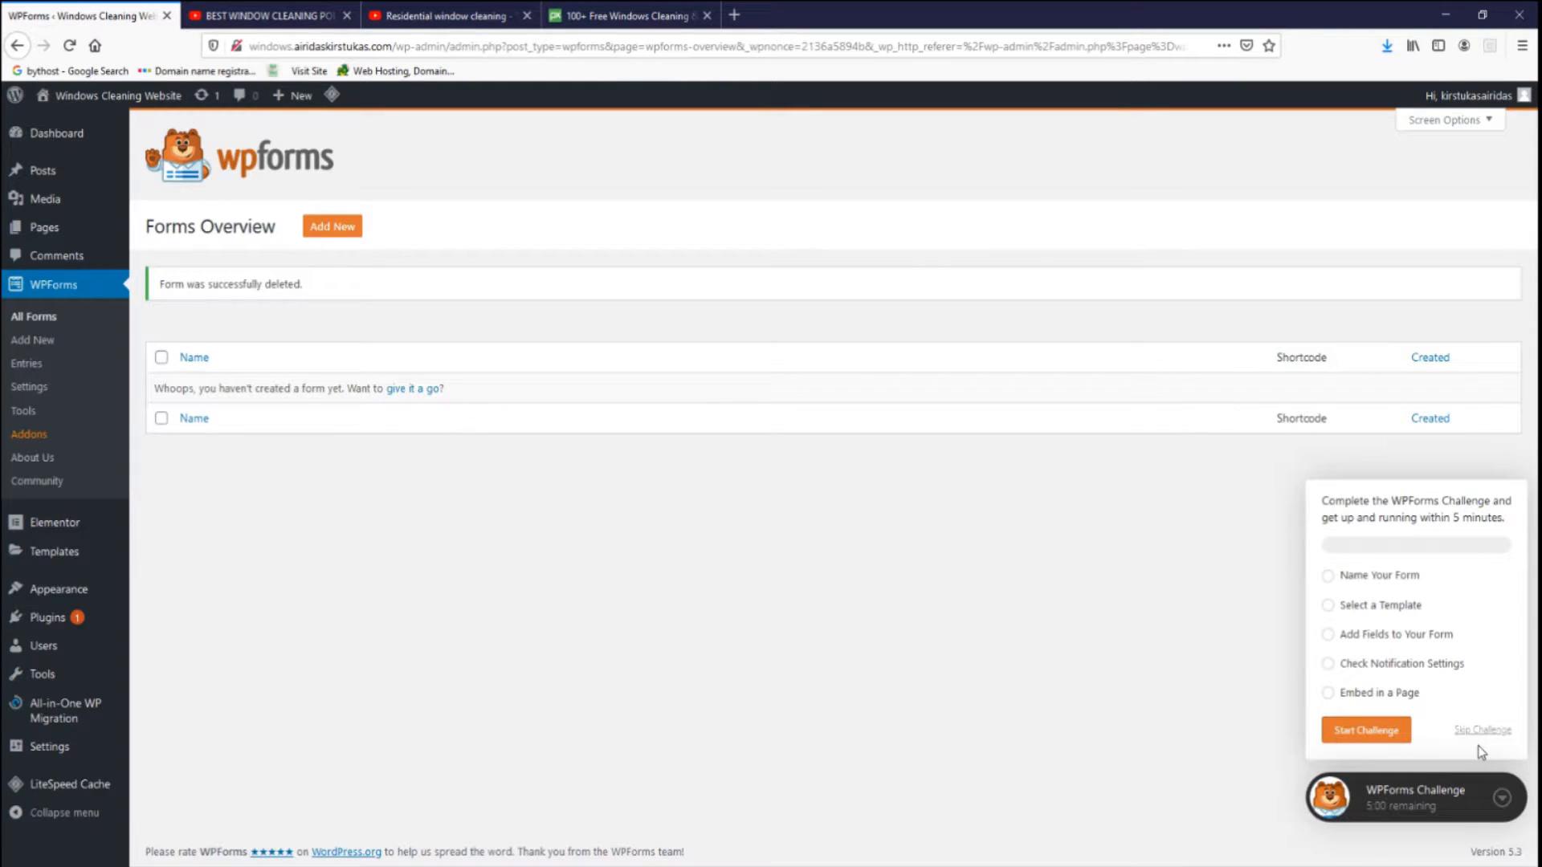
# - Create a new form from the Simple Contact Form template, keeping the First Last name format
pyautogui.click(329, 233)
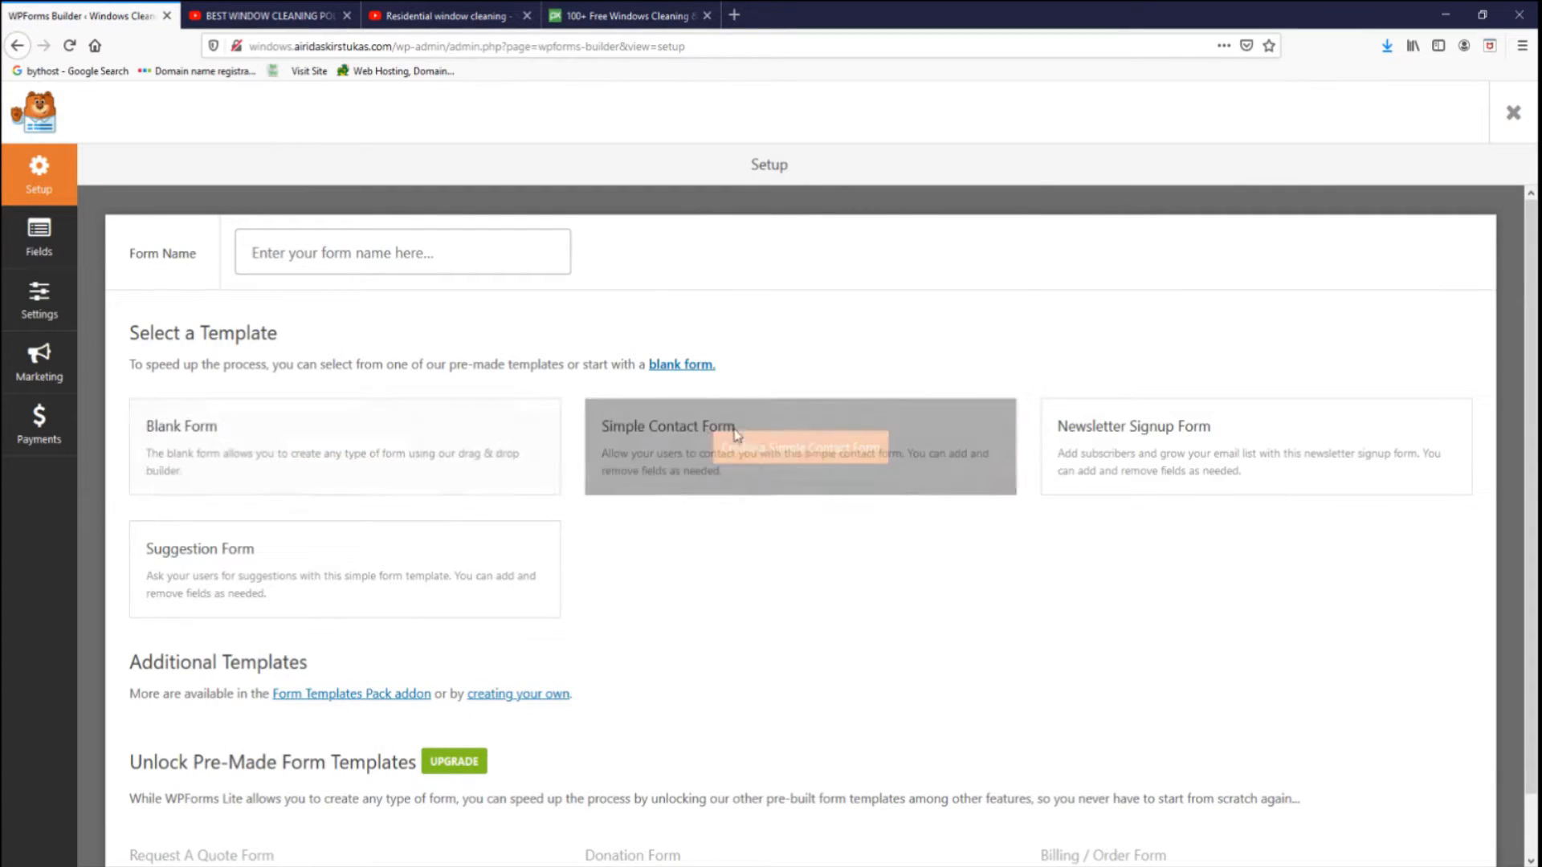
pyautogui.click(786, 454)
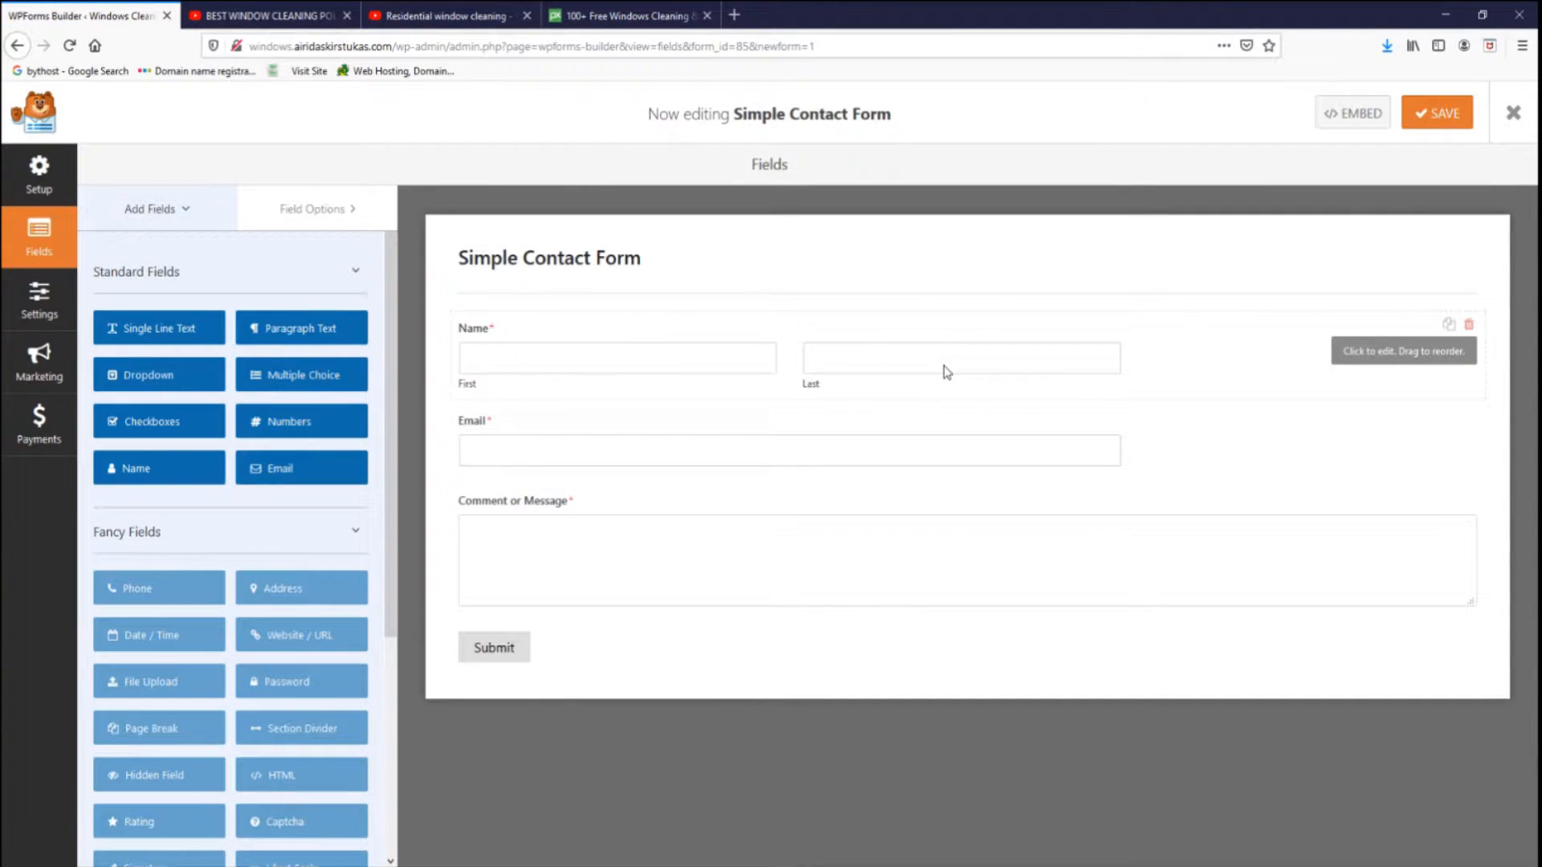
pyautogui.click(1369, 359)
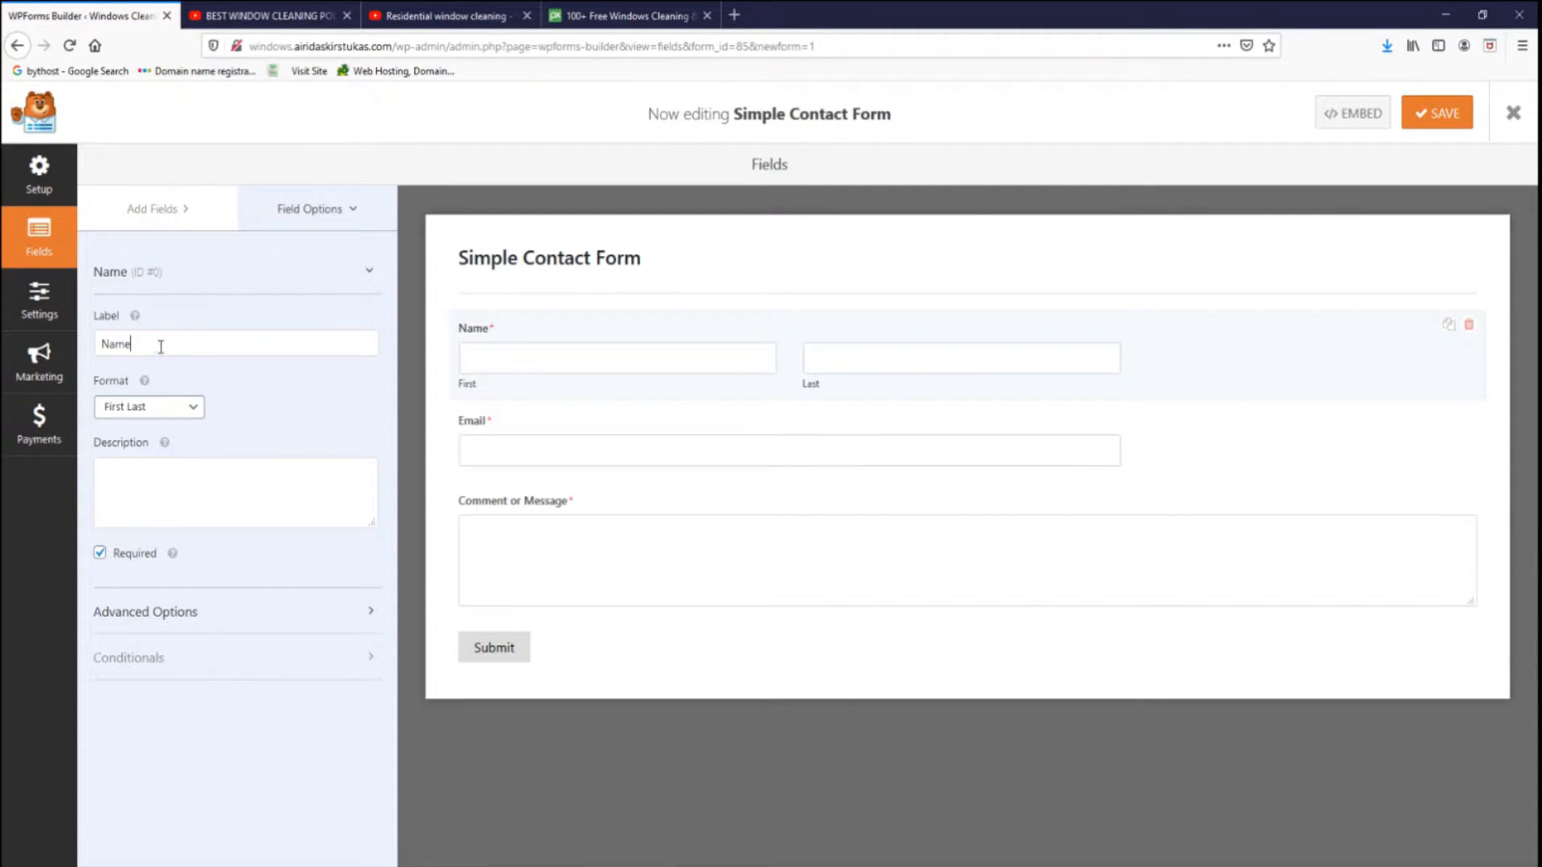
pyautogui.click(142, 408)
pyautogui.click(142, 408)
pyautogui.click(138, 470)
pyautogui.click(560, 434)
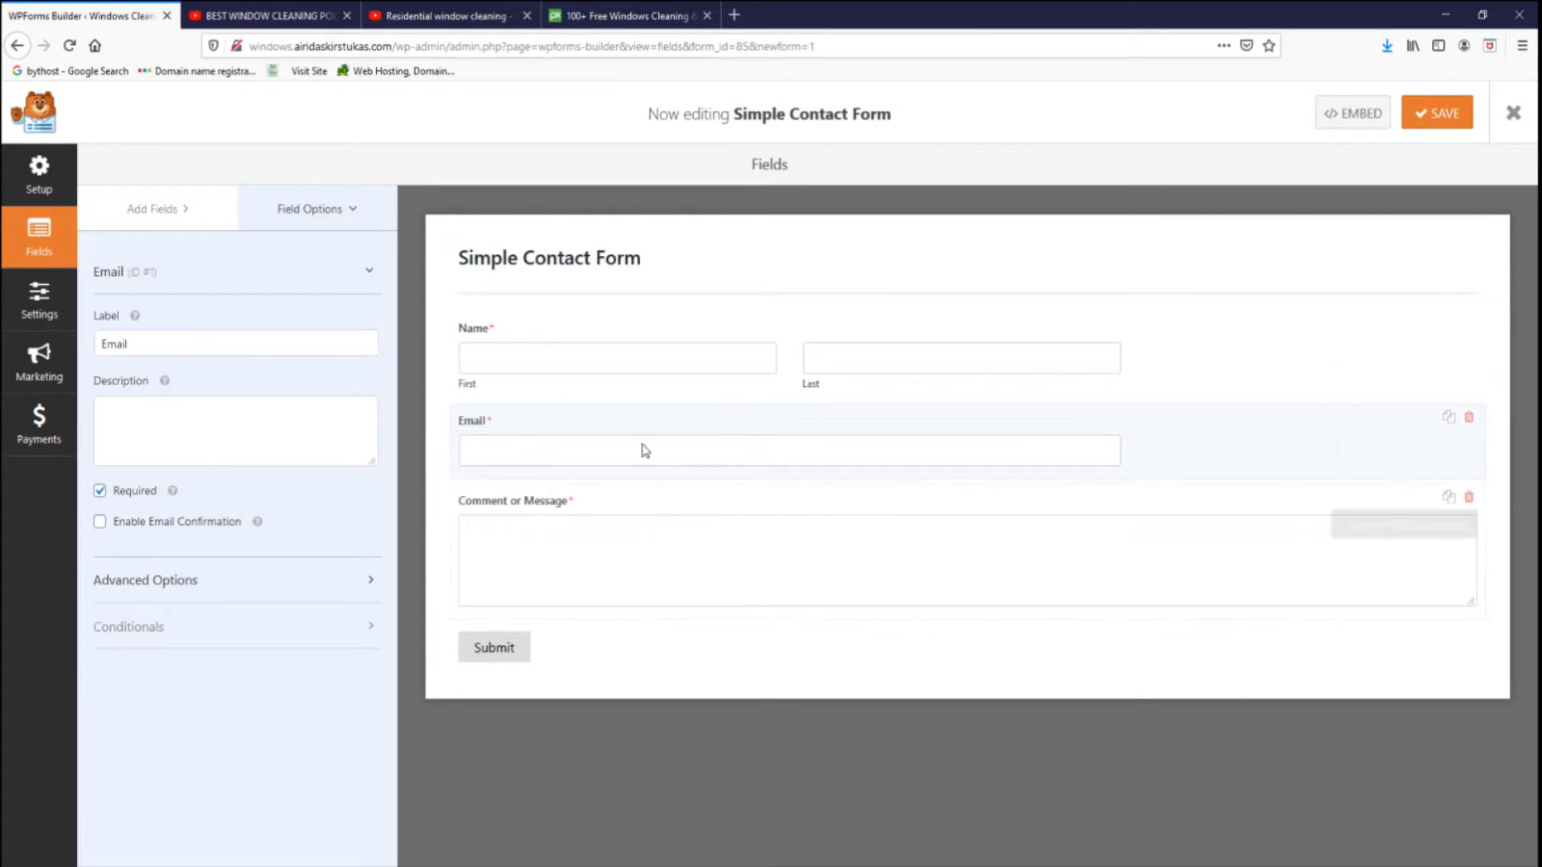
pyautogui.click(203, 214)
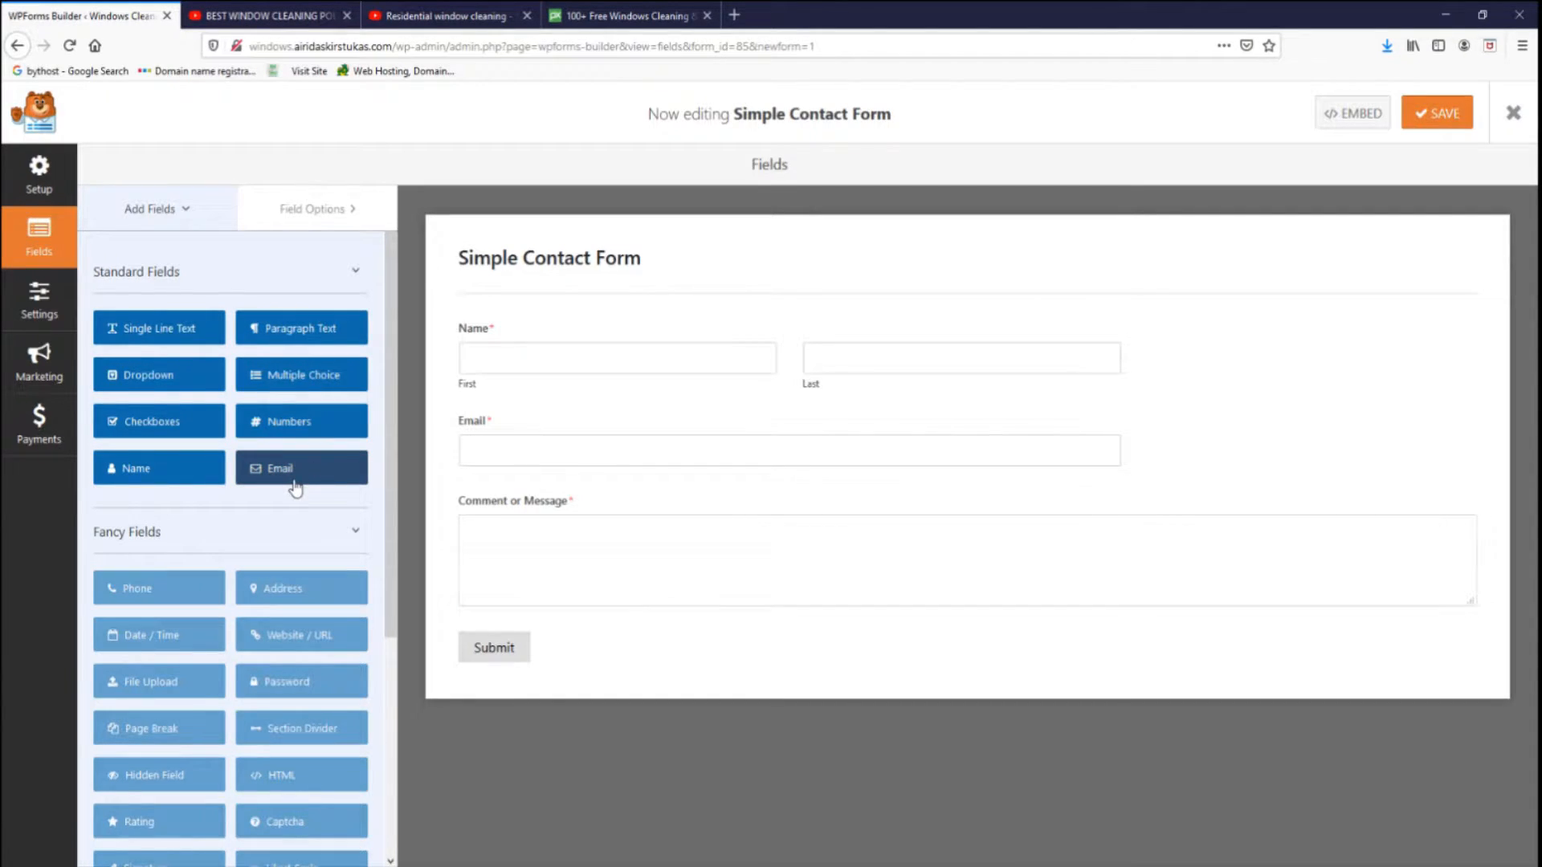
pyautogui.scroll(-4, 179, 568)
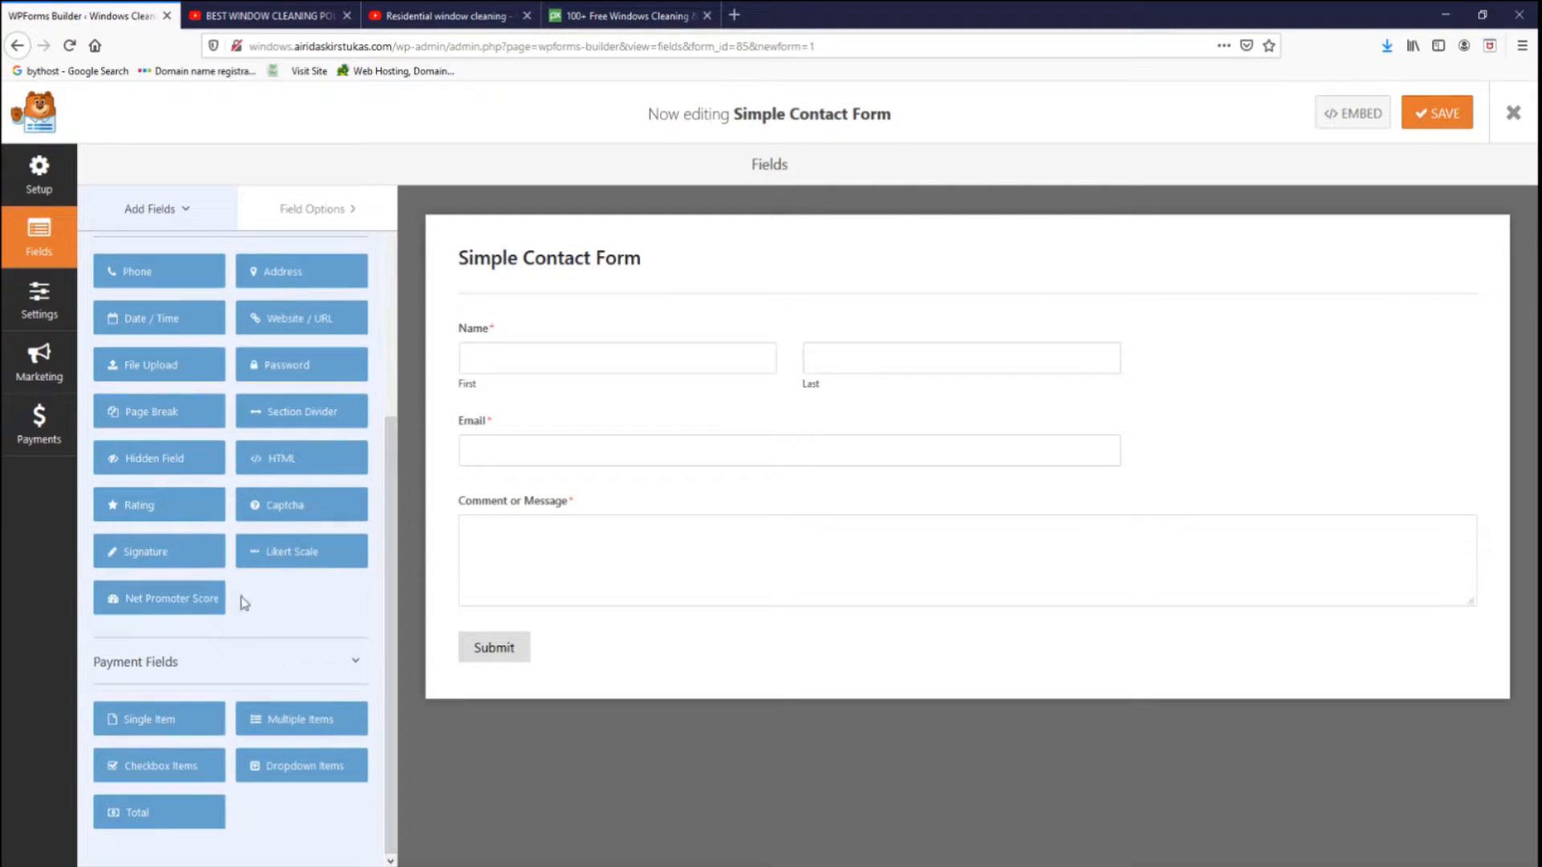
pyautogui.scroll(4, 252, 419)
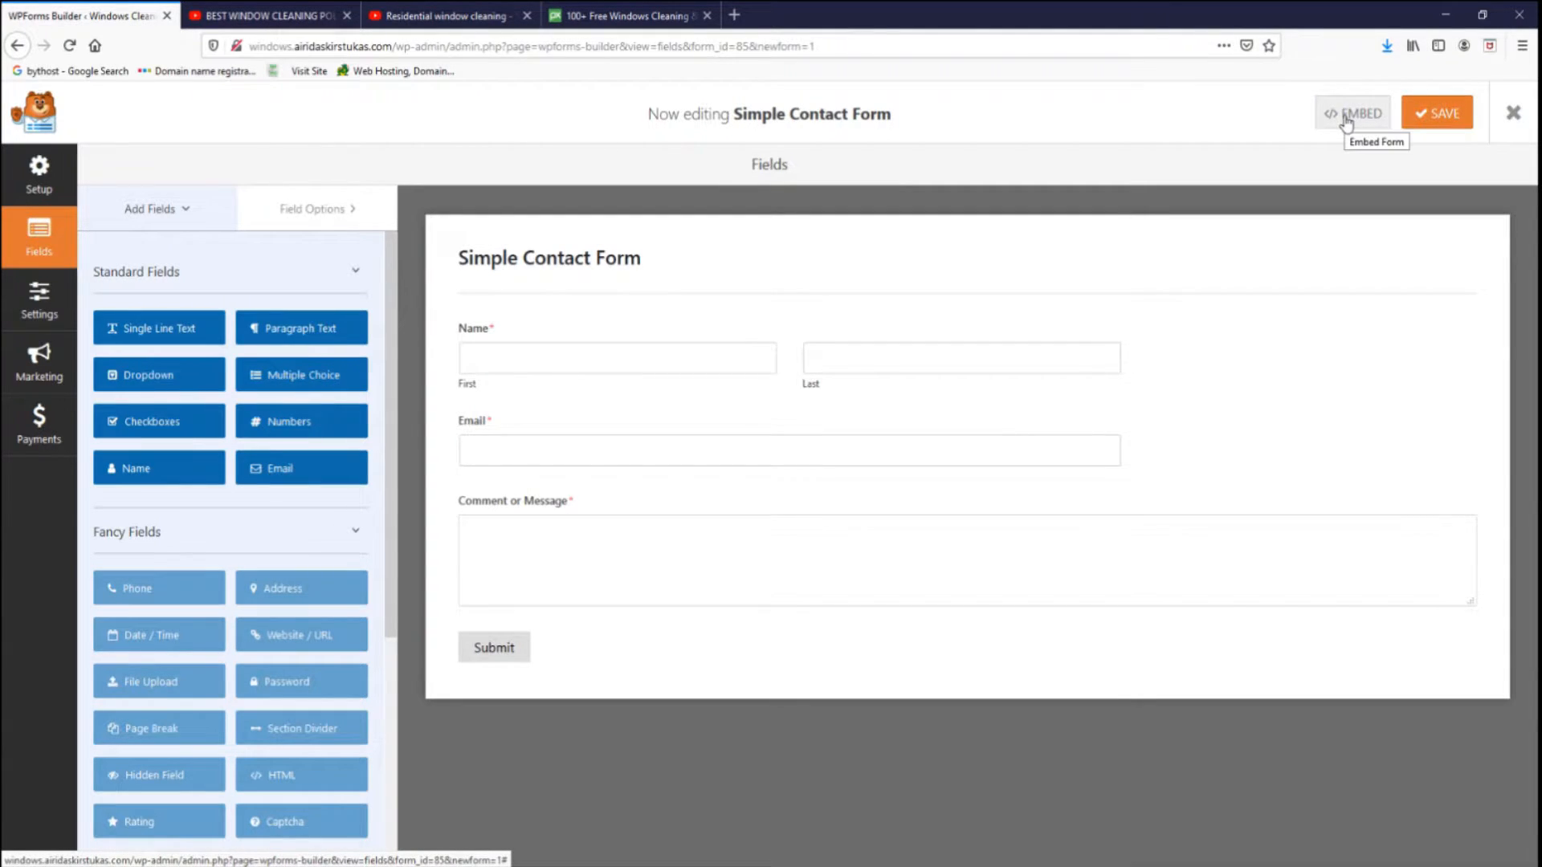
# - Copy the form's embed shortcode, then exit the form builder
pyautogui.click(1347, 116)
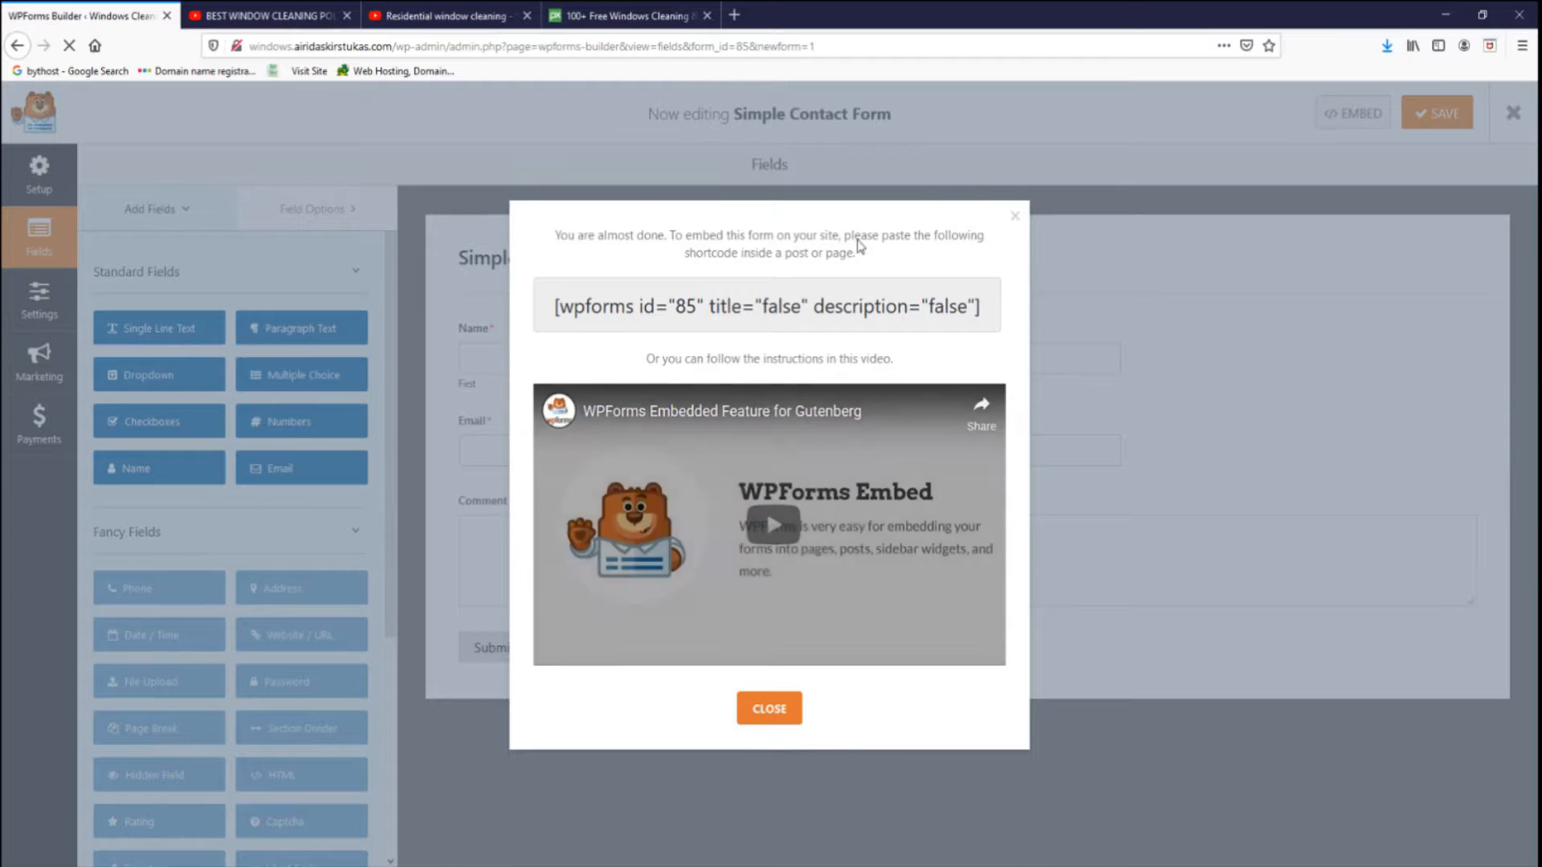
pyautogui.moveTo(632, 311); pyautogui.dragTo(950, 311)
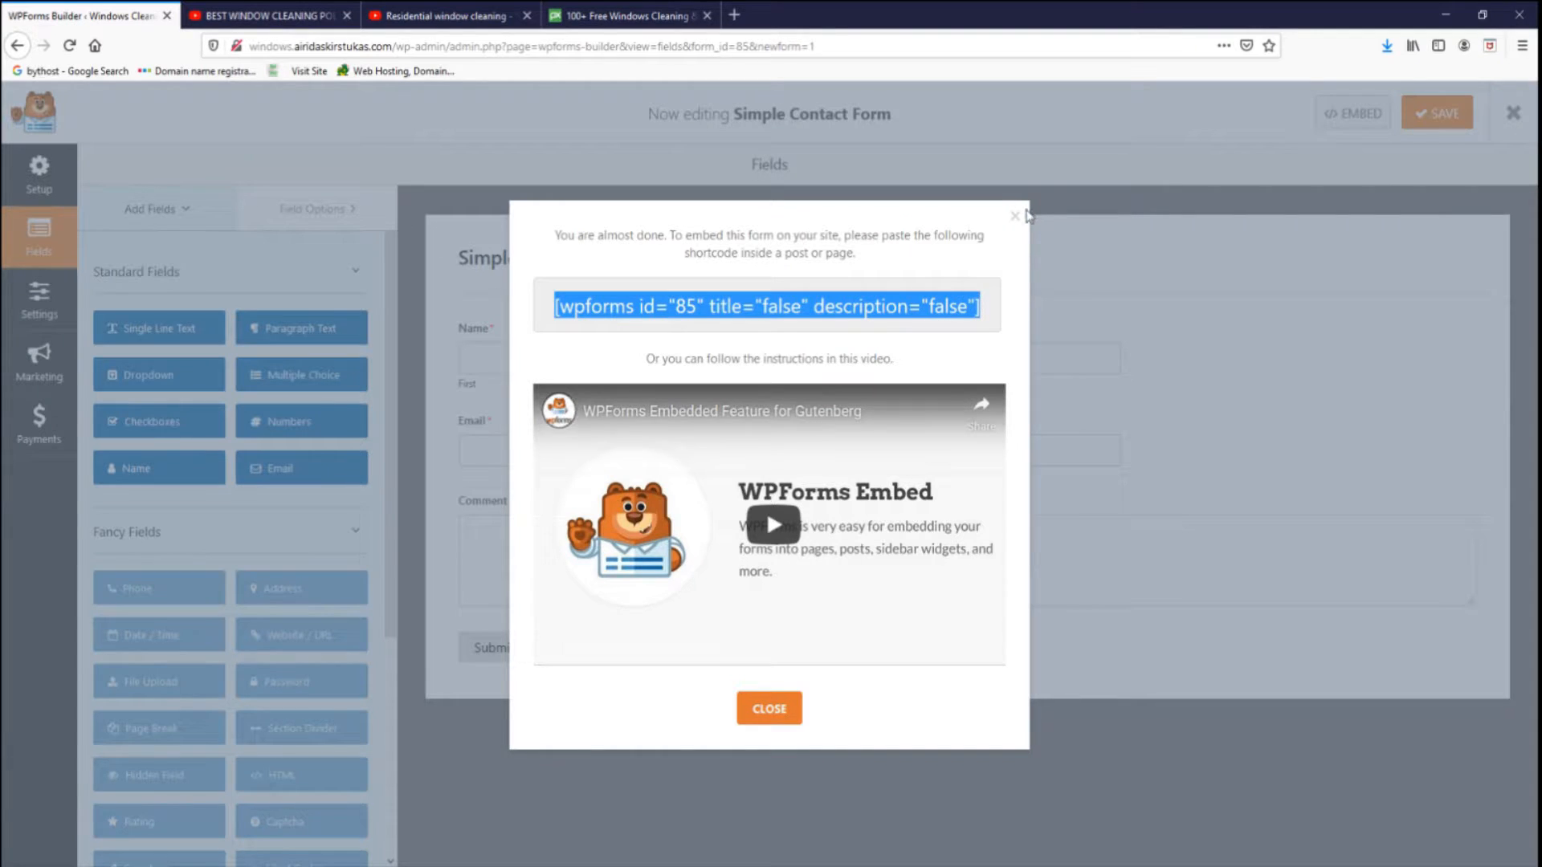
pyautogui.click(770, 708)
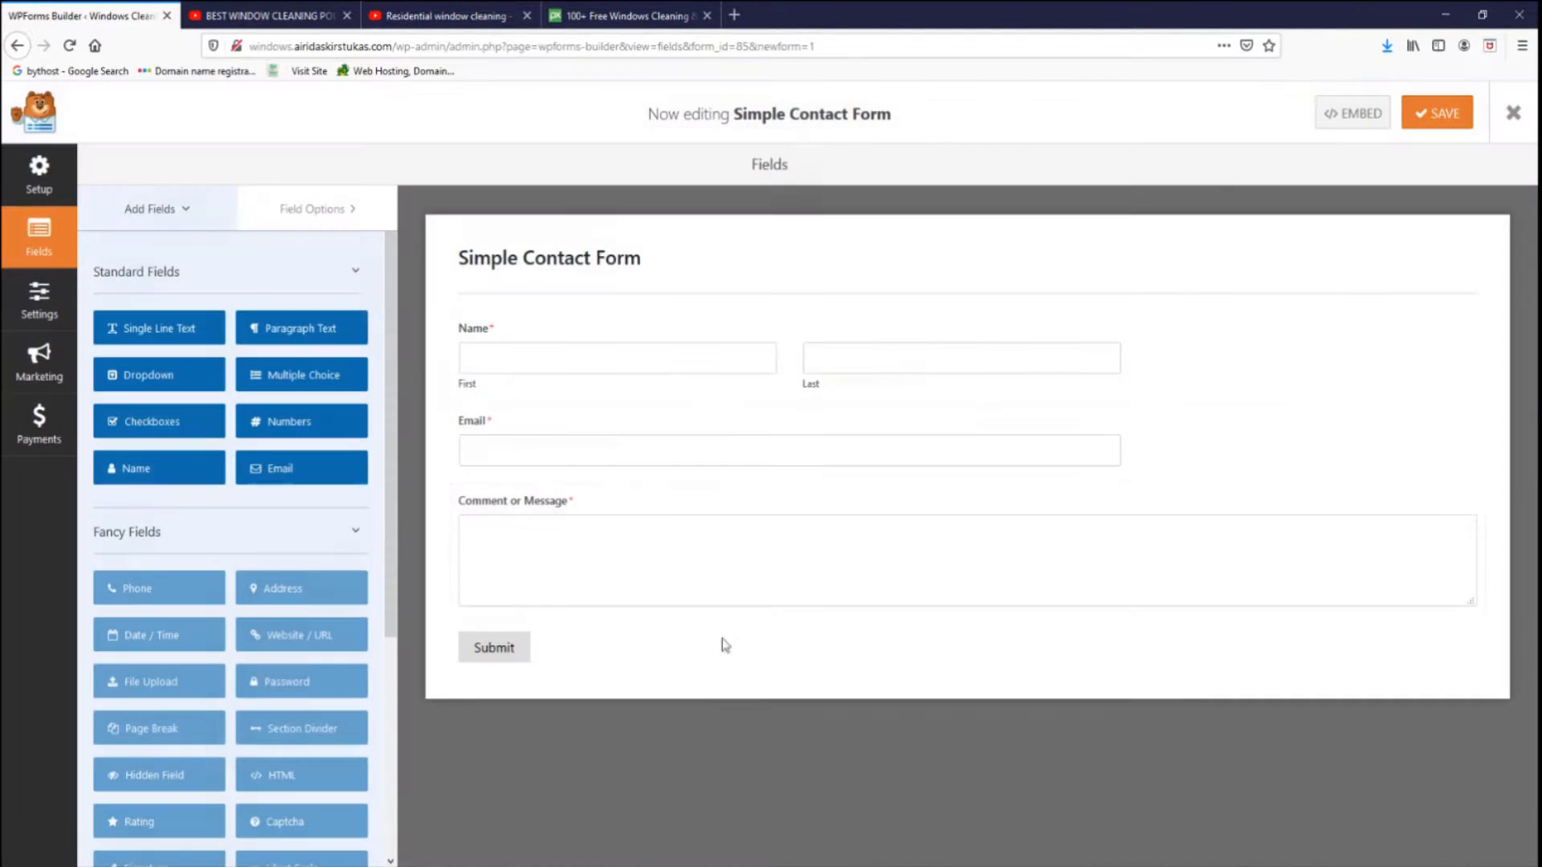
pyautogui.click(1498, 119)
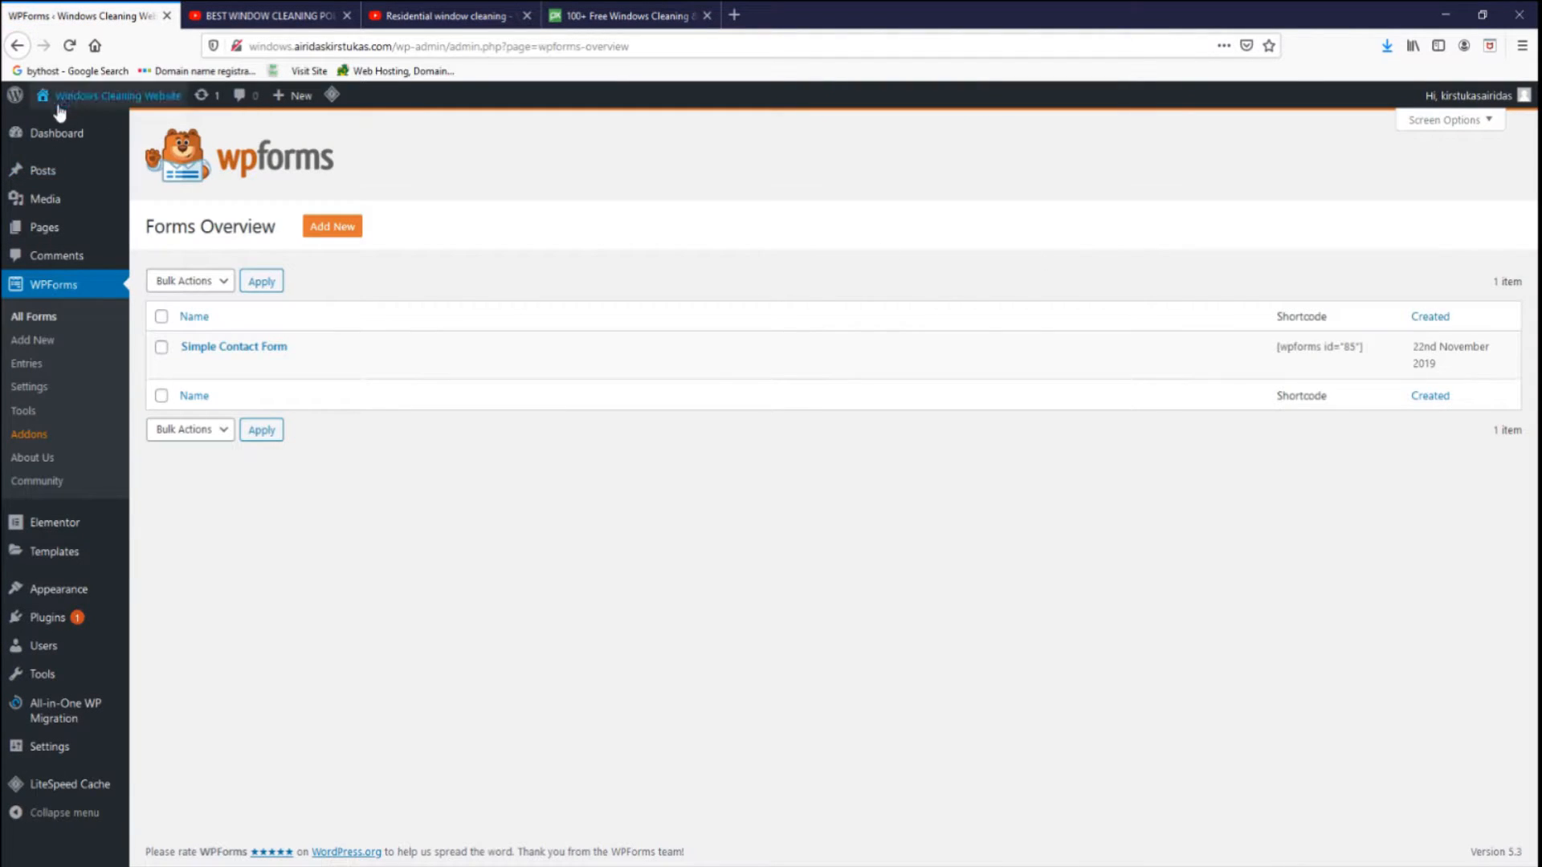
# - Add an HTML widget under the phone number and paste the wpforms shortcode into it
pyautogui.click(32, 235)
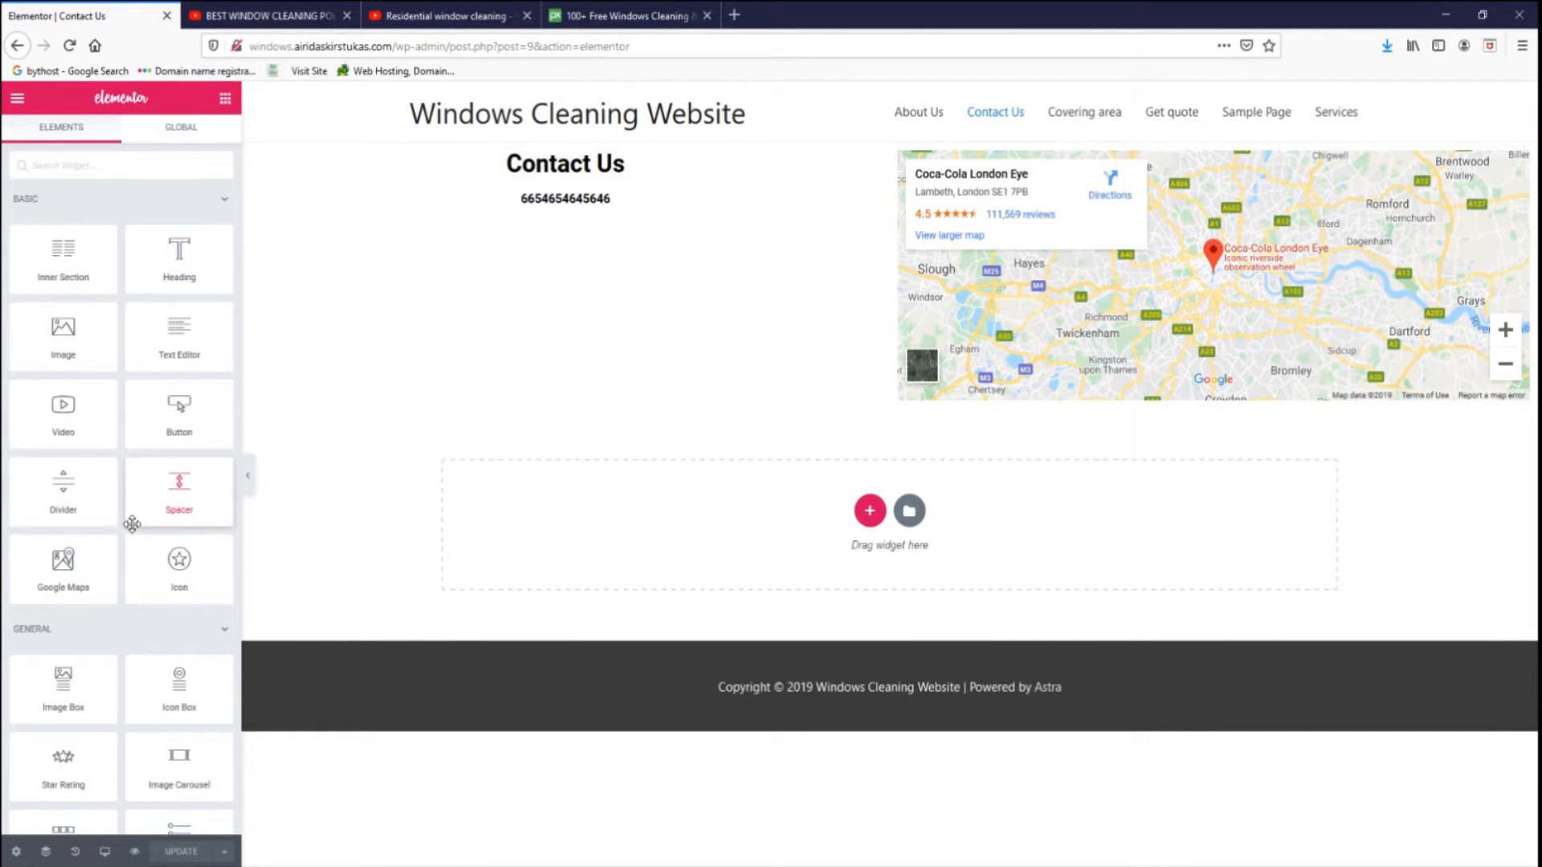
pyautogui.scroll(-1, 73, 143)
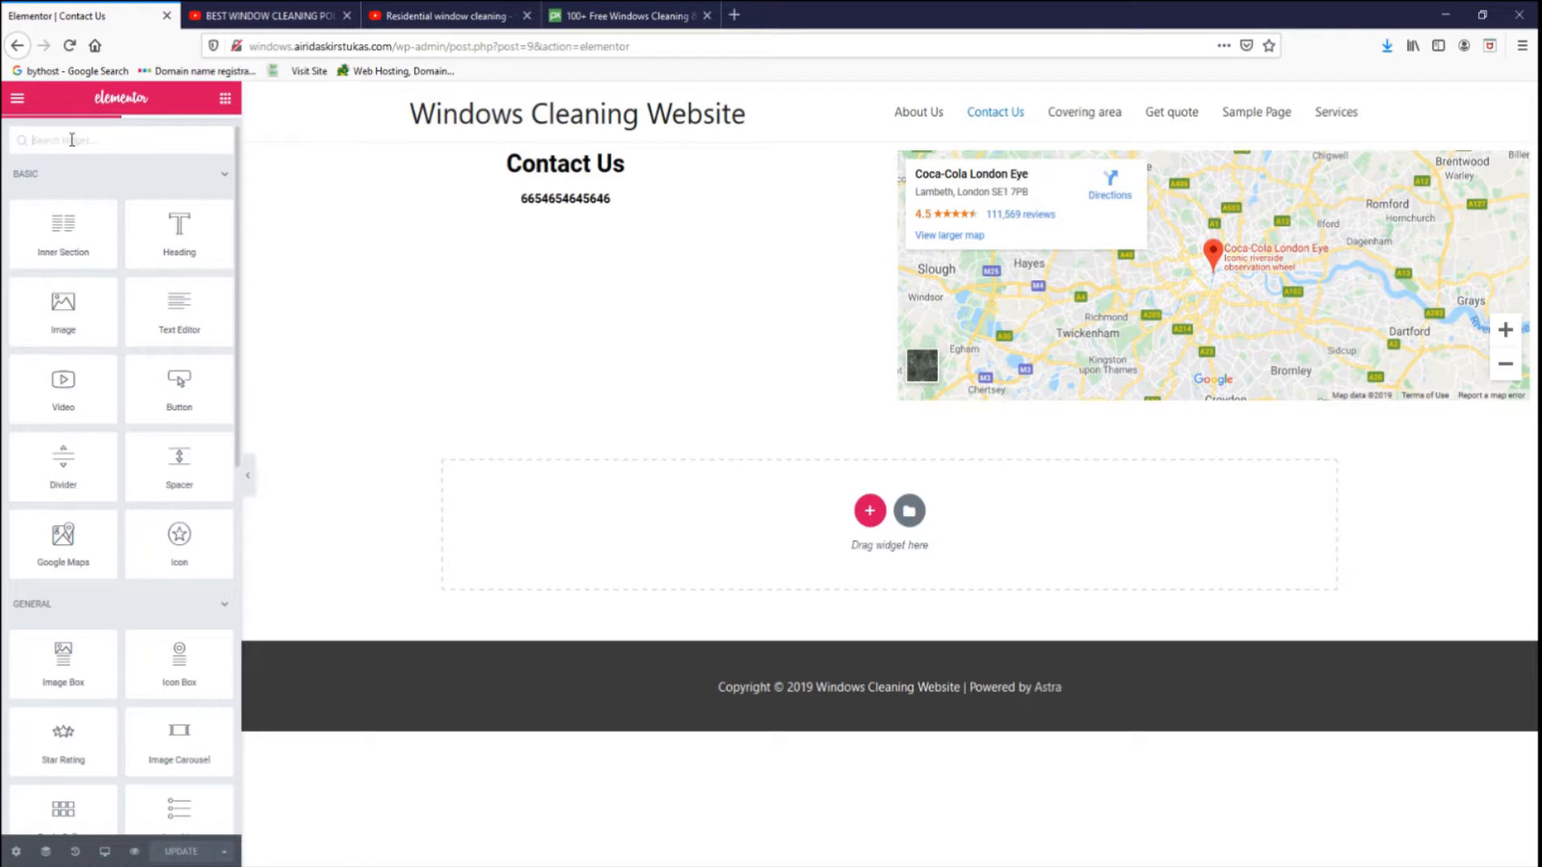
pyautogui.click(72, 140)
pyautogui.write('ht')
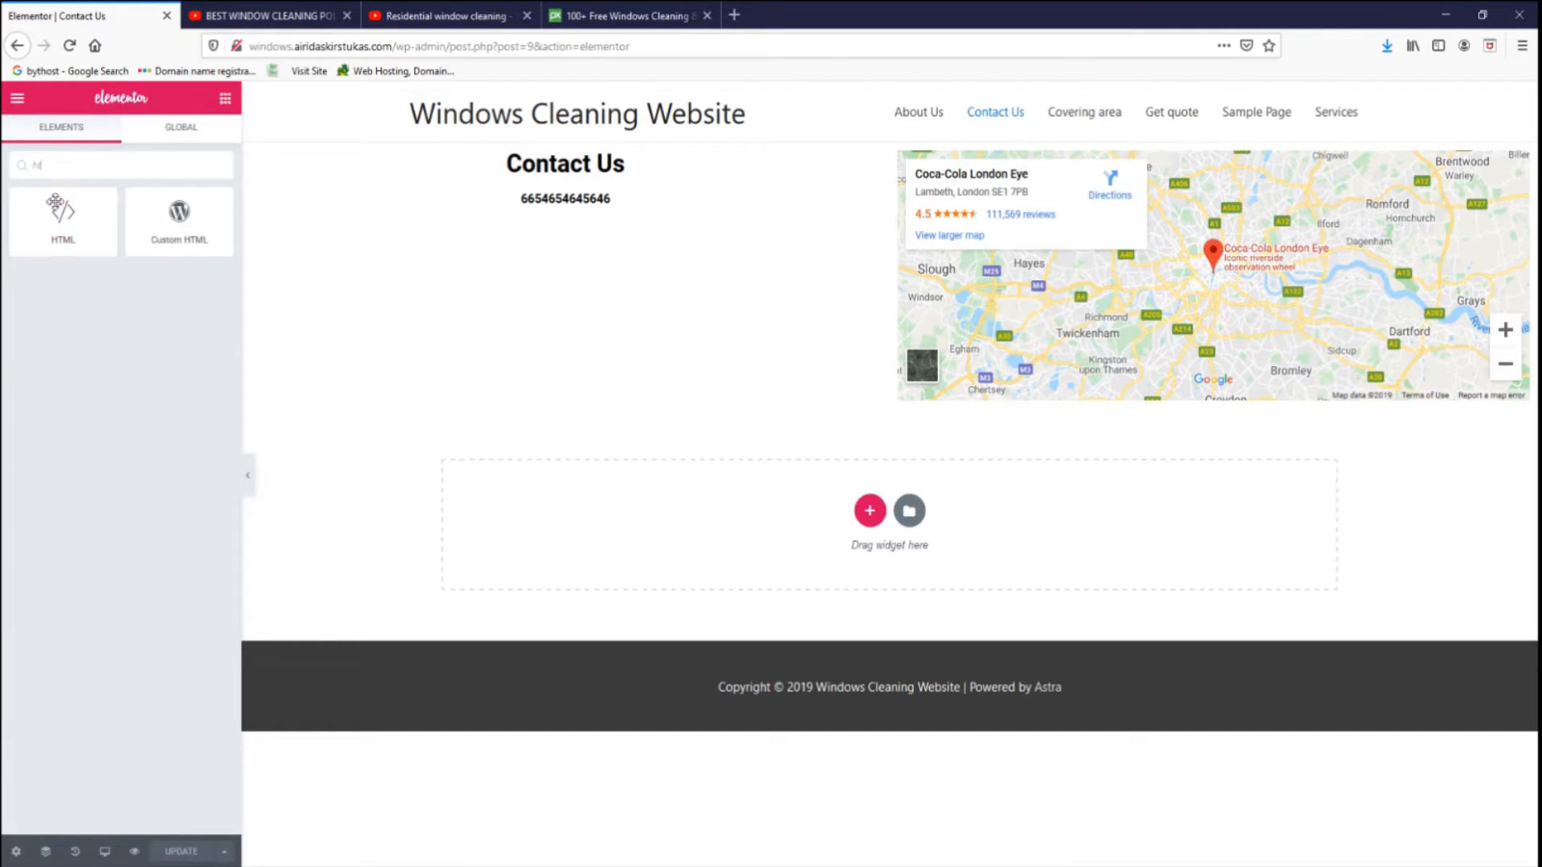
pyautogui.moveTo(612, 200); pyautogui.dragTo(586, 205)
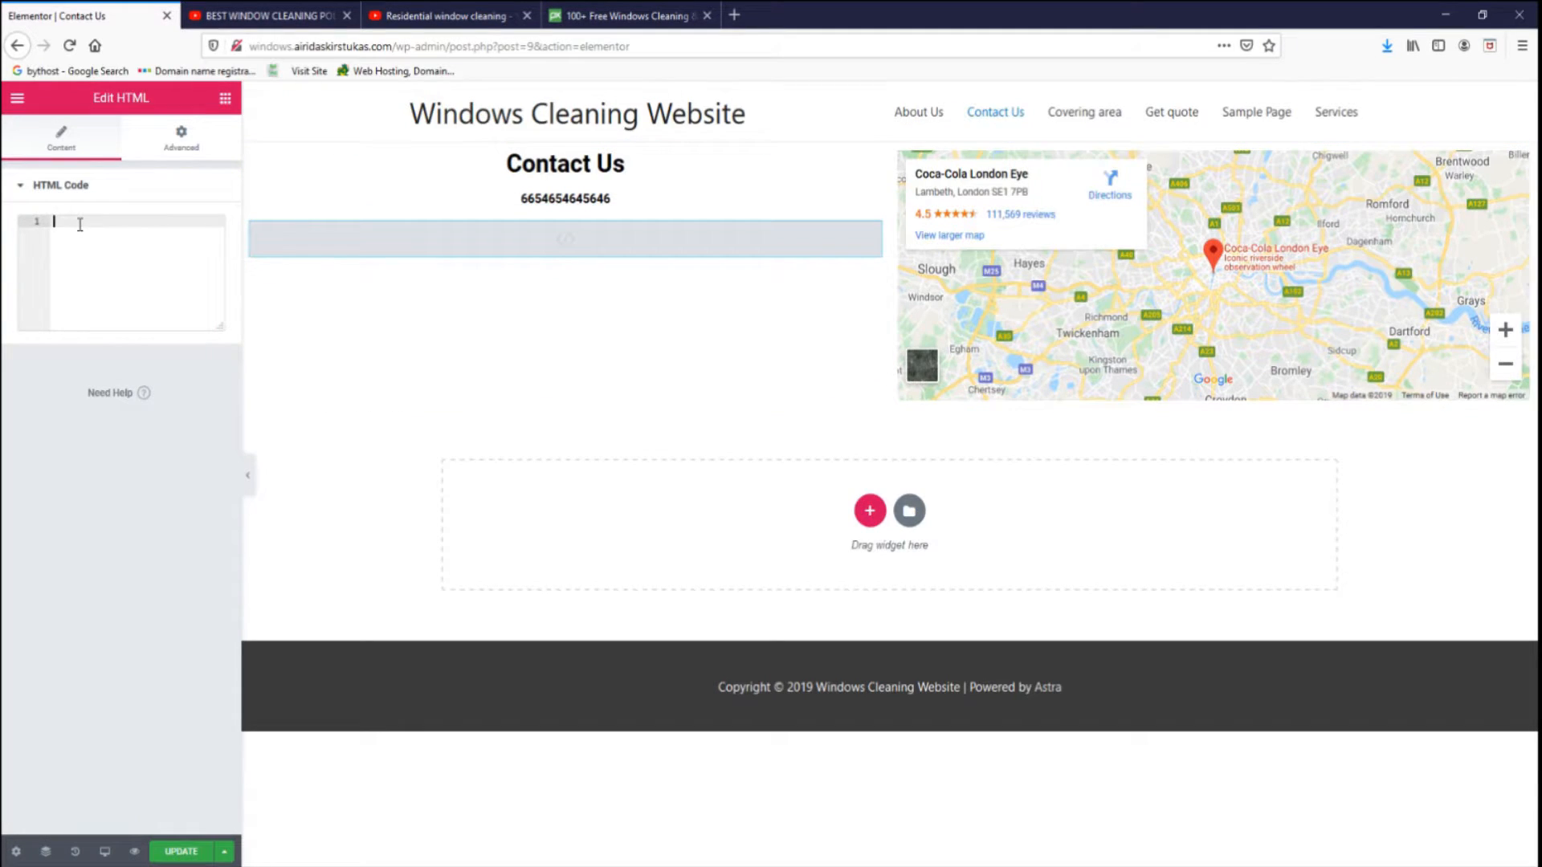
pyautogui.write('[wpforms id="85" title="false" description="false"]')
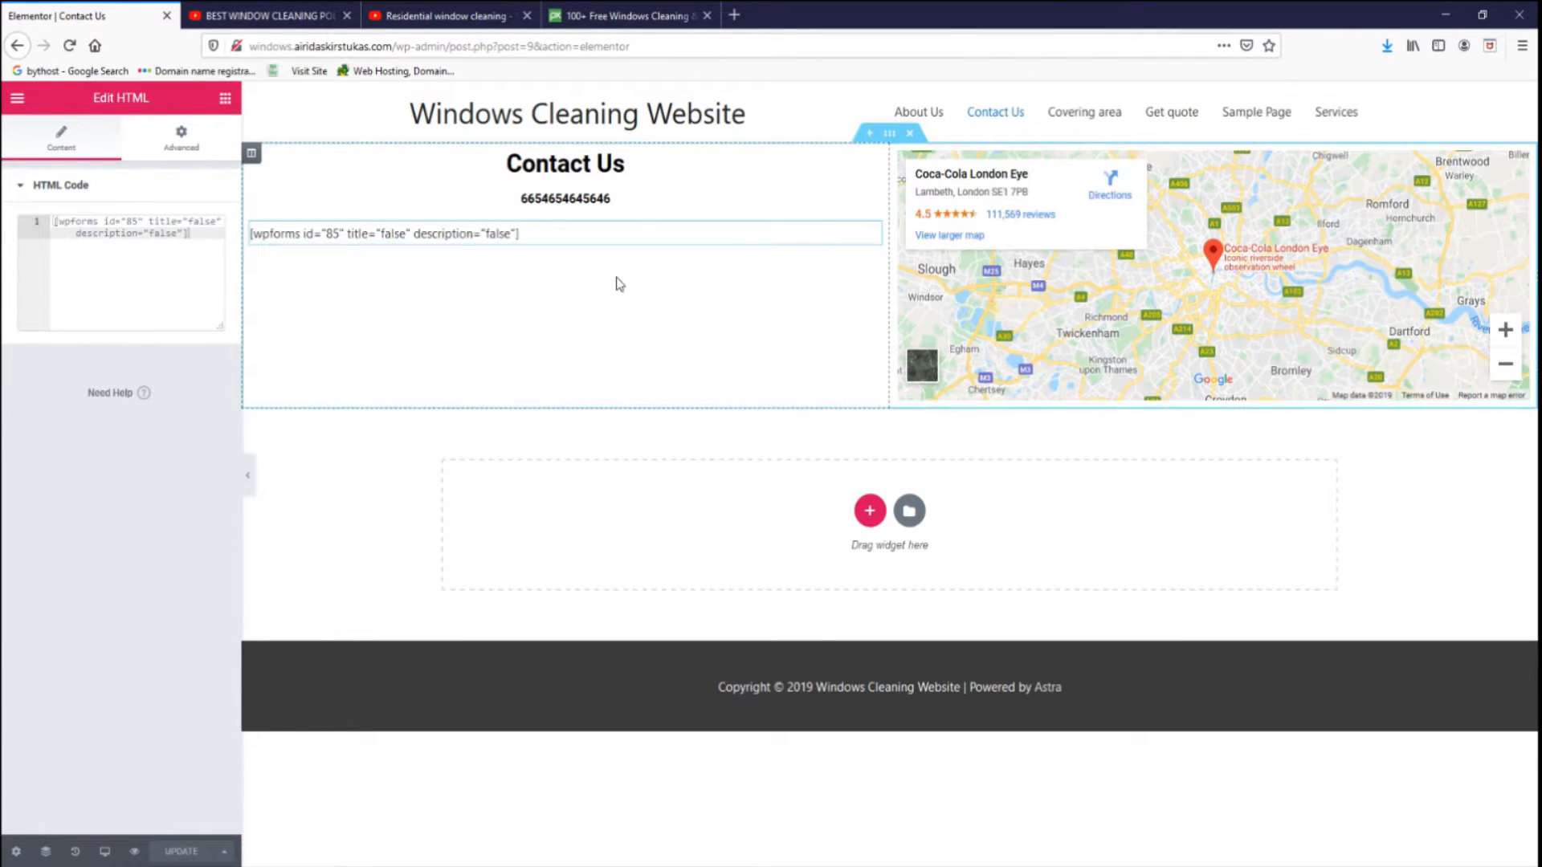
pyautogui.click(890, 134)
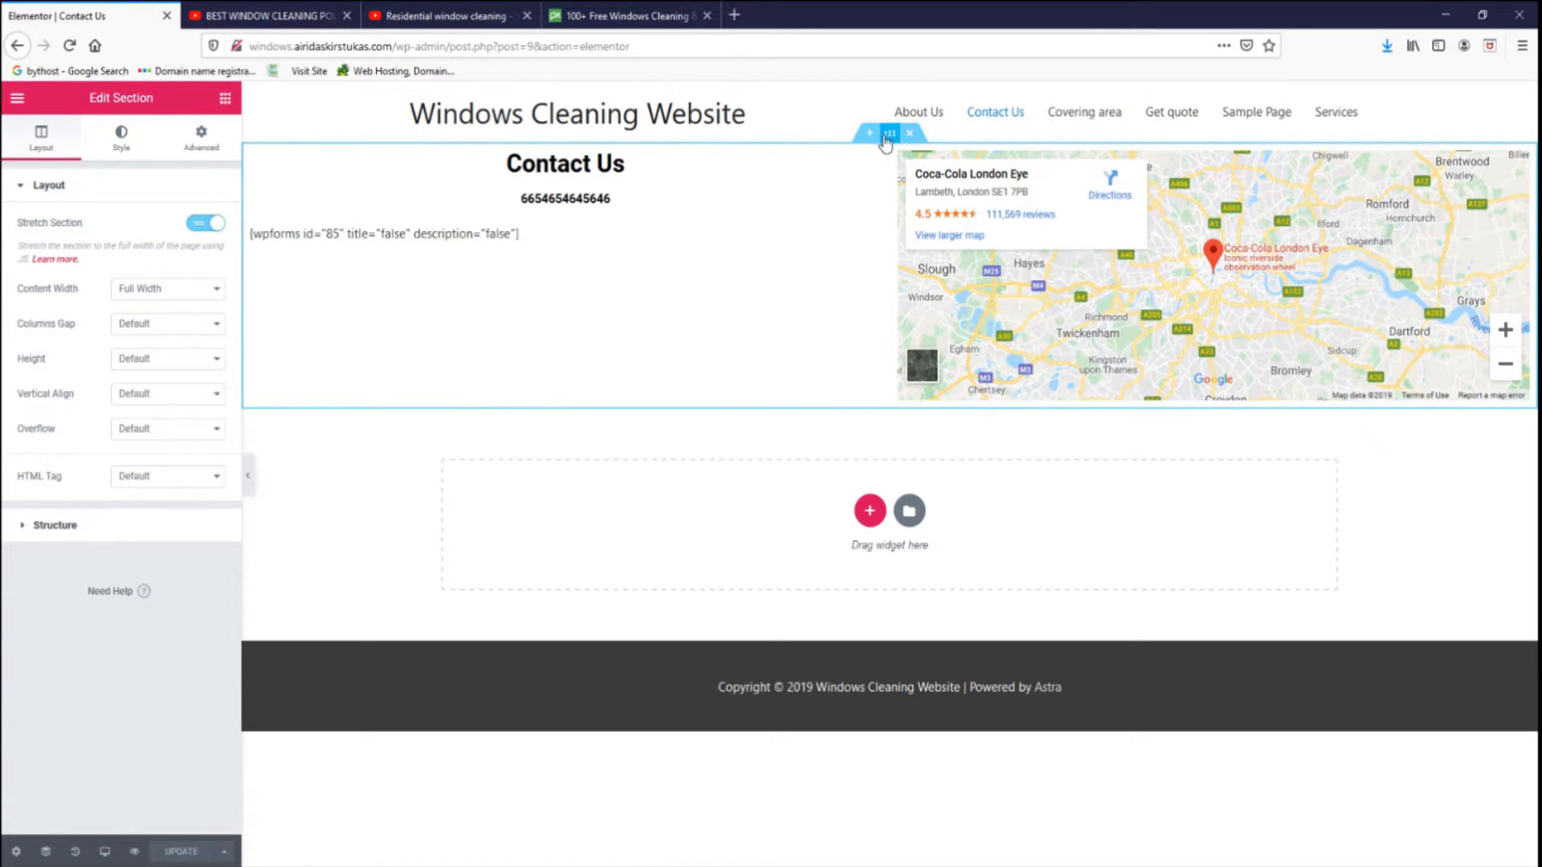
# - Set the section background to Video and paste the window-cleaning YouTube link
pyautogui.click(133, 147)
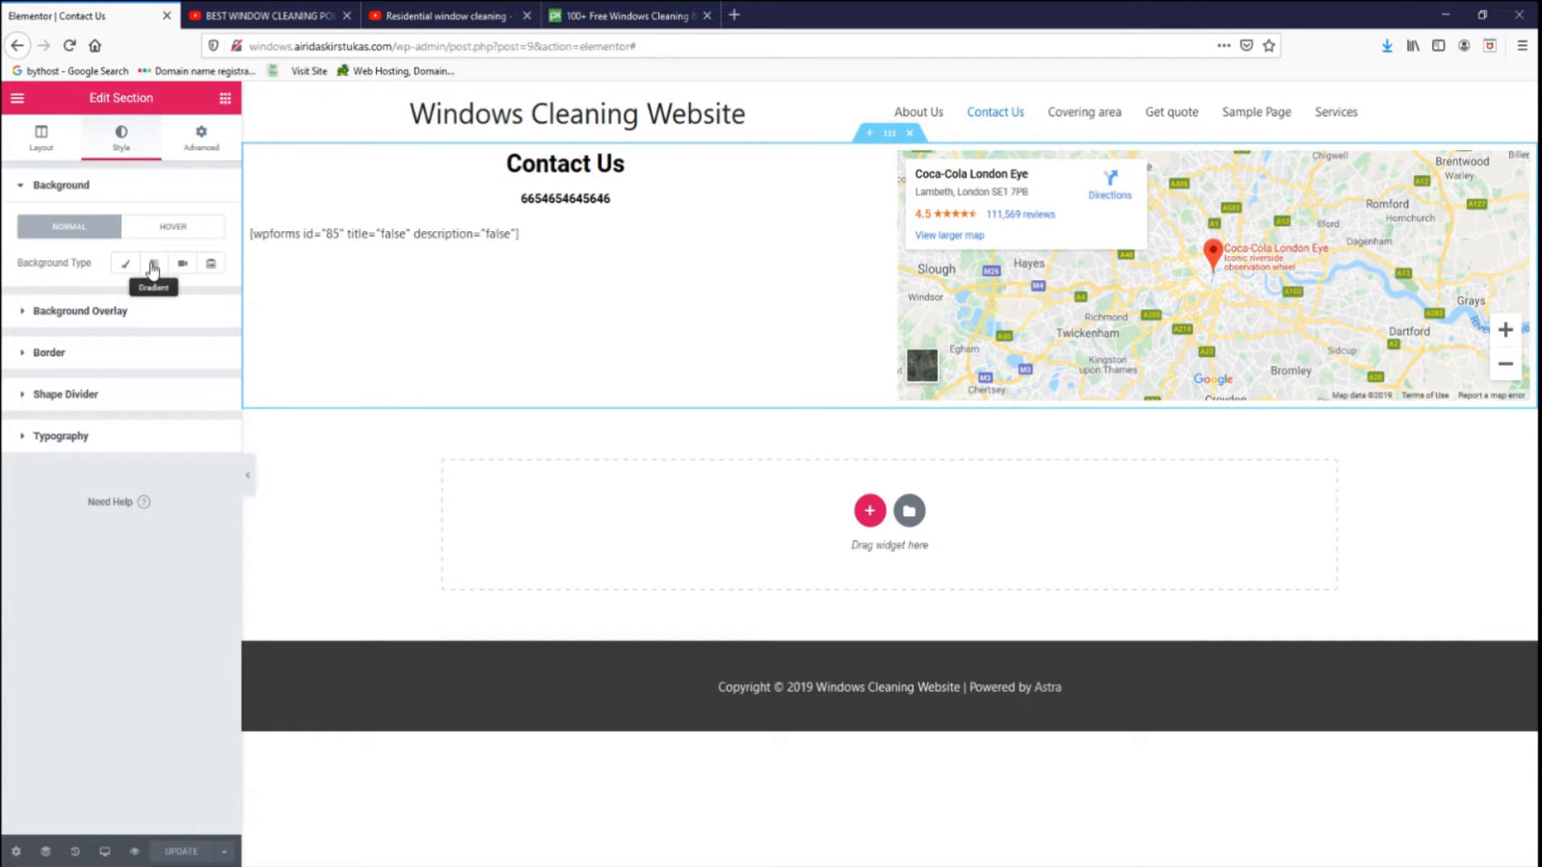
pyautogui.click(184, 266)
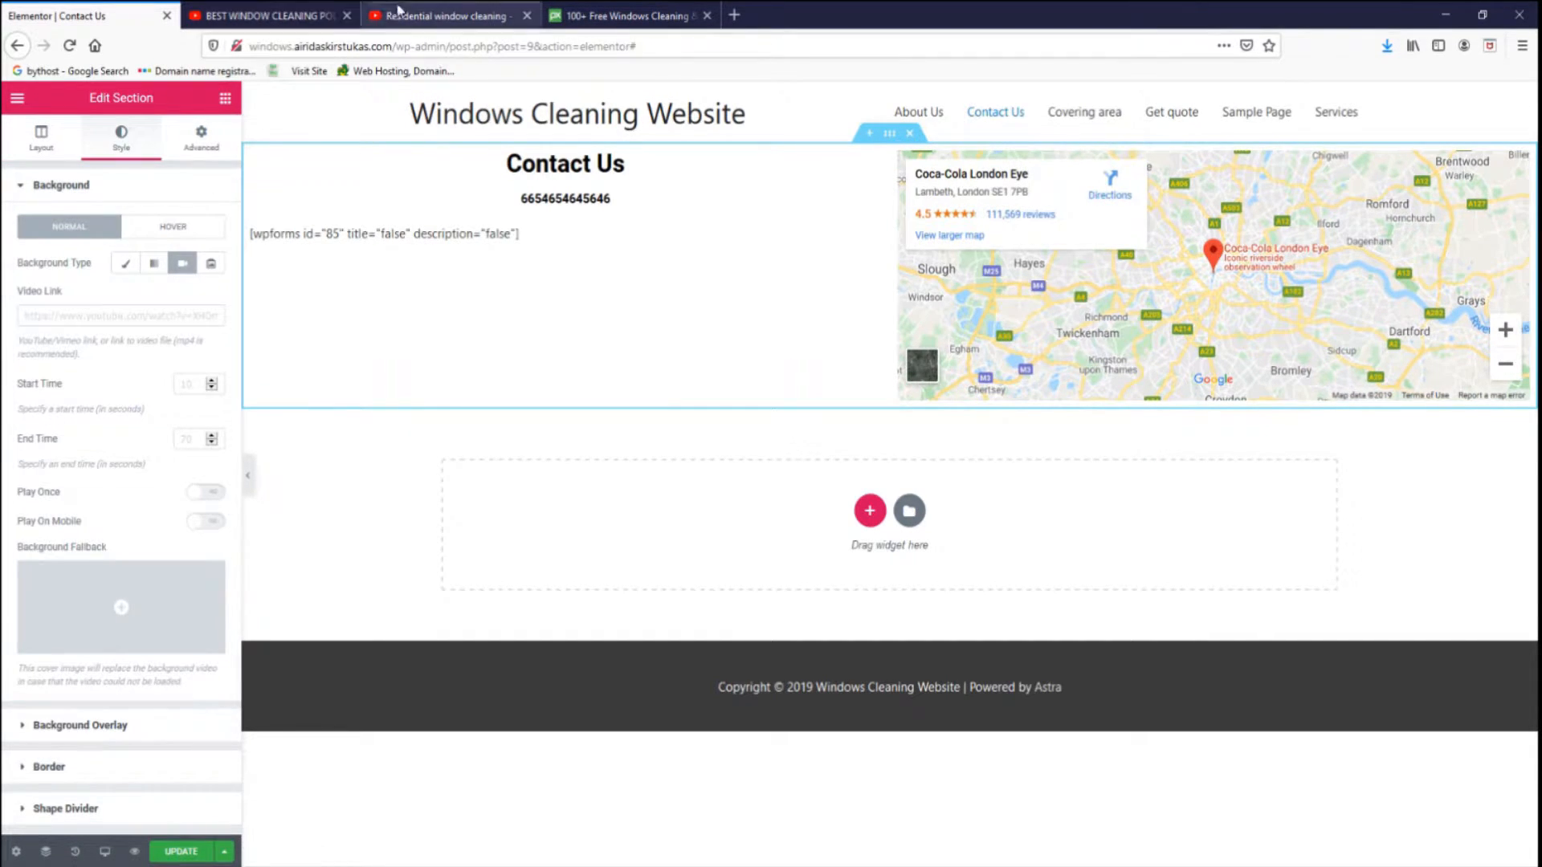
pyautogui.click(288, 19)
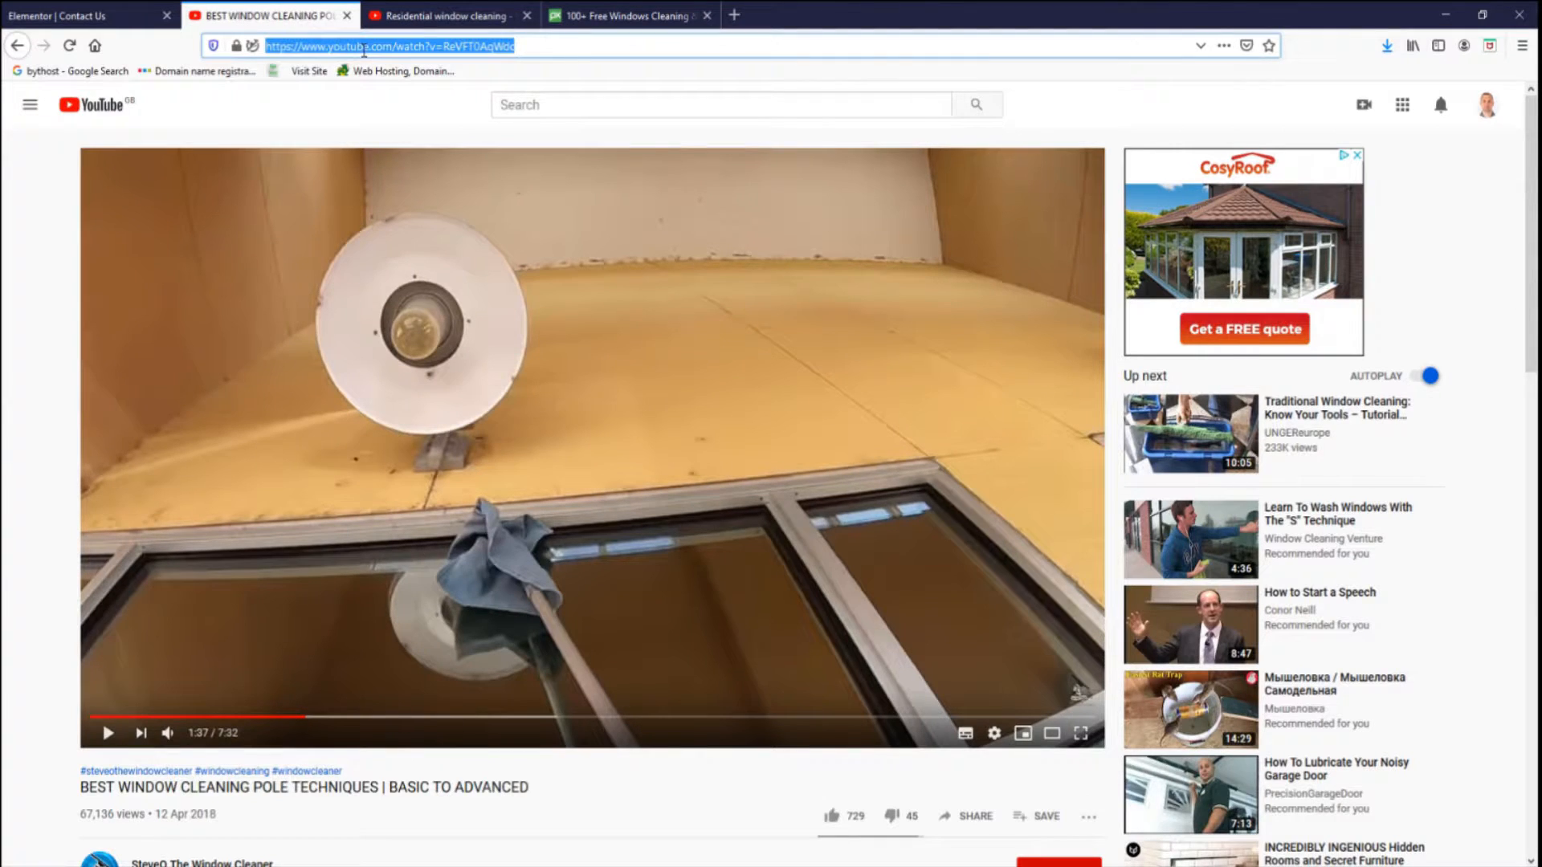
pyautogui.click(81, 12)
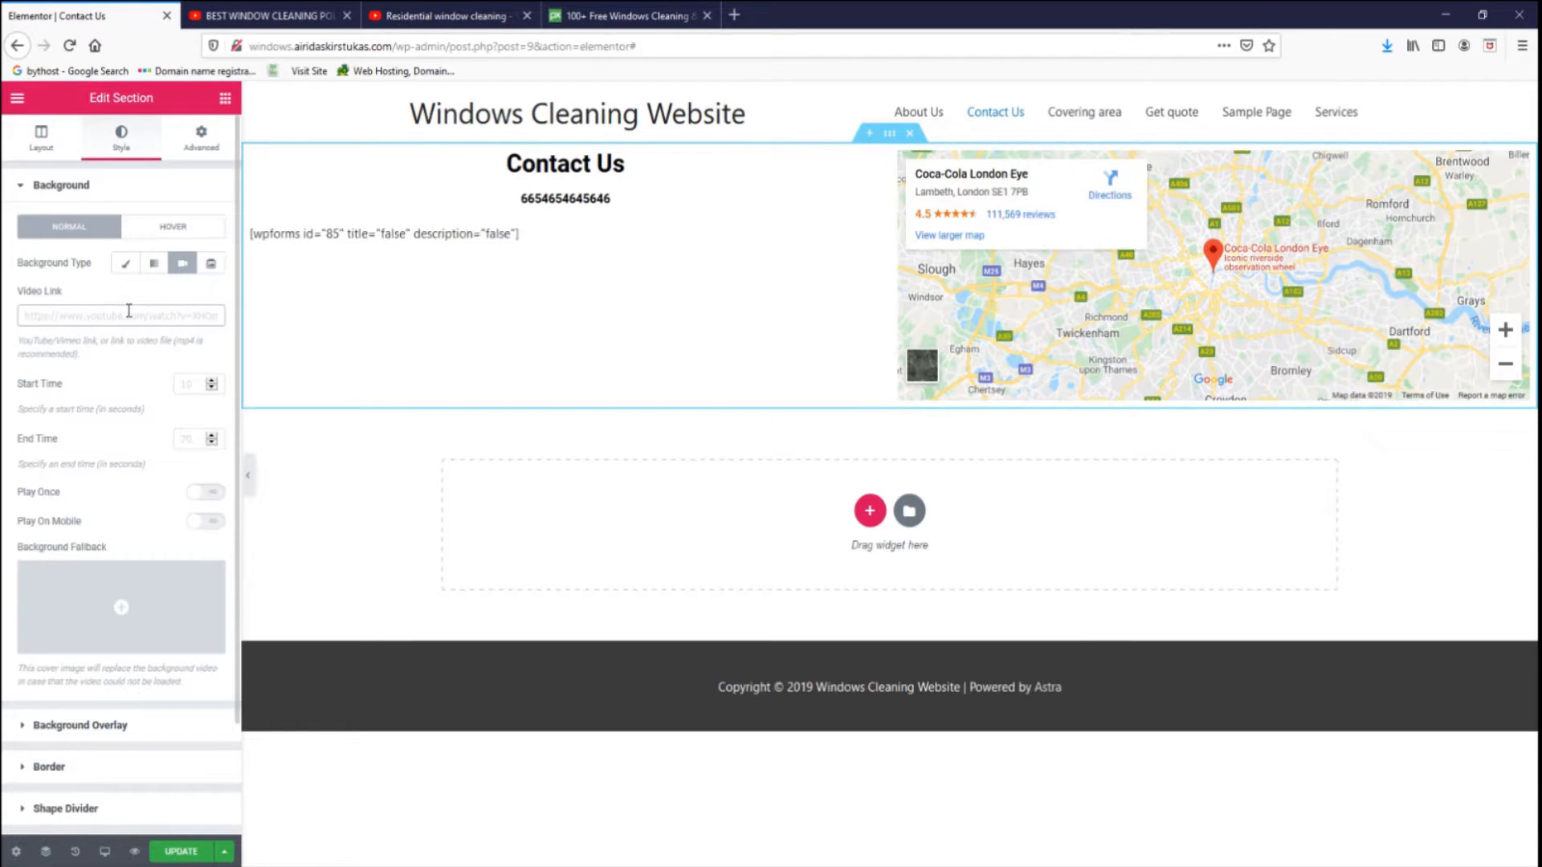
pyautogui.click(129, 315)
pyautogui.write('https://www.youtube.com/watch?v=ReVFT0AqWdc')
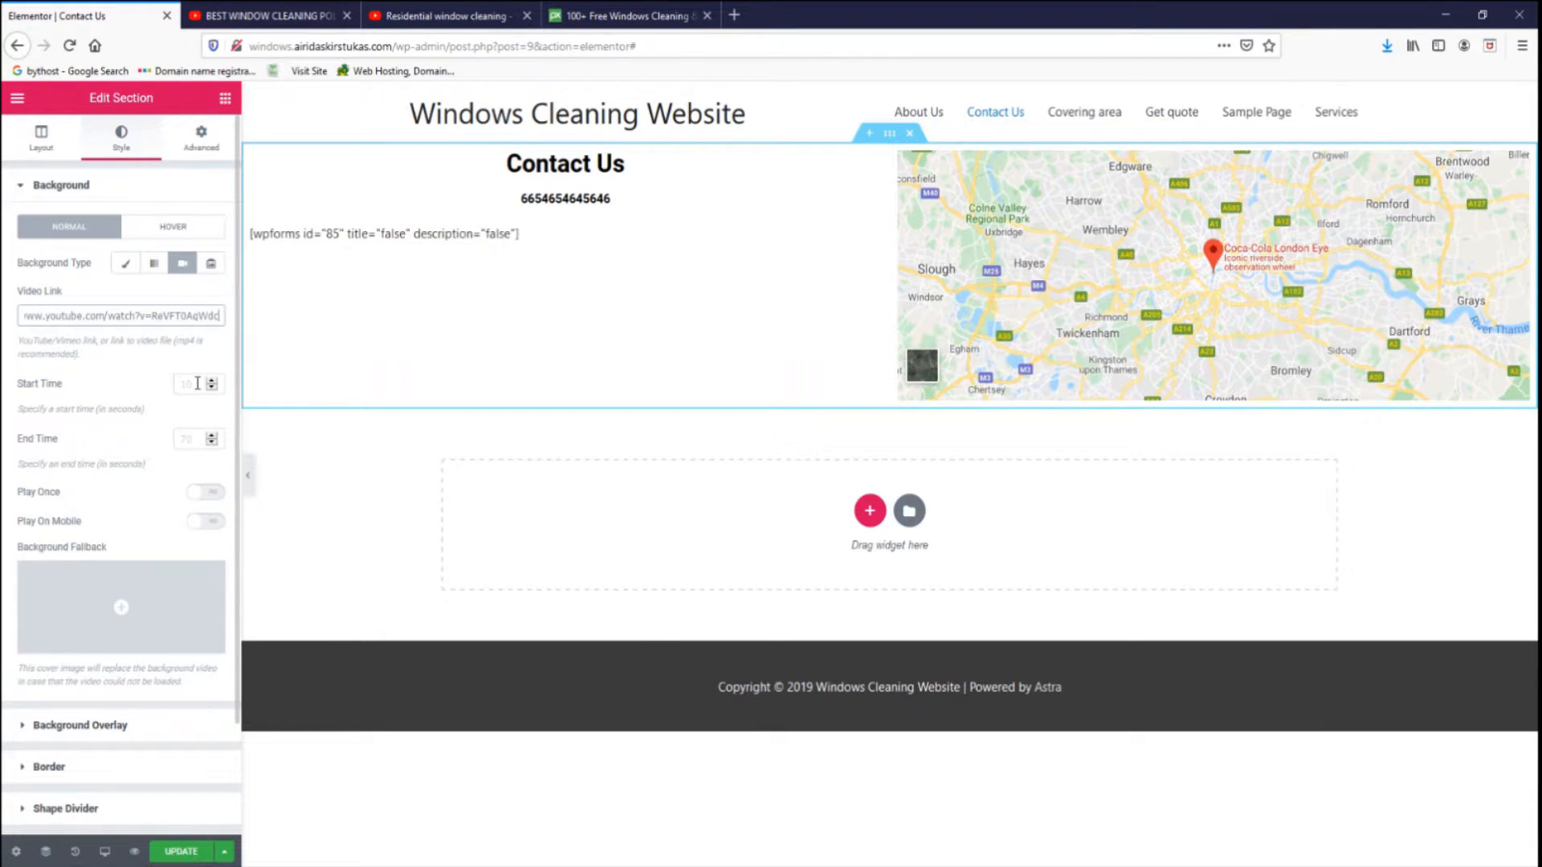
# - Set the video to start at 360 and end at 460, then preview the page
pyautogui.click(174, 387)
pyautogui.write('360')
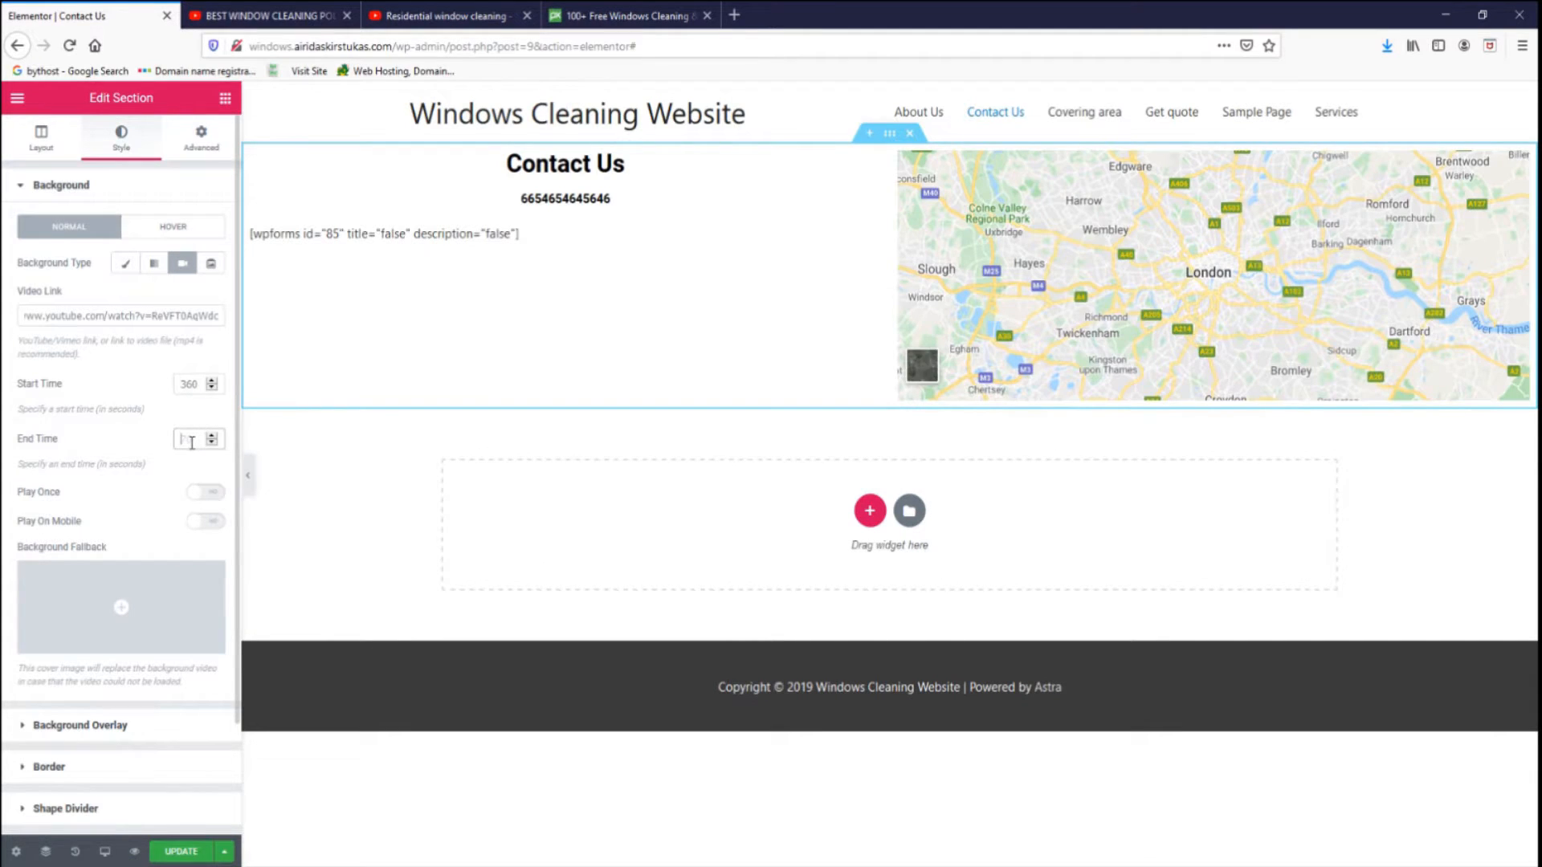
pyautogui.click(191, 443)
pyautogui.write('400')
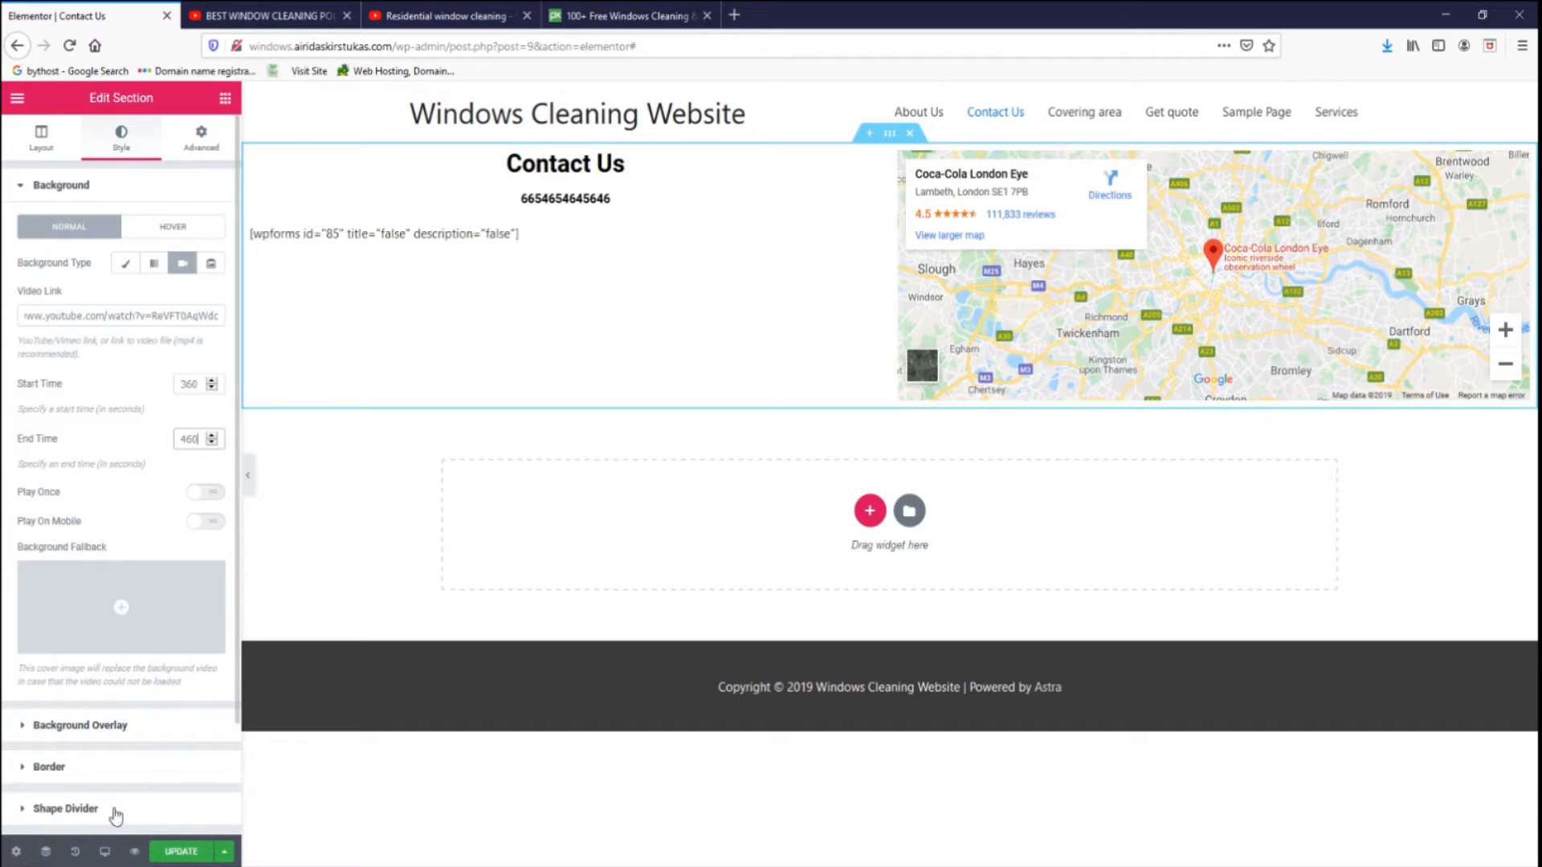
pyautogui.click(134, 852)
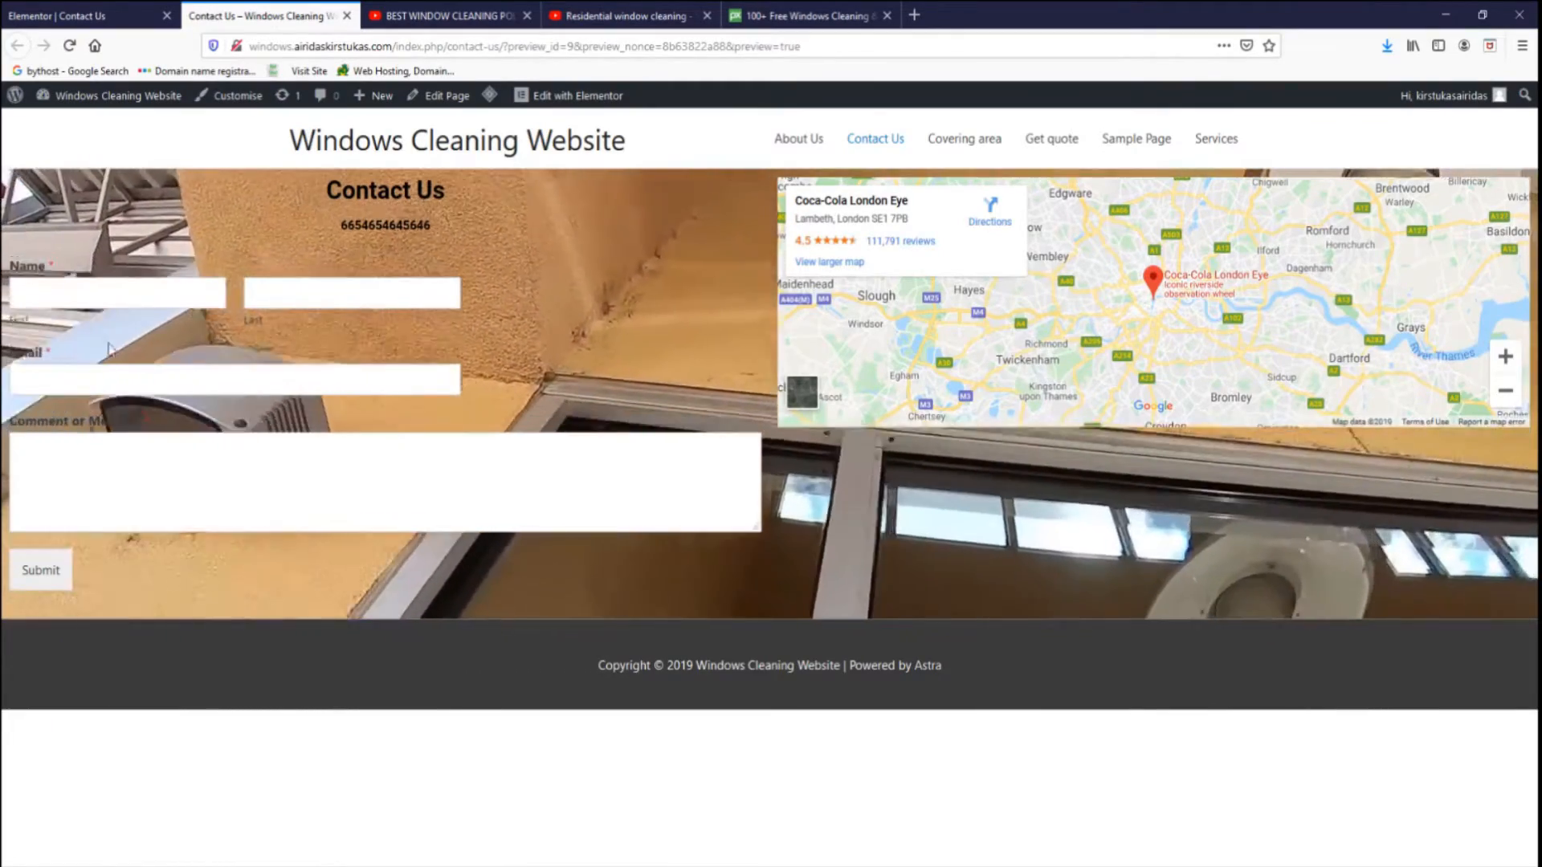
# - Increase the London Eye map's height to 571 so it fills the section, then save
pyautogui.click(108, 17)
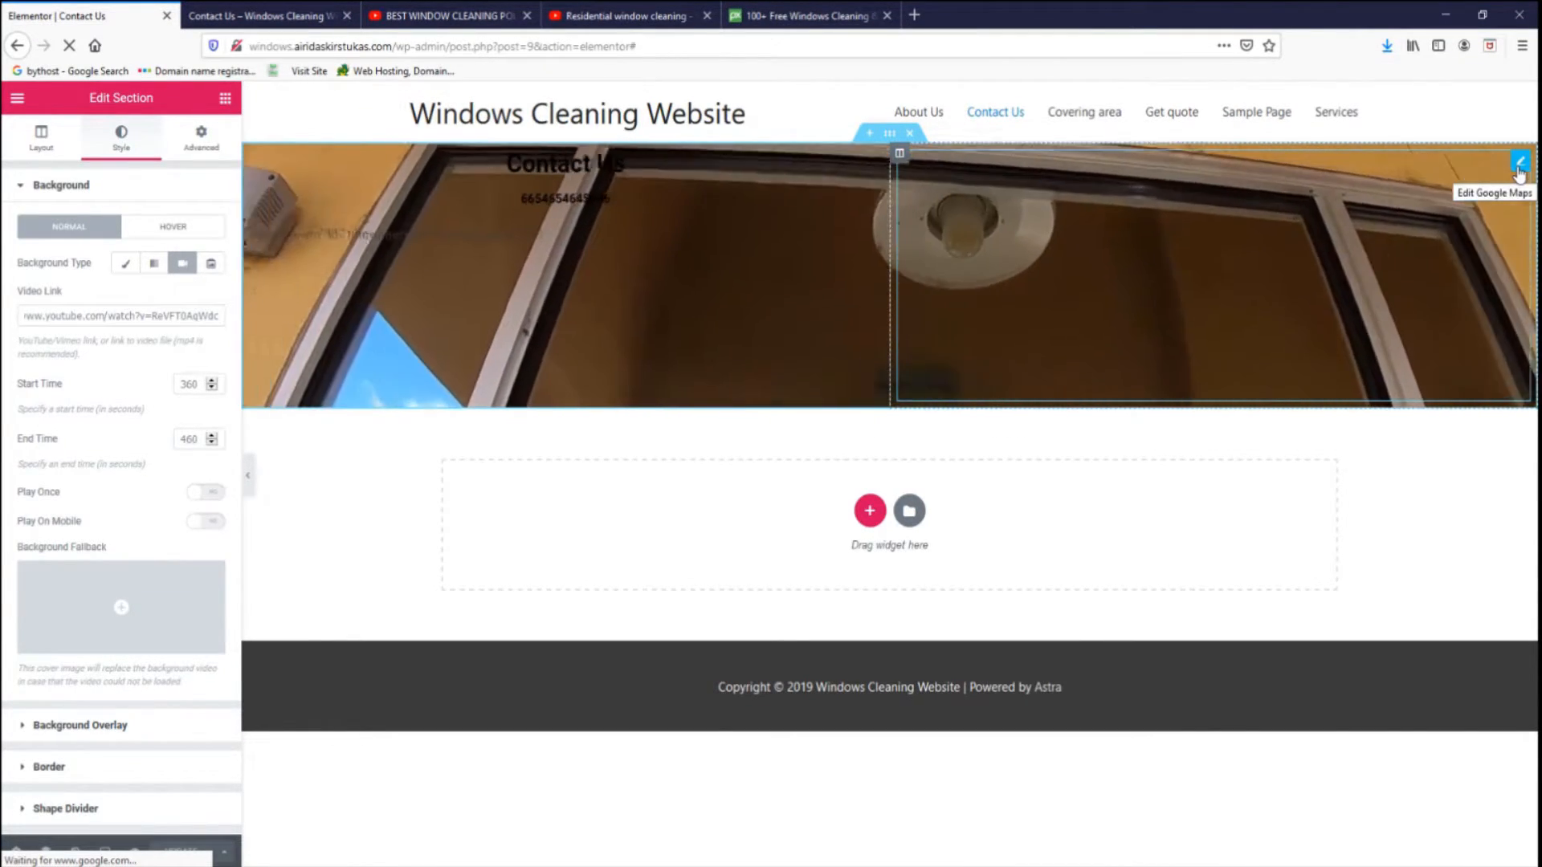
pyautogui.click(1519, 165)
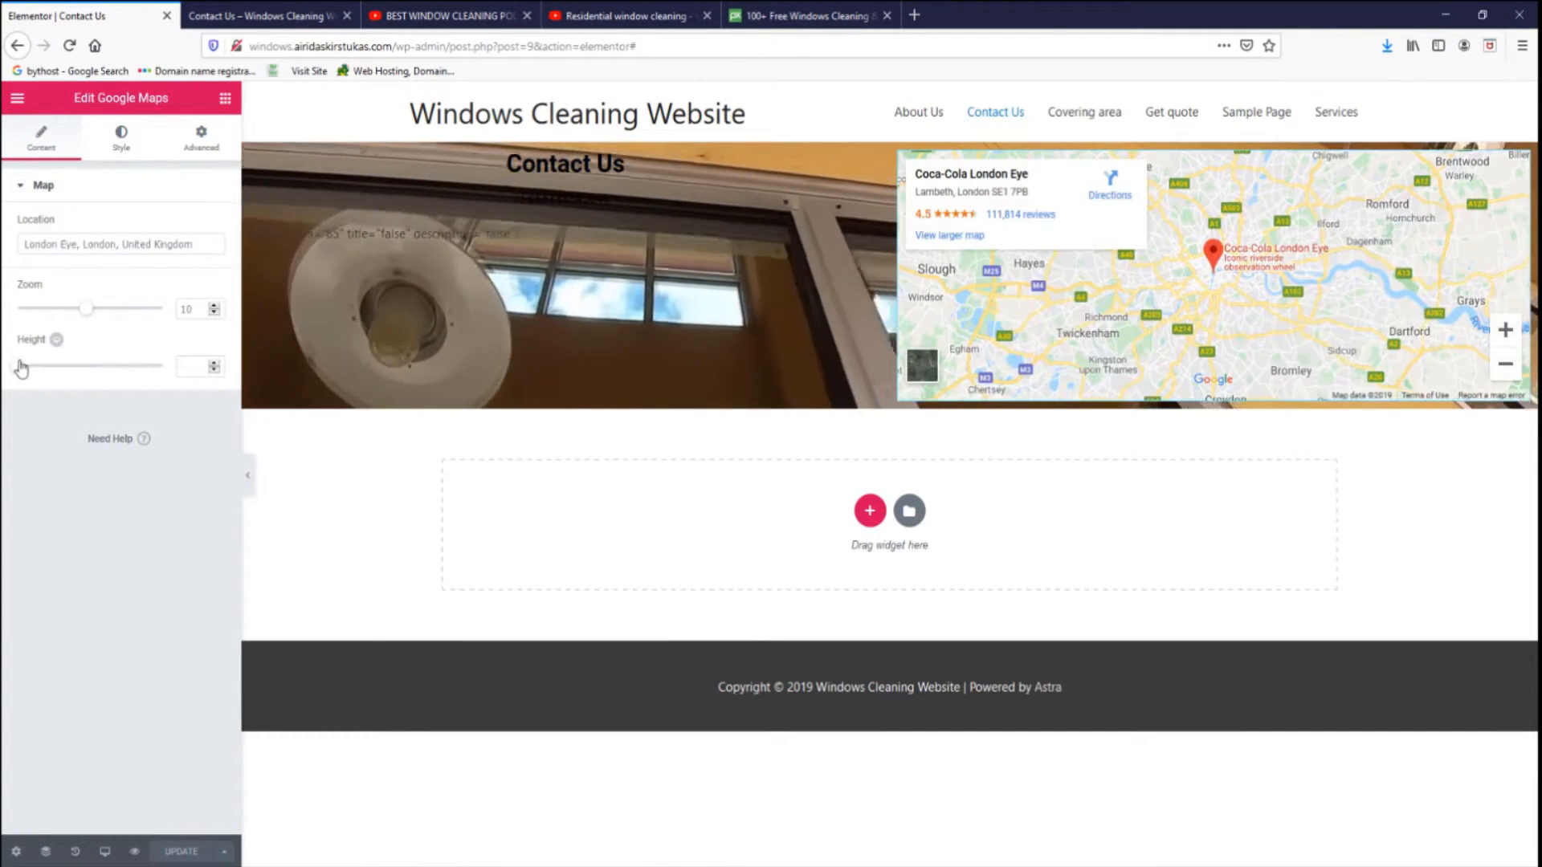
pyautogui.moveTo(24, 368); pyautogui.dragTo(77, 367)
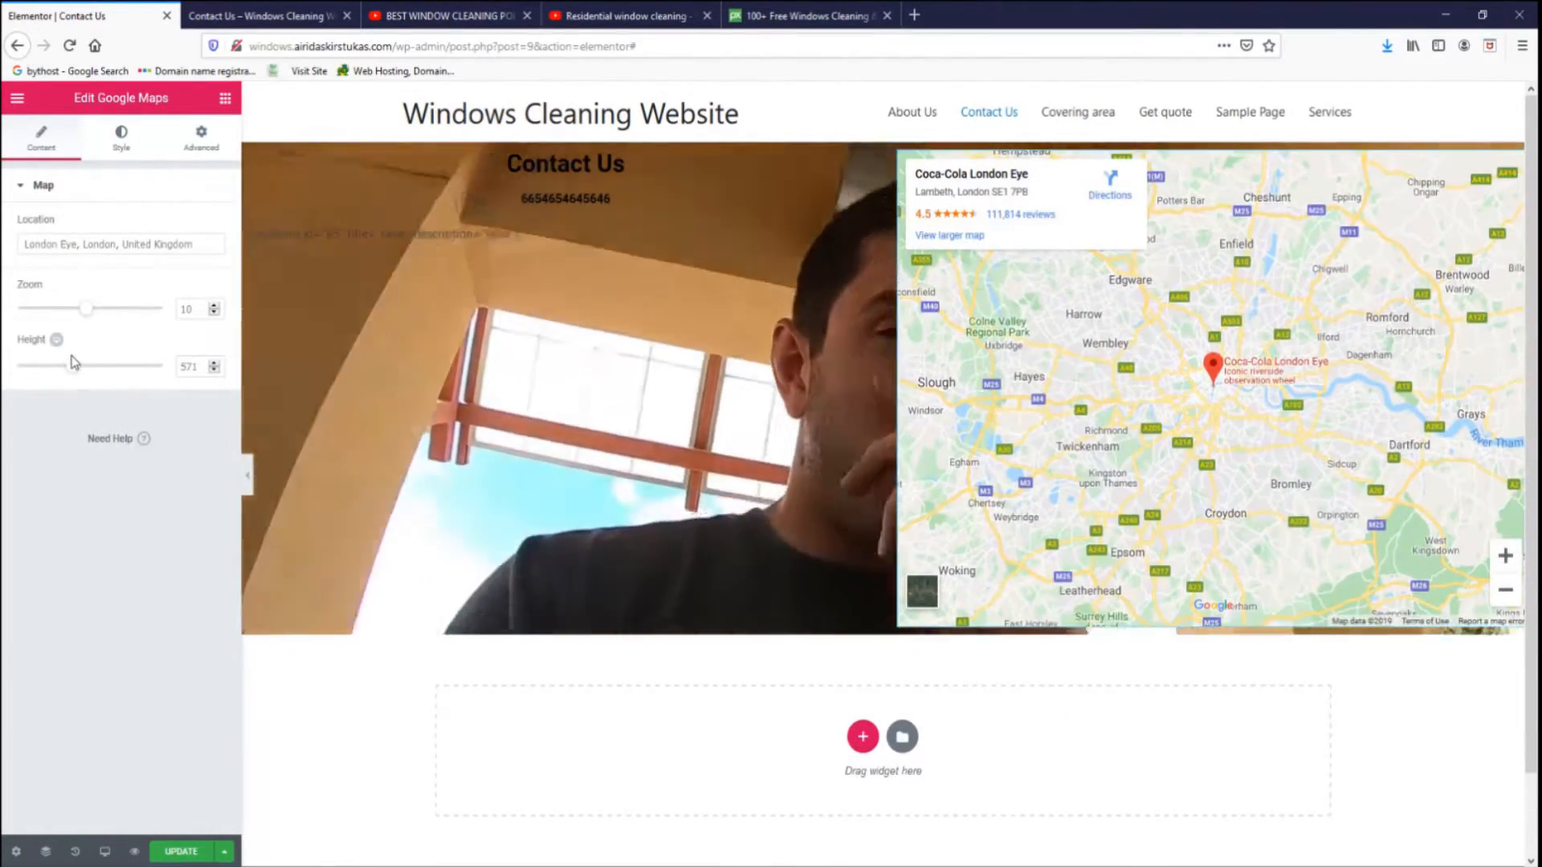
pyautogui.click(181, 852)
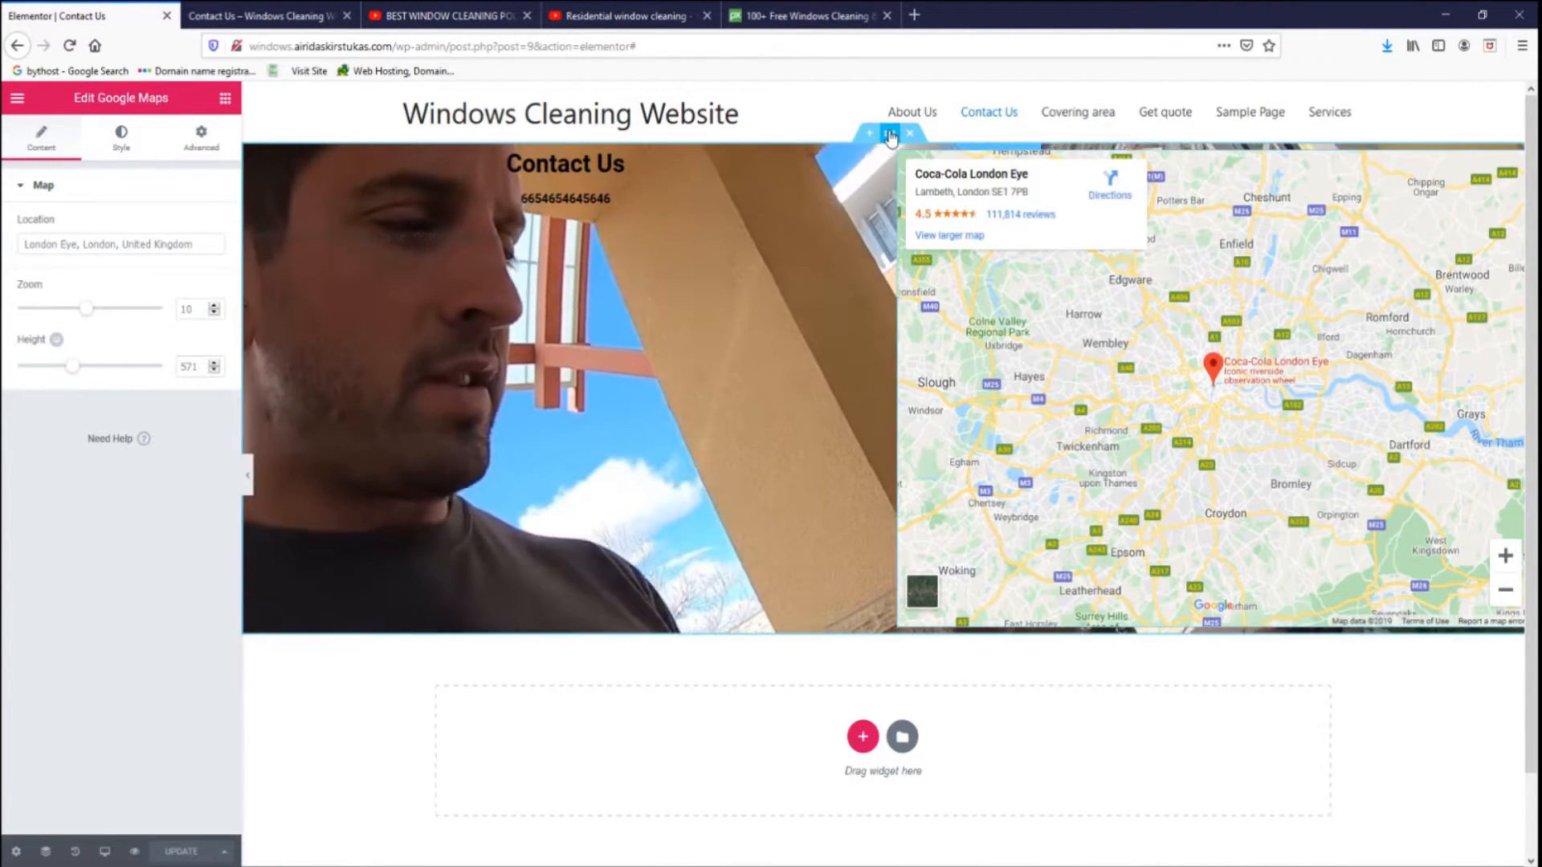
# - Add a Classic white (#ffffff) background overlay at 0.66 opacity to the section and save
pyautogui.click(890, 135)
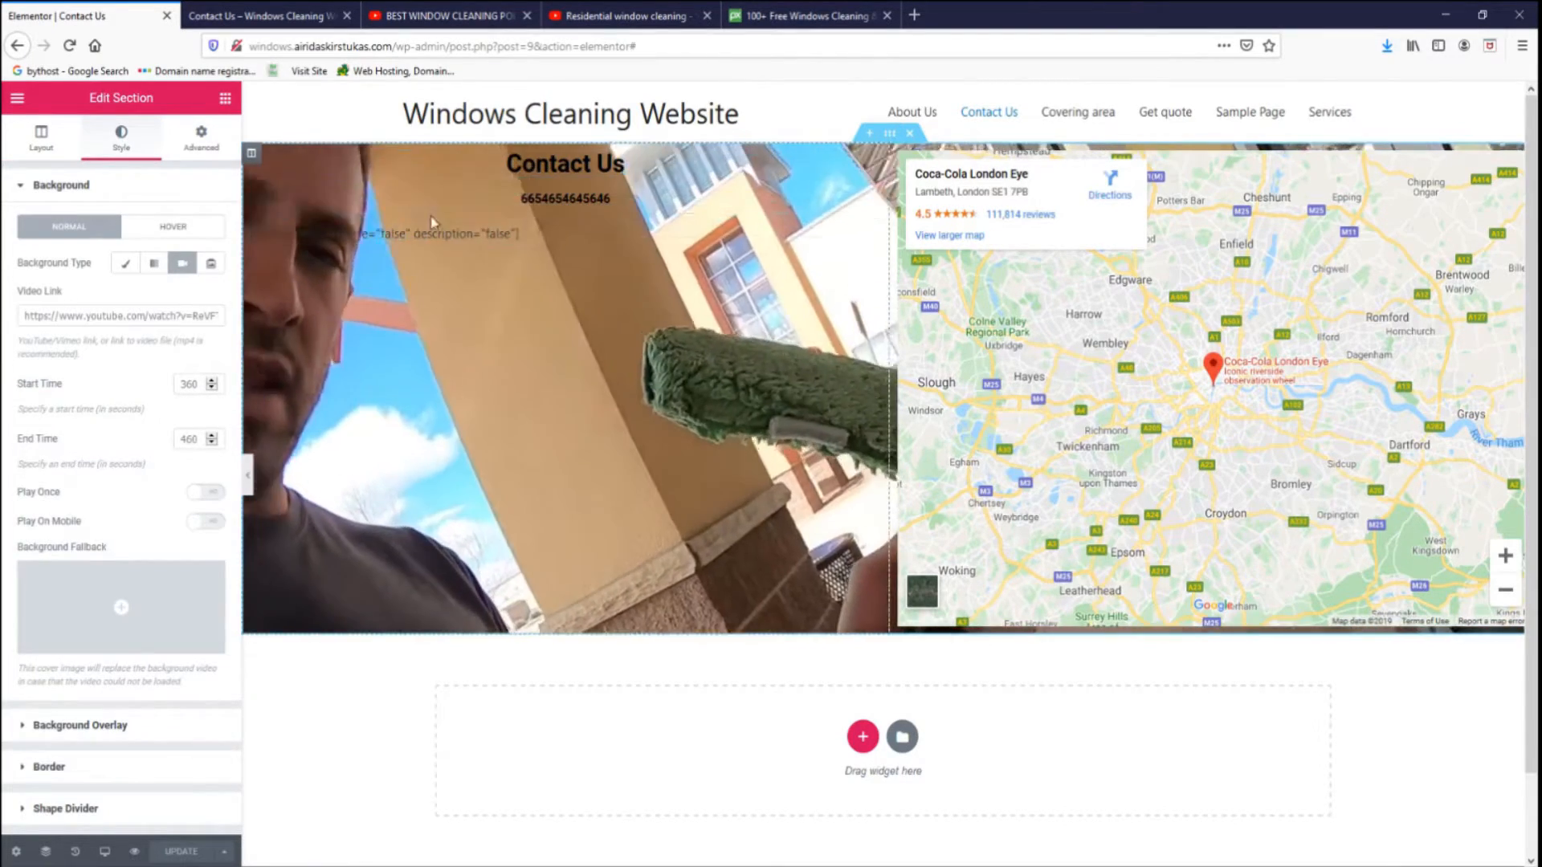
pyautogui.scroll(-2, 153, 333)
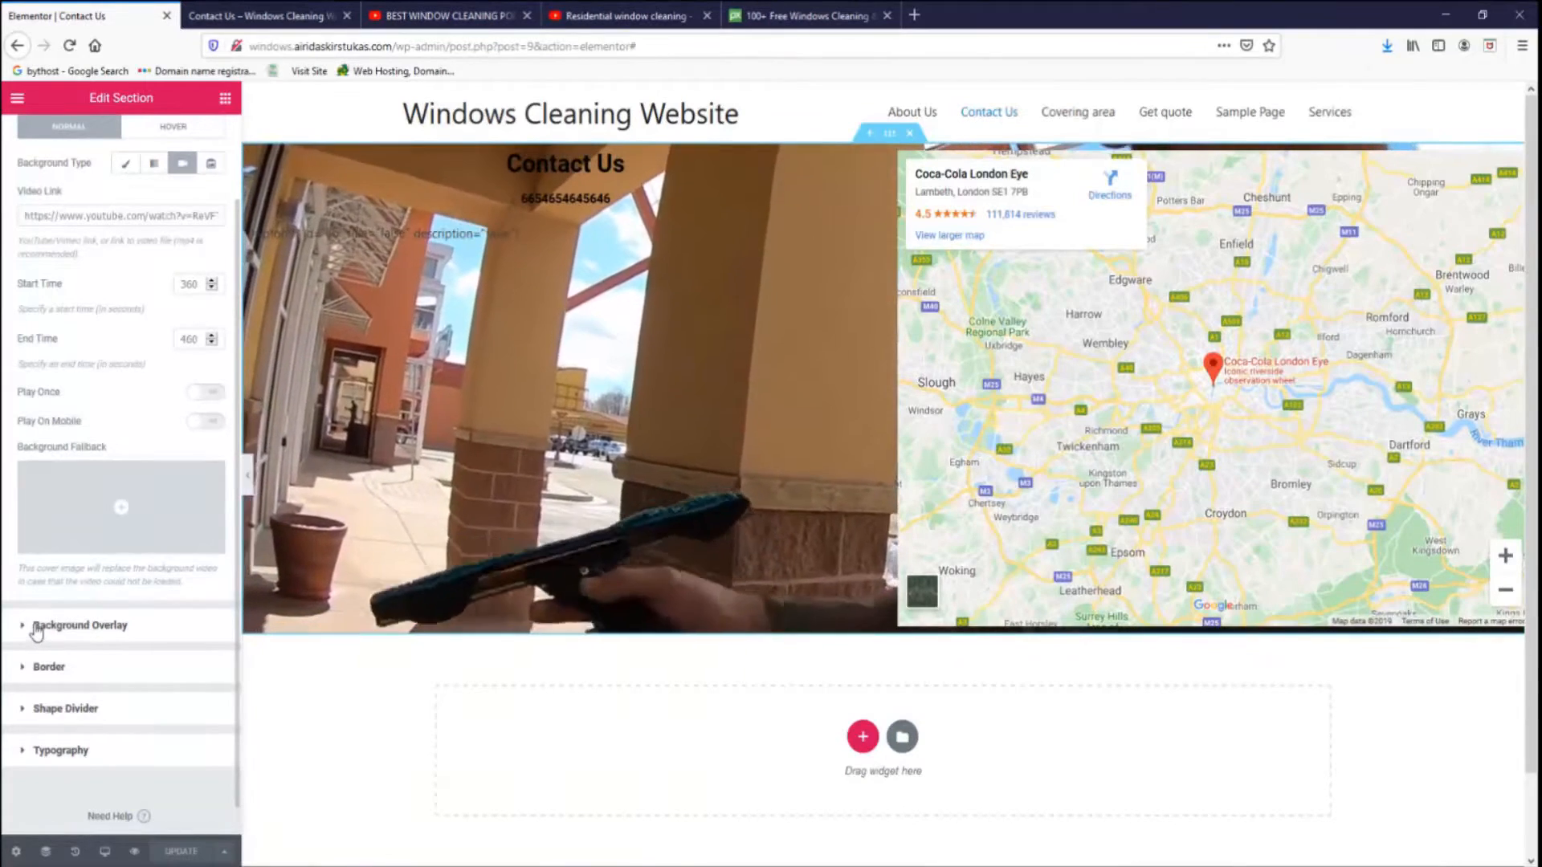
pyautogui.click(37, 626)
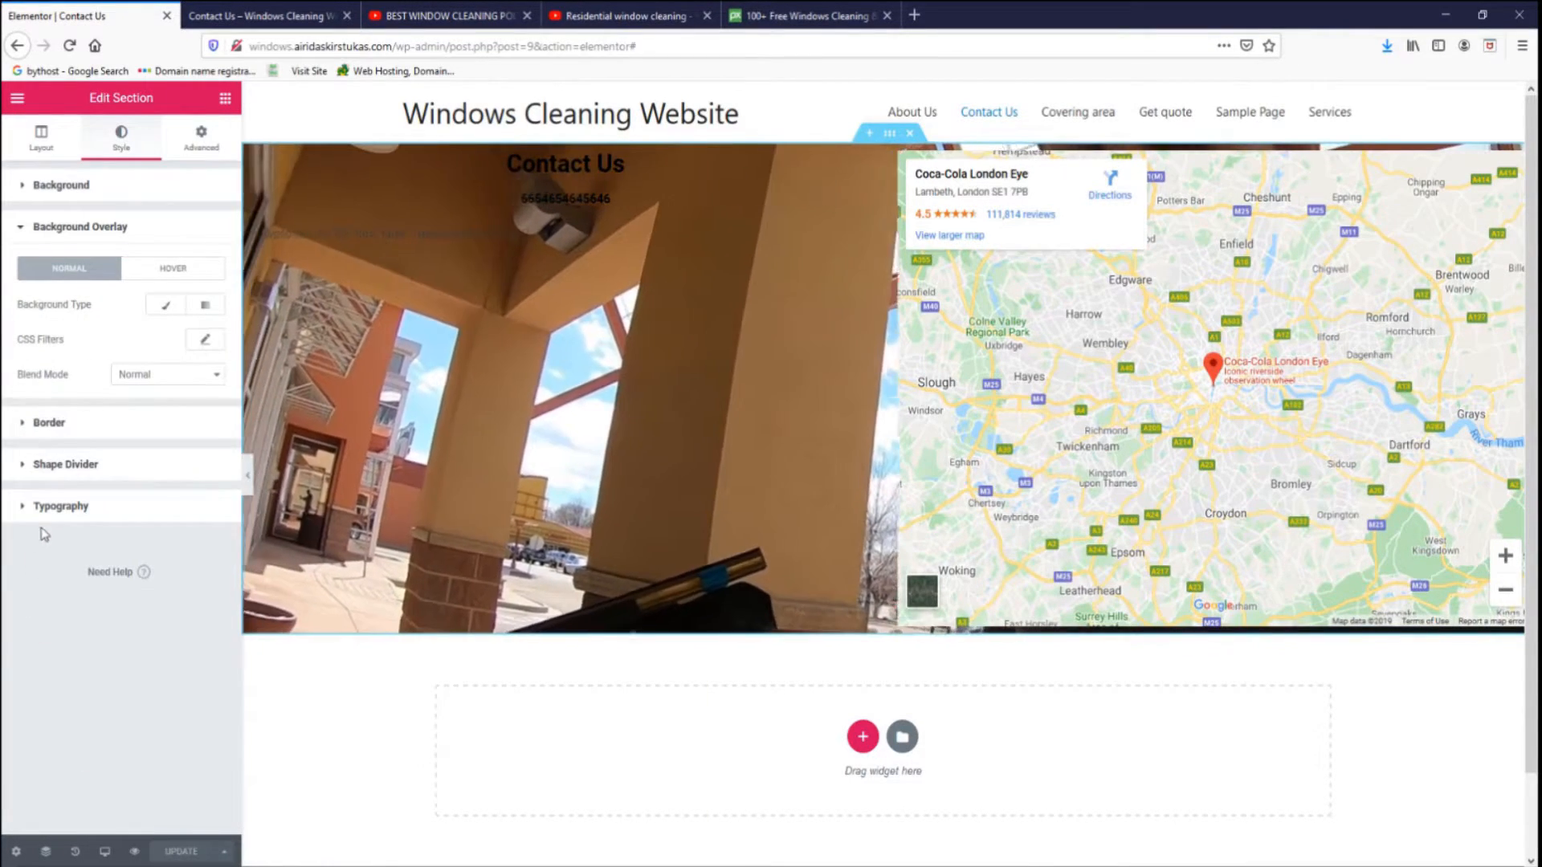
pyautogui.click(166, 306)
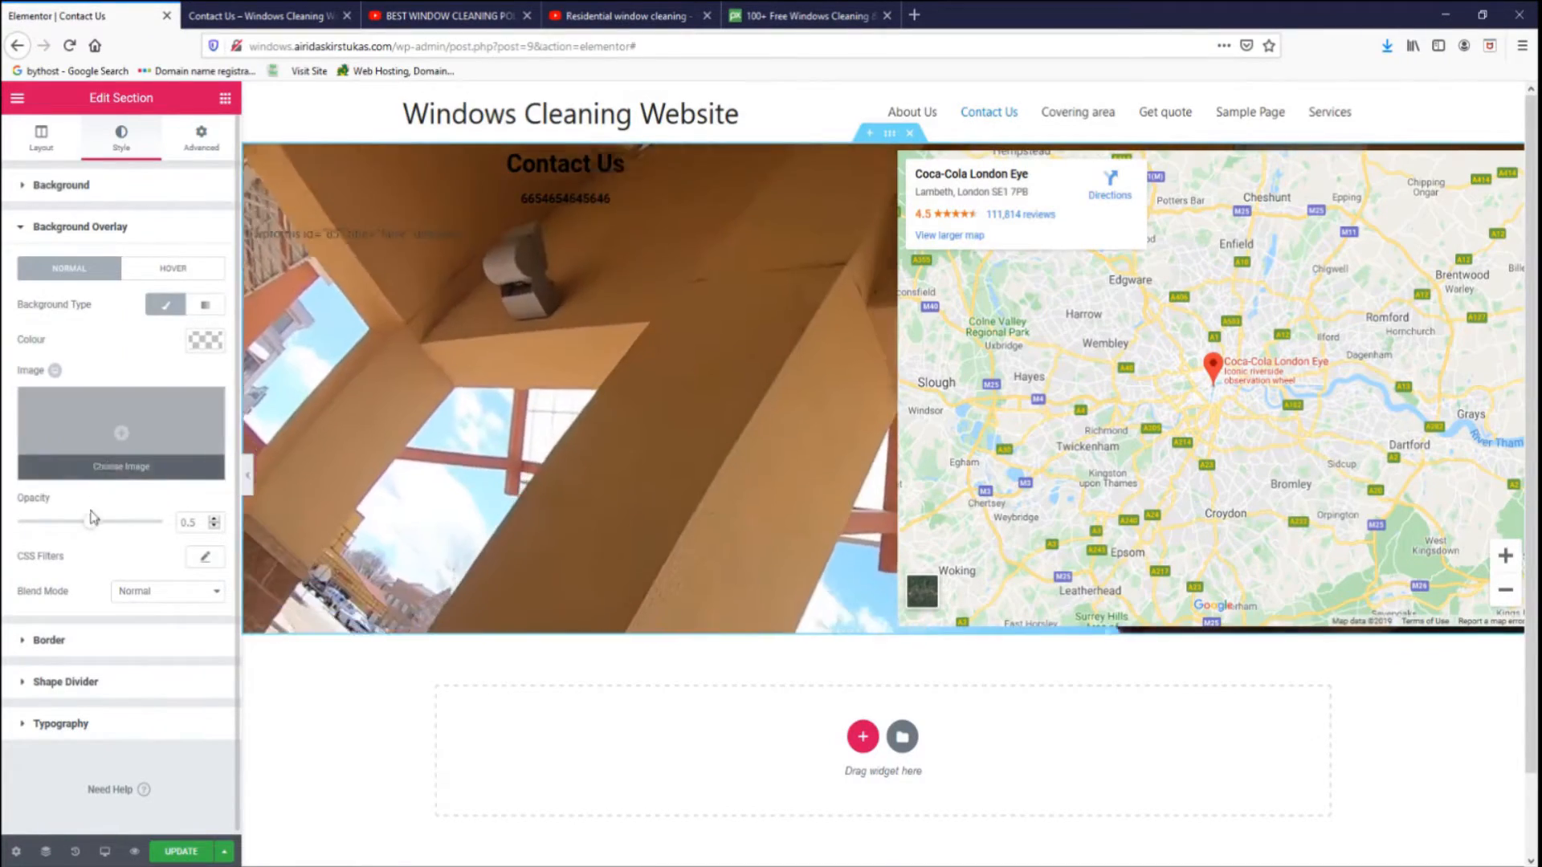
pyautogui.click(205, 341)
pyautogui.click(167, 547)
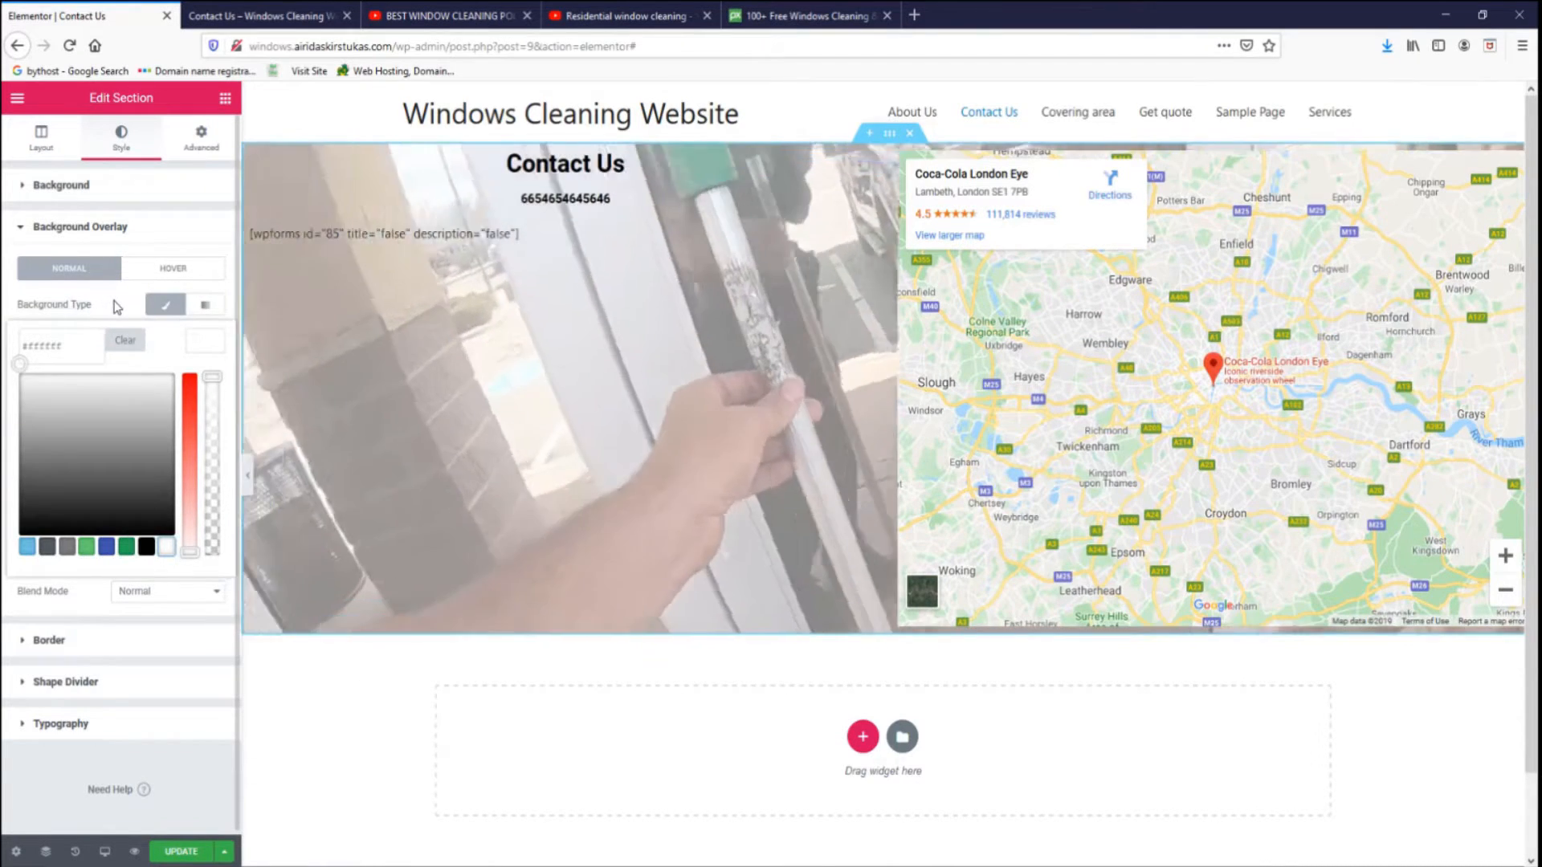
pyautogui.click(115, 305)
pyautogui.moveTo(90, 522); pyautogui.dragTo(200, 523)
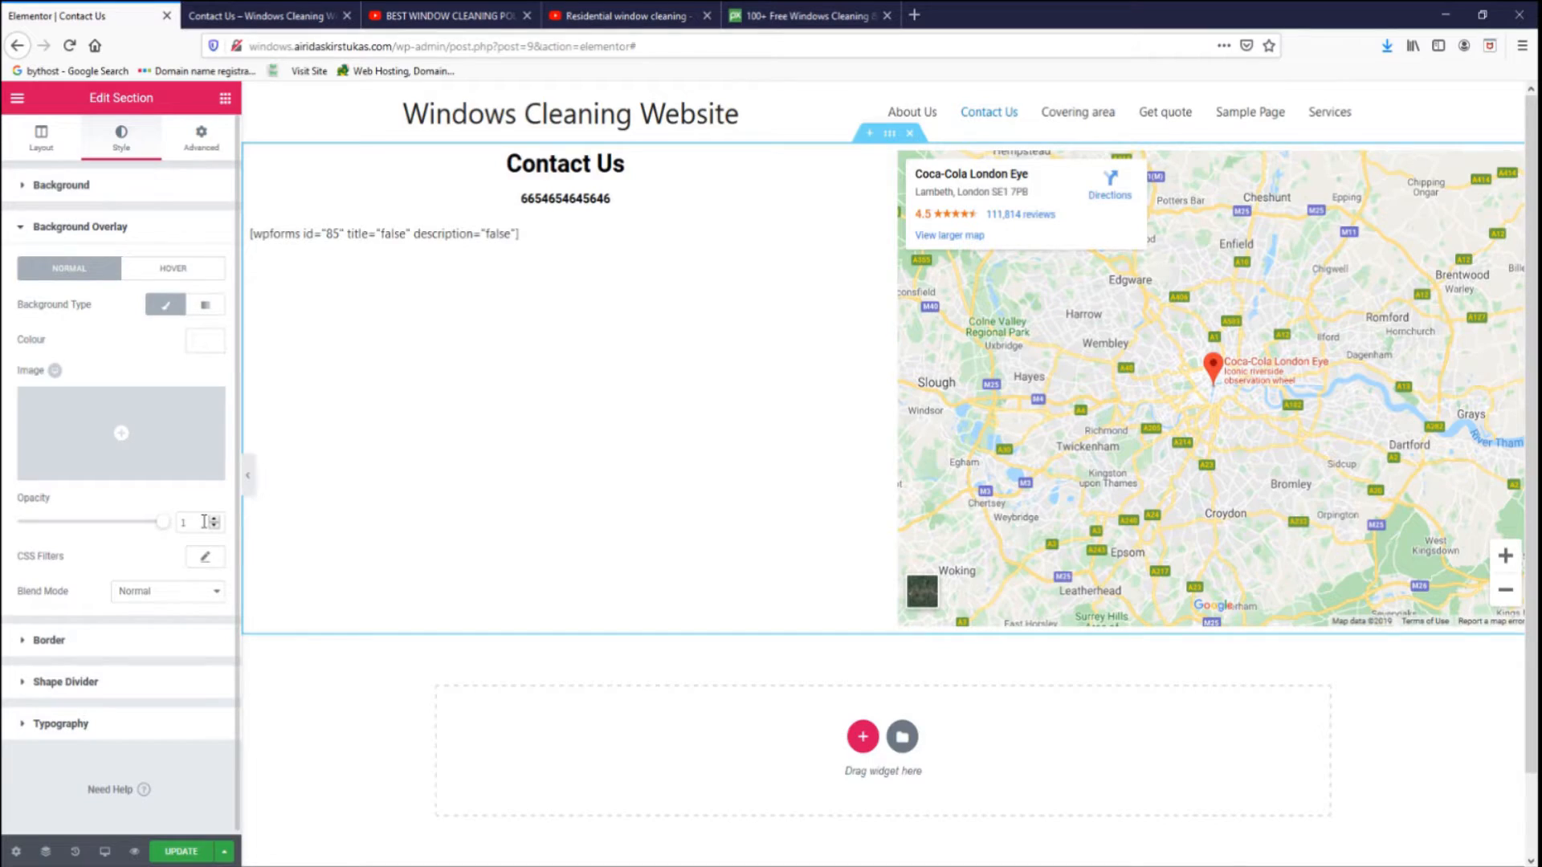
pyautogui.moveTo(163, 522); pyautogui.dragTo(120, 539)
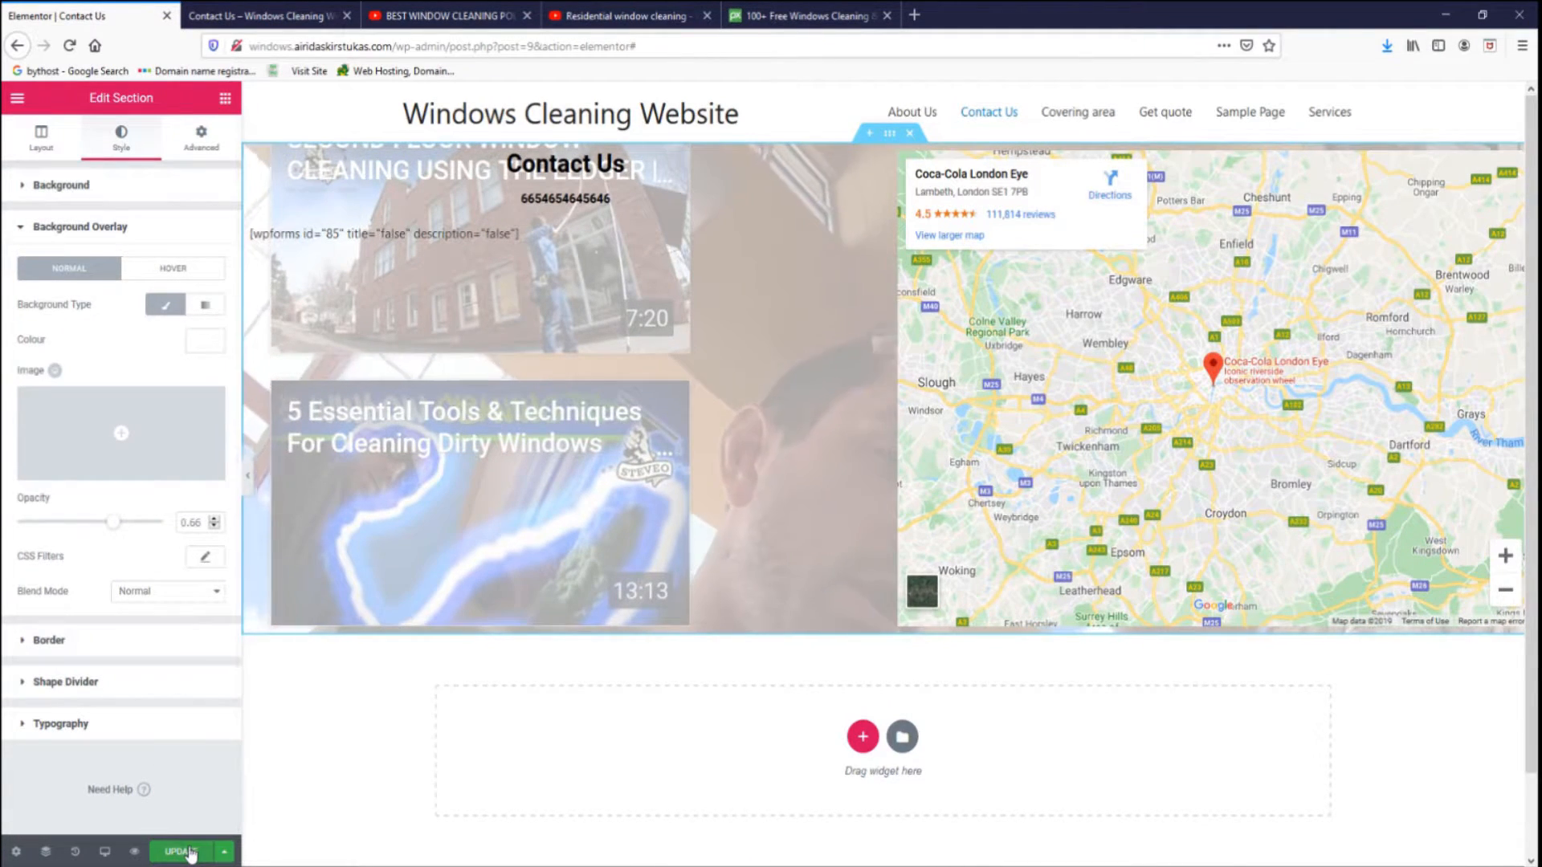
pyautogui.click(135, 853)
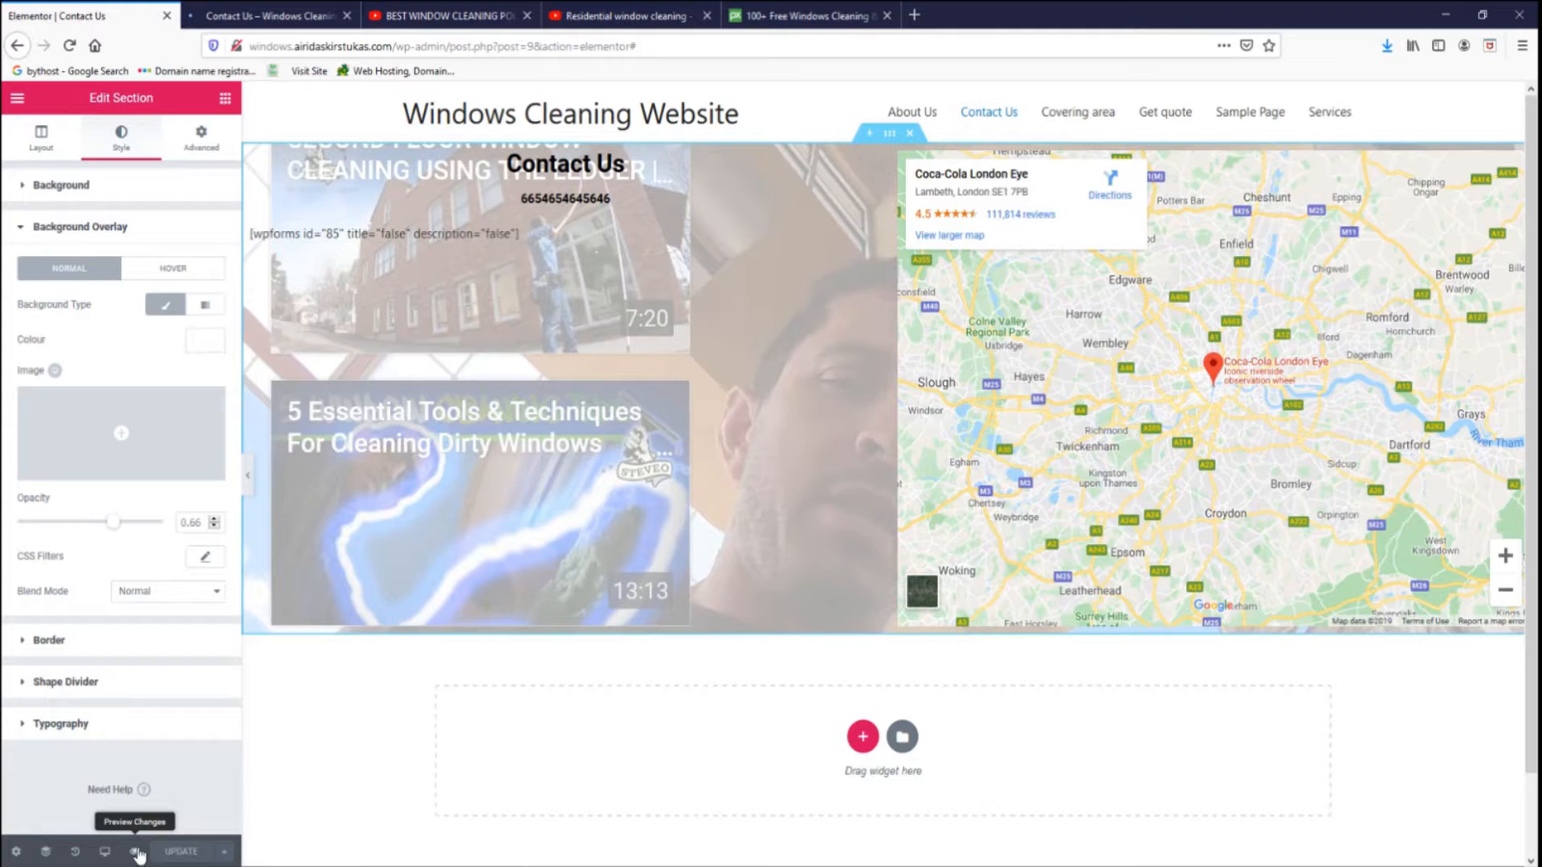
# - On the preview page, fill the contact form with a test name, e-mail address and comment
pyautogui.click(265, 16)
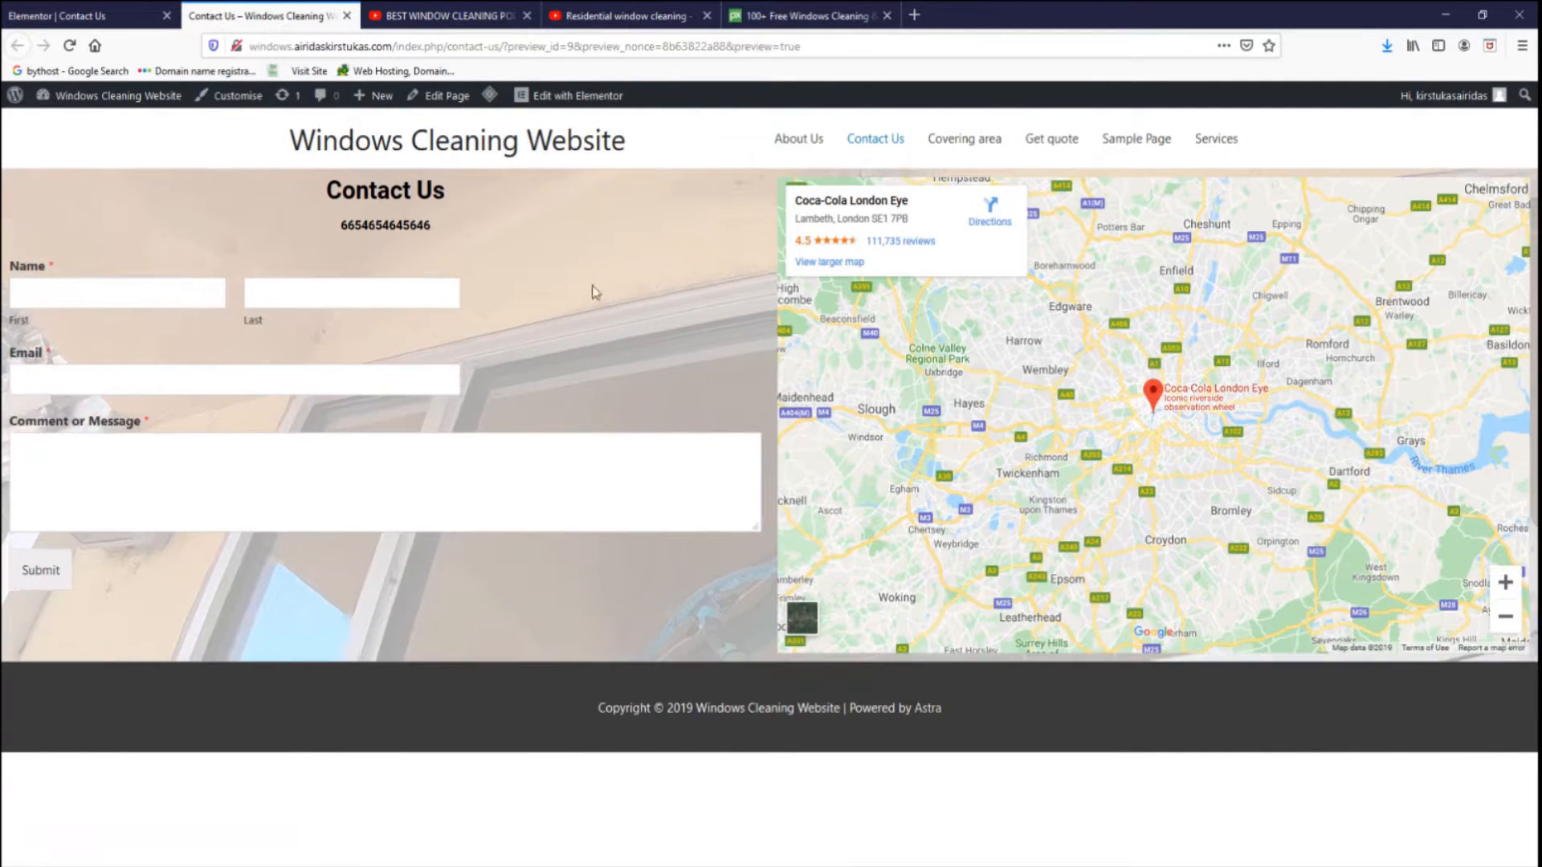
pyautogui.click(111, 297)
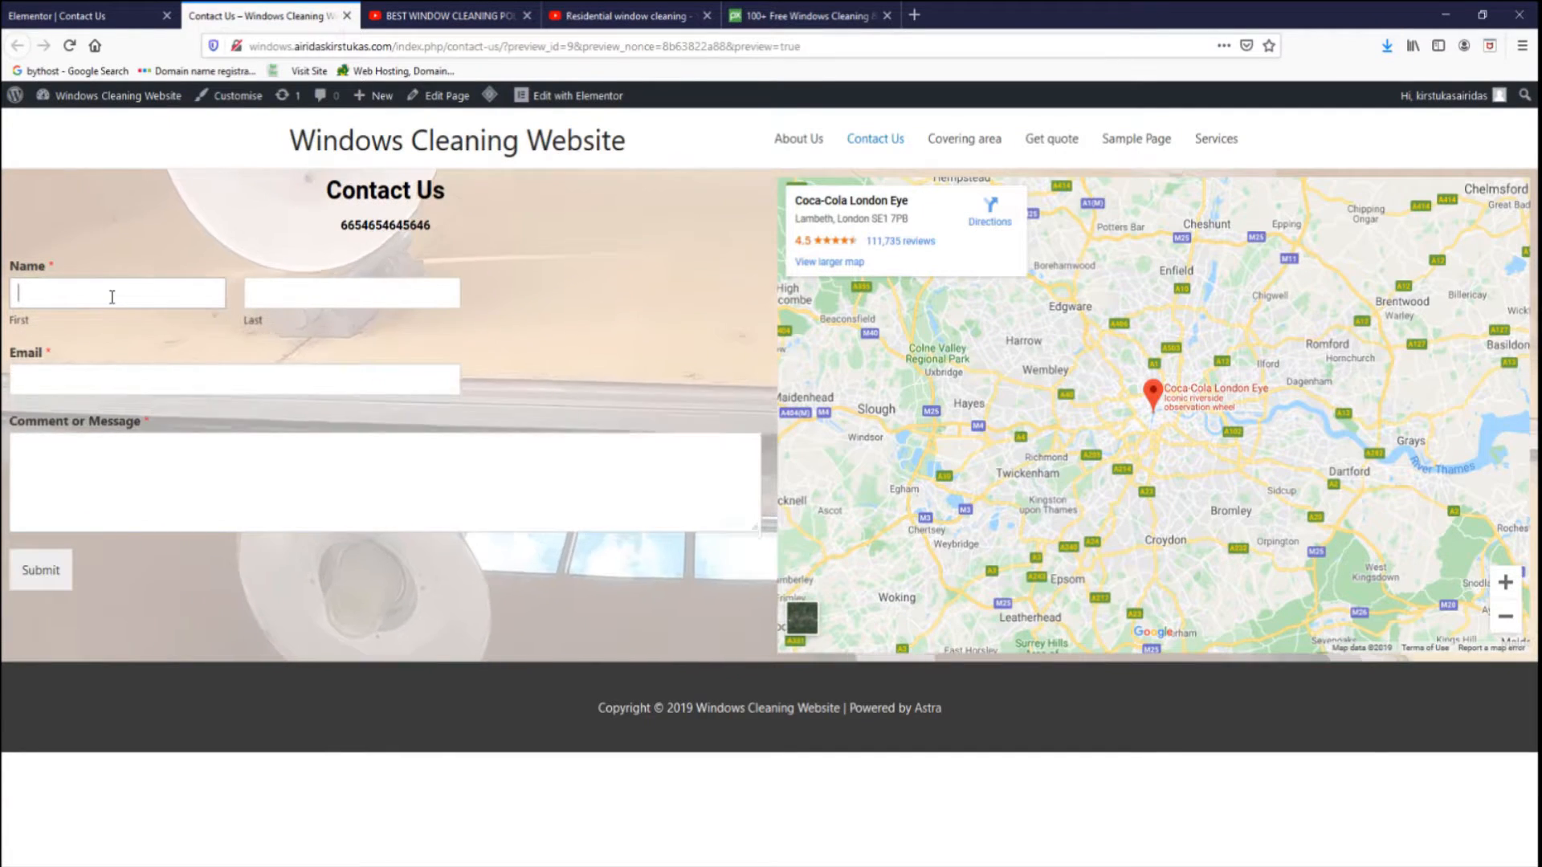
pyautogui.write('dasdsad')
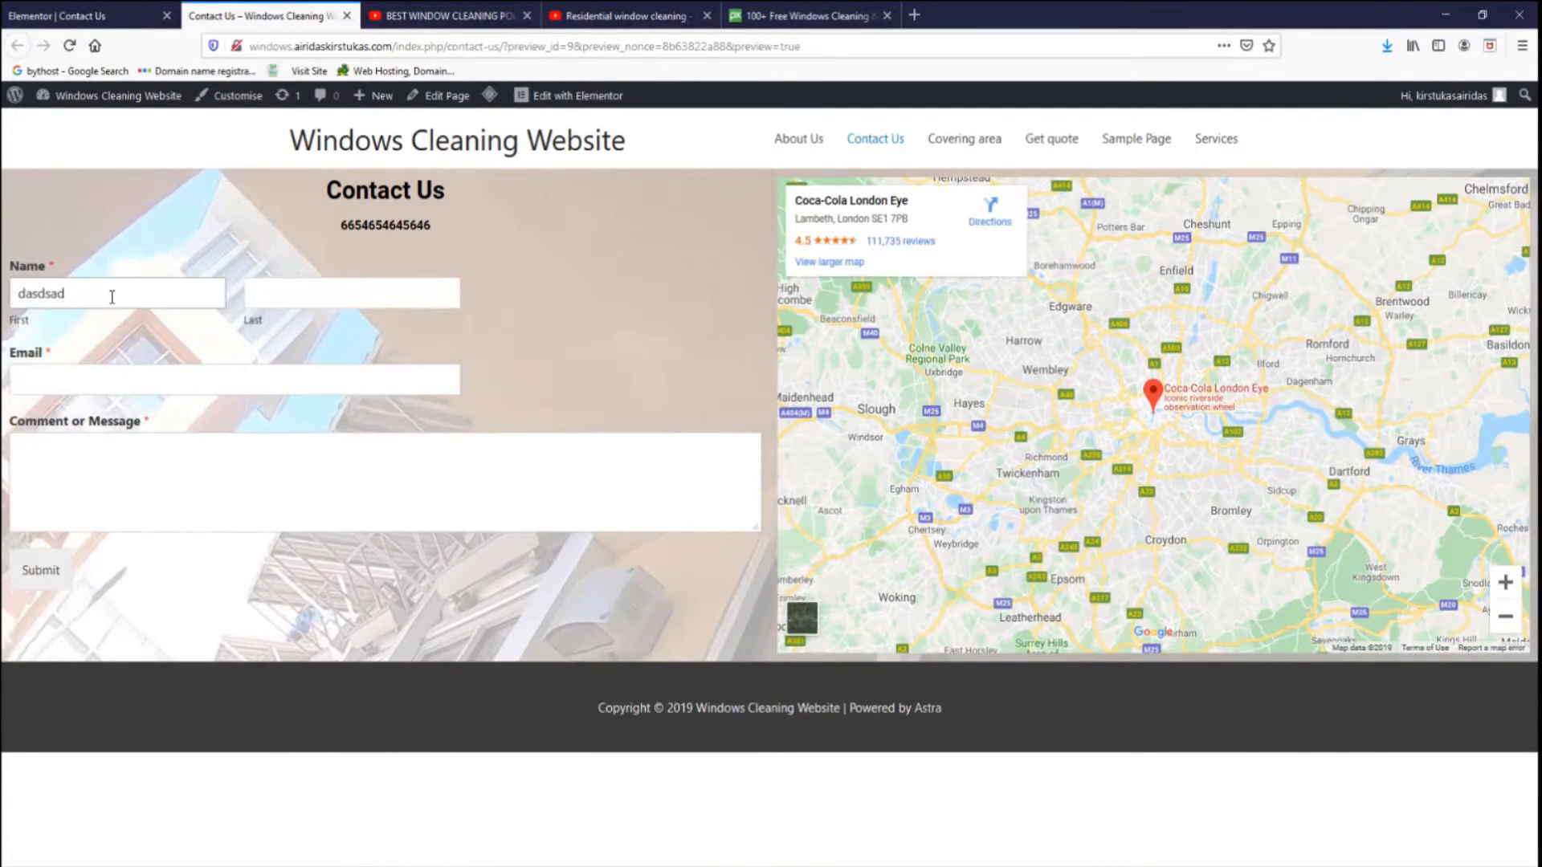
pyautogui.click(300, 292)
pyautogui.write('dfsfdasdfa')
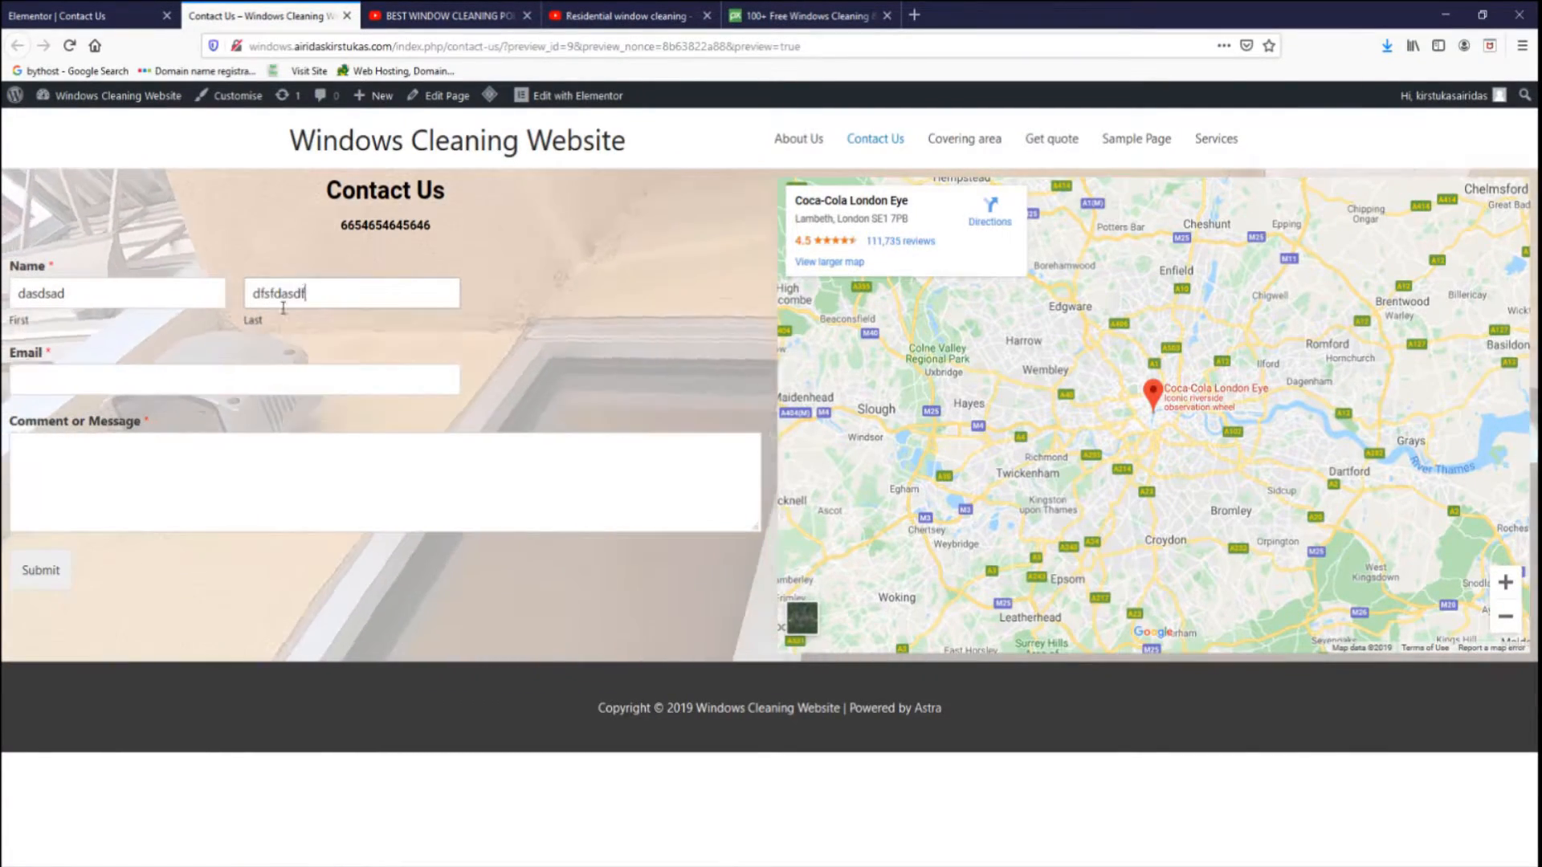
pyautogui.click(211, 384)
pyautogui.write('asdfdsafs')
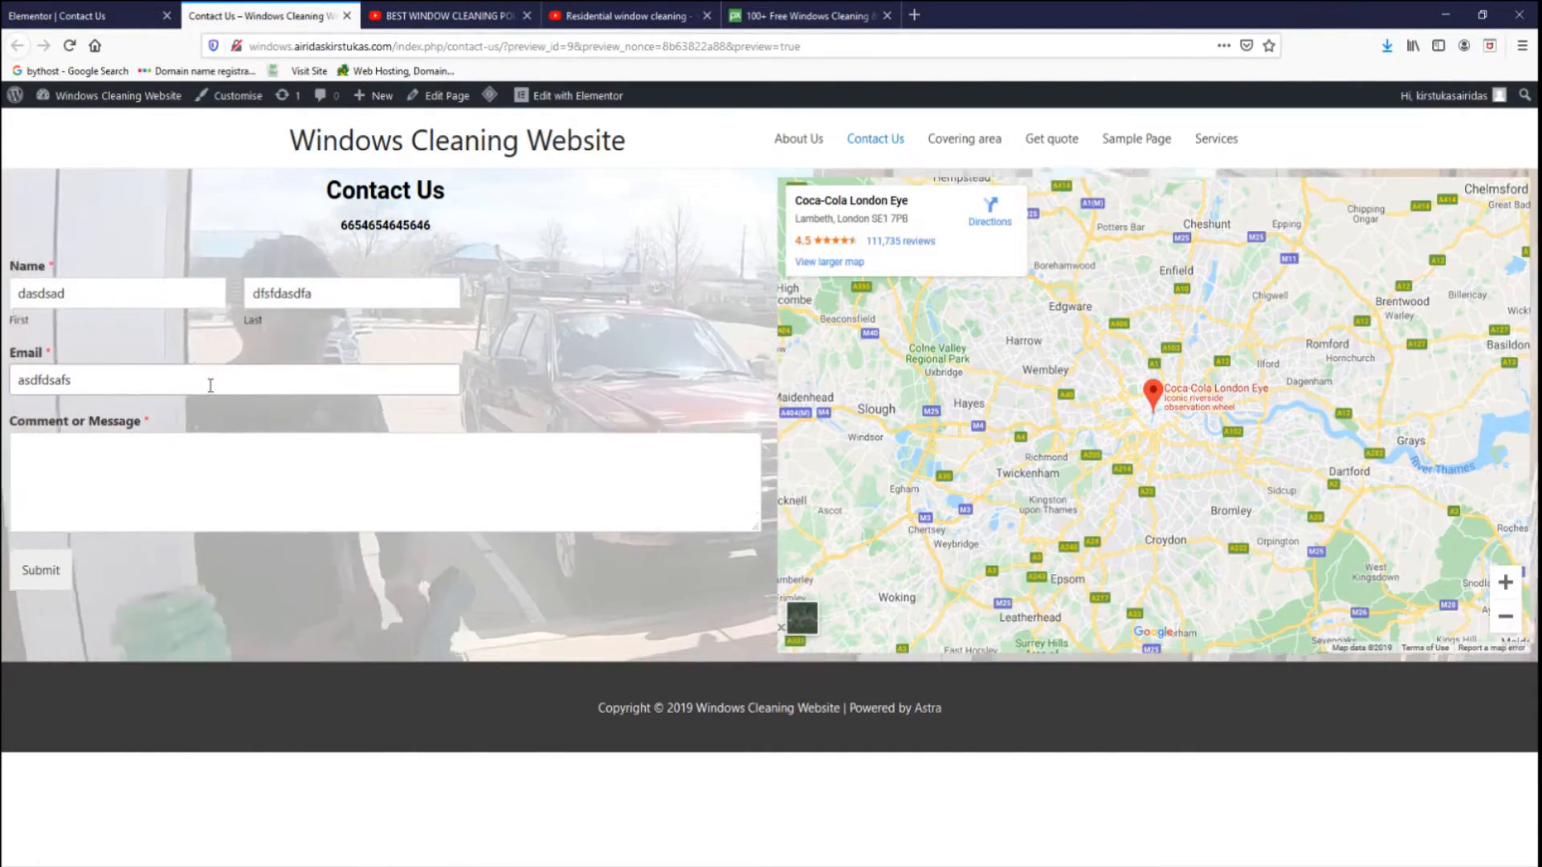
pyautogui.write('@dsf.')
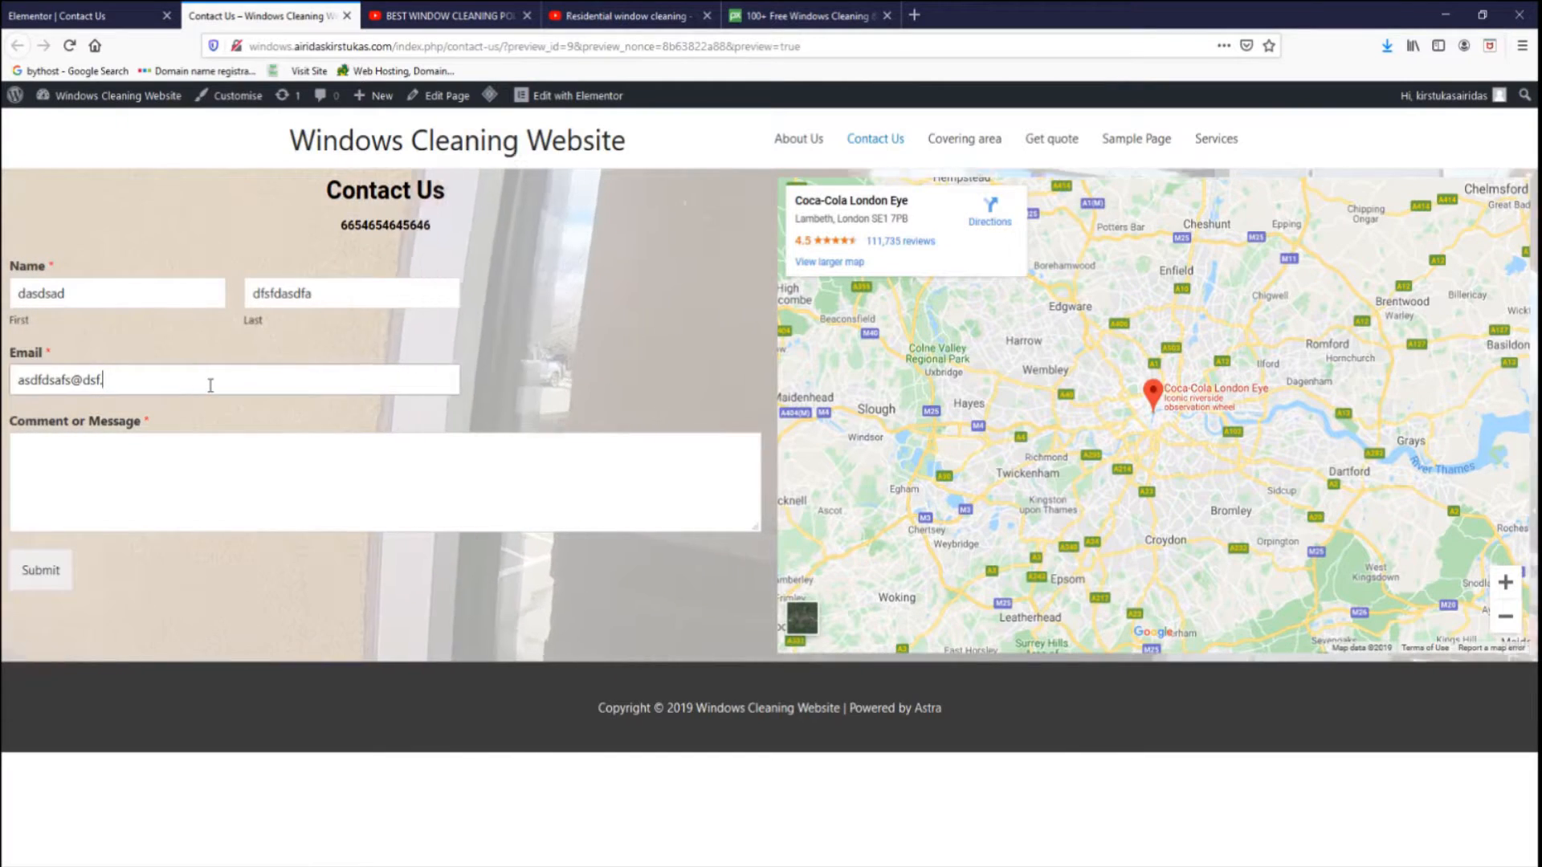
pyautogui.write('com')
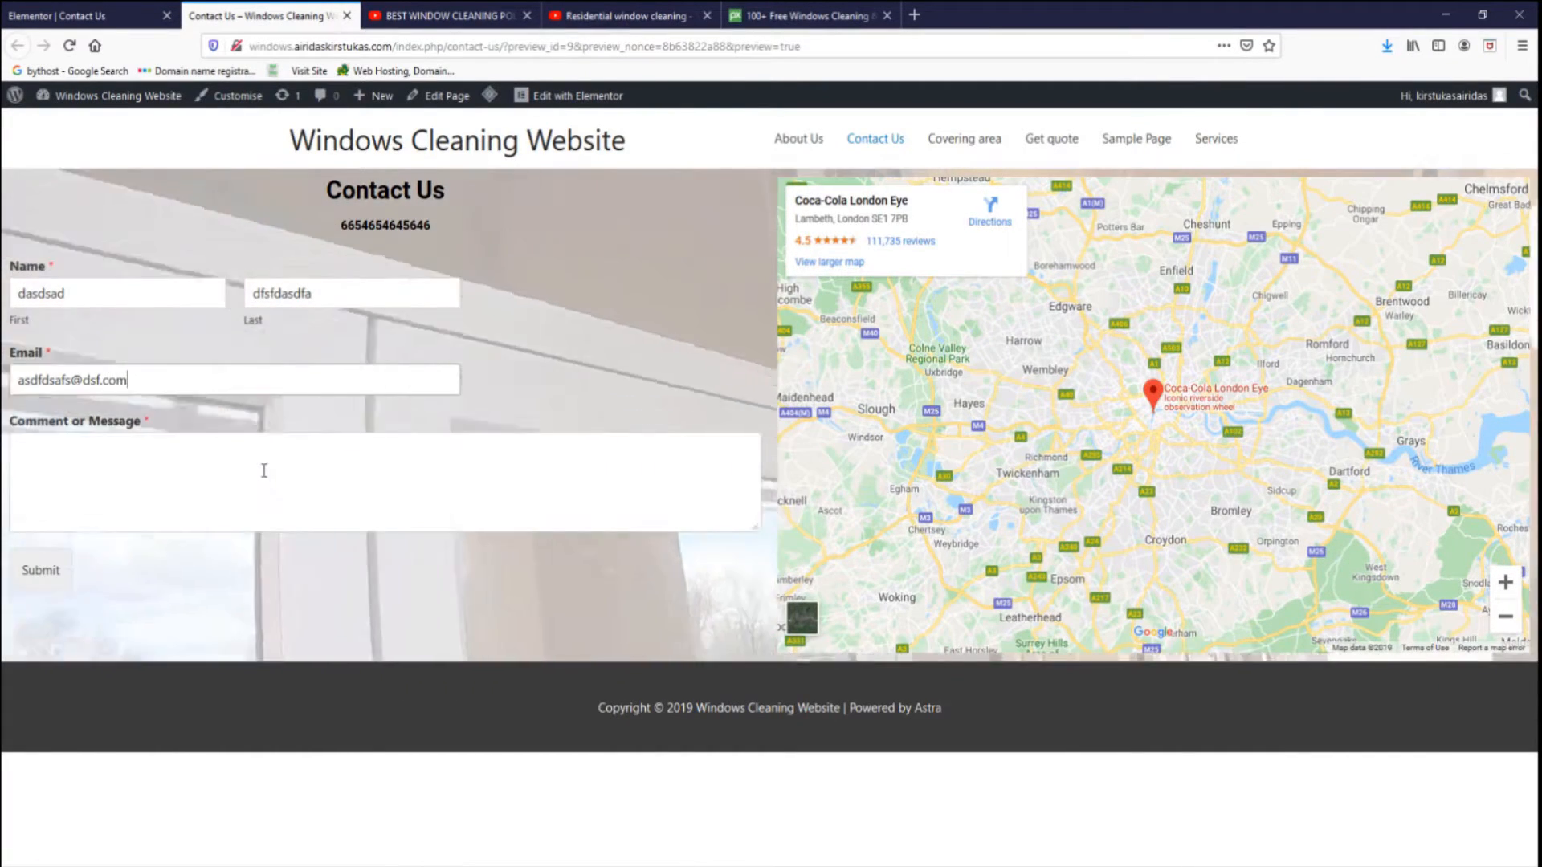
pyautogui.click(261, 471)
pyautogui.write('dsfdsfagasg')
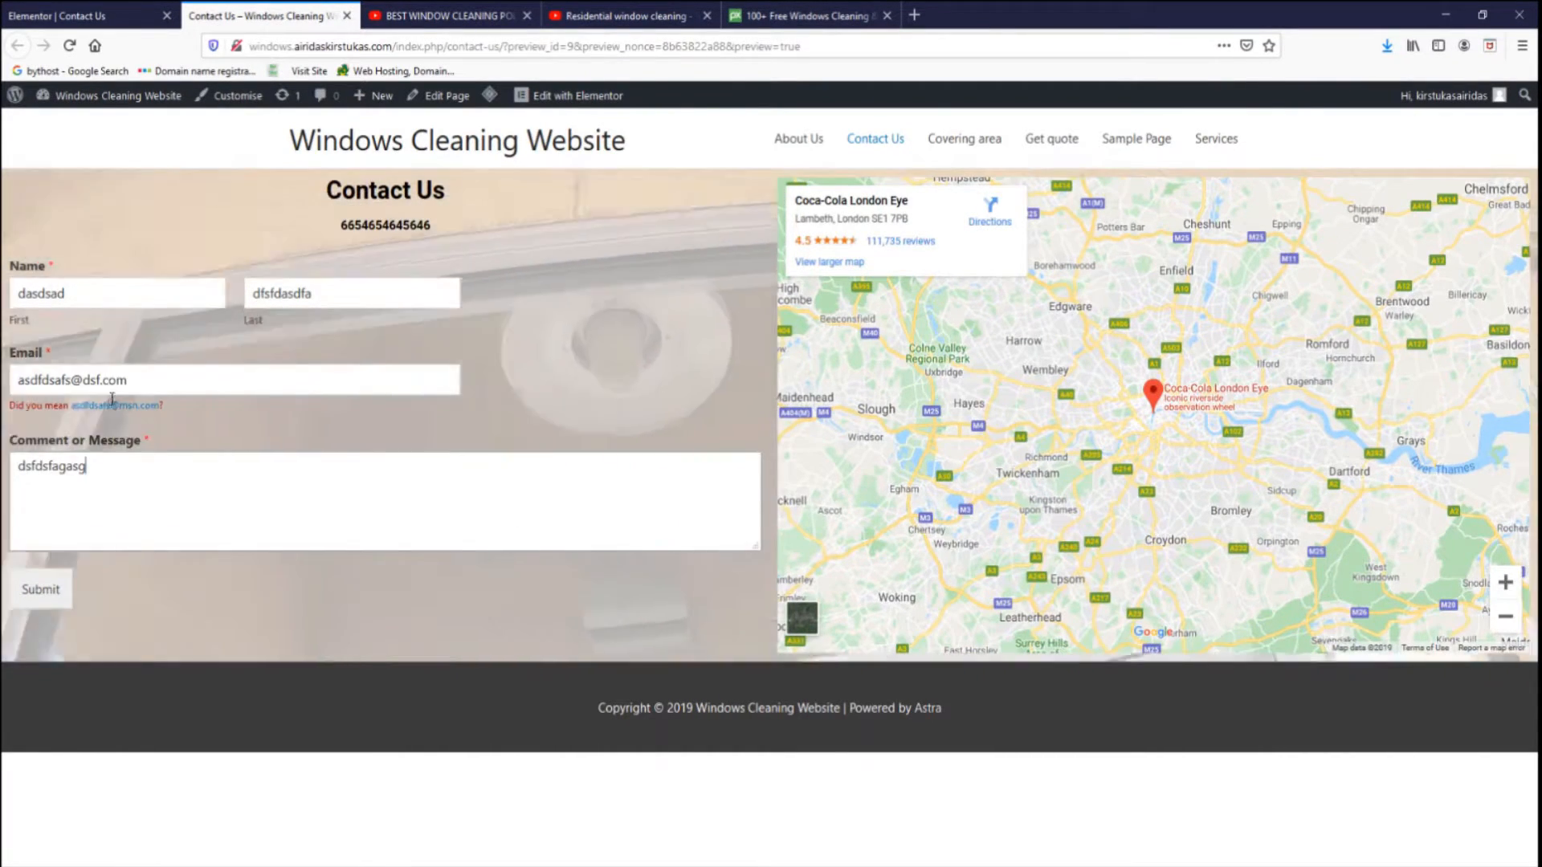
# - Accept the suggested e-mail correction, submit the form, and switch to Gmail
pyautogui.click(115, 406)
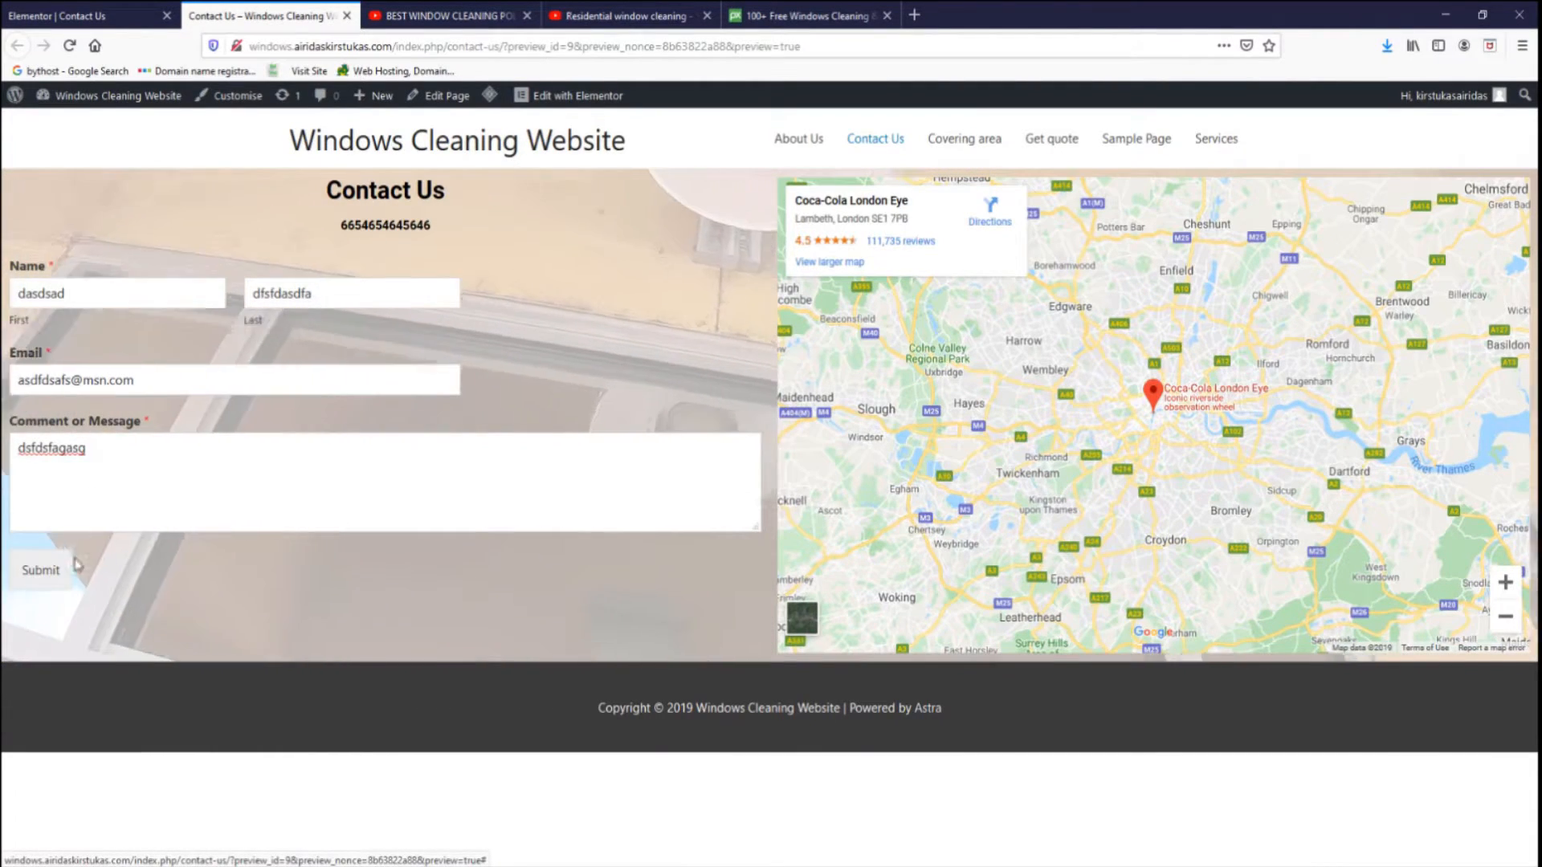
pyautogui.click(44, 581)
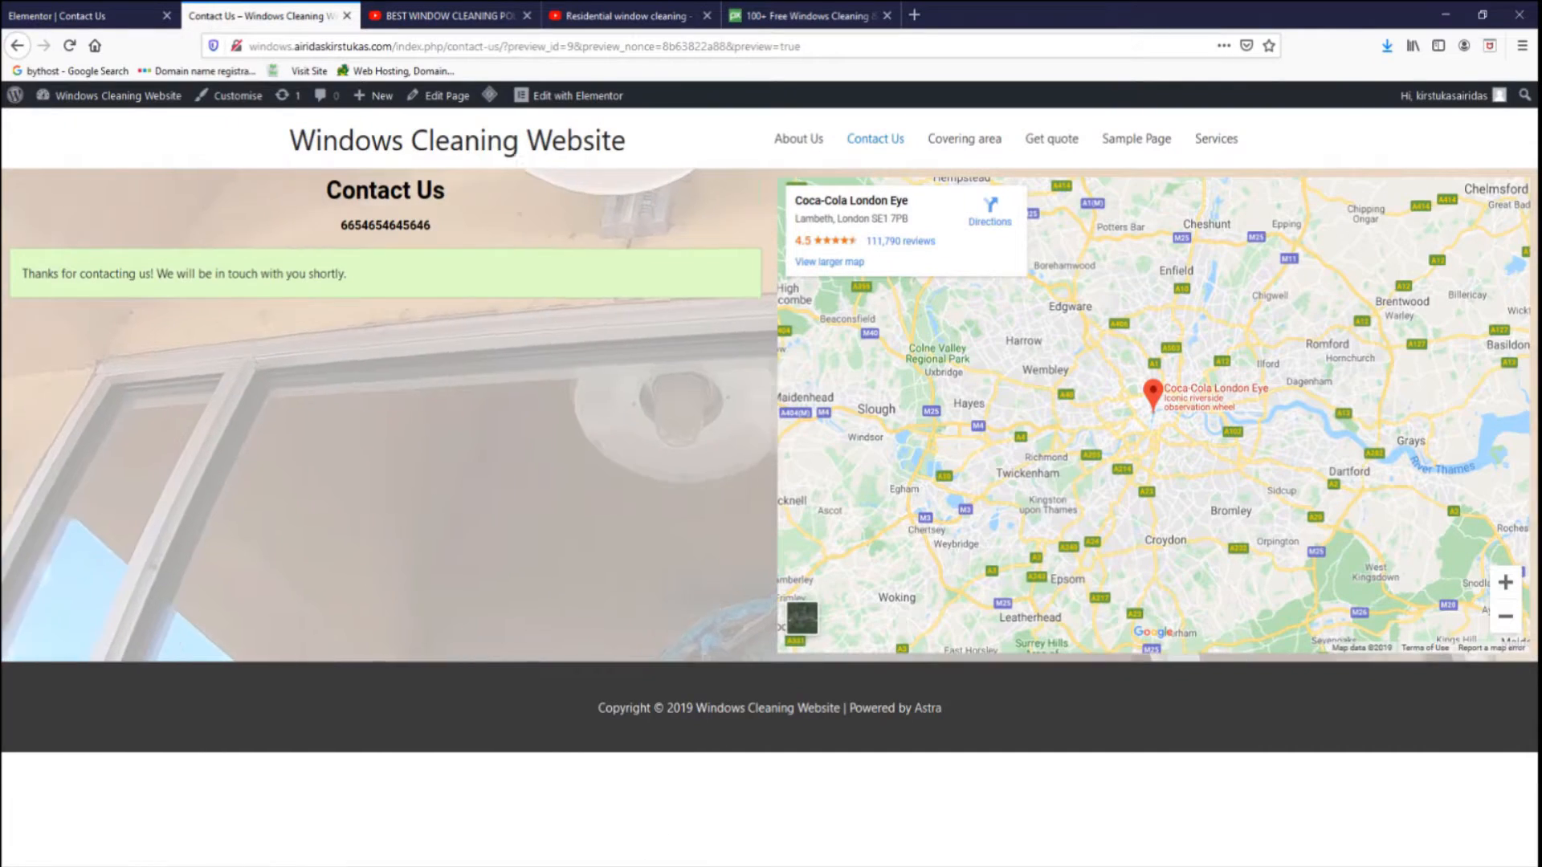
pyautogui.click(566, 803)
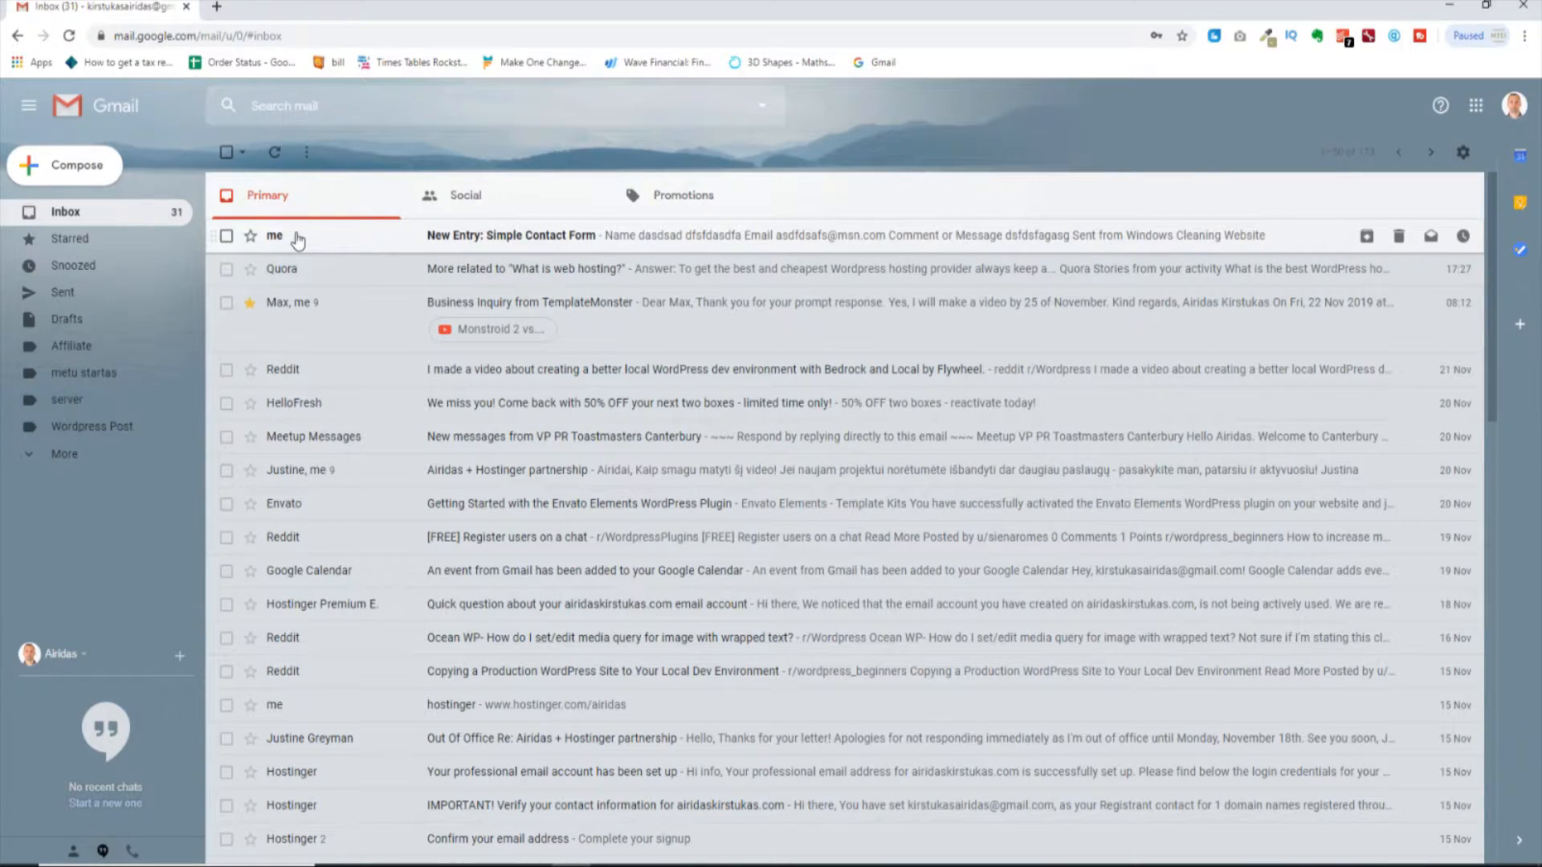
# - Open the 'New Entry: Simple Contact Form' email at the top of the Gmail inbox
pyautogui.click(297, 239)
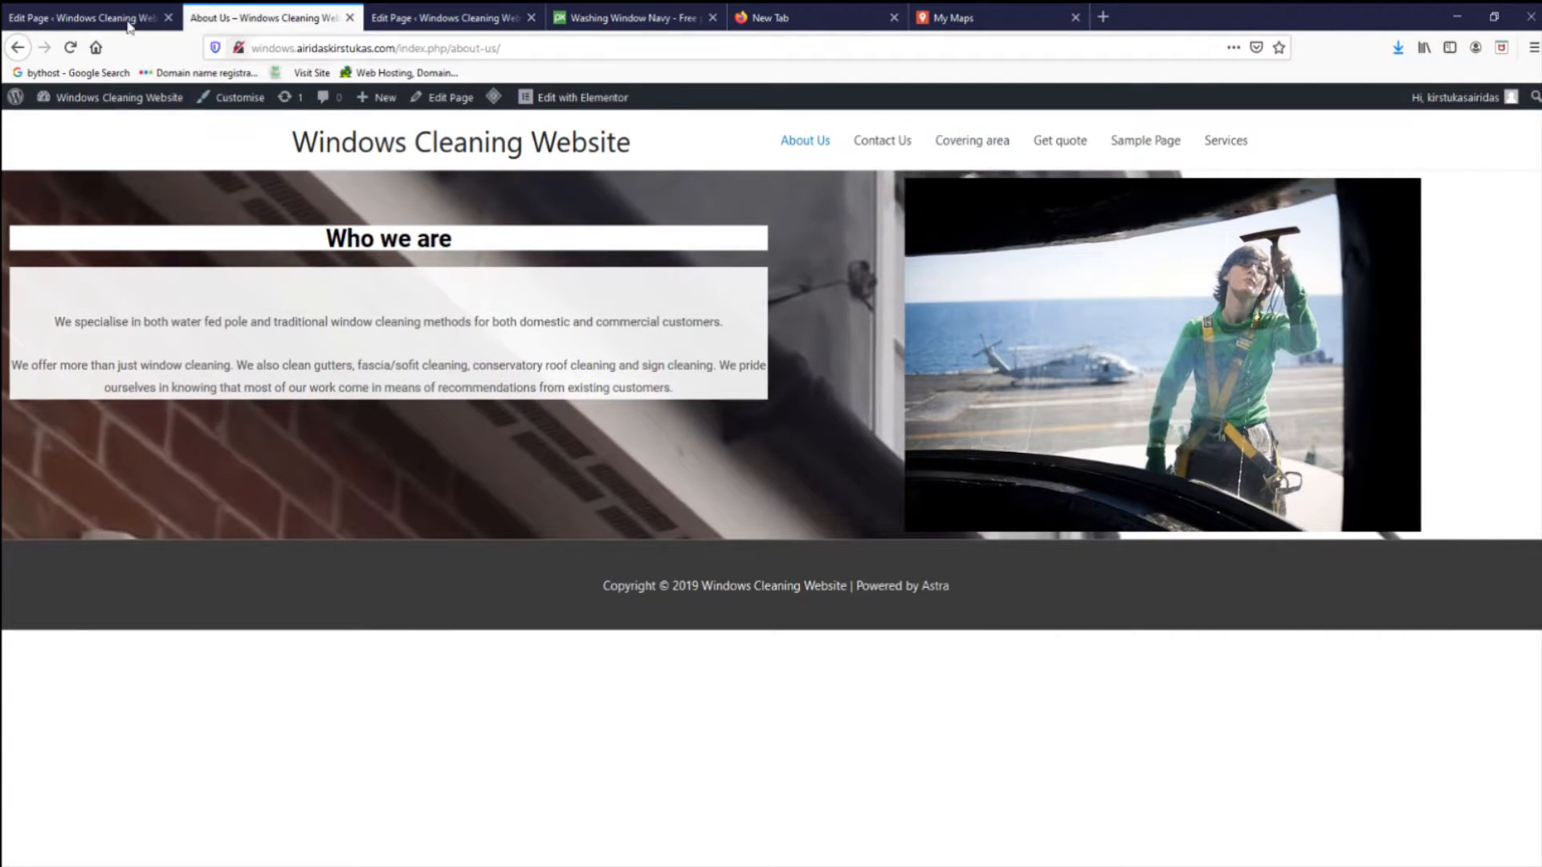
# - Open the Covering area page from the WordPress pages list
pyautogui.click(85, 18)
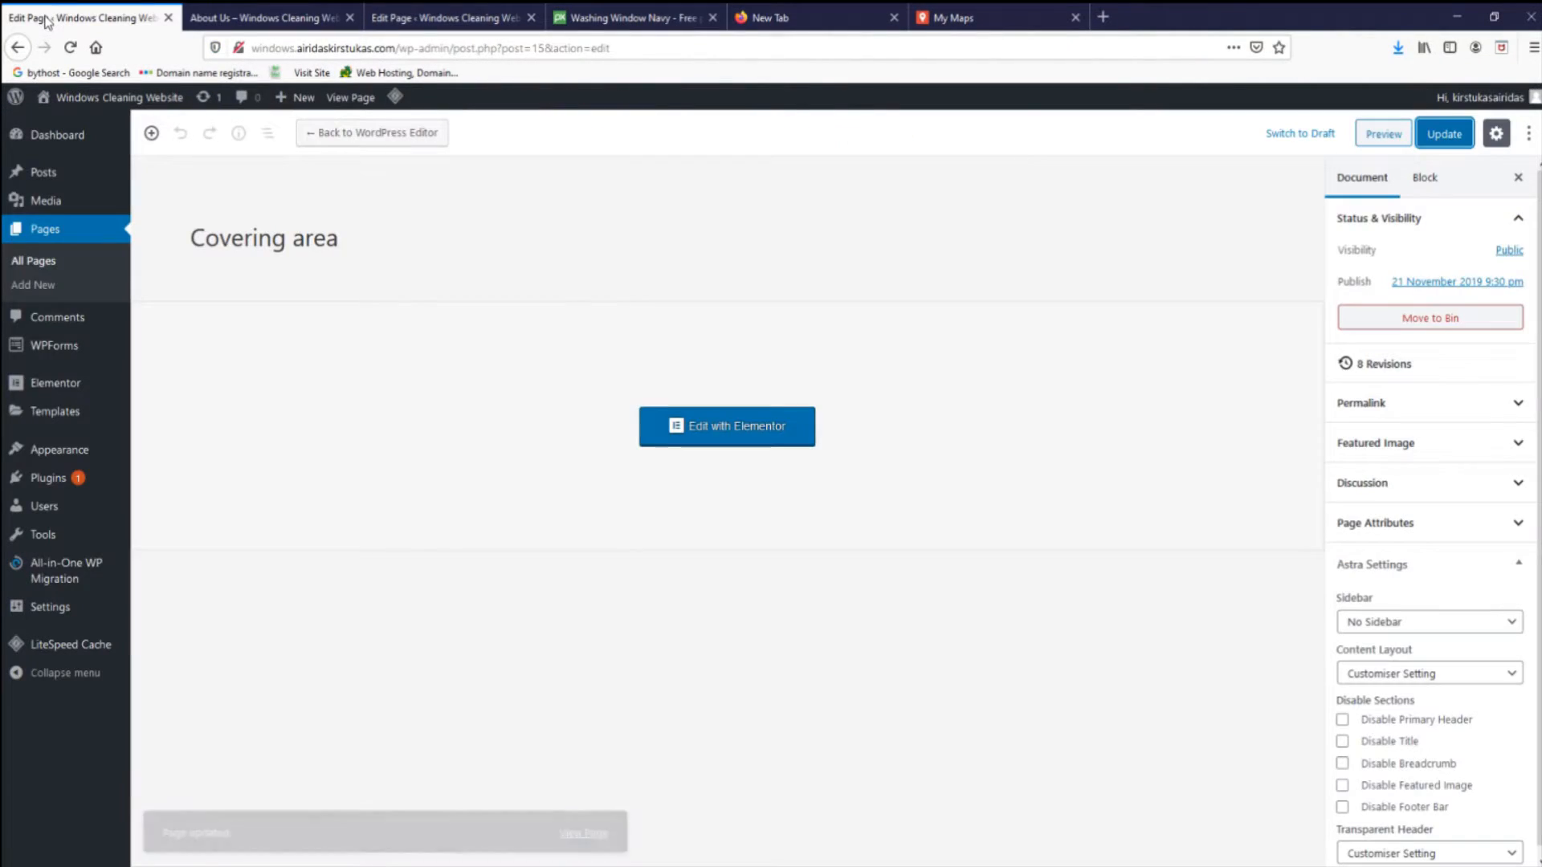
pyautogui.click(44, 229)
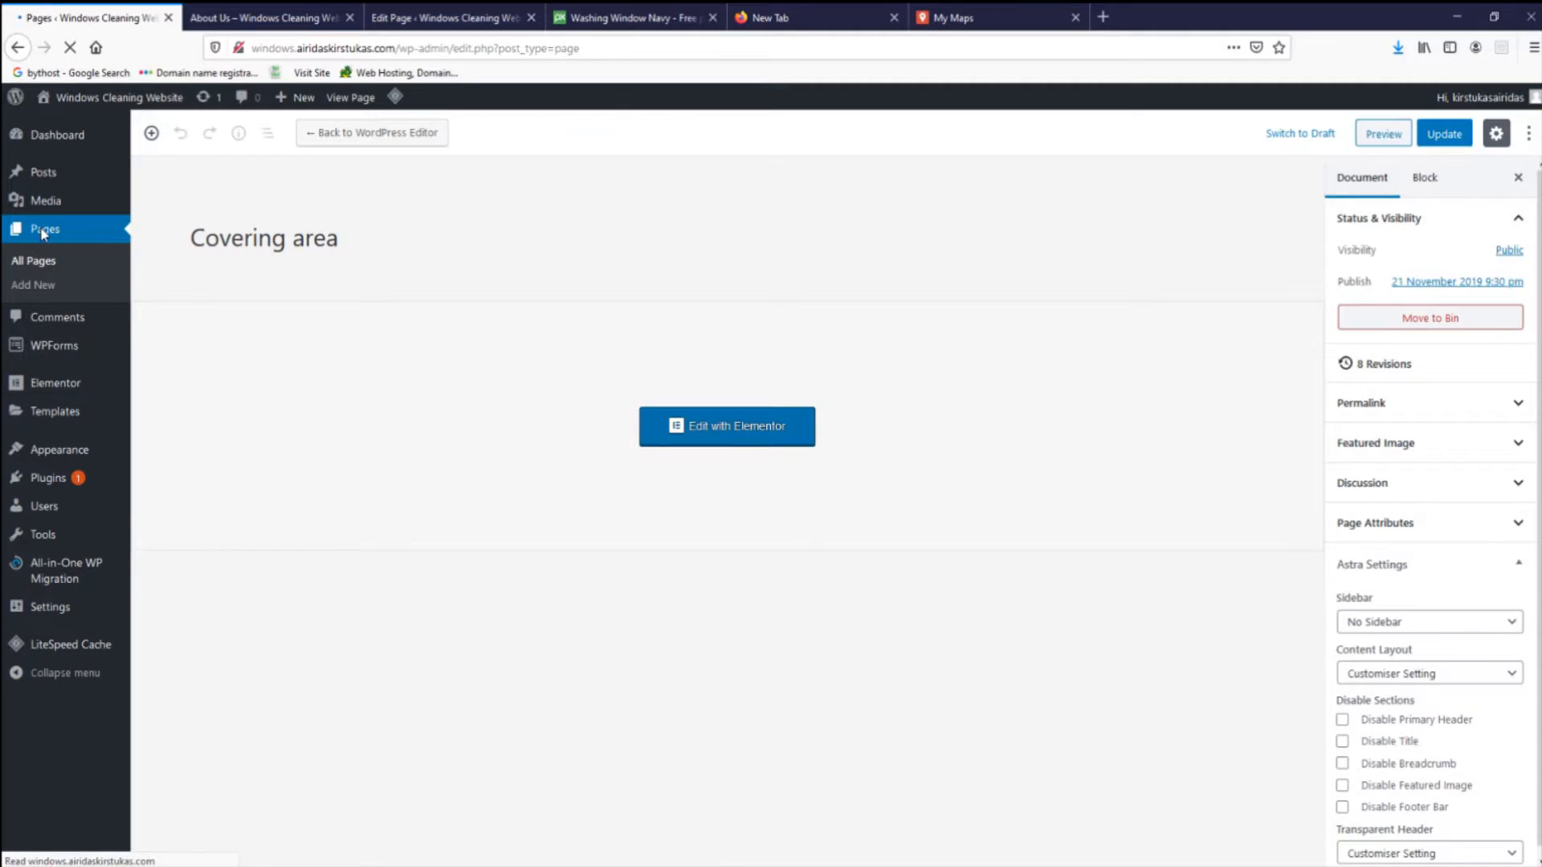
pyautogui.click(216, 455)
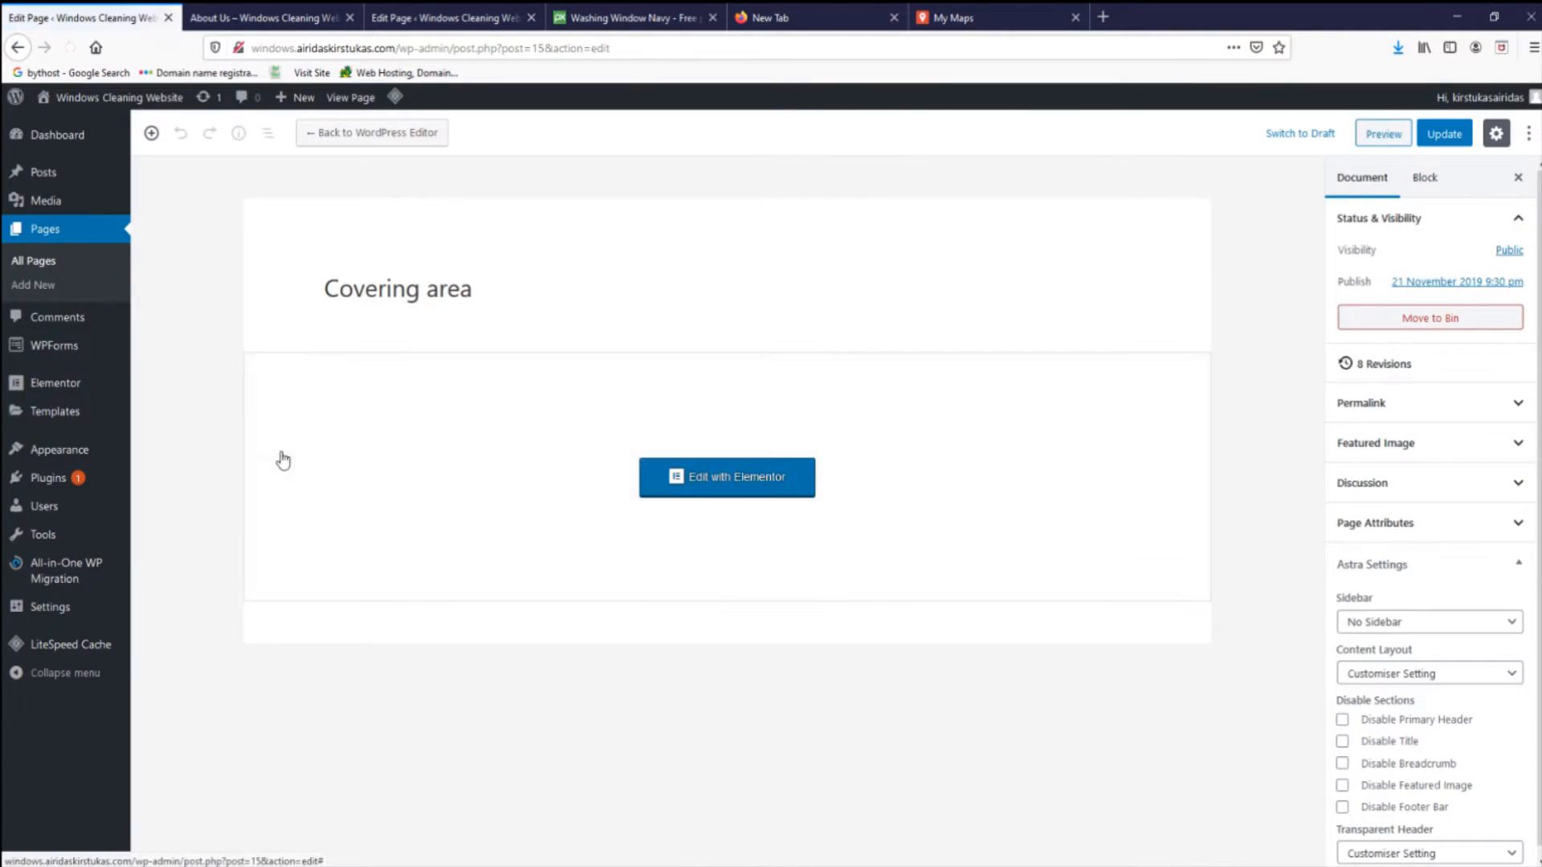
# - Set Full Width / Stretched layout, disable the title, update, and open the page in Elementor
pyautogui.click(1421, 677)
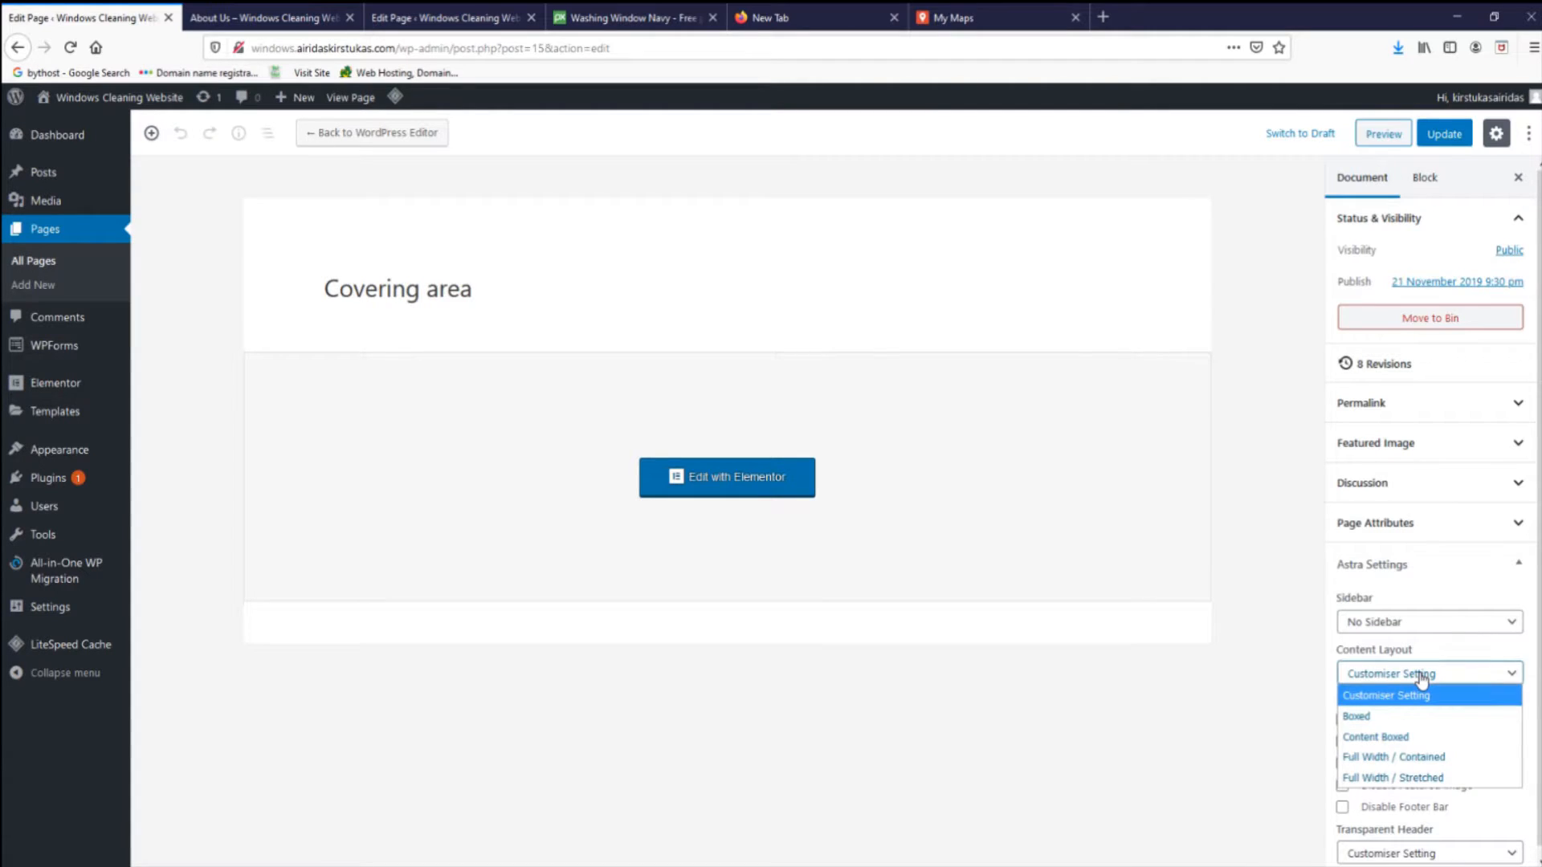
pyautogui.click(1434, 778)
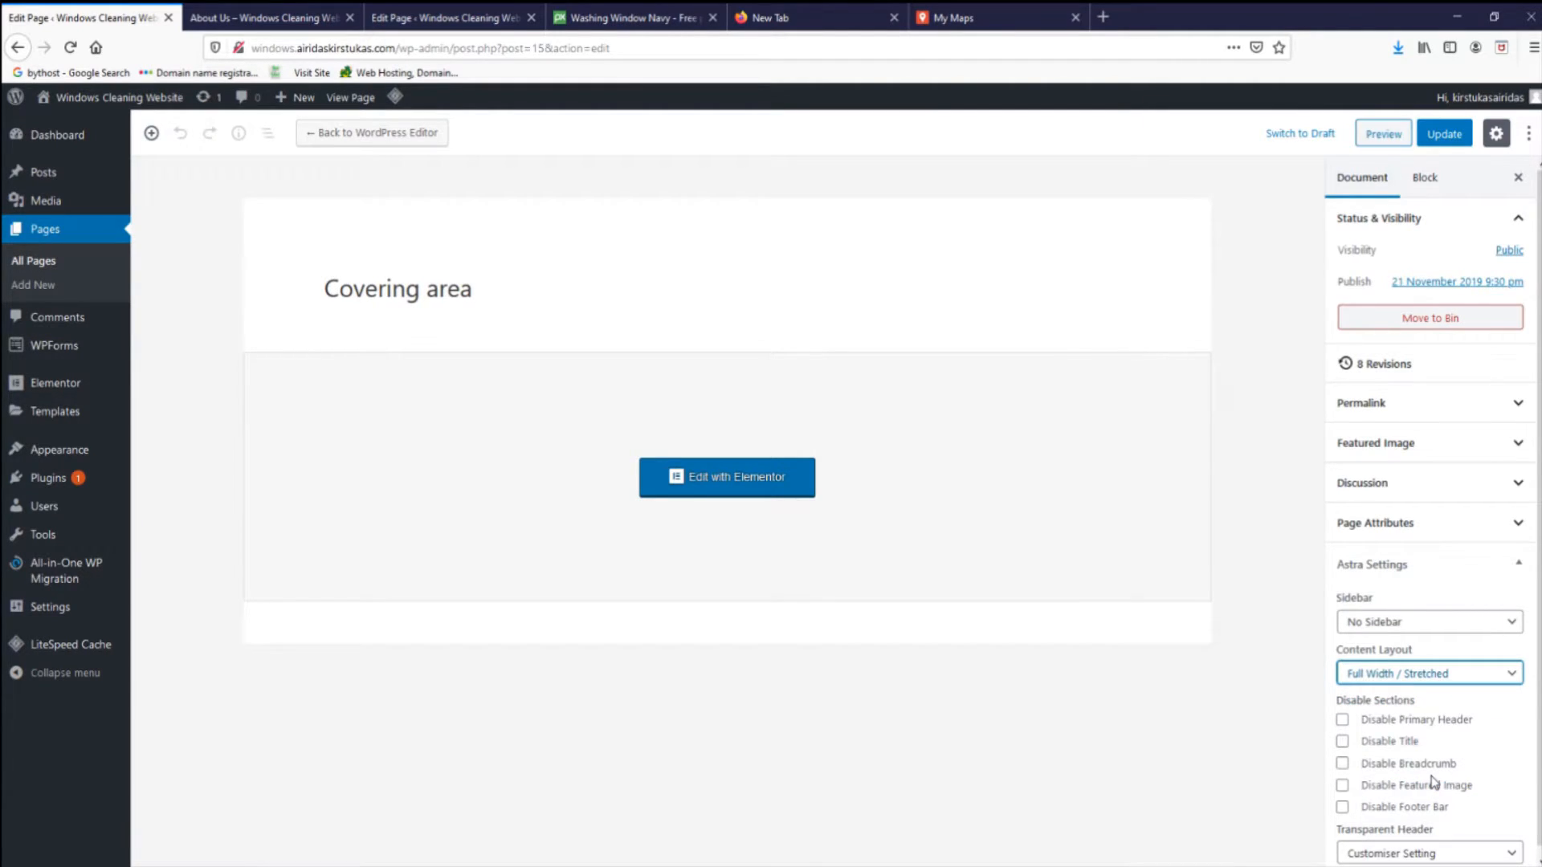
pyautogui.click(1343, 742)
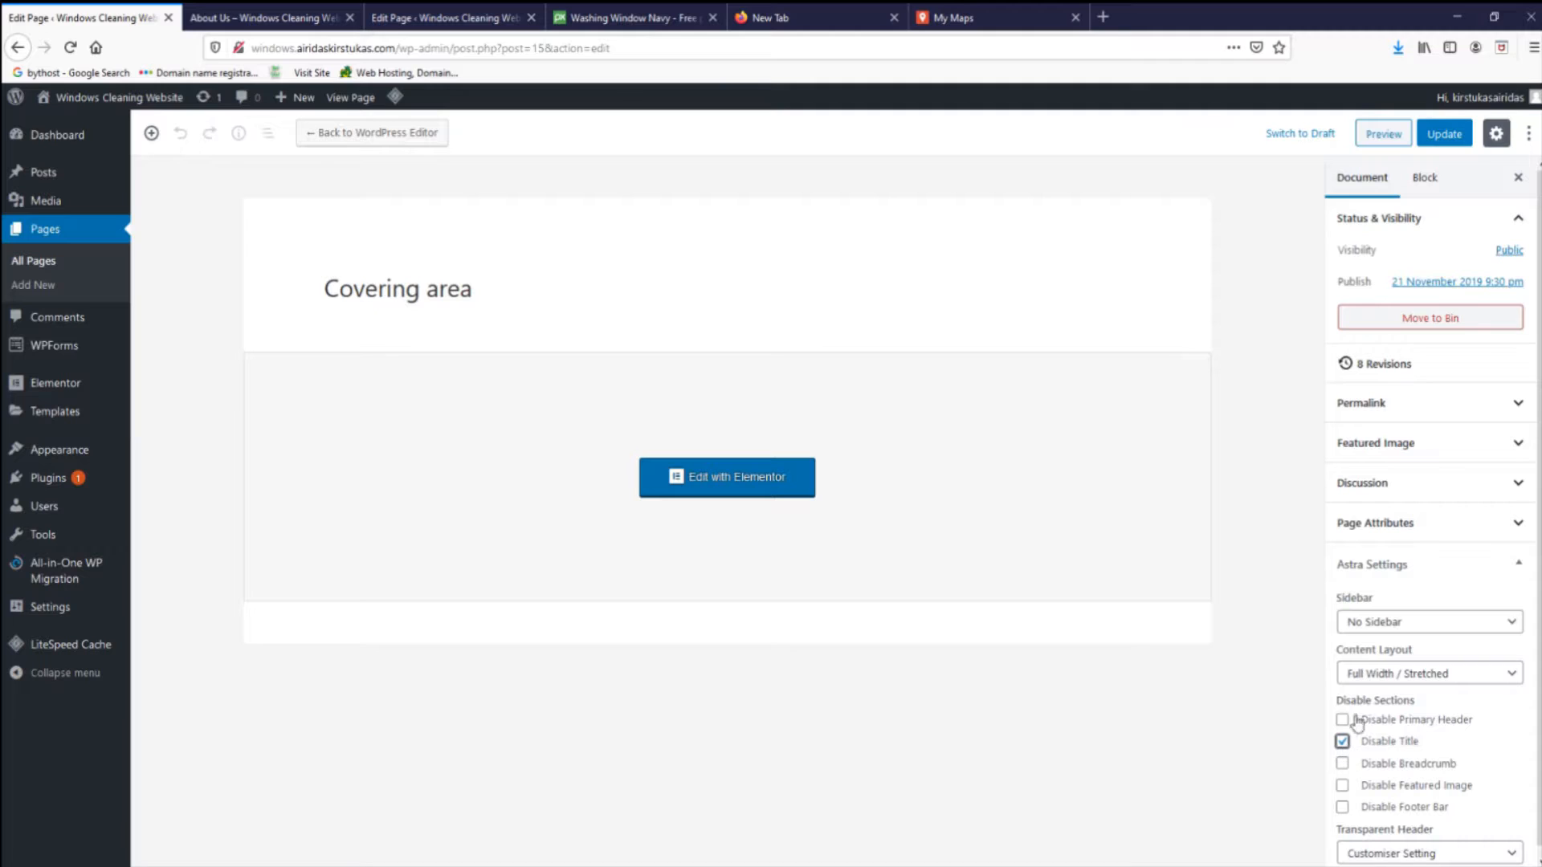
pyautogui.click(1444, 133)
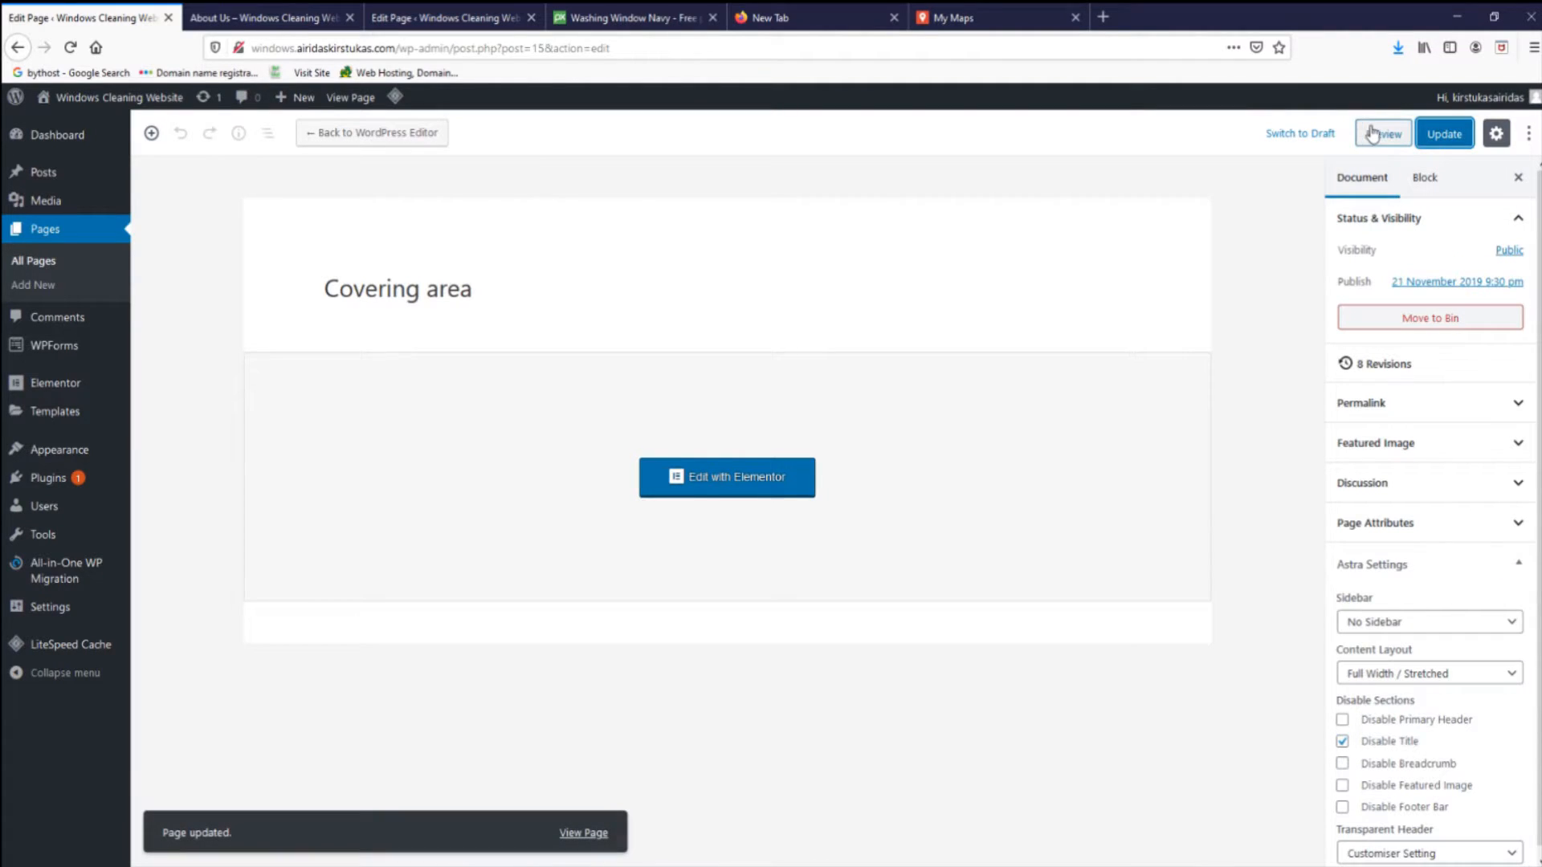
pyautogui.click(702, 487)
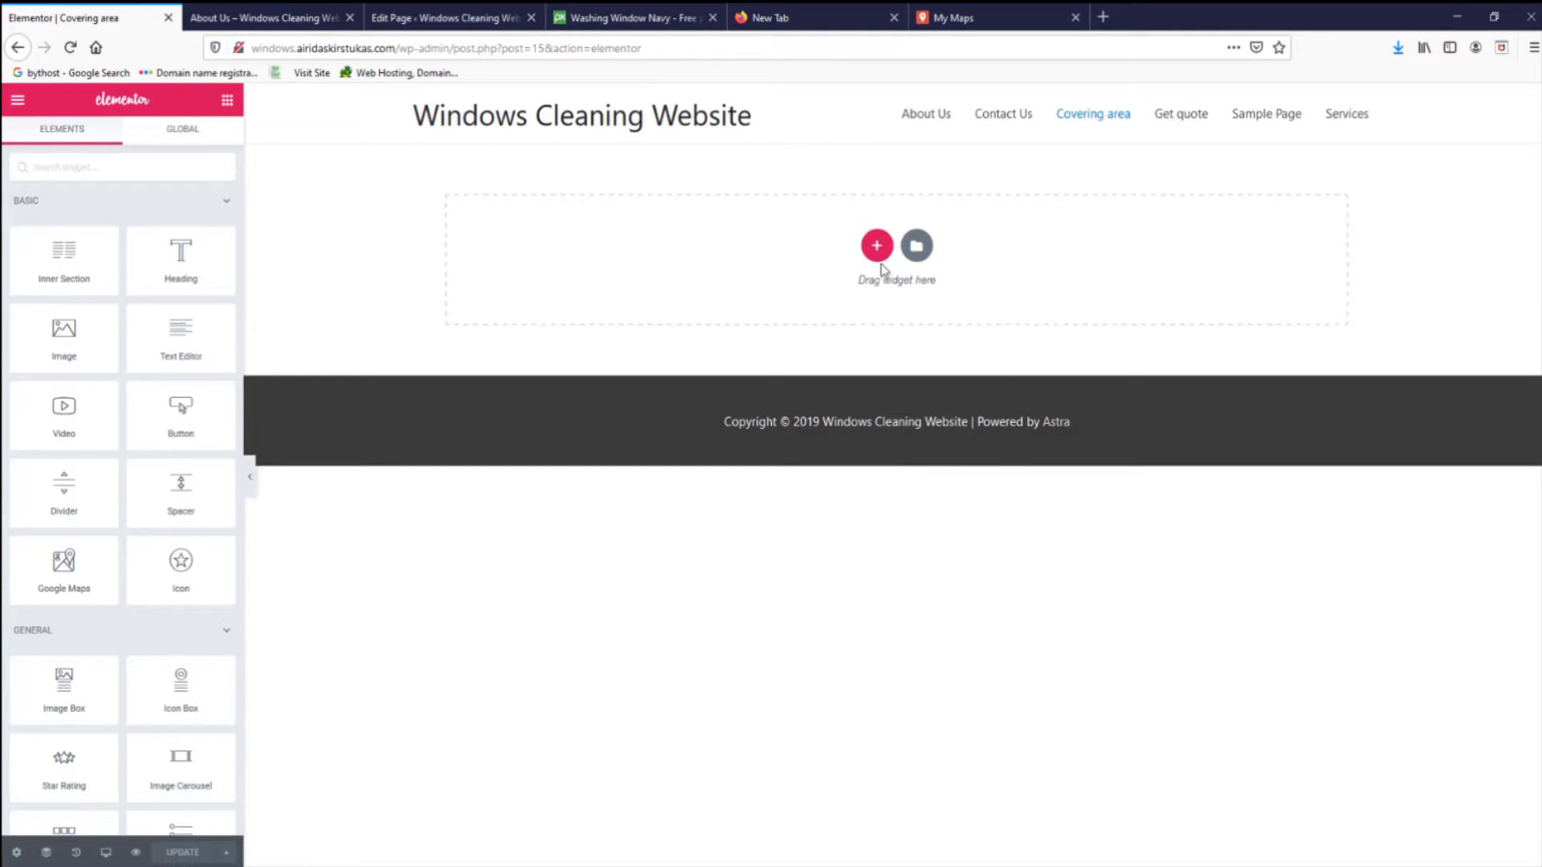
# - Add a single-column section with Stretch Section on and Full Width content
pyautogui.click(877, 249)
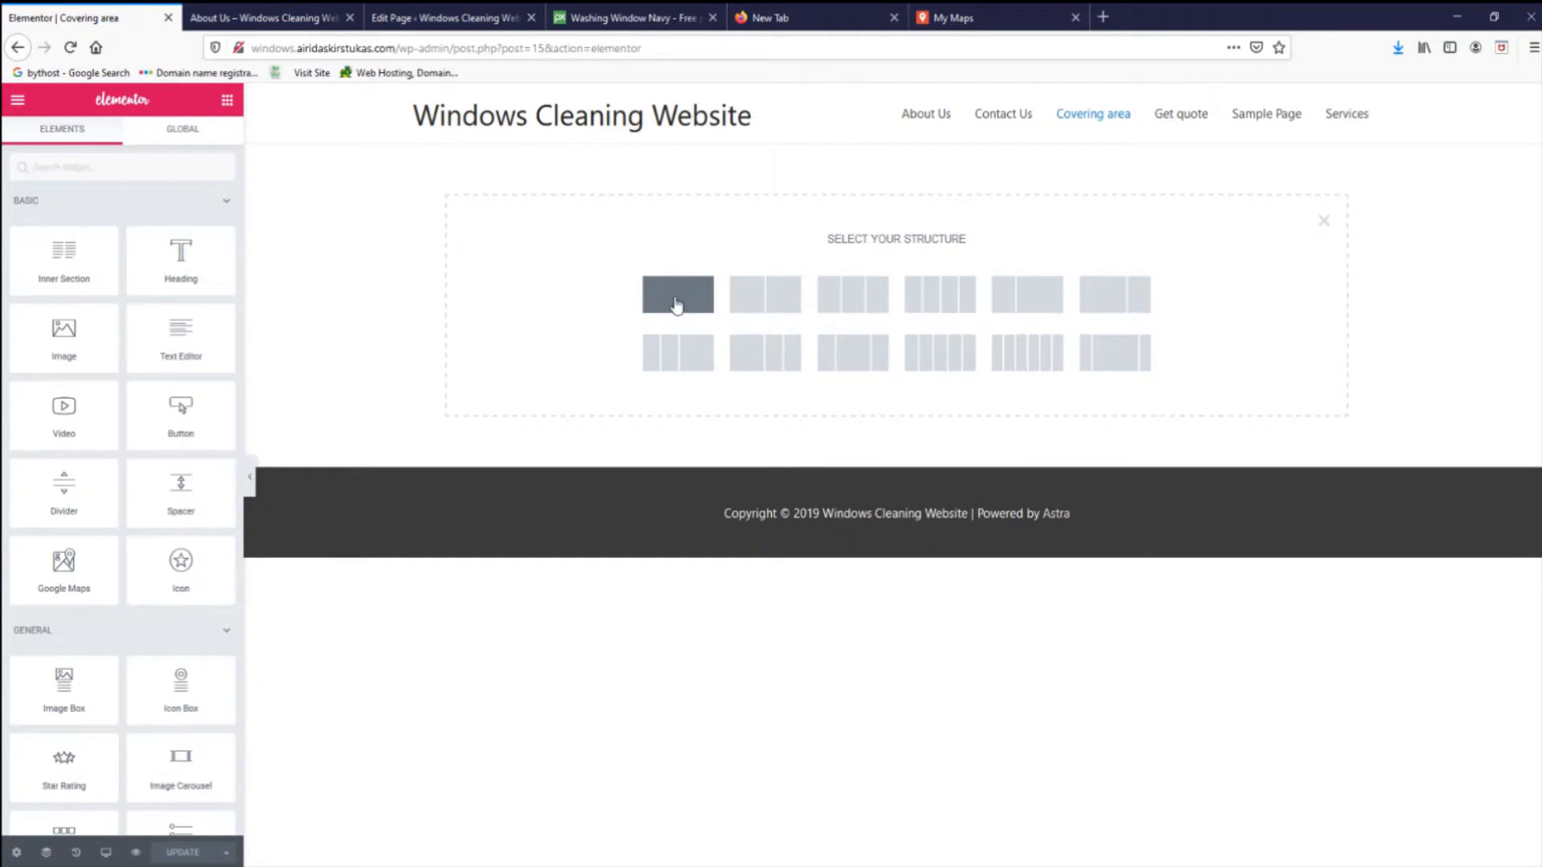
pyautogui.click(676, 305)
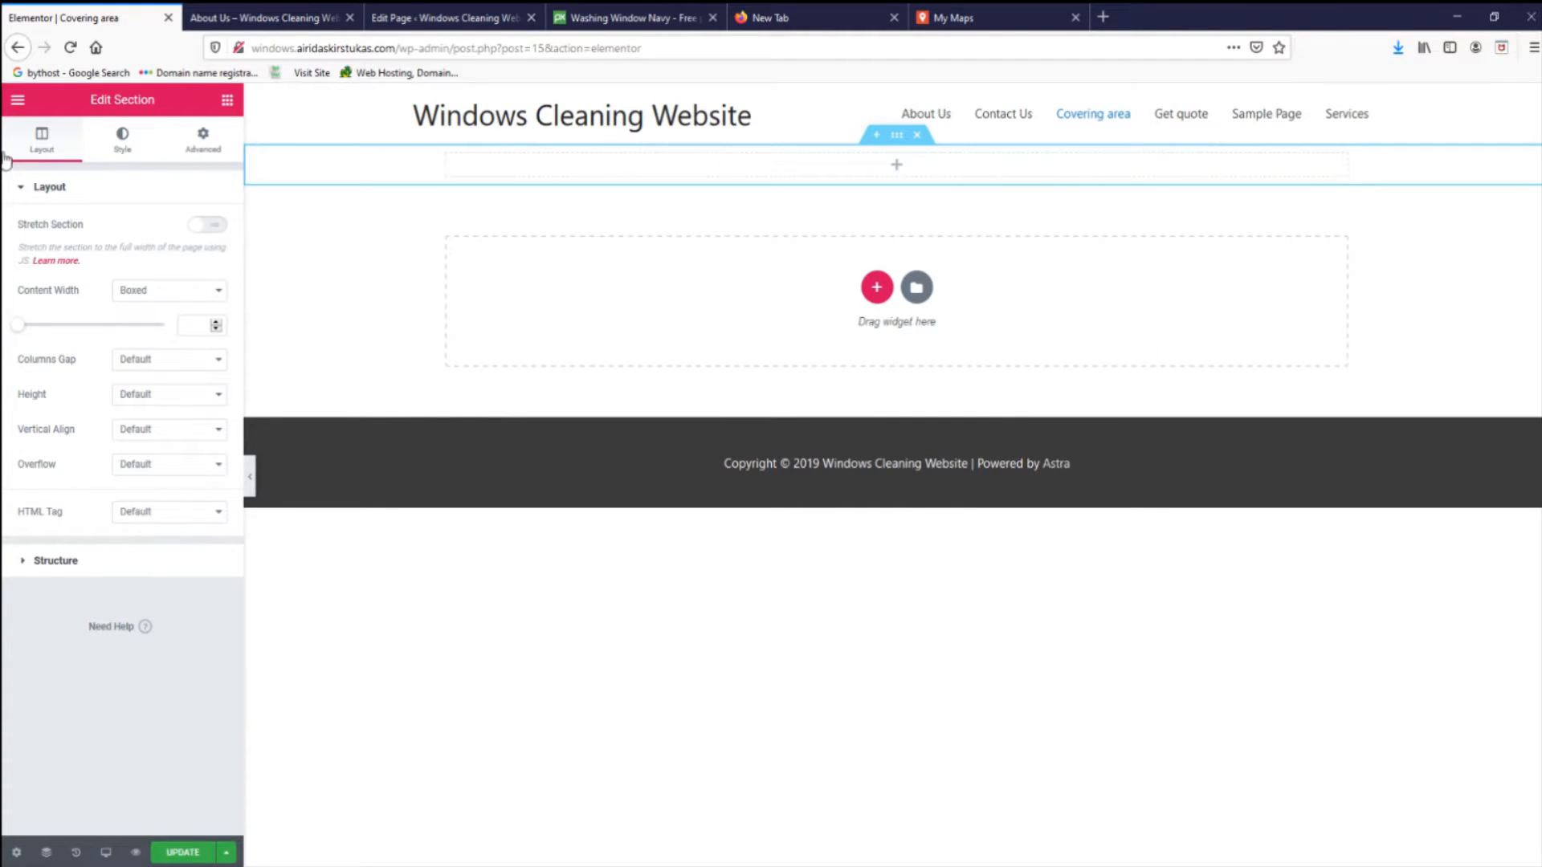
pyautogui.click(210, 227)
pyautogui.click(205, 291)
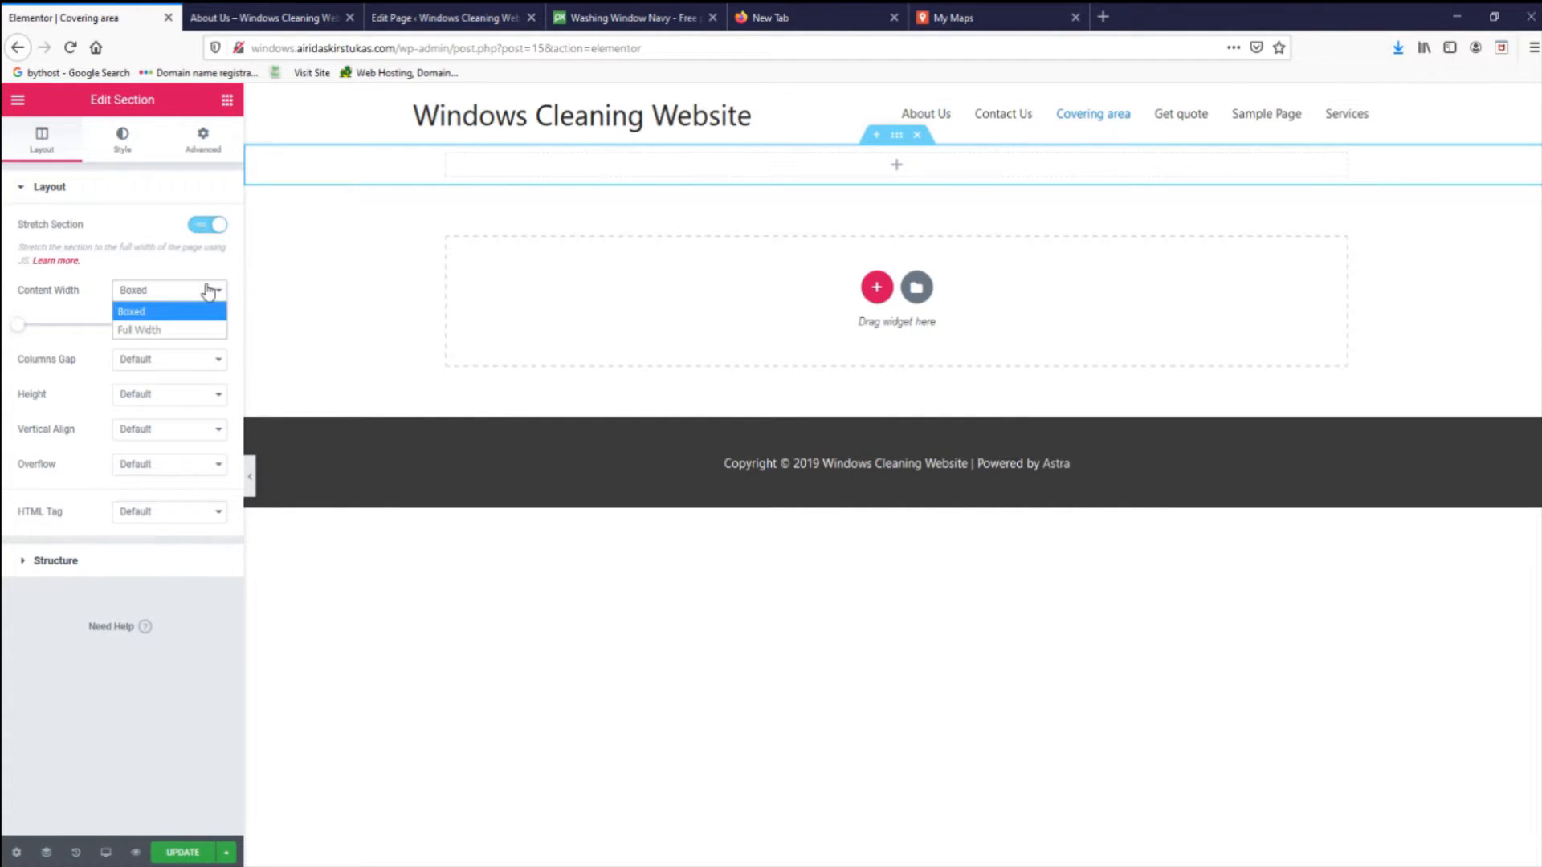
pyautogui.click(197, 332)
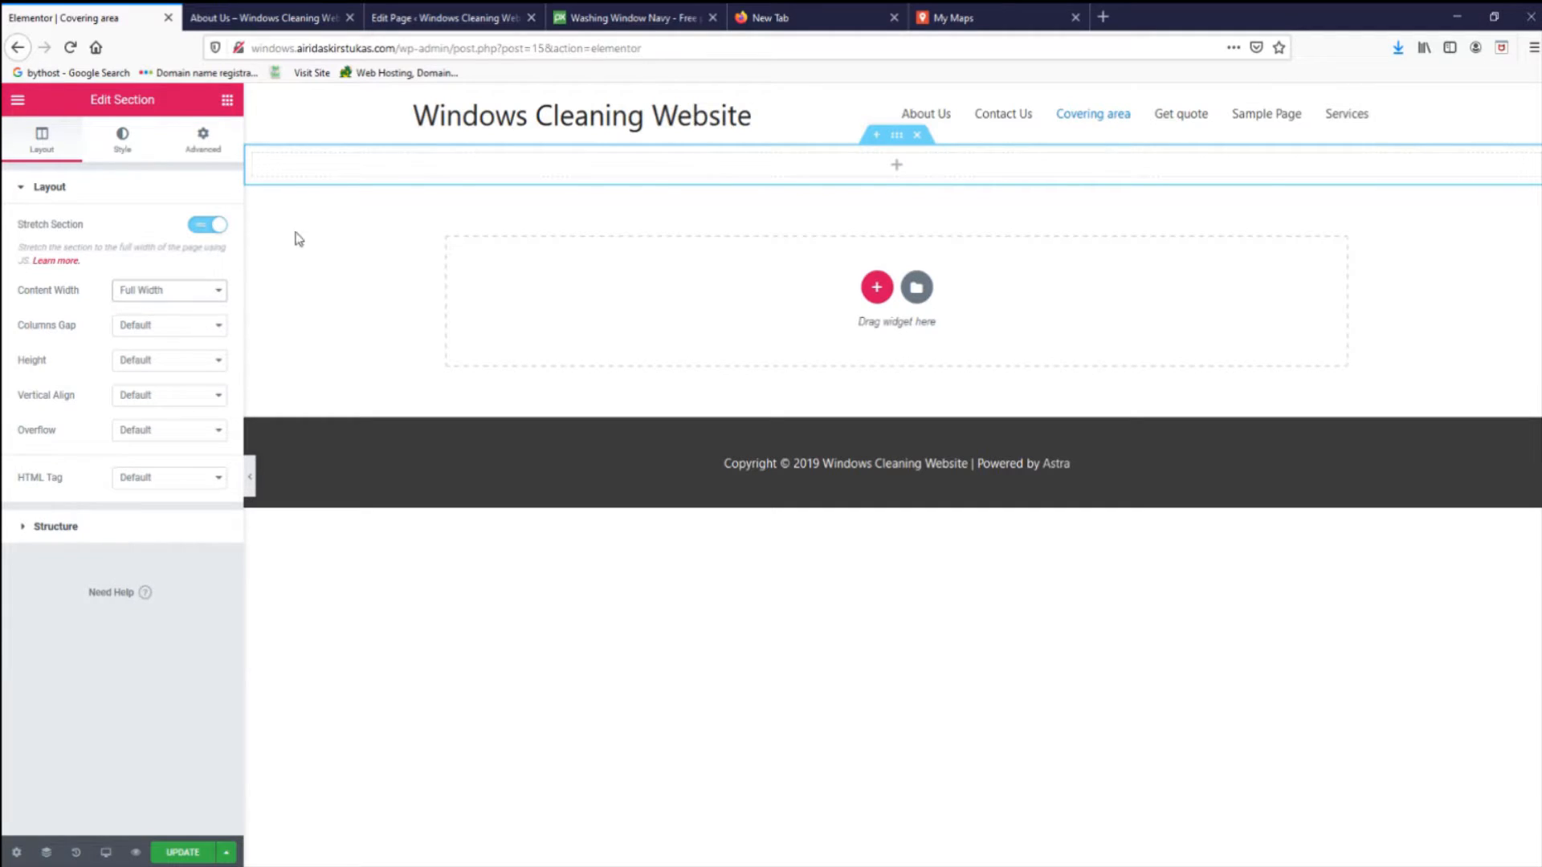
pyautogui.click(228, 100)
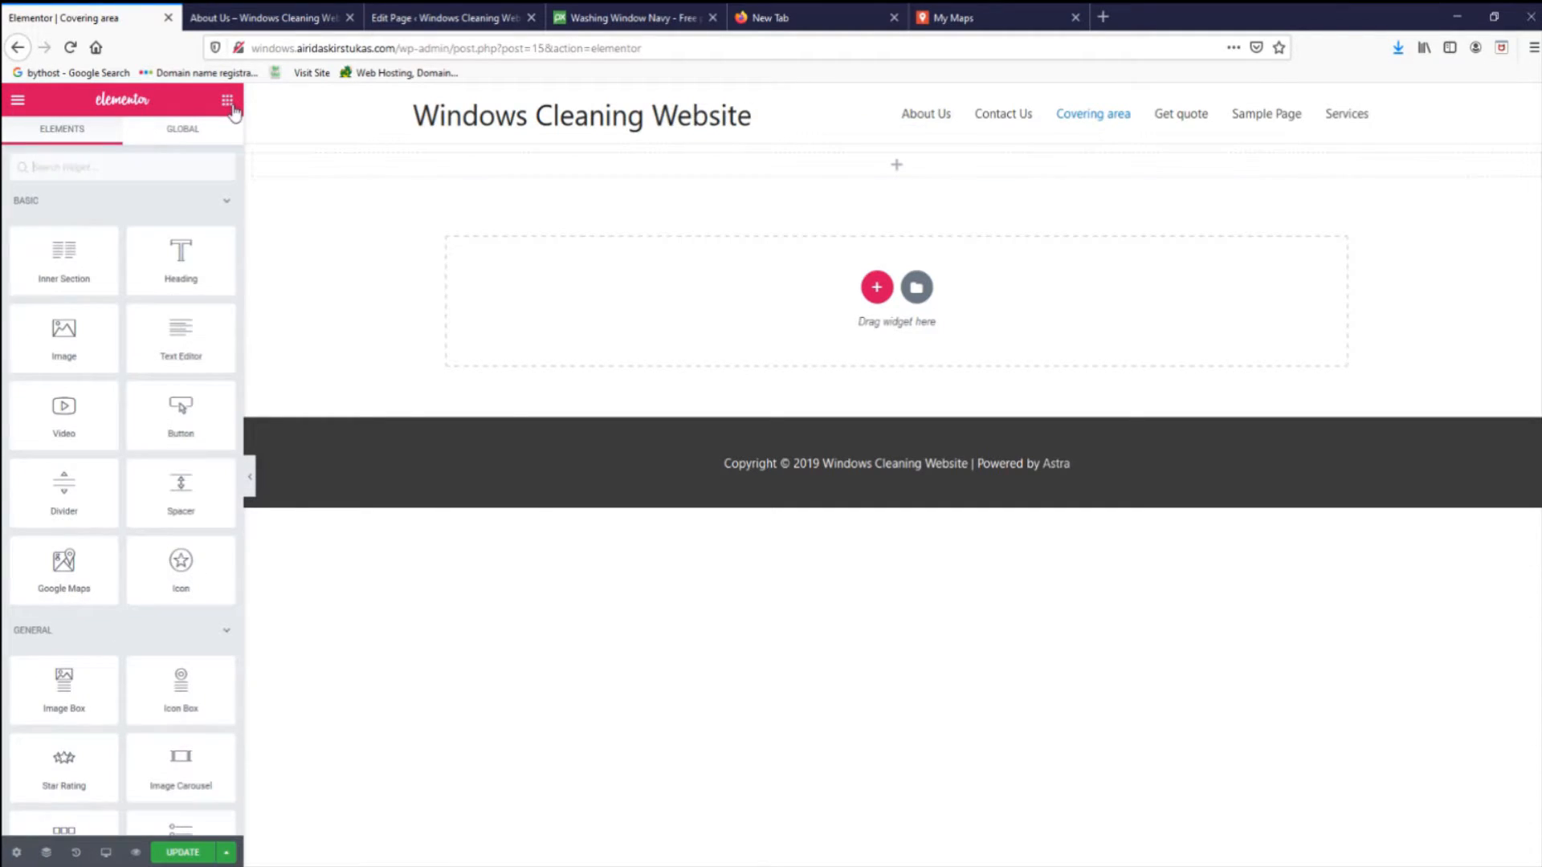
# - Add a heading reading 'Covering Area' in black text, centred on the page
pyautogui.moveTo(189, 255); pyautogui.dragTo(829, 158)
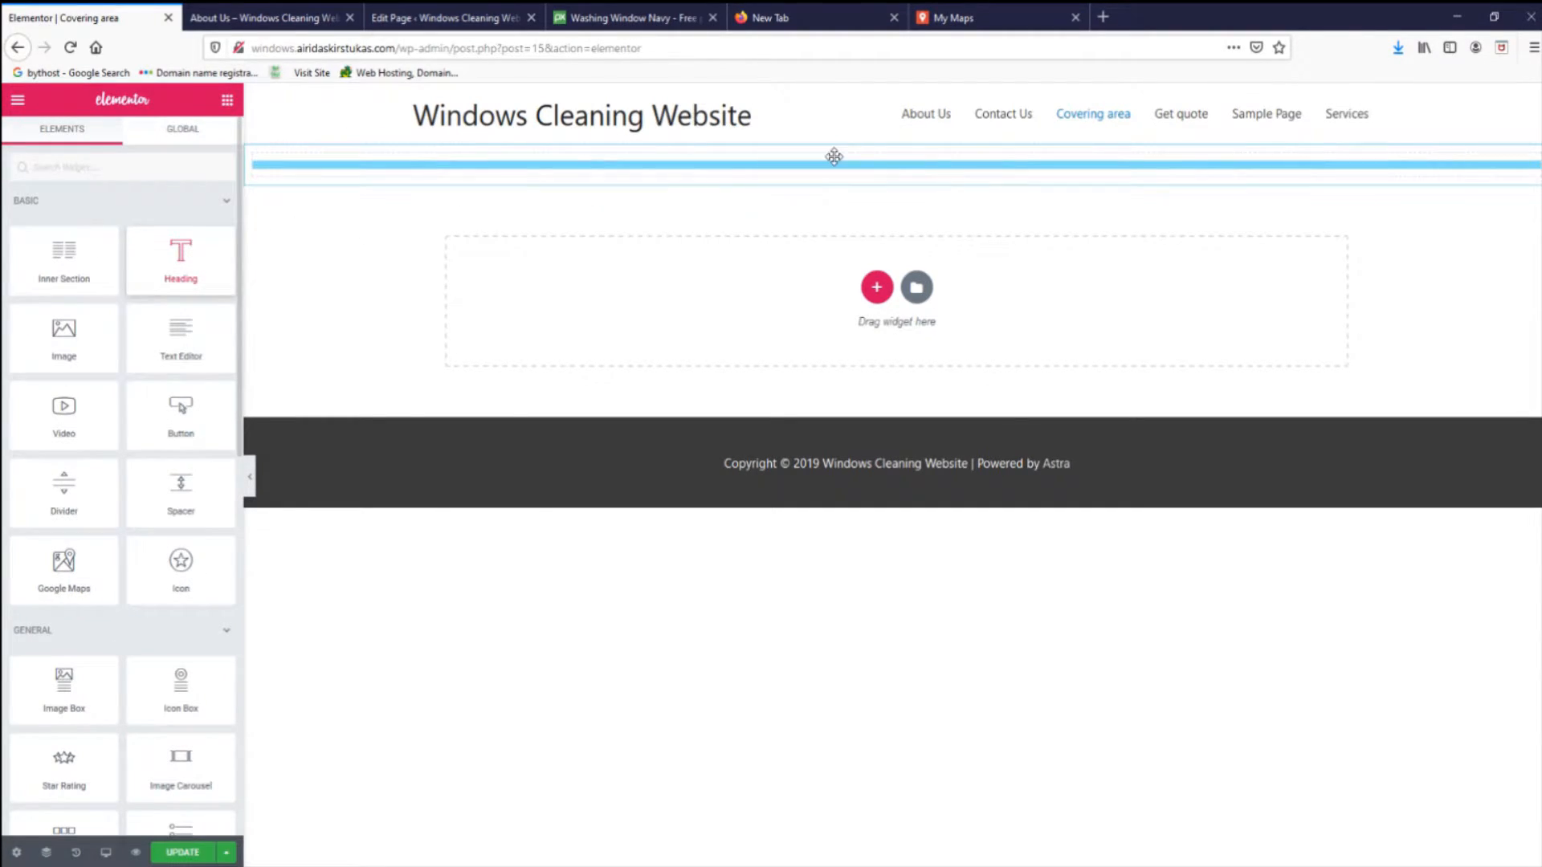
pyautogui.moveTo(175, 244); pyautogui.dragTo(3, 232)
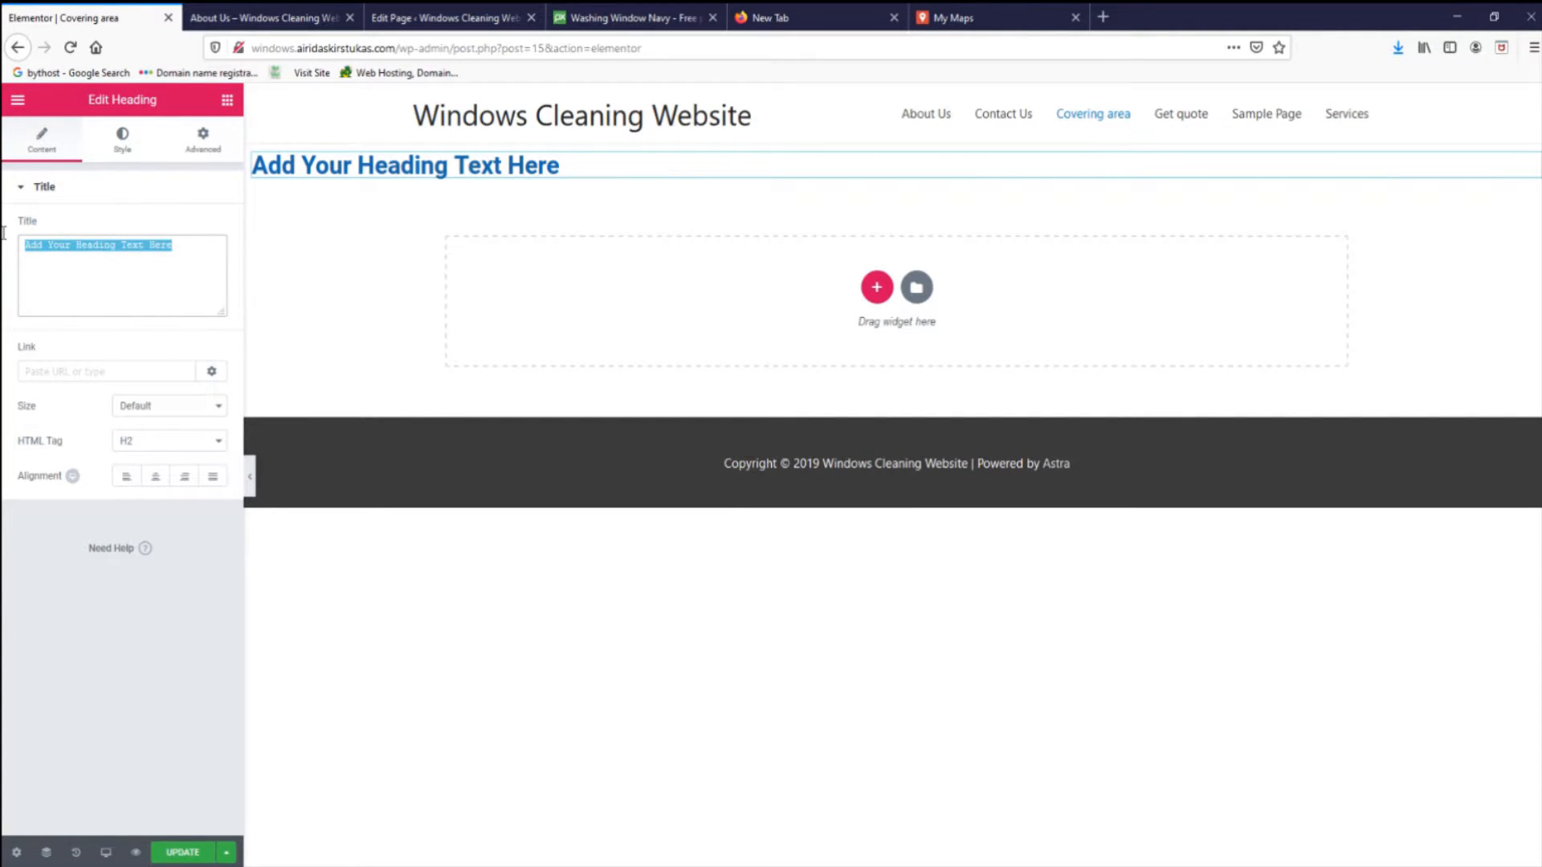
pyautogui.write('Covering Area')
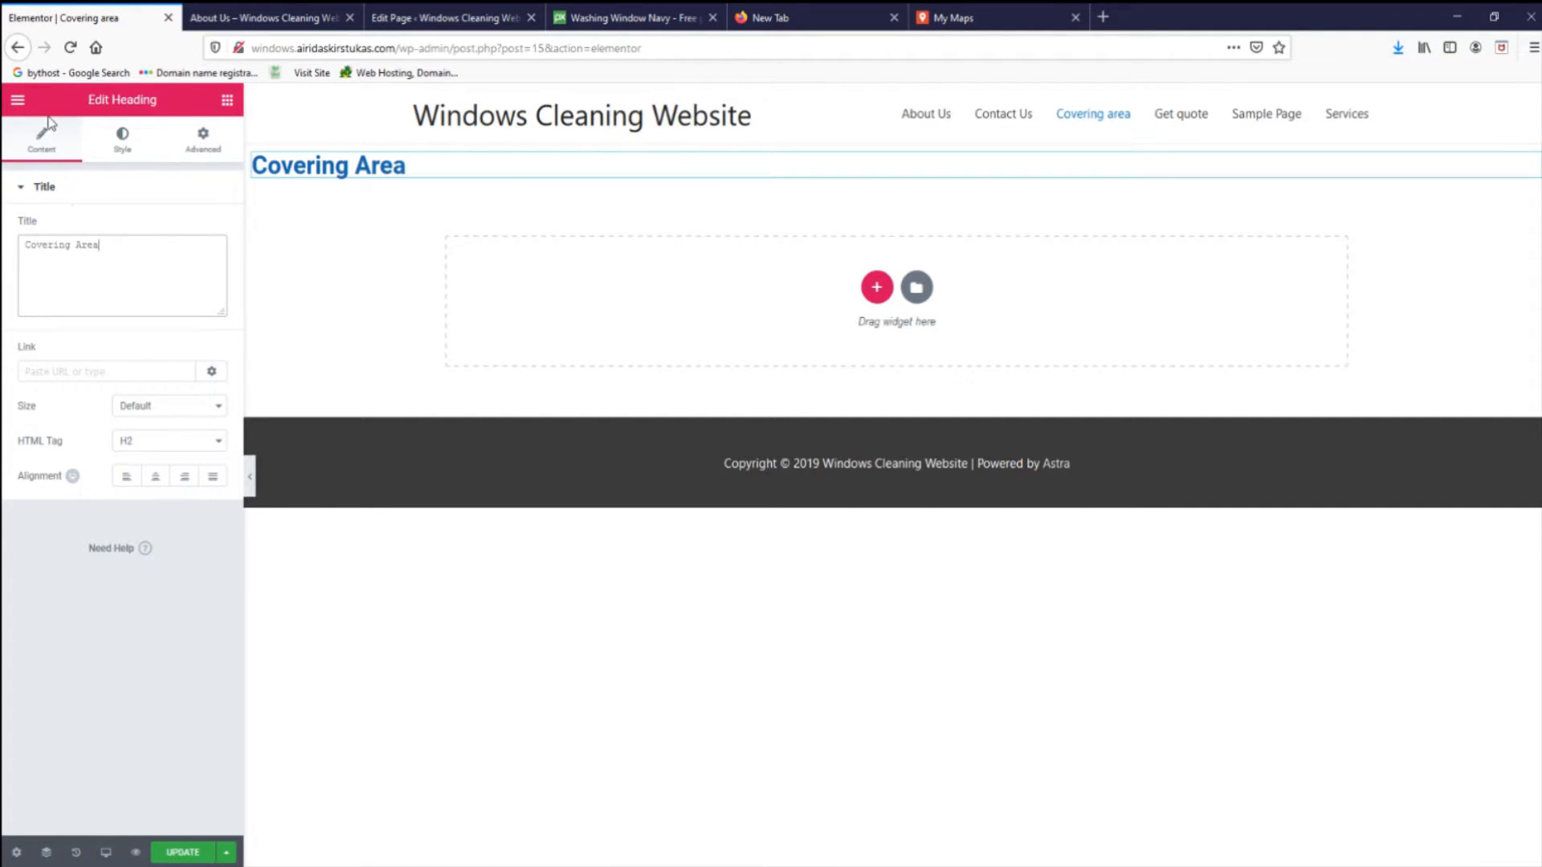
pyautogui.click(121, 139)
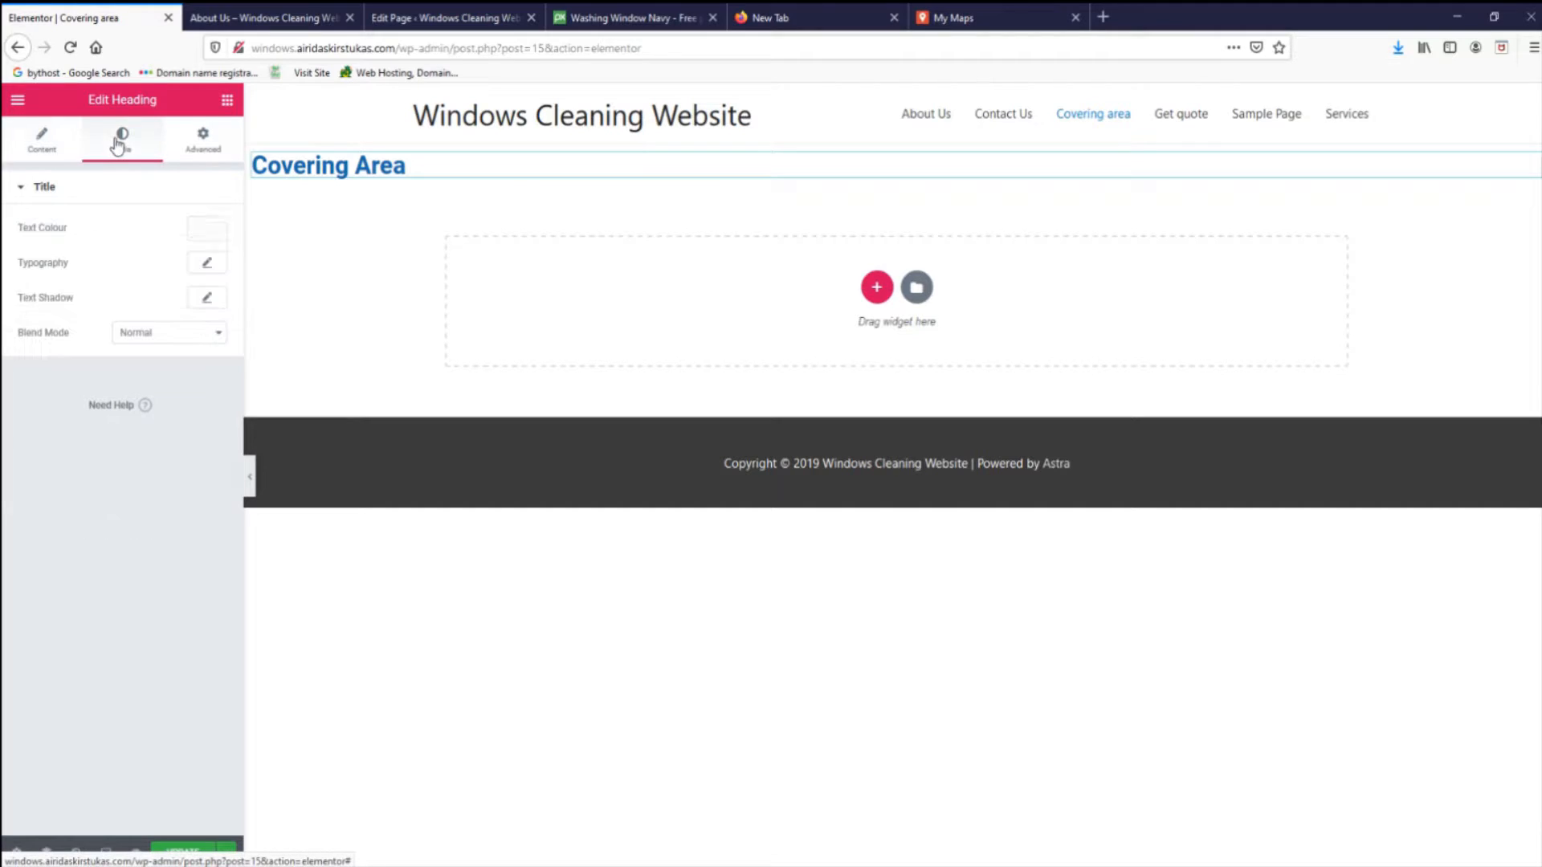
pyautogui.click(210, 232)
pyautogui.click(148, 436)
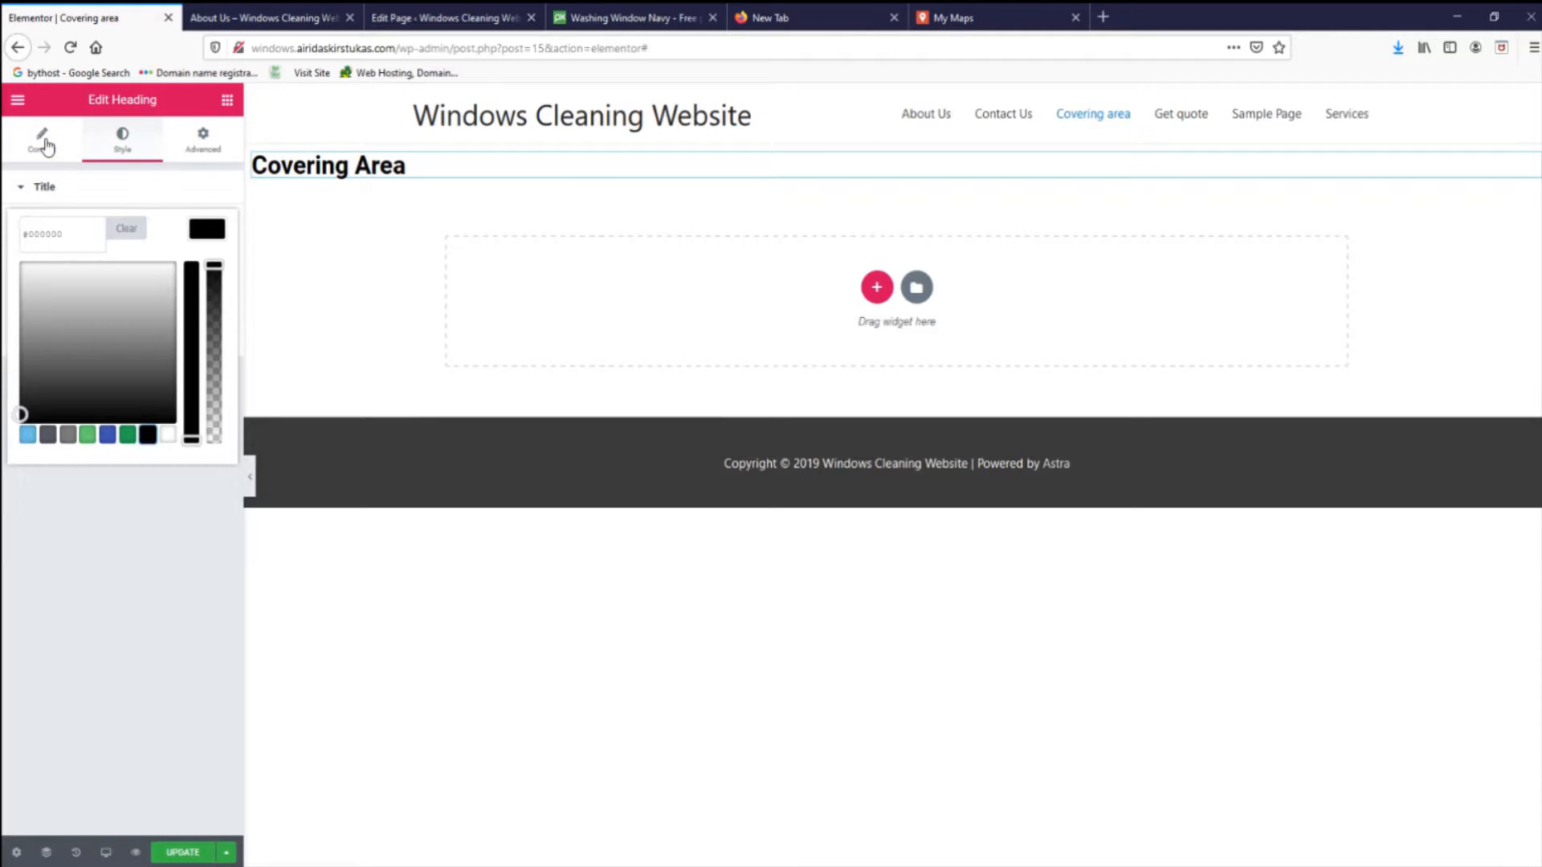
pyautogui.click(42, 138)
pyautogui.click(158, 478)
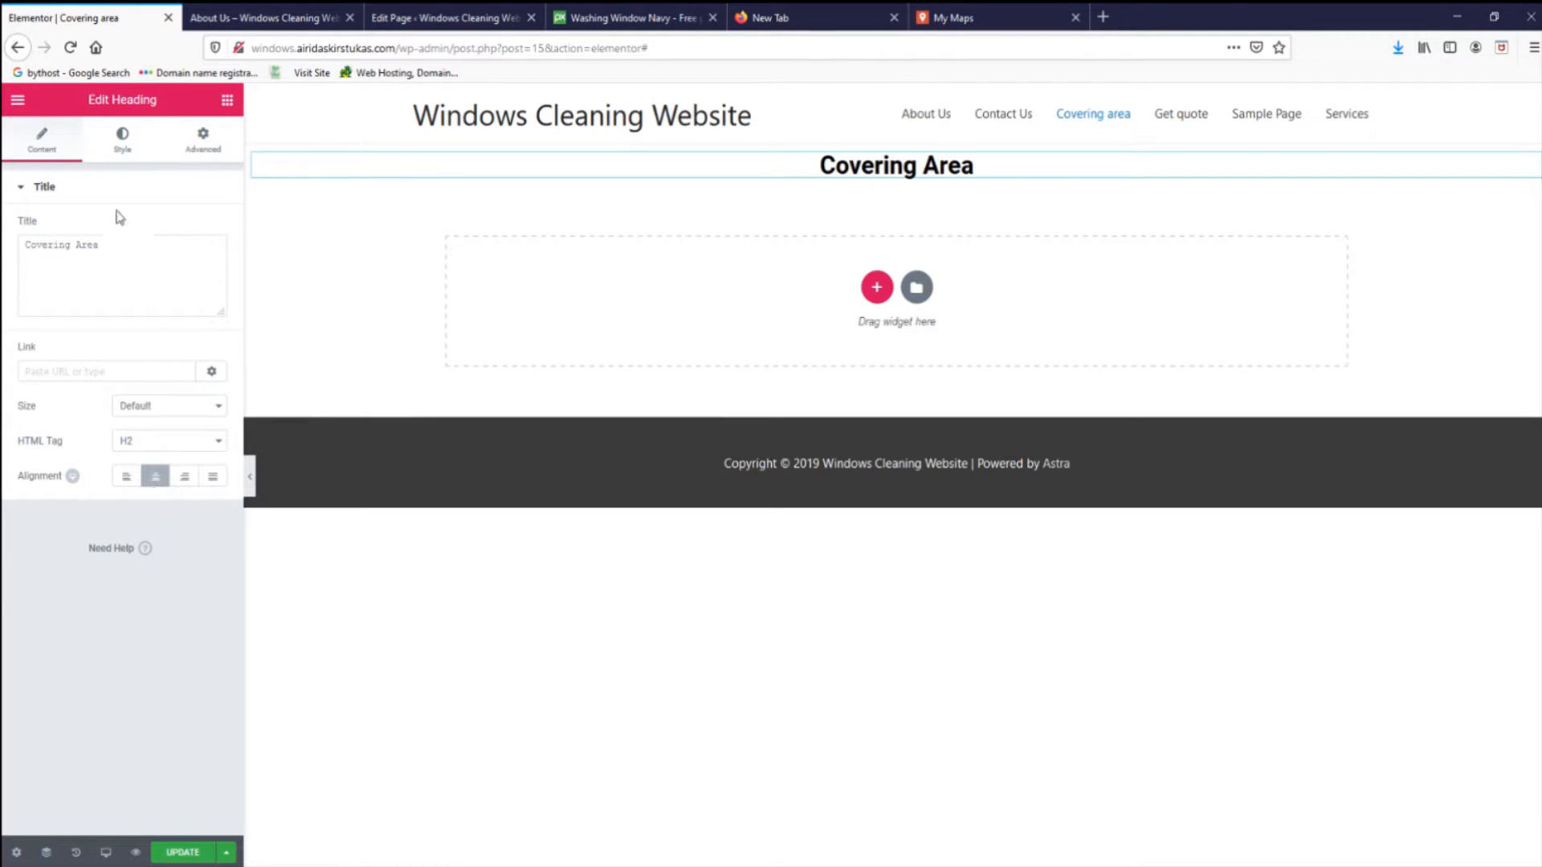
# - Set the heading typography to Verdana, uppercase, with maximum letter spacing
pyautogui.click(122, 145)
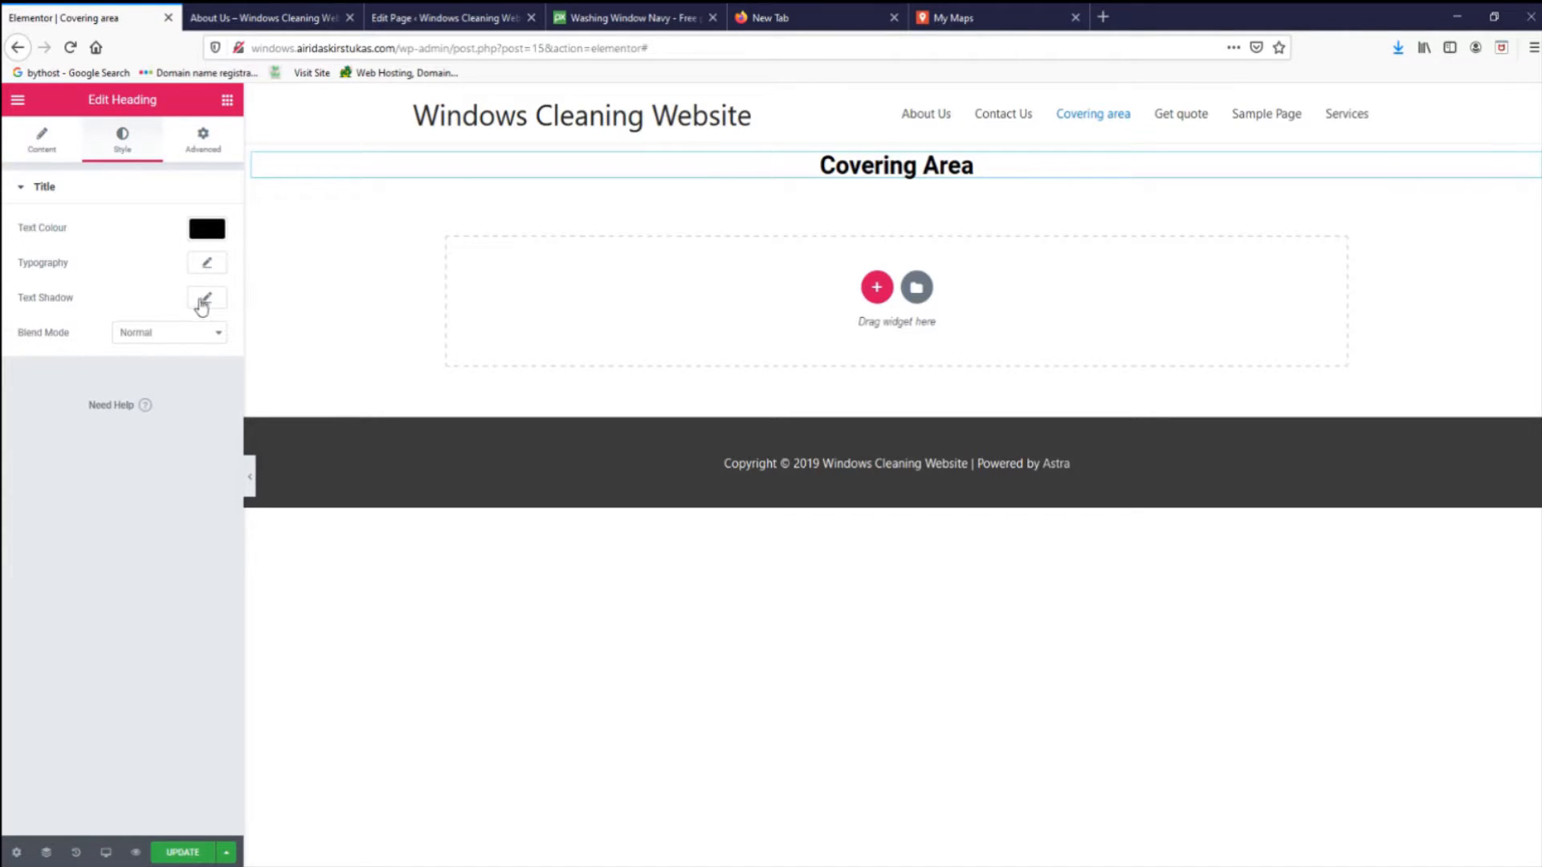
pyautogui.click(210, 265)
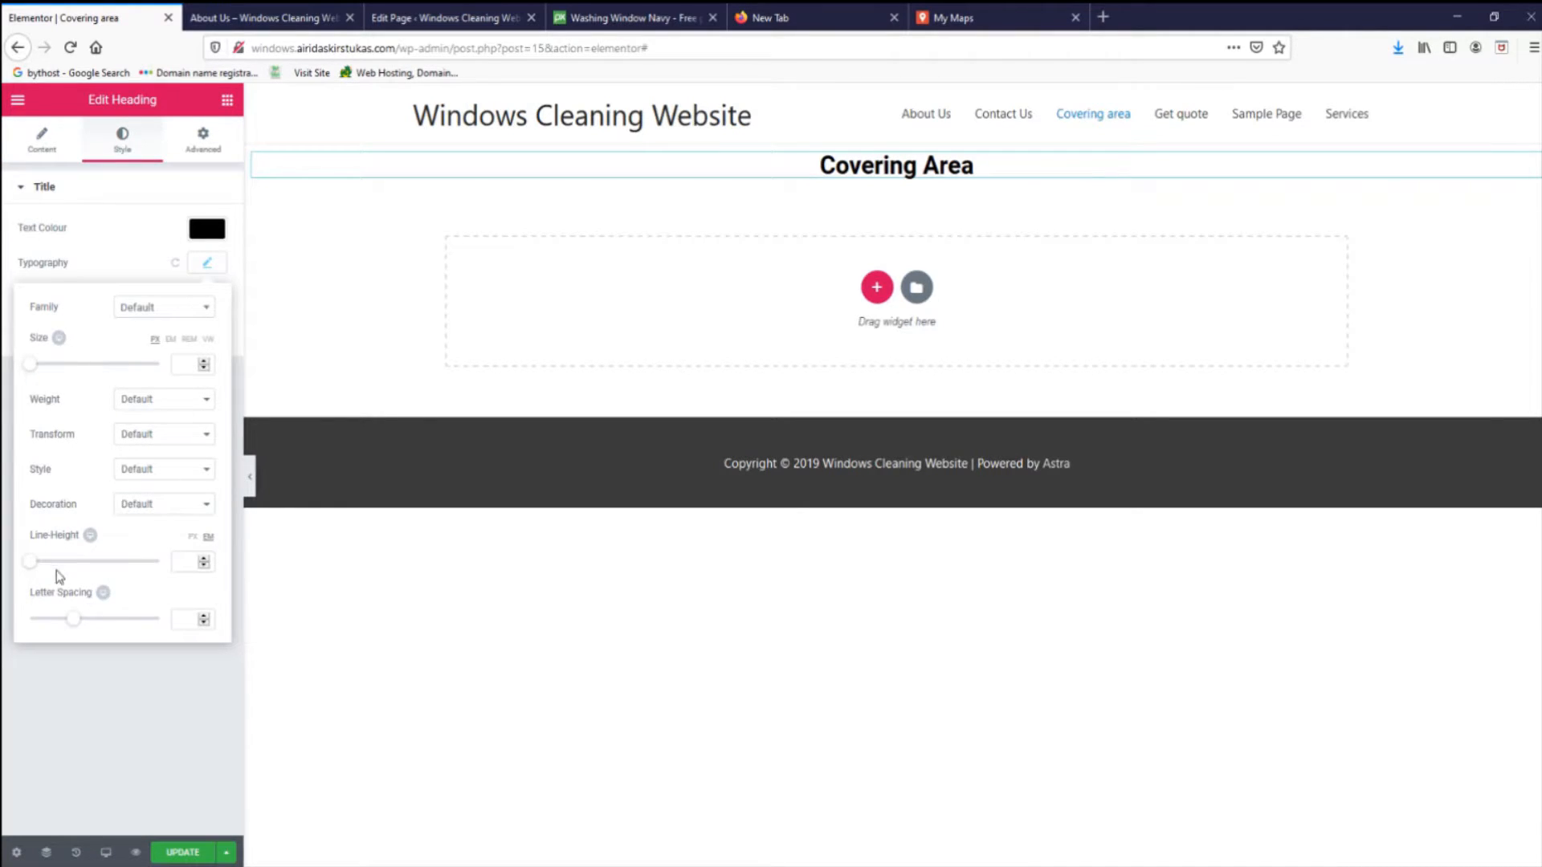
pyautogui.click(175, 310)
pyautogui.click(161, 441)
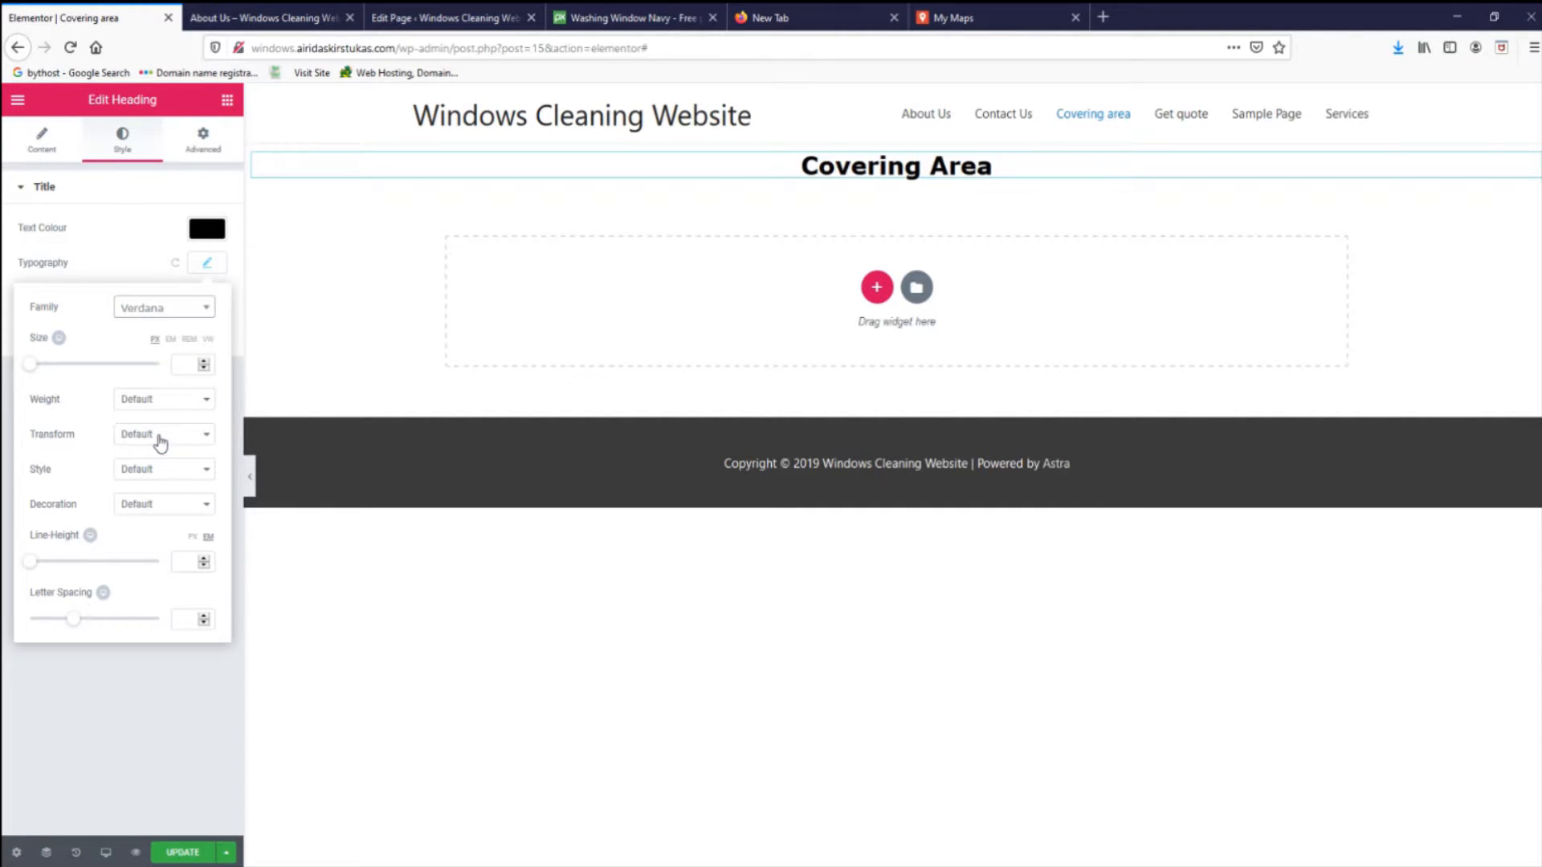
pyautogui.click(152, 442)
pyautogui.click(161, 474)
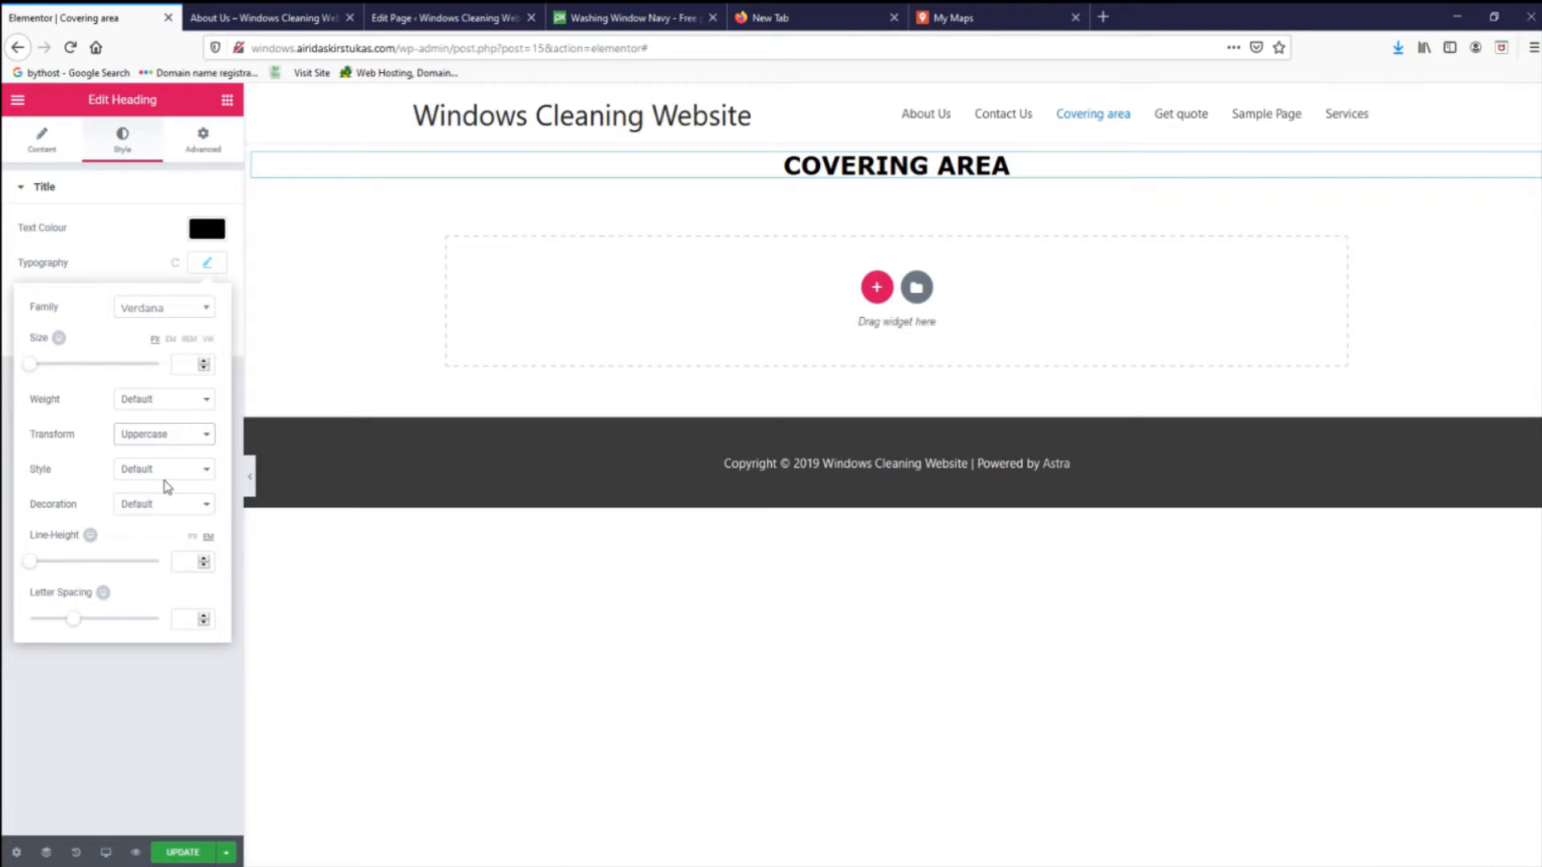
pyautogui.moveTo(69, 628); pyautogui.dragTo(289, 629)
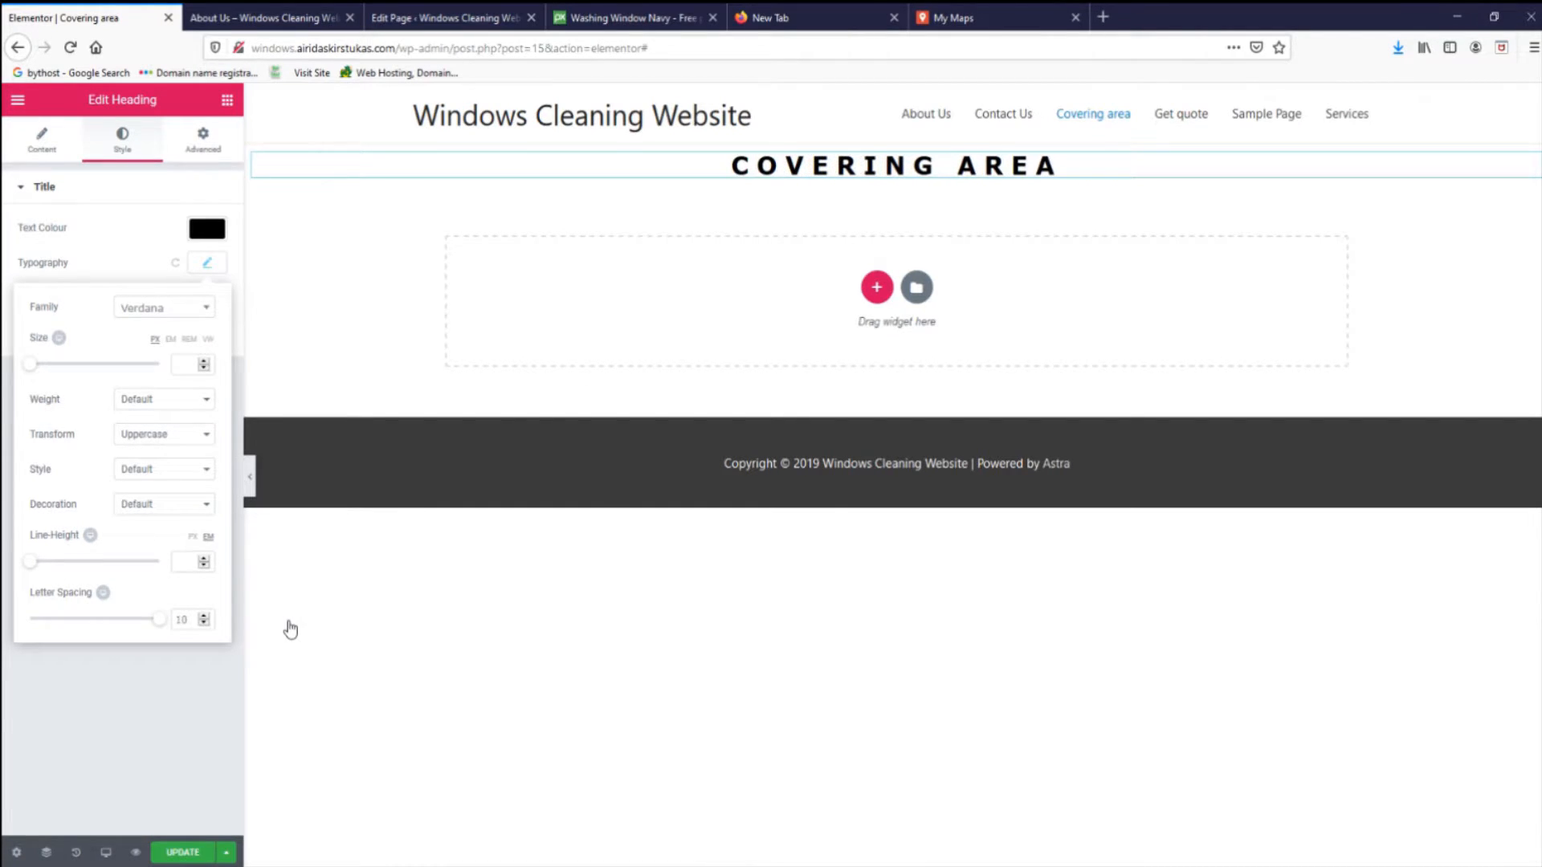
pyautogui.click(275, 620)
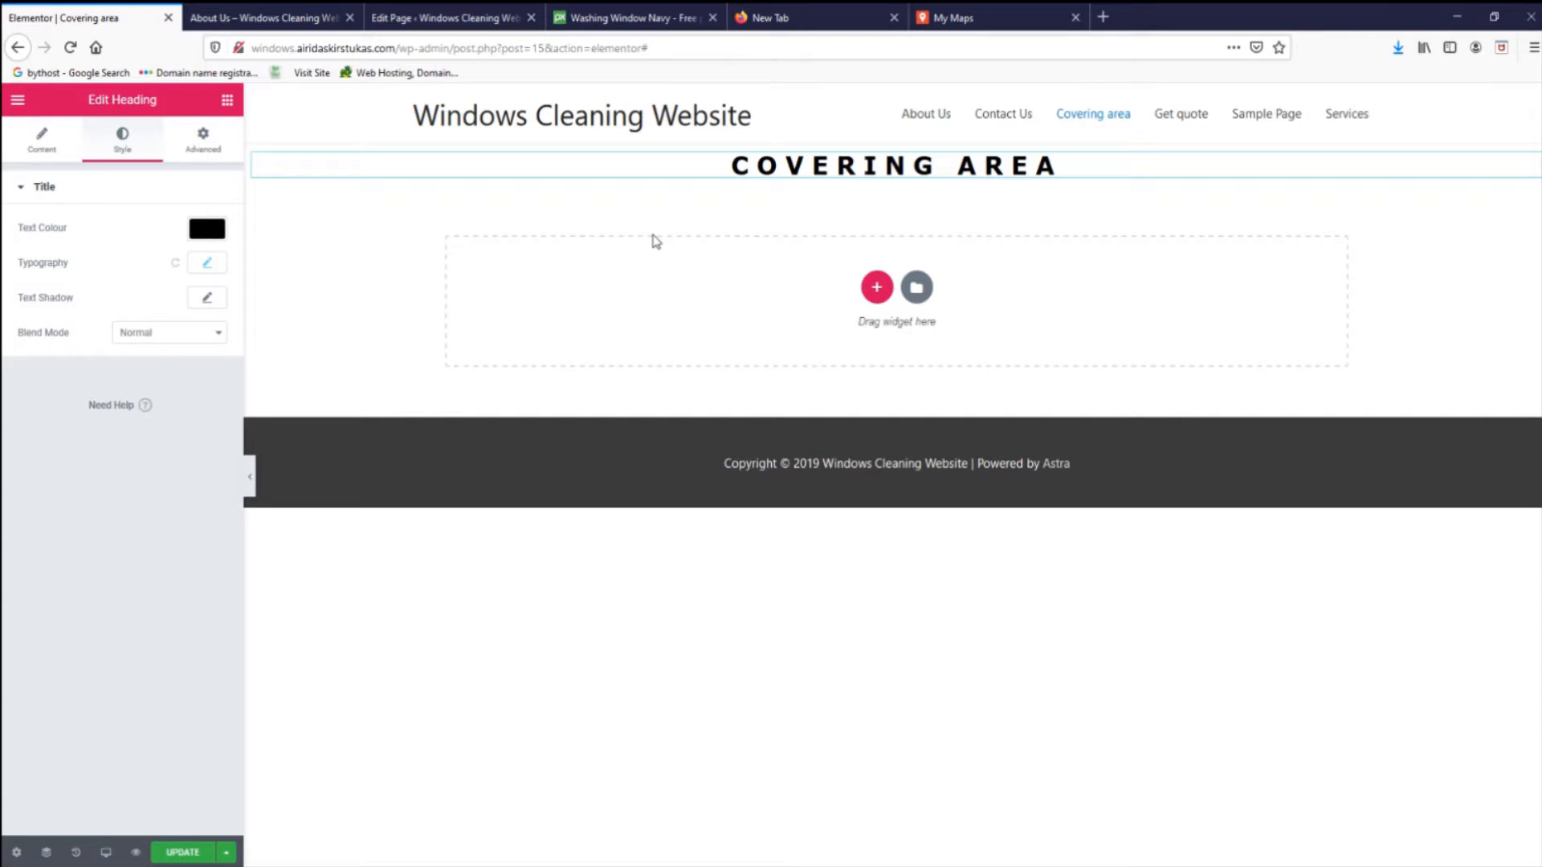
# - Update the page and preview it
pyautogui.click(170, 852)
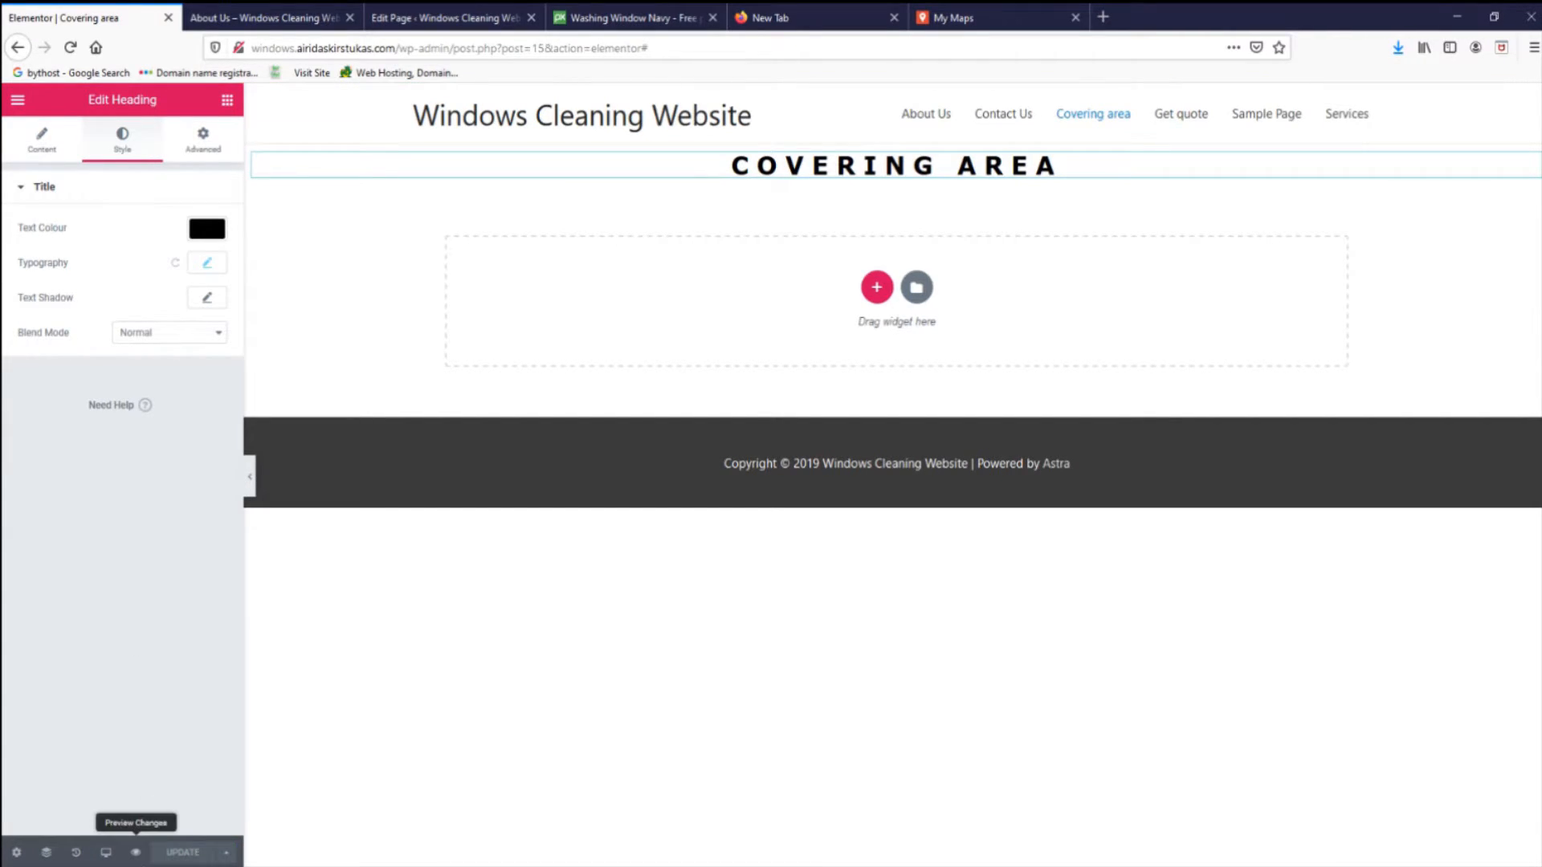
pyautogui.click(136, 852)
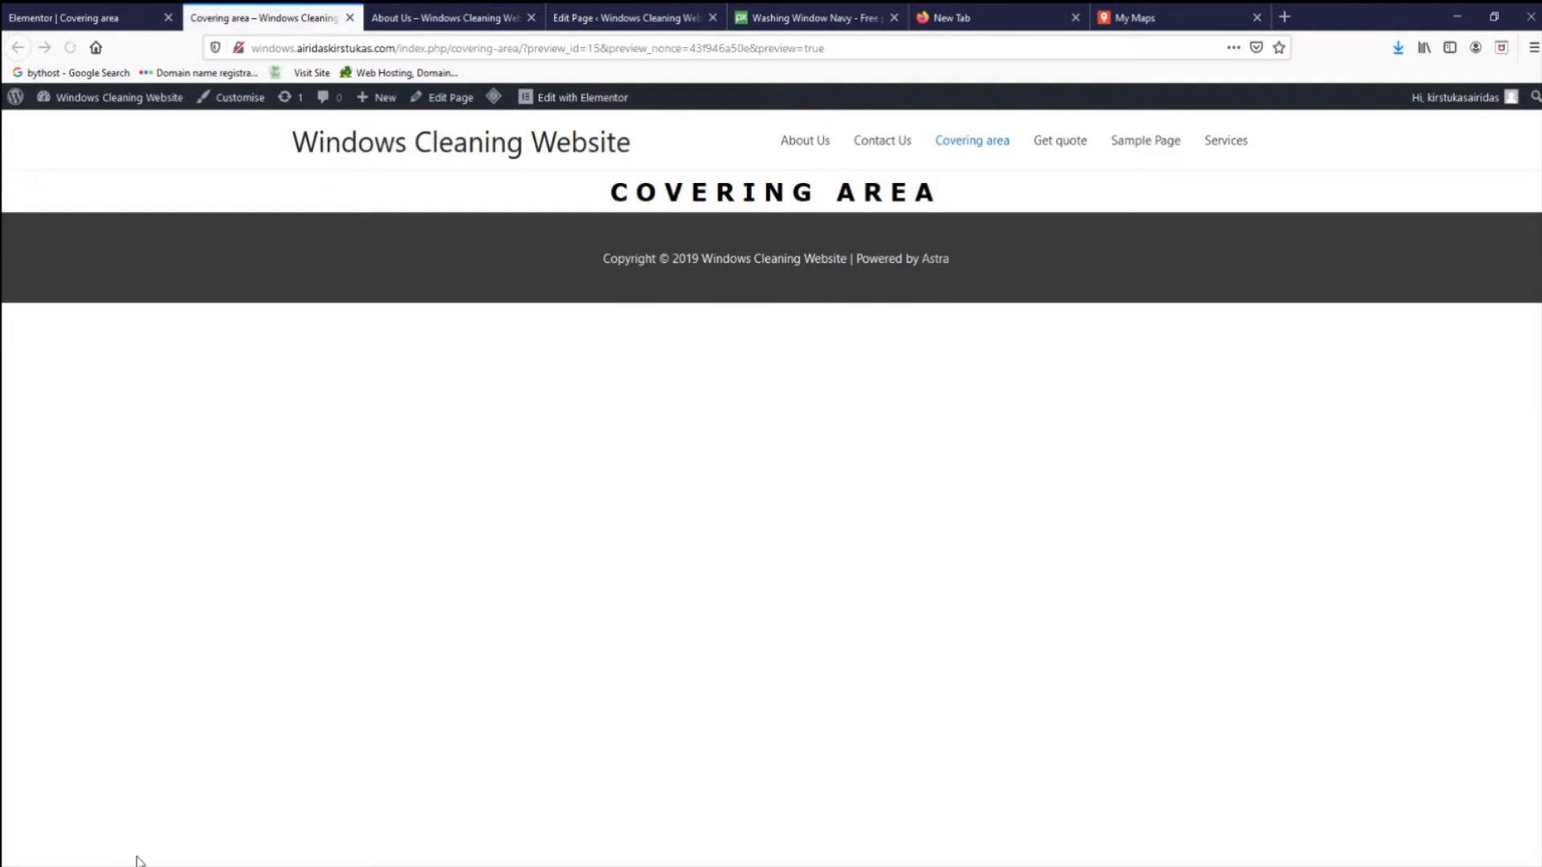
pyautogui.click(98, 20)
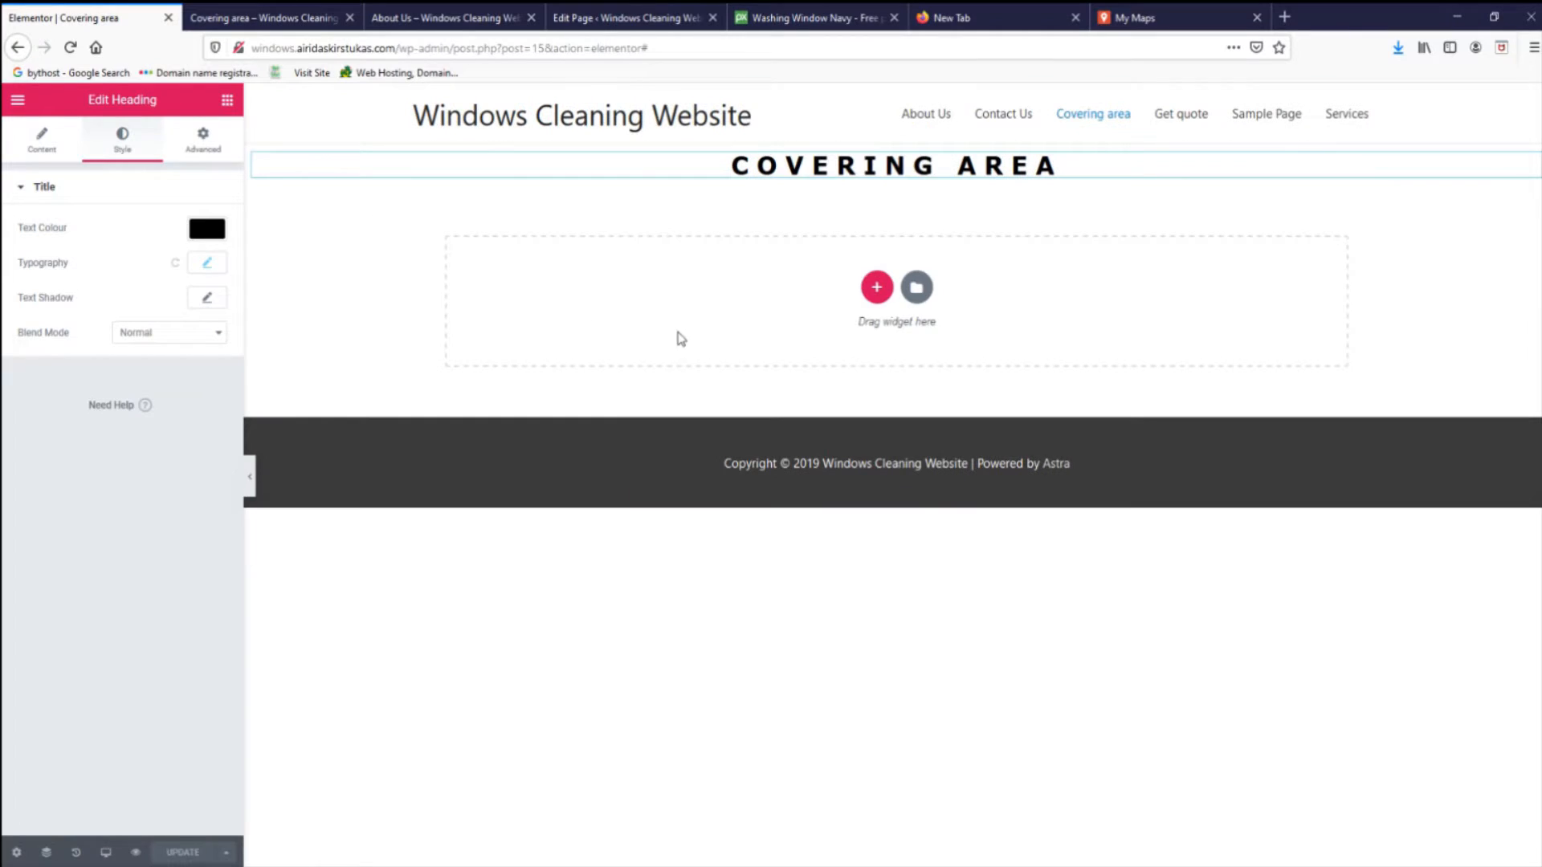
# - Add a single-column section below the heading and place an HTML widget in it
pyautogui.click(877, 287)
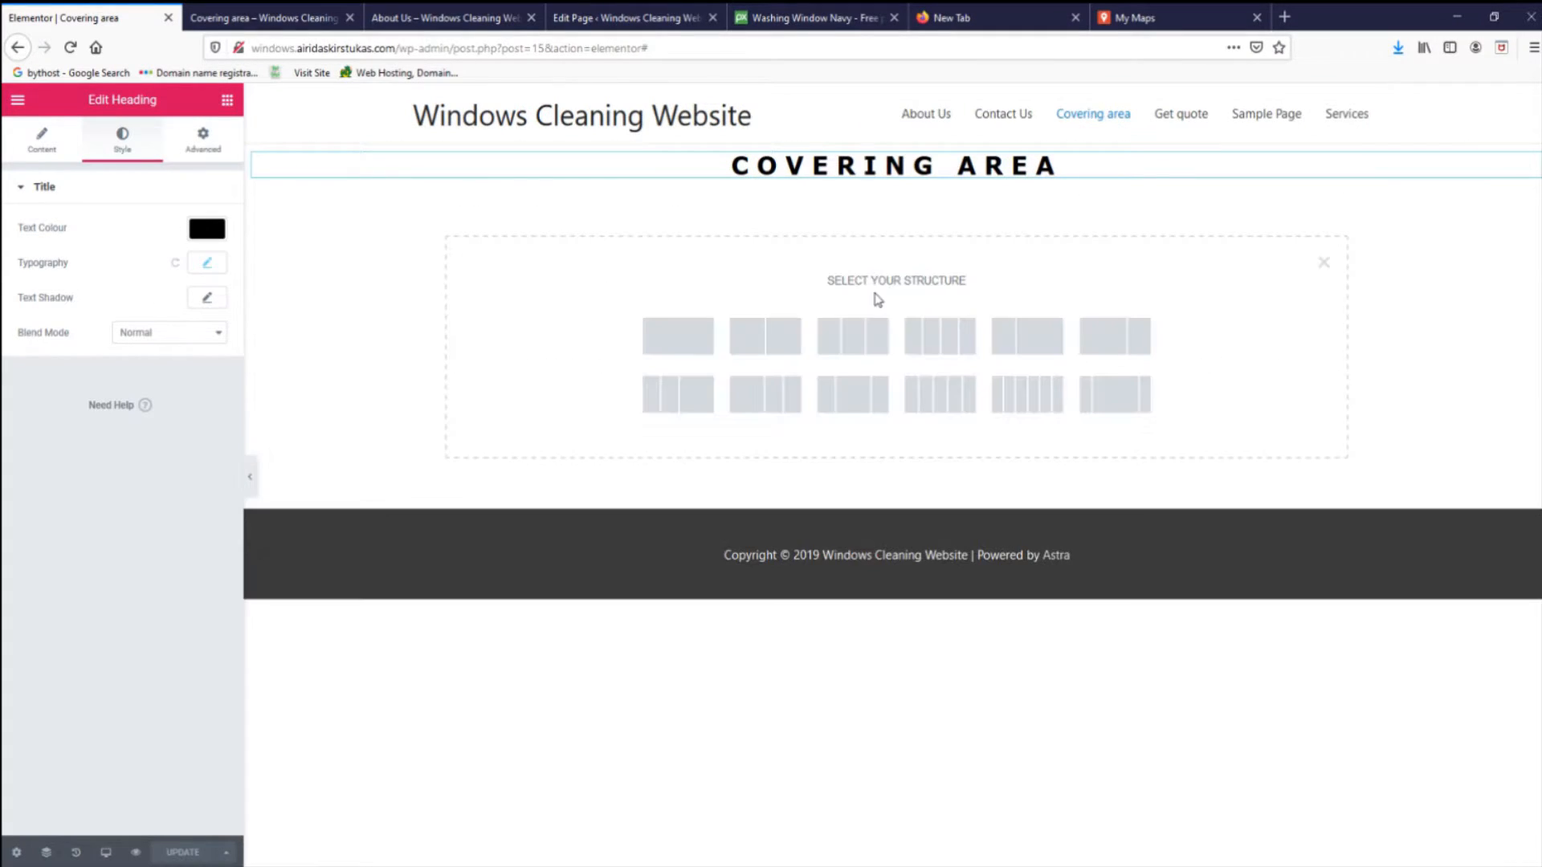
pyautogui.click(703, 350)
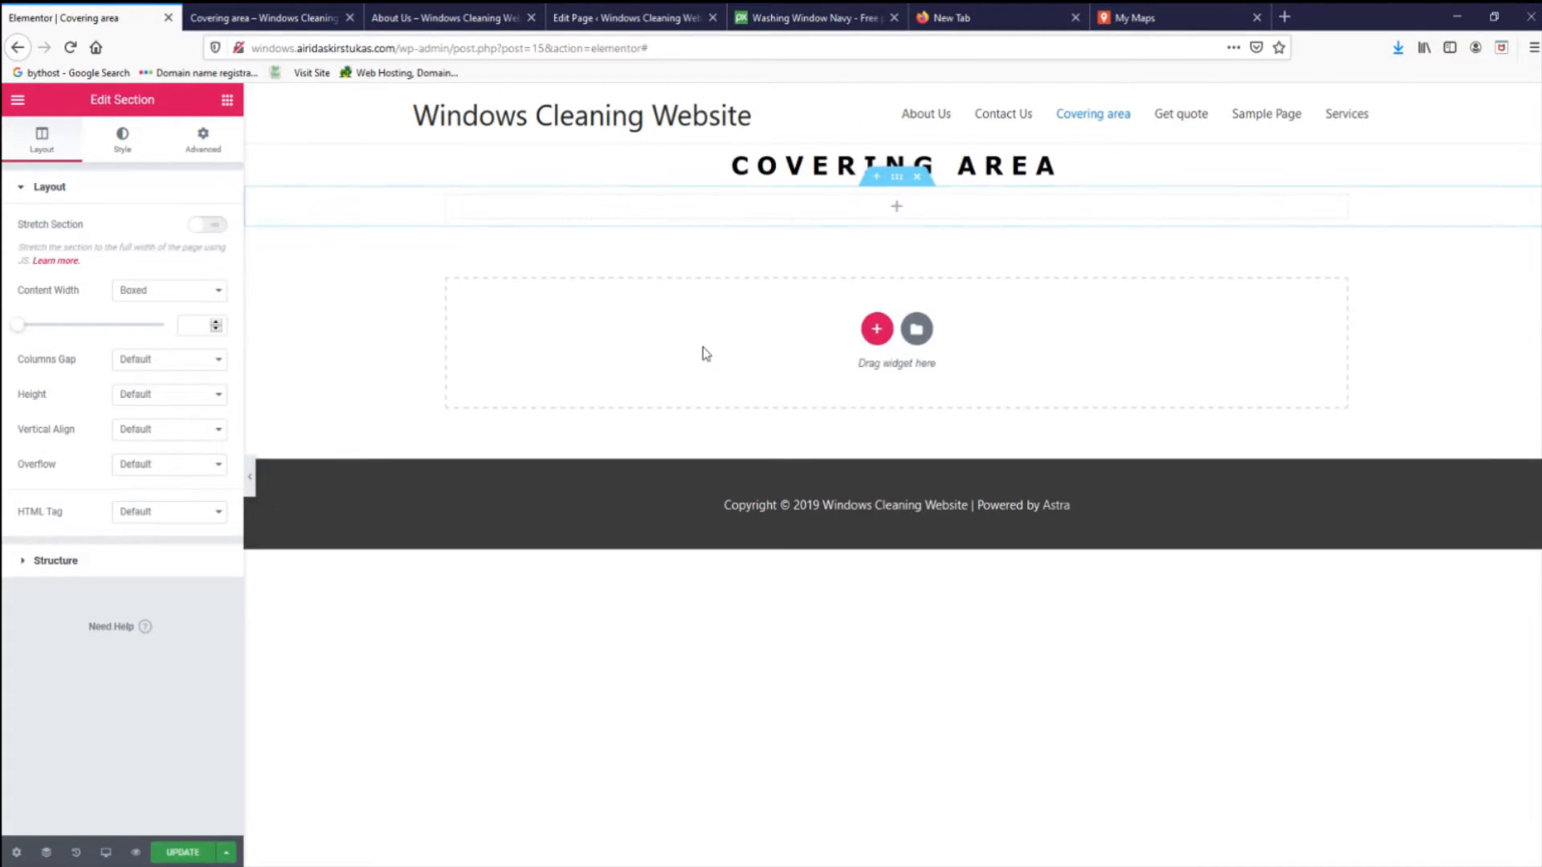
pyautogui.click(227, 101)
pyautogui.click(149, 168)
pyautogui.write('html')
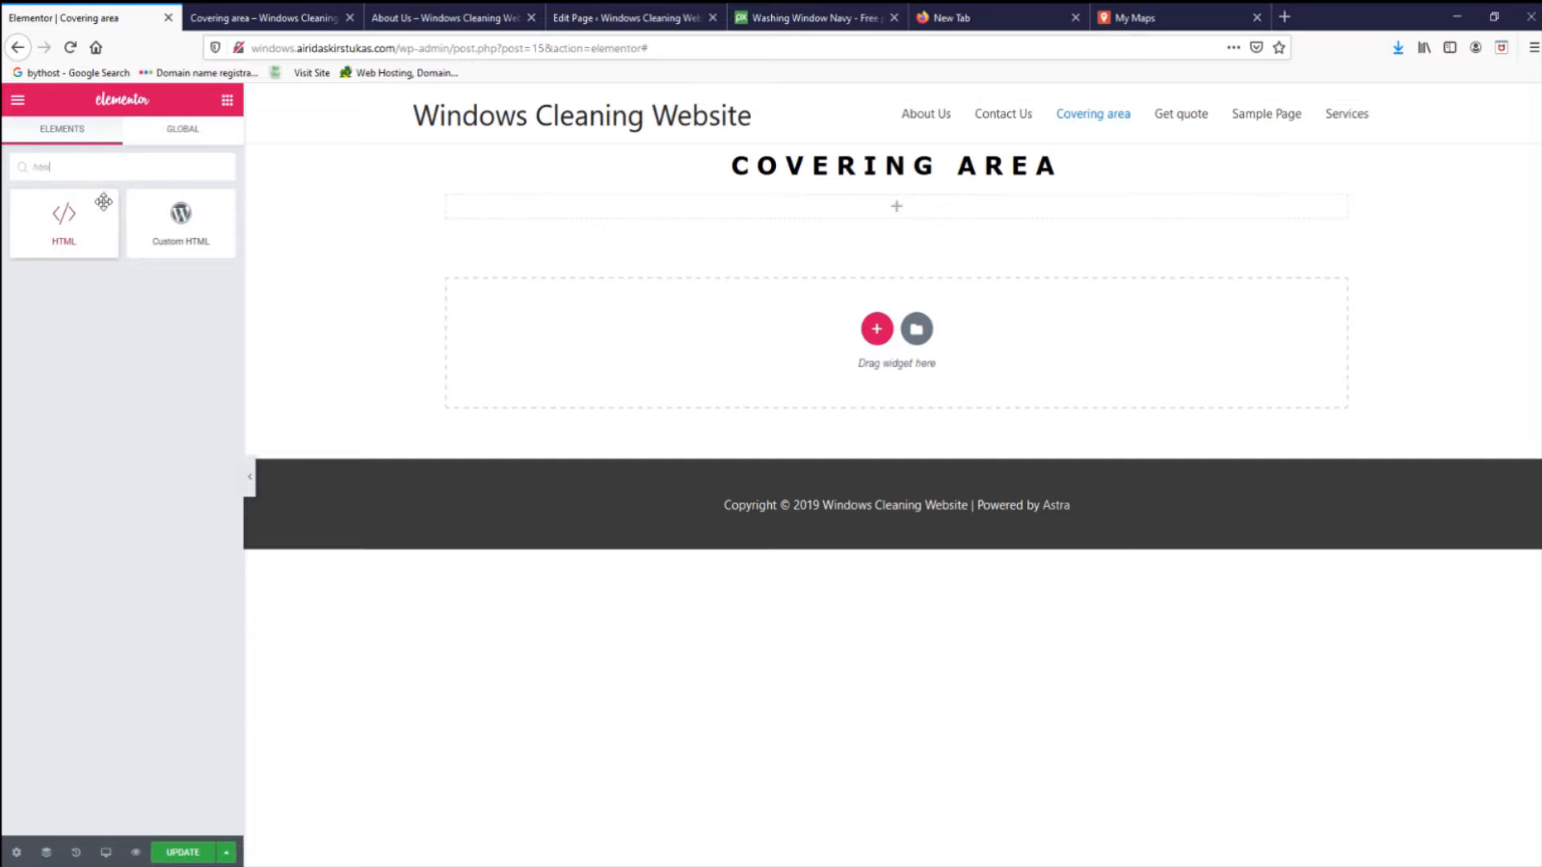
pyautogui.moveTo(95, 210); pyautogui.dragTo(946, 208)
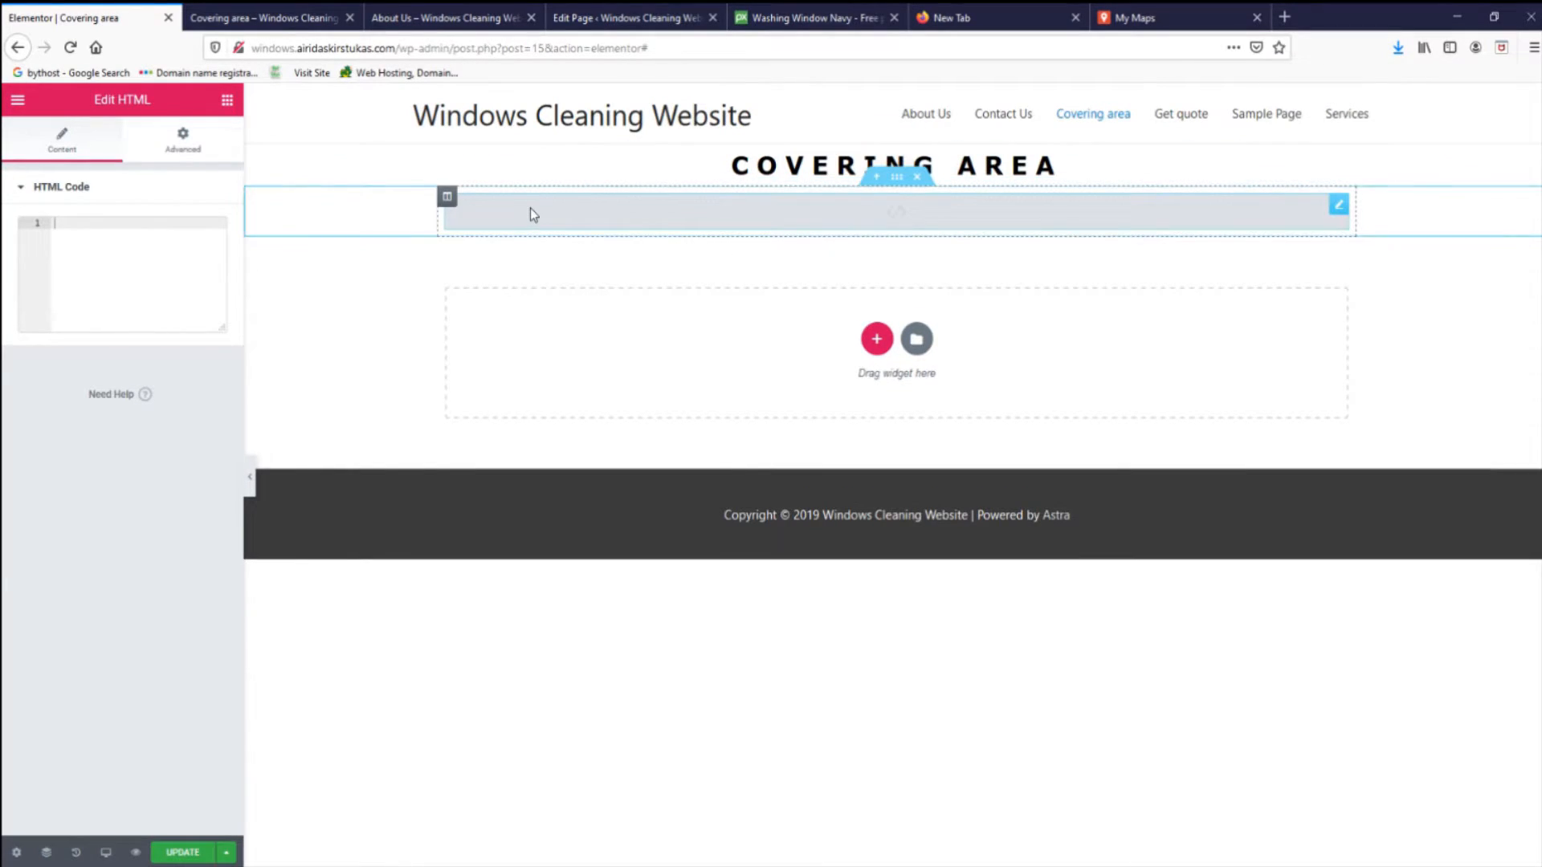
# - Stretch the new section and set its content width to Full Width
pyautogui.click(898, 178)
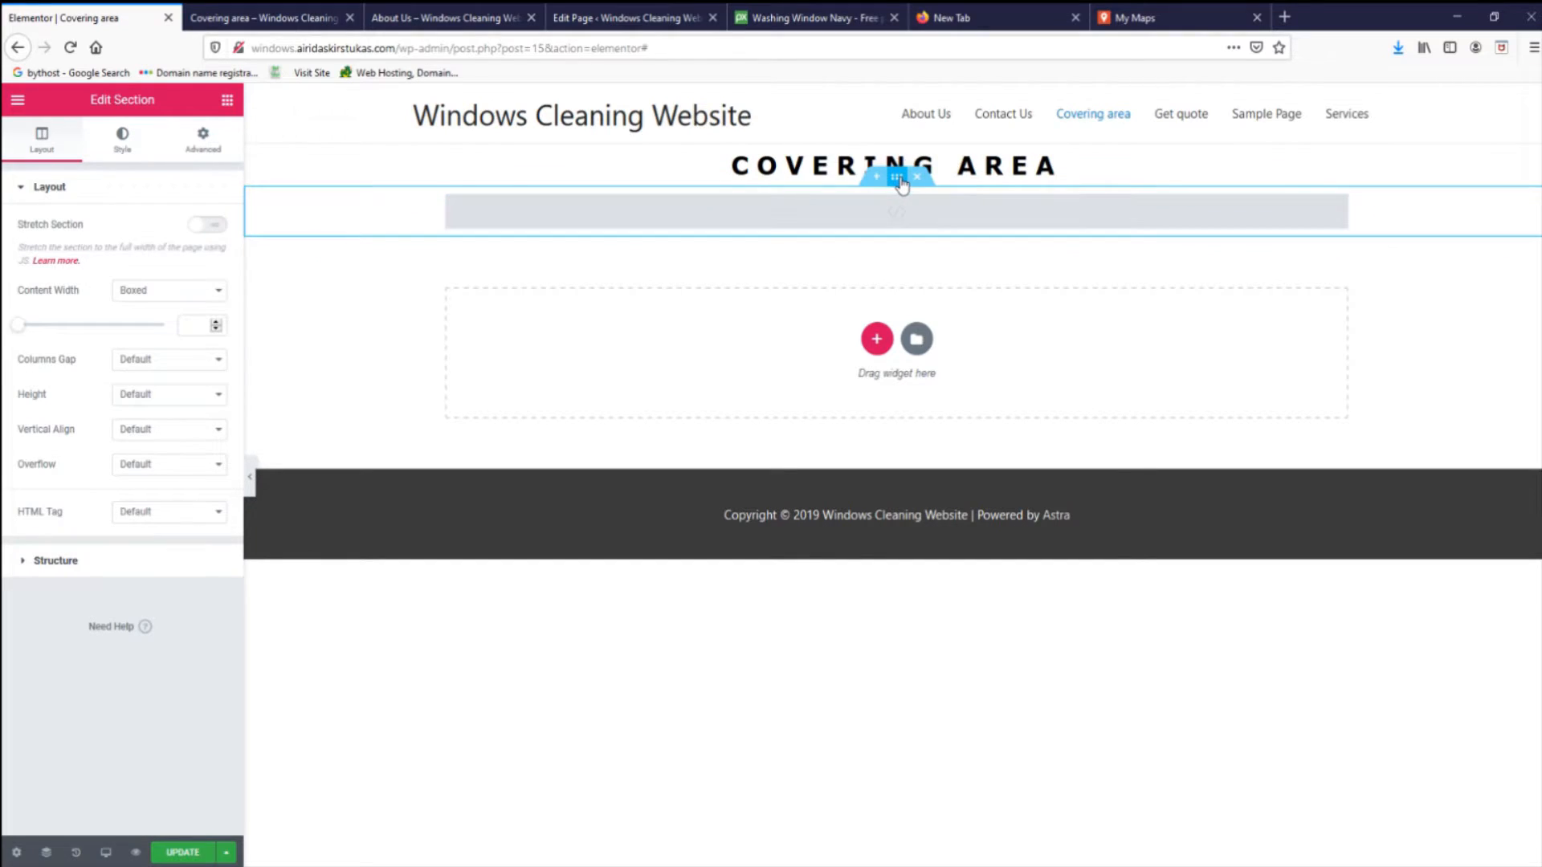
pyautogui.click(208, 226)
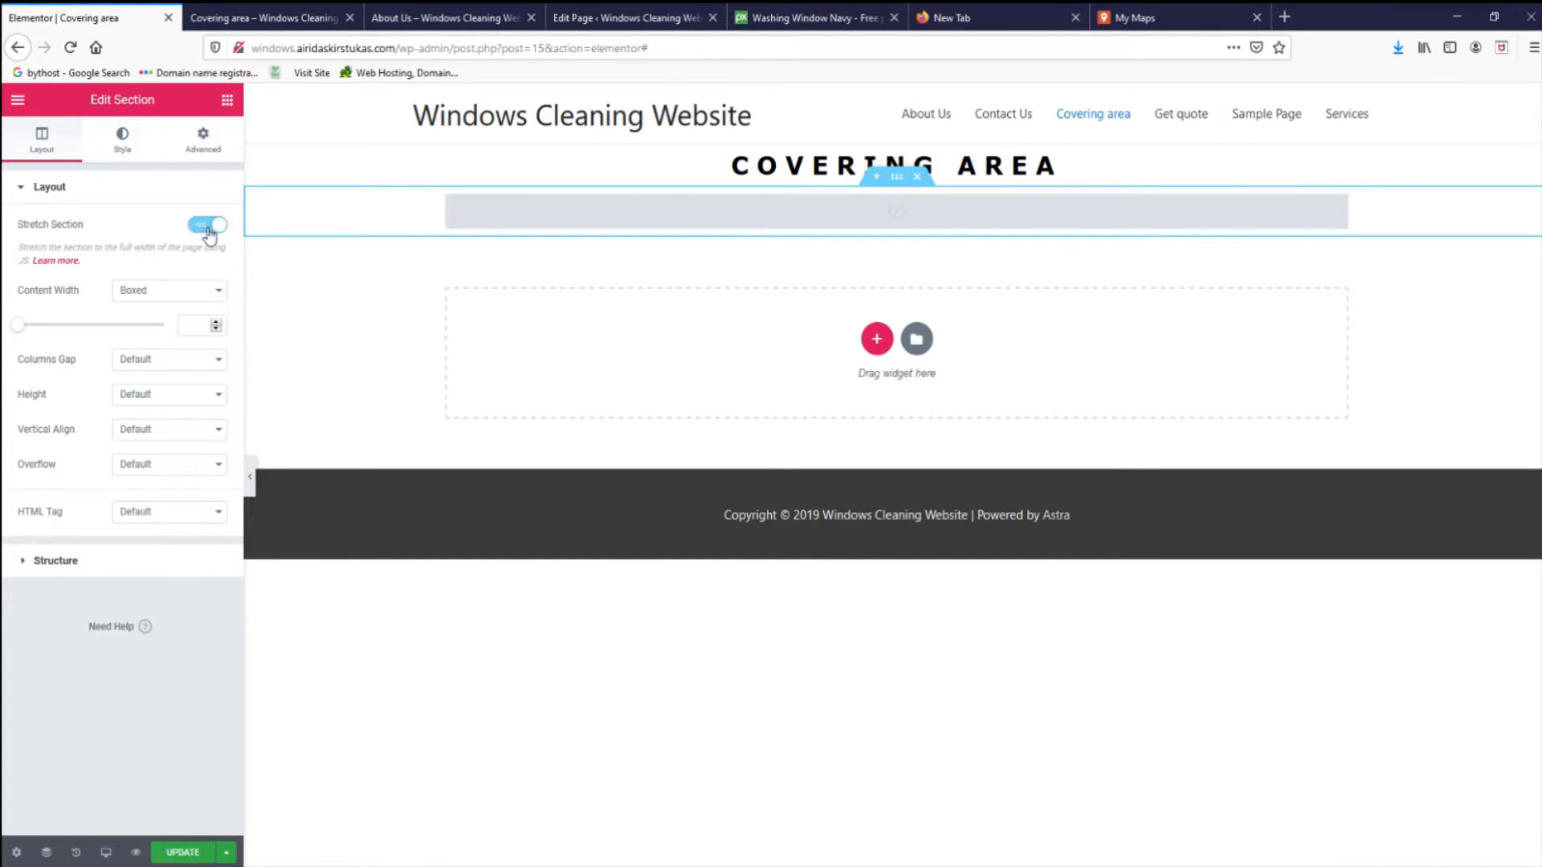
pyautogui.click(196, 295)
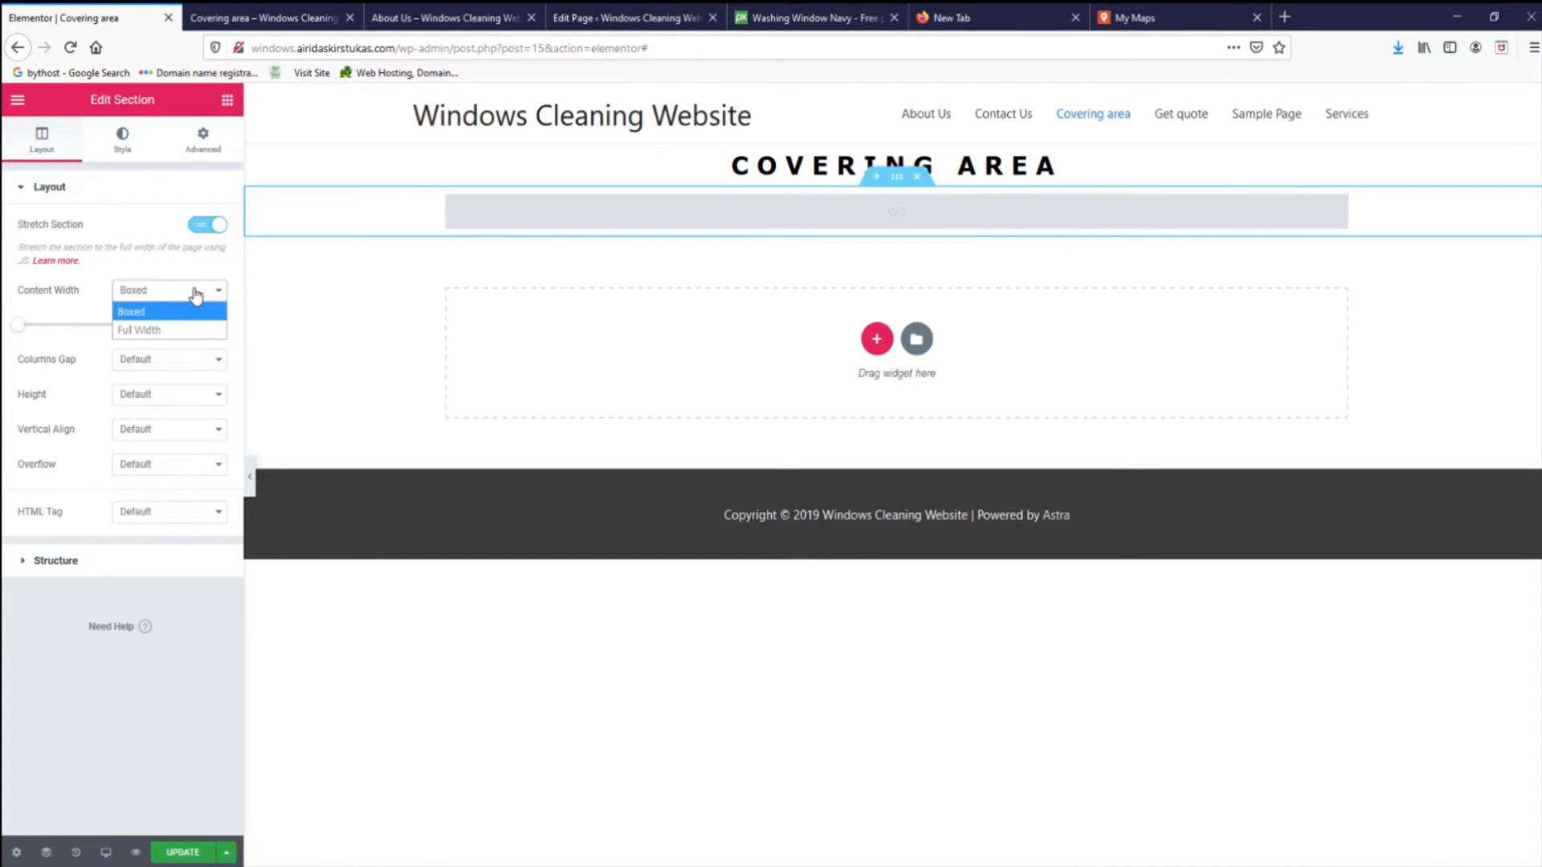
pyautogui.click(165, 330)
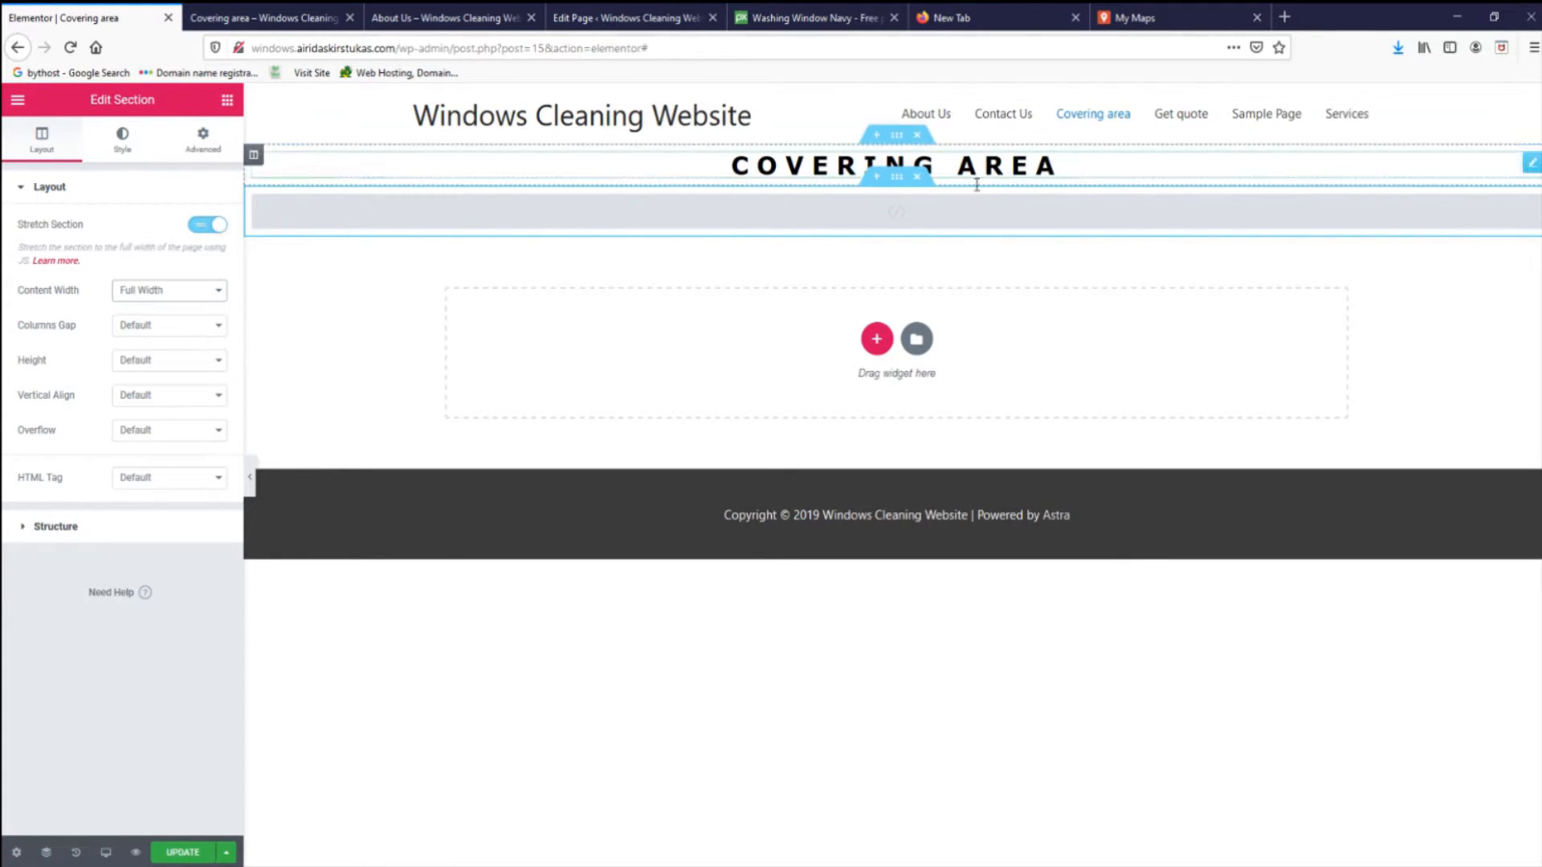
pyautogui.click(1530, 206)
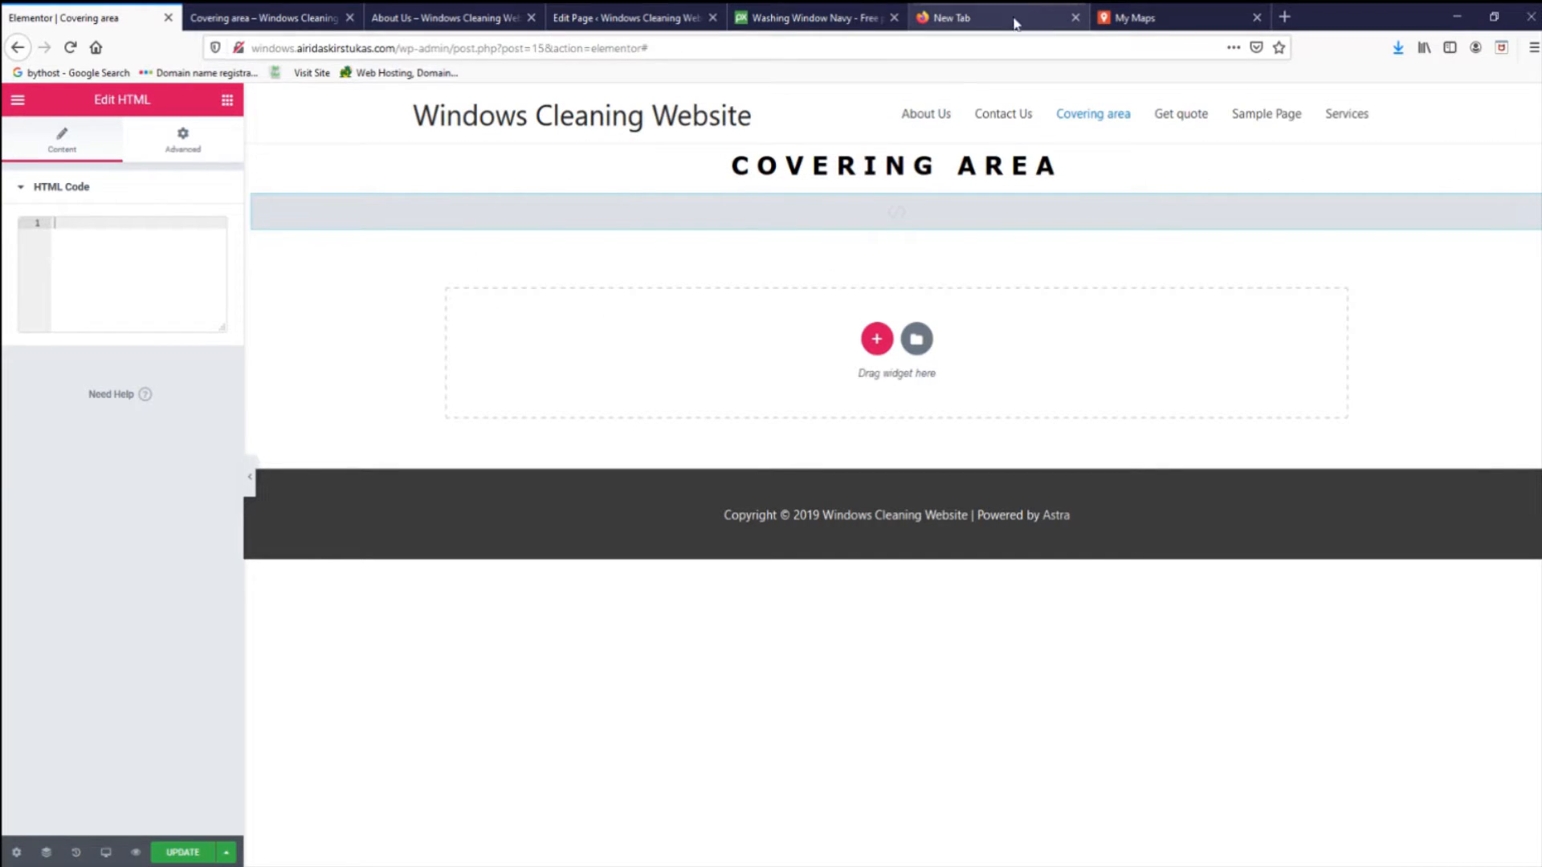
# - Create a new map in Google My Maps and search for Ashford
pyautogui.click(1164, 33)
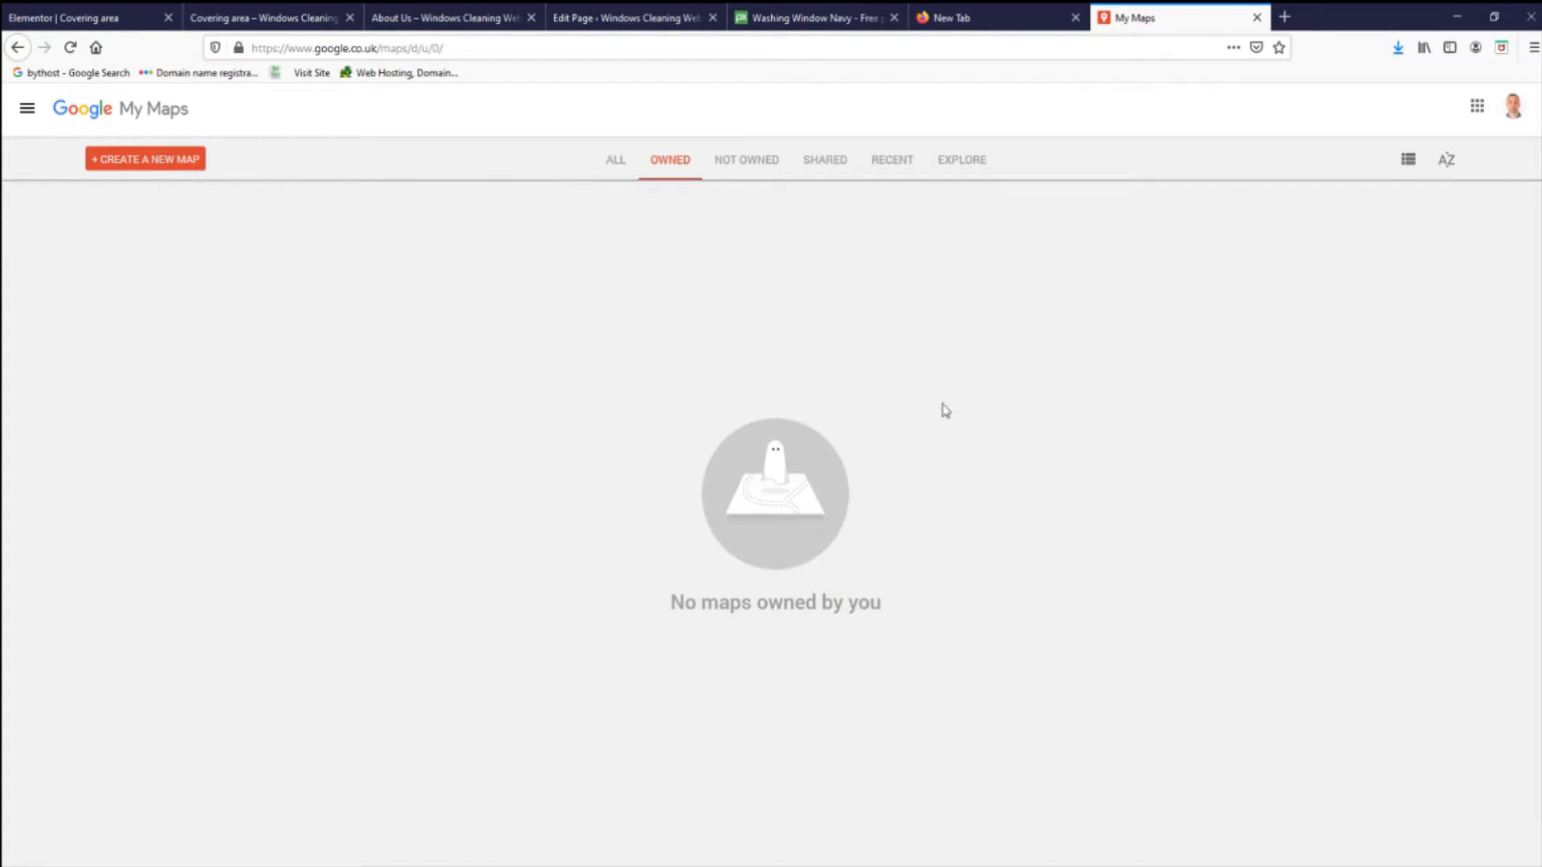
pyautogui.click(139, 166)
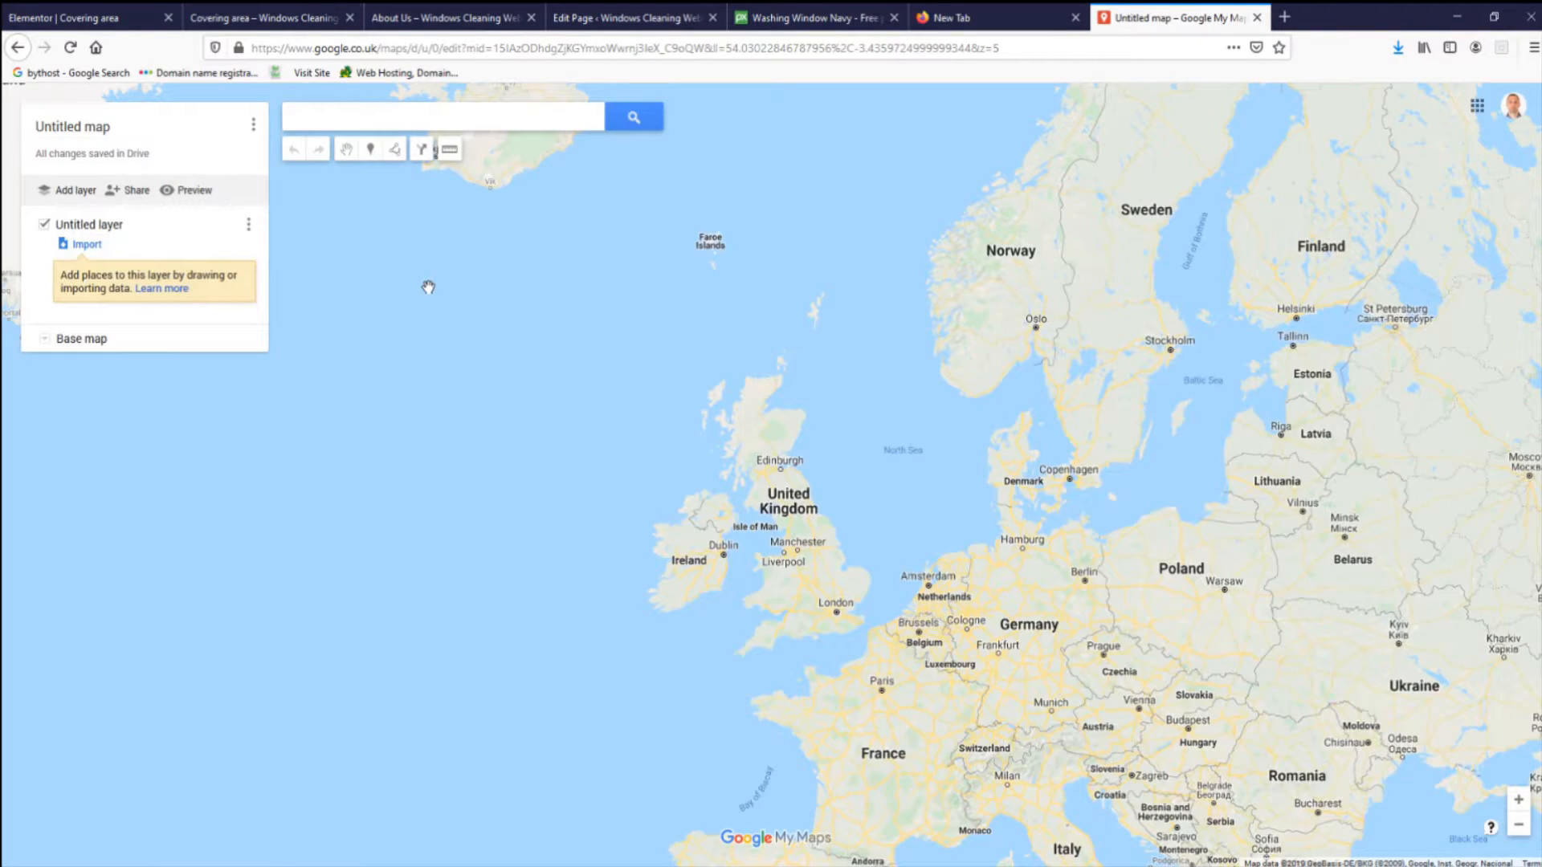
pyautogui.click(371, 128)
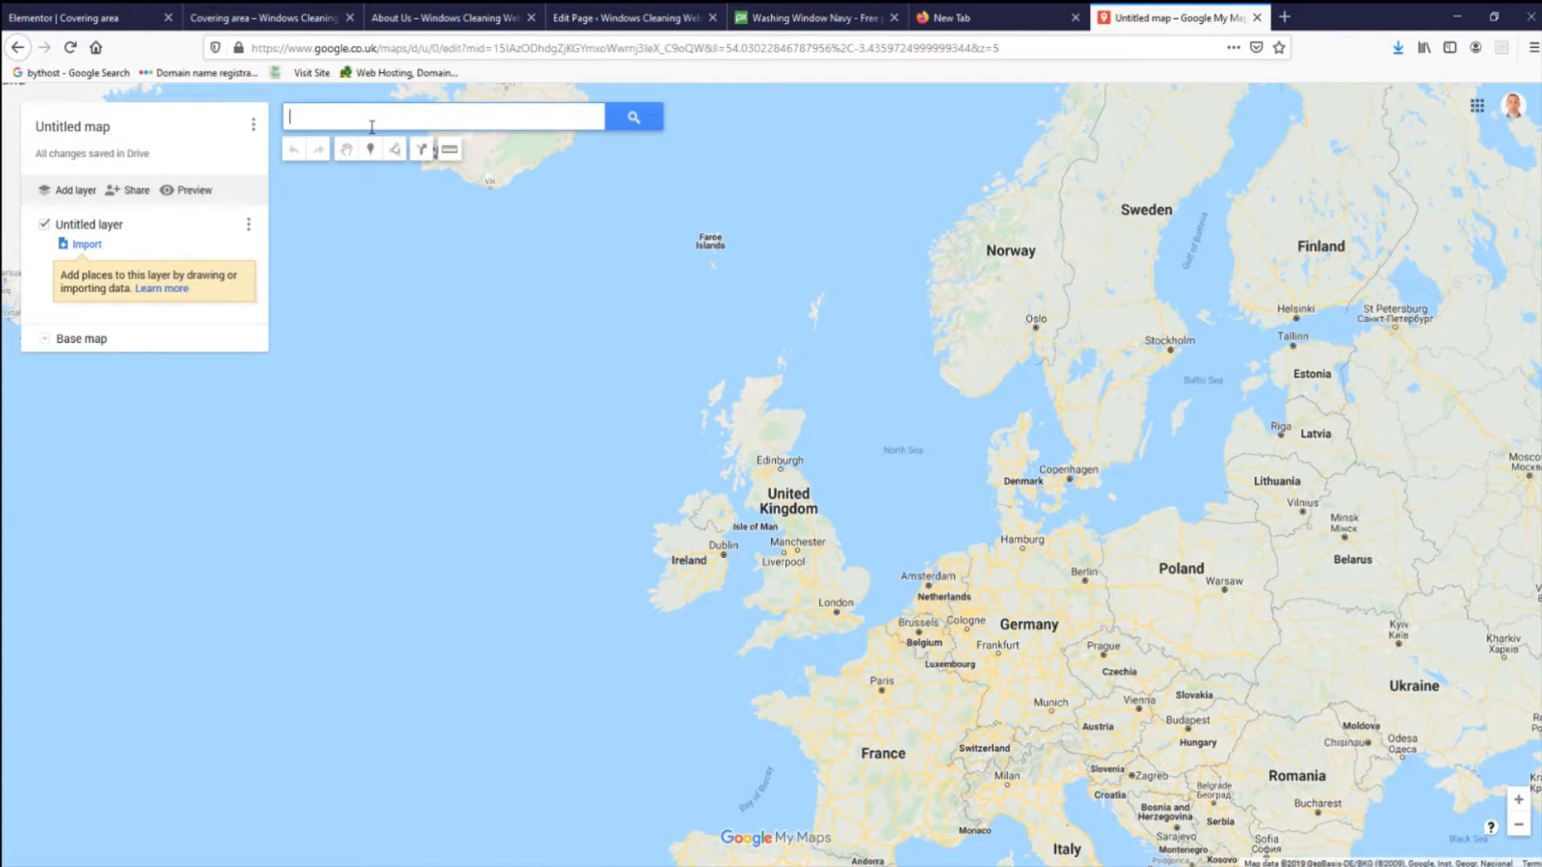
pyautogui.write('addle')
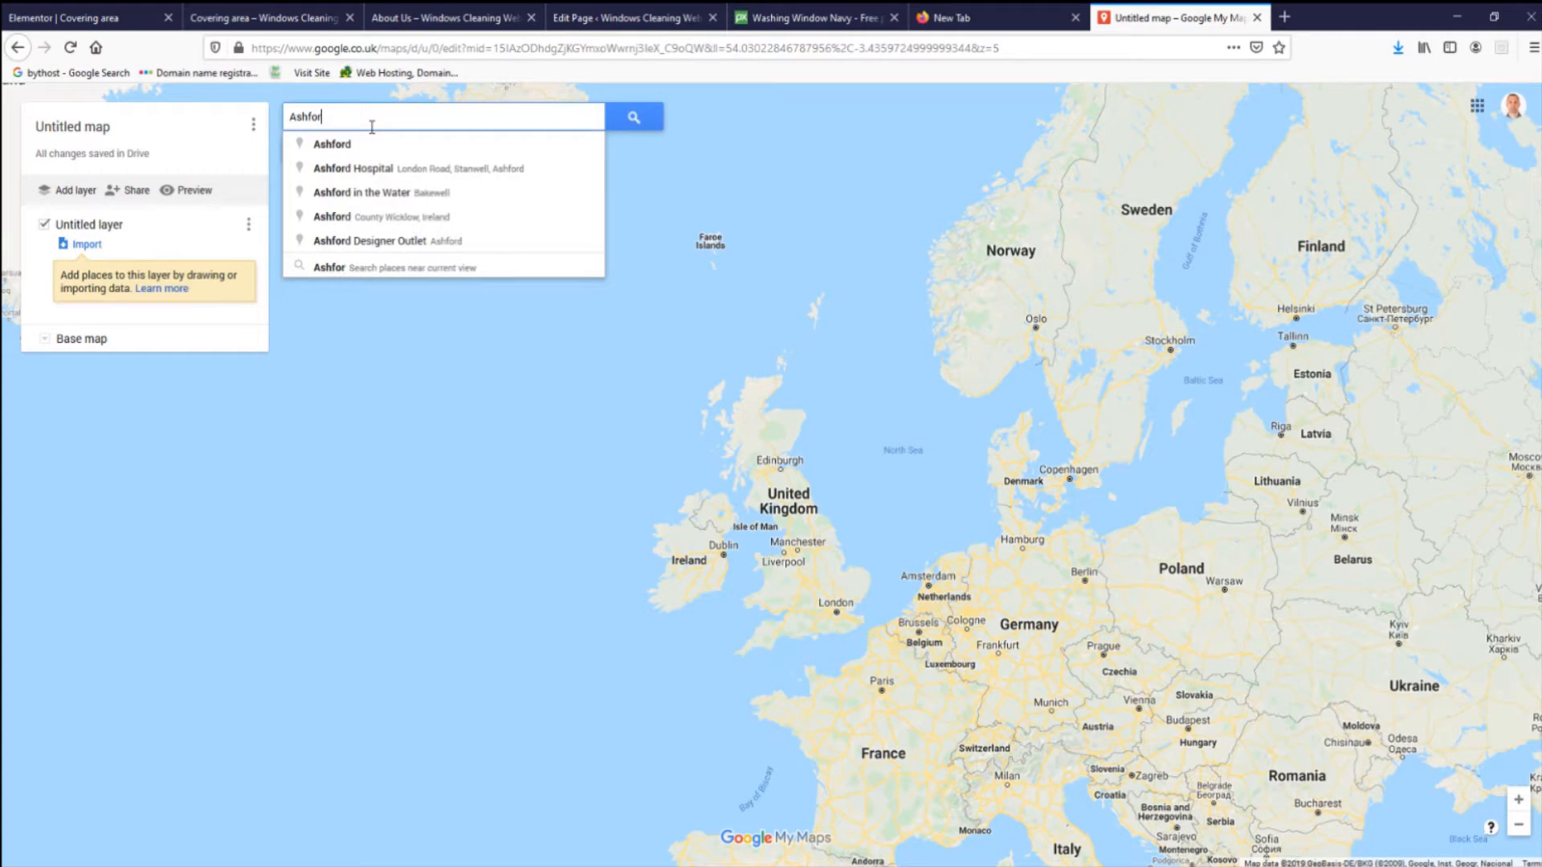
pyautogui.press('BackSpace')
pyautogui.press('BackSpace')
pyautogui.press('BackSpace')
pyautogui.press('BackSpace')
pyautogui.press('BackSpace')
pyautogui.write('Ashford')
pyautogui.press('Return')
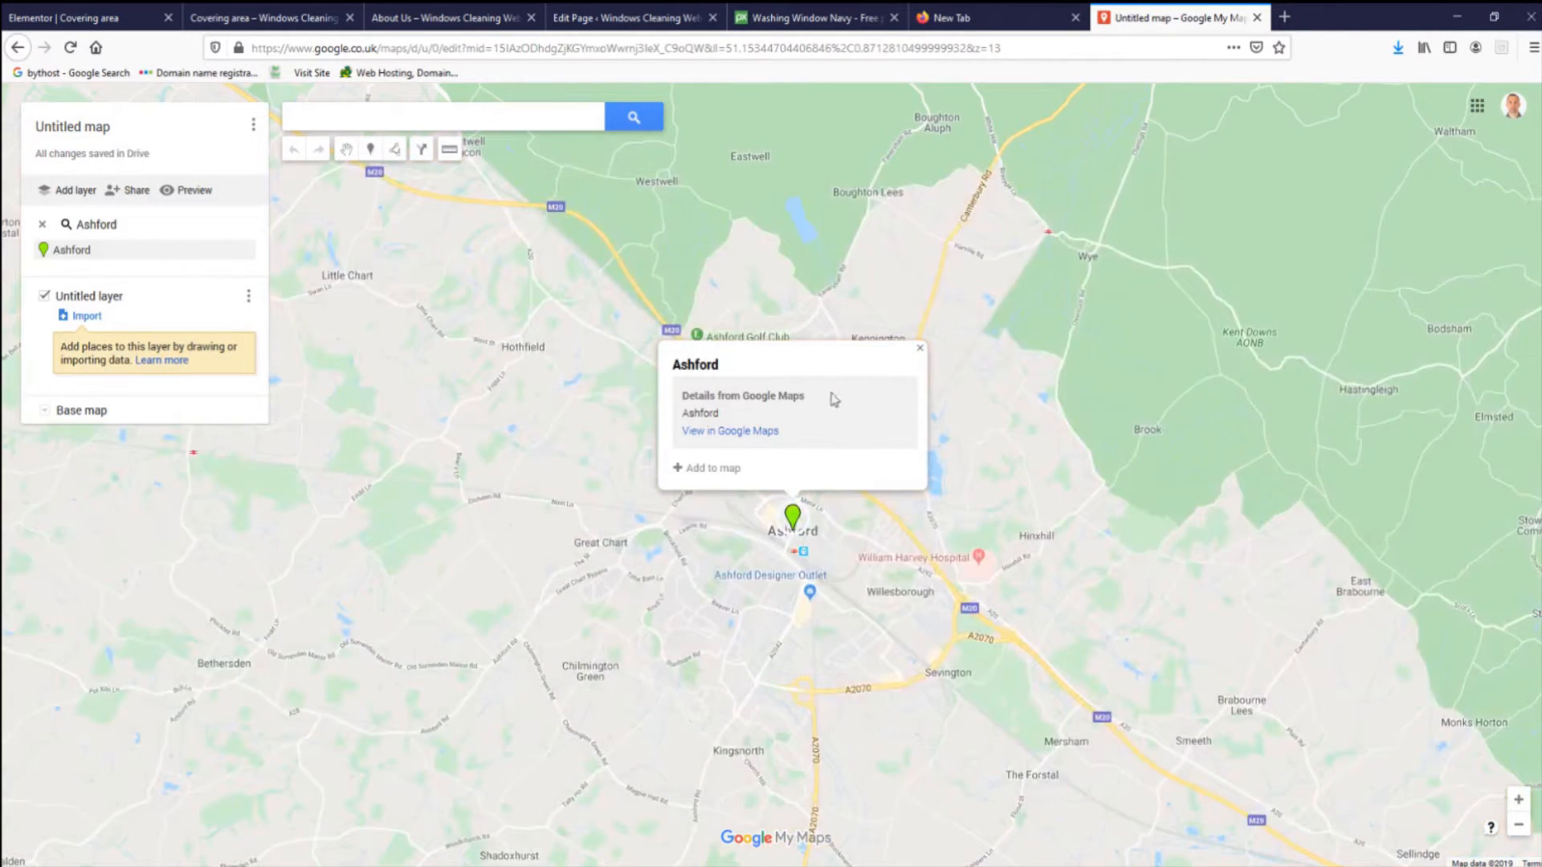
# - Close the Ashford info card and zoom in two levels on the town
pyautogui.click(921, 346)
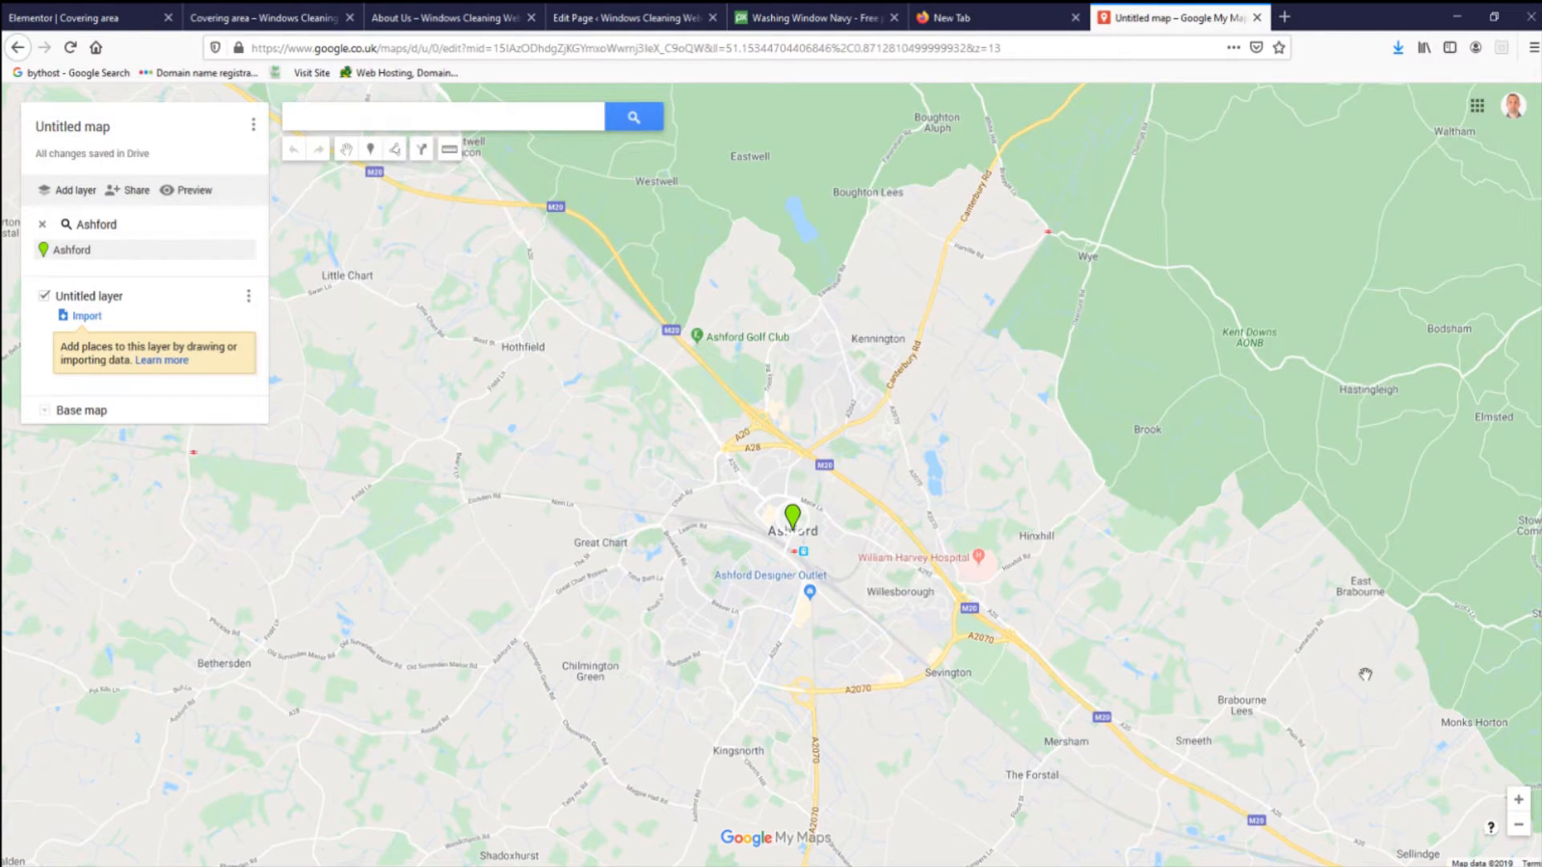
pyautogui.click(1519, 800)
pyautogui.click(1518, 800)
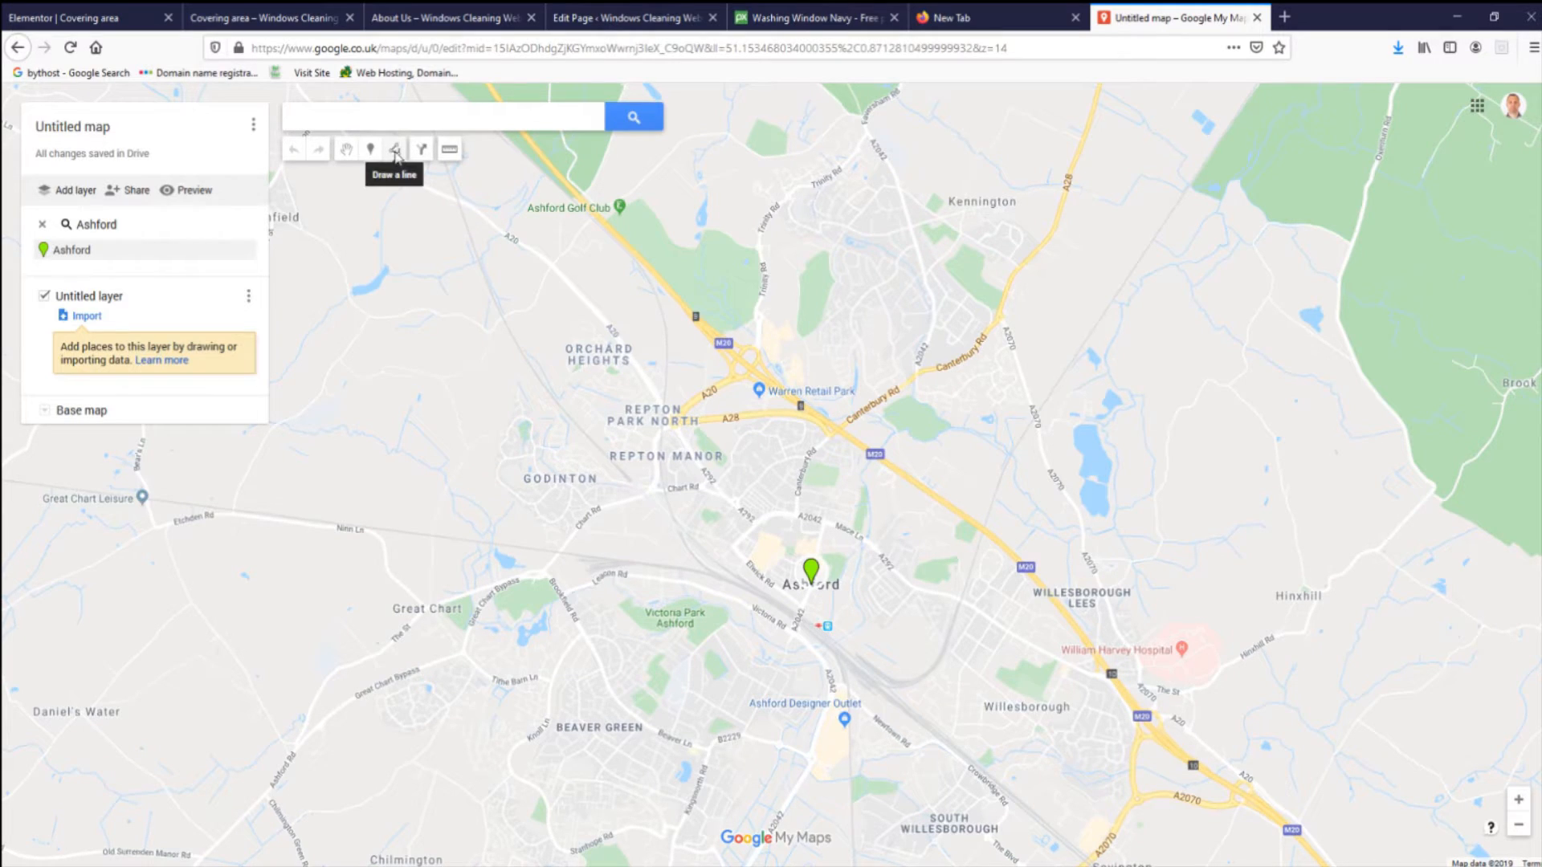
# - Start a polygon at Ashford station, tracing its southern edge west past Great Chart
pyautogui.click(395, 151)
pyautogui.click(432, 181)
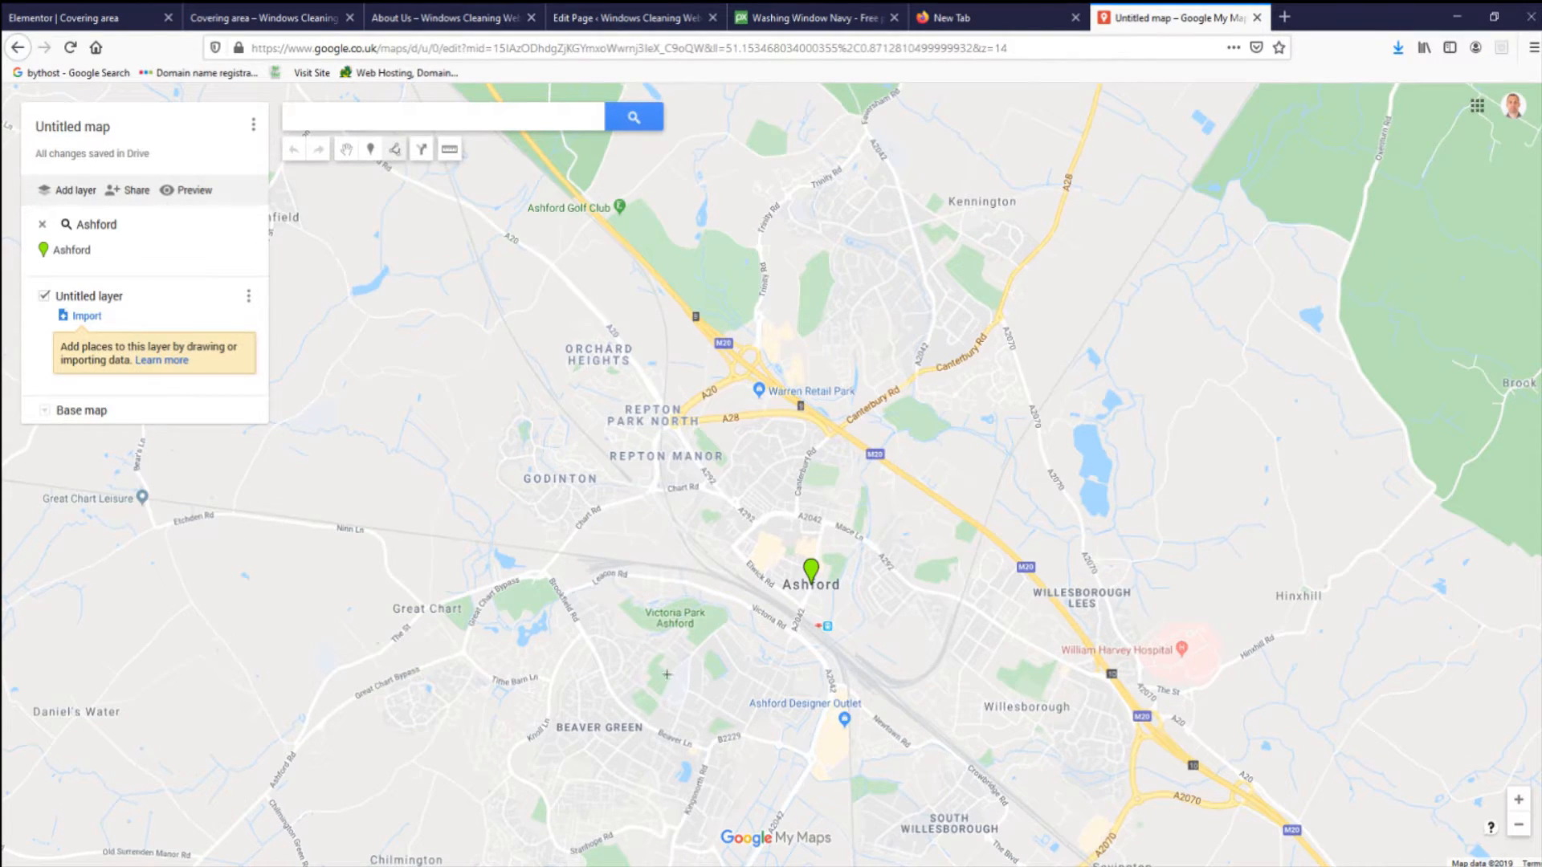
pyautogui.click(792, 632)
pyautogui.click(733, 596)
pyautogui.click(656, 579)
pyautogui.click(604, 575)
pyautogui.click(560, 595)
pyautogui.click(545, 574)
pyautogui.click(427, 608)
pyautogui.click(390, 581)
pyautogui.click(374, 530)
pyautogui.click(289, 518)
pyautogui.click(233, 513)
pyautogui.click(261, 458)
# - Trace the polygon north, then back south-east via the A20 and Repton, closing it at the station
pyautogui.click(294, 414)
pyautogui.click(314, 401)
pyautogui.click(330, 374)
pyautogui.click(374, 314)
pyautogui.click(465, 318)
pyautogui.click(486, 329)
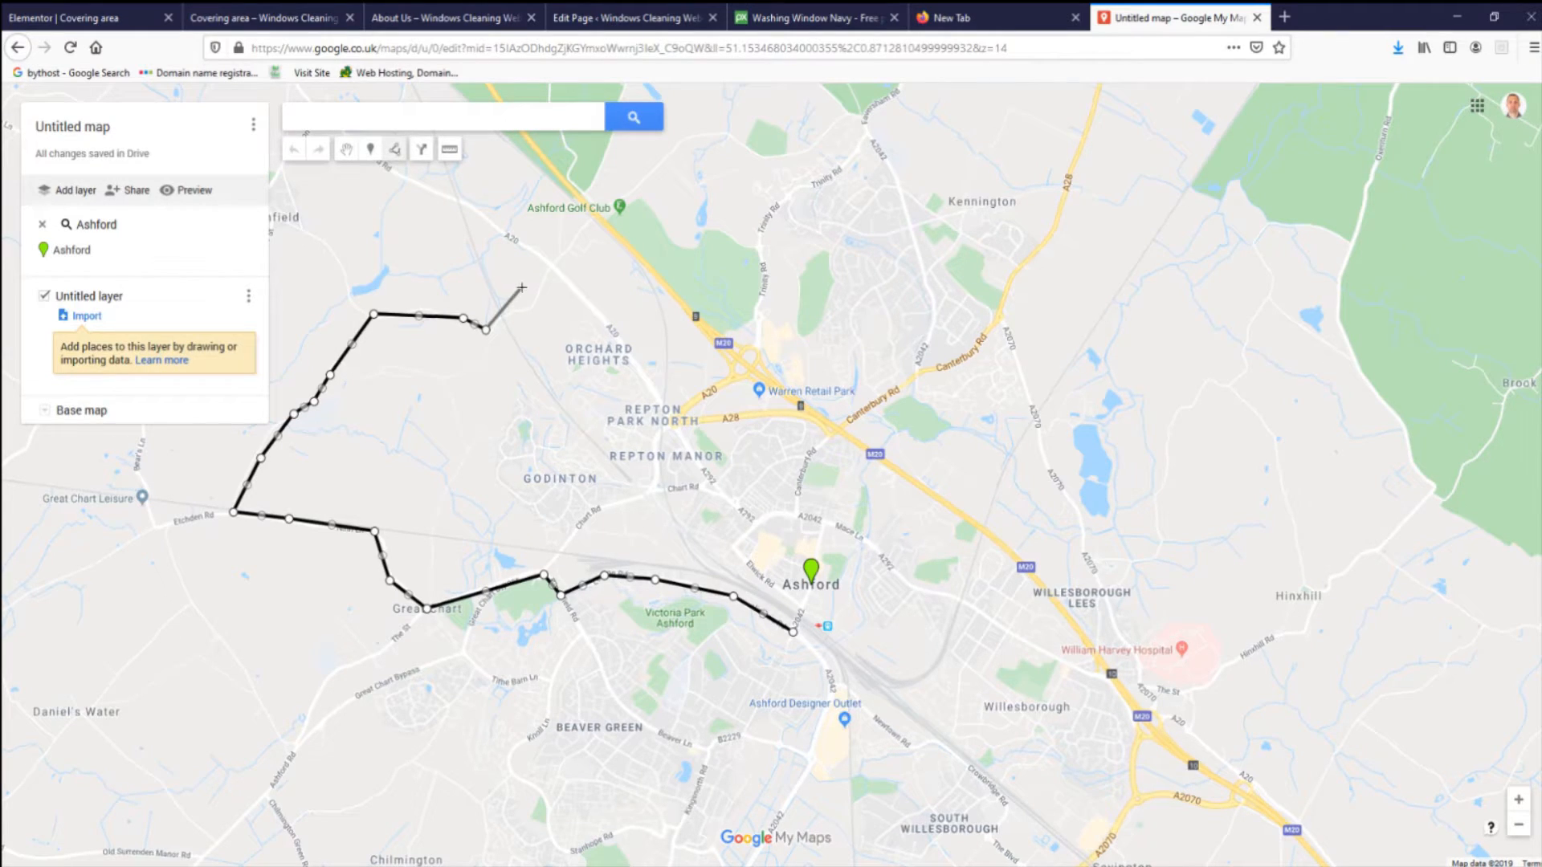
pyautogui.click(524, 316)
pyautogui.click(550, 265)
pyautogui.click(567, 303)
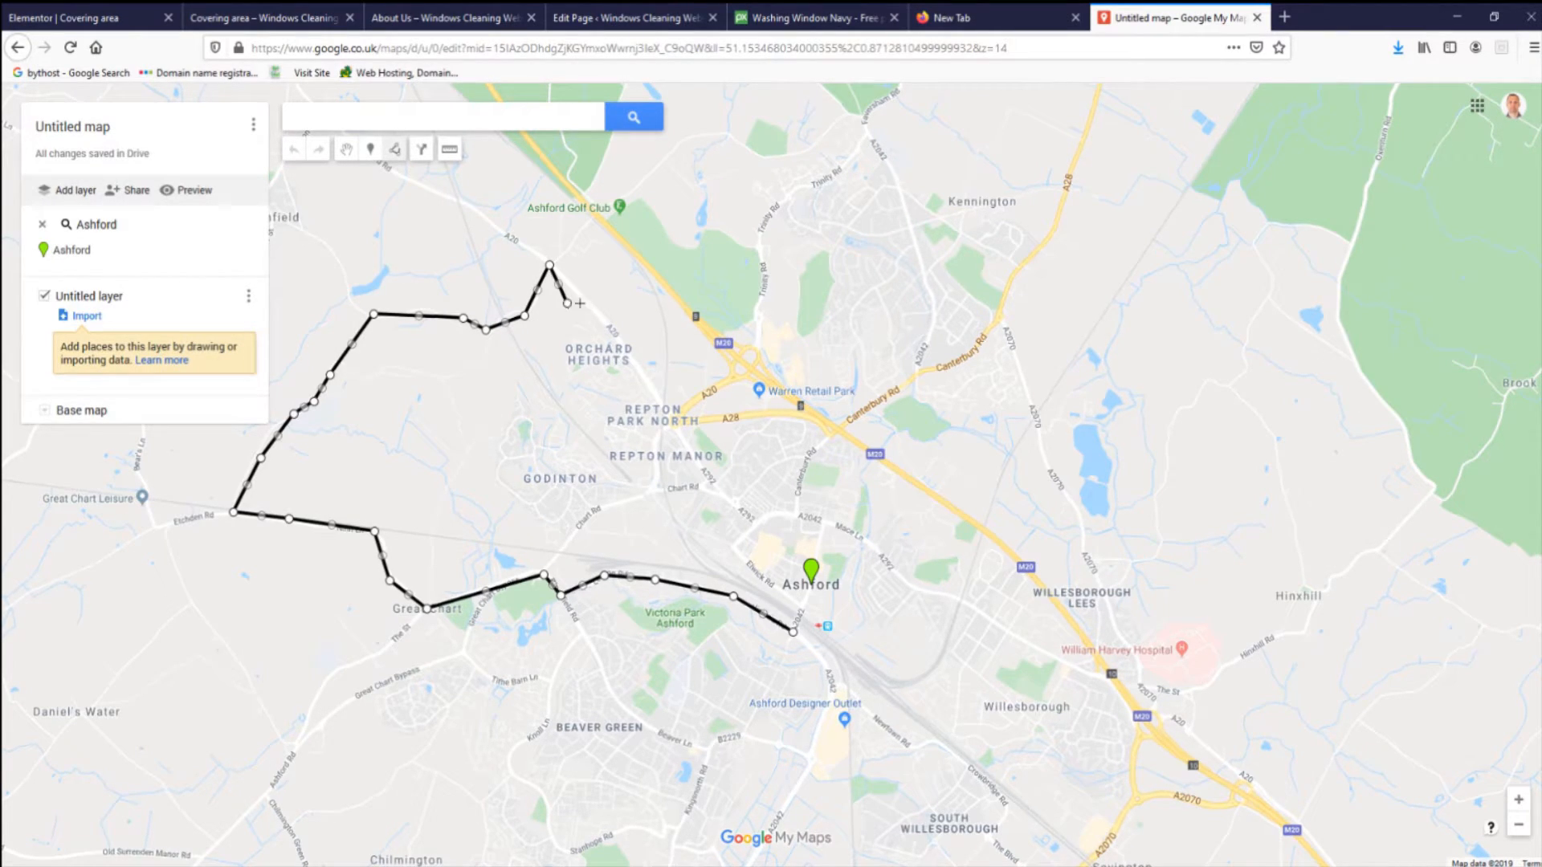
pyautogui.click(605, 315)
pyautogui.click(651, 390)
pyautogui.click(697, 465)
pyautogui.click(740, 511)
pyautogui.click(758, 523)
pyautogui.click(738, 556)
pyautogui.click(773, 581)
pyautogui.click(796, 608)
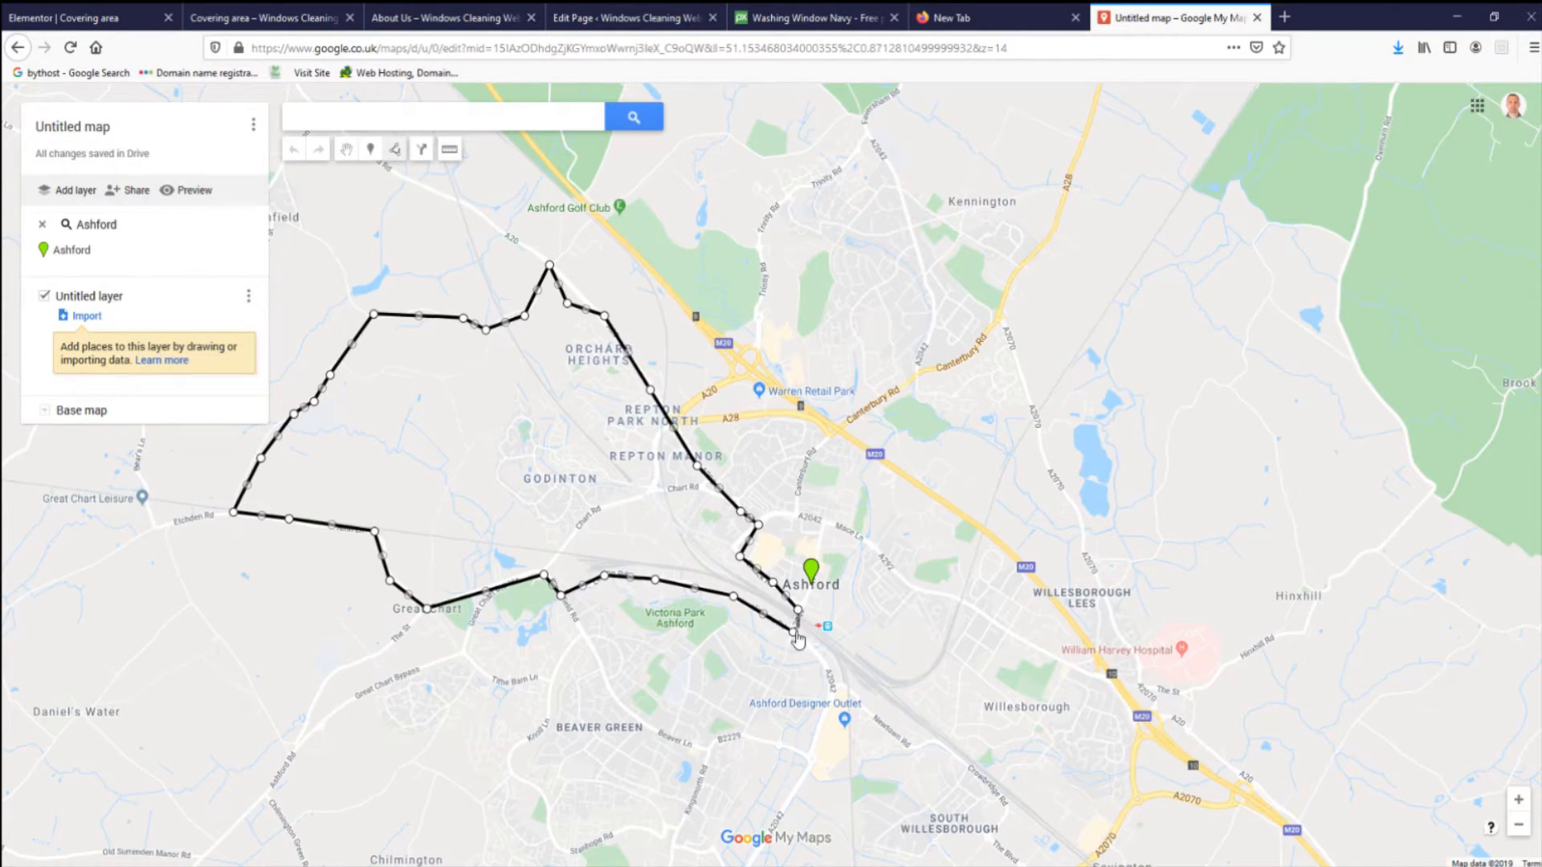
pyautogui.click(792, 632)
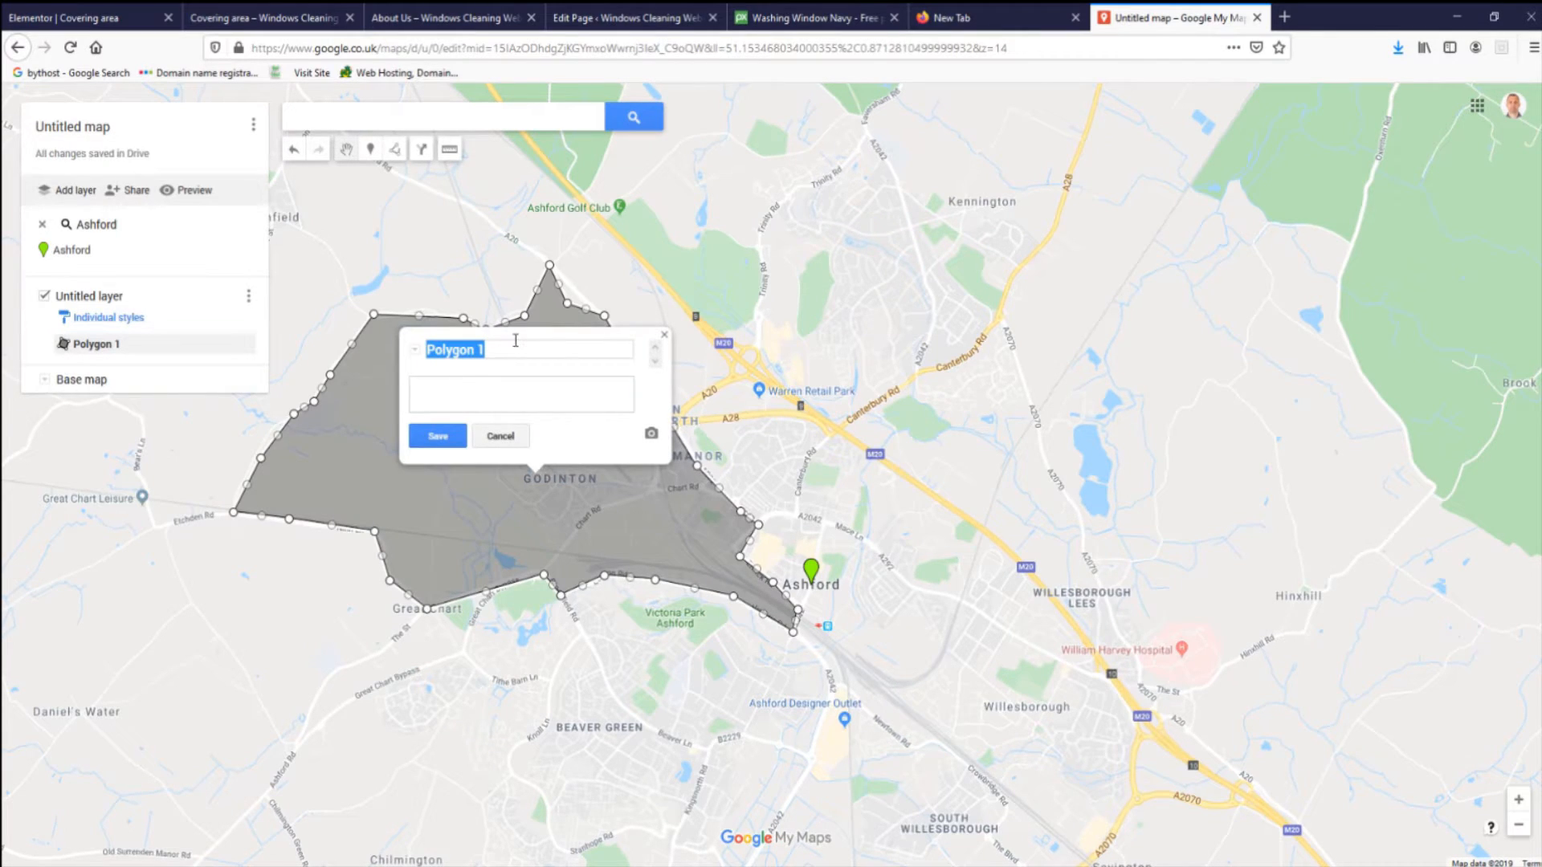
# - Name the polygon Mondays, describe it as 'Servicing on Mondays', and save
pyautogui.write('Mondays')
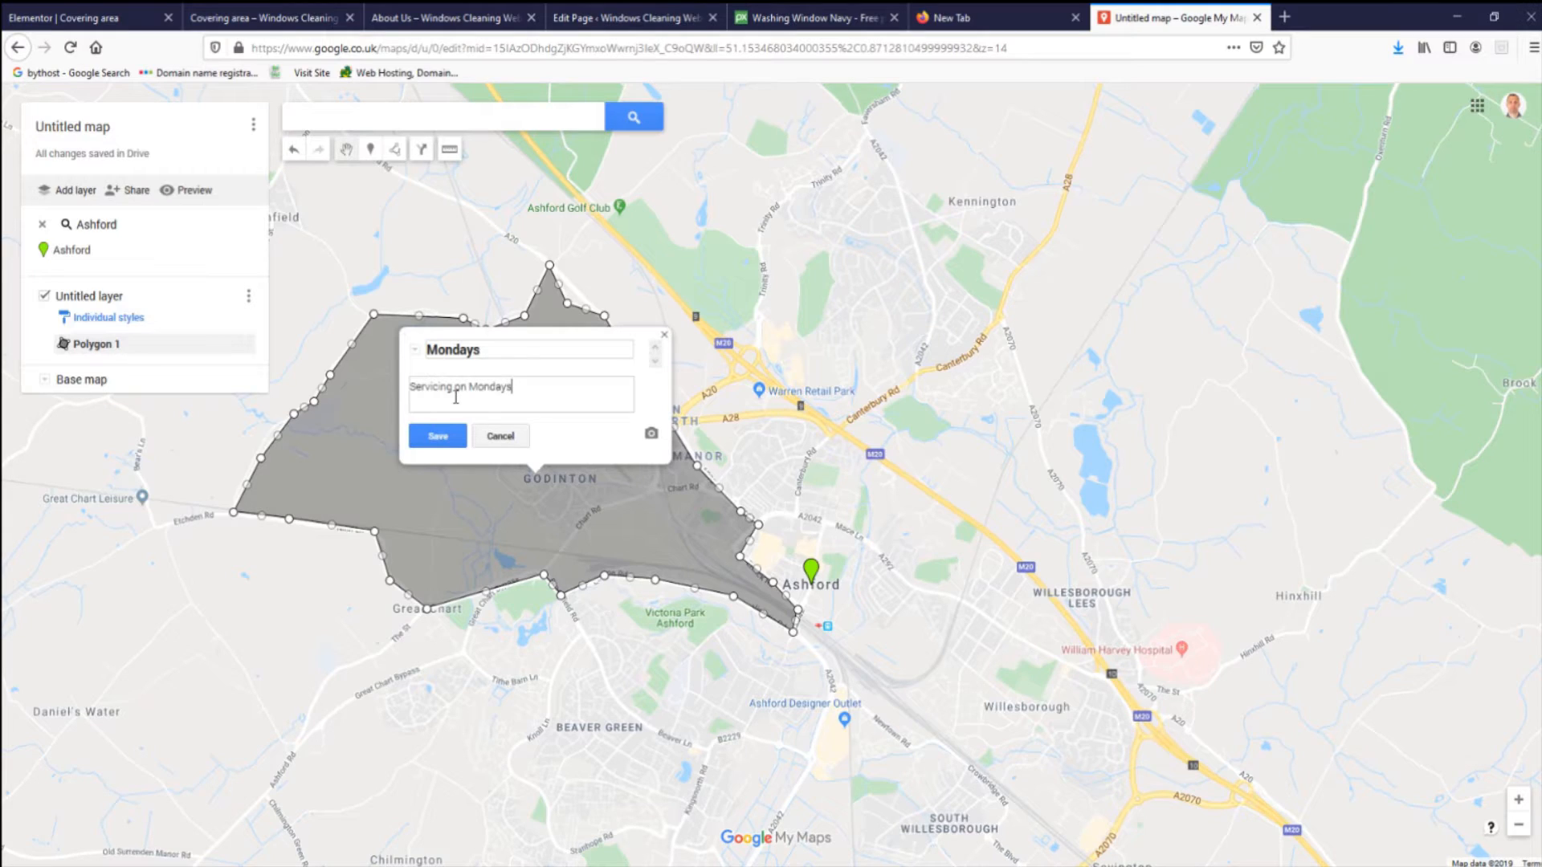
pyautogui.click(440, 430)
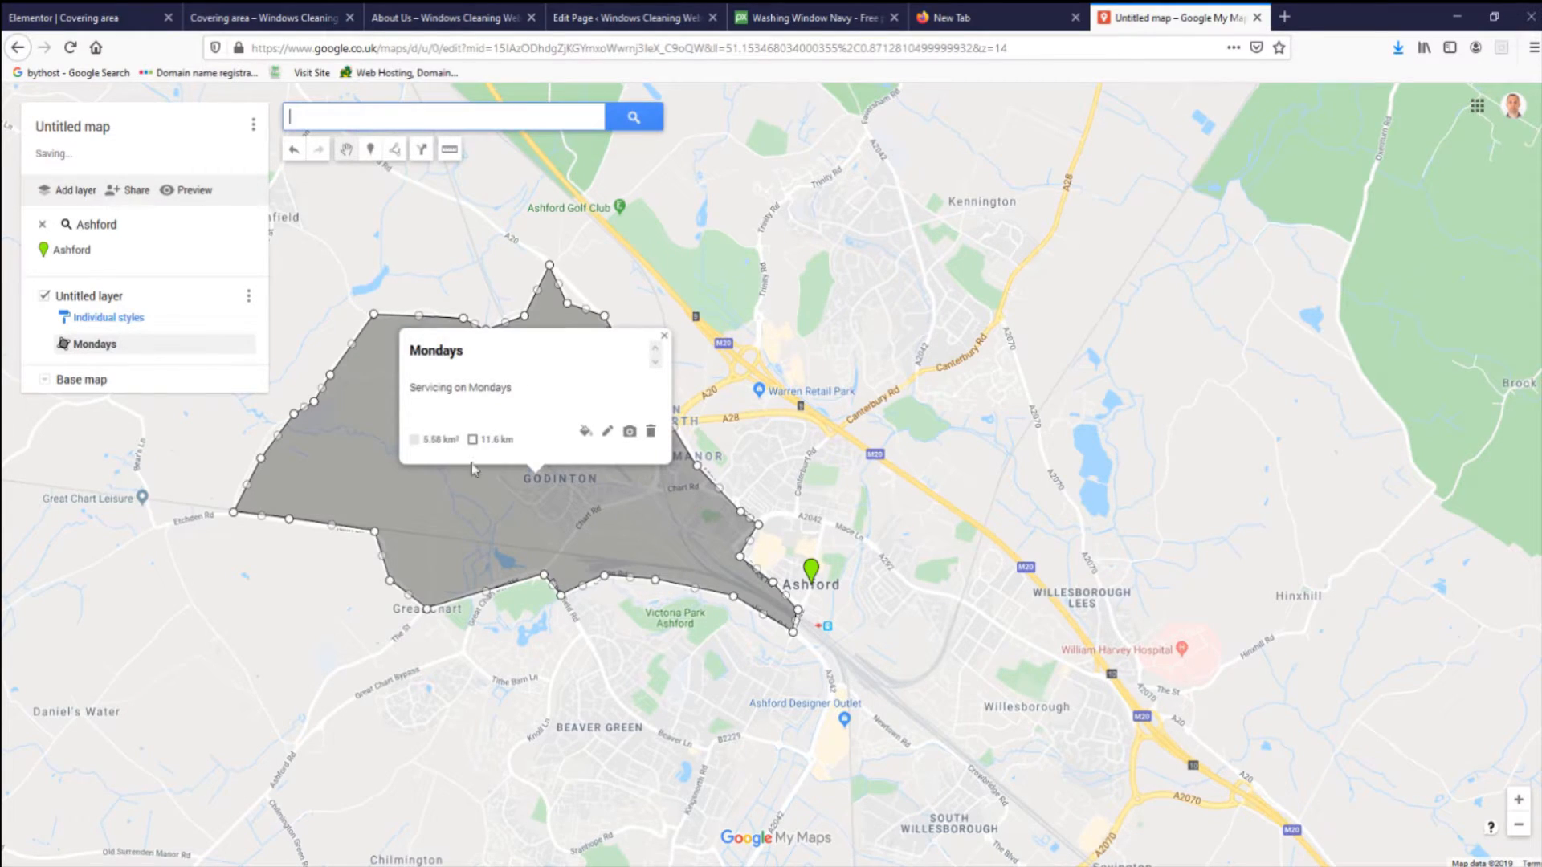
pyautogui.click(664, 335)
# - Add a new layer and start a polygon along Mondays' north-east edge, past Ashford Golf Club
pyautogui.click(62, 193)
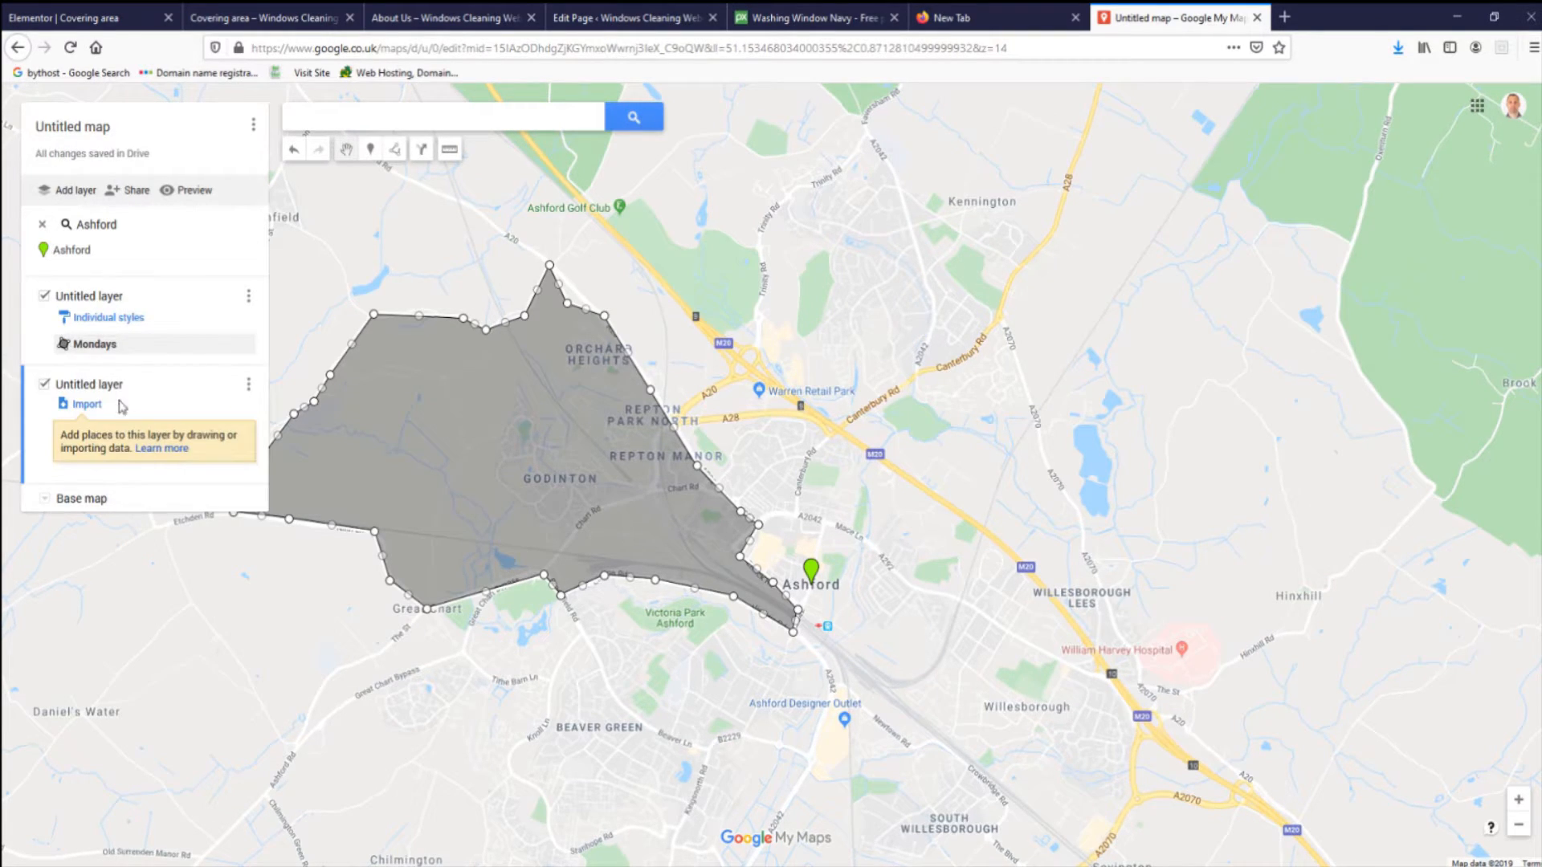
pyautogui.click(395, 150)
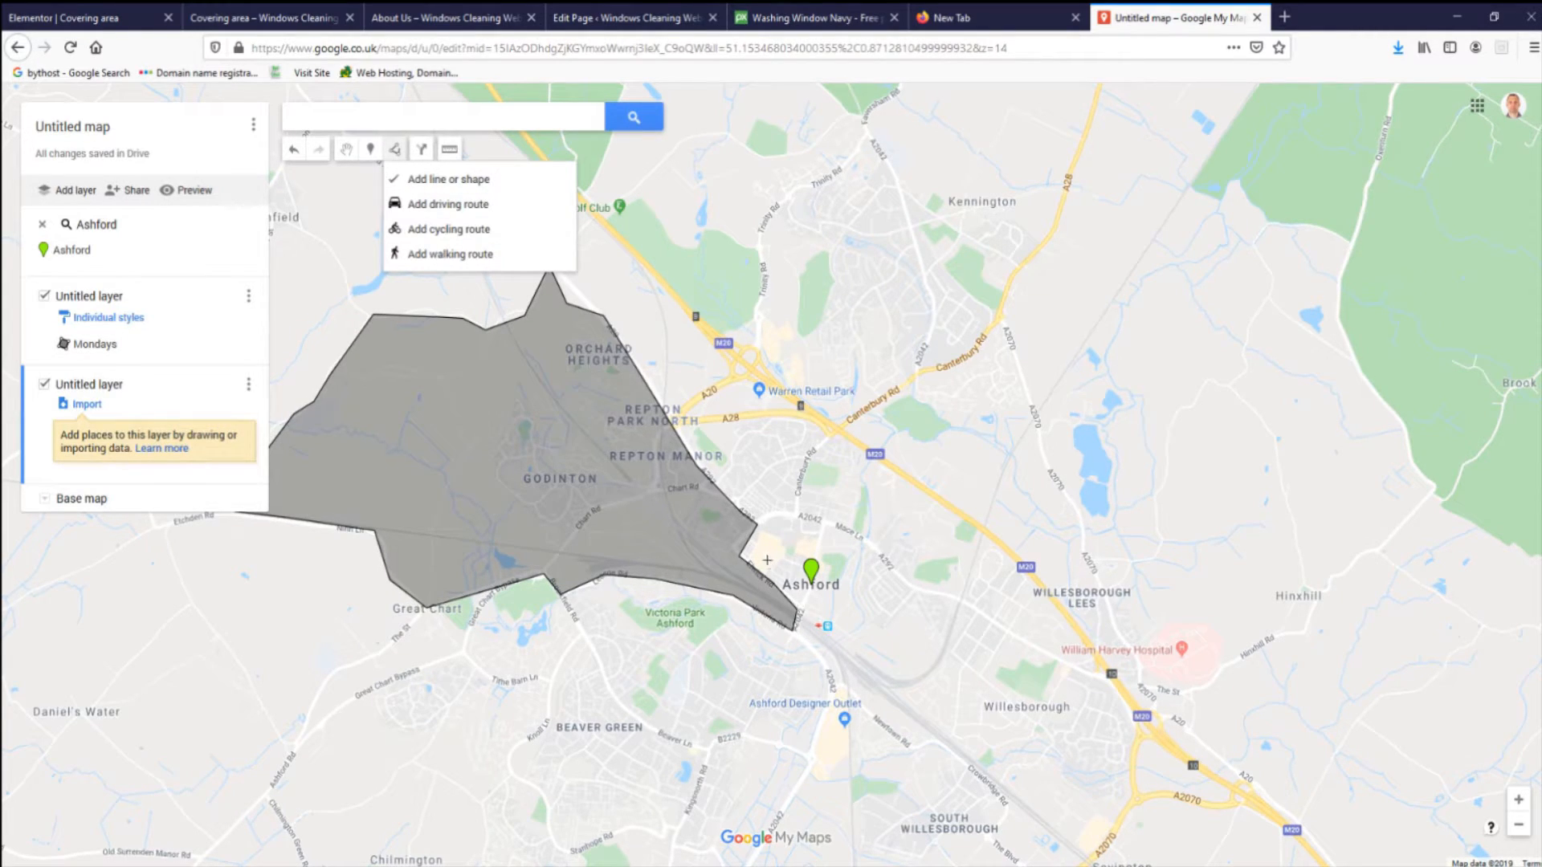
pyautogui.click(757, 523)
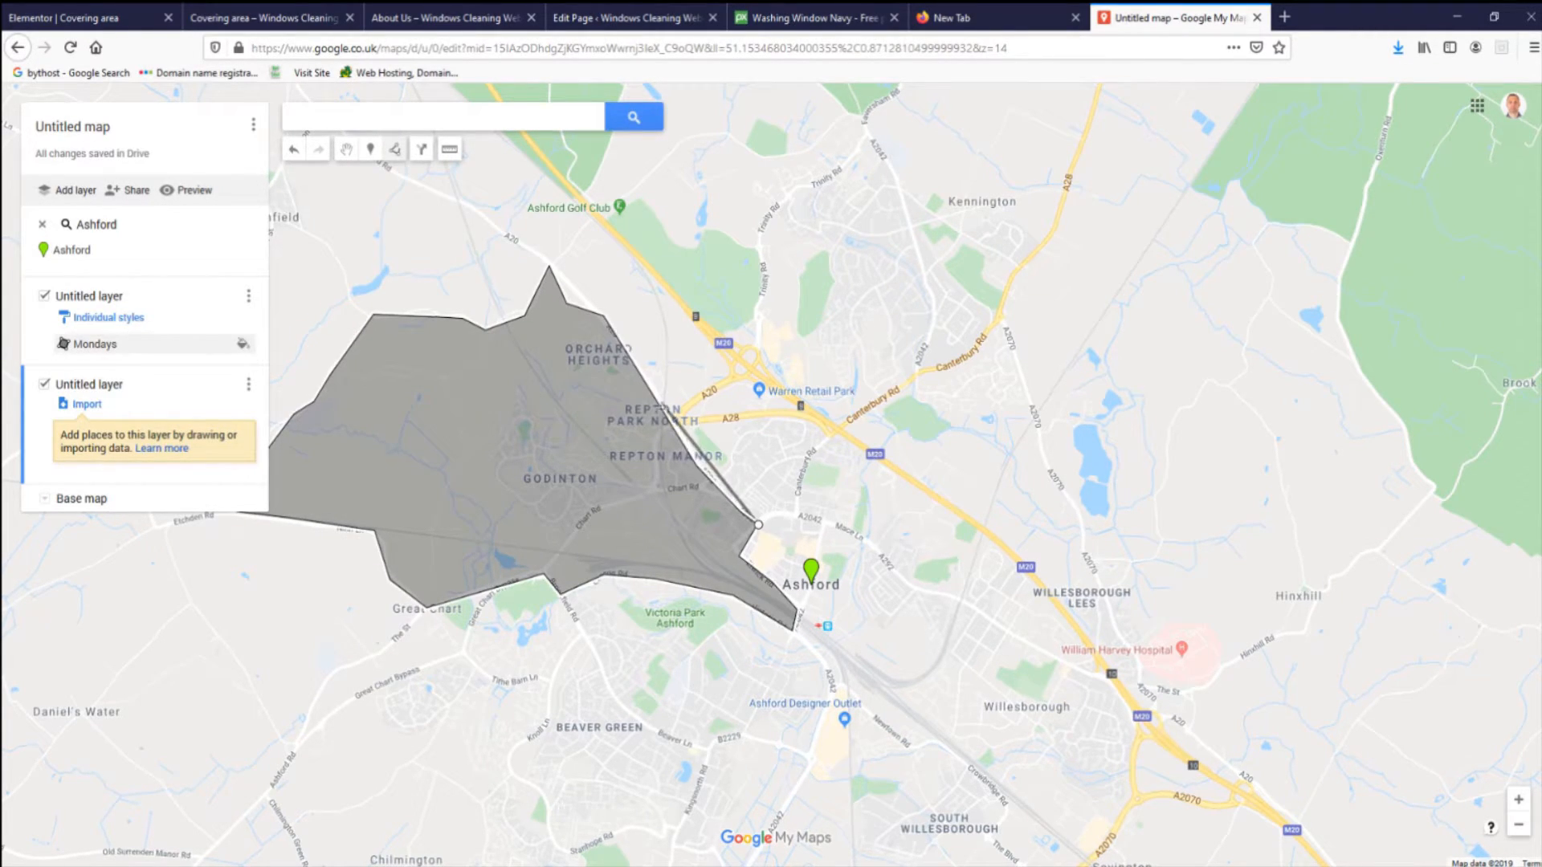
pyautogui.click(670, 422)
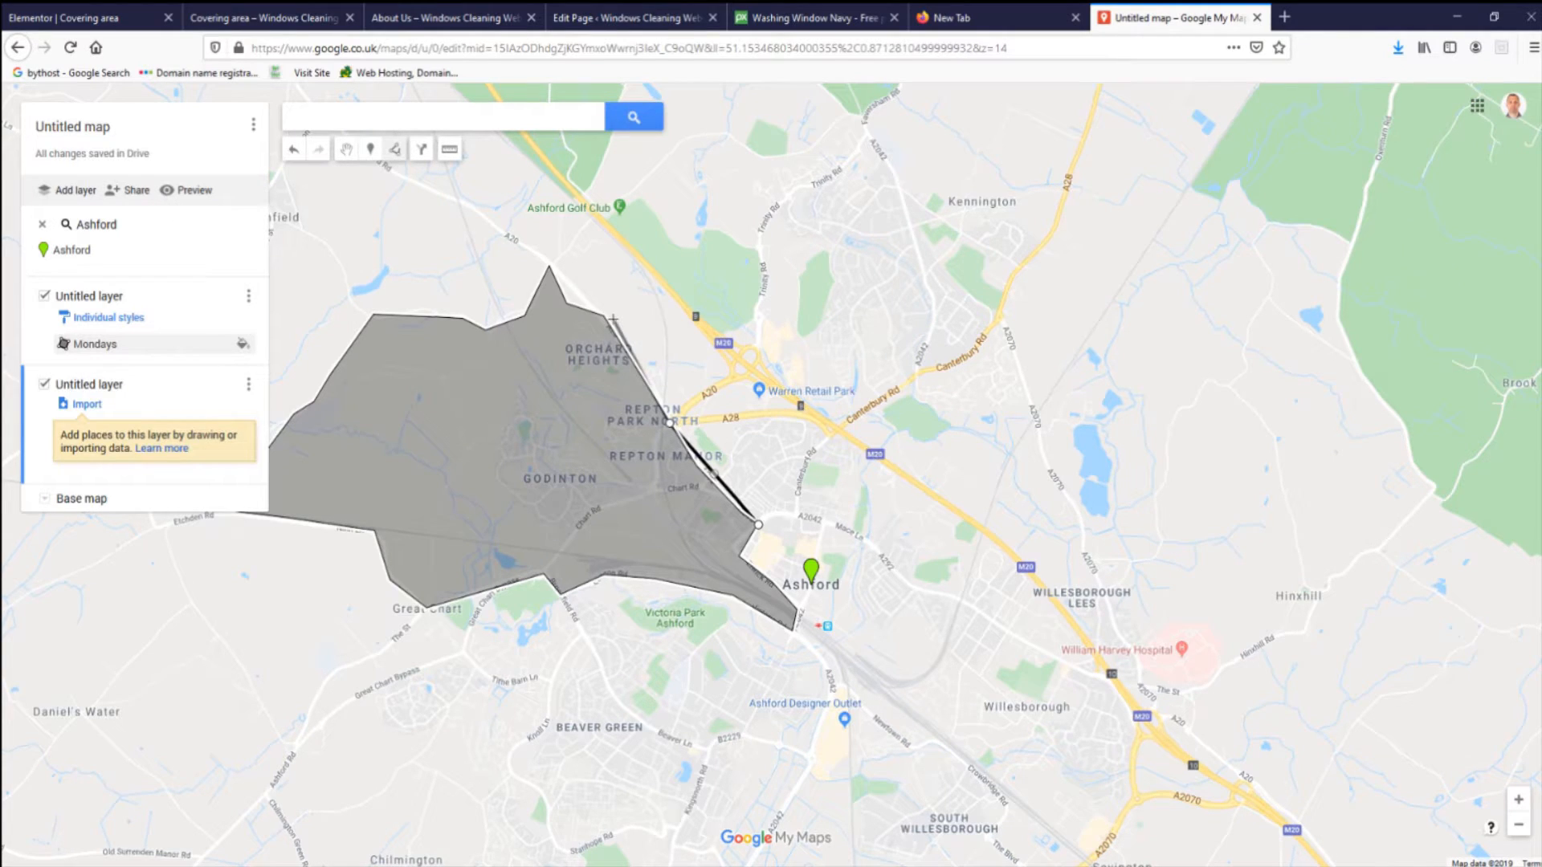
pyautogui.click(605, 315)
pyautogui.click(549, 265)
pyautogui.click(582, 229)
pyautogui.click(624, 204)
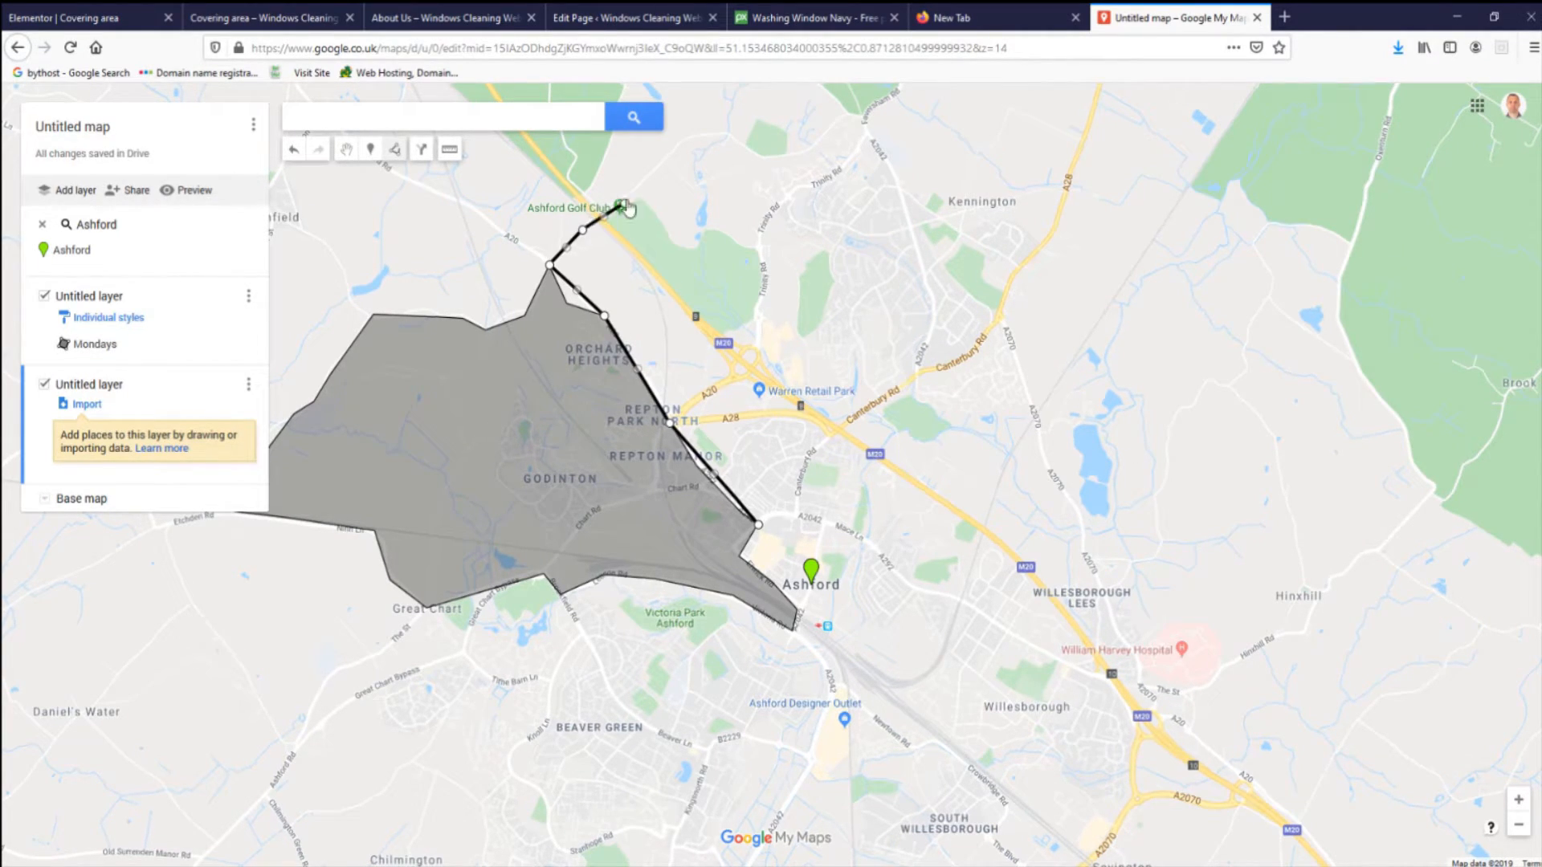
pyautogui.click(678, 144)
pyautogui.click(724, 133)
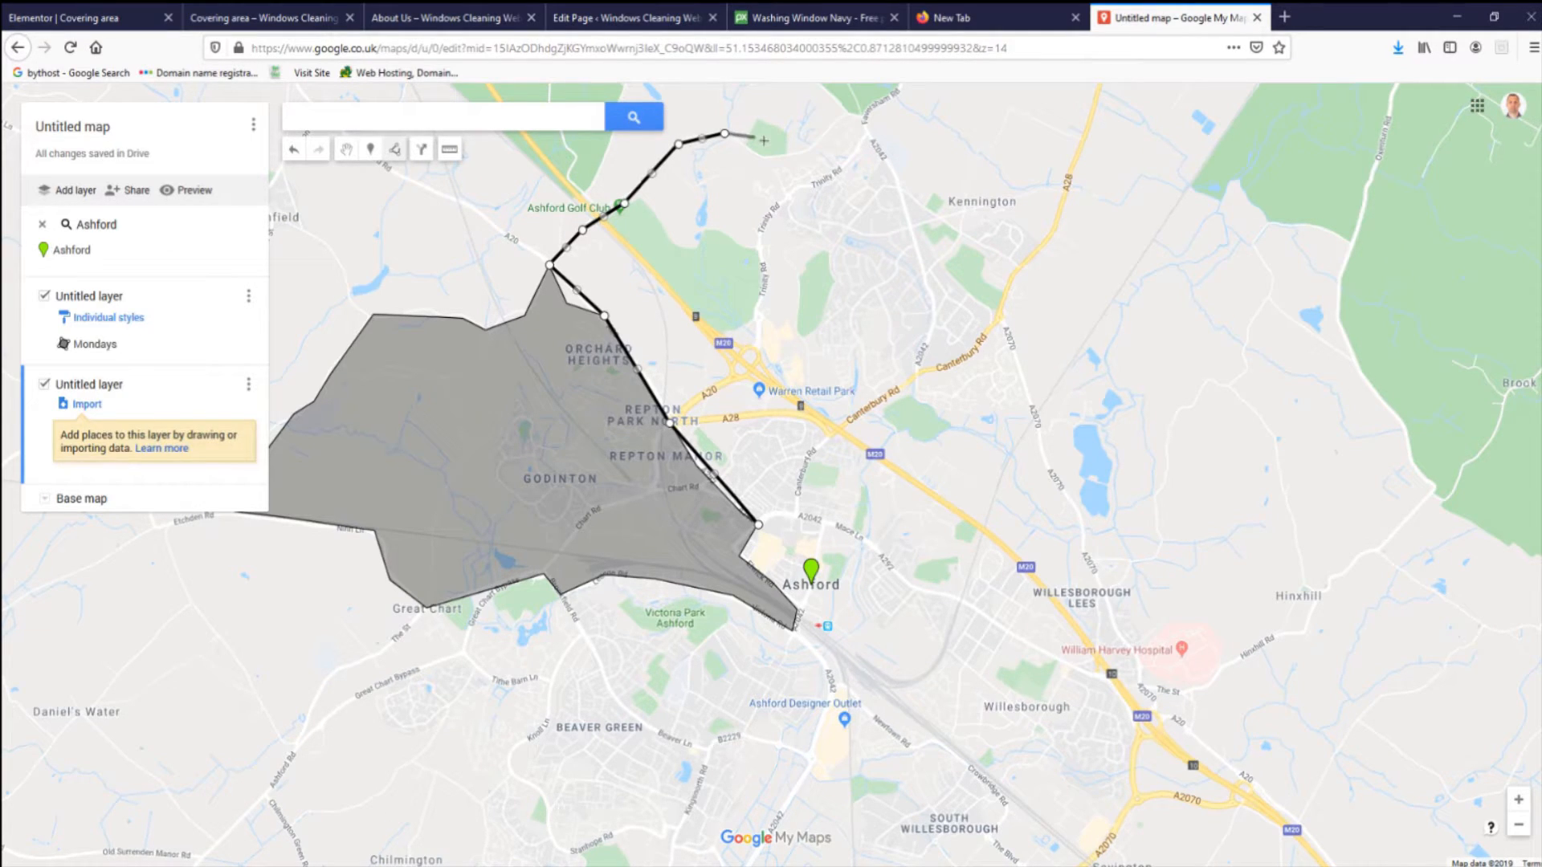
pyautogui.click(769, 154)
pyautogui.click(816, 147)
pyautogui.click(836, 112)
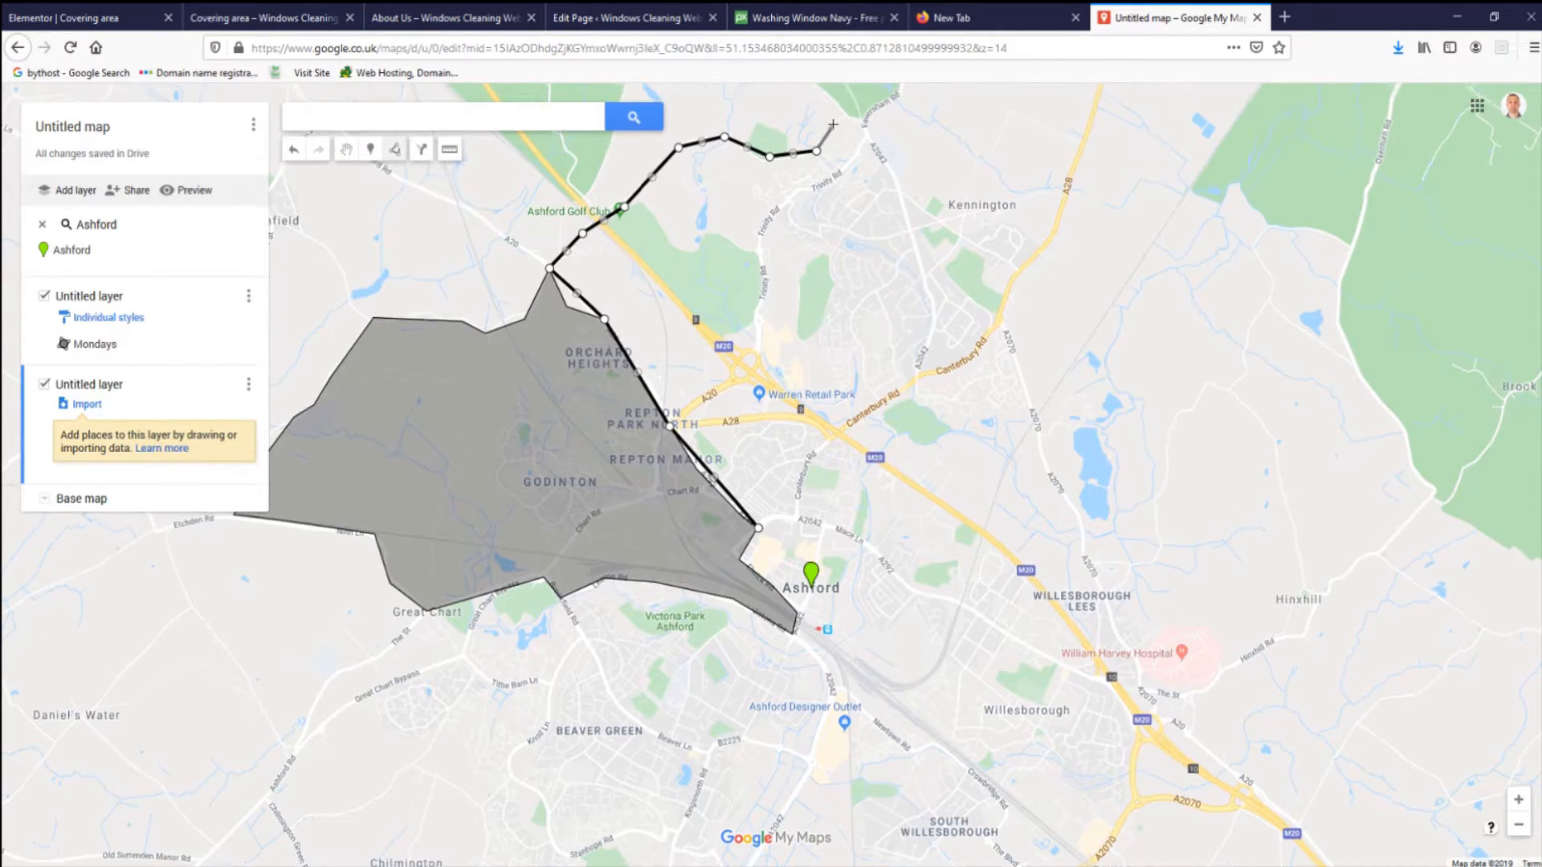
# - Trace the eastern side toward Canterbury Road and the A2042, then close the polygon
pyautogui.moveTo(855, 116); pyautogui.dragTo(855, 190)
pyautogui.click(864, 190)
pyautogui.click(893, 242)
pyautogui.click(916, 315)
pyautogui.click(931, 378)
pyautogui.click(918, 436)
pyautogui.click(908, 464)
pyautogui.click(855, 493)
pyautogui.click(816, 530)
pyautogui.click(797, 572)
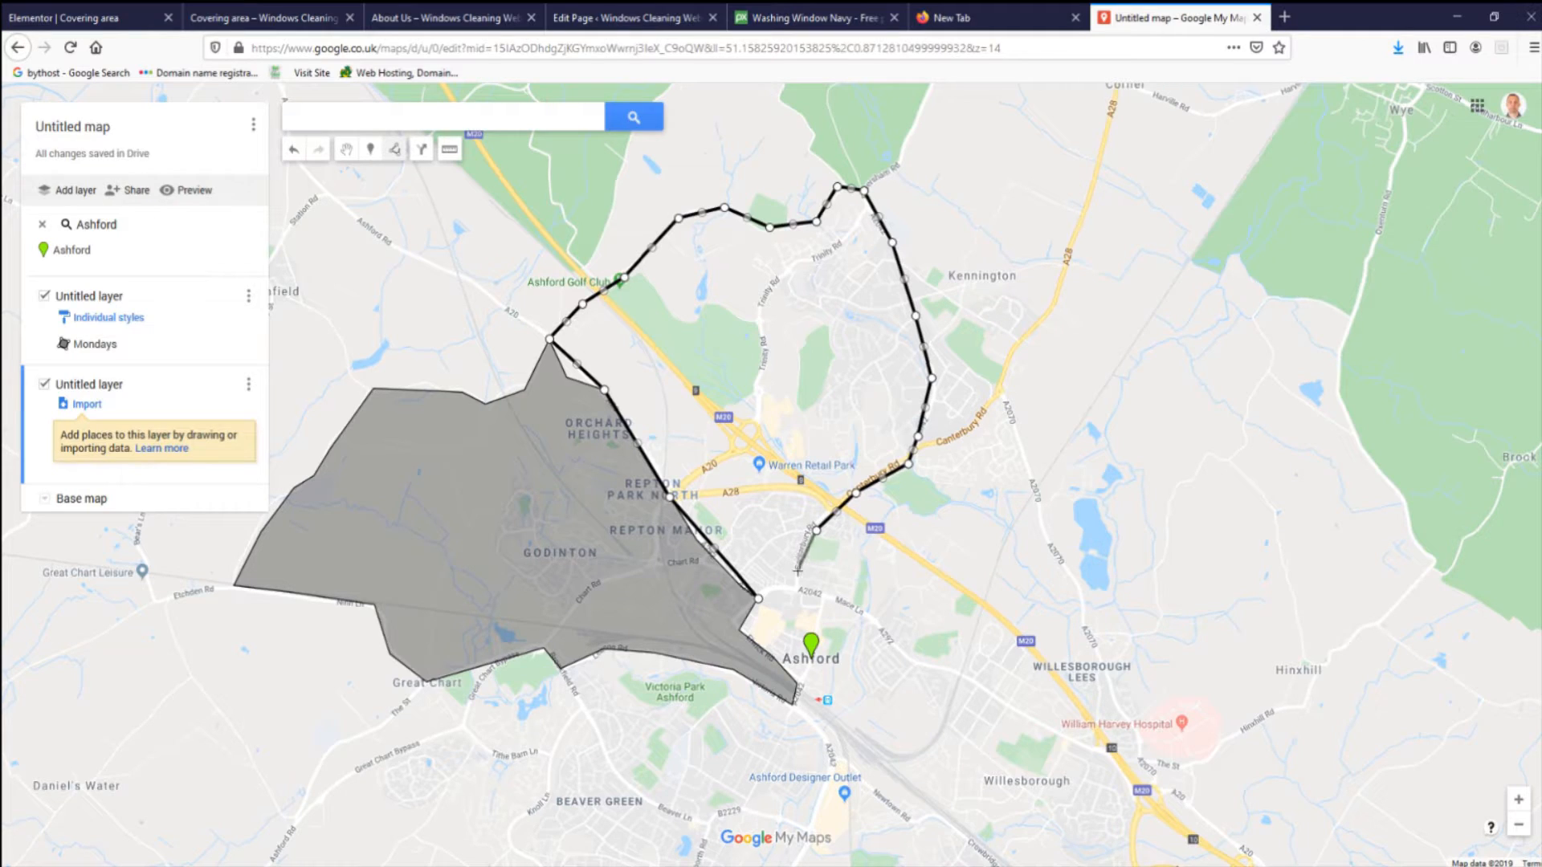
pyautogui.click(758, 599)
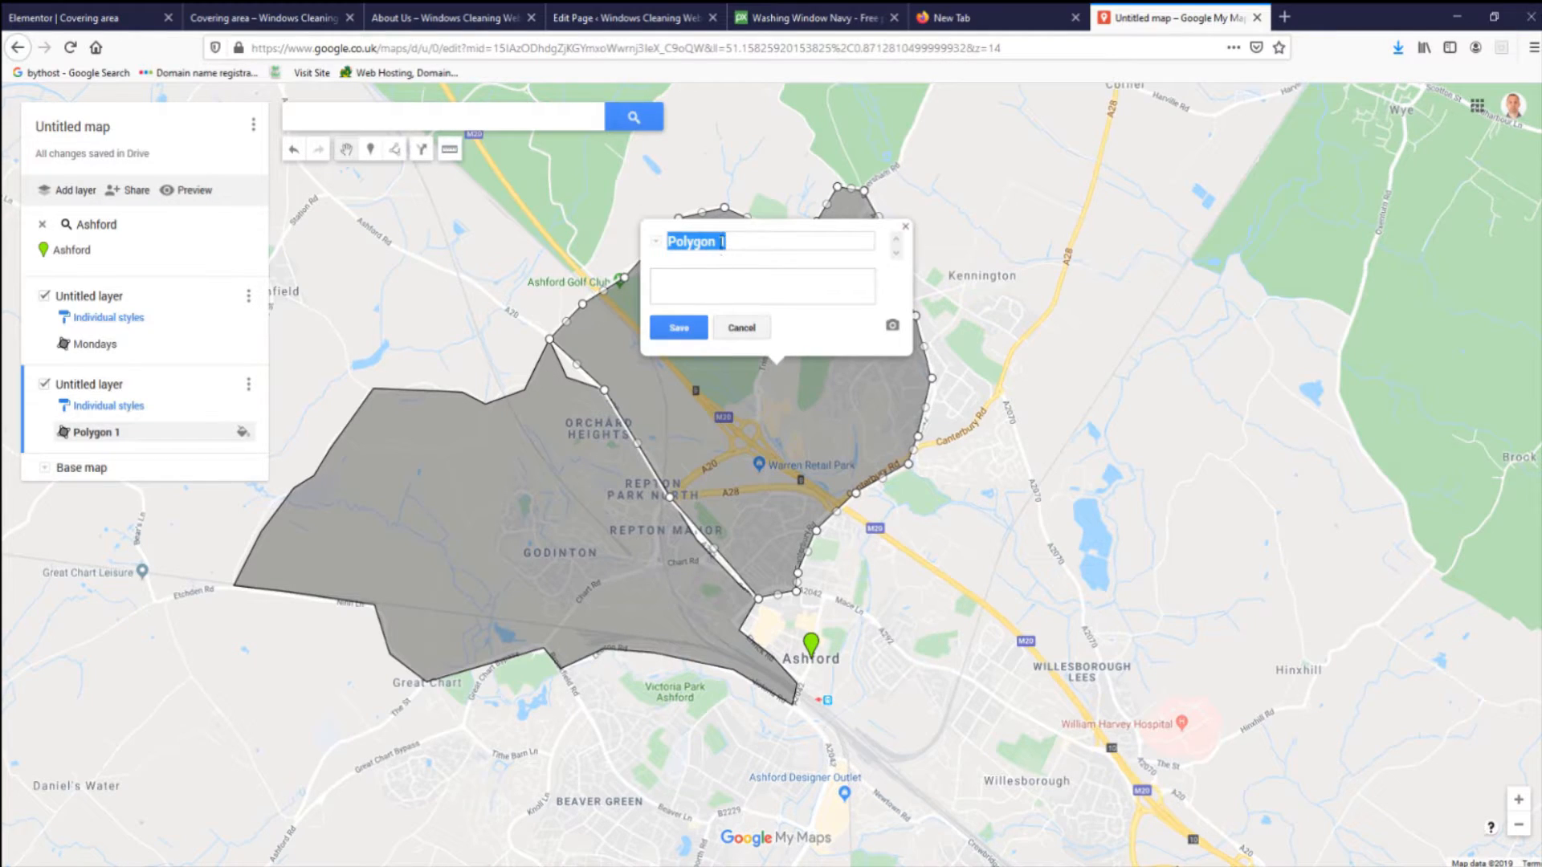
# - Name the polygon Tuesday, colour it orange, and thicken its border
pyautogui.write('Tuesday')
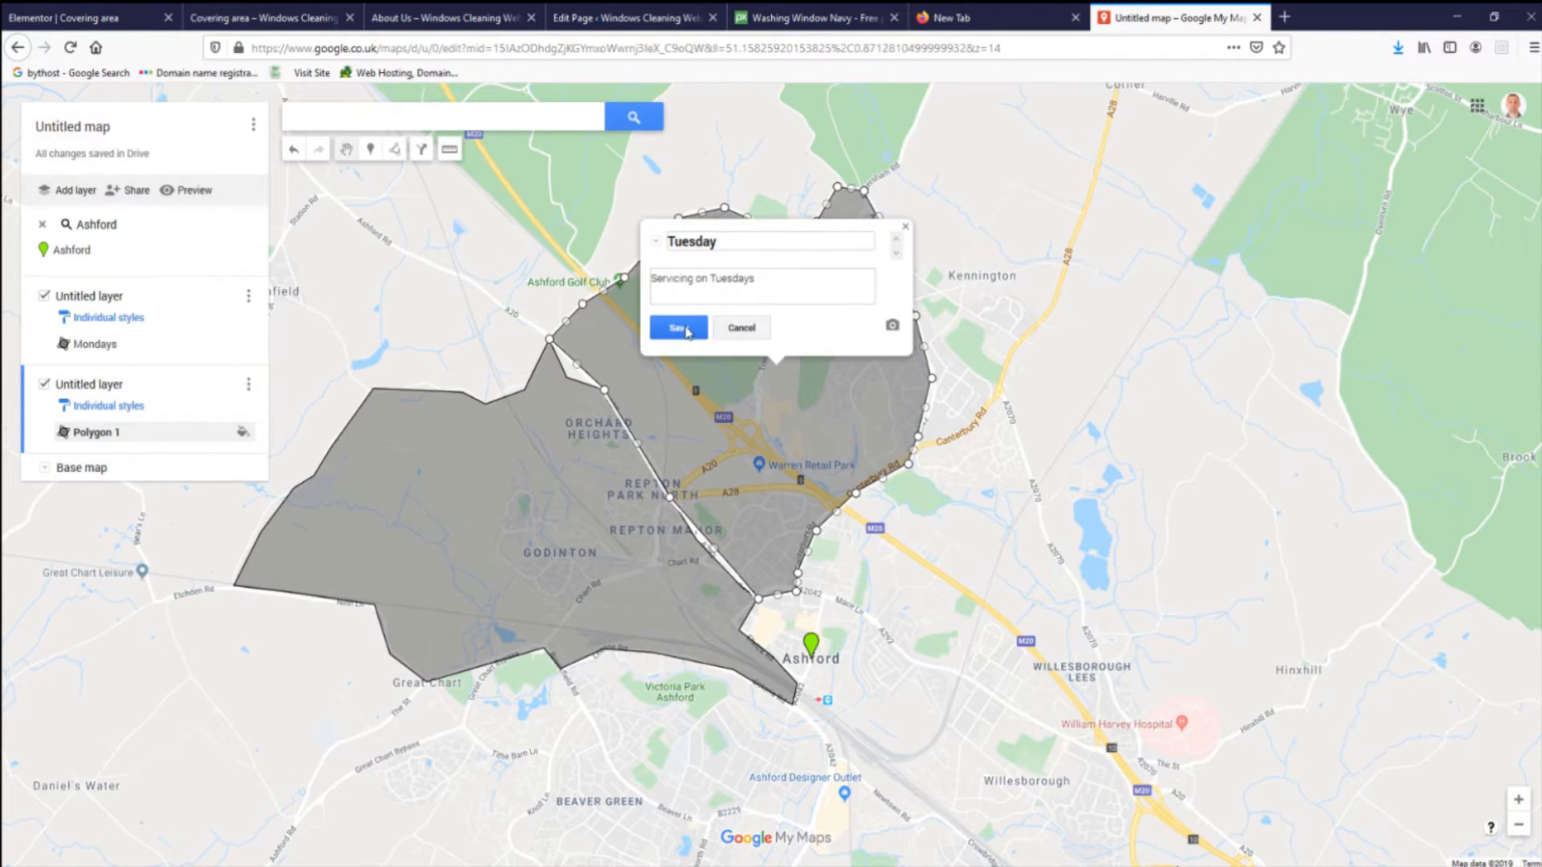
pyautogui.click(680, 327)
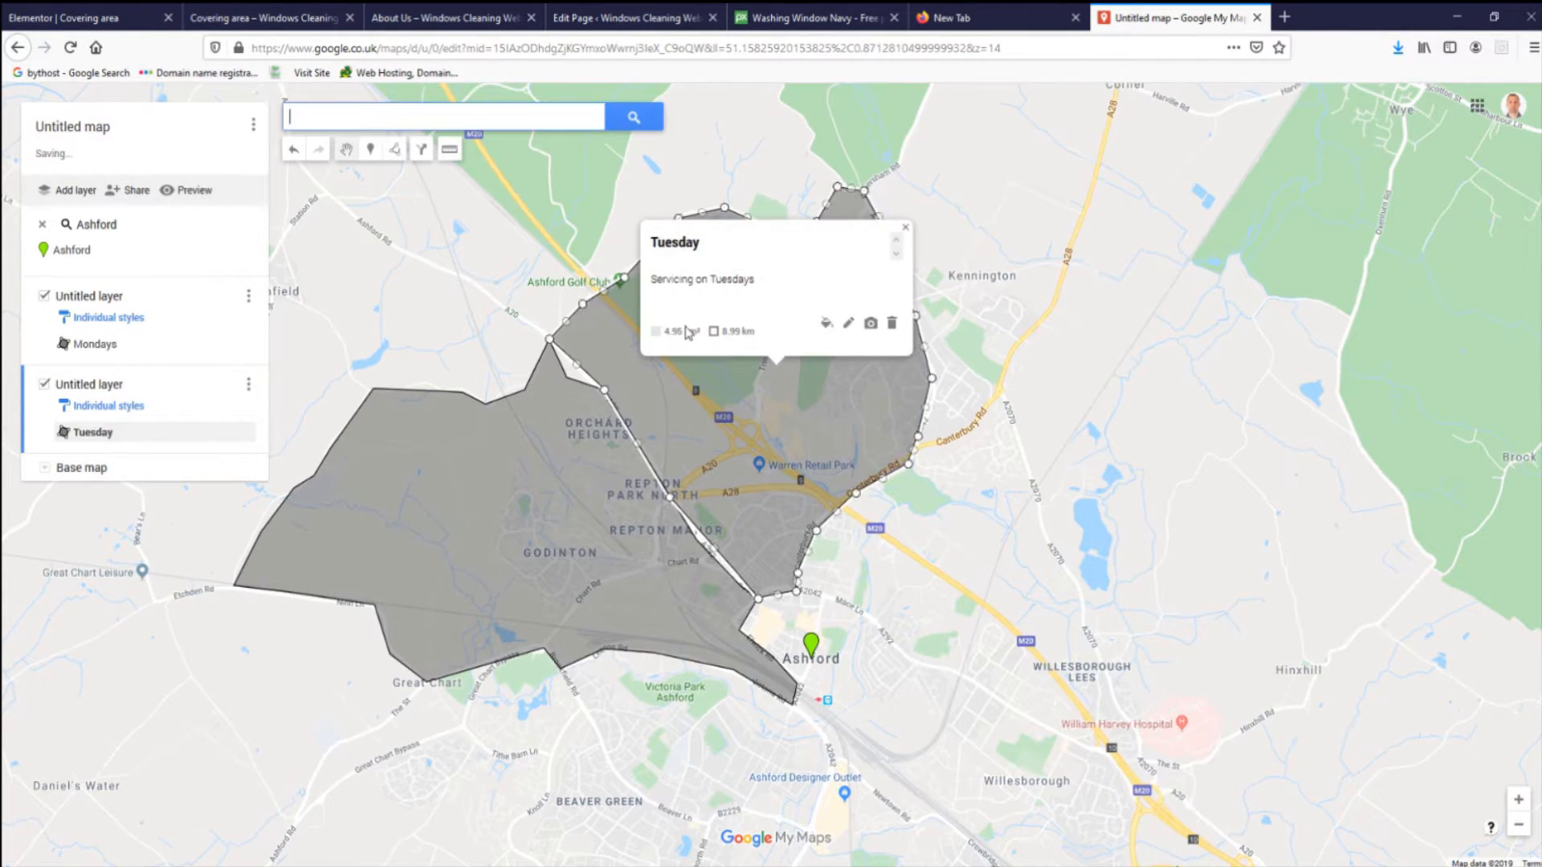
pyautogui.click(826, 322)
pyautogui.click(881, 339)
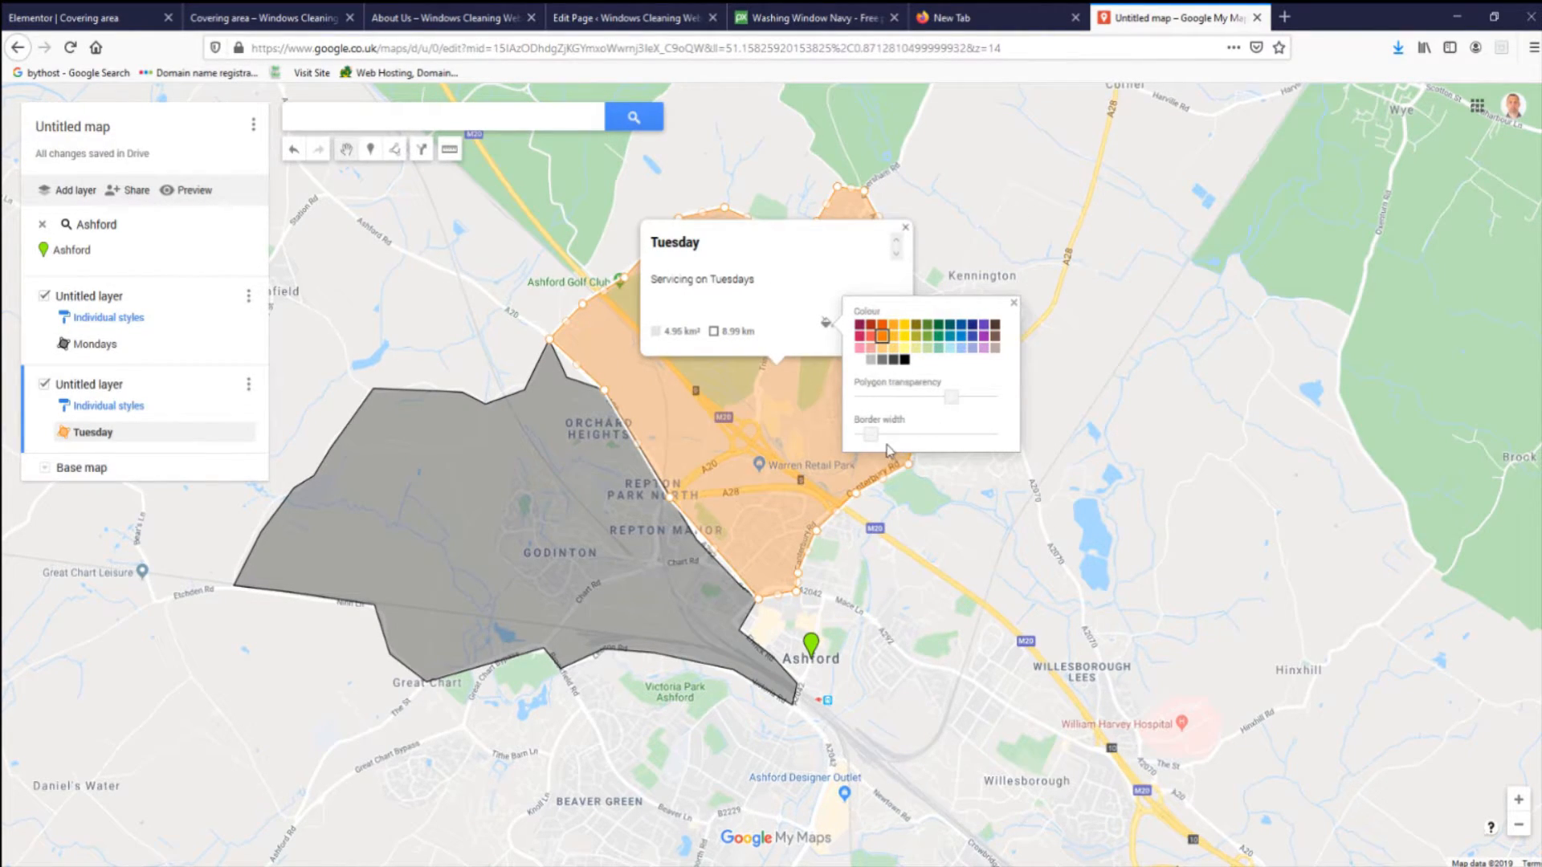
pyautogui.moveTo(951, 397); pyautogui.dragTo(897, 455)
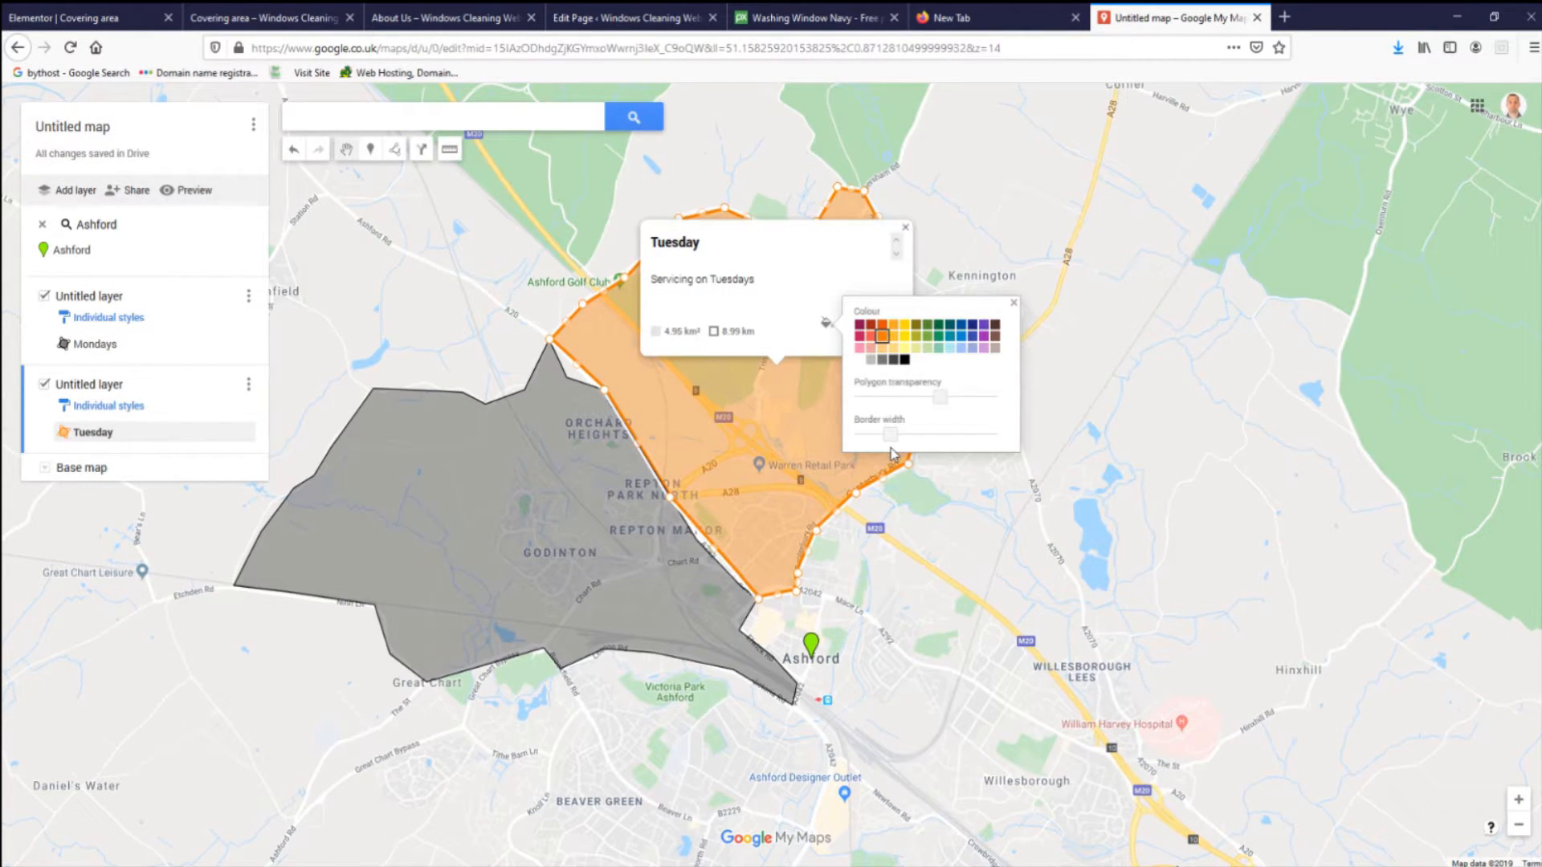
pyautogui.click(986, 136)
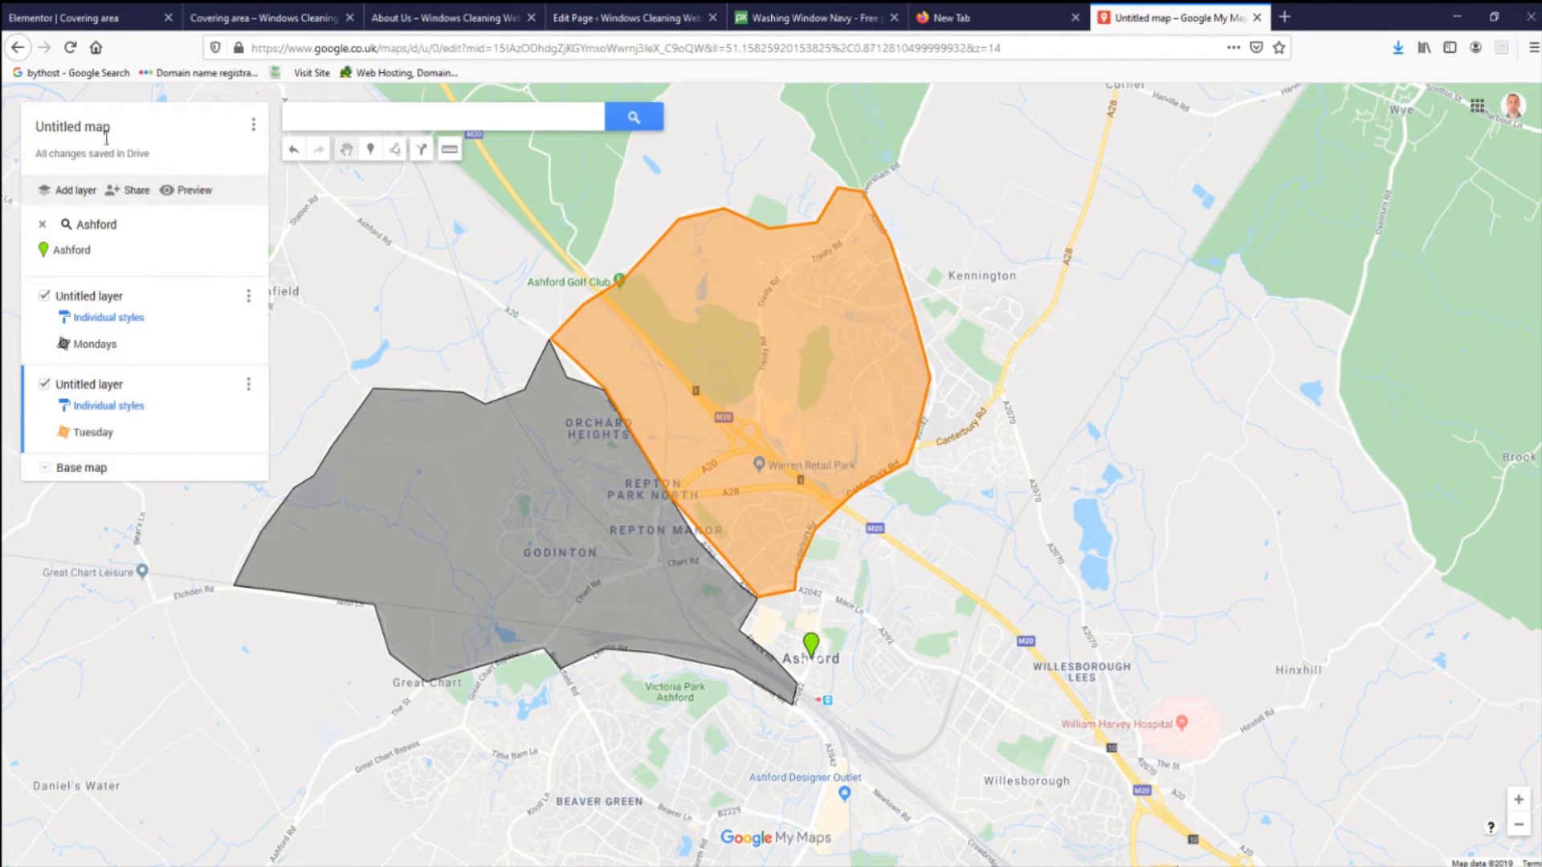
# - Add another layer and start an outline along Tuesday's south-east edge
pyautogui.click(66, 193)
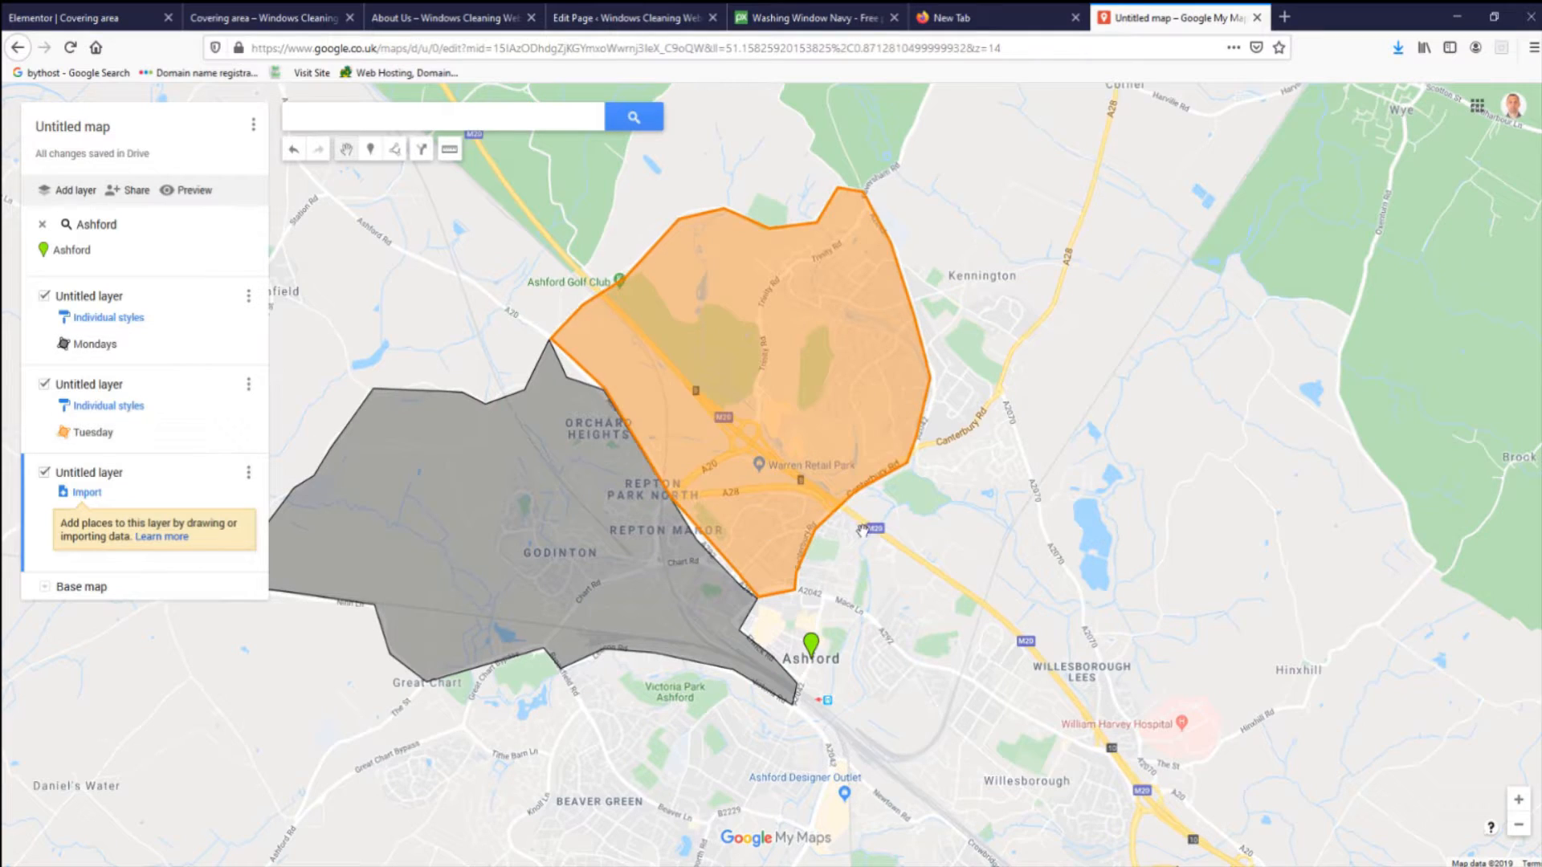
pyautogui.click(397, 153)
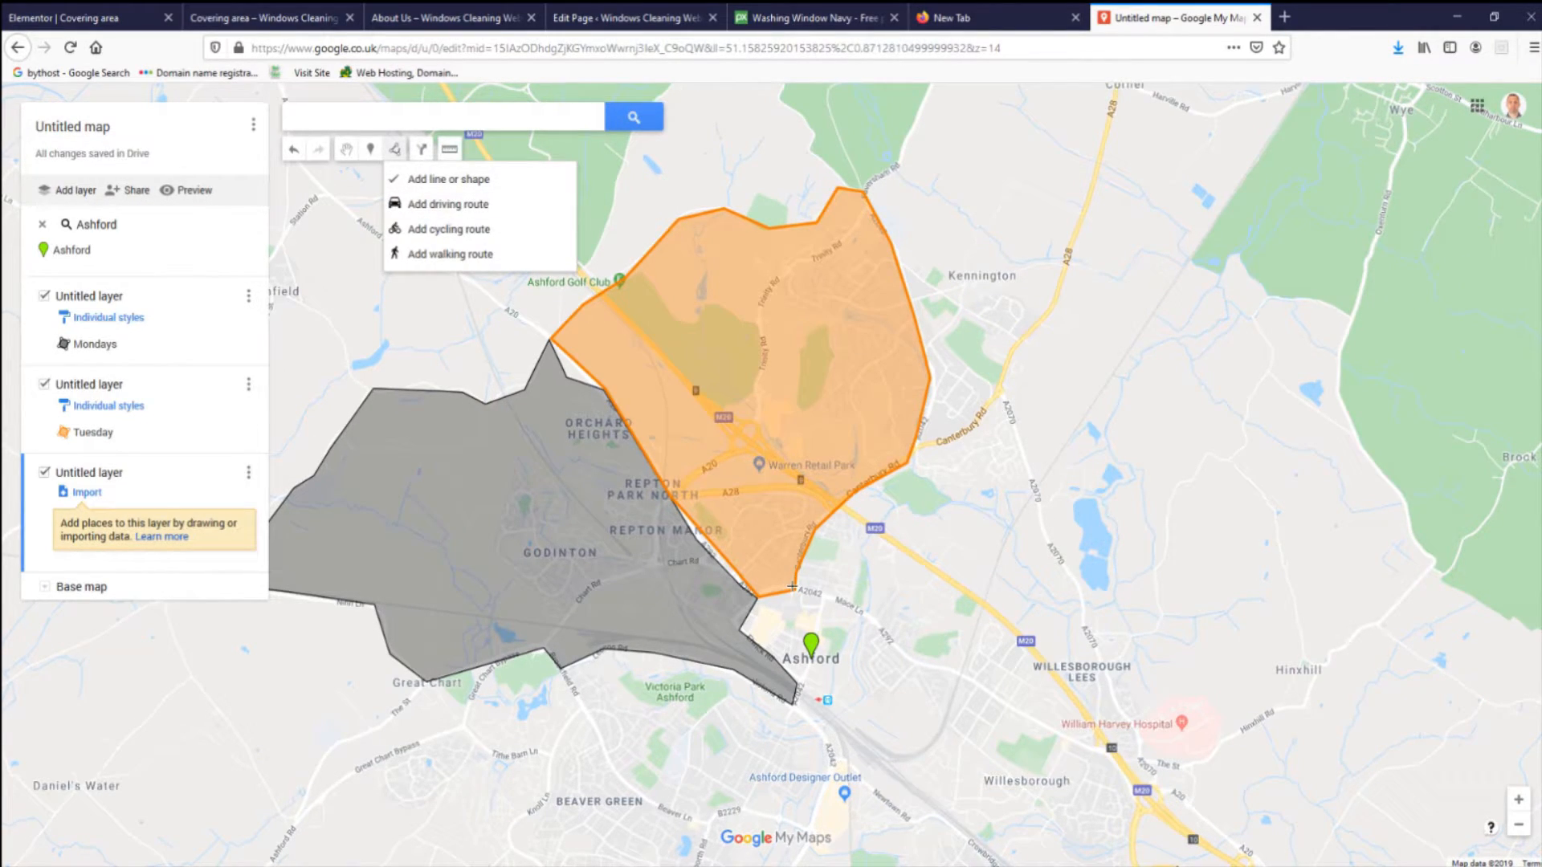
pyautogui.click(844, 503)
pyautogui.click(896, 466)
pyautogui.click(916, 443)
# - Trace the outline east and south from Ashford down past William Harvey Hospital
pyautogui.click(1000, 390)
pyautogui.click(1060, 555)
pyautogui.click(1087, 630)
pyautogui.click(1121, 694)
pyautogui.click(1147, 750)
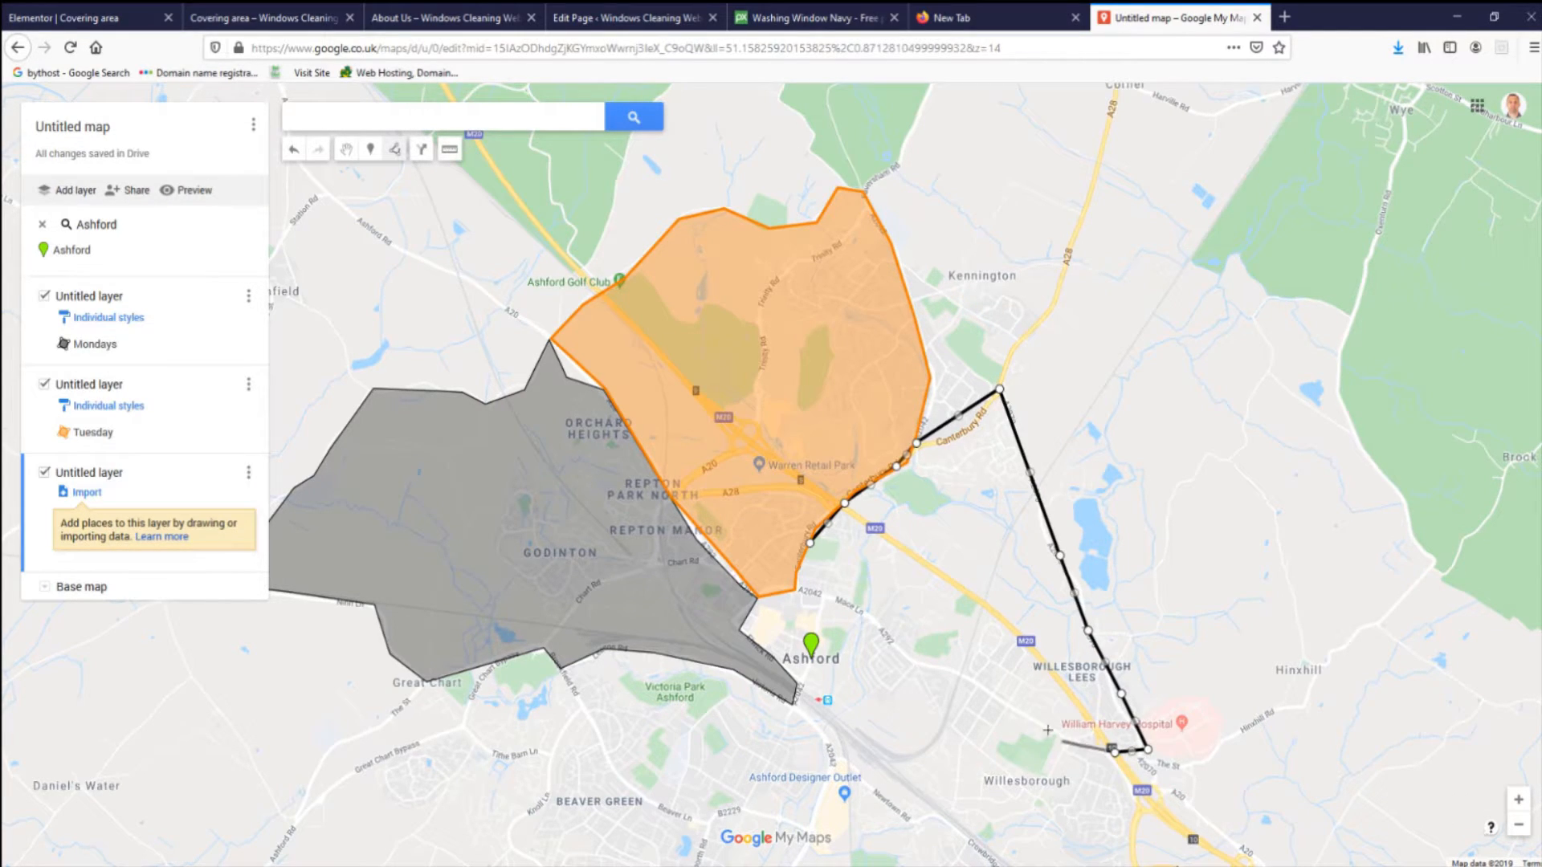
pyautogui.click(1114, 753)
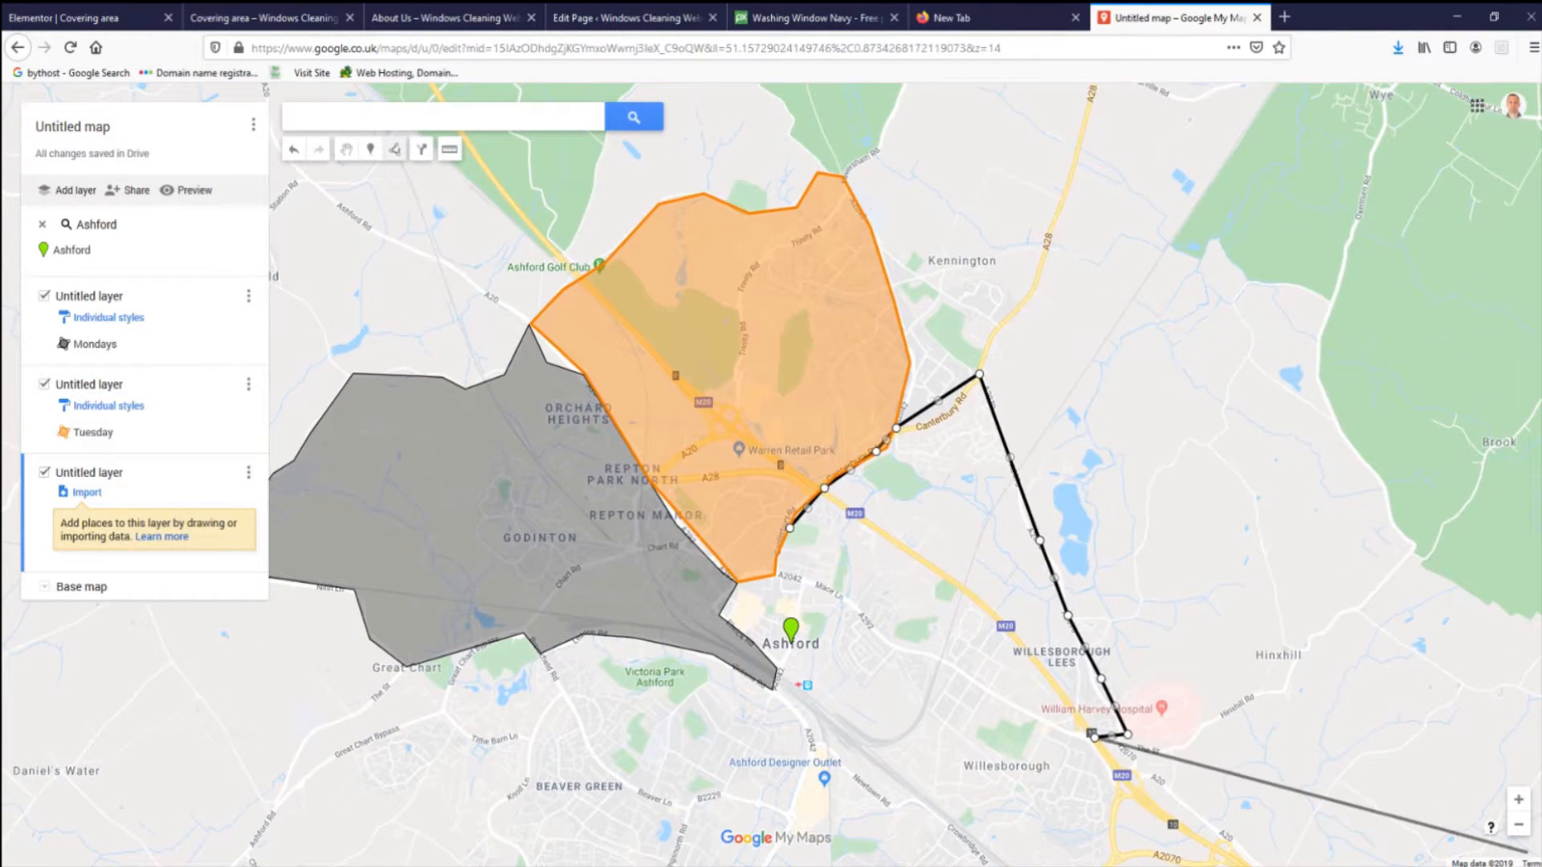
pyautogui.scroll(-1, 828, 613)
pyautogui.scroll(1, 828, 612)
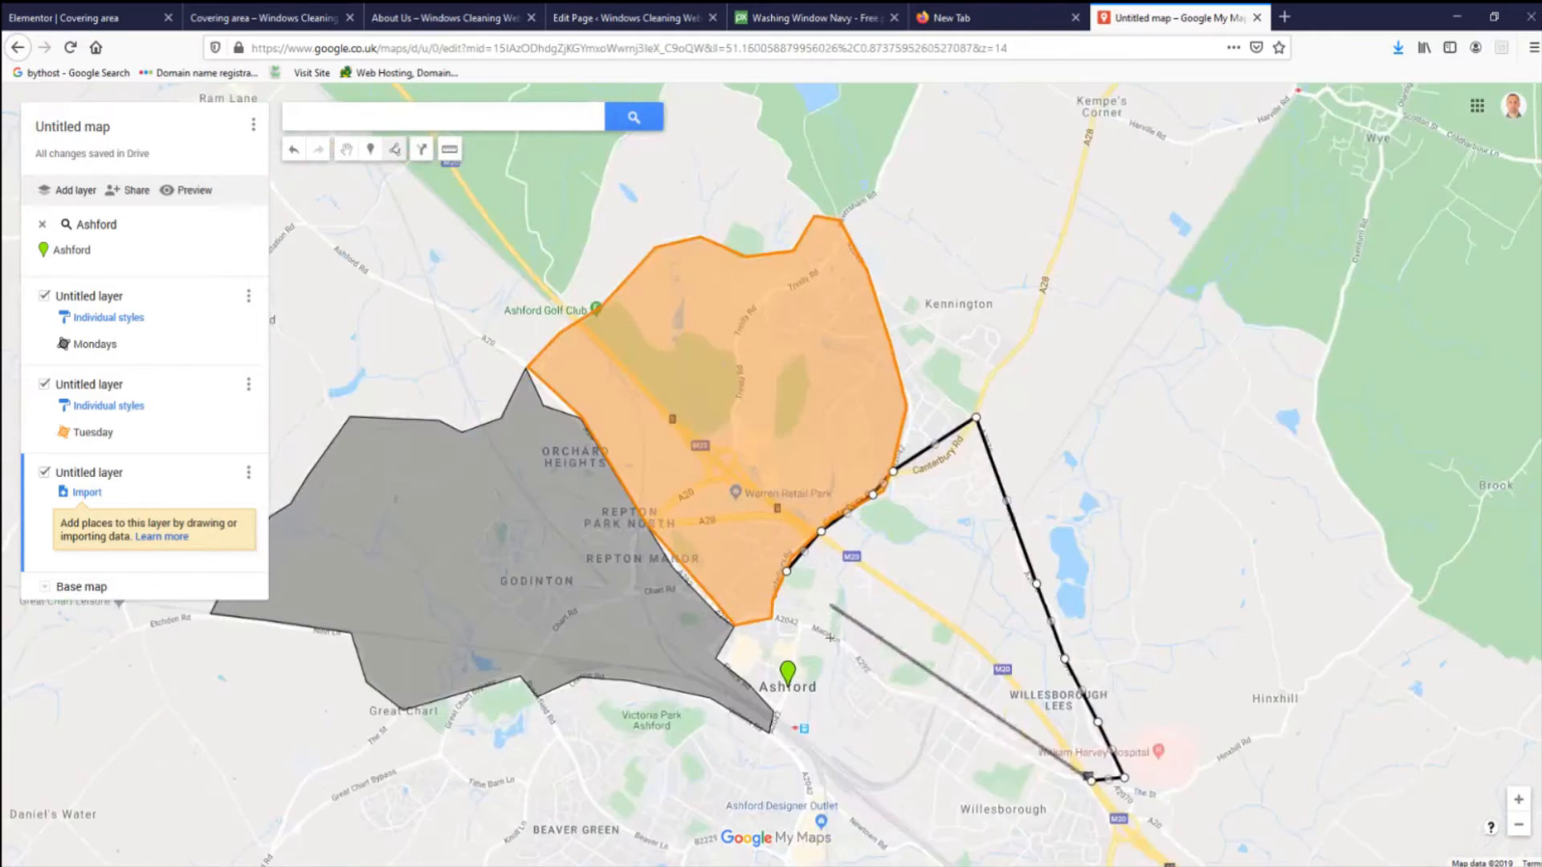
pyautogui.click(1518, 825)
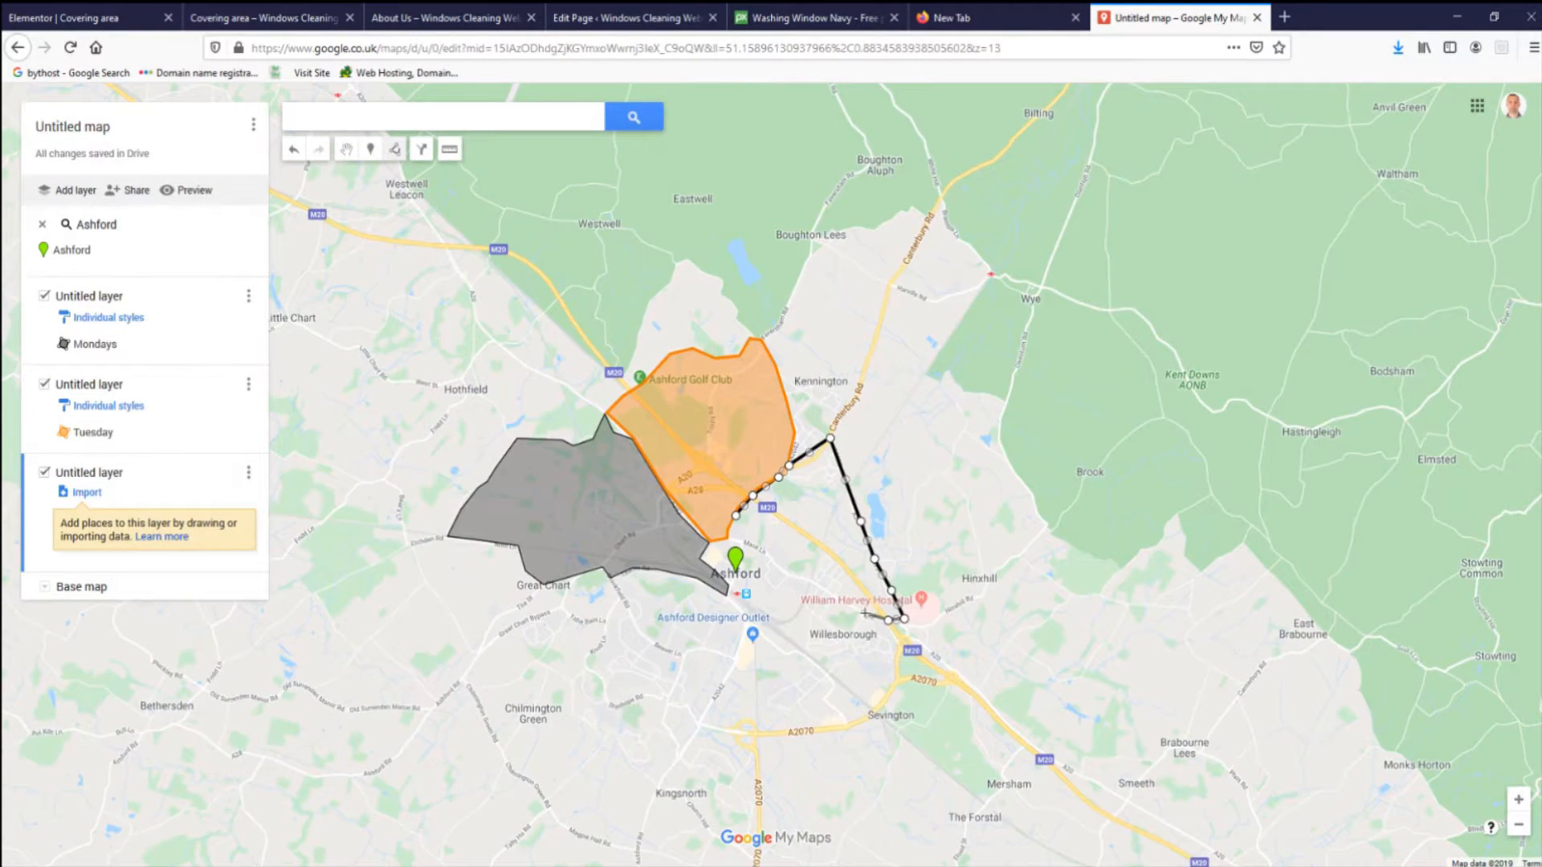
# - Carry the outline along the A2070, back up toward Ashford, and close it into a polygon
pyautogui.click(899, 641)
pyautogui.click(894, 682)
pyautogui.click(875, 711)
pyautogui.click(838, 712)
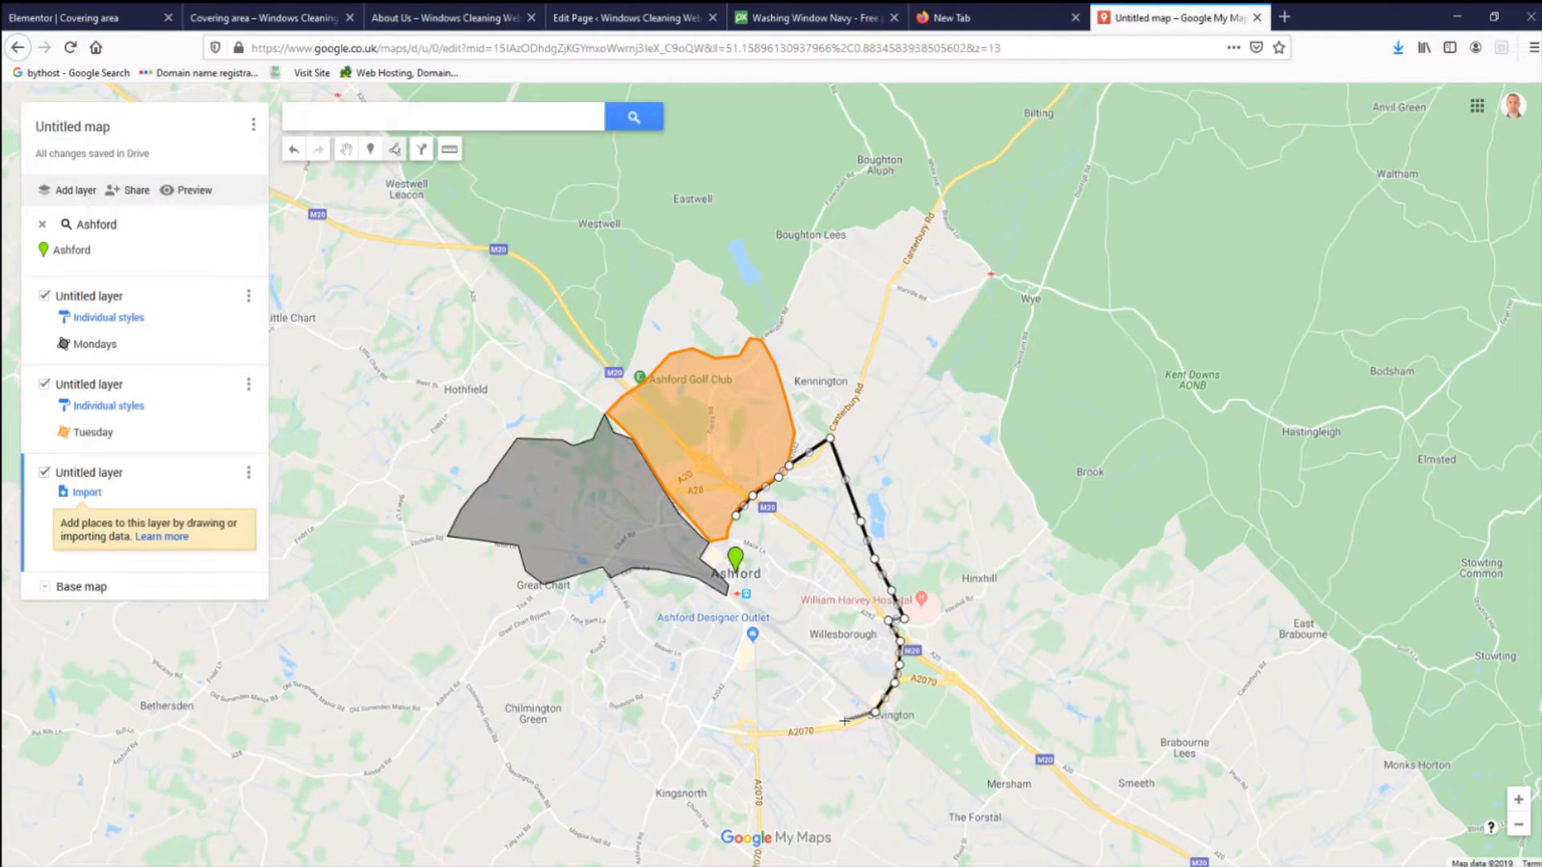
pyautogui.click(826, 665)
pyautogui.click(799, 653)
pyautogui.click(758, 631)
pyautogui.click(726, 598)
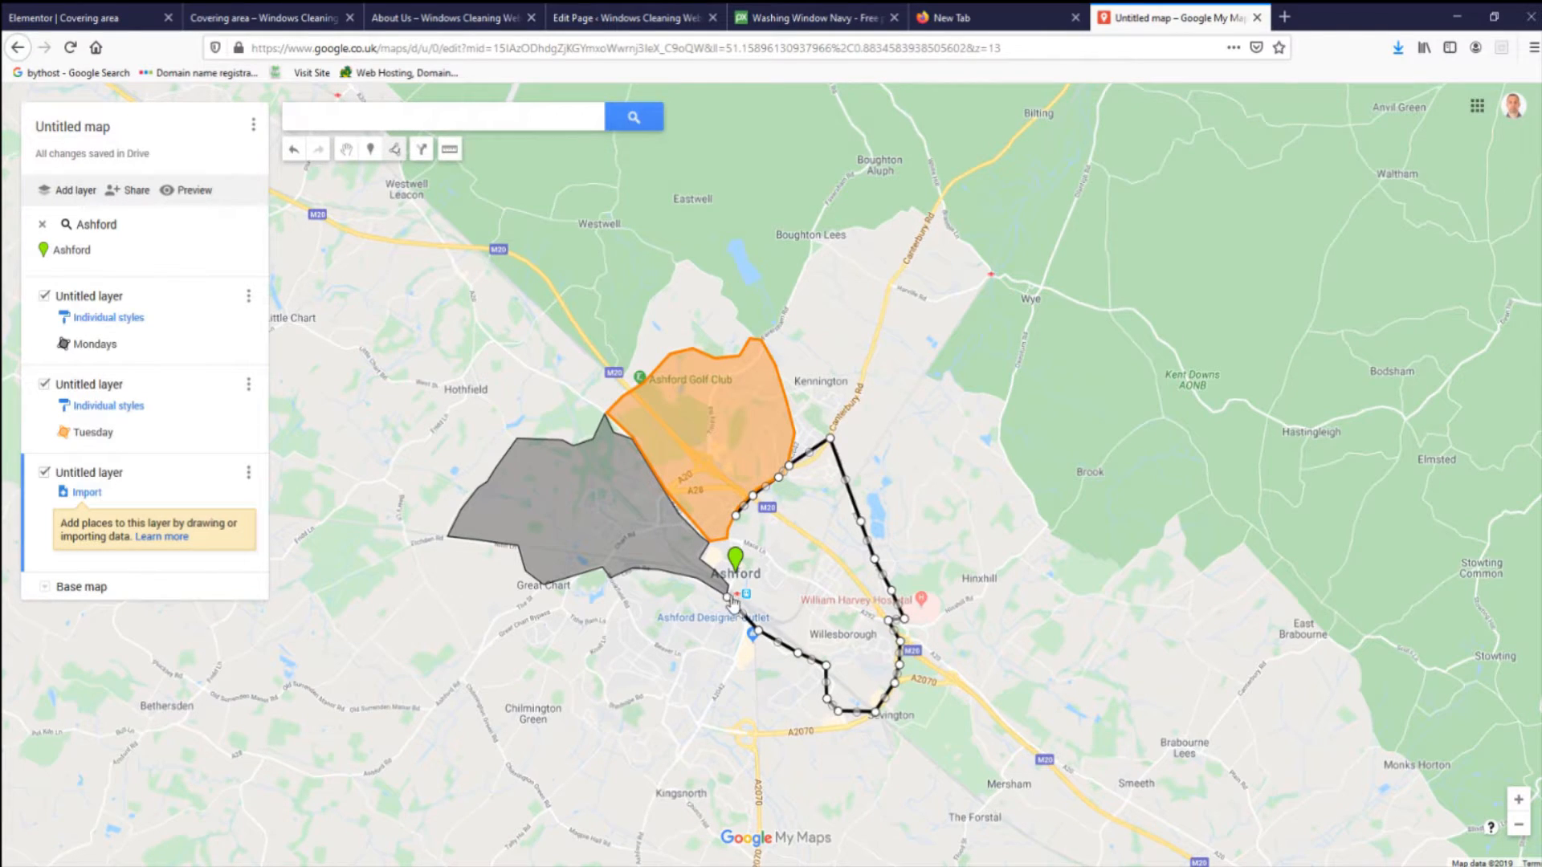
pyautogui.click(701, 558)
pyautogui.click(710, 543)
pyautogui.click(728, 539)
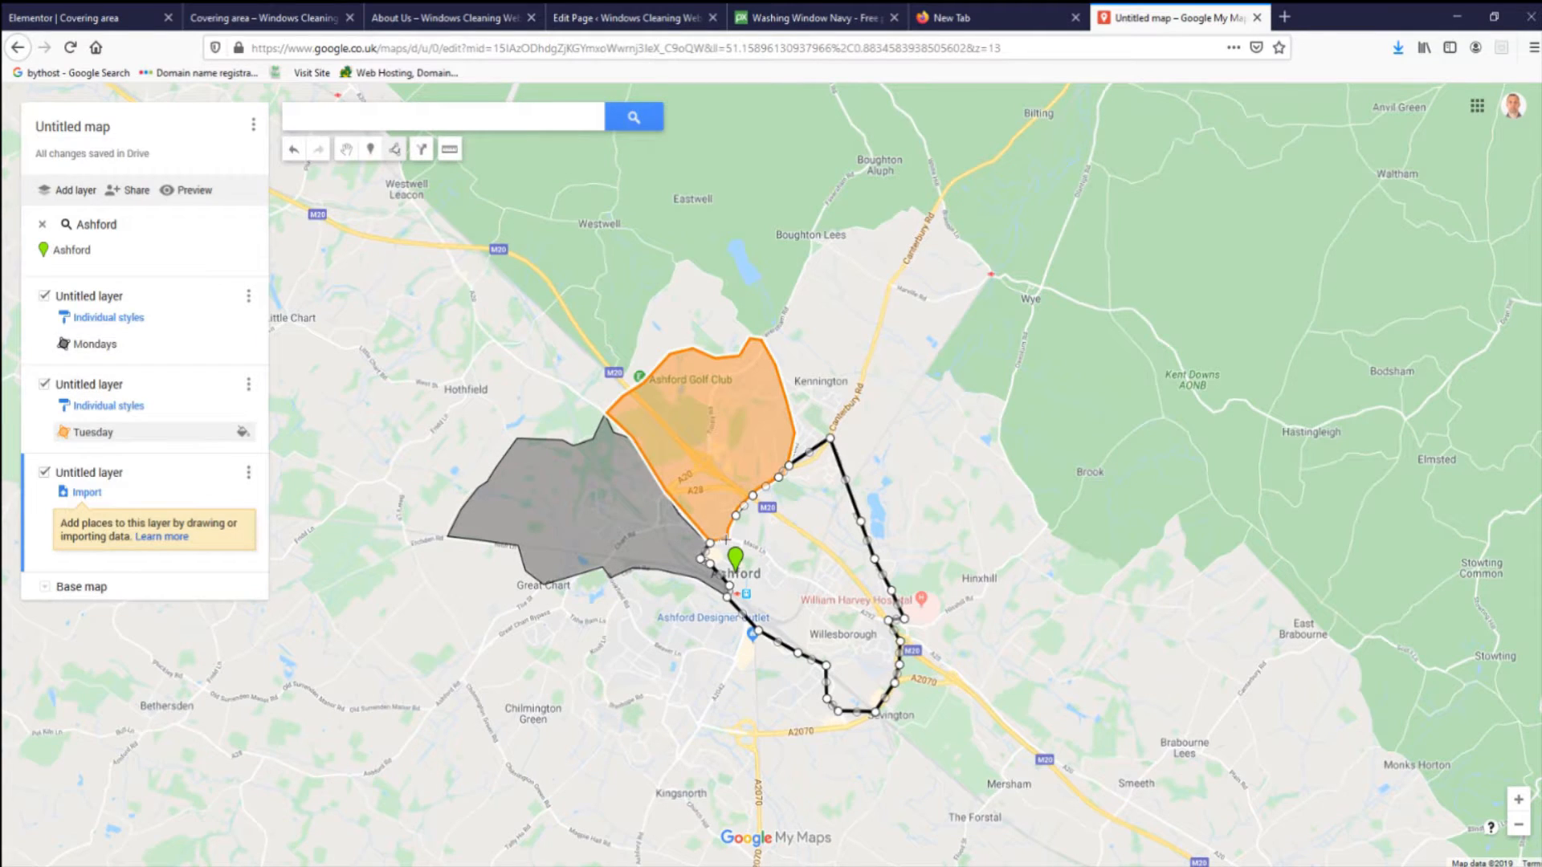
pyautogui.click(736, 515)
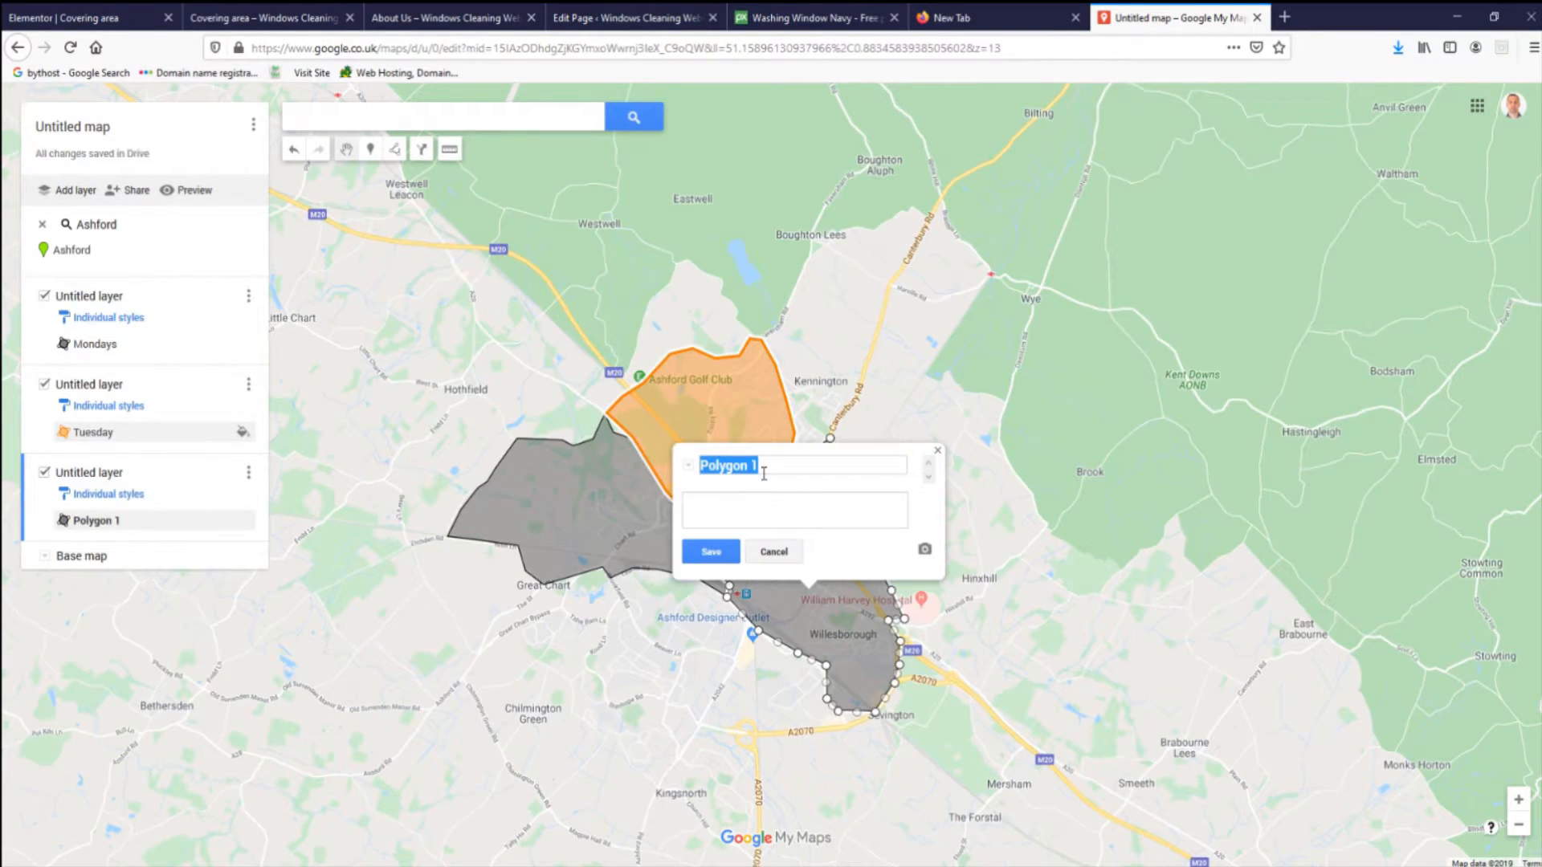
# - Name the area 'Wednesdays' with description 'Servicing on Wednesdays', correcting the title's spelling, and save
pyautogui.write('Wednesdays')
pyautogui.click(770, 506)
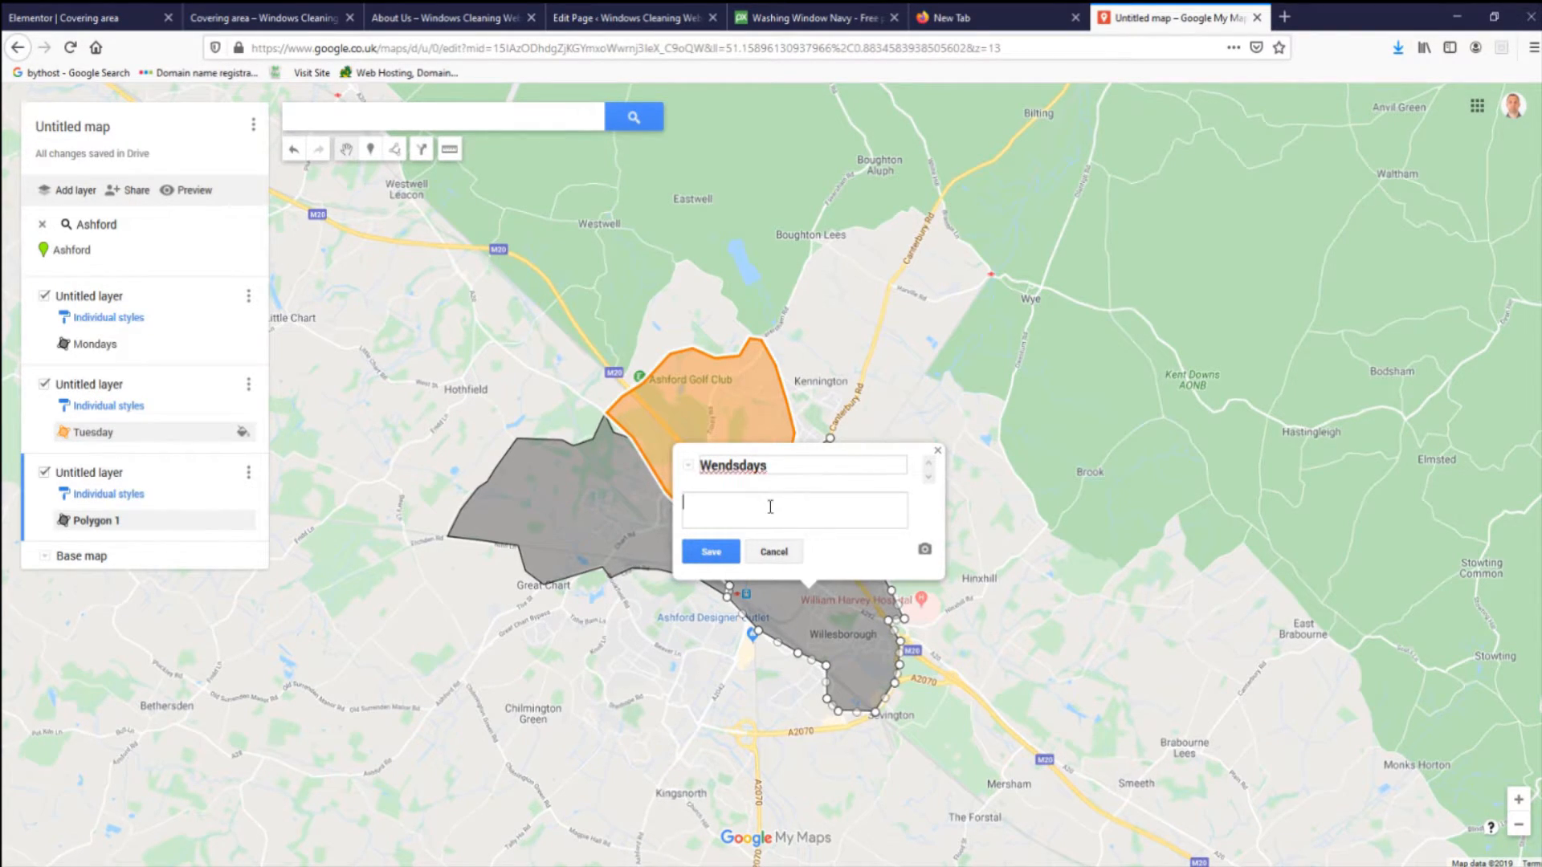
pyautogui.rightClick(737, 464)
pyautogui.click(795, 508)
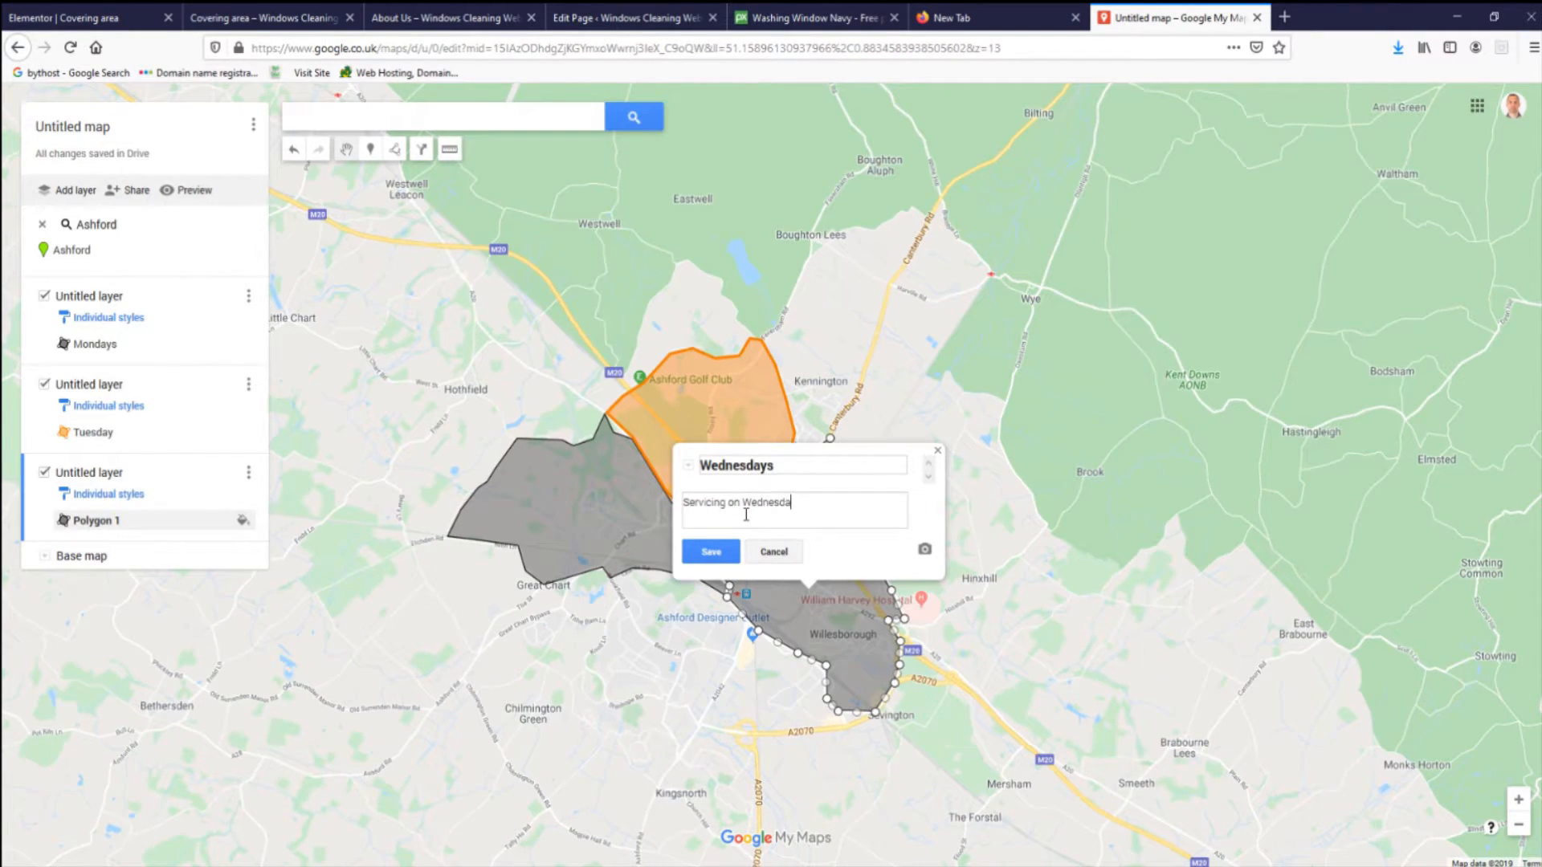
pyautogui.click(710, 552)
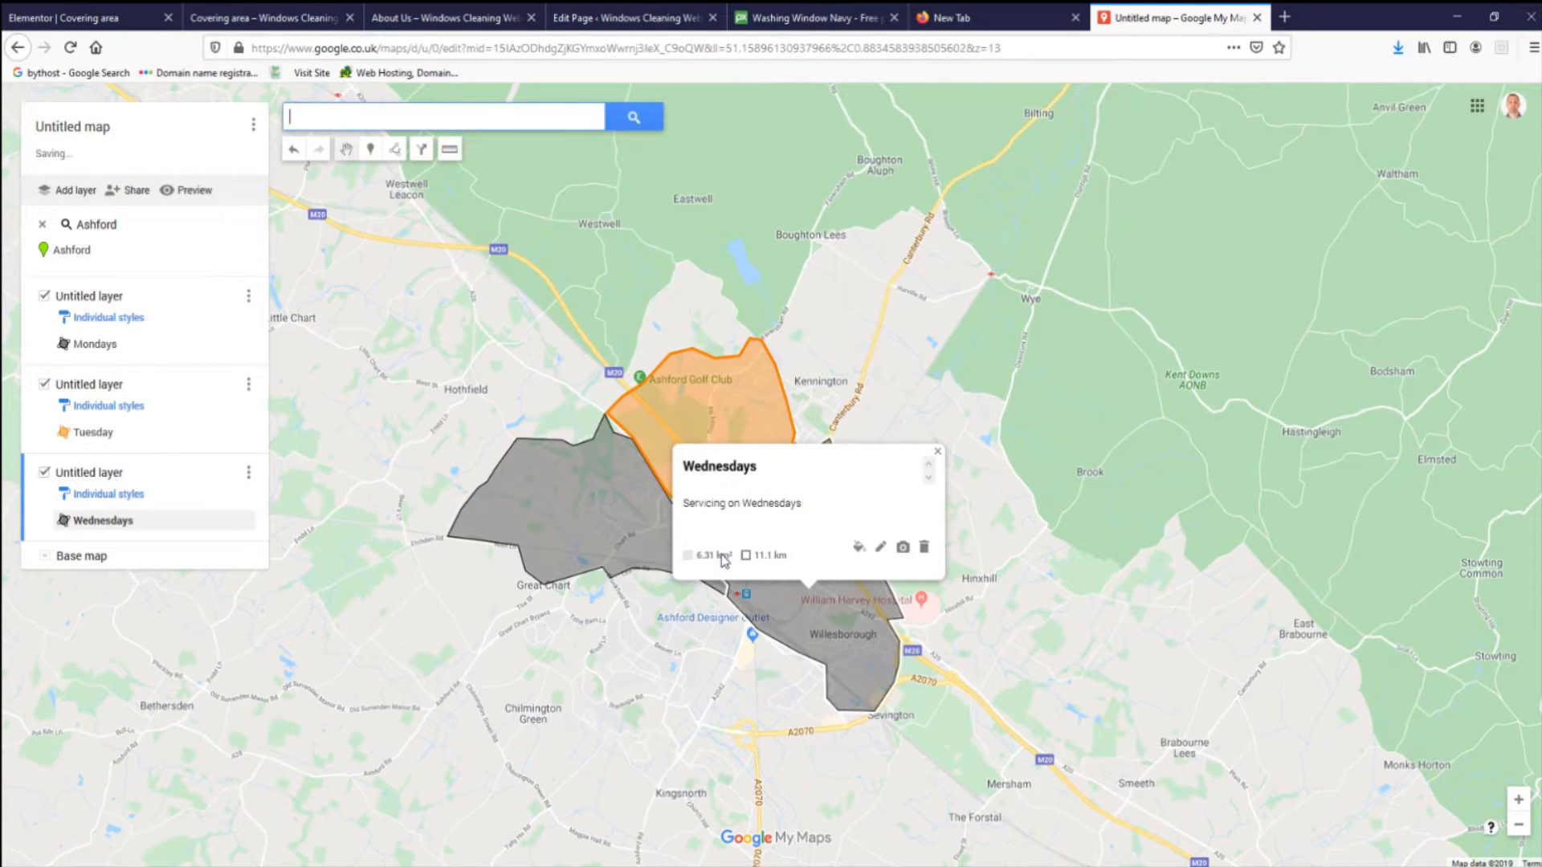
# - Colour the Wednesdays area pink with a less transparent fill and close its card
pyautogui.click(858, 547)
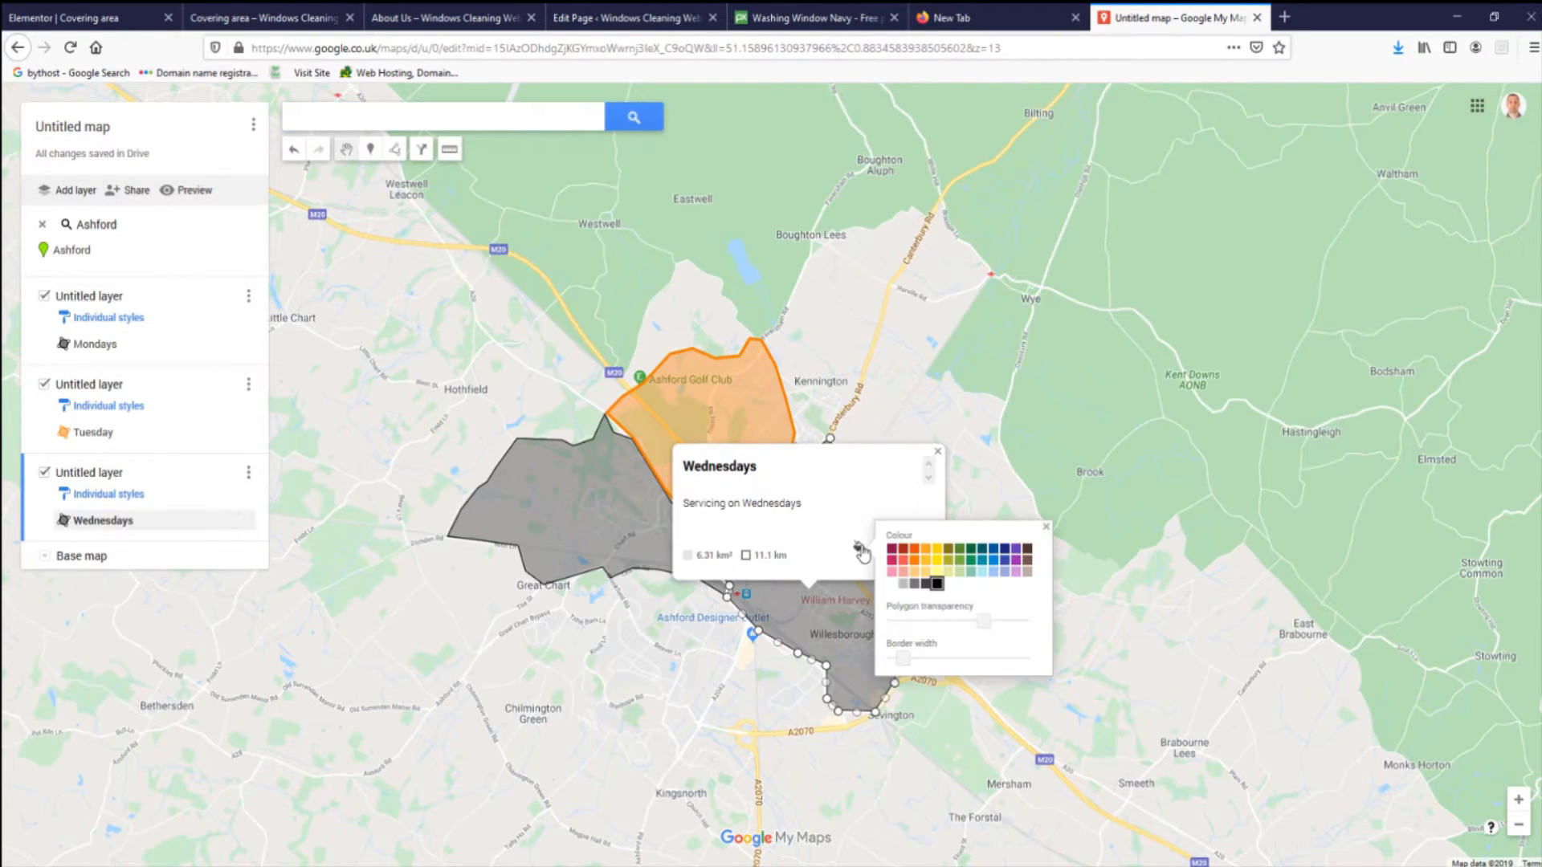
pyautogui.click(895, 572)
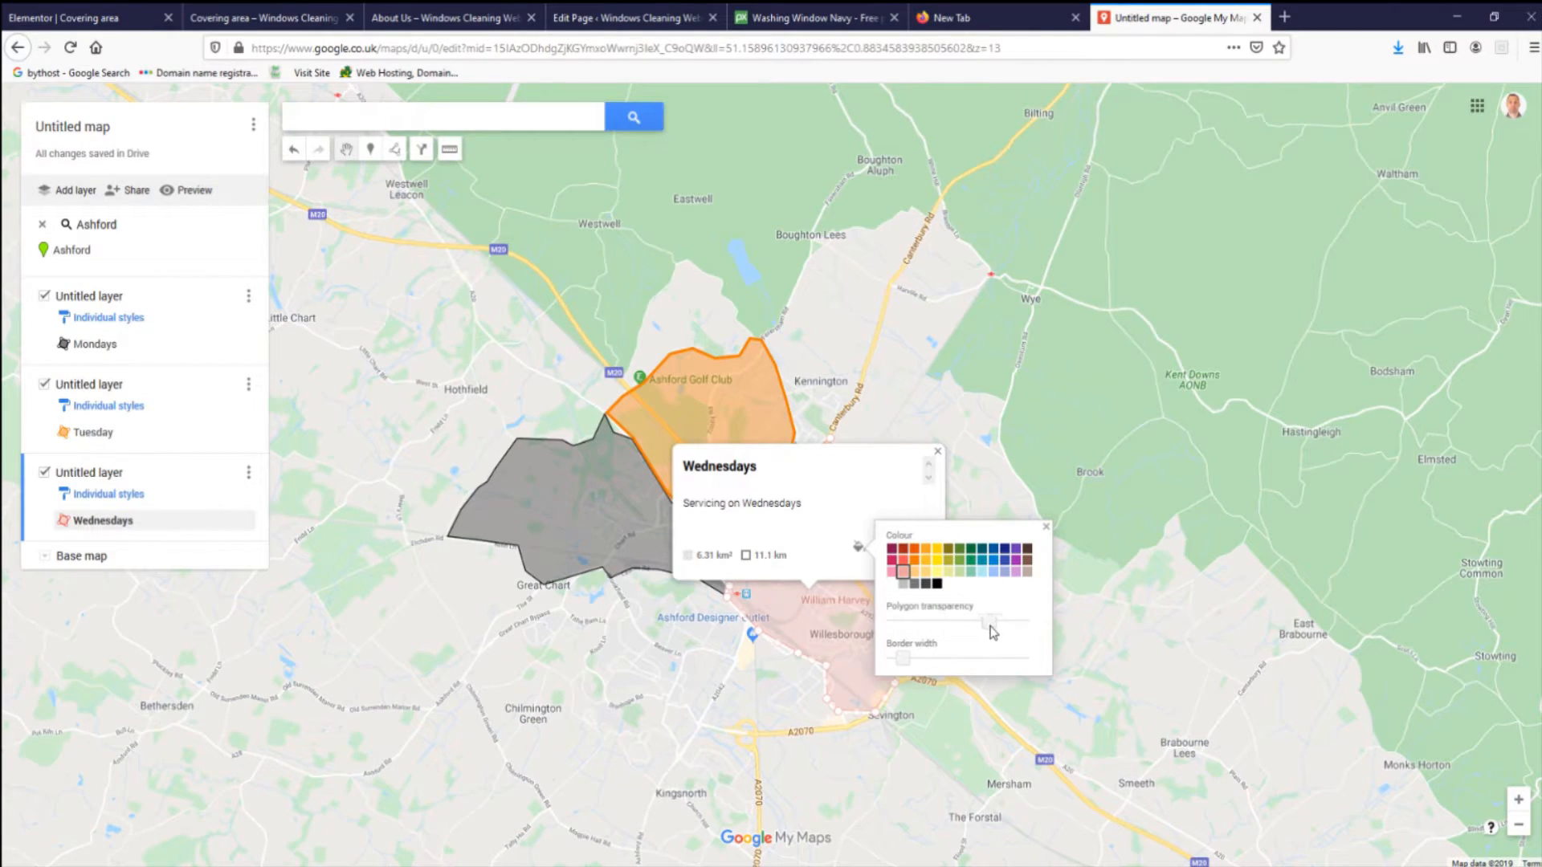
pyautogui.moveTo(986, 623); pyautogui.dragTo(964, 630)
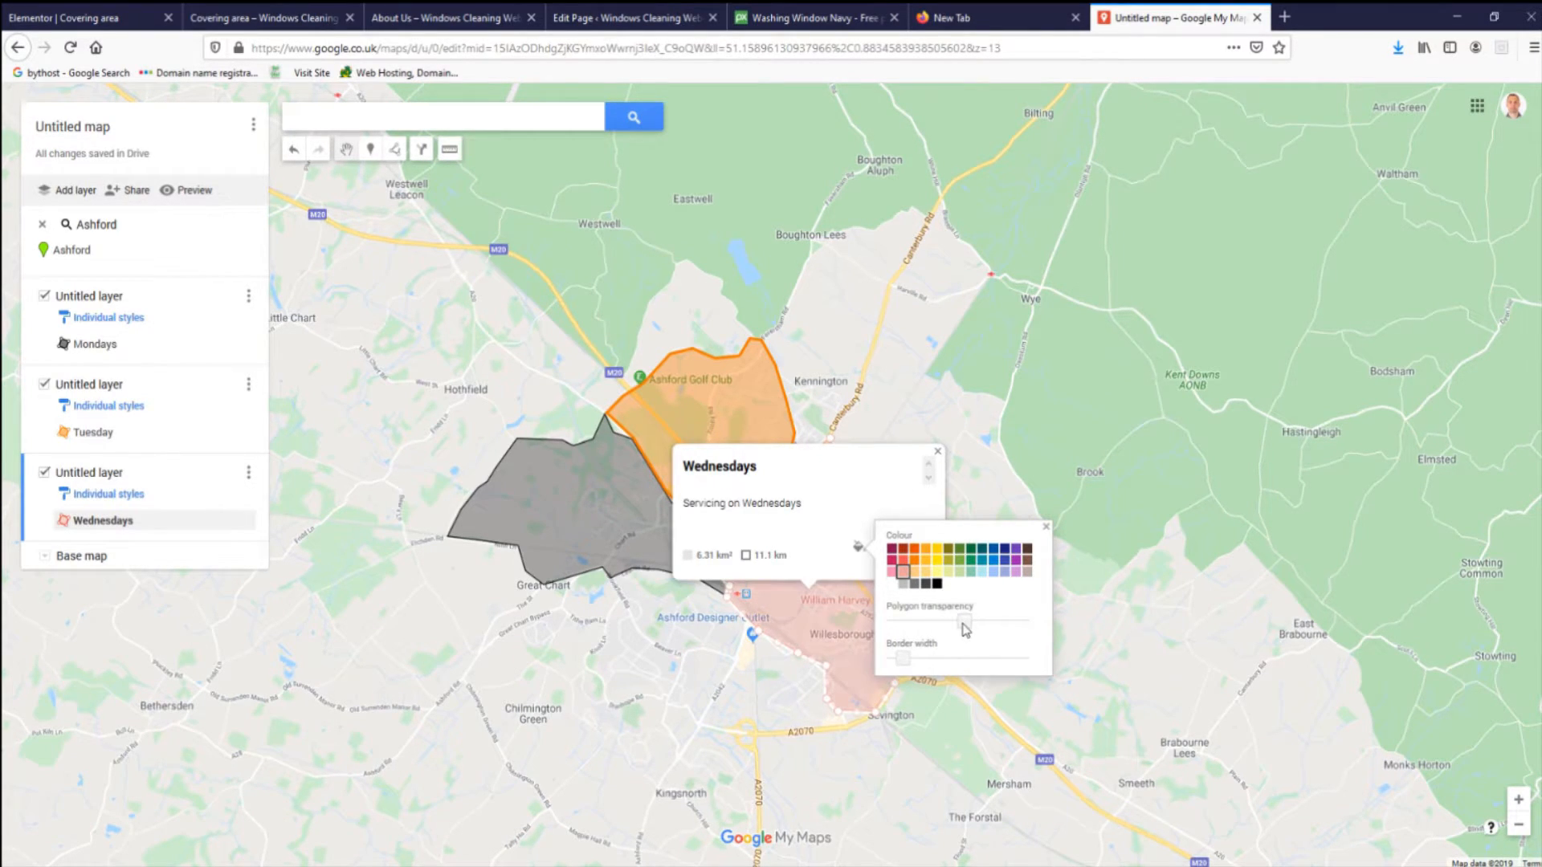
pyautogui.click(957, 413)
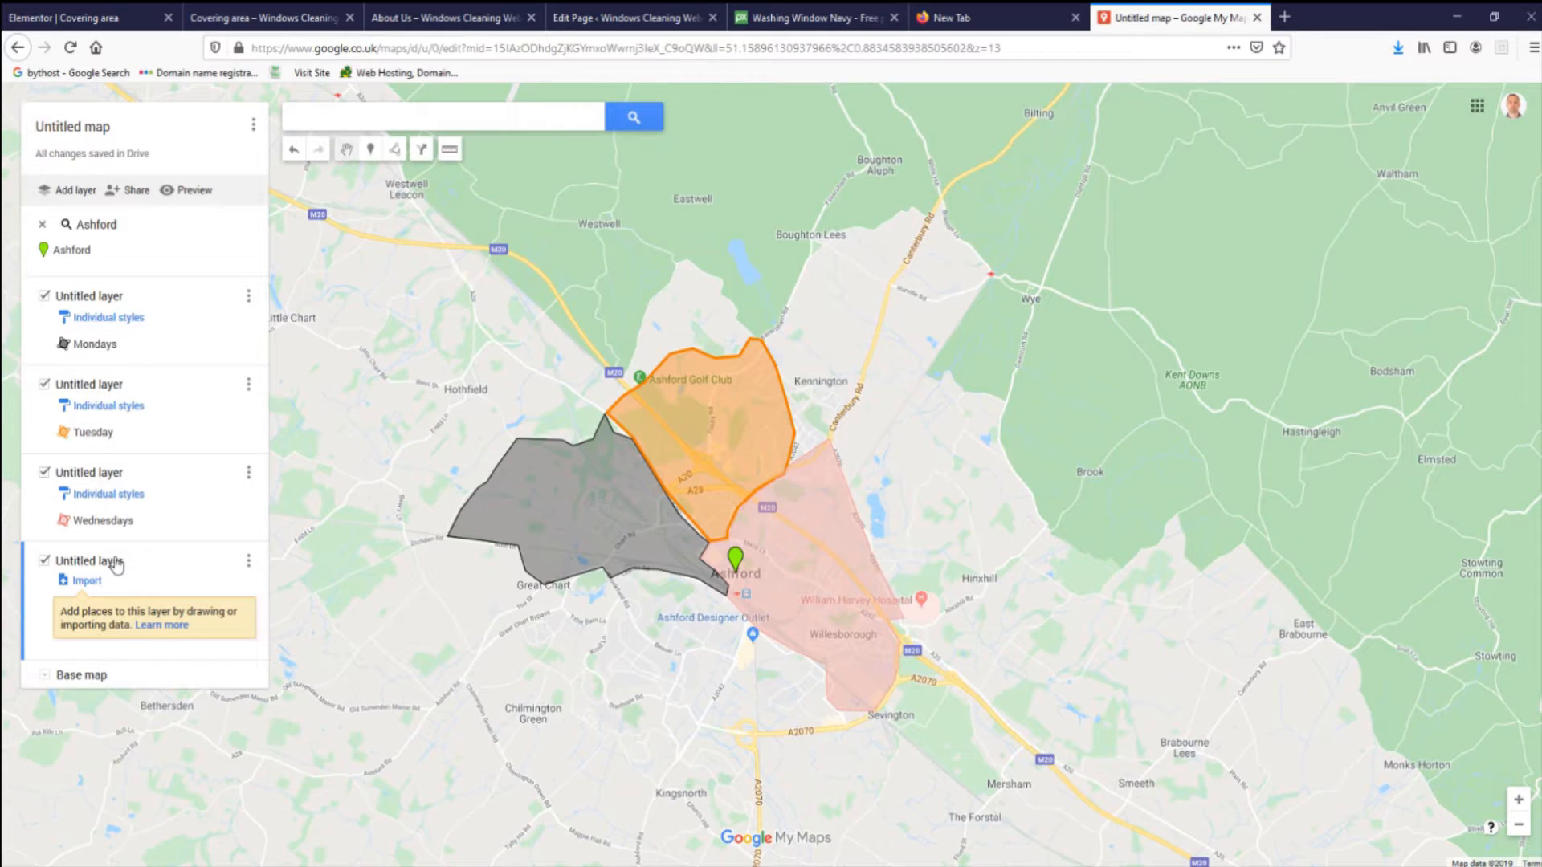
# - Start a new shape below Ashford Designer Outlet and trace it south toward Kingsnorth
pyautogui.click(396, 153)
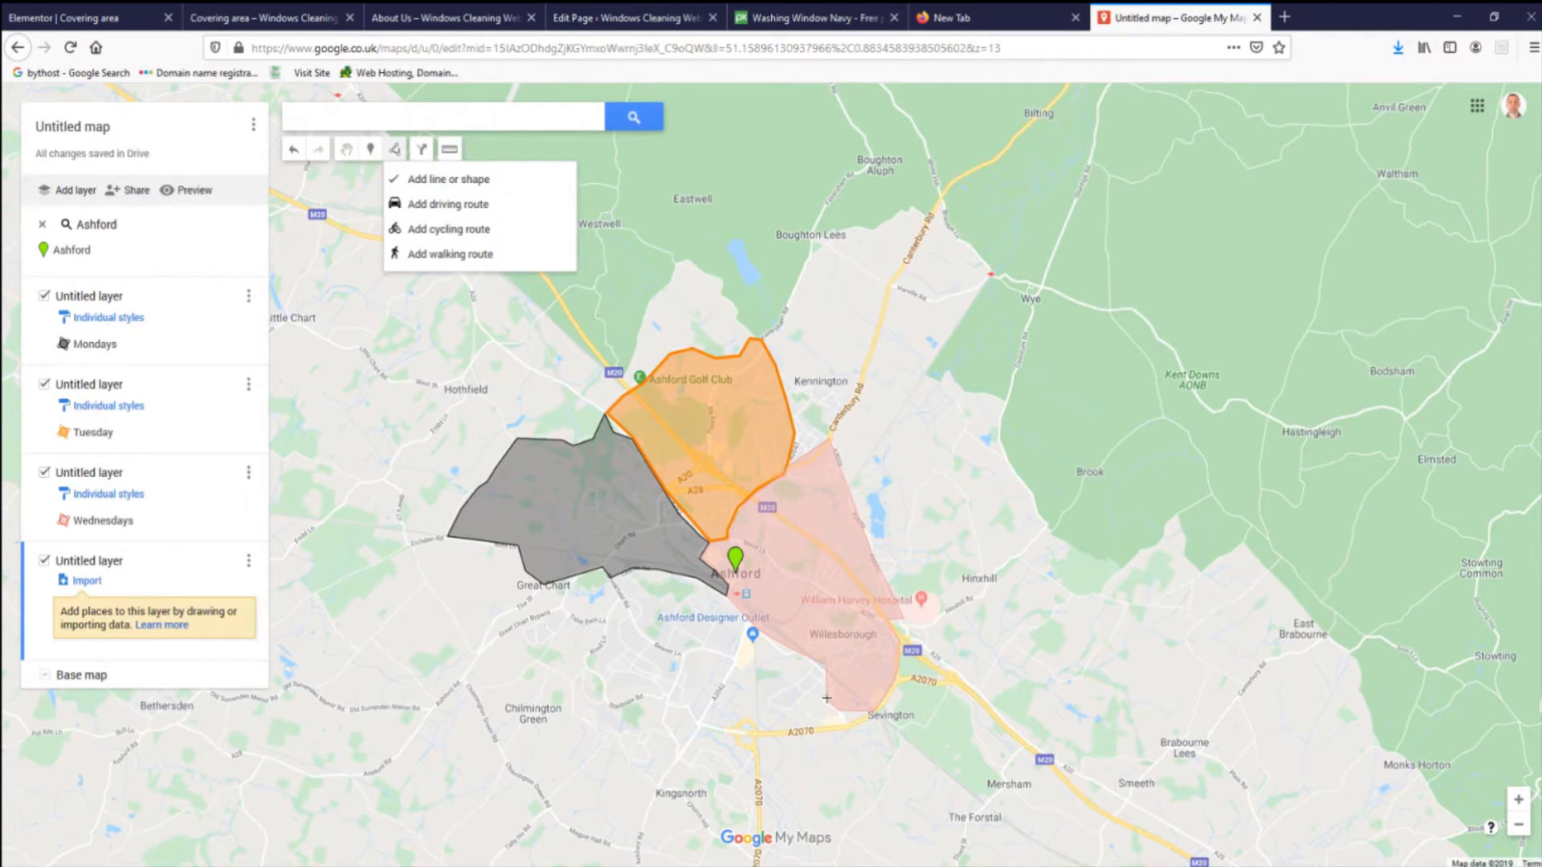
pyautogui.click(745, 622)
pyautogui.click(734, 660)
pyautogui.click(715, 689)
pyautogui.click(701, 720)
pyautogui.click(693, 742)
pyautogui.click(668, 771)
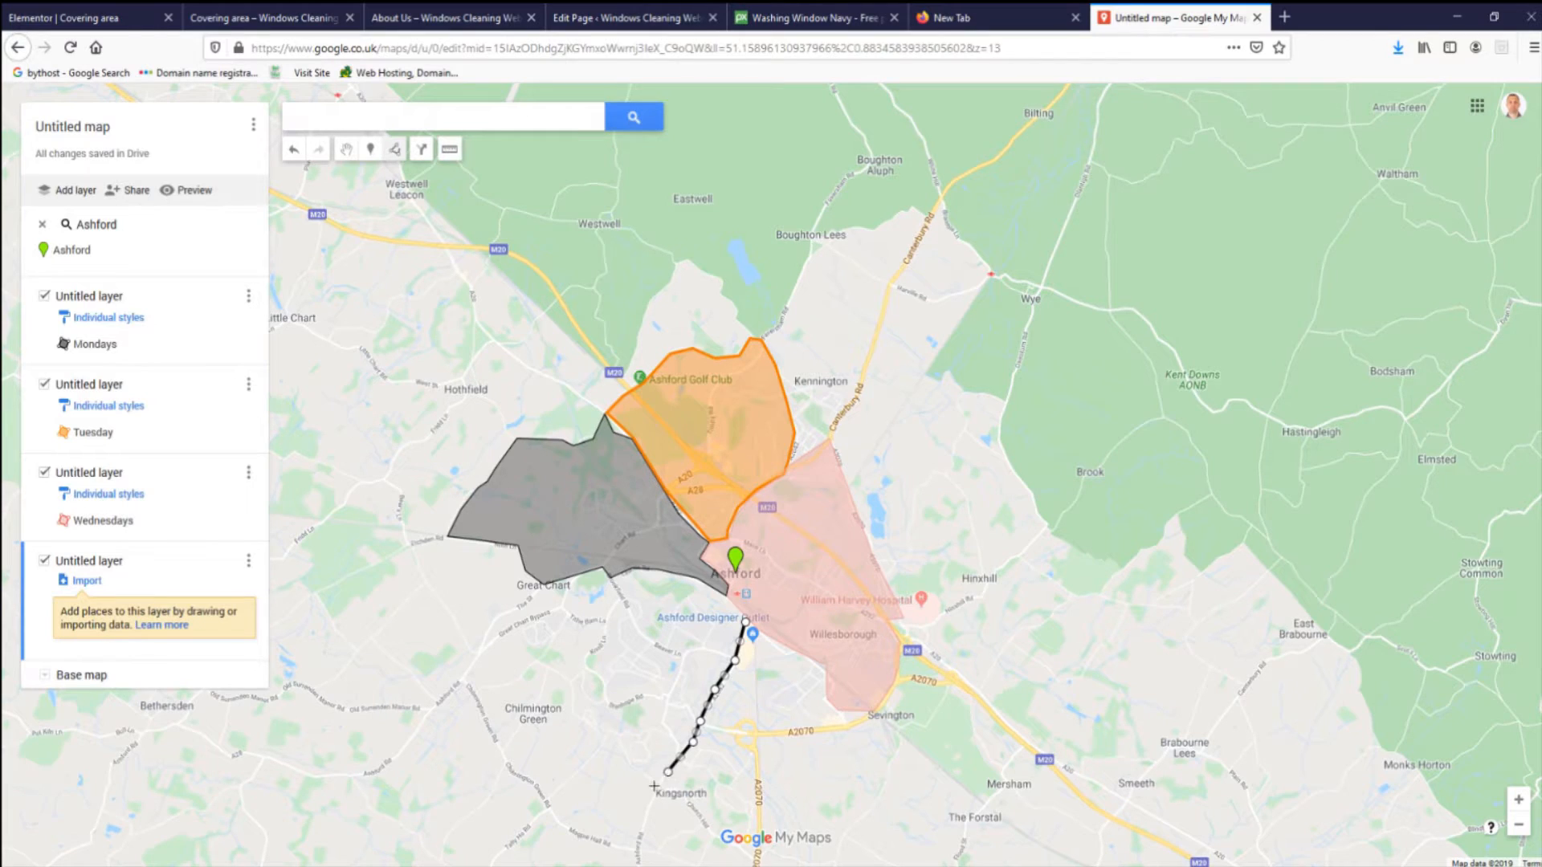
pyautogui.click(656, 799)
pyautogui.moveTo(643, 848); pyautogui.dragTo(639, 783)
# - Continue the outline around Kingsnorth, along the southern edge, and north toward Sevington
pyautogui.click(638, 788)
pyautogui.click(680, 795)
pyautogui.click(706, 784)
pyautogui.click(711, 767)
pyautogui.click(757, 802)
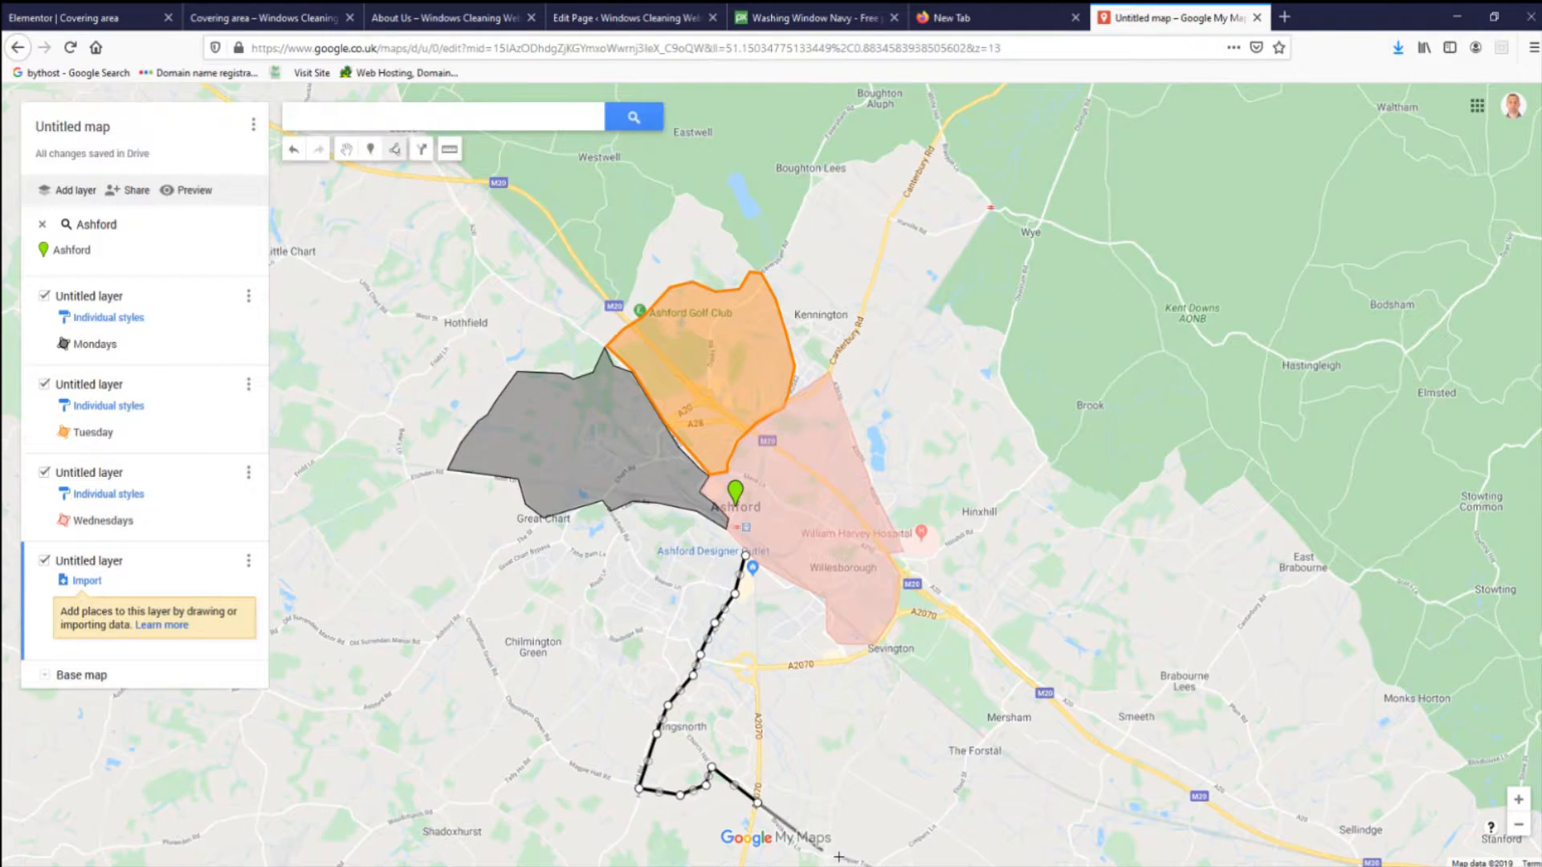
pyautogui.click(792, 817)
pyautogui.click(827, 826)
pyautogui.click(832, 759)
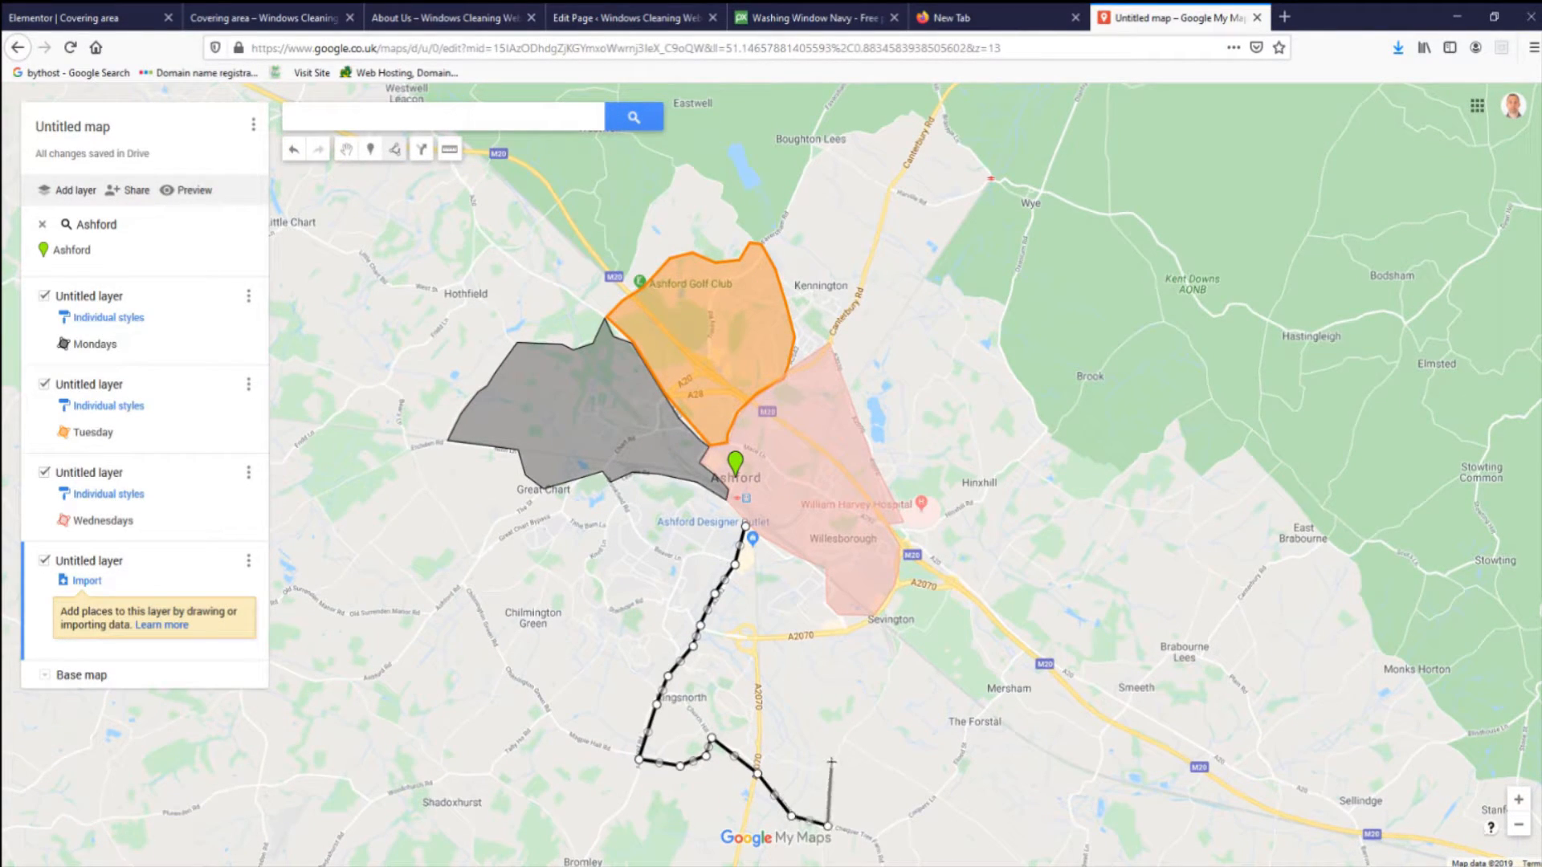
pyautogui.click(857, 719)
pyautogui.click(893, 665)
# - Follow the Wednesdays area's southern edge back to the start and close the polygon
pyautogui.click(899, 638)
pyautogui.click(896, 622)
pyautogui.click(875, 616)
pyautogui.click(837, 616)
pyautogui.click(826, 593)
pyautogui.click(826, 569)
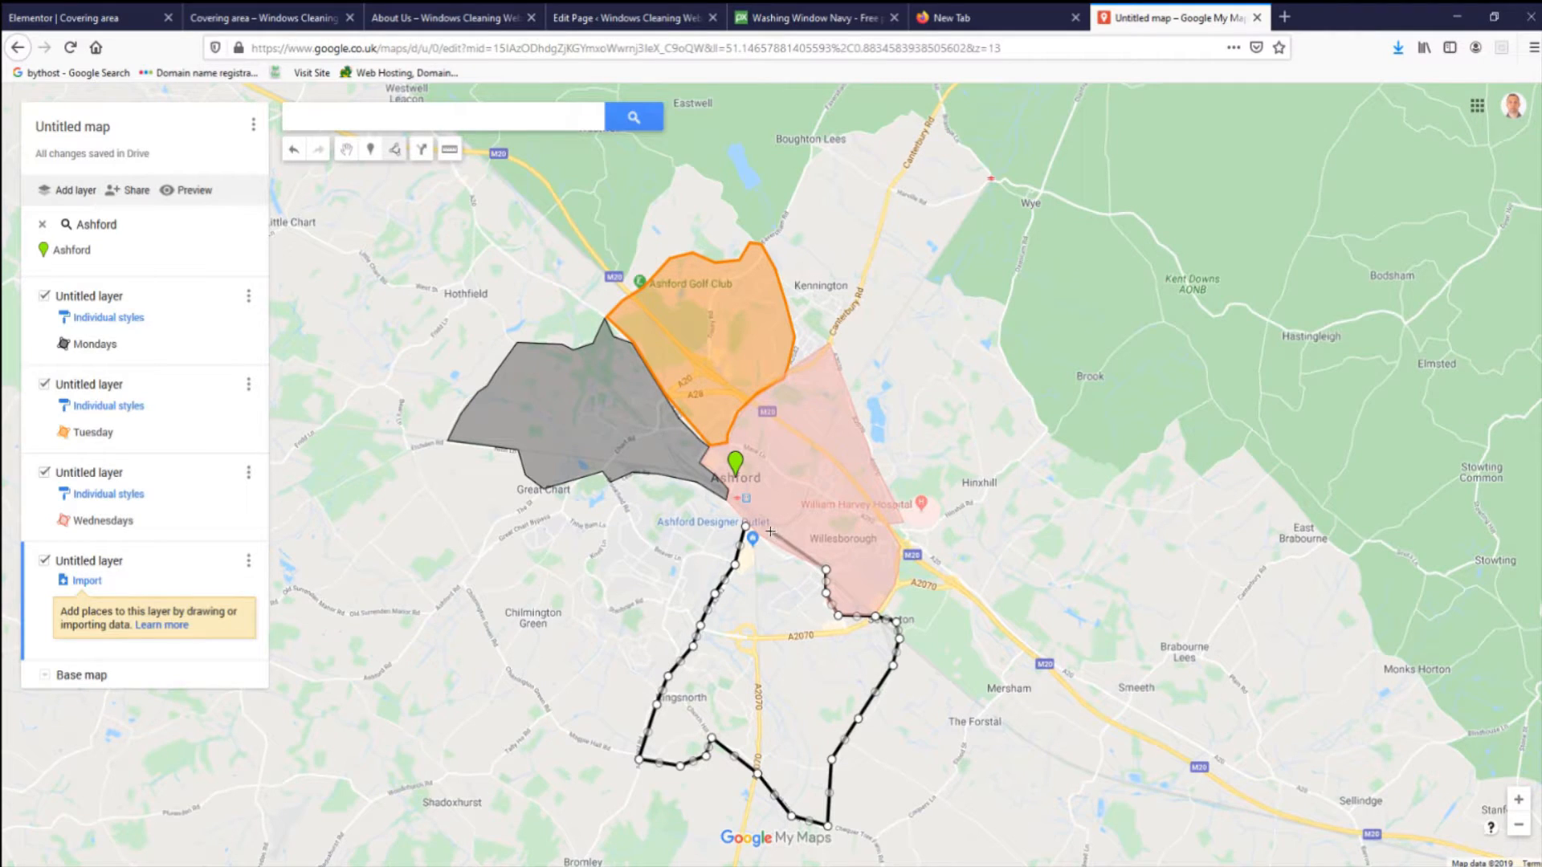
pyautogui.click(745, 526)
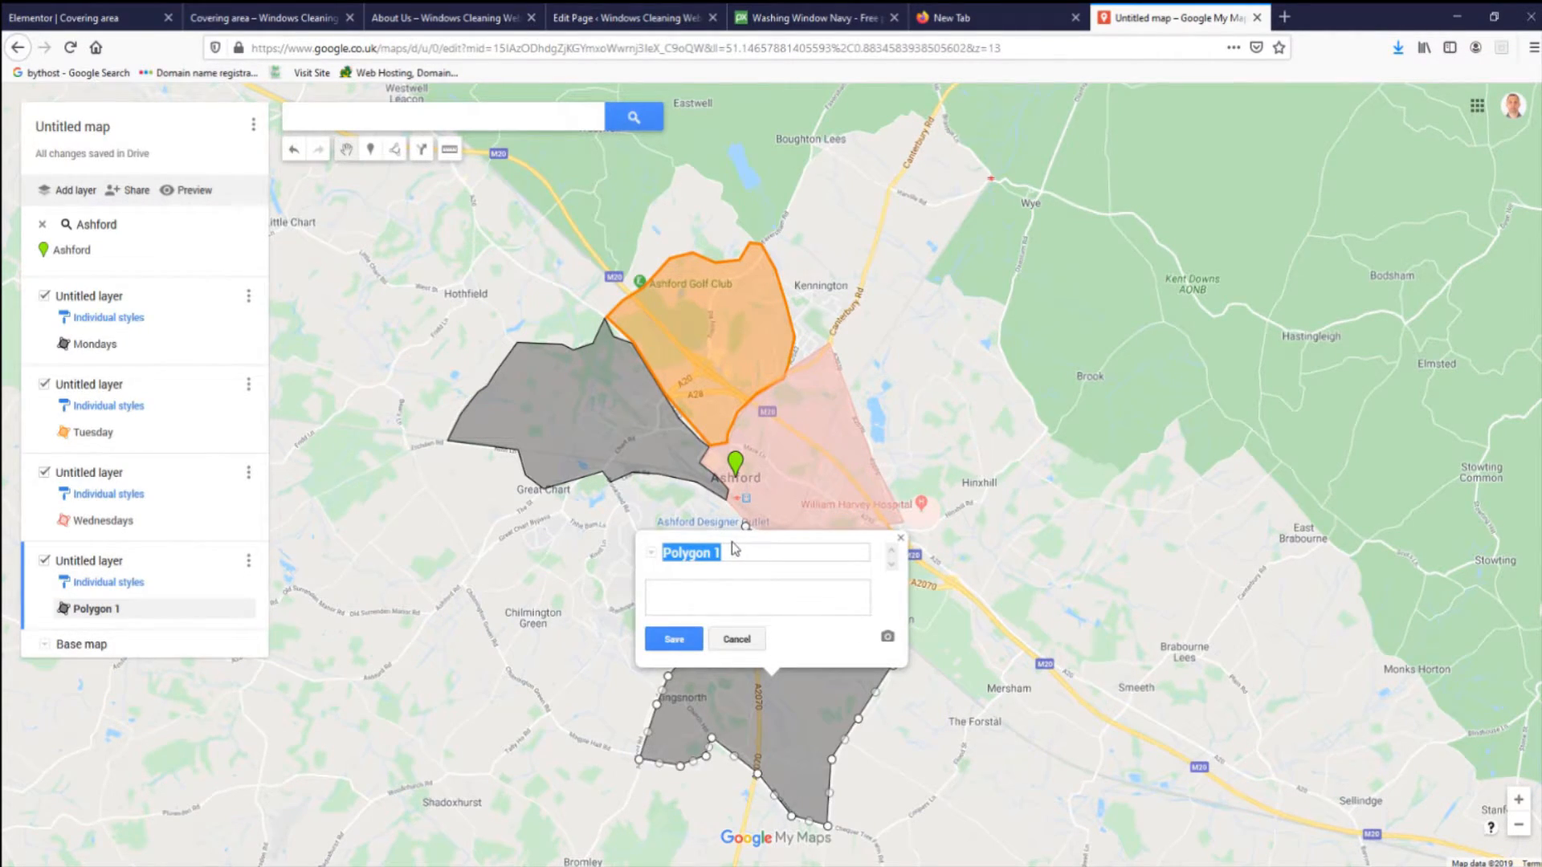
# - Title the area 'Thursdays', fixing typos, with description 'Servicing on Thursdays', and save
pyautogui.write('t')
pyautogui.write('tHU')
pyautogui.write('ESDAYS')
pyautogui.moveTo(743, 553); pyautogui.dragTo(612, 555)
pyautogui.write('Tue')
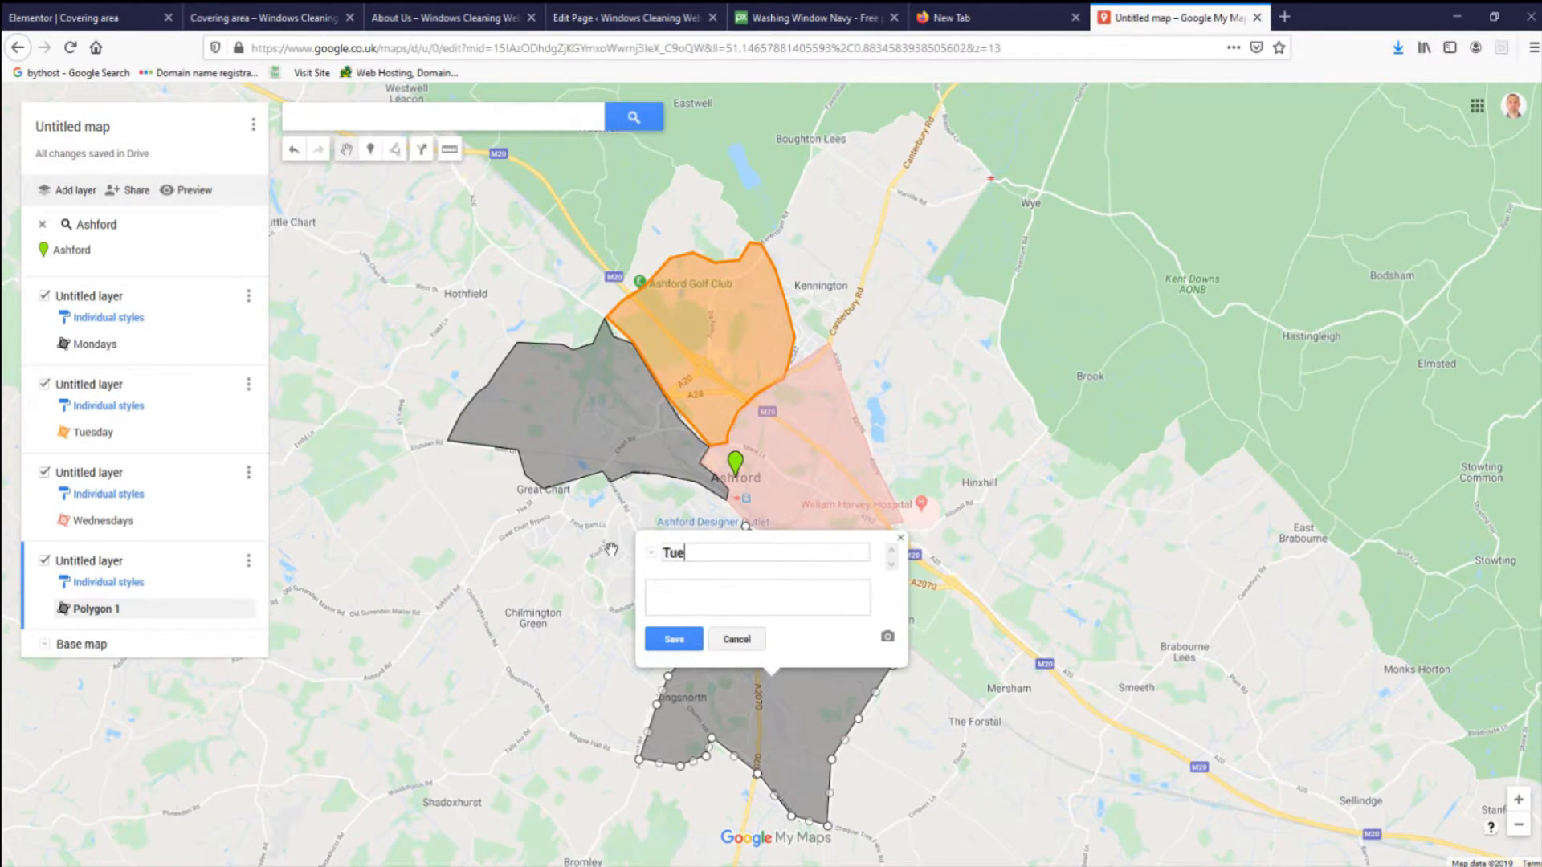
pyautogui.write('sdays')
pyautogui.press('Tab')
pyautogui.moveTo(727, 554); pyautogui.dragTo(672, 550)
pyautogui.write('hursda')
pyautogui.click(793, 594)
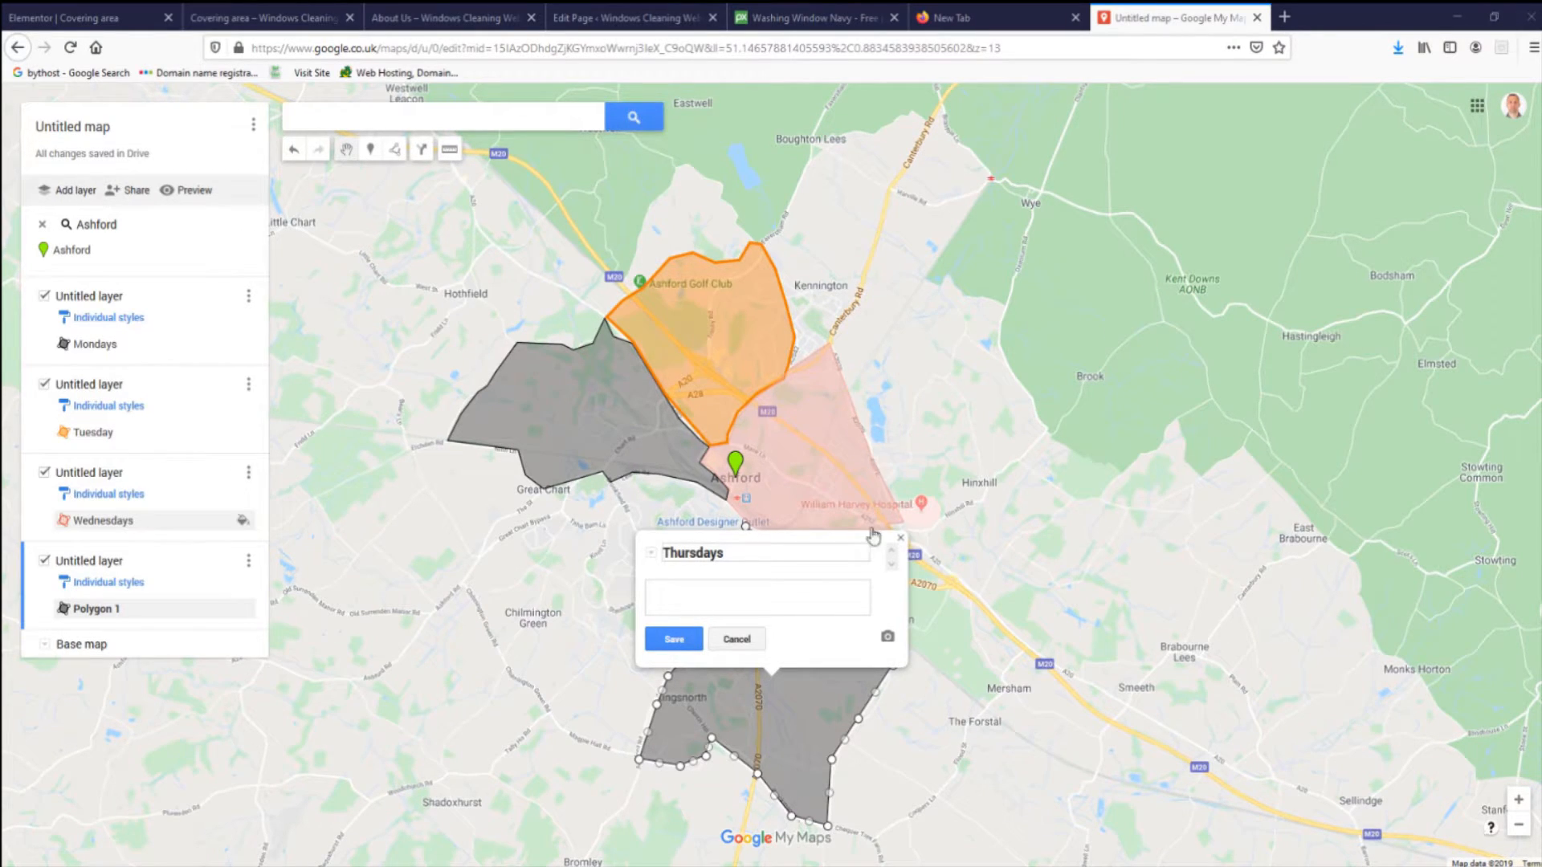
pyautogui.click(820, 604)
pyautogui.write('Servicing on Thursdays')
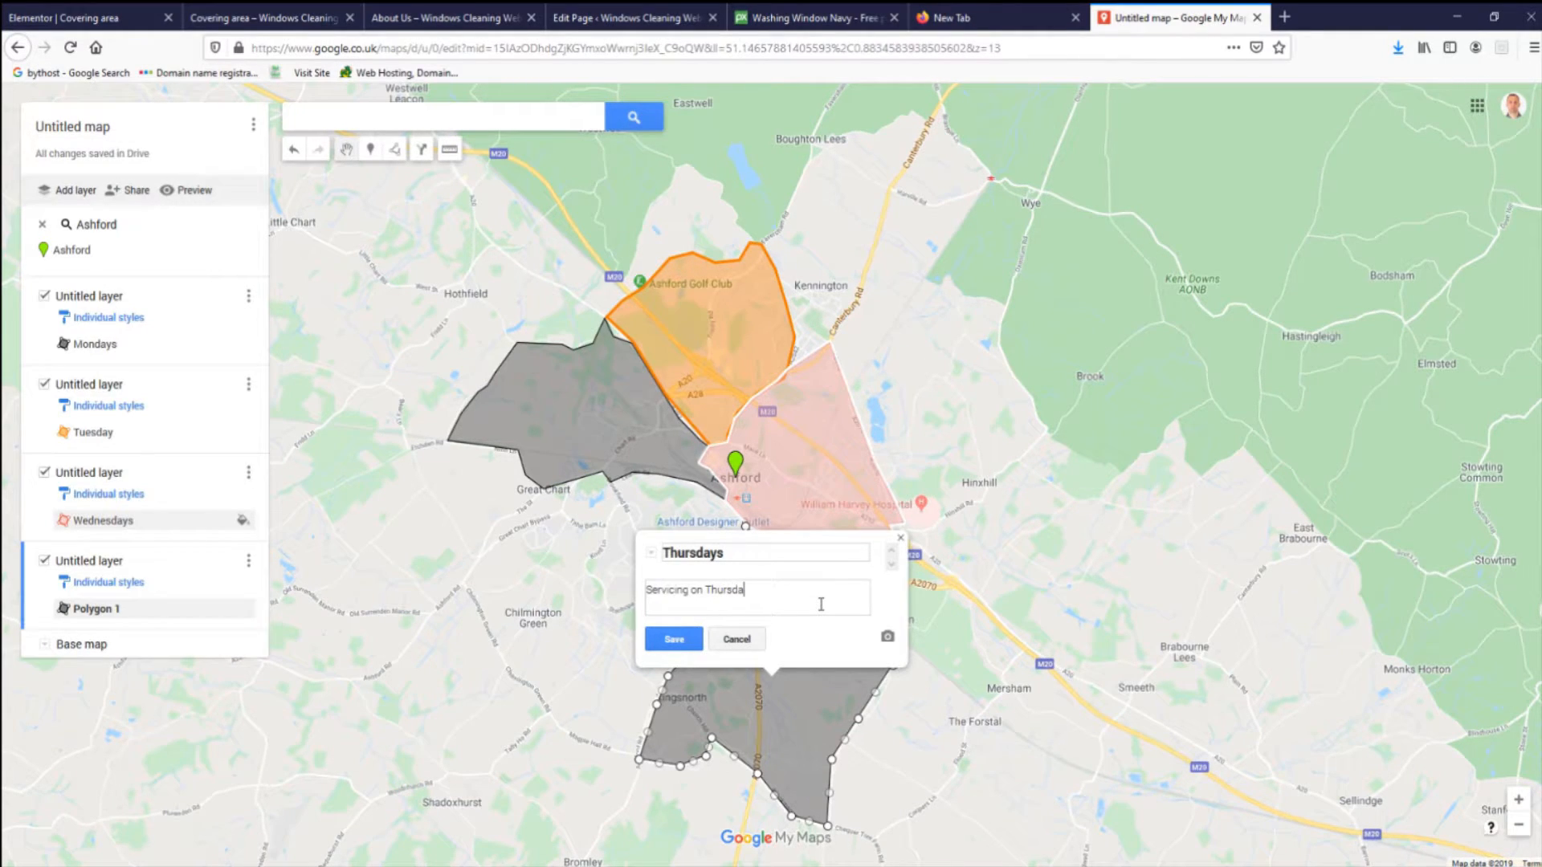
pyautogui.click(674, 639)
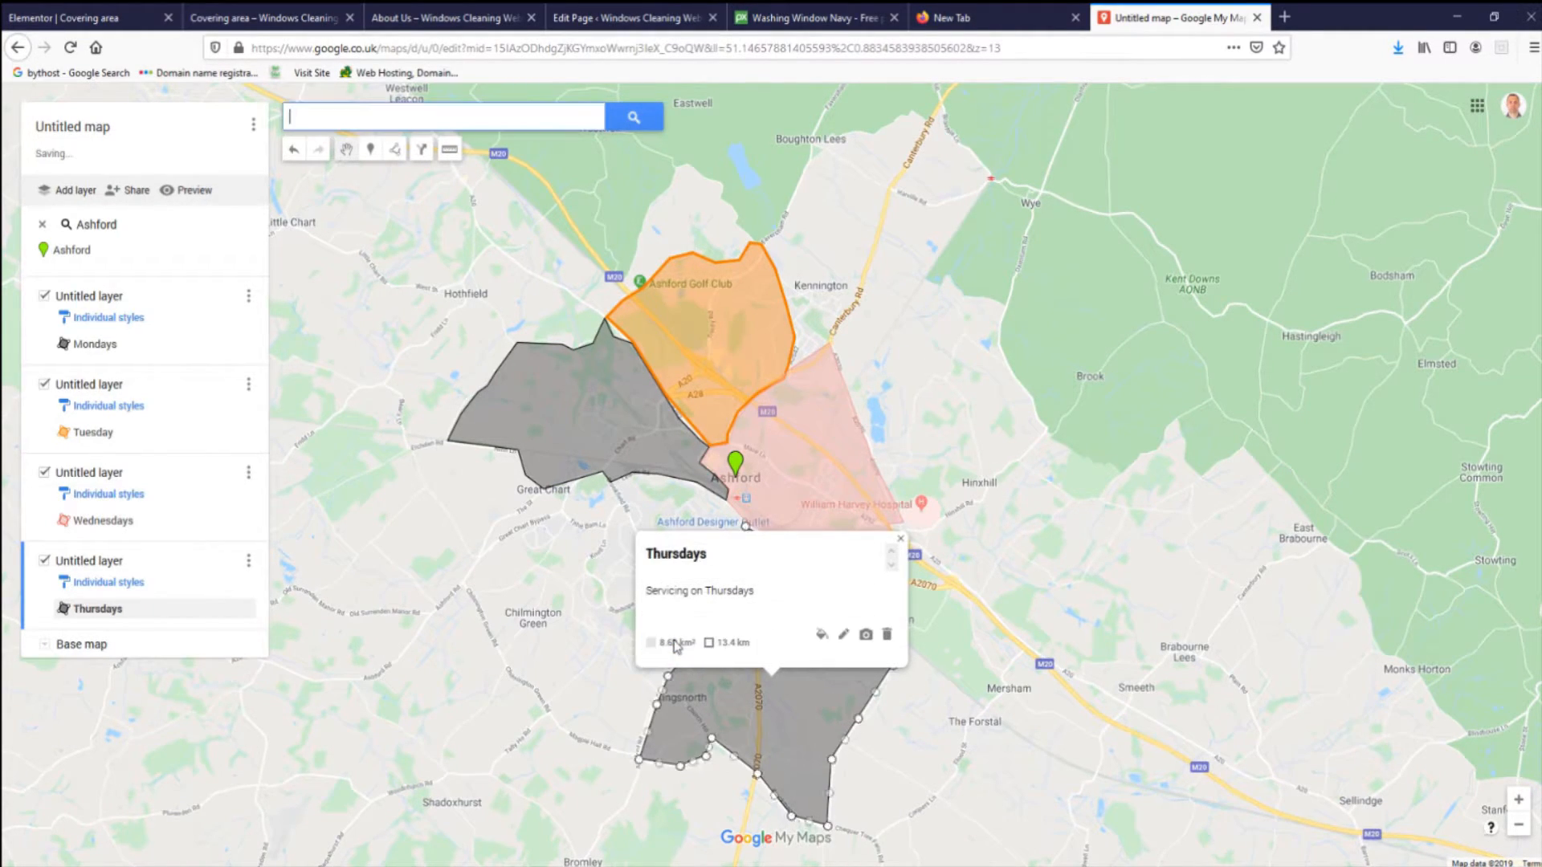
# - Colour the Thursdays area blue and close its card
pyautogui.click(821, 634)
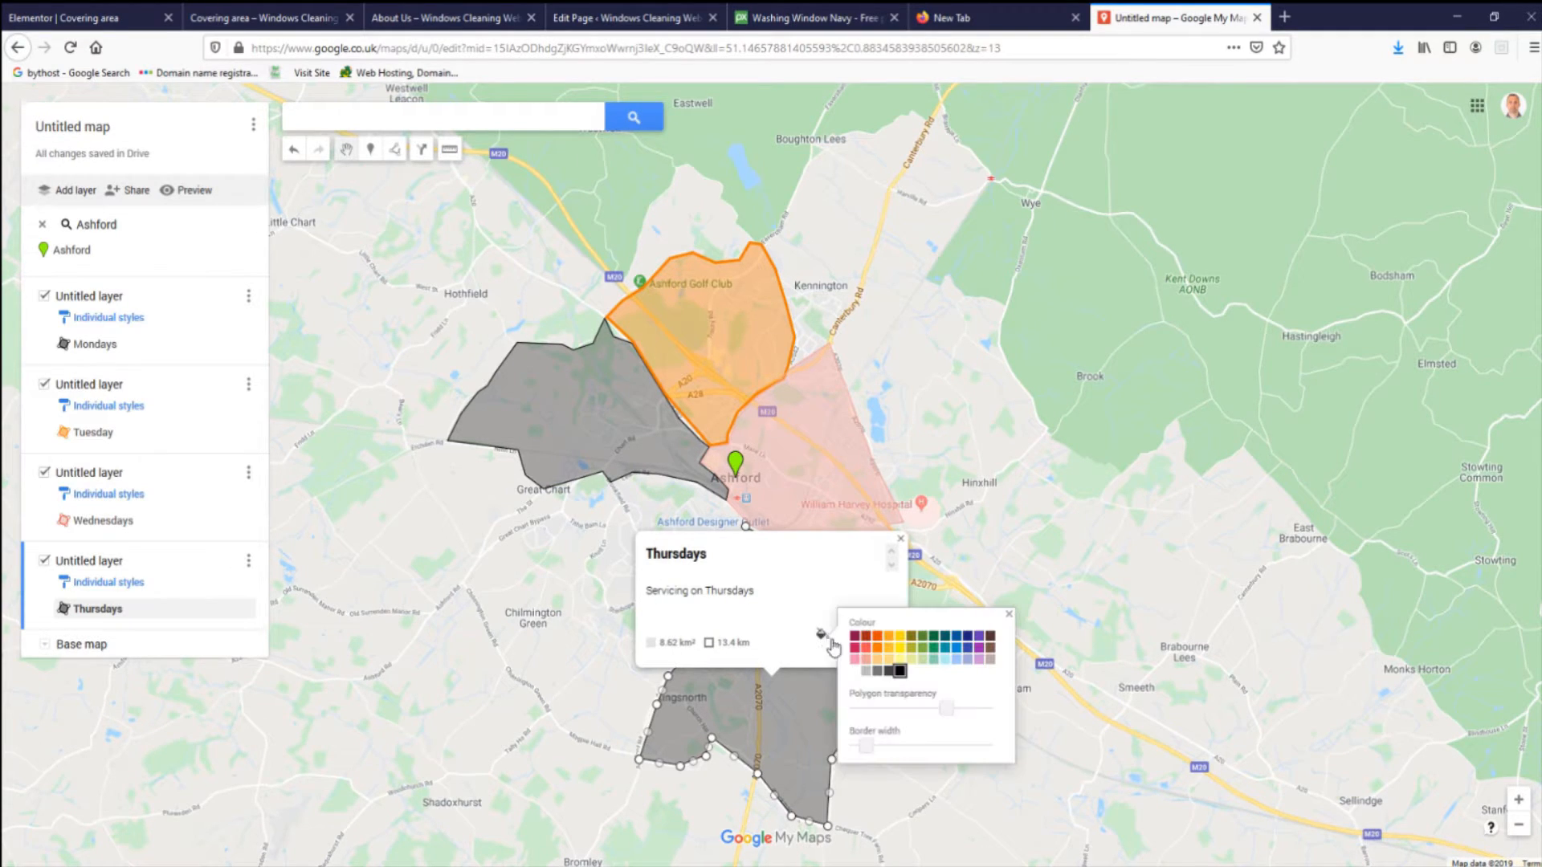
pyautogui.click(934, 657)
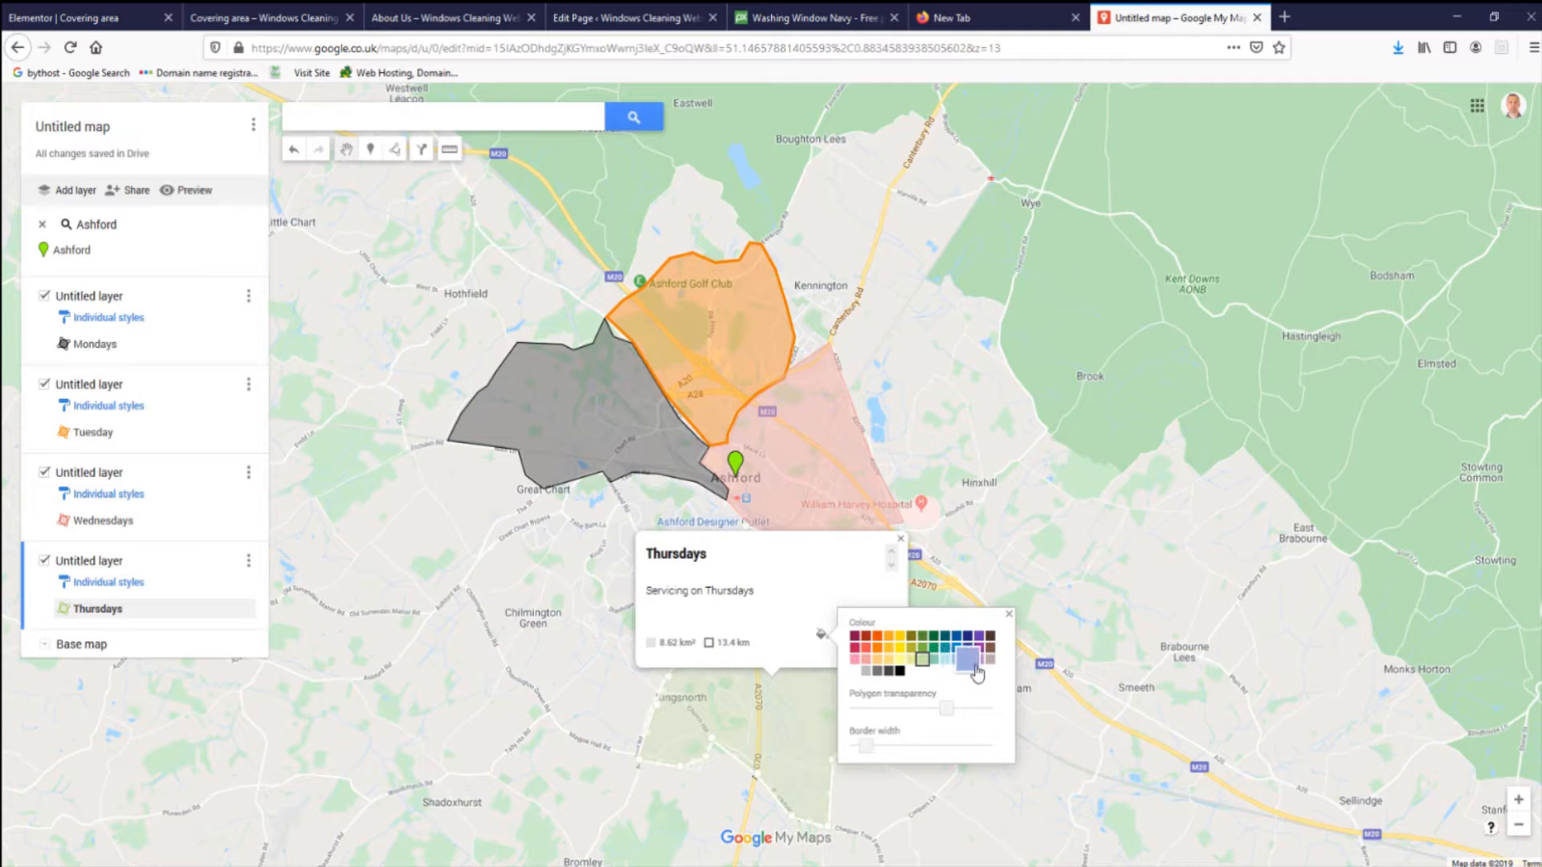
pyautogui.click(955, 646)
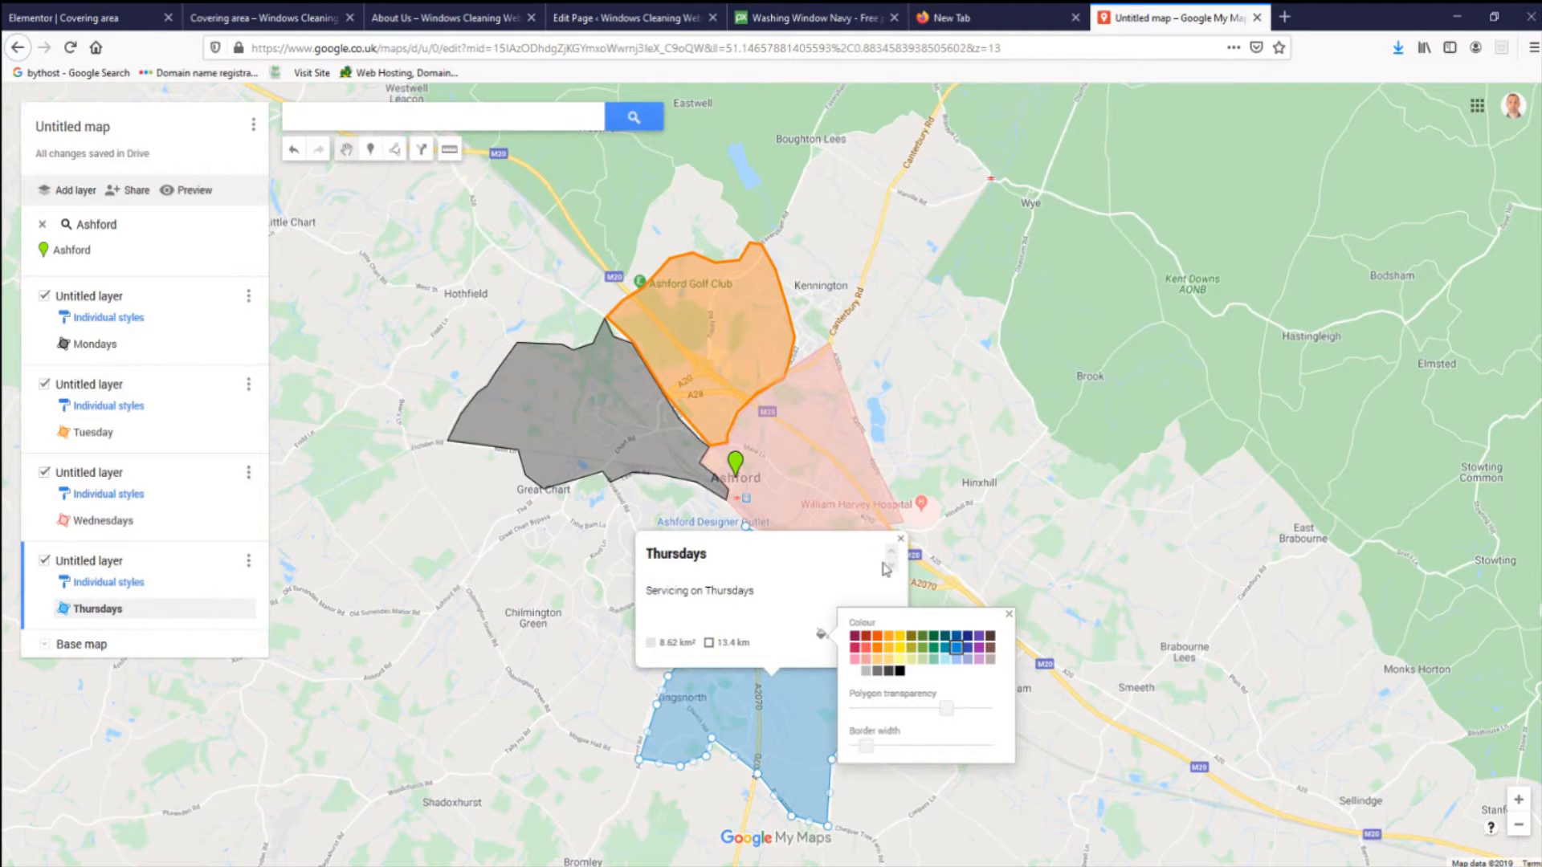
pyautogui.click(300, 506)
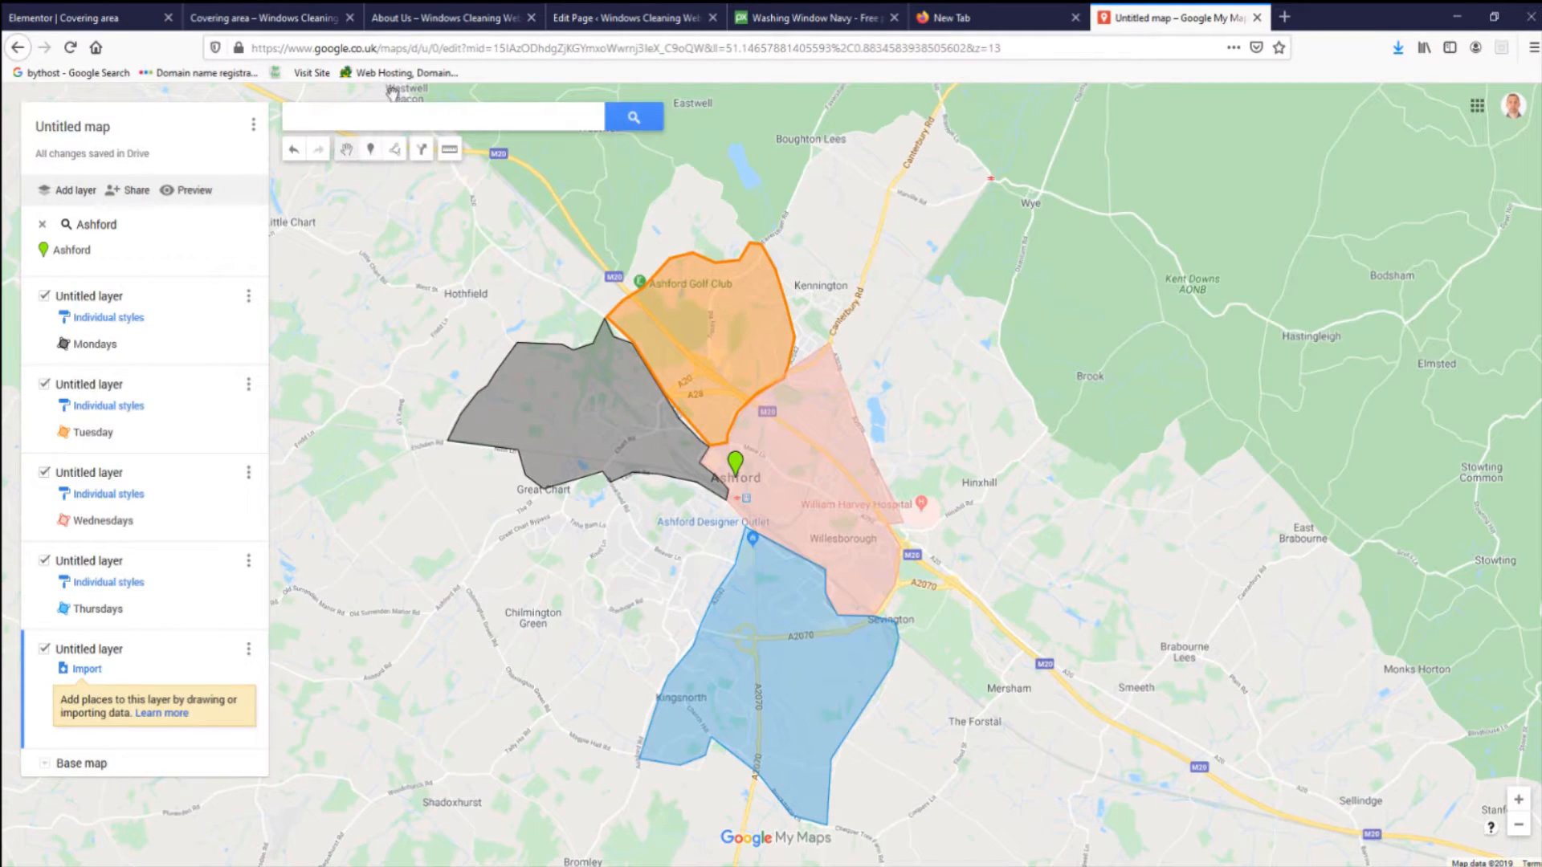
# - Start a new shape at Great Chart and trace it southwest, then southeast past Chilmington Green
pyautogui.click(390, 152)
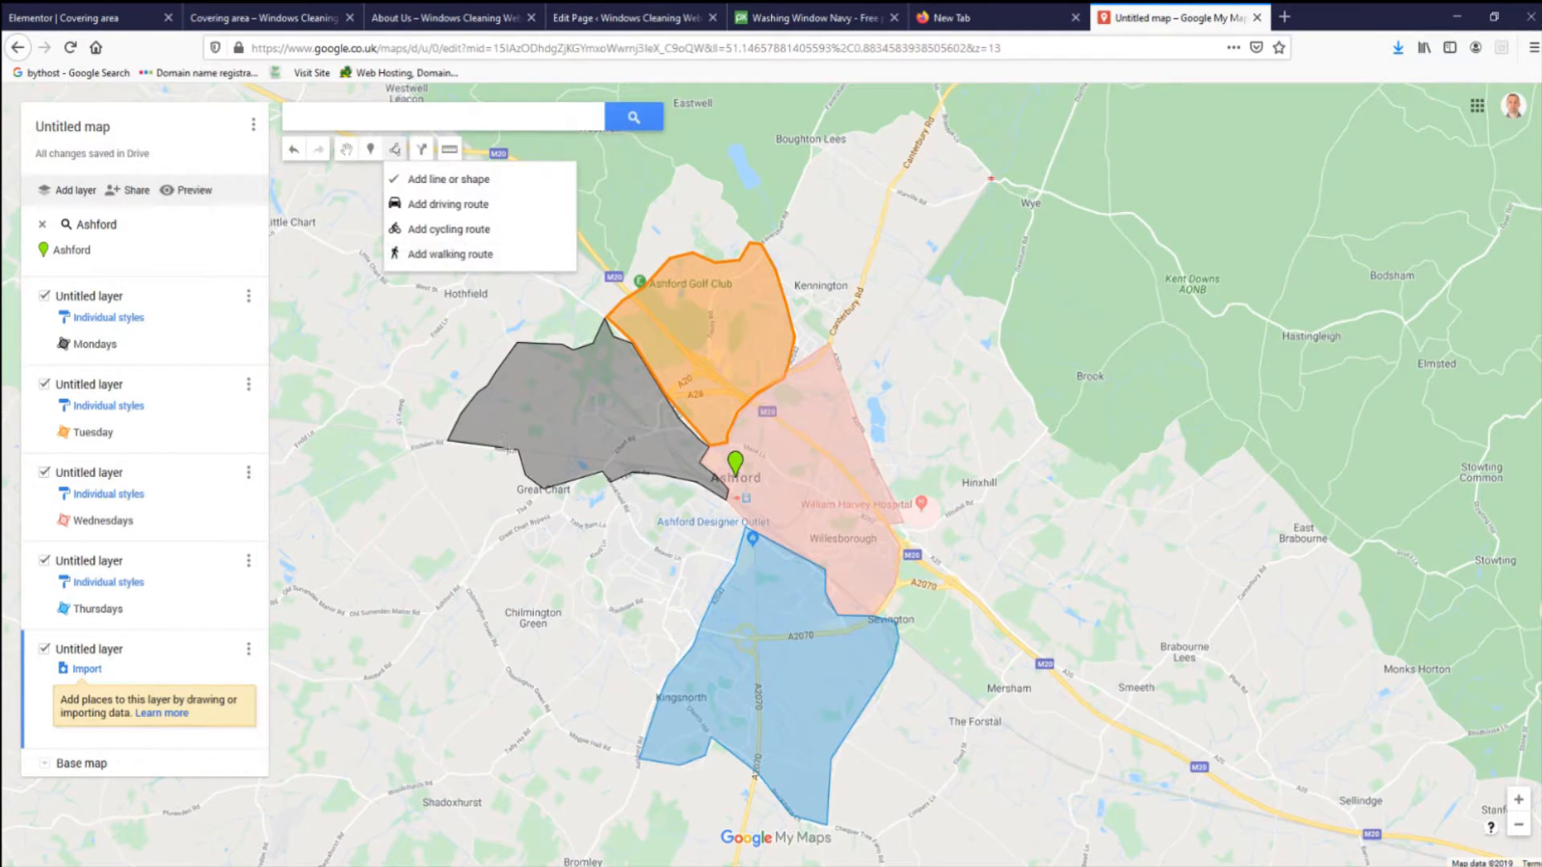
pyautogui.click(543, 489)
pyautogui.click(536, 495)
pyautogui.click(501, 521)
pyautogui.click(473, 562)
pyautogui.click(465, 590)
pyautogui.click(509, 657)
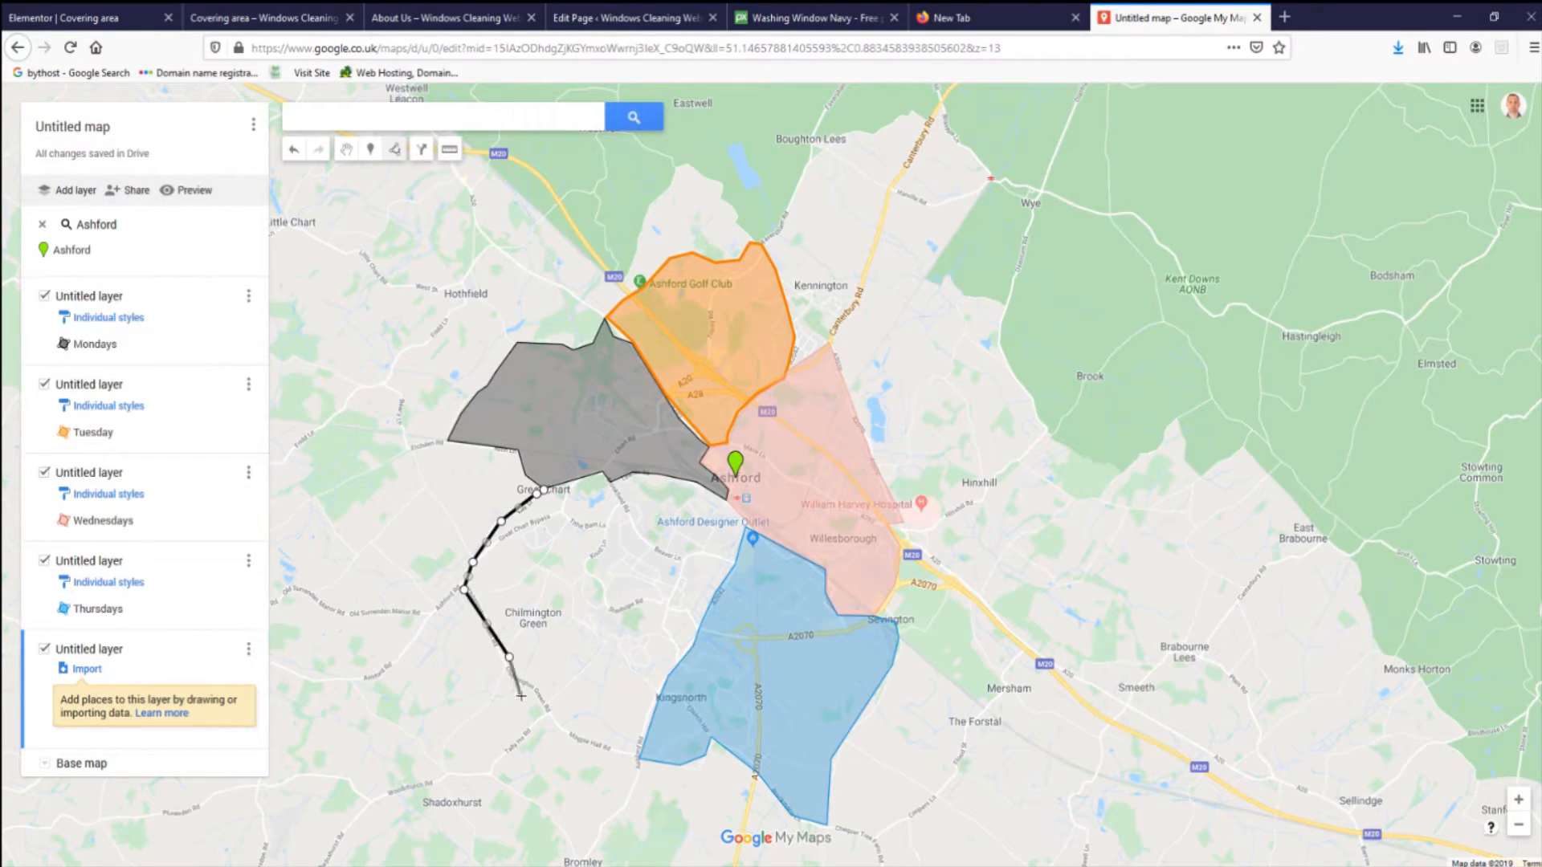
pyautogui.click(534, 694)
pyautogui.click(558, 719)
pyautogui.click(592, 741)
pyautogui.click(618, 752)
# - Follow the Thursdays area's western edge and Mondays area's southern edge, then close the polygon
pyautogui.click(642, 753)
pyautogui.click(652, 705)
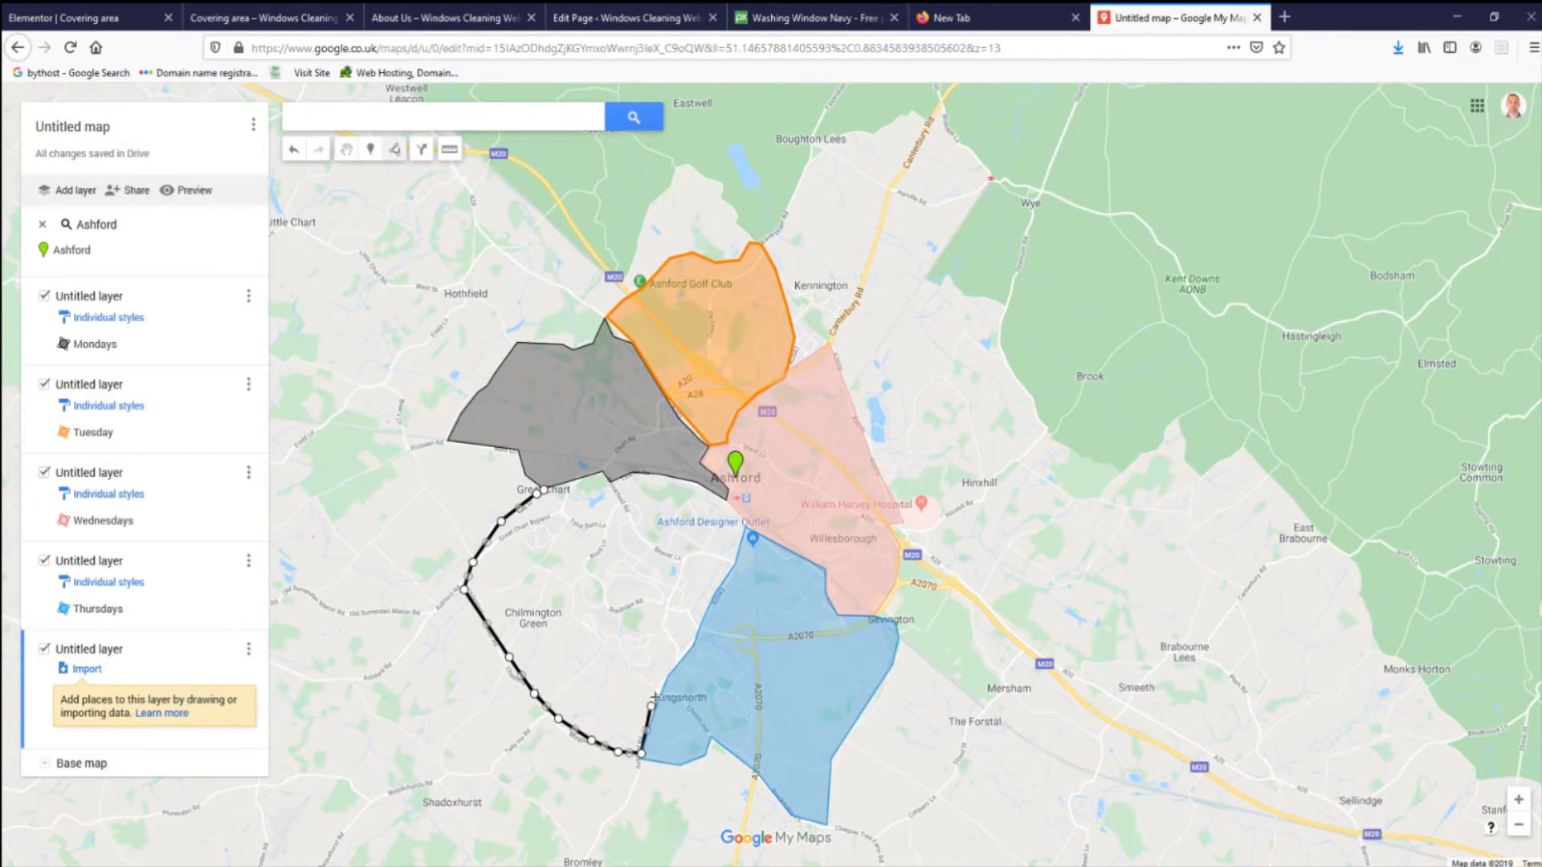
pyautogui.click(671, 666)
pyautogui.click(693, 636)
pyautogui.click(705, 614)
pyautogui.click(720, 592)
pyautogui.click(739, 546)
pyautogui.click(746, 526)
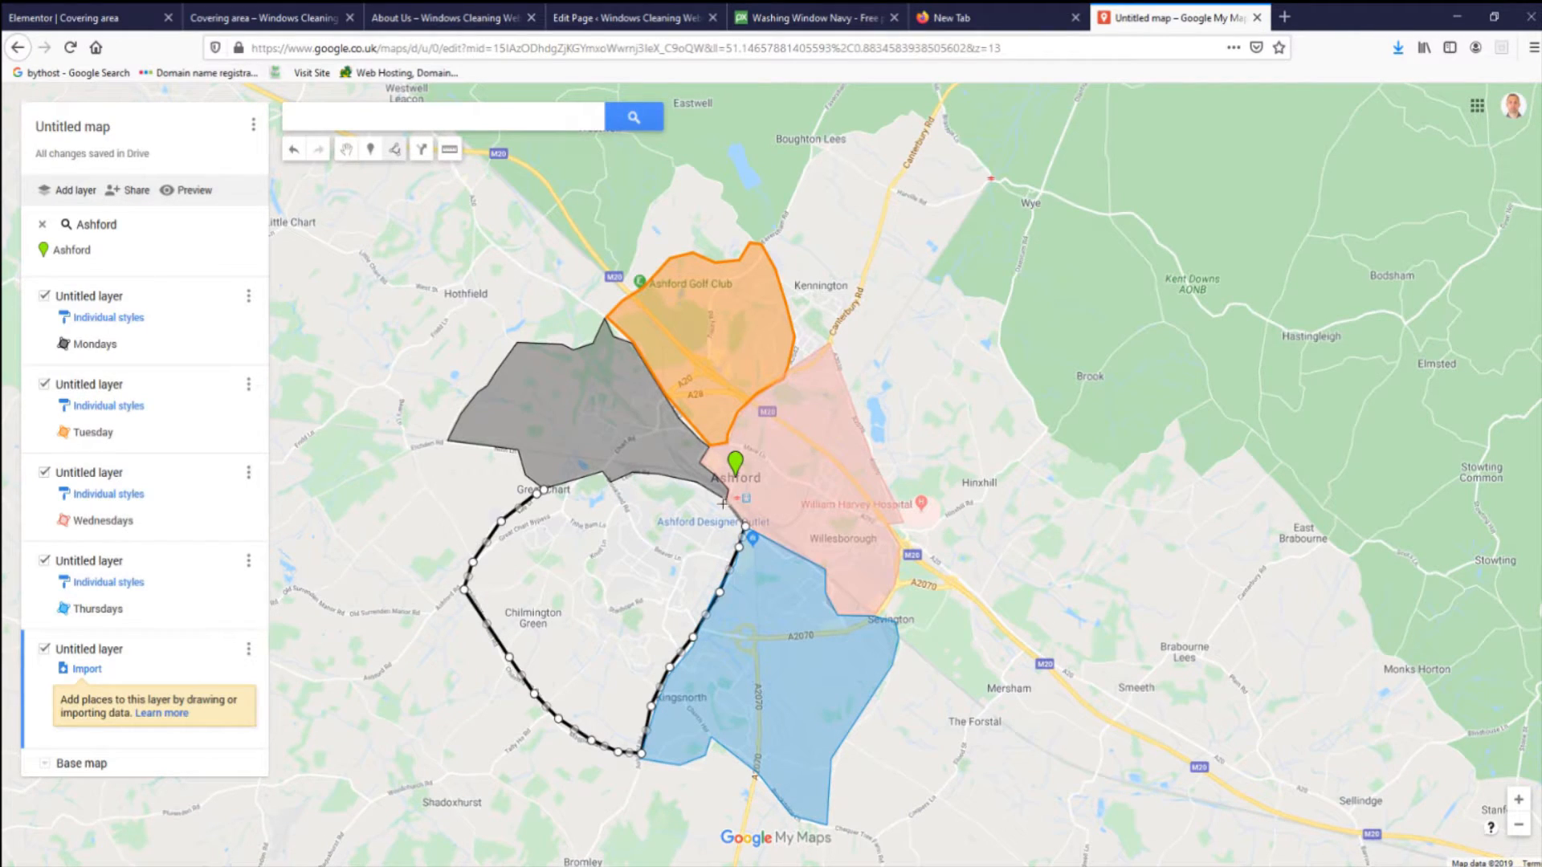
pyautogui.click(722, 501)
pyautogui.click(670, 479)
pyautogui.click(628, 474)
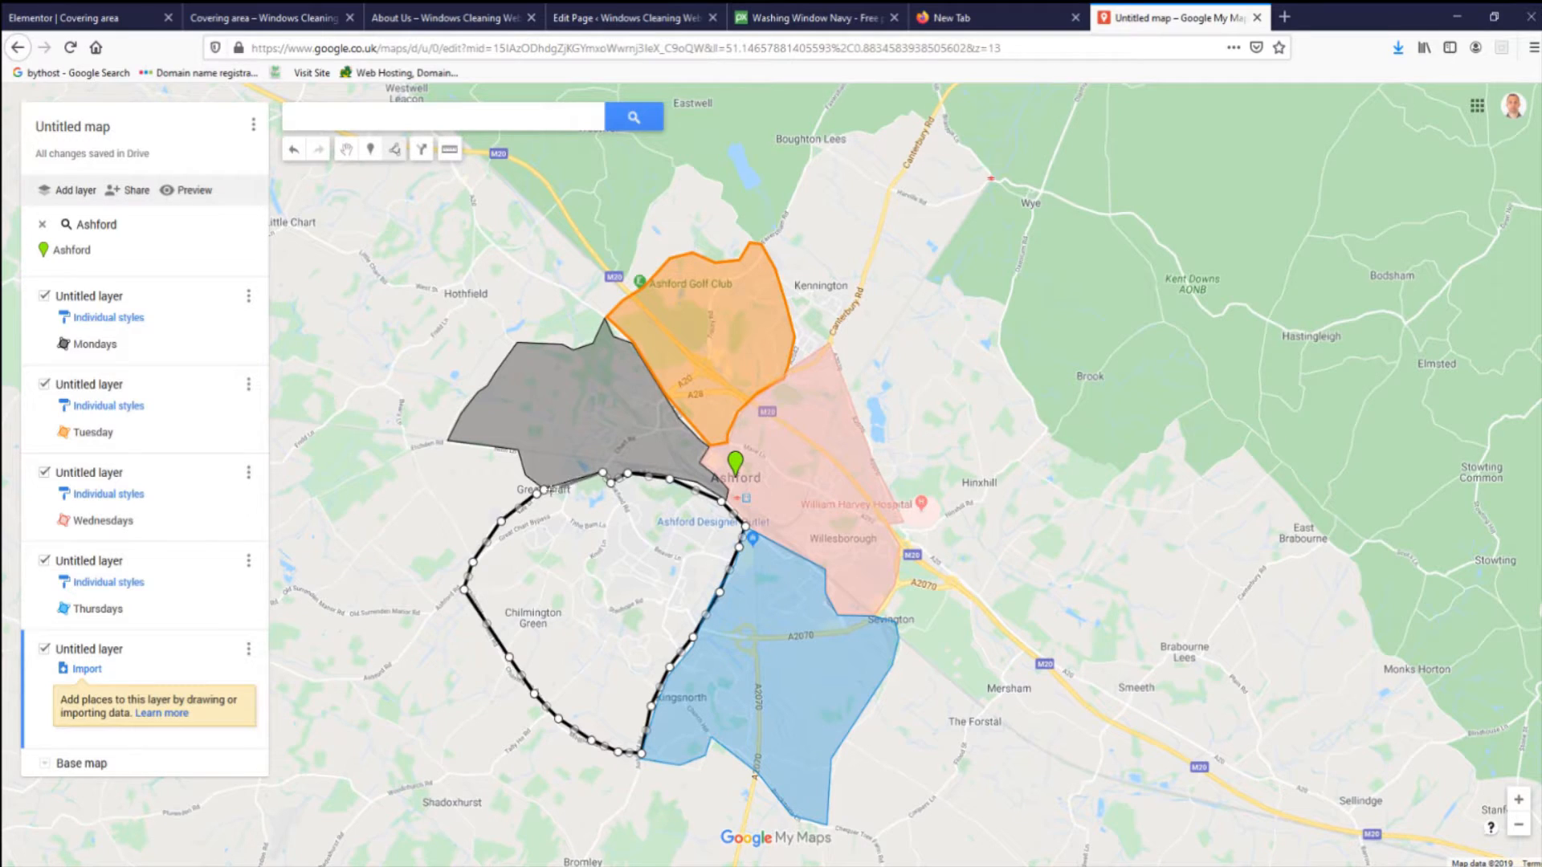
pyautogui.click(545, 490)
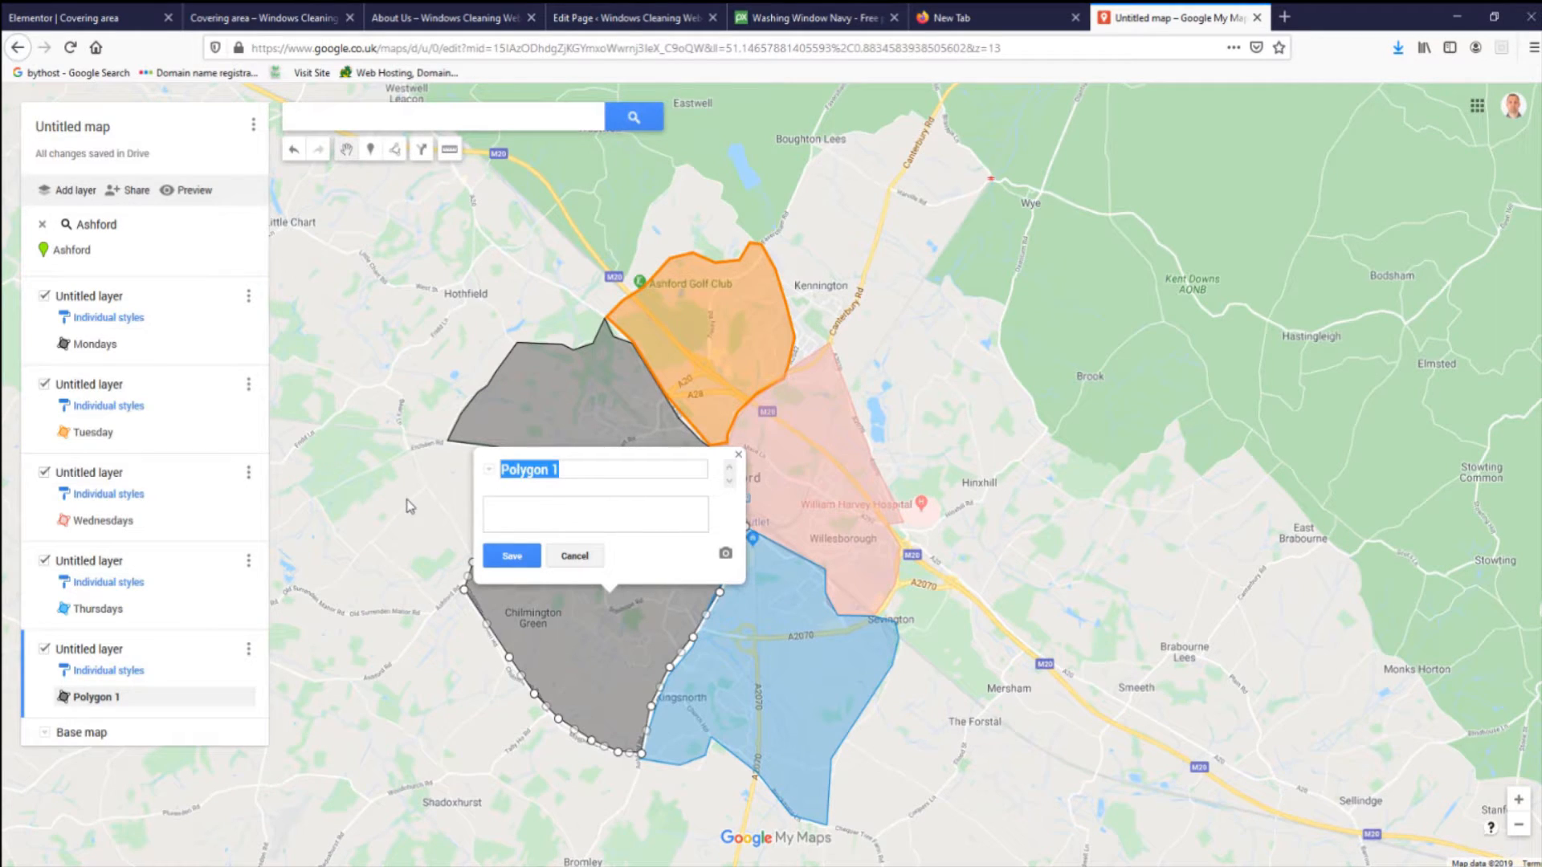
# - Name the area 'Friday' with description 'Servicing on Fridays' and save
pyautogui.write('Fridays')
pyautogui.press('BackSpace')
pyautogui.click(530, 511)
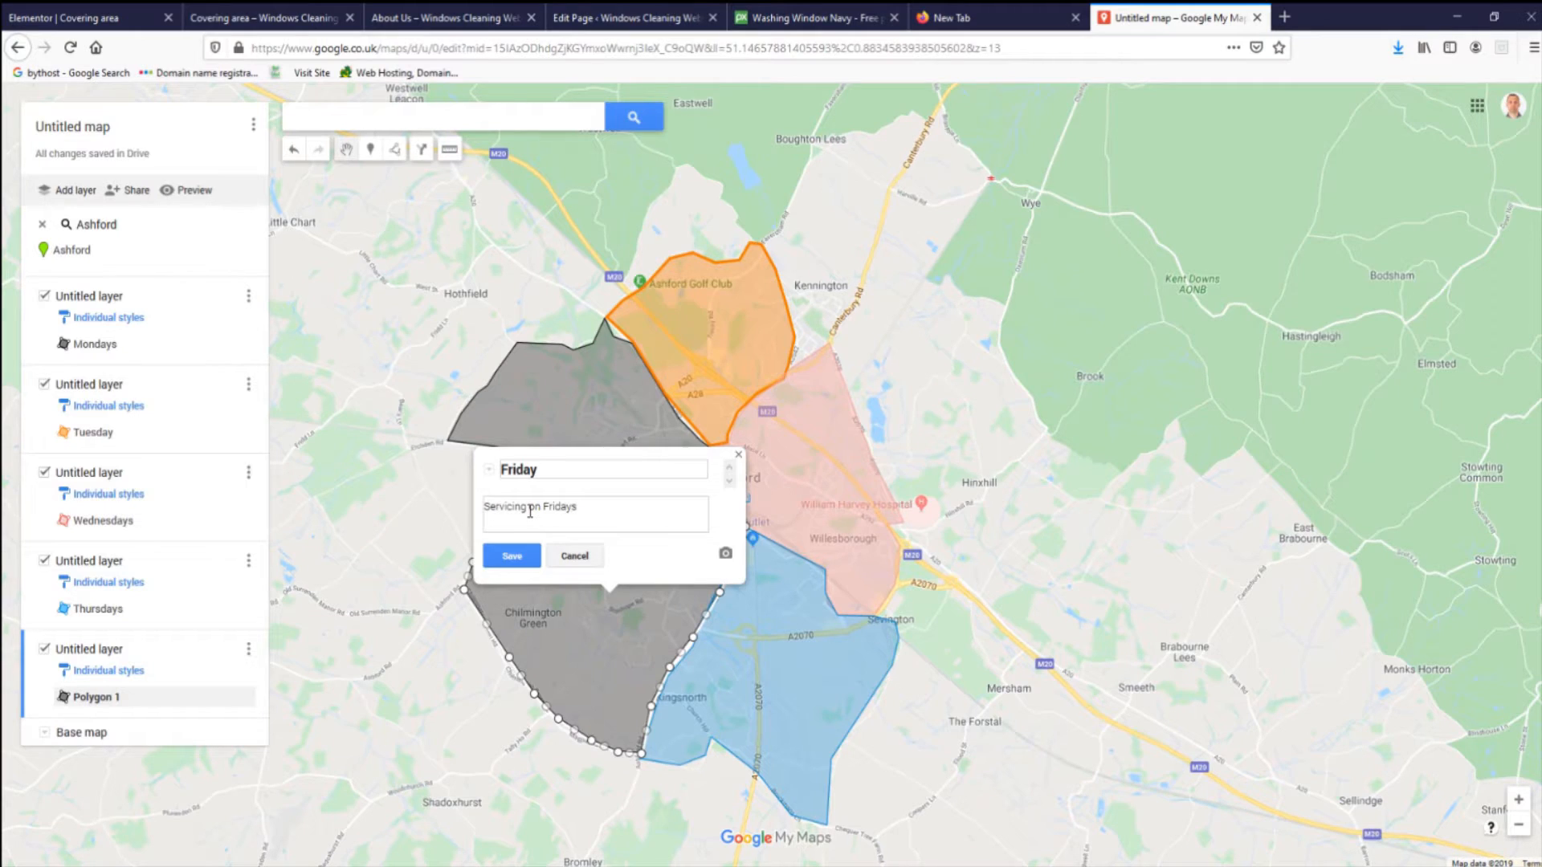
pyautogui.click(510, 556)
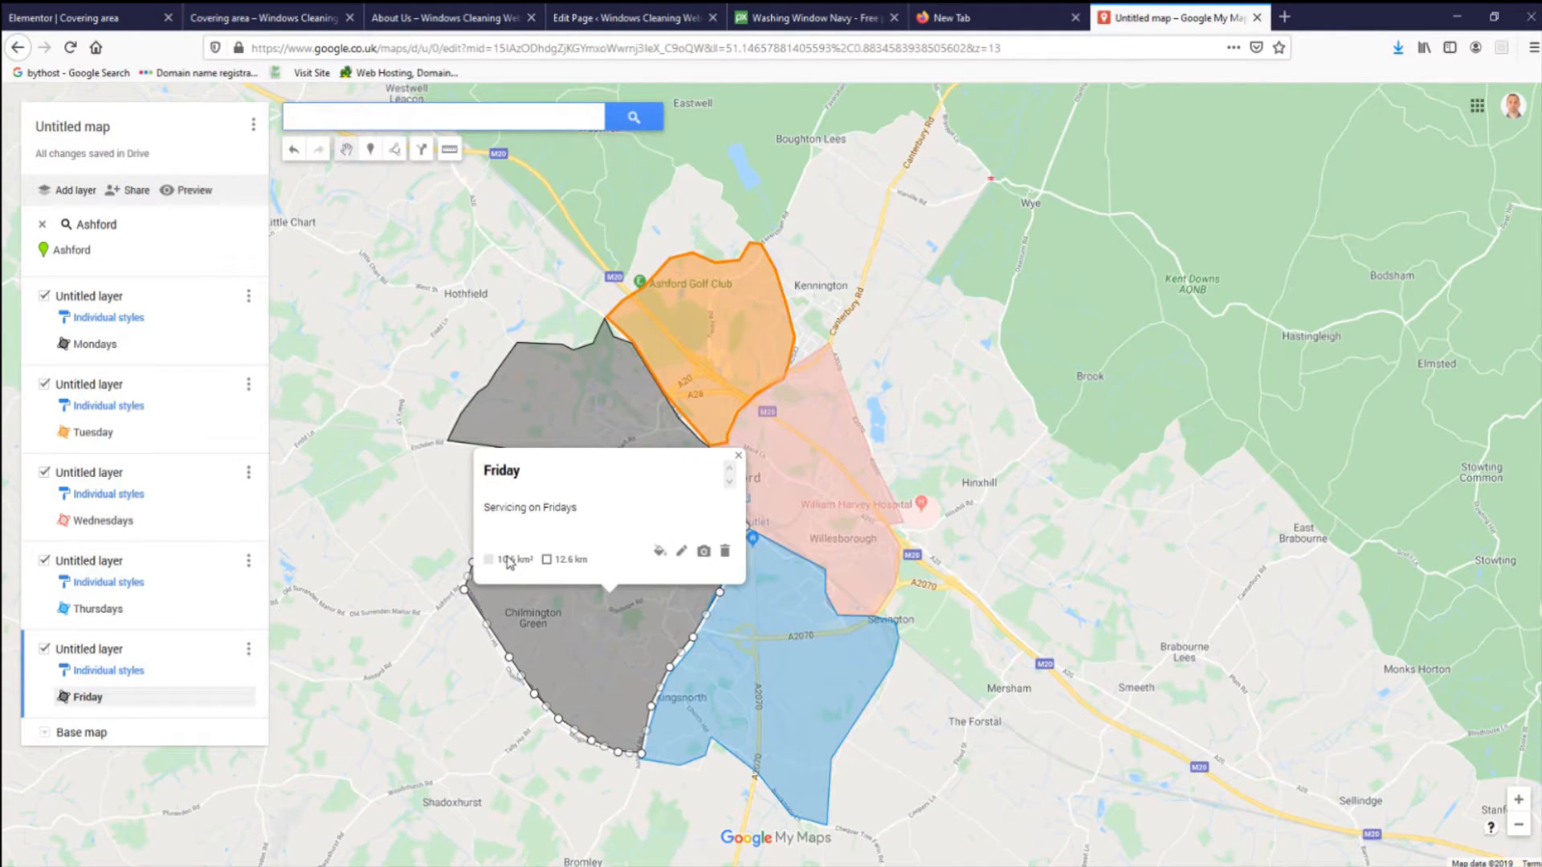
# - Colour the Friday area dark green and close its card
pyautogui.click(659, 551)
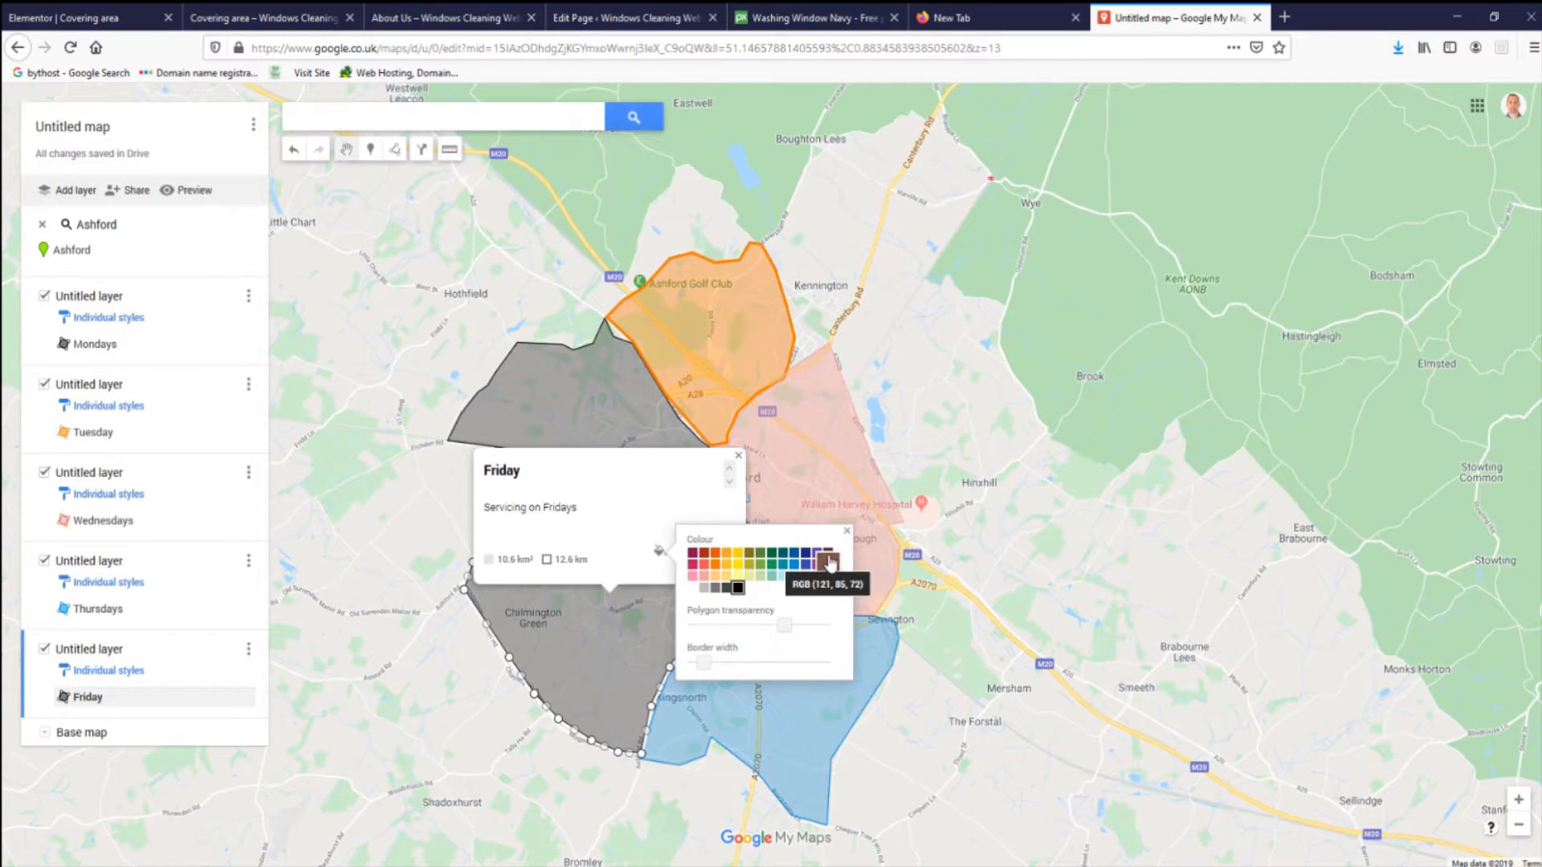
pyautogui.click(769, 552)
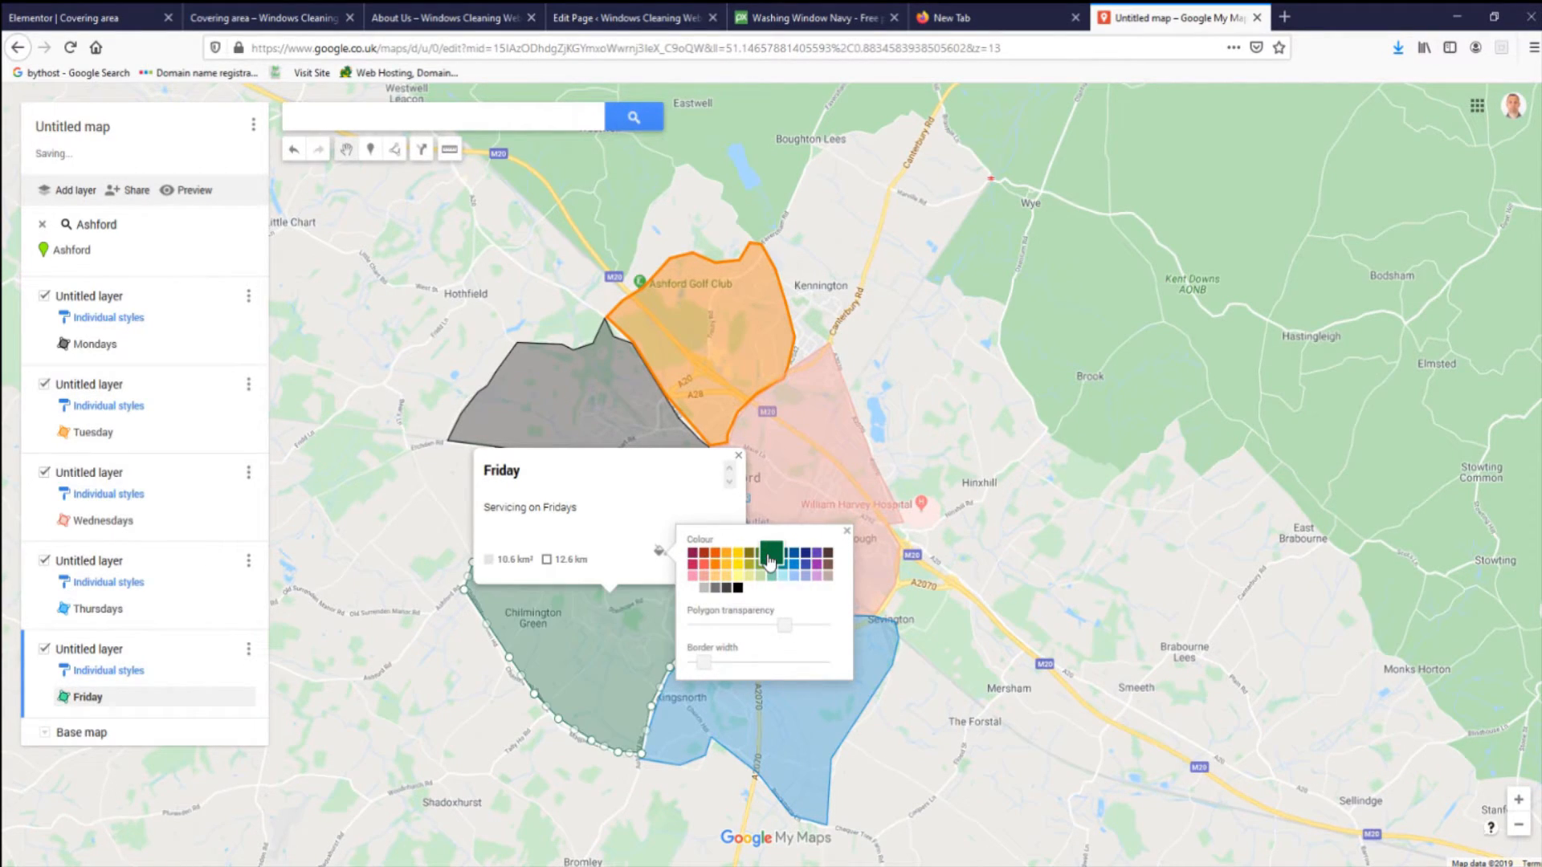
pyautogui.click(337, 518)
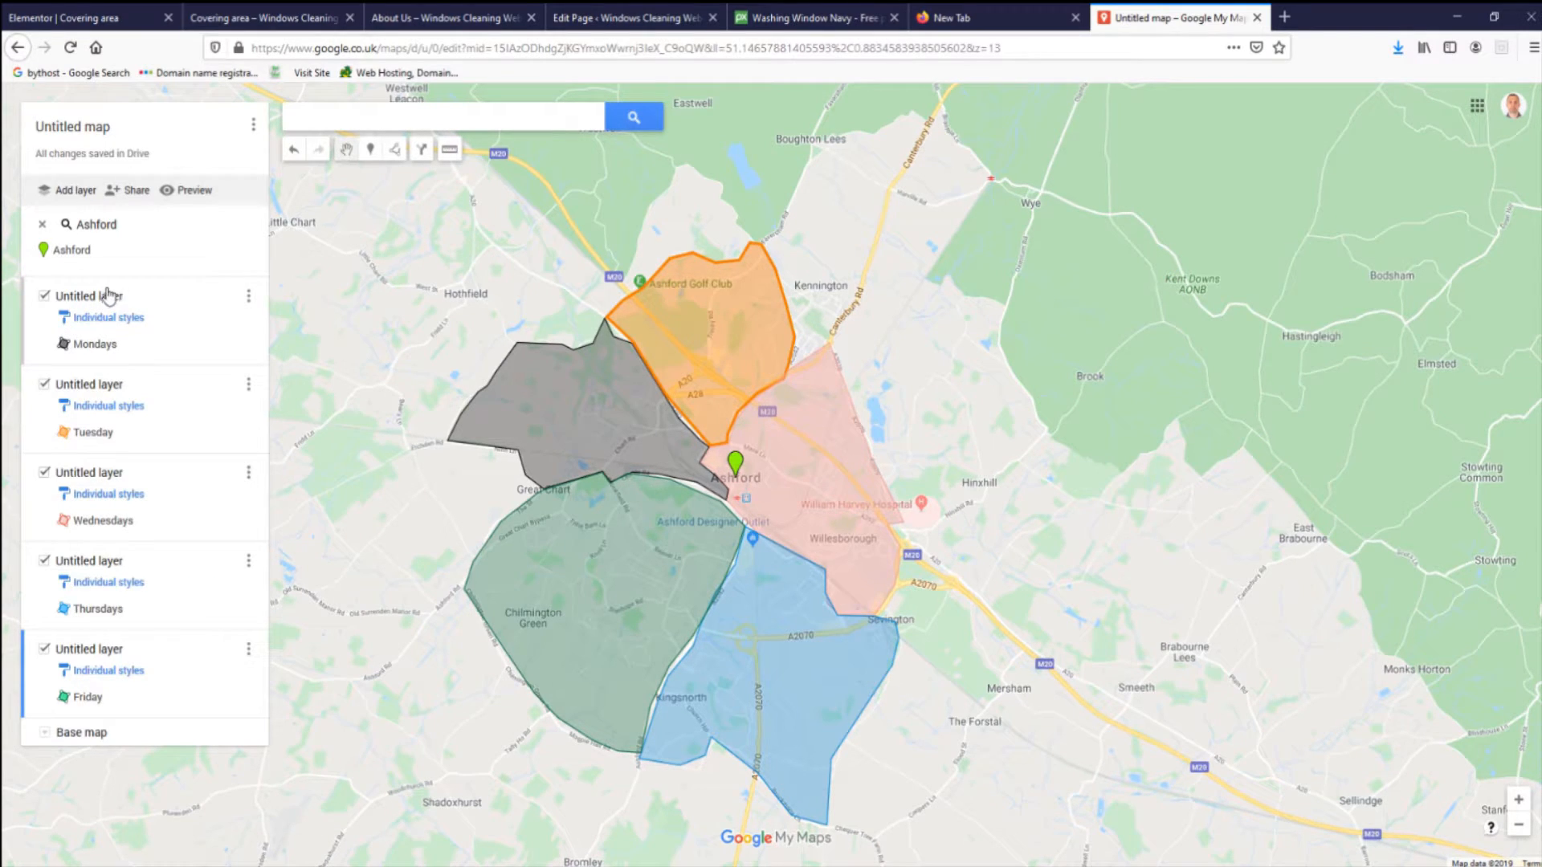
# - Rename the first three layers Monday, Tuesday and Wednesday
pyautogui.click(247, 297)
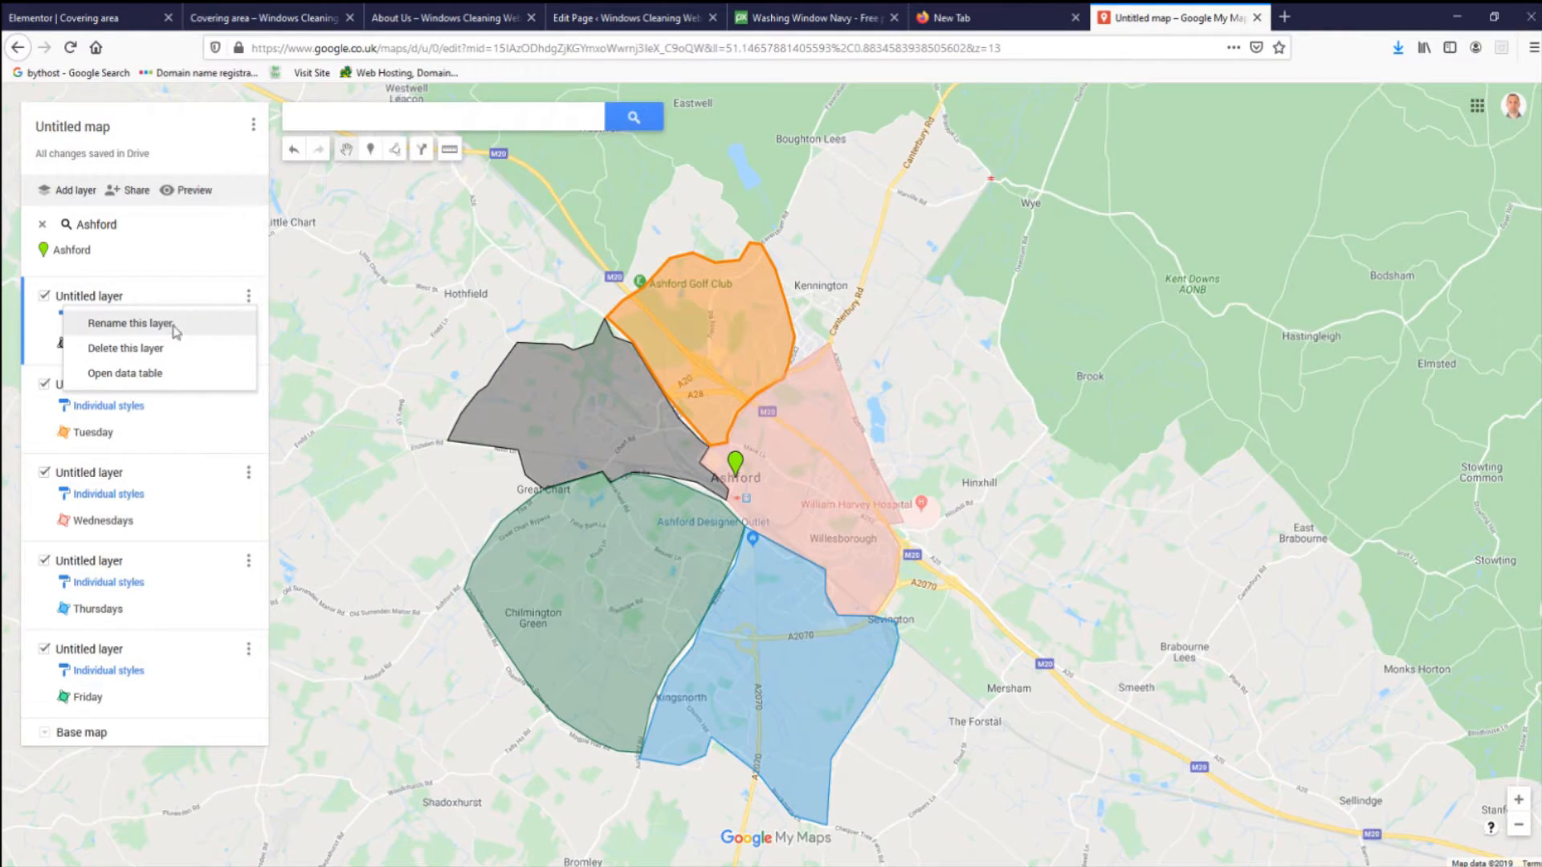
pyautogui.click(165, 322)
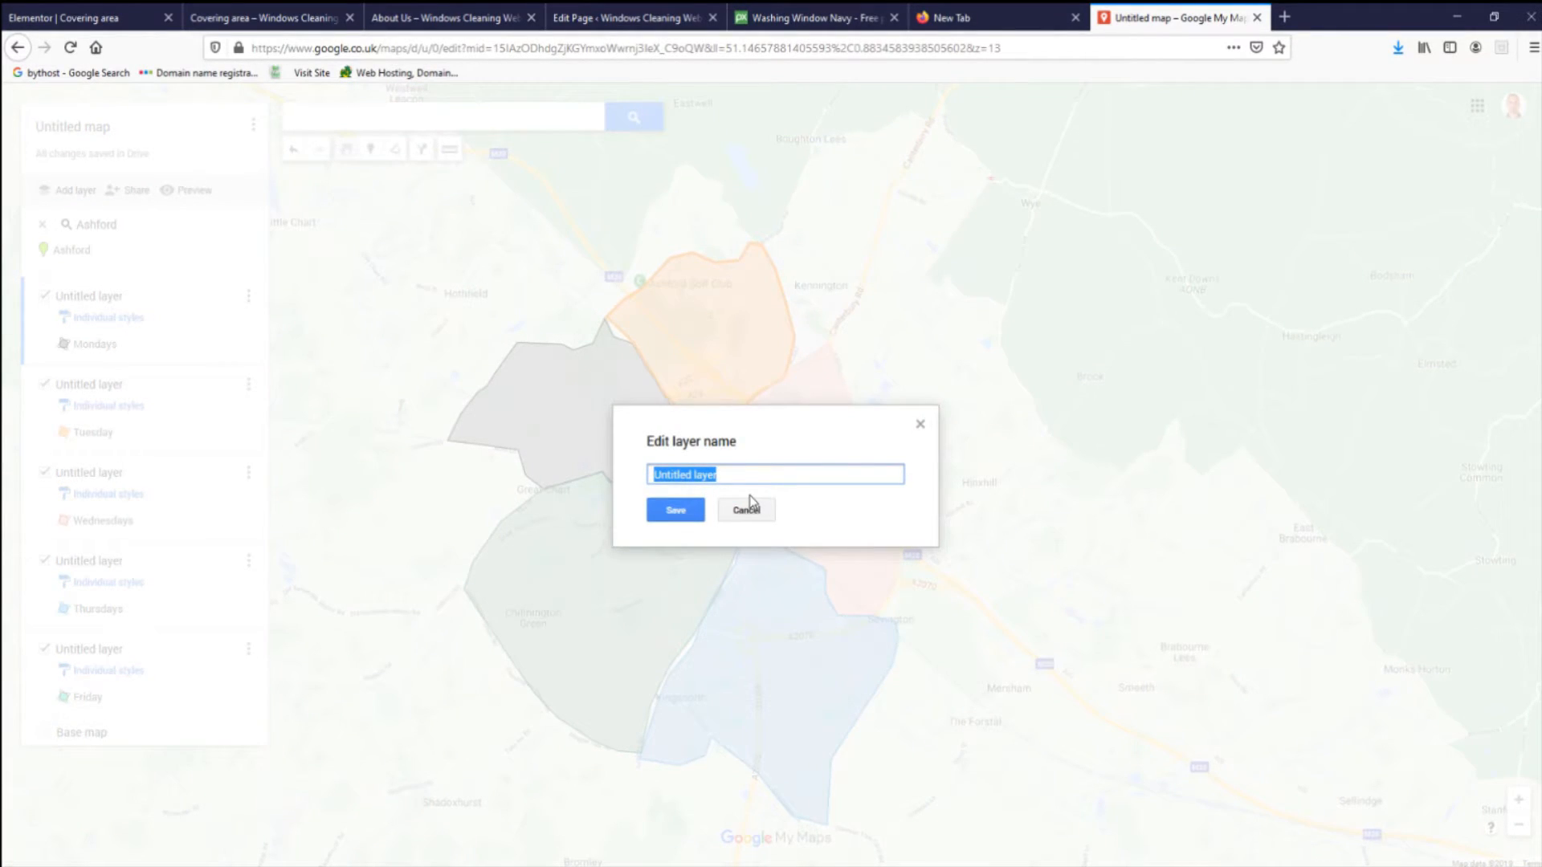
pyautogui.write('Monday')
pyautogui.click(676, 511)
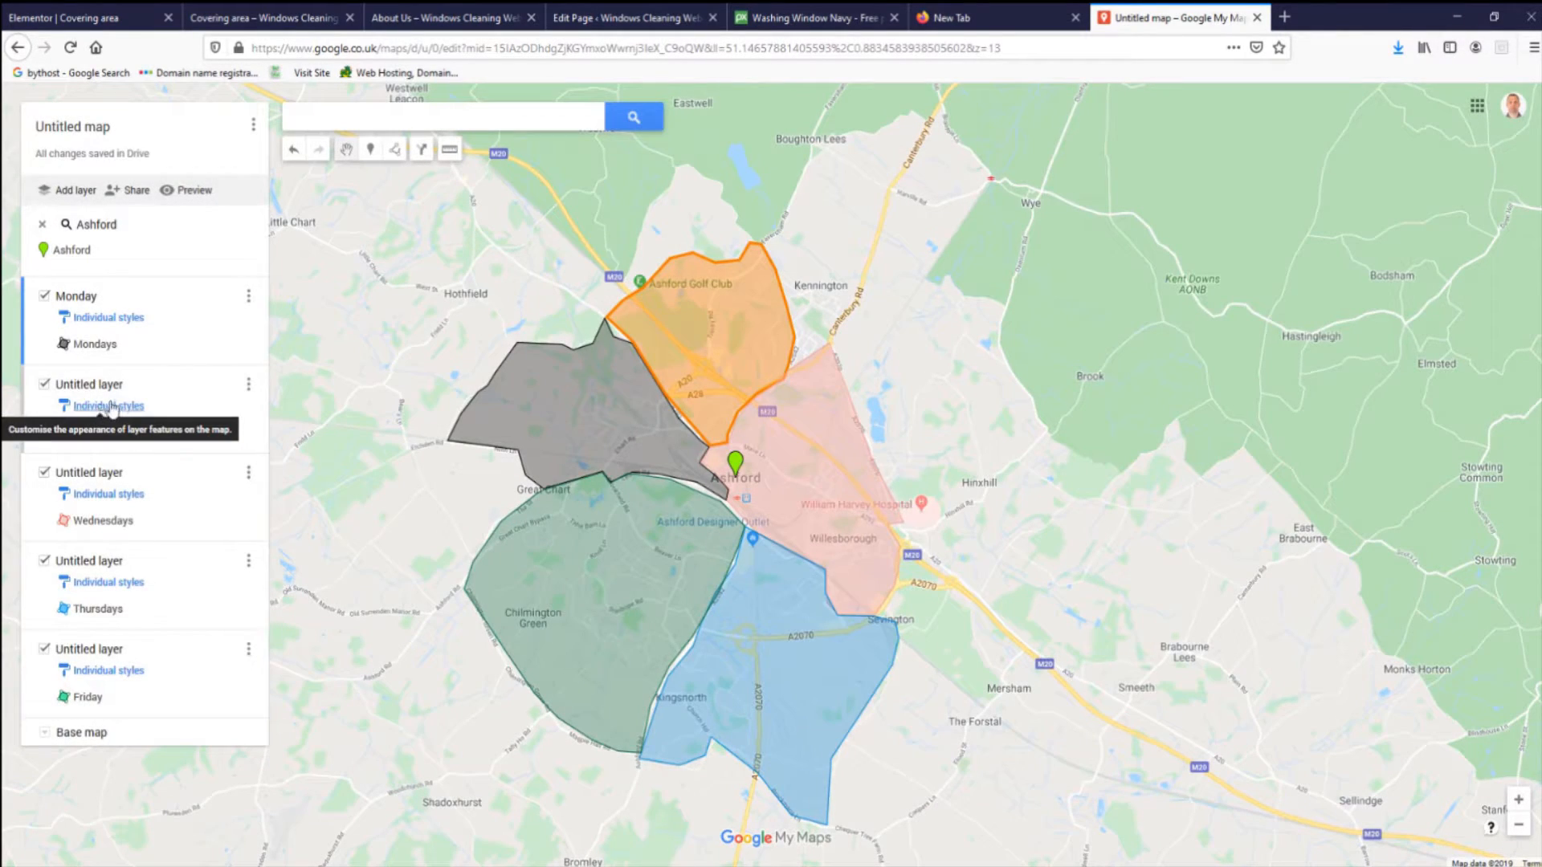
pyautogui.click(248, 385)
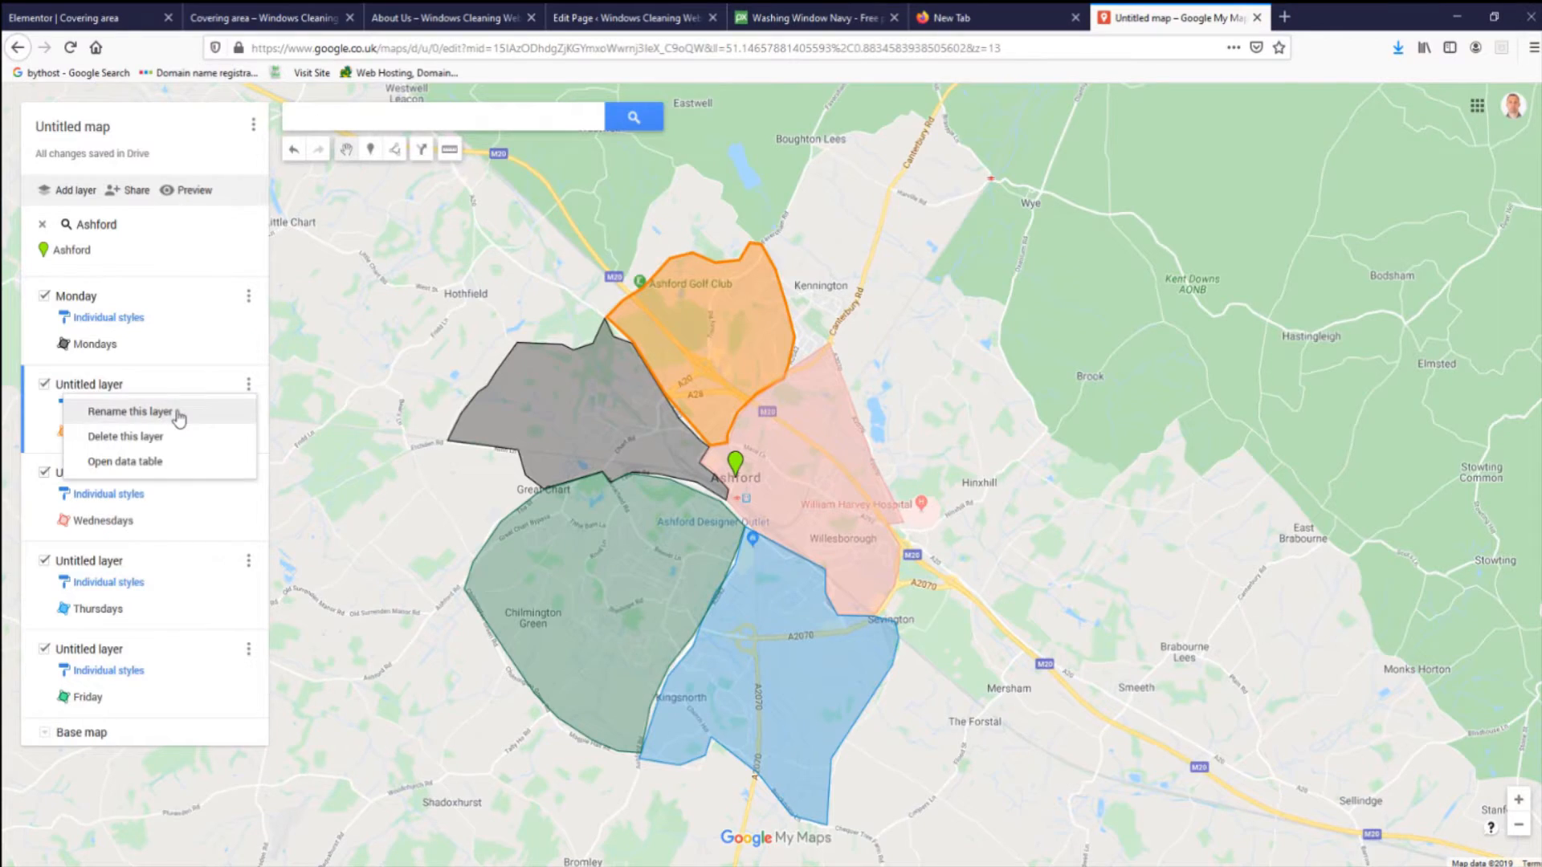
pyautogui.click(178, 414)
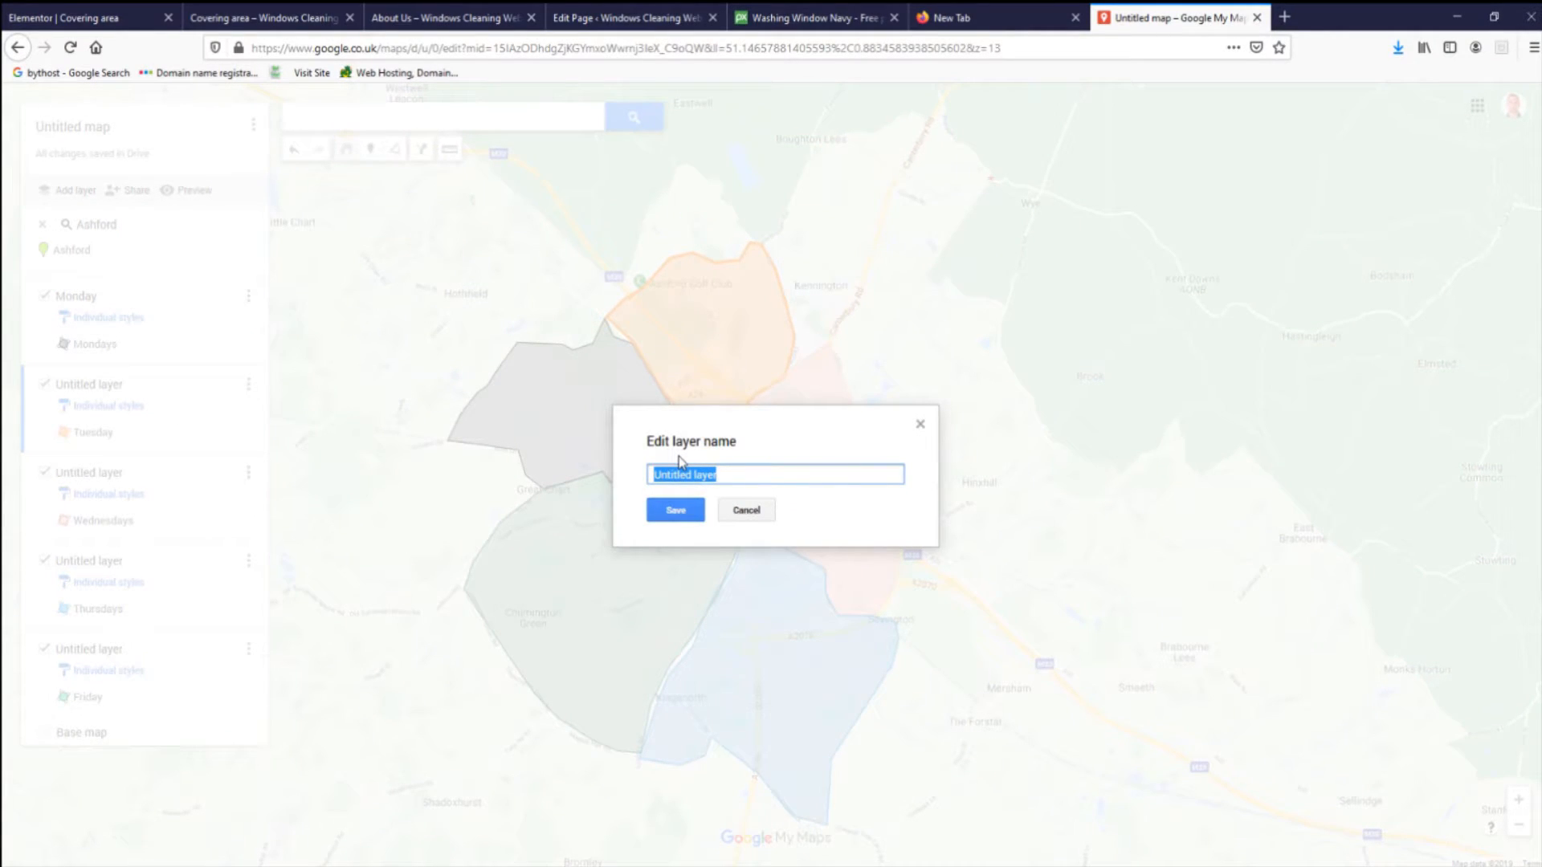
pyautogui.write('Tuesday')
pyautogui.click(676, 510)
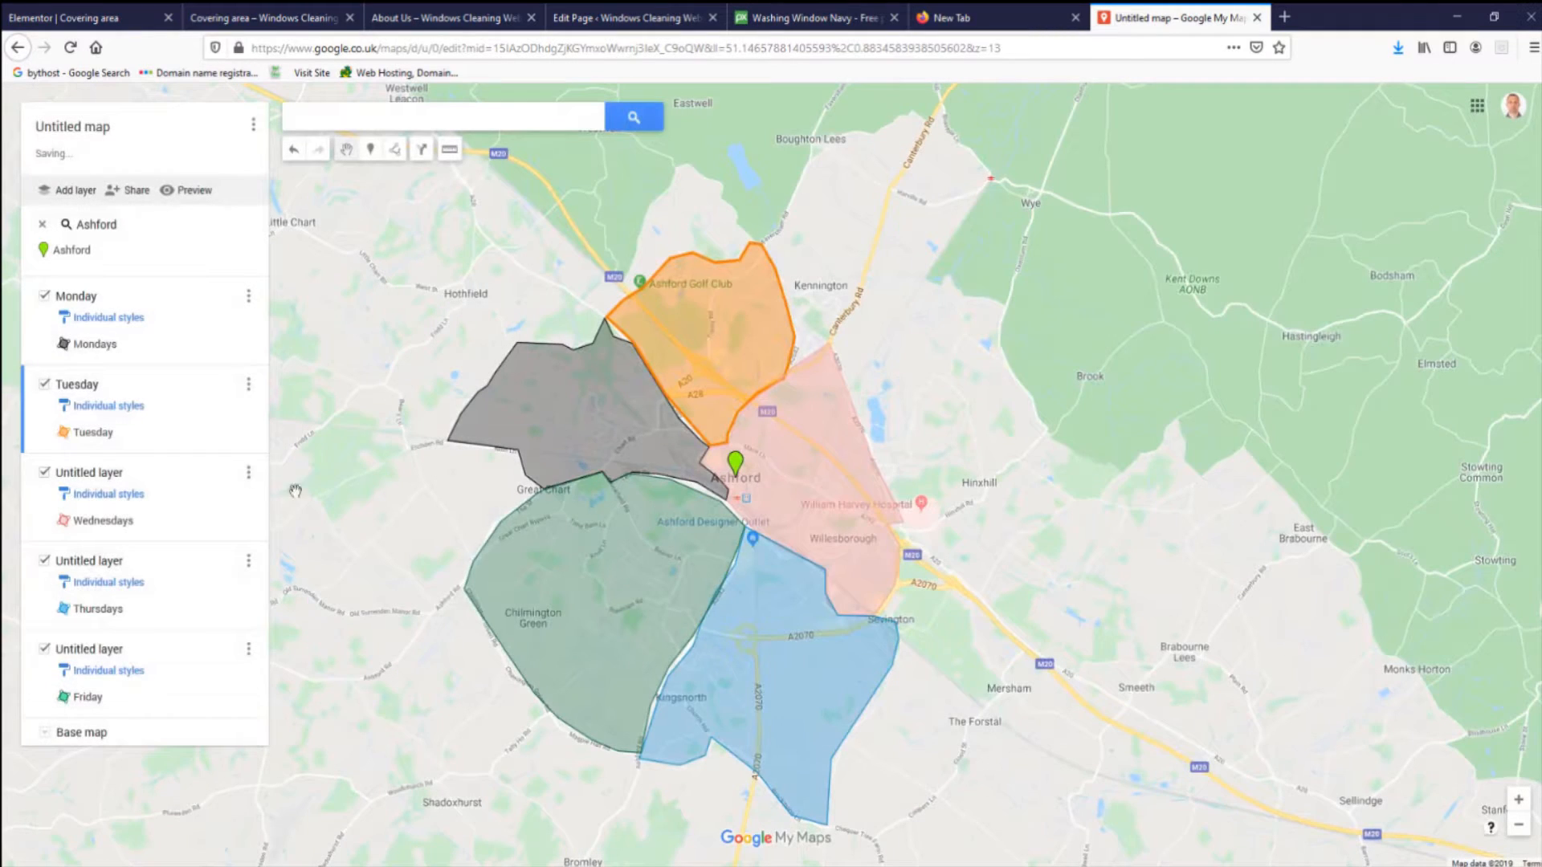
pyautogui.click(247, 475)
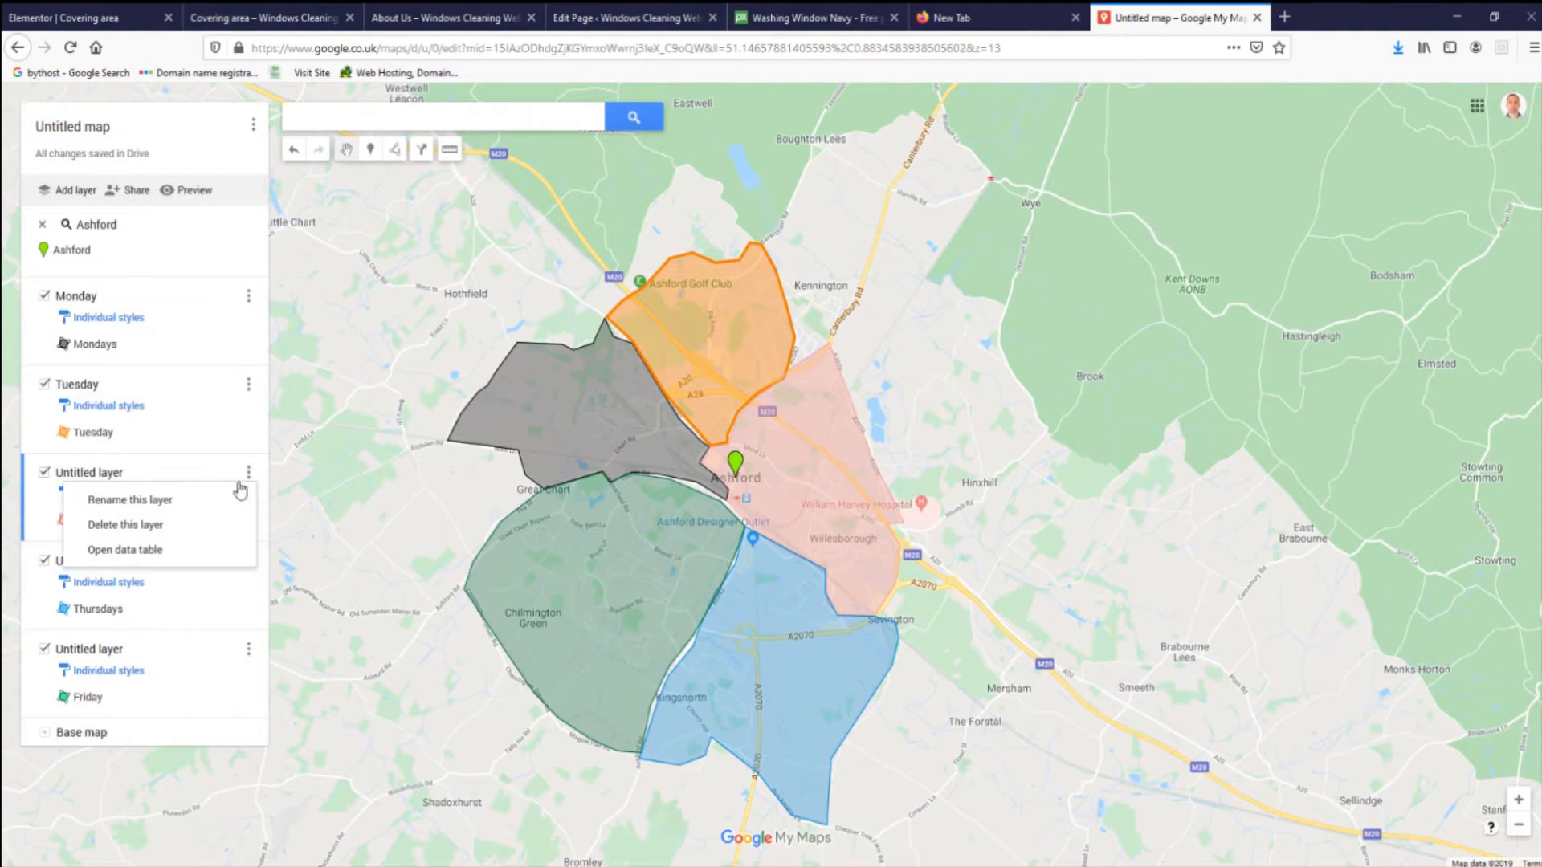
pyautogui.click(208, 499)
pyautogui.write('Wednesday')
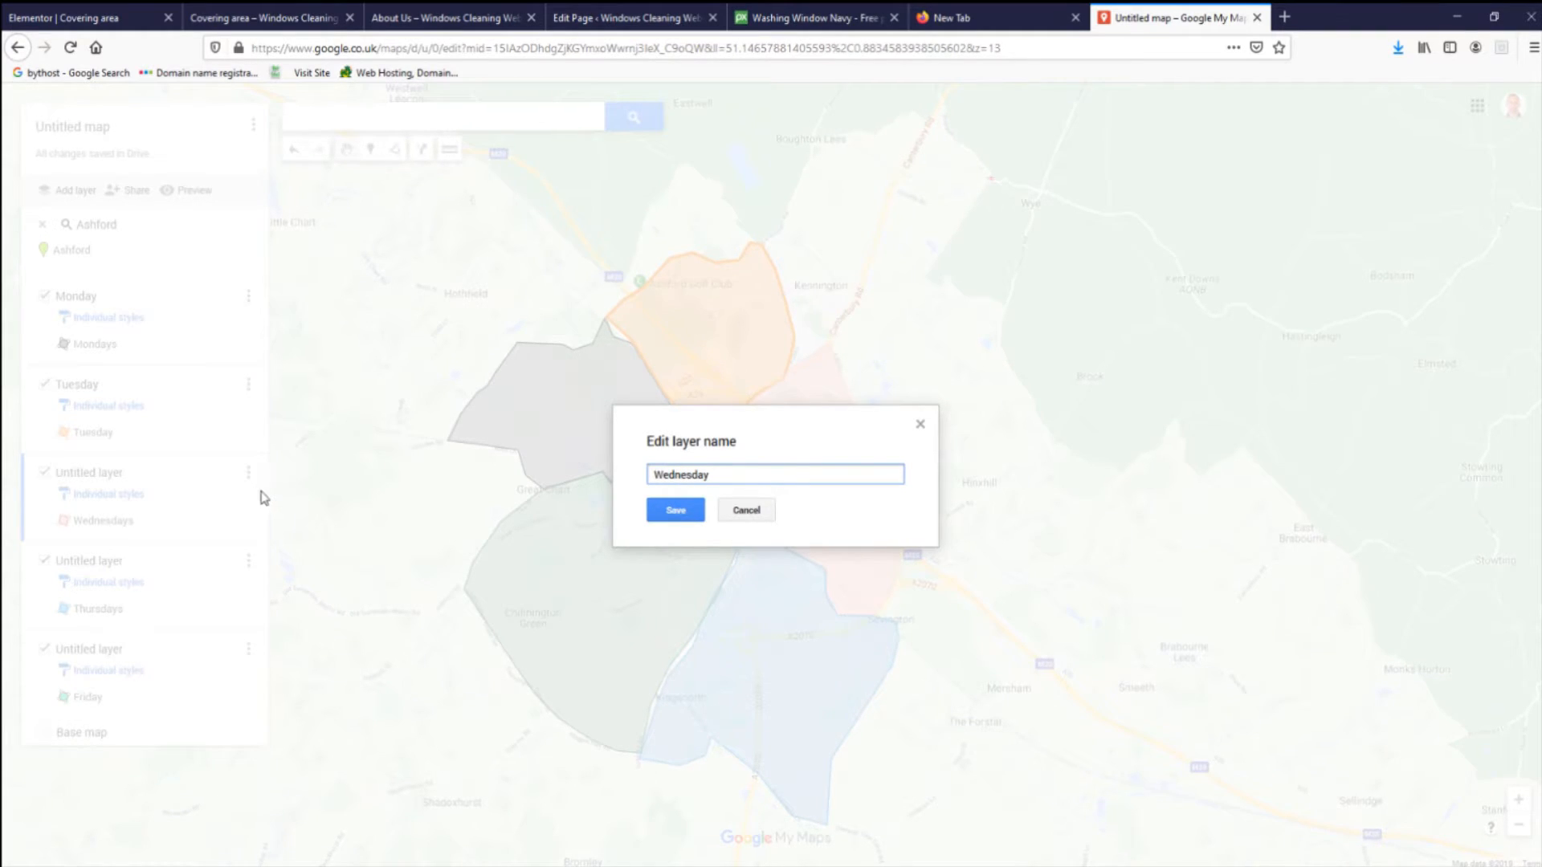
pyautogui.click(677, 513)
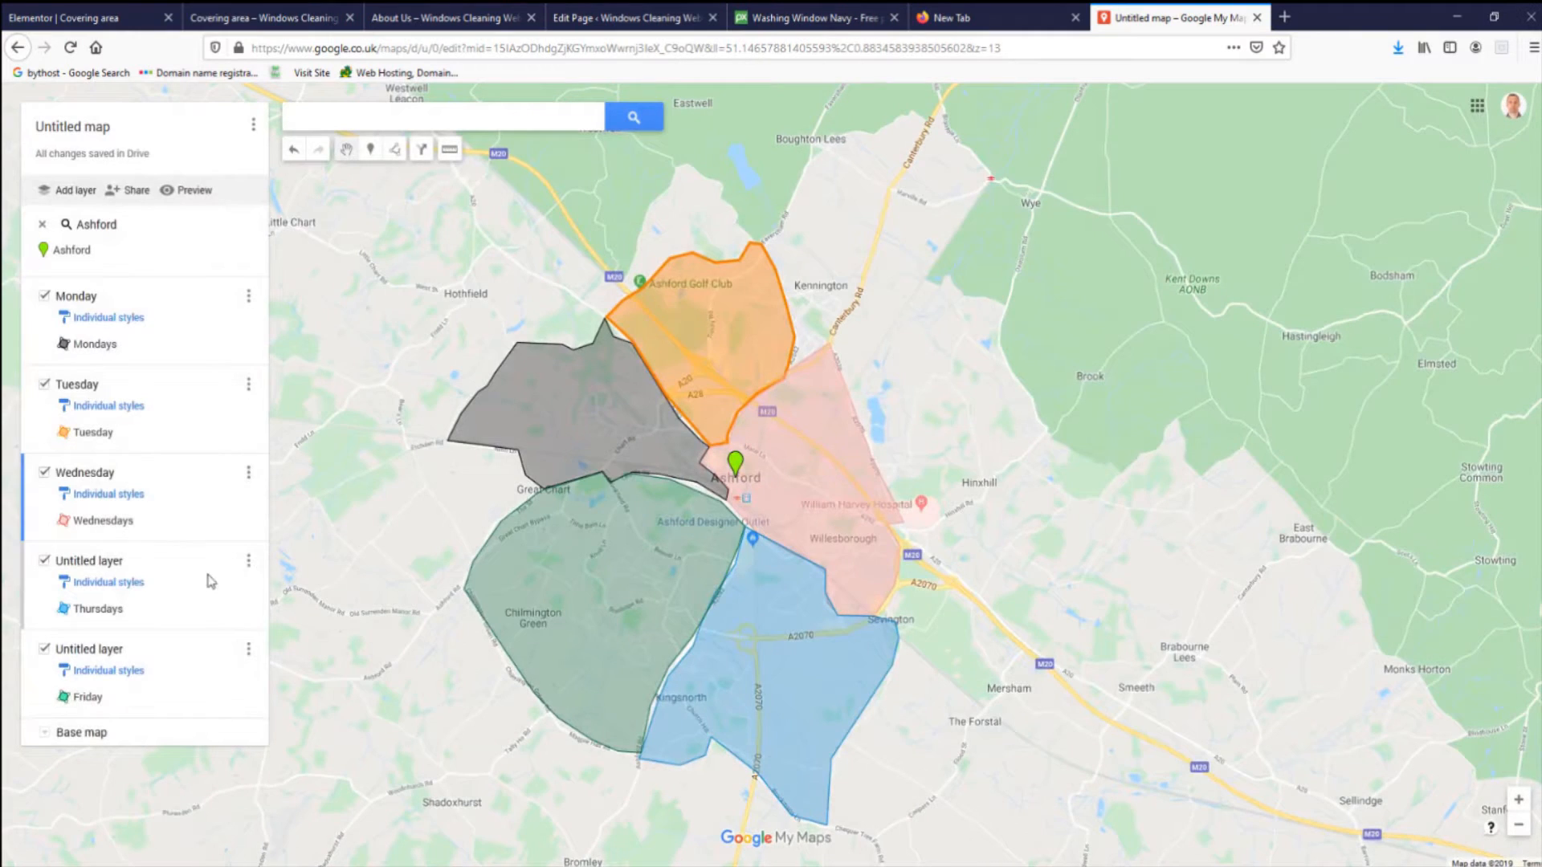
# - Rename the last two layers Thursday and Friday
pyautogui.click(248, 561)
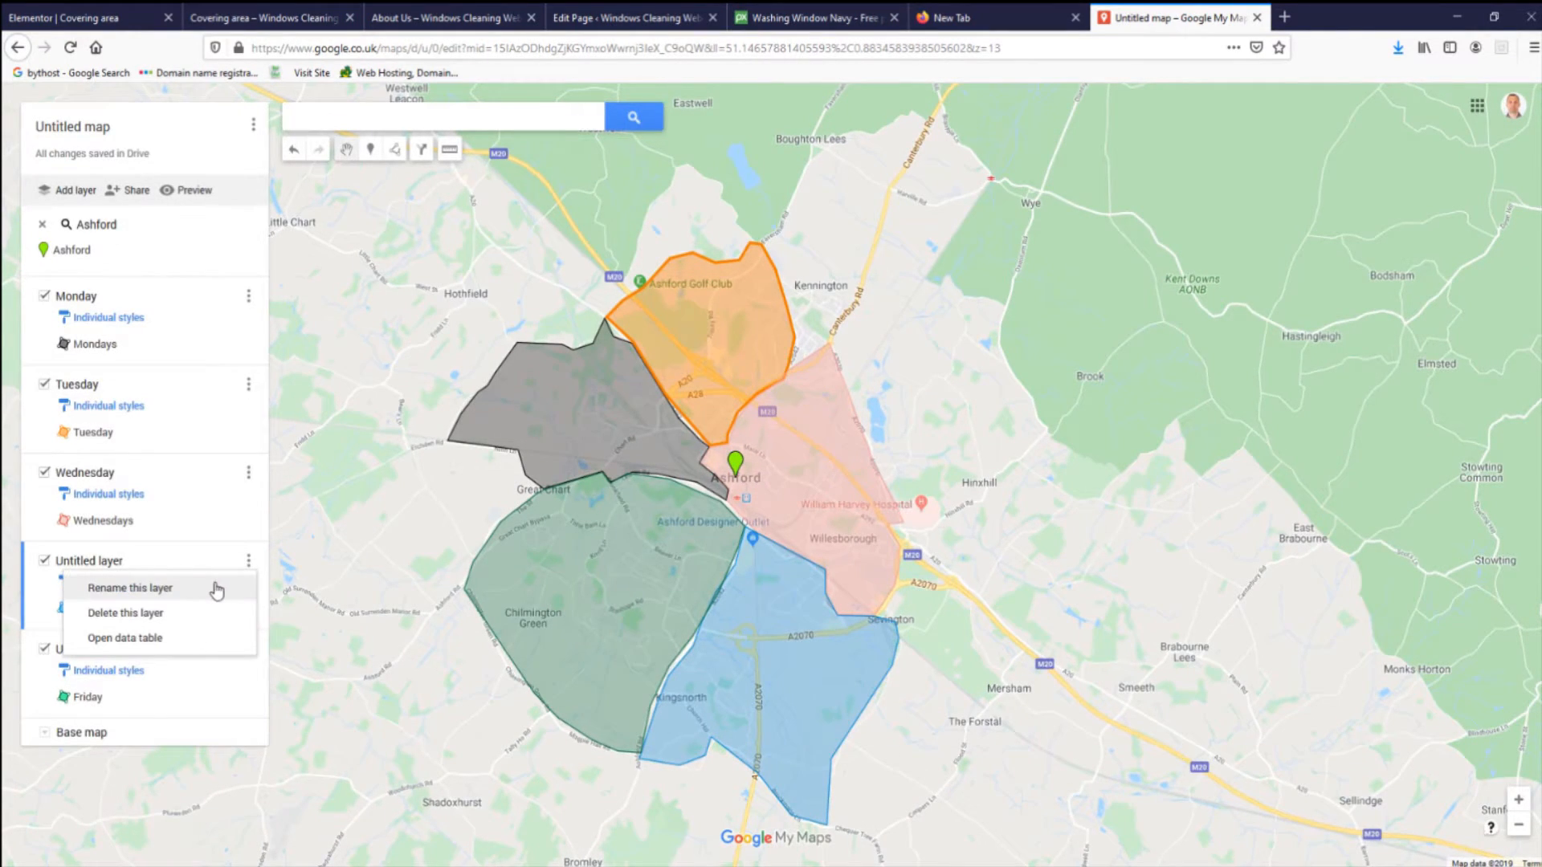
pyautogui.click(216, 588)
pyautogui.write('Thursday')
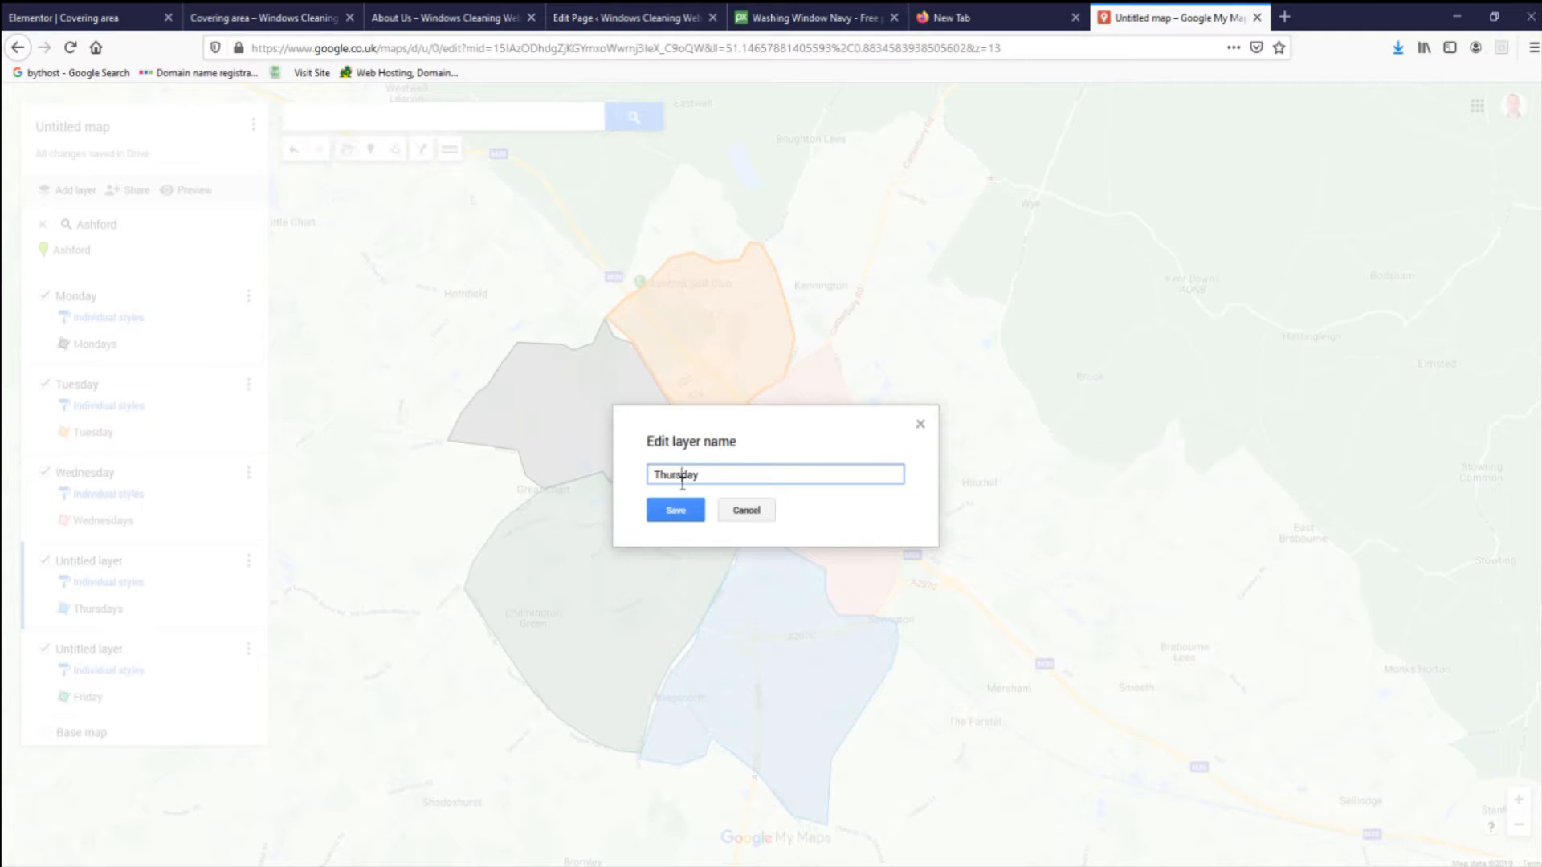
pyautogui.click(676, 511)
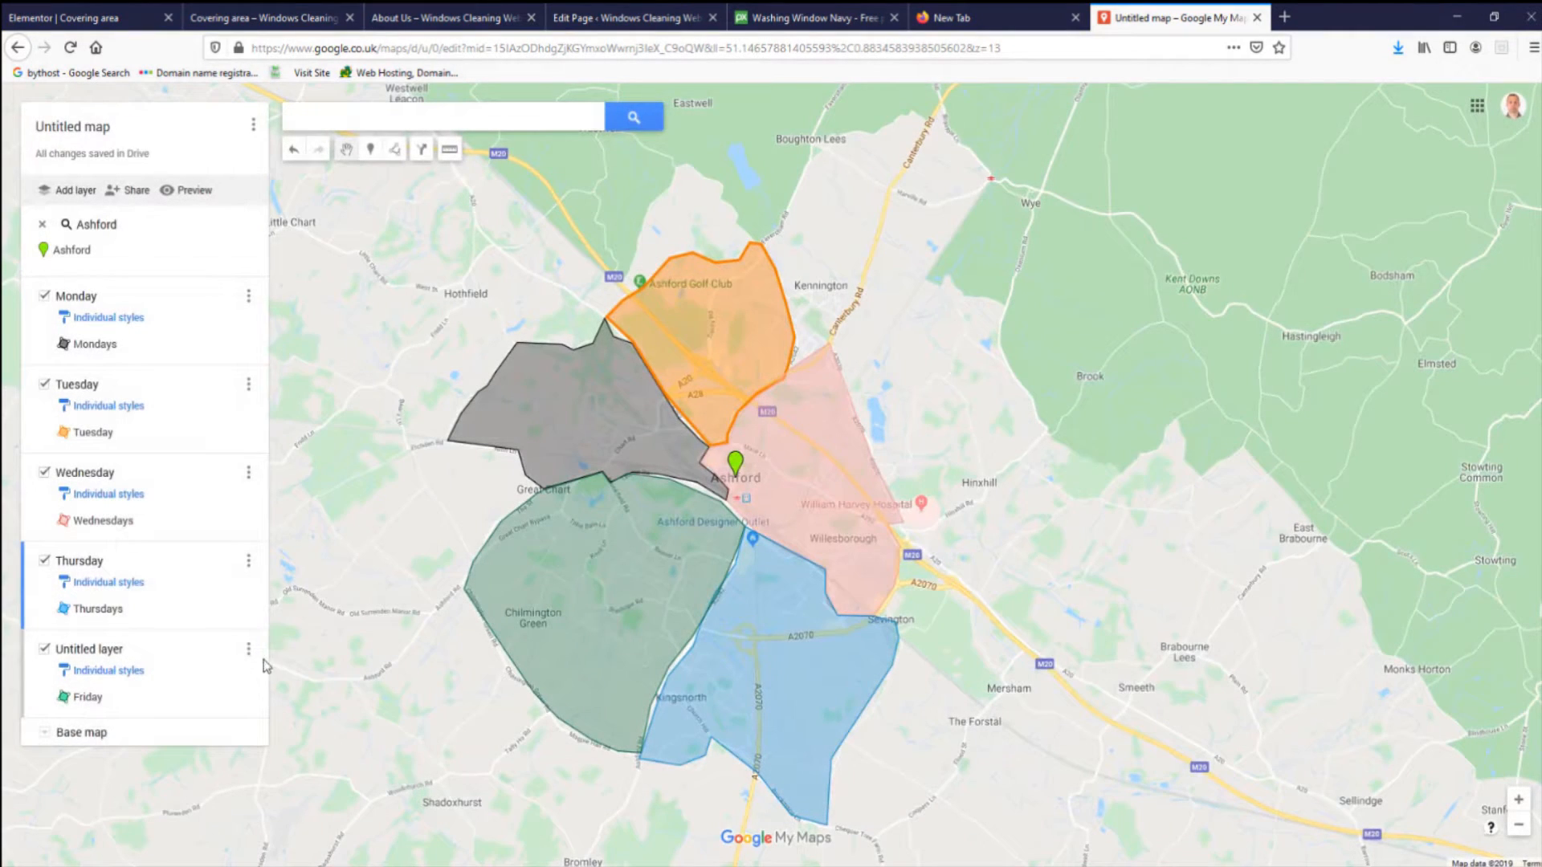
pyautogui.click(248, 648)
pyautogui.click(227, 675)
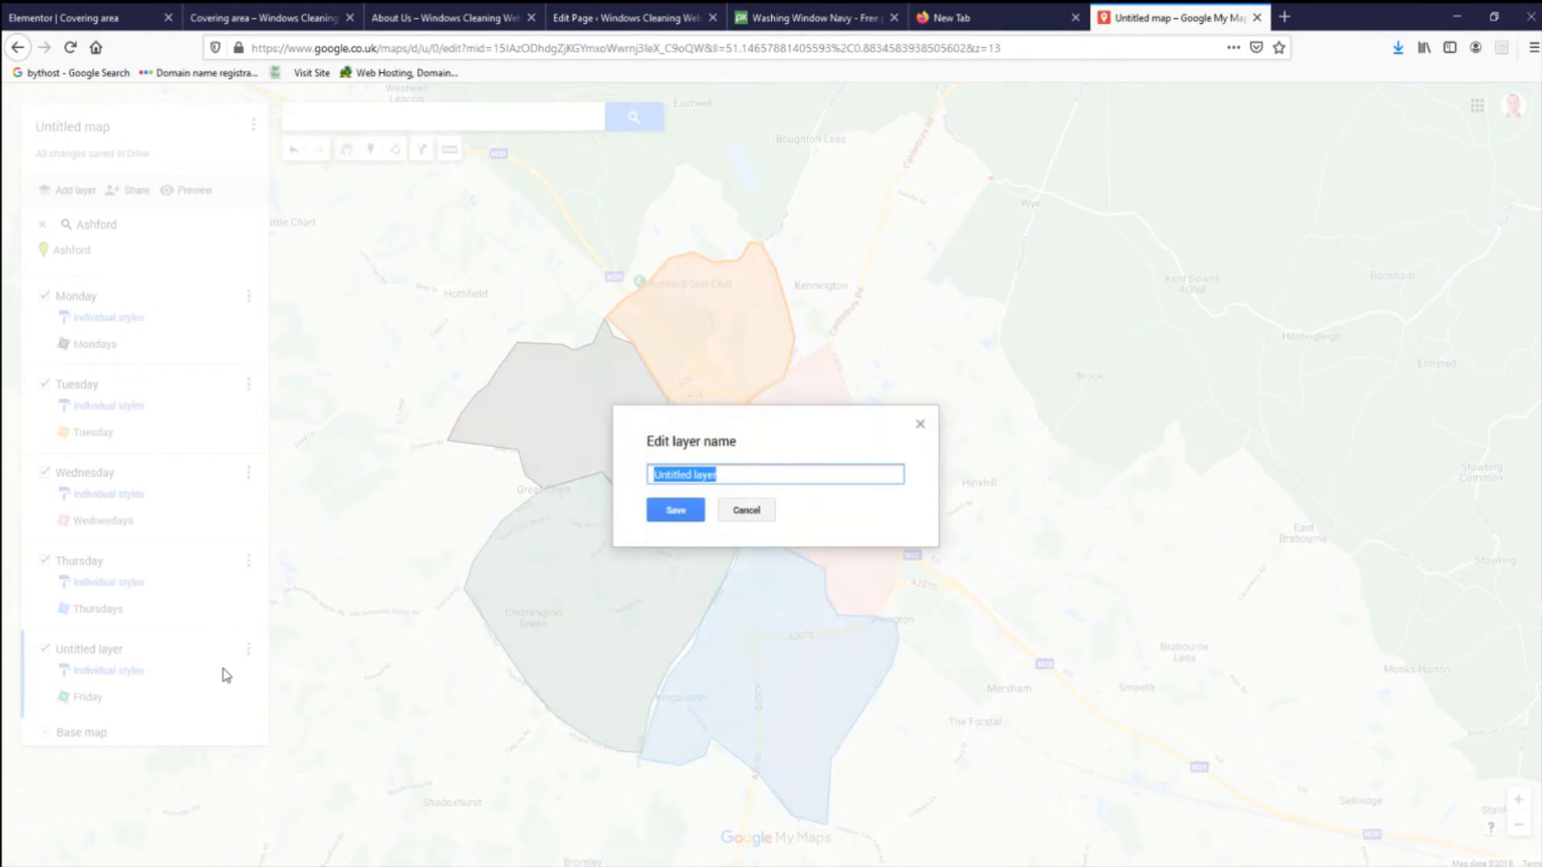
pyautogui.write('Friday')
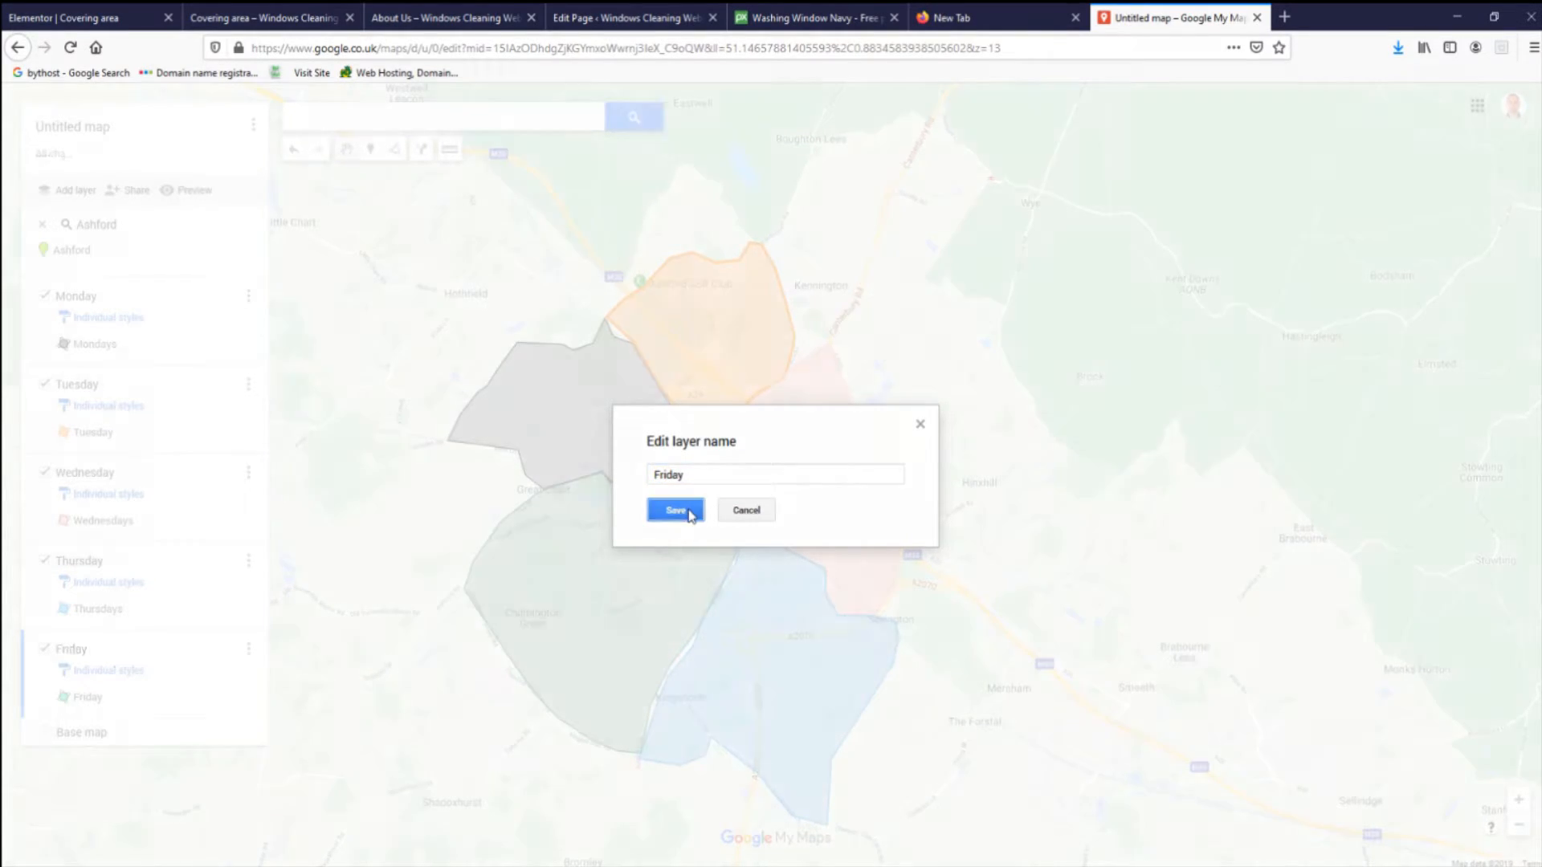
pyautogui.click(676, 511)
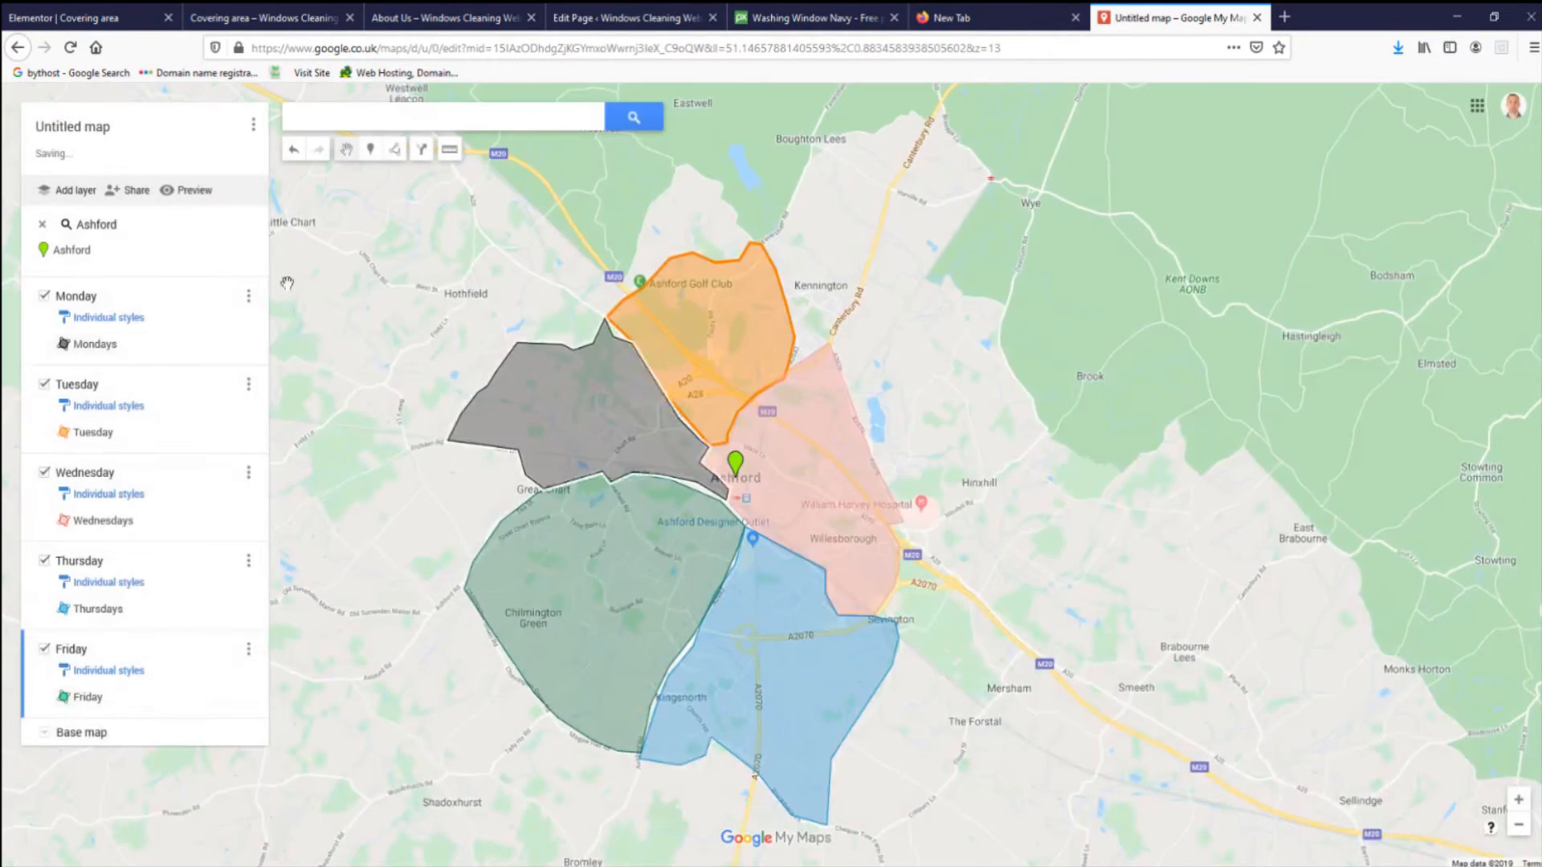
pyautogui.click(253, 125)
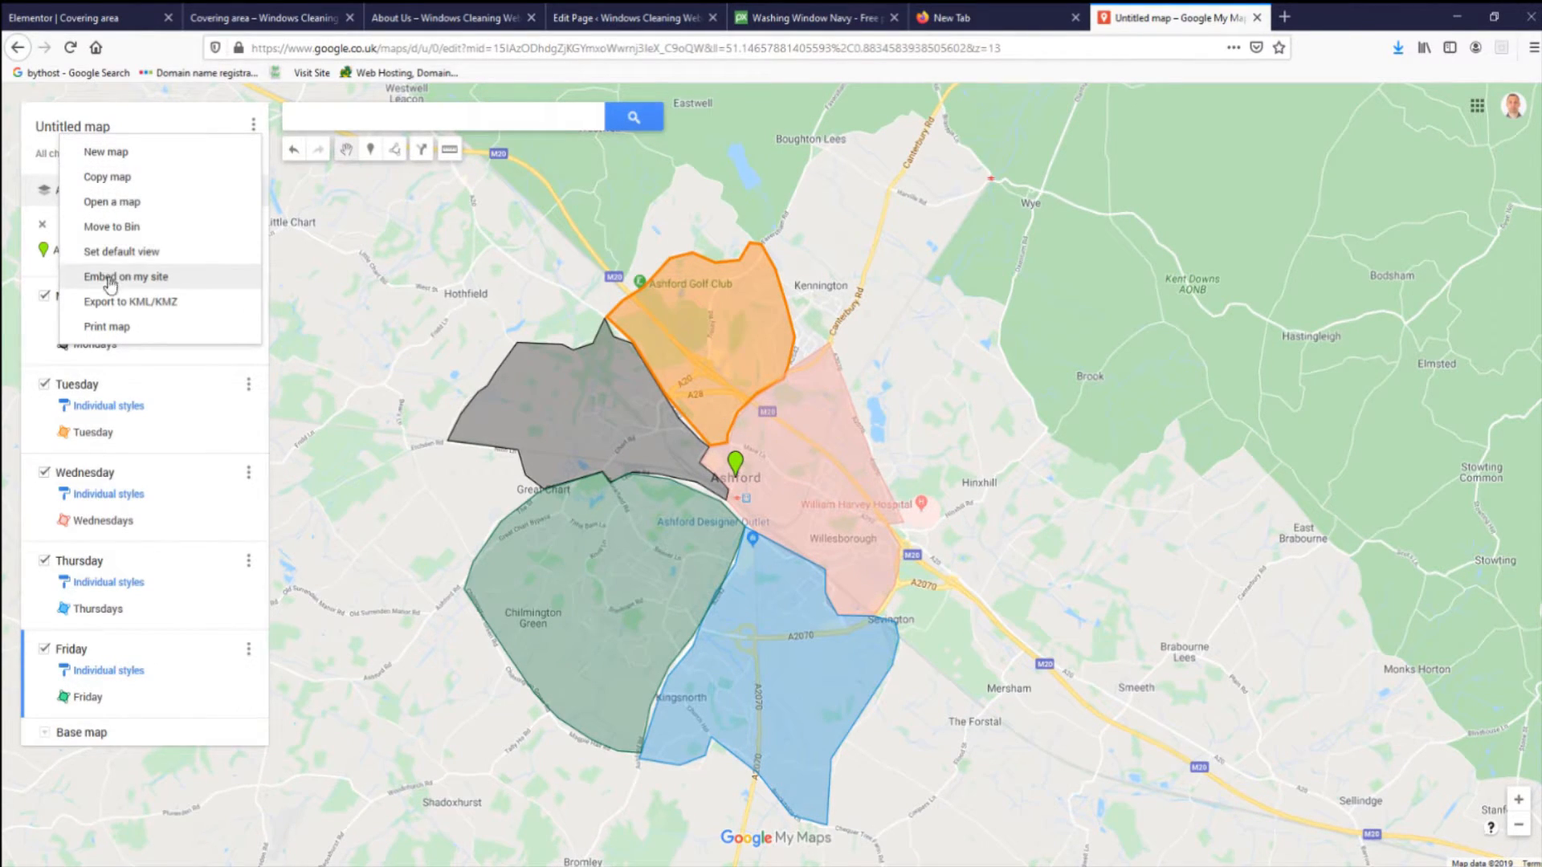
# - Change the map title from Untitled map to 'Servicing are of business'
pyautogui.click(60, 136)
pyautogui.click(60, 132)
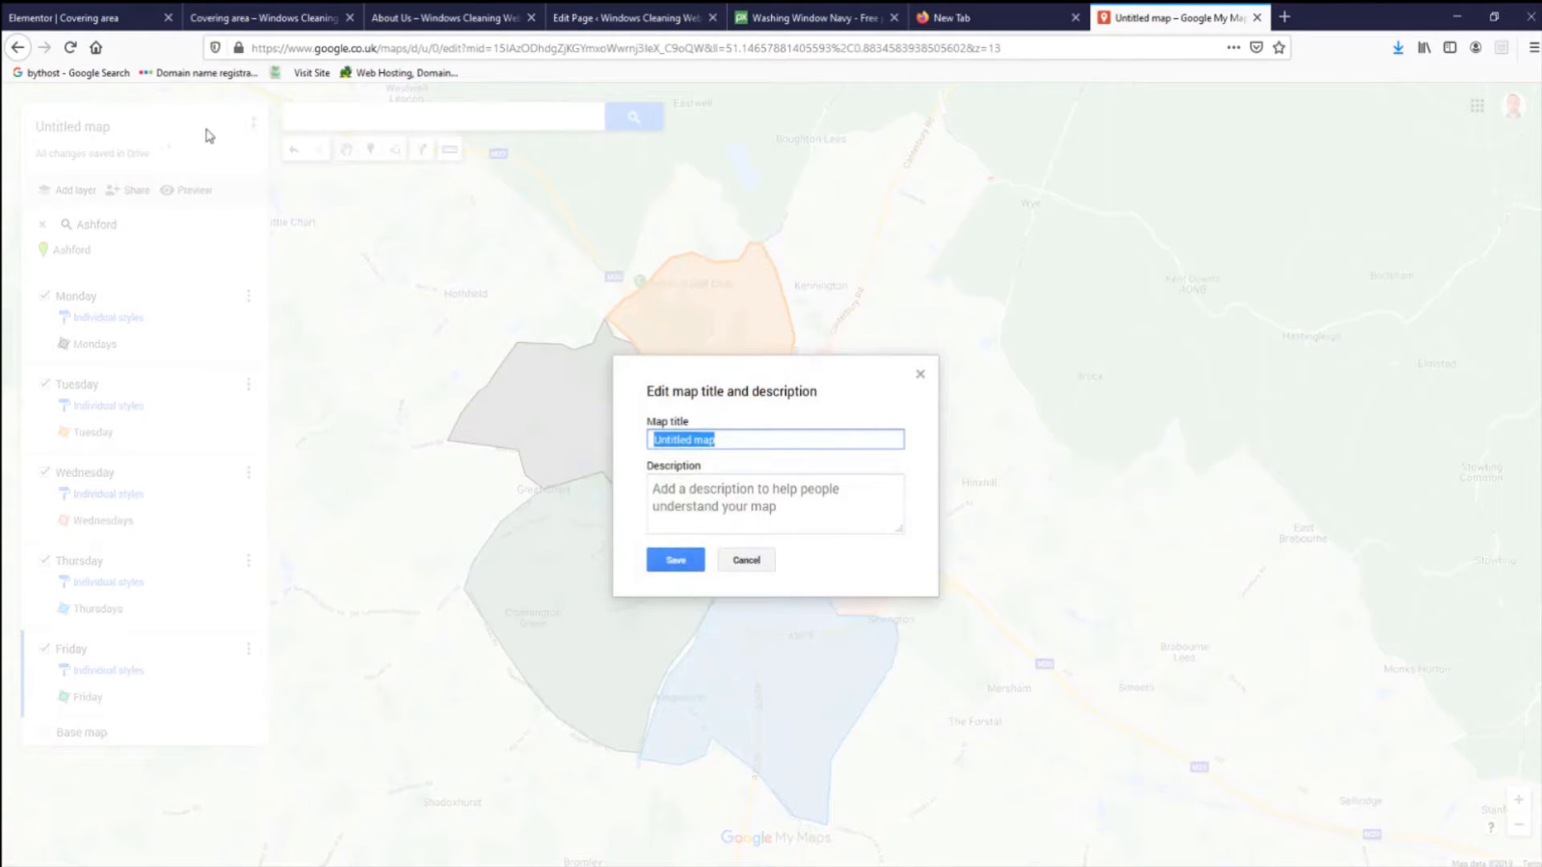
pyautogui.write('Servicing are of business')
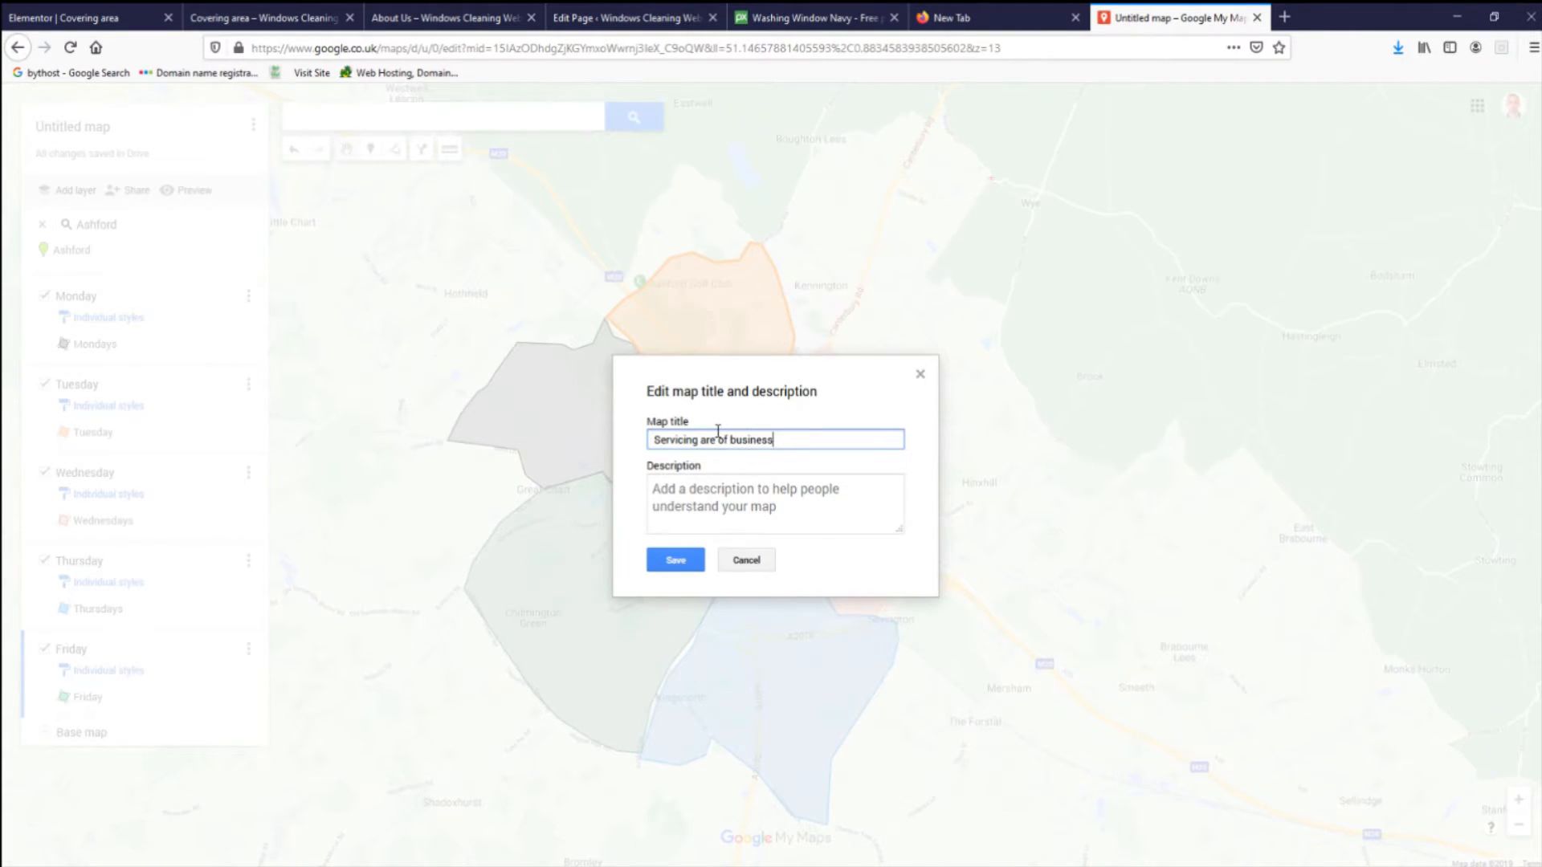
pyautogui.click(677, 560)
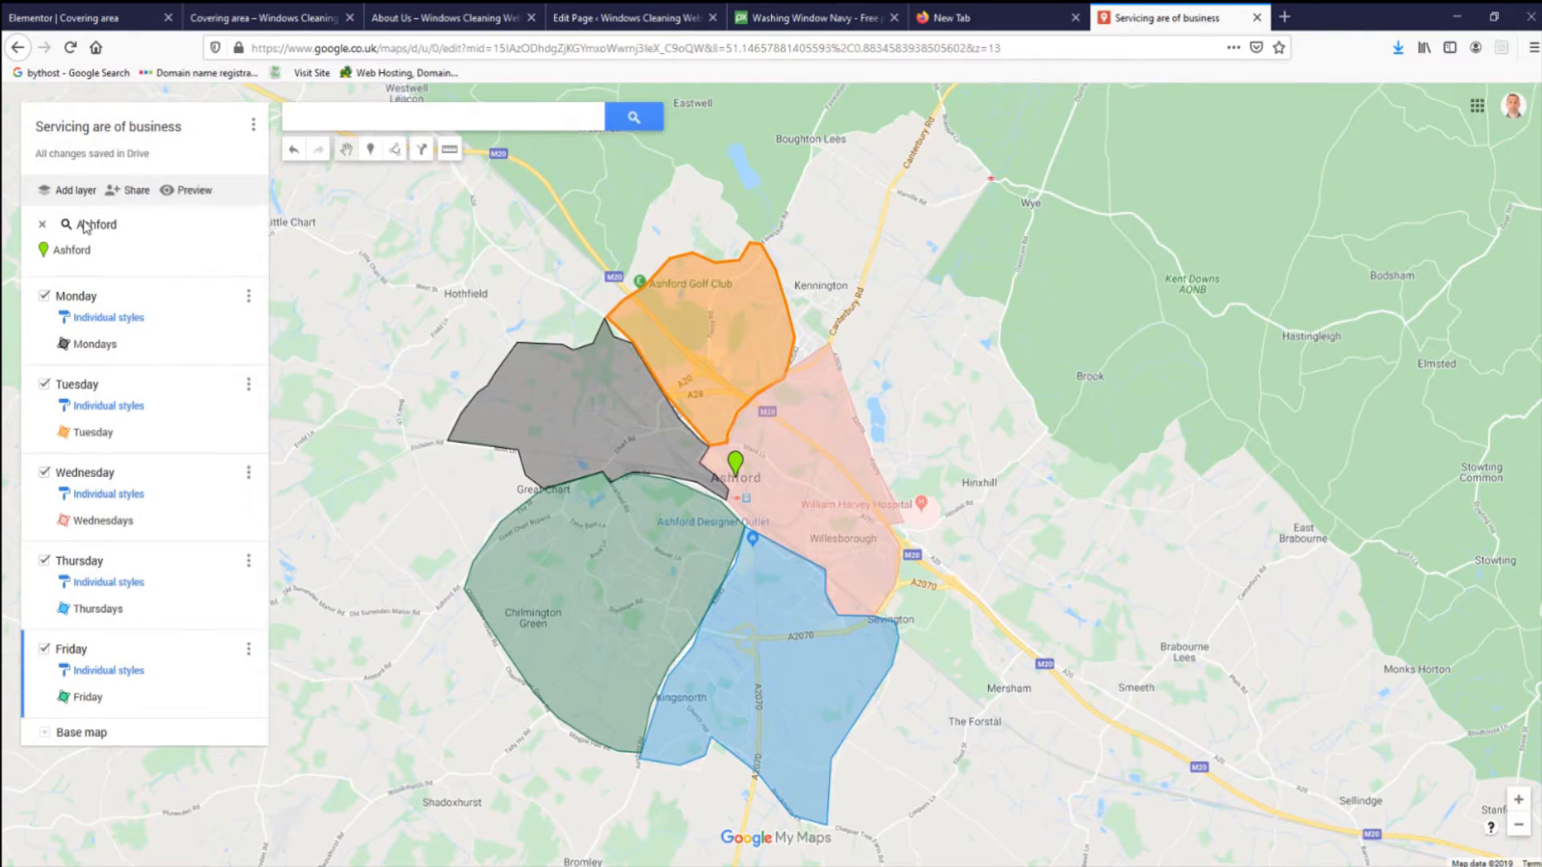
# - Set the map's sharing access to On – Public on the web
pyautogui.click(253, 125)
pyautogui.click(253, 124)
pyautogui.click(134, 191)
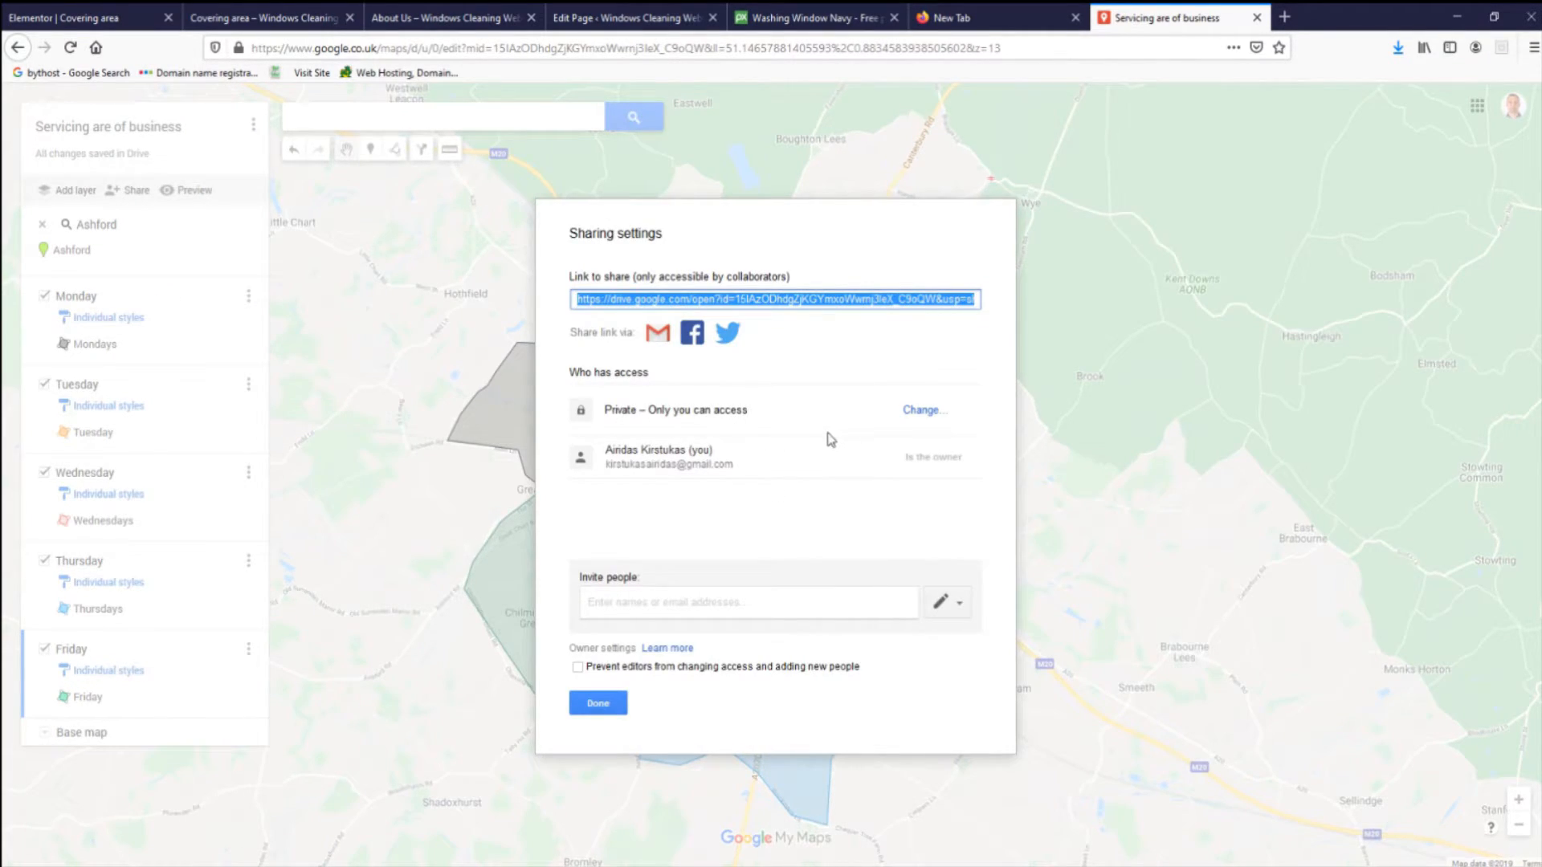
pyautogui.click(941, 414)
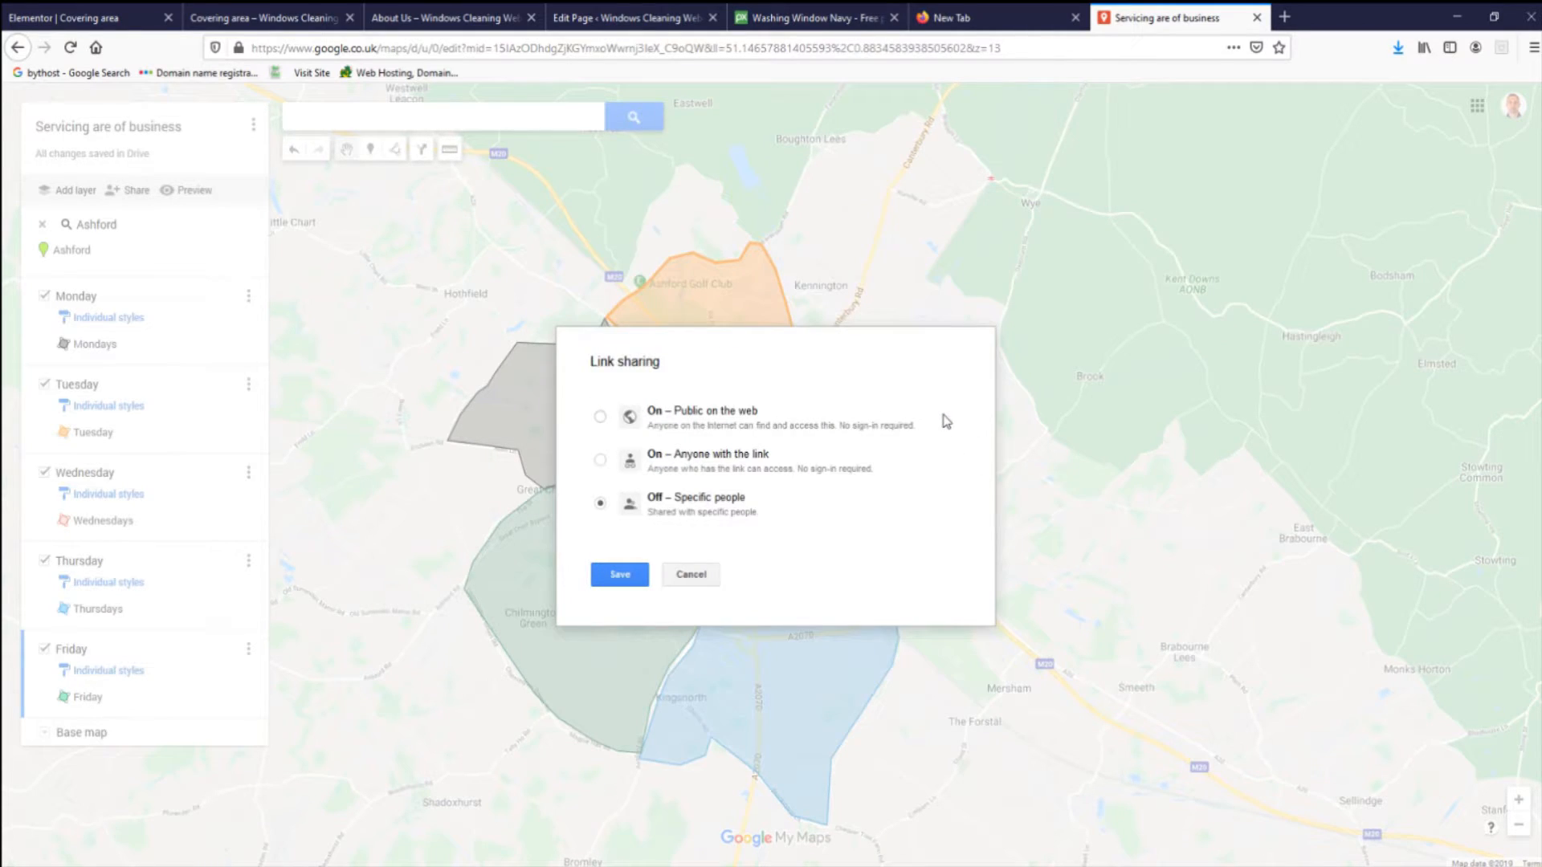
pyautogui.click(600, 416)
pyautogui.click(622, 610)
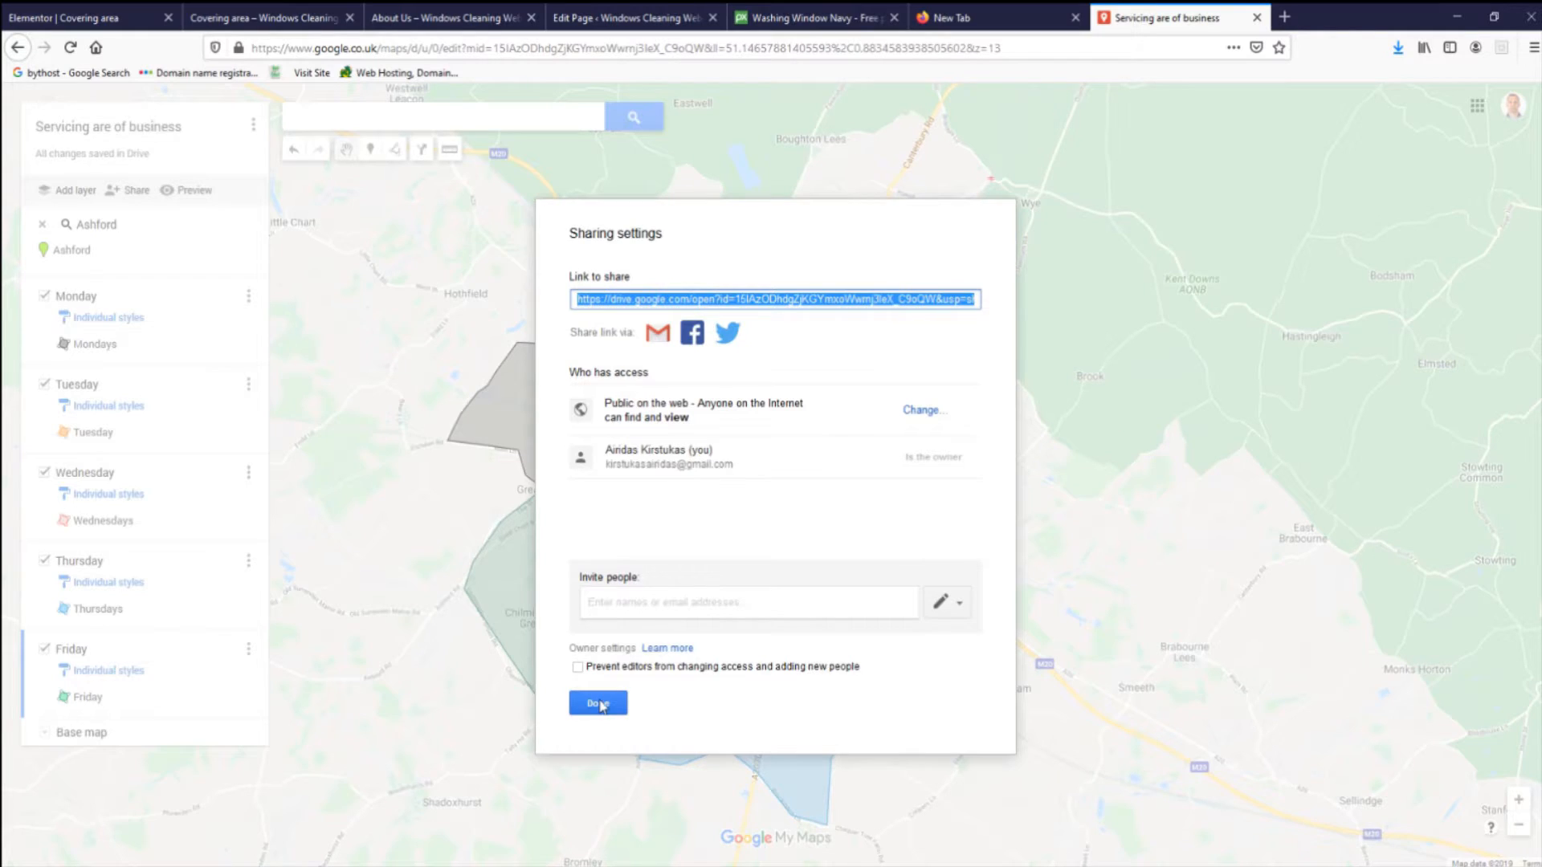
pyautogui.click(599, 703)
# - Copy the map's Embed on my site iframe code and return to the Elementor editor
pyautogui.click(254, 127)
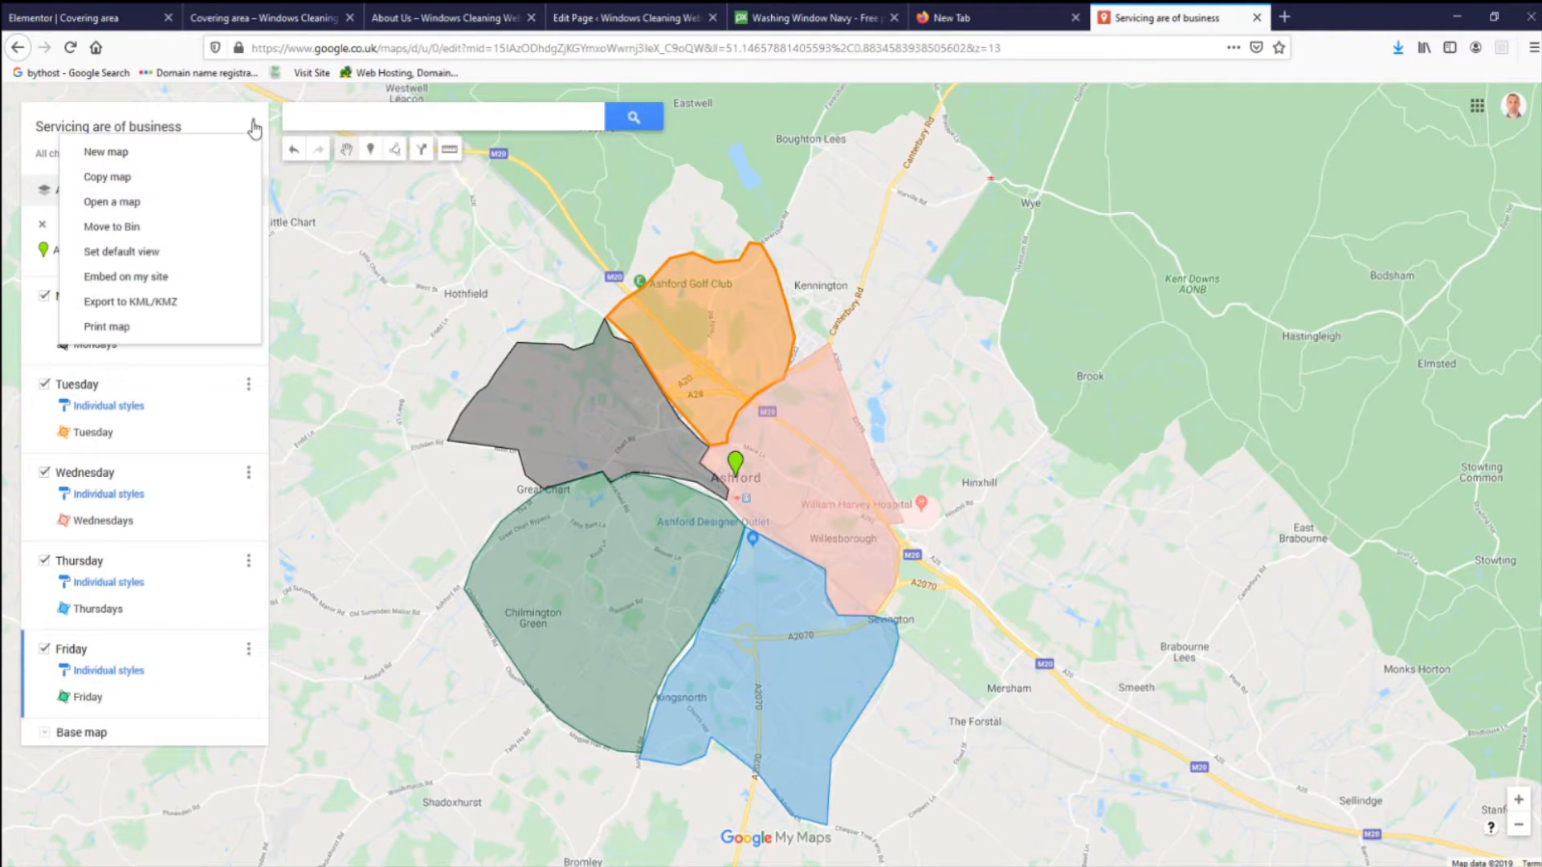
pyautogui.click(171, 278)
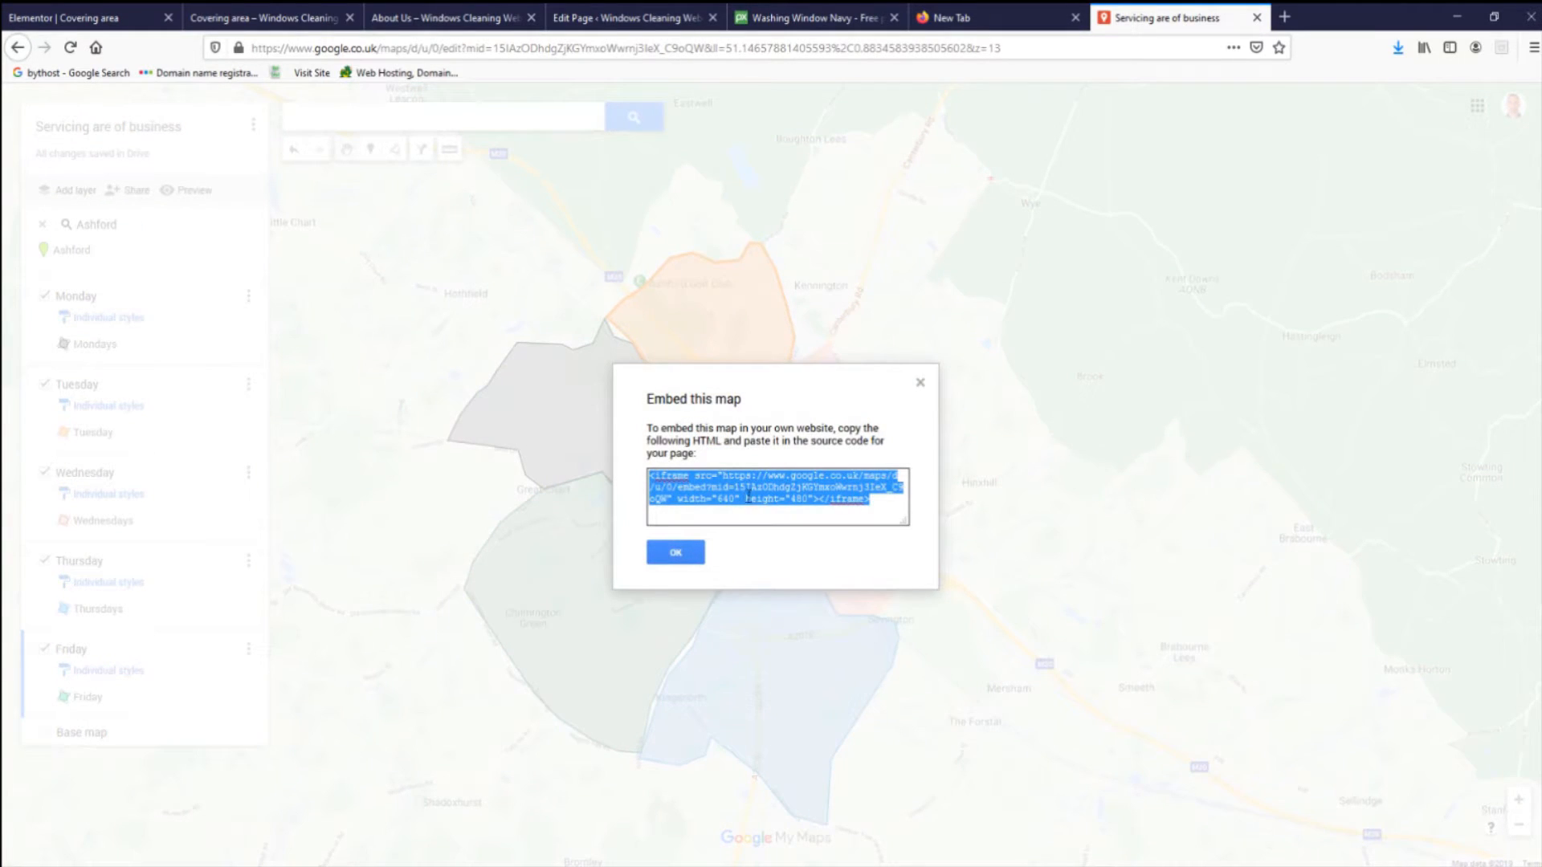
pyautogui.rightClick(758, 489)
pyautogui.click(835, 541)
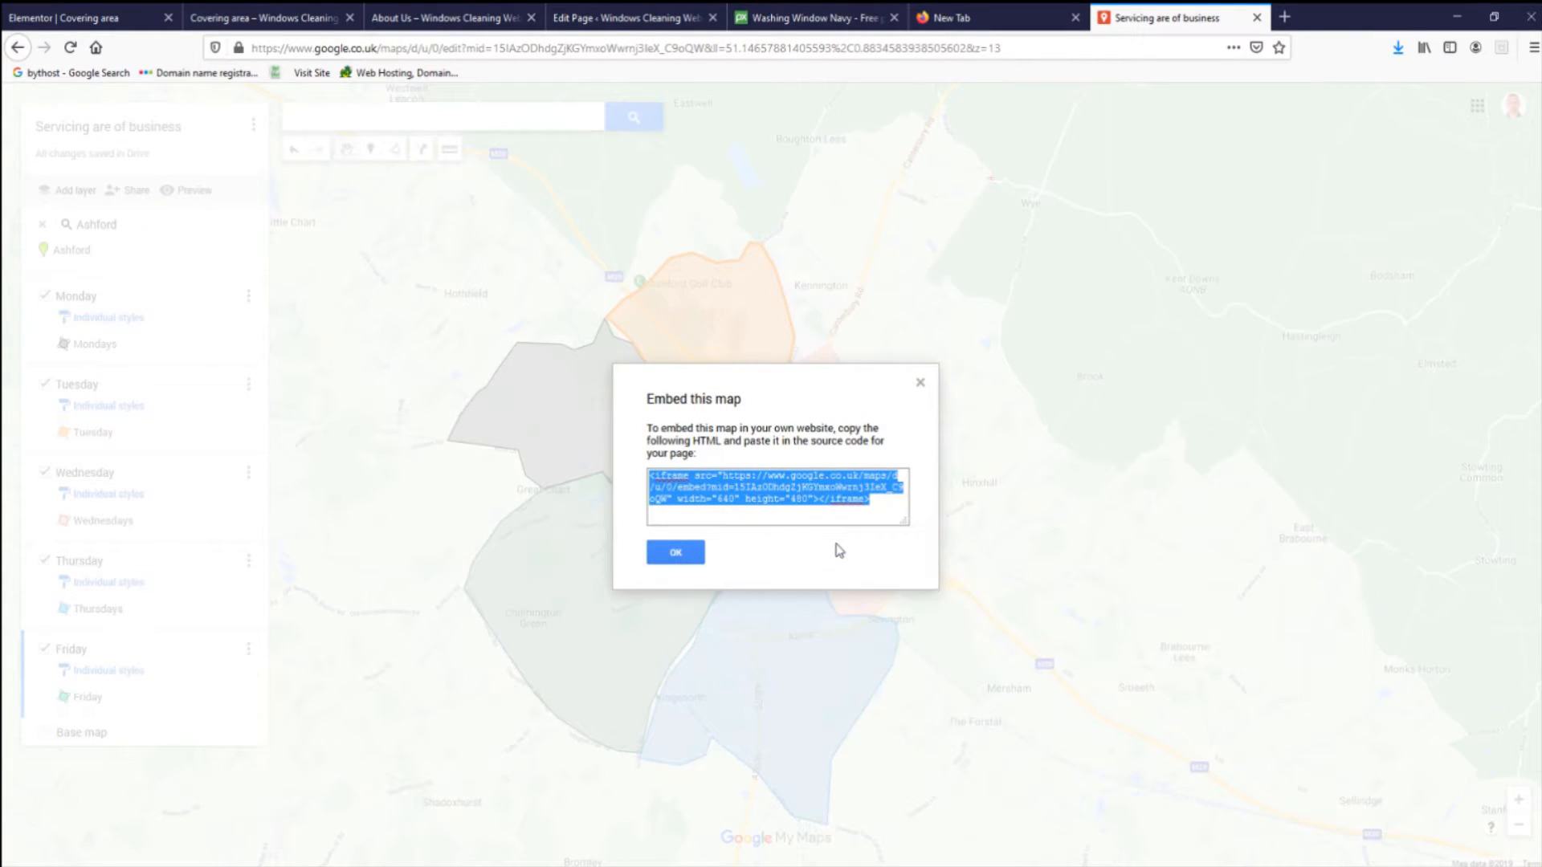
pyautogui.click(76, 9)
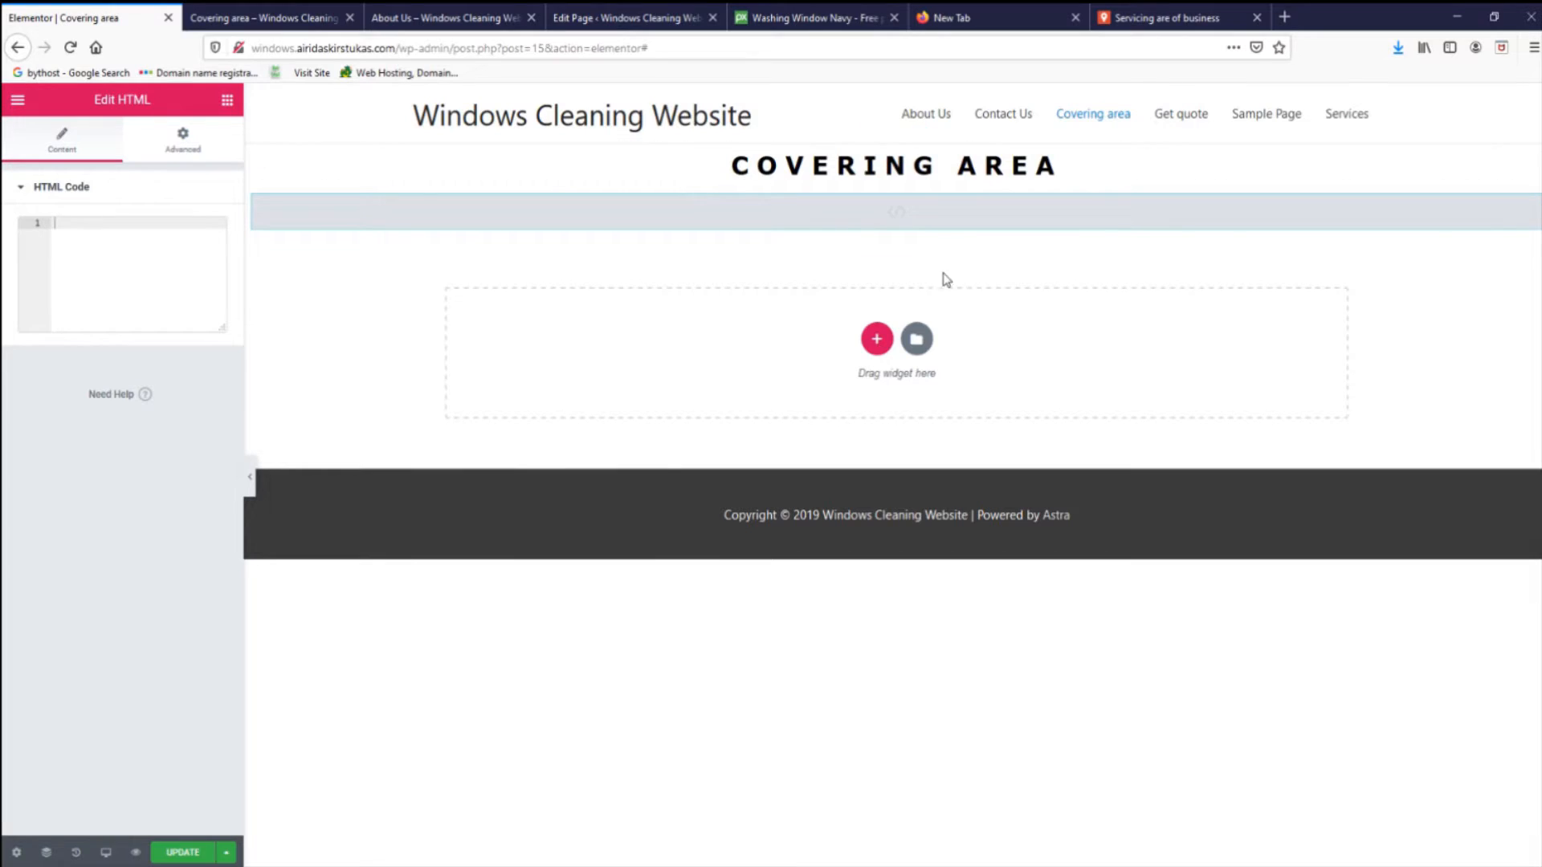
# - Paste the map iframe into the HTML Code box, update the page, and view it live
pyautogui.click(117, 227)
pyautogui.hotkey('ctrl', 'v')
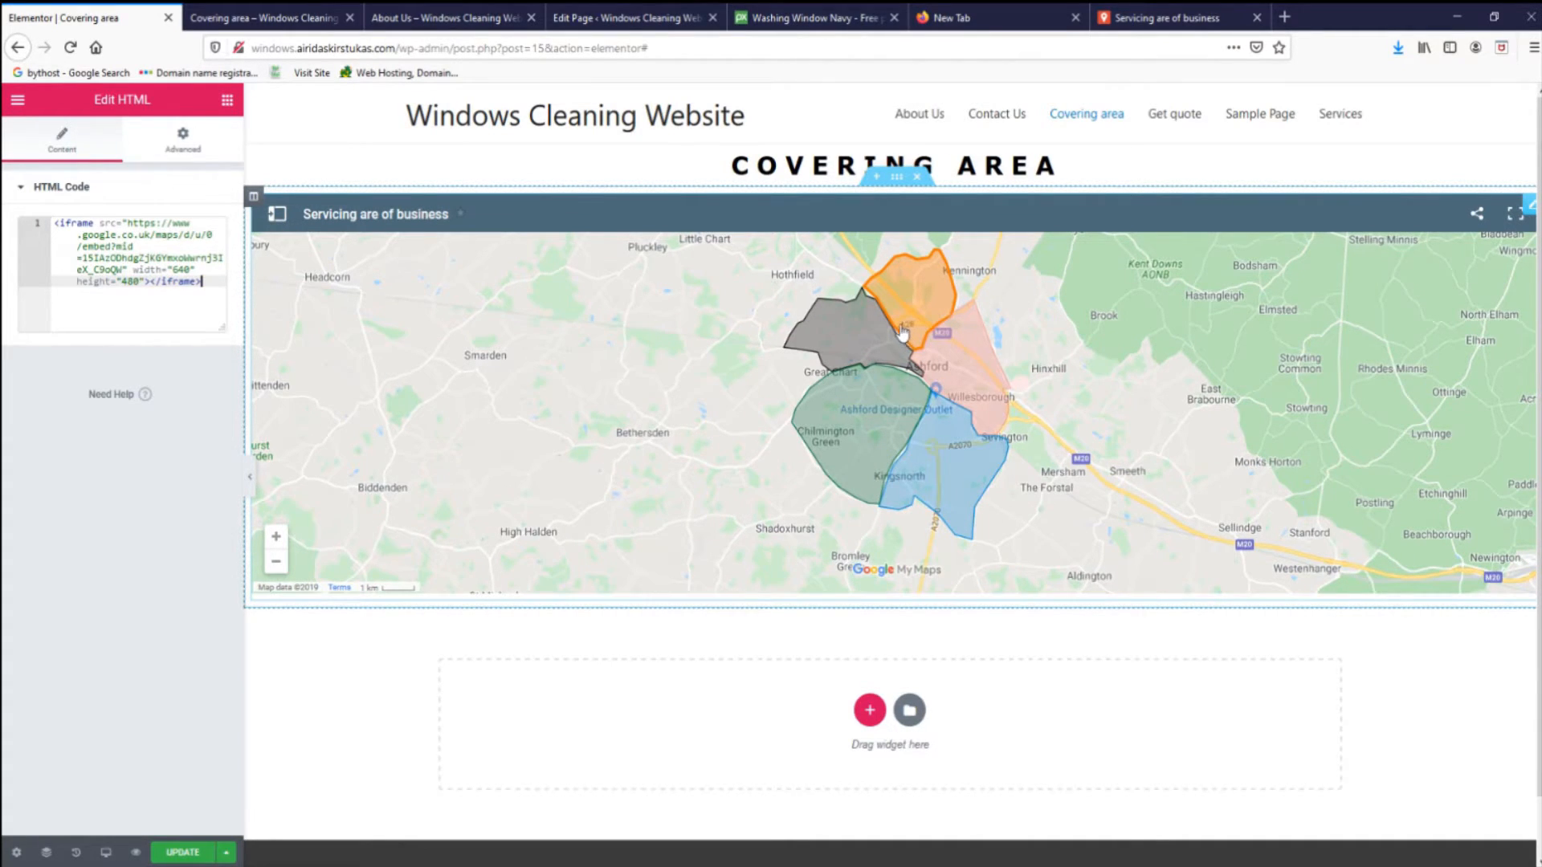
pyautogui.click(183, 853)
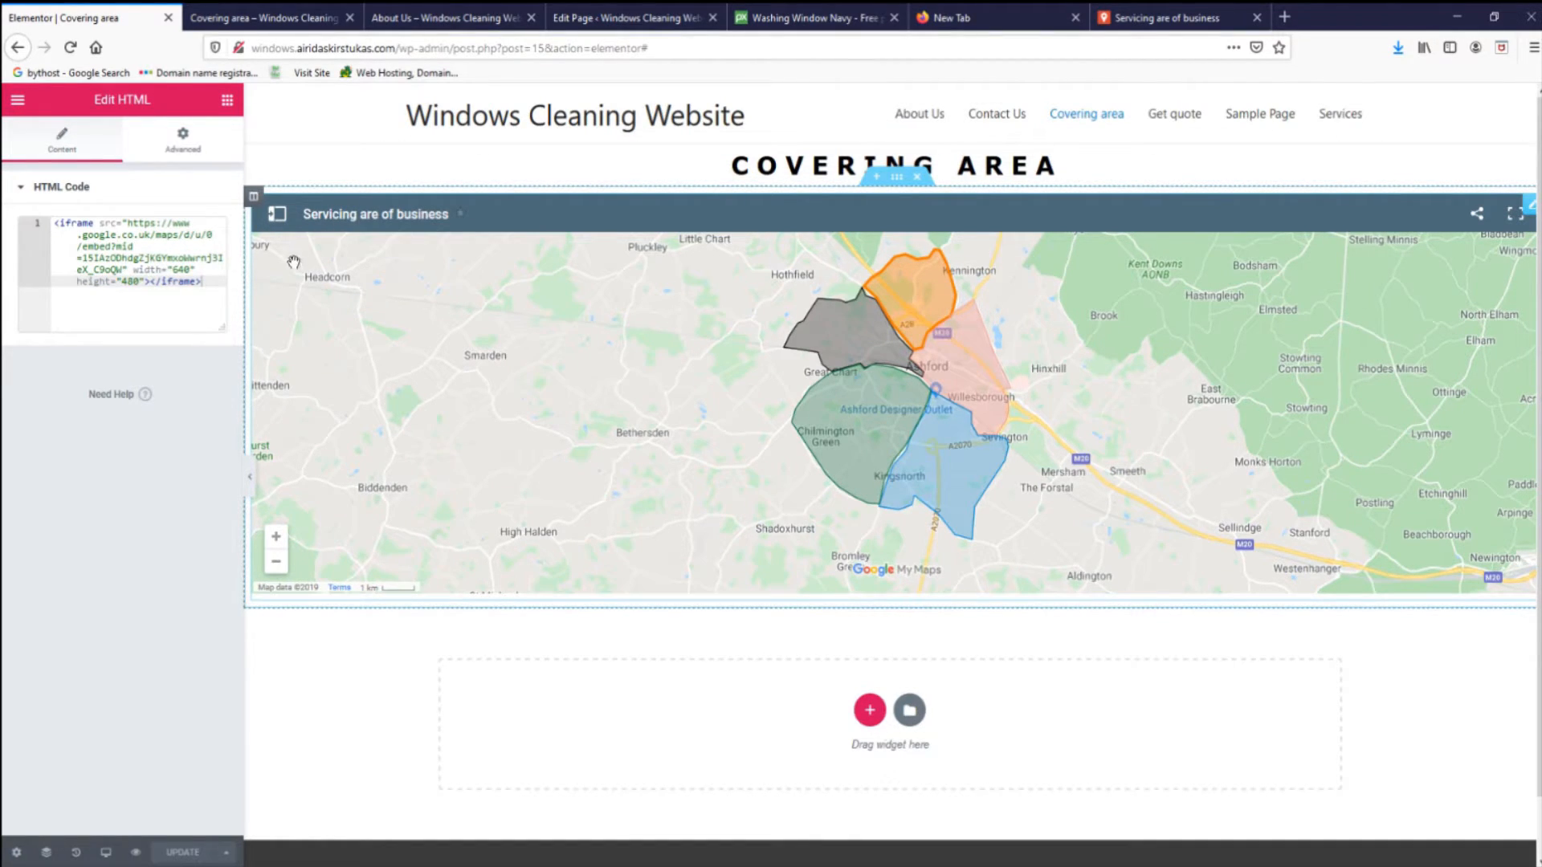
pyautogui.click(227, 17)
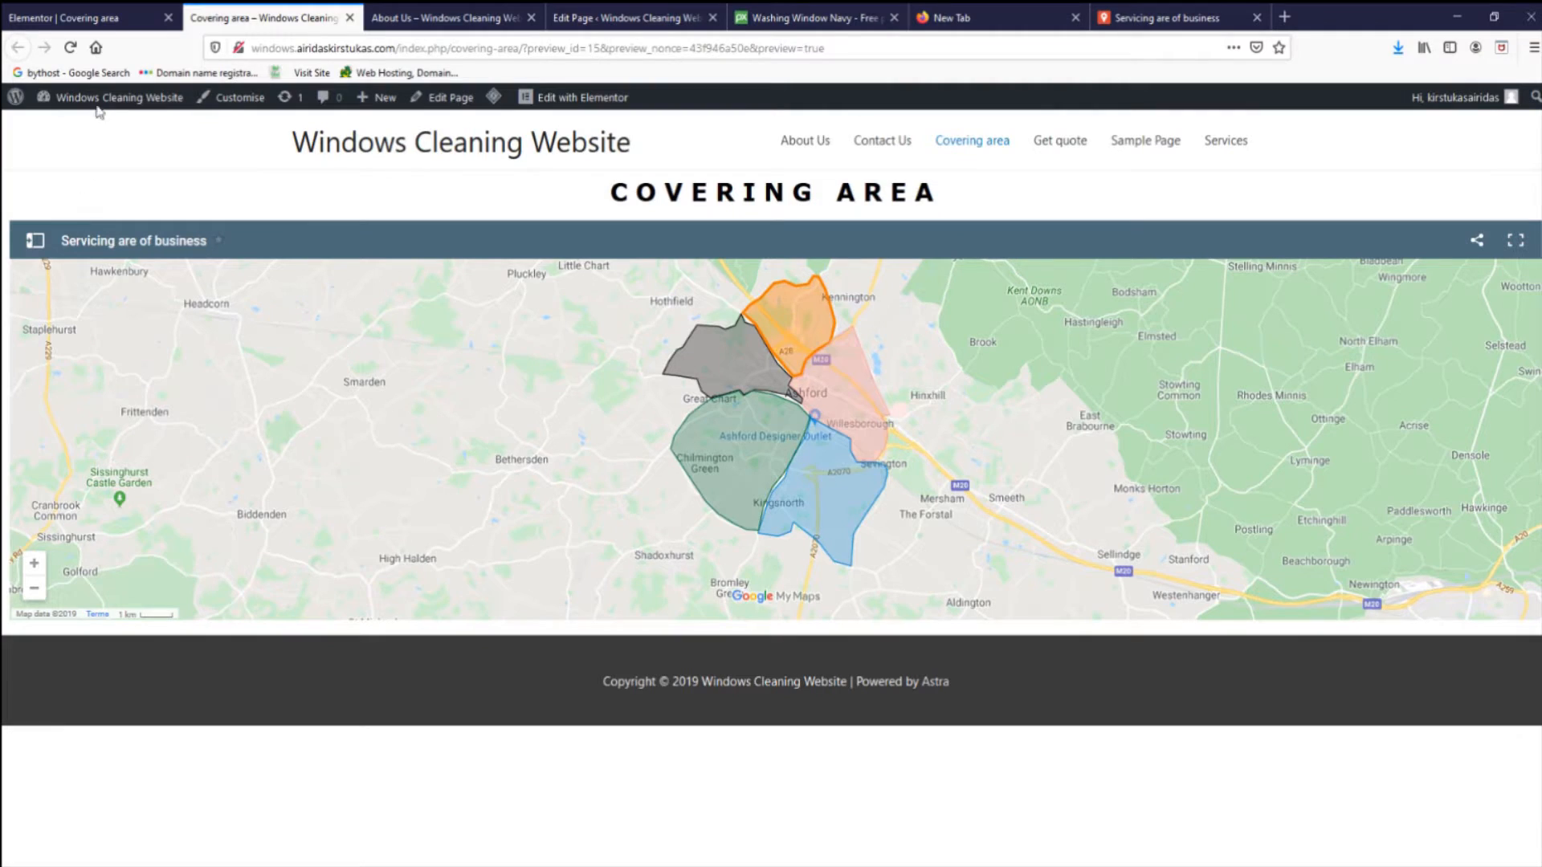
# - In the page preview, view details of the Friday, Mondays, Tuesday, Wednesdays and Thursdays zones
pyautogui.click(93, 16)
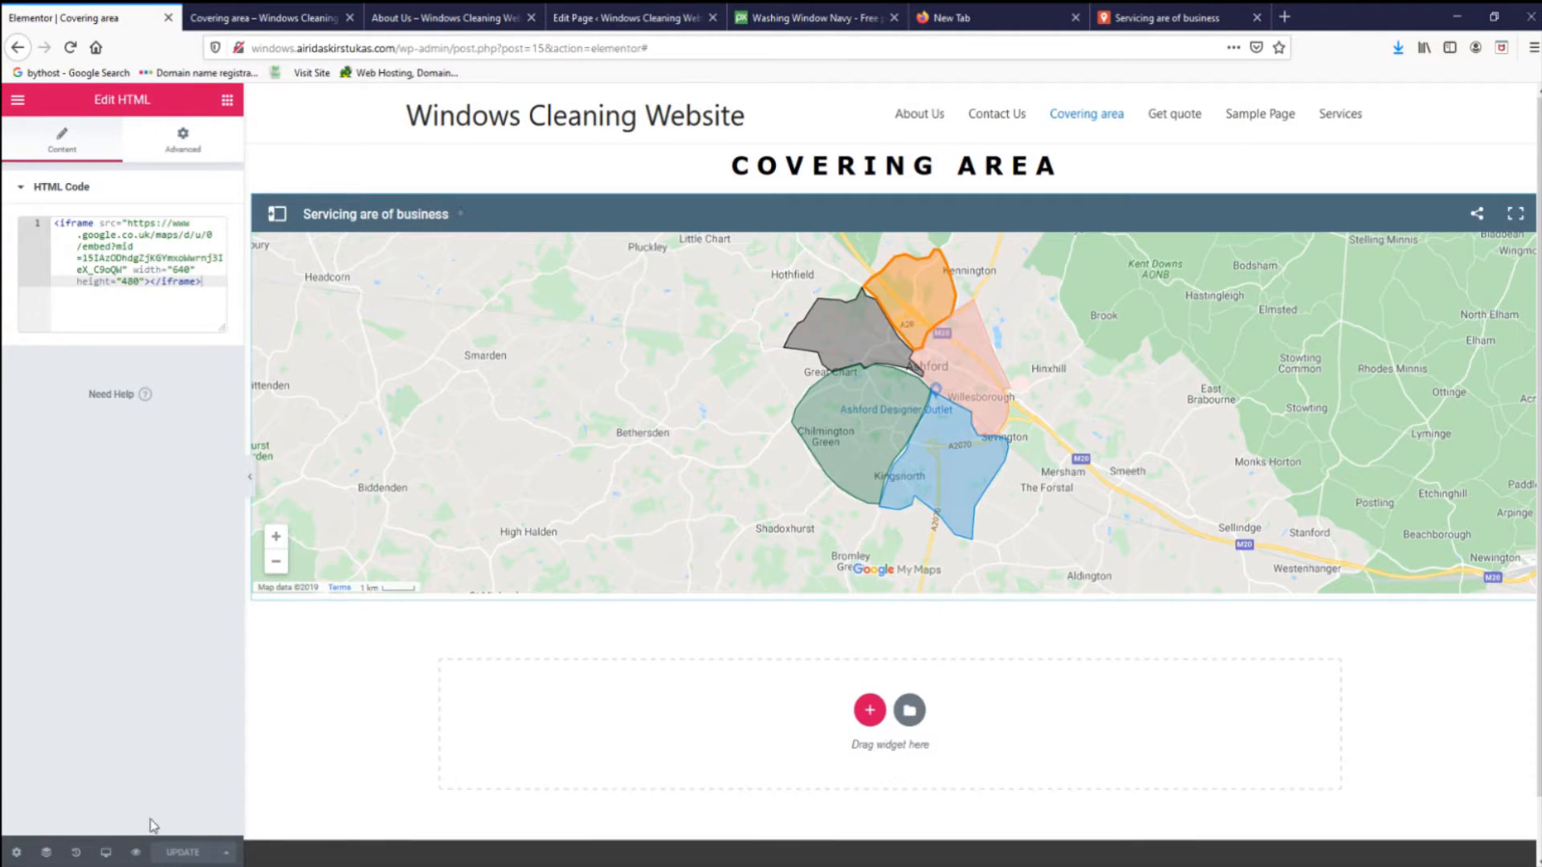
pyautogui.click(257, 20)
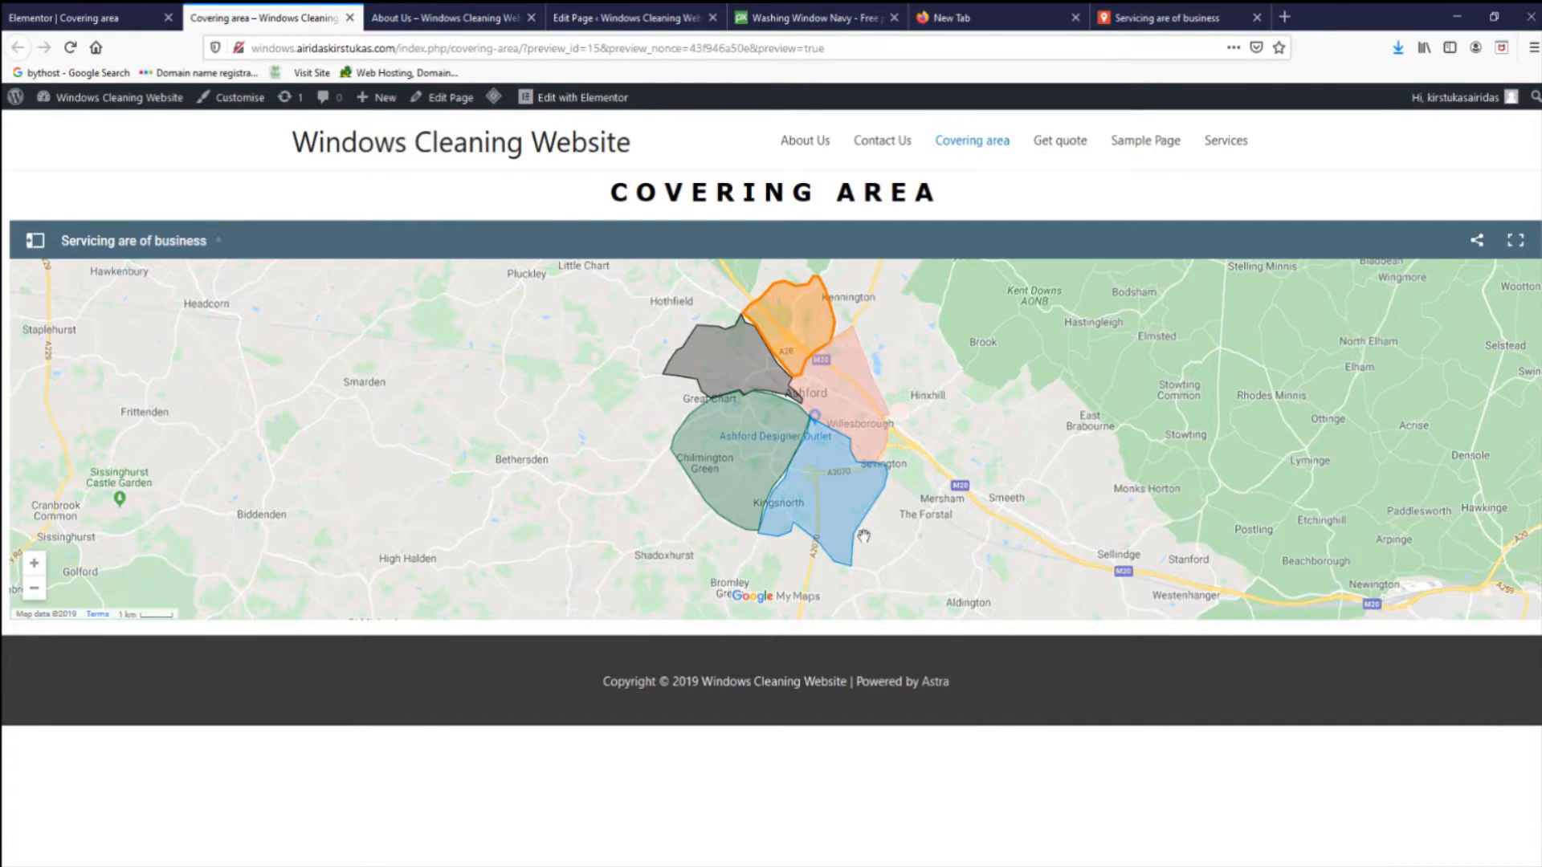
pyautogui.click(743, 446)
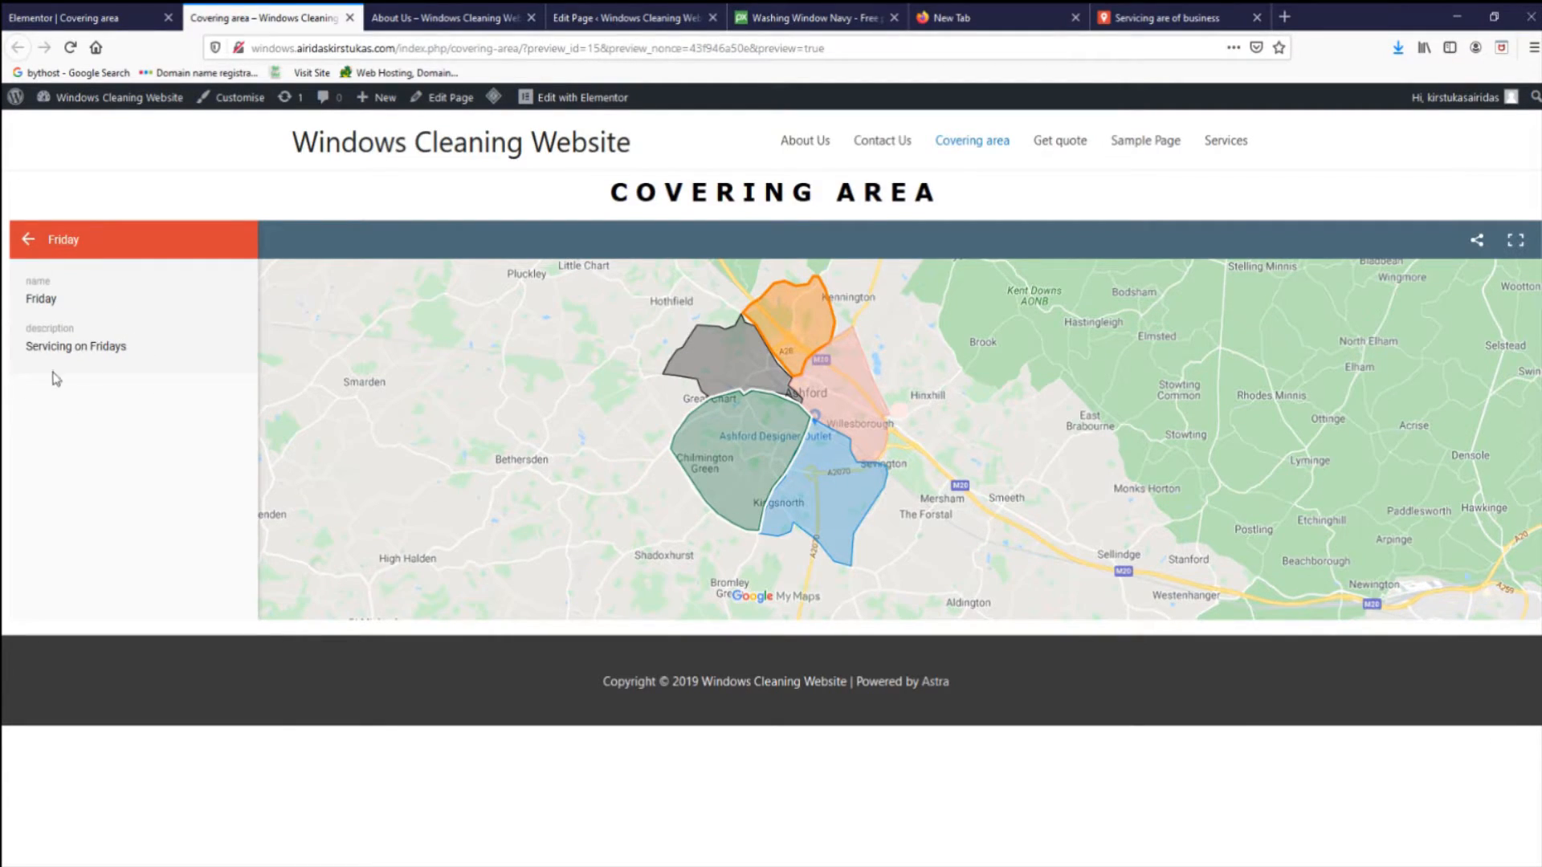
pyautogui.click(713, 348)
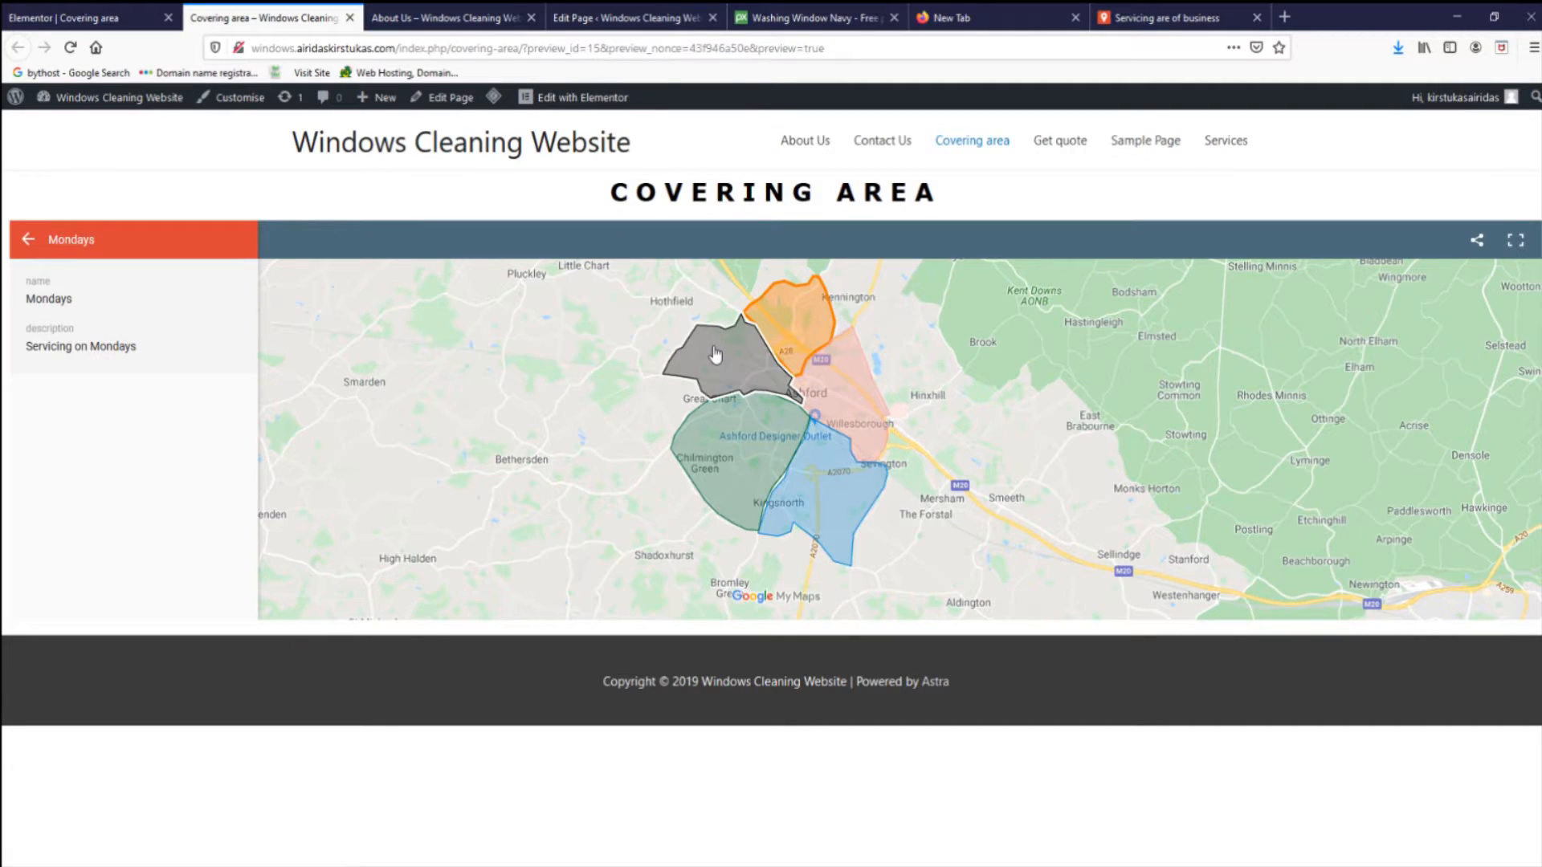
pyautogui.click(816, 320)
pyautogui.click(849, 386)
pyautogui.click(853, 480)
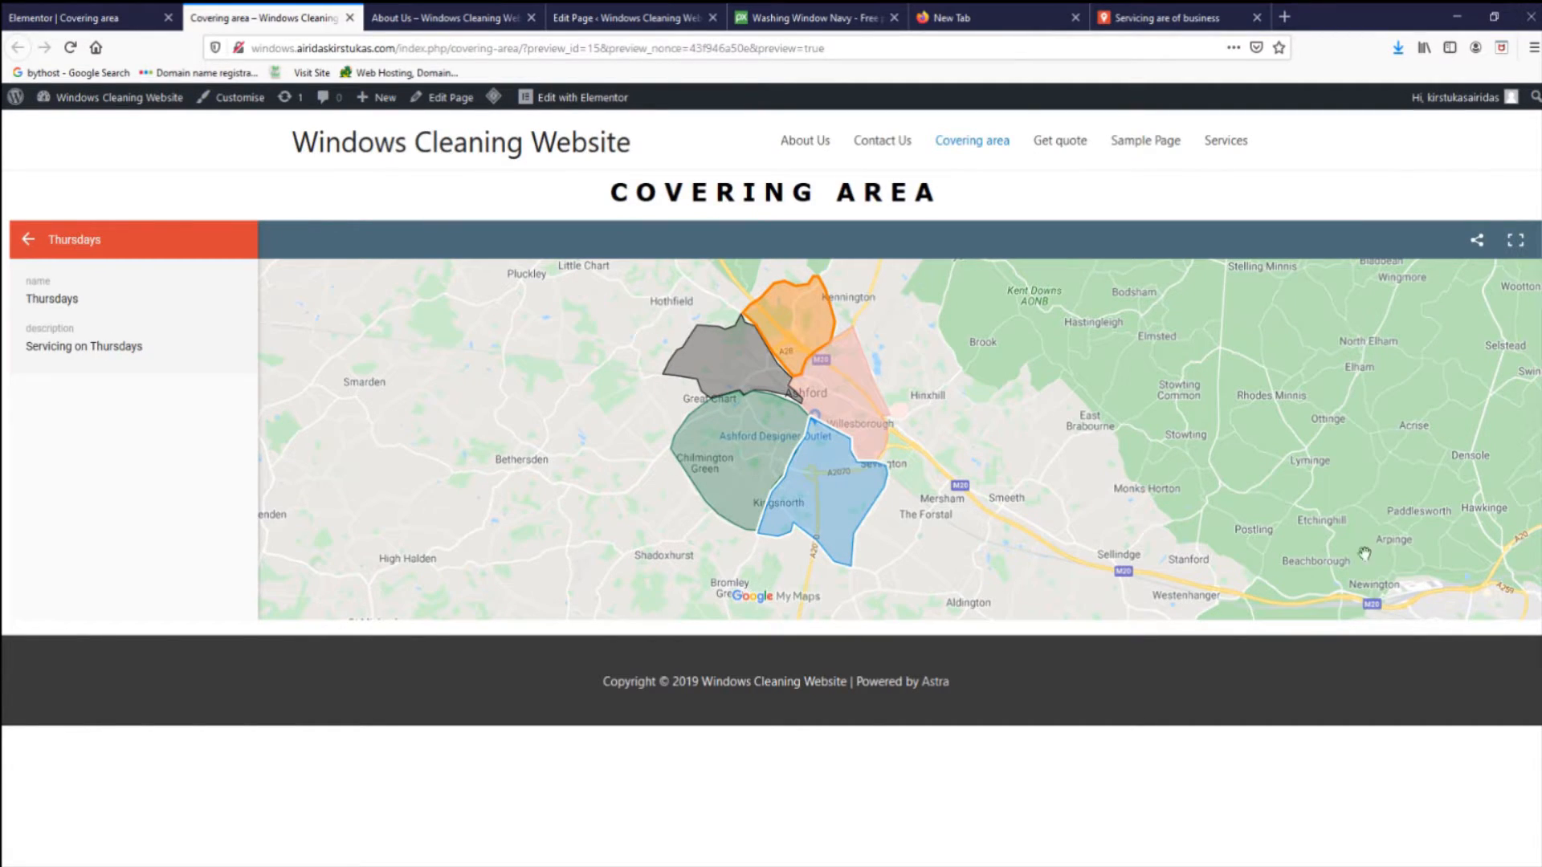
# - Close the zone details, zoom the embedded map in, and toggle its day-layer list
pyautogui.scroll(1, 1025, 467)
pyautogui.moveTo(777, 448); pyautogui.dragTo(976, 550)
pyautogui.scroll(3, 984, 546)
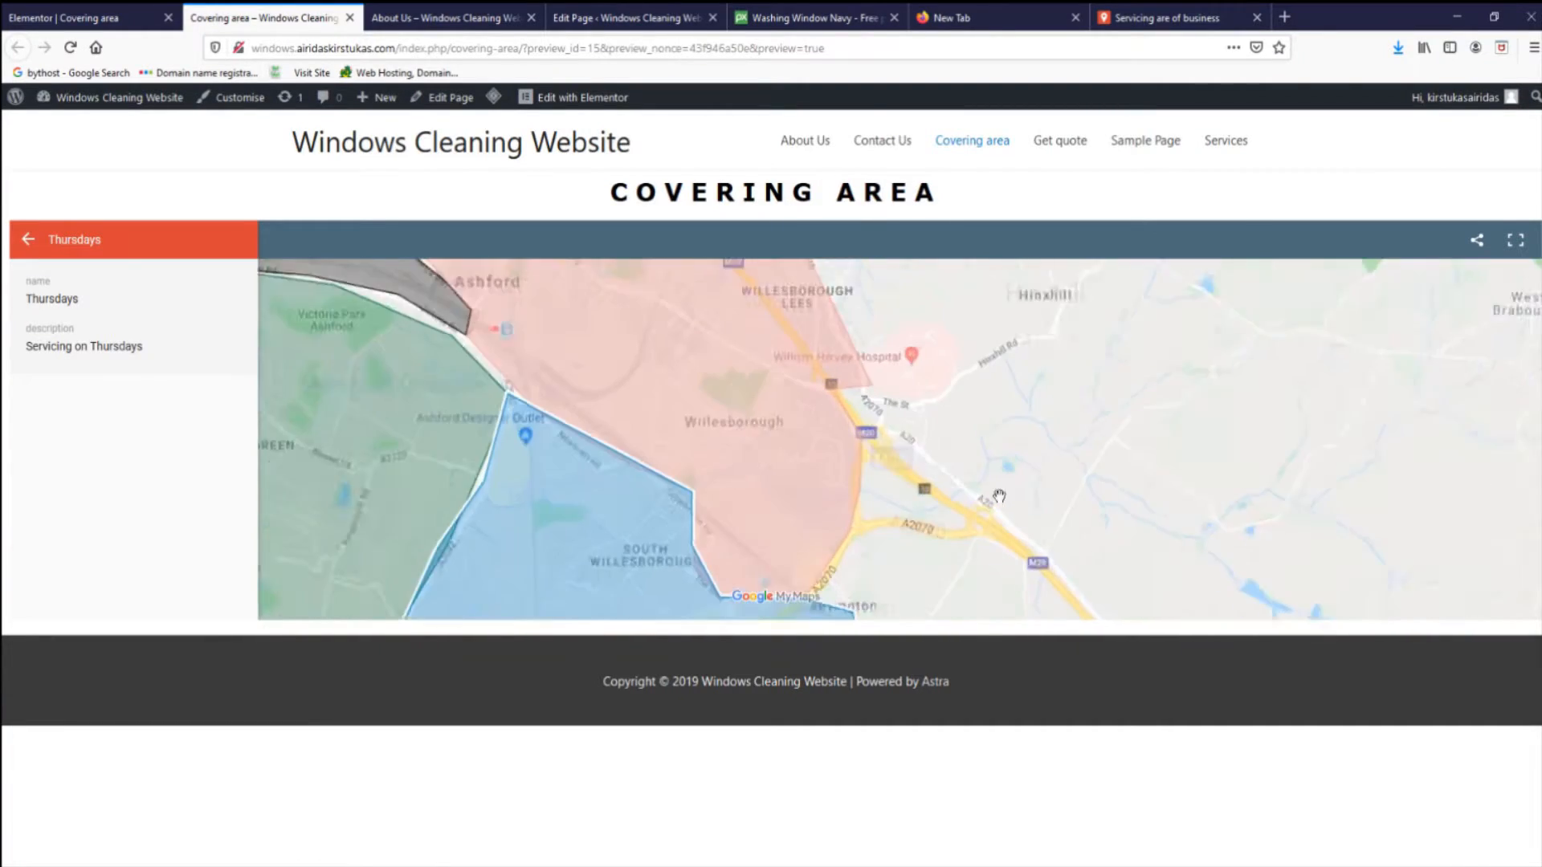
pyautogui.click(28, 239)
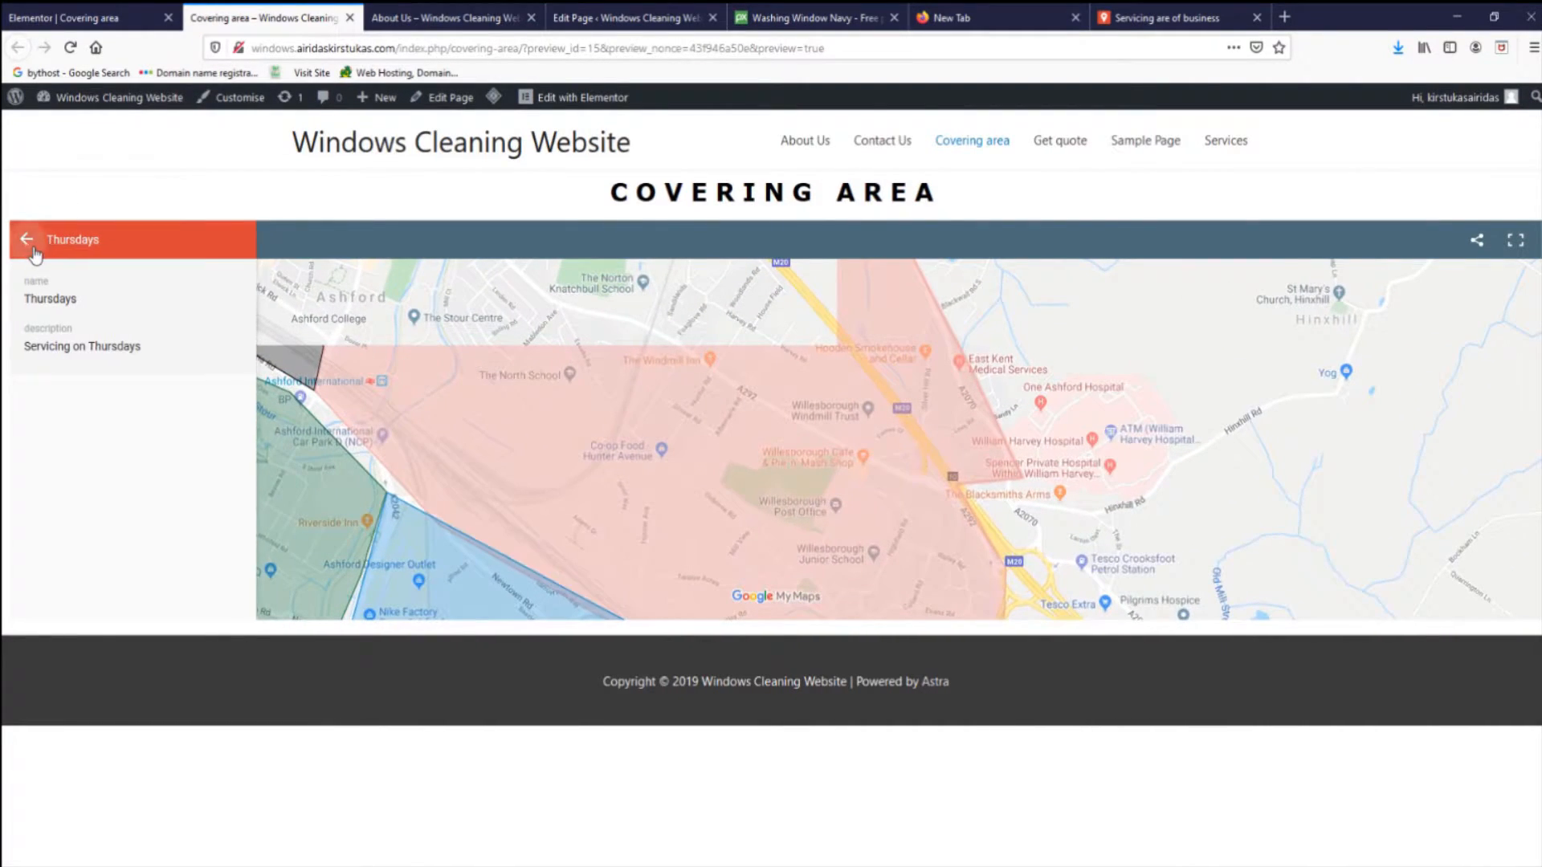
pyautogui.scroll(-1, 1508, 524)
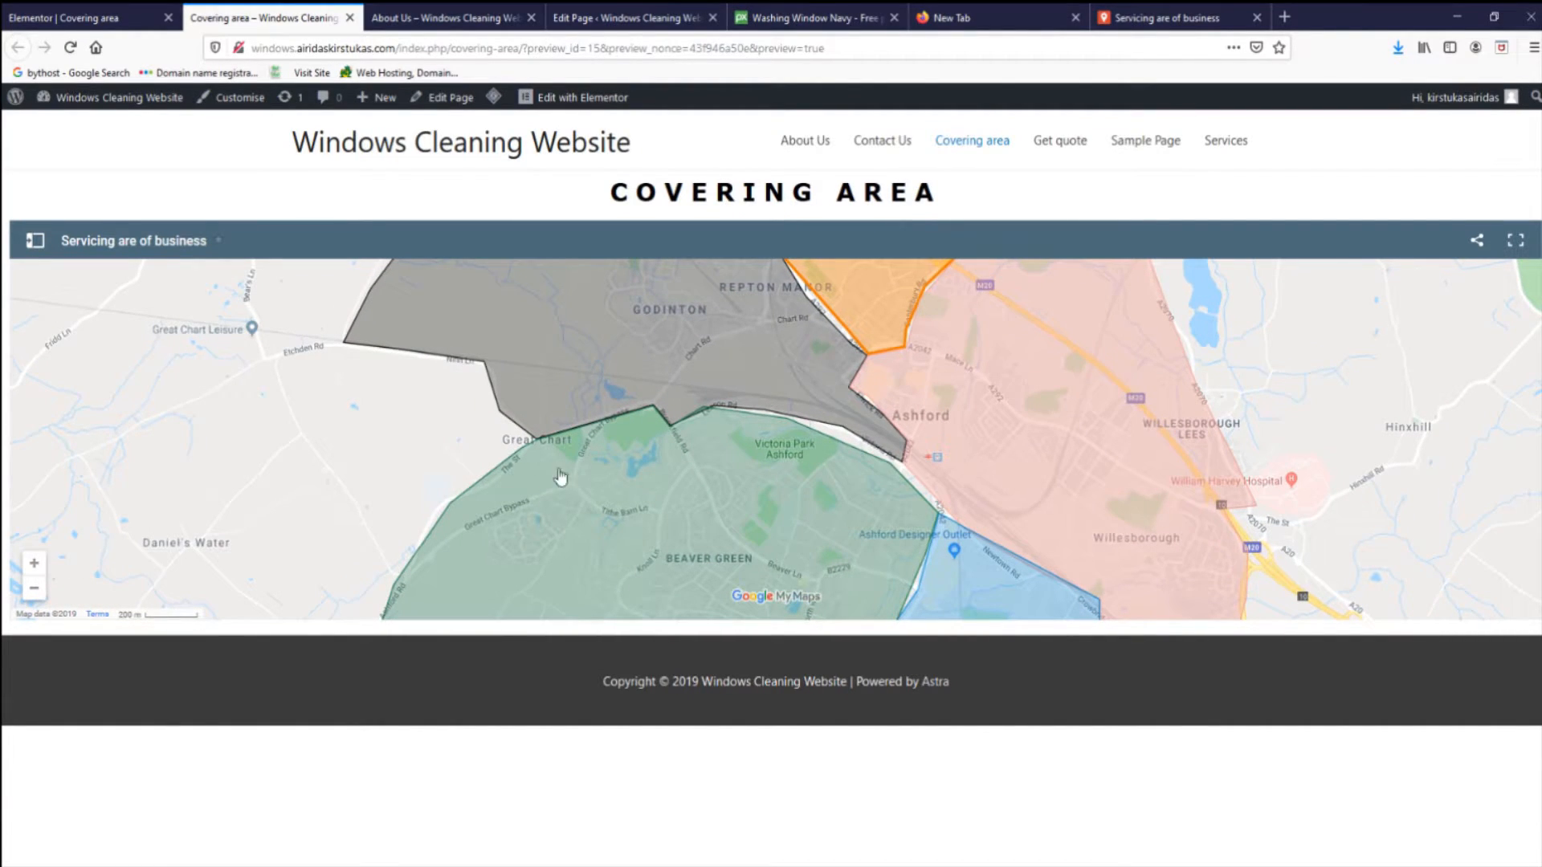
pyautogui.click(38, 566)
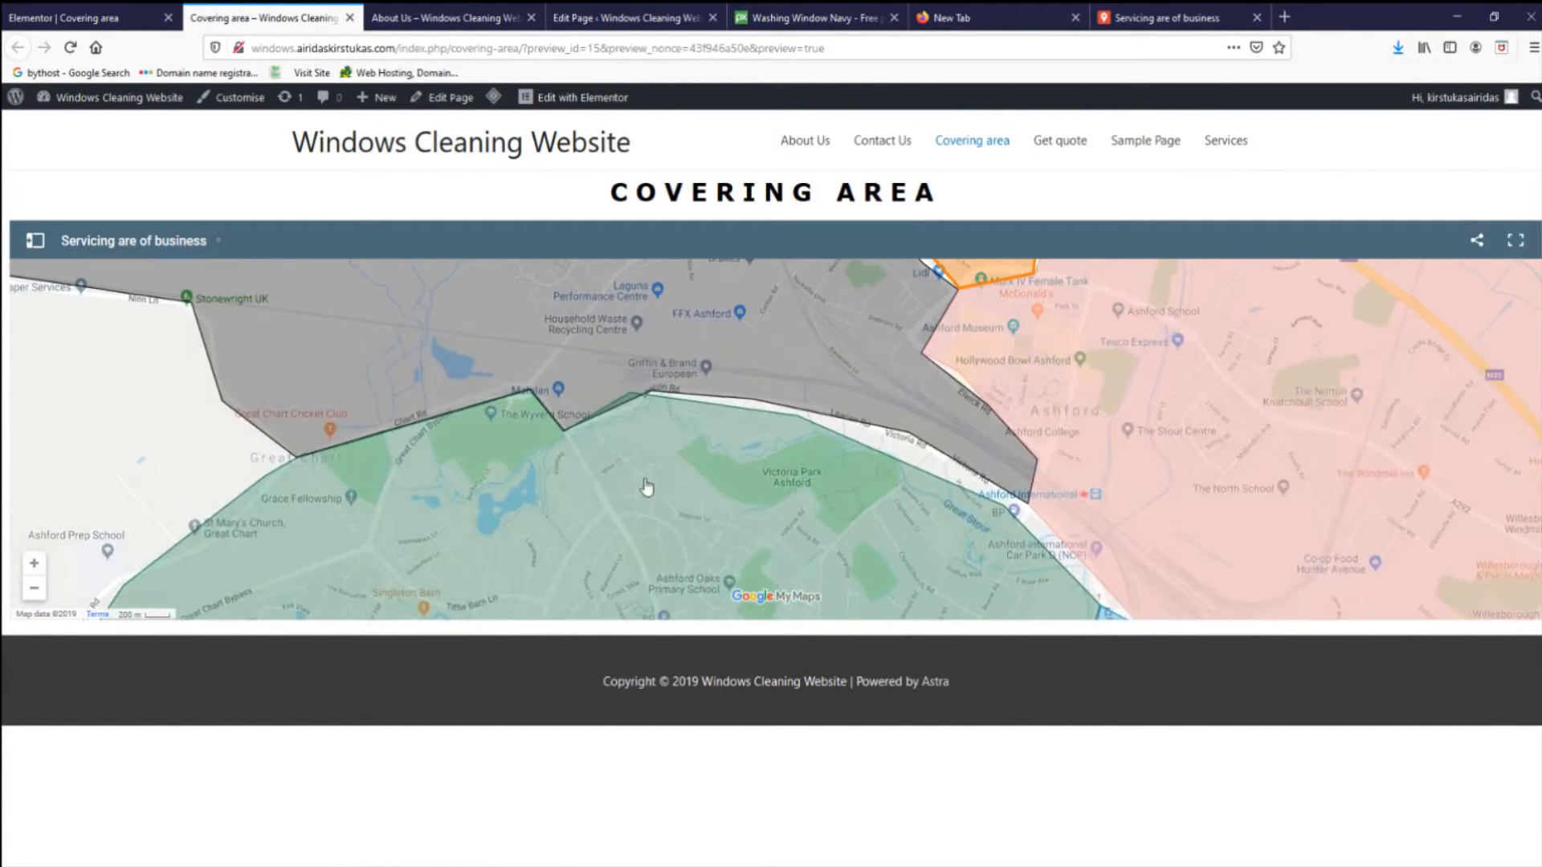
pyautogui.scroll(1, 642, 403)
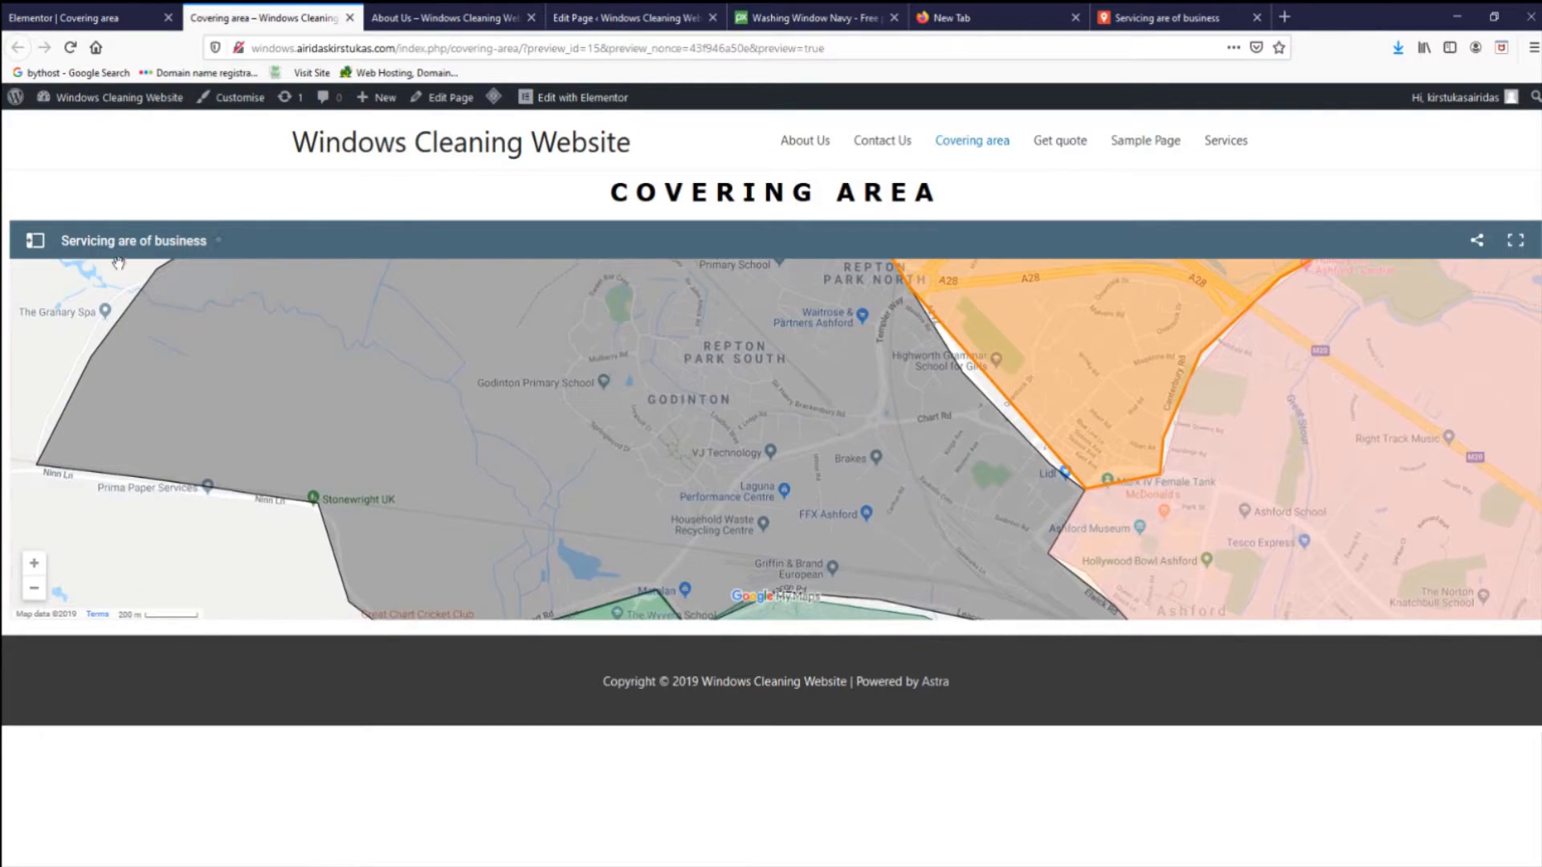
pyautogui.click(33, 241)
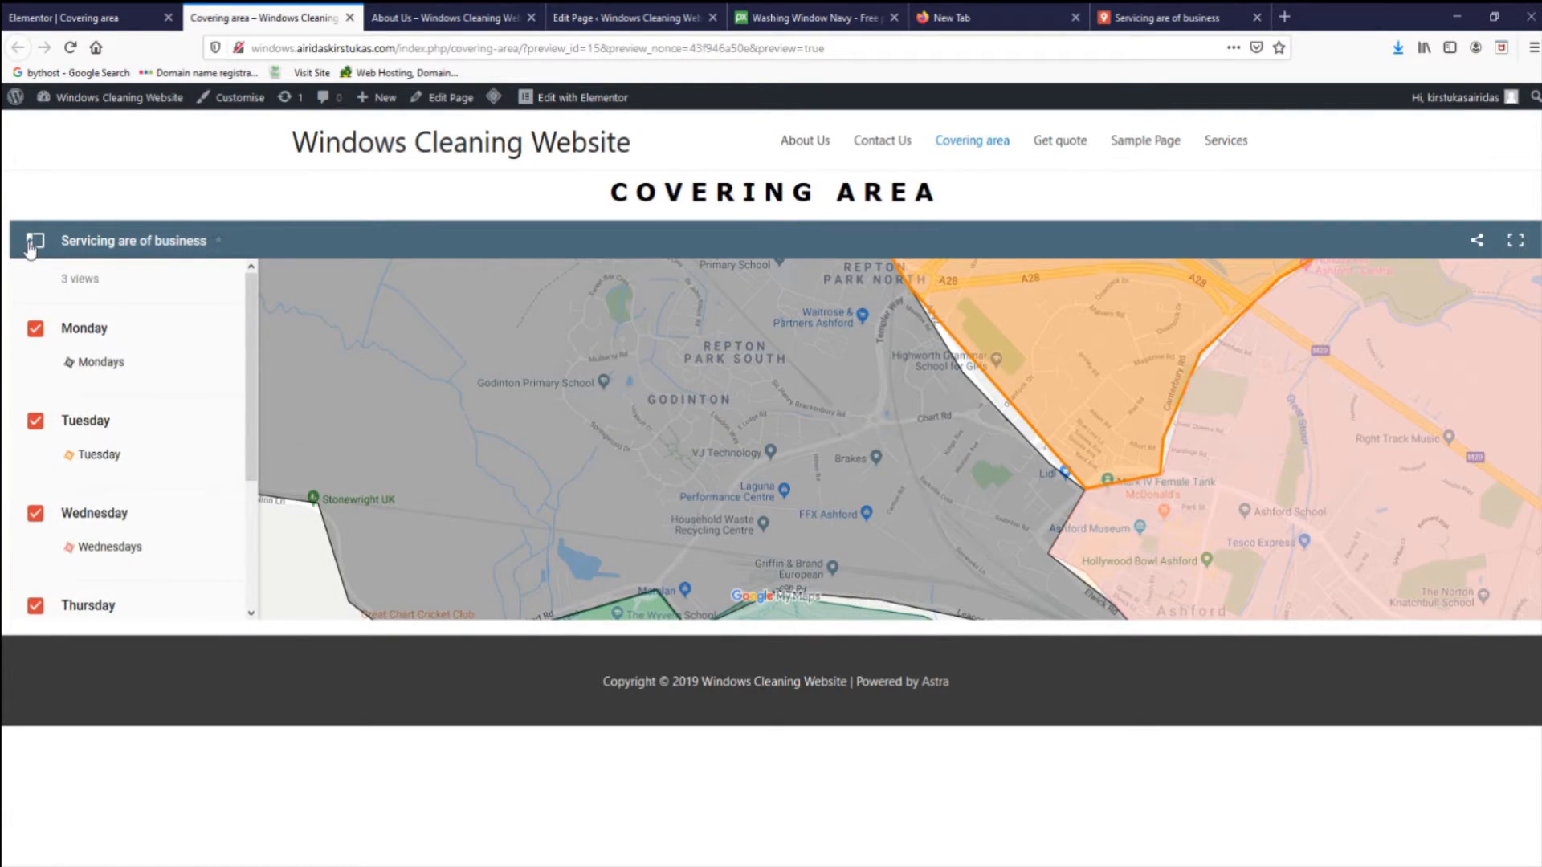
pyautogui.click(32, 242)
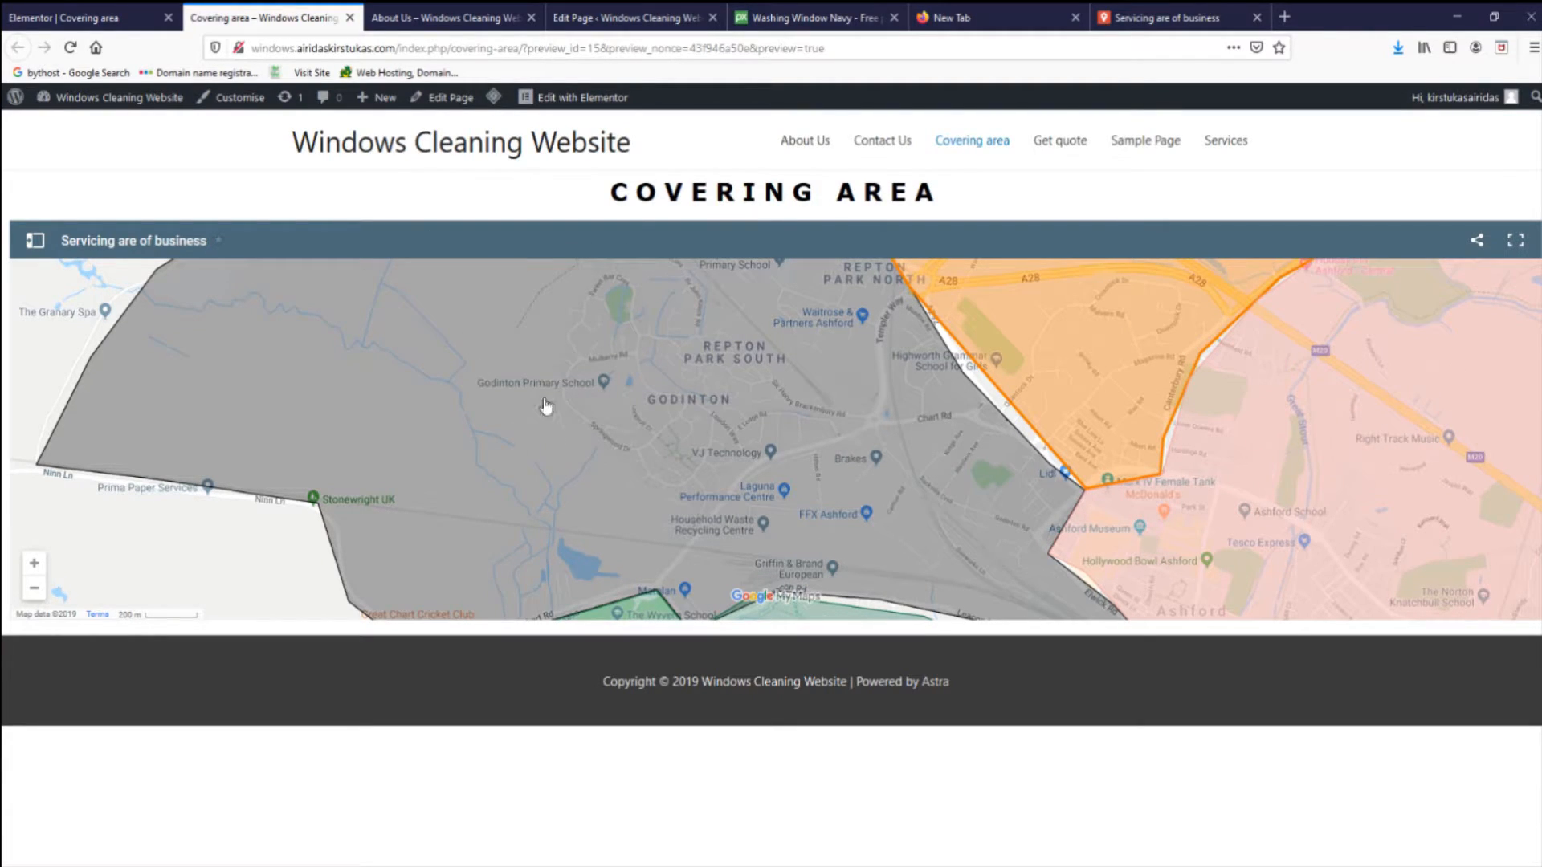
pyautogui.click(88, 16)
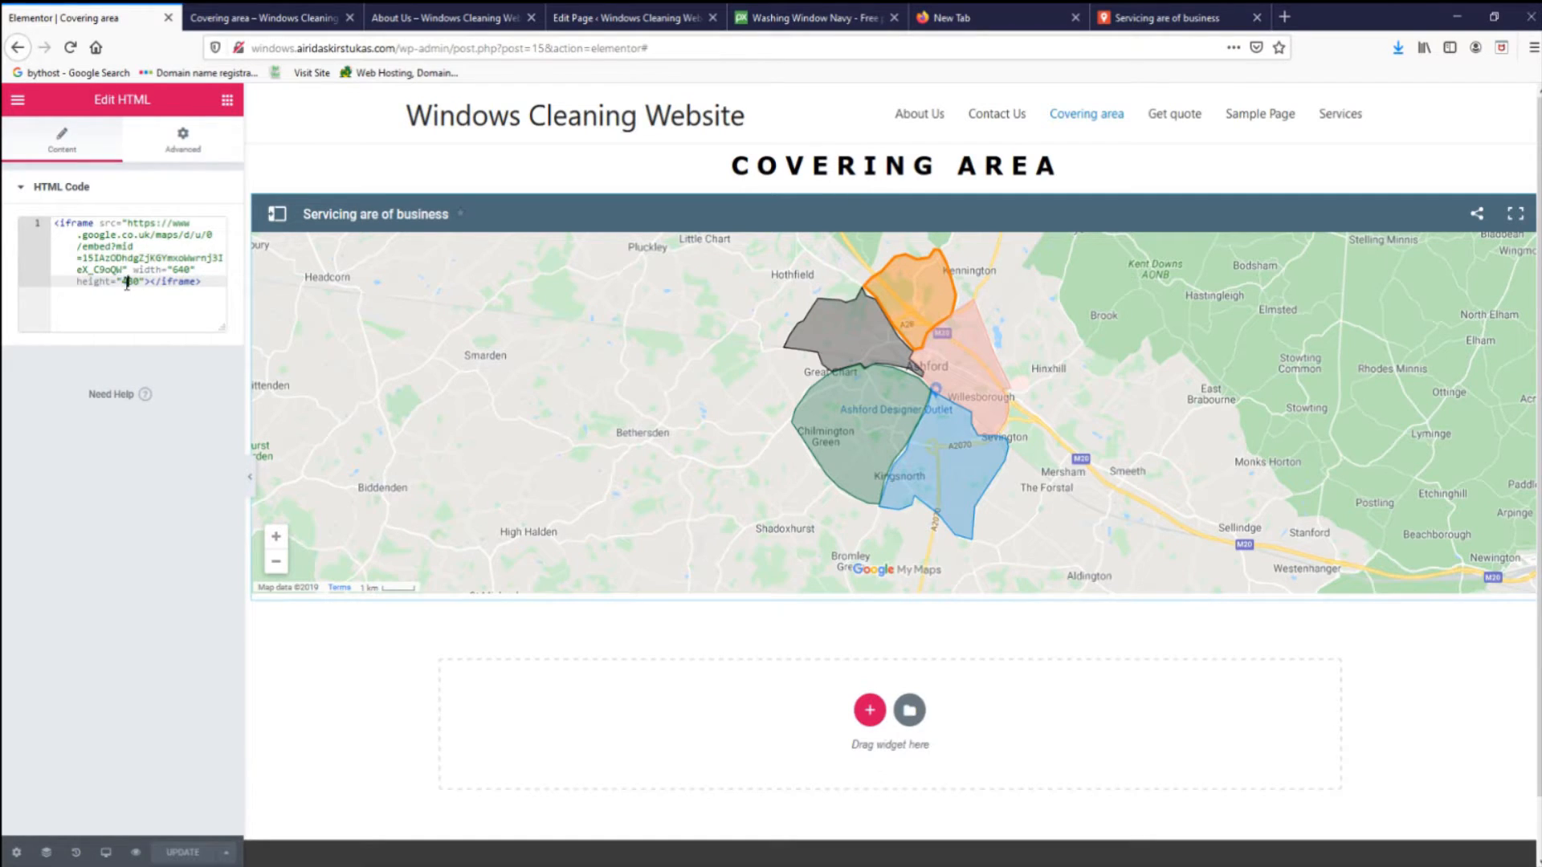
# - Change the embedded map's height to 880 and update the page
pyautogui.press('BackSpace')
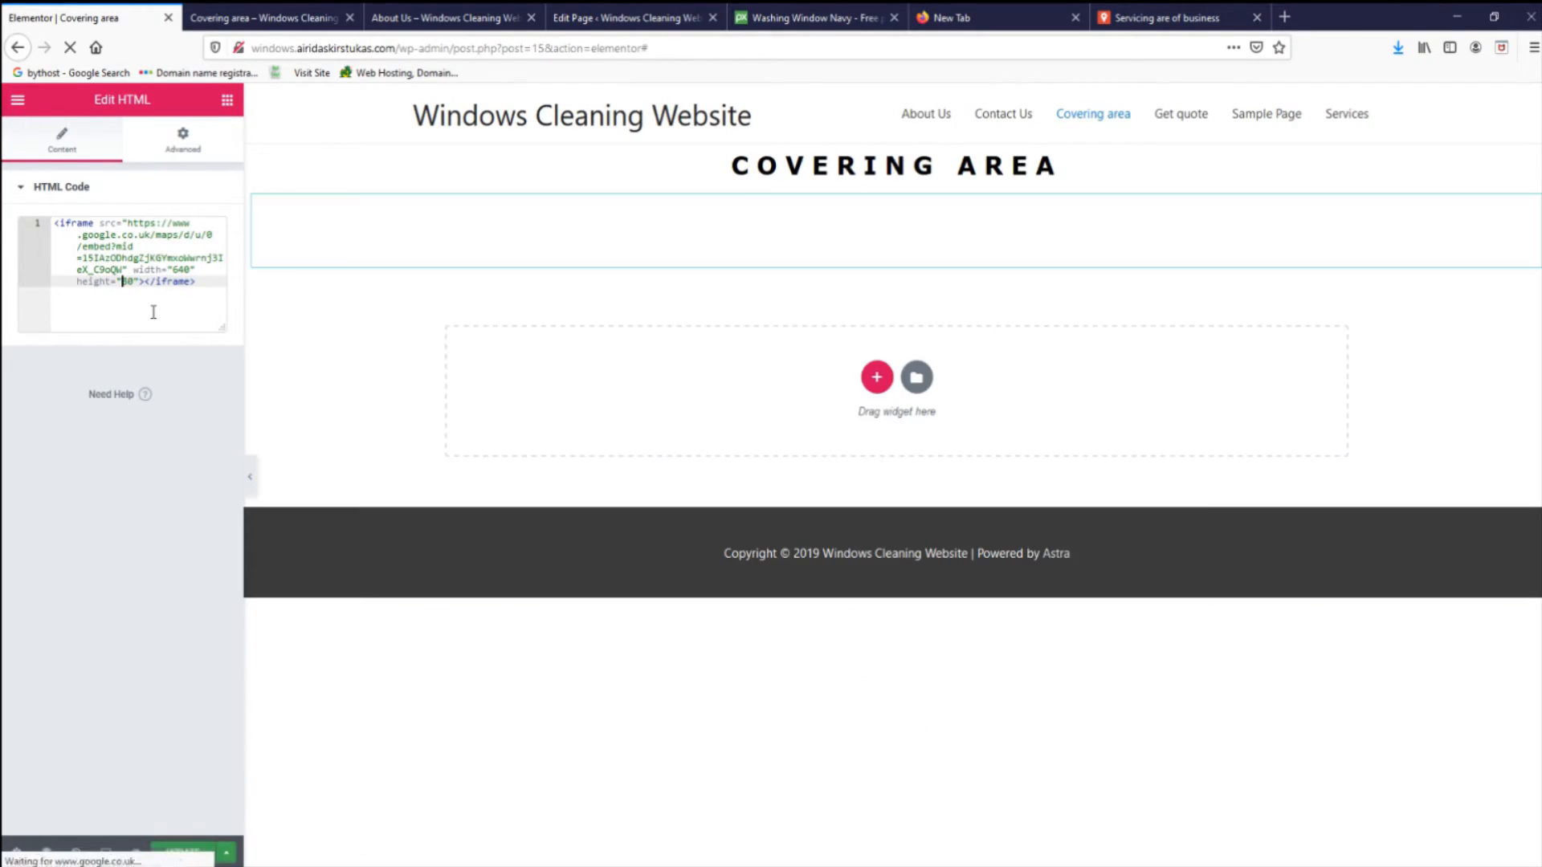
pyautogui.write('8')
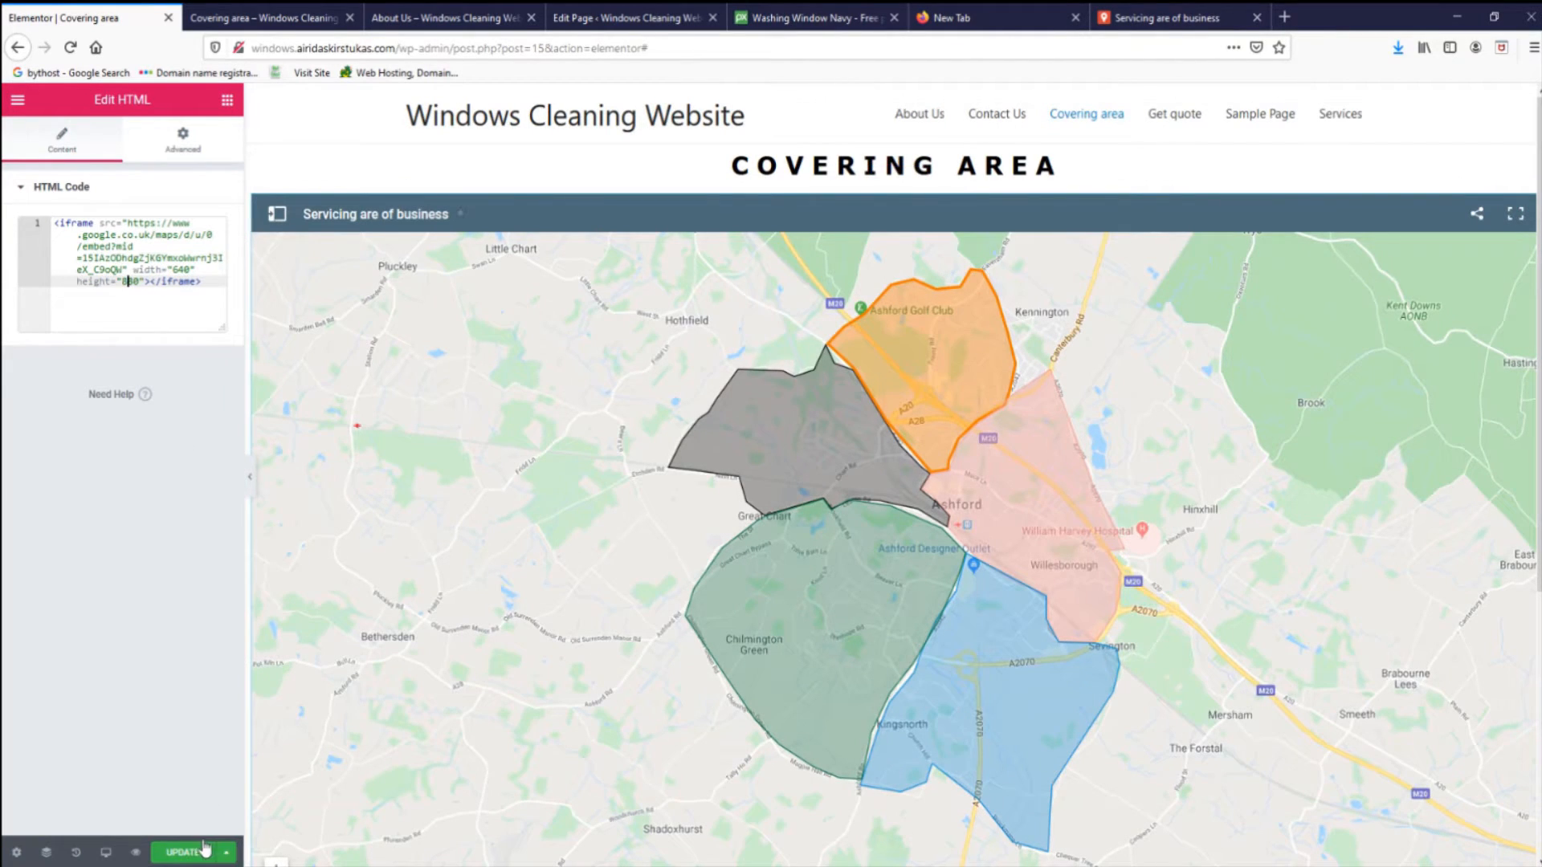
pyautogui.click(183, 852)
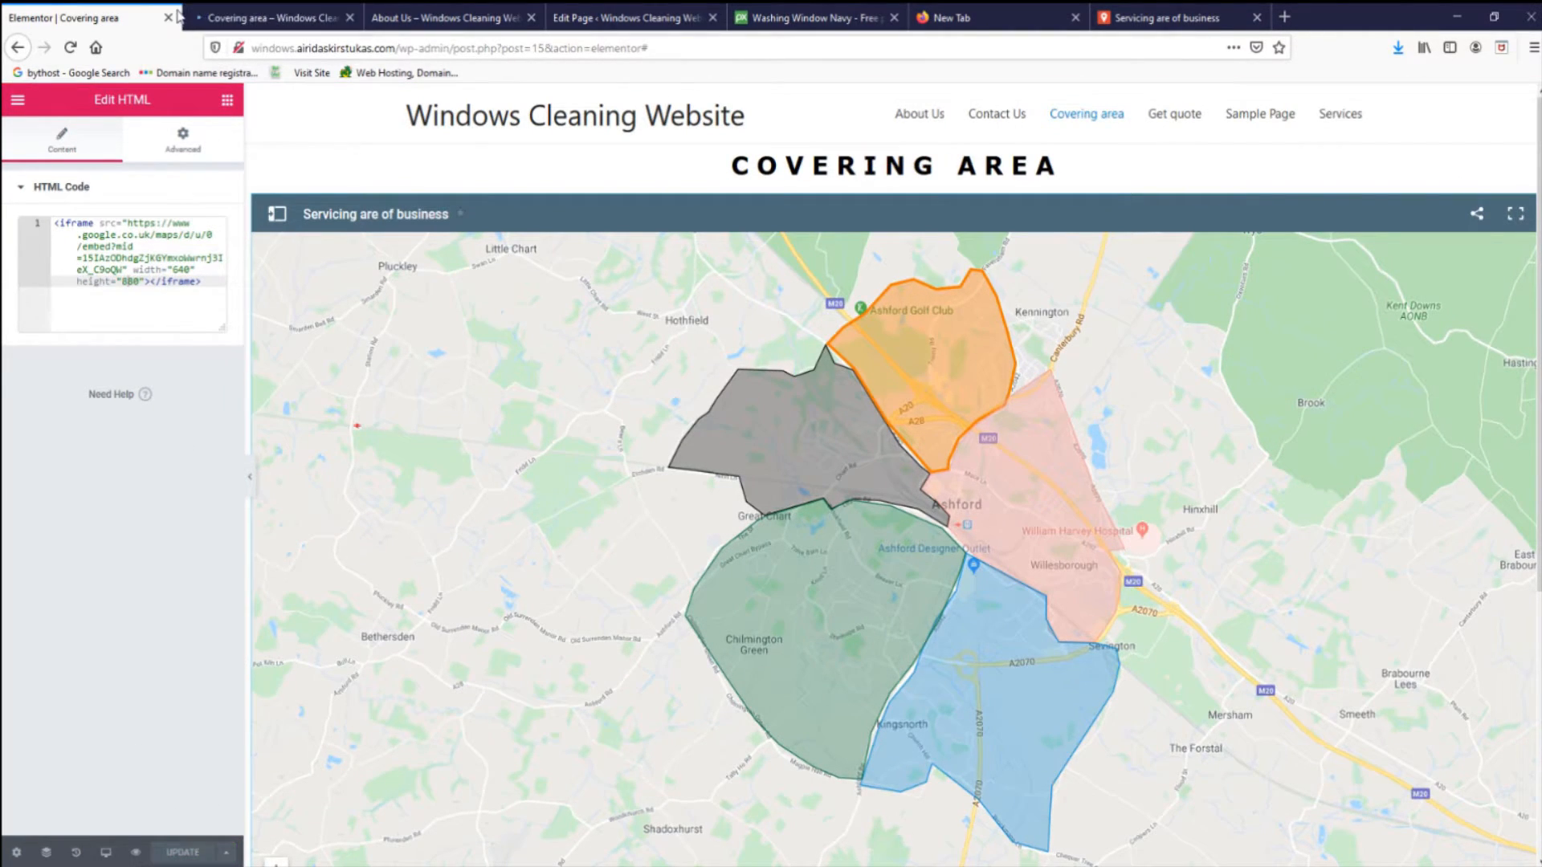
# - Inspect the taller map in the preview, panning around the Ashford zones and toggling the layer list
pyautogui.click(255, 20)
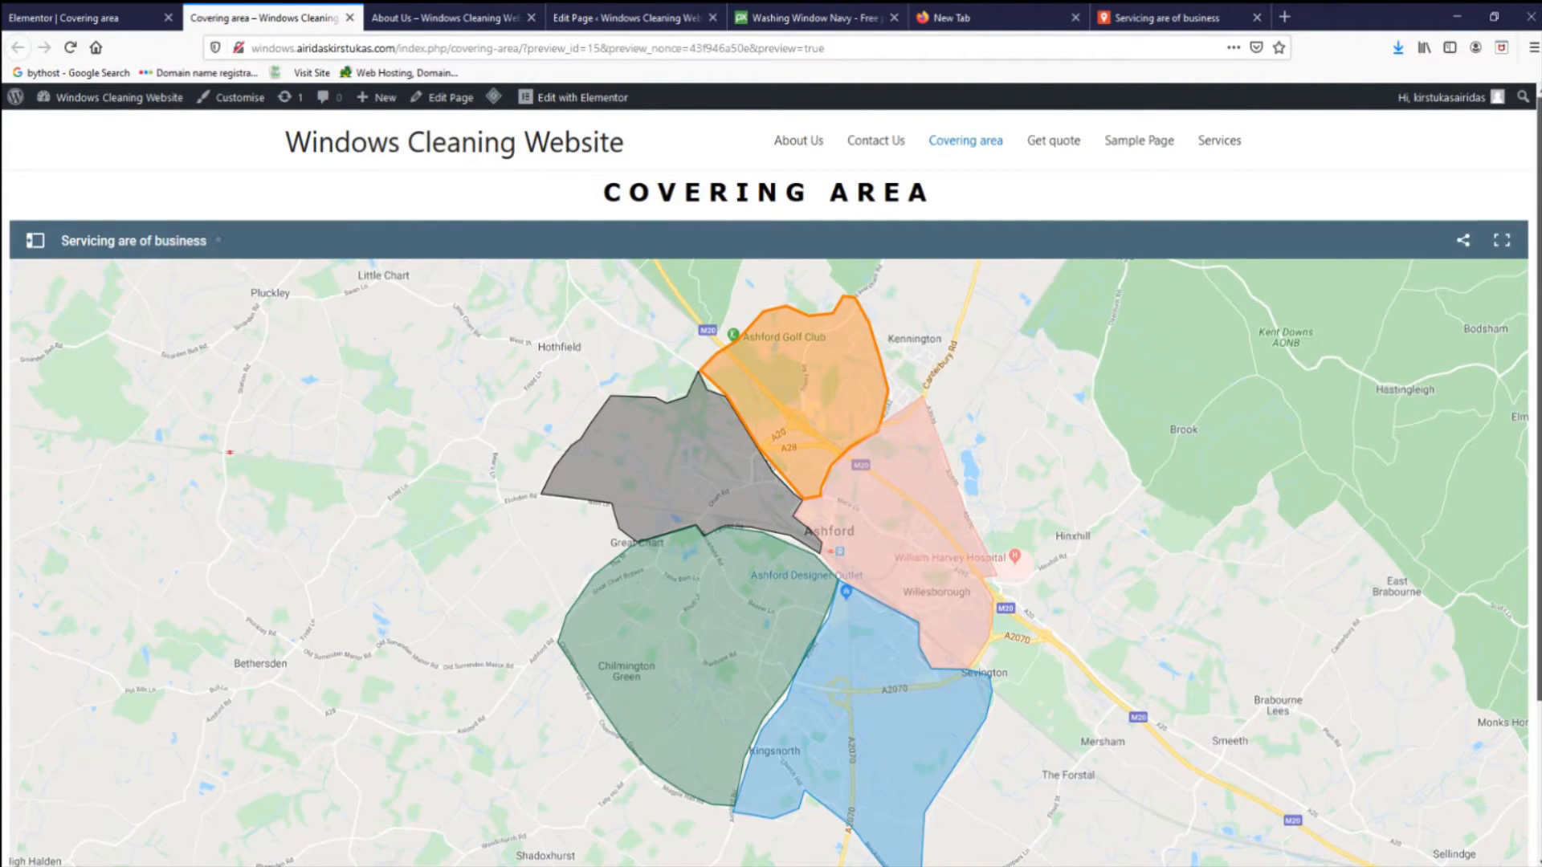
pyautogui.scroll(-3, 835, 396)
pyautogui.scroll(3, 833, 392)
pyautogui.moveTo(575, 399); pyautogui.dragTo(840, 624)
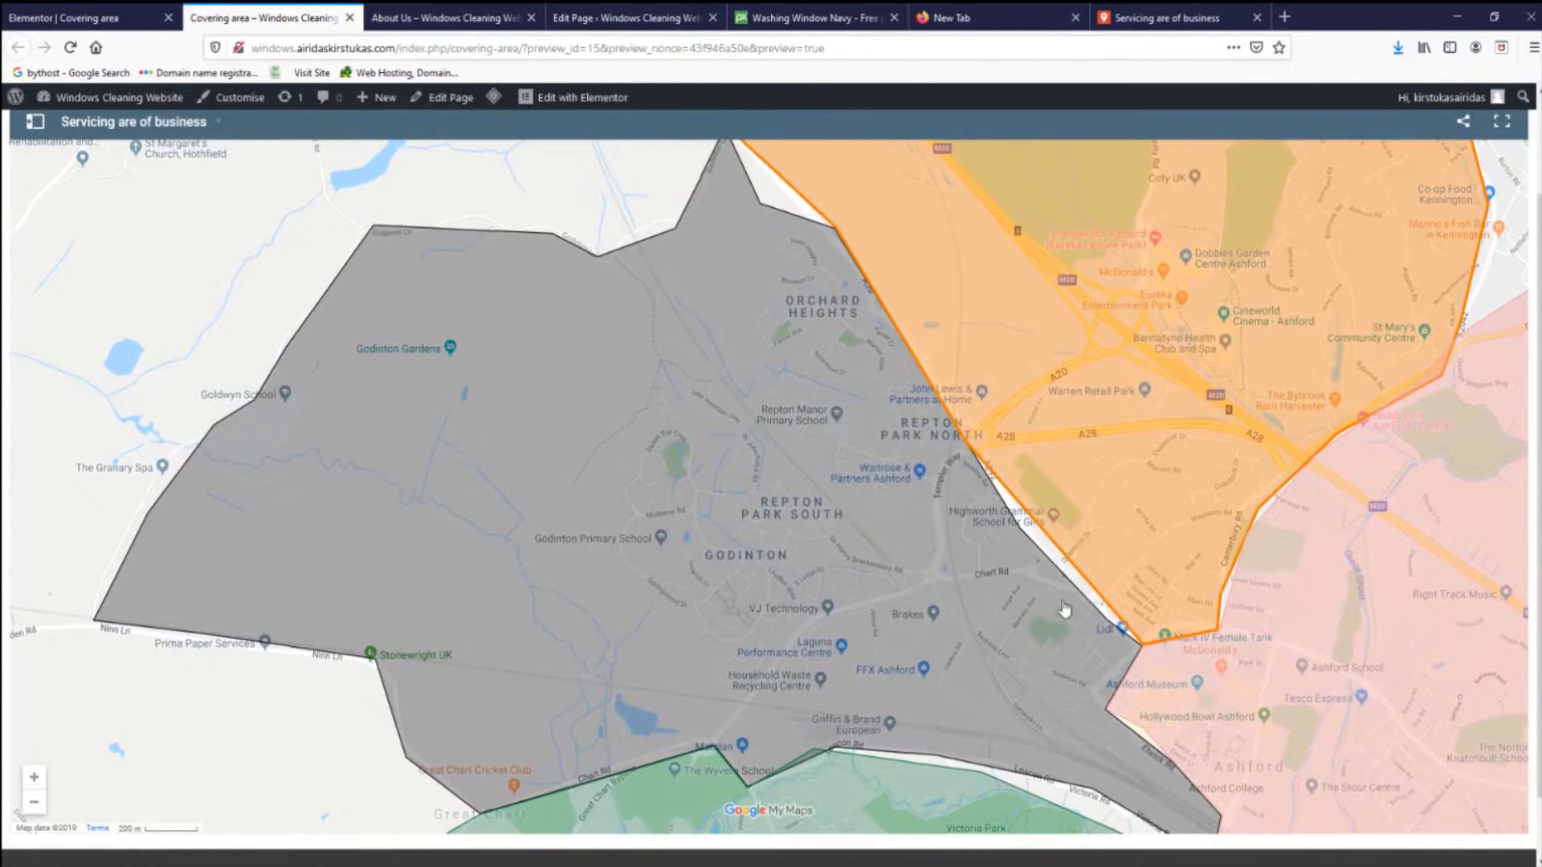
pyautogui.moveTo(962, 638); pyautogui.dragTo(907, 619)
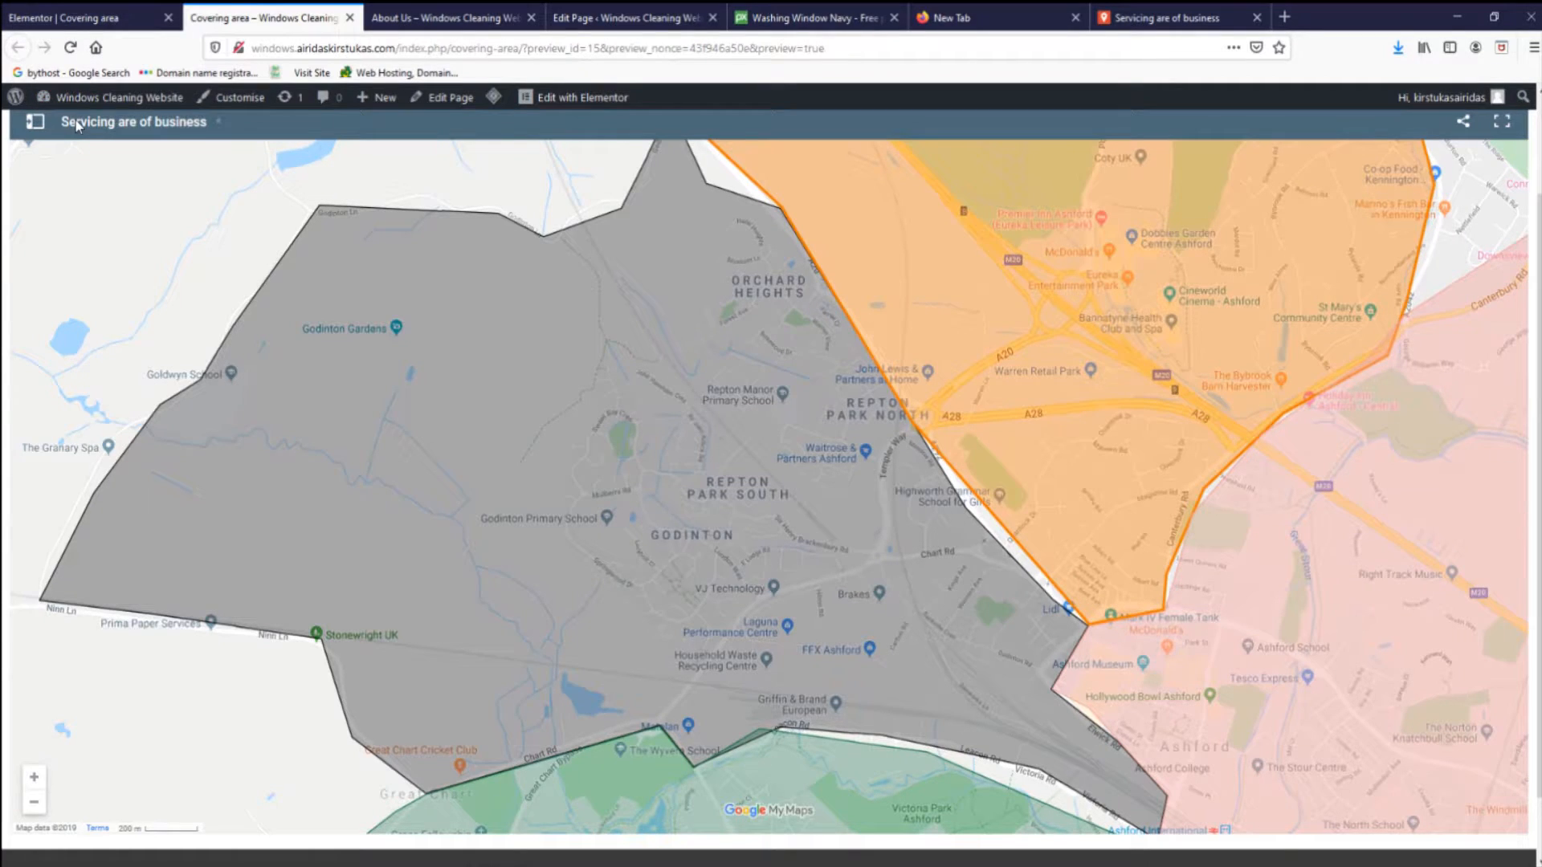
pyautogui.click(32, 121)
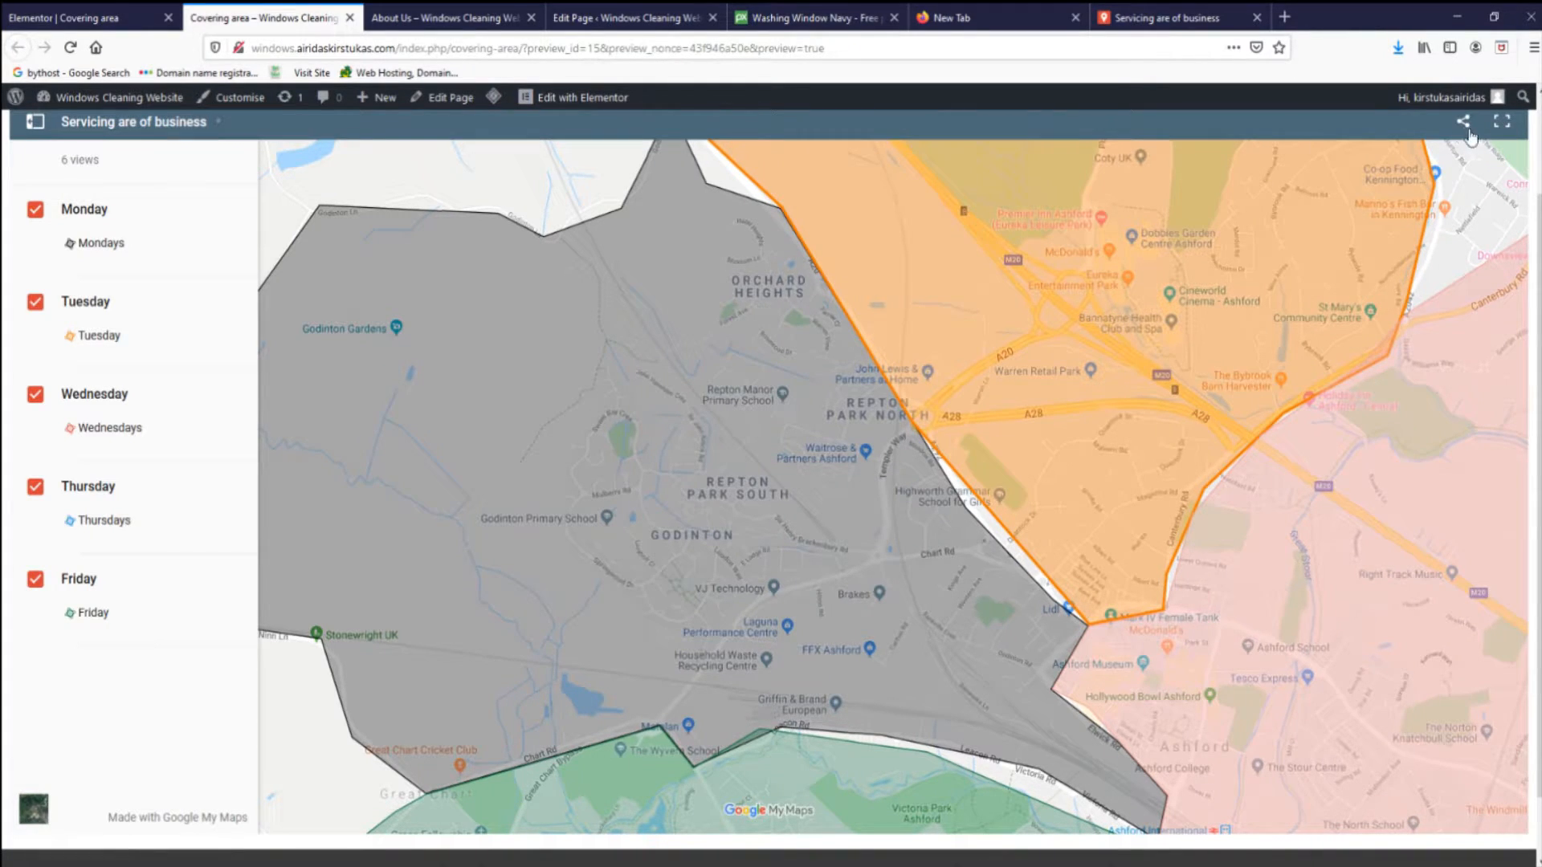
pyautogui.click(32, 123)
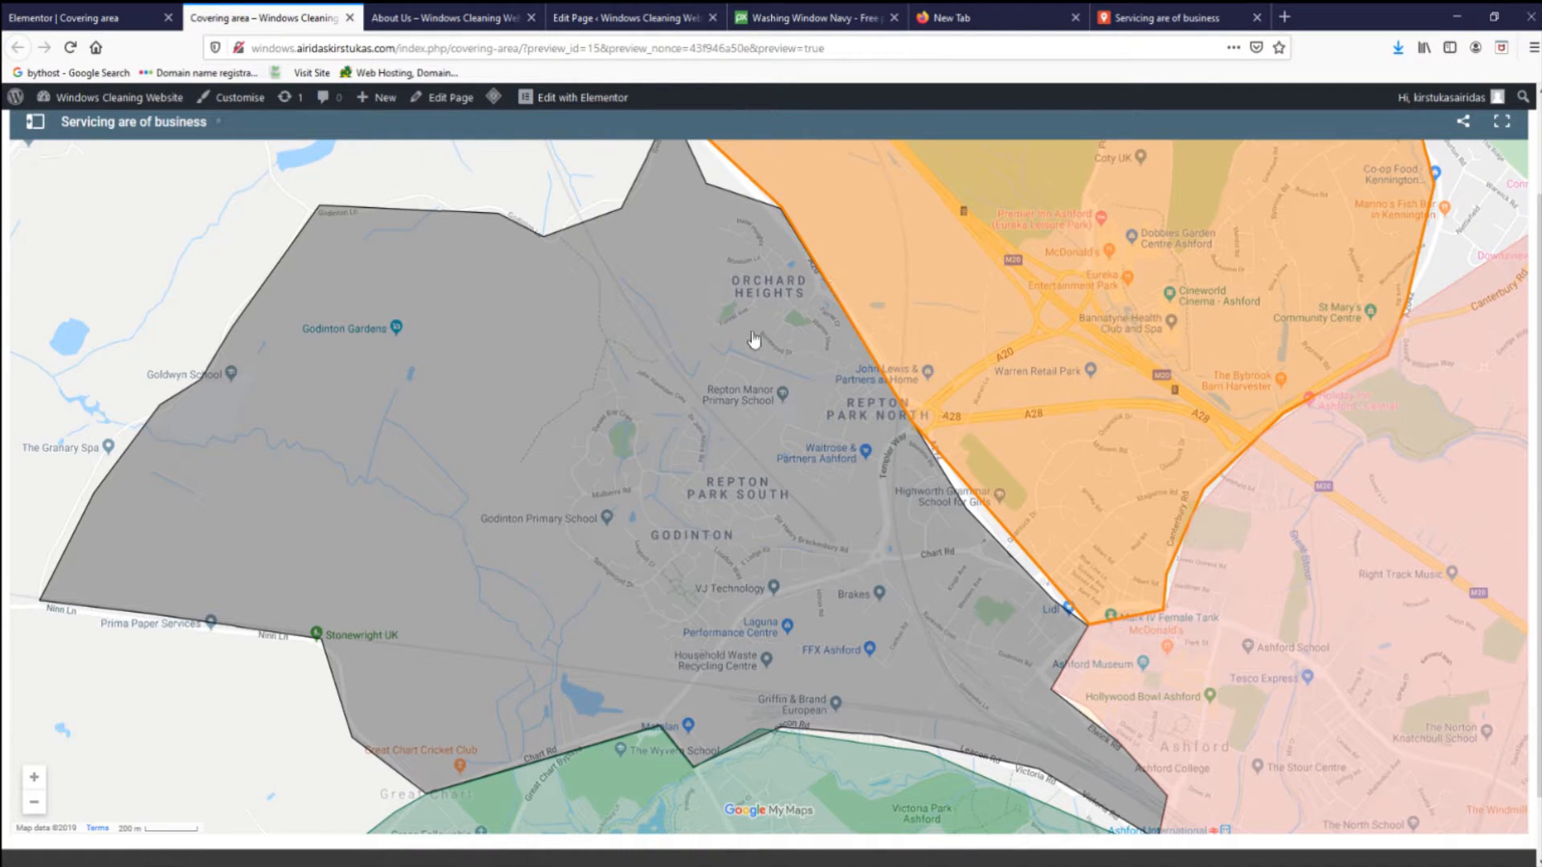
pyautogui.scroll(-1, 568, 395)
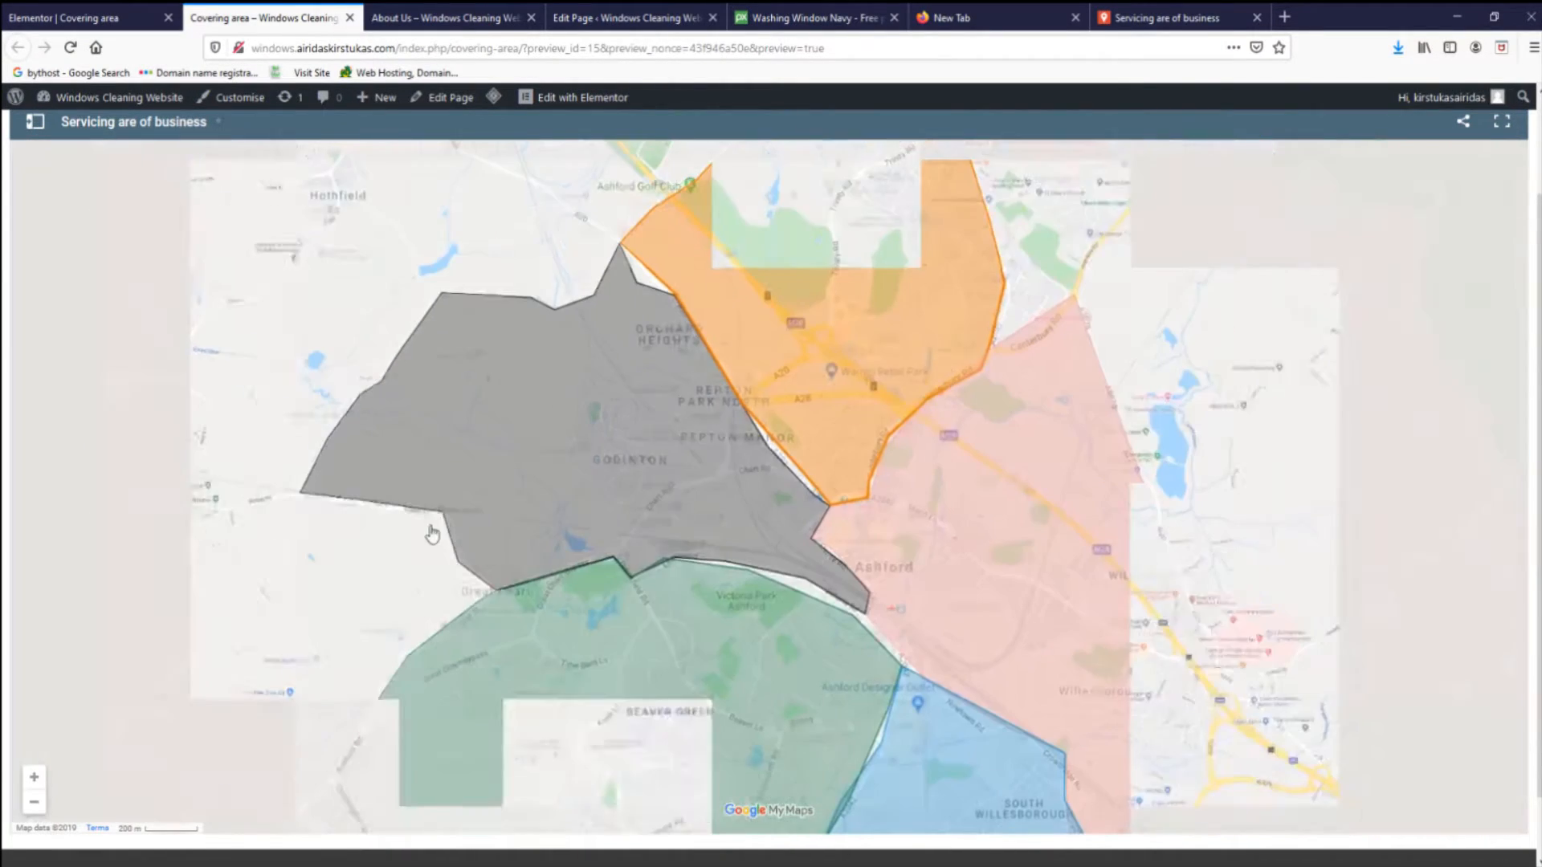
pyautogui.scroll(-4, 659, 373)
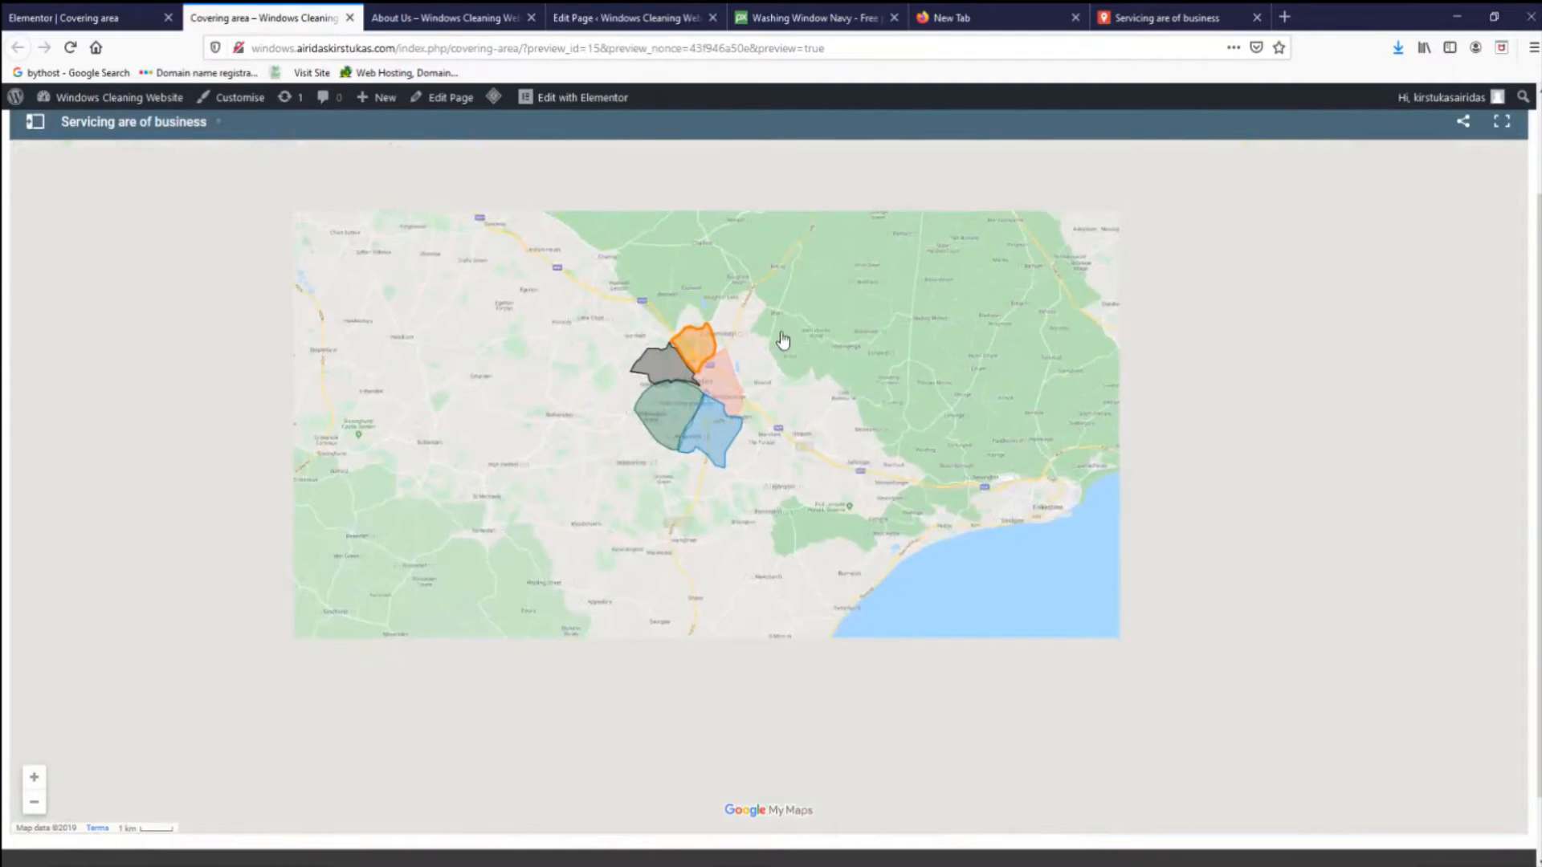
pyautogui.scroll(1, 1109, 321)
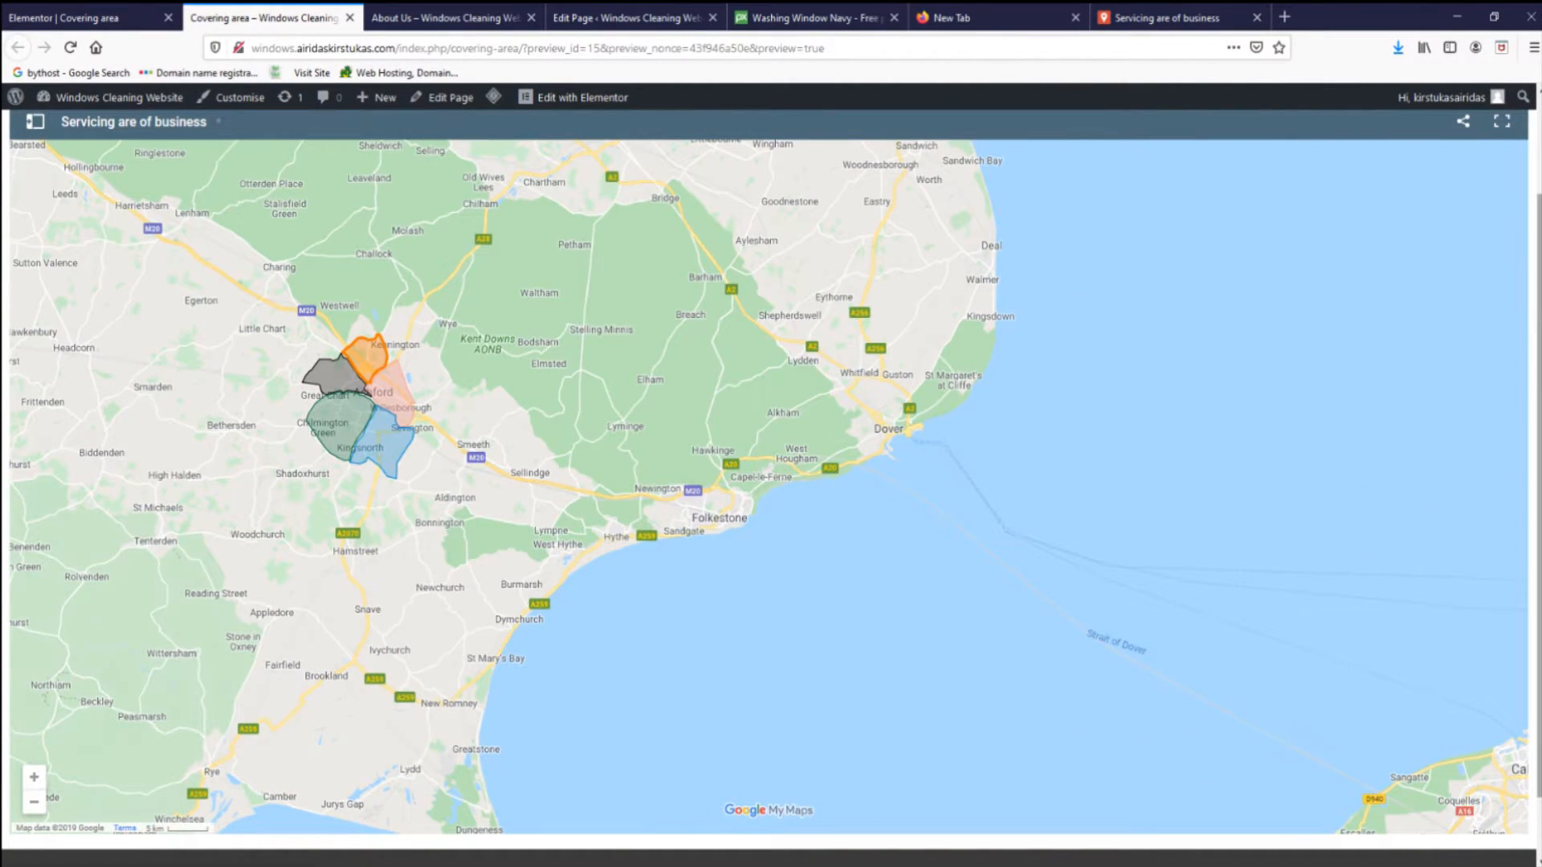
pyautogui.scroll(3, 794, 128)
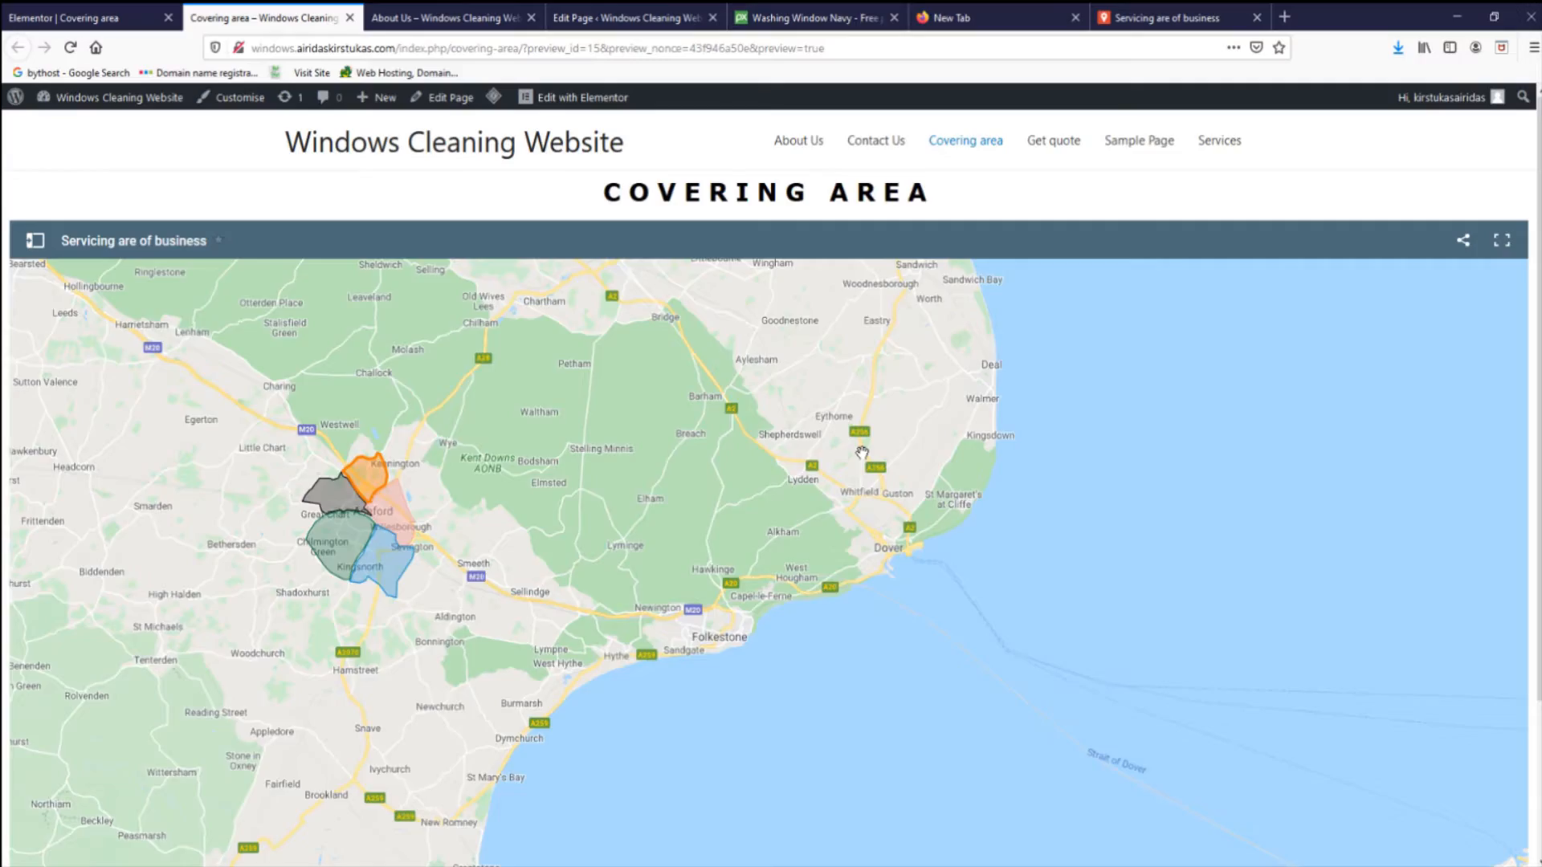
pyautogui.scroll(-2, 862, 452)
pyautogui.scroll(1, 642, 515)
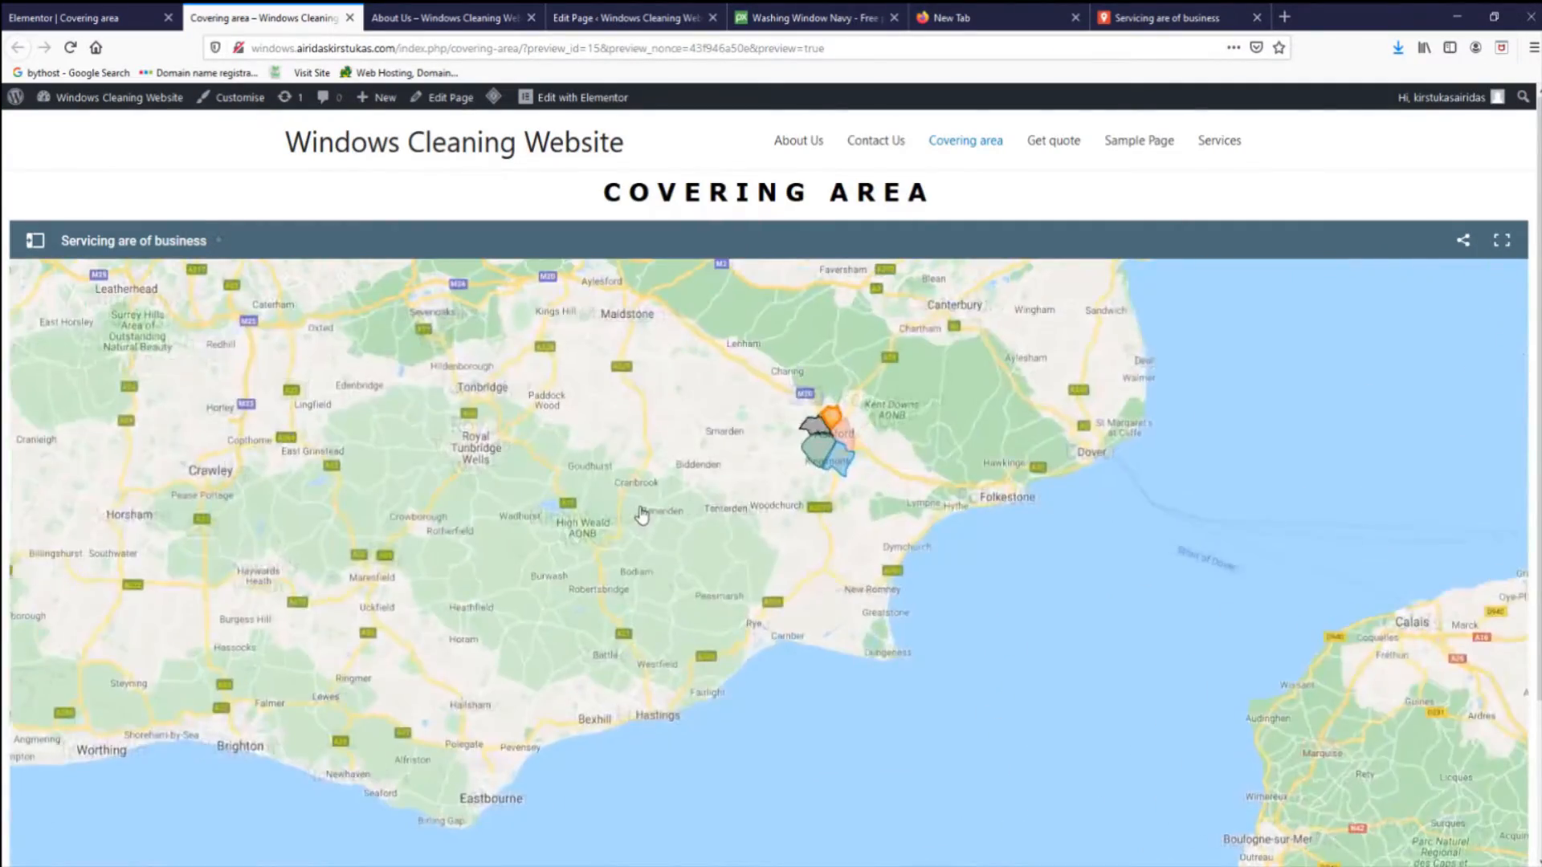
pyautogui.scroll(1, 641, 515)
pyautogui.moveTo(881, 499); pyautogui.dragTo(701, 739)
pyautogui.scroll(2, 699, 649)
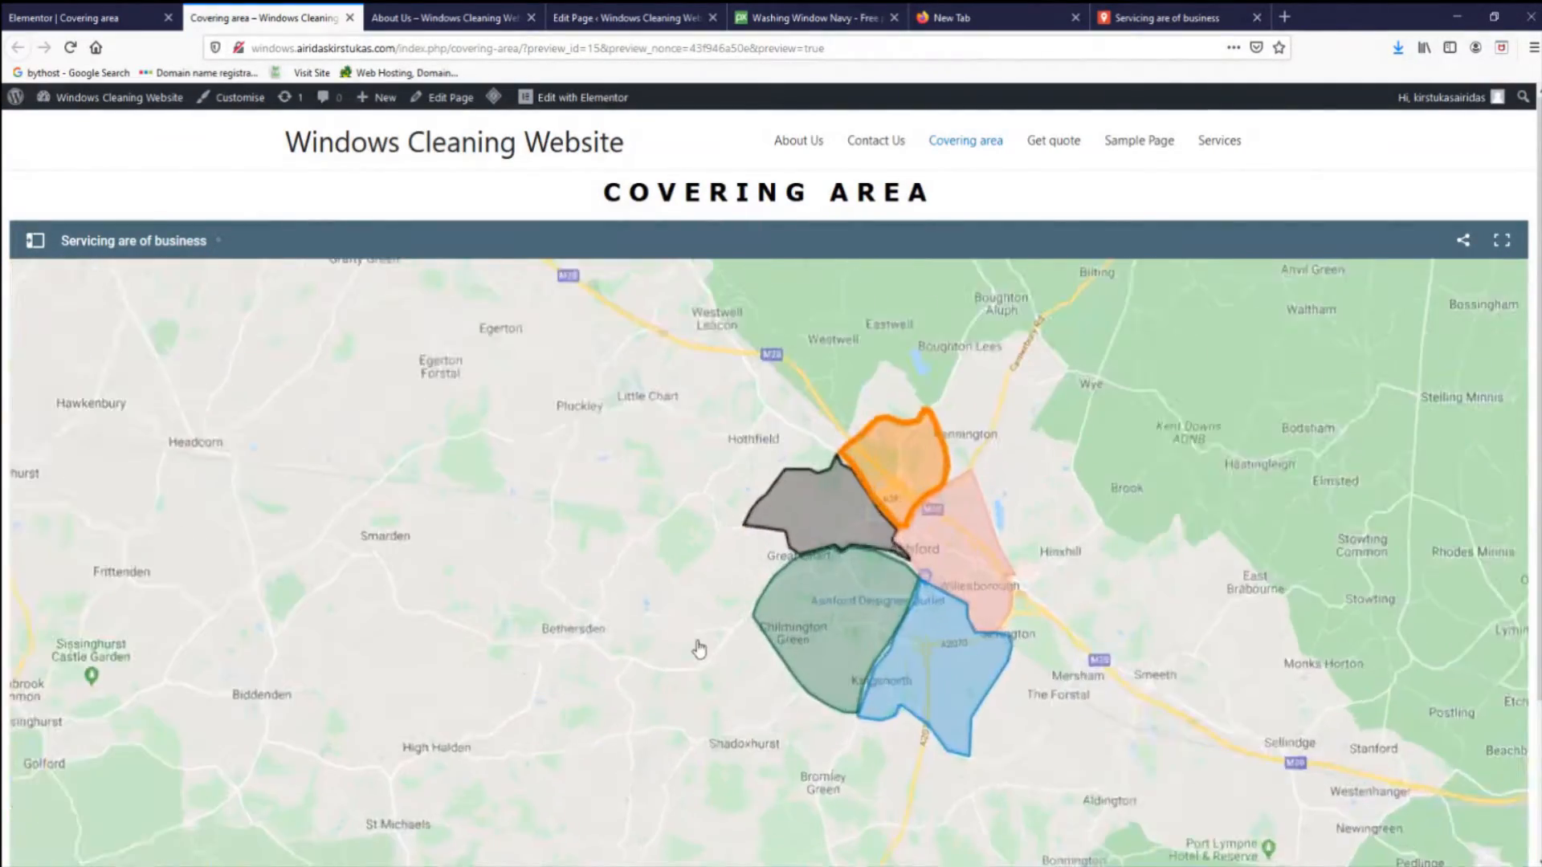
pyautogui.scroll(2, 699, 649)
pyautogui.moveTo(1066, 386); pyautogui.dragTo(793, 558)
pyautogui.scroll(-1, 795, 554)
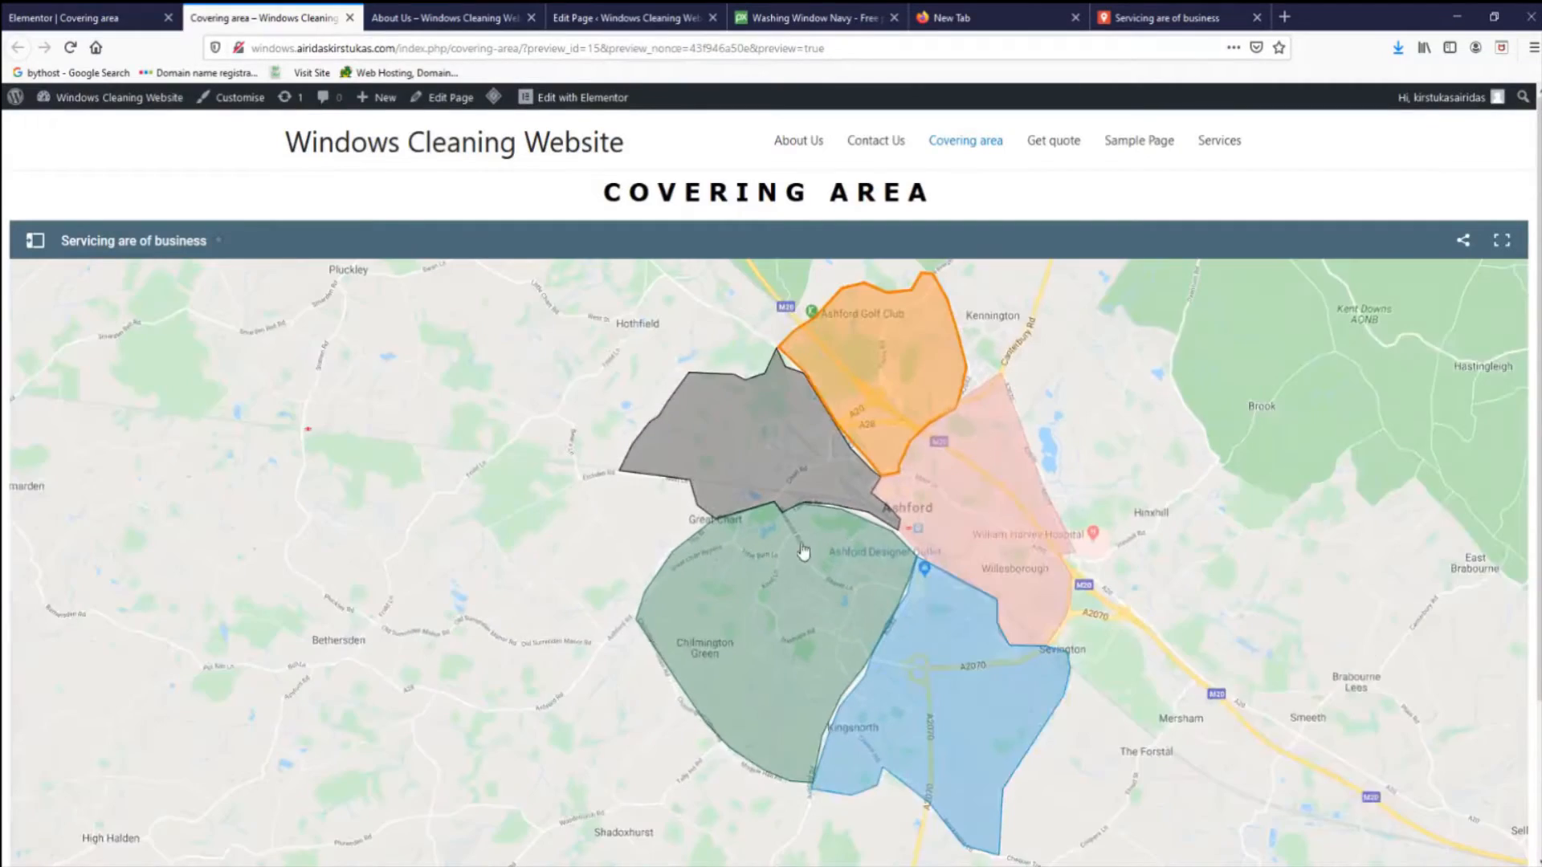
pyautogui.scroll(-2, 843, 514)
pyautogui.scroll(1, 975, 482)
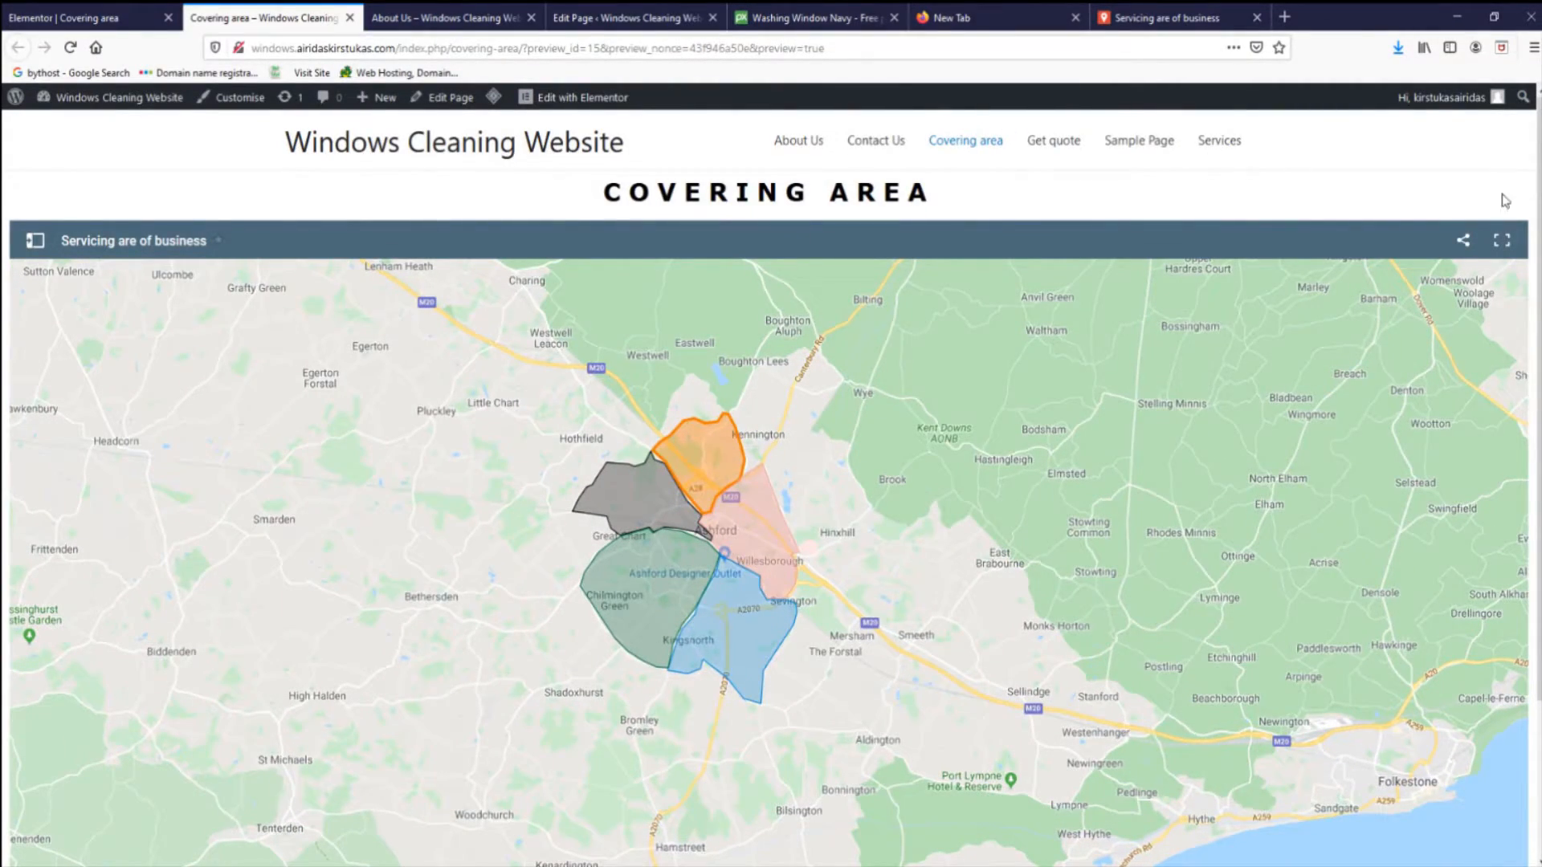
pyautogui.scroll(-3, 1538, 482)
pyautogui.scroll(1, 1536, 434)
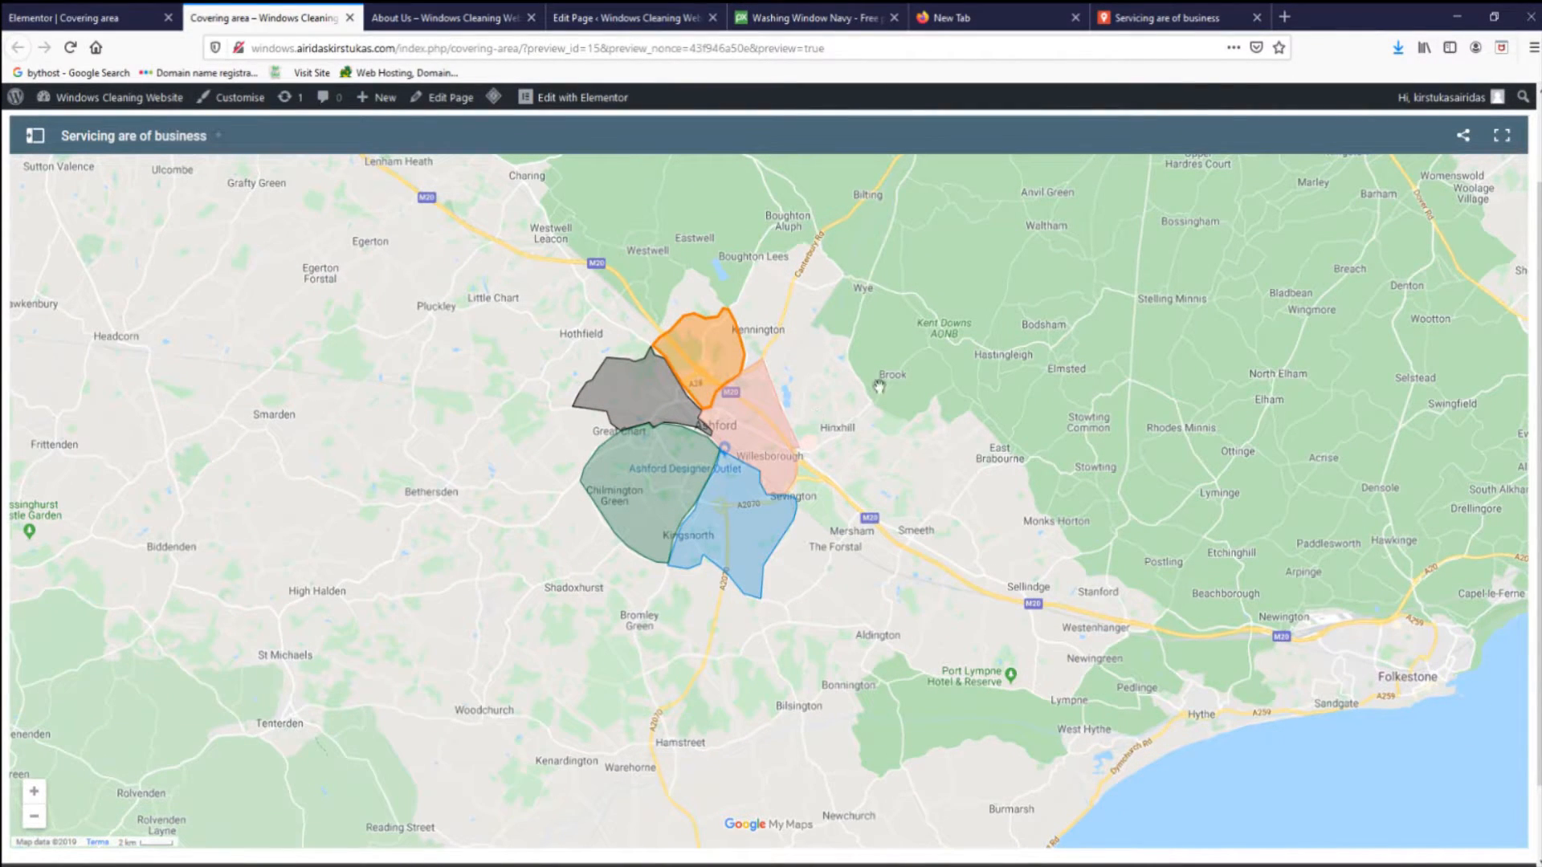
pyautogui.scroll(2, 494, 190)
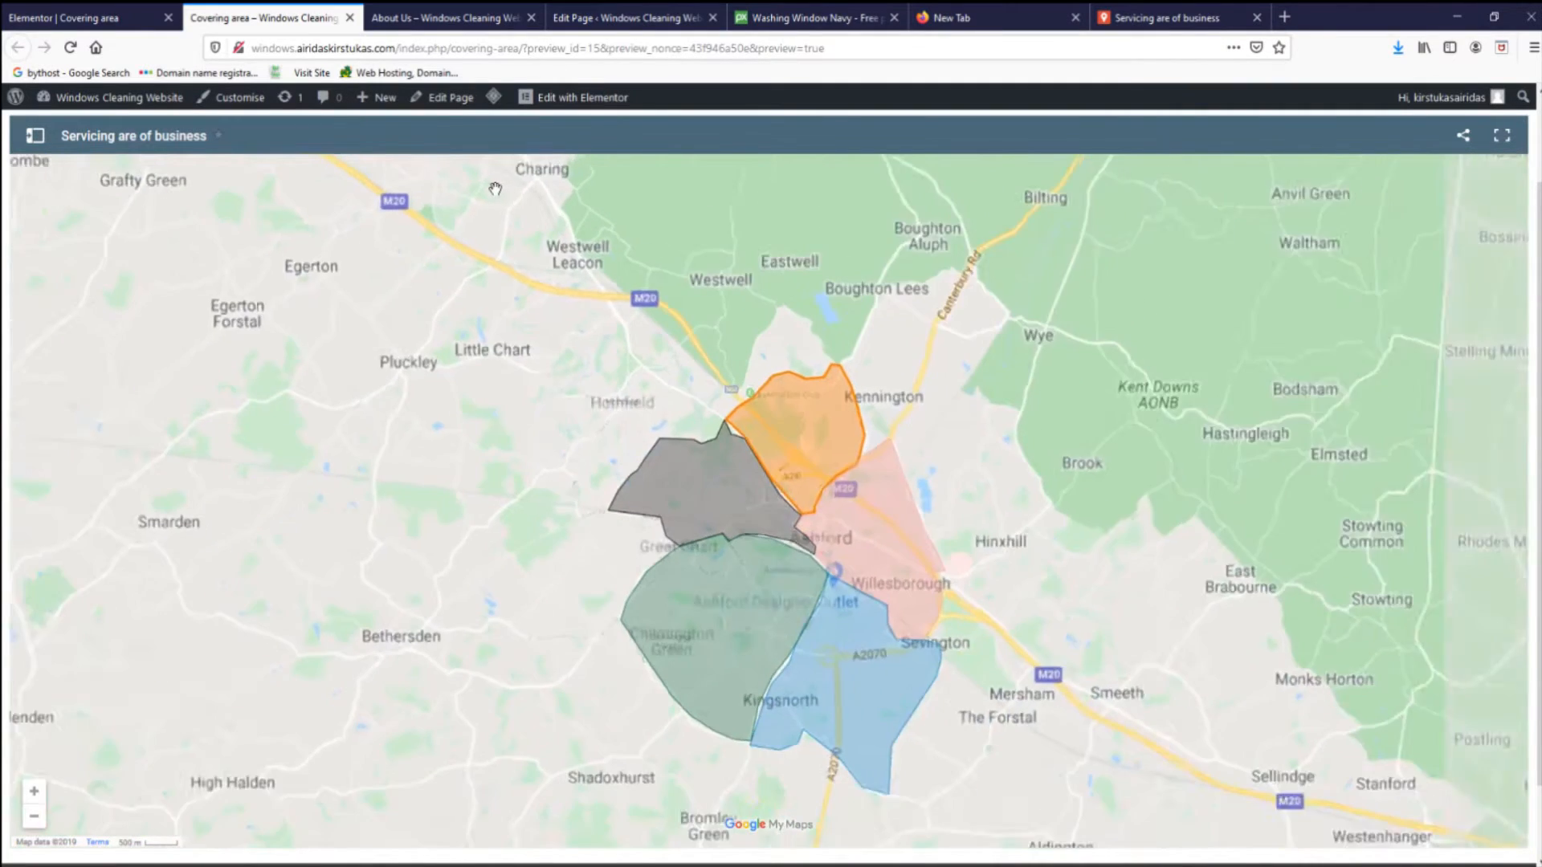
pyautogui.scroll(-2, 494, 191)
pyautogui.click(118, 24)
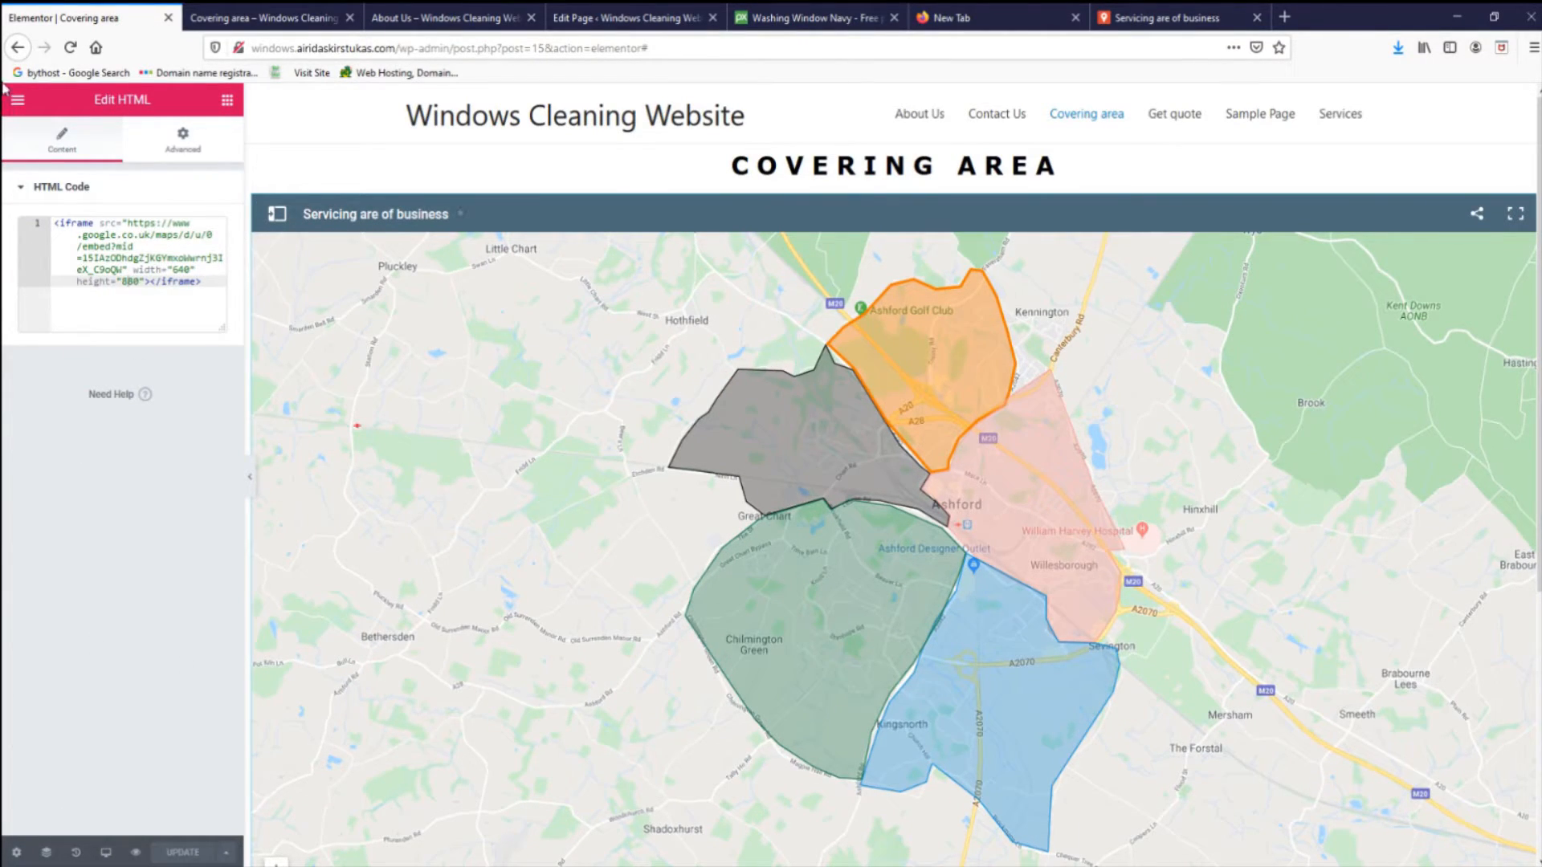
# - Exit Elementor to the Dashboard and open the Services page with Elementor
pyautogui.click(18, 103)
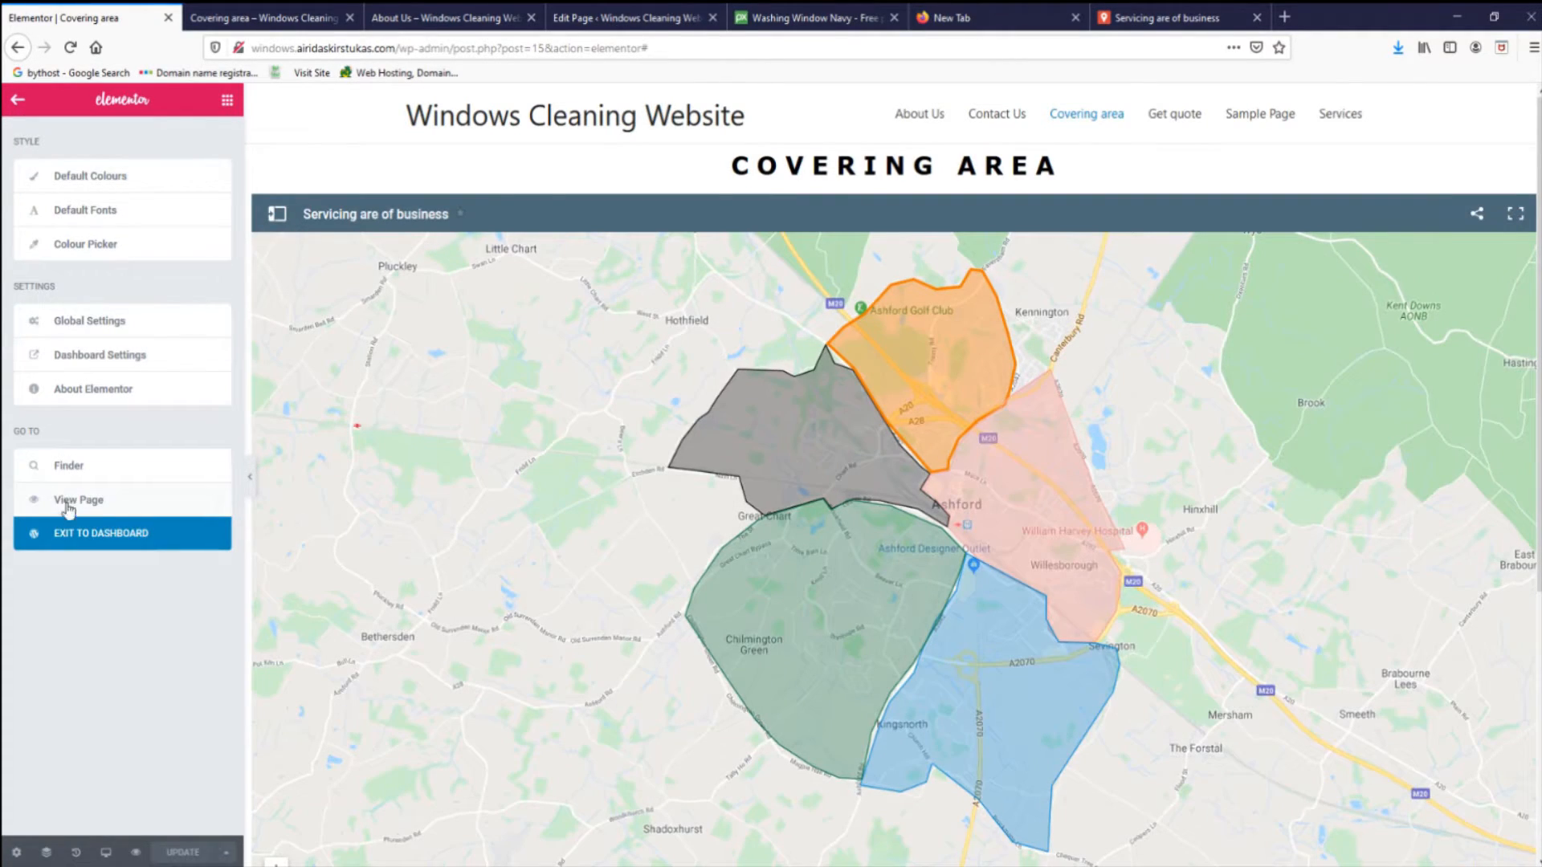
pyautogui.click(76, 538)
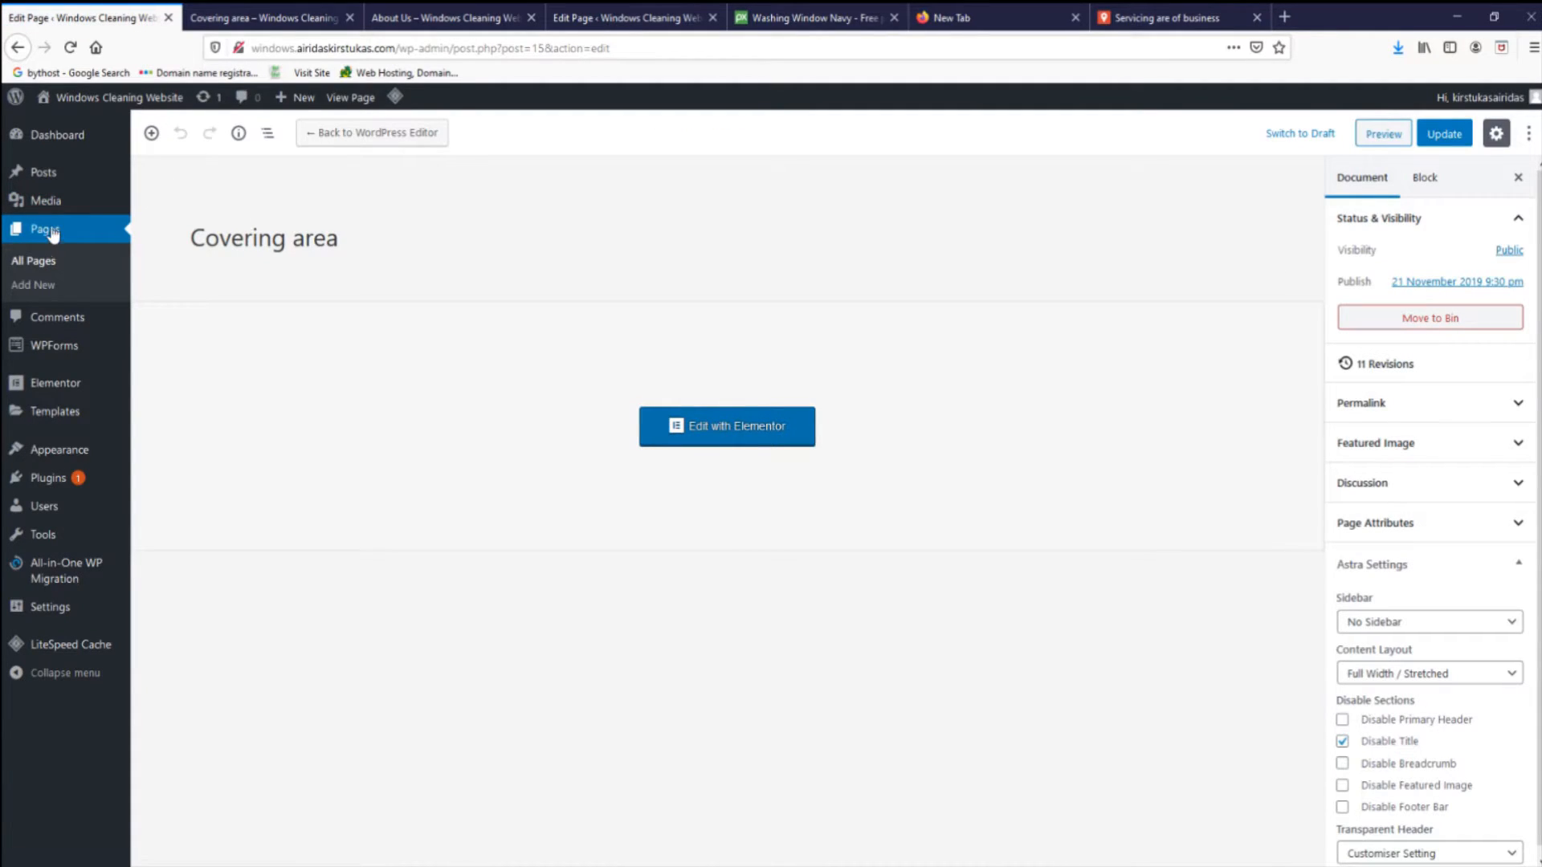
pyautogui.click(51, 231)
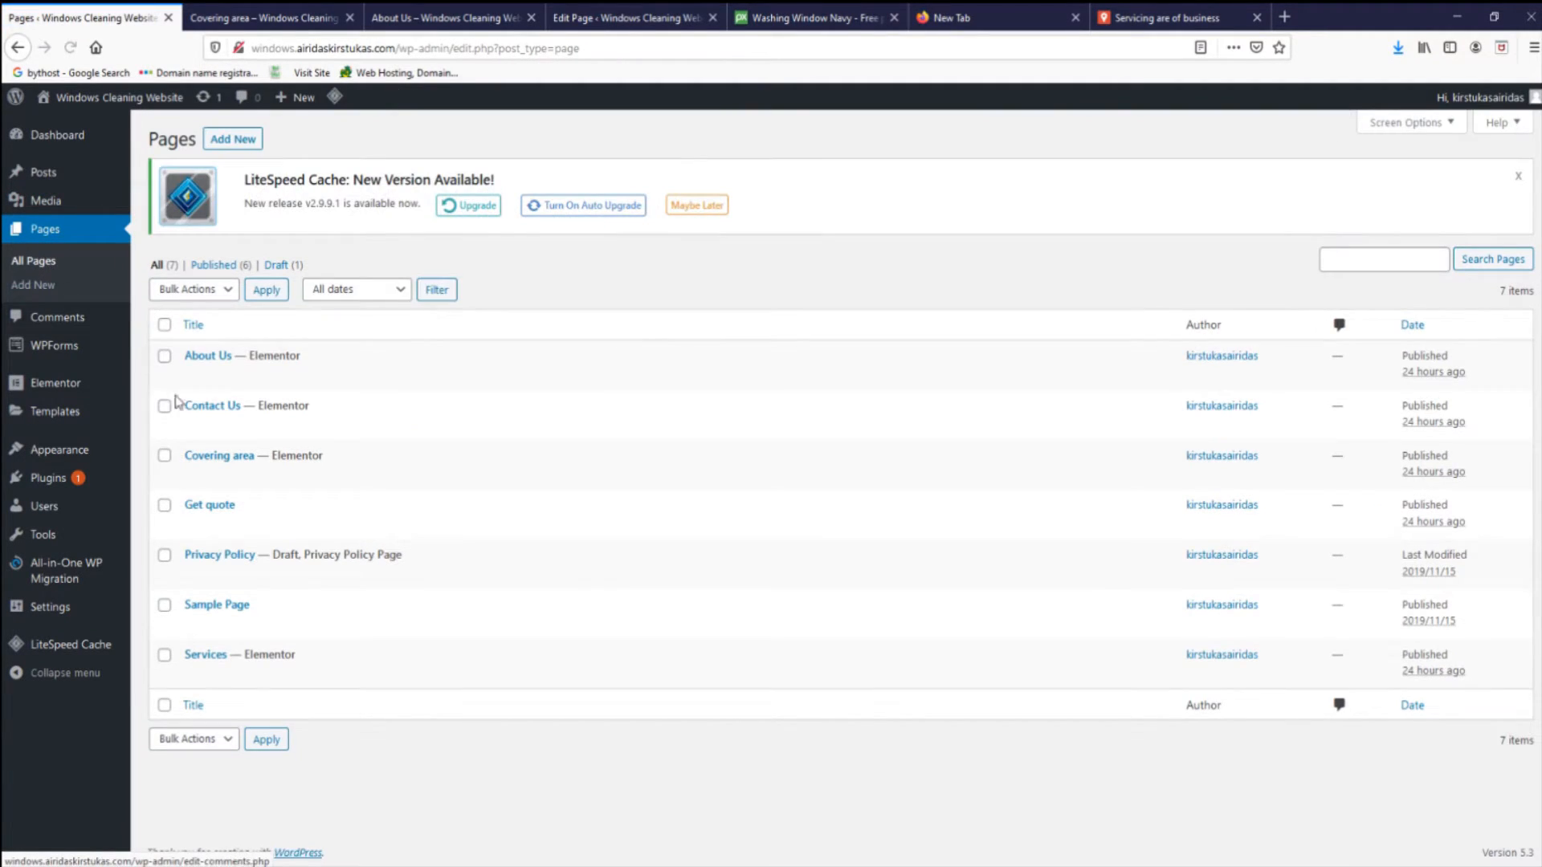
pyautogui.click(210, 656)
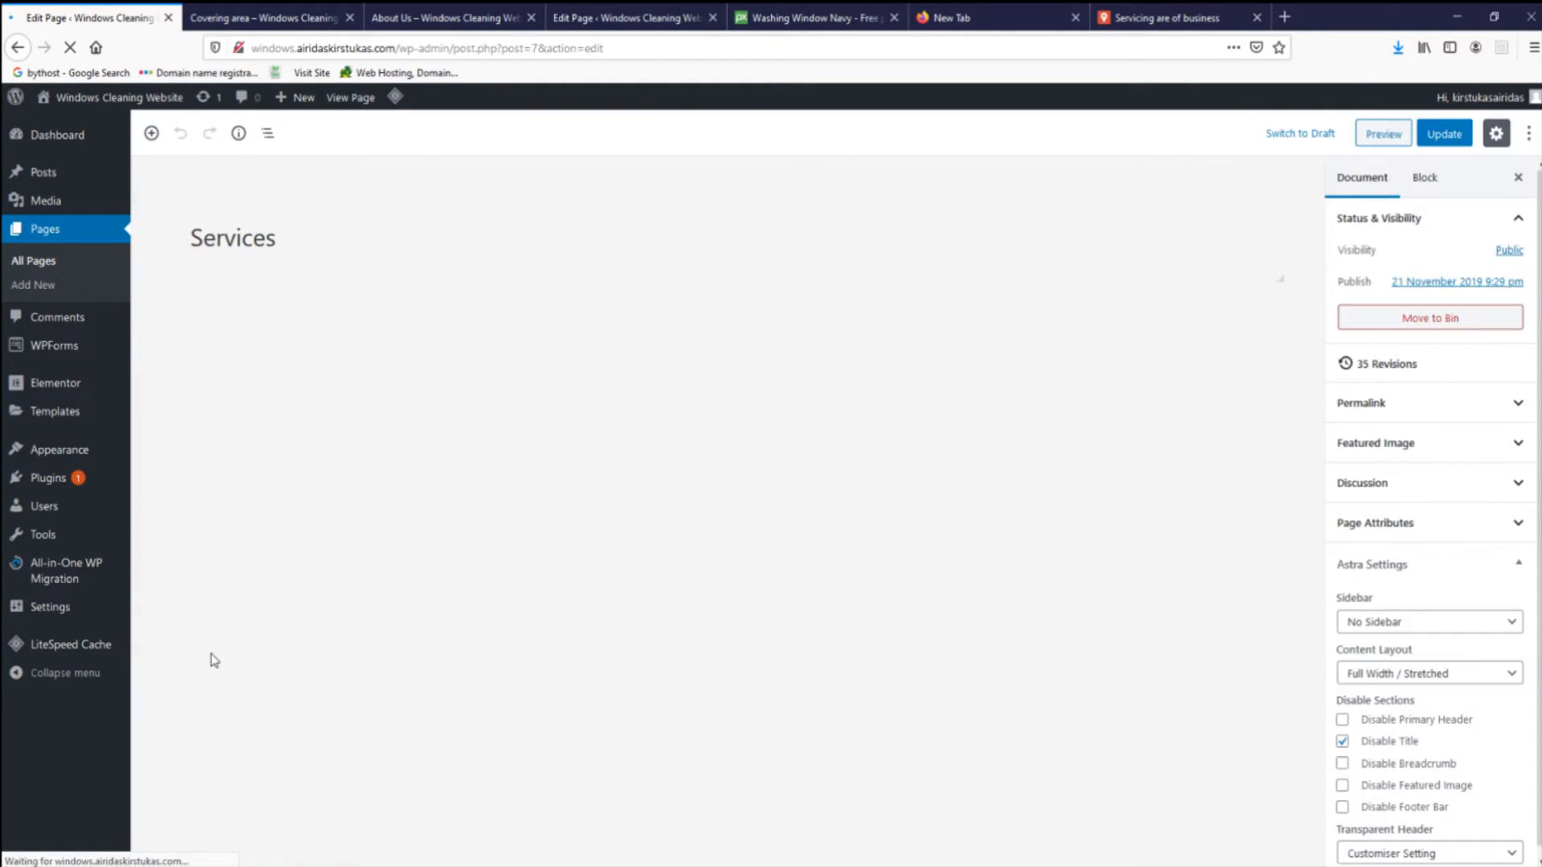
pyautogui.click(717, 444)
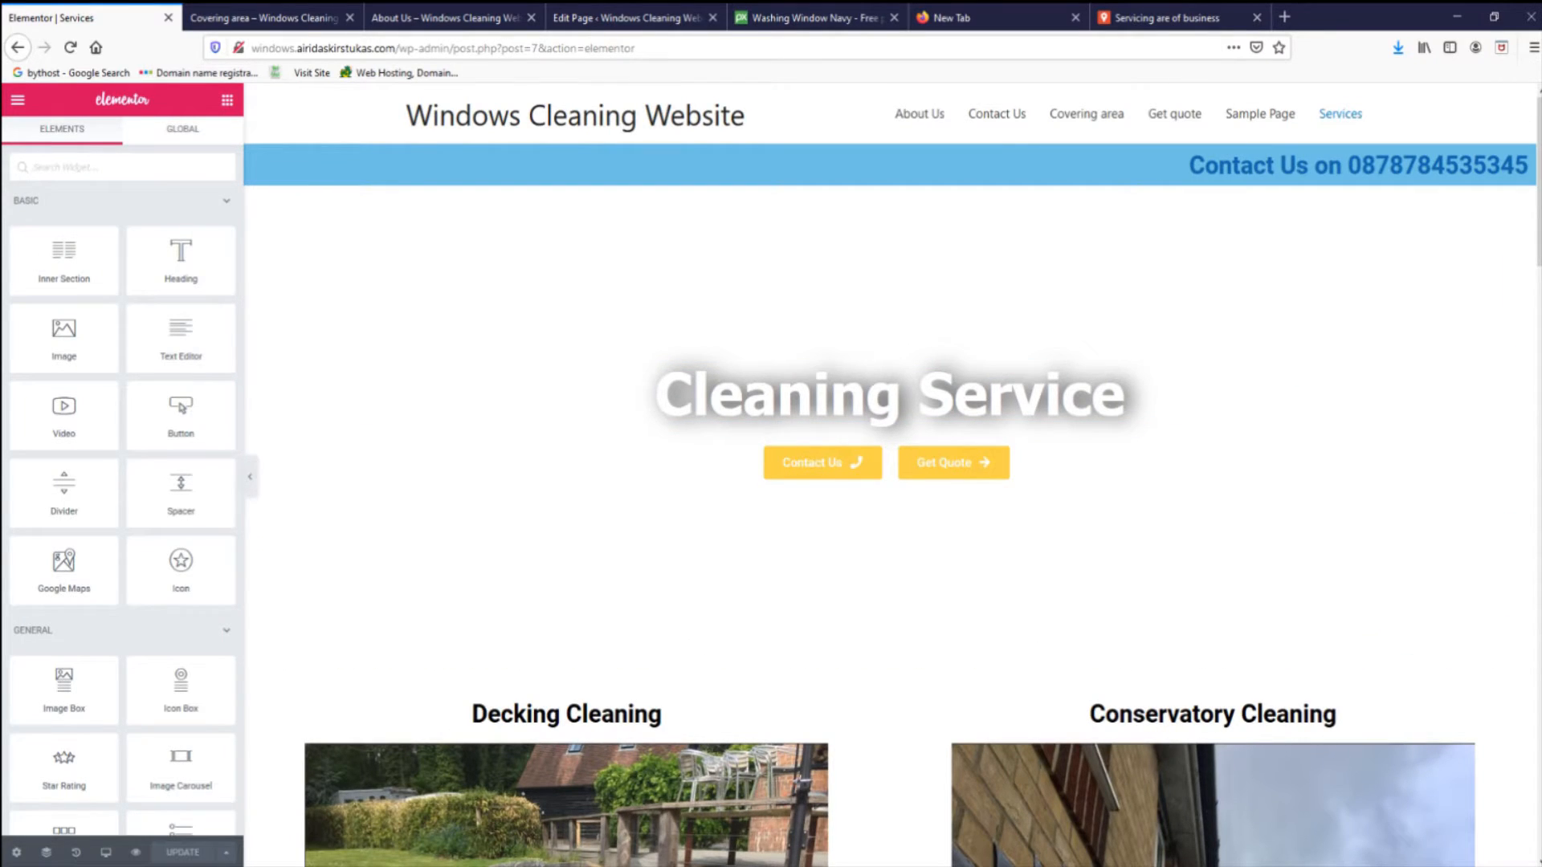
# - Delete the Bristol map section and add a single-column section in its place
pyautogui.scroll(-15, 890, 473)
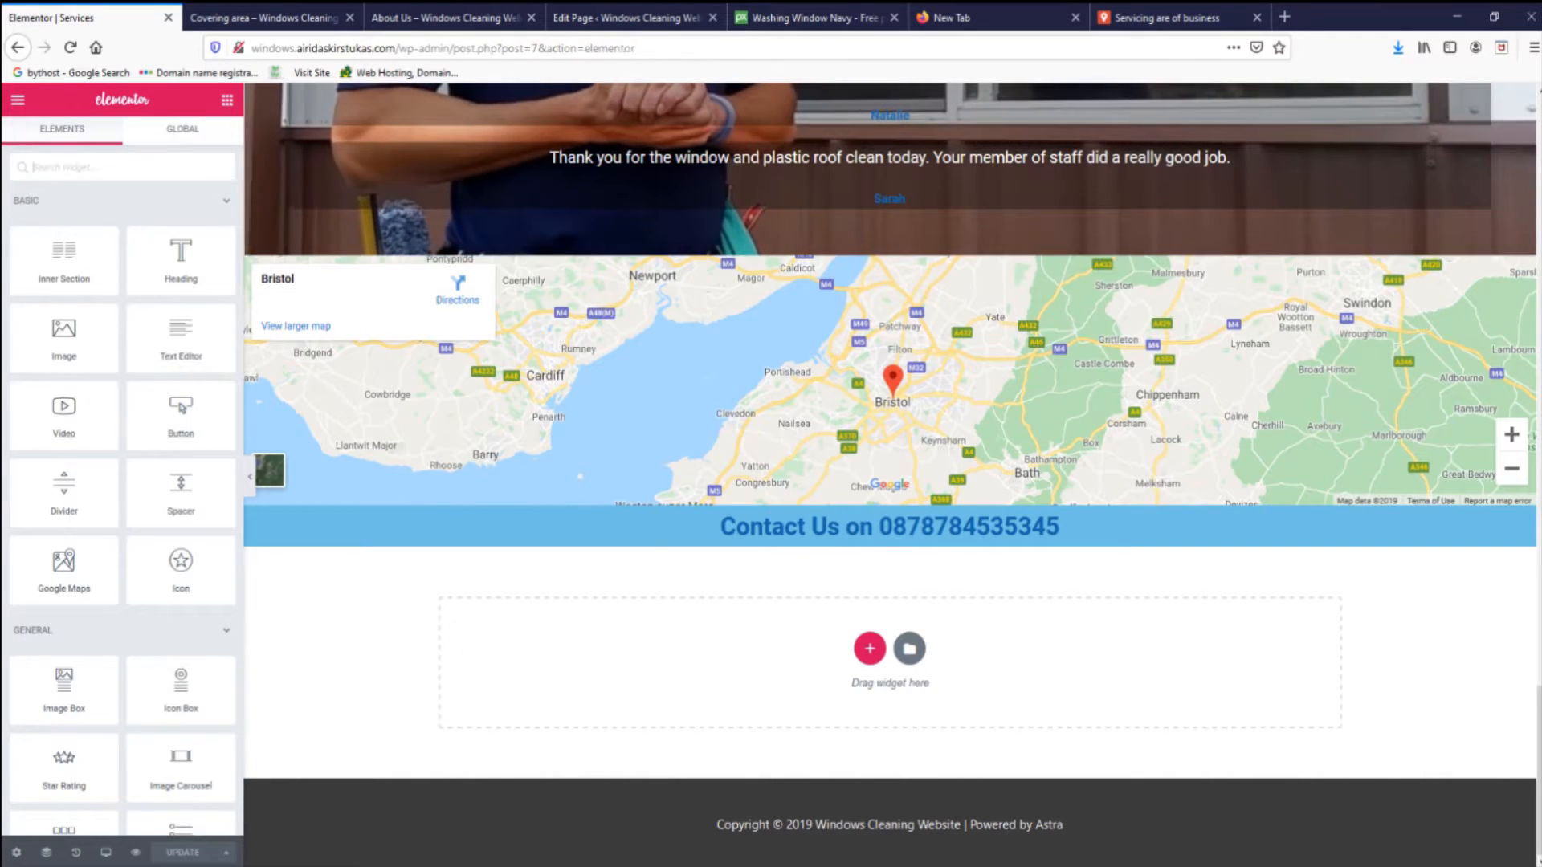
pyautogui.click(912, 249)
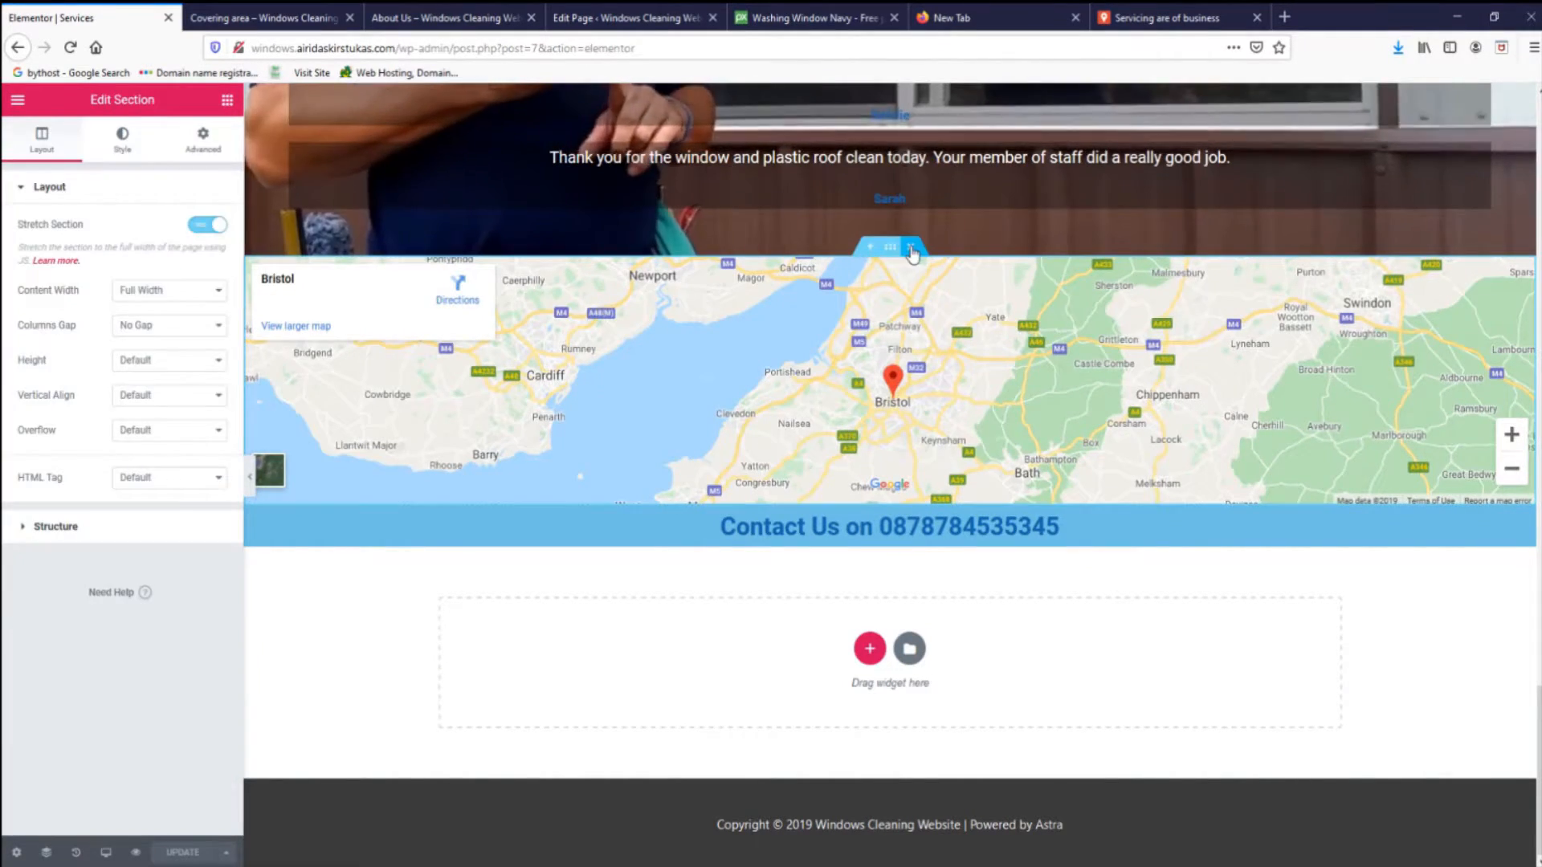
pyautogui.click(912, 249)
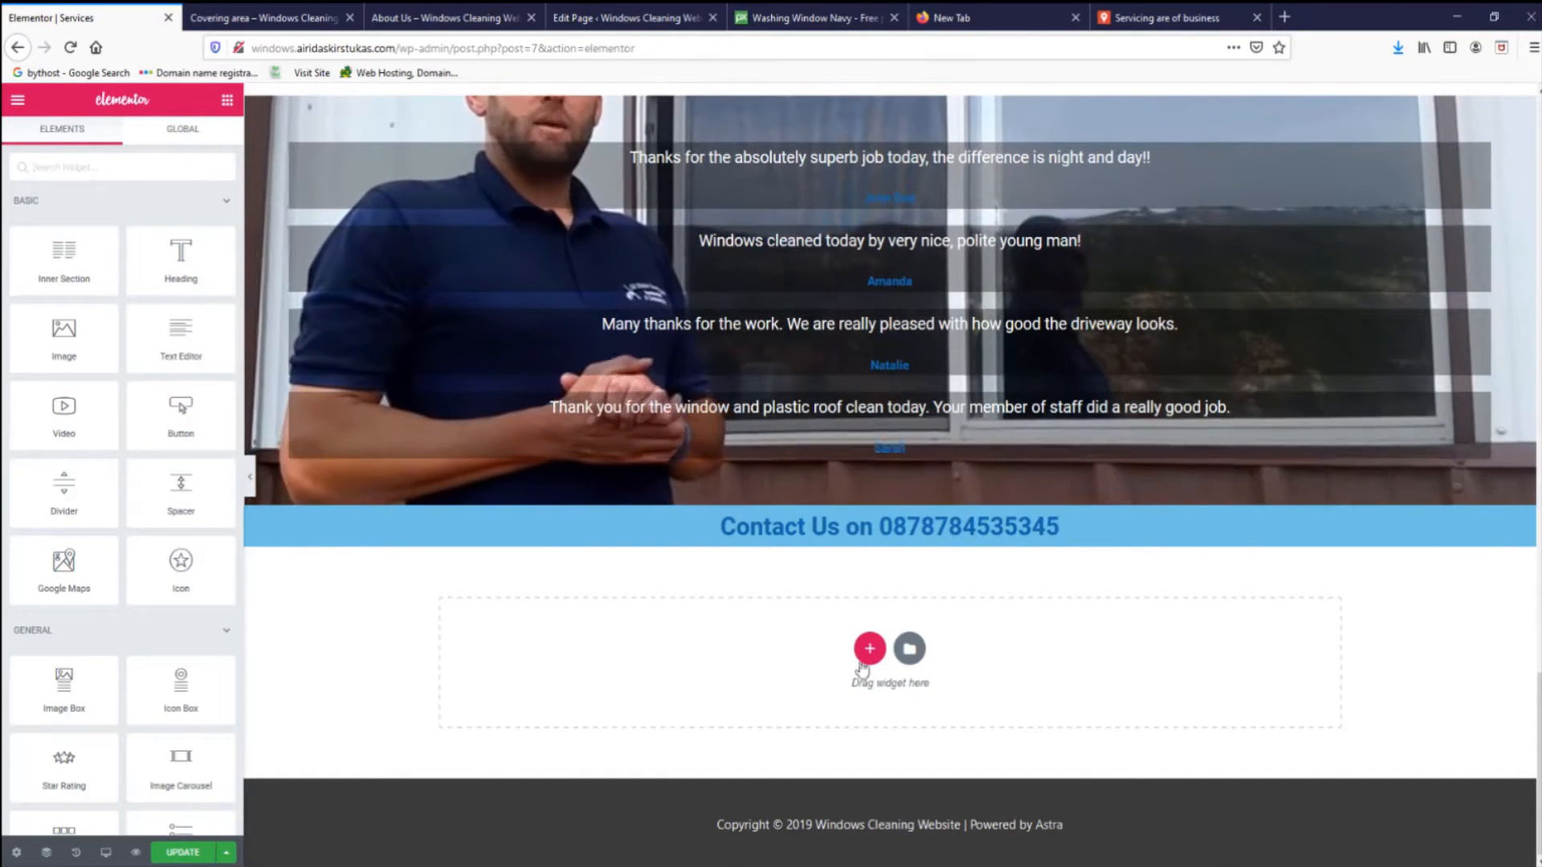
pyautogui.click(869, 648)
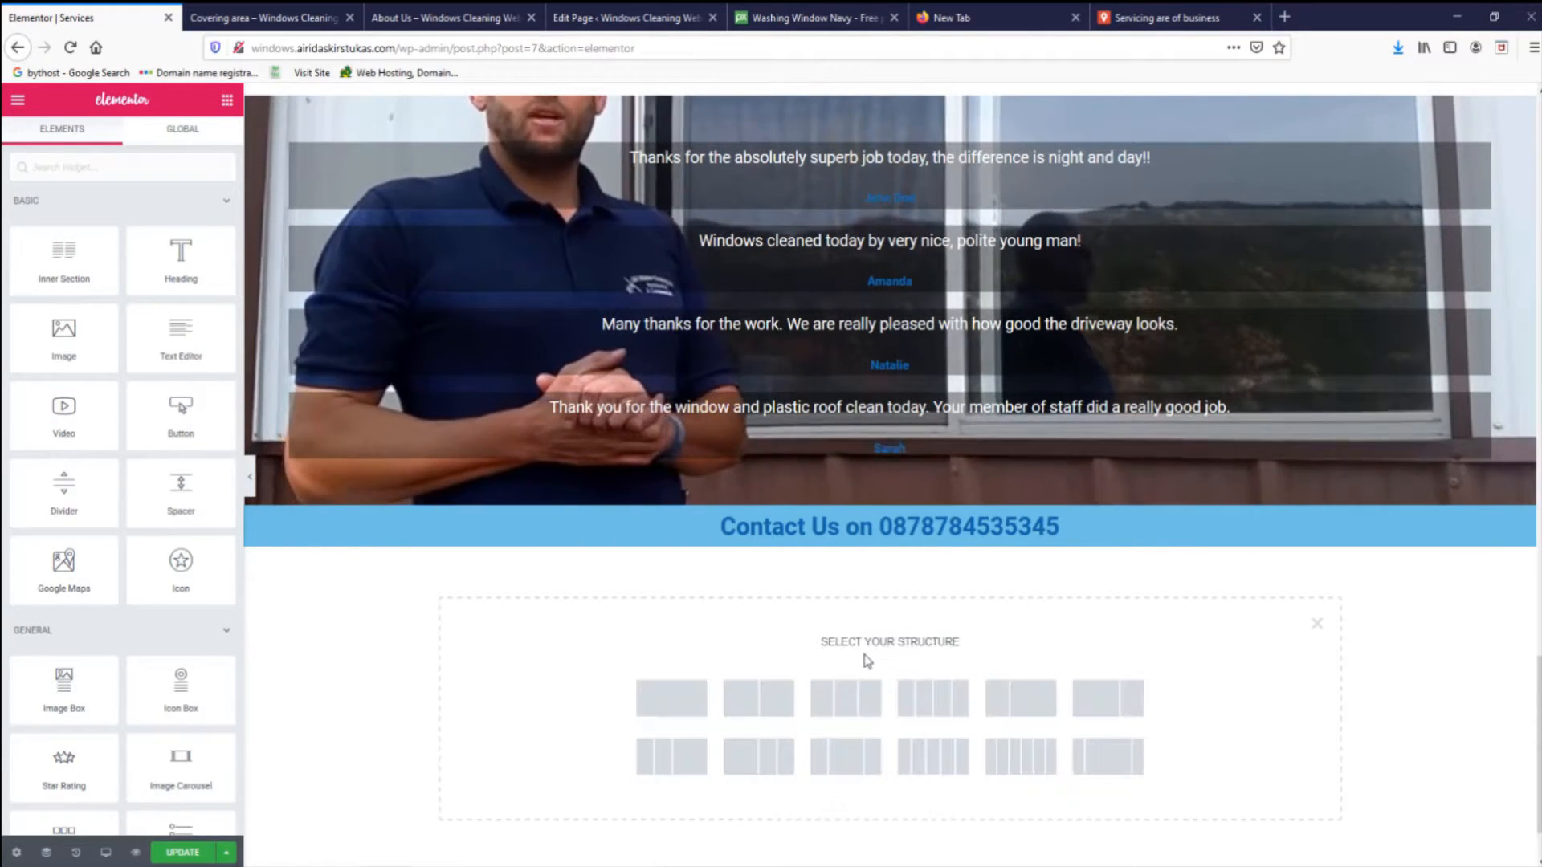
pyautogui.click(688, 692)
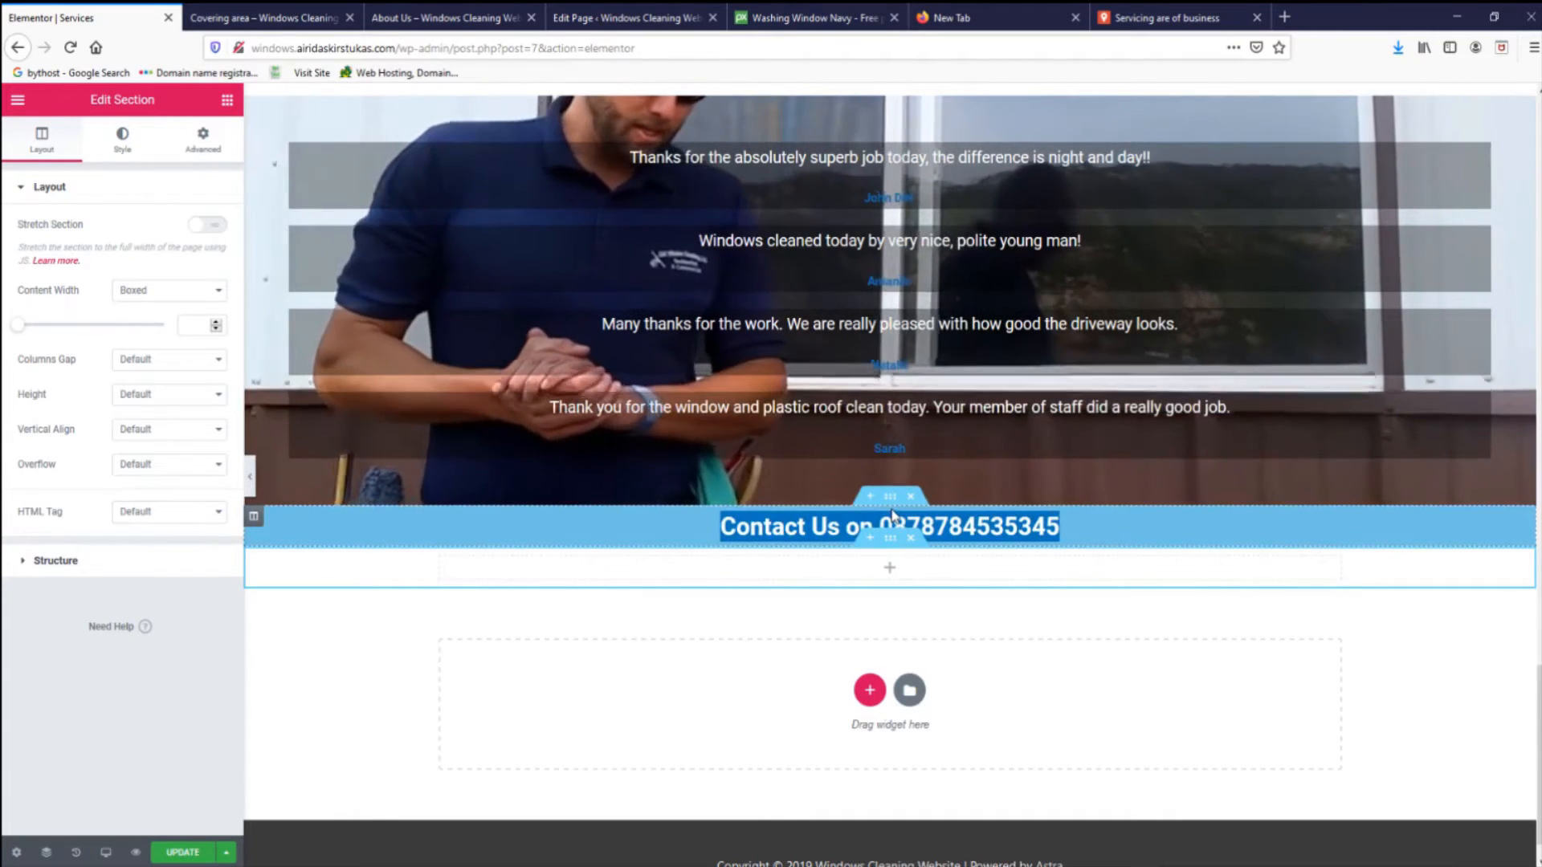
pyautogui.click(890, 571)
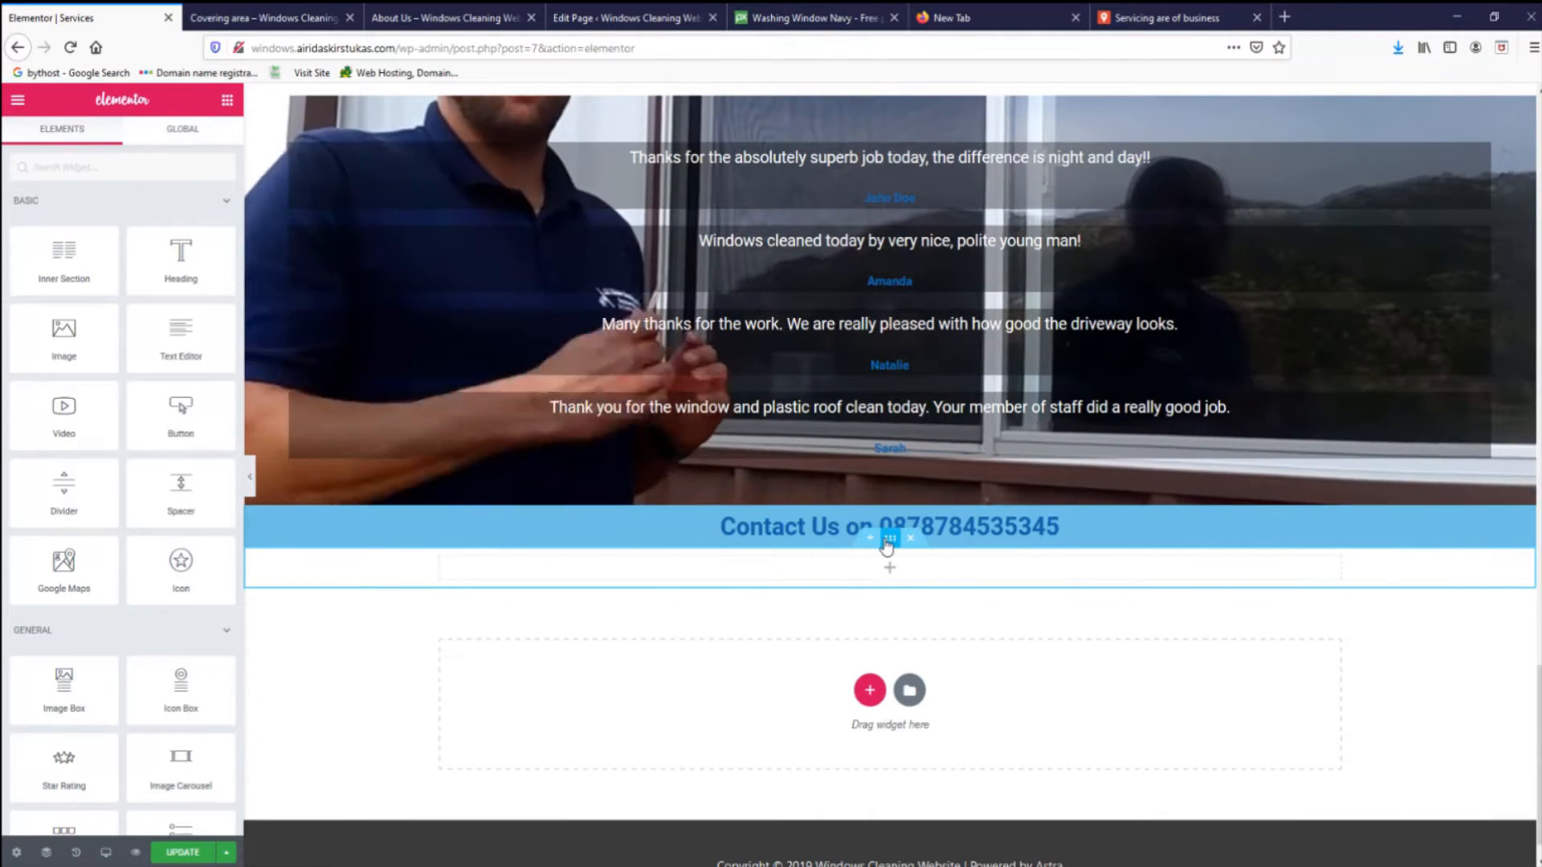
# - Enable Stretch Section on the new section and set its content width to Full Width
pyautogui.click(884, 544)
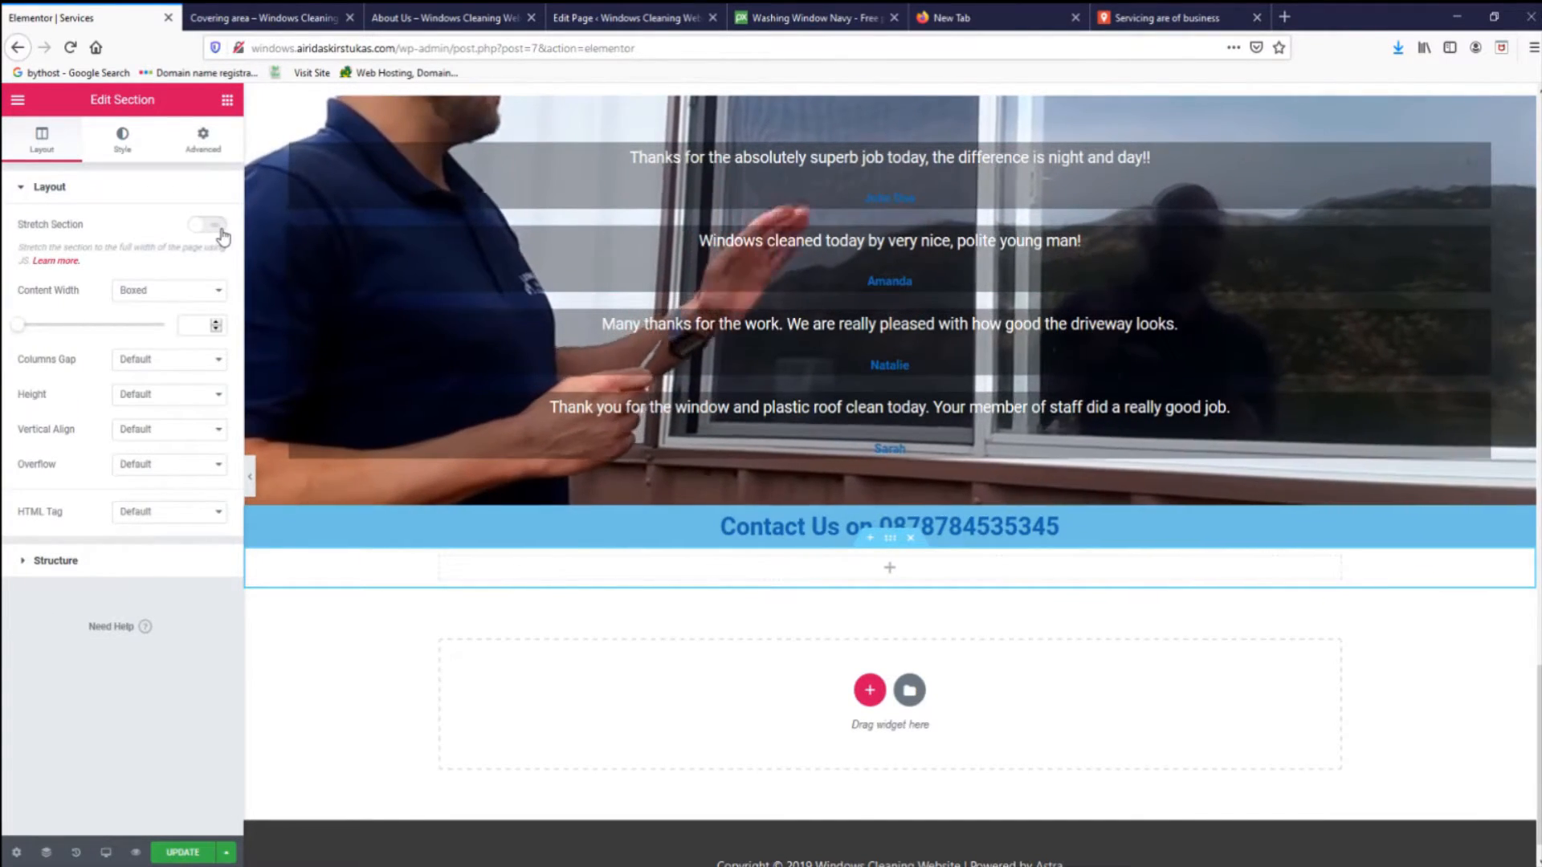
pyautogui.click(211, 225)
pyautogui.click(181, 291)
pyautogui.click(175, 330)
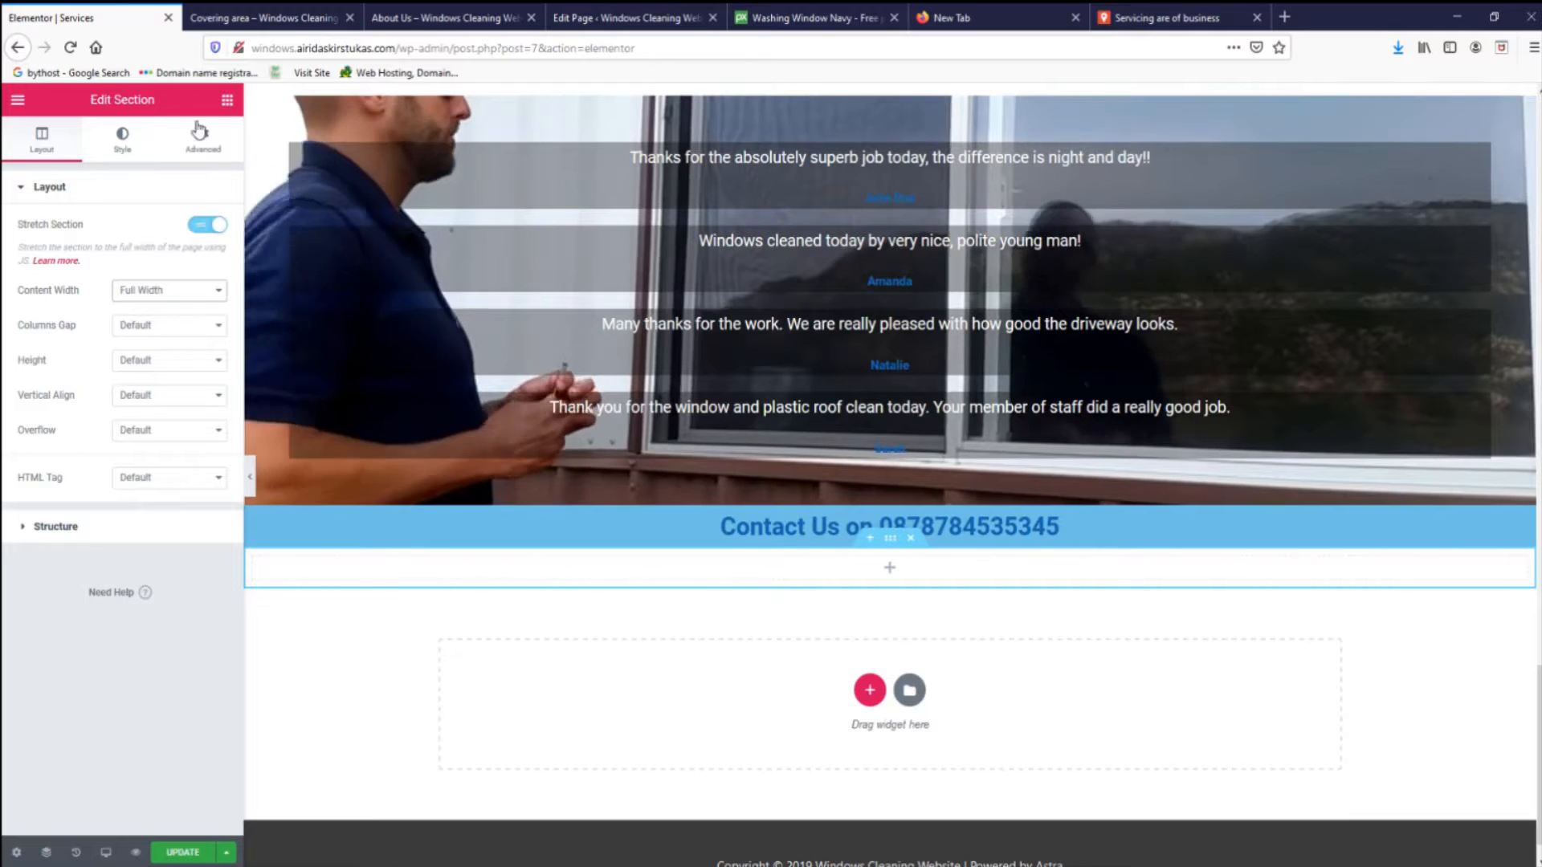
# - Search widgets for 'ht' and drag an HTML widget below the Contact bar
pyautogui.click(227, 100)
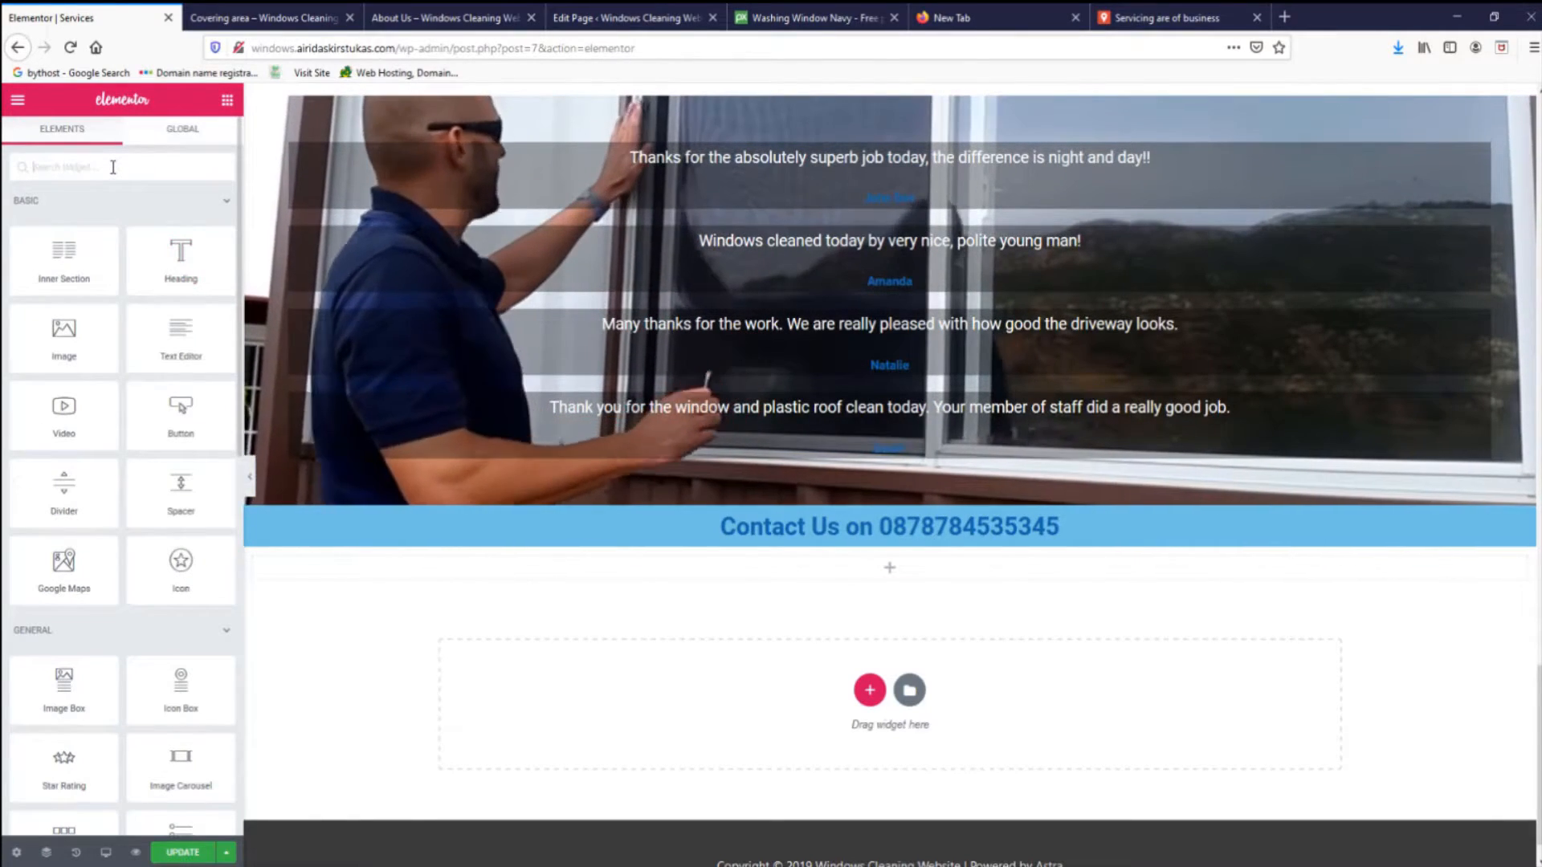
pyautogui.click(113, 168)
pyautogui.write('ht')
pyautogui.moveTo(64, 221); pyautogui.dragTo(906, 573)
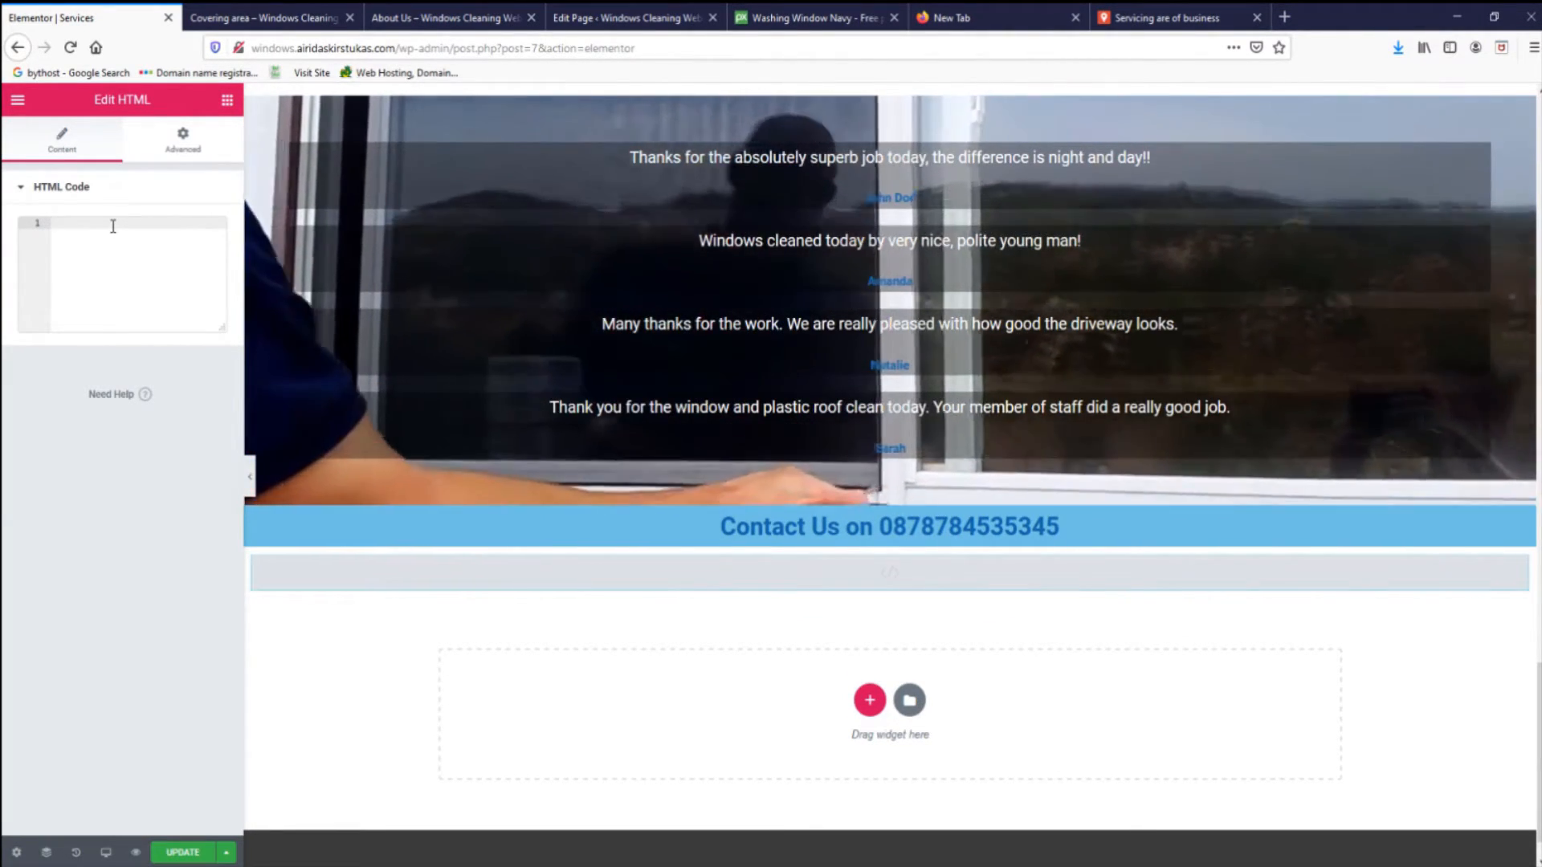
# - Paste the Google My Maps embed code into the HTML widget and update the Services page
pyautogui.write('<iframe src="https://www.google.co.uk/maps/d/u/0/embed?mid=15IAzODhdgZjKGYmxoWwrnj3IeX_C9oQW" width="640" height="480"></iframe>')
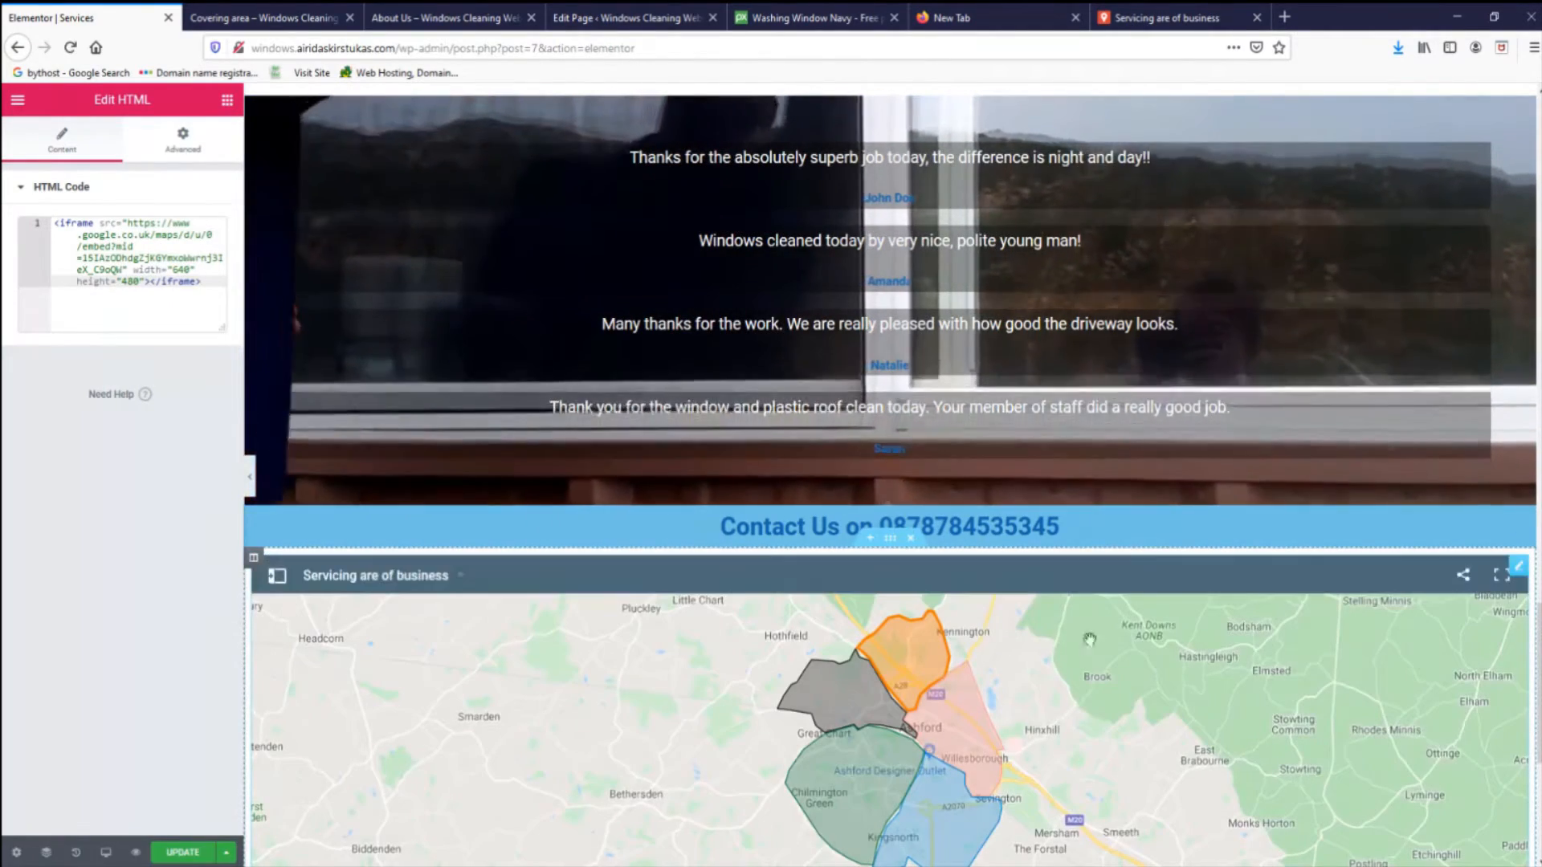
pyautogui.scroll(-5, 1473, 439)
pyautogui.moveTo(1137, 432); pyautogui.dragTo(746, 415)
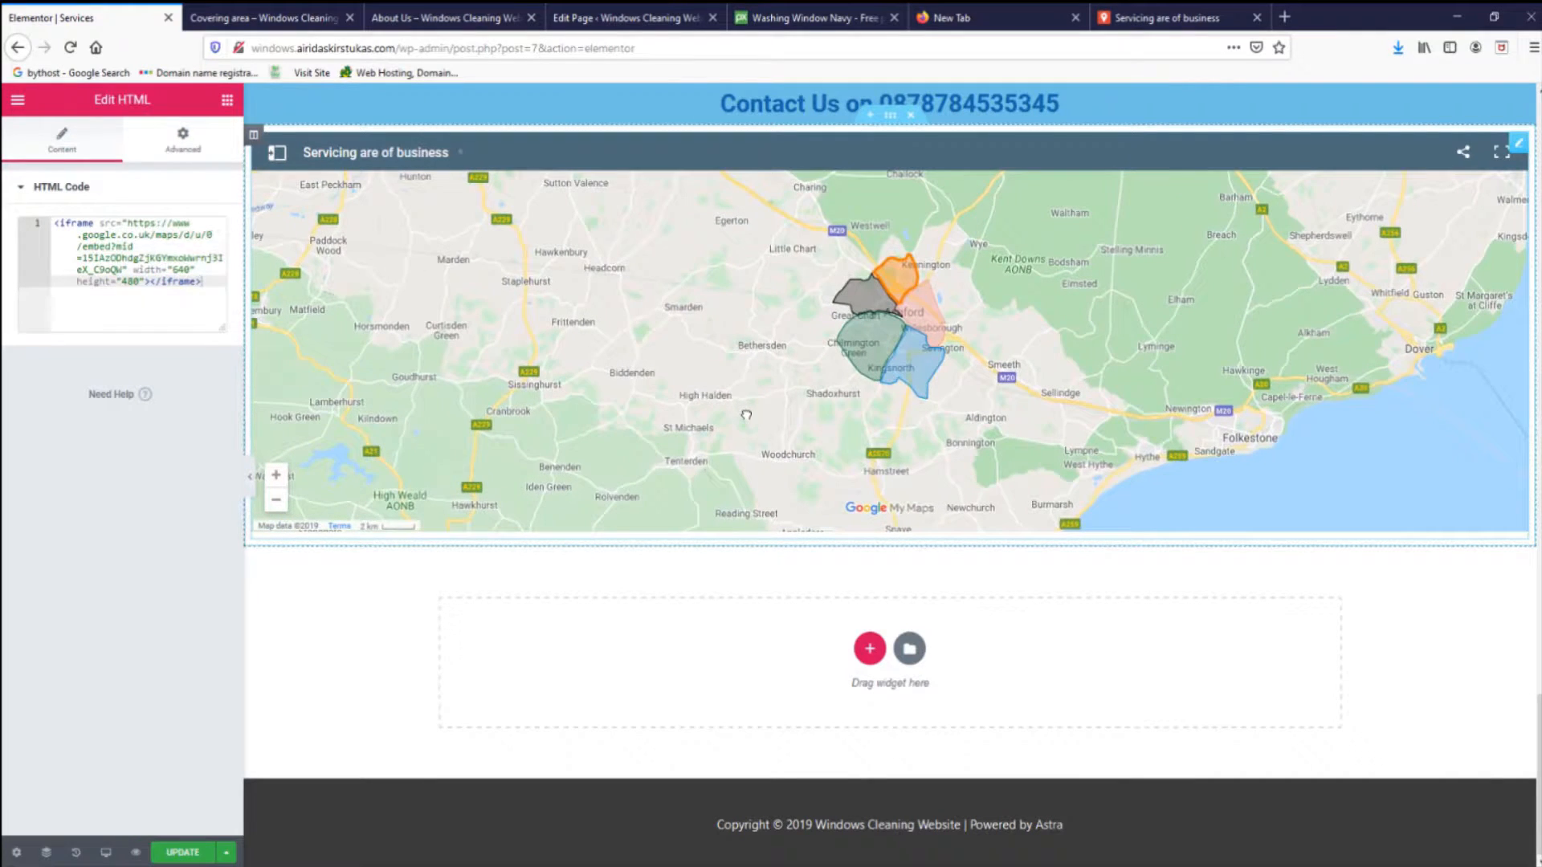
pyautogui.scroll(5, 890, 474)
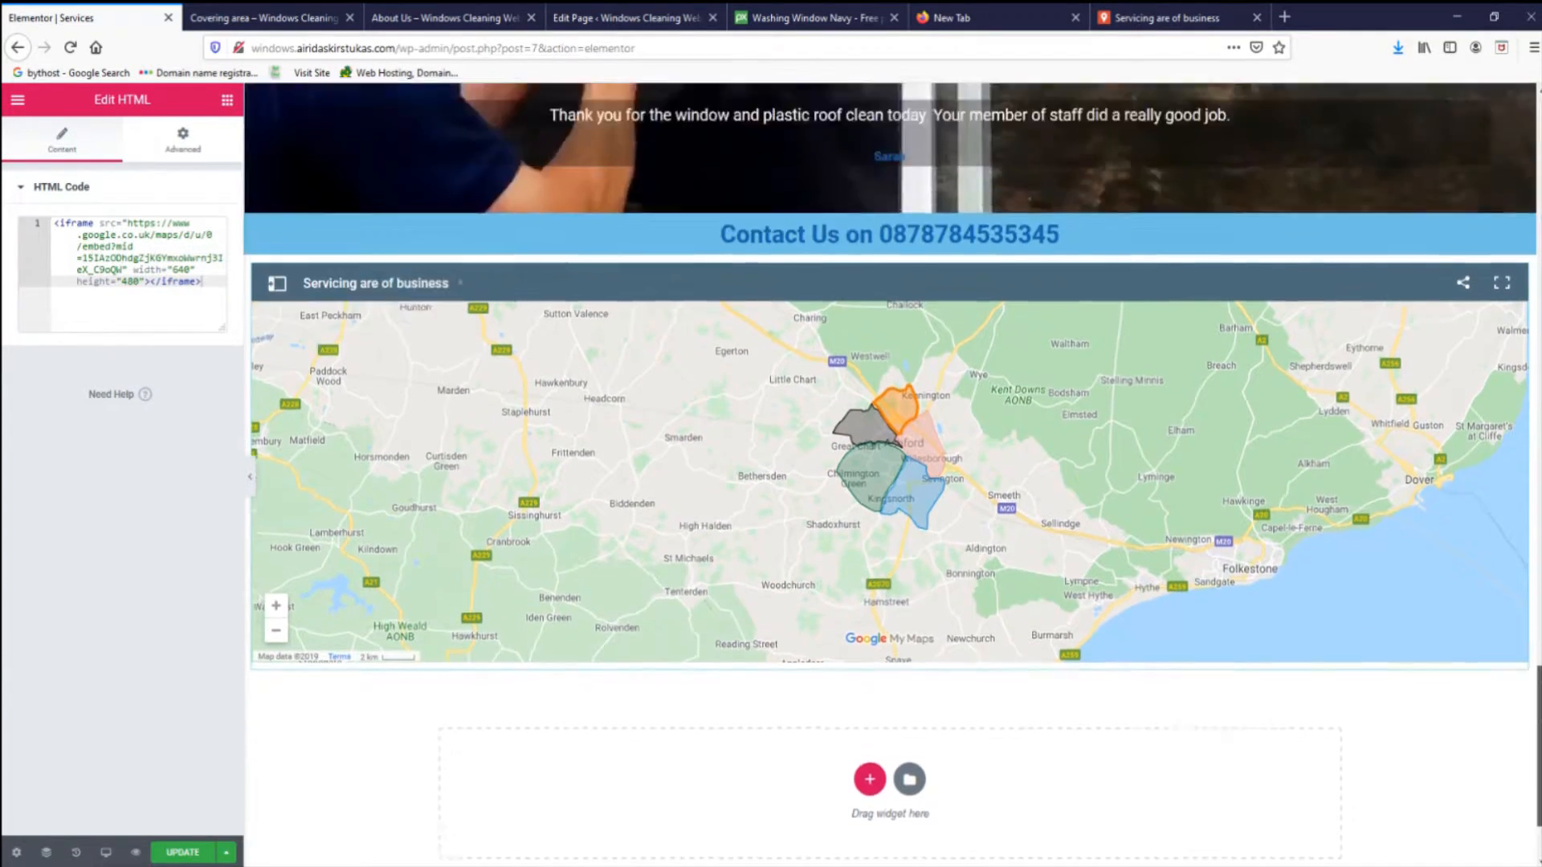
pyautogui.scroll(-3, 890, 474)
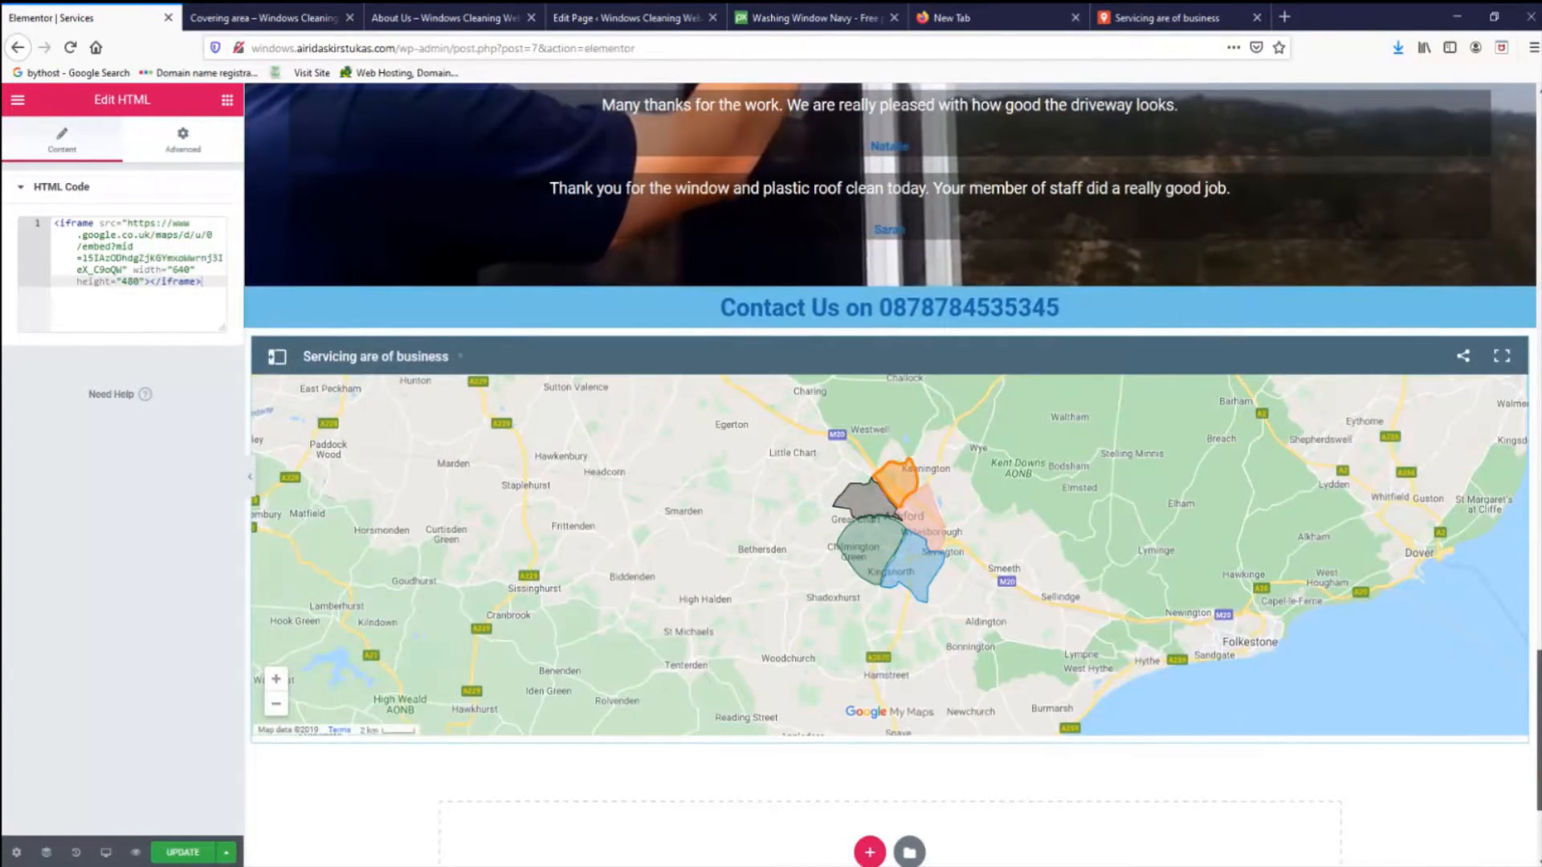
pyautogui.click(179, 854)
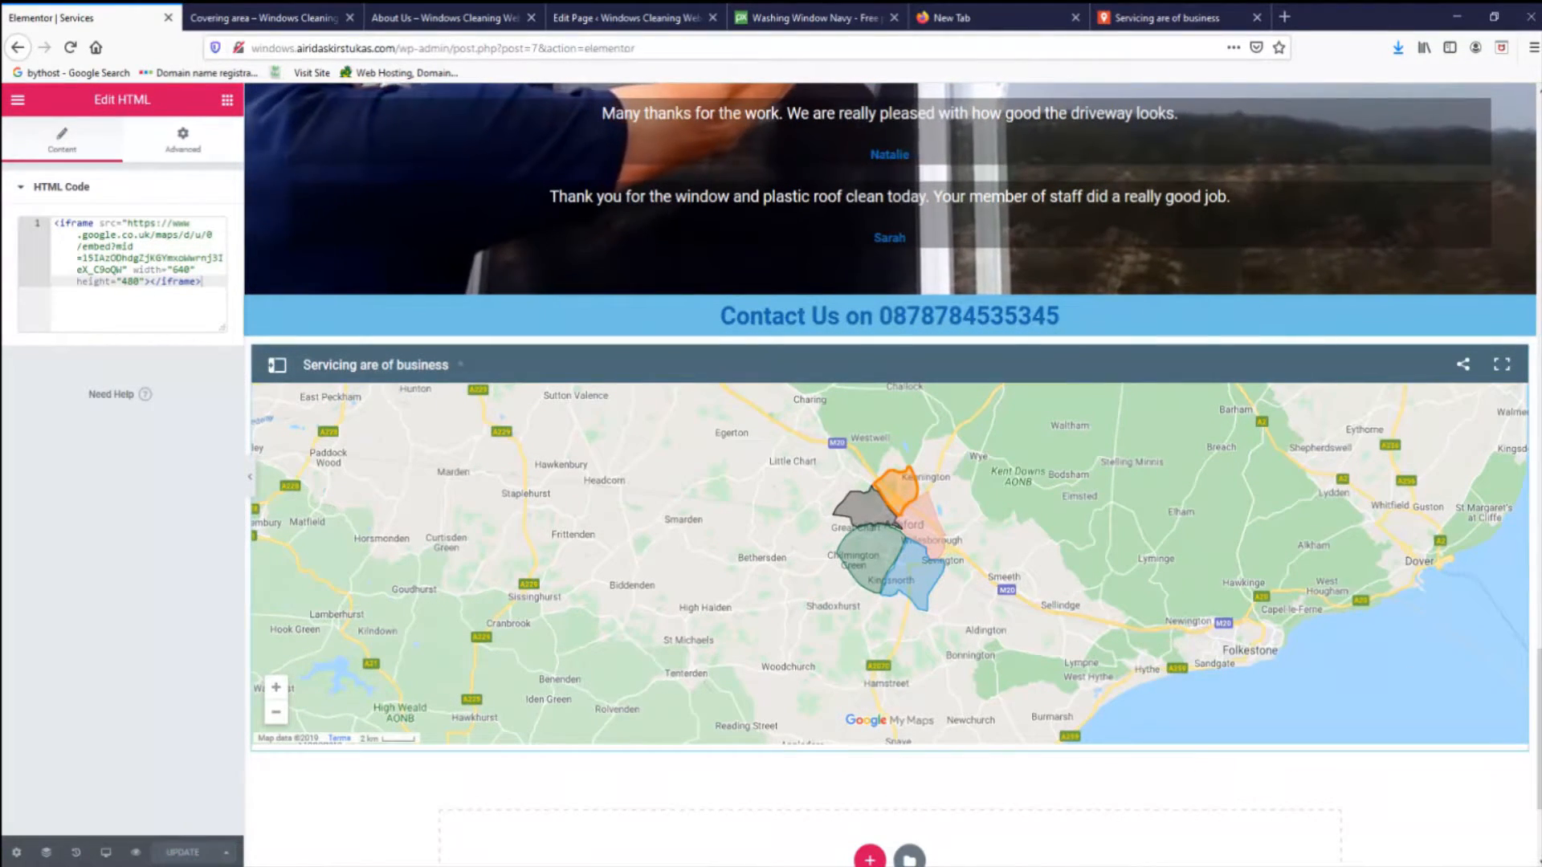
# - Preview the updated Services page and scroll down to the map
pyautogui.scroll(-3, 890, 481)
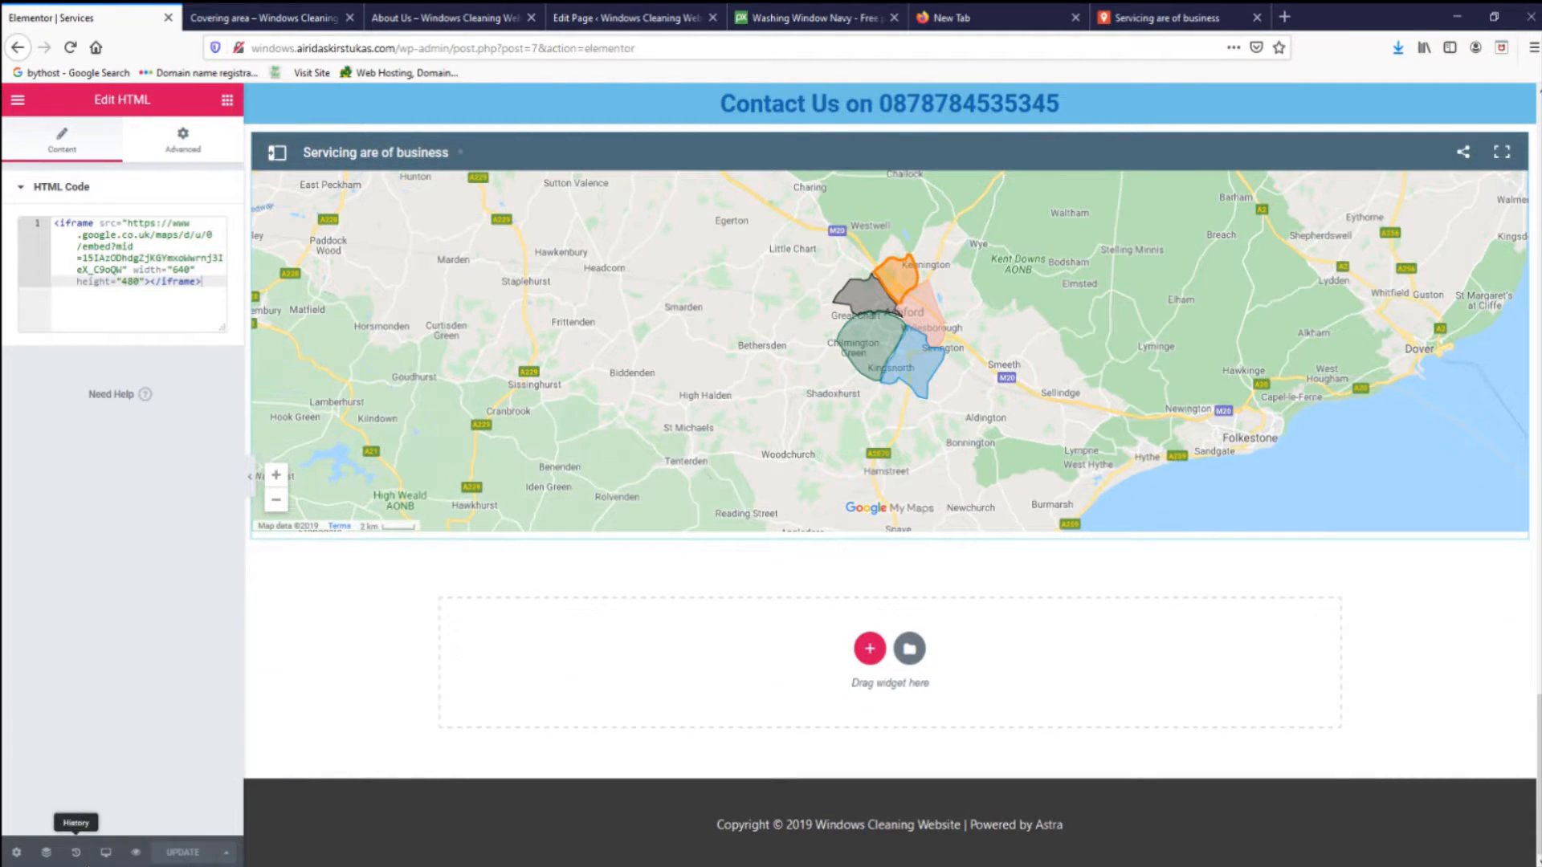
pyautogui.click(135, 852)
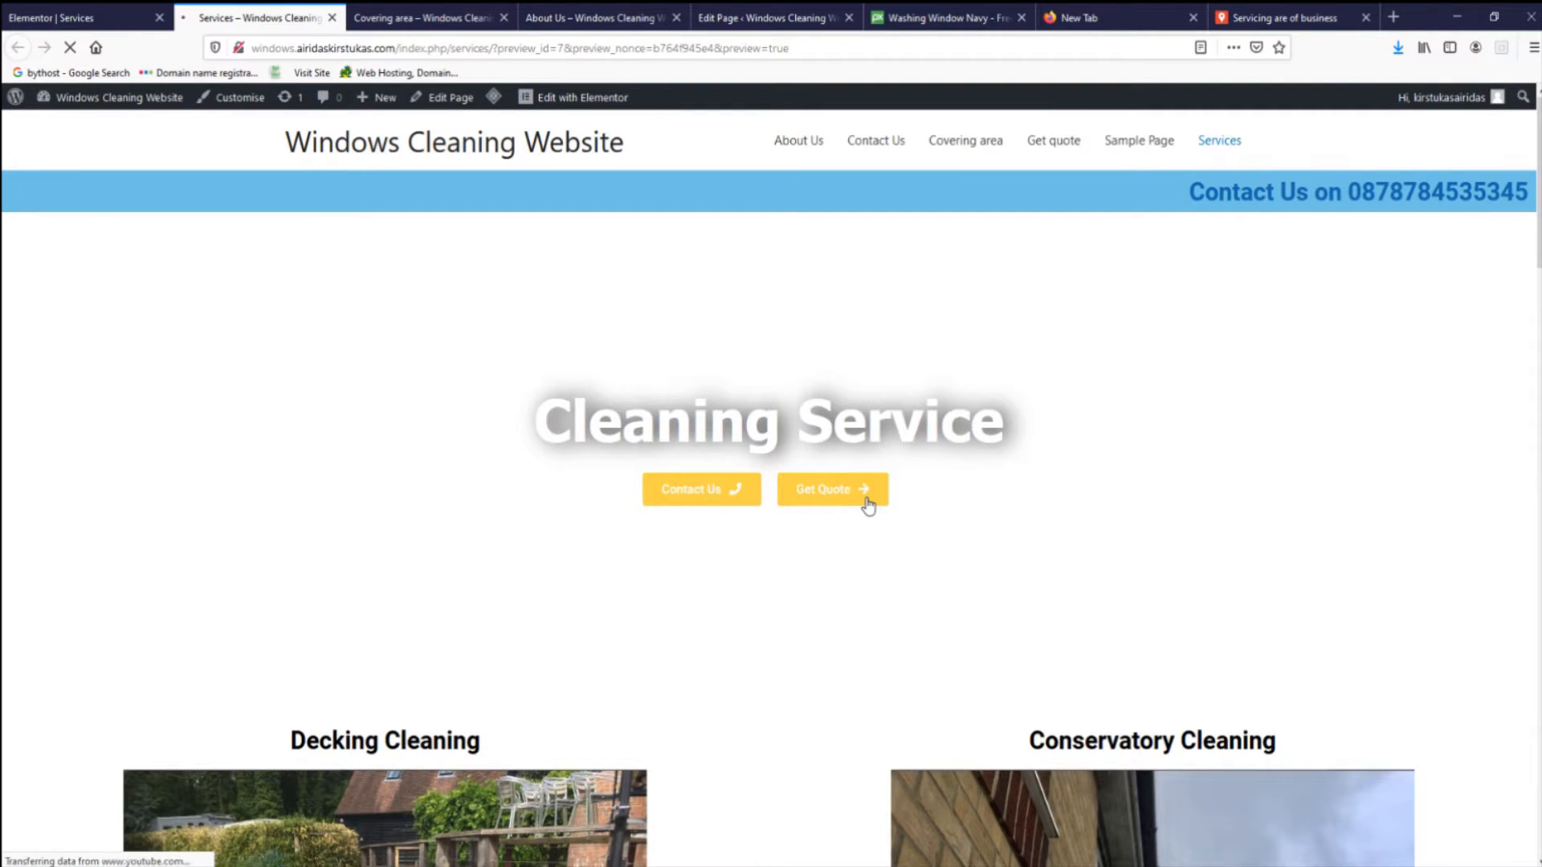
pyautogui.scroll(-10, 868, 504)
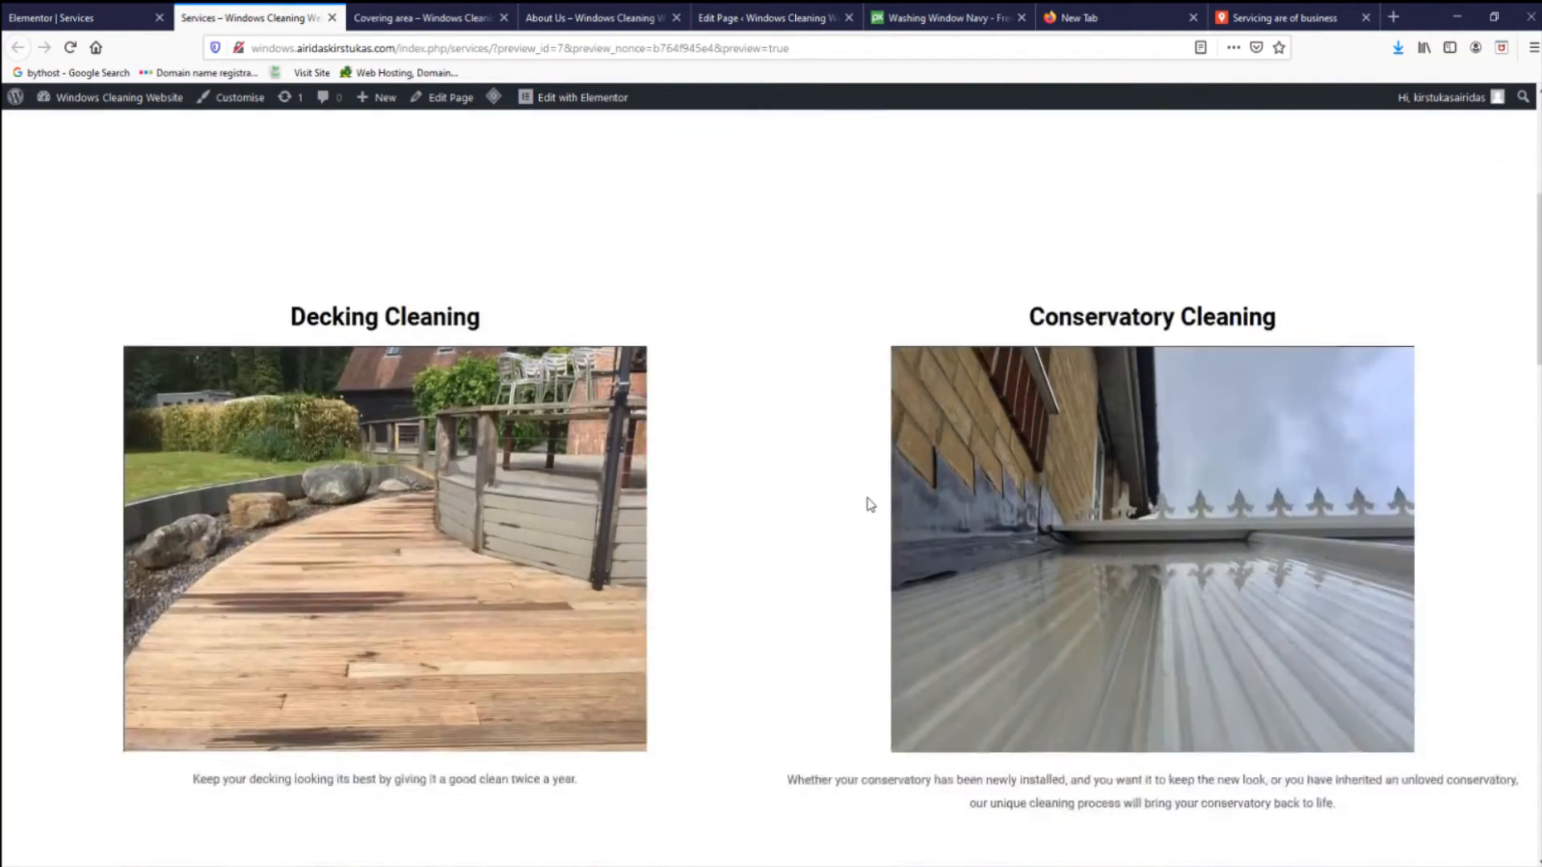
pyautogui.scroll(-15, 870, 502)
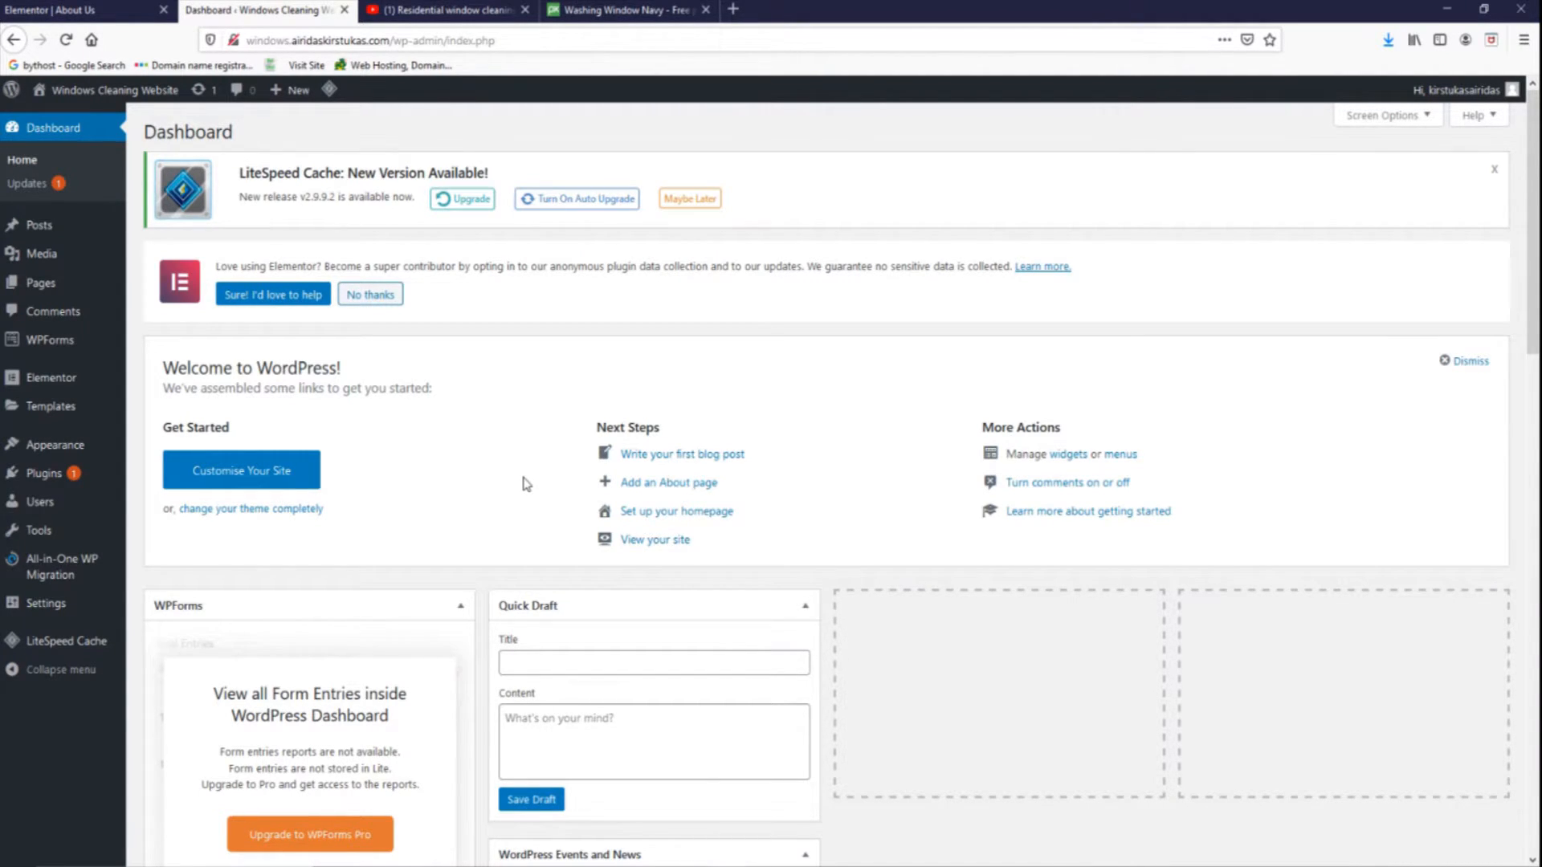
pyautogui.click(43, 475)
pyautogui.click(43, 482)
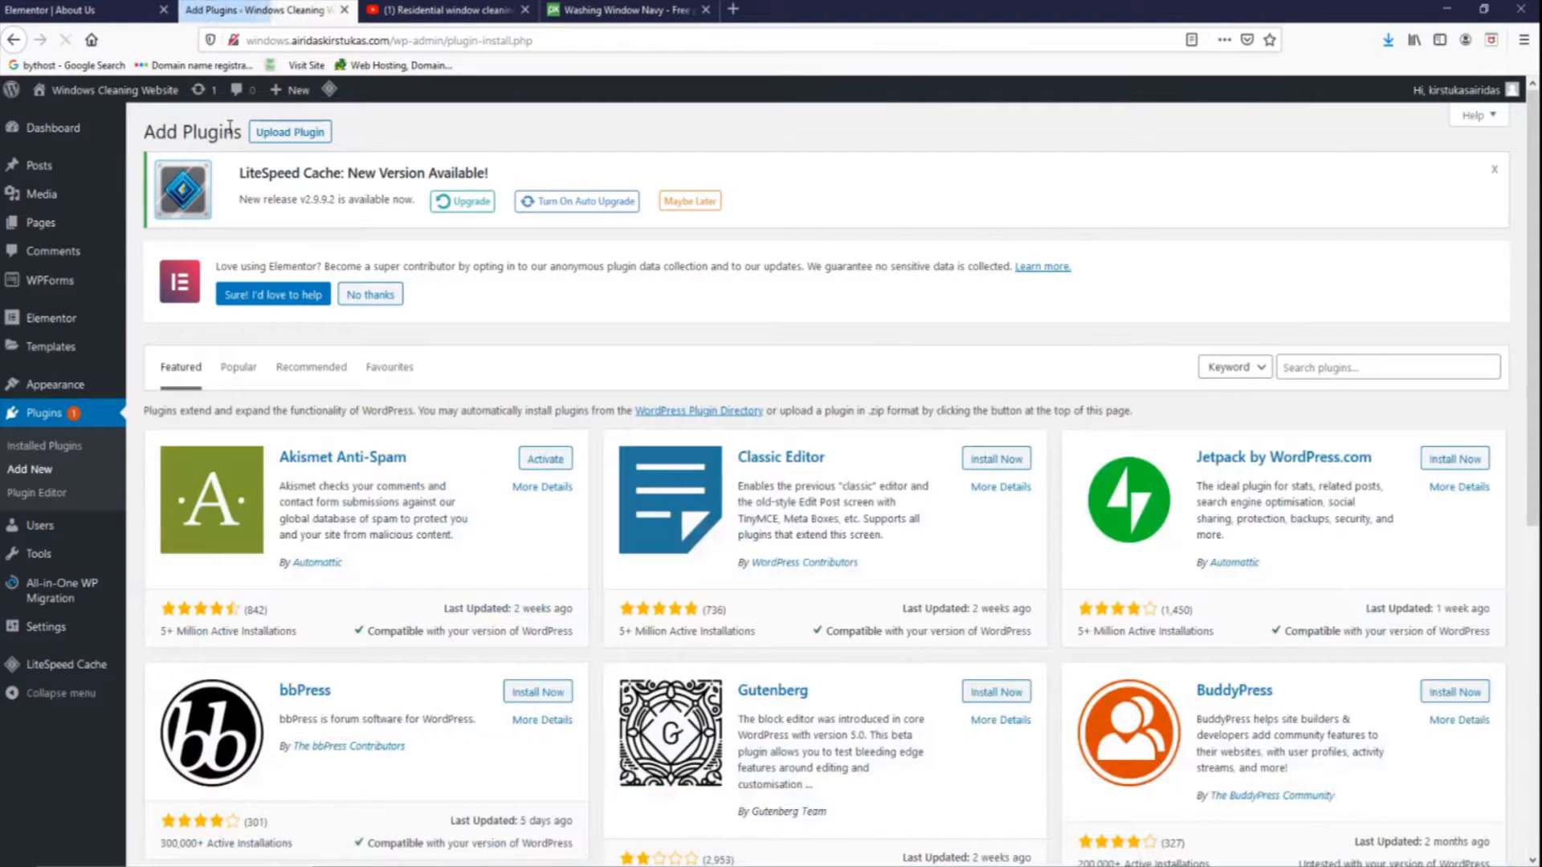
pyautogui.click(1358, 365)
pyautogui.write('ca')
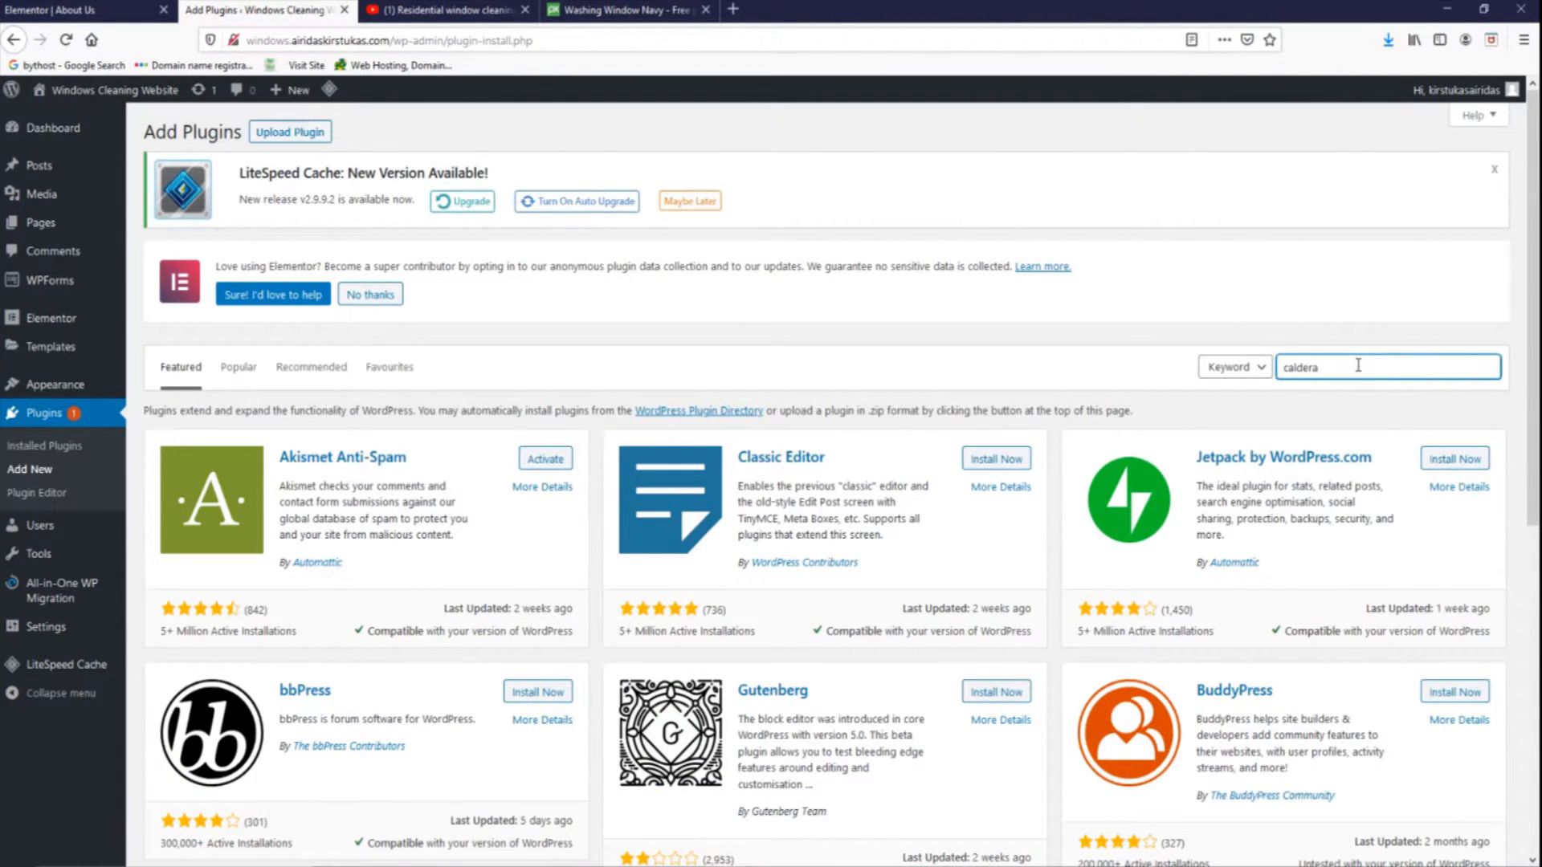
pyautogui.write('ldera')
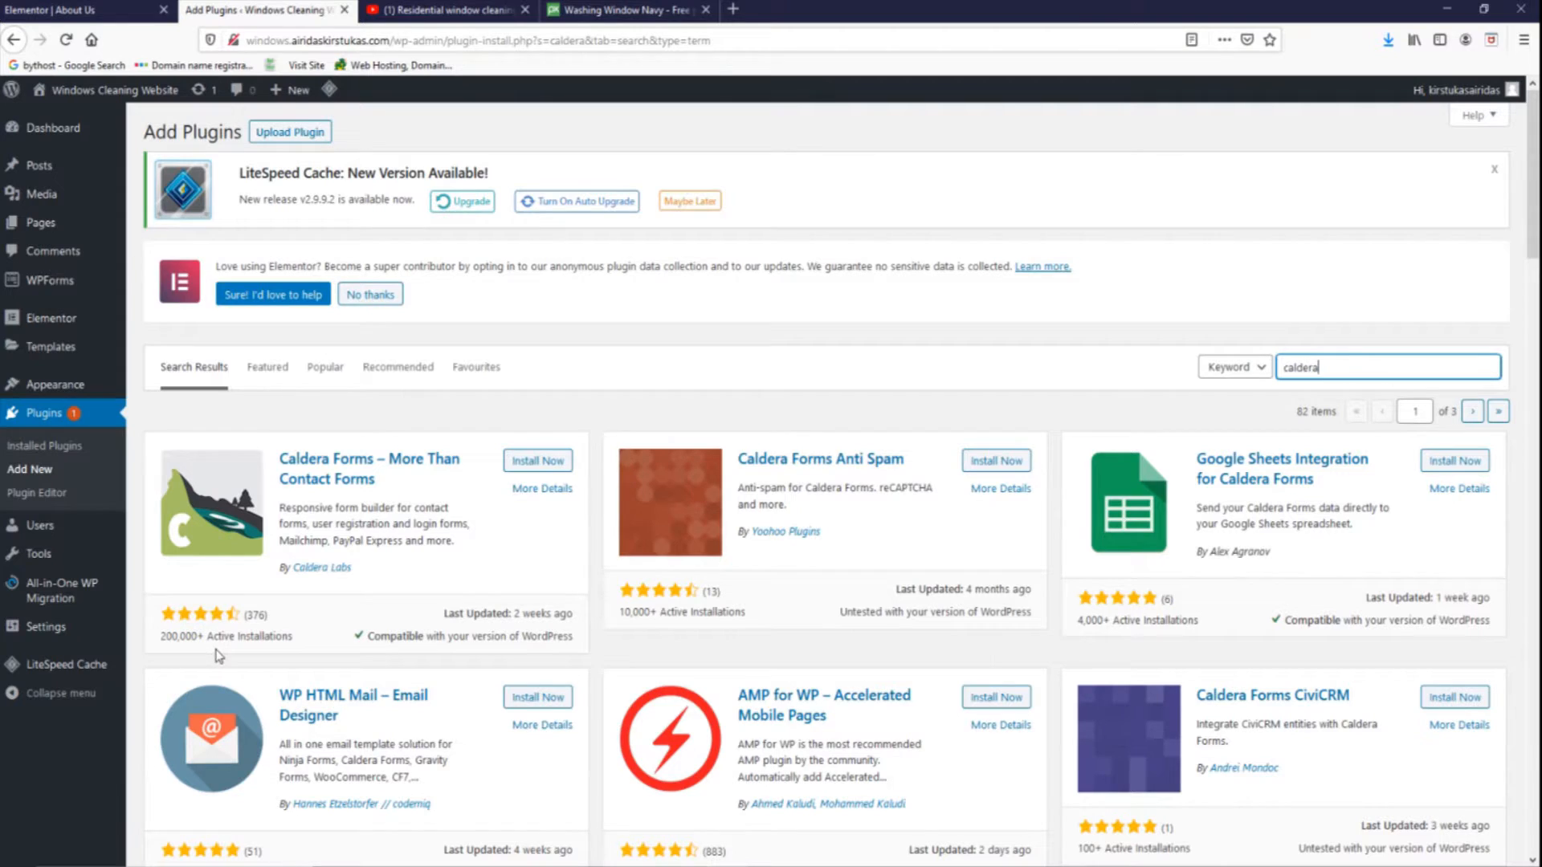
pyautogui.click(535, 461)
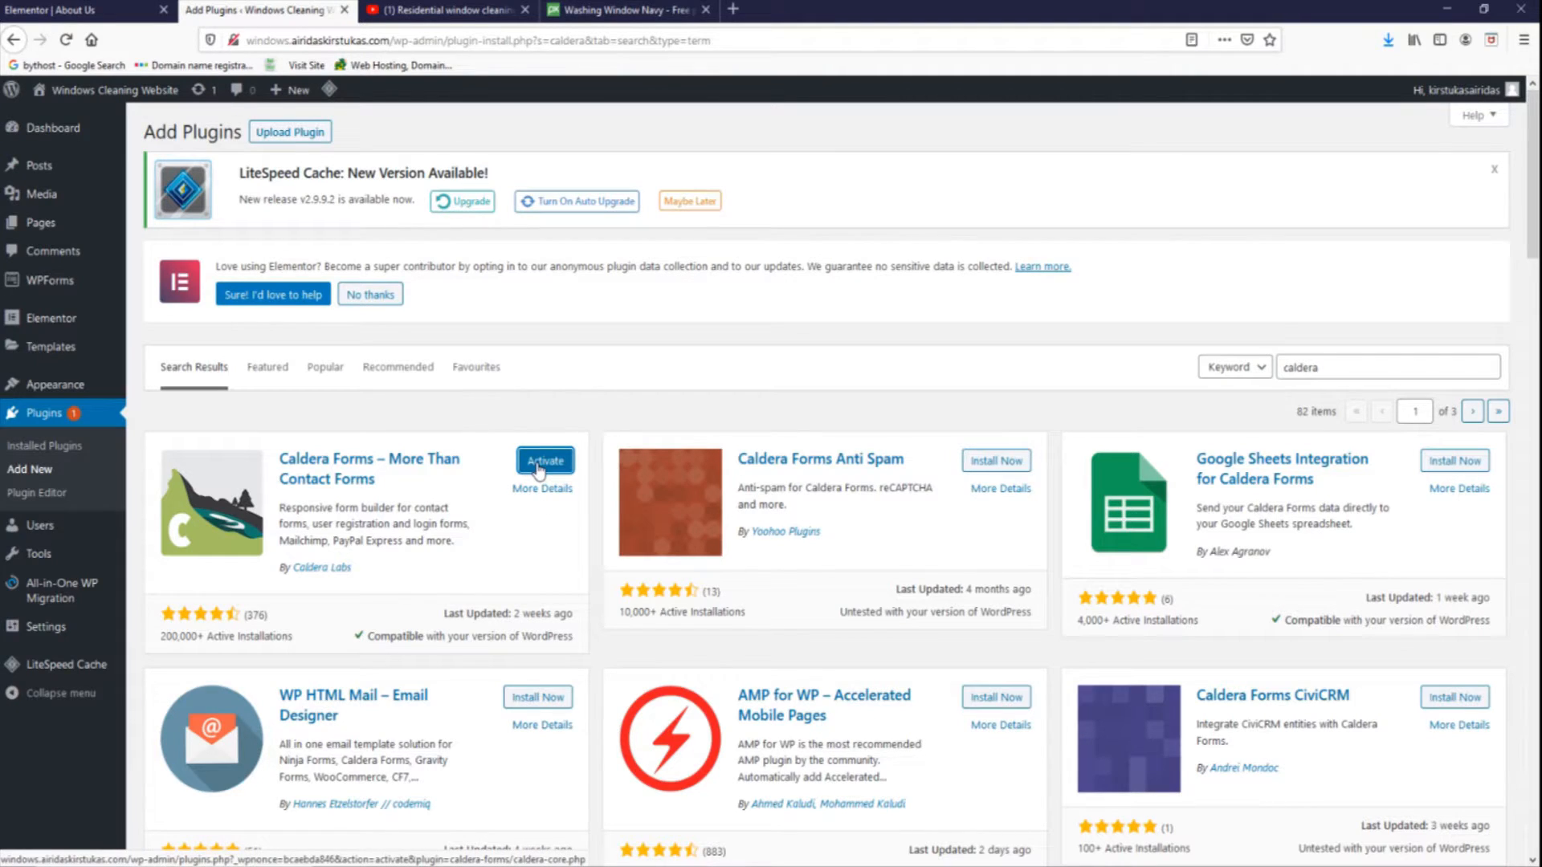
pyautogui.click(538, 468)
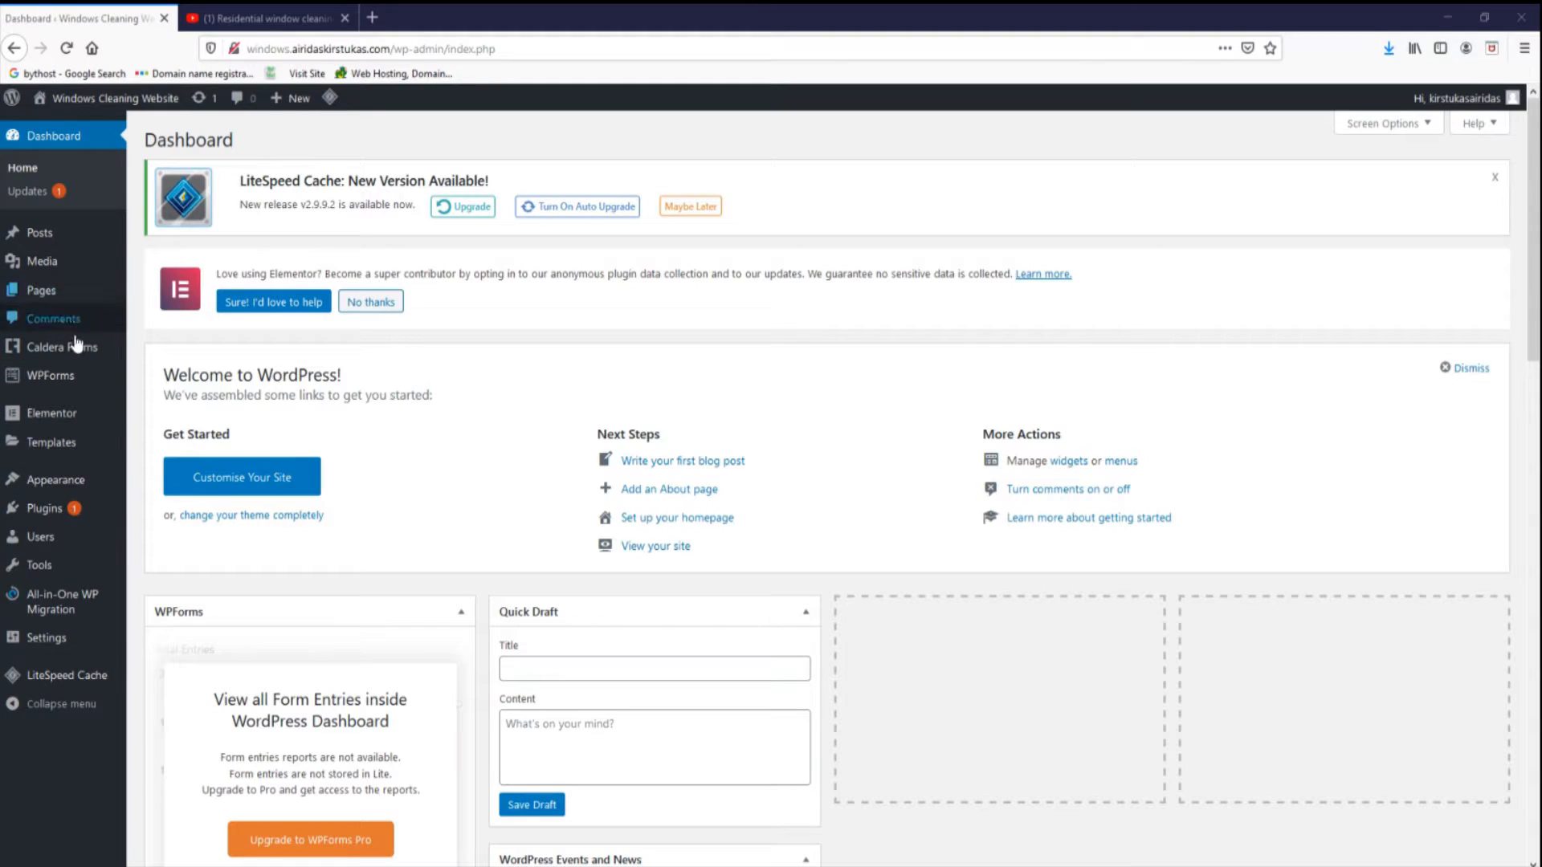
# - From Caldera Forms > Forms, create a new Blank Form named 'Quote'
pyautogui.moveTo(76, 353)
pyautogui.click(161, 352)
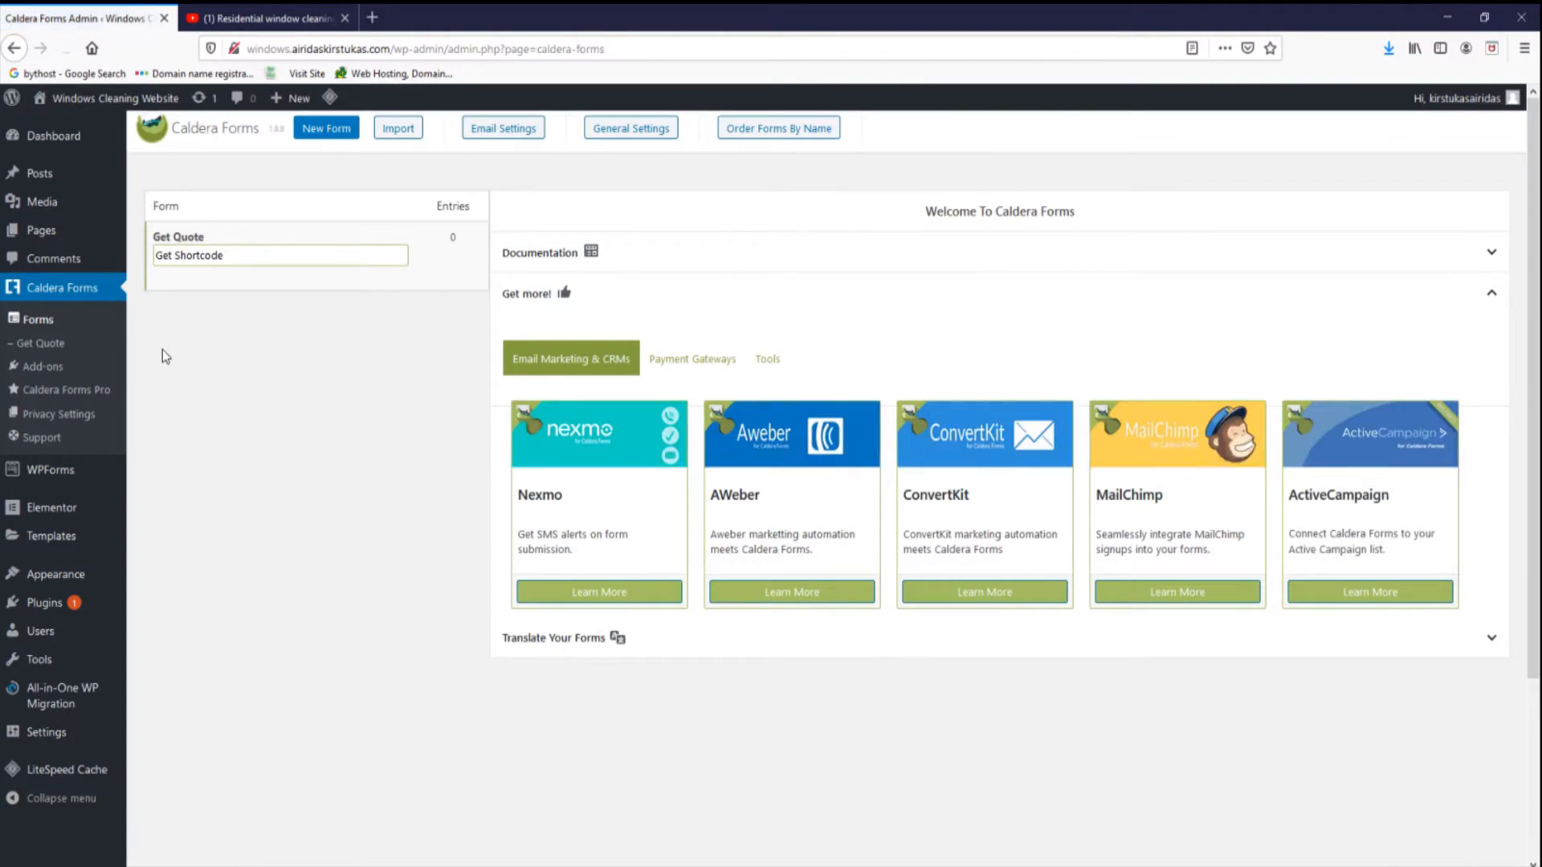
pyautogui.click(327, 130)
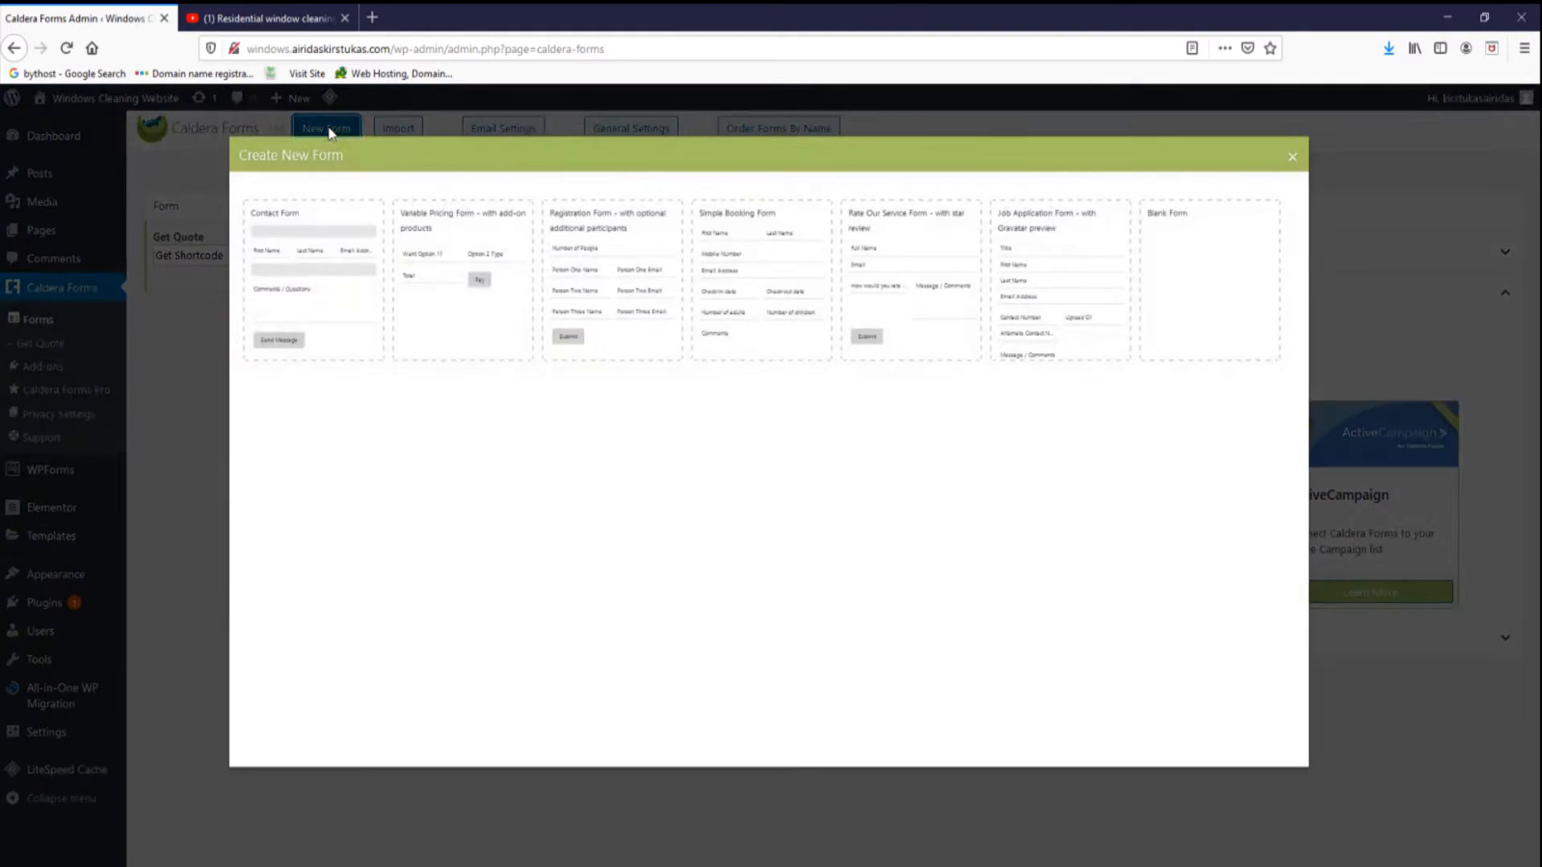
pyautogui.click(1207, 305)
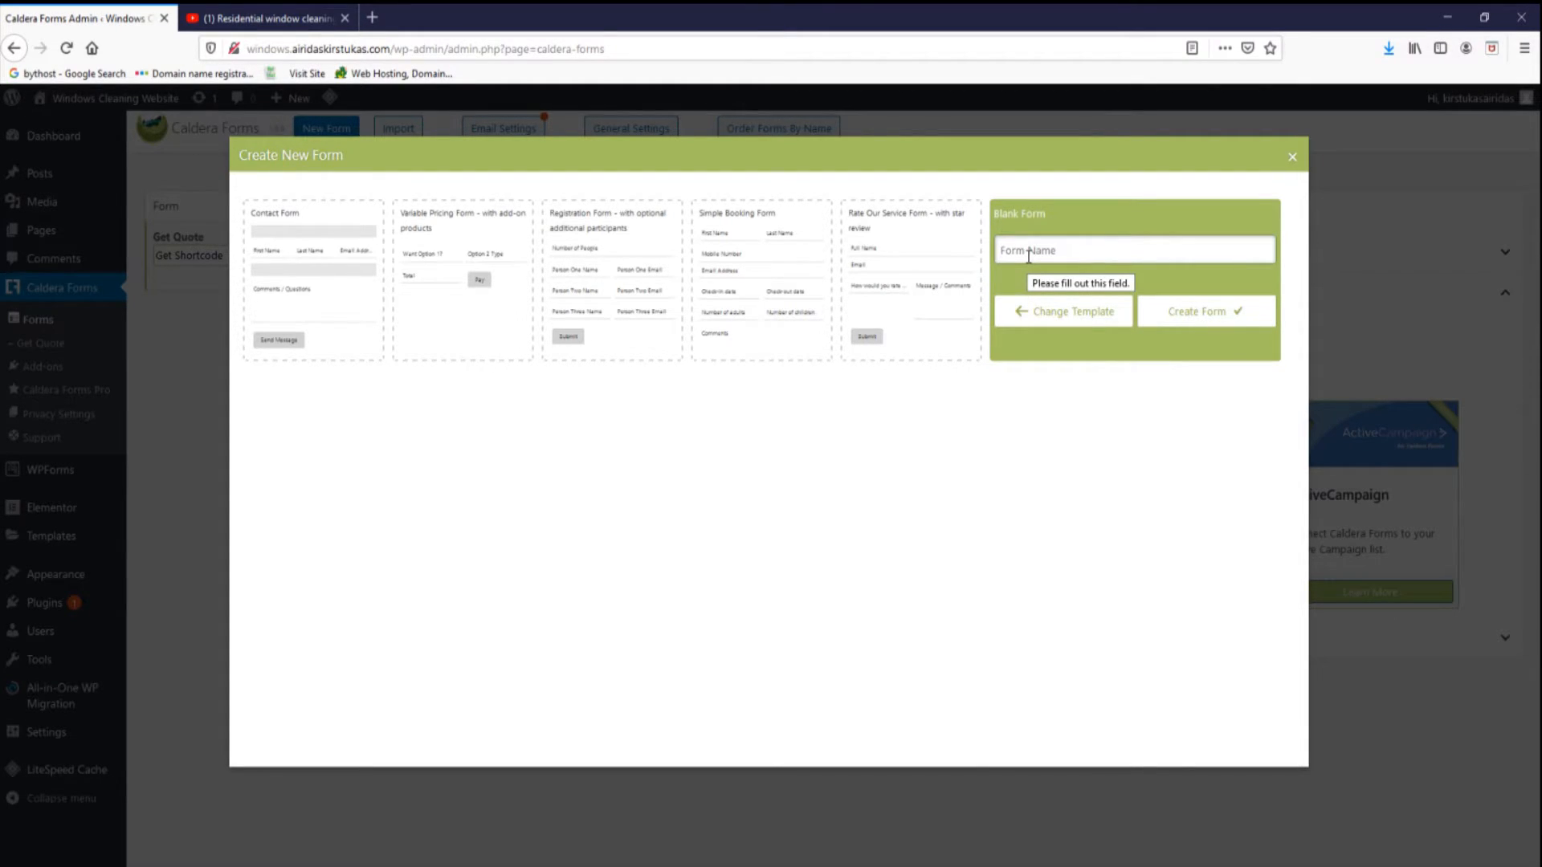
pyautogui.write('Quote')
pyautogui.click(1196, 312)
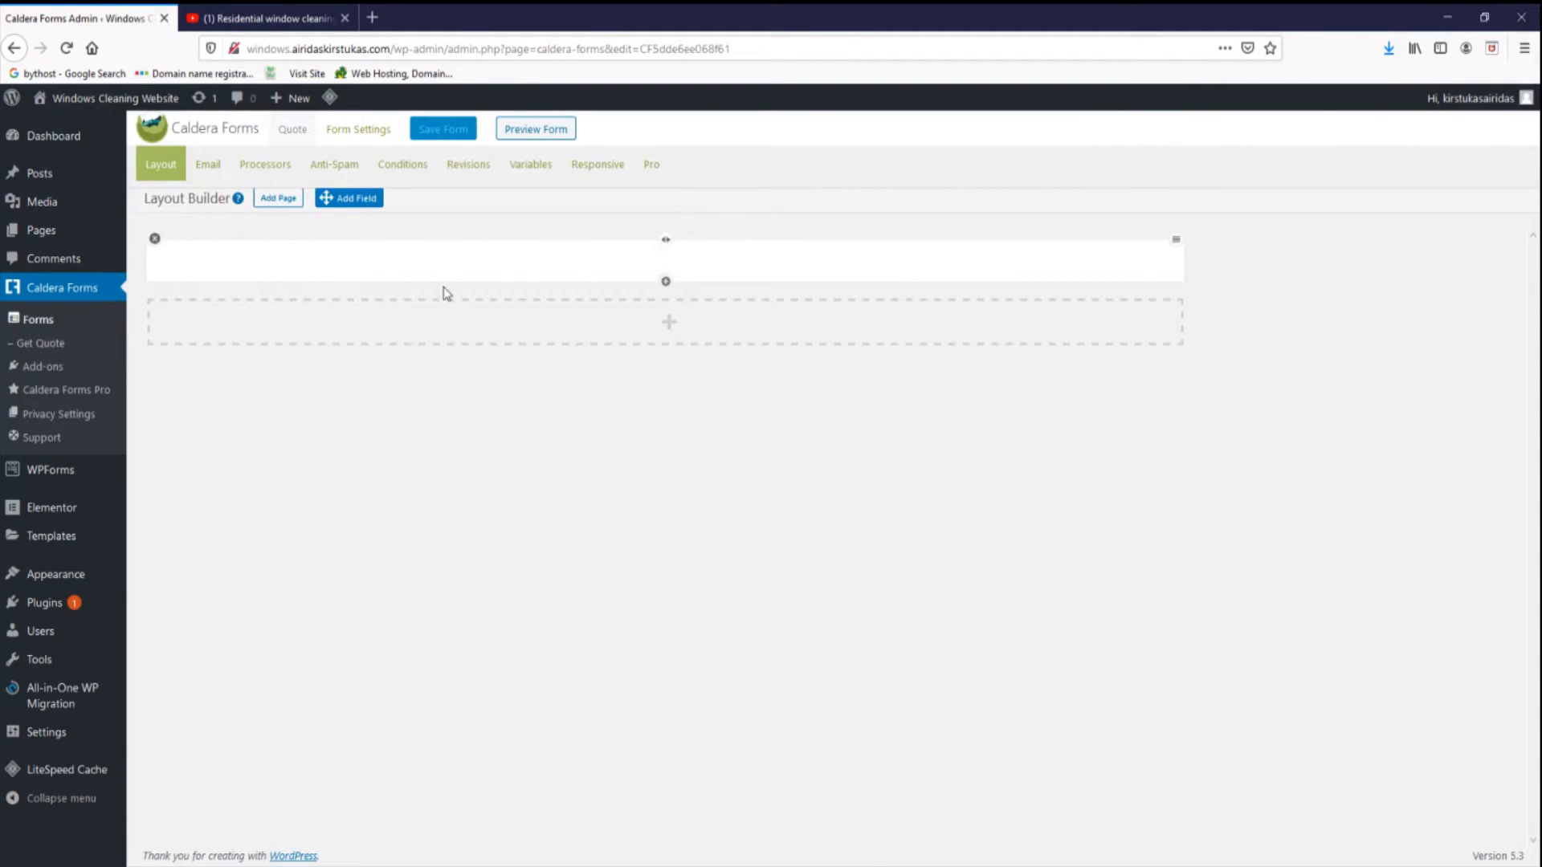
# - Add three more rows to the Quote form layout, making four in all
pyautogui.click(667, 326)
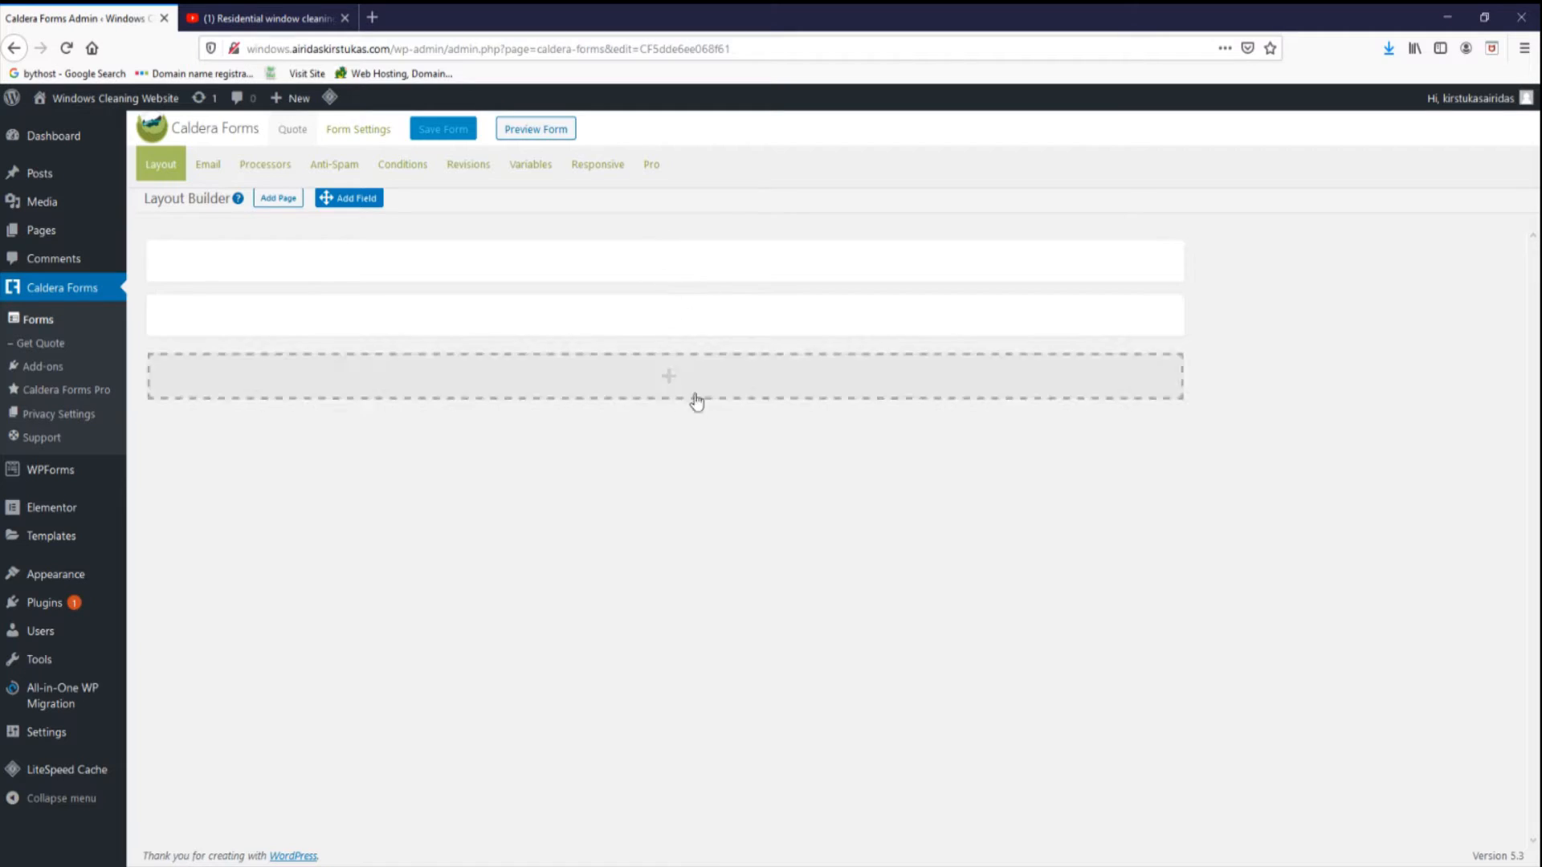
pyautogui.click(669, 377)
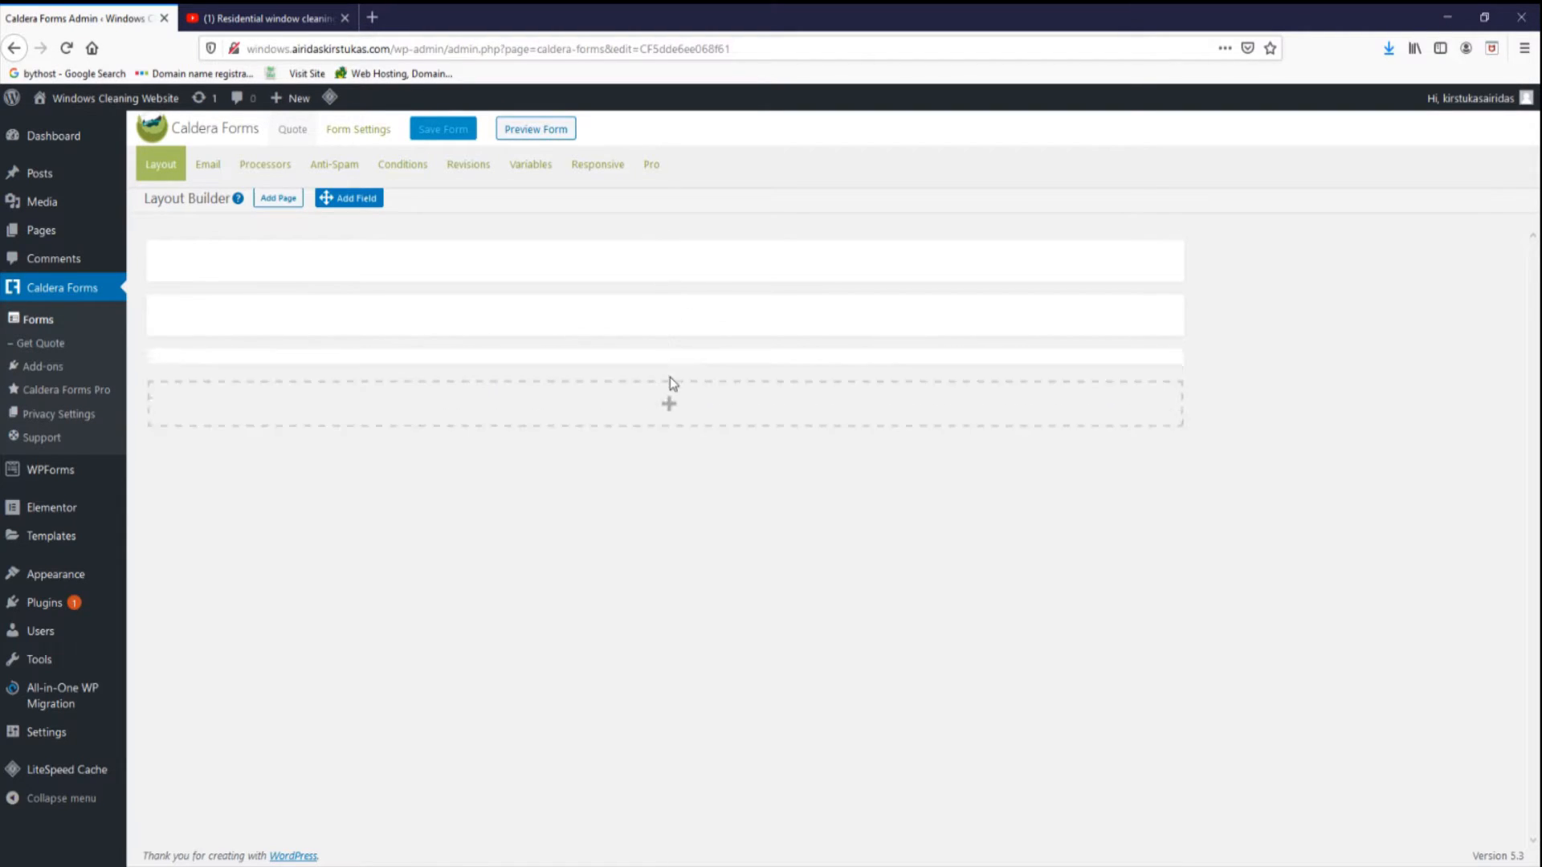
pyautogui.click(664, 434)
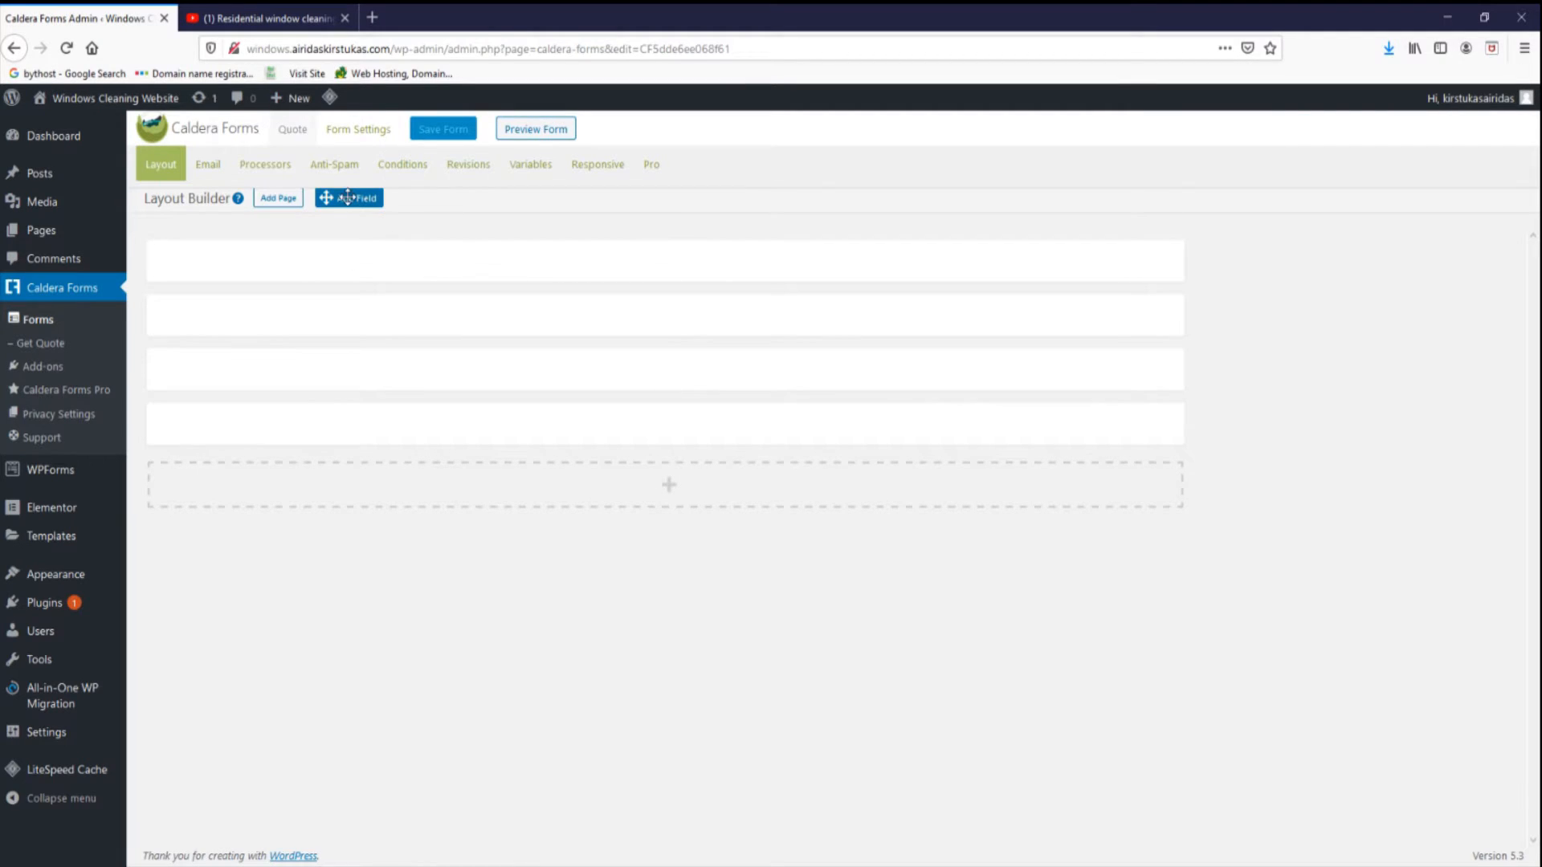
# - Put a Number field named 'How many windows' in the first row
pyautogui.moveTo(347, 198); pyautogui.dragTo(533, 268)
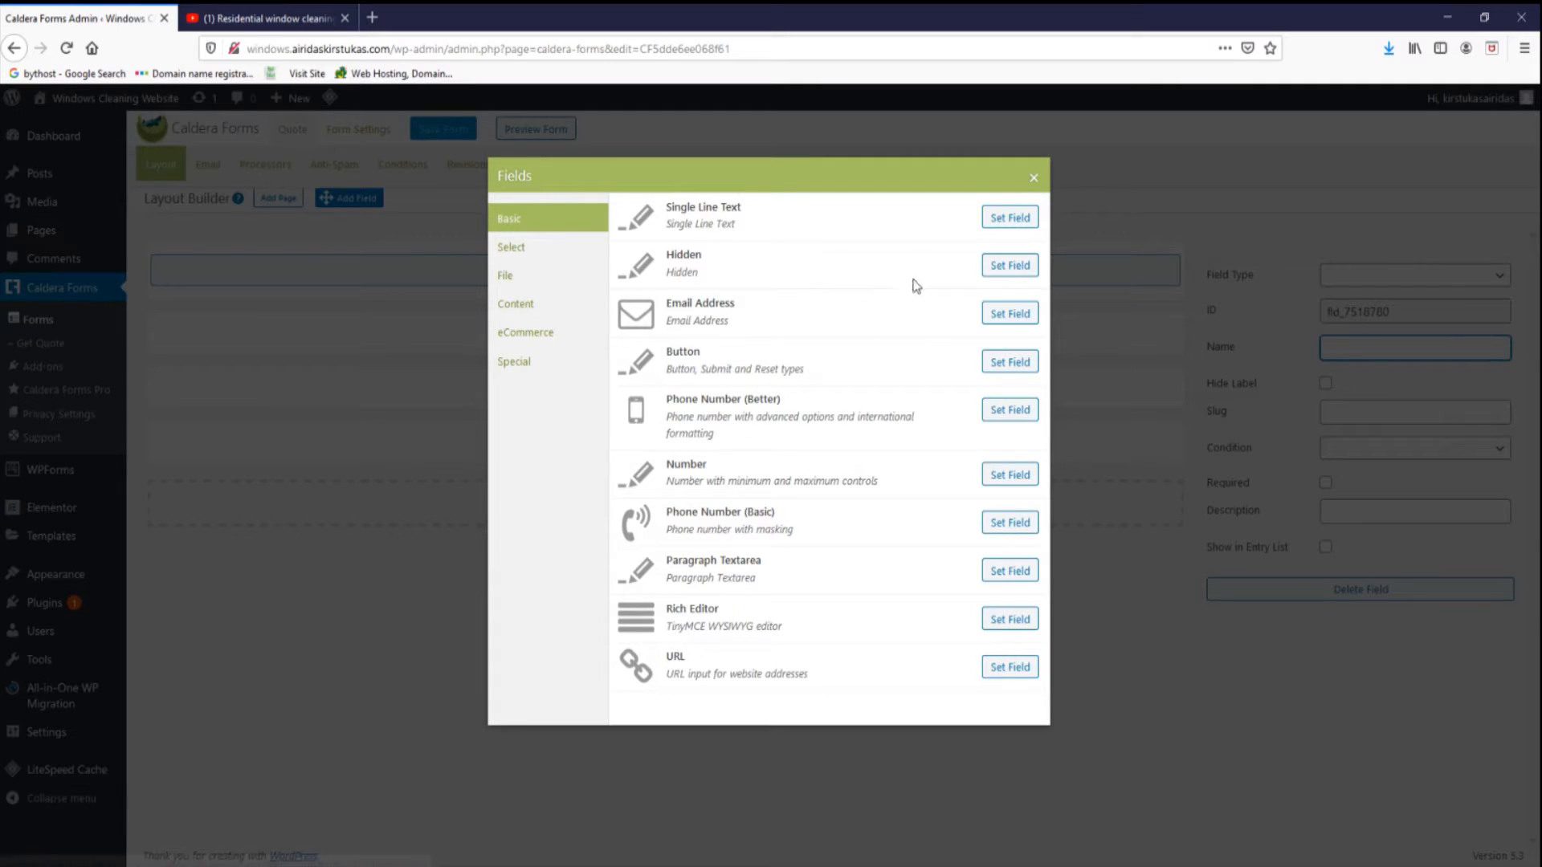
pyautogui.click(1022, 478)
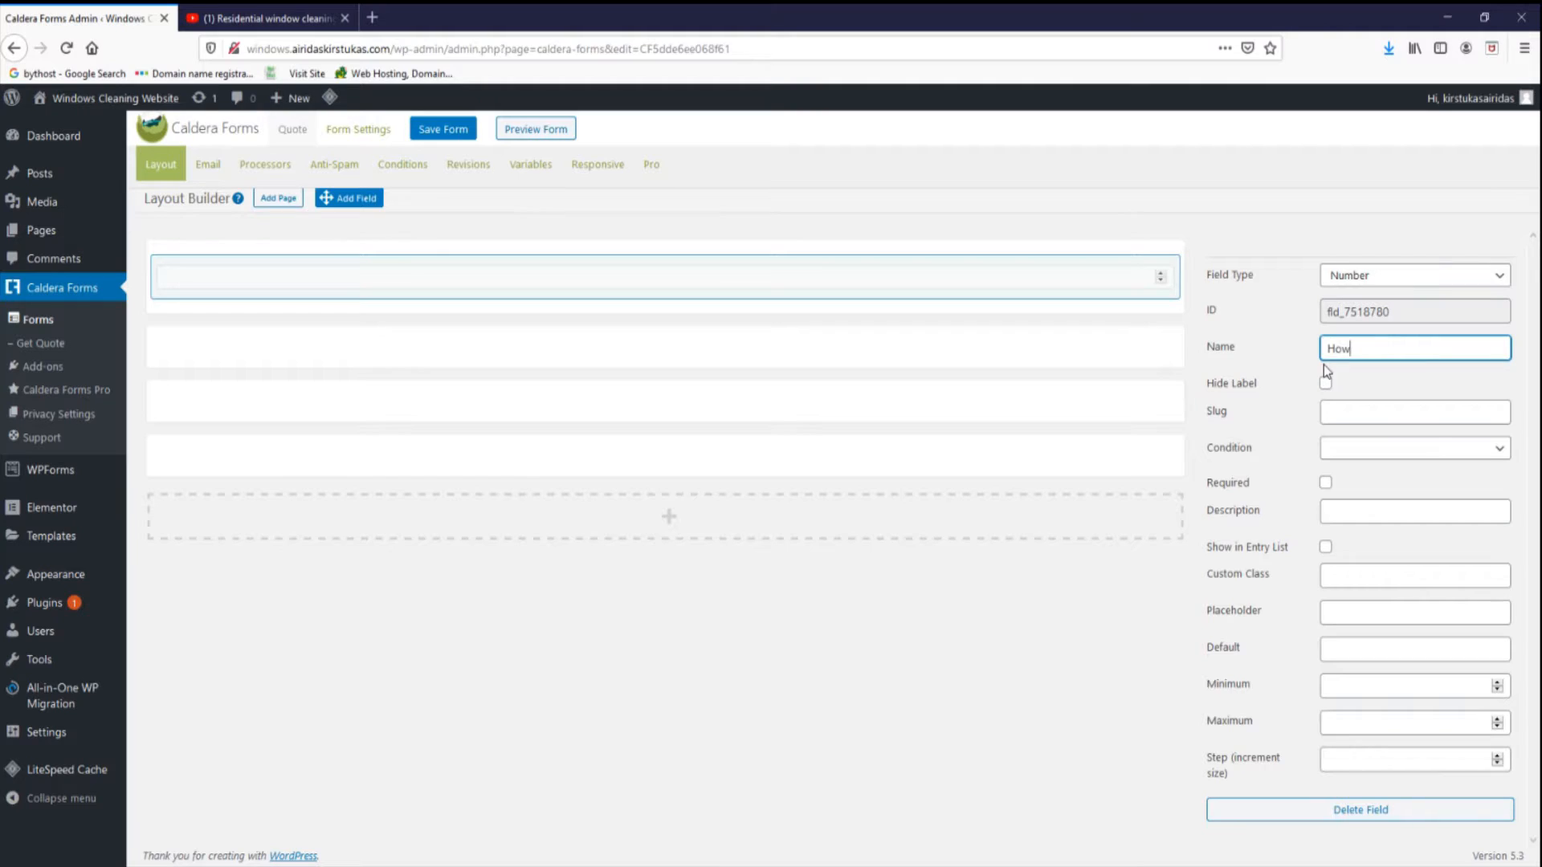
pyautogui.write('any windows')
pyautogui.click(1305, 399)
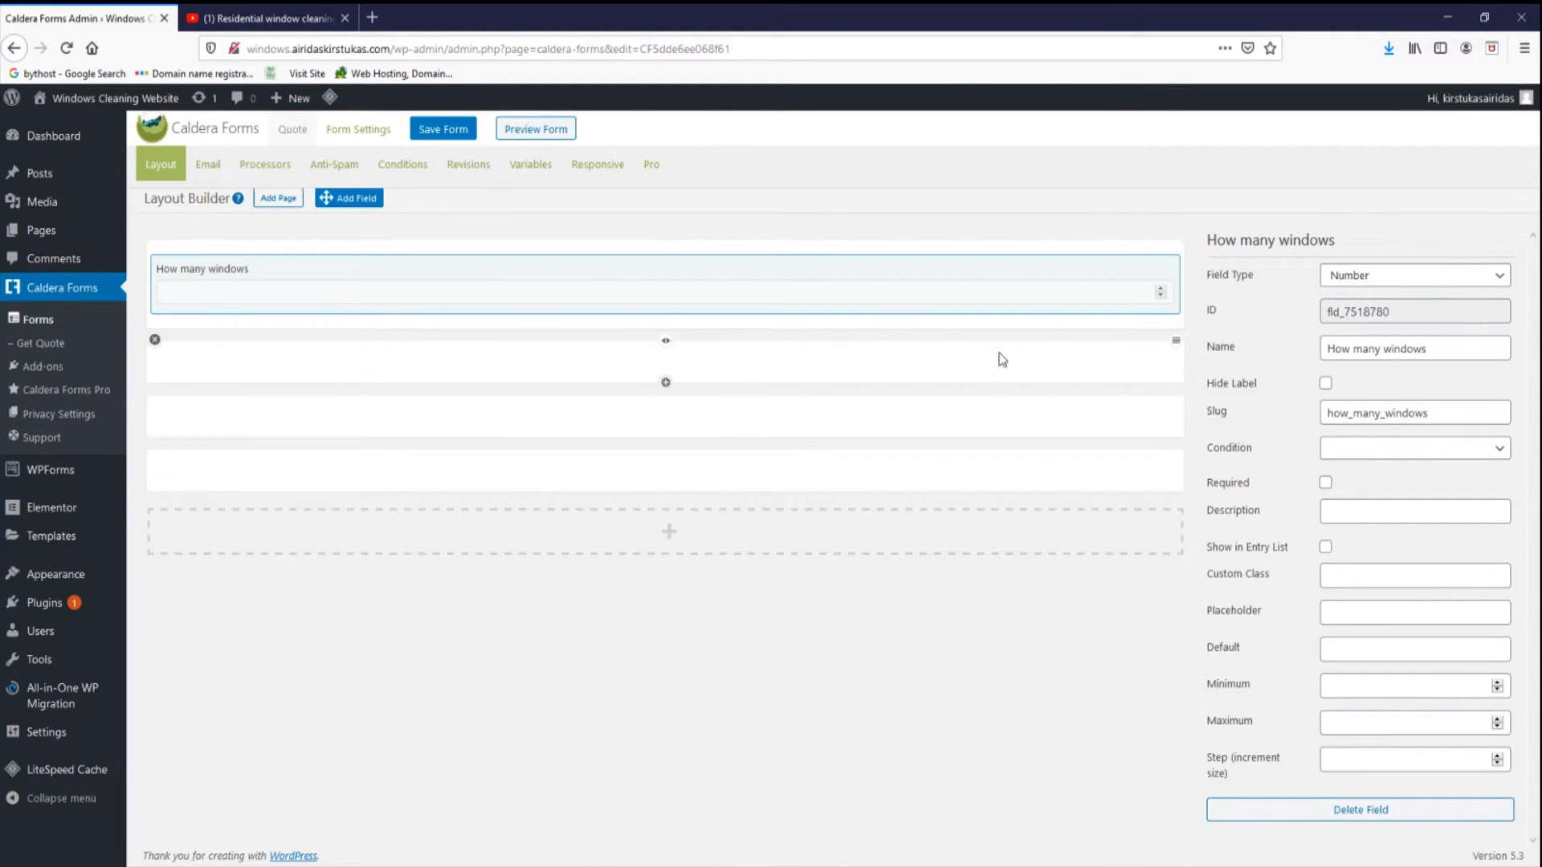
pyautogui.moveTo(354, 198); pyautogui.dragTo(425, 370)
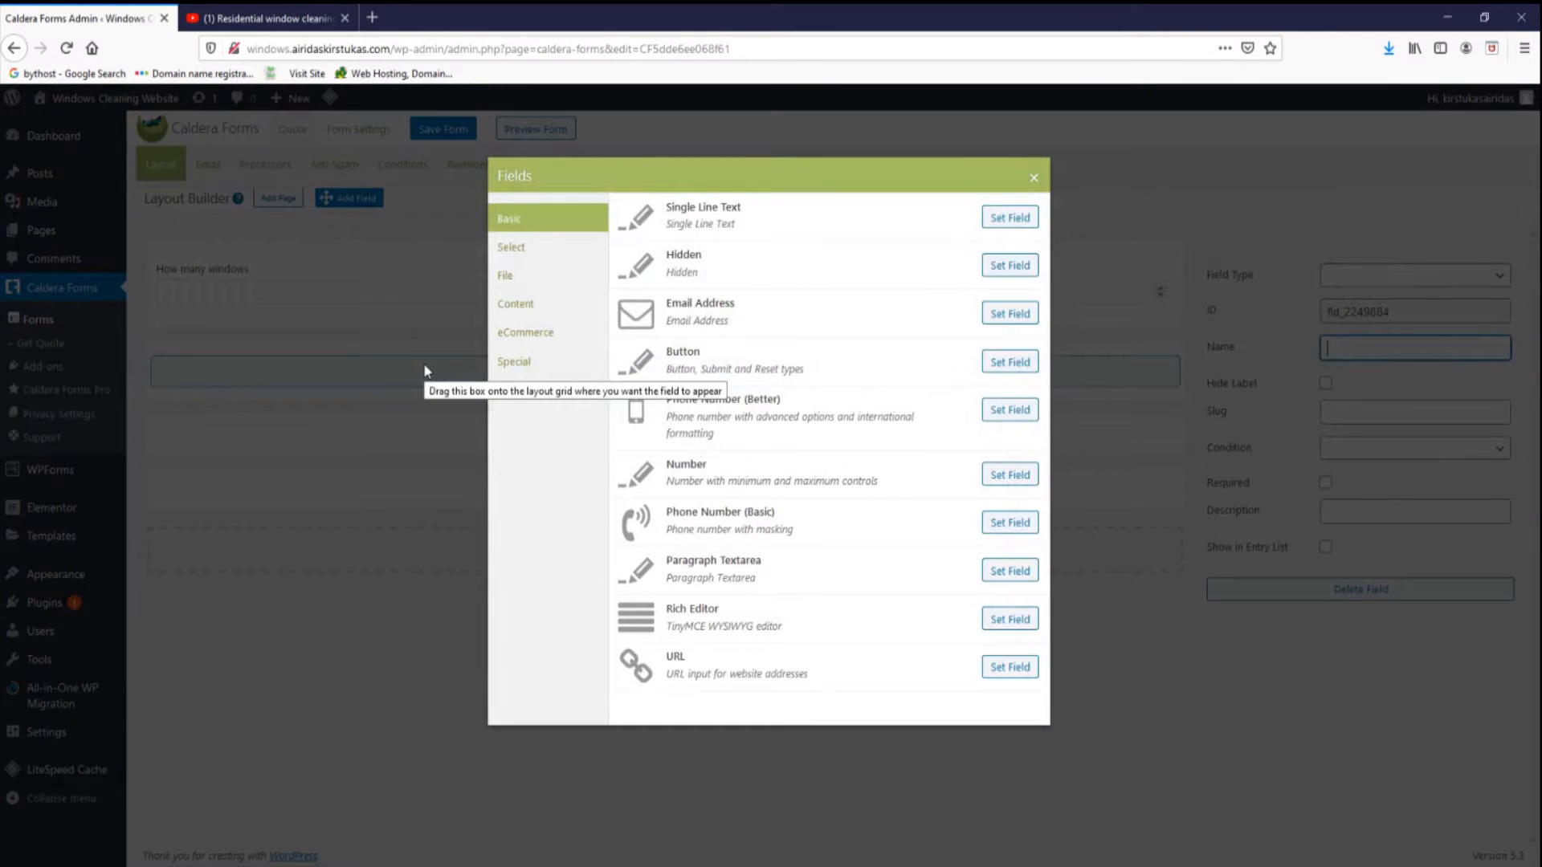
# - Make the second-row field a Number field named 'How many French Doors' with its label visible
pyautogui.click(1000, 477)
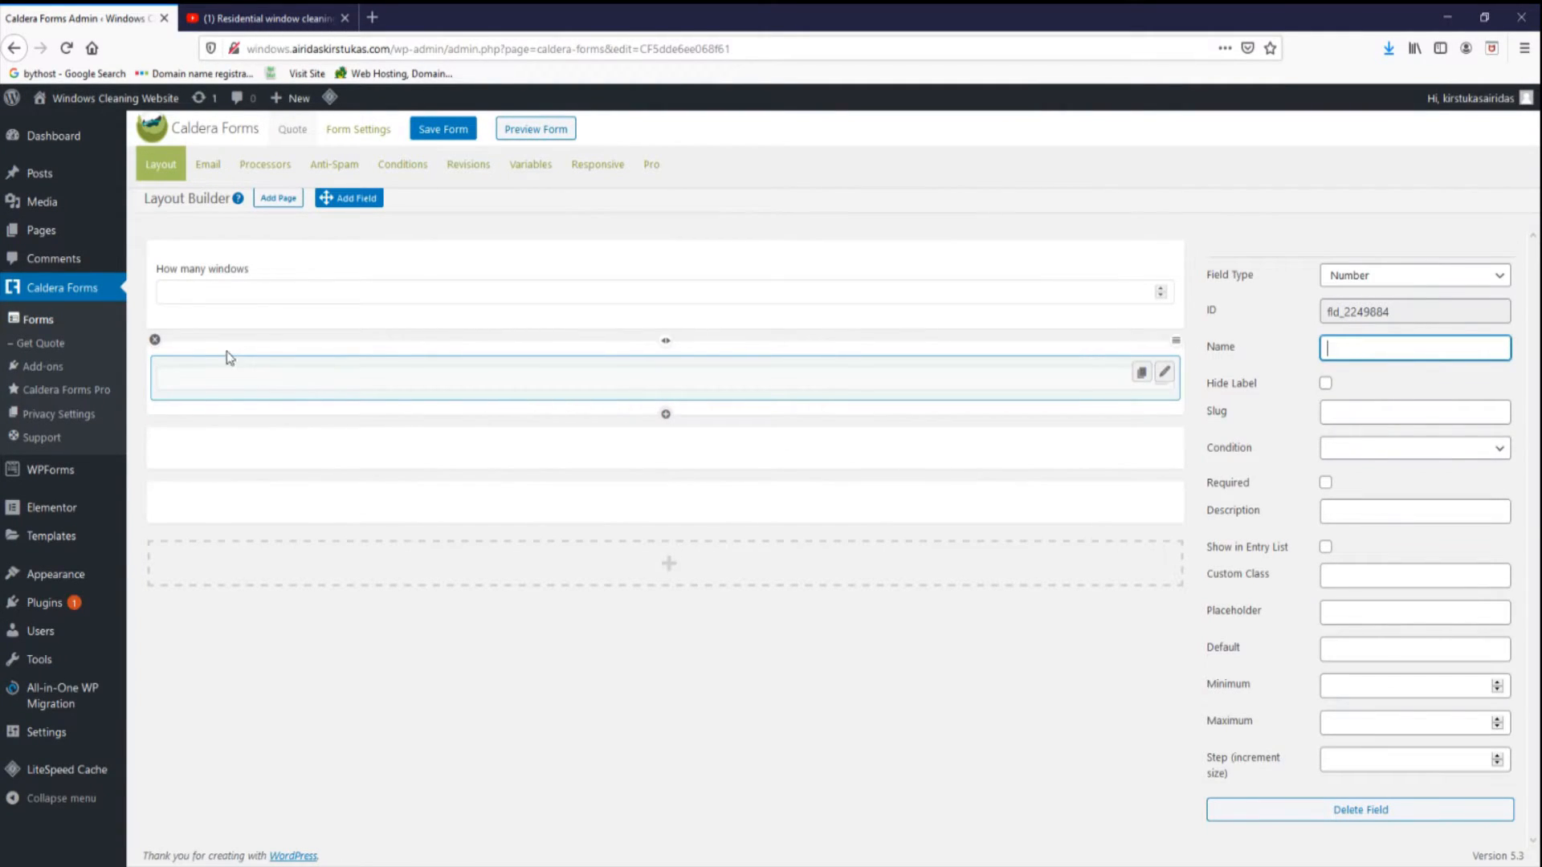
pyautogui.write('How many Fre')
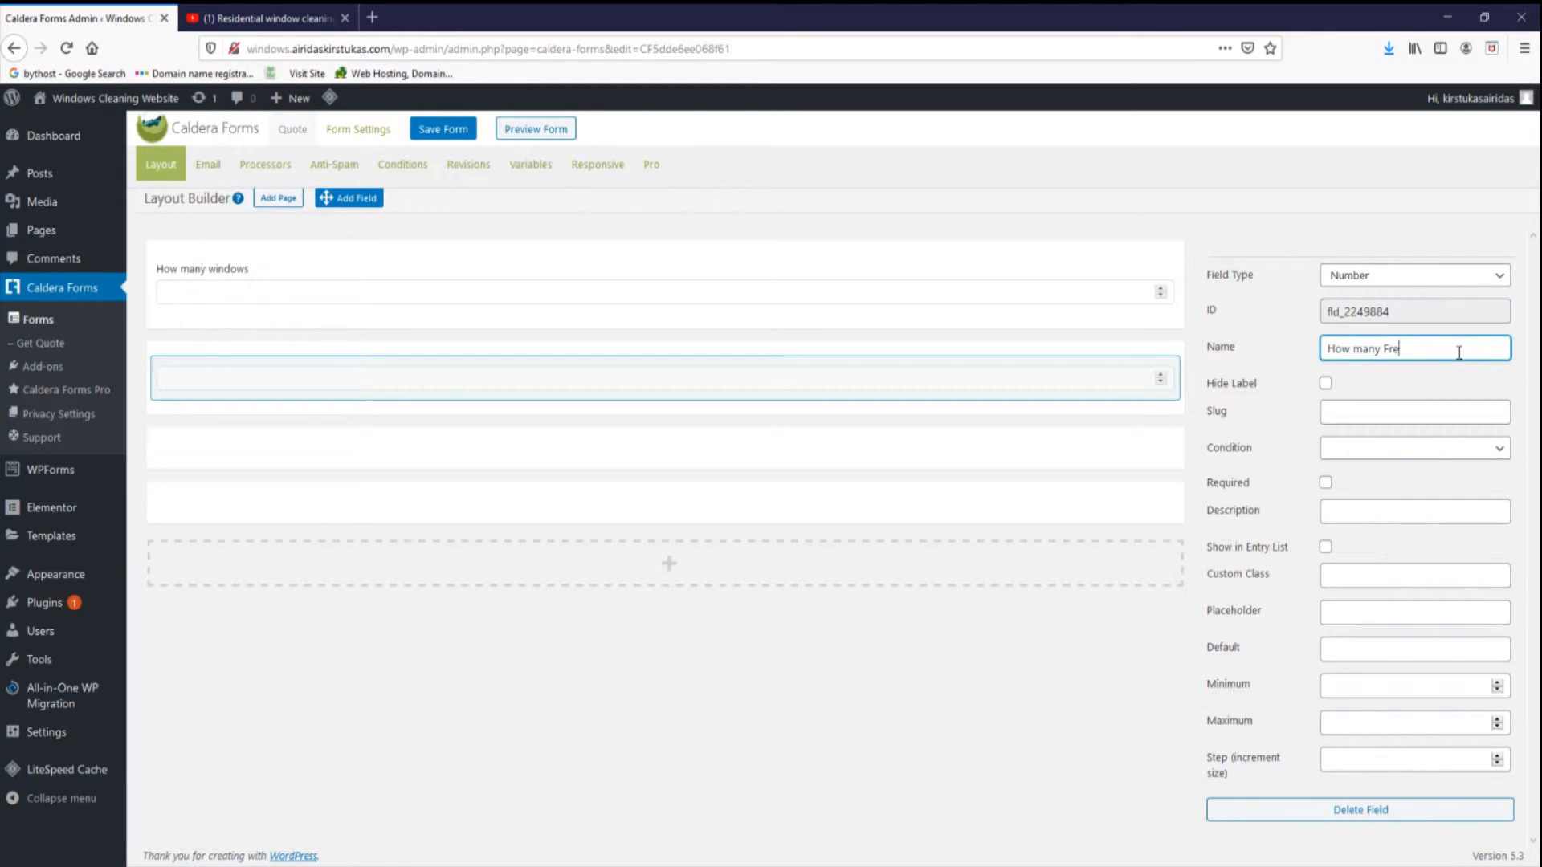
pyautogui.write('nch Doors')
pyautogui.click(1325, 384)
pyautogui.click(1325, 384)
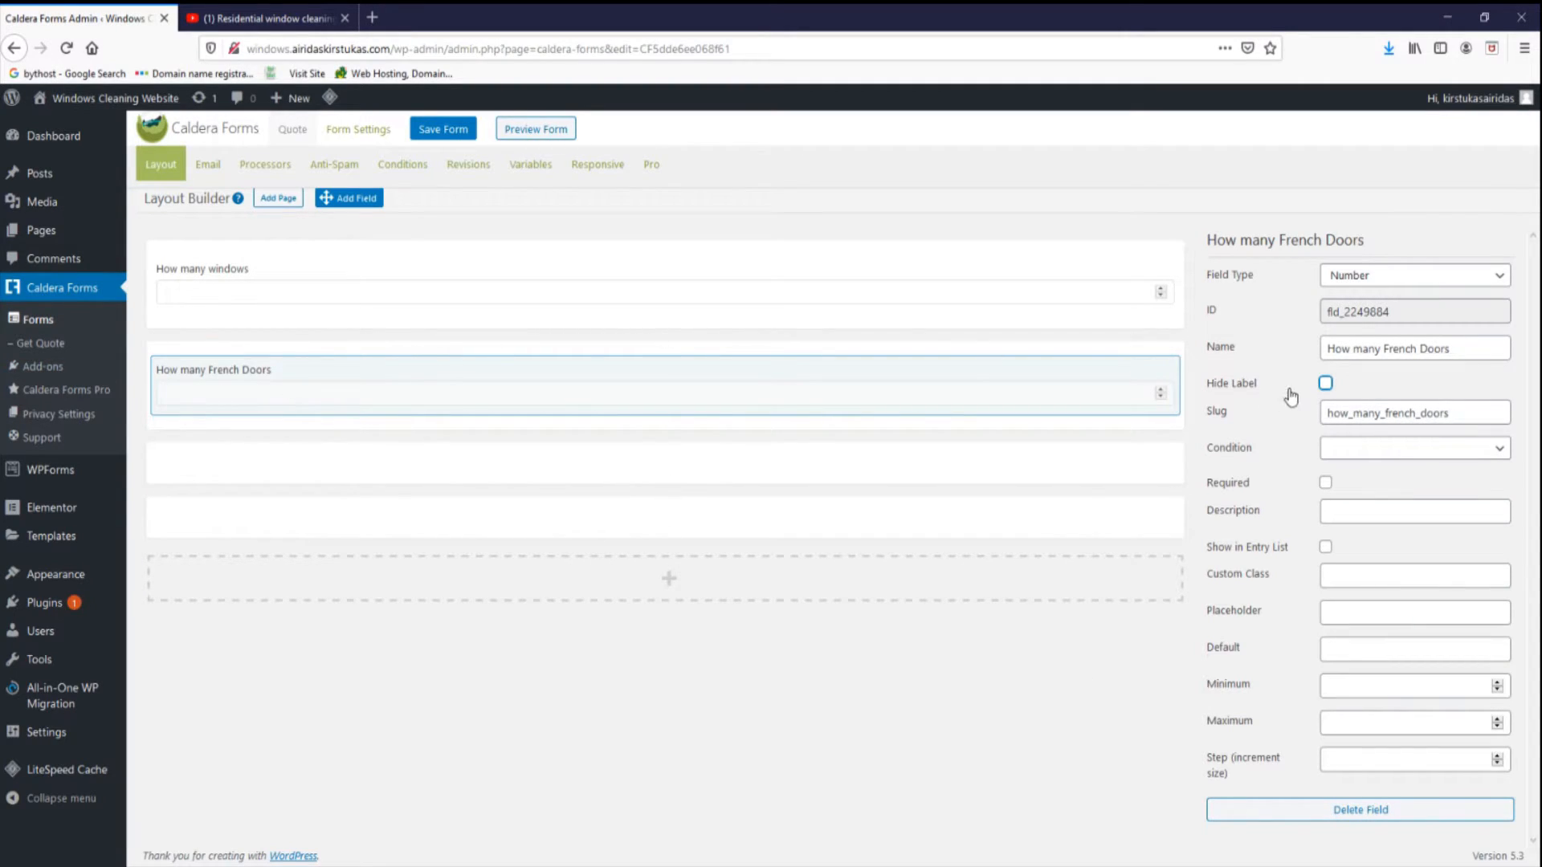
pyautogui.click(1325, 384)
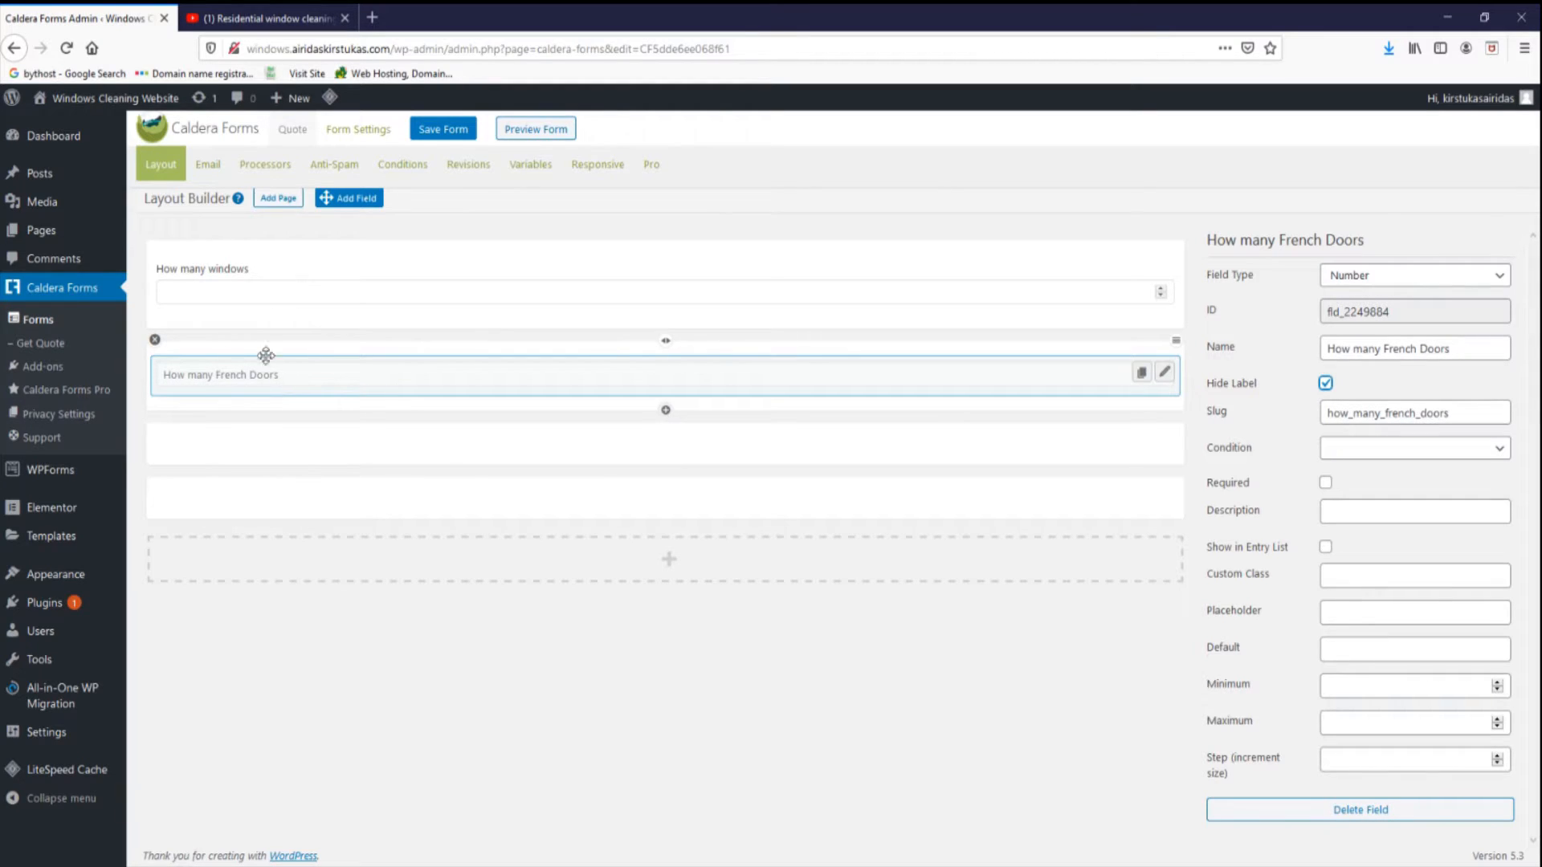
pyautogui.click(1325, 383)
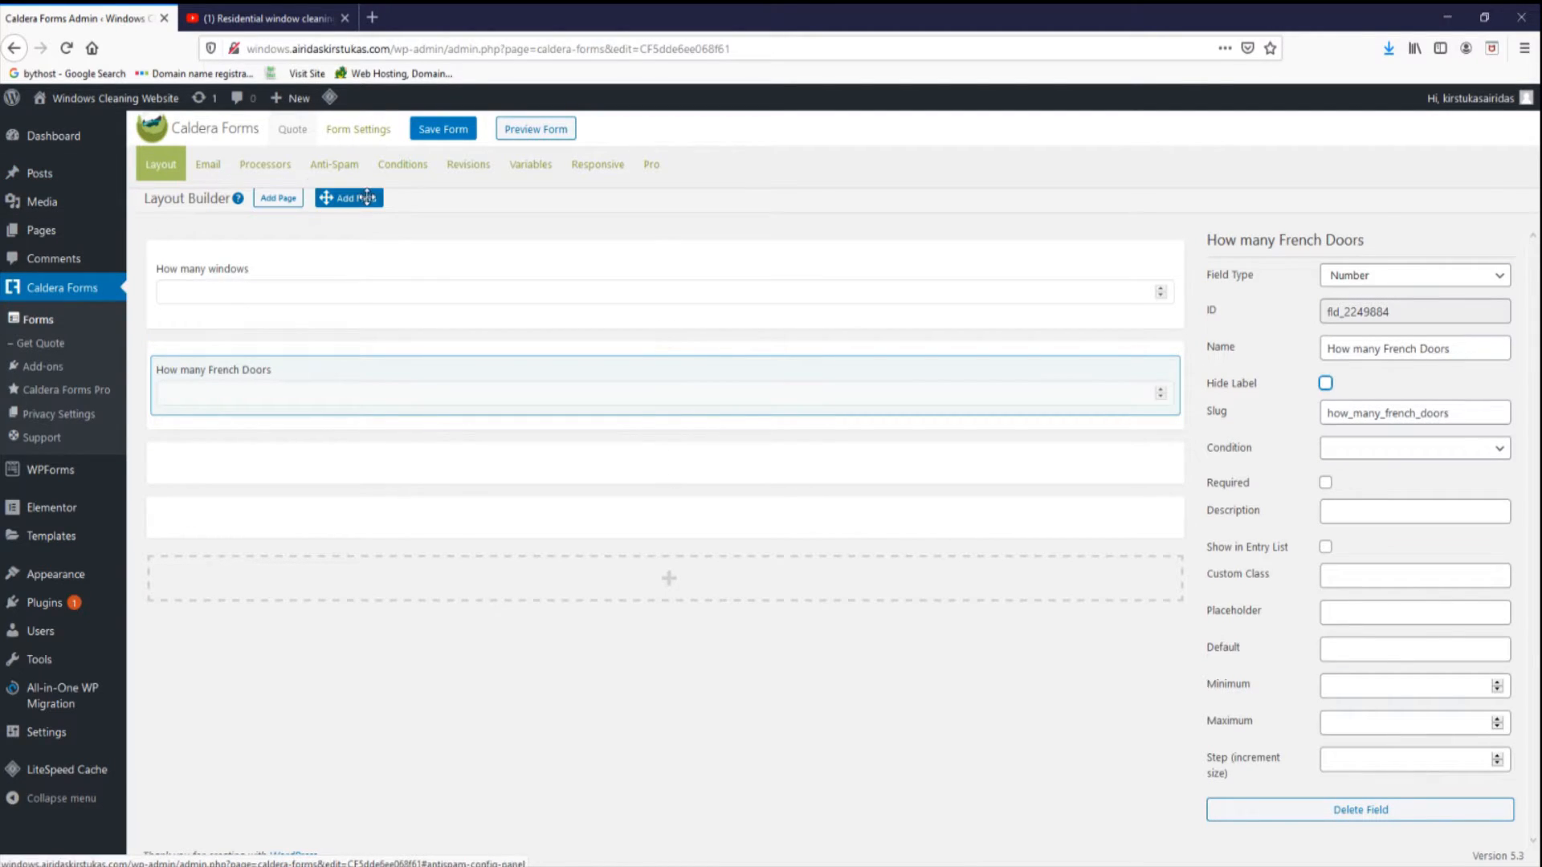
# - Add a Number field named 'Bay windows' in the third row
pyautogui.moveTo(360, 199); pyautogui.dragTo(543, 454)
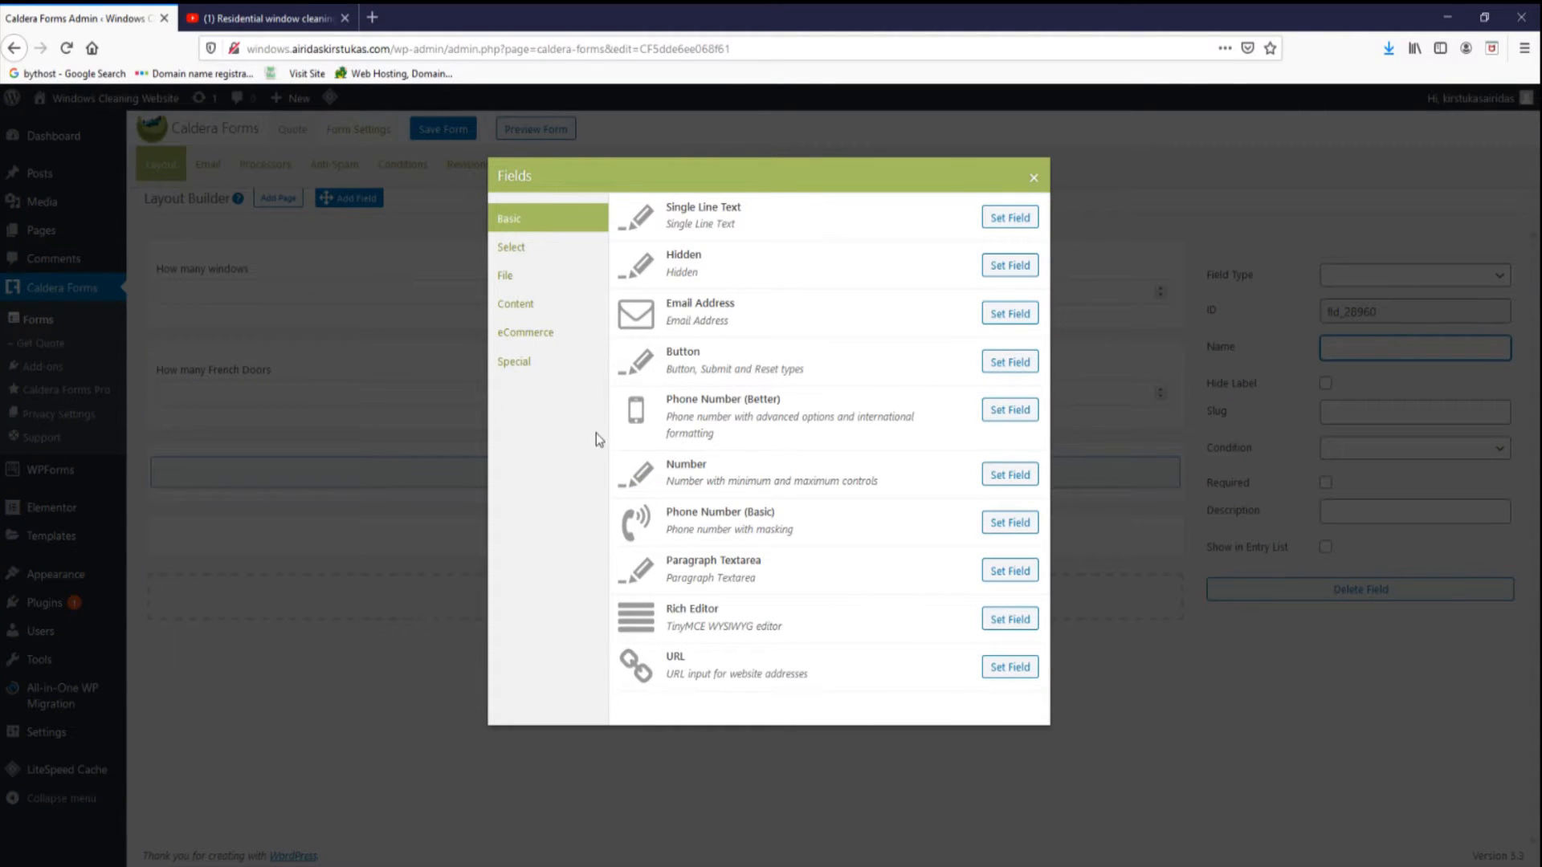
pyautogui.click(1007, 475)
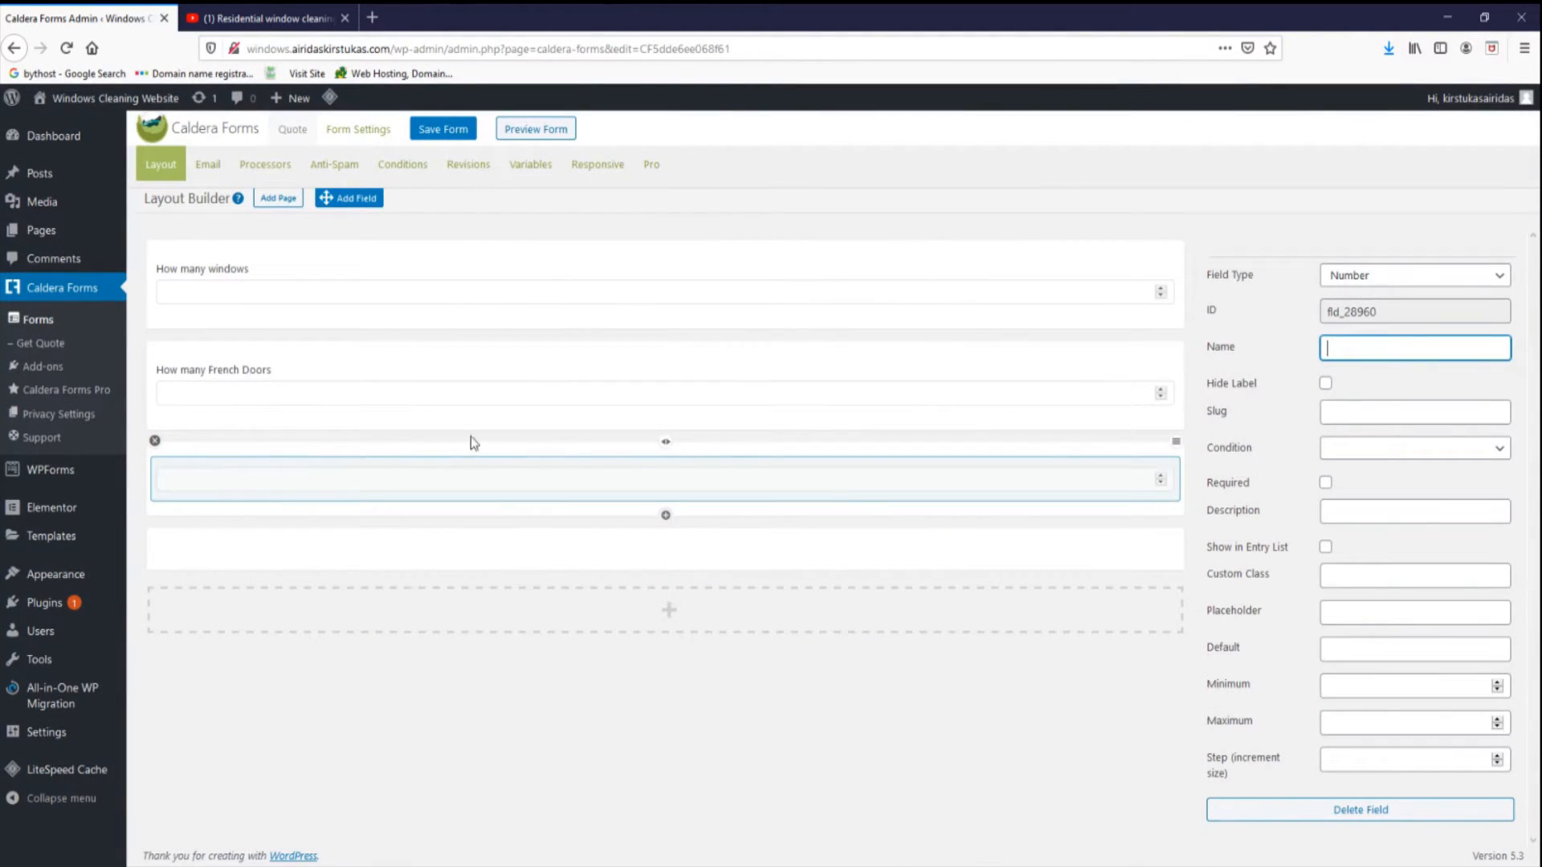
pyautogui.write('Bay windows')
pyautogui.click(800, 705)
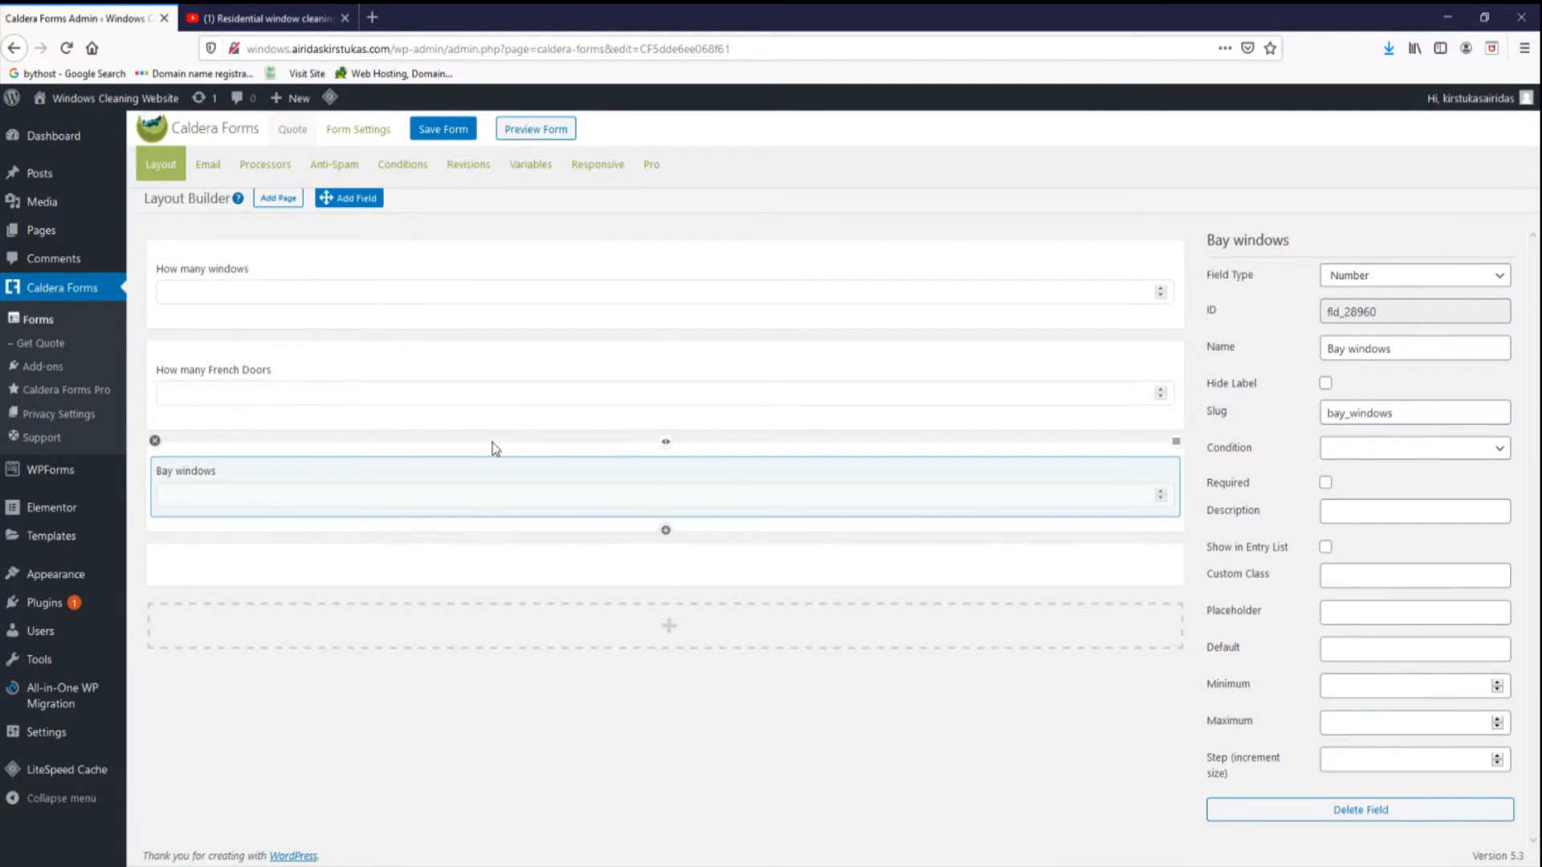
pyautogui.moveTo(348, 198); pyautogui.dragTo(553, 562)
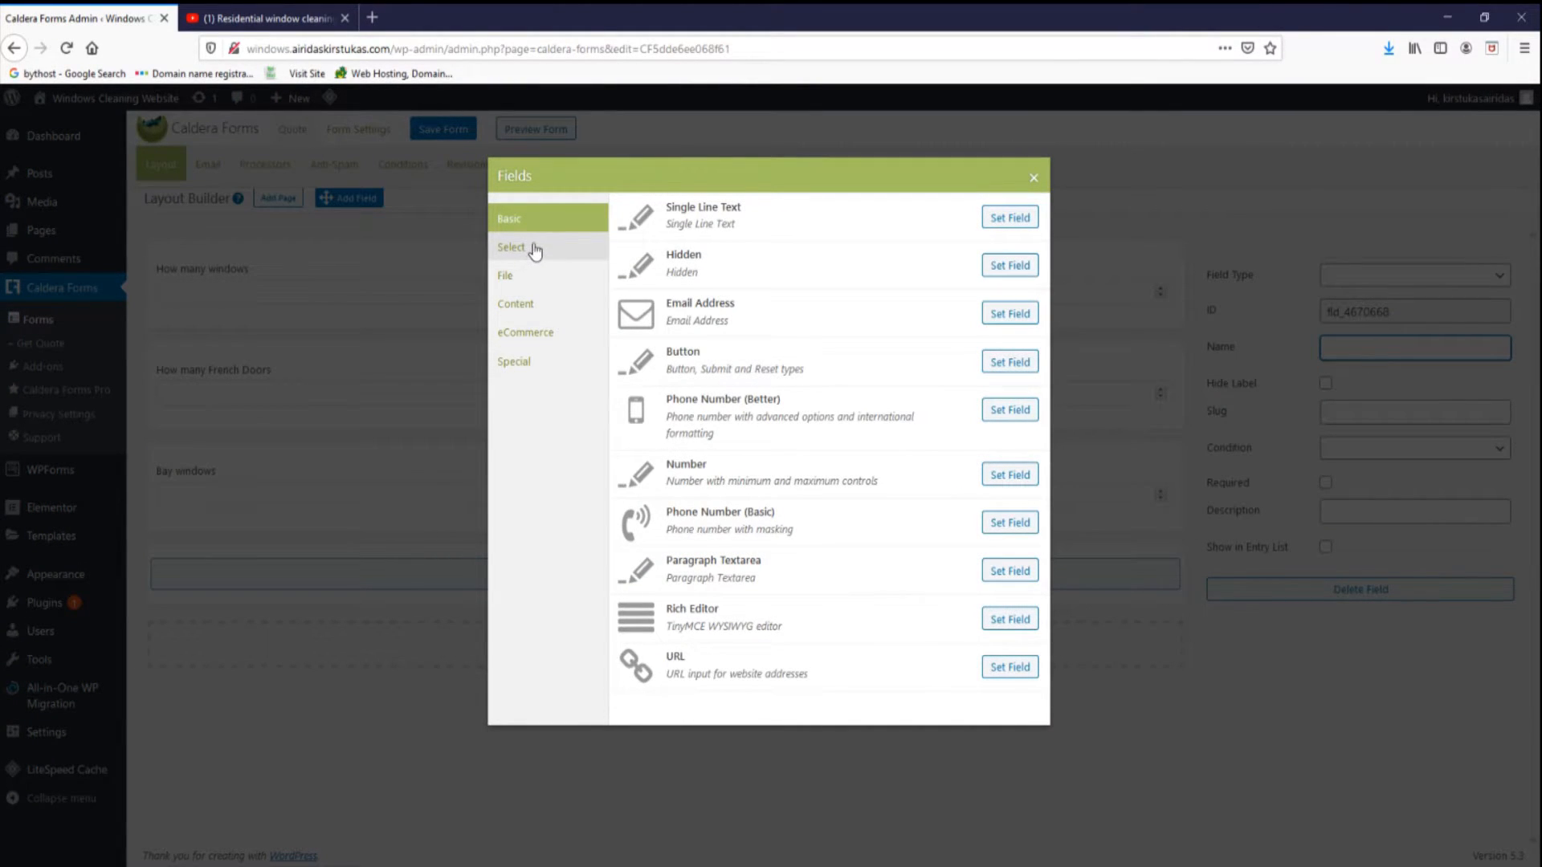
# - Make the fourth-row field a Checkbox named 'Do you have a conservatory'
pyautogui.click(534, 249)
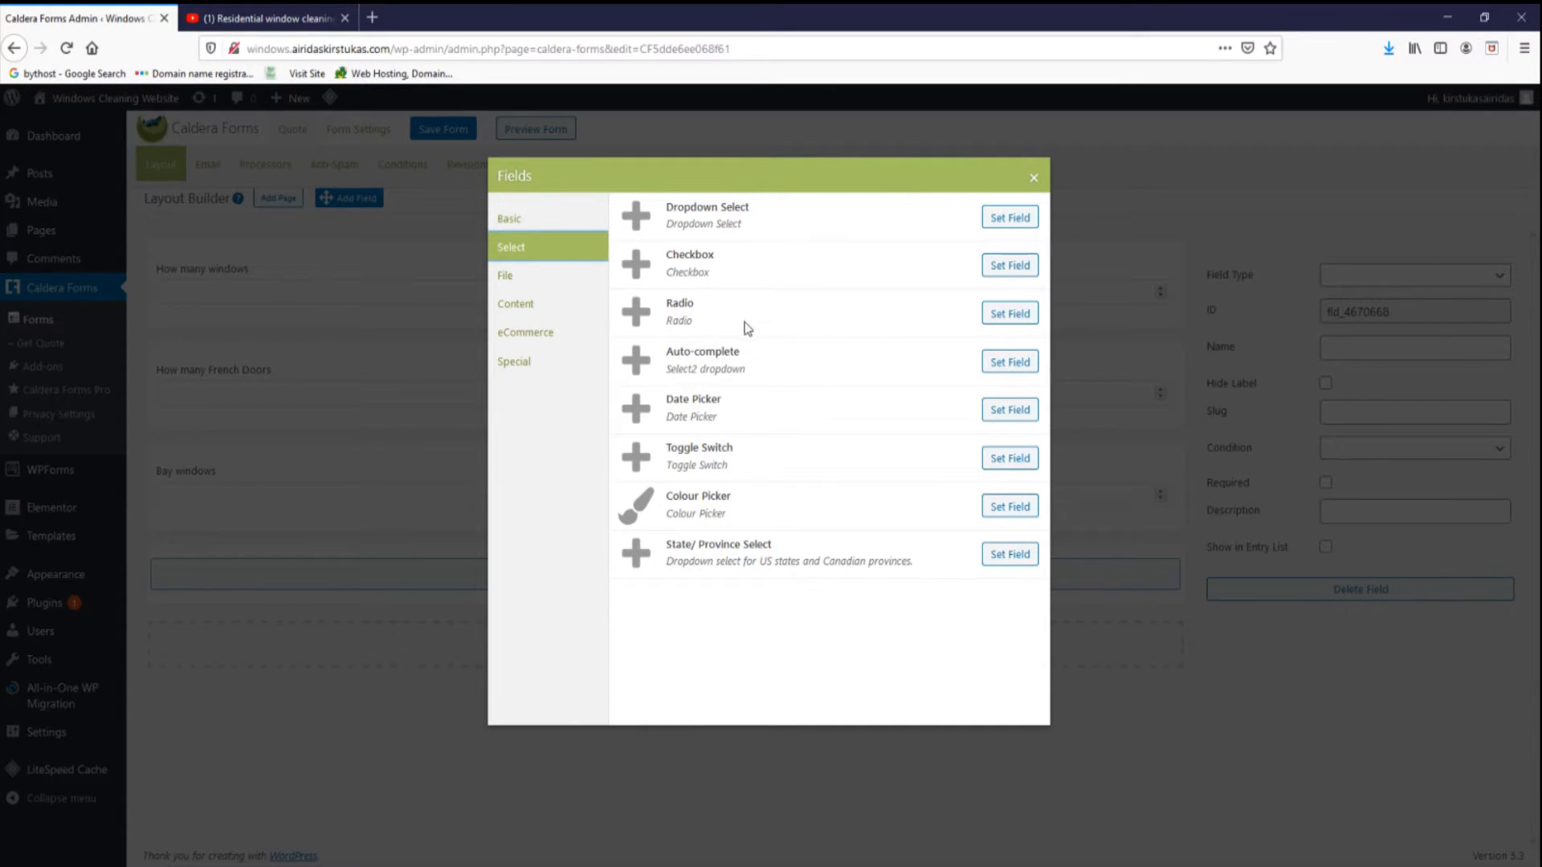
pyautogui.click(1010, 268)
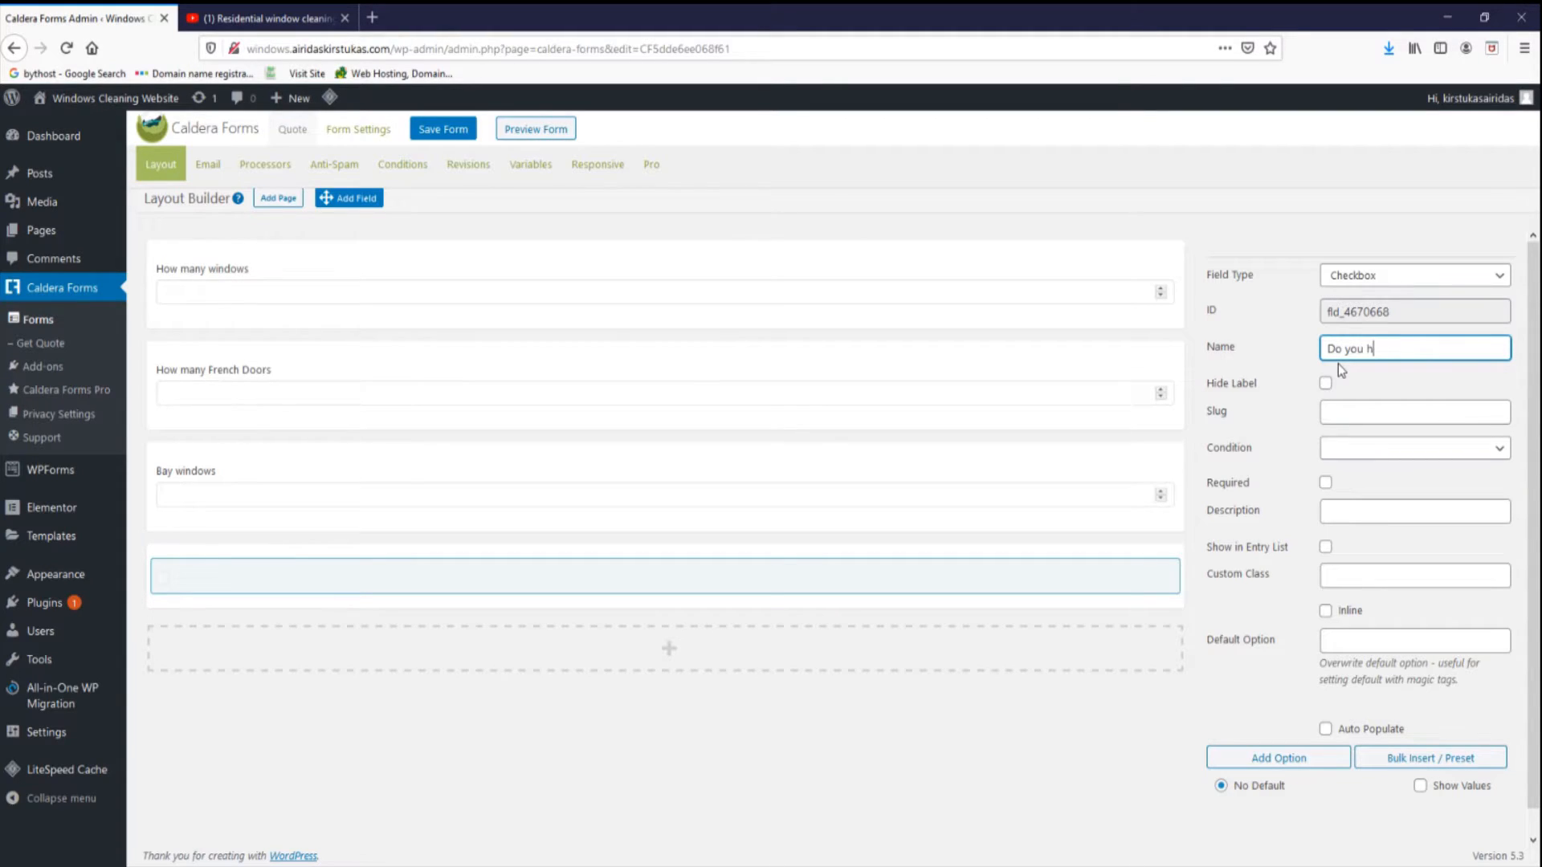
pyautogui.write('a conservatory')
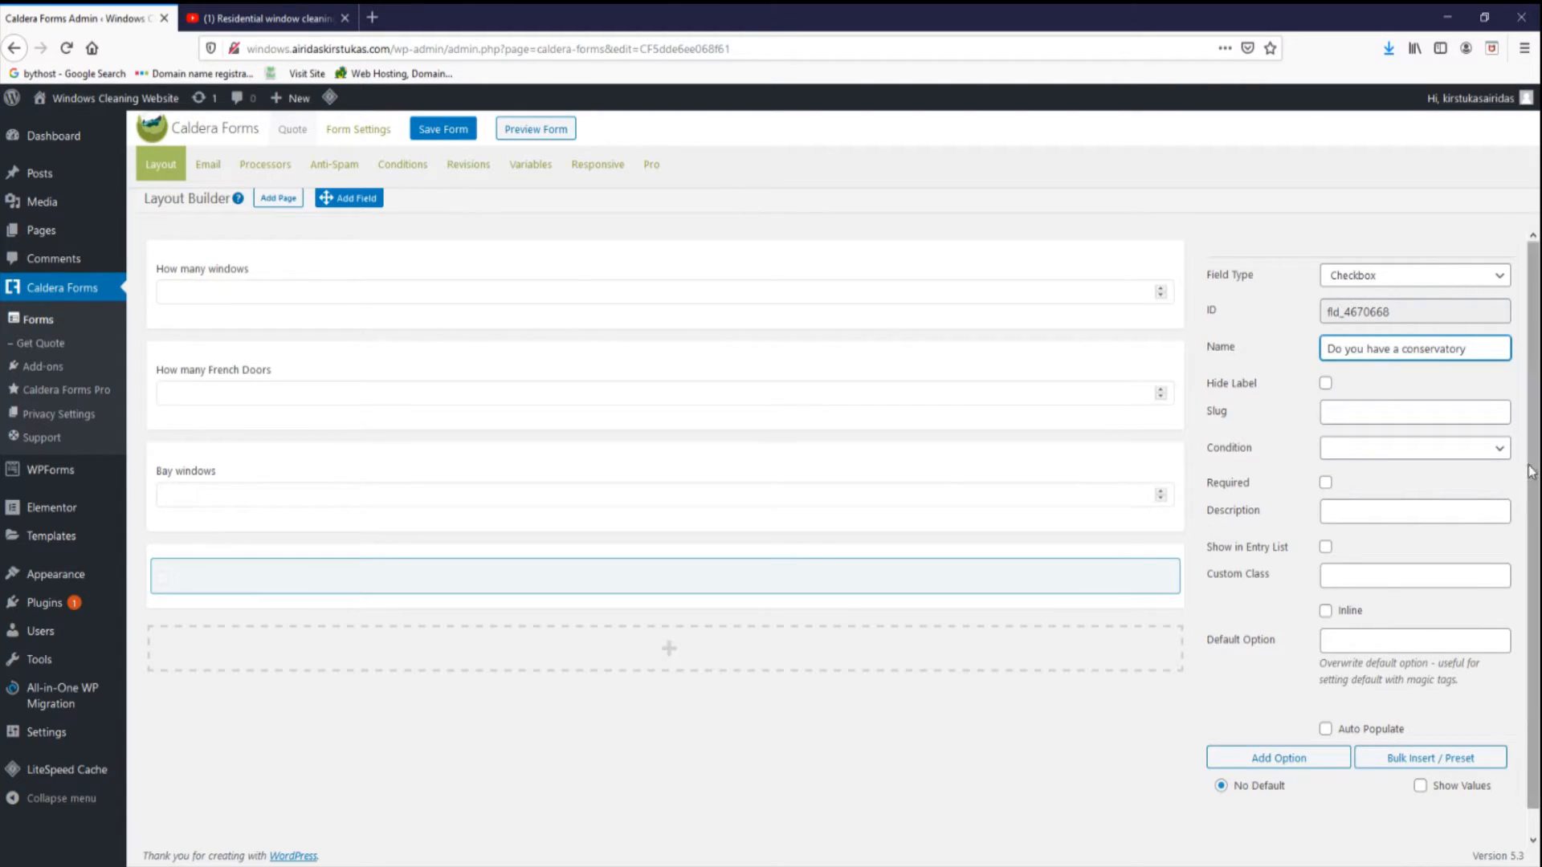
pyautogui.click(1399, 550)
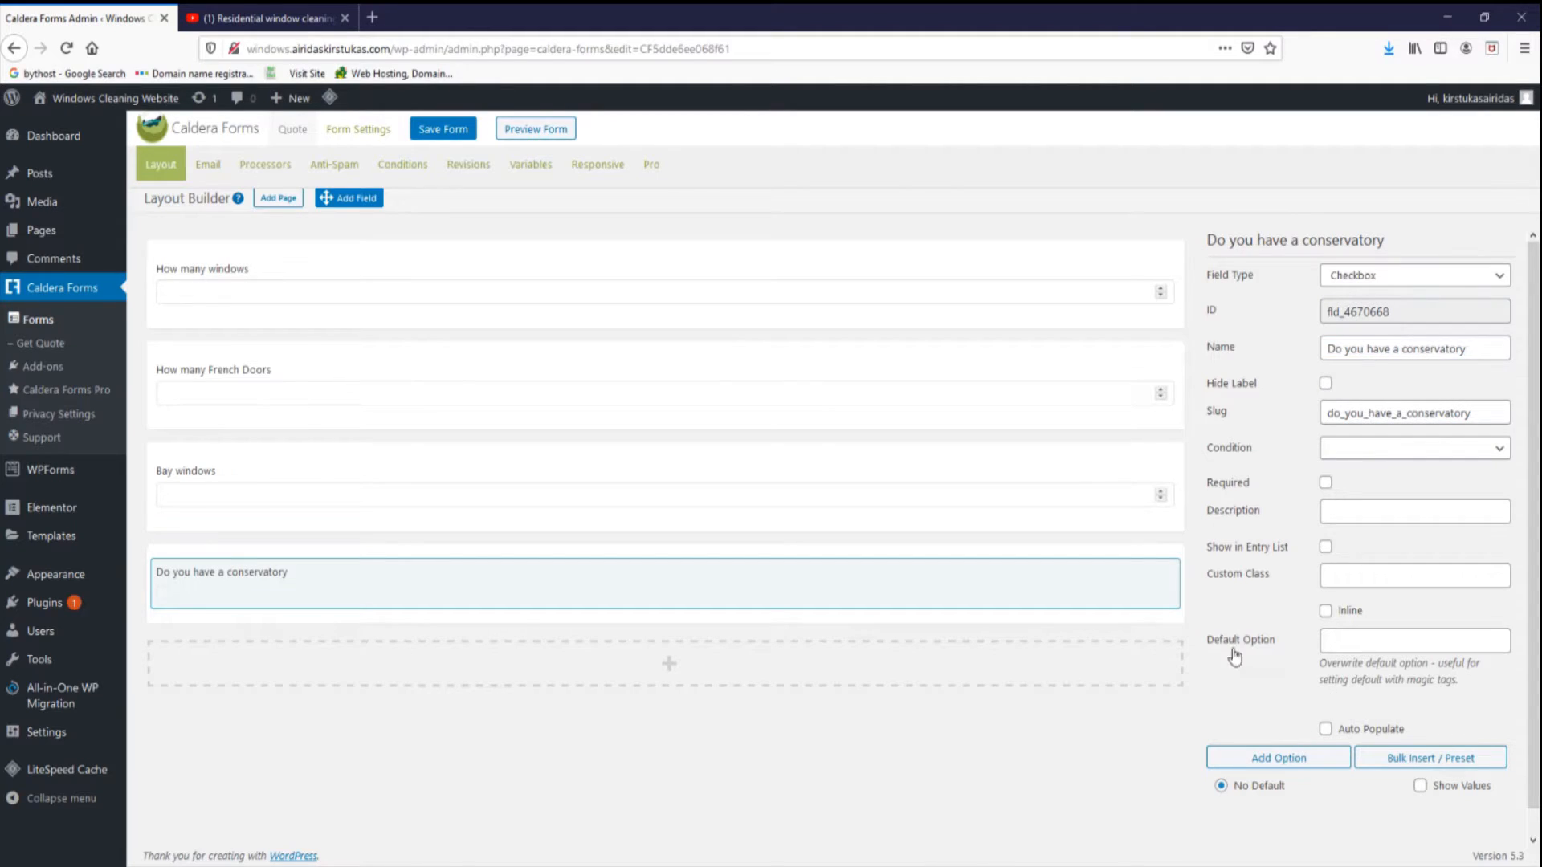
# - Give the conservatory checkbox two options, 'Yes' and 'No'
pyautogui.click(1277, 765)
pyautogui.scroll(-2, 1277, 765)
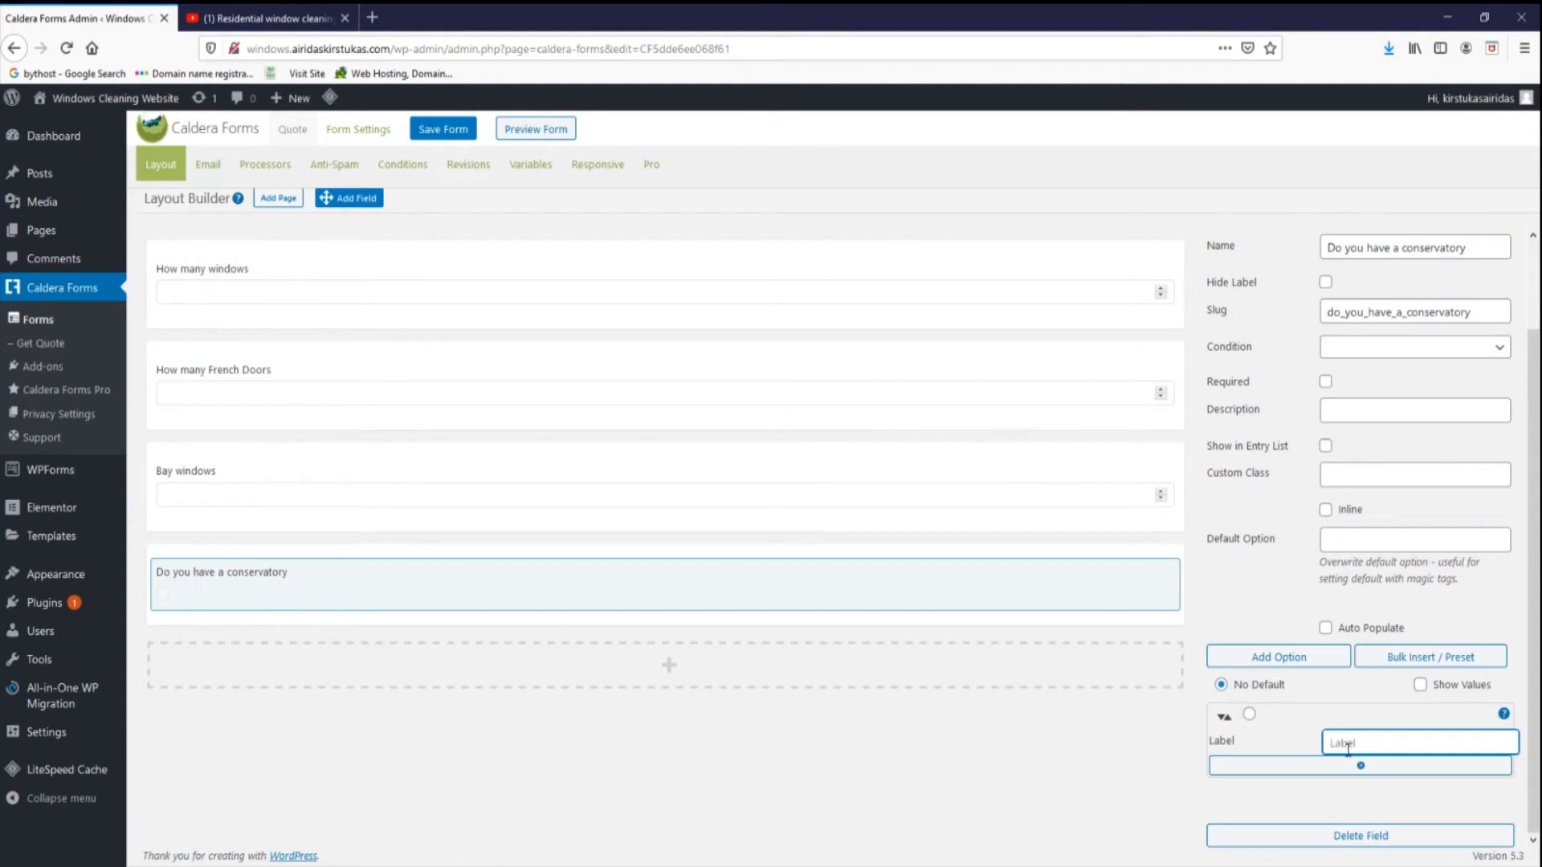
pyautogui.write('Yes')
pyautogui.click(1301, 666)
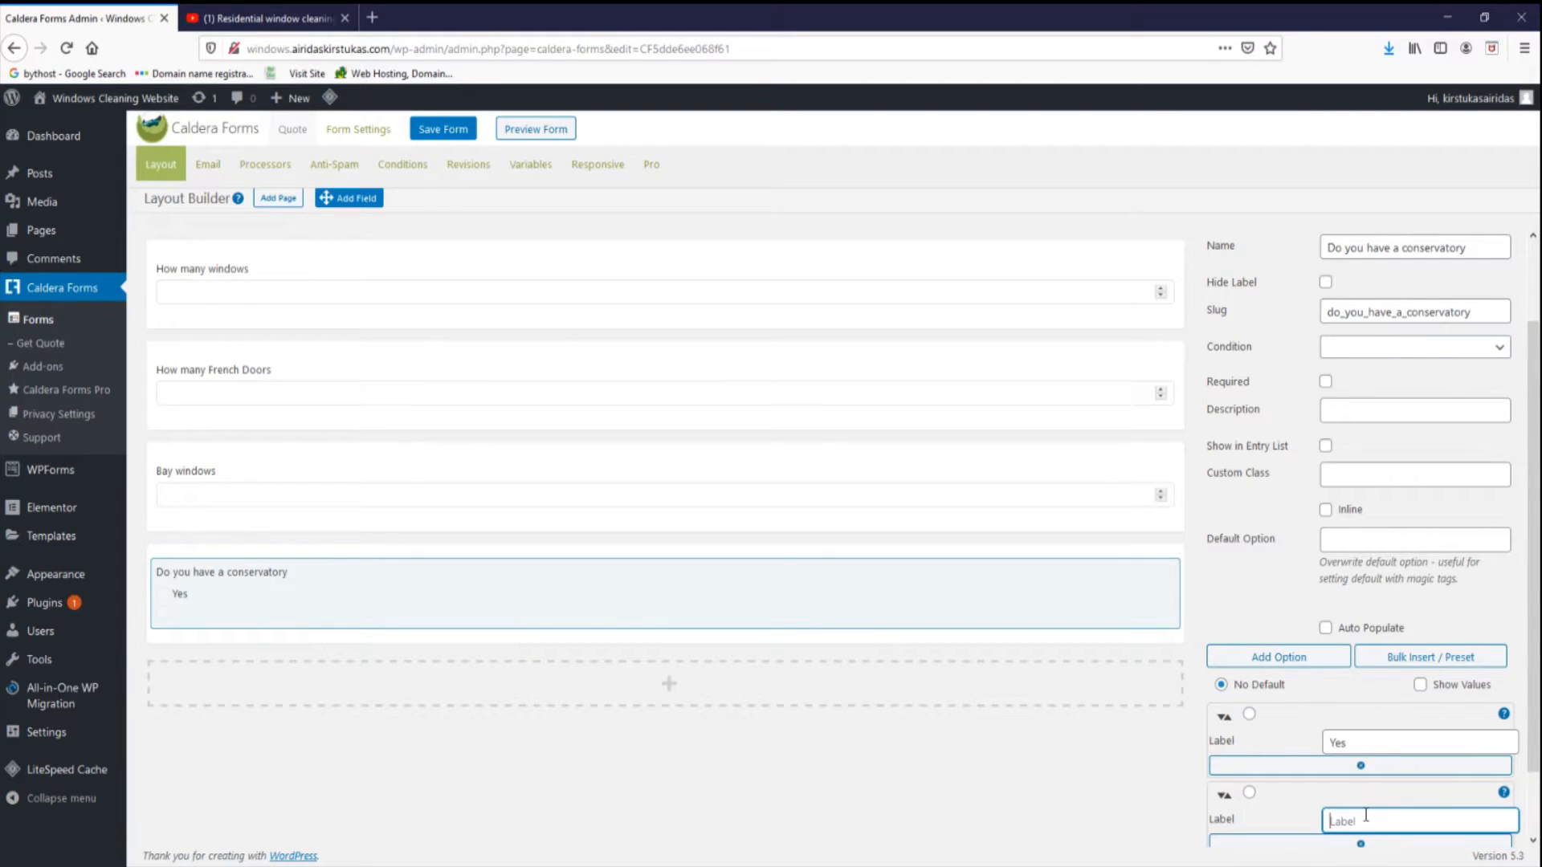
pyautogui.write('NO')
pyautogui.press('BackSpace')
pyautogui.write('o')
# - Set calculation values Yes = 15 and No = 0, then add a fifth row below
pyautogui.click(1420, 685)
pyautogui.scroll(-3, 1413, 634)
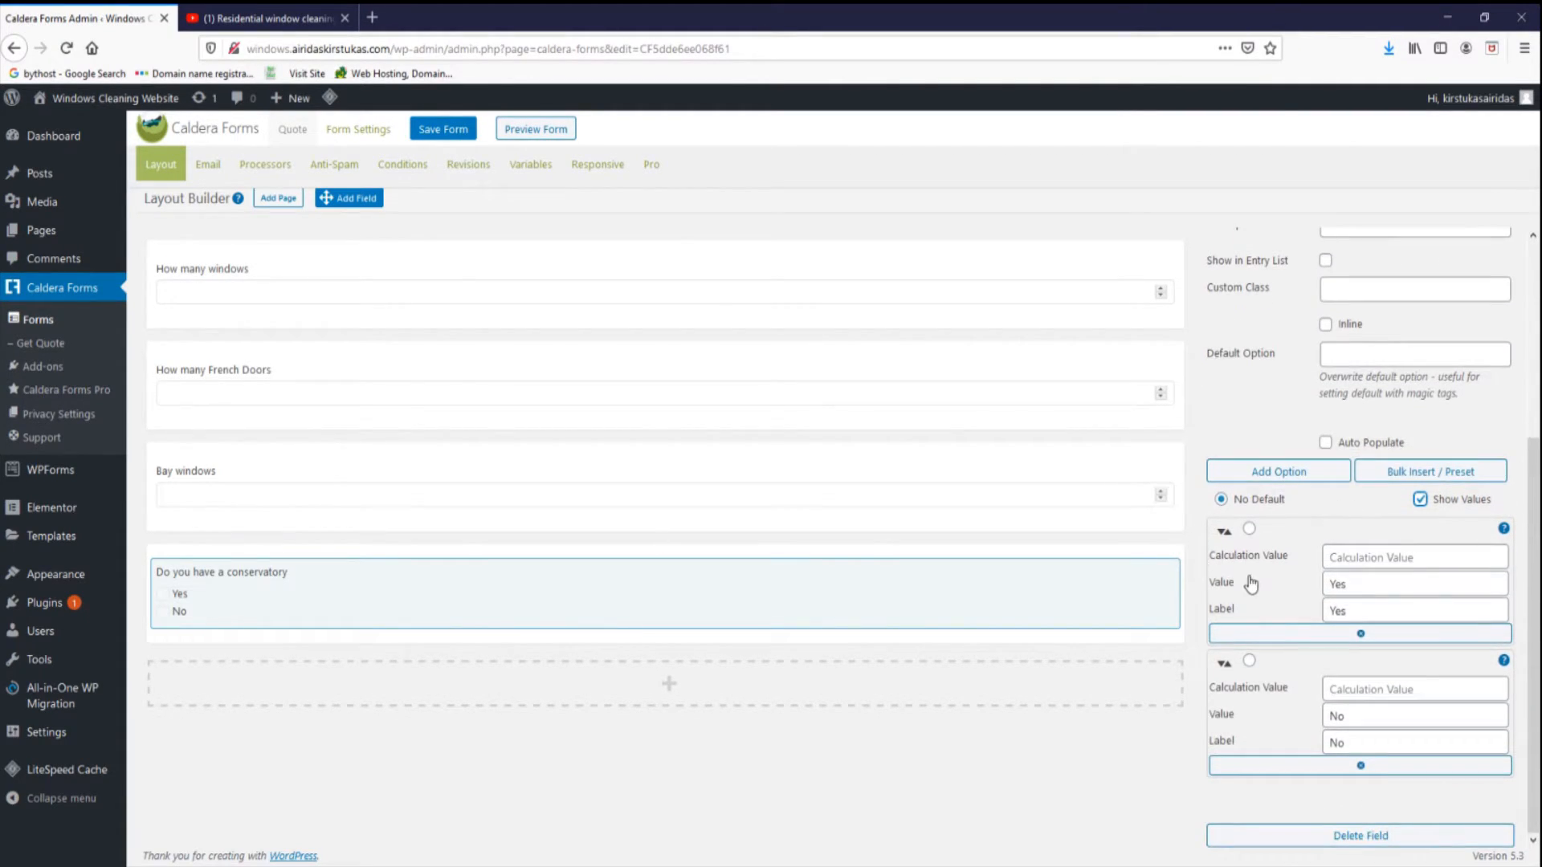
pyautogui.click(1360, 557)
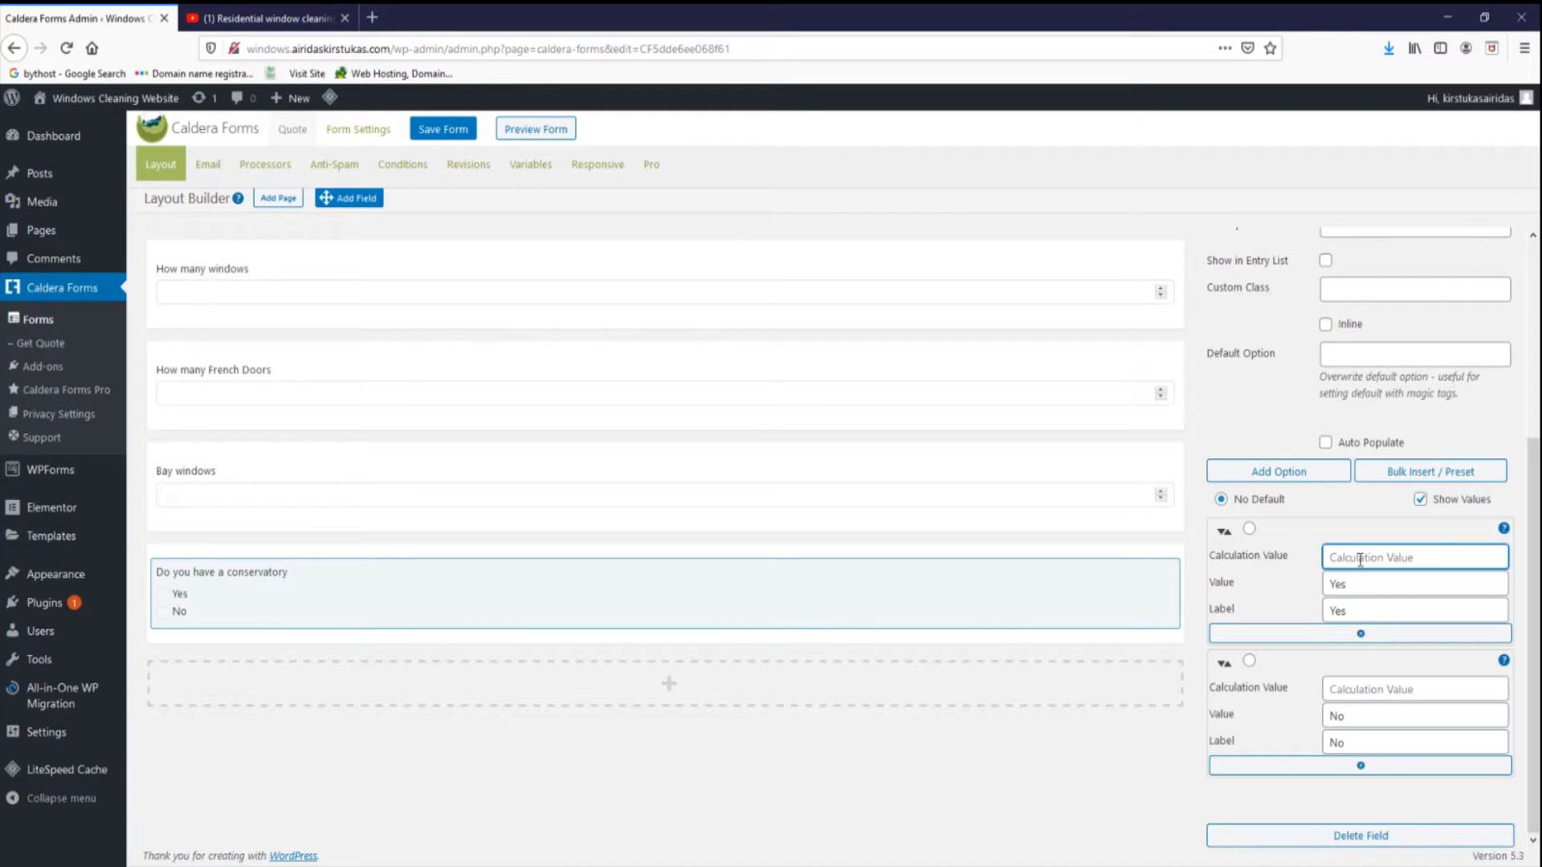
pyautogui.write('15')
pyautogui.click(1390, 689)
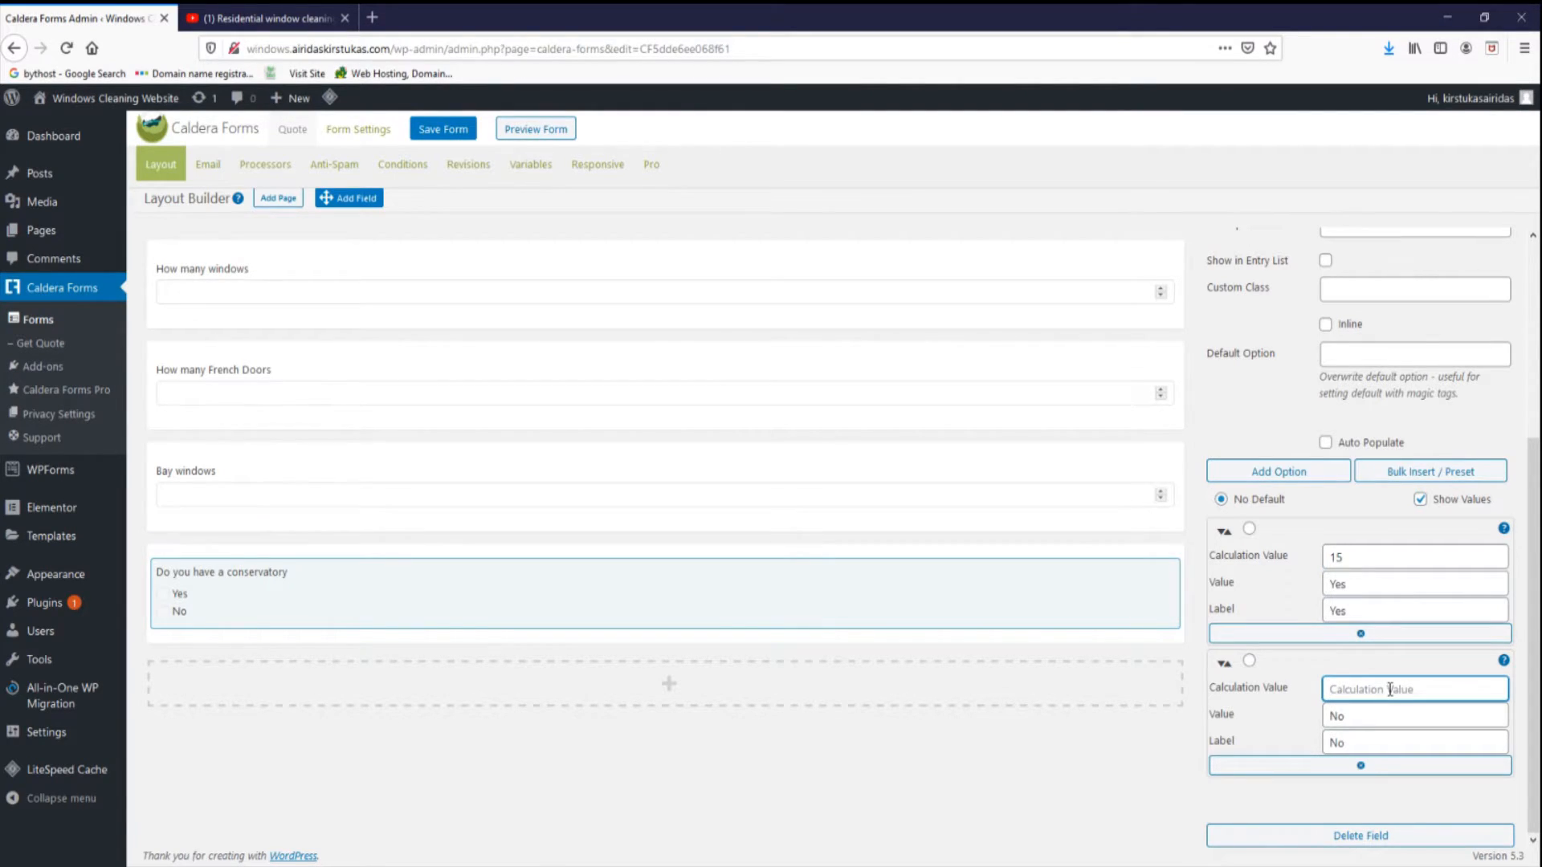
pyautogui.write('0')
pyautogui.click(856, 837)
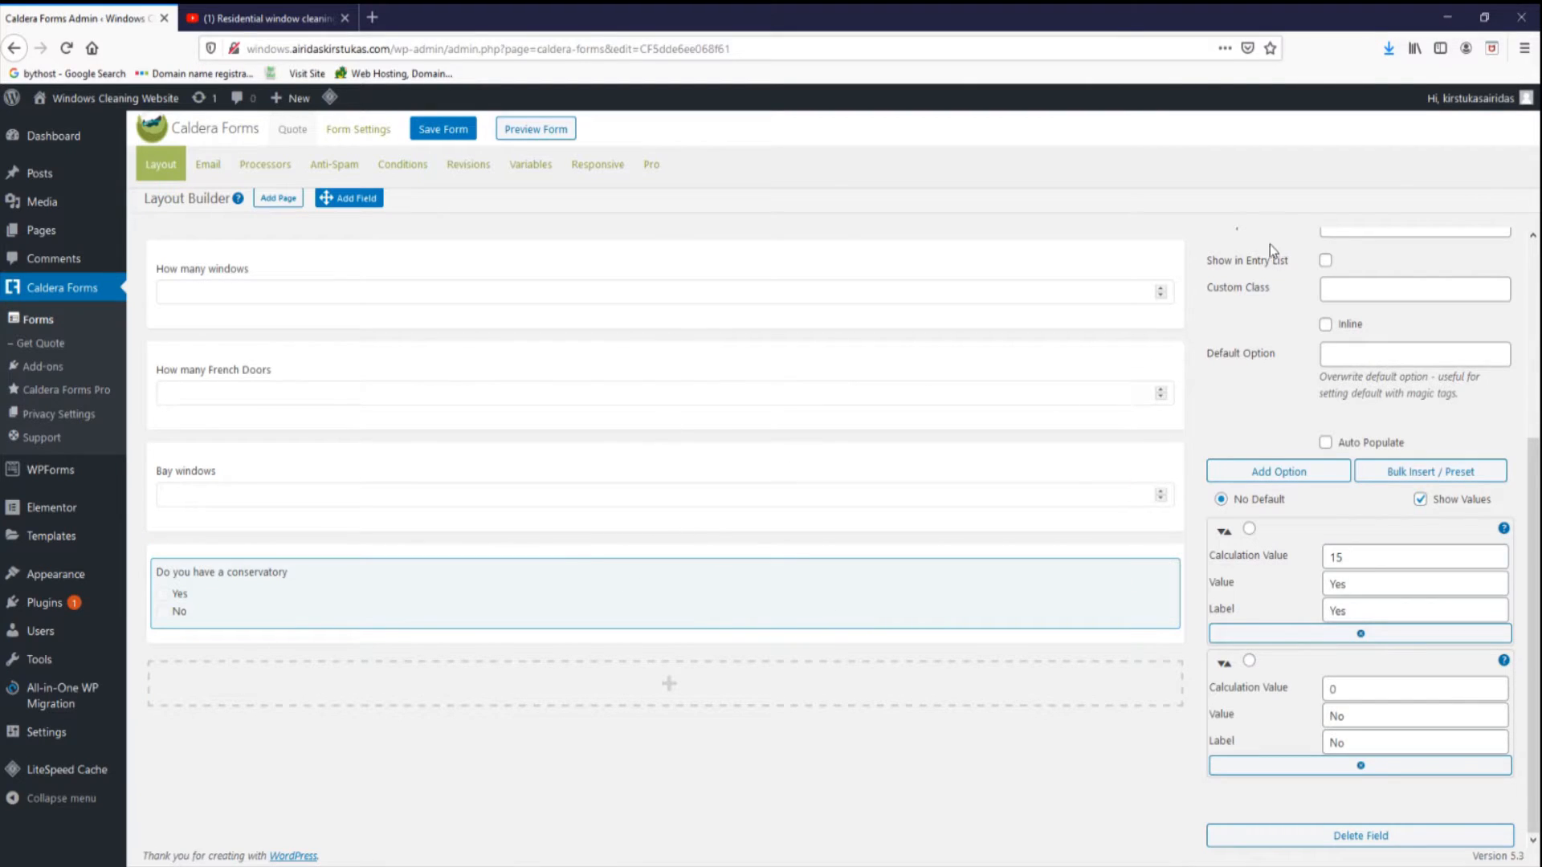
pyautogui.moveTo(350, 198); pyautogui.dragTo(673, 698)
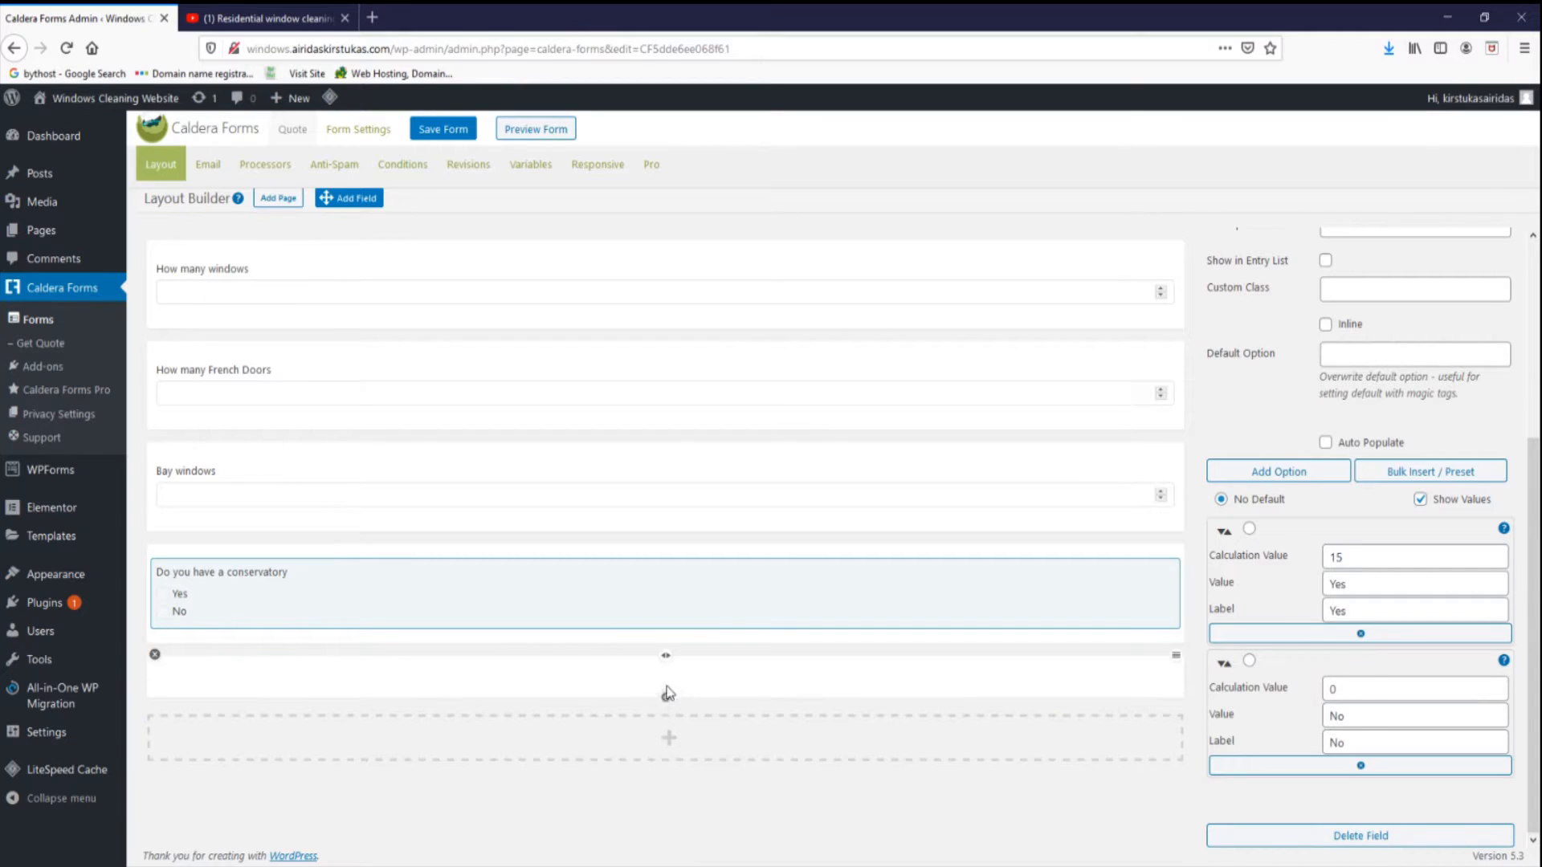
# - Make the new field a Dropdown Select named 'Do you want 4 weekly or 8 weekly service'
pyautogui.click(585, 675)
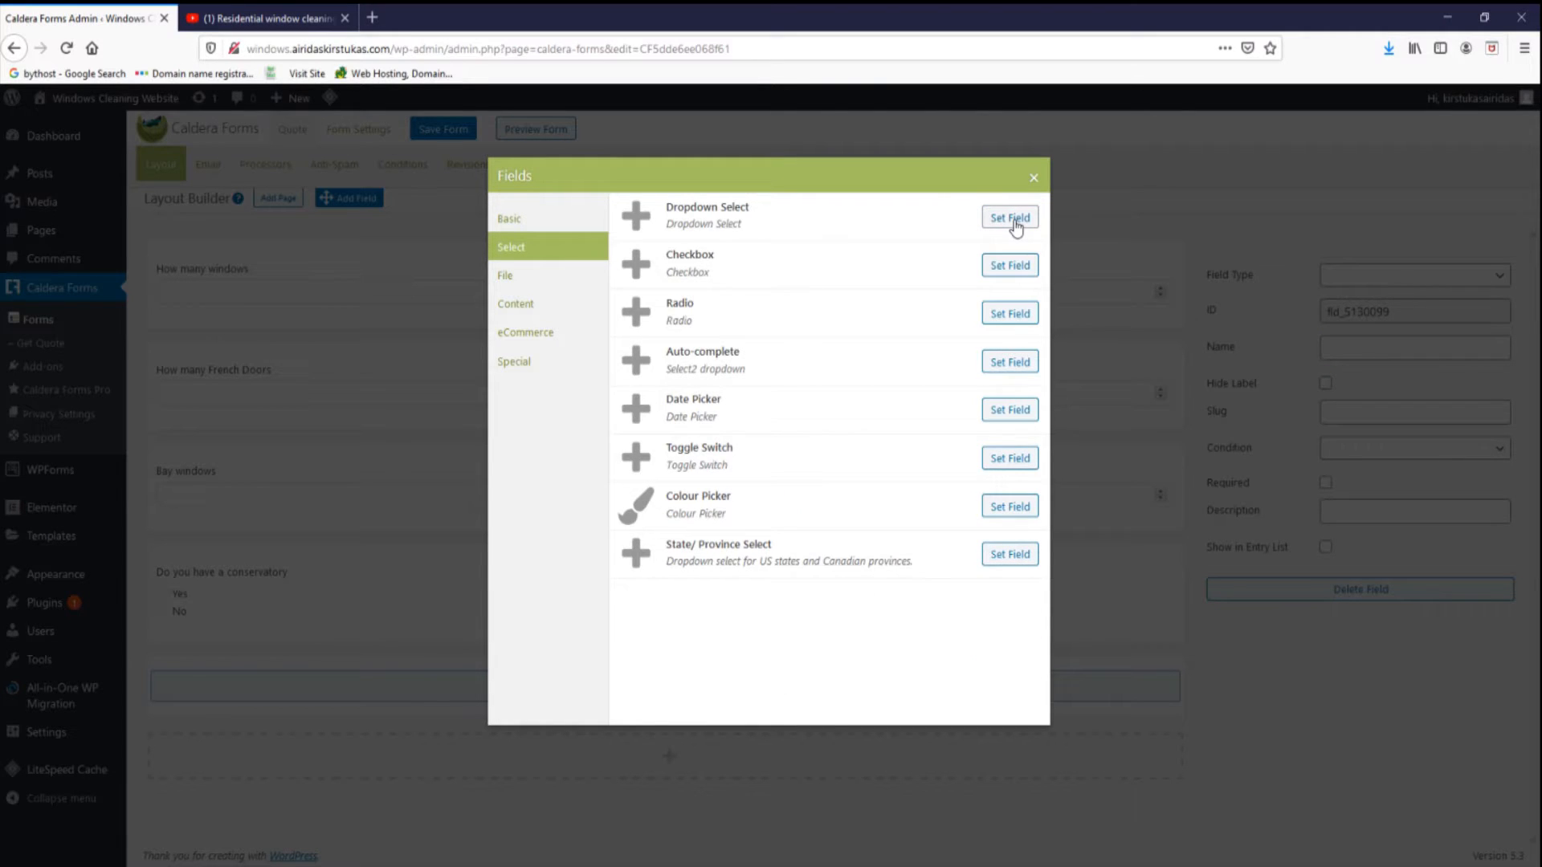
pyautogui.click(1010, 219)
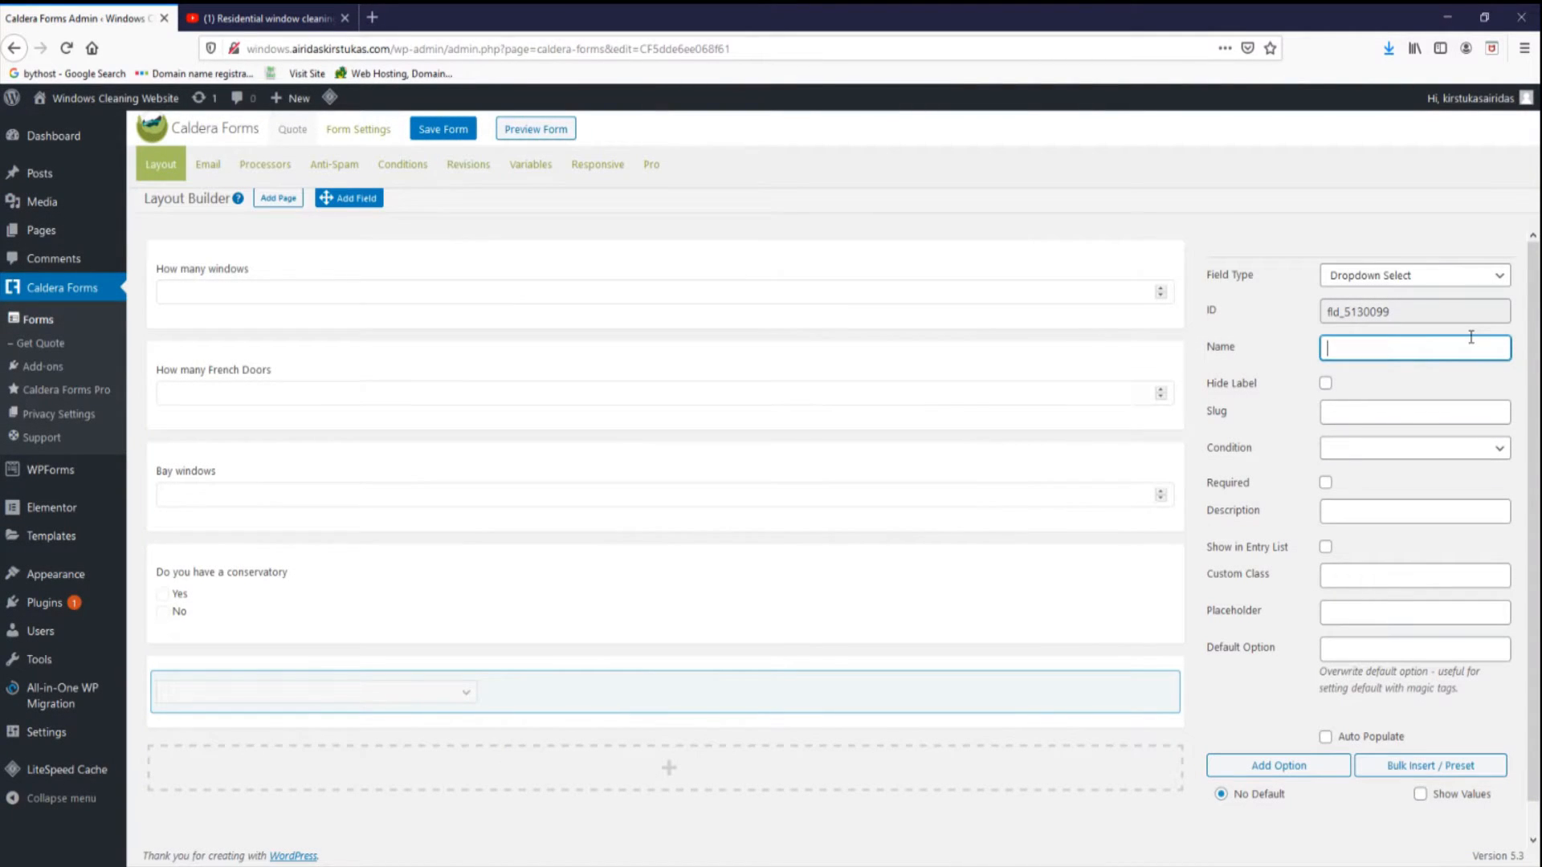
pyautogui.write('Do')
pyautogui.write(' you')
pyautogui.write(' want 4')
pyautogui.write(' wee')
pyautogui.write('kly ')
pyautogui.write('or')
pyautogui.write('8 weekly')
pyautogui.write(' service')
pyautogui.press('Tab')
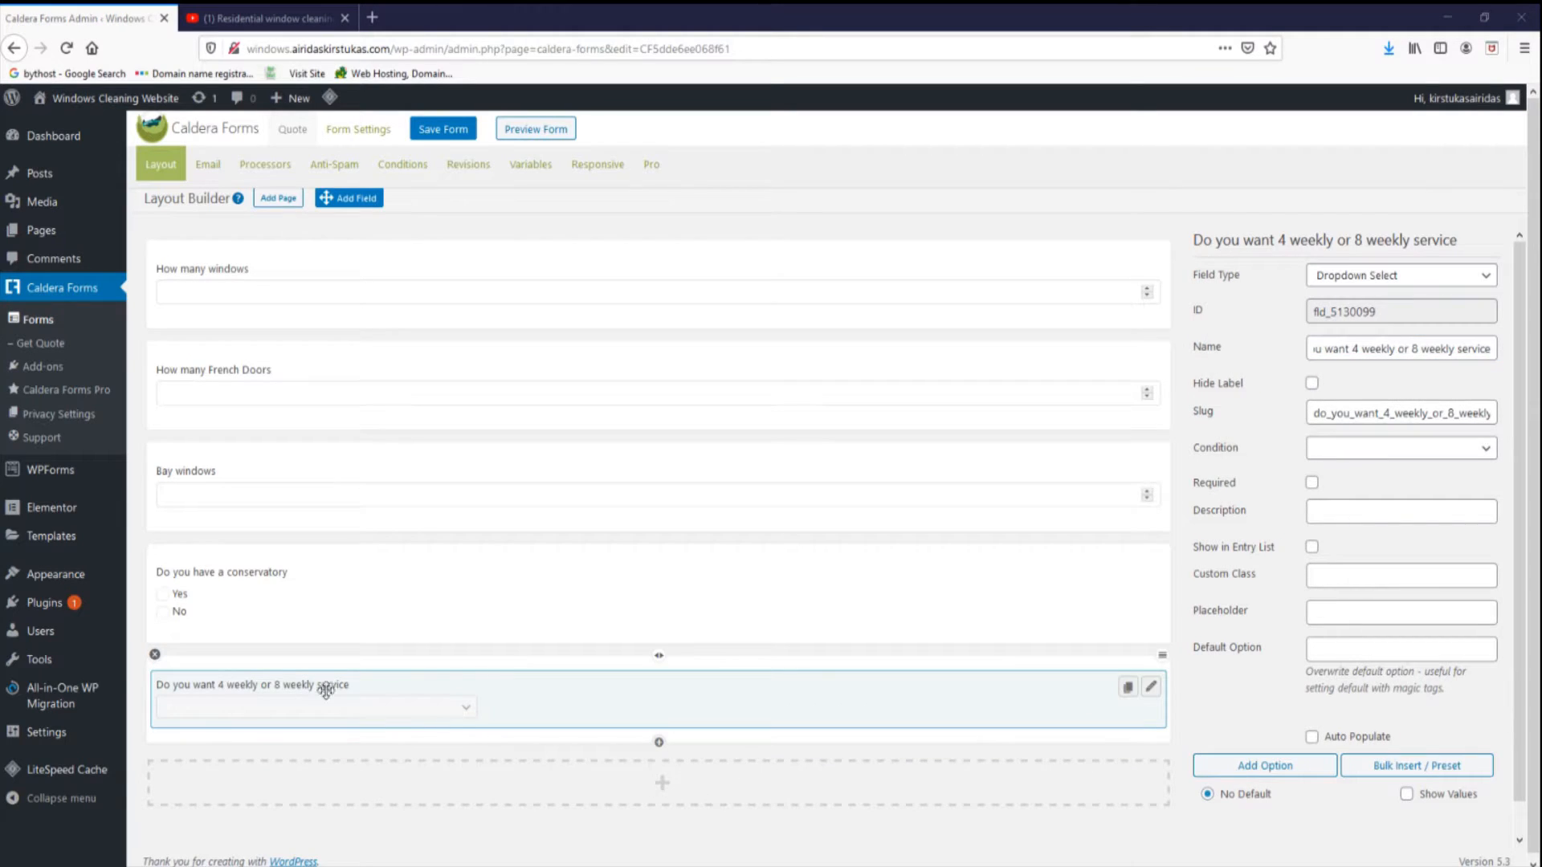
# - Add the dropdown options '4 weekly' and '8 weekly'
pyautogui.scroll(-2, 1266, 657)
pyautogui.click(1265, 657)
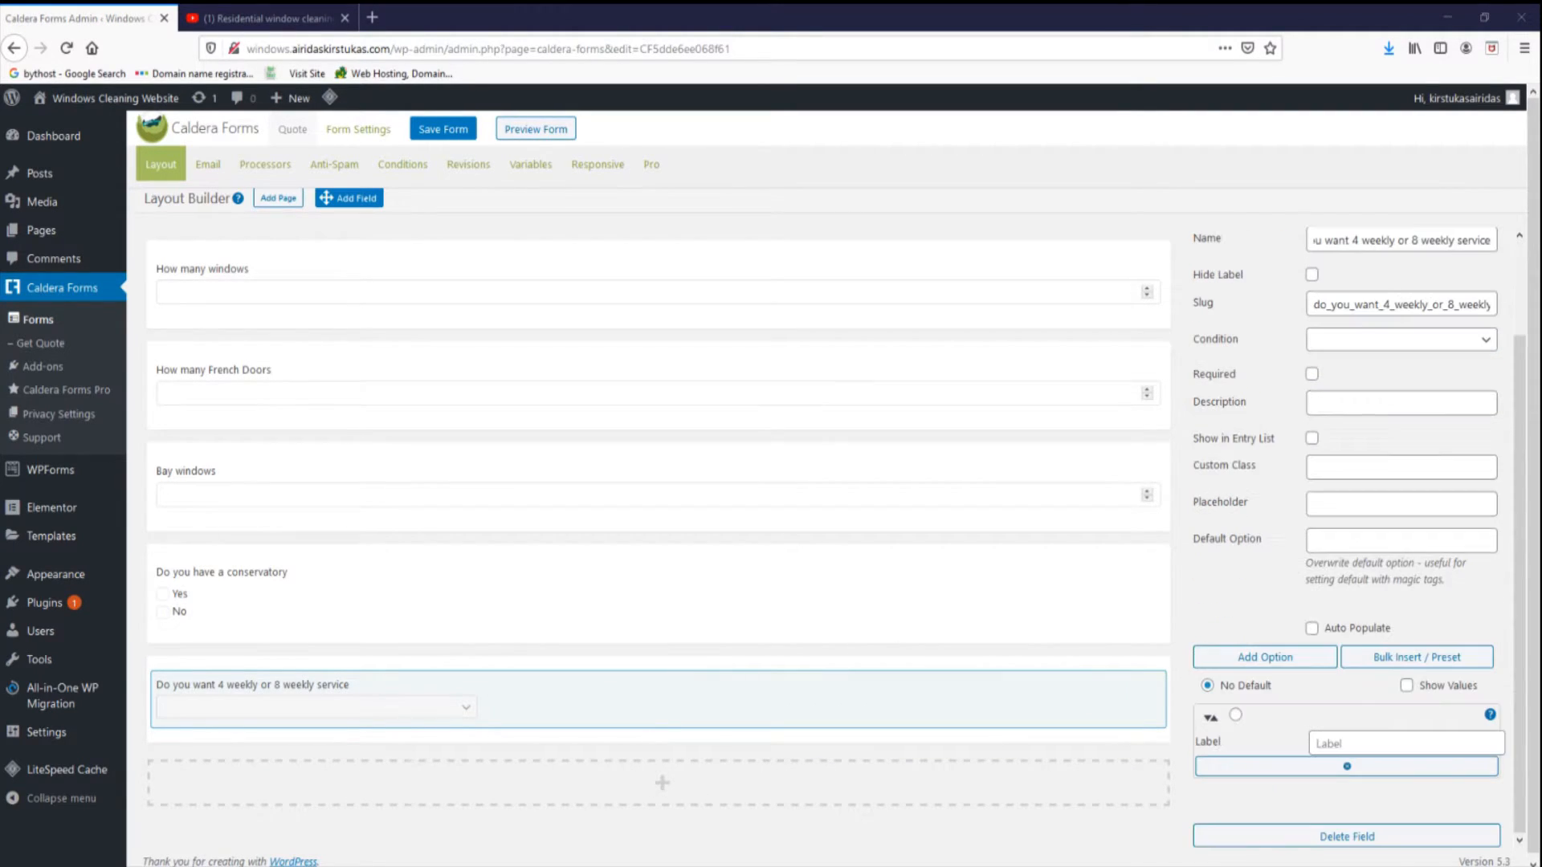
pyautogui.click(1346, 742)
pyautogui.write('4 weekly')
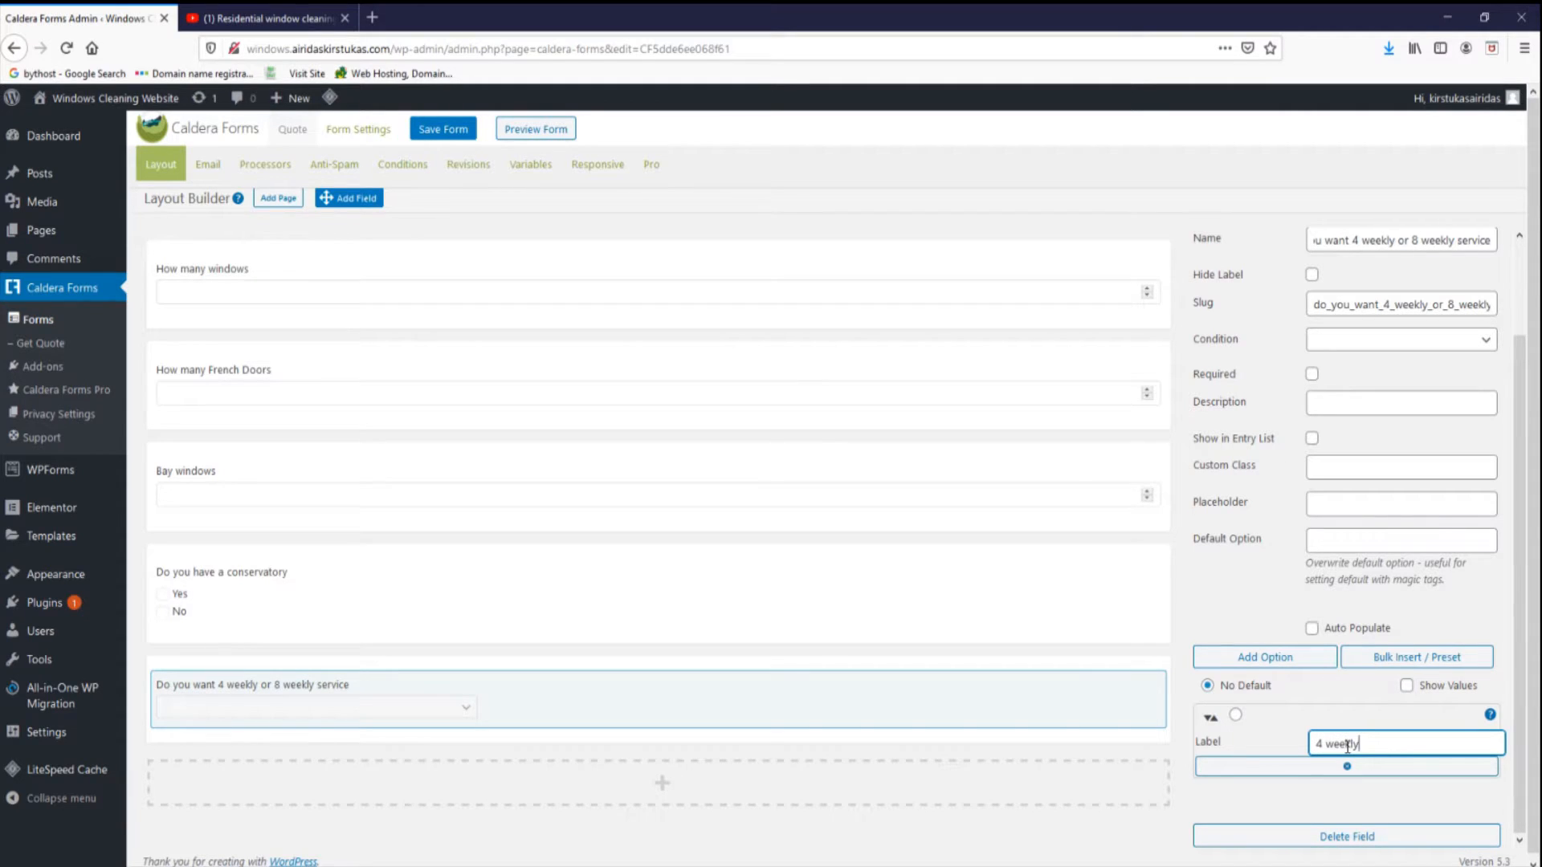
pyautogui.click(1285, 658)
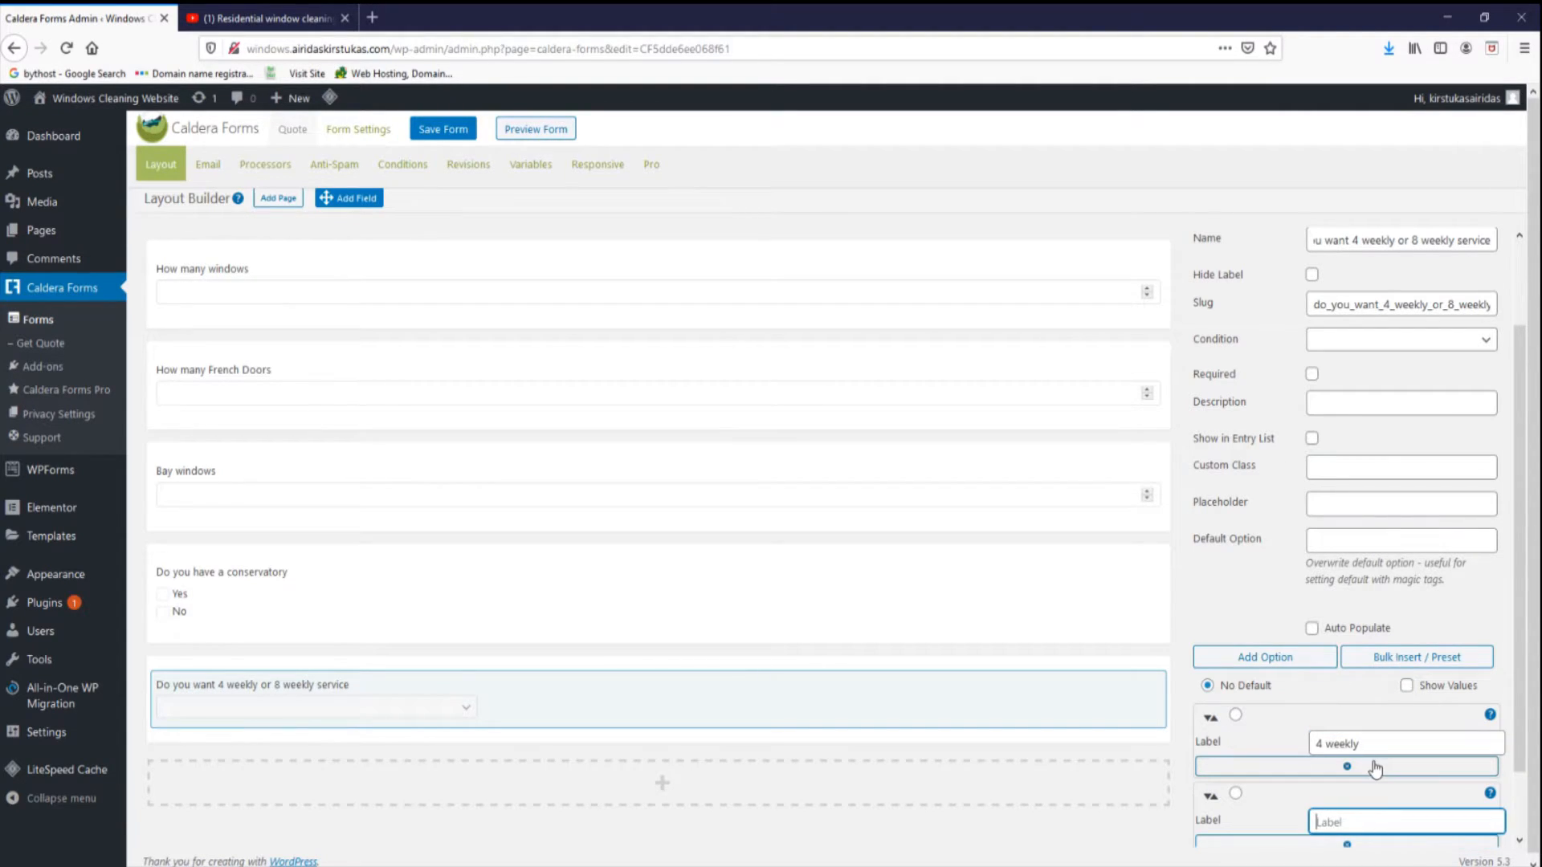
pyautogui.write('8 weekly')
# - Give the options calculation values 1 for 4 weekly and 0.5 for 8 weekly
pyautogui.click(1406, 685)
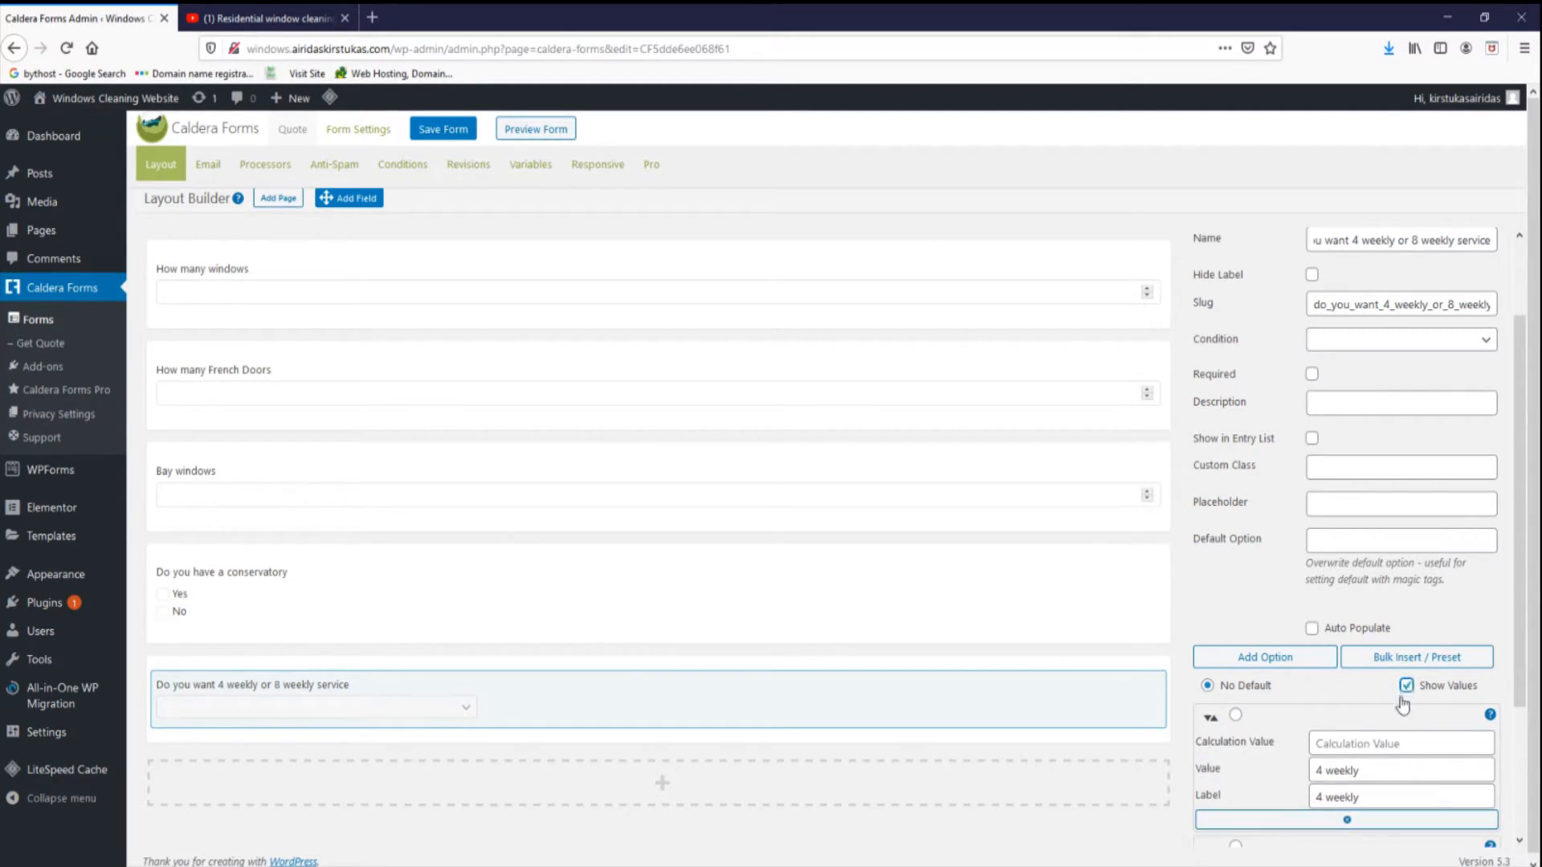
pyautogui.click(1364, 747)
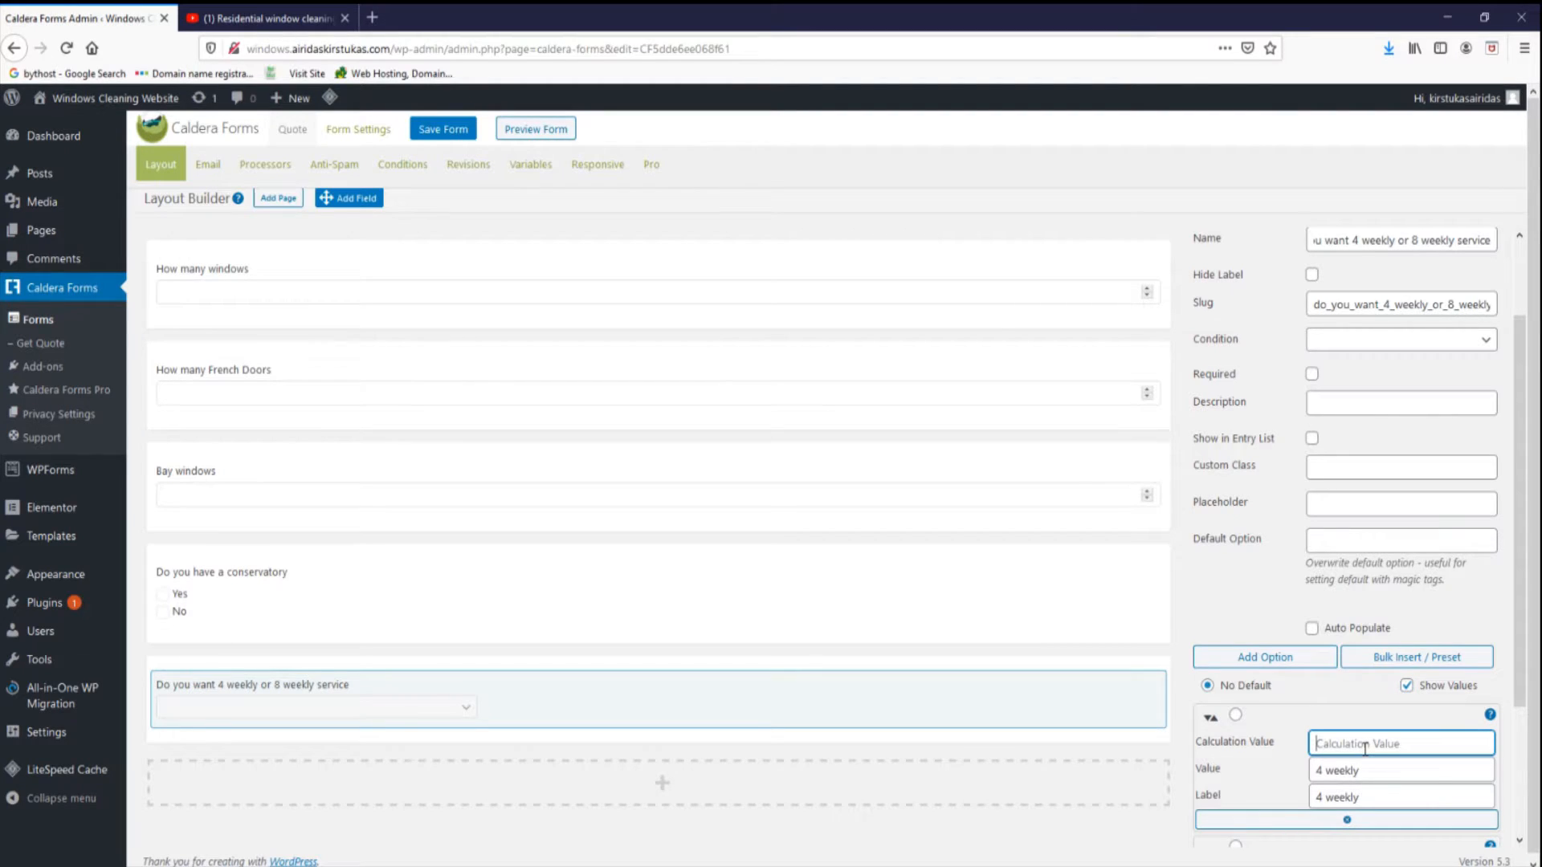
pyautogui.write('1')
pyautogui.scroll(-3, 1381, 755)
pyautogui.click(1341, 693)
pyautogui.write('0.5')
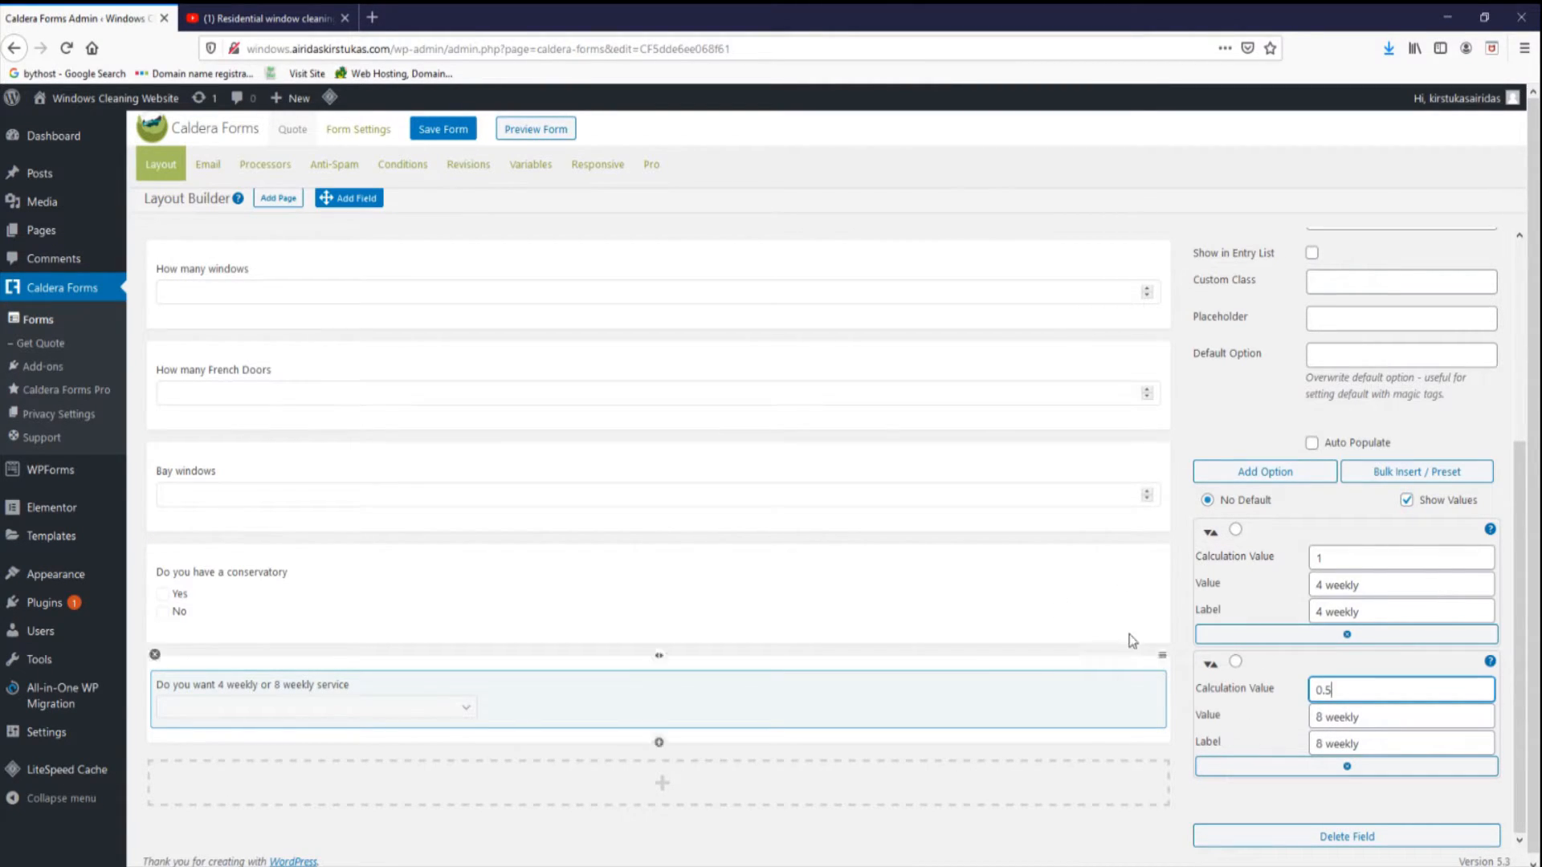
# - Add another empty row and drop a new field into it
pyautogui.click(1016, 784)
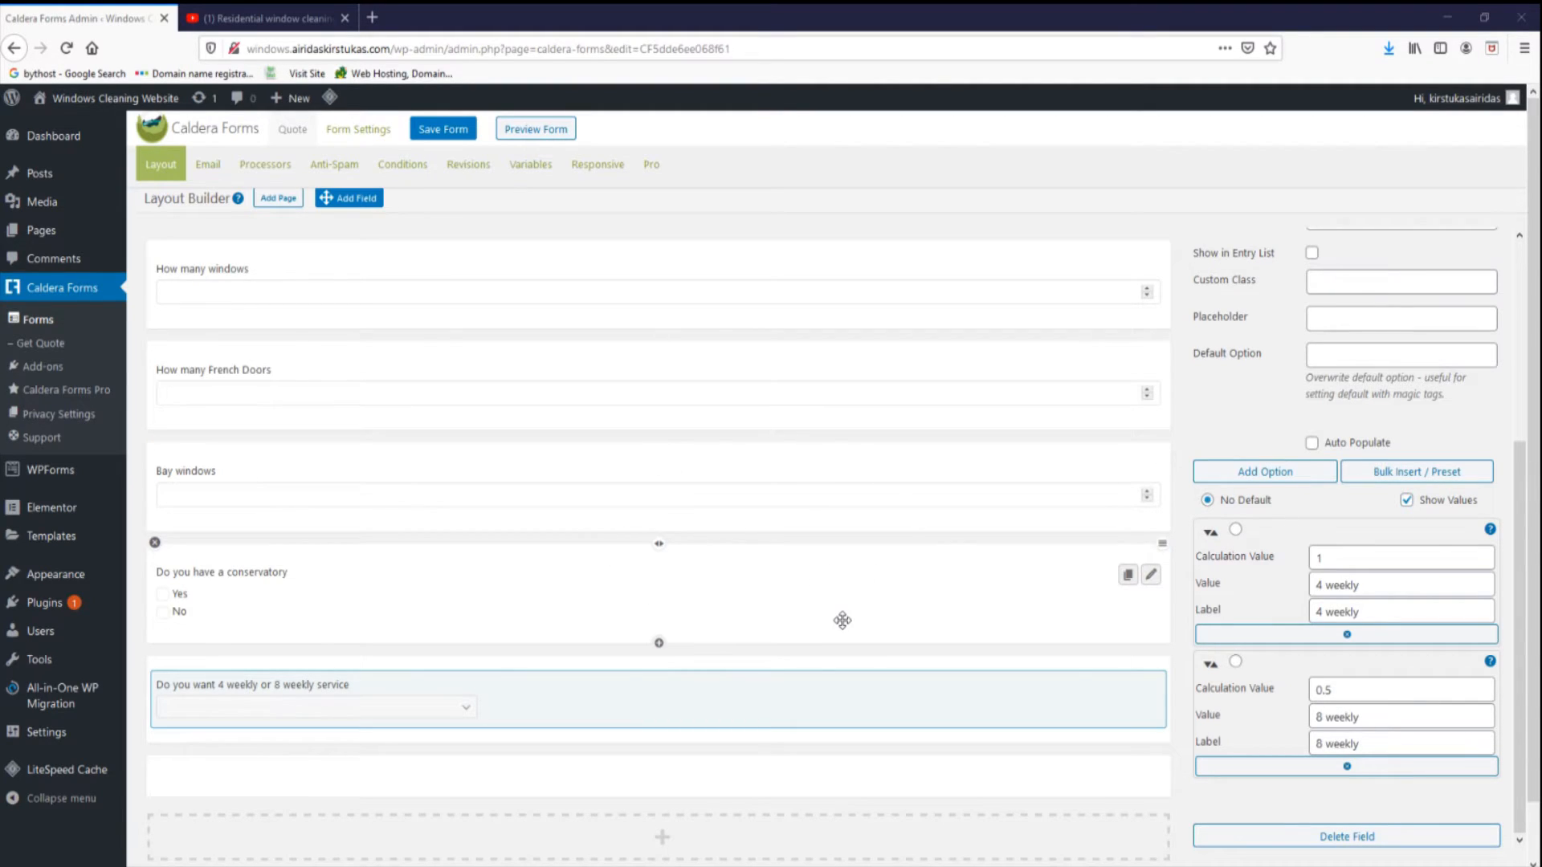
pyautogui.scroll(-1, 841, 620)
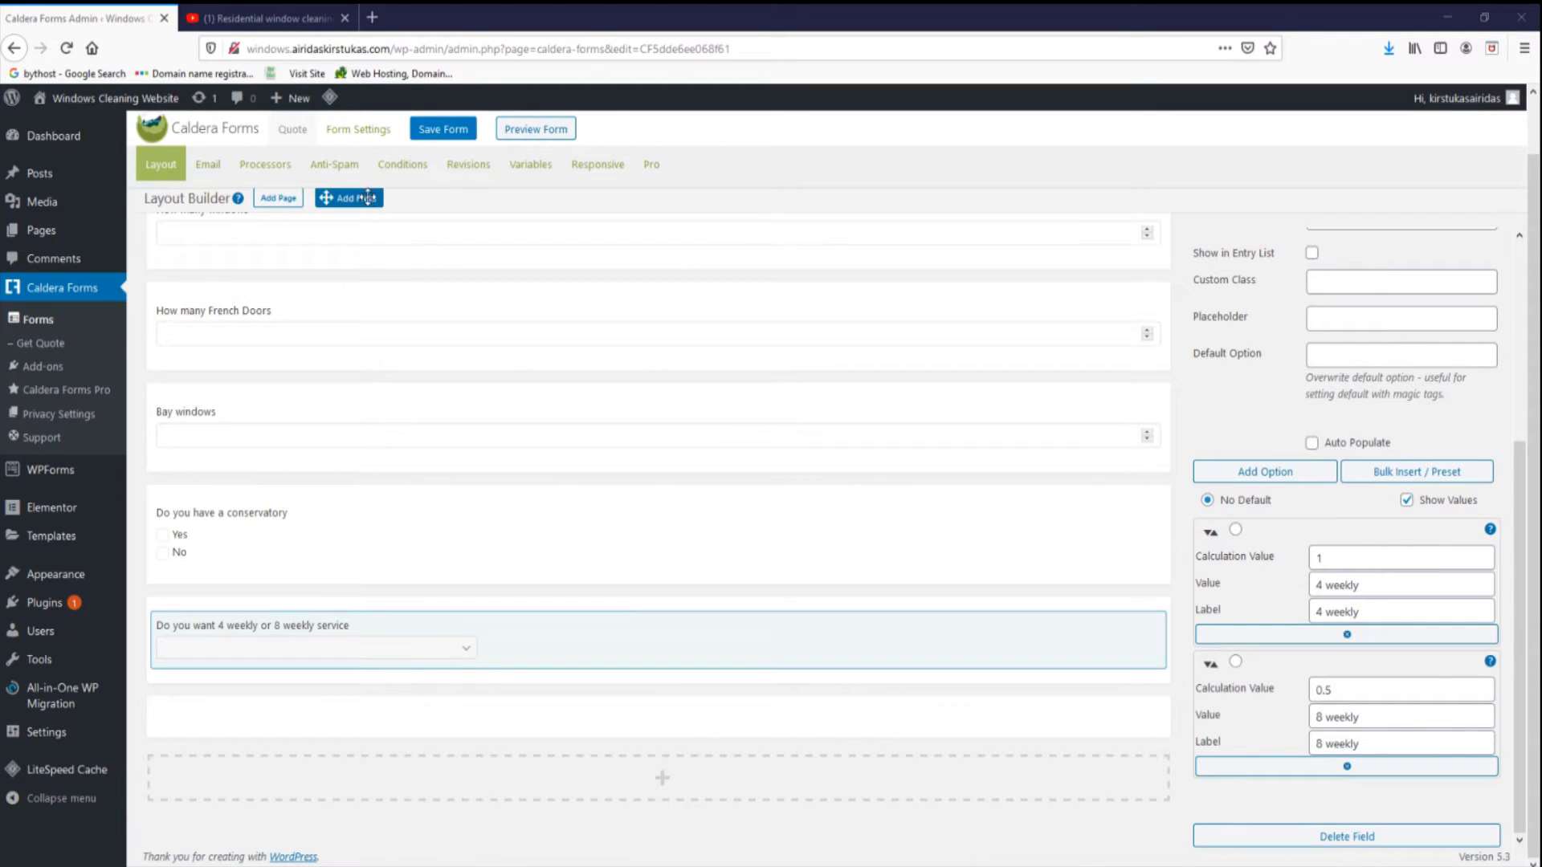
pyautogui.moveTo(362, 198)
pyautogui.mouseDown()
pyautogui.moveTo(579, 750)
pyautogui.moveTo(587, 716)
pyautogui.mouseUp()
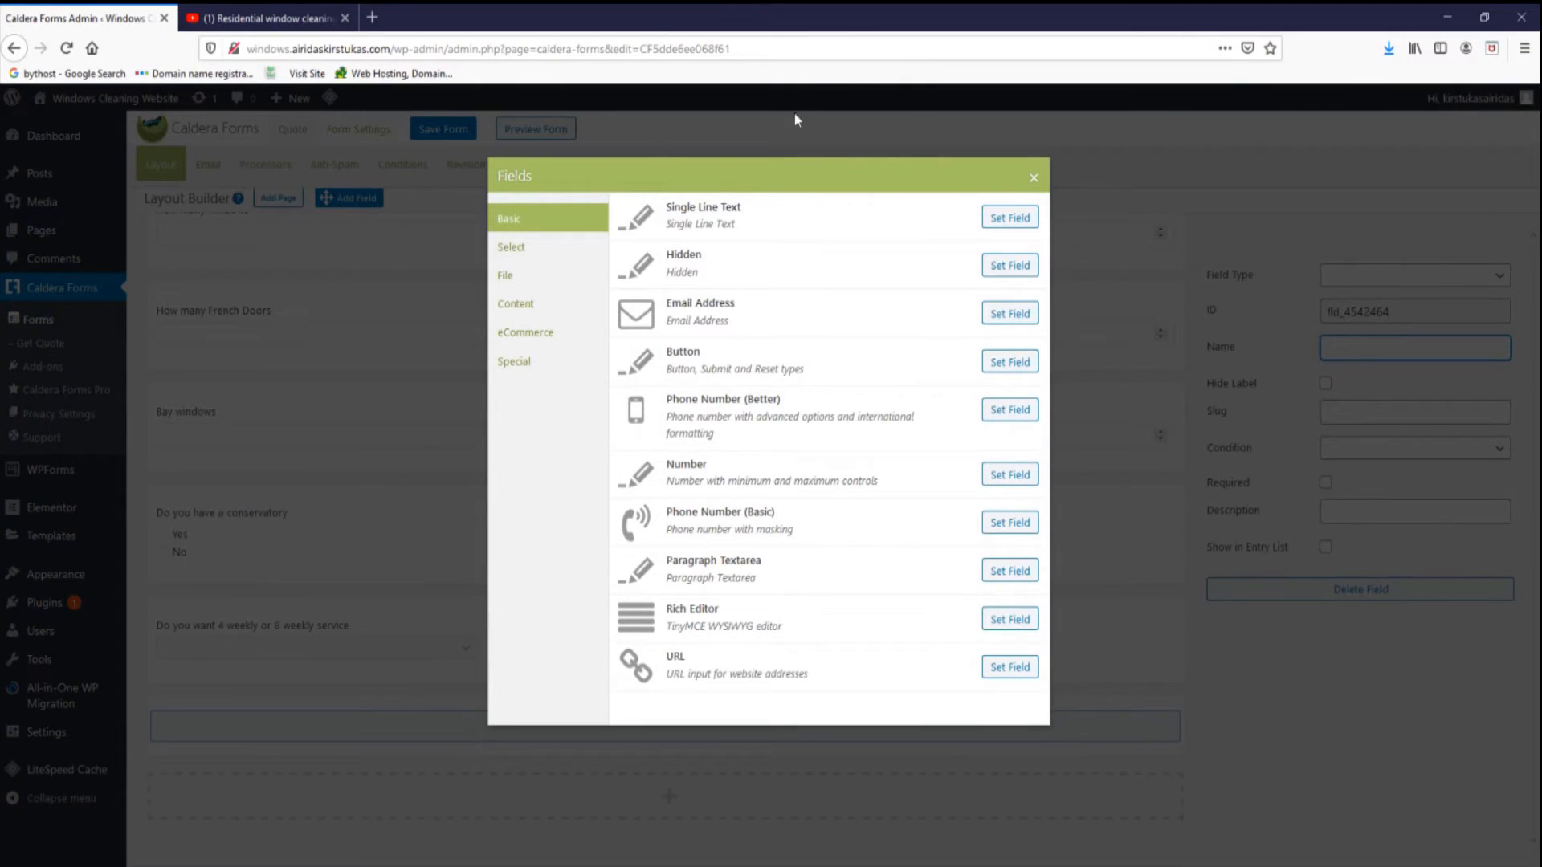
# - Make it a Calculation field named 'Price for single Clean' with 'Total:£' shown before the result
pyautogui.click(515, 253)
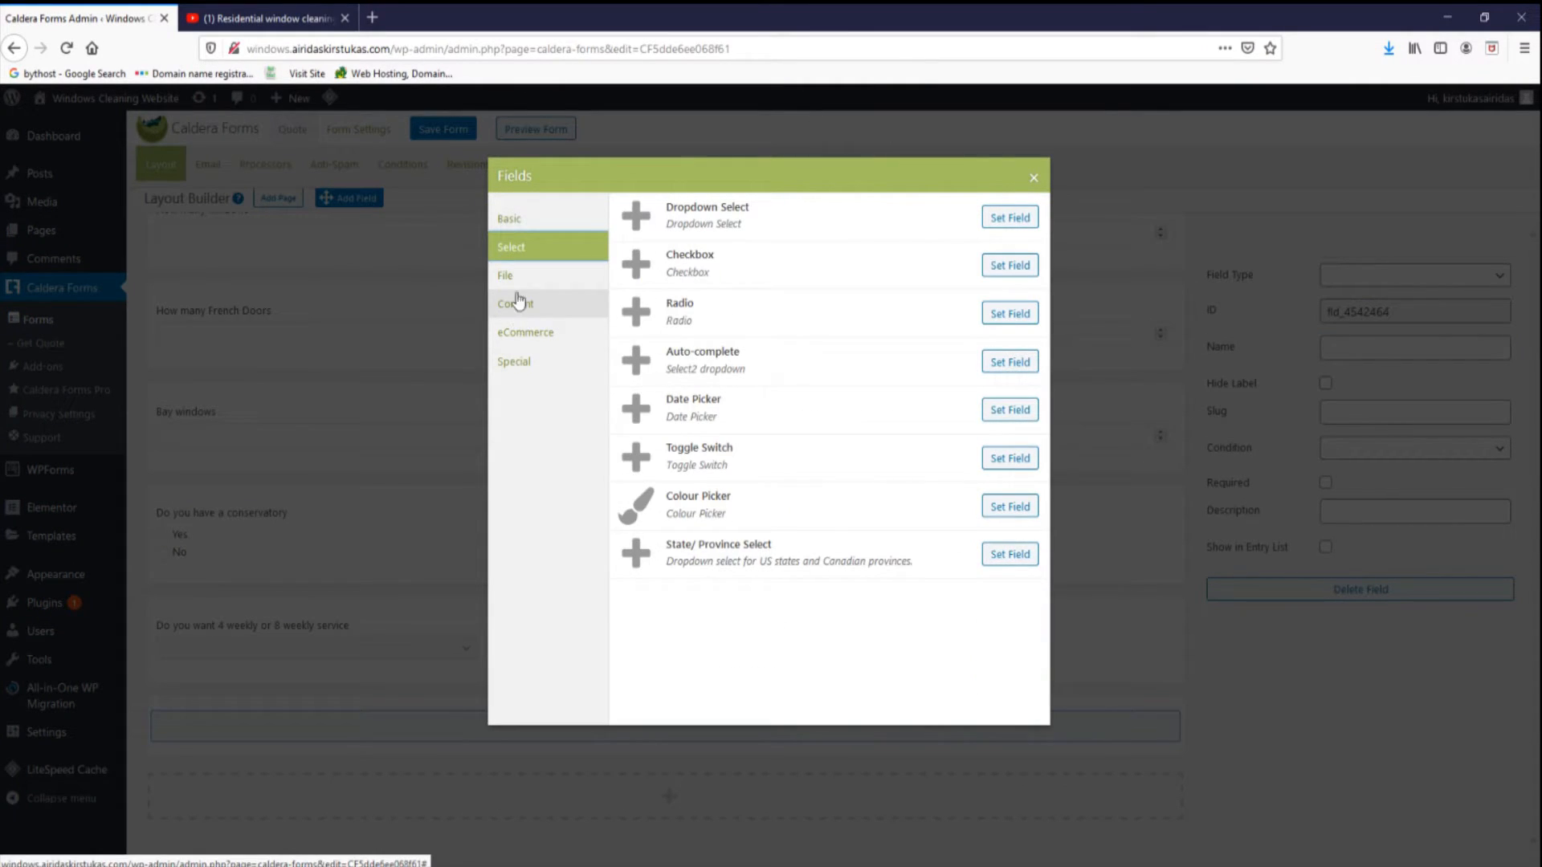
pyautogui.click(514, 280)
pyautogui.click(516, 304)
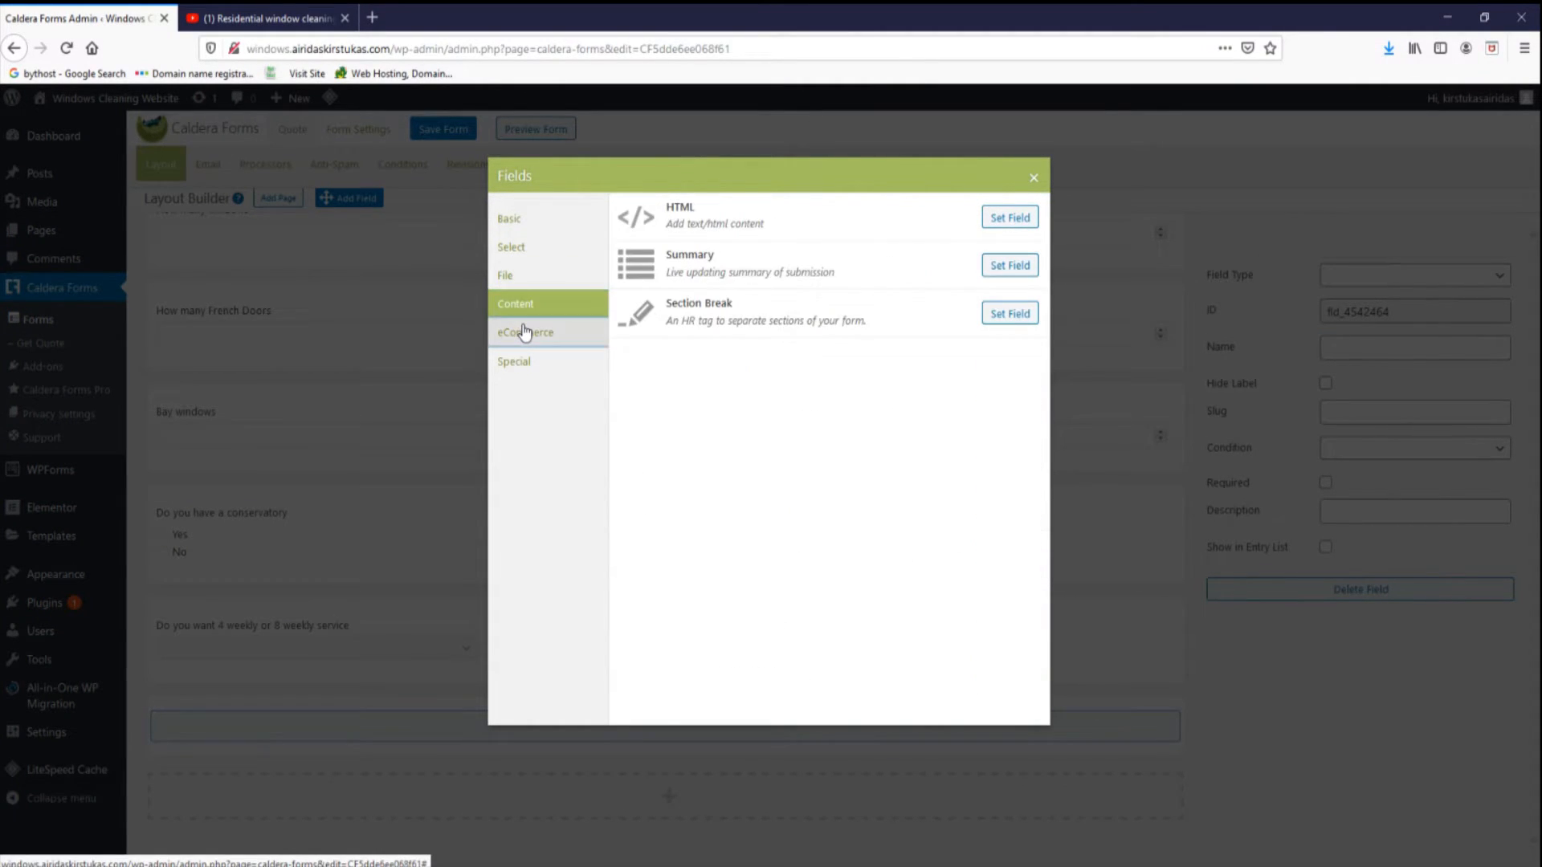
pyautogui.click(524, 333)
pyautogui.click(527, 360)
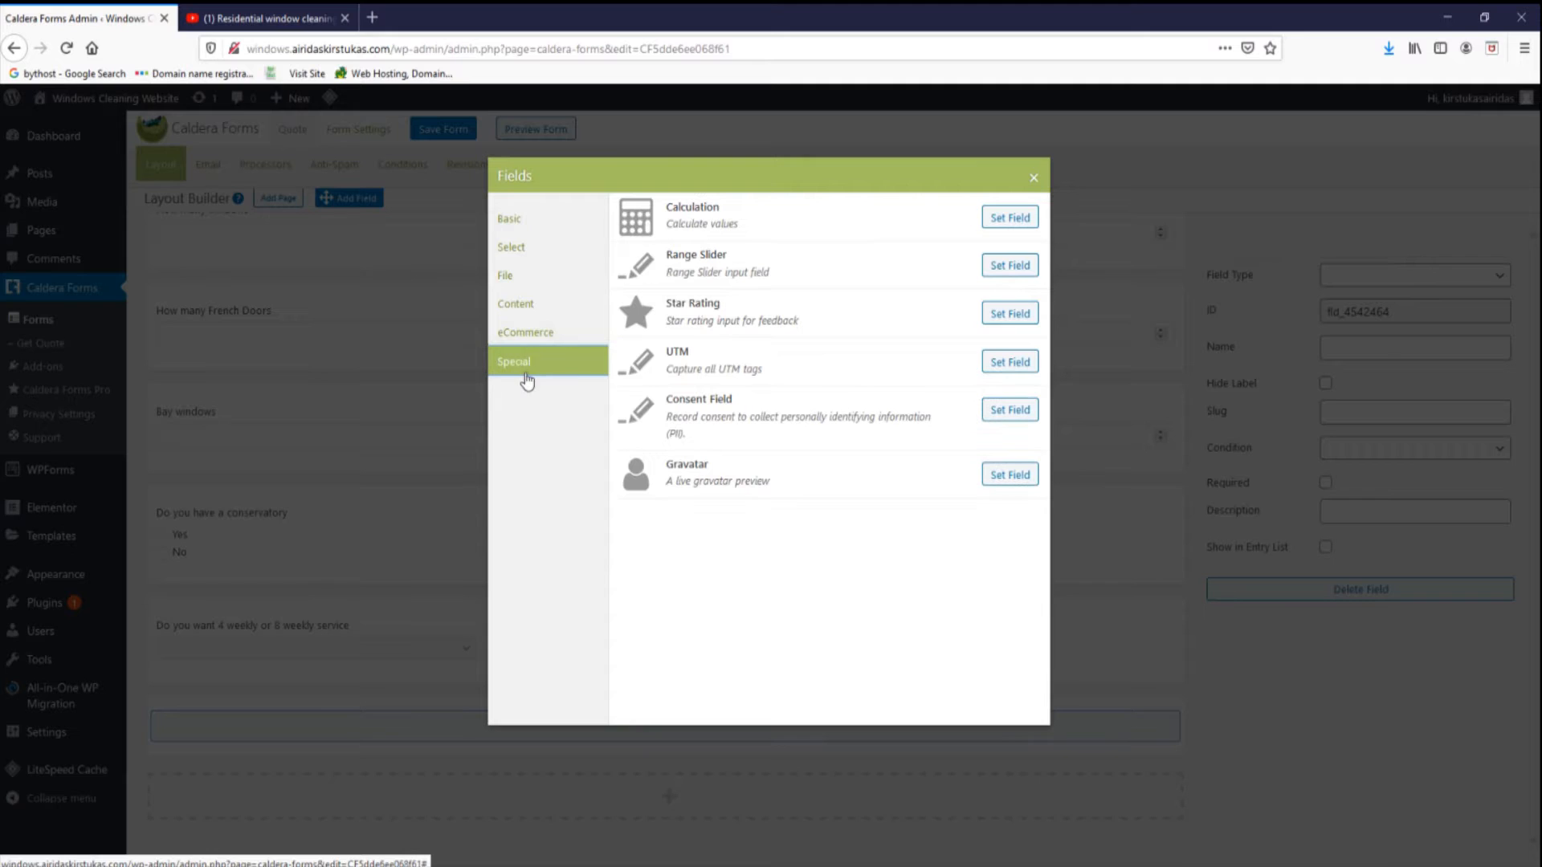
pyautogui.click(1010, 219)
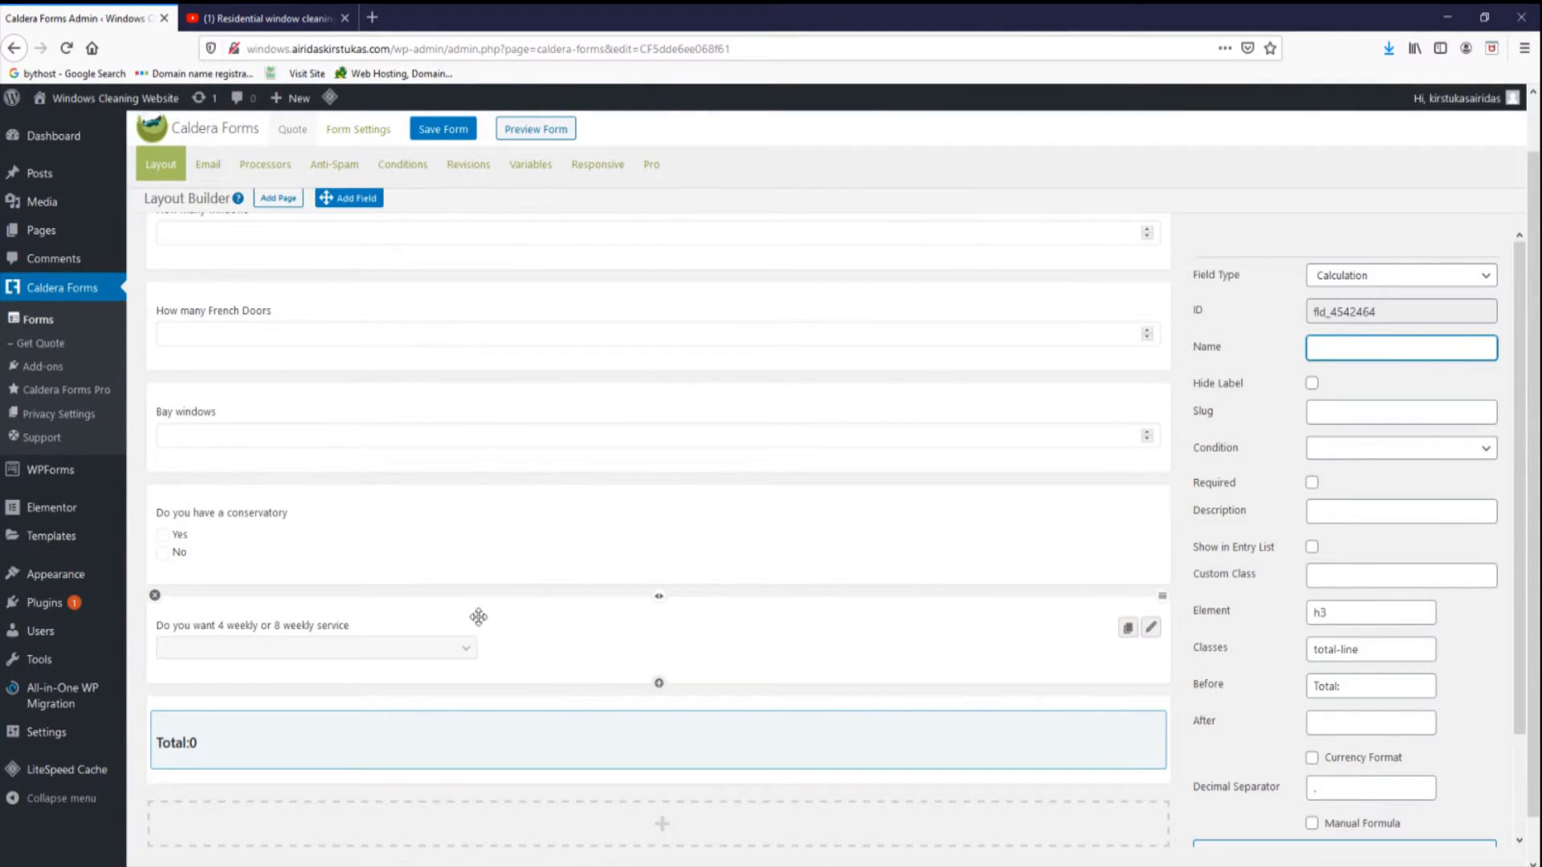
pyautogui.click(1349, 352)
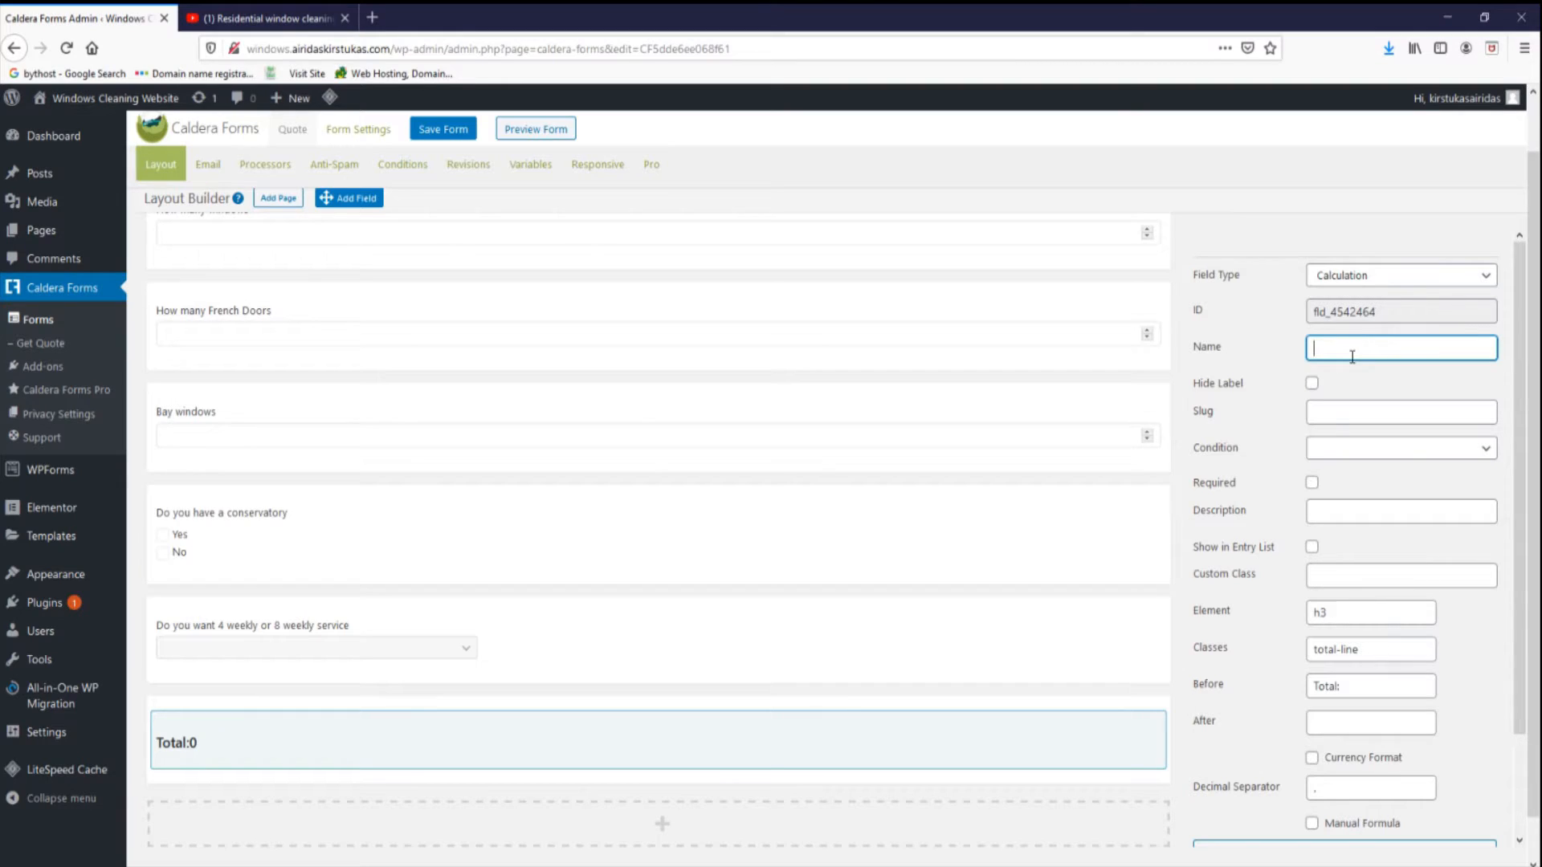
pyautogui.write('Price for single Clean')
pyautogui.click(1277, 670)
pyautogui.click(1354, 685)
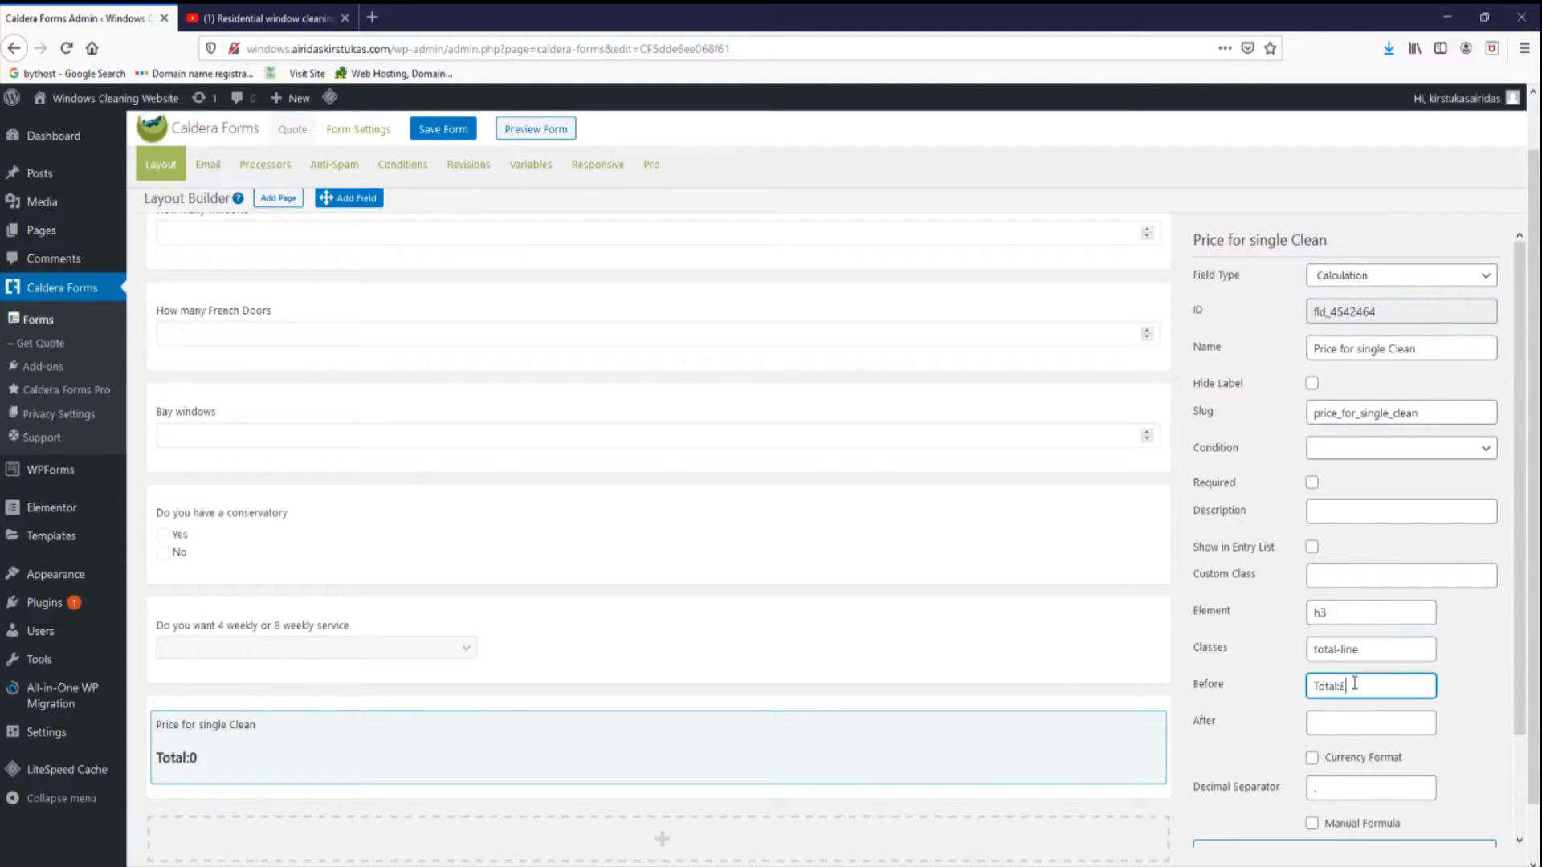
pyautogui.click(1460, 640)
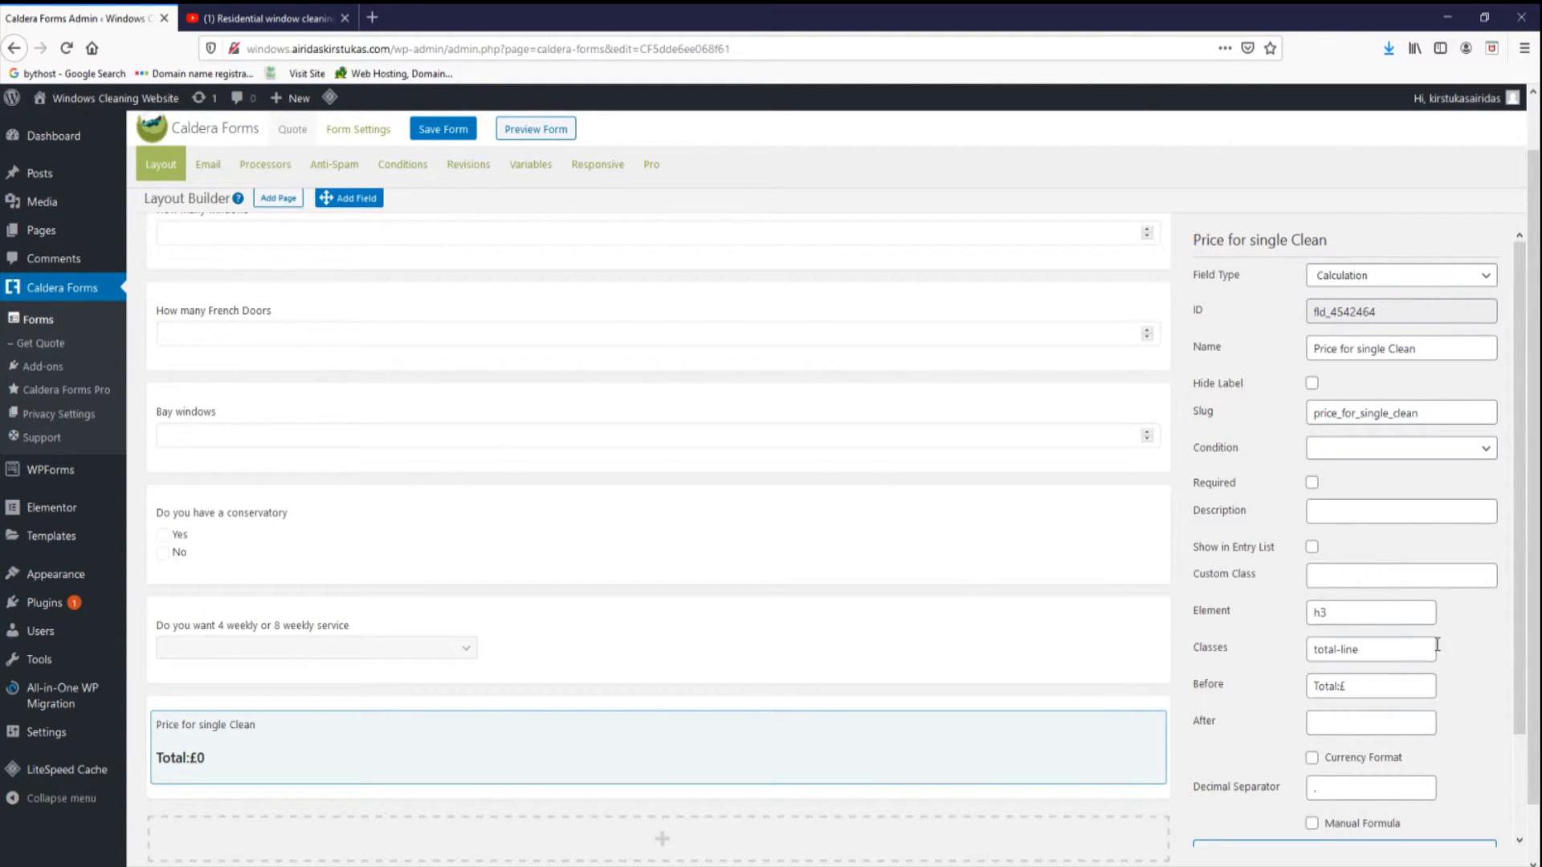
pyautogui.scroll(-2, 1439, 643)
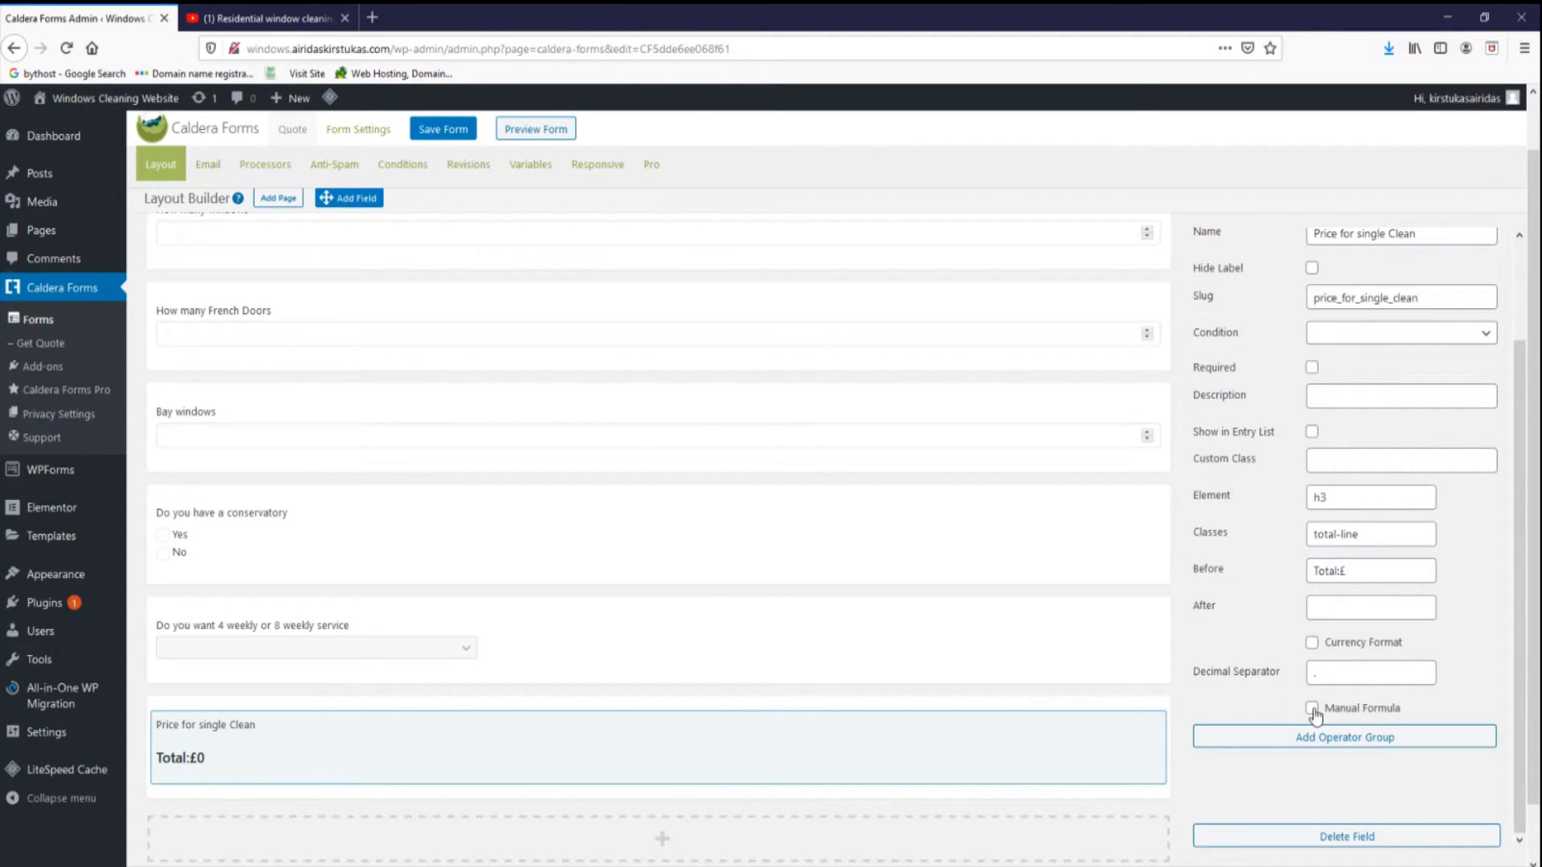
# - Switch the calculation to a manual formula and copy the how_many_windows slug
pyautogui.click(1312, 710)
pyautogui.click(1236, 741)
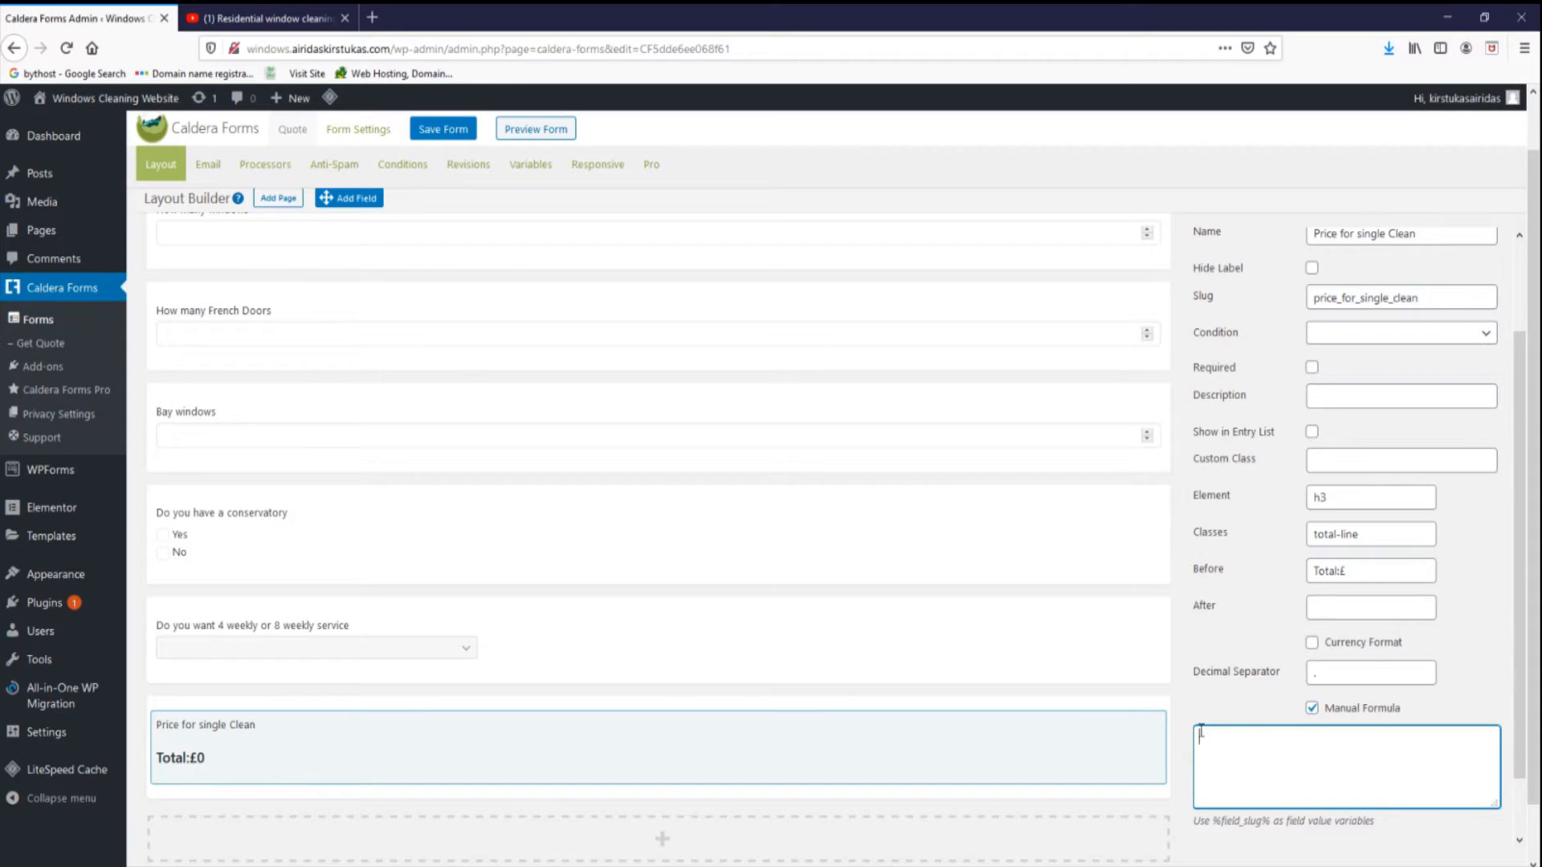
pyautogui.scroll(1, 678, 509)
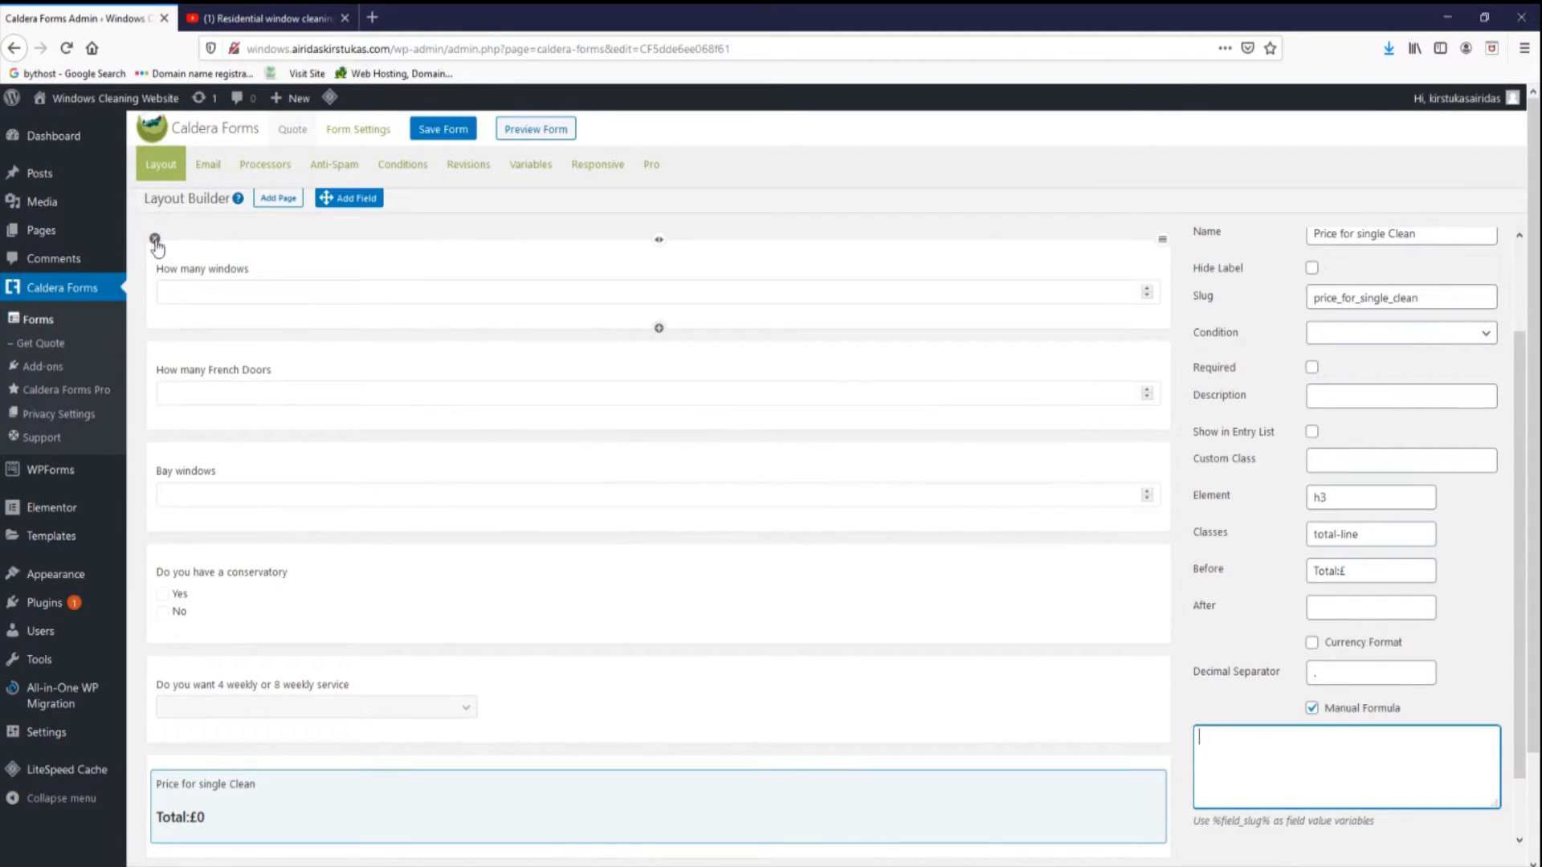
pyautogui.click(1152, 273)
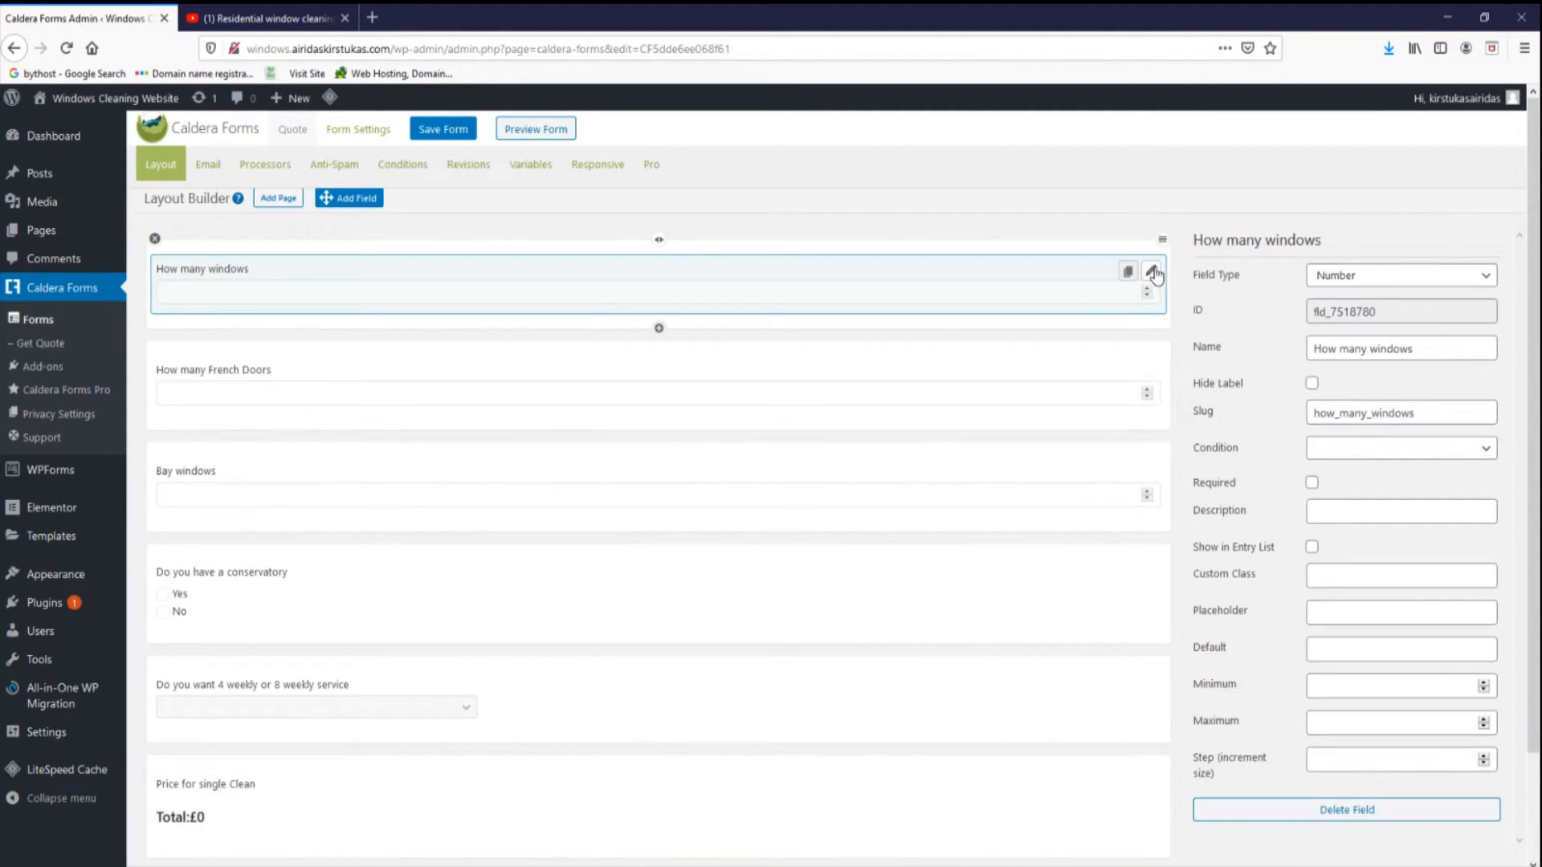
pyautogui.moveTo(1438, 414); pyautogui.dragTo(1294, 421)
pyautogui.hotkey('ctrl', 'c')
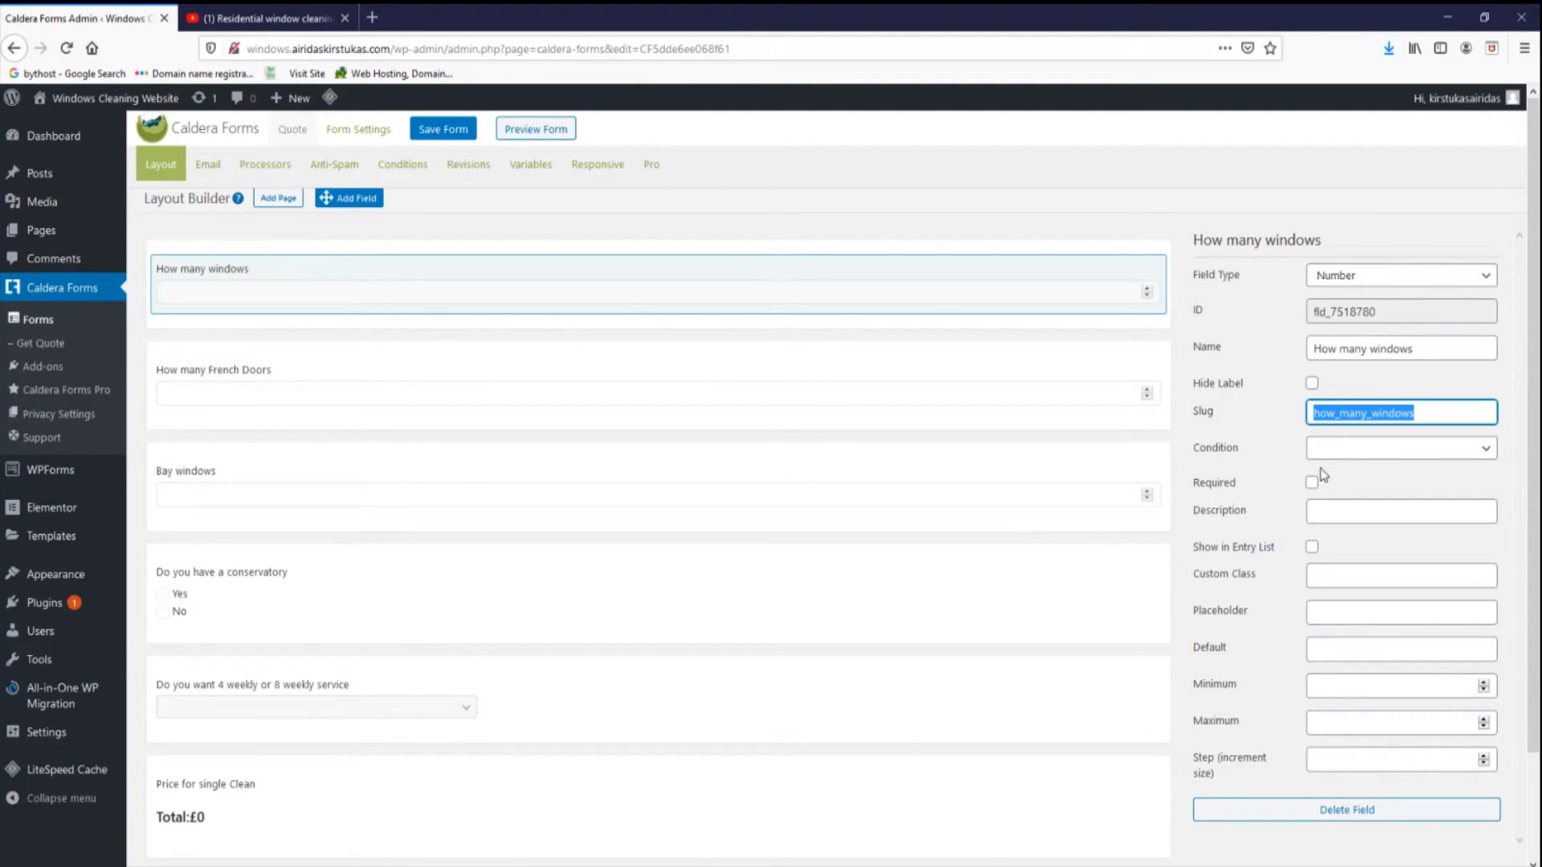
pyautogui.scroll(-2, 1318, 467)
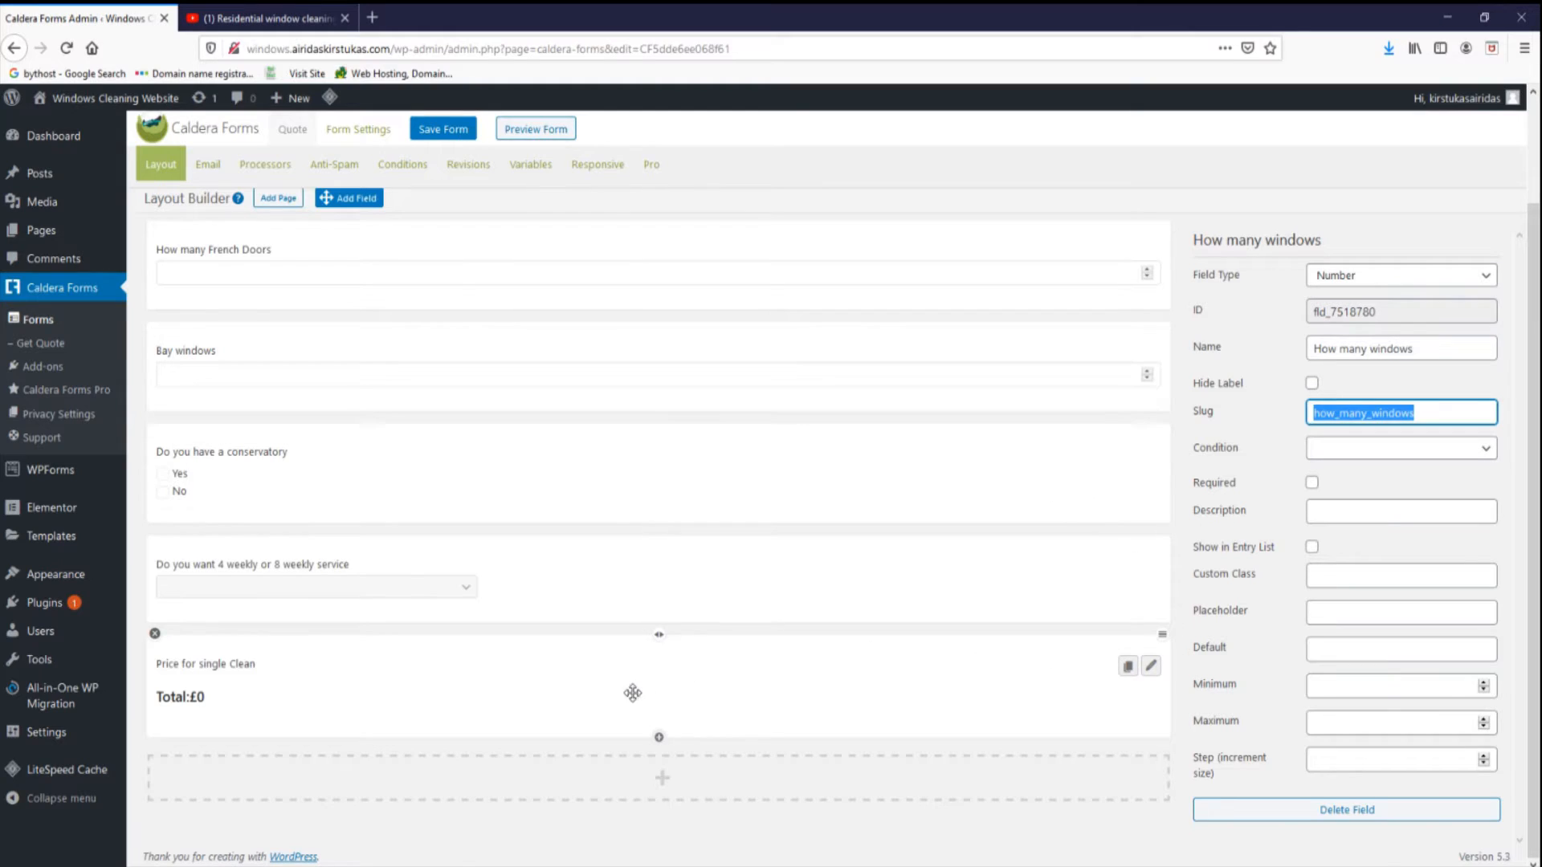
pyautogui.moveTo(1150, 671)
pyautogui.click(1150, 672)
pyautogui.scroll(-3, 1317, 666)
# - Write the formula as %how_many_windows%*3+%%
pyautogui.click(1294, 680)
pyautogui.write('%%')
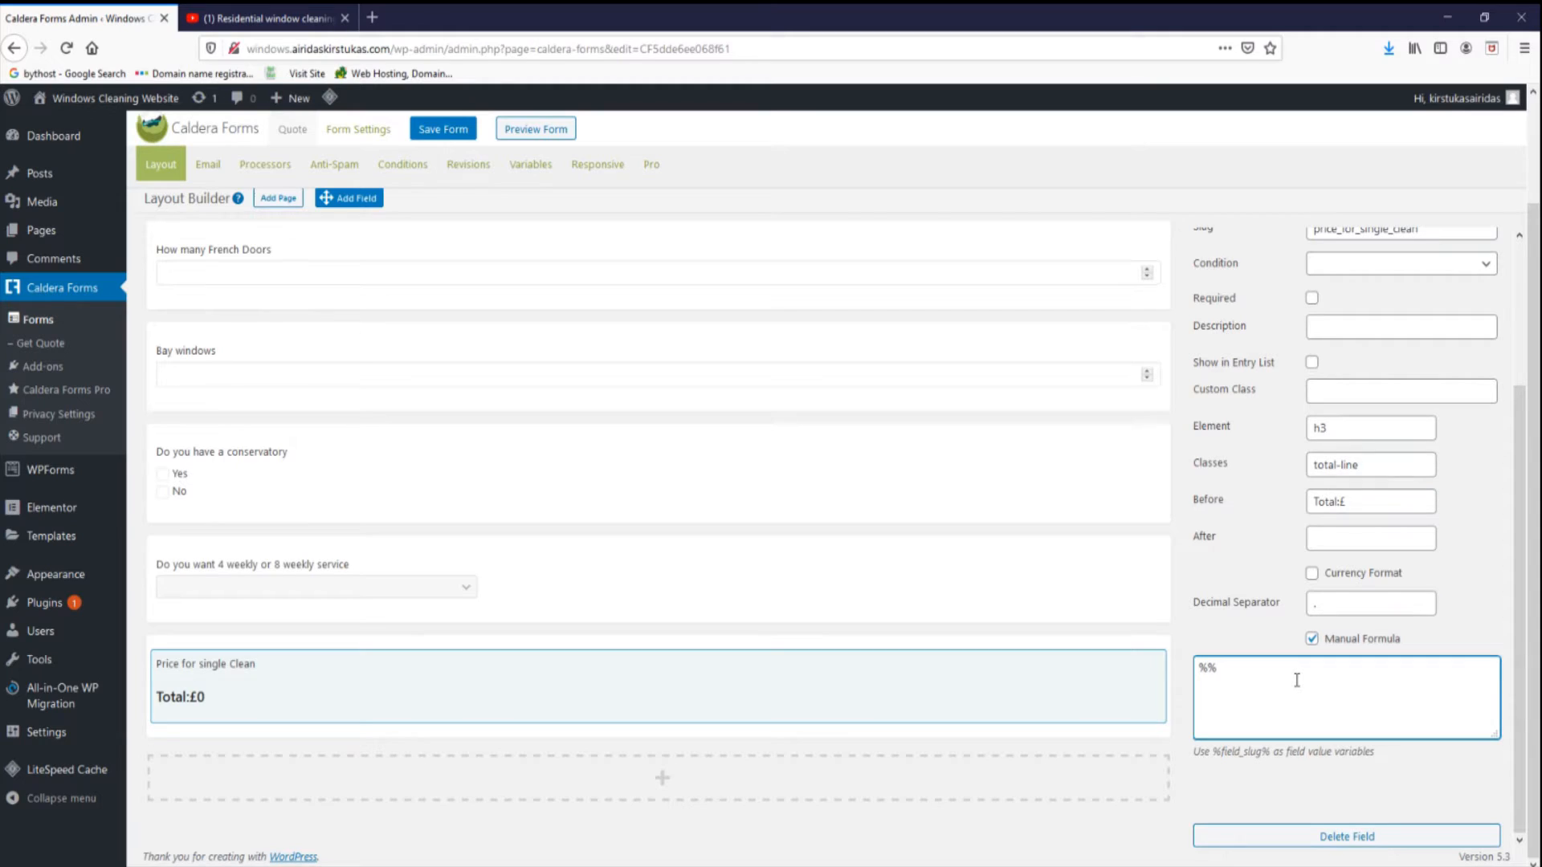
pyautogui.hotkey('ctrl', 'v')
pyautogui.click(1329, 673)
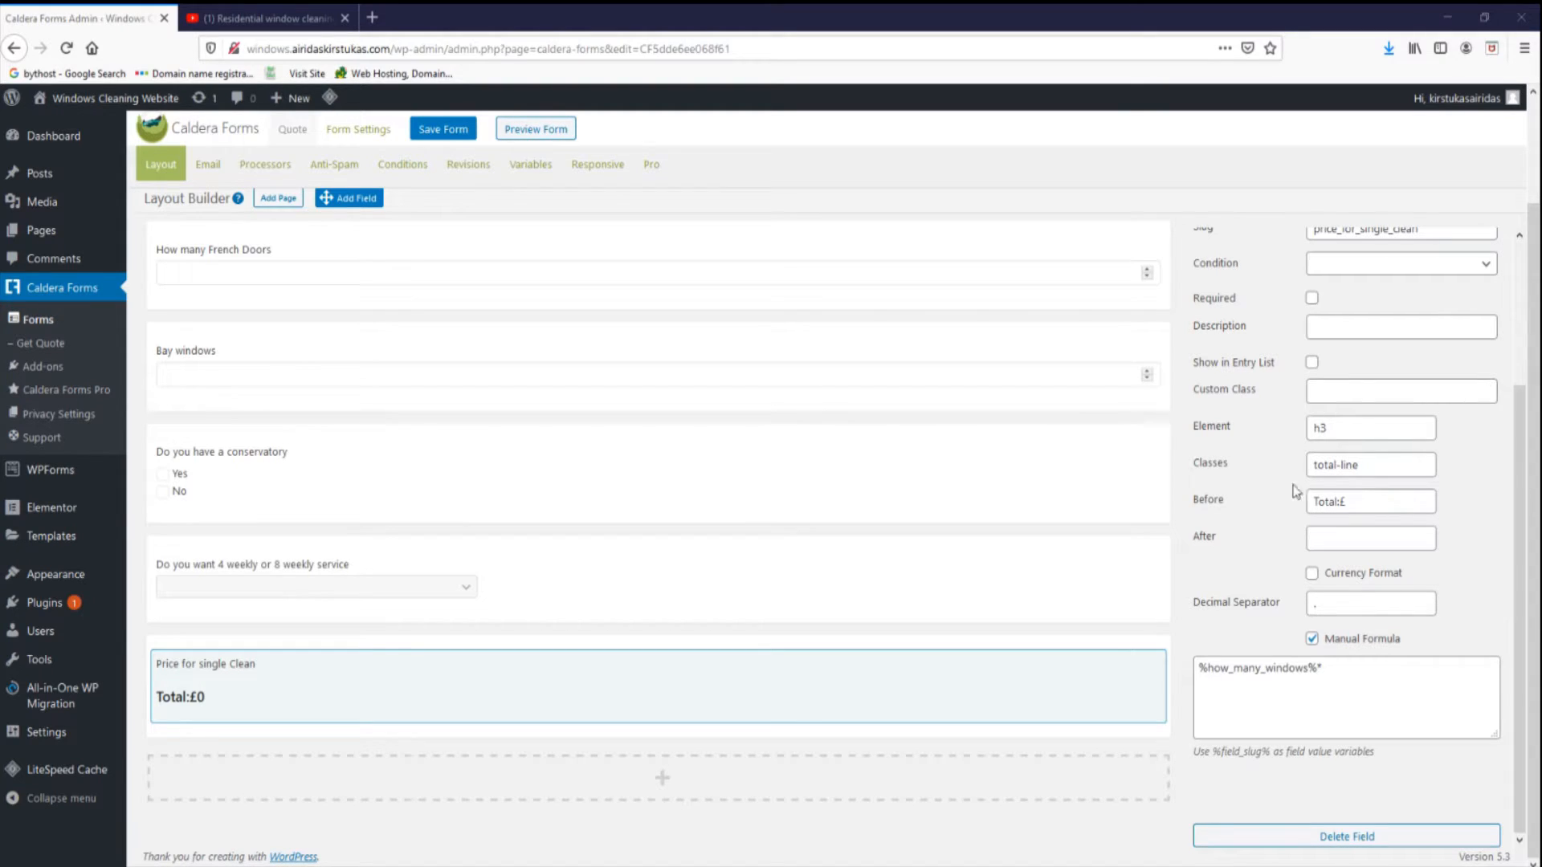
pyautogui.click(1331, 668)
pyautogui.write('3')
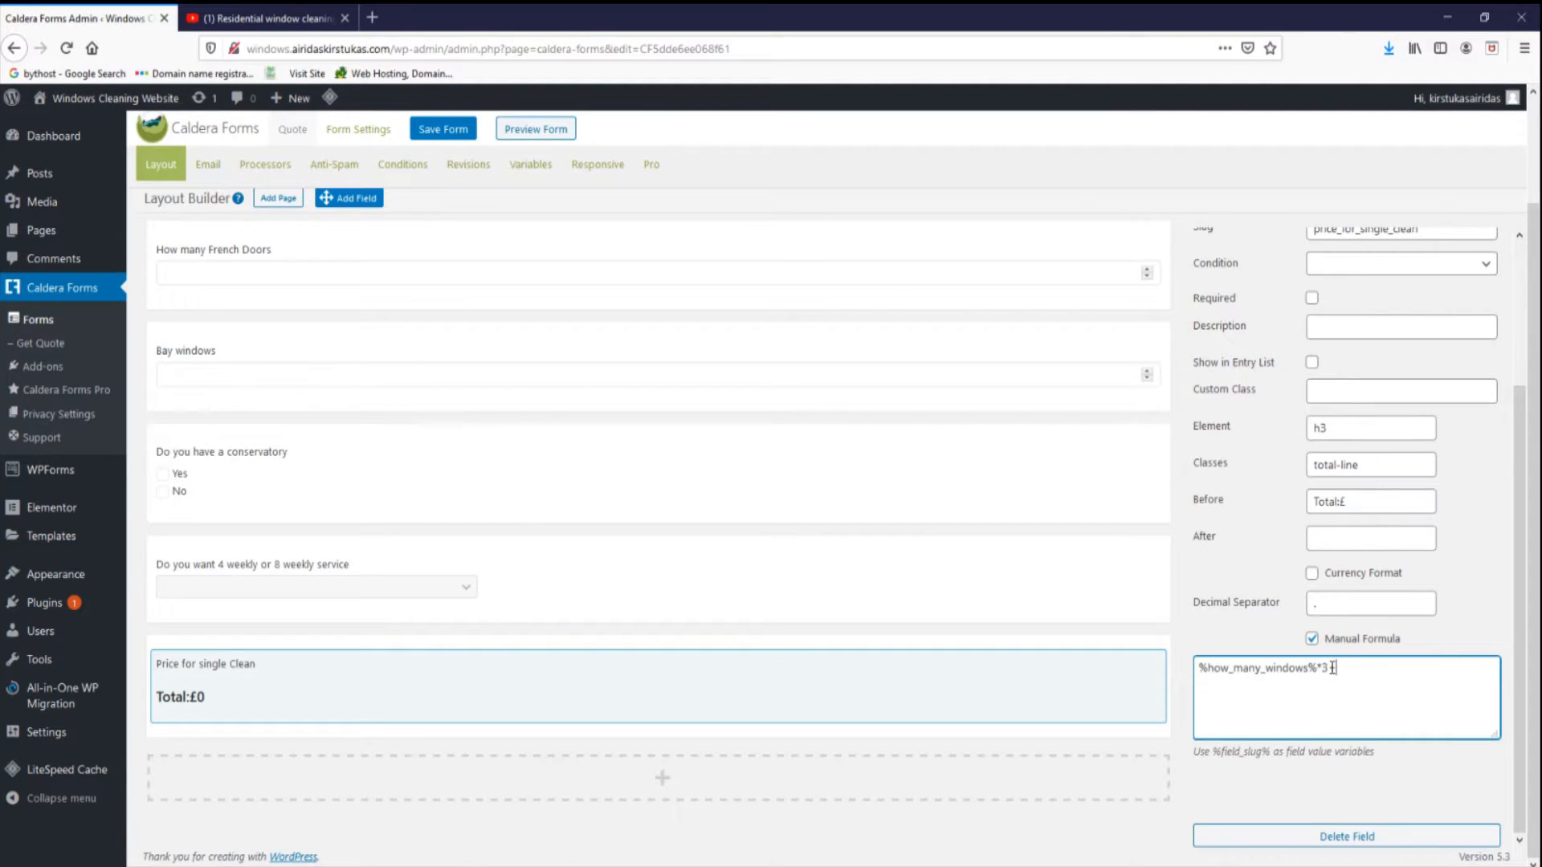
pyautogui.write('+%%')
# - Copy the How many French Doors field's slug for the formula
pyautogui.scroll(3, 952, 406)
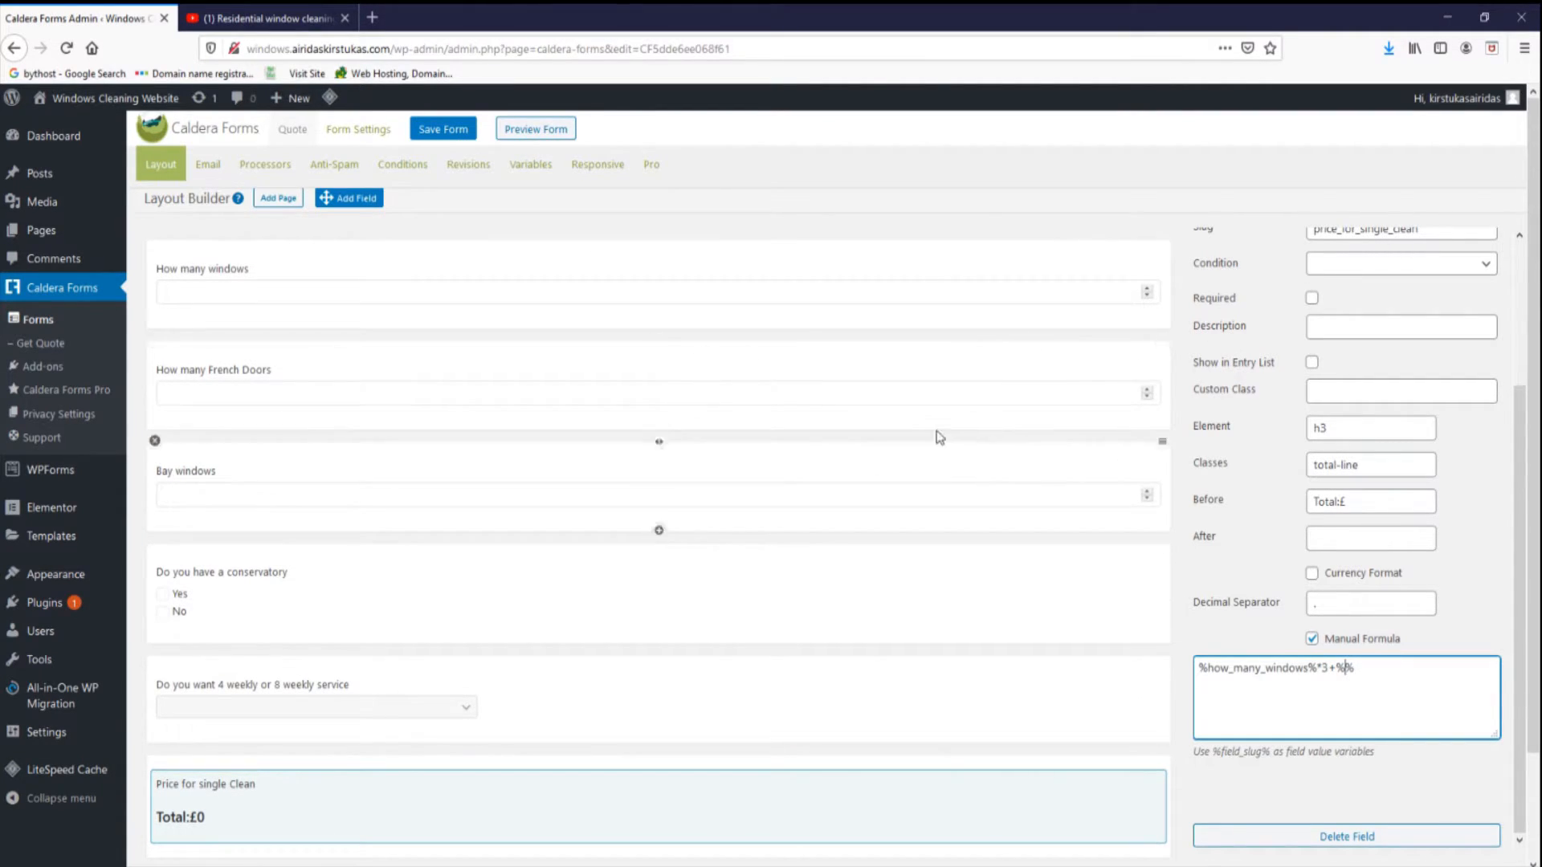
pyautogui.moveTo(1152, 376)
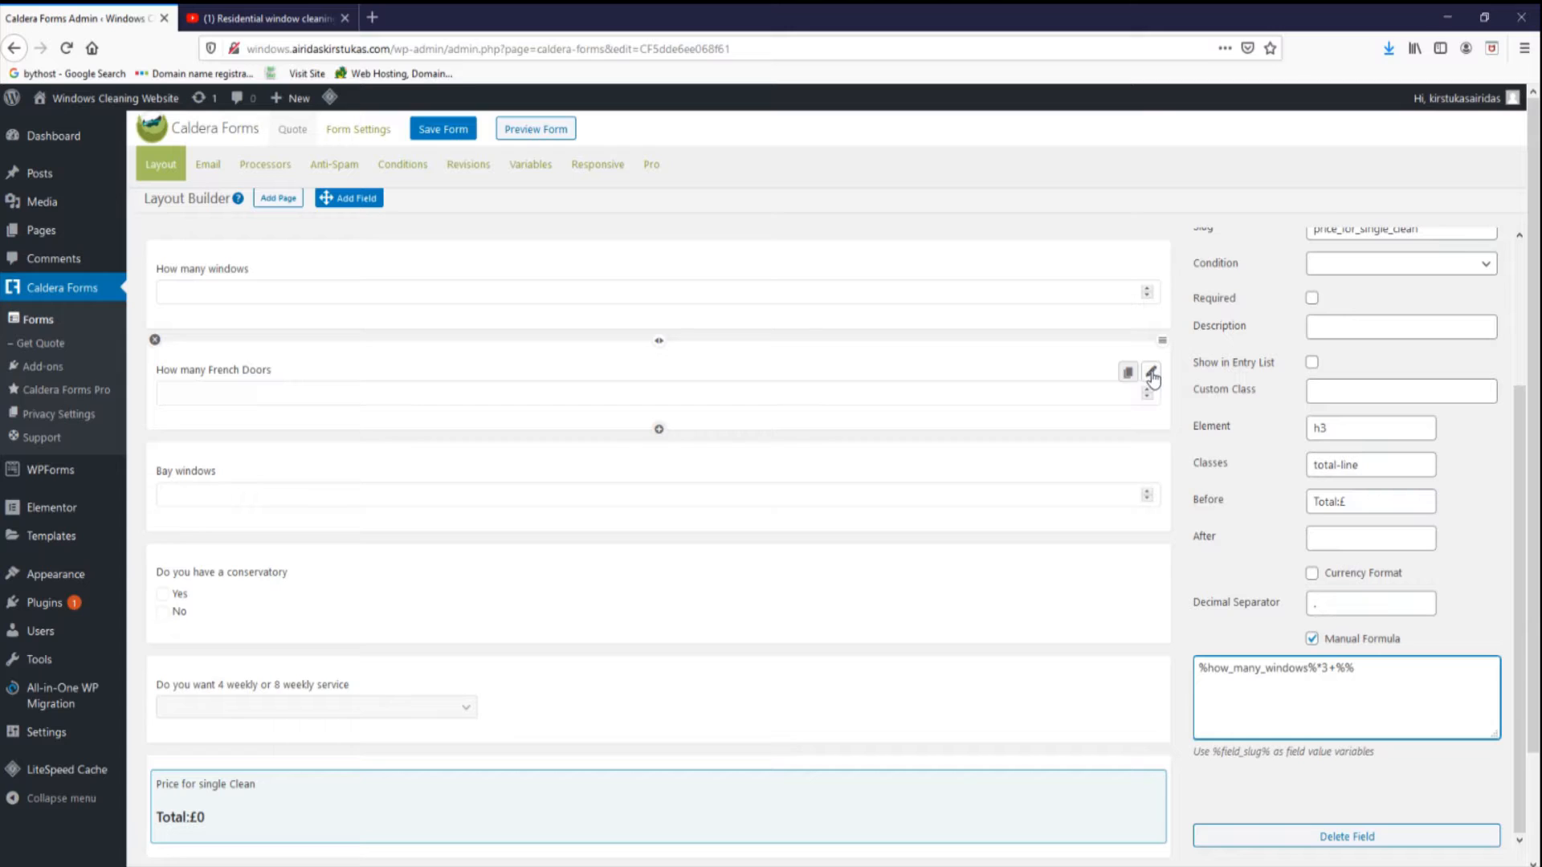
pyautogui.click(1151, 373)
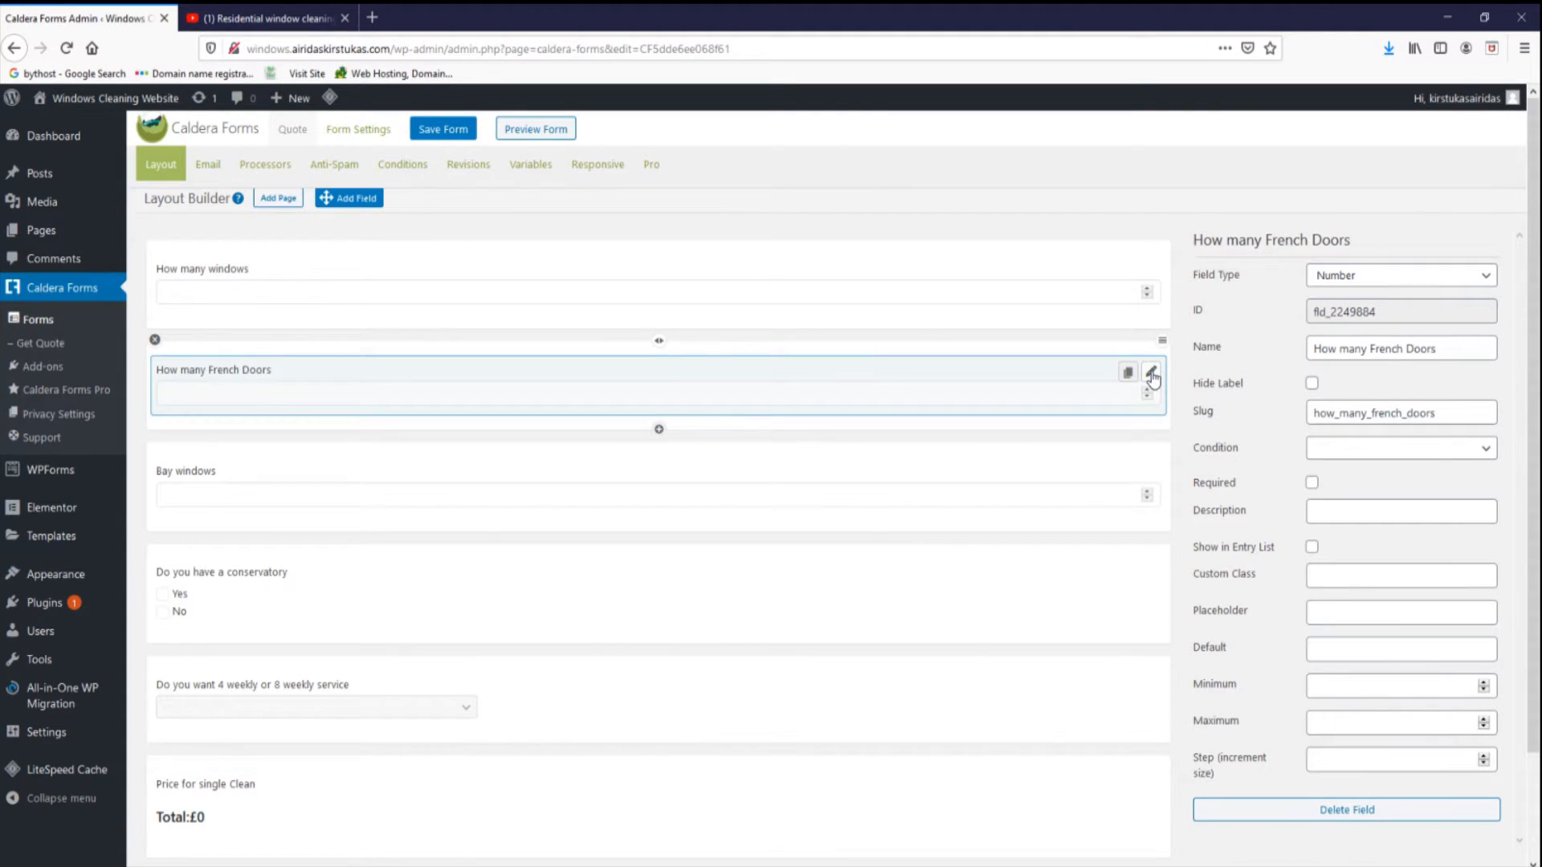
pyautogui.moveTo(1437, 415); pyautogui.dragTo(1268, 426)
pyautogui.hotkey('ctrl', 'c')
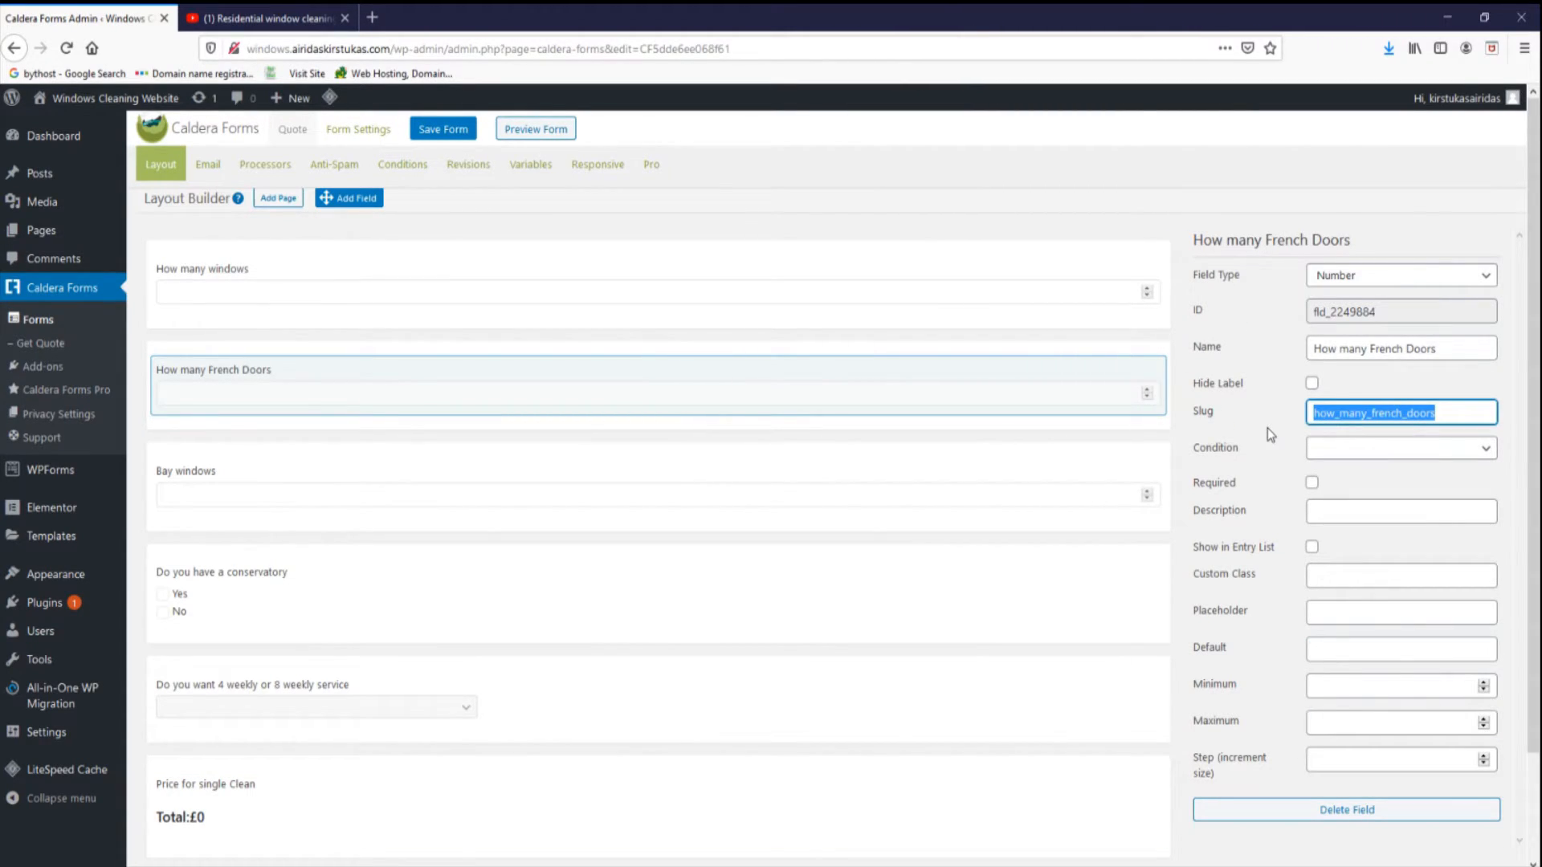
pyautogui.scroll(-3, 1007, 536)
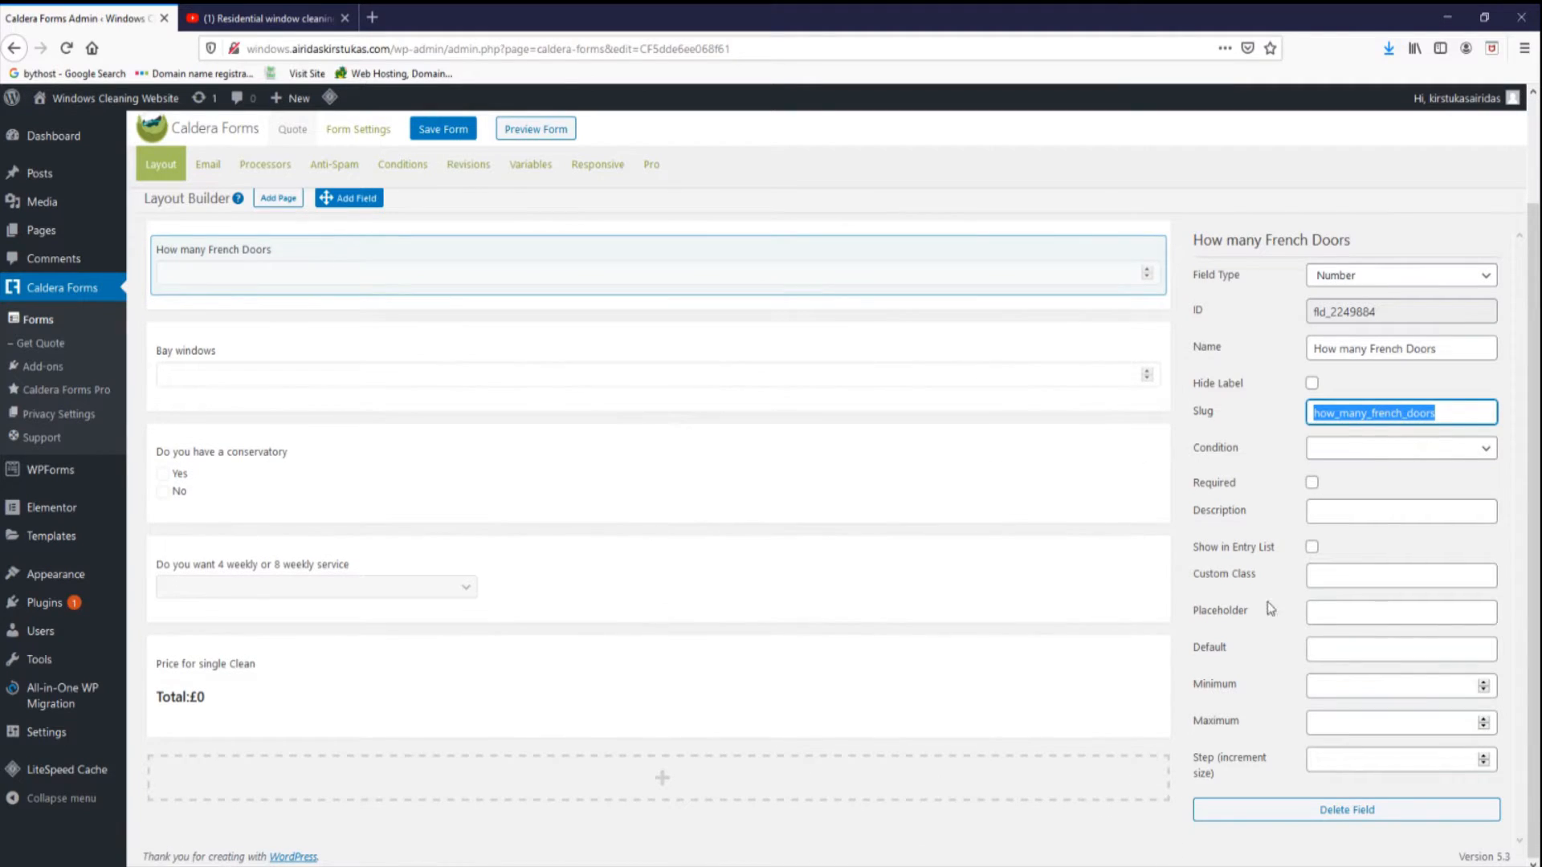
pyautogui.click(1150, 666)
pyautogui.scroll(-3, 1309, 652)
# - Add %how_many_french_doors%*5+%% to the formula
pyautogui.click(1354, 666)
pyautogui.click(1349, 664)
pyautogui.hotkey('ctrl', 'v')
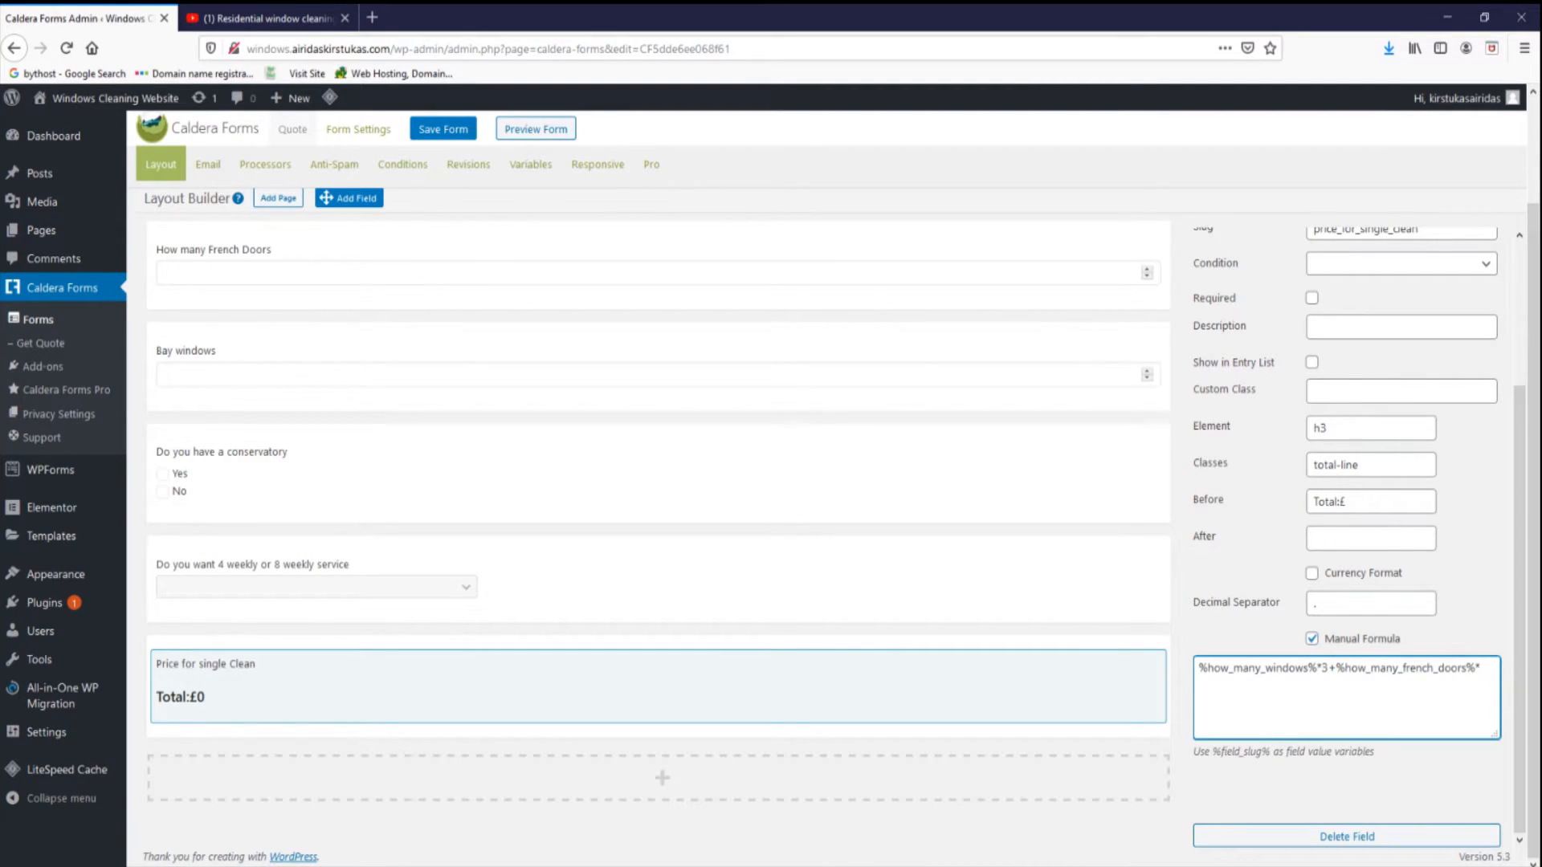
pyautogui.write('*5')
pyautogui.write('+%%')
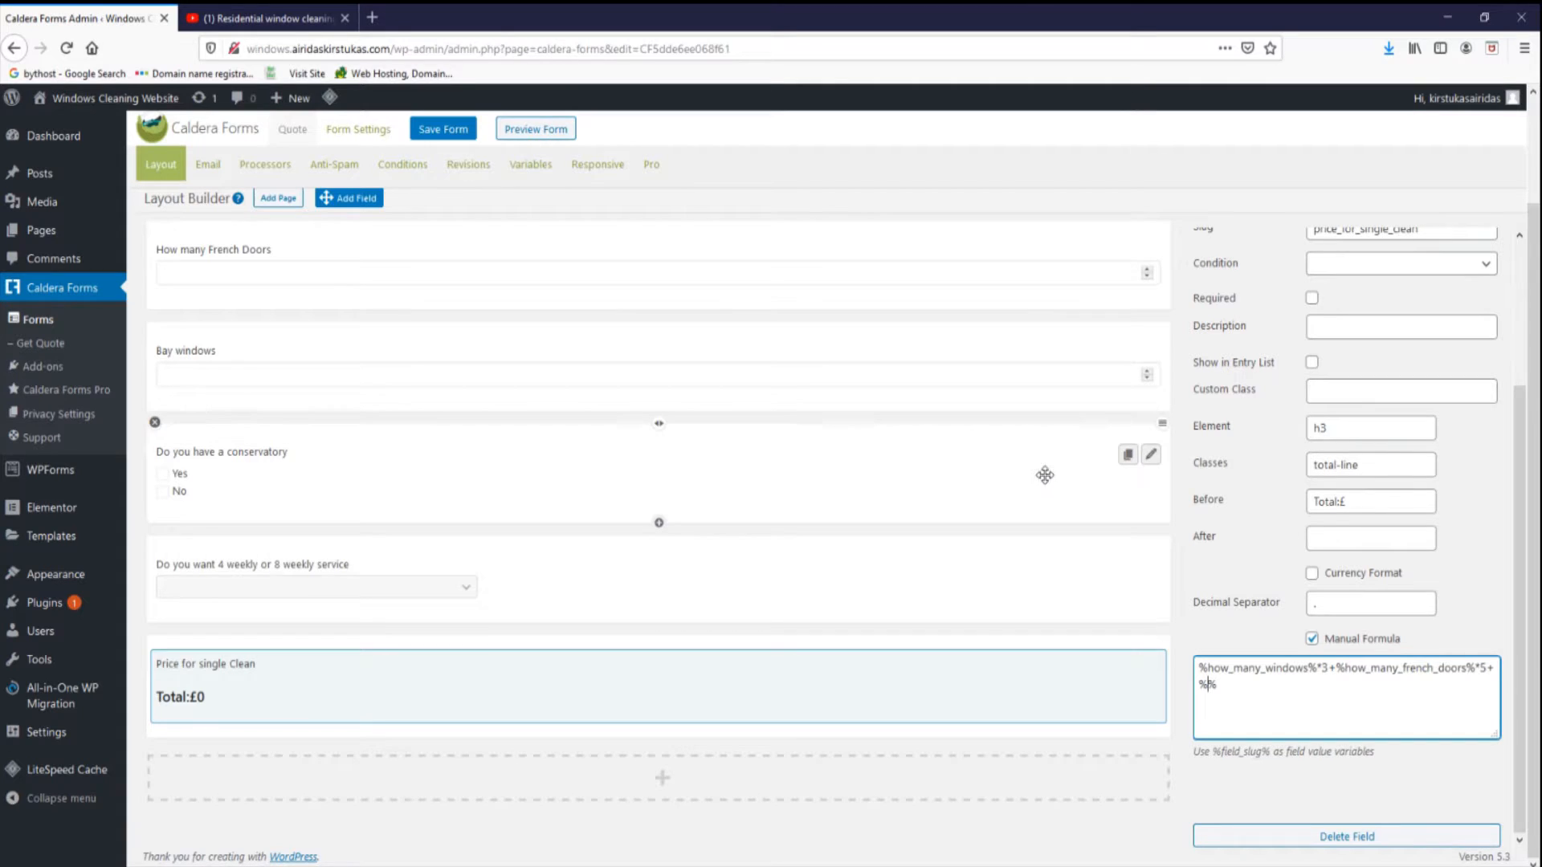
# - Copy the bay_windows slug and paste it into the formula for %bay_windows%*4
pyautogui.scroll(2, 1042, 433)
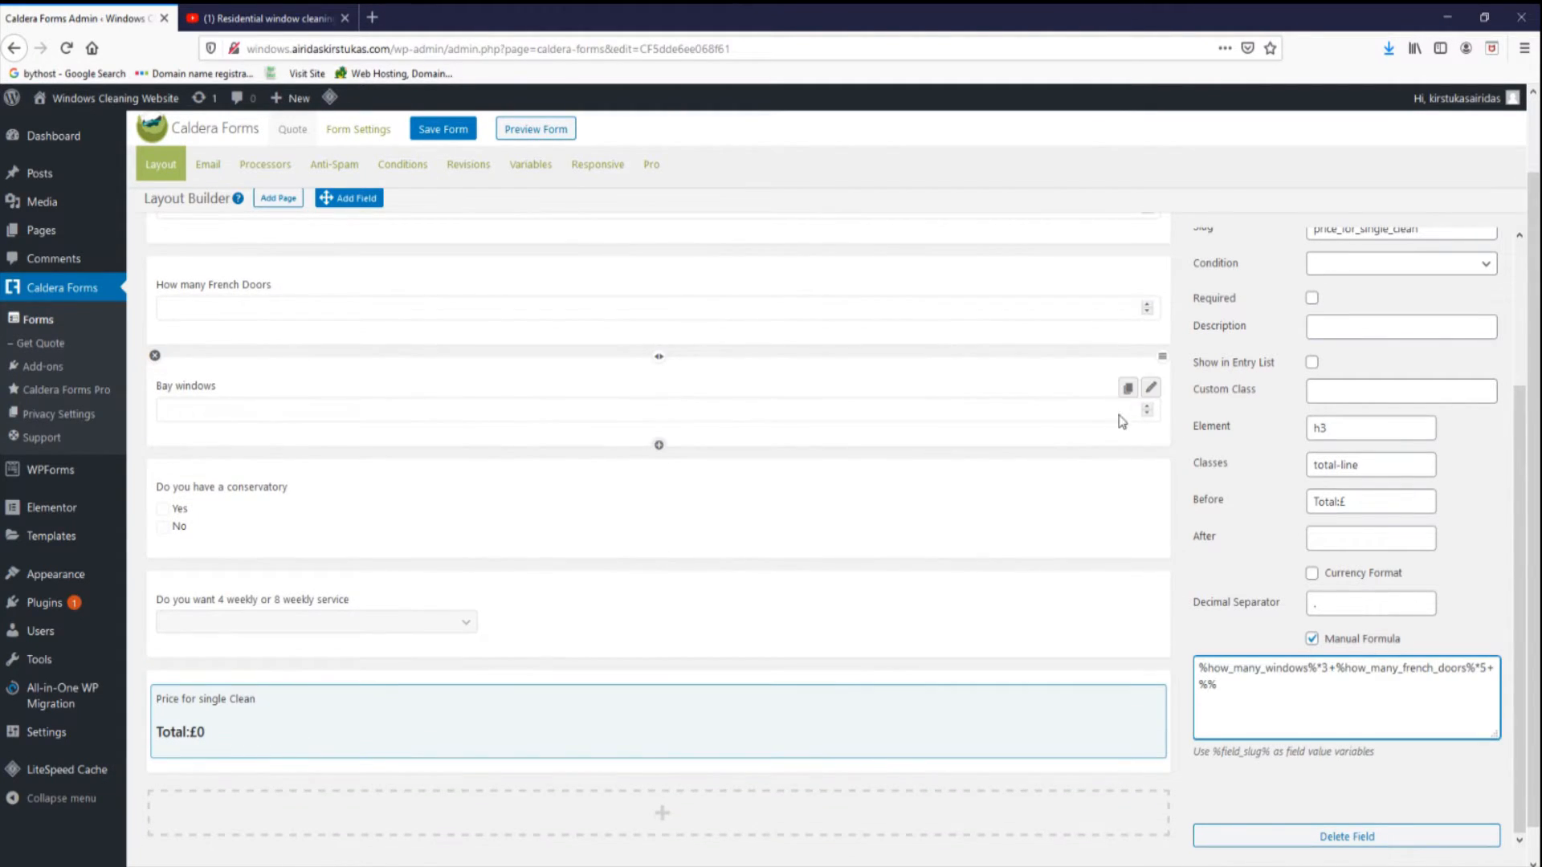
pyautogui.click(1151, 389)
pyautogui.moveTo(1392, 411); pyautogui.dragTo(1295, 418)
pyautogui.hotkey('ctrl', 'c')
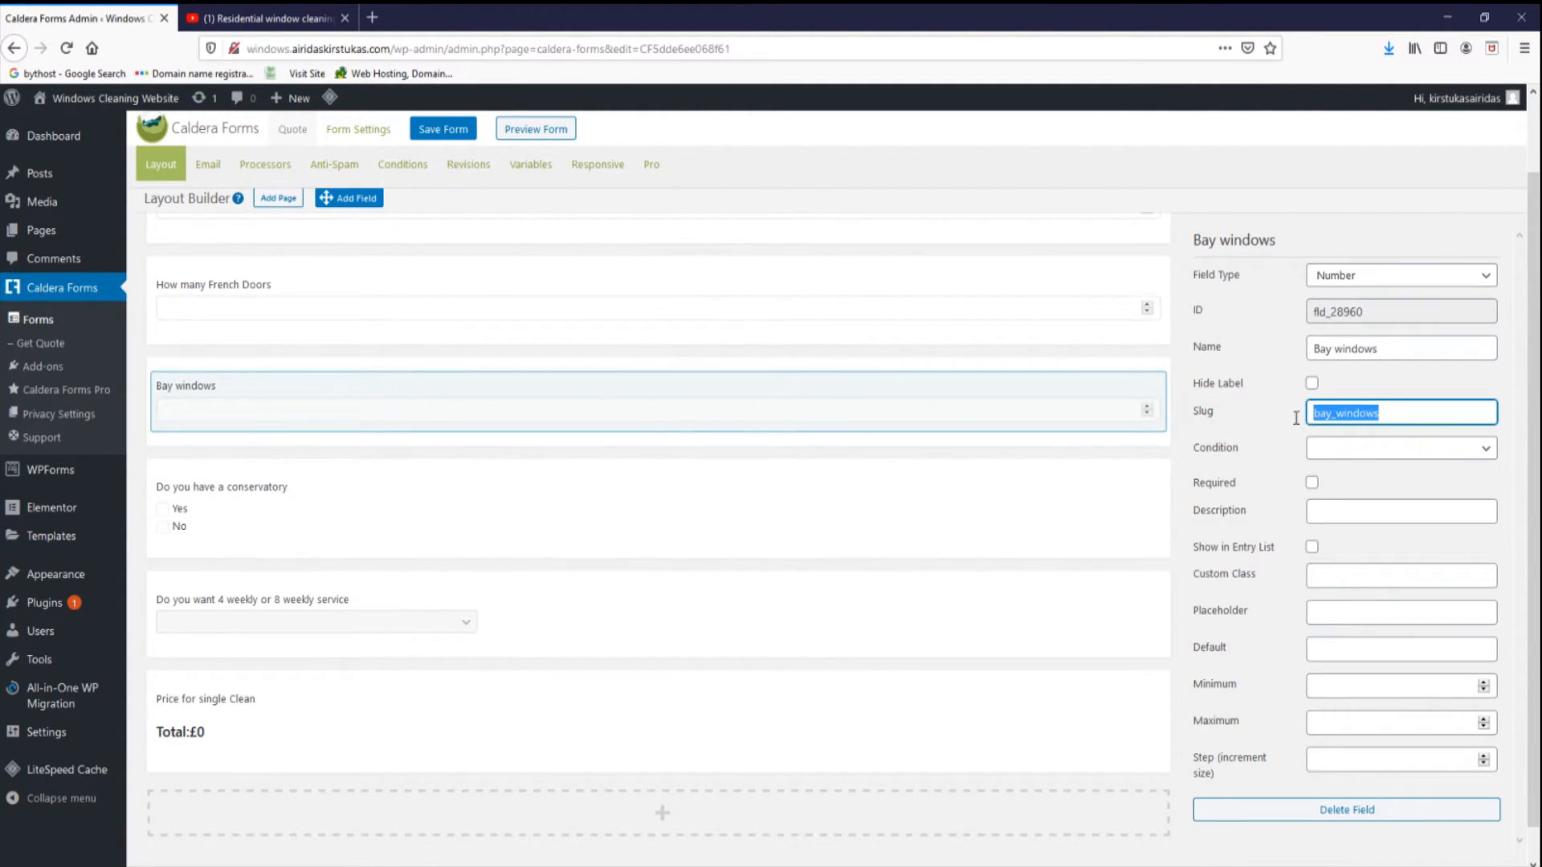
pyautogui.scroll(-1, 1136, 546)
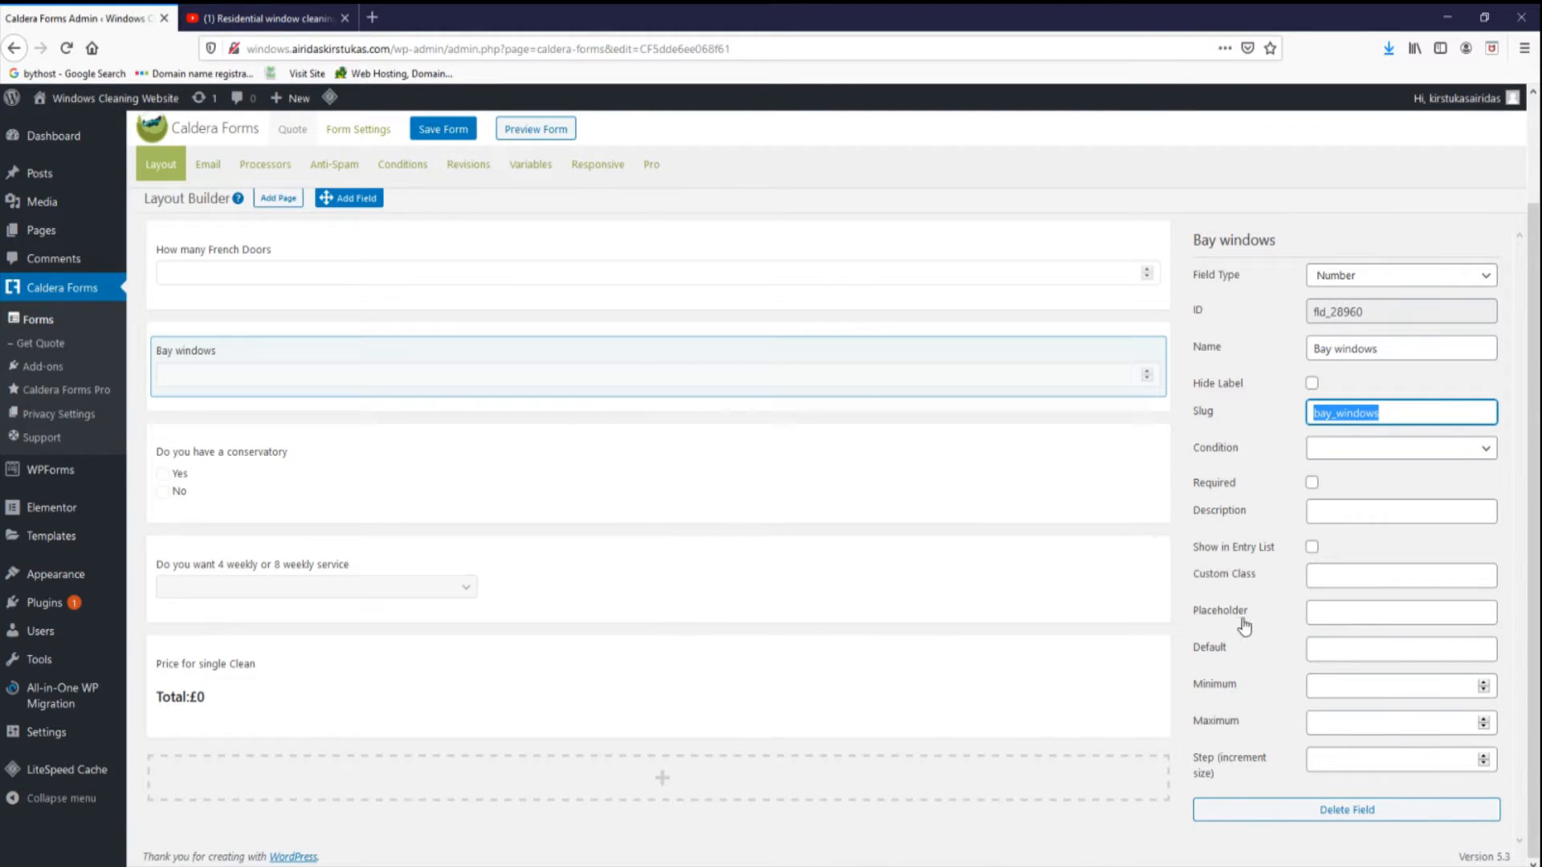
pyautogui.click(1150, 666)
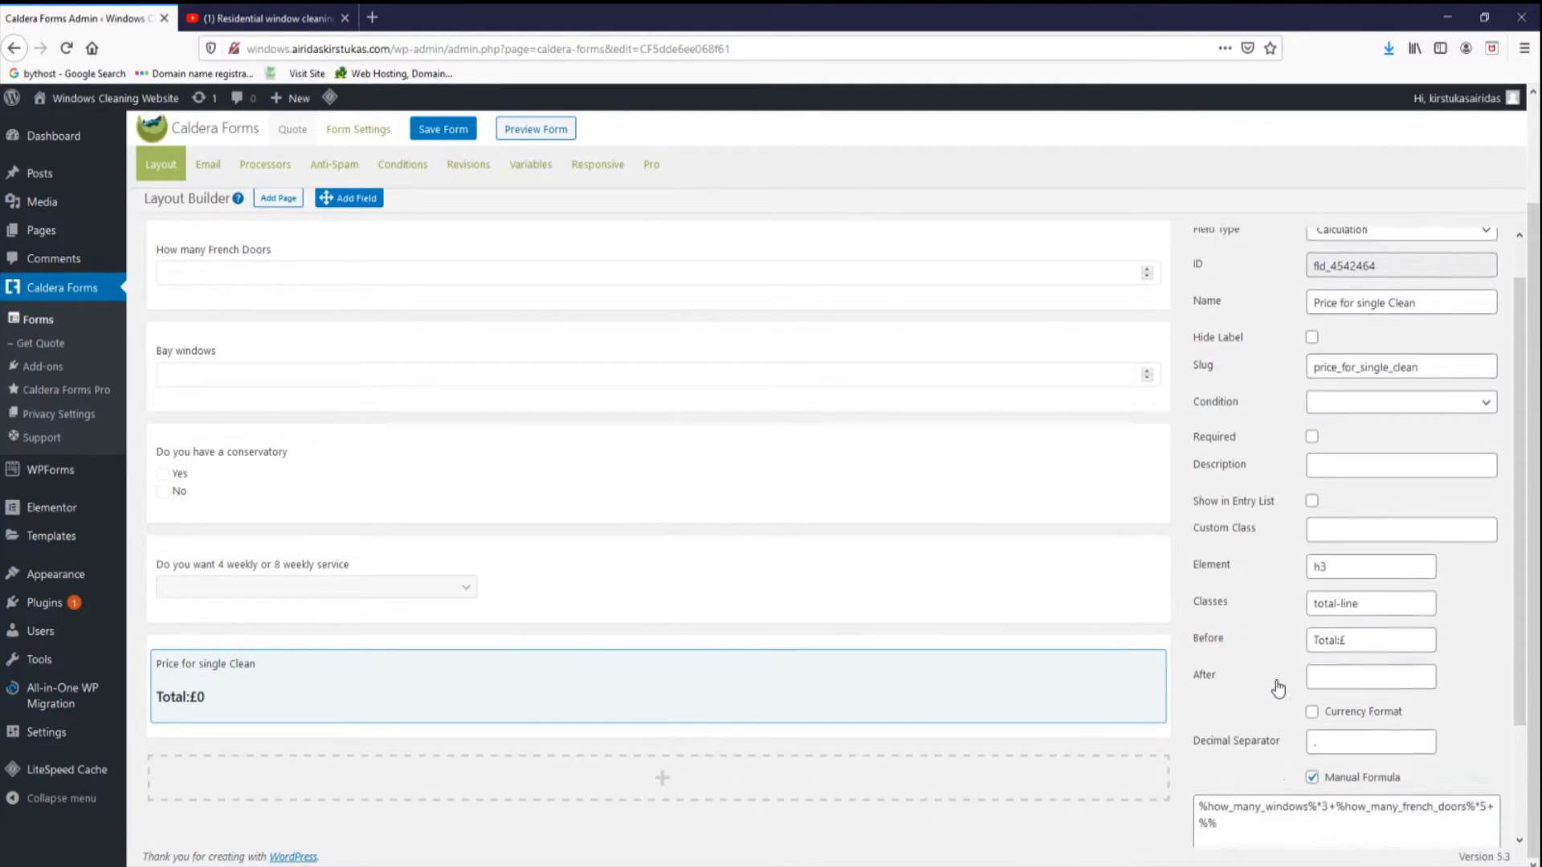
pyautogui.scroll(-2, 1276, 708)
pyautogui.click(1208, 685)
pyautogui.hotkey('ctrl', 'v')
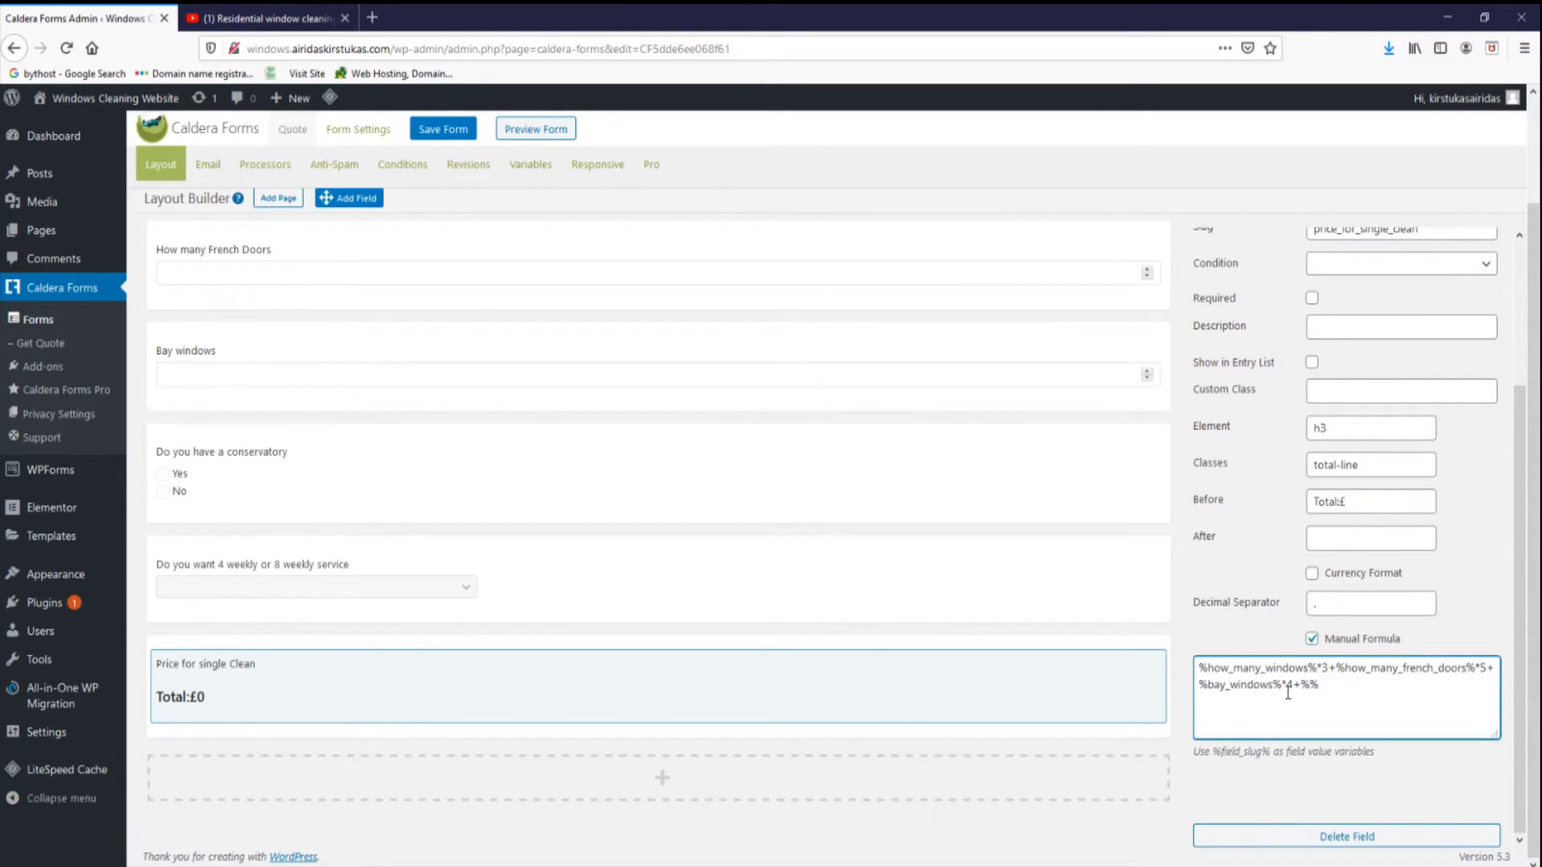
# - Add the %do_you_have_a_conservatory% slug to the end of the formula
pyautogui.moveTo(729, 461)
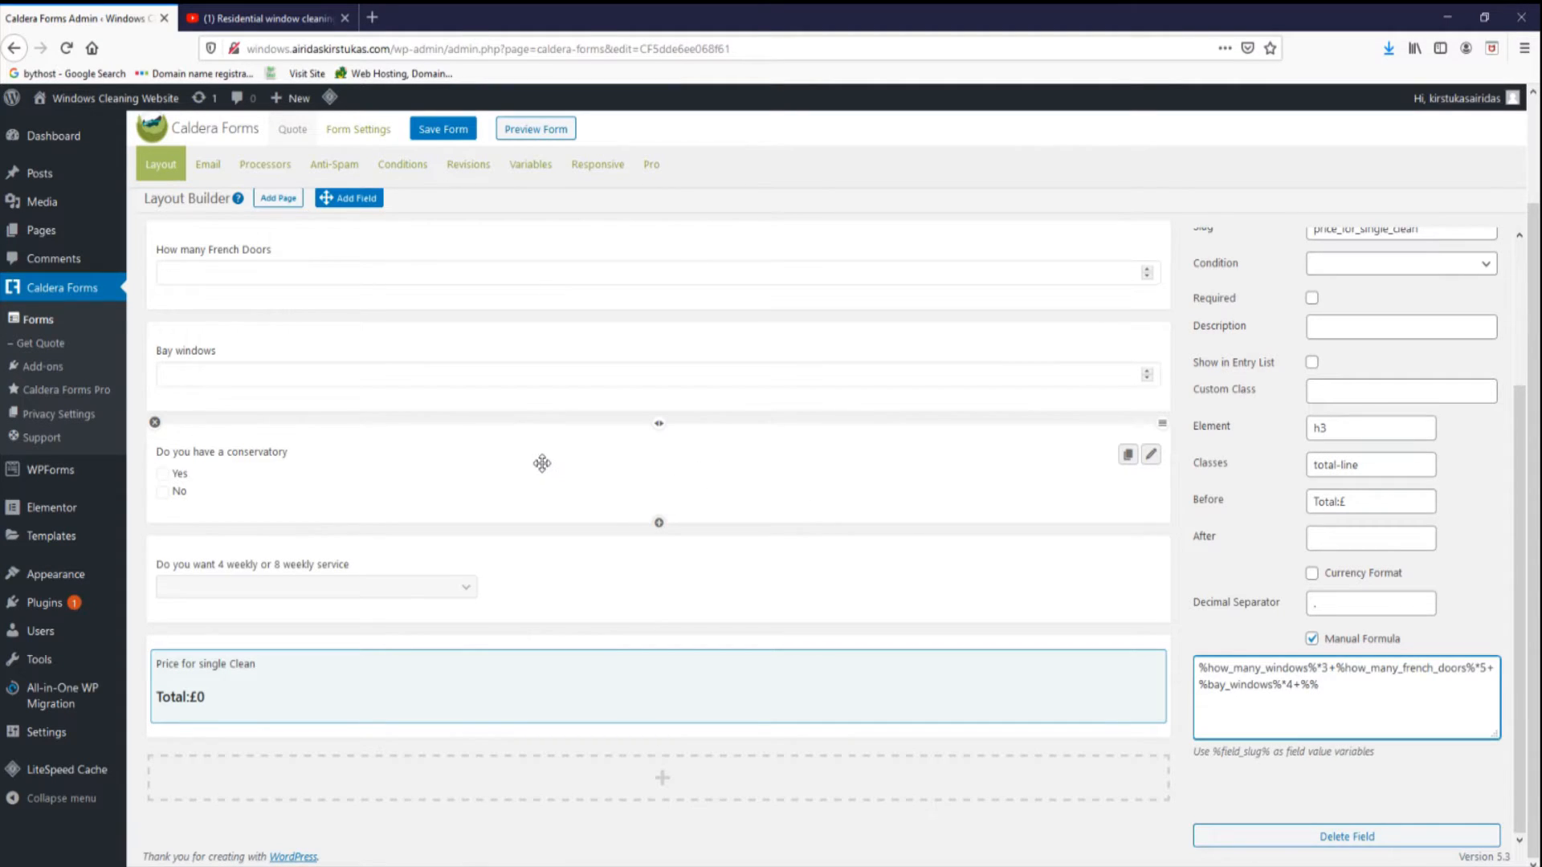
pyautogui.click(1151, 456)
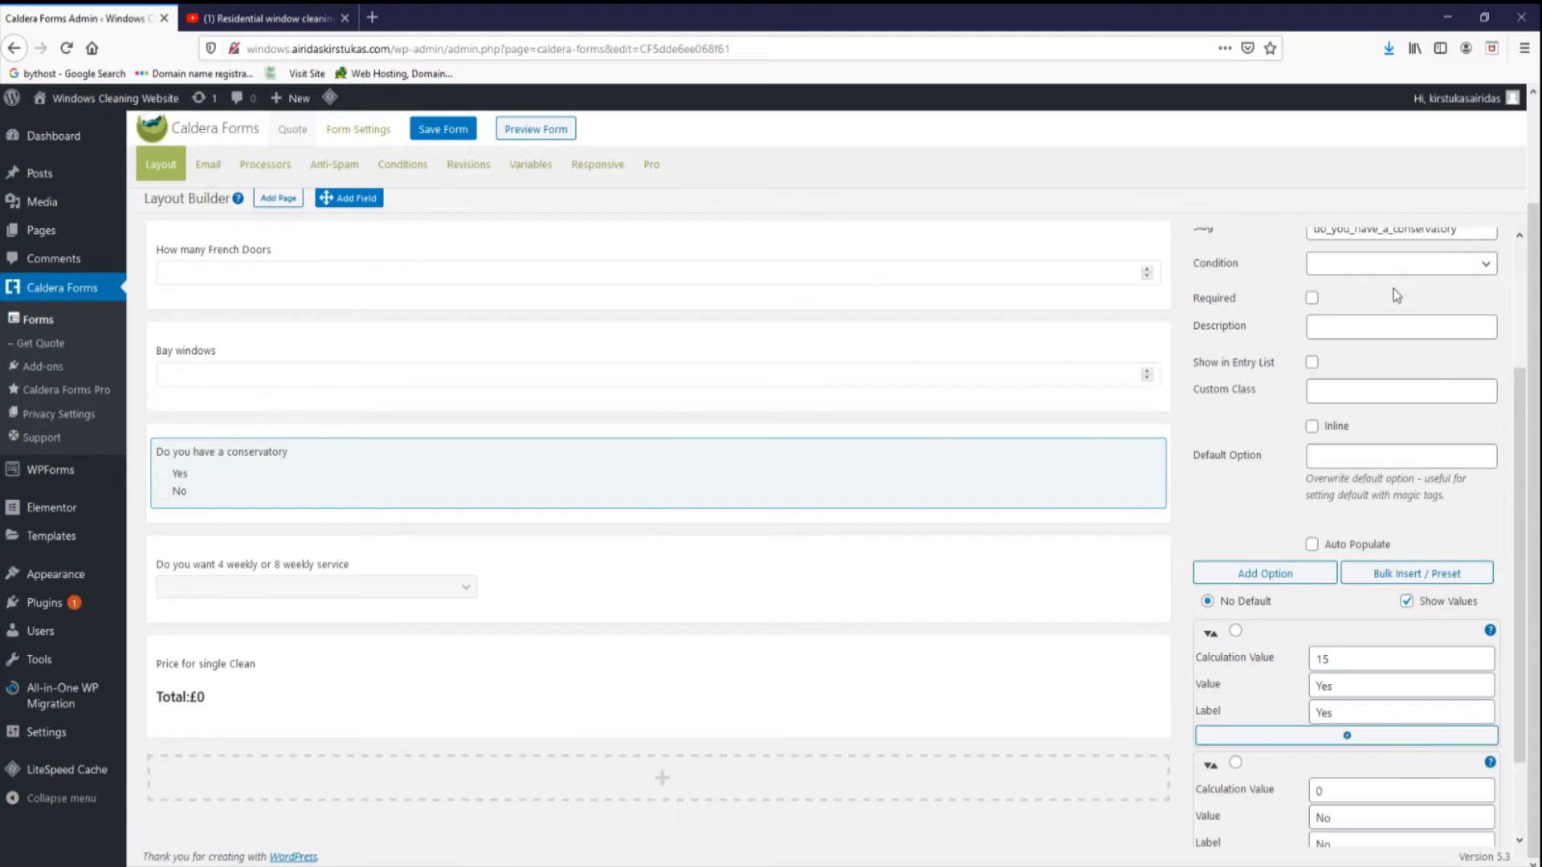
pyautogui.scroll(3, 1454, 364)
pyautogui.click(1461, 398)
pyautogui.moveTo(1461, 398); pyautogui.dragTo(1281, 386)
pyautogui.hotkey('ctrl', 'c')
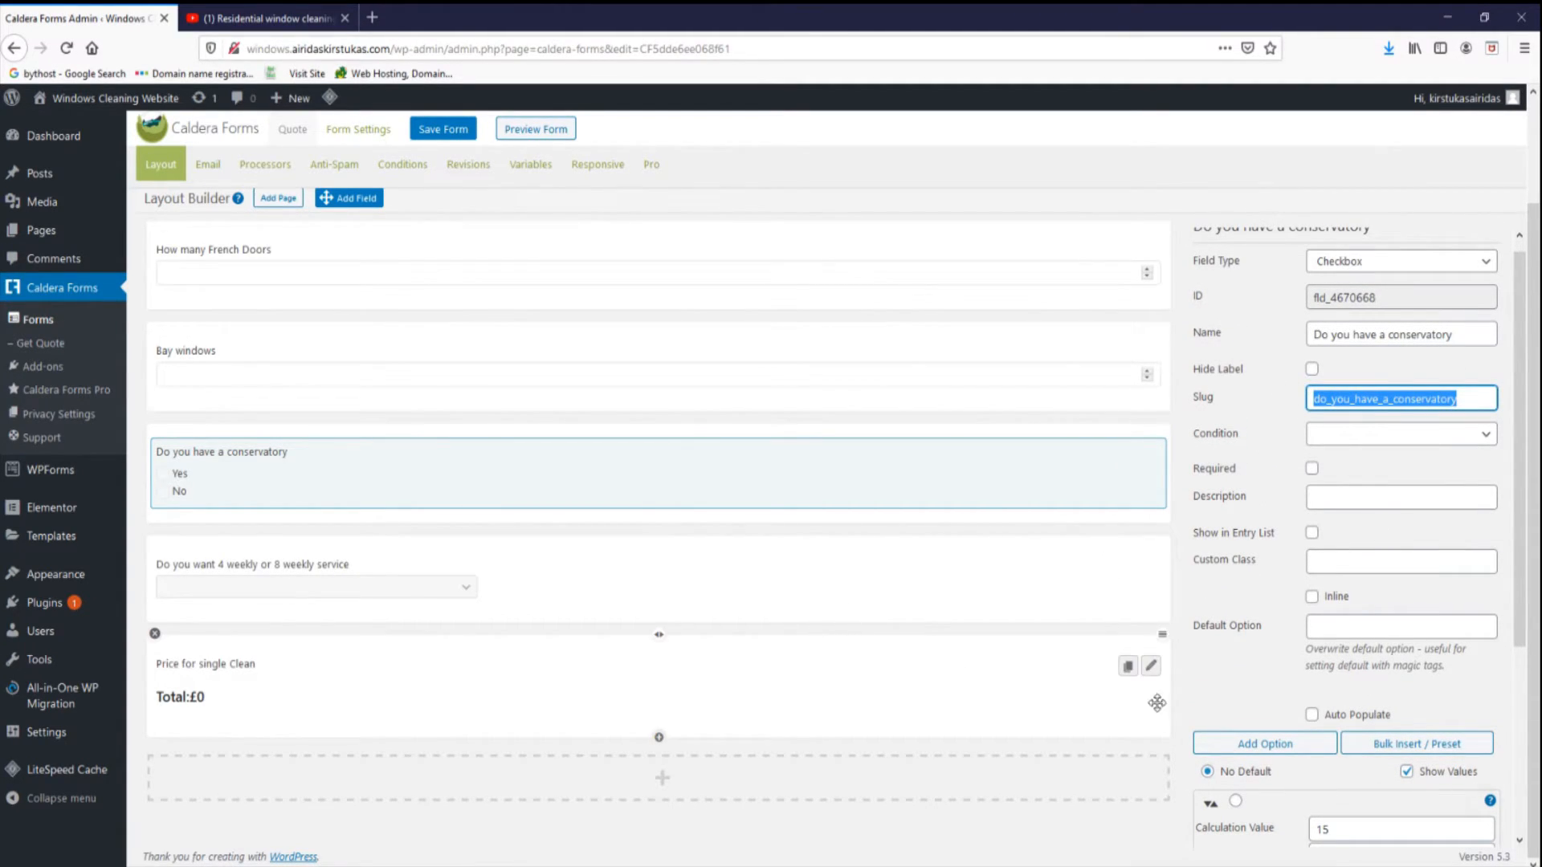
pyautogui.click(1150, 666)
pyautogui.scroll(-3, 1337, 669)
pyautogui.click(1307, 687)
pyautogui.hotkey('ctrl', 'v')
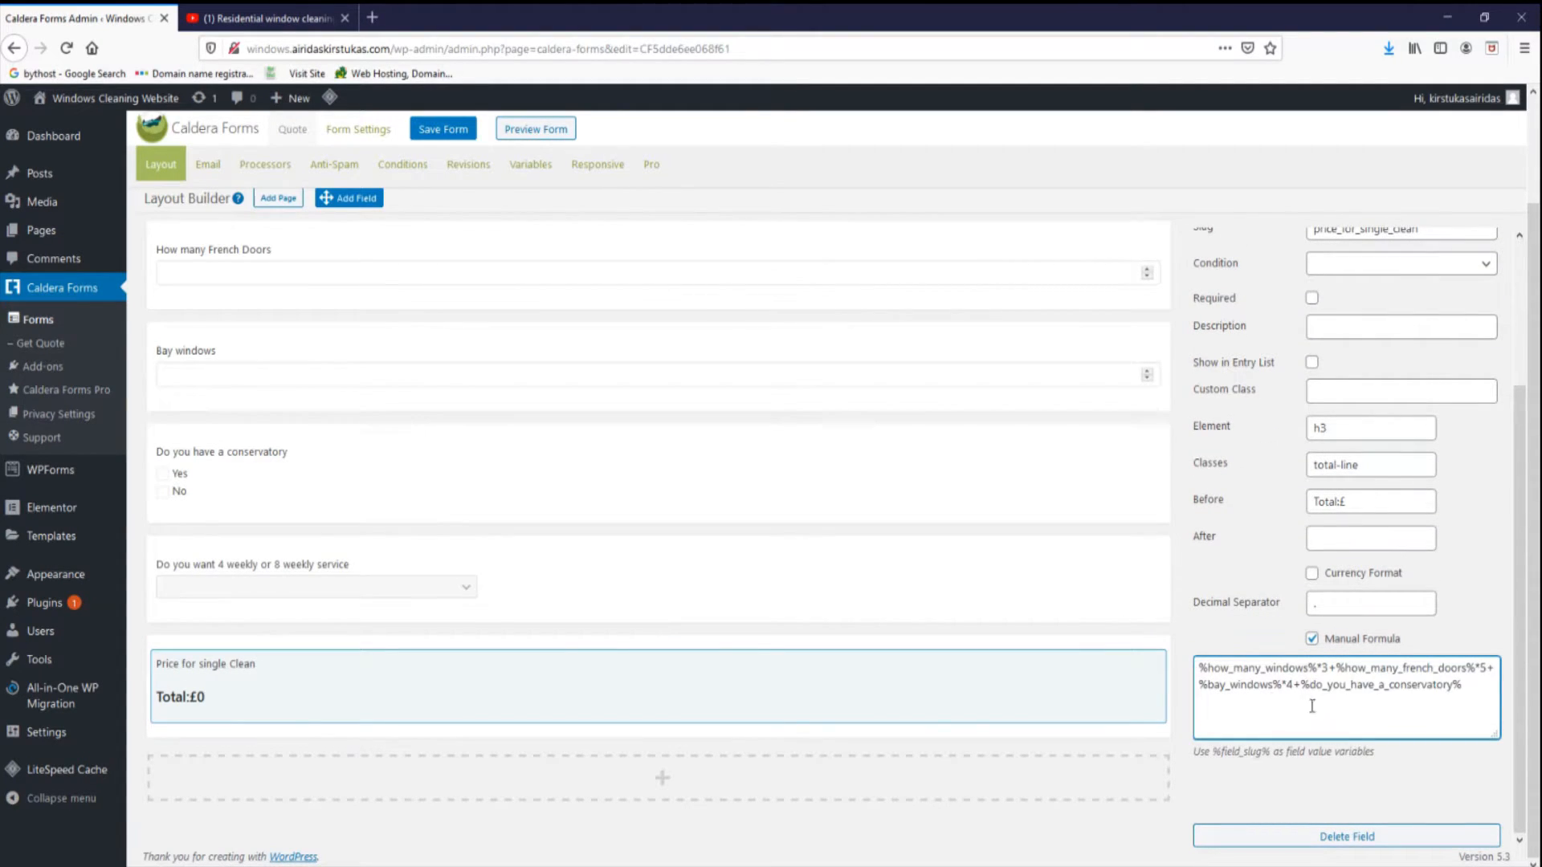
# - Check the conservatory and weekly service calculation values, then save the form and preview it
pyautogui.scroll(2, 1301, 691)
pyautogui.scroll(2, 1107, 514)
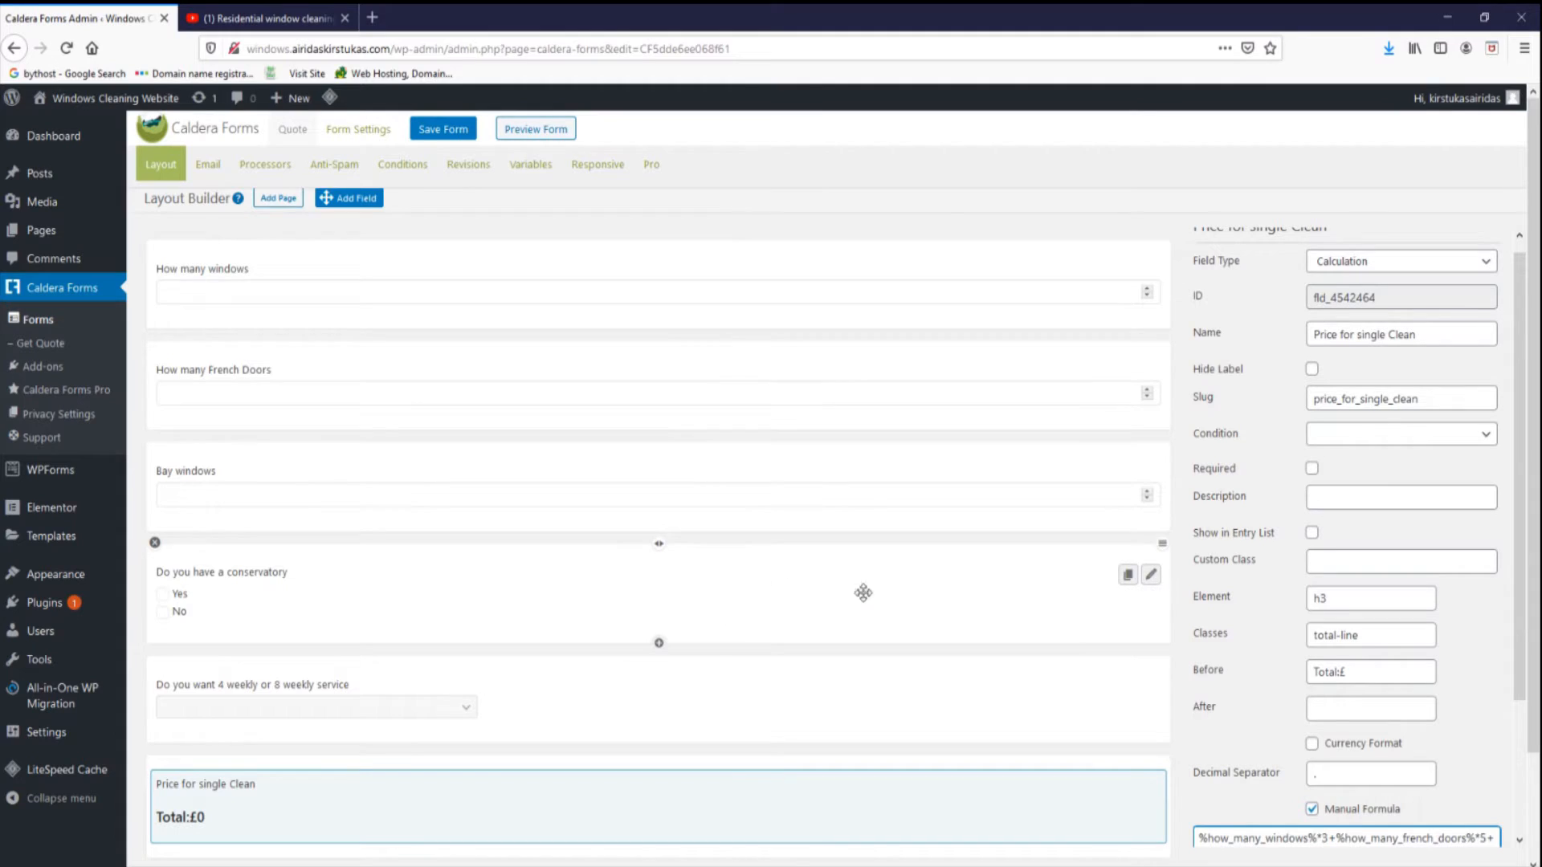
pyautogui.click(1151, 574)
pyautogui.scroll(-1, 1305, 554)
pyautogui.scroll(-3, 1306, 555)
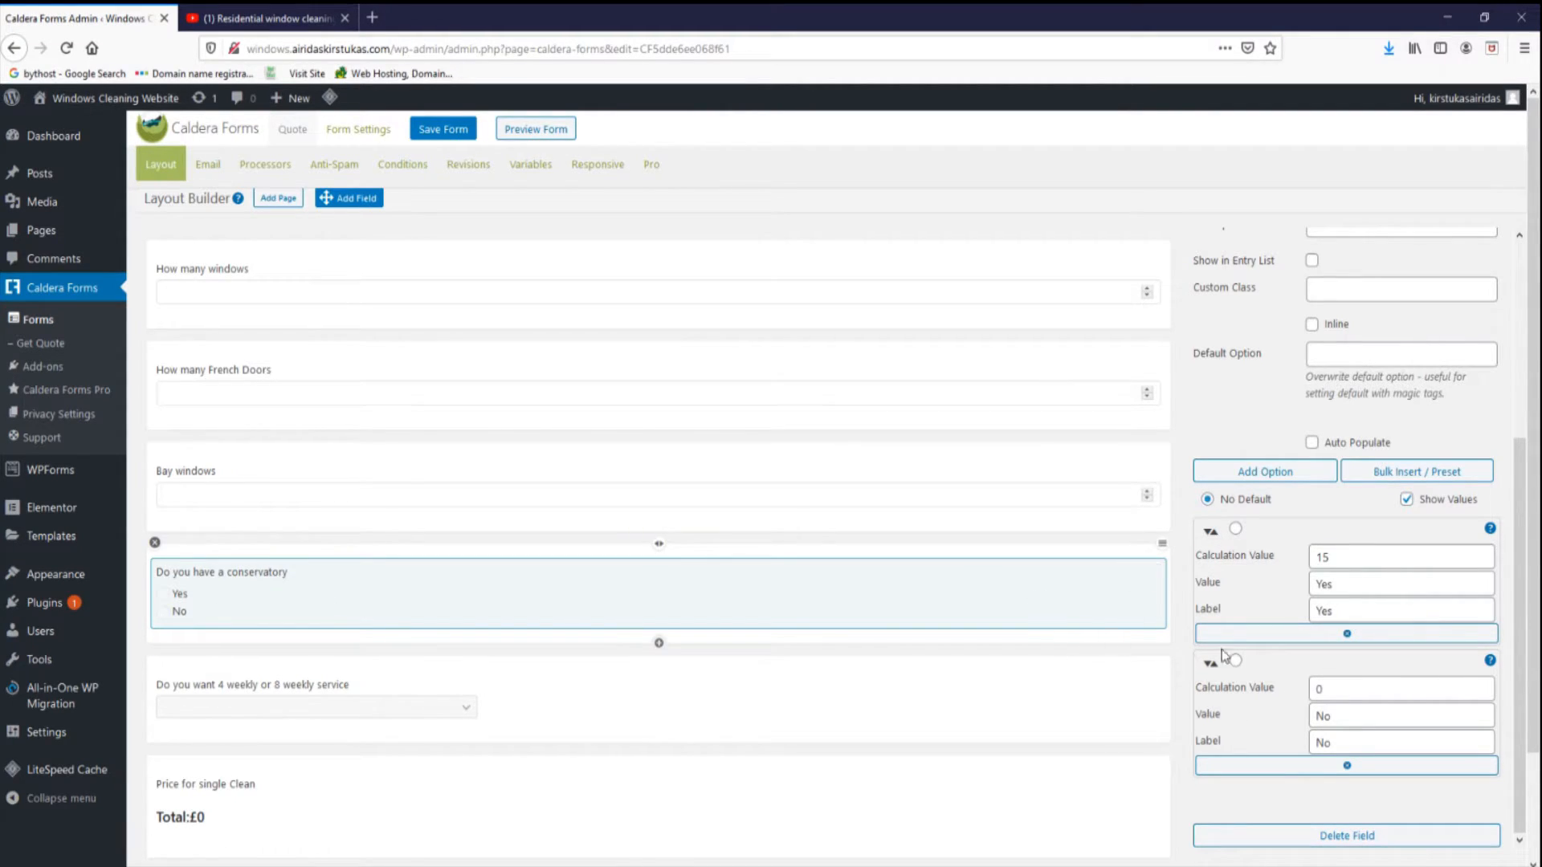
pyautogui.scroll(4, 1301, 691)
pyautogui.click(236, 691)
pyautogui.scroll(-2, 235, 691)
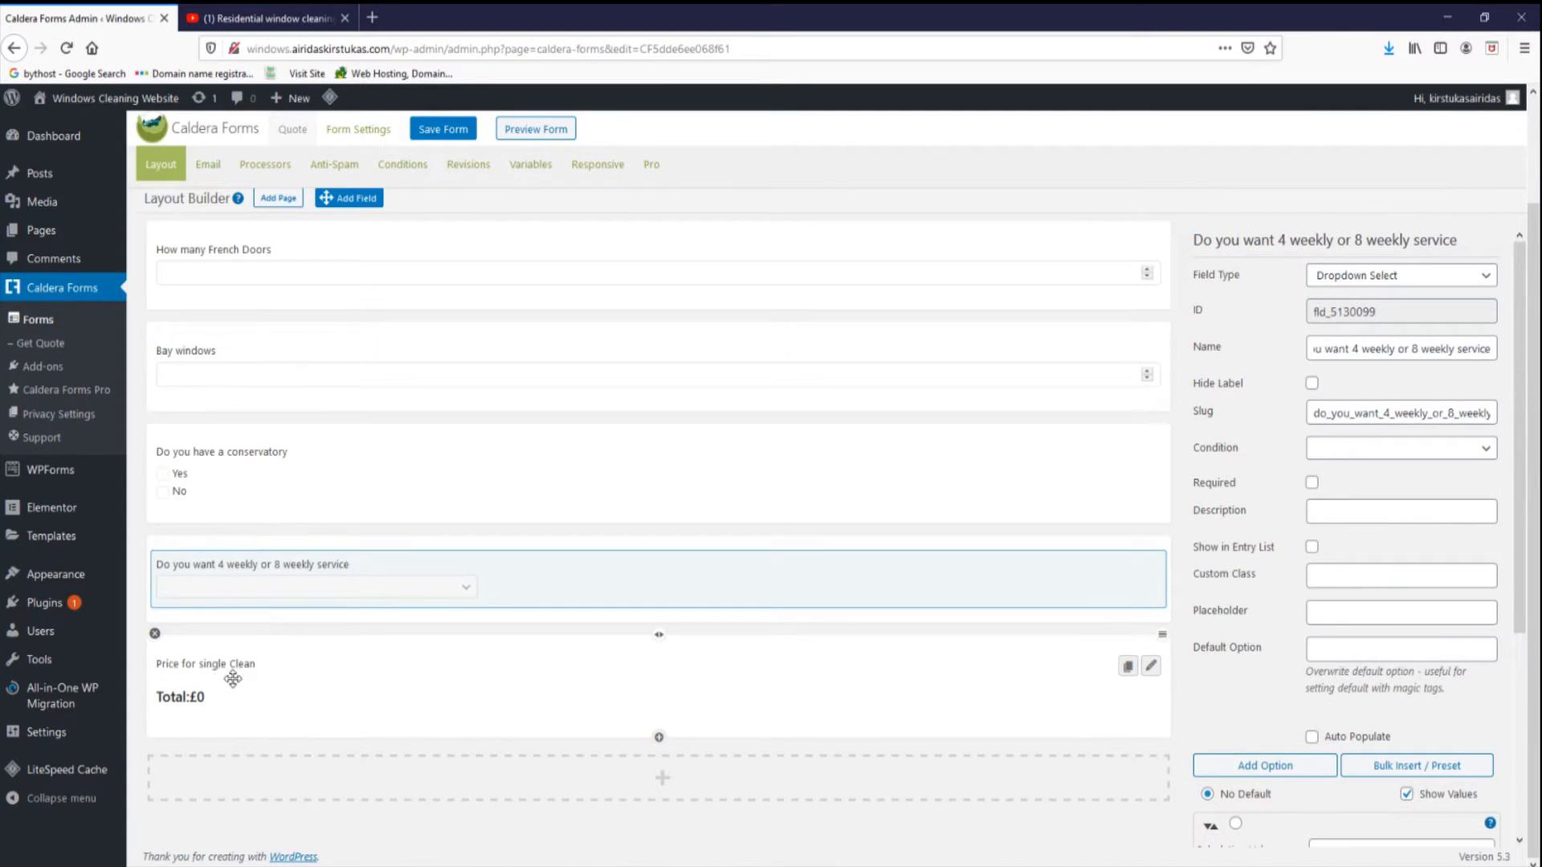
pyautogui.scroll(-4, 1332, 689)
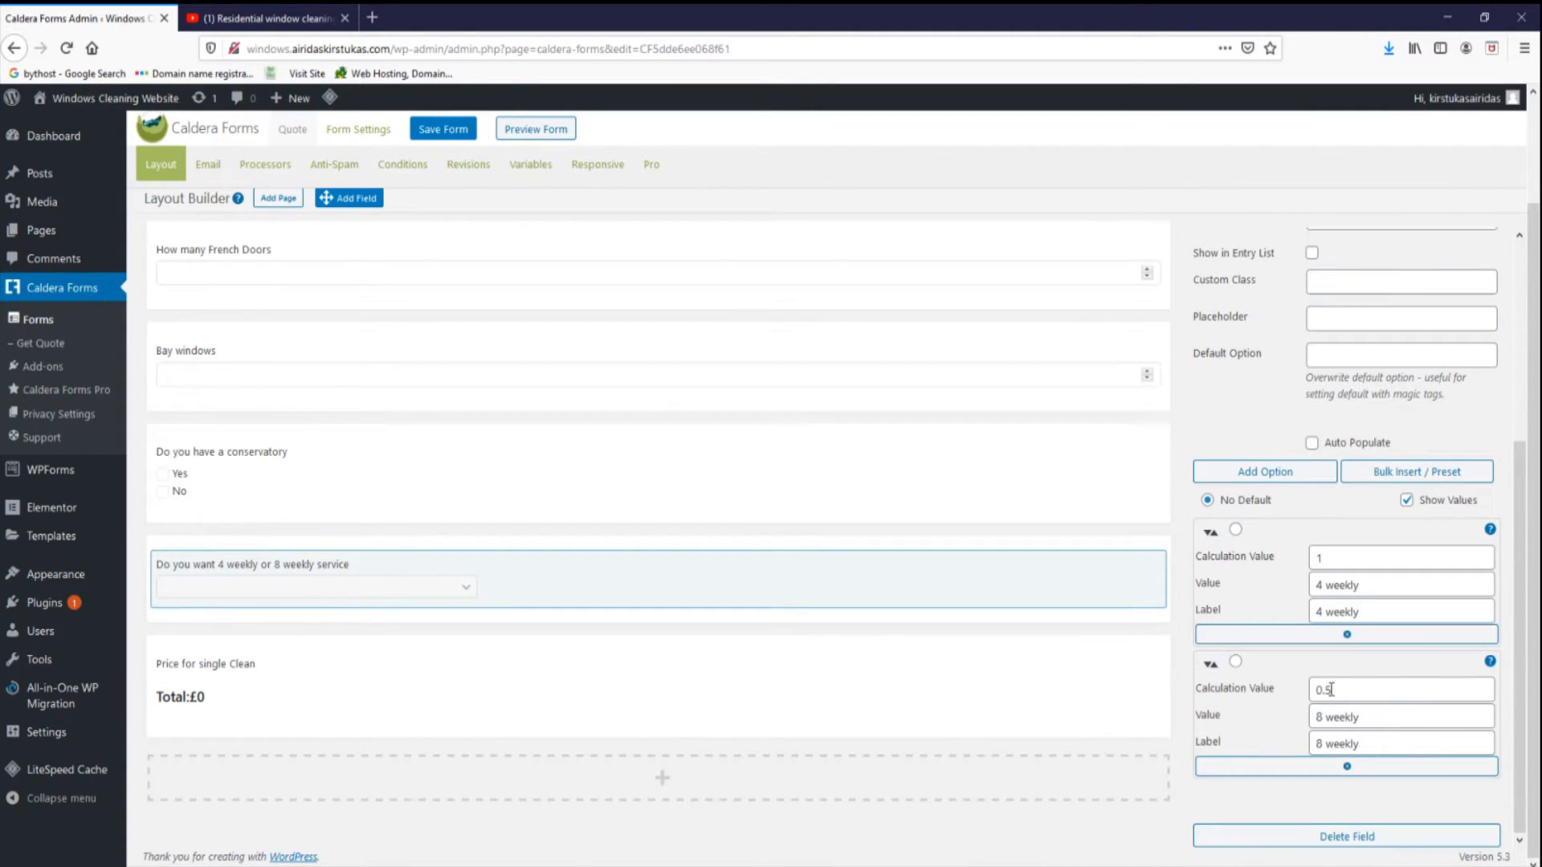
pyautogui.click(1152, 671)
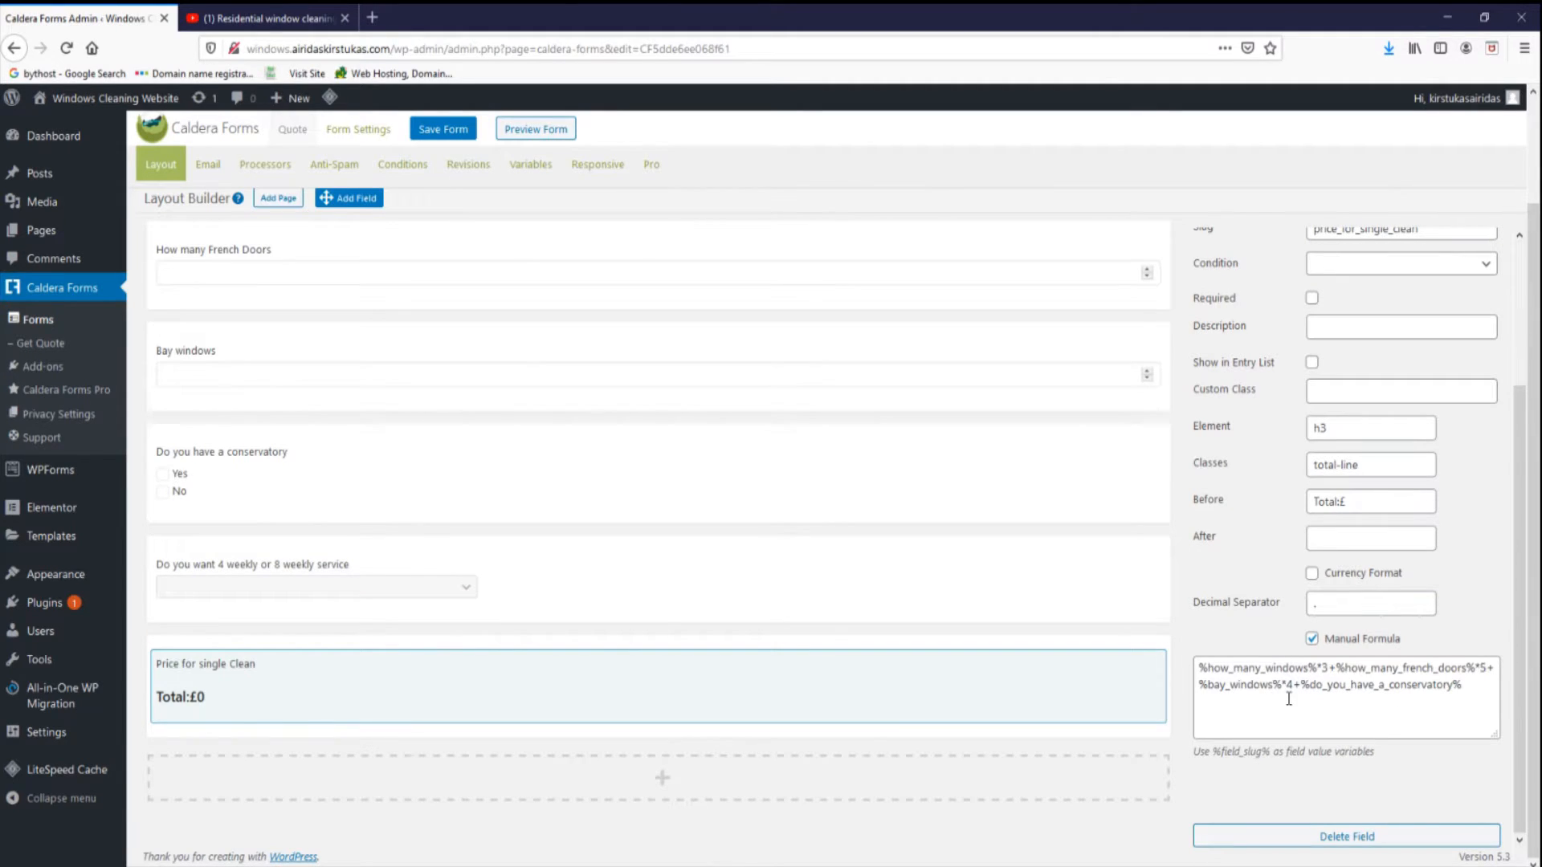
pyautogui.click(441, 132)
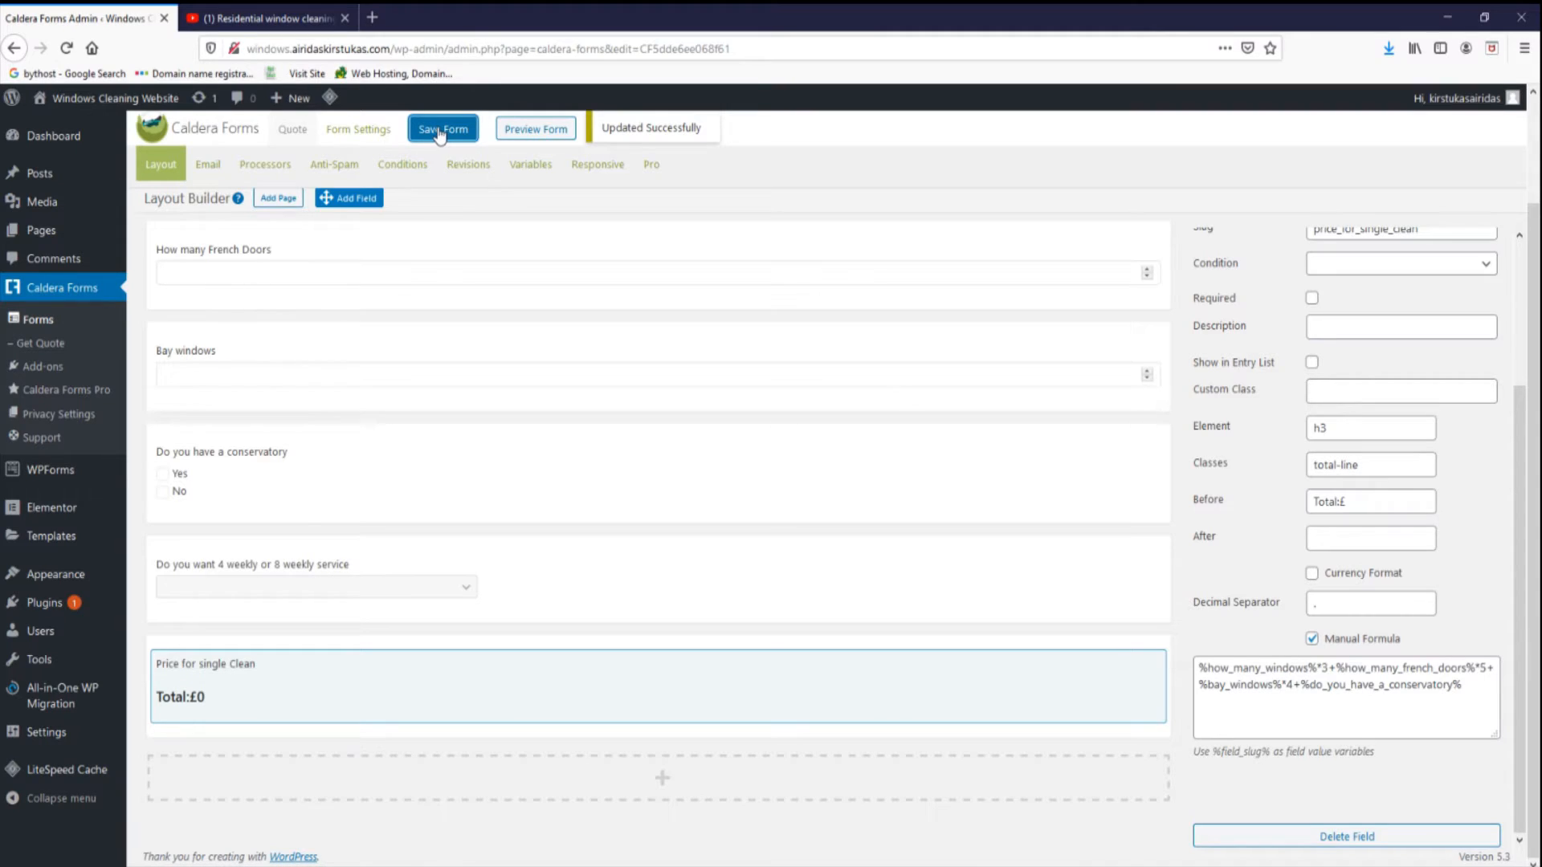
pyautogui.click(530, 130)
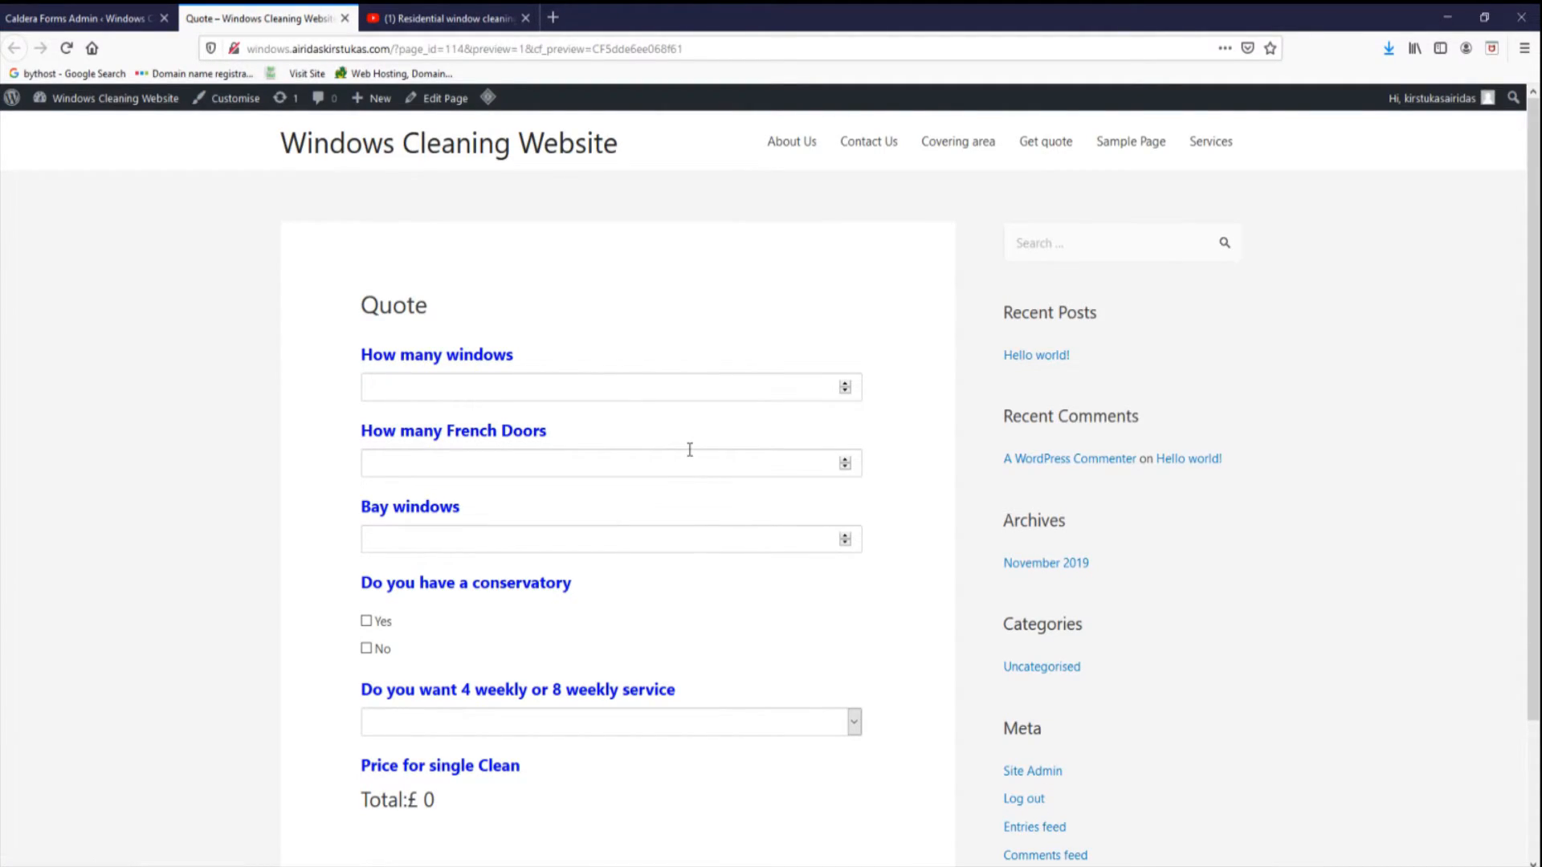
# - Test the preview with 1 window, 1 bay window, the conservatory answers and 4 weekly, then return to the builder
pyautogui.click(844, 384)
pyautogui.click(844, 536)
pyautogui.click(368, 623)
pyautogui.click(367, 627)
pyautogui.click(367, 649)
pyautogui.click(368, 649)
pyautogui.scroll(-1, 554, 634)
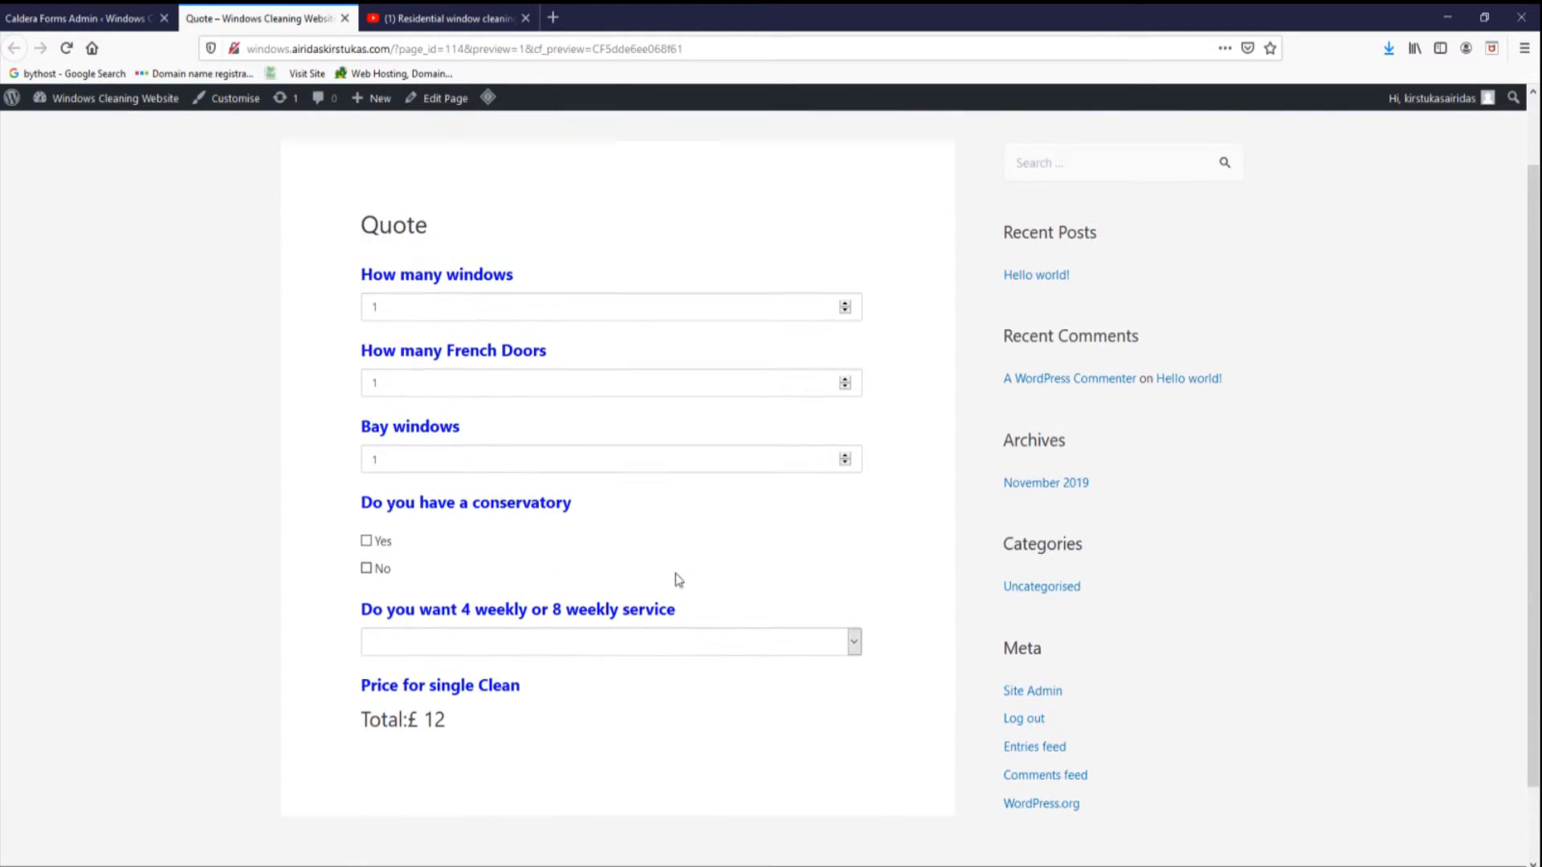
pyautogui.click(708, 648)
pyautogui.click(702, 687)
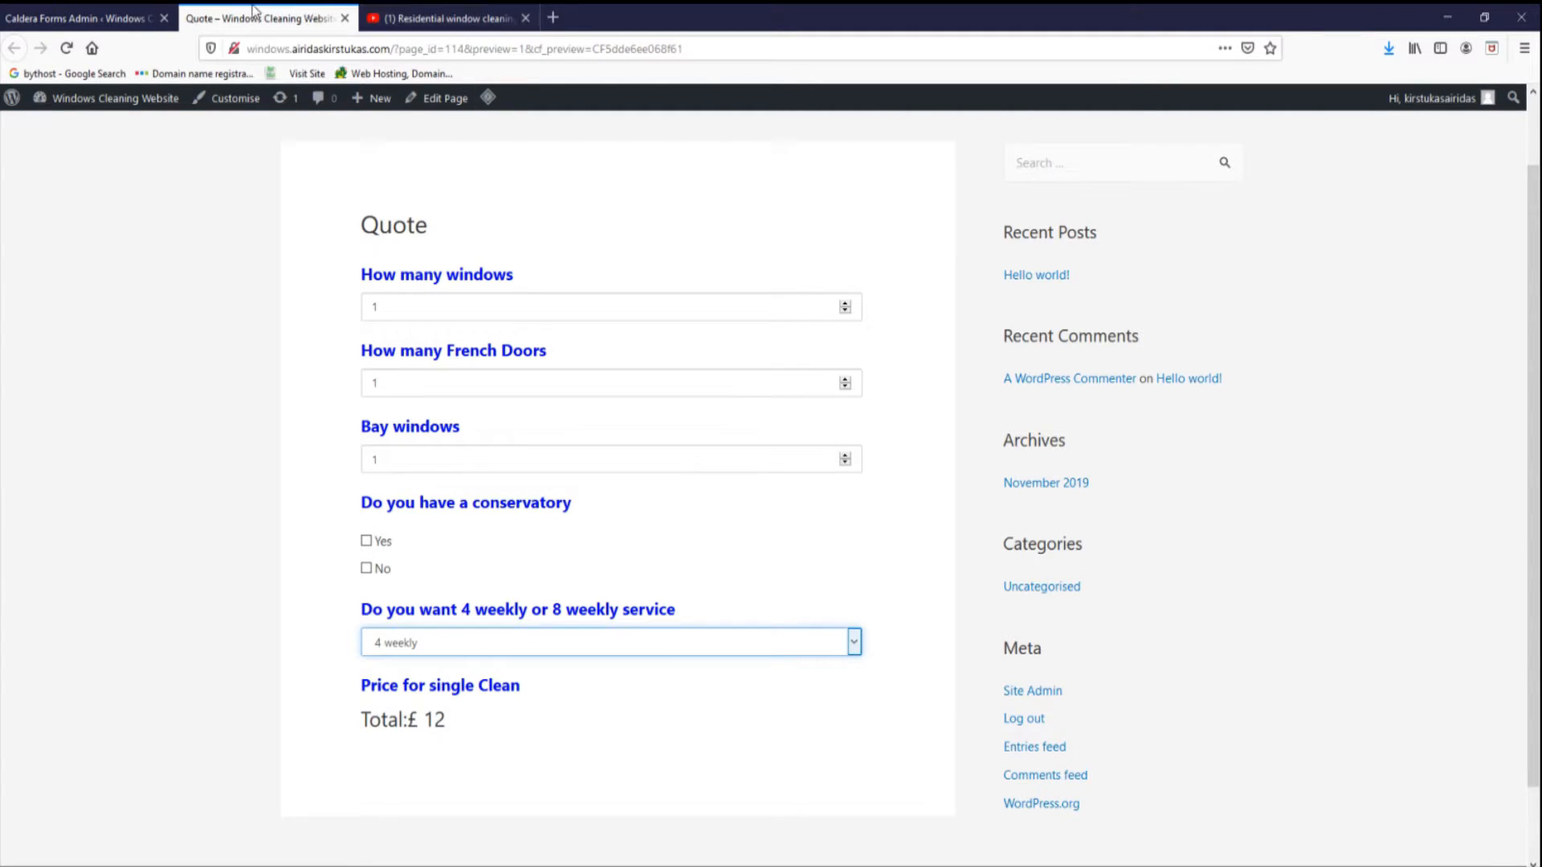
pyautogui.click(108, 18)
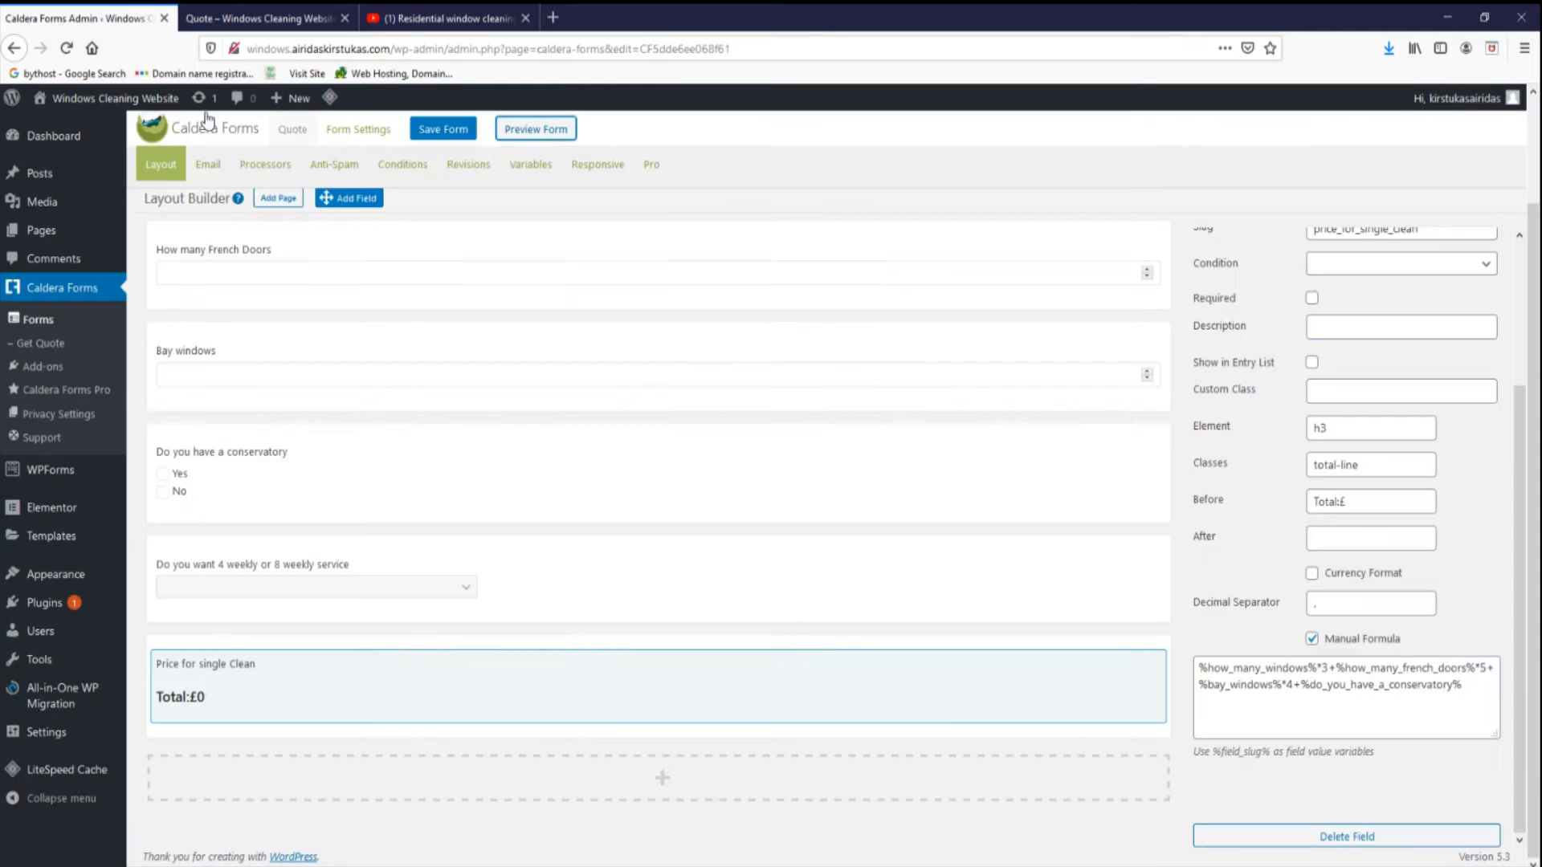
# - Add a new two-column row with a Calculation field in its left column, prefixed with '£'
pyautogui.click(662, 778)
pyautogui.click(658, 696)
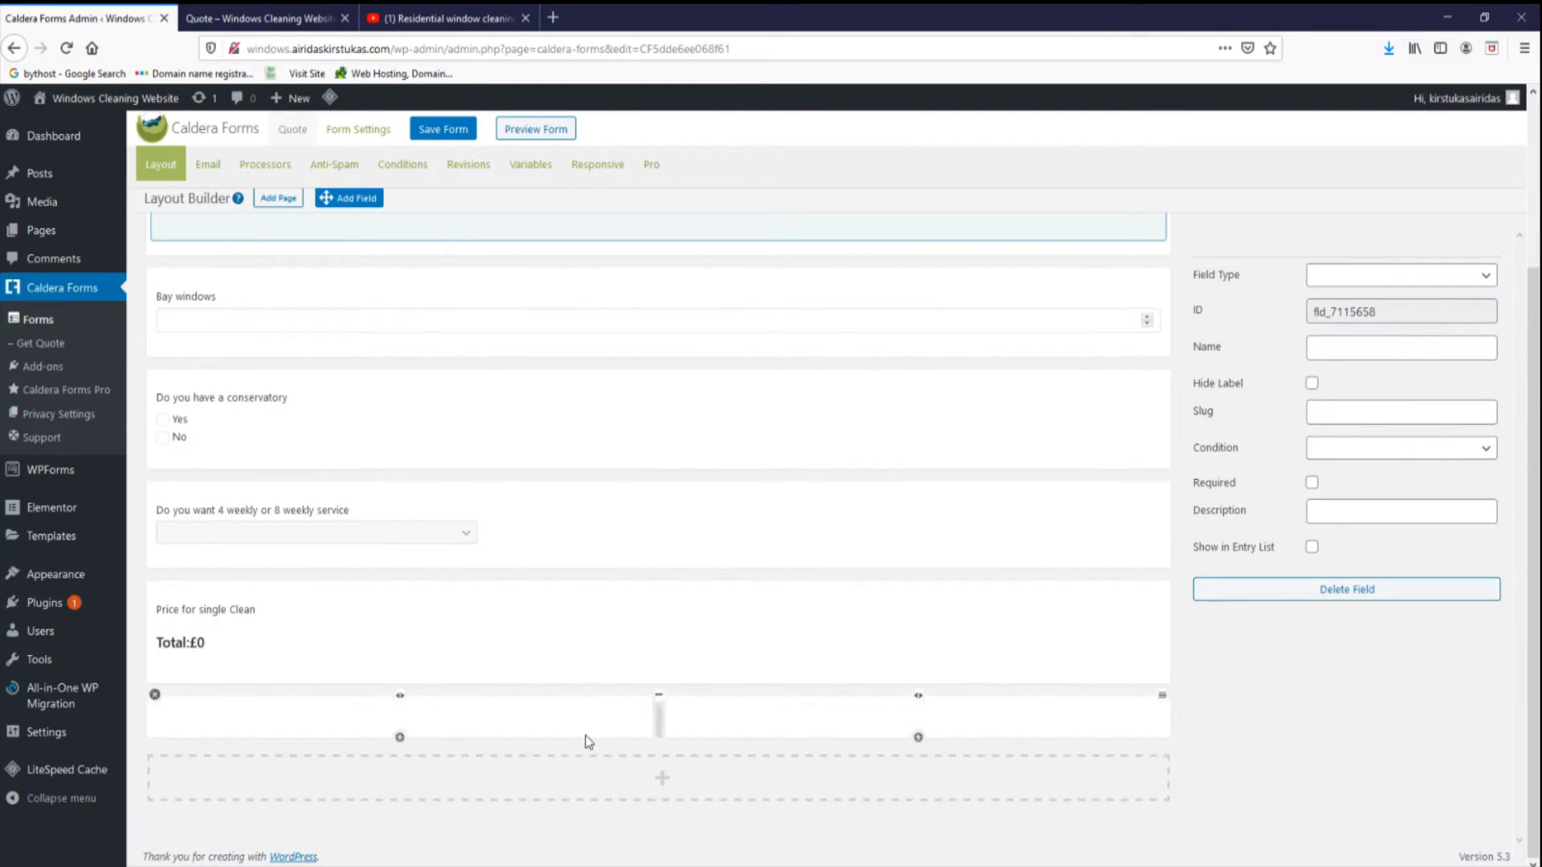
pyautogui.moveTo(360, 196); pyautogui.dragTo(379, 707)
pyautogui.click(533, 359)
pyautogui.click(994, 216)
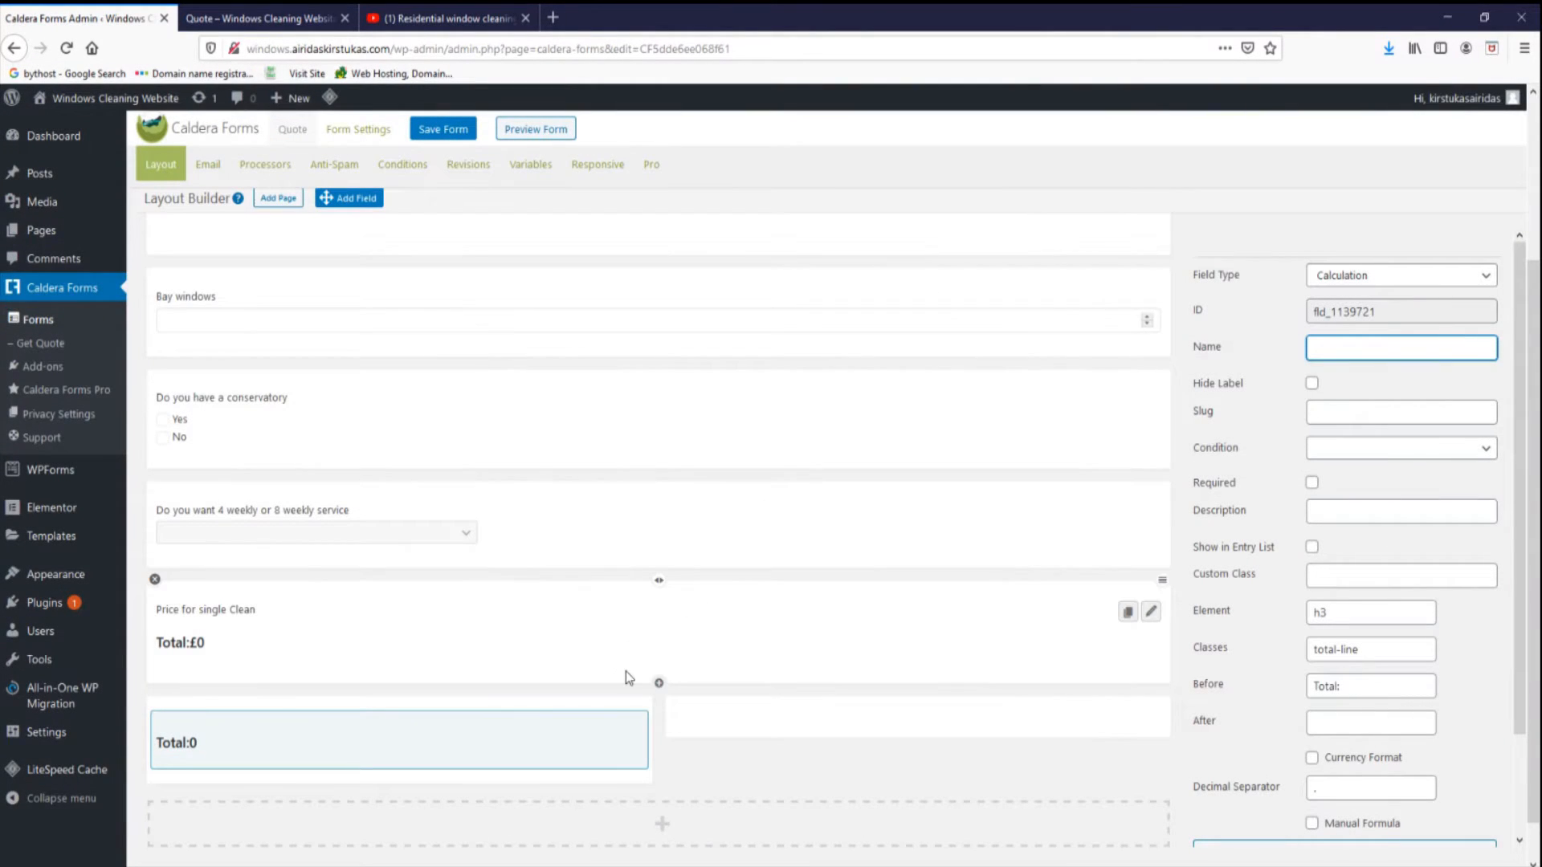
pyautogui.click(1341, 688)
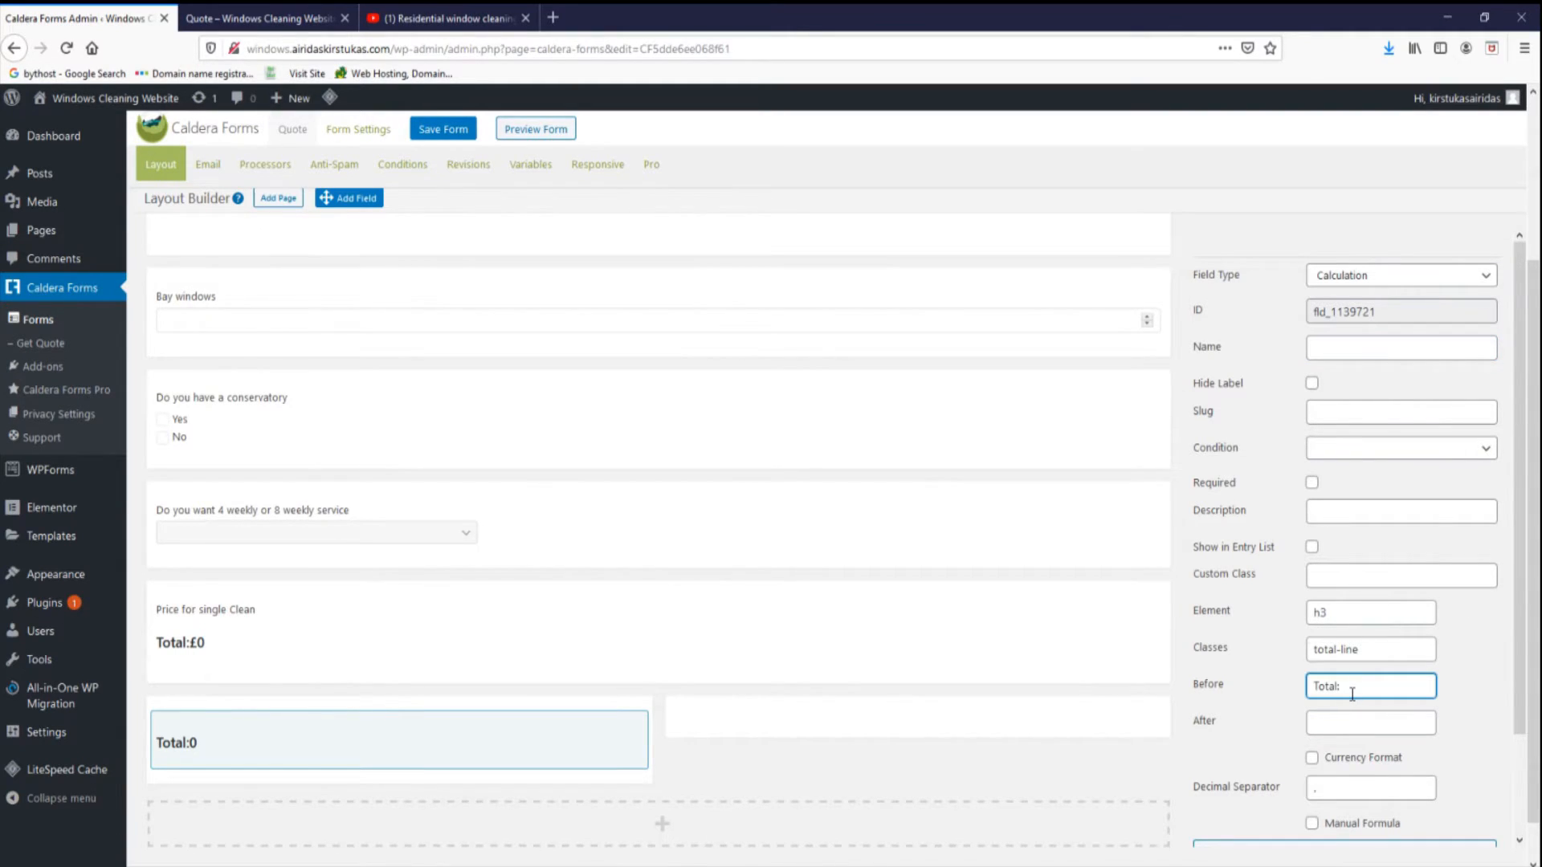
pyautogui.write('£')
# - Select the single-clean price field's whole formula to copy it
pyautogui.scroll(-3, 1396, 764)
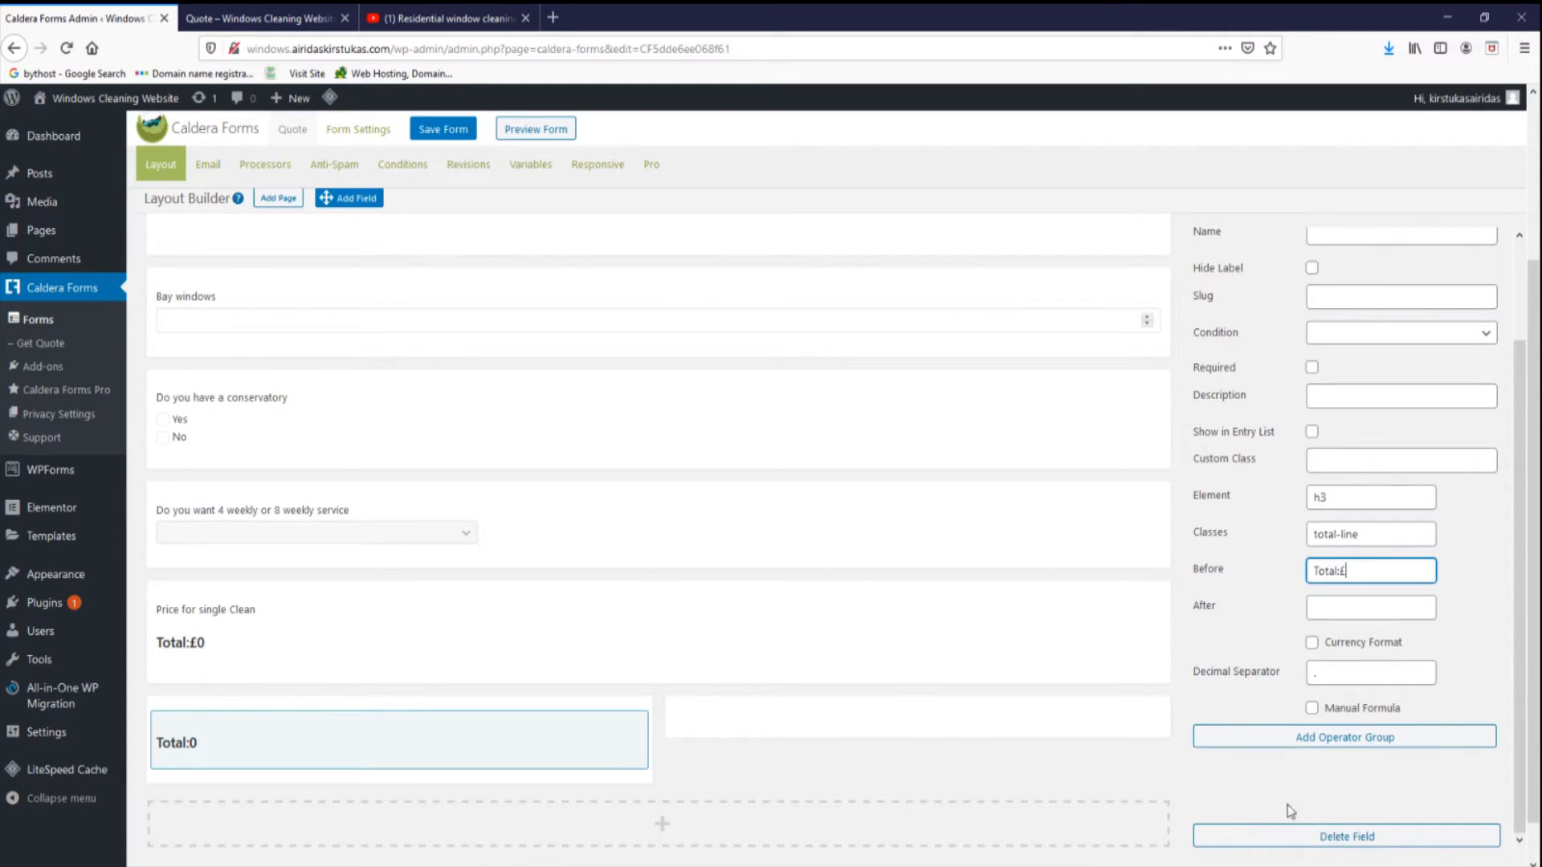
pyautogui.click(1150, 620)
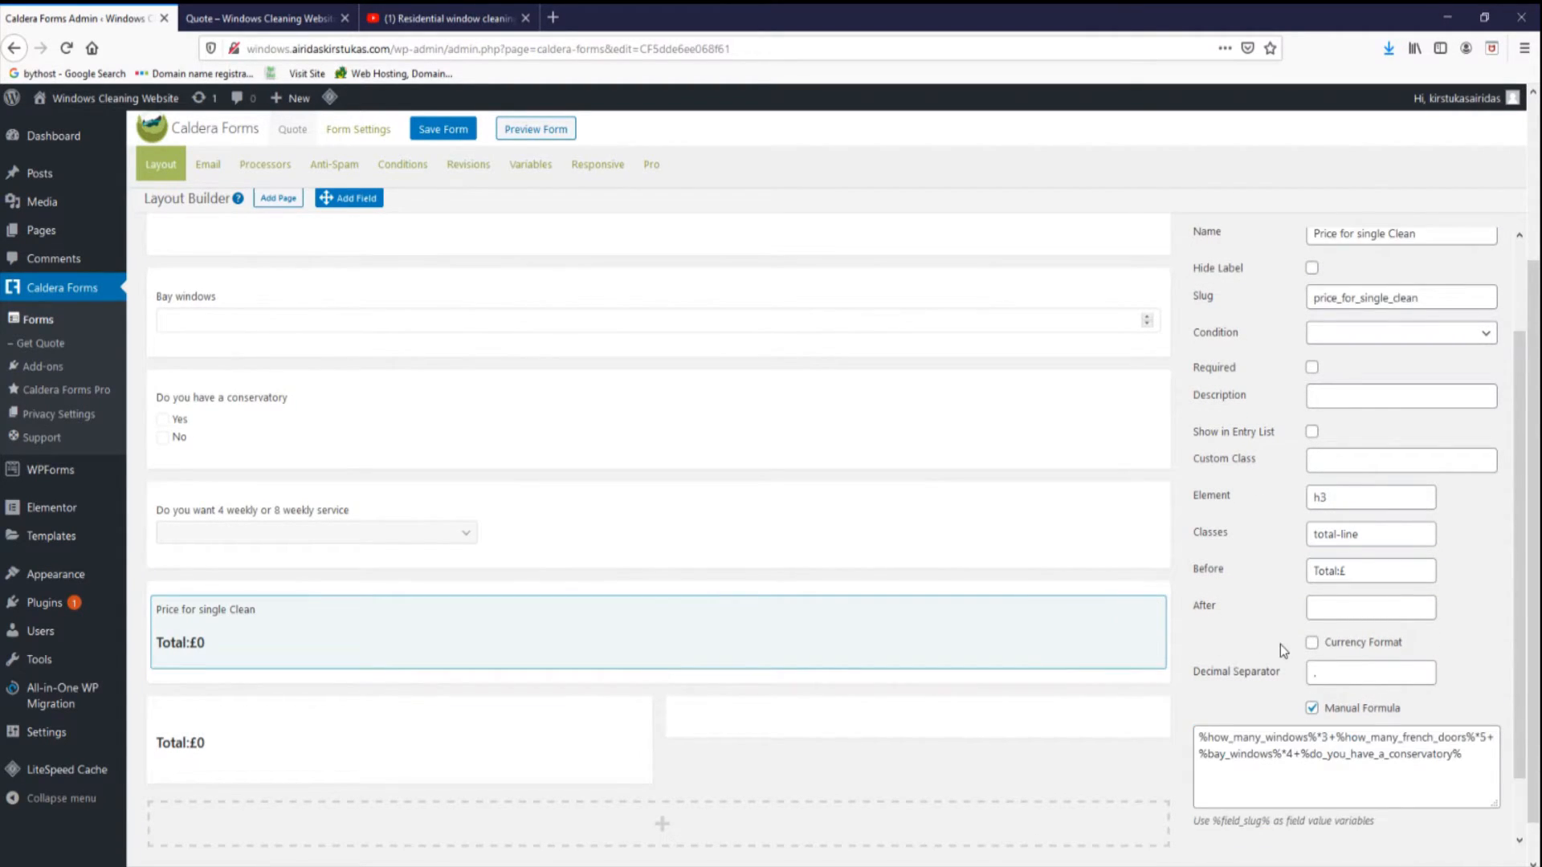
pyautogui.scroll(-1, 1280, 644)
pyautogui.click(1429, 689)
pyautogui.moveTo(1429, 689); pyautogui.dragTo(1200, 667)
pyautogui.hotkey('ctrl', 'c')
# - Turn on Manual Formula for the second total field
pyautogui.moveTo(415, 756)
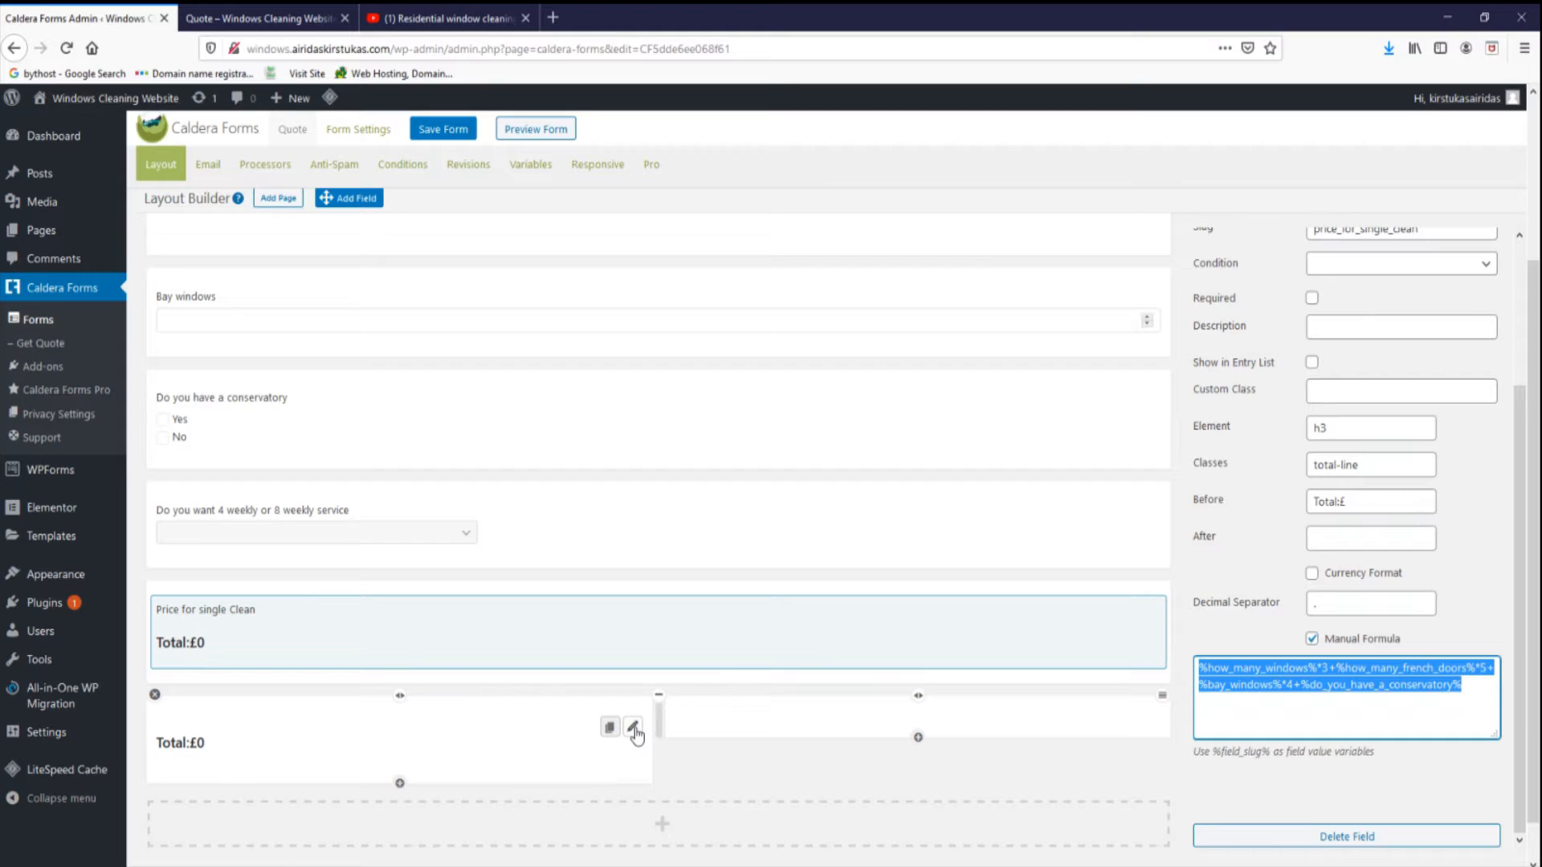
pyautogui.click(634, 729)
pyautogui.scroll(-1, 1198, 695)
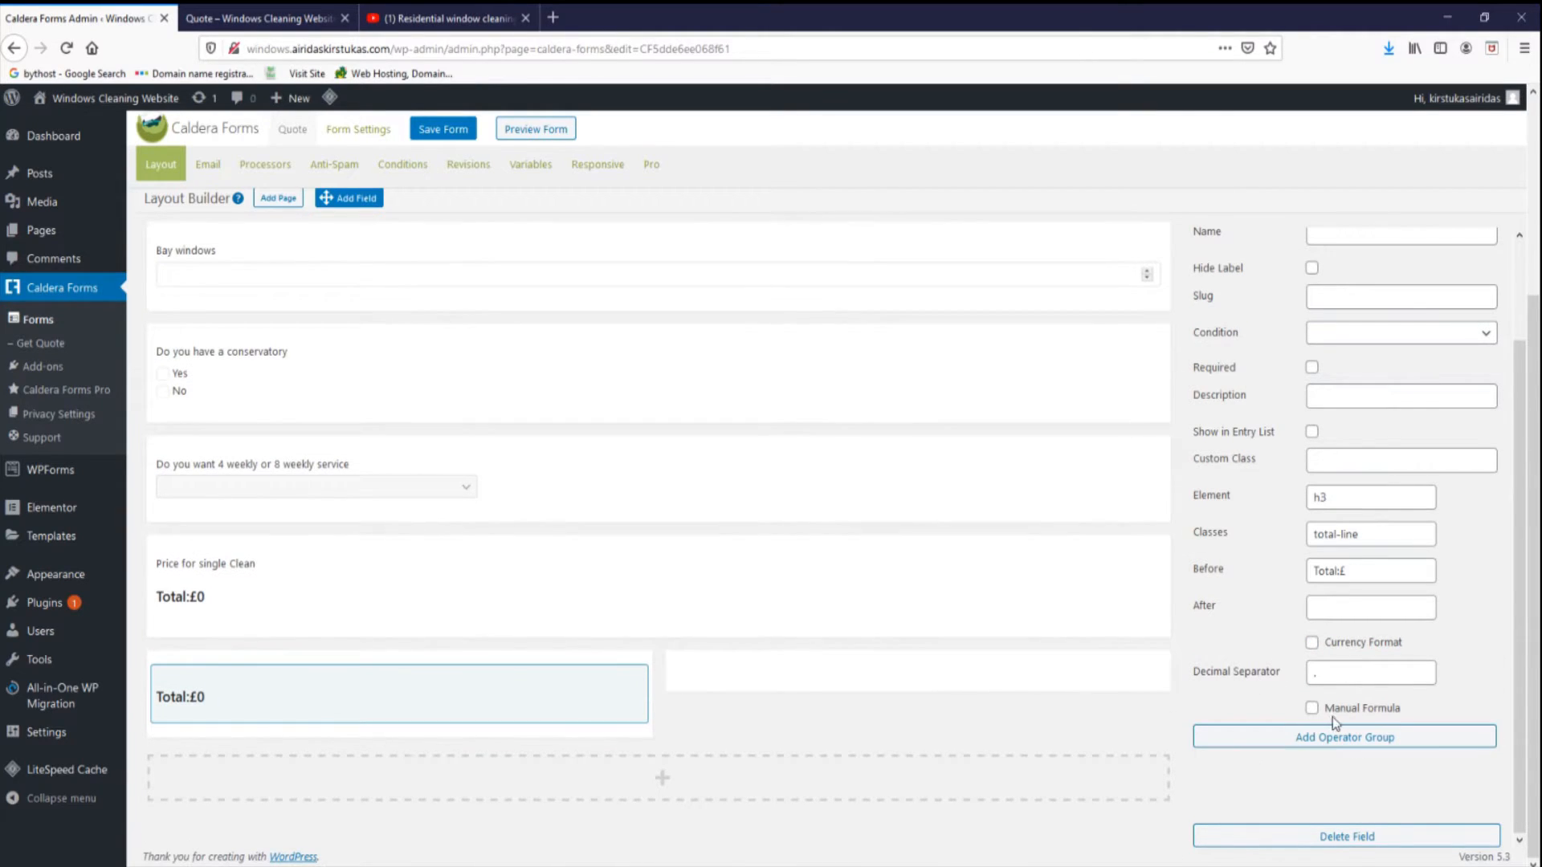
pyautogui.click(1311, 708)
# - Paste the single-clean formula into the second total's formula box and wrap it in brackets
pyautogui.scroll(-1, 1285, 699)
pyautogui.click(1267, 681)
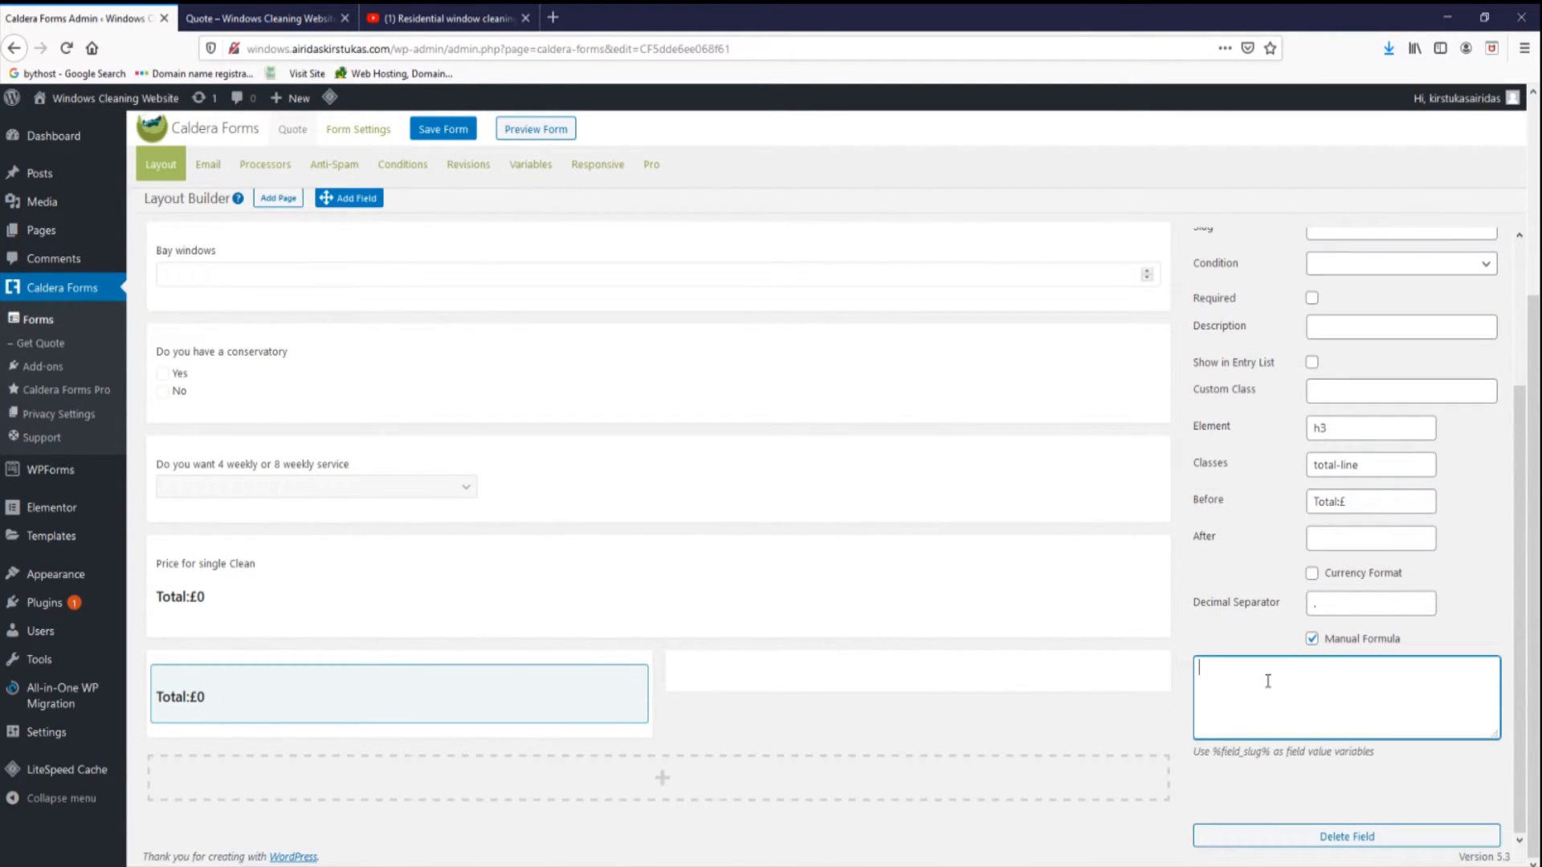
pyautogui.hotkey('ctrl', 'v')
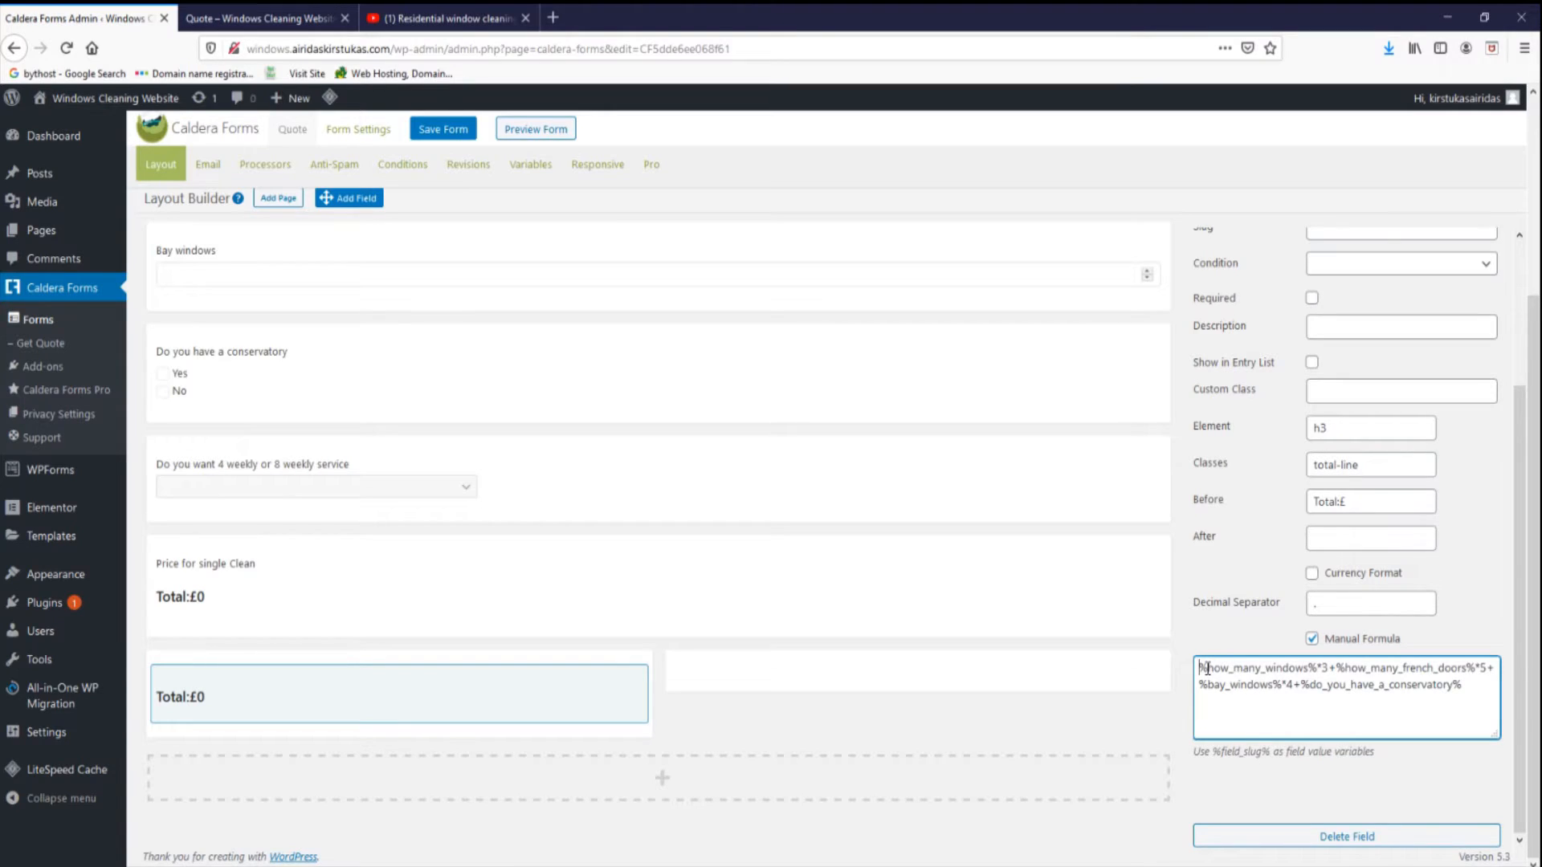
pyautogui.write('(')
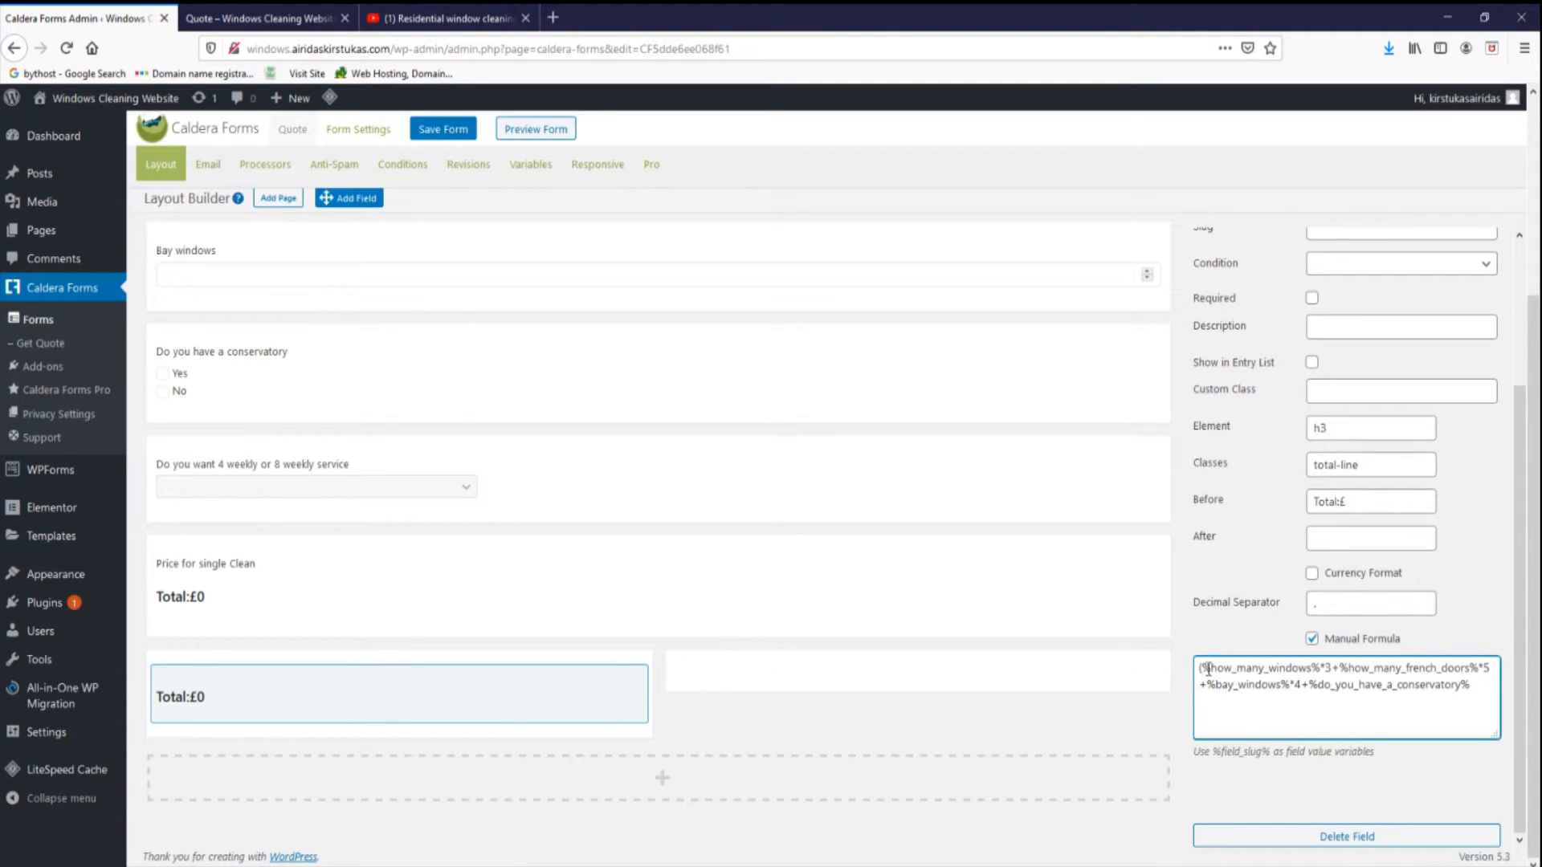
pyautogui.click(1484, 685)
# - Copy the weekly service field's slug, do_you_want_4_weekly_or_8_weekly_service
pyautogui.click(1151, 467)
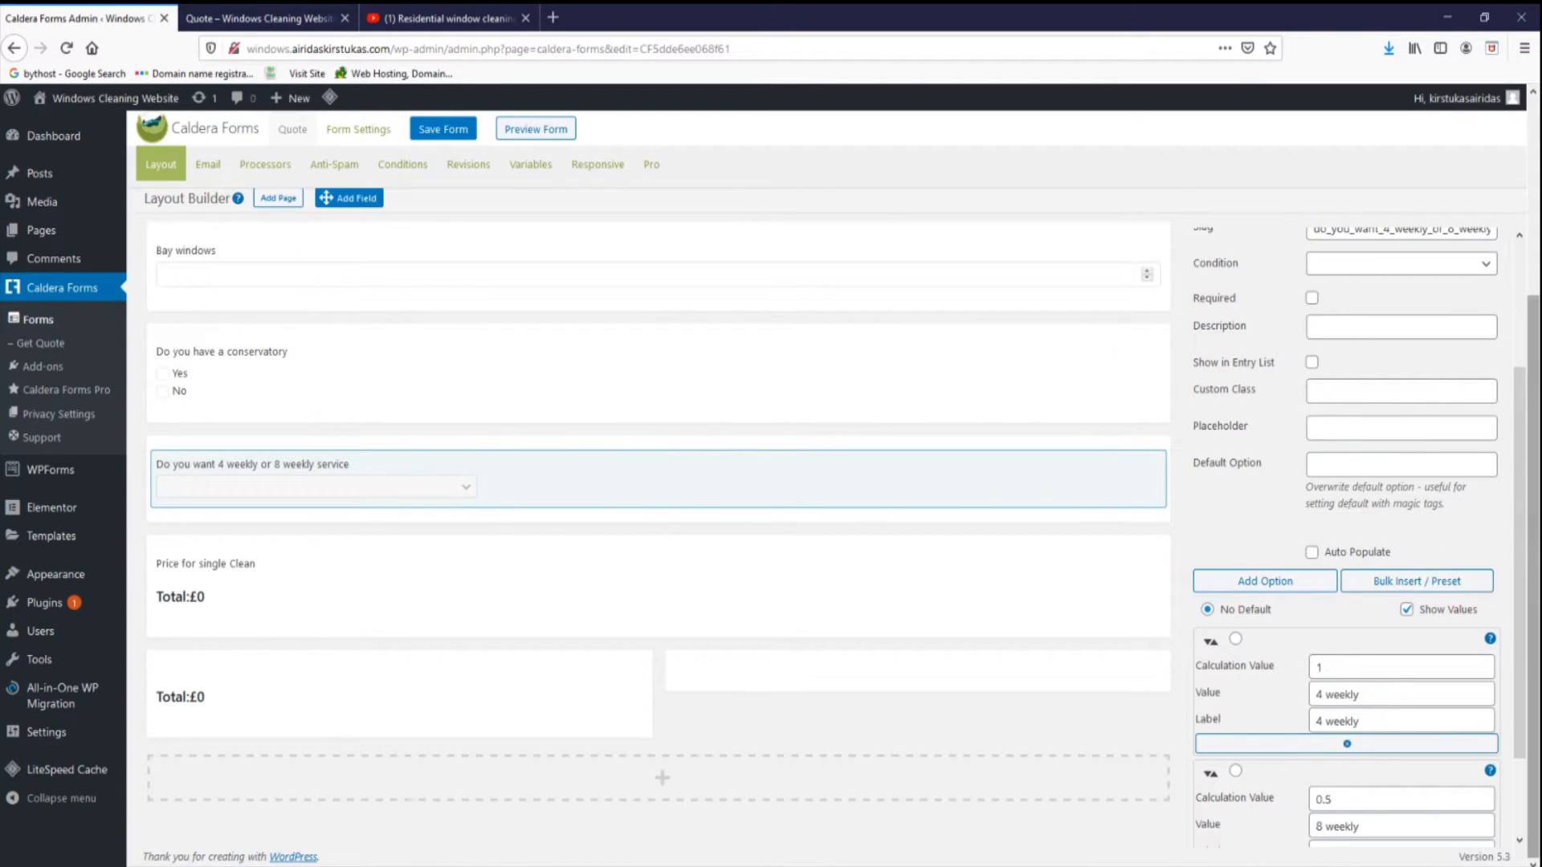
pyautogui.scroll(3, 1381, 317)
pyautogui.doubleClick(1314, 411)
pyautogui.hotkey('ctrl', 'c')
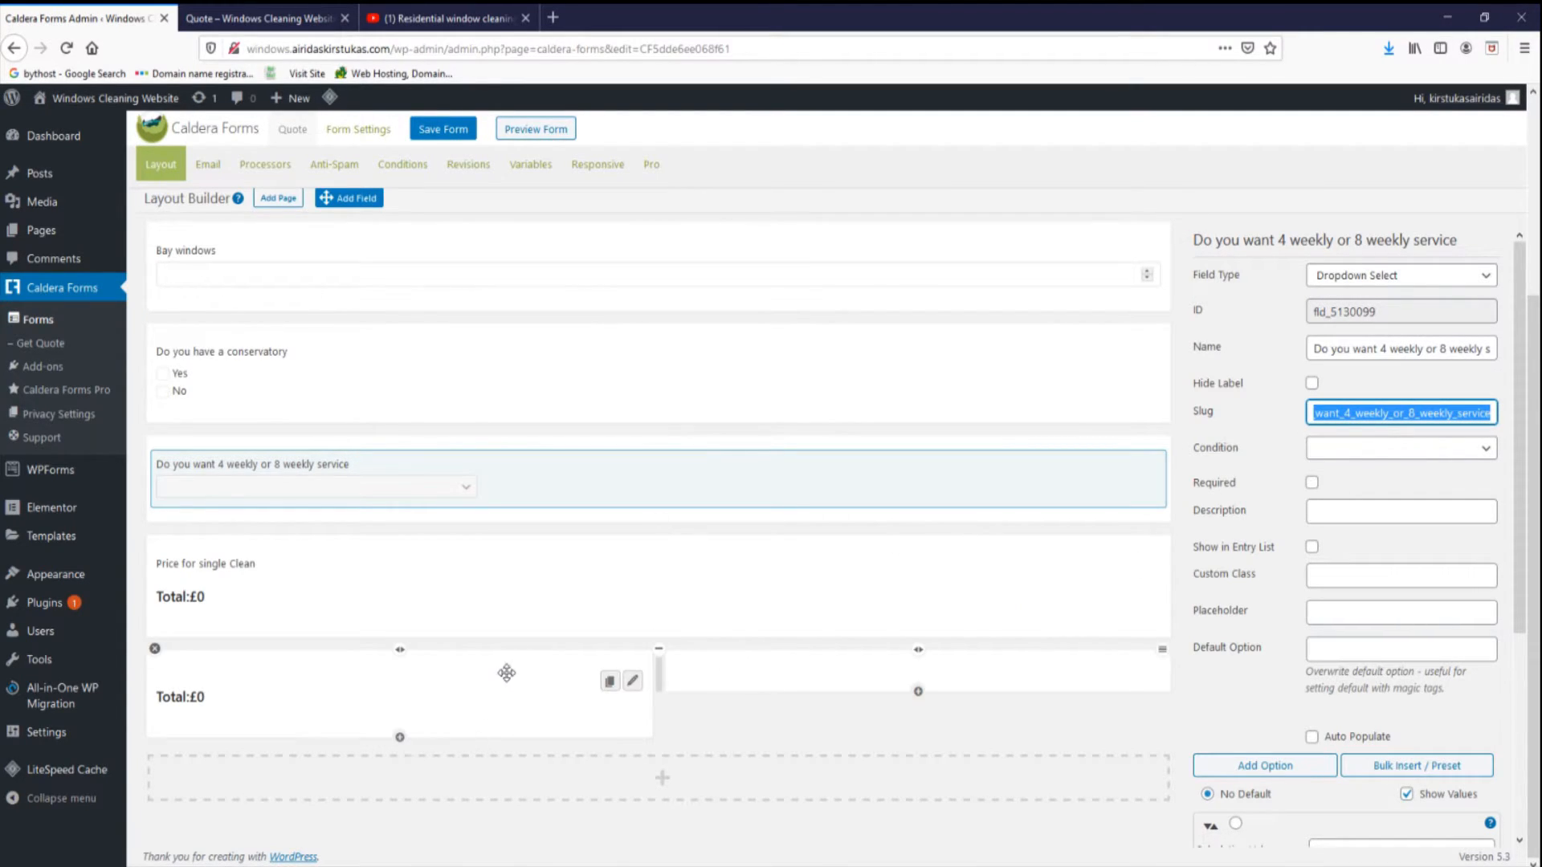
pyautogui.scroll(-4, 1361, 703)
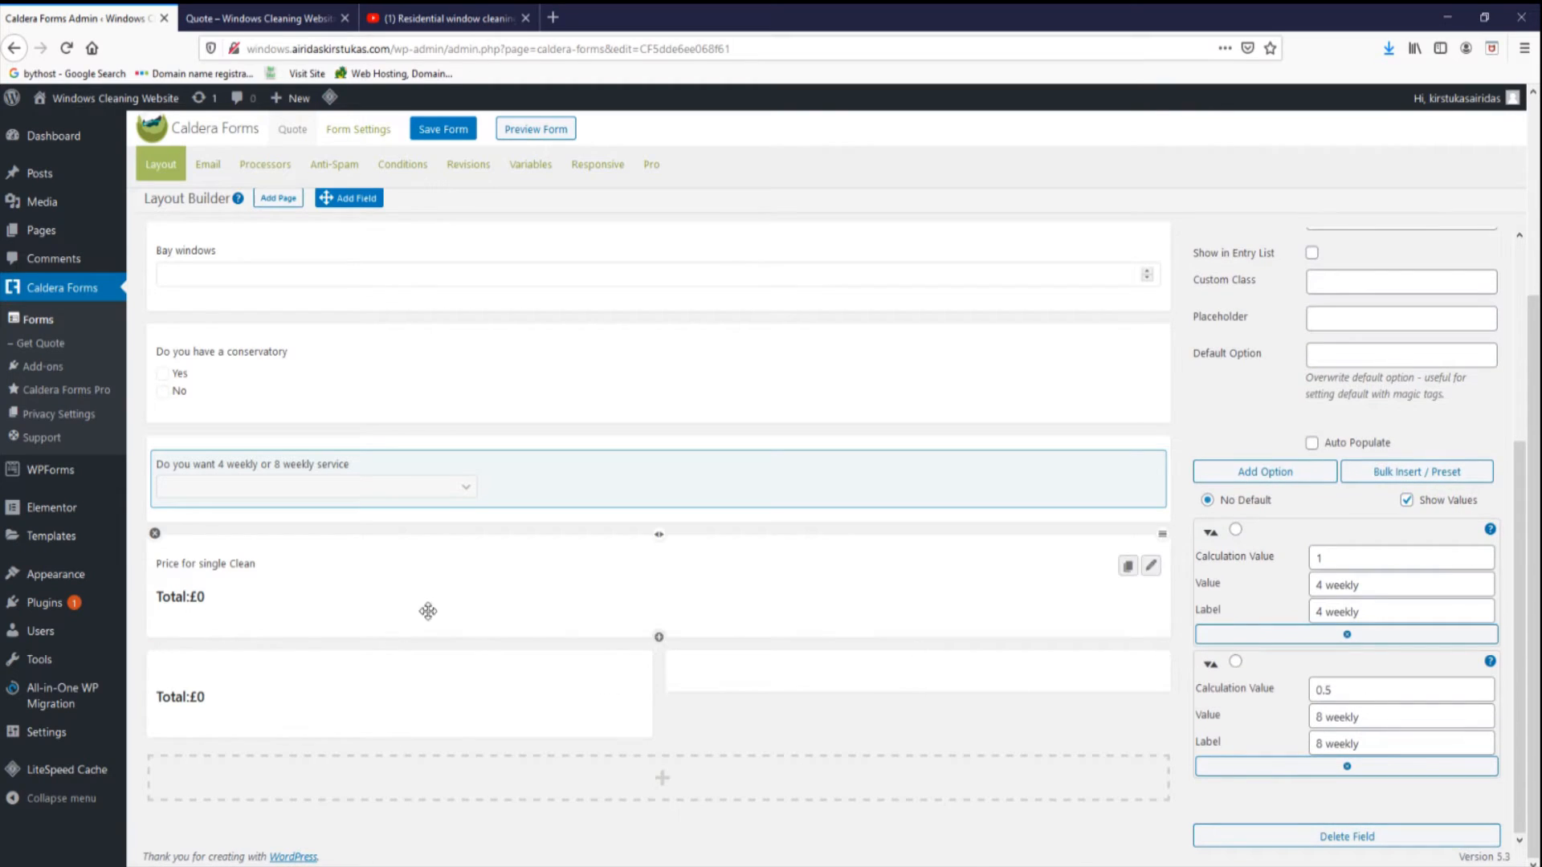
# - Extend the formula to multiply by do_you_want_4_weekly_or_8_weekly_service, 12 and 0.5
pyautogui.click(635, 684)
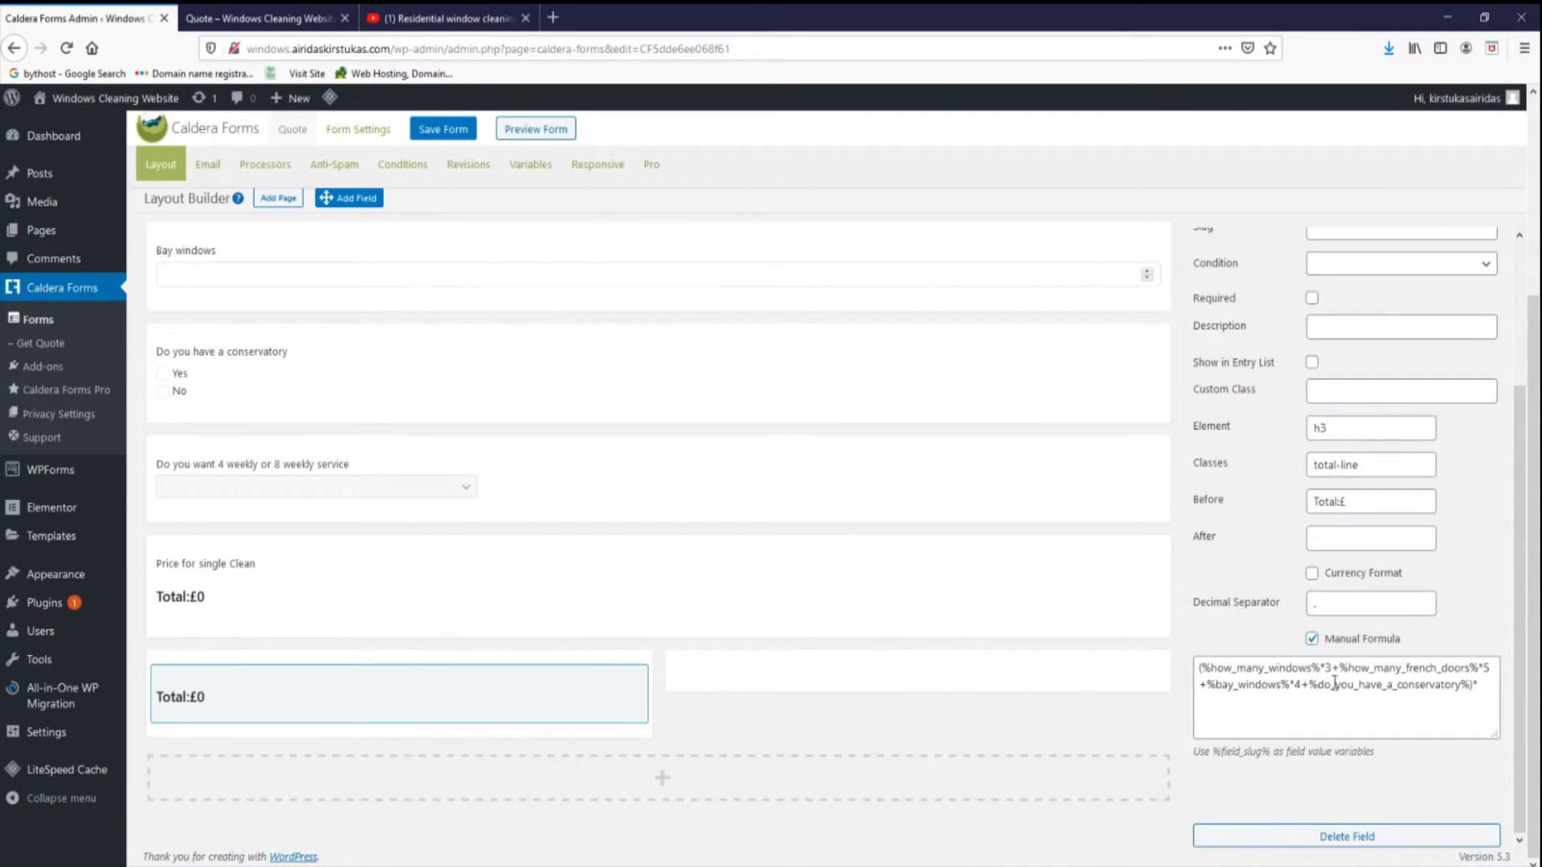
pyautogui.click(1480, 685)
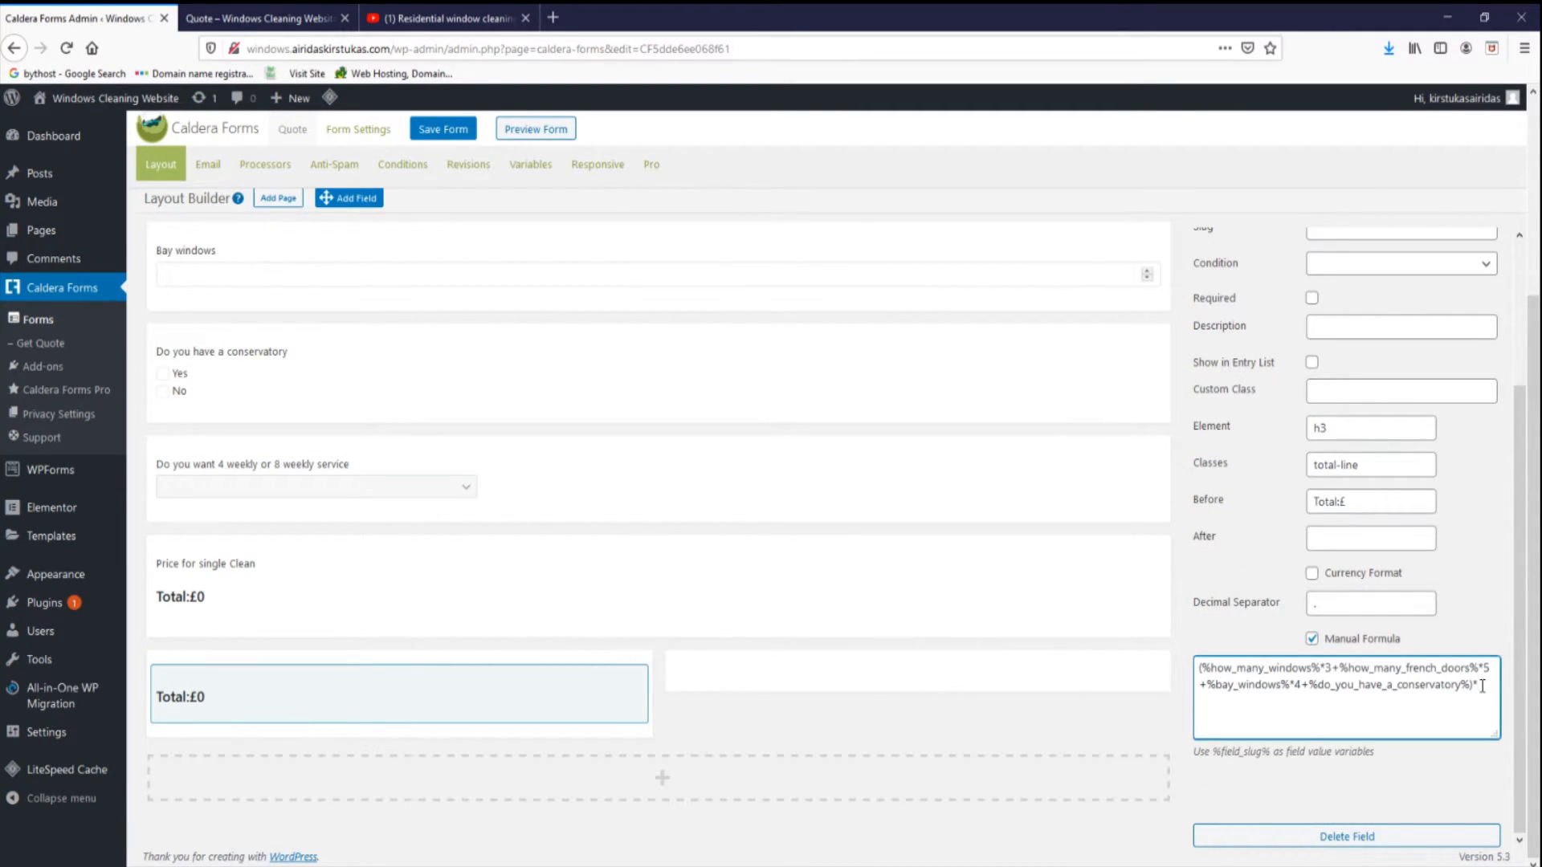
pyautogui.hotkey('ctrl', 'v')
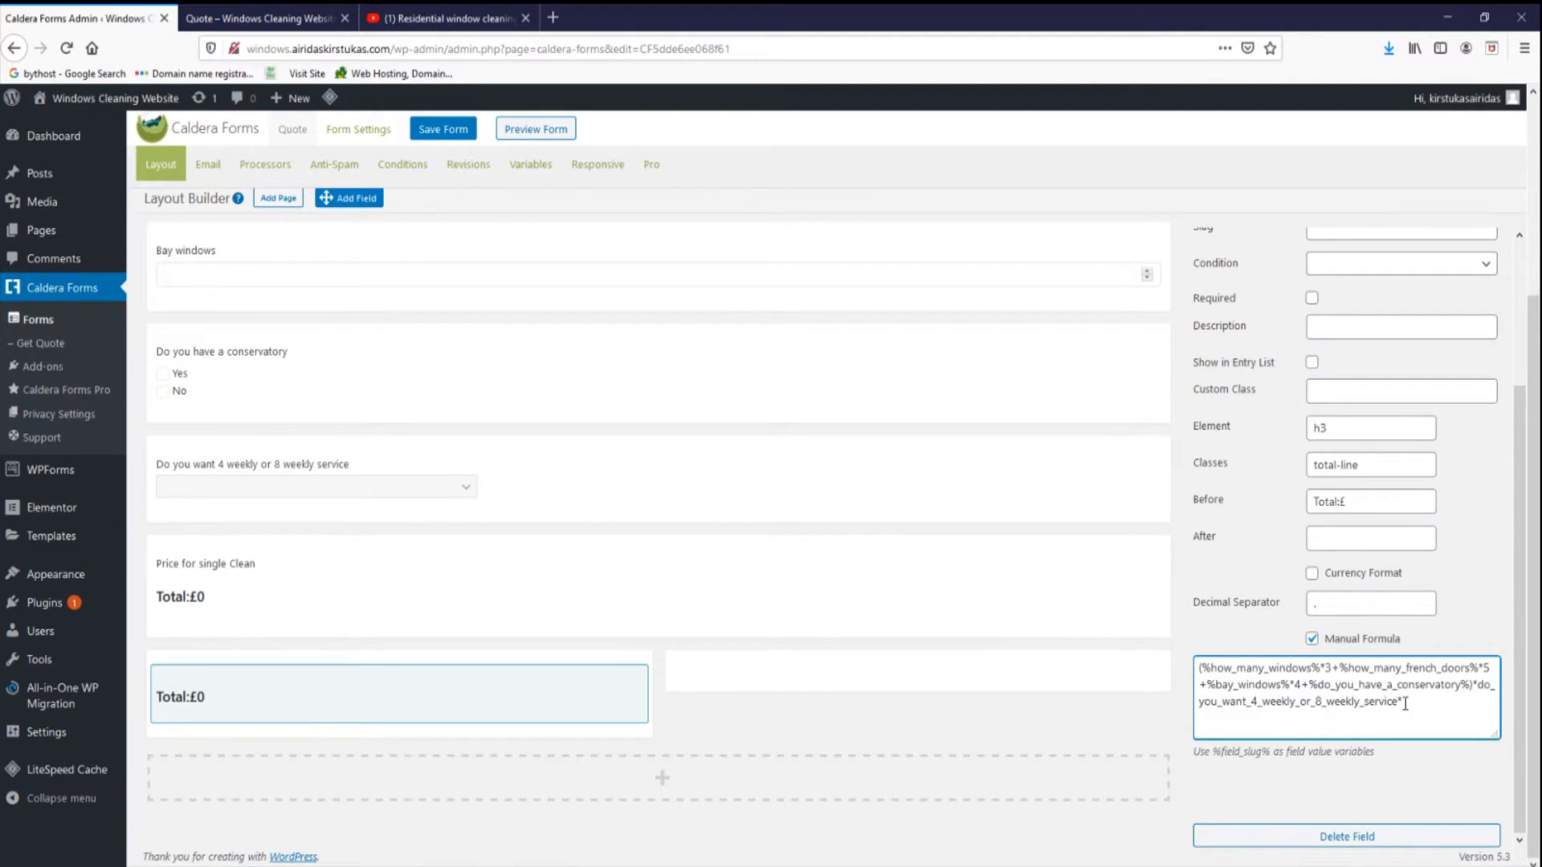
pyautogui.write('12')
pyautogui.write('(')
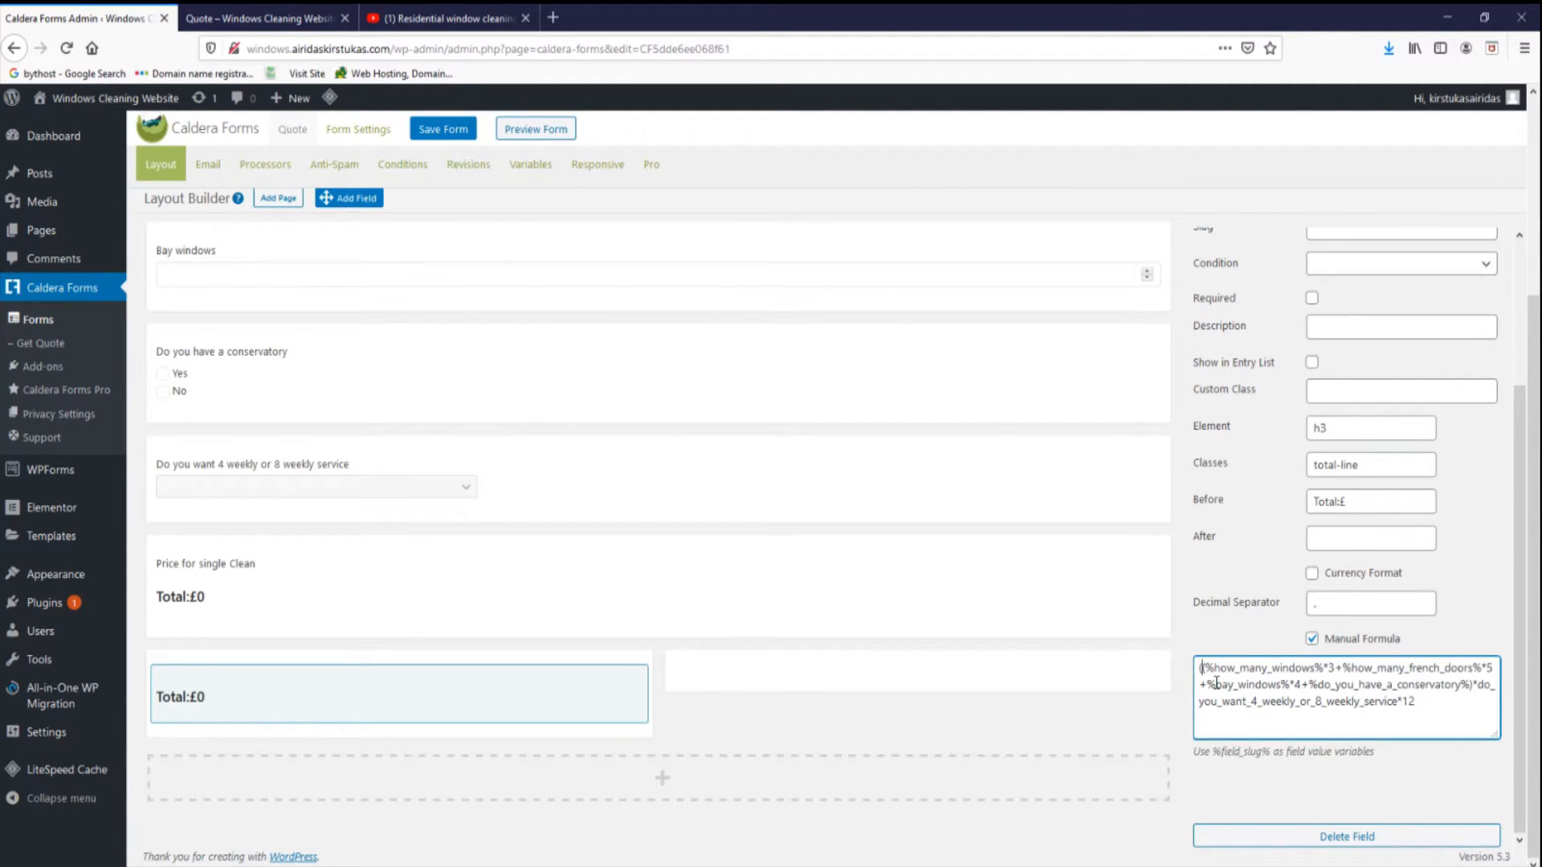
pyautogui.click(1415, 710)
pyautogui.click(1364, 788)
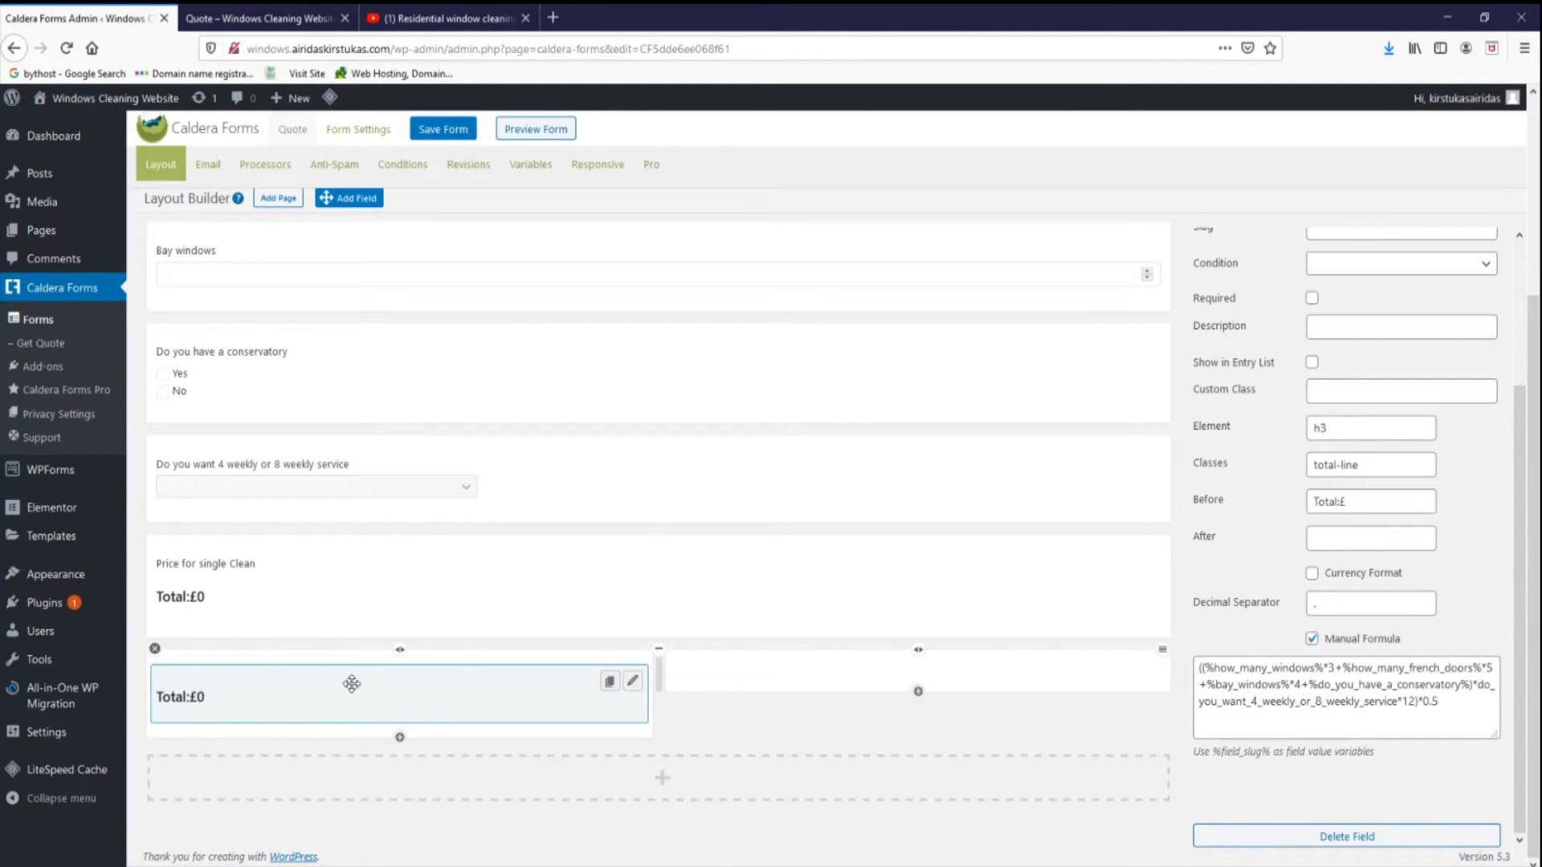
# - Name the second total field 'Yearly price'
pyautogui.click(632, 684)
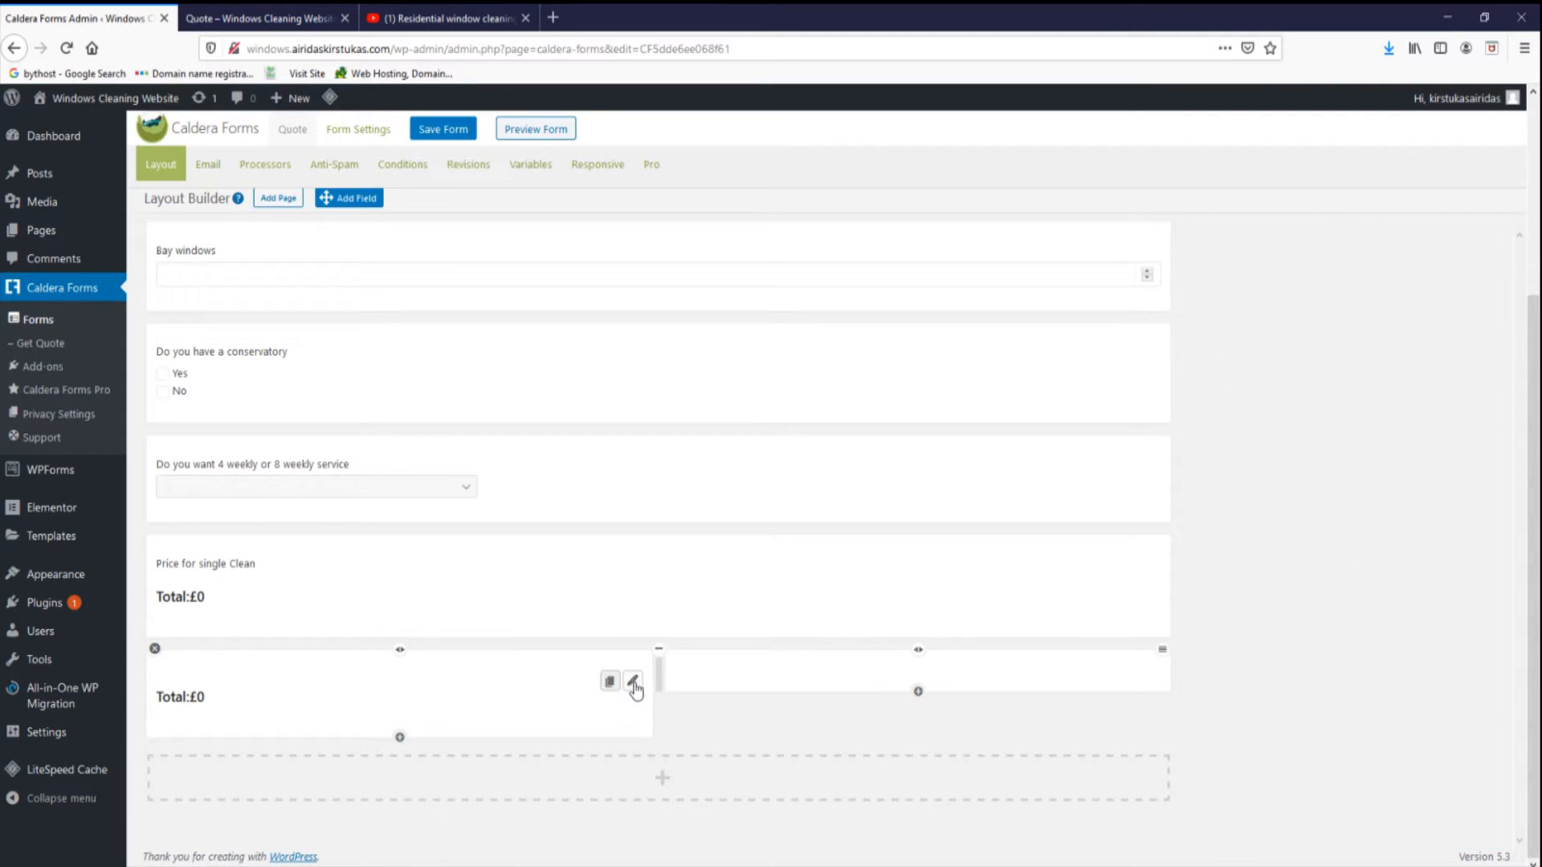
pyautogui.click(632, 684)
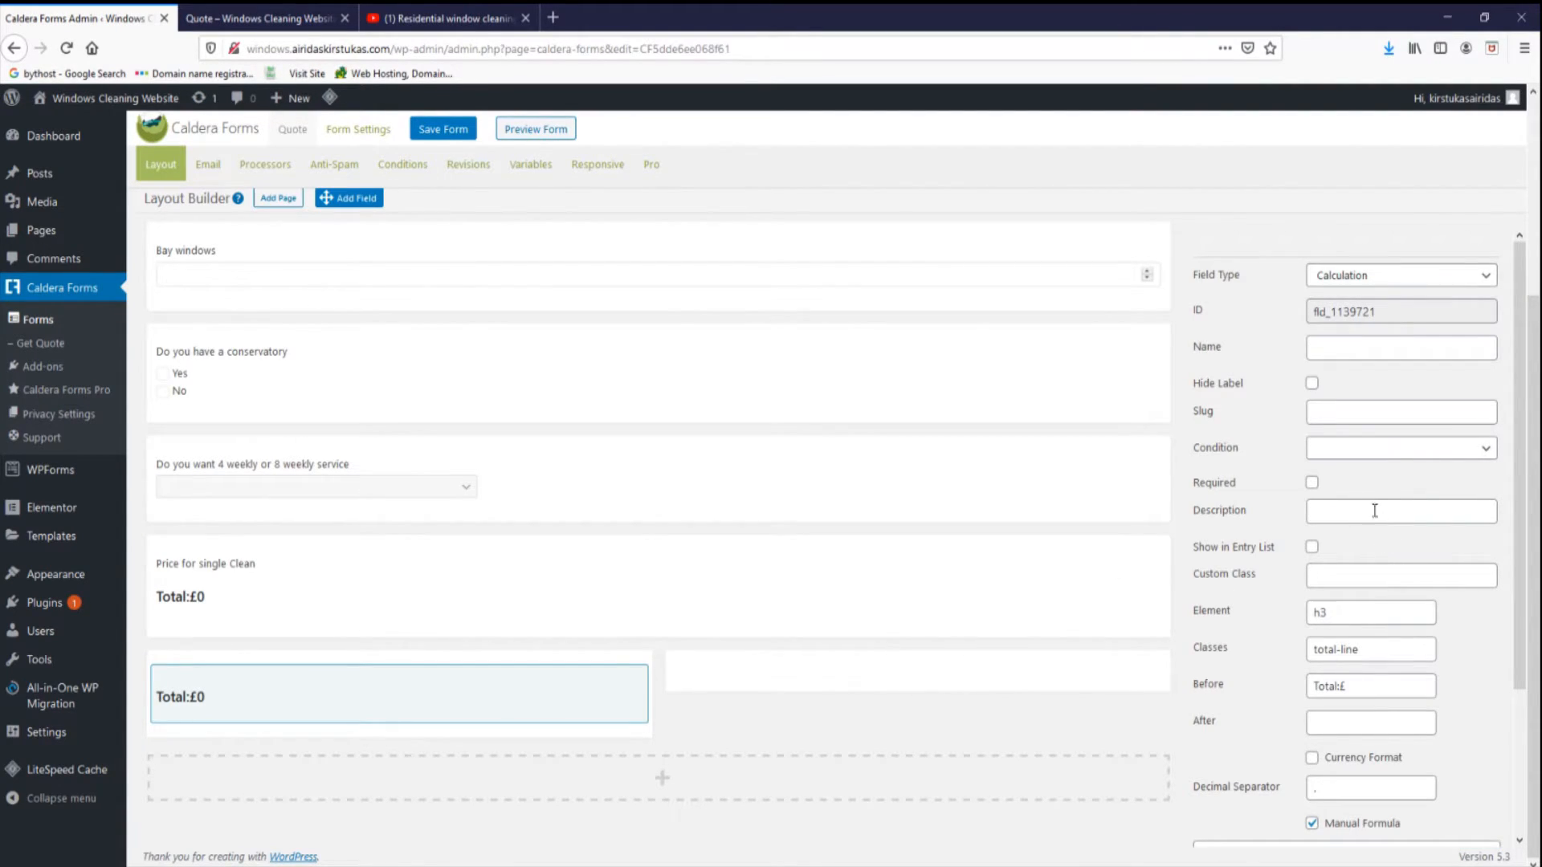
pyautogui.click(1321, 343)
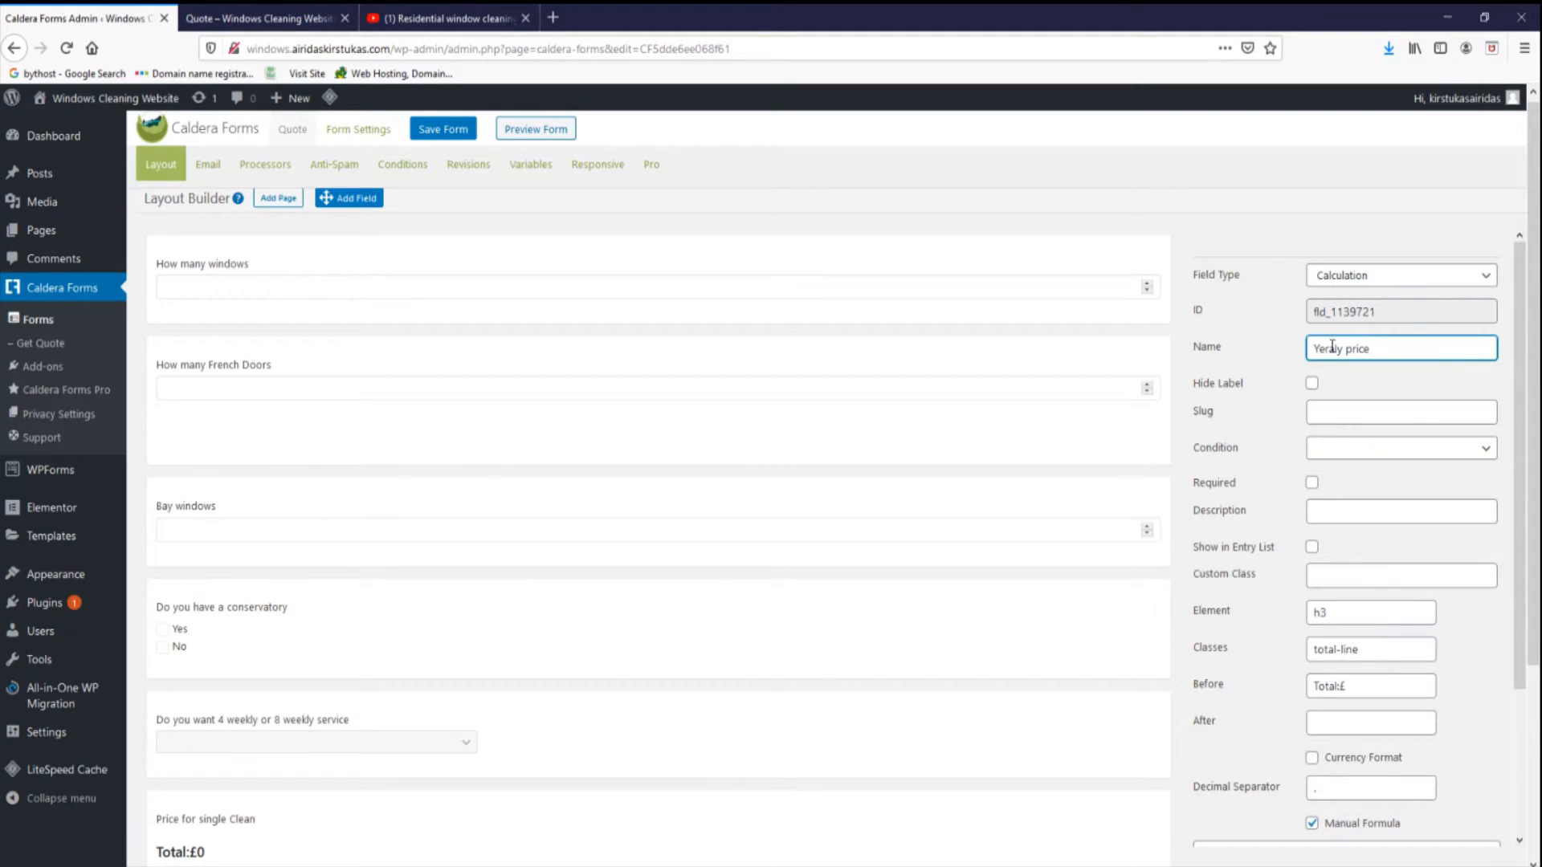
pyautogui.click(1295, 382)
# - Save the Quote form and open its live preview
pyautogui.scroll(-1, 1279, 396)
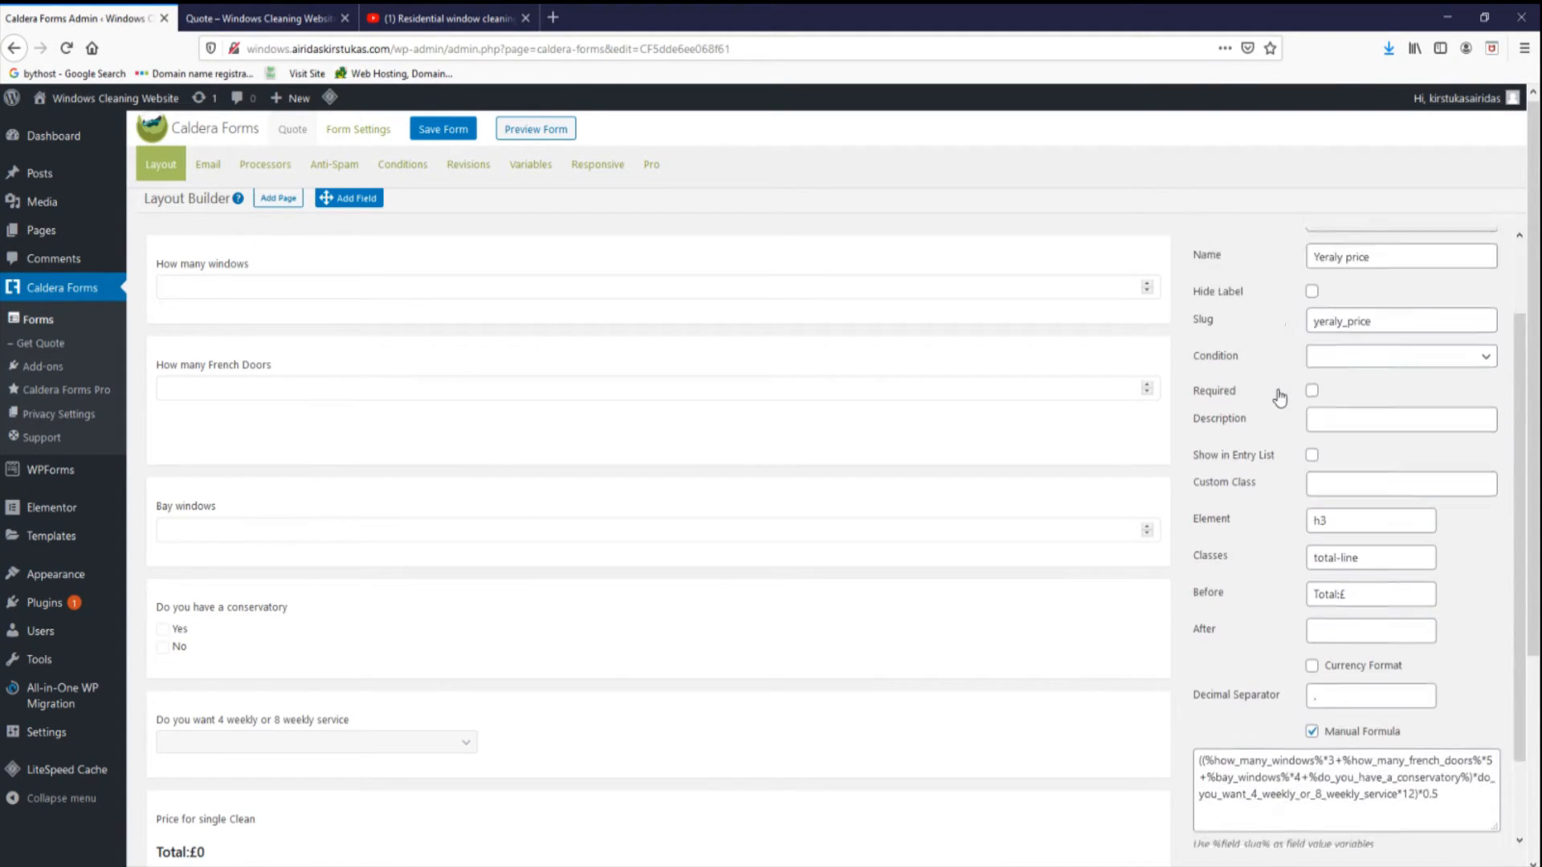
pyautogui.scroll(-3, 685, 623)
pyautogui.click(593, 646)
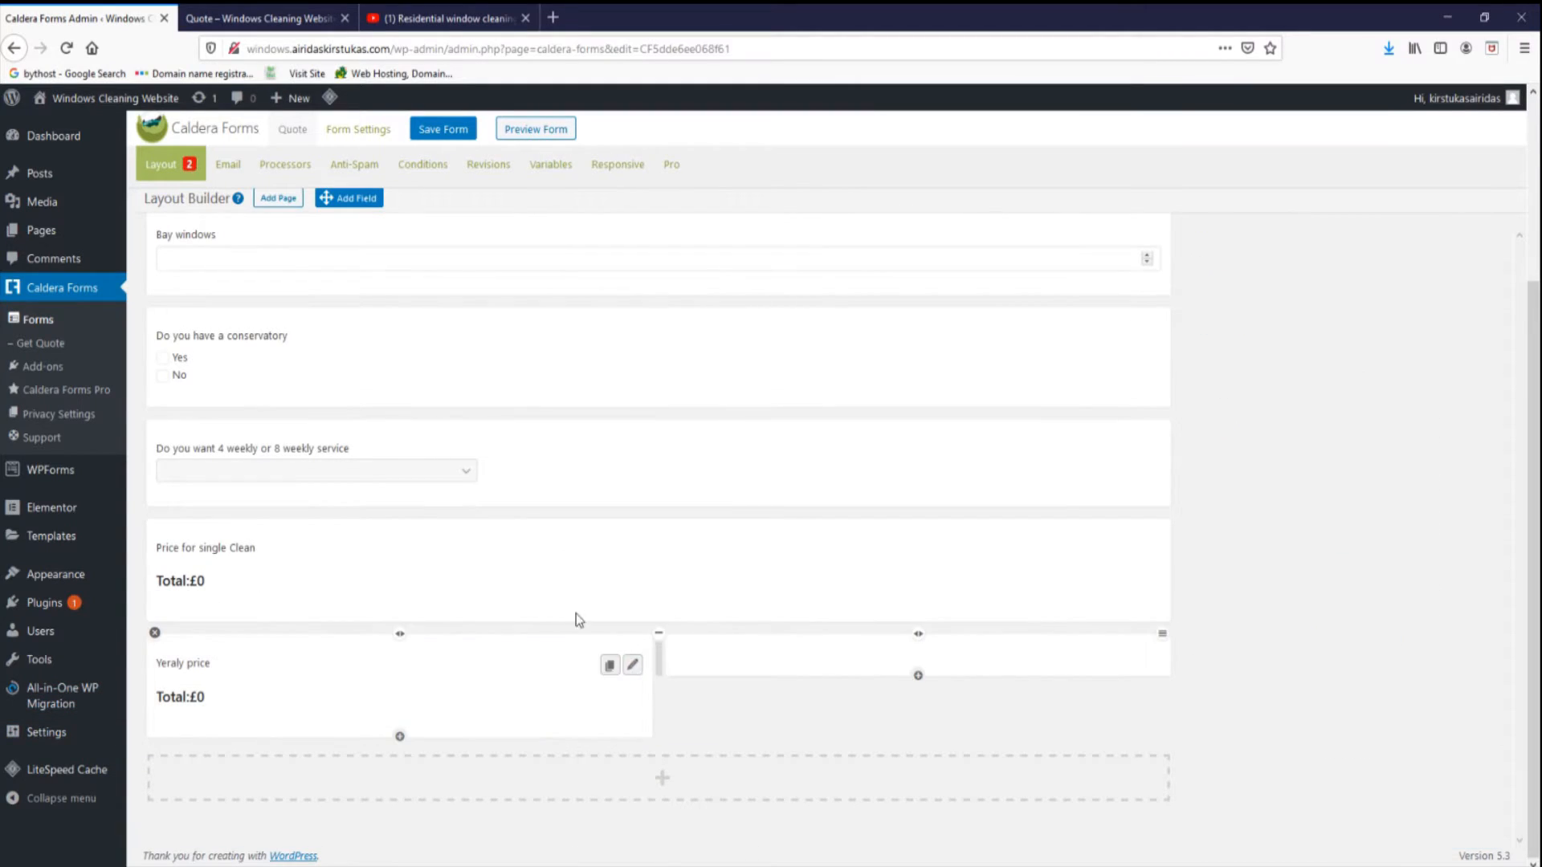
pyautogui.scroll(2, 514, 385)
pyautogui.click(442, 129)
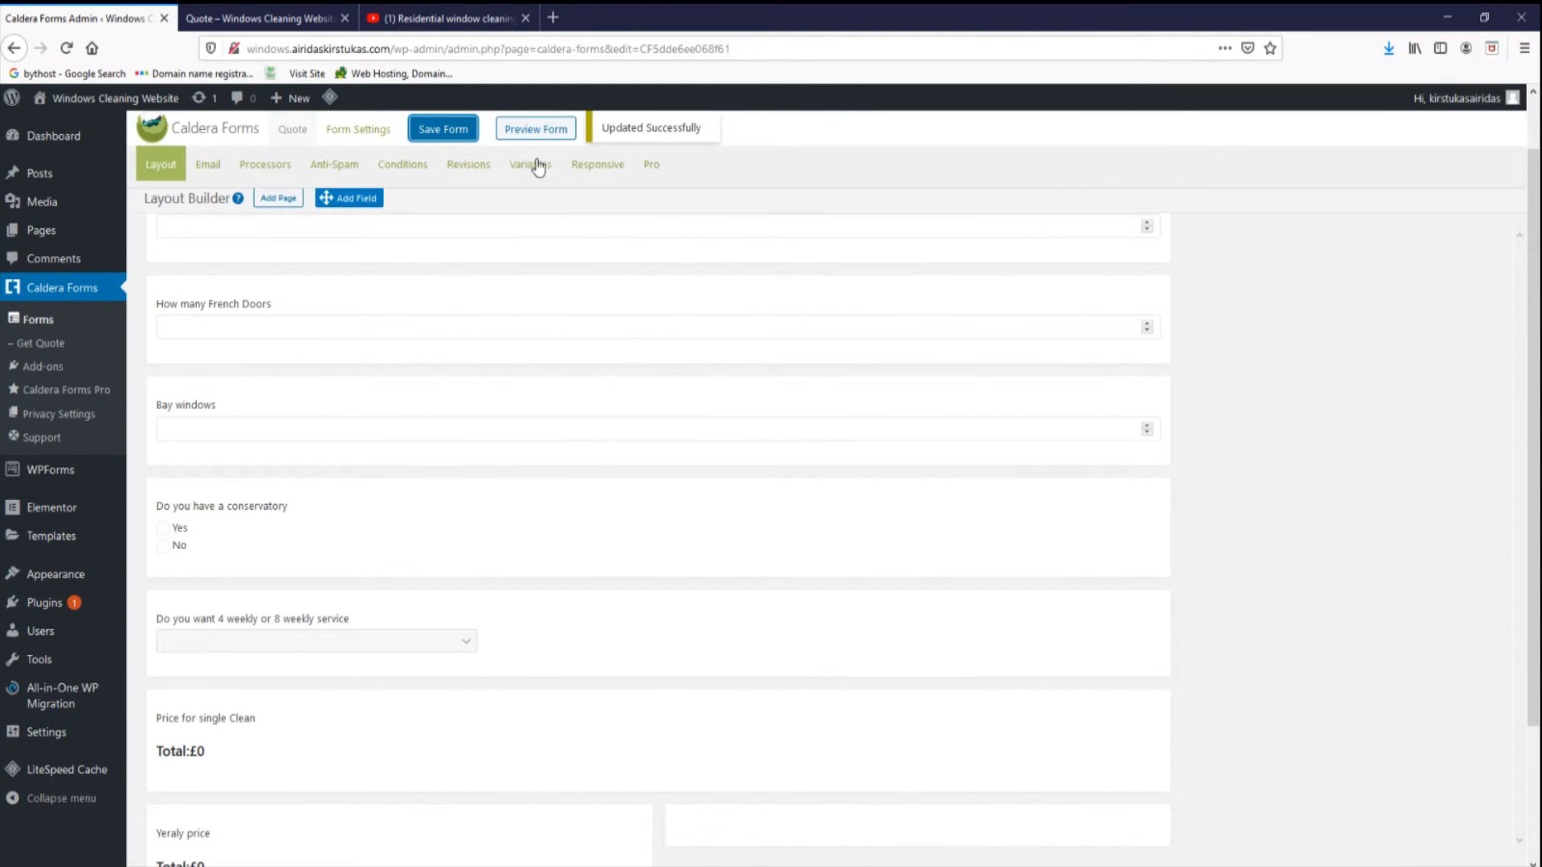
pyautogui.click(528, 131)
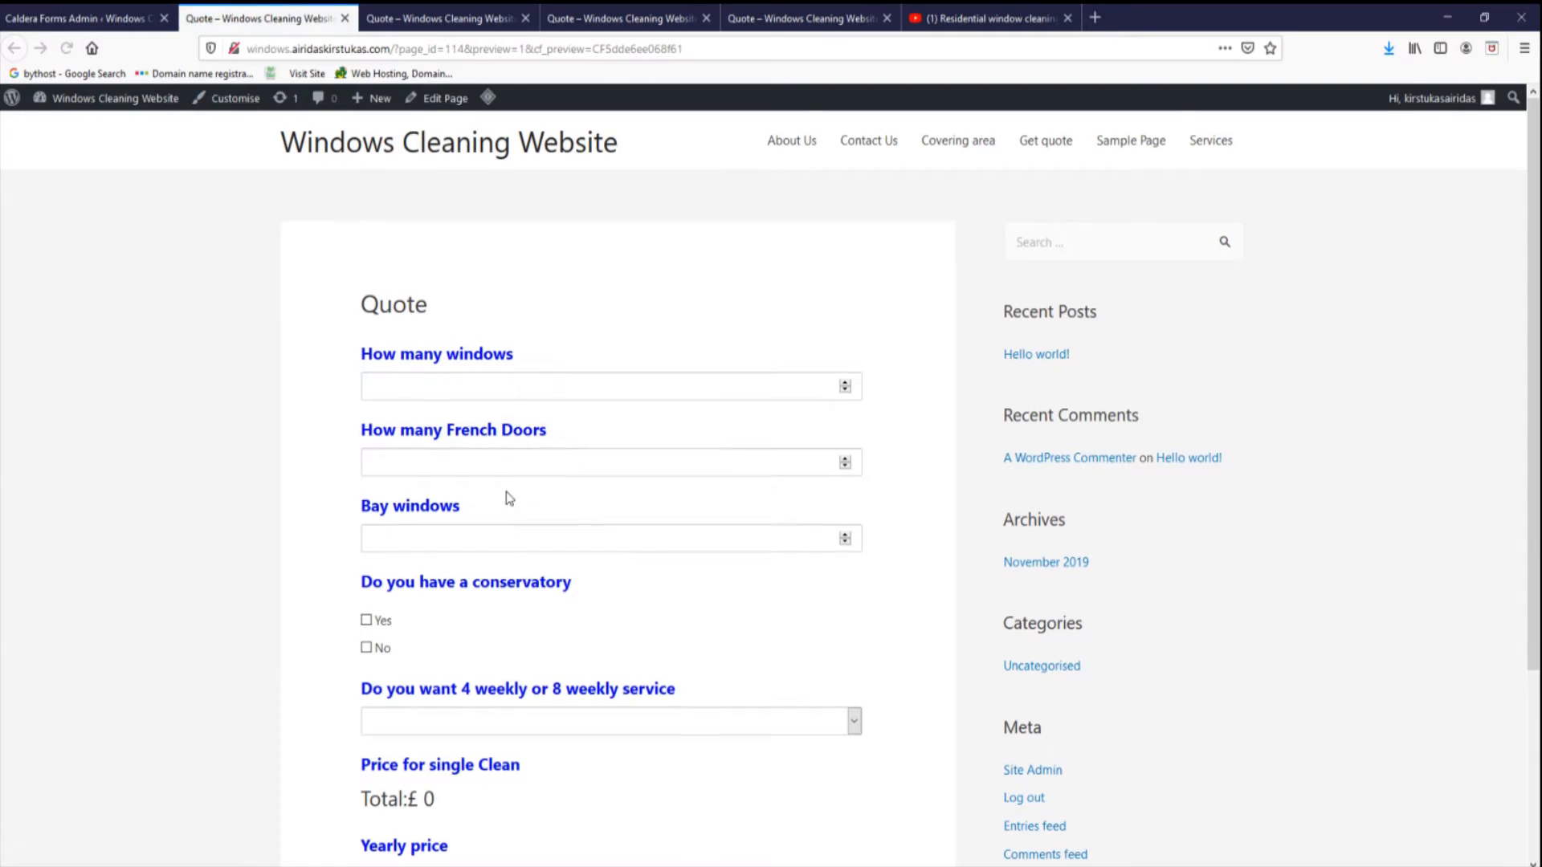
# - Enter 1 window, 1 French door, 1 bay window, Yes to conservatory and 4 weekly, confirming £27 and £162
pyautogui.scroll(-3, 586, 273)
pyautogui.click(604, 217)
pyautogui.click(844, 213)
pyautogui.click(845, 290)
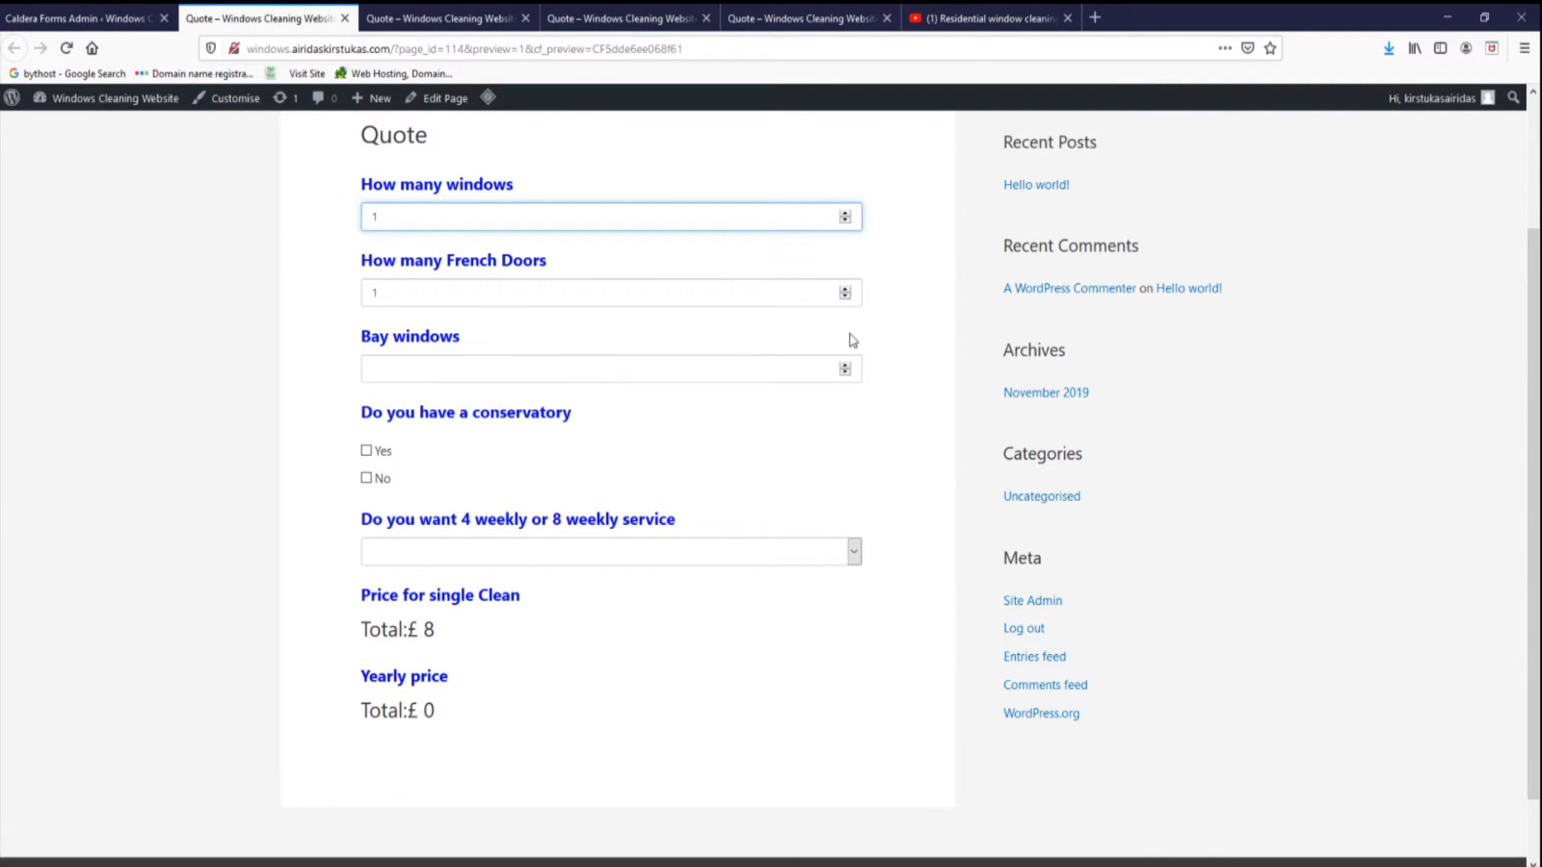
pyautogui.click(845, 365)
pyautogui.click(366, 451)
pyautogui.click(474, 552)
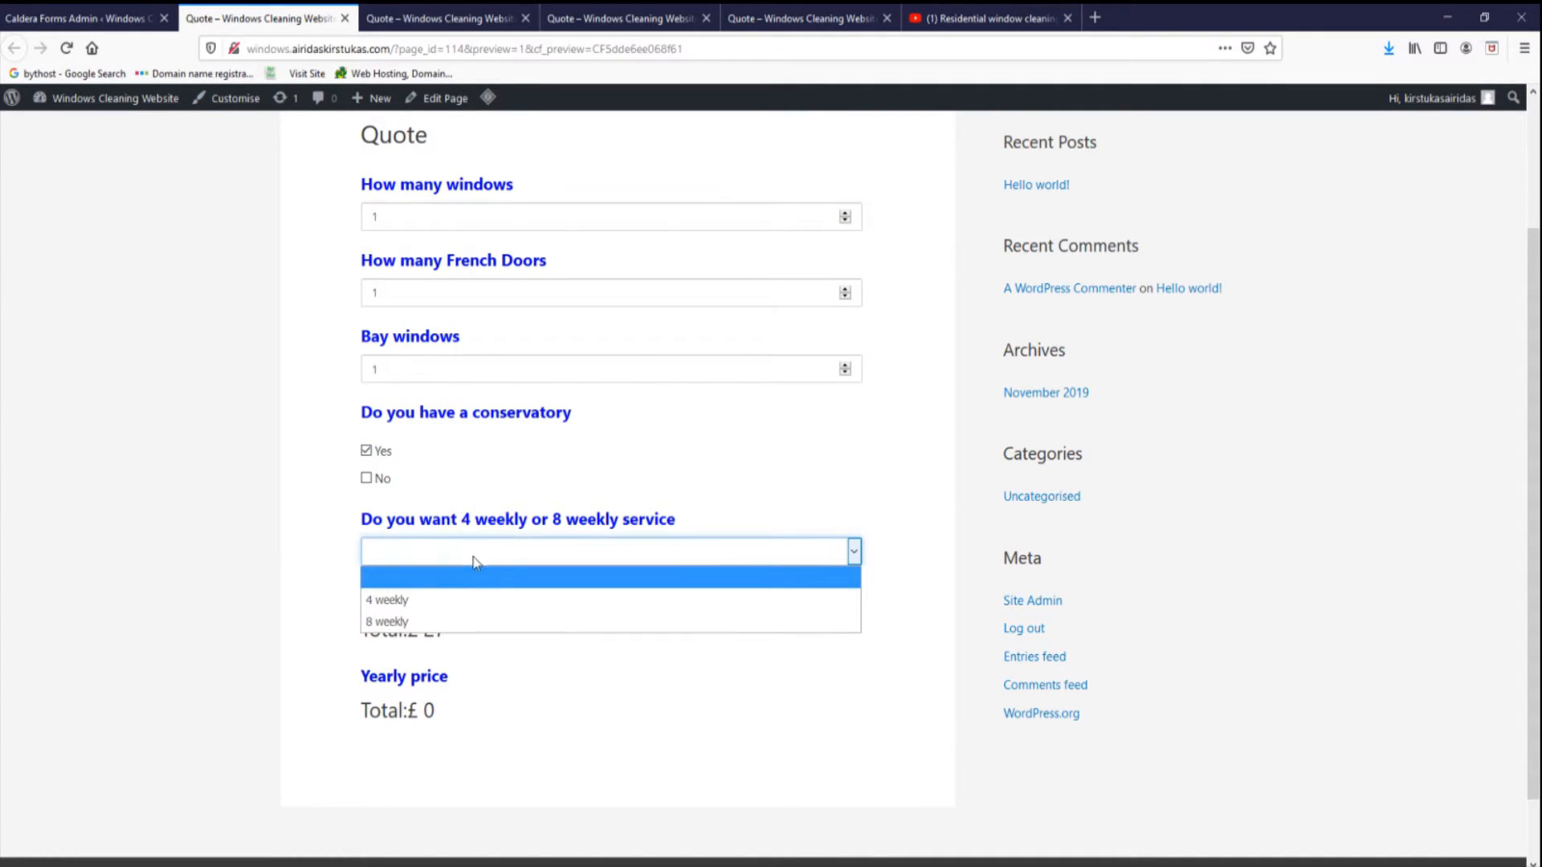
pyautogui.click(467, 601)
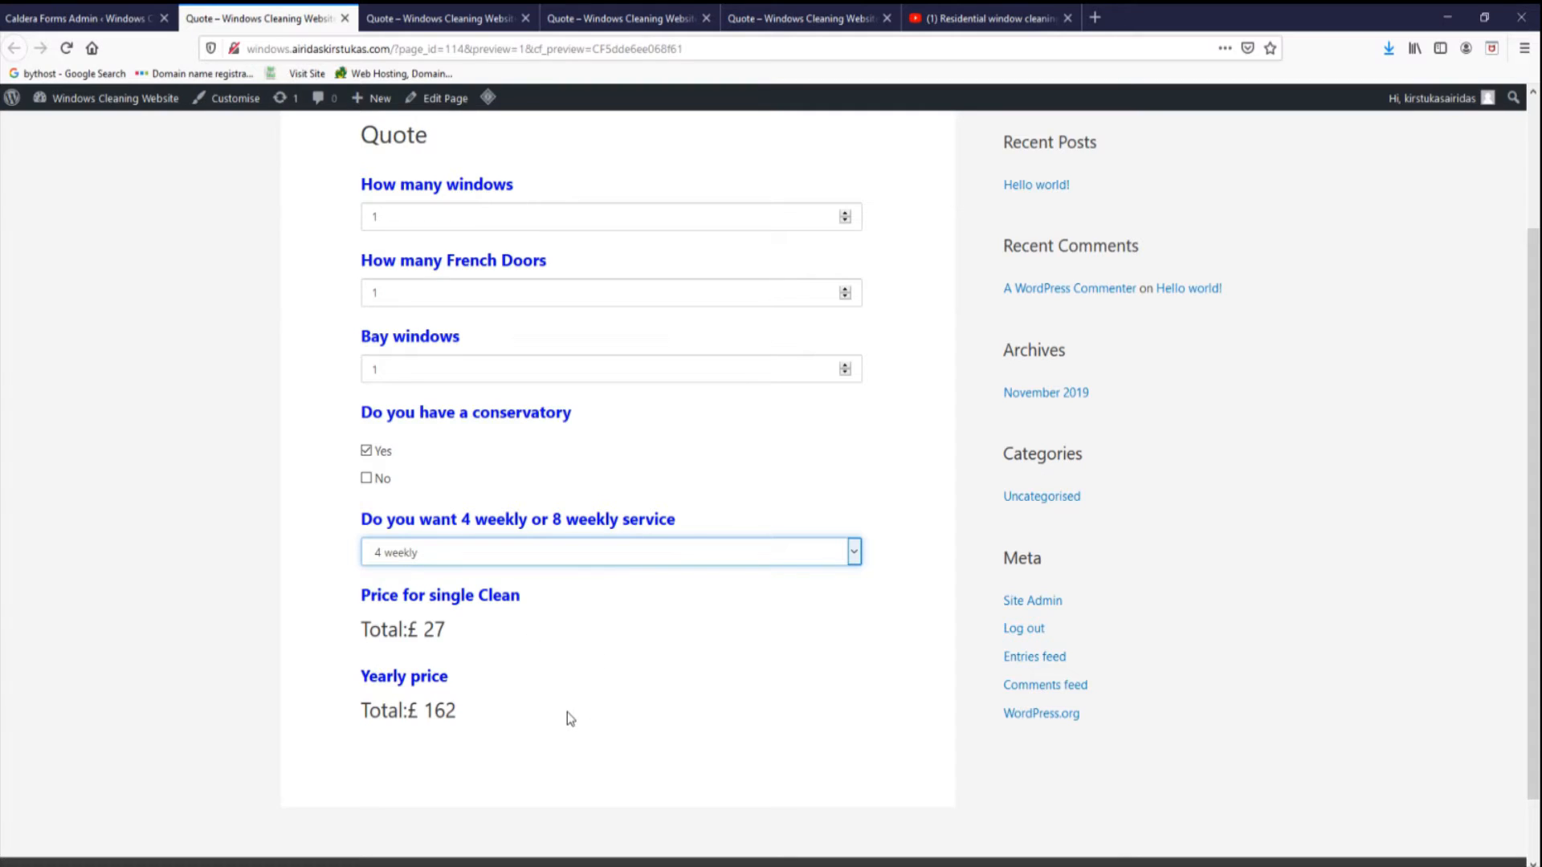
pyautogui.click(87, 30)
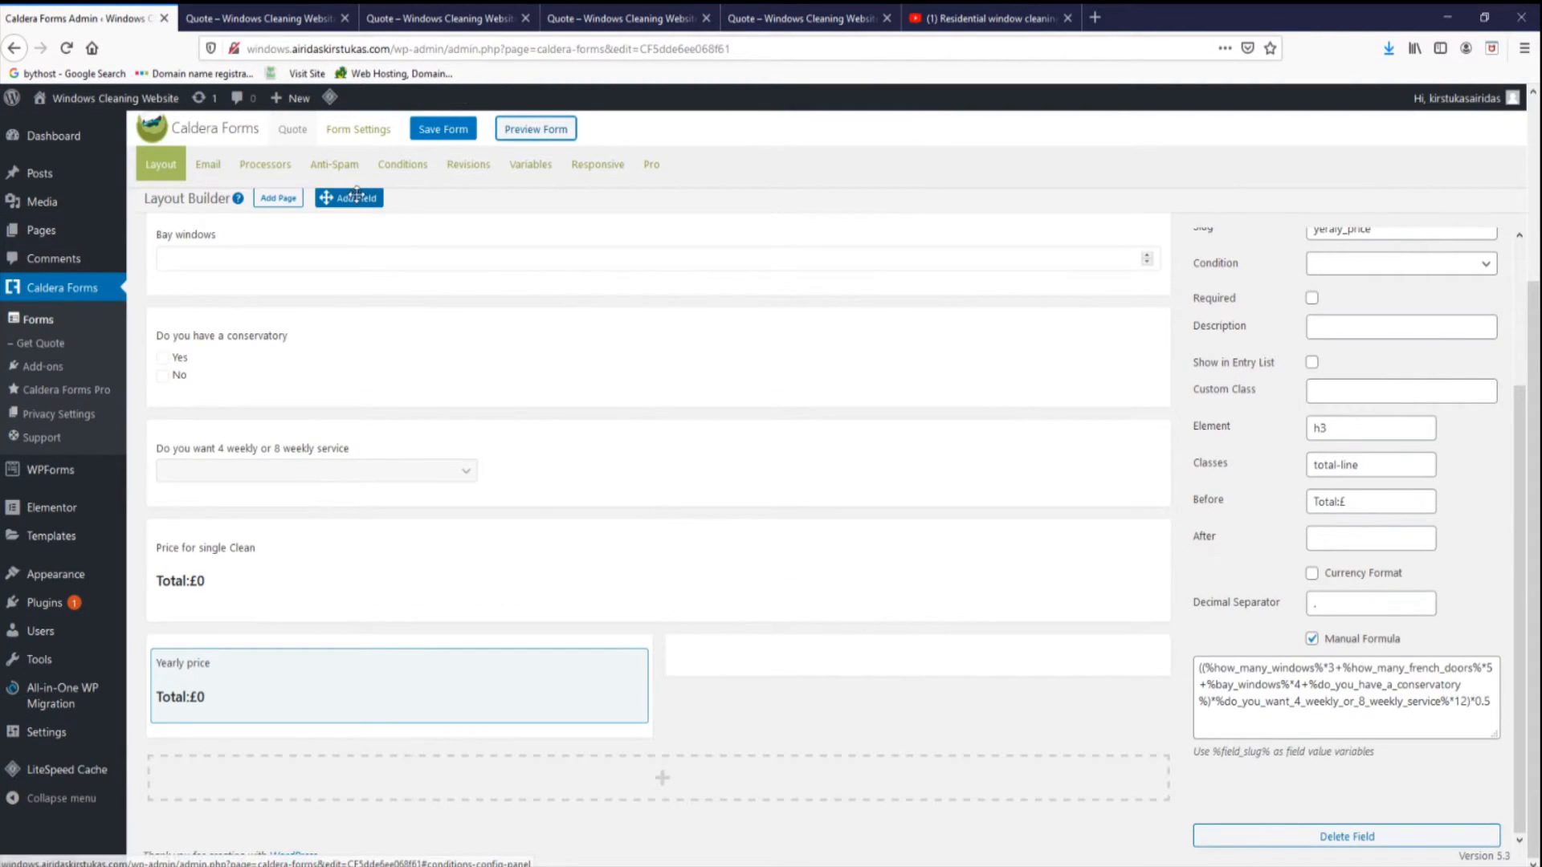
# - Drop a new Calculation field into the empty column beside Yearly price
pyautogui.moveTo(356, 198); pyautogui.dragTo(832, 664)
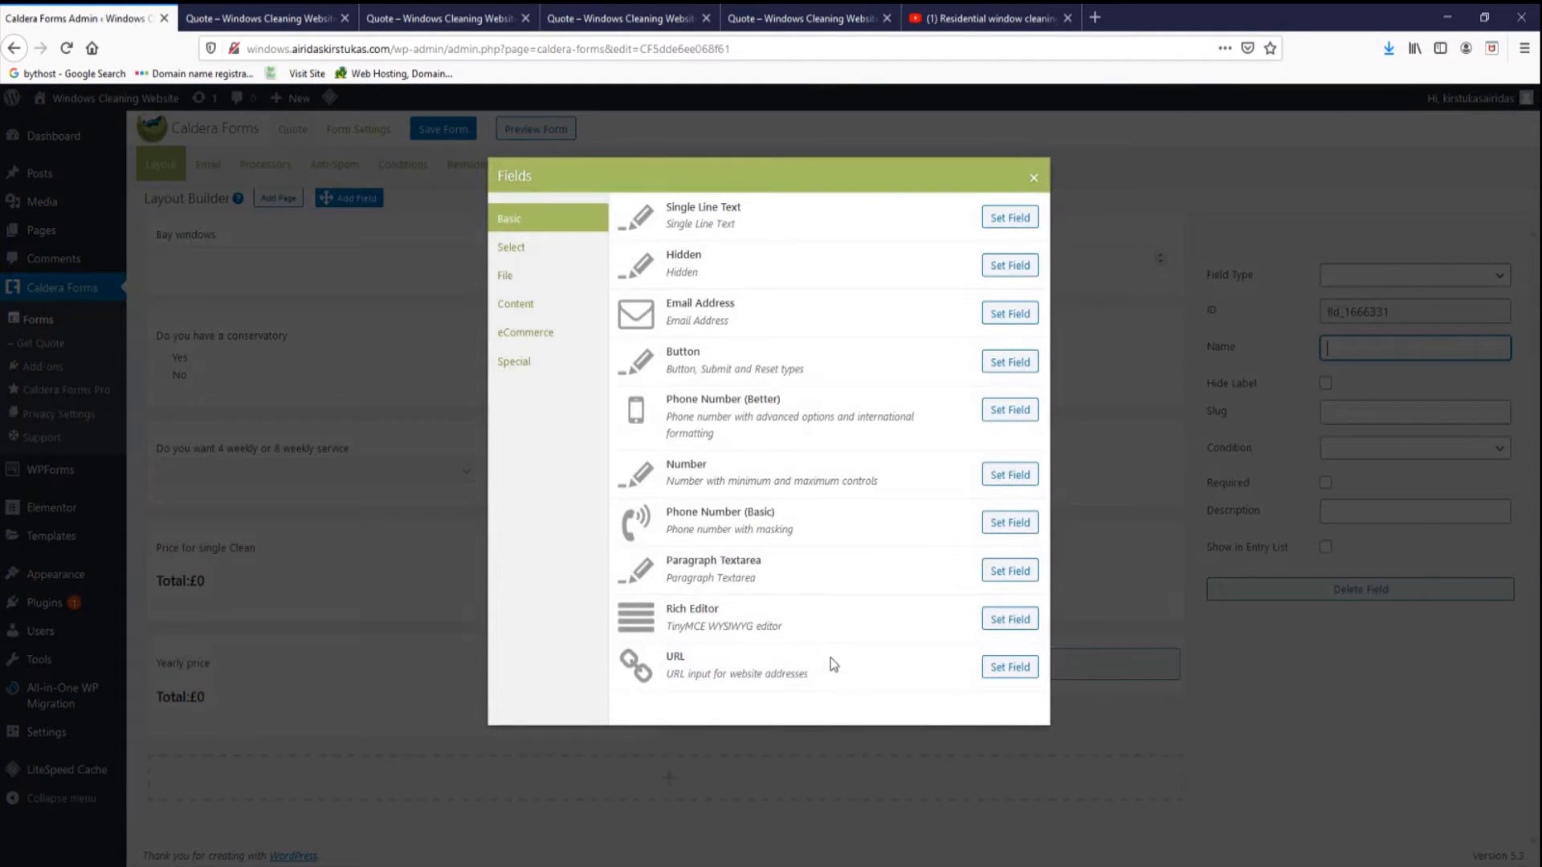
pyautogui.click(515, 365)
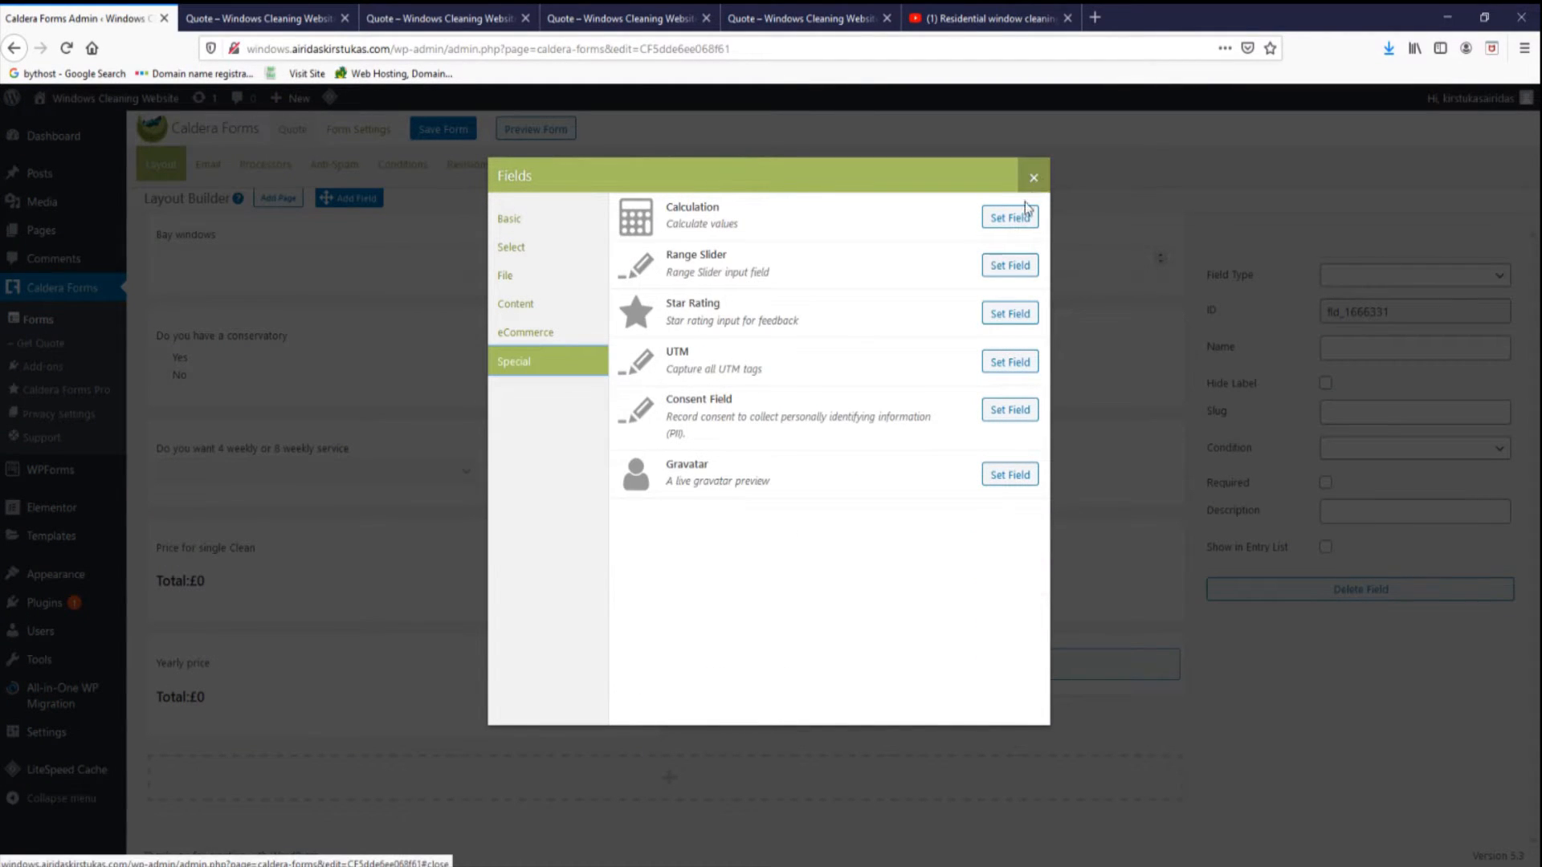
pyautogui.click(1006, 218)
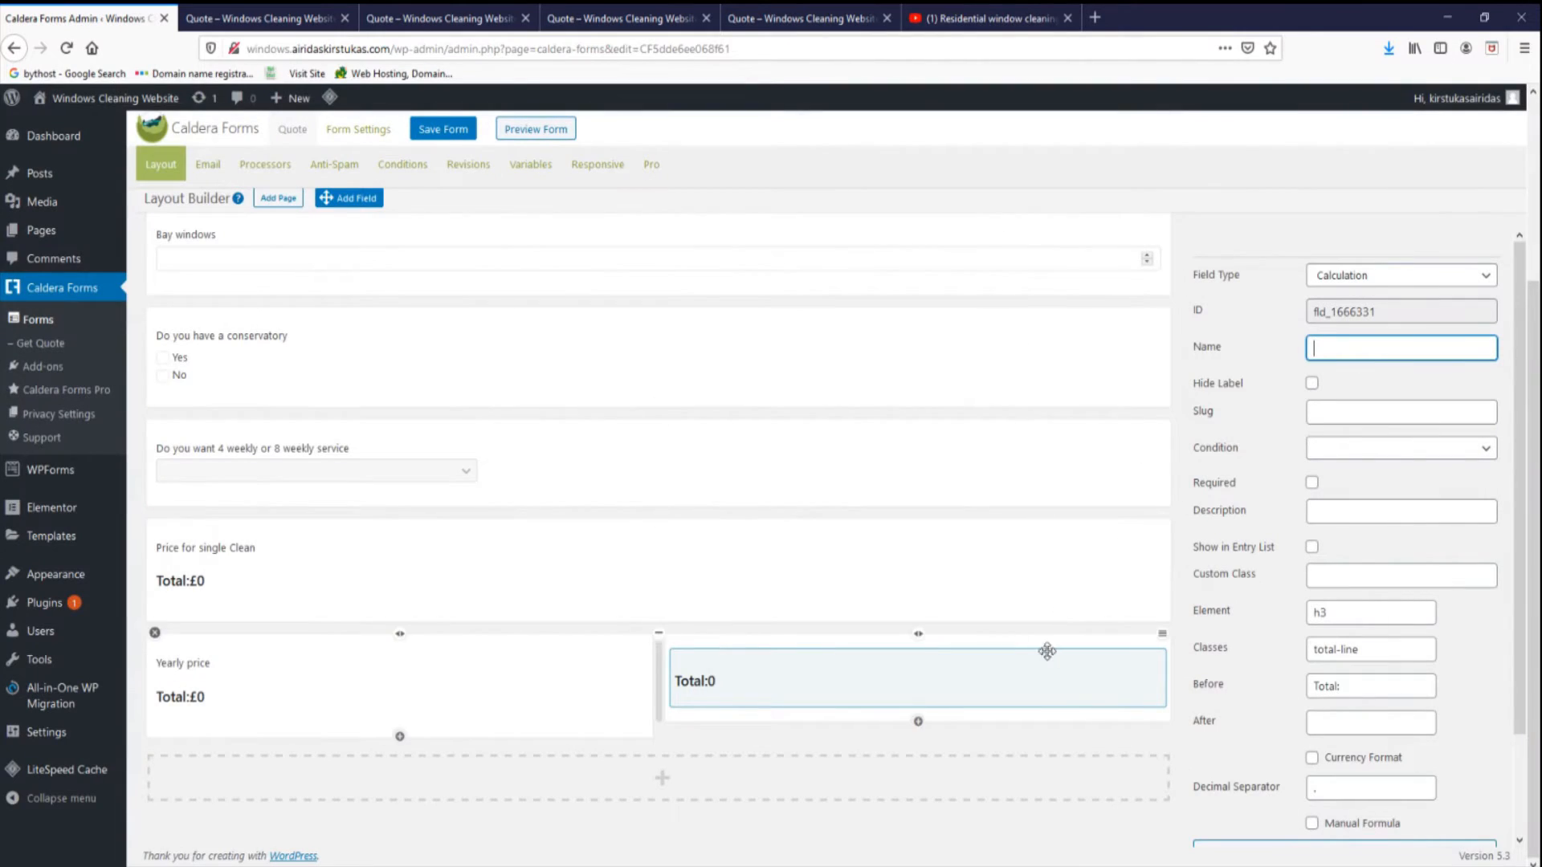
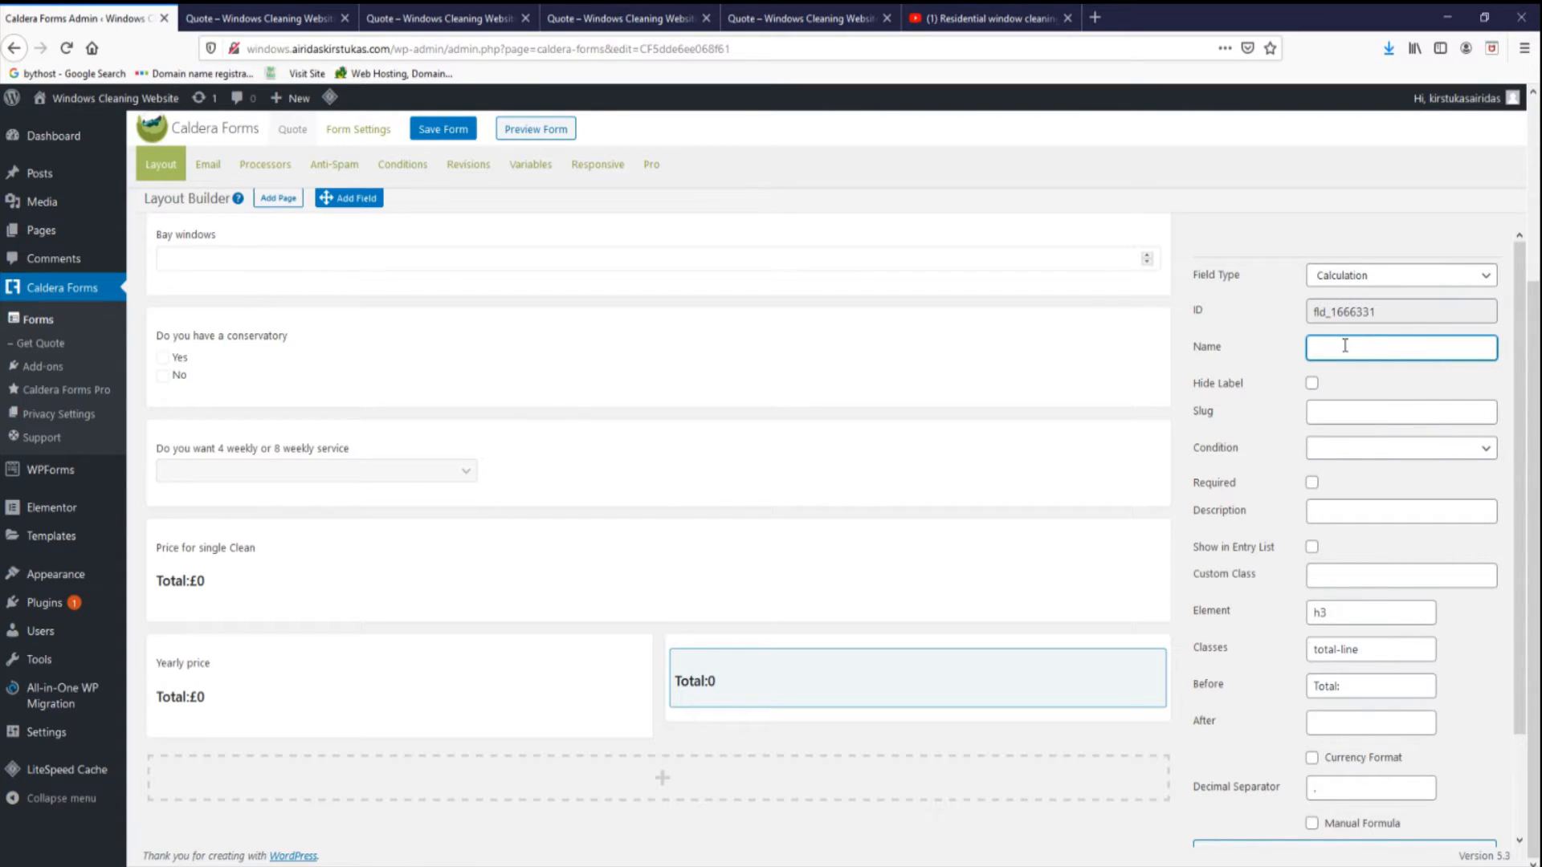
# - Name the calculation field 'Yearly clean price per month', add a Total:£ prefix and enable Manual Formula
pyautogui.write('Yearly clean price per month')
pyautogui.click(1369, 678)
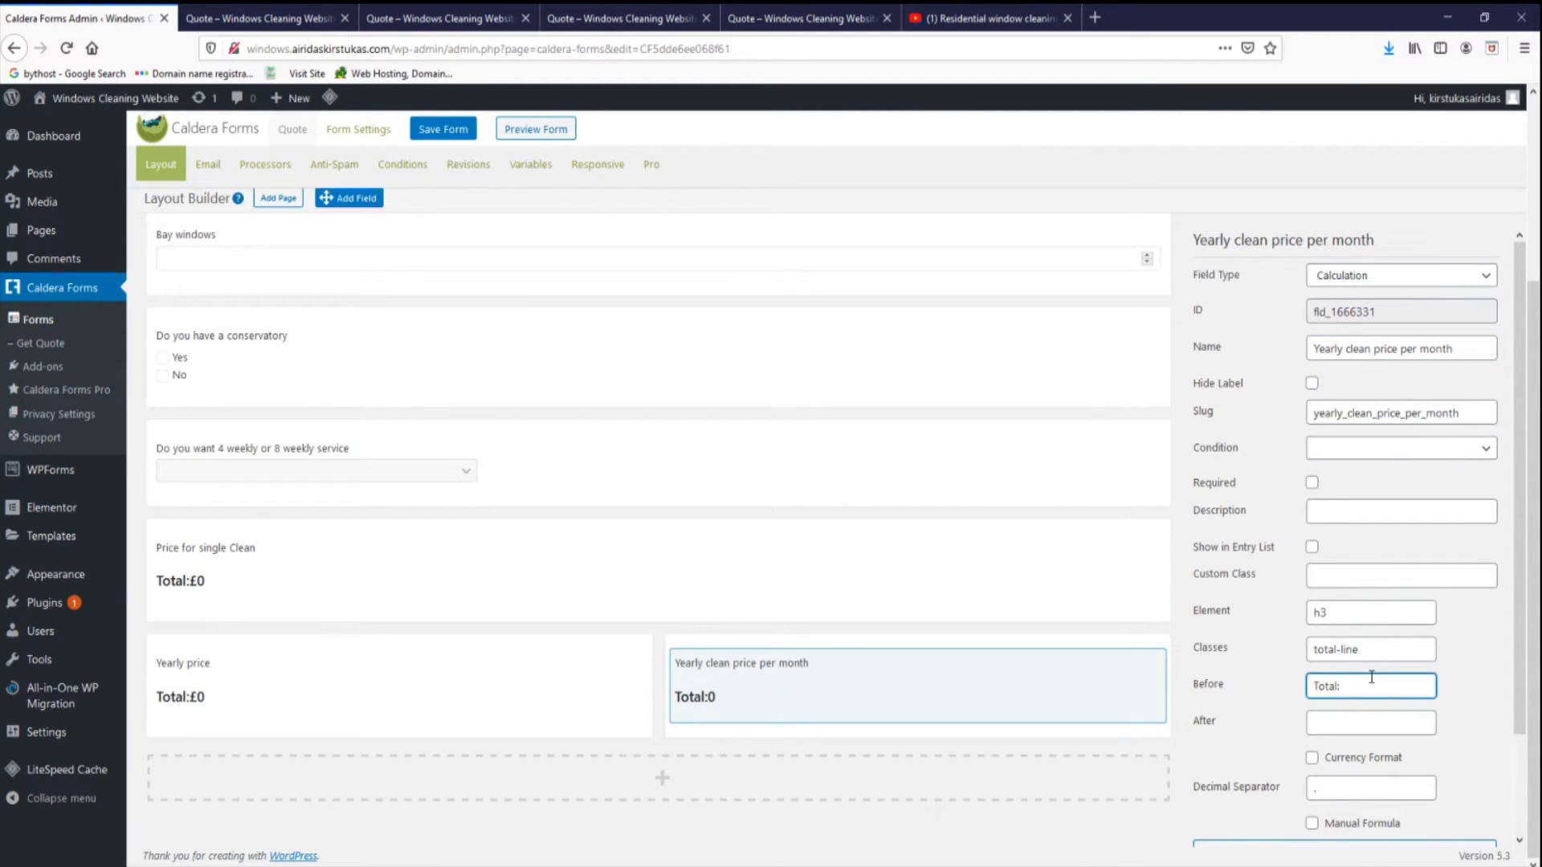
pyautogui.scroll(-3, 1372, 677)
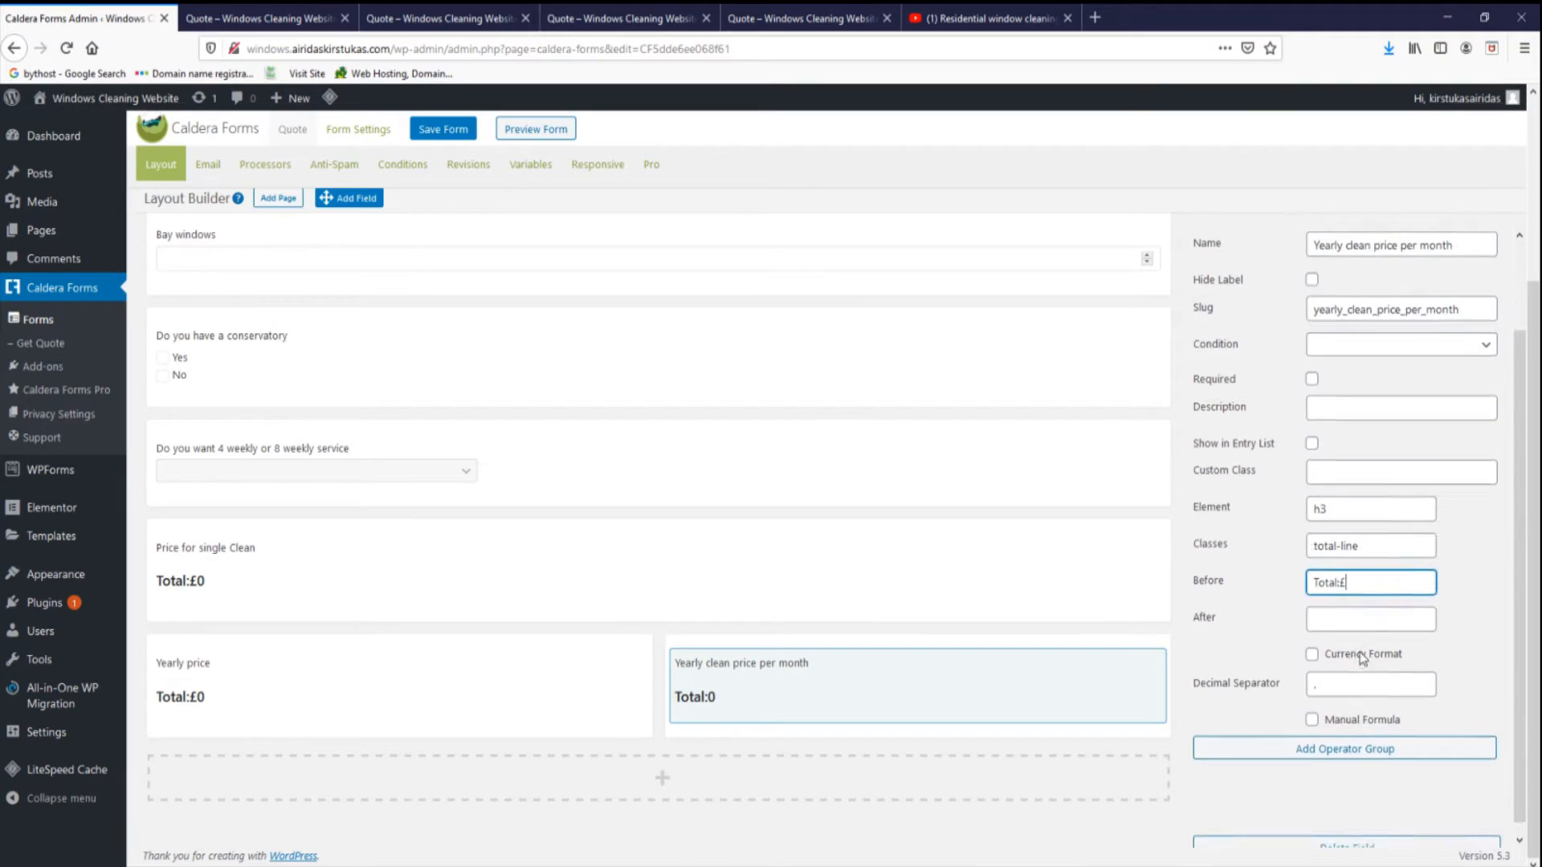
pyautogui.click(1312, 708)
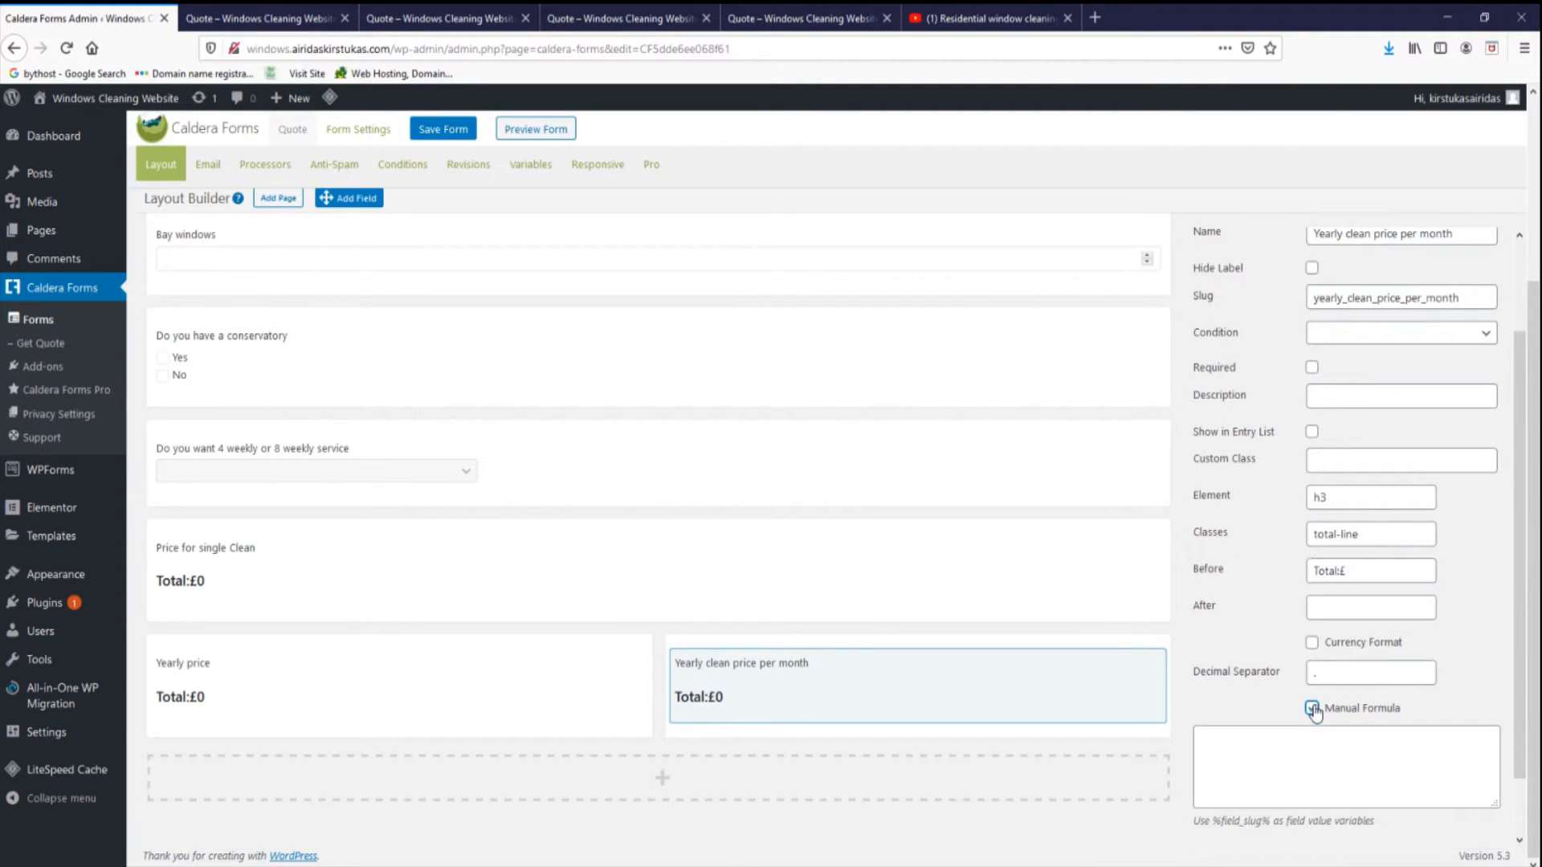
pyautogui.click(1327, 775)
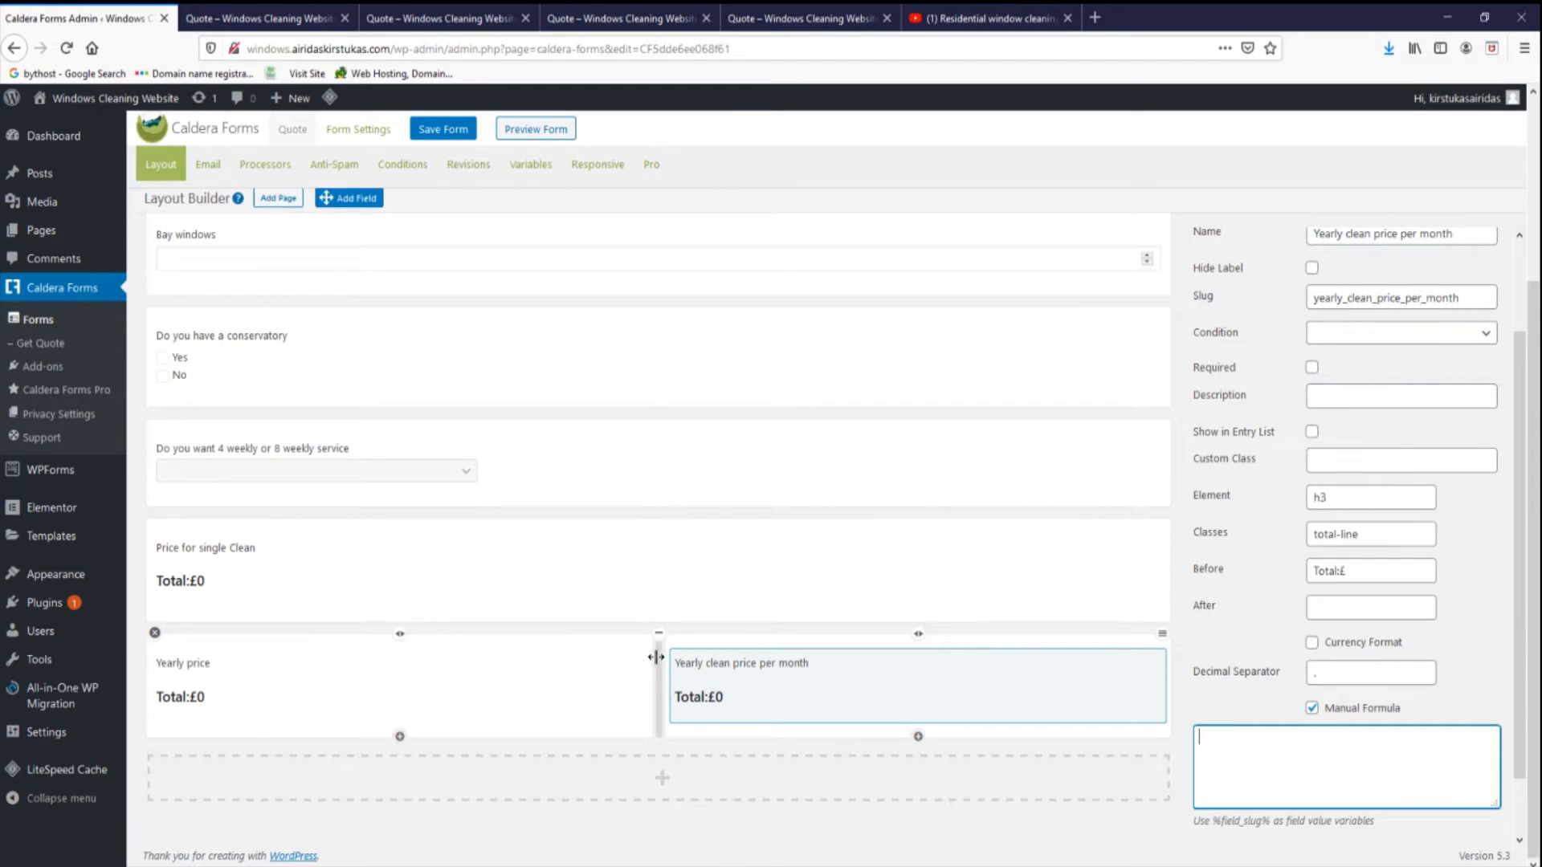
# - Copy the Yearly price formula into it, wrap it in brackets divided by 12, and save
pyautogui.click(634, 676)
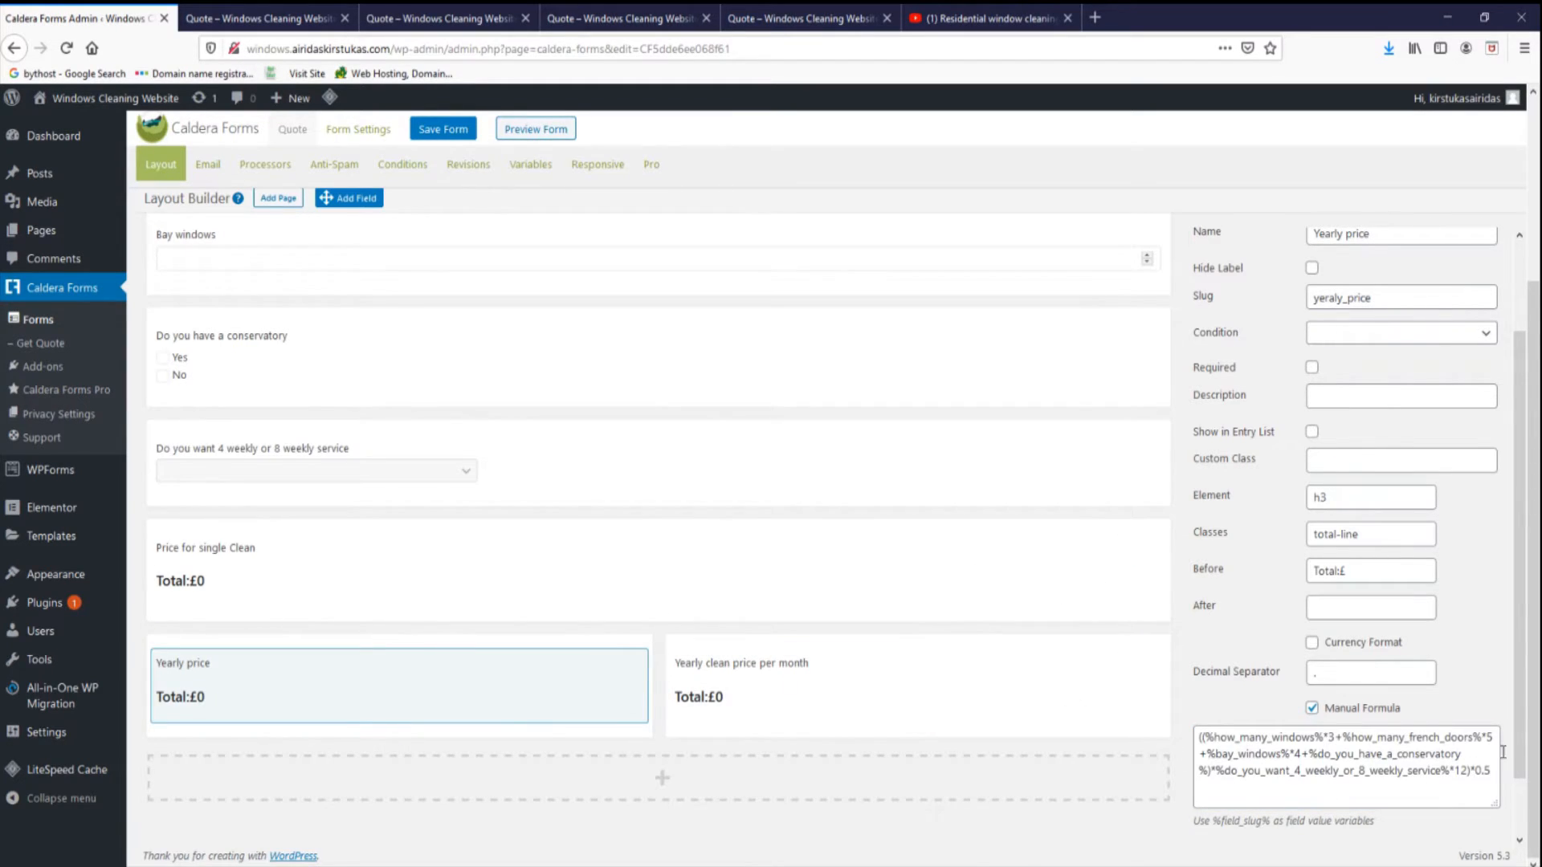
pyautogui.moveTo(1491, 773); pyautogui.dragTo(1198, 729)
pyautogui.hotkey('ctrl', 'c')
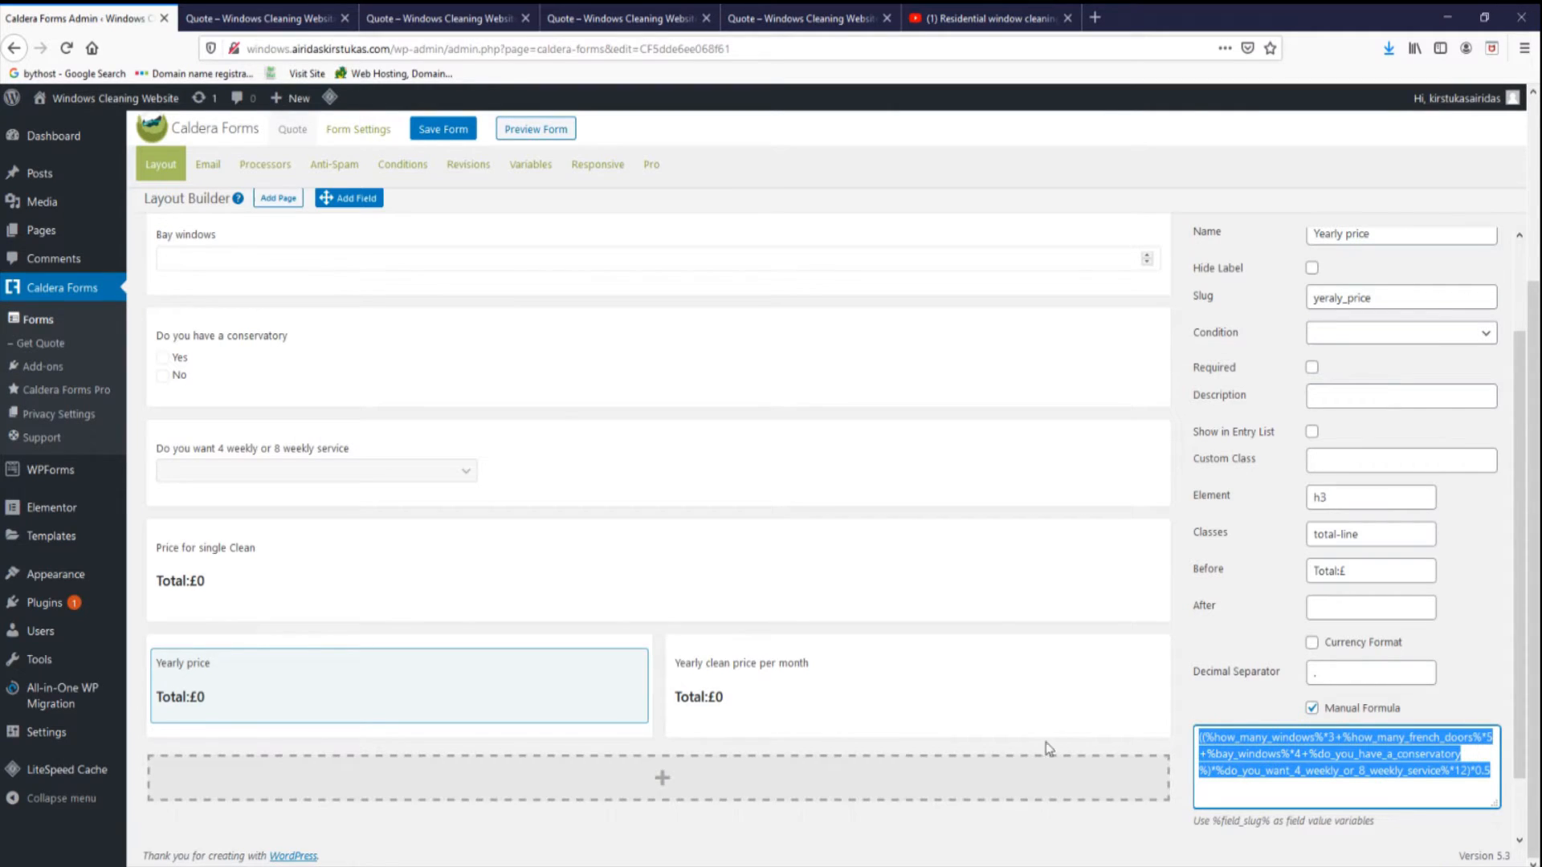
pyautogui.click(1150, 671)
pyautogui.click(1239, 747)
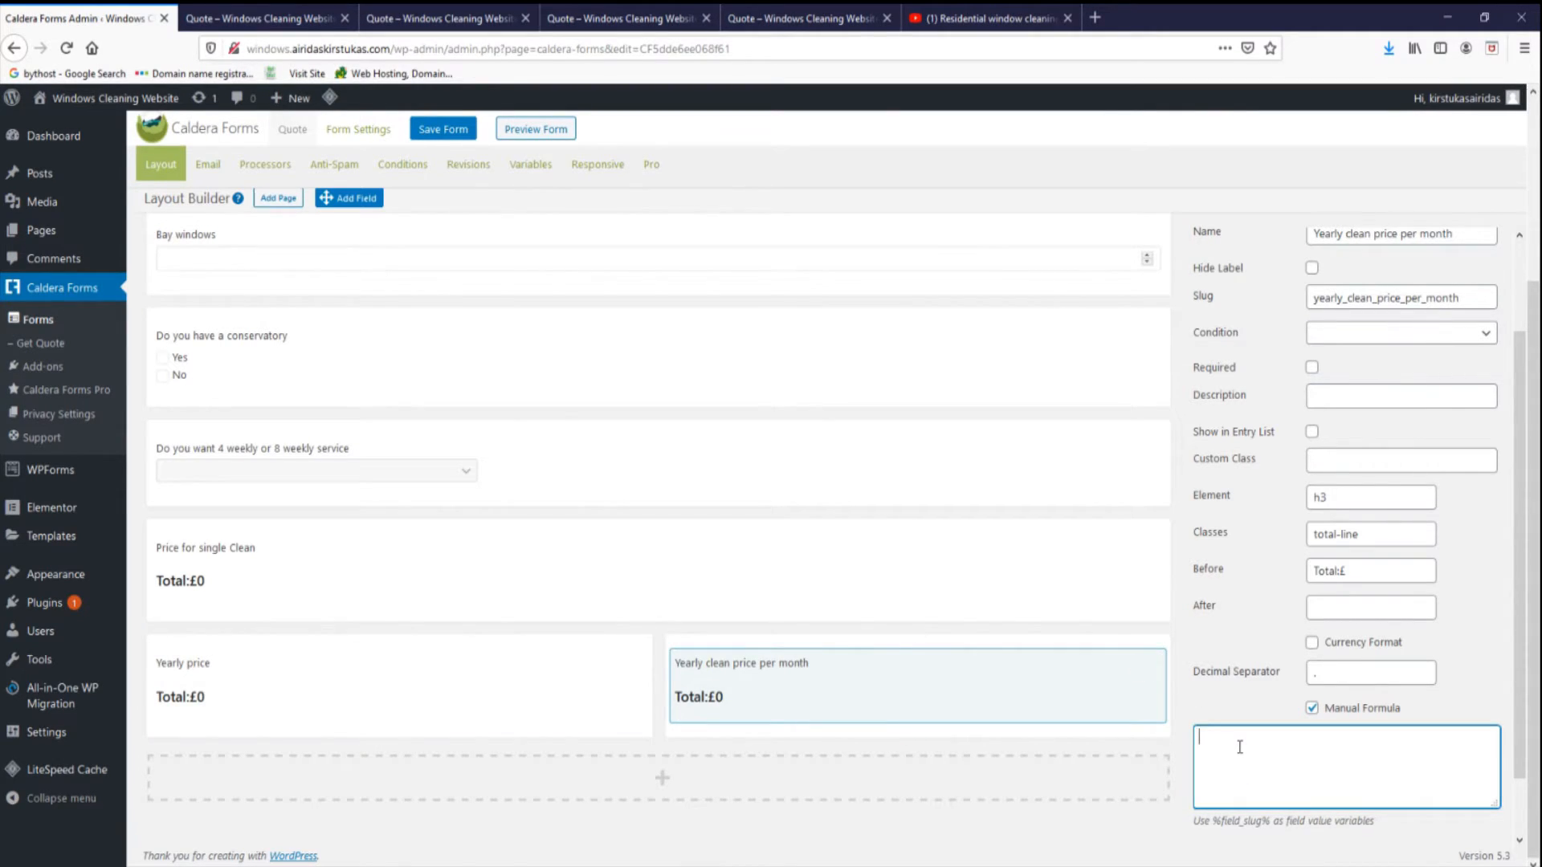
pyautogui.hotkey('ctrl', 'v')
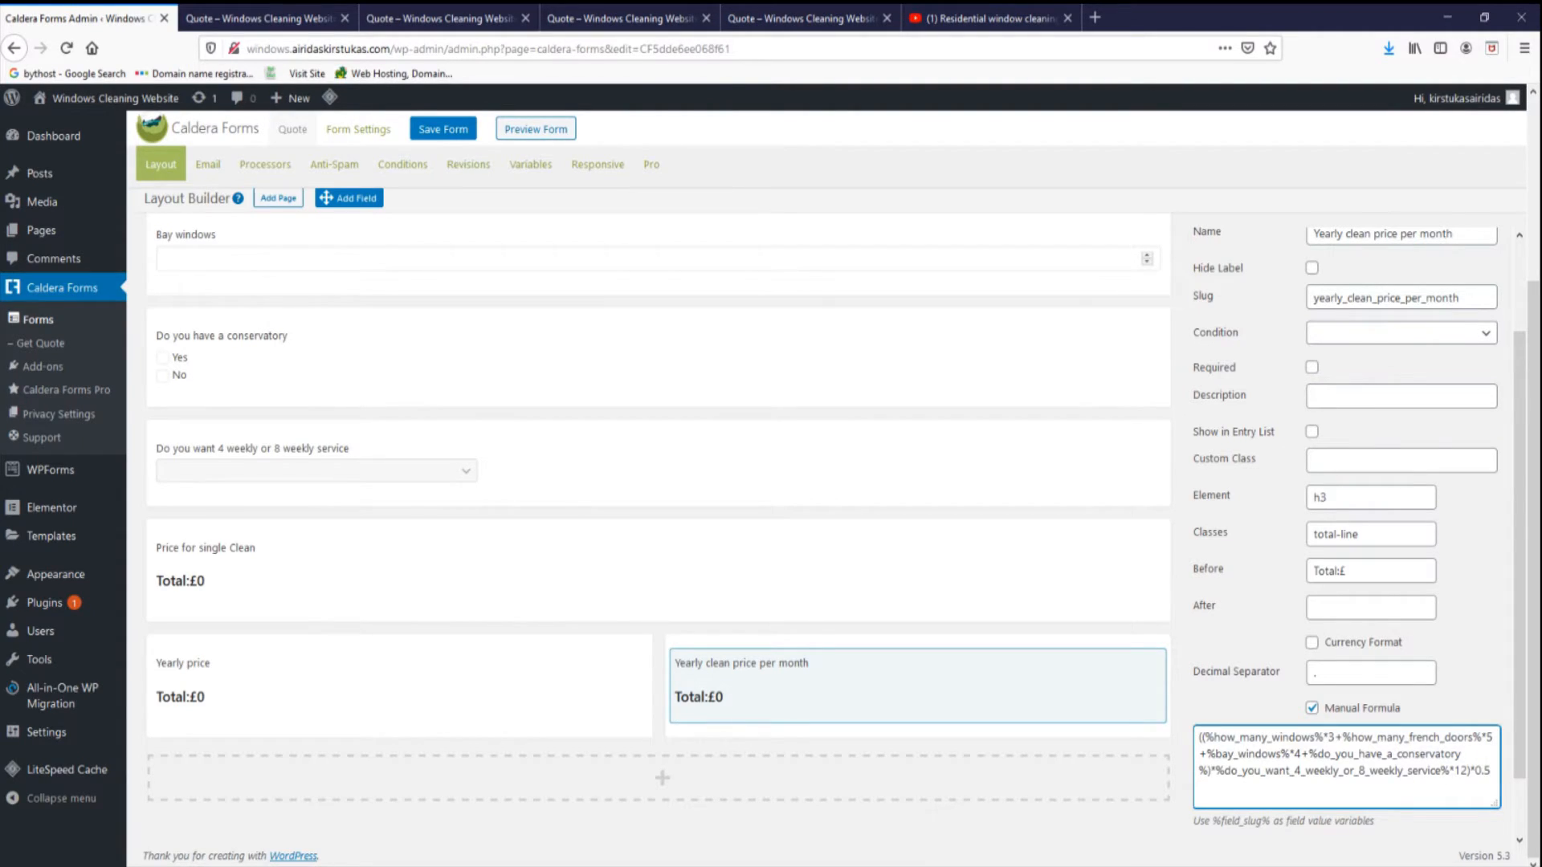
pyautogui.hotkey('alt', 'Tab')
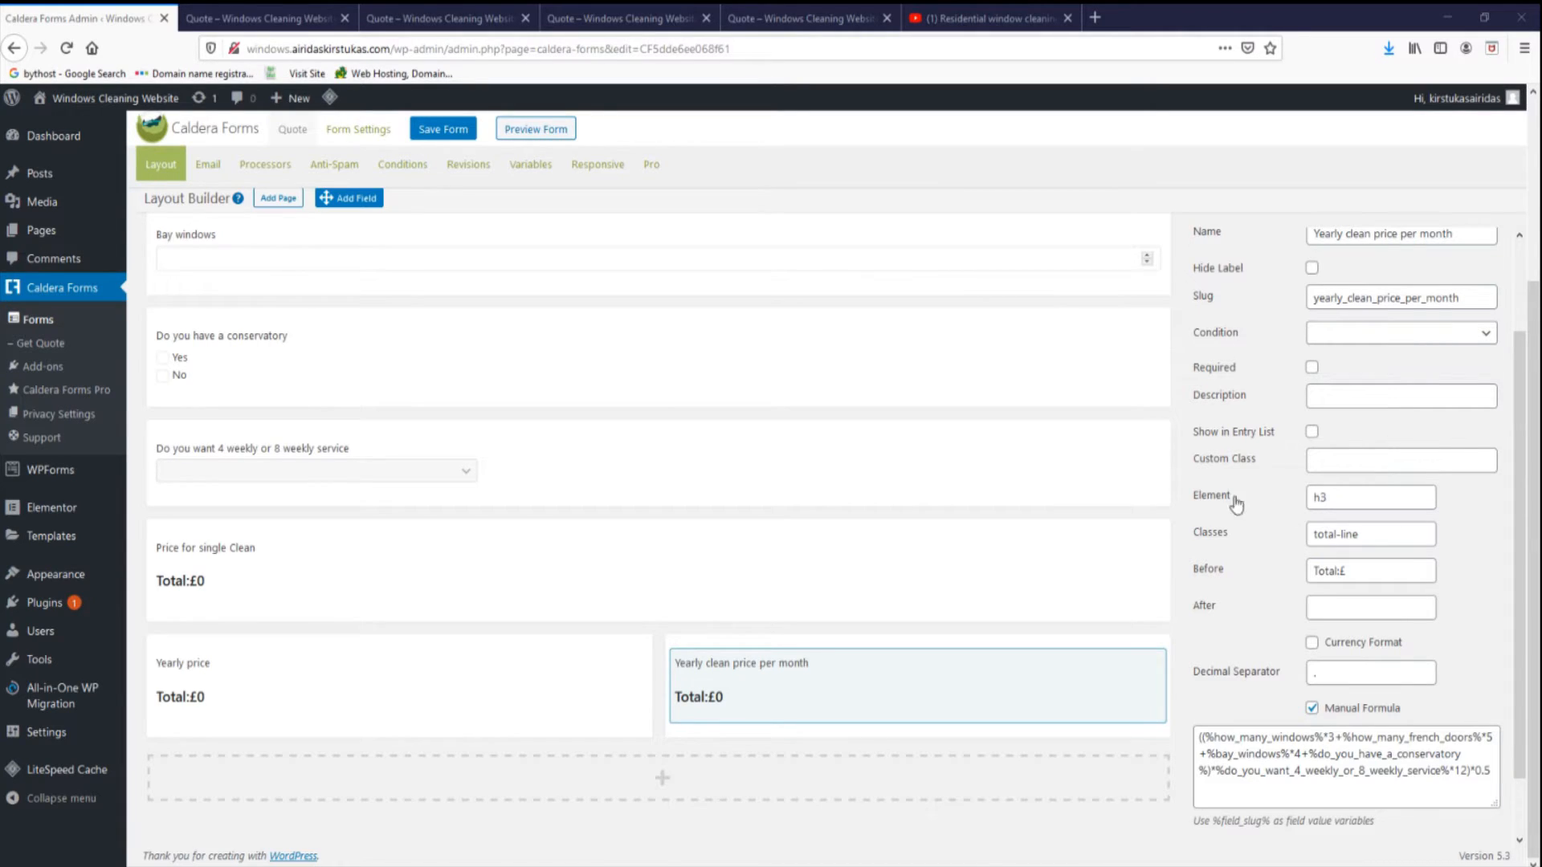
pyautogui.click(1205, 743)
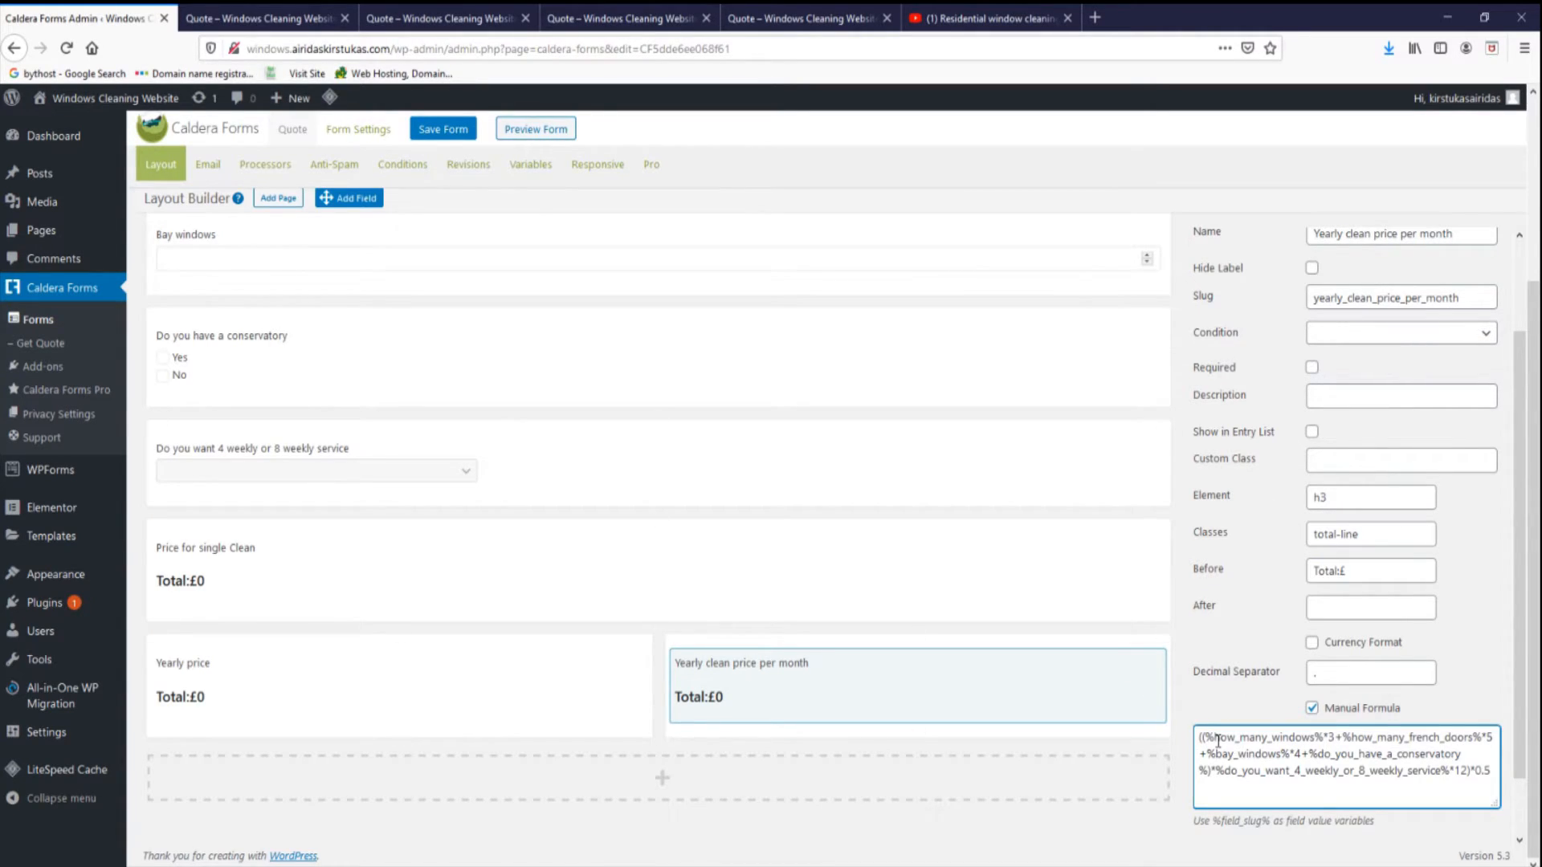
pyautogui.write('(')
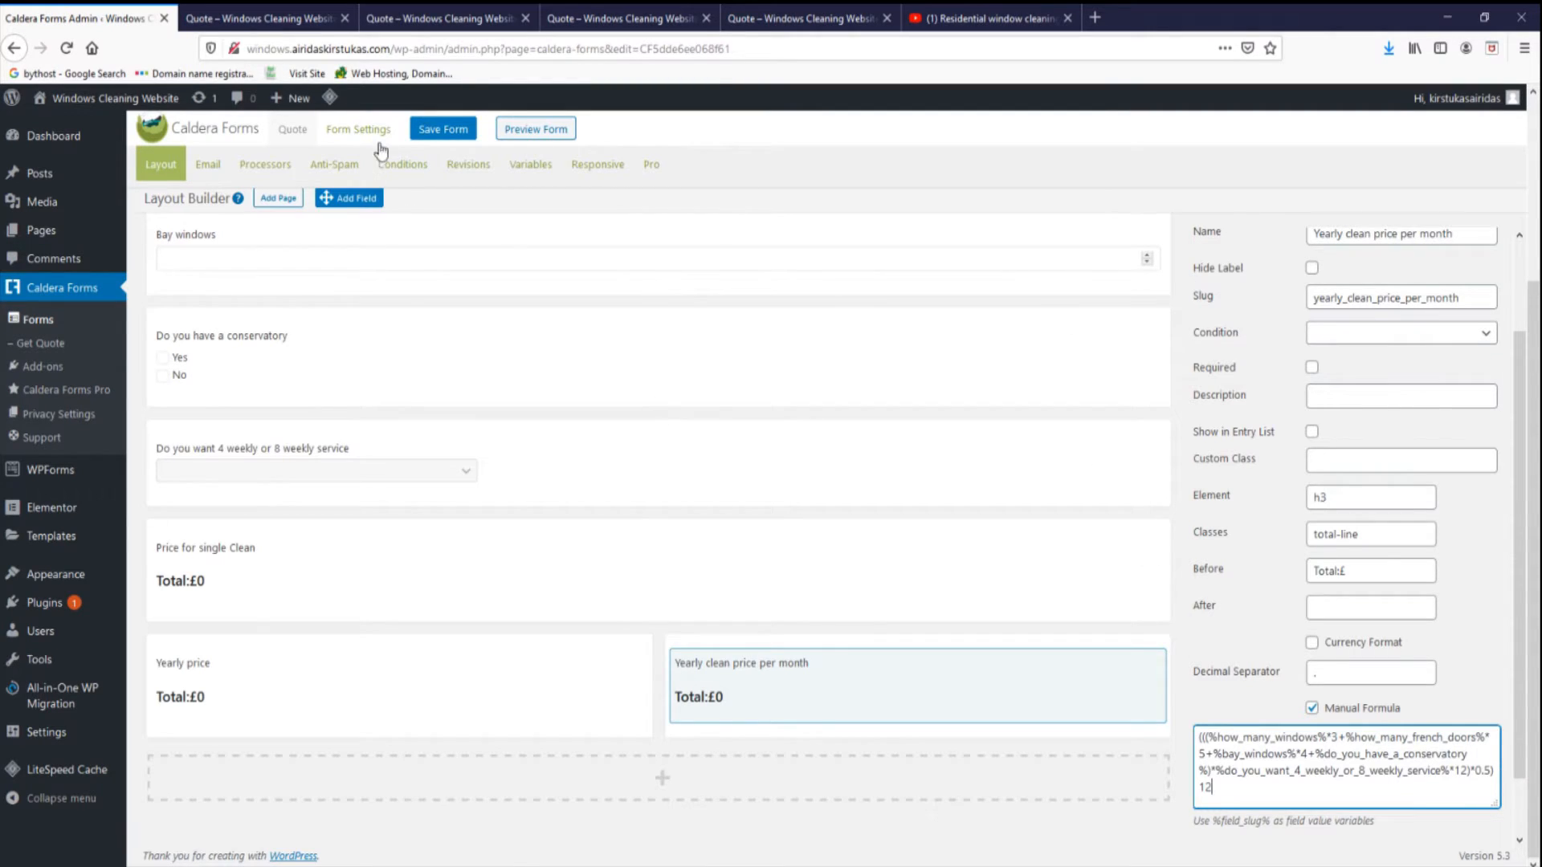
pyautogui.click(447, 130)
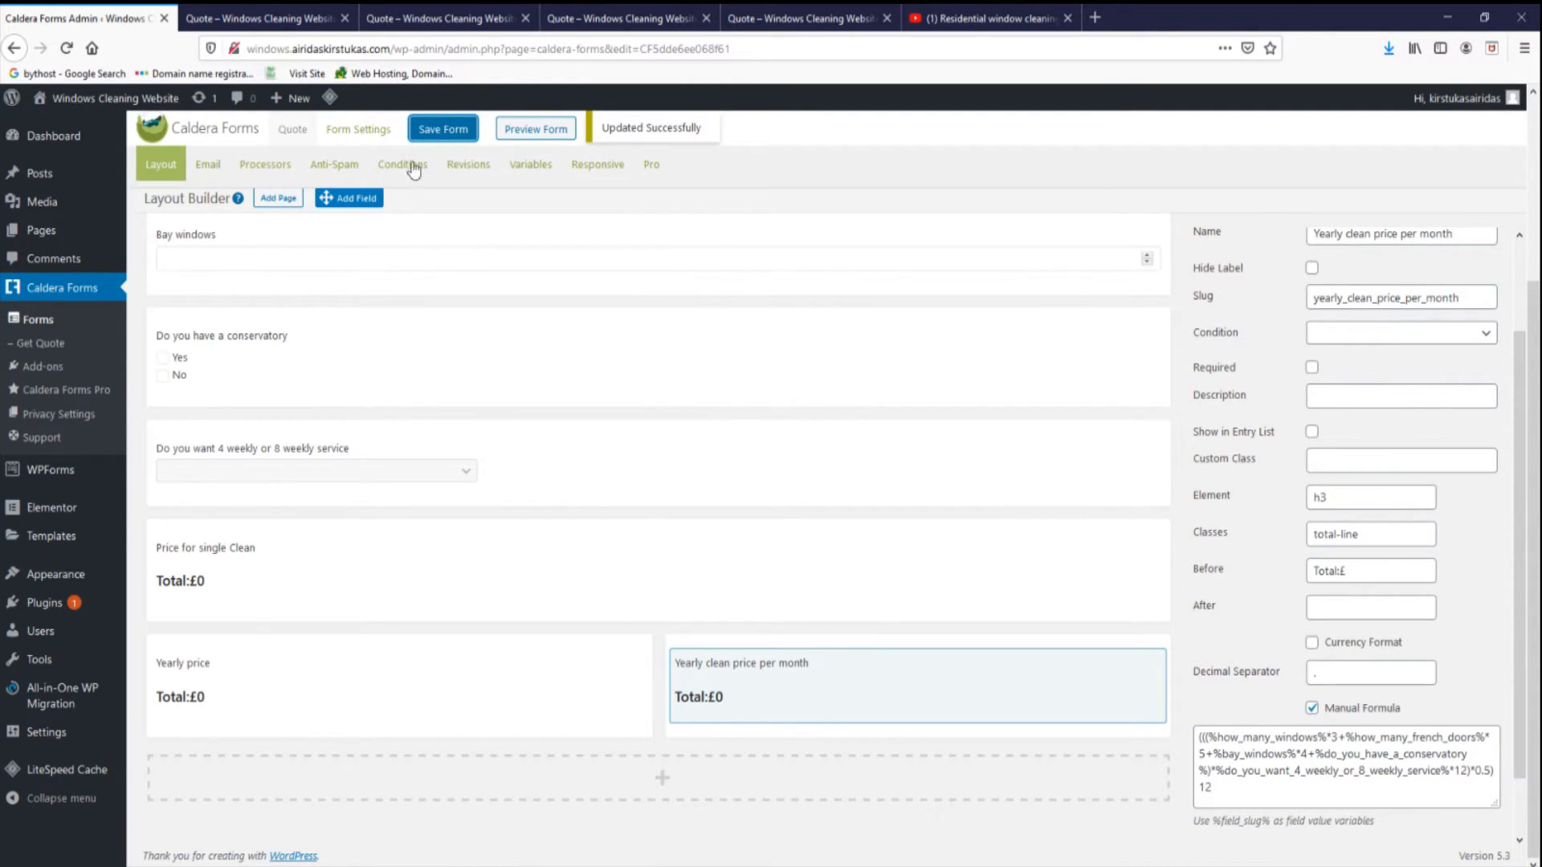
# - Preview the form with 1 window, 1 French door, 1 bay window, a conservatory and 4 weekly service
pyautogui.click(536, 128)
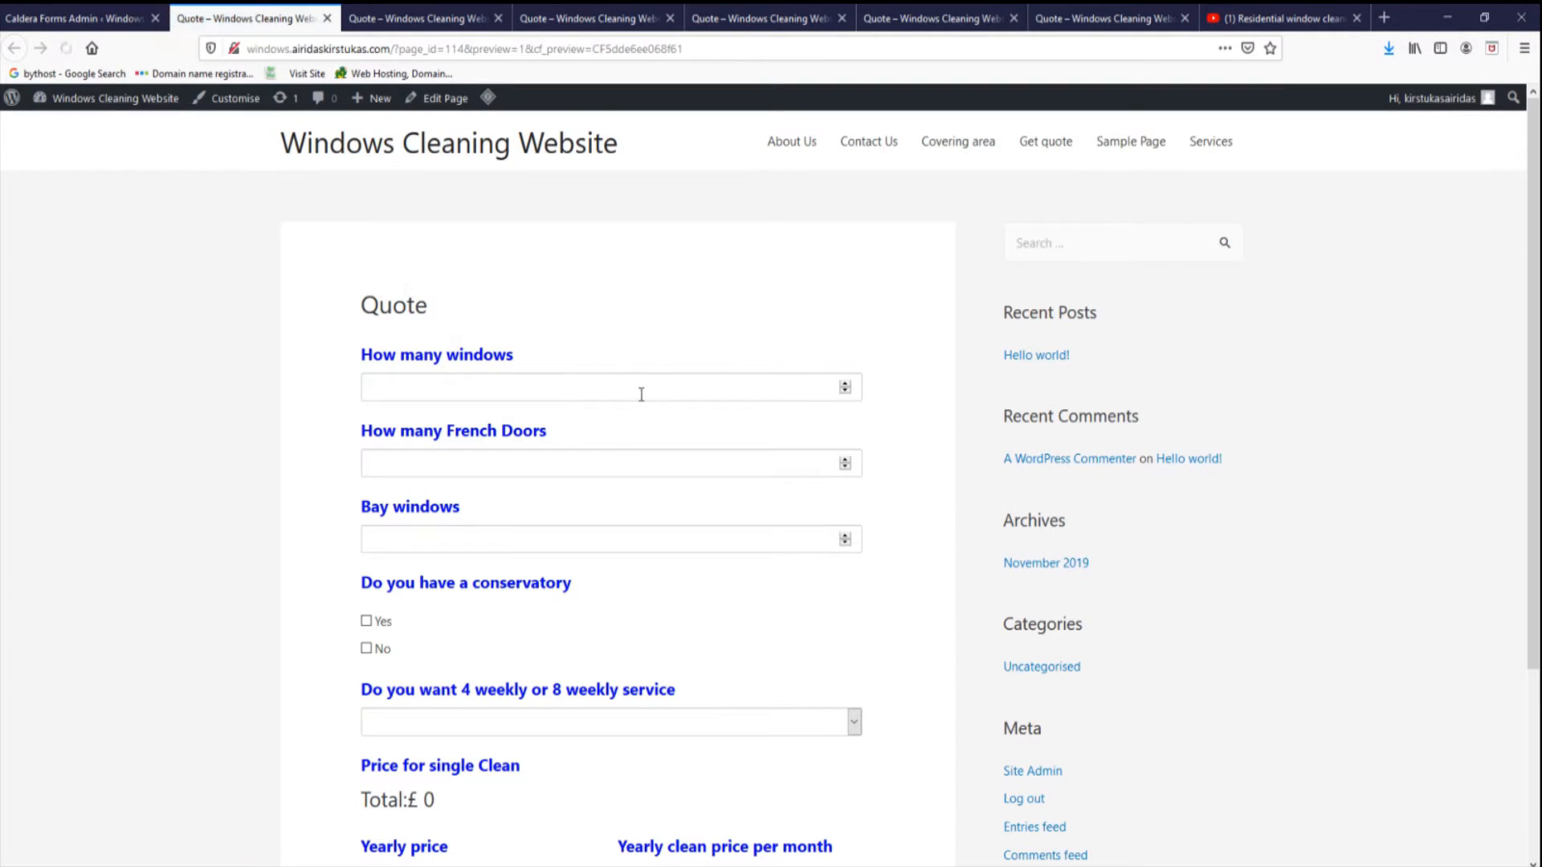
pyautogui.click(640, 394)
pyautogui.click(845, 384)
pyautogui.click(844, 463)
pyautogui.click(845, 536)
pyautogui.click(367, 621)
pyautogui.scroll(-2, 434, 634)
pyautogui.click(451, 554)
pyautogui.click(447, 595)
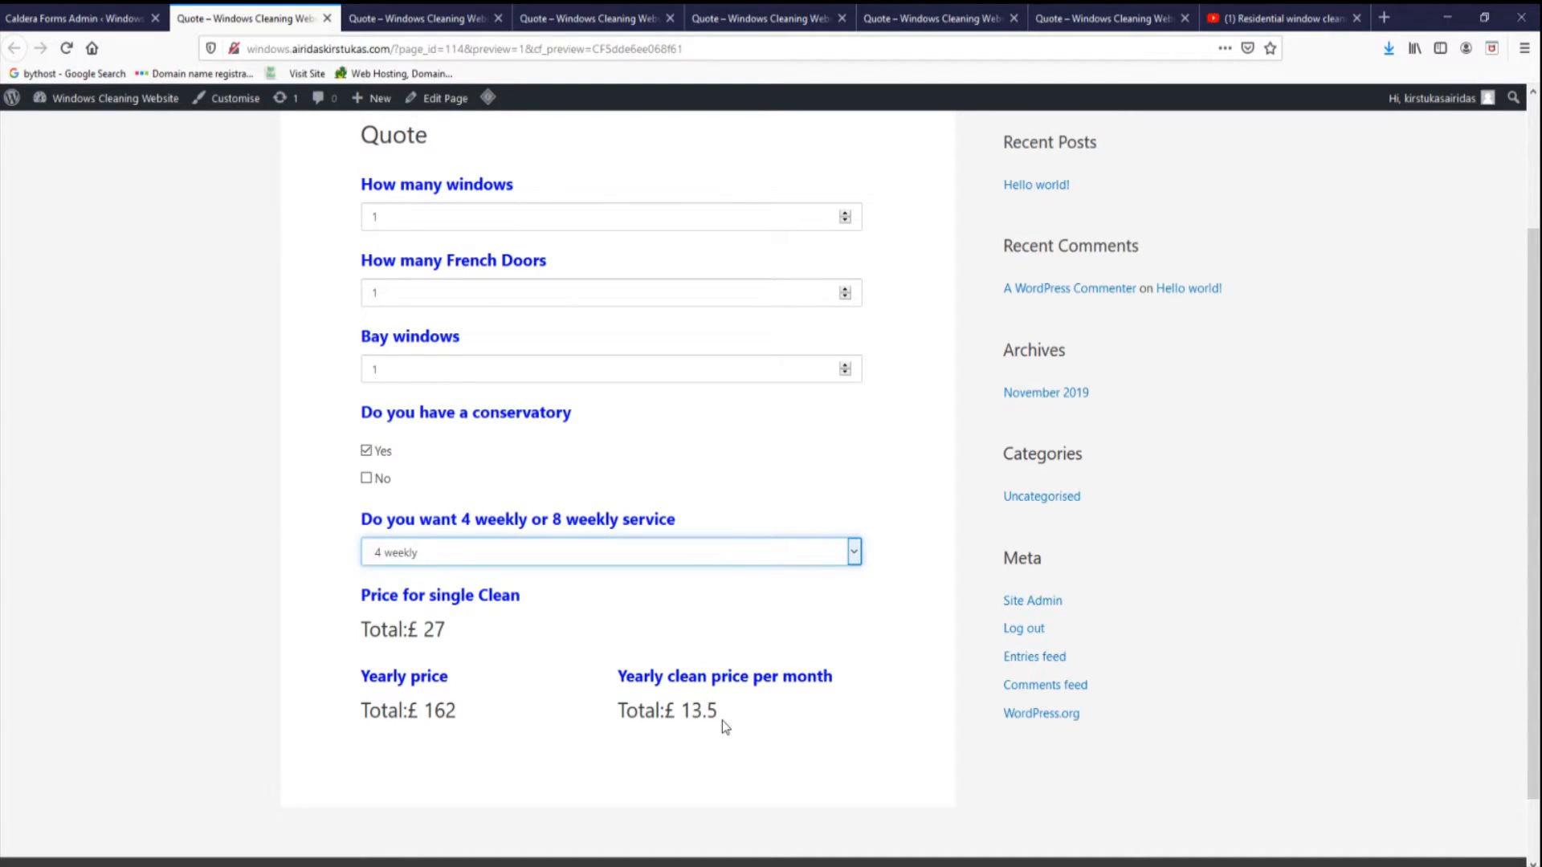
# - Switch to 8 weekly service, confirming £6.75 monthly, then return to the form builder
pyautogui.click(545, 556)
pyautogui.click(533, 619)
pyautogui.scroll(2, 801, 592)
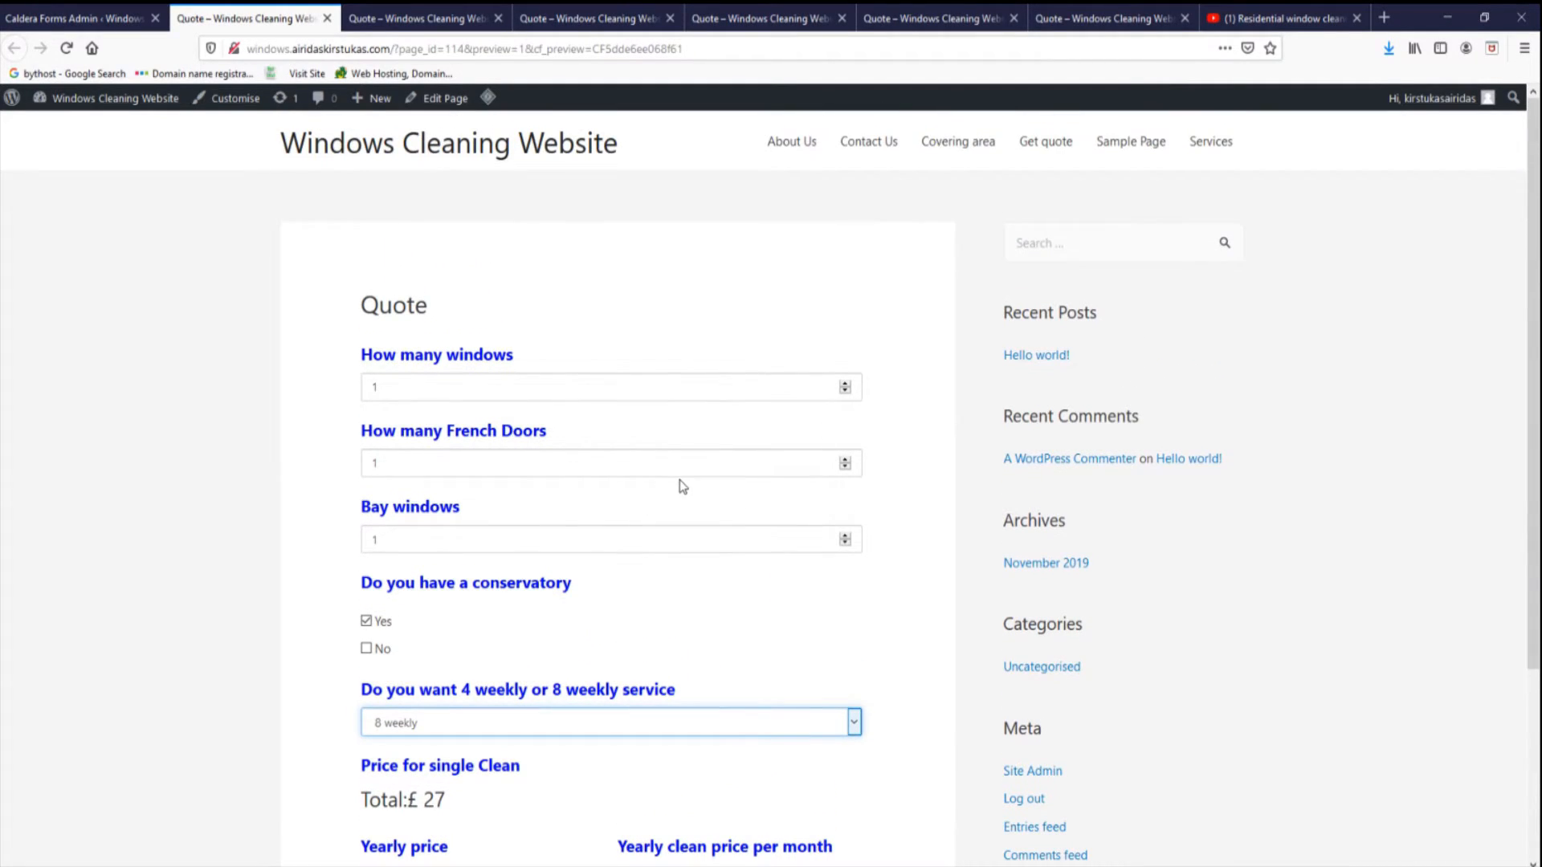
pyautogui.scroll(-3, 679, 480)
pyautogui.click(55, 20)
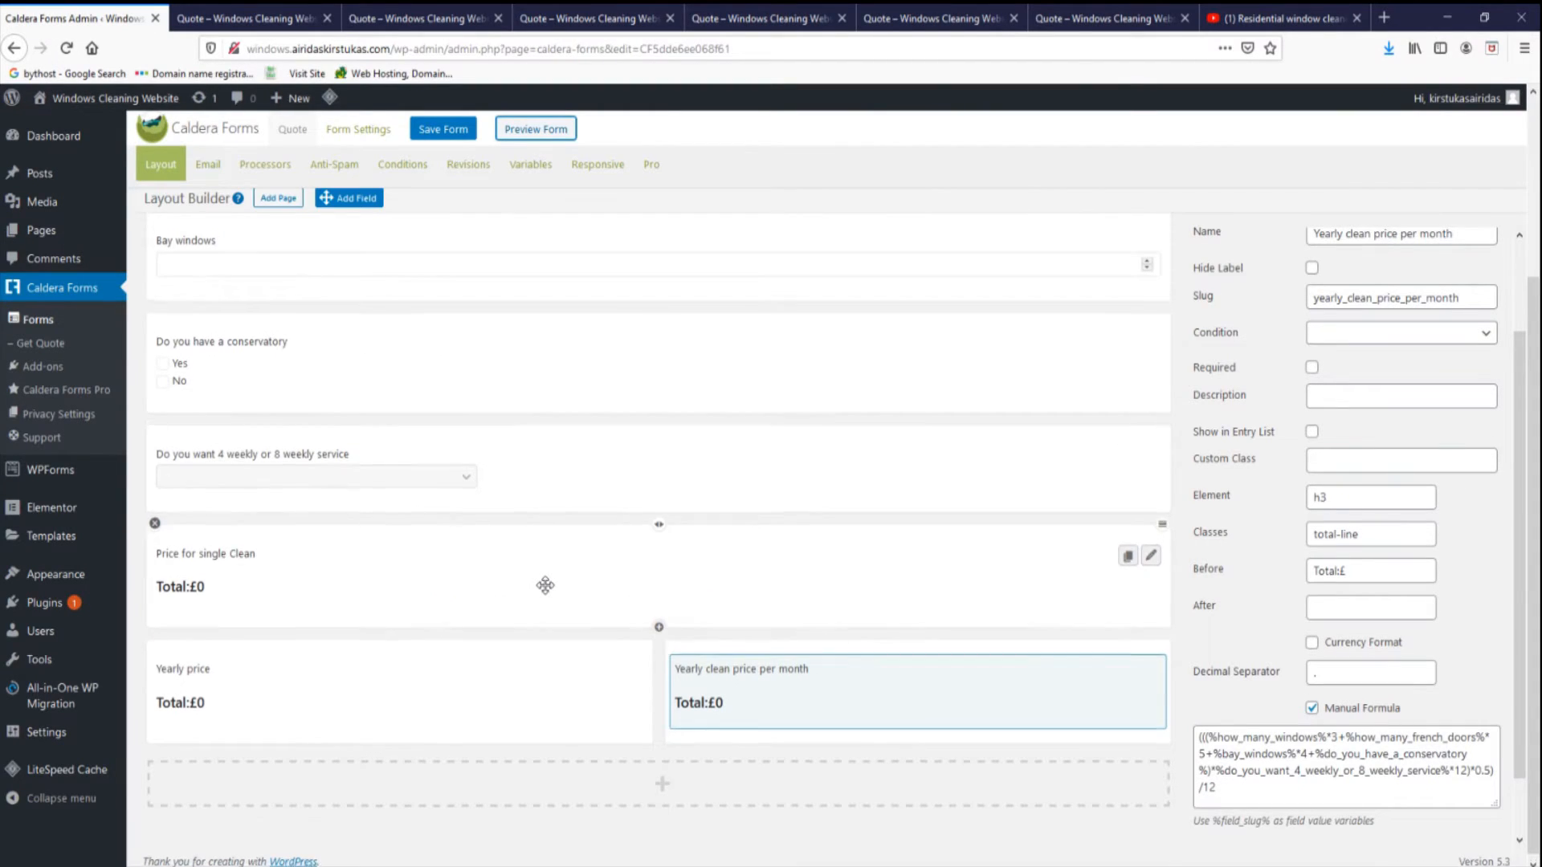
# - Add a Next Page button 'happy with the quote continue to order' in a new row below the prices, then save
pyautogui.scroll(3, 541, 585)
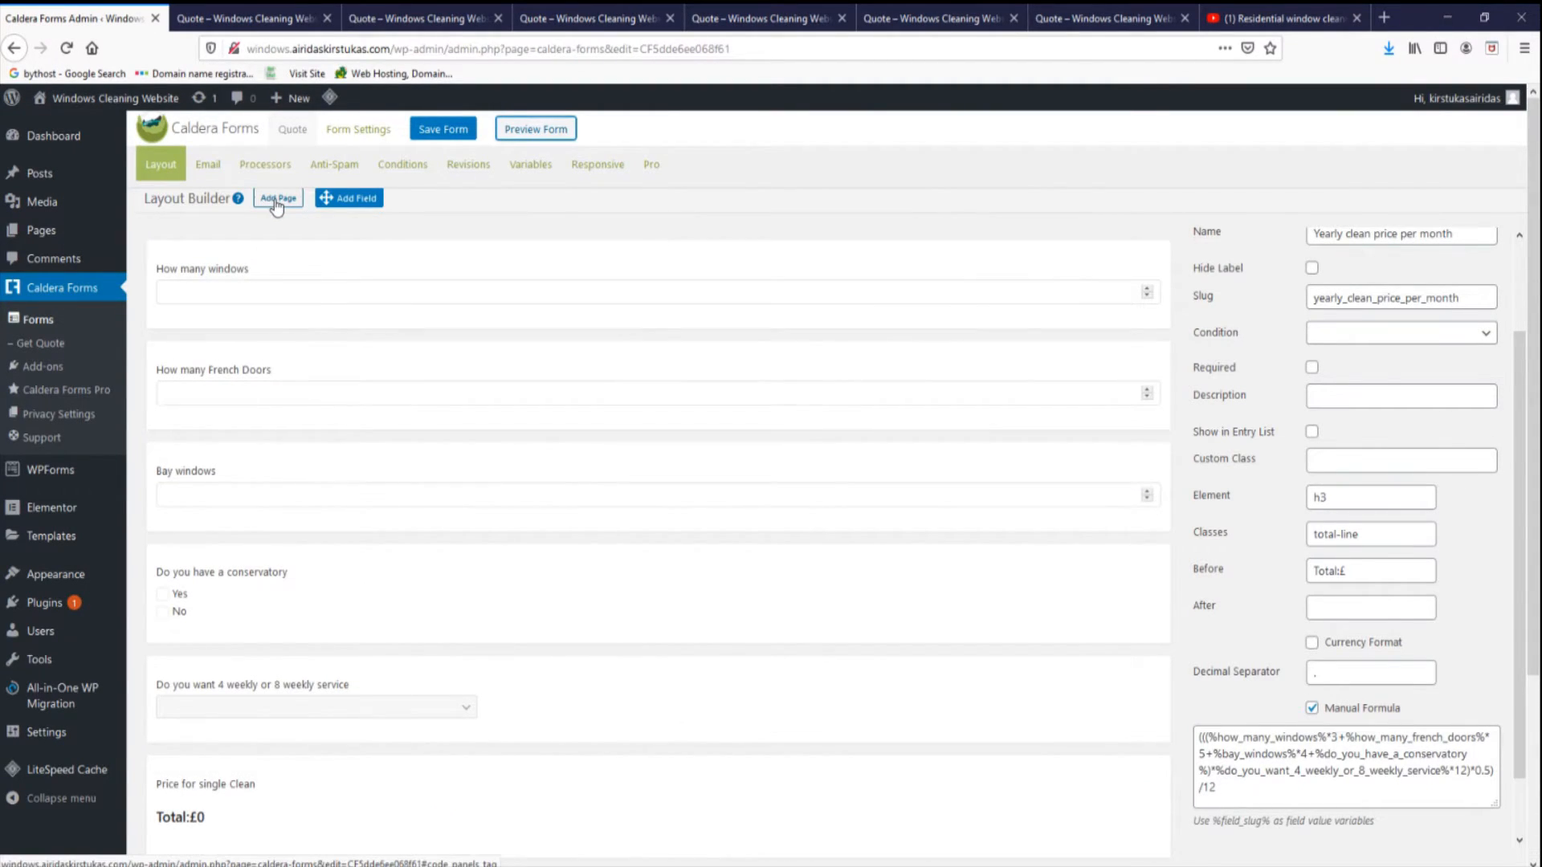
pyautogui.scroll(-3, 455, 503)
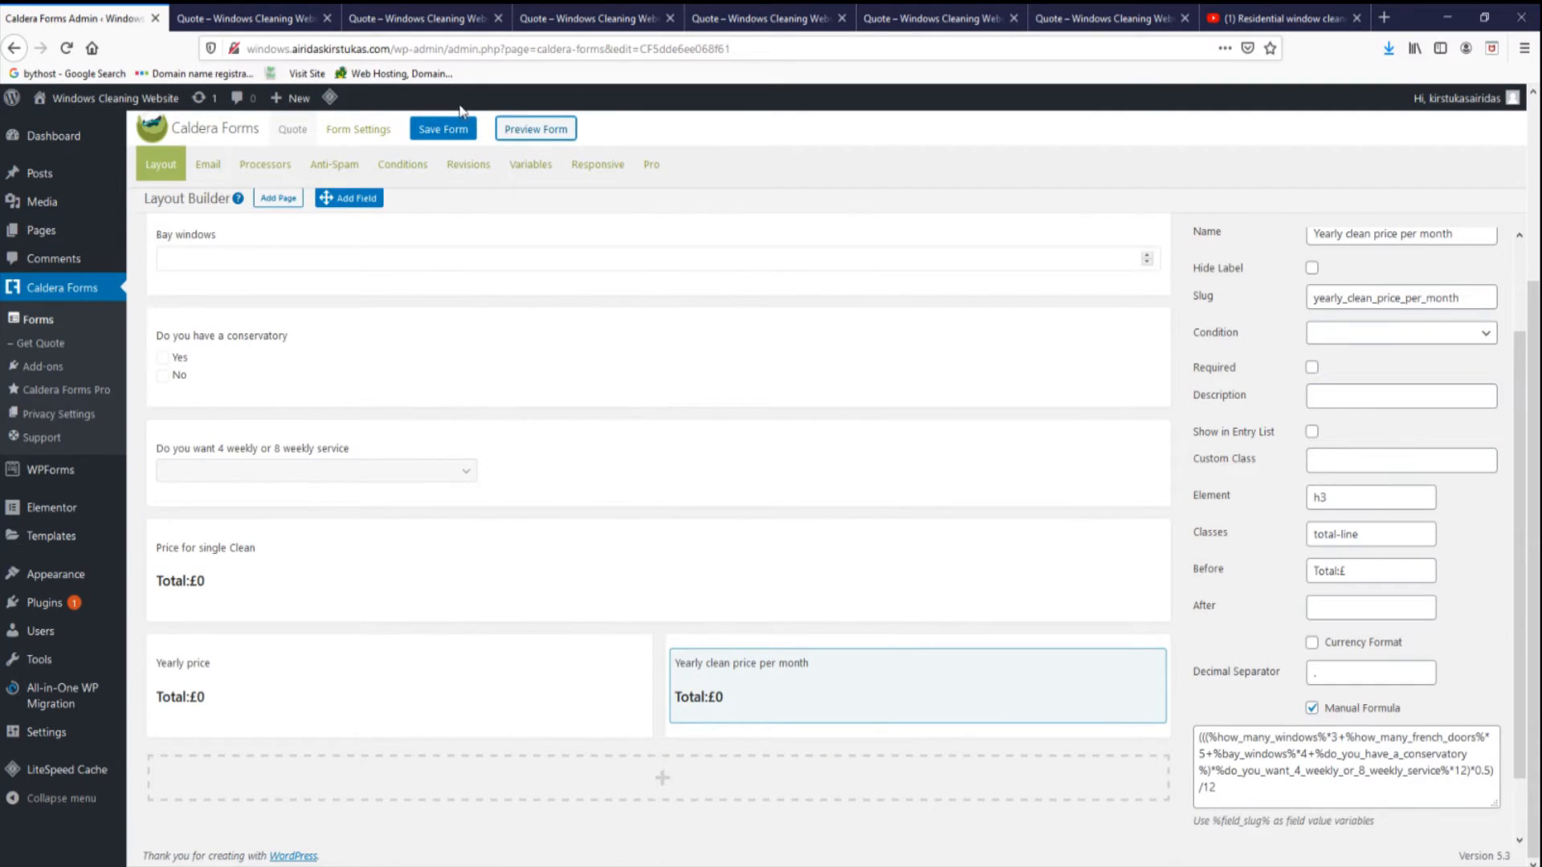
pyautogui.click(662, 779)
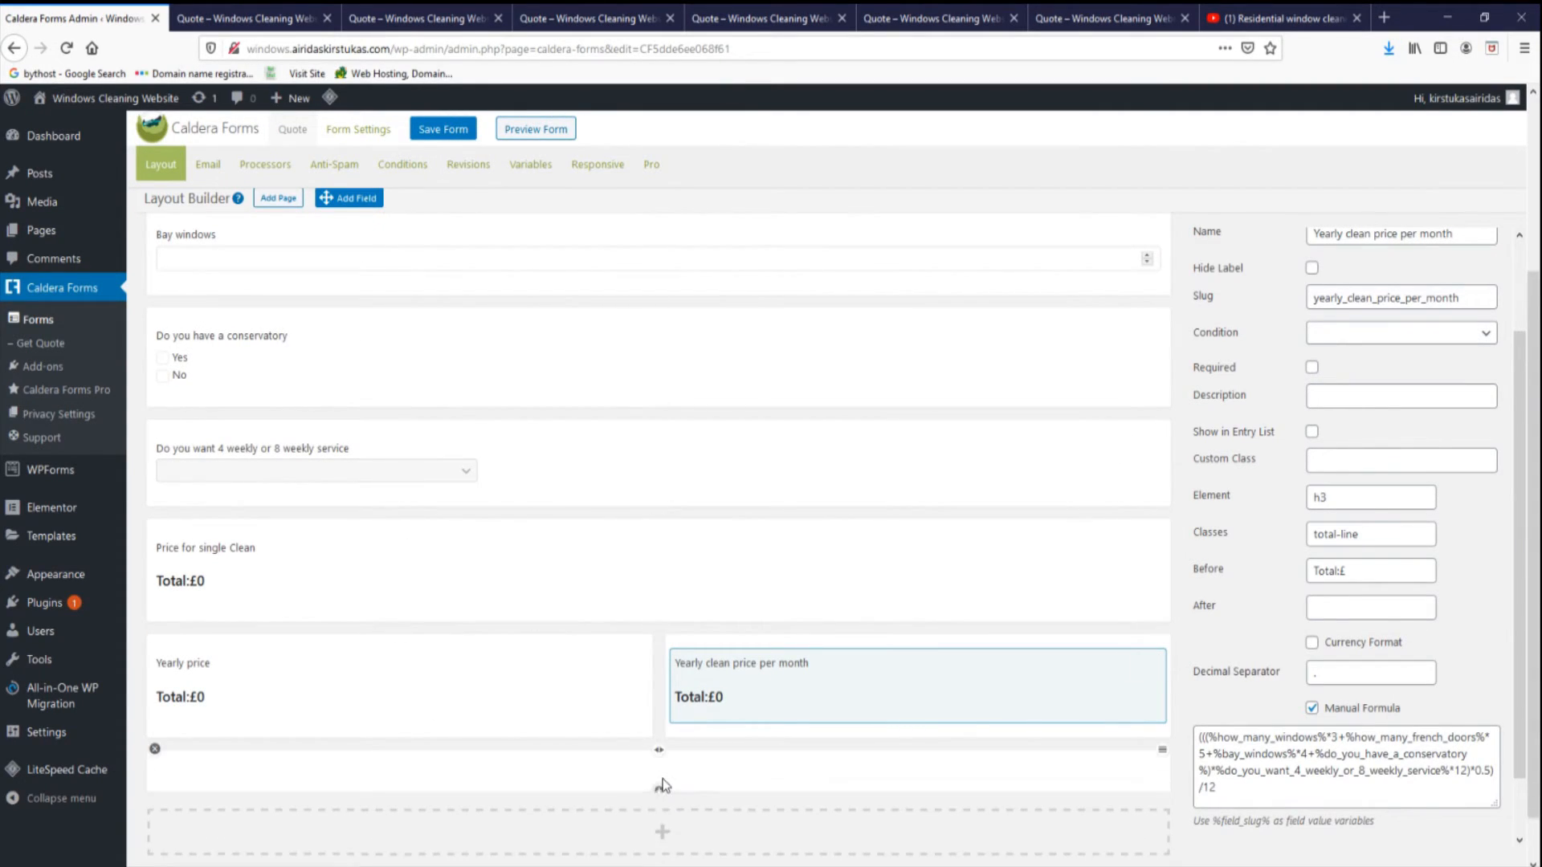
pyautogui.moveTo(351, 202); pyautogui.dragTo(518, 784)
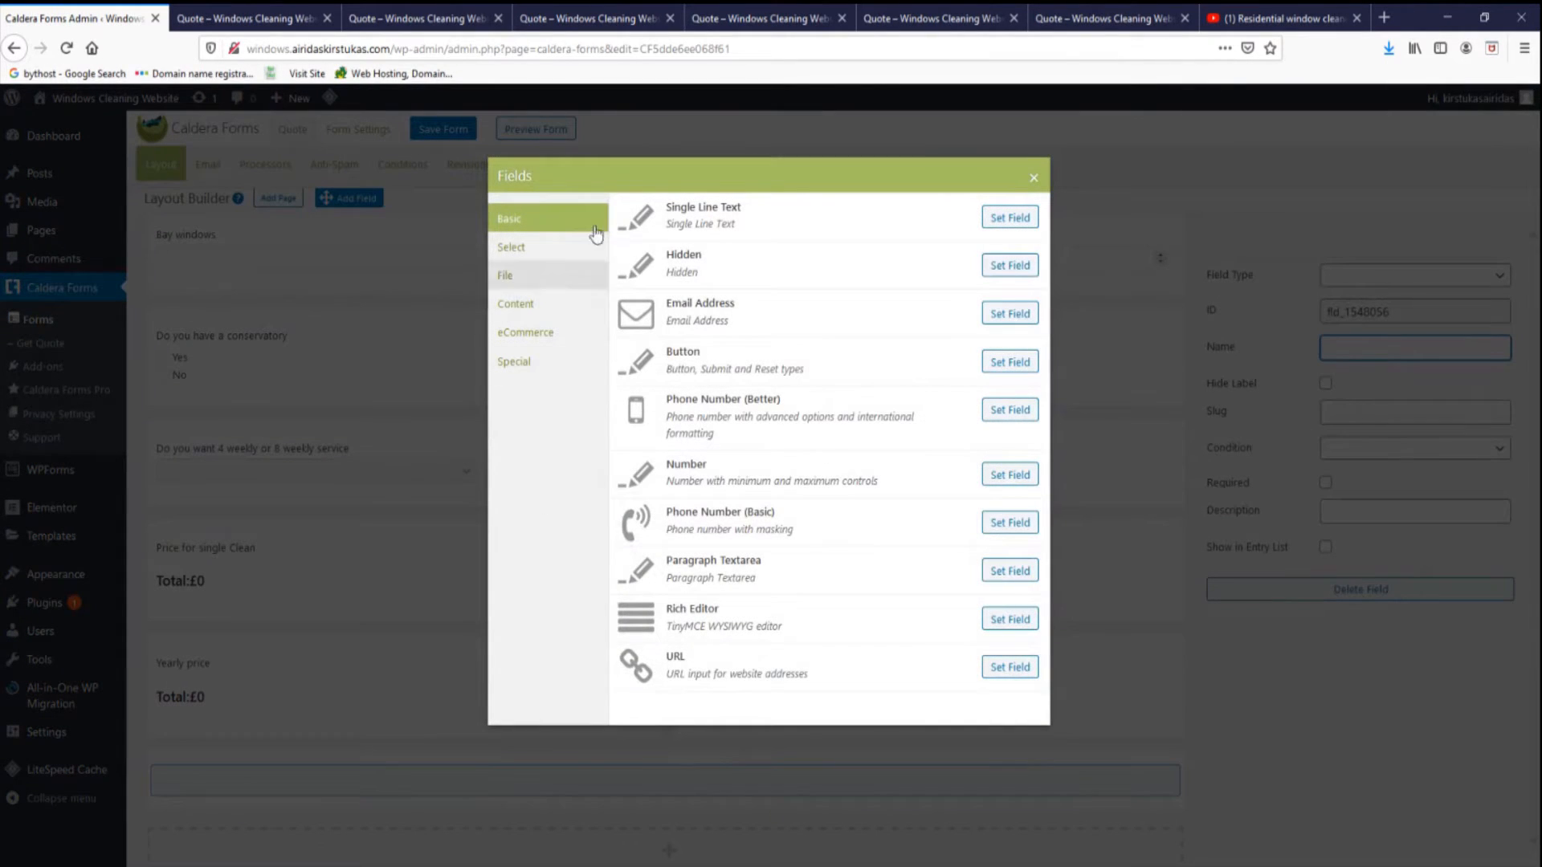
pyautogui.click(1020, 358)
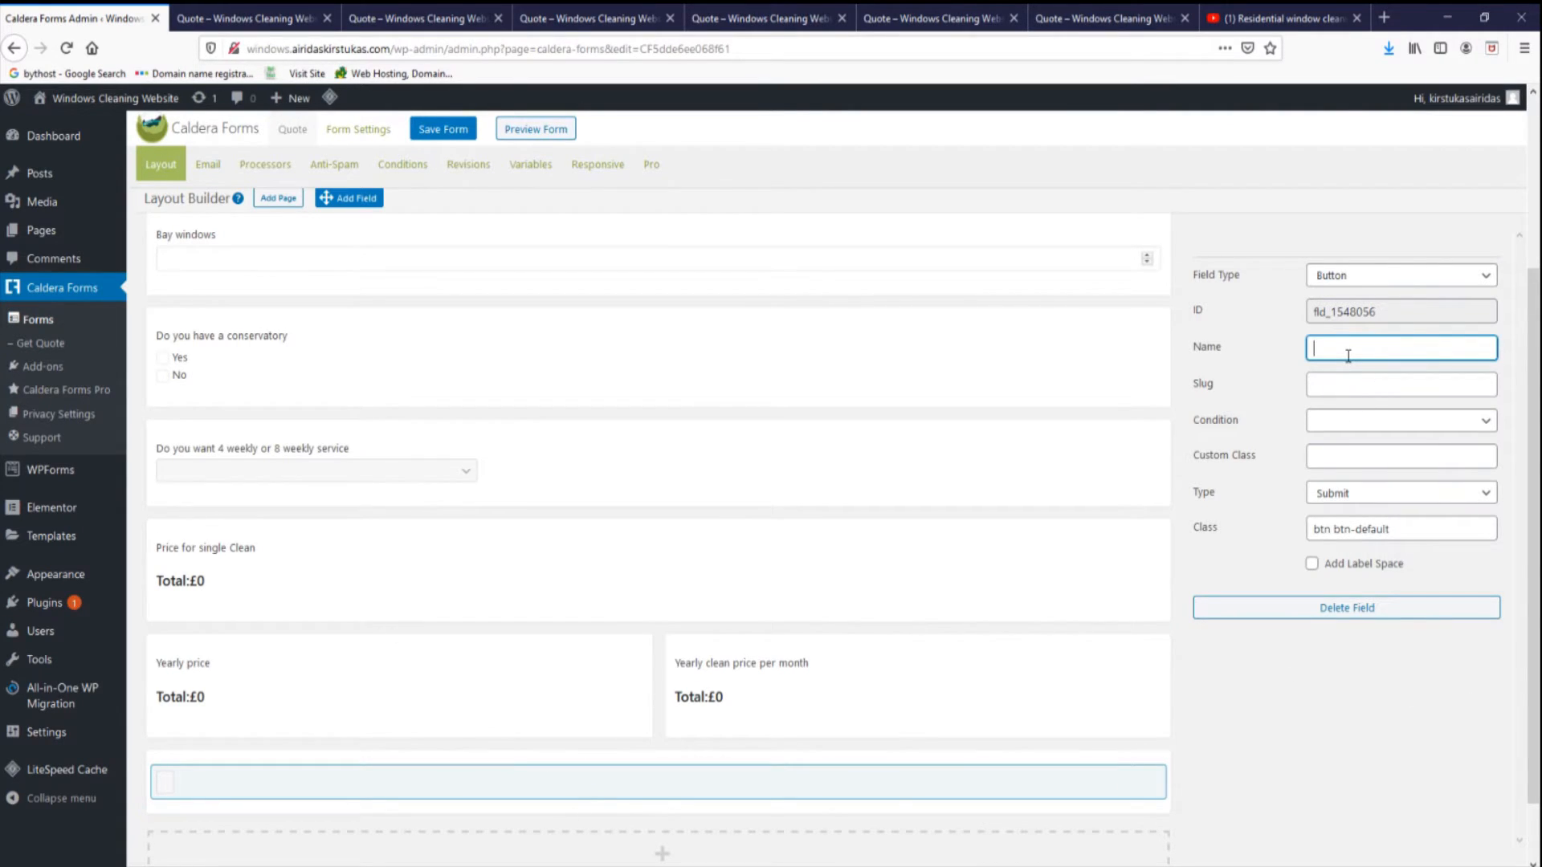
pyautogui.write('happy with the quote  continue to order')
pyautogui.click(1384, 508)
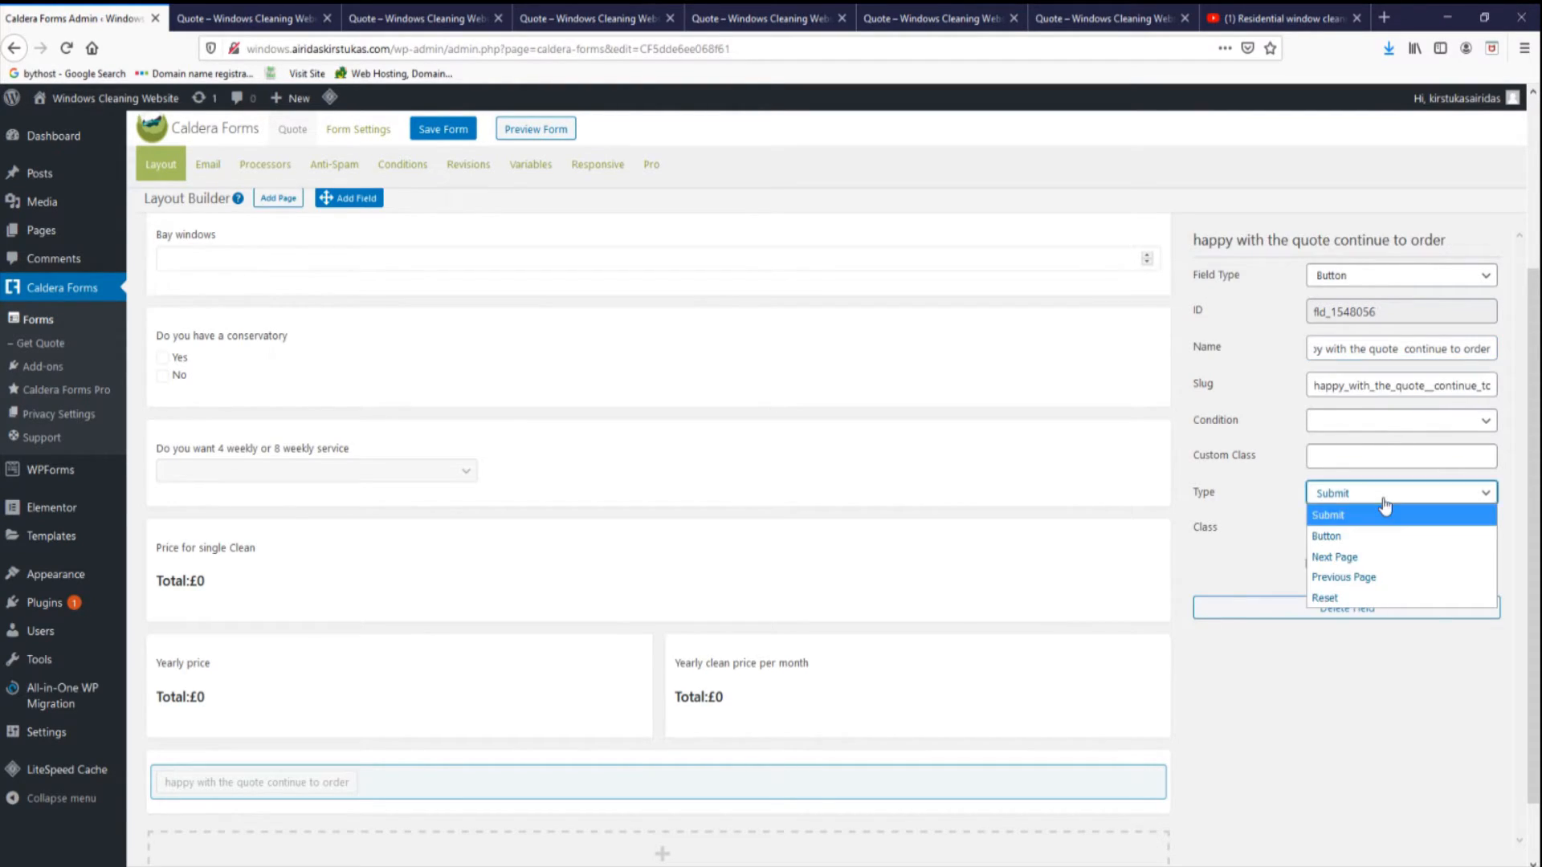
pyautogui.click(1372, 562)
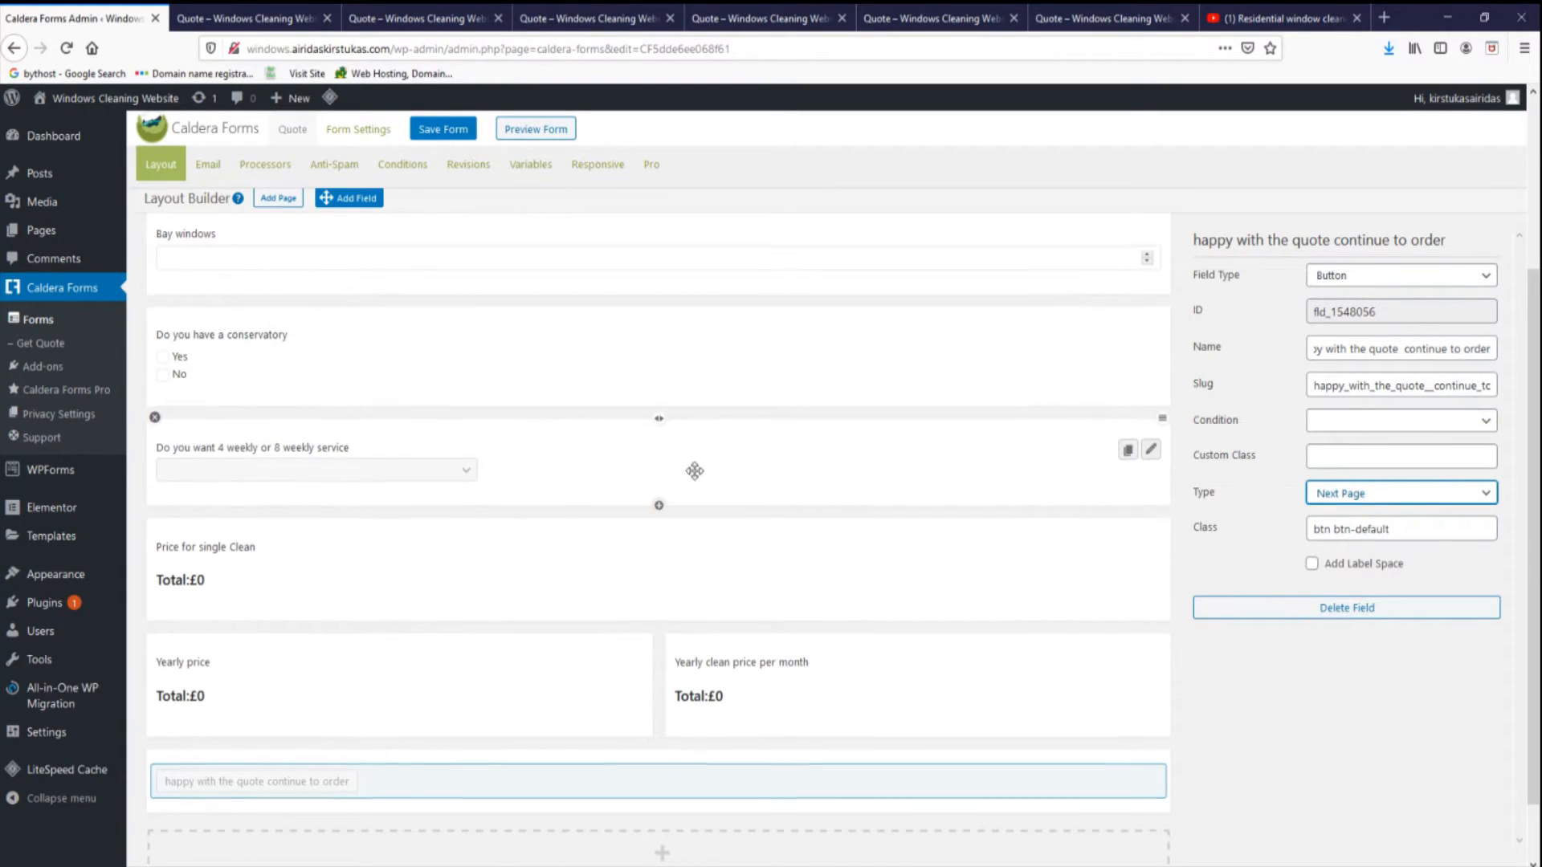
pyautogui.scroll(-2, 611, 643)
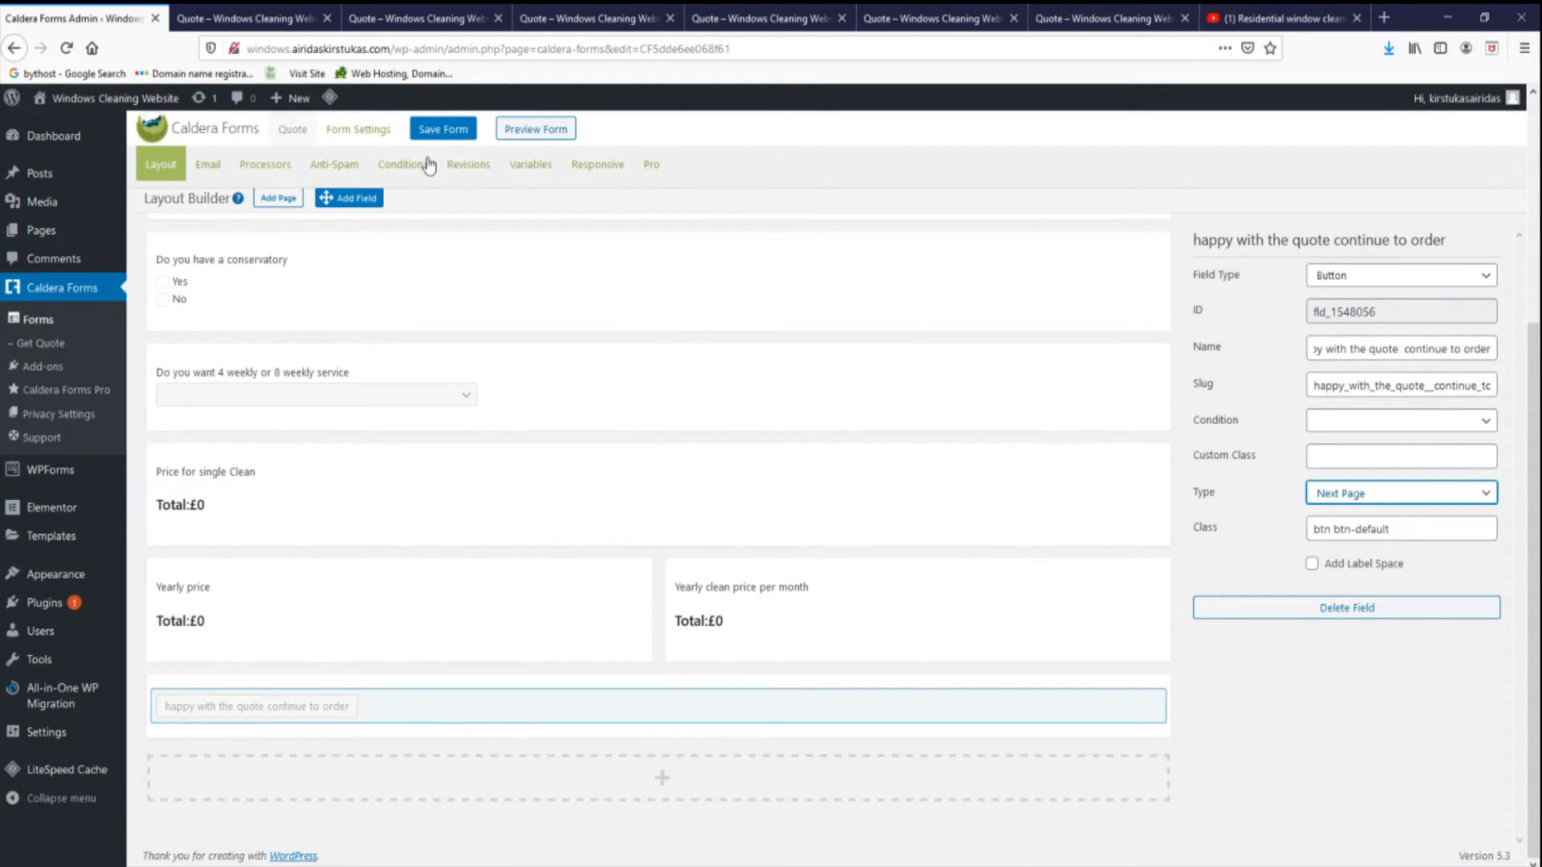
pyautogui.click(454, 129)
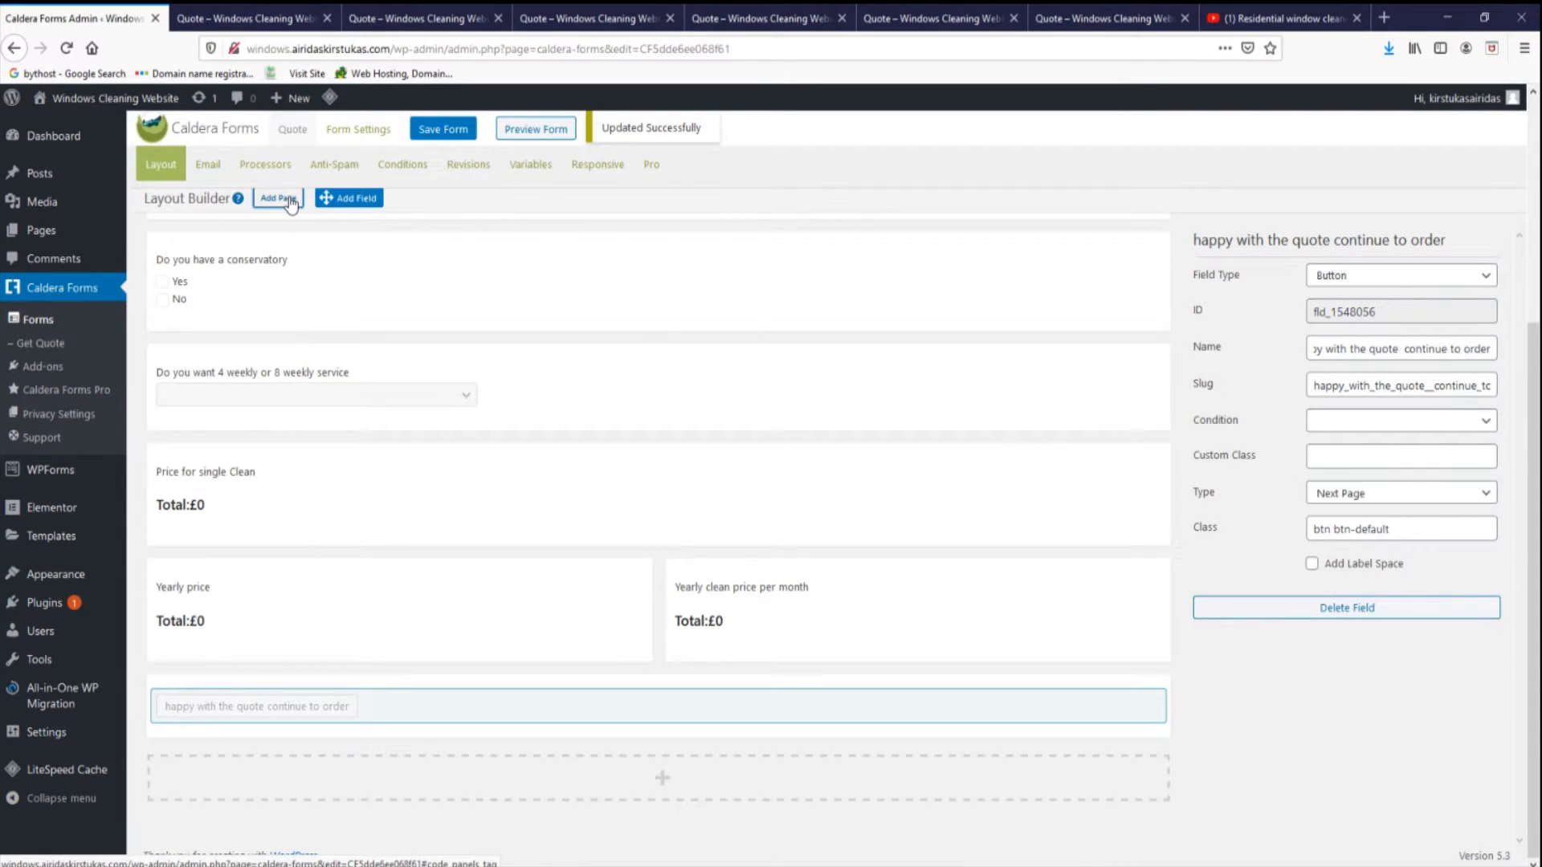
# - Add a second page holding a single line text field named Name
pyautogui.click(278, 198)
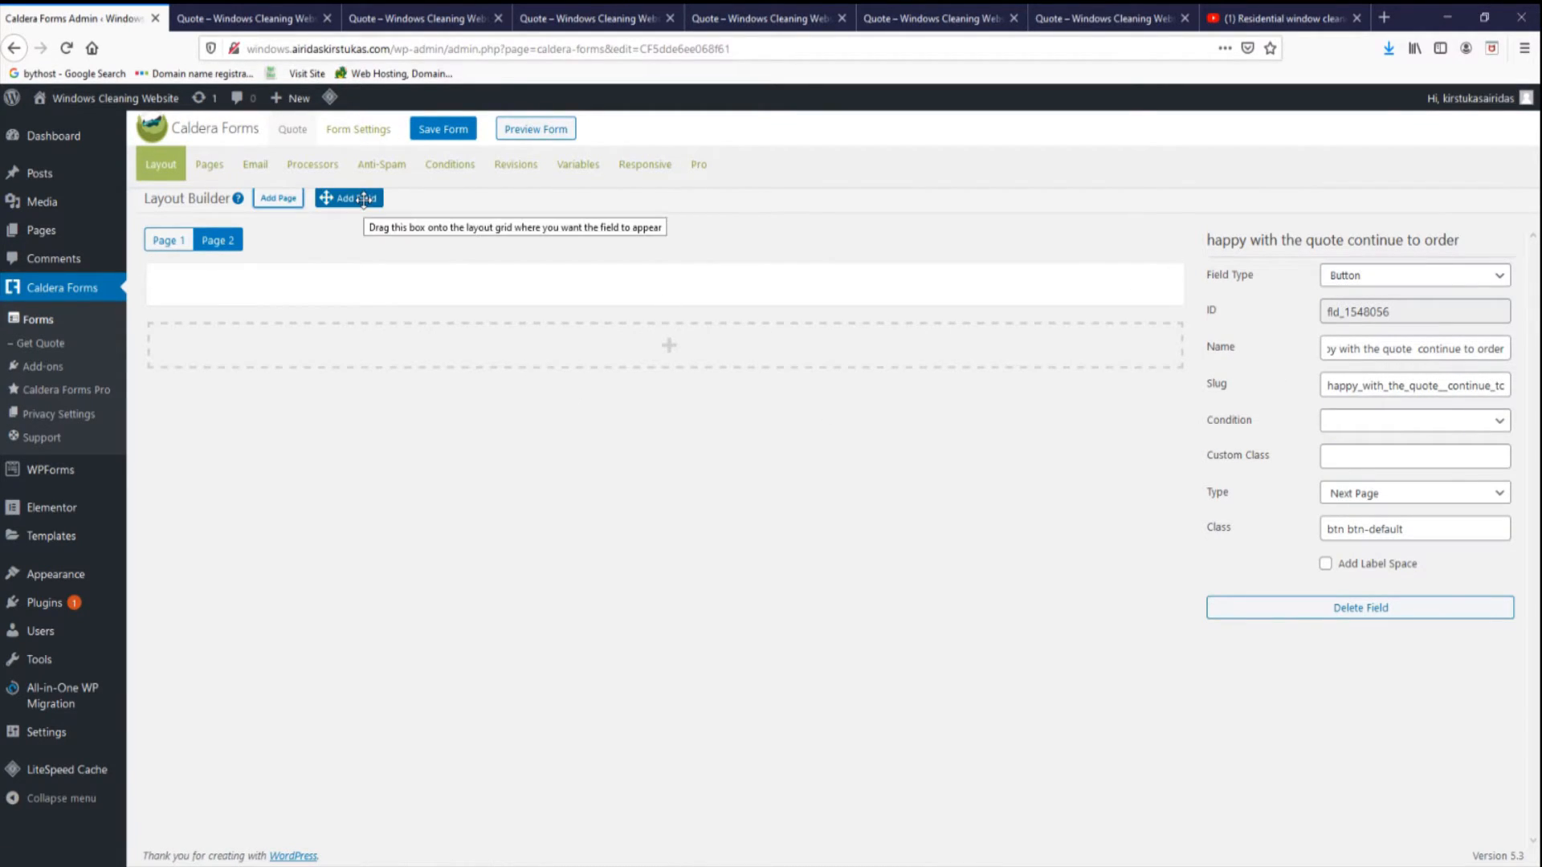
pyautogui.moveTo(363, 200); pyautogui.dragTo(604, 295)
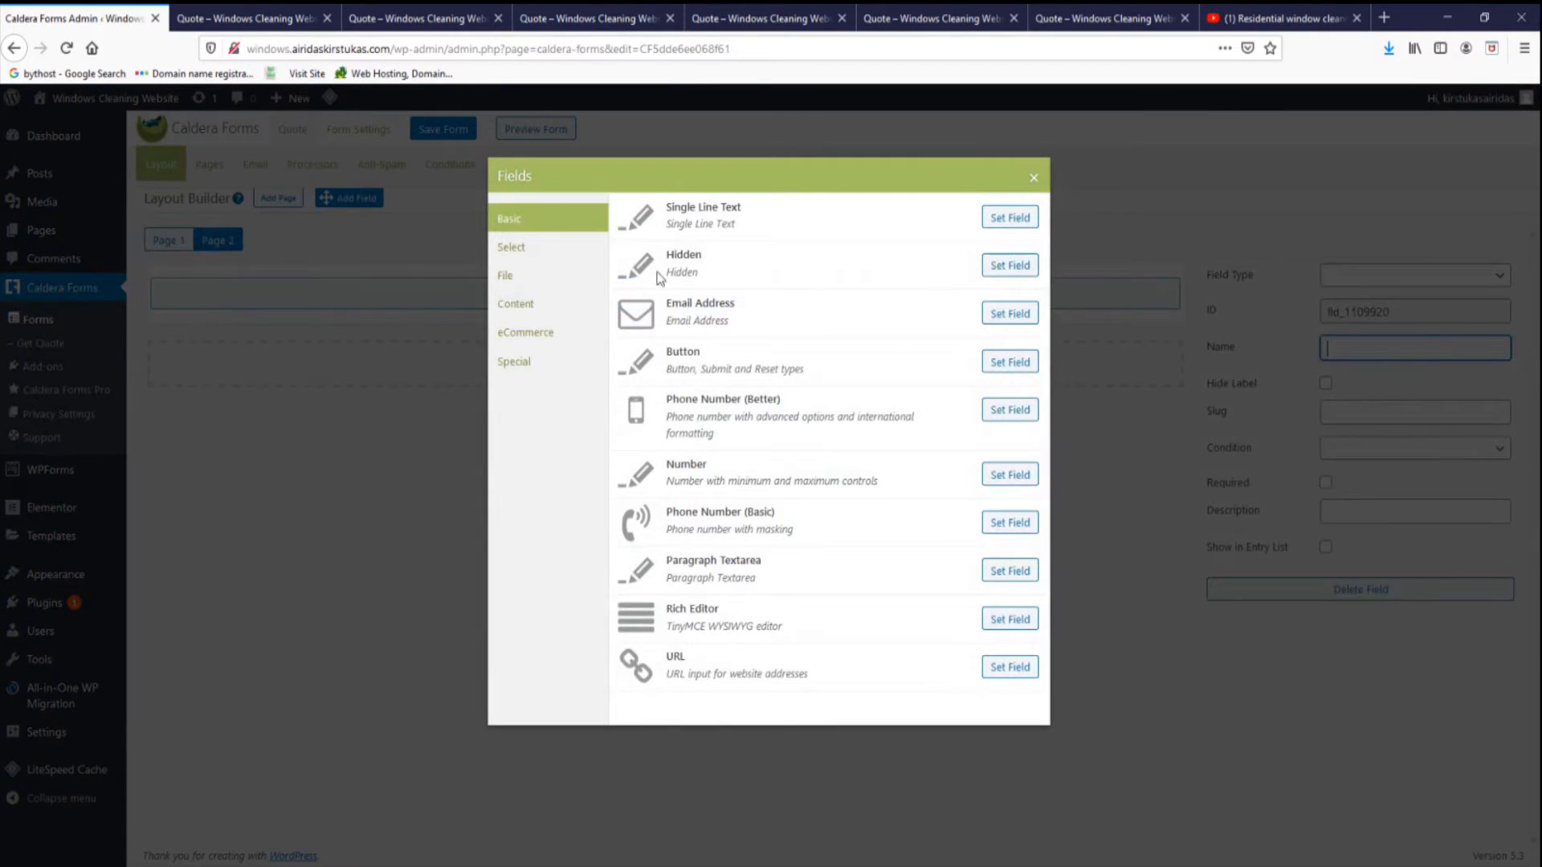
pyautogui.click(1010, 218)
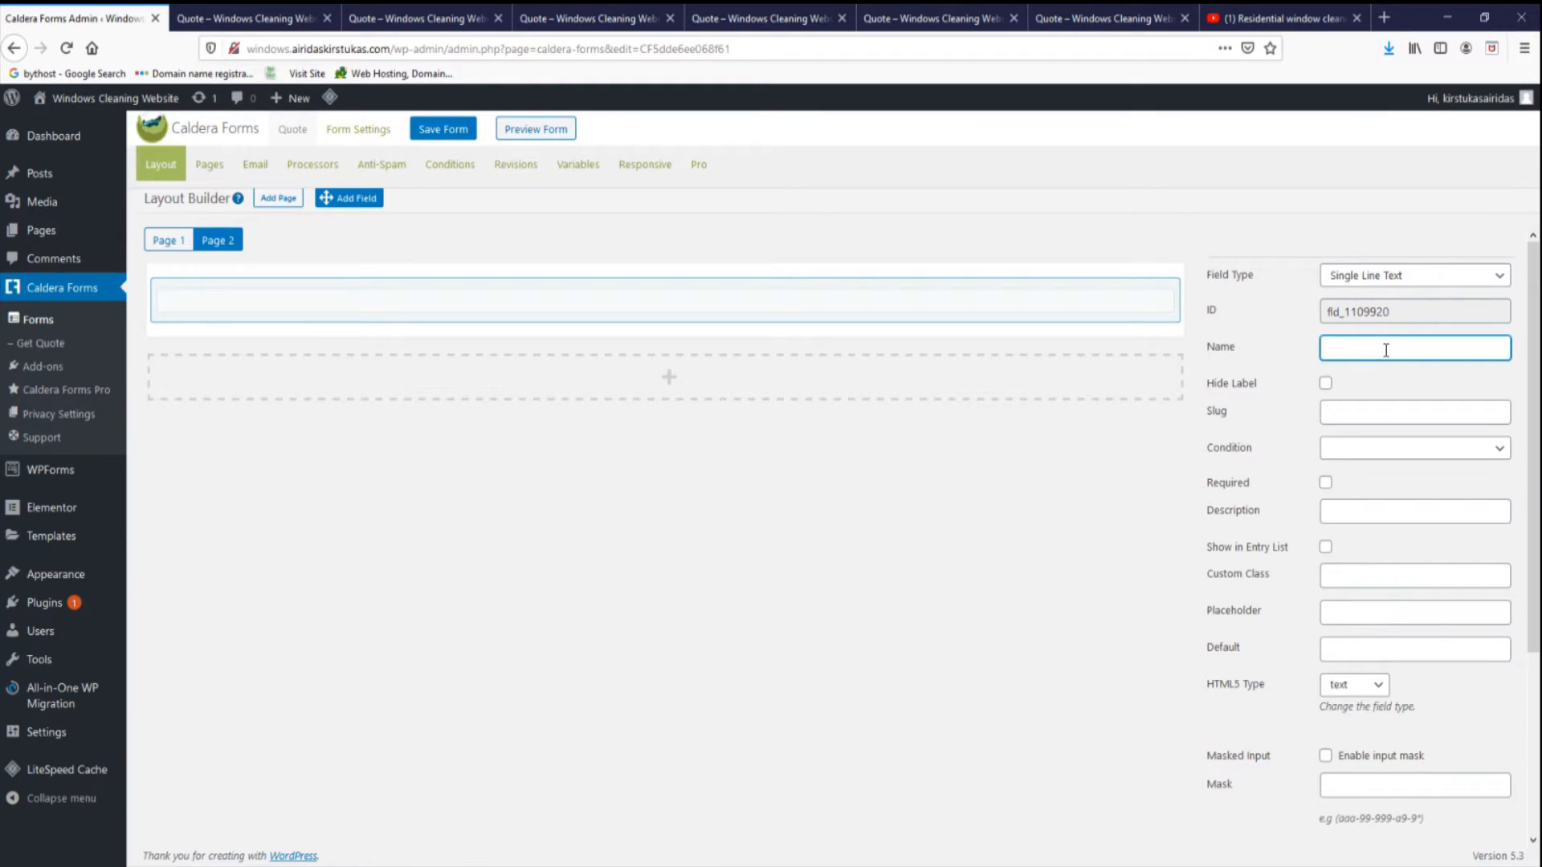
pyautogui.write('Name')
pyautogui.click(1030, 542)
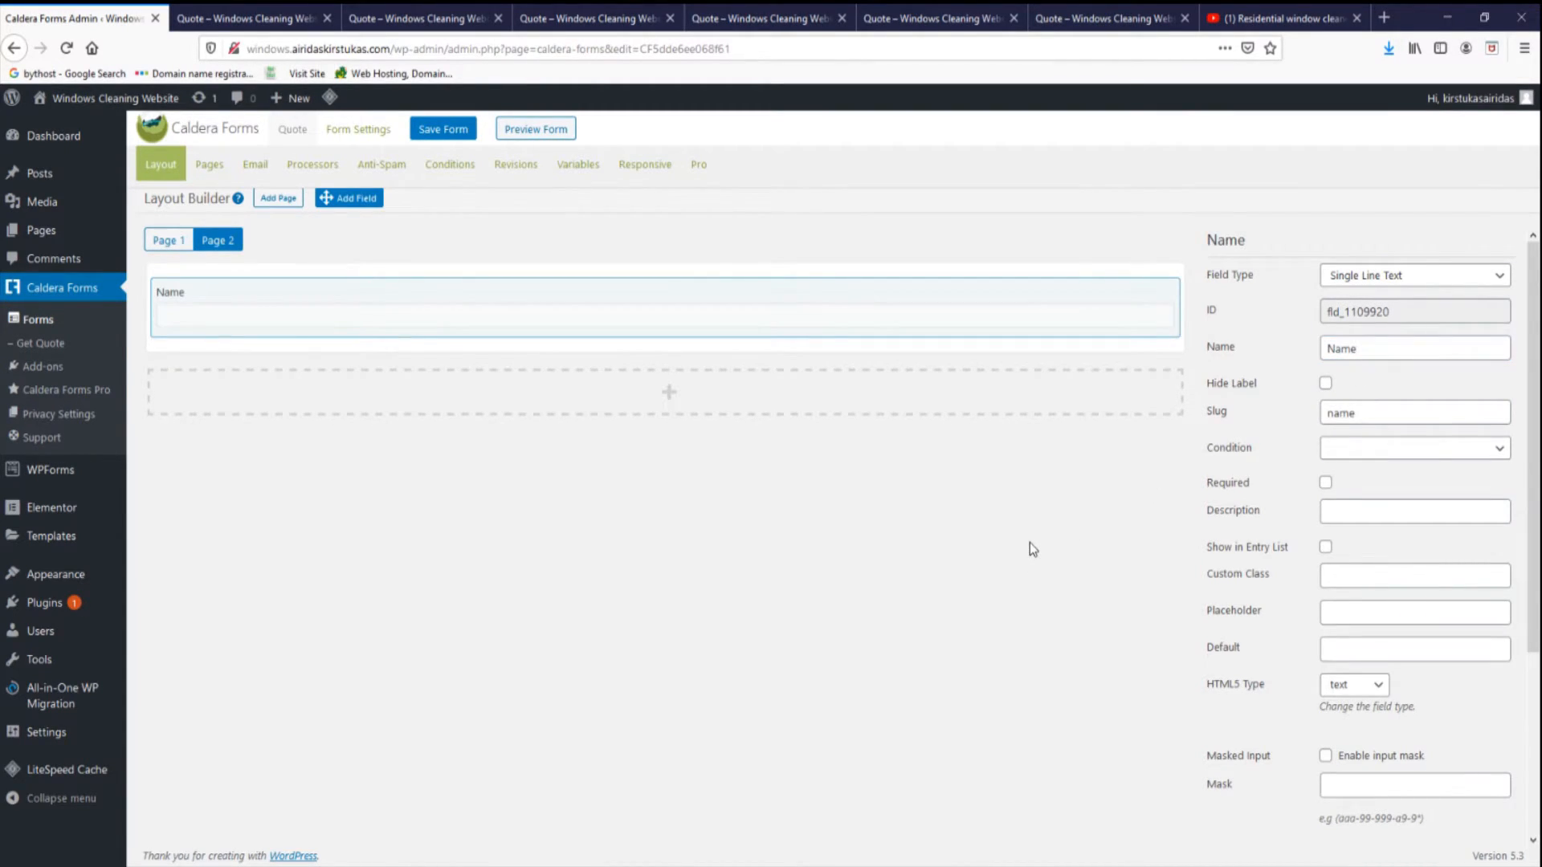
# - Add empty rows below Name and an Email Address field named email
pyautogui.click(669, 392)
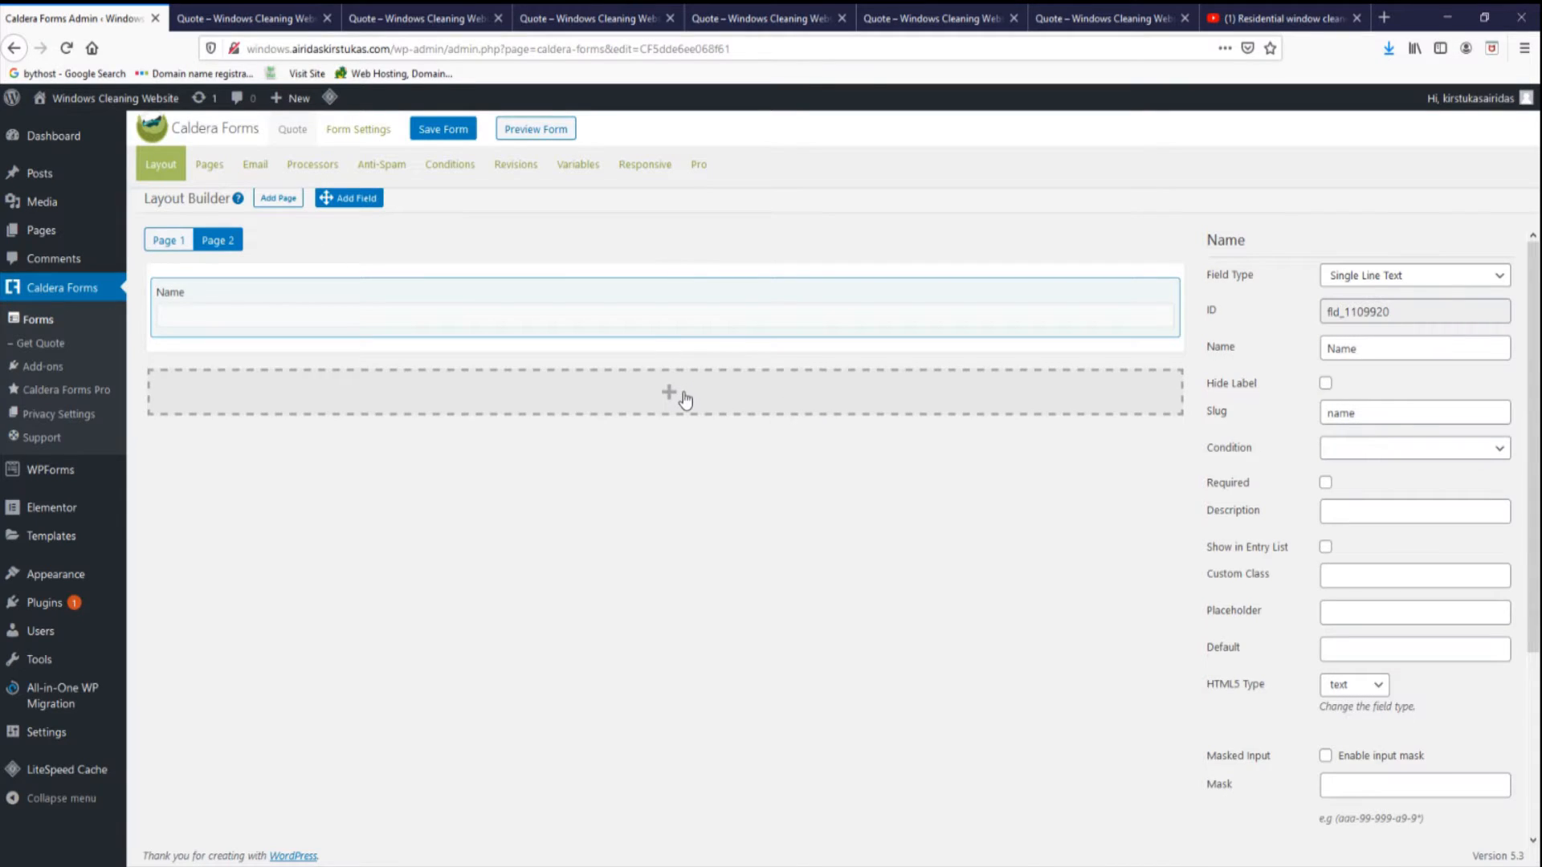
pyautogui.click(670, 448)
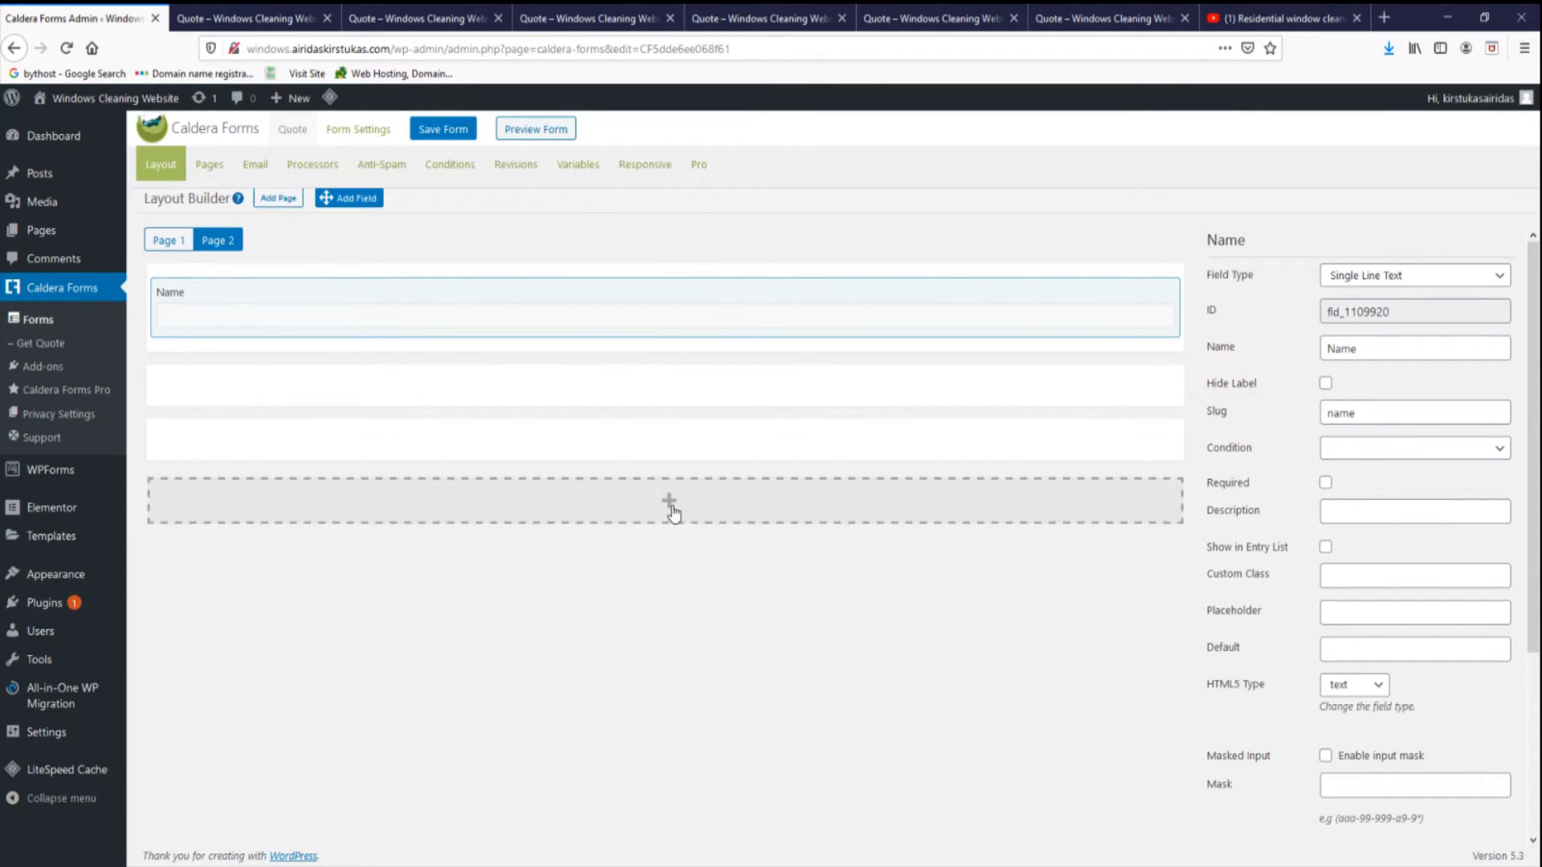
pyautogui.click(671, 506)
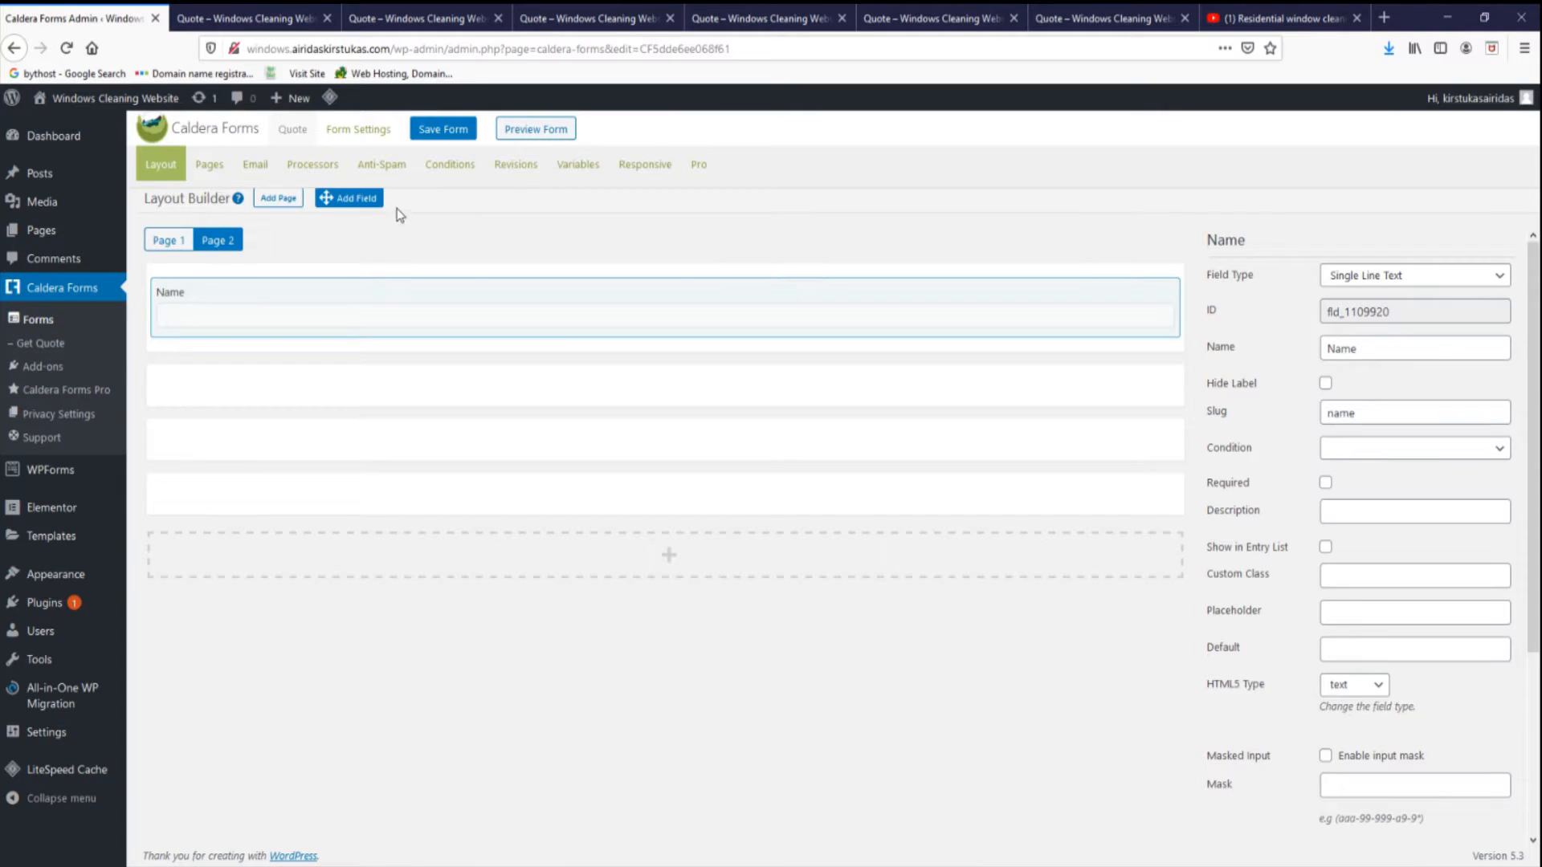
pyautogui.moveTo(363, 198); pyautogui.dragTo(561, 390)
pyautogui.click(560, 388)
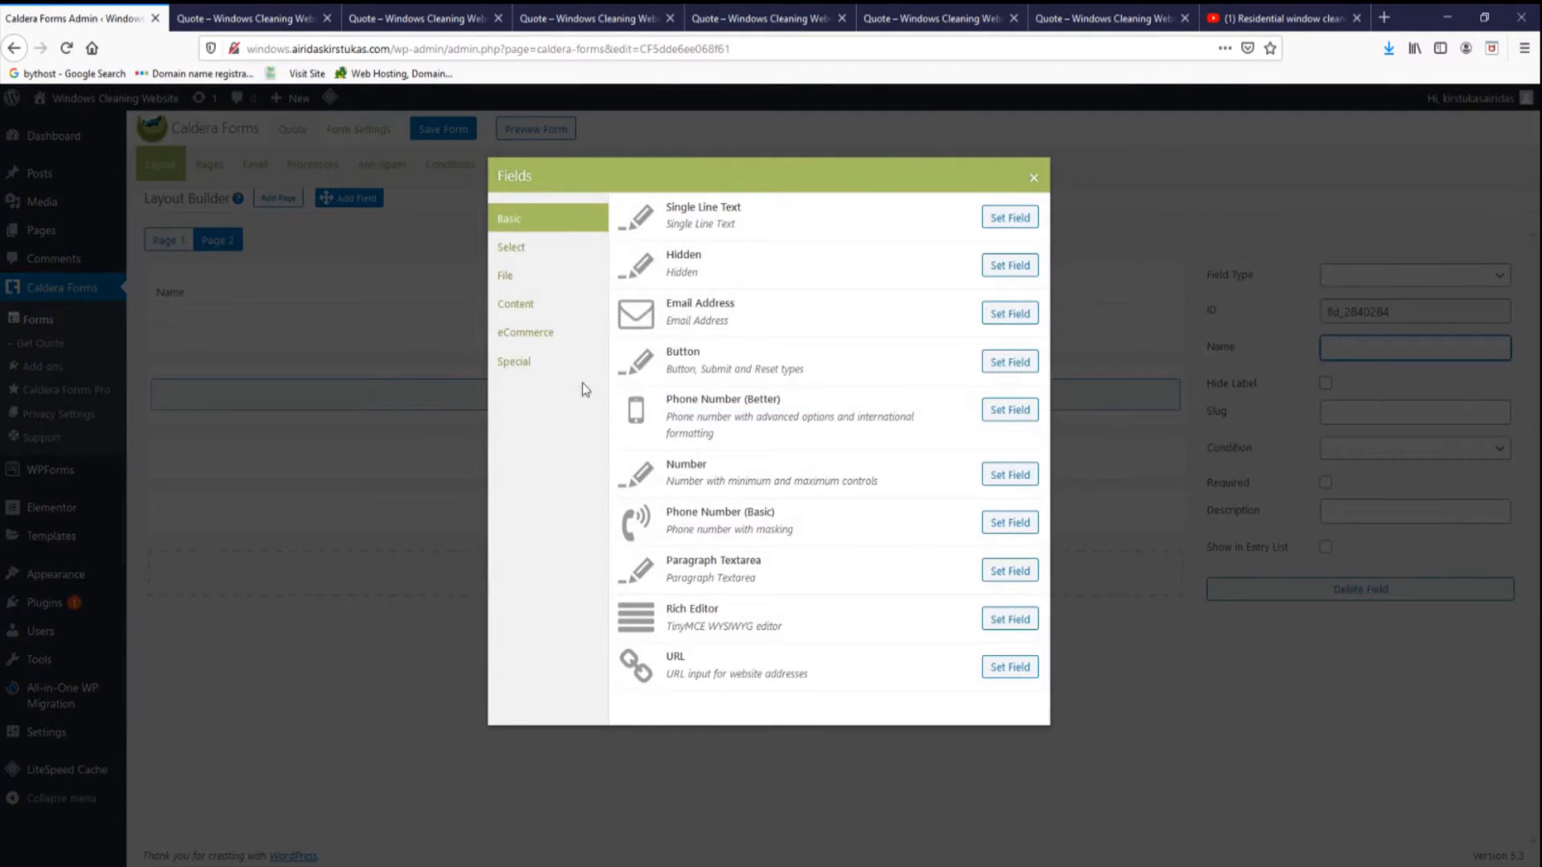
pyautogui.click(1000, 314)
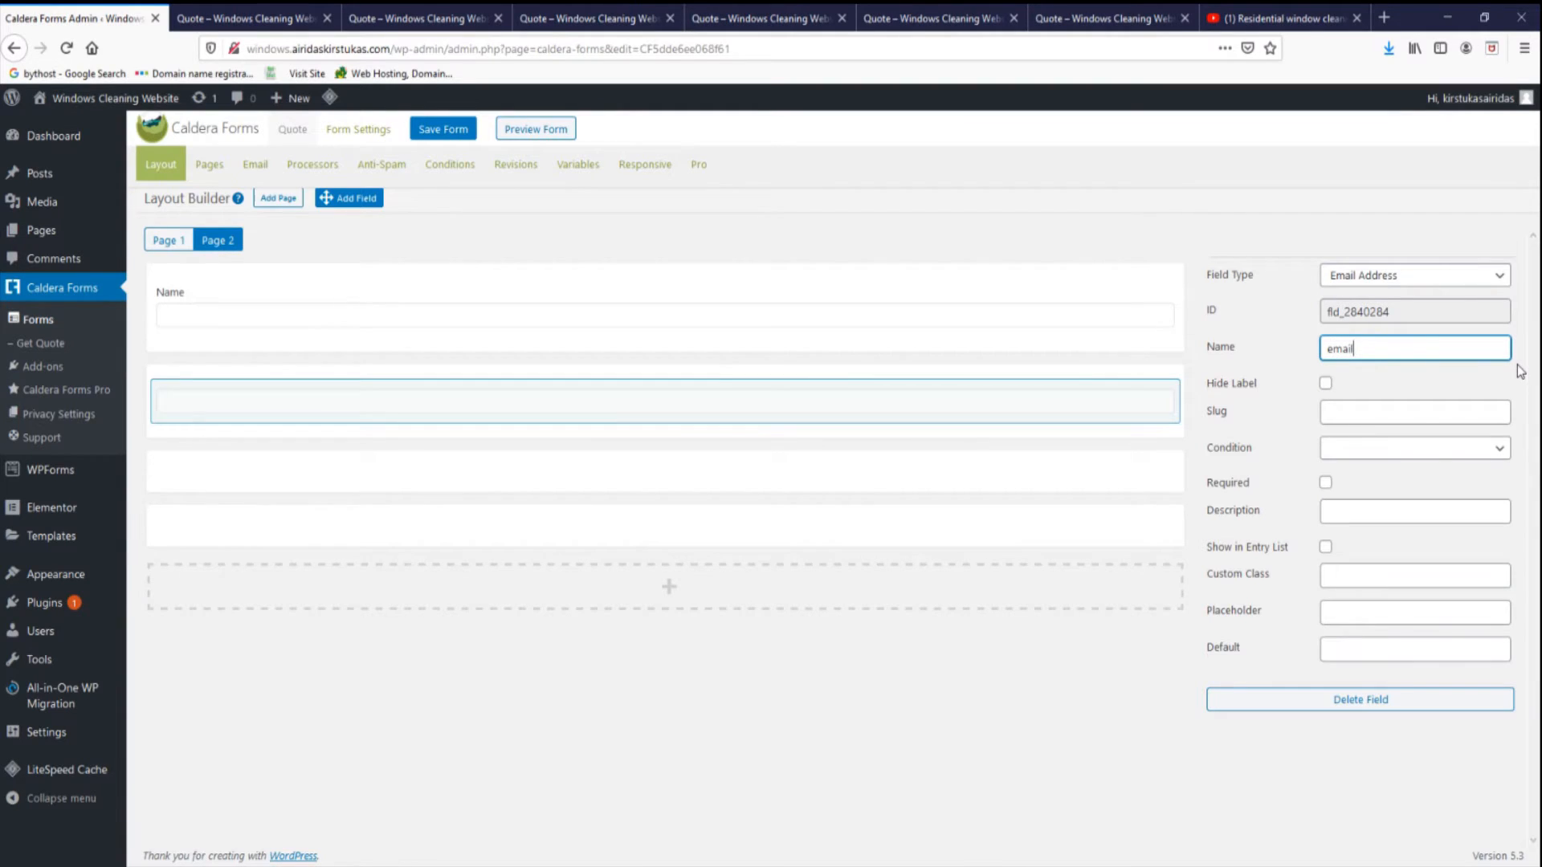
pyautogui.click(1026, 697)
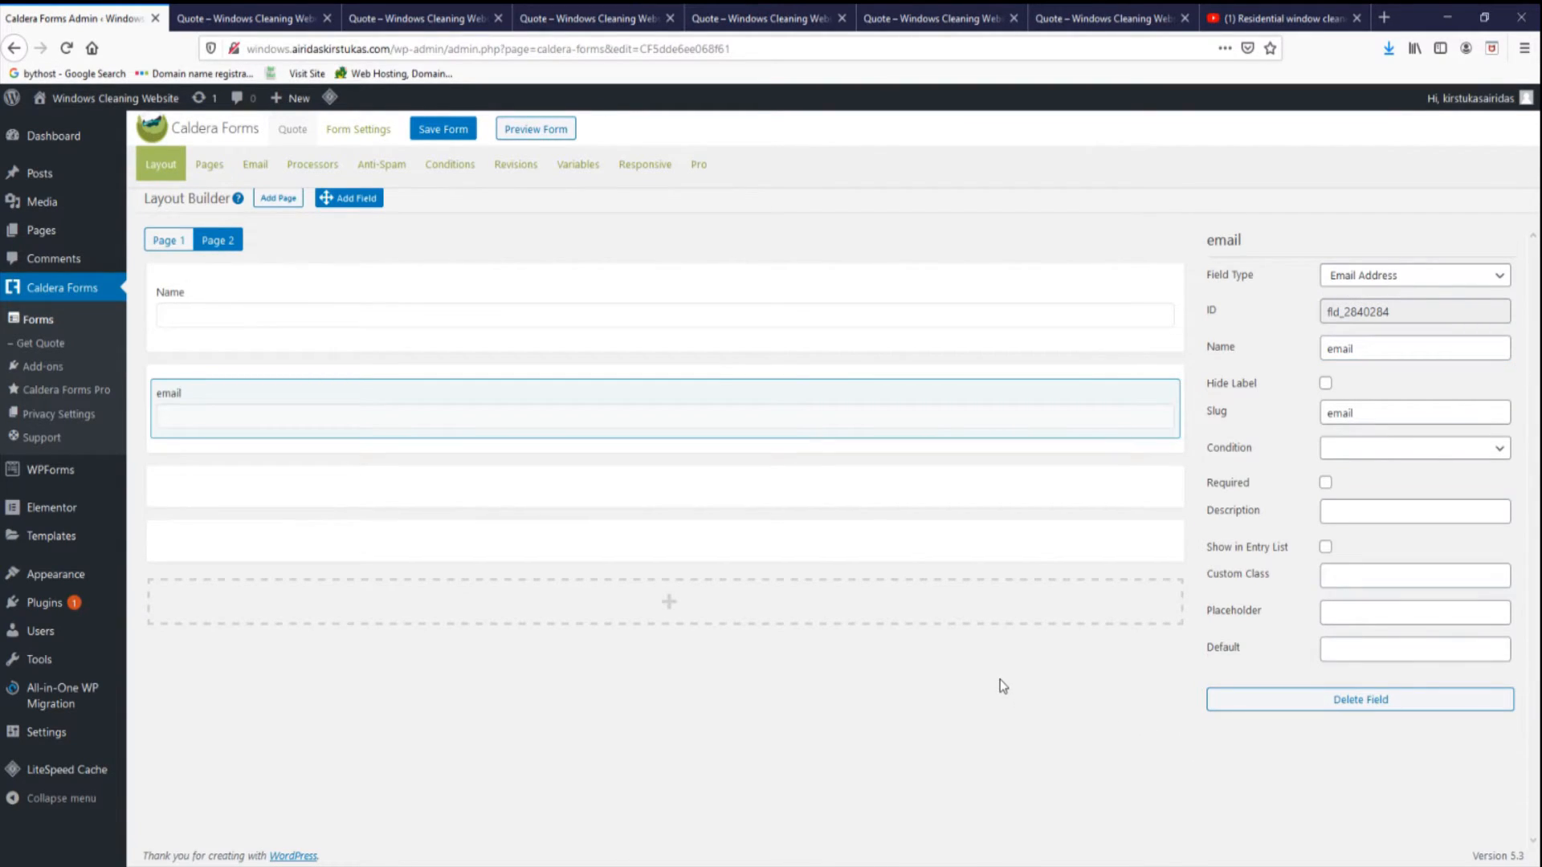
# - Add a Number field 'Phone number' and a paragraph textarea 'Address' below email
pyautogui.moveTo(348, 199); pyautogui.dragTo(403, 498)
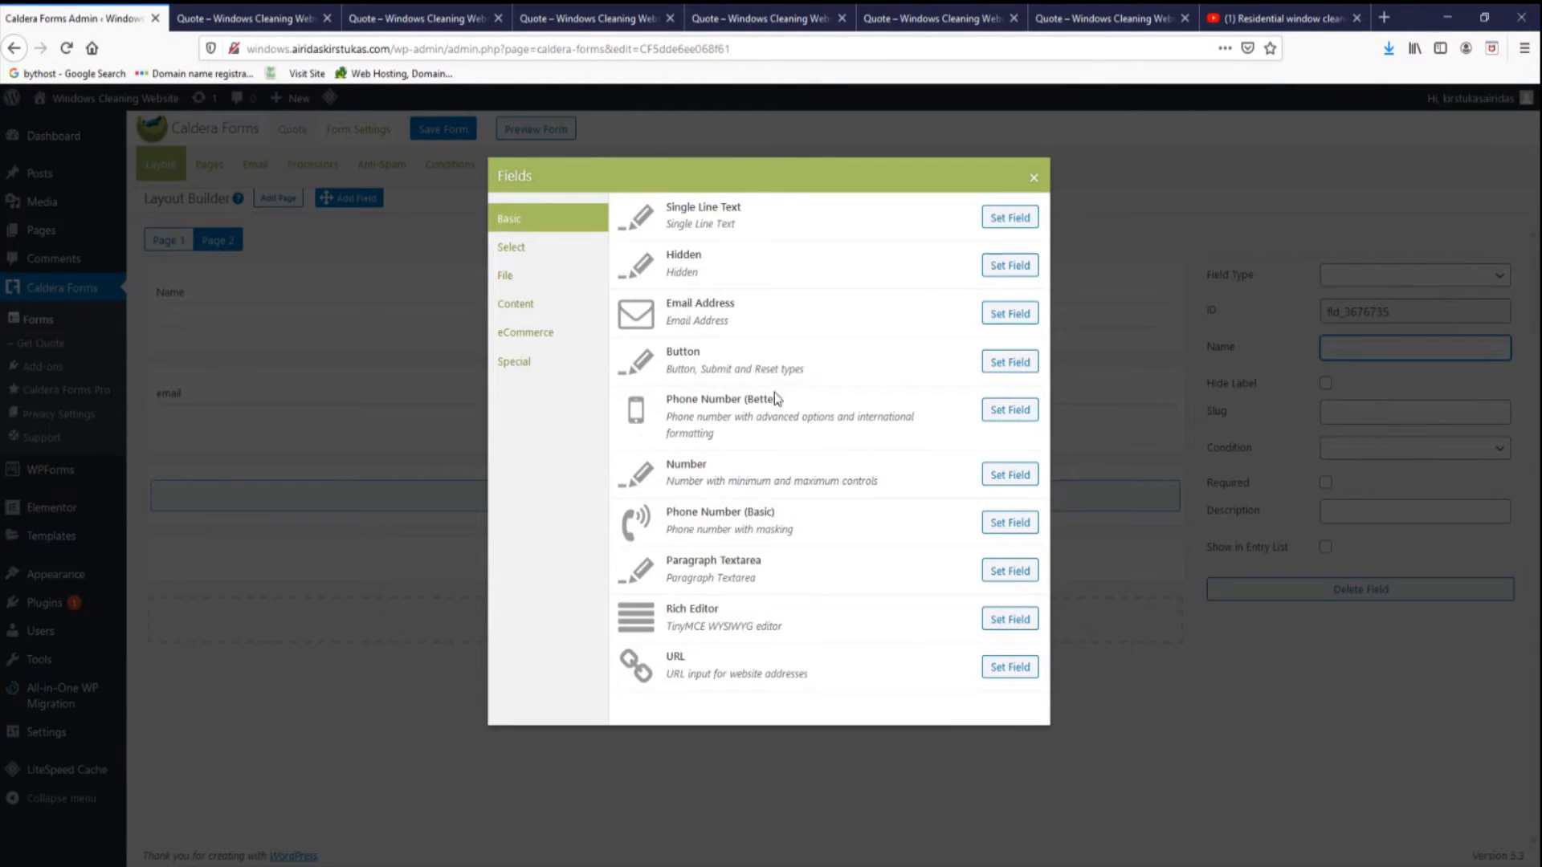
pyautogui.click(1004, 475)
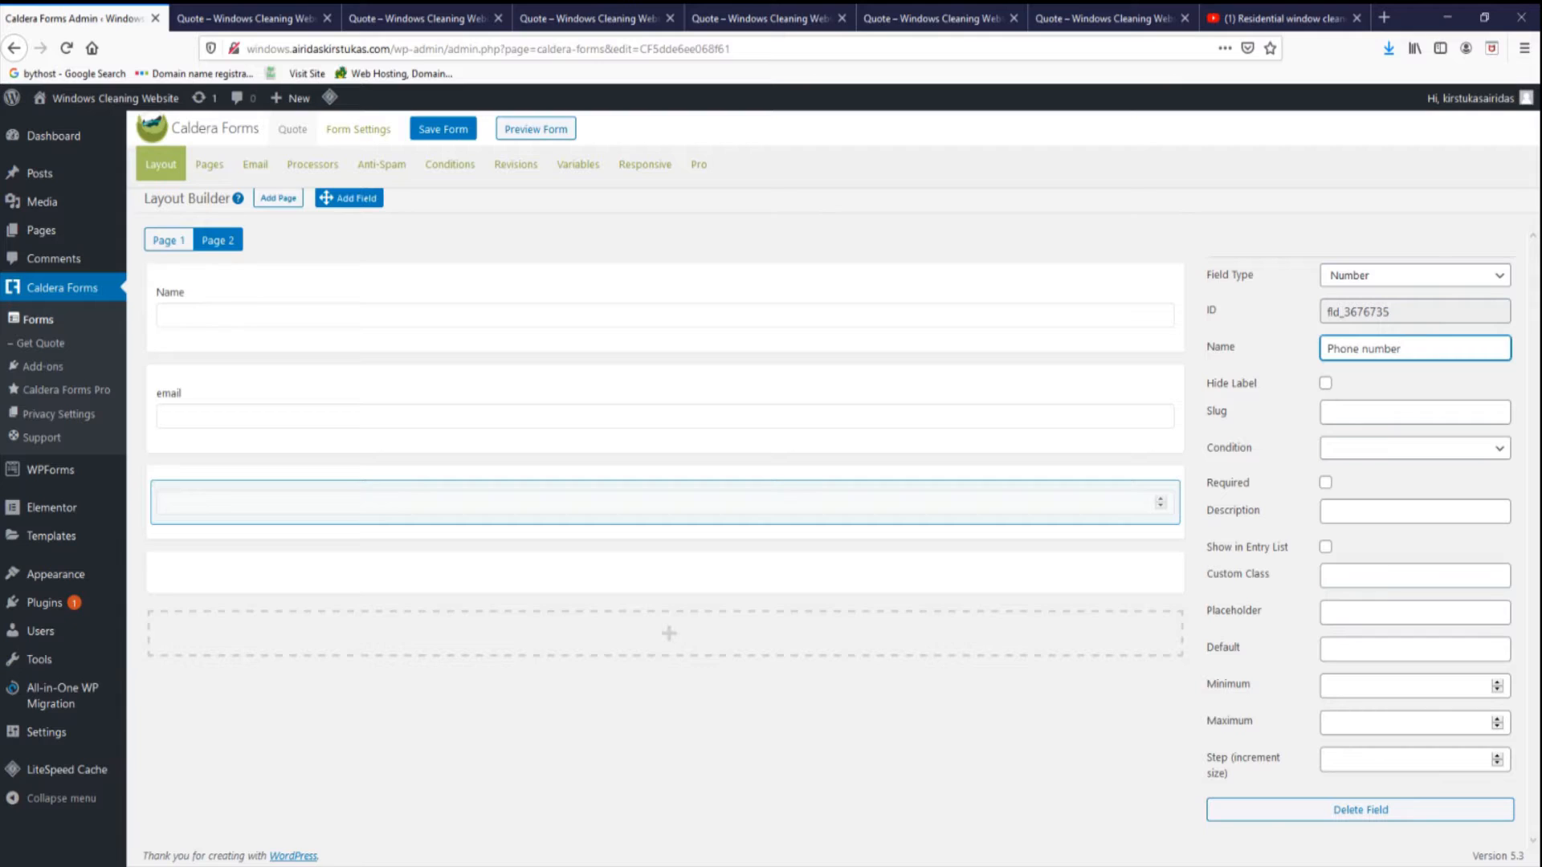
pyautogui.press('Tab')
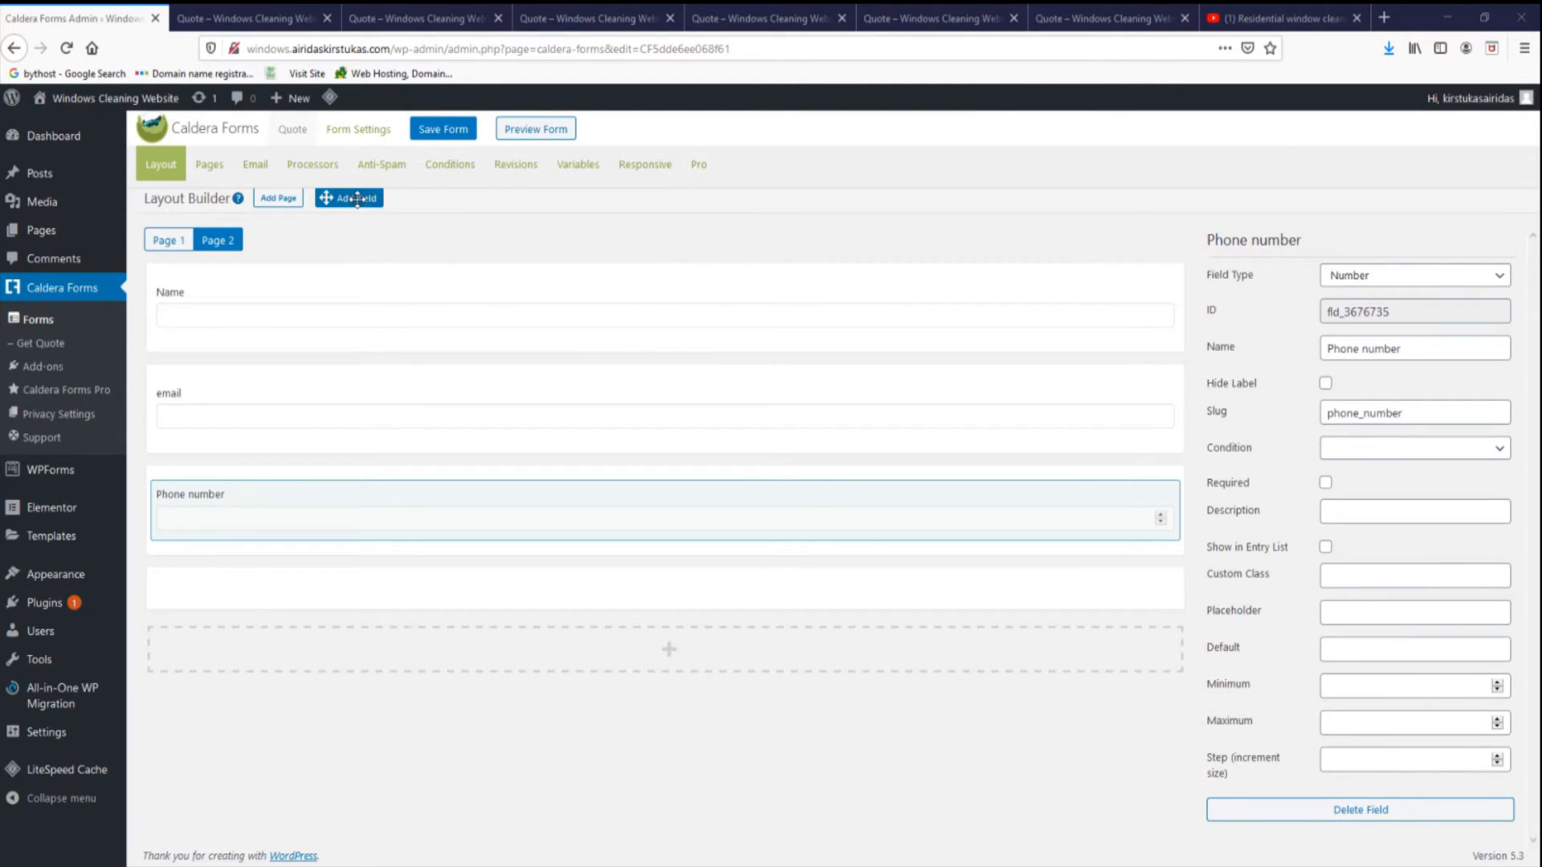
pyautogui.moveTo(357, 200); pyautogui.dragTo(572, 585)
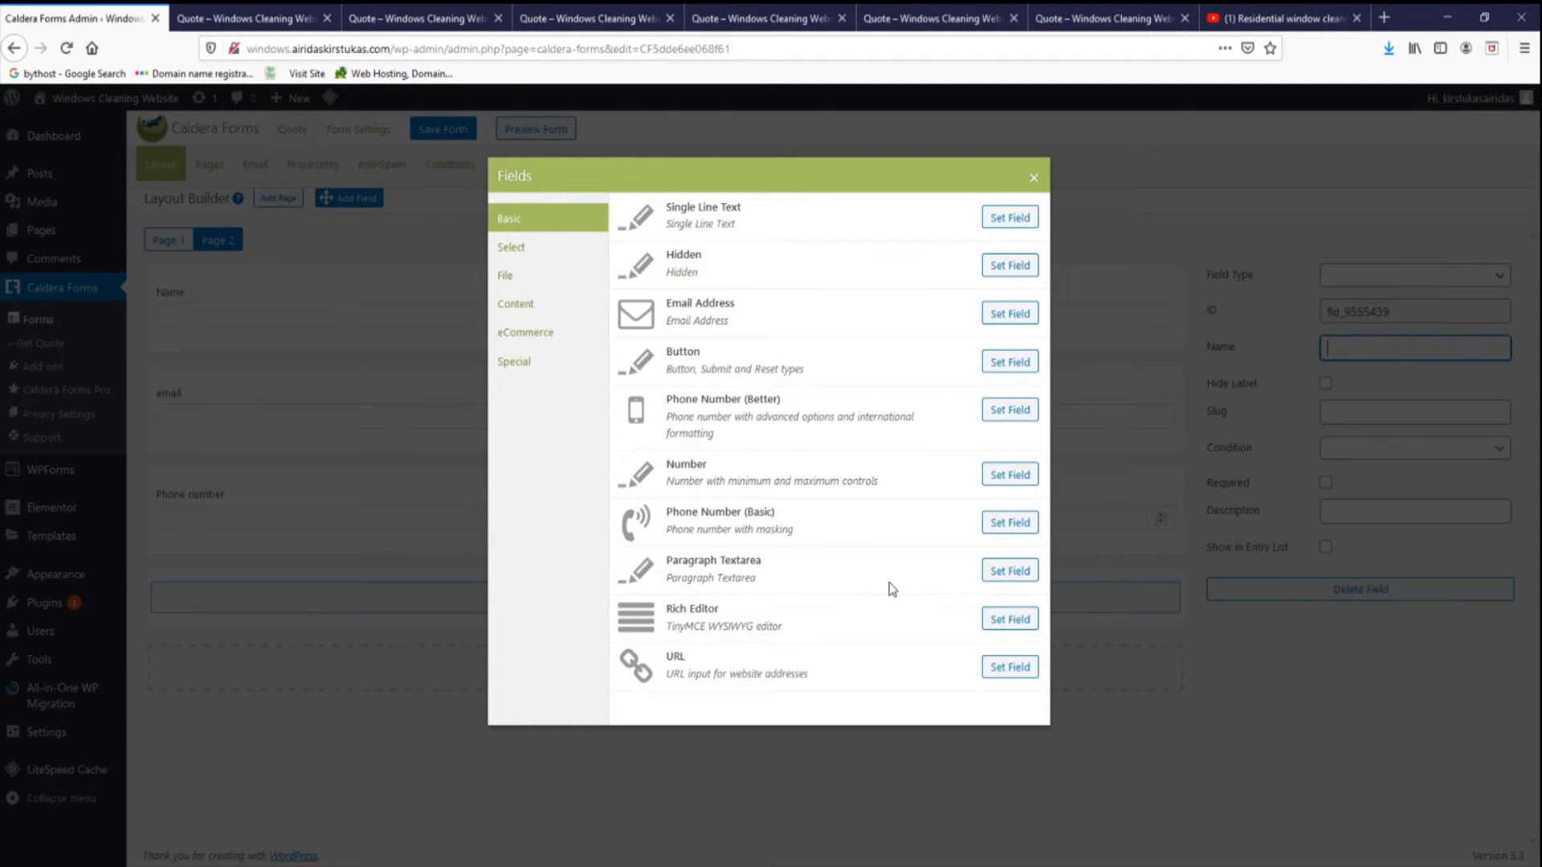
pyautogui.click(1010, 570)
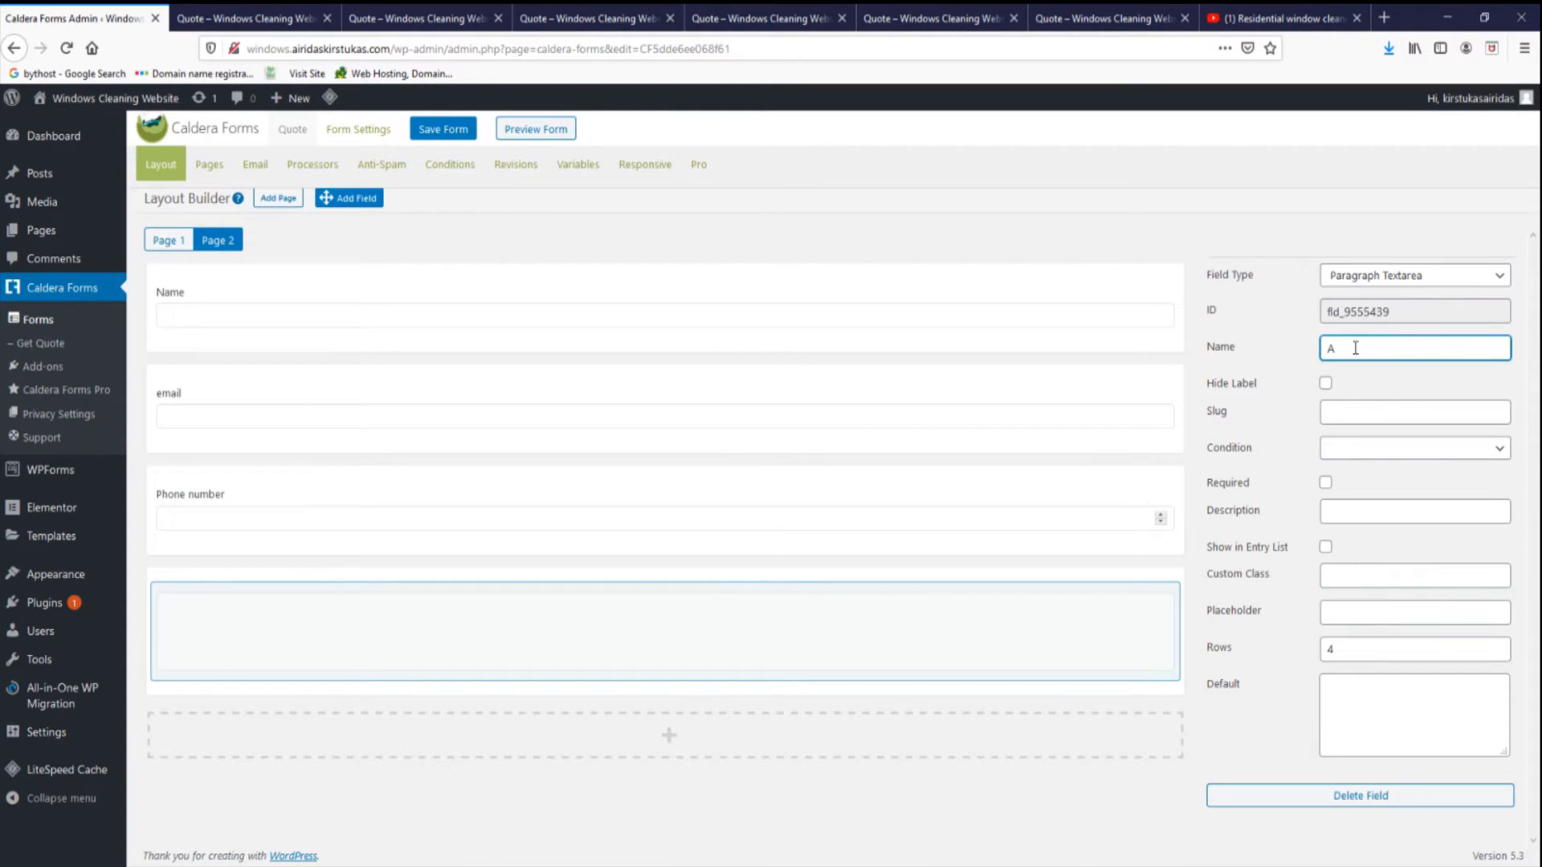
pyautogui.click(1255, 684)
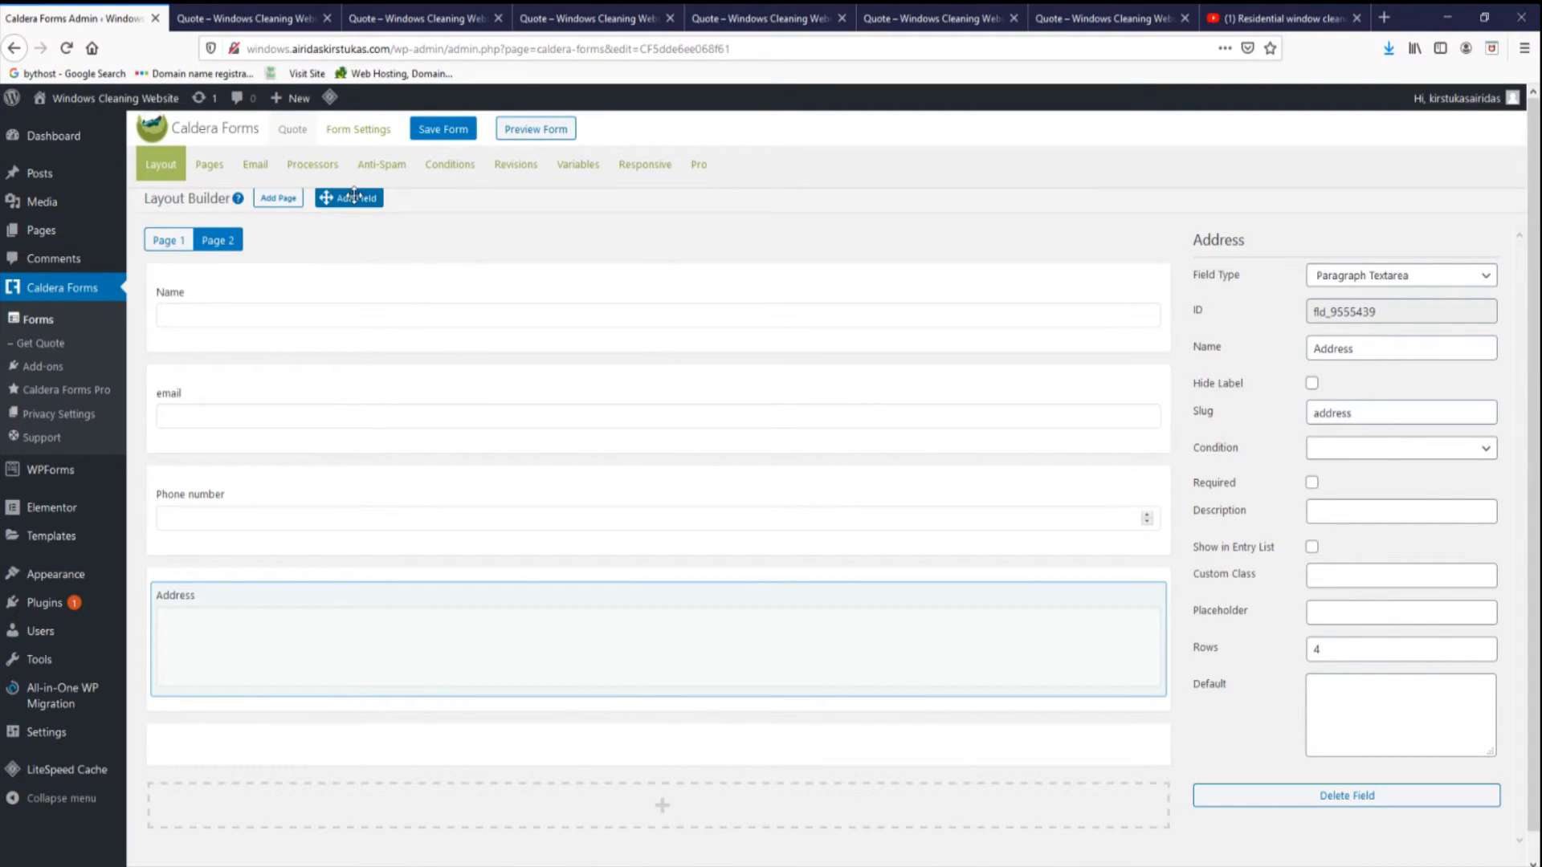
# - Add a submit button labelled Order at the bottom of page 2 and save the form
pyautogui.moveTo(354, 198); pyautogui.dragTo(699, 735)
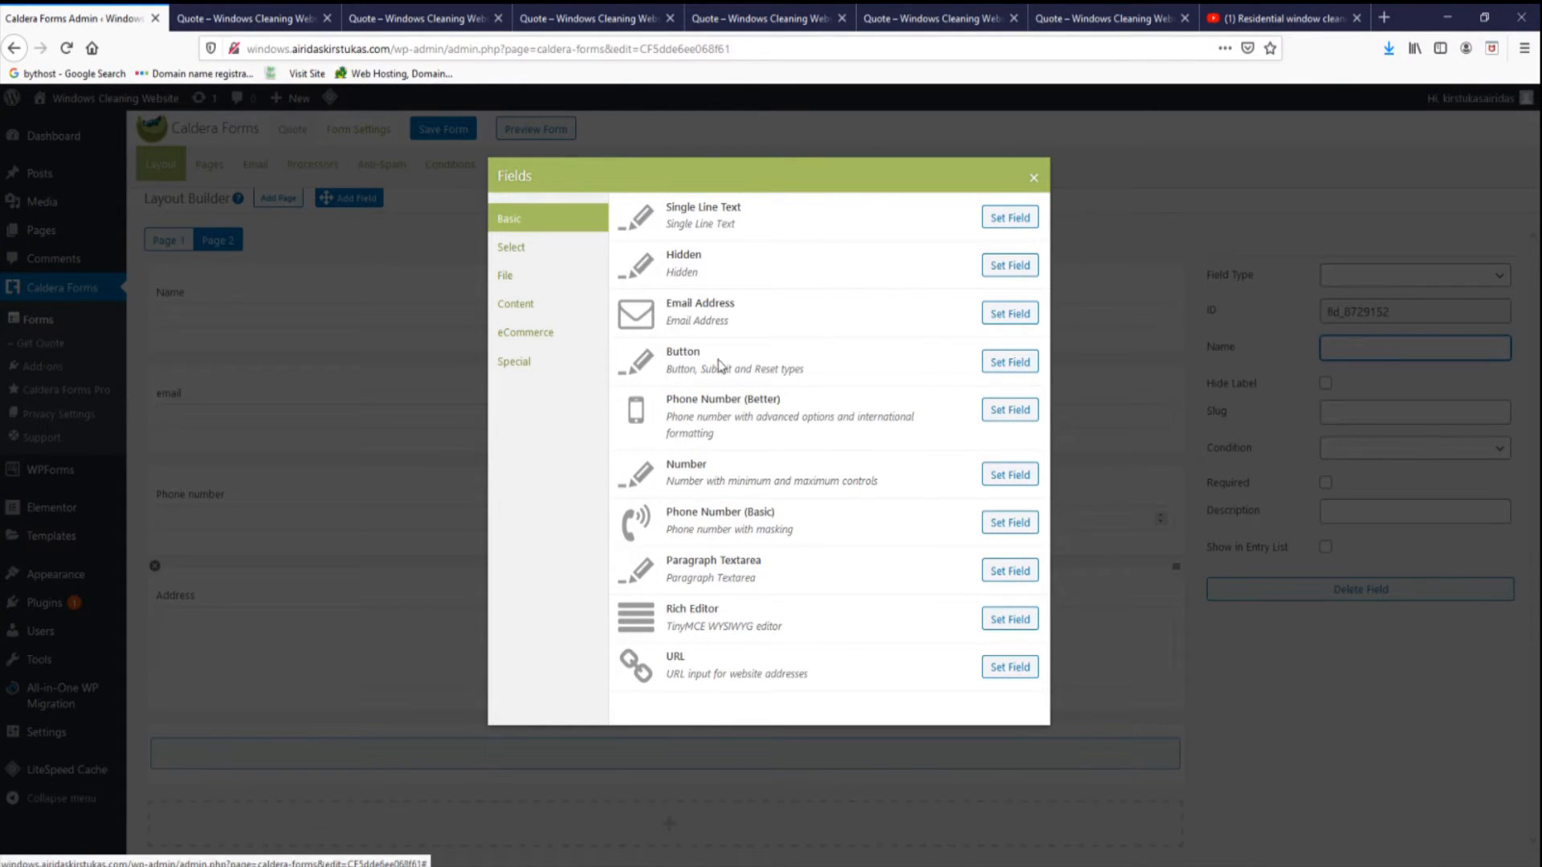
pyautogui.click(1009, 362)
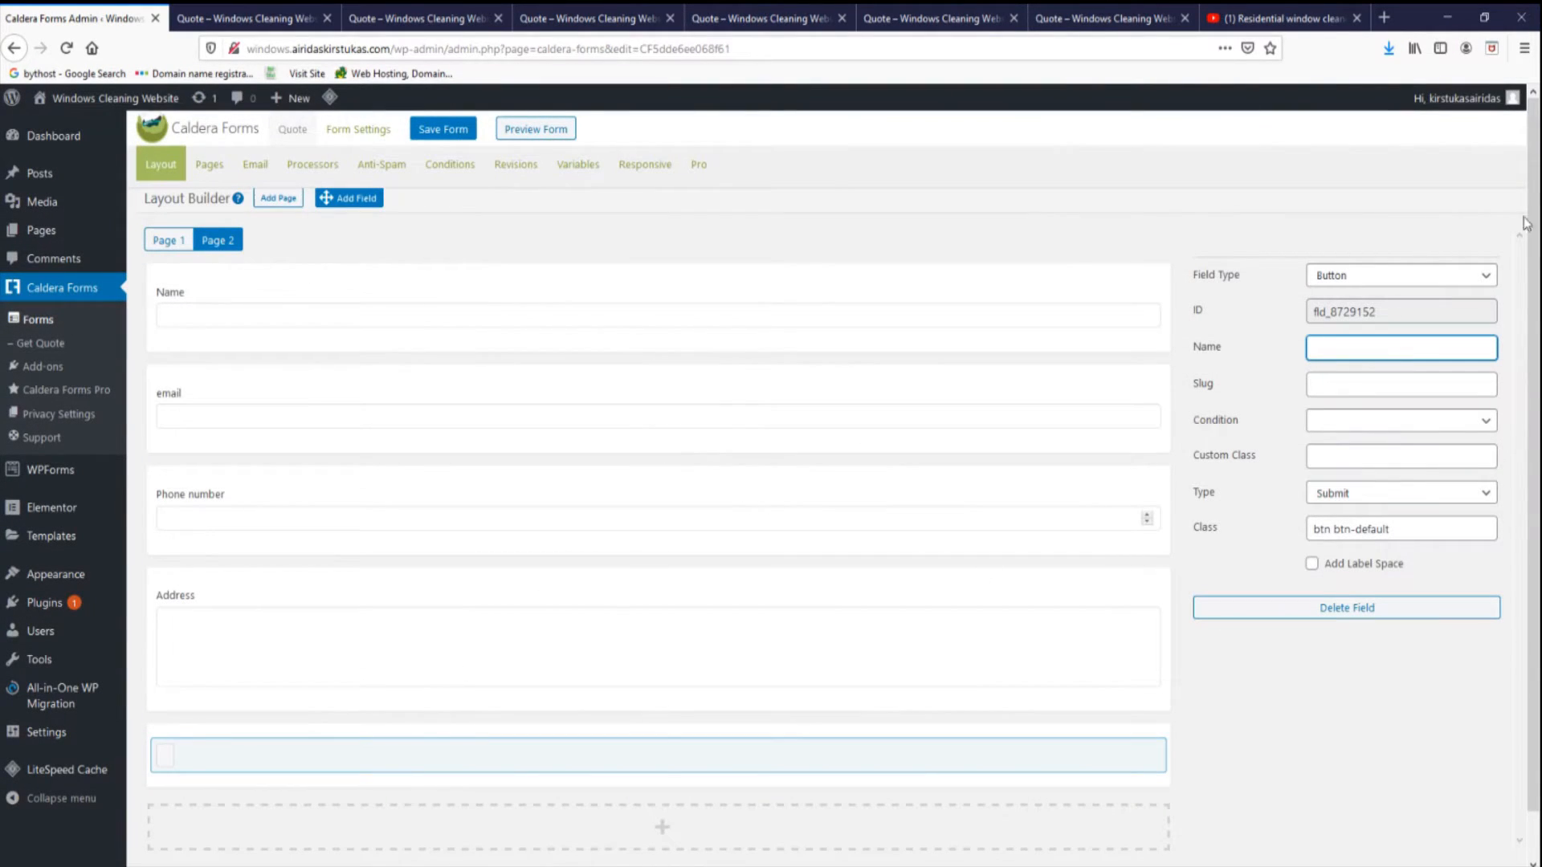
pyautogui.write('Ort')
pyautogui.write('er')
pyautogui.click(1334, 655)
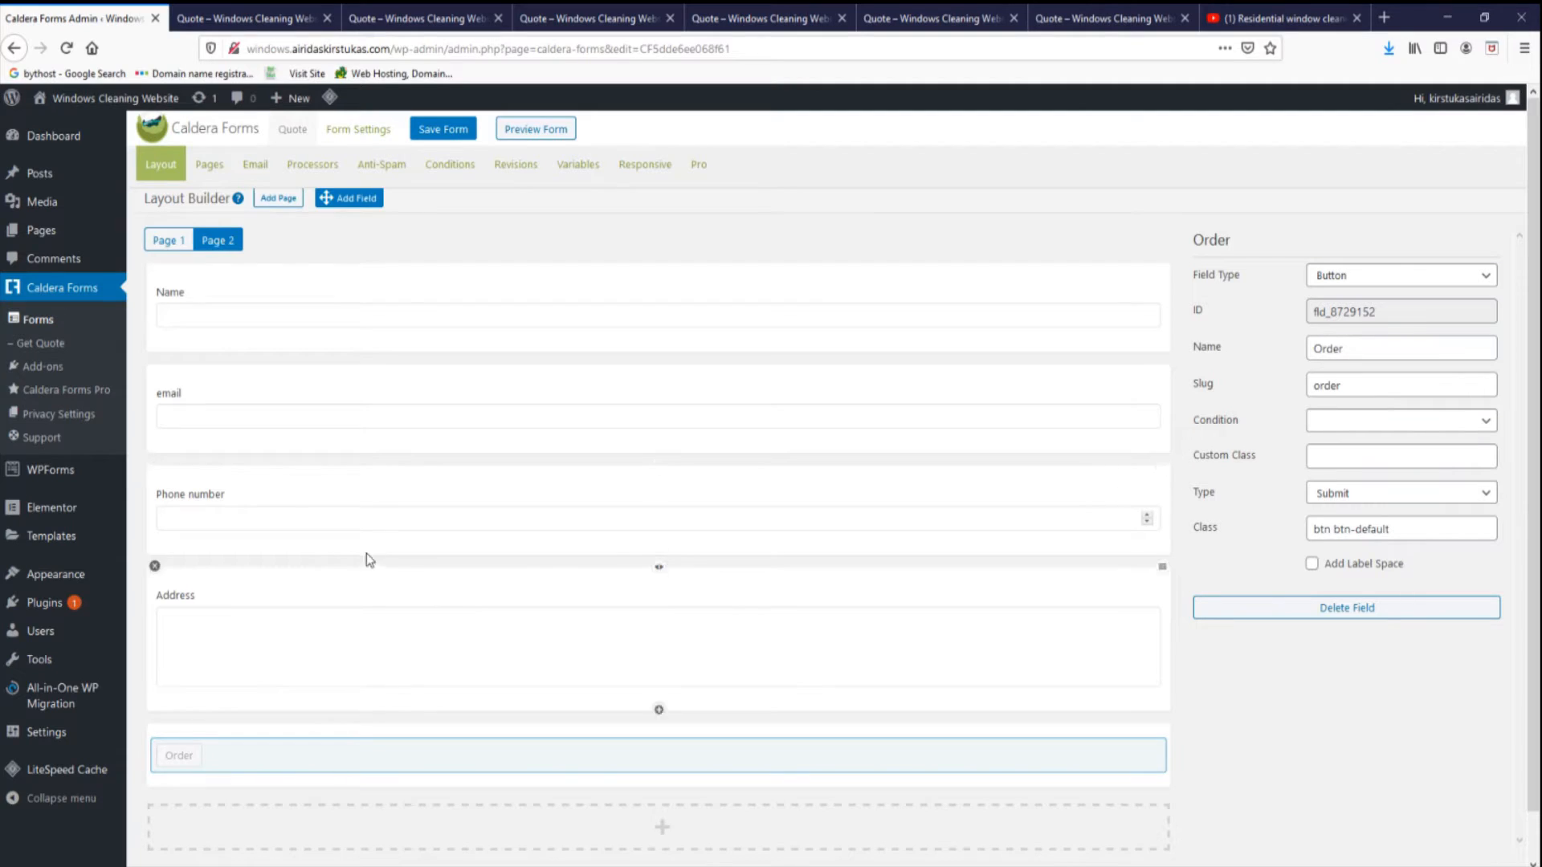
pyautogui.click(444, 131)
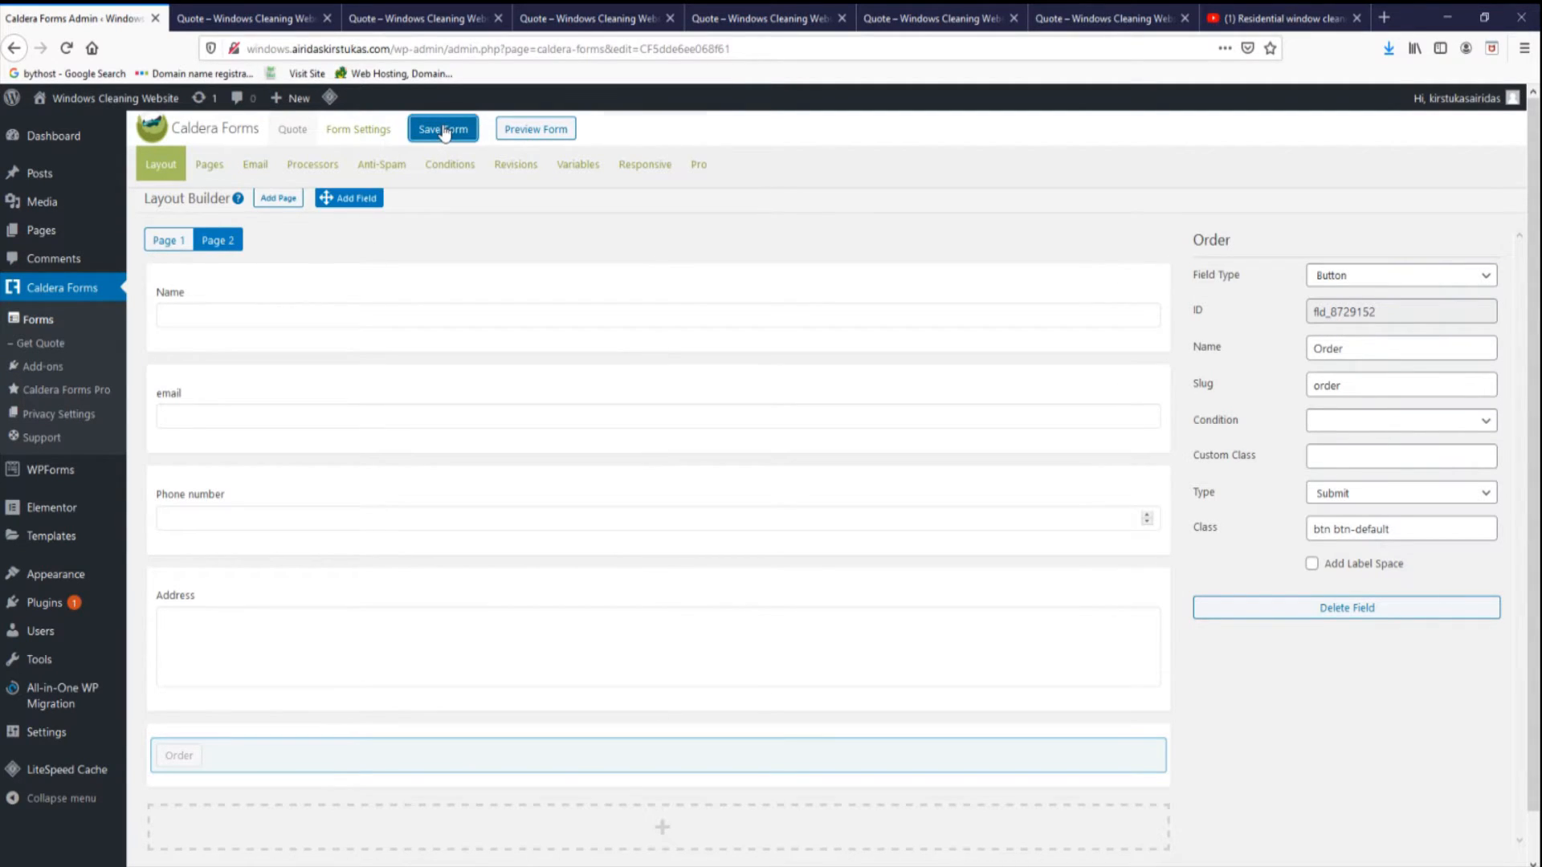
# - Turn on Show Breadcrumbs, rename the pages to 'quote' and 'your details', and save
pyautogui.click(208, 168)
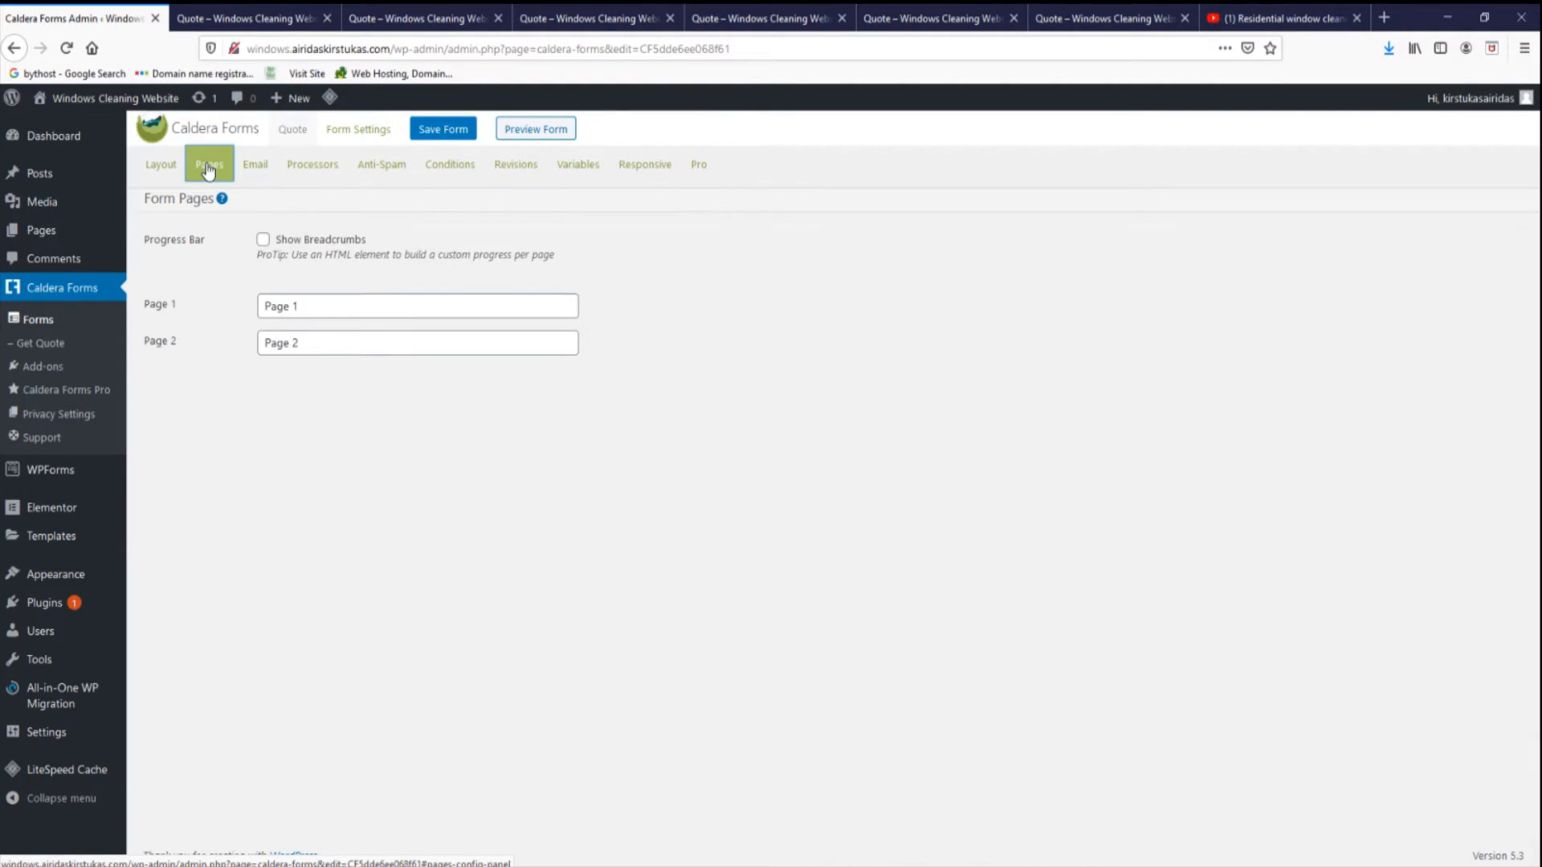
pyautogui.click(262, 240)
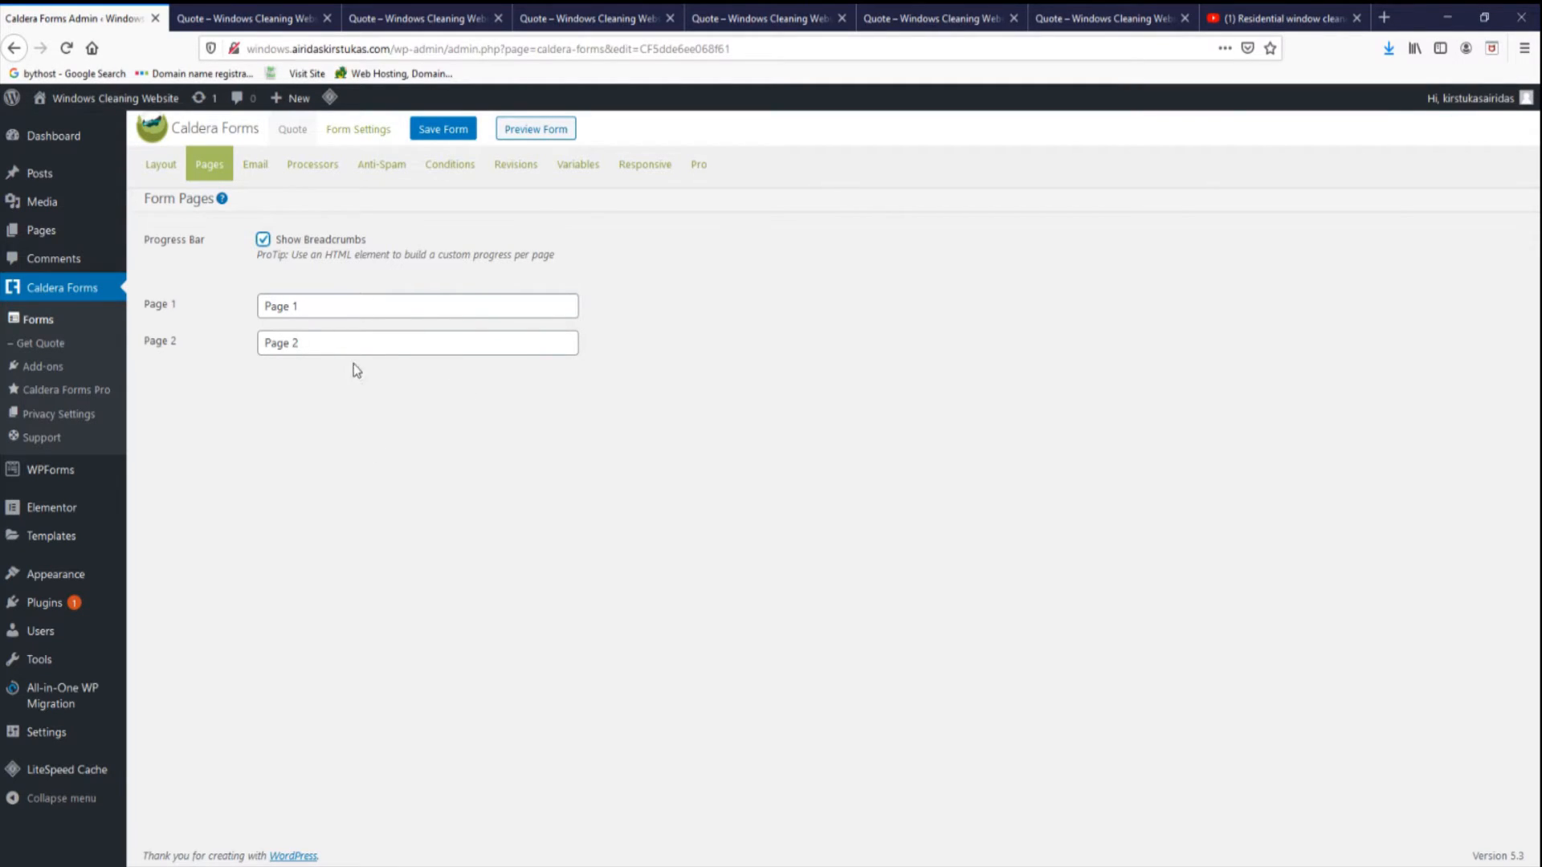
pyautogui.moveTo(326, 302); pyautogui.dragTo(182, 323)
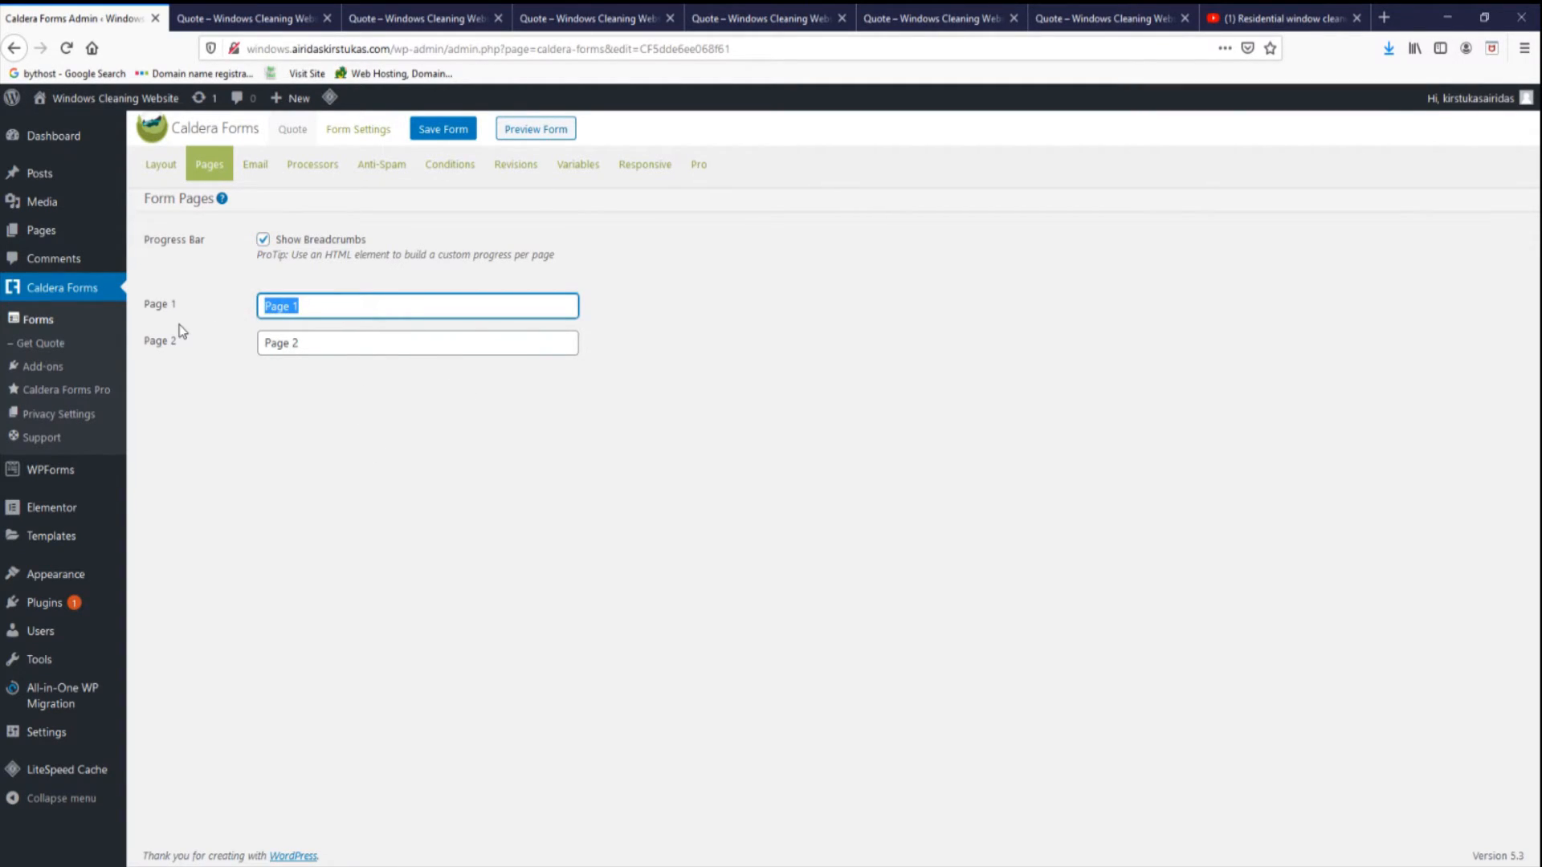
pyautogui.write('quote')
pyautogui.moveTo(412, 343); pyautogui.dragTo(148, 343)
pyautogui.write('your details')
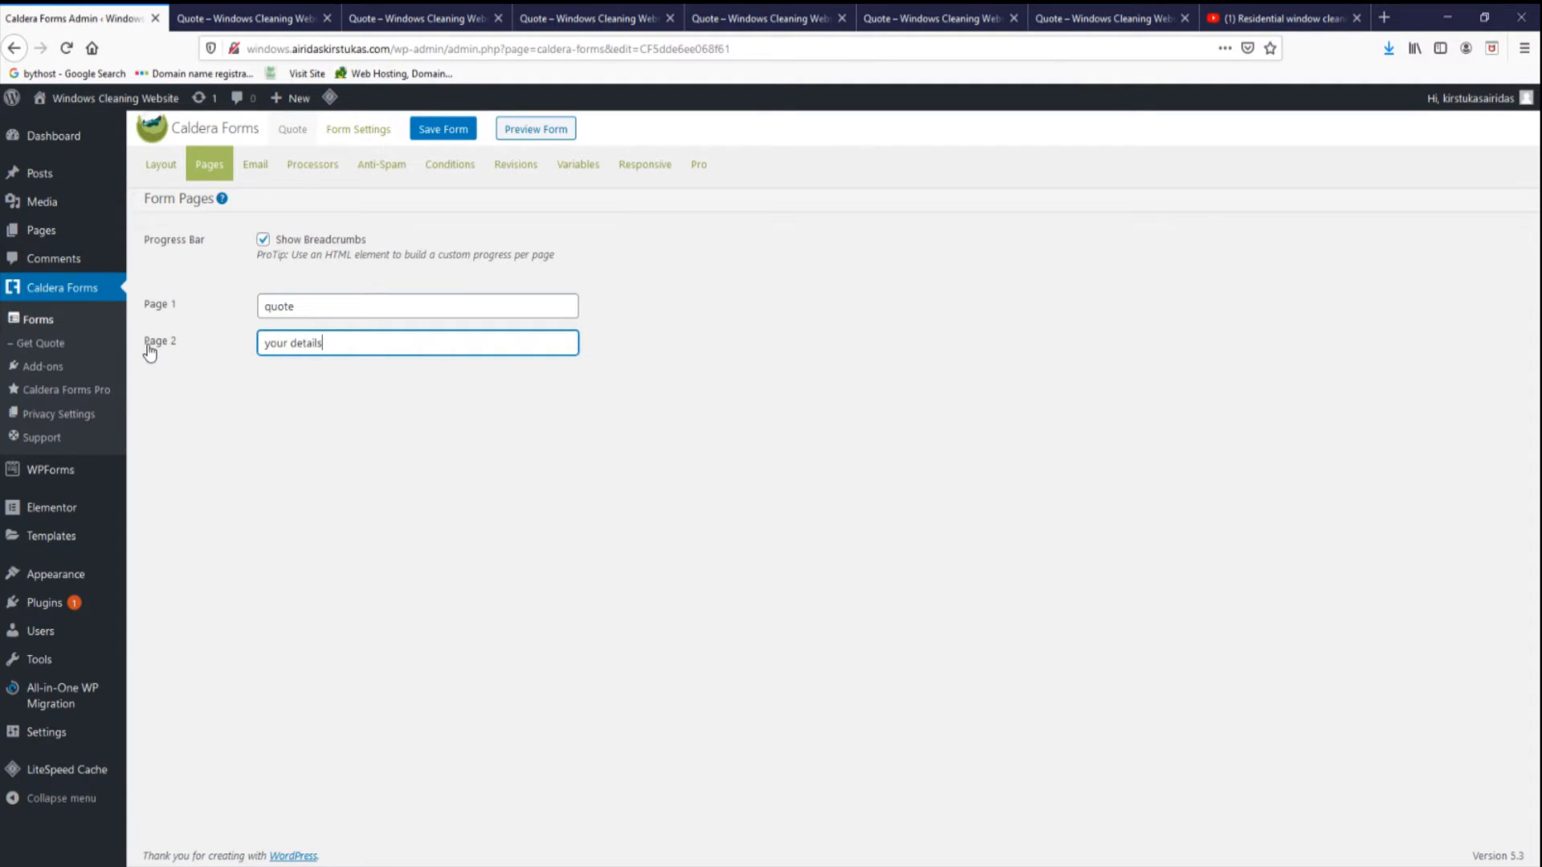
pyautogui.click(371, 480)
pyautogui.click(452, 132)
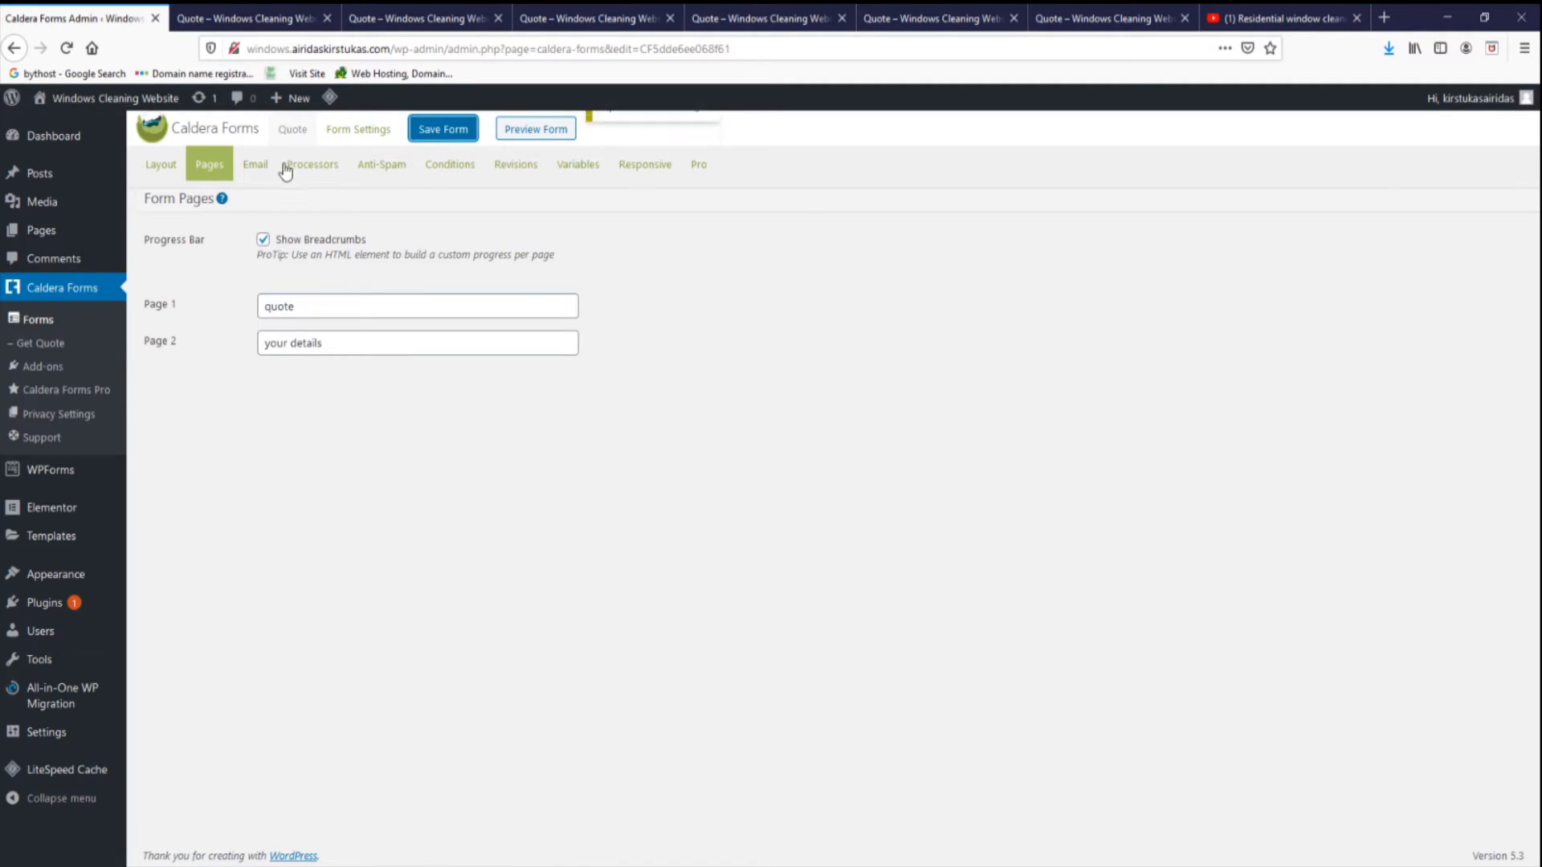
pyautogui.click(255, 170)
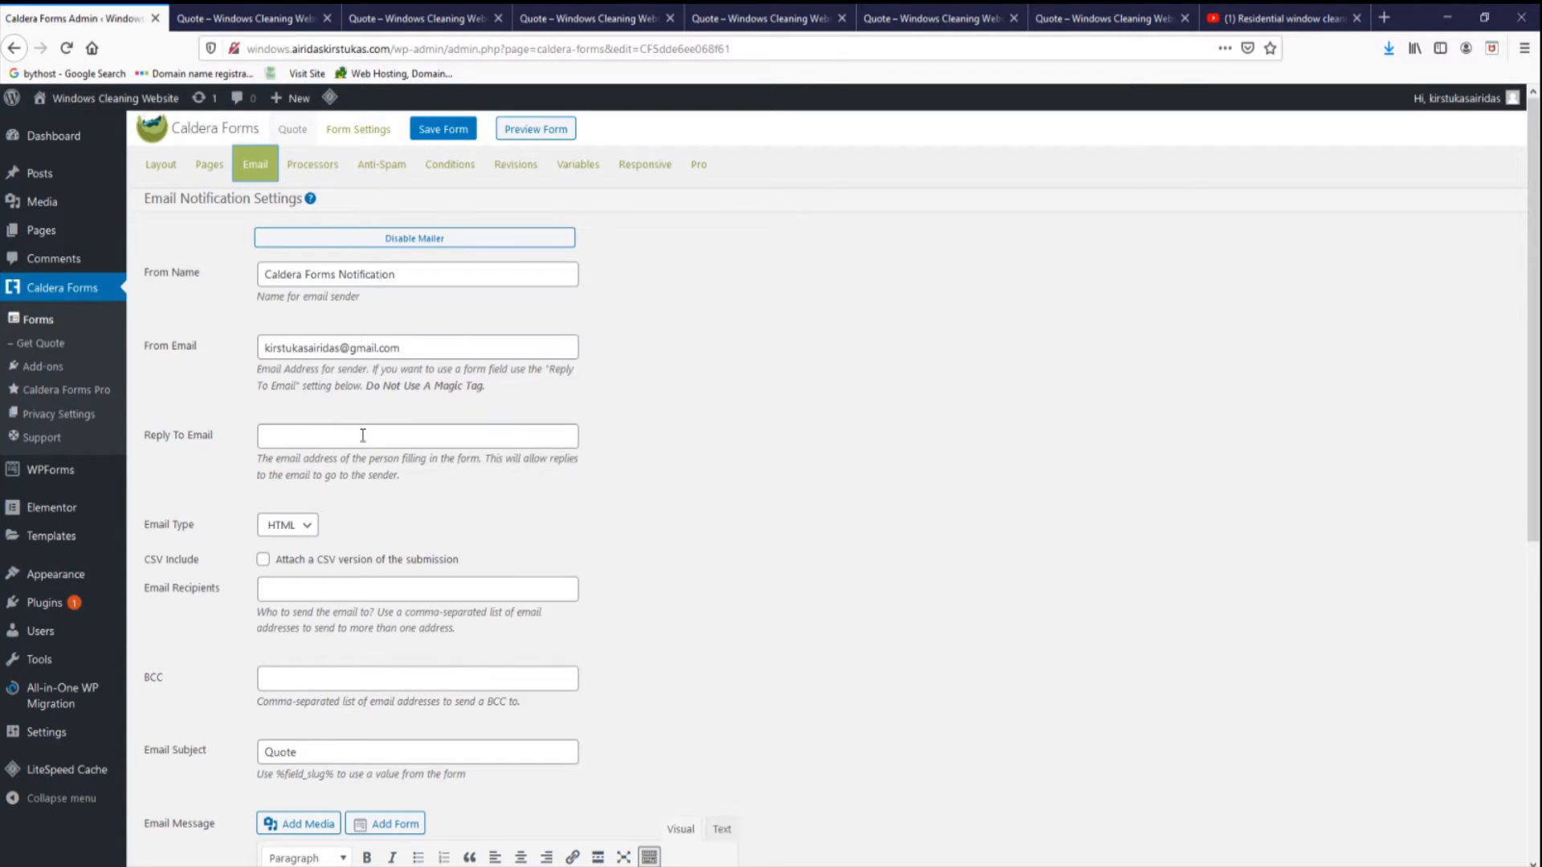
# - Look over the email notification and processor settings, then save again from the Layout view
pyautogui.scroll(-3, 479, 448)
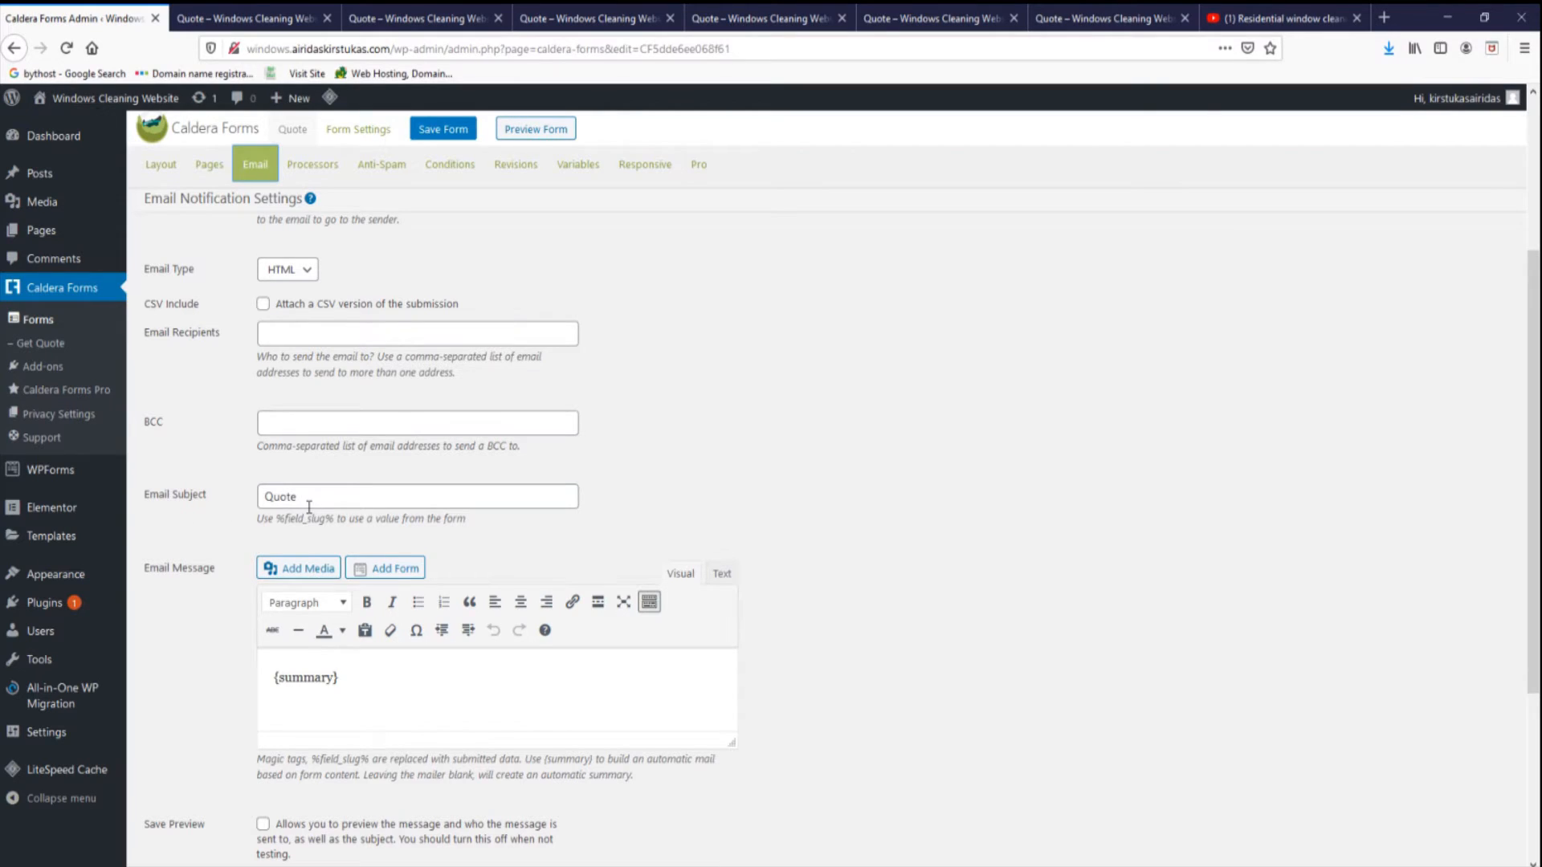
pyautogui.scroll(-3, 303, 526)
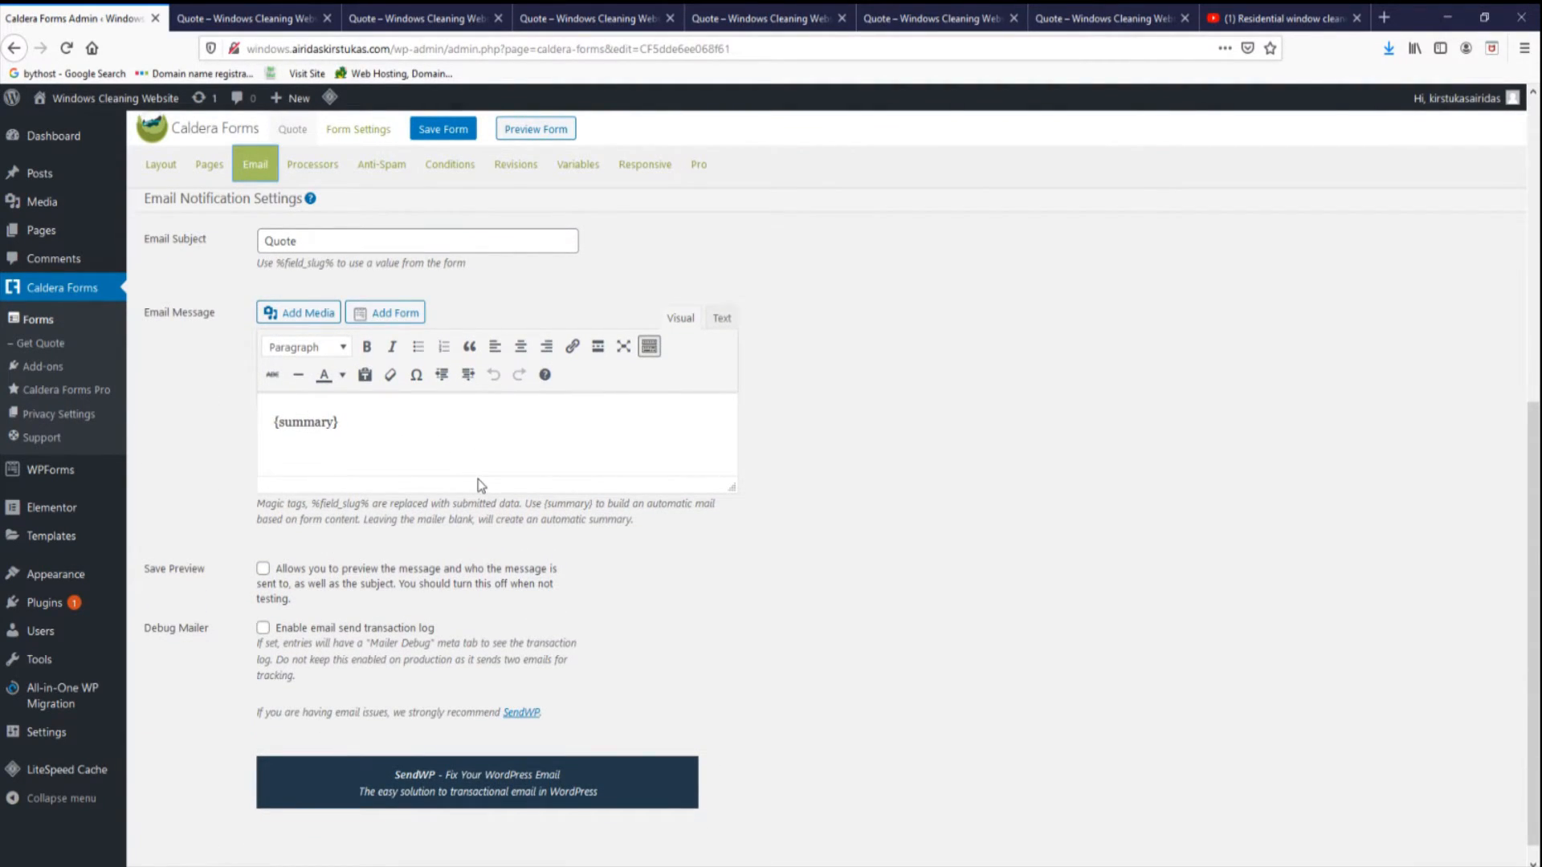
pyautogui.scroll(-1, 480, 393)
pyautogui.scroll(4, 480, 394)
pyautogui.click(301, 166)
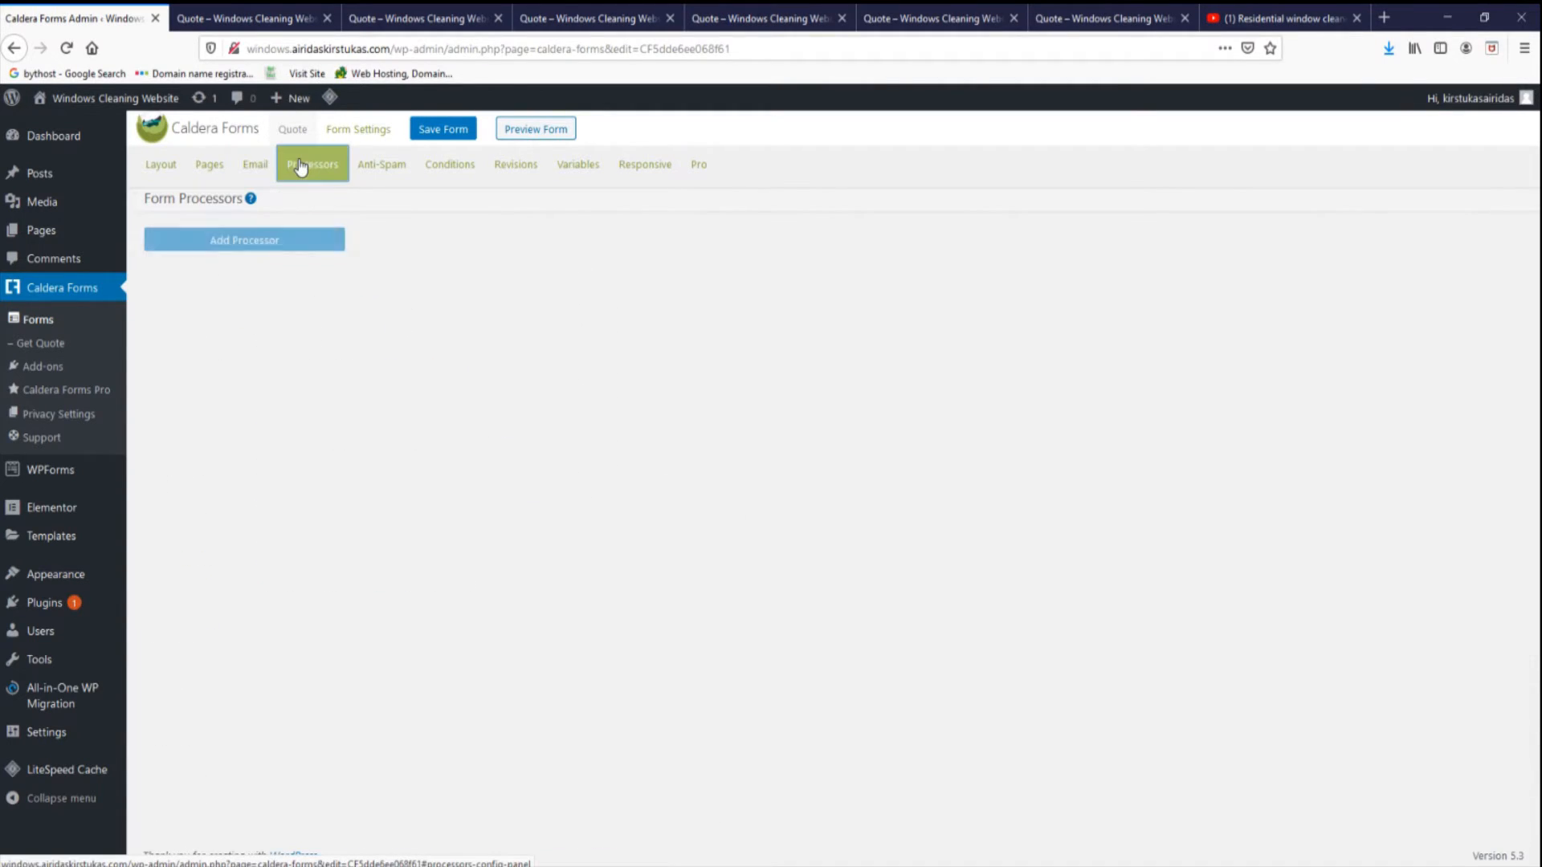
pyautogui.click(158, 167)
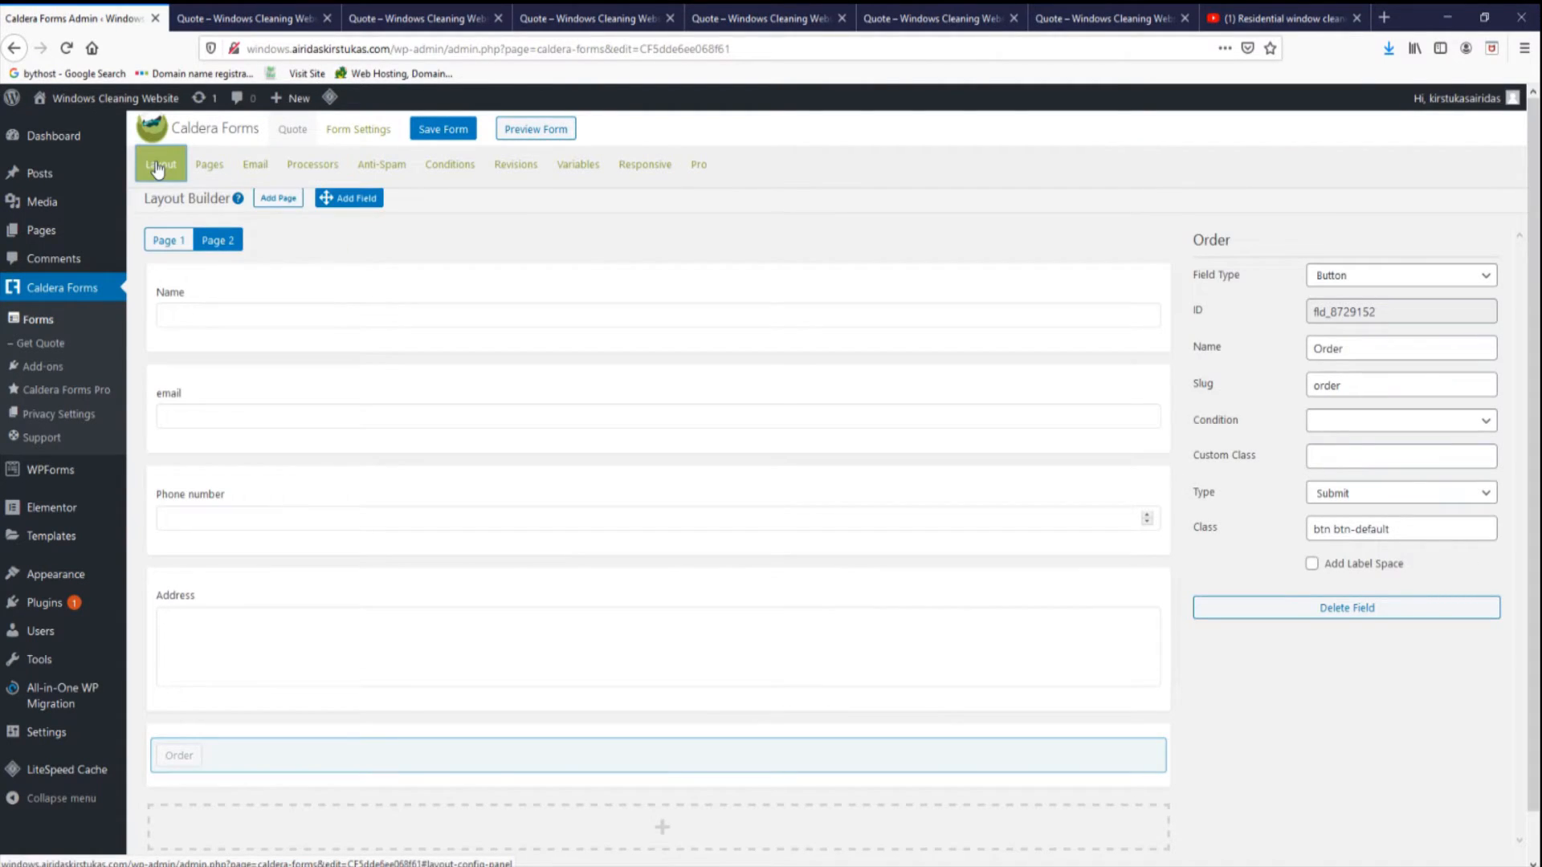
pyautogui.click(444, 130)
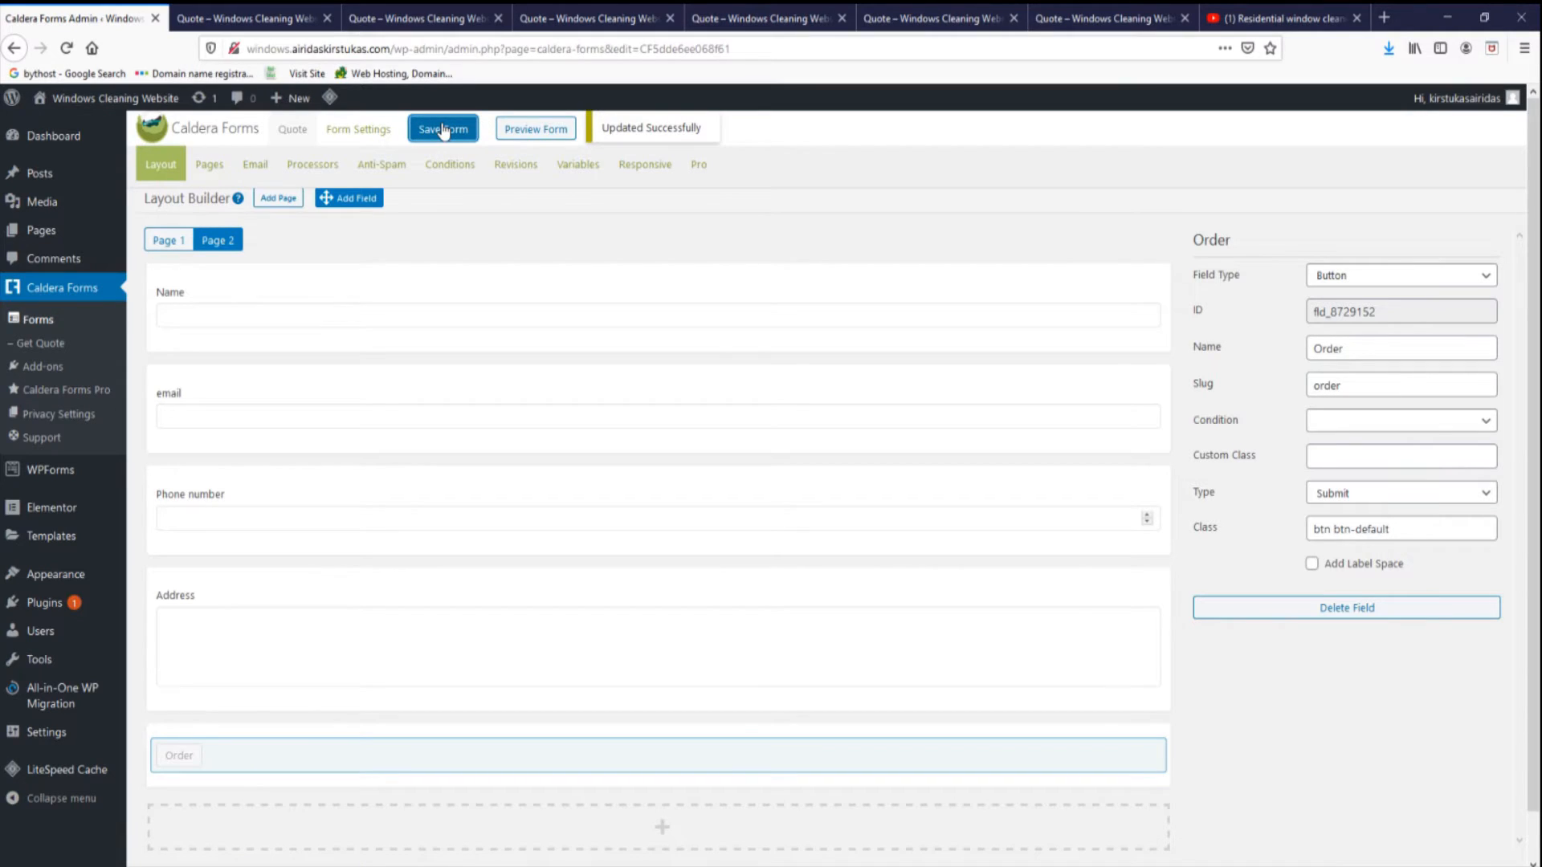
pyautogui.moveTo(115, 189)
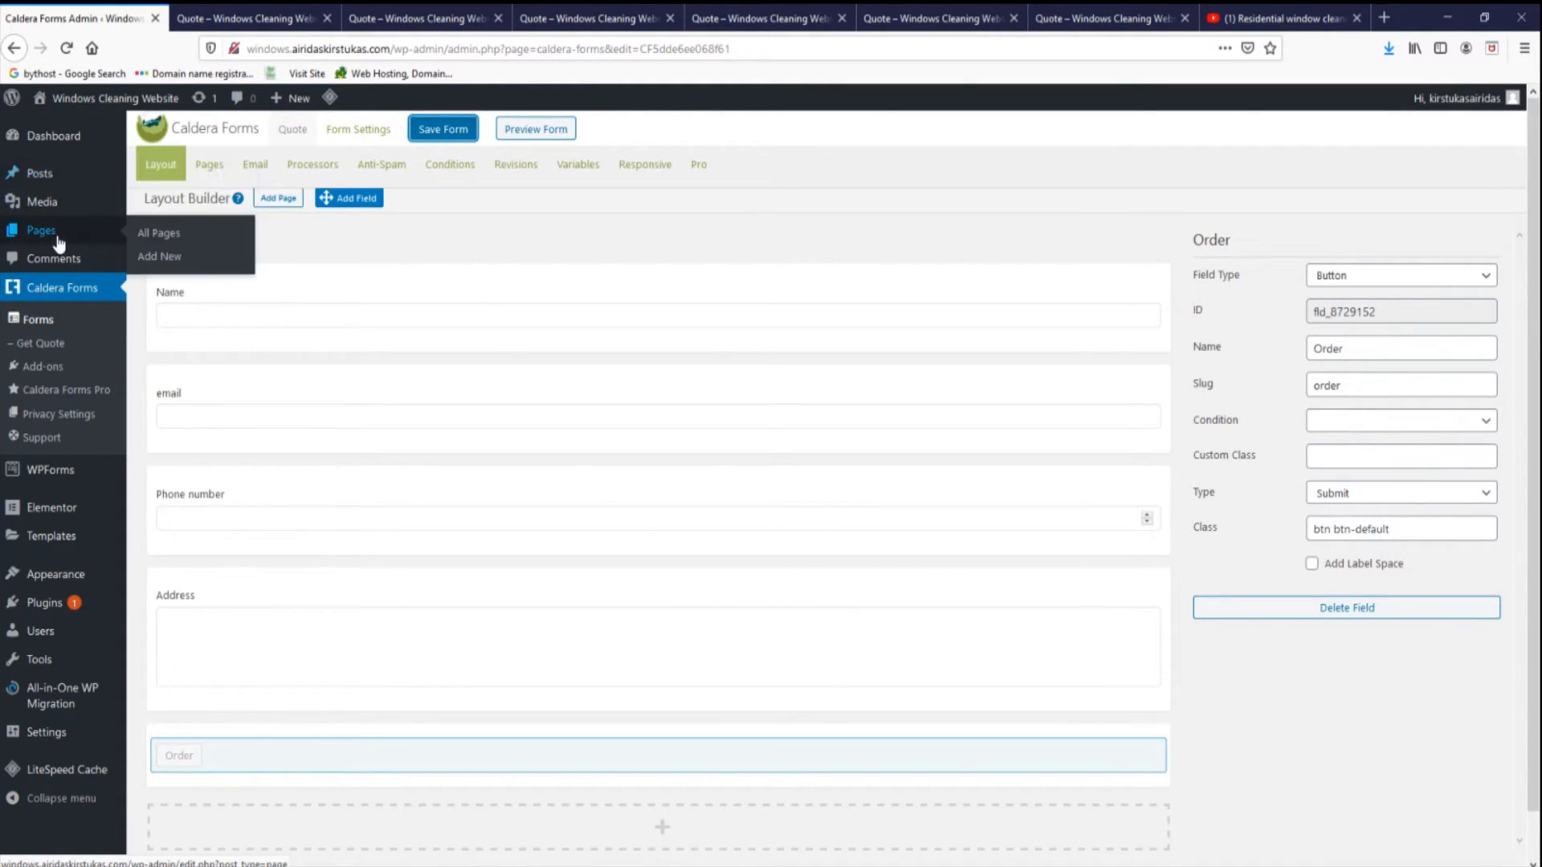
# - Disable the Get quote page title, keeping No Sidebar and Full Width / Stretched, and launch Elementor
pyautogui.click(58, 239)
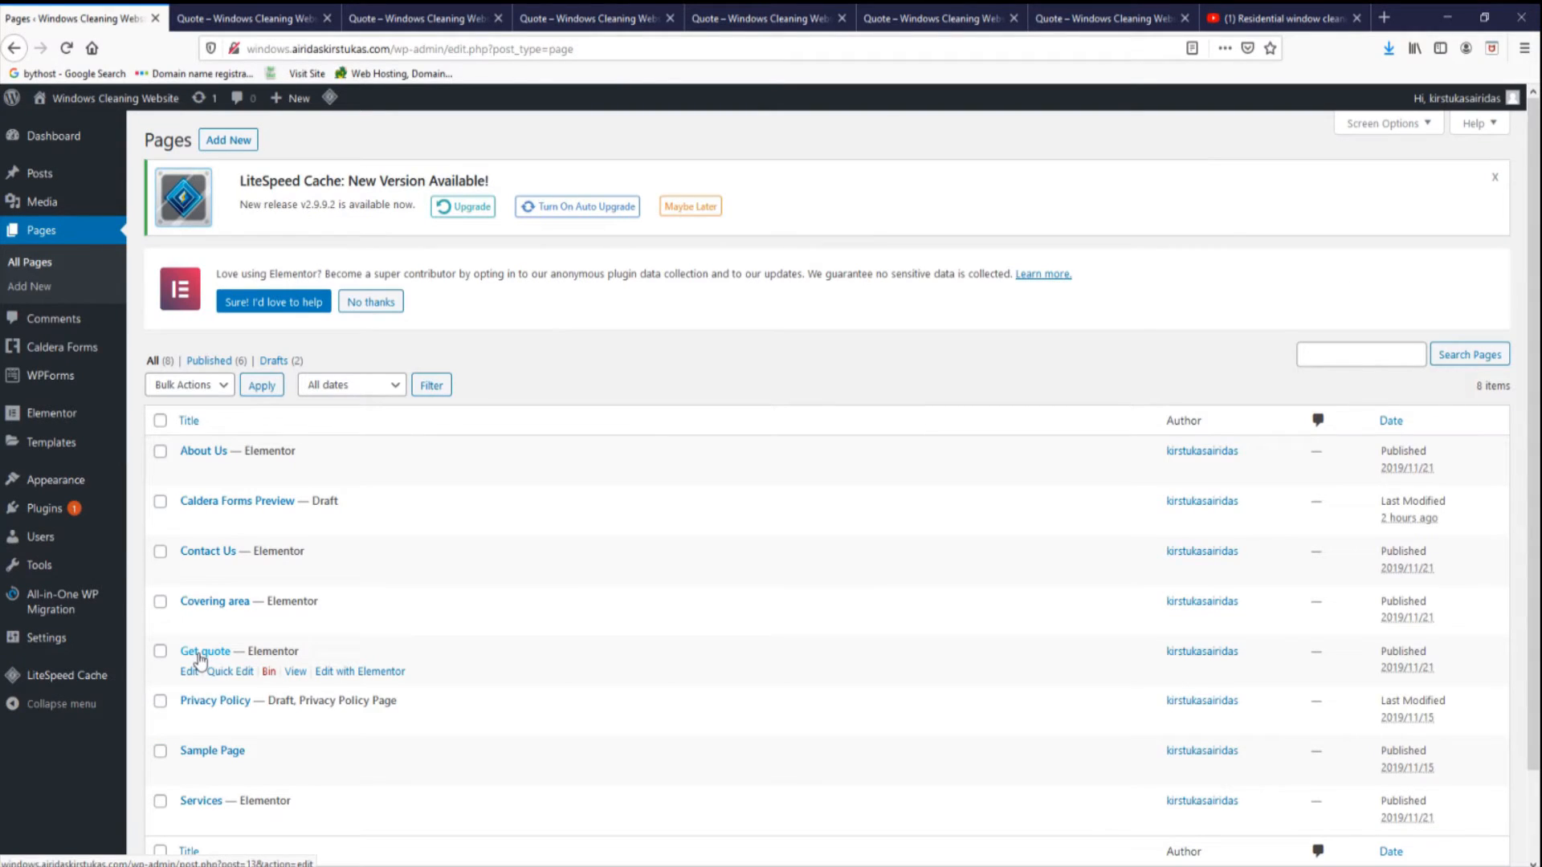
pyautogui.click(201, 655)
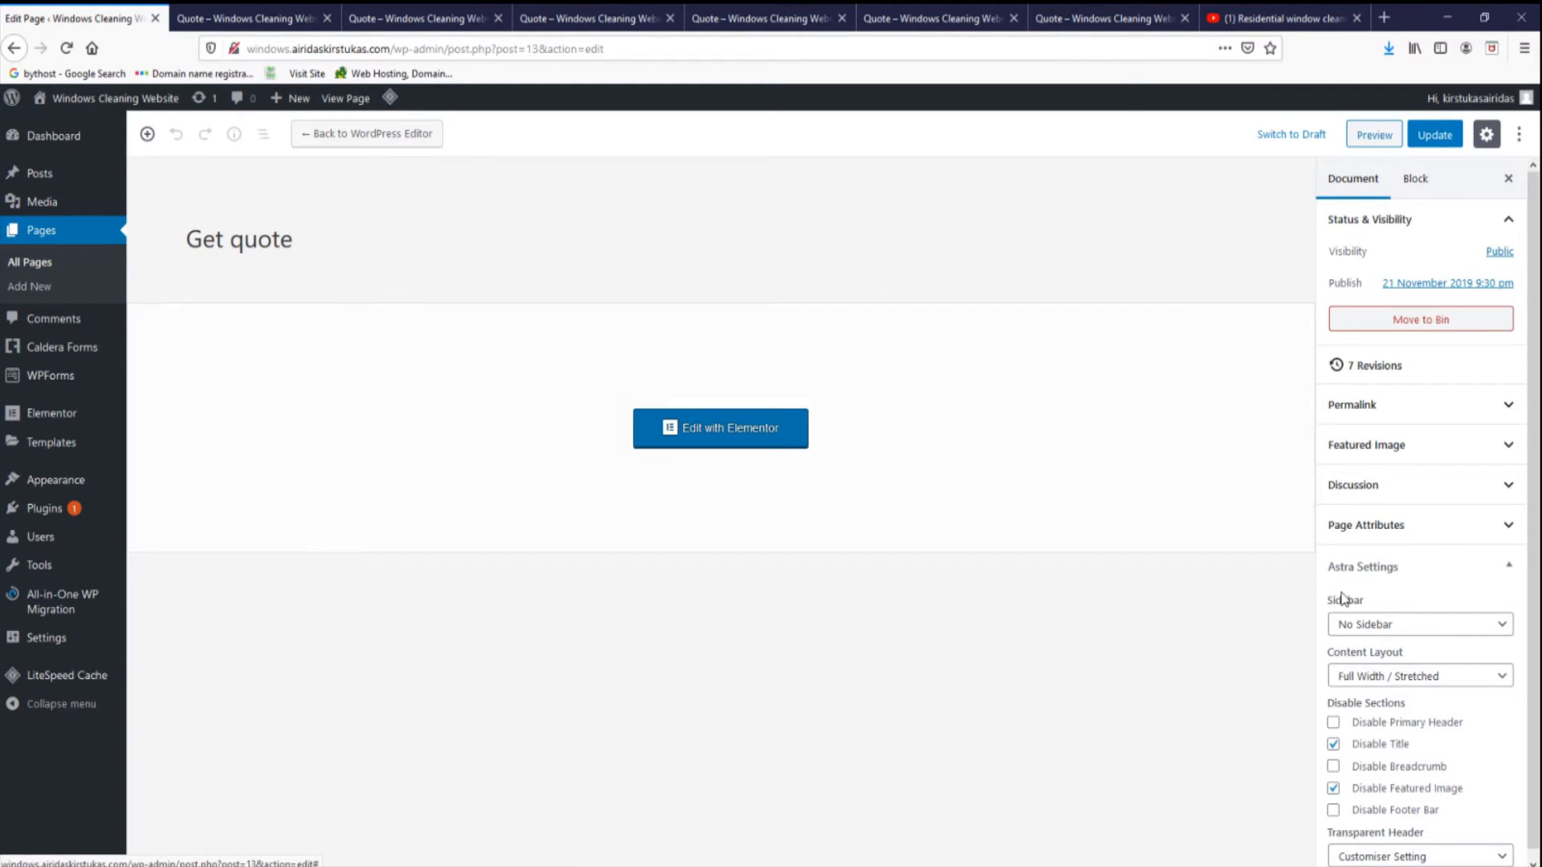
pyautogui.scroll(-1, 1361, 562)
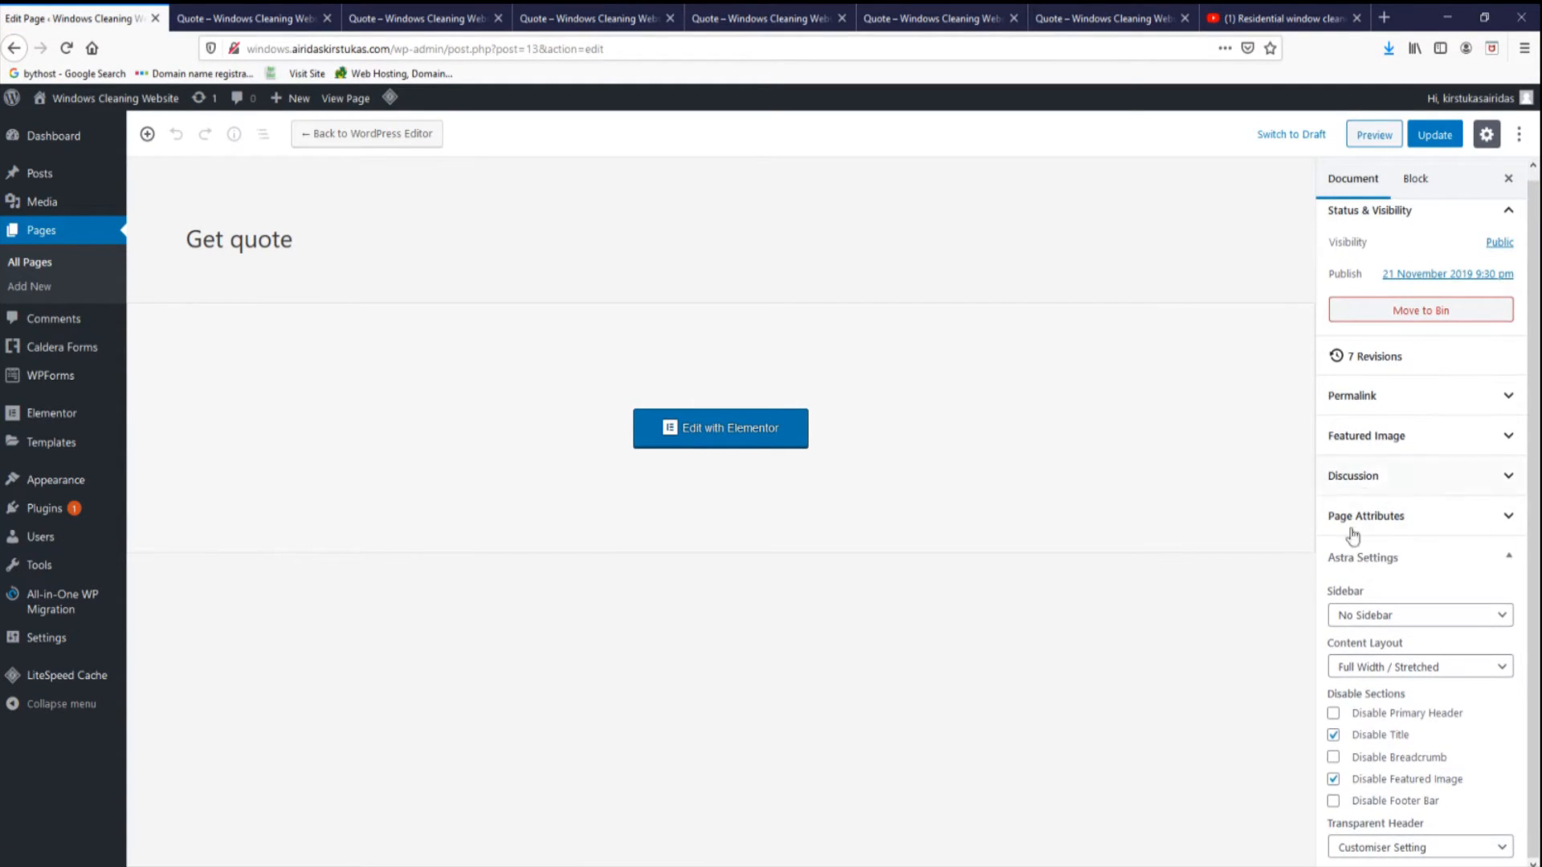
pyautogui.click(1333, 736)
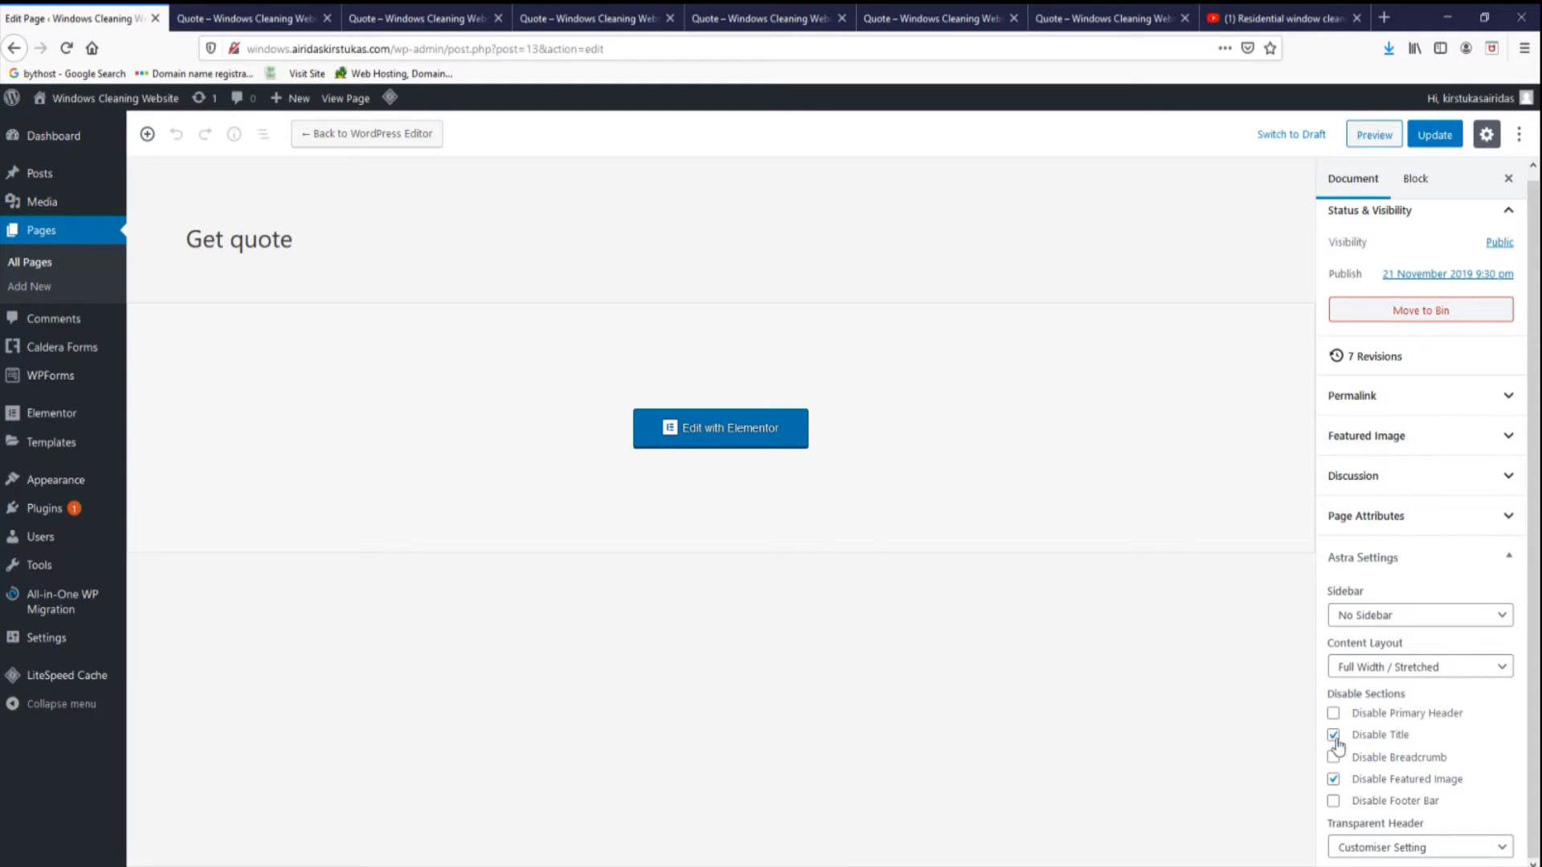
pyautogui.click(1398, 621)
pyautogui.click(1398, 621)
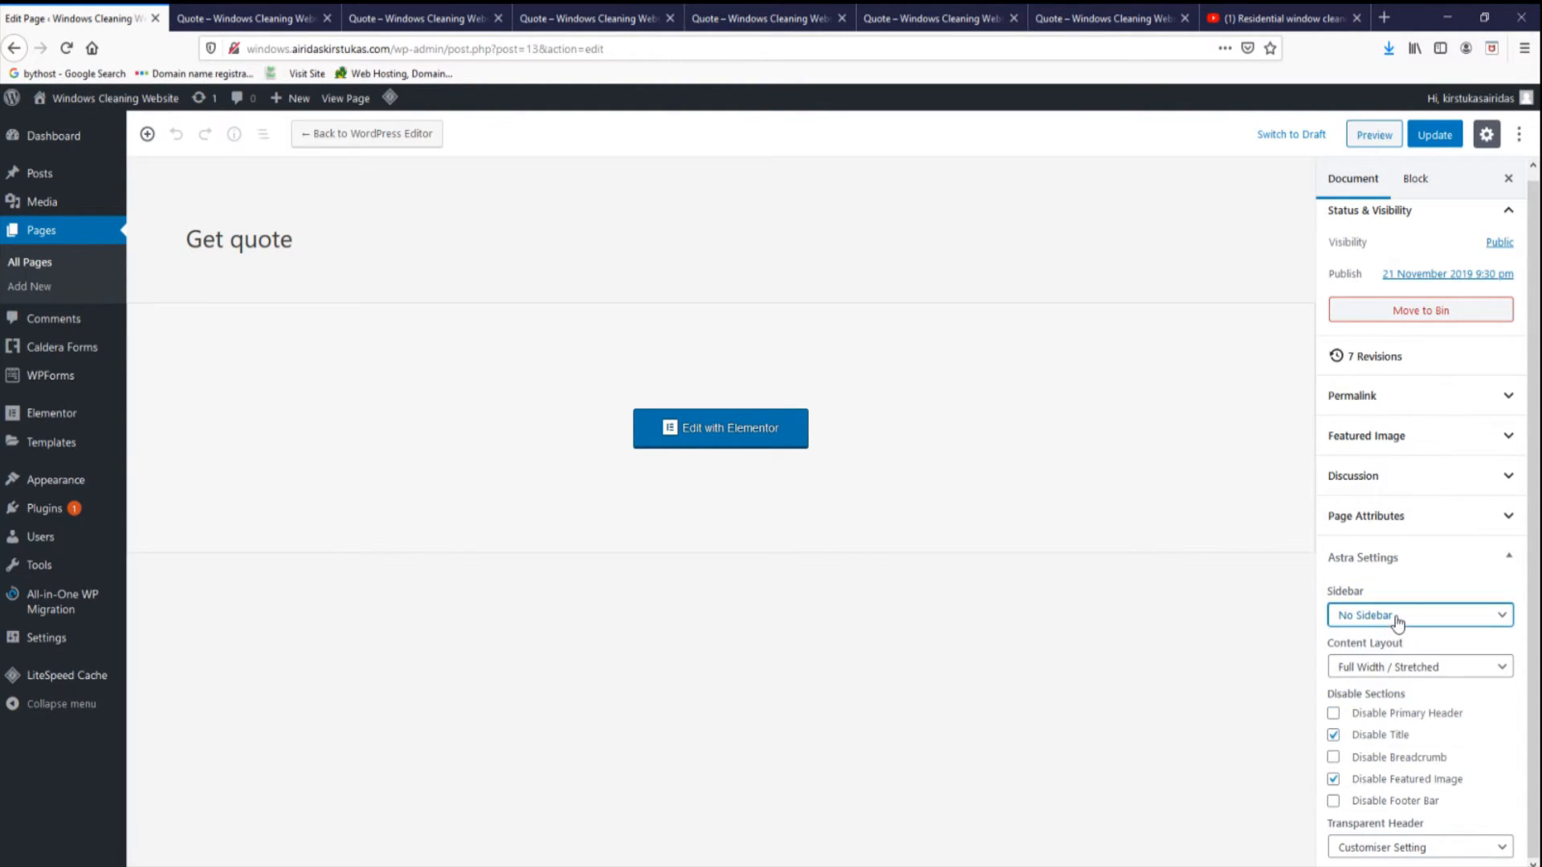
pyautogui.click(1400, 669)
pyautogui.click(1434, 772)
pyautogui.click(727, 444)
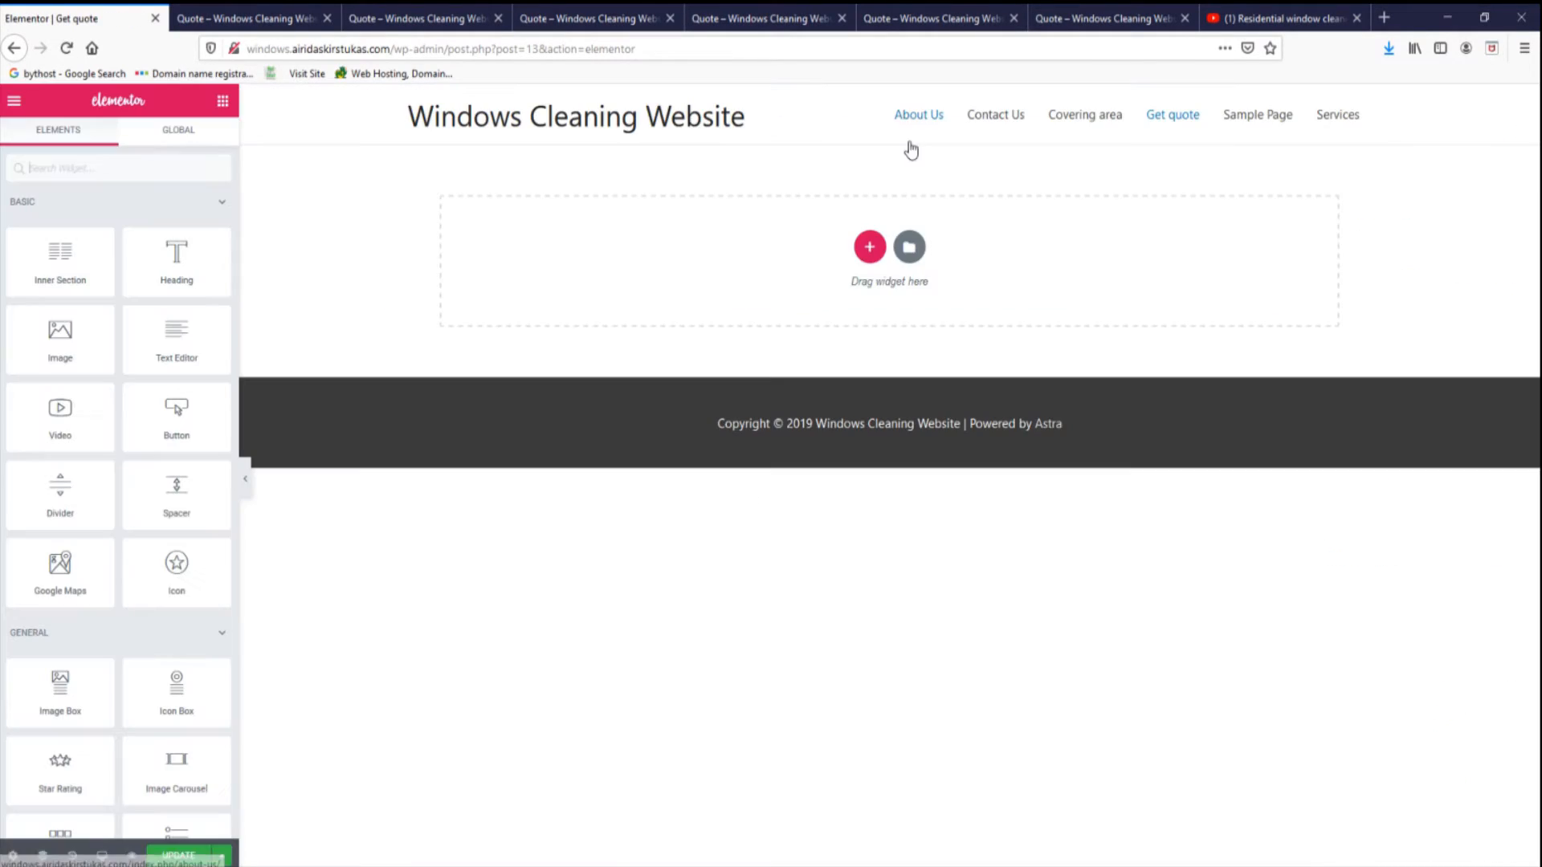
# - Create a three-column section with full-width content and Stretch Section enabled
pyautogui.click(869, 248)
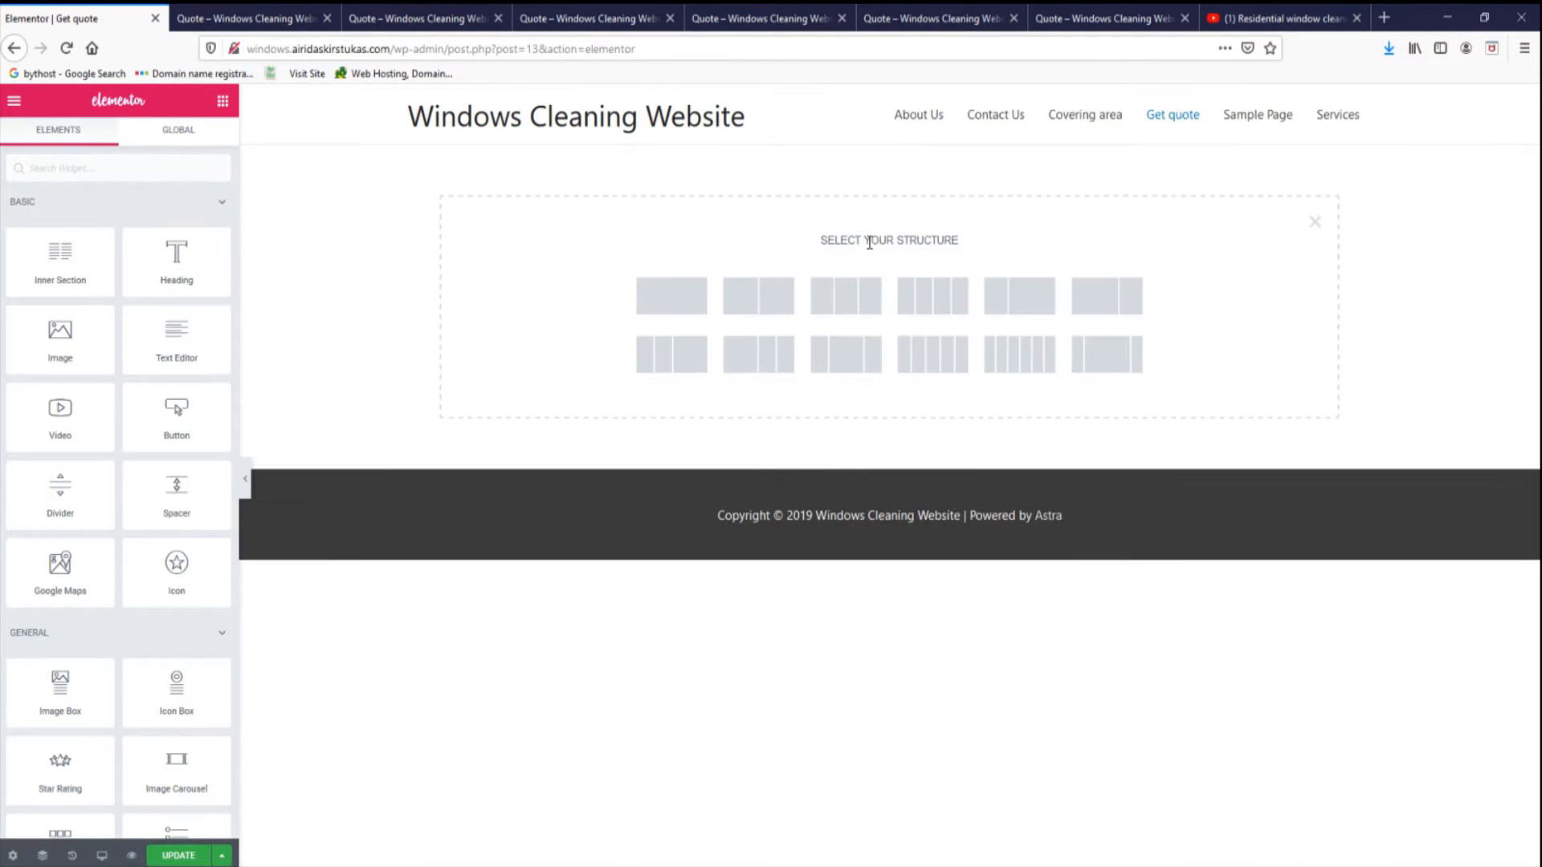
pyautogui.click(857, 302)
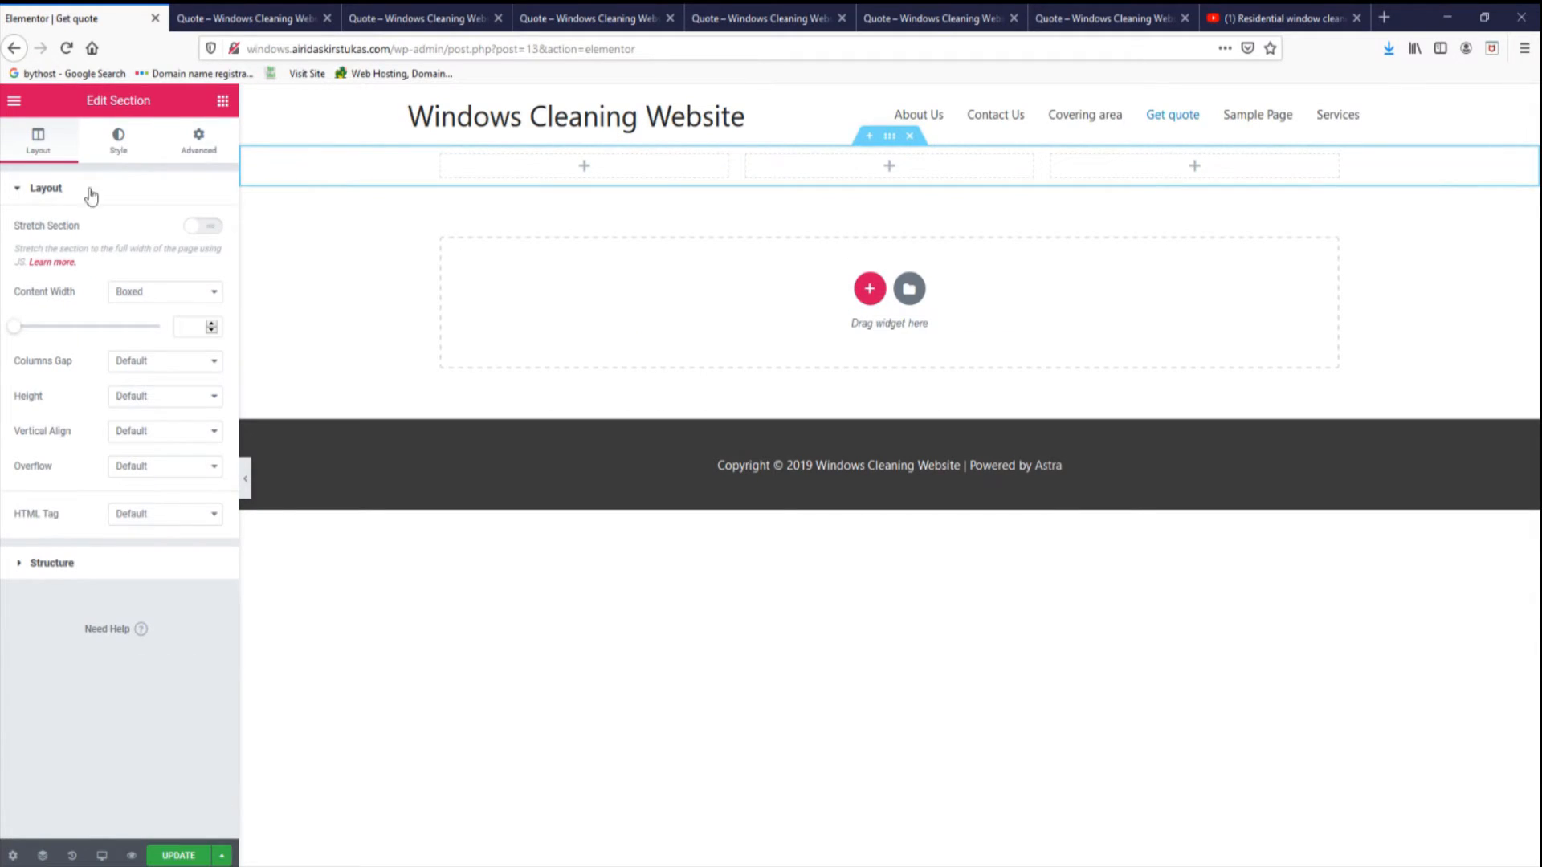
pyautogui.click(203, 295)
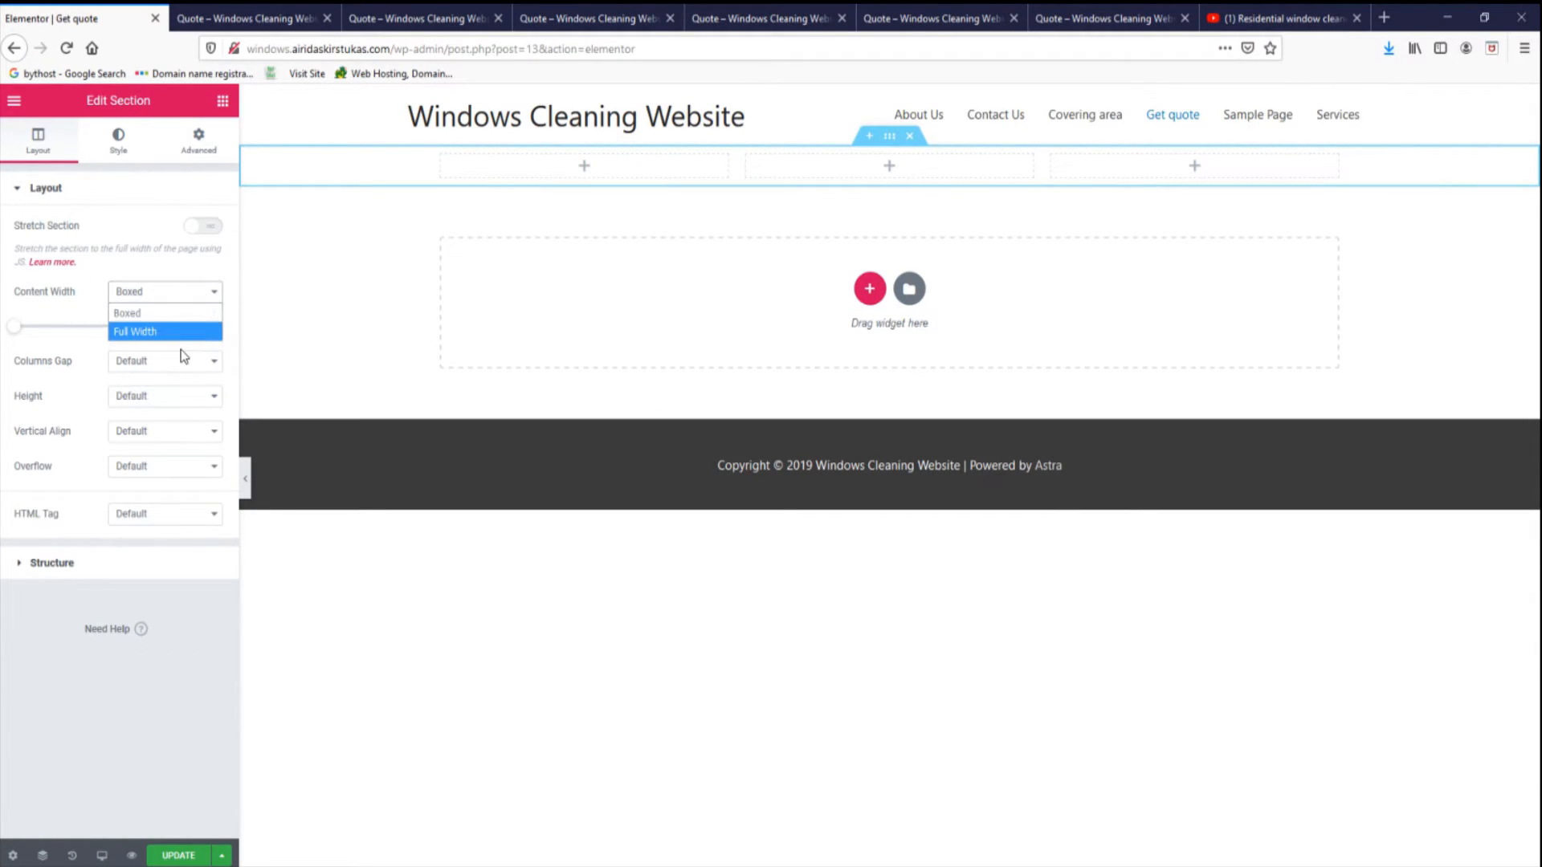
pyautogui.click(184, 333)
pyautogui.click(204, 226)
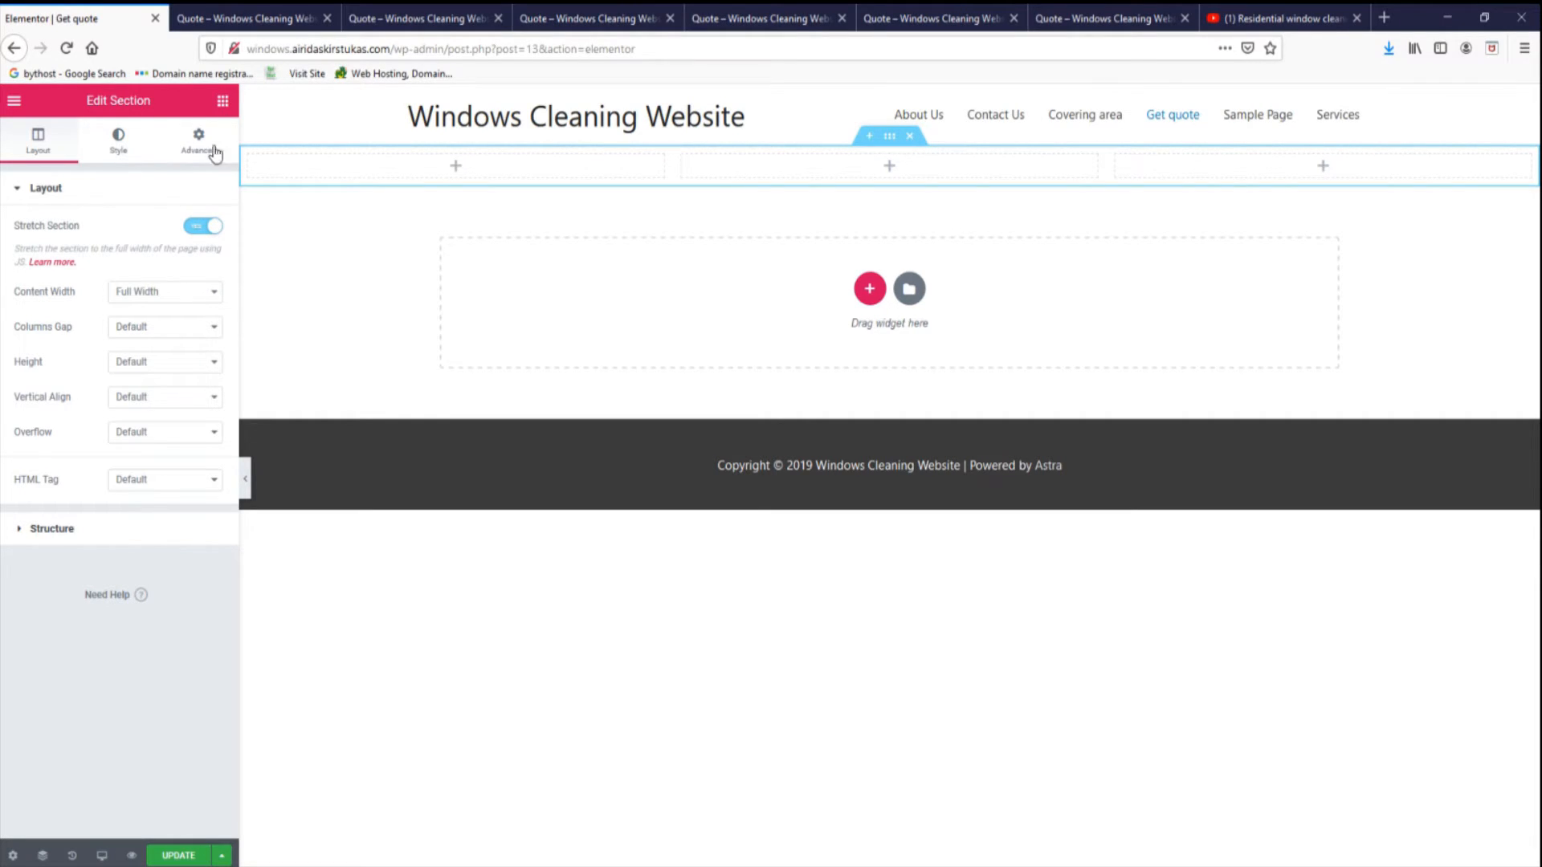
# - Place a Caldera Form widget showing the Quote form in the middle column
pyautogui.click(222, 100)
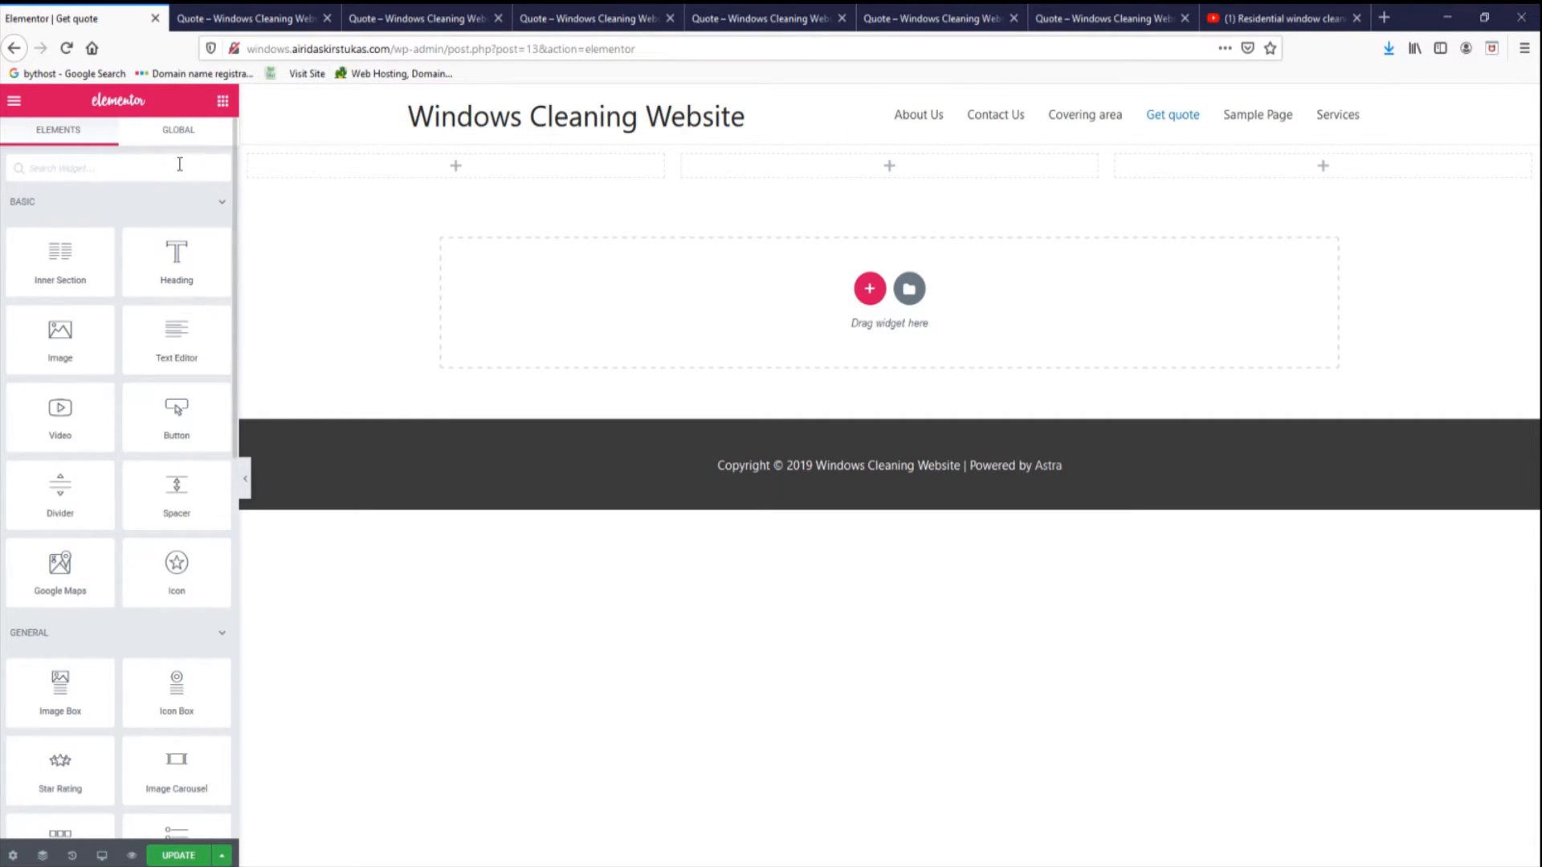
pyautogui.write('cal')
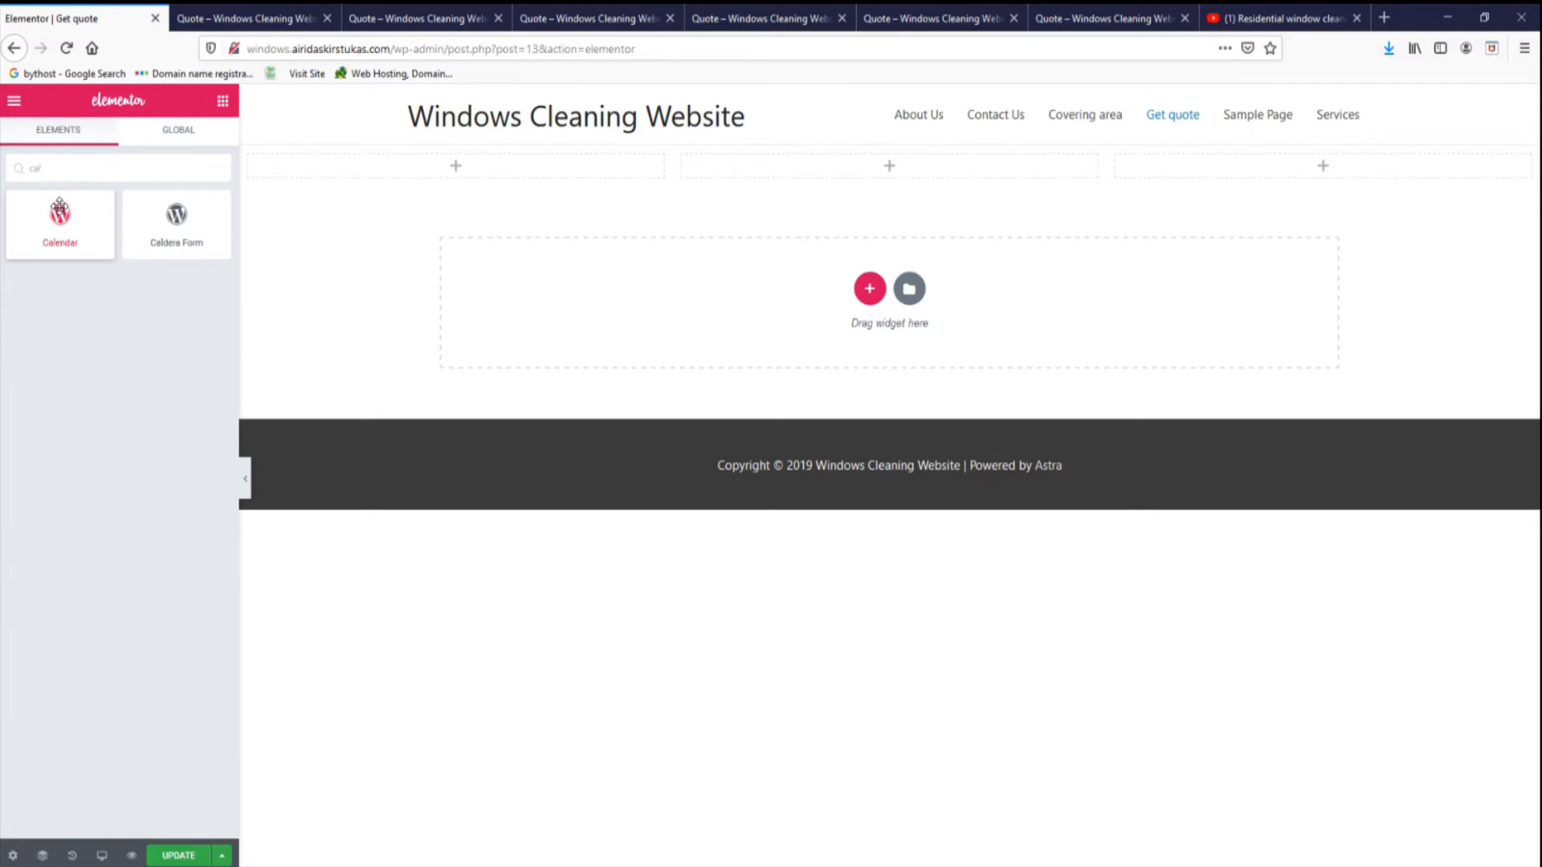
pyautogui.moveTo(180, 213); pyautogui.dragTo(908, 172)
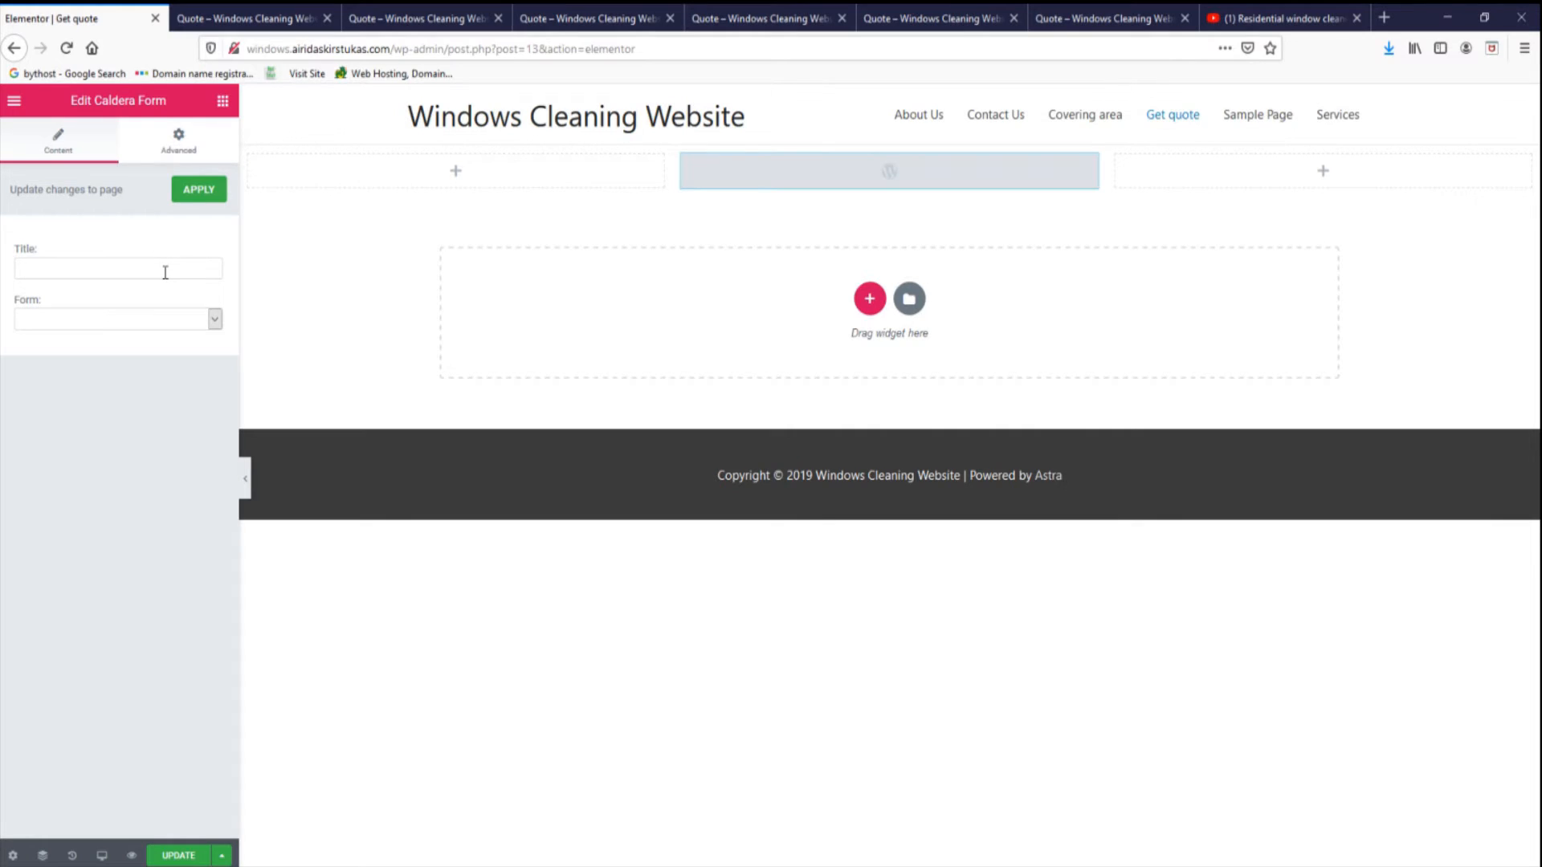
pyautogui.click(172, 319)
pyautogui.click(160, 373)
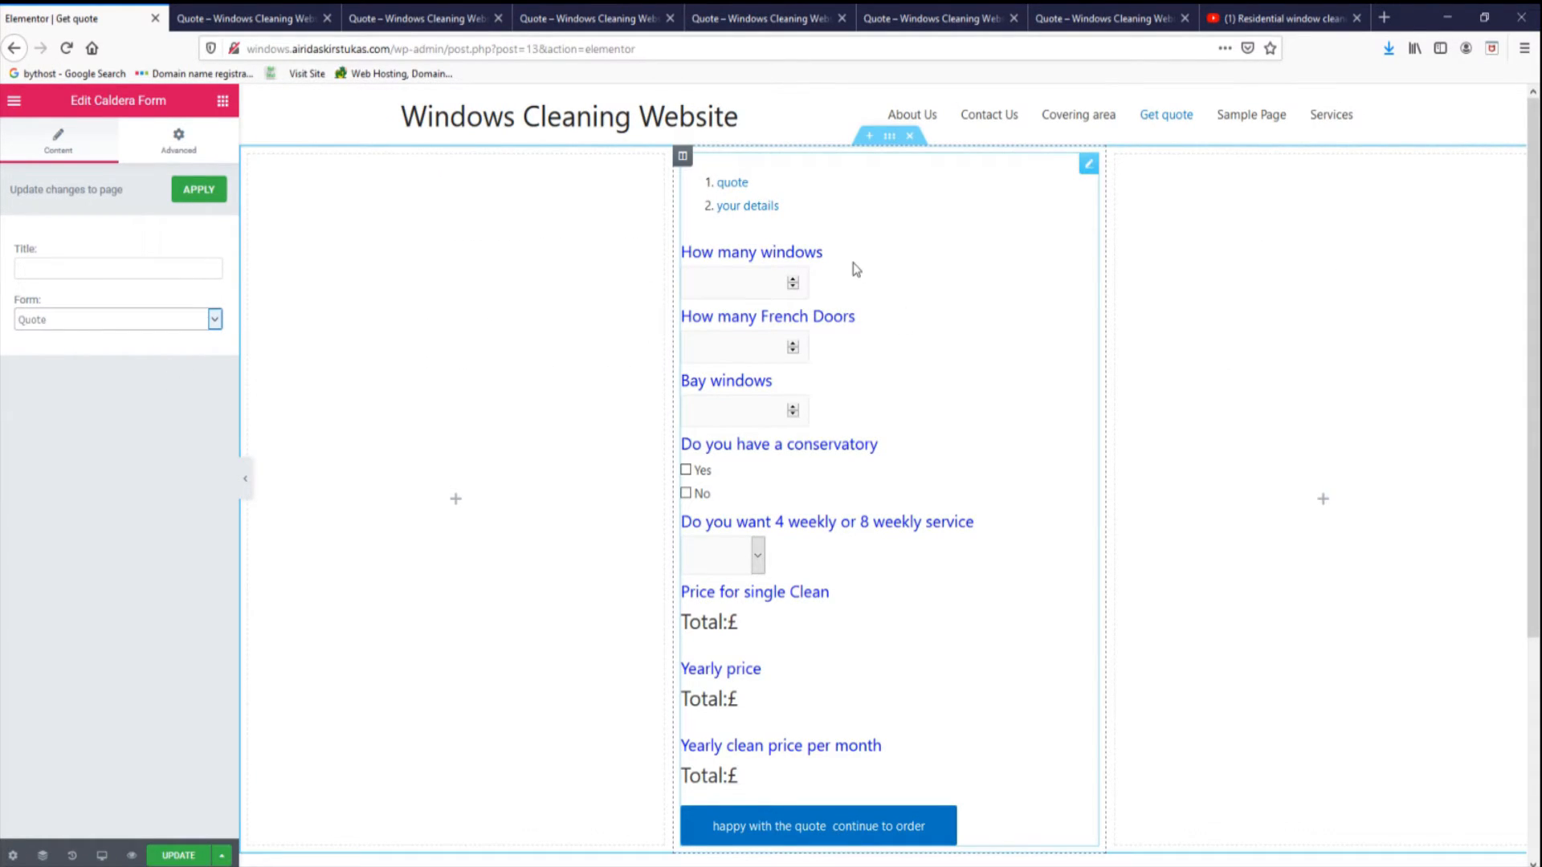
pyautogui.scroll(-4, 853, 265)
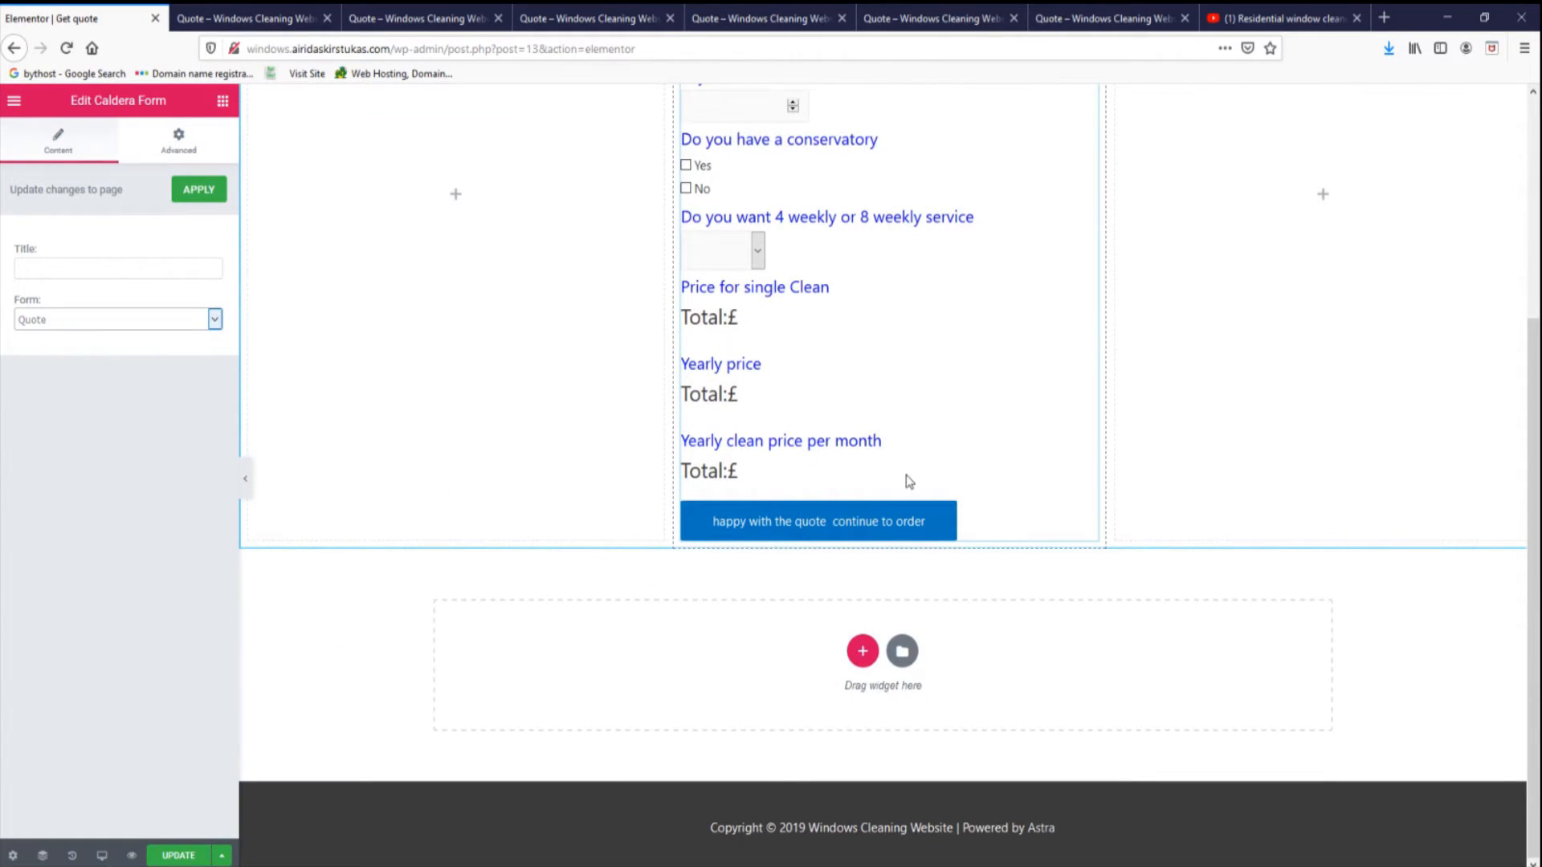
pyautogui.scroll(4, 910, 310)
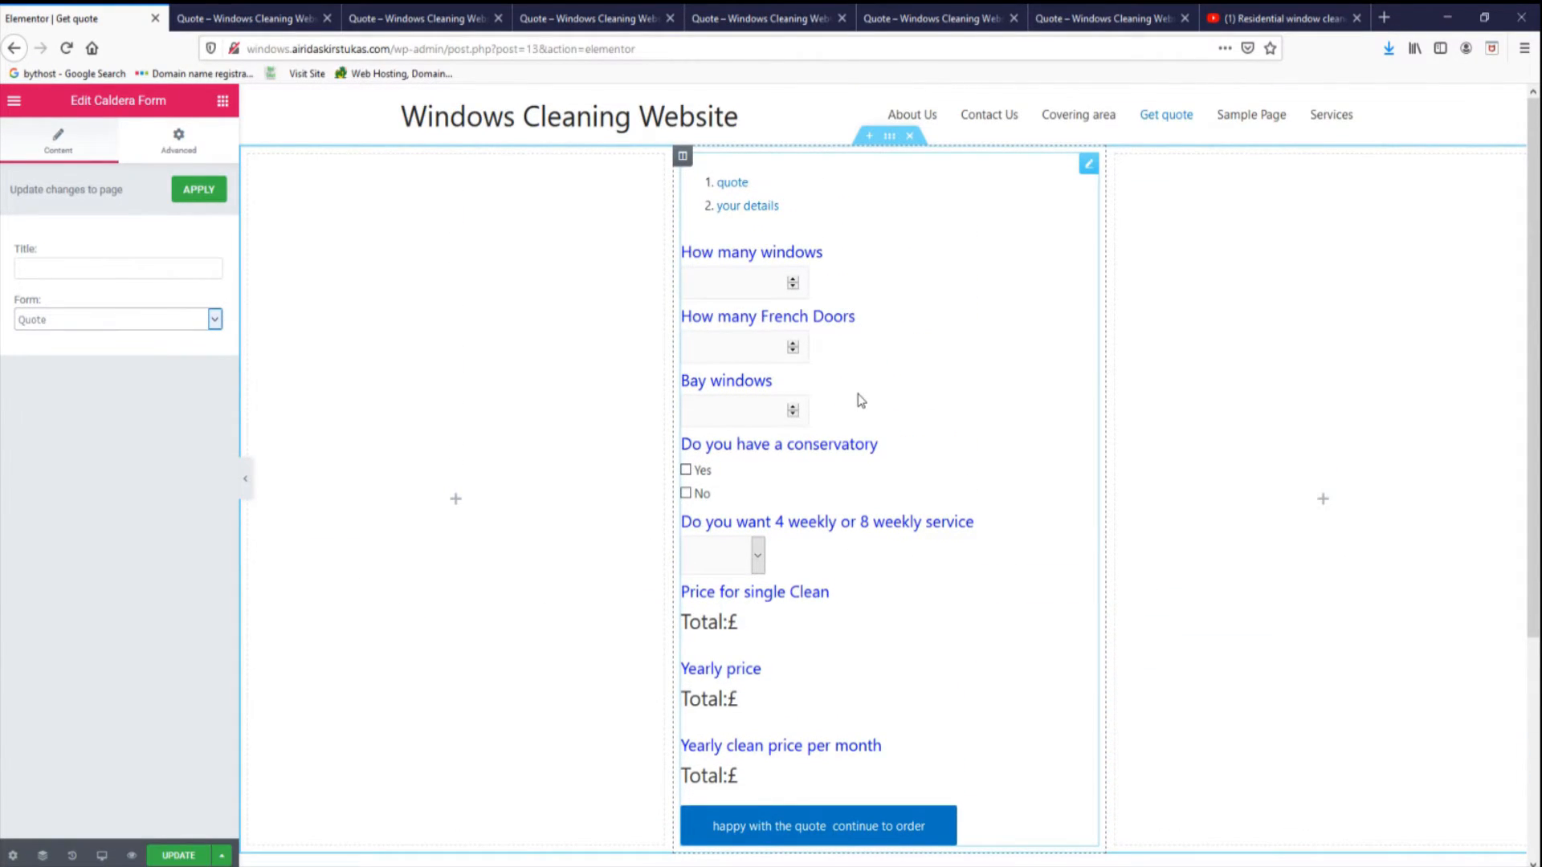
pyautogui.click(205, 190)
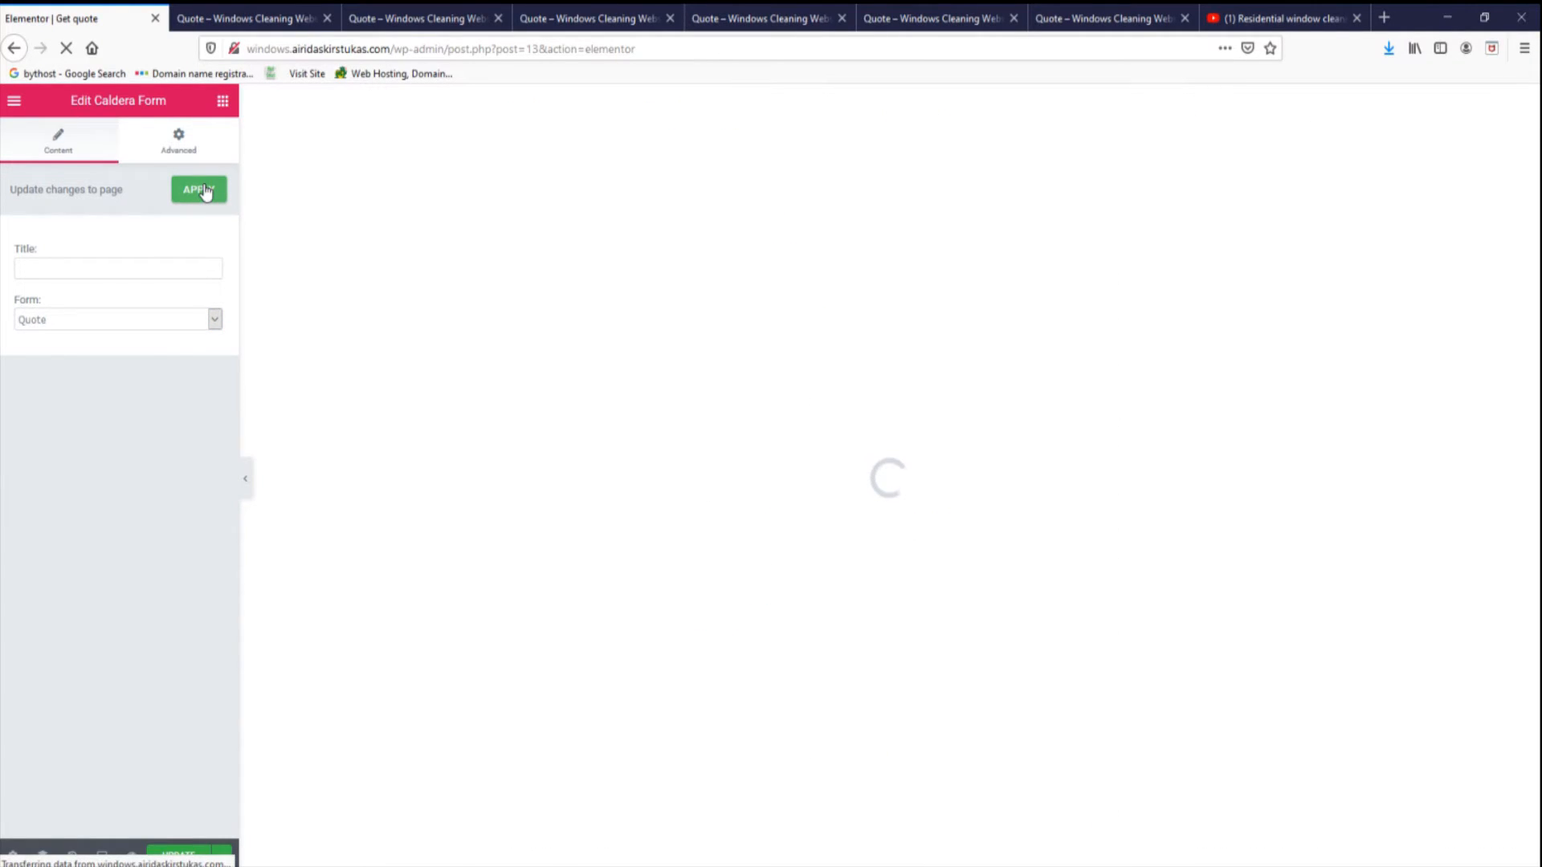
pyautogui.click(890, 136)
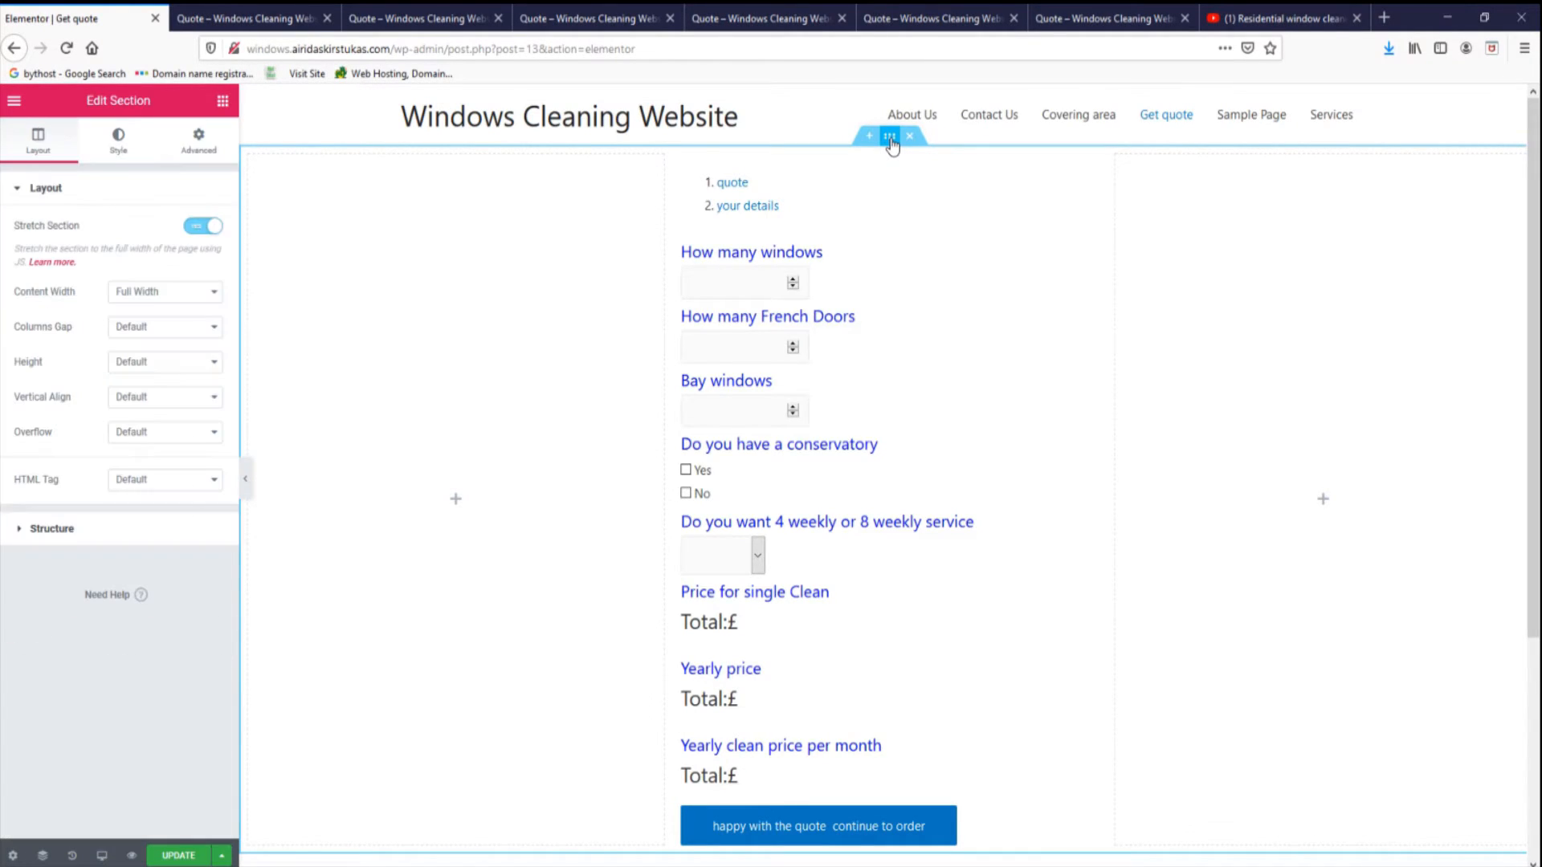
# - Give the section a video background using the copied residential window cleaning YouTube link
pyautogui.click(119, 144)
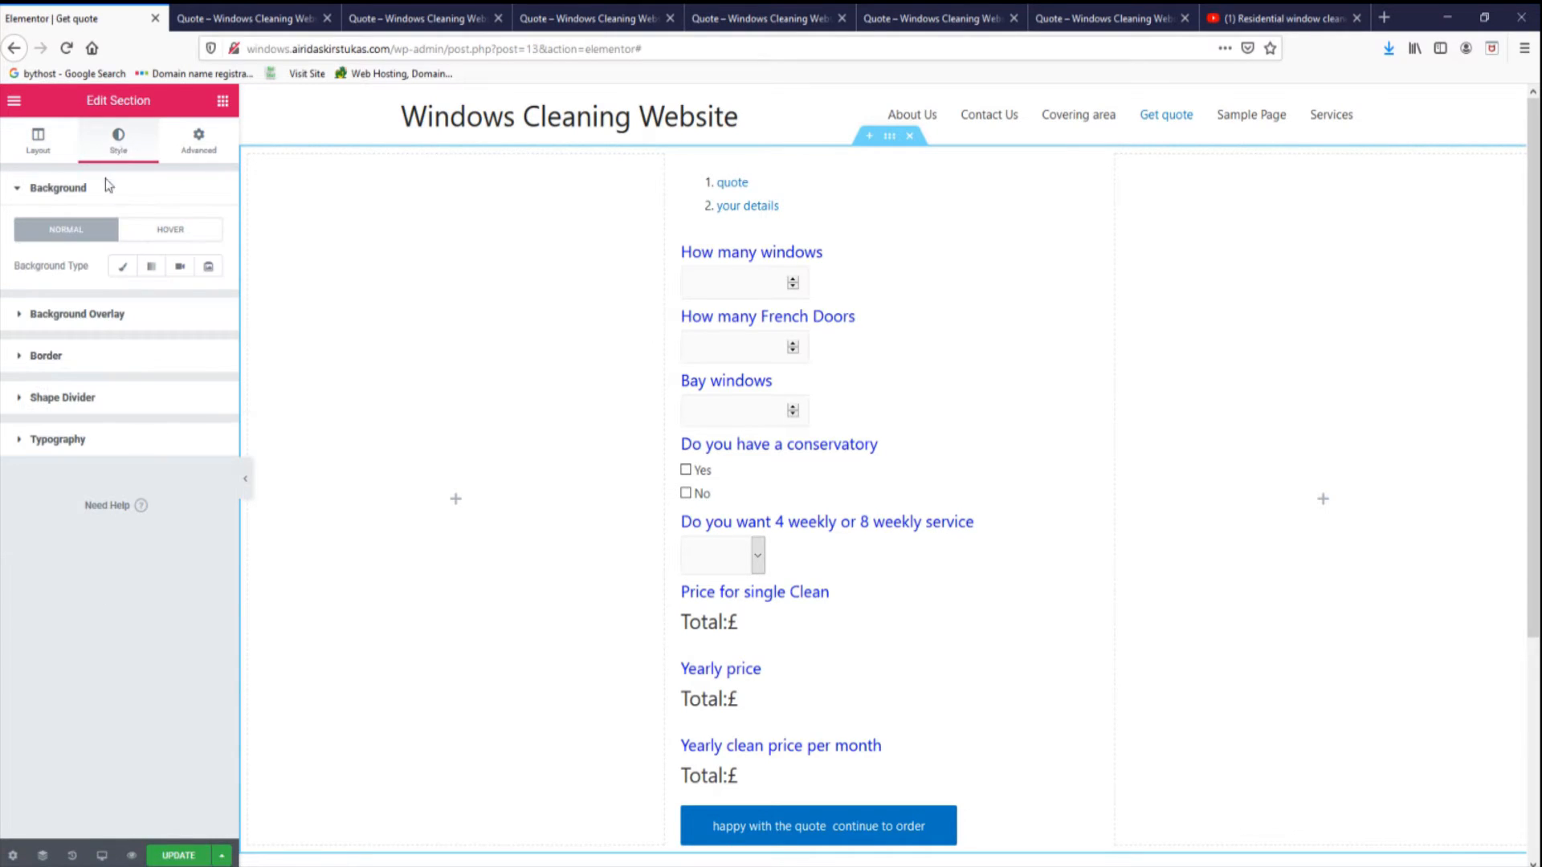
pyautogui.click(179, 267)
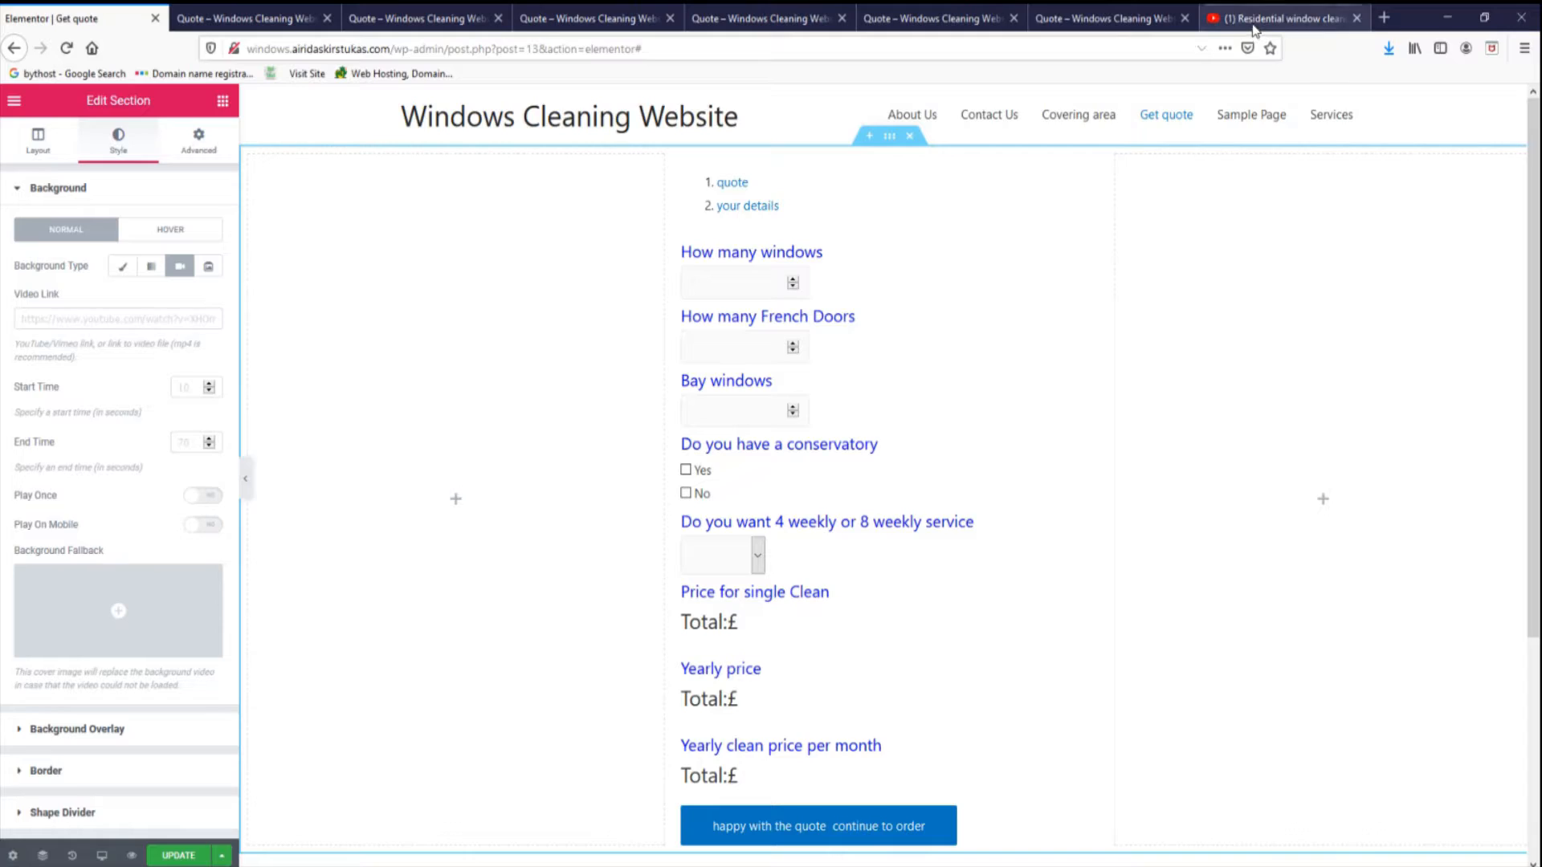
pyautogui.click(1281, 18)
pyautogui.click(523, 50)
pyautogui.hotkey('ctrl', 'c')
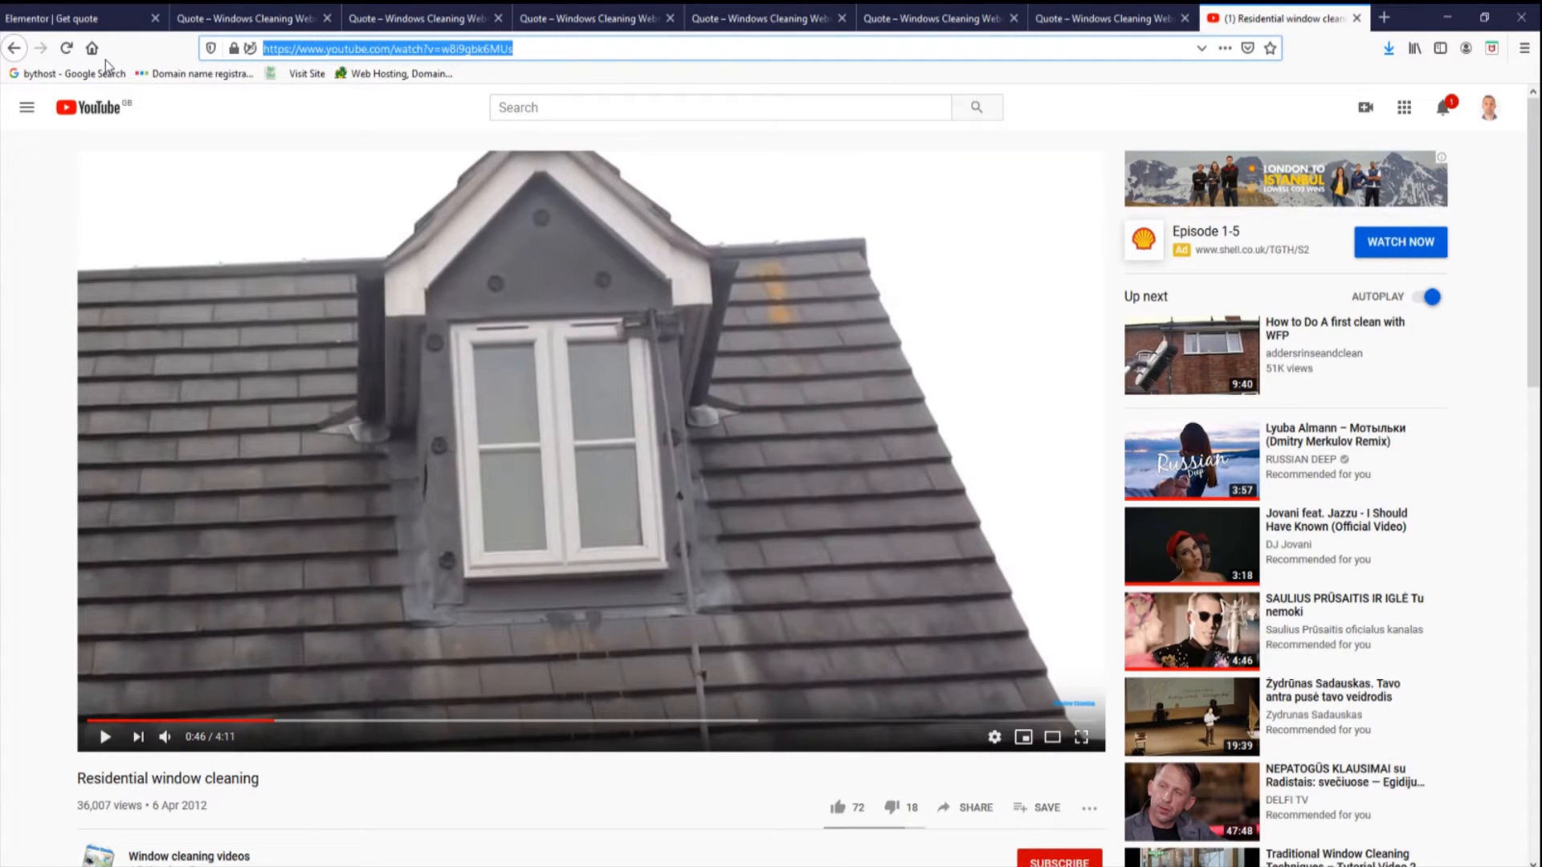
pyautogui.click(83, 21)
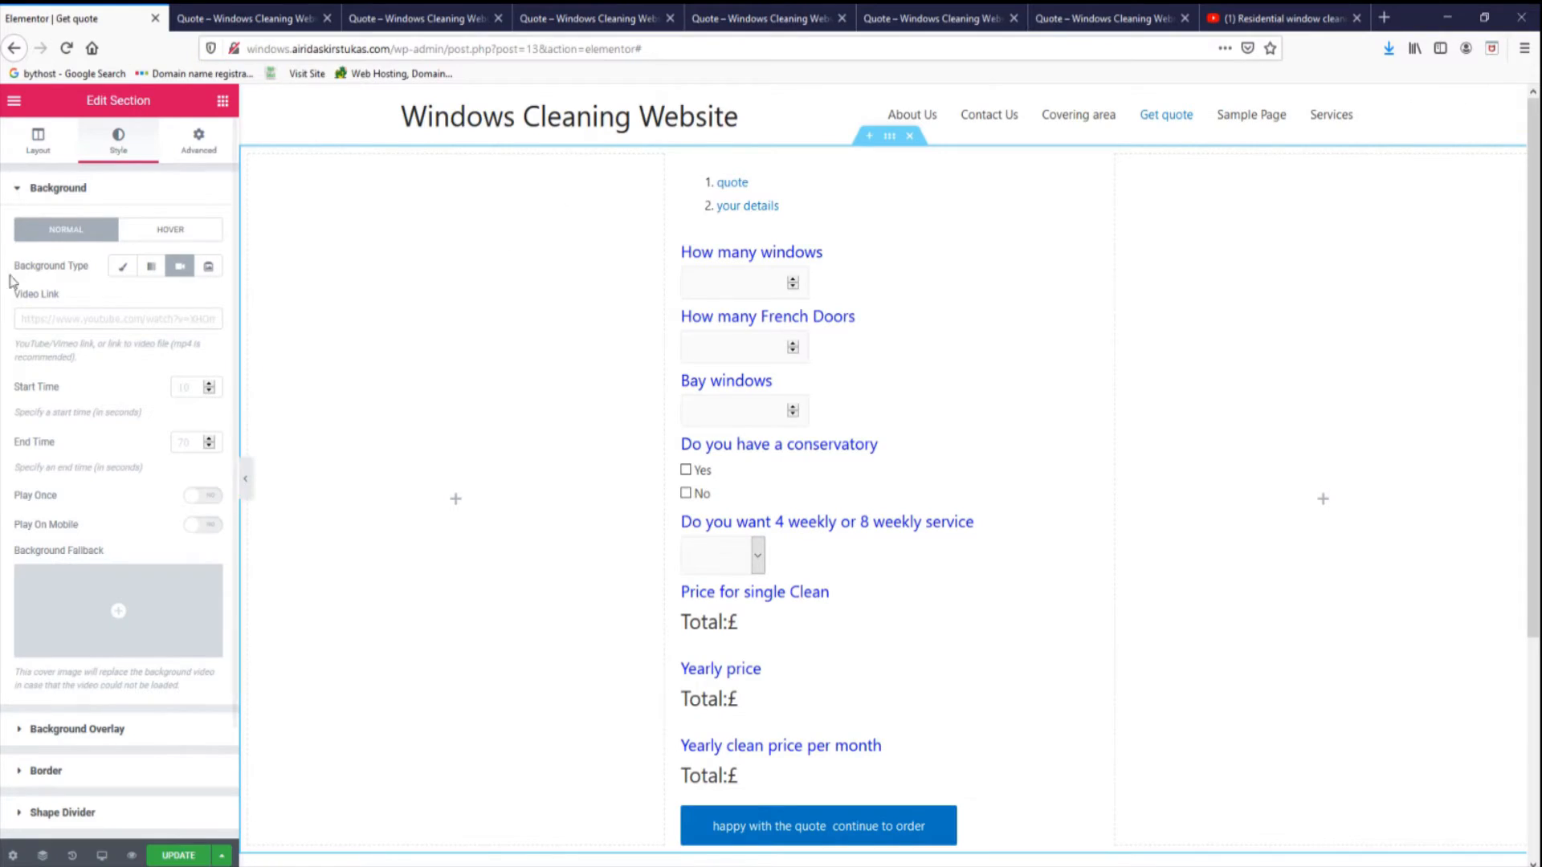
pyautogui.click(36, 315)
pyautogui.hotkey('ctrl', 'v')
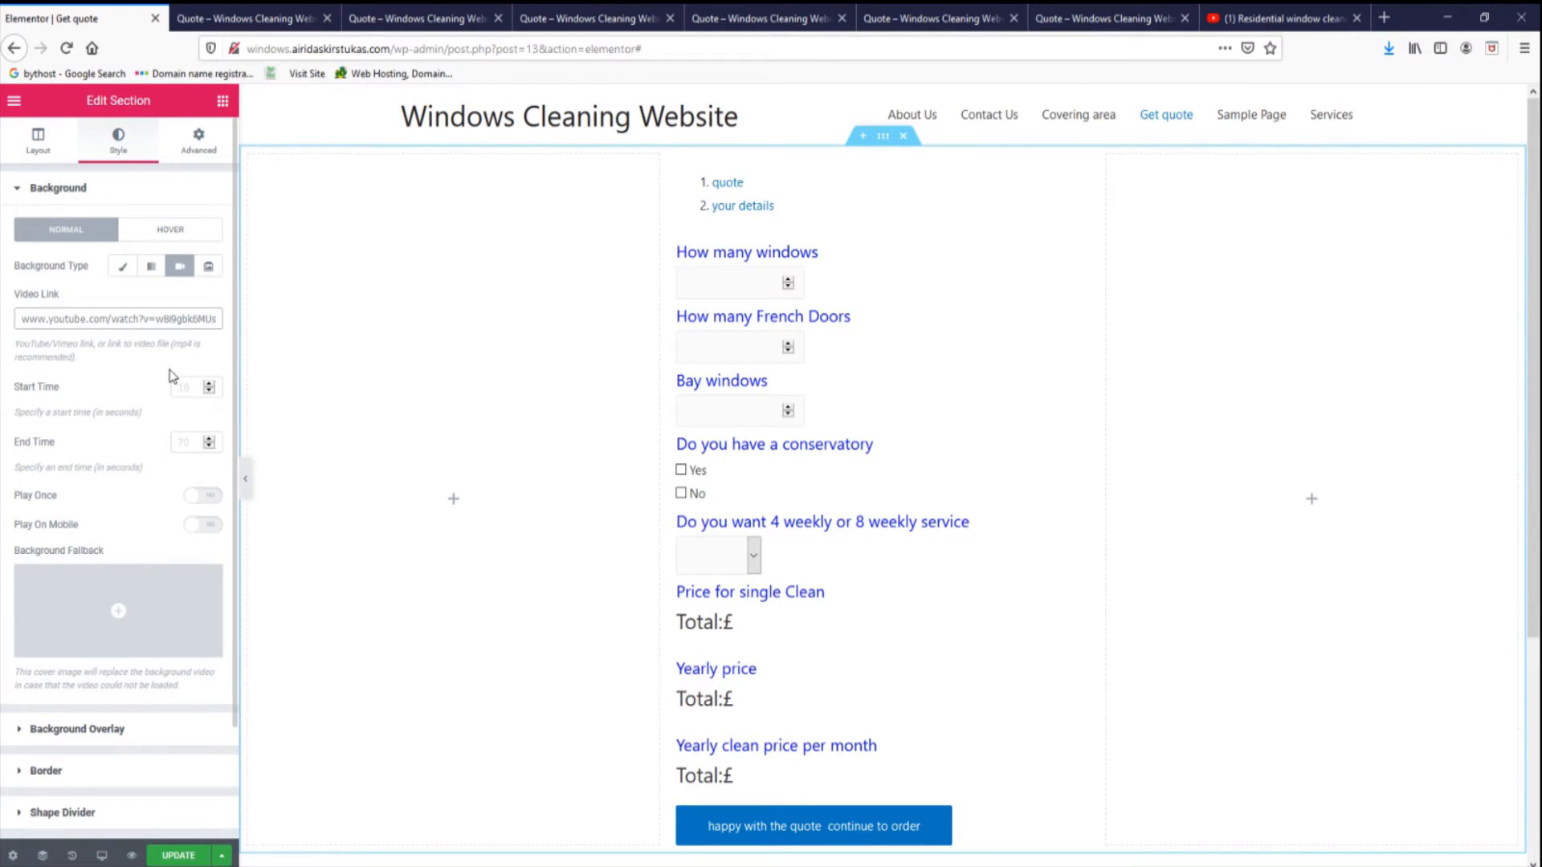
# - Set the background video to play from 45 to 65 seconds and update the page
pyautogui.click(172, 387)
pyautogui.write('45')
pyautogui.click(183, 445)
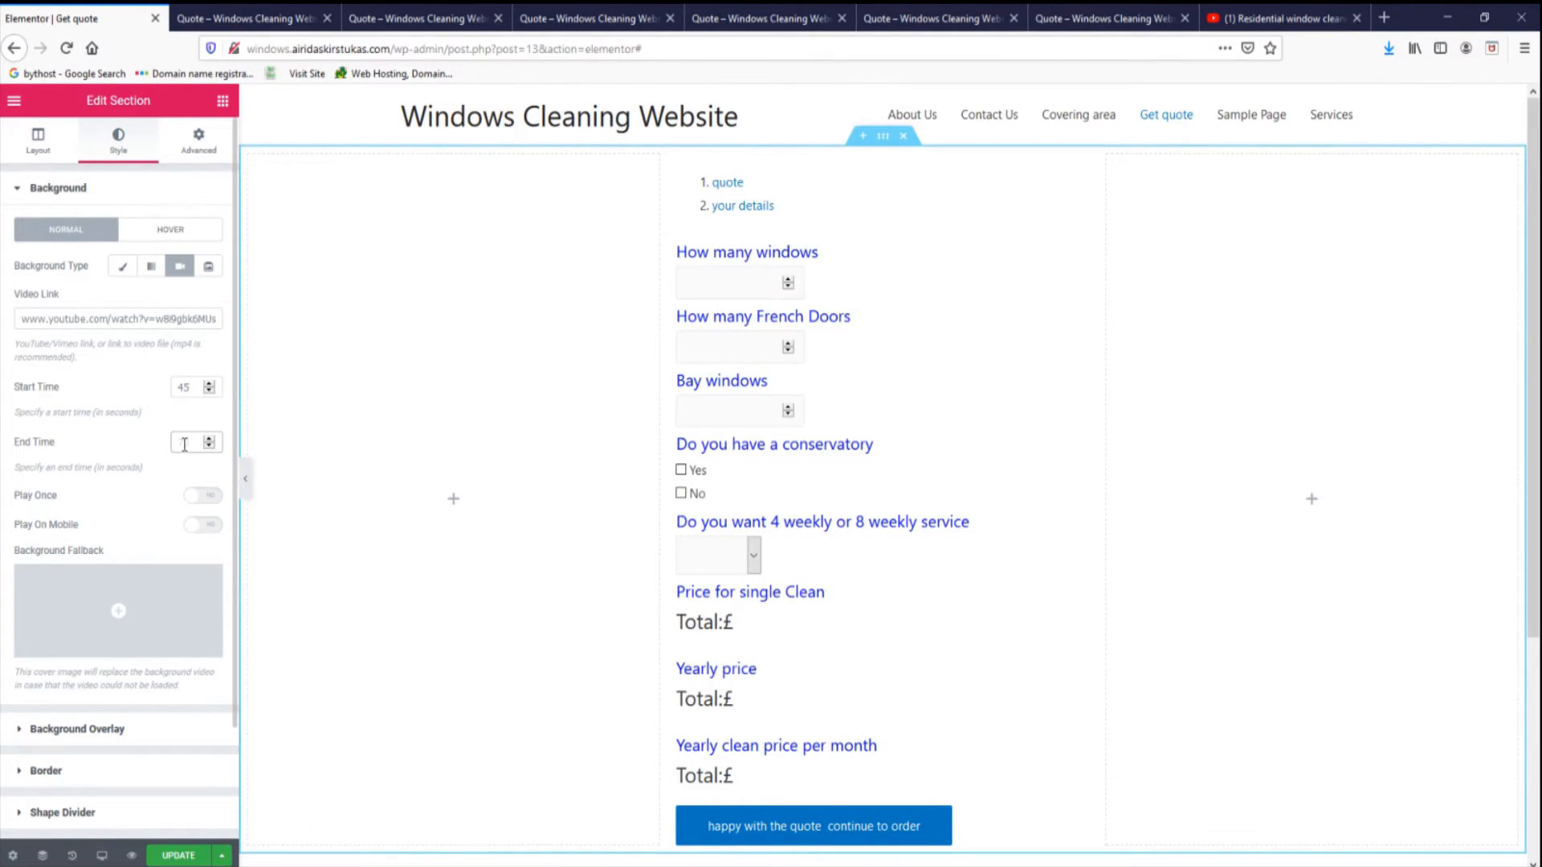
pyautogui.write('65')
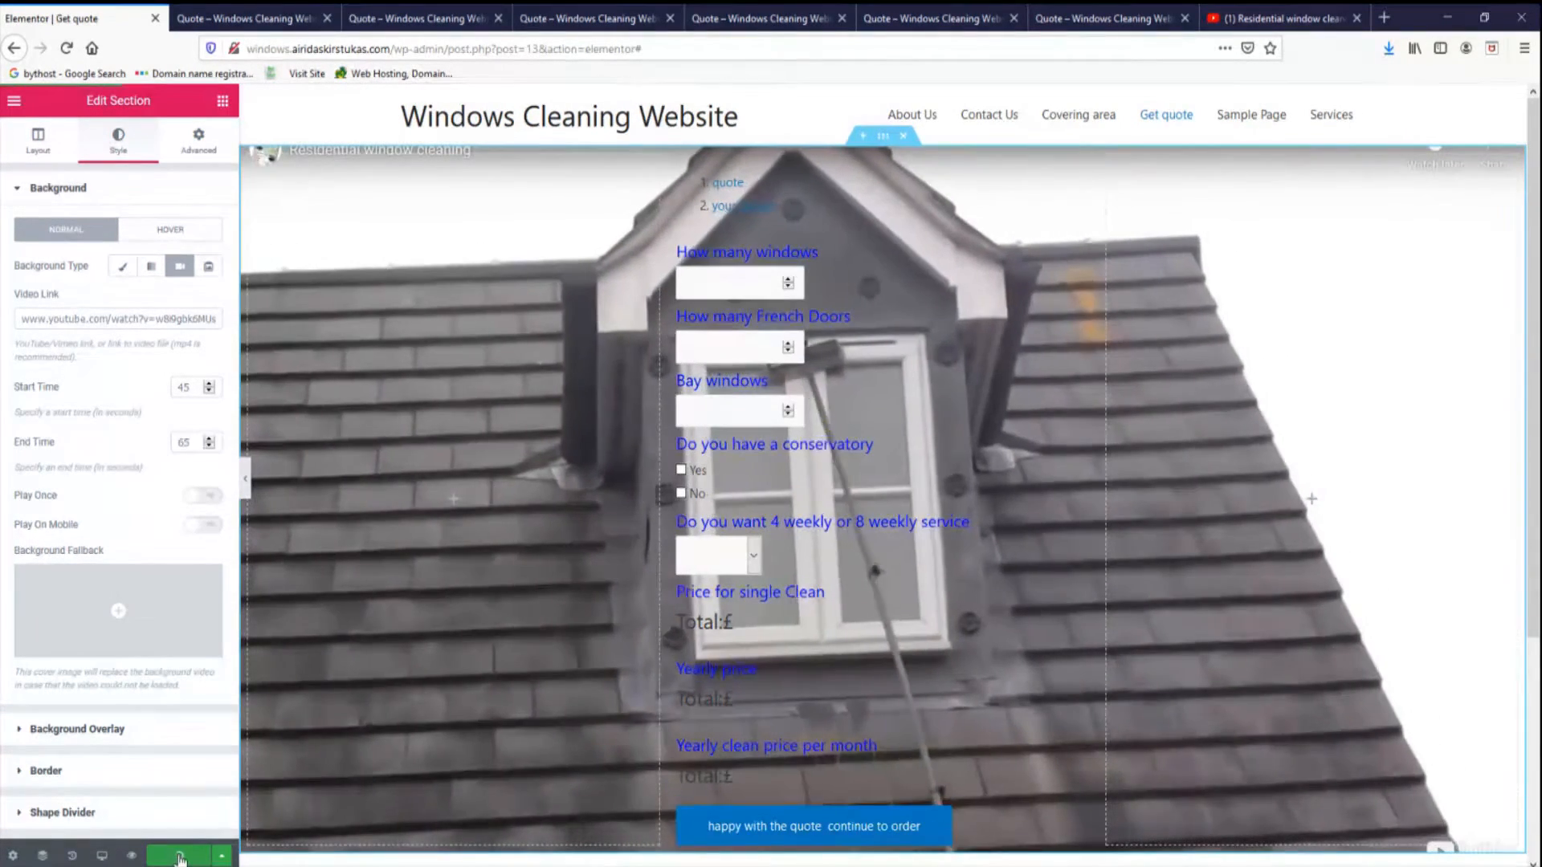
pyautogui.click(180, 856)
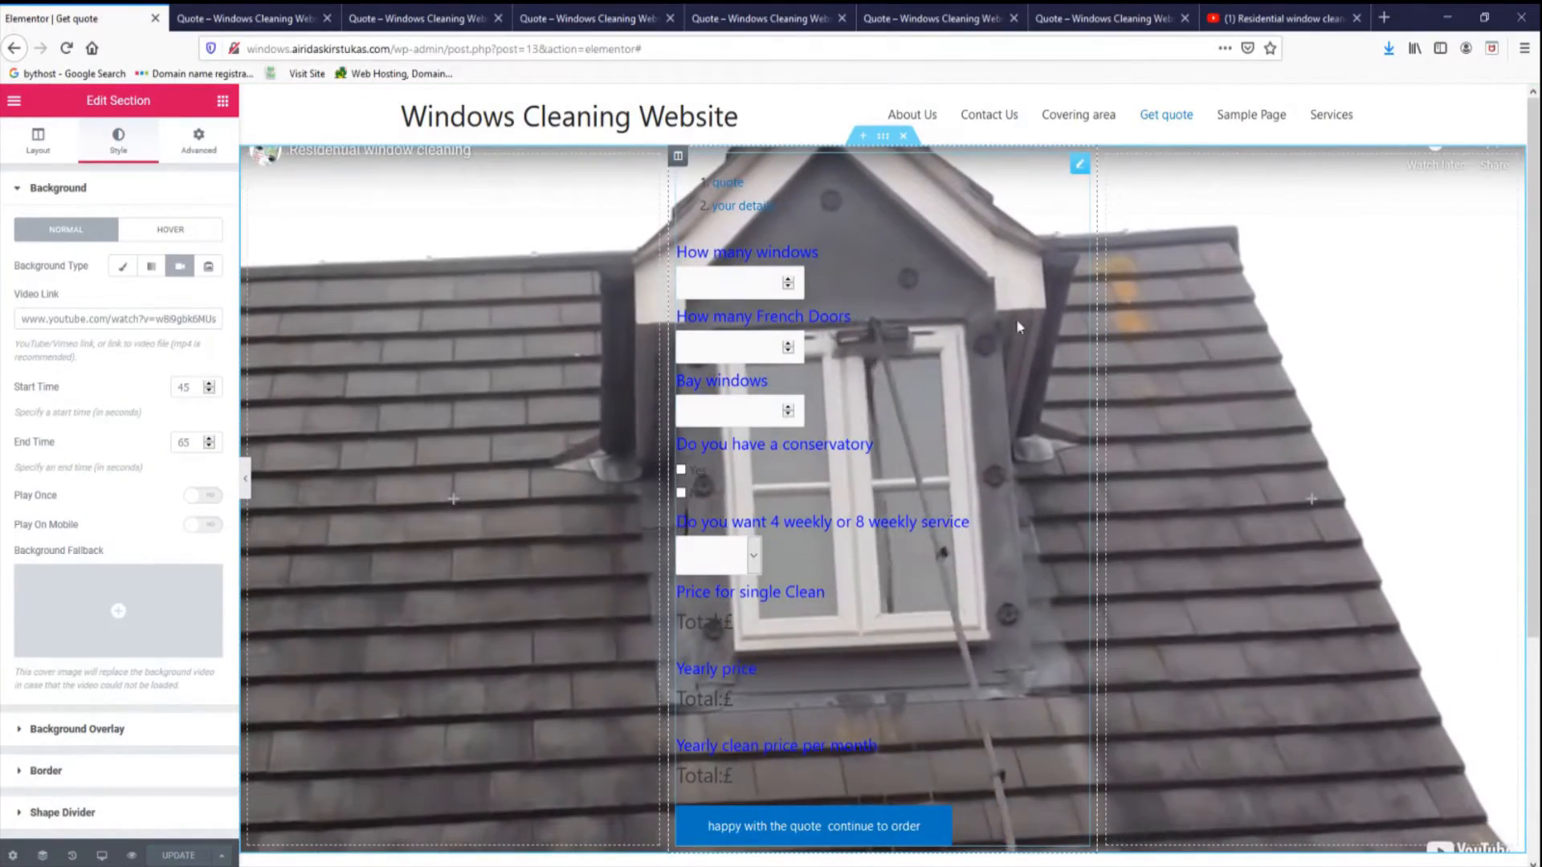
pyautogui.click(784, 395)
pyautogui.click(179, 141)
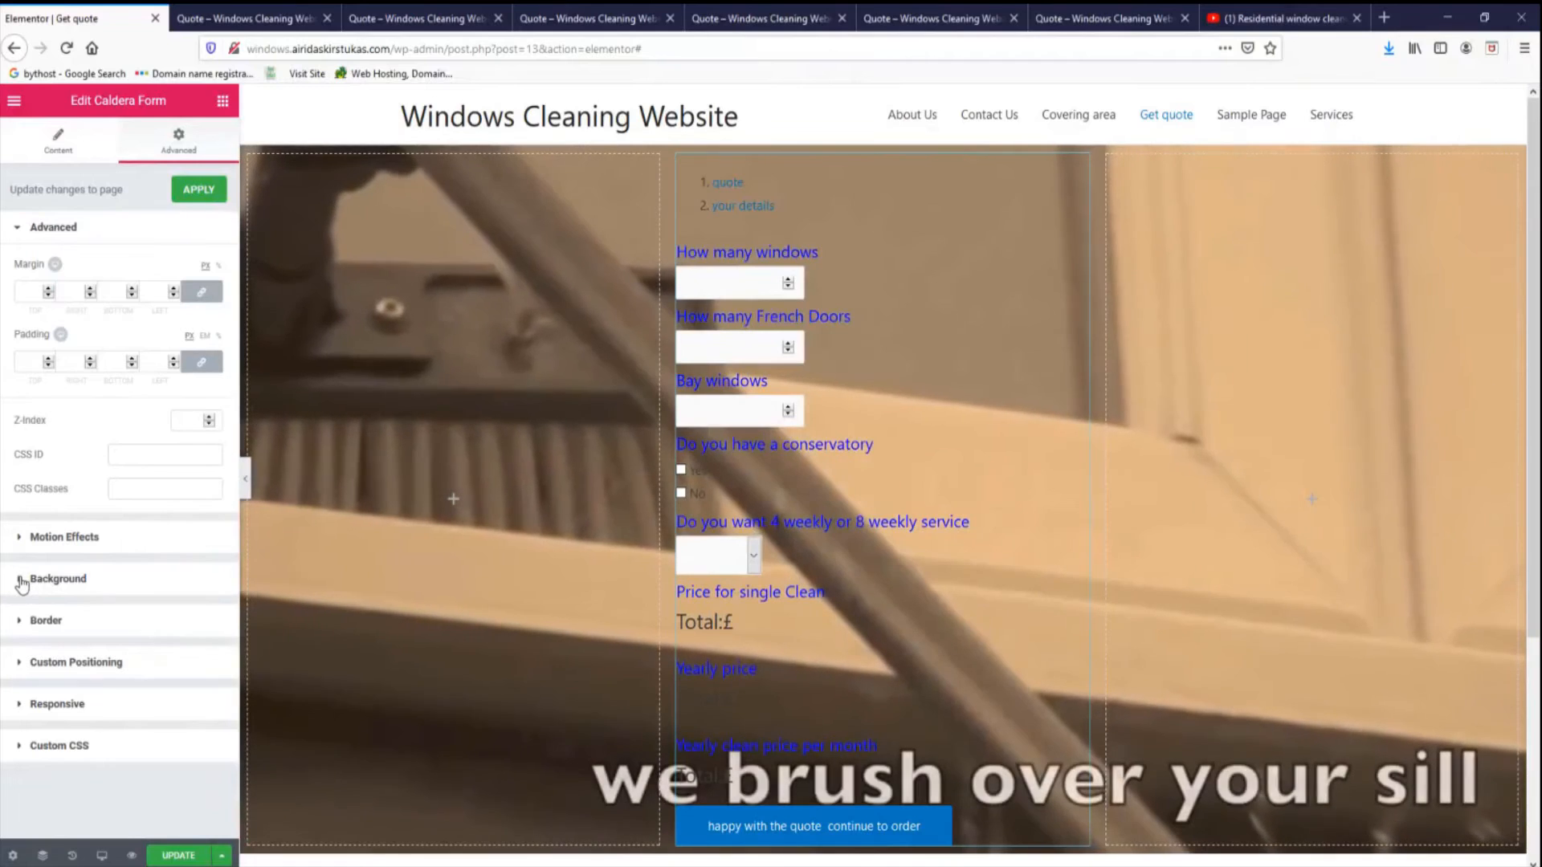
# - Give the quote form a semi-transparent white classic background, update the page and preview it
pyautogui.click(22, 579)
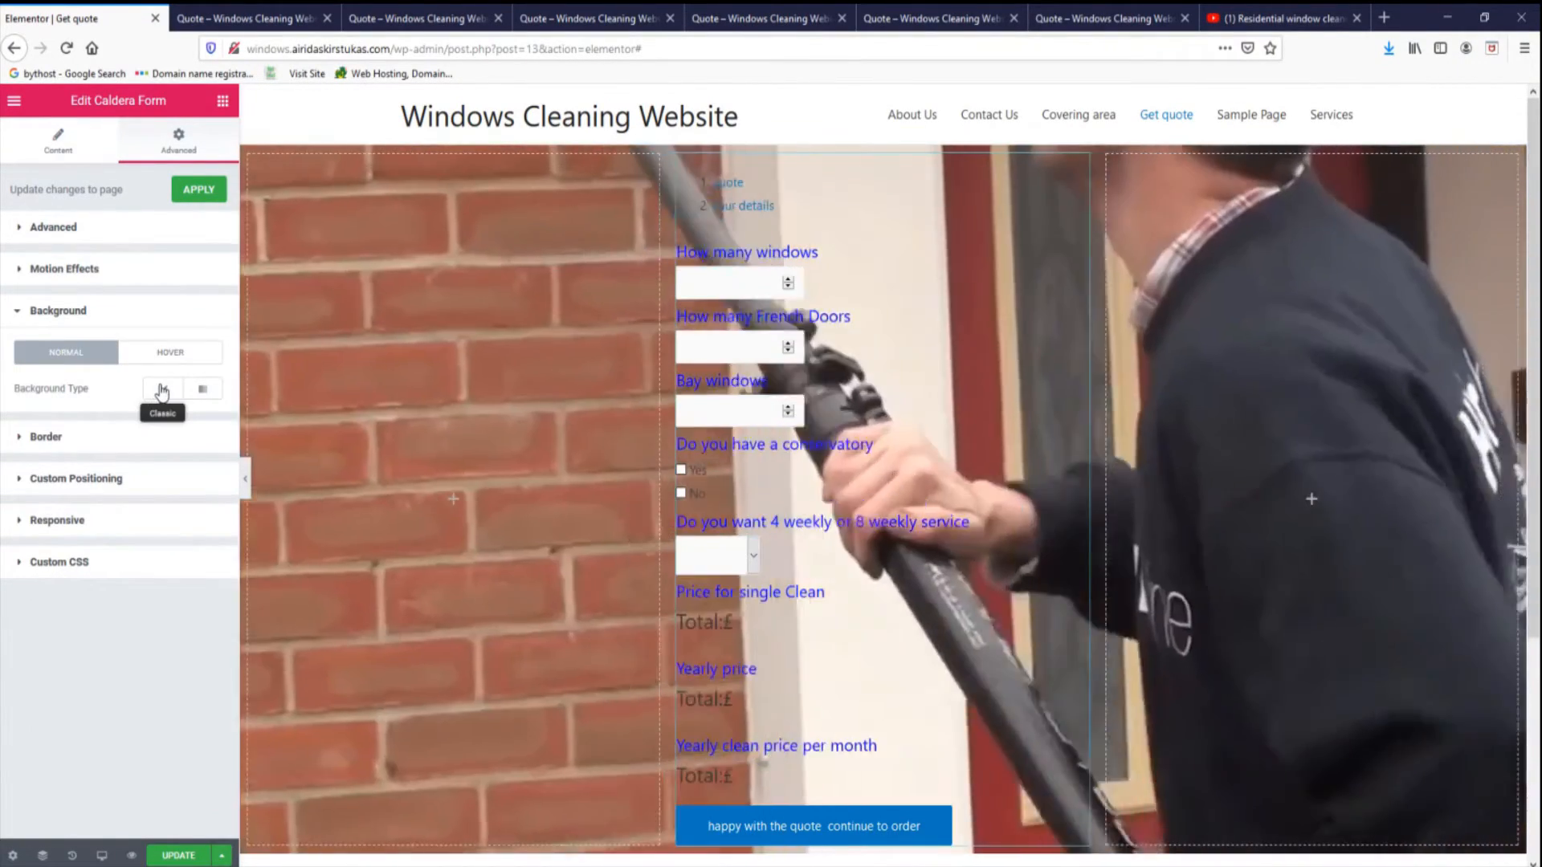
pyautogui.click(162, 389)
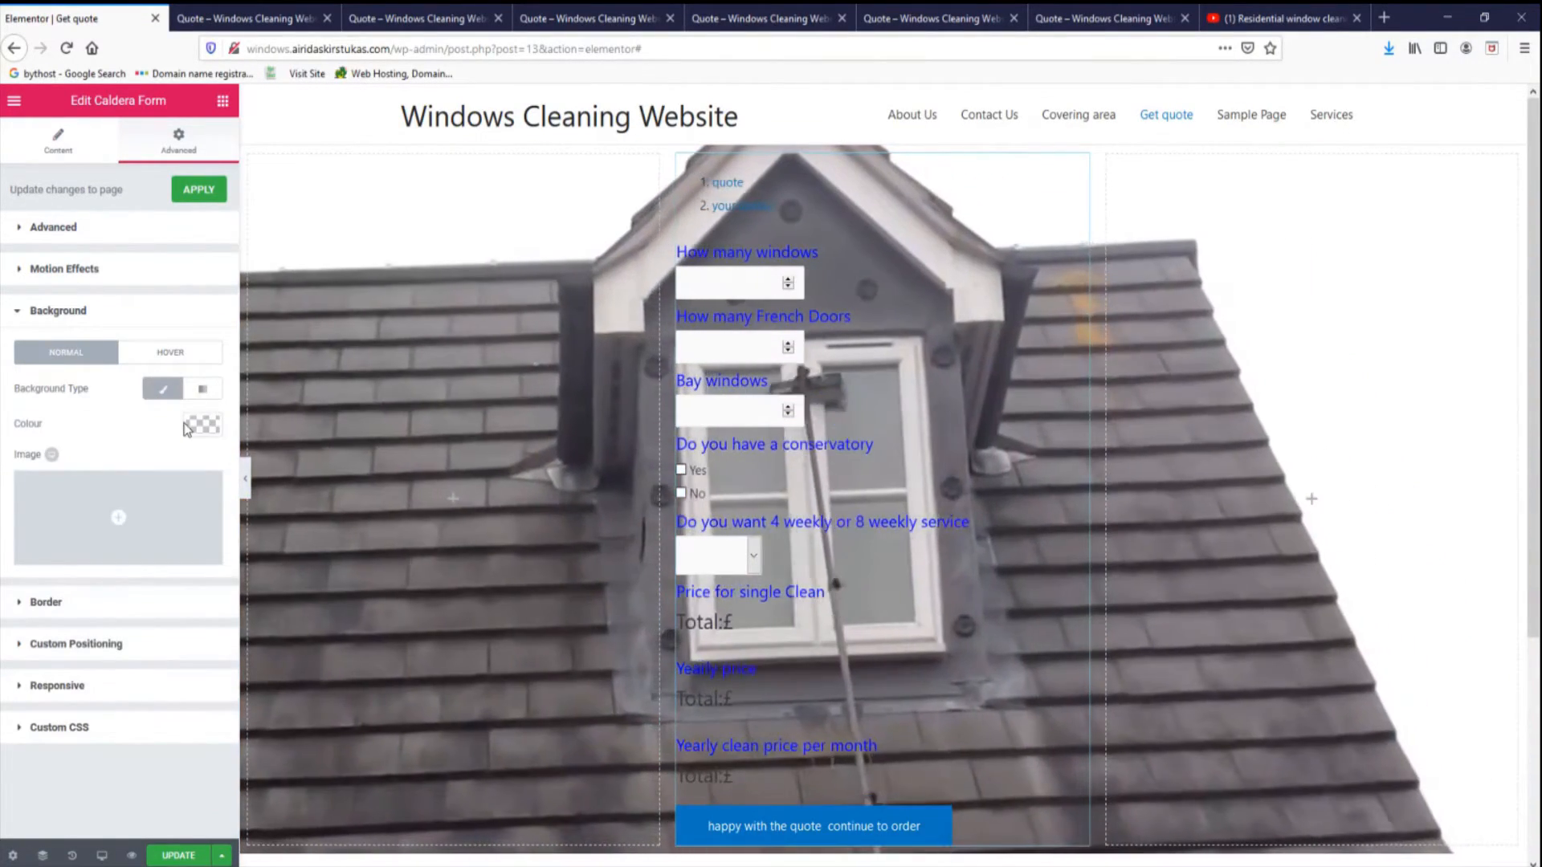
pyautogui.click(191, 428)
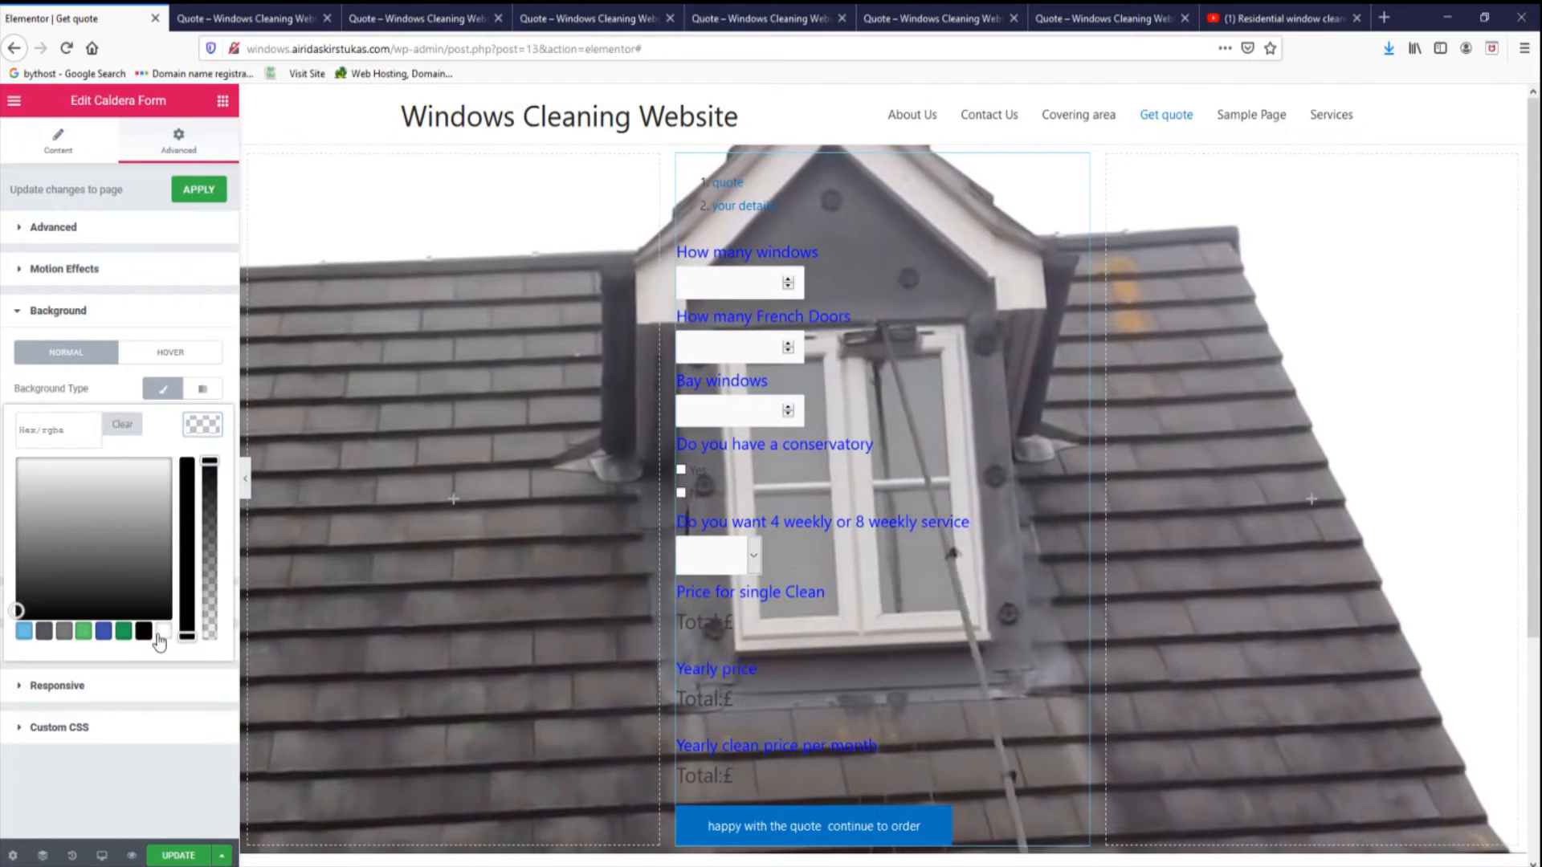
pyautogui.click(163, 634)
pyautogui.moveTo(209, 462); pyautogui.dragTo(210, 611)
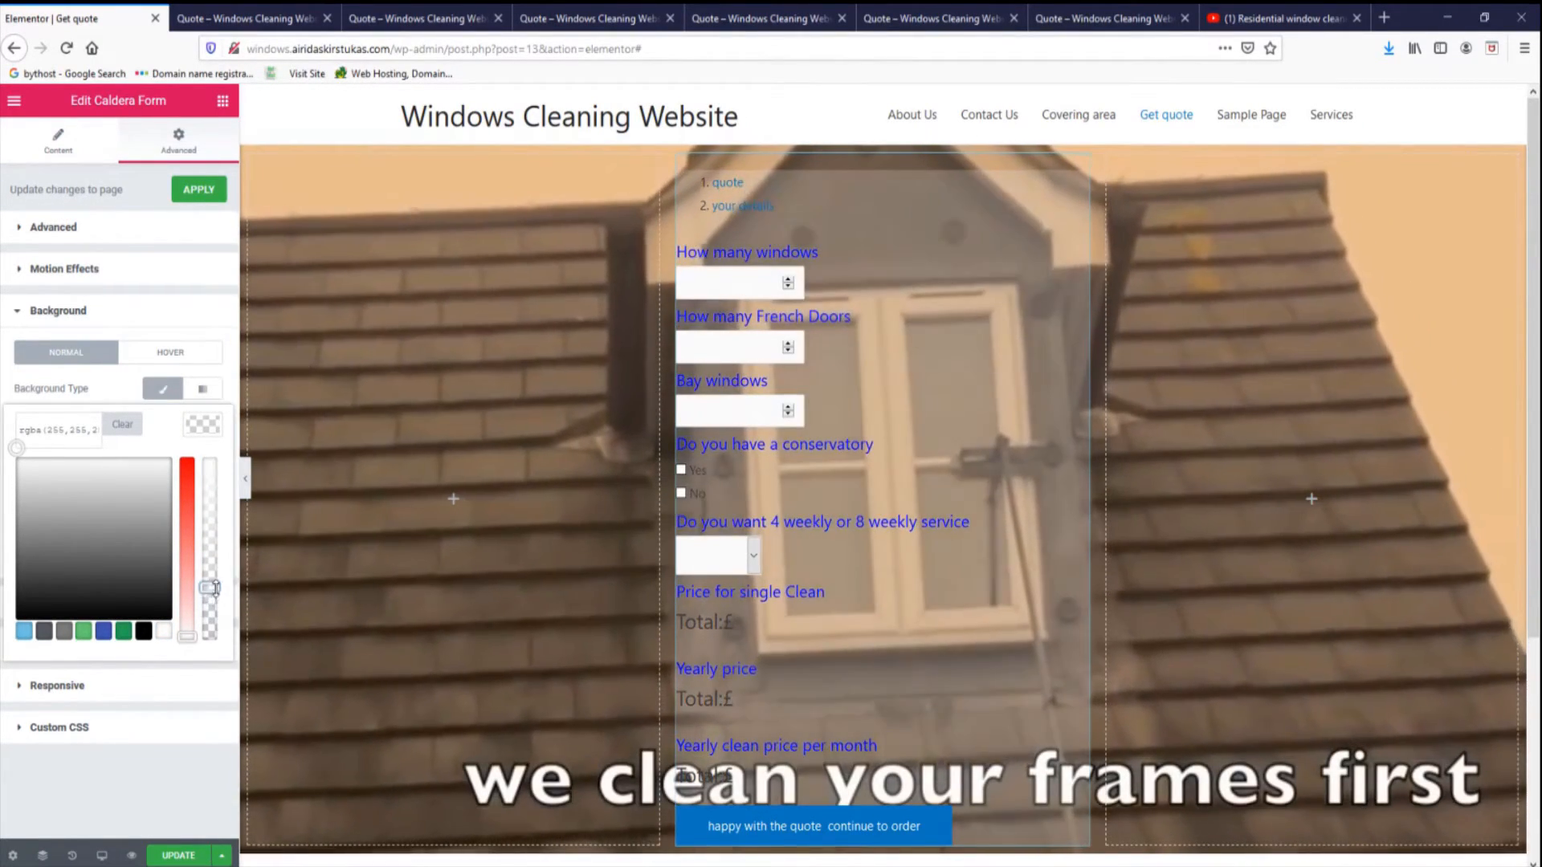
pyautogui.moveTo(210, 615); pyautogui.dragTo(209, 551)
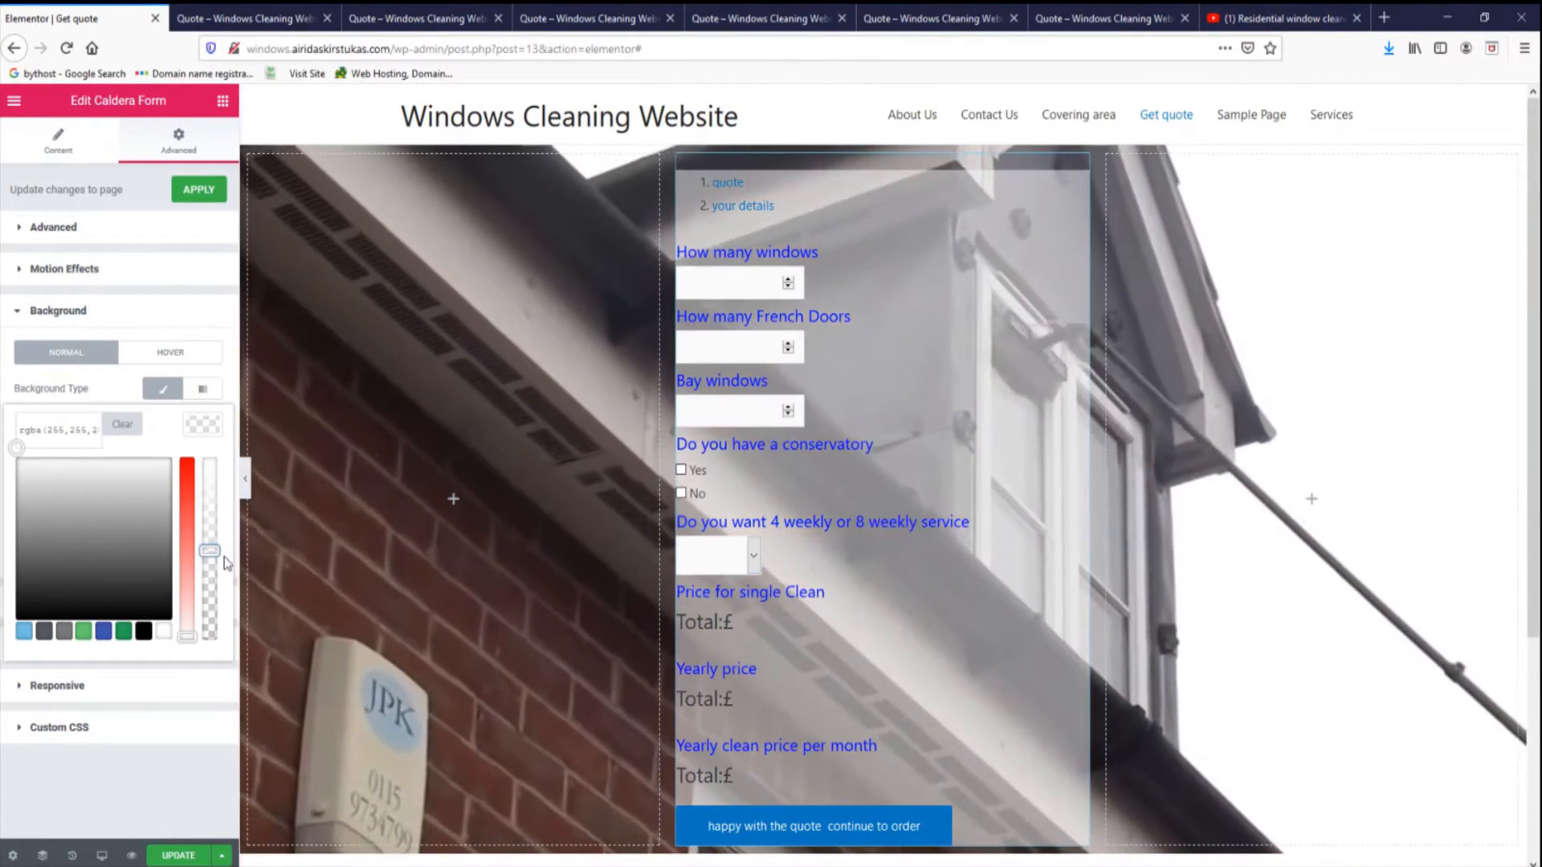
pyautogui.click(178, 855)
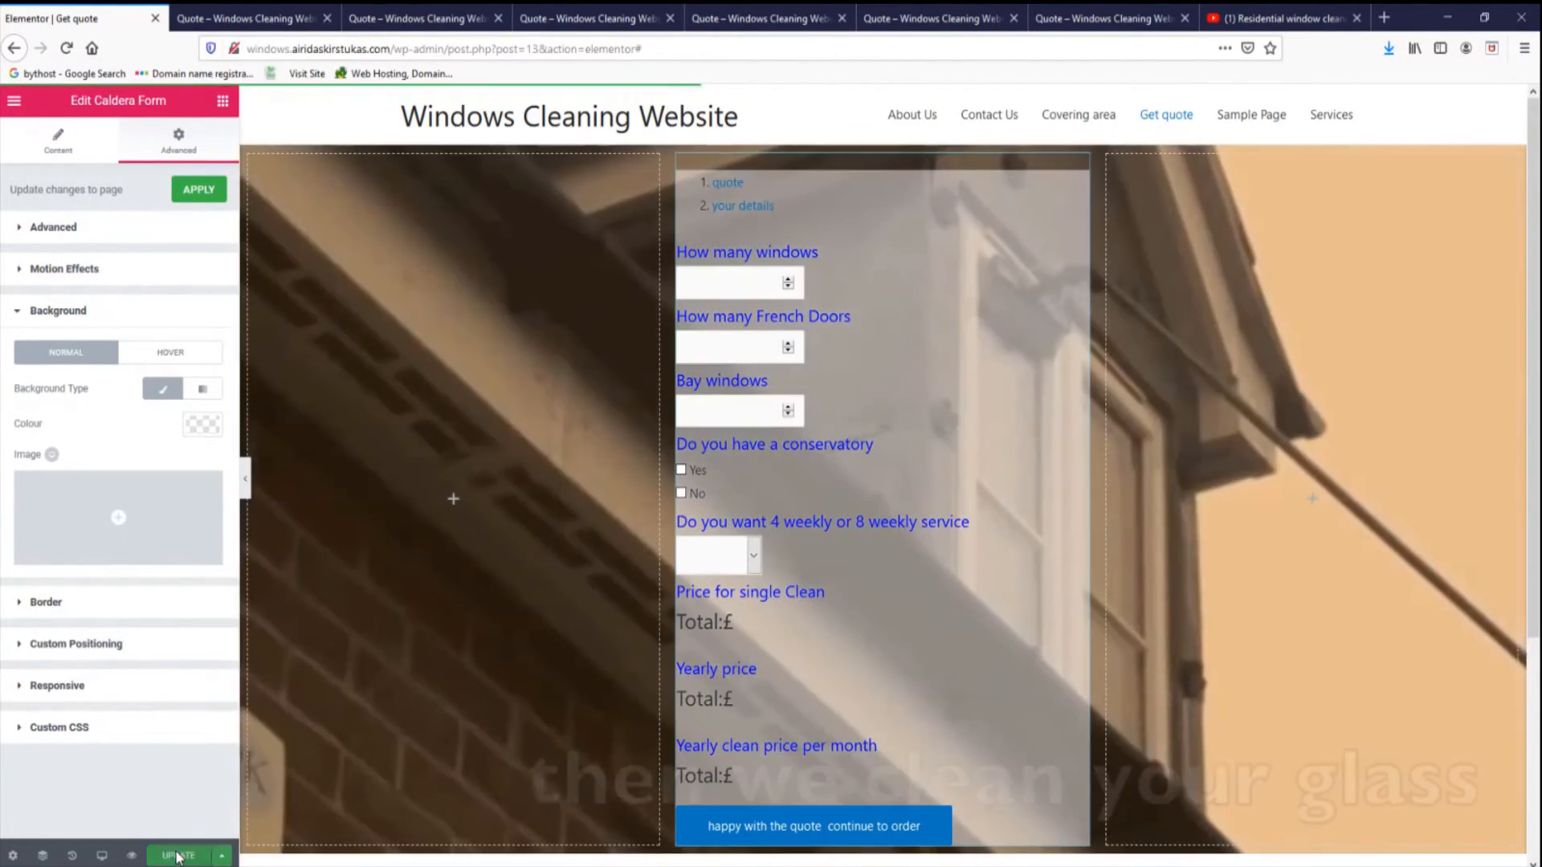
pyautogui.click(132, 856)
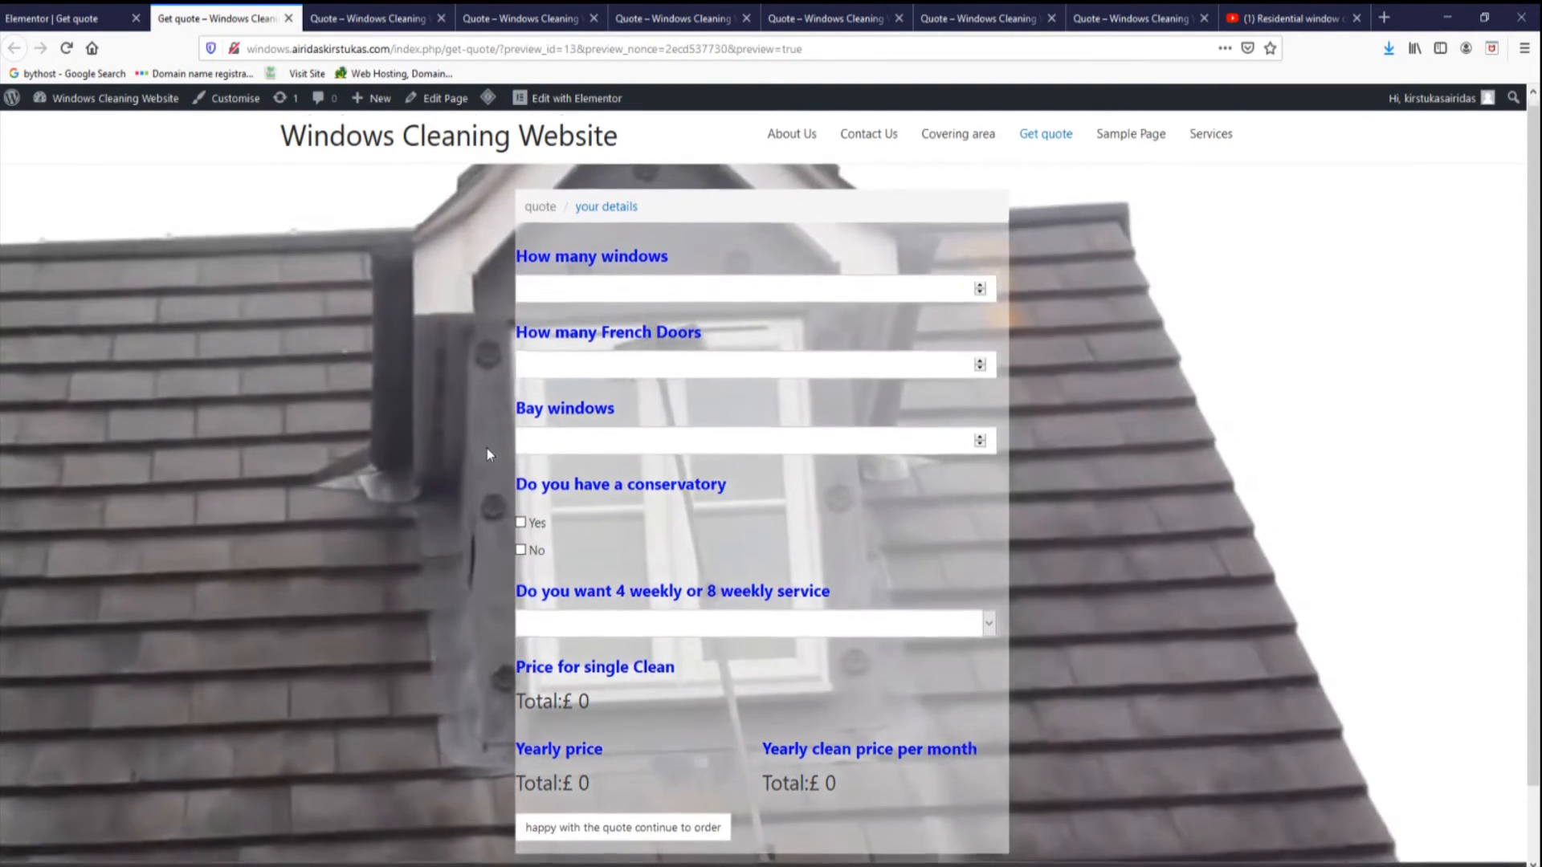
# - Test the previewed form's 'your details' and 'quote' steps, then return to the Elementor editor
pyautogui.scroll(-2, 486, 448)
pyautogui.scroll(2, 789, 341)
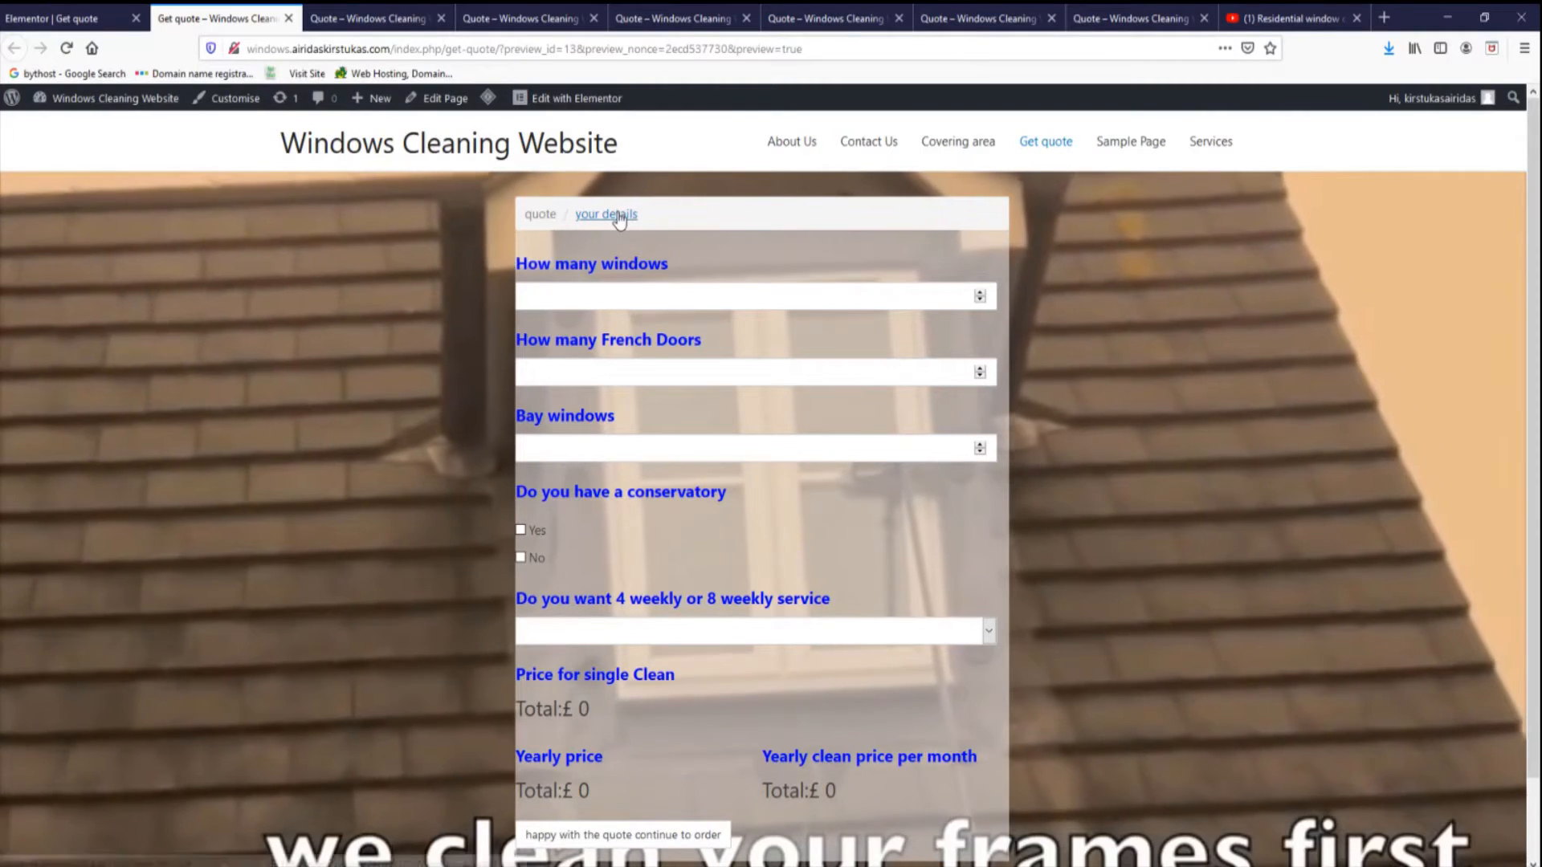
pyautogui.click(607, 213)
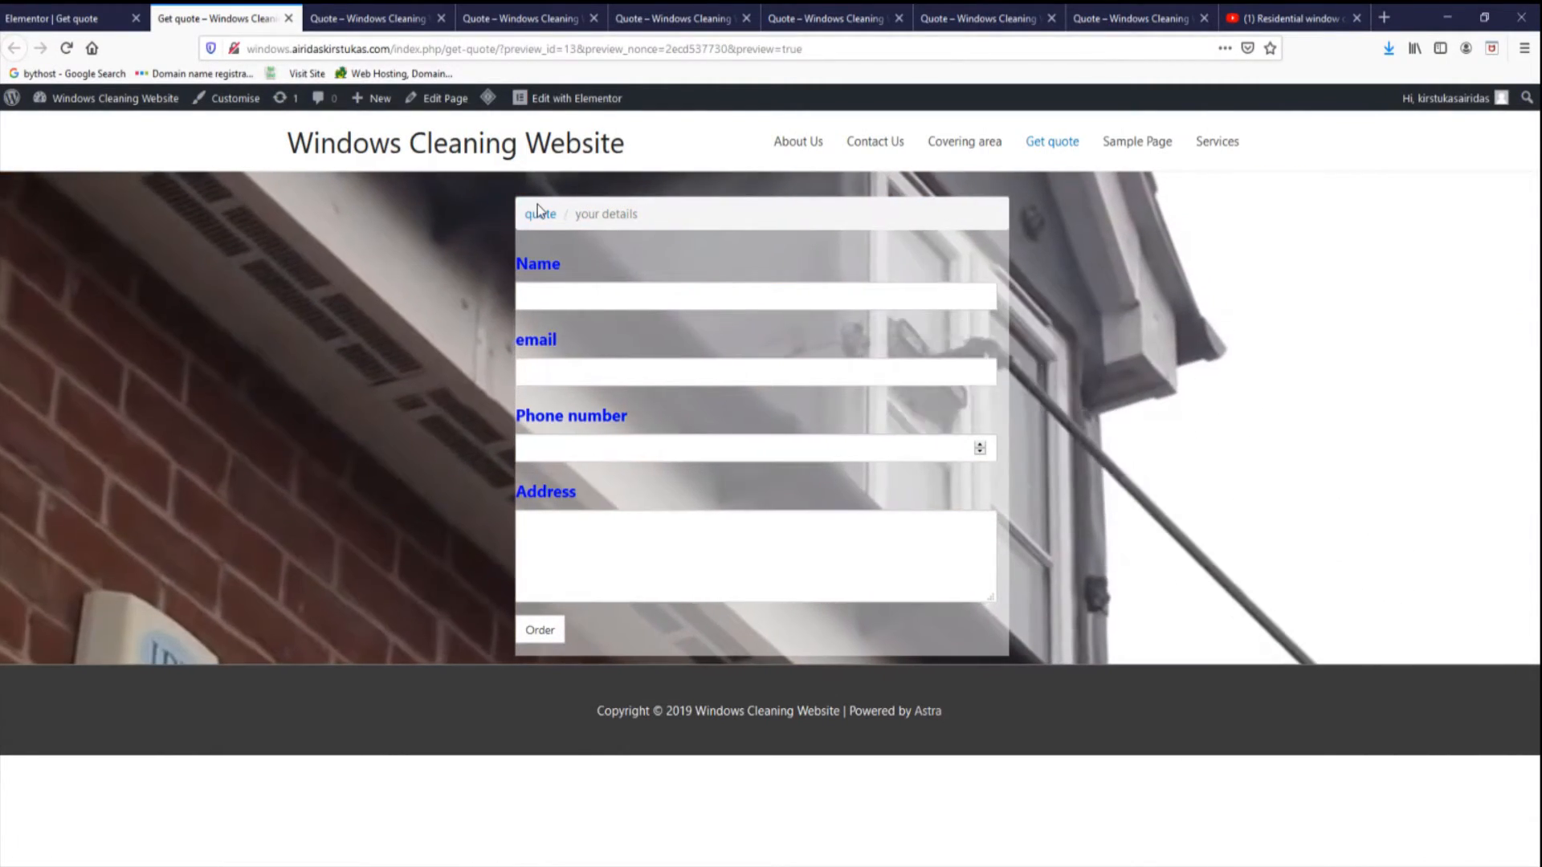
pyautogui.click(539, 212)
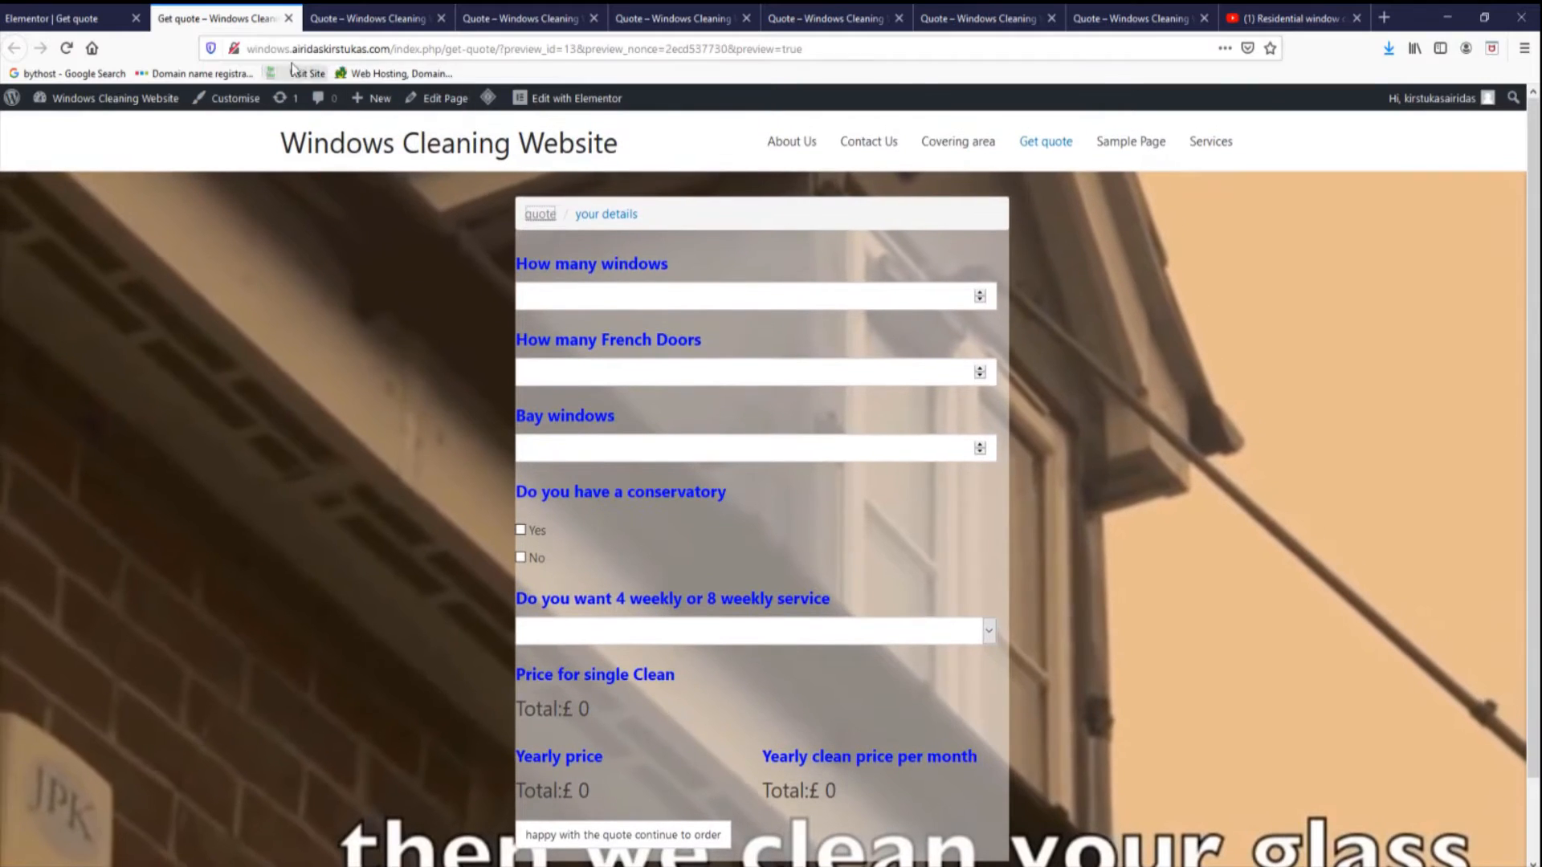
pyautogui.click(52, 18)
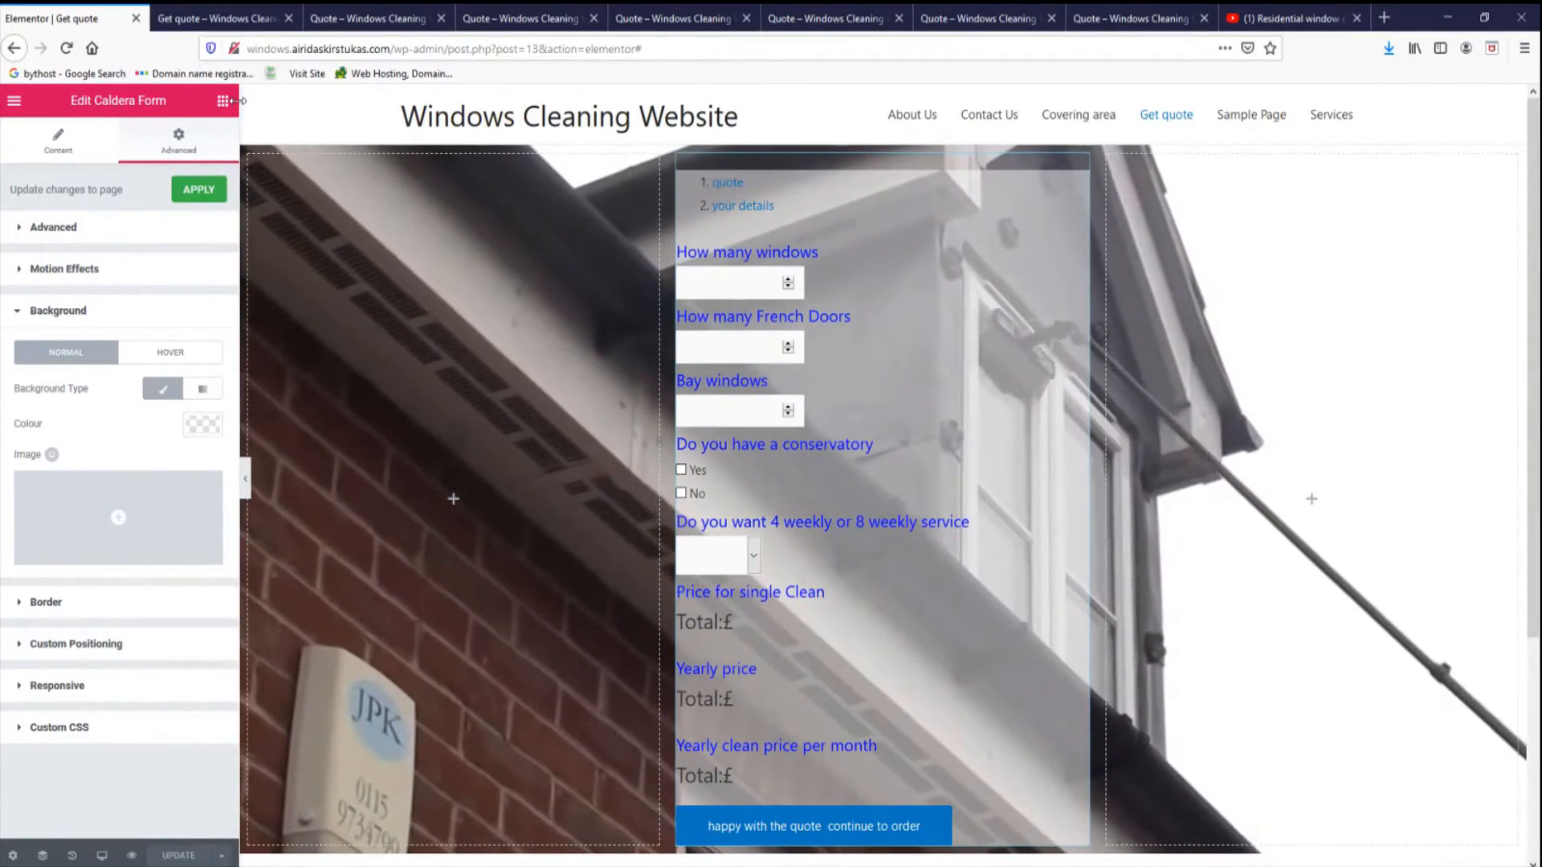
# - Add a single-column section below the form containing a 'Get instant quote' heading
pyautogui.scroll(-4, 862, 700)
pyautogui.click(862, 701)
pyautogui.click(862, 651)
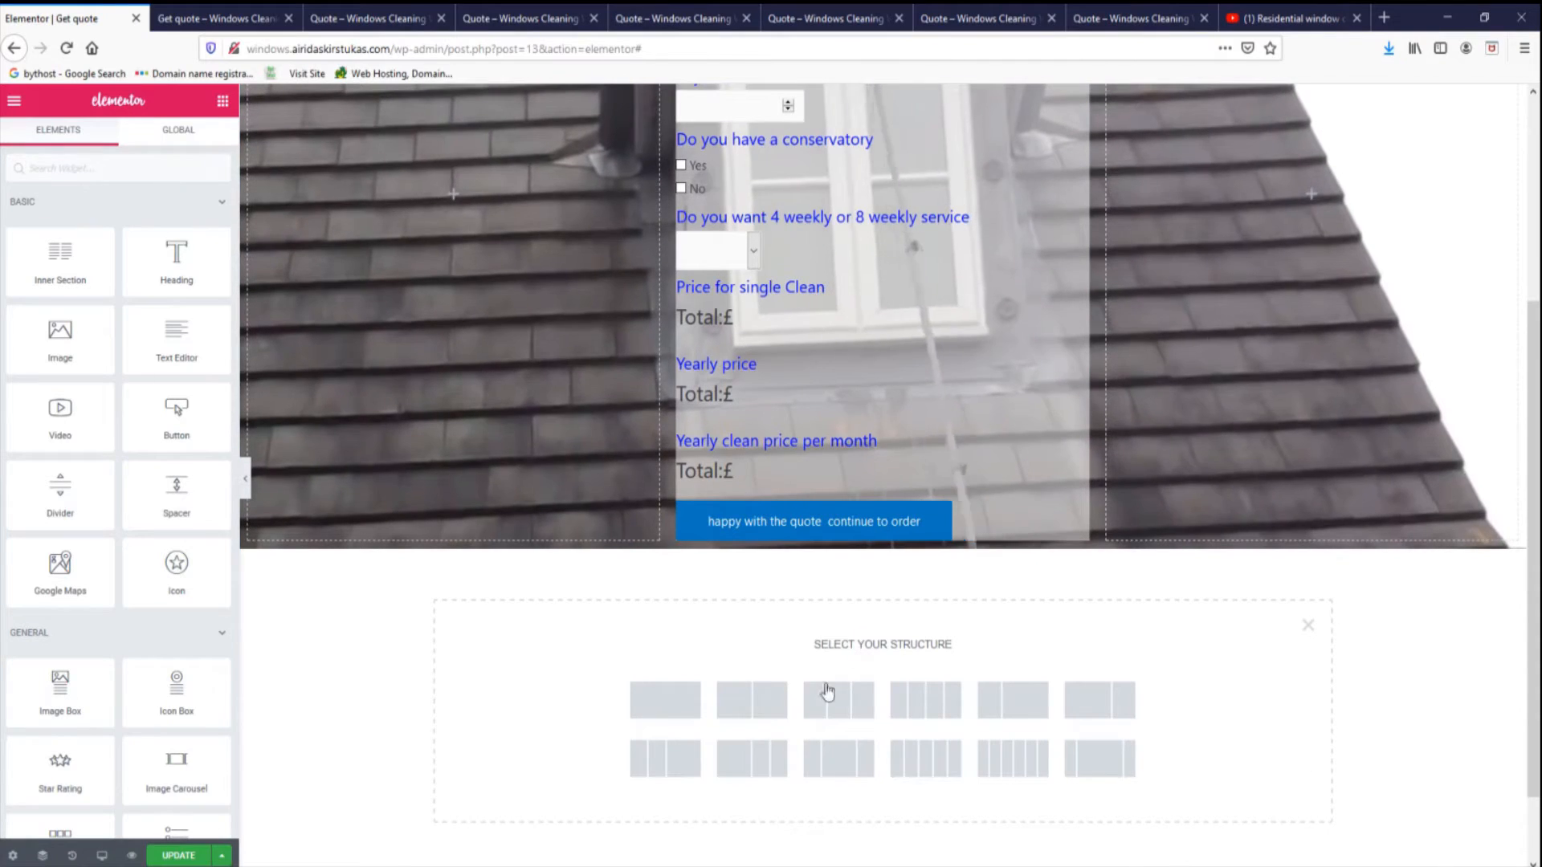
pyautogui.click(675, 705)
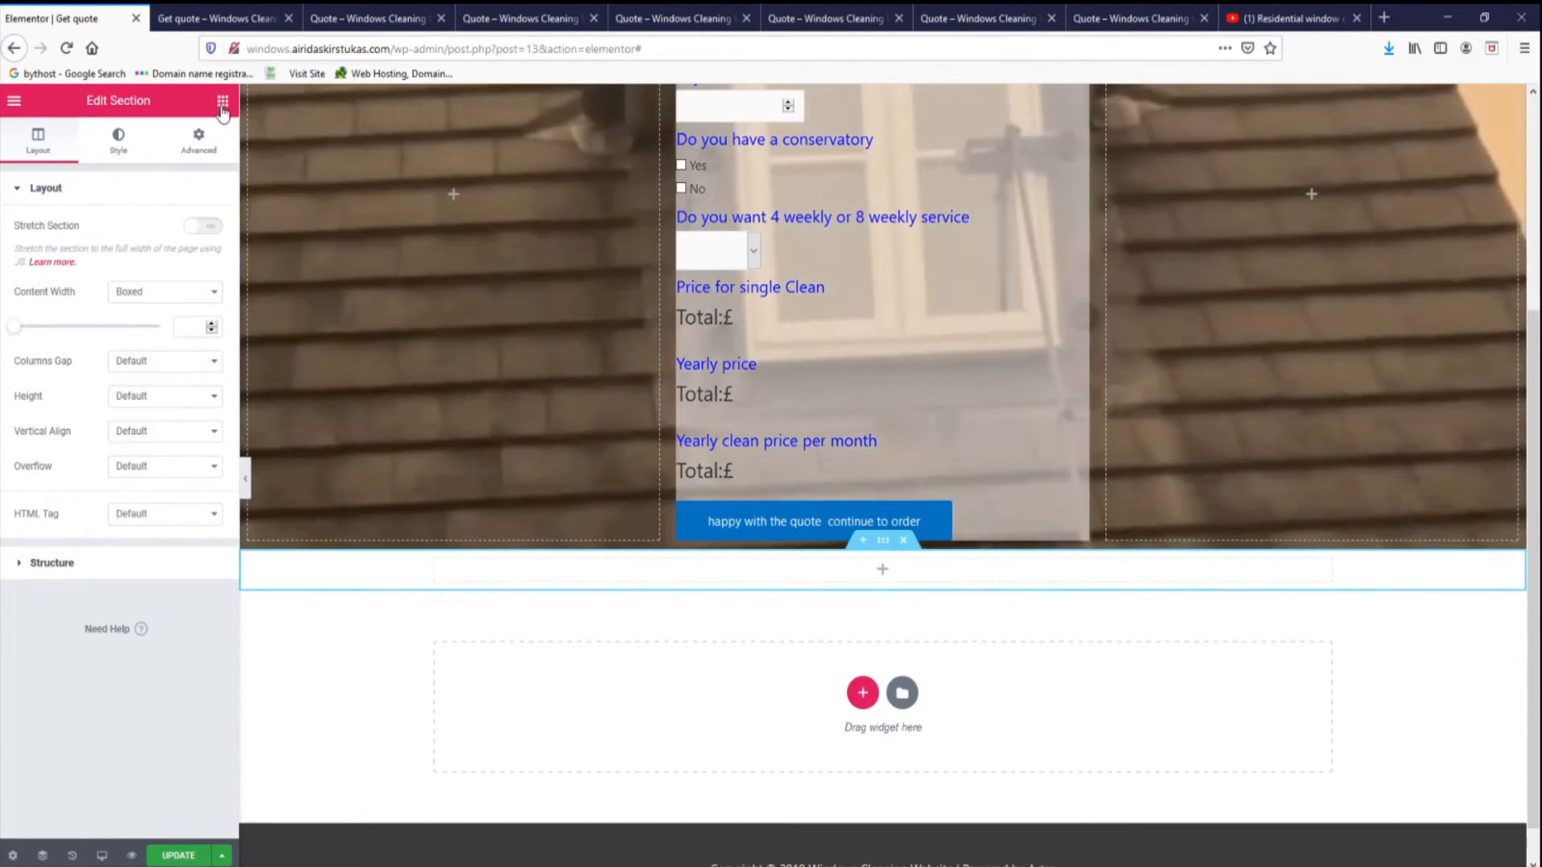
pyautogui.click(223, 102)
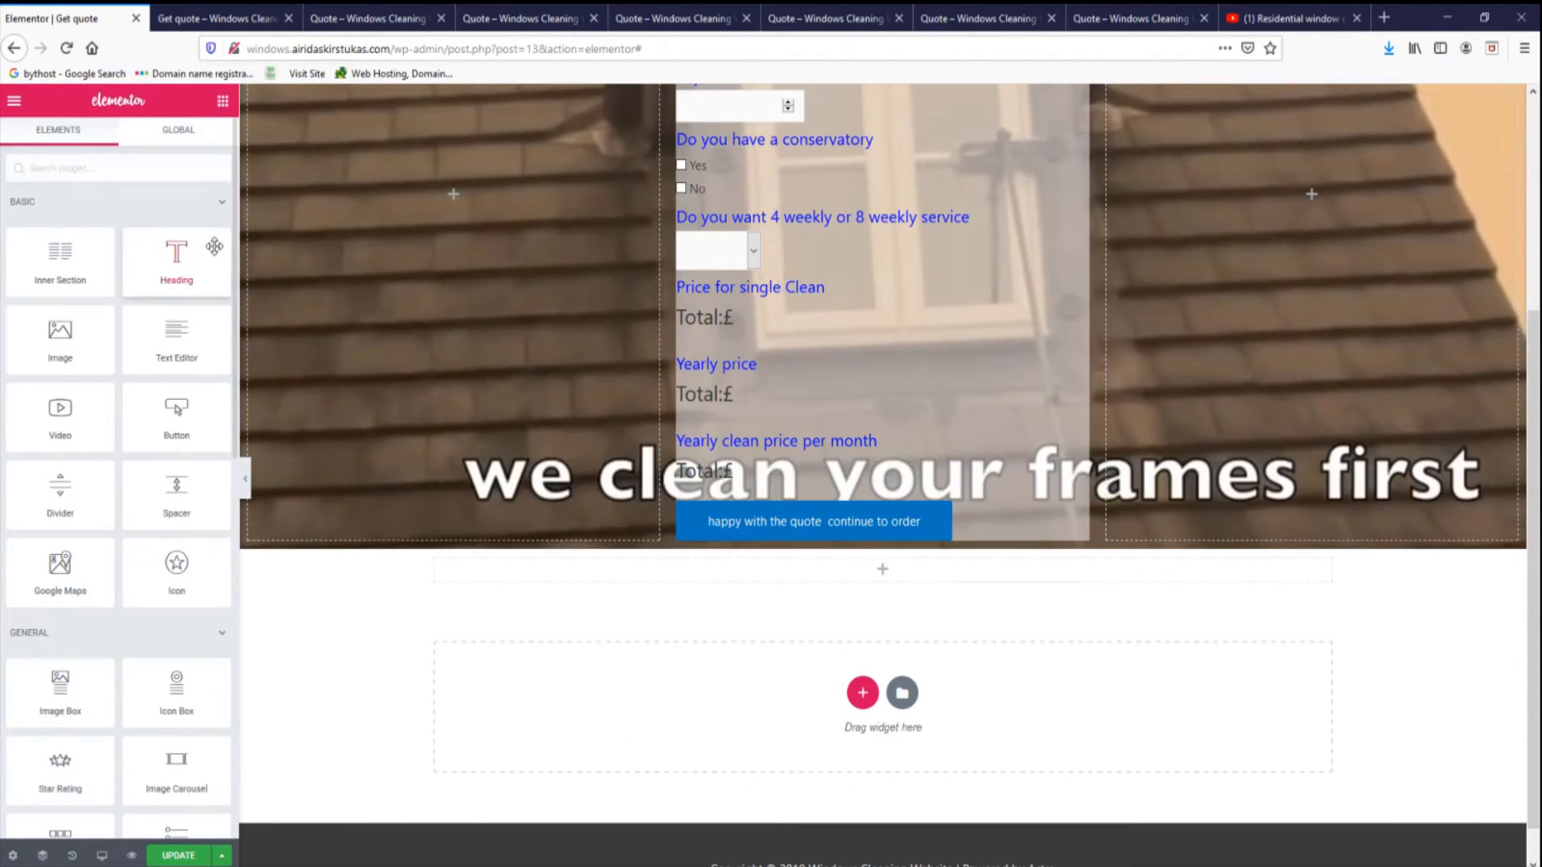
pyautogui.moveTo(215, 243); pyautogui.dragTo(766, 486)
pyautogui.moveTo(954, 575); pyautogui.dragTo(954, 576)
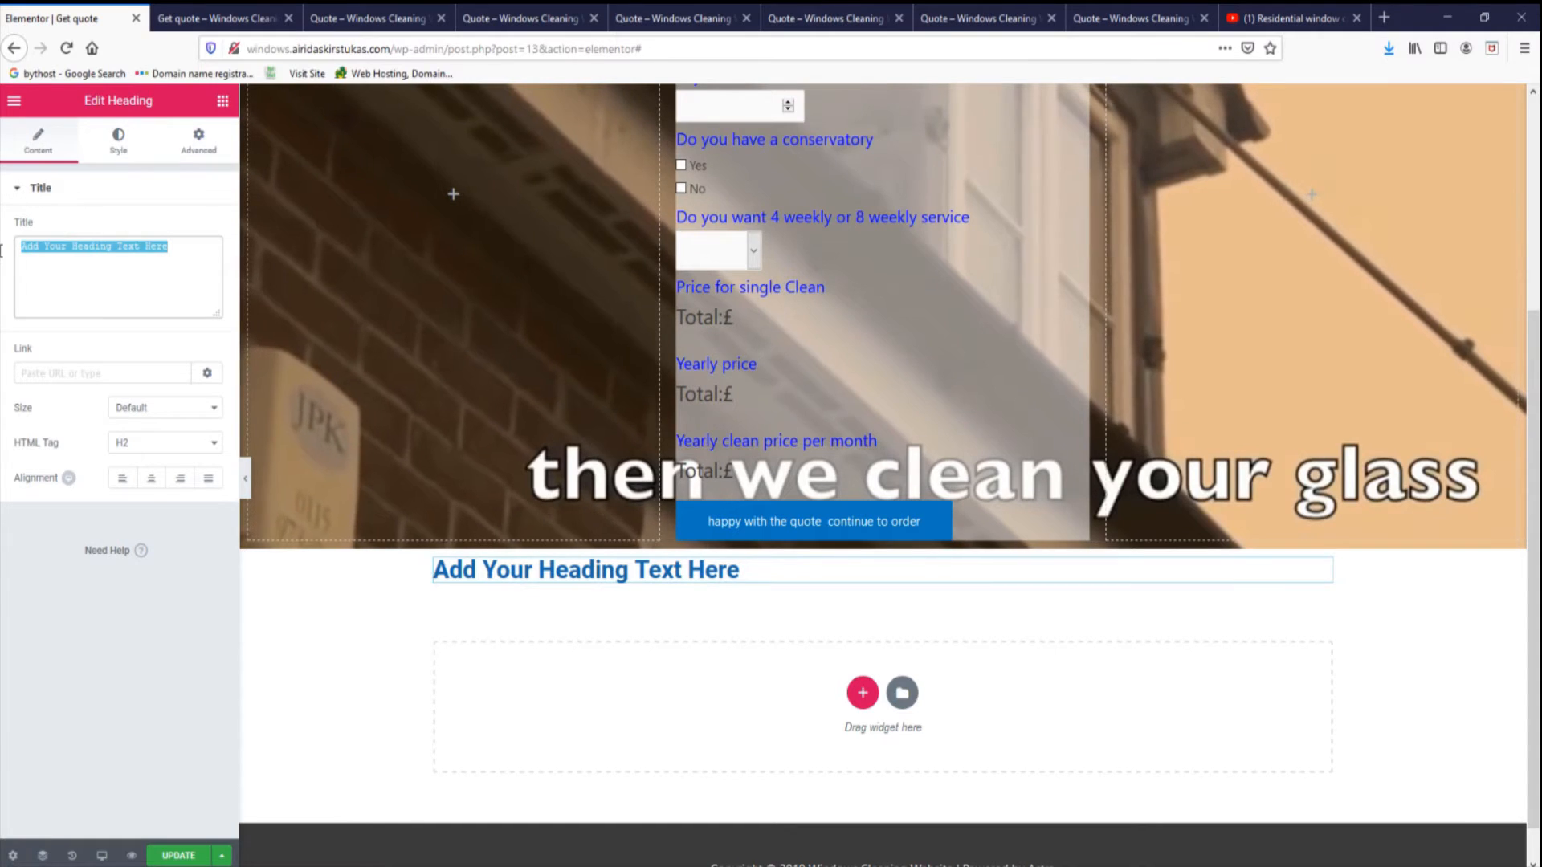
pyautogui.write('Get insta')
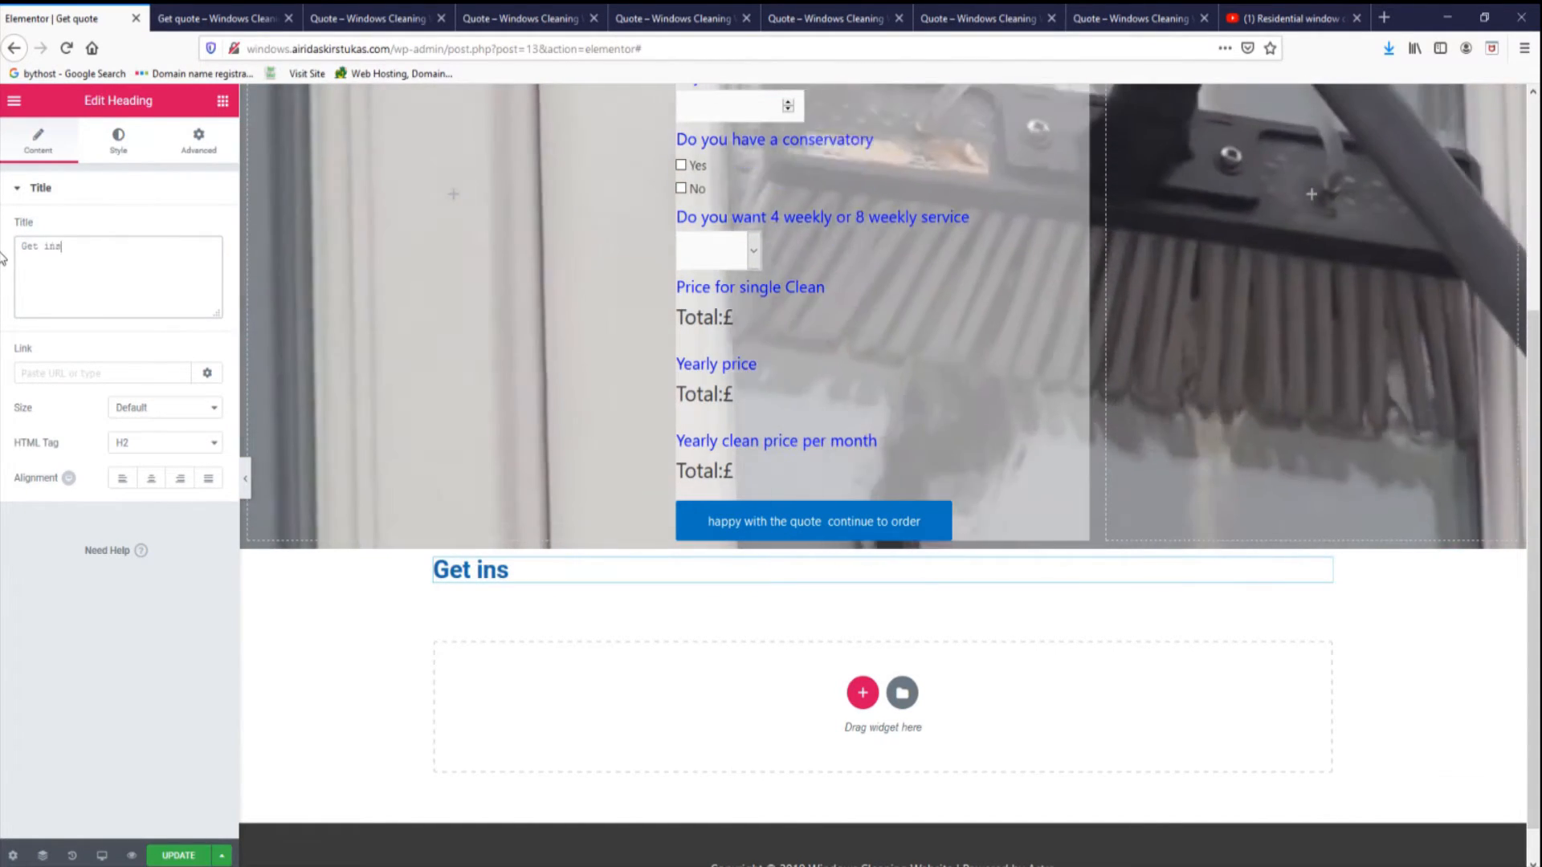
pyautogui.write('nt quote')
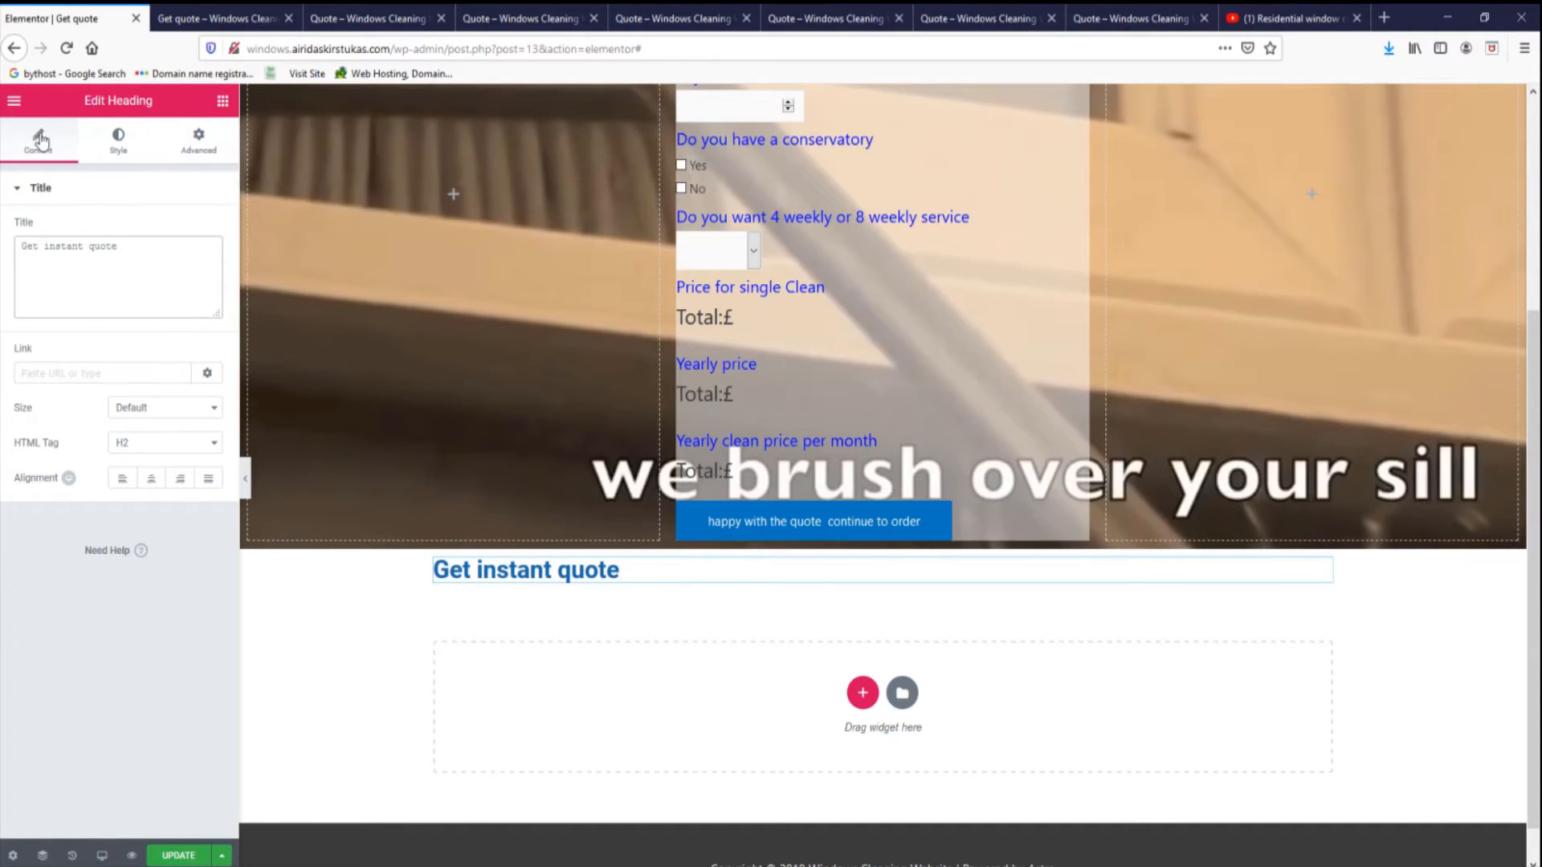
# - Style the 'Get instant quote' heading black at 86 px and centre-align it
pyautogui.click(118, 141)
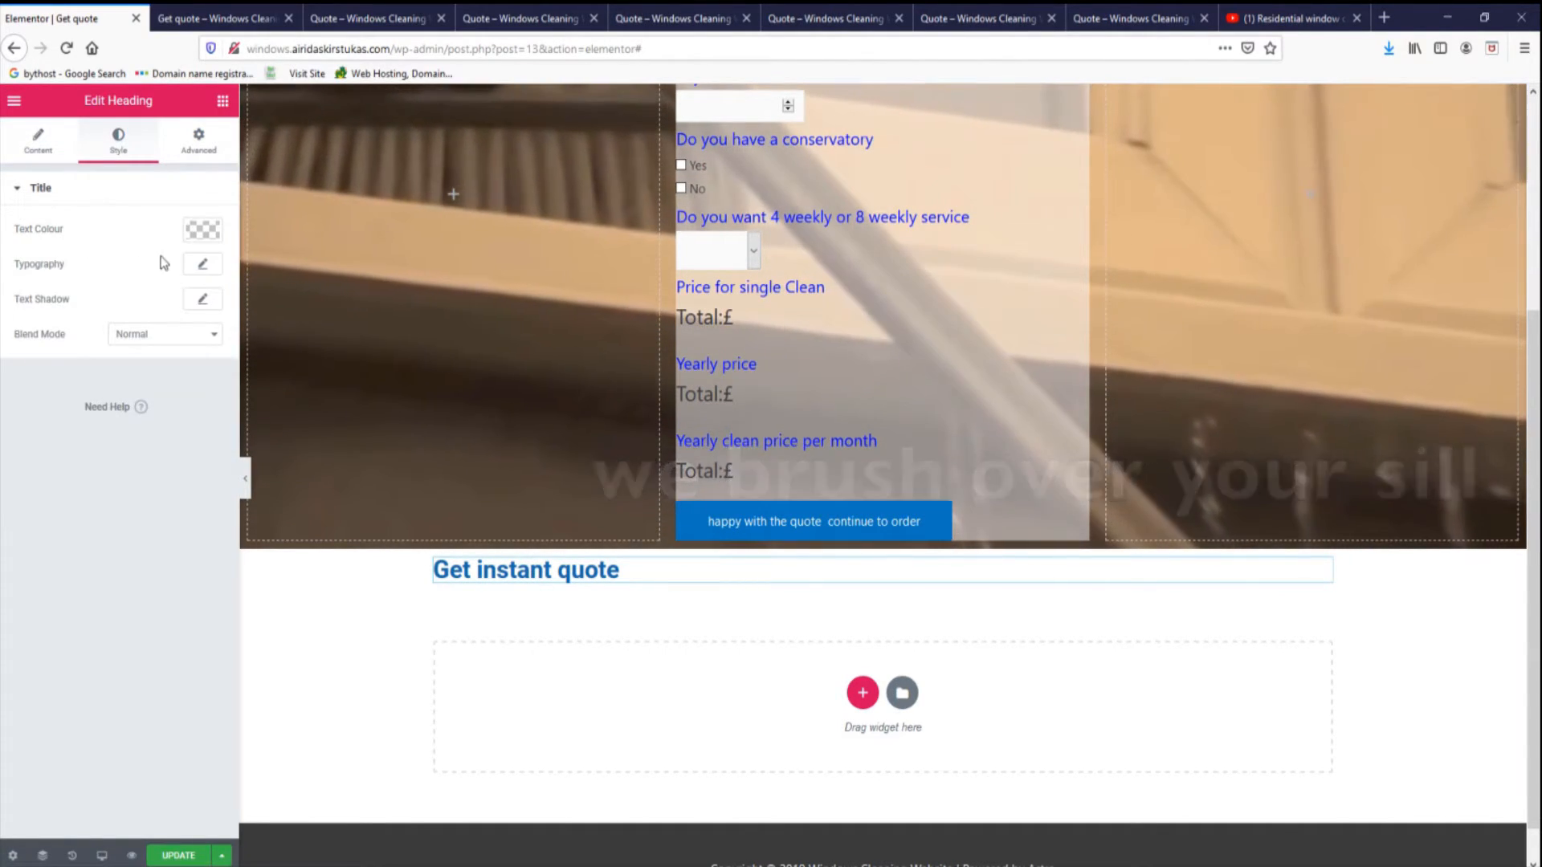
pyautogui.click(201, 231)
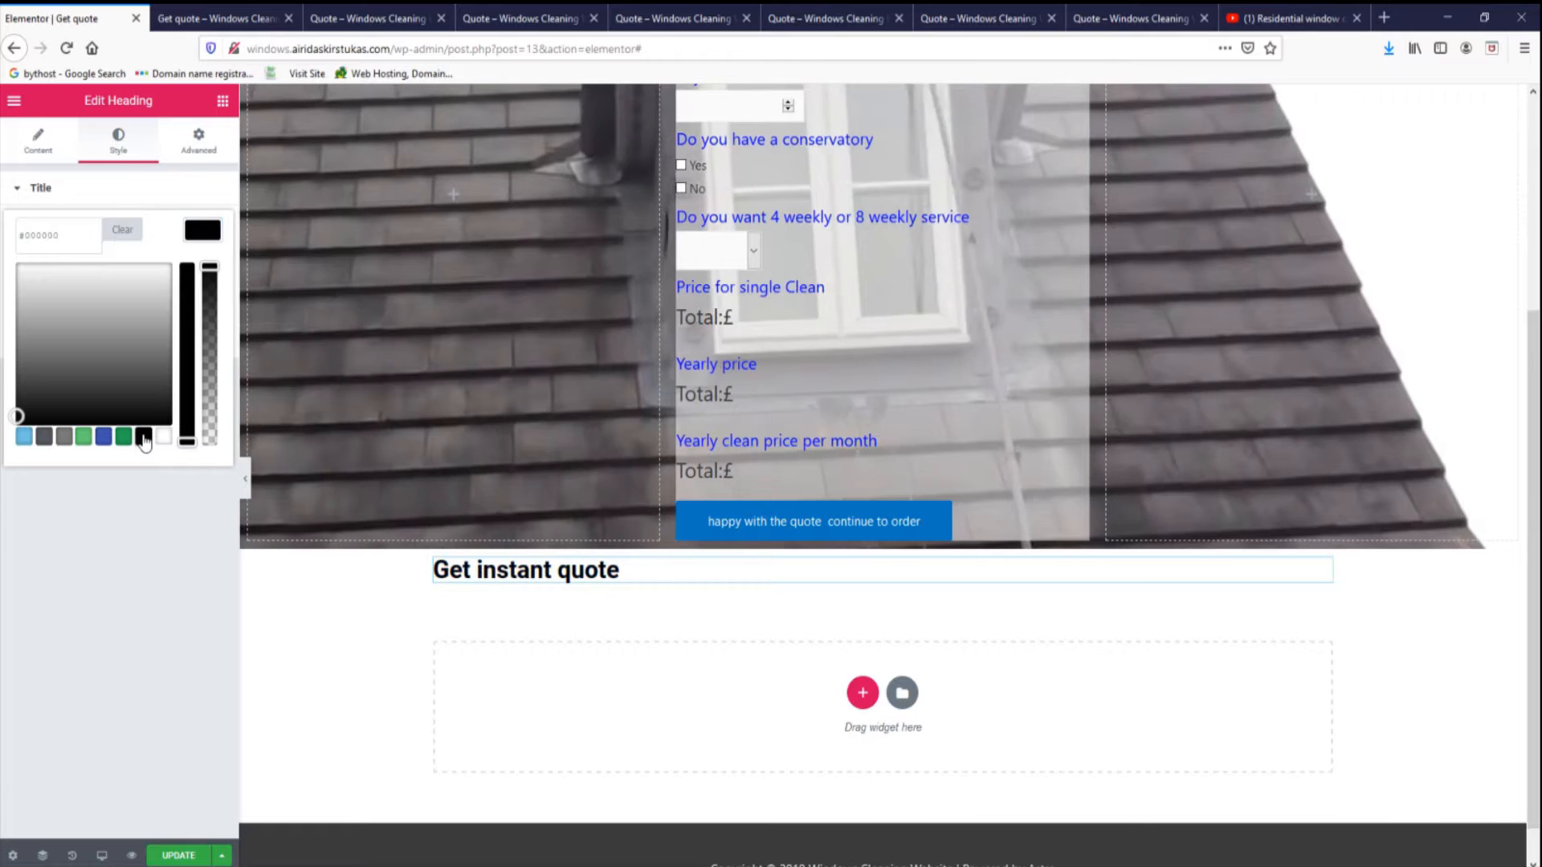
pyautogui.click(123, 153)
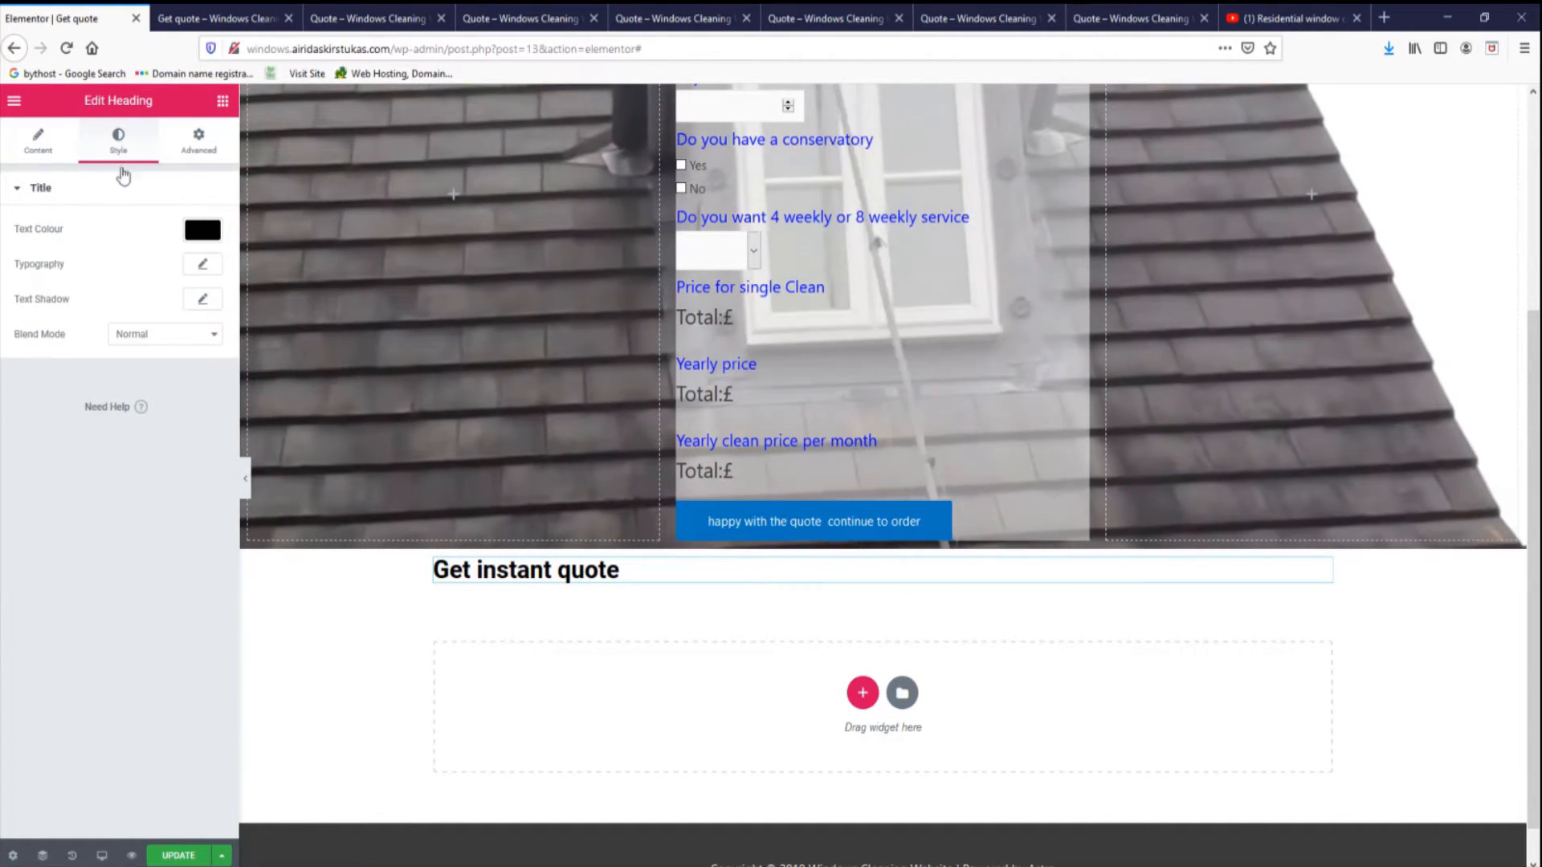
pyautogui.click(201, 265)
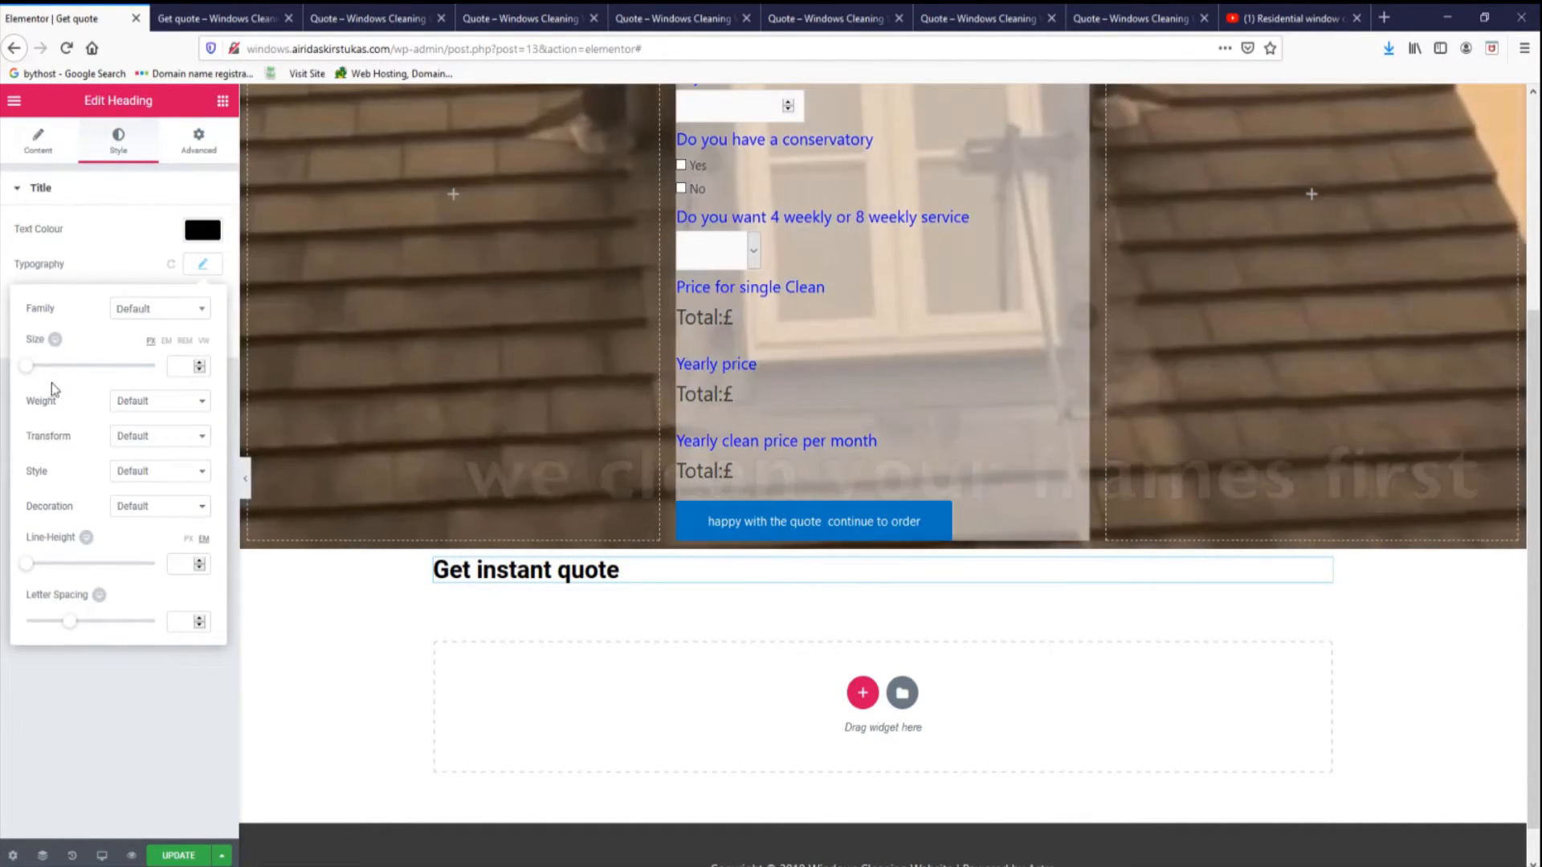
pyautogui.moveTo(40, 372); pyautogui.dragTo(98, 379)
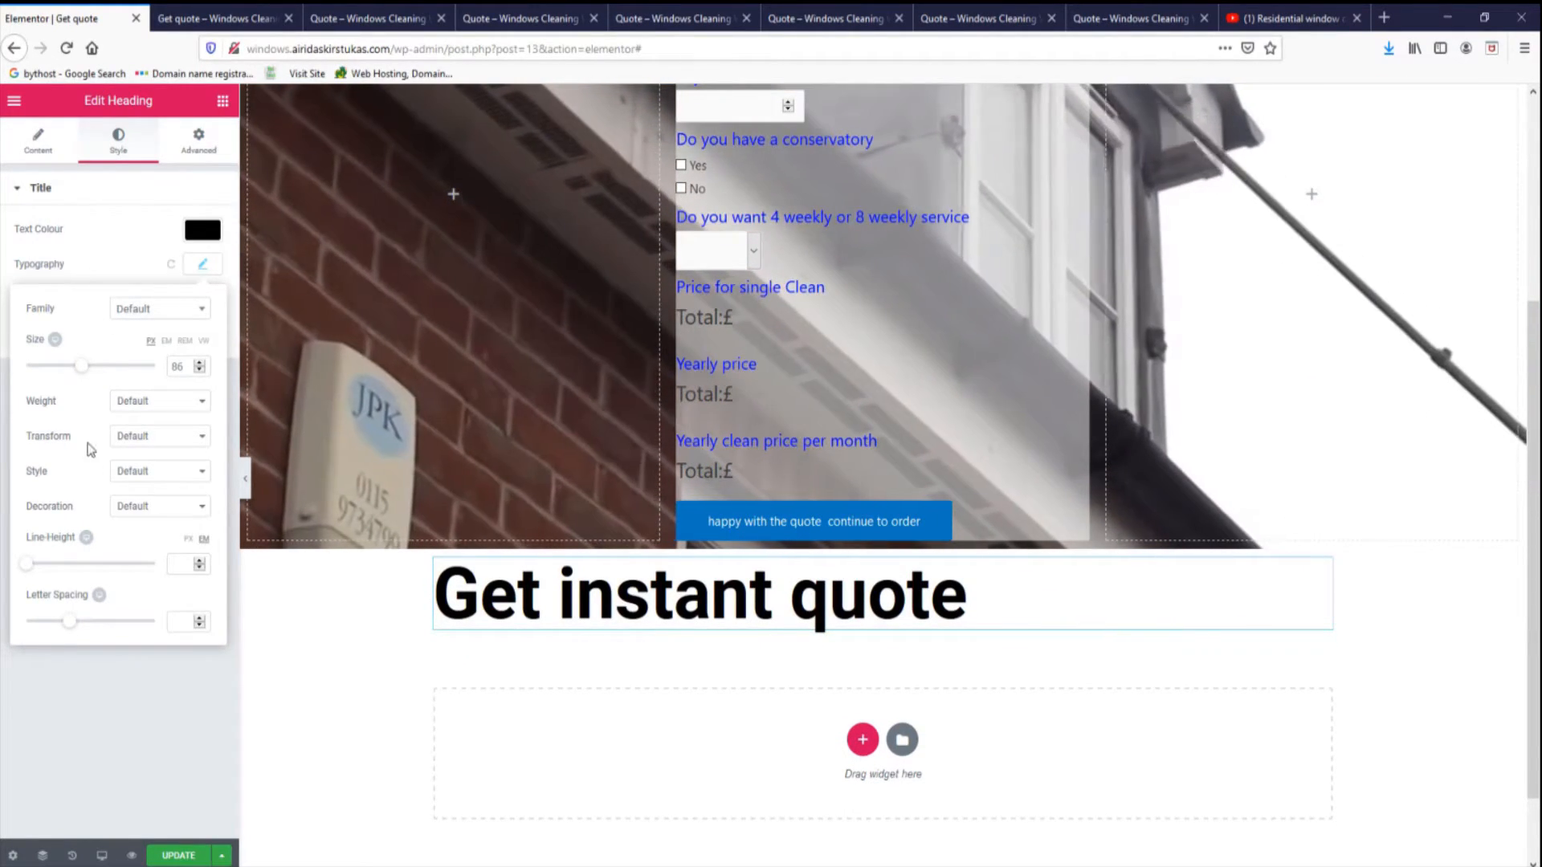
pyautogui.click(118, 251)
pyautogui.click(48, 151)
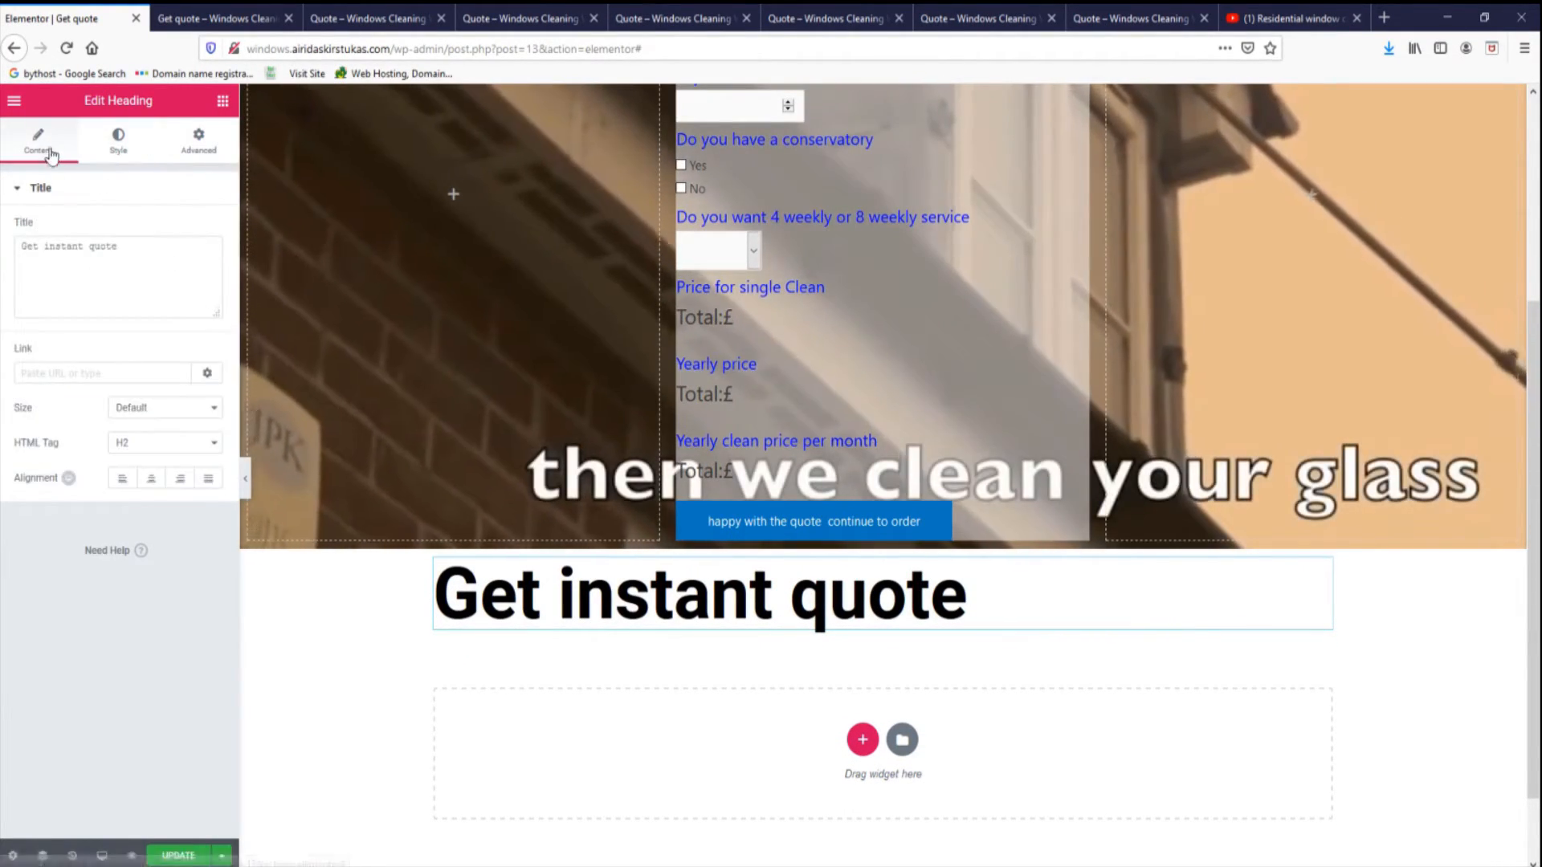
pyautogui.click(156, 487)
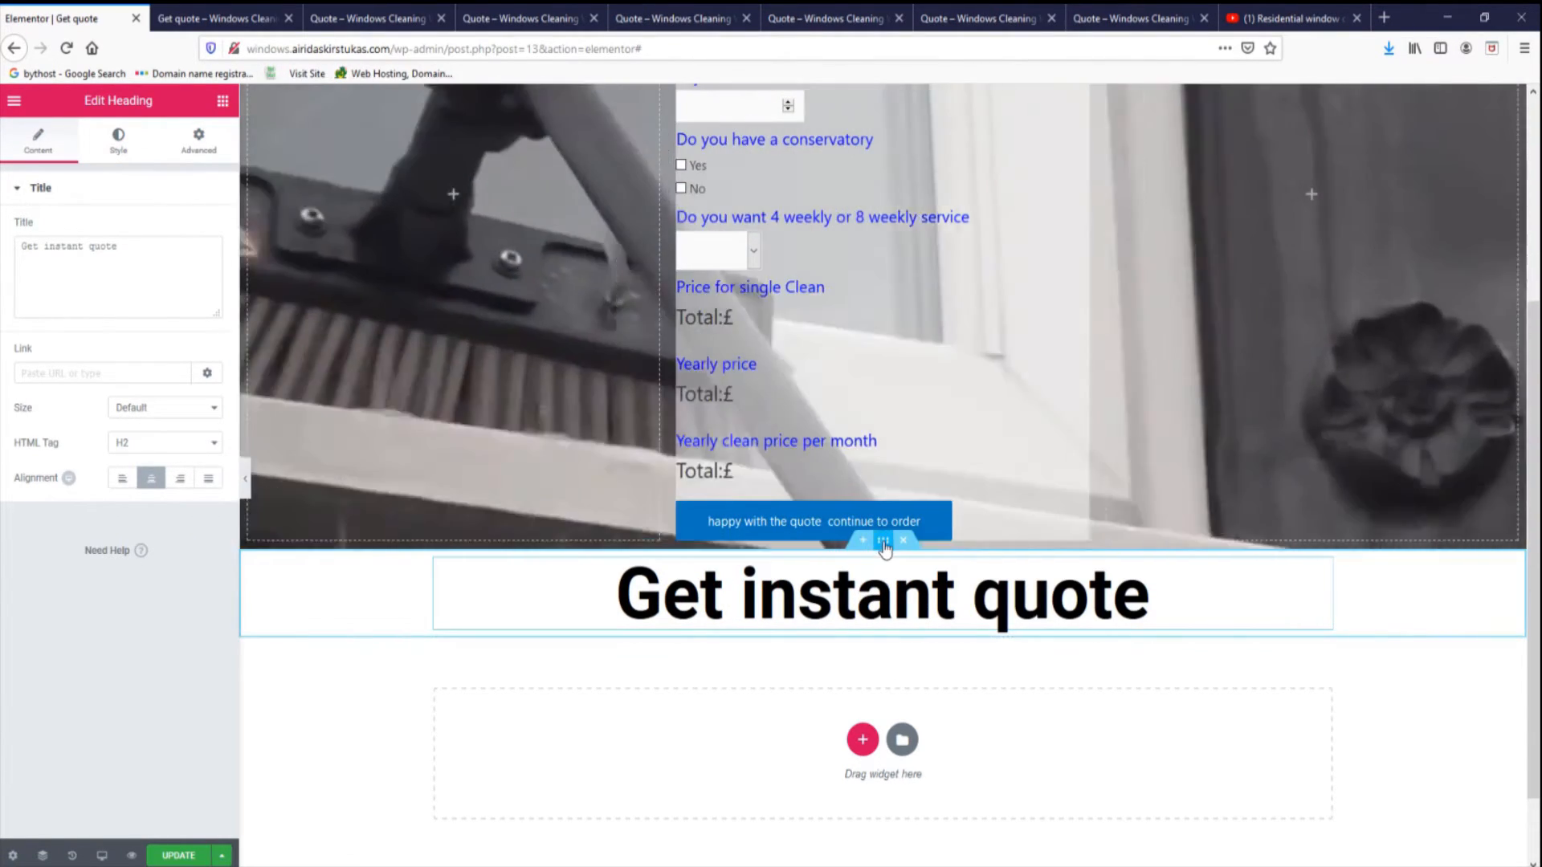
pyautogui.moveTo(883, 558); pyautogui.dragTo(899, 52)
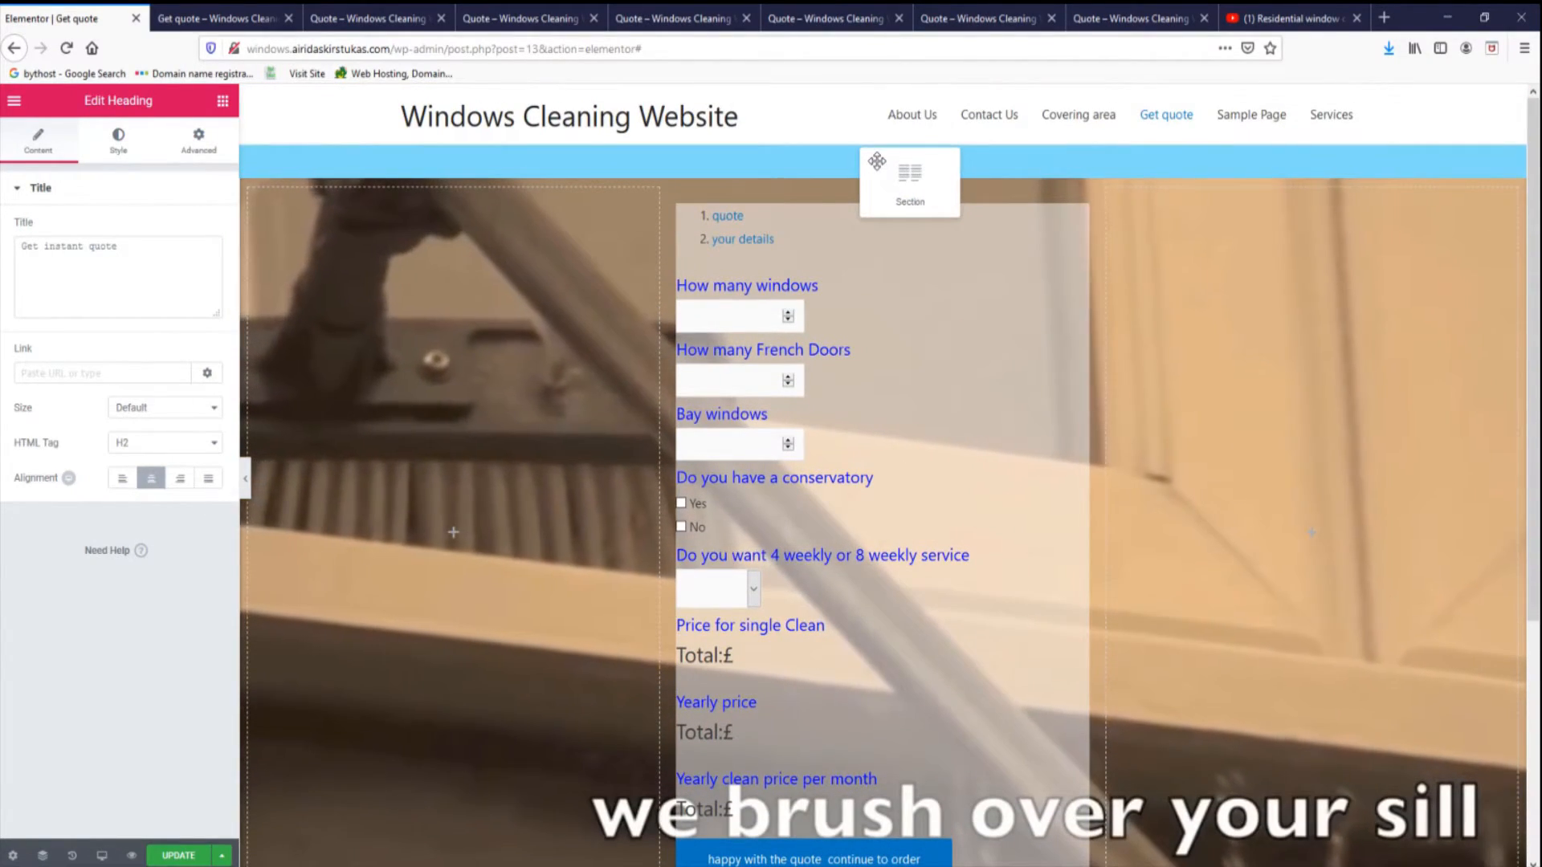
# - Move the 'Get instant quote' section to the top of the page above the form
pyautogui.moveTo(877, 162); pyautogui.dragTo(882, 147)
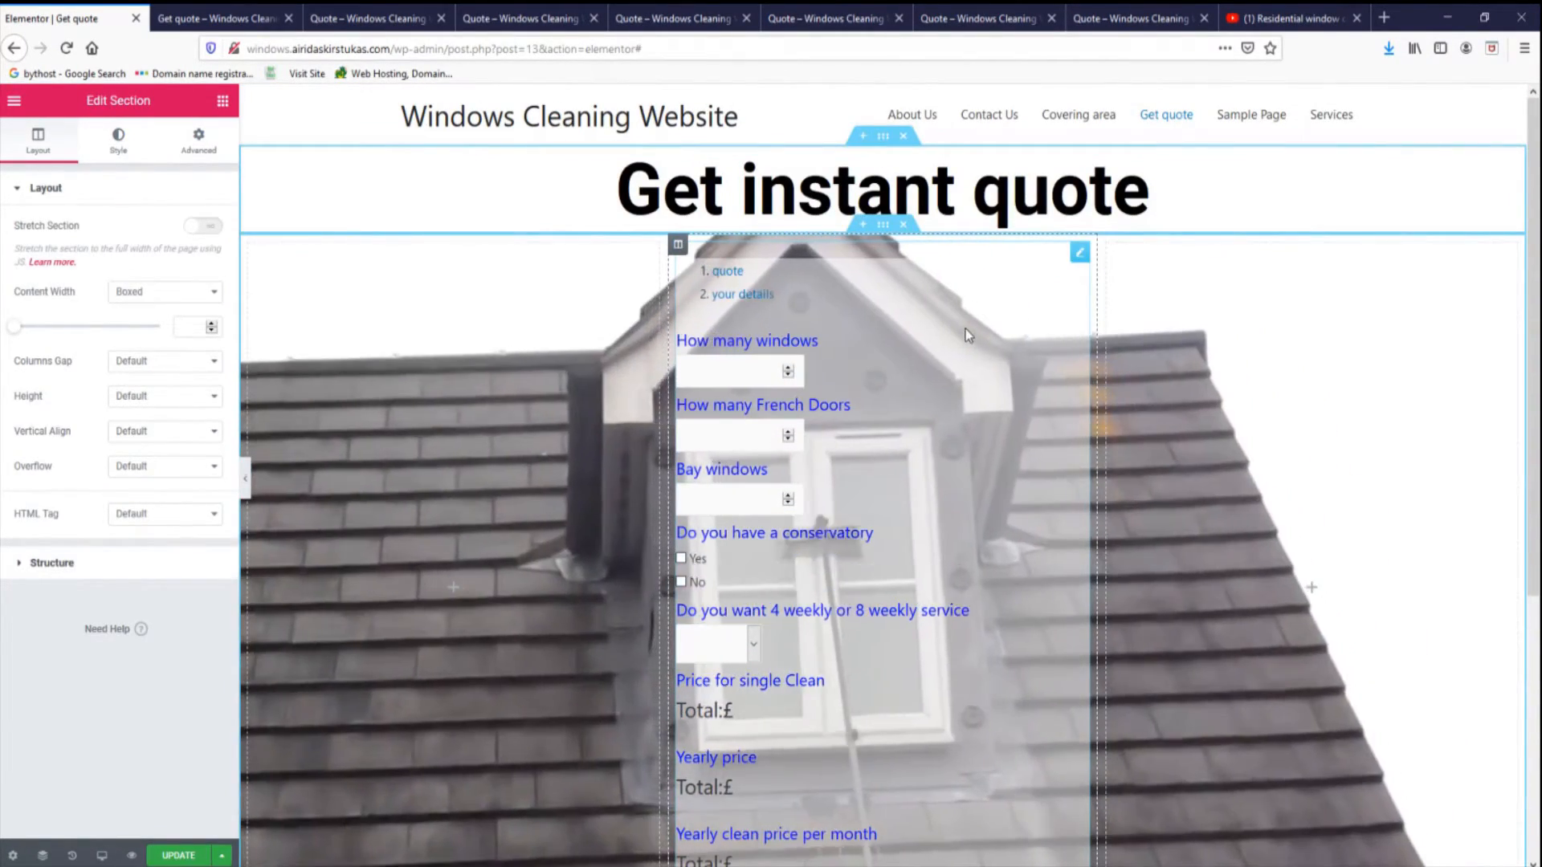
pyautogui.scroll(-5, 889, 448)
pyautogui.scroll(5, 883, 454)
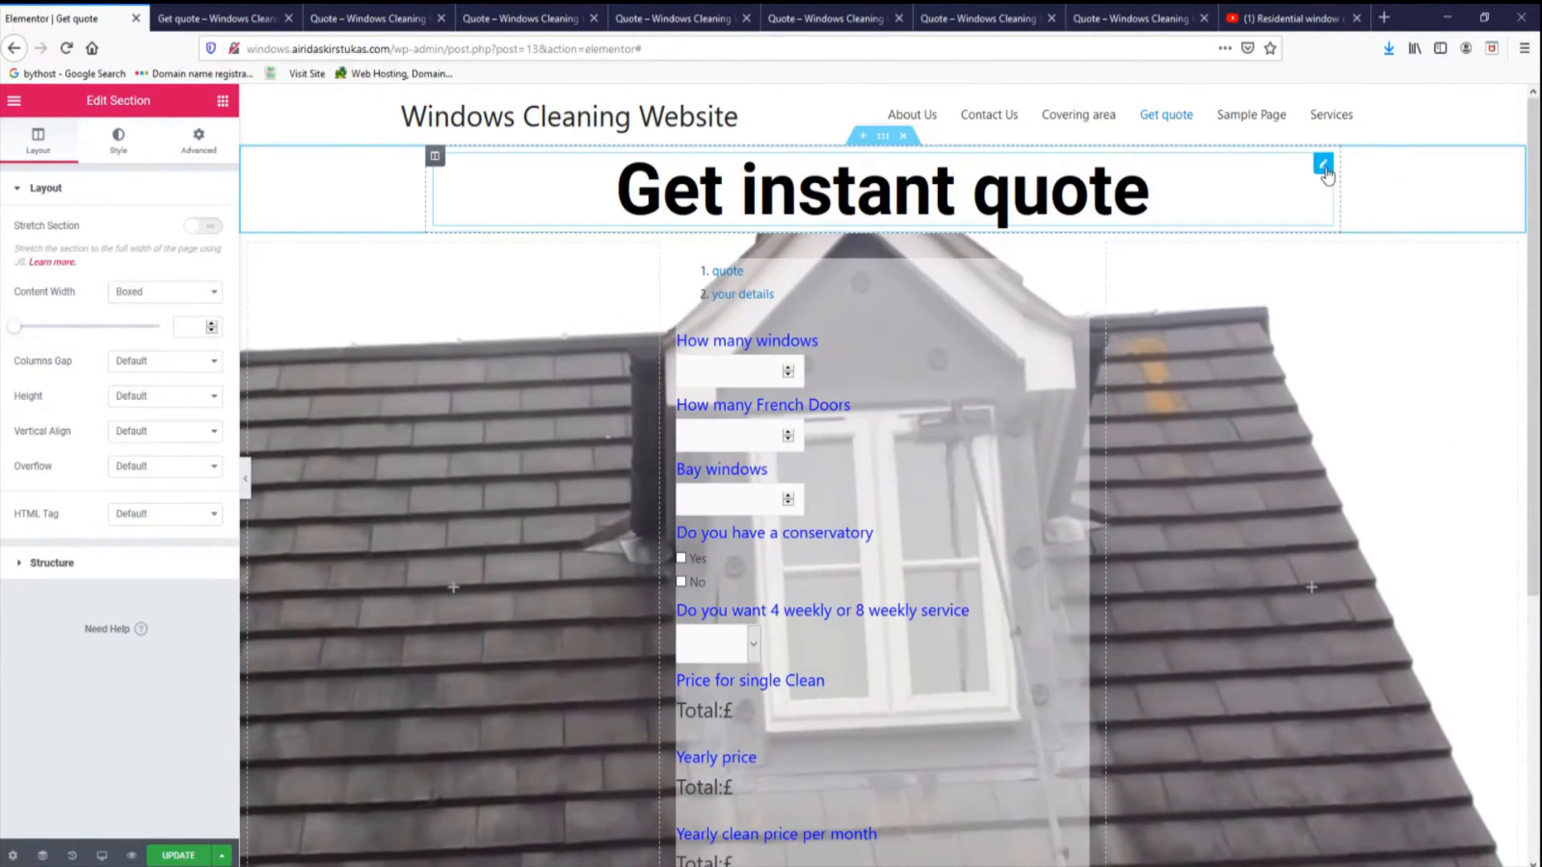
# - Make the heading uppercase at size 56 with letter spacing about 2.9
pyautogui.click(1324, 168)
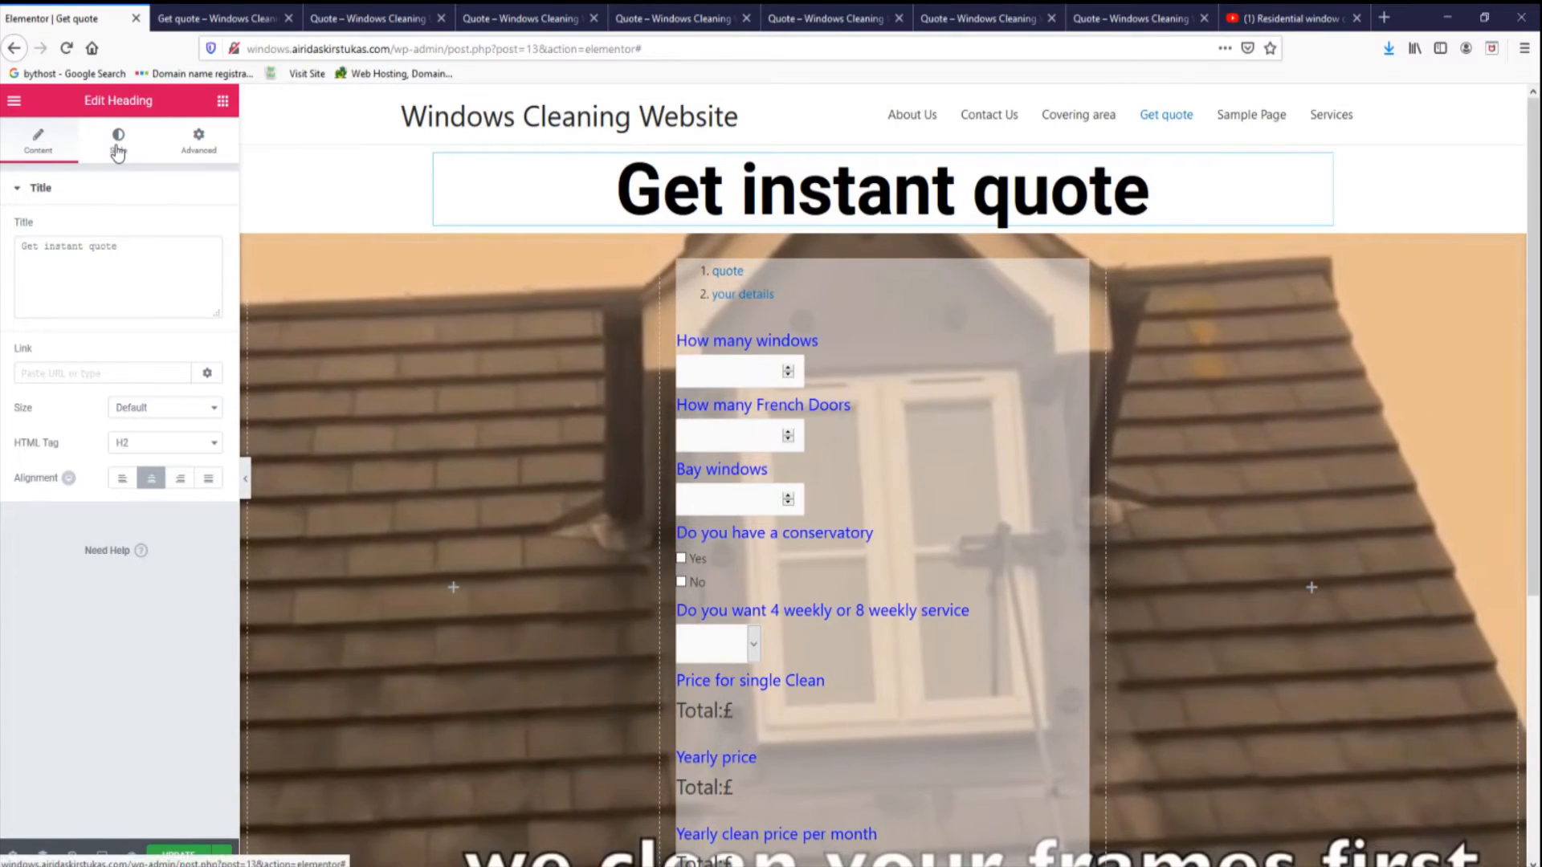
pyautogui.click(118, 144)
pyautogui.click(201, 264)
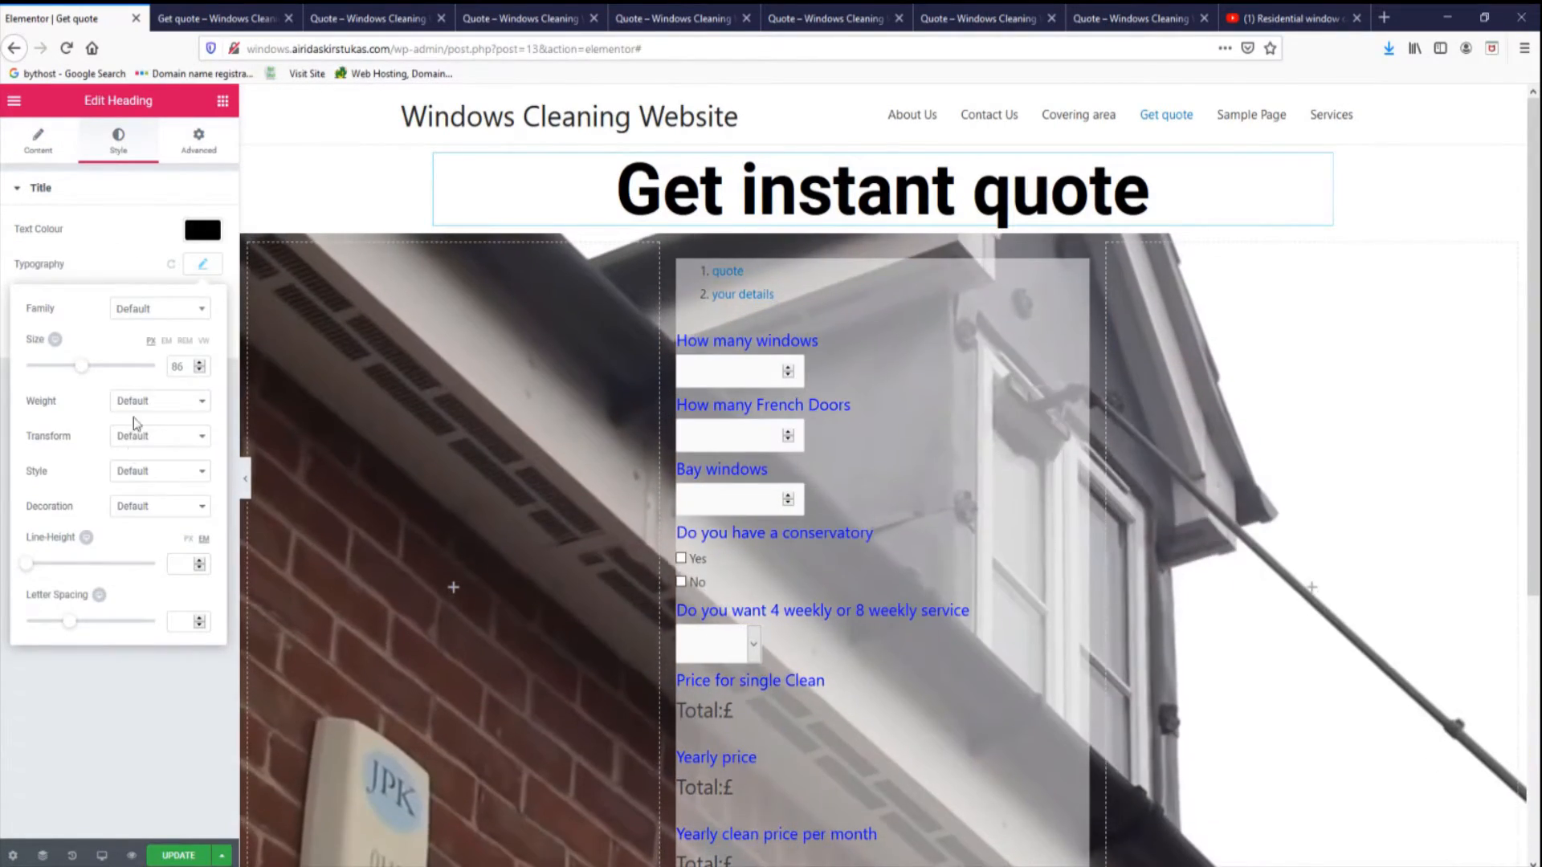
pyautogui.click(160, 435)
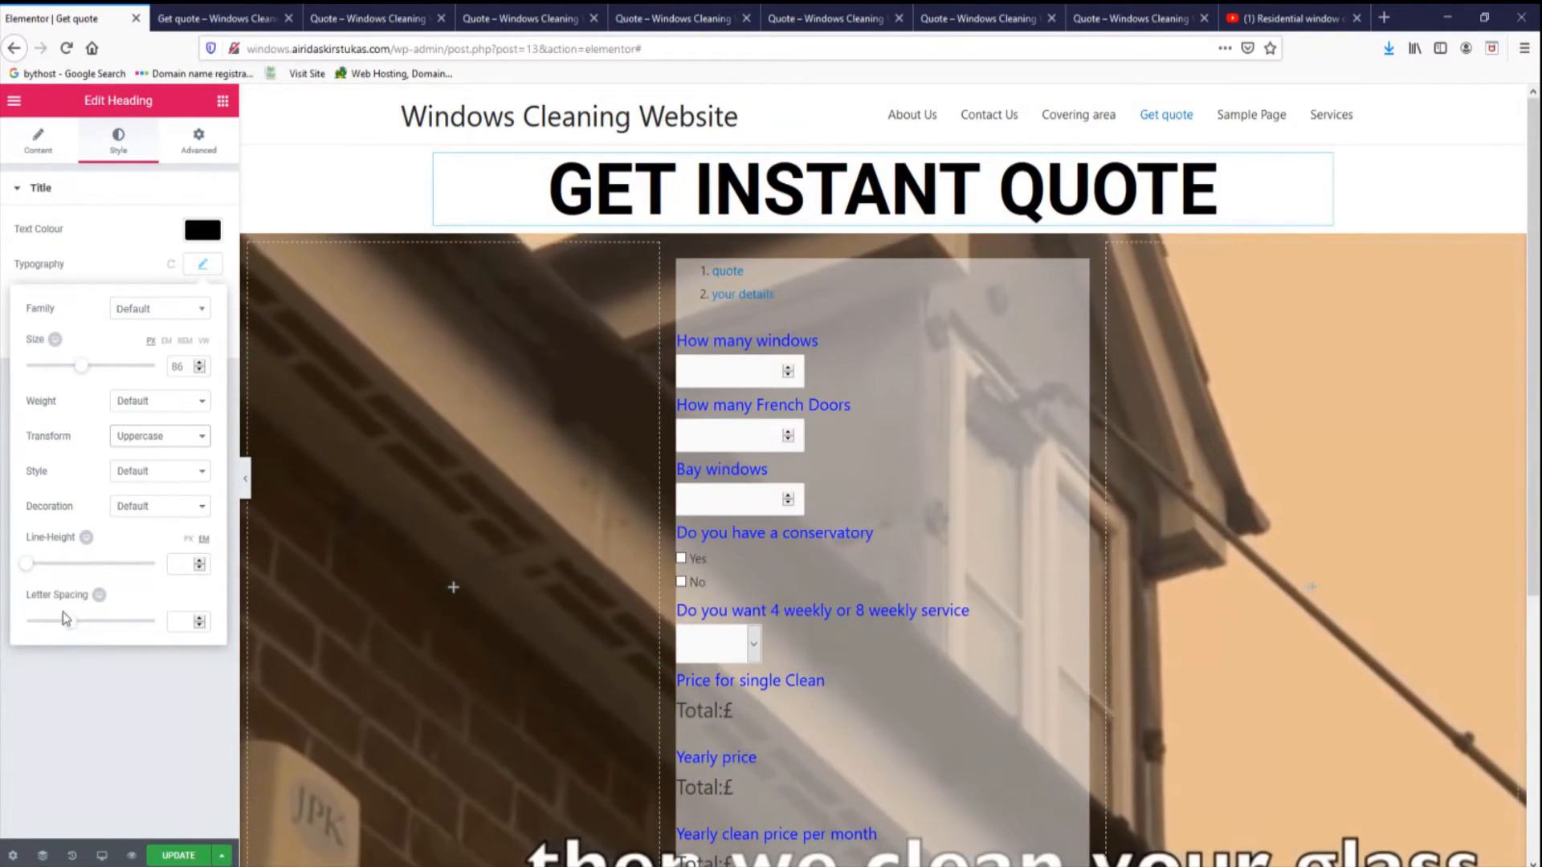
pyautogui.moveTo(81, 365); pyautogui.dragTo(61, 368)
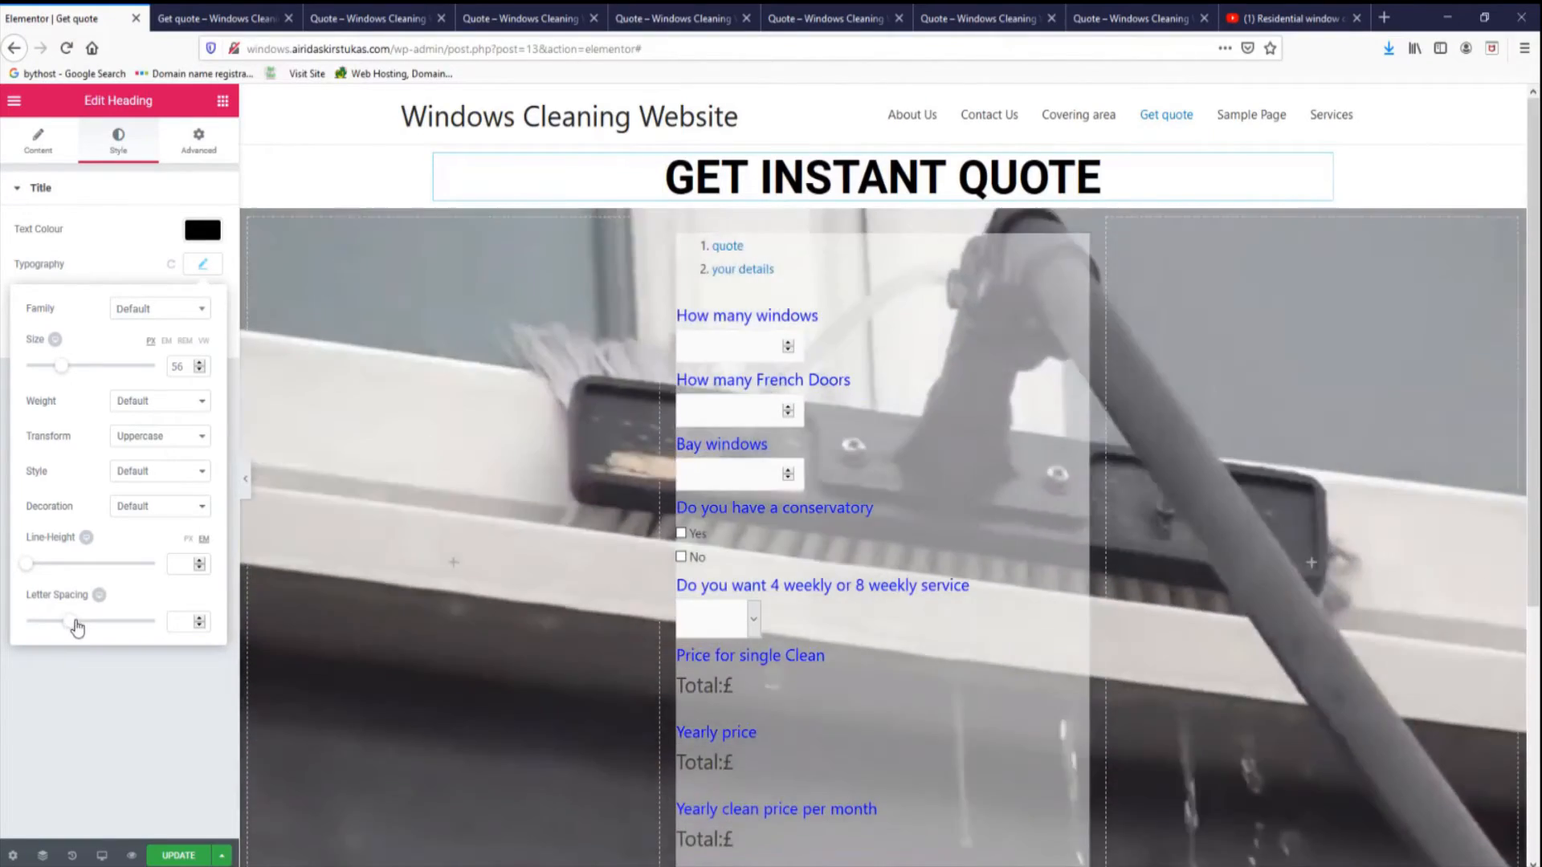
pyautogui.moveTo(75, 621); pyautogui.dragTo(97, 618)
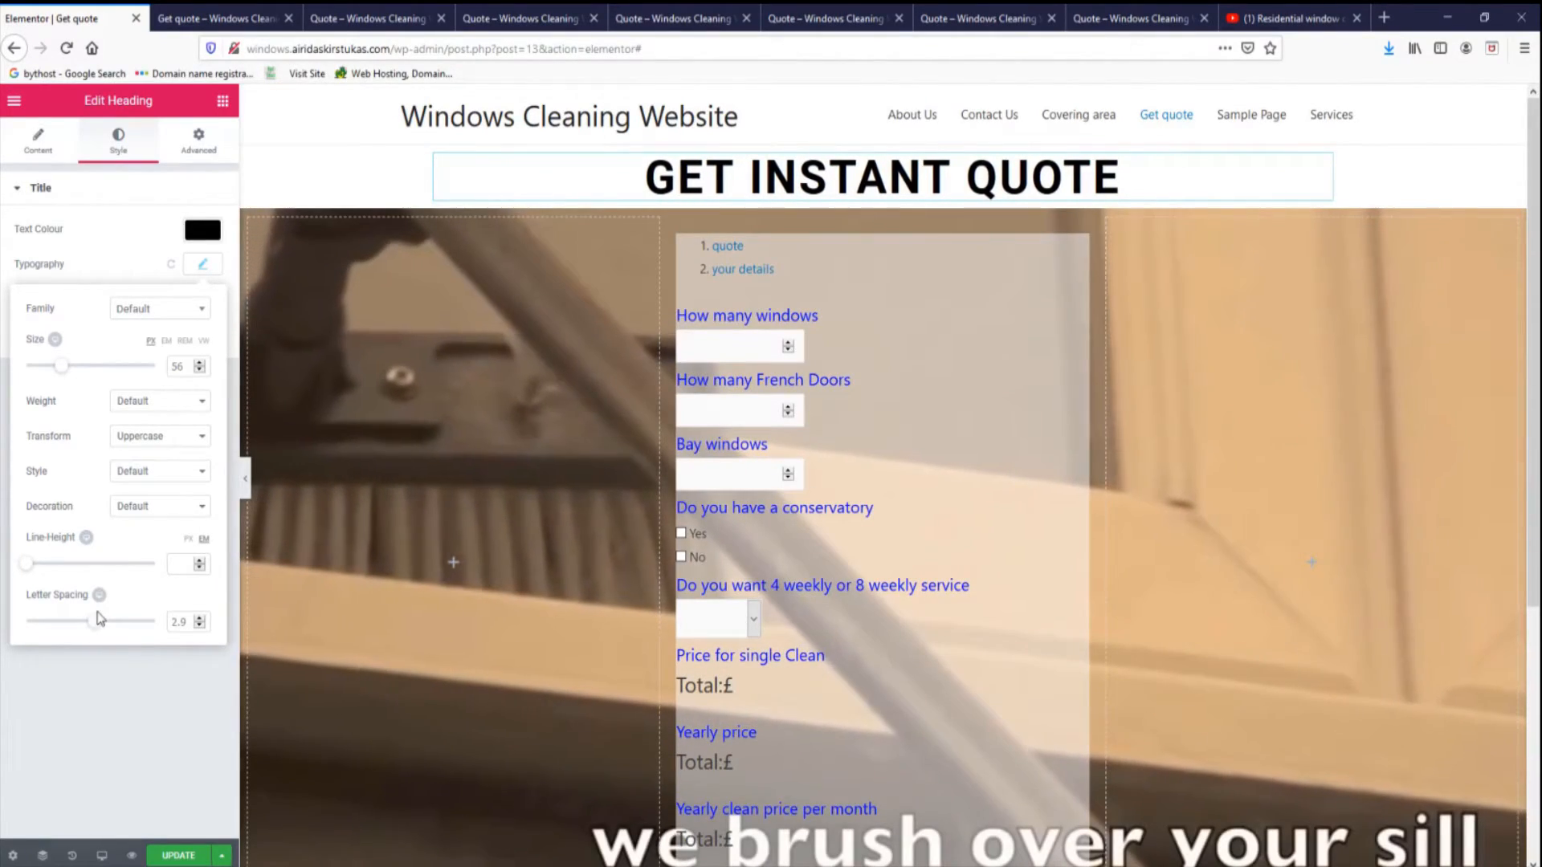
pyautogui.click(307, 169)
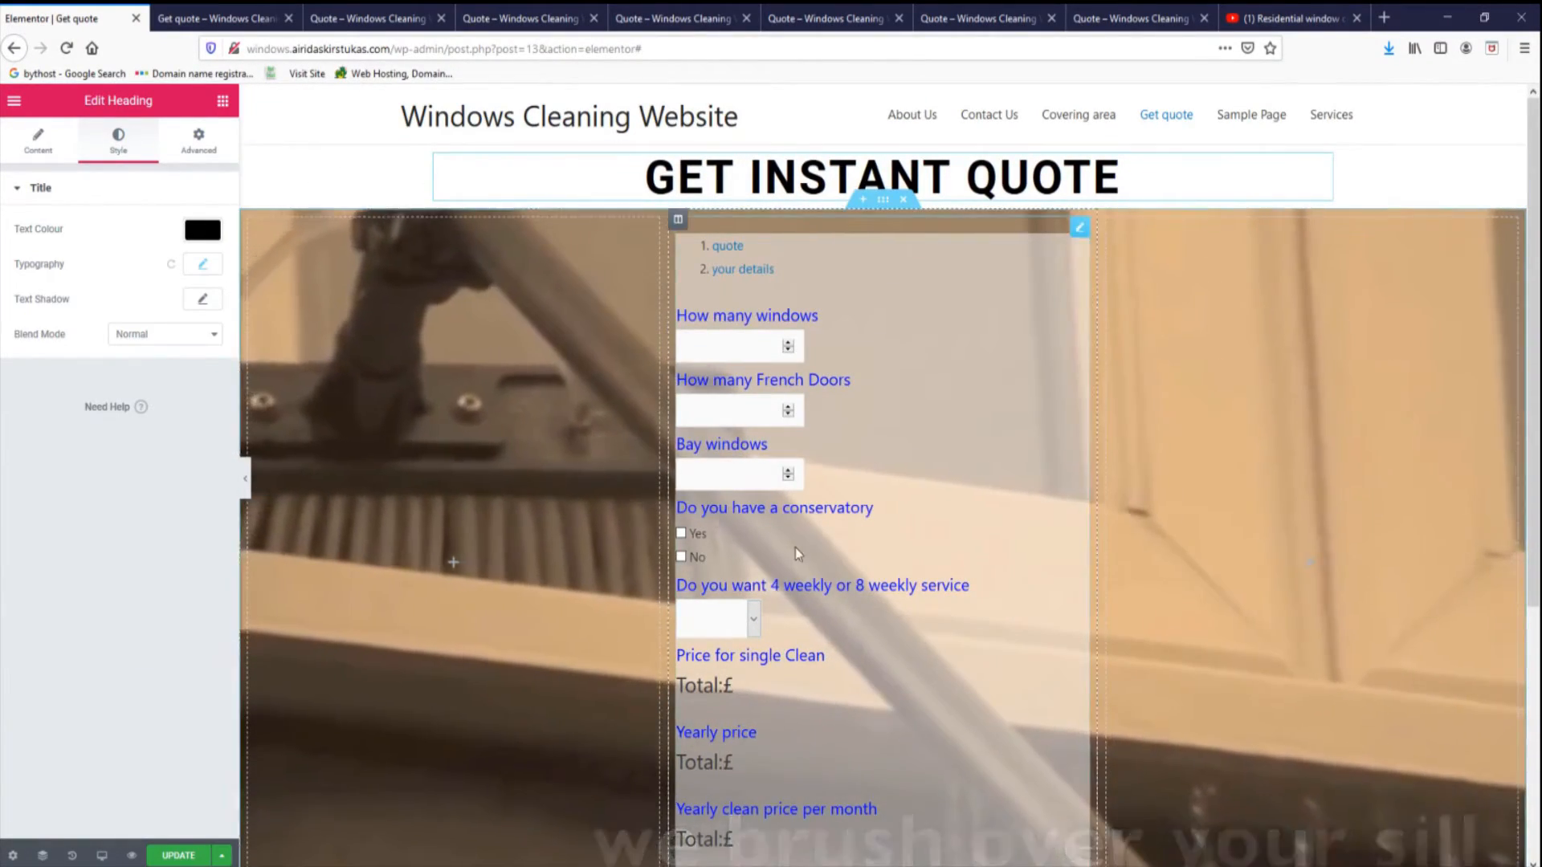
pyautogui.scroll(-5, 776, 549)
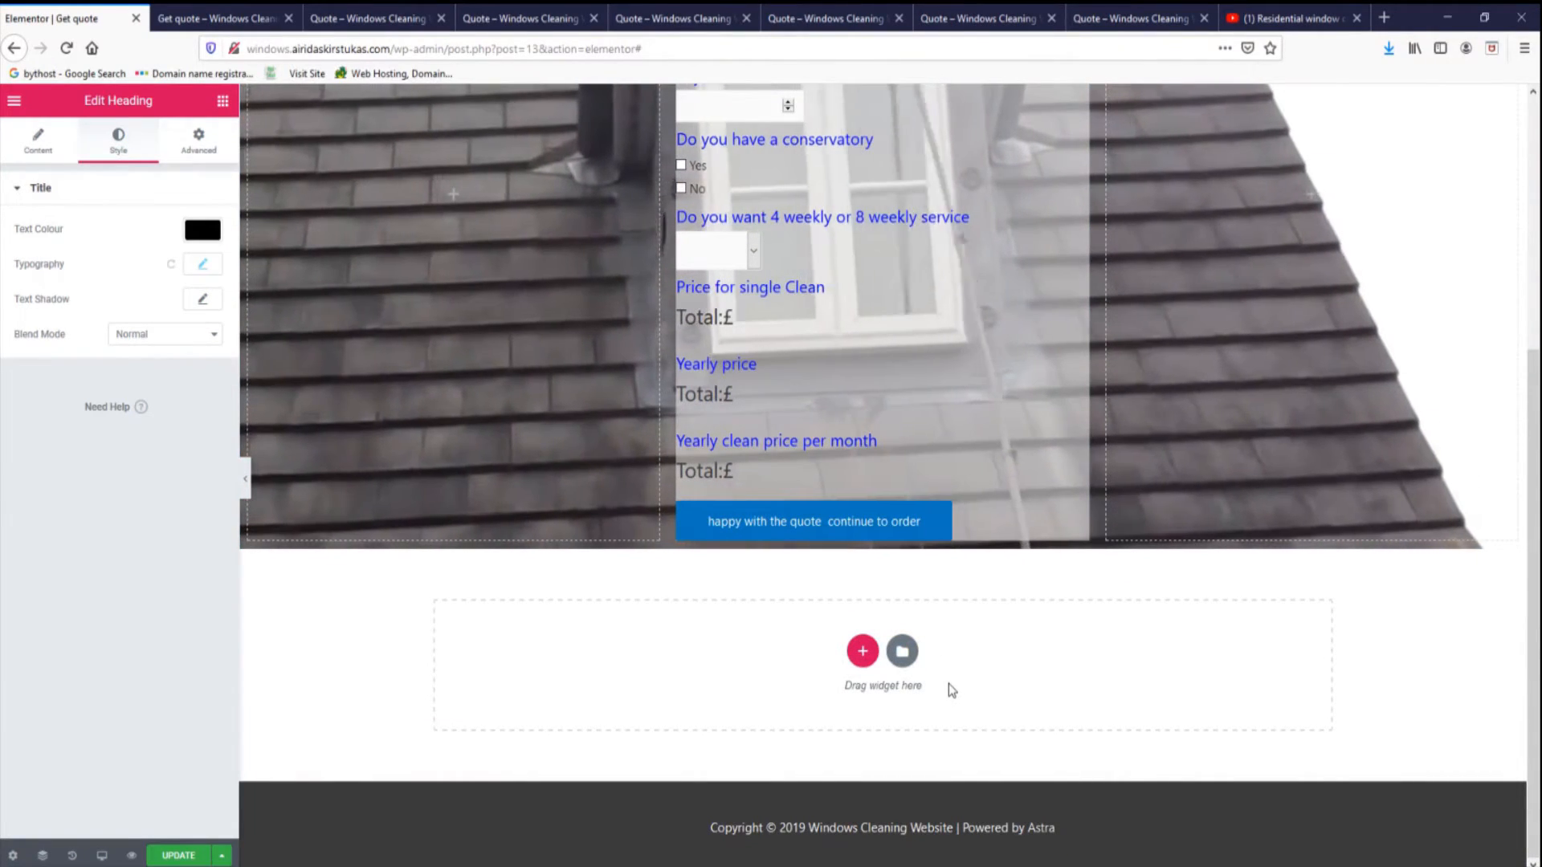
pyautogui.scroll(5, 1058, 297)
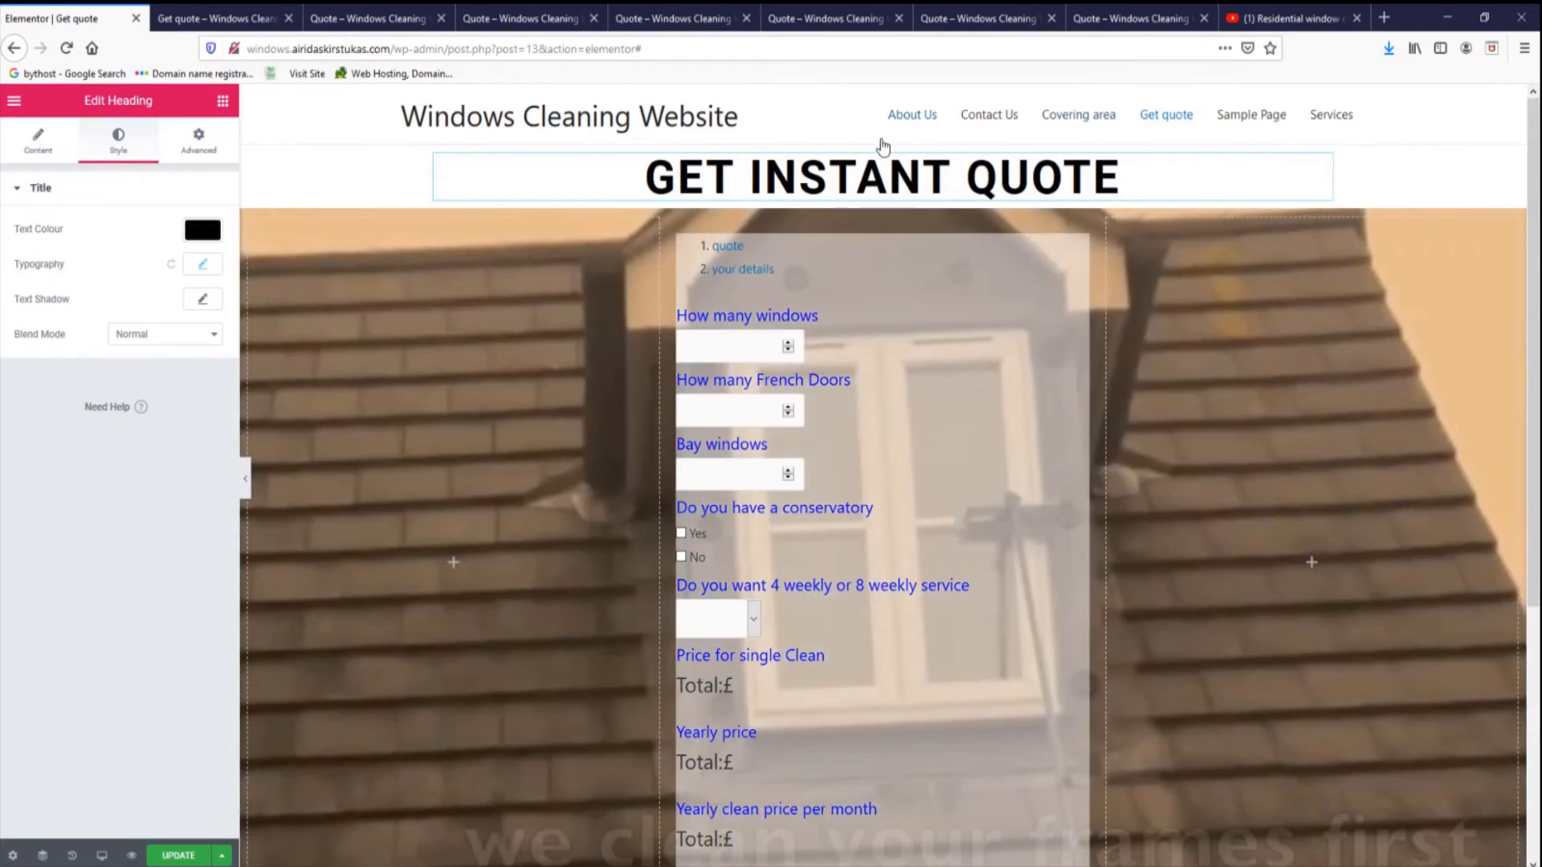
# - Duplicate the GET INSTANT QUOTE heading section
pyautogui.rightClick(886, 140)
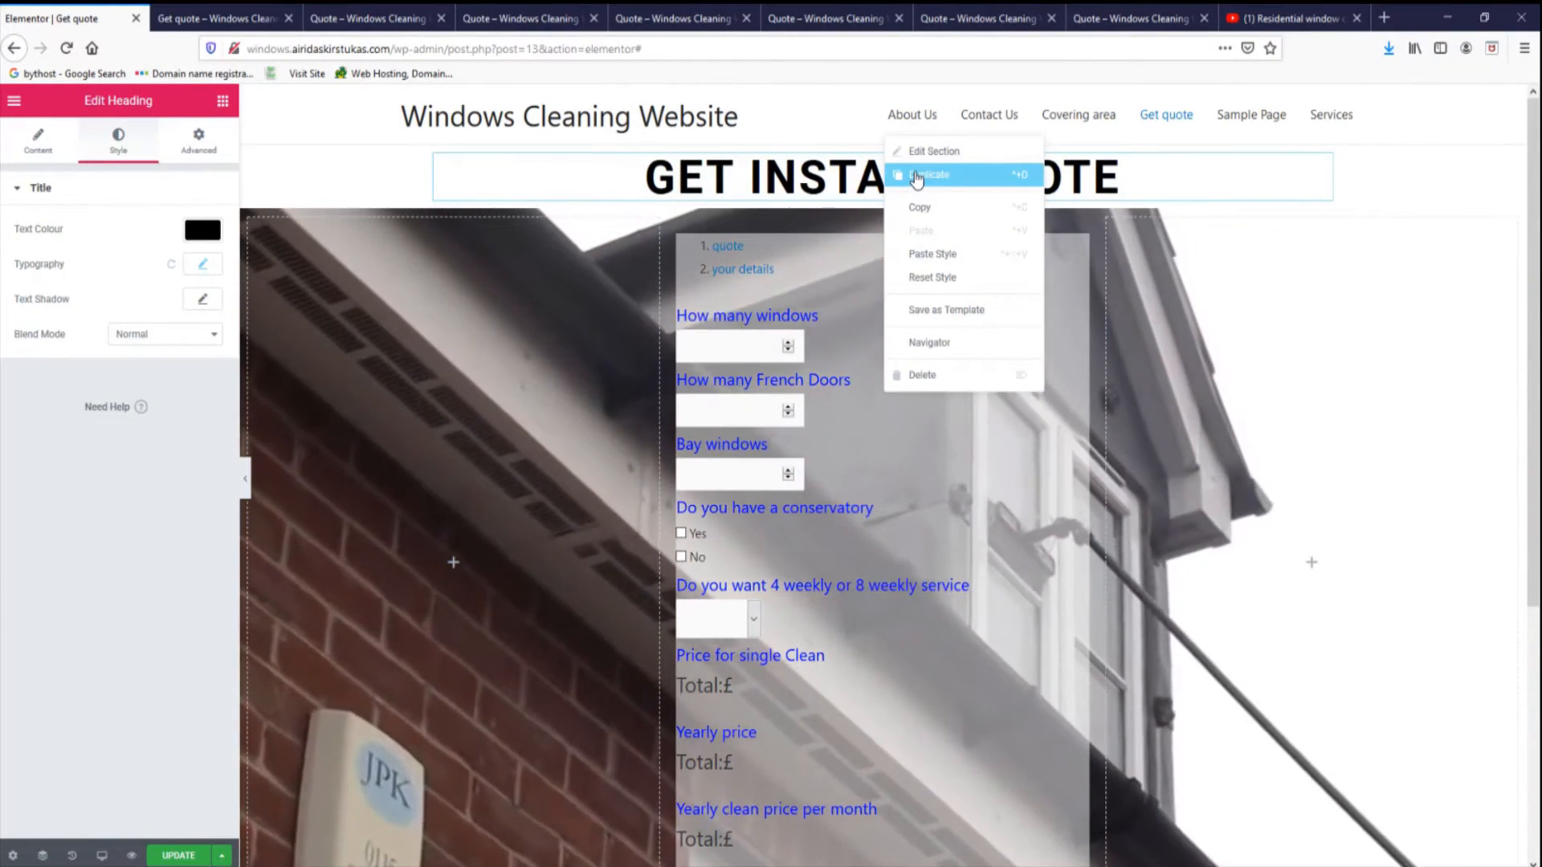
pyautogui.click(903, 176)
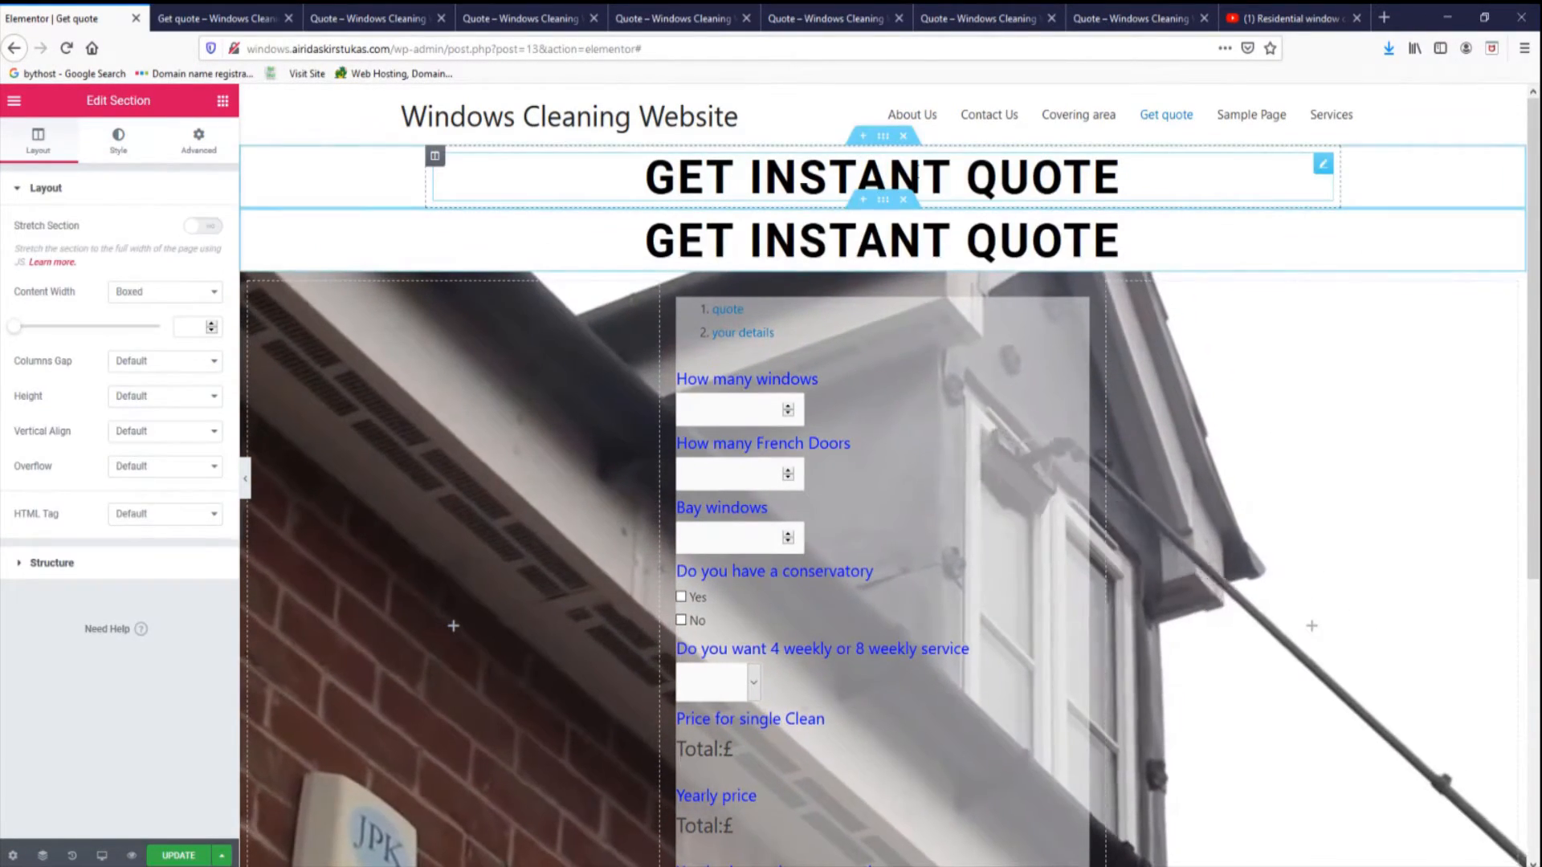
pyautogui.click(1140, 251)
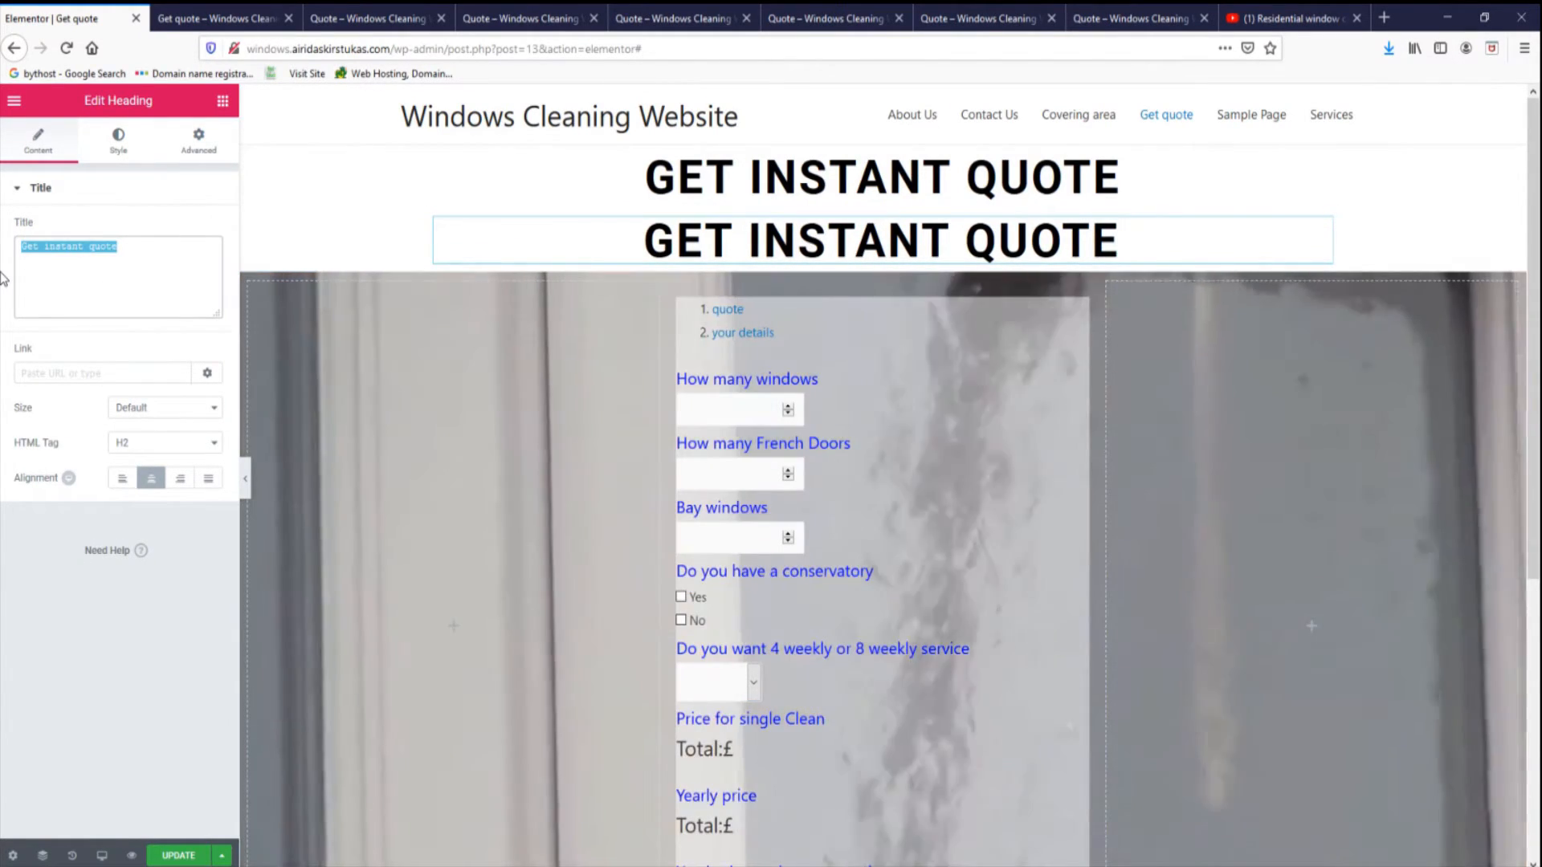
# - Retitle the copy 'Not happy with the instant quote ?' with a <br> line and 'Contact on' plus the phone number
pyautogui.write('Not')
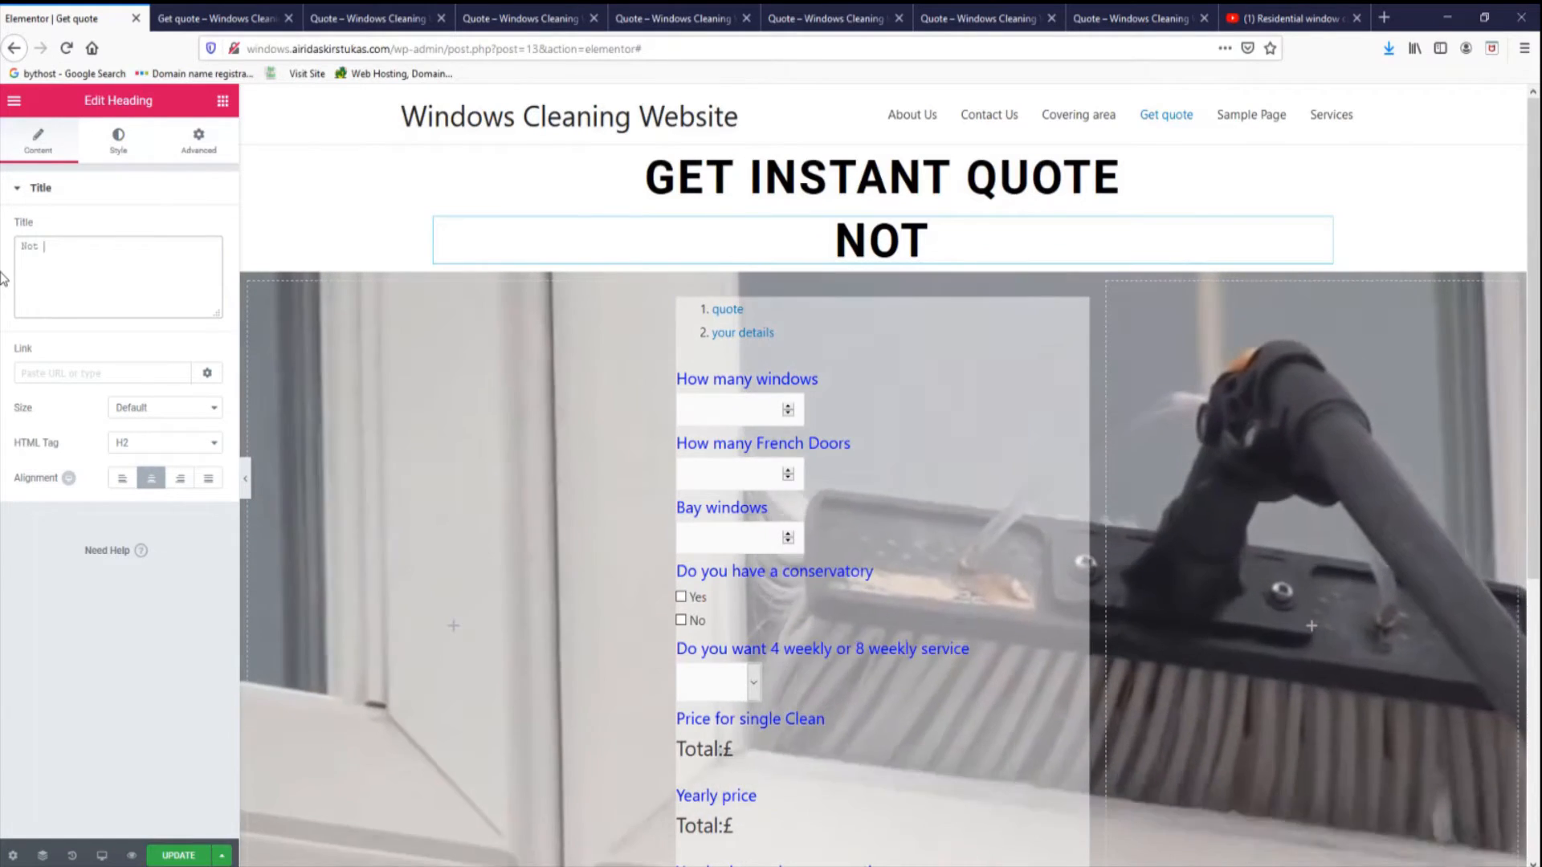
pyautogui.write(' happy wit')
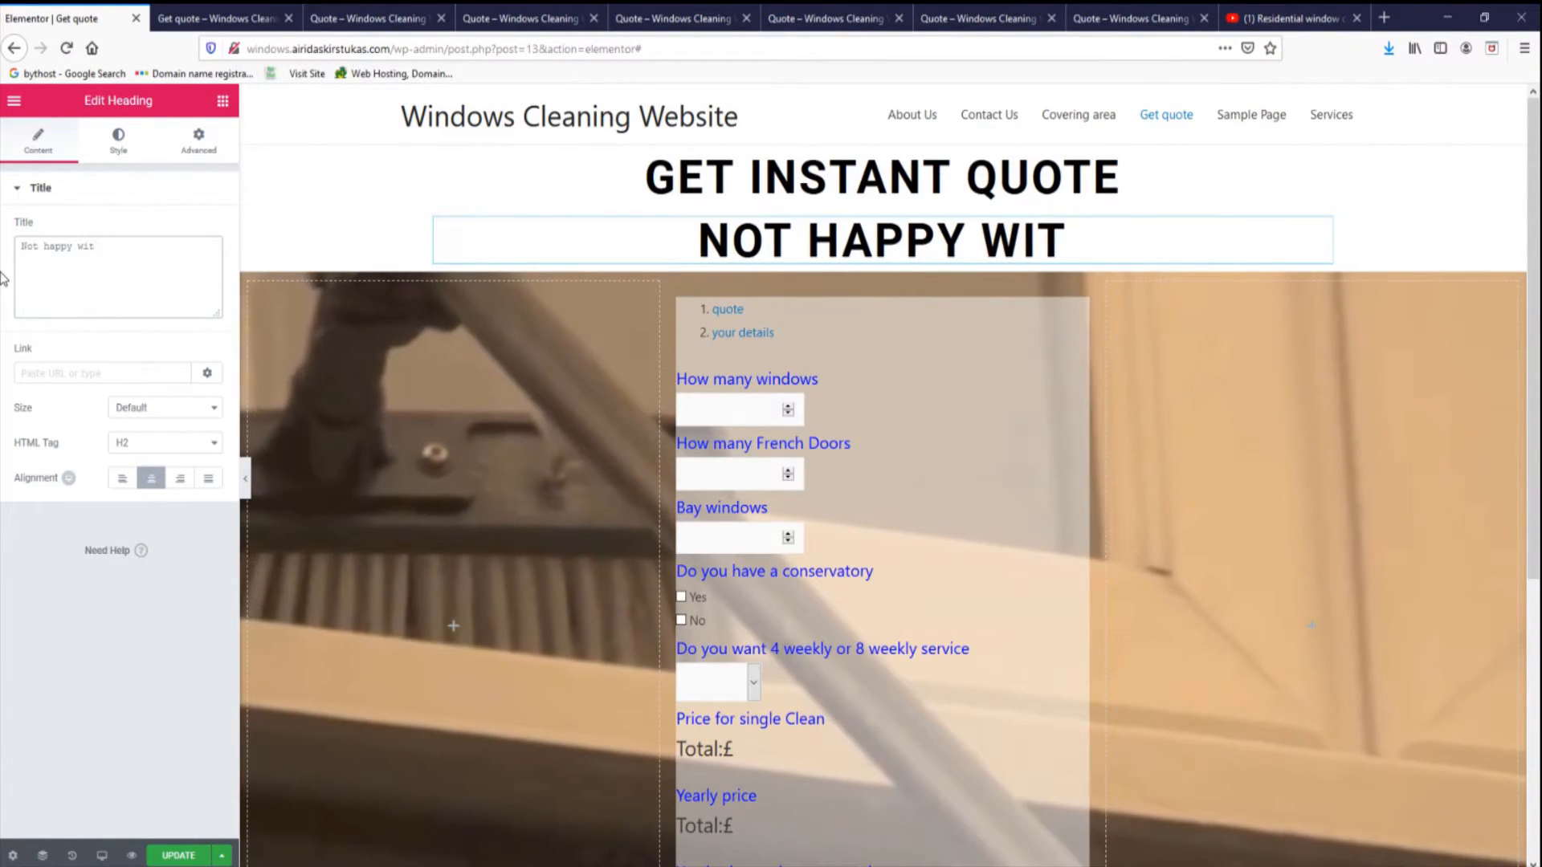
pyautogui.write('h the insta')
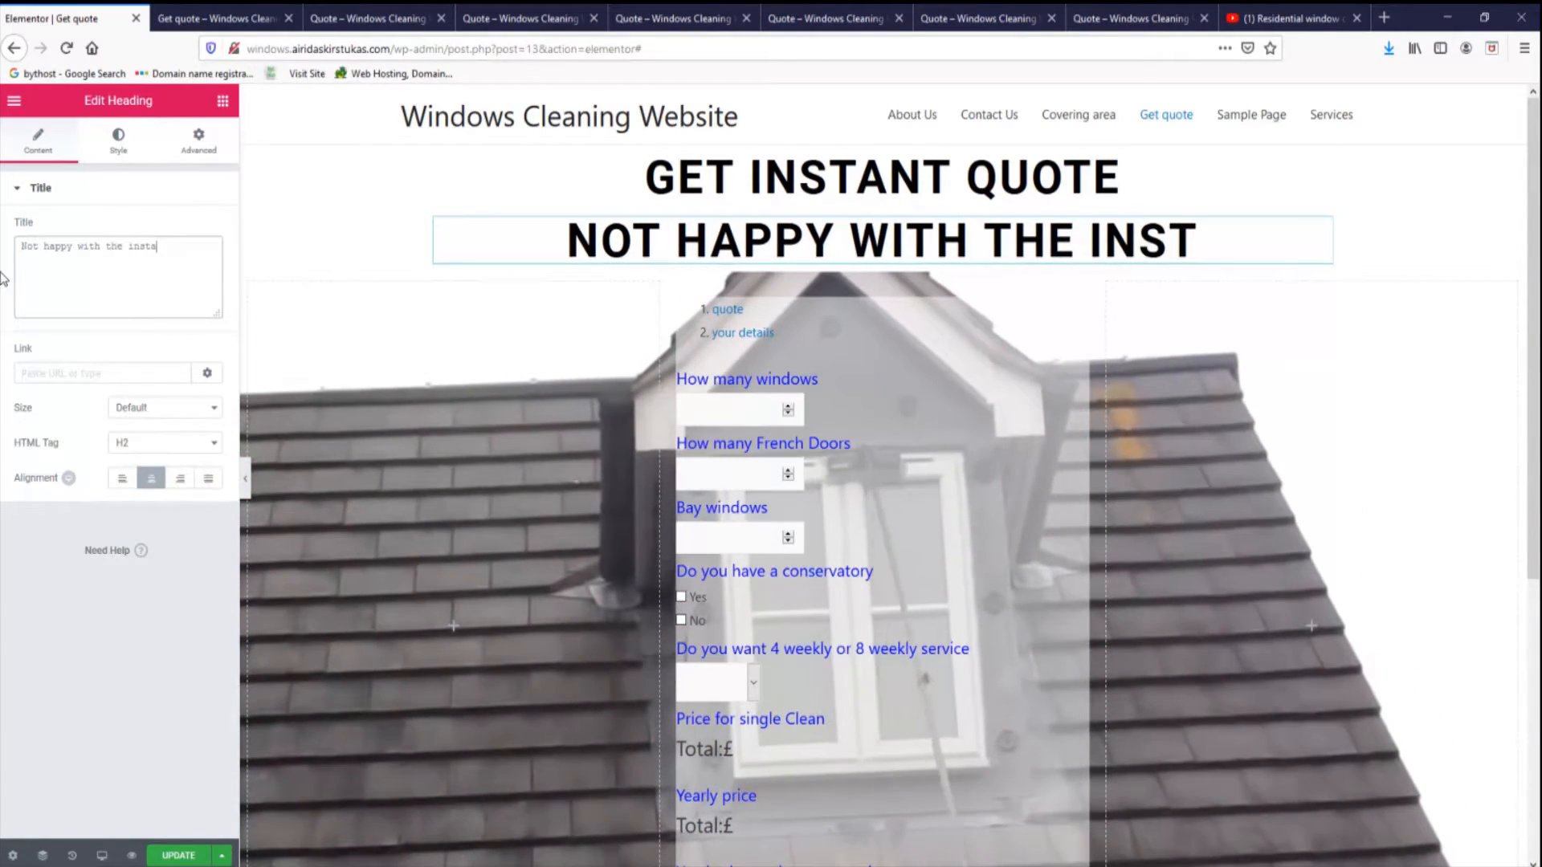
pyautogui.write('nt quo')
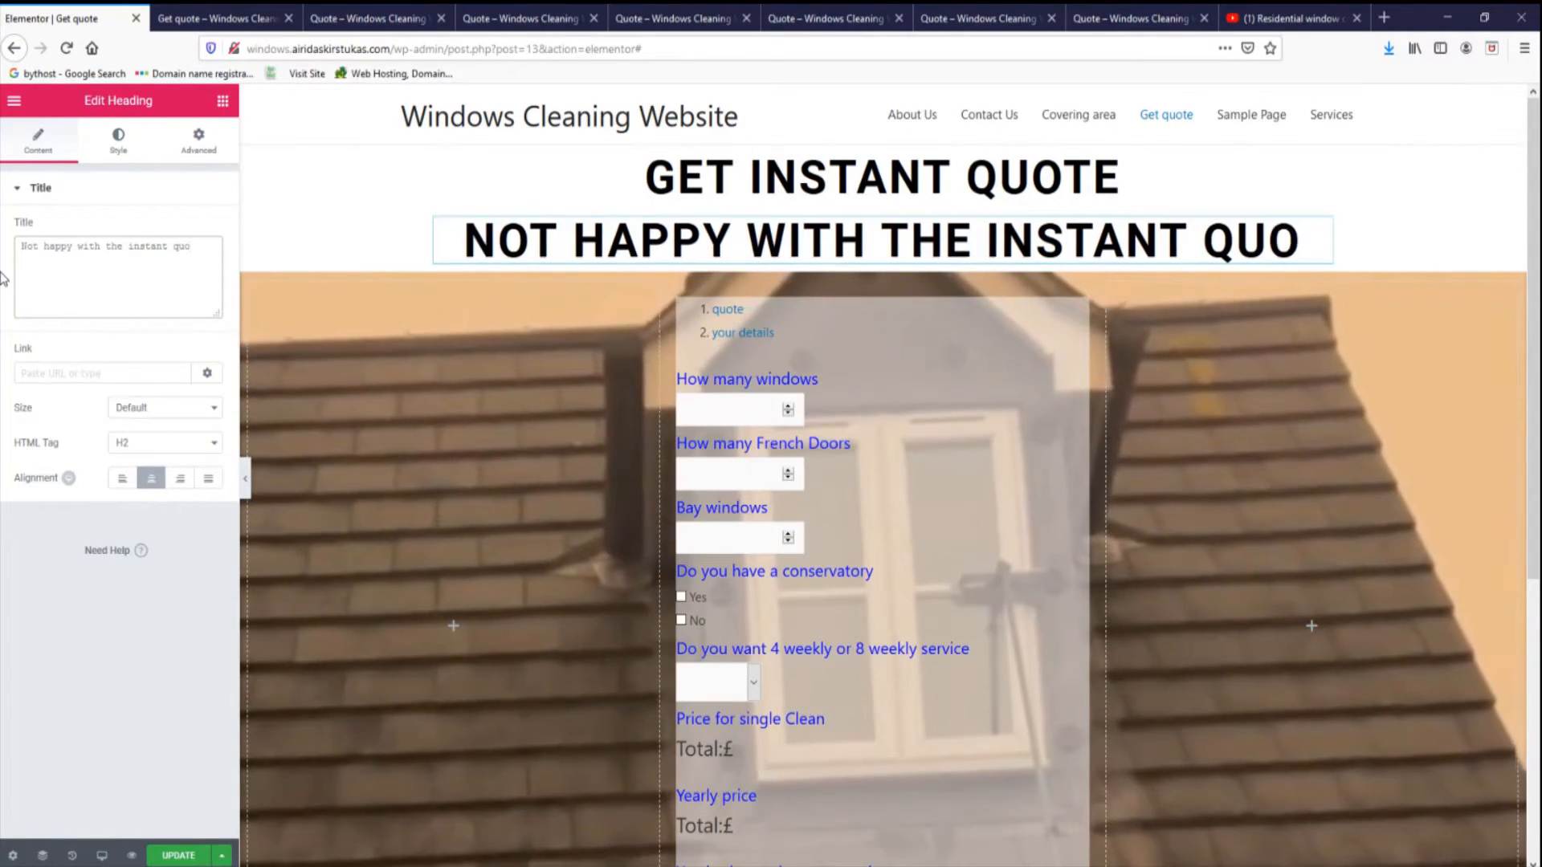
pyautogui.write('te ?')
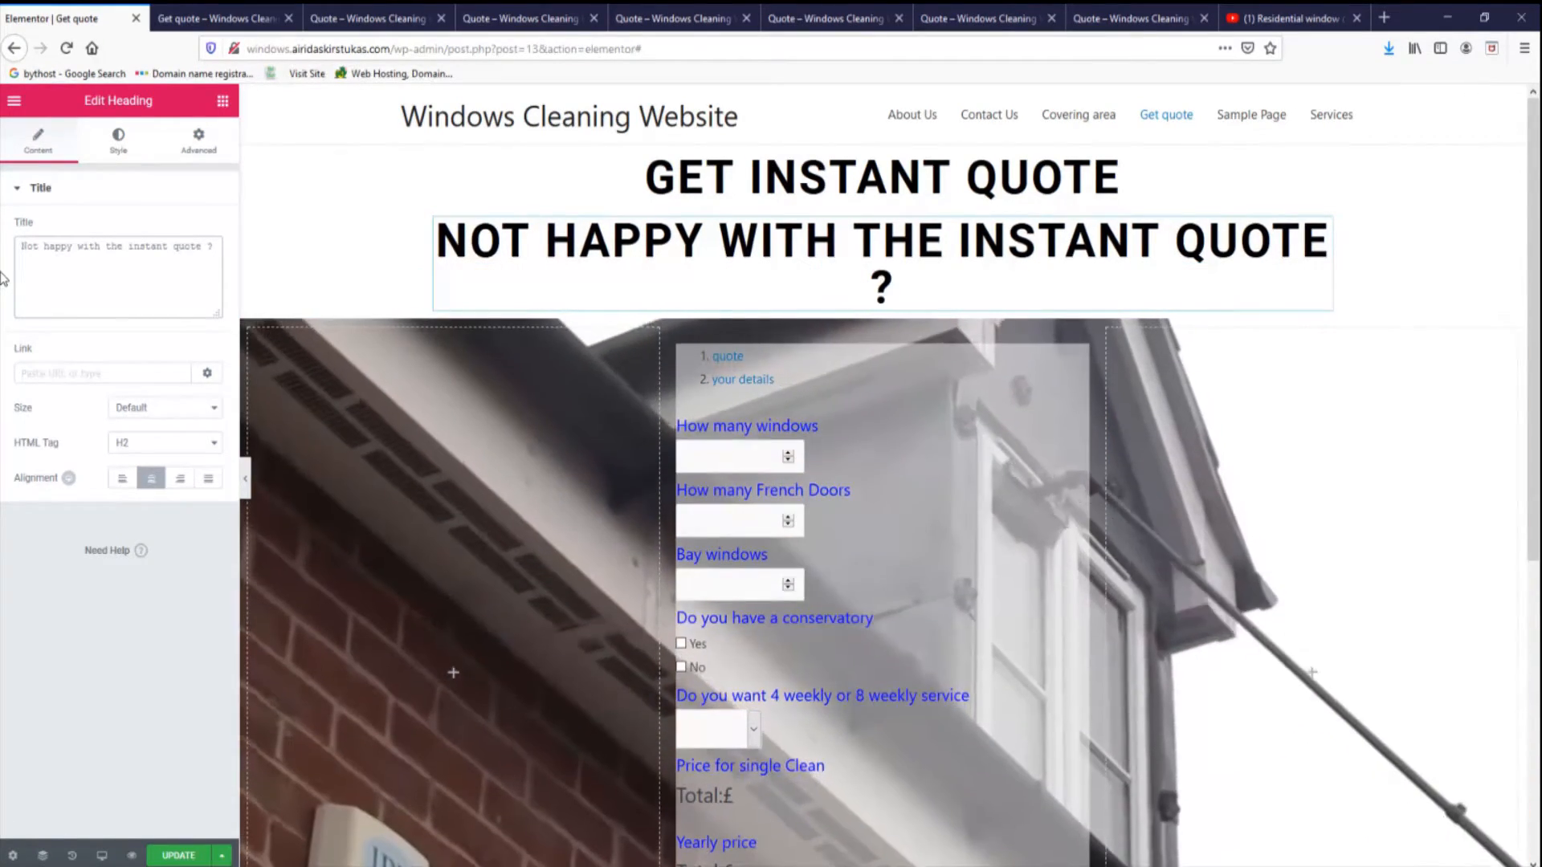
pyautogui.write(' <')
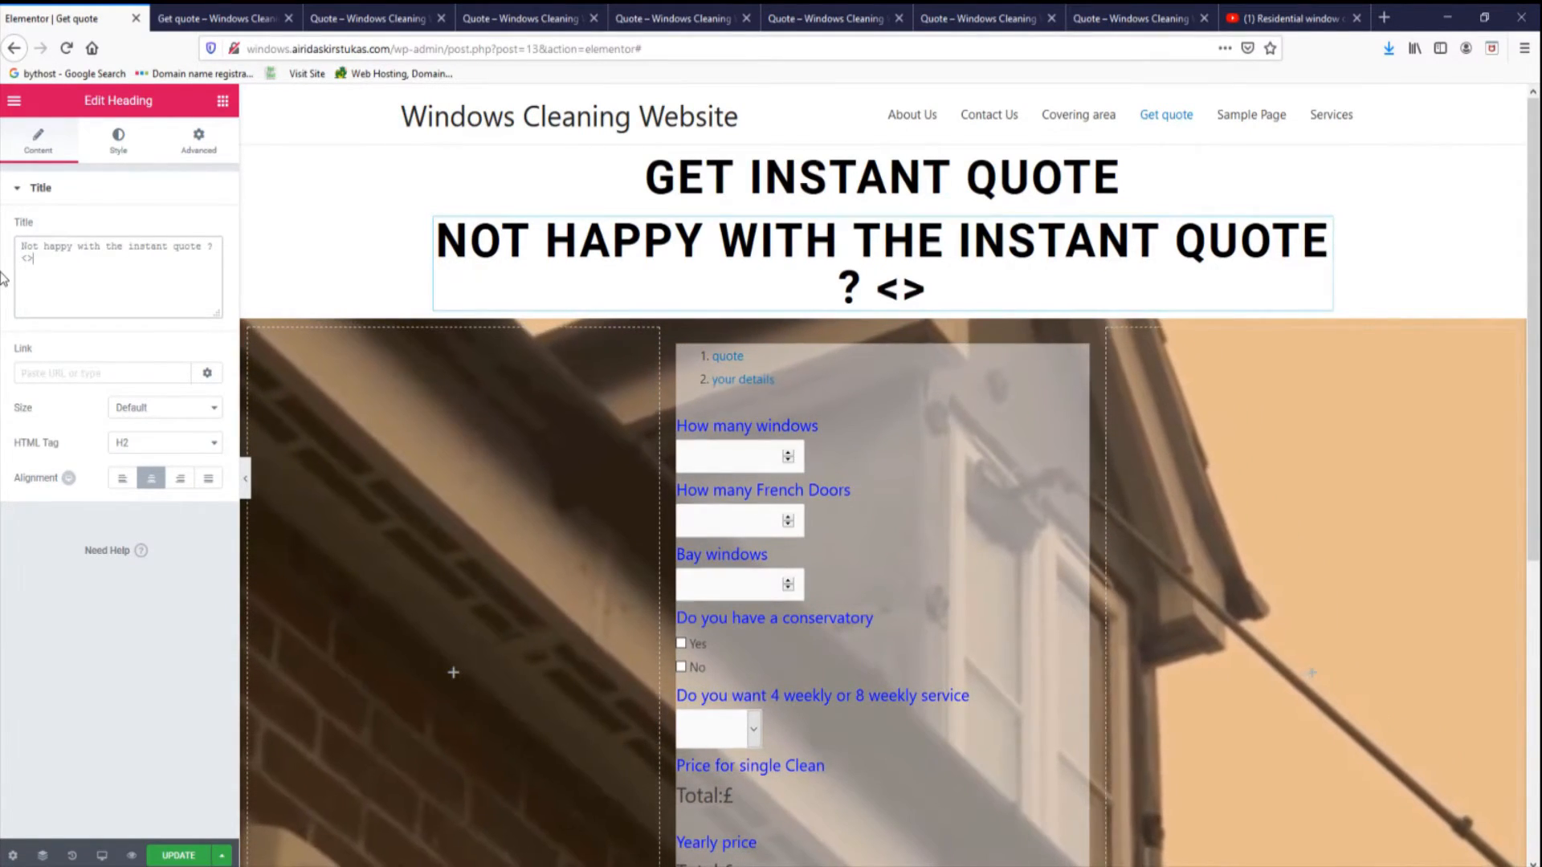
pyautogui.write('br')
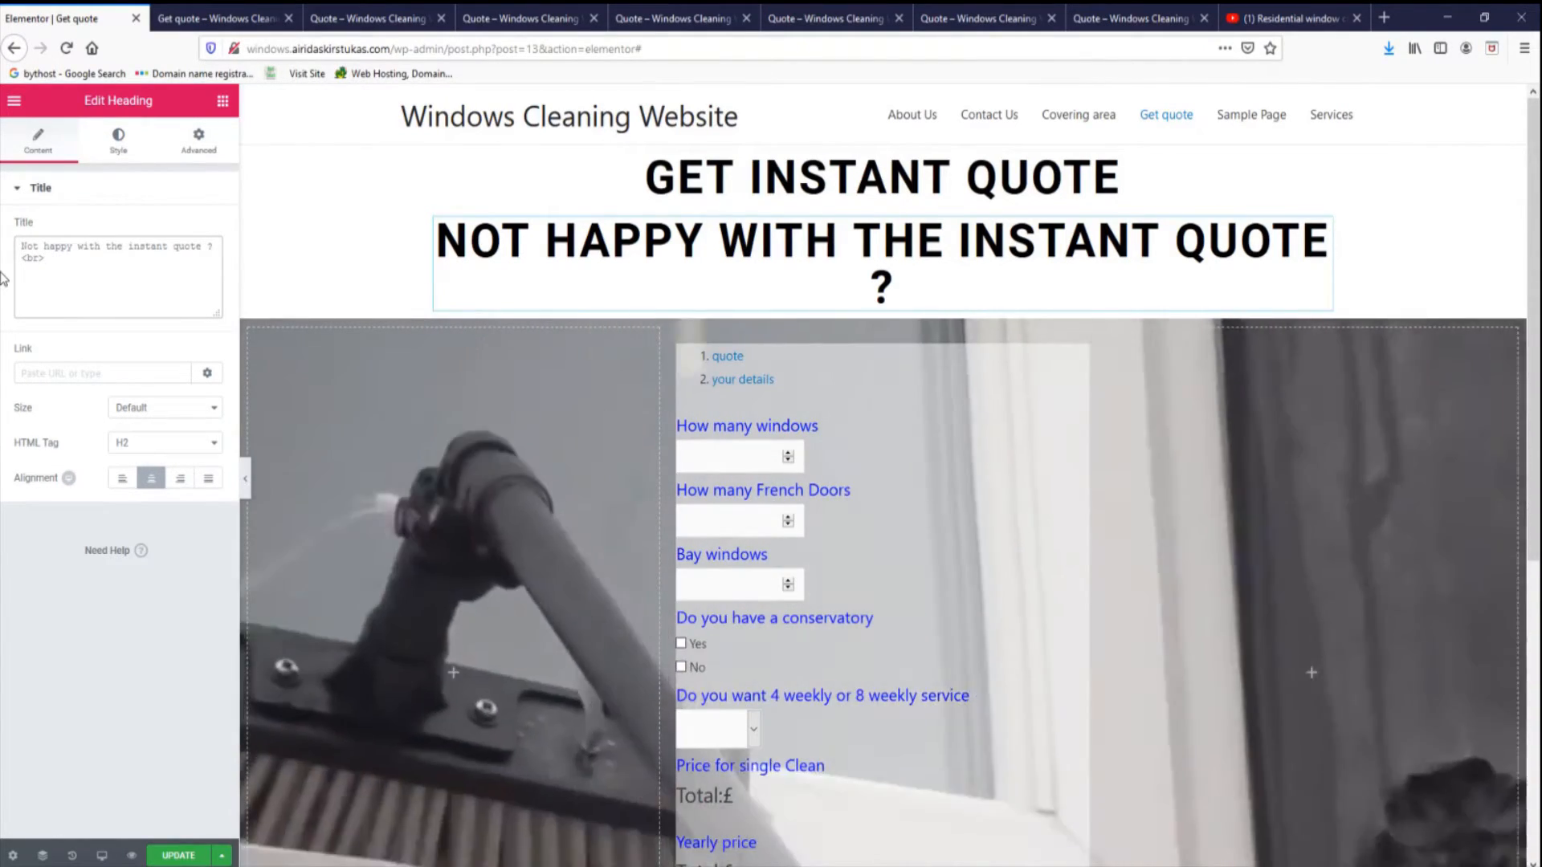
pyautogui.press('Return')
pyautogui.write(',')
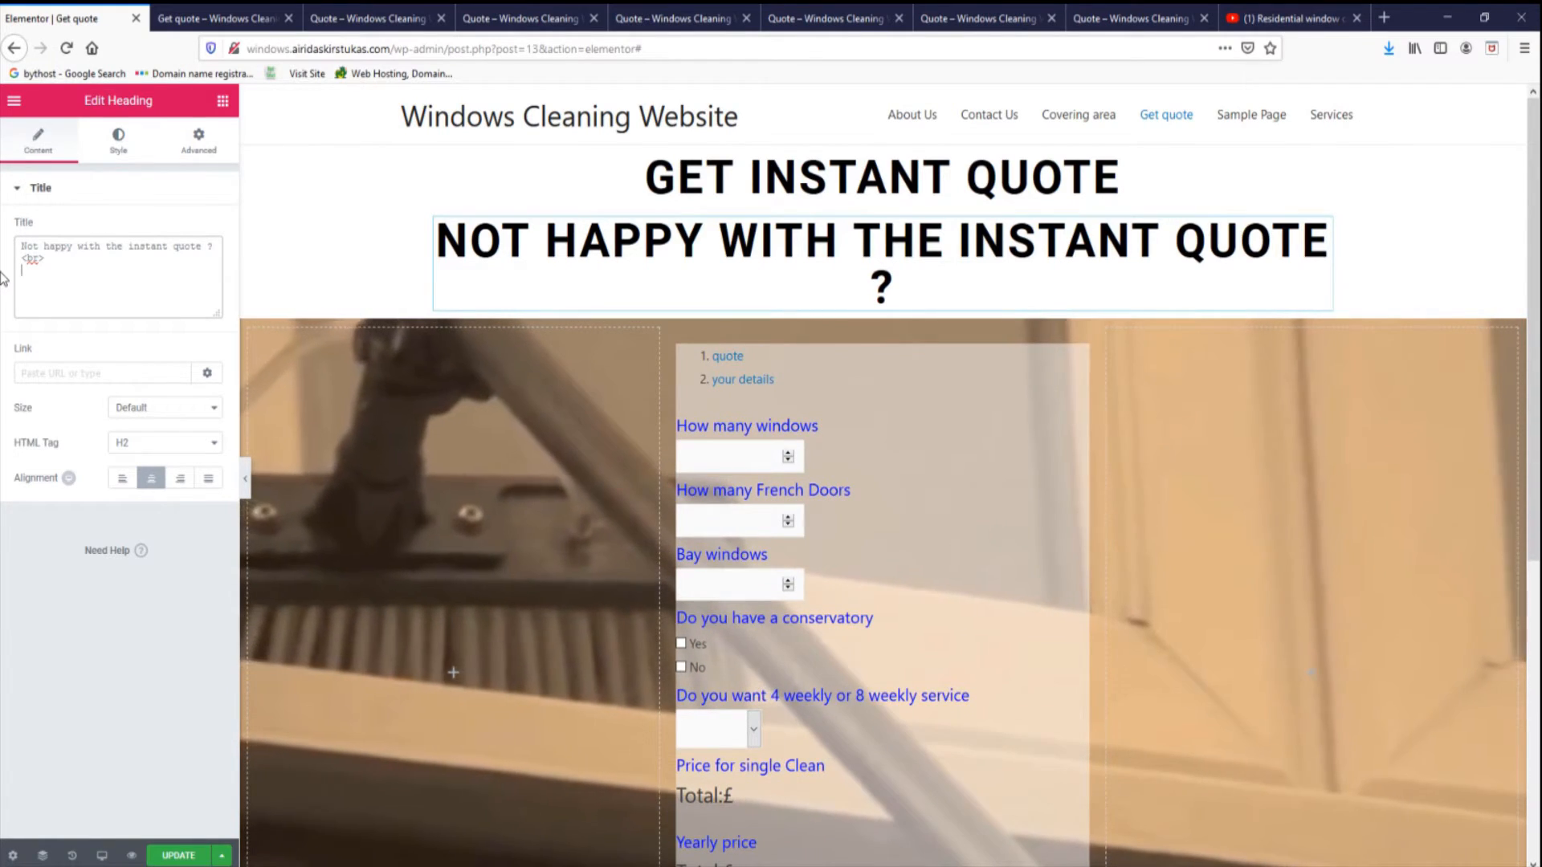
pyautogui.write('<')
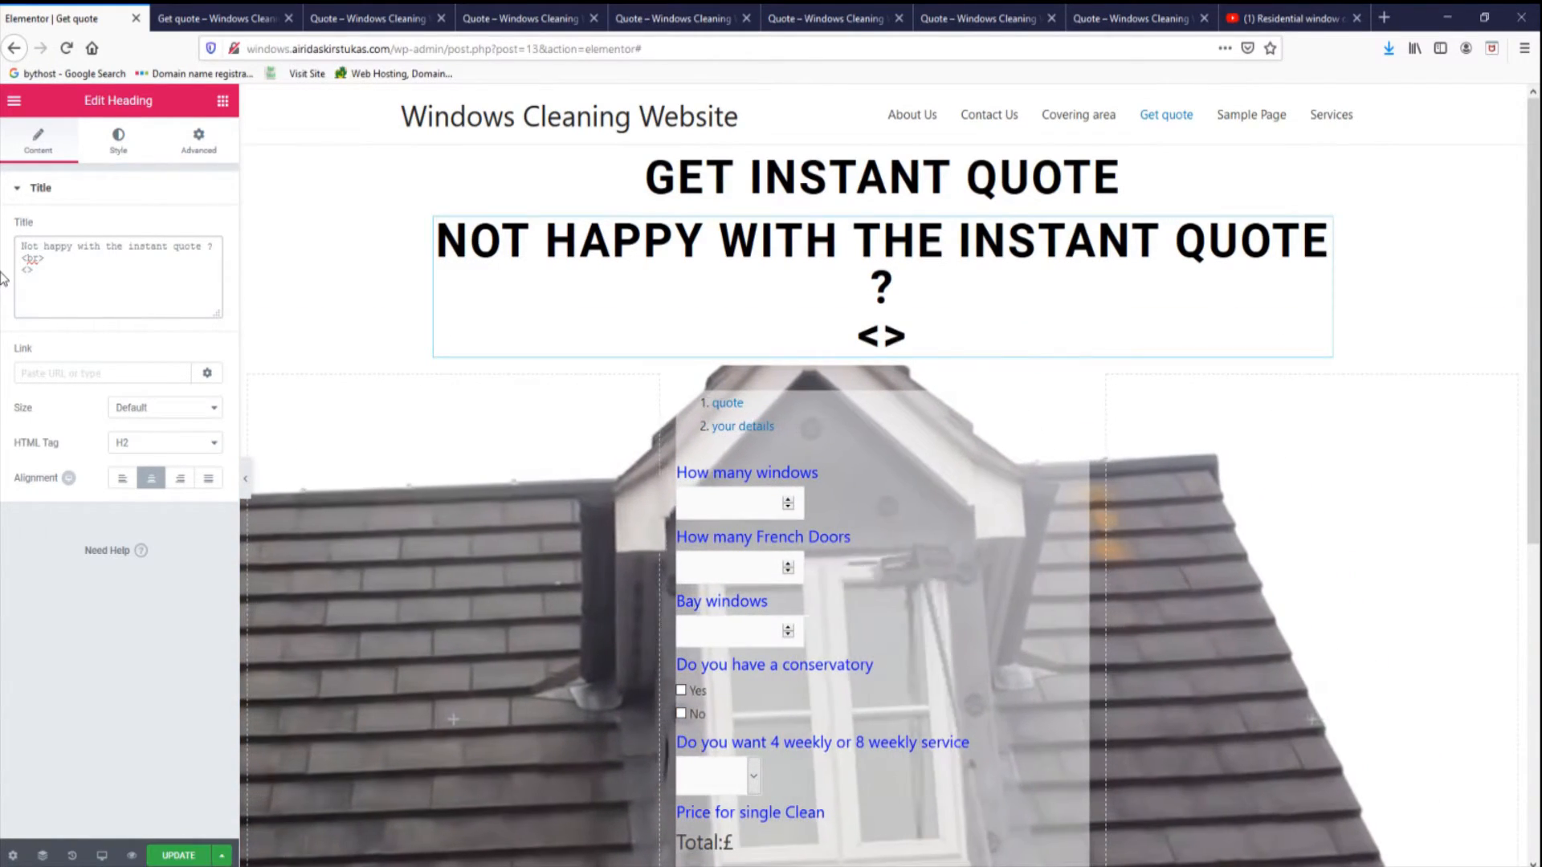
pyautogui.write('br>')
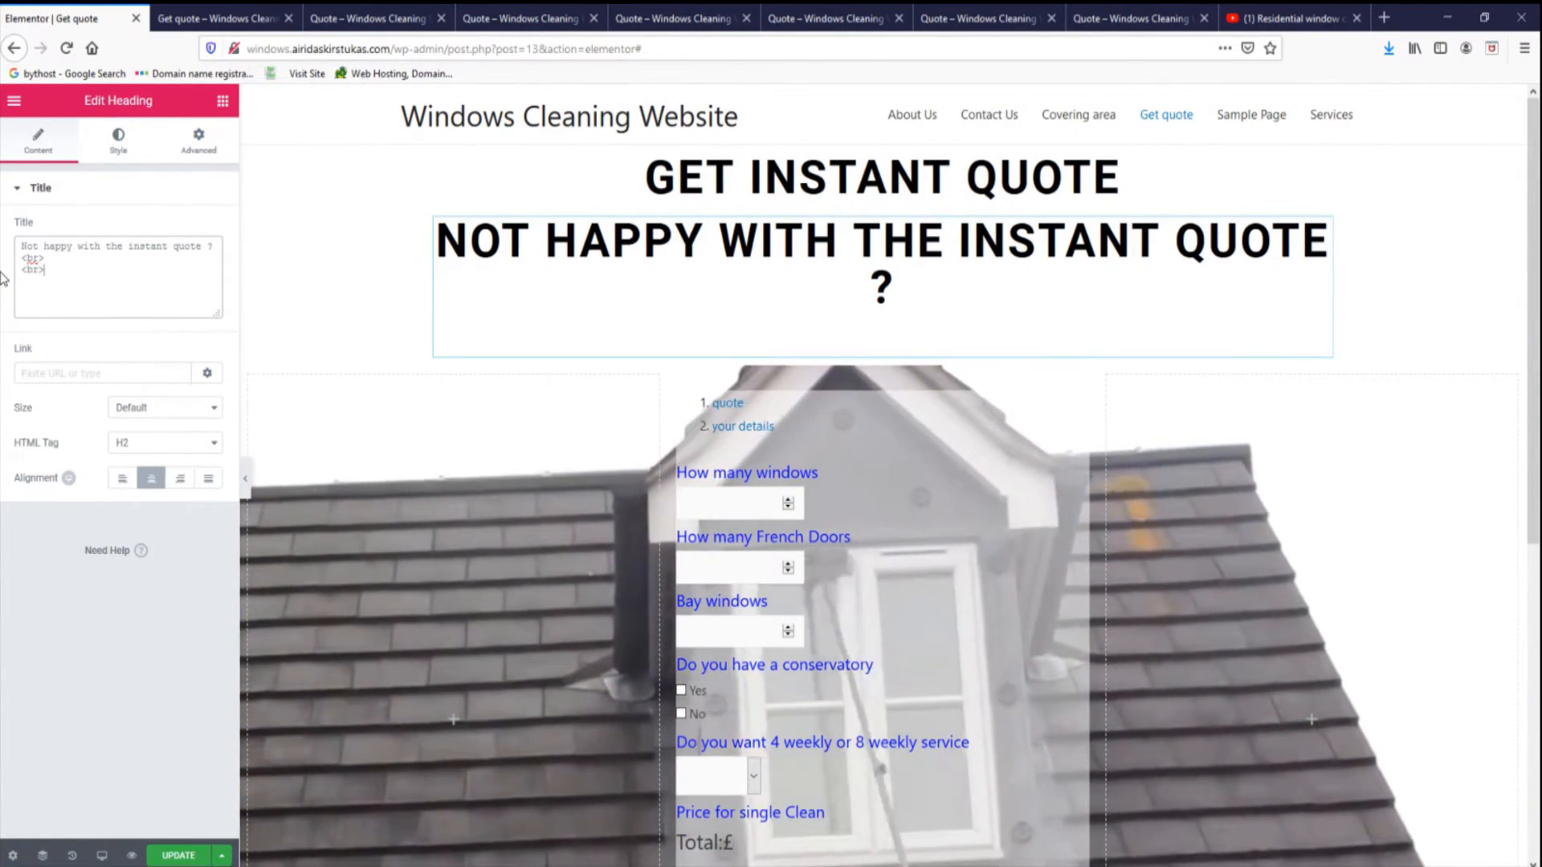
pyautogui.press('Return')
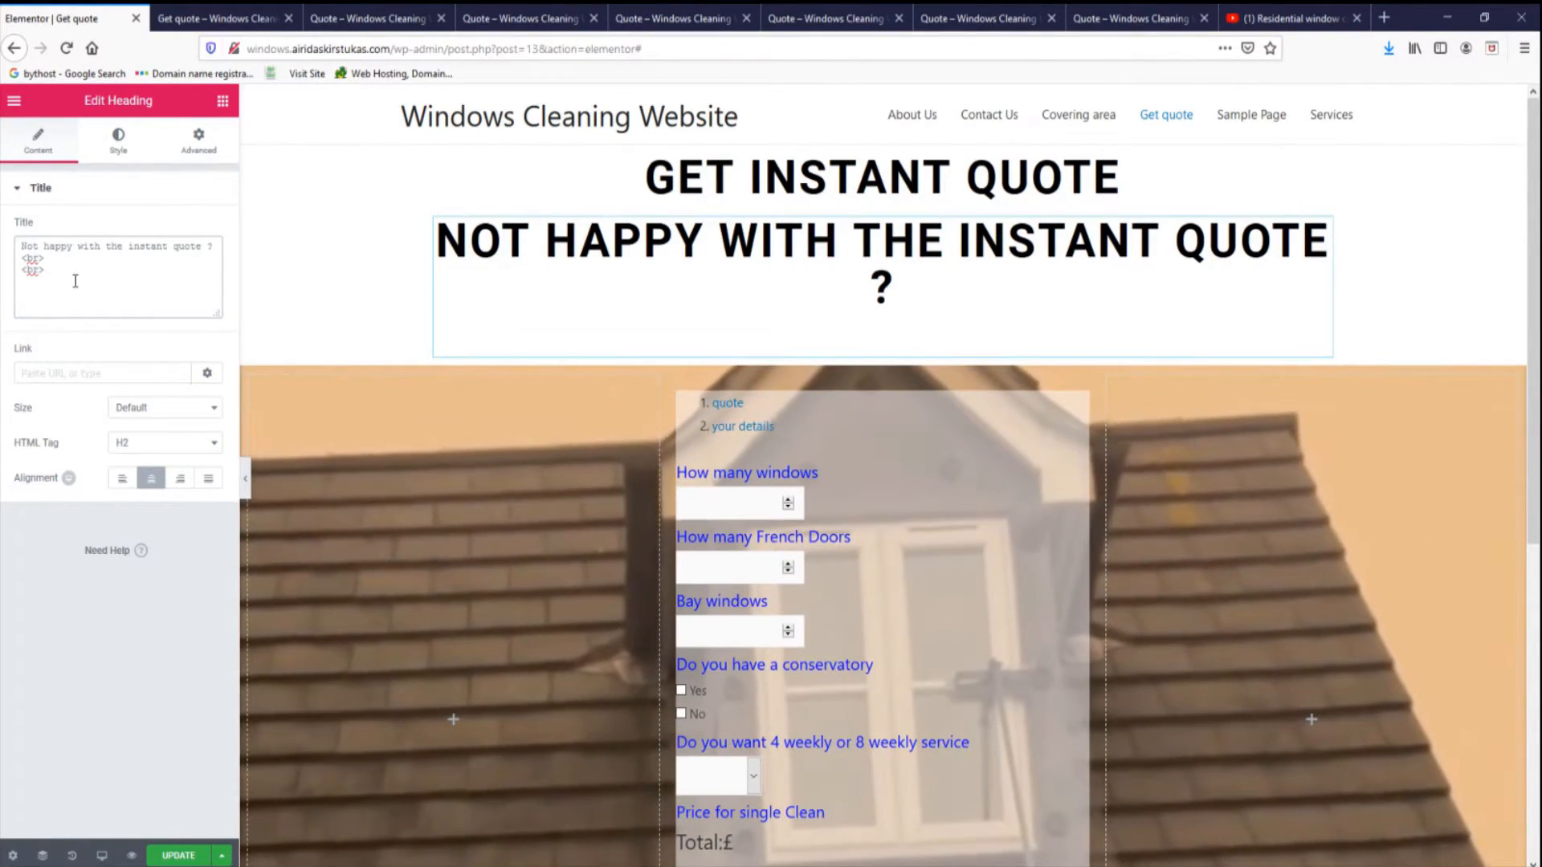
pyautogui.write('Contact')
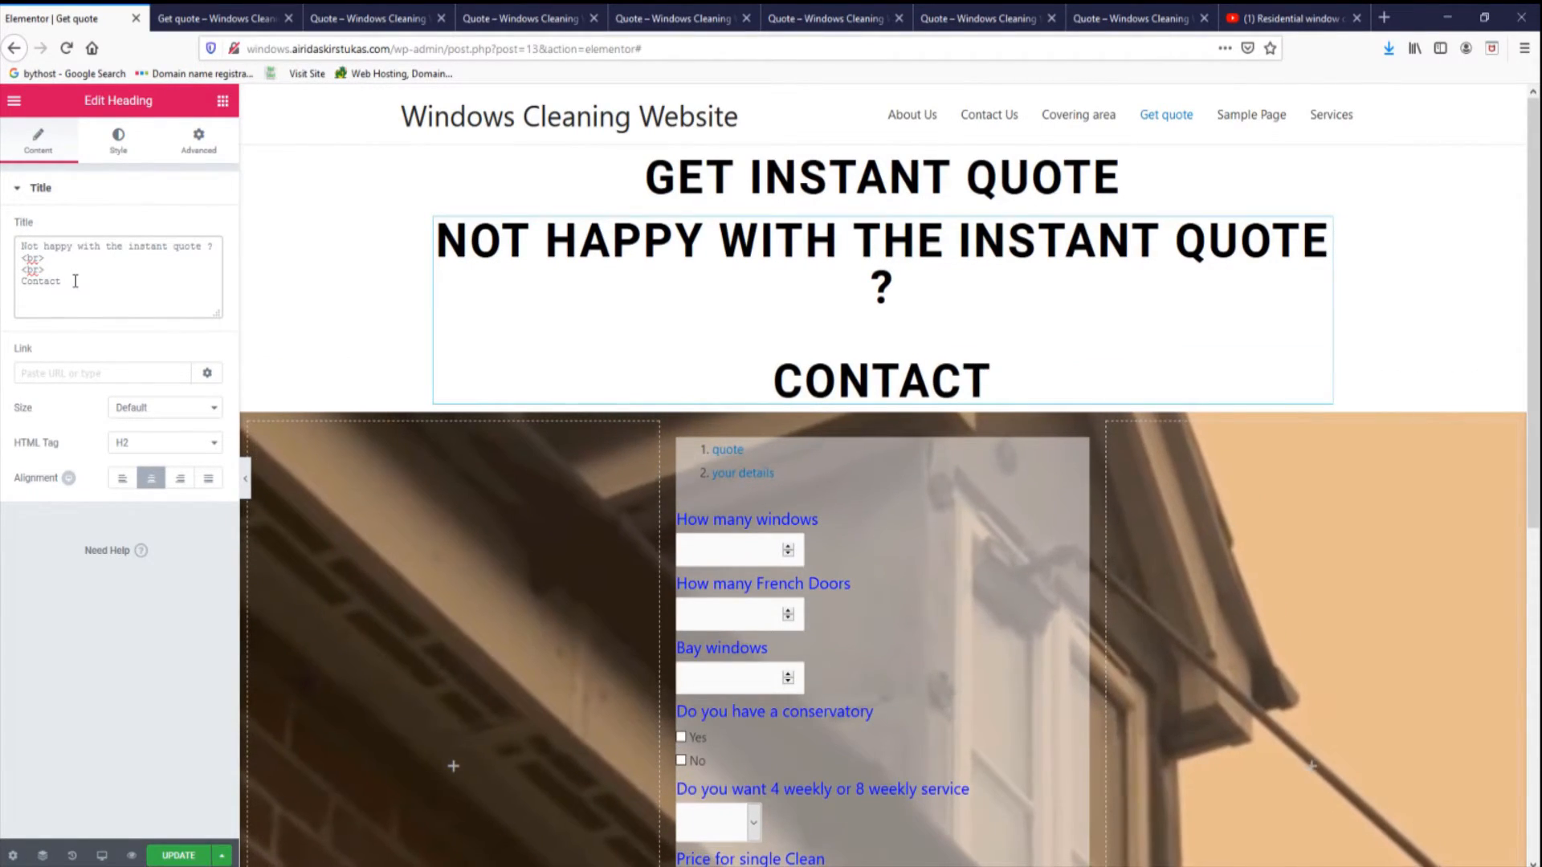
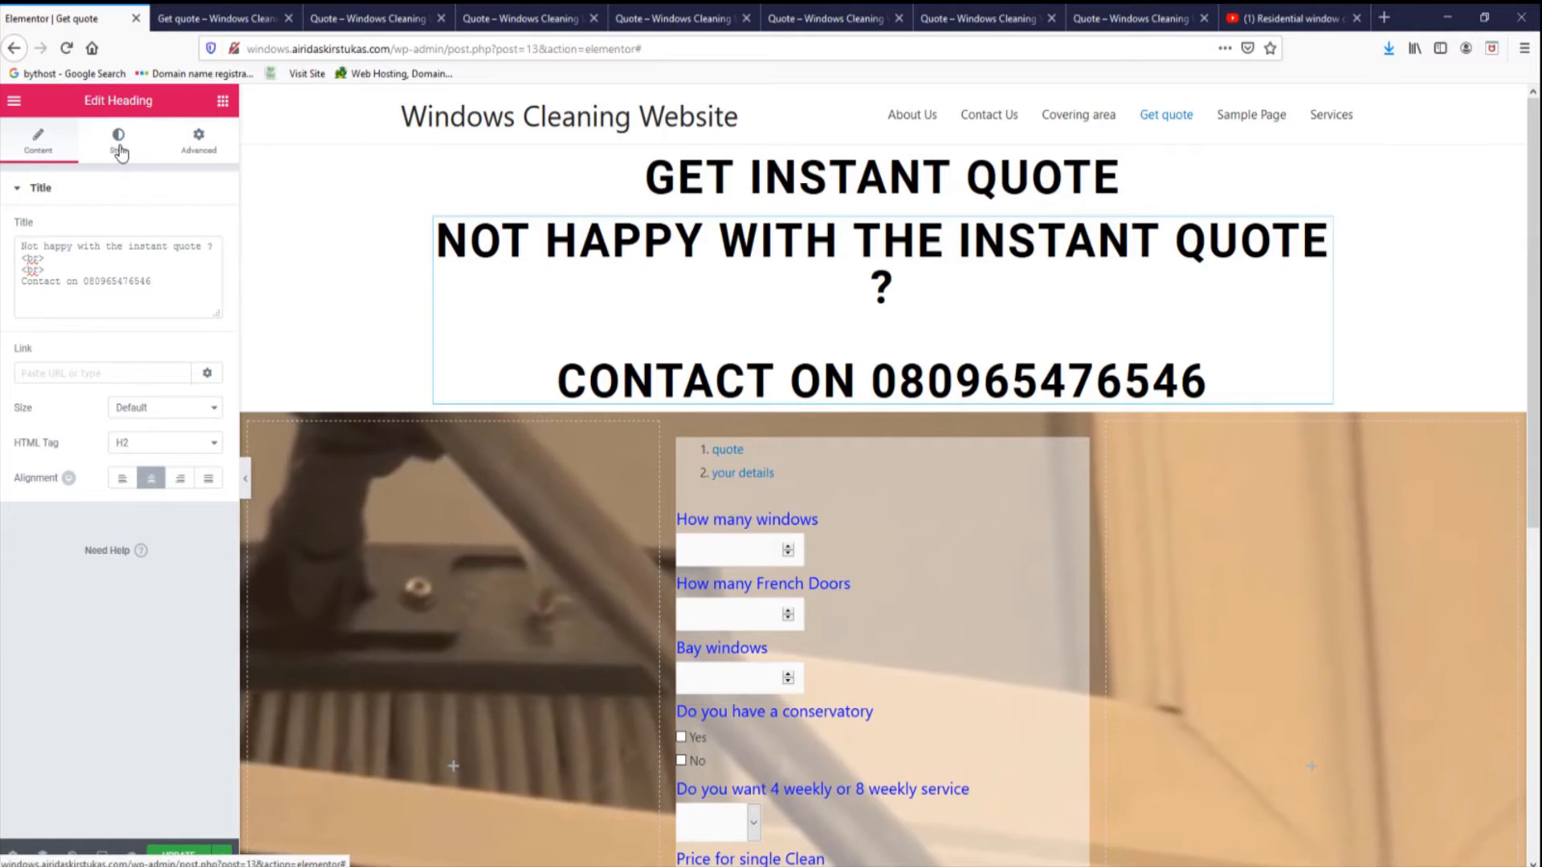
pyautogui.click(120, 150)
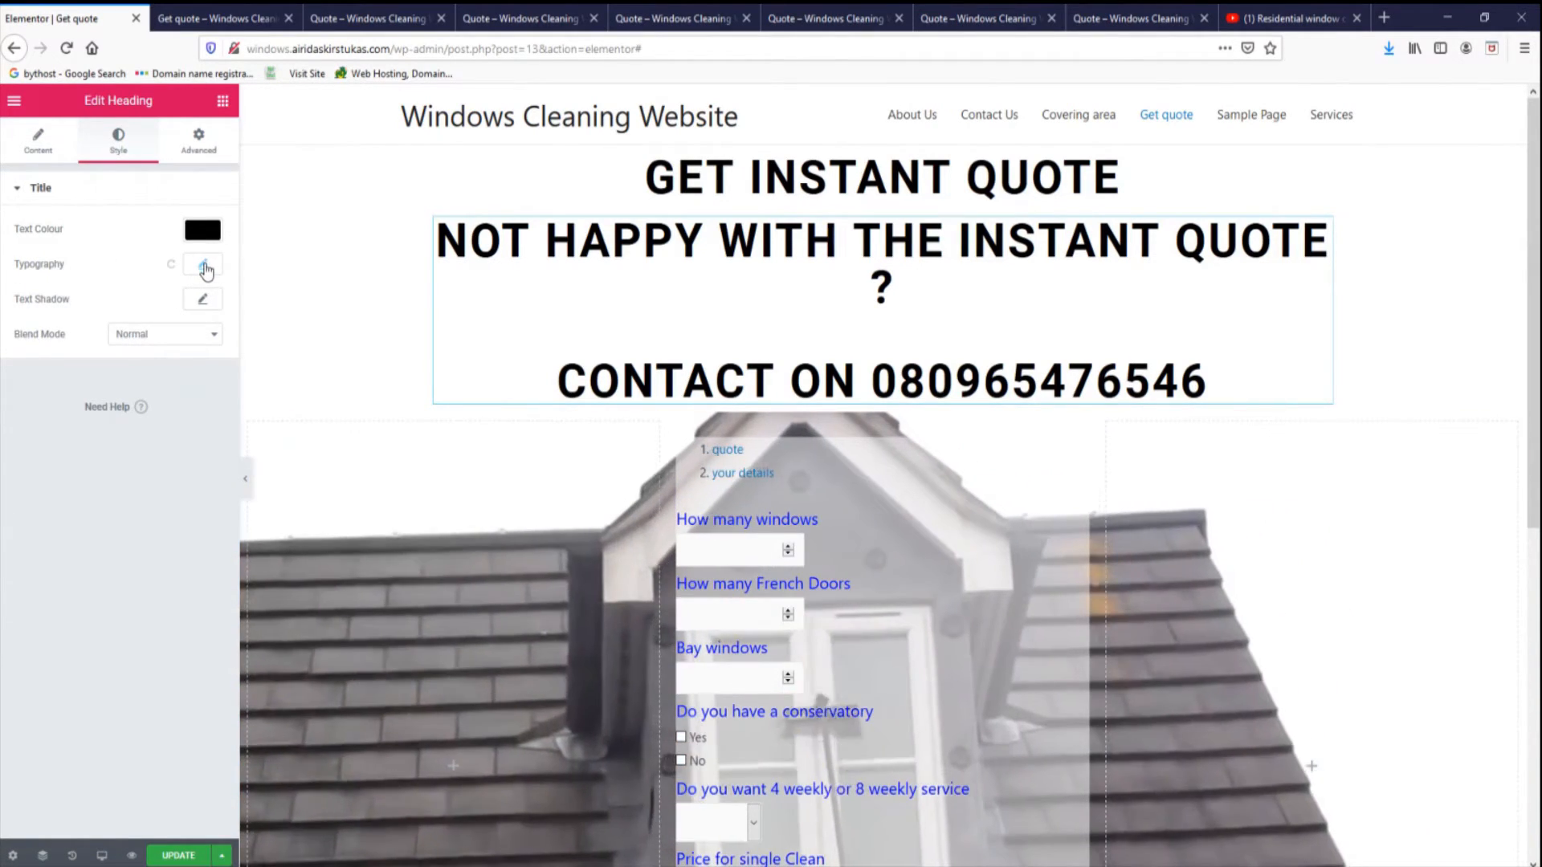
# - Reduce the contact heading's typography size from 56 to about 28
pyautogui.click(206, 269)
pyautogui.moveTo(64, 376); pyautogui.dragTo(46, 366)
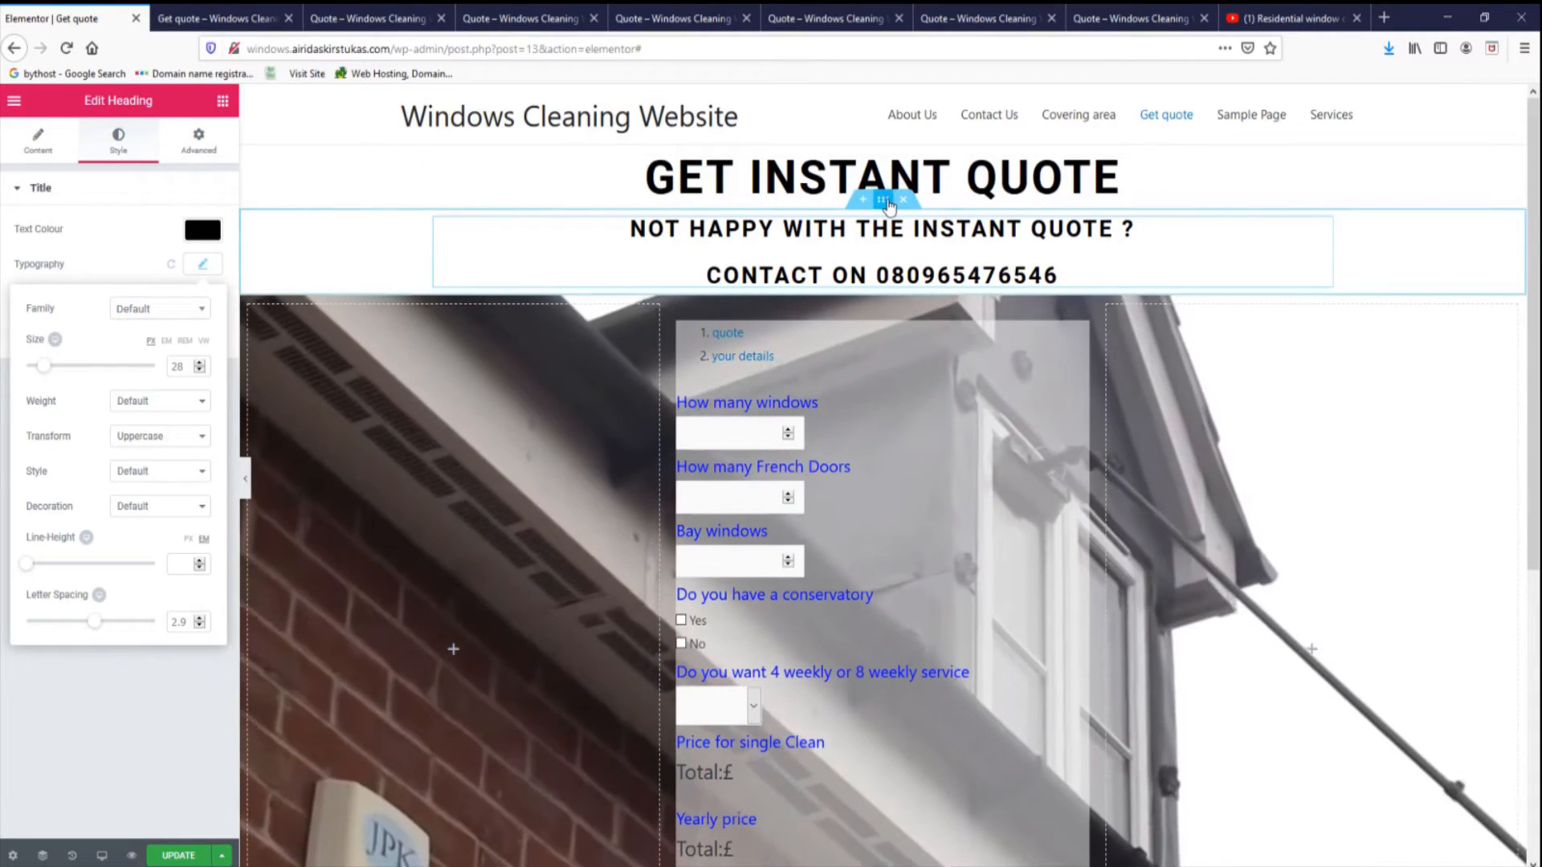
pyautogui.click(886, 201)
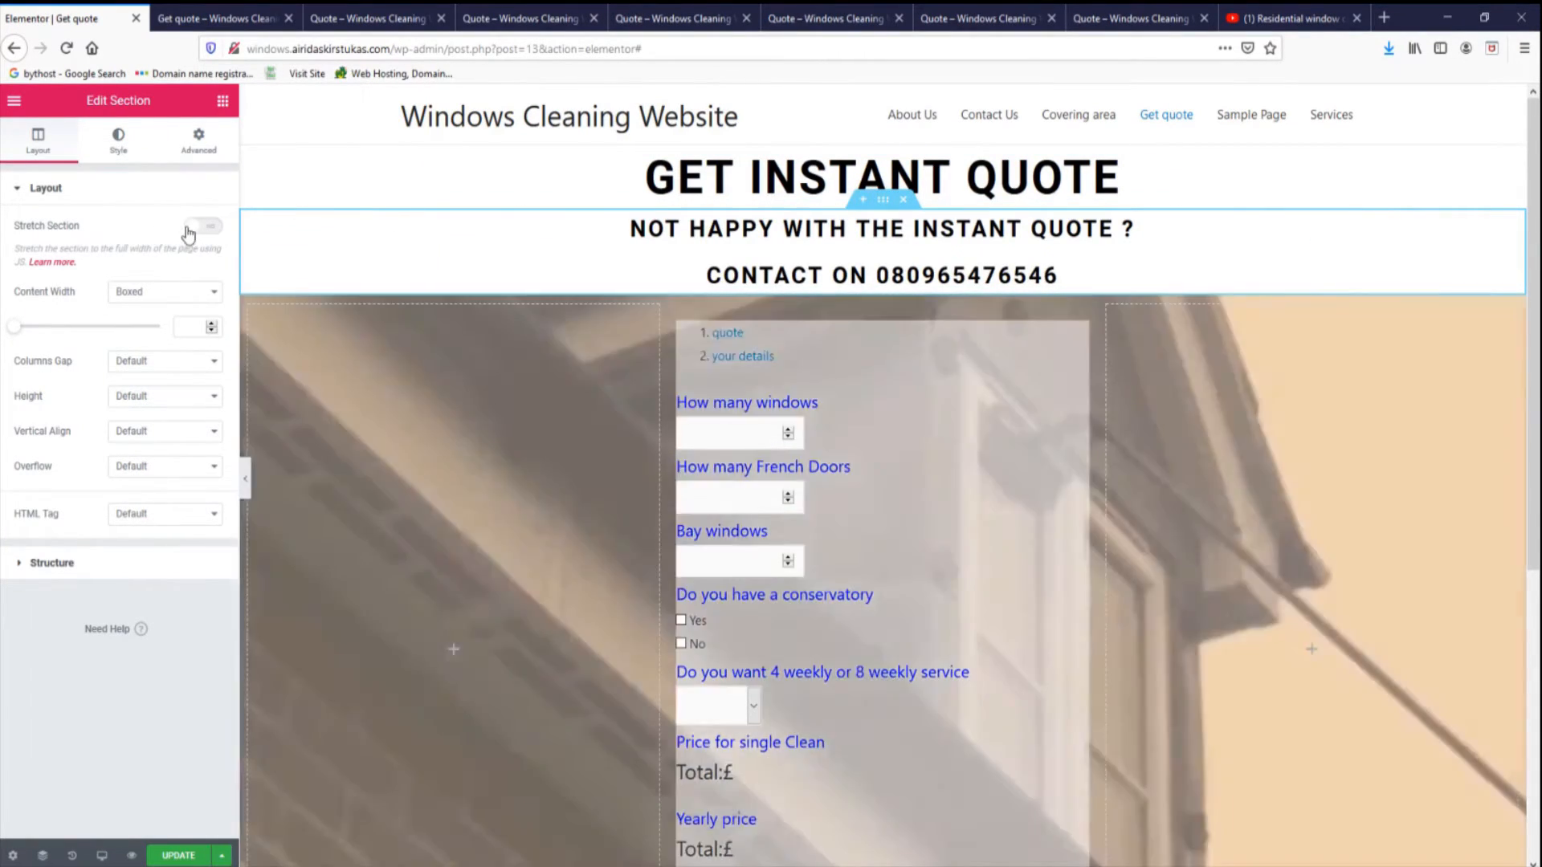
# - Stretch the section to full width with a light blue (#6ec1e4) classic background and update the page
pyautogui.click(201, 227)
pyautogui.click(183, 329)
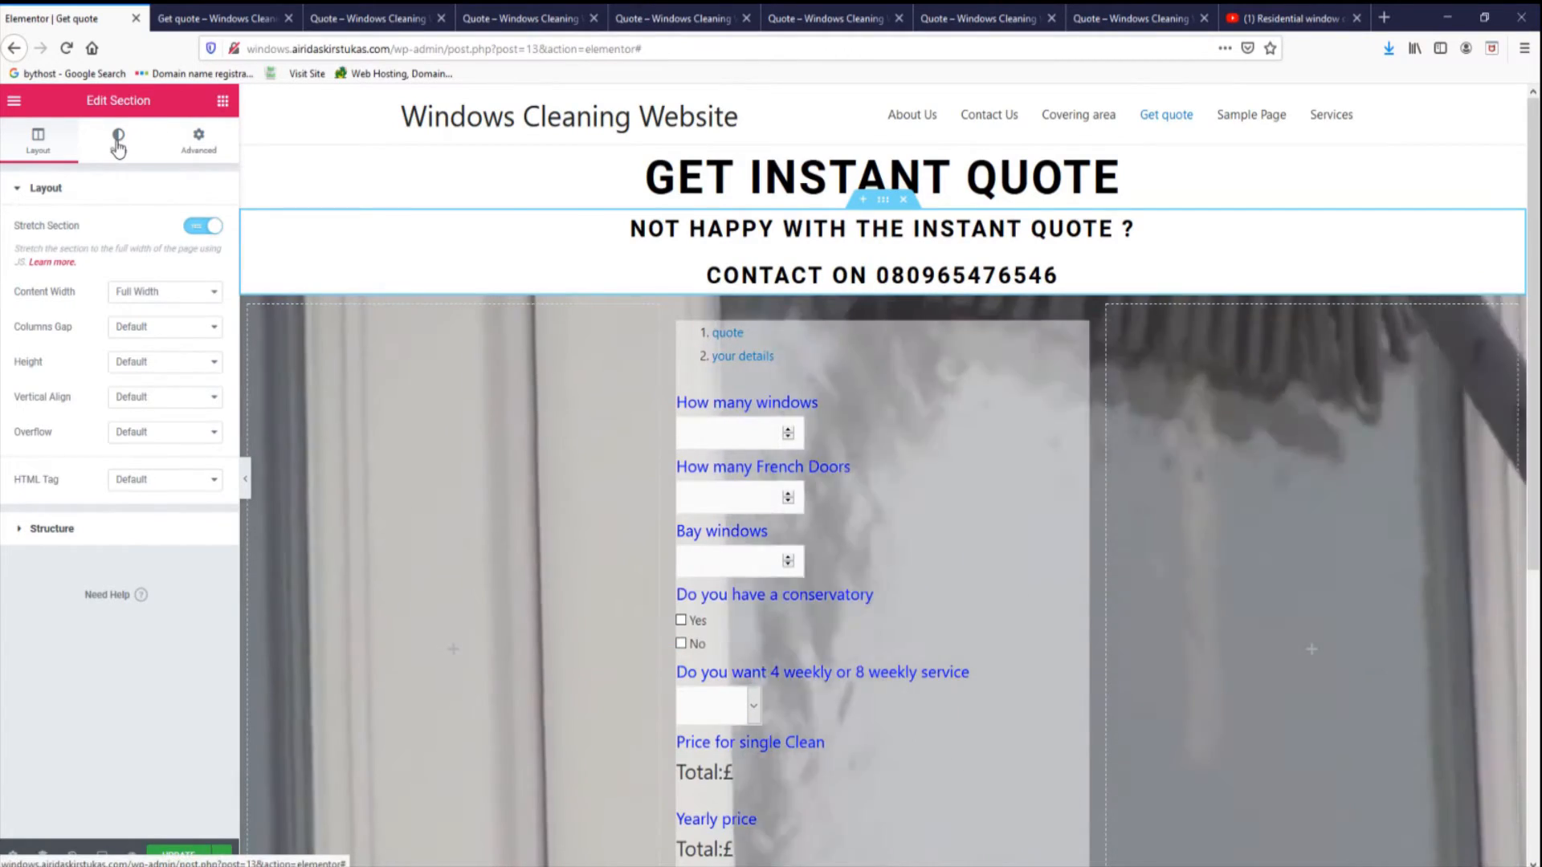
pyautogui.click(118, 138)
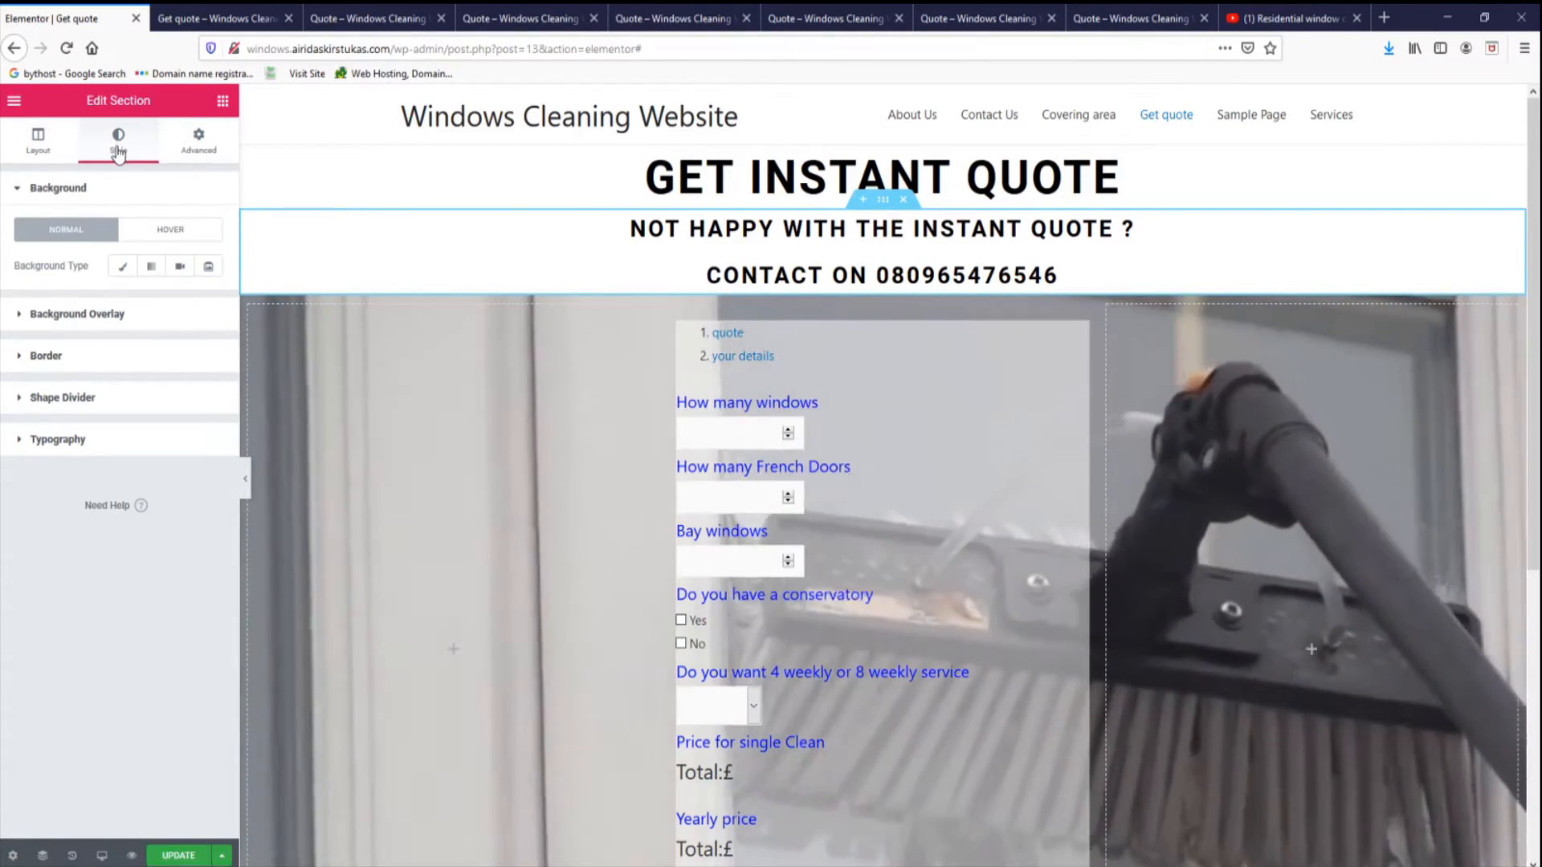
pyautogui.click(122, 266)
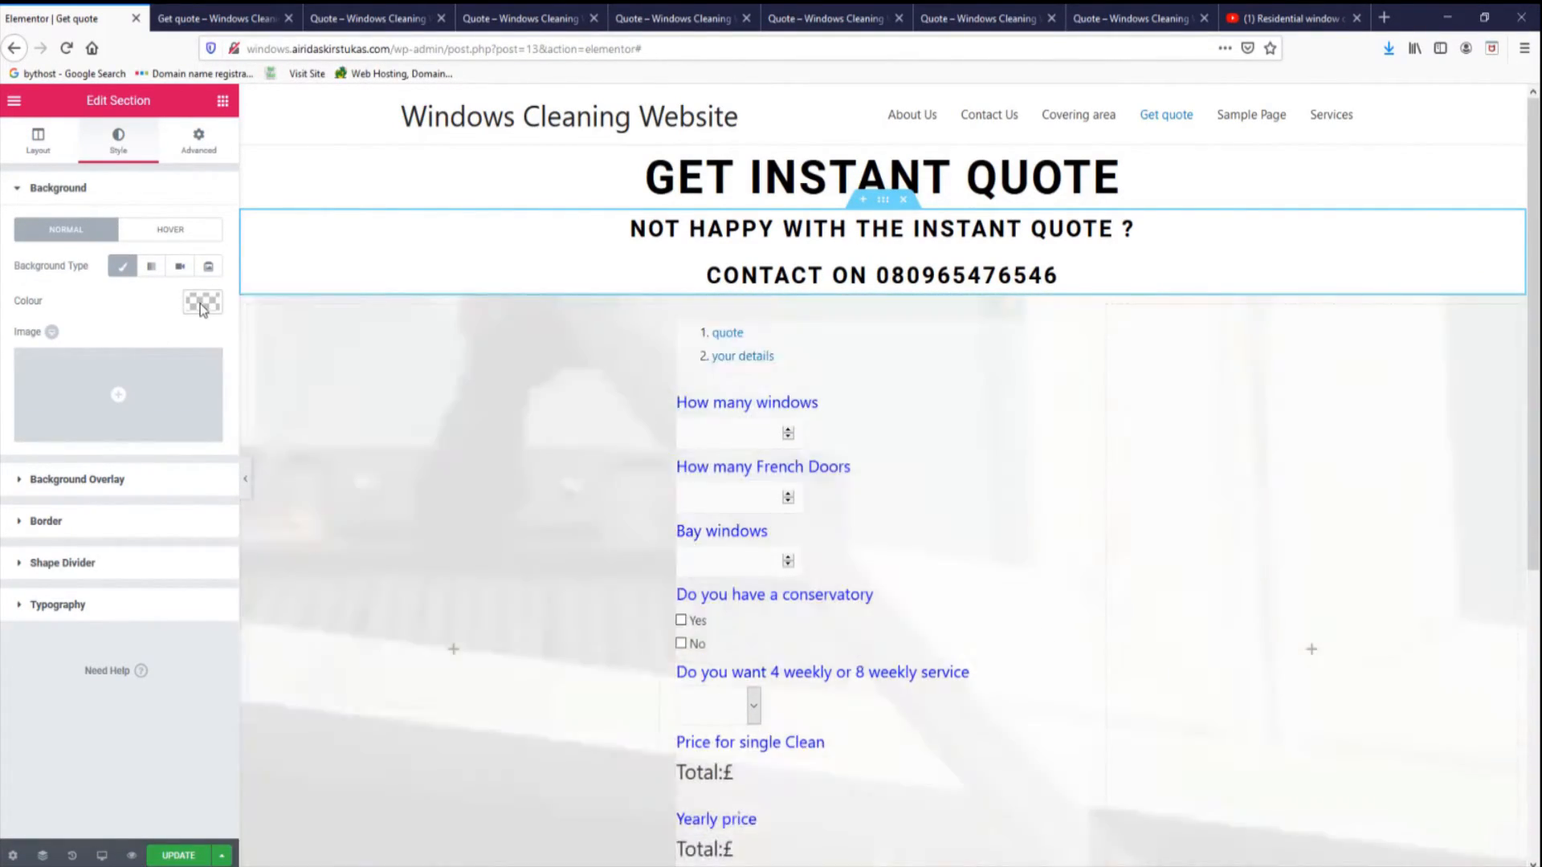
pyautogui.click(202, 303)
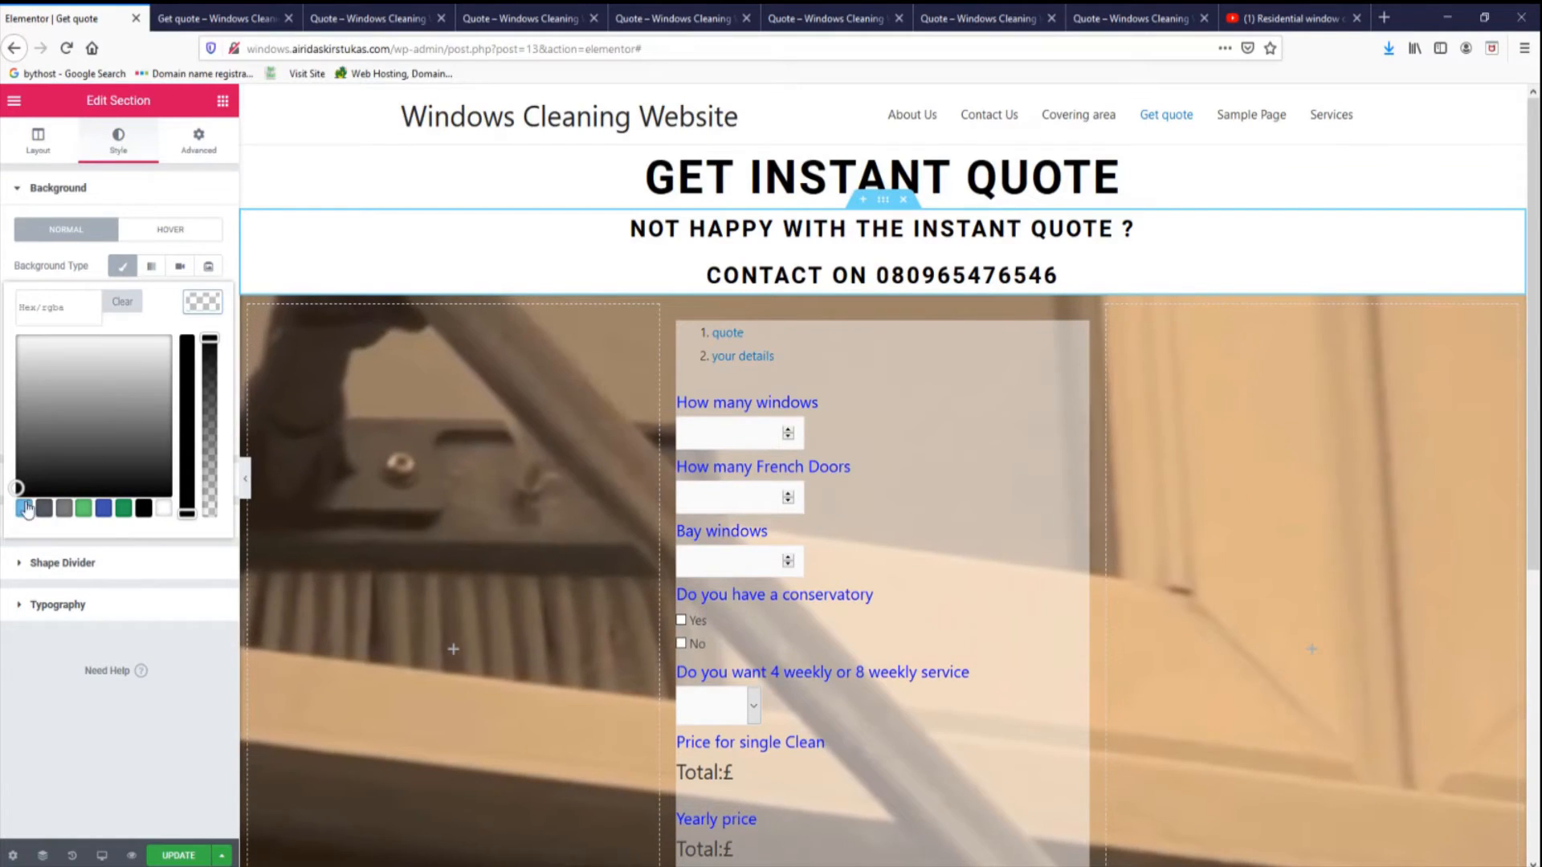
pyautogui.click(25, 509)
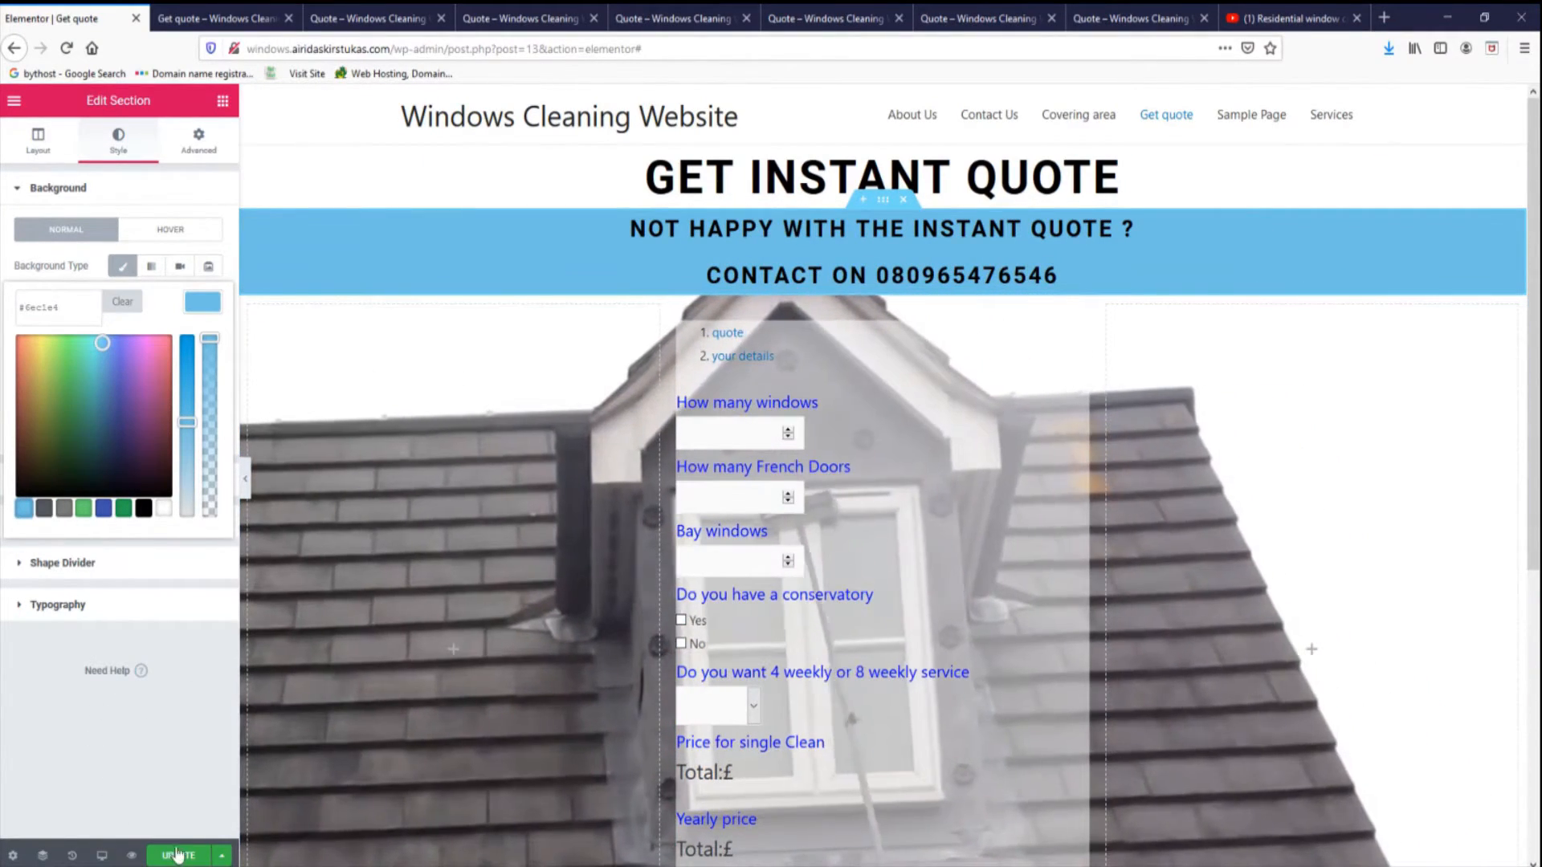
pyautogui.click(169, 855)
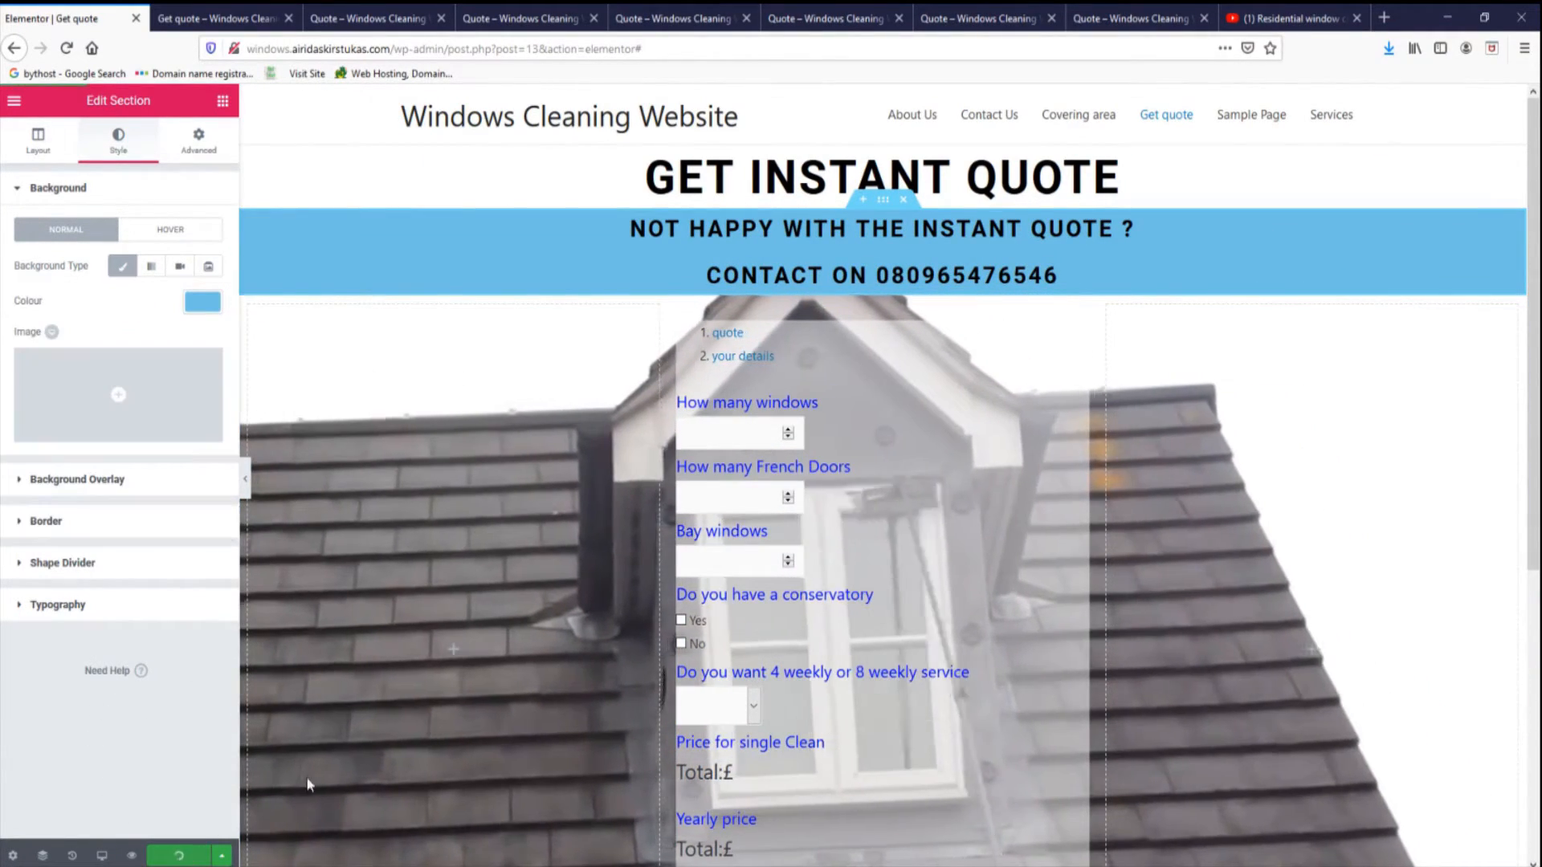
# - Drag the light-blue contact section below the quote form
pyautogui.scroll(-2, 795, 572)
pyautogui.scroll(1, 795, 572)
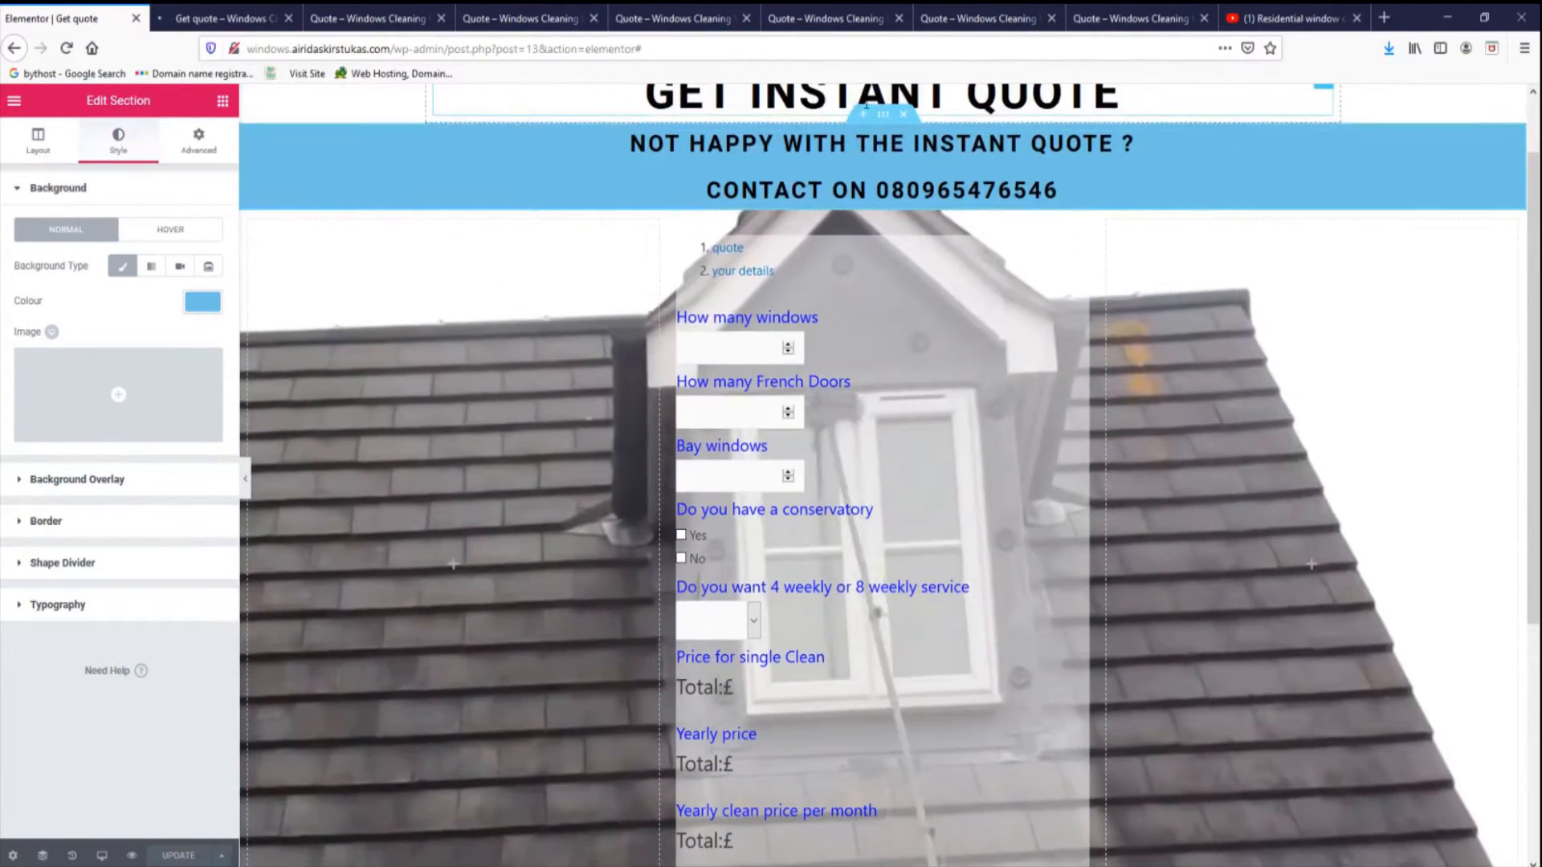
pyautogui.moveTo(882, 120); pyautogui.dragTo(902, 516)
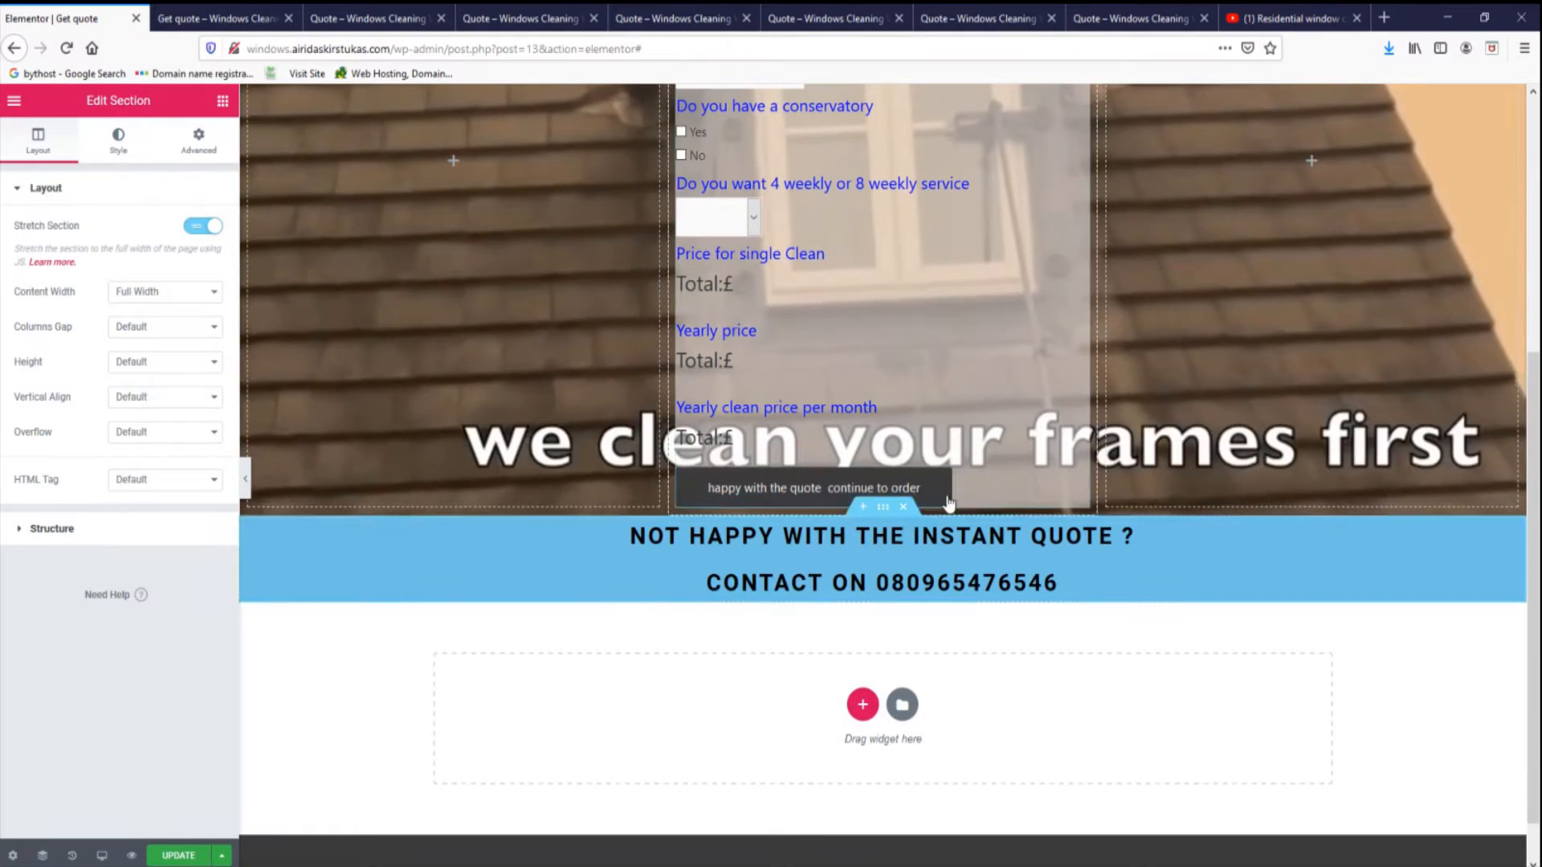
pyautogui.scroll(5, 1337, 395)
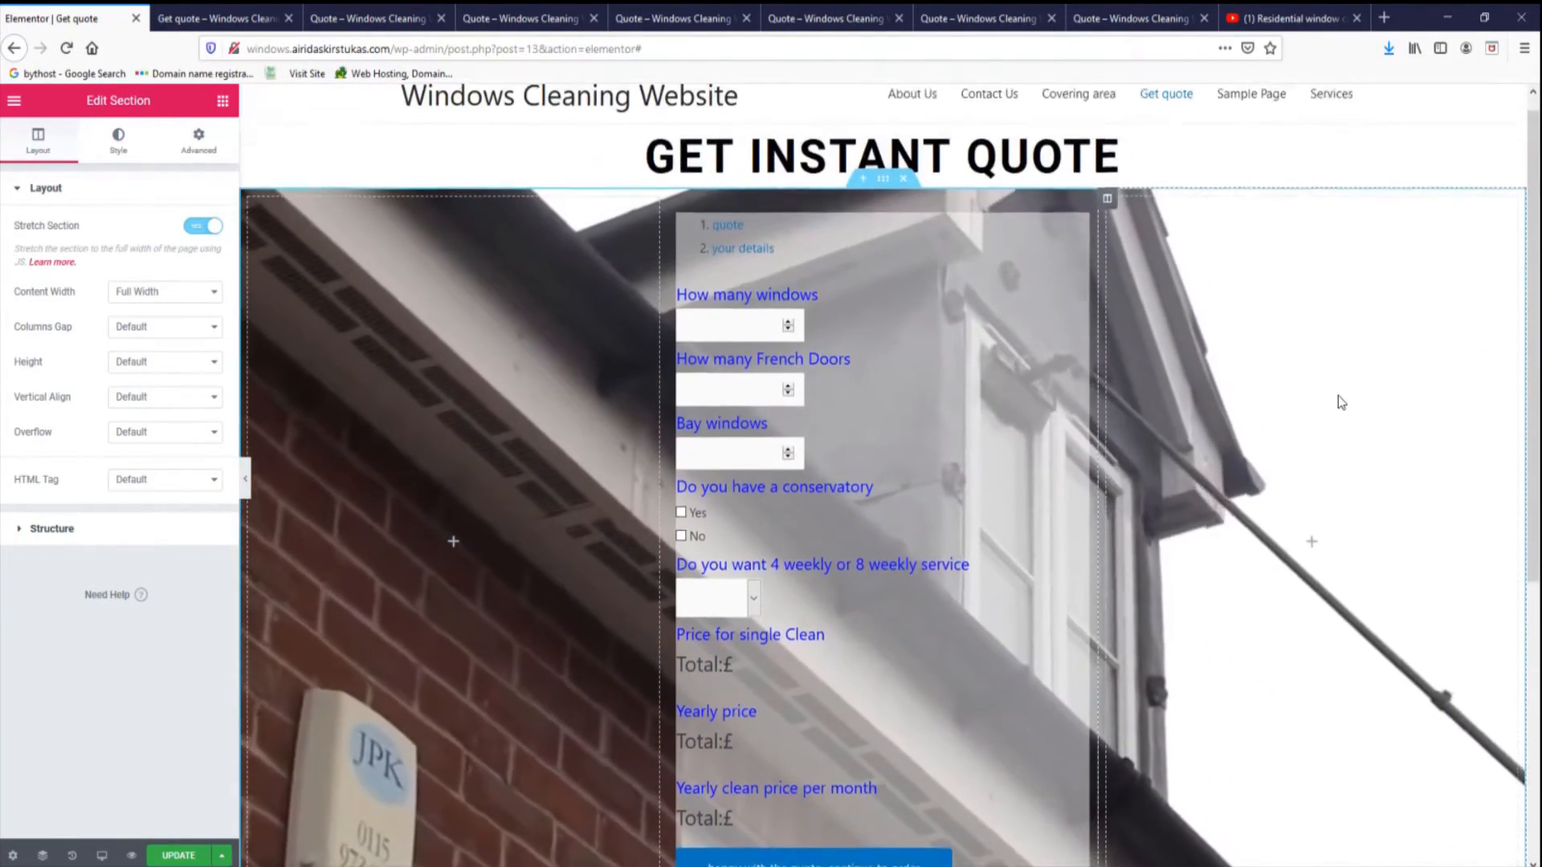
pyautogui.scroll(-6, 1338, 403)
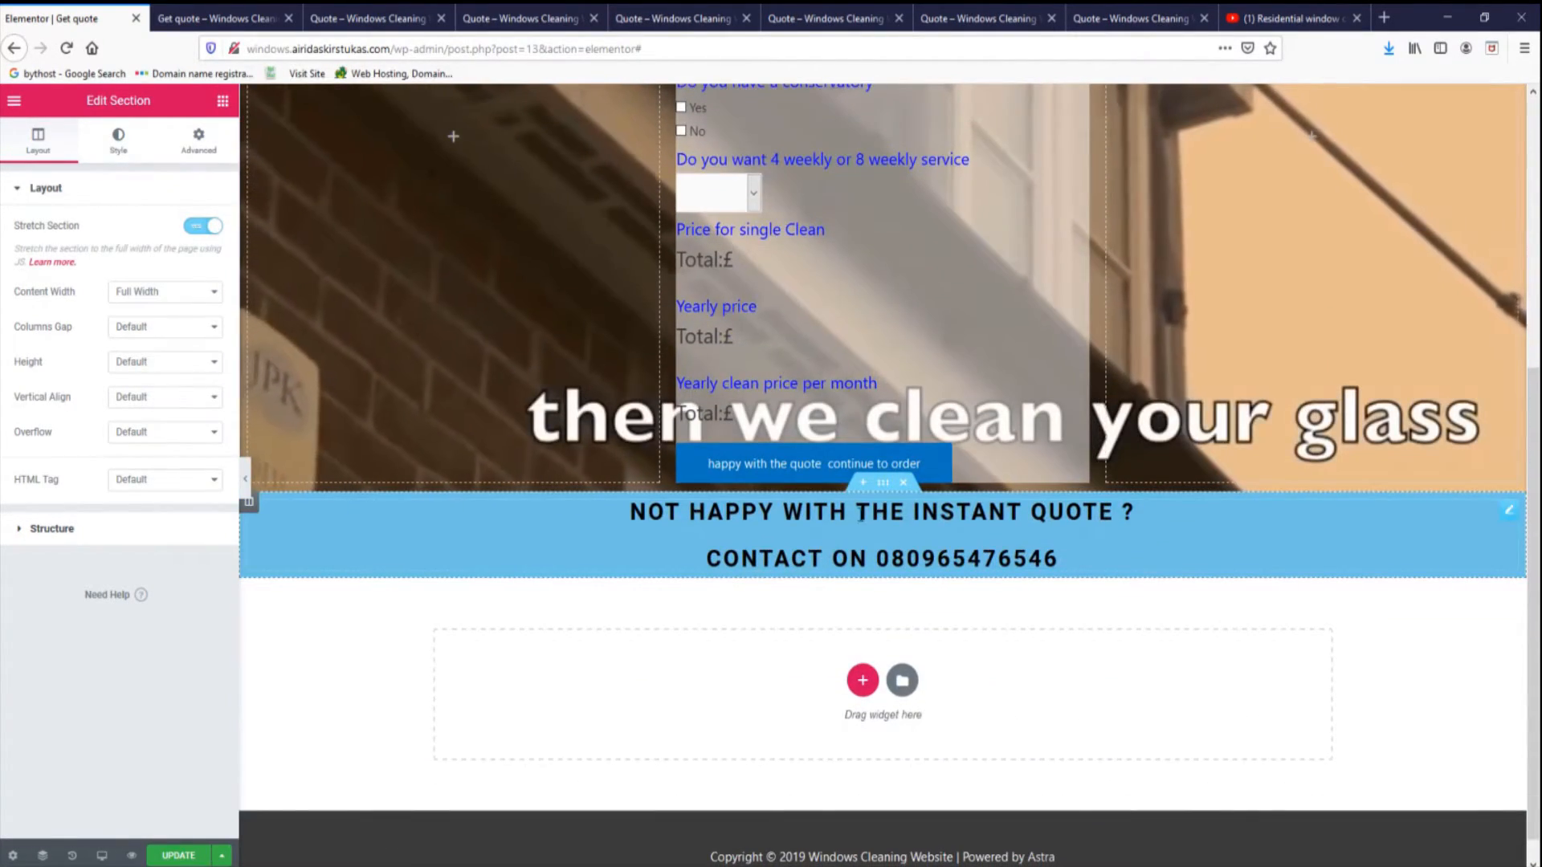
pyautogui.scroll(6, 865, 511)
pyautogui.scroll(1, 865, 511)
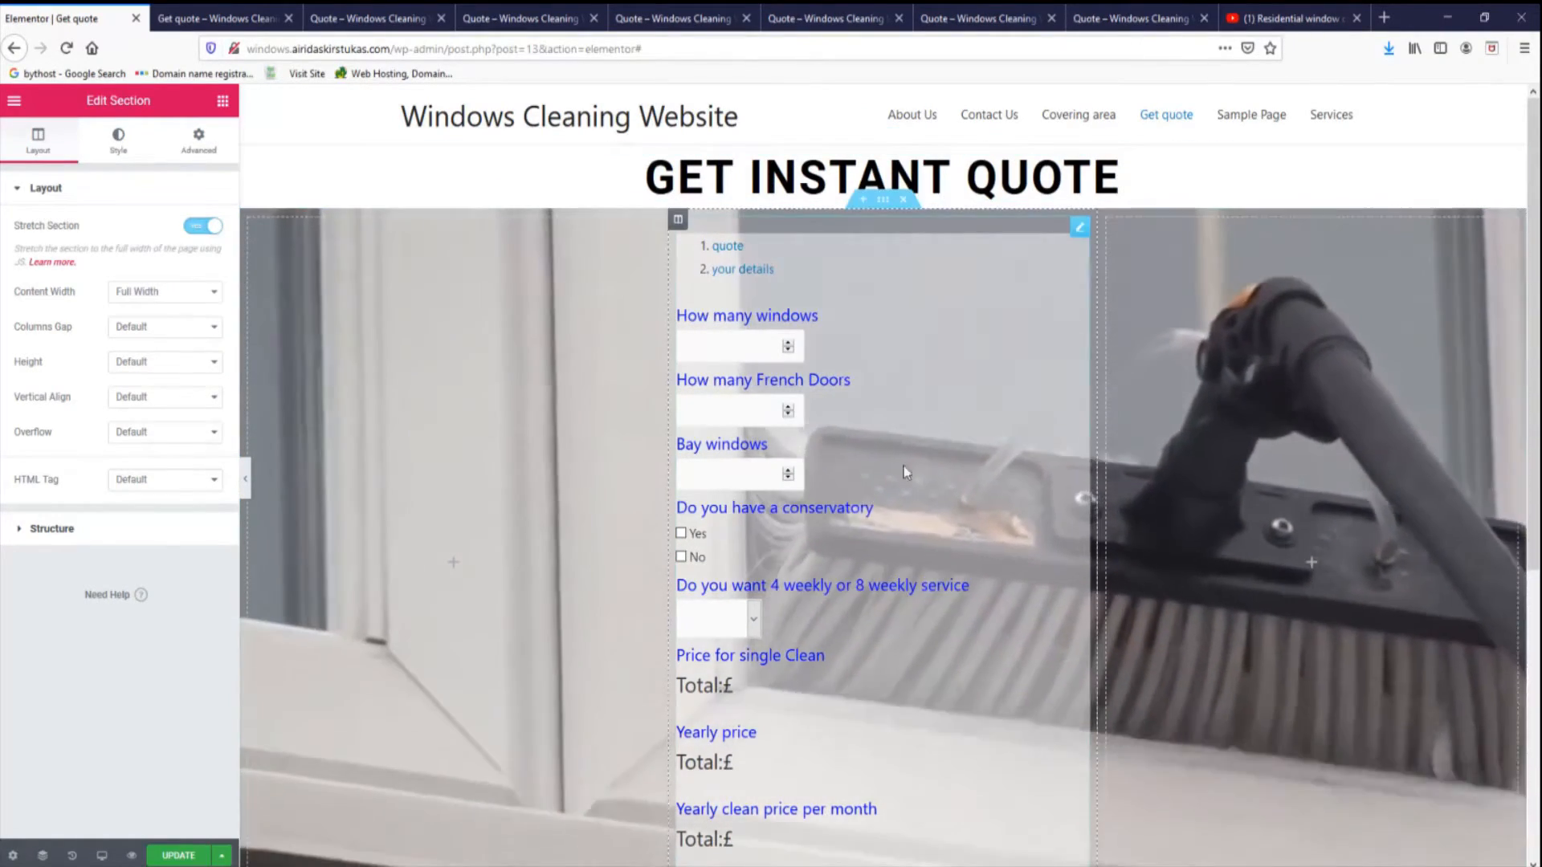
pyautogui.scroll(-2, 759, 518)
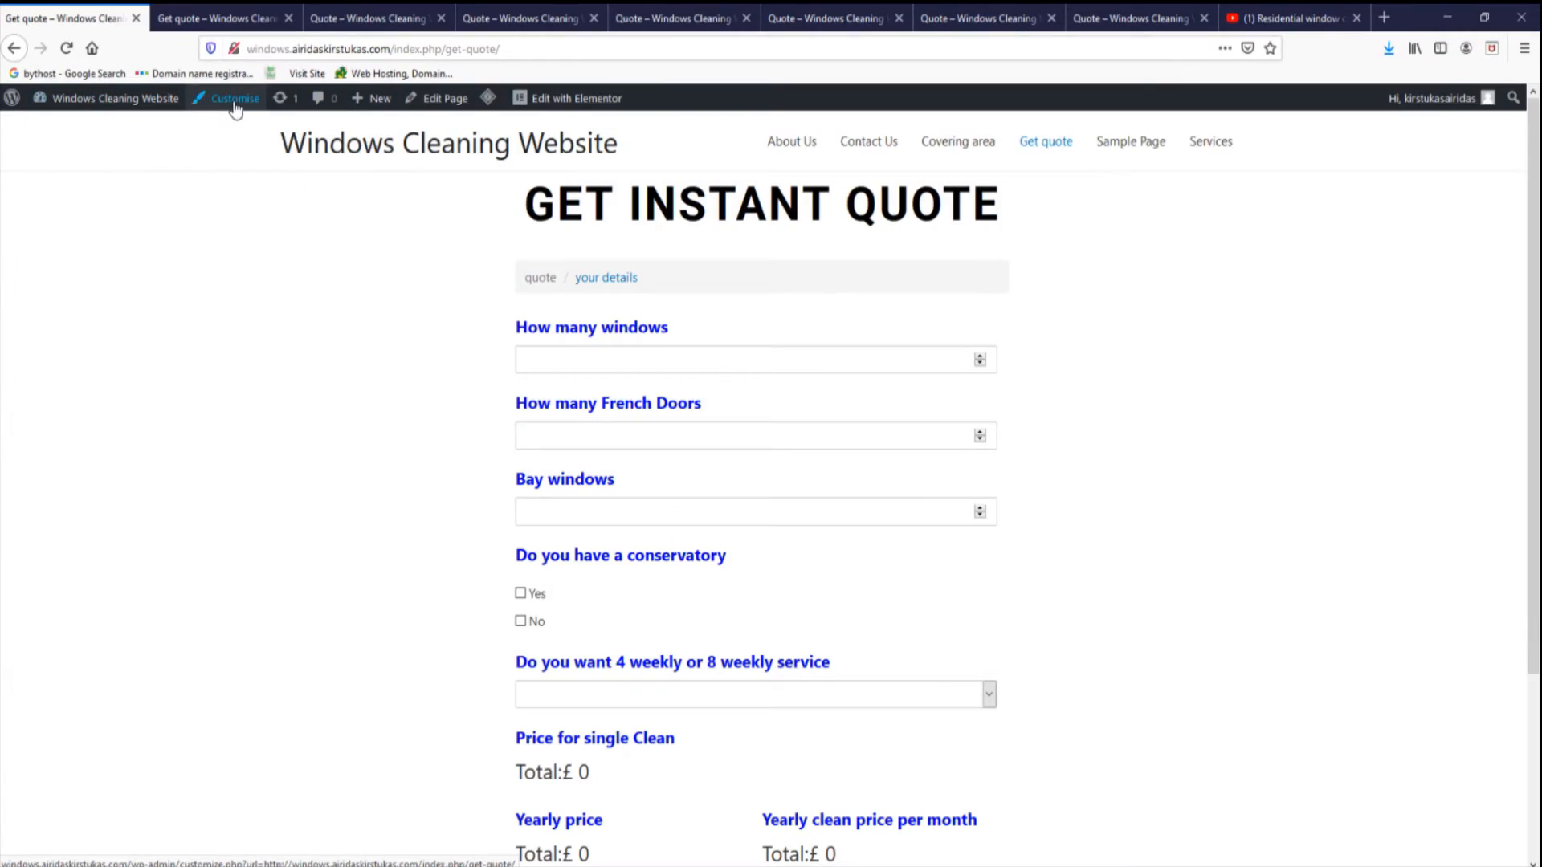
pyautogui.click(235, 105)
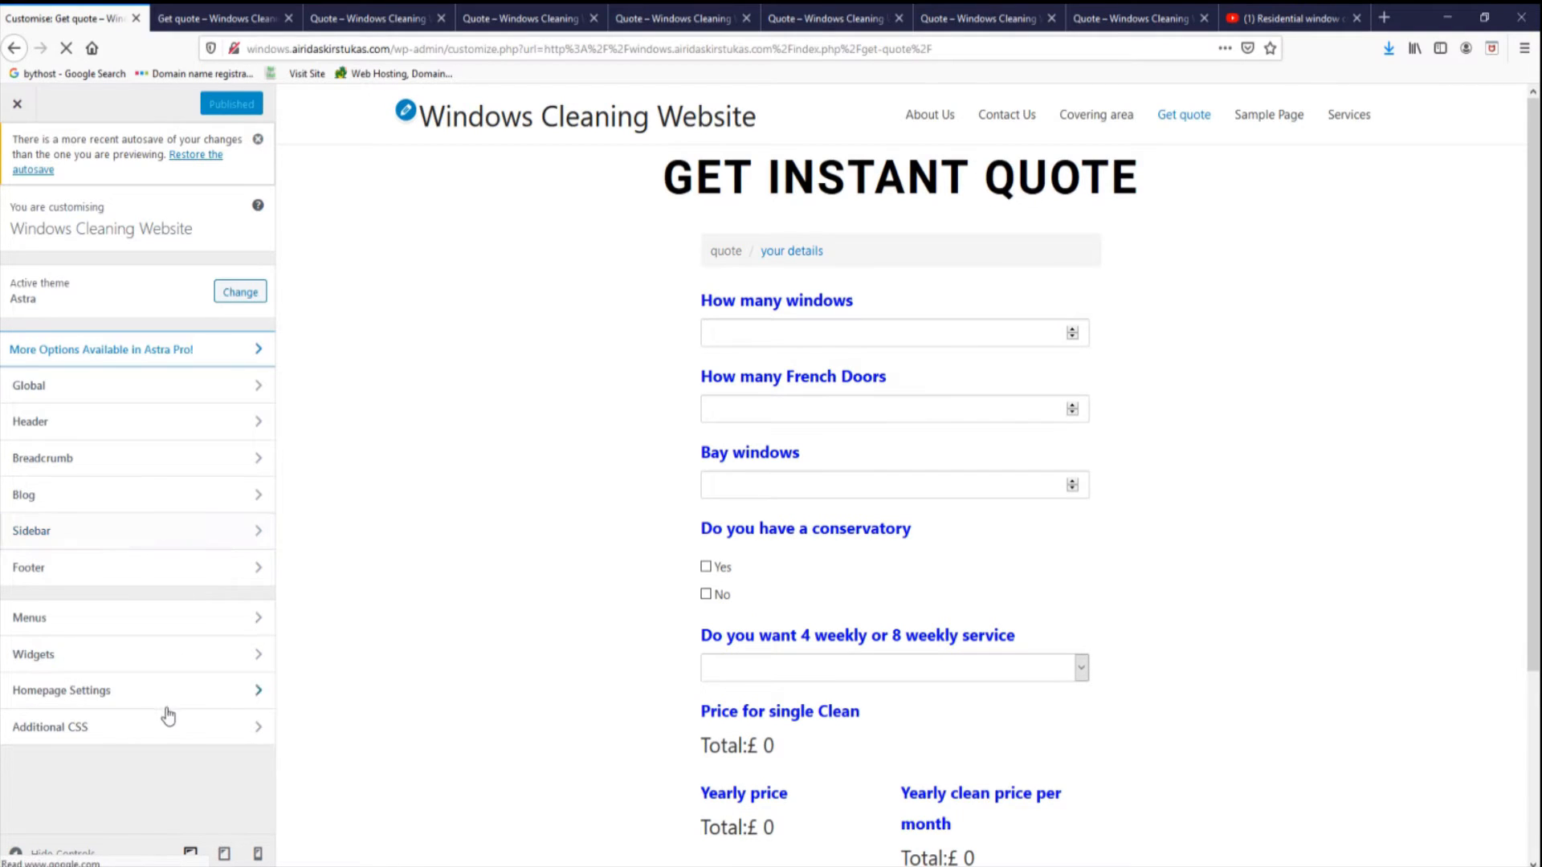
# - In the Customizer's Additional CSS, select and delete the existing quote form label rules
pyautogui.click(188, 743)
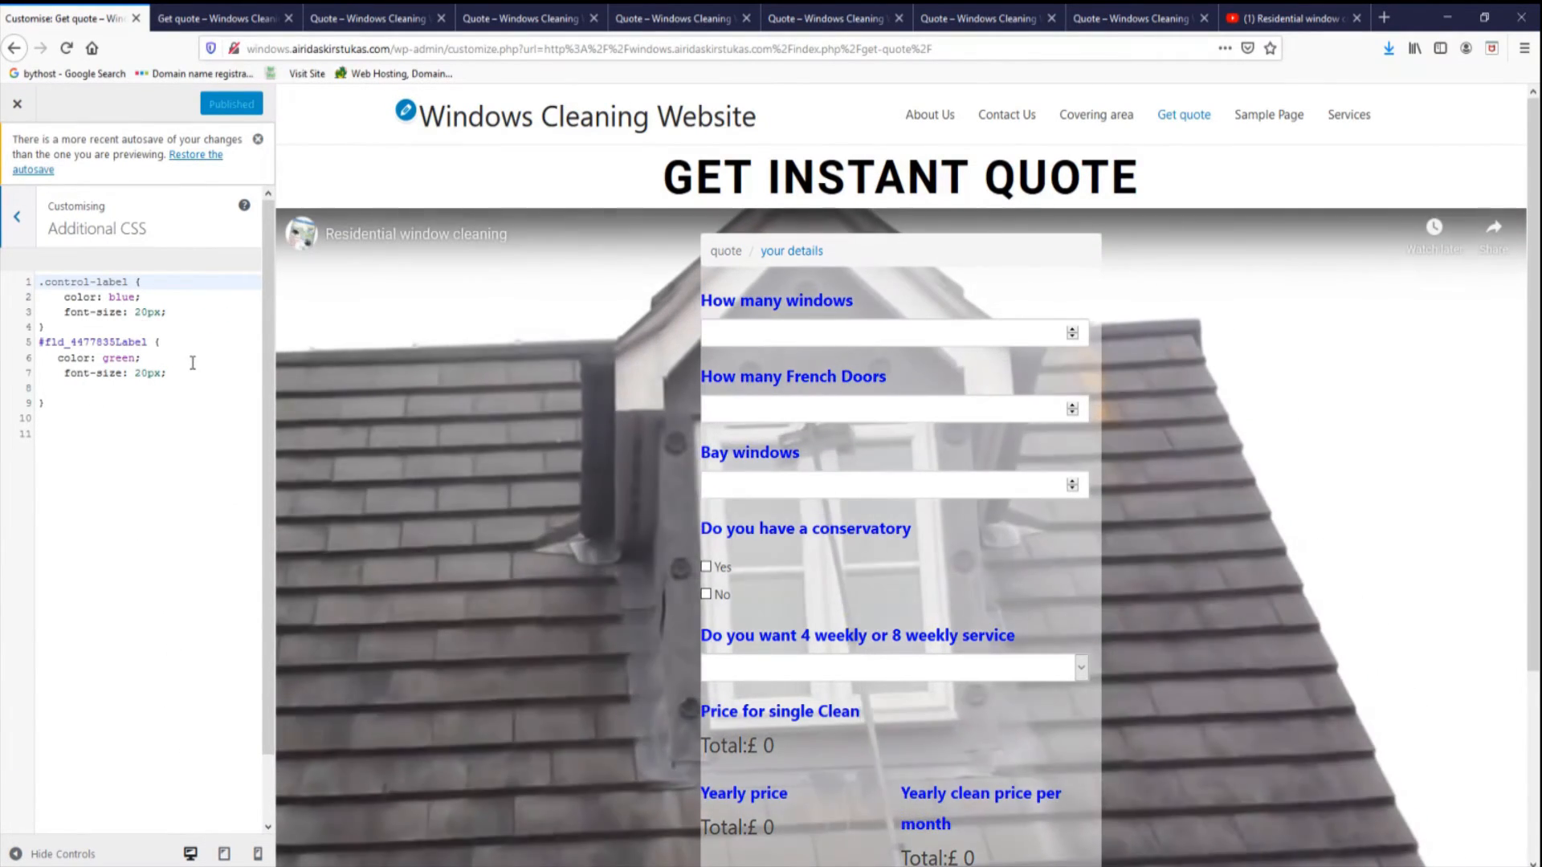
pyautogui.moveTo(167, 373); pyautogui.dragTo(3, 261)
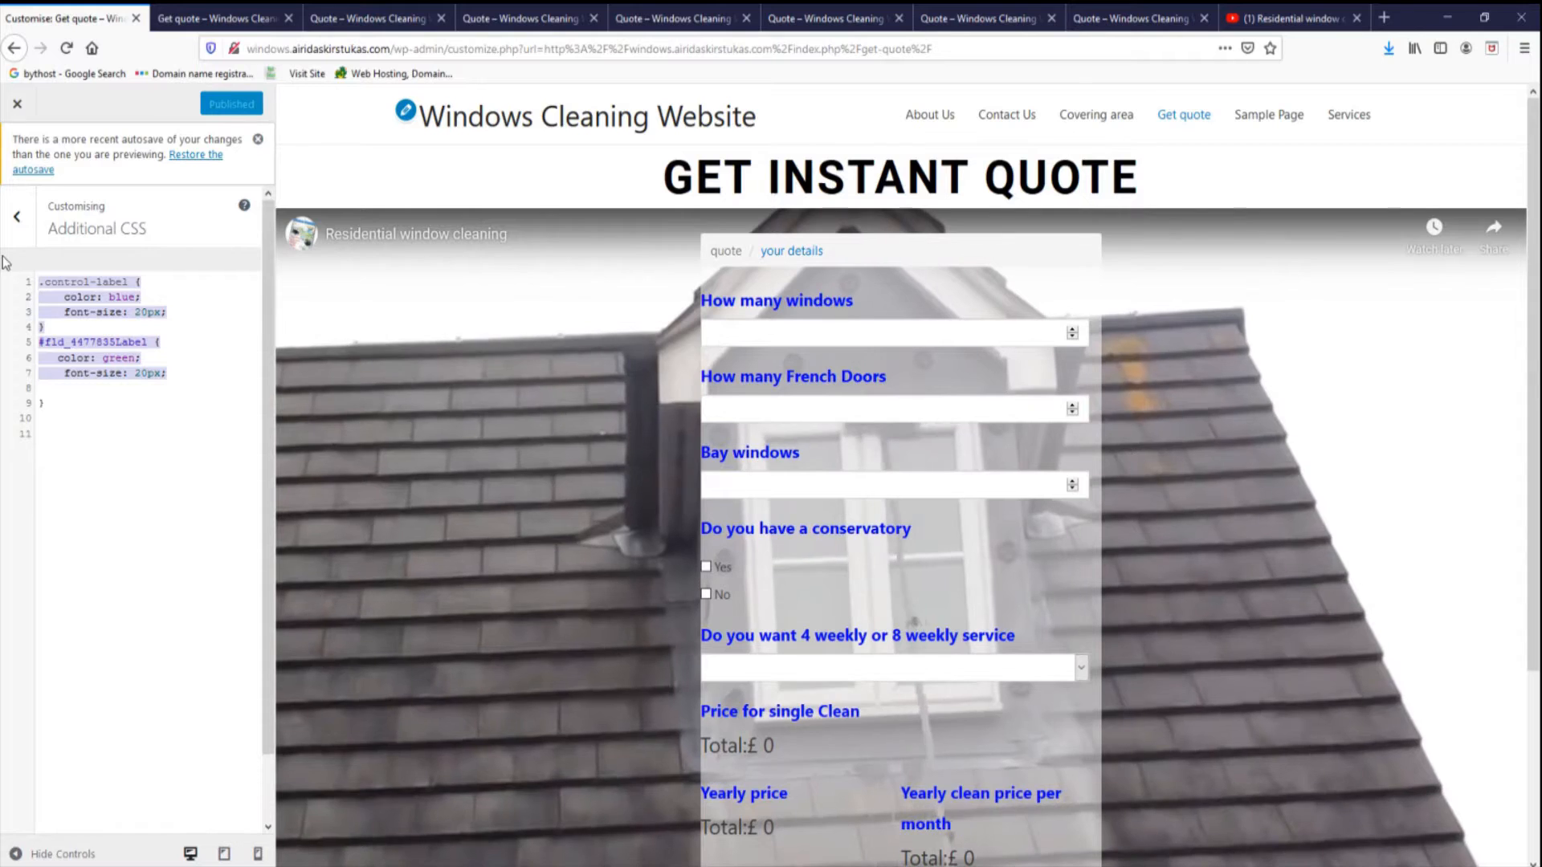
pyautogui.press('BackSpace')
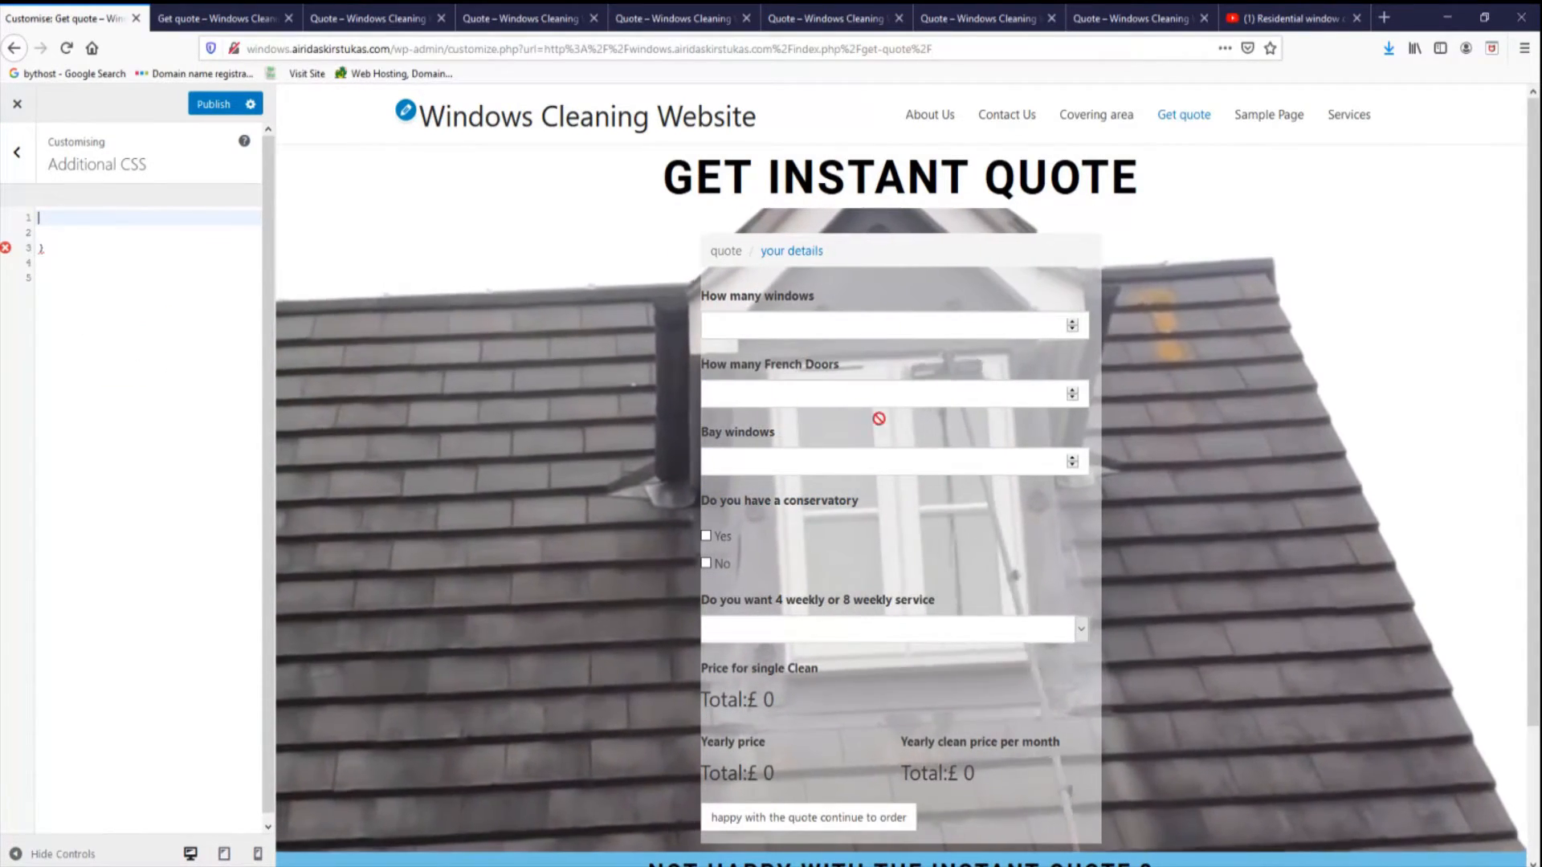
pyautogui.scroll(-3, 898, 482)
pyautogui.scroll(3, 830, 410)
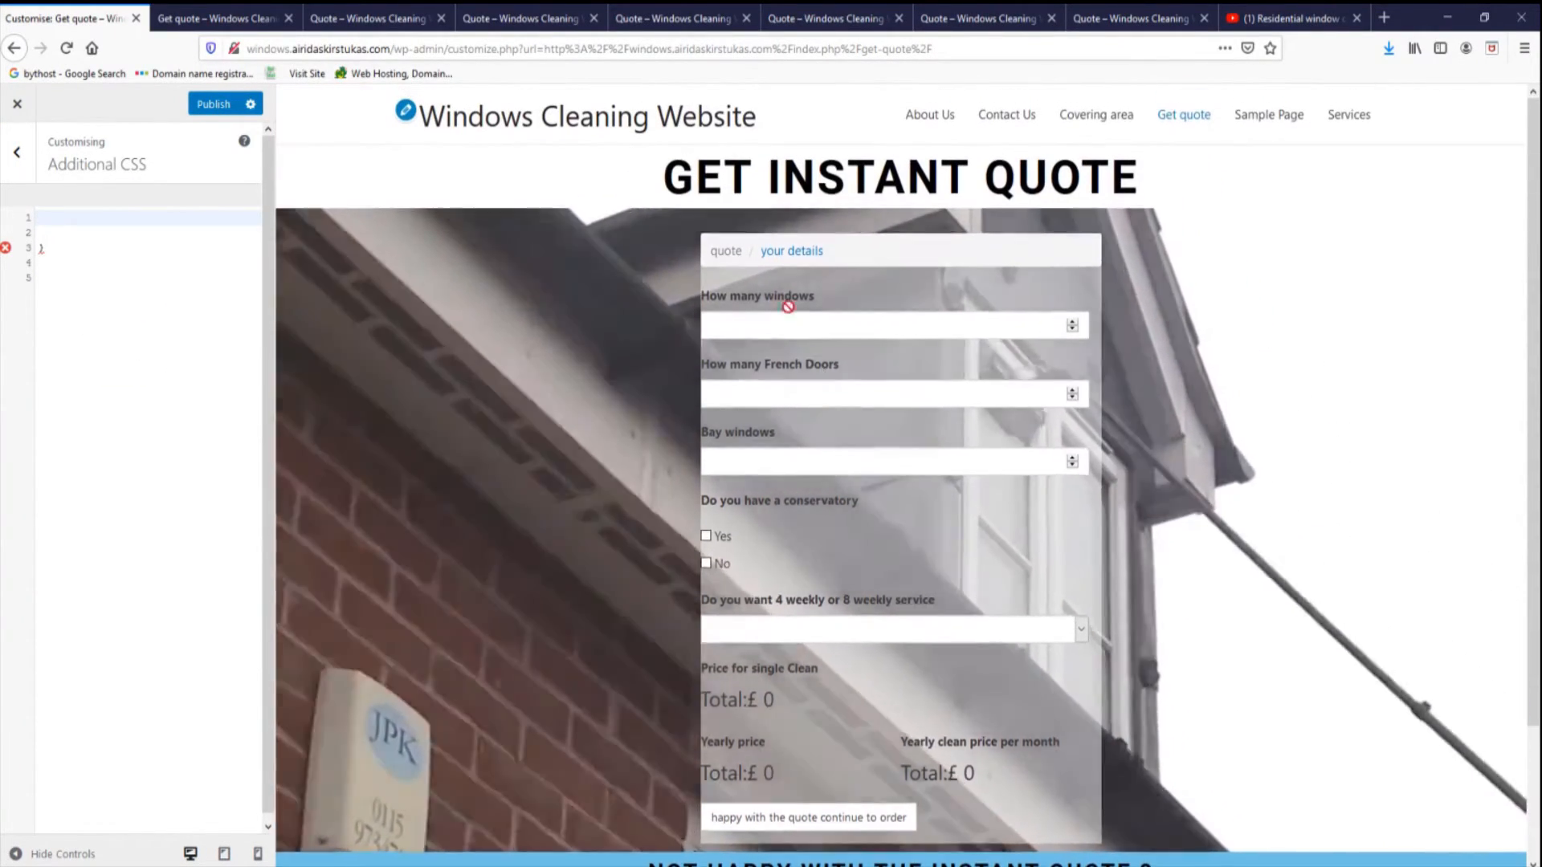
pyautogui.scroll(-2, 895, 583)
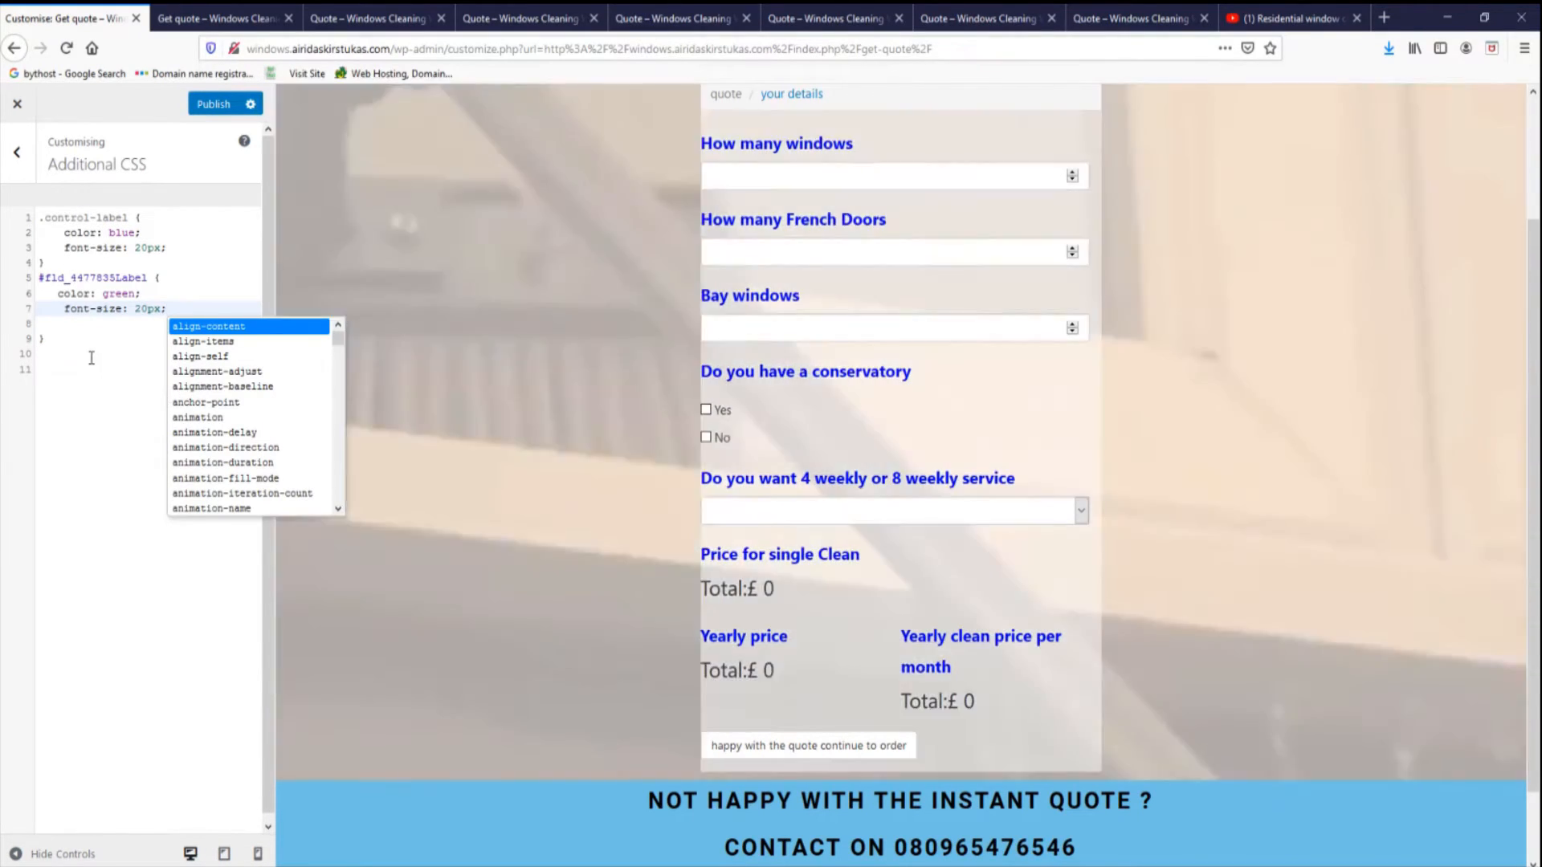
pyautogui.click(88, 353)
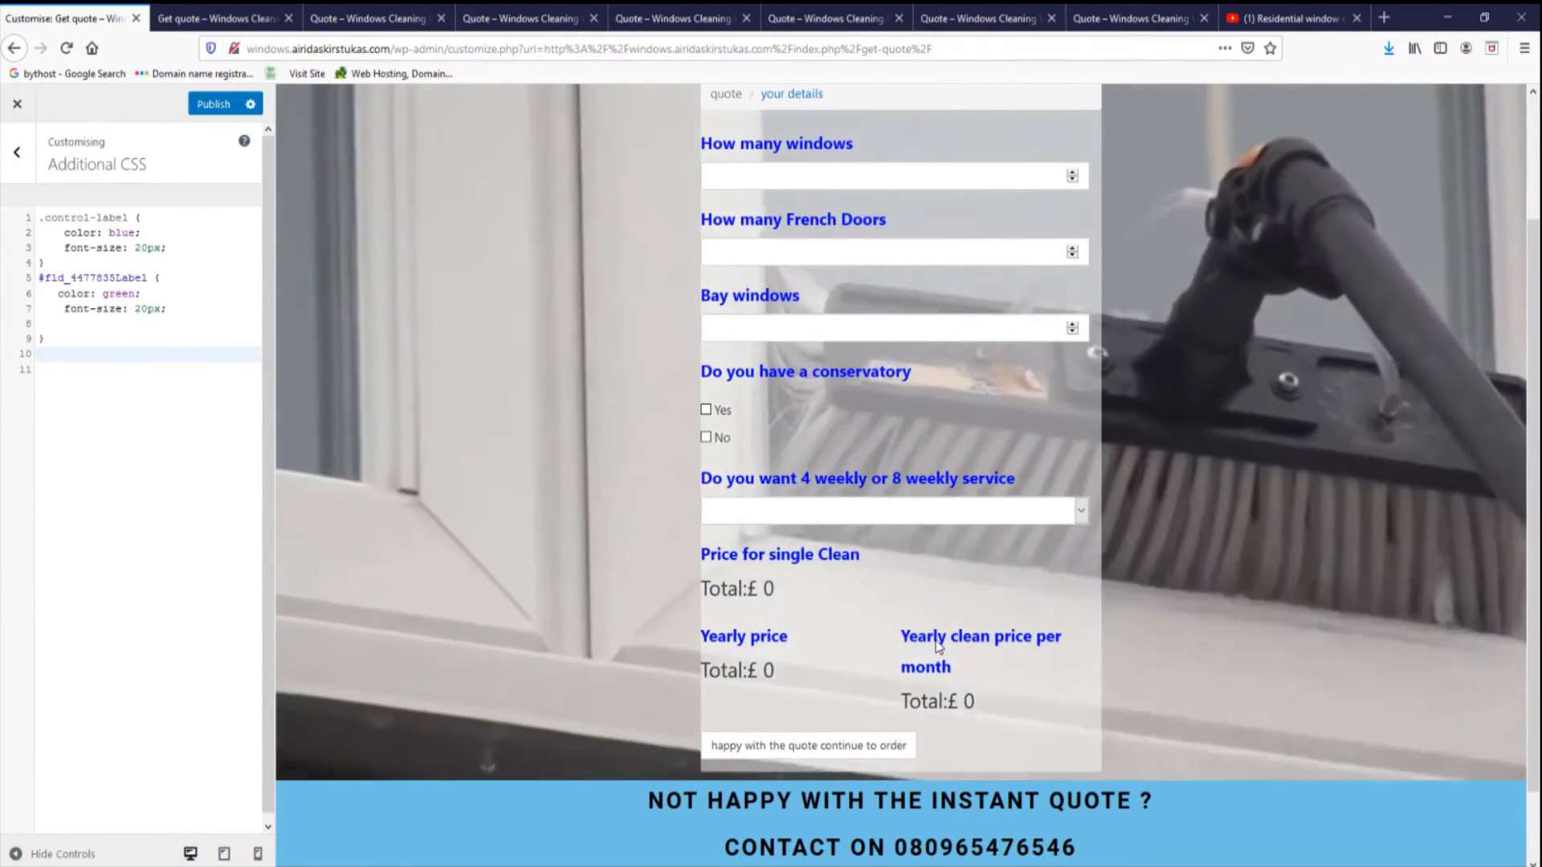
# - Retarget the green 20px CSS rule to #fld_1666331Label, then close the developer tools
pyautogui.rightClick(938, 642)
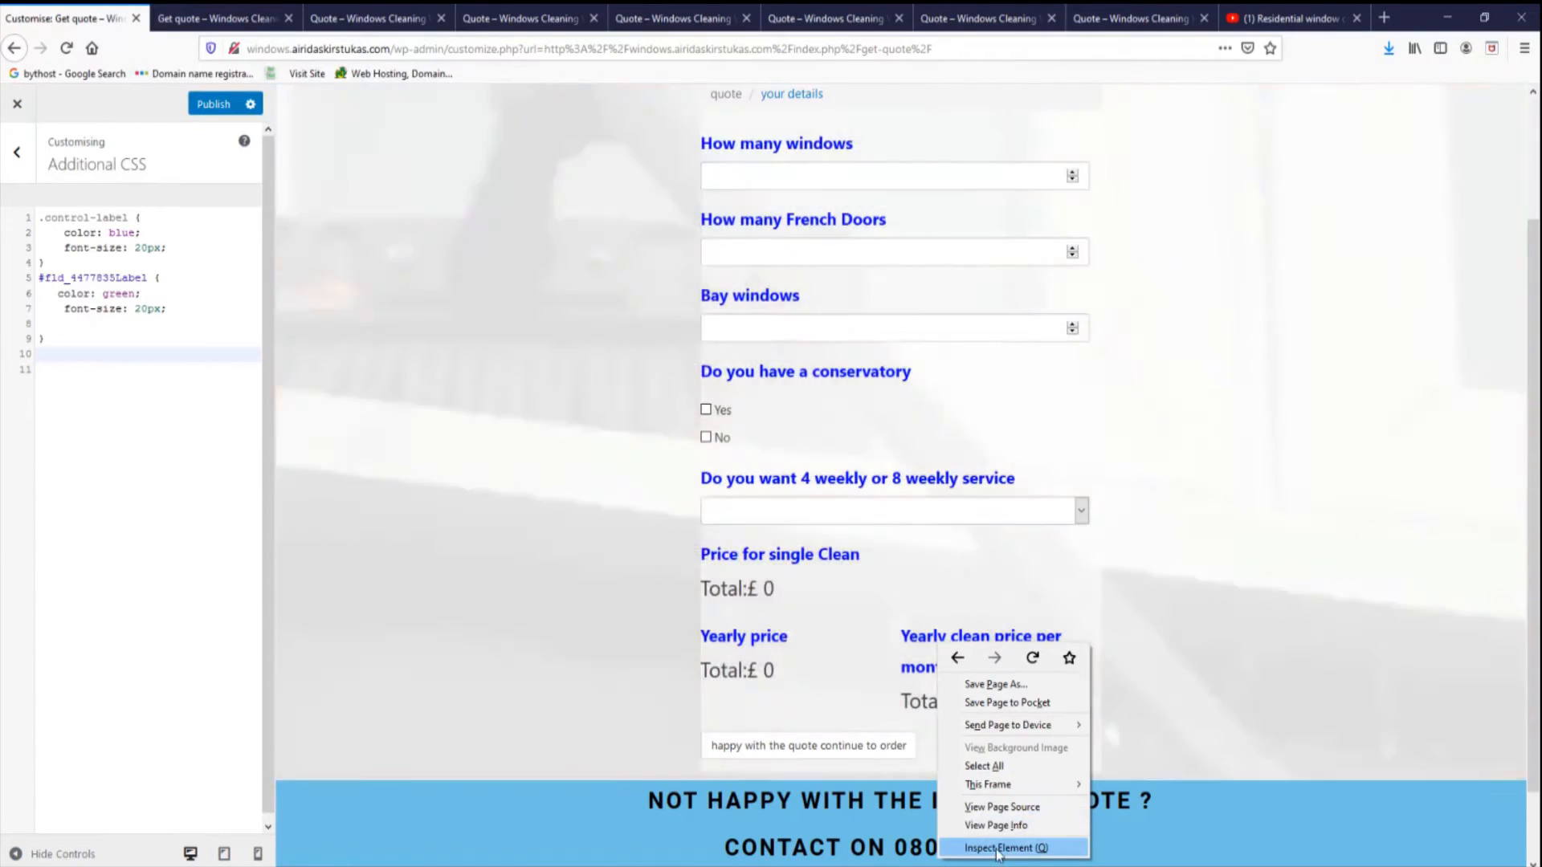
pyautogui.click(1000, 847)
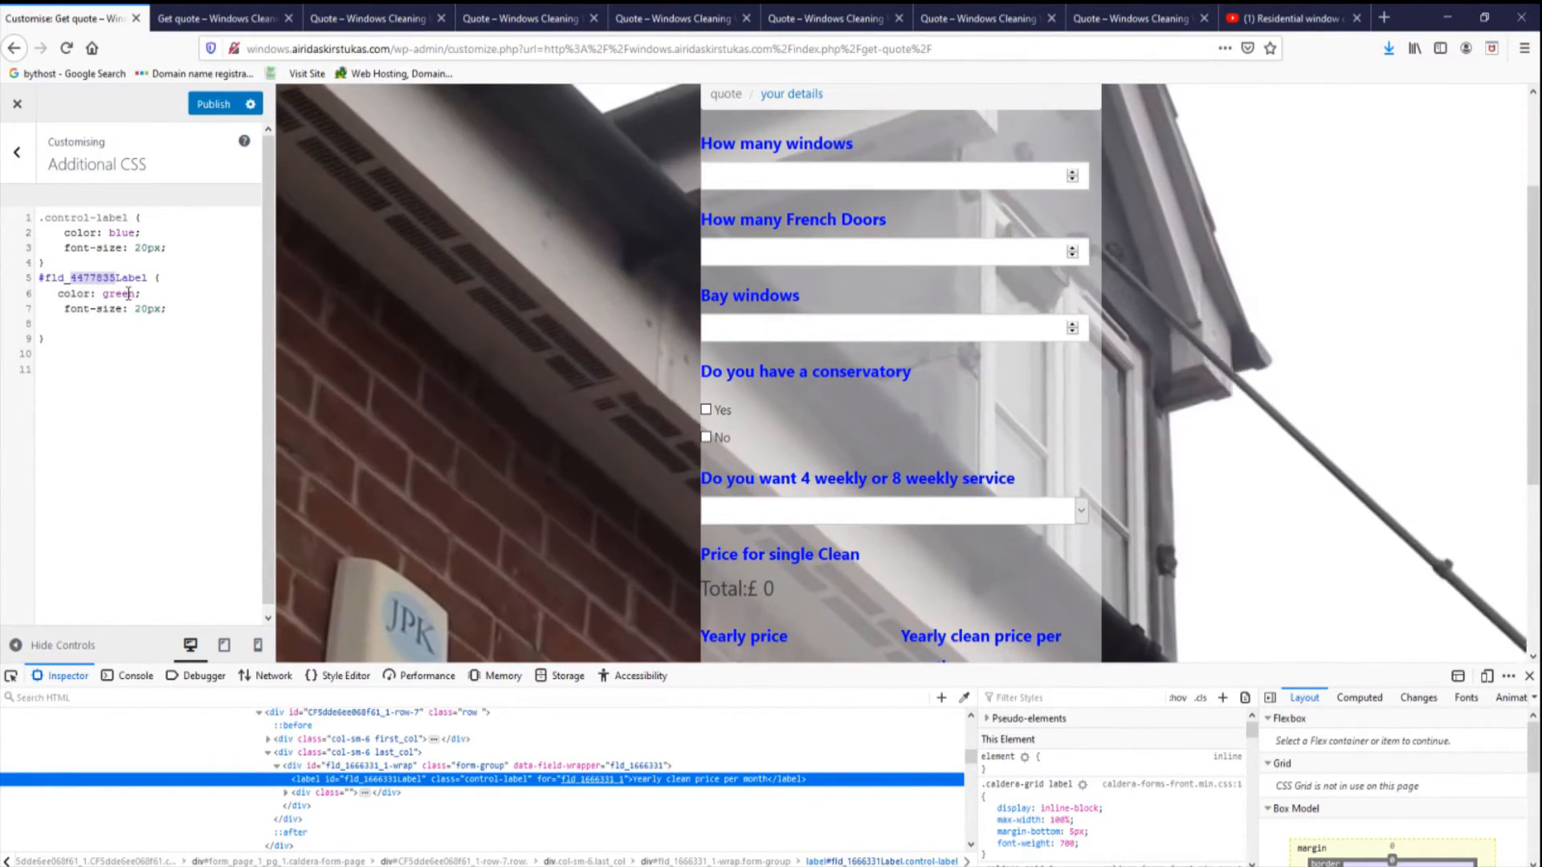
pyautogui.write('166')
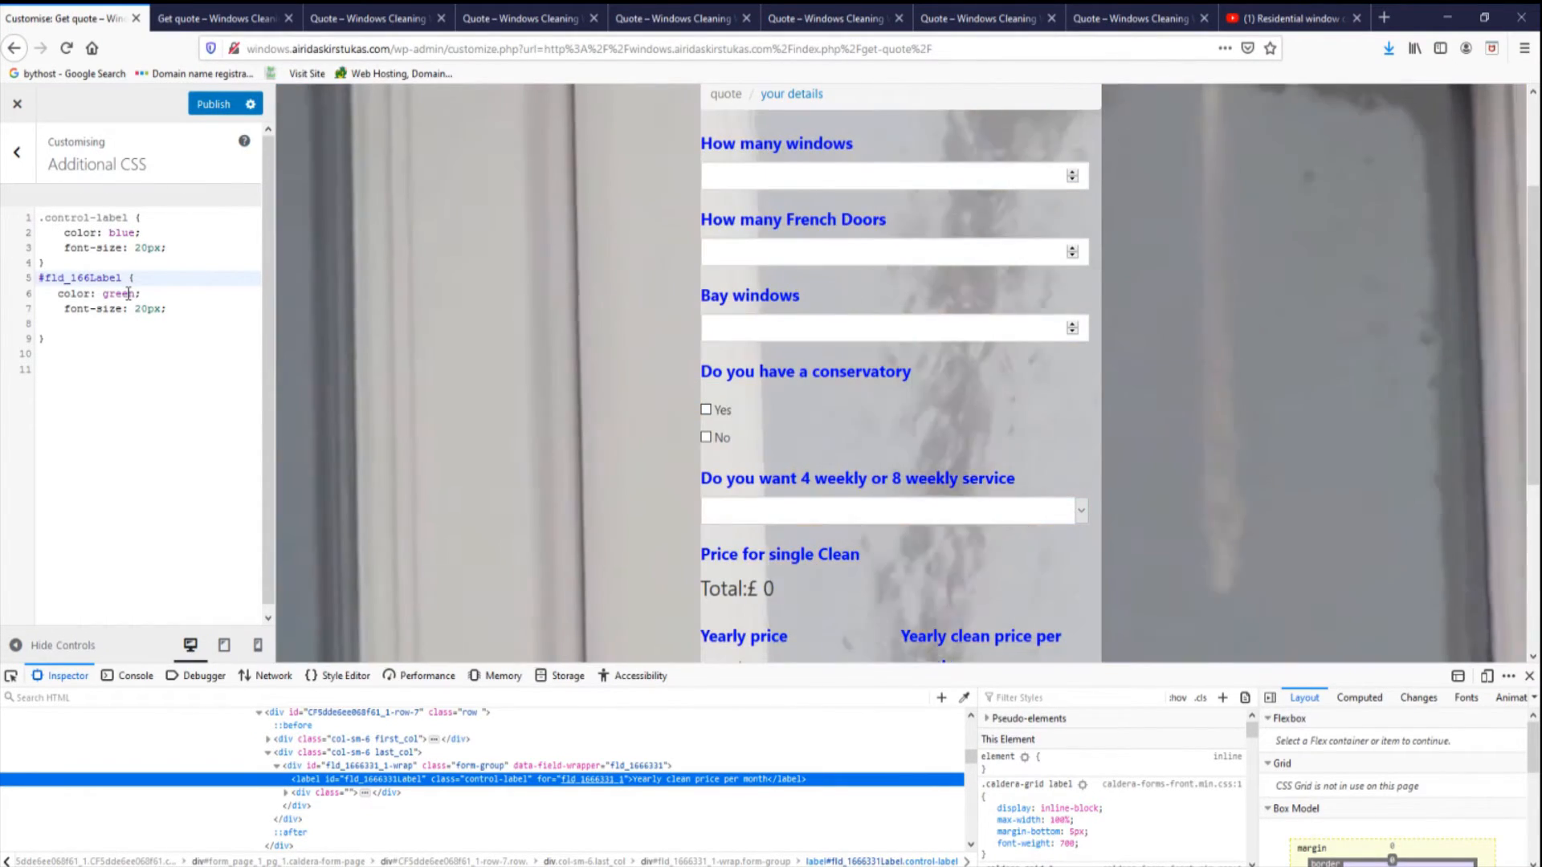
pyautogui.write('633')
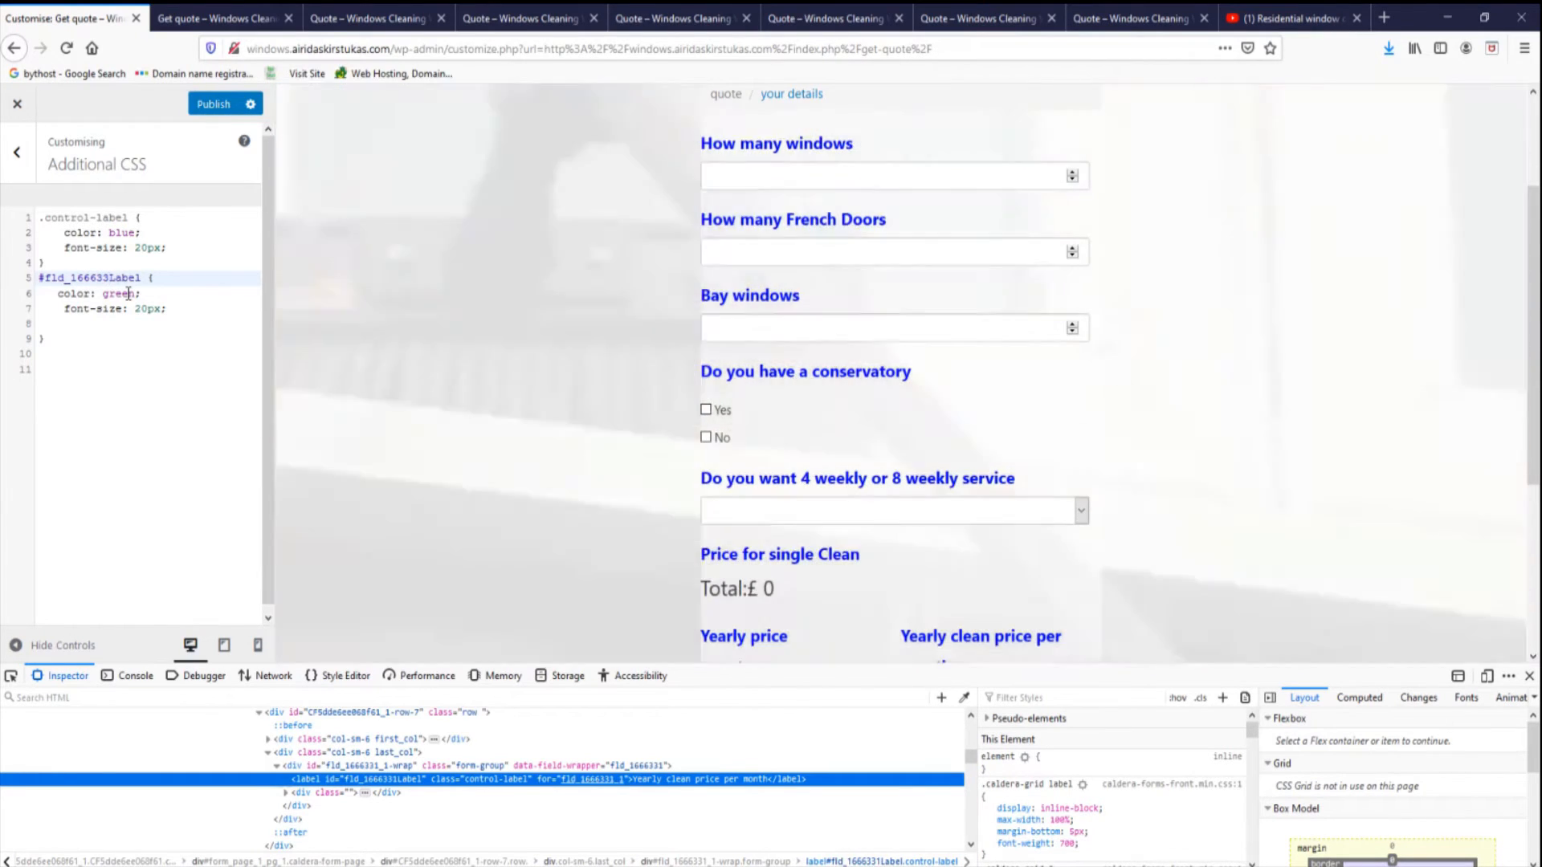
pyautogui.write('1')
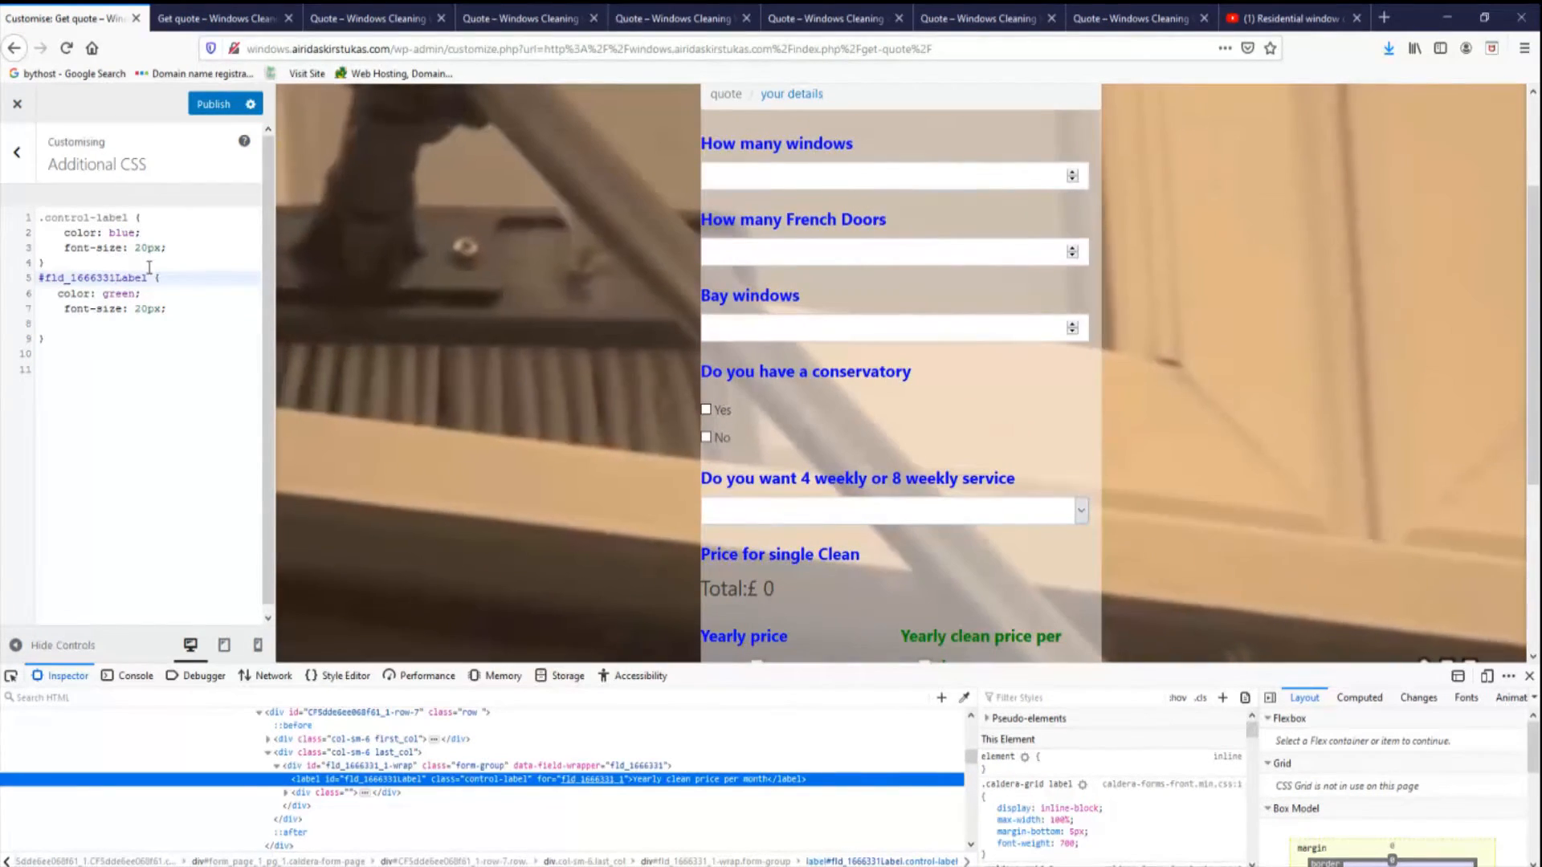
pyautogui.click(169, 309)
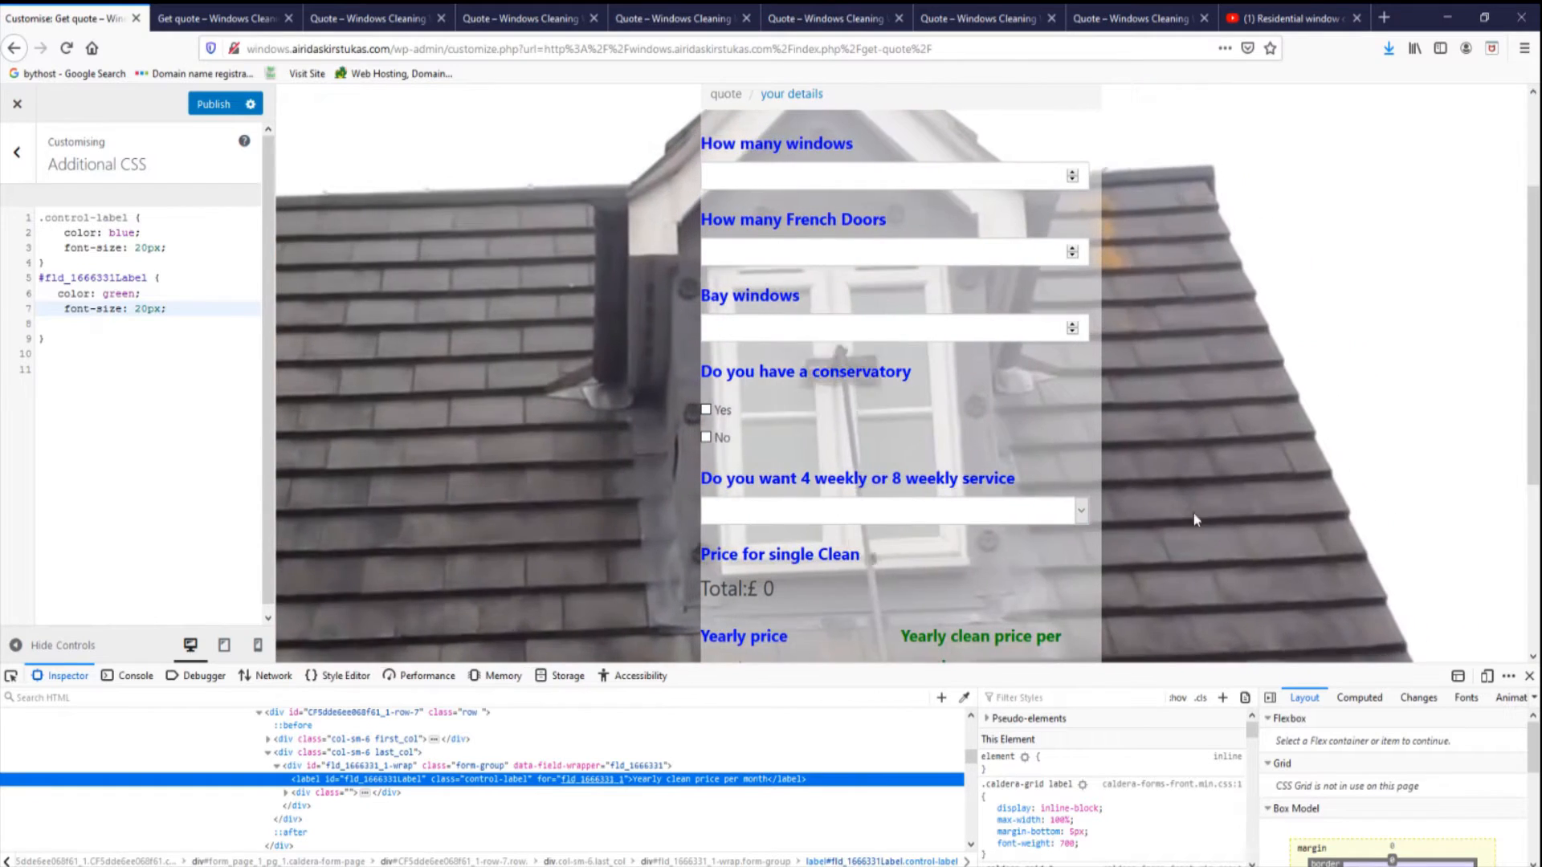
pyautogui.scroll(-3, 931, 371)
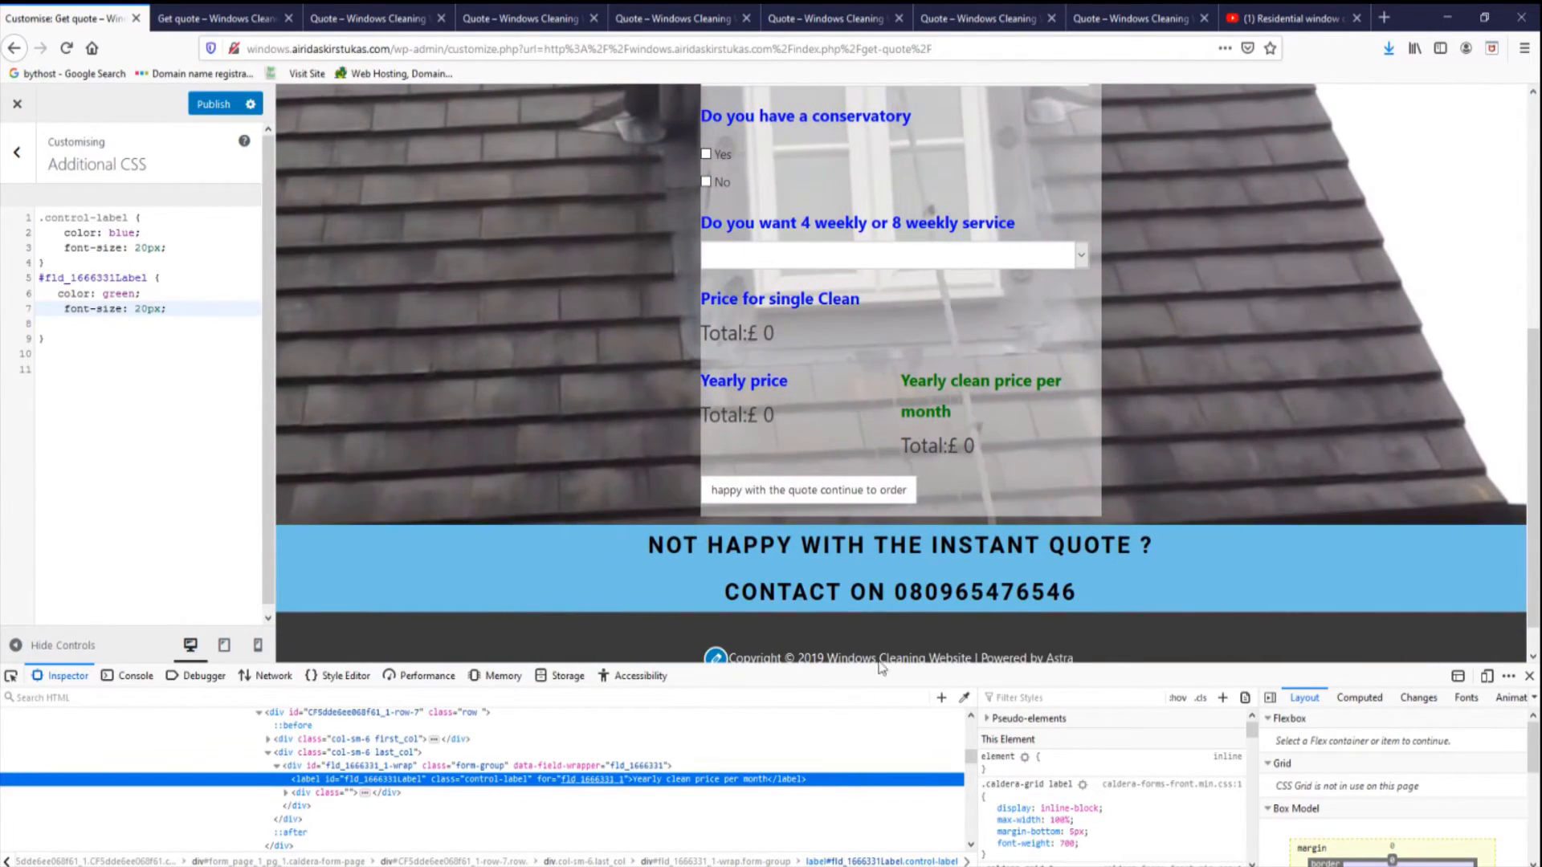
pyautogui.scroll(3, 773, 385)
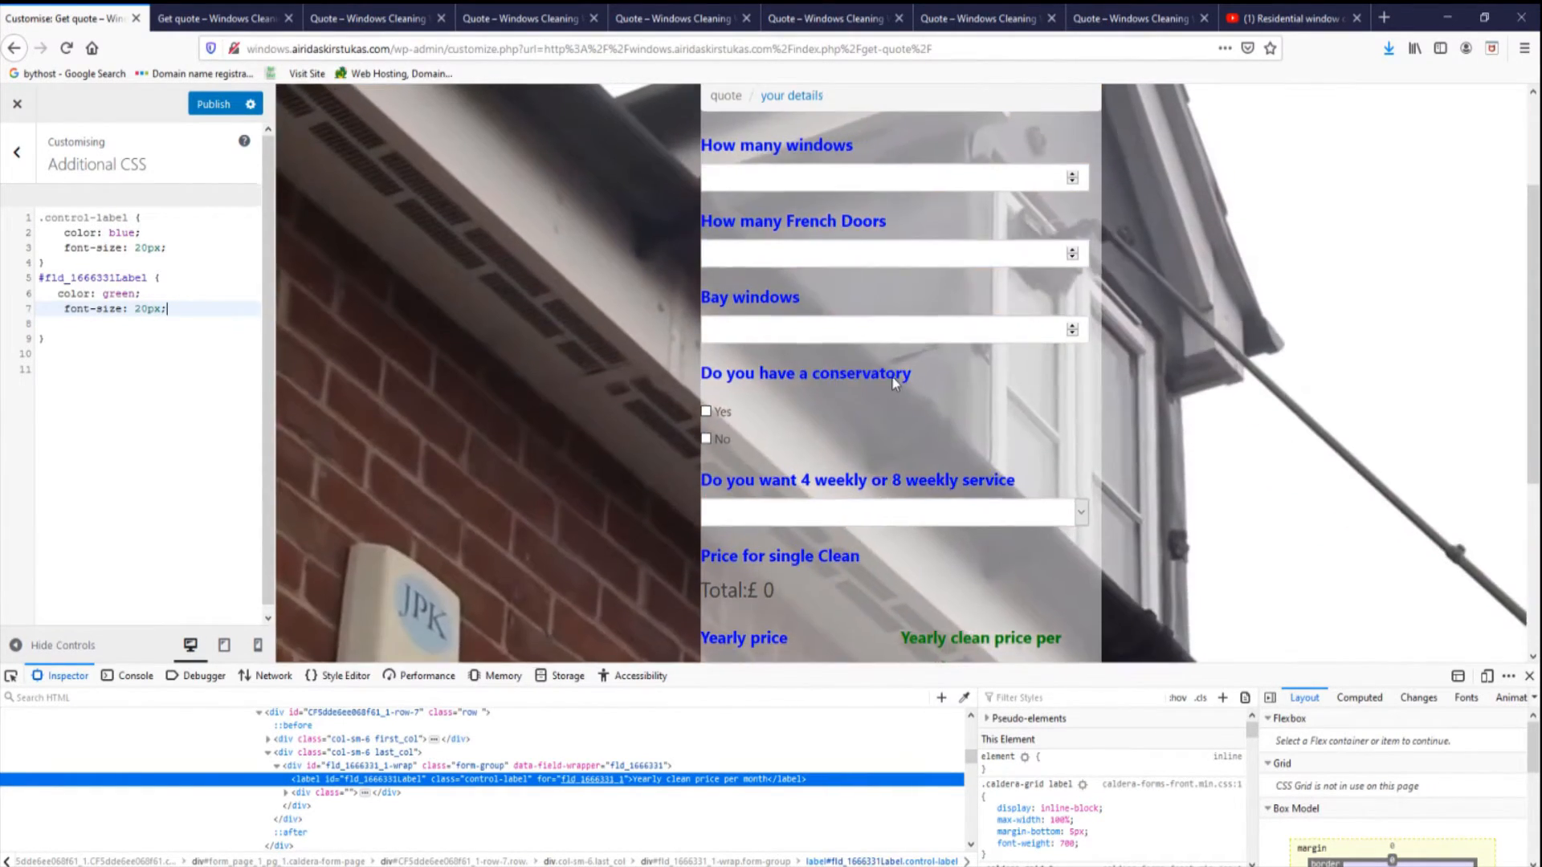
pyautogui.scroll(1, 891, 374)
pyautogui.scroll(-1, 892, 374)
pyautogui.scroll(2, 567, 729)
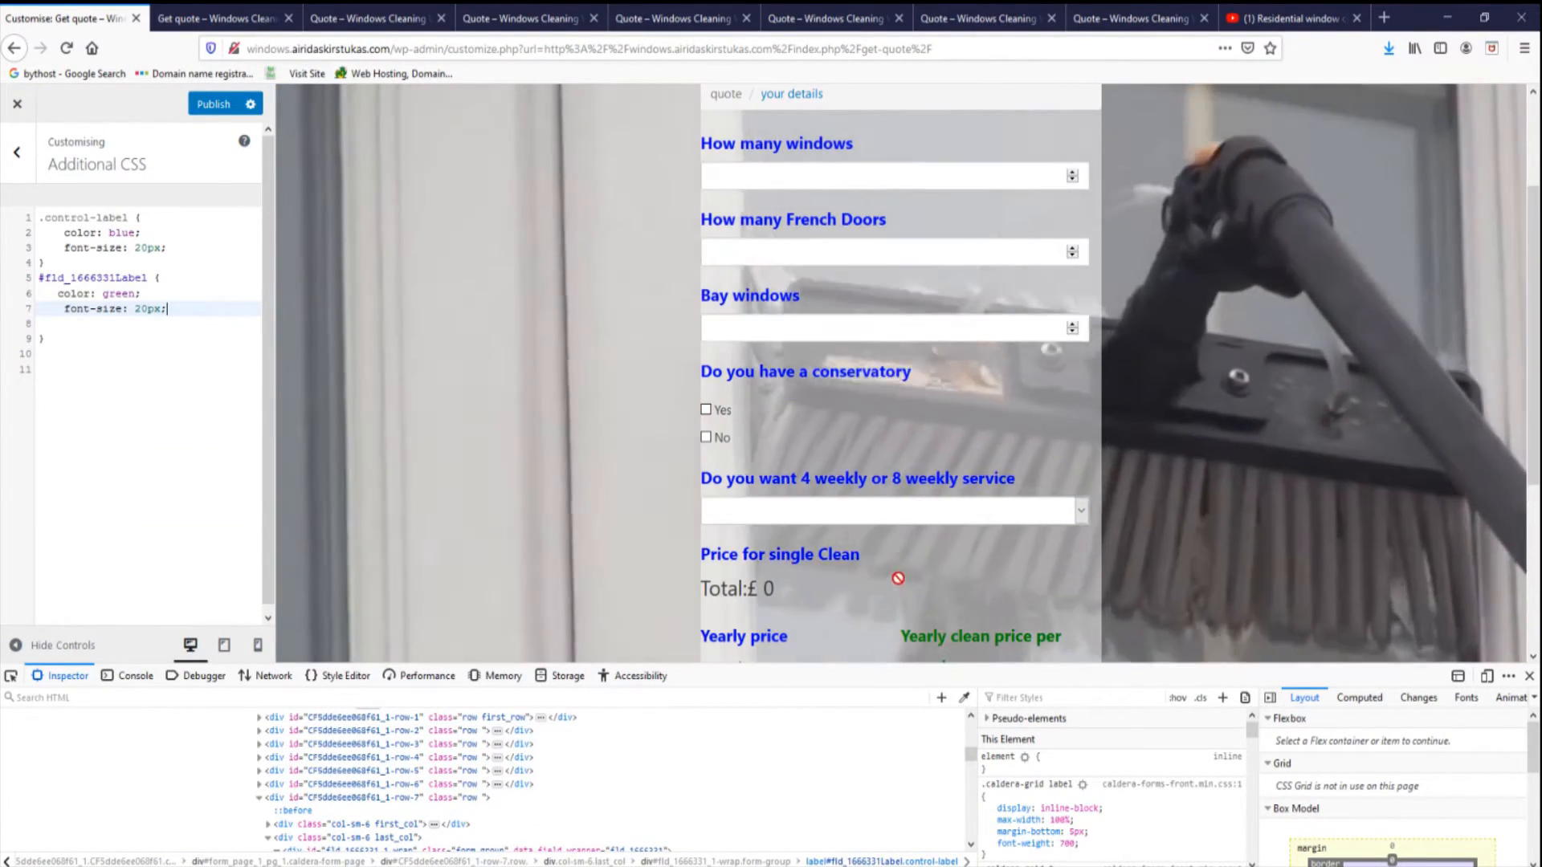
pyautogui.scroll(2, 892, 582)
pyautogui.scroll(-3, 795, 437)
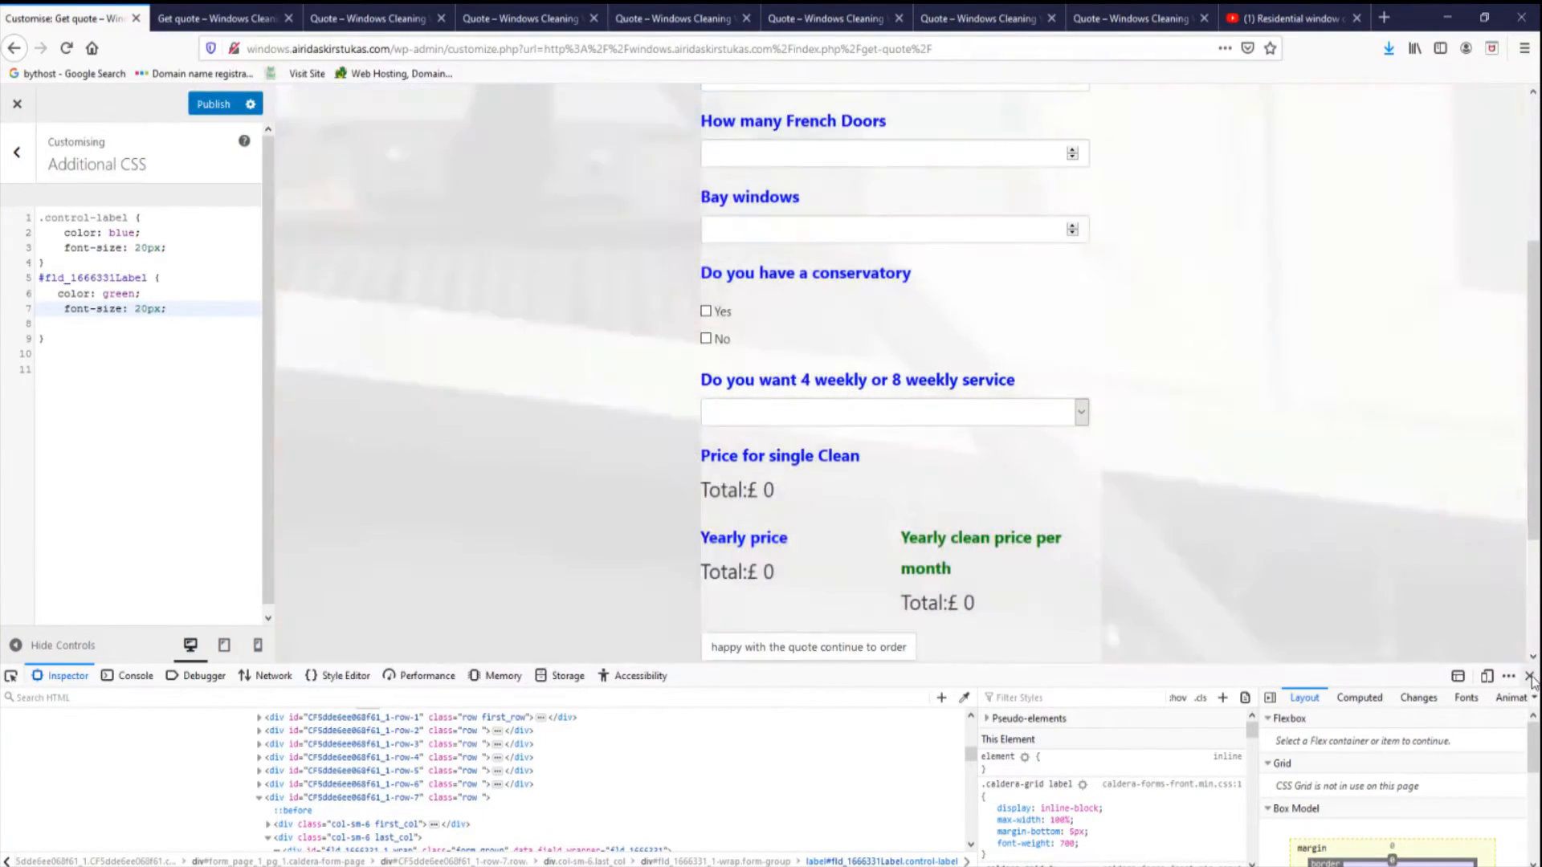
pyautogui.click(1529, 679)
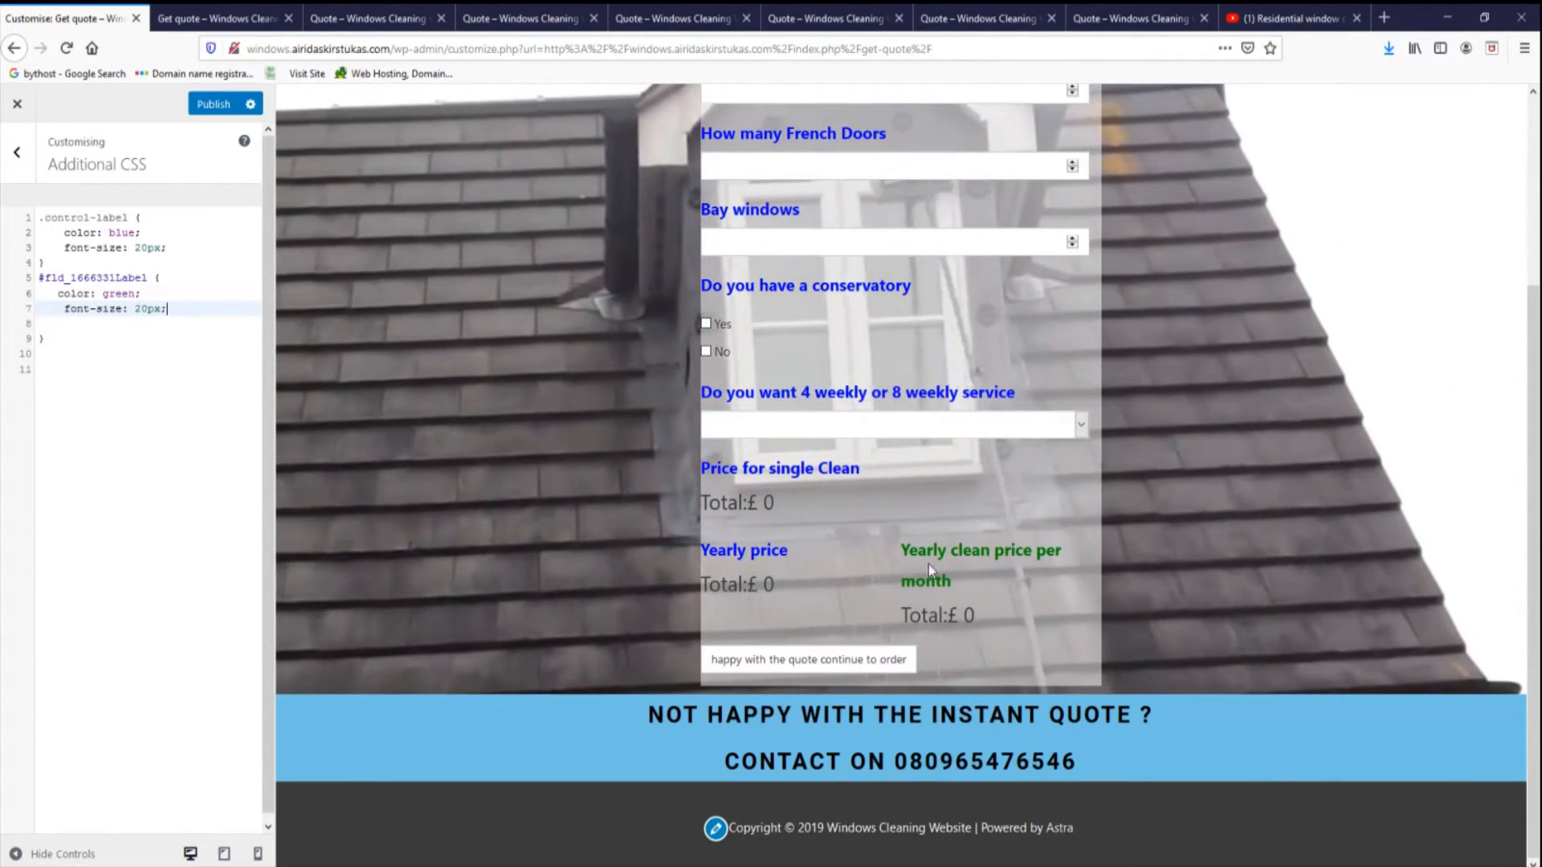
# - Publish the custom CSS changes and leave the Customizer for the live quote page
pyautogui.scroll(1, 562, 643)
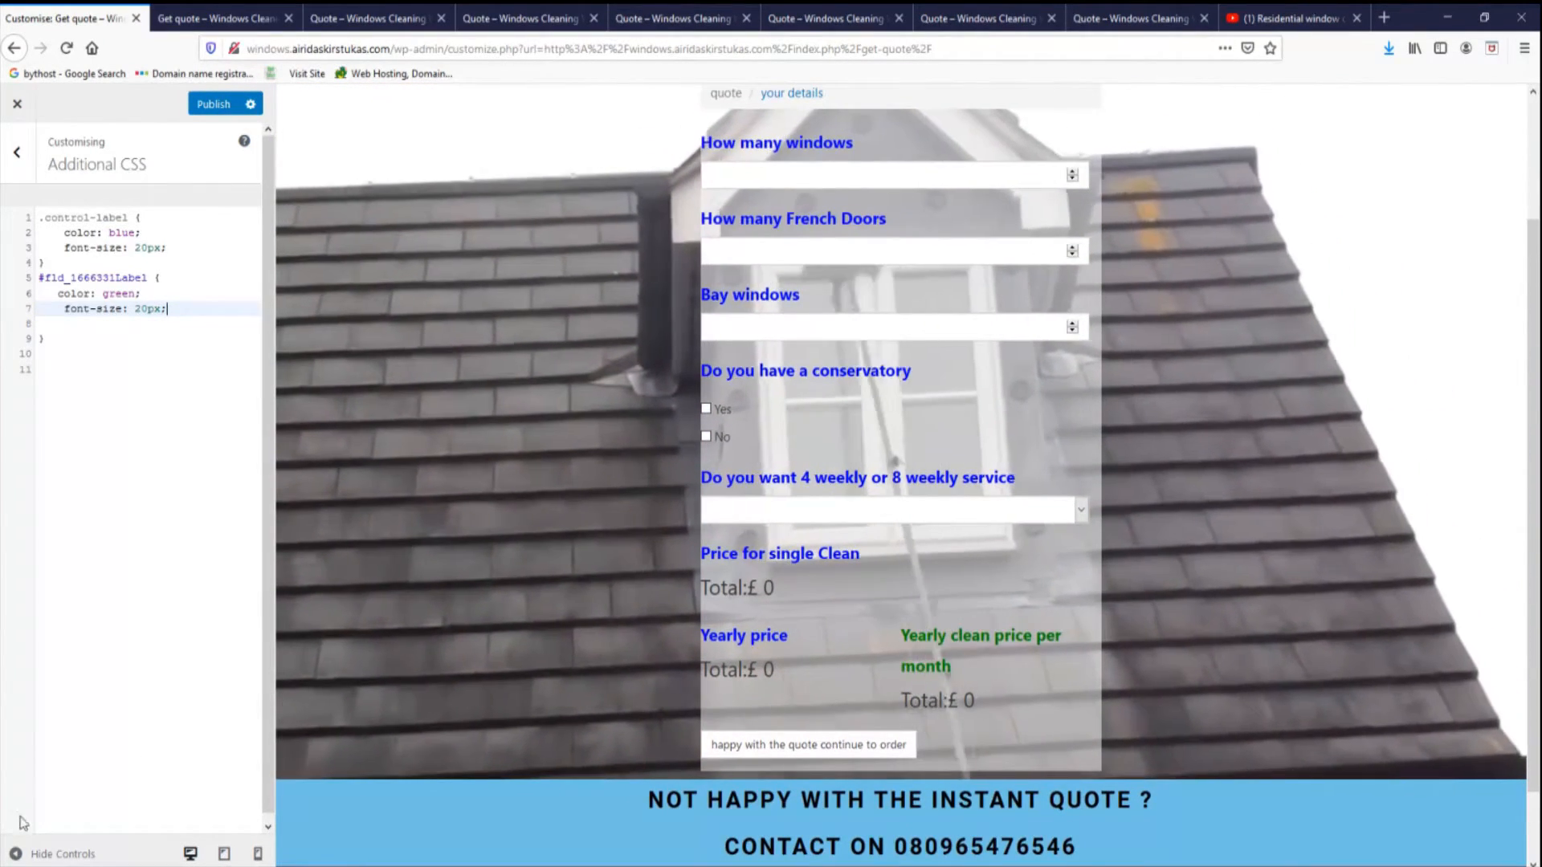
pyautogui.click(213, 104)
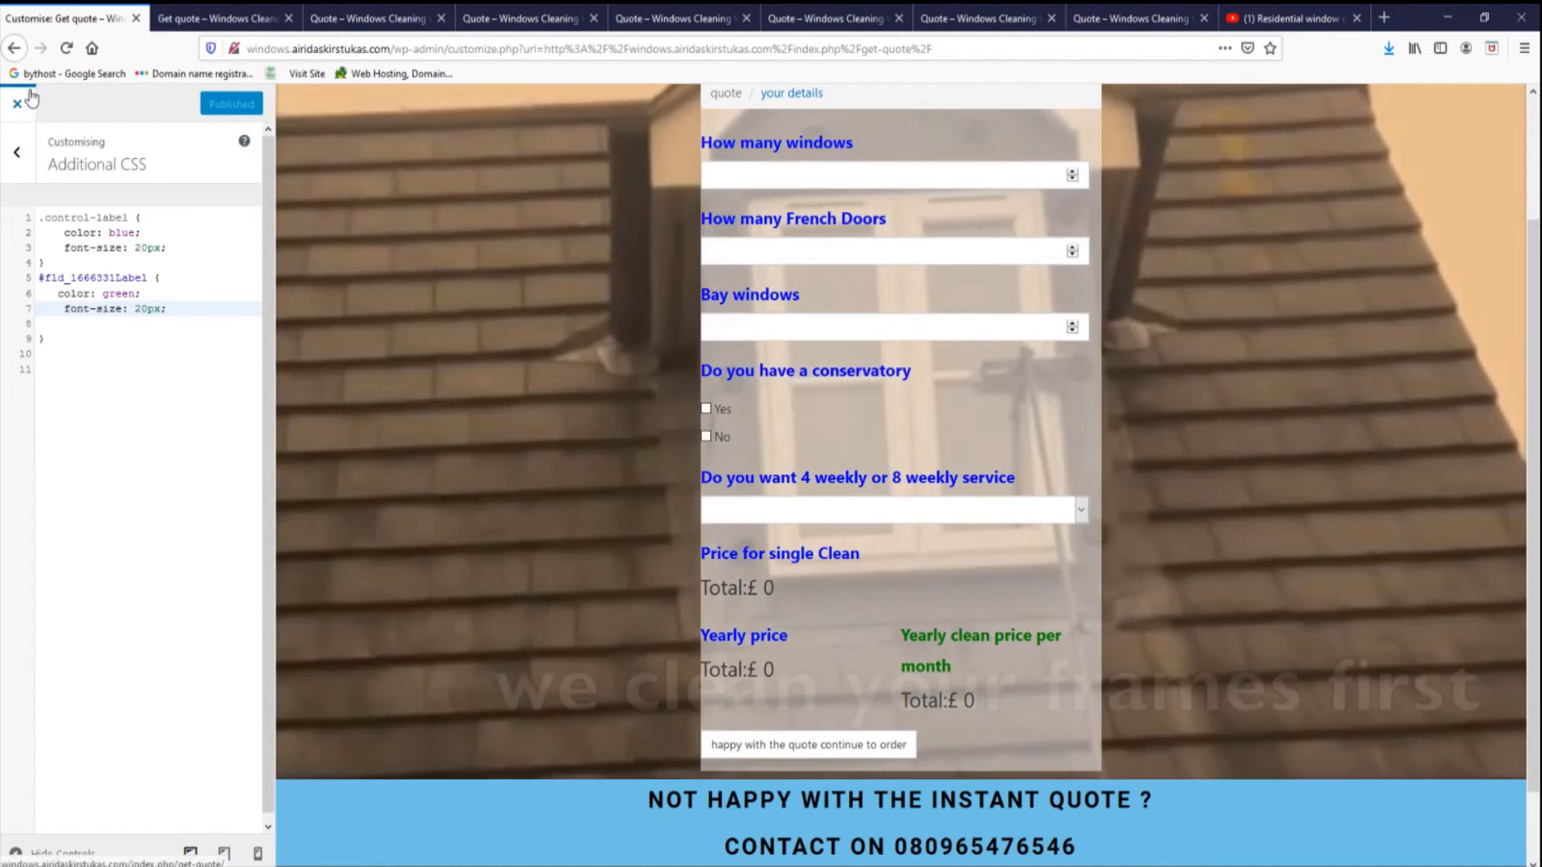
pyautogui.click(18, 105)
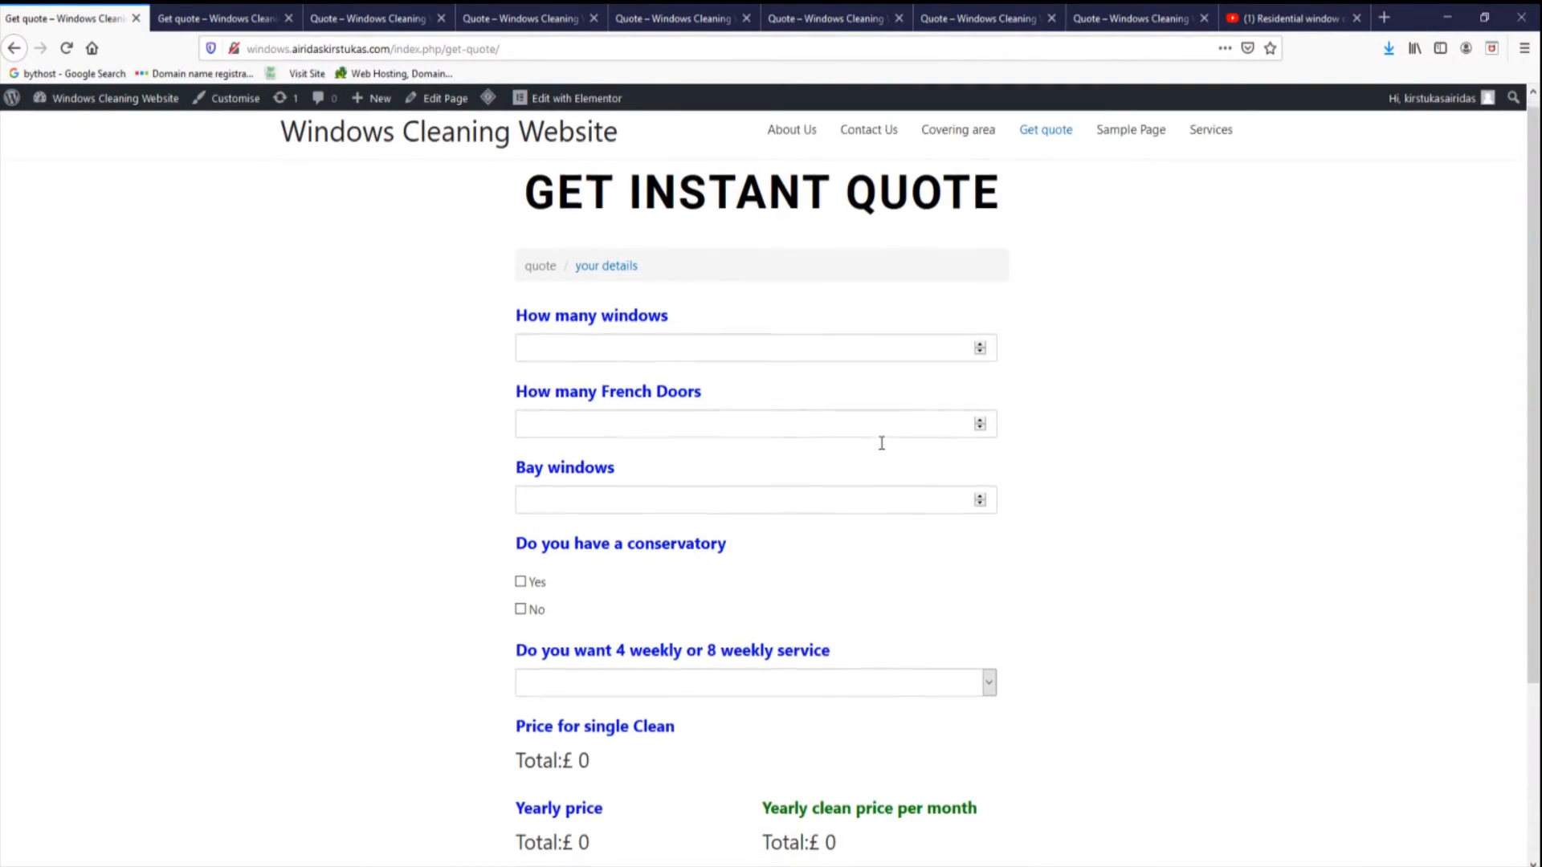
# - Enter 1 window, 1 French door and 1 bay window, and answer Yes to having a conservatory
pyautogui.scroll(-3, 880, 442)
pyautogui.scroll(3, 880, 441)
pyautogui.scroll(-3, 881, 442)
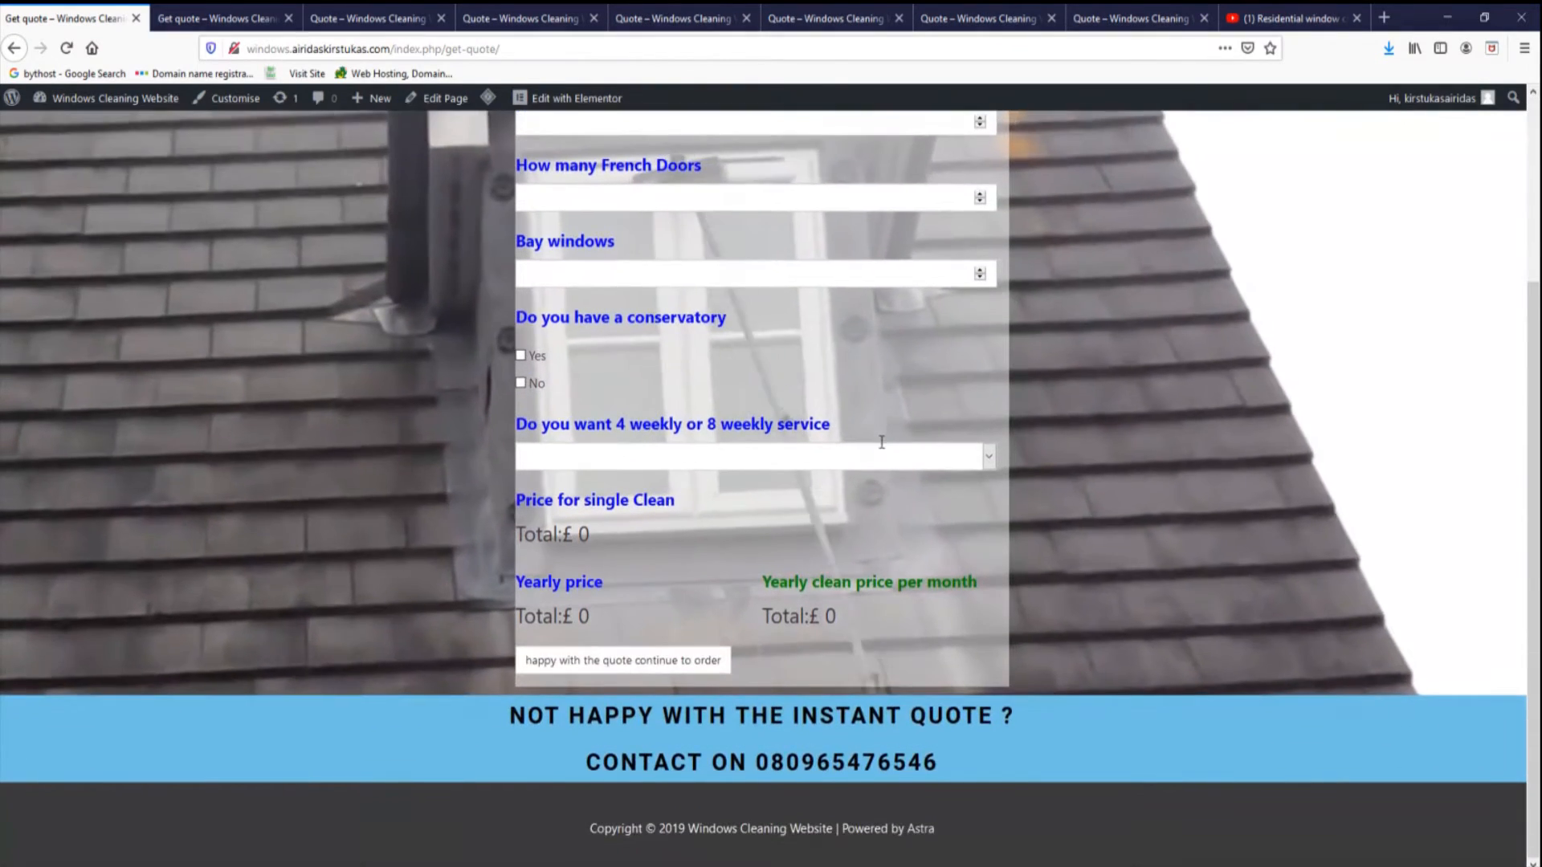
pyautogui.scroll(3, 916, 390)
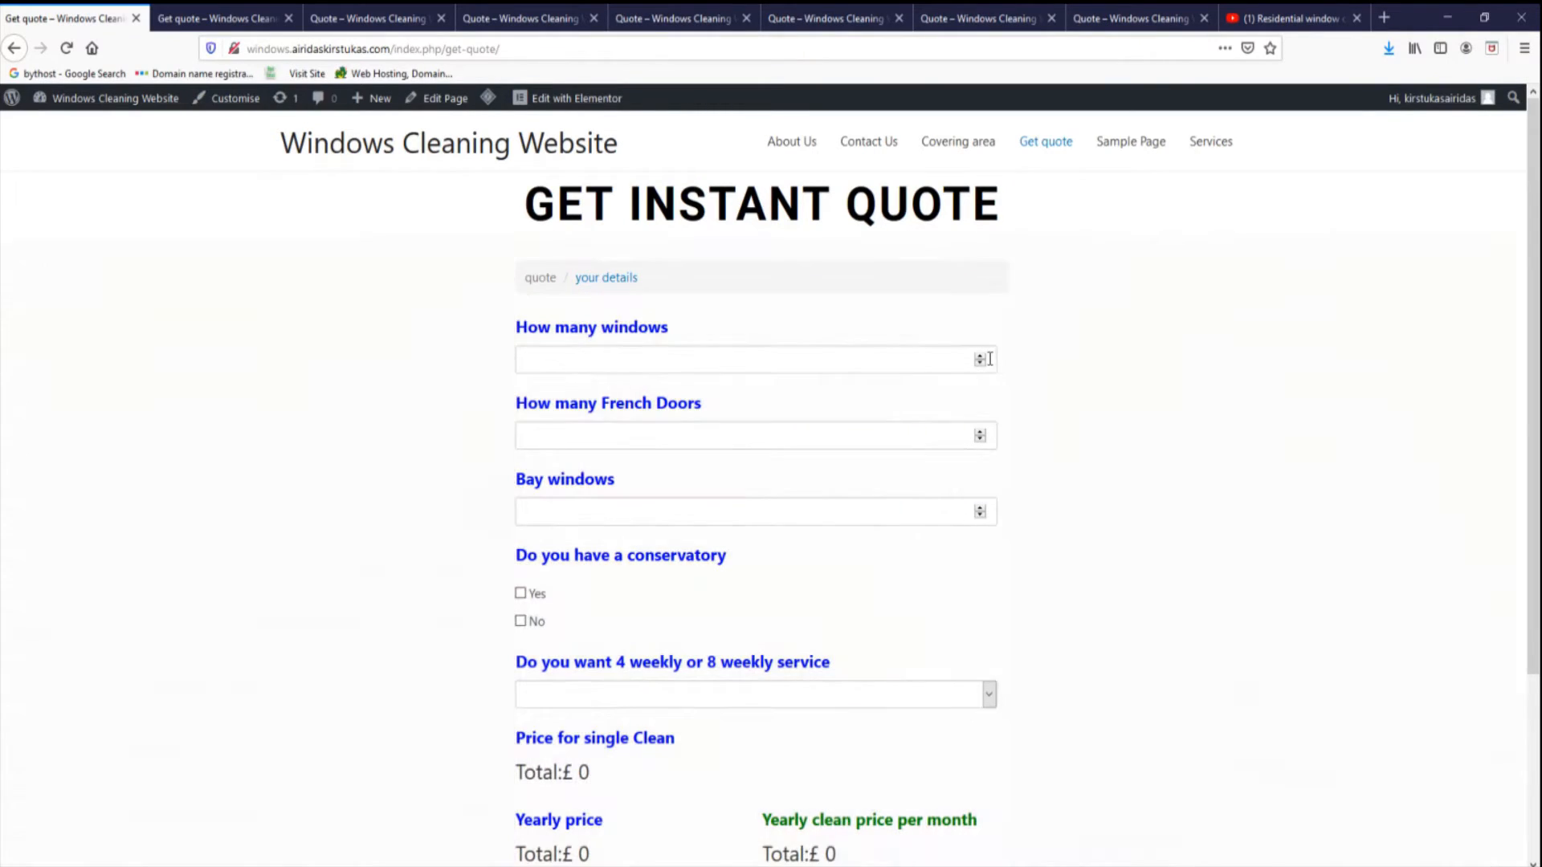
pyautogui.click(980, 356)
pyautogui.click(980, 432)
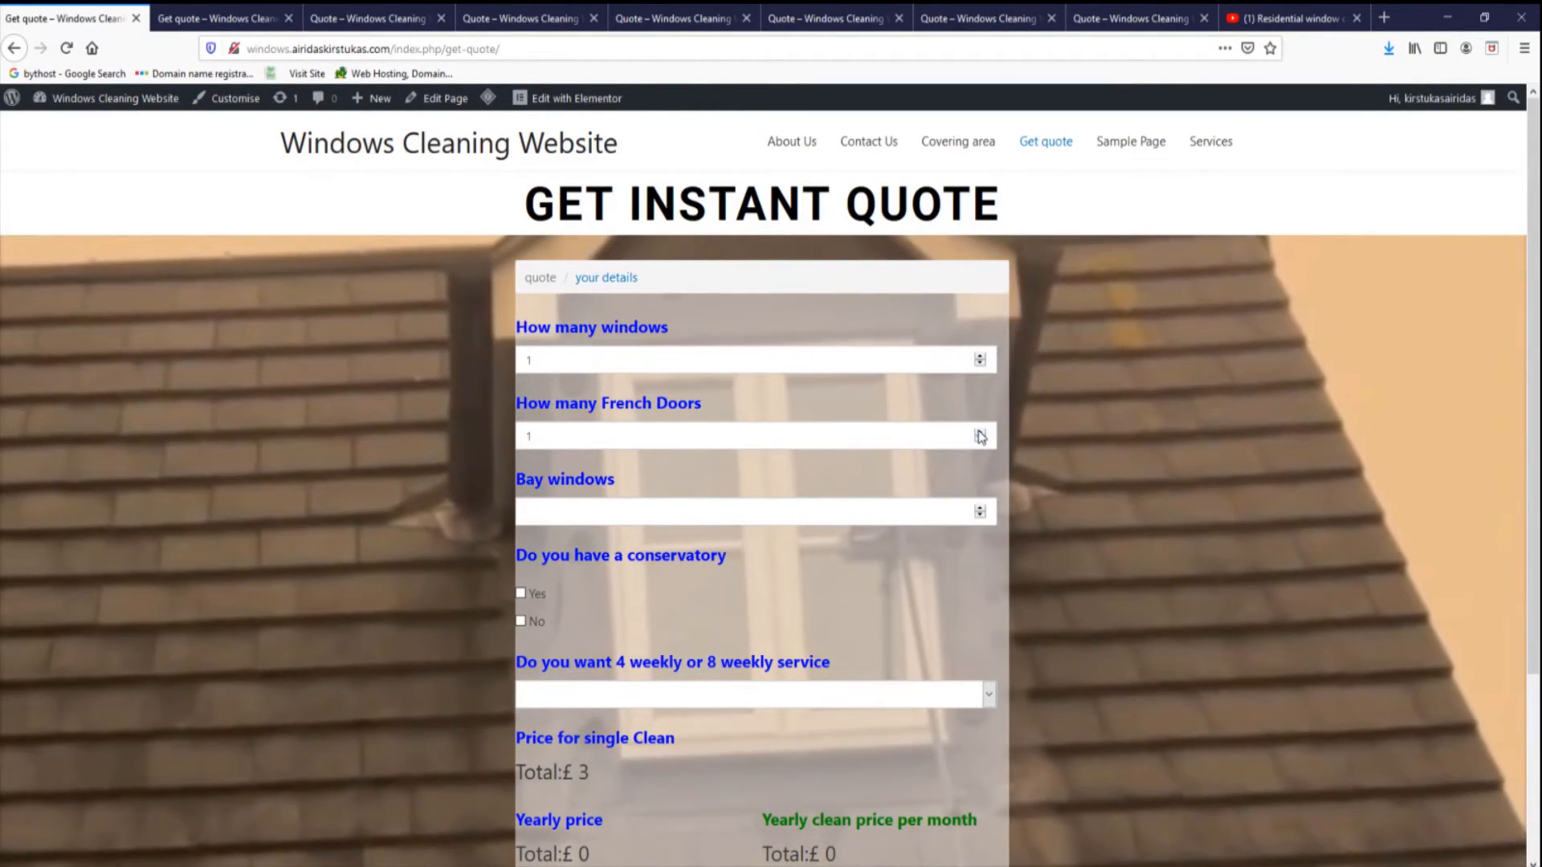
pyautogui.scroll(-2, 923, 437)
pyautogui.click(980, 341)
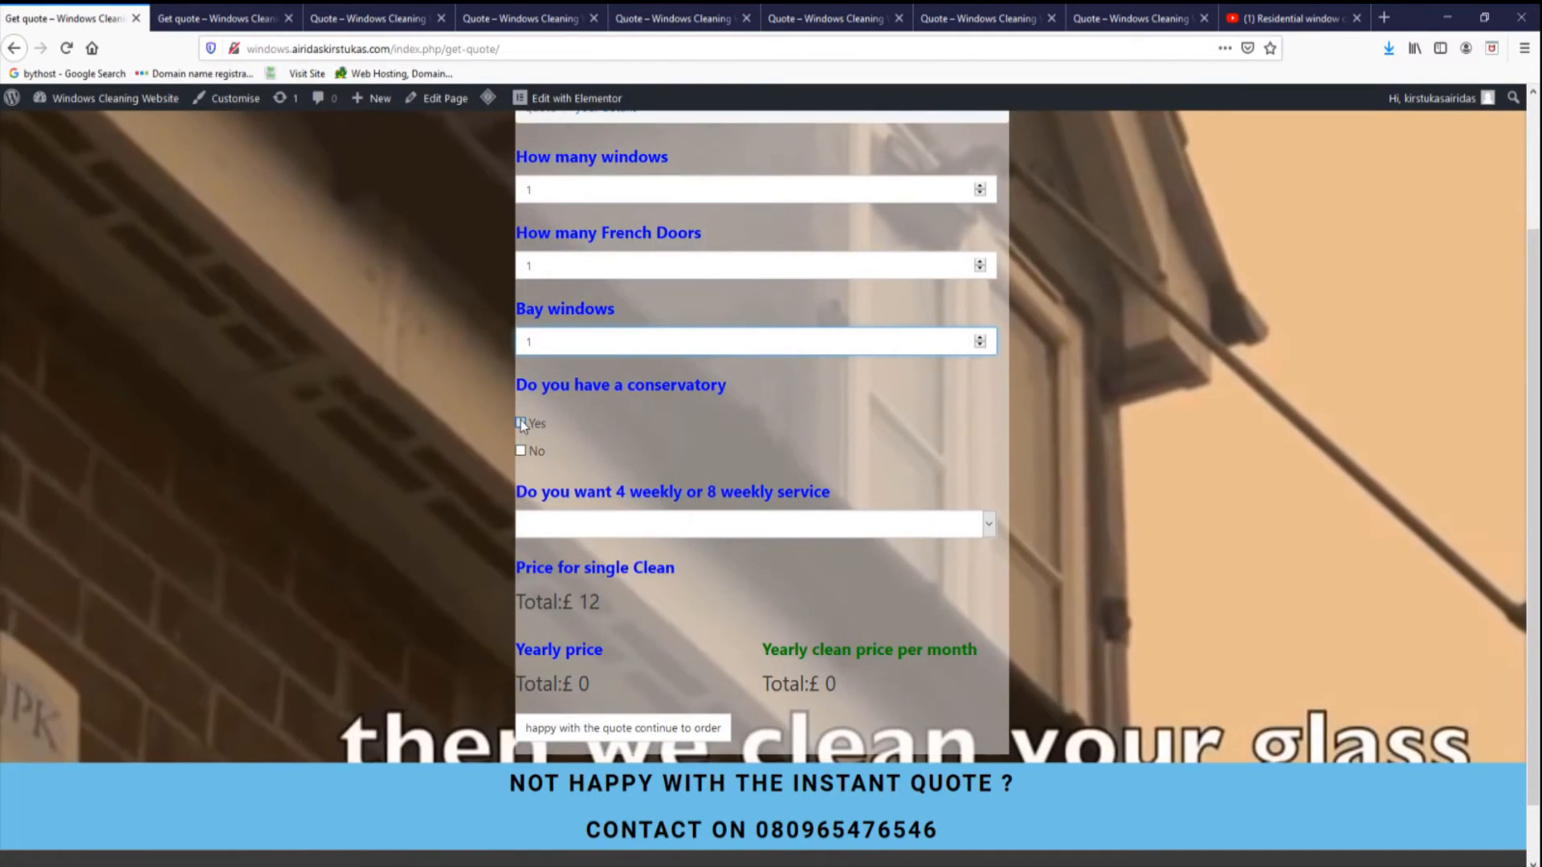
pyautogui.click(520, 423)
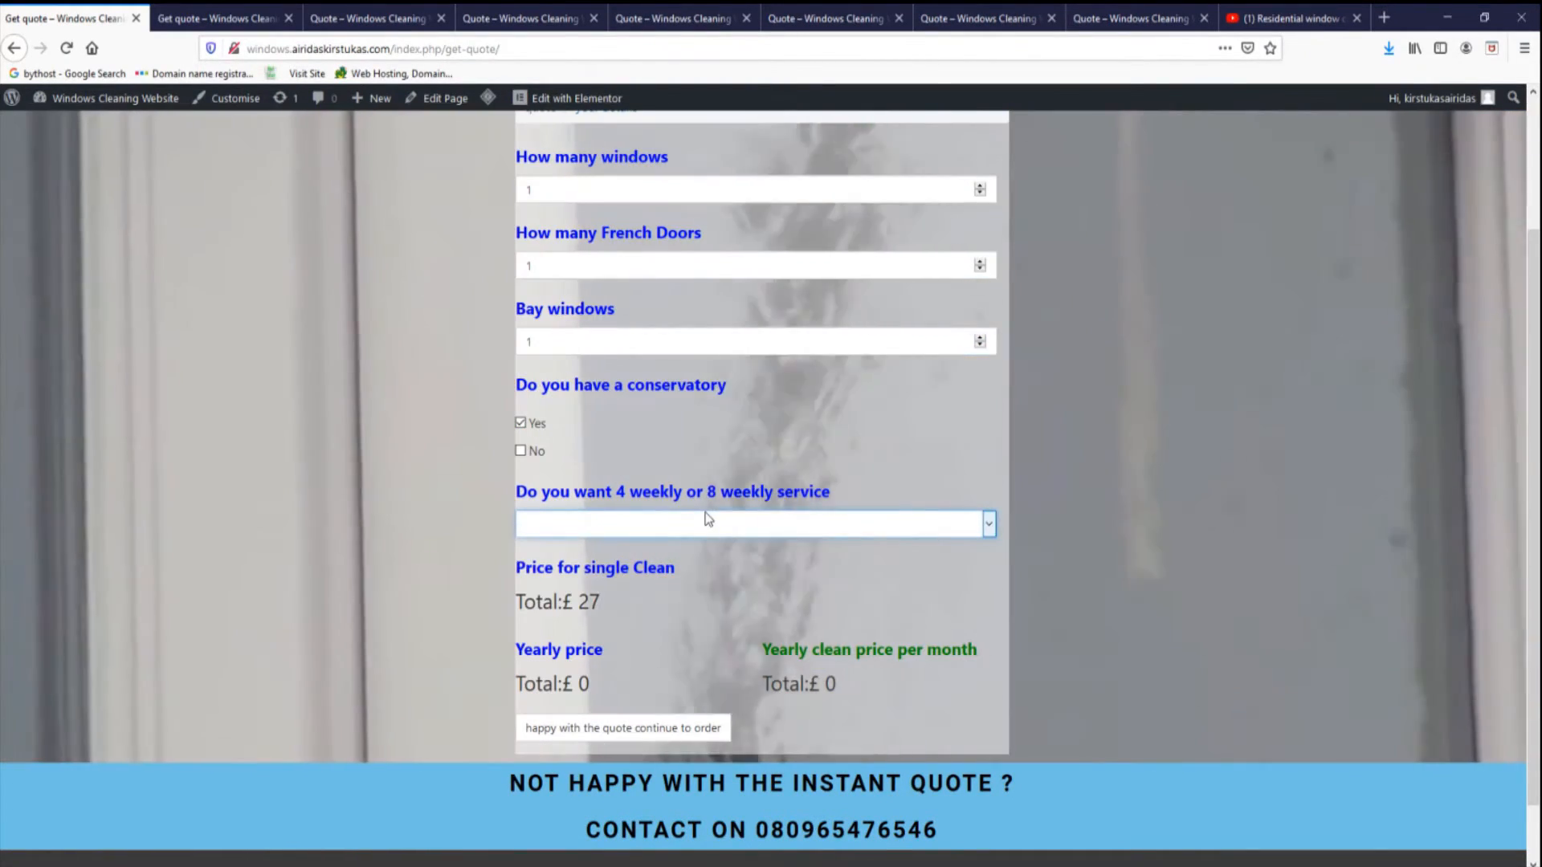
# - Choose the 4 weekly service and accept the quote to continue to ordering
pyautogui.click(705, 524)
pyautogui.click(668, 571)
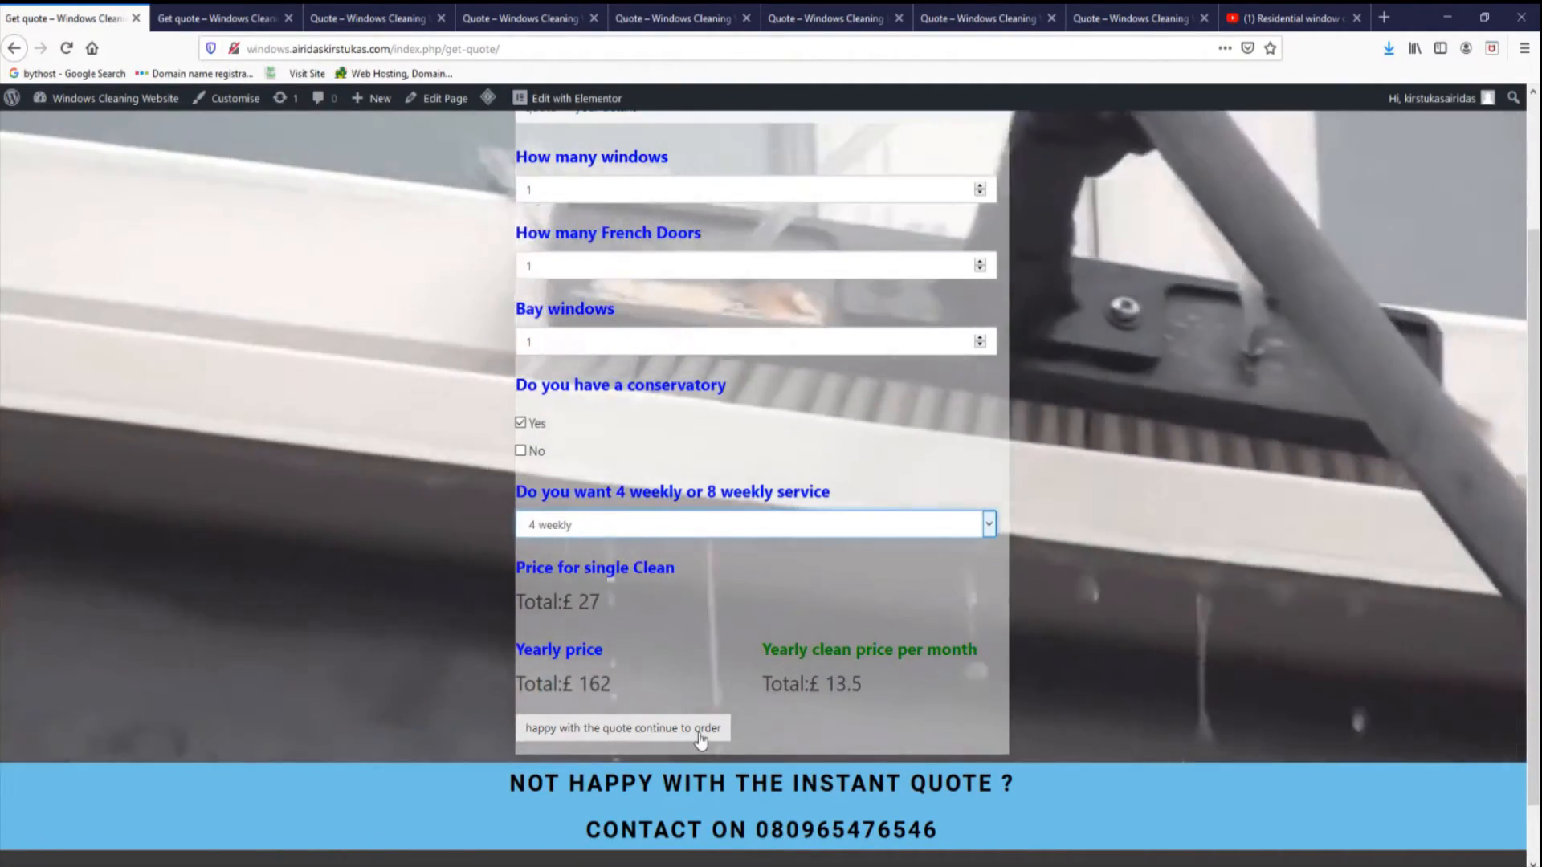
pyautogui.click(700, 737)
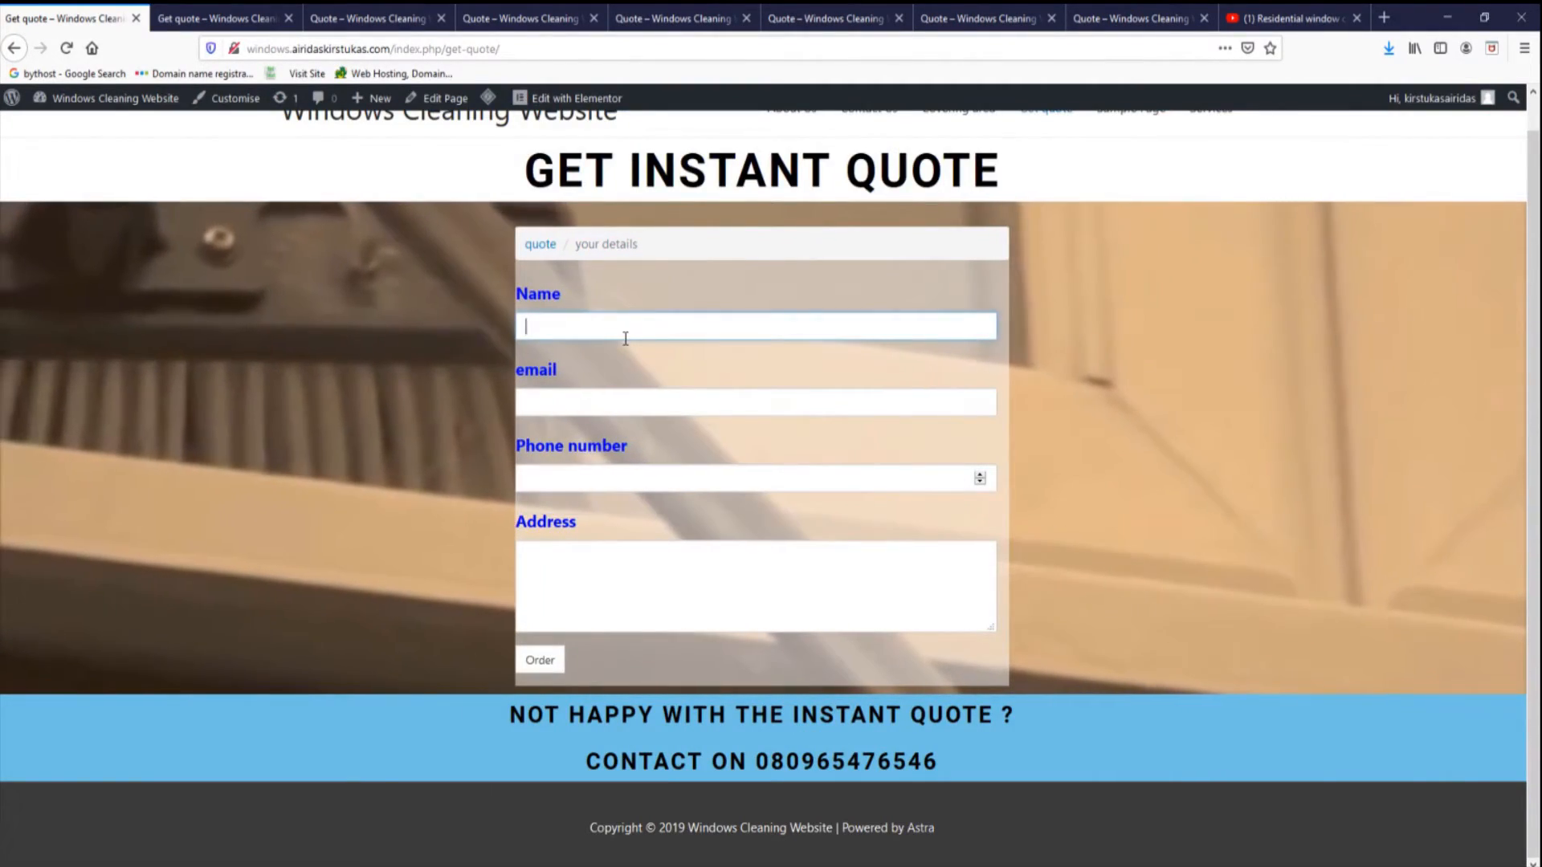
# - Fill in the customer's name, e-mail, phone and address, submit the order, then open Gmail in a new tab
pyautogui.write('Airidas')
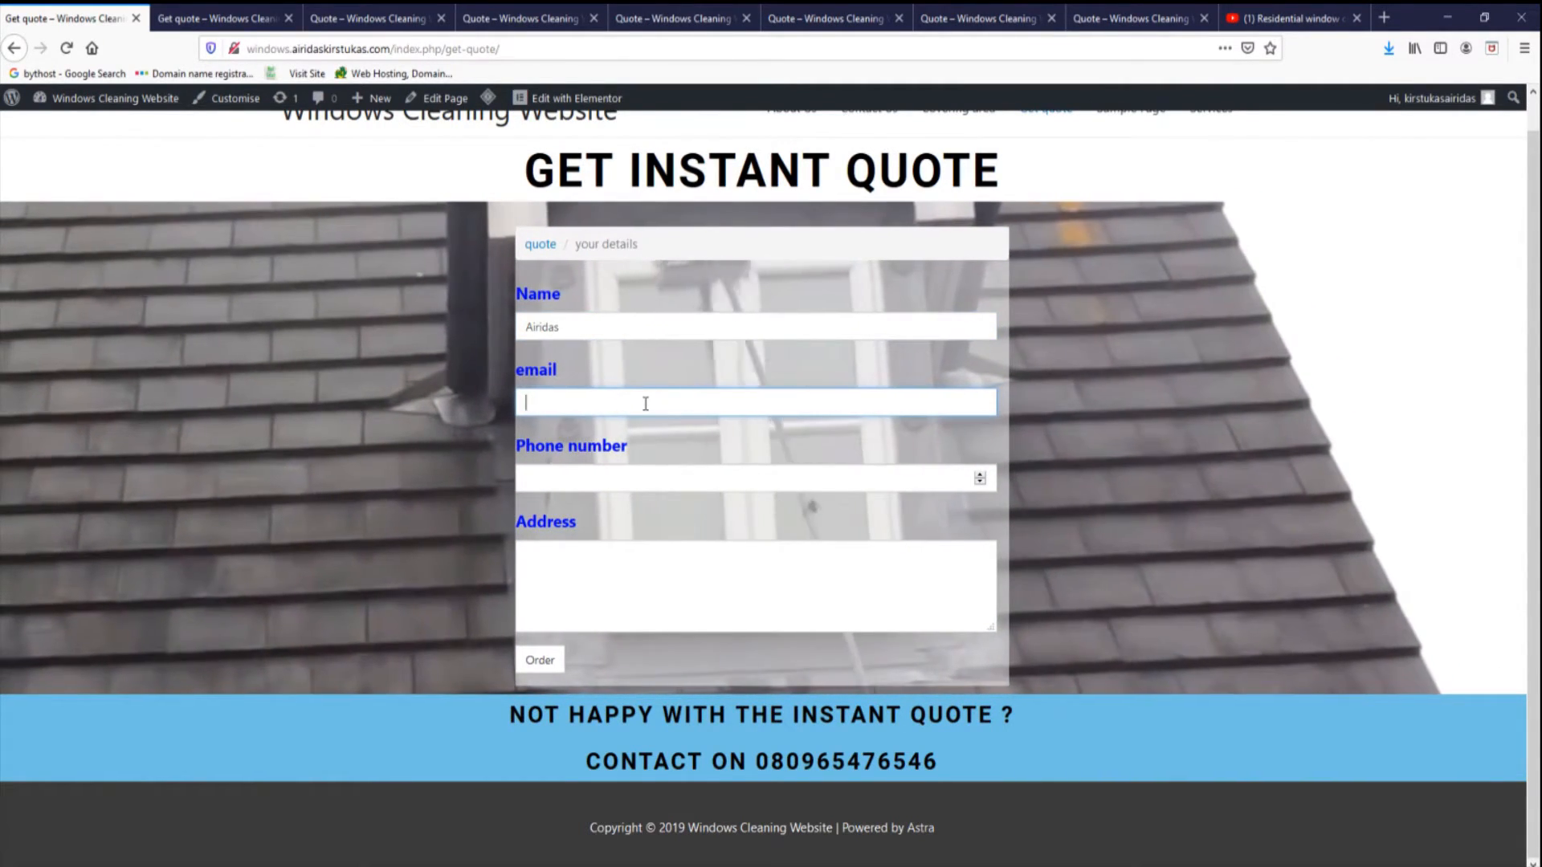
pyautogui.click(645, 403)
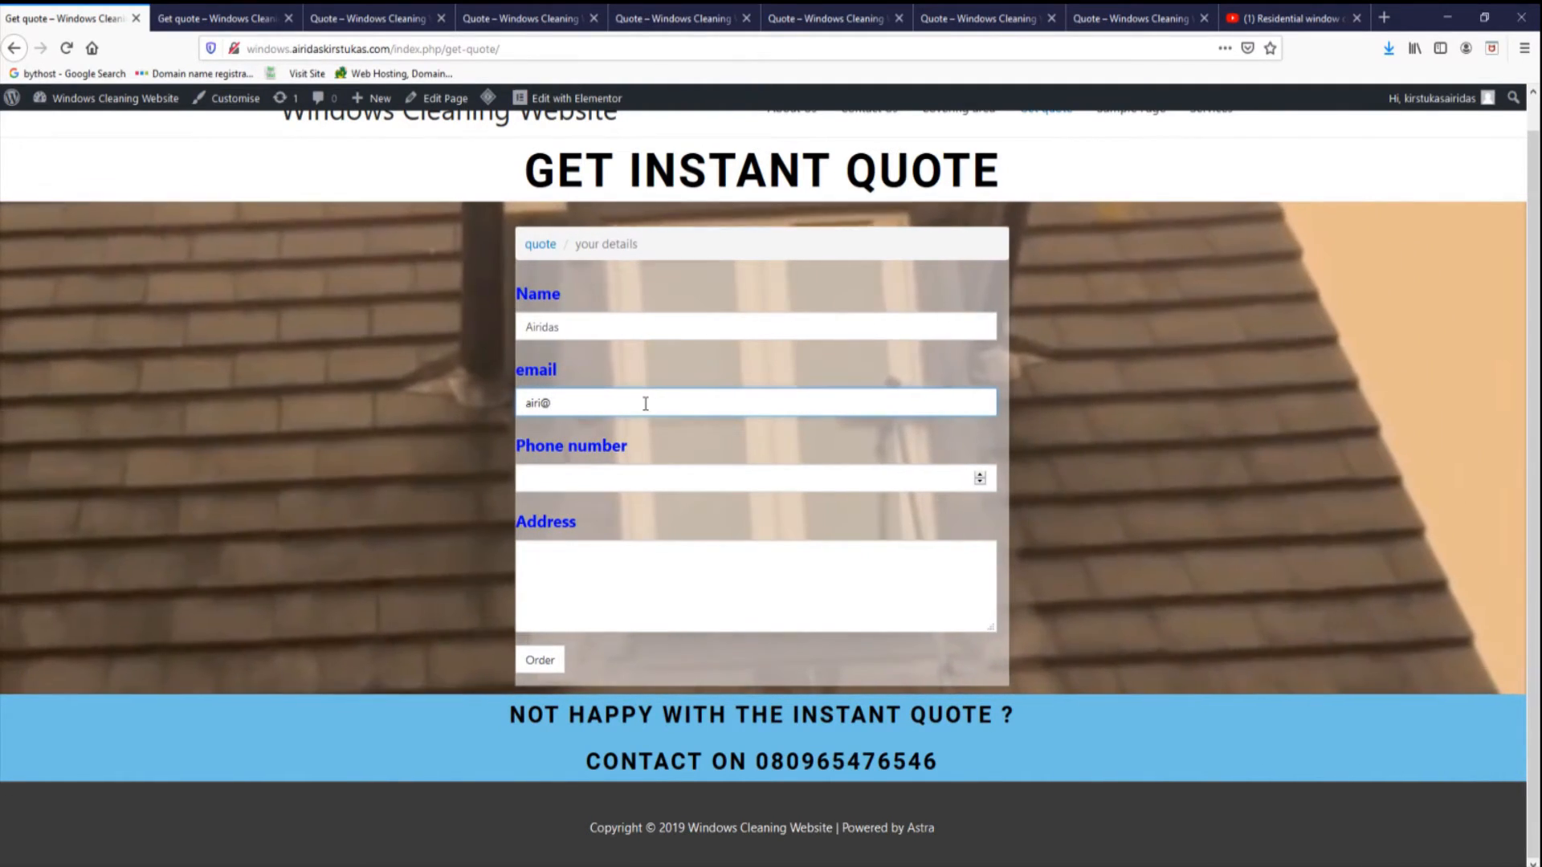
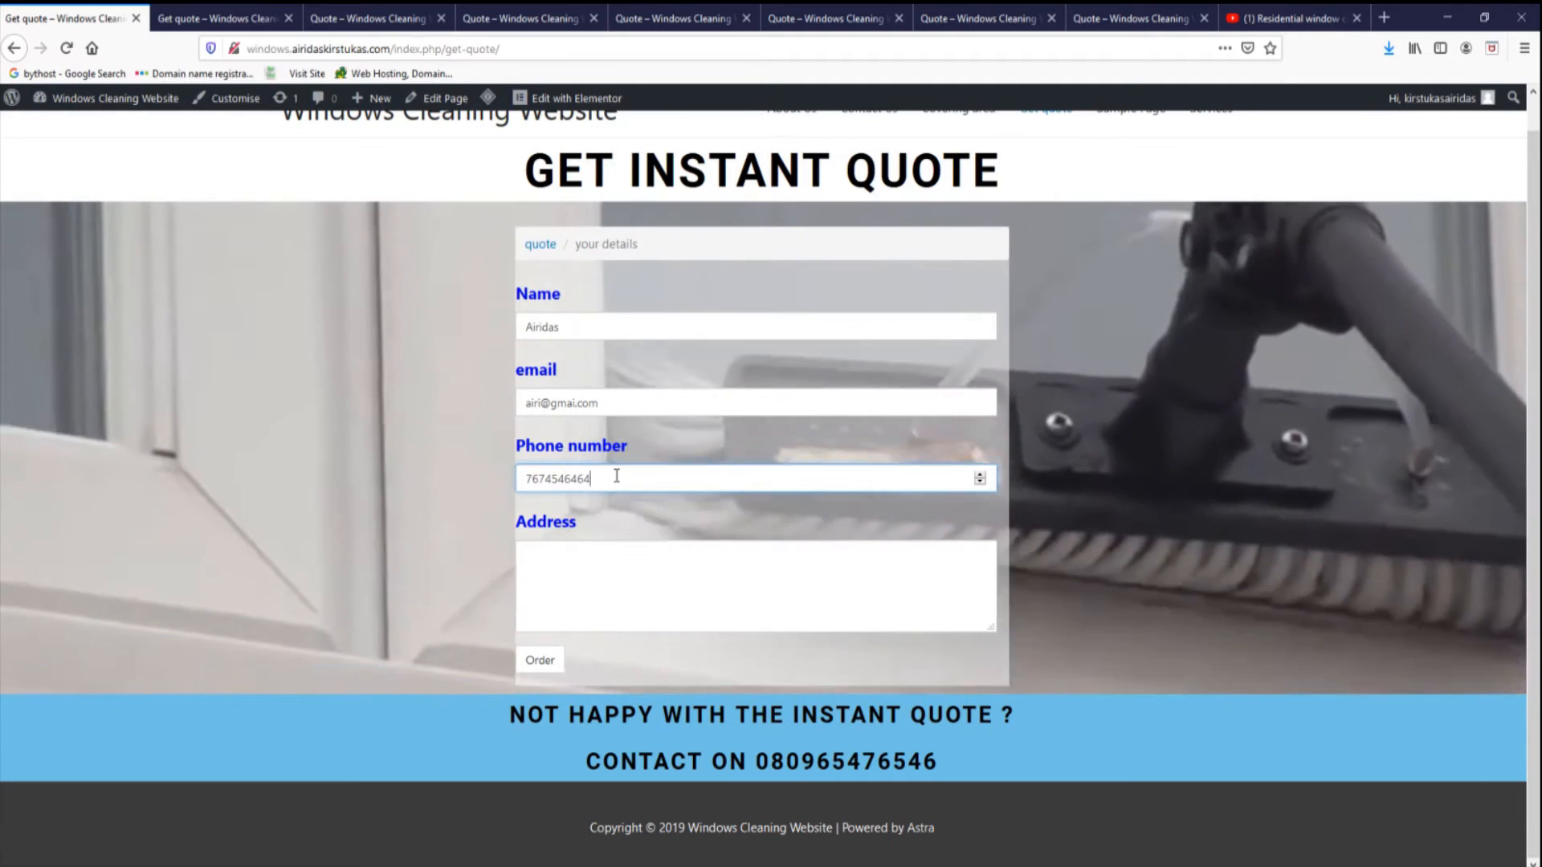
pyautogui.click(655, 585)
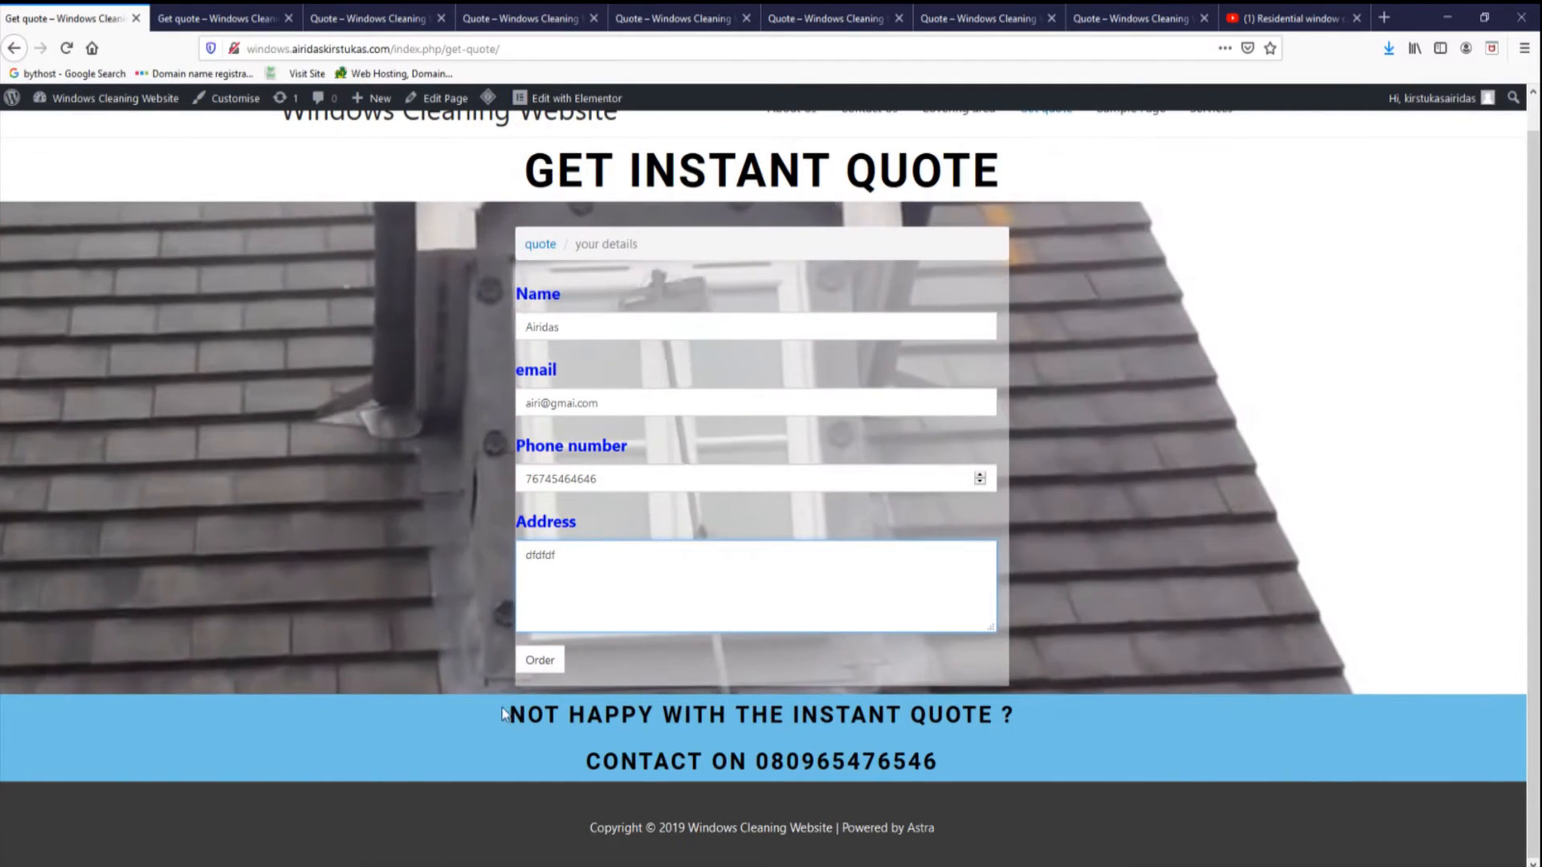
pyautogui.click(539, 660)
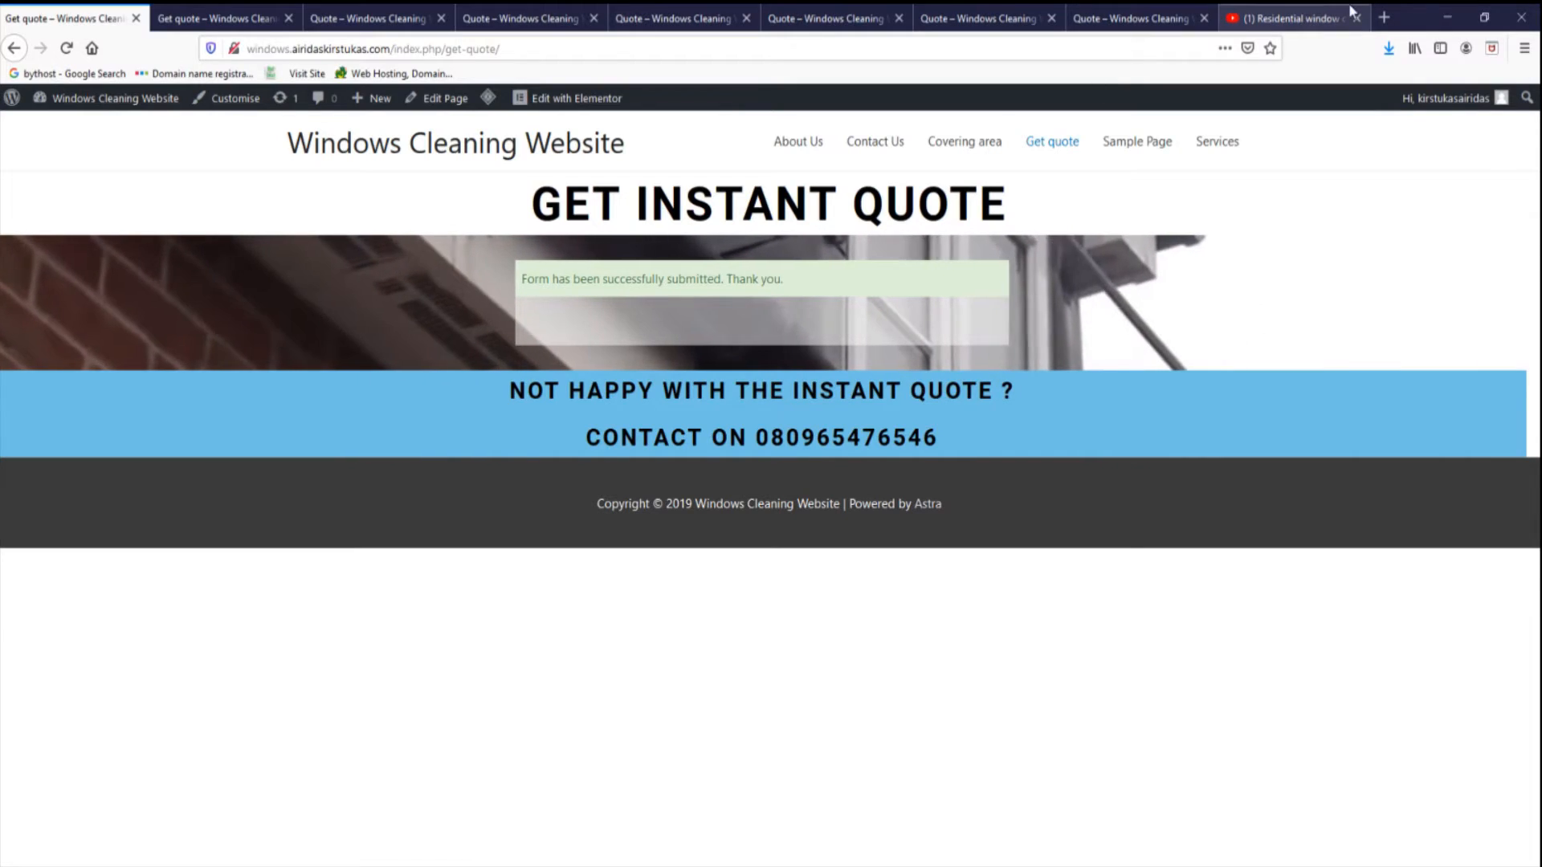
pyautogui.click(1383, 18)
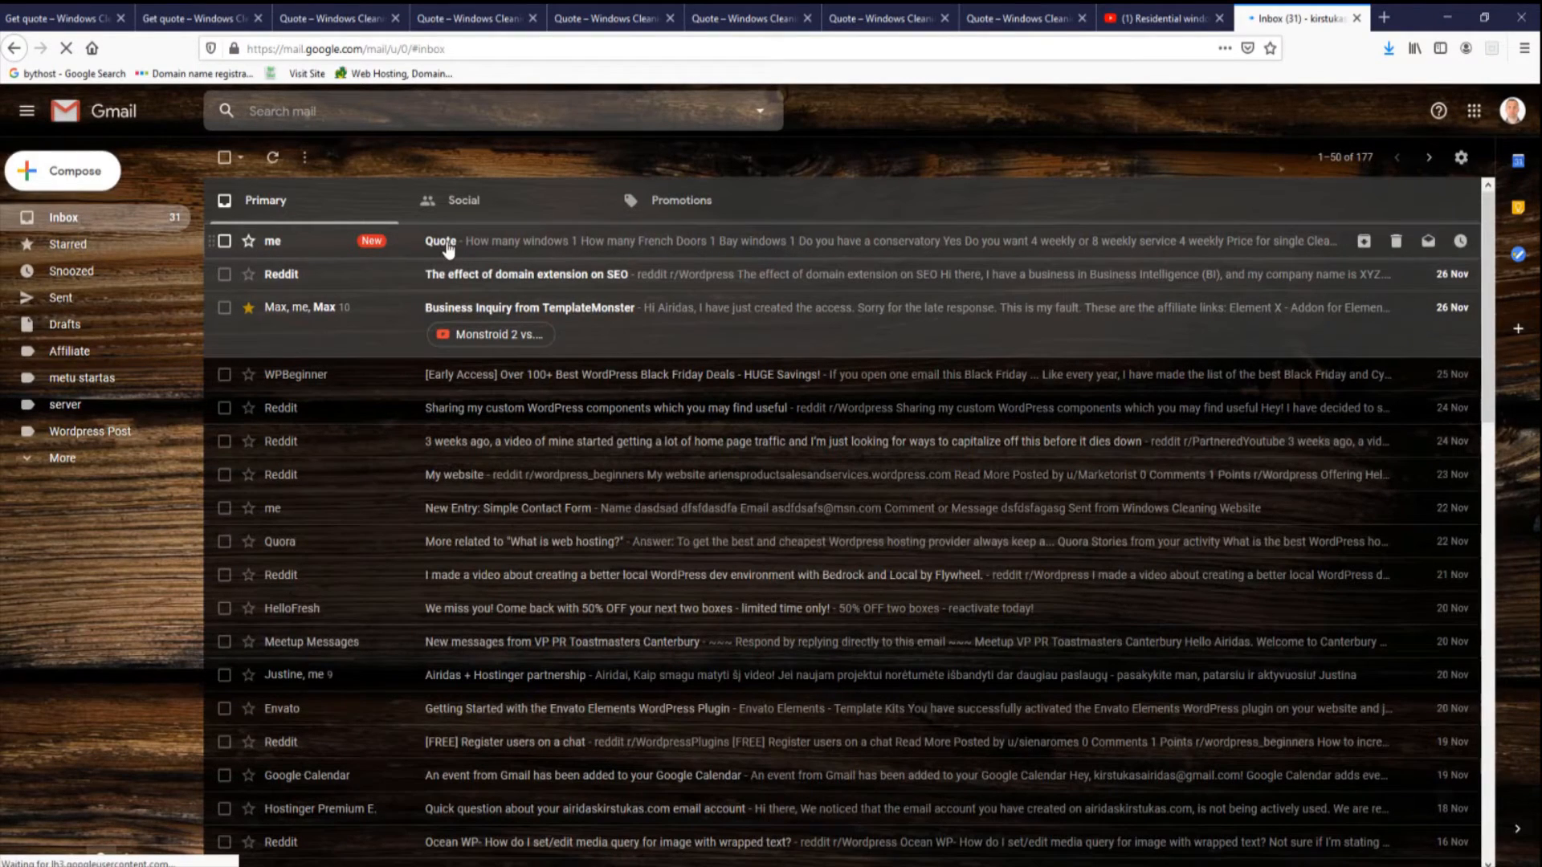
# - Review the submitted answers and totals in the Quote email, then return to the Get quote tab
pyautogui.click(675, 252)
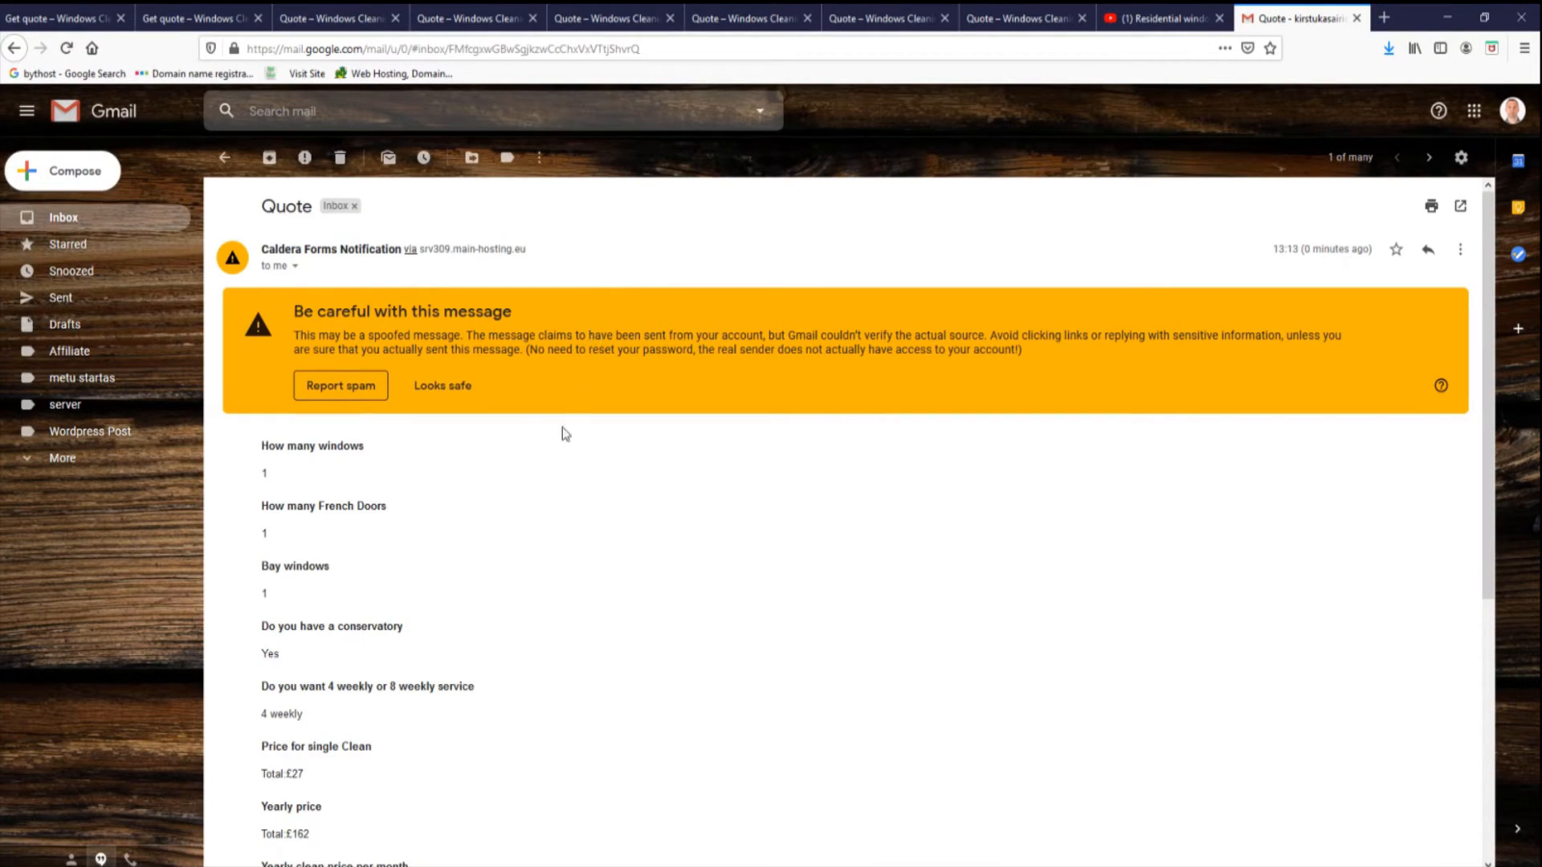
pyautogui.scroll(-5, 552, 464)
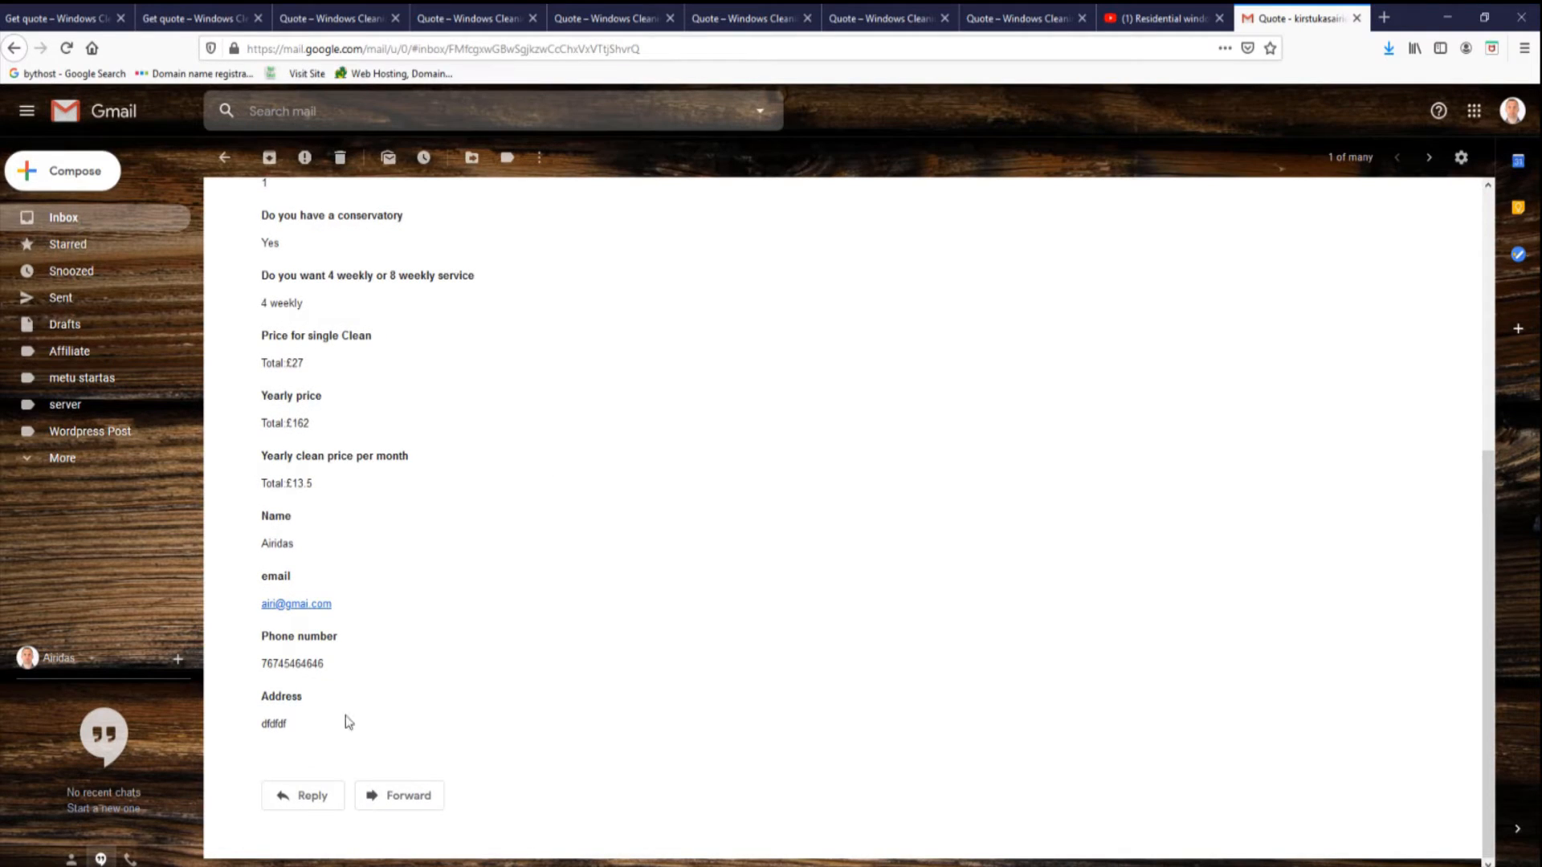
pyautogui.scroll(5, 285, 713)
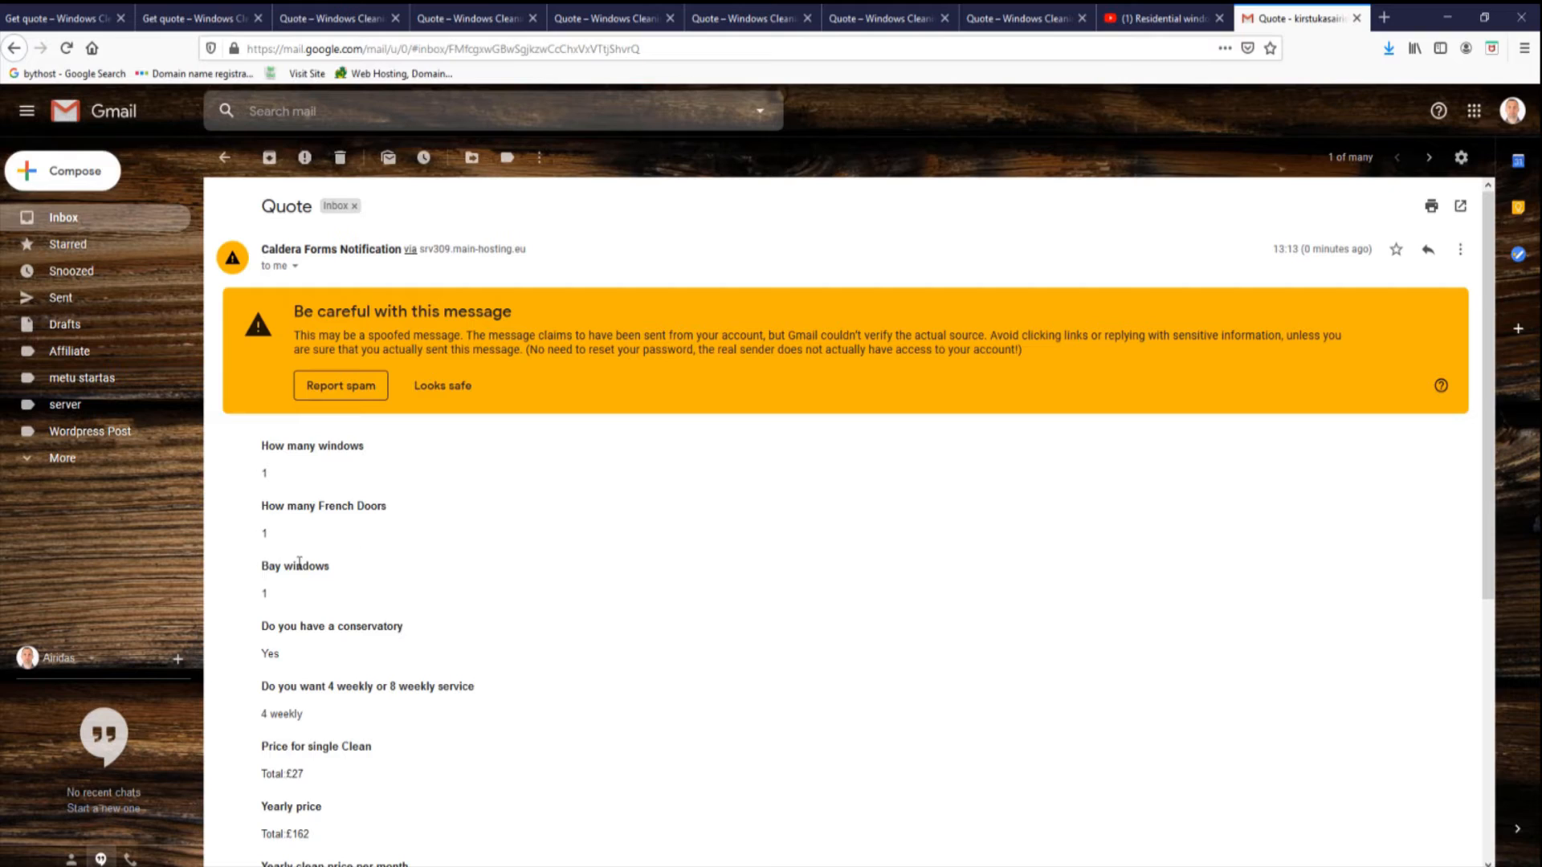
pyautogui.scroll(-2, 311, 656)
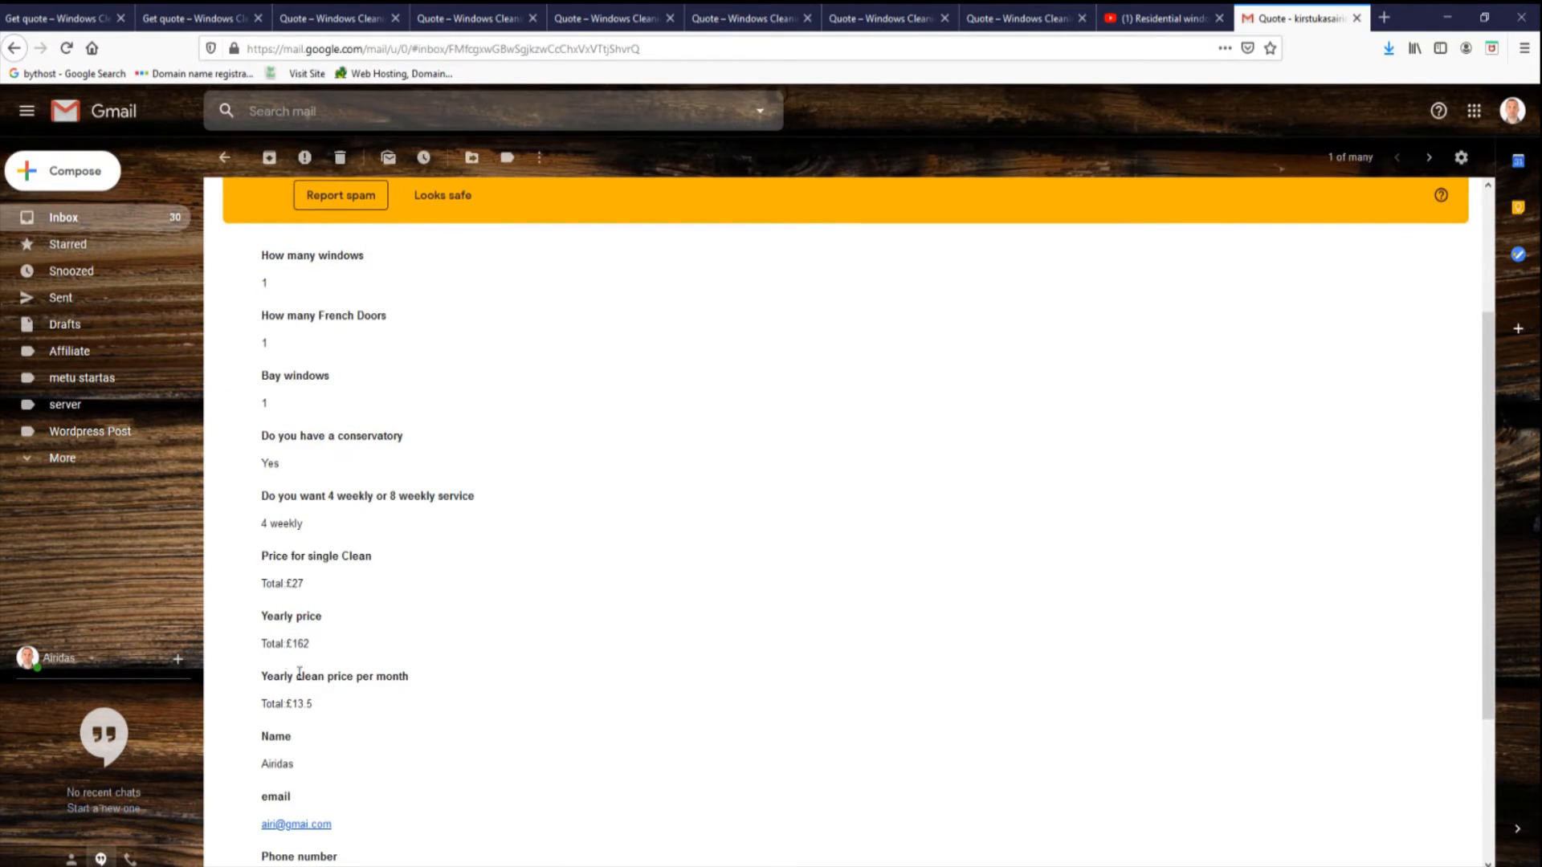
pyautogui.scroll(-3, 285, 696)
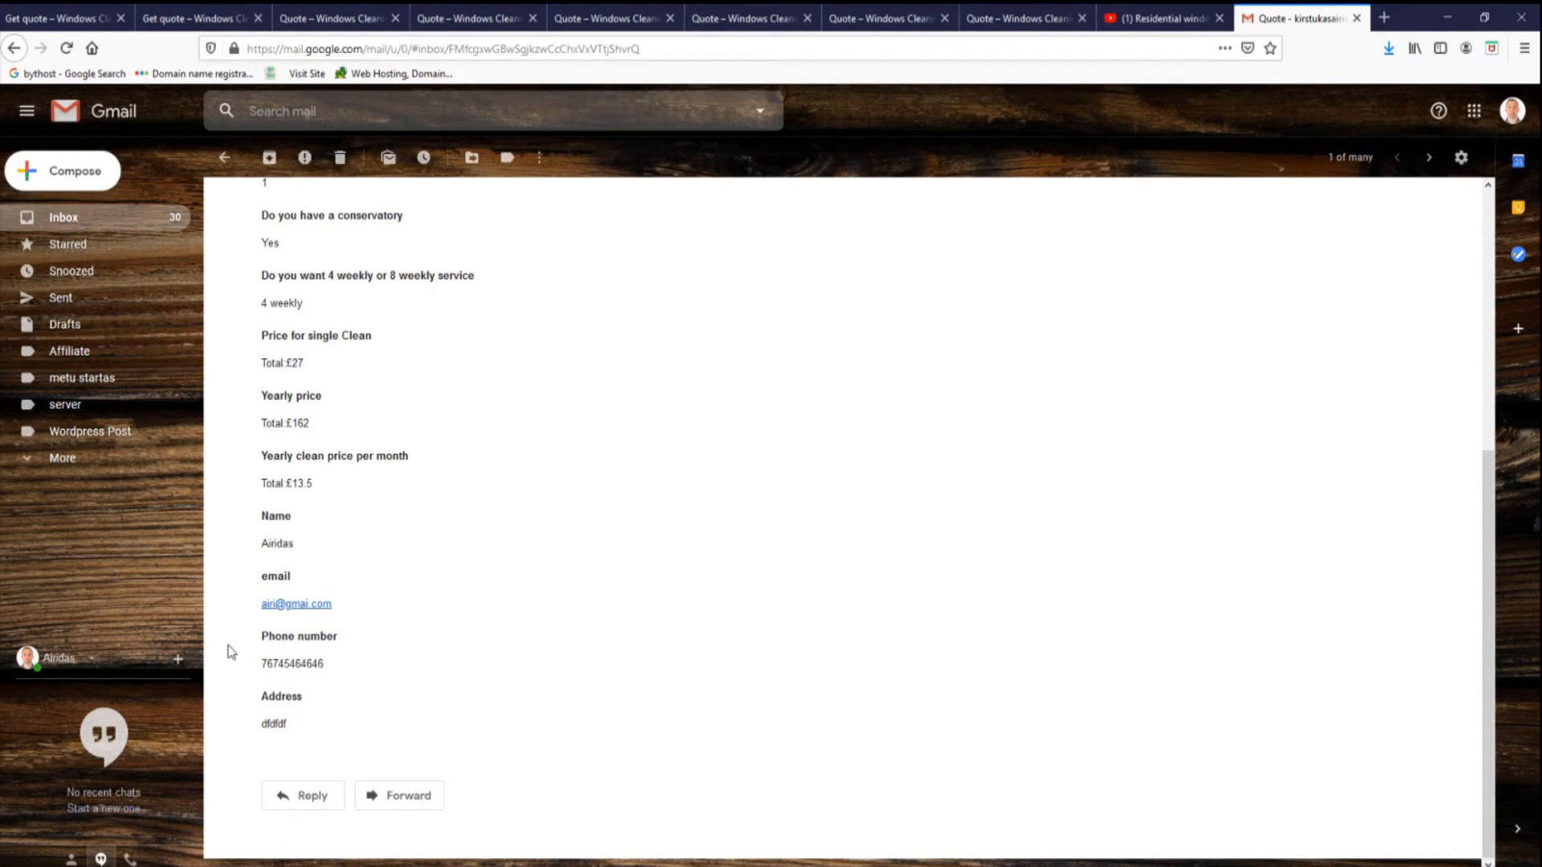
pyautogui.scroll(5, 522, 587)
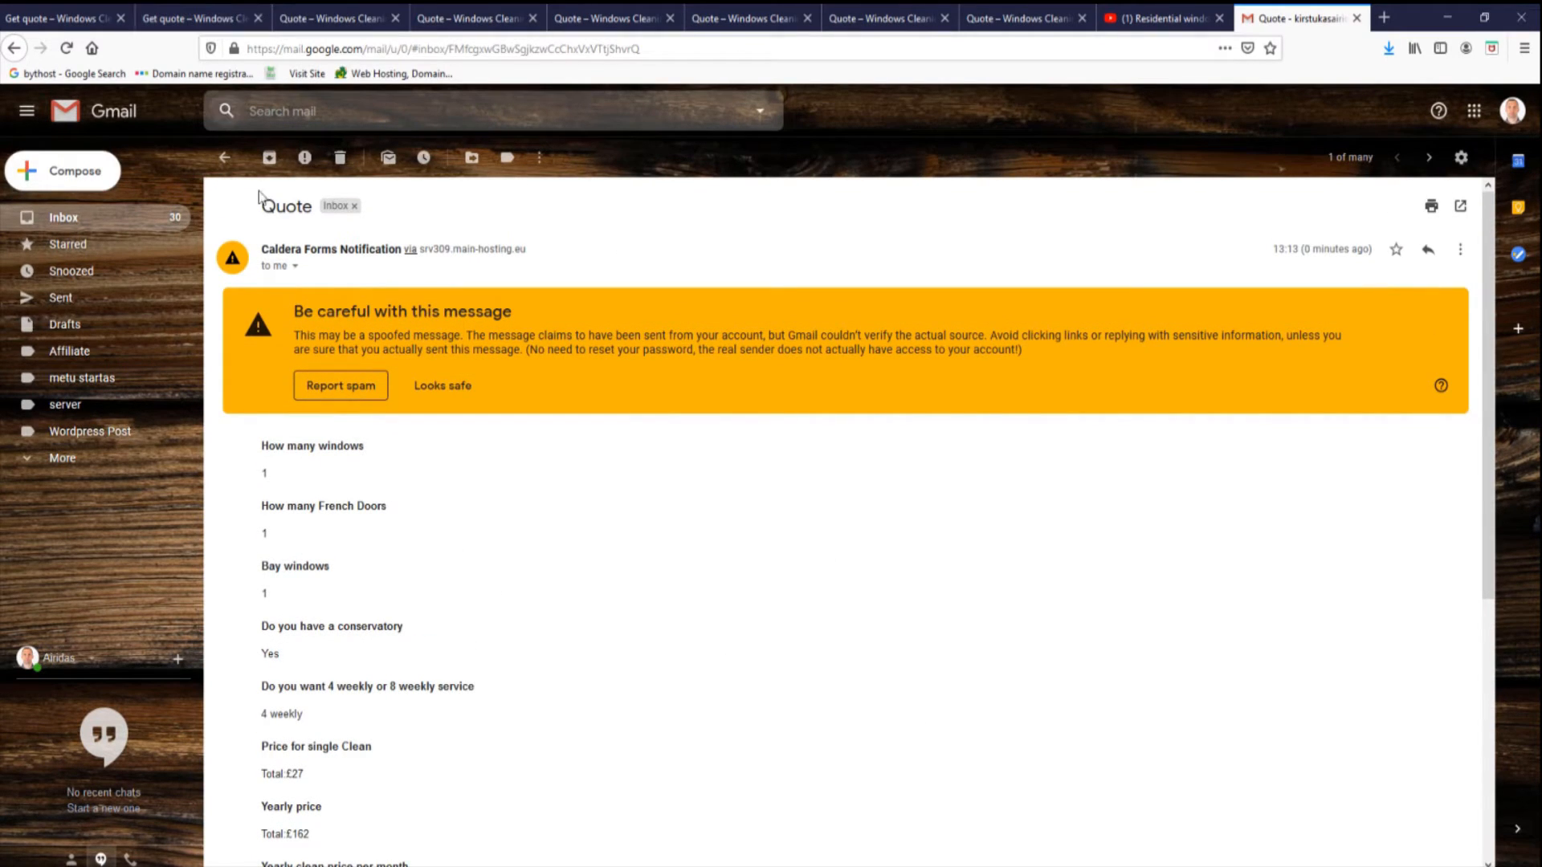
pyautogui.click(187, 16)
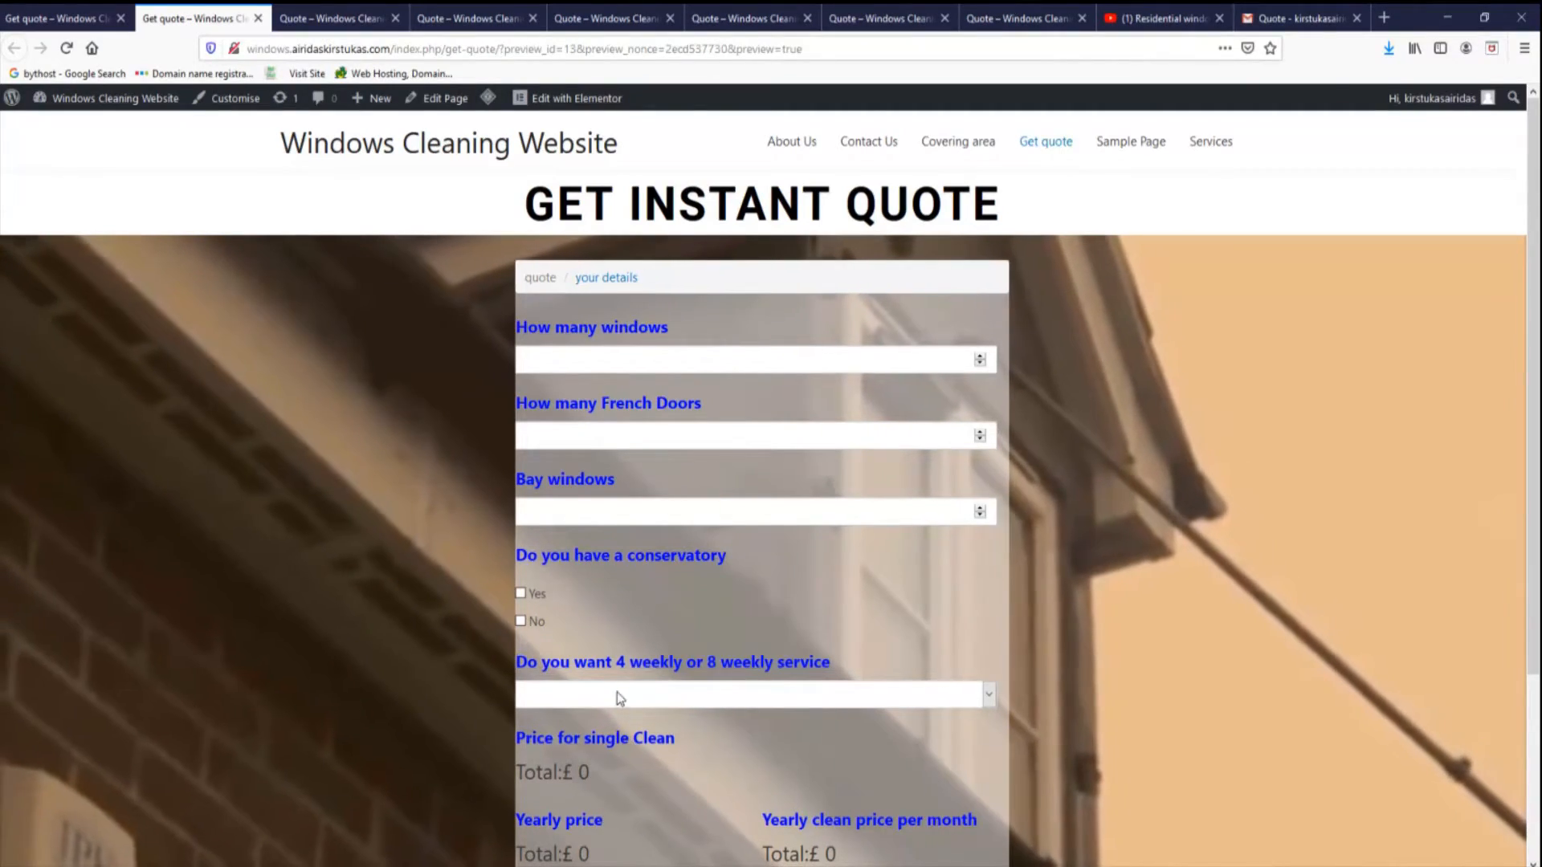
# - Visit the Windows Cleaning Website from the dashboard and open the Customizer on its Services page
pyautogui.scroll(-4, 742, 819)
pyautogui.scroll(1, 617, 692)
pyautogui.scroll(2, 617, 692)
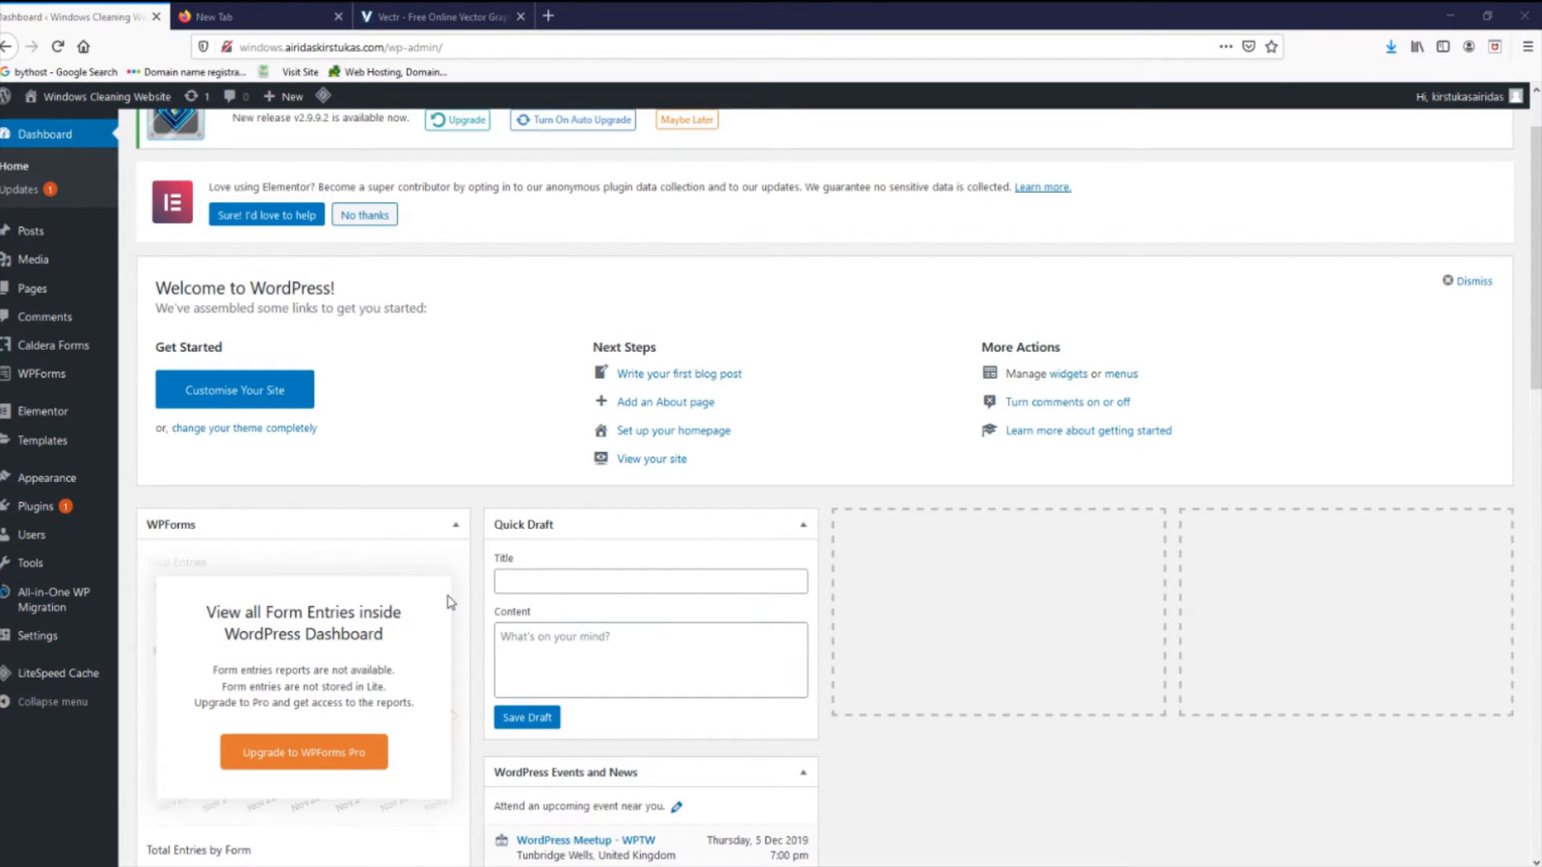
pyautogui.scroll(2, 434, 450)
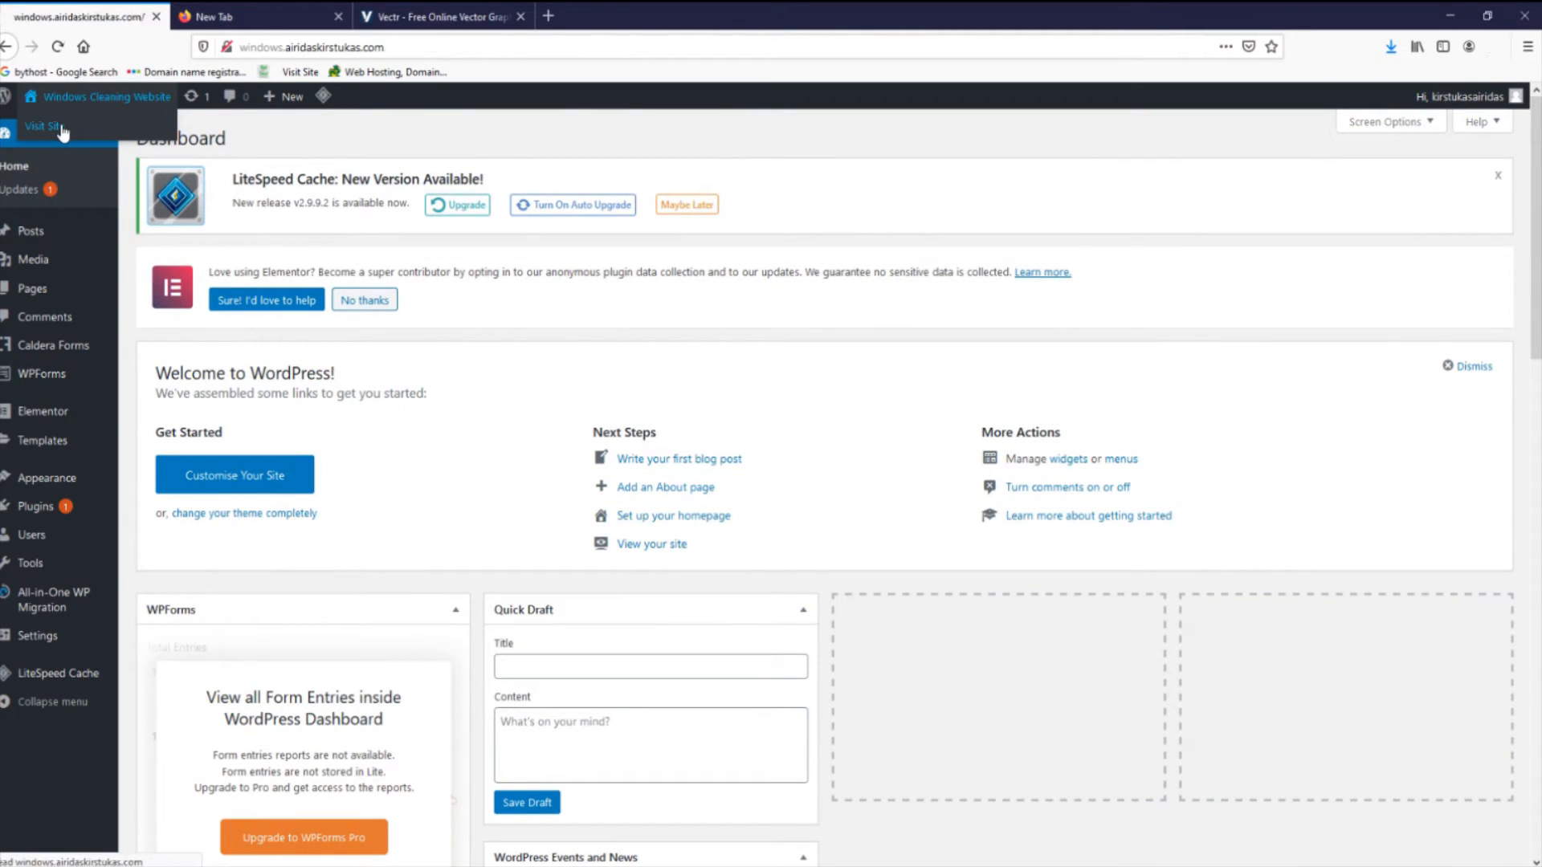
pyautogui.click(61, 131)
pyautogui.click(229, 98)
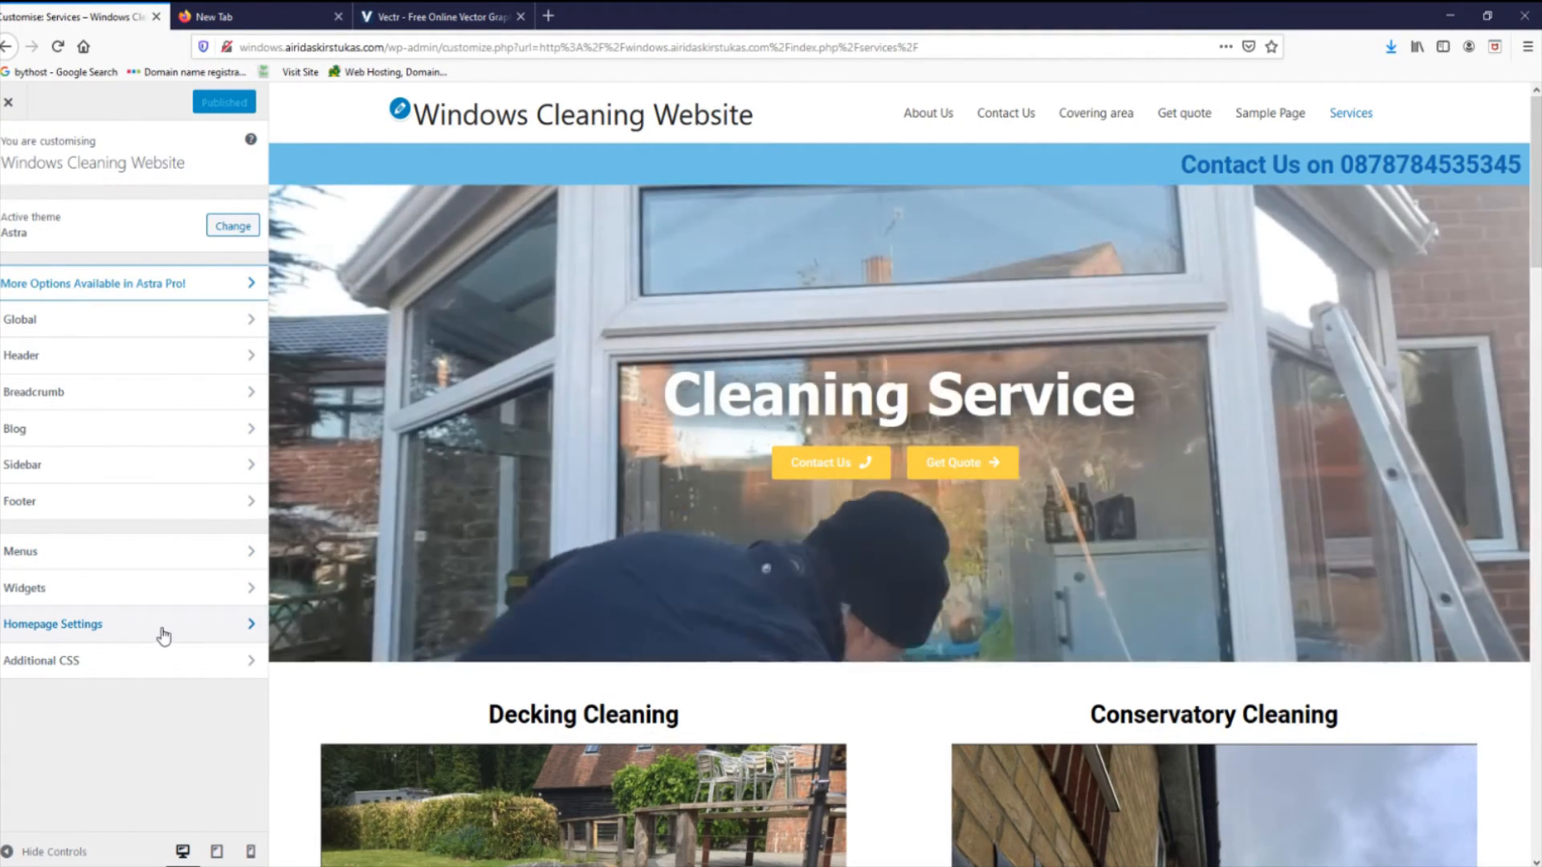
# - Set the homepage to the static Services page and publish the change
pyautogui.click(161, 635)
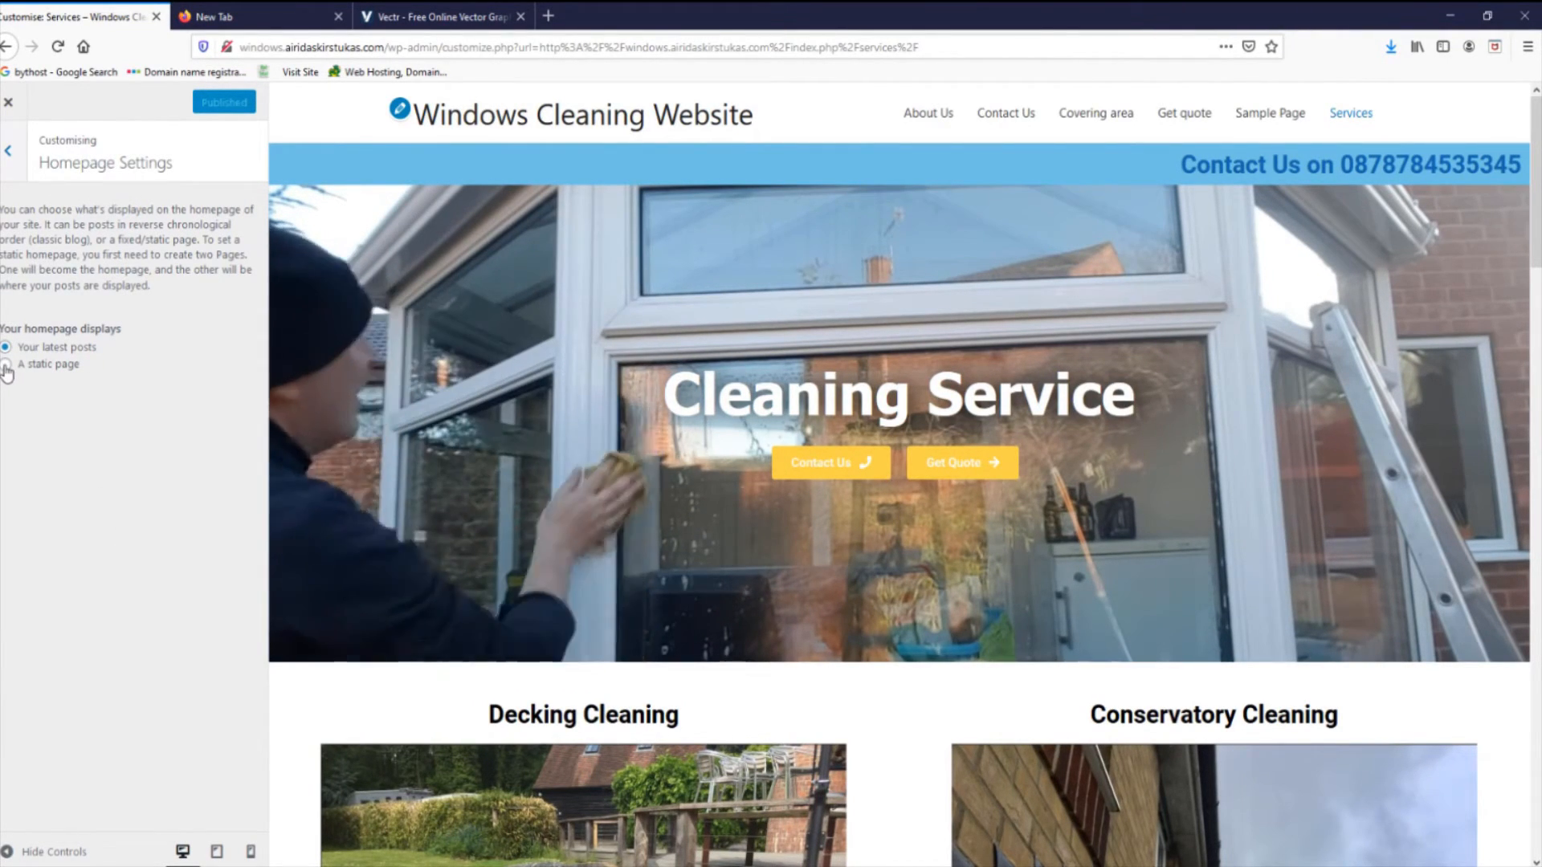
pyautogui.click(6, 366)
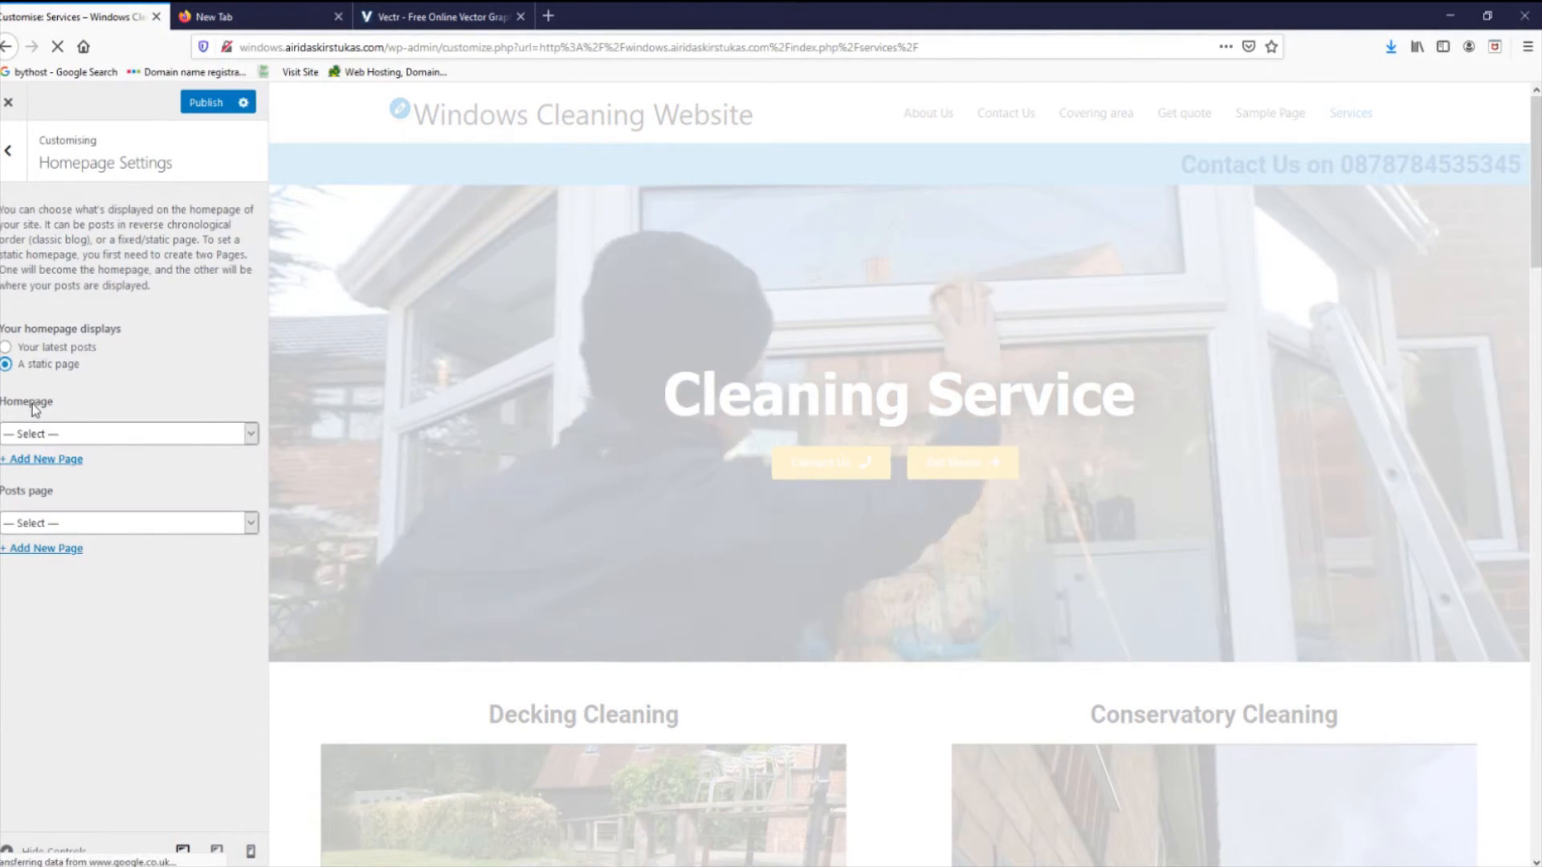
pyautogui.click(90, 432)
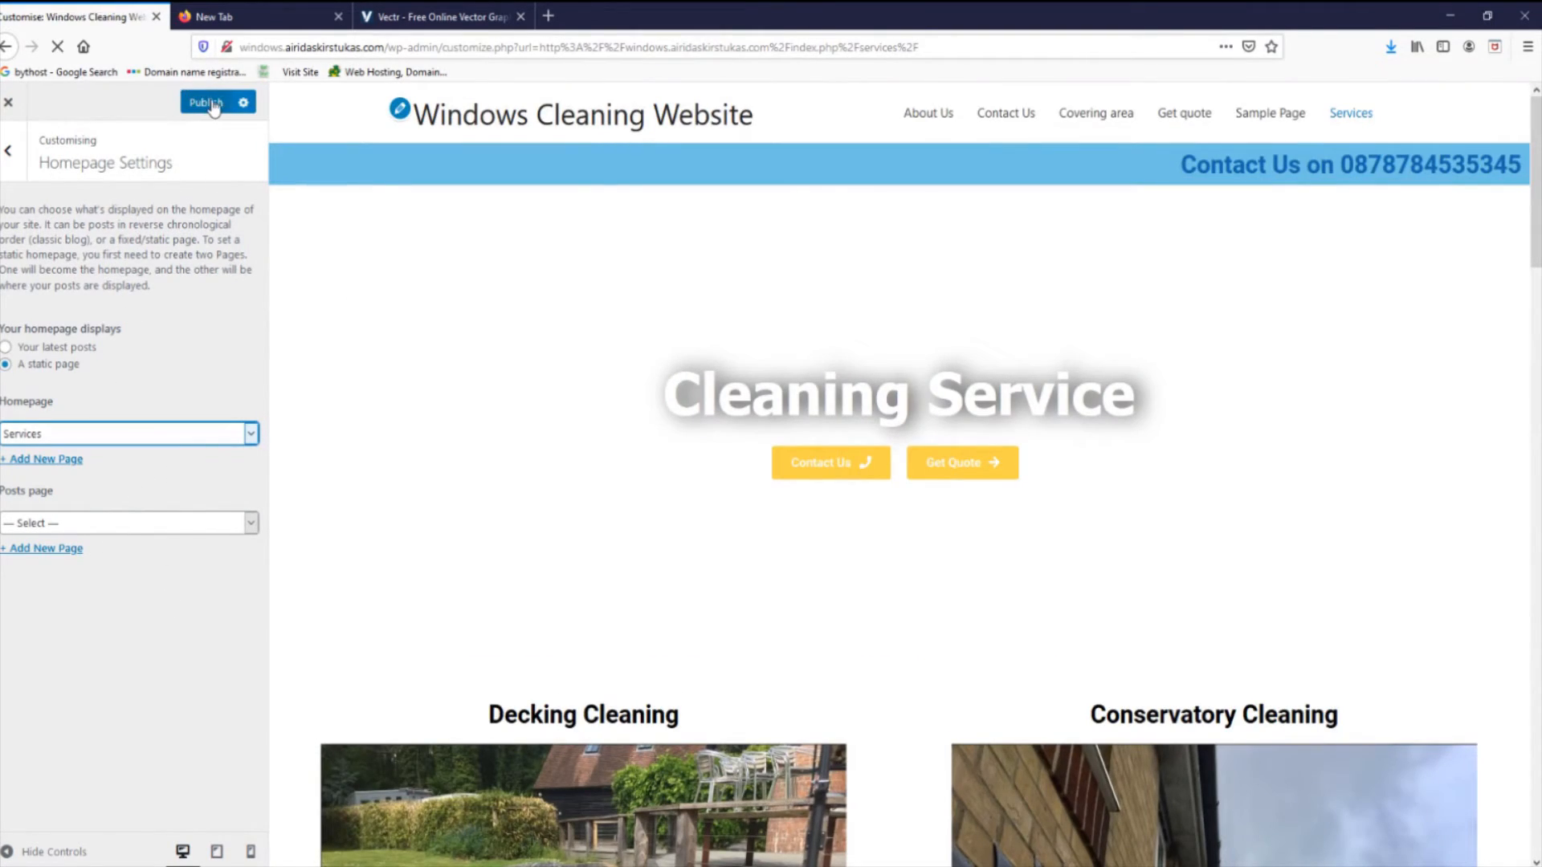
pyautogui.click(213, 105)
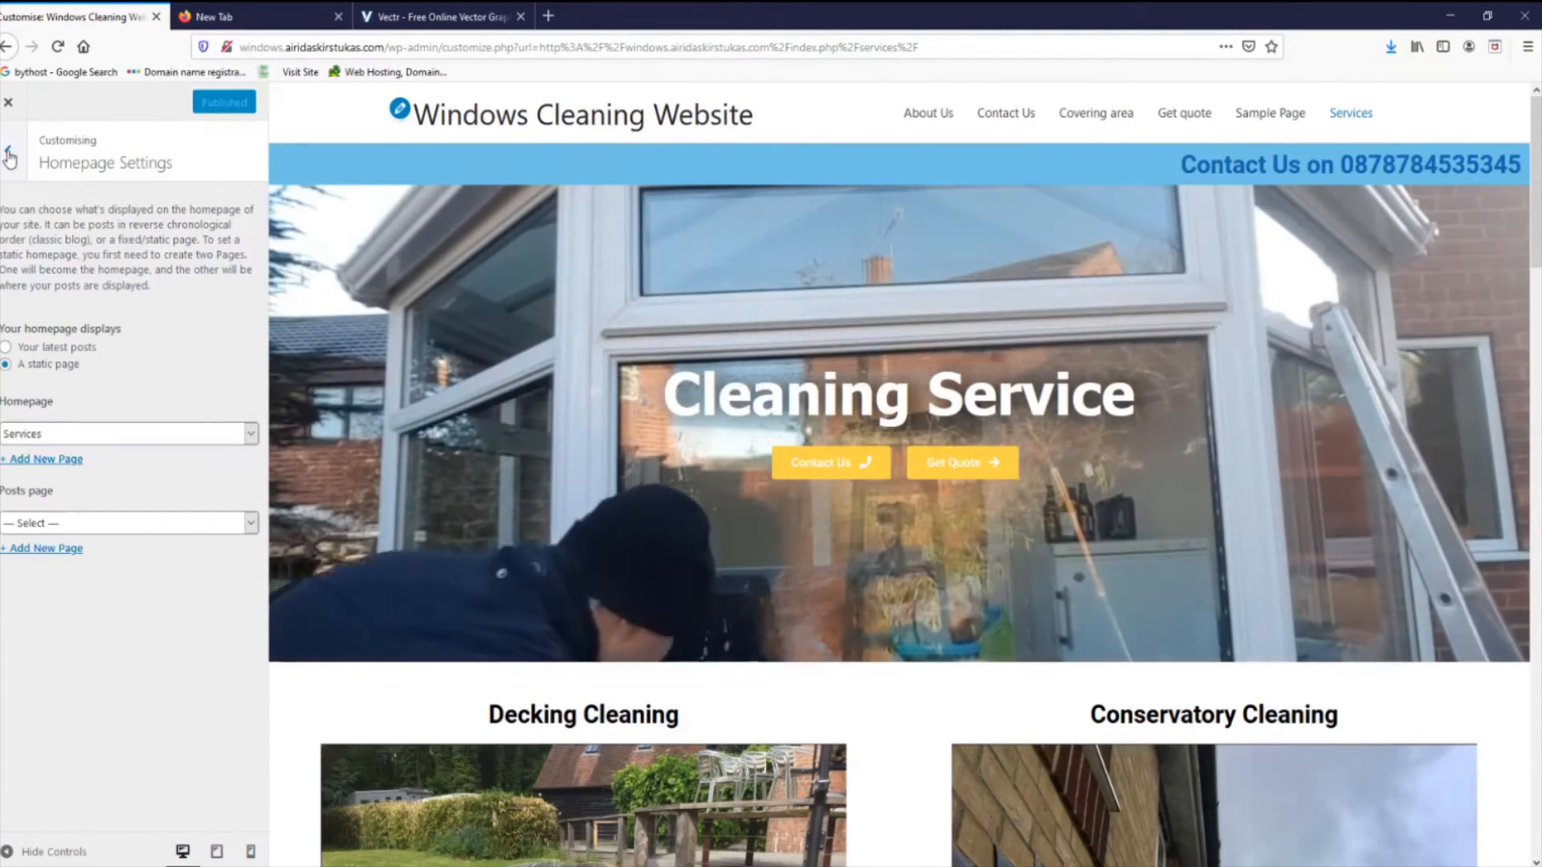
pyautogui.click(9, 153)
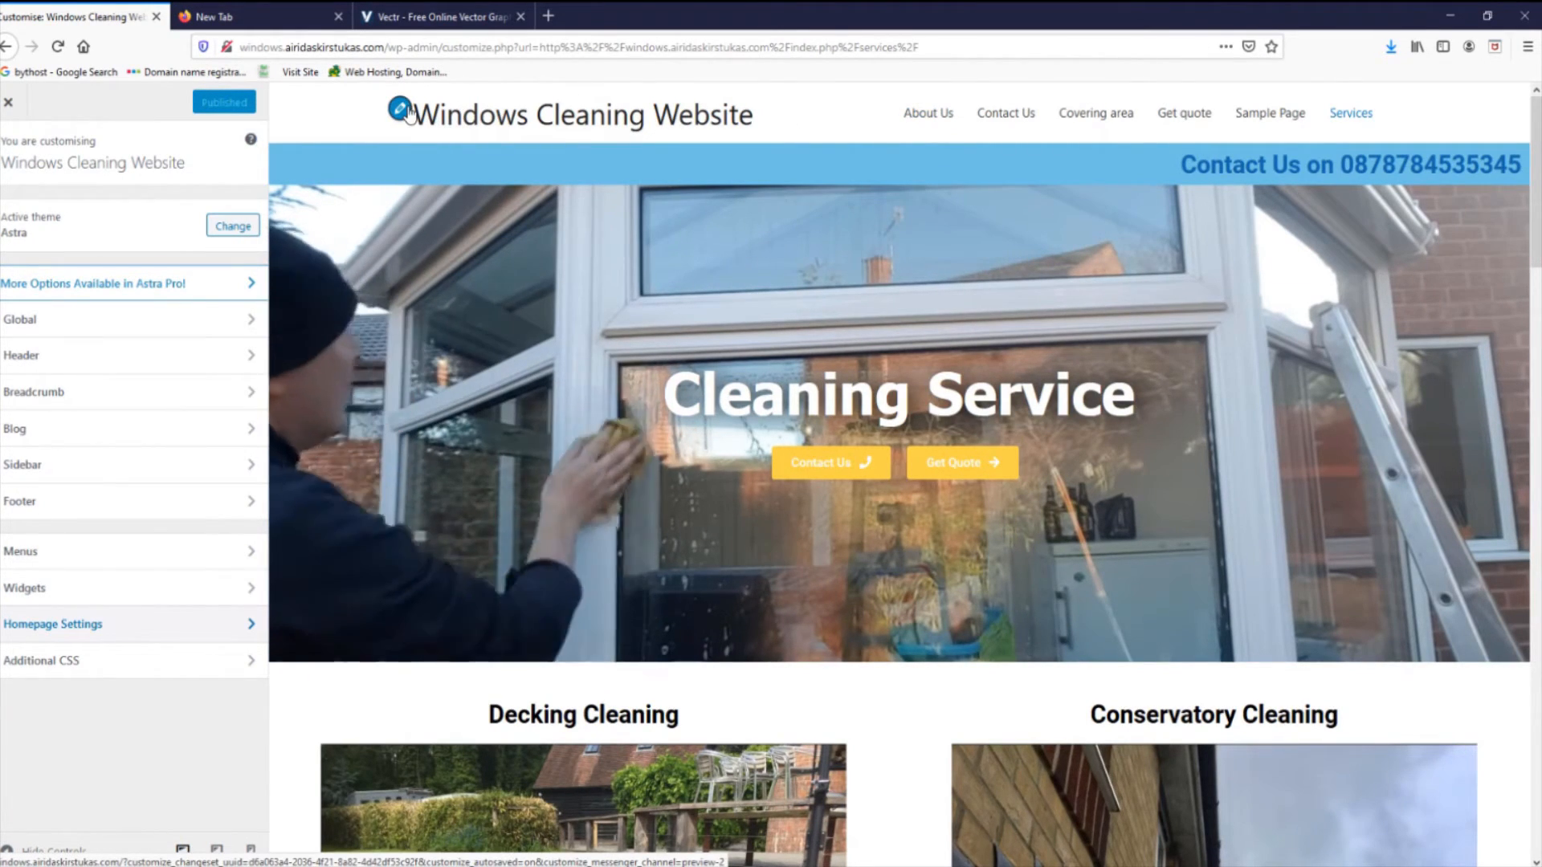
# - Navigate to Header > Site Identity in the Customizer
pyautogui.click(203, 359)
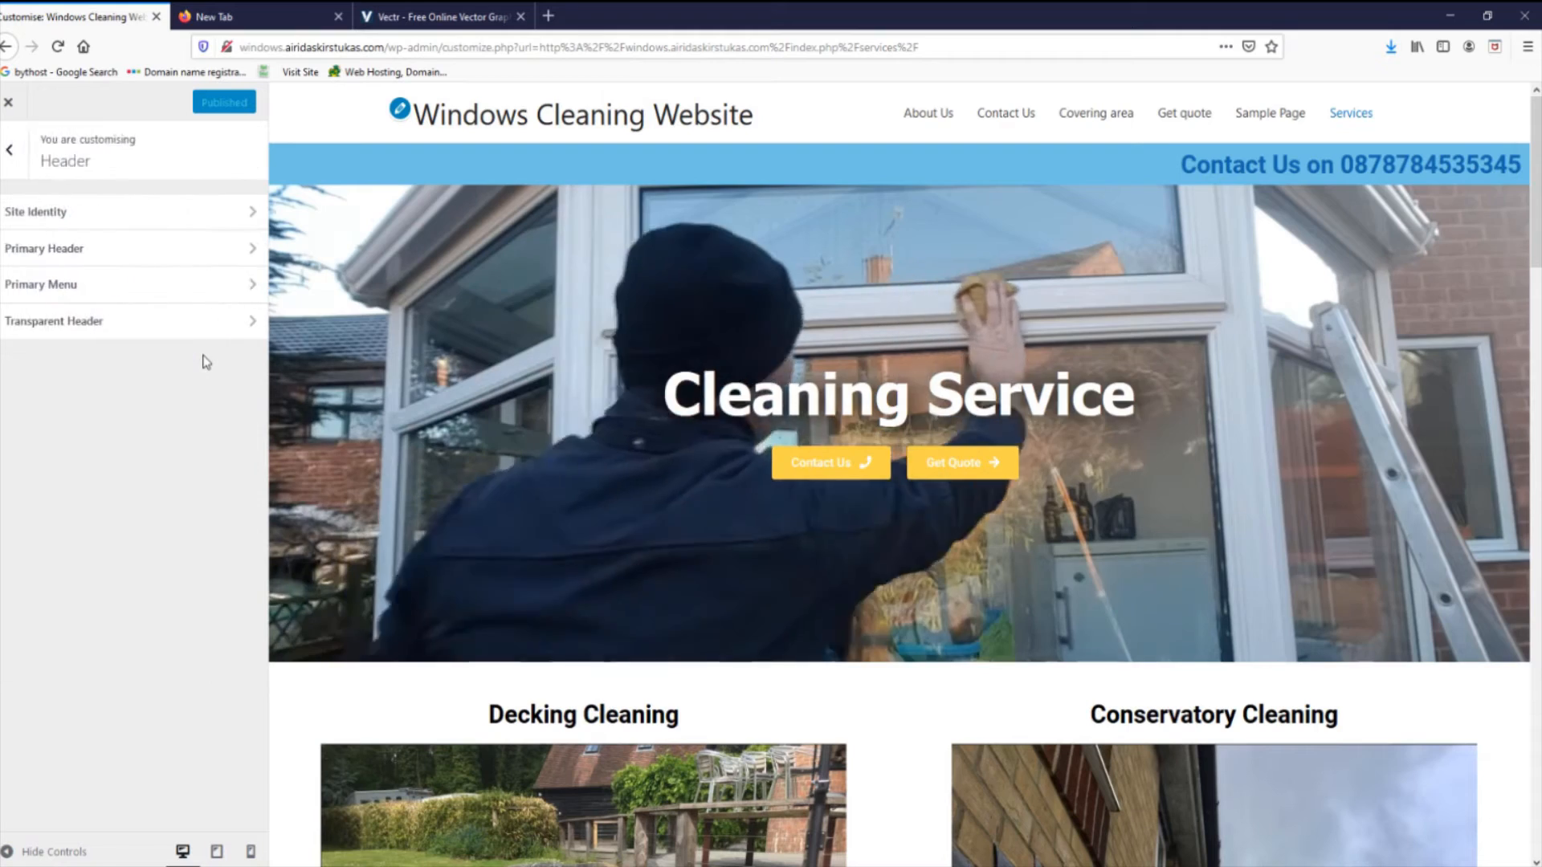
pyautogui.click(203, 213)
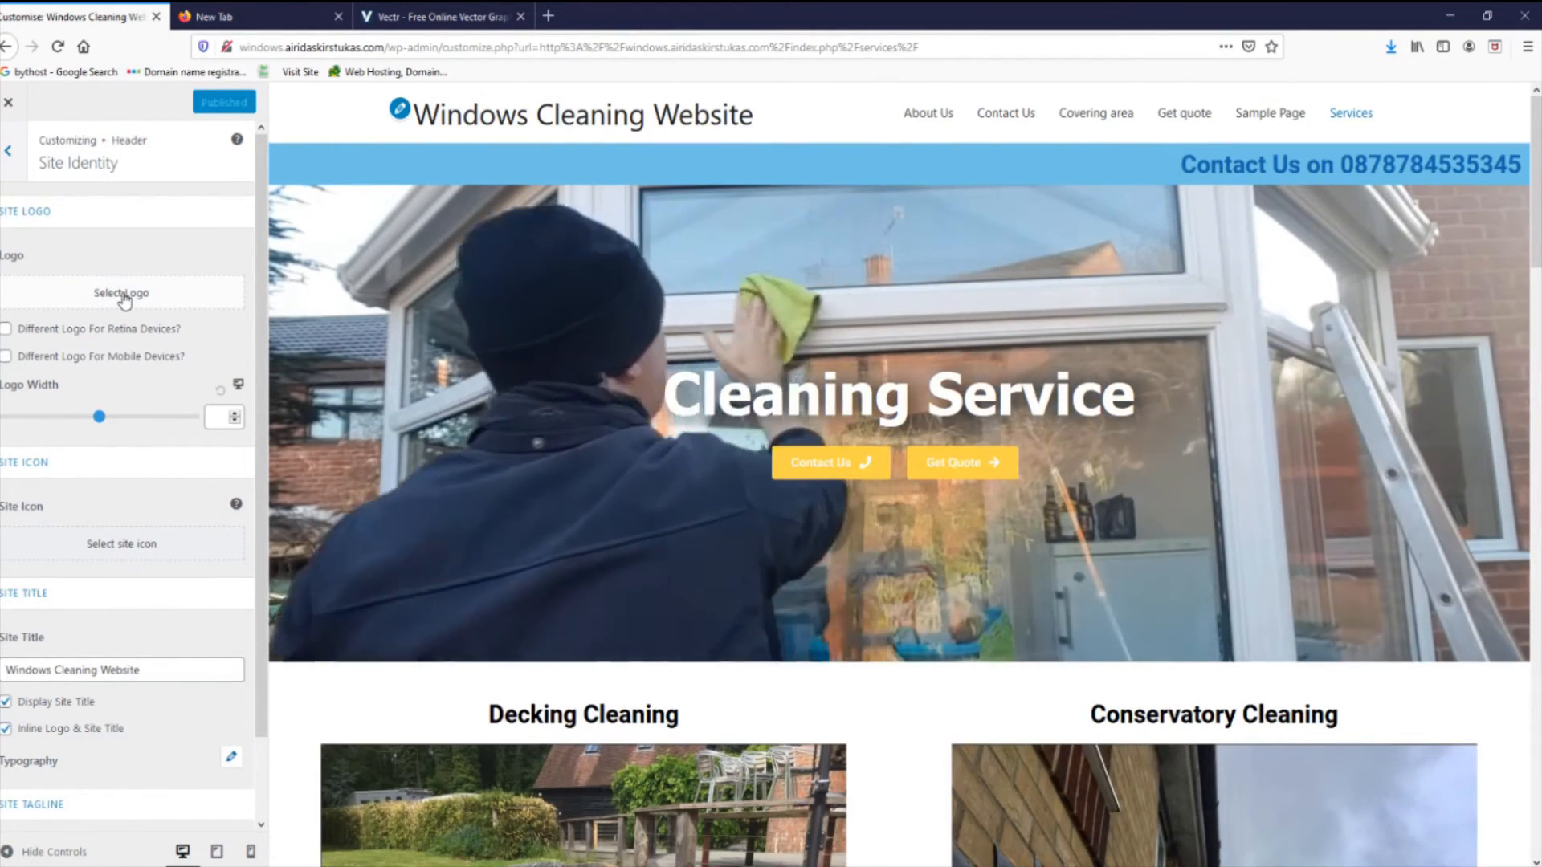
# - Upload the site Icon image to the media library via the Select Logo dialog
pyautogui.click(123, 297)
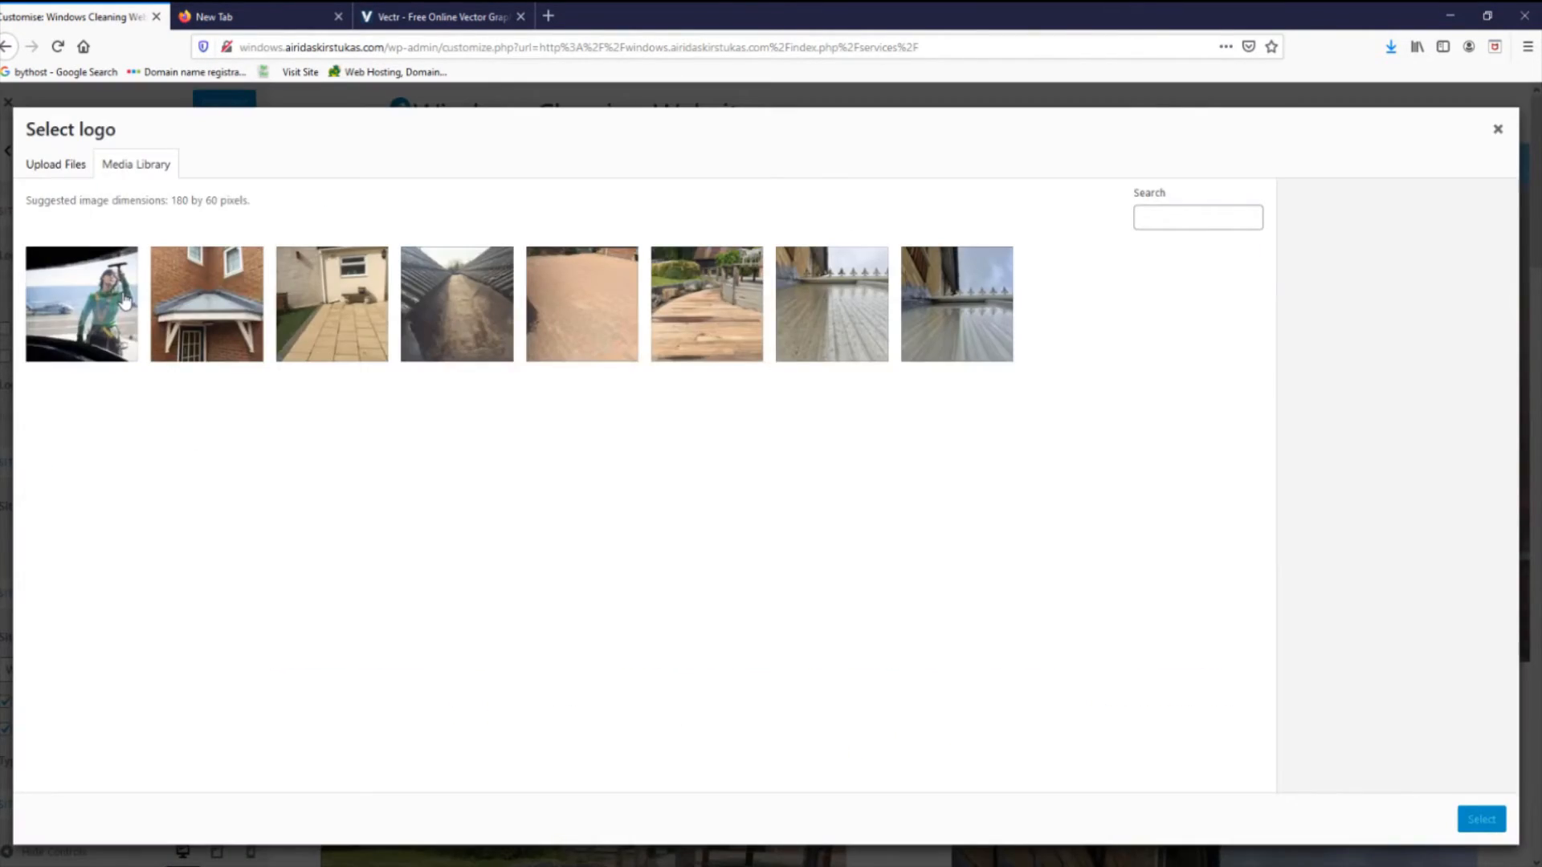
pyautogui.click(46, 170)
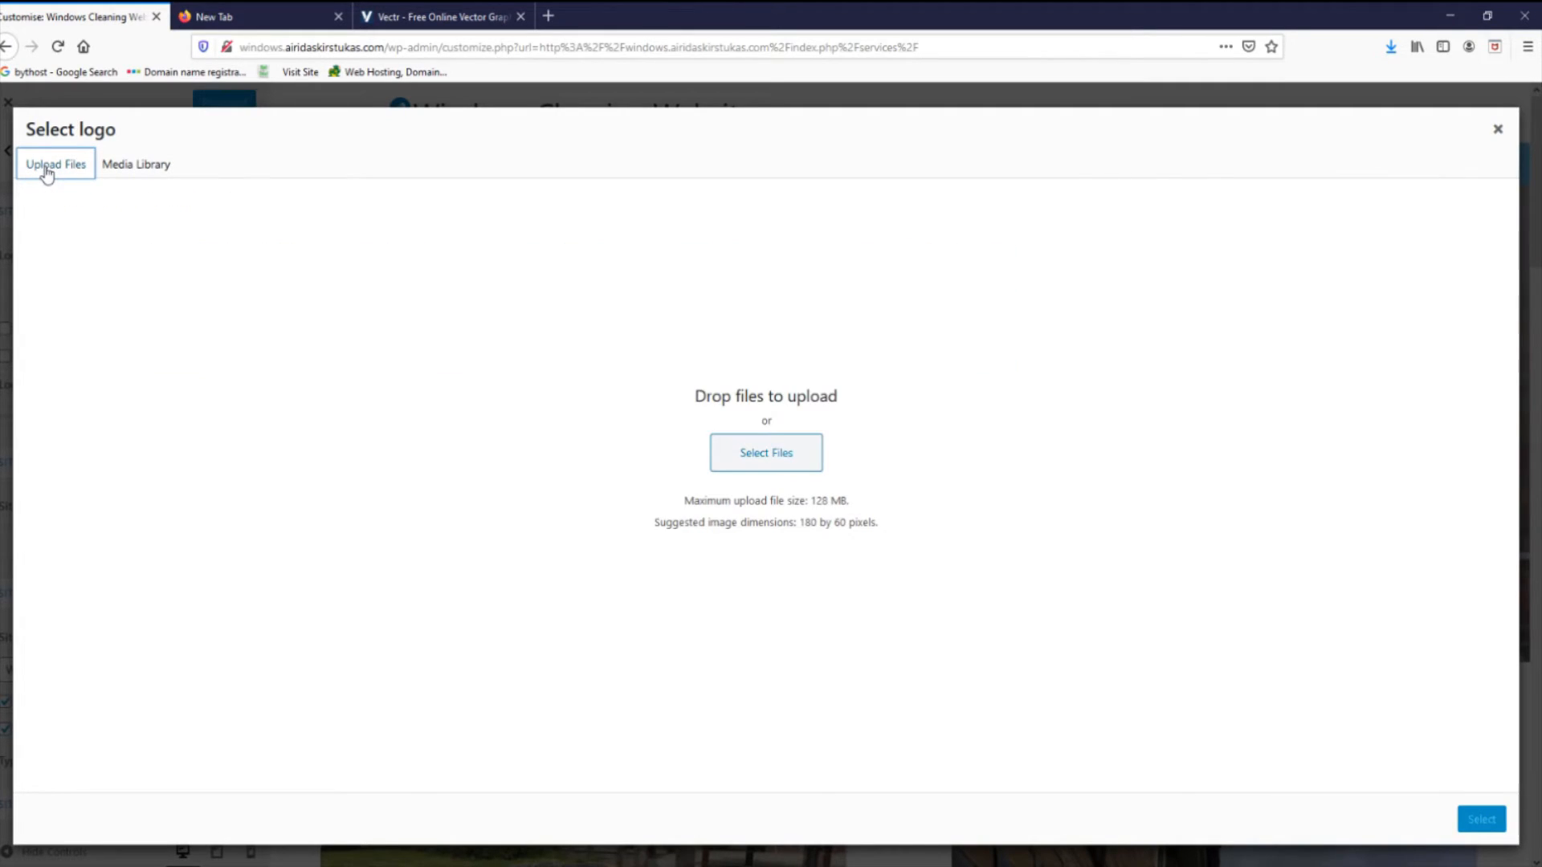
pyautogui.click(764, 452)
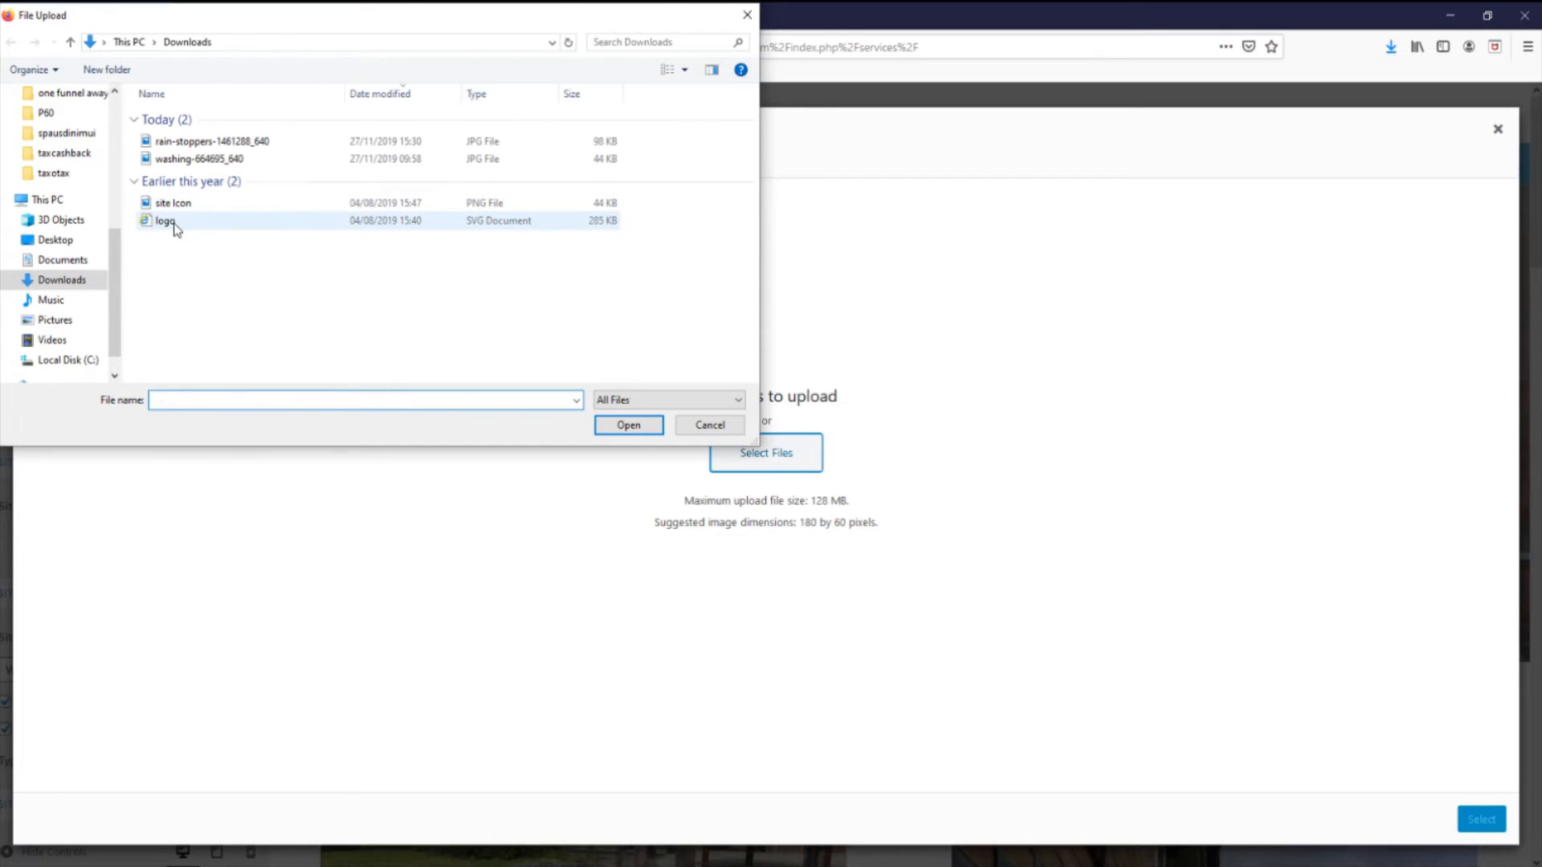
pyautogui.click(176, 211)
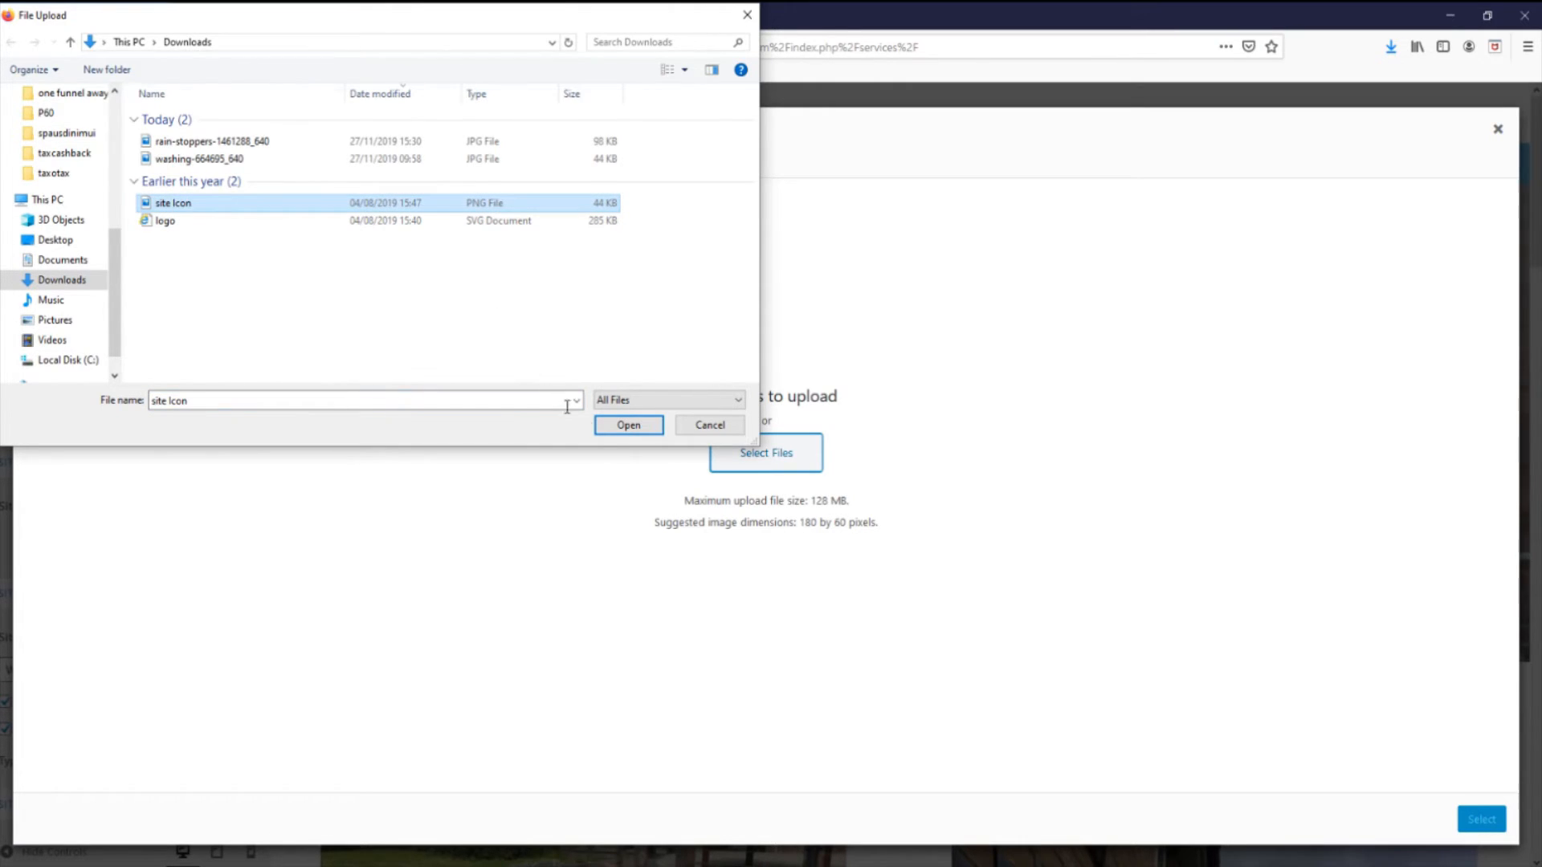
pyautogui.click(623, 426)
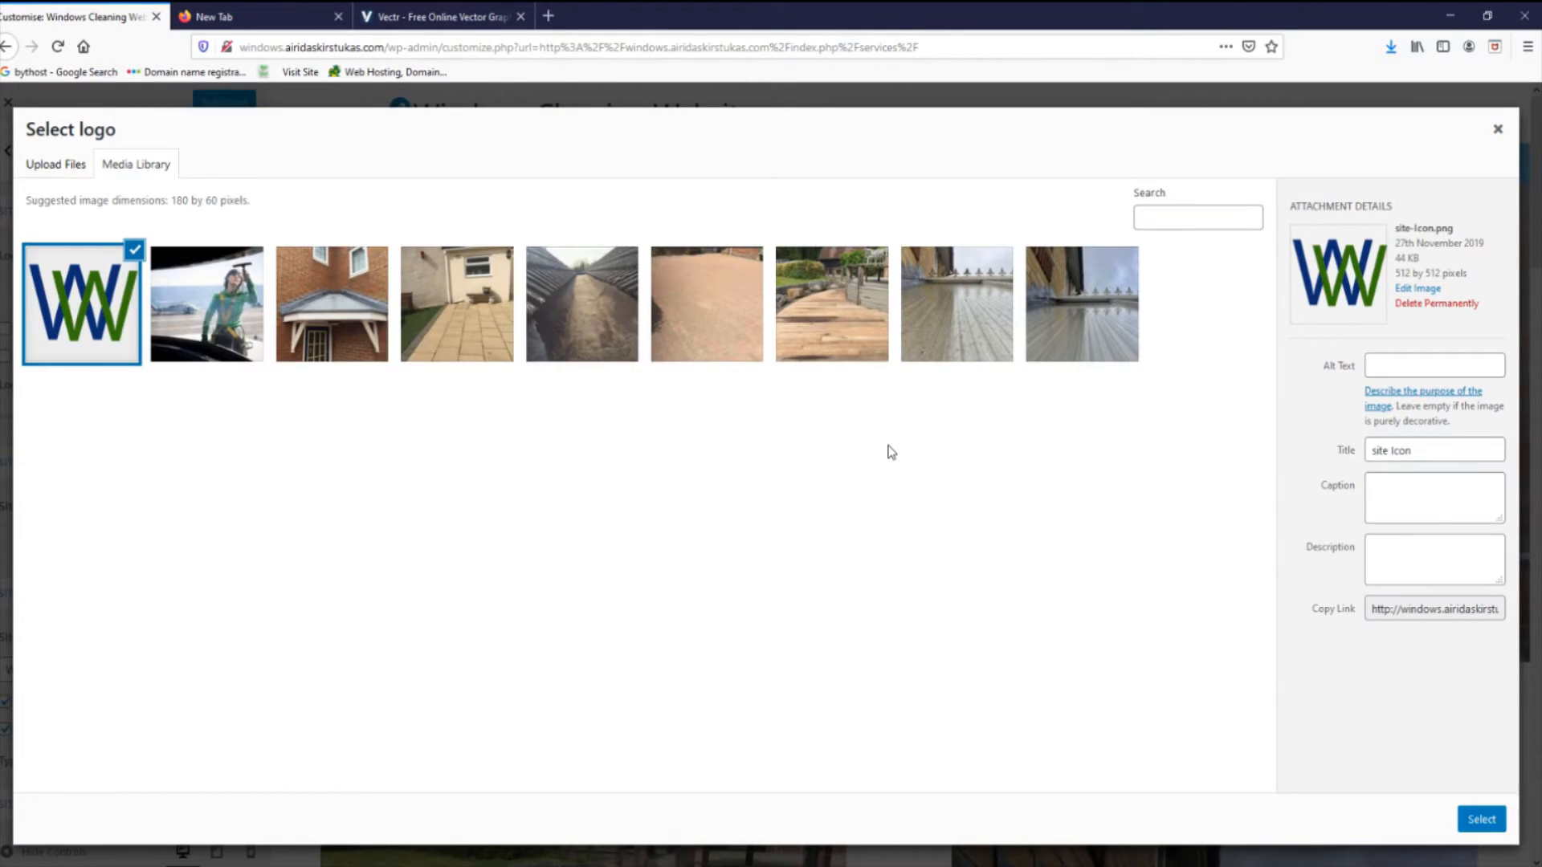
# - Try uploading logo.svg, which is refused as a forbidden file type, and close the picker
pyautogui.click(53, 169)
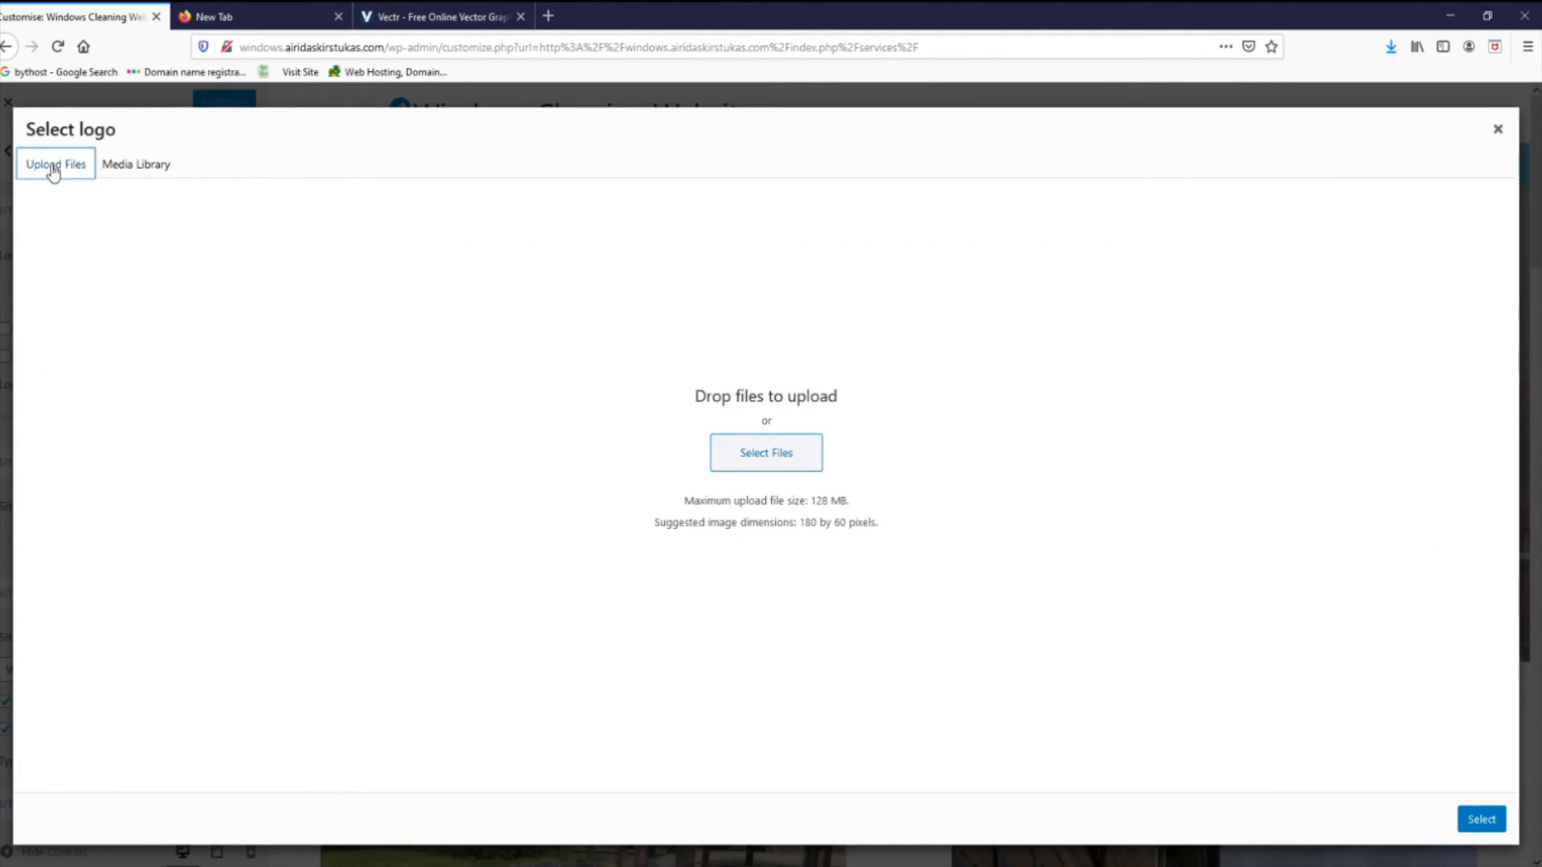
pyautogui.click(796, 470)
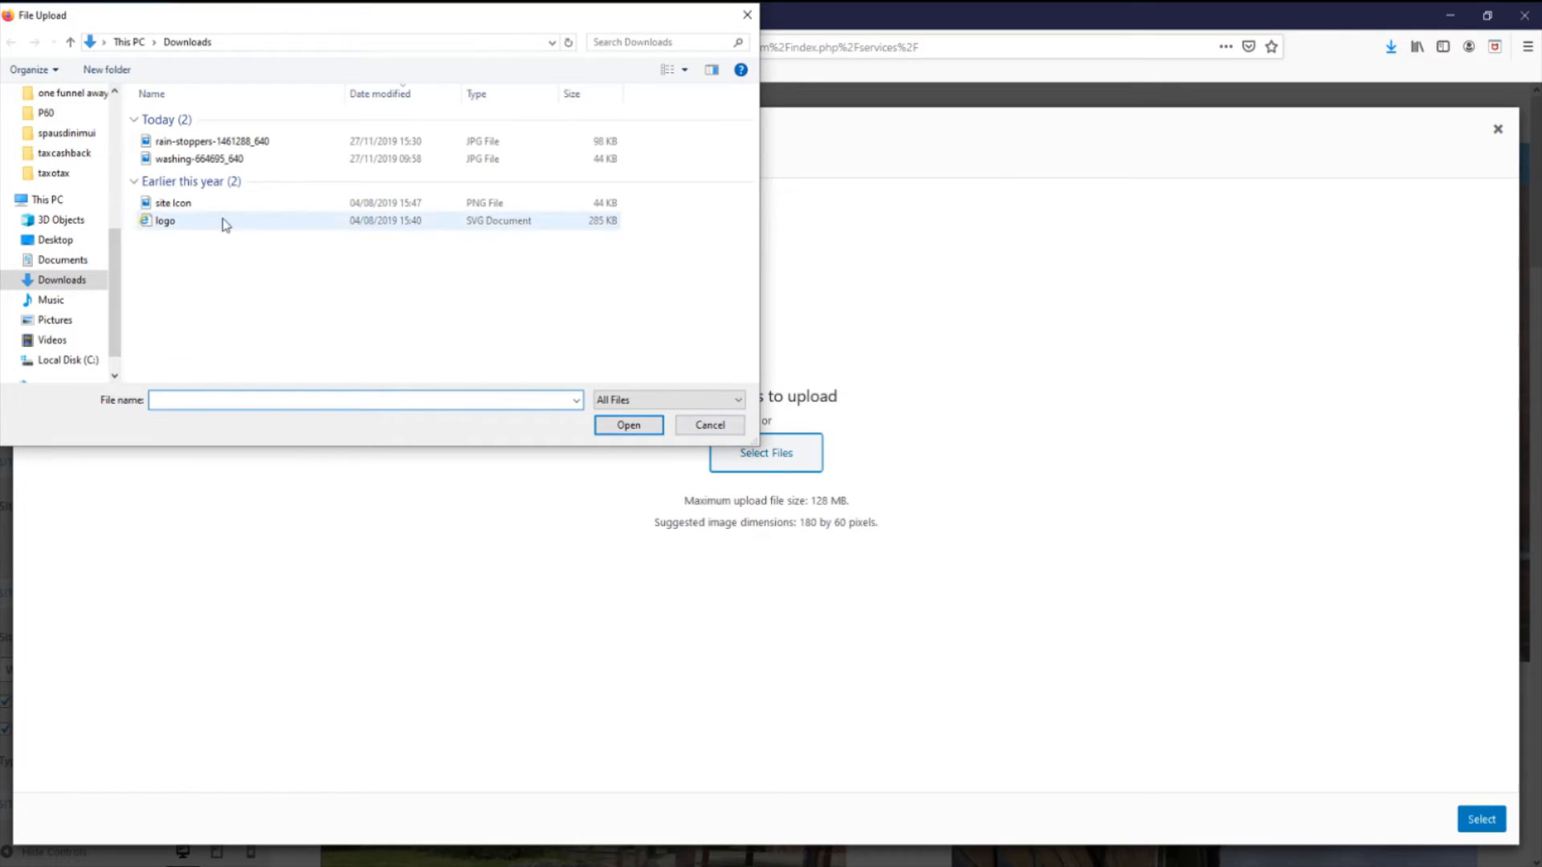
pyautogui.click(184, 229)
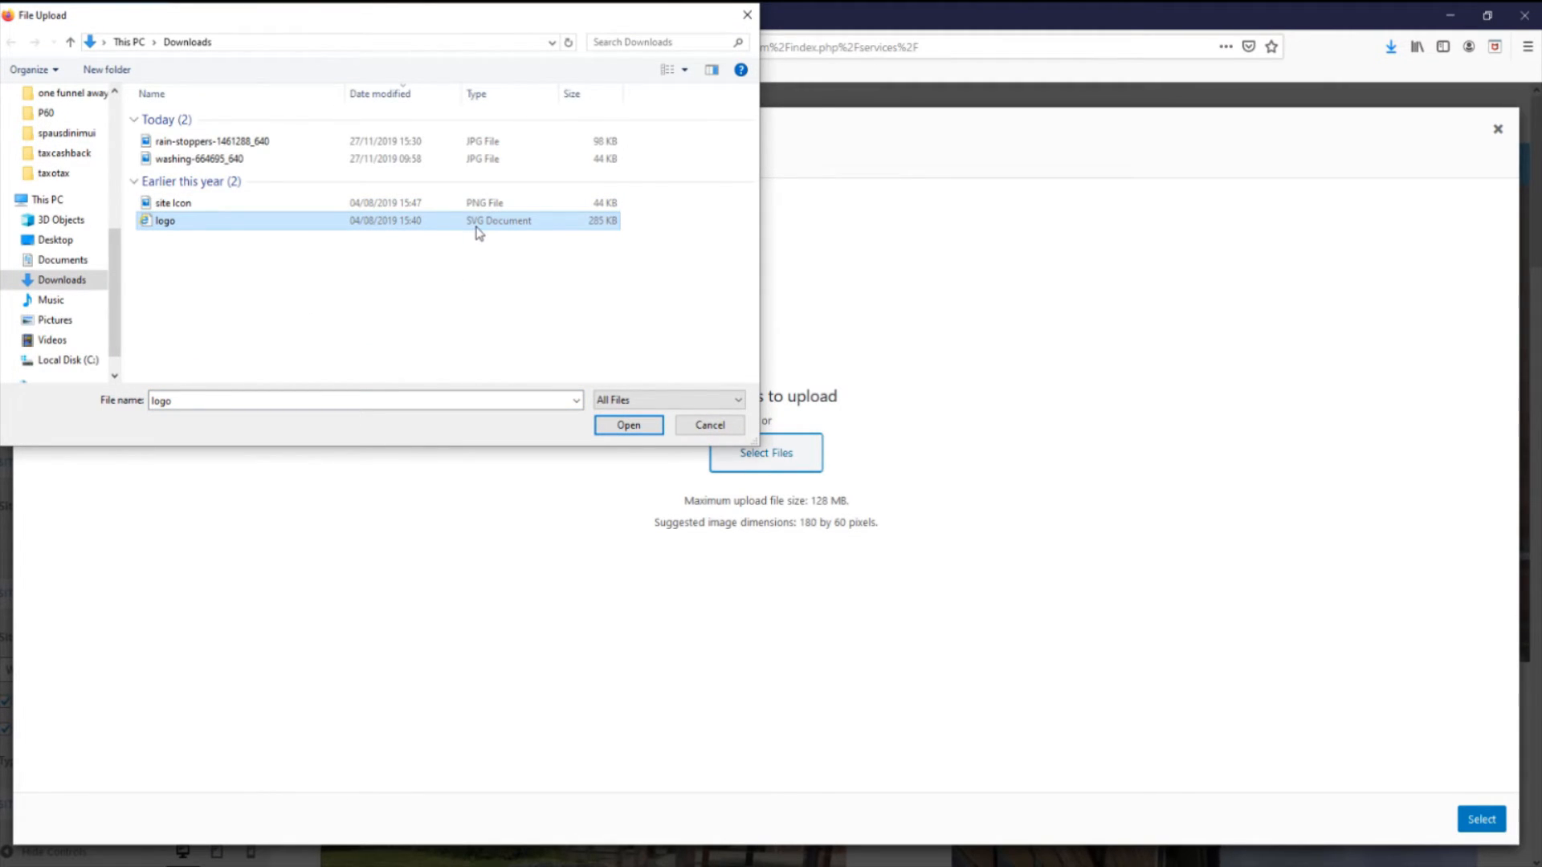
pyautogui.click(629, 426)
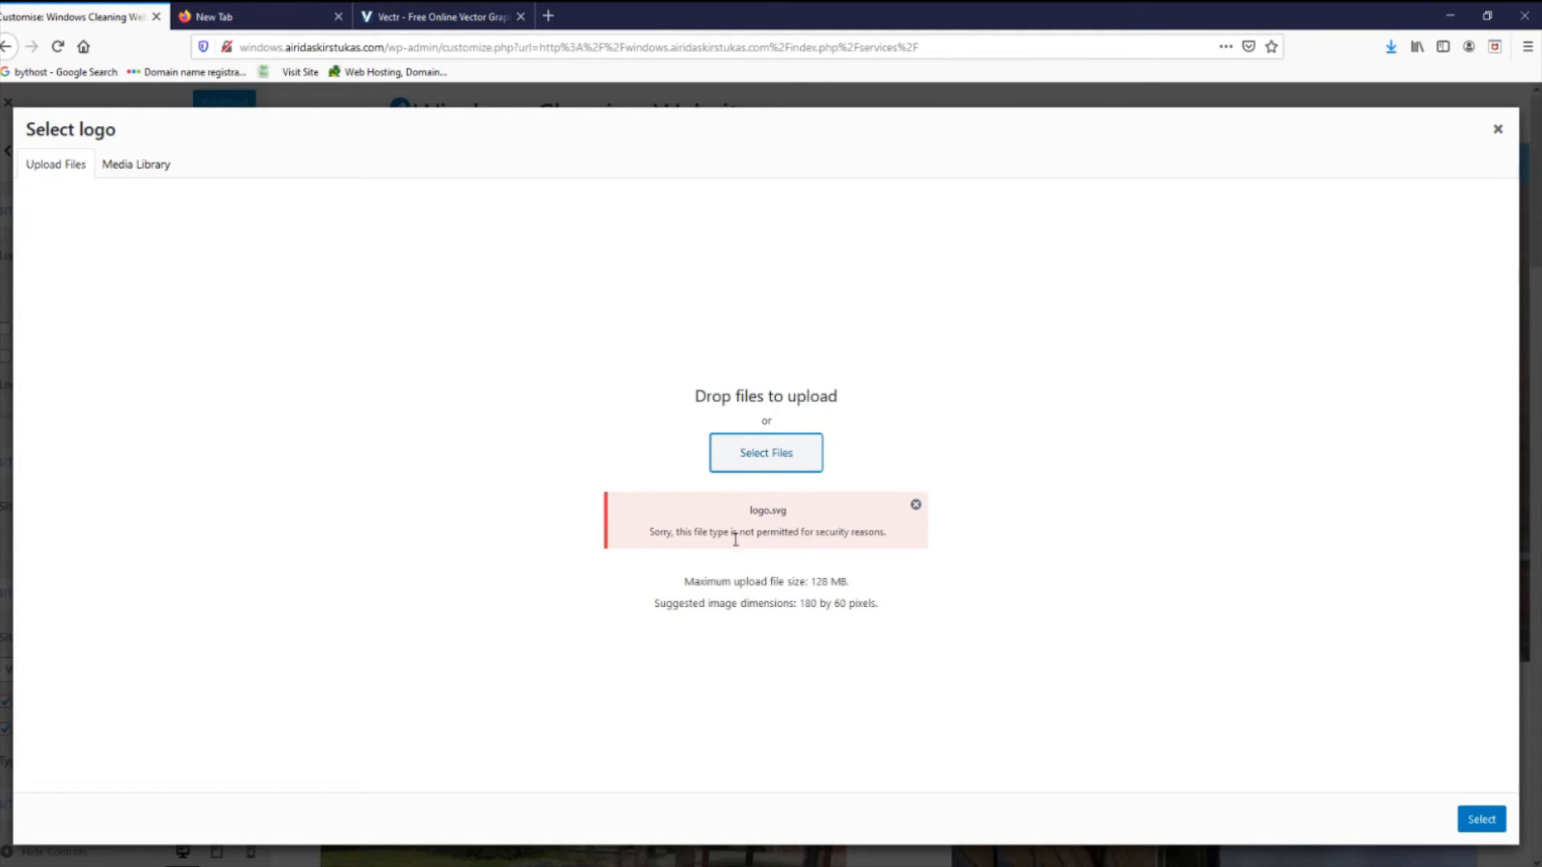
pyautogui.click(1497, 129)
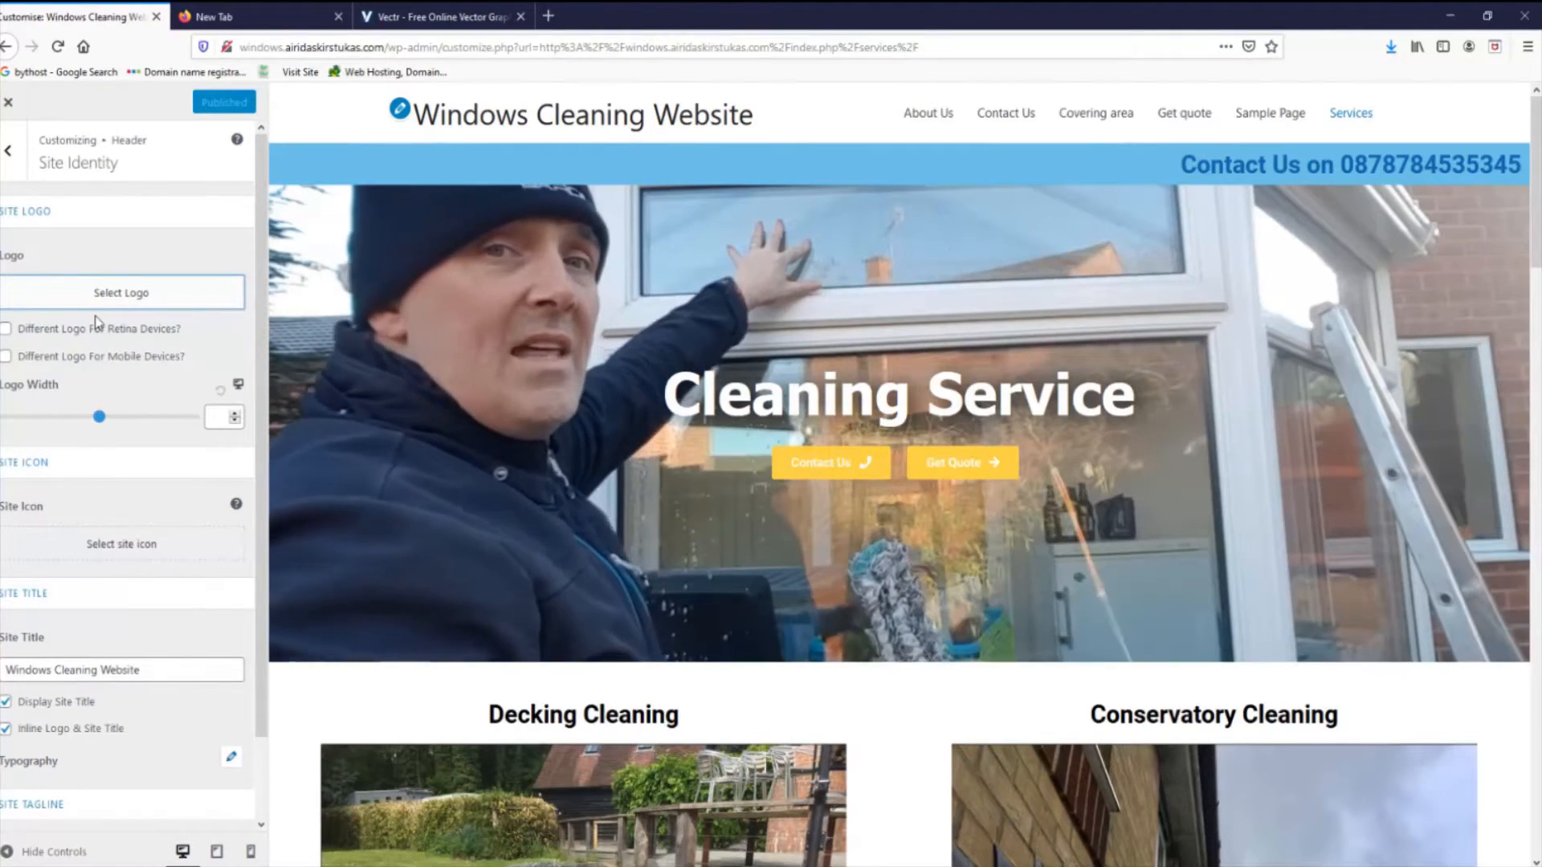
# - Leave the Customizer, search plugins for 'svg', and install and activate SVG Support
pyautogui.click(11, 158)
pyautogui.click(11, 158)
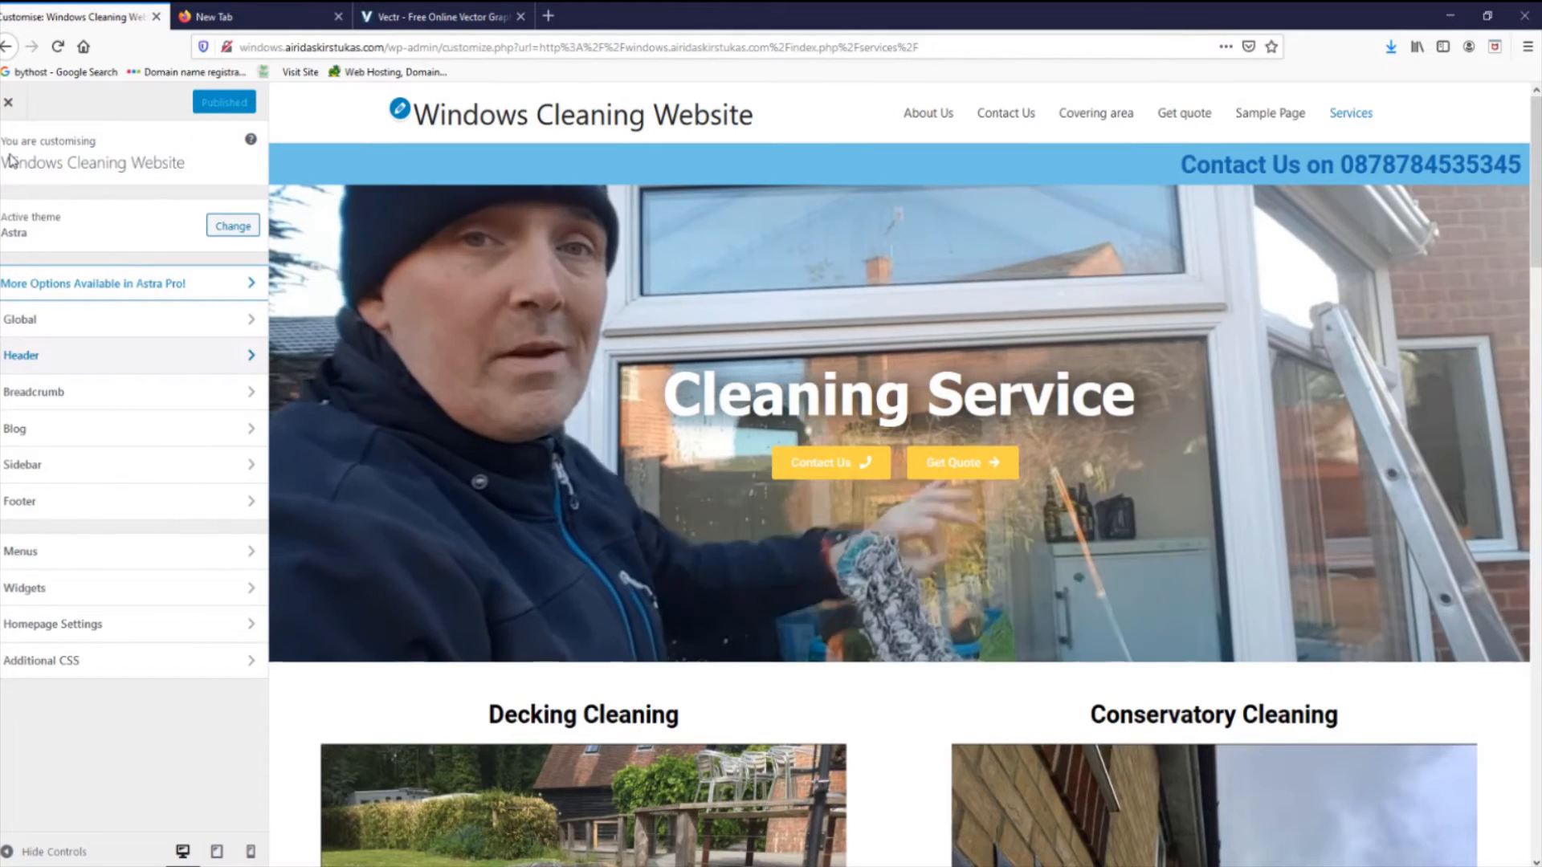
pyautogui.click(9, 103)
pyautogui.click(44, 513)
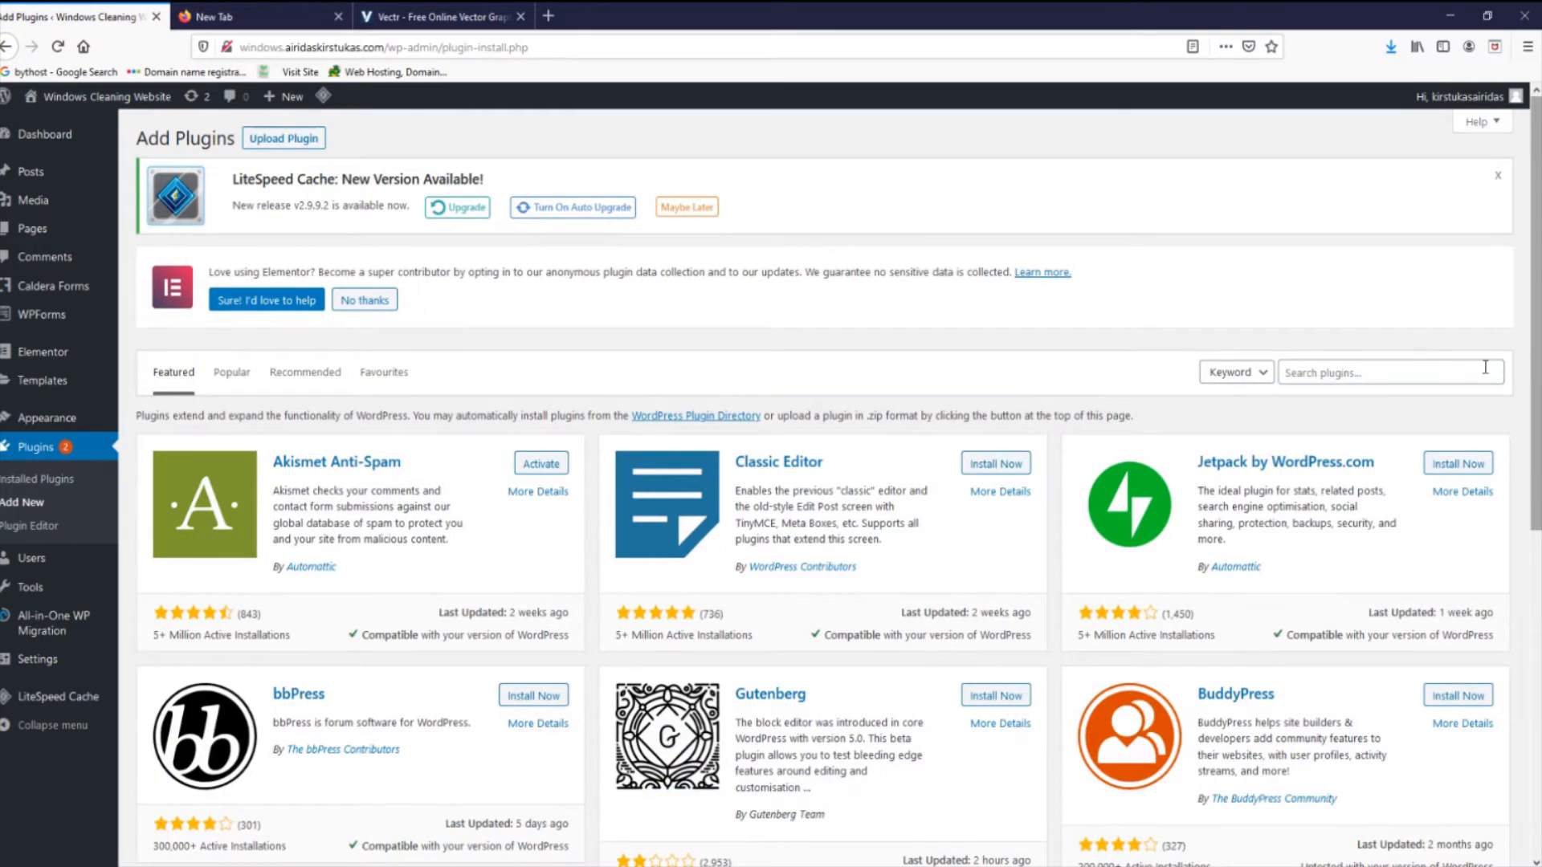
pyautogui.click(1395, 374)
pyautogui.write('sv')
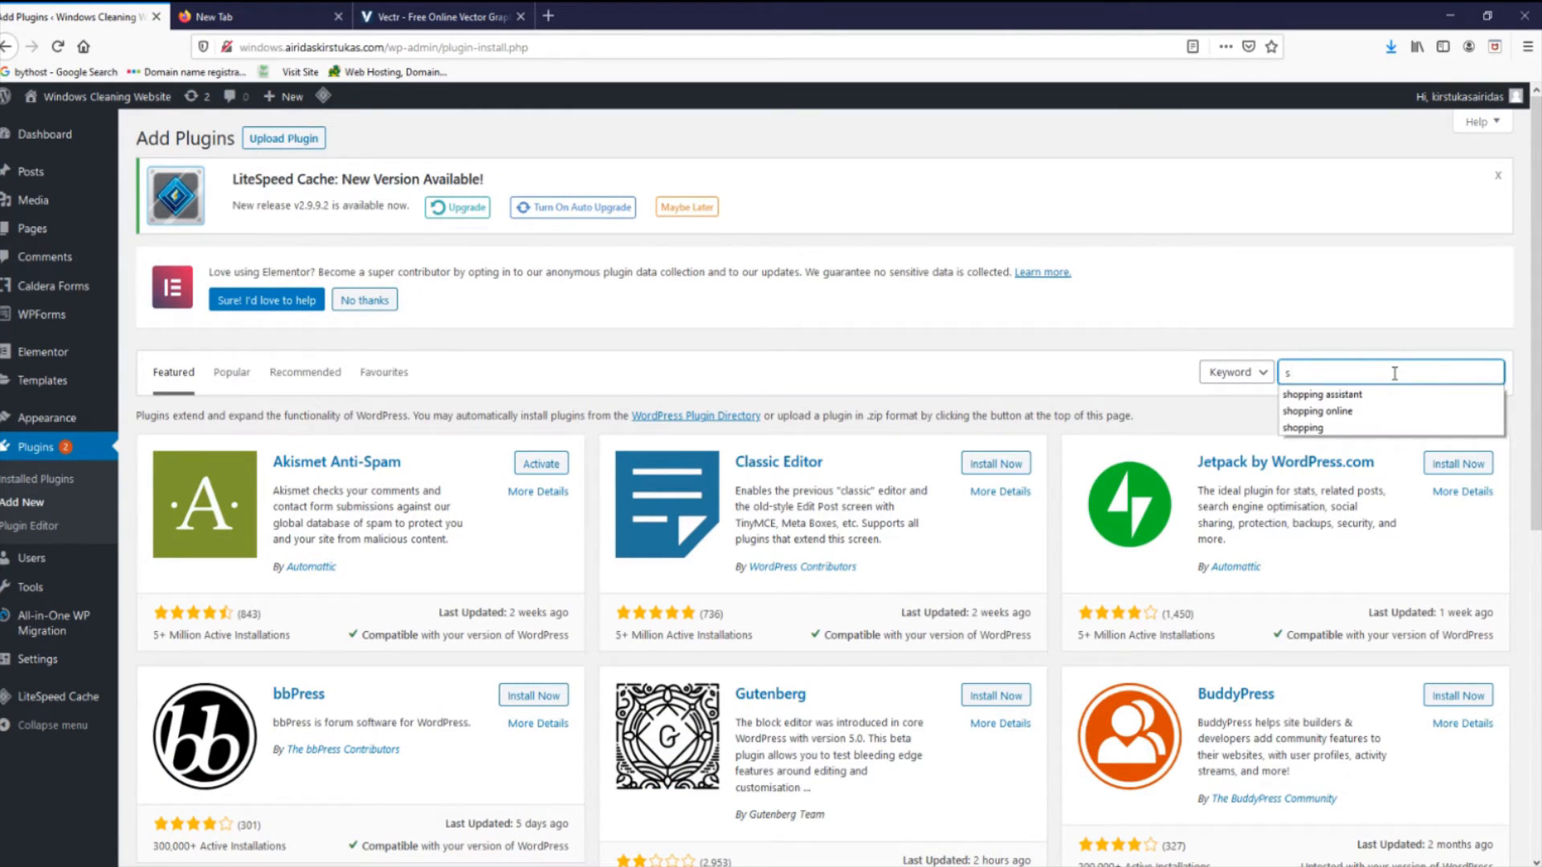
pyautogui.write('g')
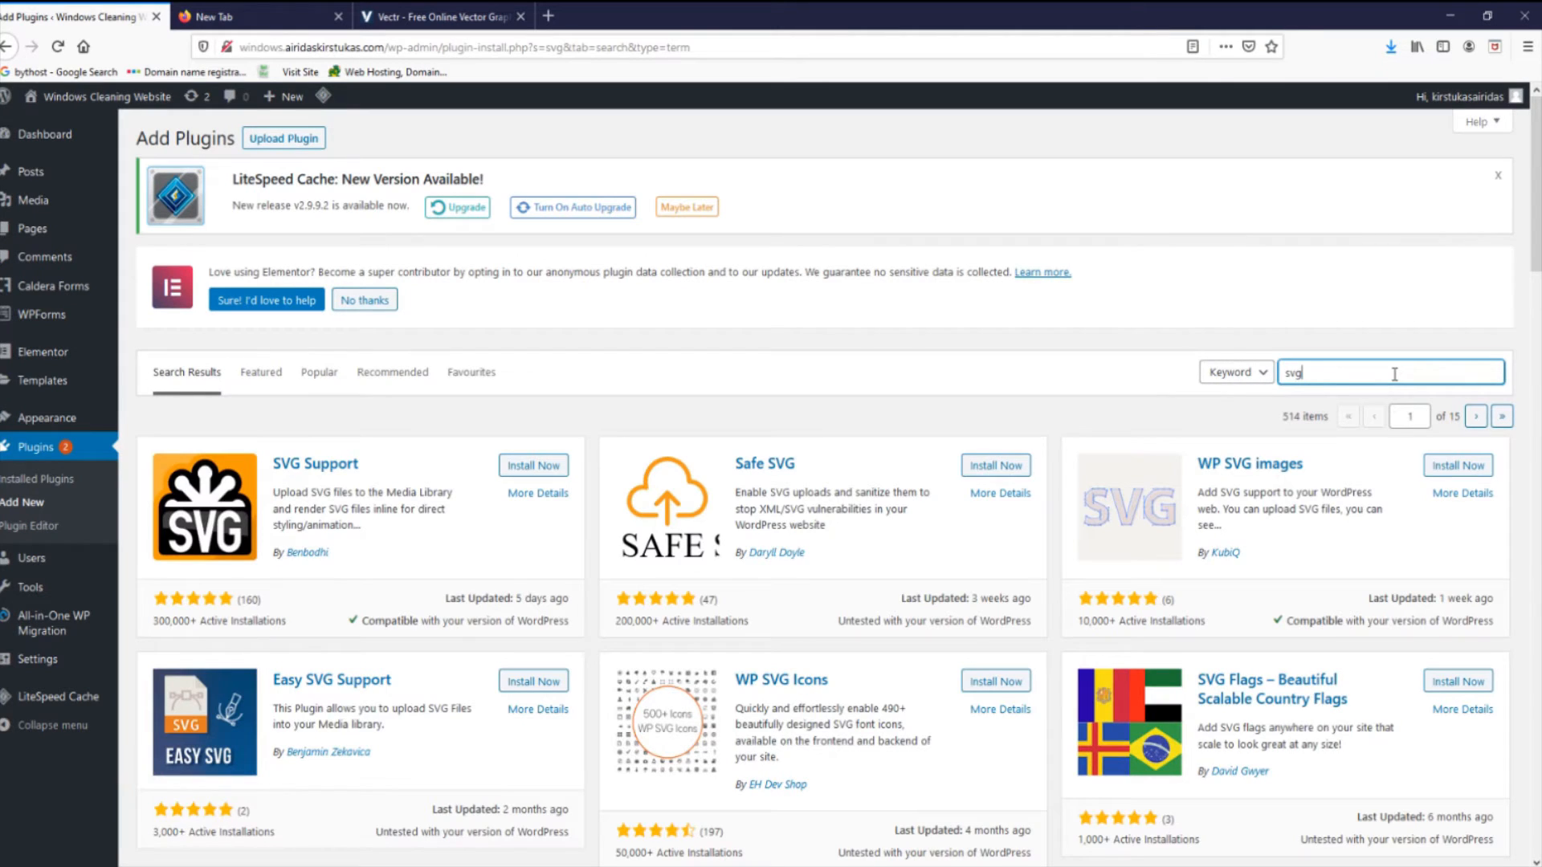
pyautogui.click(517, 470)
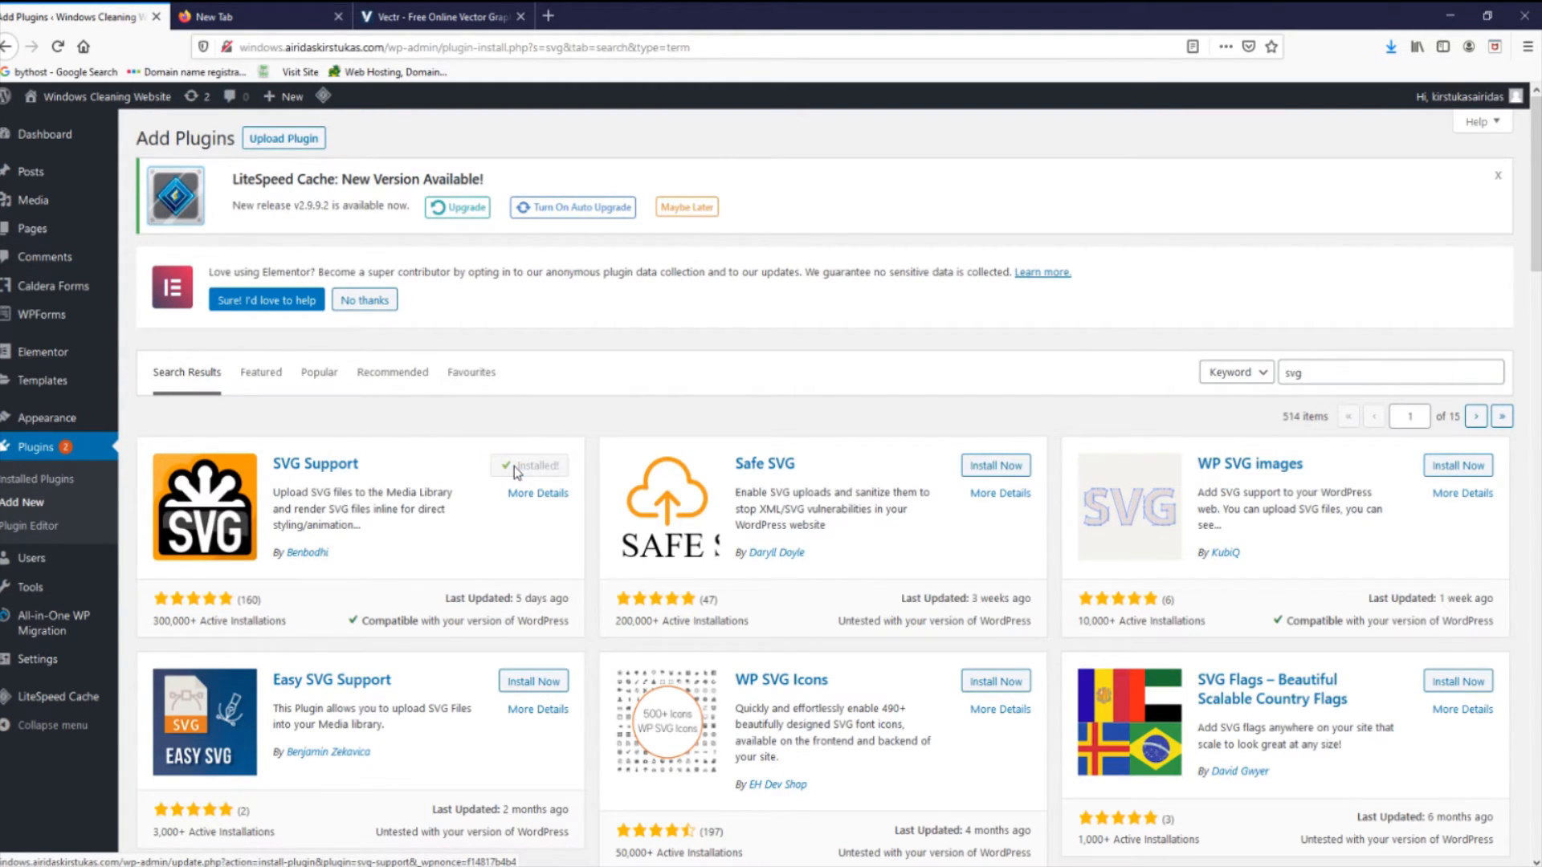
pyautogui.click(540, 467)
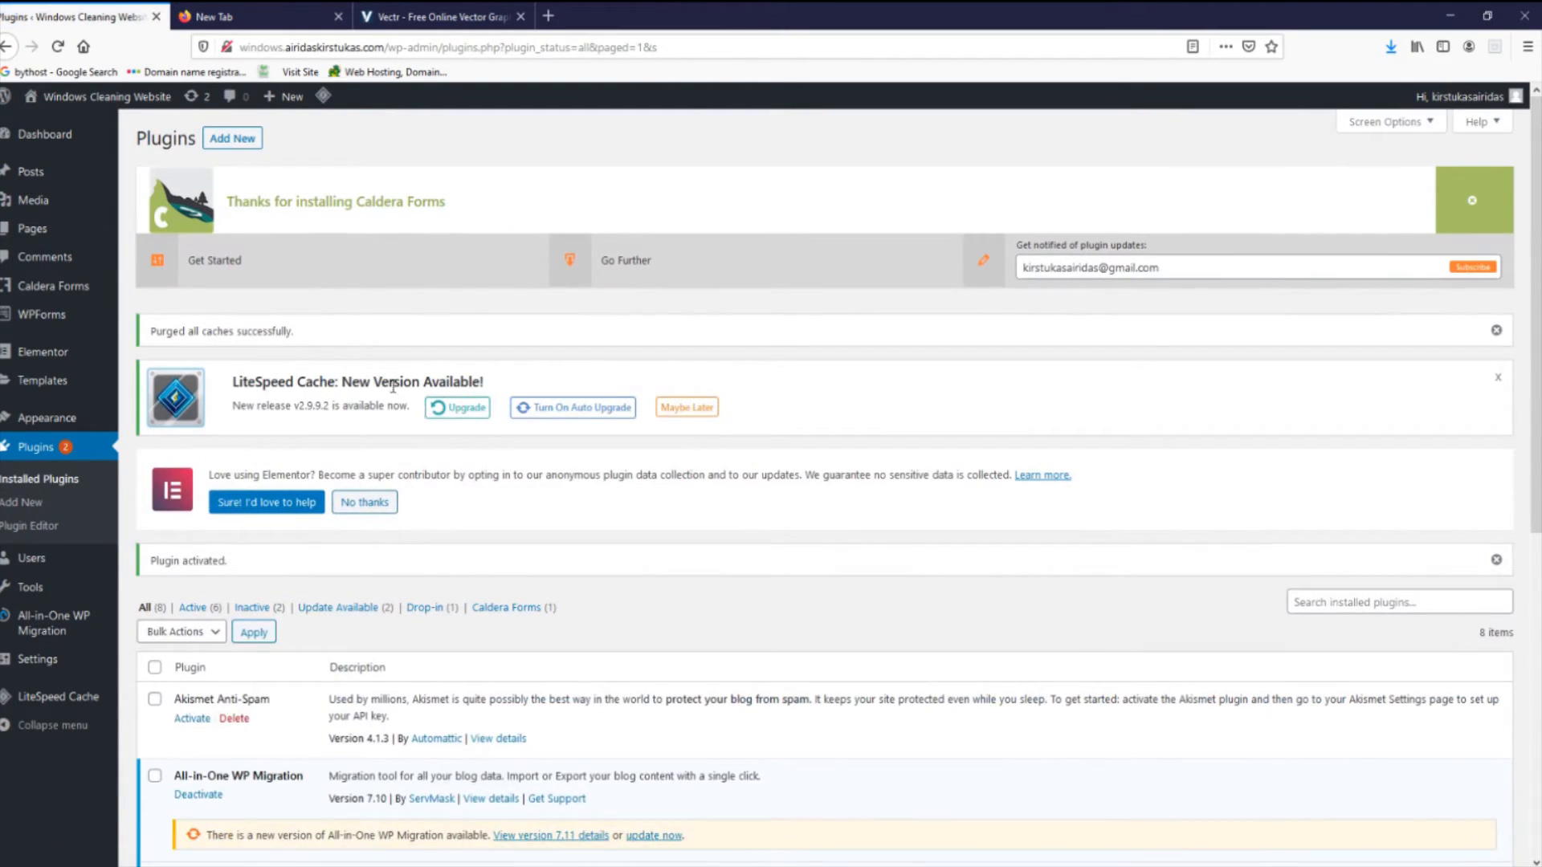
# - View the live site's front page
pyautogui.moveTo(95, 102)
pyautogui.click(61, 131)
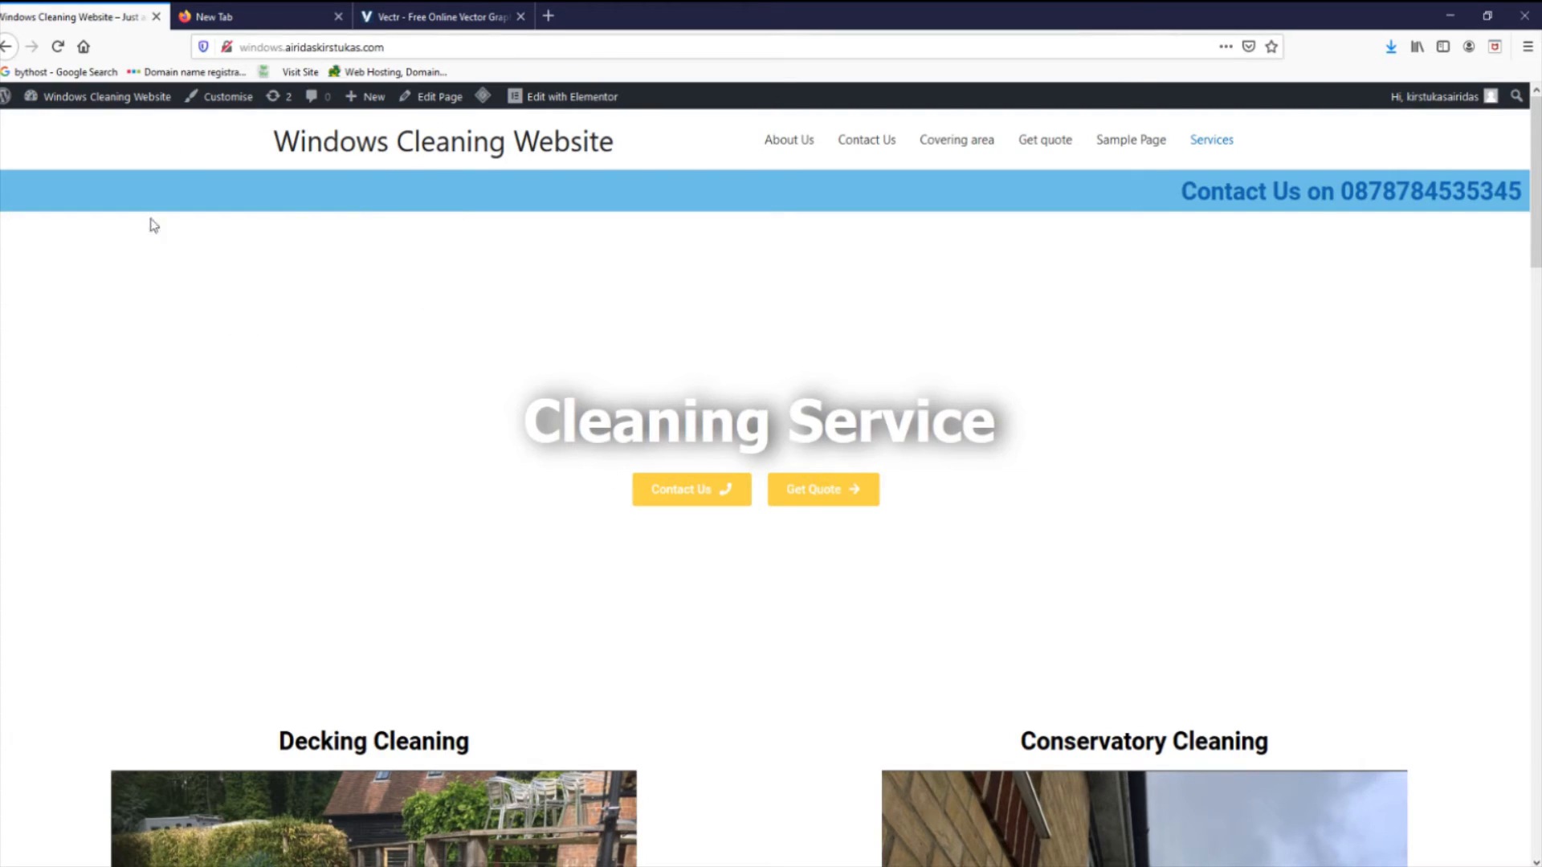
pyautogui.scroll(-5, 454, 500)
pyautogui.scroll(5, 455, 500)
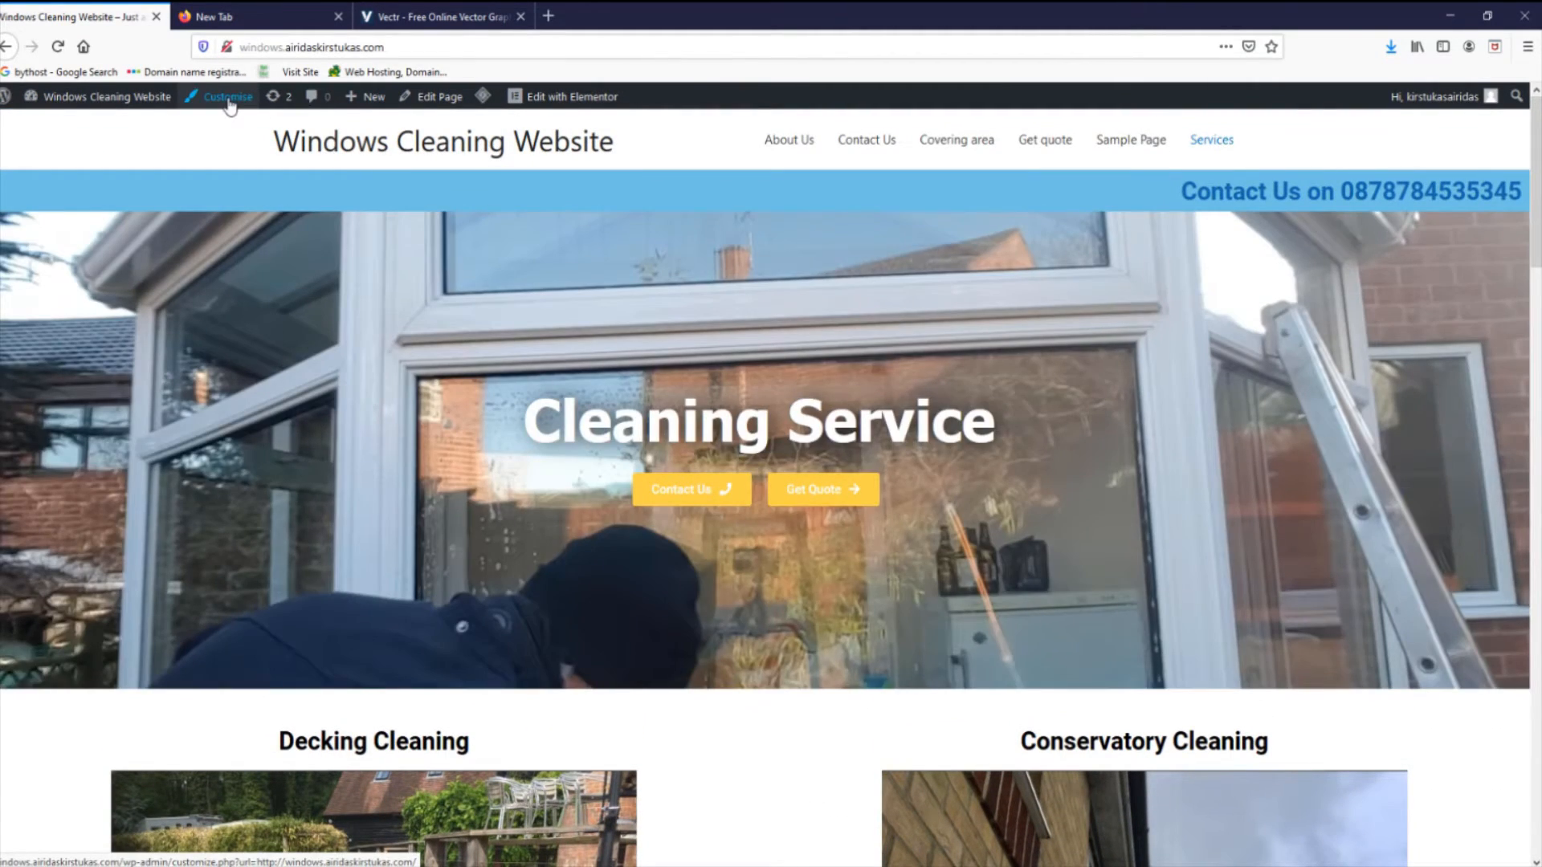
# - Reopen the Customizer at Header > Site Identity
pyautogui.click(229, 100)
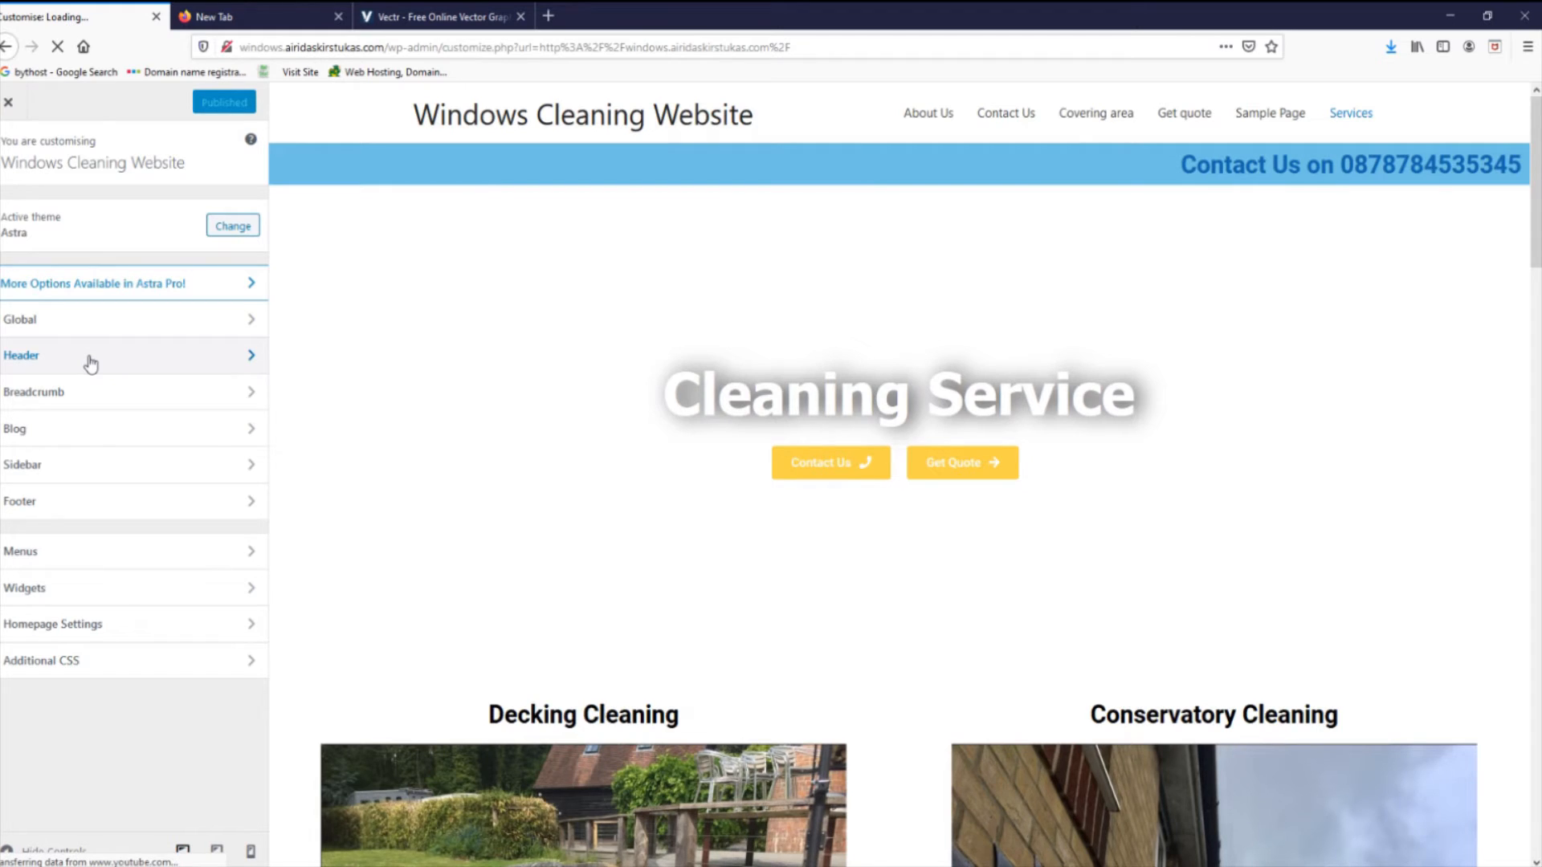
pyautogui.click(91, 360)
pyautogui.click(145, 224)
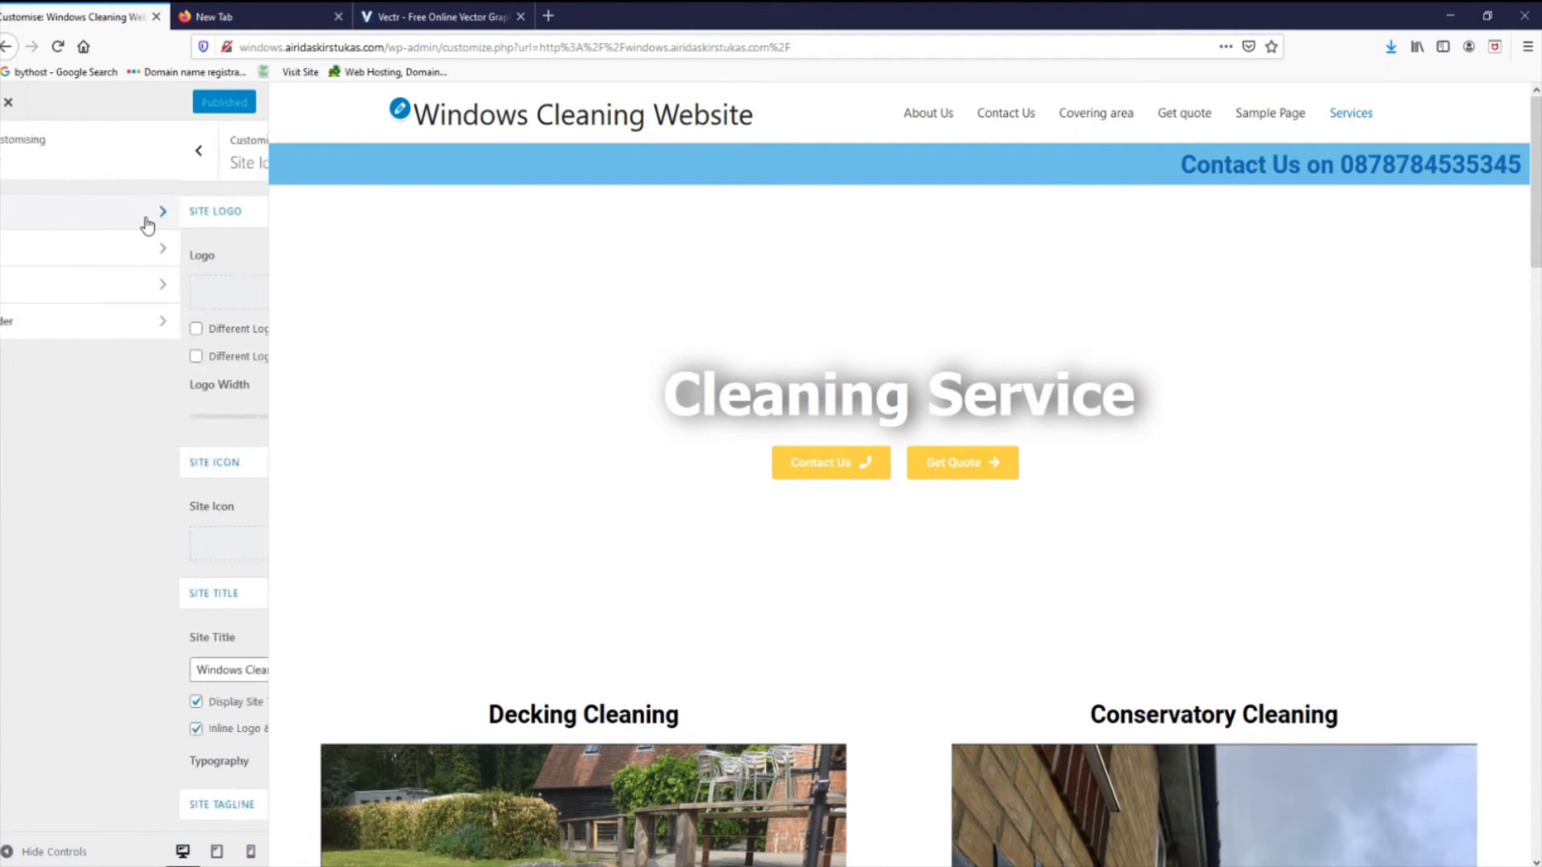
# - Upload logo.svg, set its title and alt text to 'Windows cleaning', and use it uncropped as the logo
pyautogui.click(133, 292)
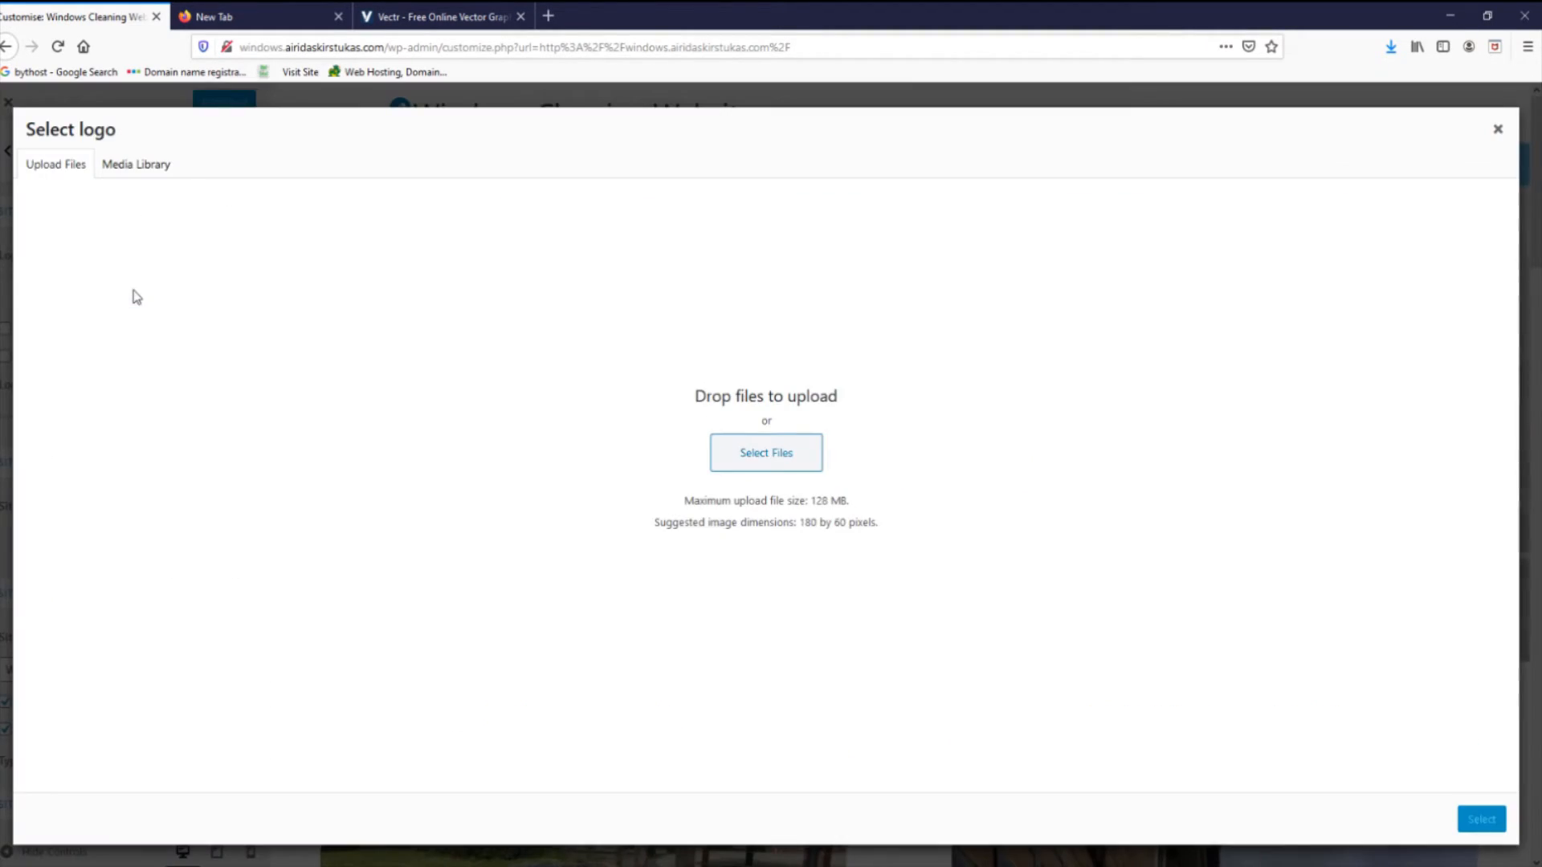
pyautogui.click(743, 462)
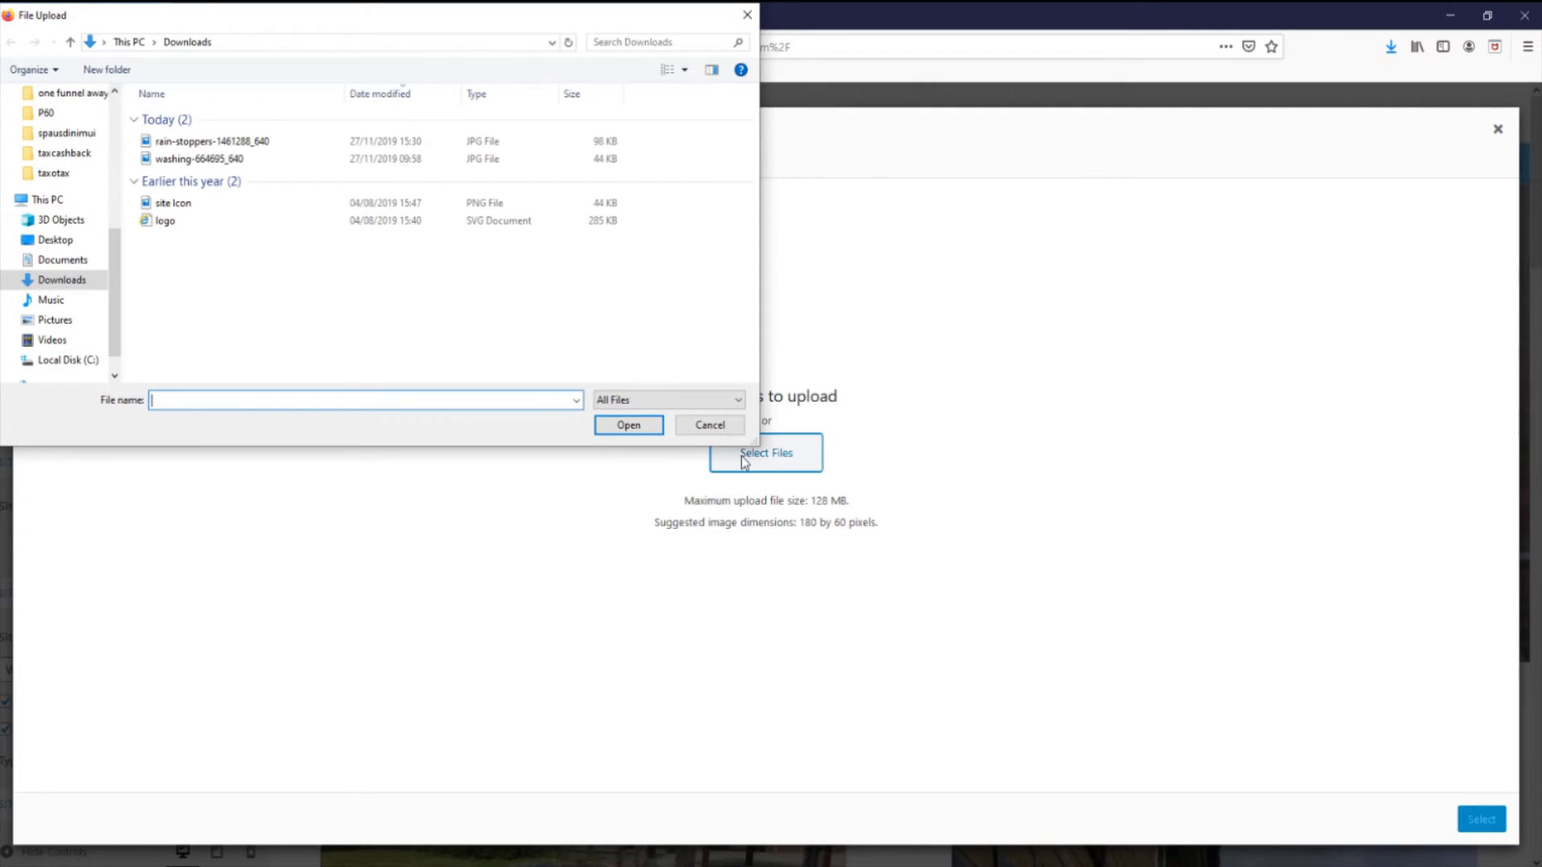
pyautogui.click(224, 232)
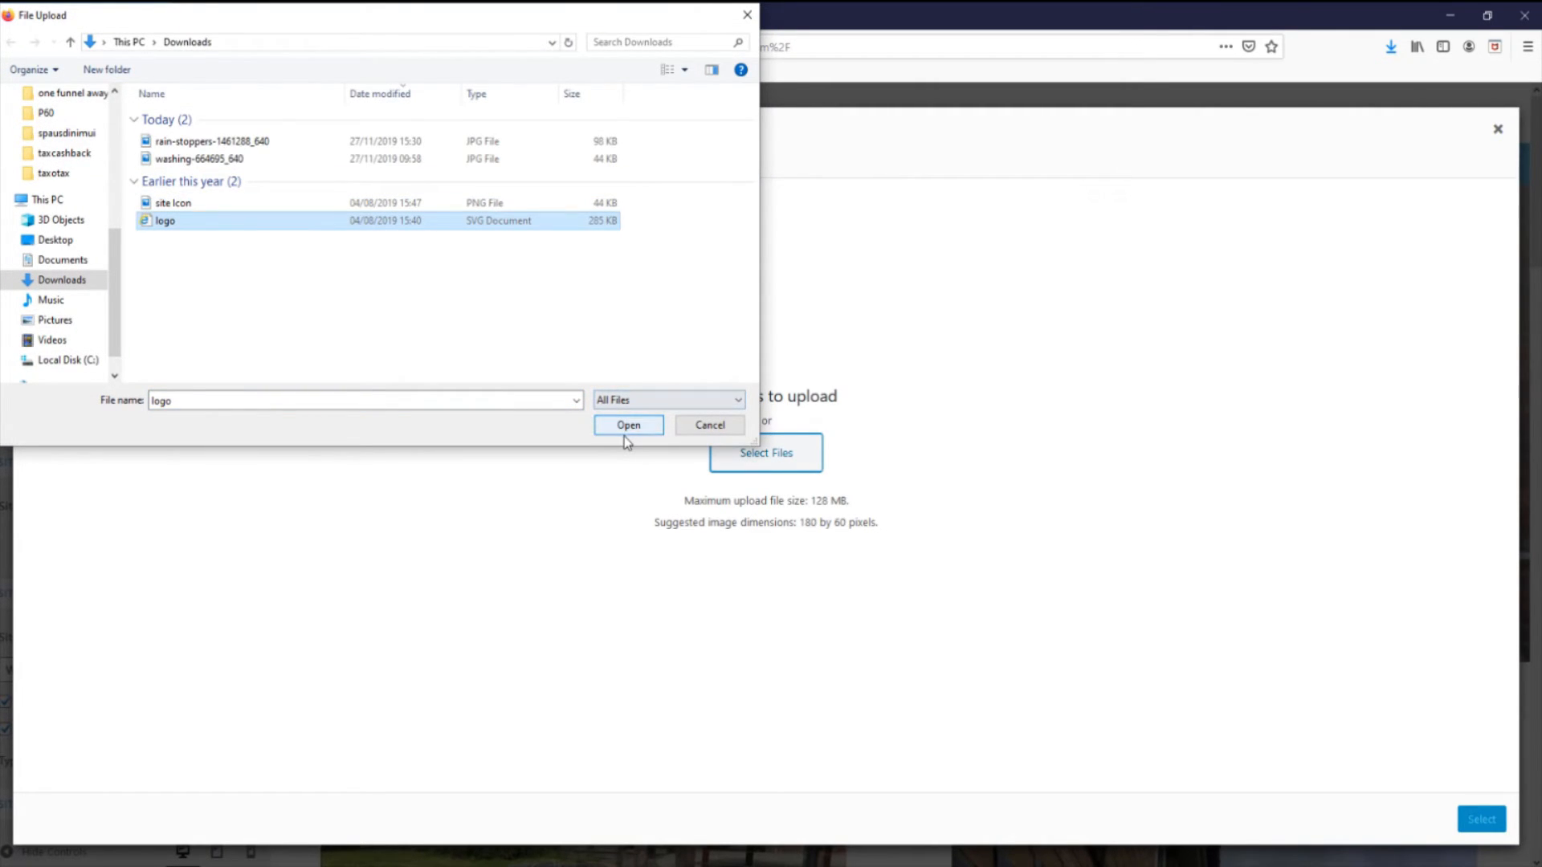
pyautogui.click(626, 432)
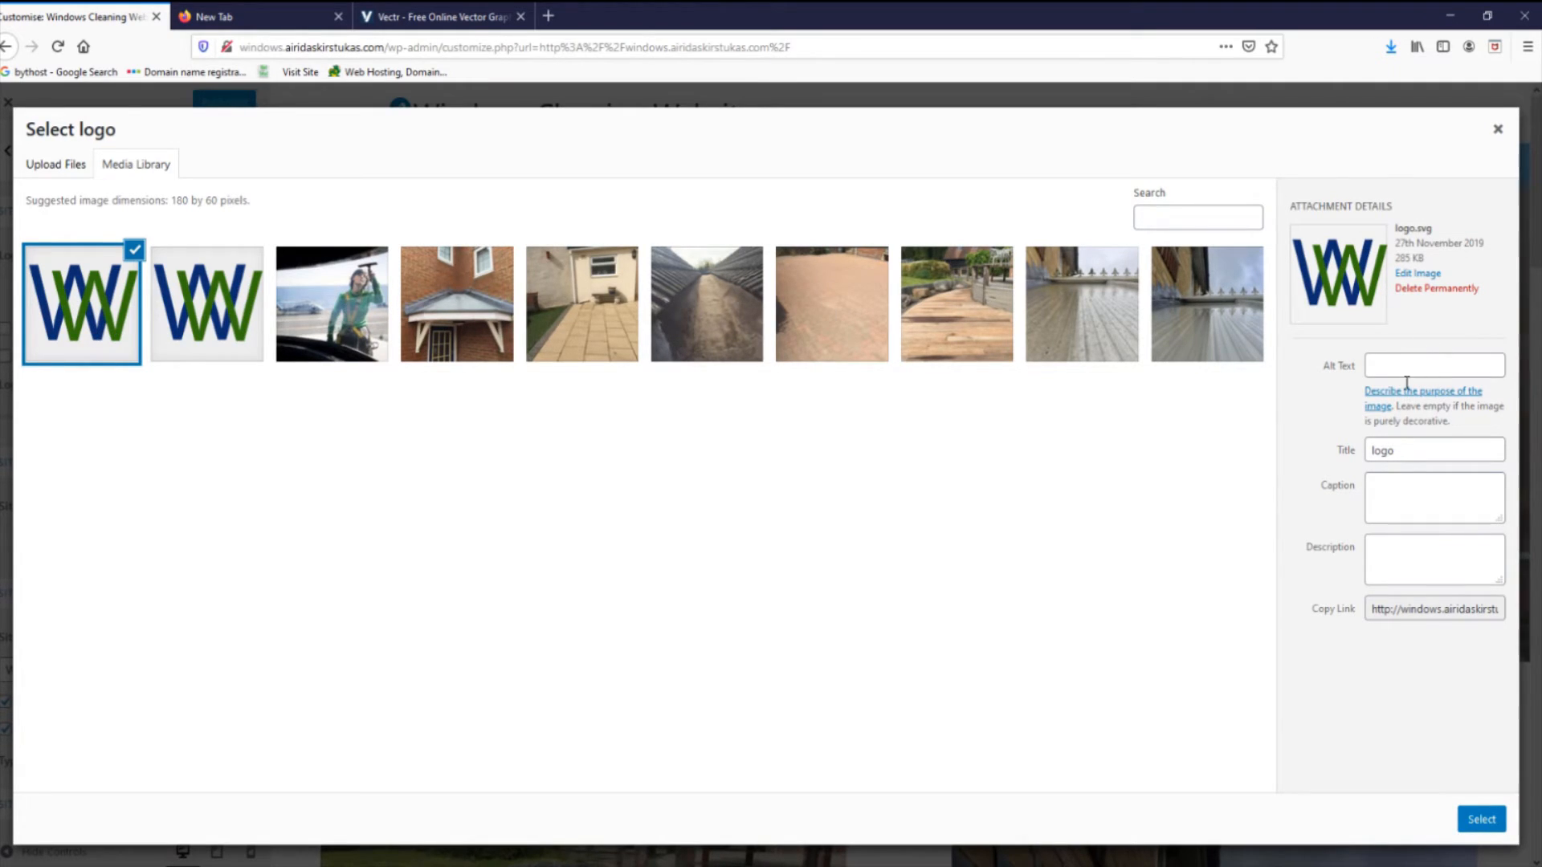
pyautogui.moveTo(1399, 455); pyautogui.dragTo(1371, 452)
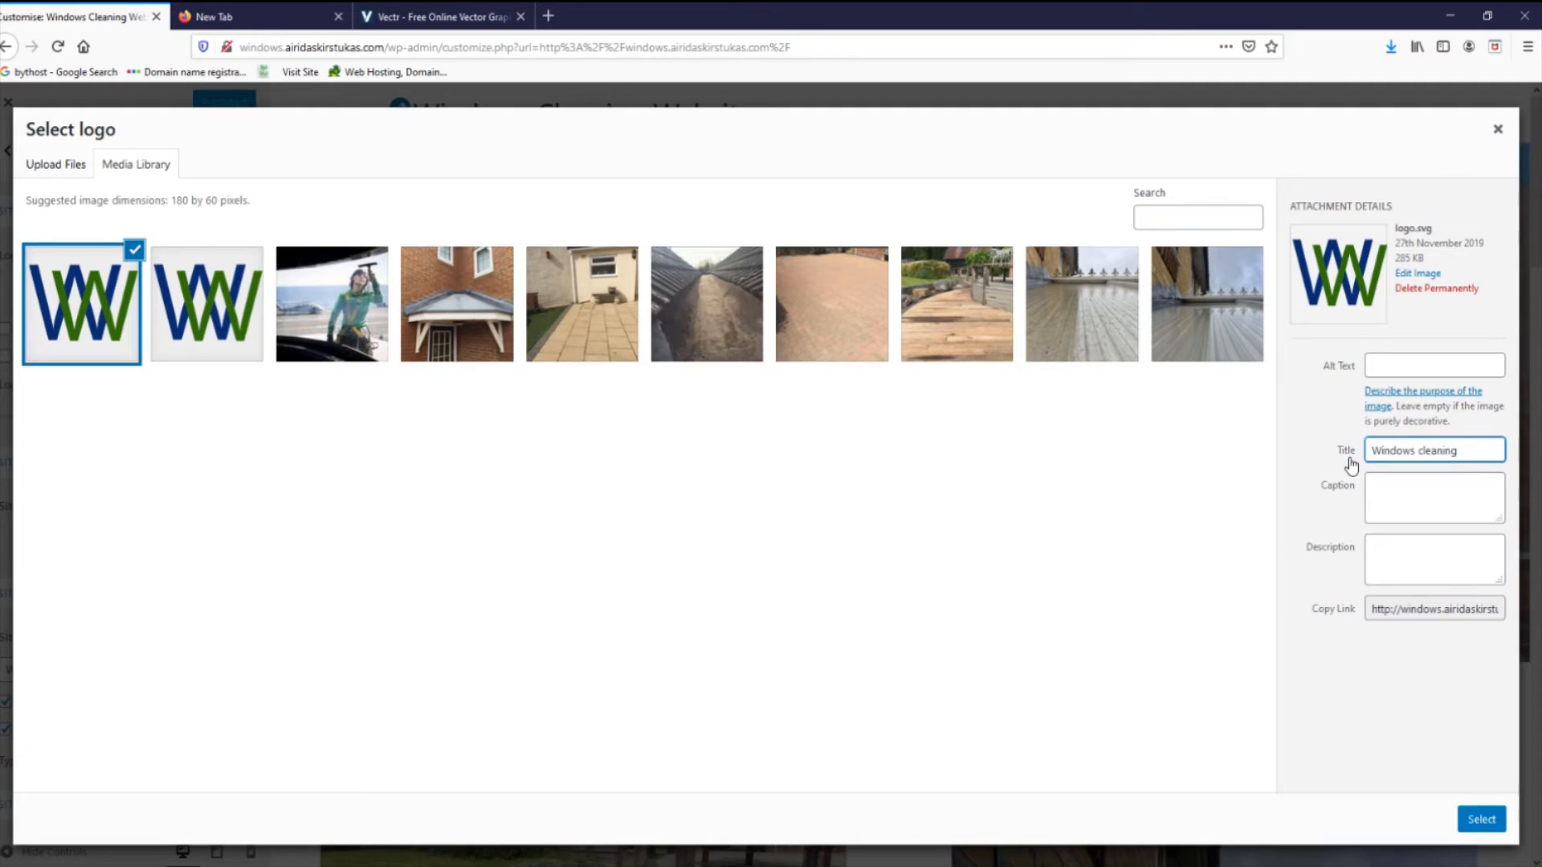
pyautogui.click(1388, 365)
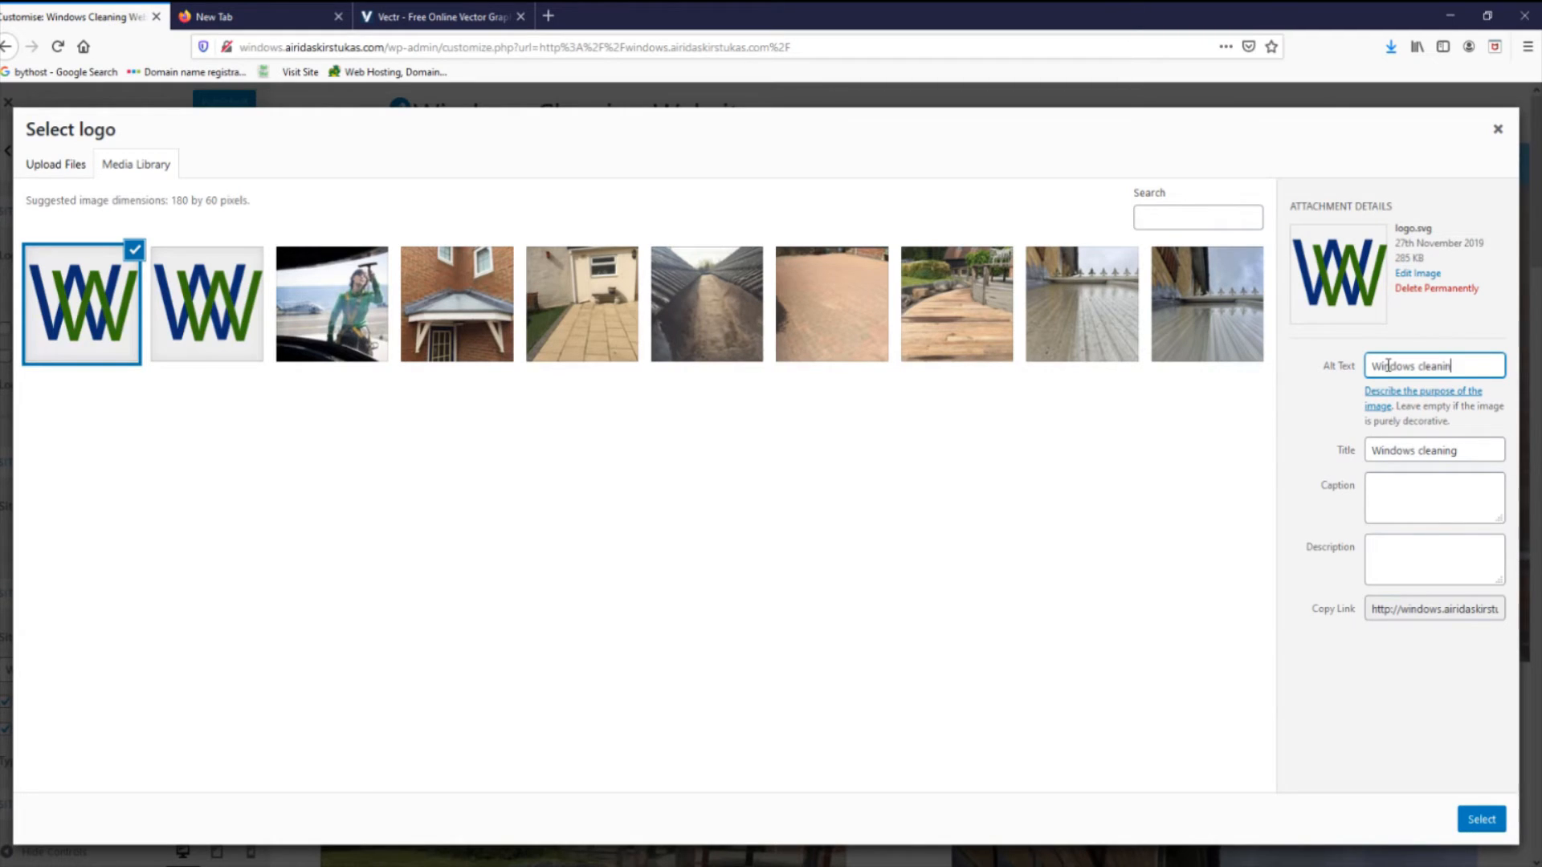
pyautogui.click(1484, 820)
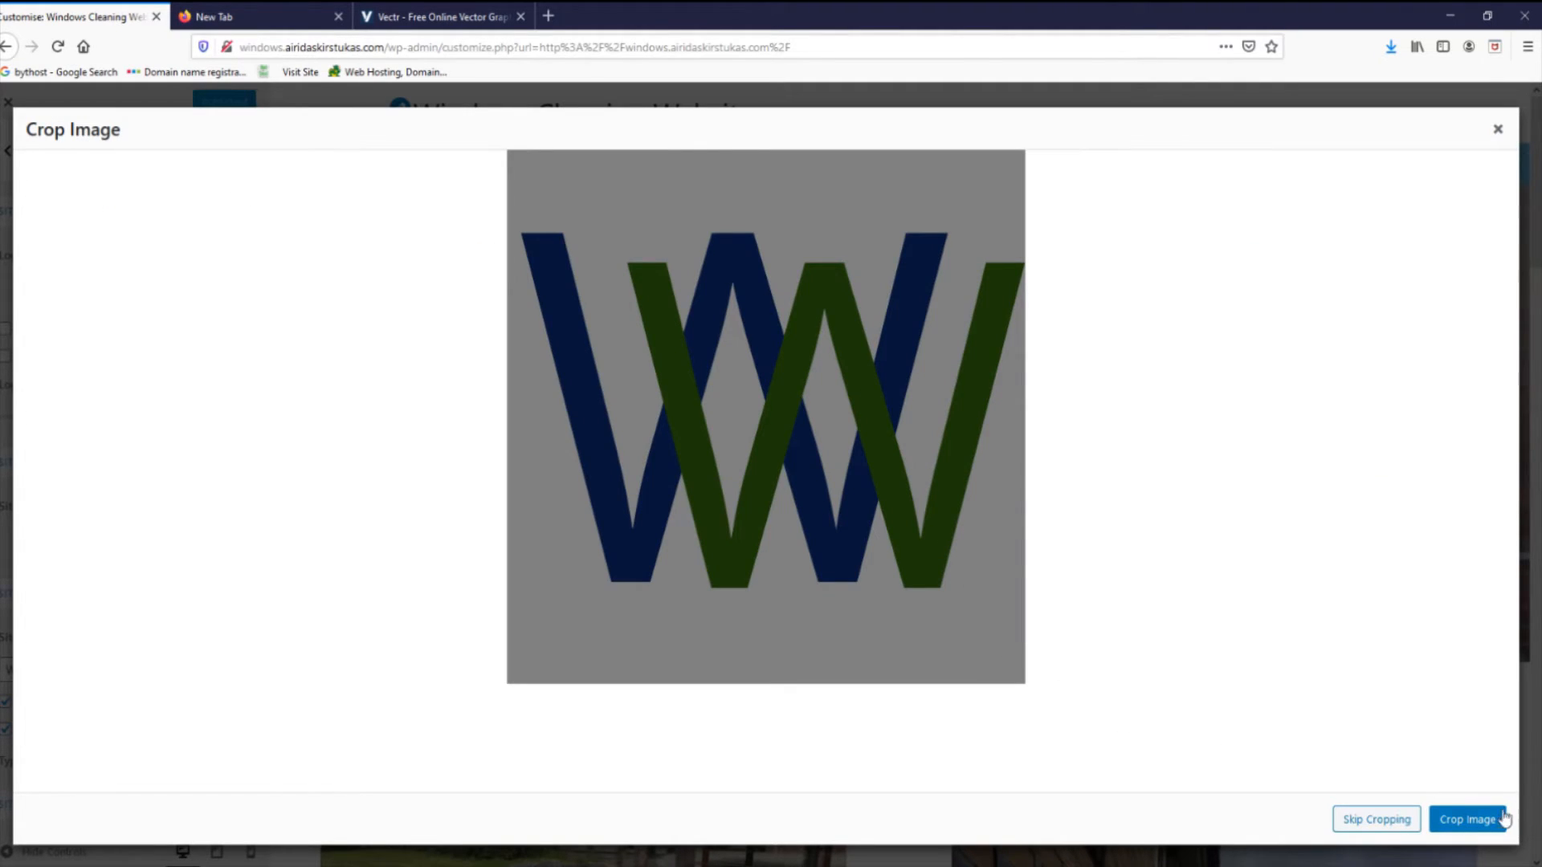
pyautogui.click(1402, 825)
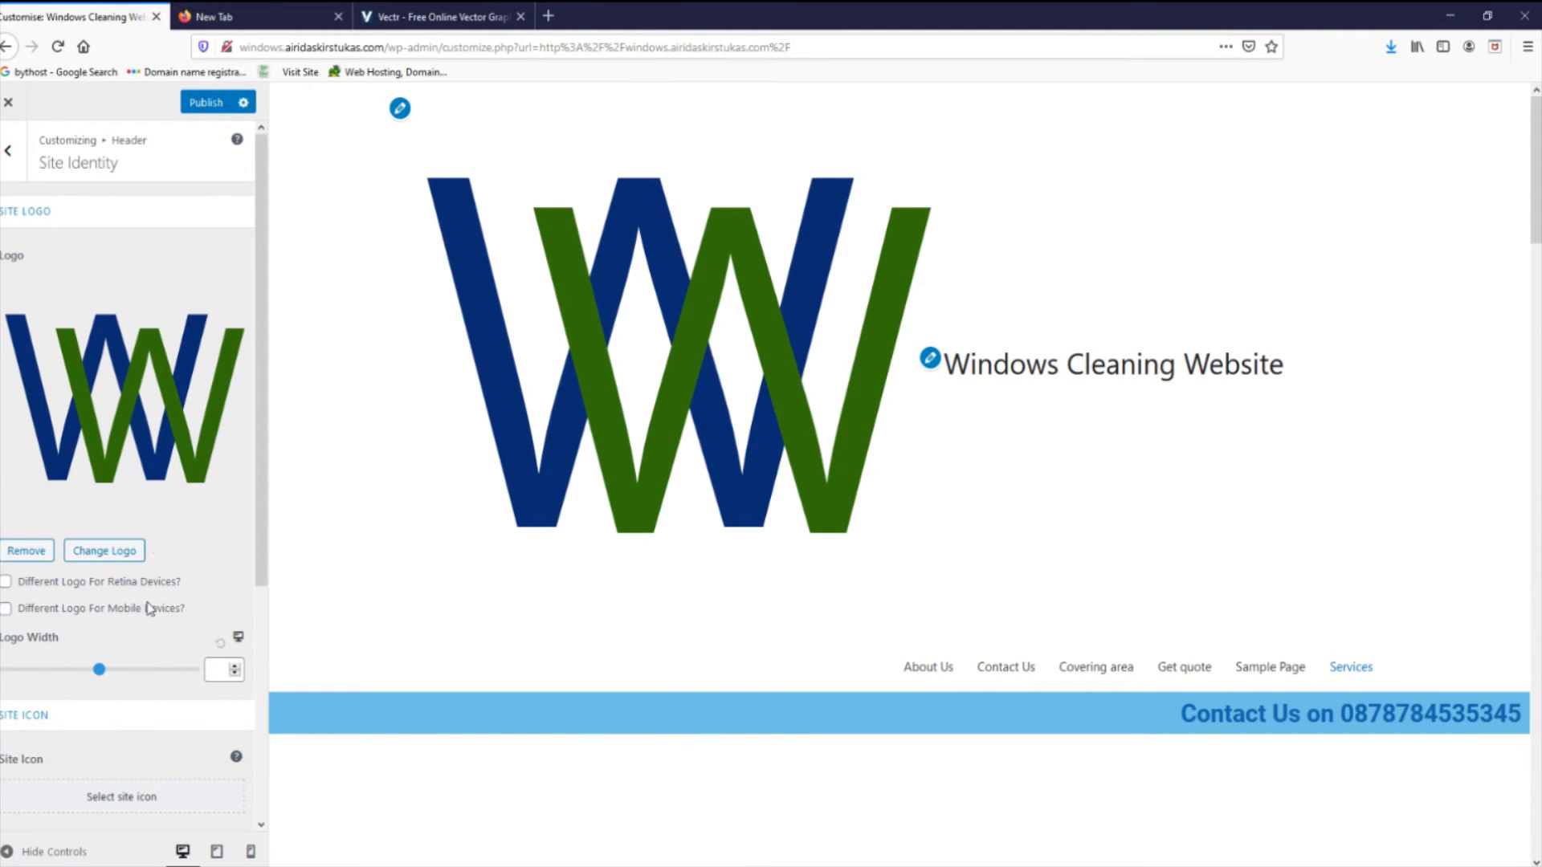
# - Shrink the logo width to 58 and shorten the site title to 'Windows Cleaning'
pyautogui.moveTo(98, 669); pyautogui.dragTo(23, 670)
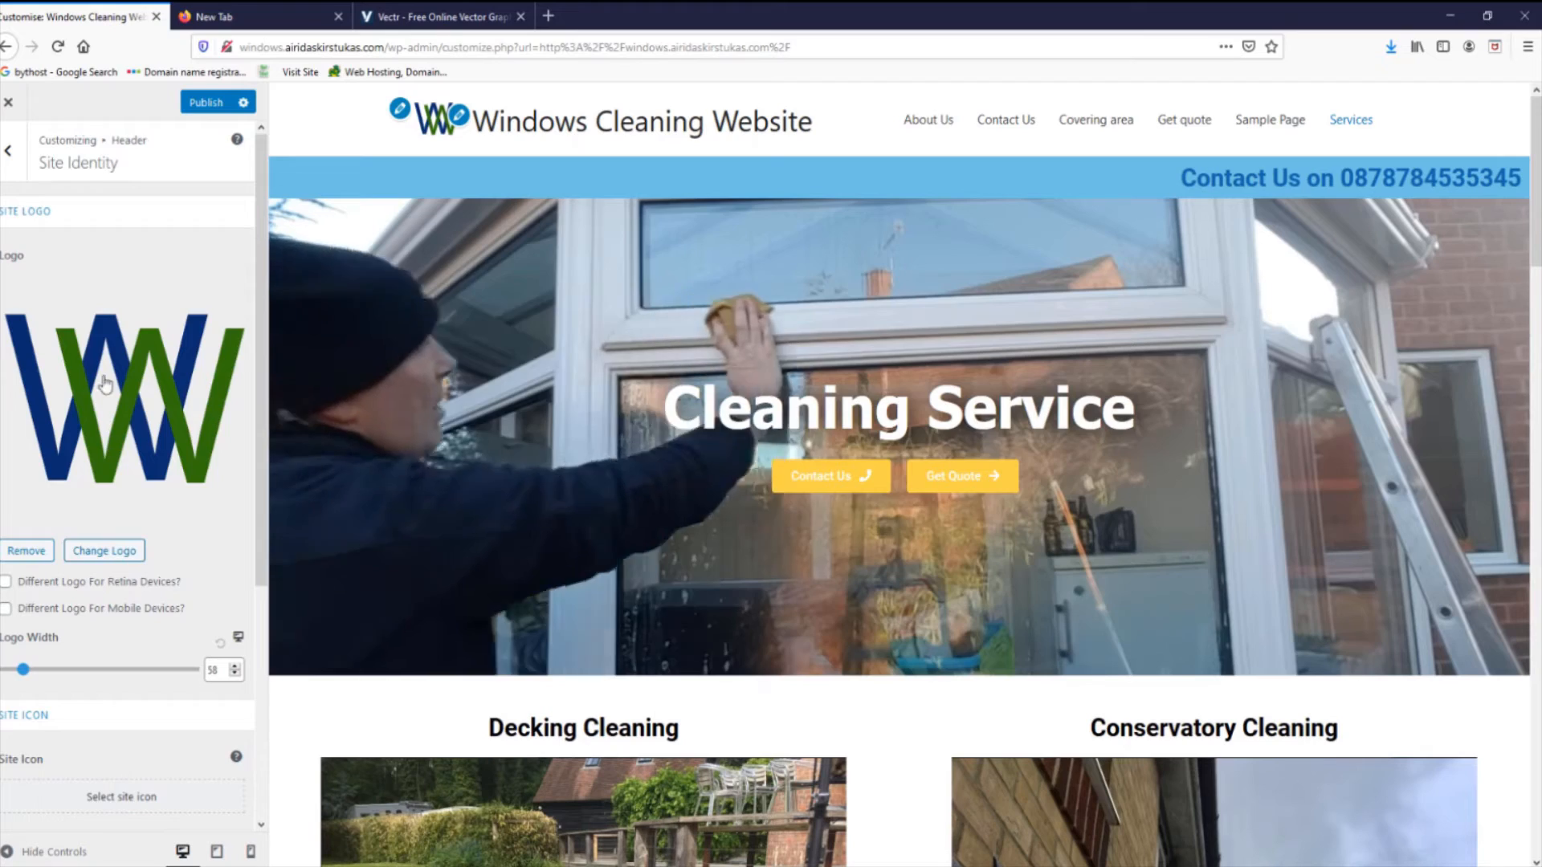
pyautogui.scroll(-5, 101, 647)
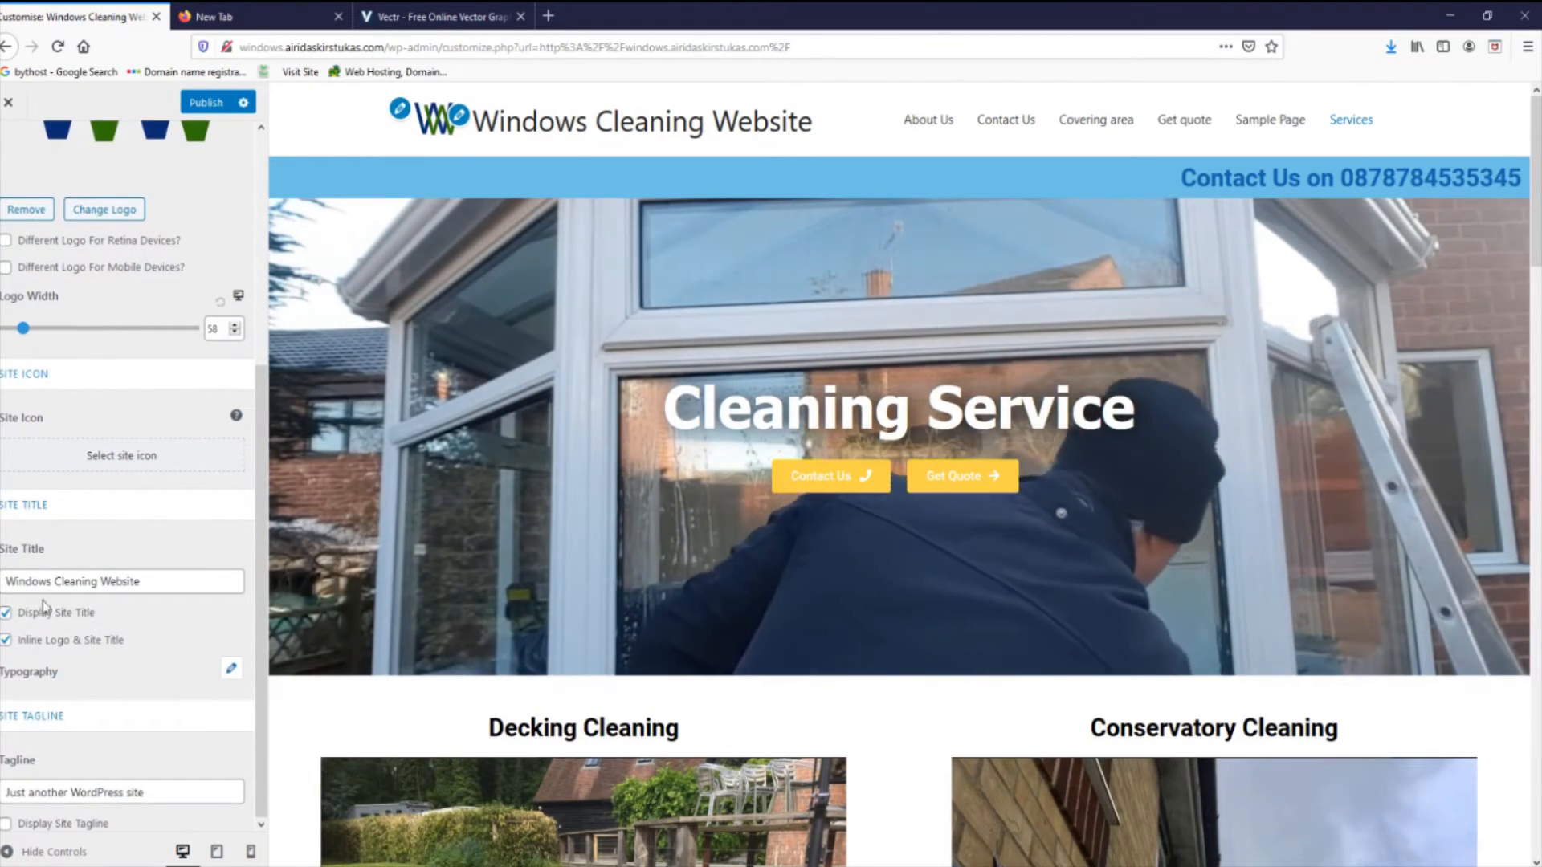
pyautogui.click(143, 579)
pyautogui.press('BackSpace')
pyautogui.press('BackSpace')
pyautogui.press('BackSpace')
pyautogui.press('BackSpace')
pyautogui.press('BackSpace')
pyautogui.press('BackSpace')
pyautogui.press('BackSpace')
pyautogui.press('BackSpace')
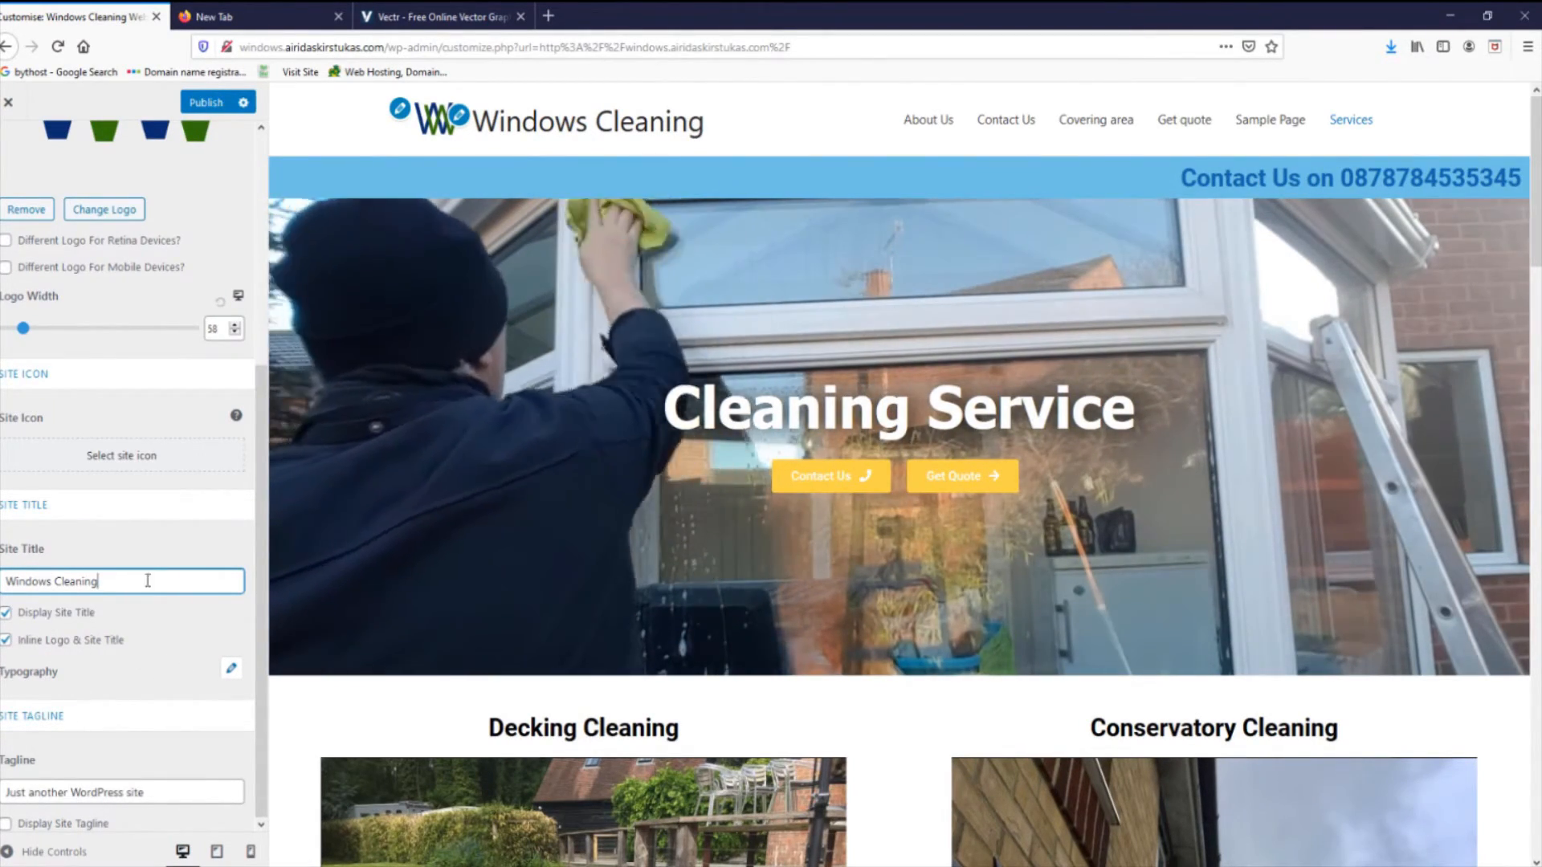
# - Lower the site title font size and leave the site tagline hidden
pyautogui.click(231, 670)
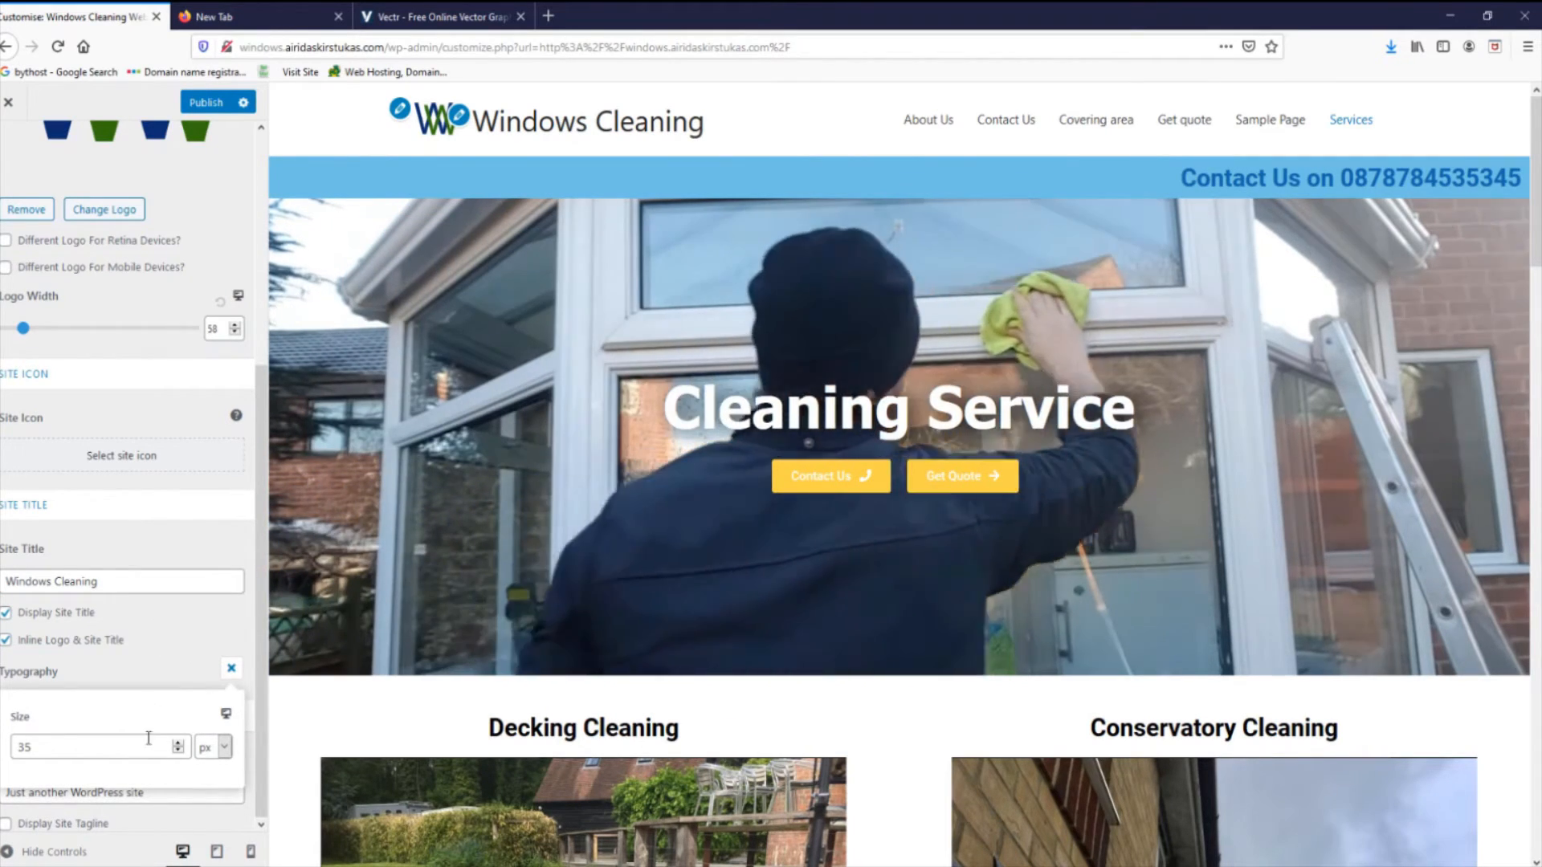
pyautogui.click(177, 743)
pyautogui.click(177, 743)
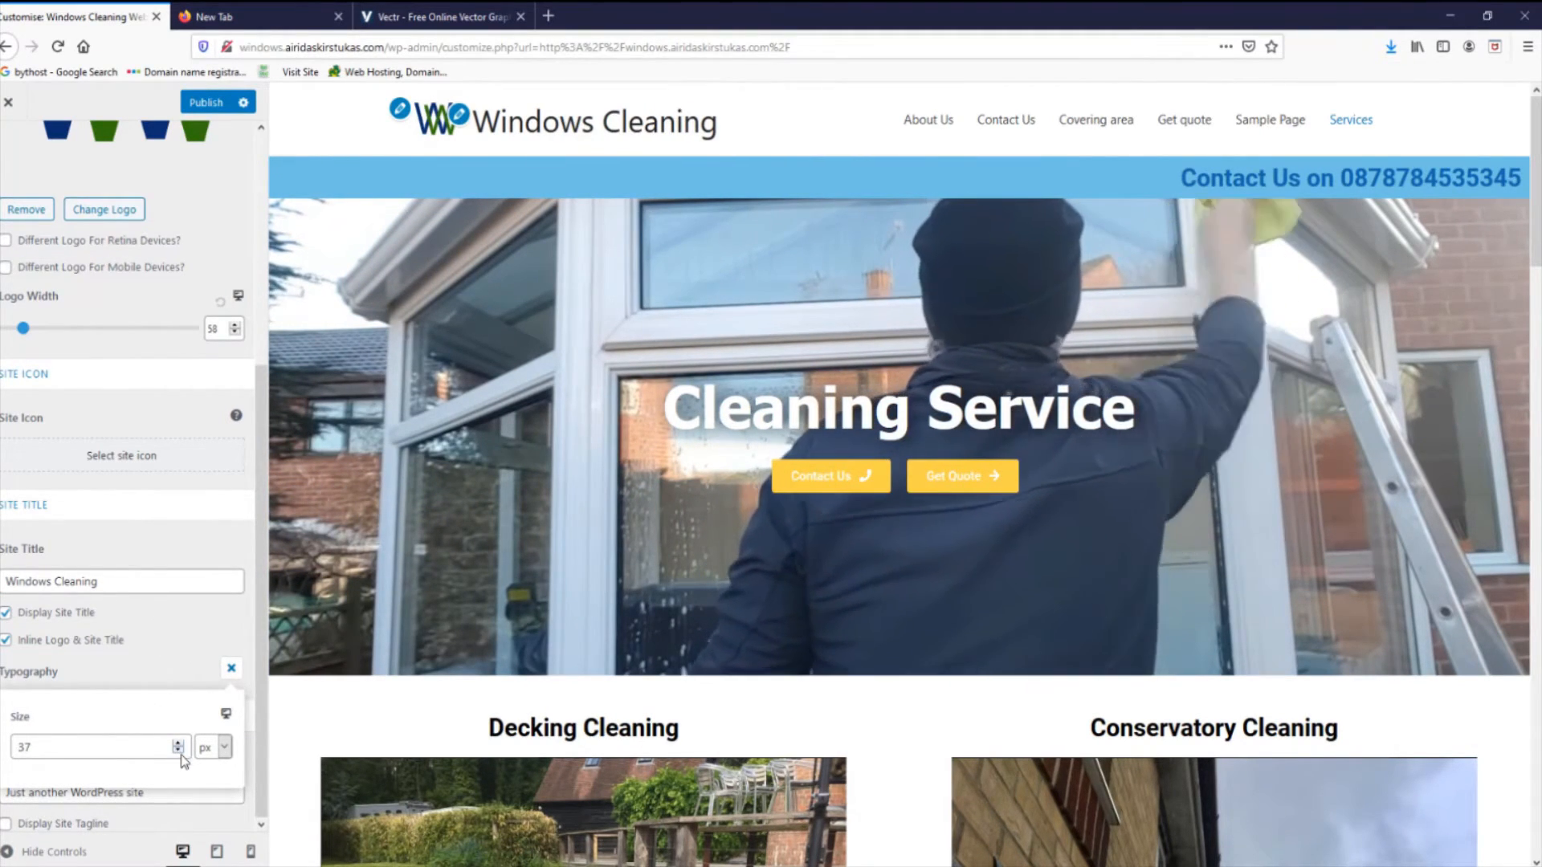
pyautogui.click(179, 752)
pyautogui.click(178, 752)
pyautogui.click(178, 752)
pyautogui.click(179, 752)
pyautogui.click(178, 753)
pyautogui.click(178, 752)
pyautogui.click(178, 752)
pyautogui.click(178, 752)
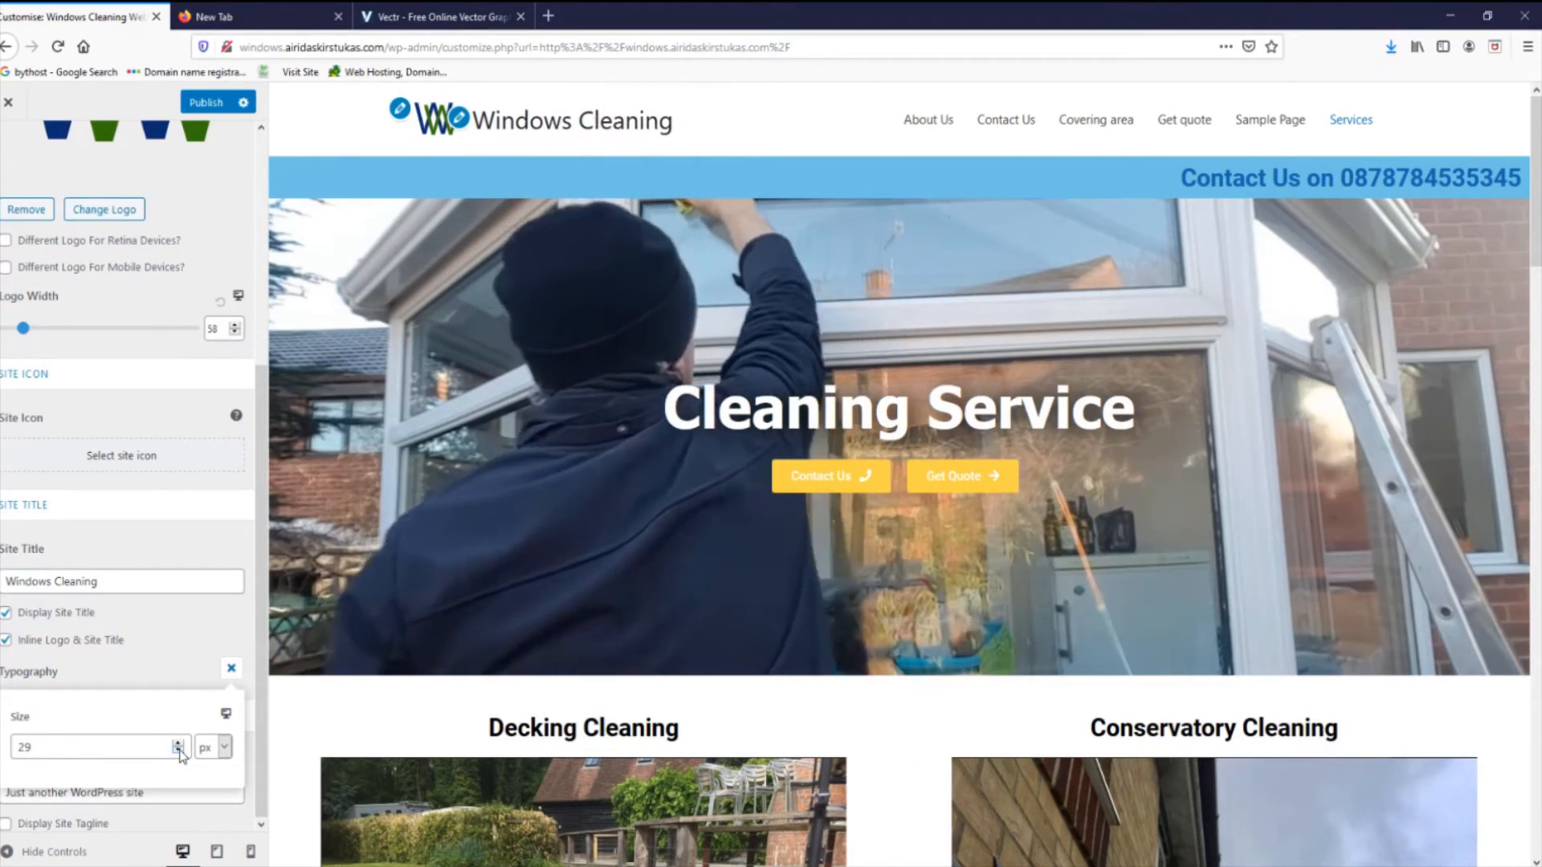
pyautogui.click(179, 753)
pyautogui.click(178, 752)
pyautogui.click(178, 753)
pyautogui.click(179, 752)
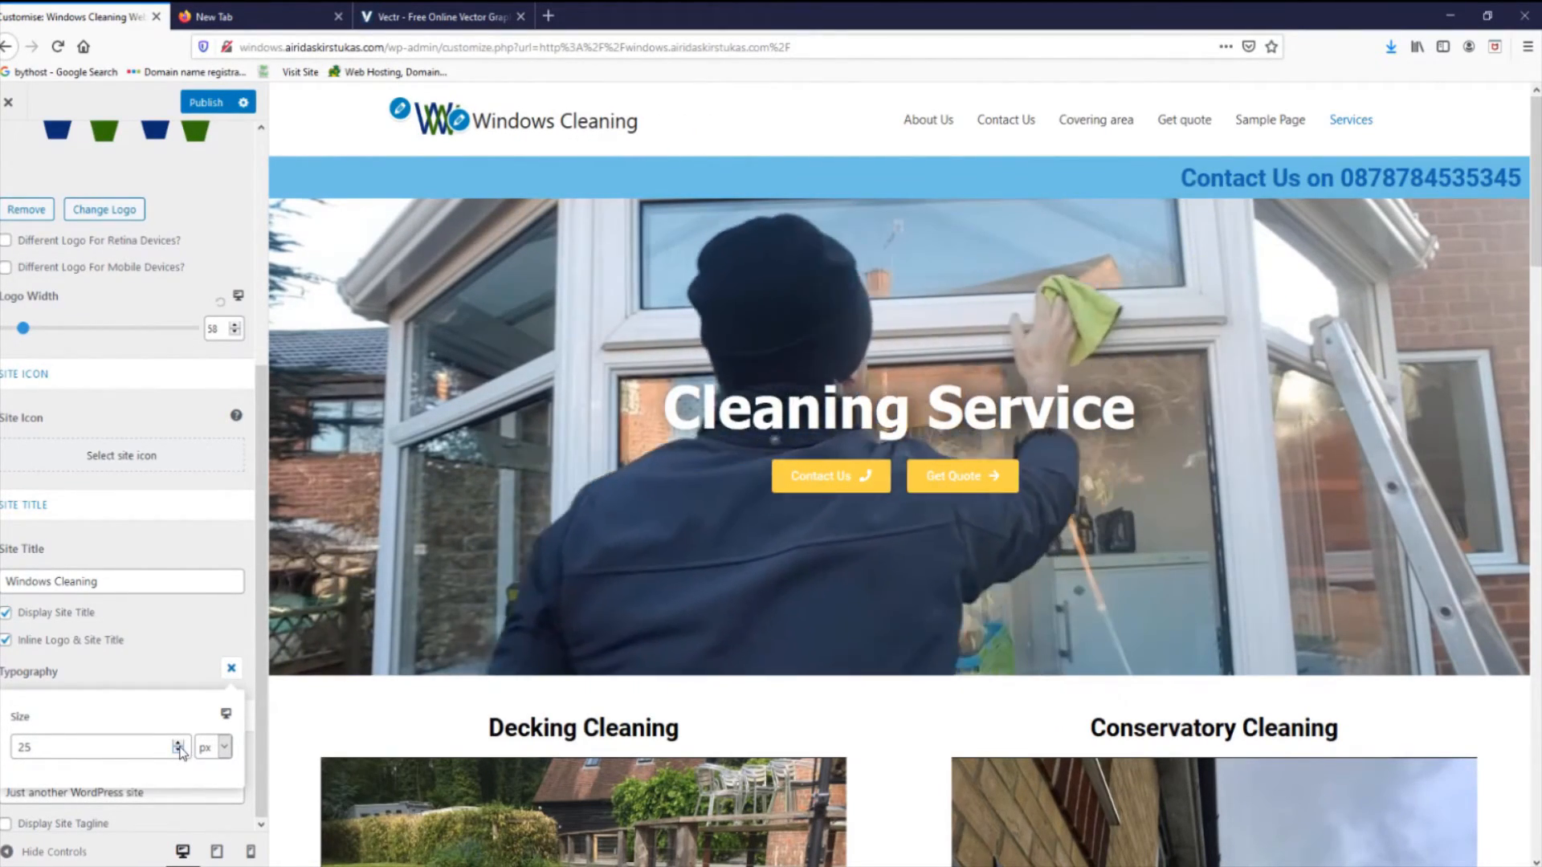
pyautogui.click(171, 638)
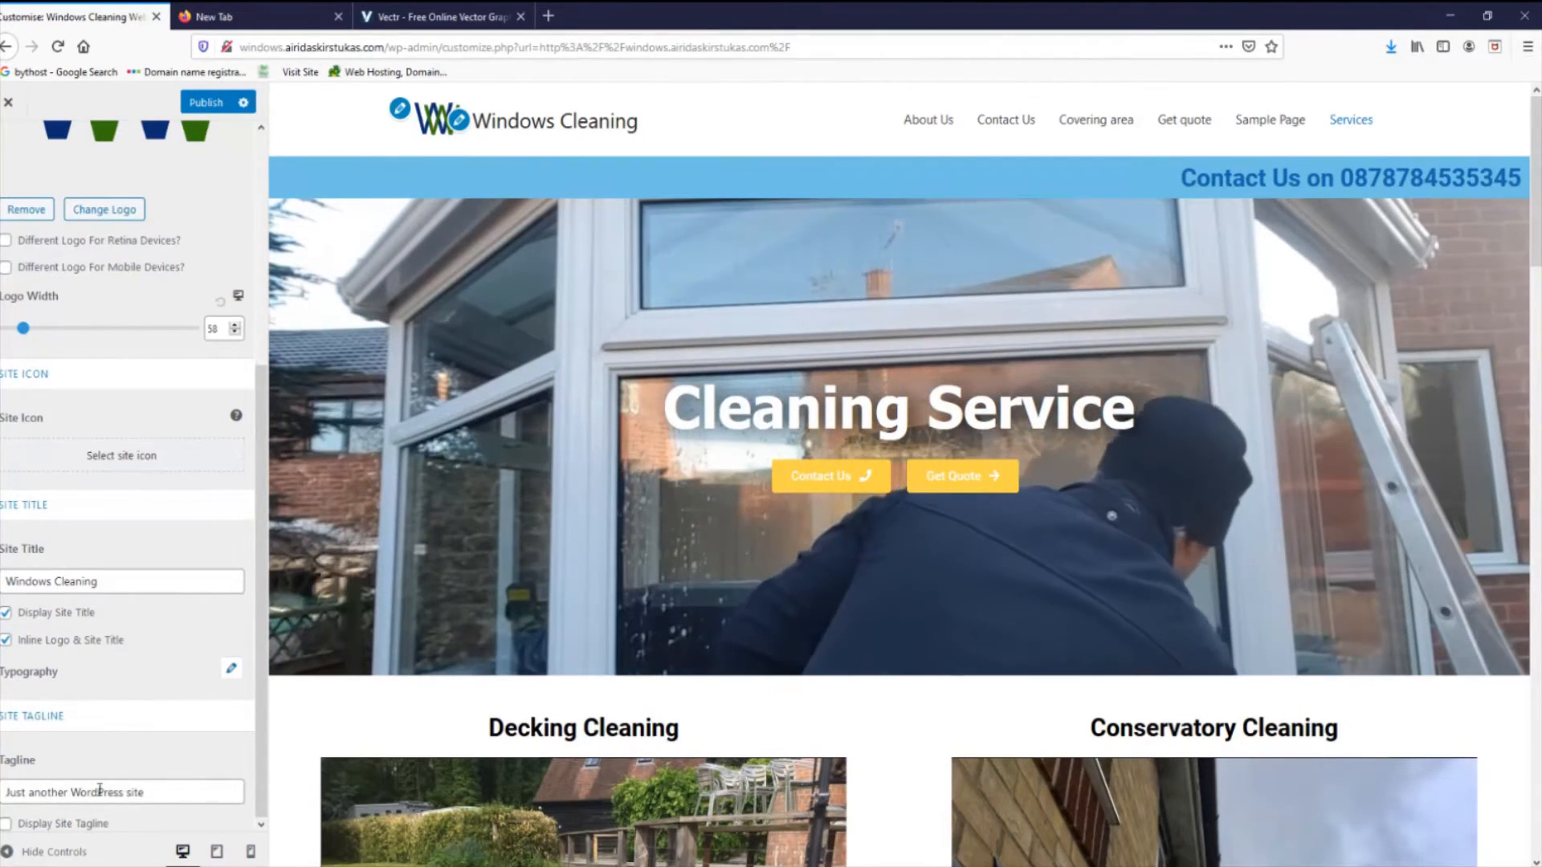
pyautogui.click(5, 824)
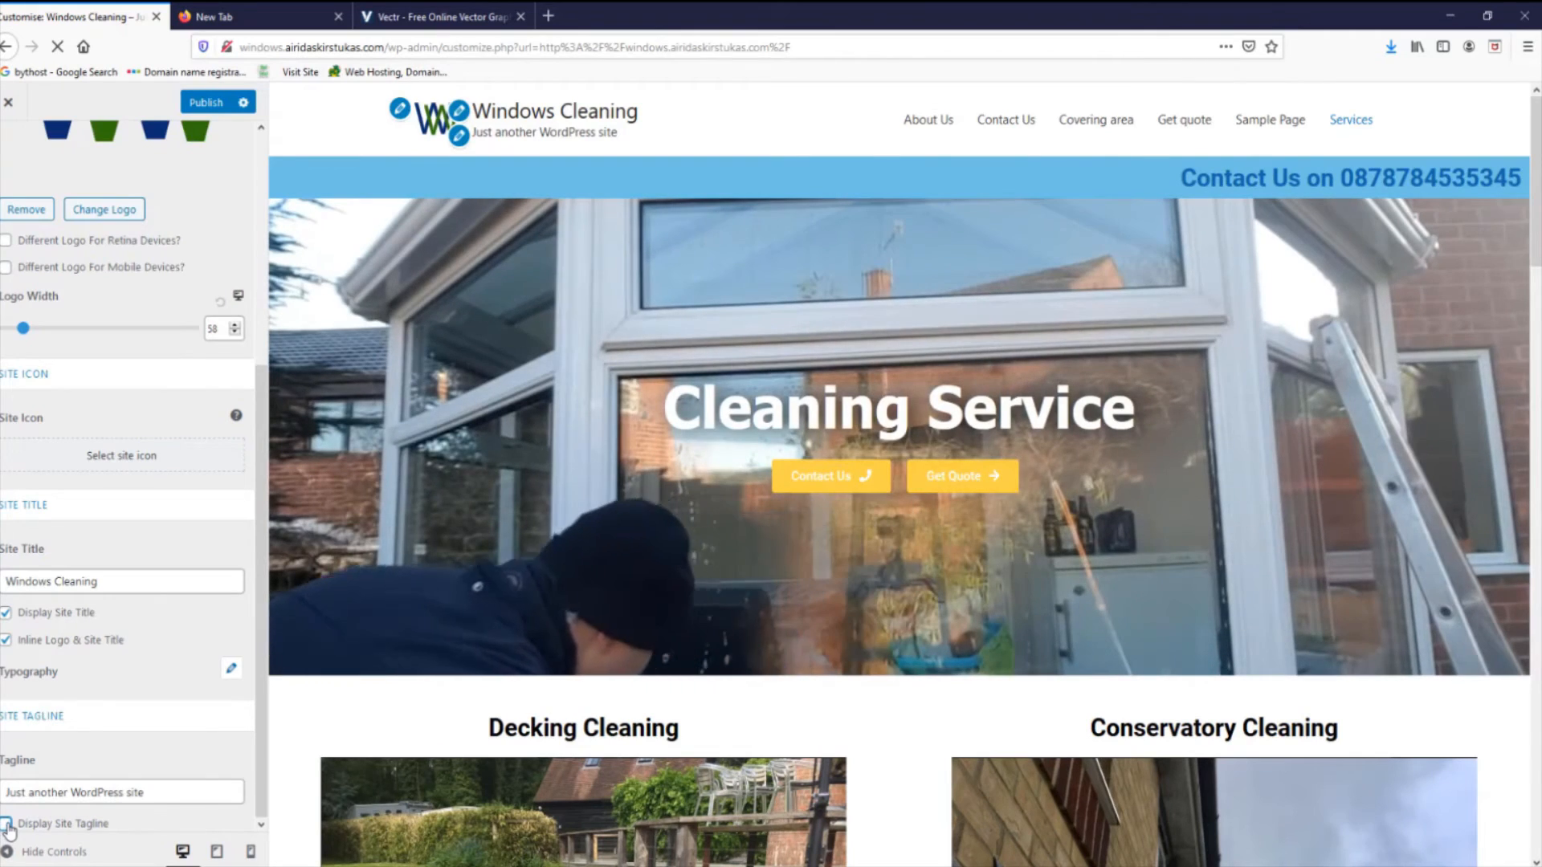
pyautogui.click(6, 824)
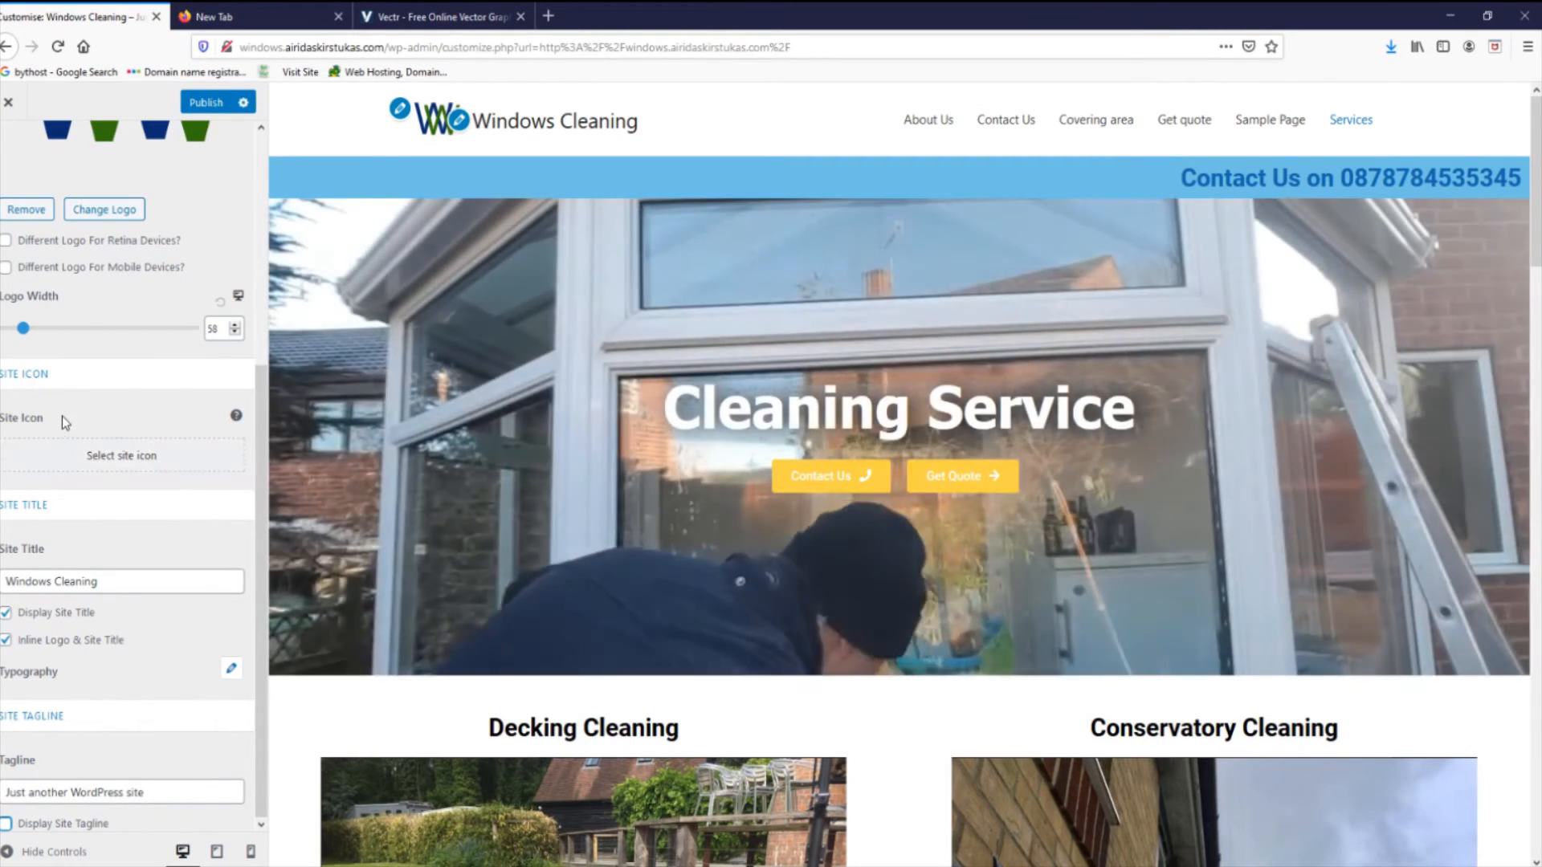
# - Set the W image, site-icon.png, from the Media Library as the site icon
pyautogui.click(152, 462)
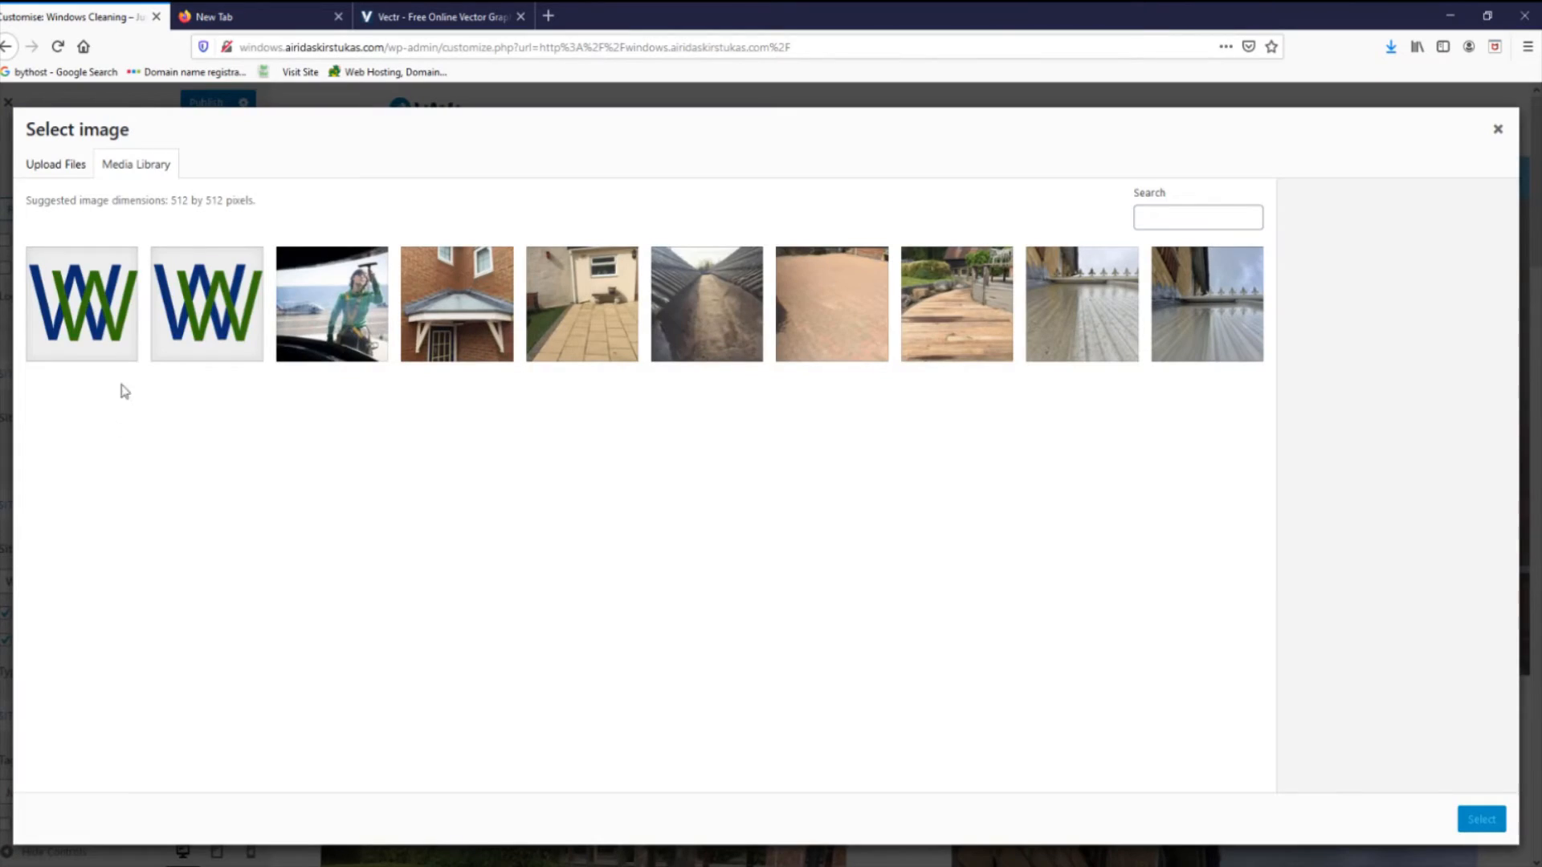
pyautogui.click(202, 318)
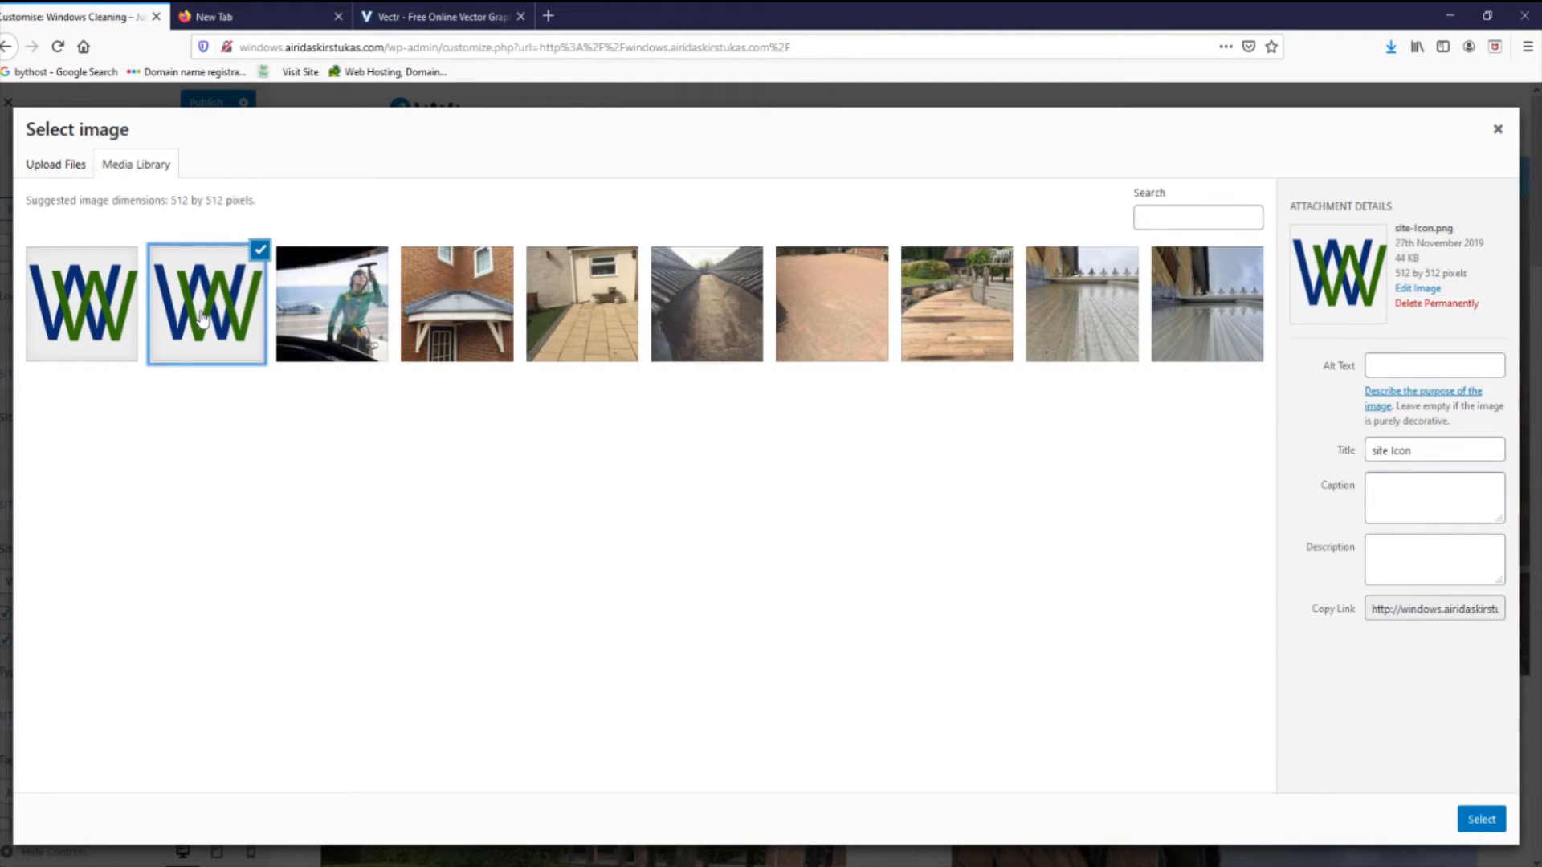
pyautogui.click(1480, 821)
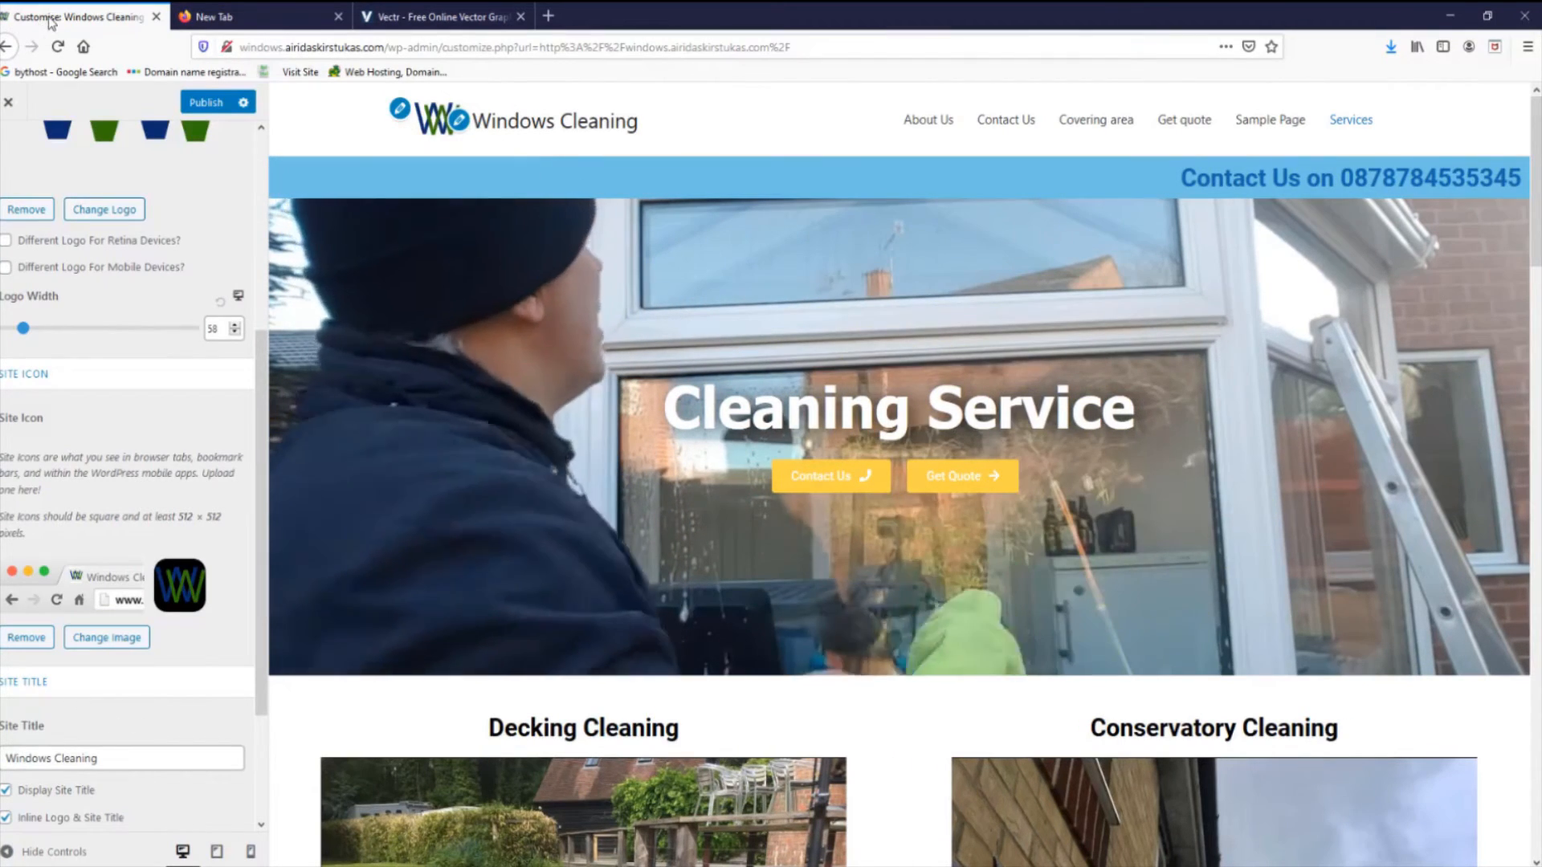
# - Publish the Customizer changes and return to the Header settings
pyautogui.click(207, 104)
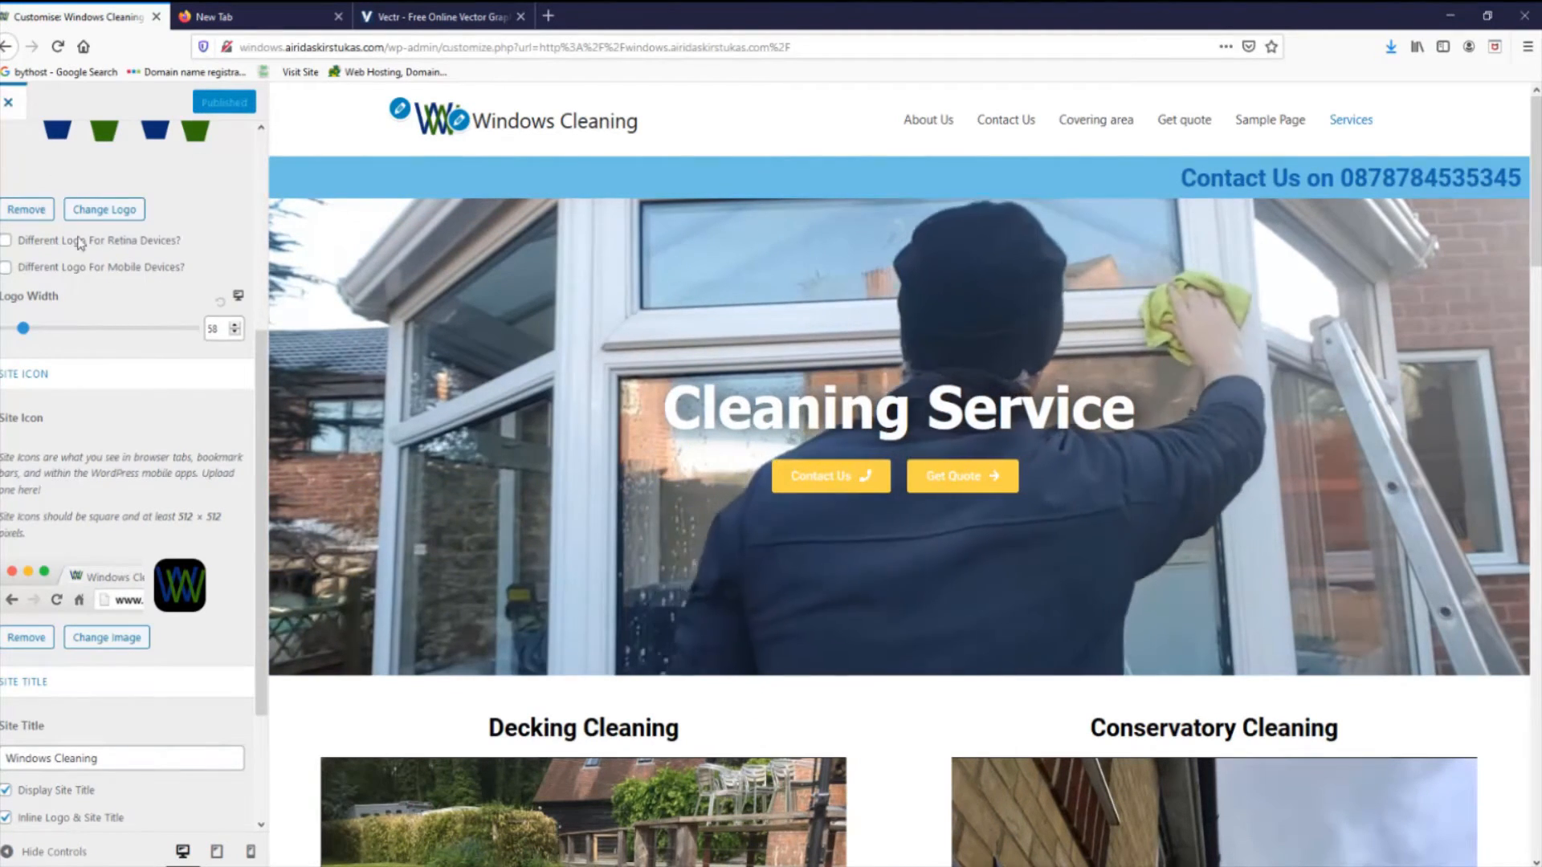
pyautogui.scroll(3, 69, 234)
pyautogui.click(8, 150)
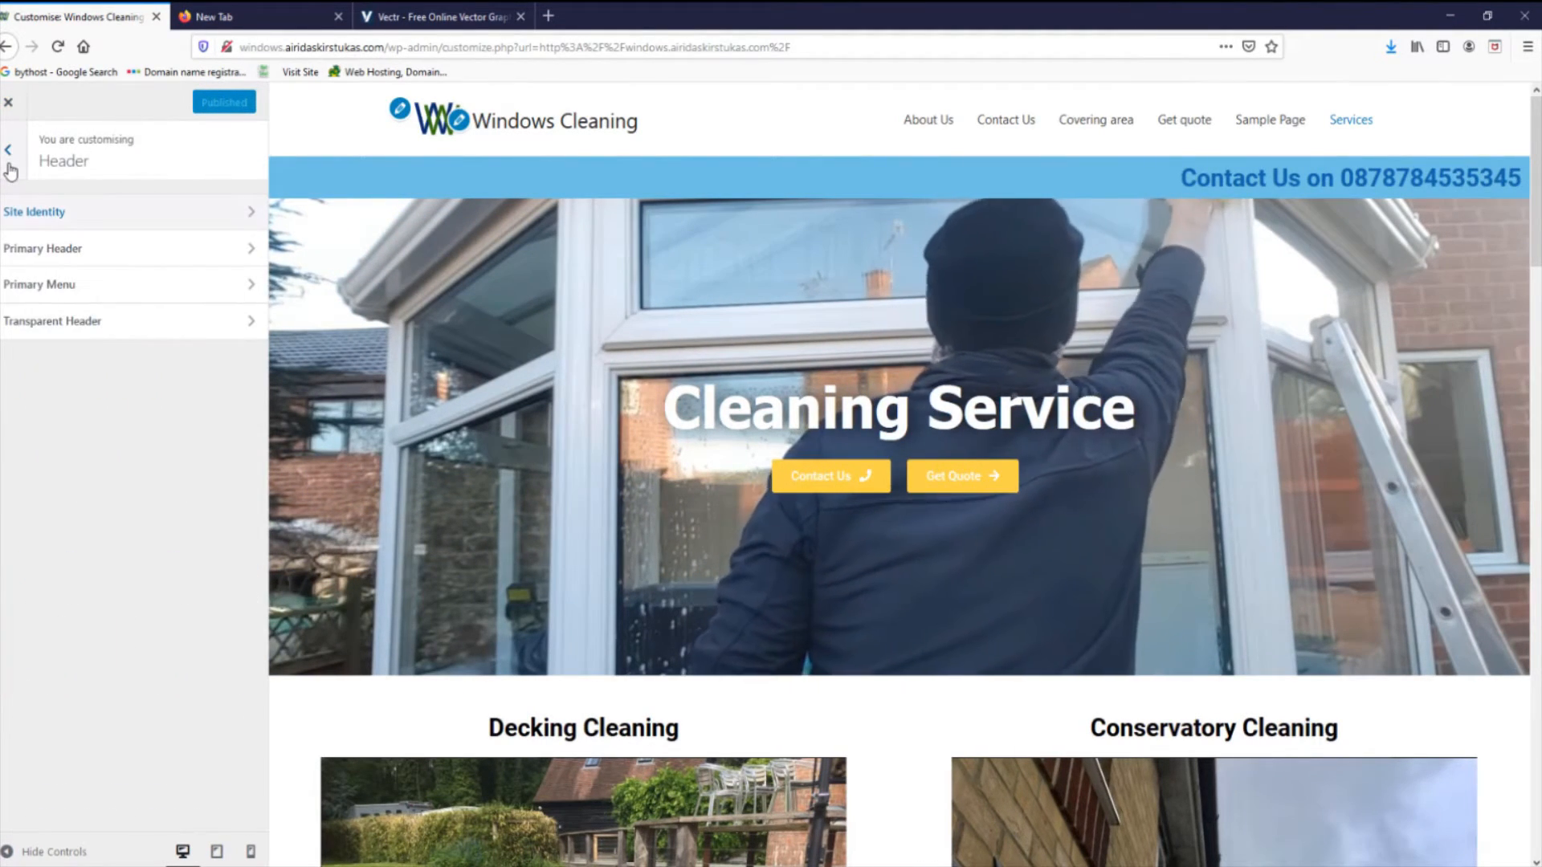
# - Switch the Primary Header width to Full Width, then revert it to Content Width
pyautogui.click(83, 251)
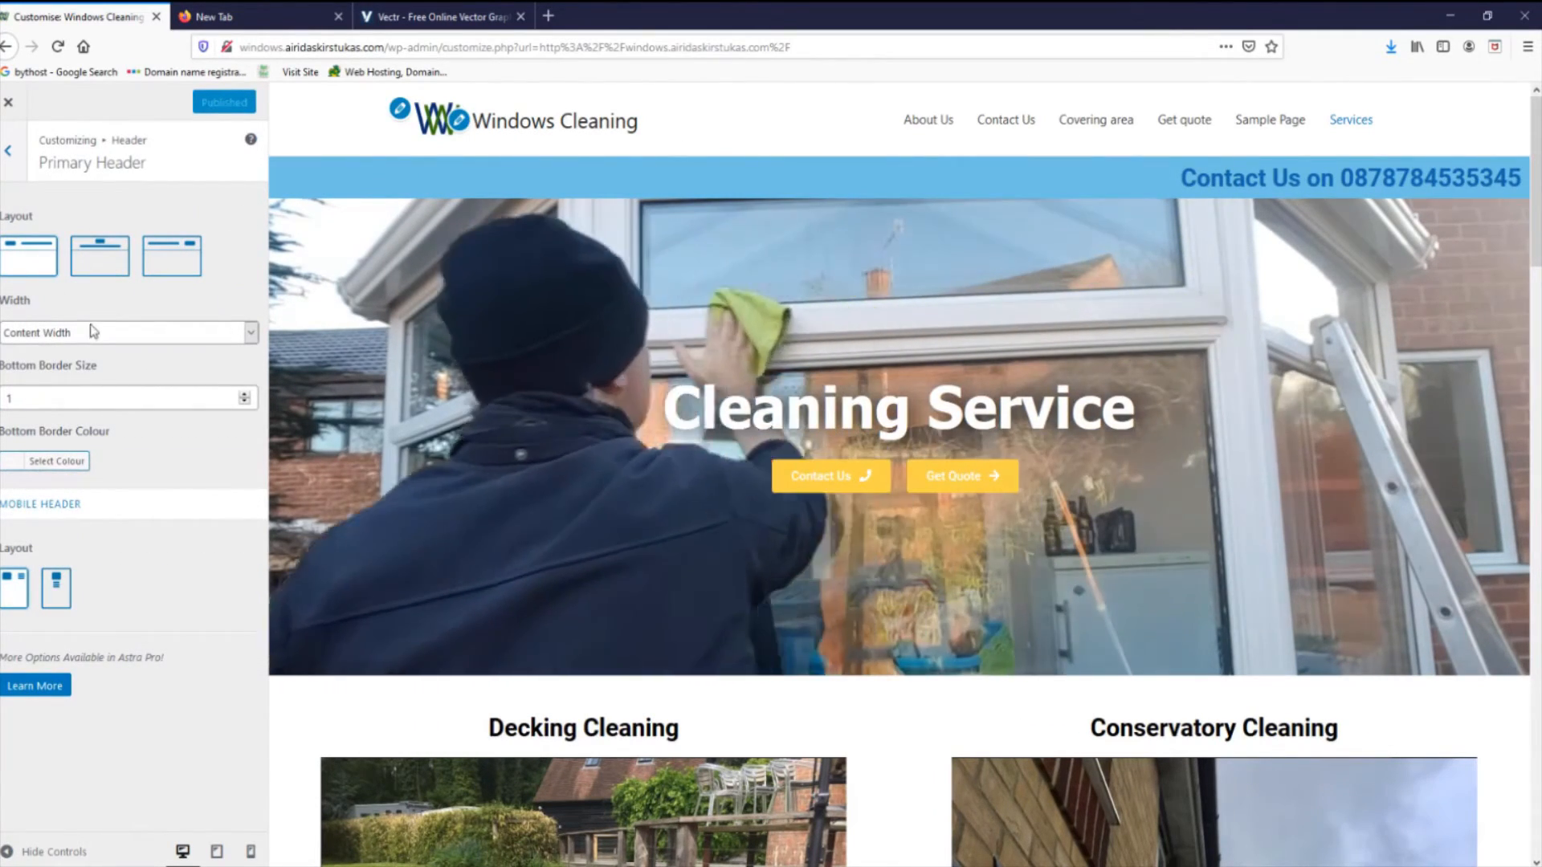
pyautogui.click(92, 355)
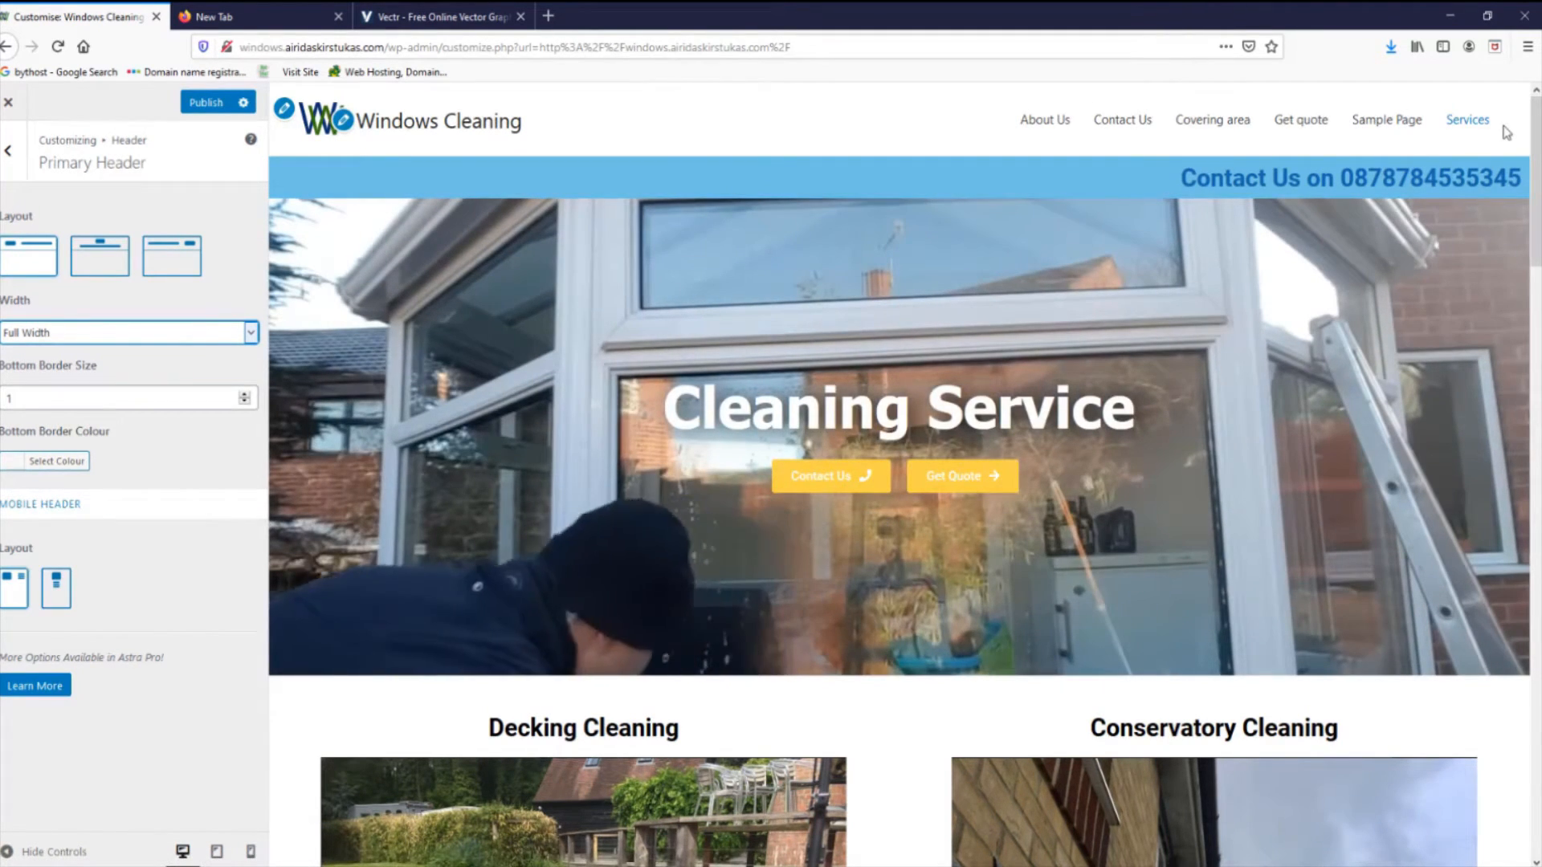
pyautogui.click(250, 332)
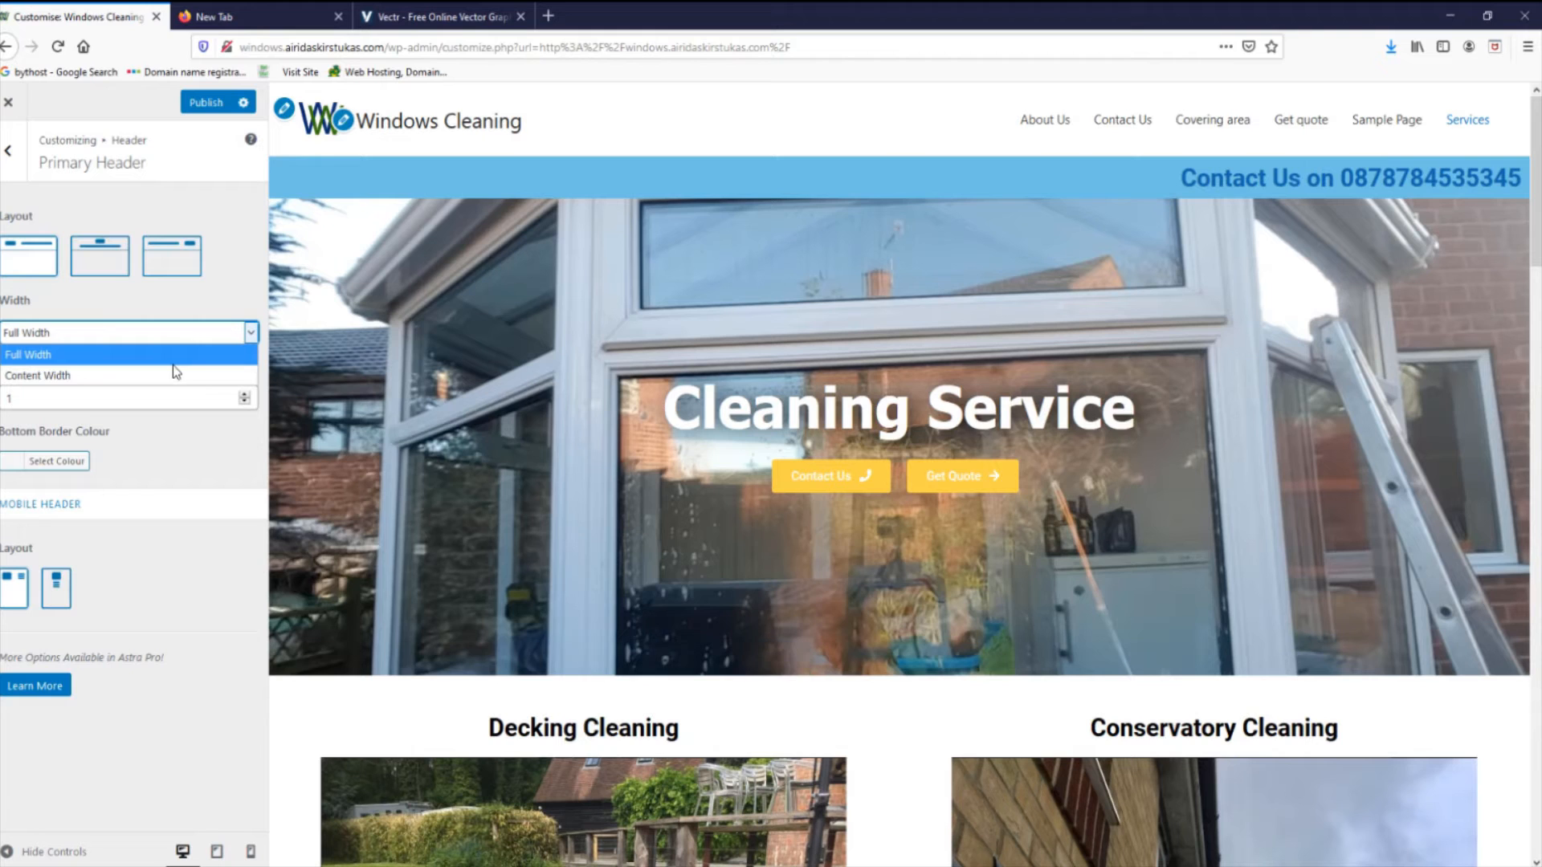
pyautogui.click(177, 375)
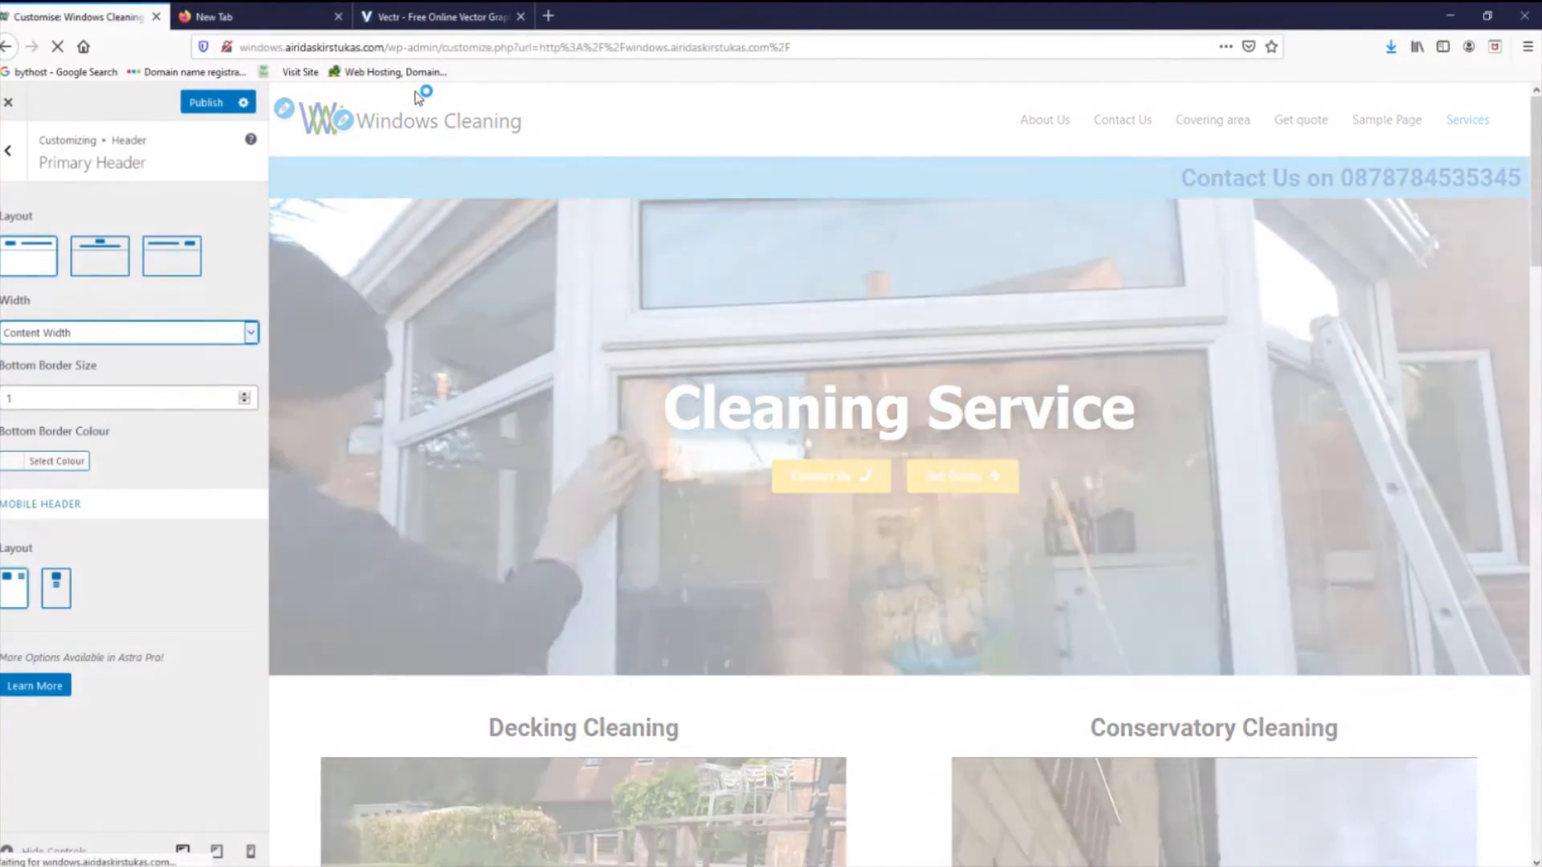
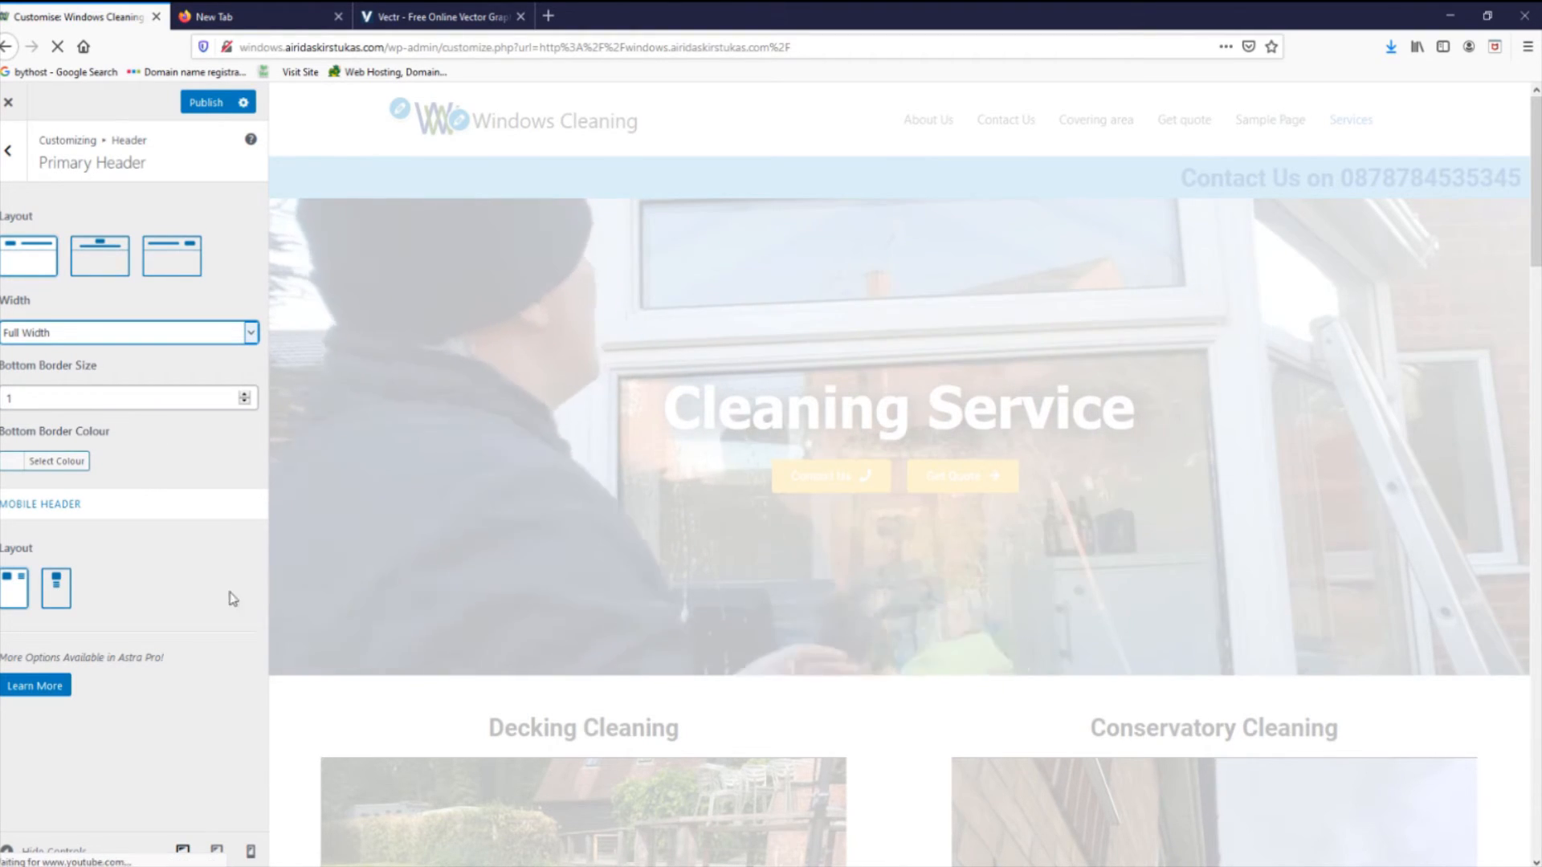
# - Publish the header layout changes and open the Primary Menu settings
pyautogui.click(207, 103)
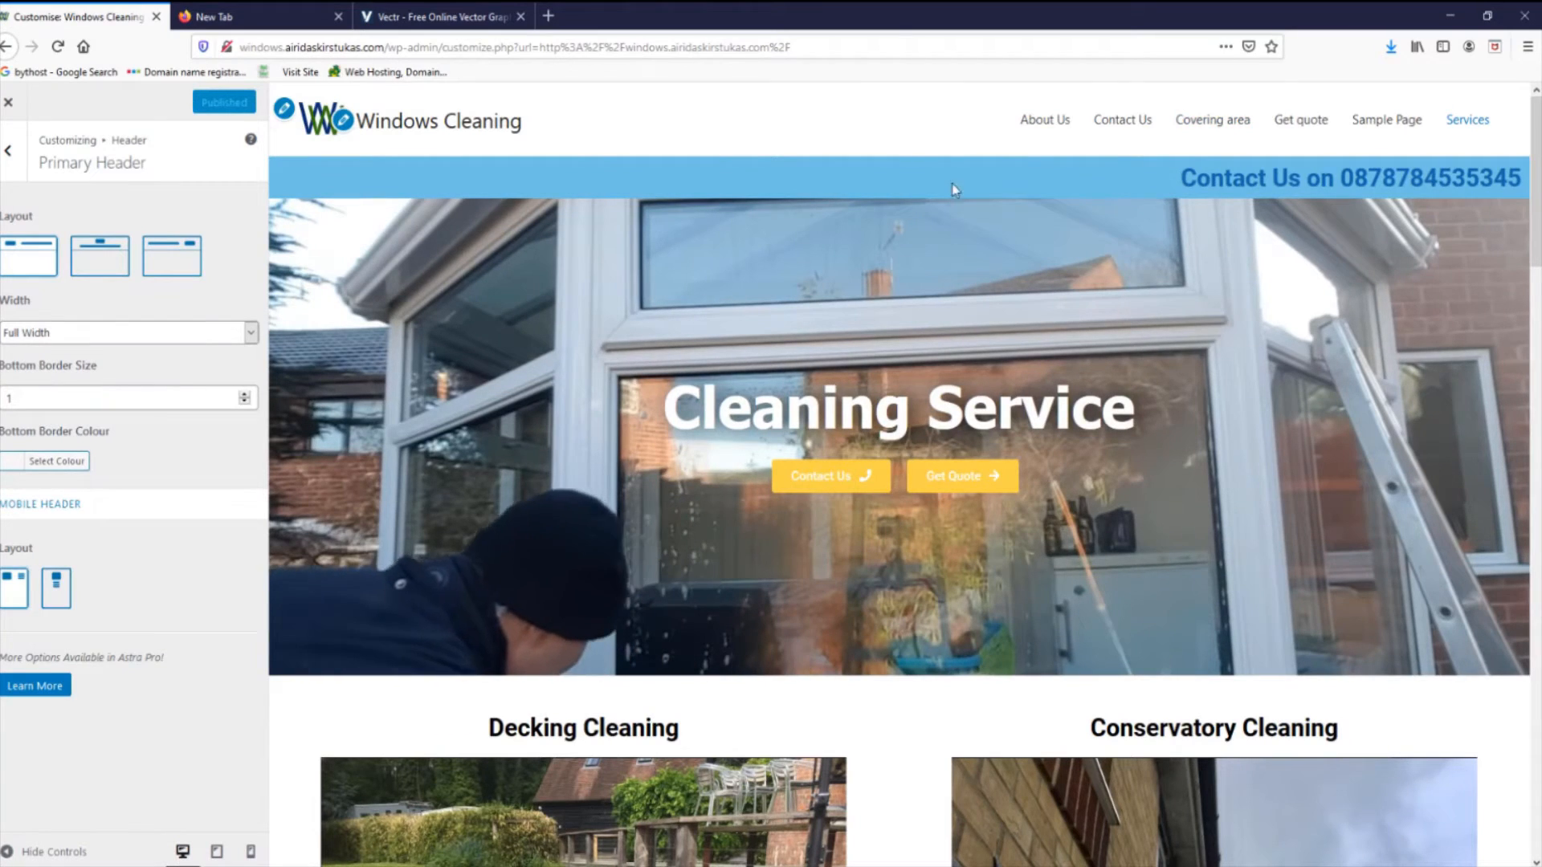
pyautogui.click(14, 161)
pyautogui.click(56, 292)
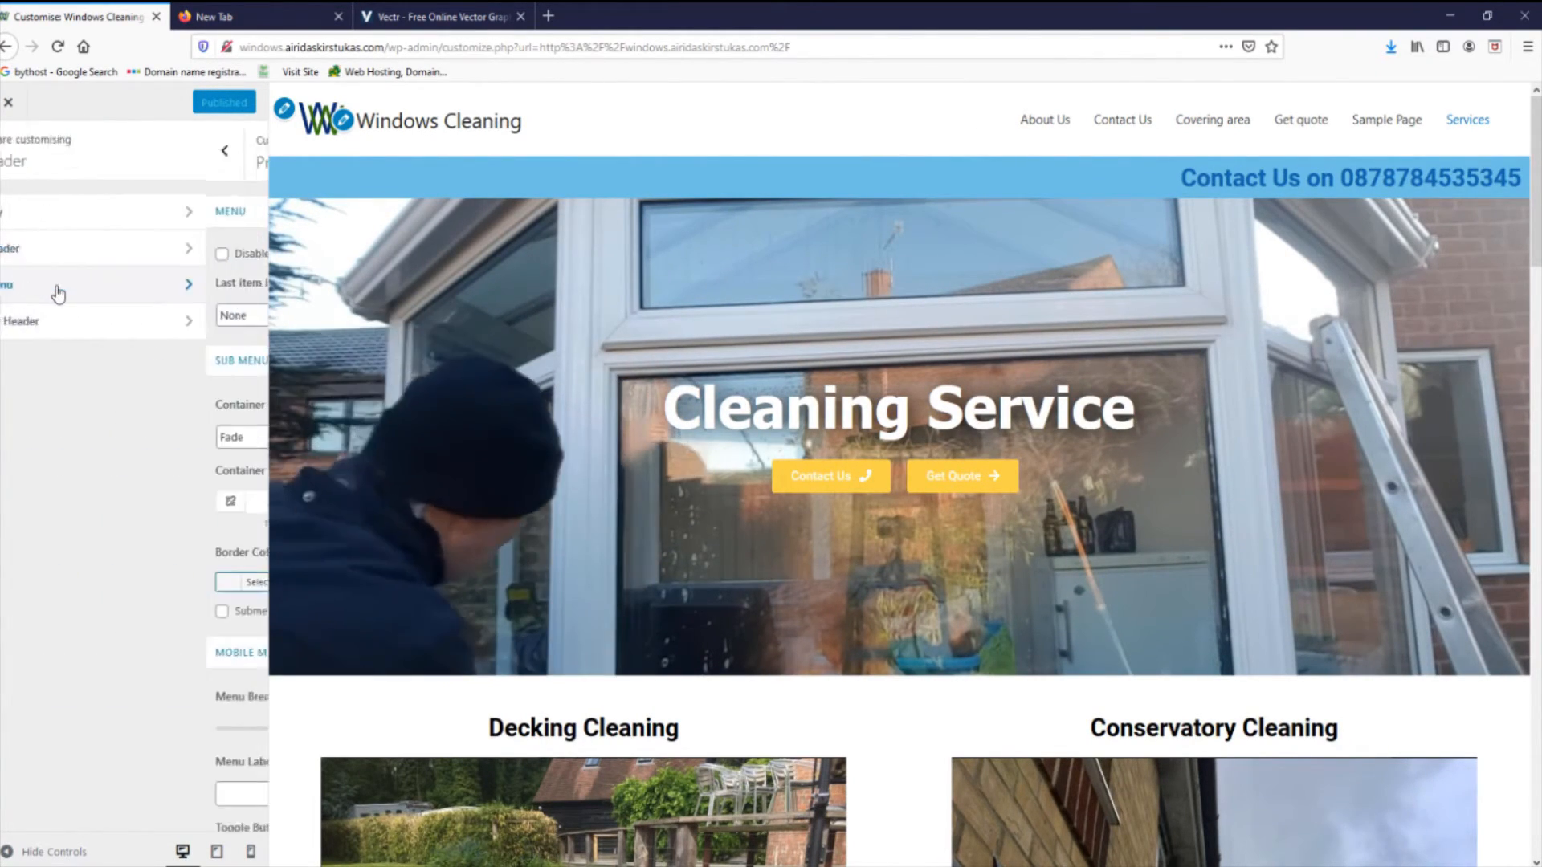
# - Set the Primary Menu's 'Last item in menu' to Search, then return to the Header sections
pyautogui.click(190, 316)
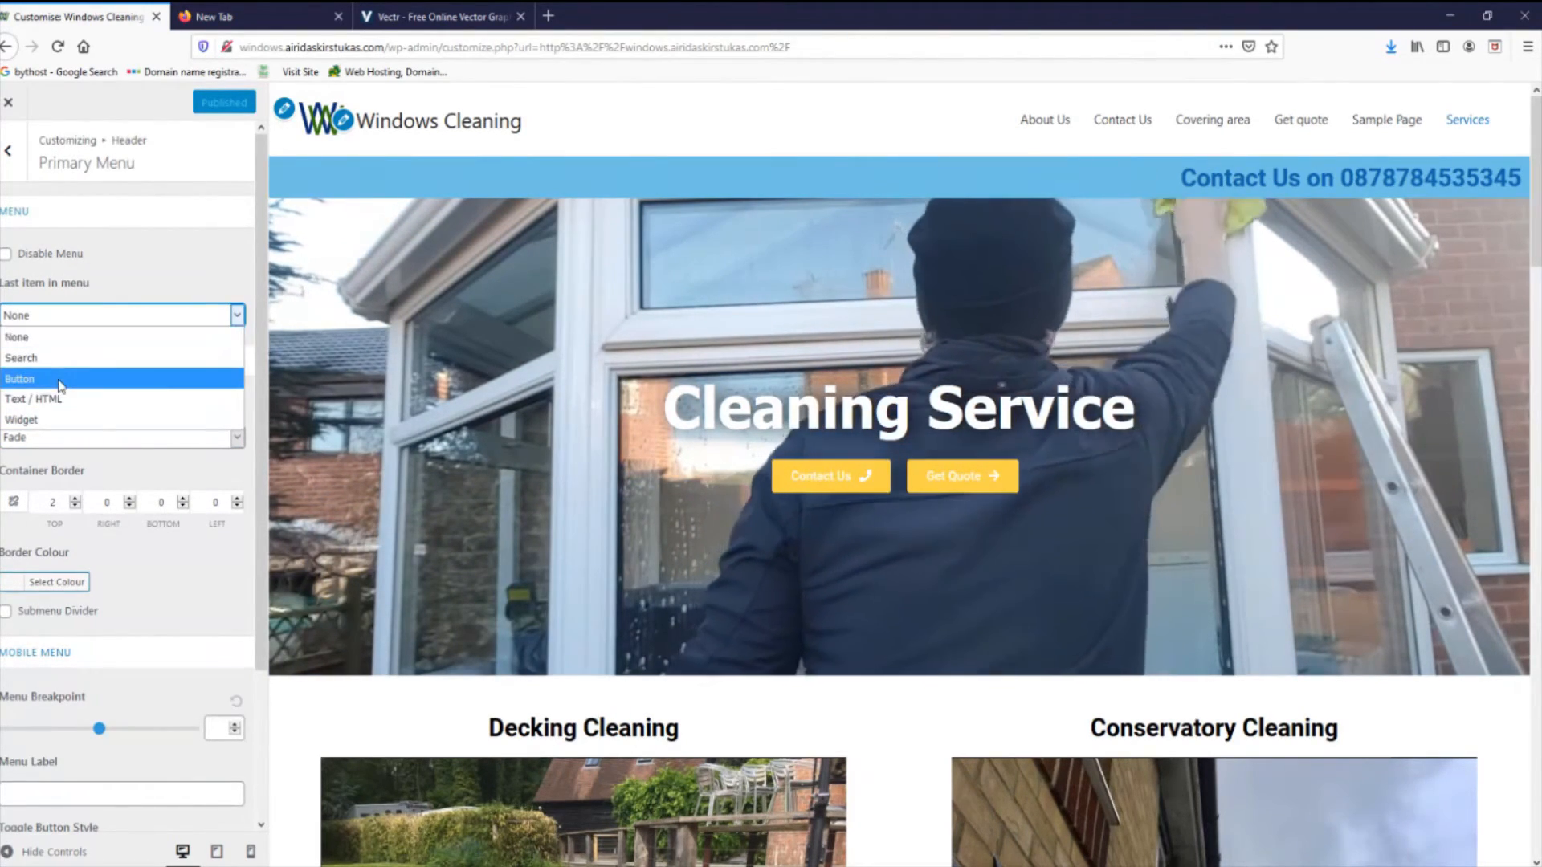
pyautogui.click(32, 358)
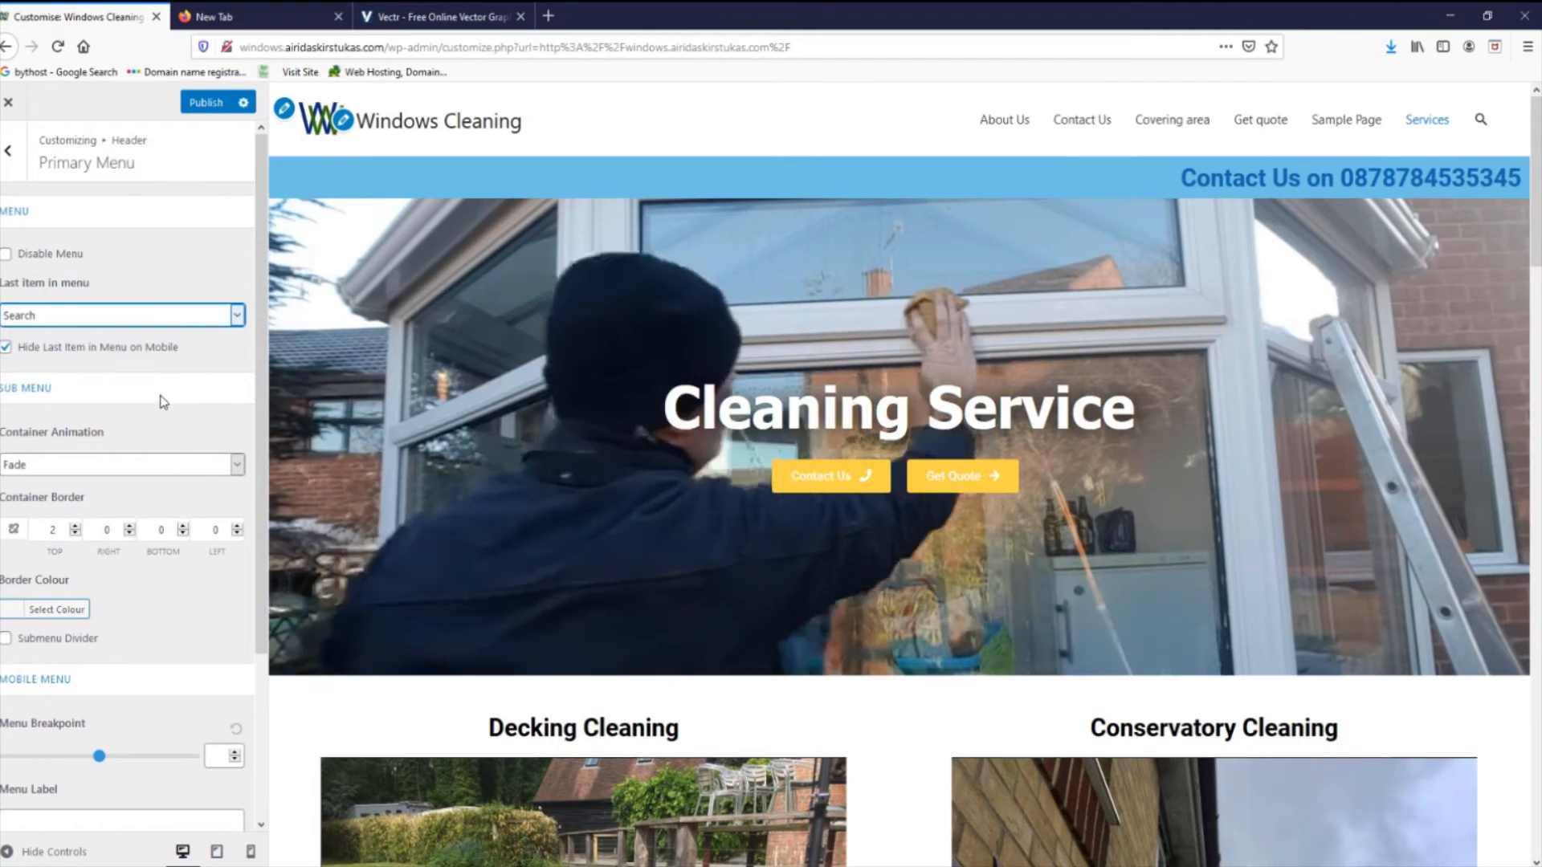
pyautogui.scroll(-3, 158, 387)
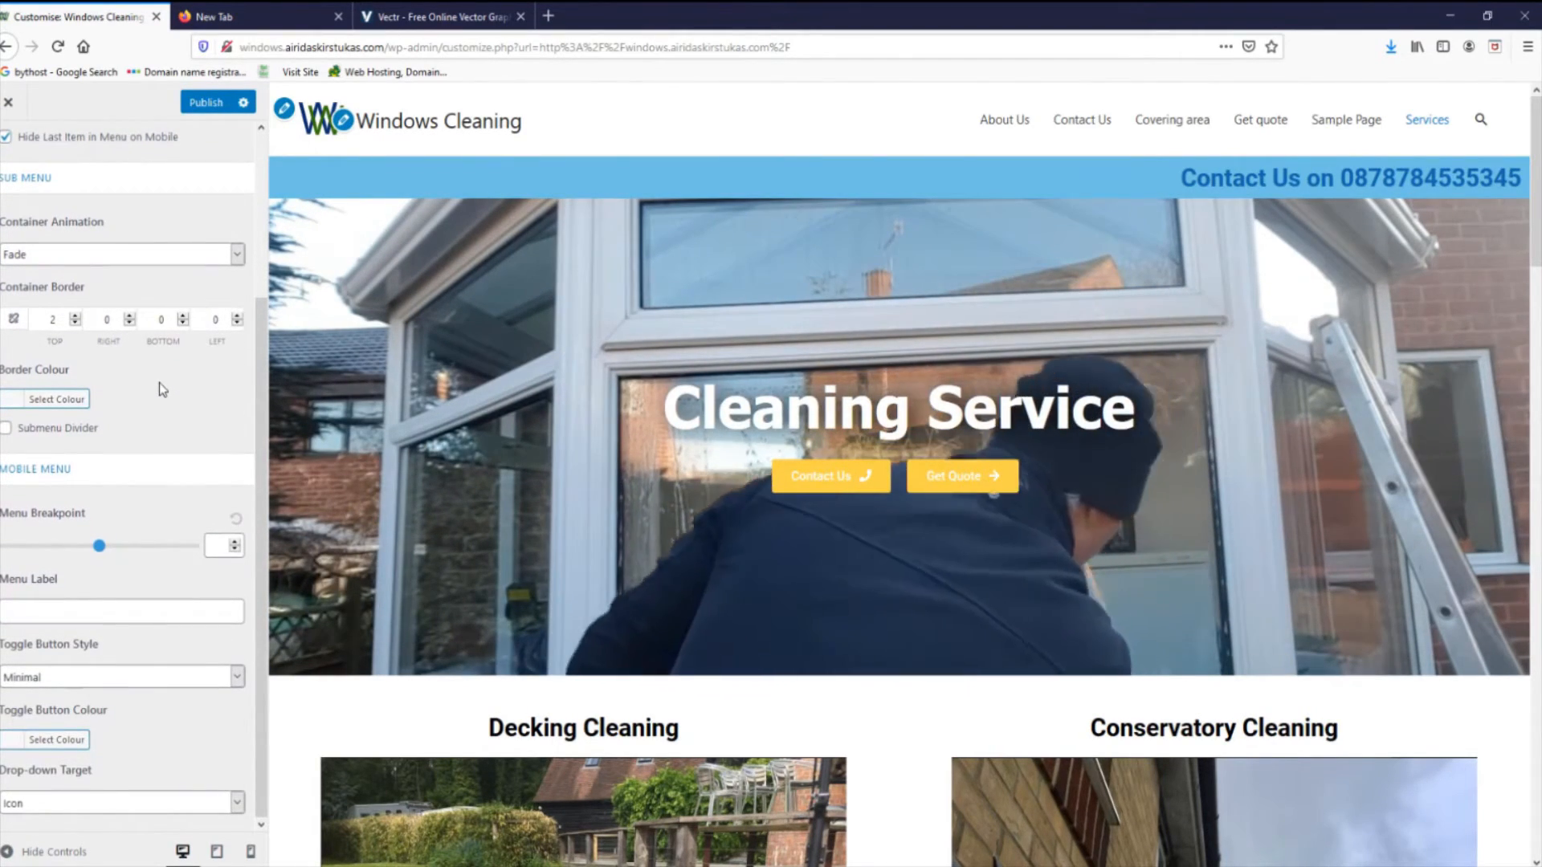
pyautogui.scroll(2, 159, 343)
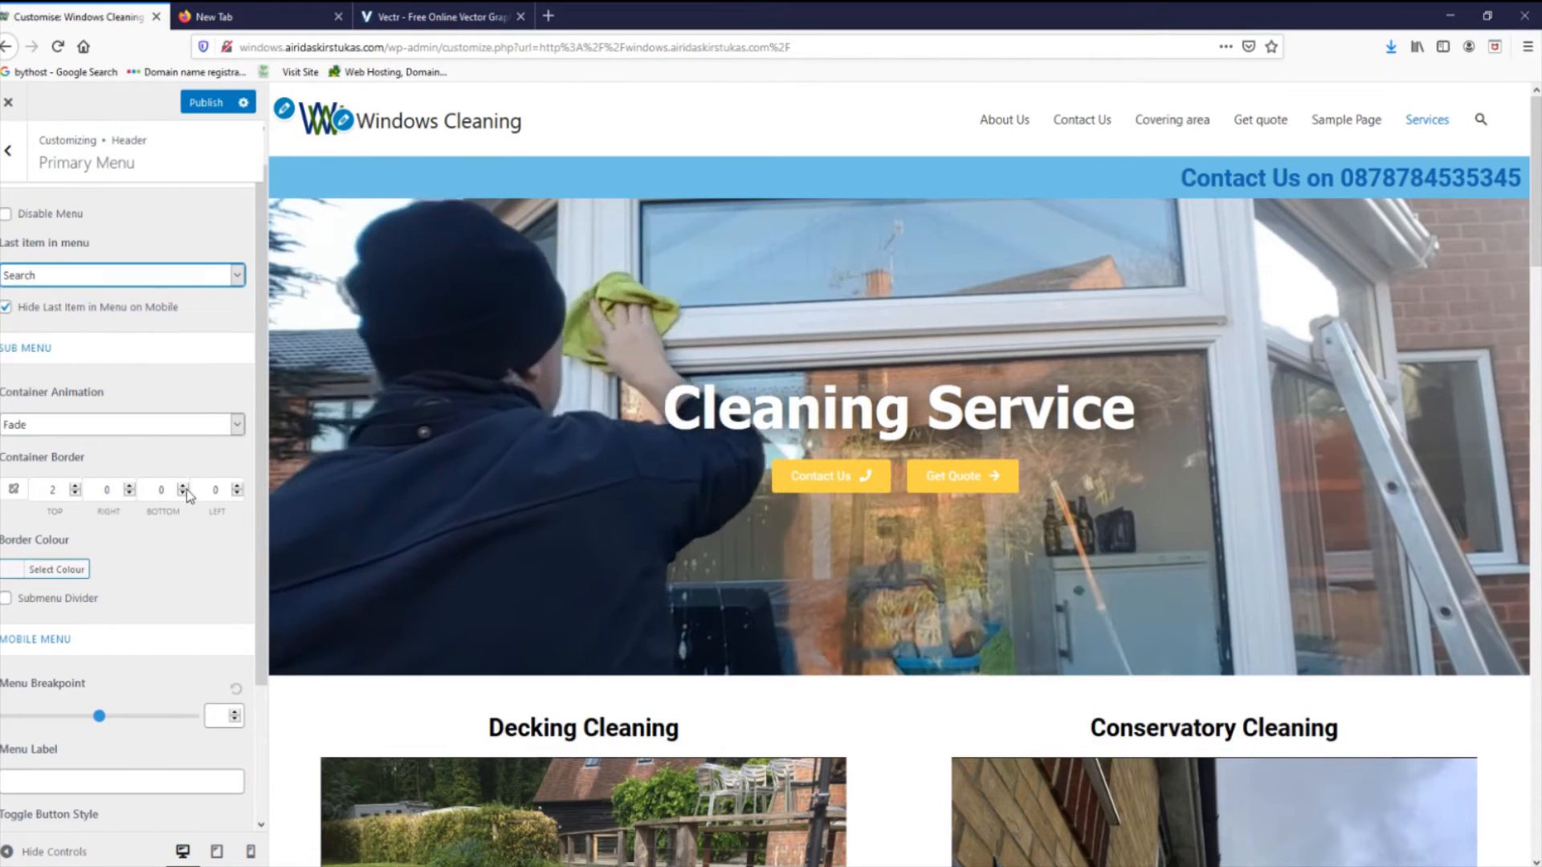
pyautogui.scroll(-4, 79, 468)
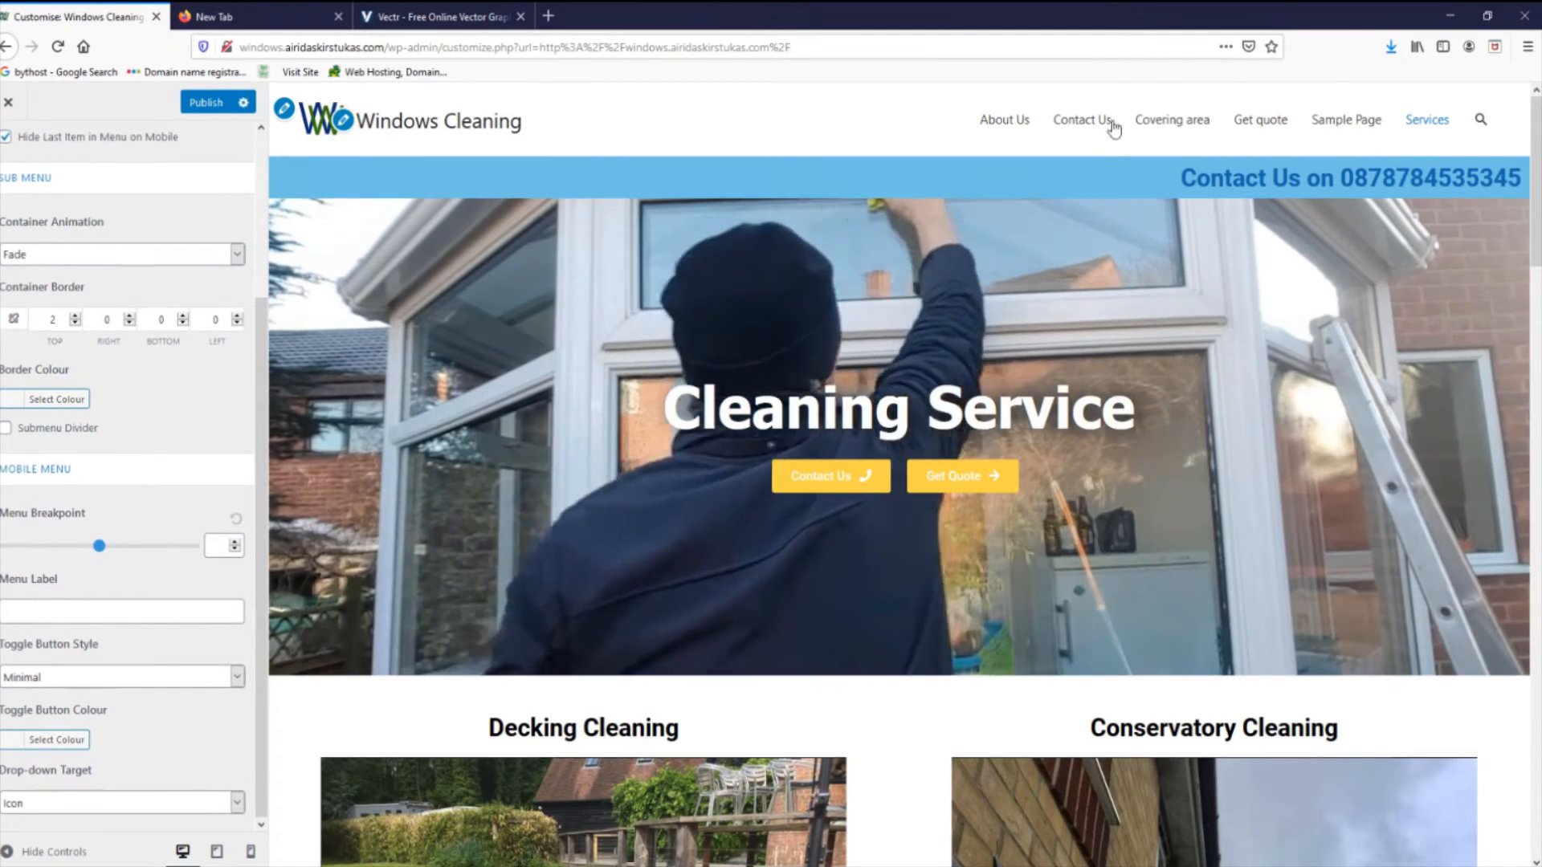
pyautogui.scroll(4, 81, 402)
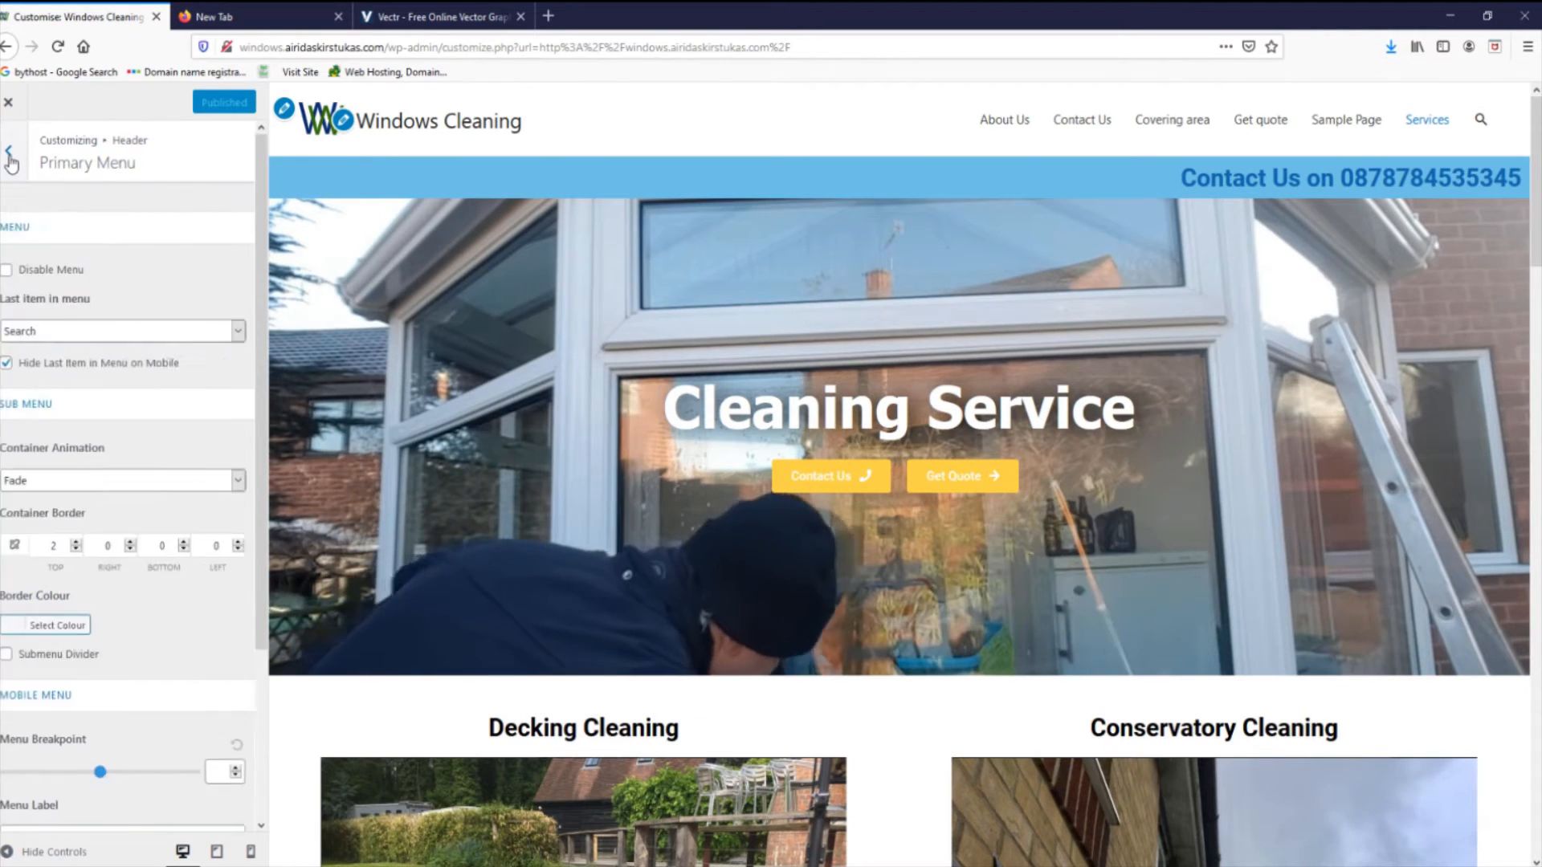
pyautogui.click(10, 156)
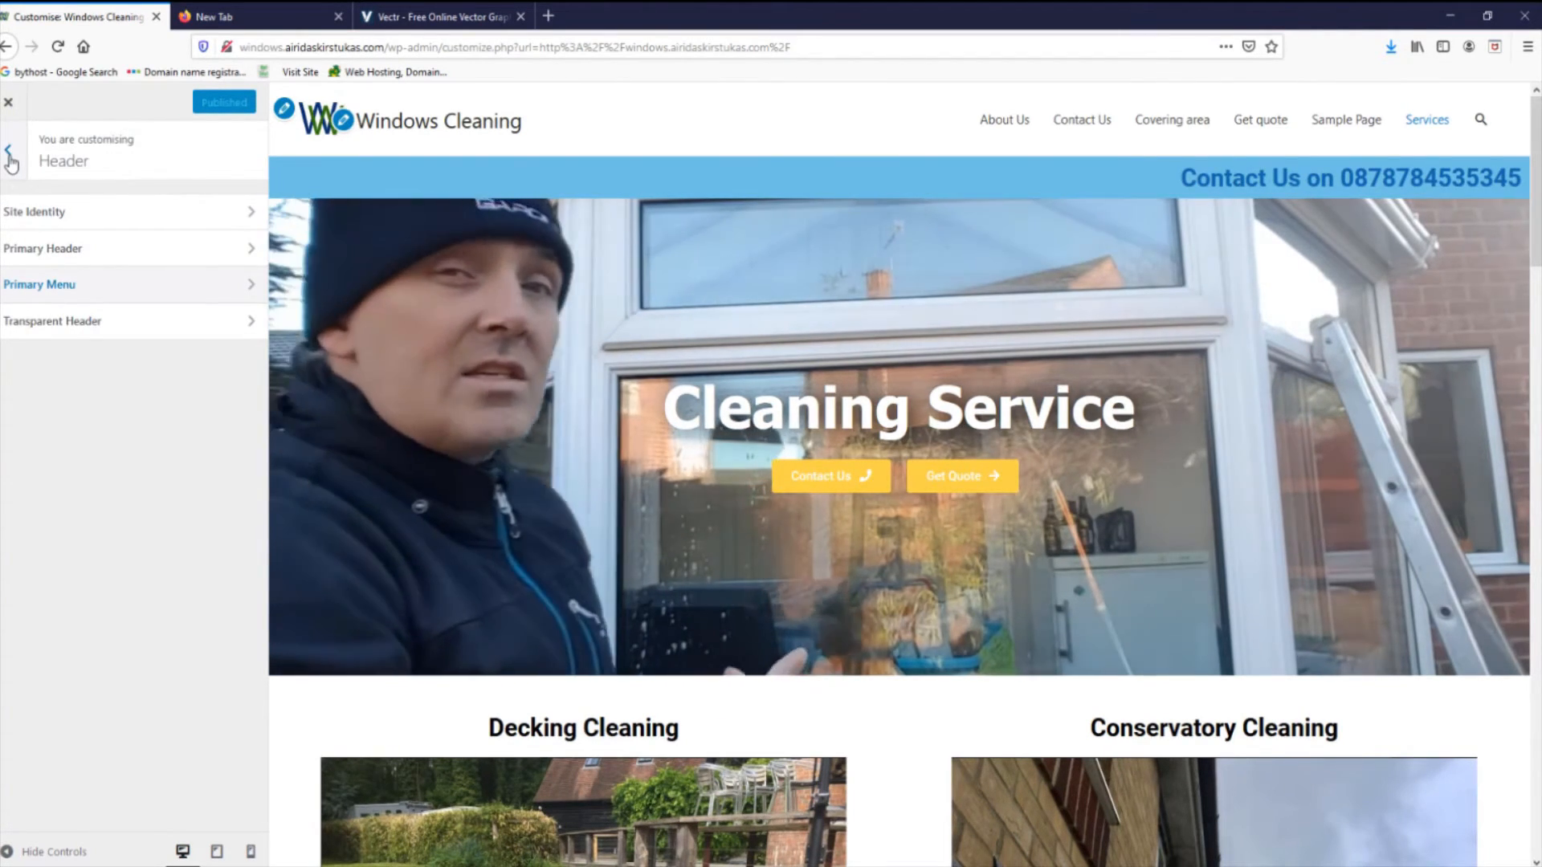
# - Create a new menu named 'main' with the Primary Menu location ticked
pyautogui.click(10, 157)
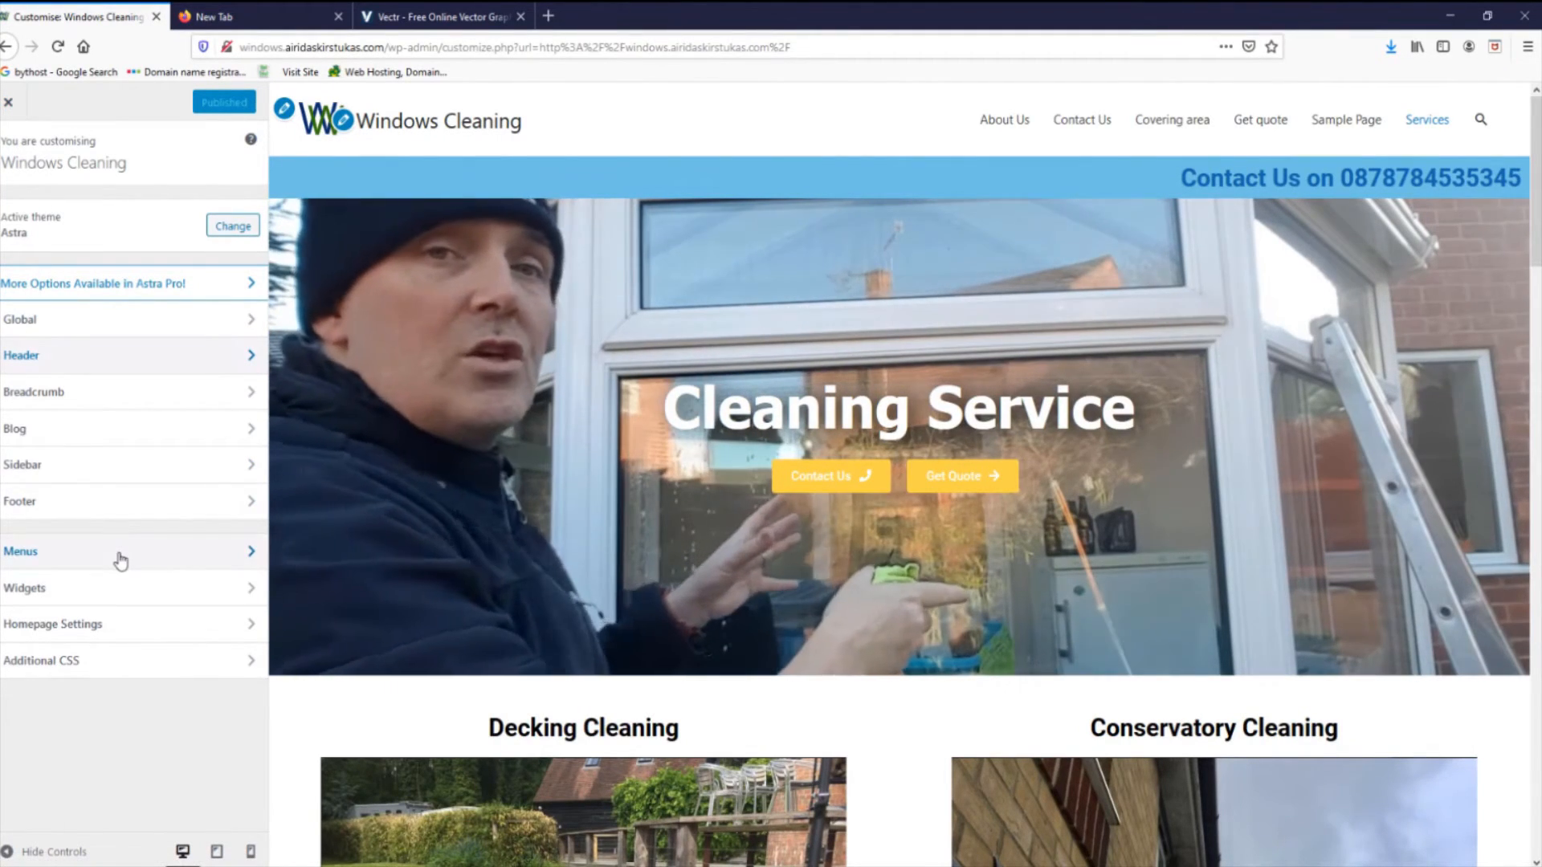
pyautogui.click(207, 371)
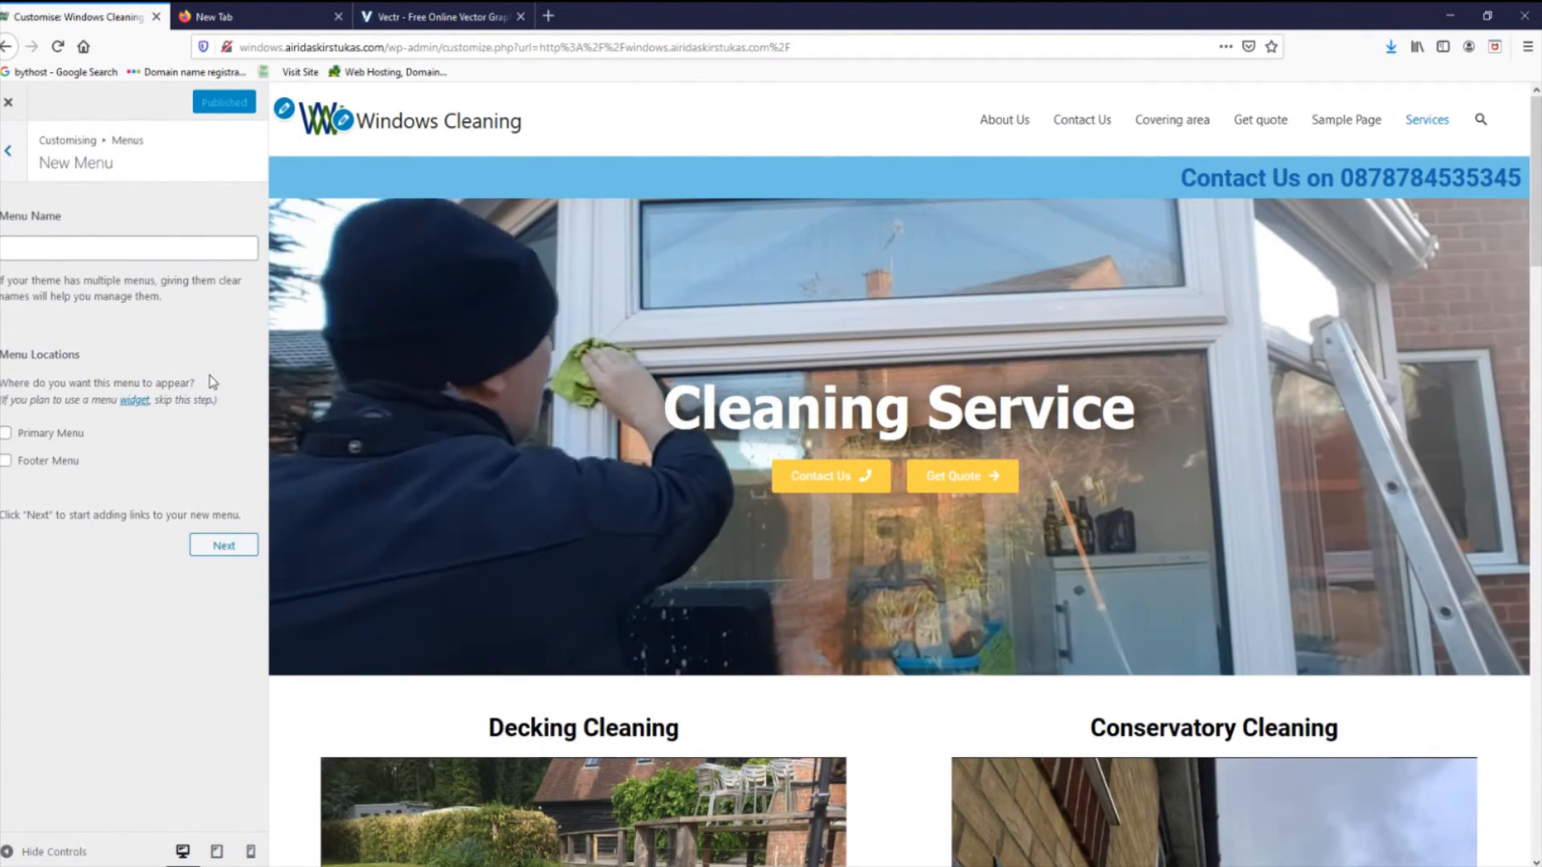
pyautogui.click(89, 248)
pyautogui.write('main')
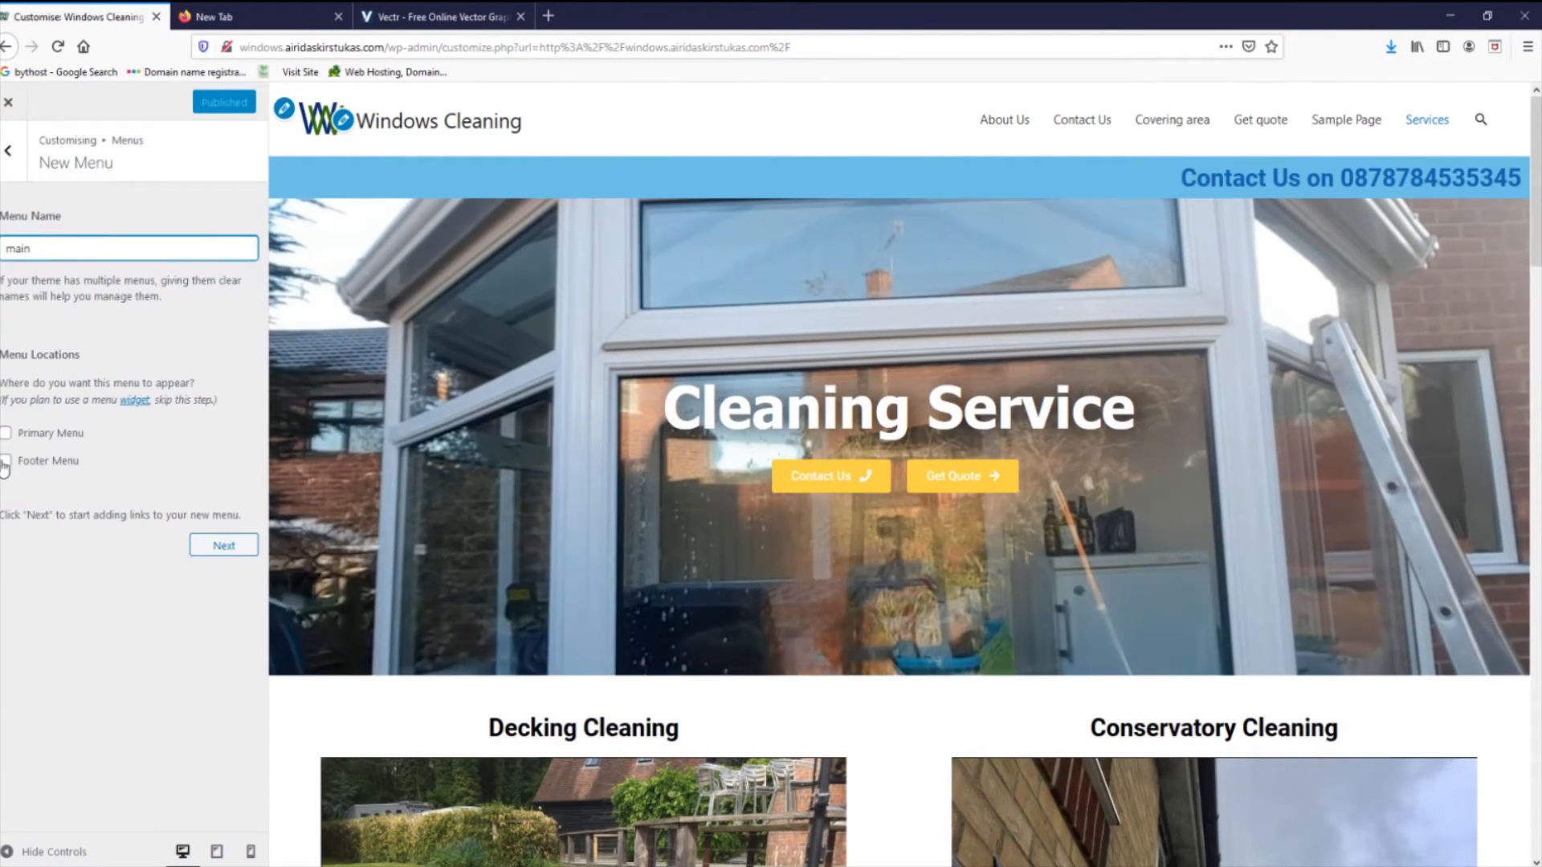
pyautogui.click(5, 434)
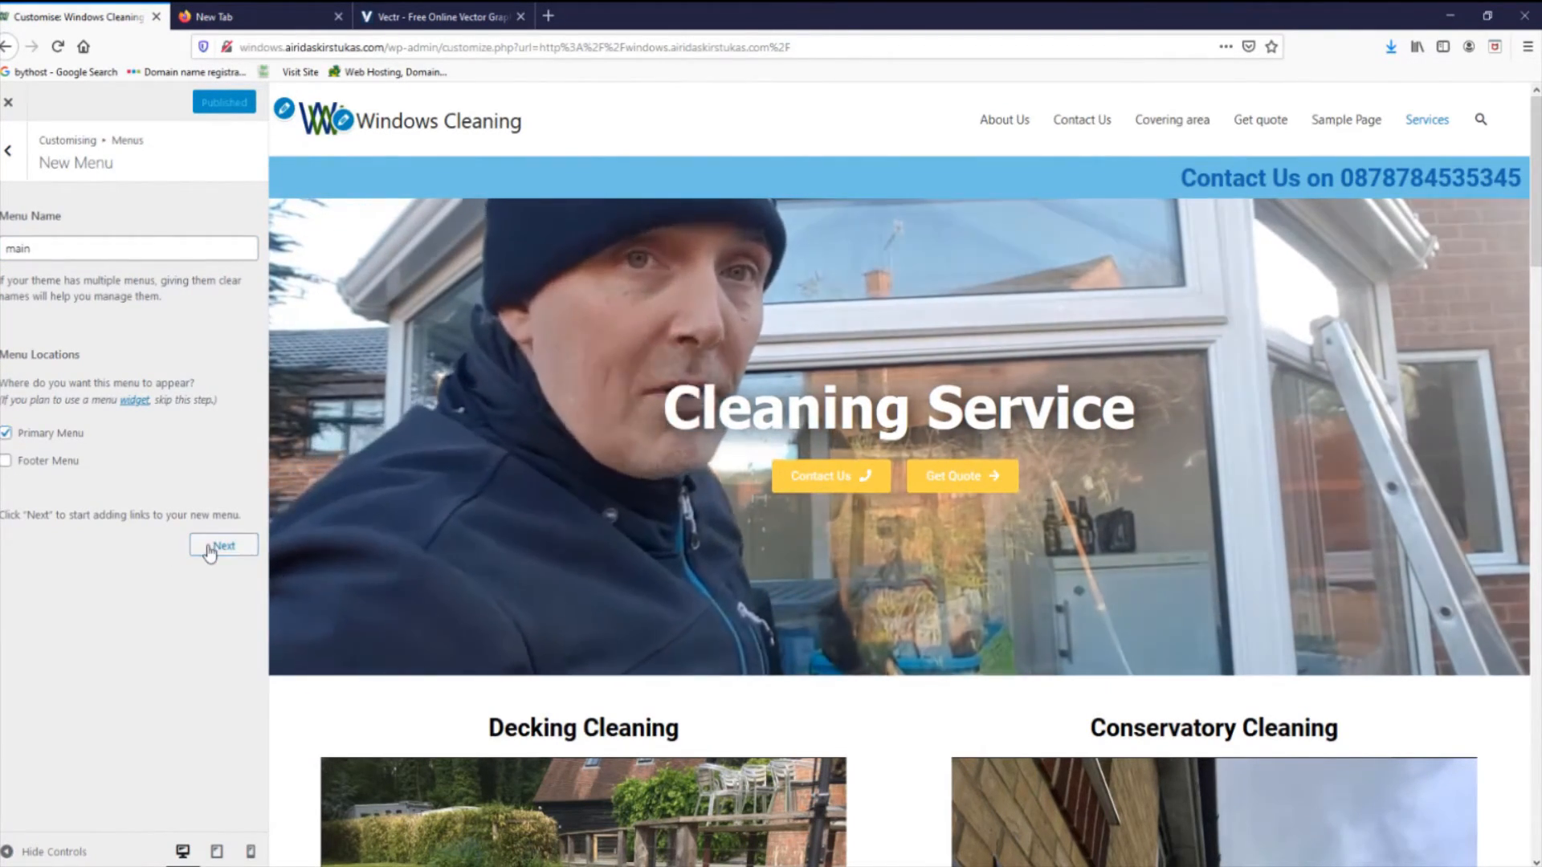
pyautogui.click(215, 546)
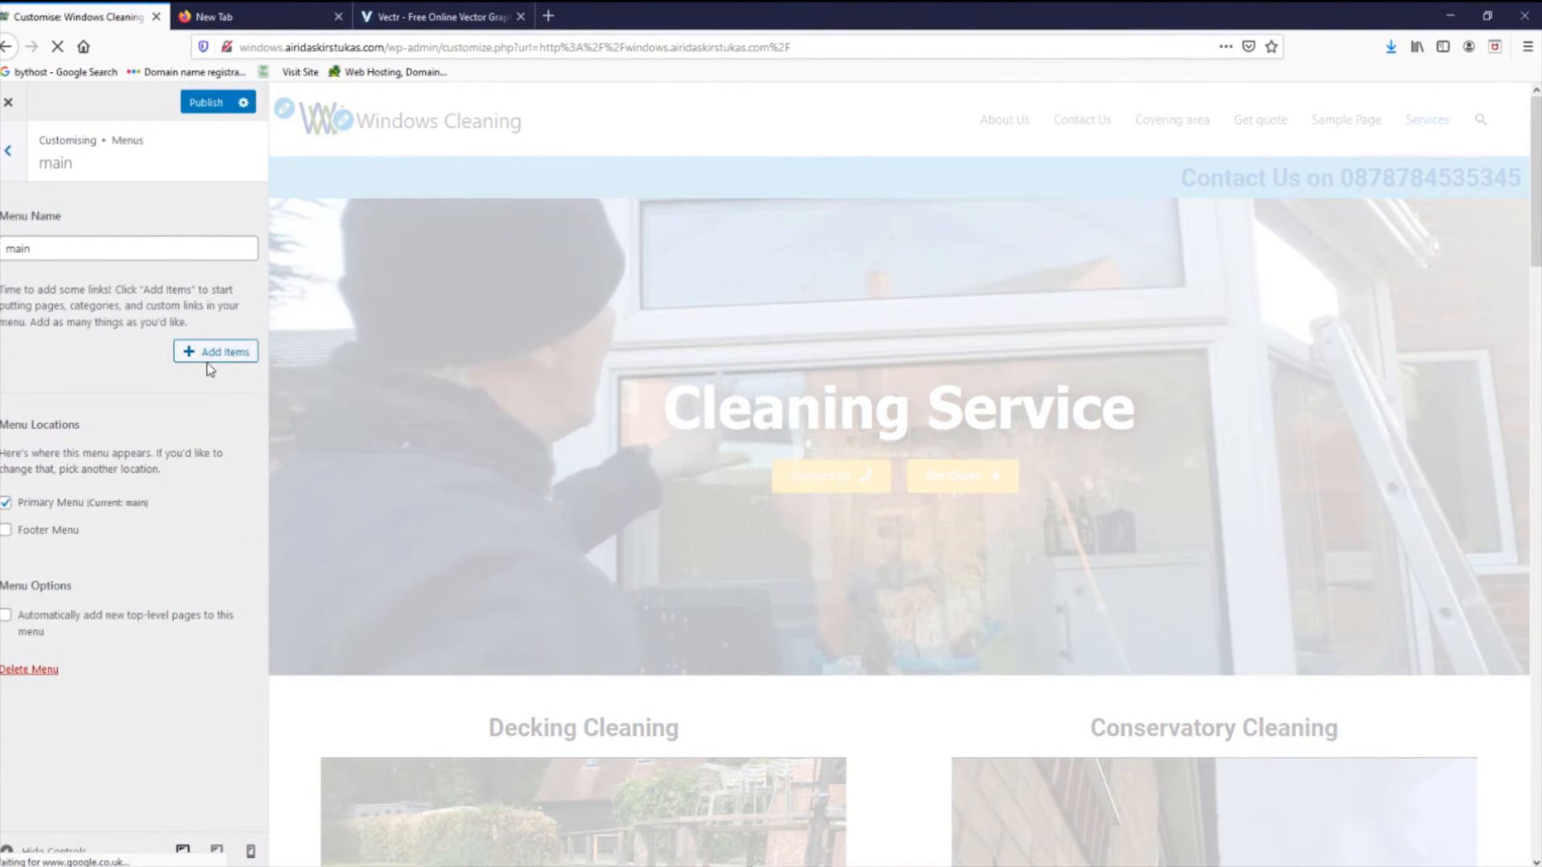
# - Add the About Us, Get quote, Contact Us and Covering area pages to the main menu and publish
pyautogui.click(209, 353)
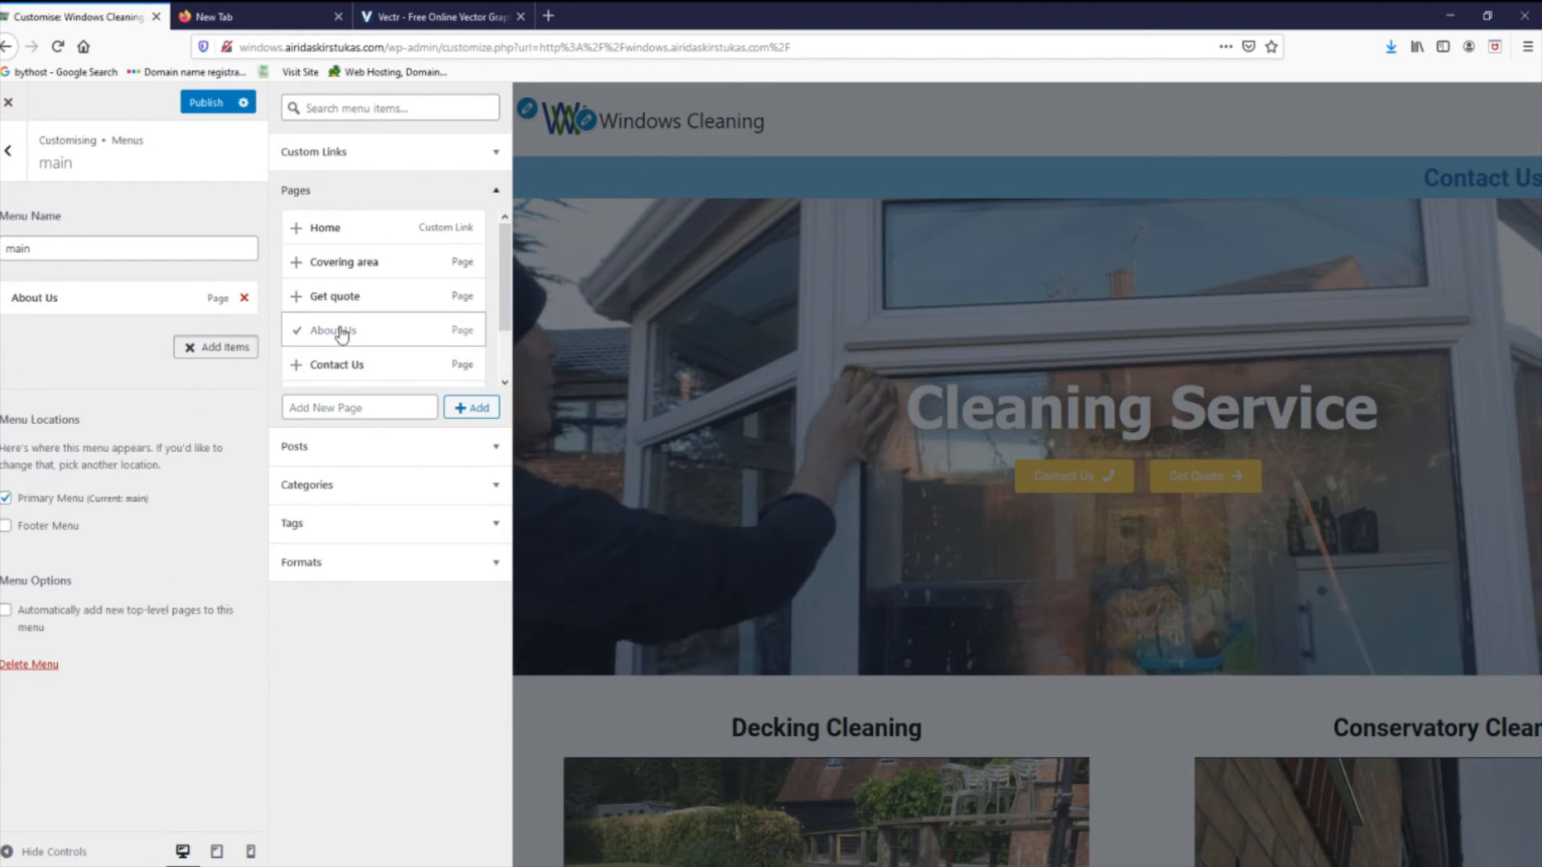
pyautogui.scroll(-2, 352, 344)
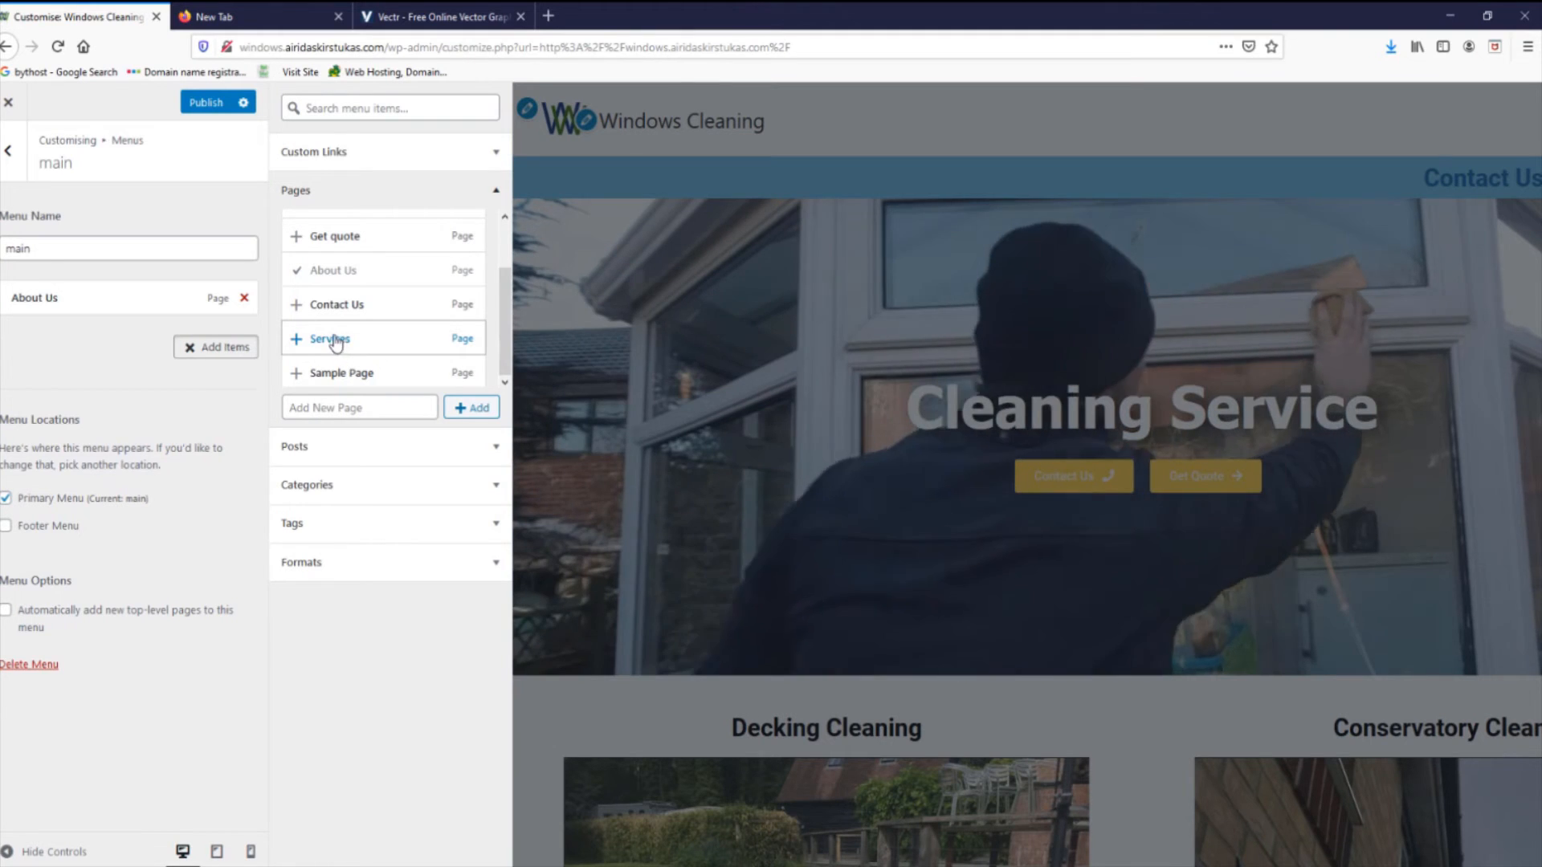
pyautogui.click(353, 238)
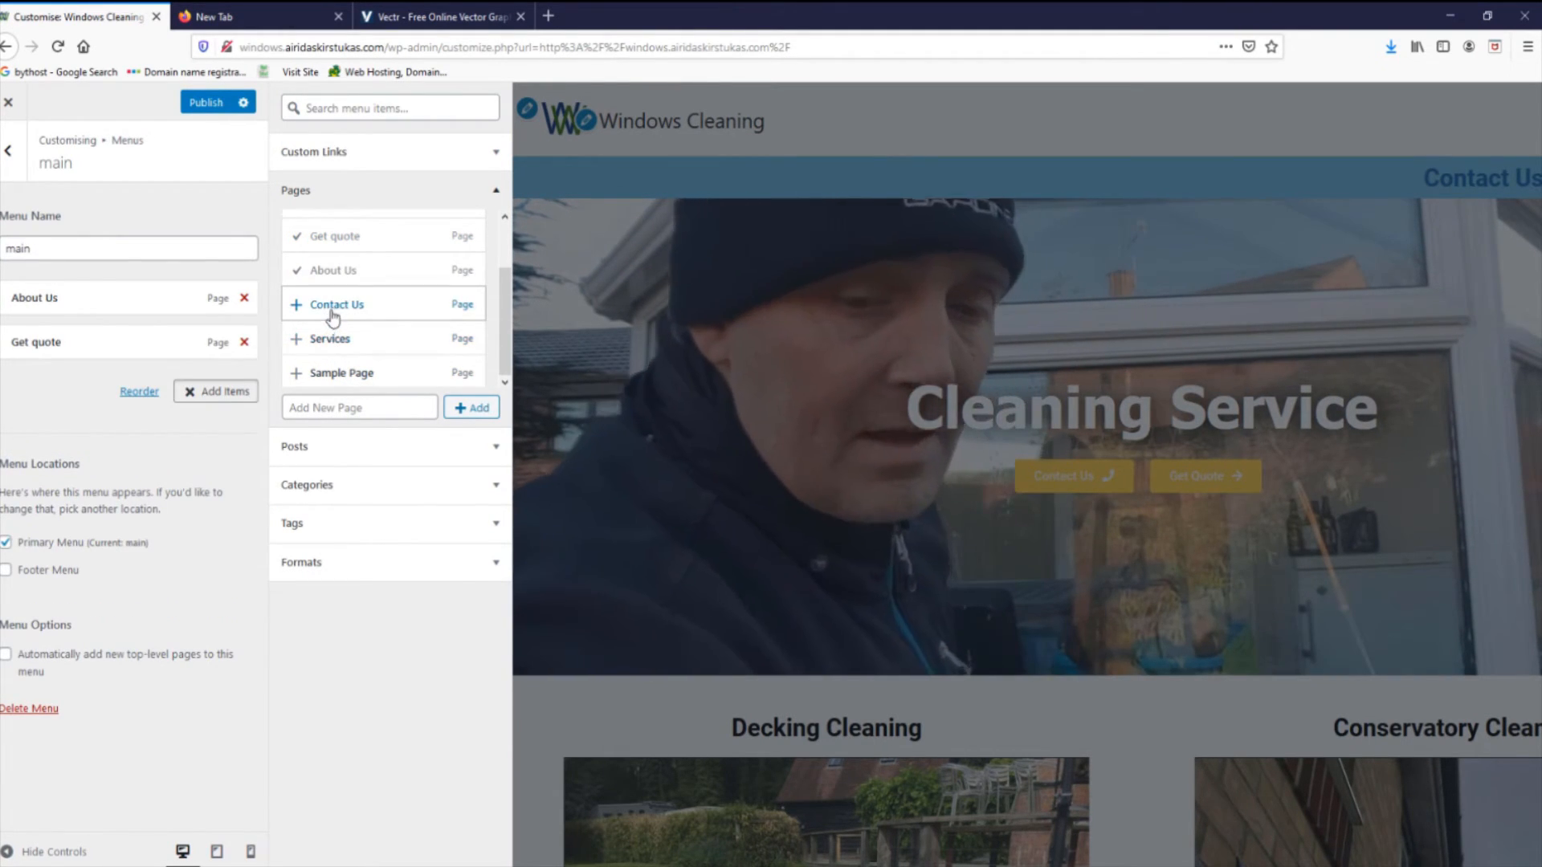
pyautogui.scroll(2, 333, 305)
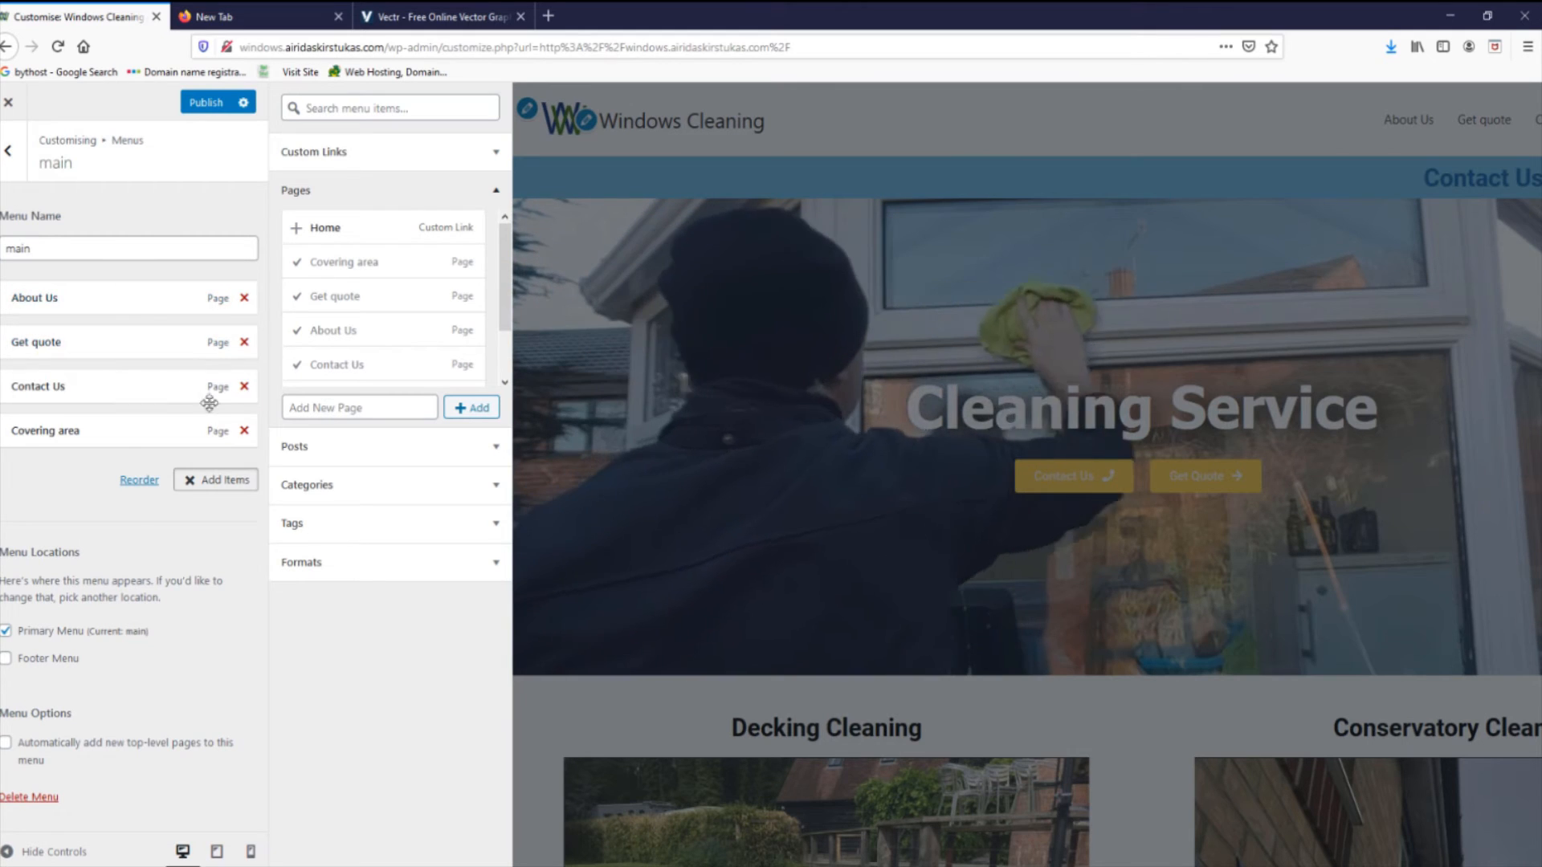
pyautogui.scroll(-2, 346, 305)
pyautogui.scroll(2, 353, 347)
pyautogui.scroll(-2, 361, 353)
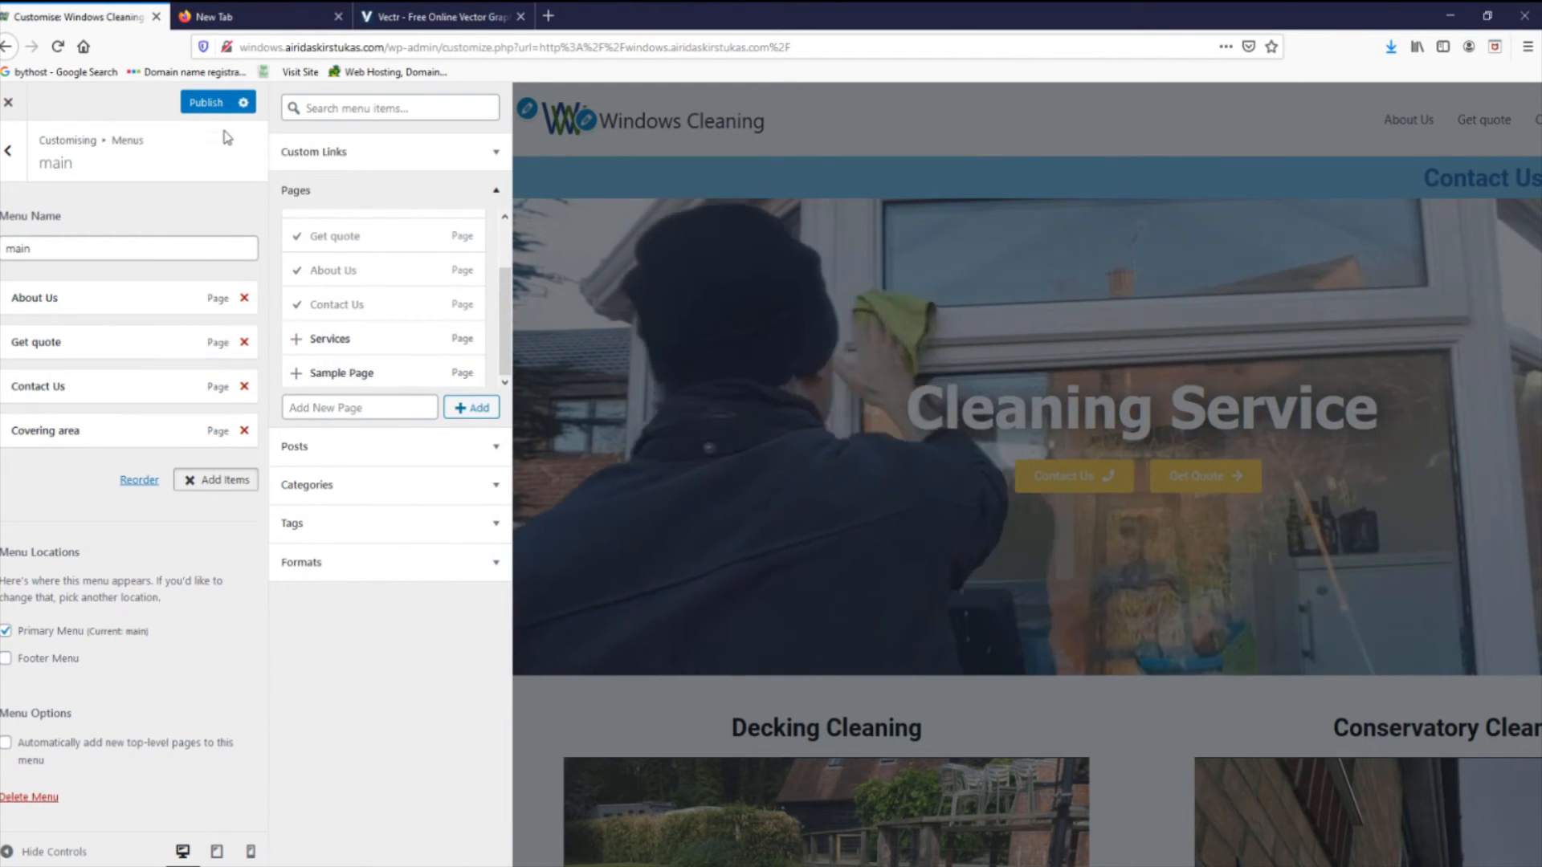
pyautogui.click(203, 106)
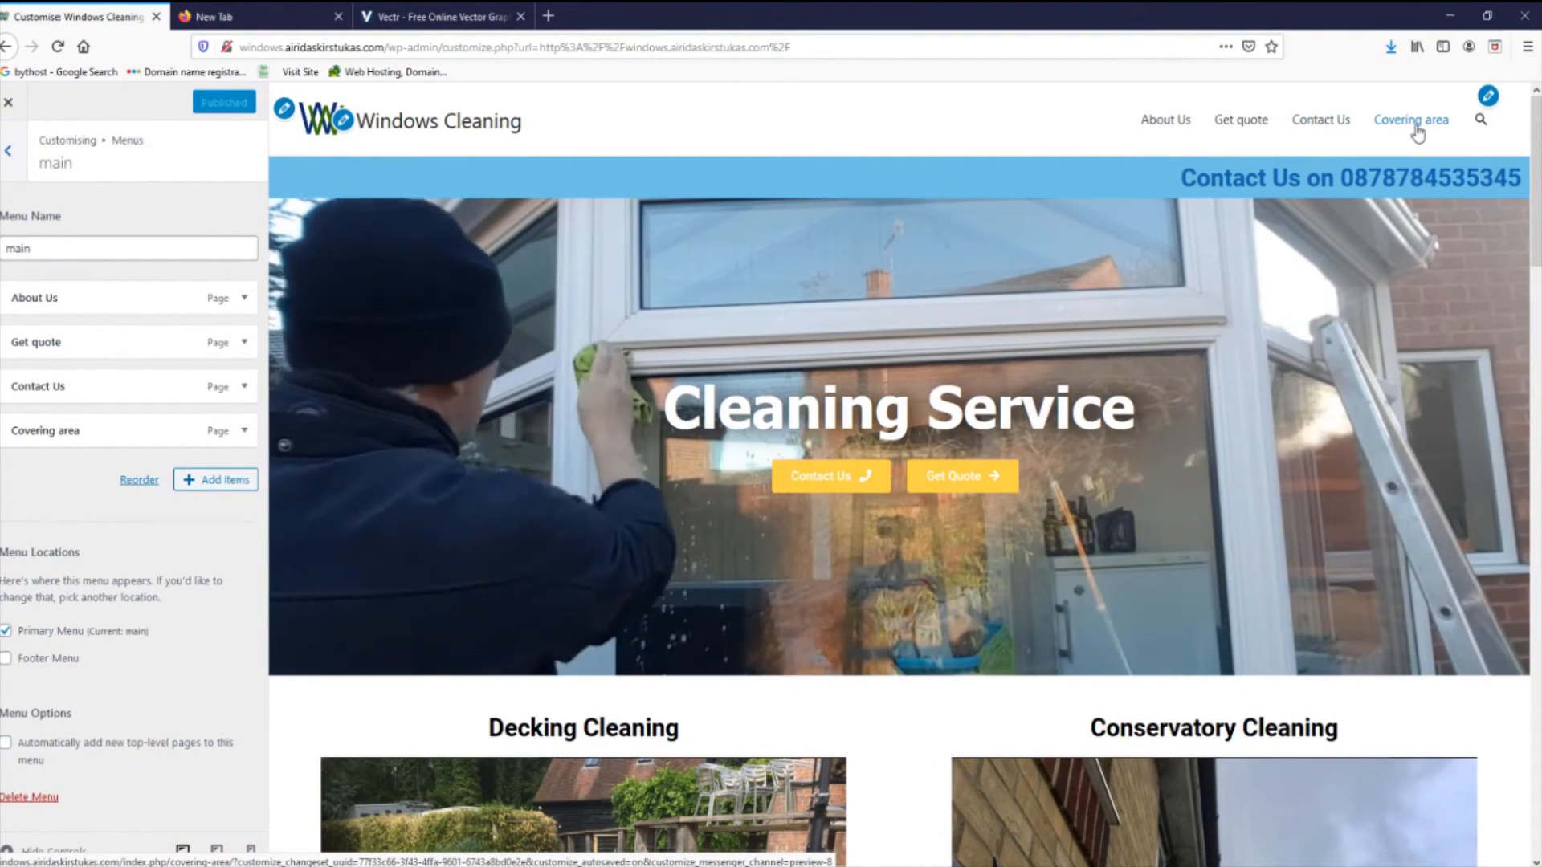
pyautogui.click(8, 150)
pyautogui.click(8, 151)
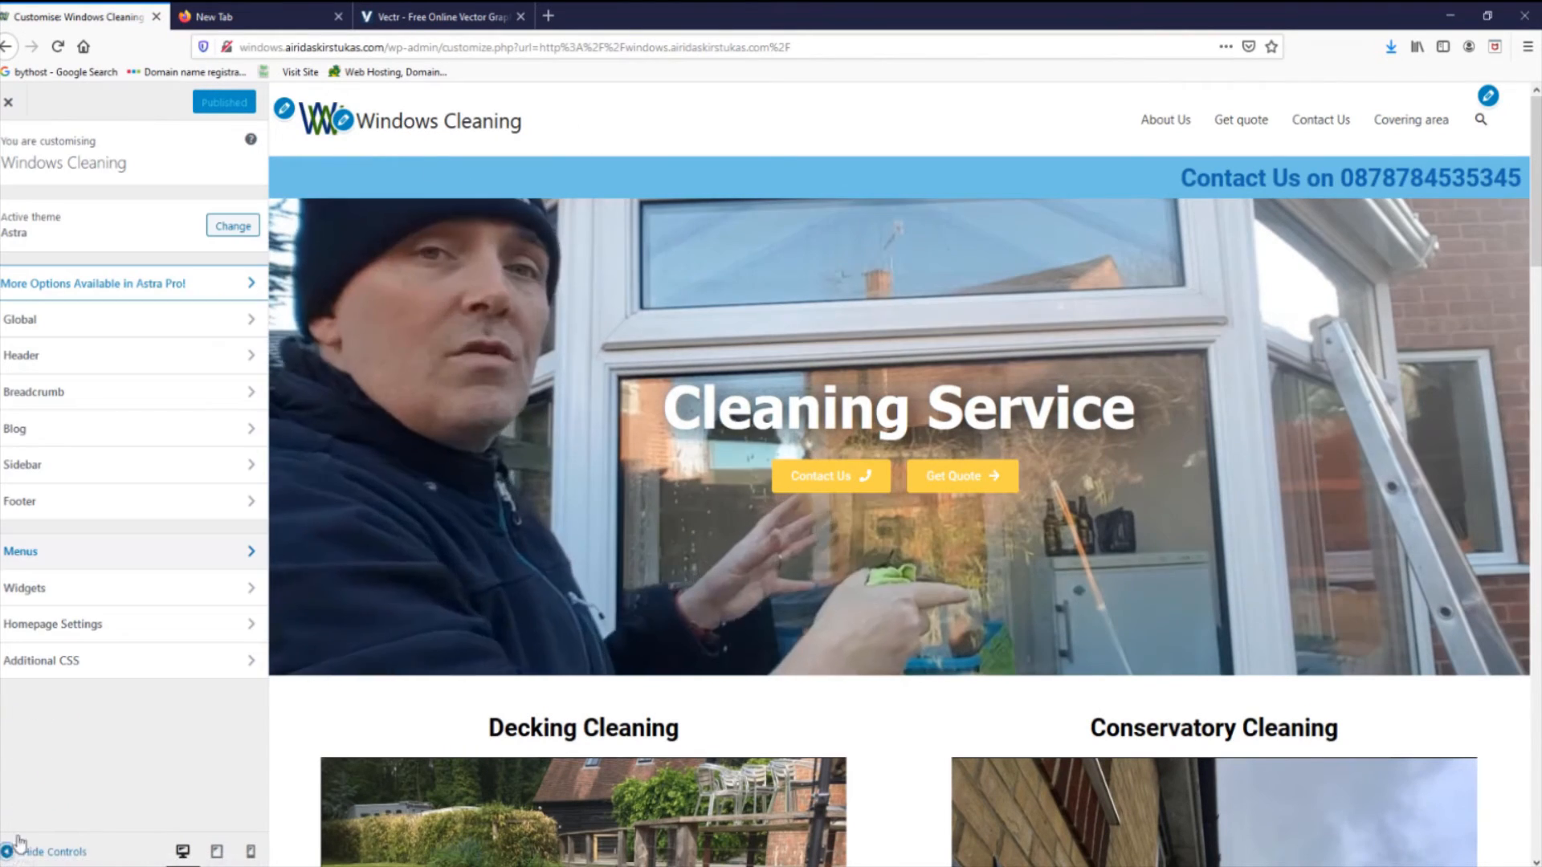
pyautogui.click(50, 850)
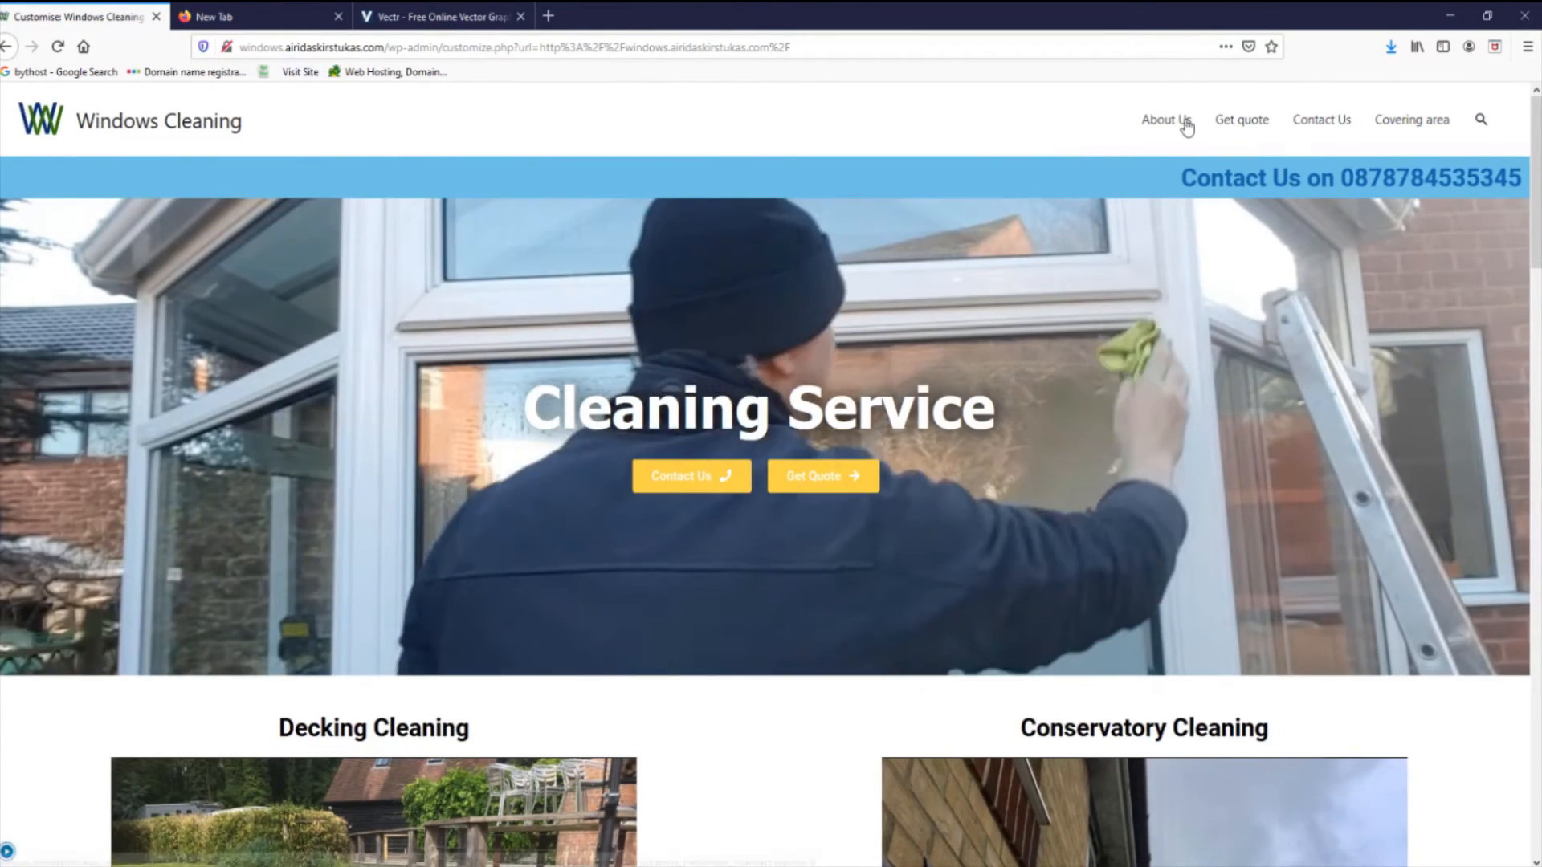
pyautogui.click(1243, 125)
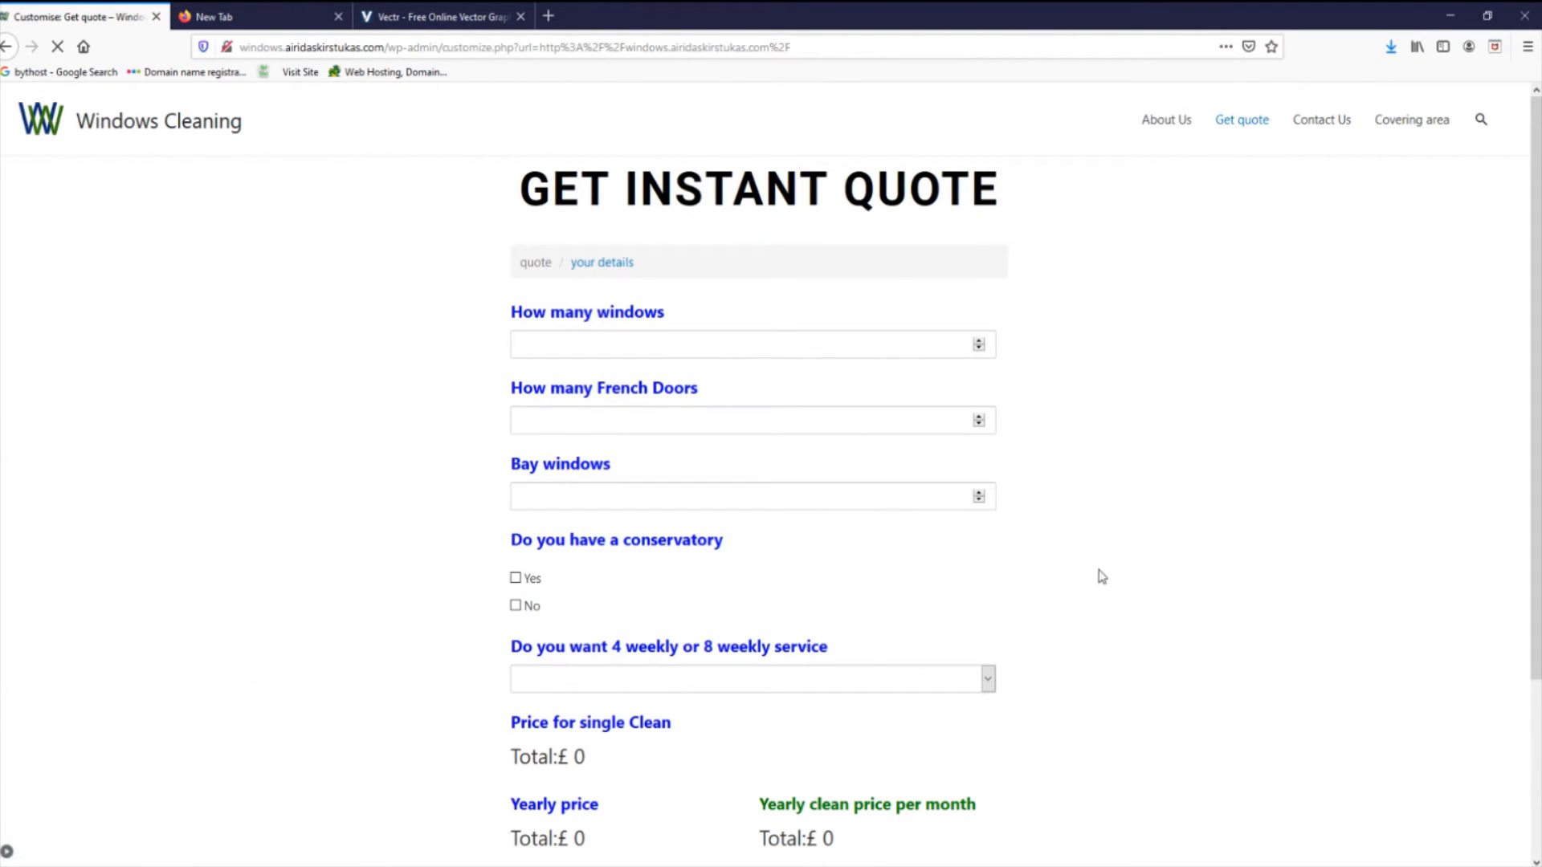
pyautogui.scroll(-3, 1019, 447)
pyautogui.scroll(3, 1019, 447)
pyautogui.scroll(-3, 1311, 378)
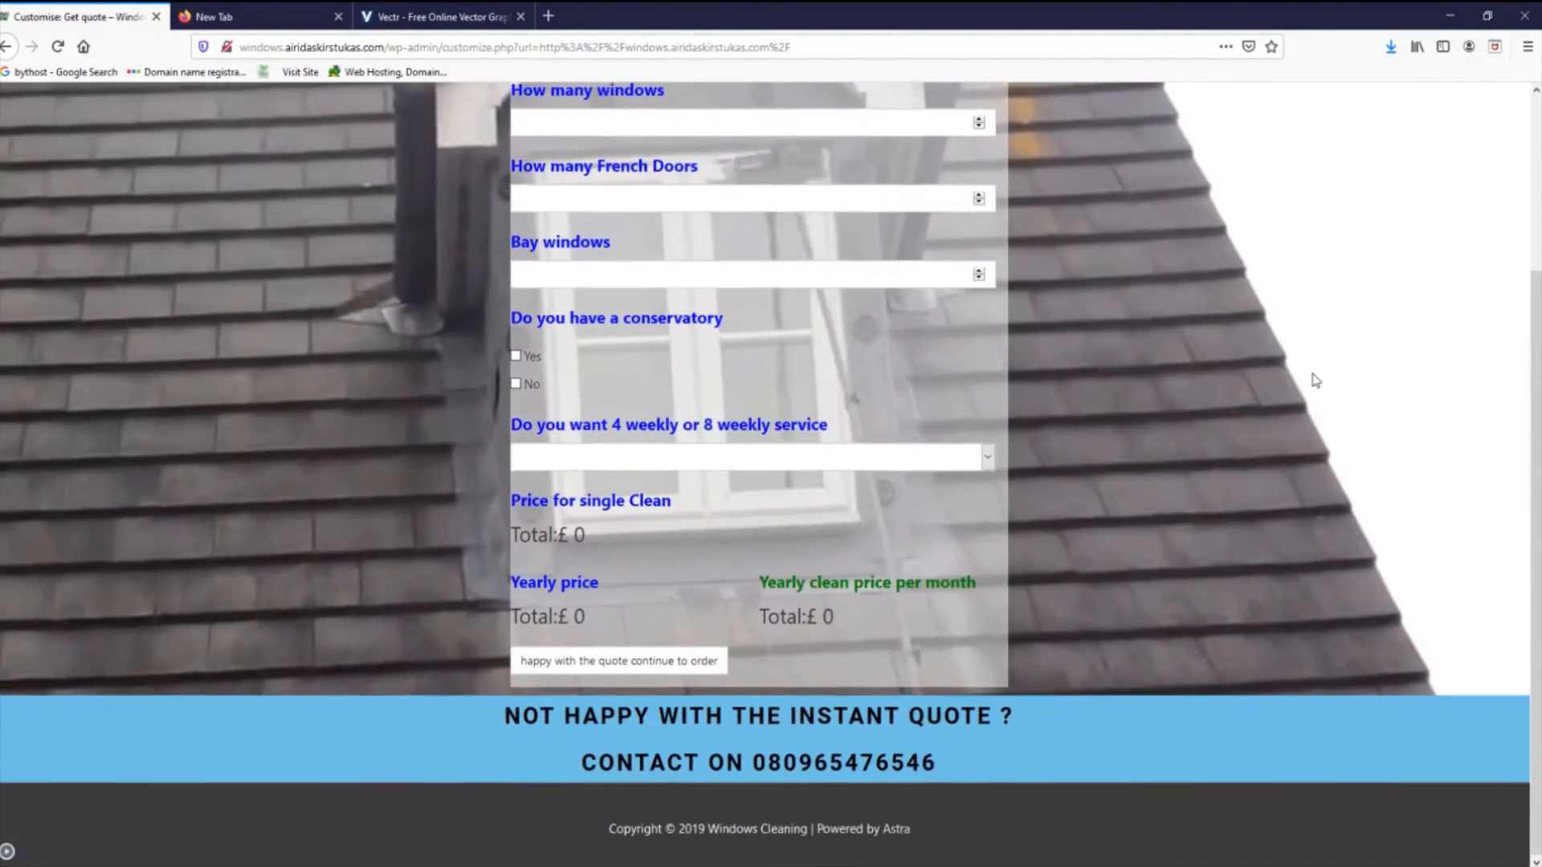
pyautogui.scroll(3, 1314, 380)
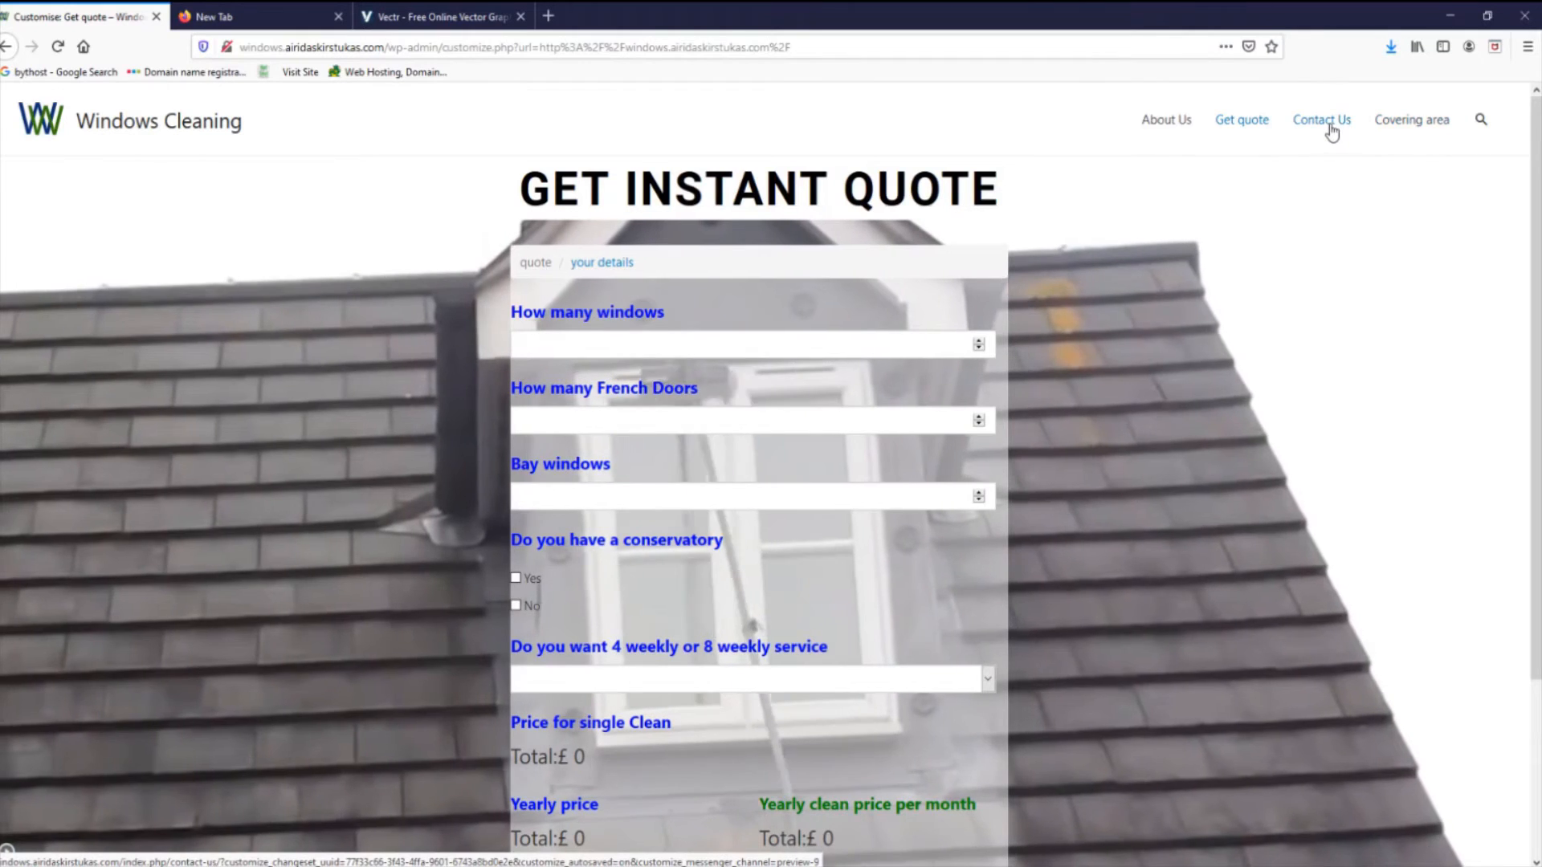
pyautogui.click(1328, 125)
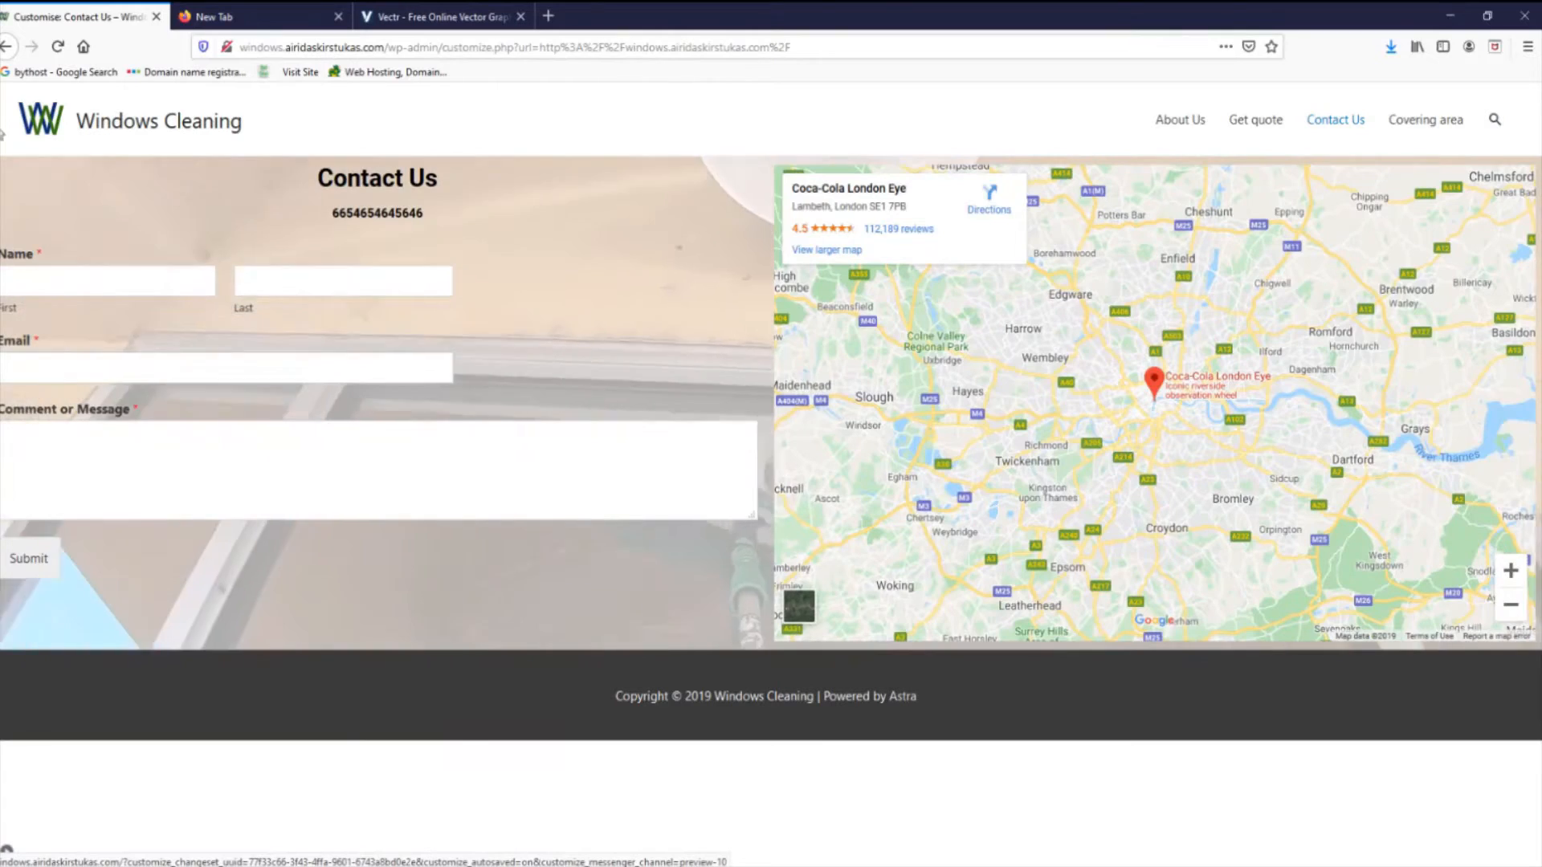
pyautogui.click(138, 123)
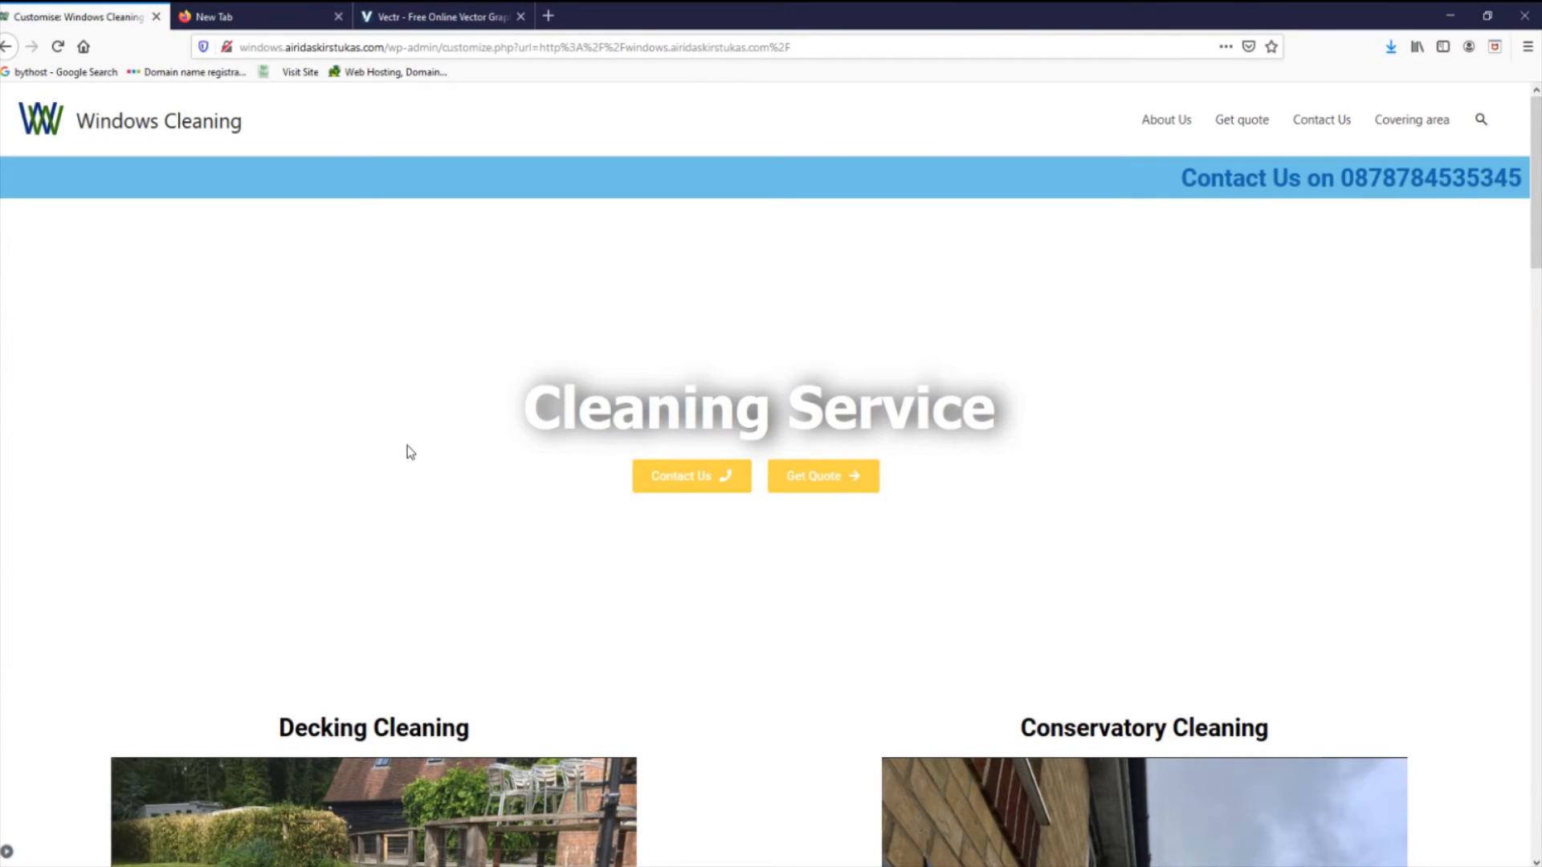
pyautogui.scroll(-15, 409, 452)
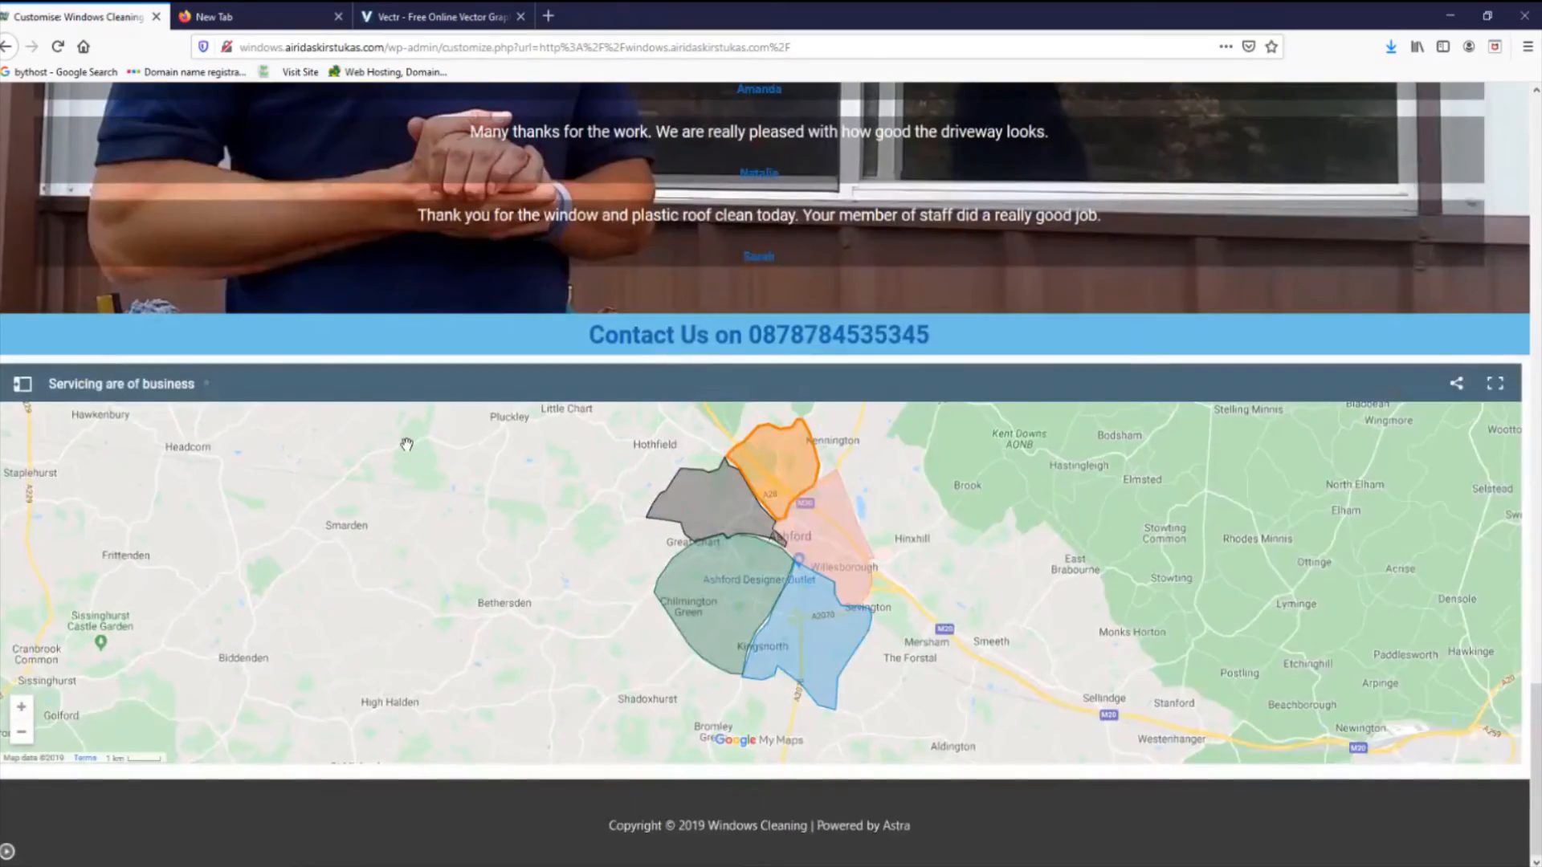
pyautogui.scroll(15, 407, 444)
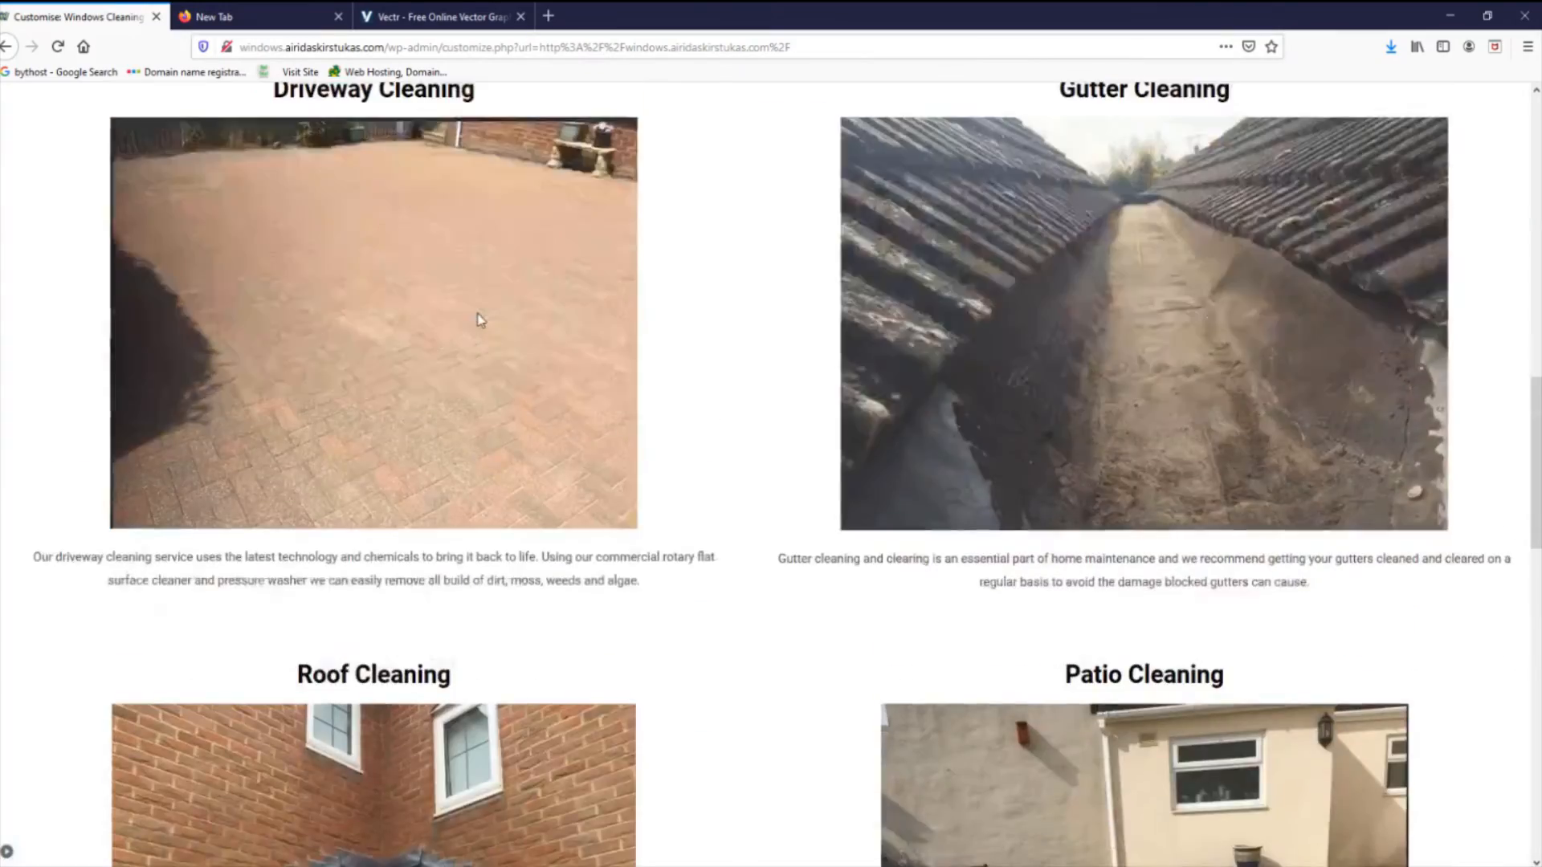
pyautogui.scroll(3, 478, 320)
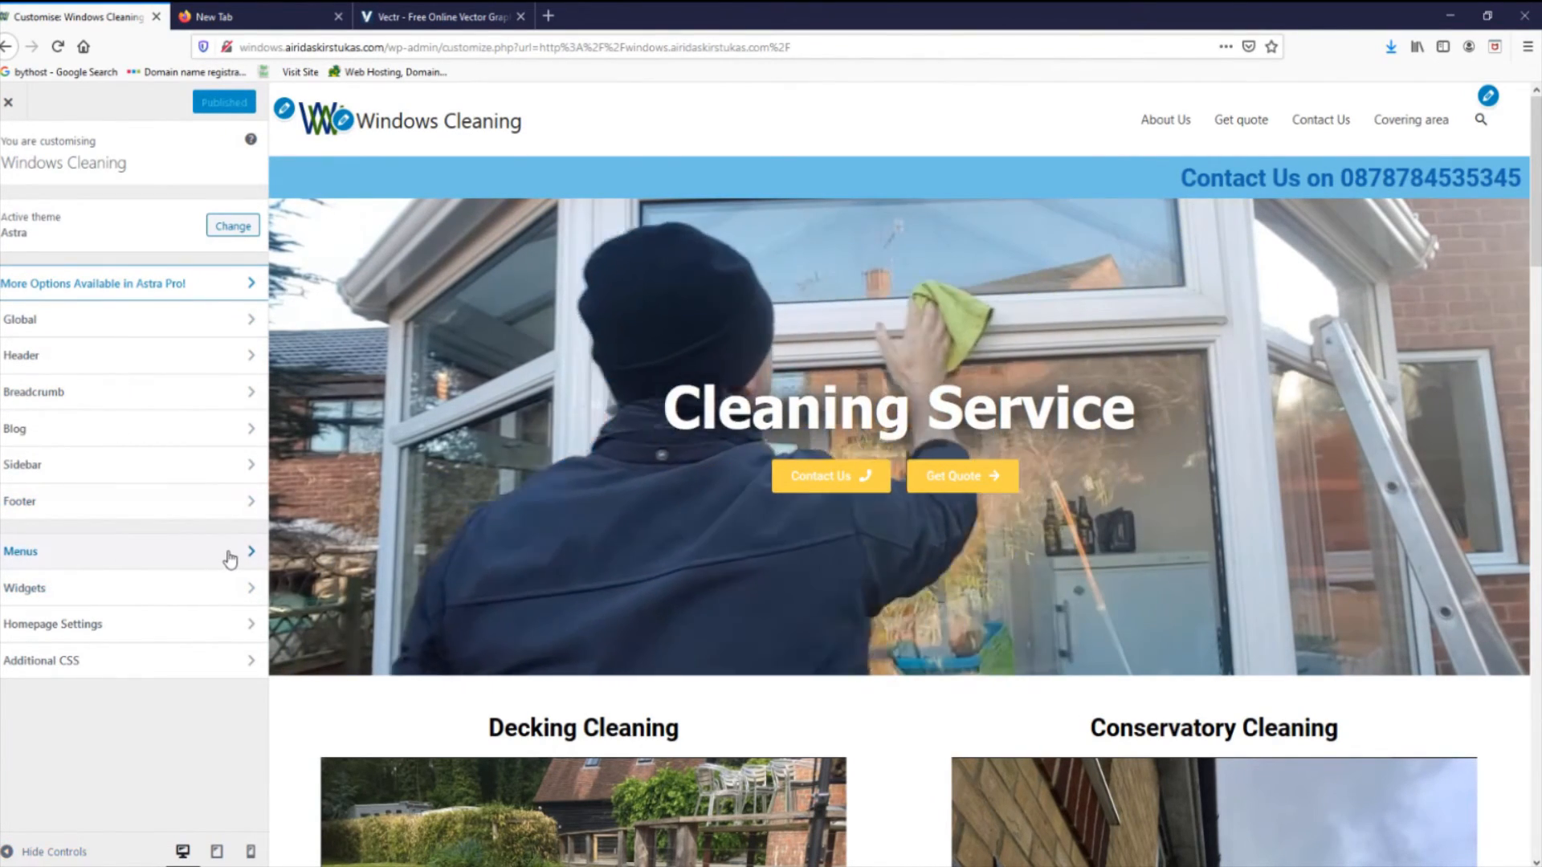
# - Add two Sample Page items to the main menu, nest one, and preview it
pyautogui.click(229, 554)
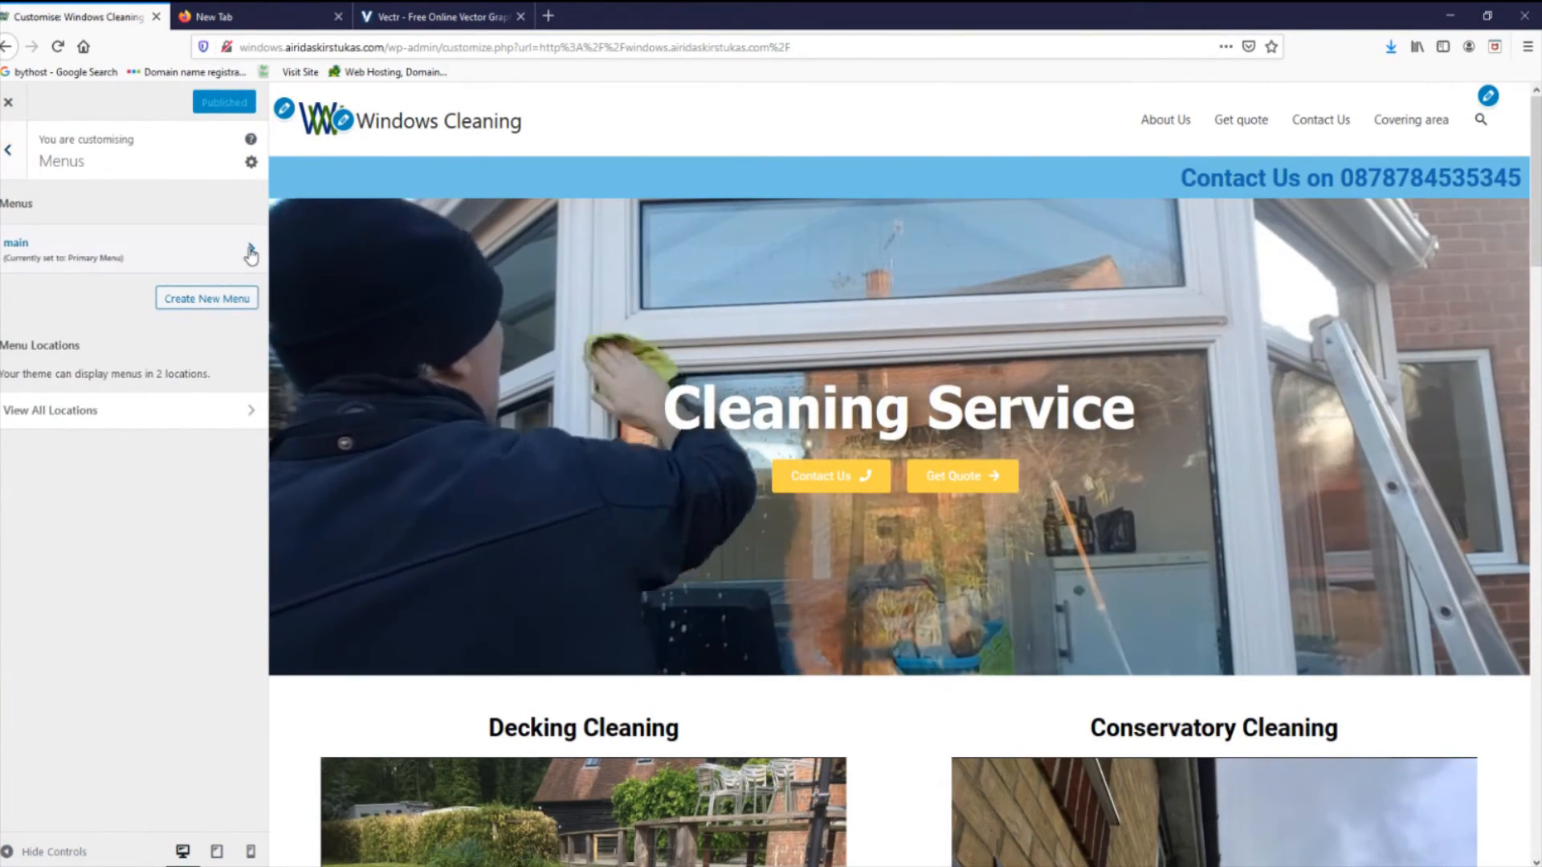
pyautogui.click(250, 248)
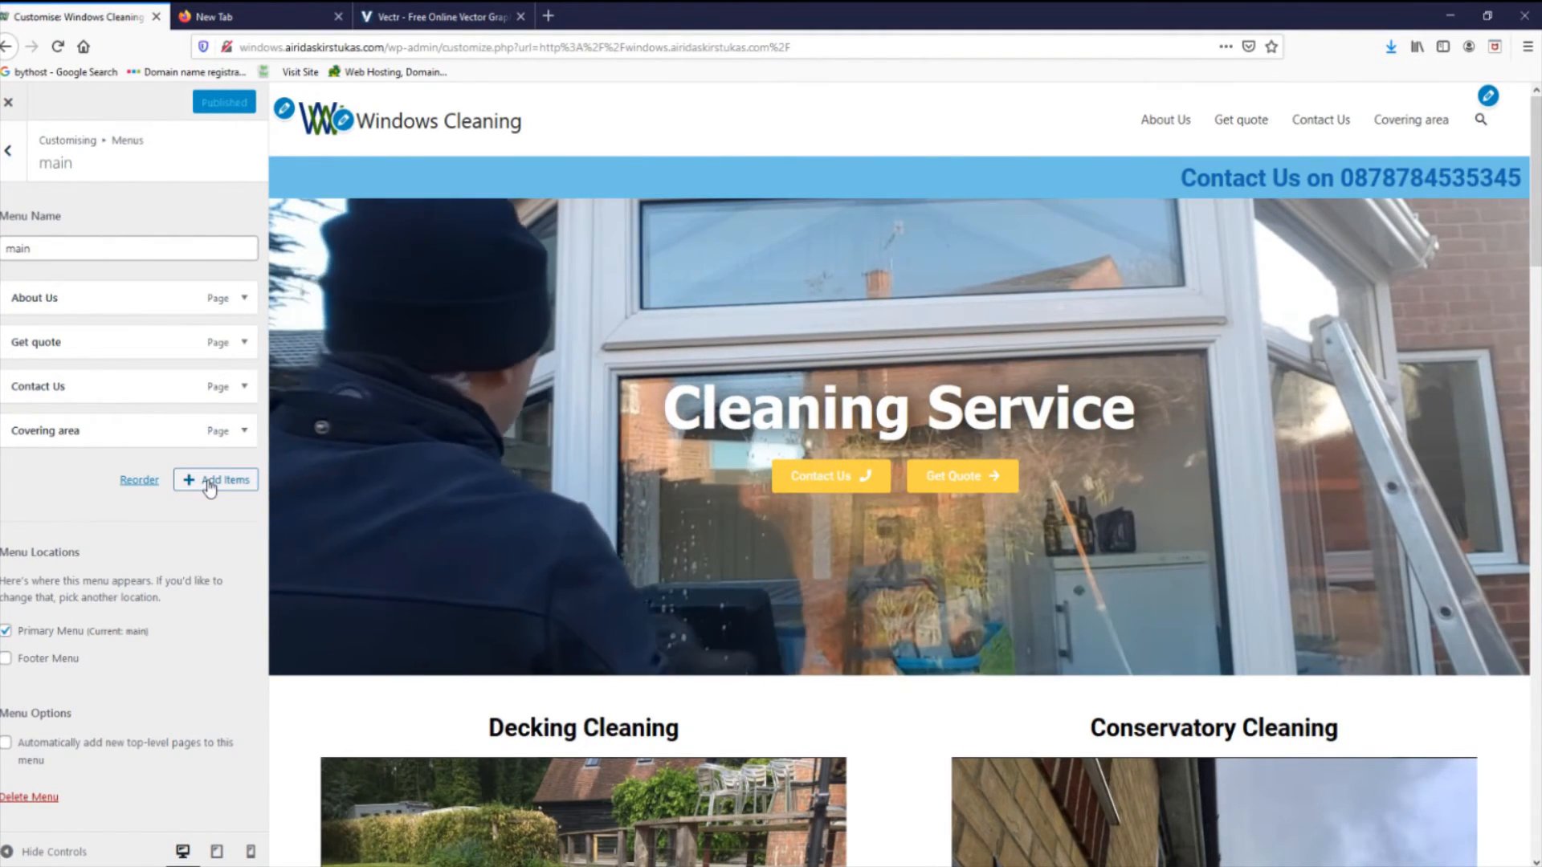
pyautogui.click(208, 482)
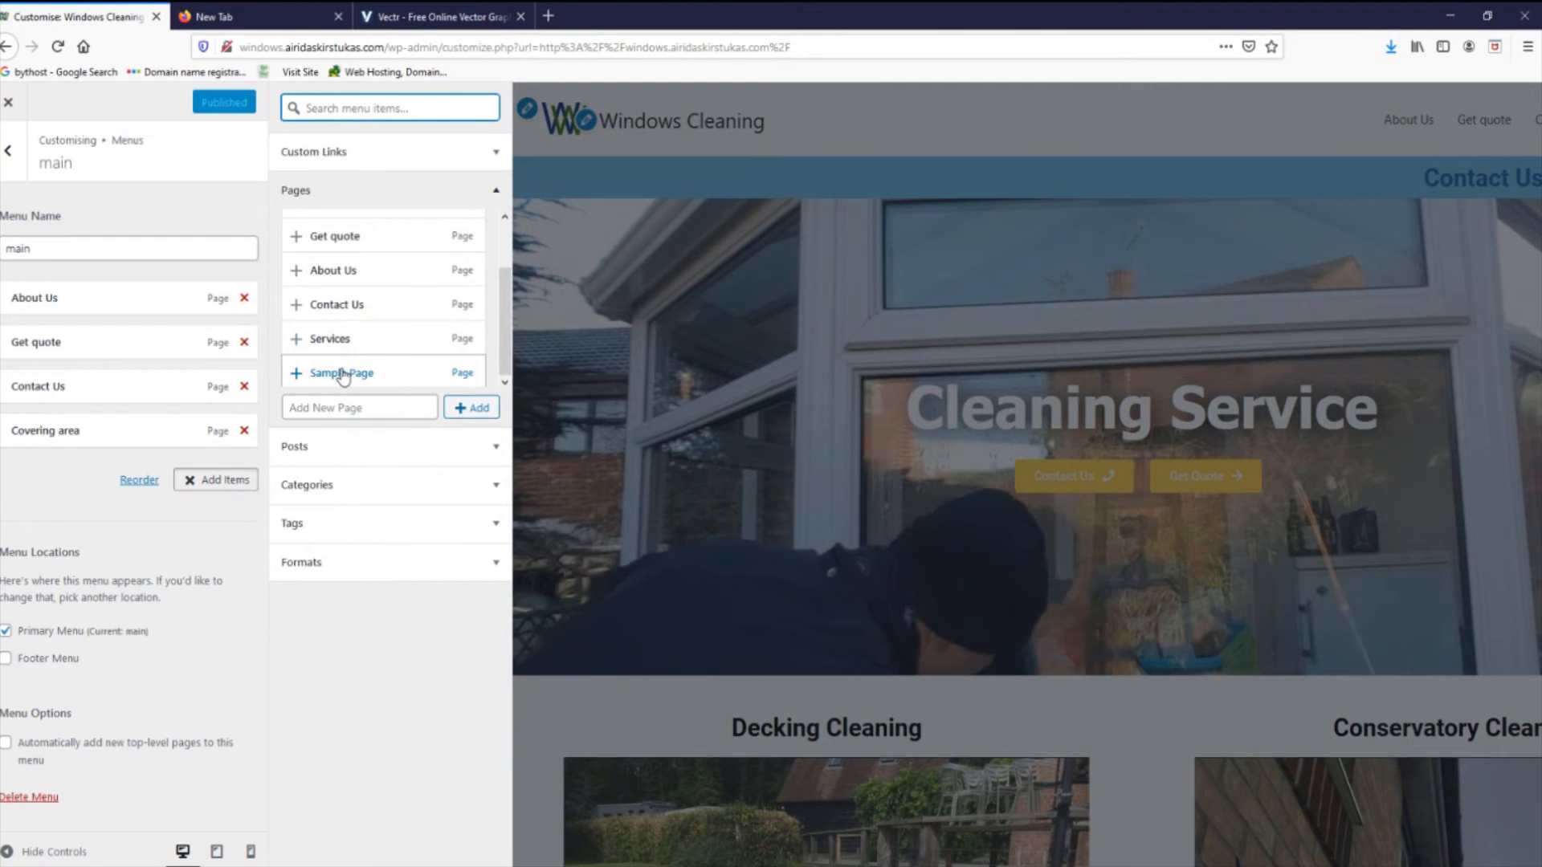
pyautogui.moveTo(343, 375); pyautogui.dragTo(297, 379)
pyautogui.click(297, 374)
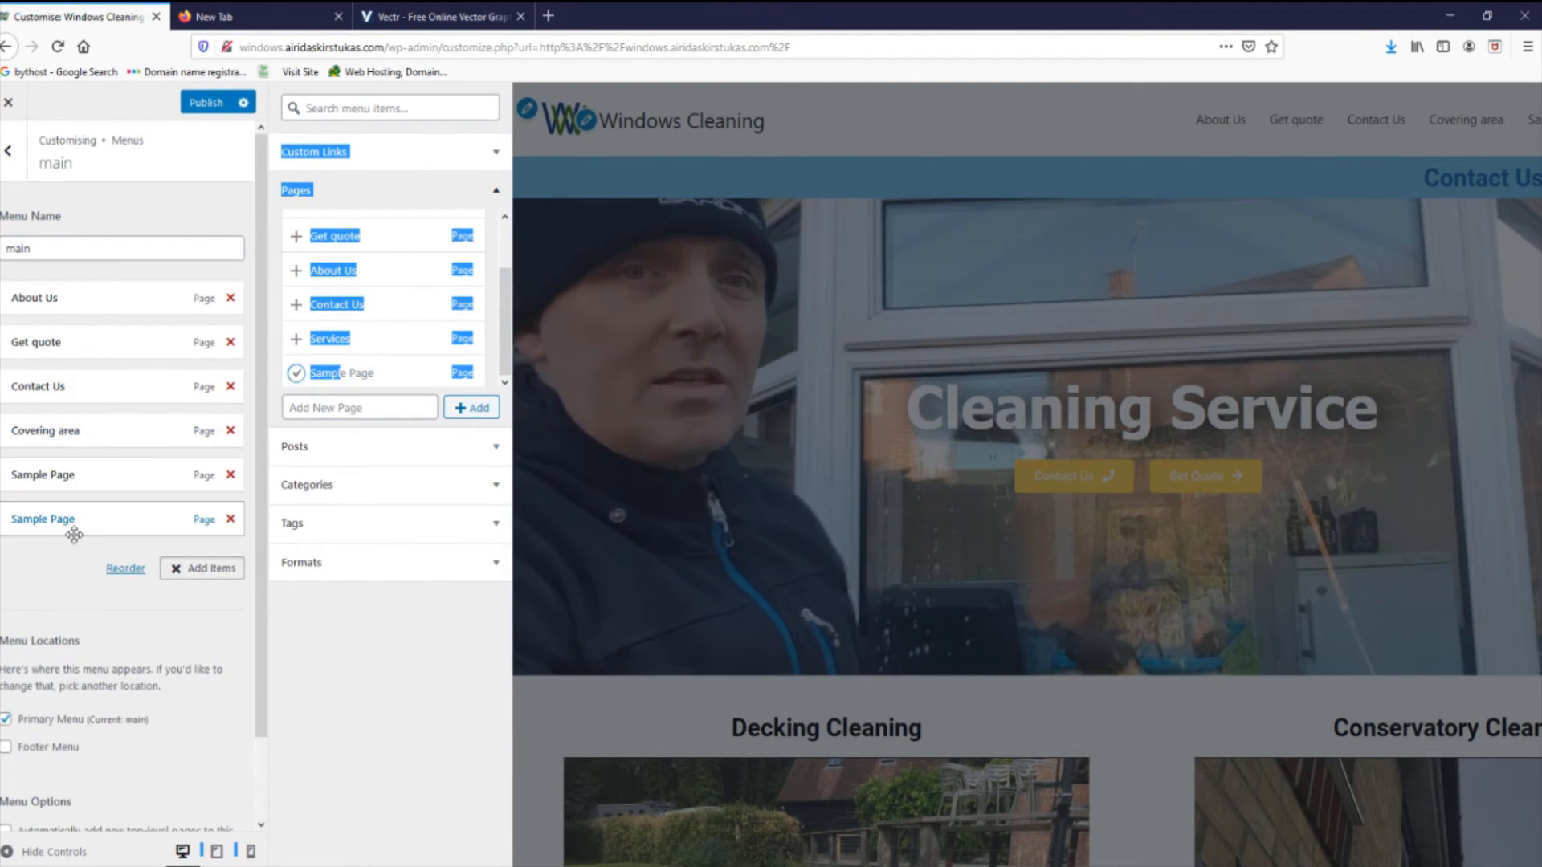
pyautogui.moveTo(70, 518); pyautogui.dragTo(86, 514)
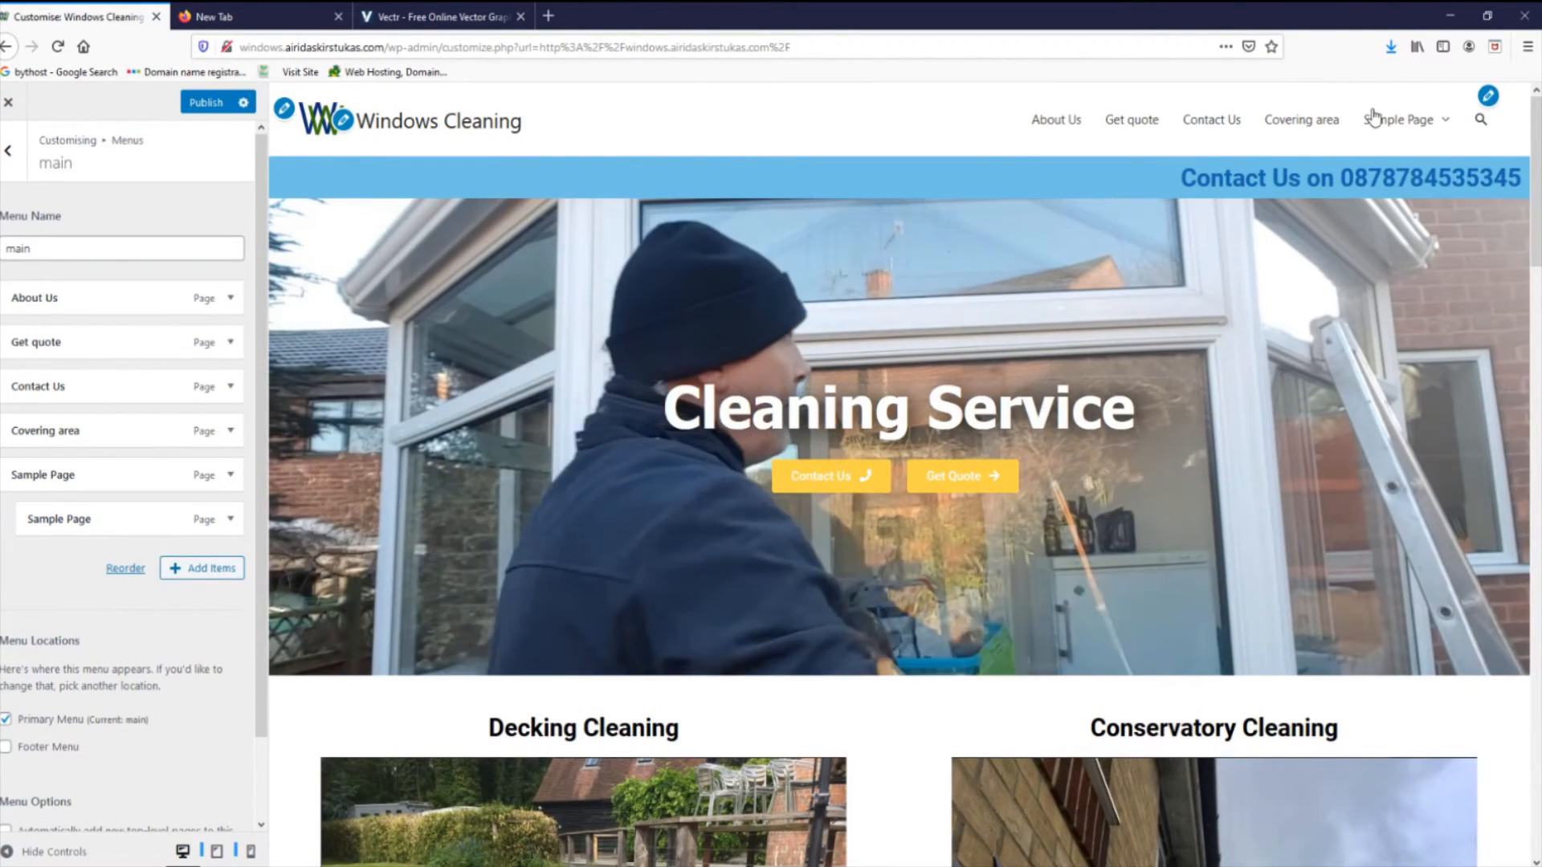
pyautogui.moveTo(1437, 134)
pyautogui.click(1401, 177)
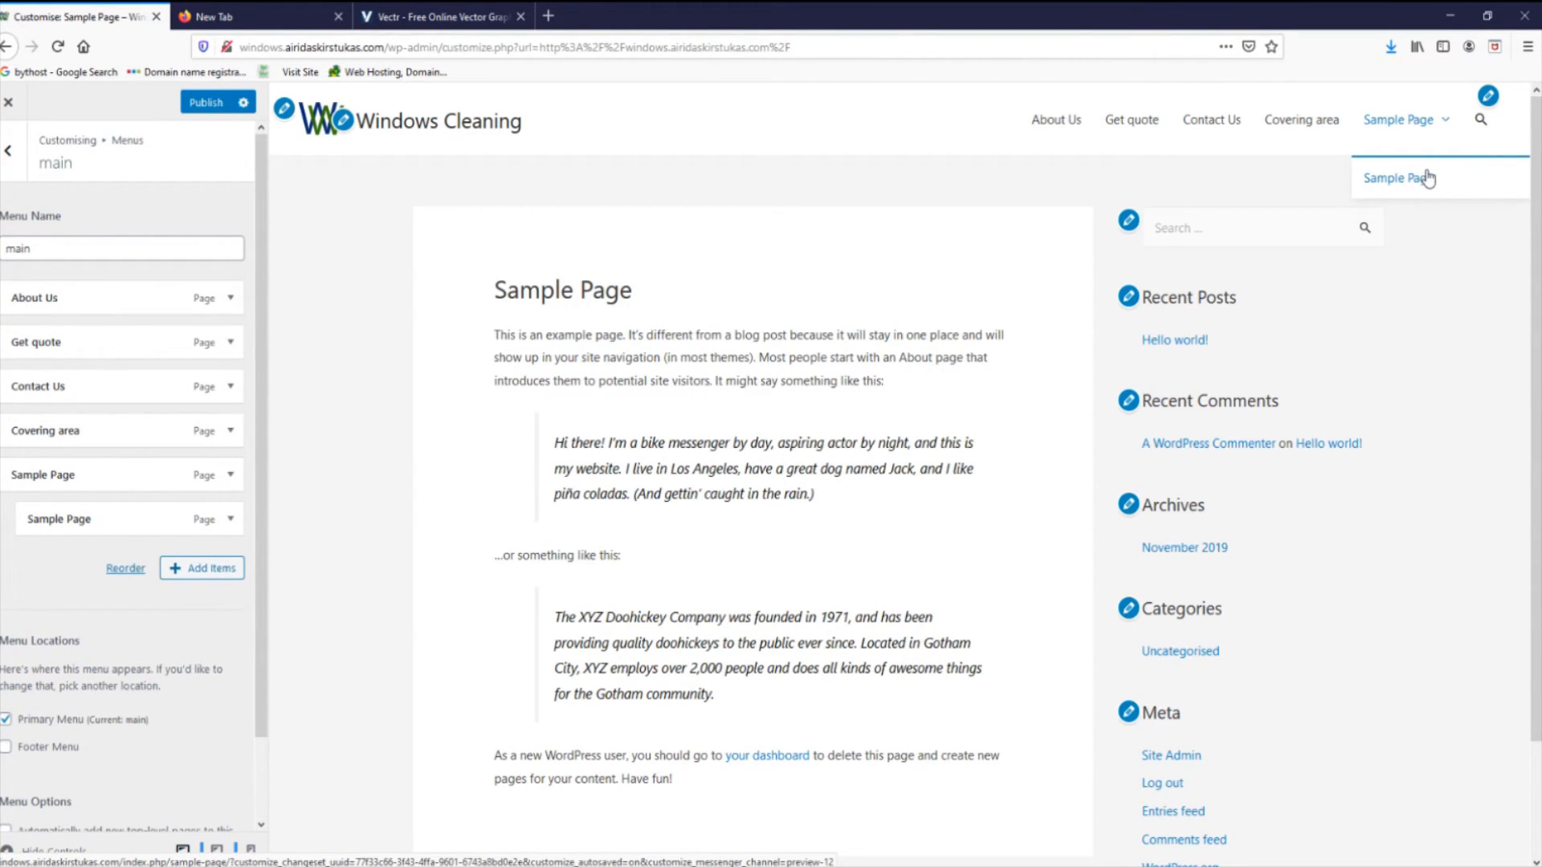
pyautogui.scroll(-2, 201, 426)
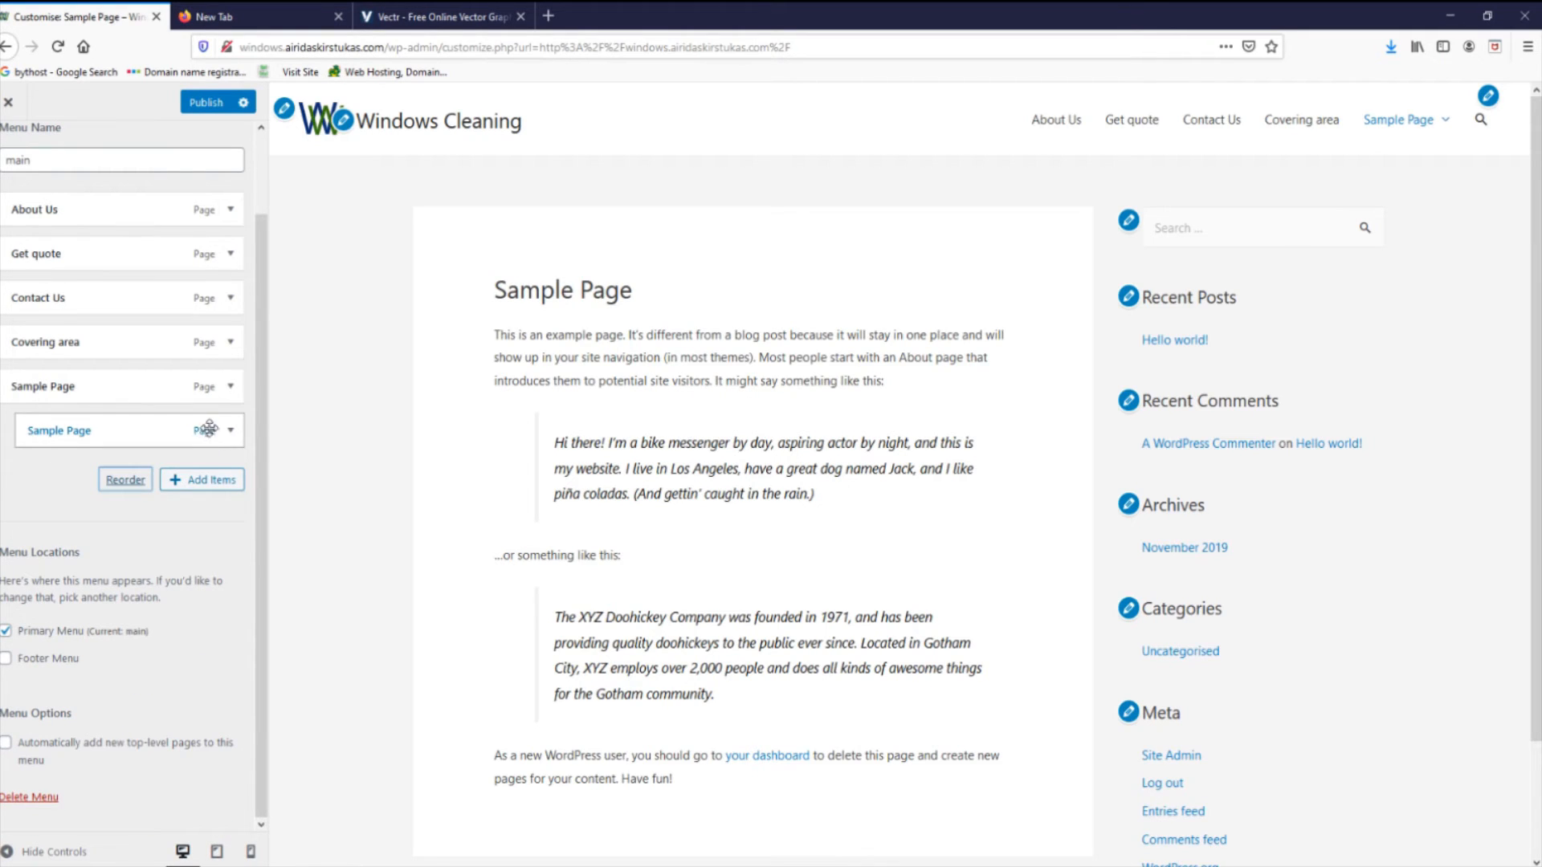
# - Remove both Sample Page items, republish the main menu, and close the Customizer
pyautogui.click(192, 480)
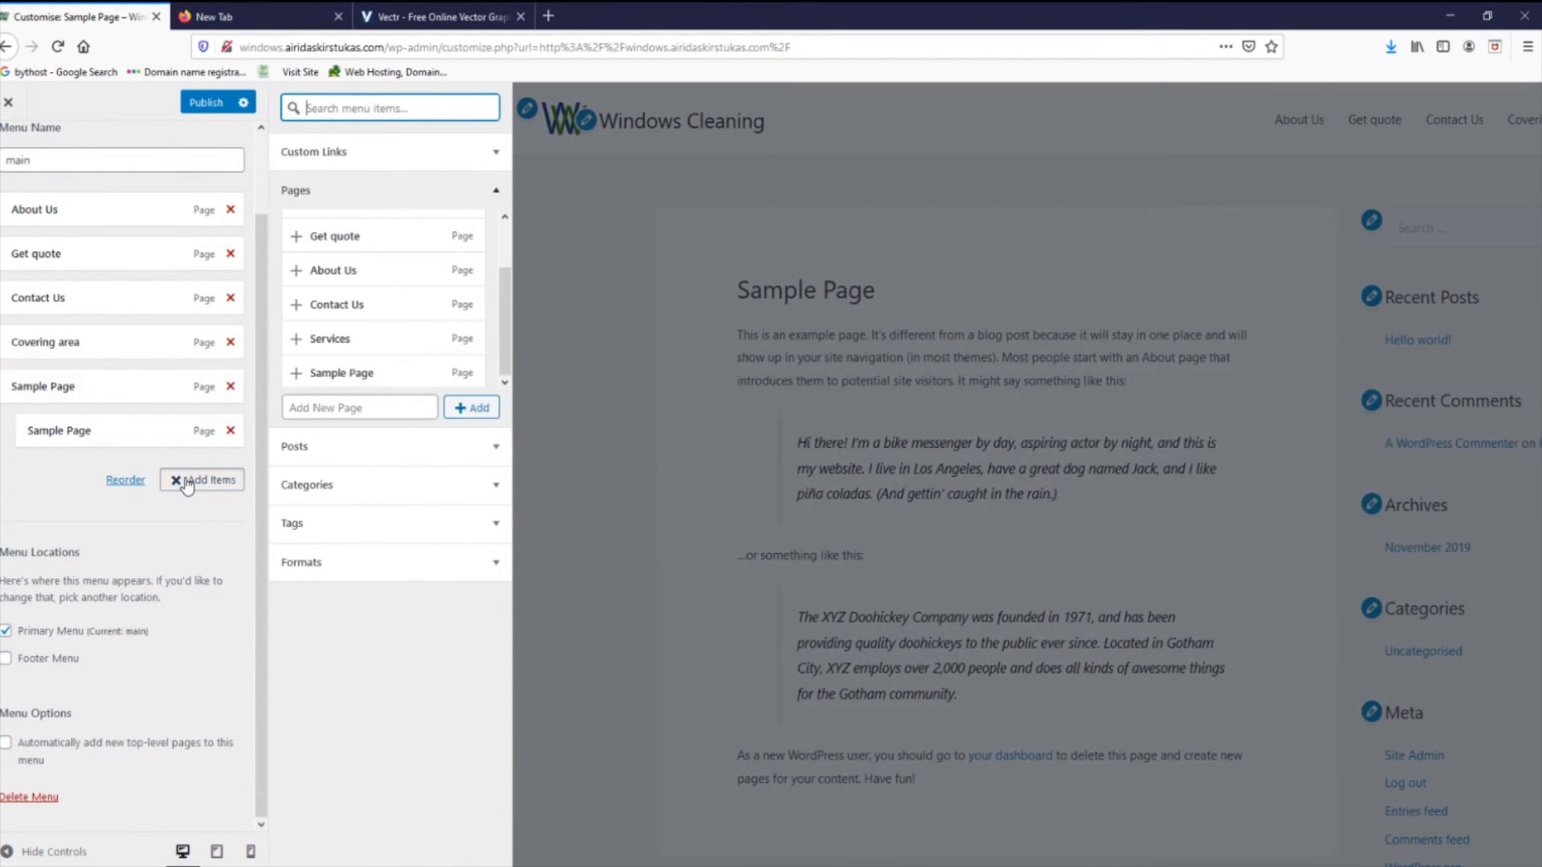
pyautogui.click(230, 432)
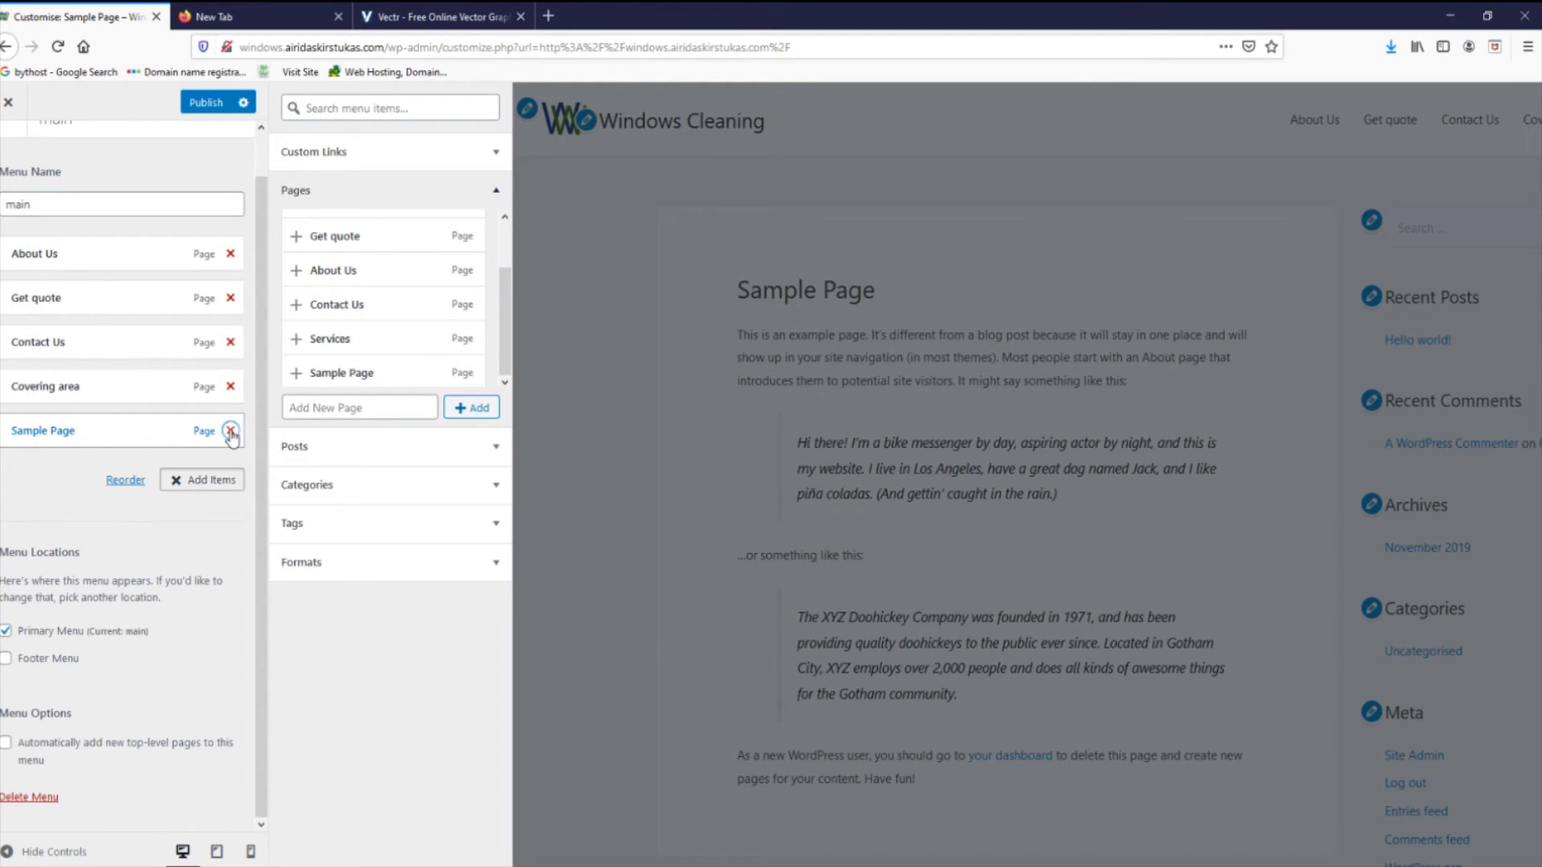
pyautogui.click(230, 432)
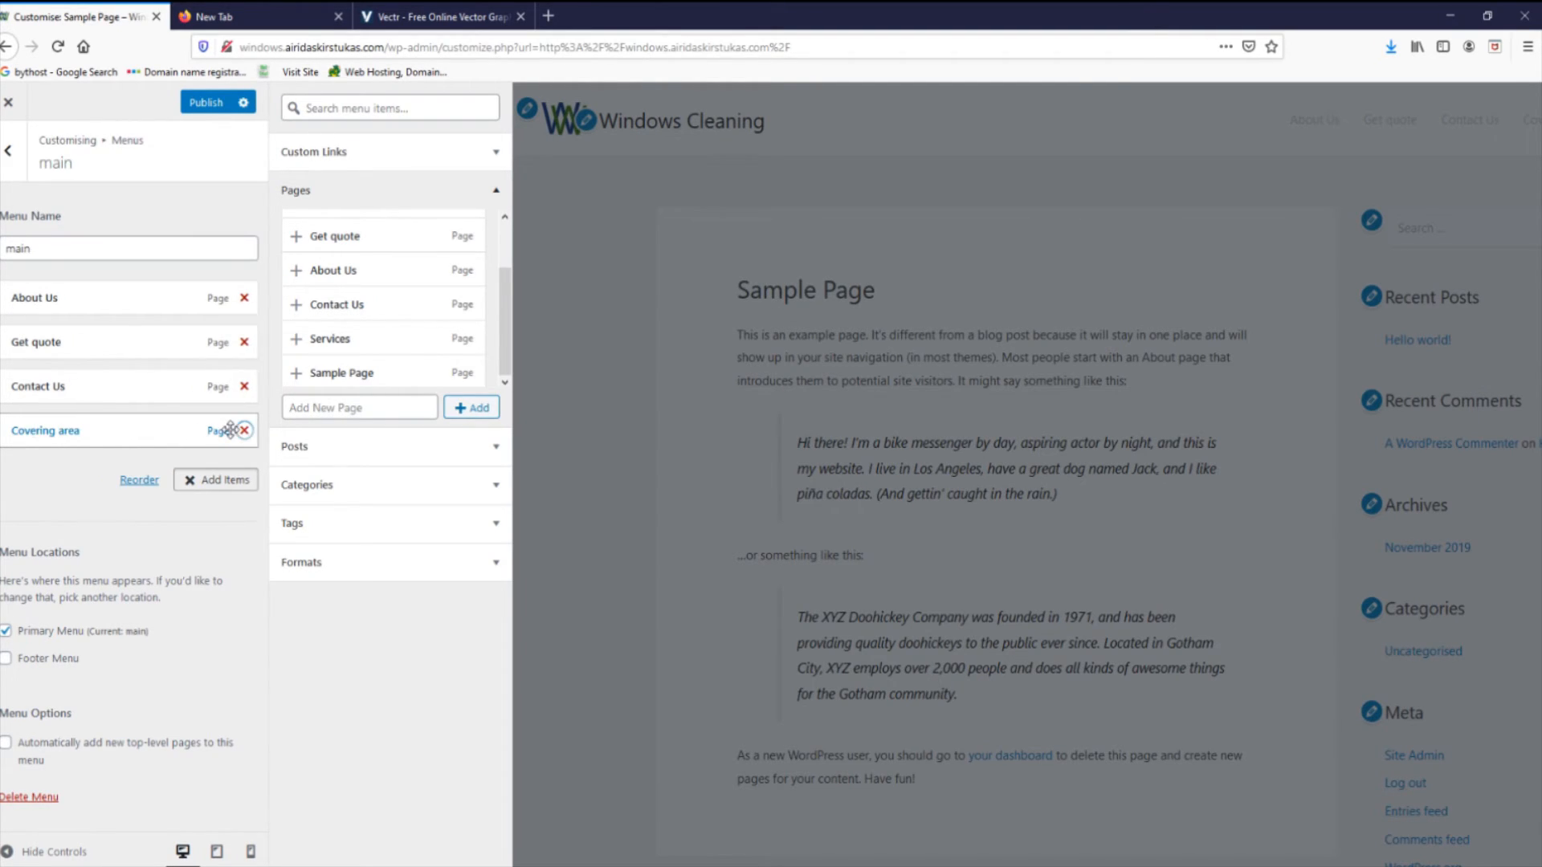
pyautogui.click(195, 102)
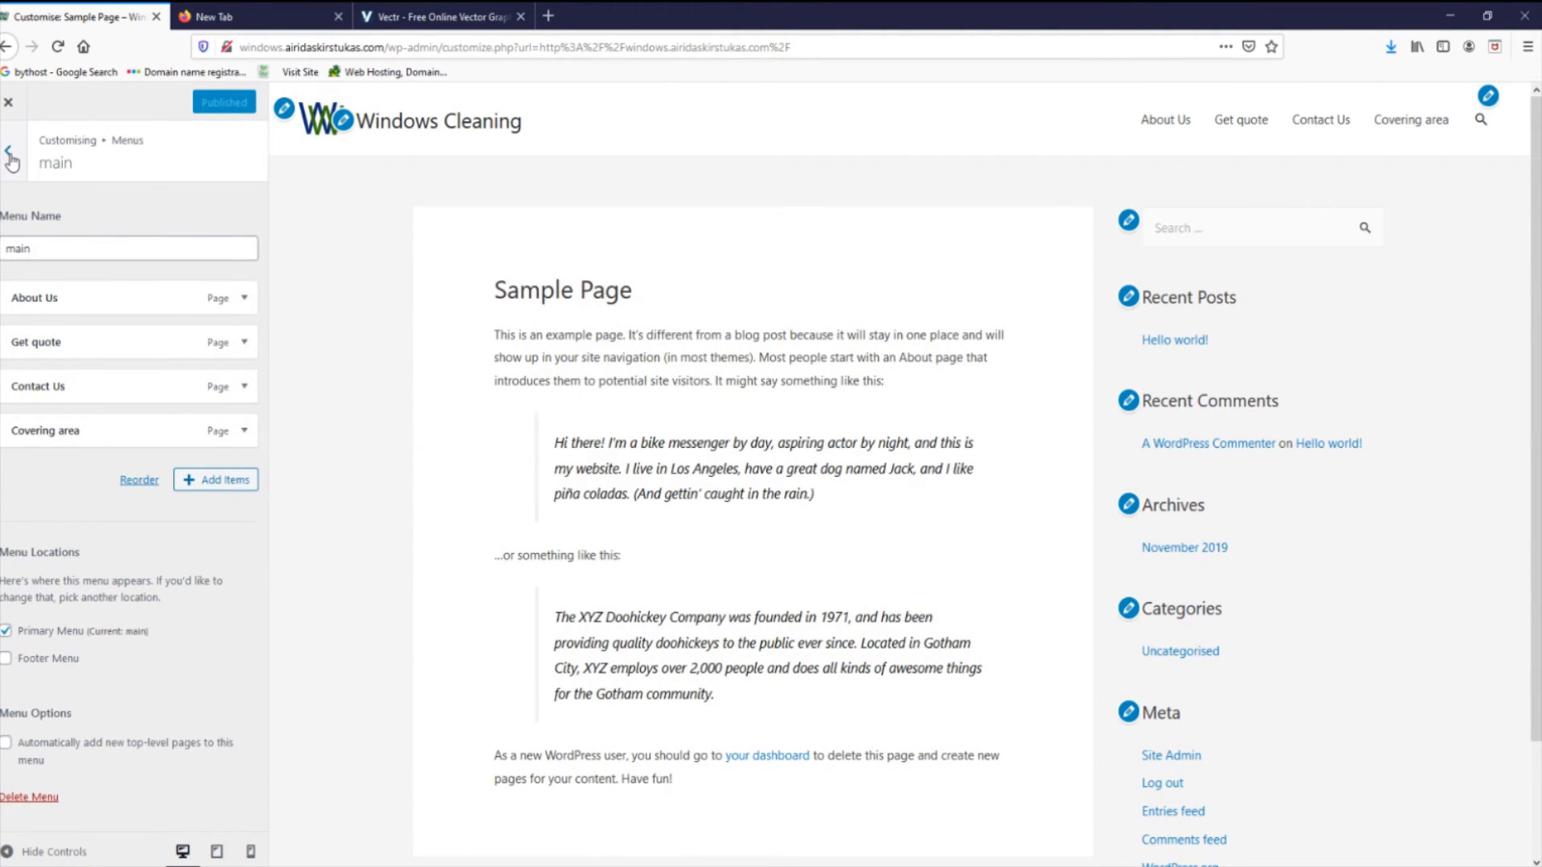
pyautogui.click(8, 151)
pyautogui.click(15, 104)
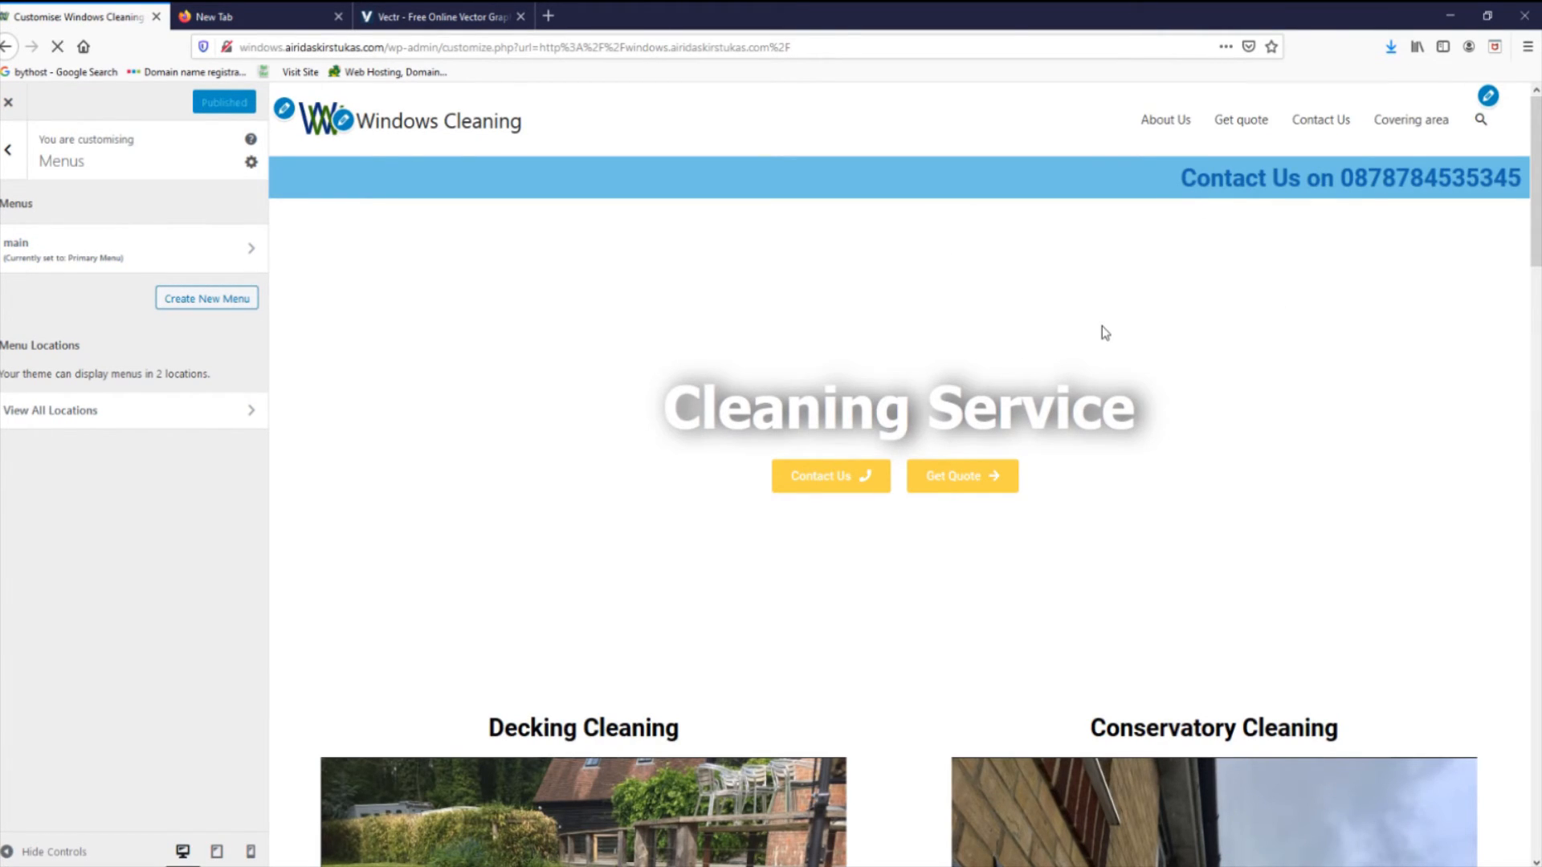
pyautogui.scroll(-5, 1101, 334)
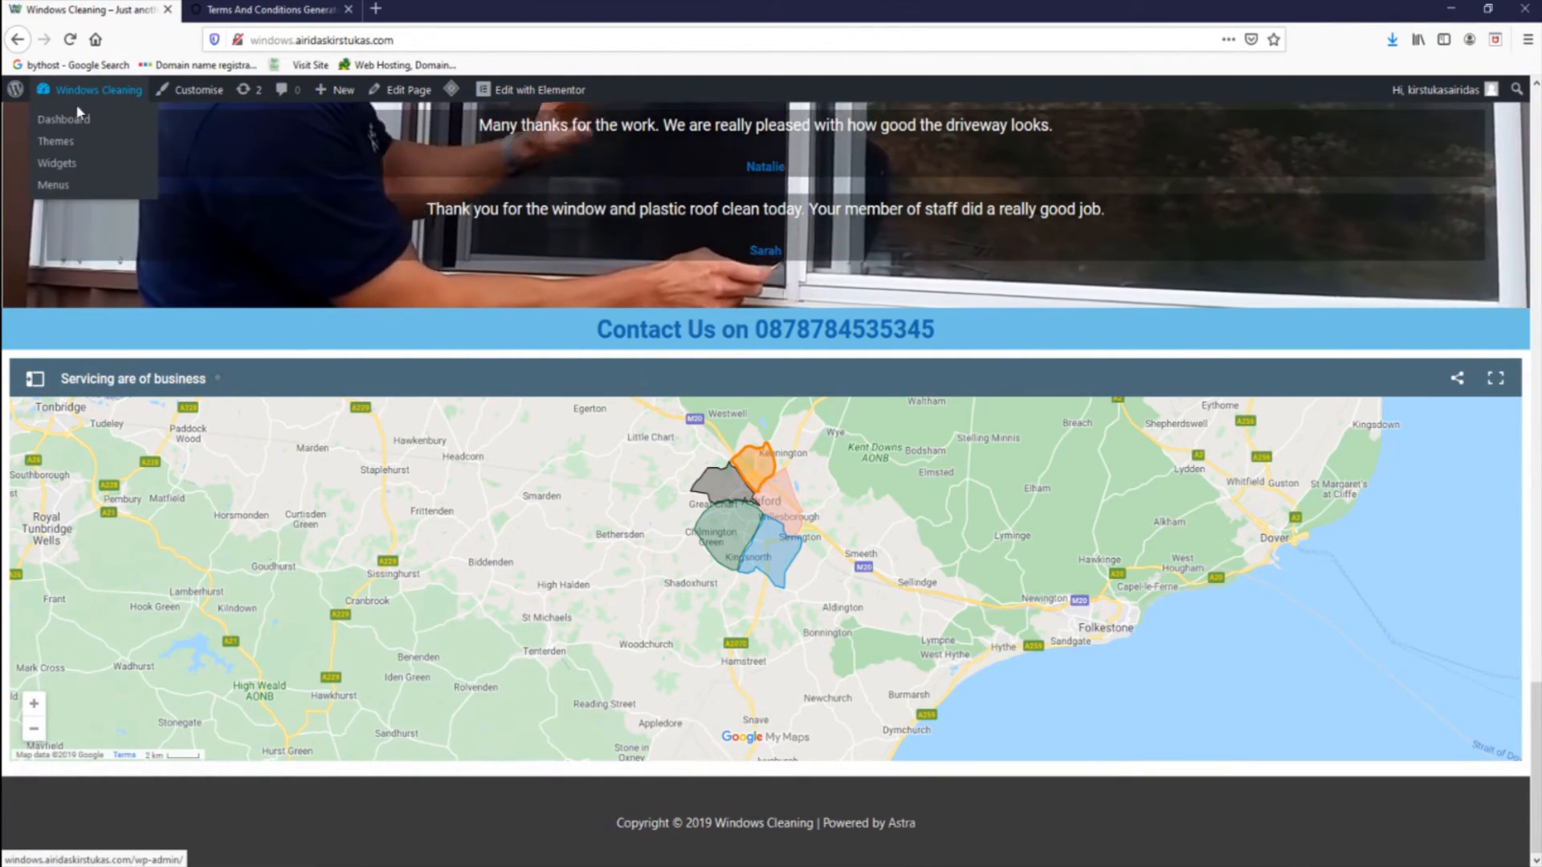
# - Start a new page titled 'Terms and conditions'
pyautogui.click(80, 121)
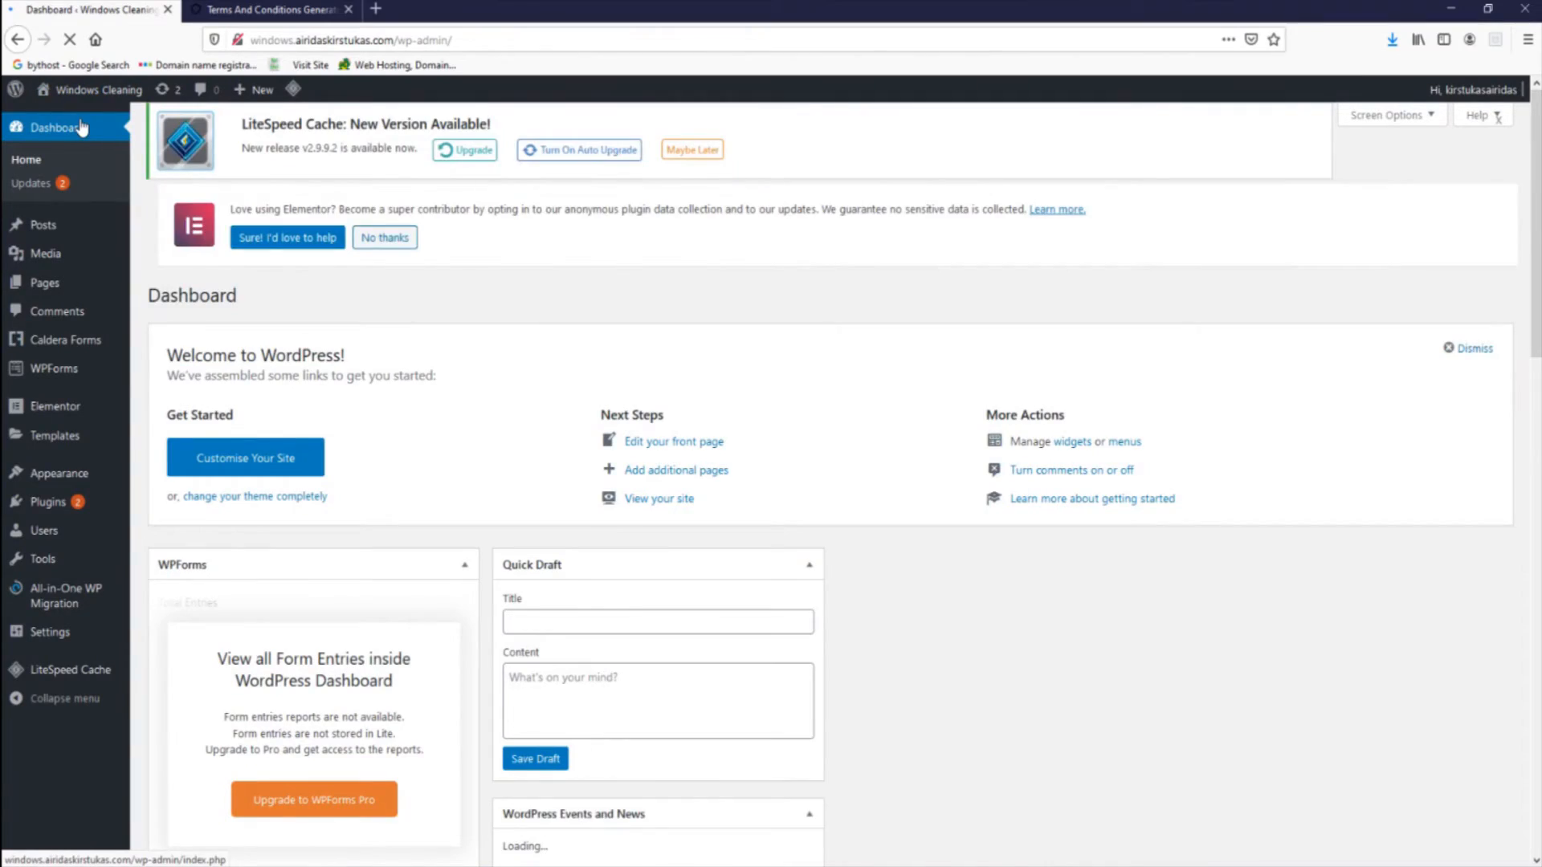
pyautogui.click(38, 287)
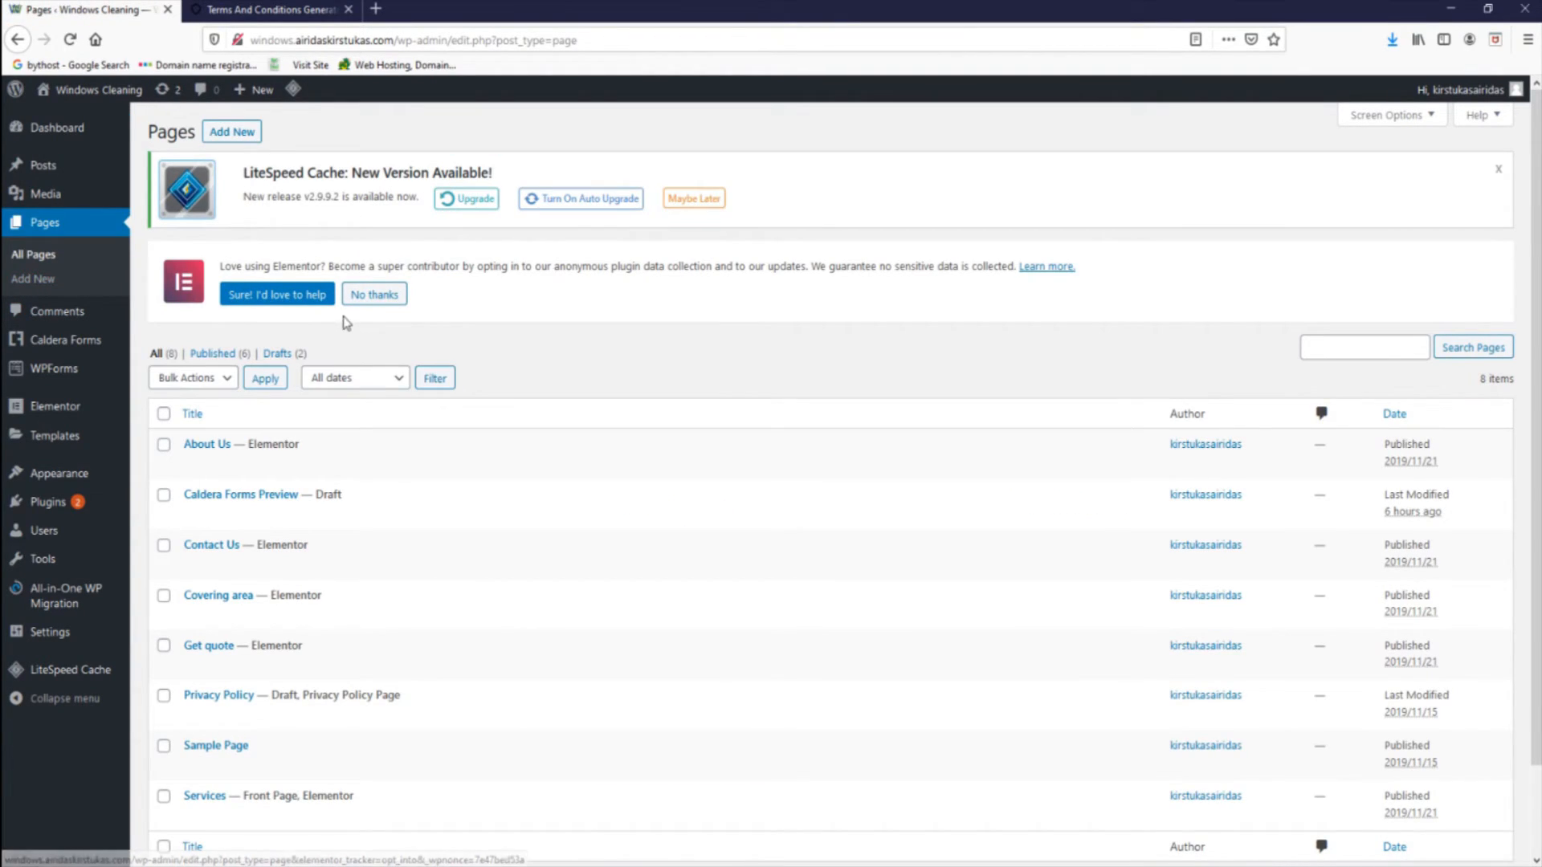
pyautogui.click(229, 136)
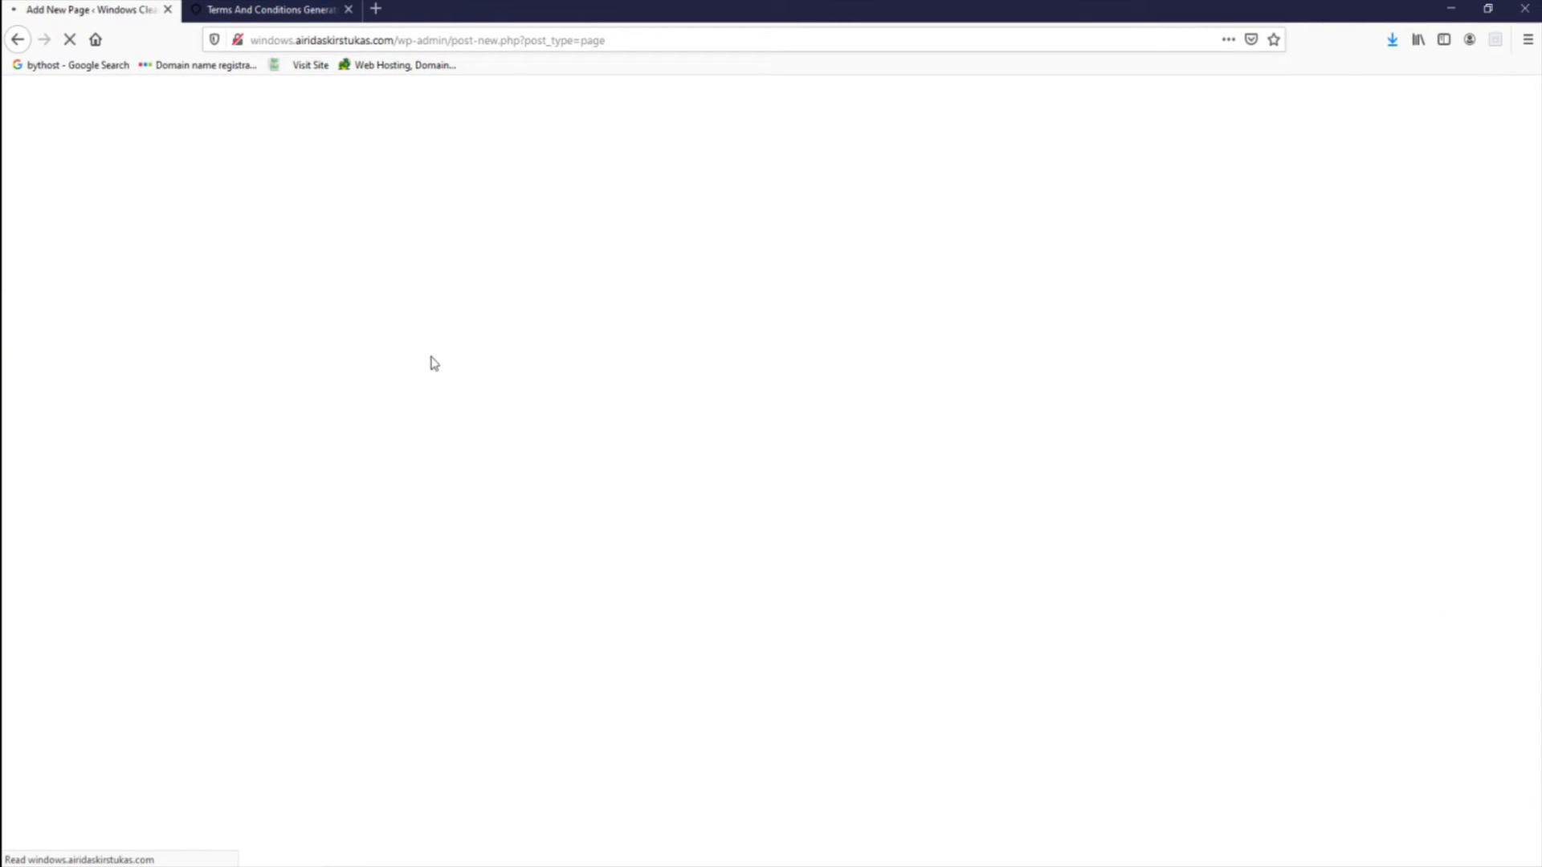
pyautogui.write('Terms and conditions')
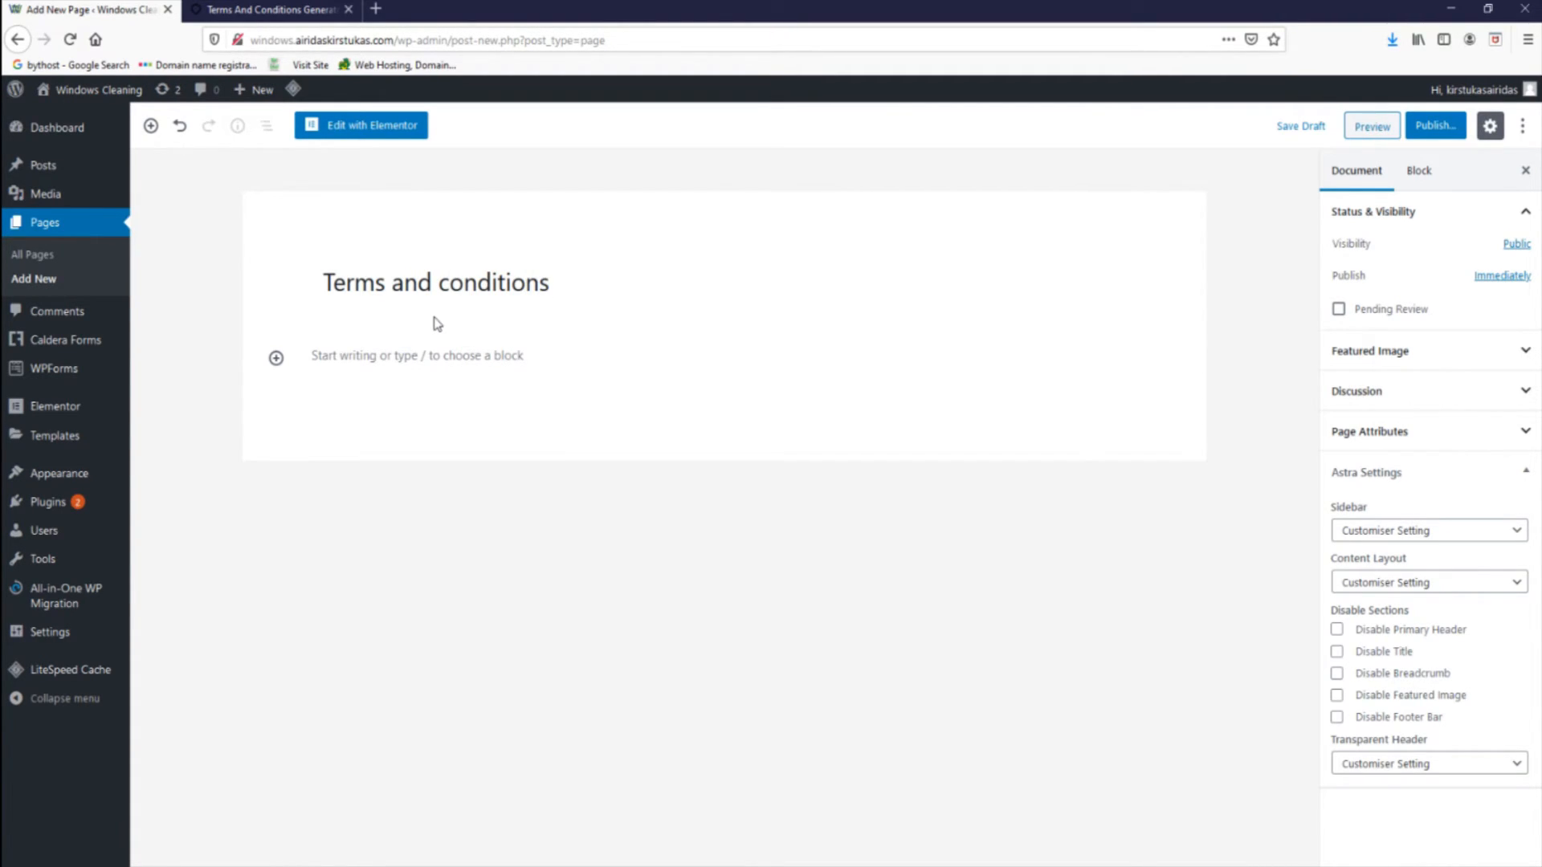
# - Set No Sidebar, disable the title, choose Full Width / Stretched, and publish the page
pyautogui.click(1430, 532)
pyautogui.click(1430, 614)
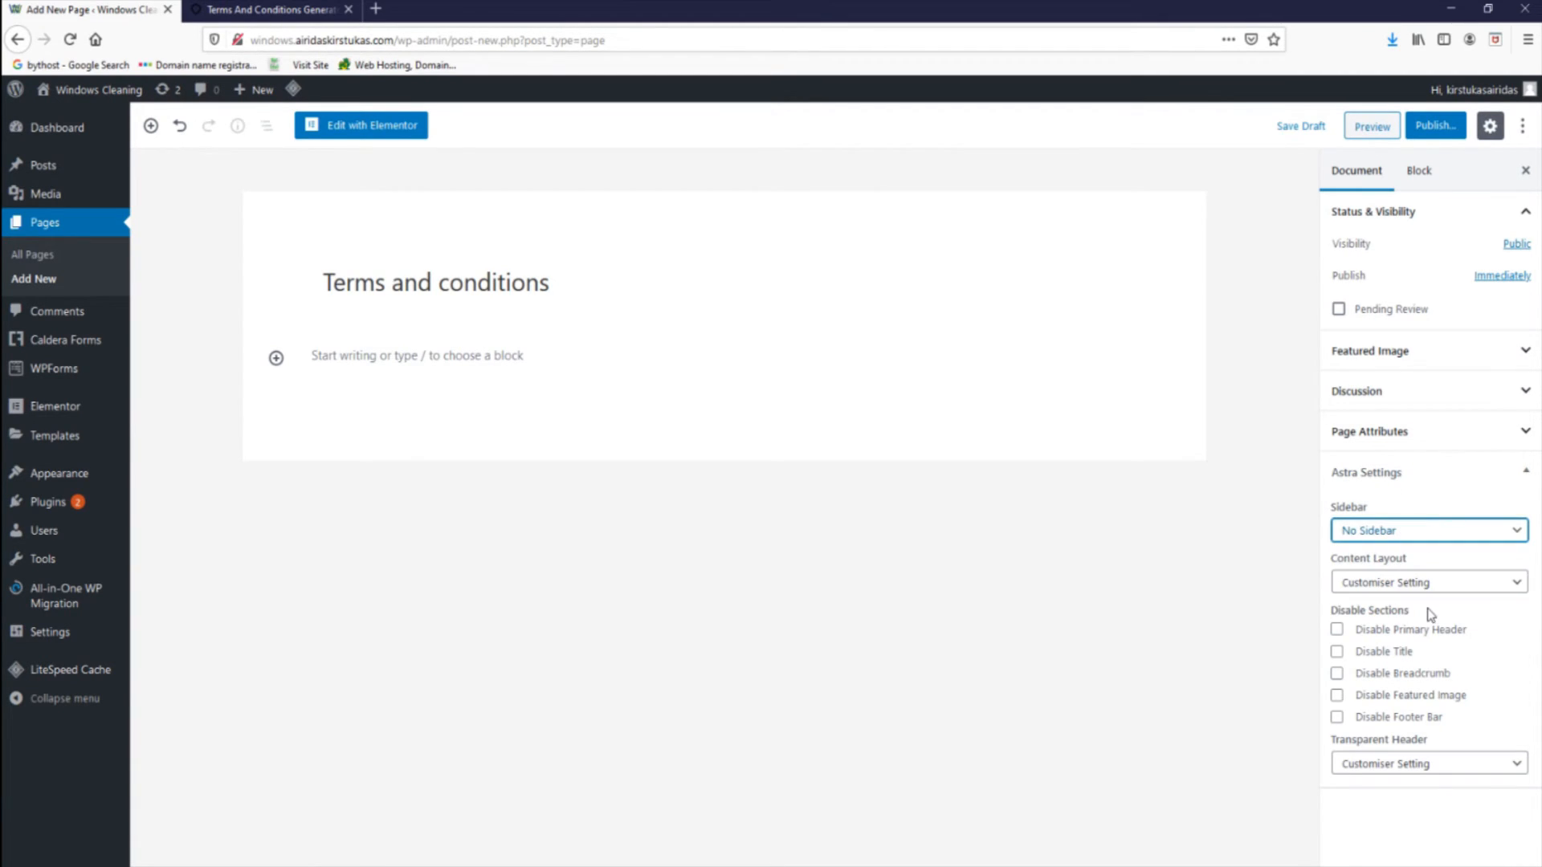
pyautogui.click(1337, 652)
pyautogui.click(1360, 584)
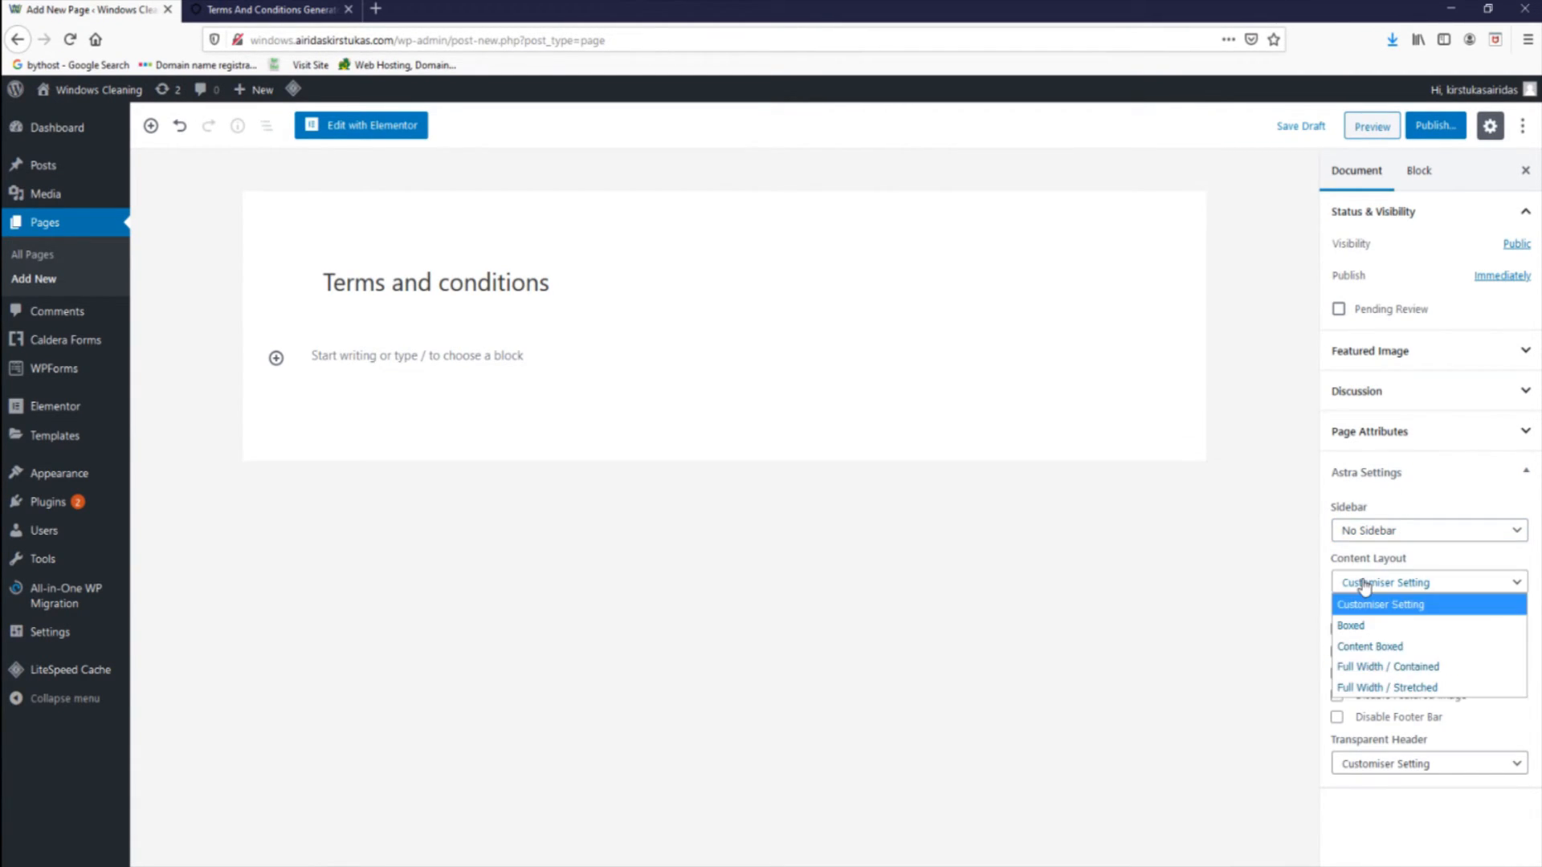
pyautogui.click(1356, 689)
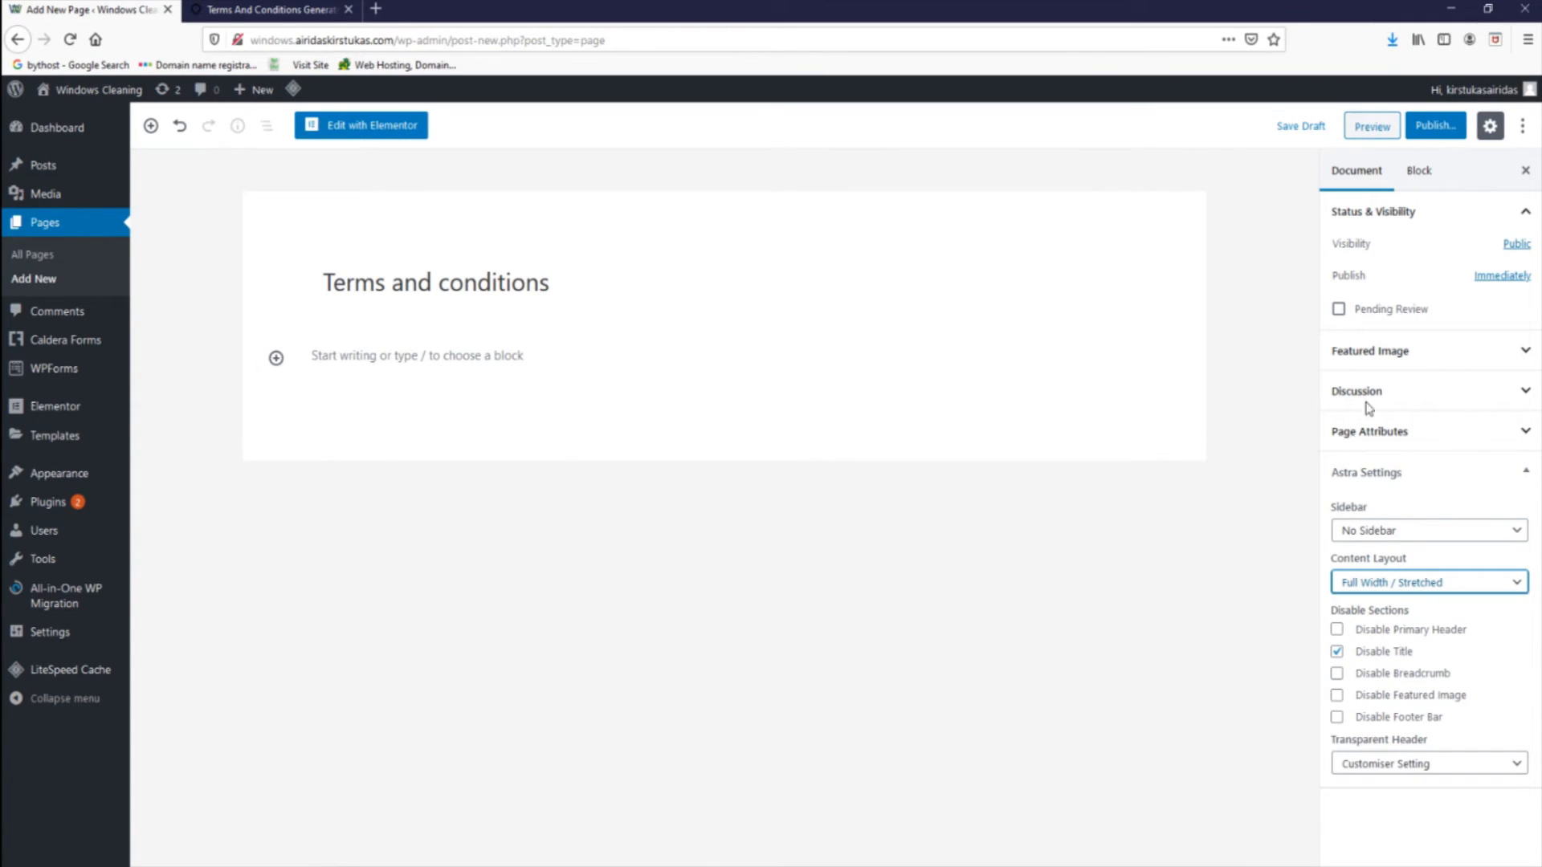
pyautogui.click(1437, 129)
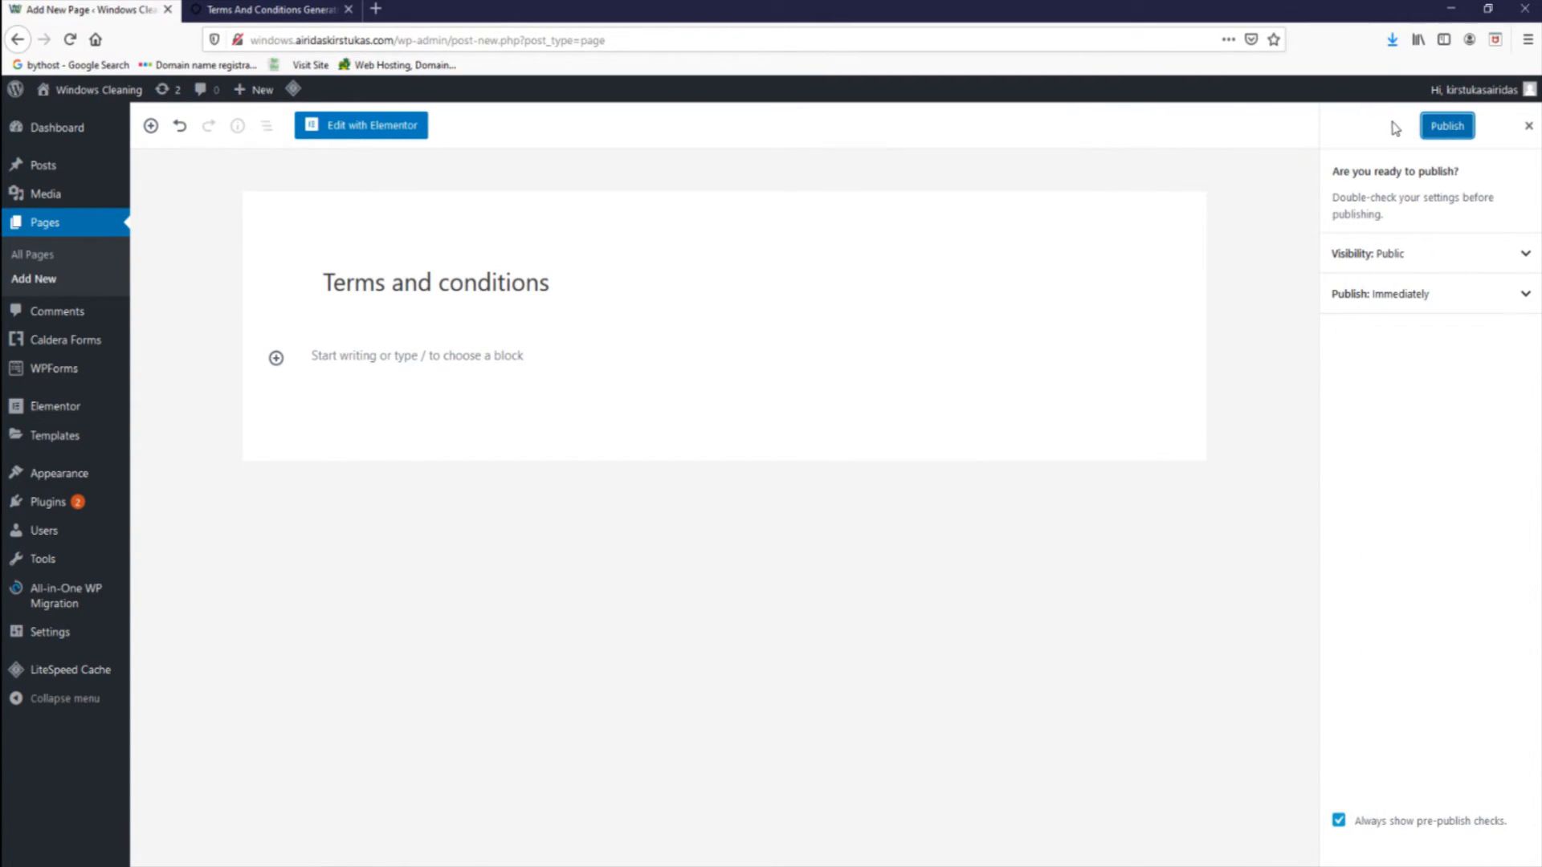
pyautogui.click(1443, 132)
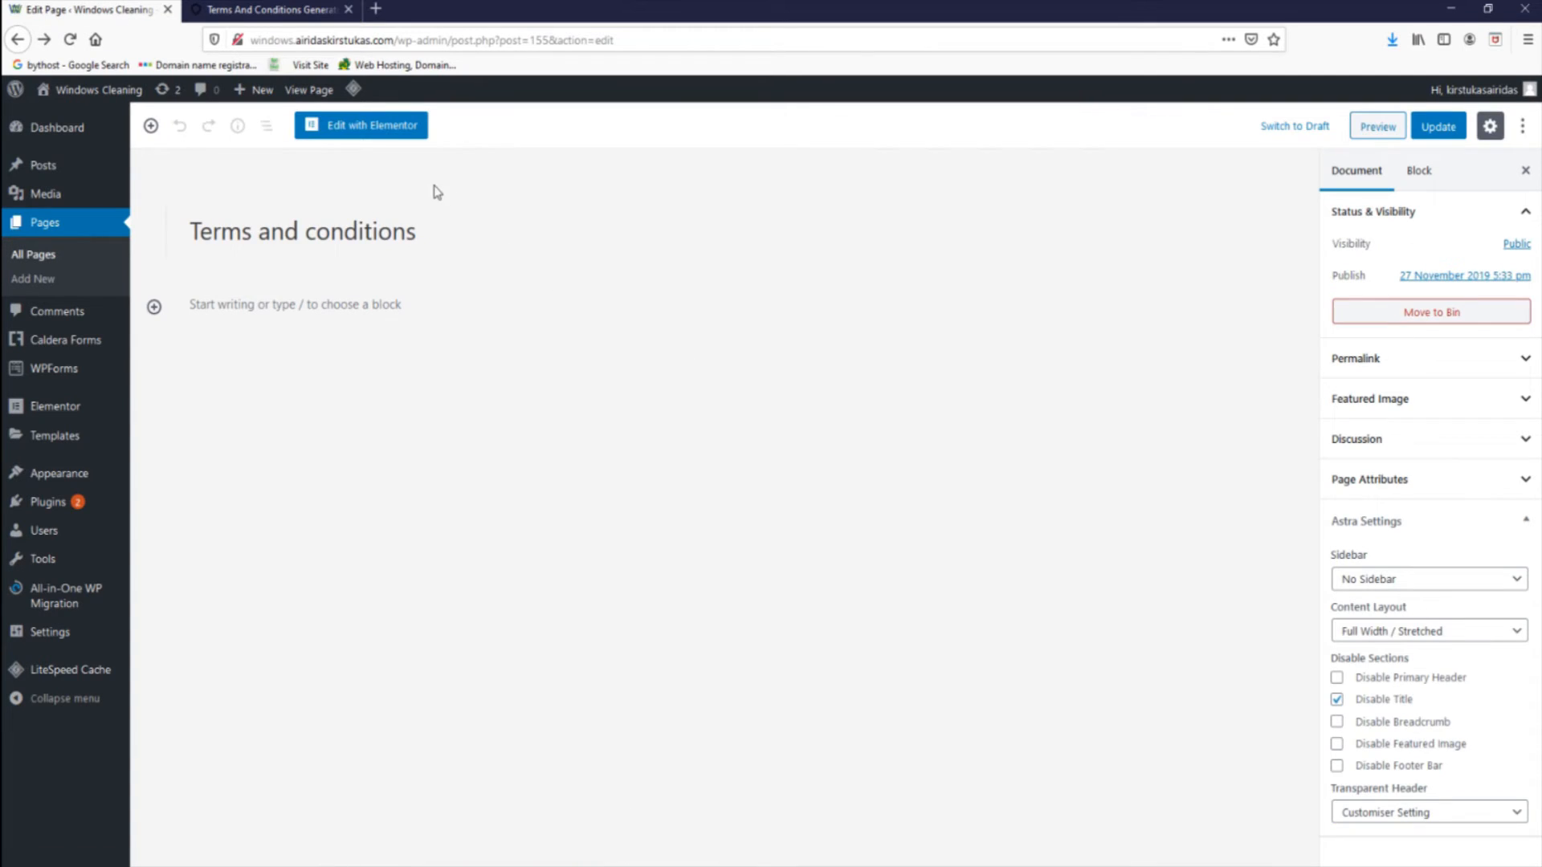
# - Open the page in Elementor and add a single-column section with full-width content
pyautogui.click(386, 135)
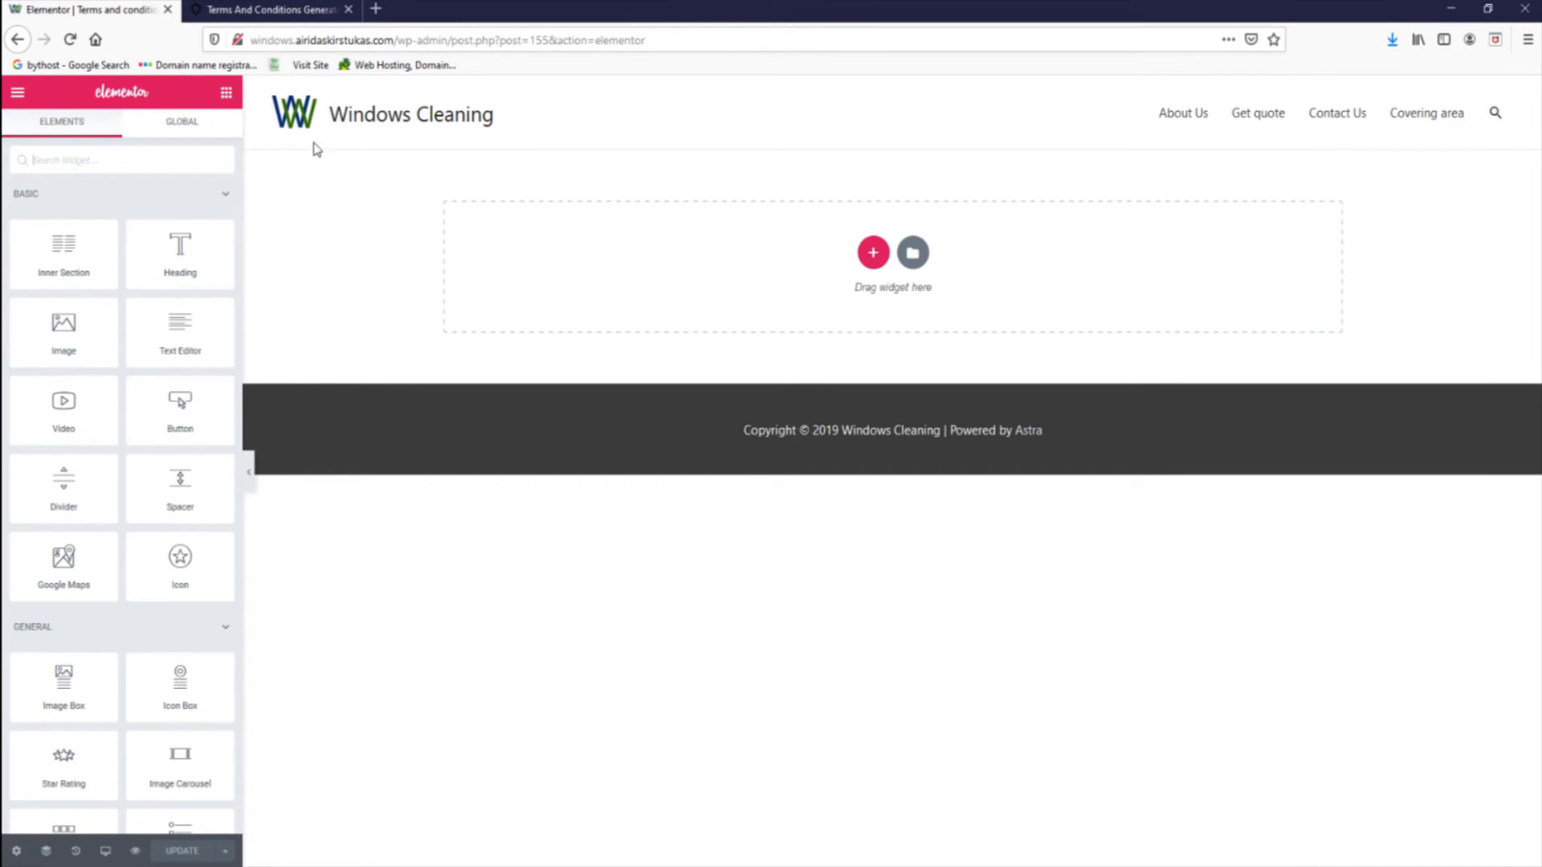
pyautogui.click(873, 252)
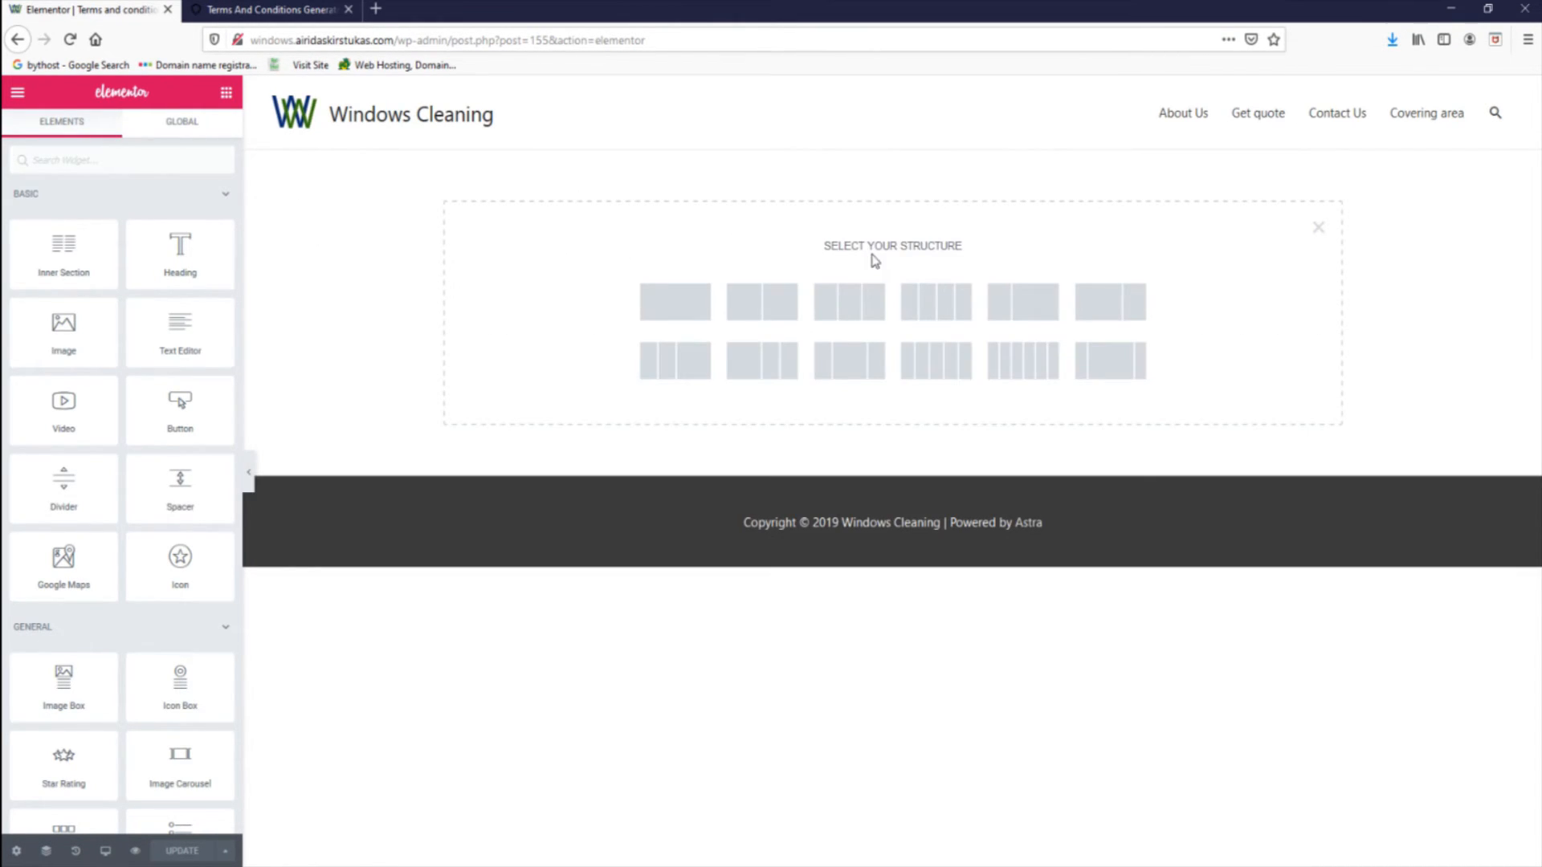
pyautogui.click(690, 306)
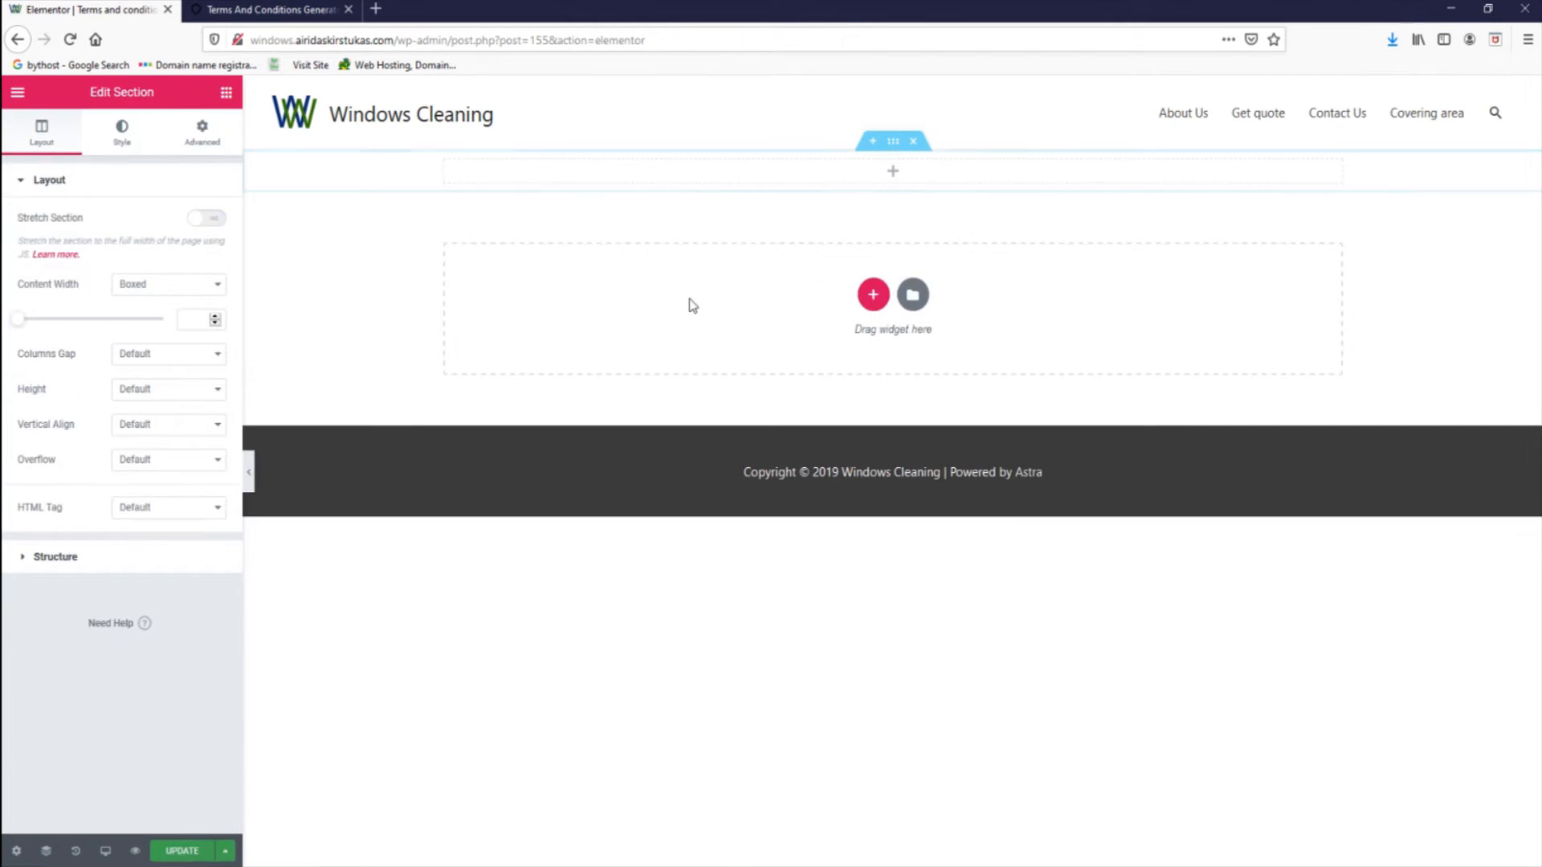
pyautogui.click(210, 283)
pyautogui.click(203, 323)
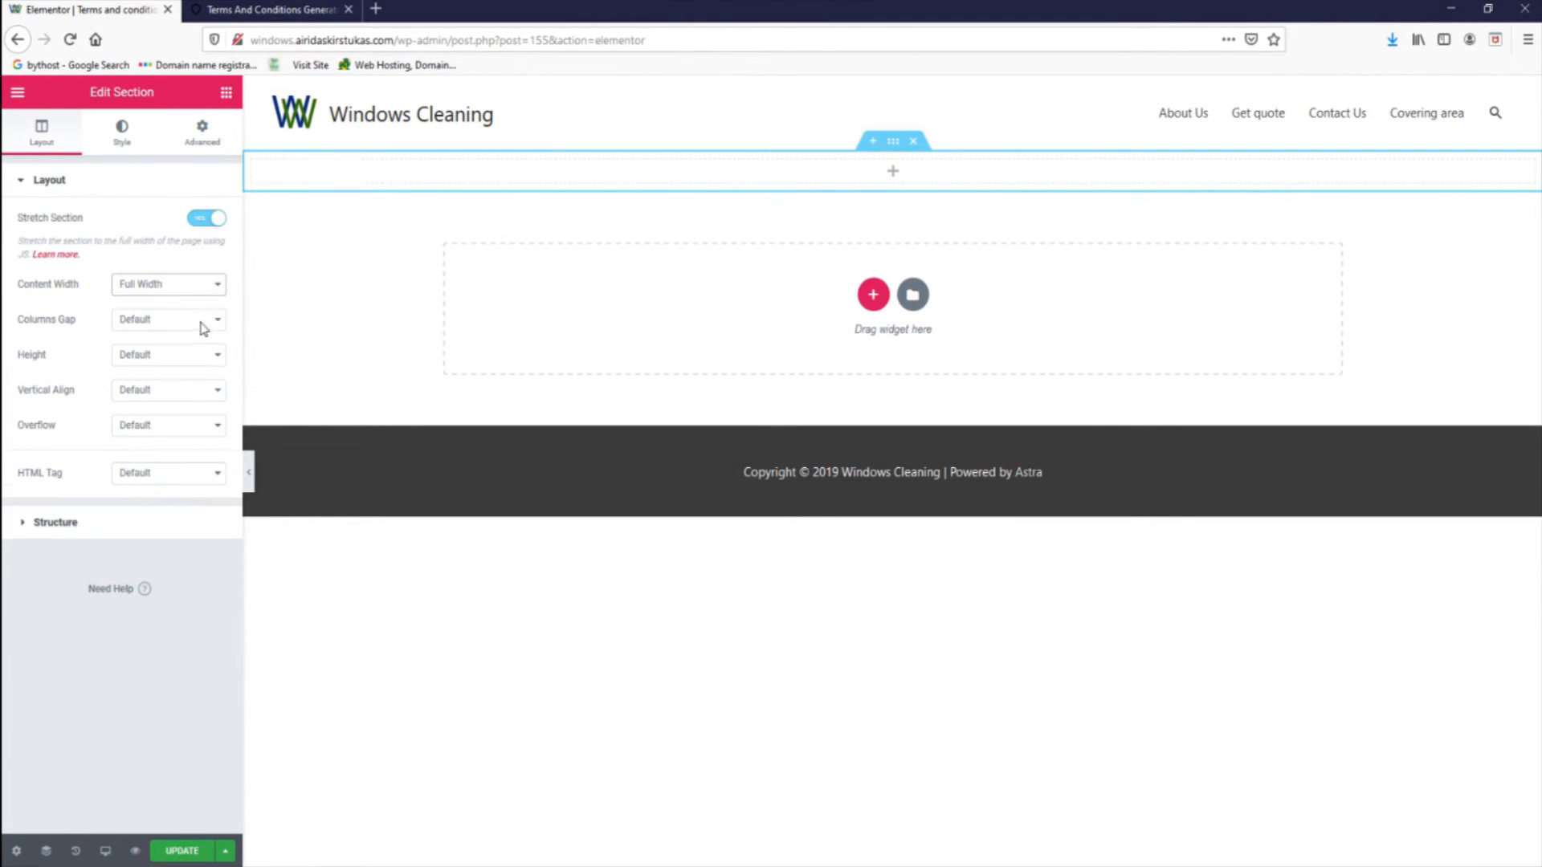
# - Place a Heading widget in the section reading 'Terms and Conditions'
pyautogui.click(226, 94)
pyautogui.moveTo(186, 265); pyautogui.dragTo(889, 172)
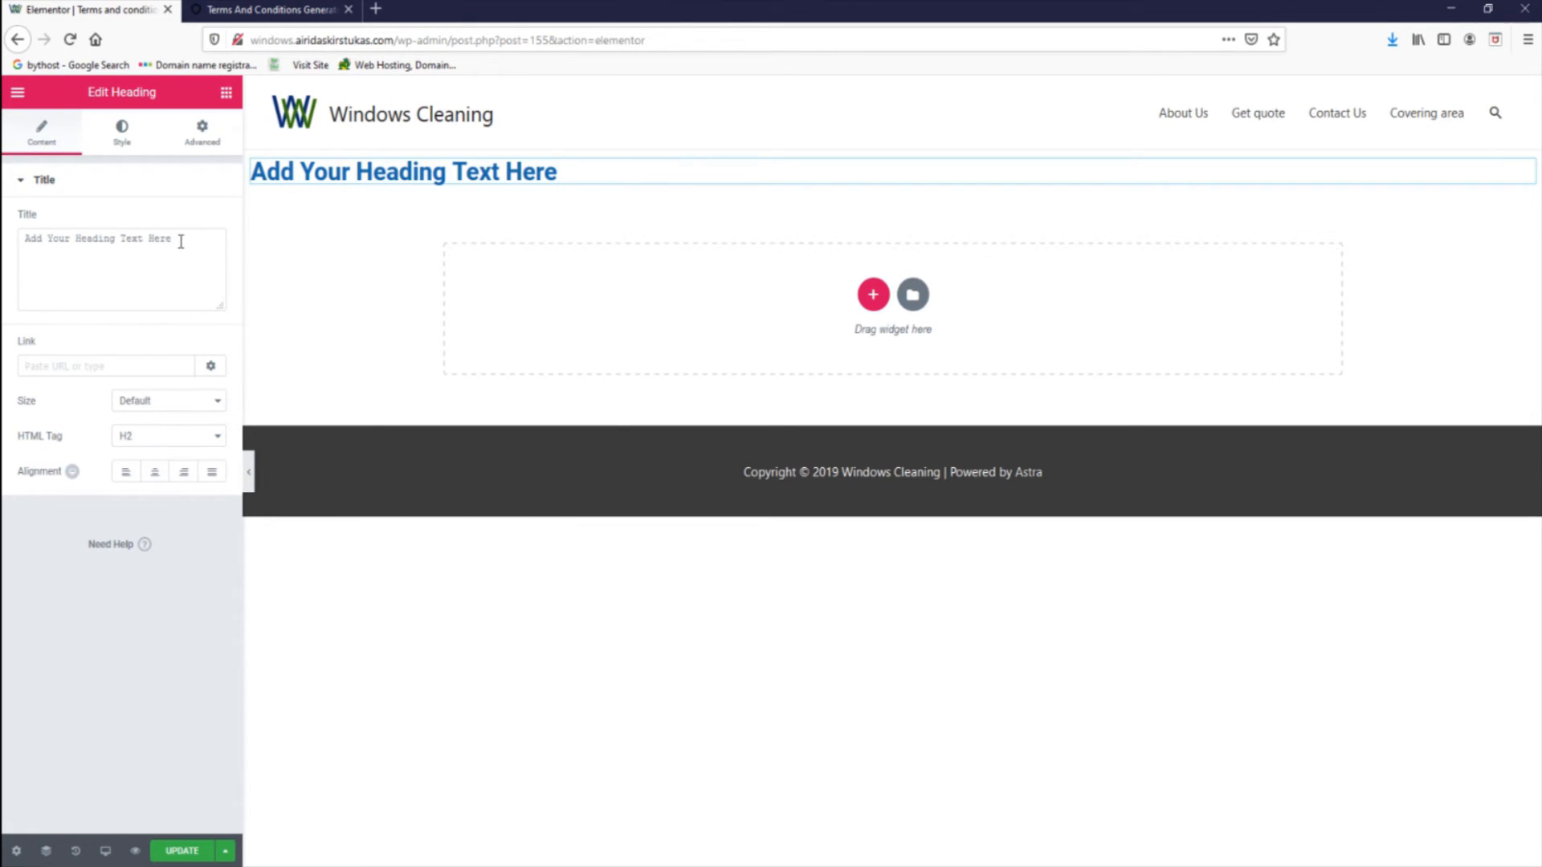
pyautogui.moveTo(177, 239); pyautogui.dragTo(42, 241)
pyautogui.click(586, 169)
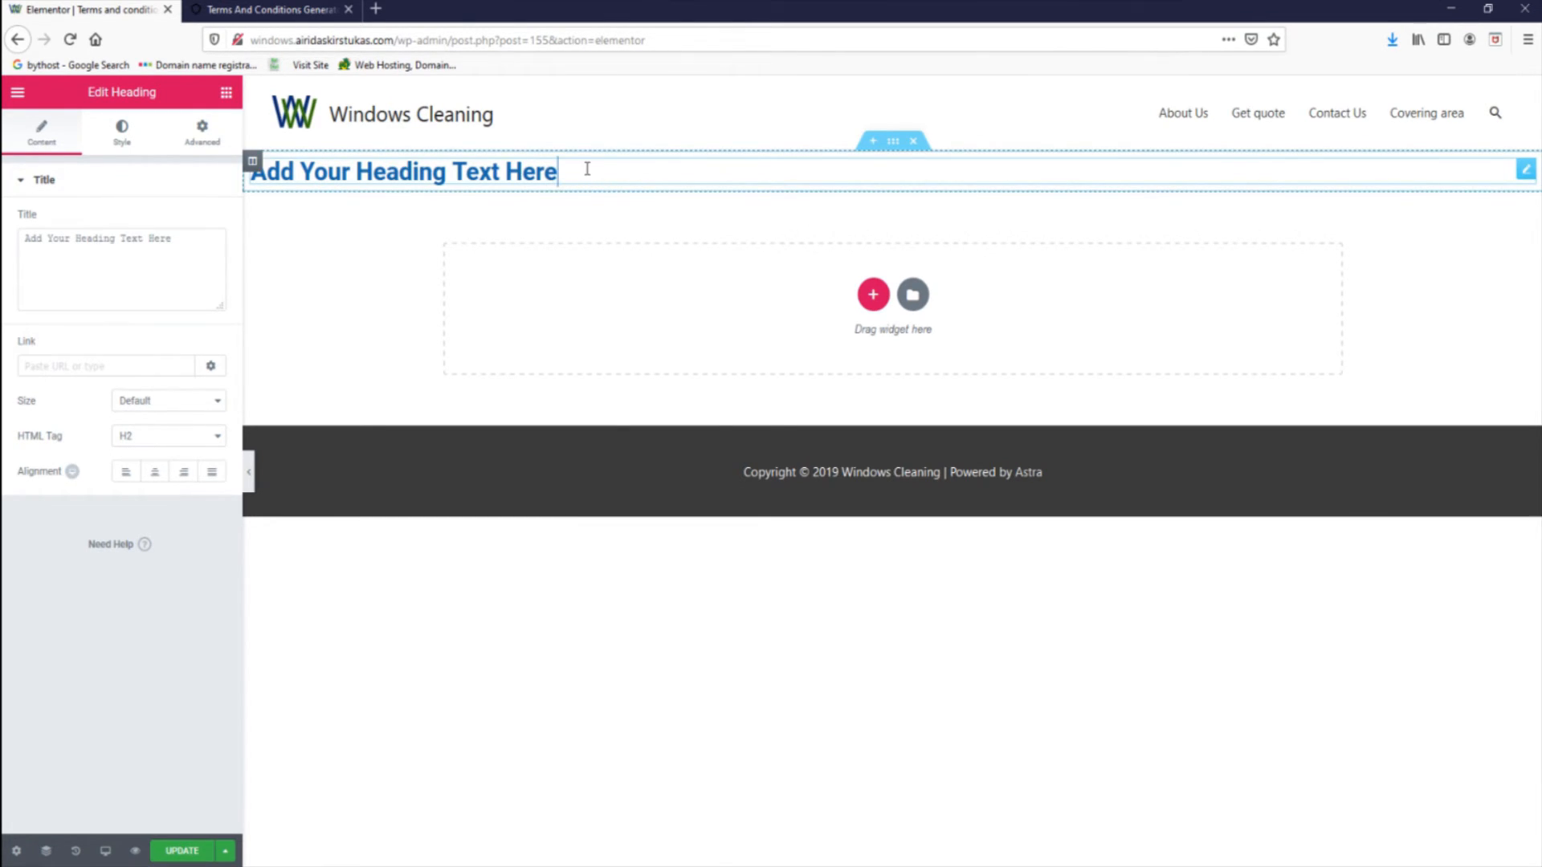
pyautogui.moveTo(557, 171); pyautogui.dragTo(265, 155)
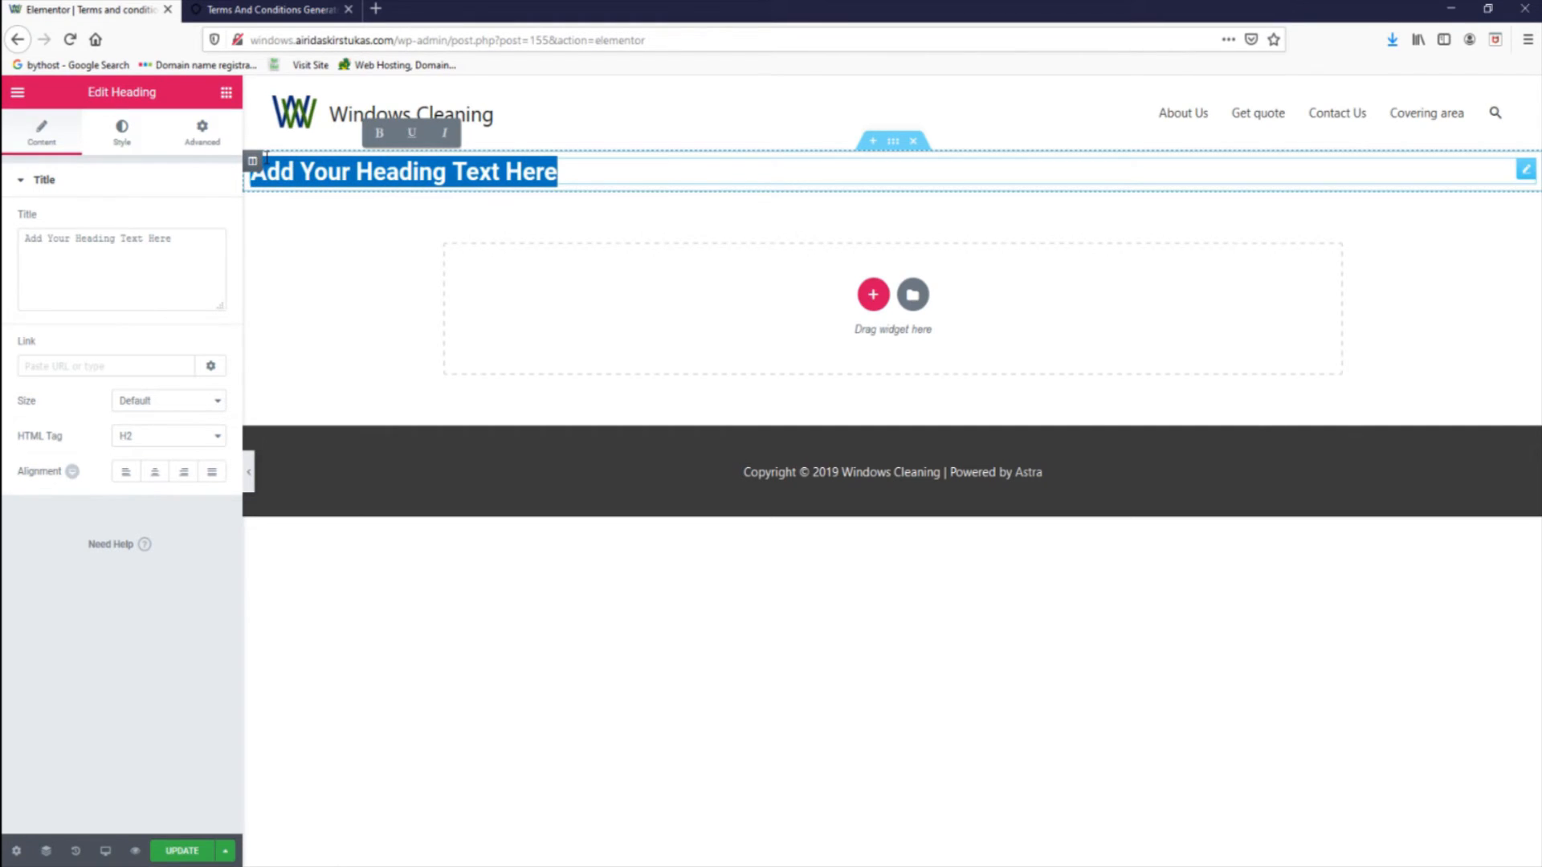
pyautogui.write('Ter')
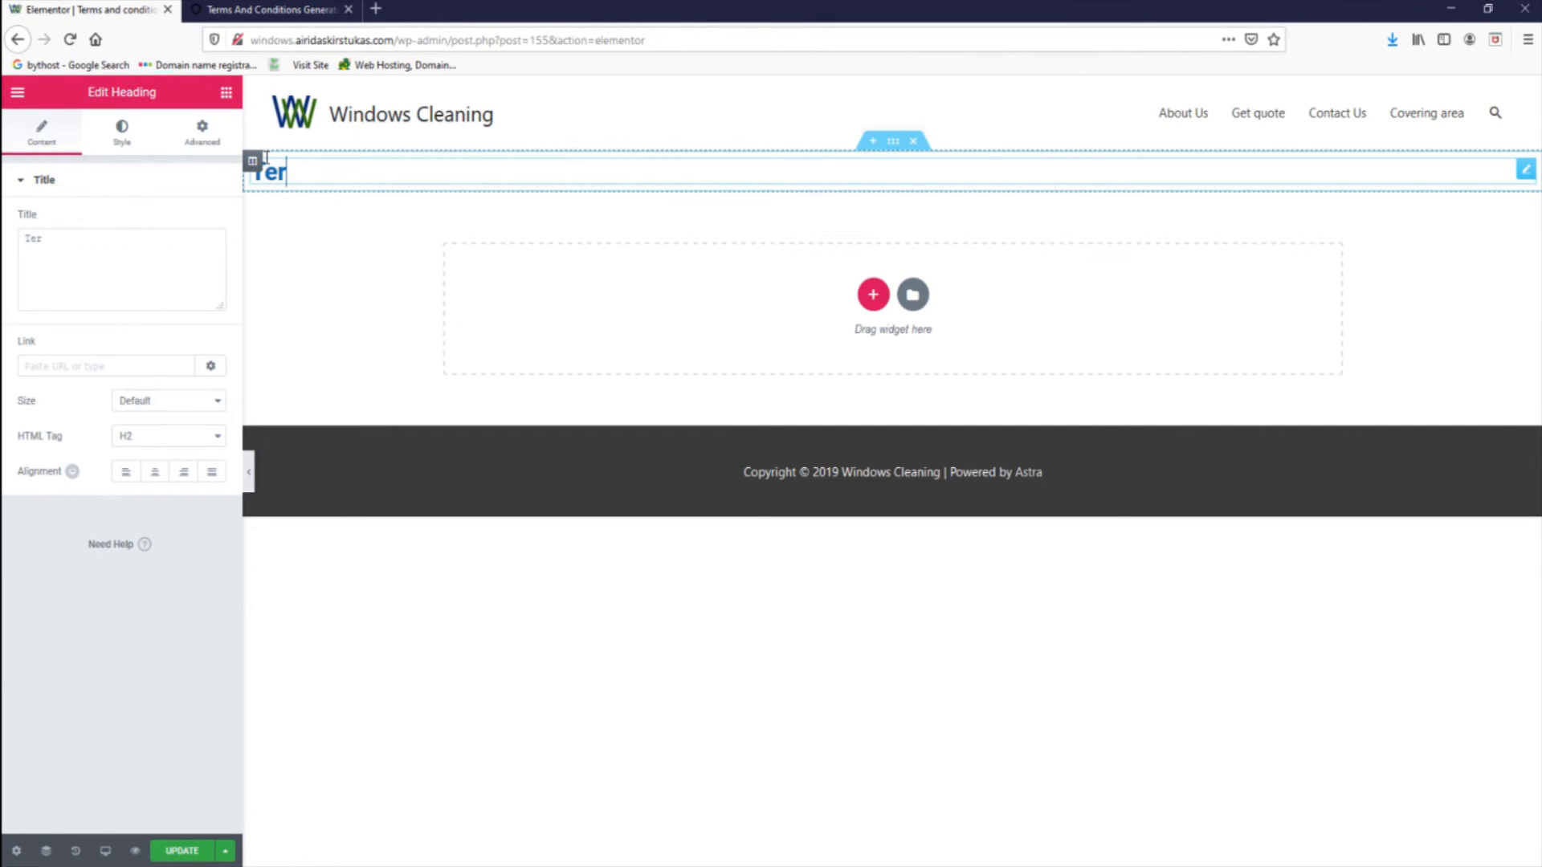
pyautogui.write('ms and Conditions')
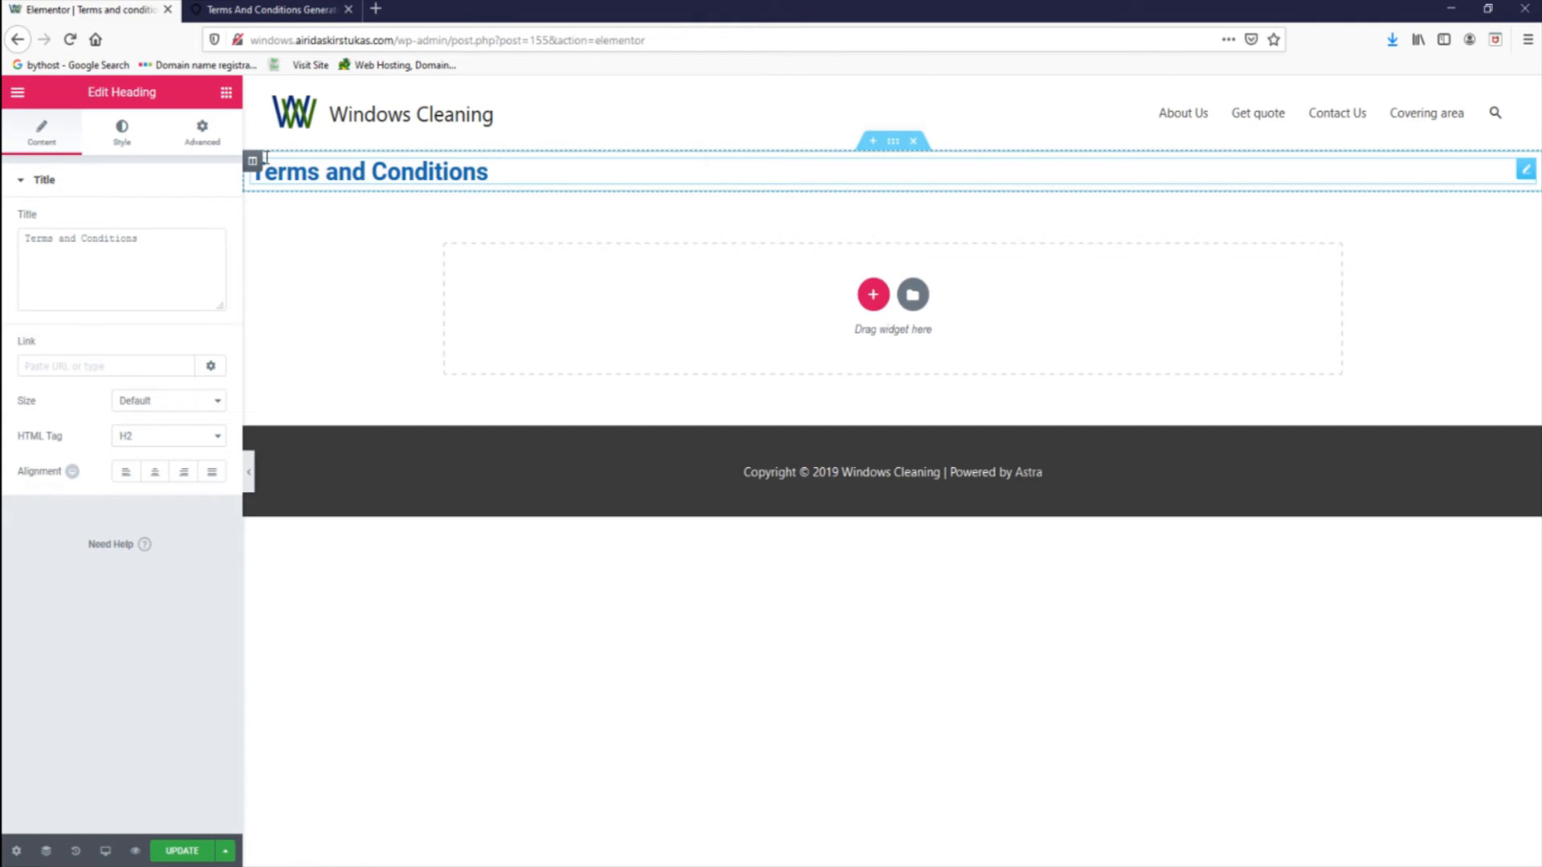
# - Set the heading text colour to black (#000000) and centre-align it
pyautogui.click(122, 135)
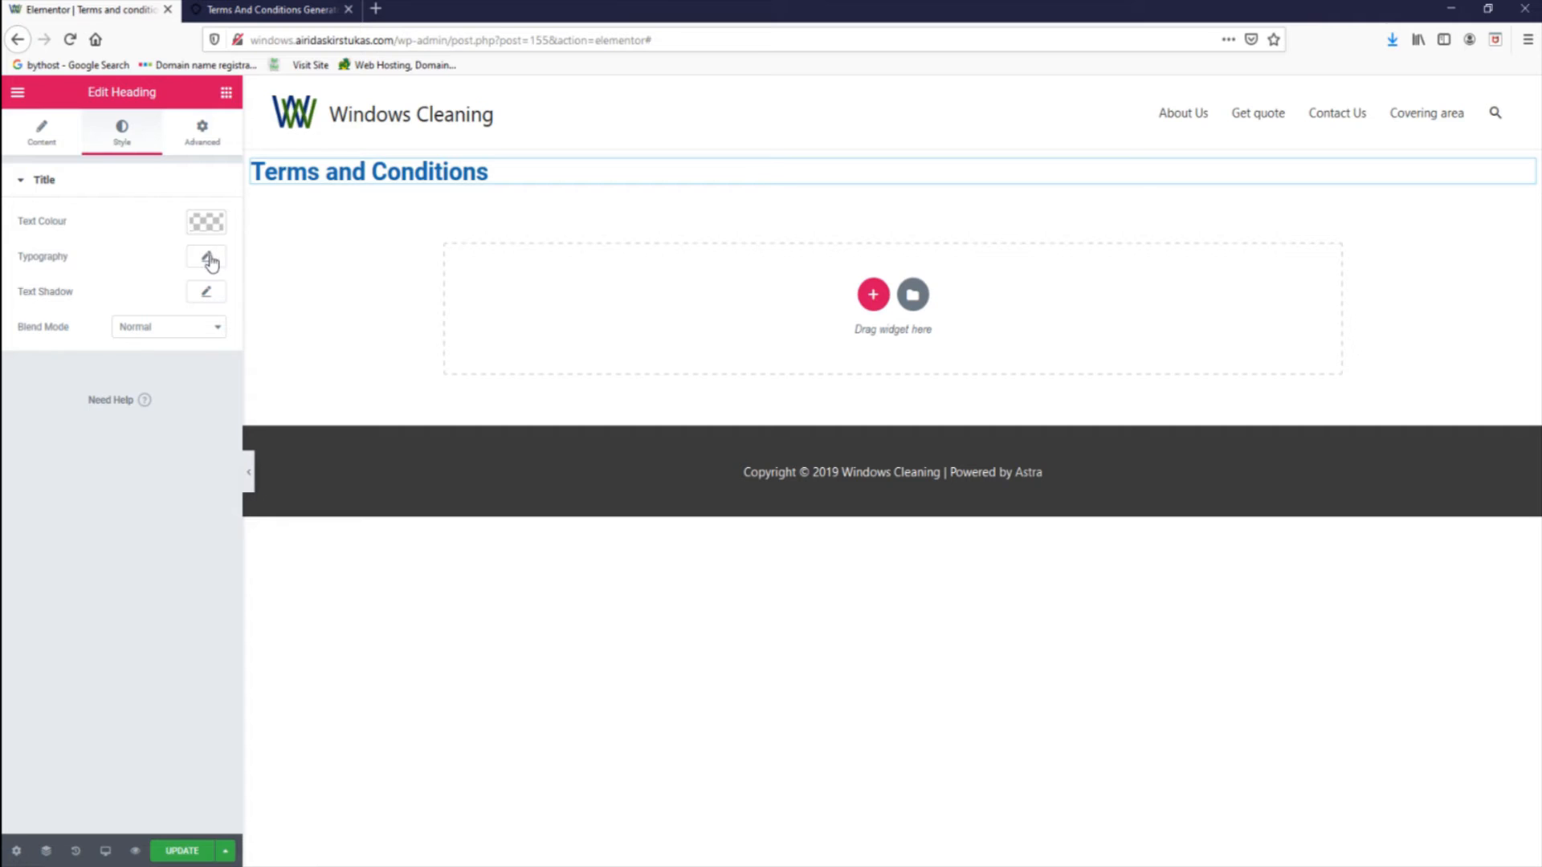
pyautogui.click(206, 222)
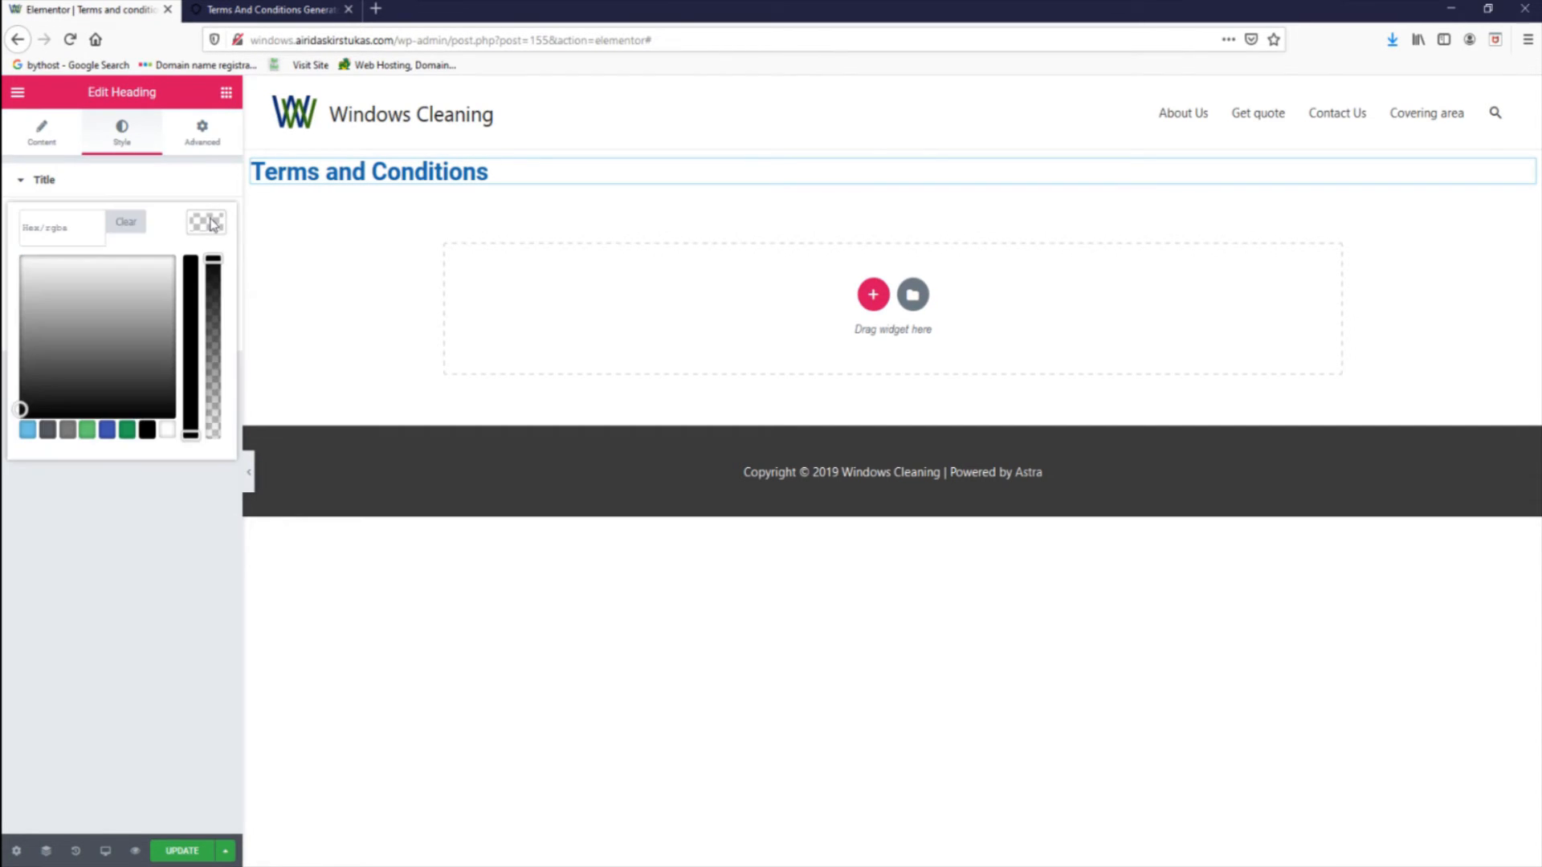
pyautogui.click(147, 431)
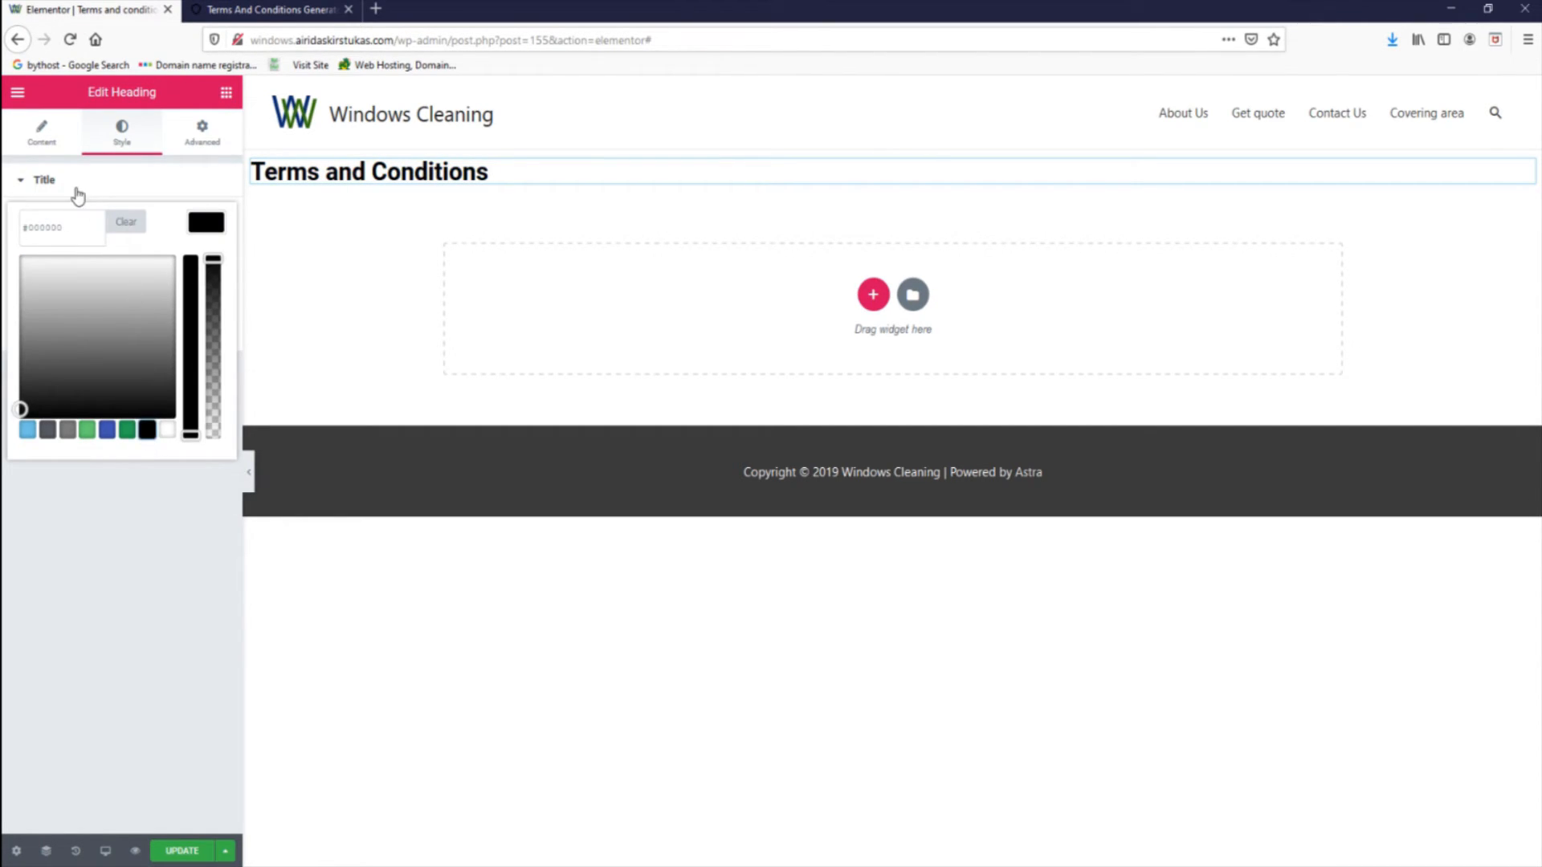
pyautogui.click(178, 181)
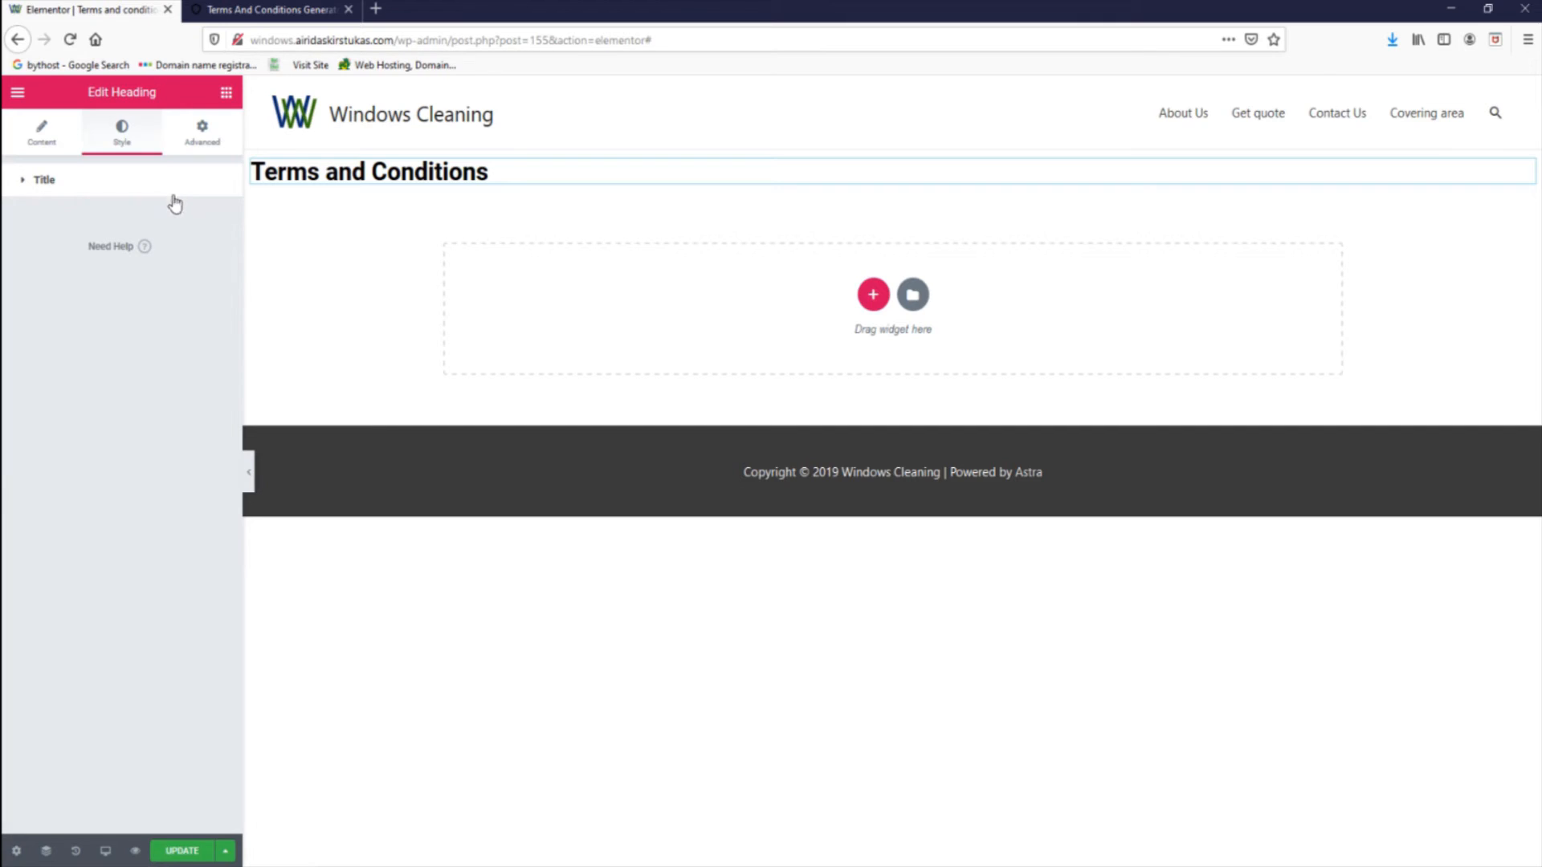
pyautogui.click(67, 127)
pyautogui.click(160, 470)
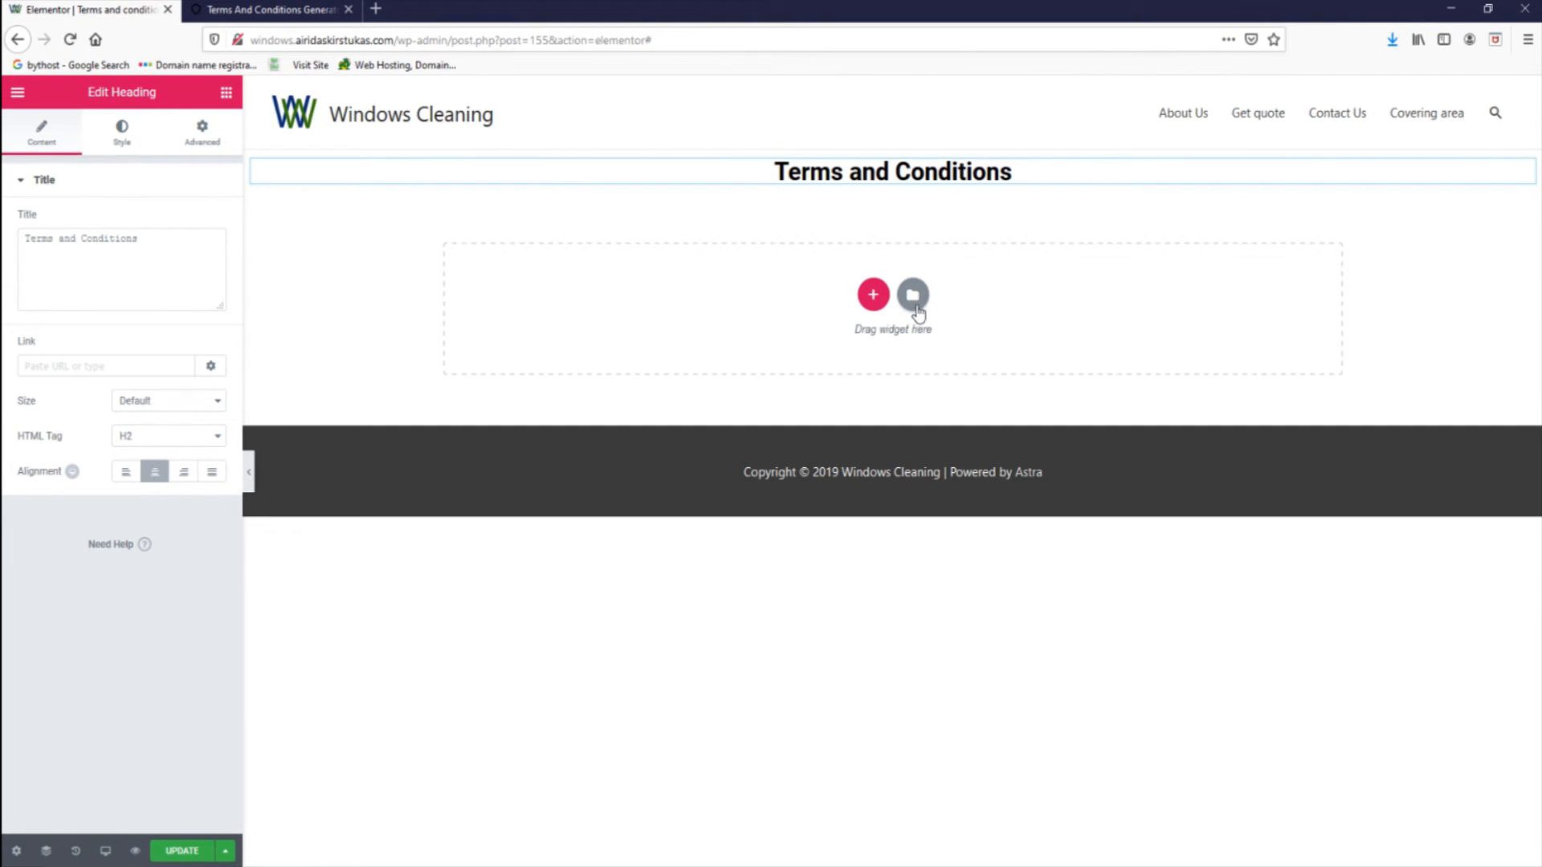
pyautogui.click(876, 294)
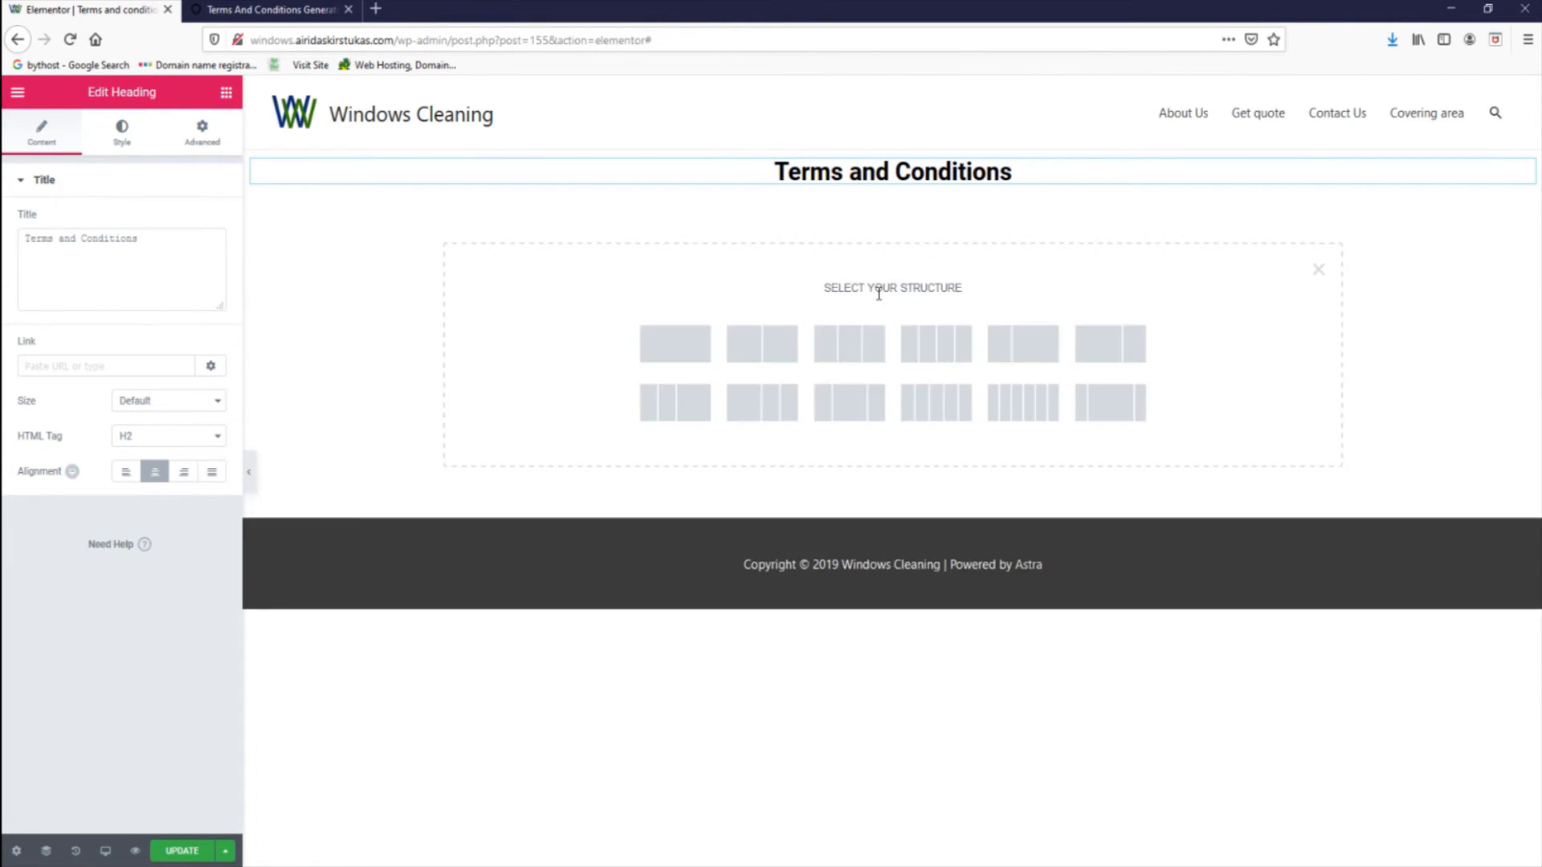
# - Add a stretched single-column section with full-width content holding a Text Editor widget
pyautogui.click(707, 346)
pyautogui.click(207, 217)
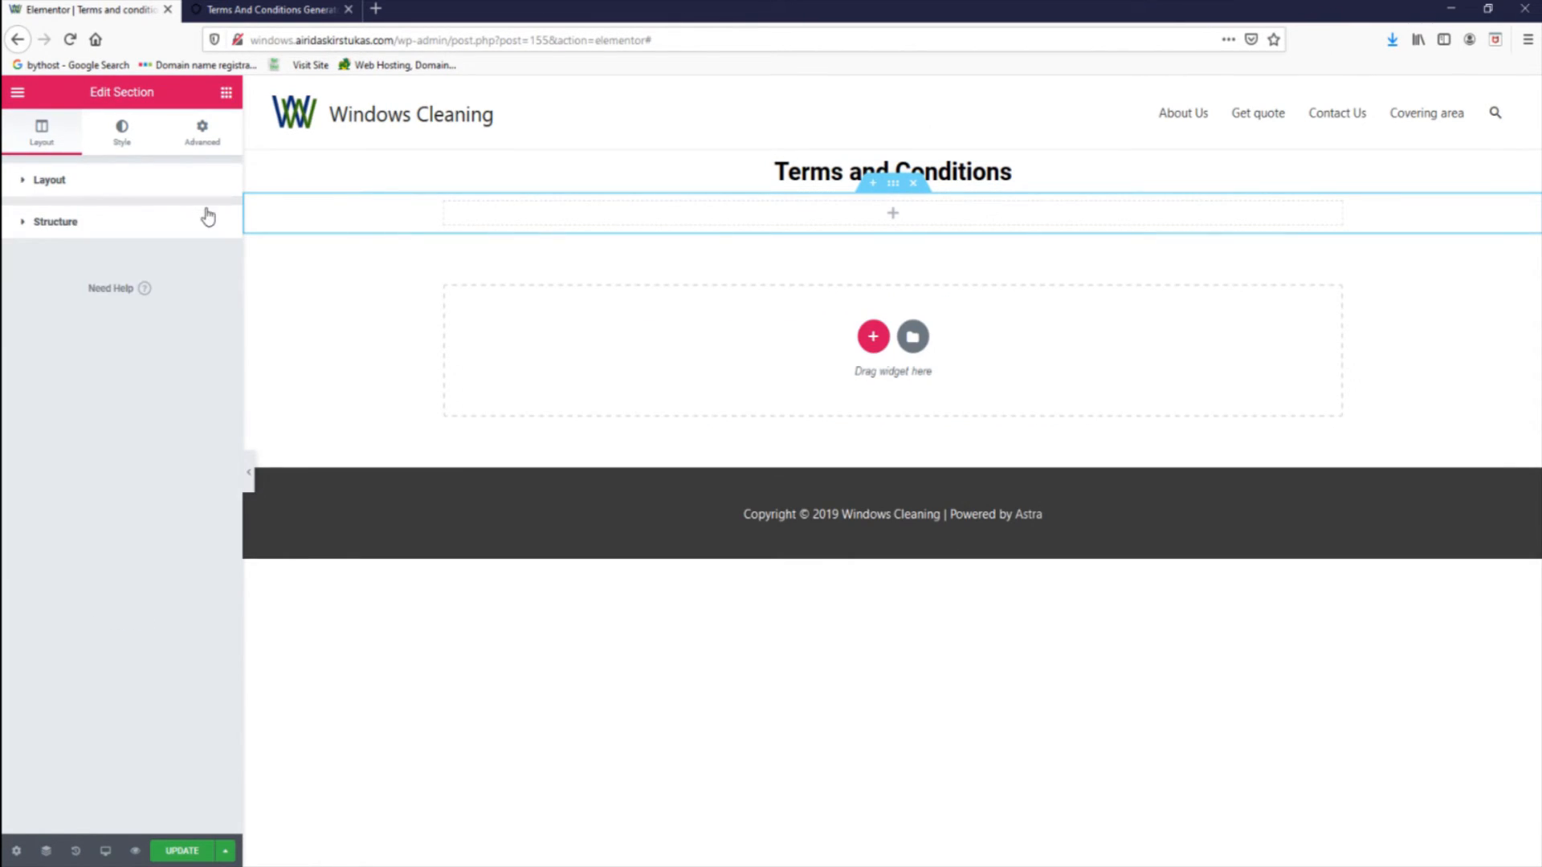
pyautogui.click(199, 186)
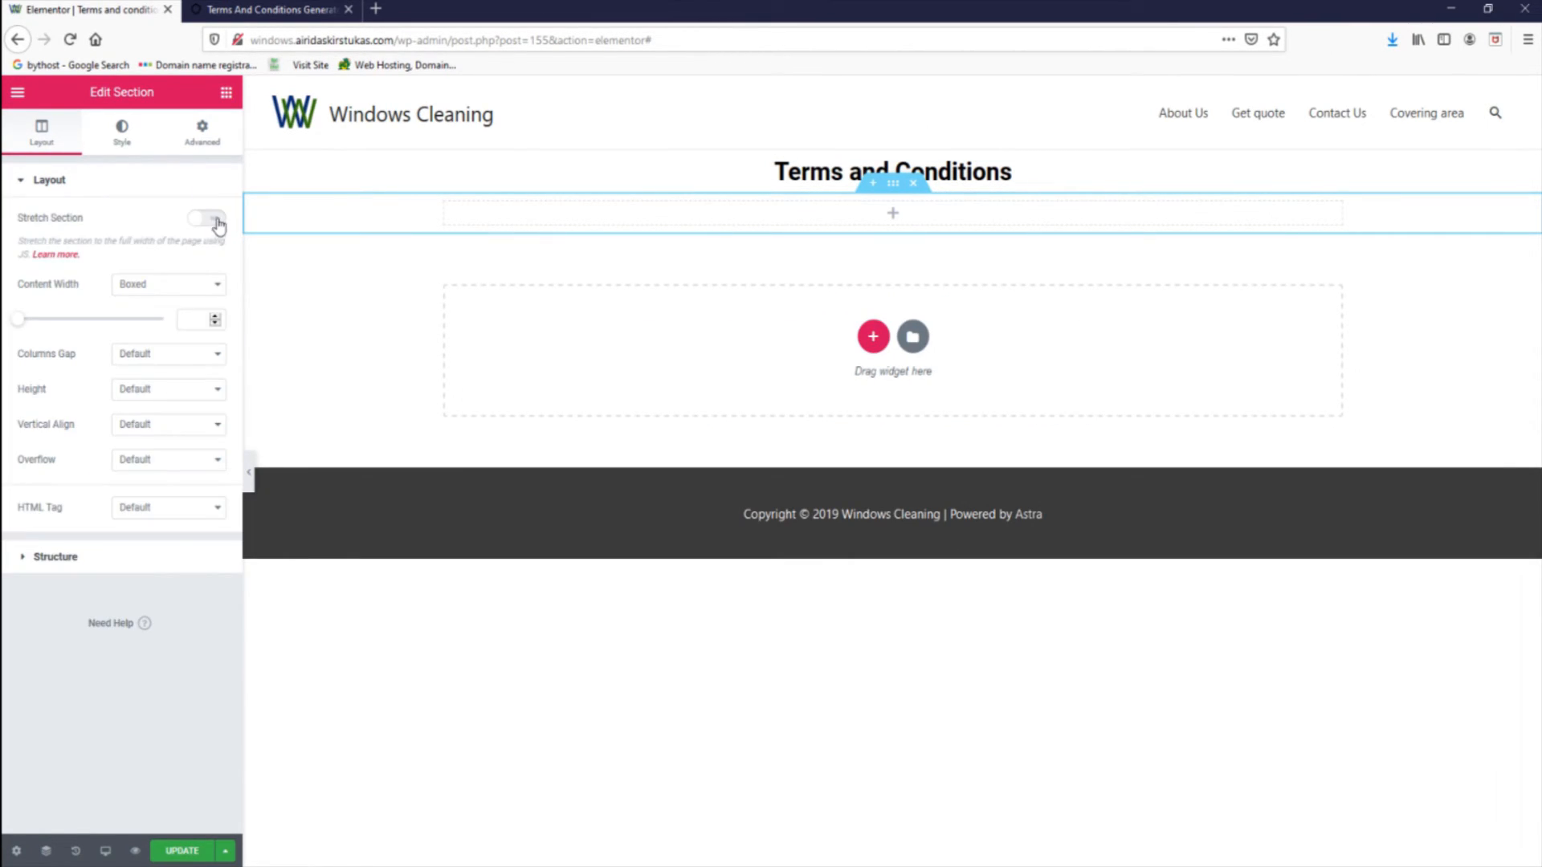
pyautogui.click(195, 293)
pyautogui.click(182, 322)
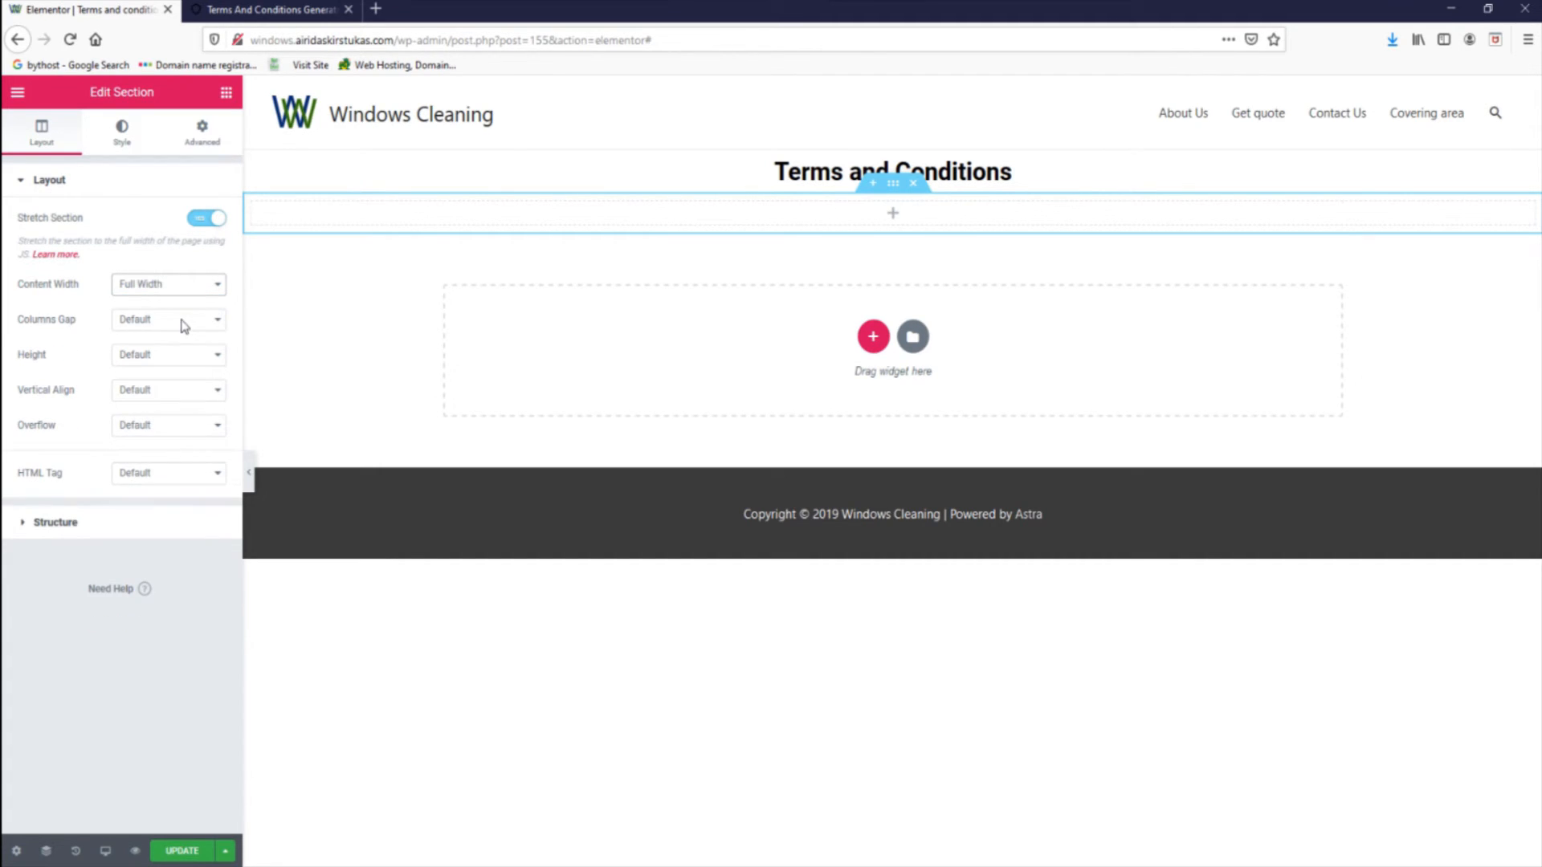
pyautogui.click(226, 94)
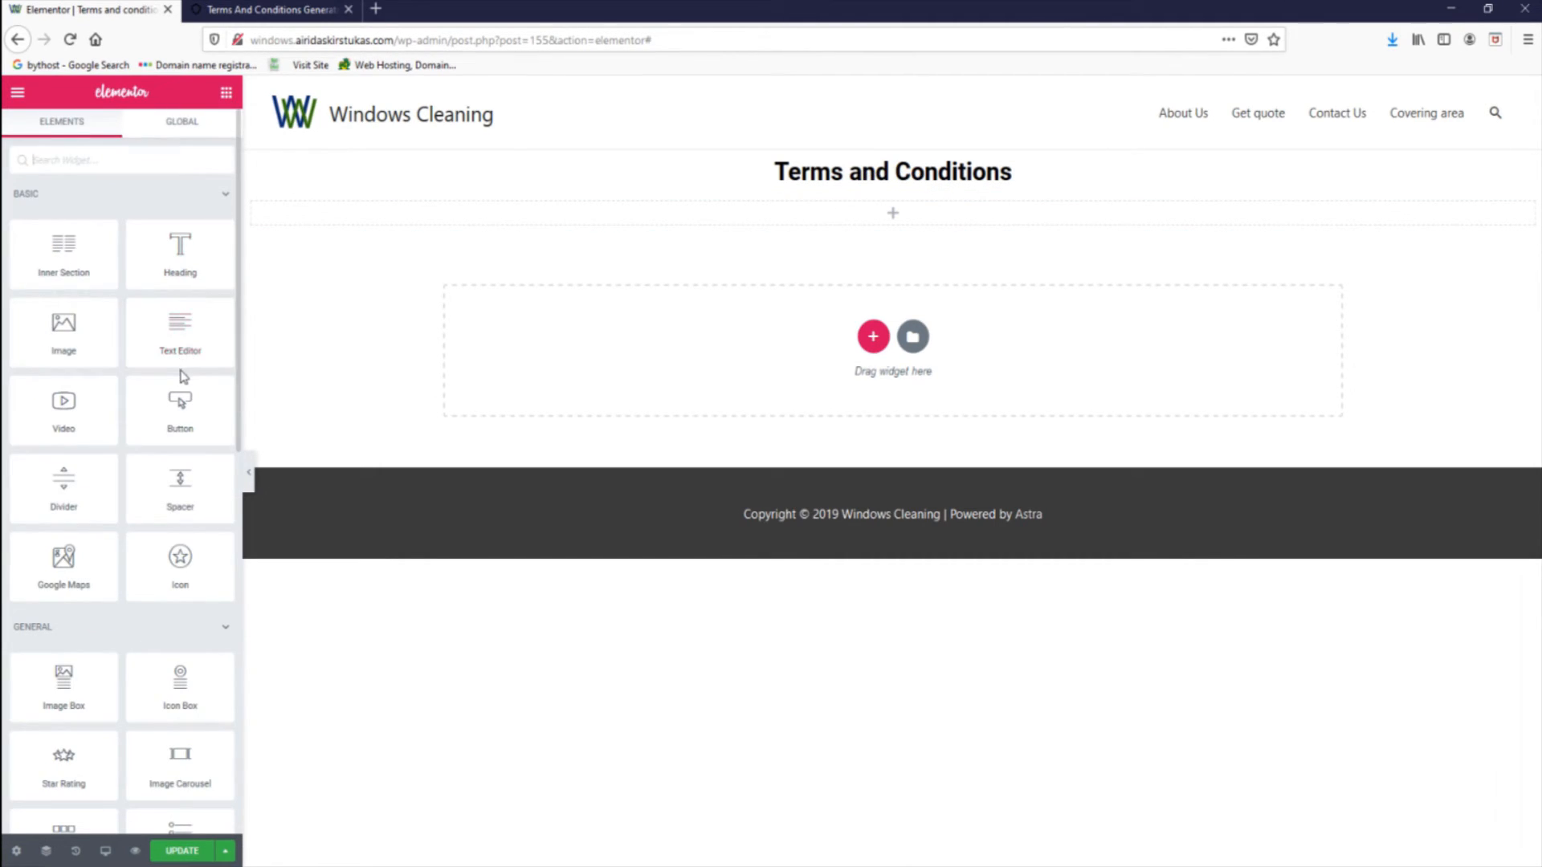
pyautogui.moveTo(176, 330); pyautogui.dragTo(913, 212)
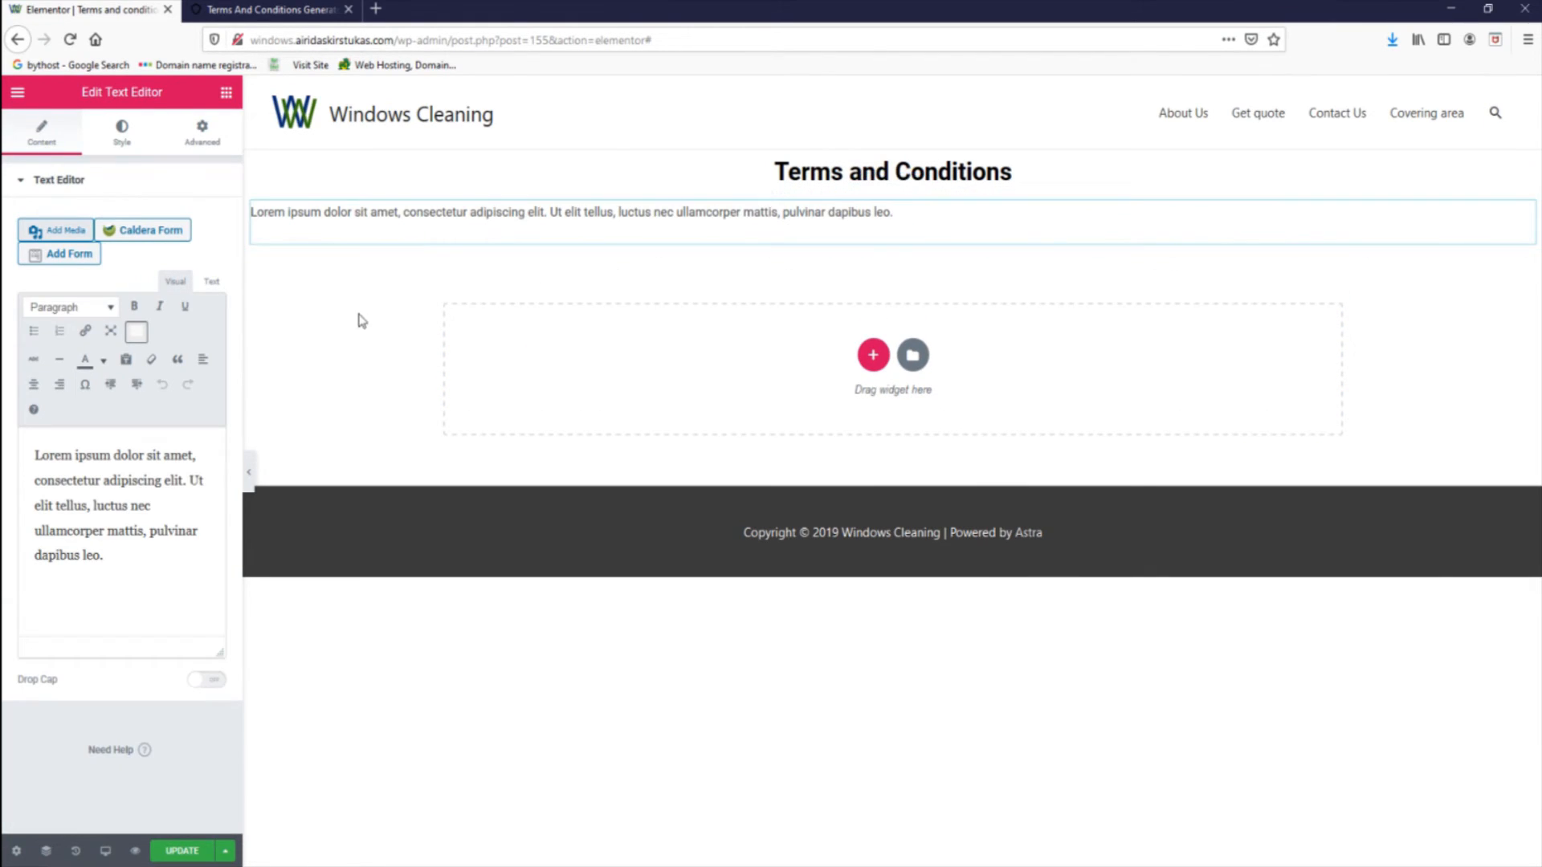
pyautogui.click(187, 7)
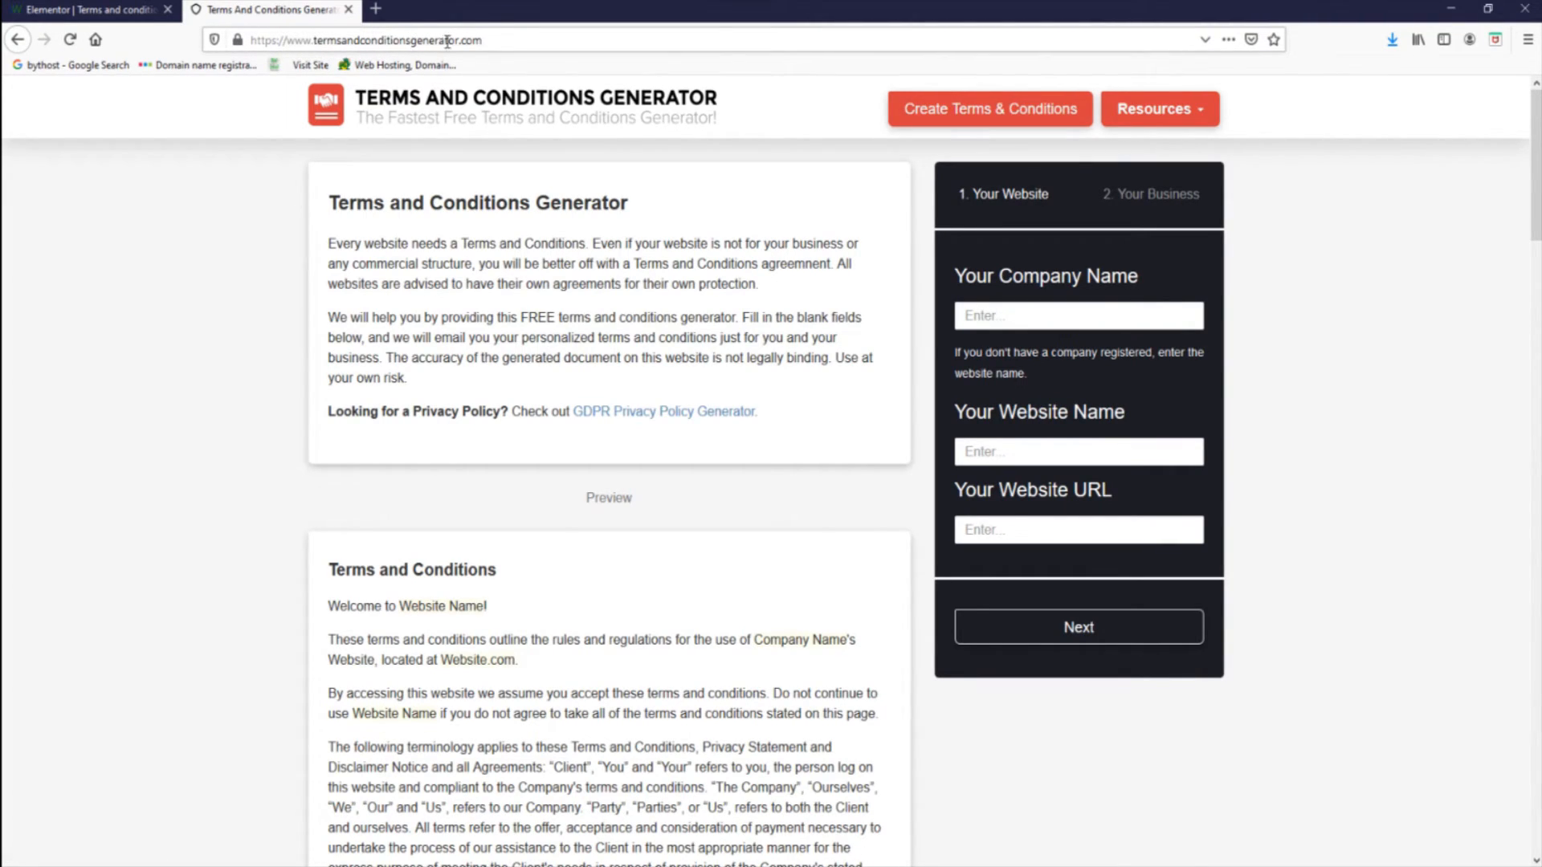
# - Fill in the generator's company name, website name and the site's URL
pyautogui.click(1031, 319)
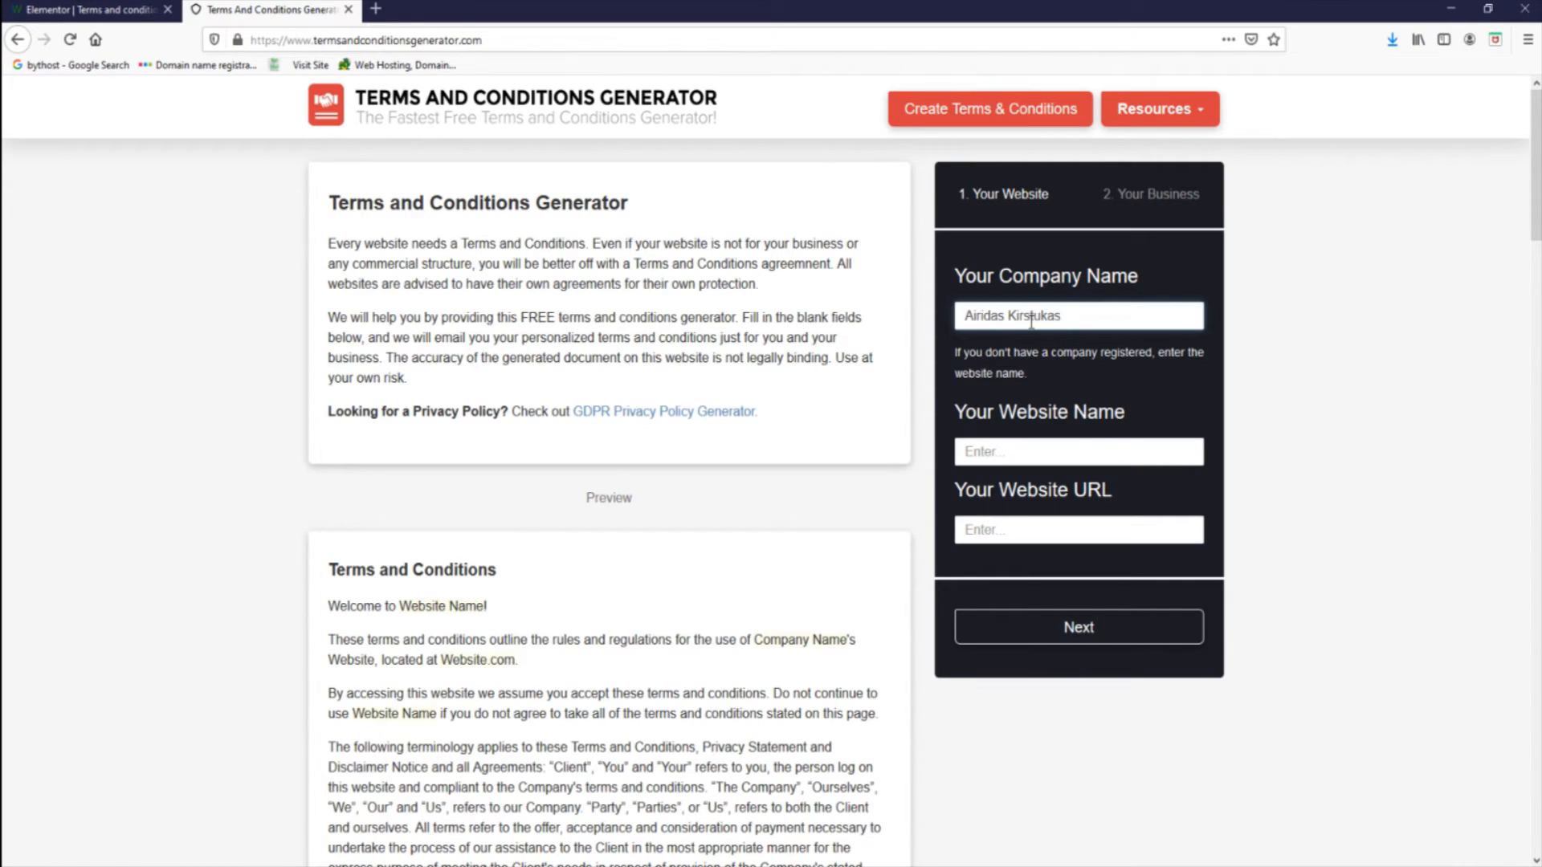
pyautogui.click(1023, 458)
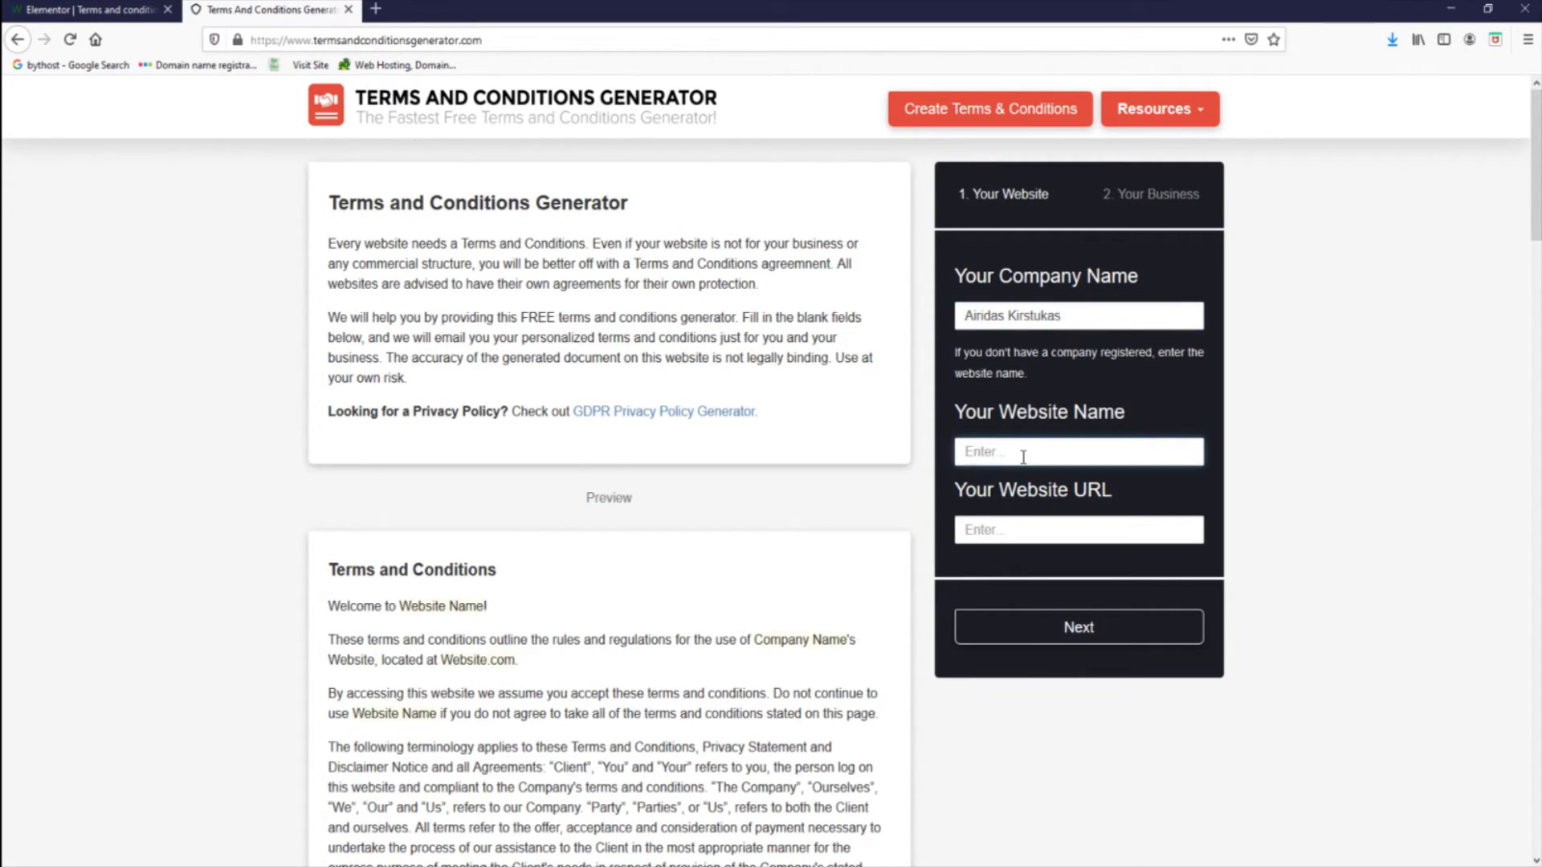
pyautogui.write('windows airidaskirstukas.com')
pyautogui.click(1026, 532)
pyautogui.moveTo(1139, 453); pyautogui.dragTo(950, 490)
pyautogui.click(996, 529)
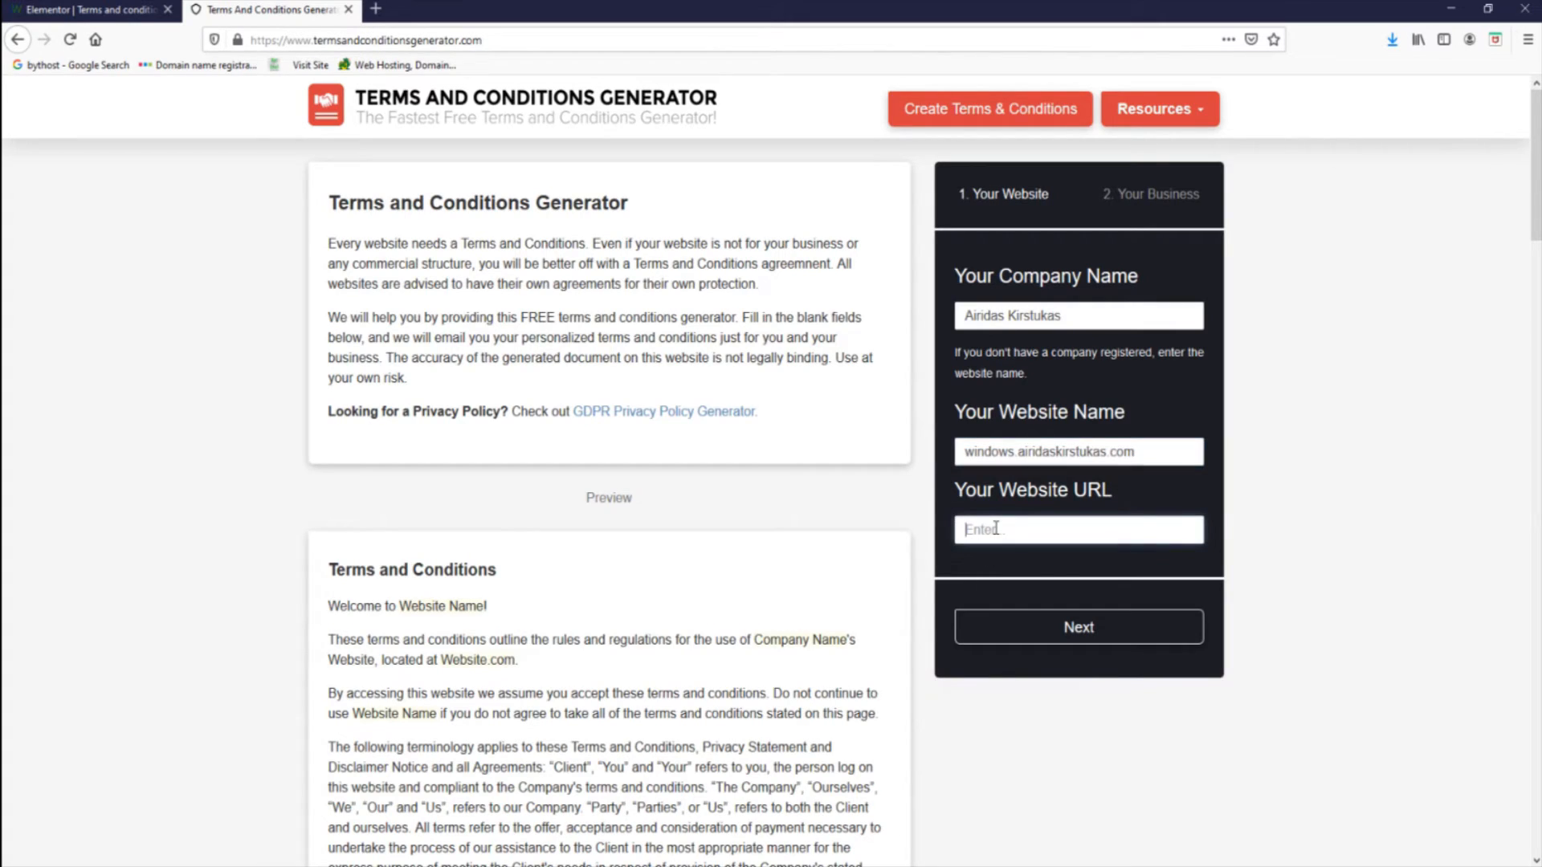
pyautogui.write('windows.airidaskirstukas.com')
pyautogui.tripleClick(1134, 452)
pyautogui.write('windows.airidaskirstukas.com')
pyautogui.press('BackSpace')
pyautogui.press('BackSpace')
pyautogui.press('BackSpace')
pyautogui.press('BackSpace')
pyautogui.press('BackSpace')
pyautogui.press('BackSpace')
pyautogui.press('BackSpace')
pyautogui.press('BackSpace')
pyautogui.press('BackSpace')
pyautogui.press('BackSpace')
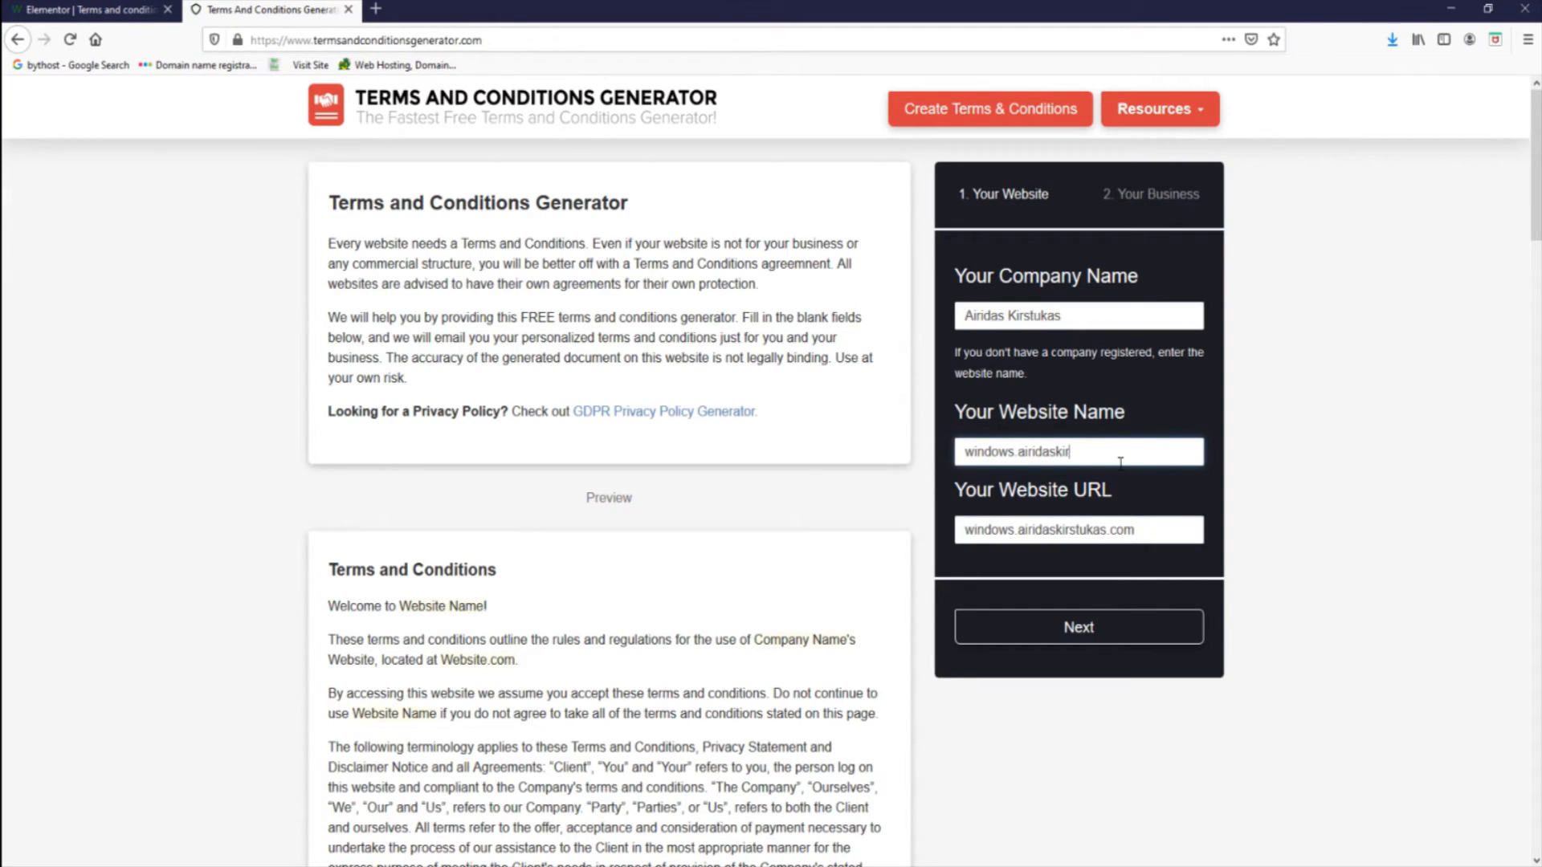
pyautogui.press('BackSpace')
pyautogui.press('BackSpace')
pyautogui.press('BackSpace')
pyautogui.press('BackSpace')
pyautogui.press('BackSpace')
pyautogui.press('BackSpace')
# - Continue to the business details and choose United Kingdom as the country
pyautogui.click(1090, 638)
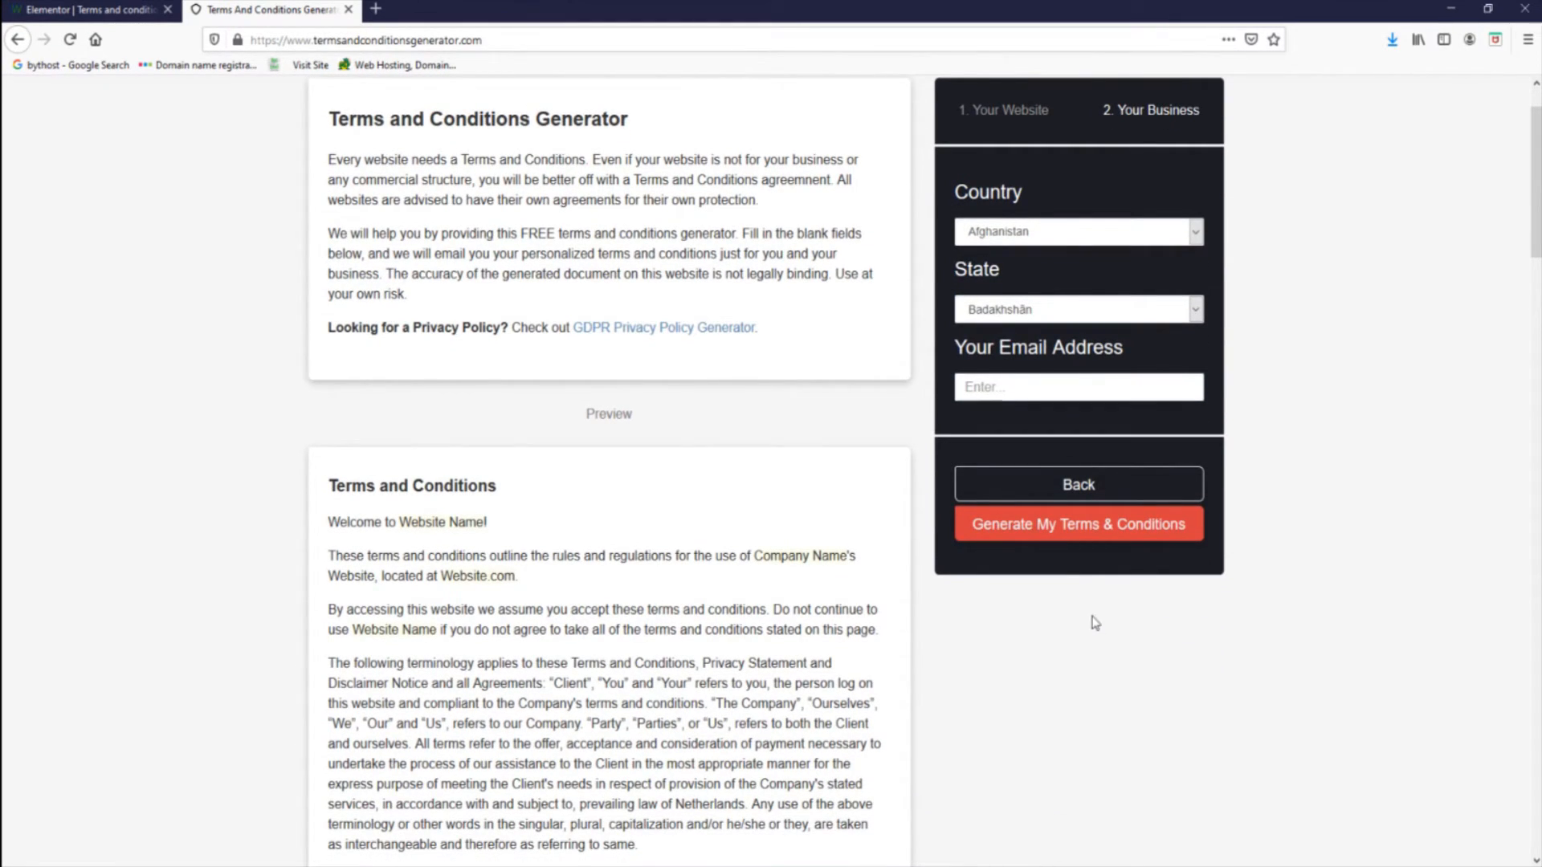
pyautogui.click(1068, 530)
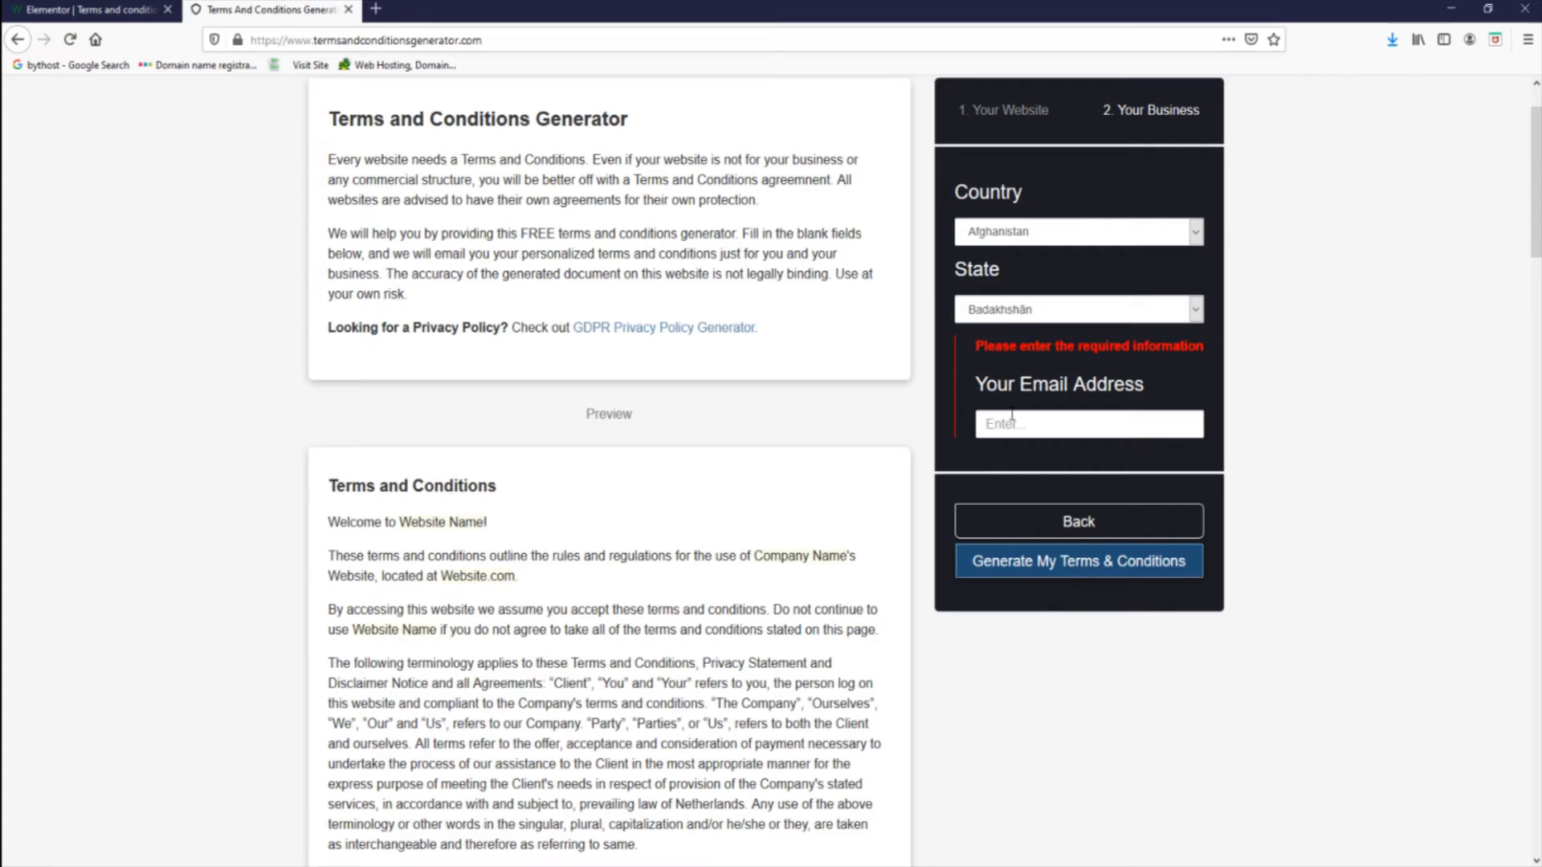
pyautogui.scroll(2, 1012, 417)
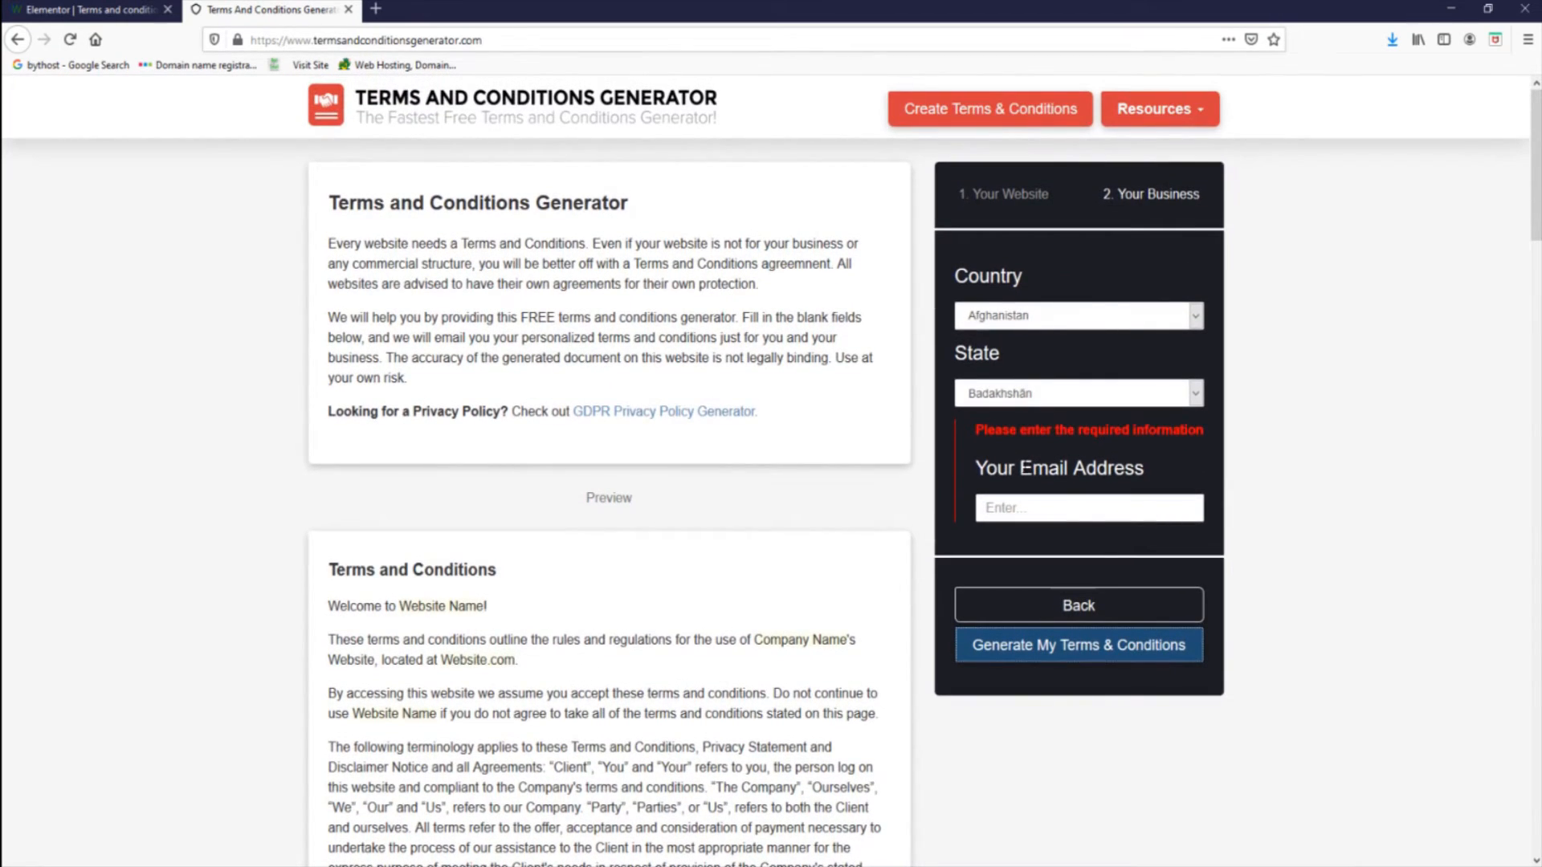
pyautogui.click(1039, 317)
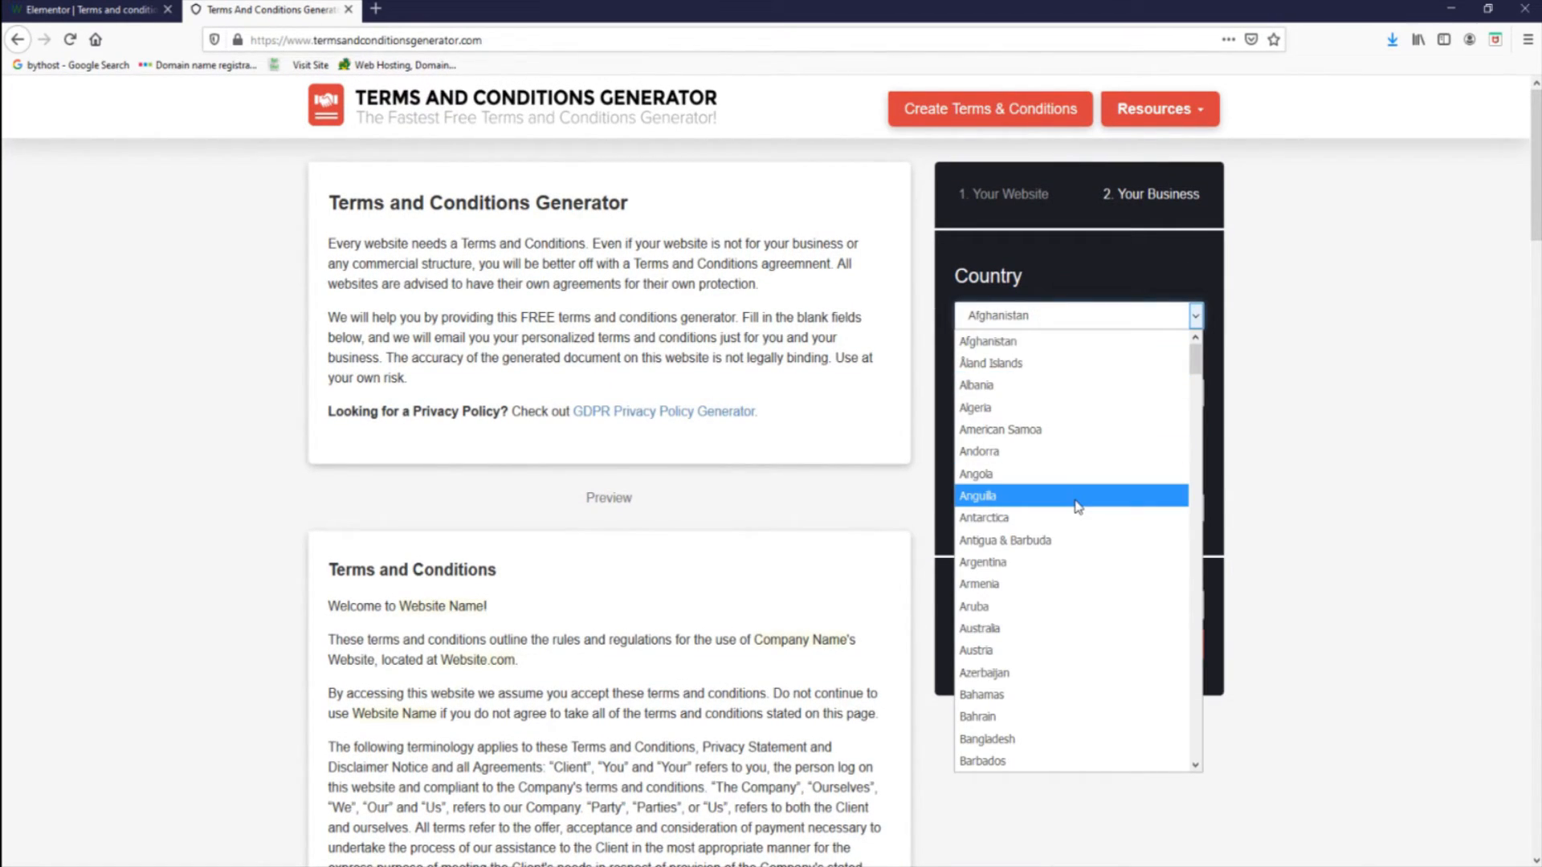
pyautogui.press('u')
pyautogui.scroll(-4, 1088, 726)
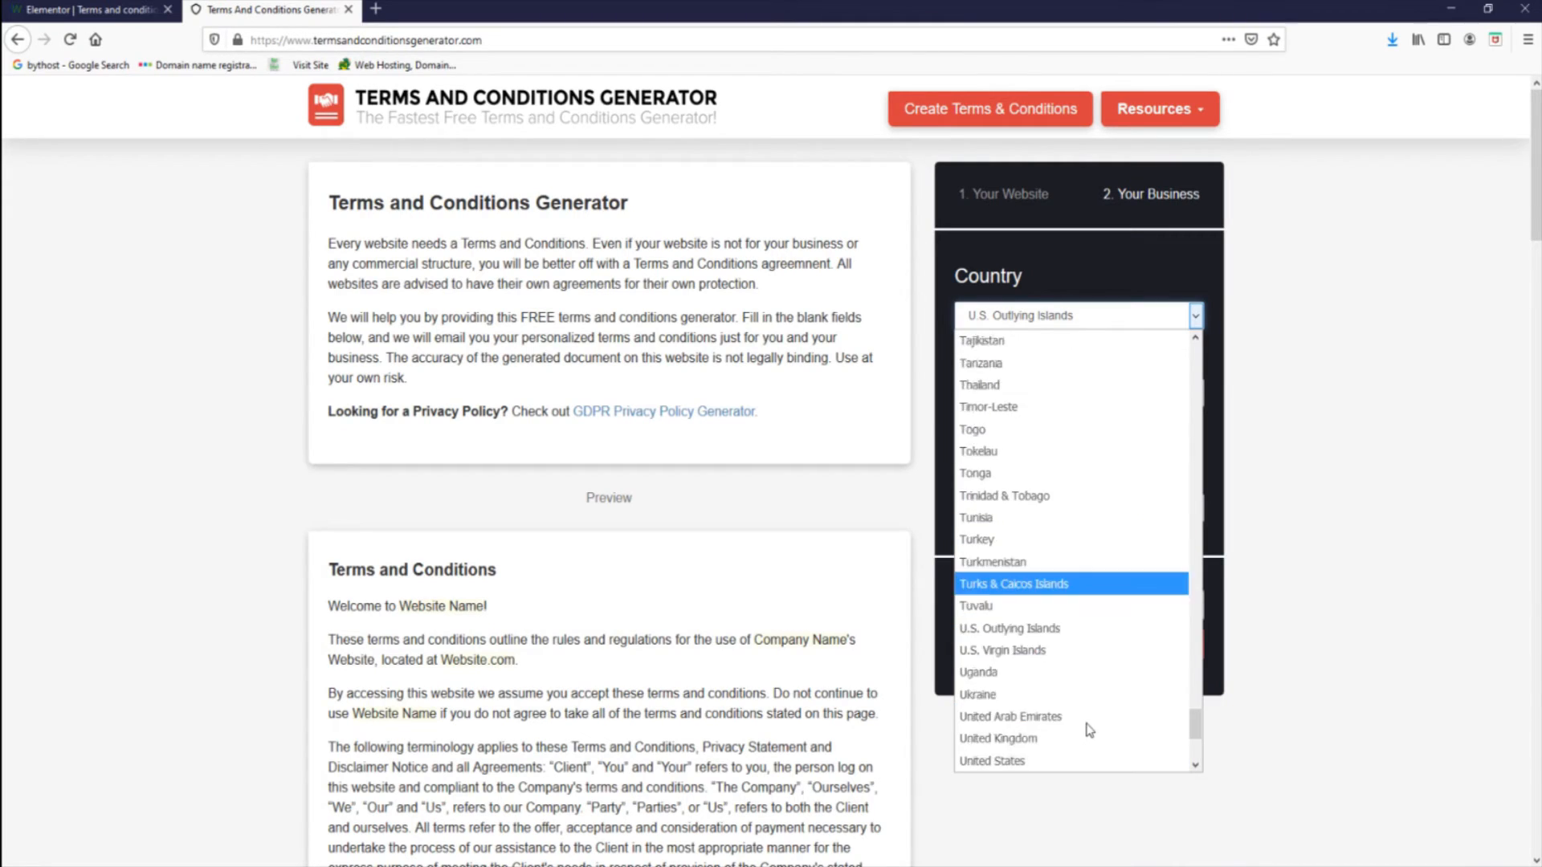
pyautogui.click(1089, 606)
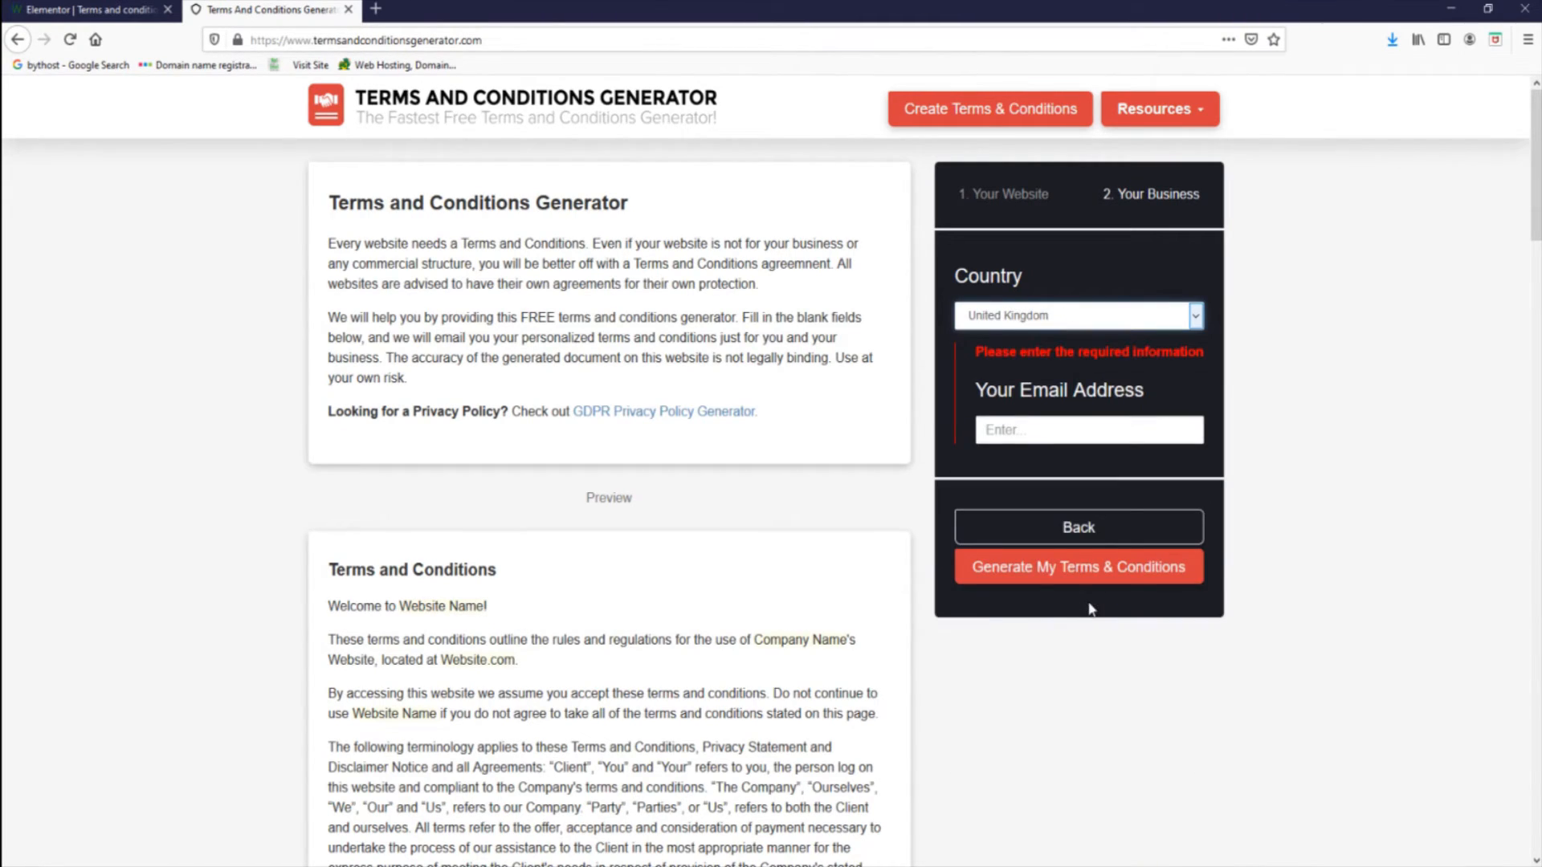
# - Enter the contact e-mail, generate the terms, and copy their HTML text
pyautogui.click(1018, 428)
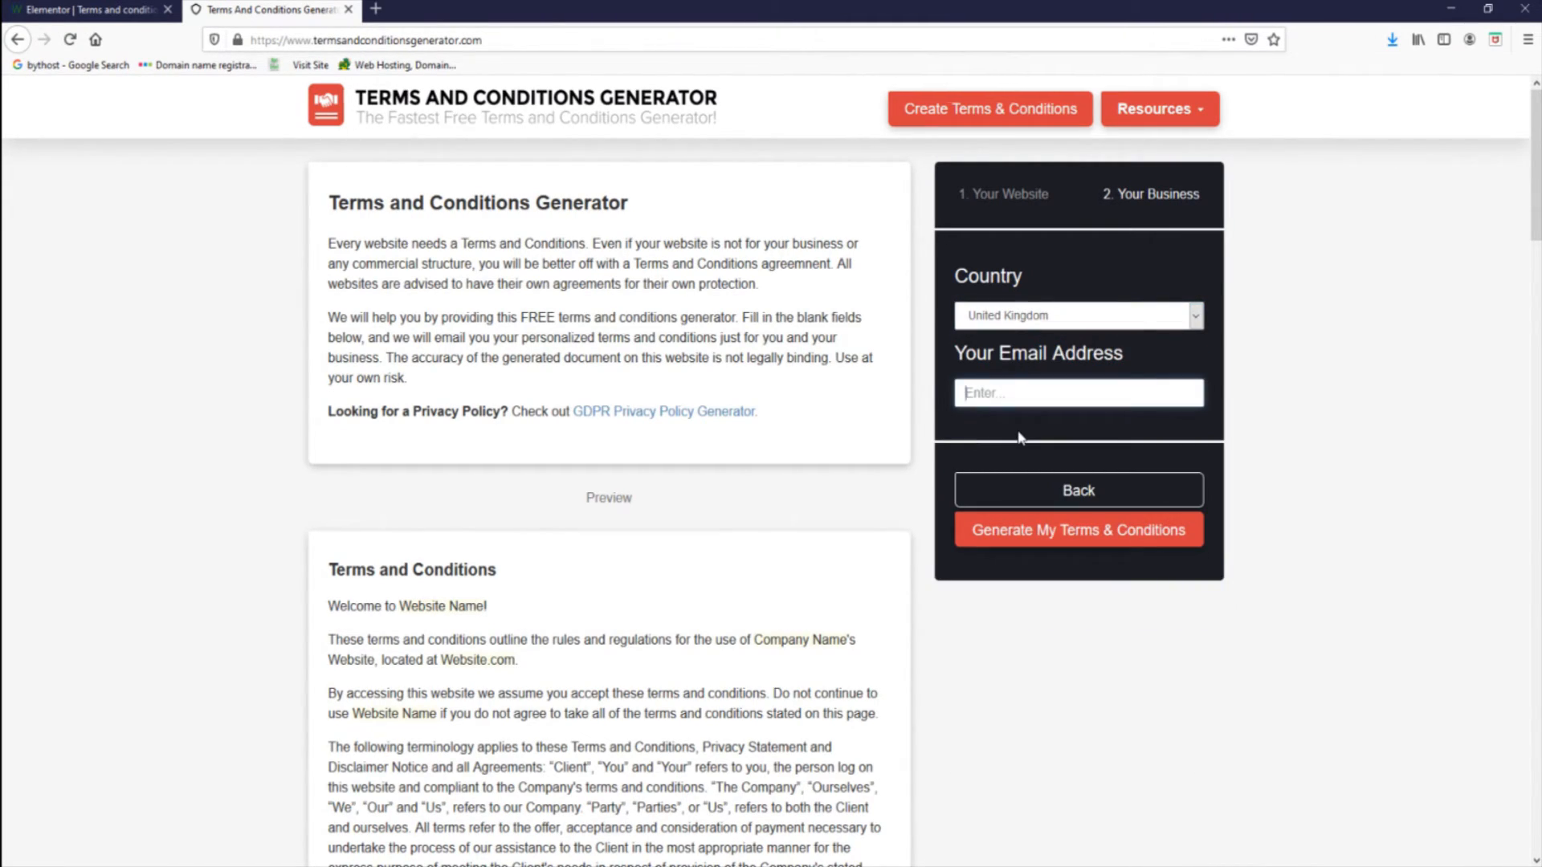
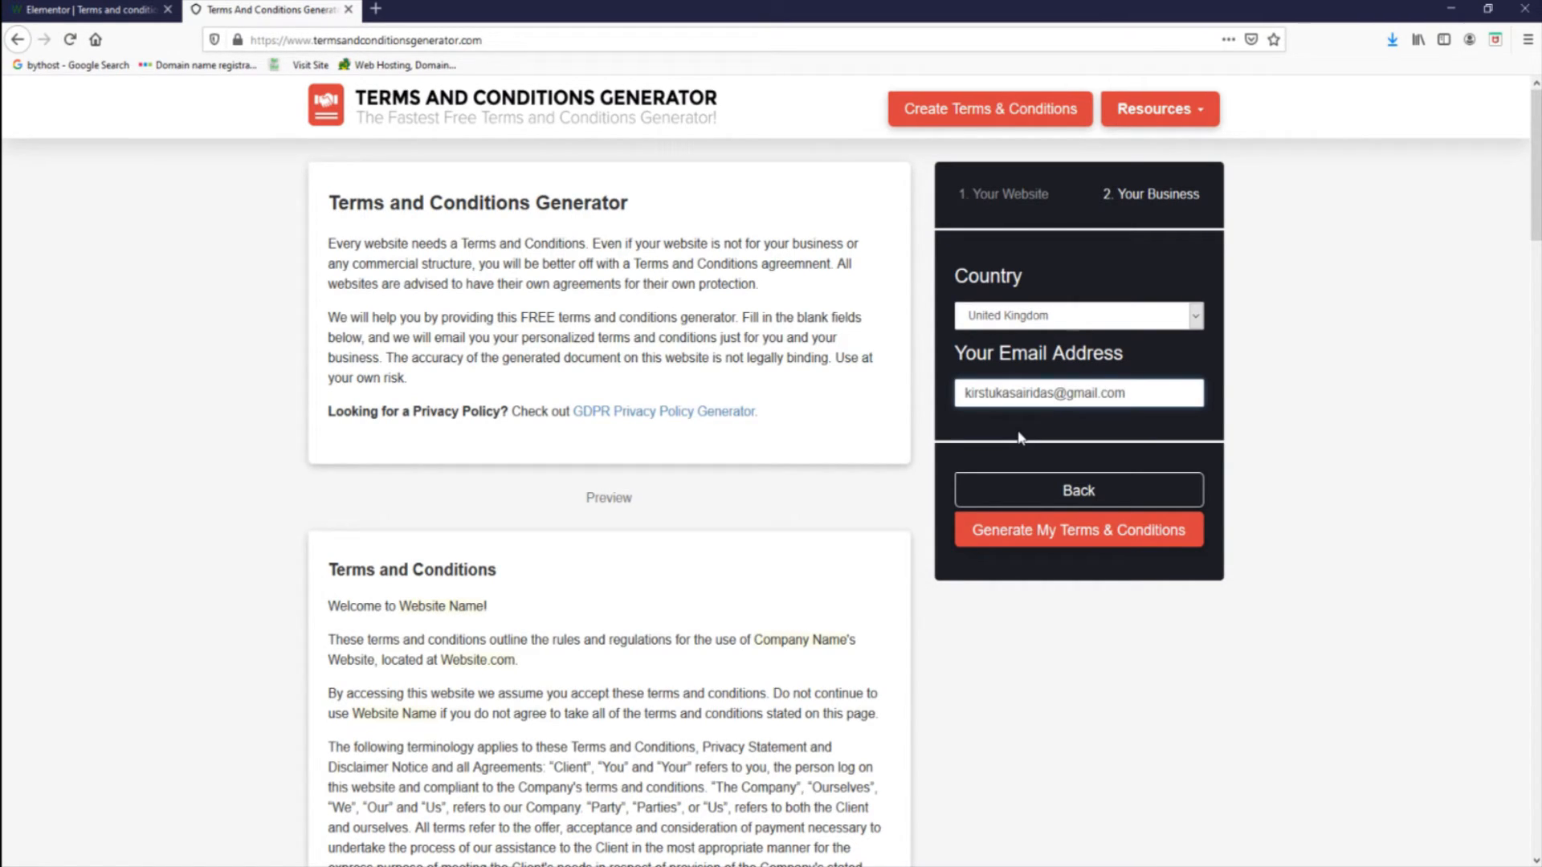
pyautogui.click(1051, 530)
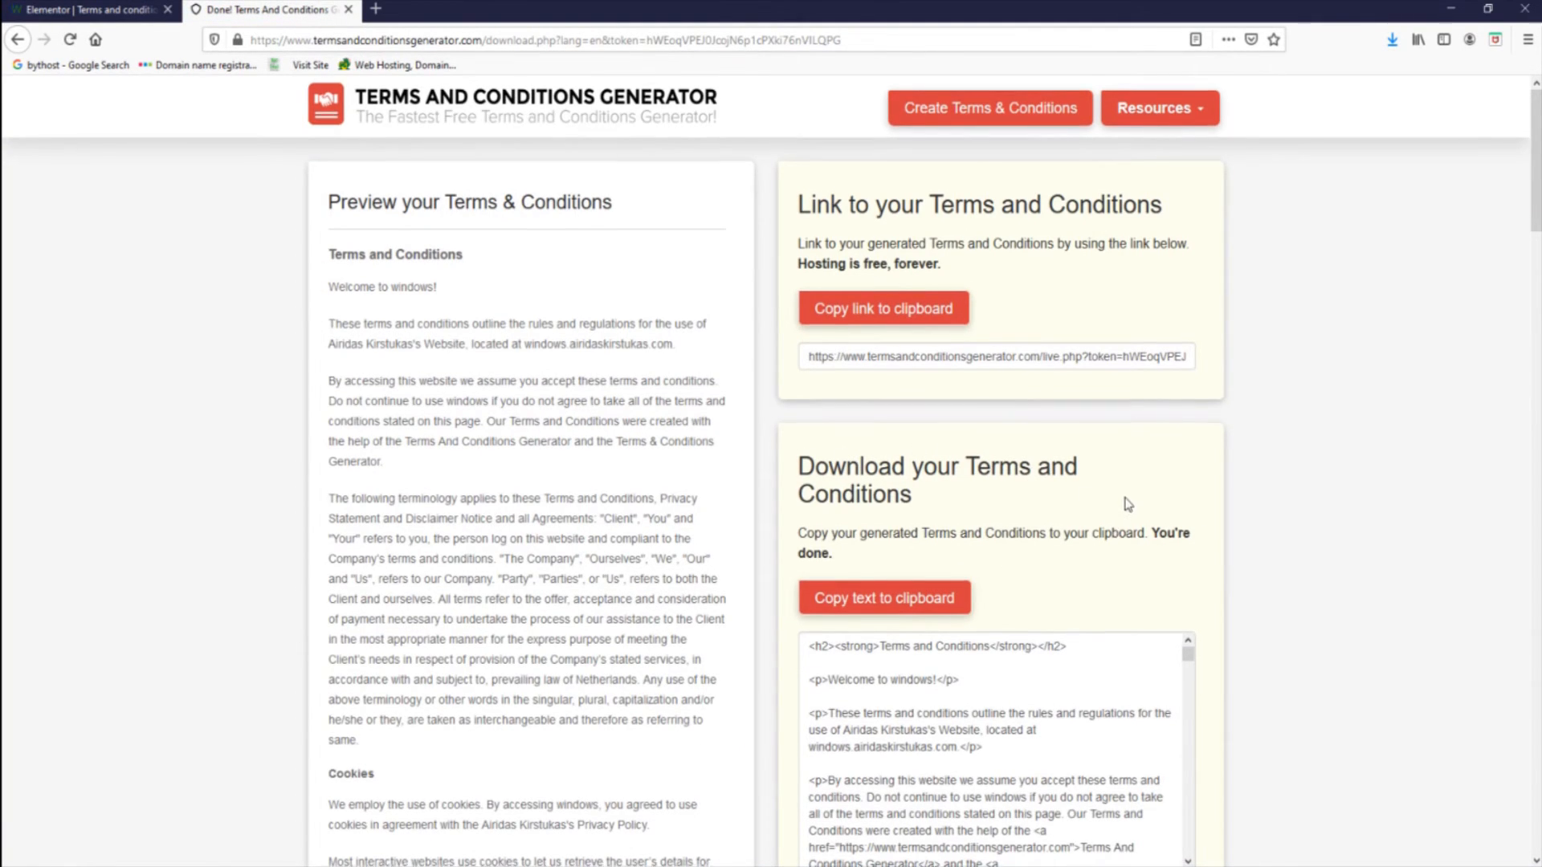
pyautogui.scroll(-4, 1132, 443)
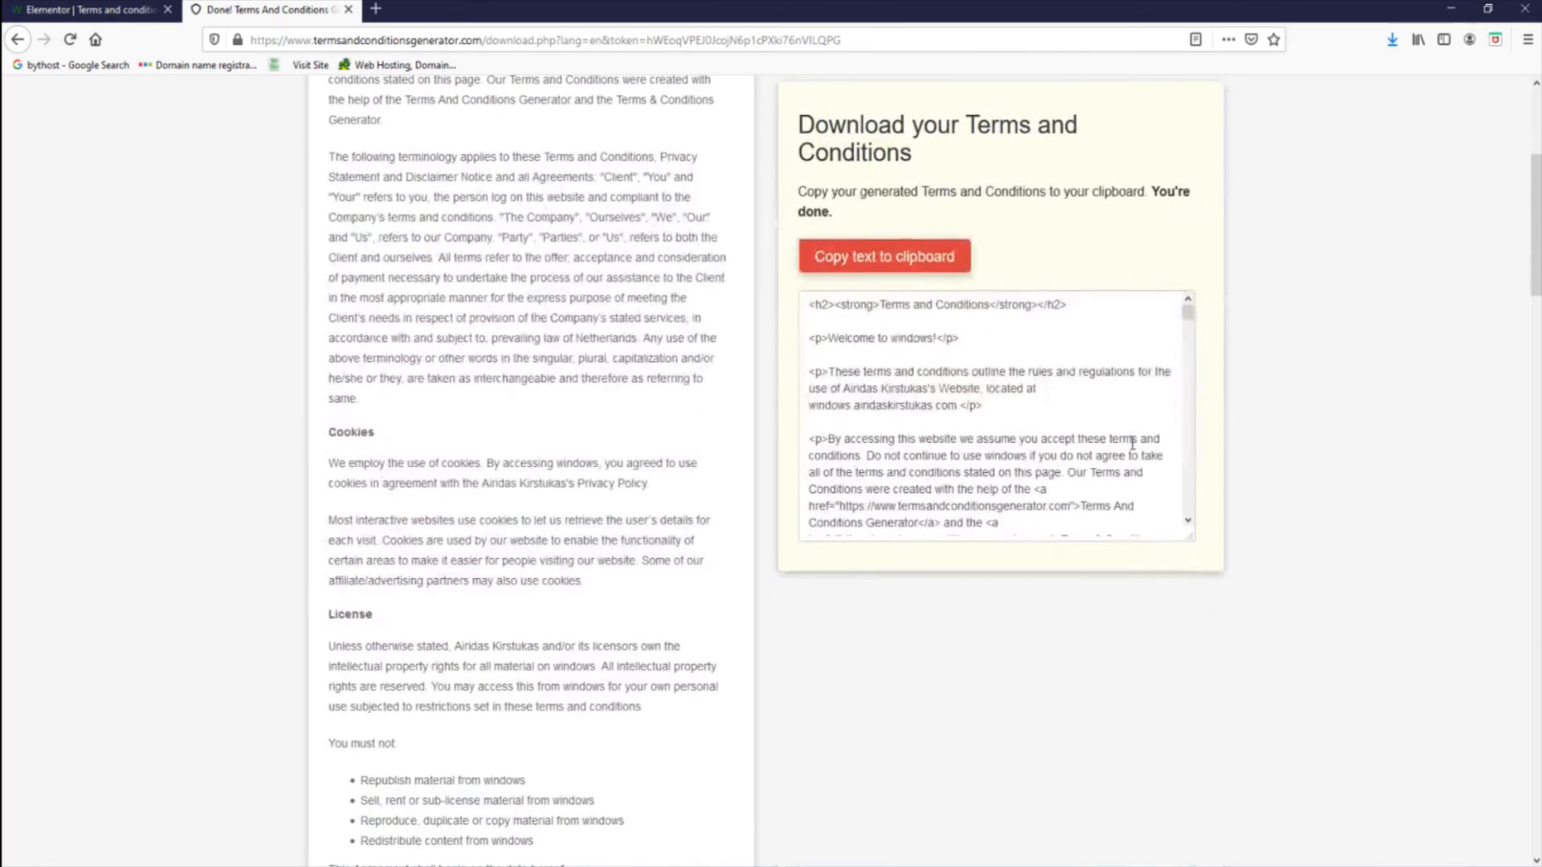
pyautogui.click(845, 265)
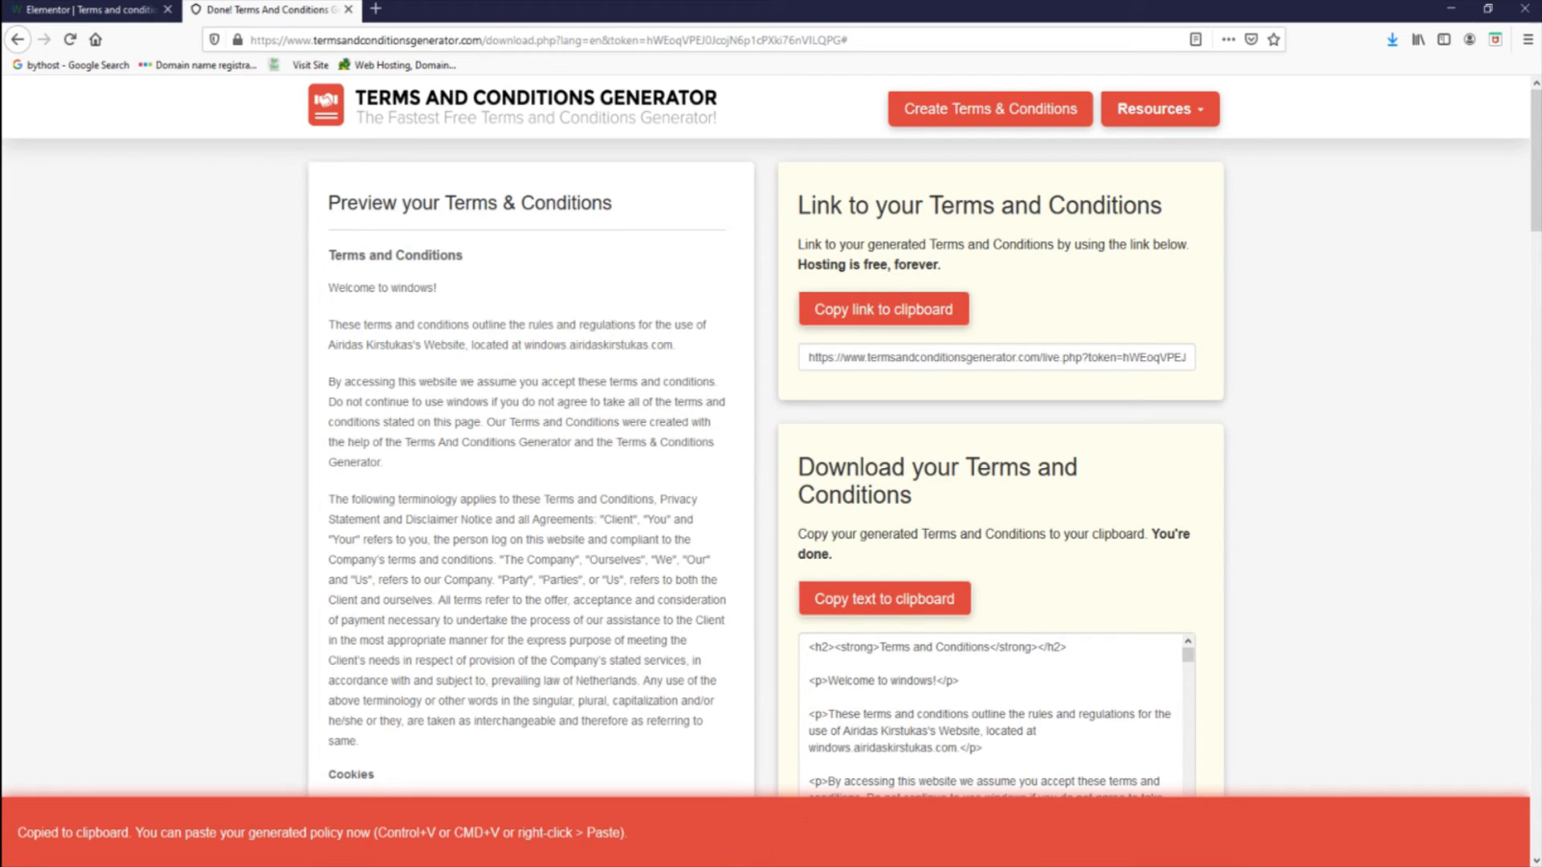
pyautogui.click(110, 855)
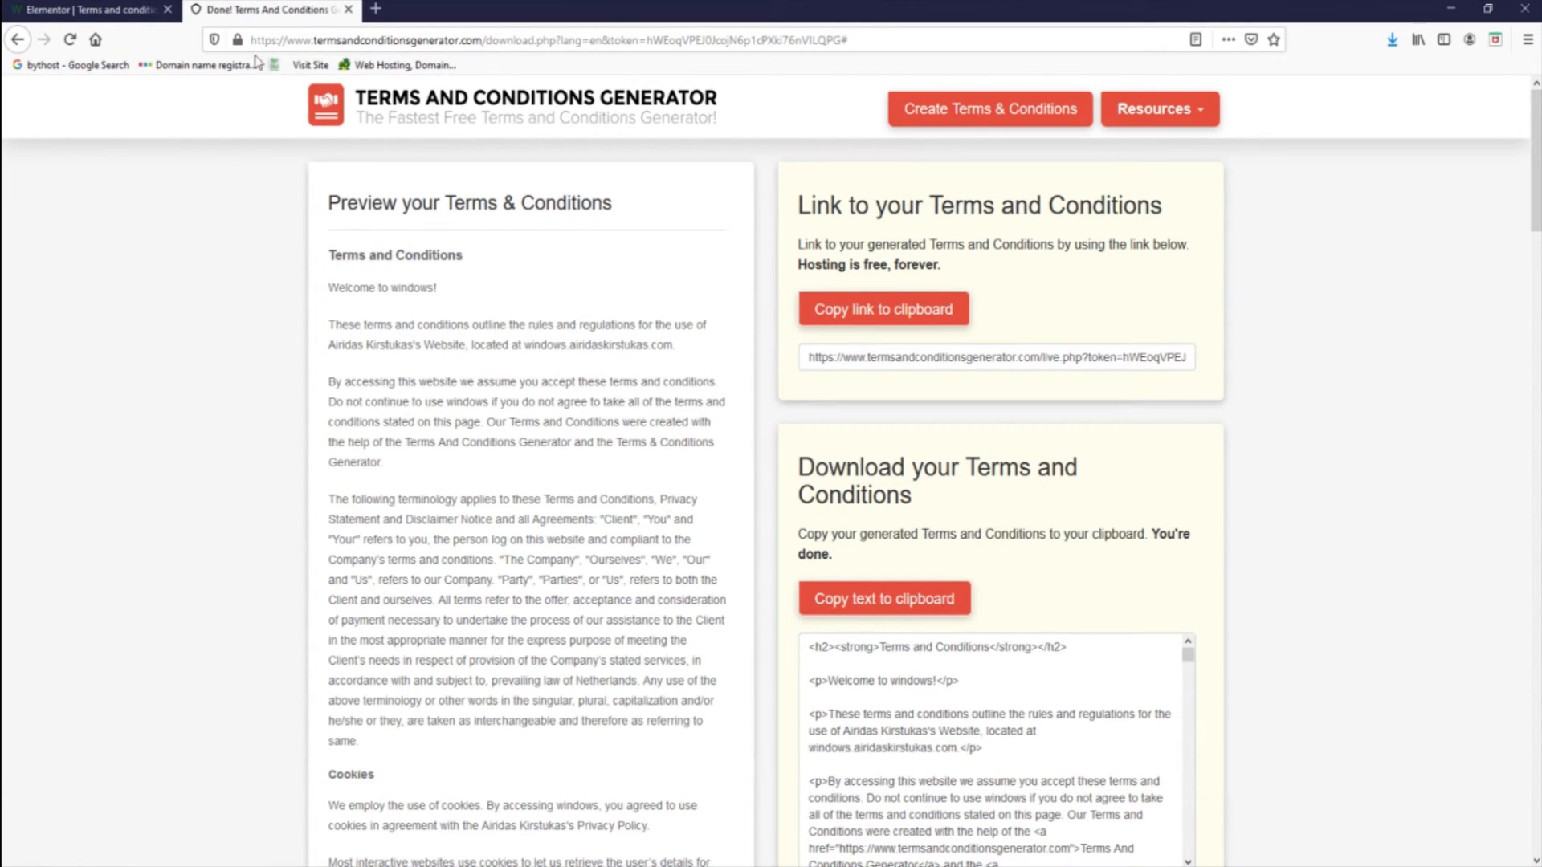
# - Replace the Text Editor's lorem ipsum with the pasted terms HTML and update the page
pyautogui.click(128, 10)
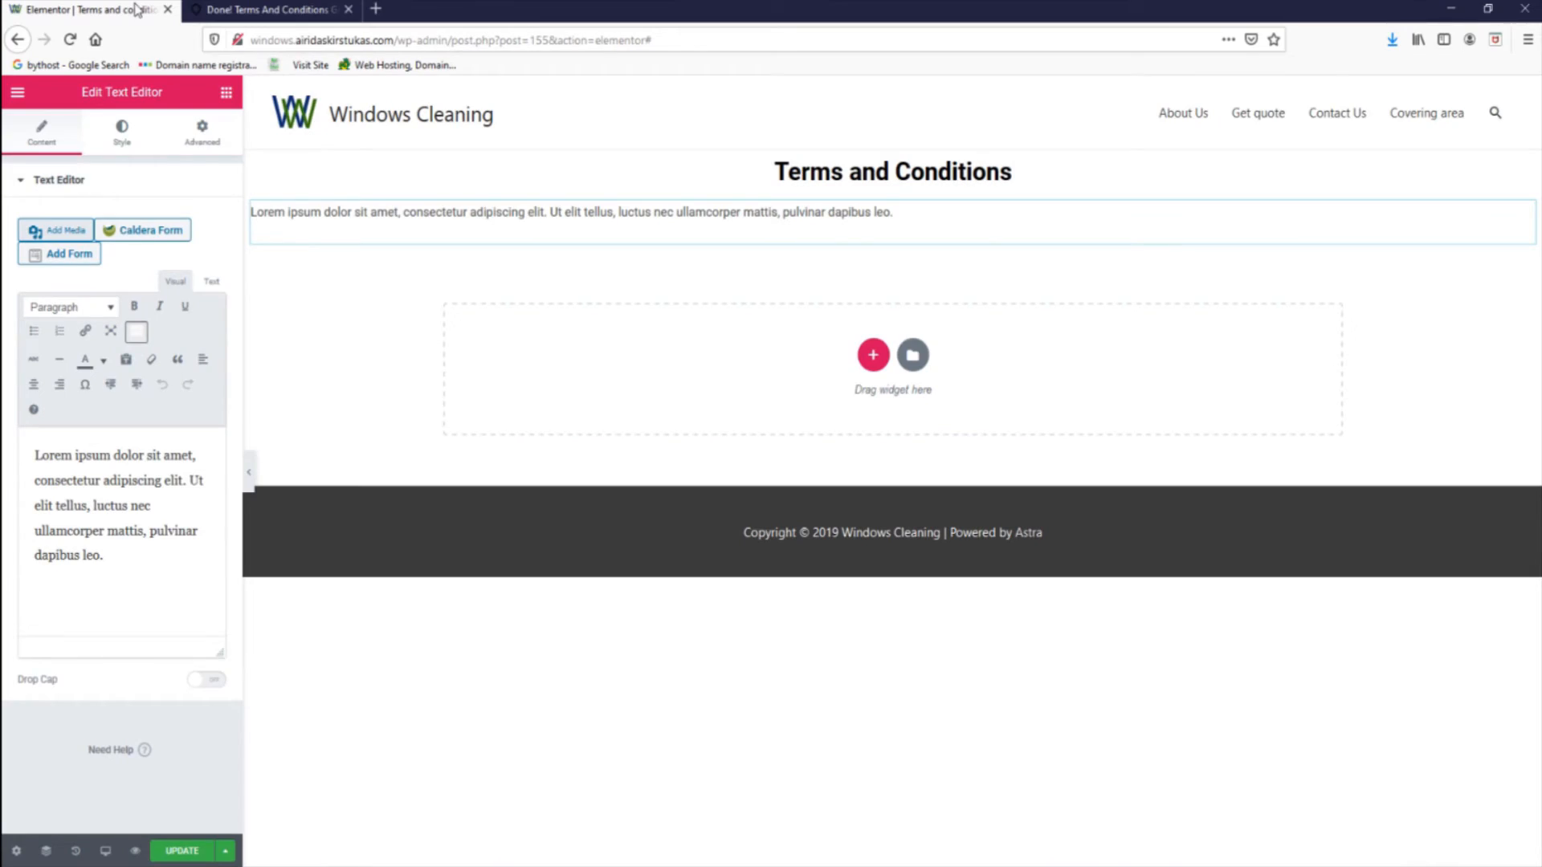
pyautogui.click(212, 283)
pyautogui.moveTo(153, 420); pyautogui.dragTo(18, 321)
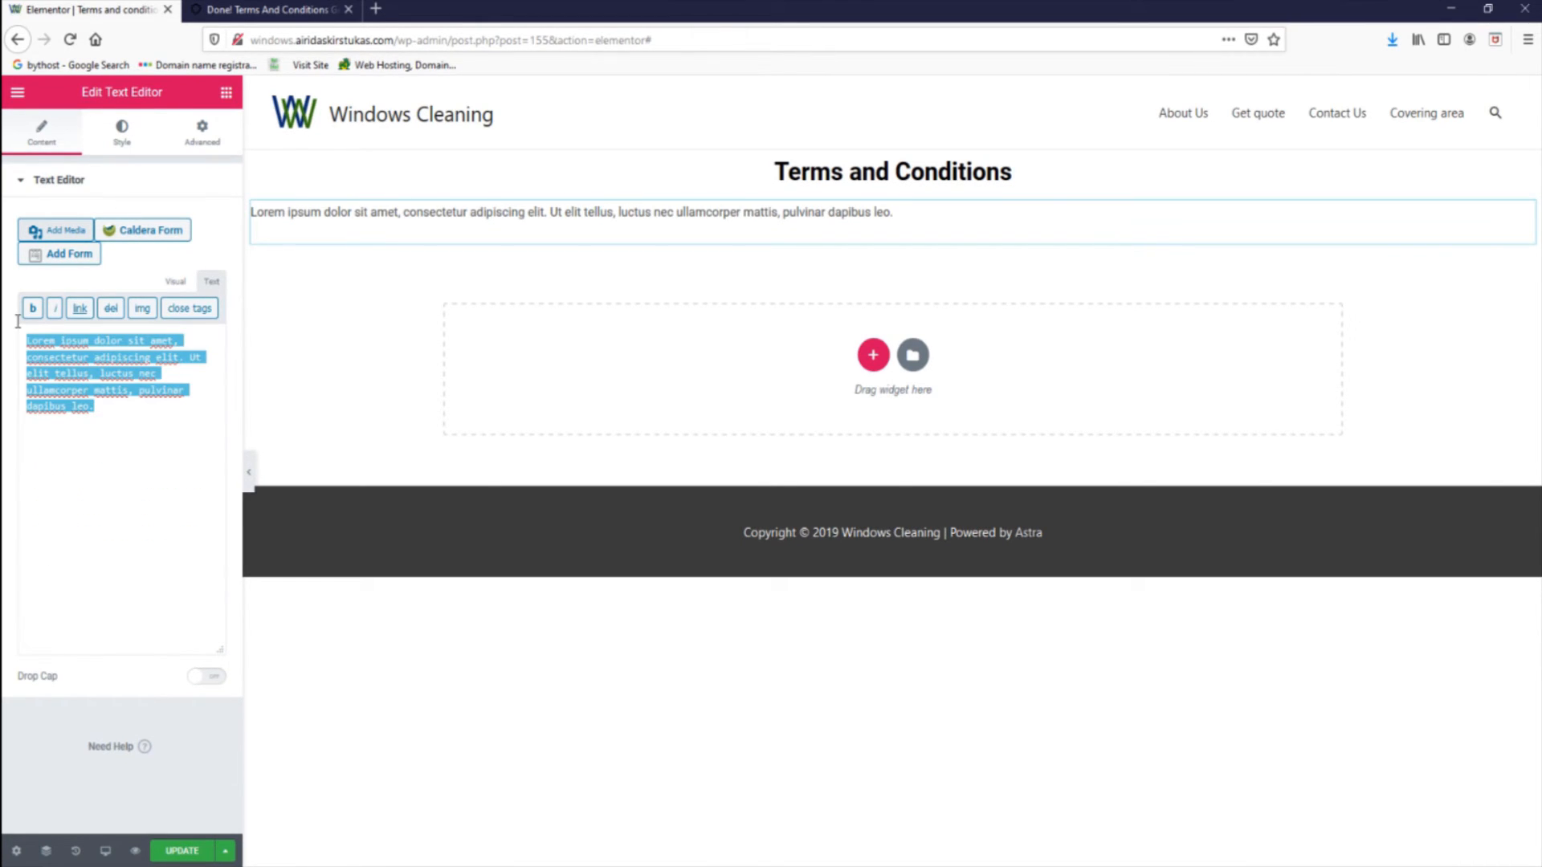
pyautogui.hotkey('ctrl', 'v')
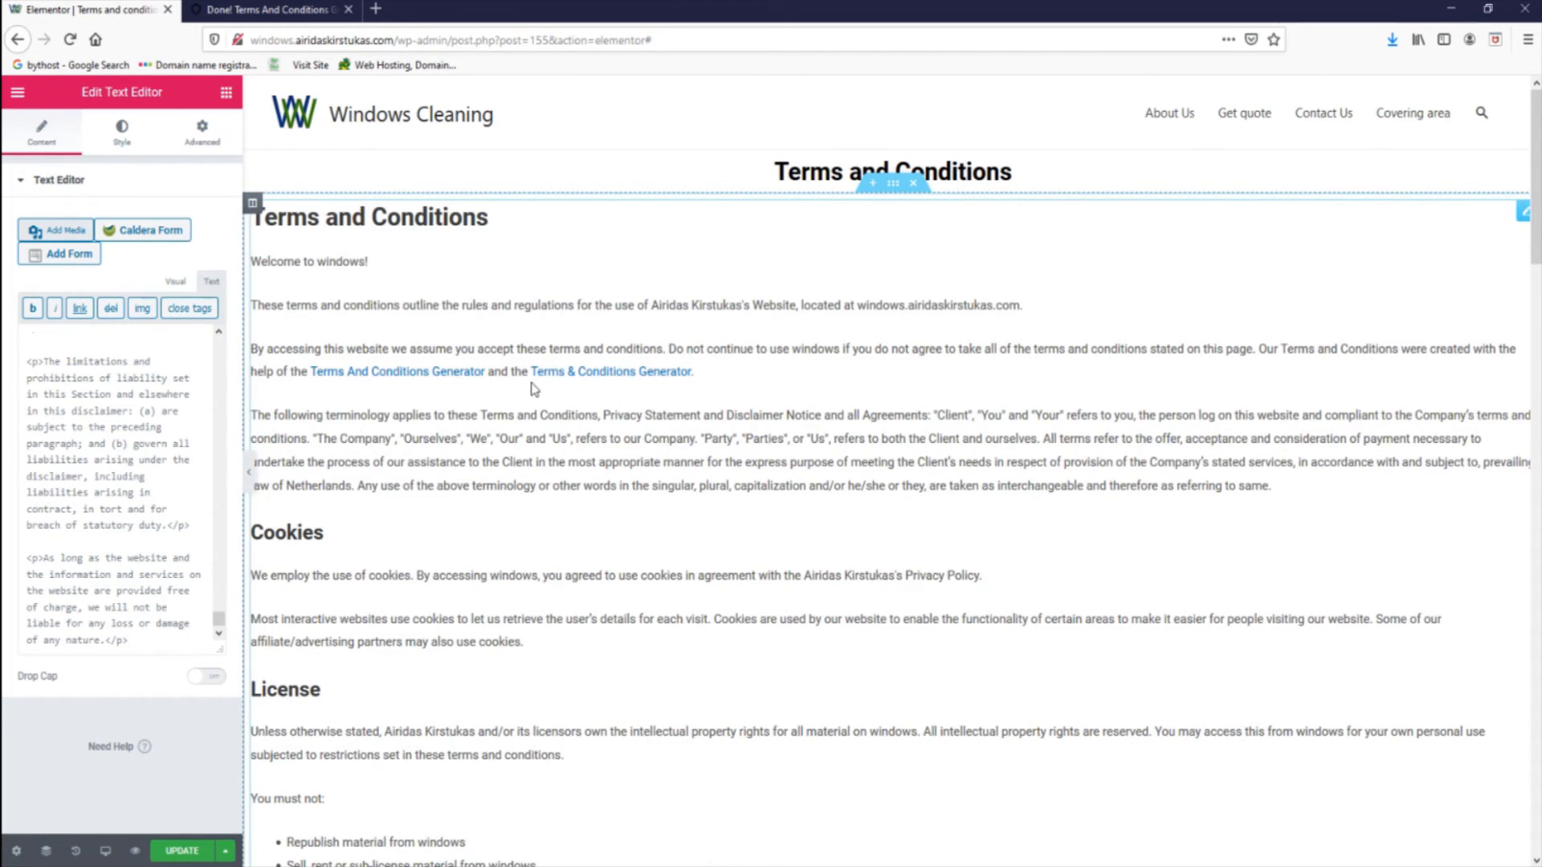
pyautogui.scroll(-20, 799, 379)
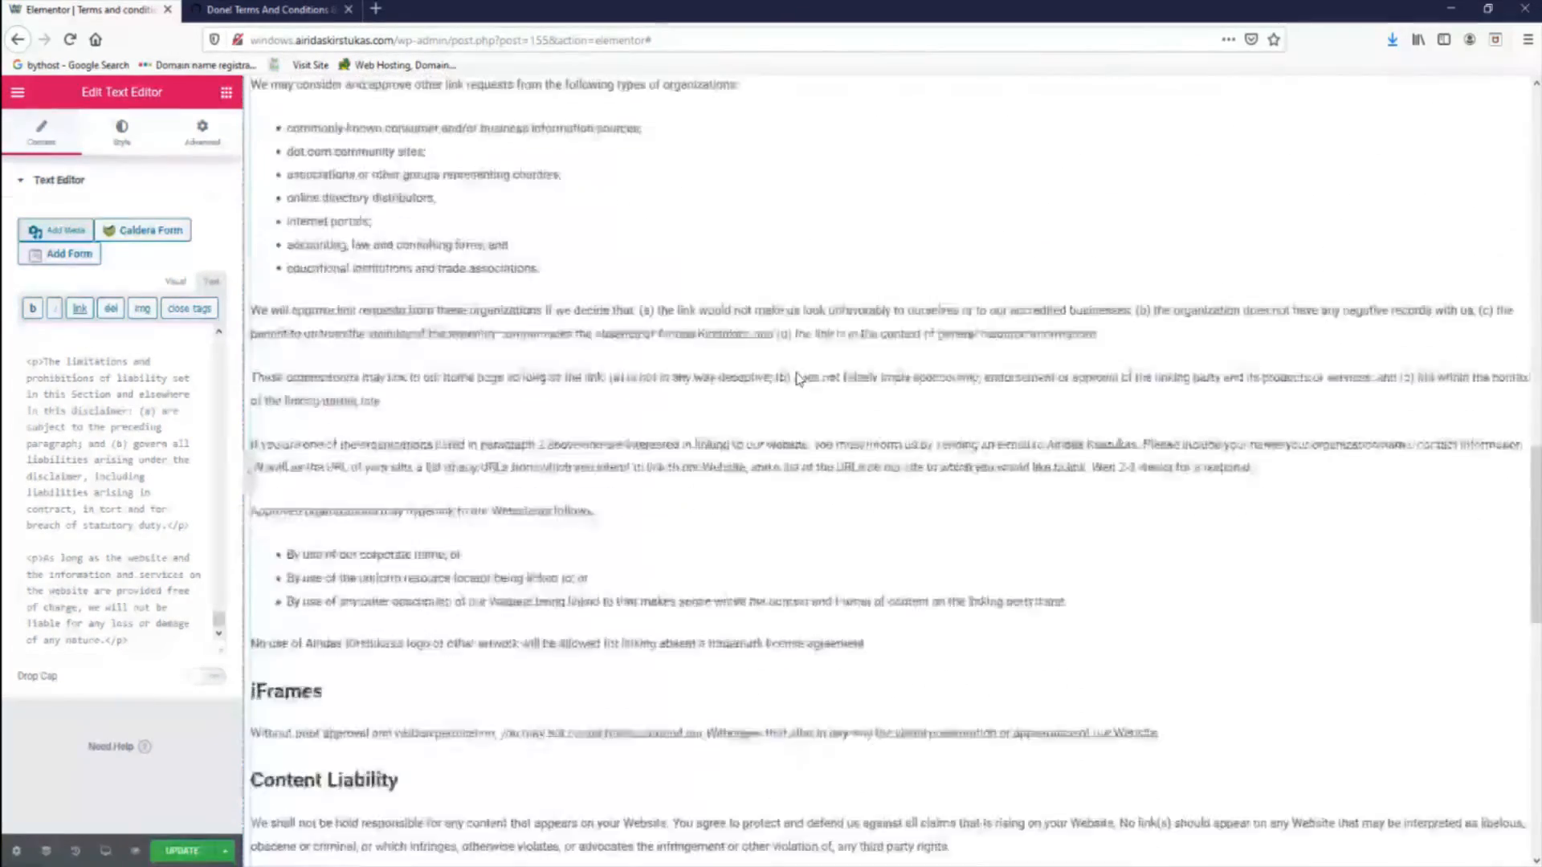
pyautogui.scroll(-5, 799, 379)
pyautogui.scroll(20, 797, 378)
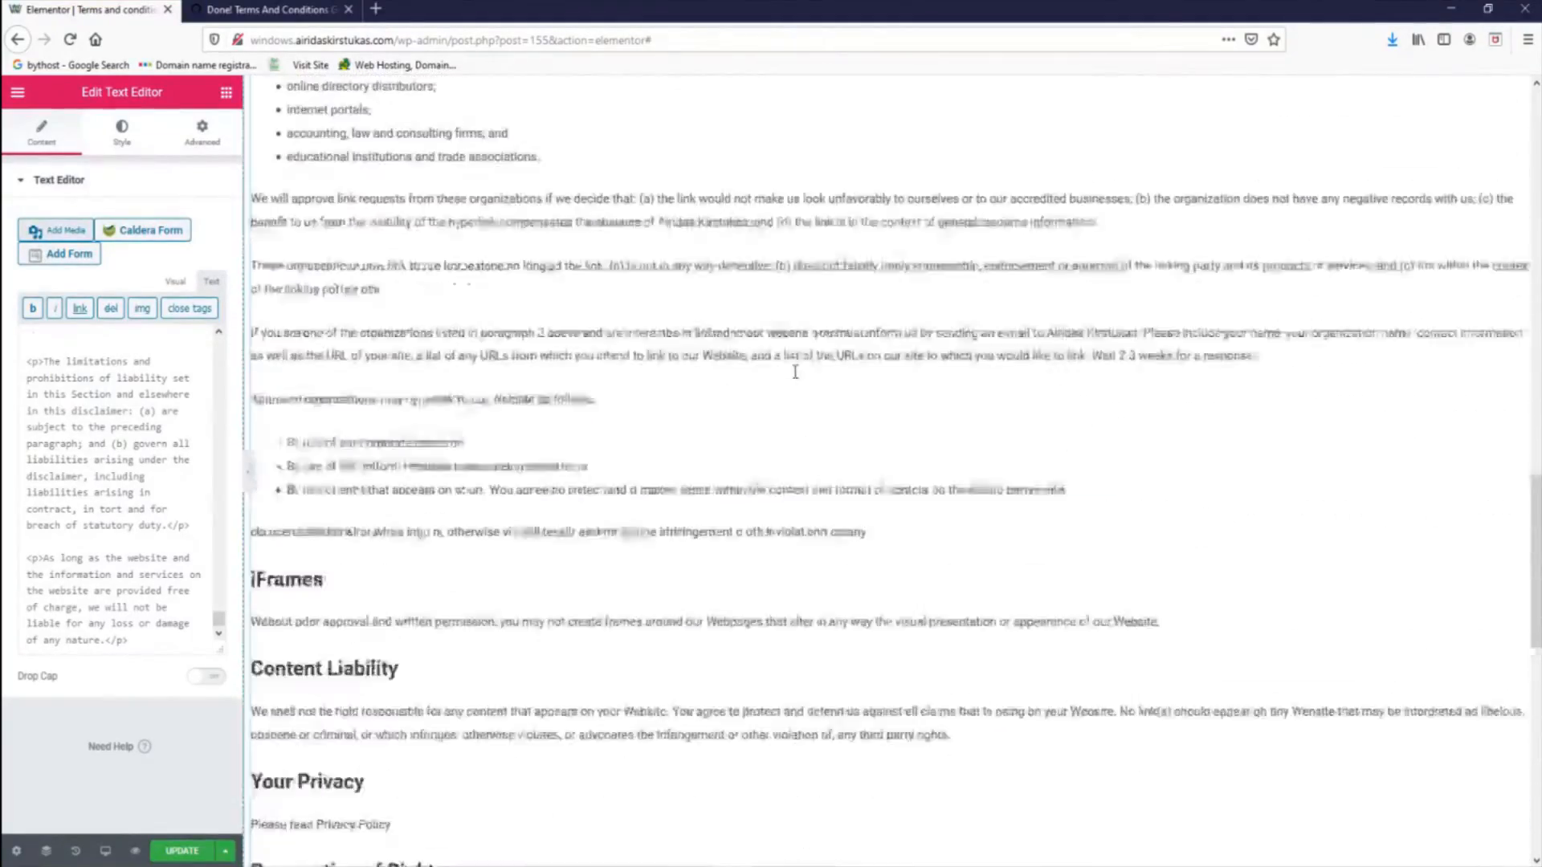
pyautogui.scroll(10, 793, 378)
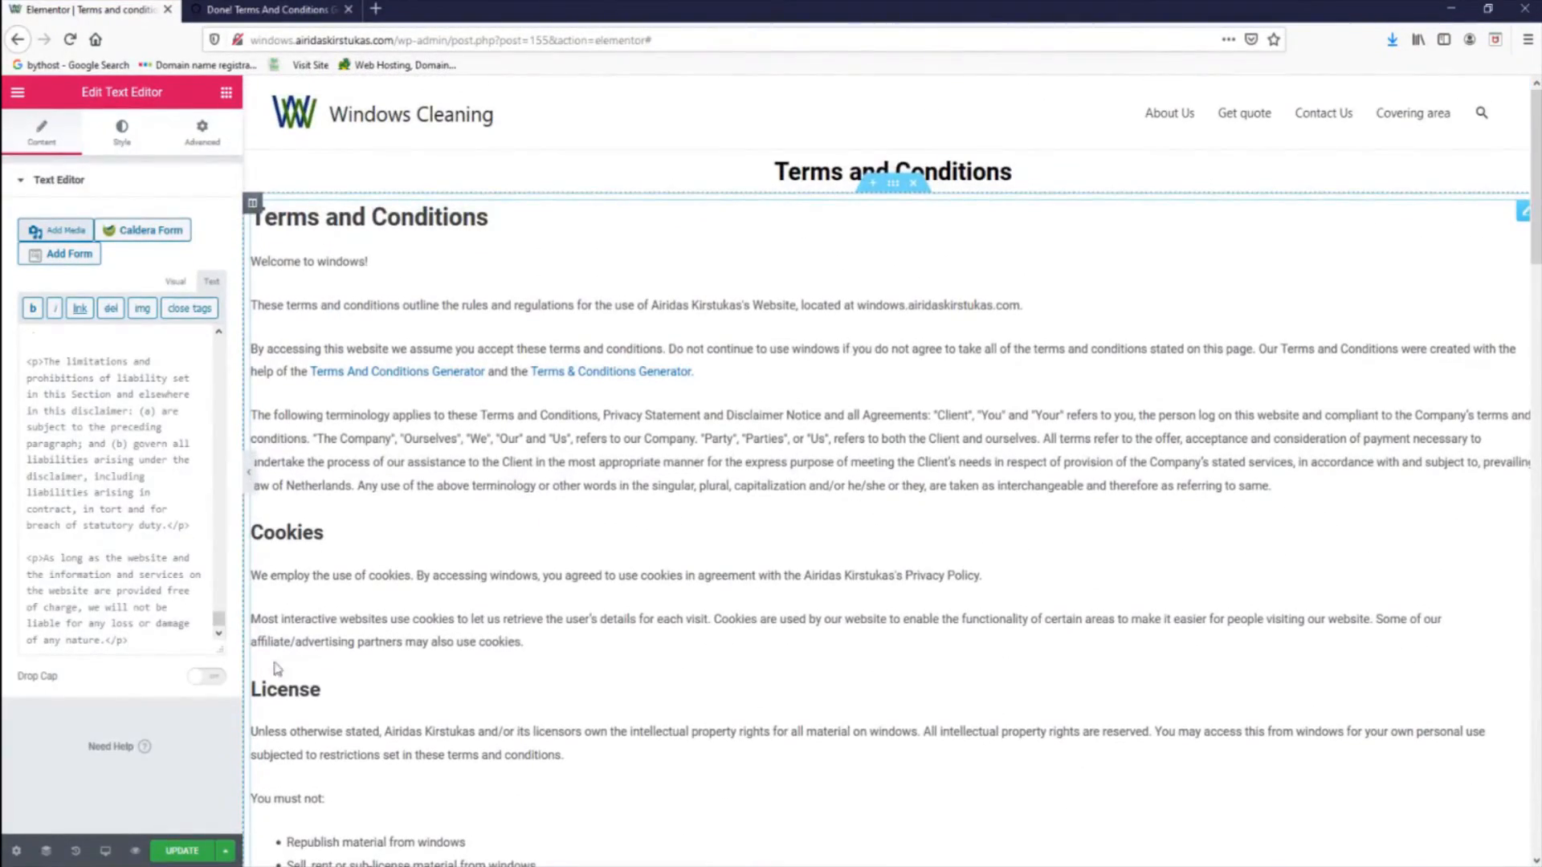
pyautogui.click(187, 853)
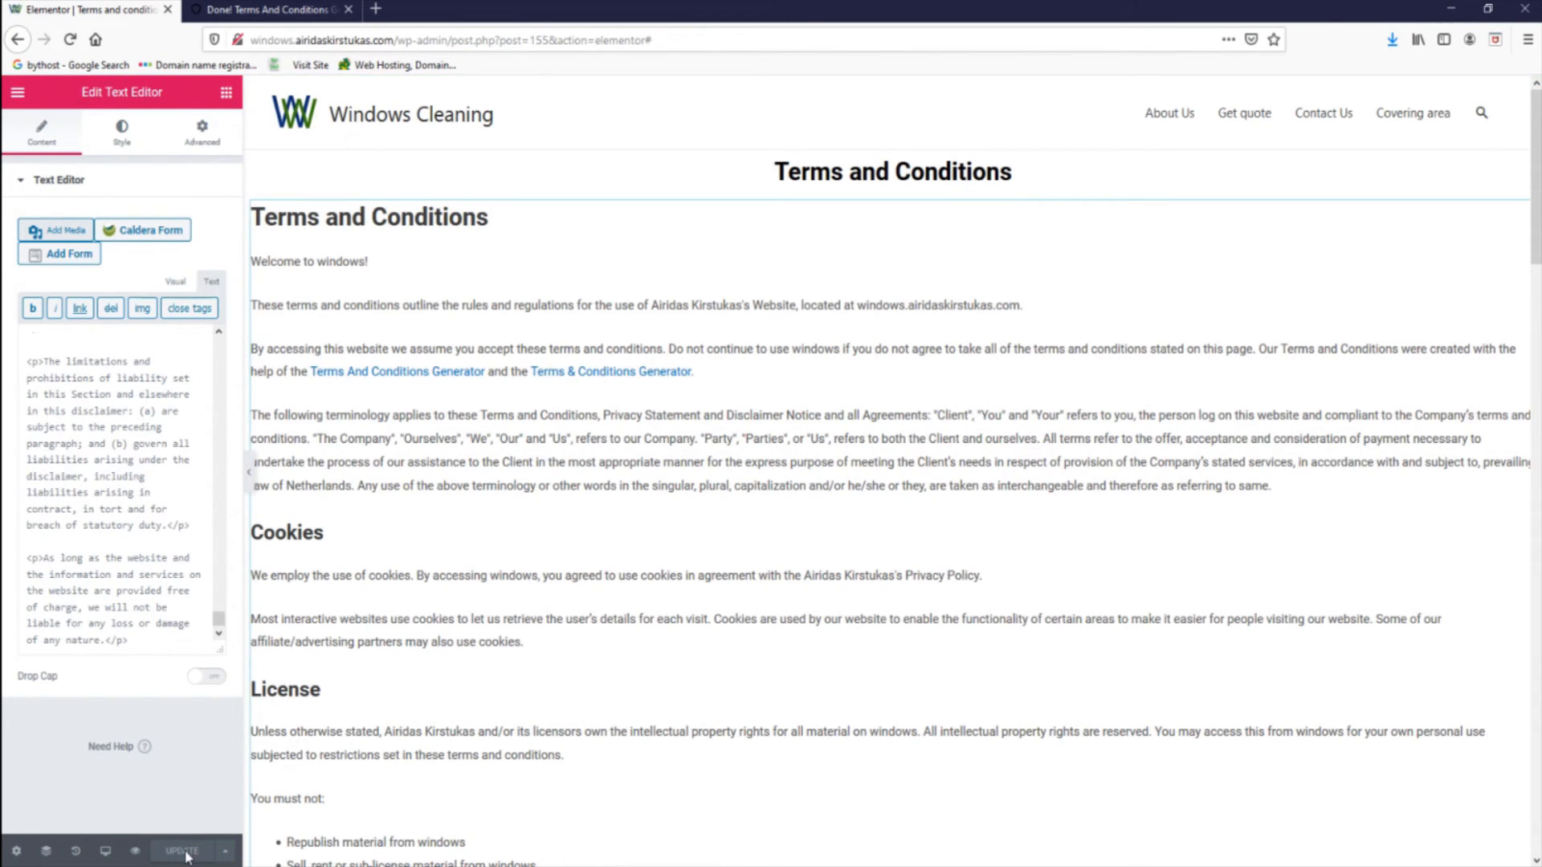
# - Preview the Terms and Conditions page in a new tab
pyautogui.click(135, 850)
pyautogui.scroll(-5, 706, 464)
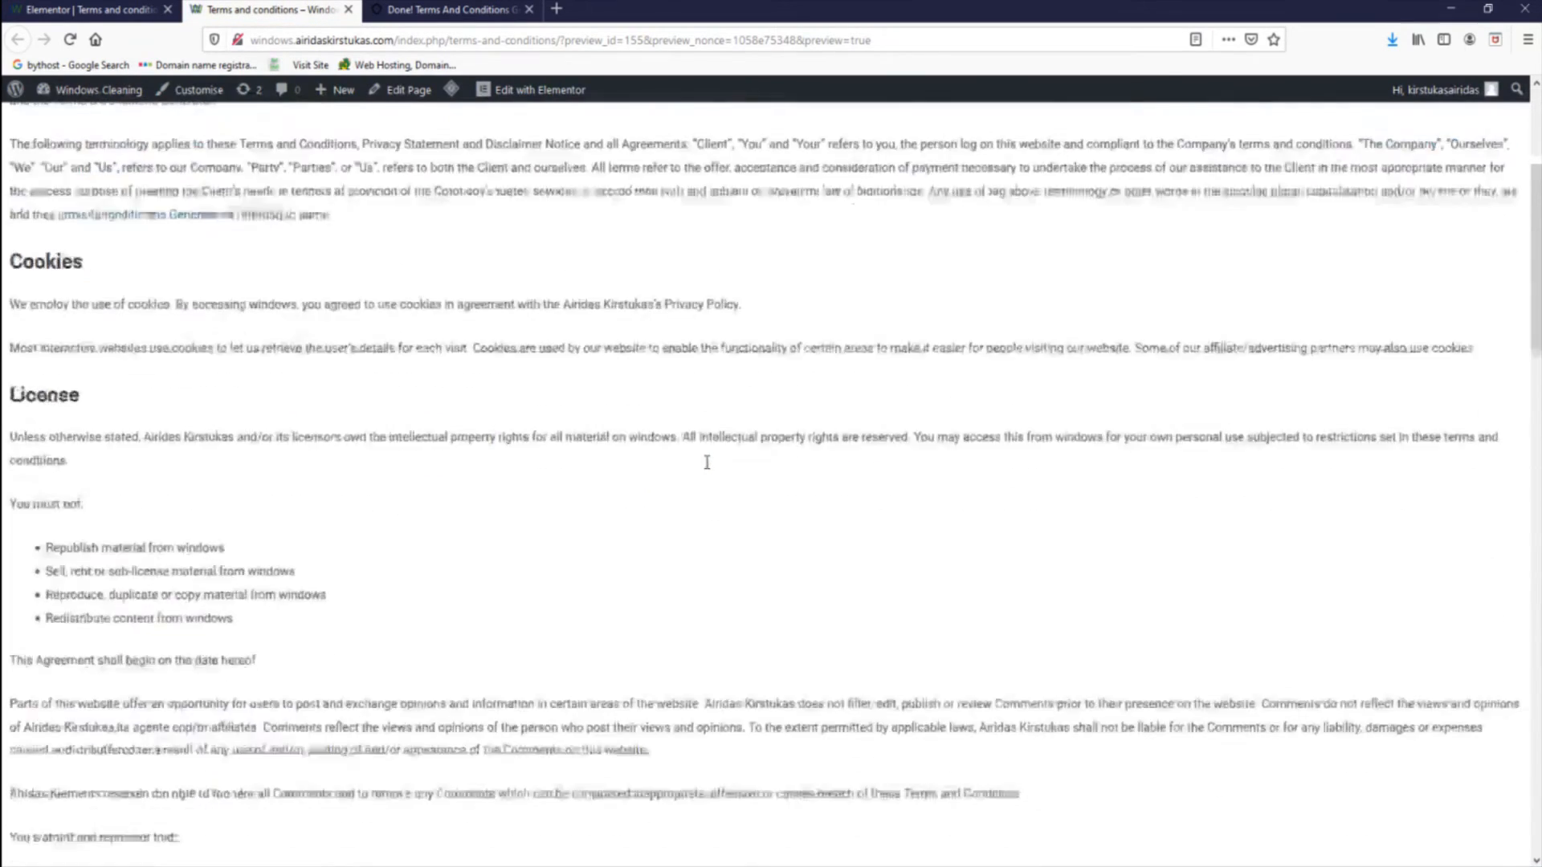
pyautogui.scroll(5, 706, 464)
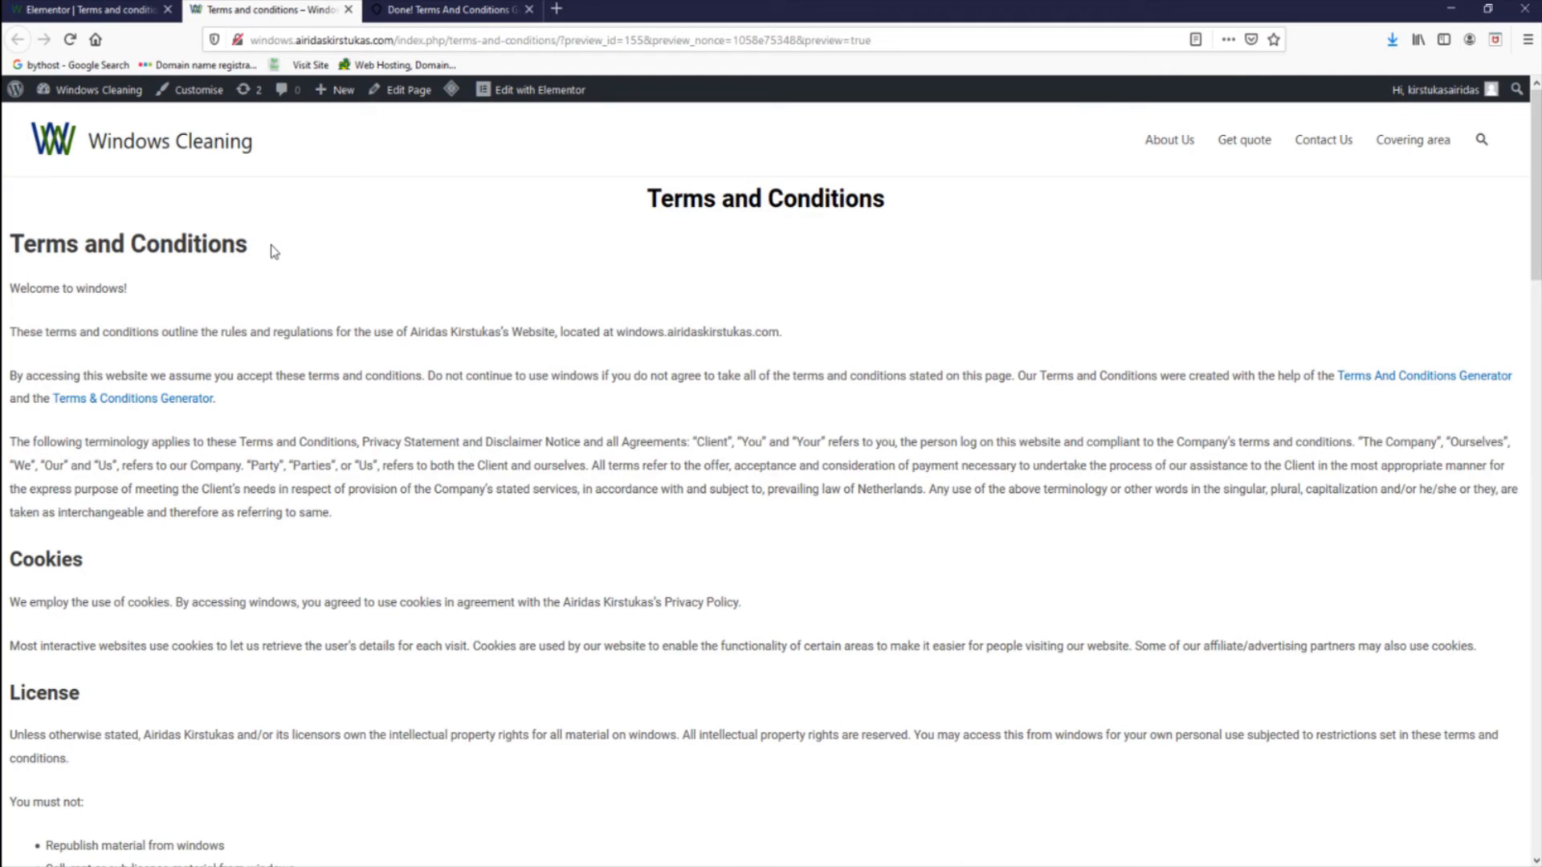
# - Switch the Text Editor to Visual and delete the duplicate Terms and Conditions heading
pyautogui.click(107, 10)
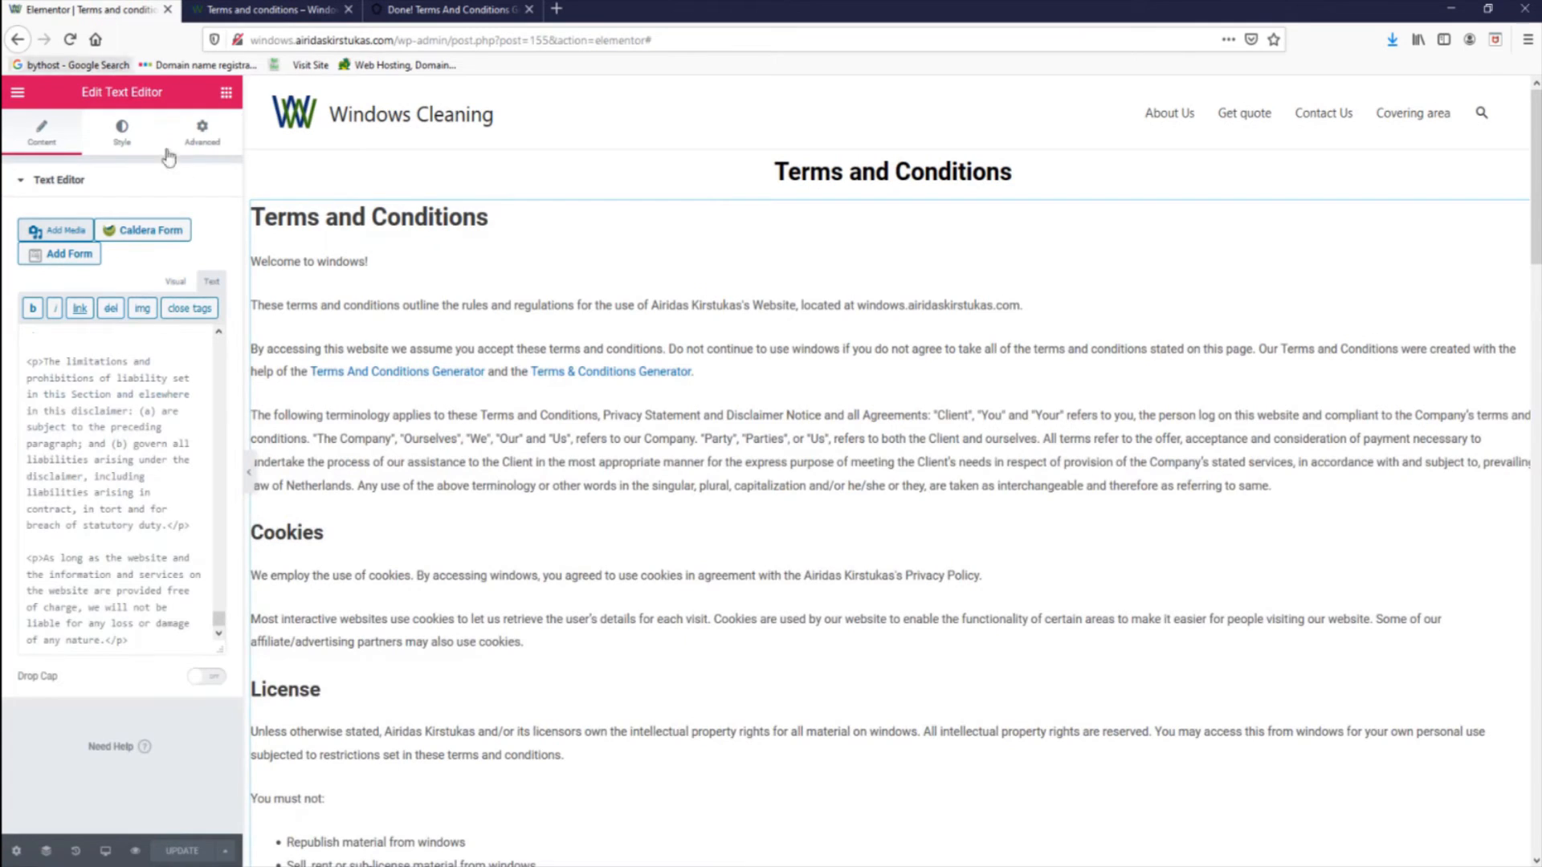
pyautogui.scroll(10, 148, 450)
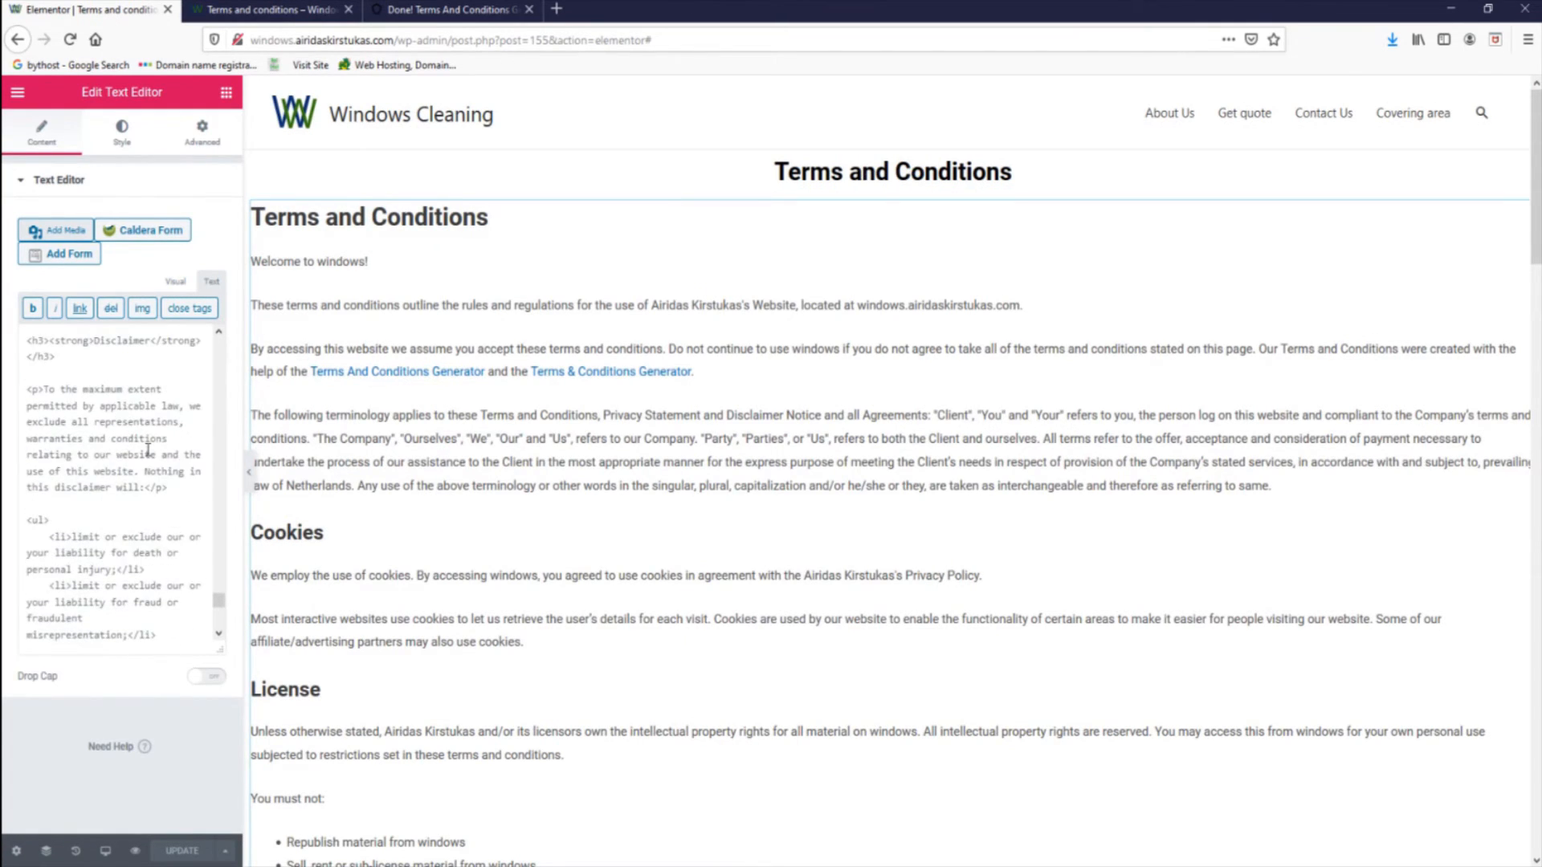
pyautogui.click(176, 282)
pyautogui.moveTo(162, 500); pyautogui.dragTo(36, 452)
pyautogui.press('BackSpace')
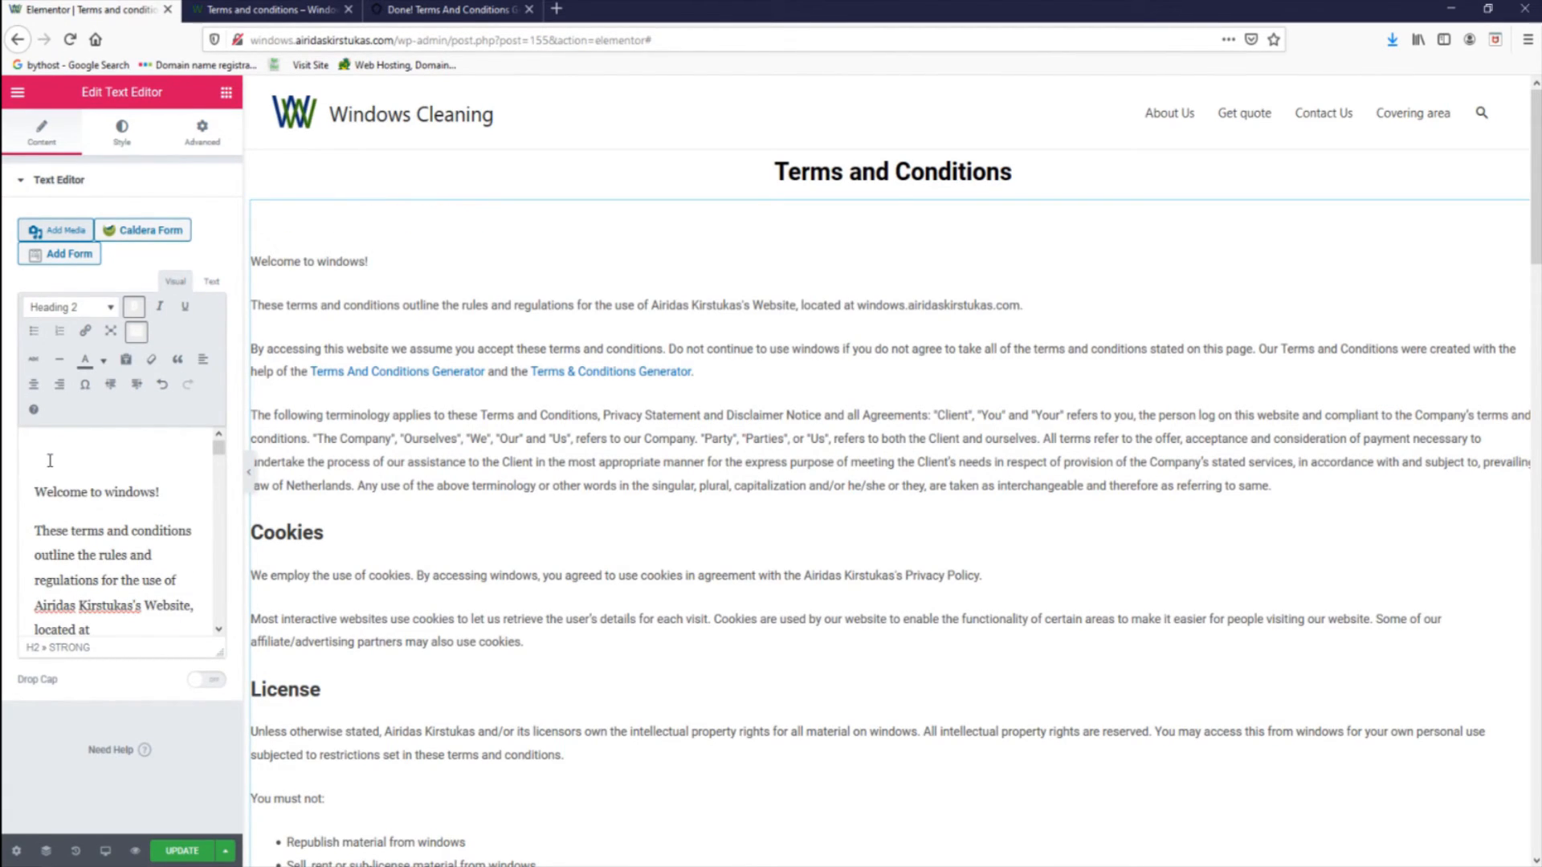
pyautogui.press('Delete')
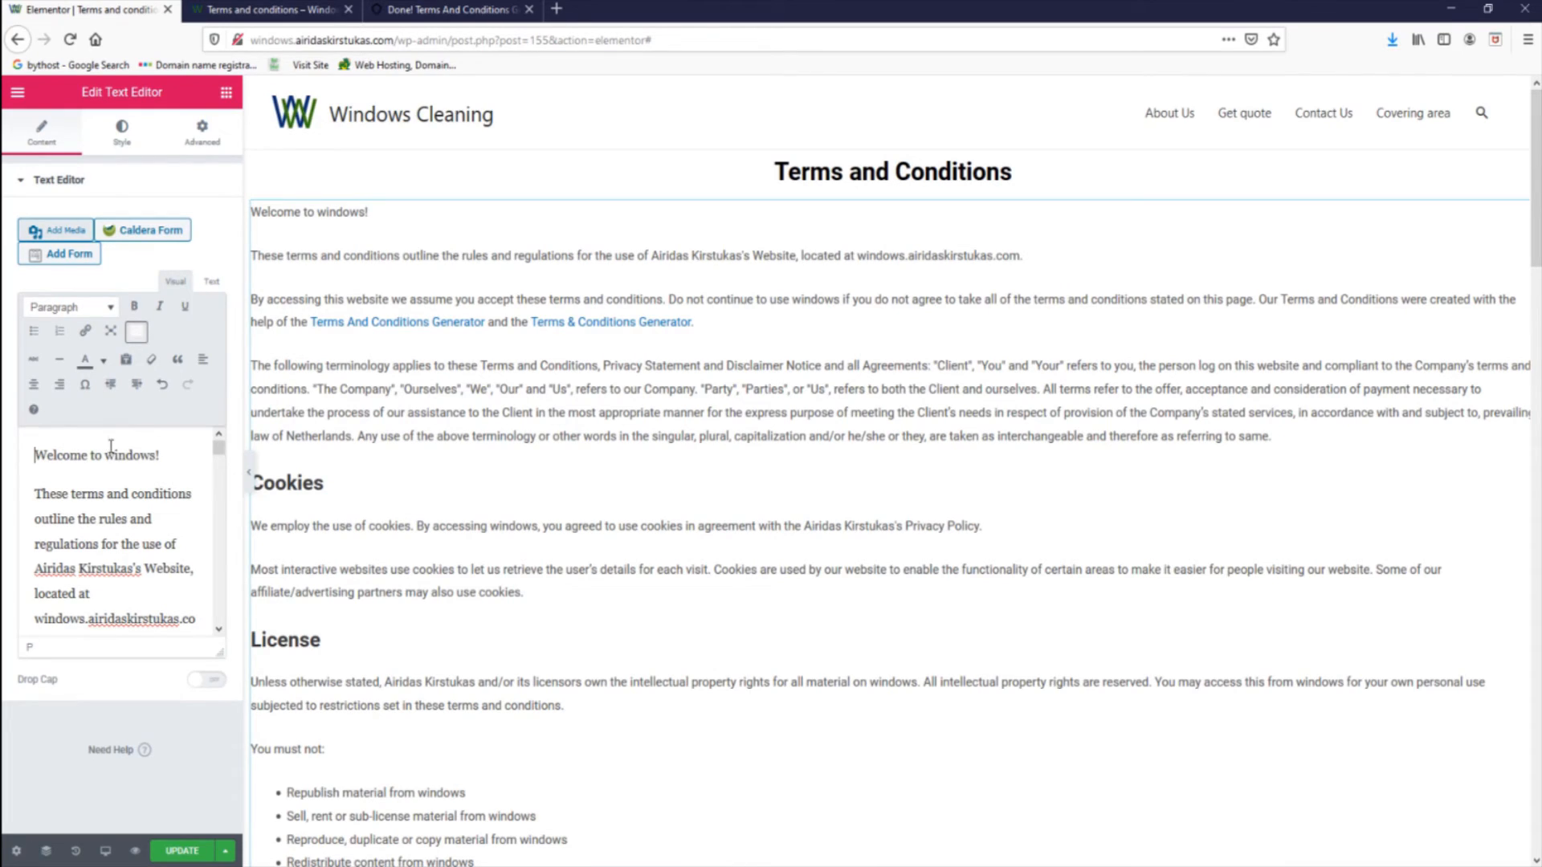
# - Change the greeting to 'Welcome to Windows Cleaning!', update the page and preview it
pyautogui.moveTo(116, 452); pyautogui.dragTo(109, 454)
pyautogui.write('Windows Cleaning')
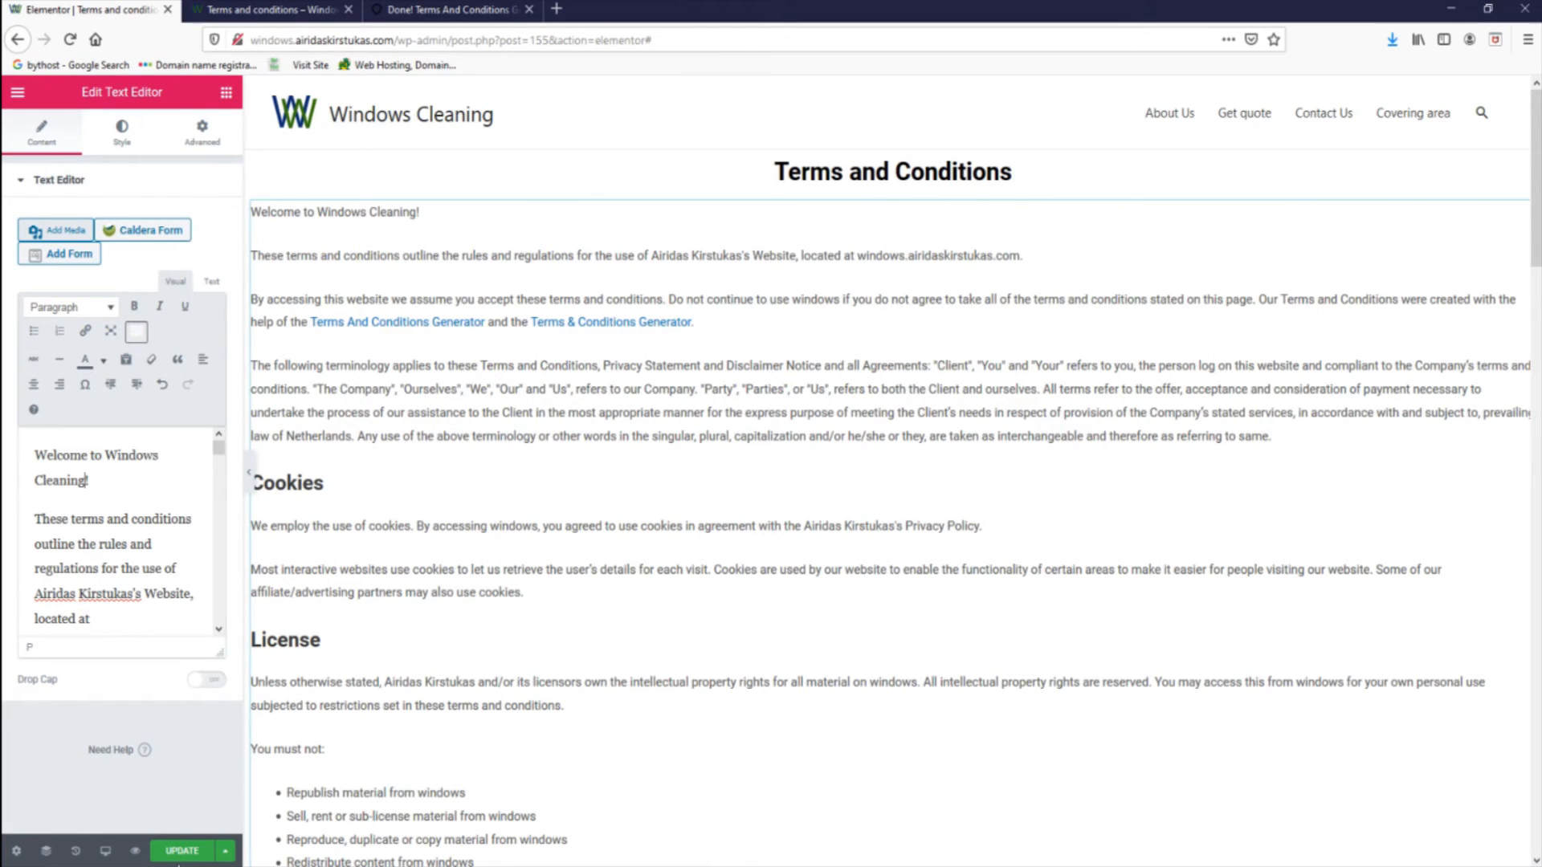
pyautogui.click(181, 850)
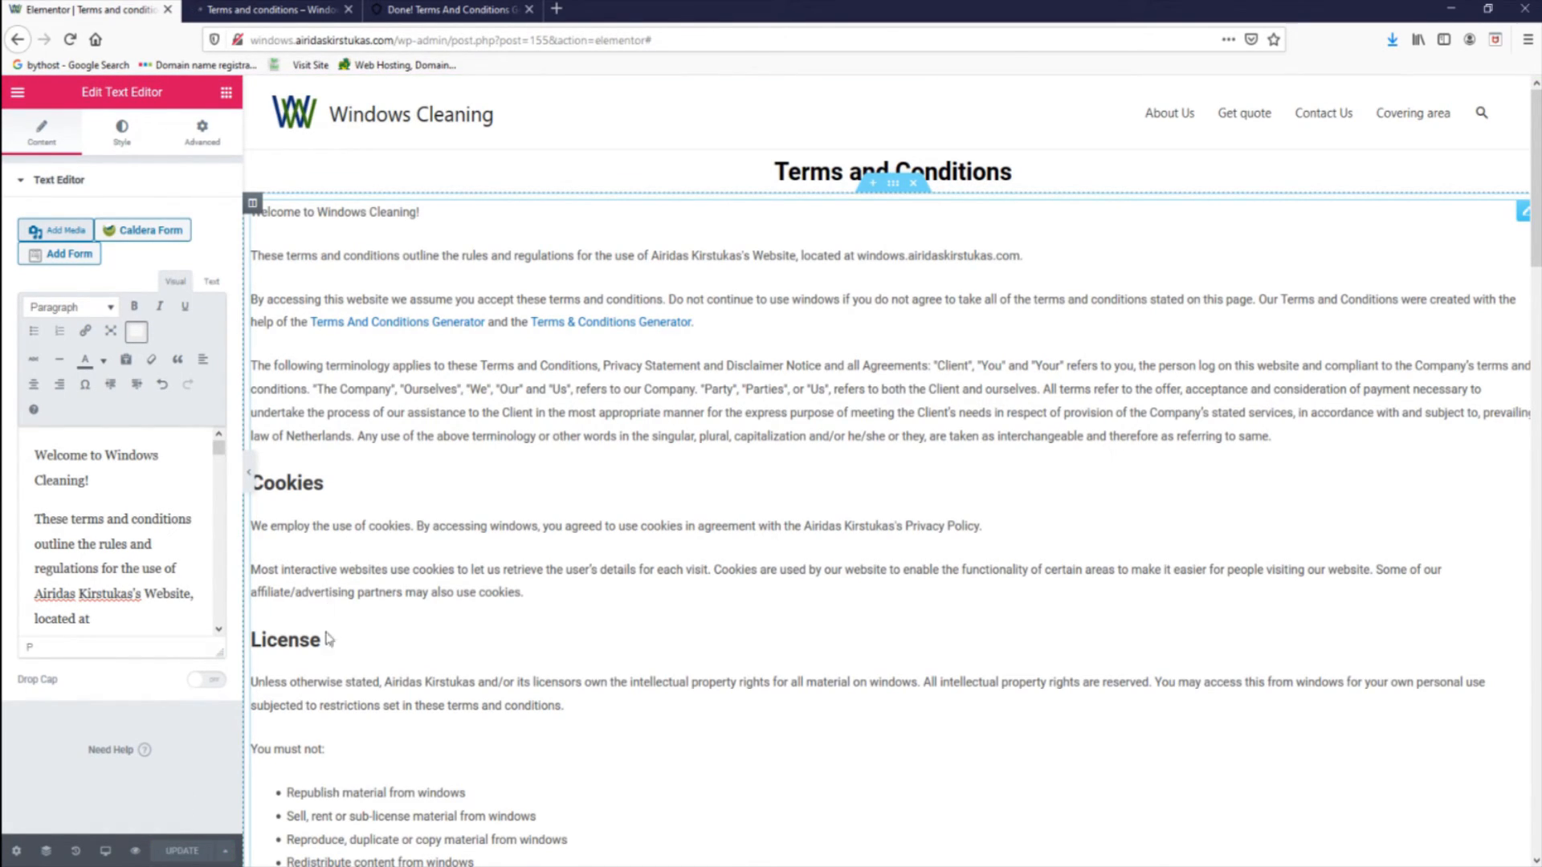
pyautogui.click(135, 850)
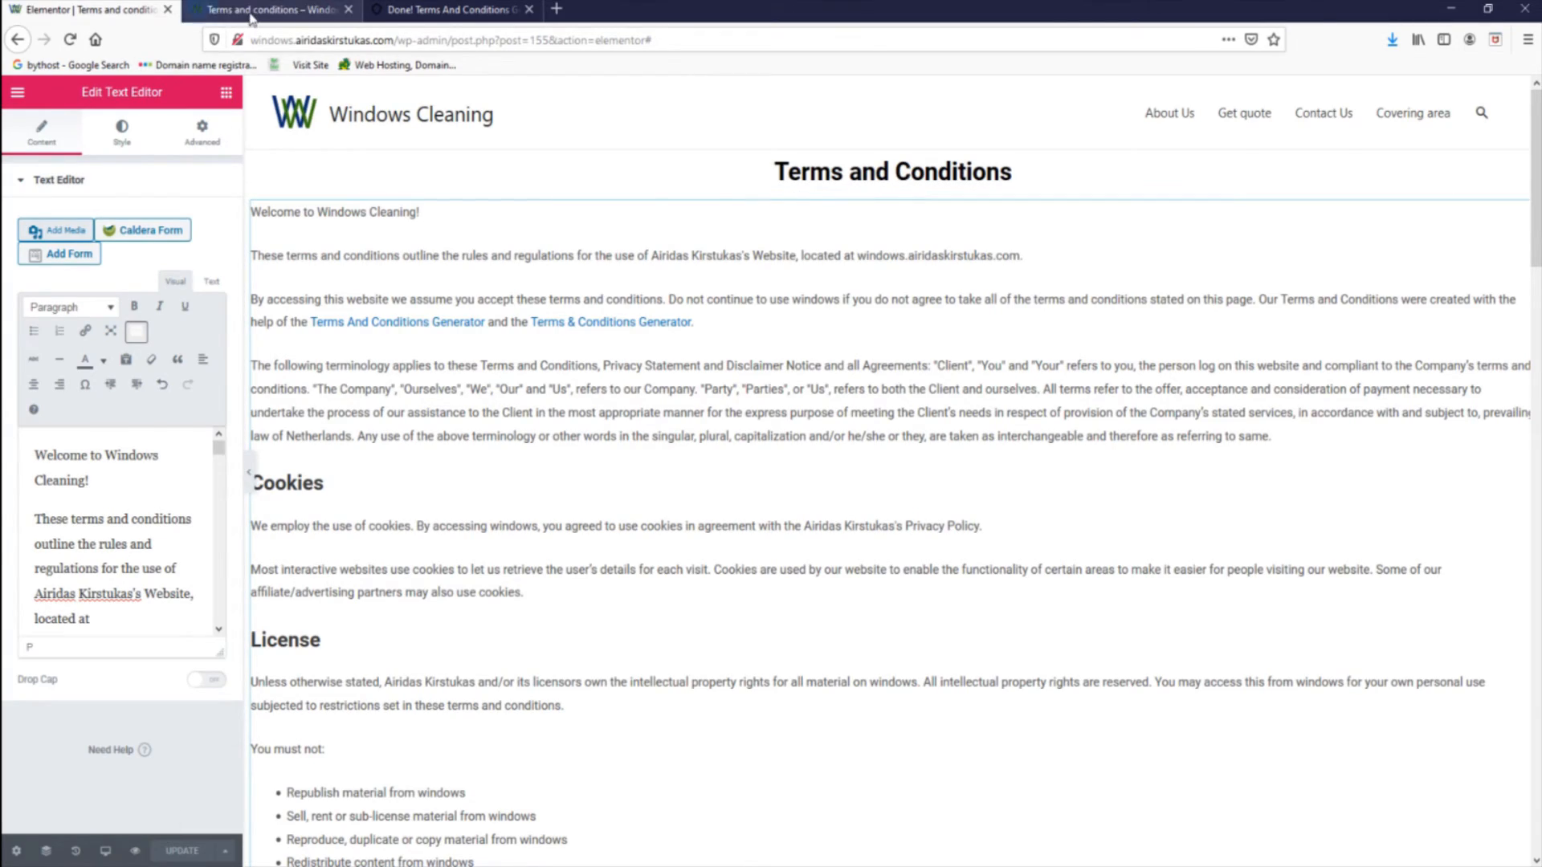
# - From the preview, open the Customizer's Footer > Footer Bar settings
pyautogui.scroll(-8, 474, 389)
pyautogui.scroll(-15, 477, 395)
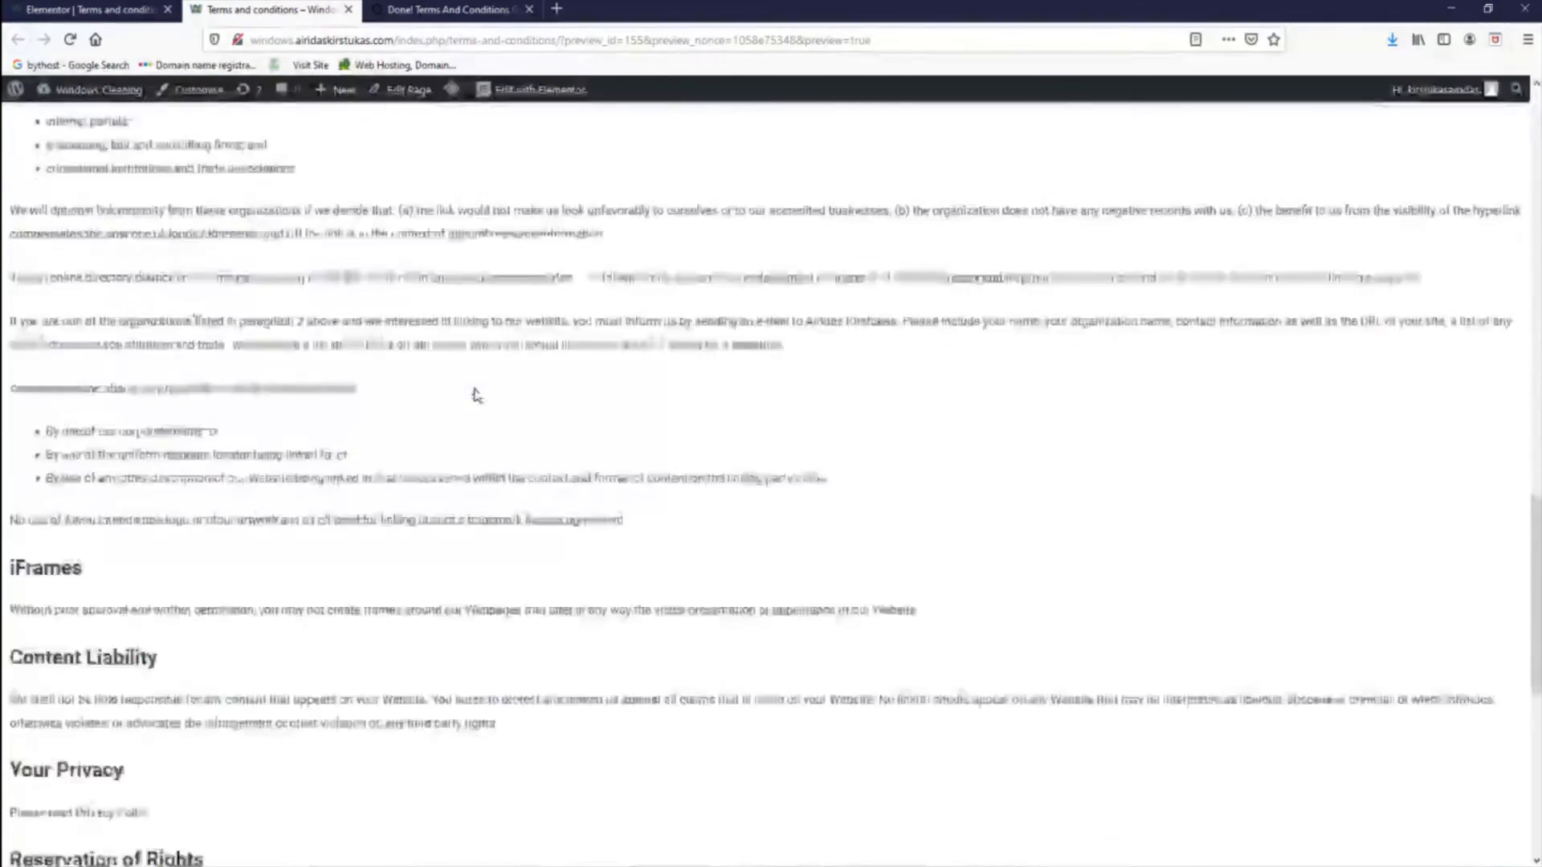
pyautogui.scroll(7, 477, 395)
pyautogui.scroll(8, 477, 395)
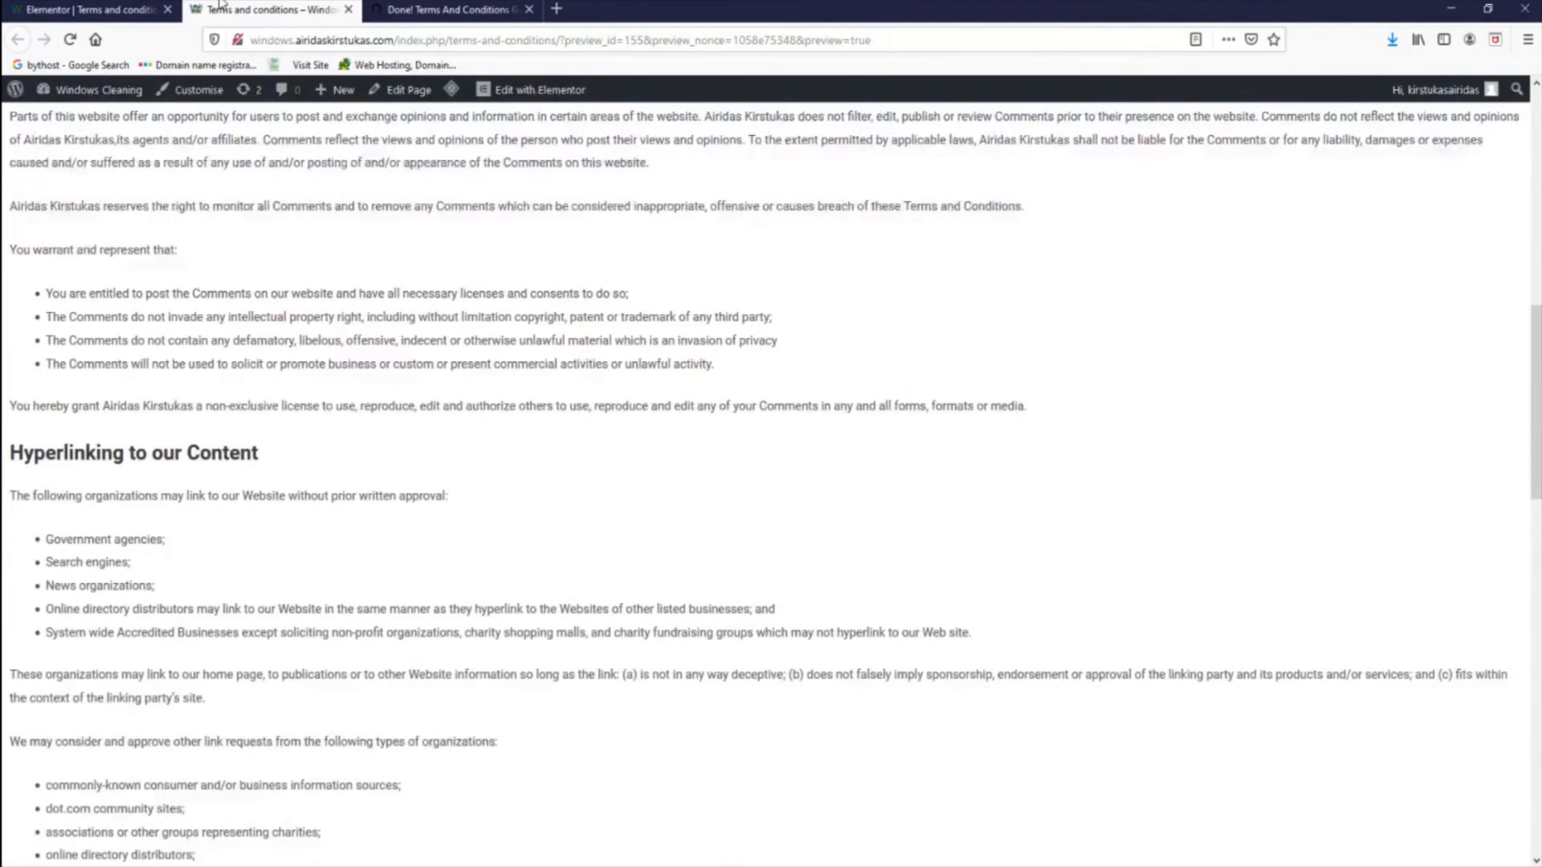
pyautogui.click(195, 90)
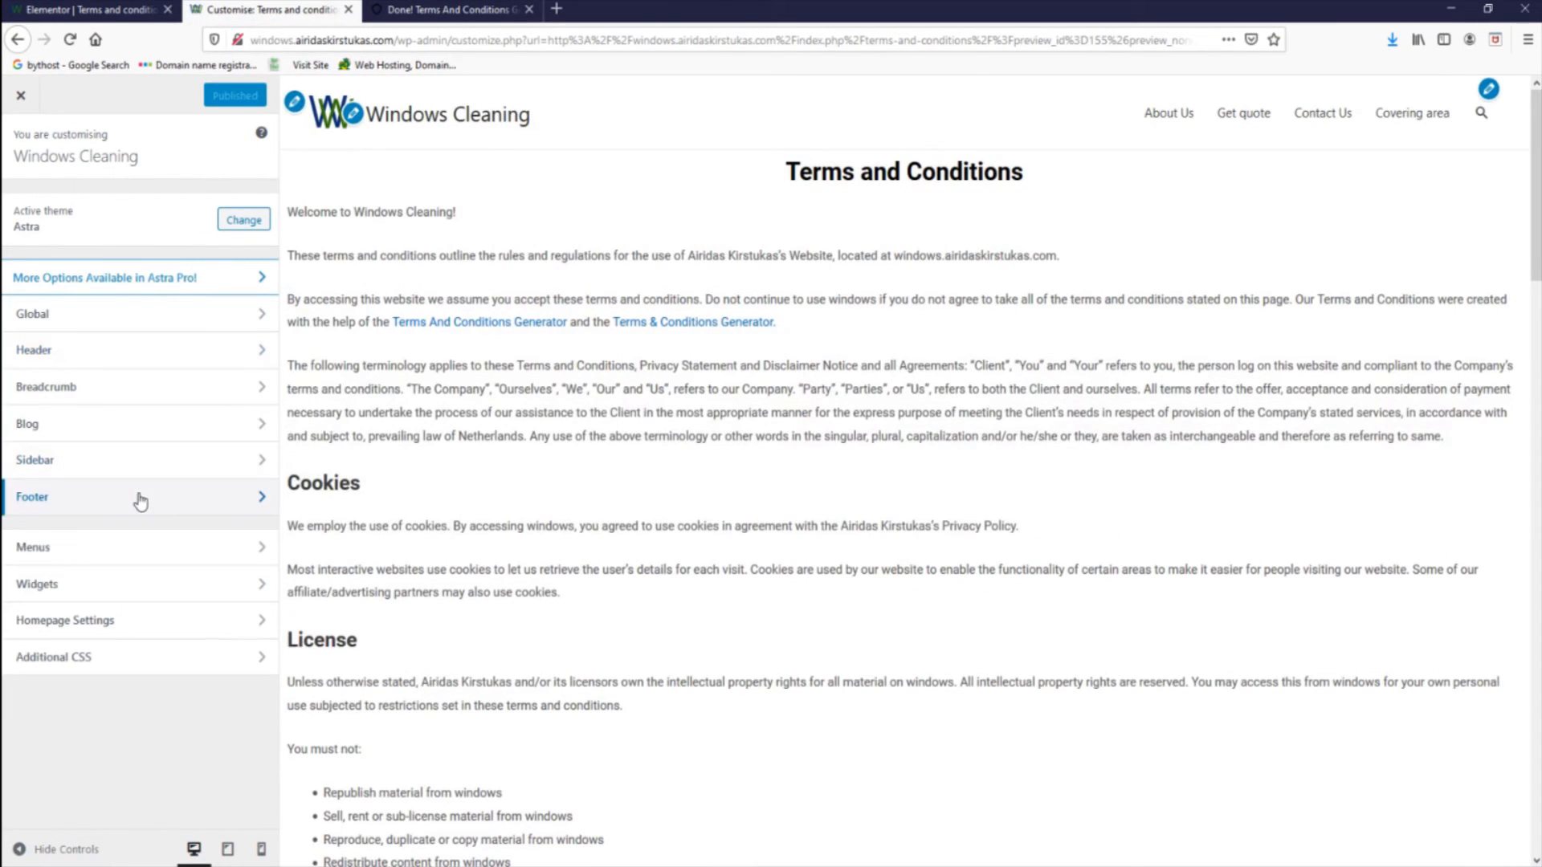
pyautogui.click(140, 499)
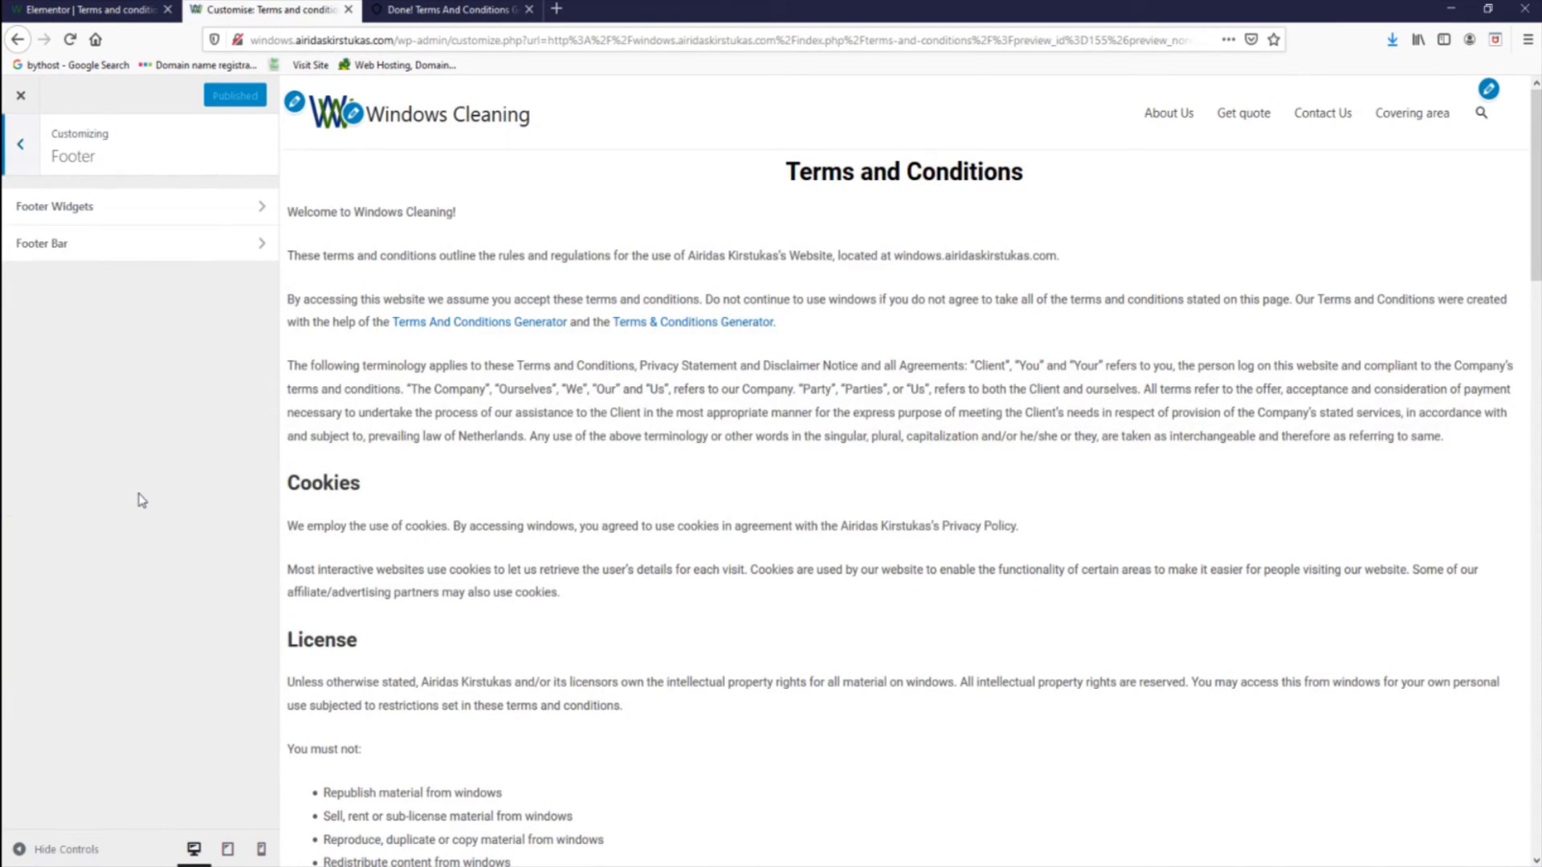
pyautogui.click(176, 251)
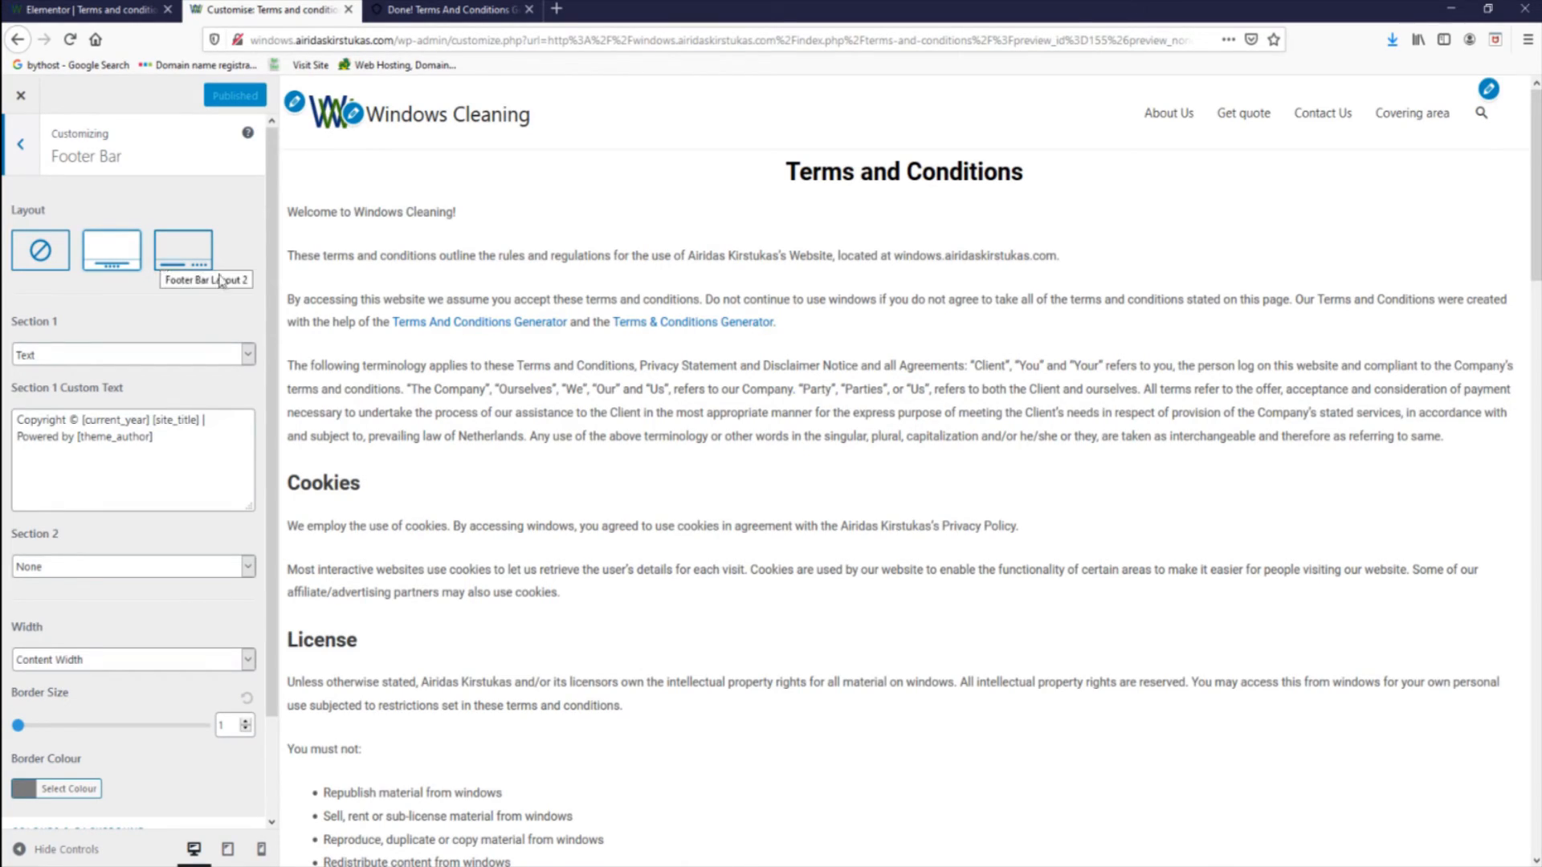
# - Switch the footer bar to Layout 2, keep Section 1 as Text, and select the Powered by credit
pyautogui.scroll(-15, 626, 416)
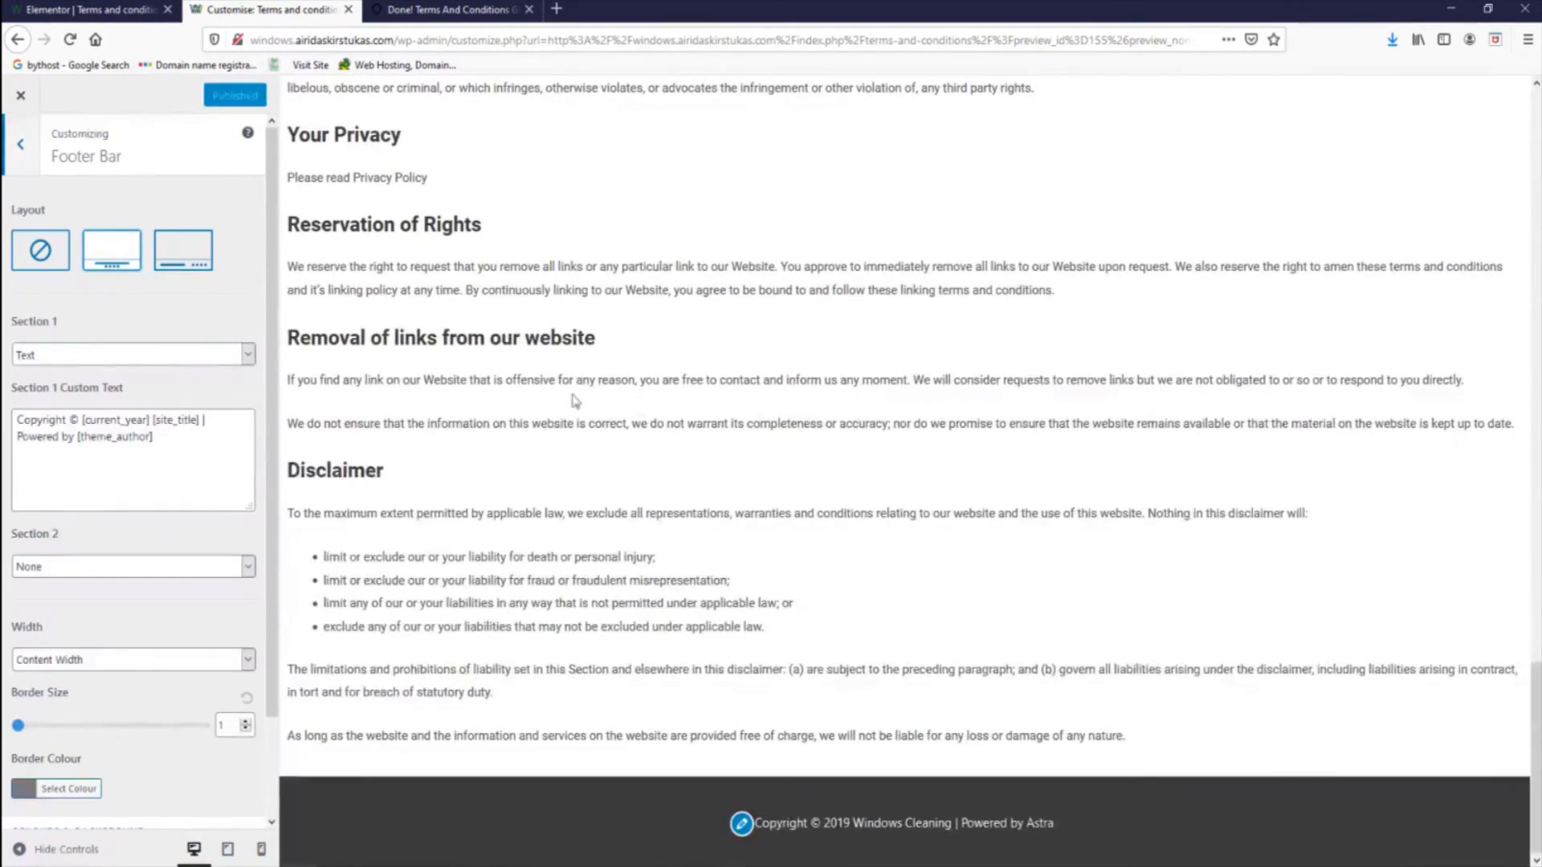
pyautogui.click(187, 247)
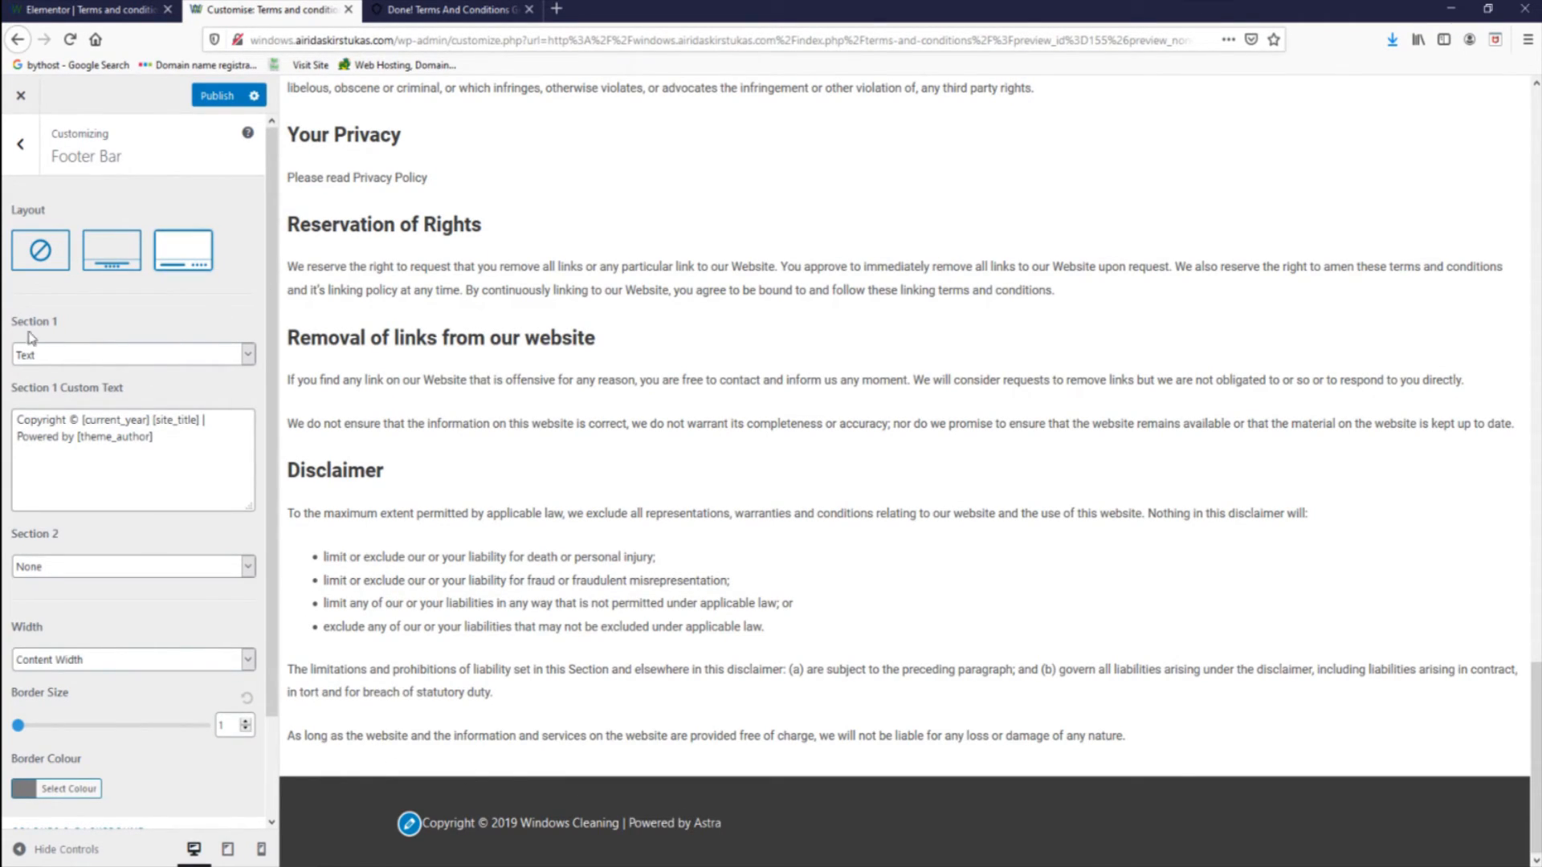
pyautogui.click(75, 360)
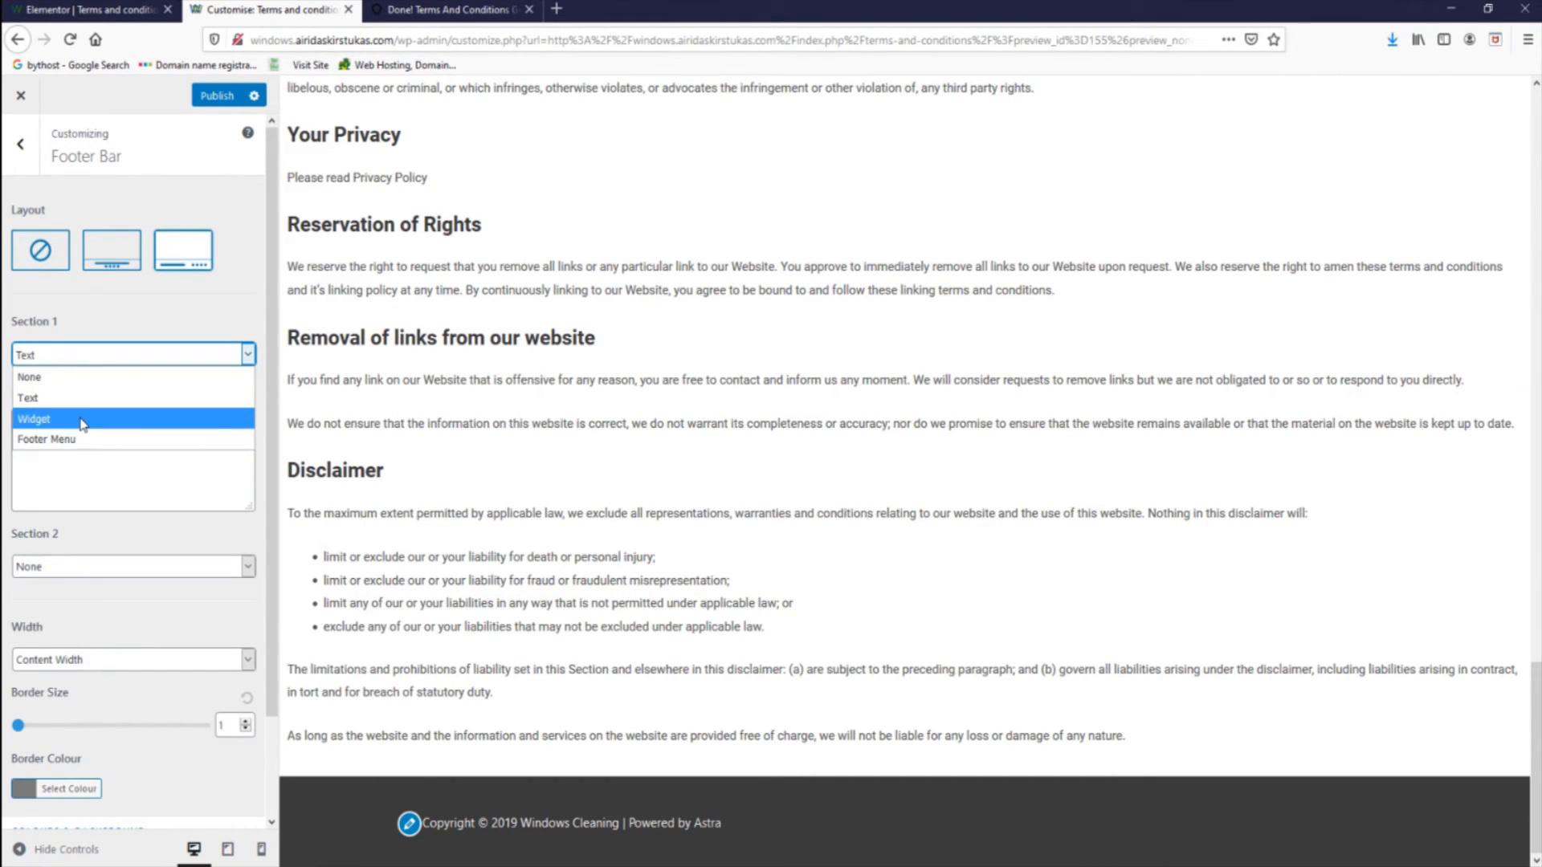
pyautogui.click(80, 398)
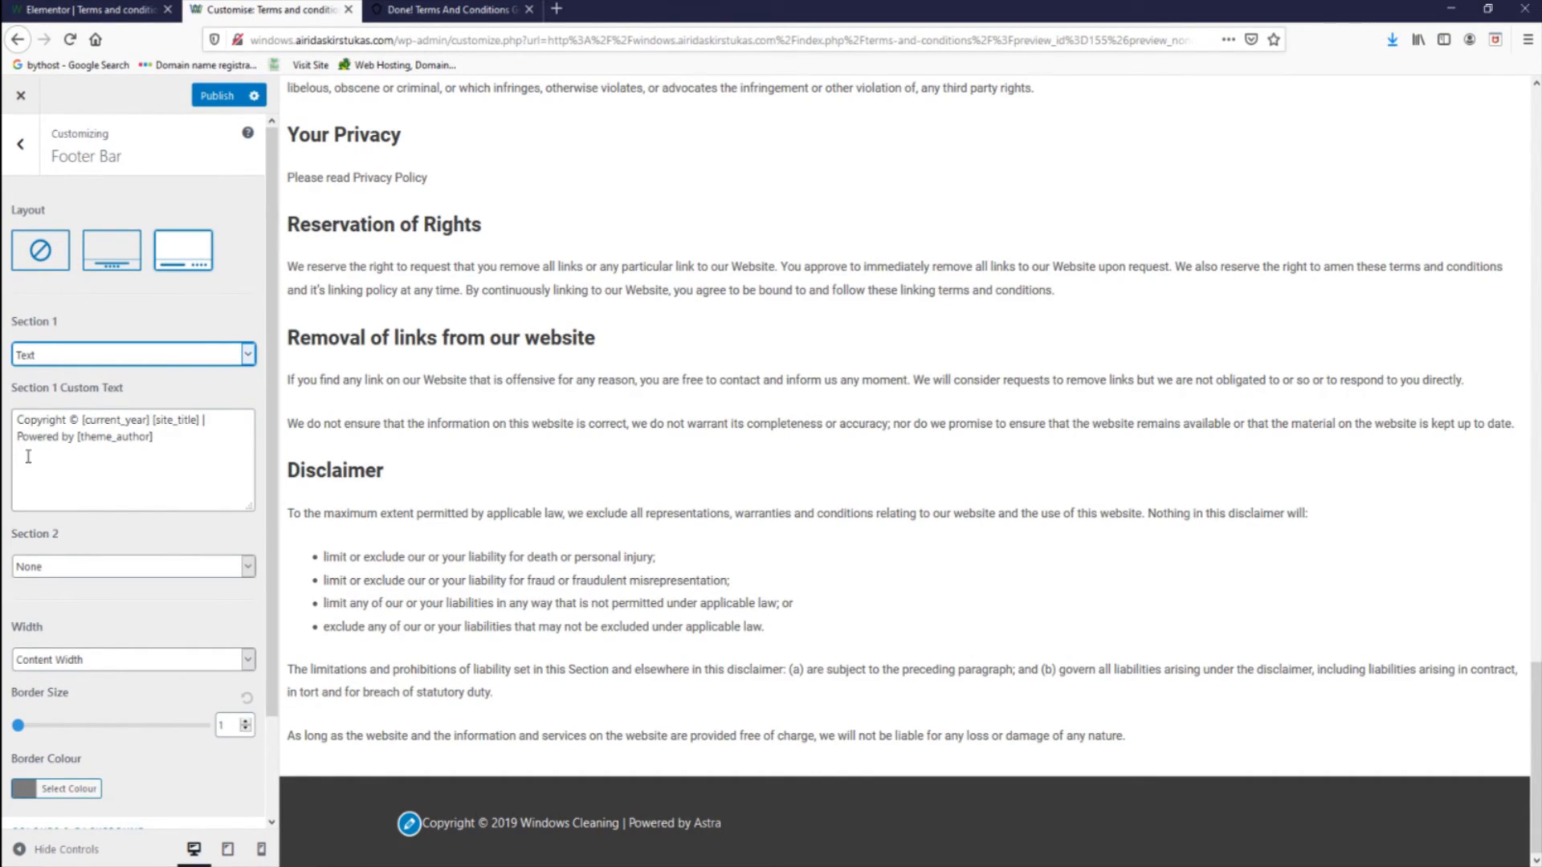
pyautogui.click(154, 439)
pyautogui.moveTo(153, 439); pyautogui.dragTo(17, 472)
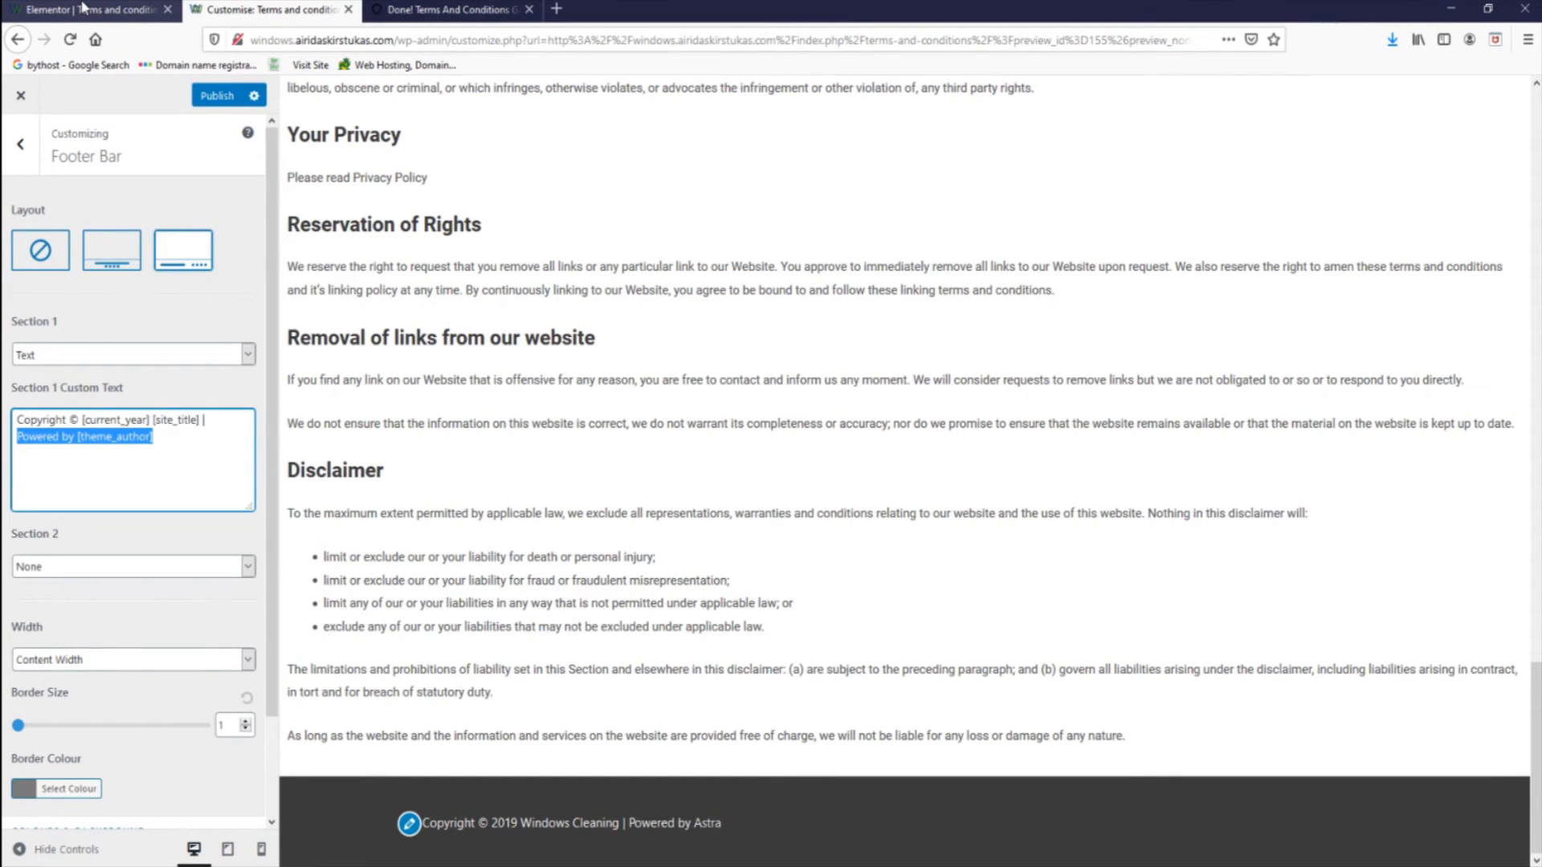
pyautogui.click(83, 8)
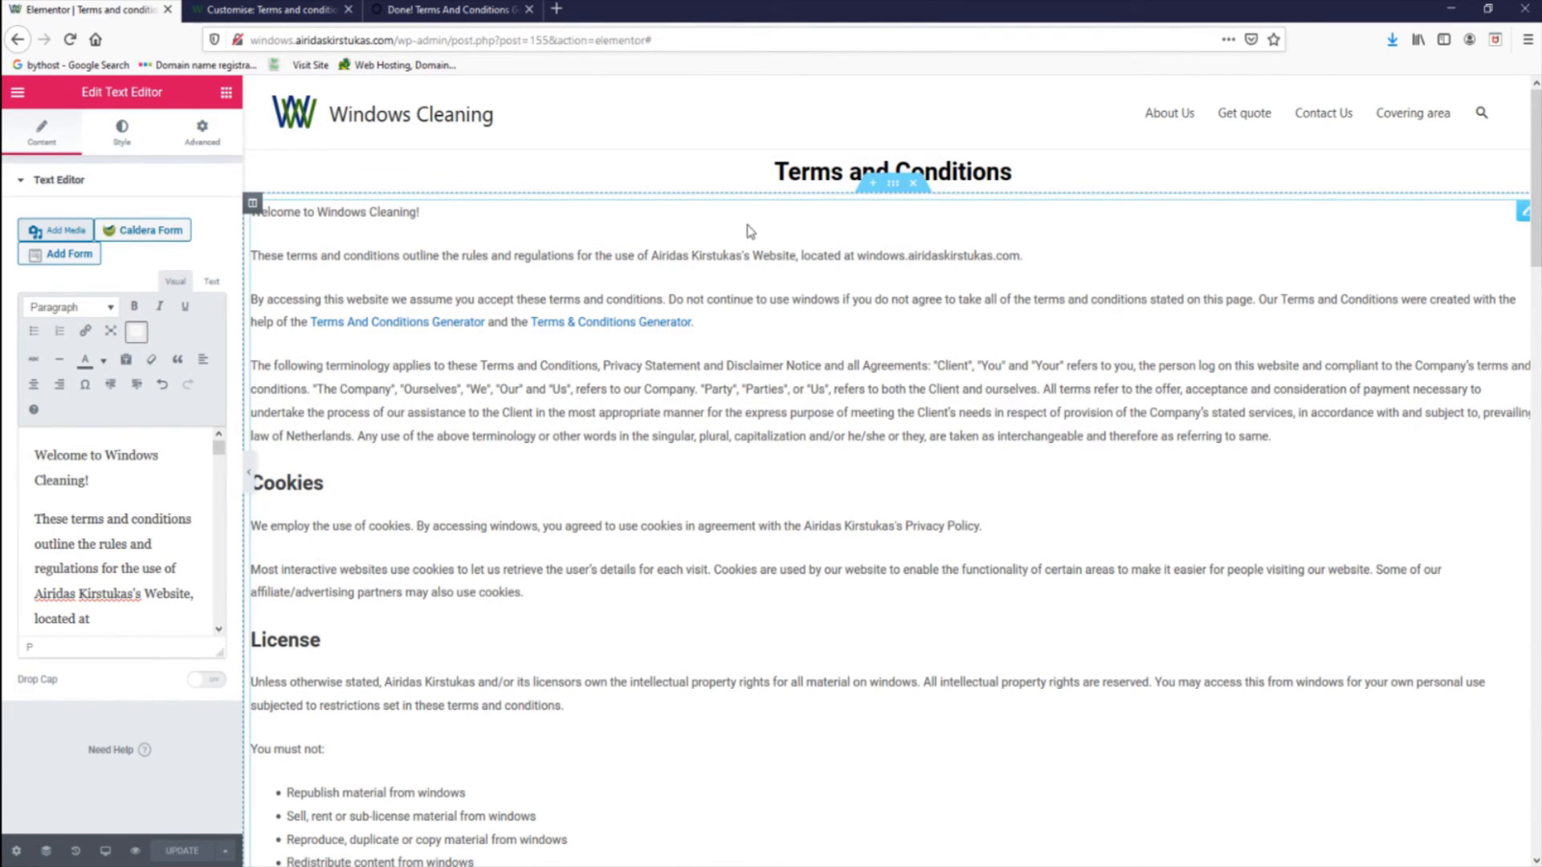
# - Add a 'Terms and Conditions' line after the last paragraph and select the preview page's URL
pyautogui.scroll(-1, 750, 232)
pyautogui.scroll(-5, 749, 231)
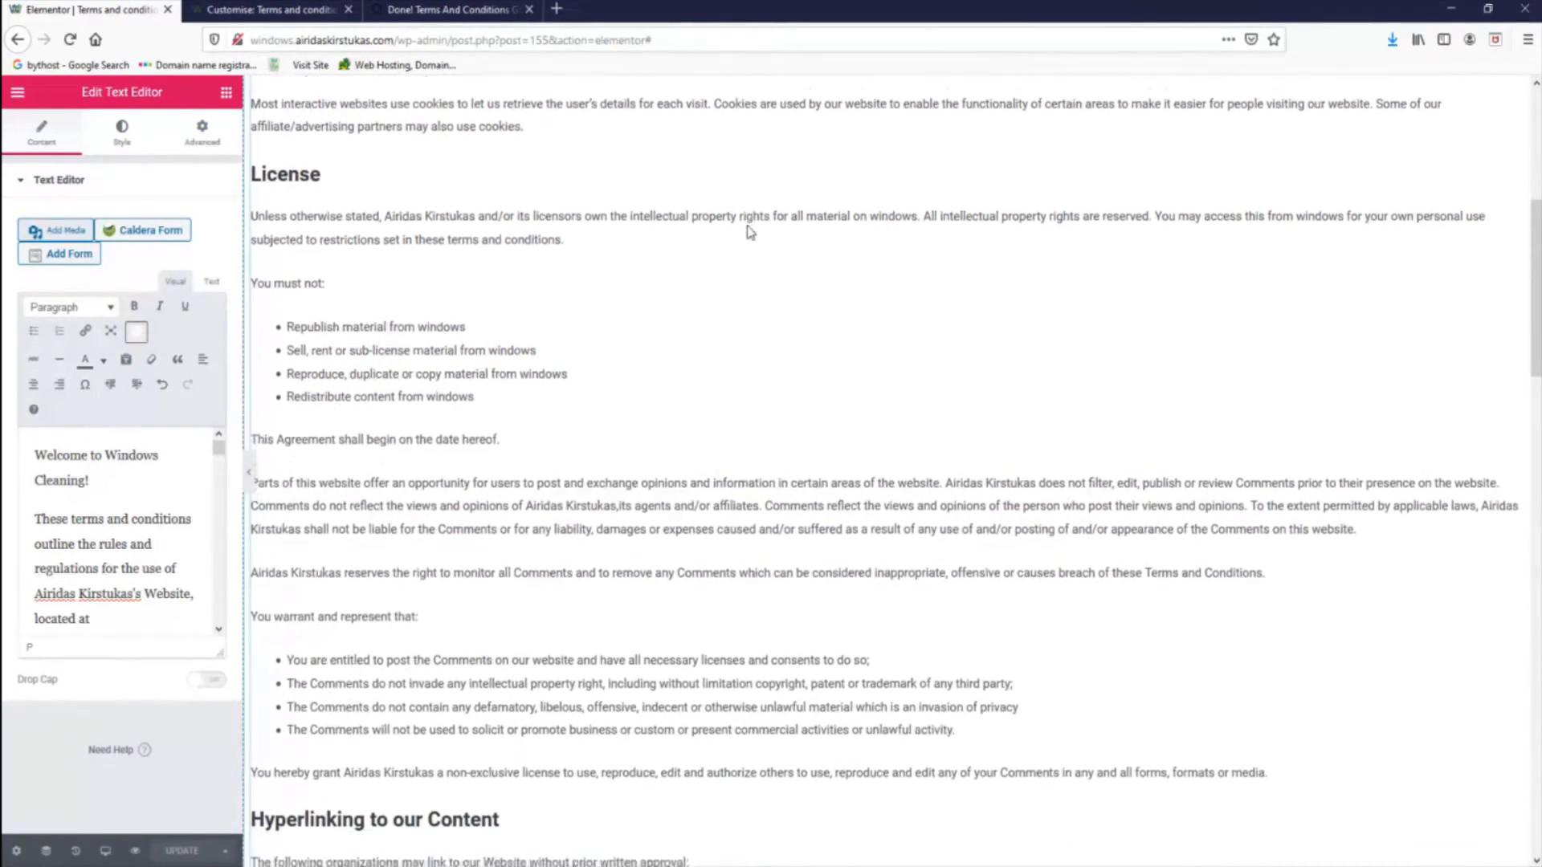
pyautogui.moveTo(224, 454); pyautogui.dragTo(216, 625)
pyautogui.scroll(-15, 464, 594)
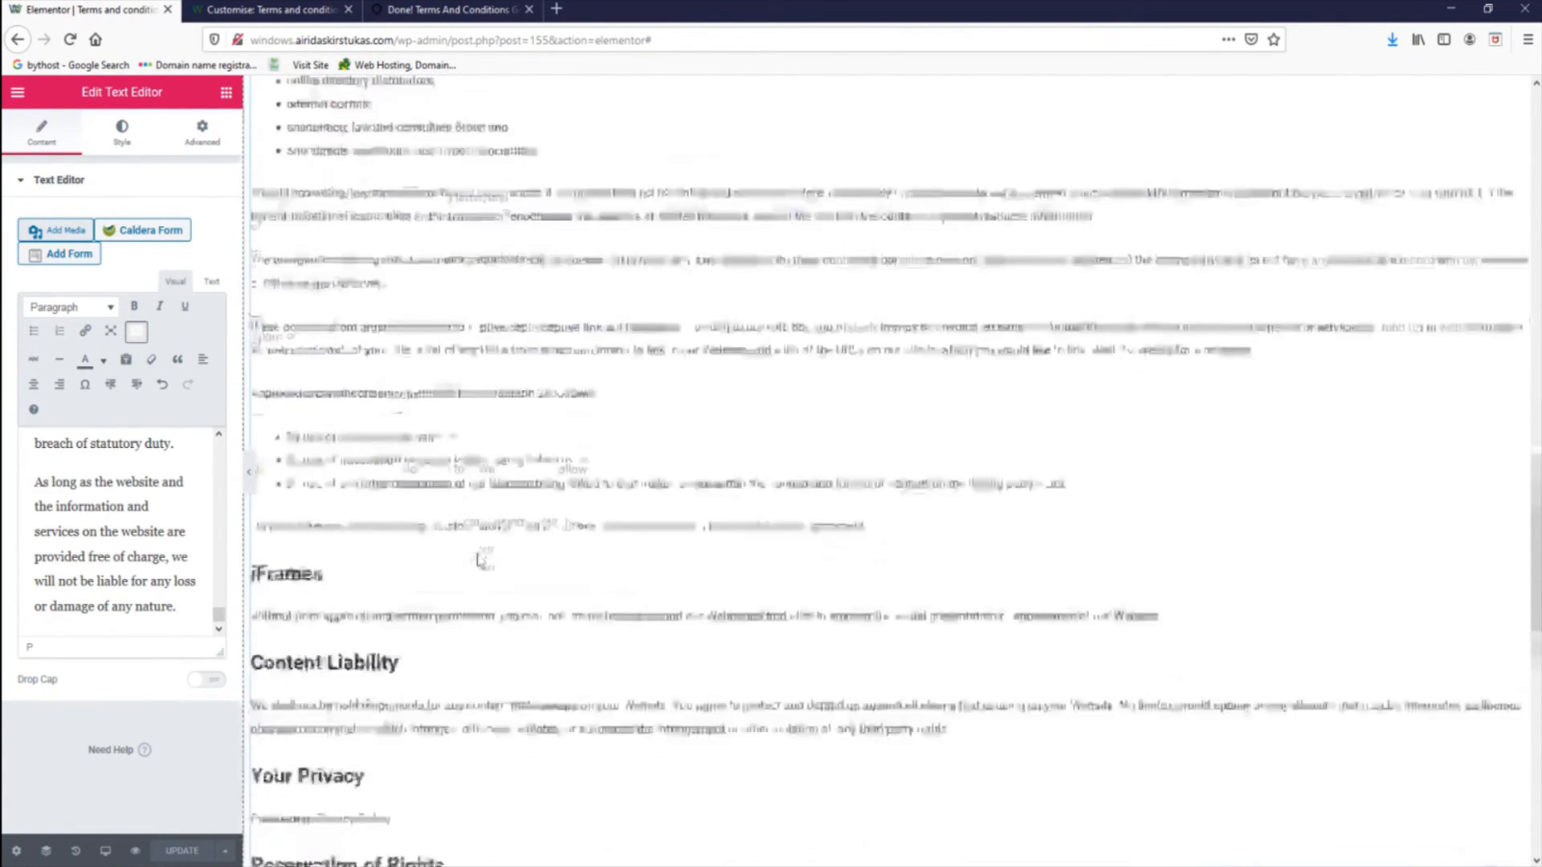
pyautogui.press('Return')
pyautogui.press('Return')
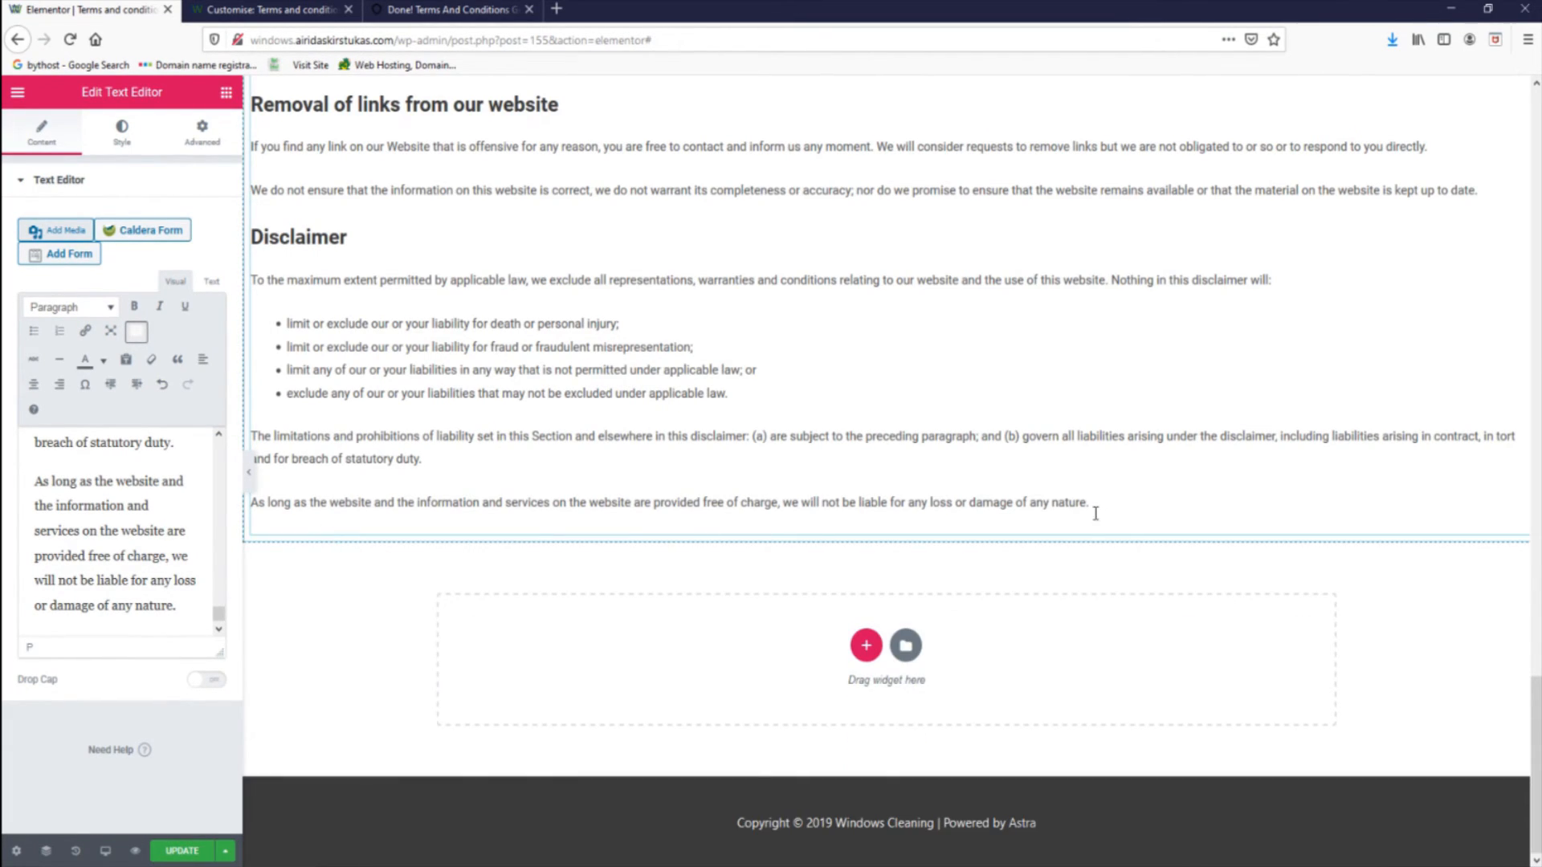
pyautogui.press('Return')
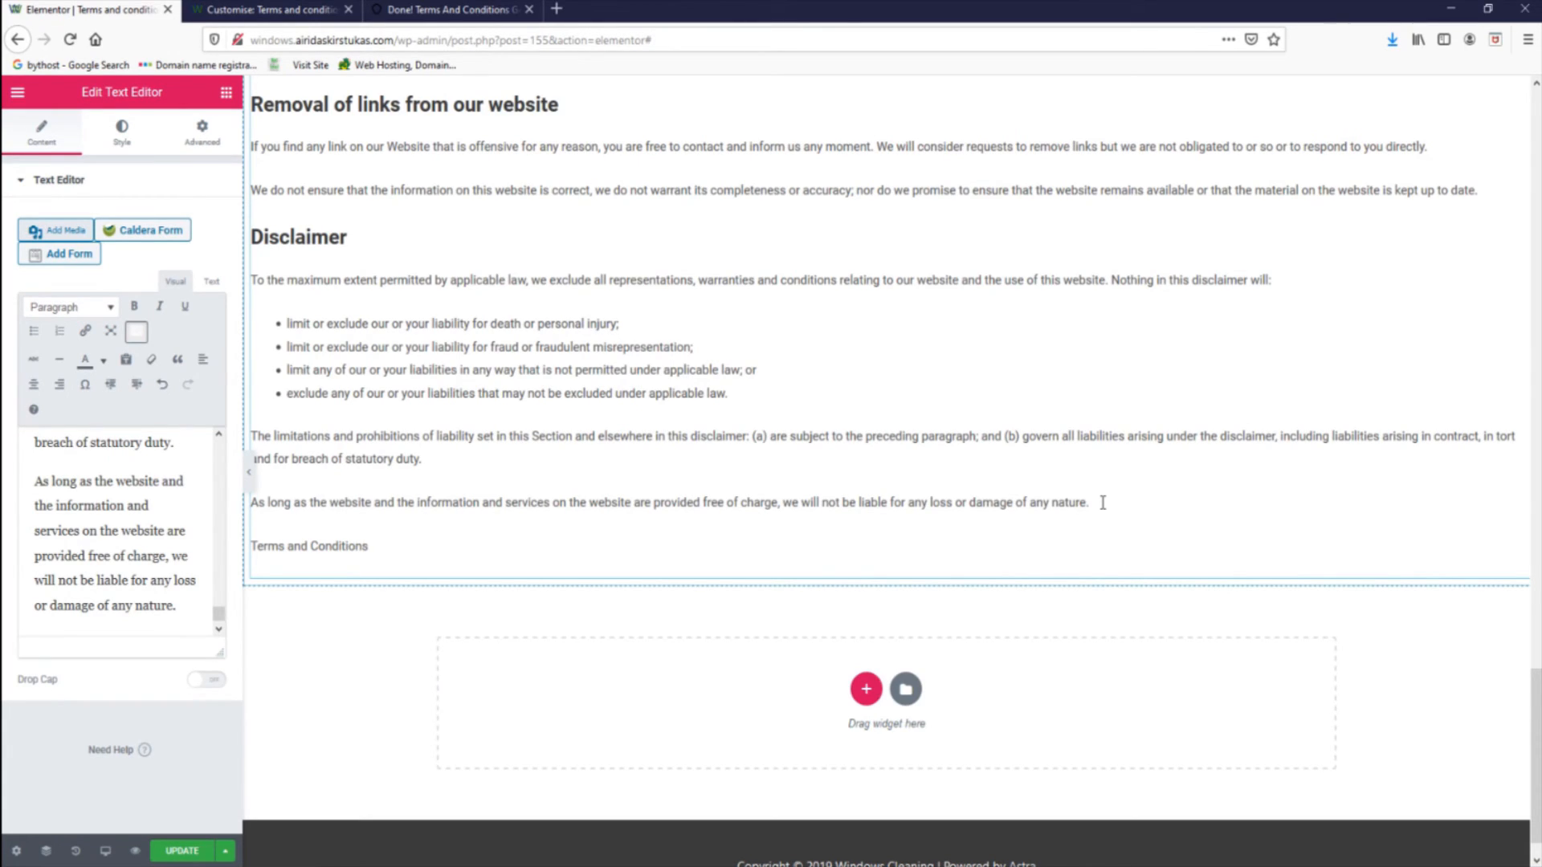
pyautogui.scroll(-2, 120, 546)
pyautogui.click(169, 567)
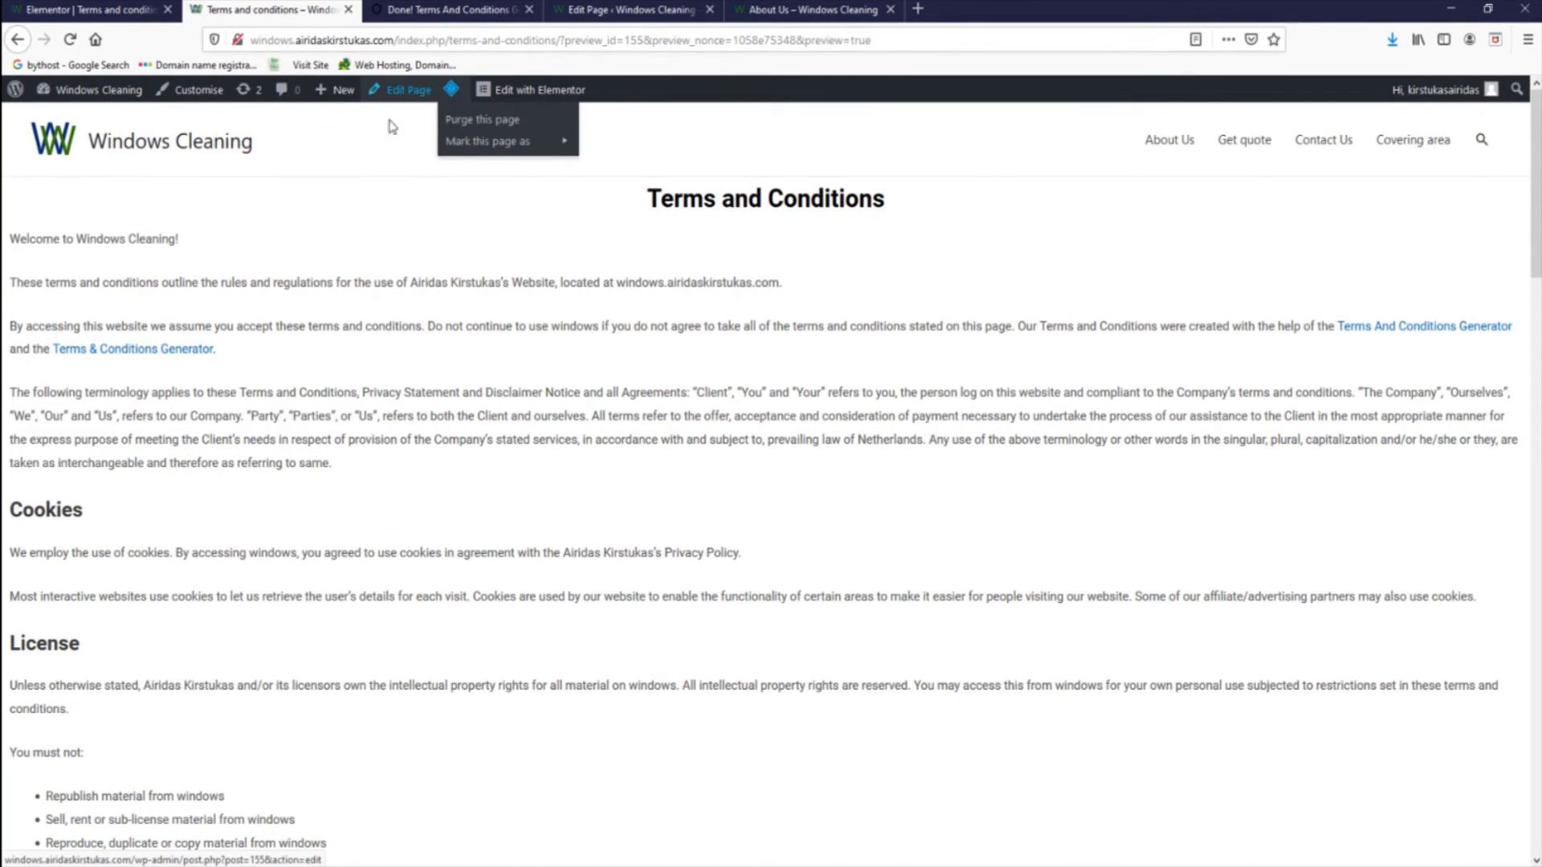
pyautogui.moveTo(556, 41); pyautogui.dragTo(212, 46)
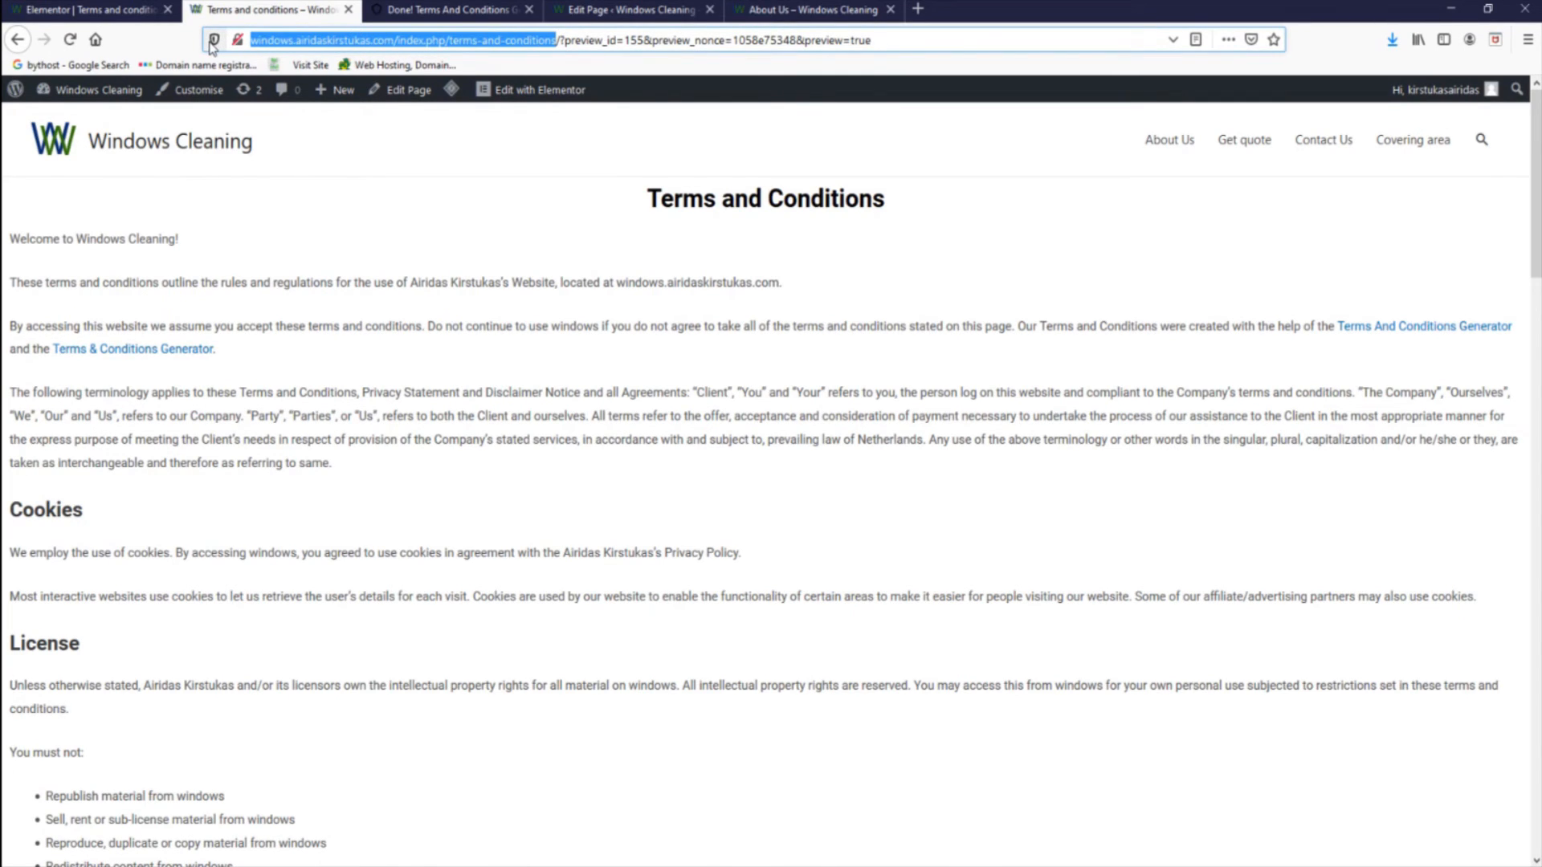
# - Link the closing Terms and Conditions line to the pasted terms page URL
pyautogui.click(118, 12)
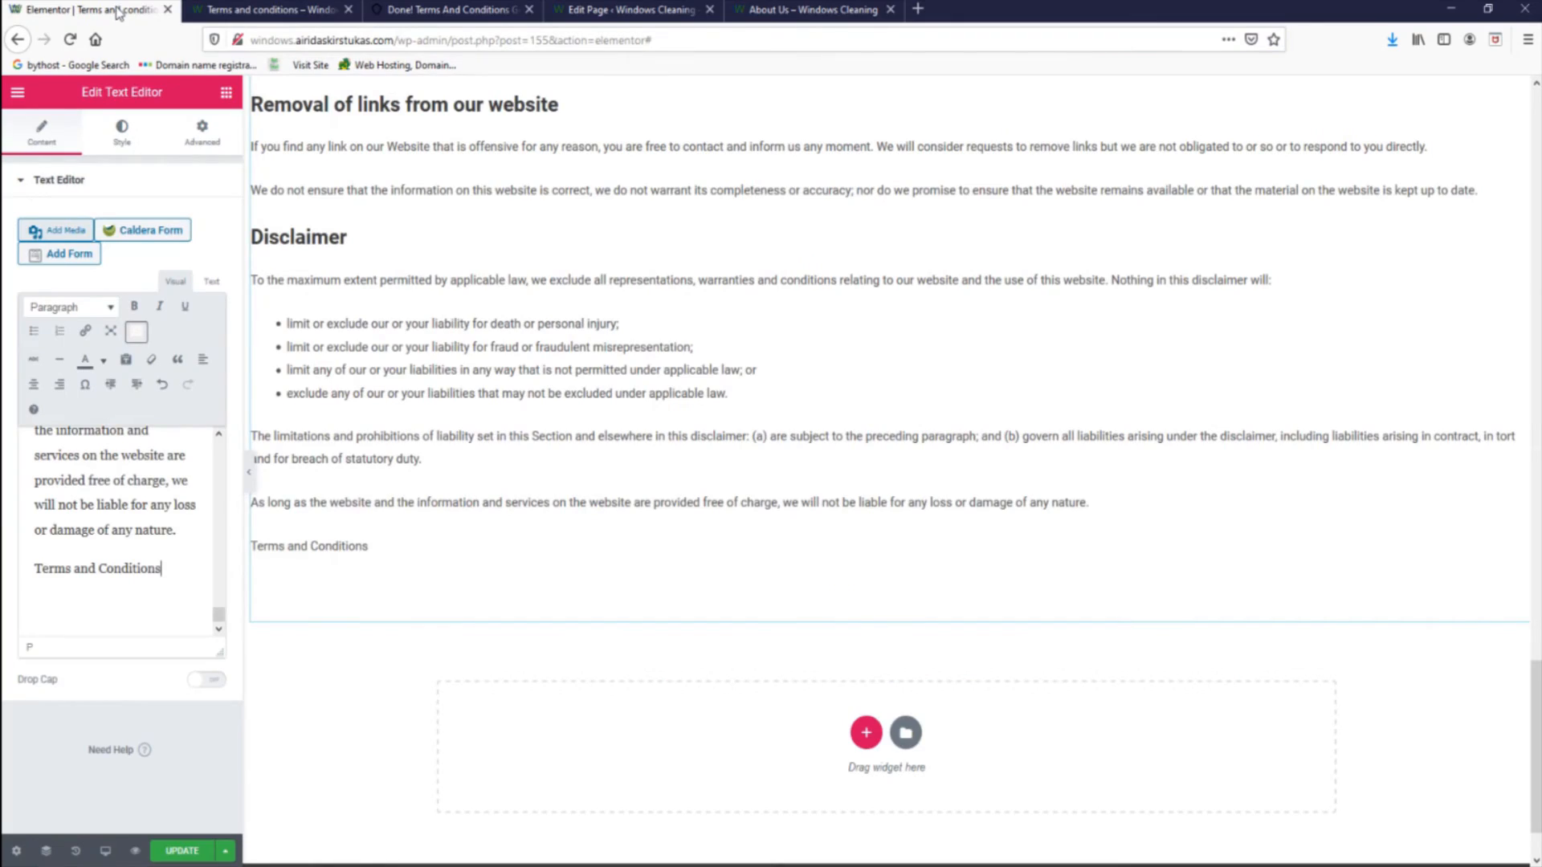
pyautogui.moveTo(164, 568); pyautogui.dragTo(36, 563)
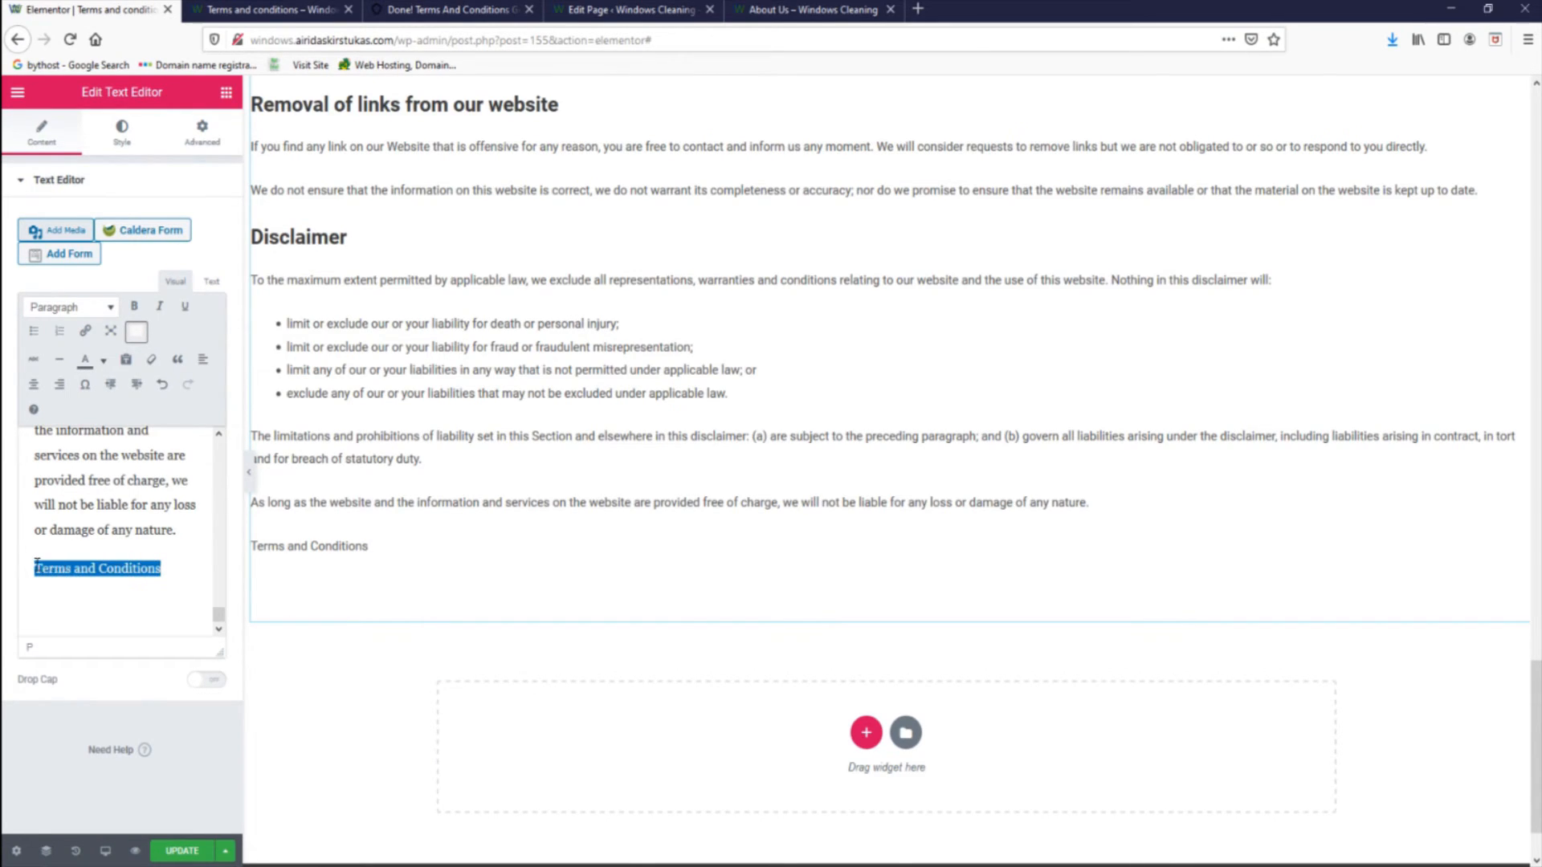
pyautogui.click(85, 332)
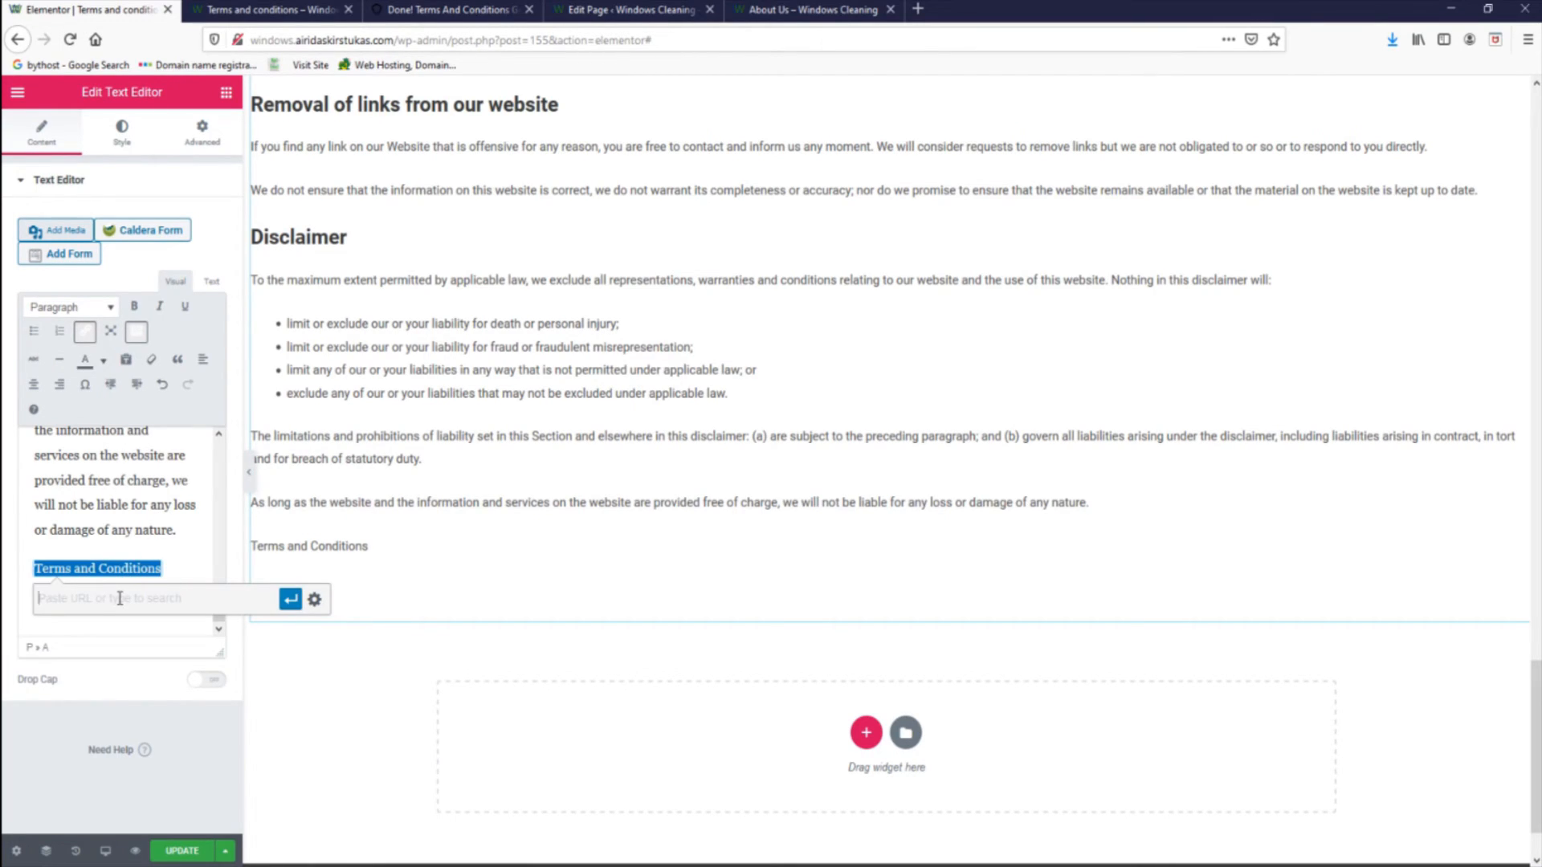
pyautogui.hotkey('ctrl', 'v')
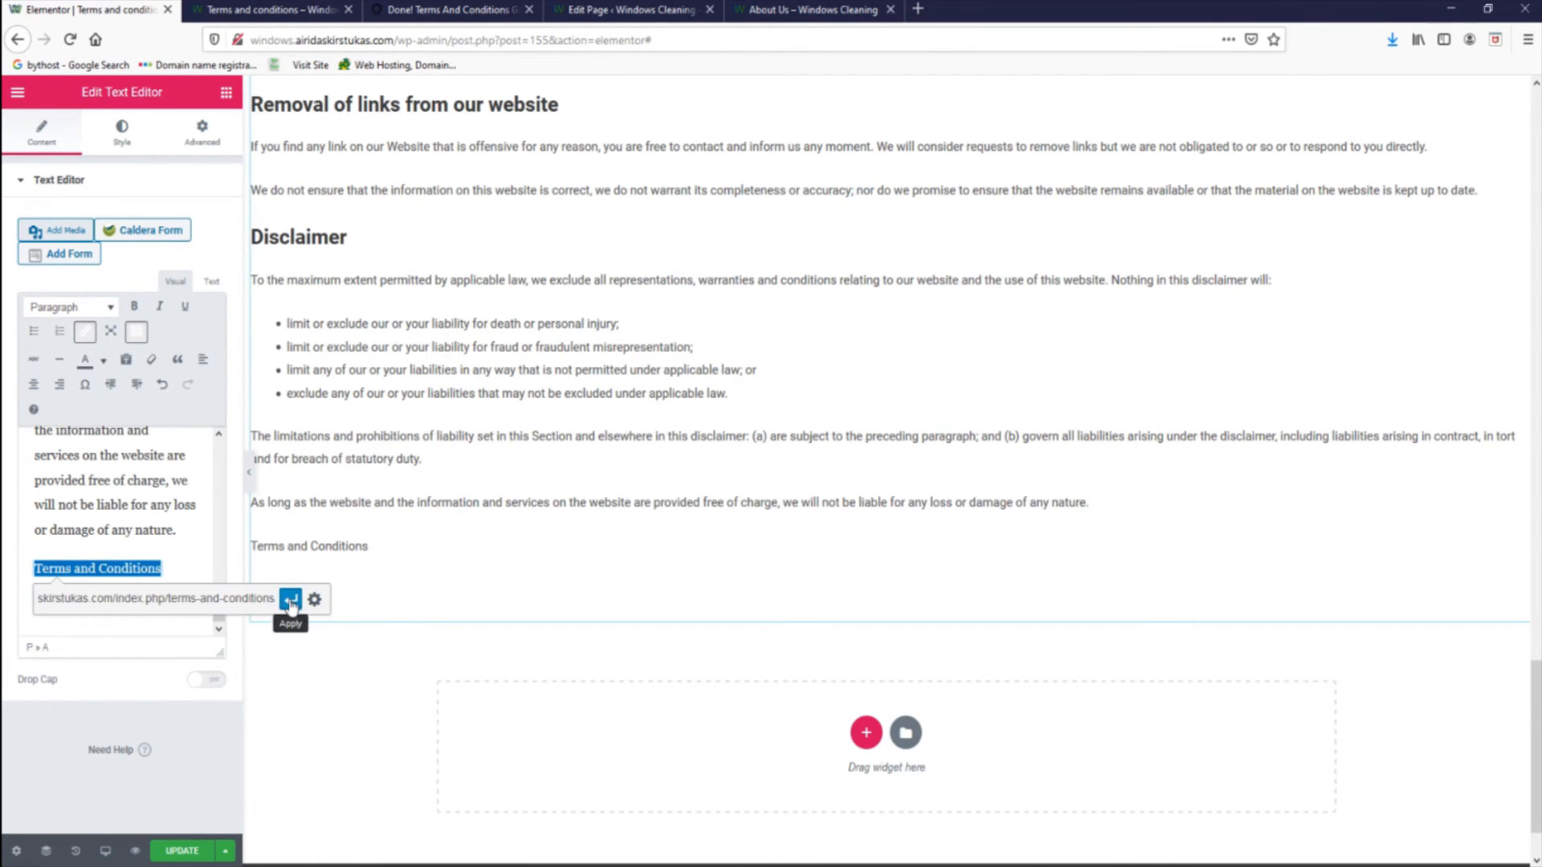
pyautogui.click(290, 598)
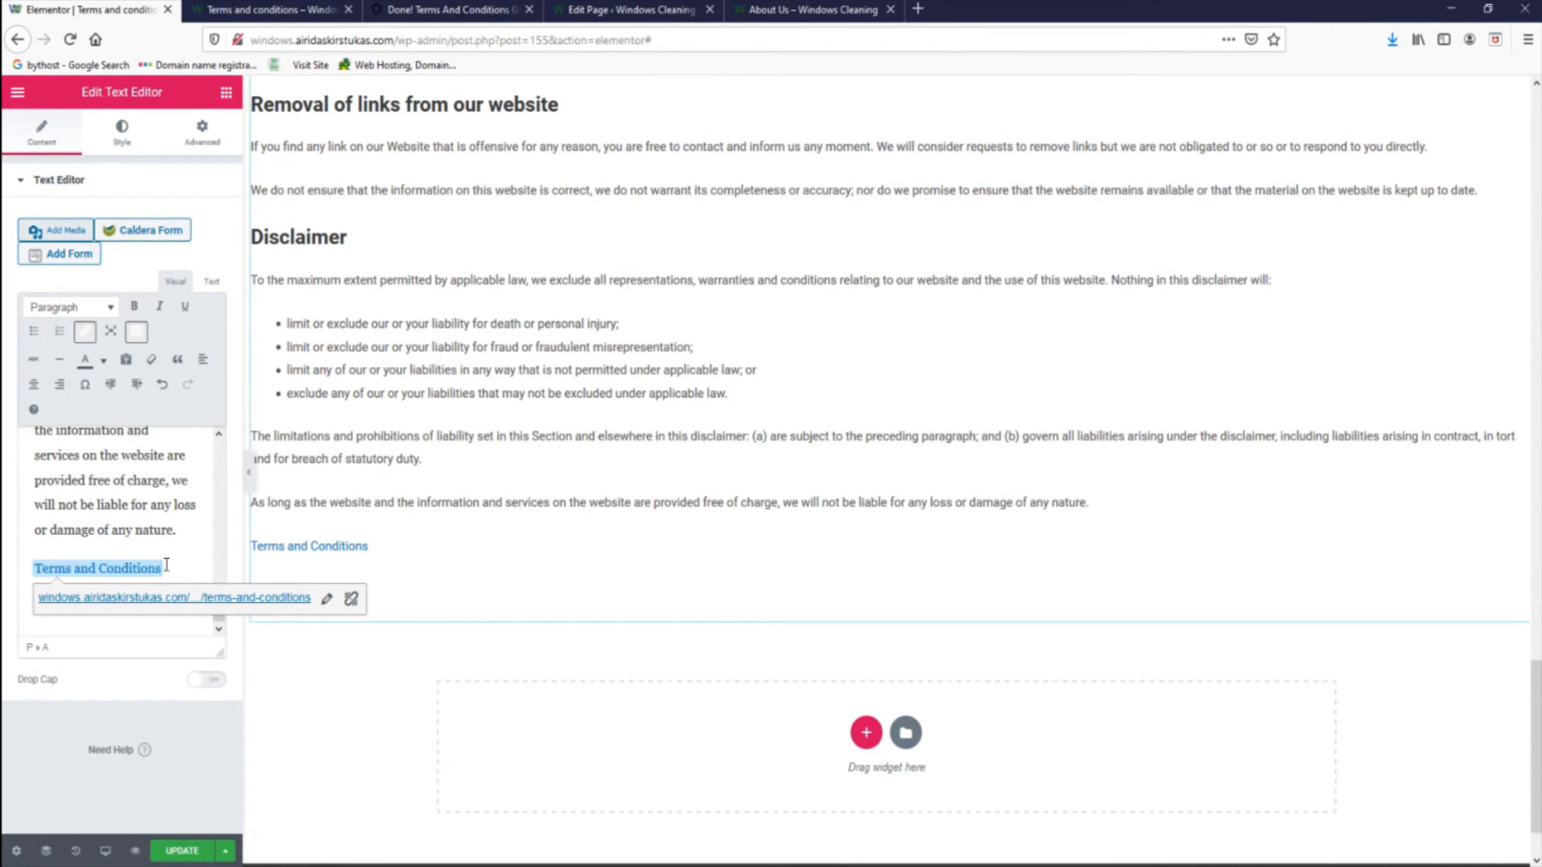
pyautogui.click(396, 602)
# - In the Text view, select the Terms and Conditions <a> link markup
pyautogui.click(207, 283)
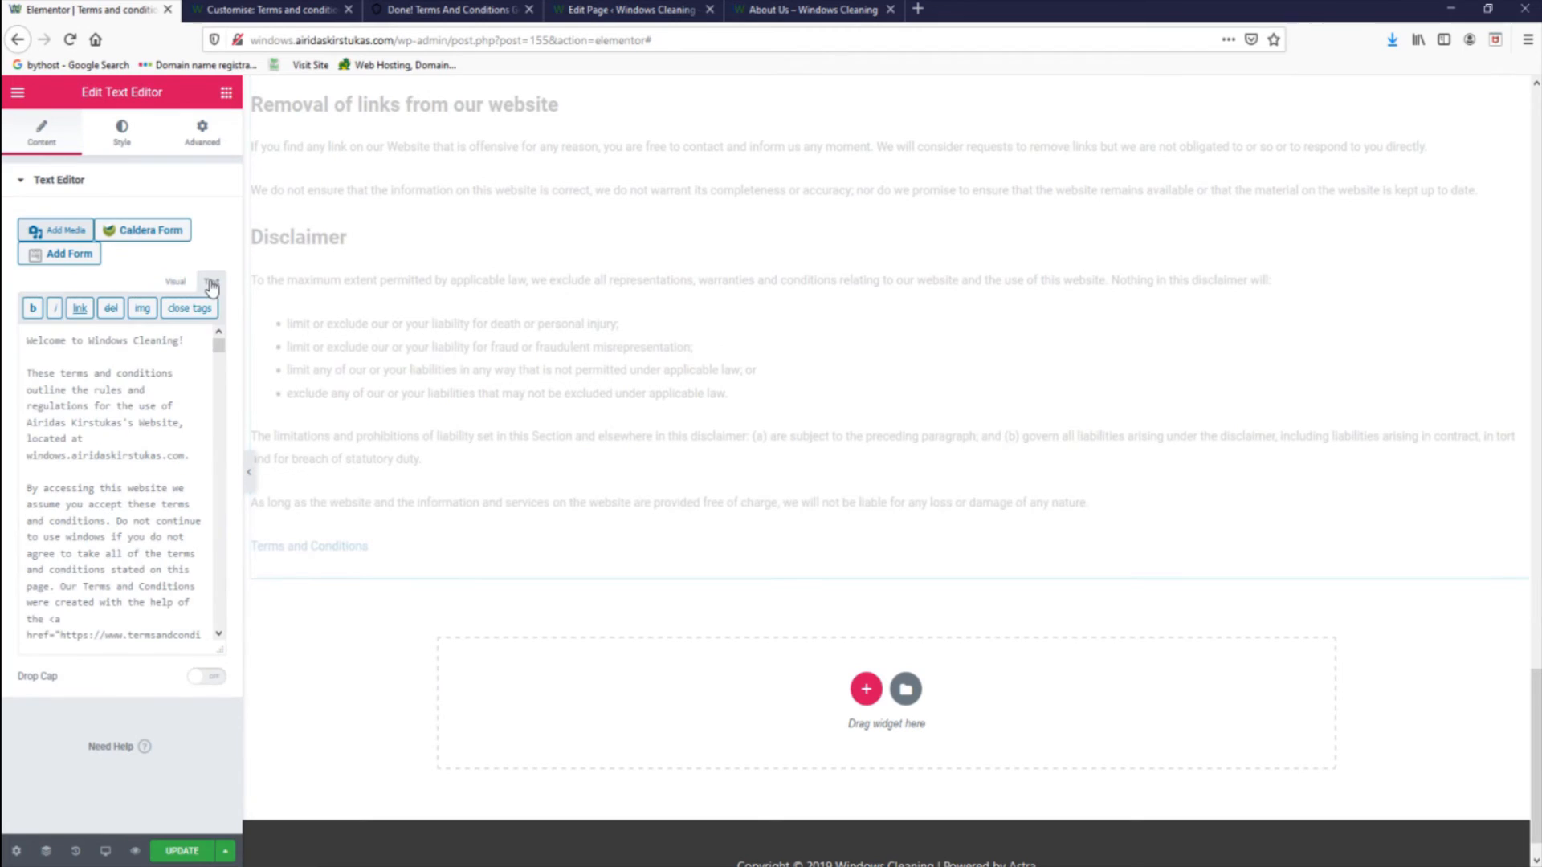
pyautogui.scroll(-5, 203, 490)
pyautogui.scroll(-10, 204, 489)
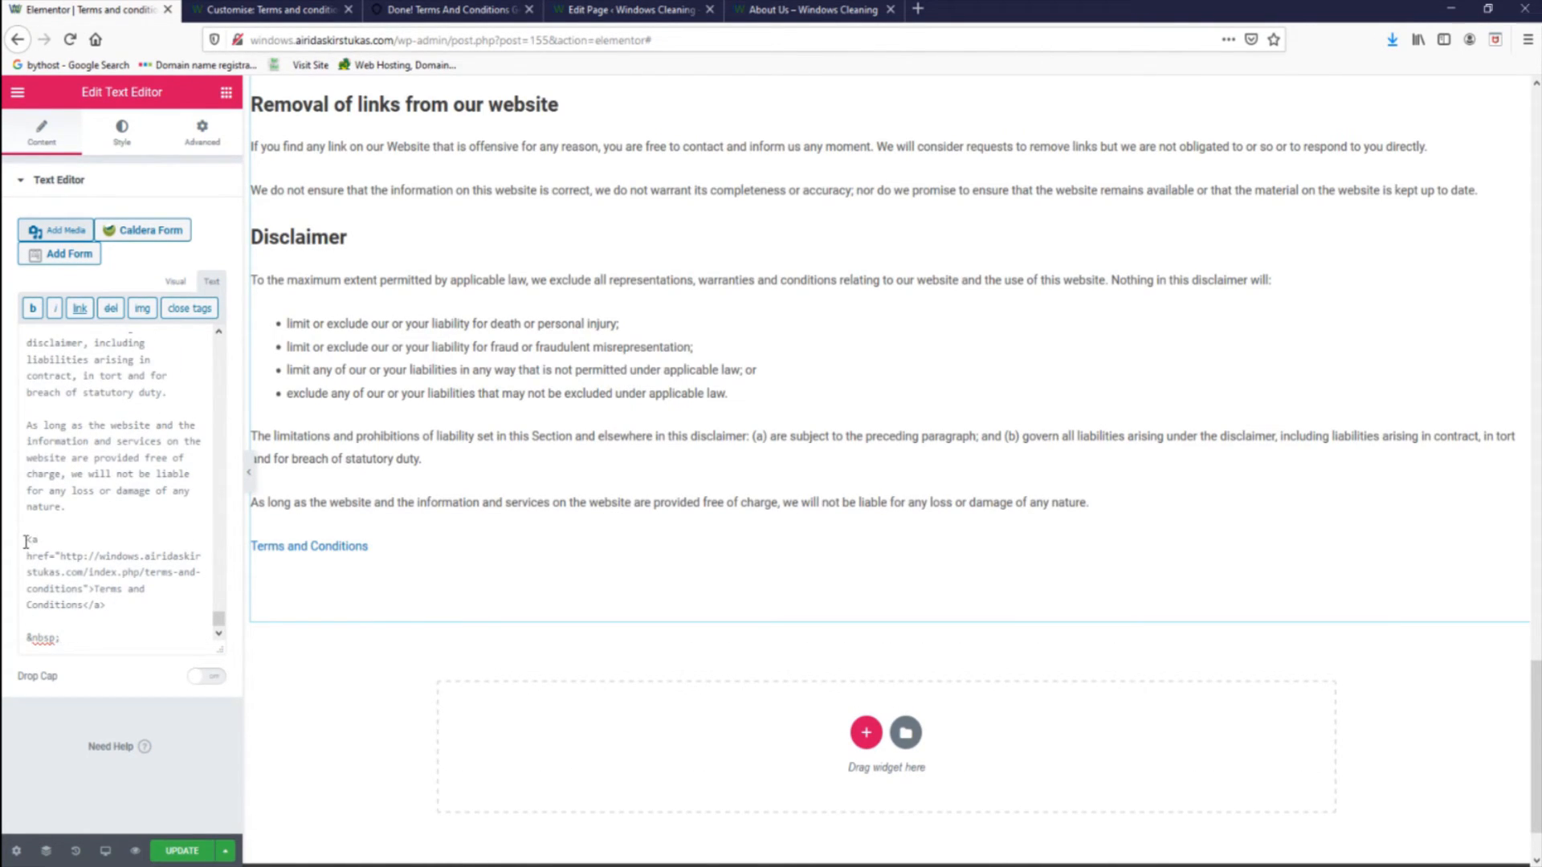
pyautogui.moveTo(105, 605); pyautogui.dragTo(24, 547)
pyautogui.hotkey('ctrl', 'c')
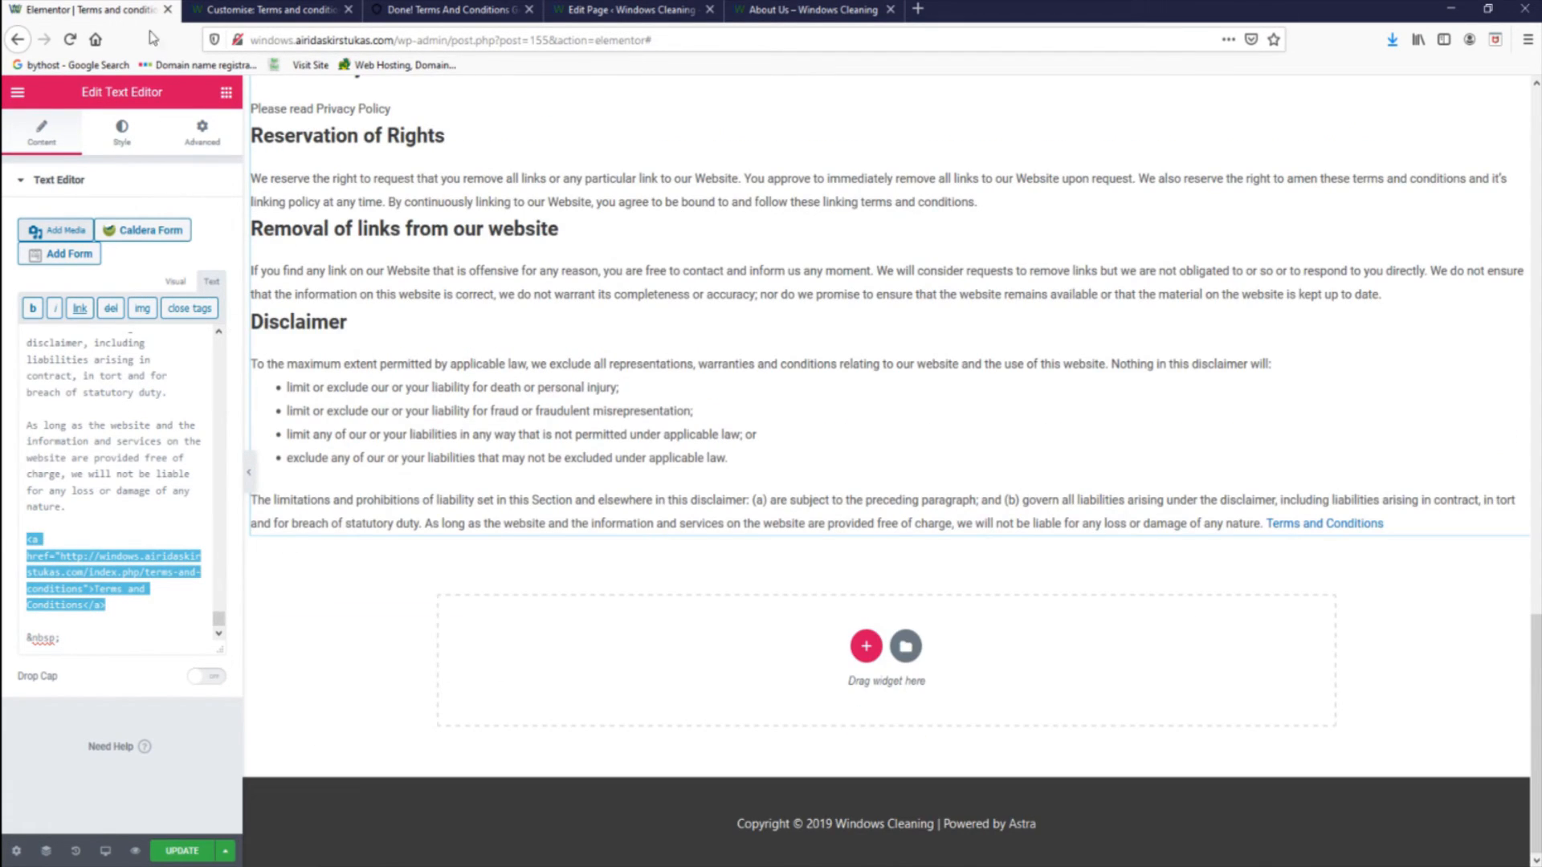
pyautogui.click(257, 10)
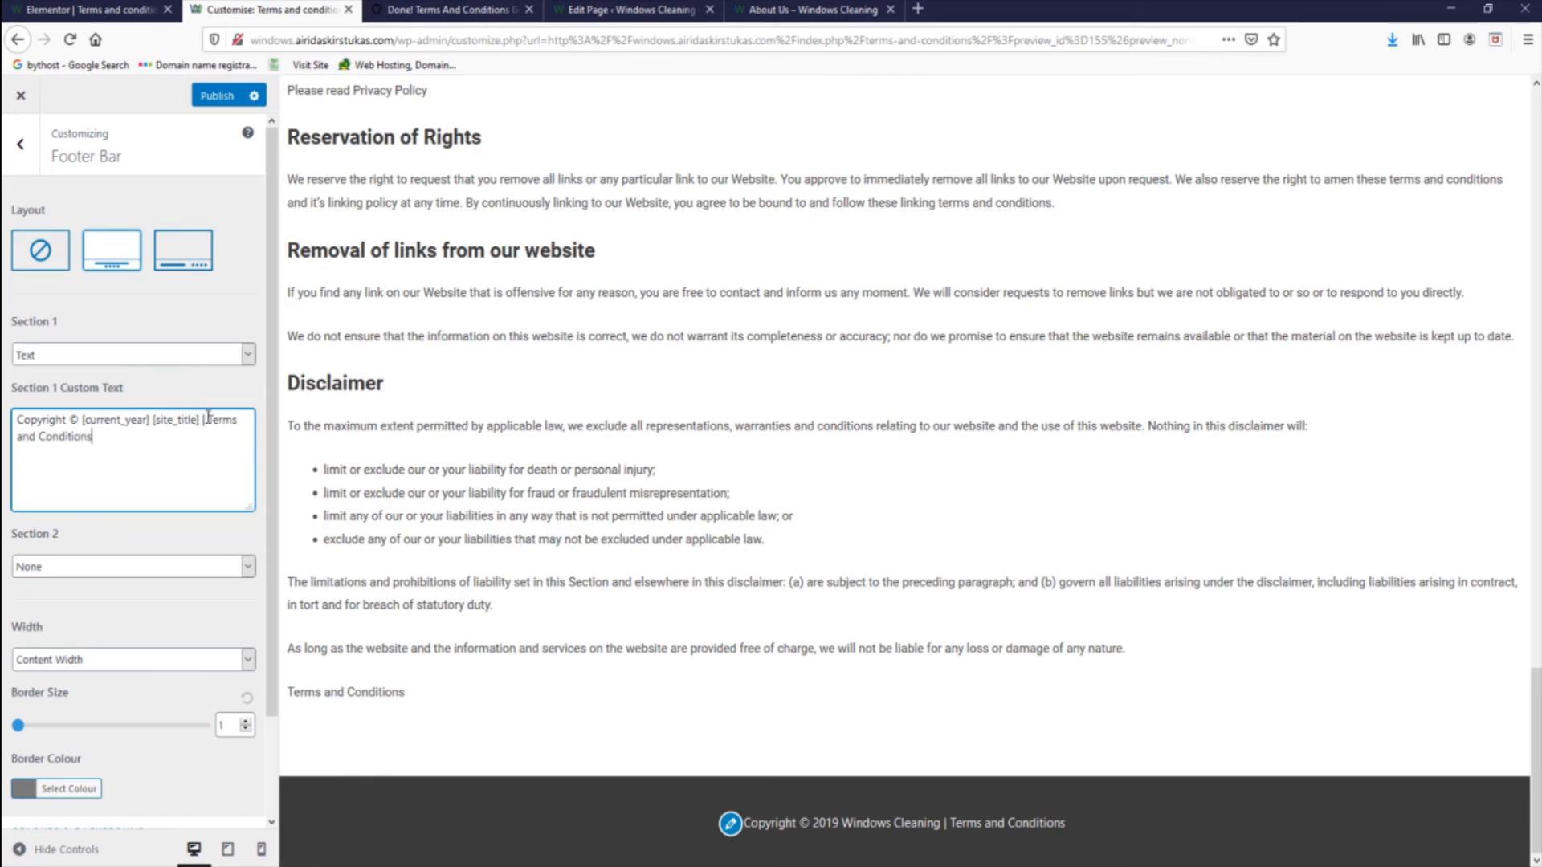
# - Paste the link markup over Terms and Conditions in Section 1 and set Section 2 to Text
pyautogui.moveTo(211, 419); pyautogui.dragTo(230, 437)
pyautogui.hotkey('ctrl', 'v')
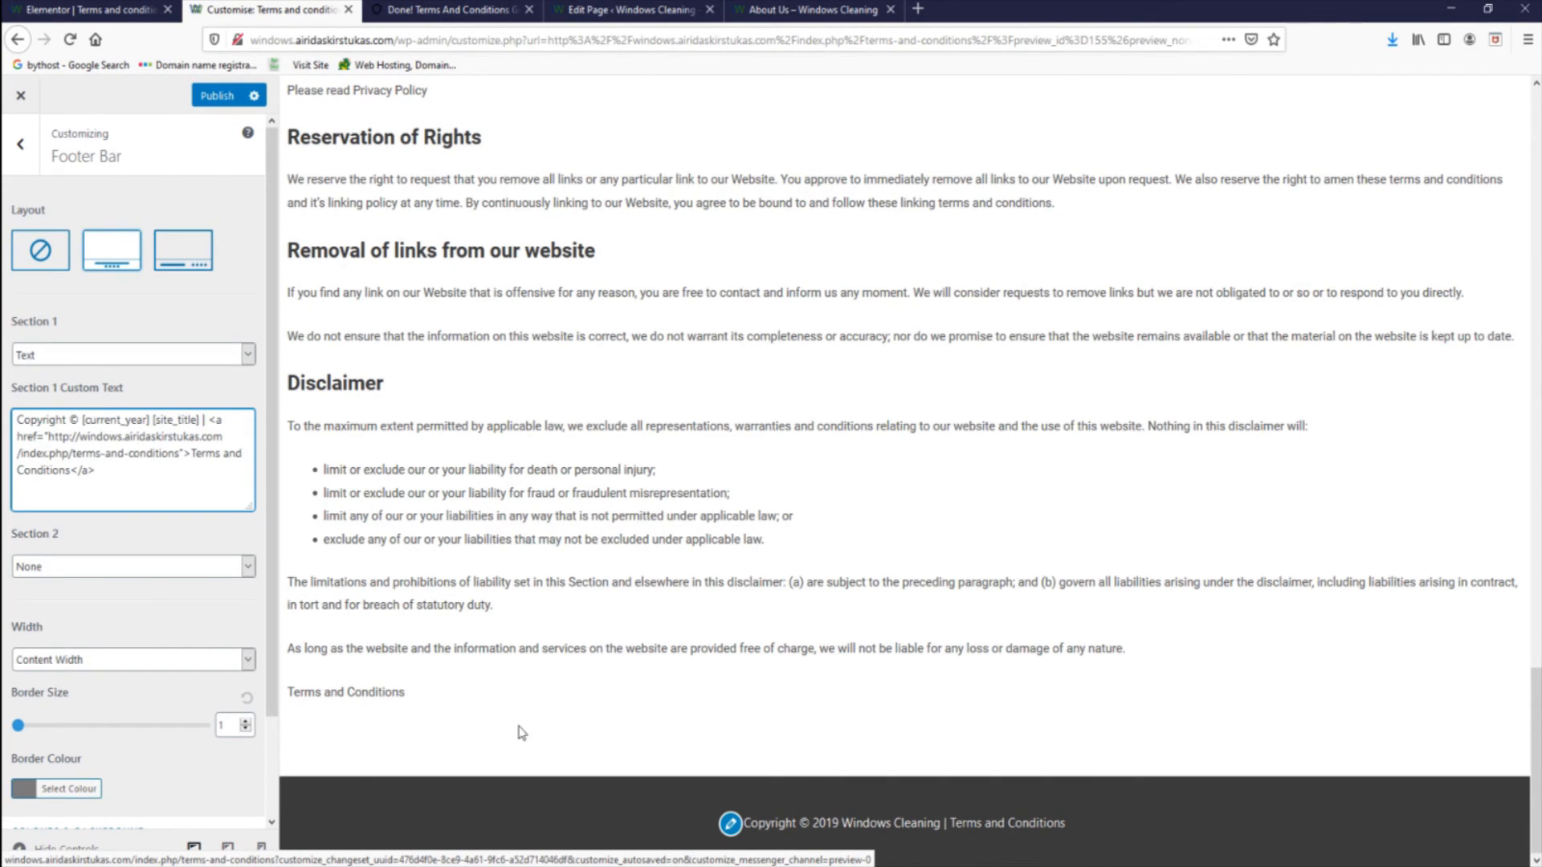
pyautogui.scroll(-3, 93, 544)
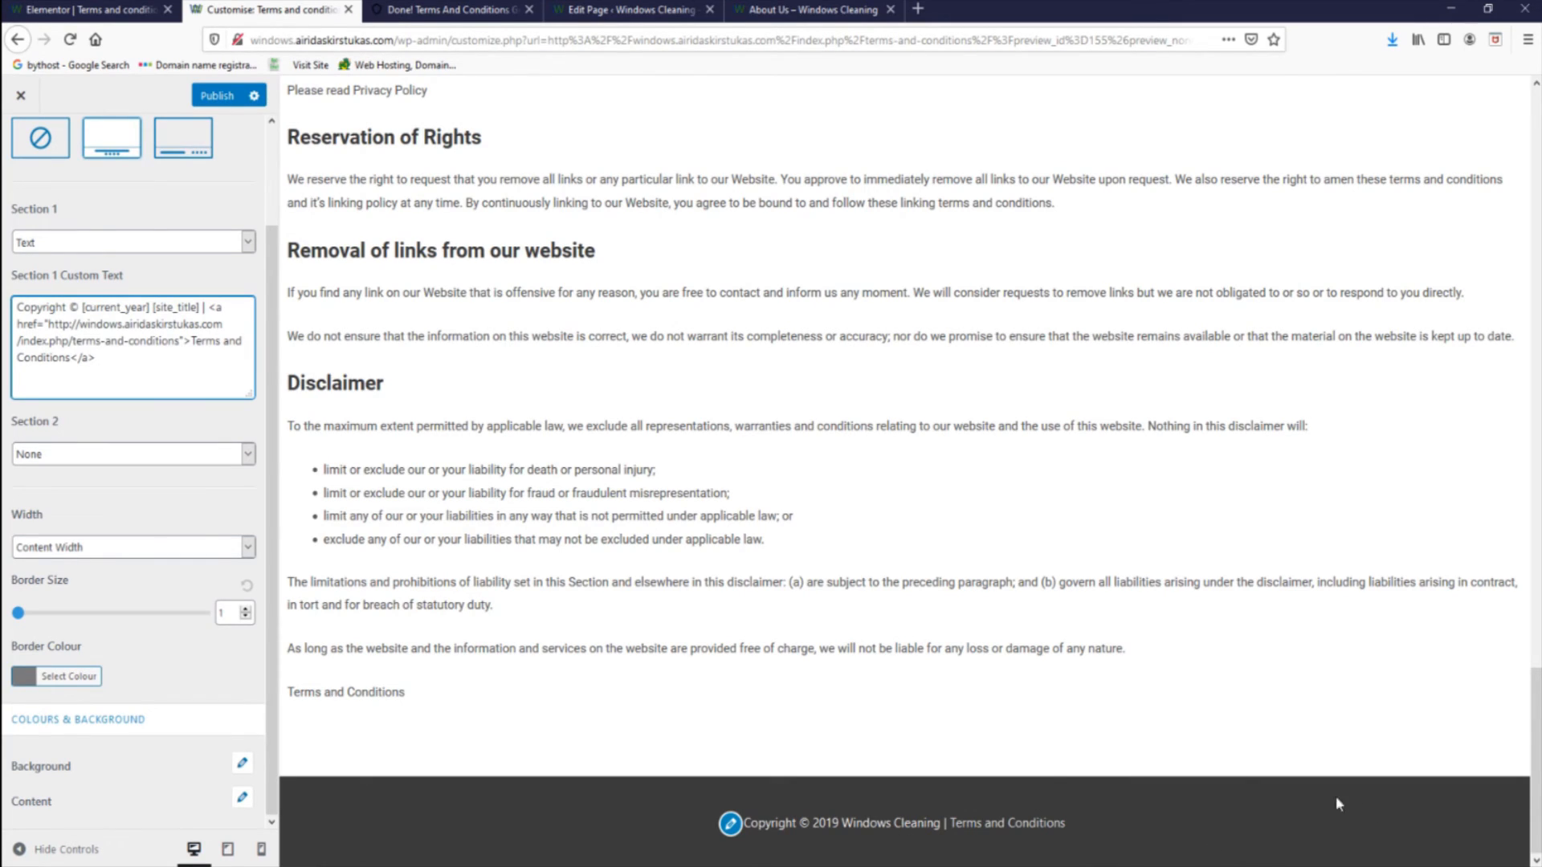
pyautogui.click(138, 453)
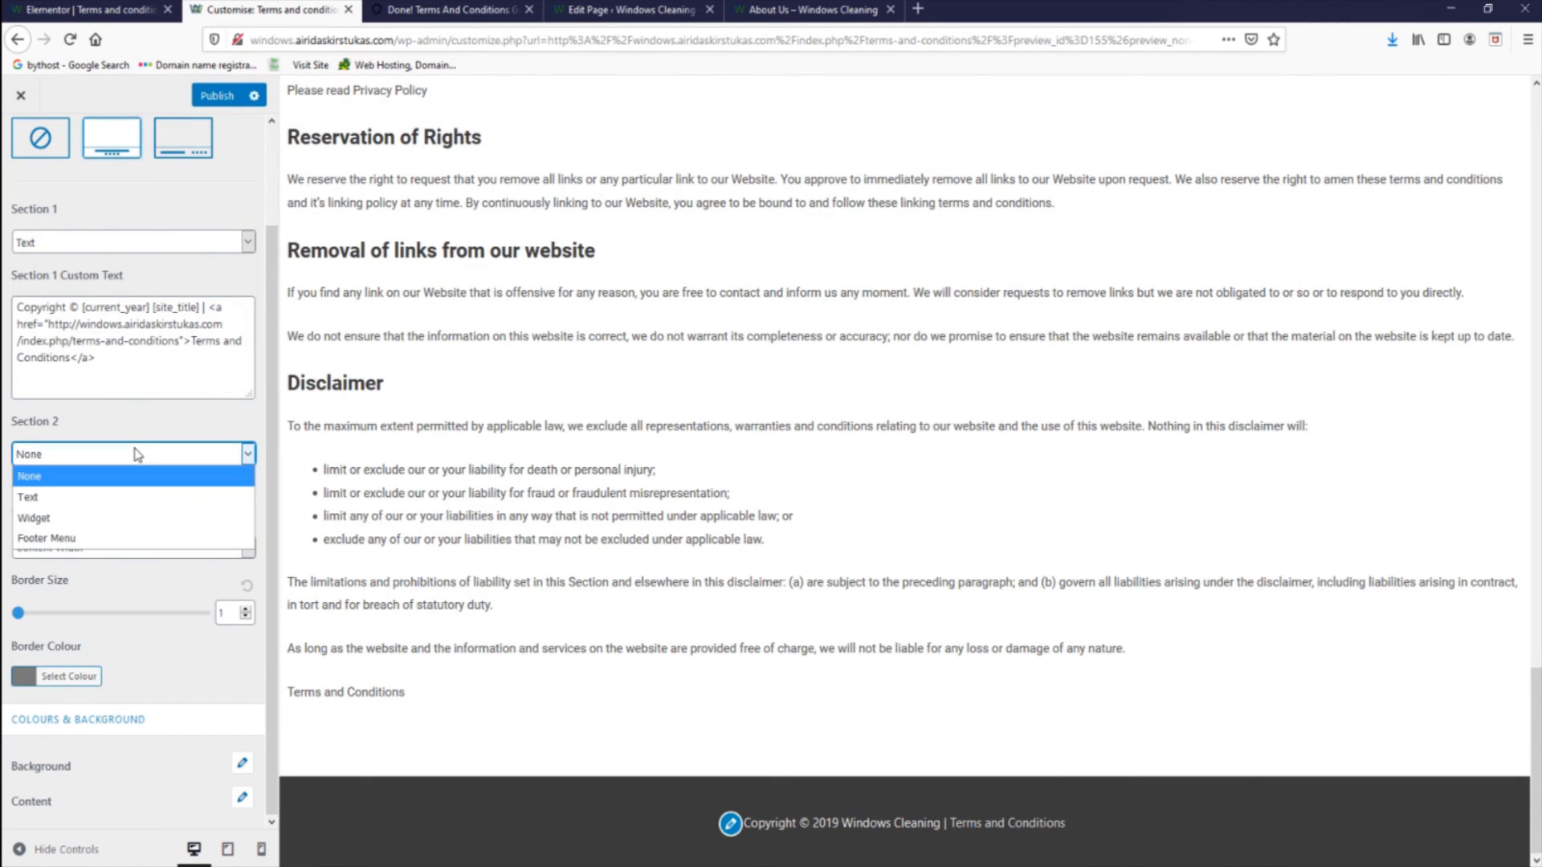
pyautogui.click(126, 498)
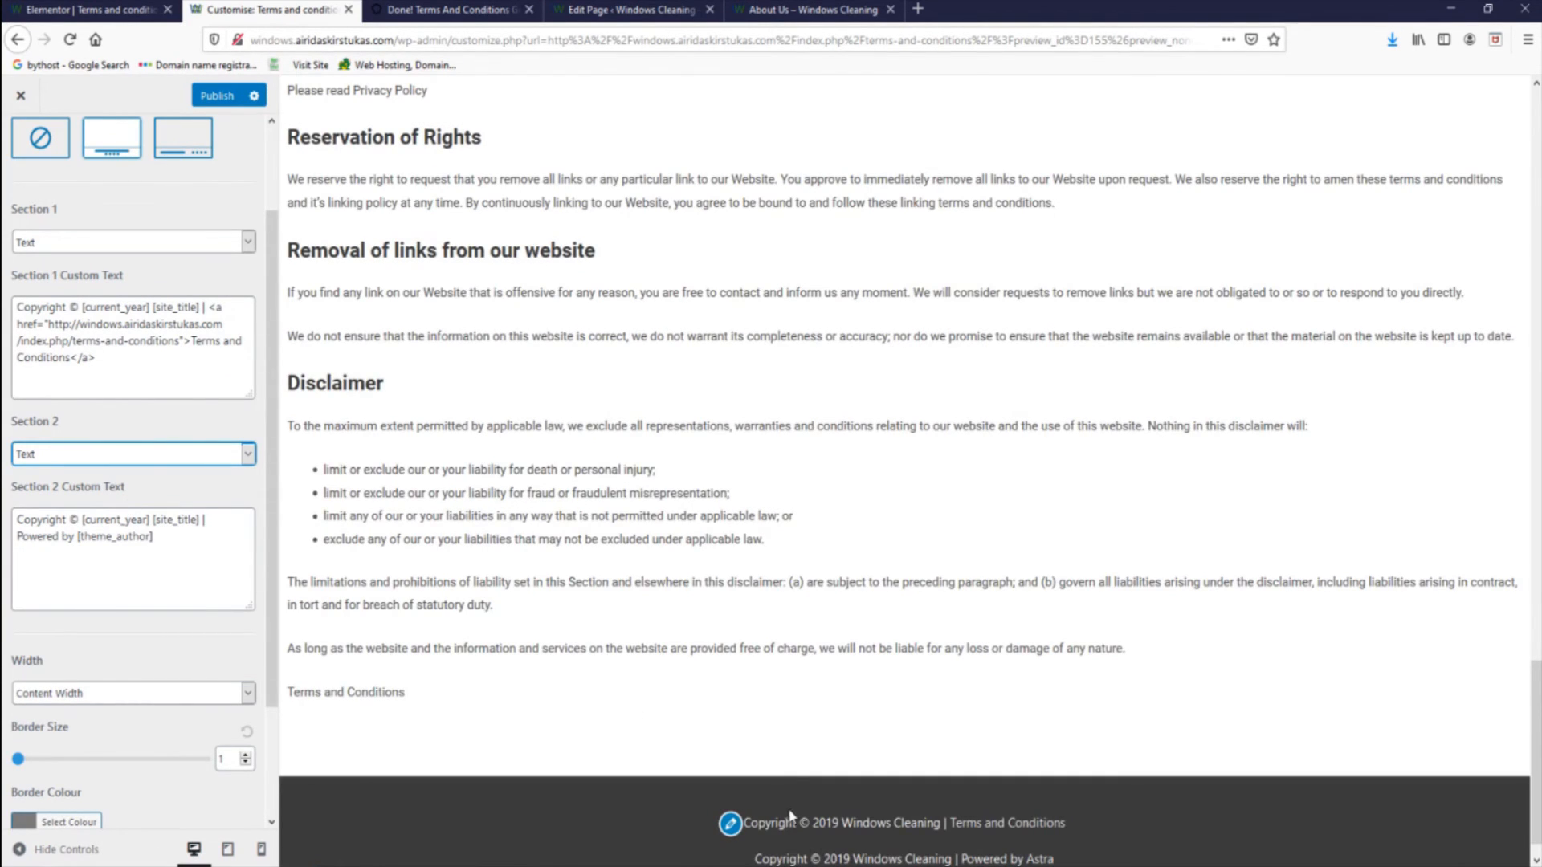
# - Choose the split layout and replace Section 2's text with 'Contact Us on:' plus a phone number
pyautogui.scroll(-1, 803, 827)
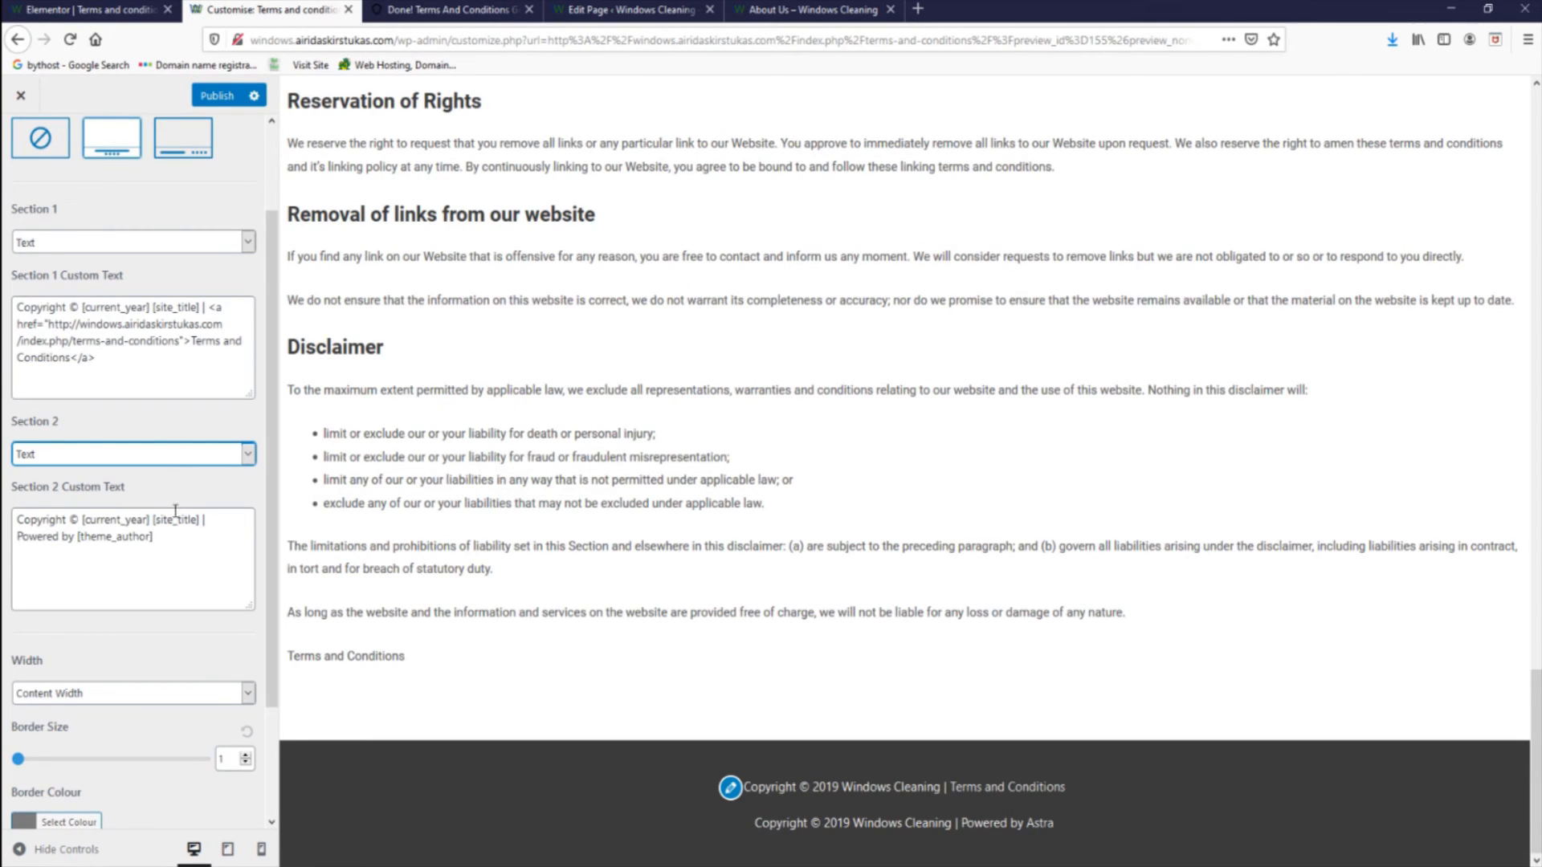
pyautogui.click(174, 142)
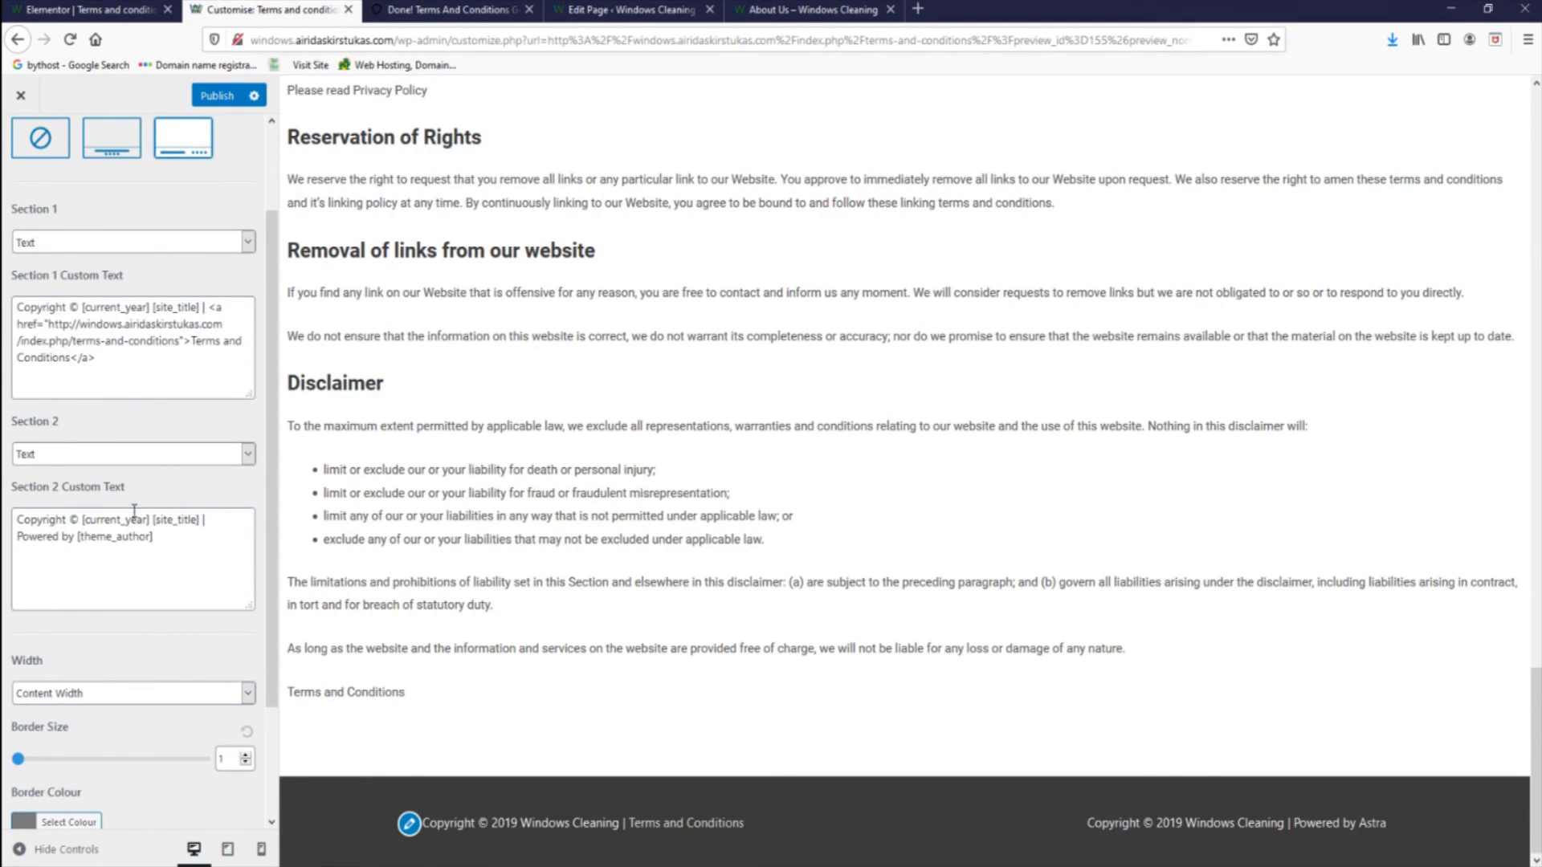
pyautogui.moveTo(158, 536); pyautogui.dragTo(3, 519)
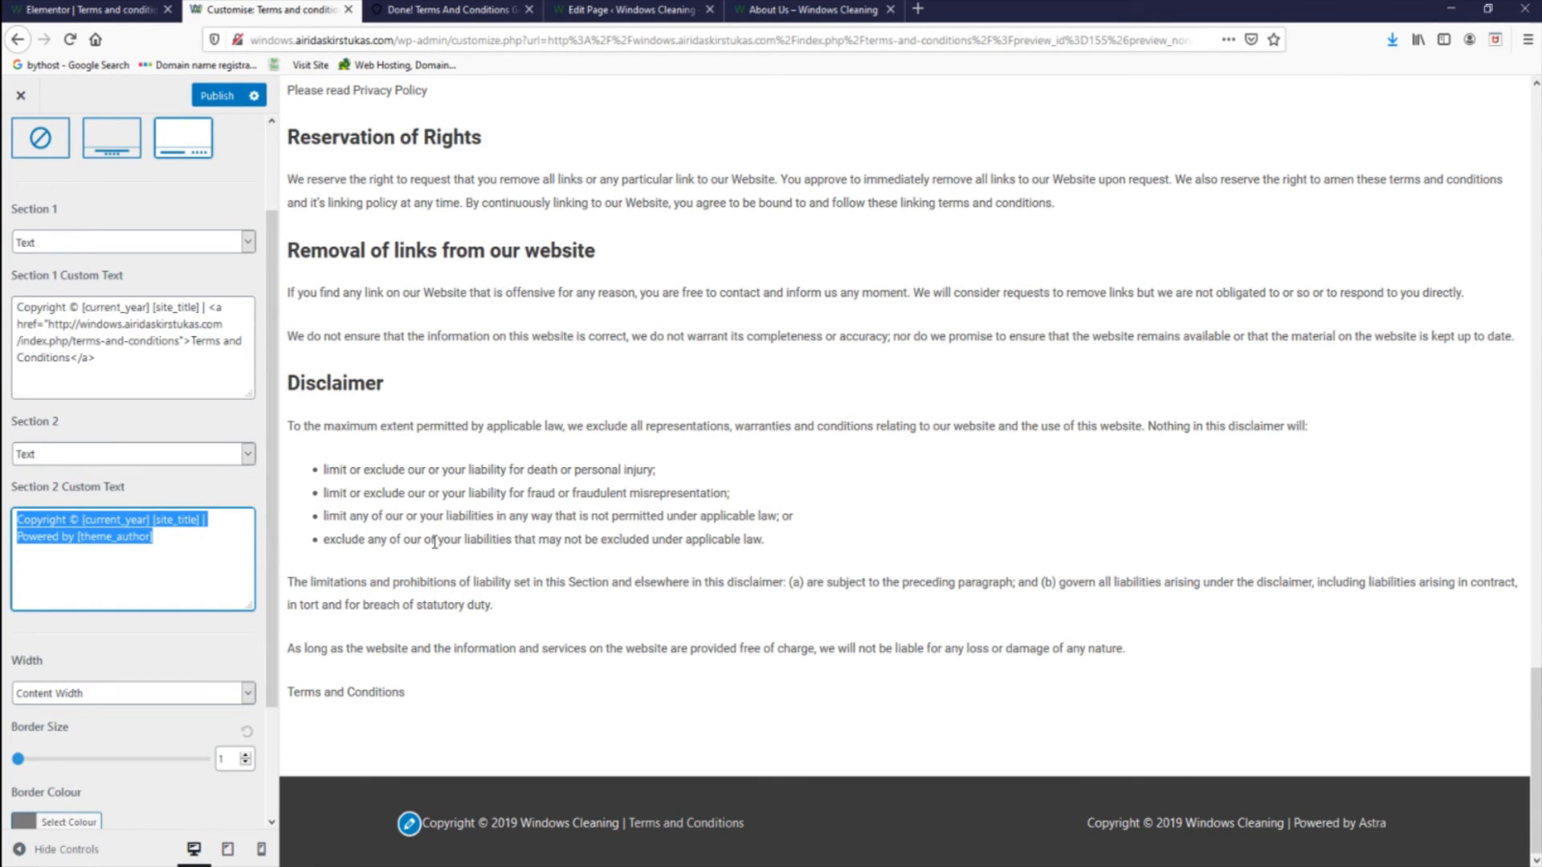
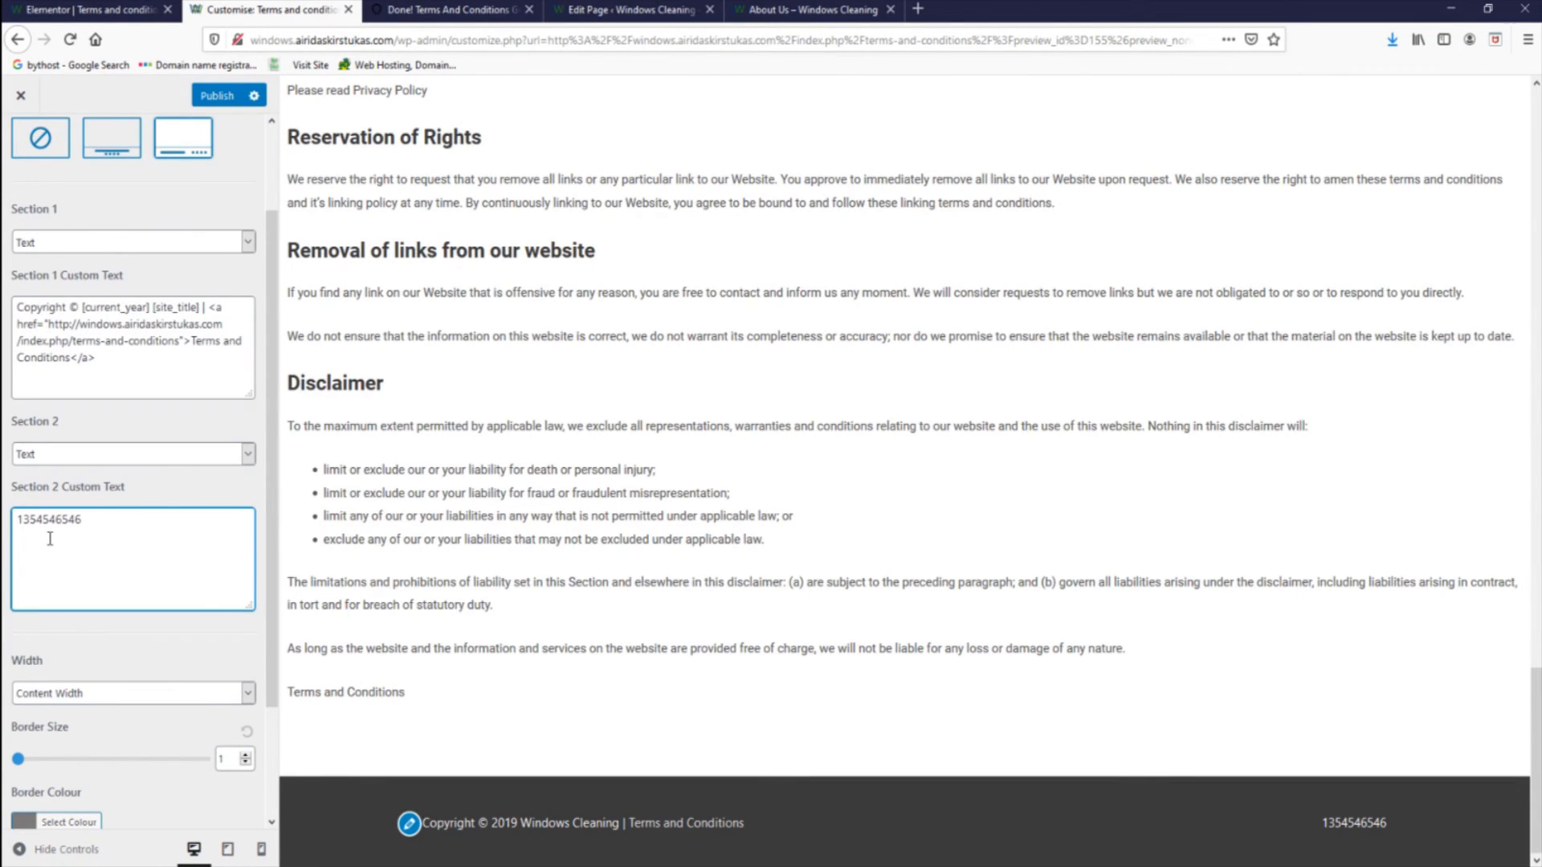
pyautogui.press('Home')
pyautogui.write('Contac')
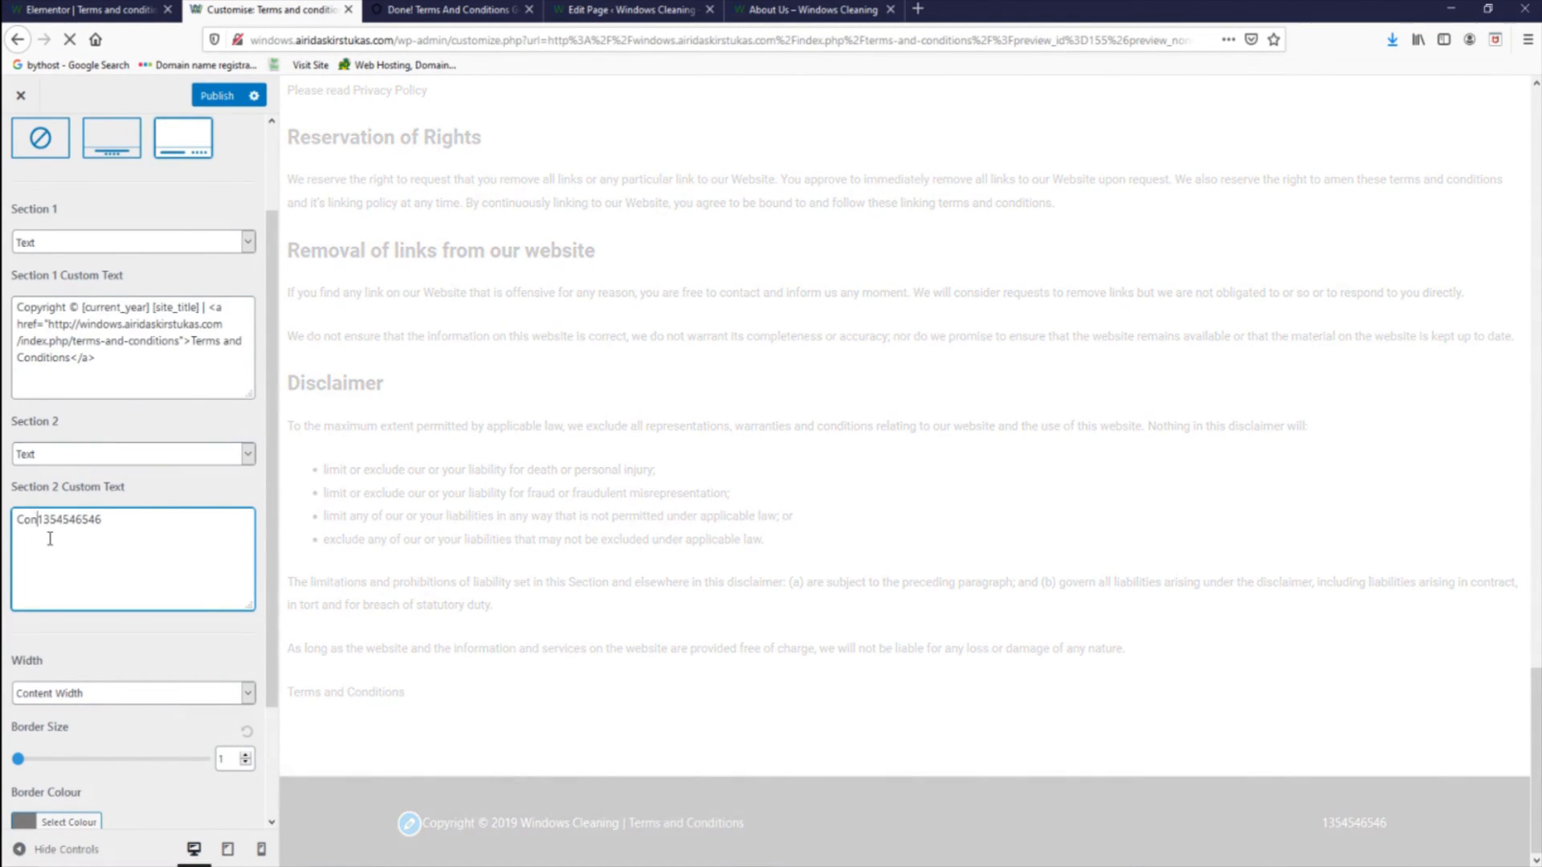
pyautogui.write('t Us ')
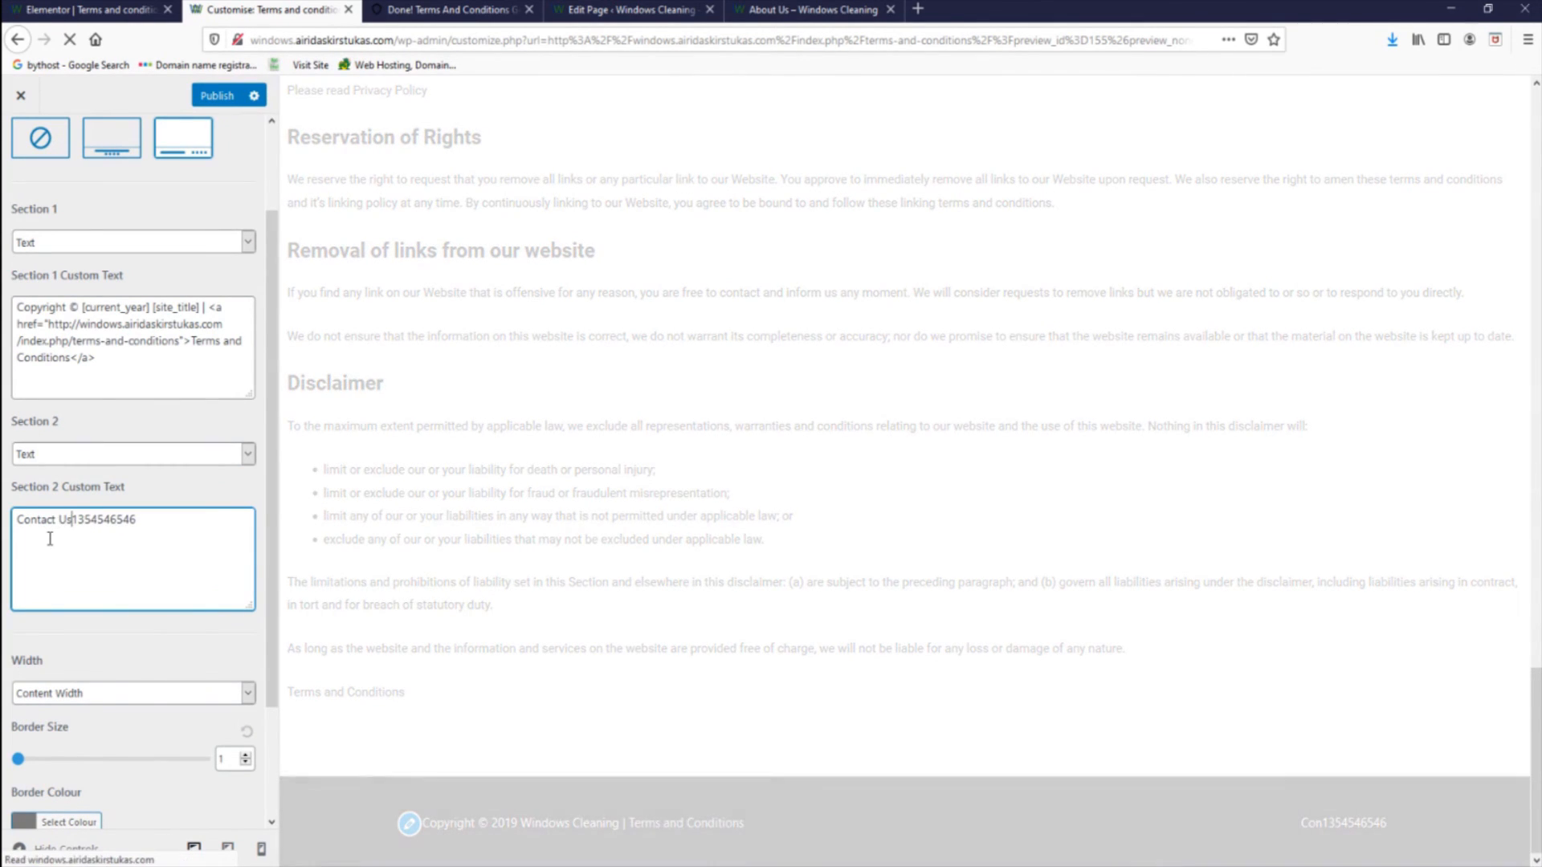
pyautogui.write('on:')
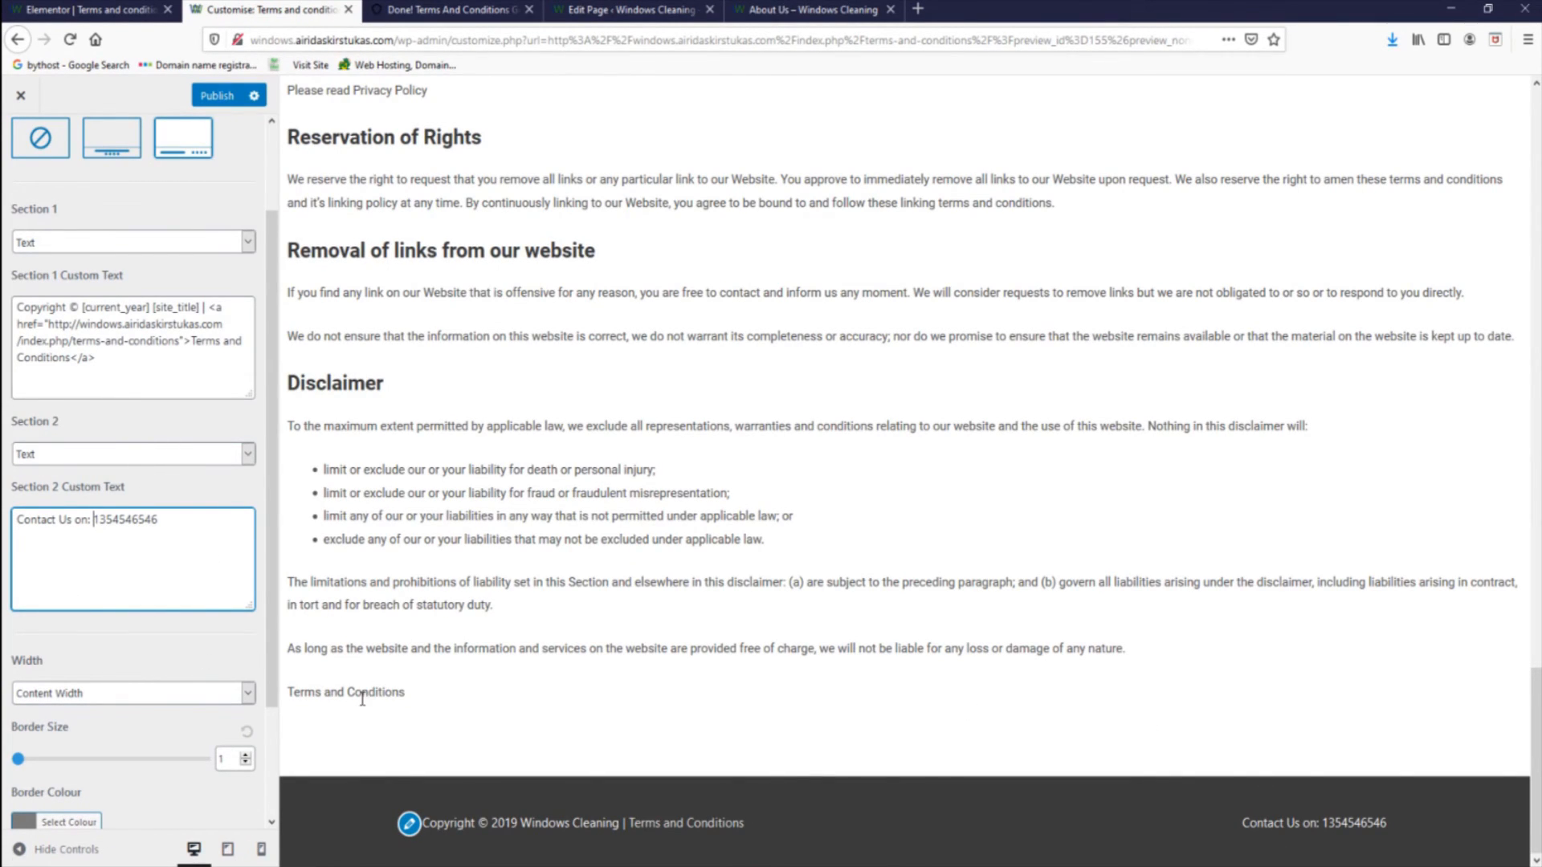
# - Try footer bar width and border options, ending at content width with no border
pyautogui.scroll(-2, 178, 646)
pyautogui.scroll(-1, 178, 646)
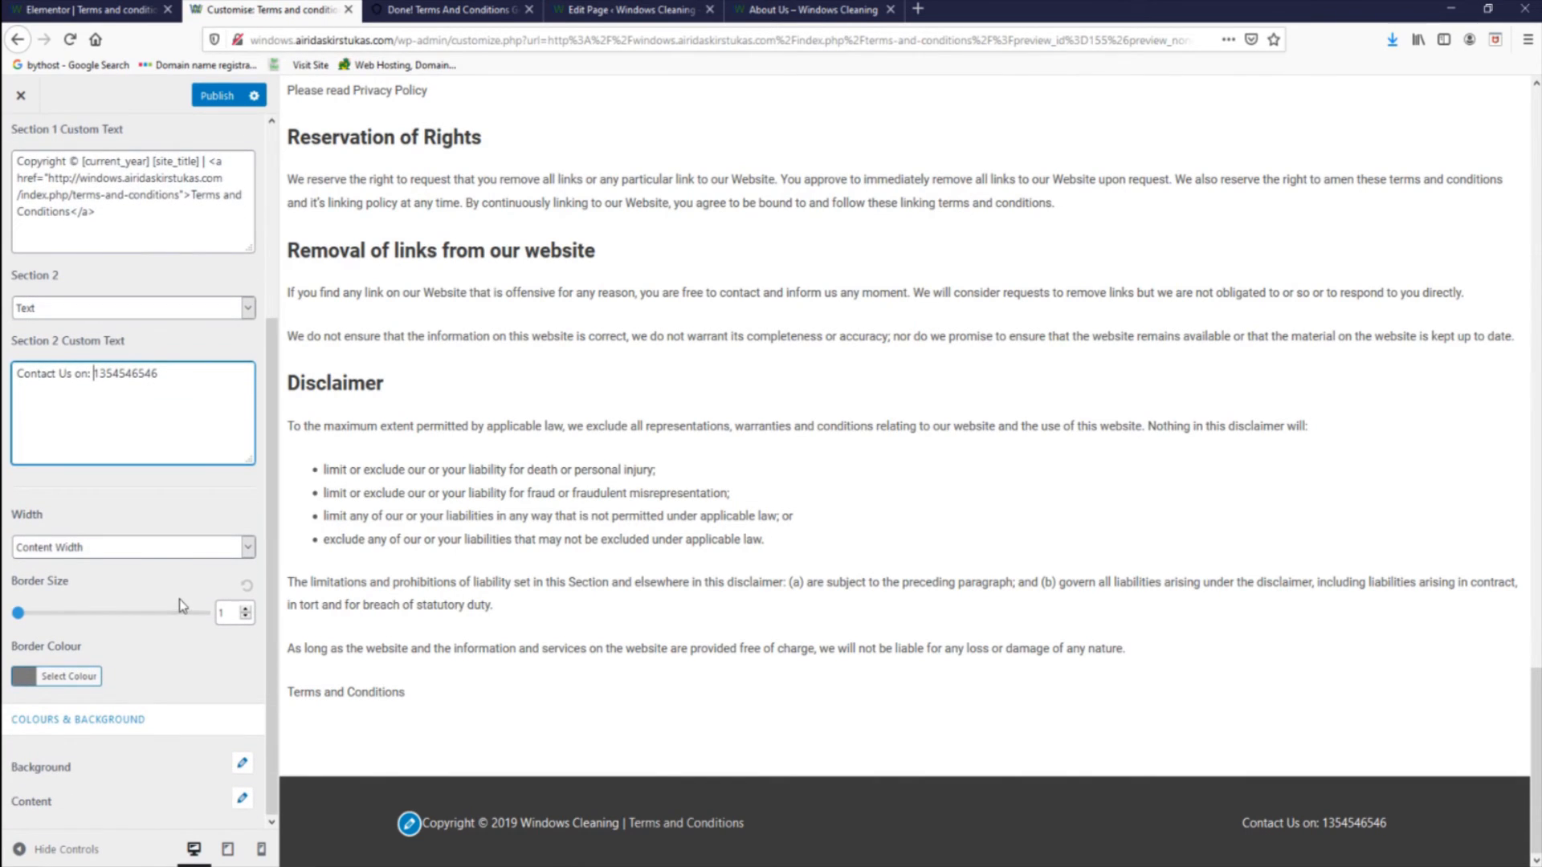
pyautogui.click(155, 549)
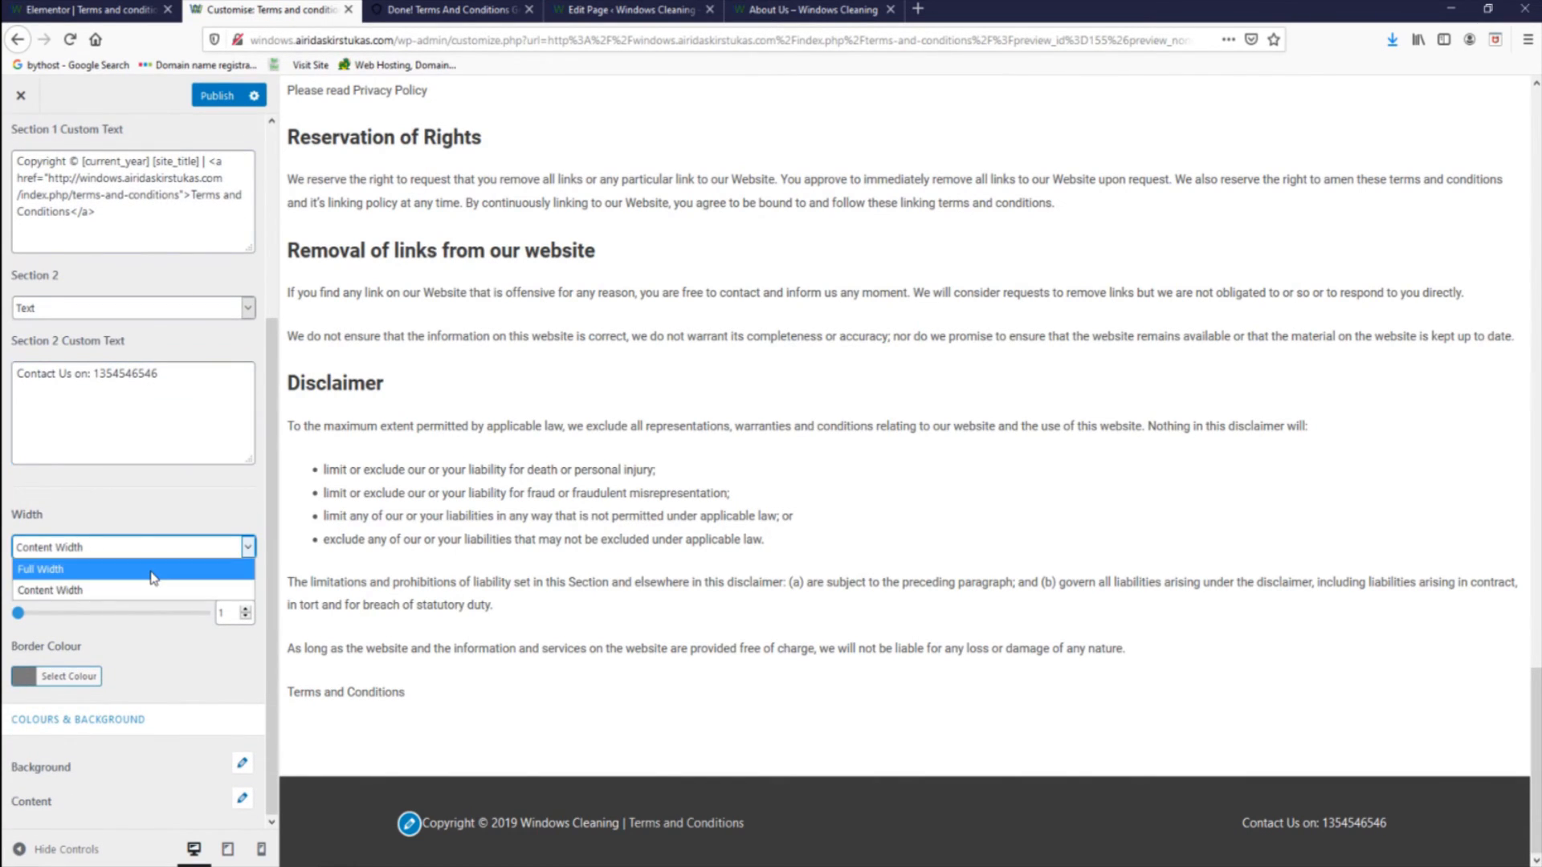
pyautogui.click(152, 566)
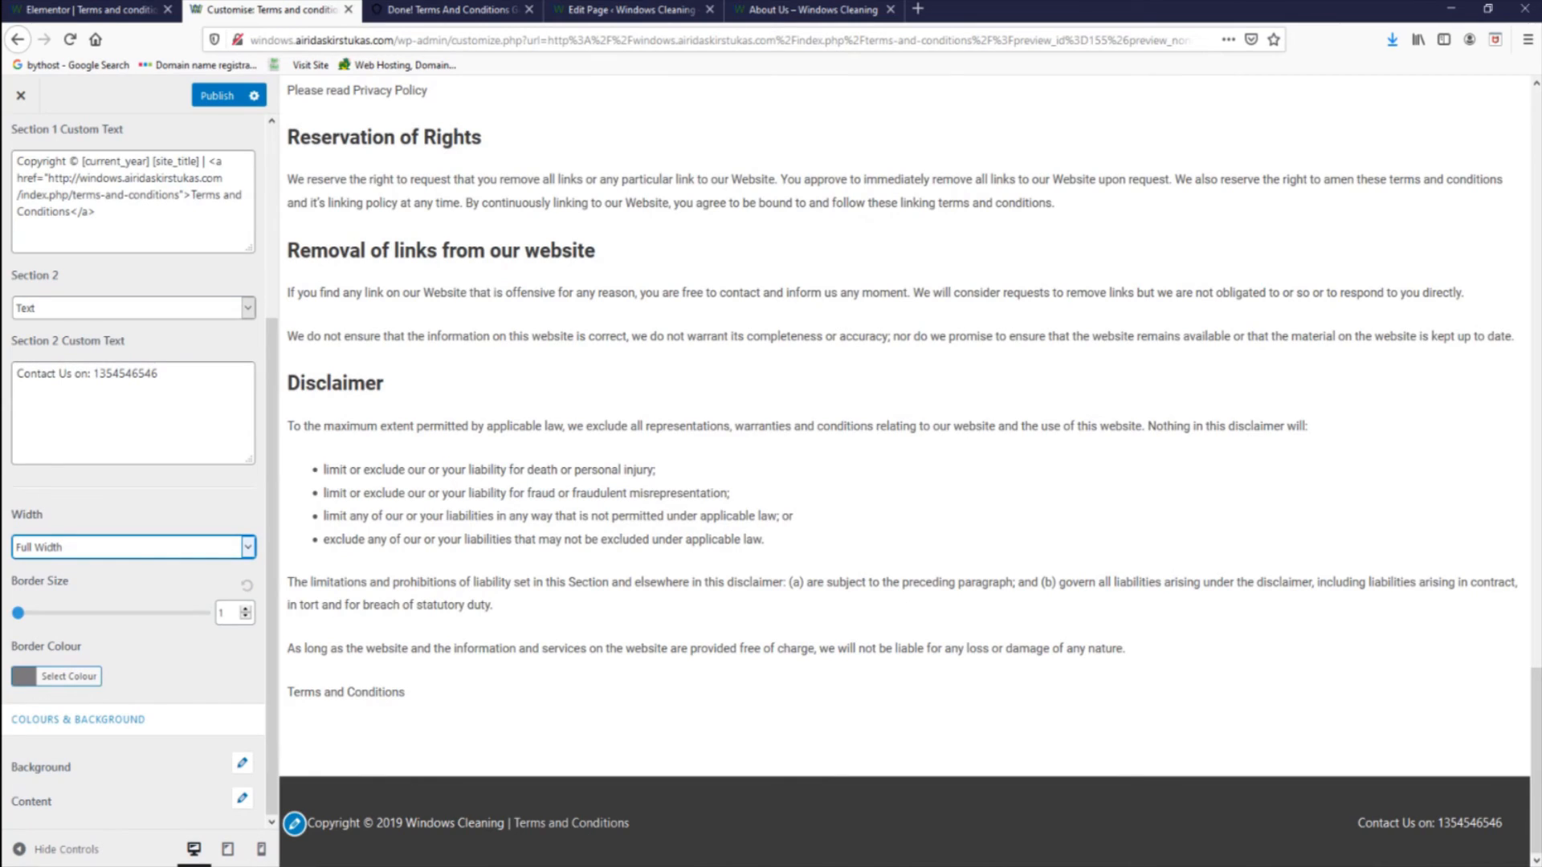
pyautogui.click(59, 673)
pyautogui.scroll(-1, 677, 588)
pyautogui.click(233, 607)
pyautogui.click(241, 643)
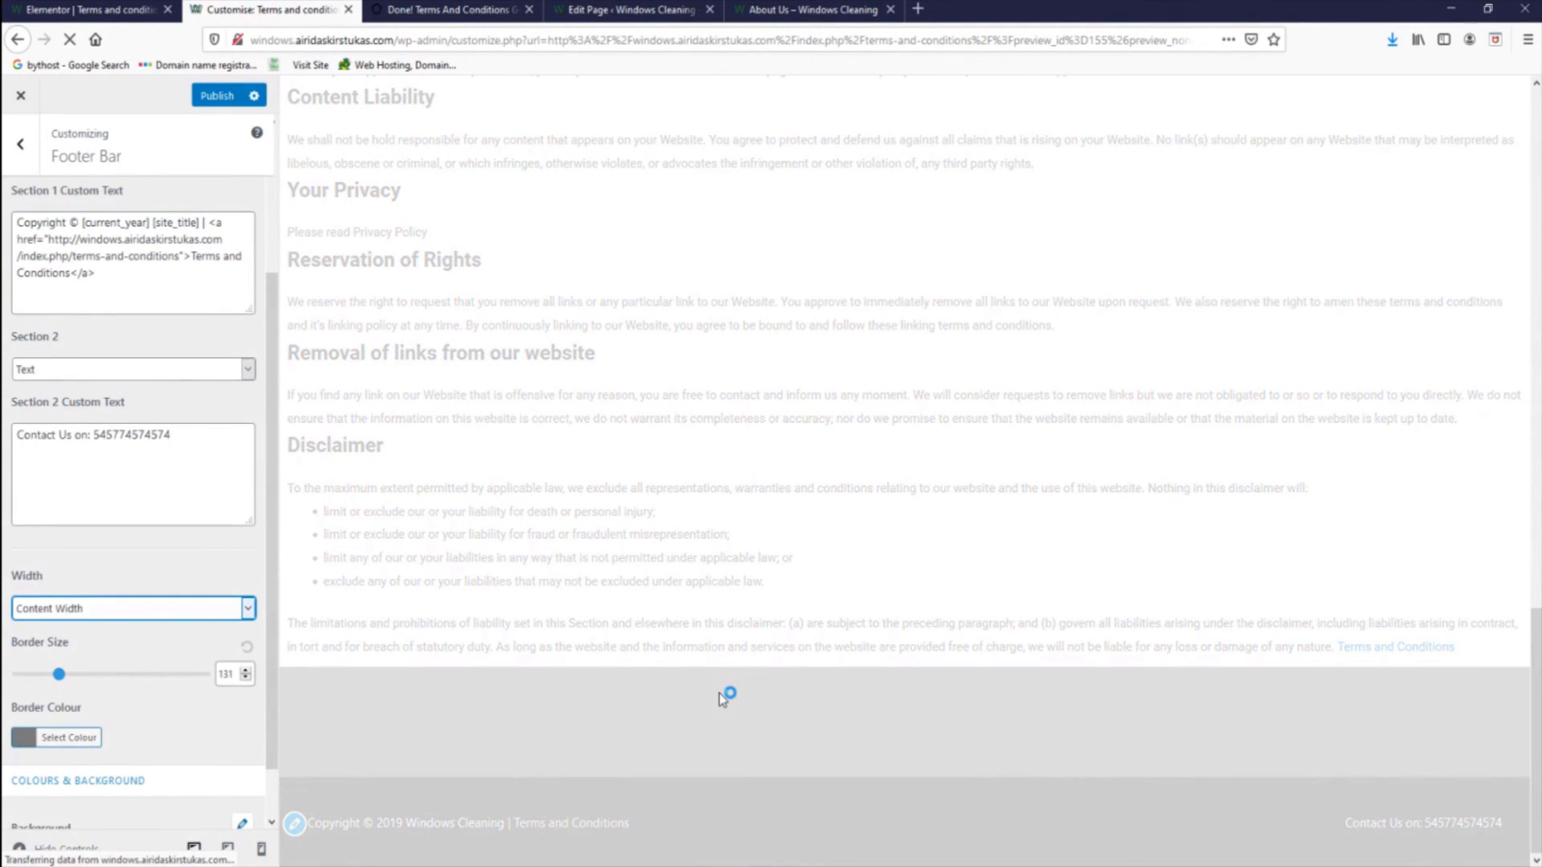
pyautogui.moveTo(57, 681); pyautogui.dragTo(17, 681)
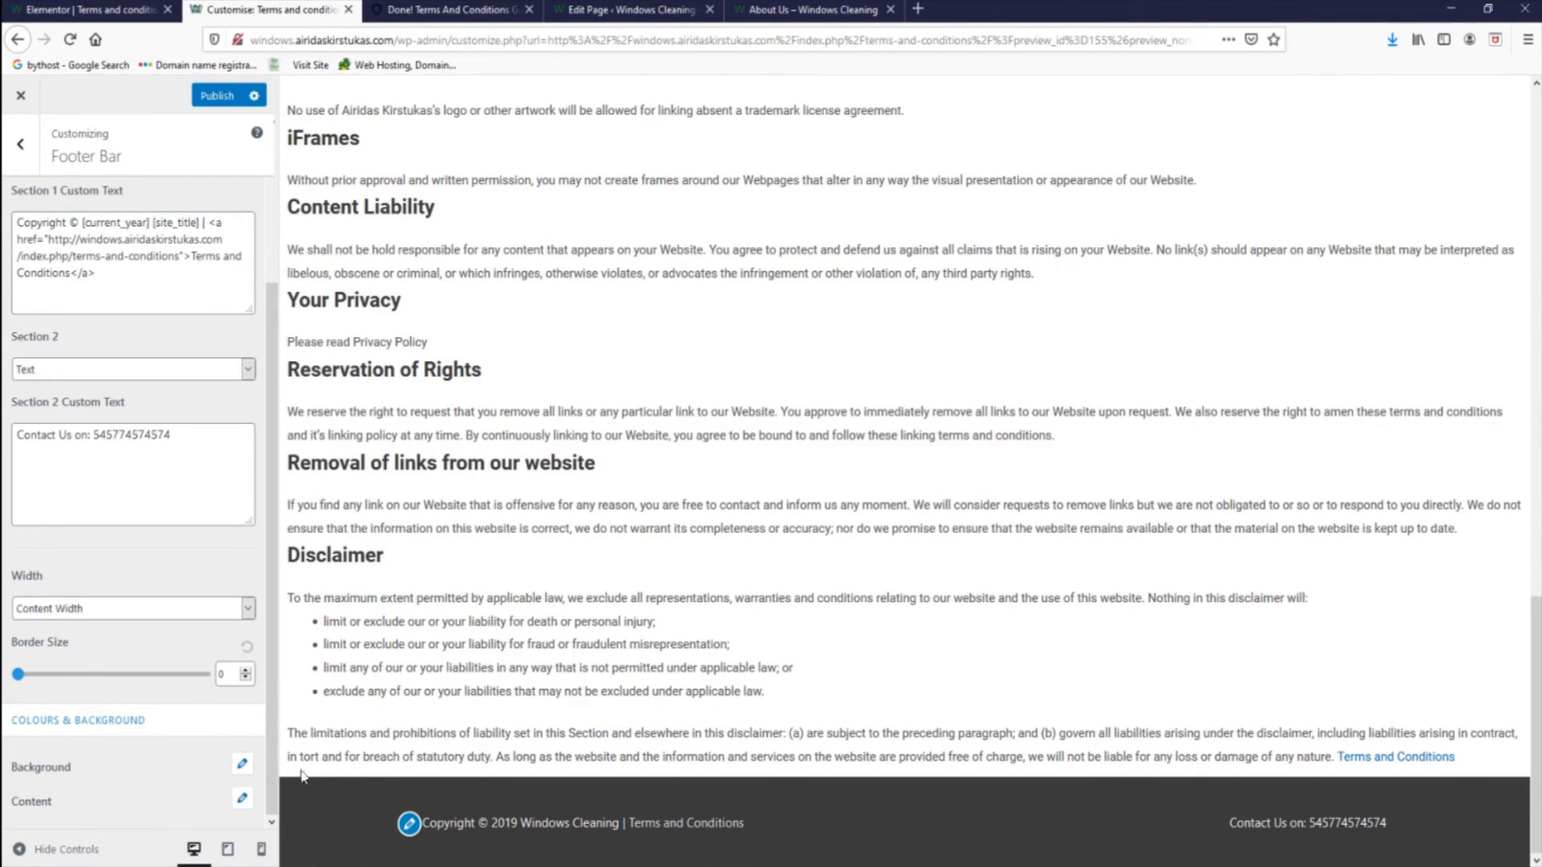
# - Give the footer bar a dark grey background colour
pyautogui.click(243, 767)
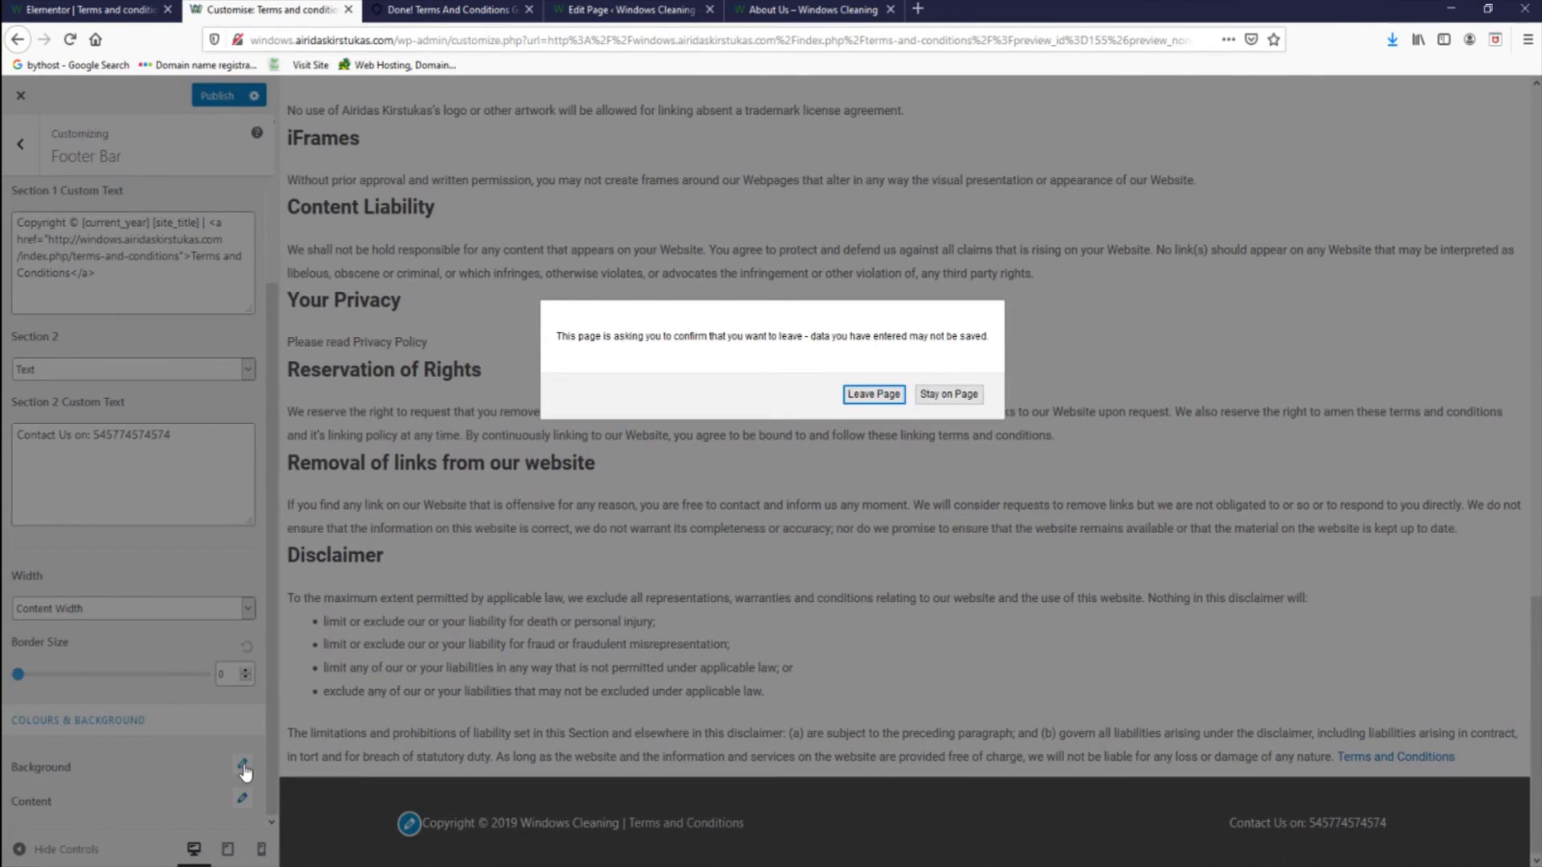
pyautogui.press('Escape')
pyautogui.click(48, 683)
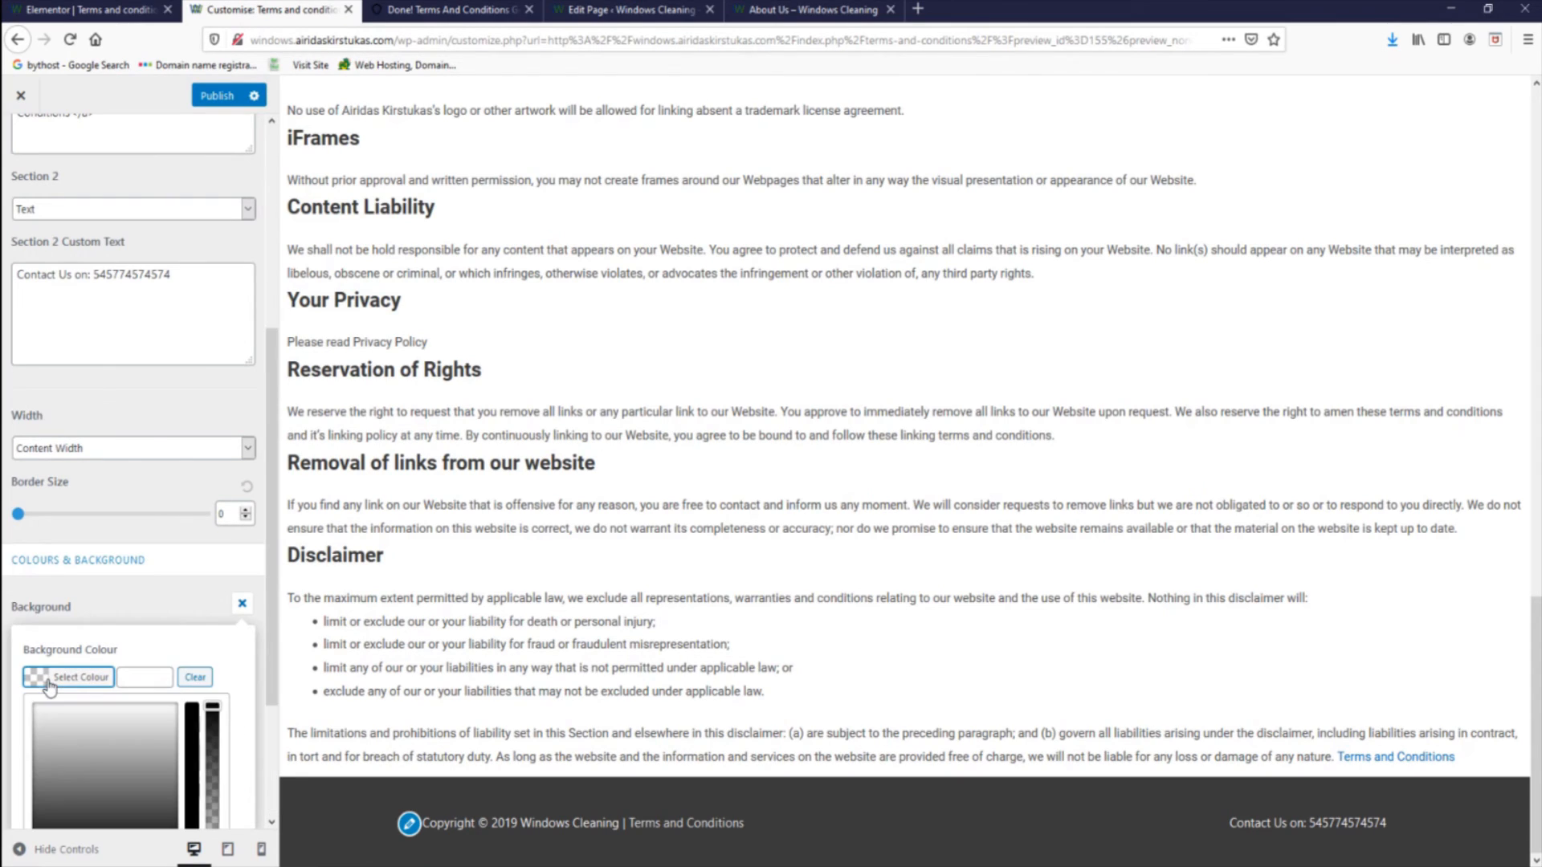
pyautogui.scroll(-3, 207, 547)
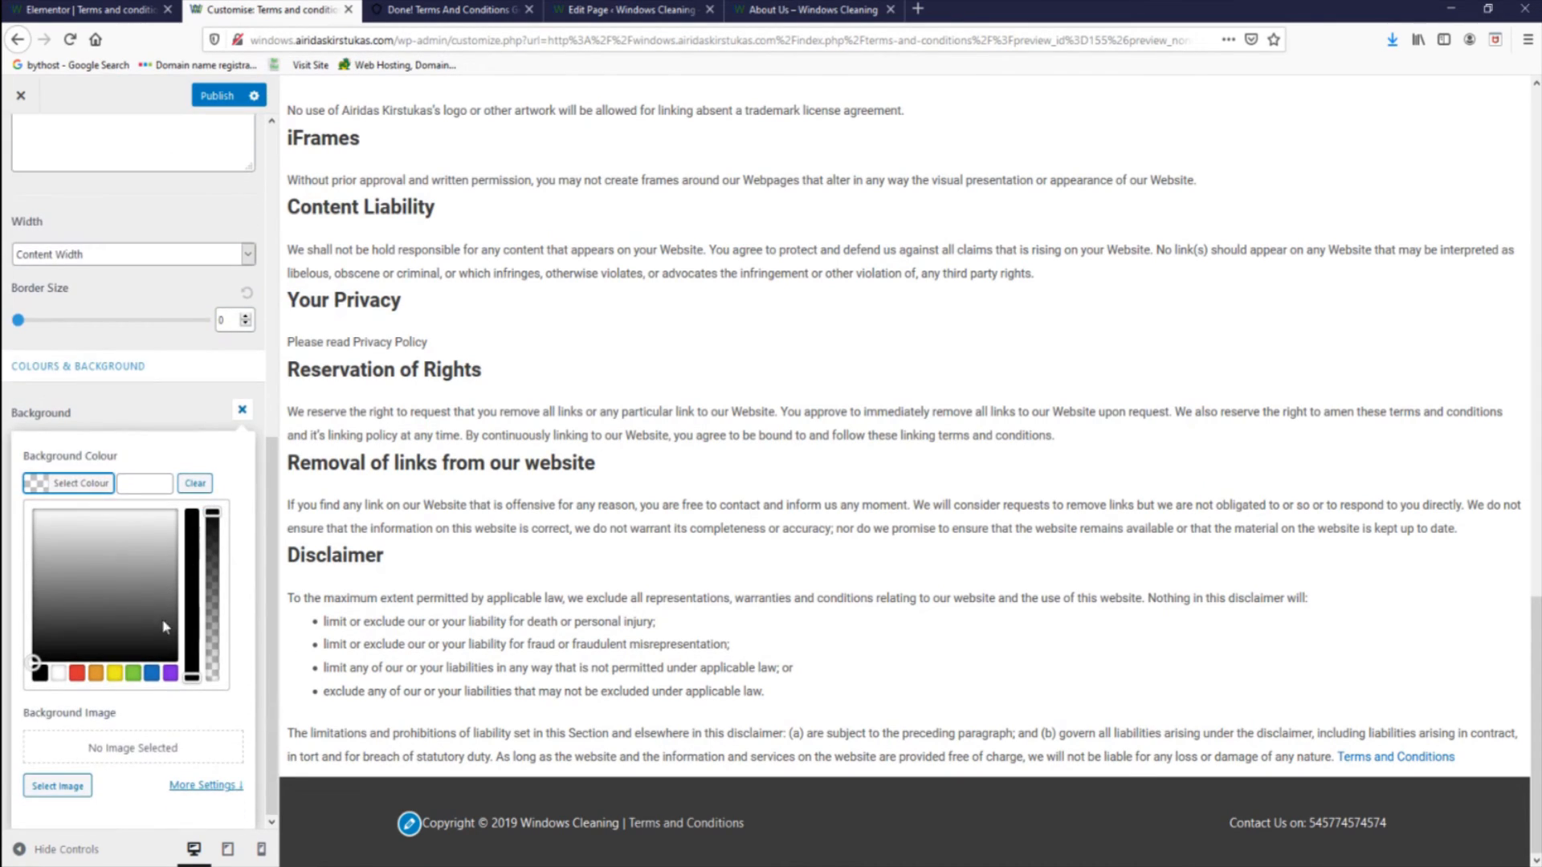
pyautogui.moveTo(34, 663); pyautogui.dragTo(49, 614)
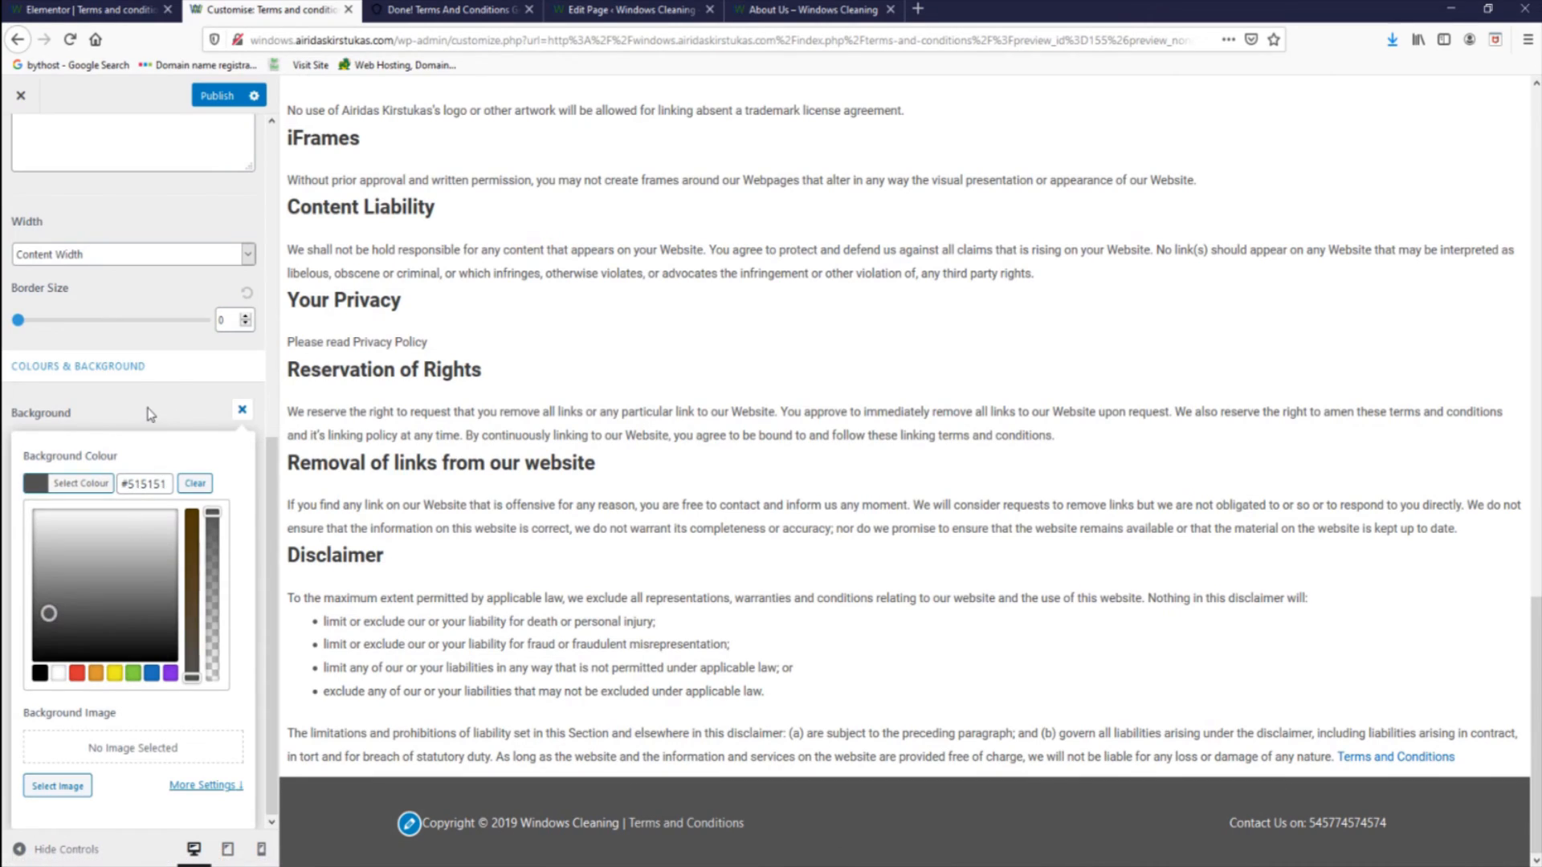
pyautogui.click(147, 415)
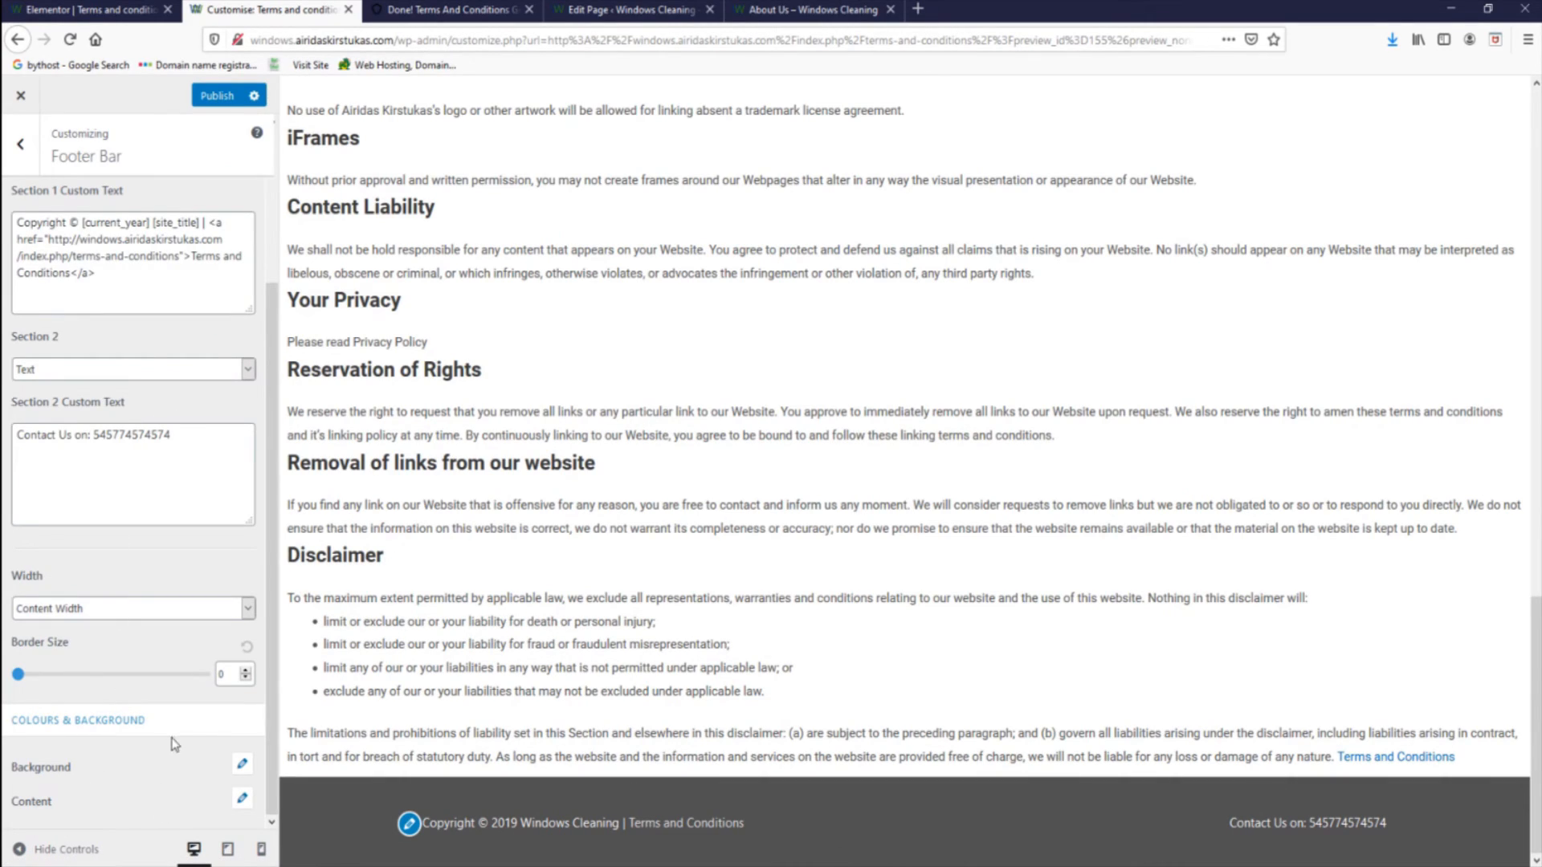
# - Set the footer's hover link colour to blue (#1e73be)
pyautogui.click(241, 798)
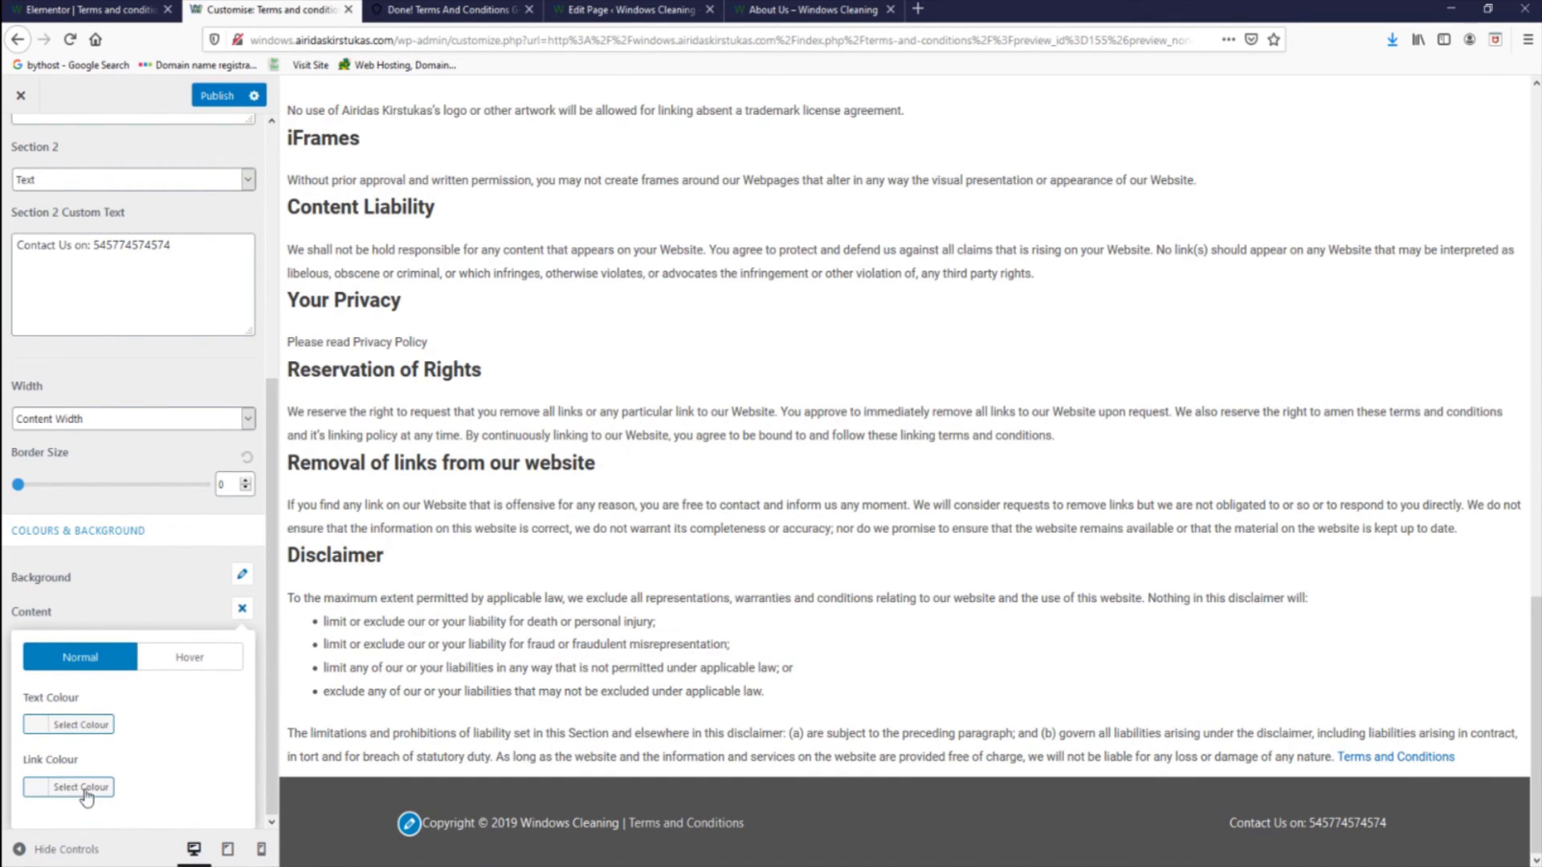
pyautogui.click(193, 658)
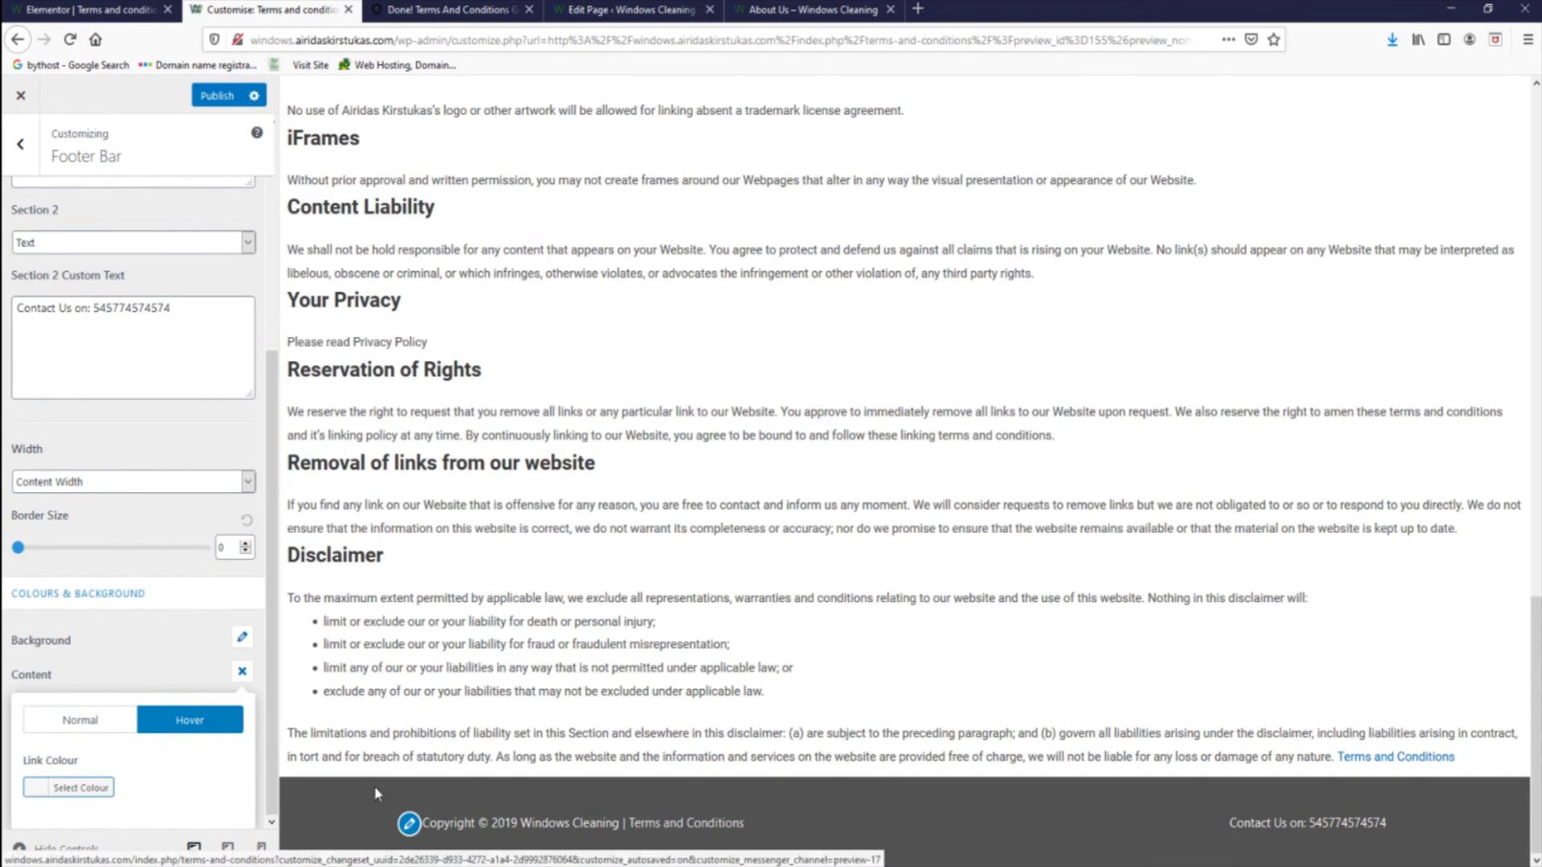
pyautogui.click(44, 790)
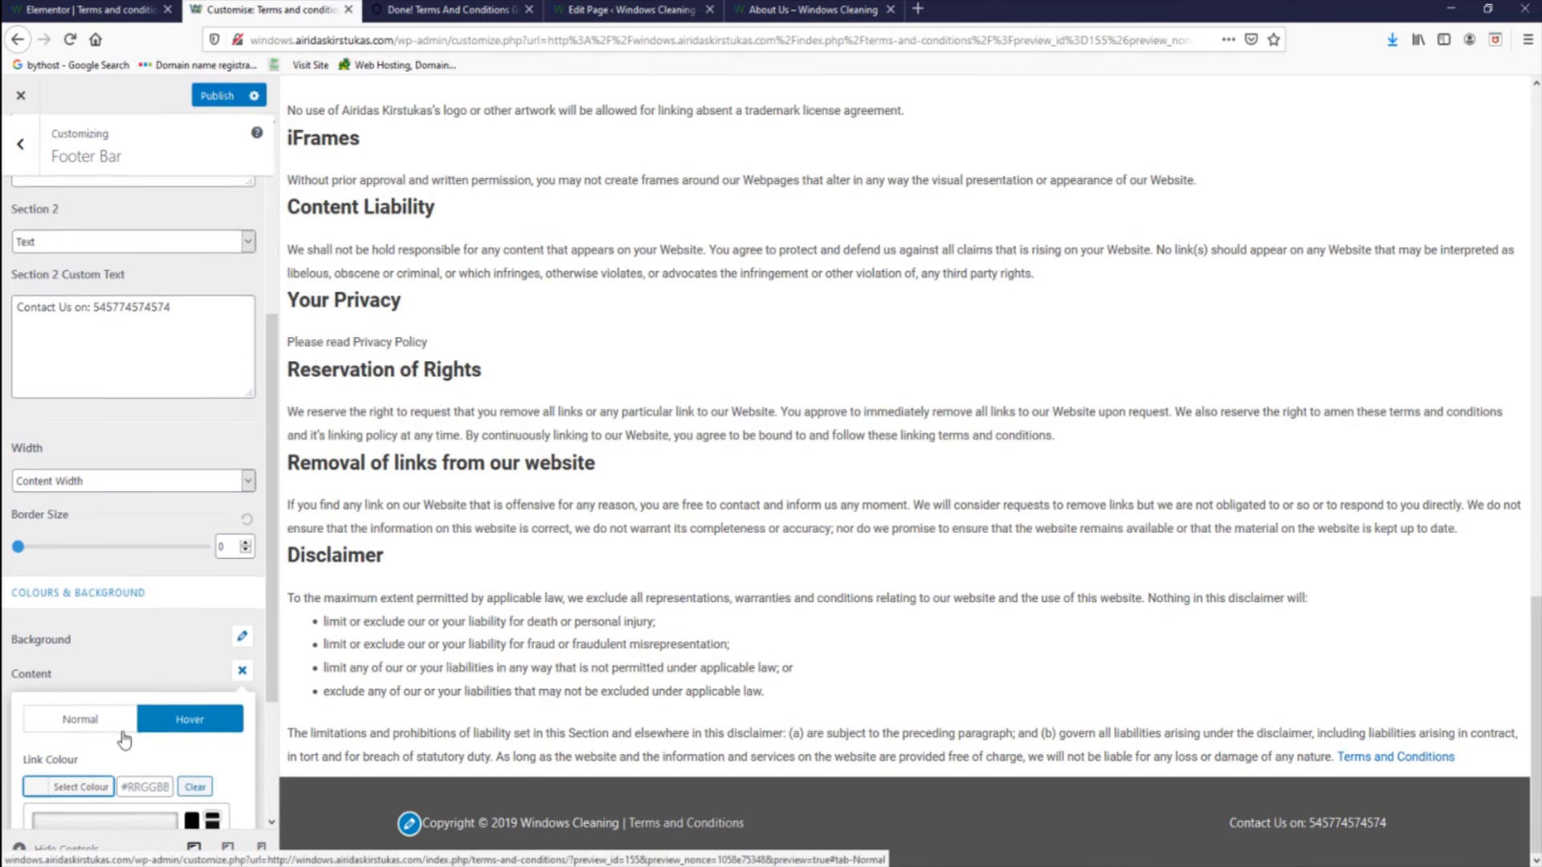
pyautogui.scroll(-3, 124, 733)
pyautogui.click(149, 786)
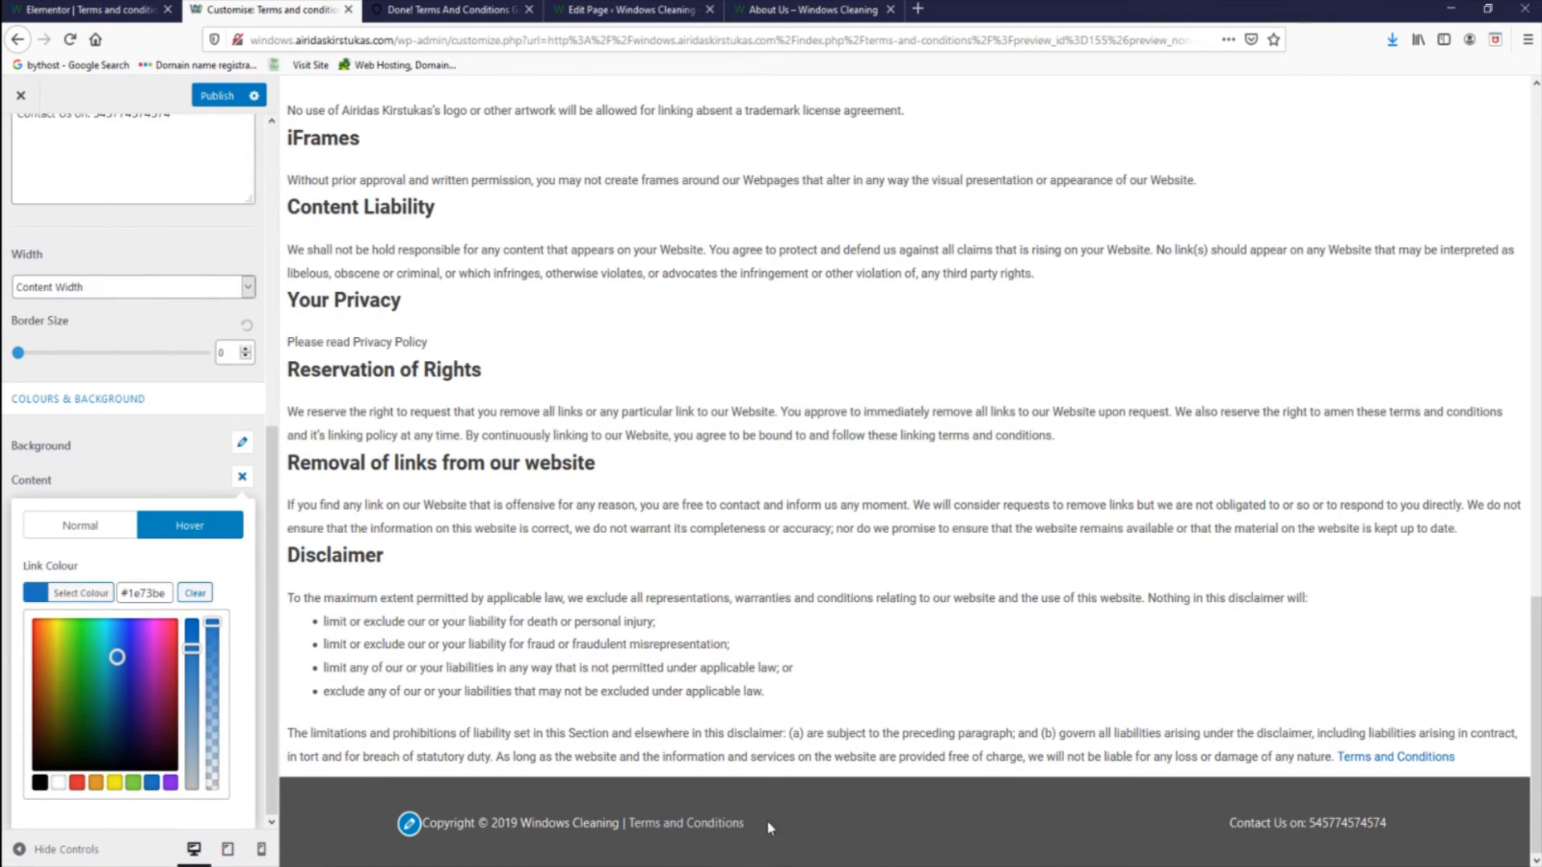
pyautogui.click(164, 470)
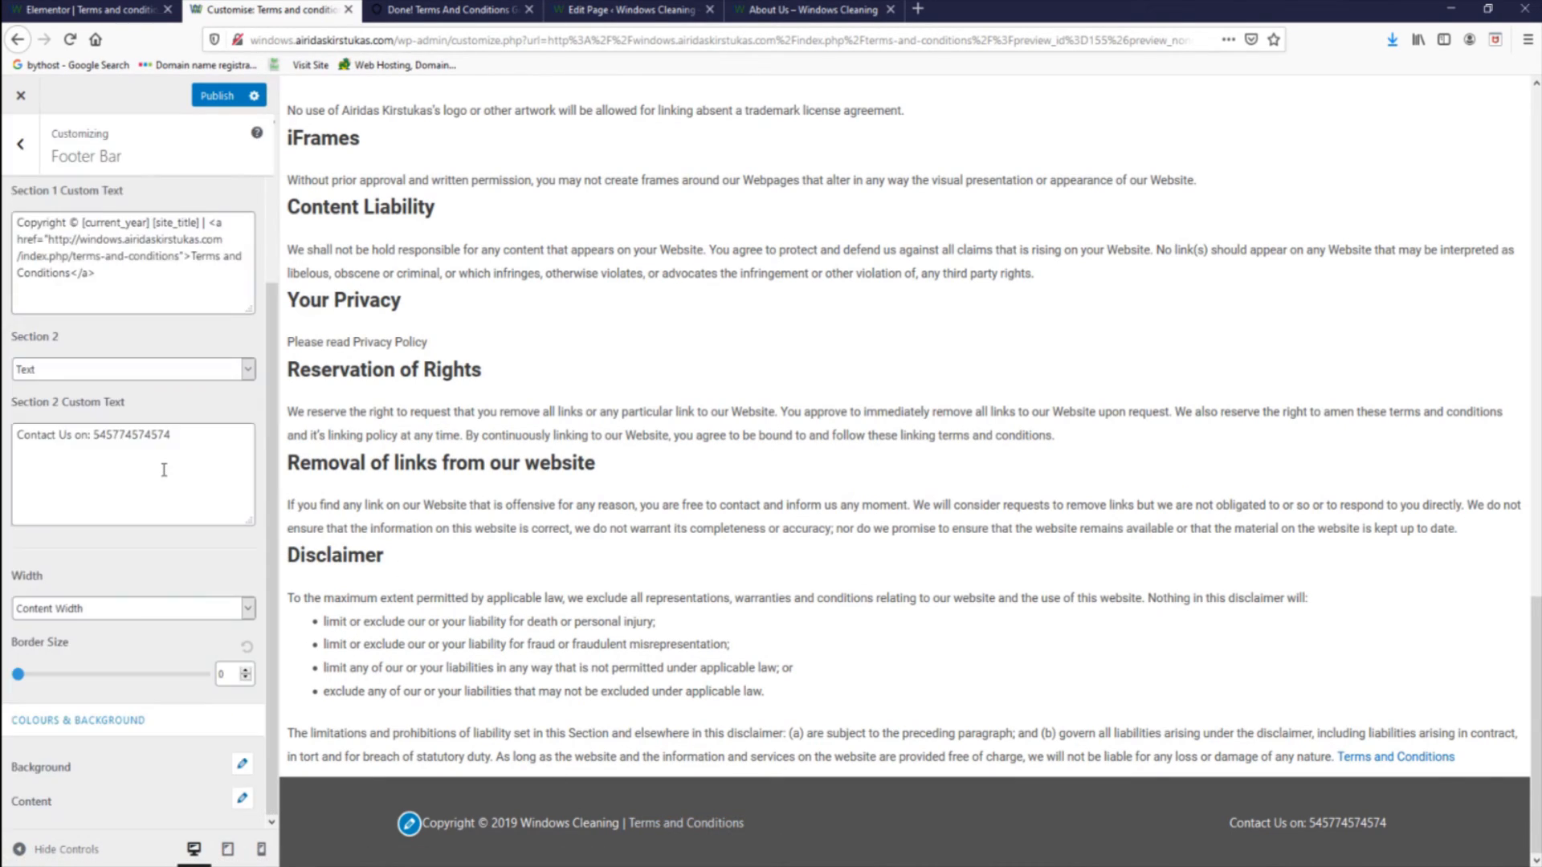
# - Publish the footer colour changes and preview the page with controls hidden
pyautogui.click(215, 96)
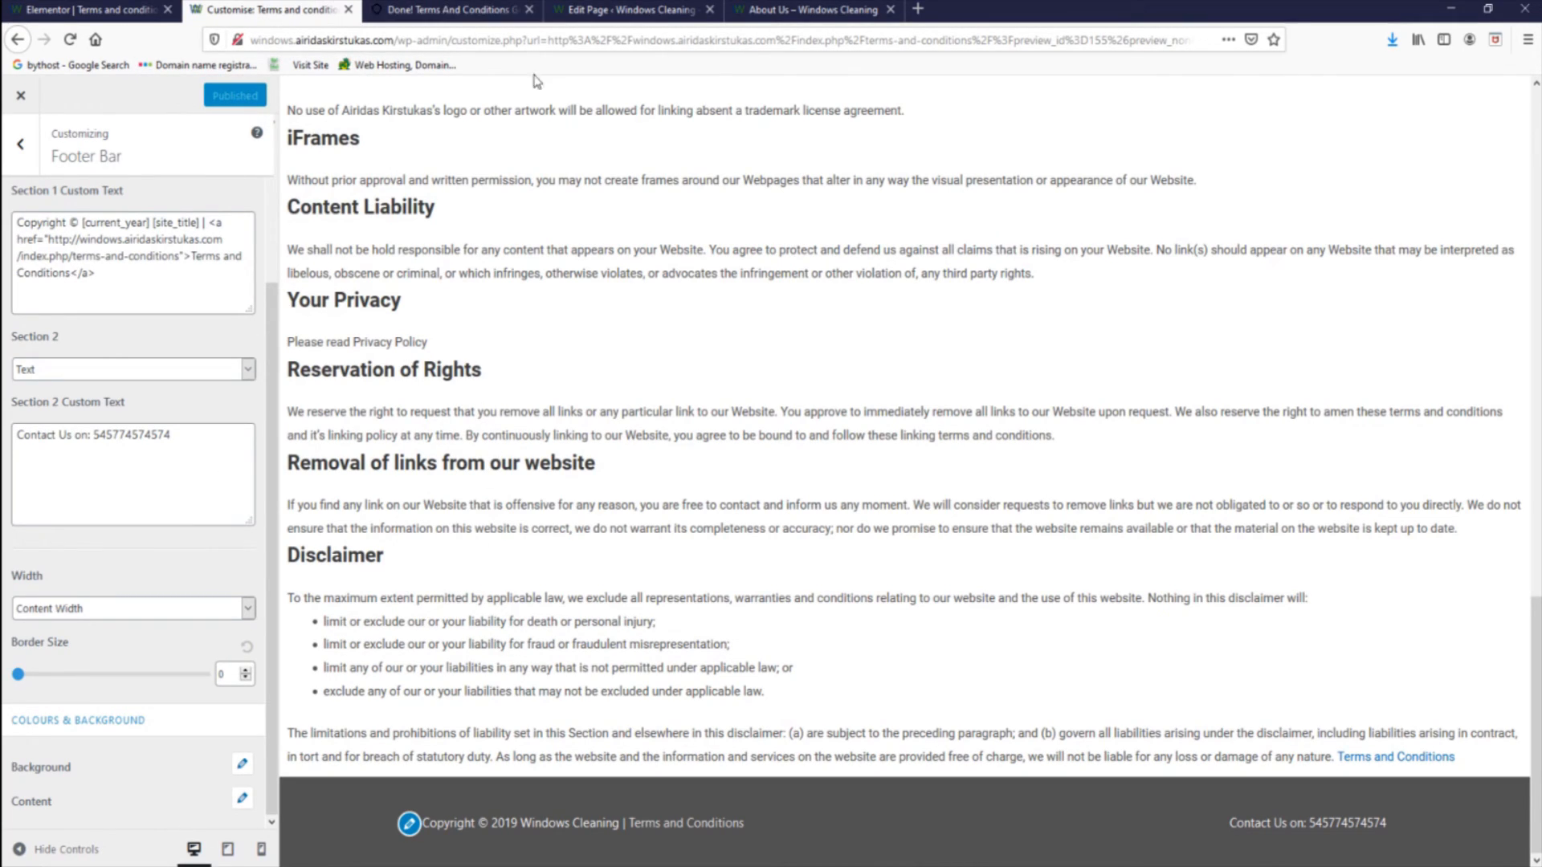
pyautogui.click(20, 849)
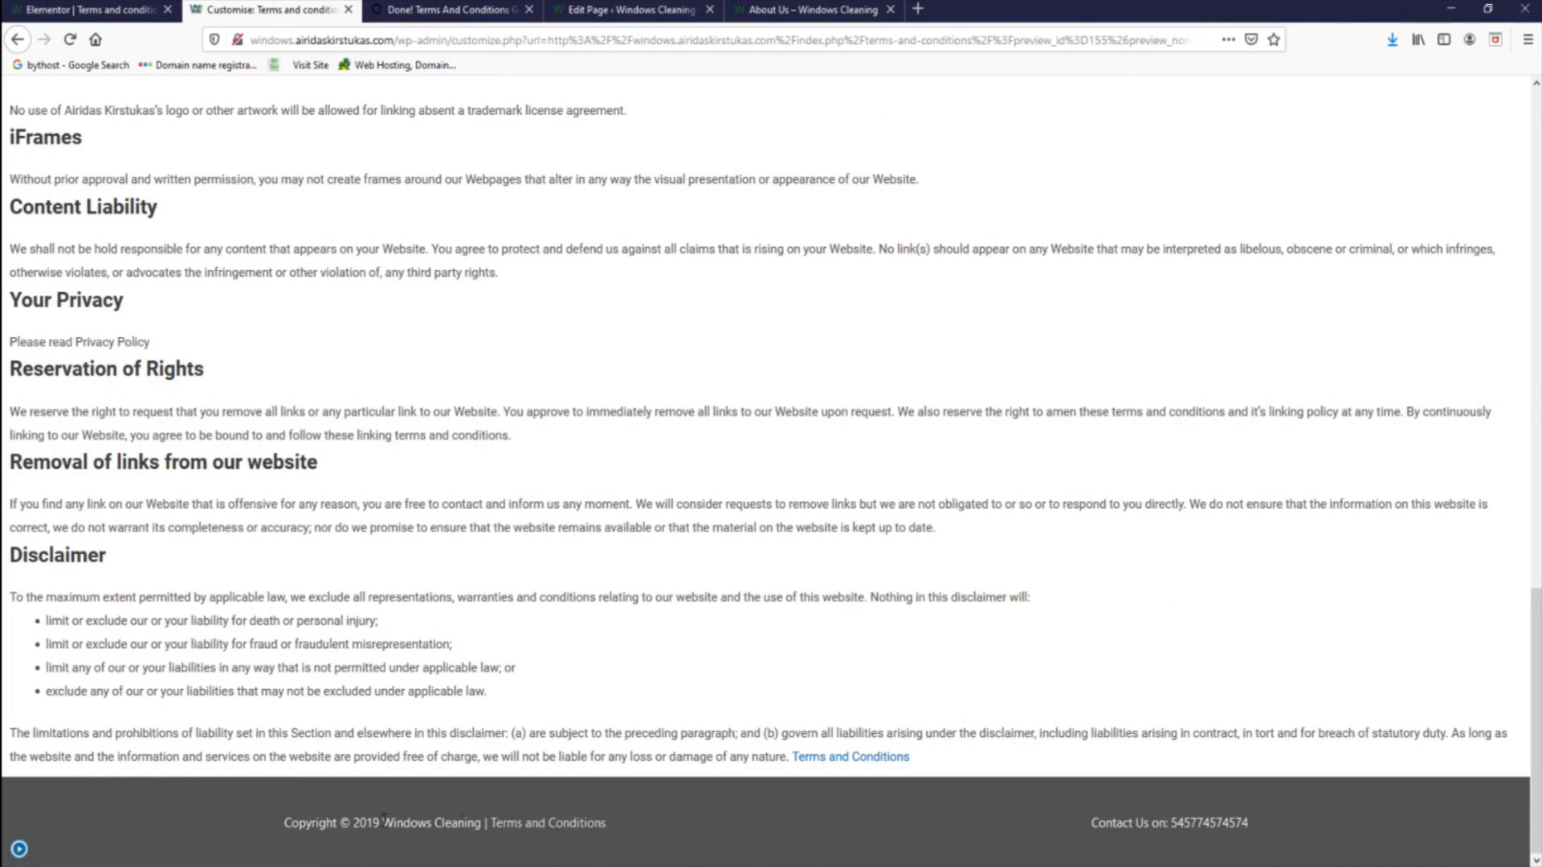
pyautogui.click(20, 850)
pyautogui.scroll(3, 157, 475)
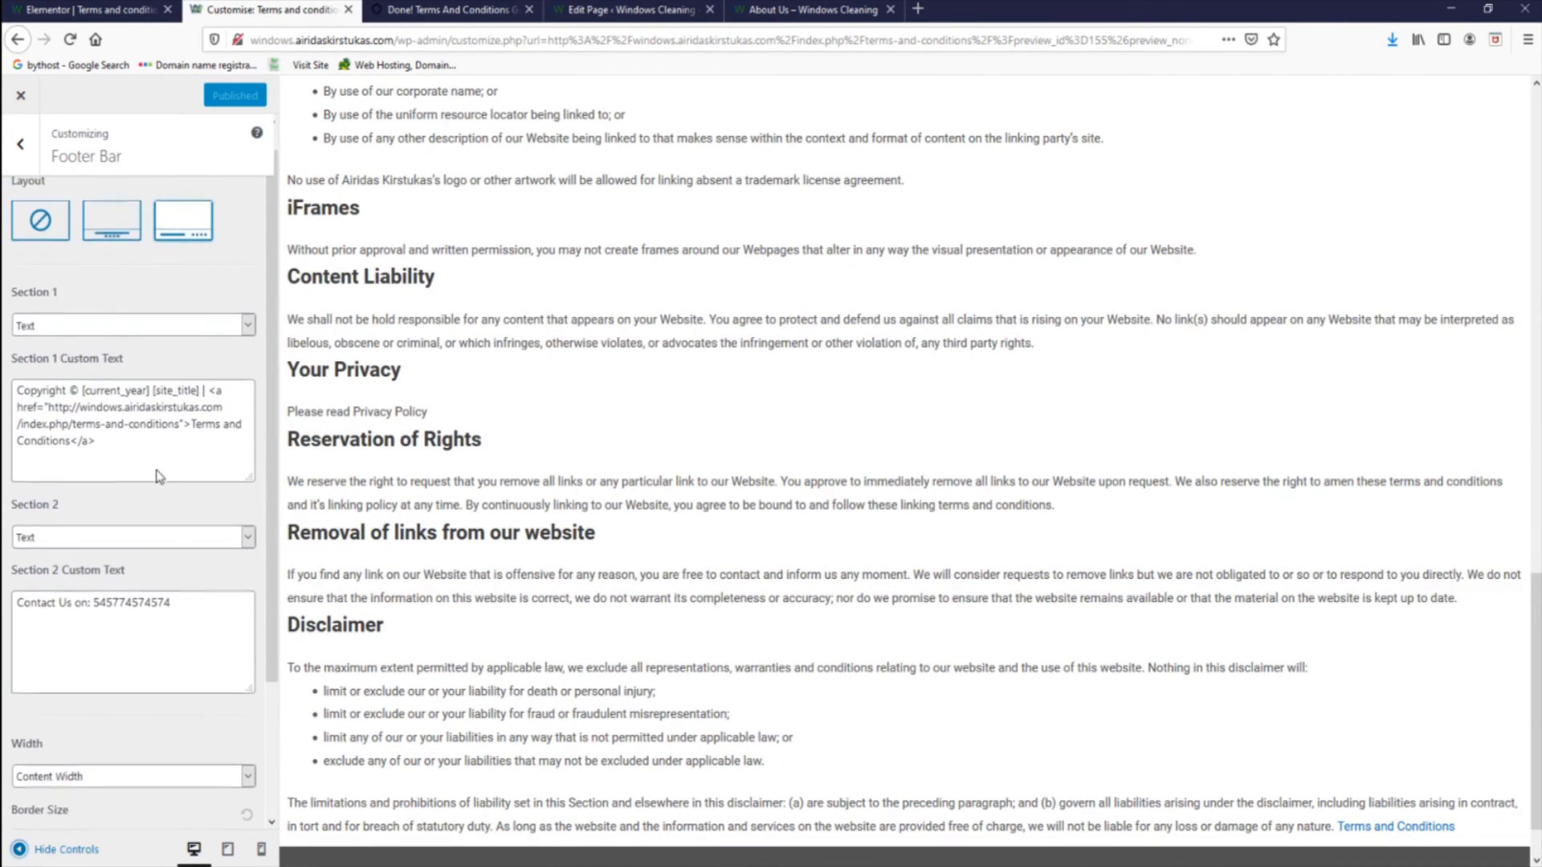
pyautogui.scroll(-4, 155, 466)
# - Set the footer bar width to Full Width, publish, and preview the footer
pyautogui.click(126, 610)
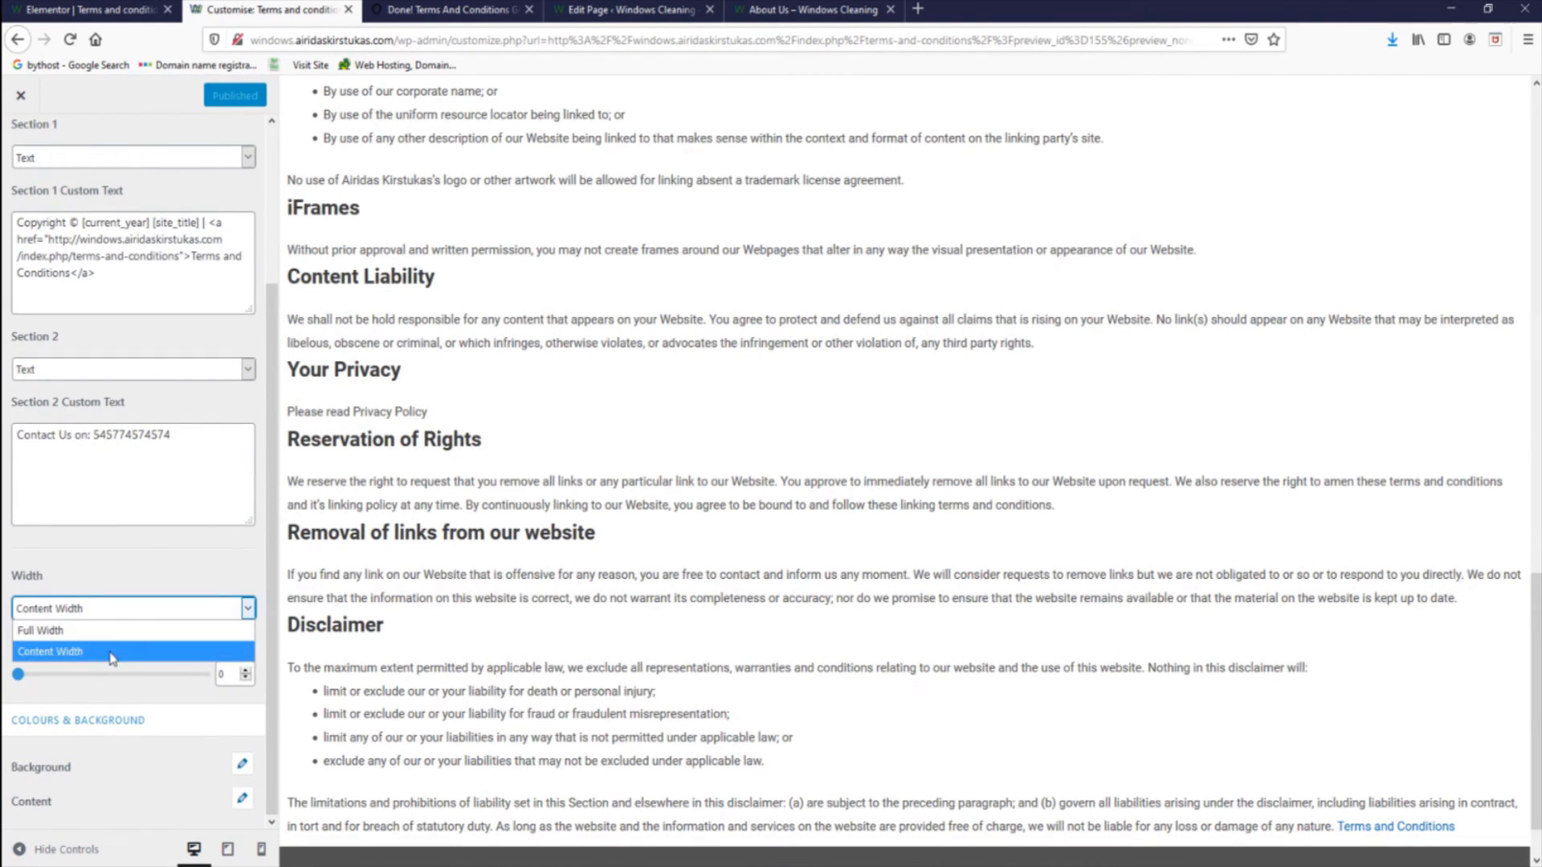
pyautogui.click(113, 630)
pyautogui.click(228, 94)
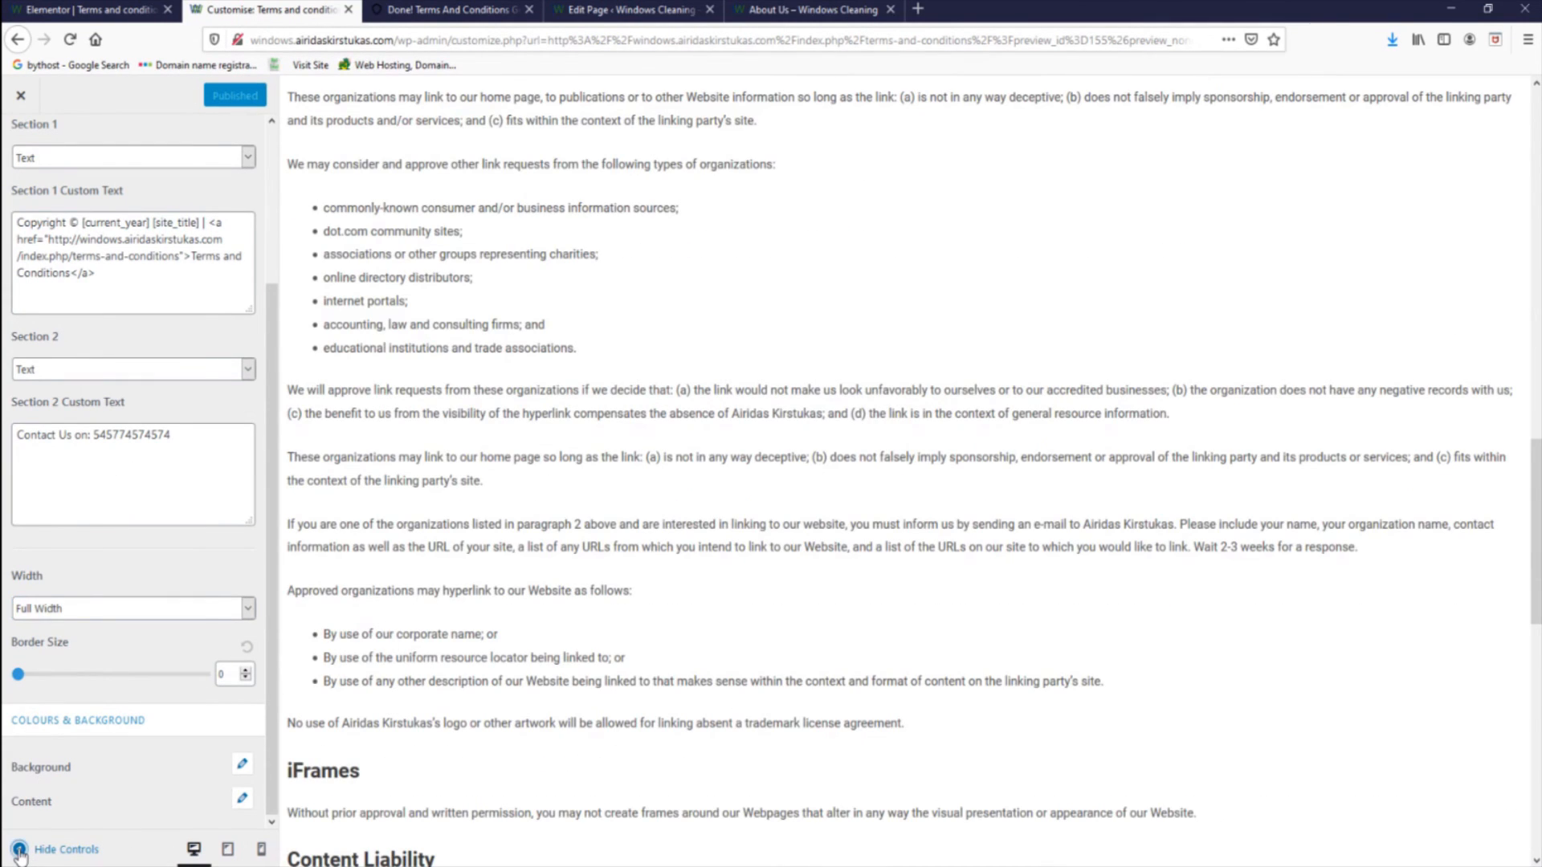
pyautogui.click(19, 850)
pyautogui.scroll(-10, 389, 585)
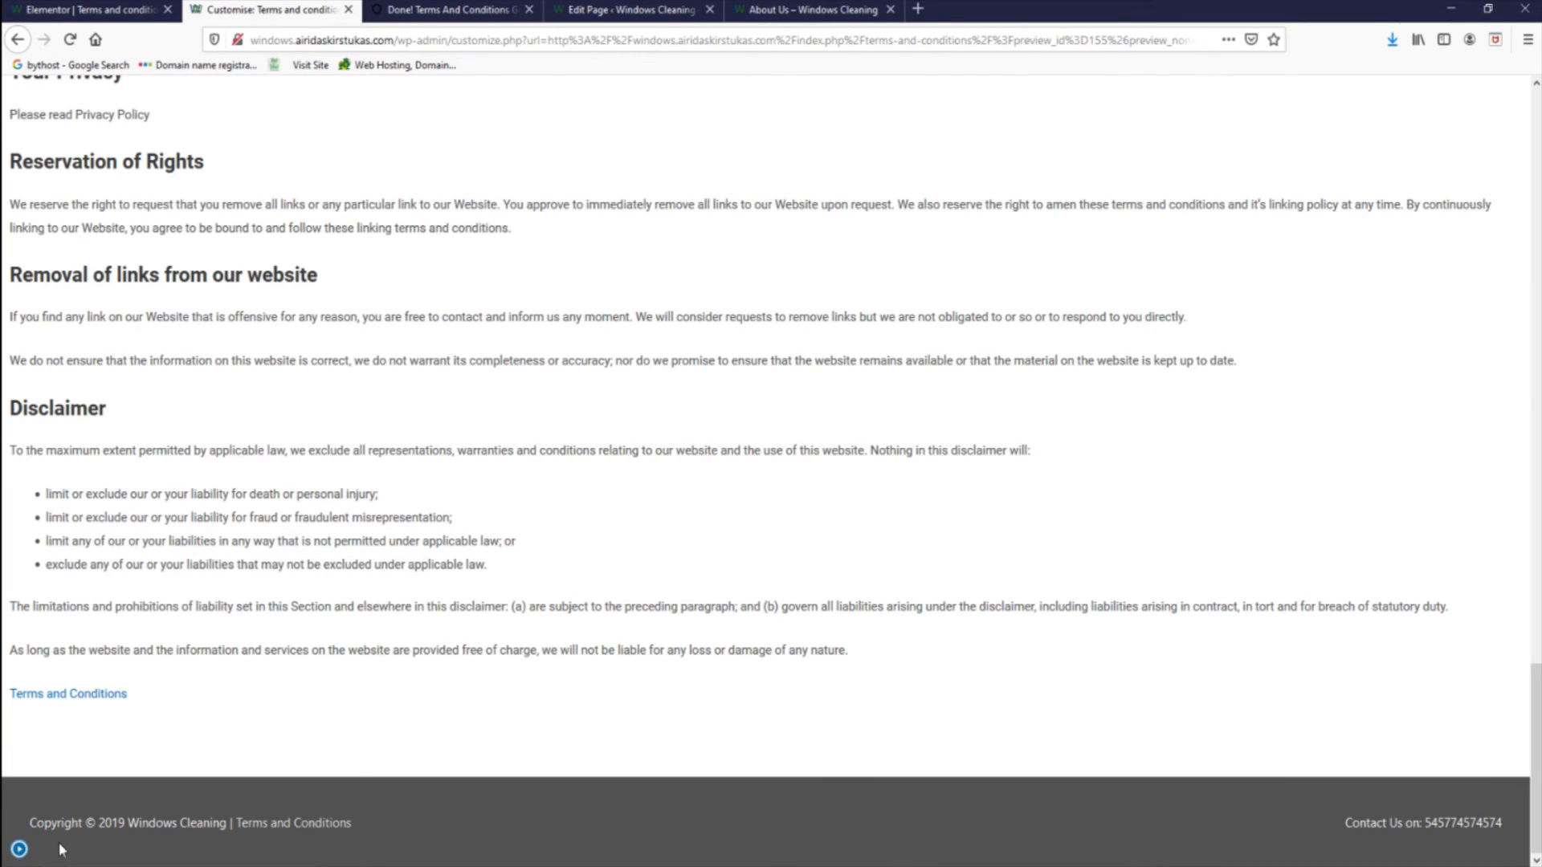
pyautogui.click(21, 851)
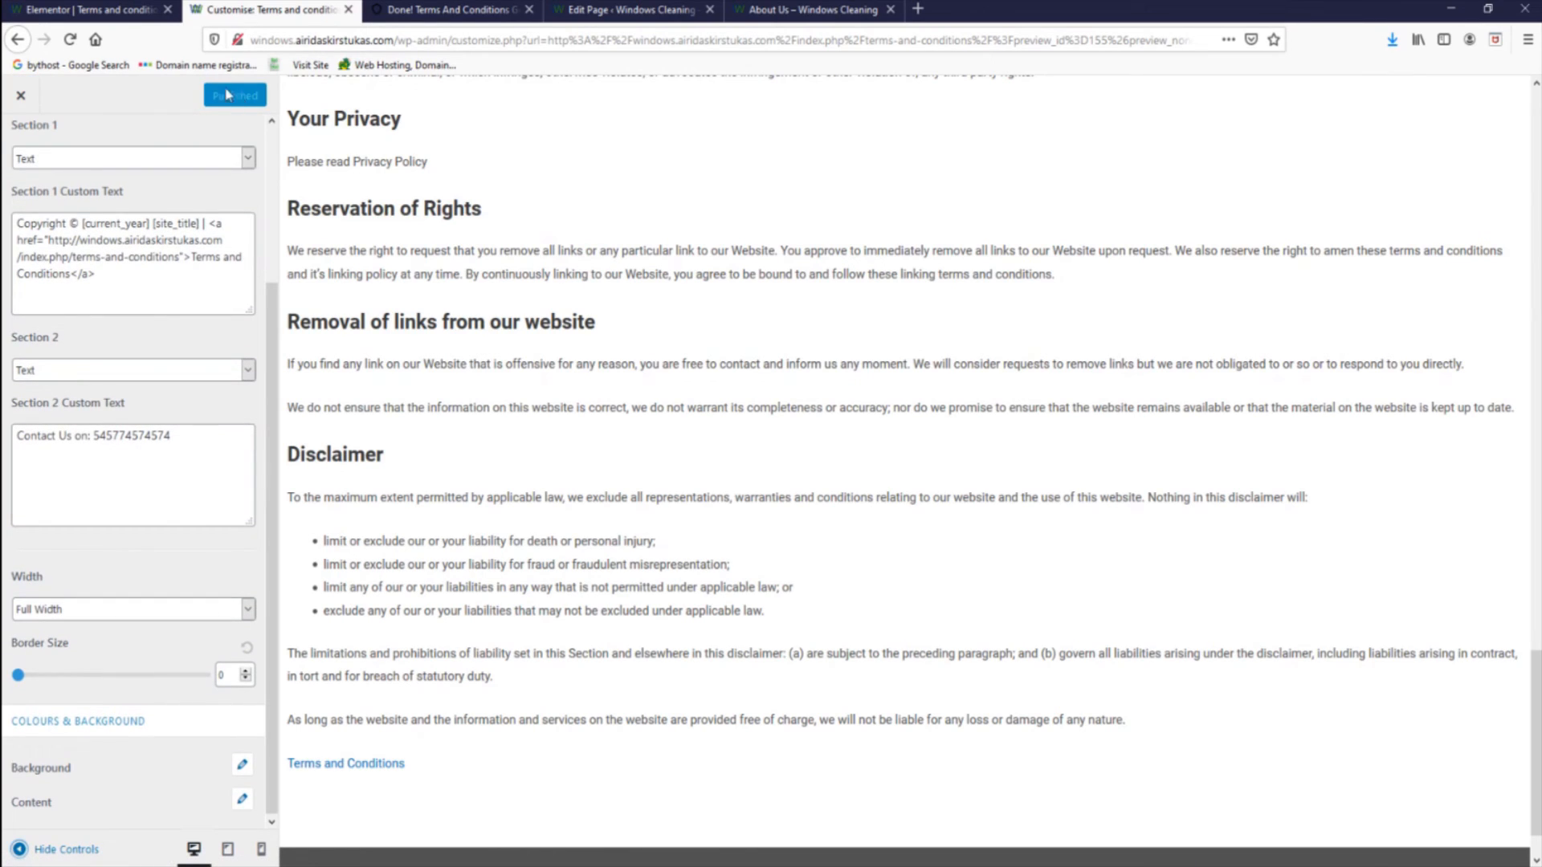
# - Close and reopen the Customizer, then go to Footer > Footer Widgets
pyautogui.click(20, 96)
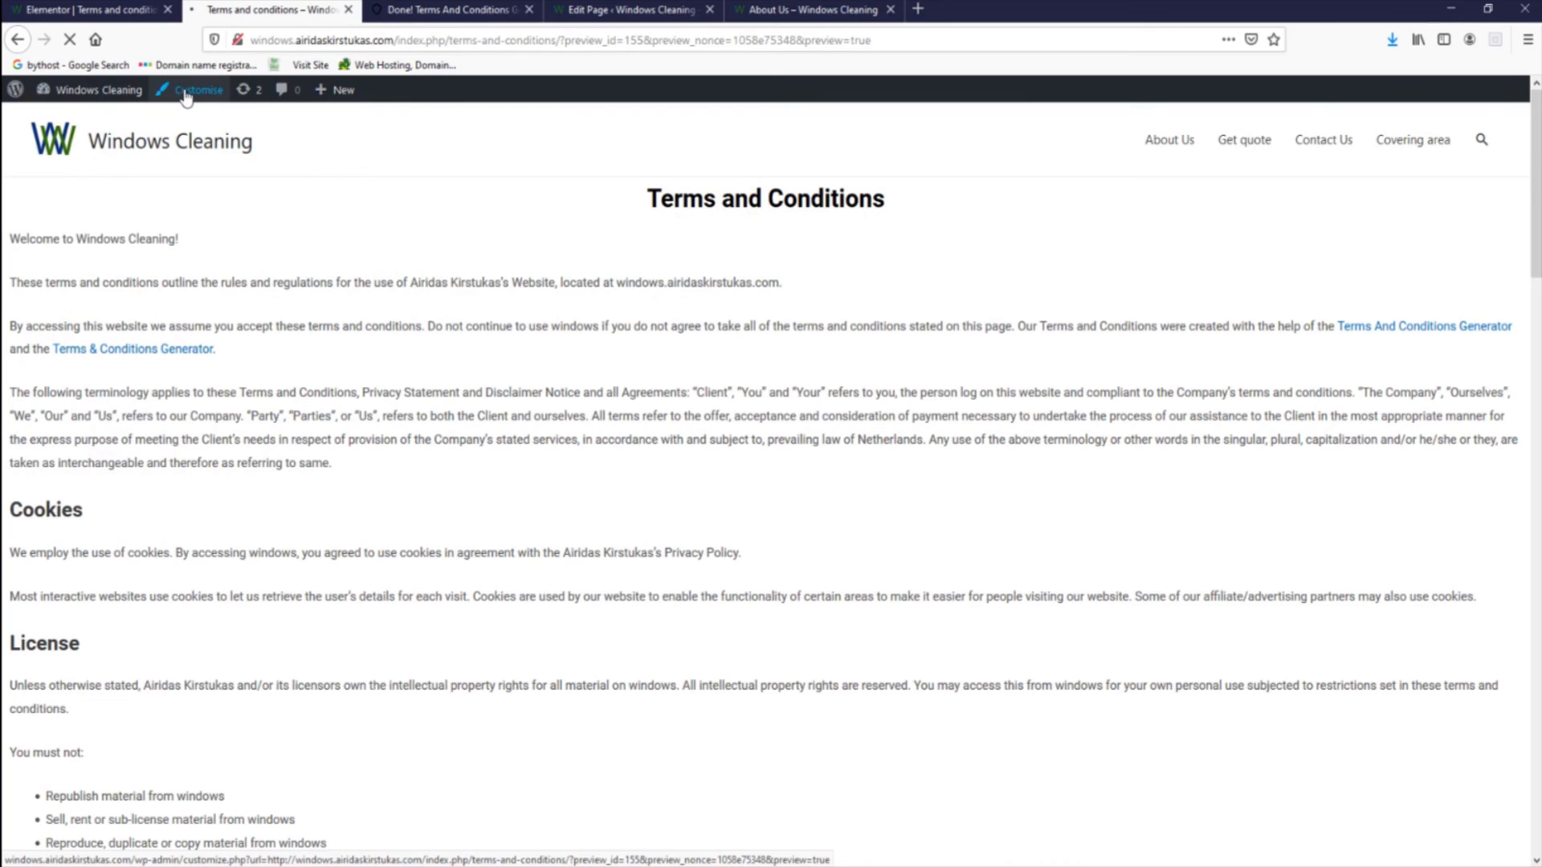
pyautogui.click(185, 91)
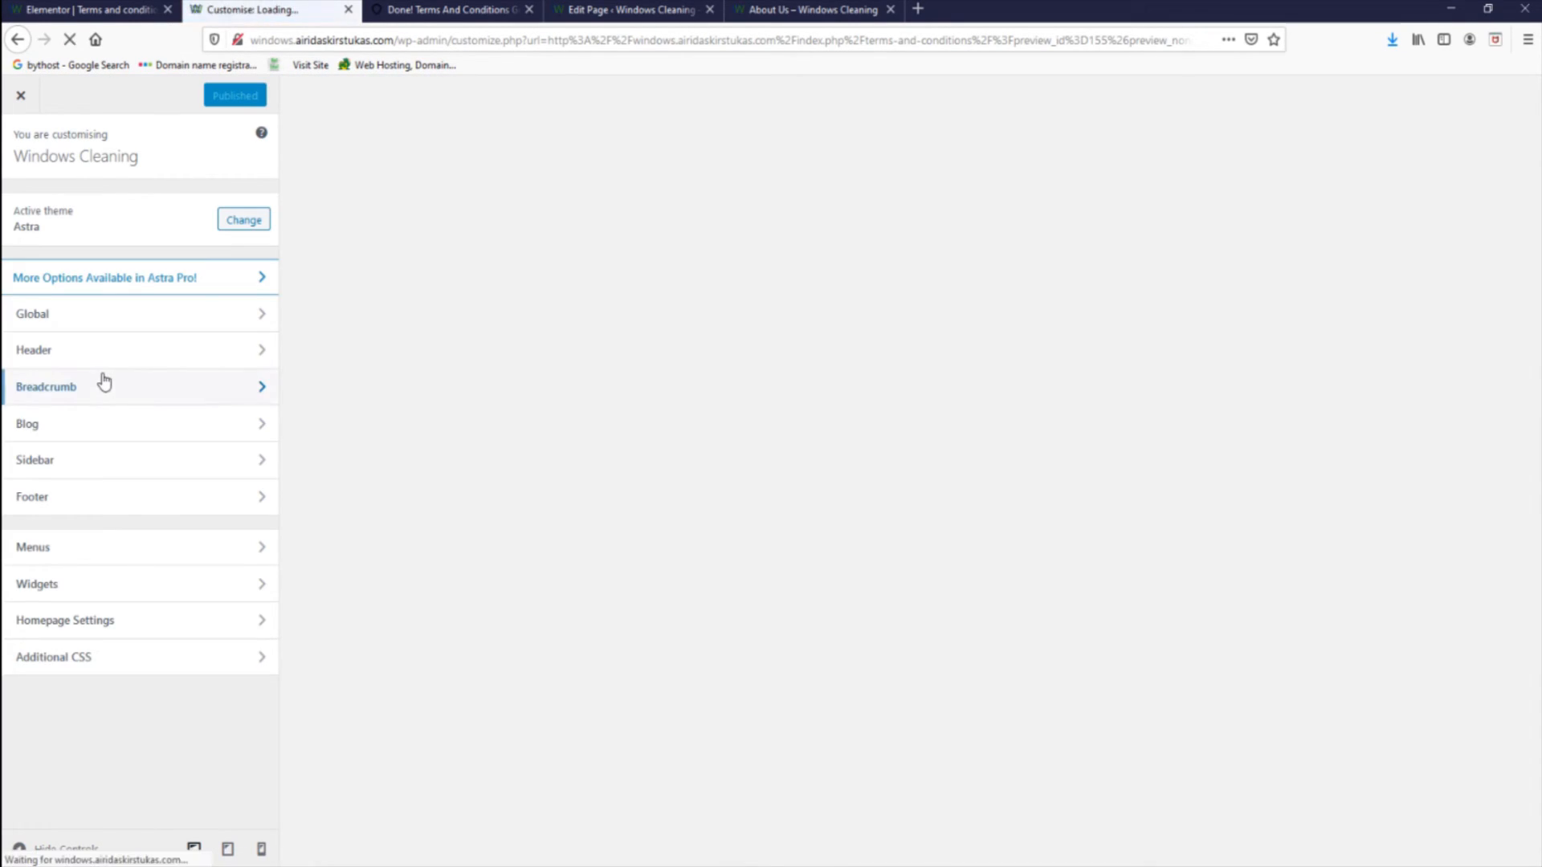
pyautogui.click(153, 497)
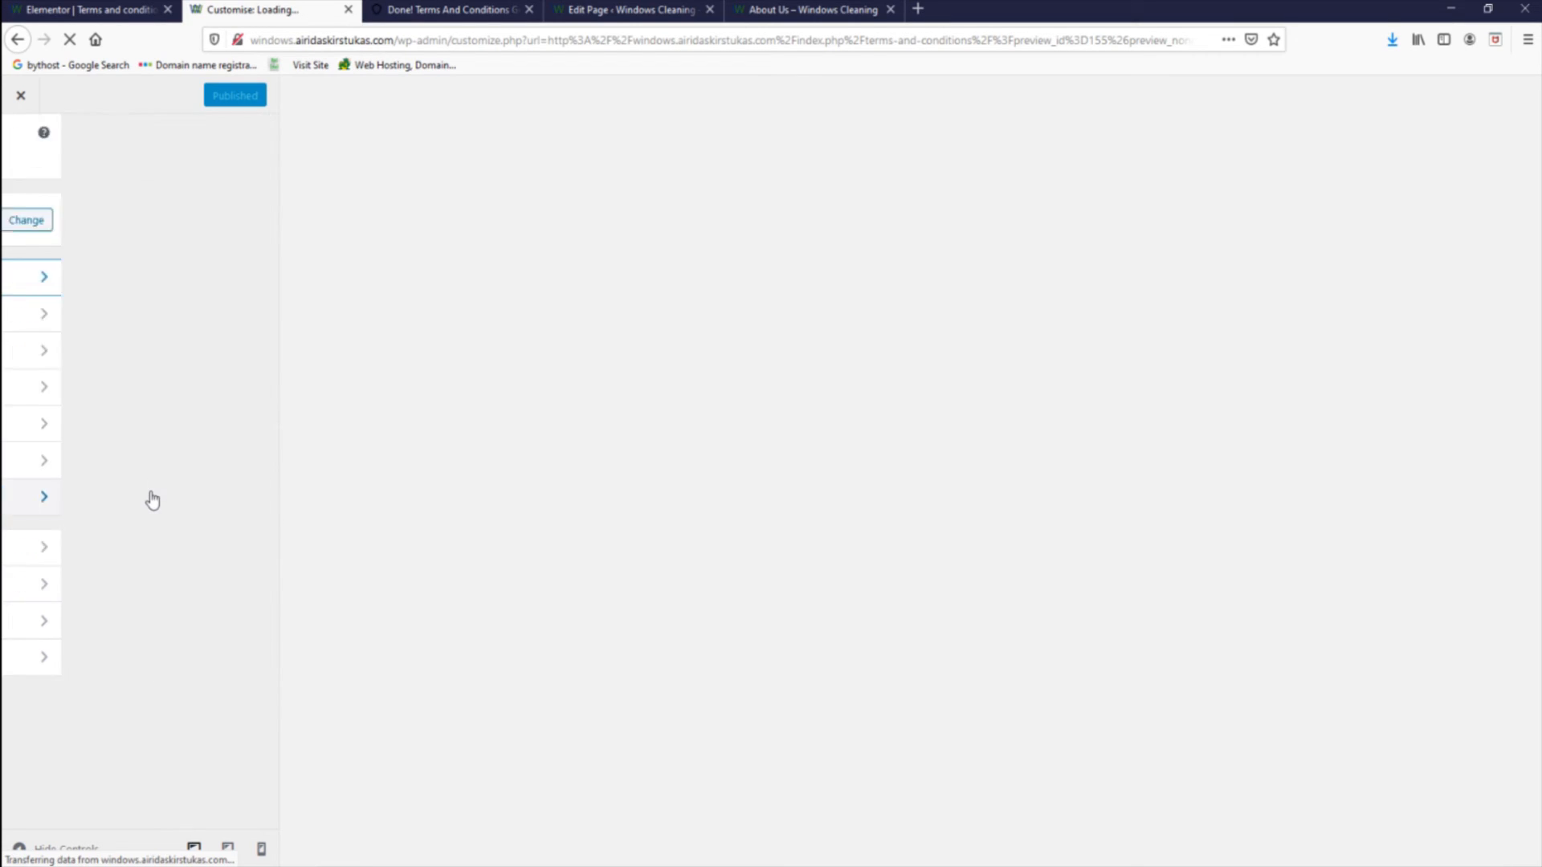
pyautogui.click(160, 211)
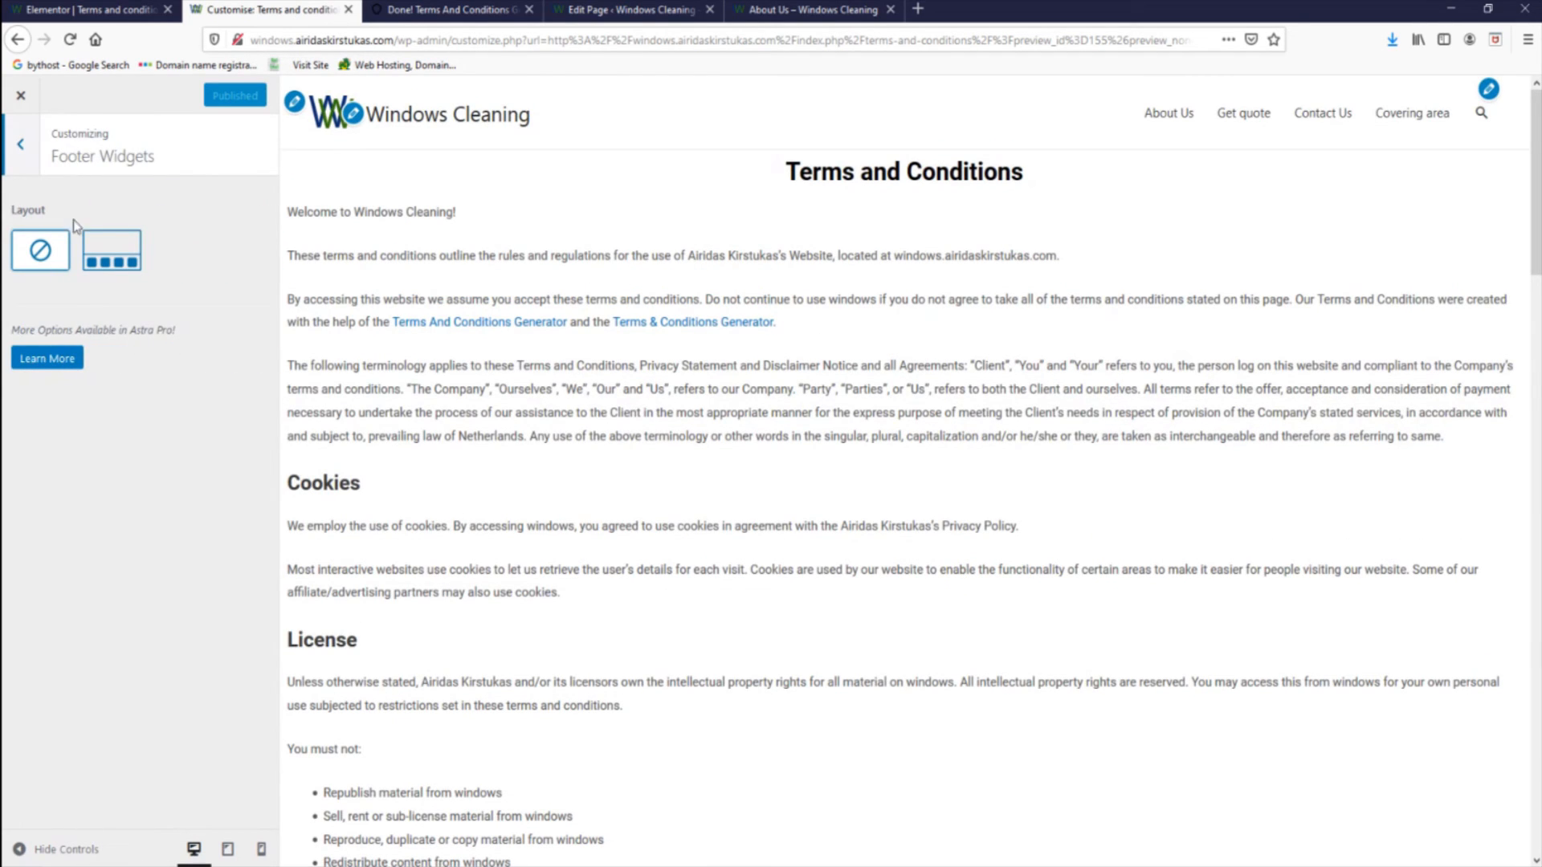
# - Choose the four-column footer widget layout with a dark grey #515151 background
pyautogui.scroll(-20, 777, 496)
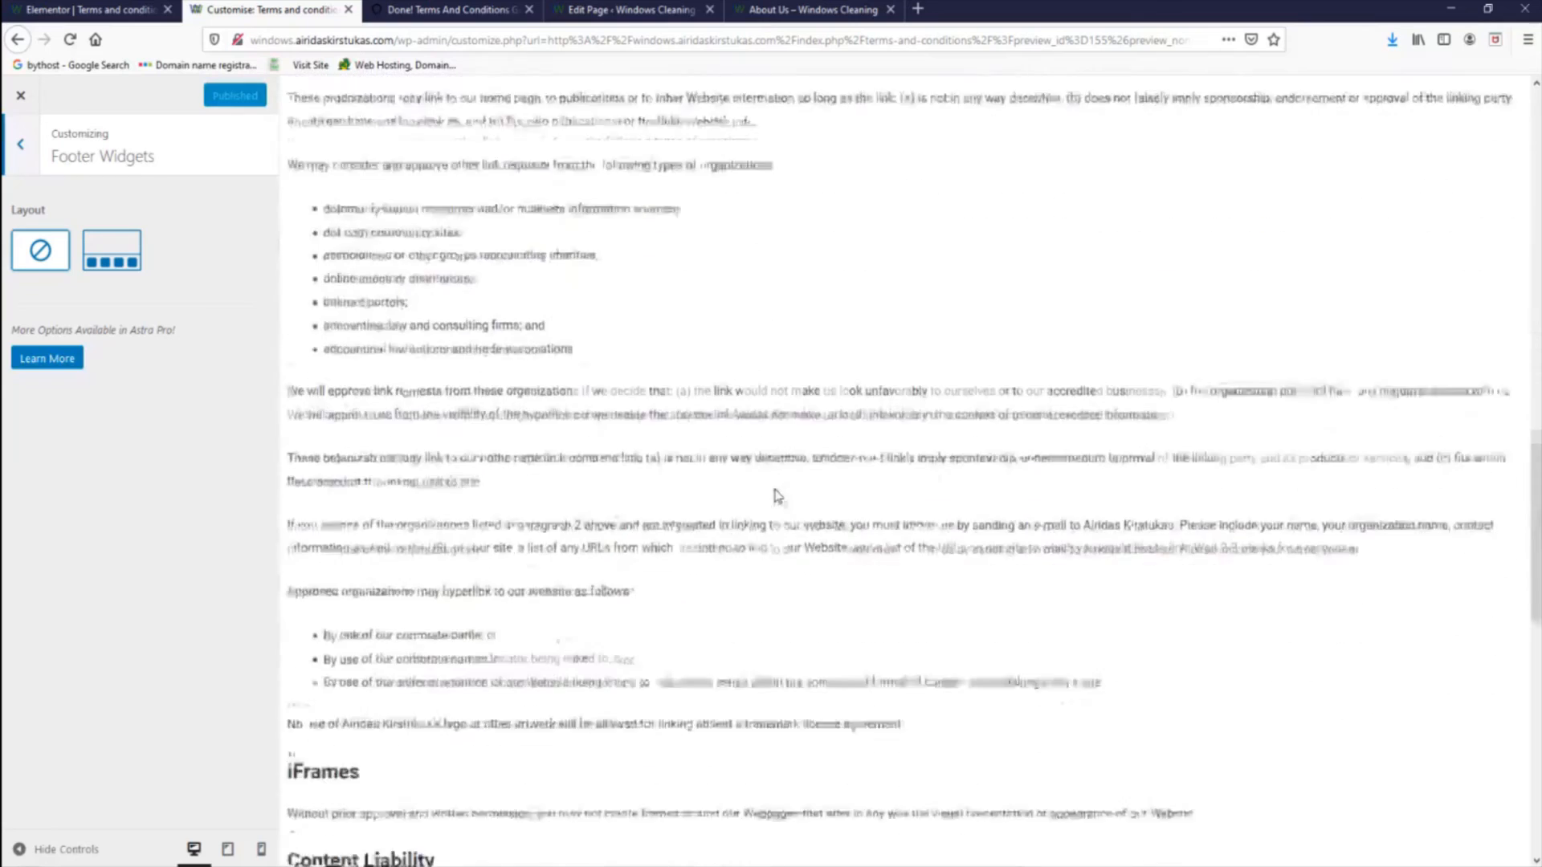
pyautogui.click(120, 251)
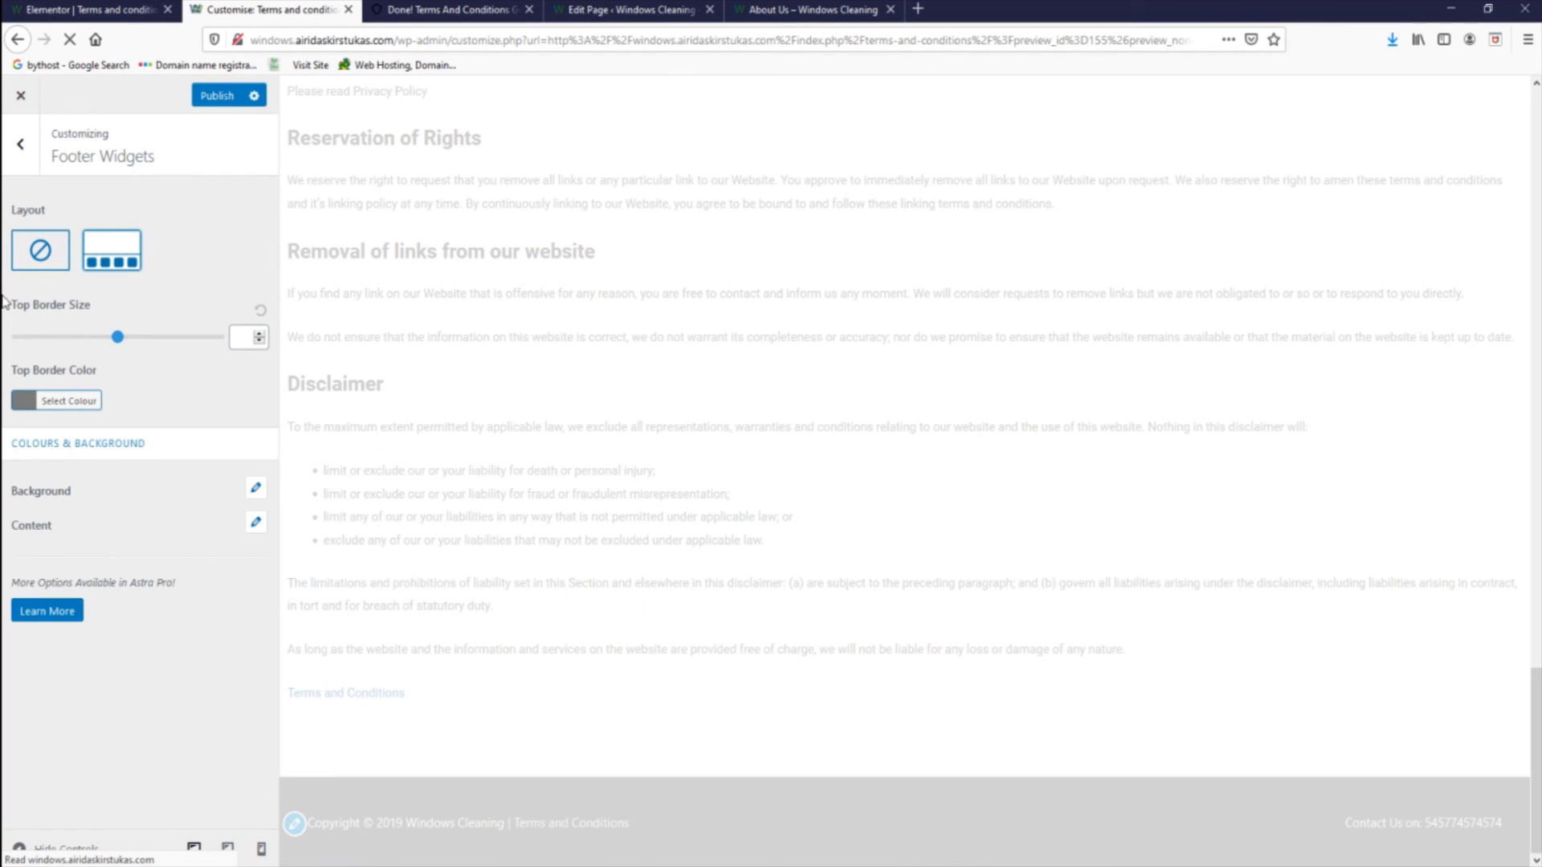
pyautogui.scroll(-3, 696, 655)
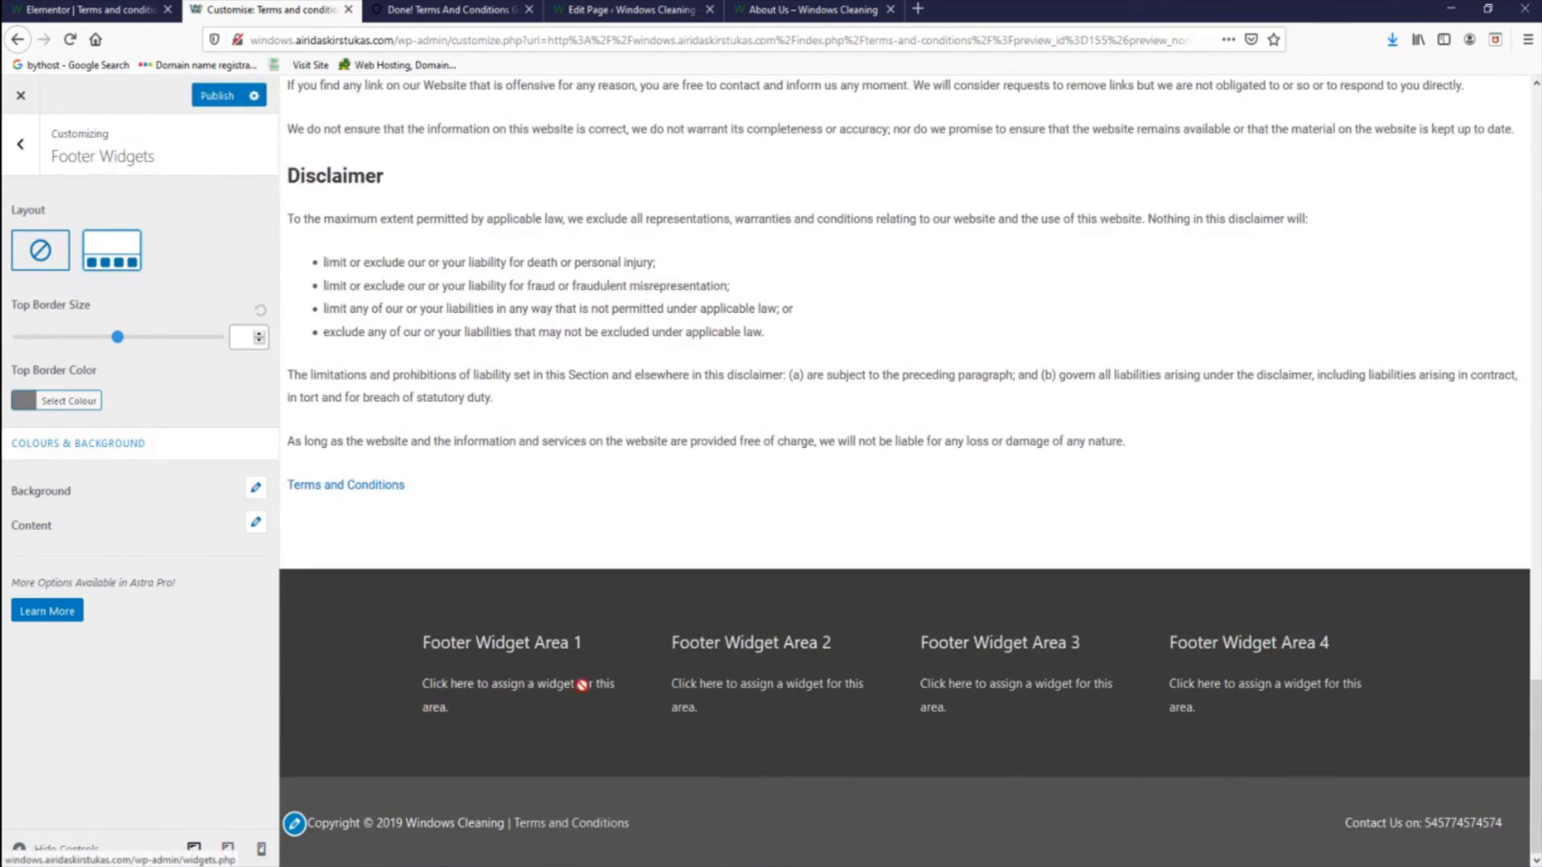
pyautogui.click(255, 488)
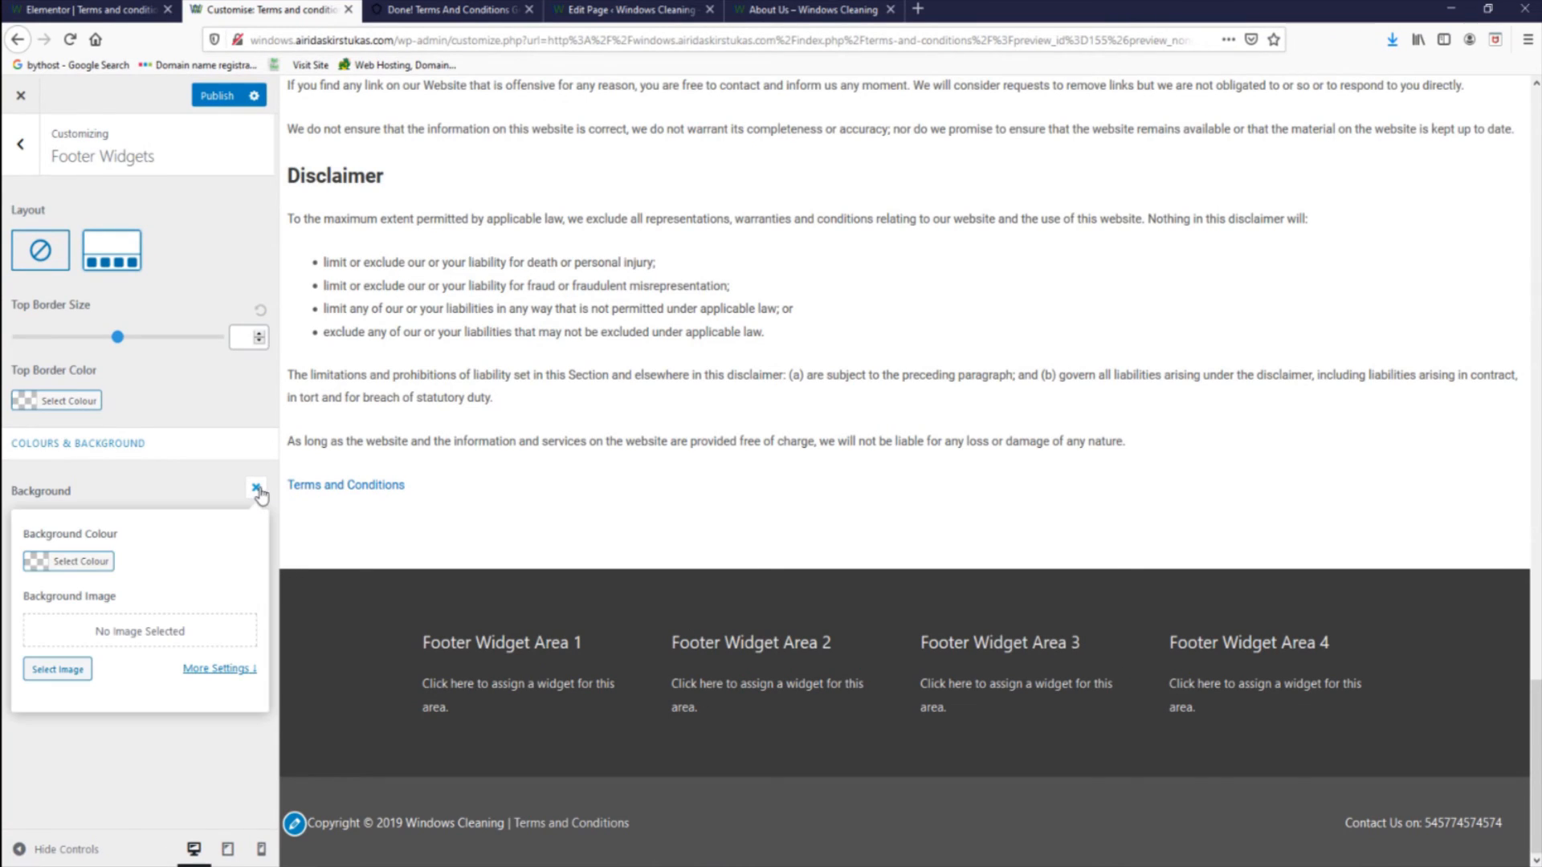
pyautogui.click(42, 572)
pyautogui.moveTo(73, 675)
pyautogui.mouseDown()
pyautogui.moveTo(93, 640)
pyautogui.moveTo(49, 624)
pyautogui.moveTo(34, 689)
pyautogui.moveTo(55, 694)
pyautogui.mouseUp()
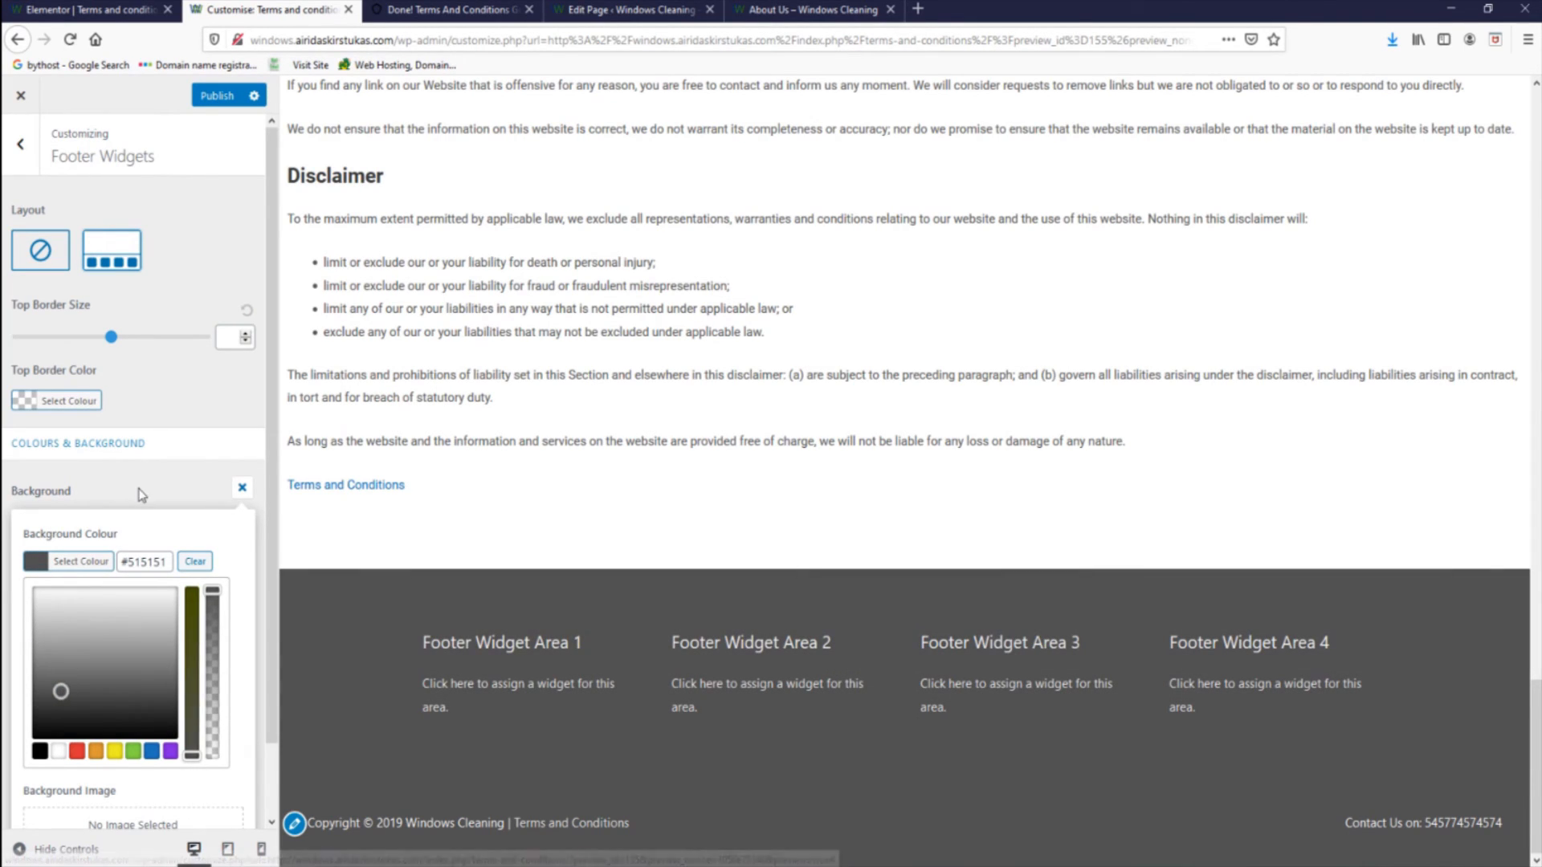
pyautogui.click(242, 488)
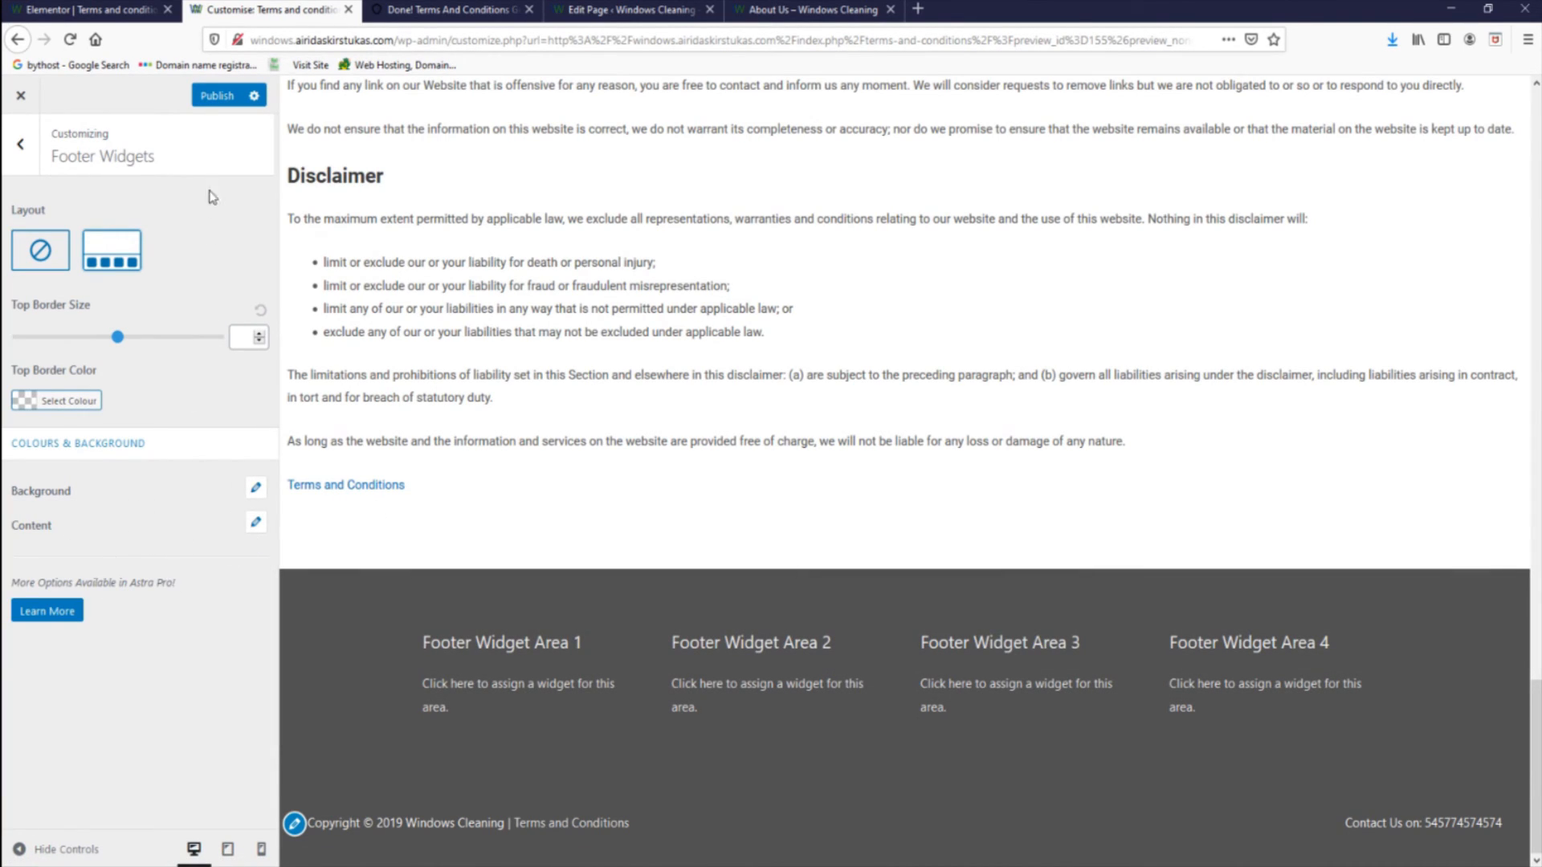
# - Publish the footer widget changes and return to the Customizer's main panel
pyautogui.click(215, 98)
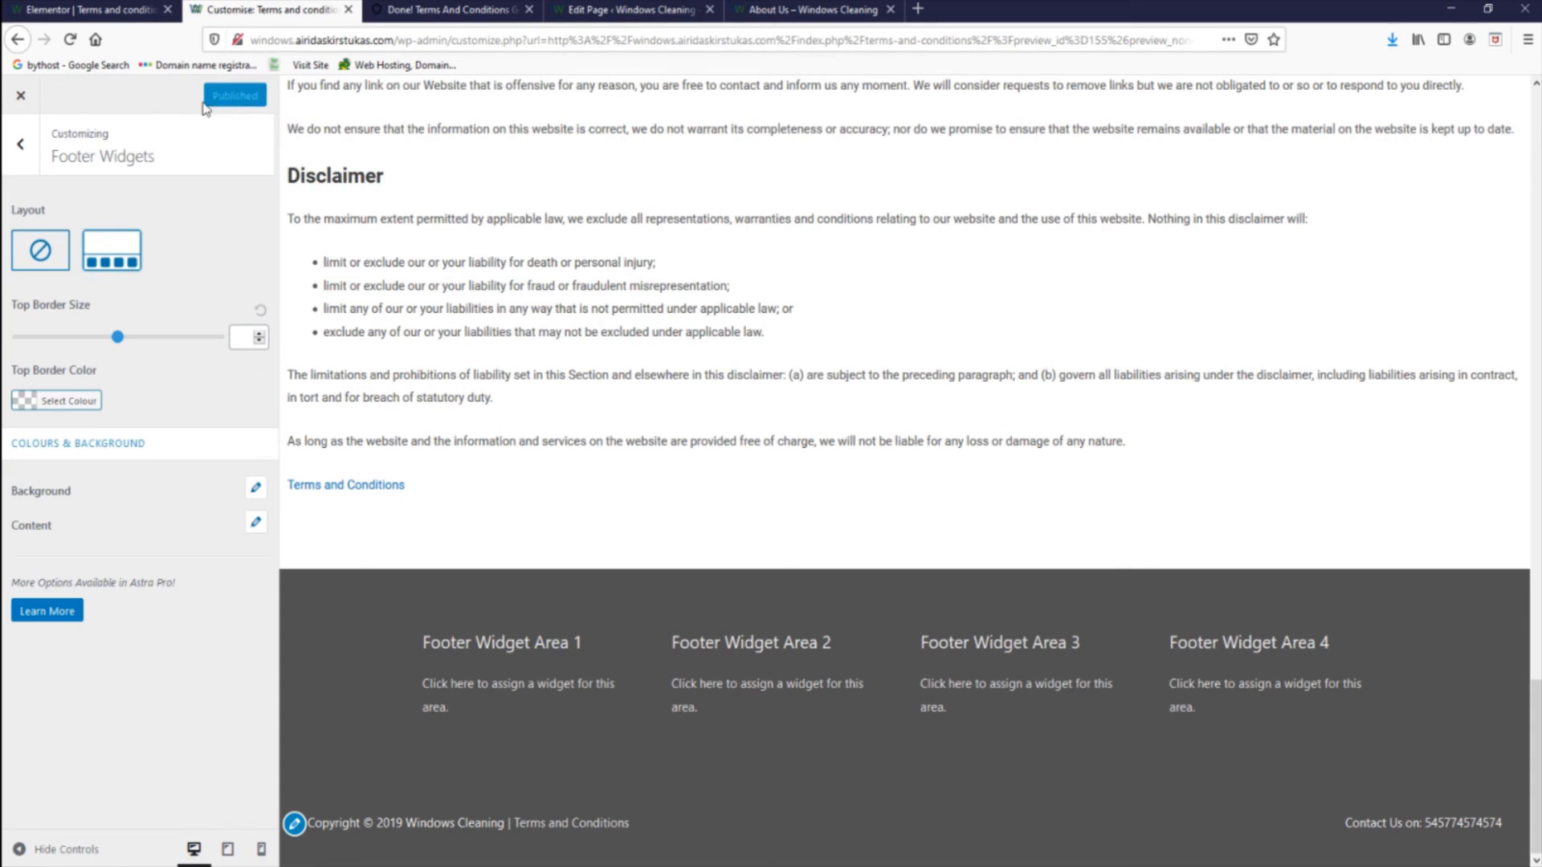
pyautogui.click(21, 149)
pyautogui.click(22, 151)
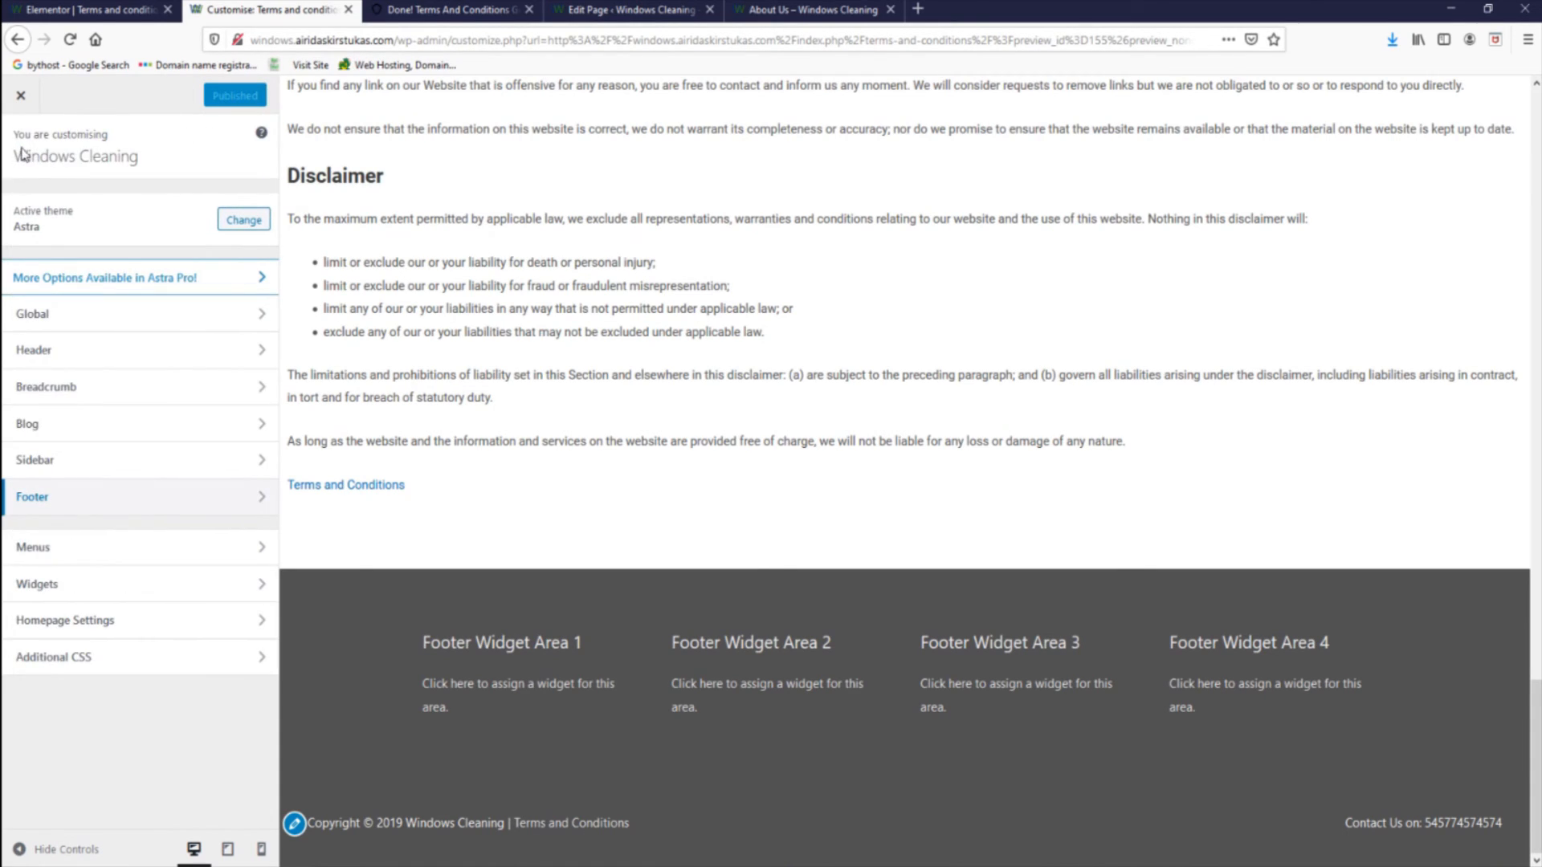
# - Go to the admin Dashboard and open Appearance > Menus showing the 'main' menu
pyautogui.click(106, 584)
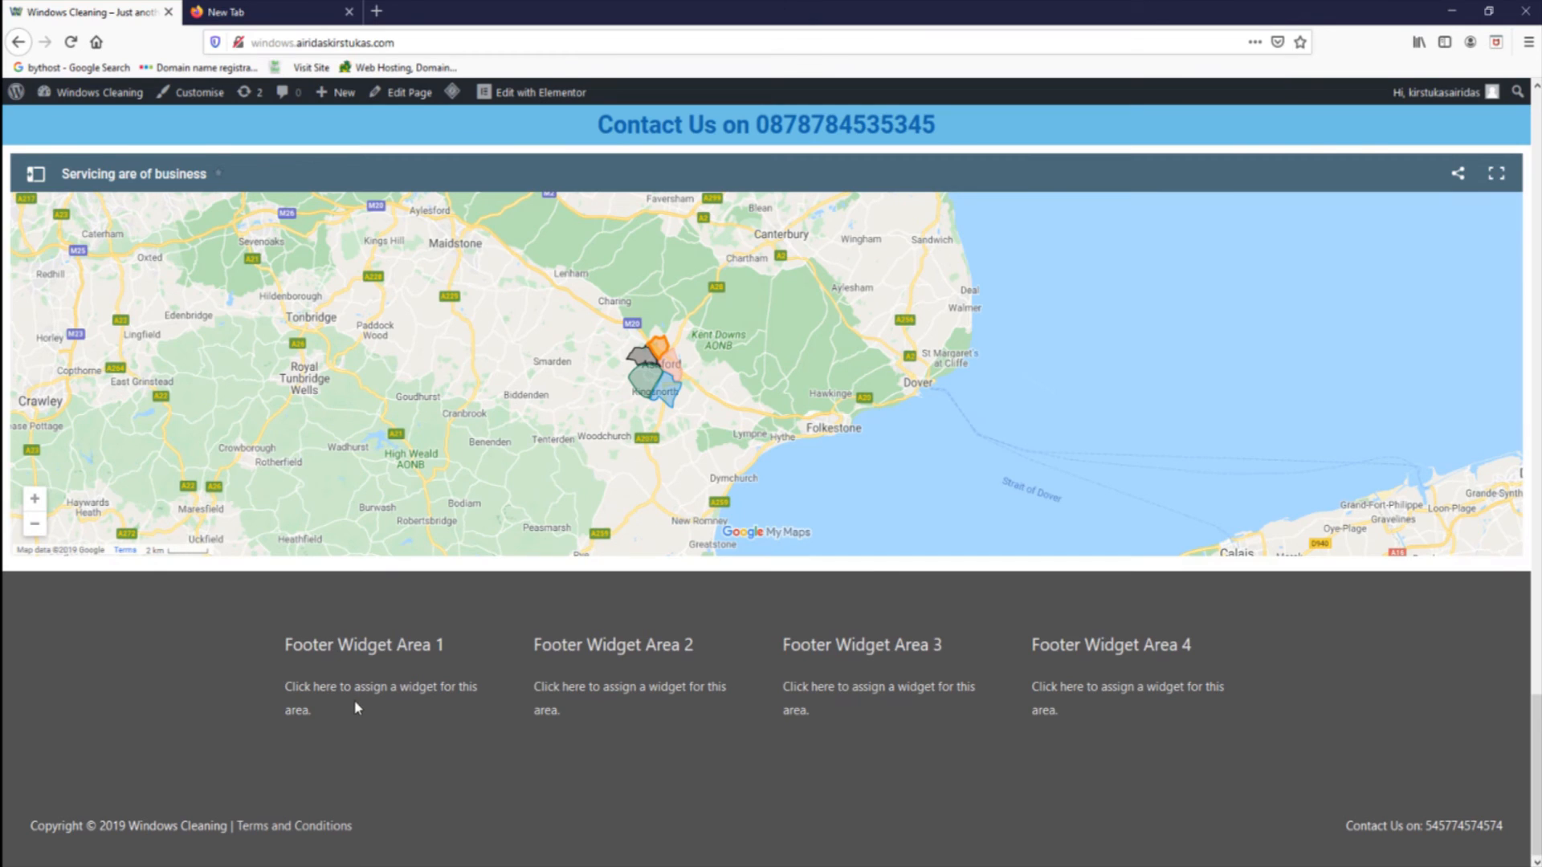
pyautogui.moveTo(88, 92)
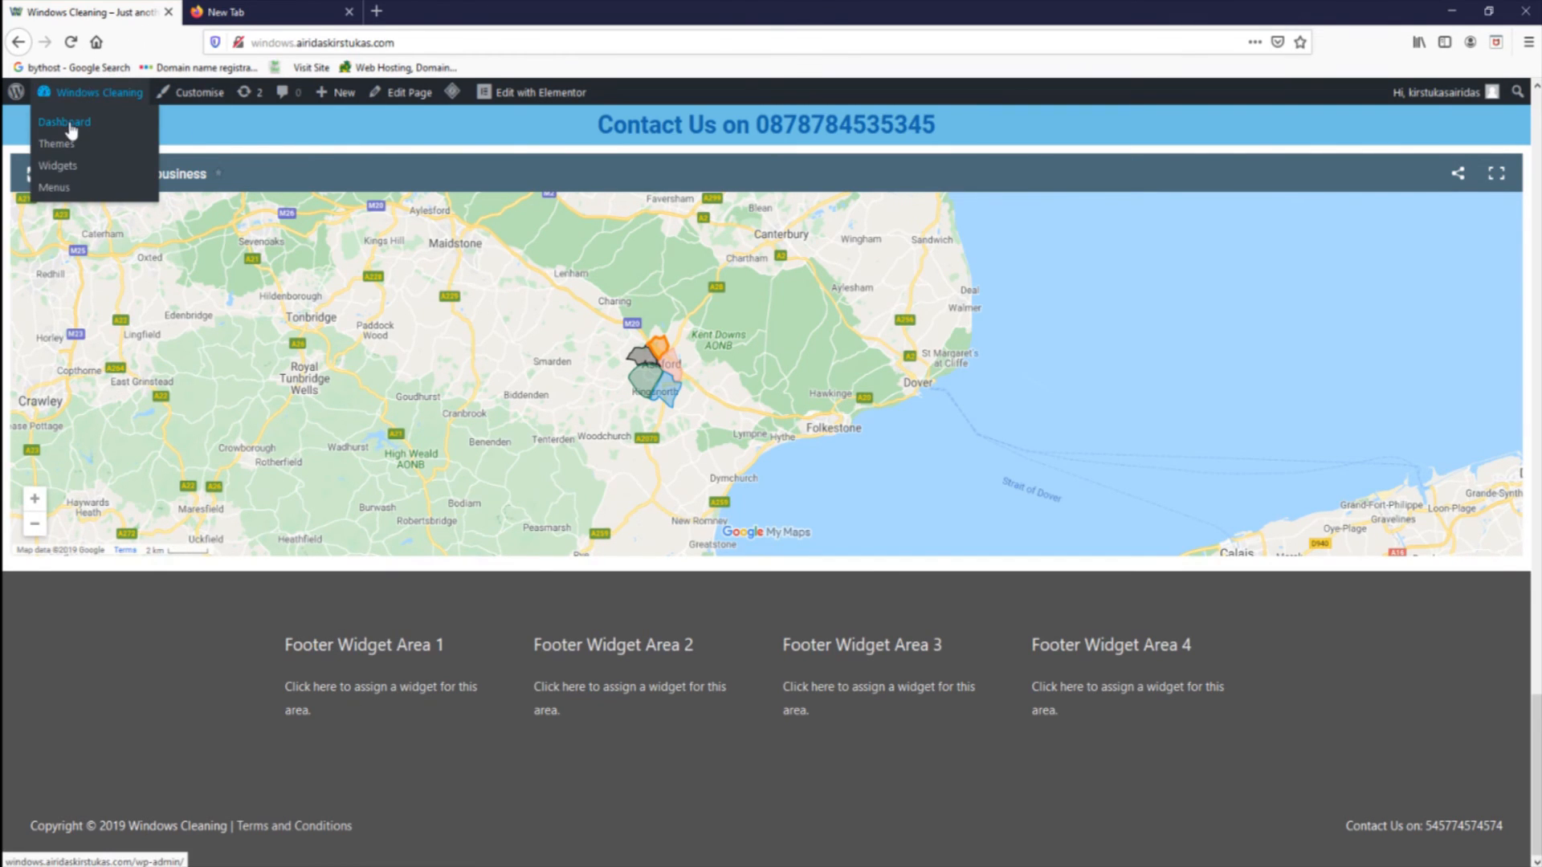
pyautogui.click(69, 122)
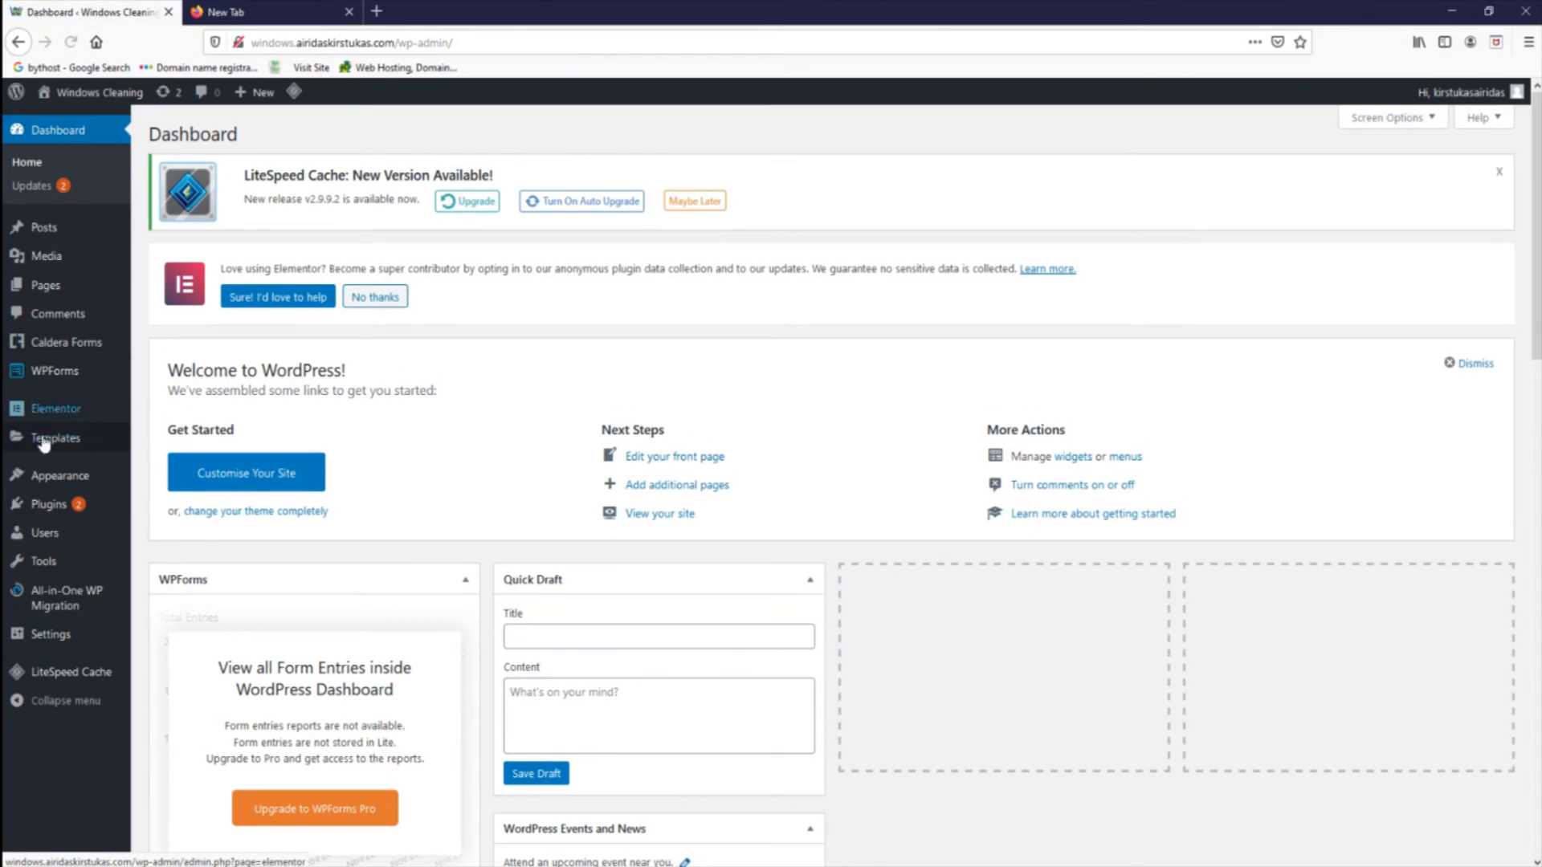
pyautogui.moveTo(58, 465)
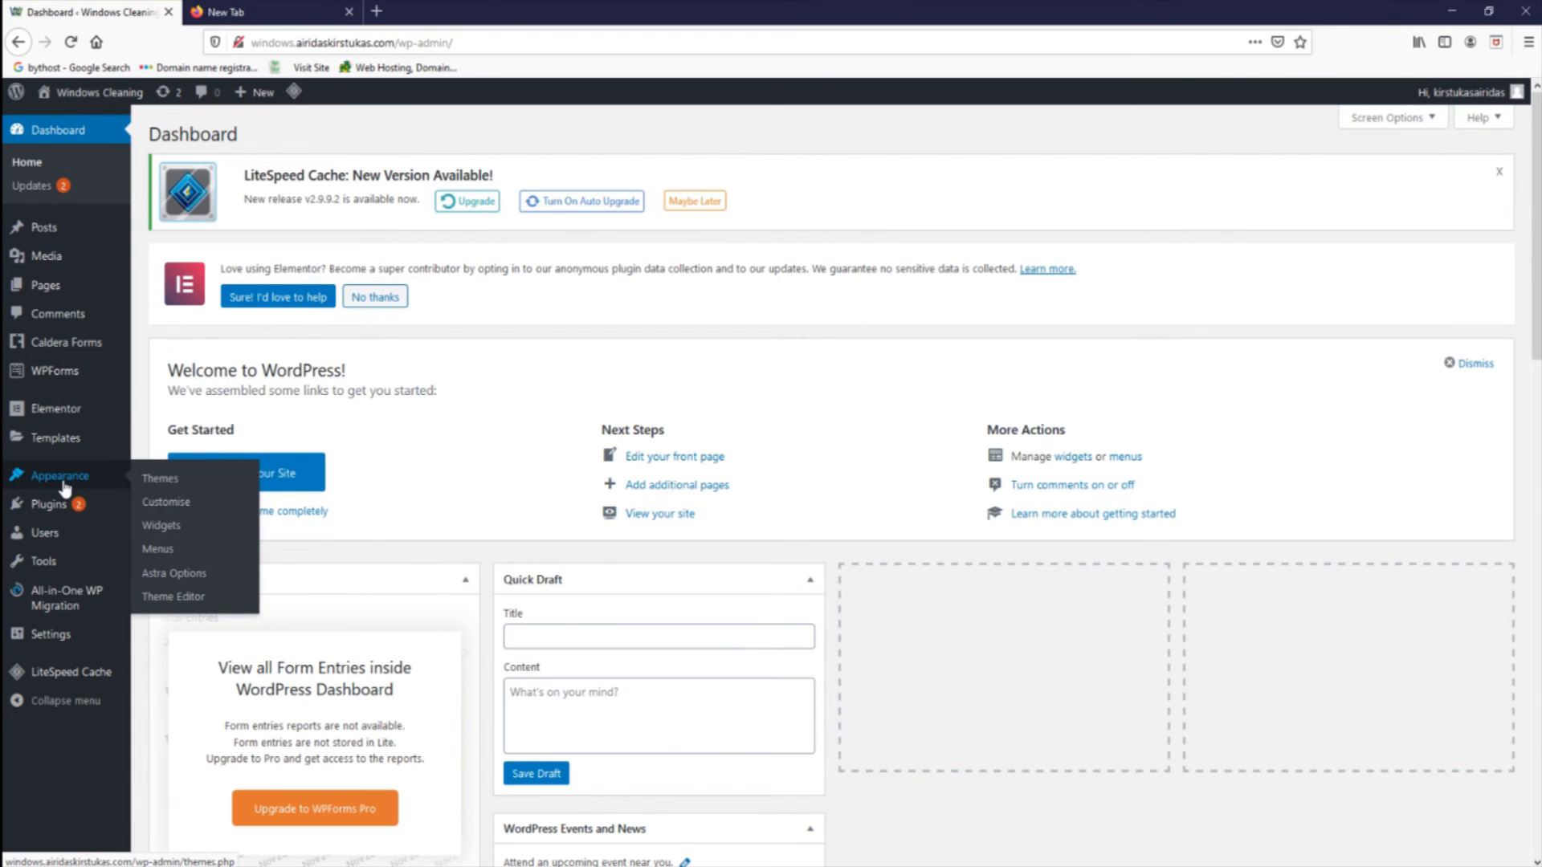
pyautogui.click(158, 550)
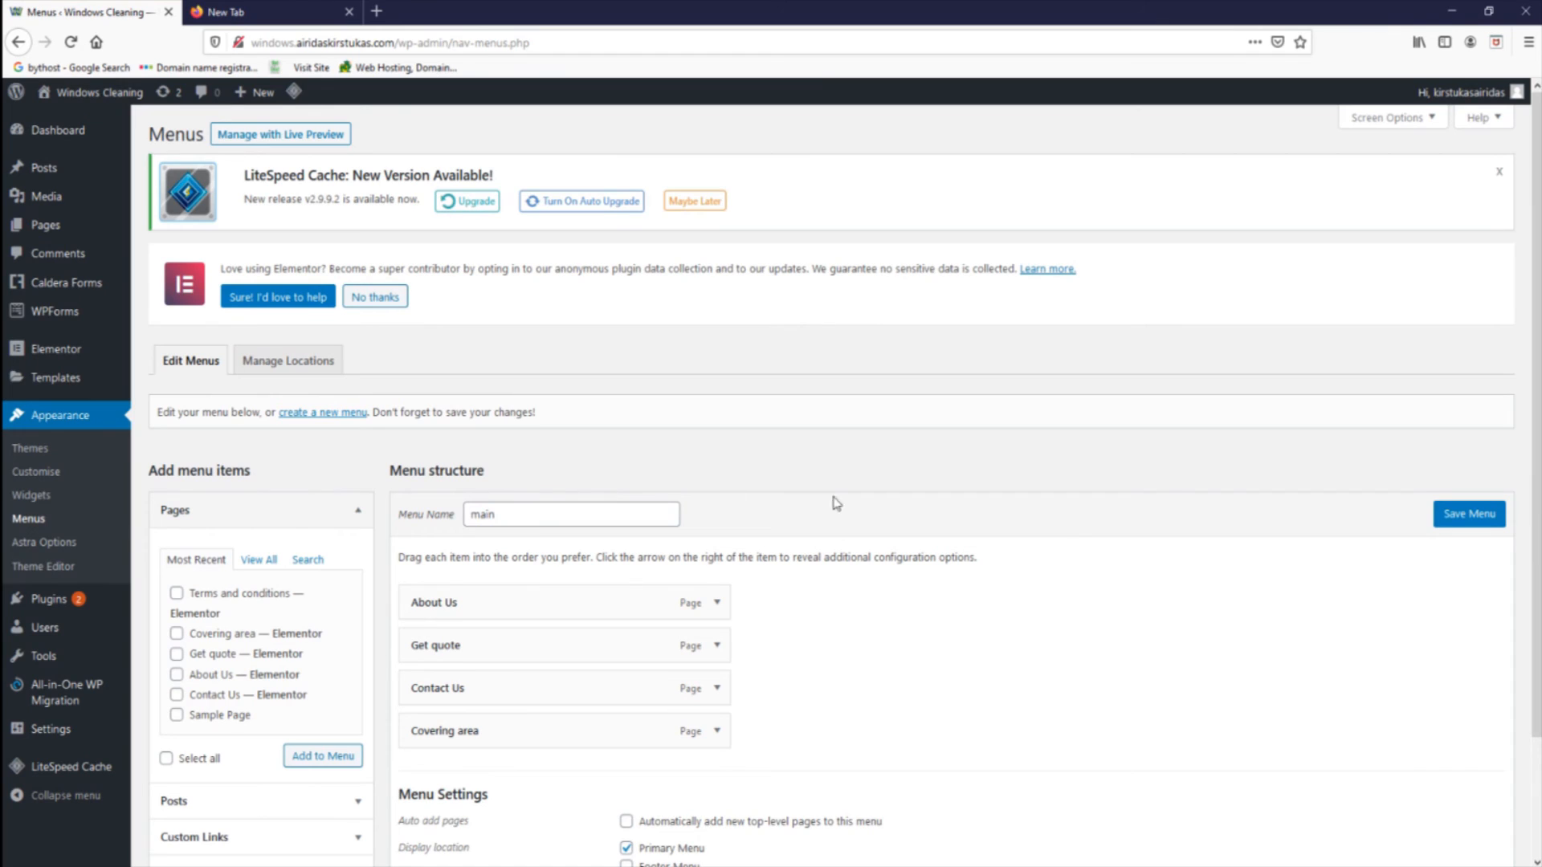
# - Create a new menu named 'Footer menu'
pyautogui.click(326, 420)
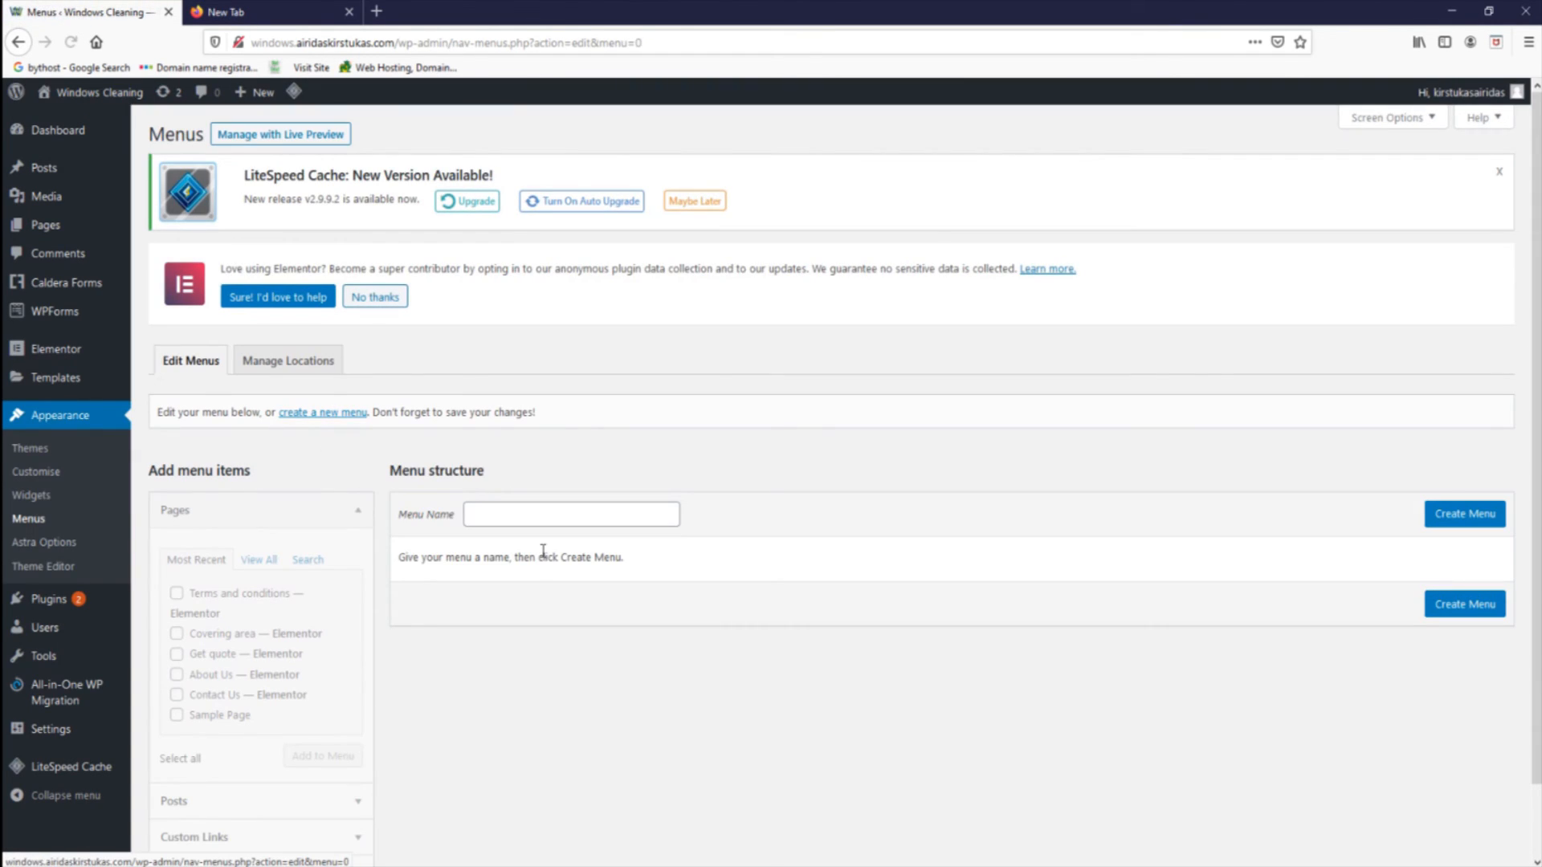
pyautogui.click(527, 506)
pyautogui.write('footer')
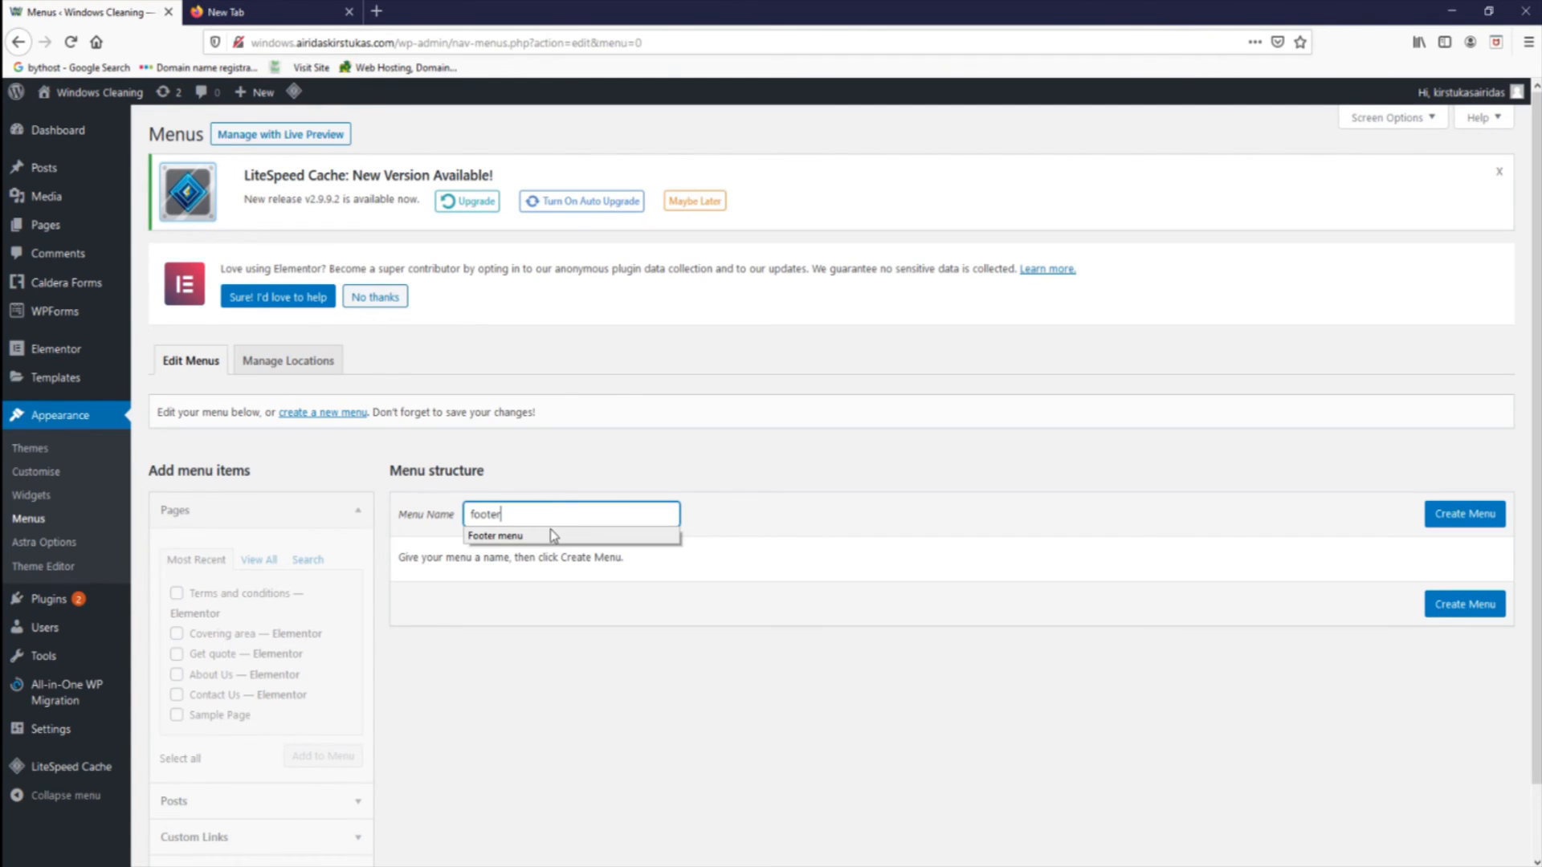
pyautogui.click(553, 535)
pyautogui.click(1464, 513)
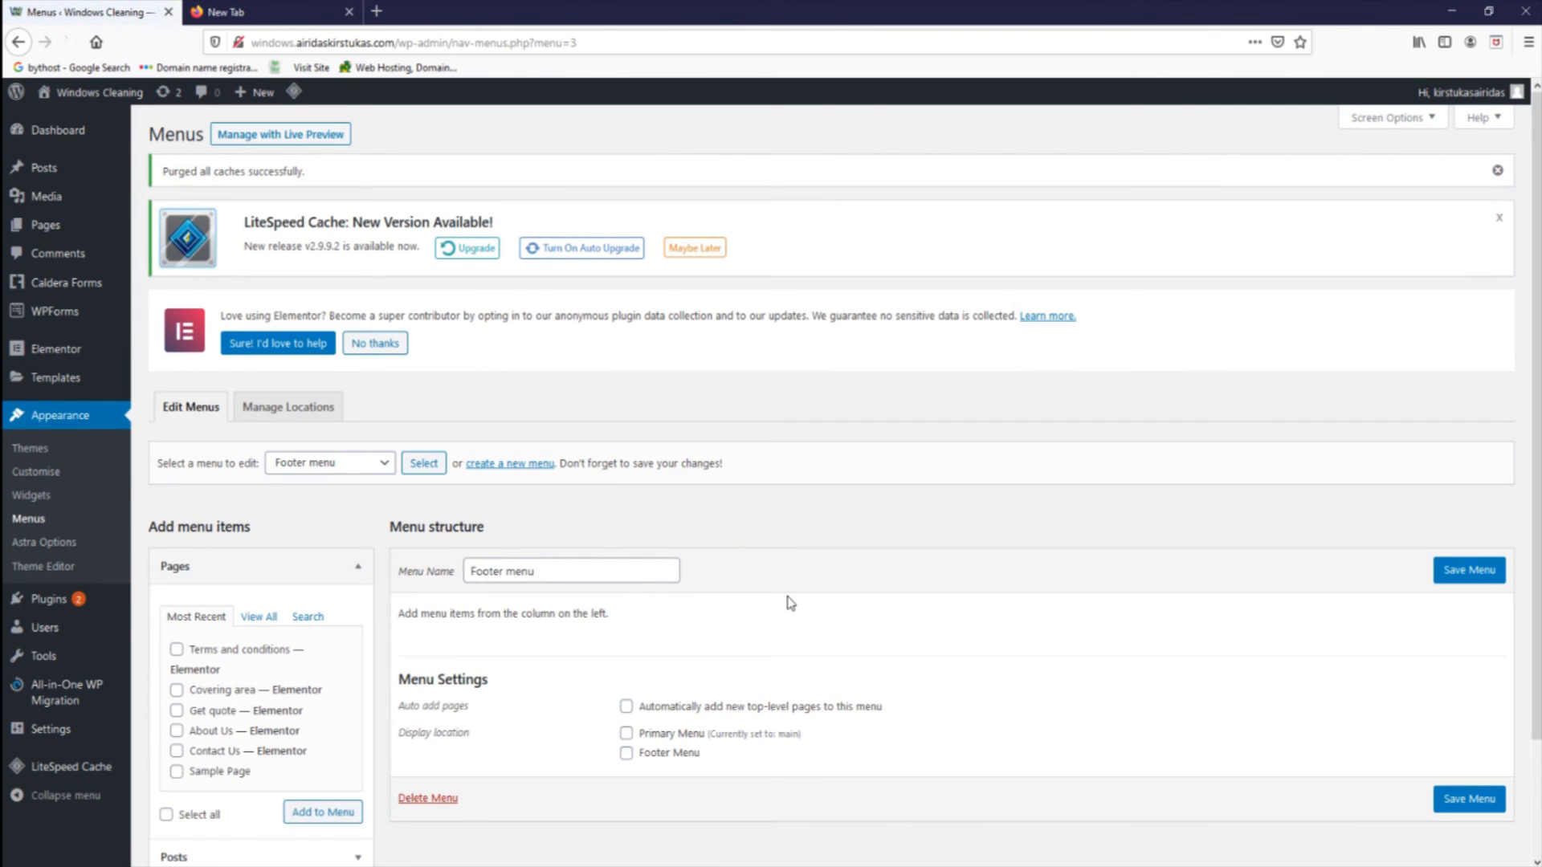
# - Add Covering area, Get quote and About Us to the Footer menu, save it, and visit the live site
pyautogui.scroll(-2, 787, 568)
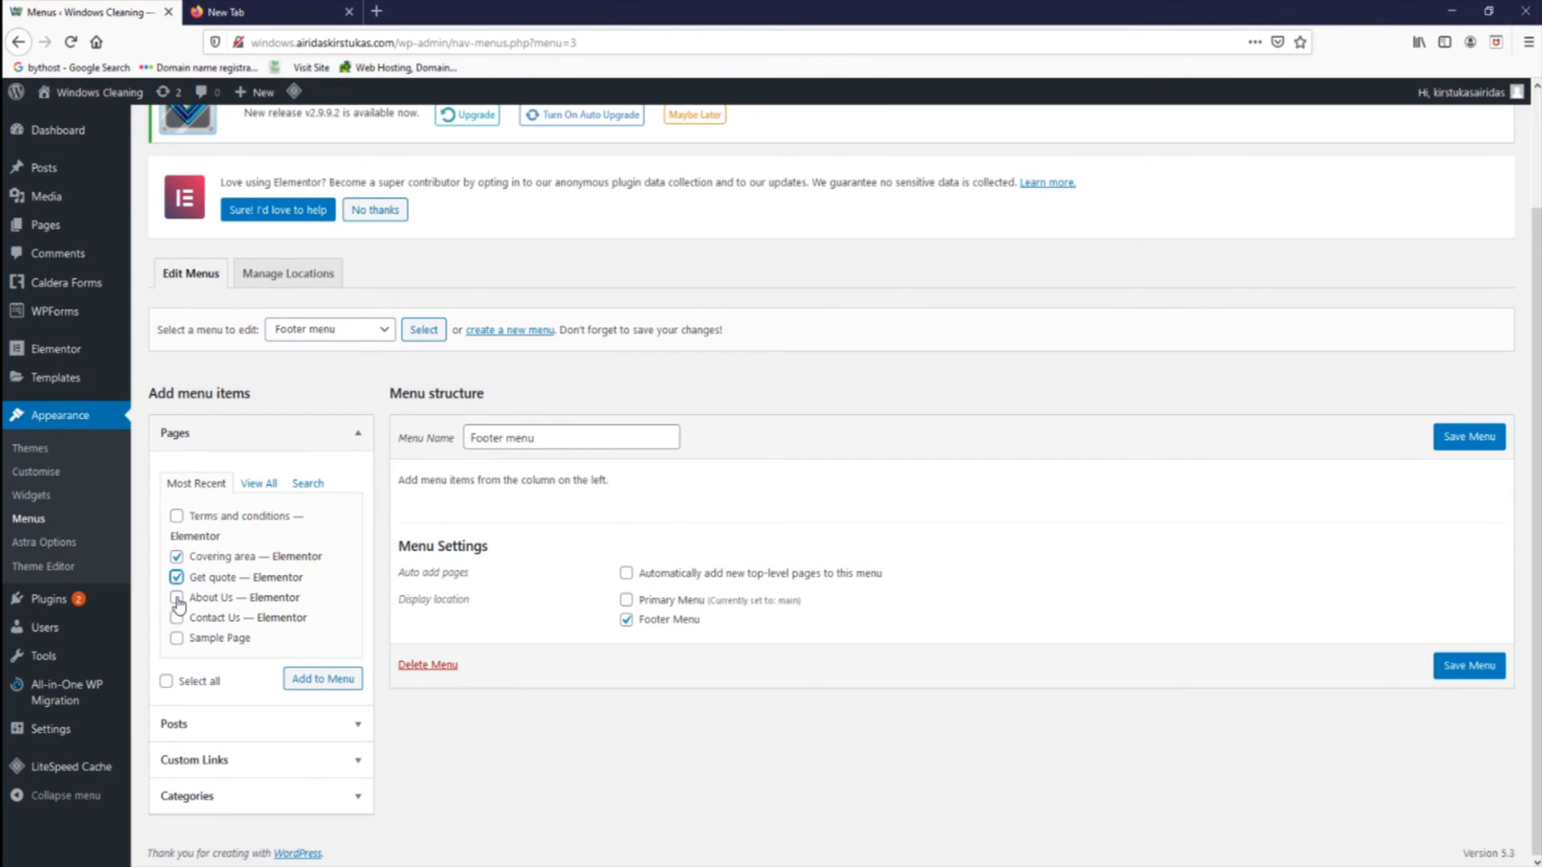
pyautogui.click(305, 681)
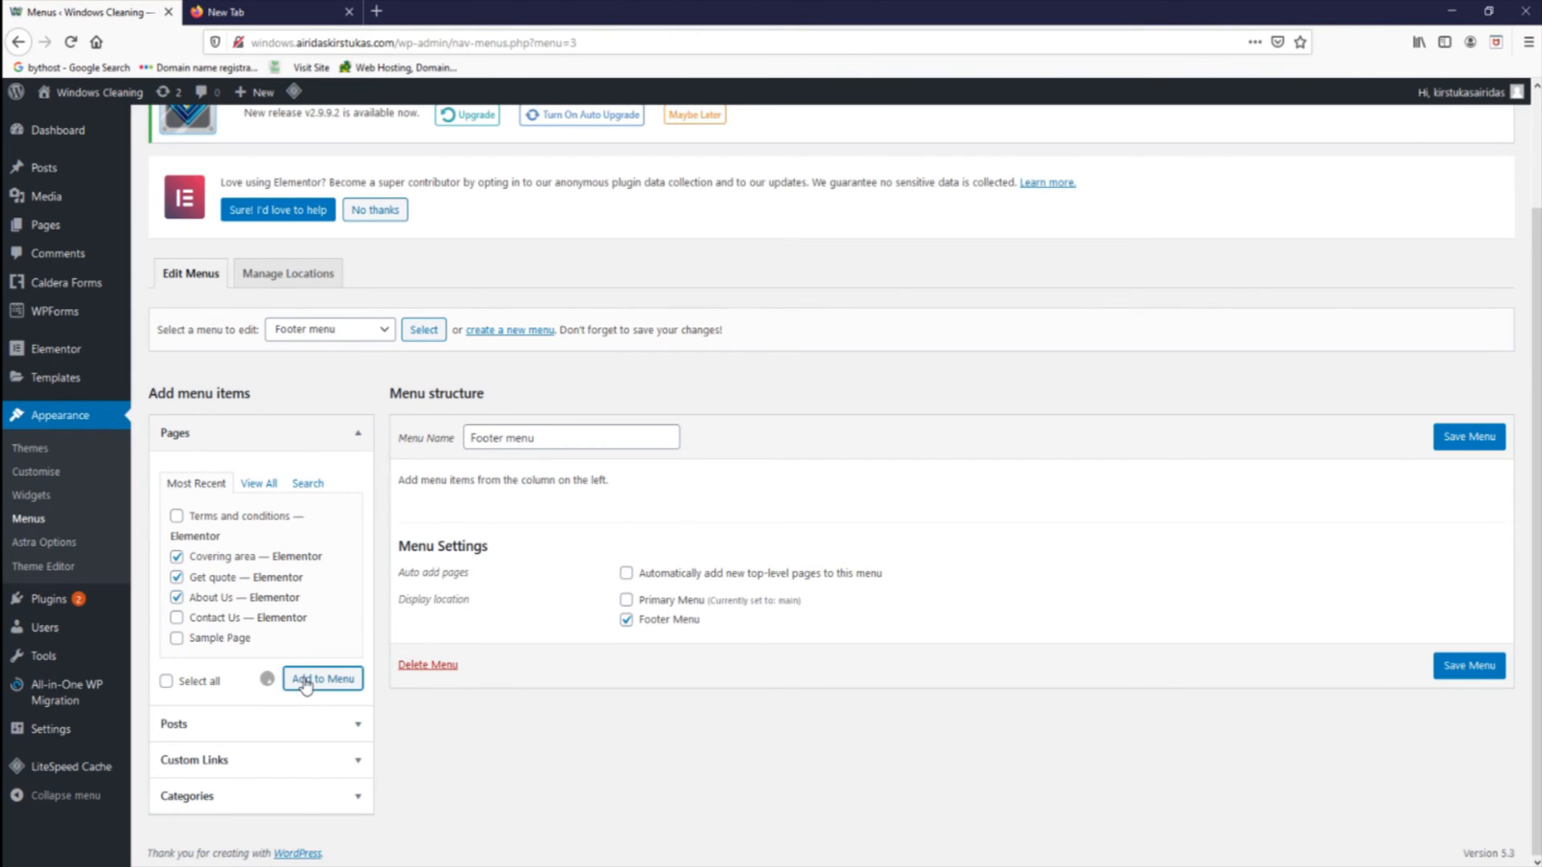
pyautogui.click(1482, 795)
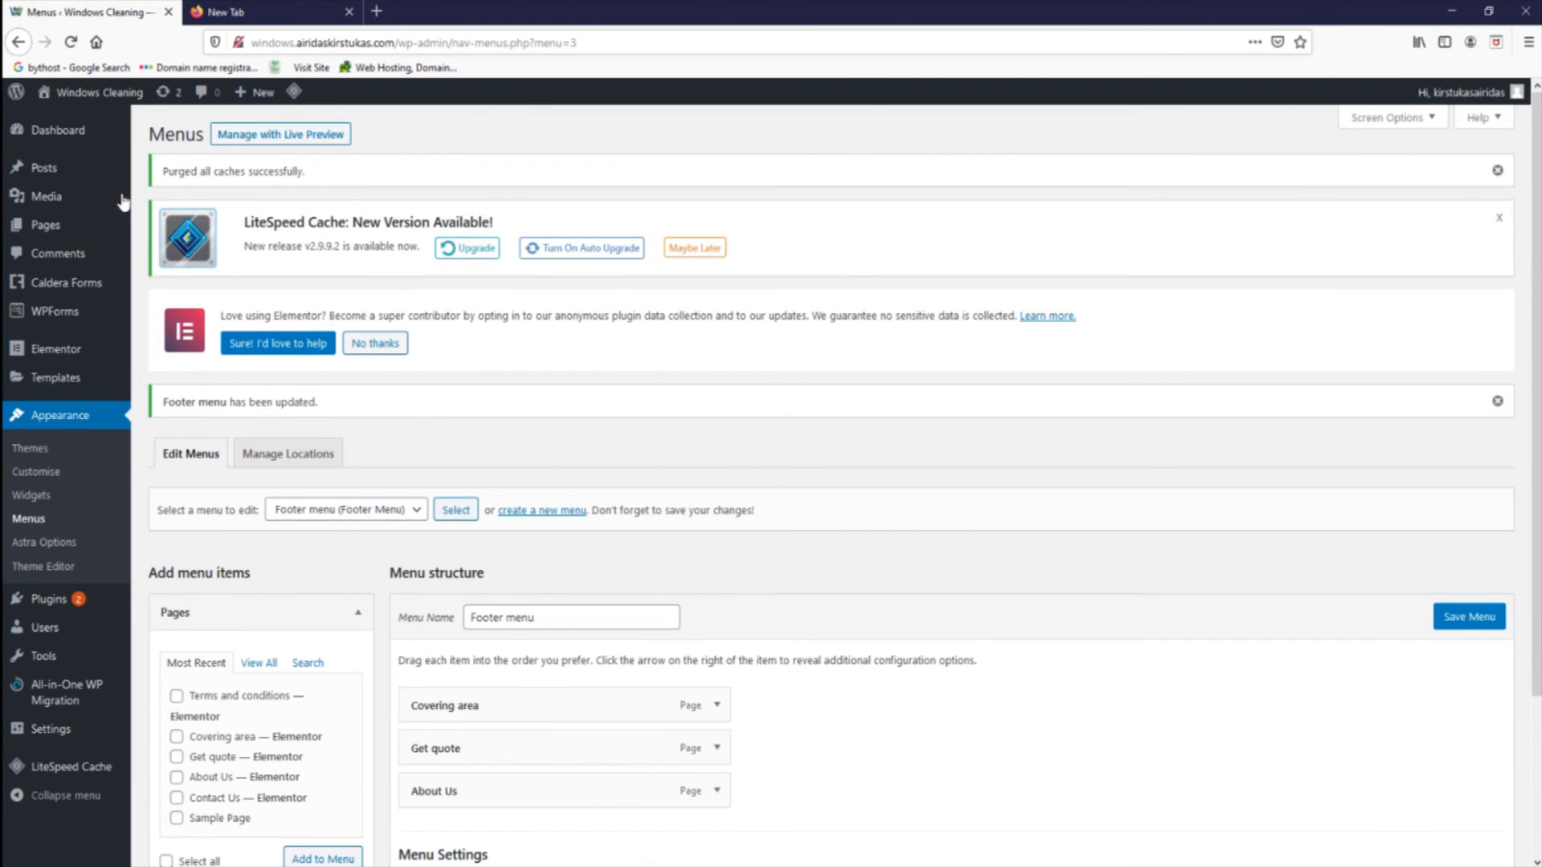
pyautogui.moveTo(88, 101)
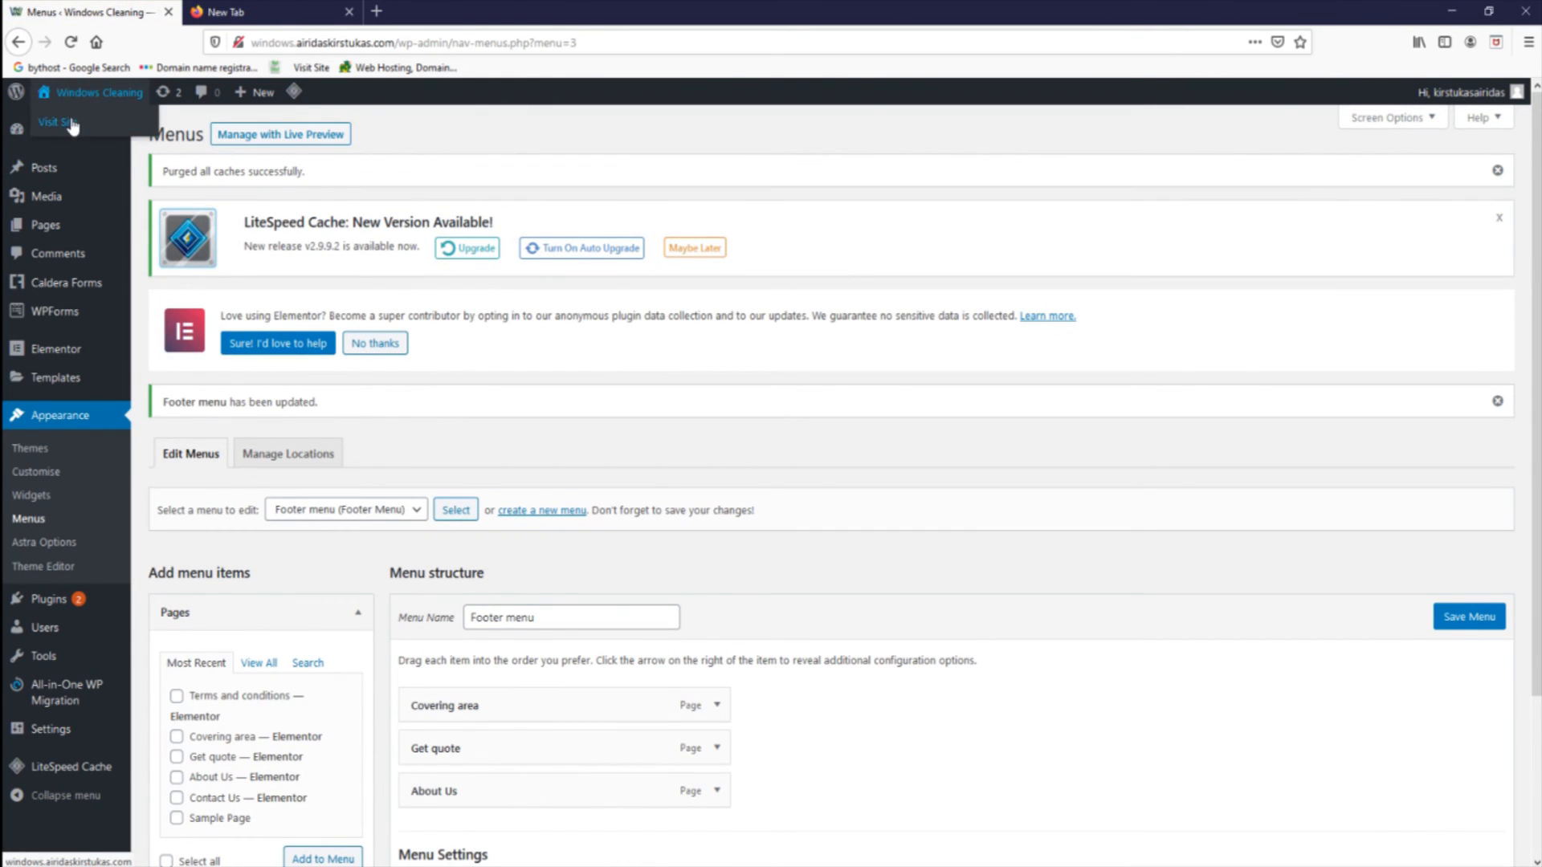
pyautogui.click(72, 128)
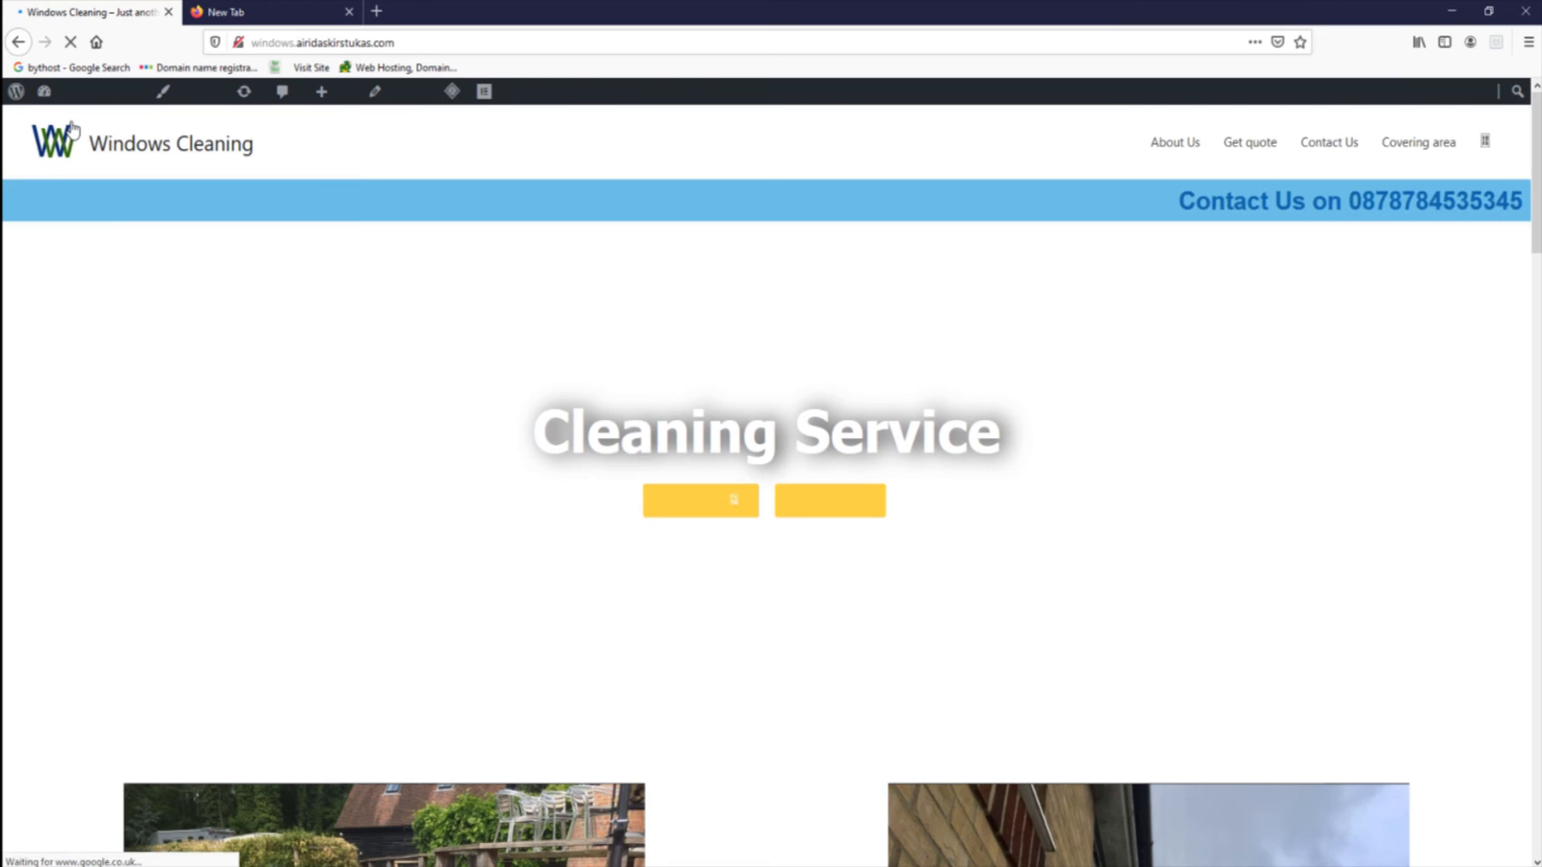
# - In the Customizer's Widgets panel, add a Navigation Menu widget to Footer Widget Area 1
pyautogui.click(193, 98)
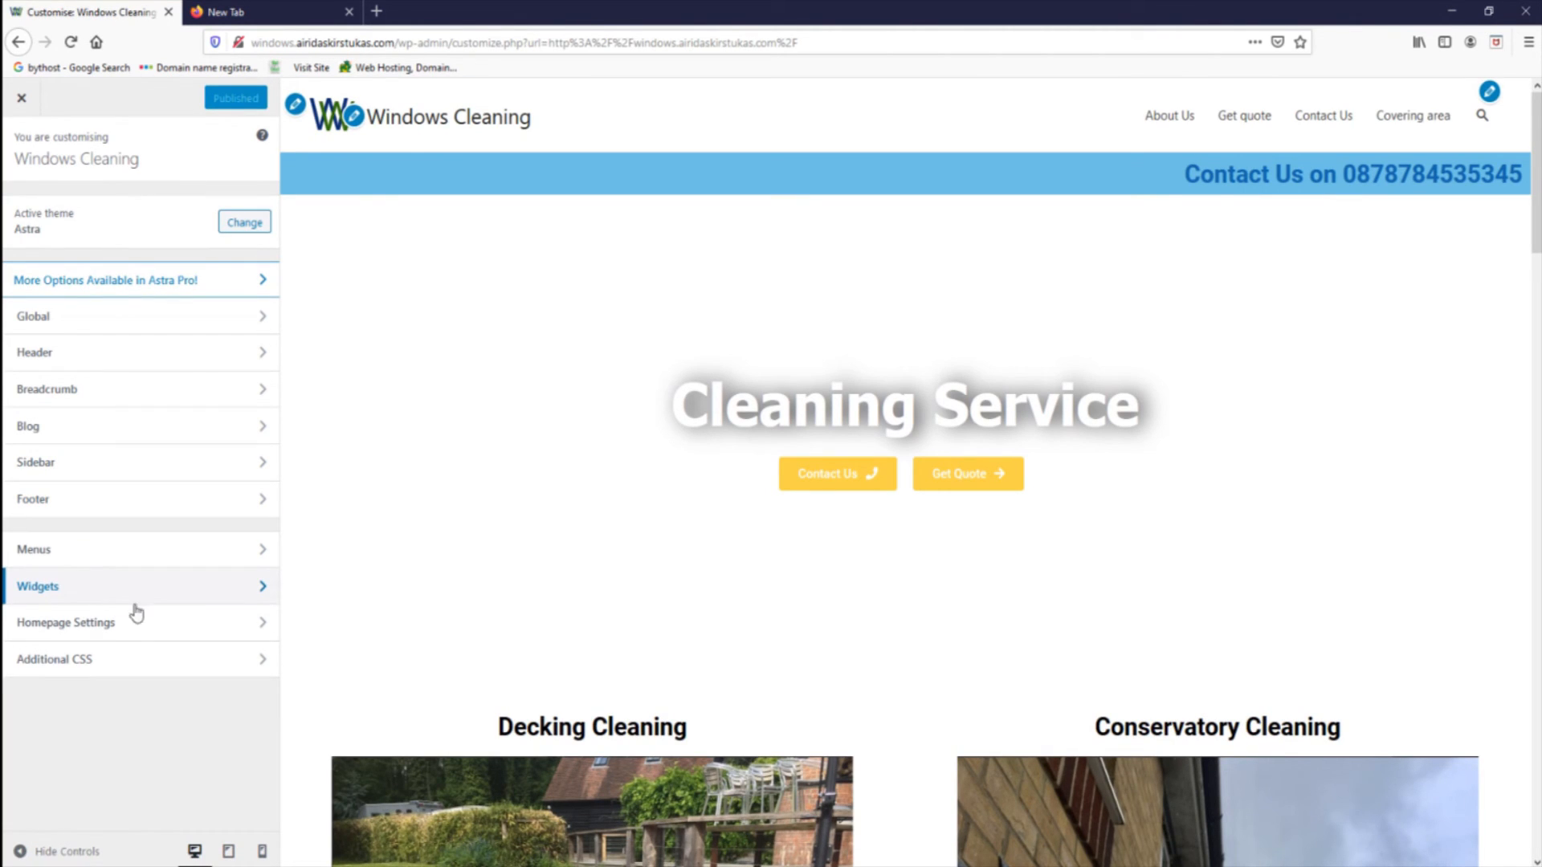
pyautogui.click(229, 588)
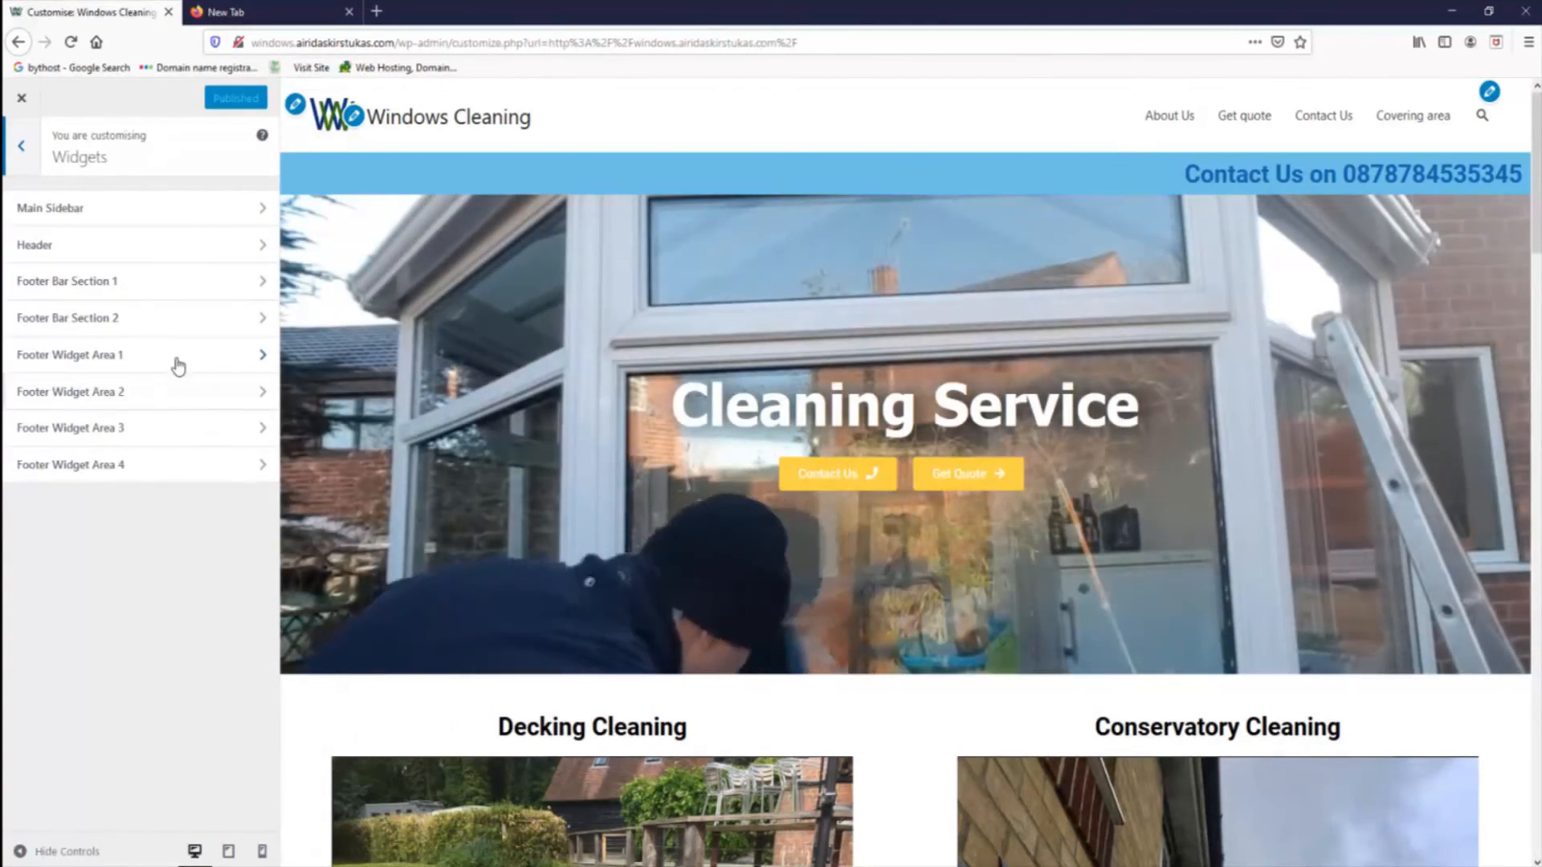
pyautogui.click(247, 355)
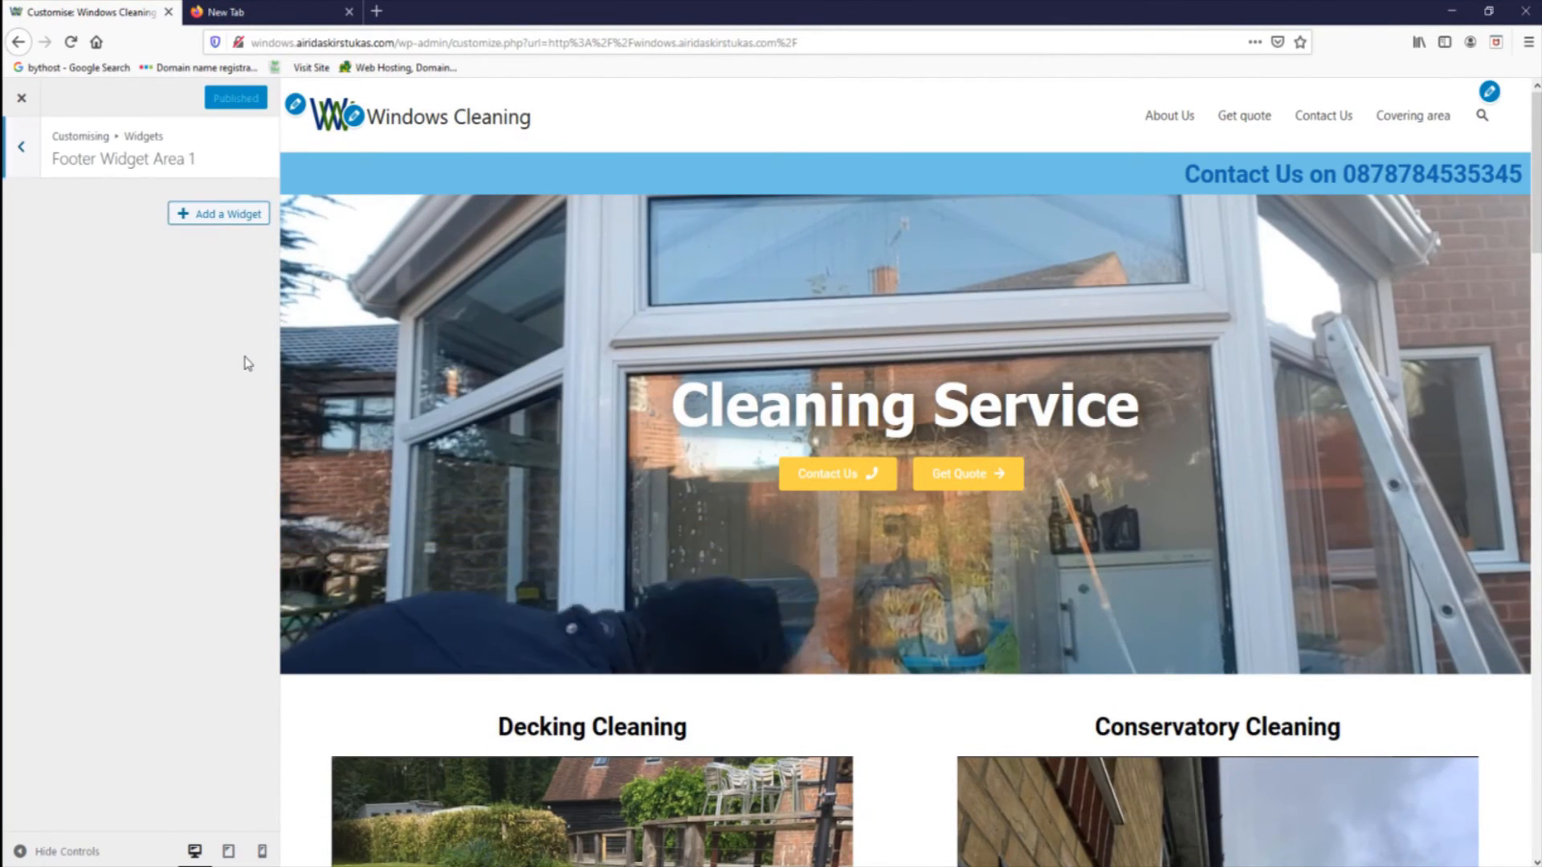
pyautogui.click(238, 217)
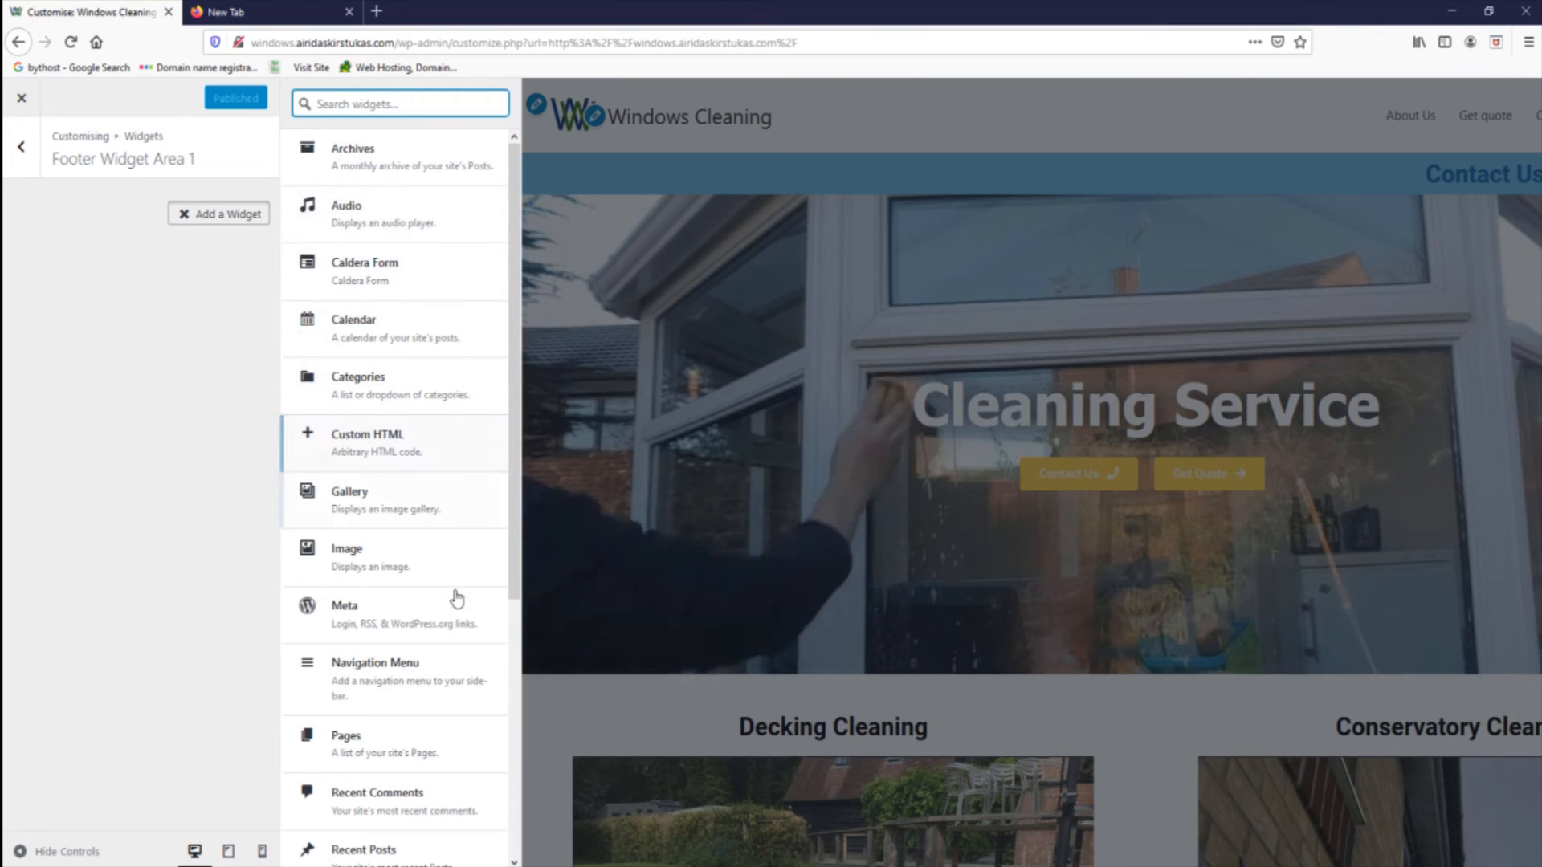
pyautogui.click(432, 665)
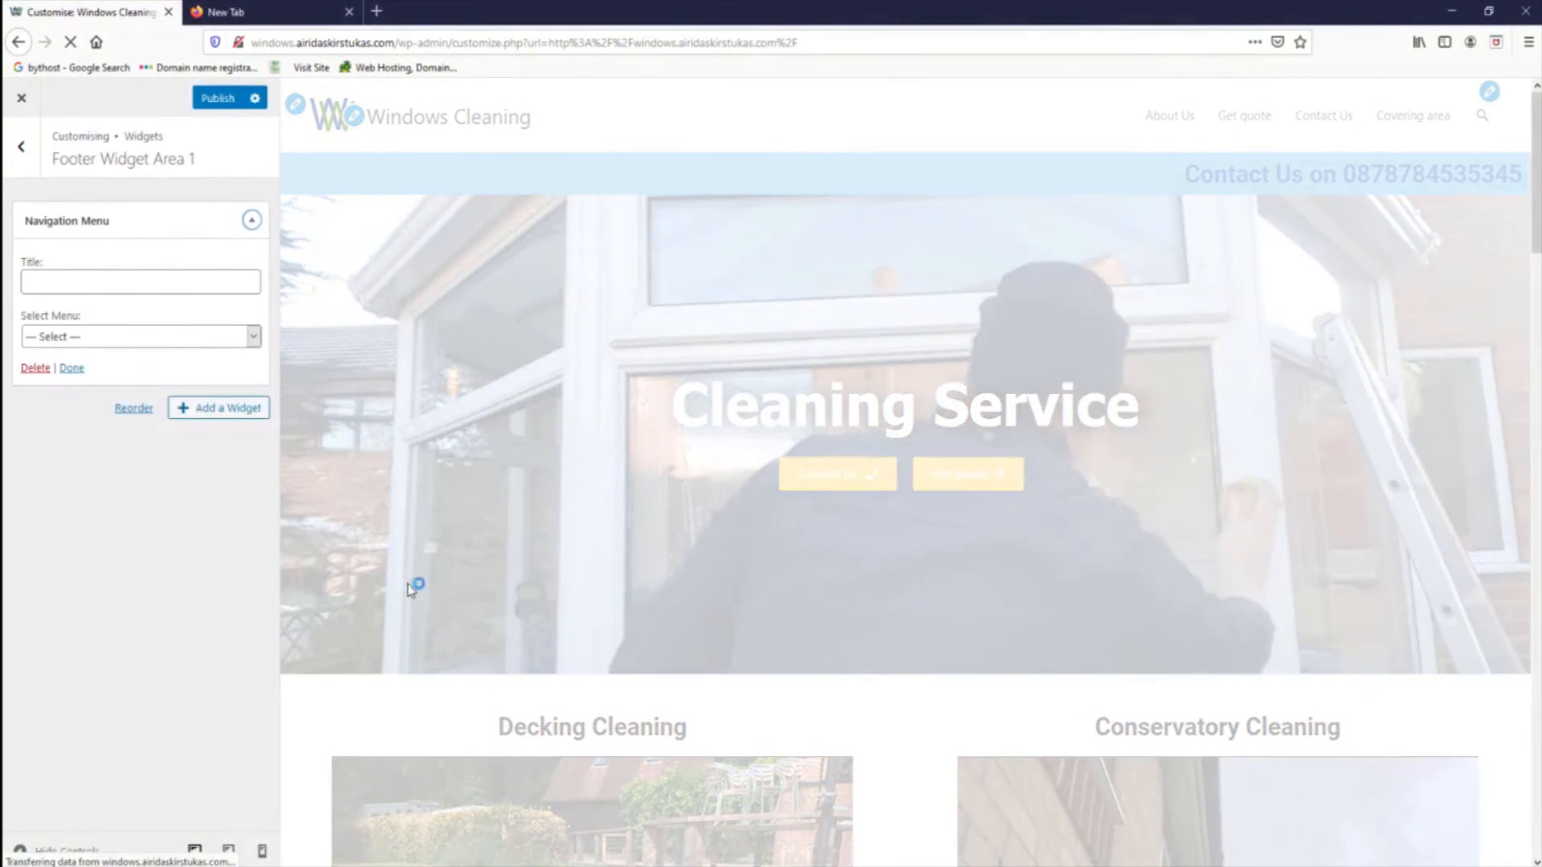
pyautogui.click(200, 283)
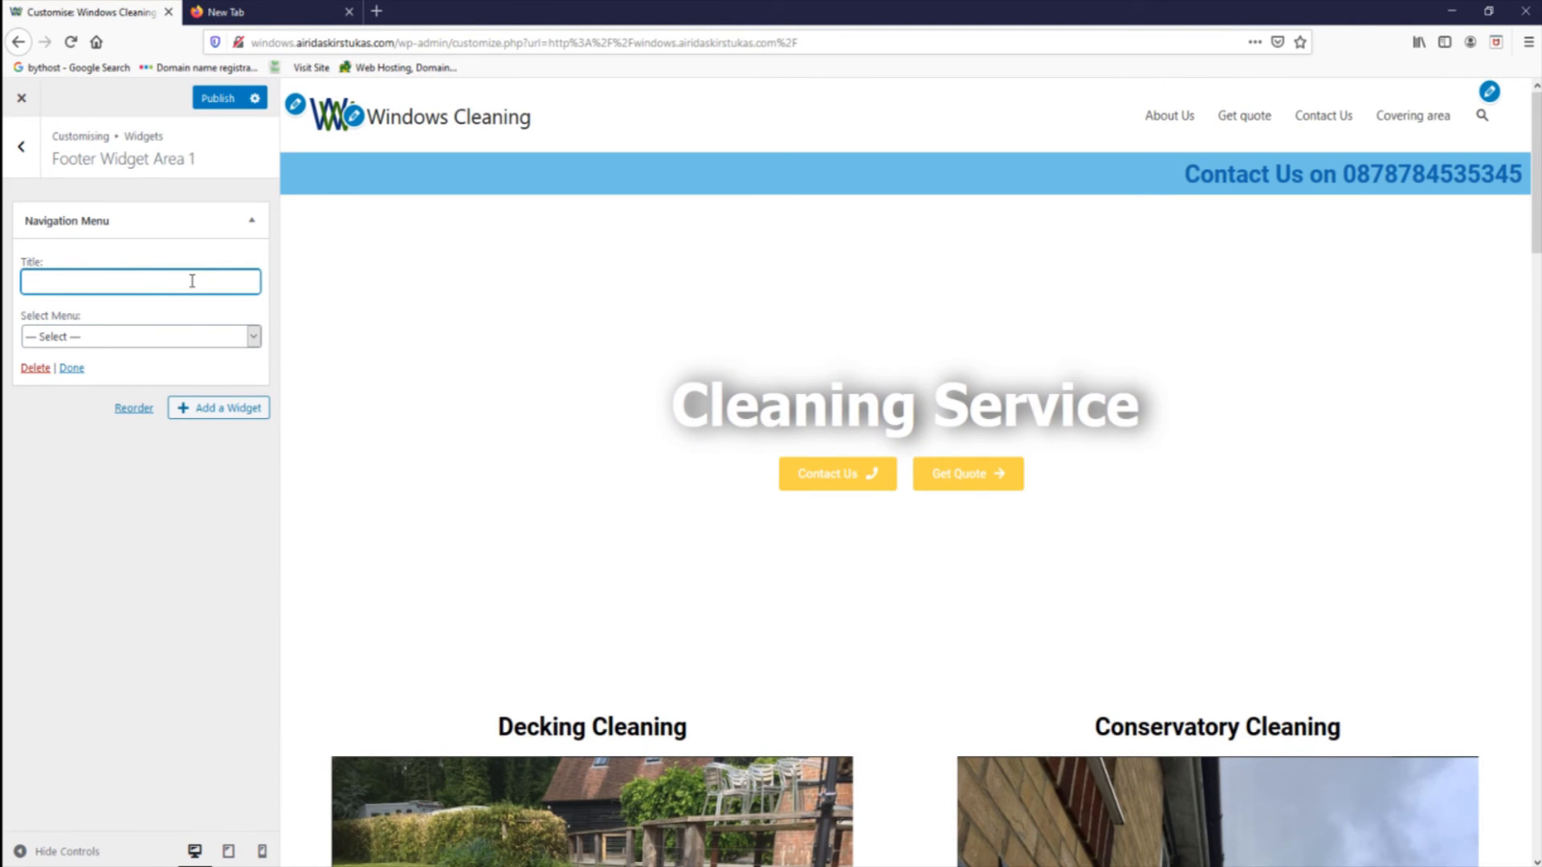
# - Set the widget to show the Footer menu with title 'Find out more' and publish
pyautogui.click(207, 344)
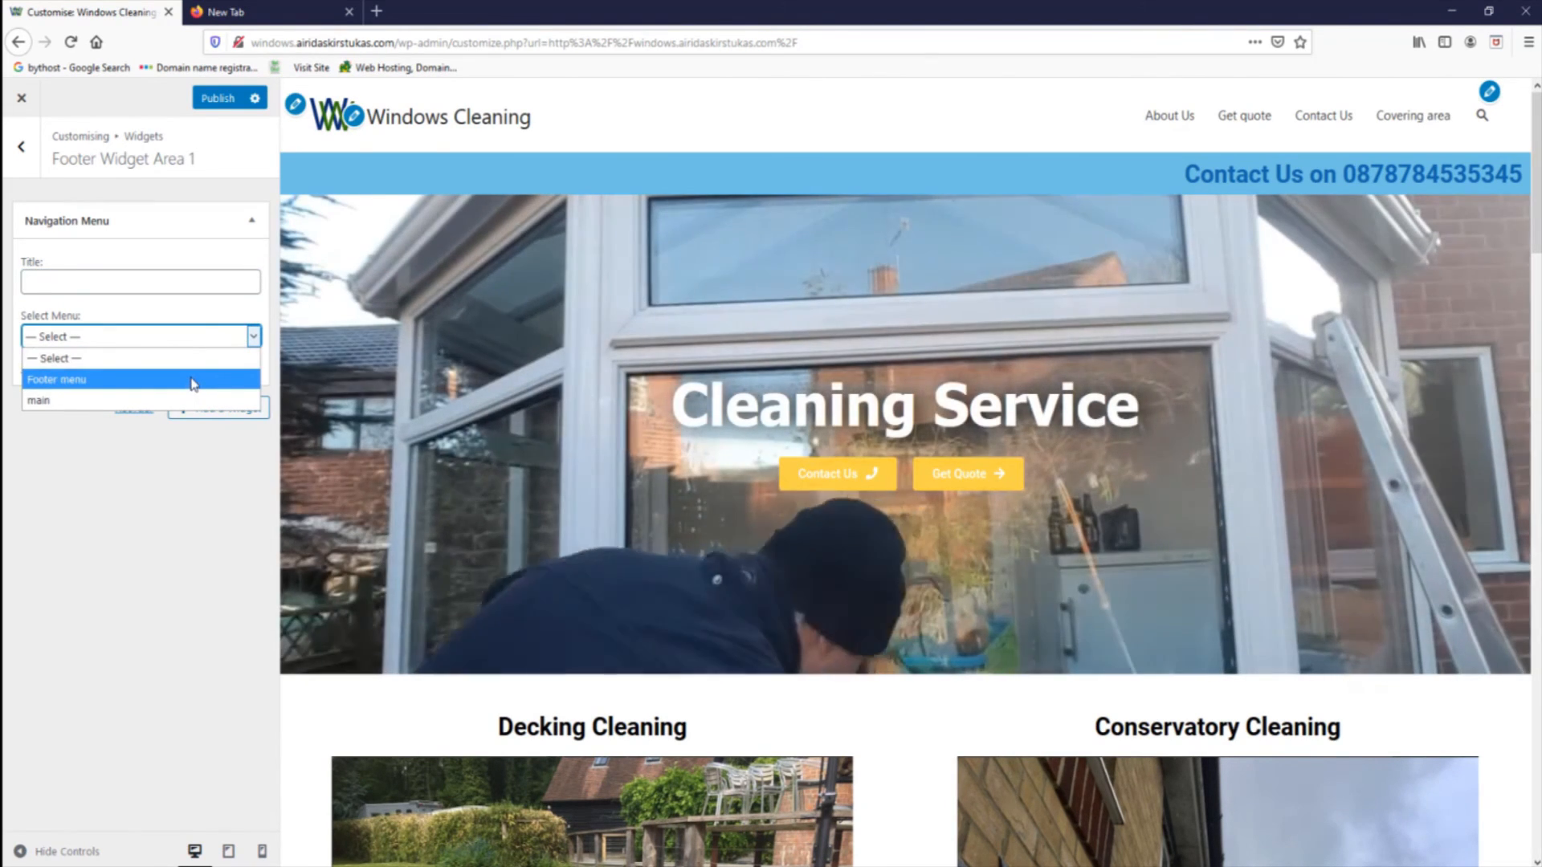
pyautogui.click(192, 379)
pyautogui.click(143, 282)
pyautogui.write('F')
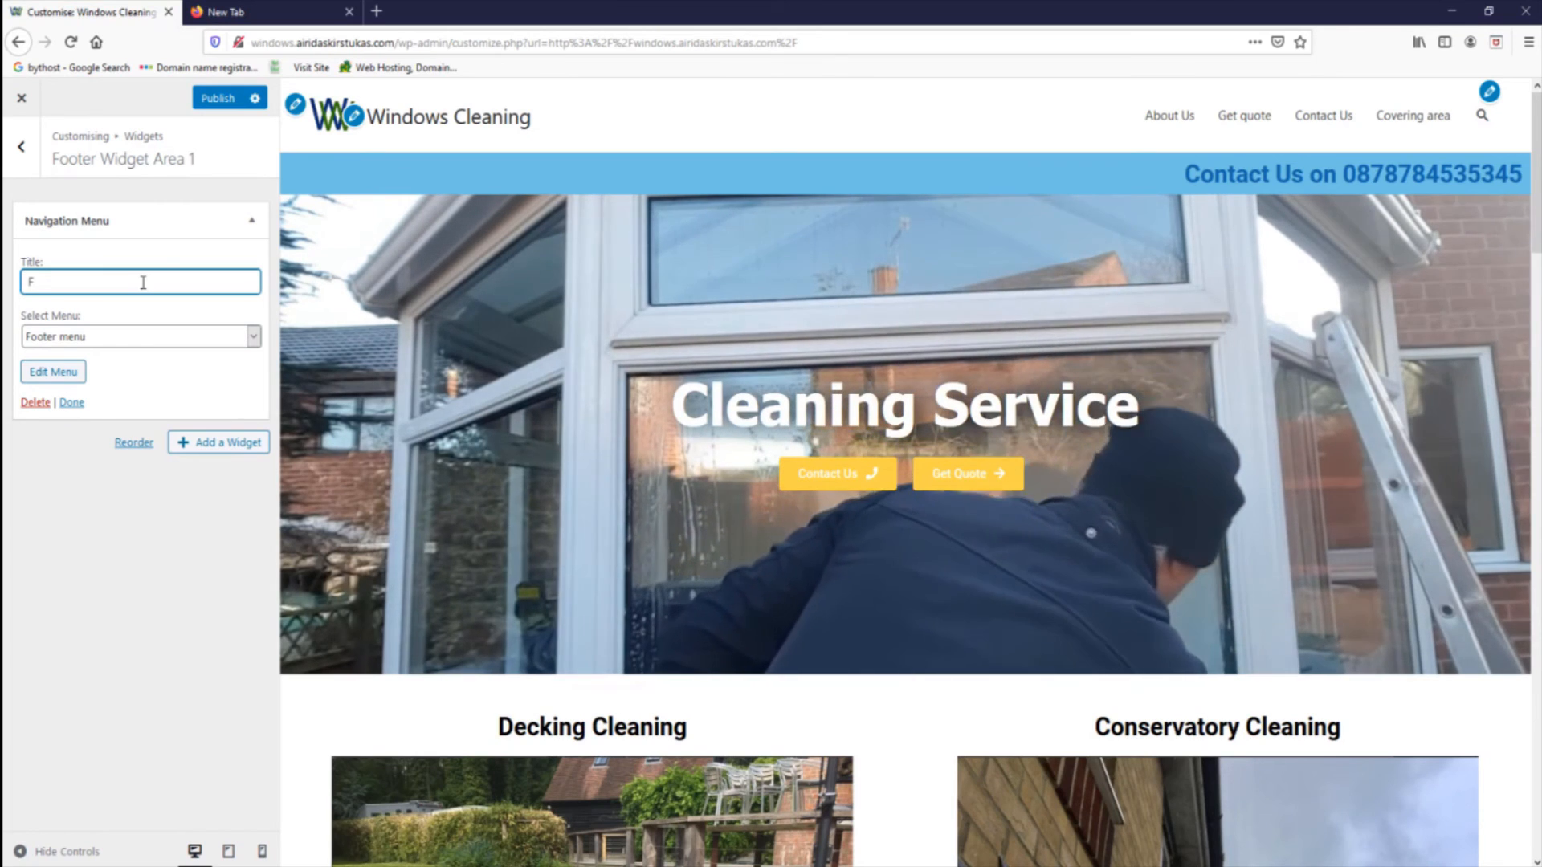
pyautogui.write('ind out ')
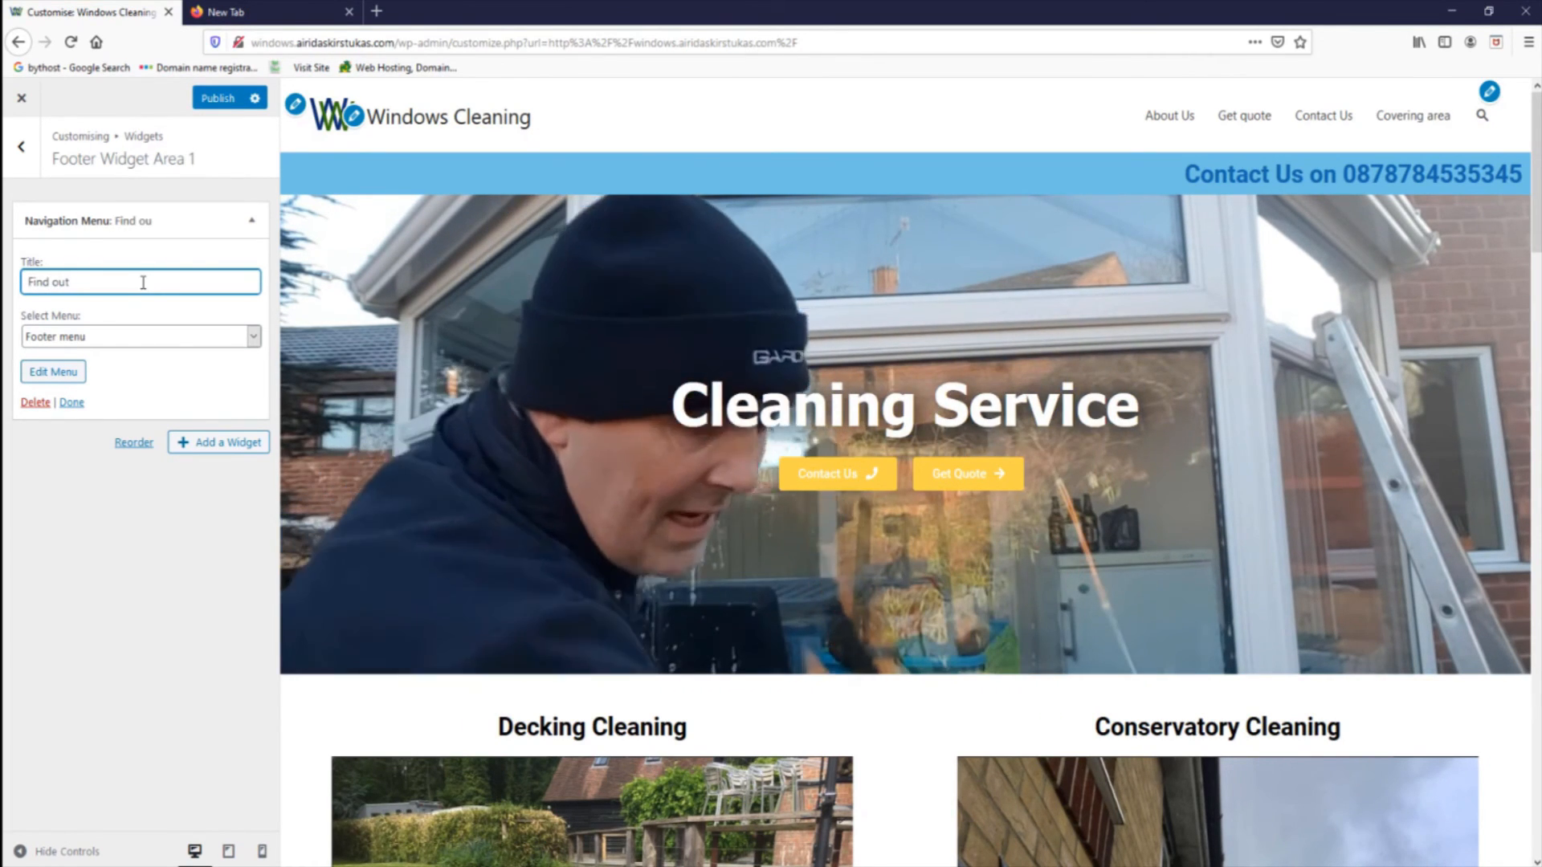
pyautogui.write('more')
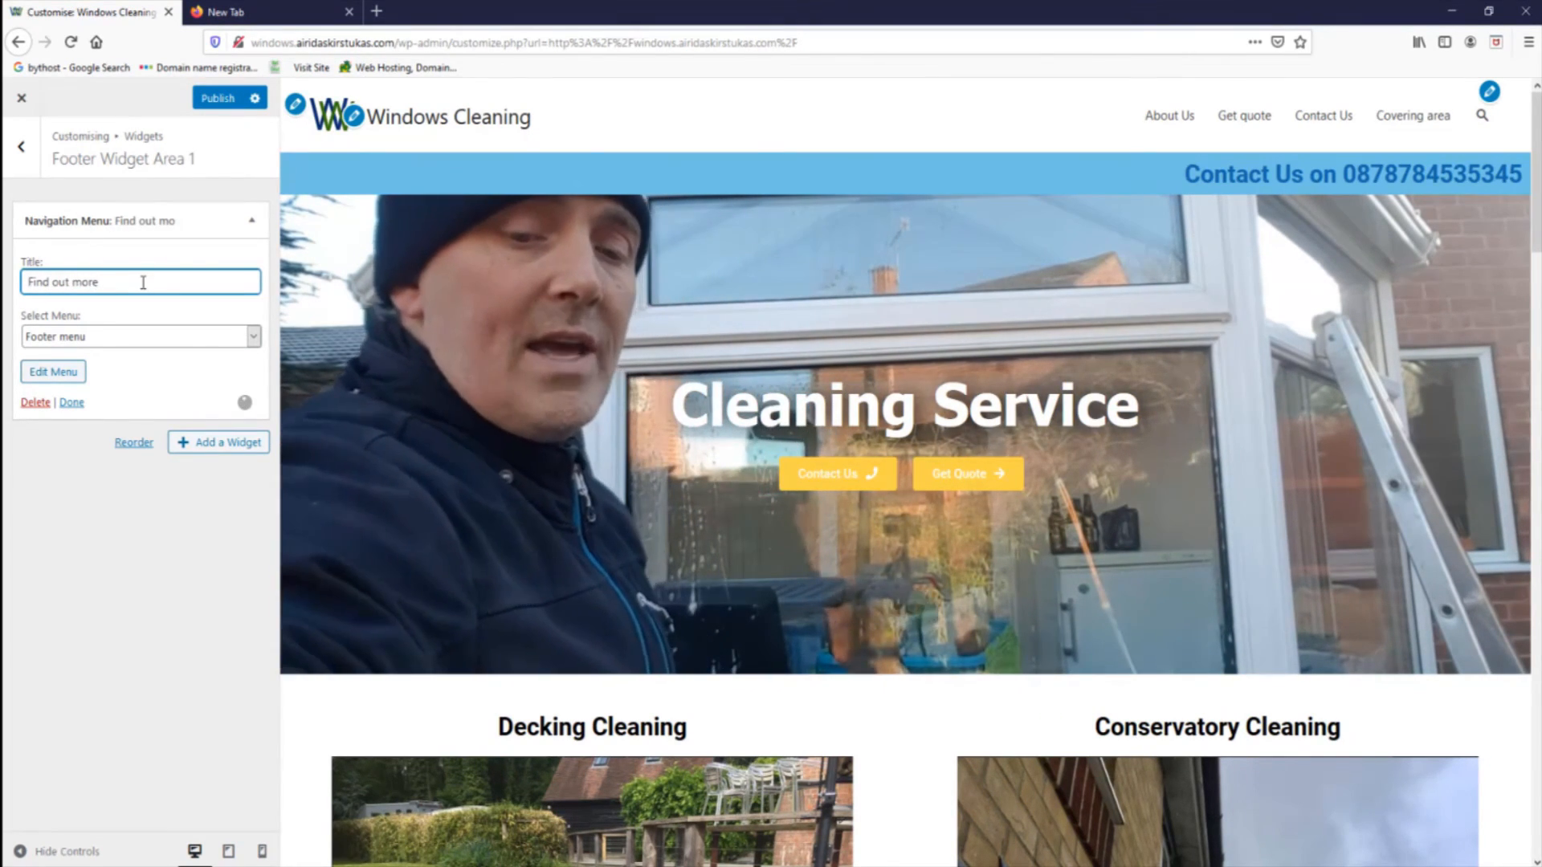
pyautogui.click(218, 97)
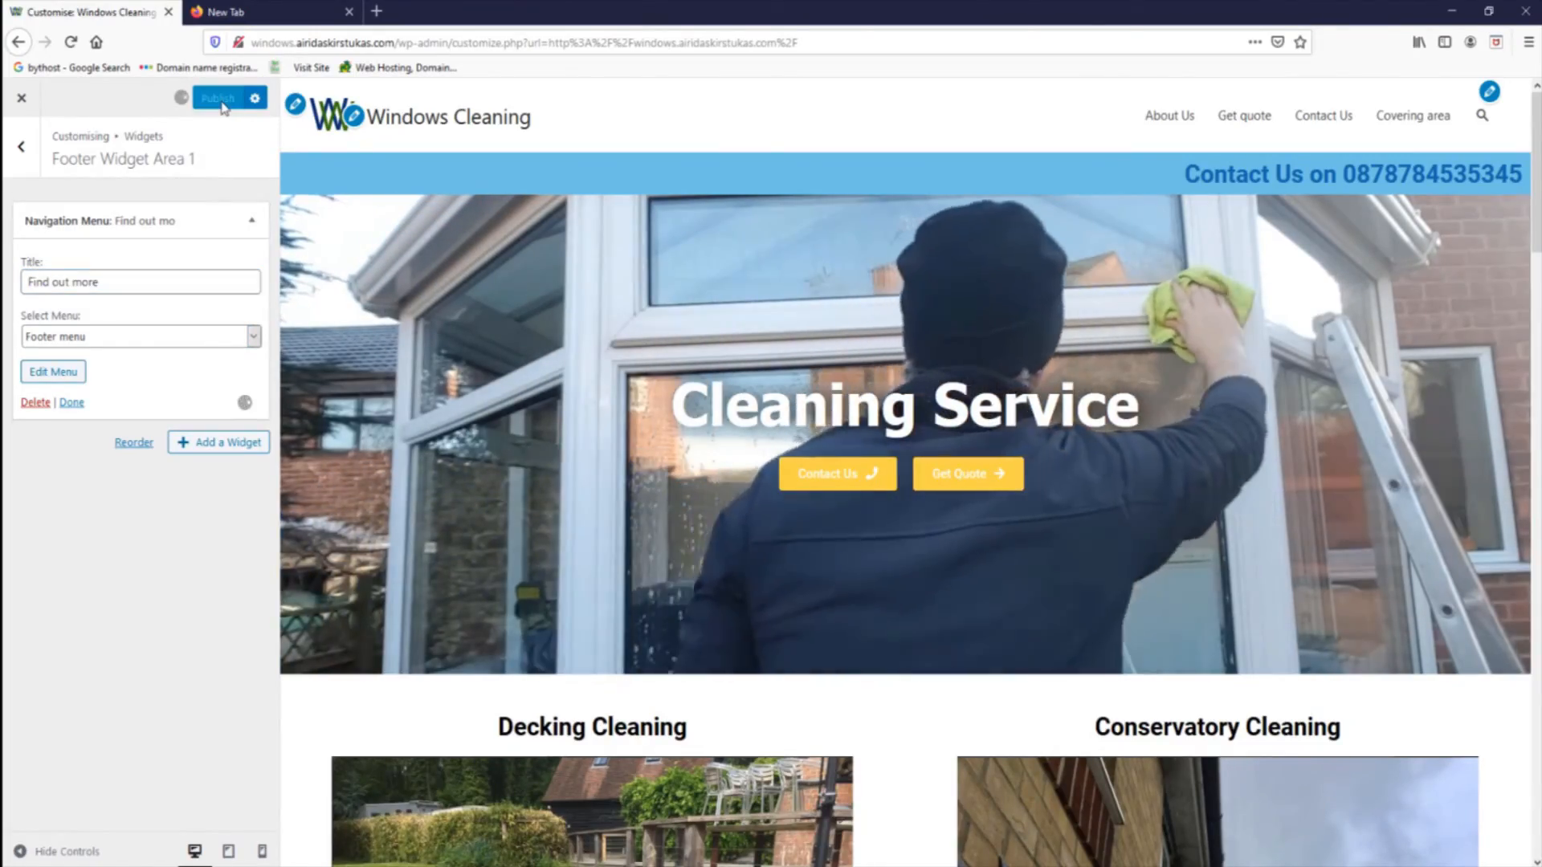
# - Clear the 'Find out more' title, publish again, and return to the main Customizer list
pyautogui.scroll(-1, 873, 451)
pyautogui.scroll(-20, 873, 452)
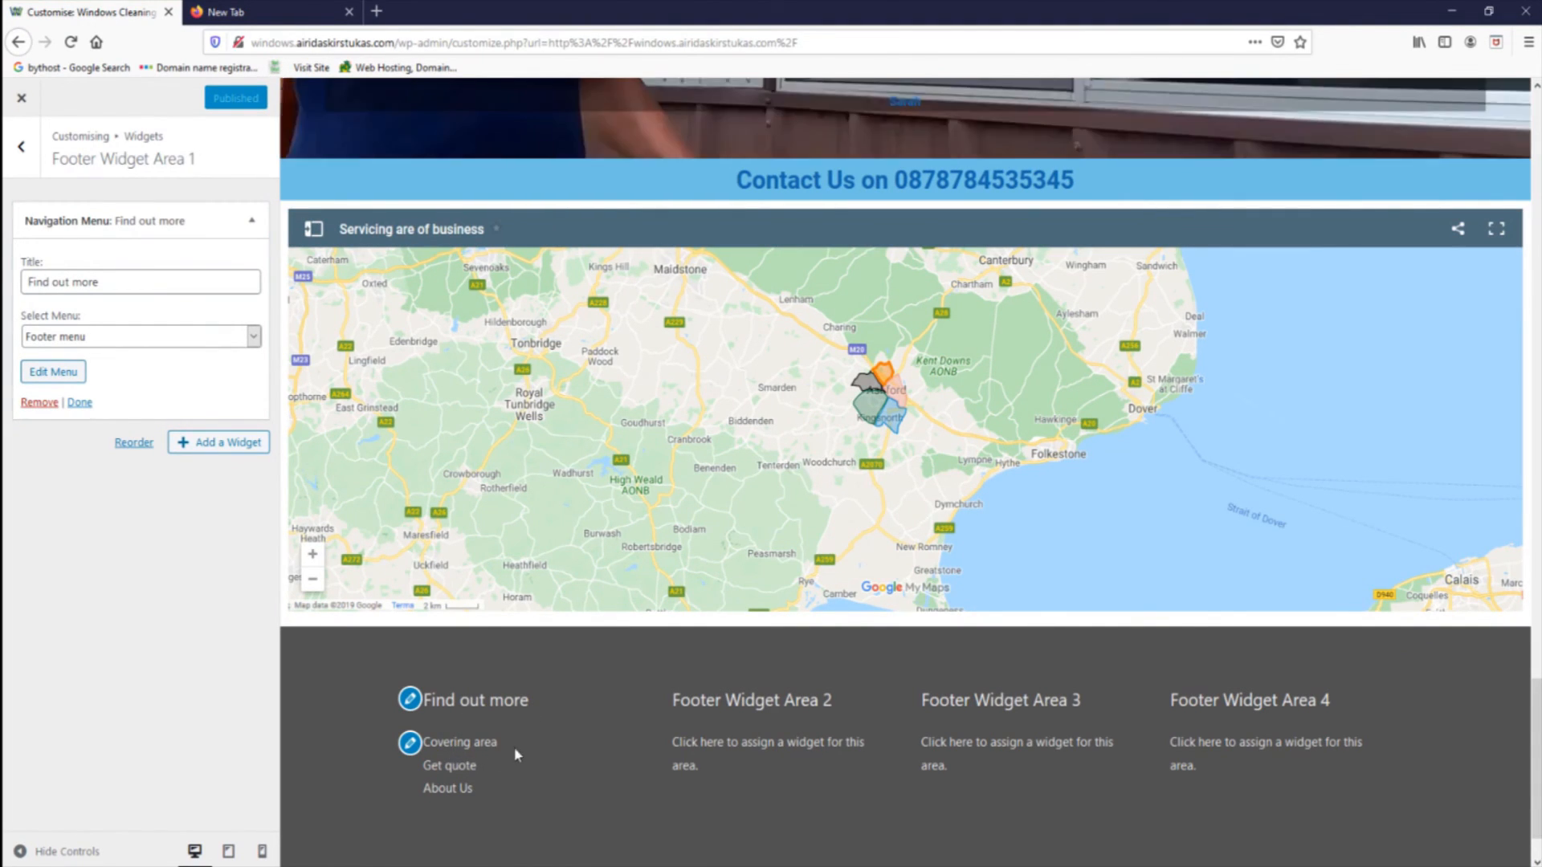
pyautogui.click(107, 281)
pyautogui.moveTo(106, 281); pyautogui.dragTo(4, 288)
pyautogui.press('BackSpace')
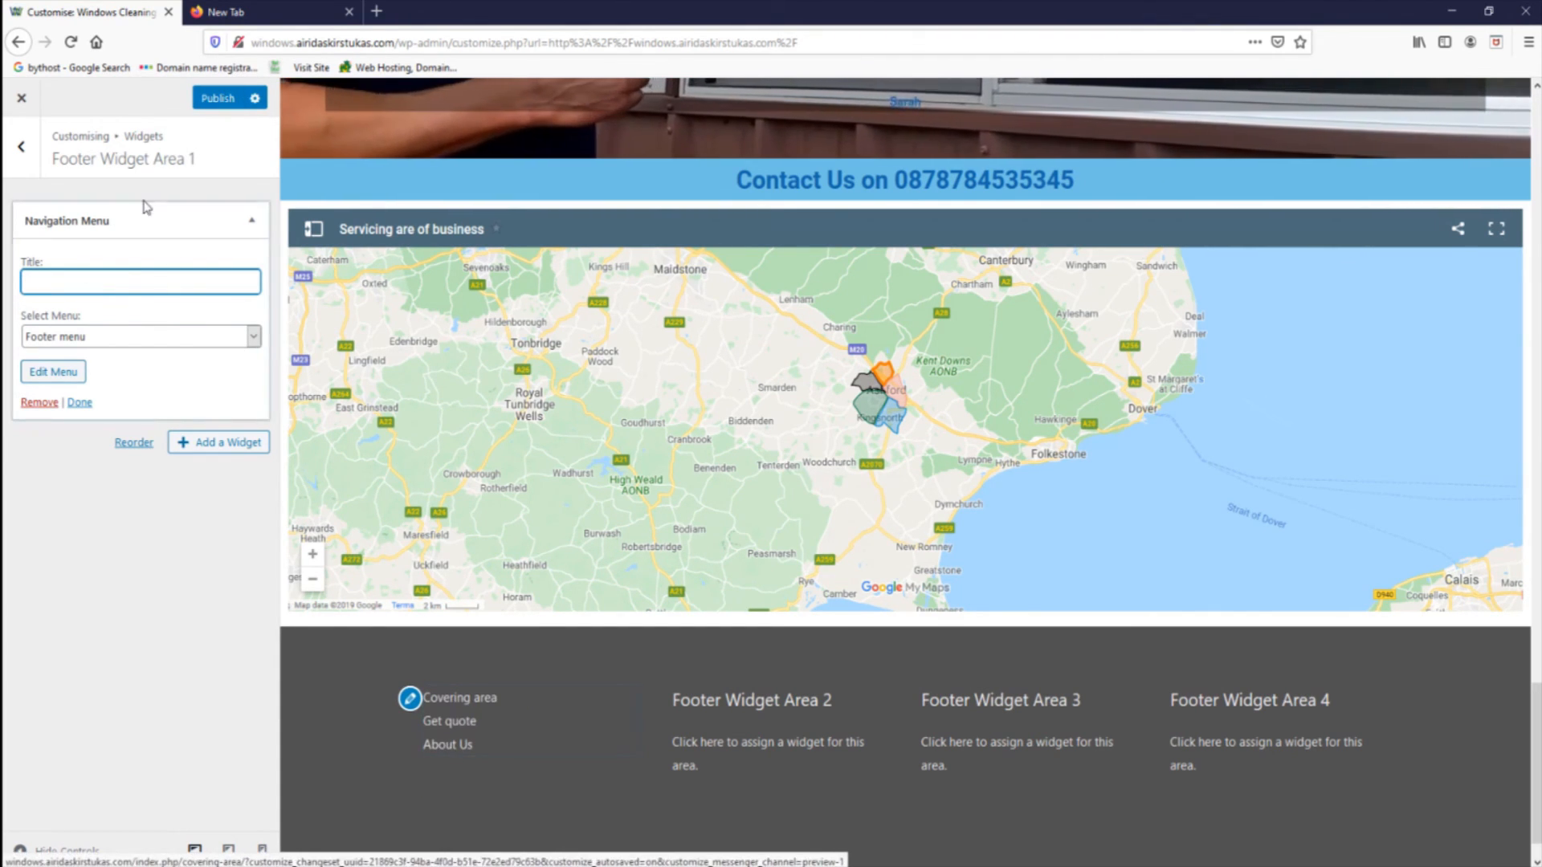
pyautogui.click(217, 97)
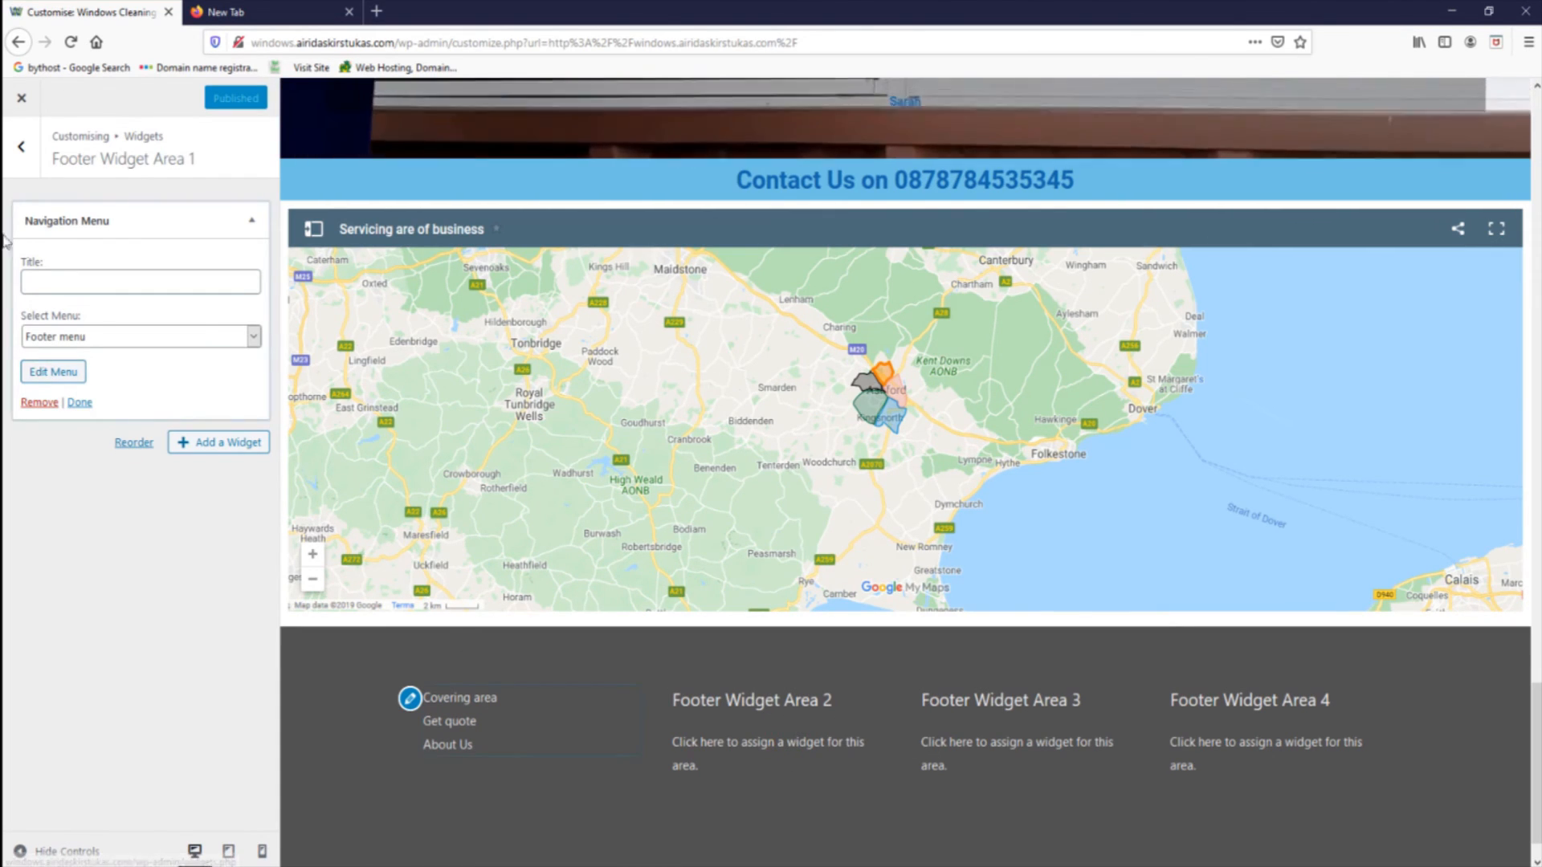
pyautogui.click(24, 152)
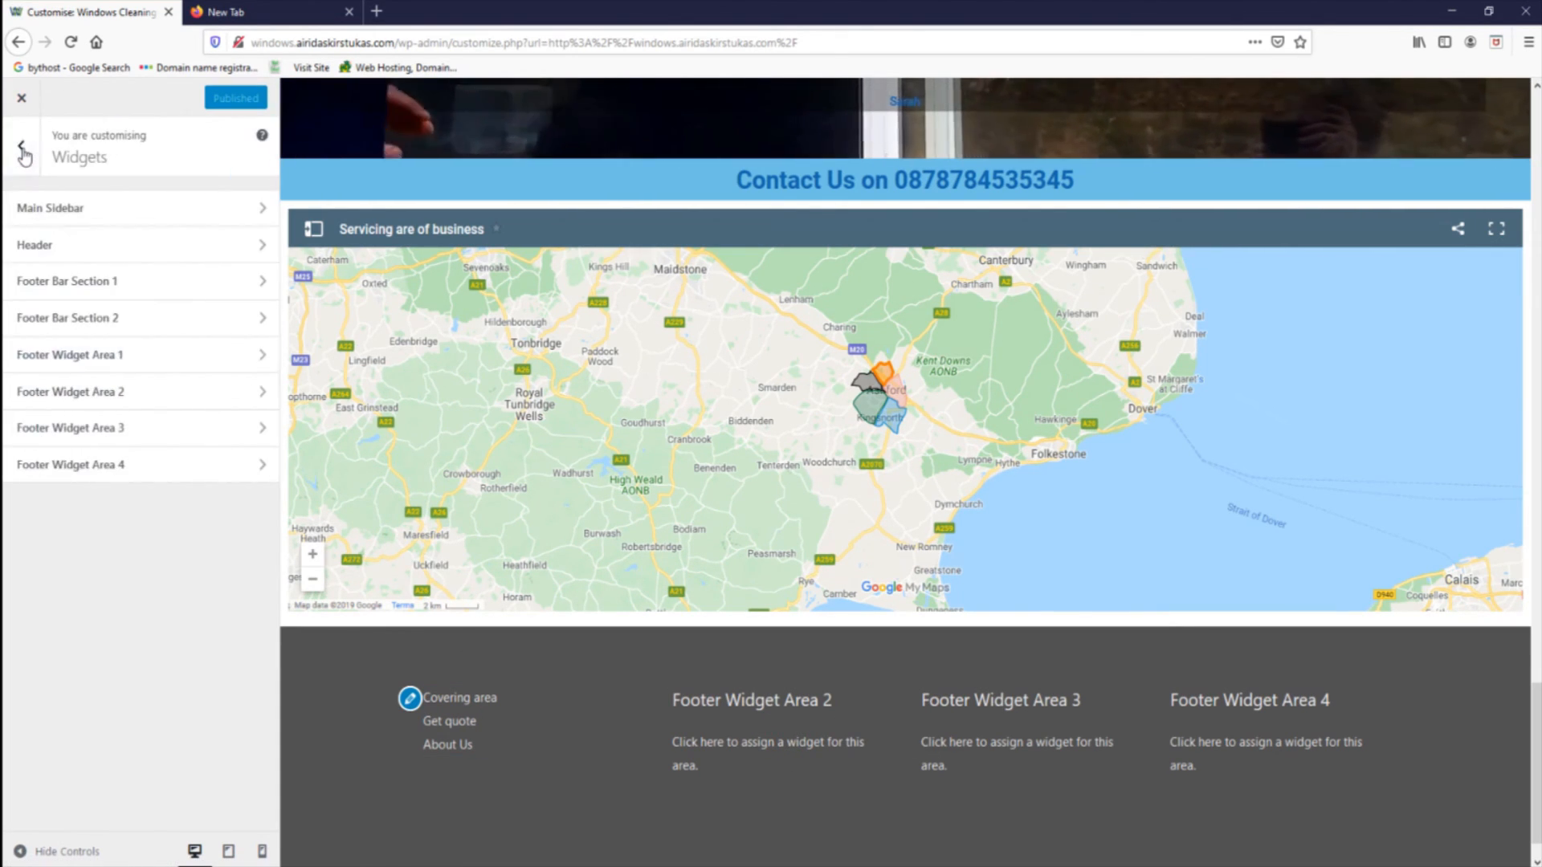
pyautogui.click(23, 149)
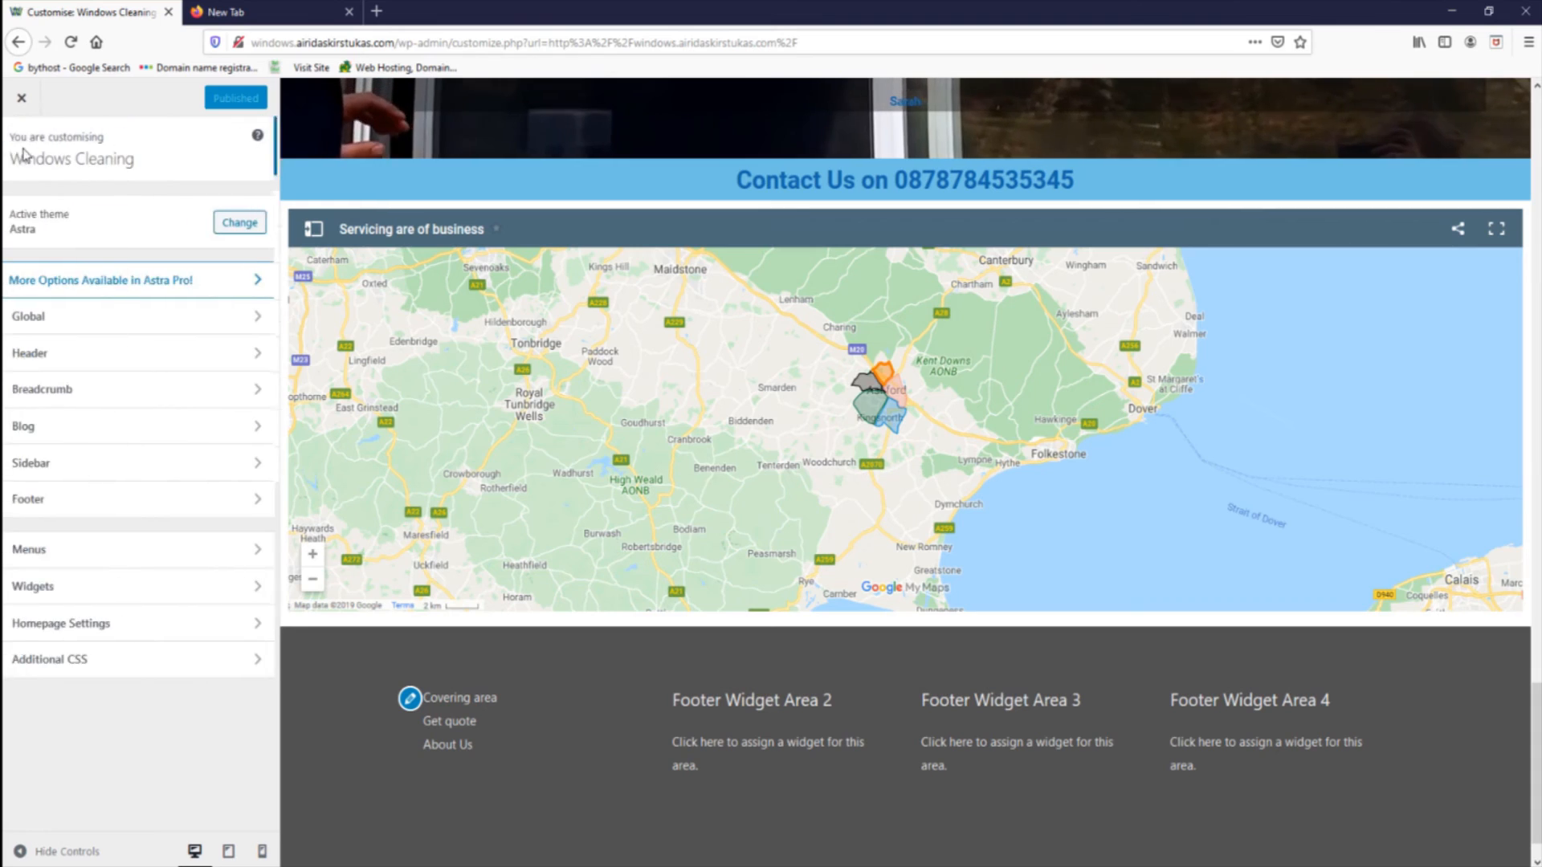
# - Leave the Customizer and create a Caldera form 'Footer contact' from the Contact Form template
pyautogui.click(23, 99)
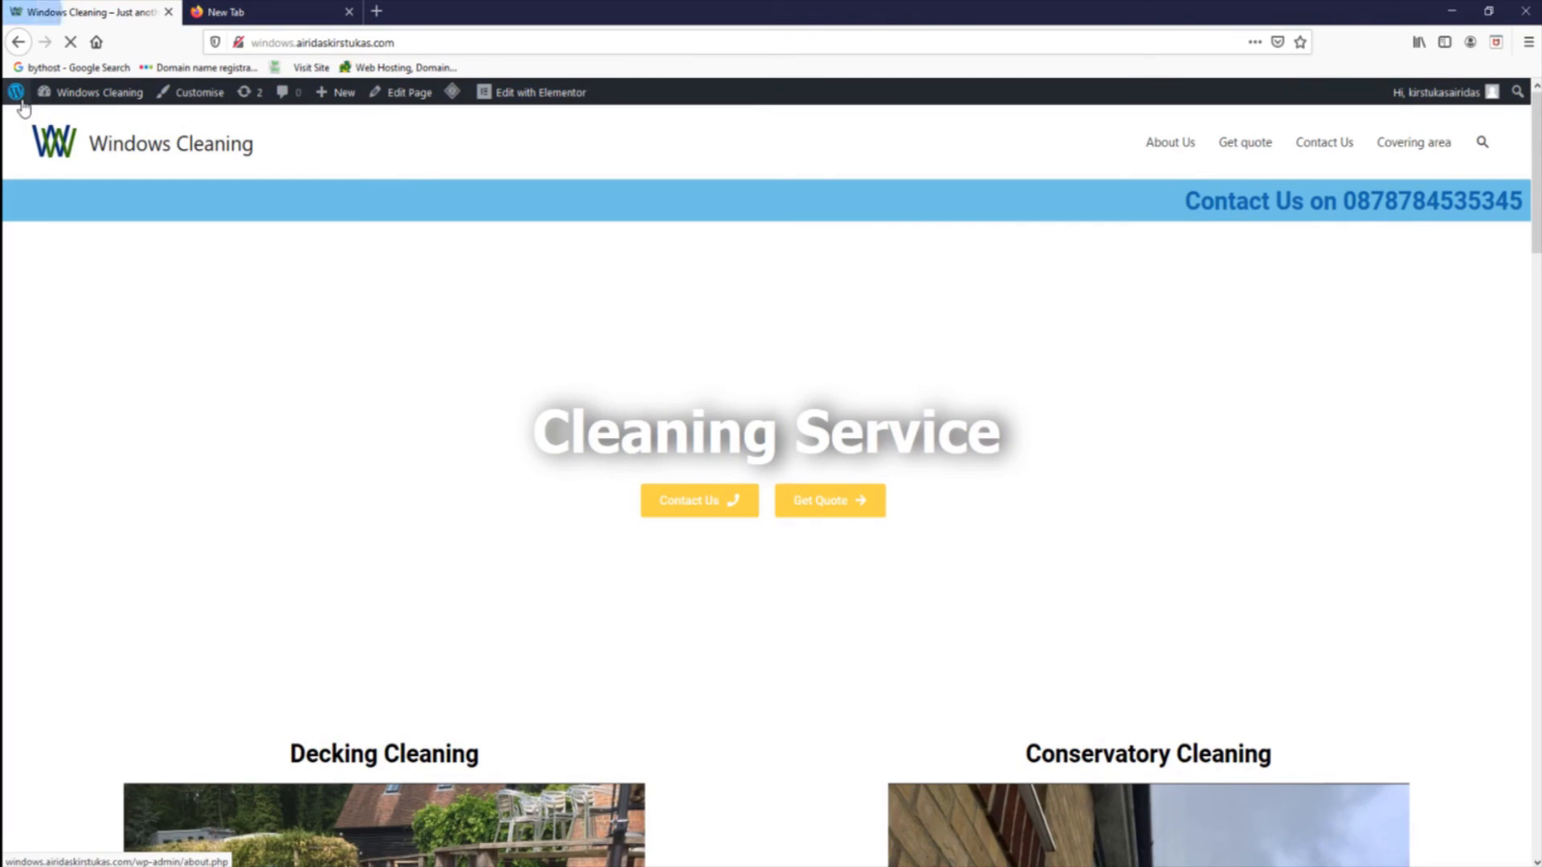
pyautogui.moveTo(76, 94)
pyautogui.click(71, 120)
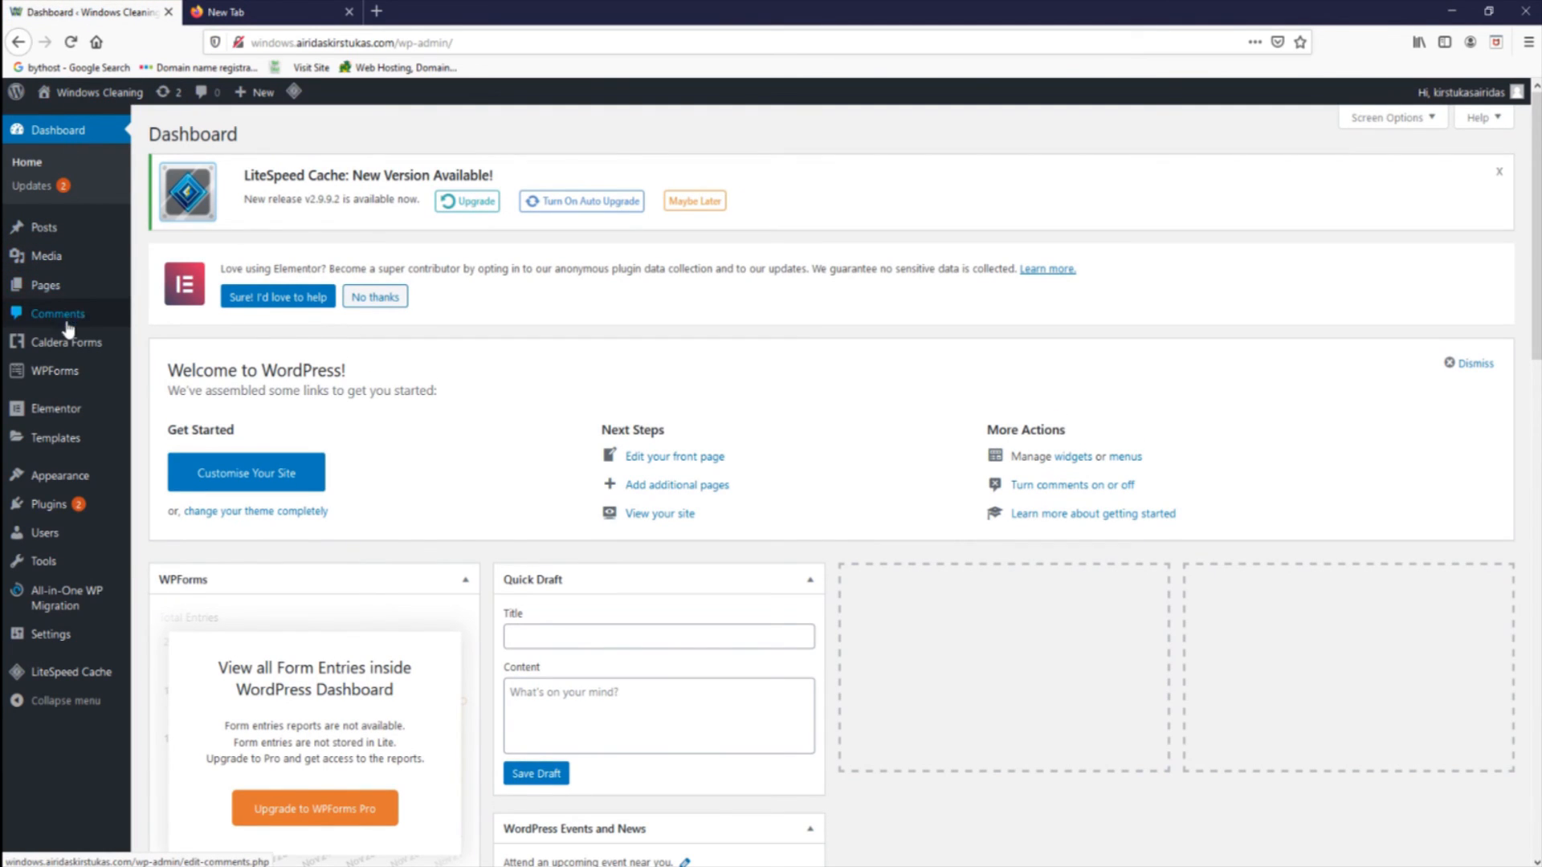
pyautogui.moveTo(74, 352)
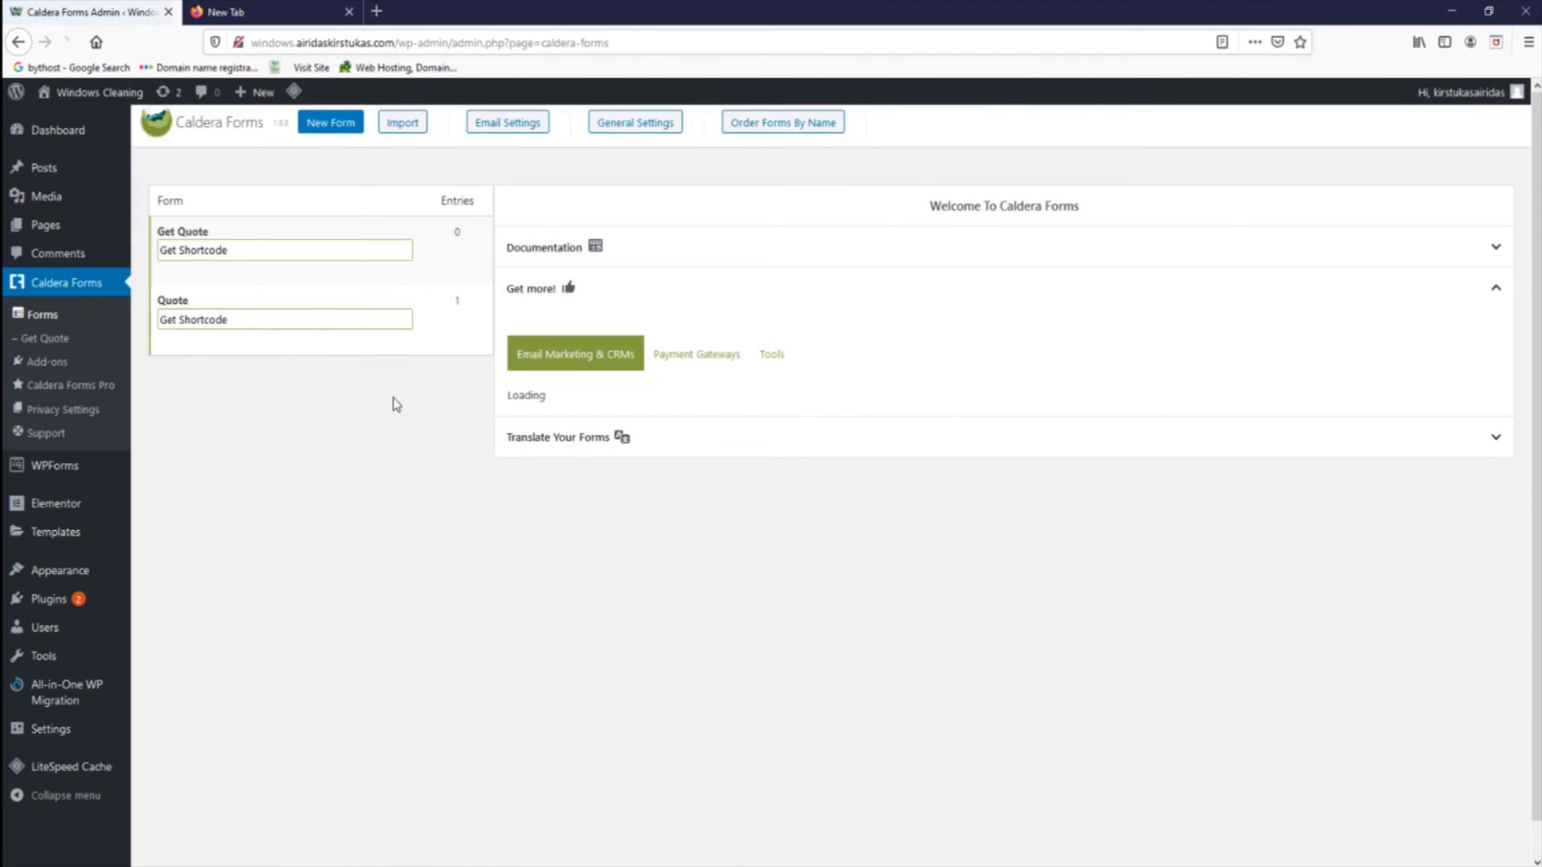
pyautogui.click(330, 127)
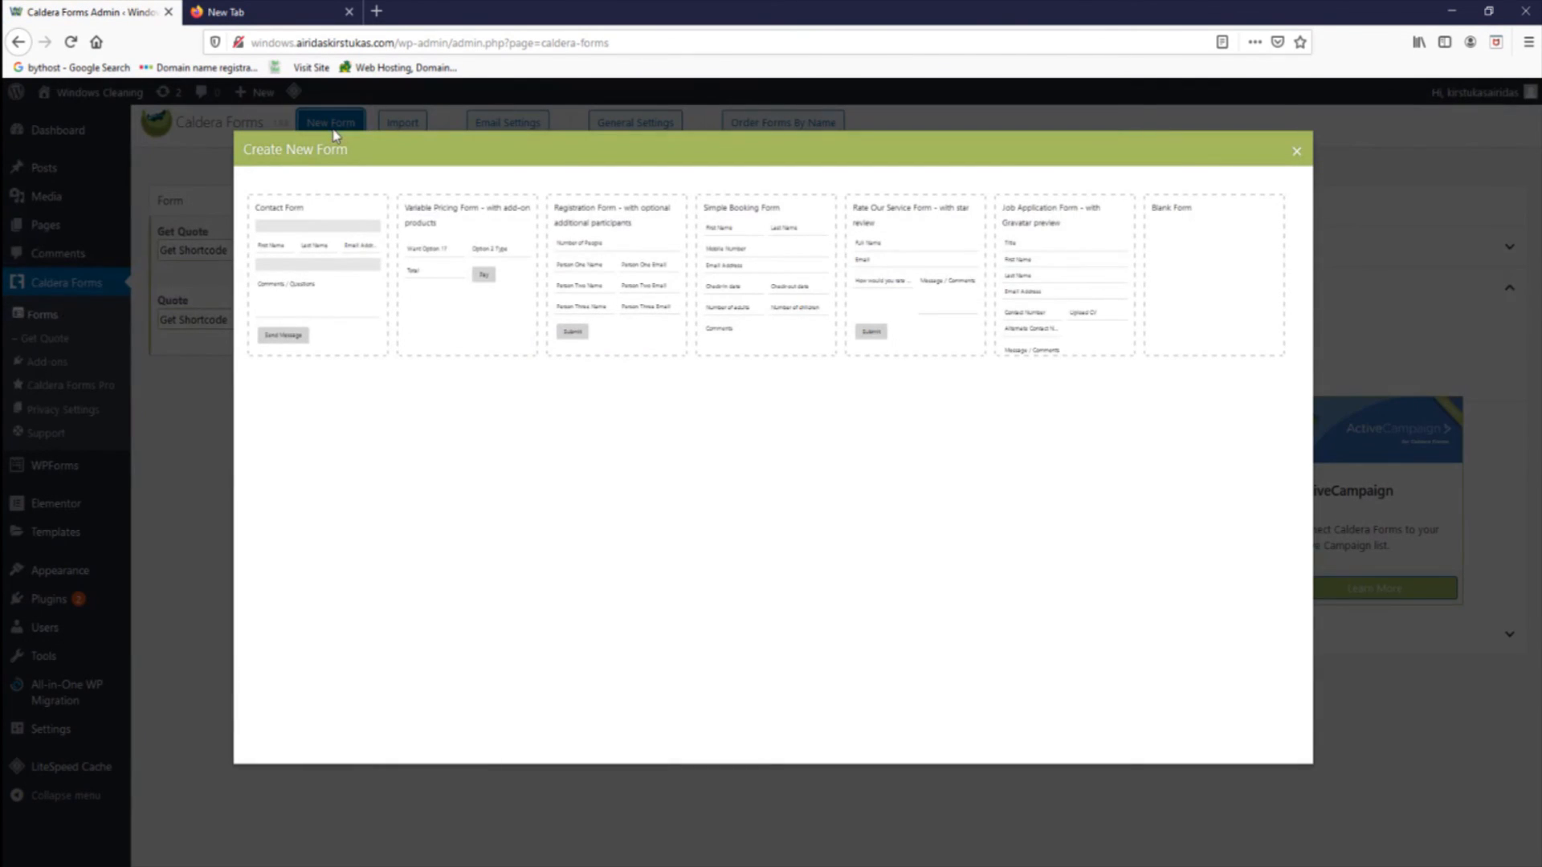
pyautogui.click(313, 291)
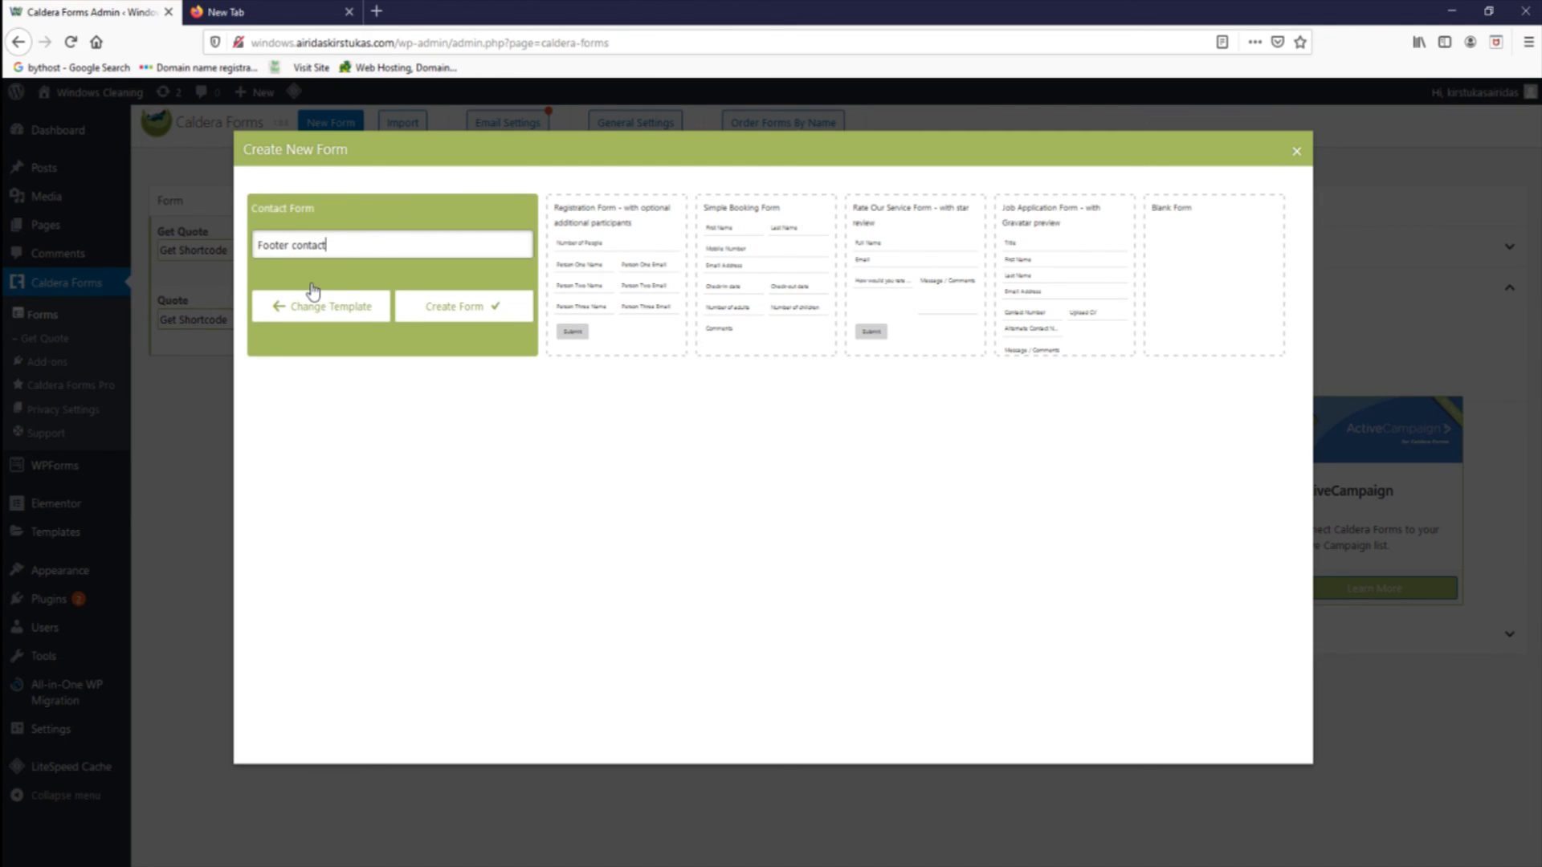
pyautogui.click(437, 305)
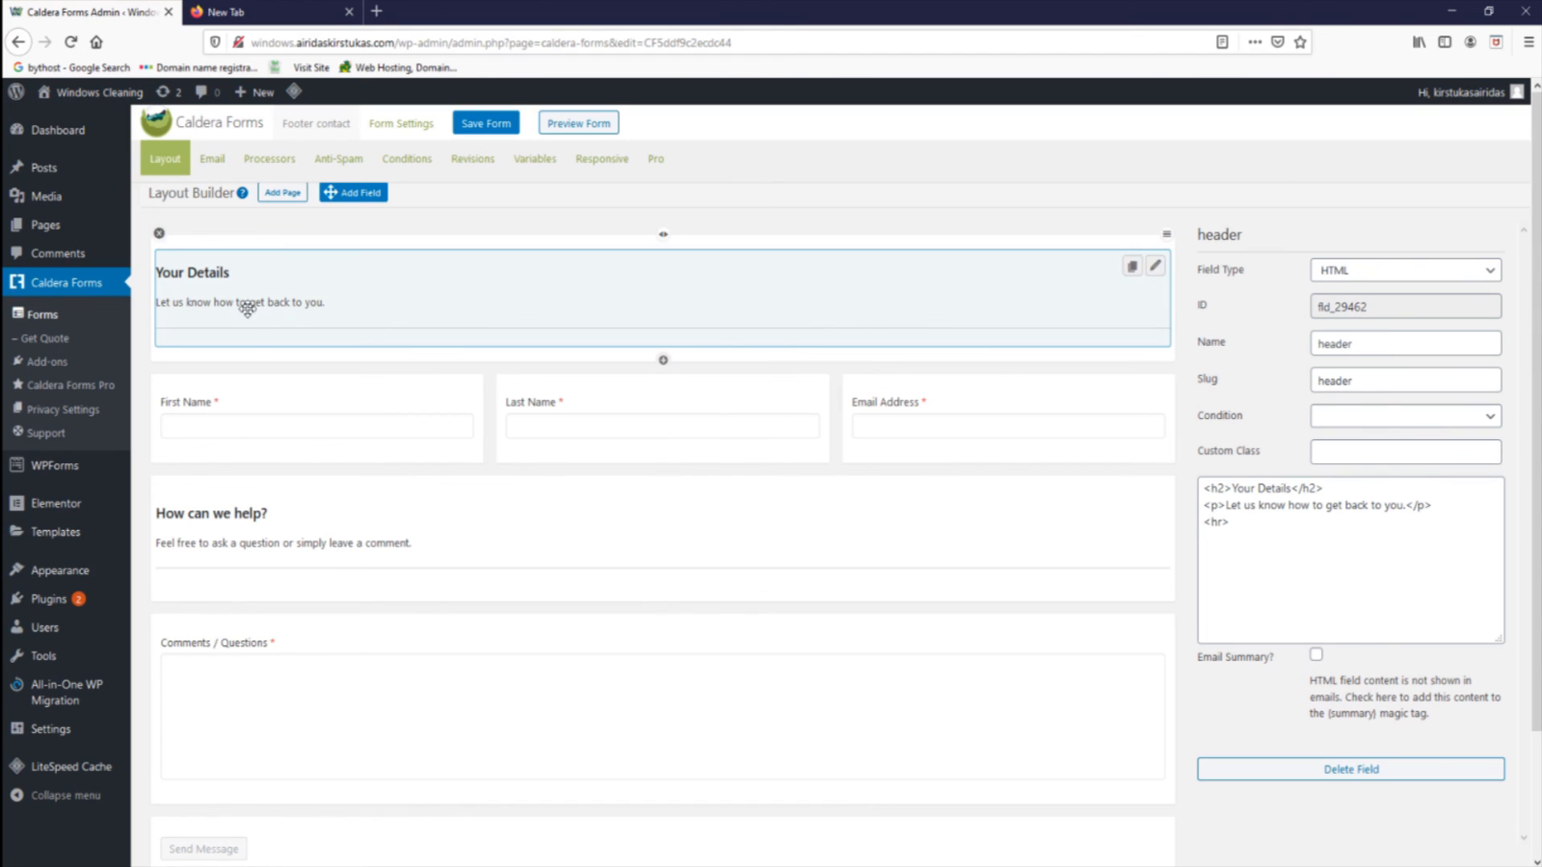
# - Remove the Your Details header row and move Last Name and Email Address into lower rows
pyautogui.scroll(-2, 948, 438)
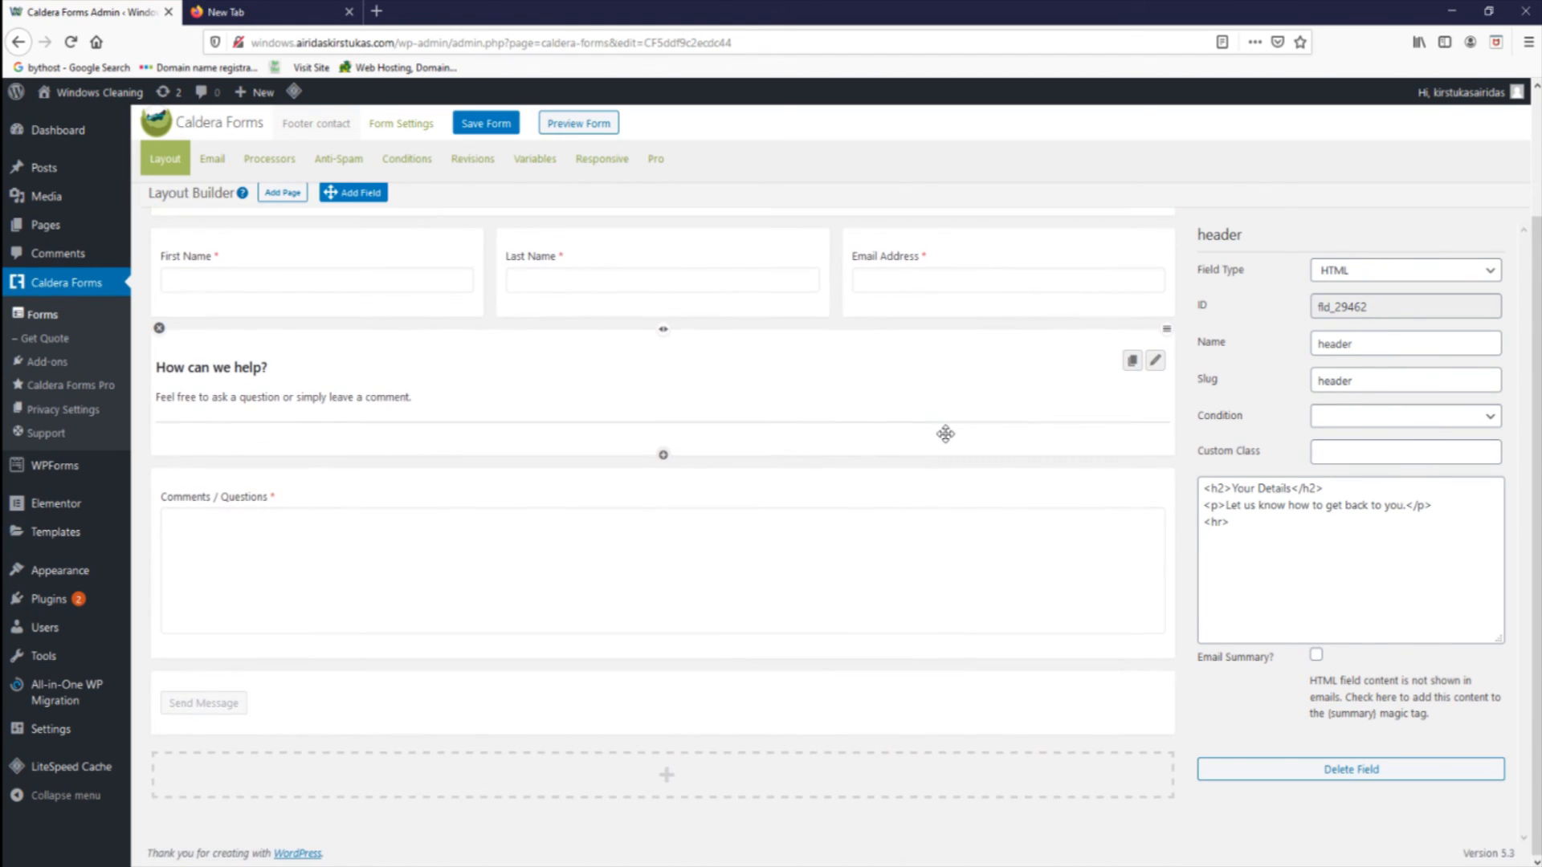
pyautogui.scroll(2, 677, 583)
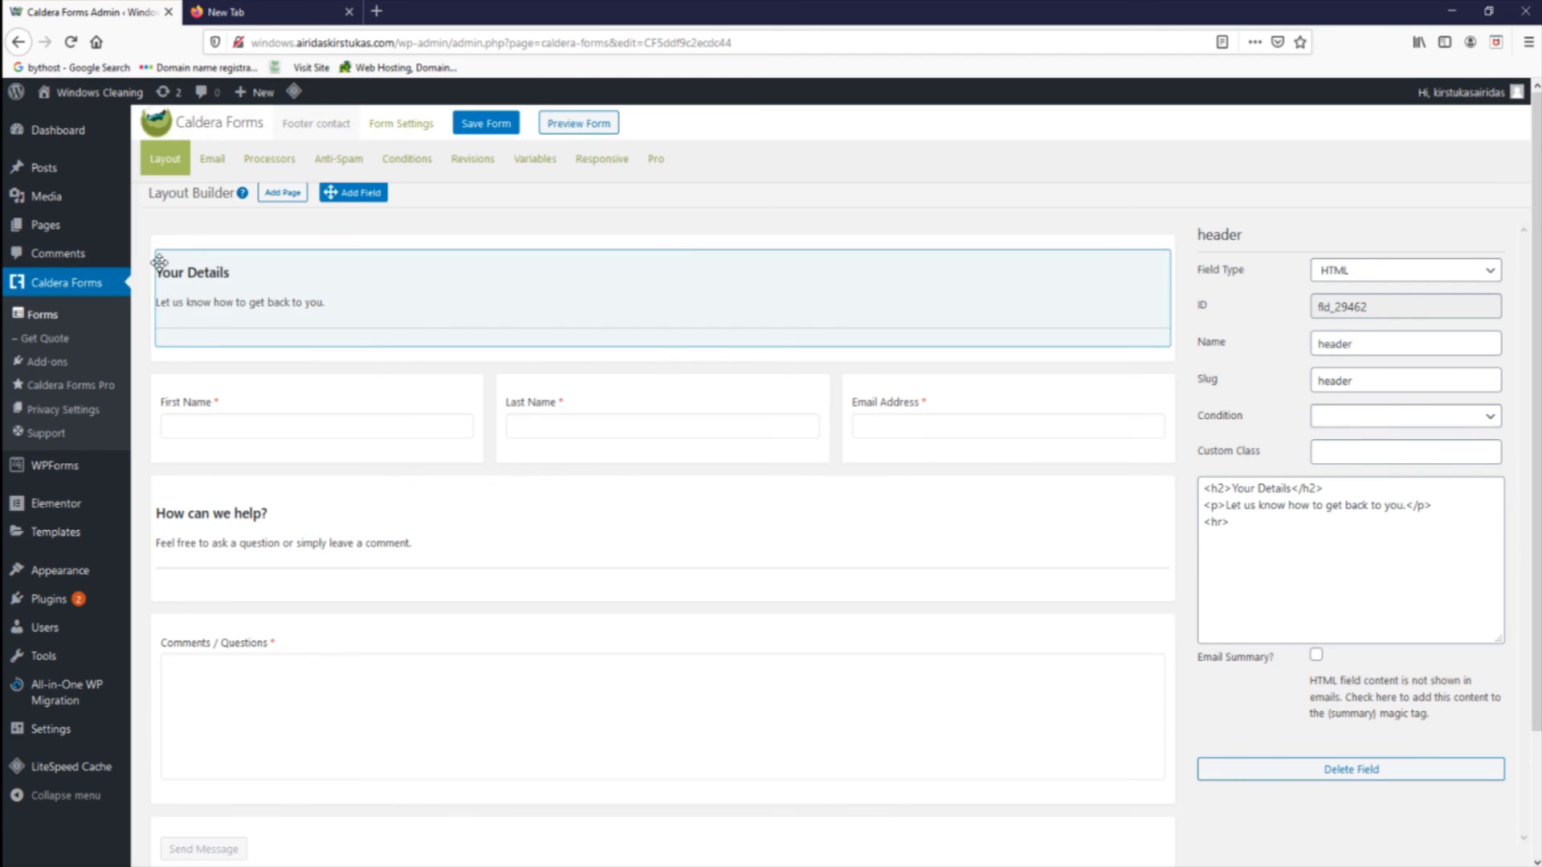
pyautogui.click(159, 236)
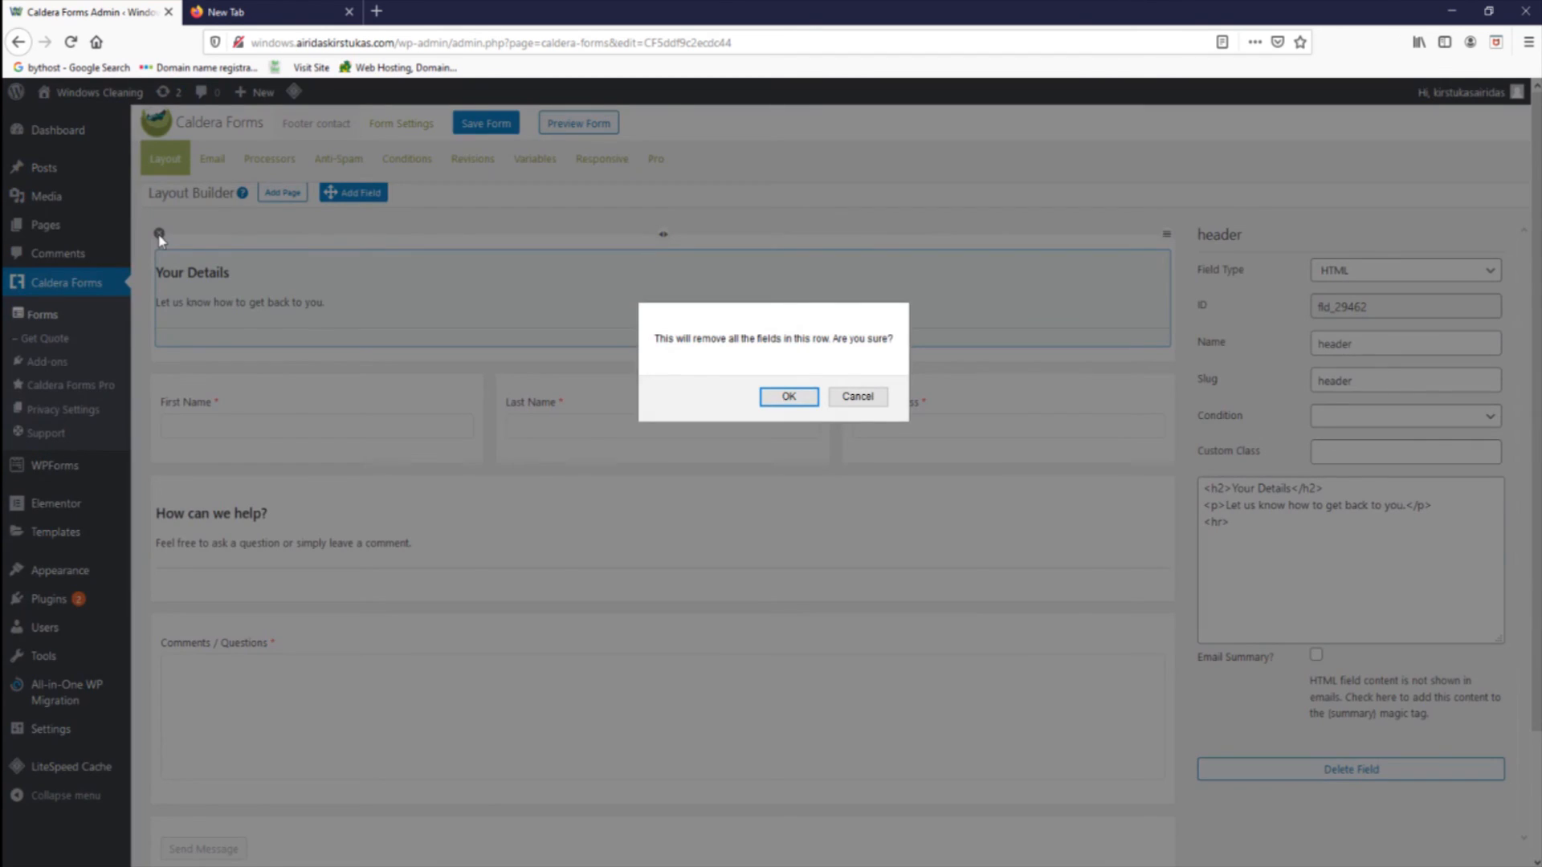
pyautogui.click(791, 398)
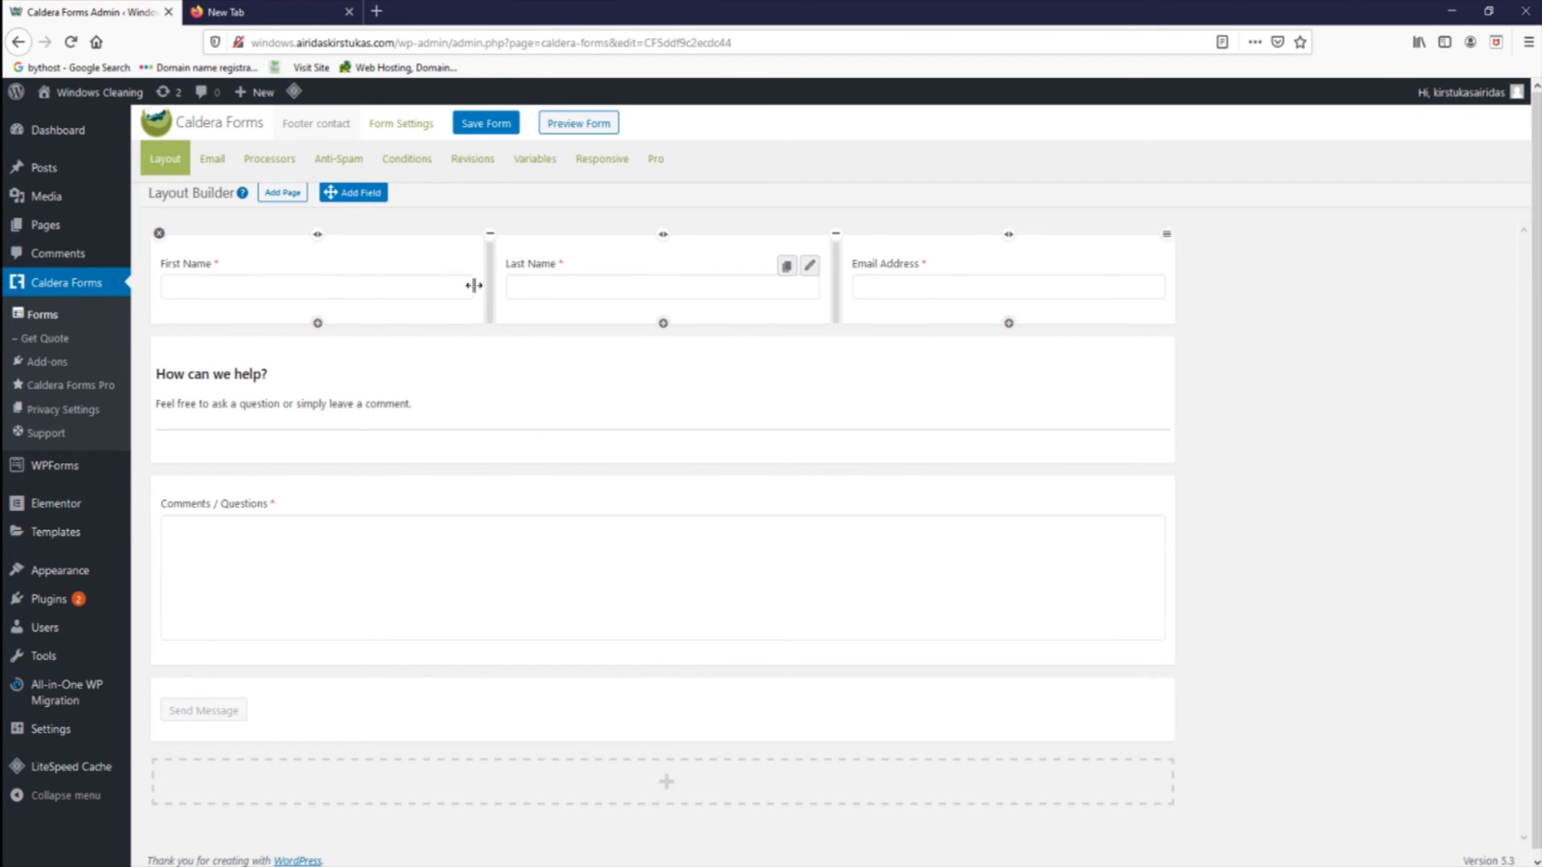
pyautogui.click(666, 786)
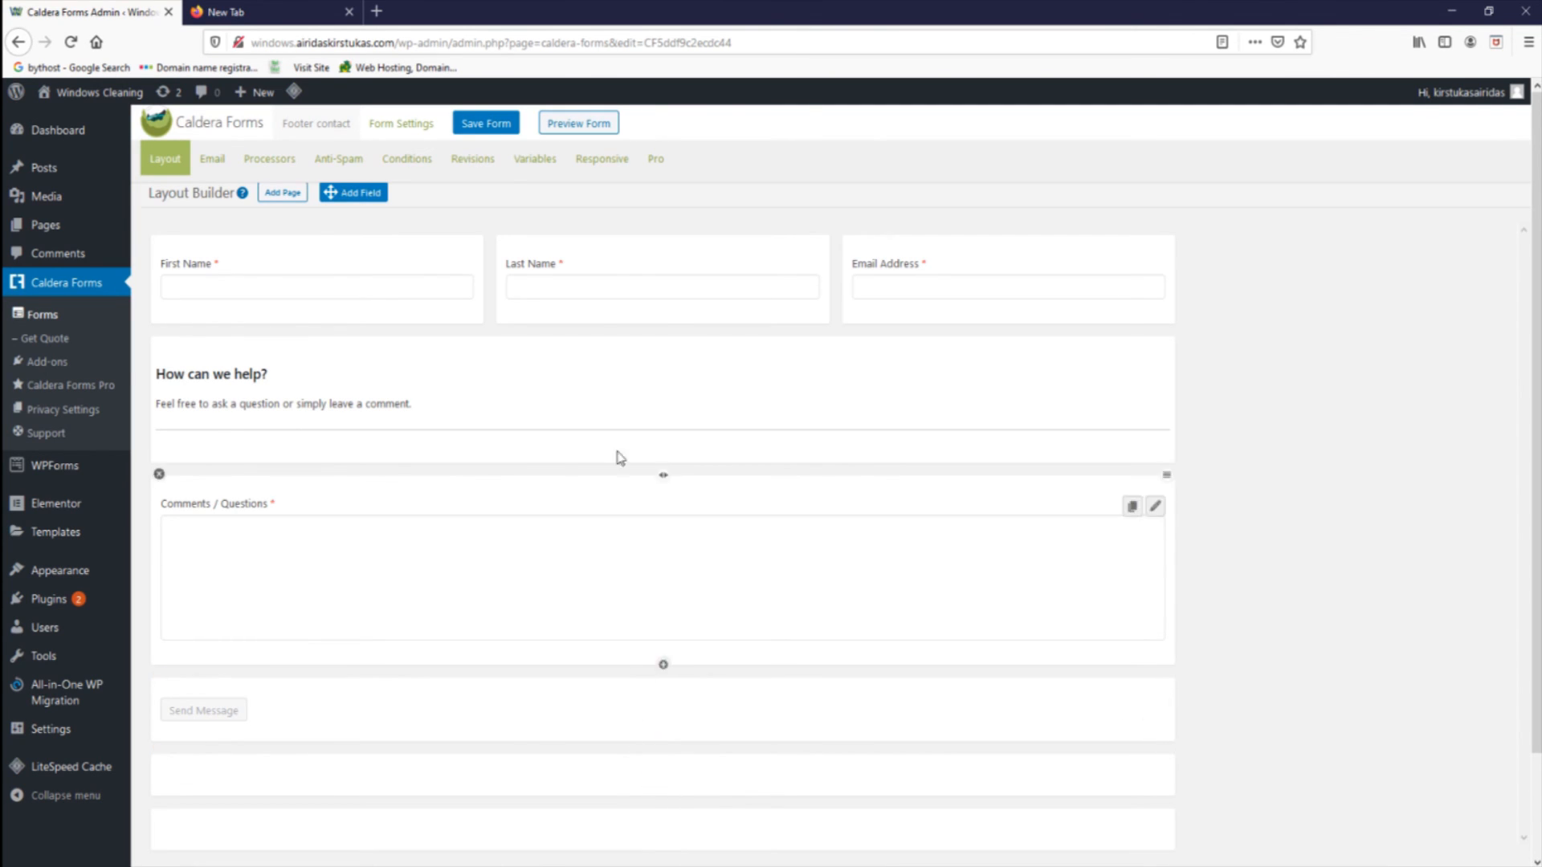
pyautogui.moveTo(616, 258); pyautogui.dragTo(613, 782)
pyautogui.scroll(-3, 640, 664)
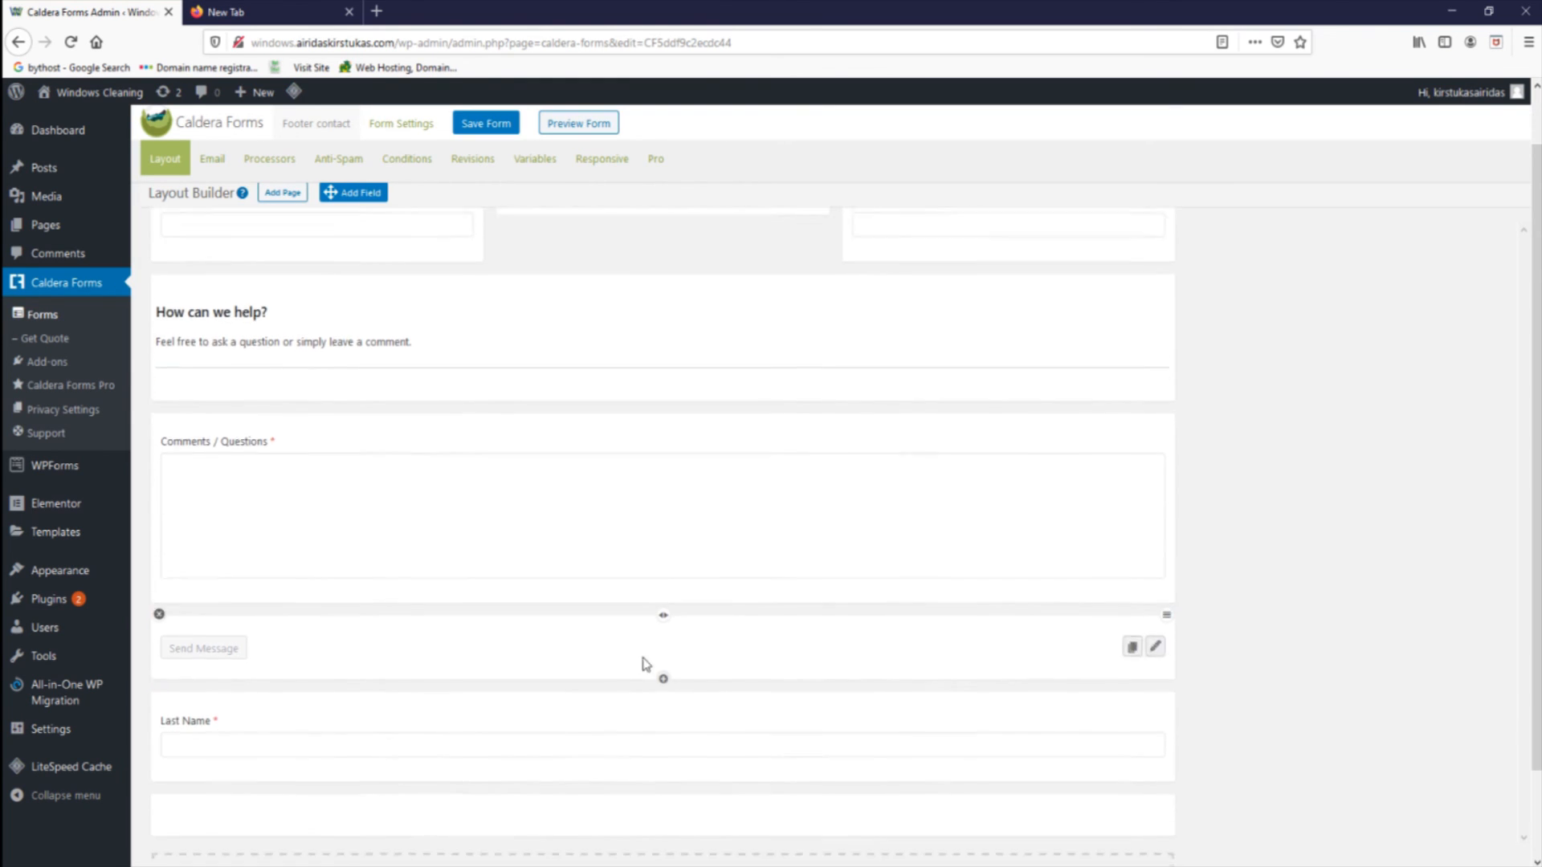
pyautogui.scroll(3, 696, 401)
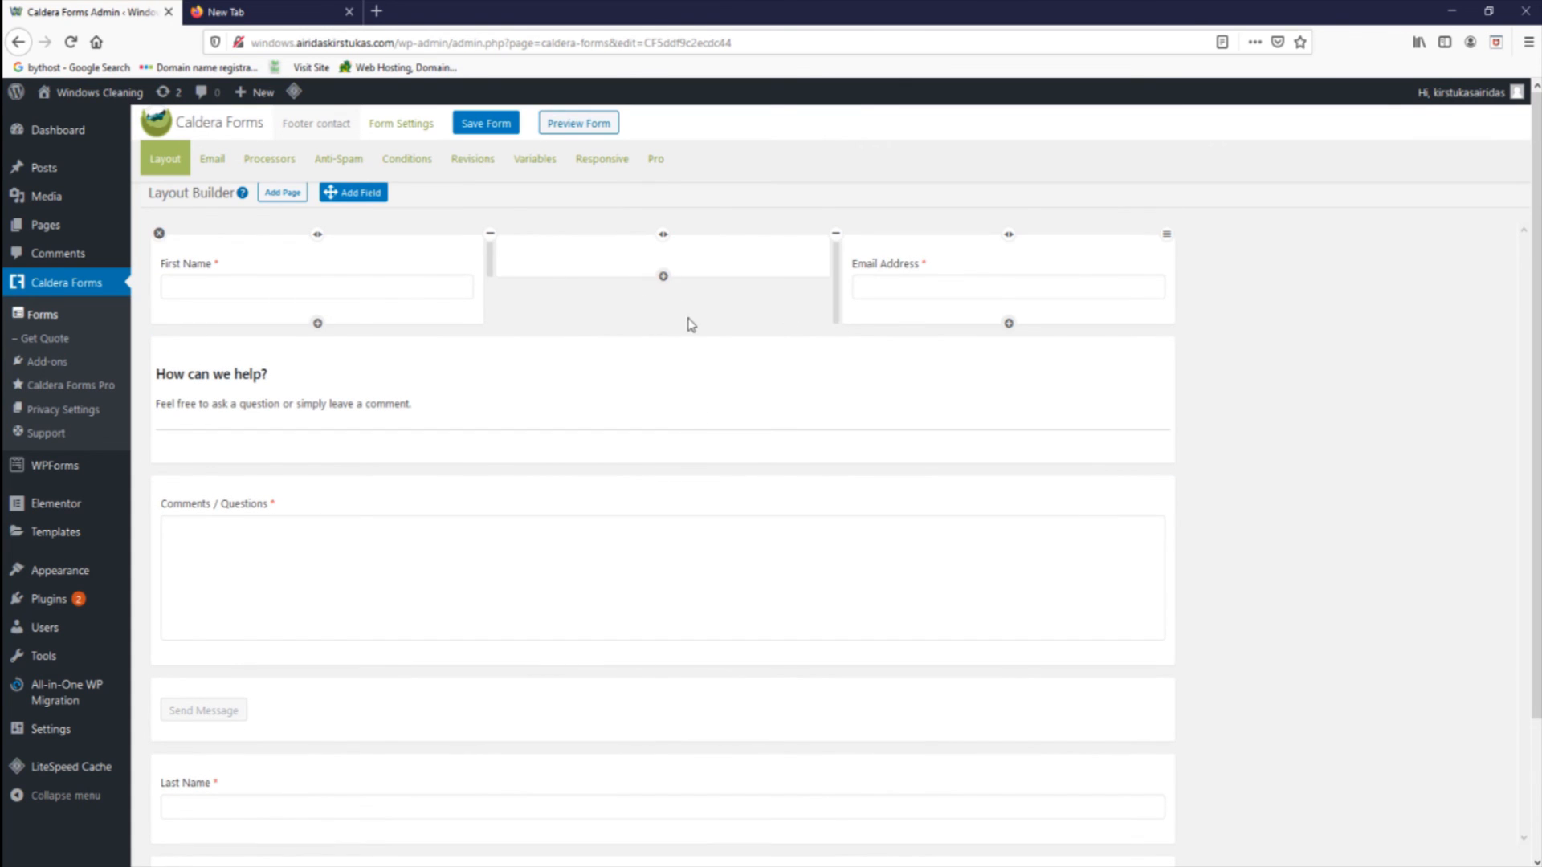
pyautogui.moveTo(1055, 256); pyautogui.dragTo(673, 693)
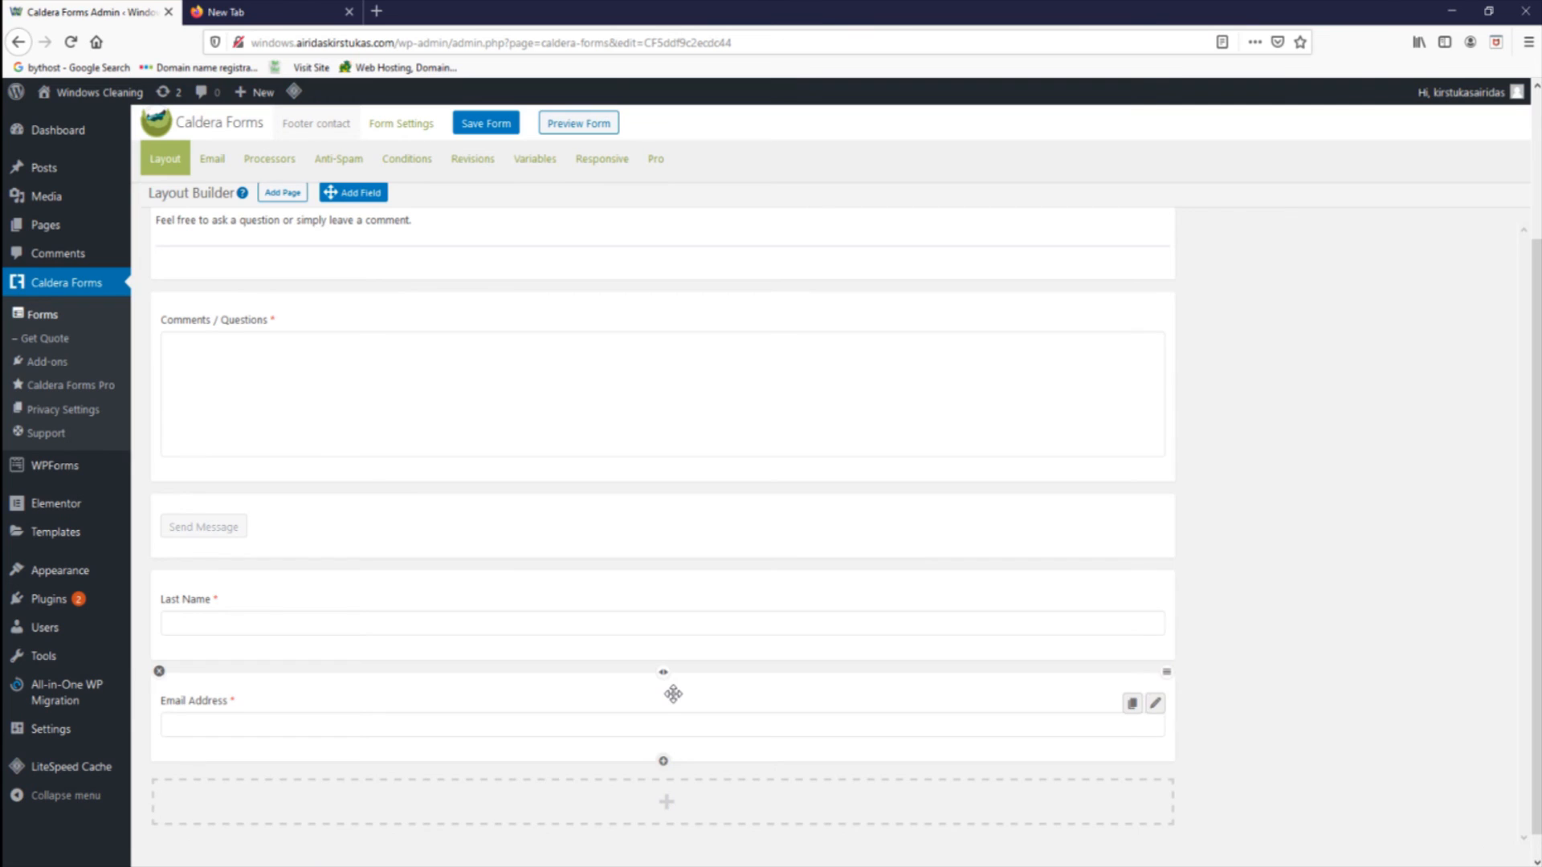
# - Stretch First Name across its full row and place Email Address above the How can we help? heading
pyautogui.scroll(3, 673, 694)
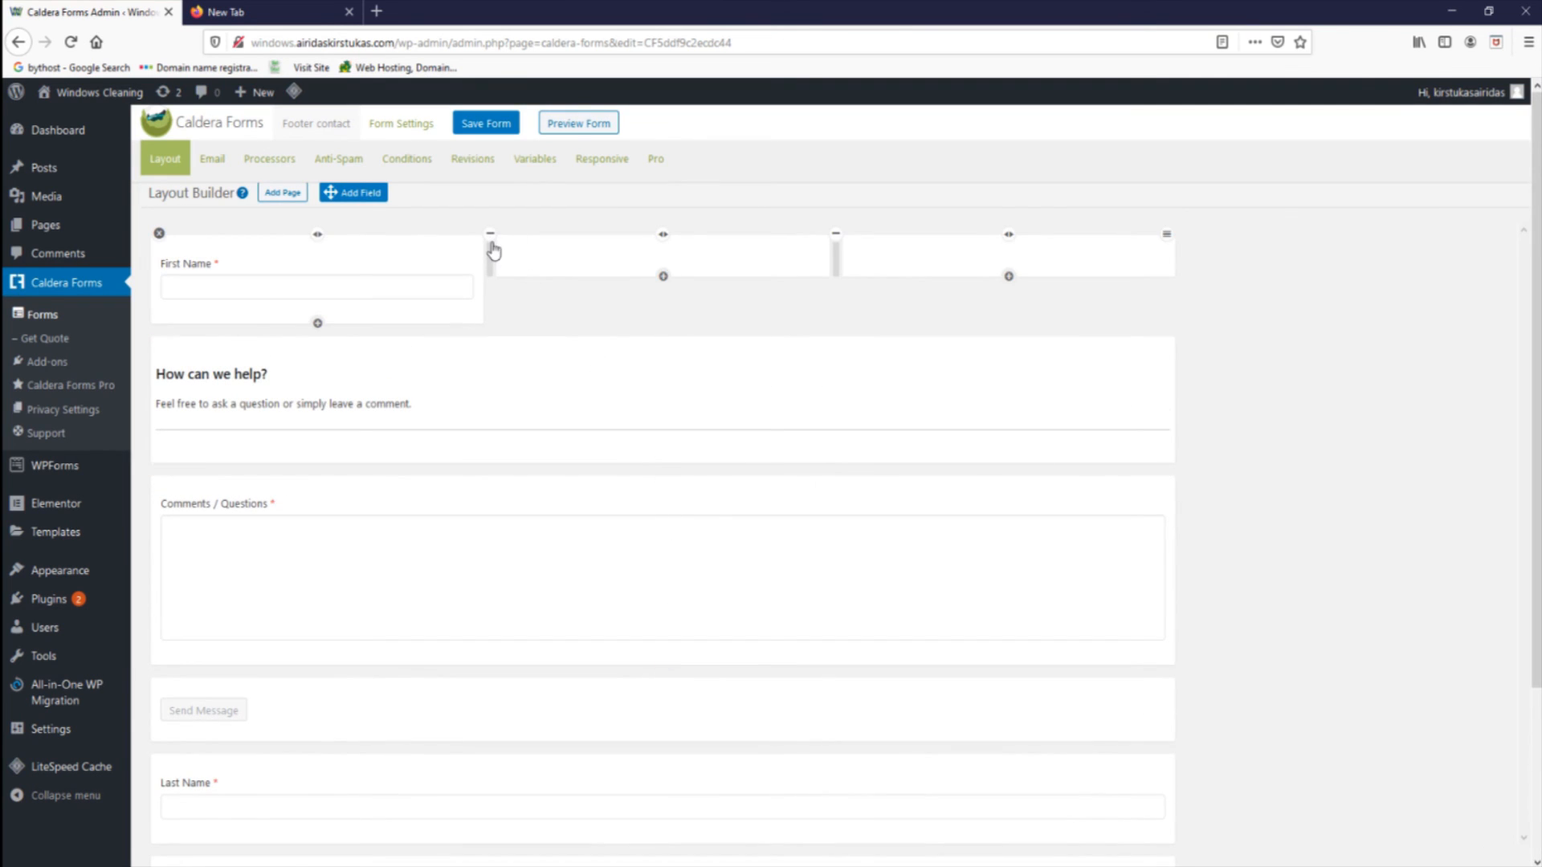
pyautogui.click(490, 236)
pyautogui.click(836, 240)
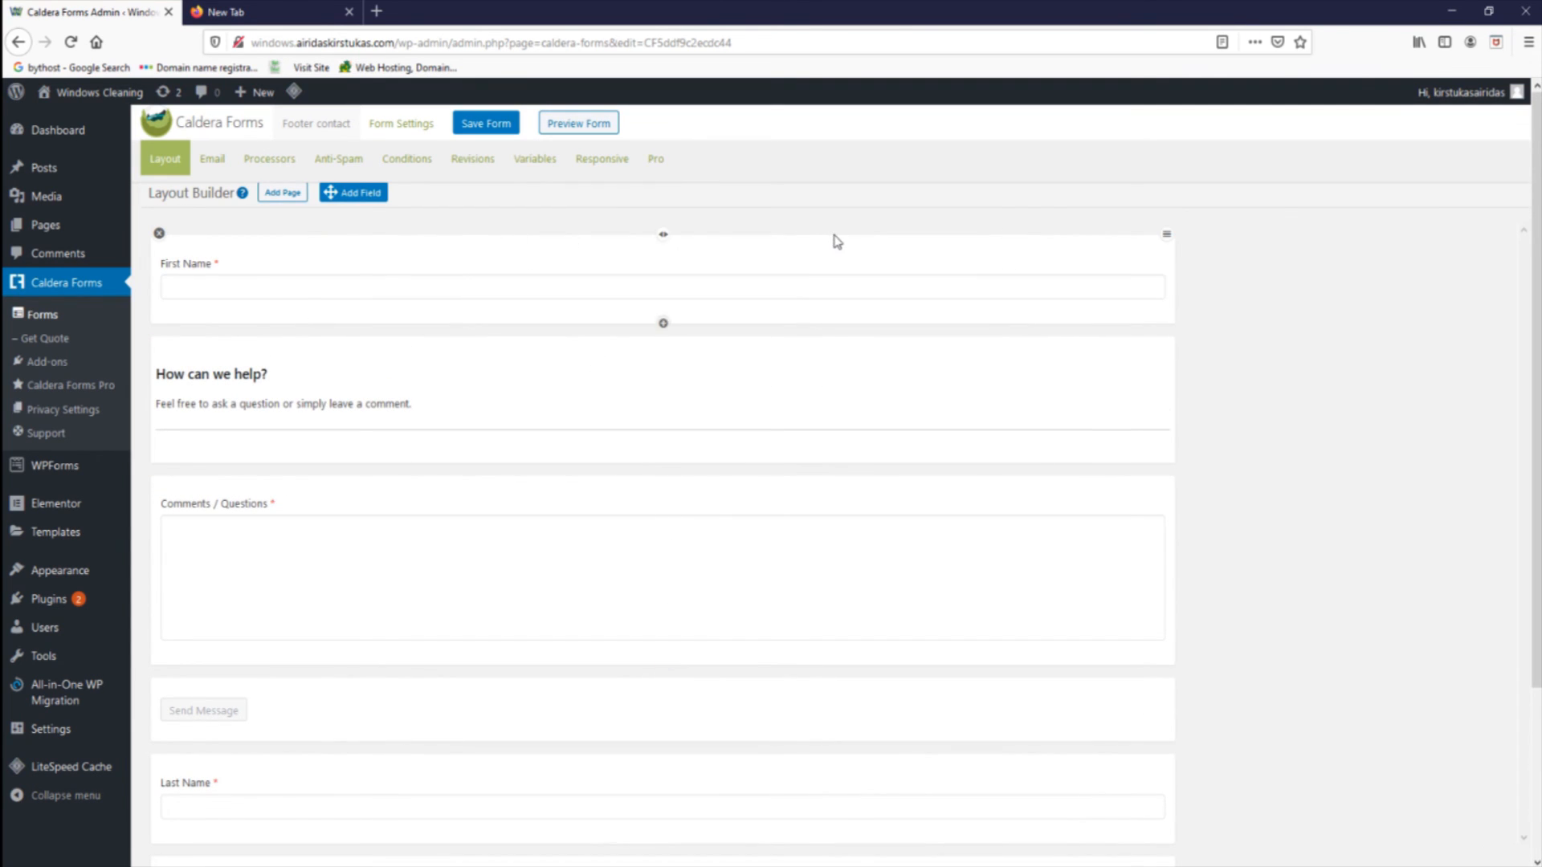
pyautogui.scroll(-2, 516, 368)
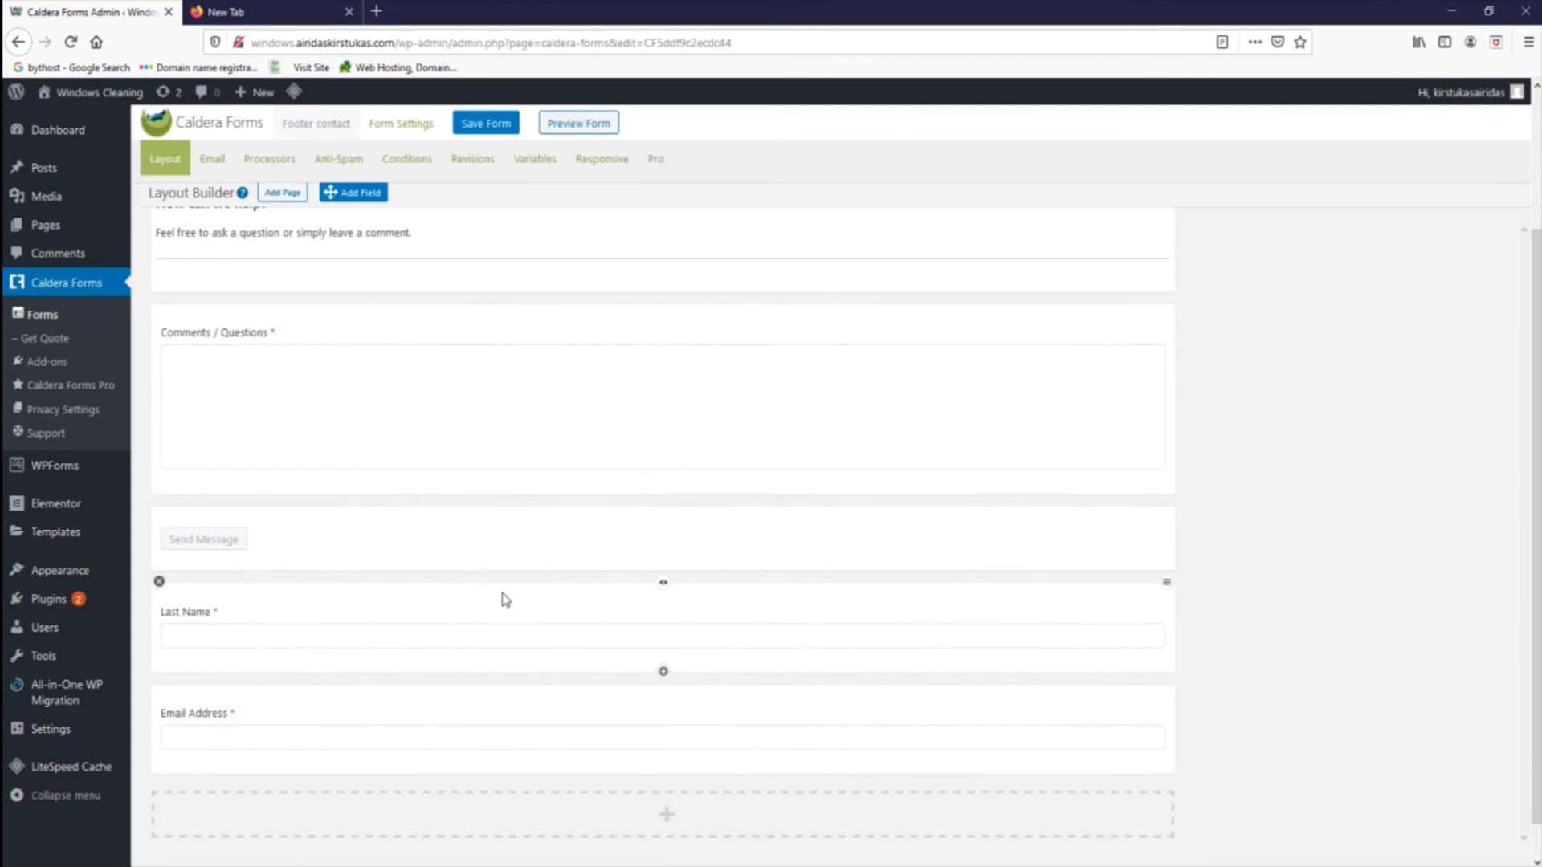
pyautogui.moveTo(688, 608); pyautogui.dragTo(665, 326)
pyautogui.scroll(-5, 431, 321)
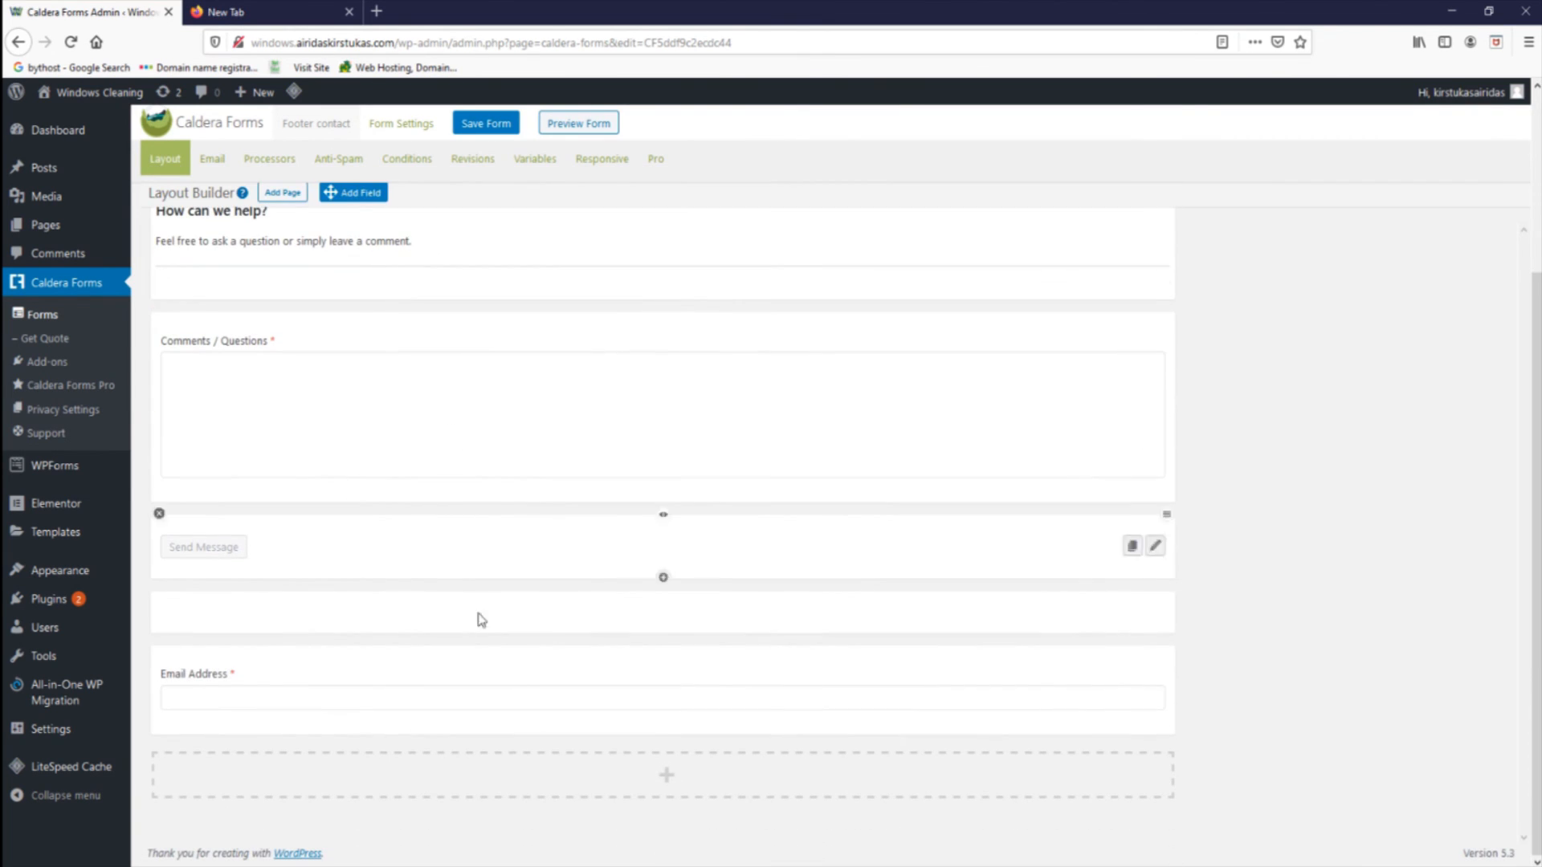
pyautogui.moveTo(539, 663); pyautogui.dragTo(542, 224)
# - Delete the two empty leftover rows and save the form layout
pyautogui.scroll(4, 536, 241)
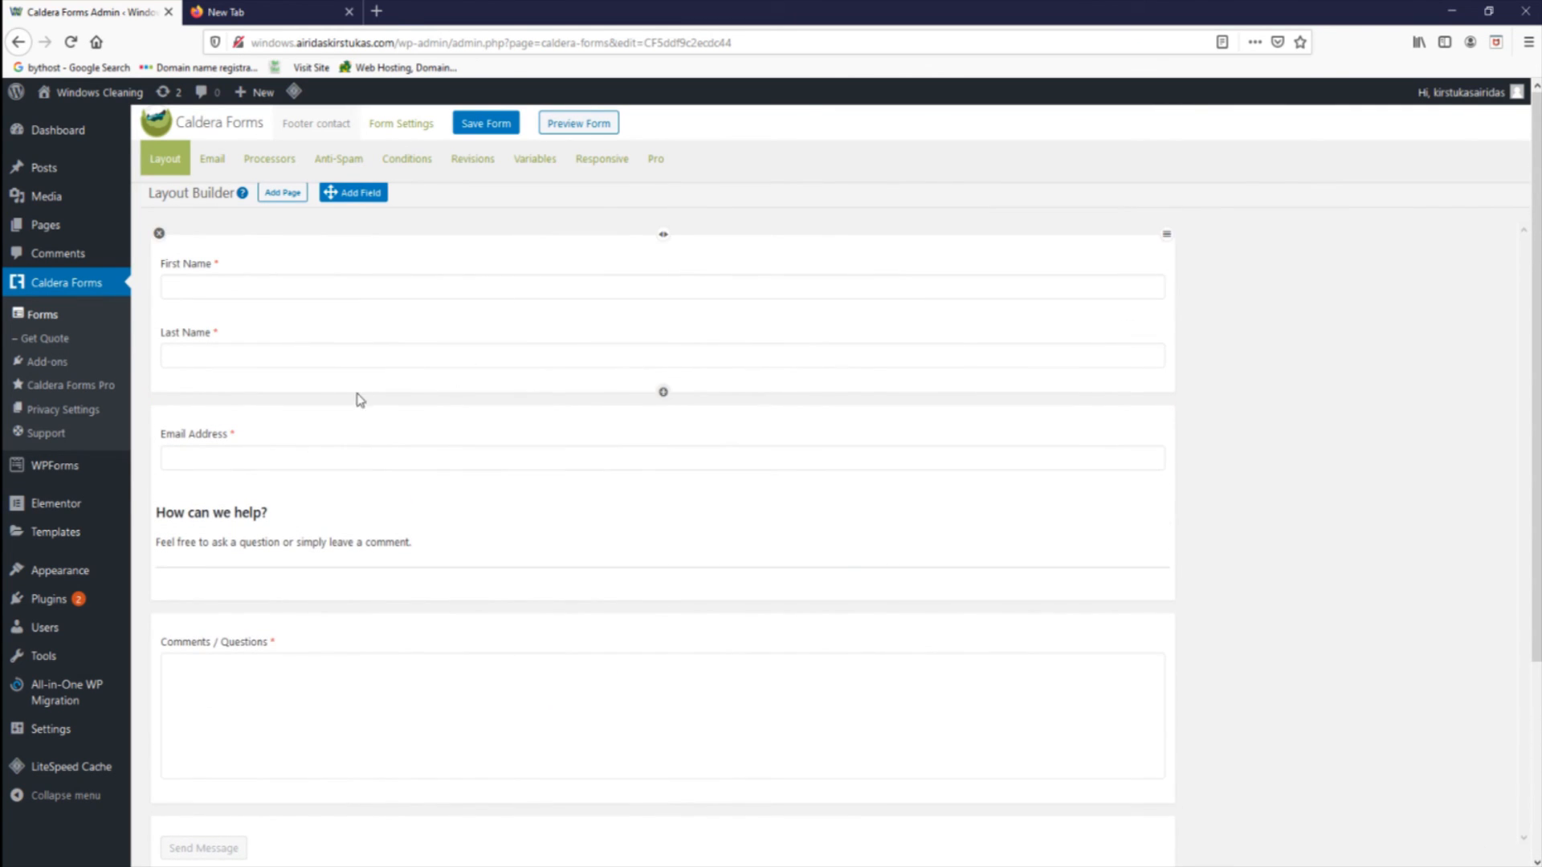
pyautogui.scroll(-4, 374, 424)
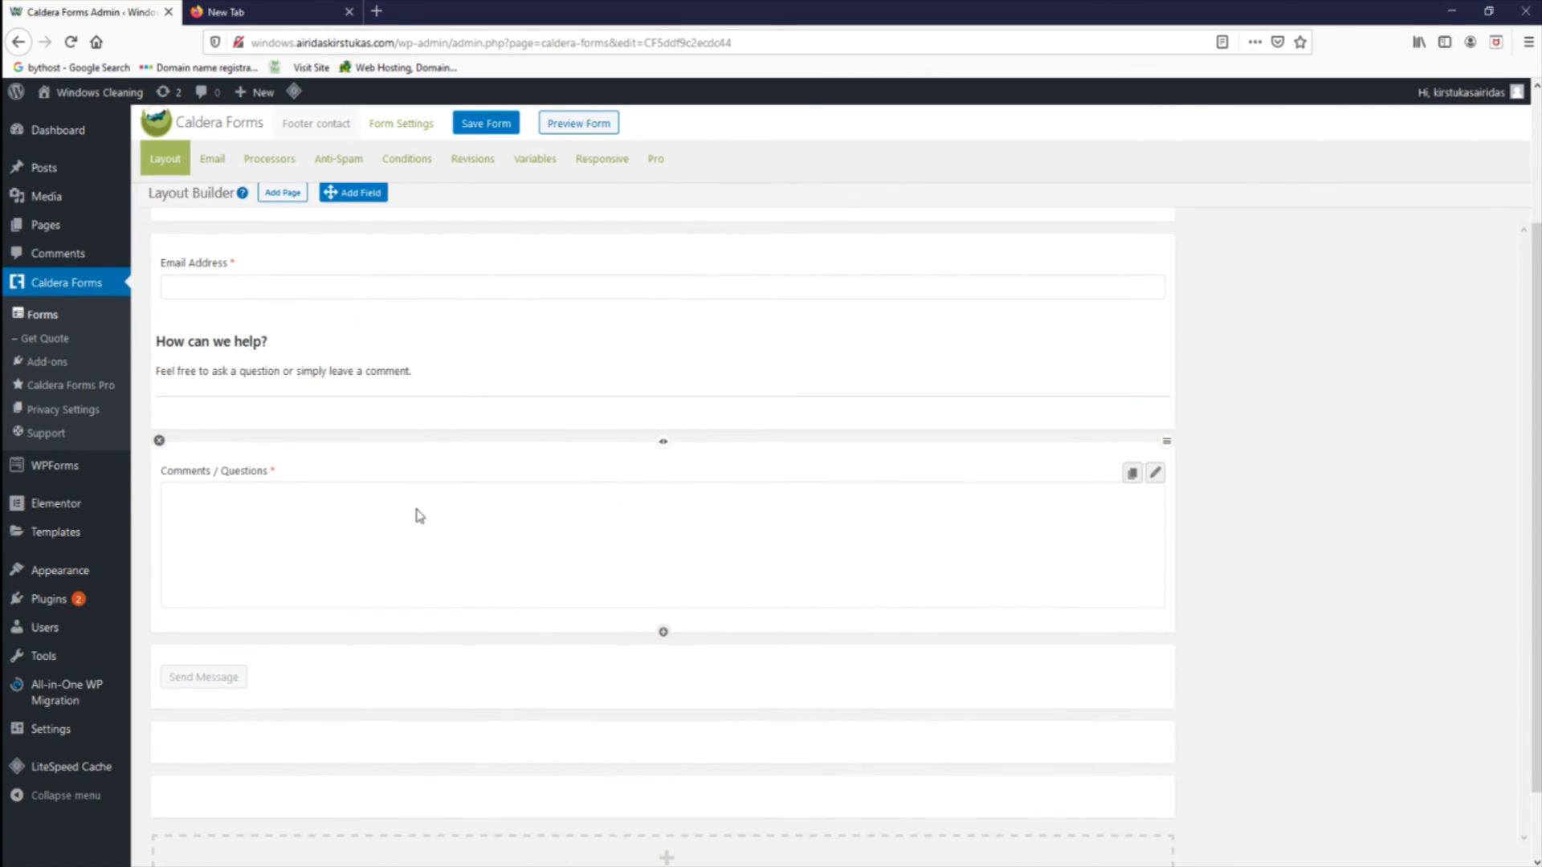
pyautogui.scroll(-1, 612, 541)
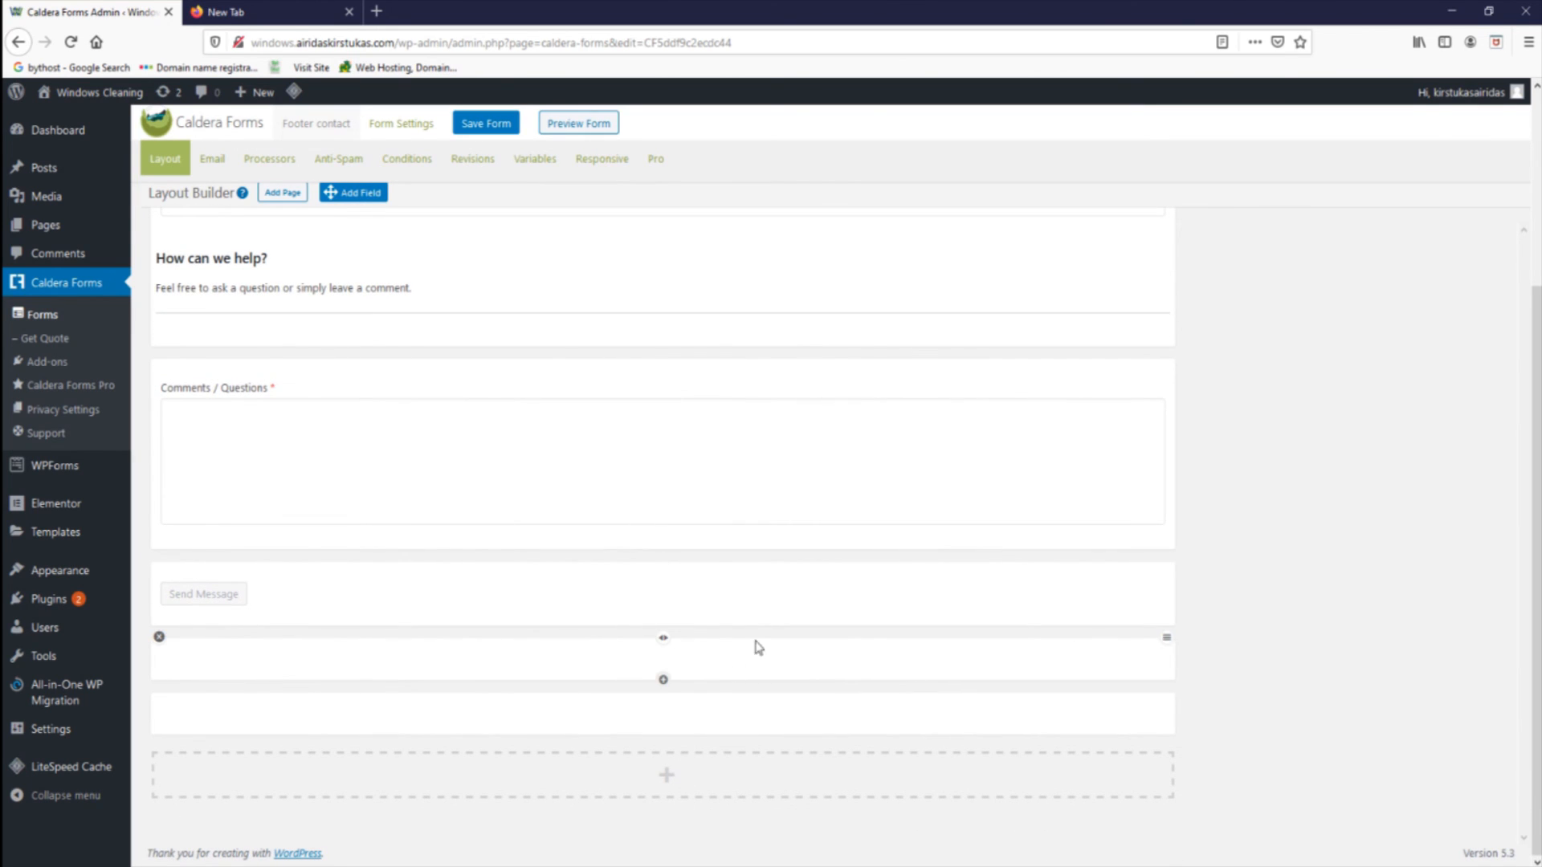
pyautogui.click(159, 637)
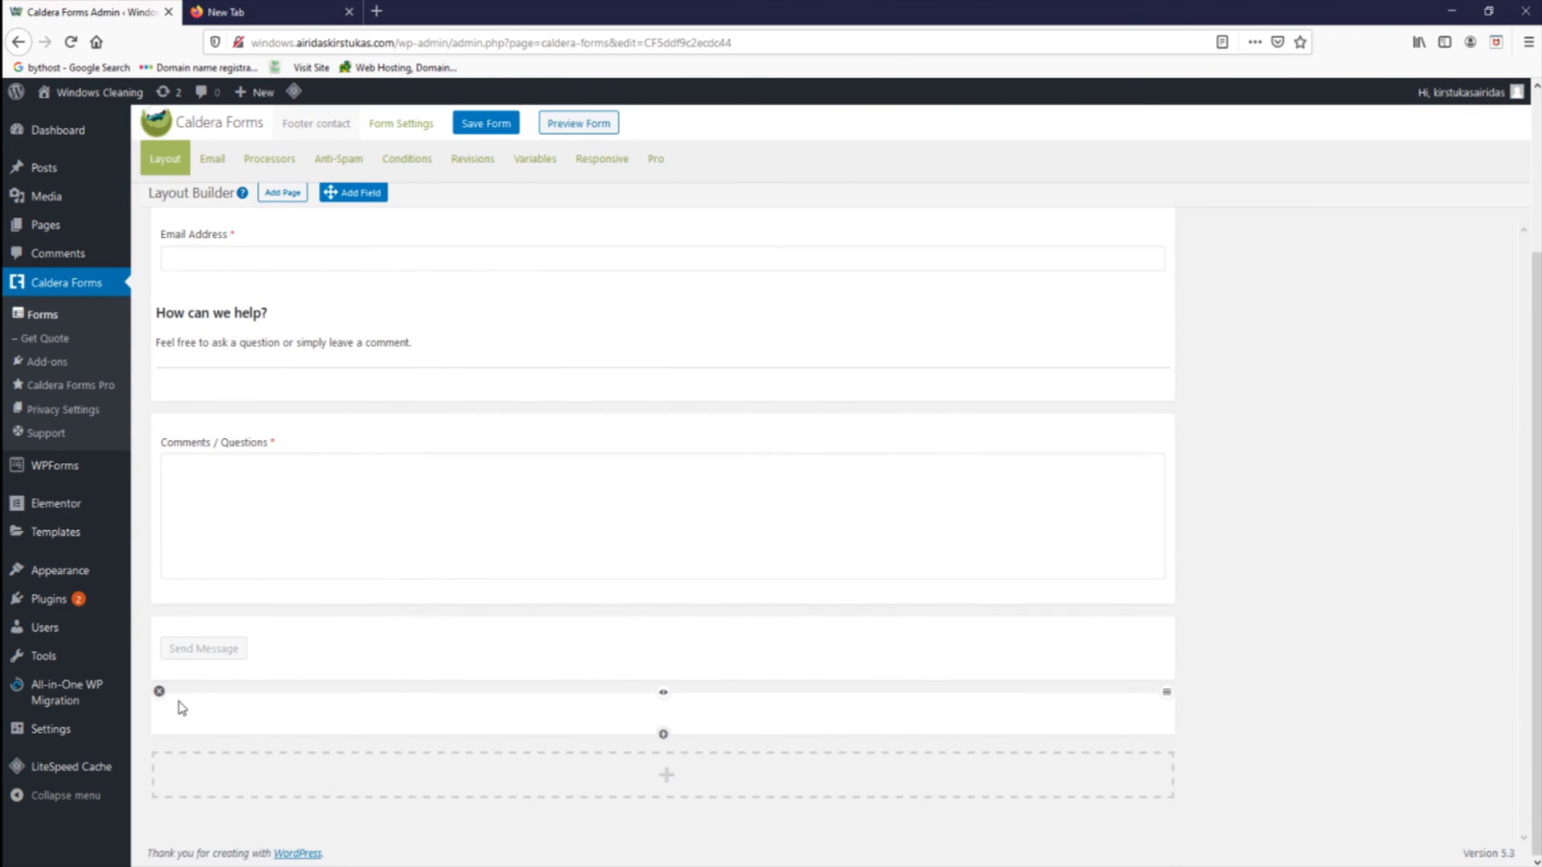
pyautogui.click(159, 693)
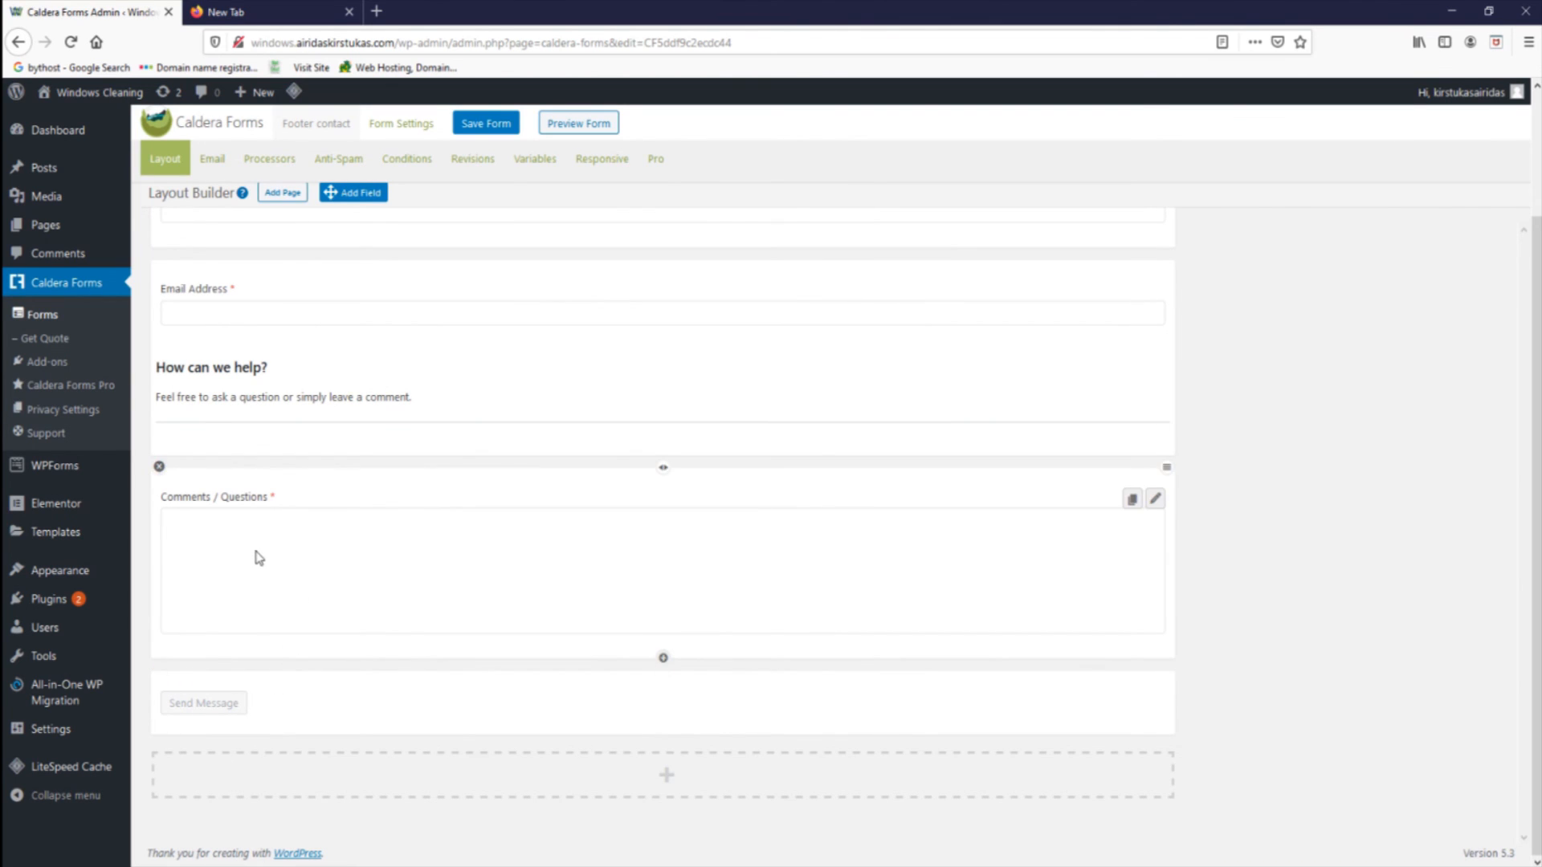
pyautogui.scroll(2, 630, 560)
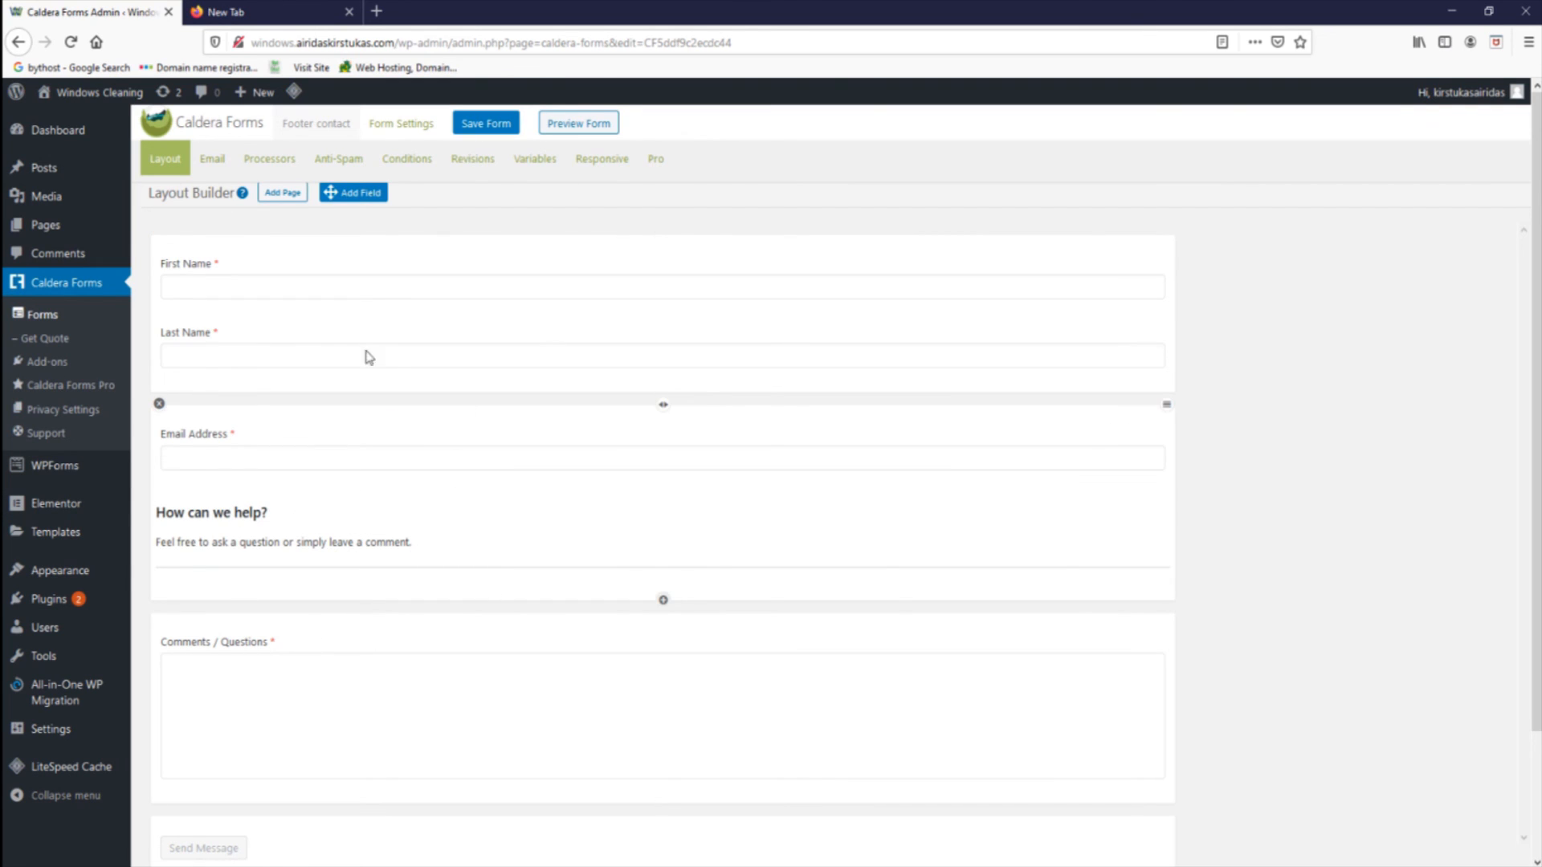
pyautogui.click(486, 126)
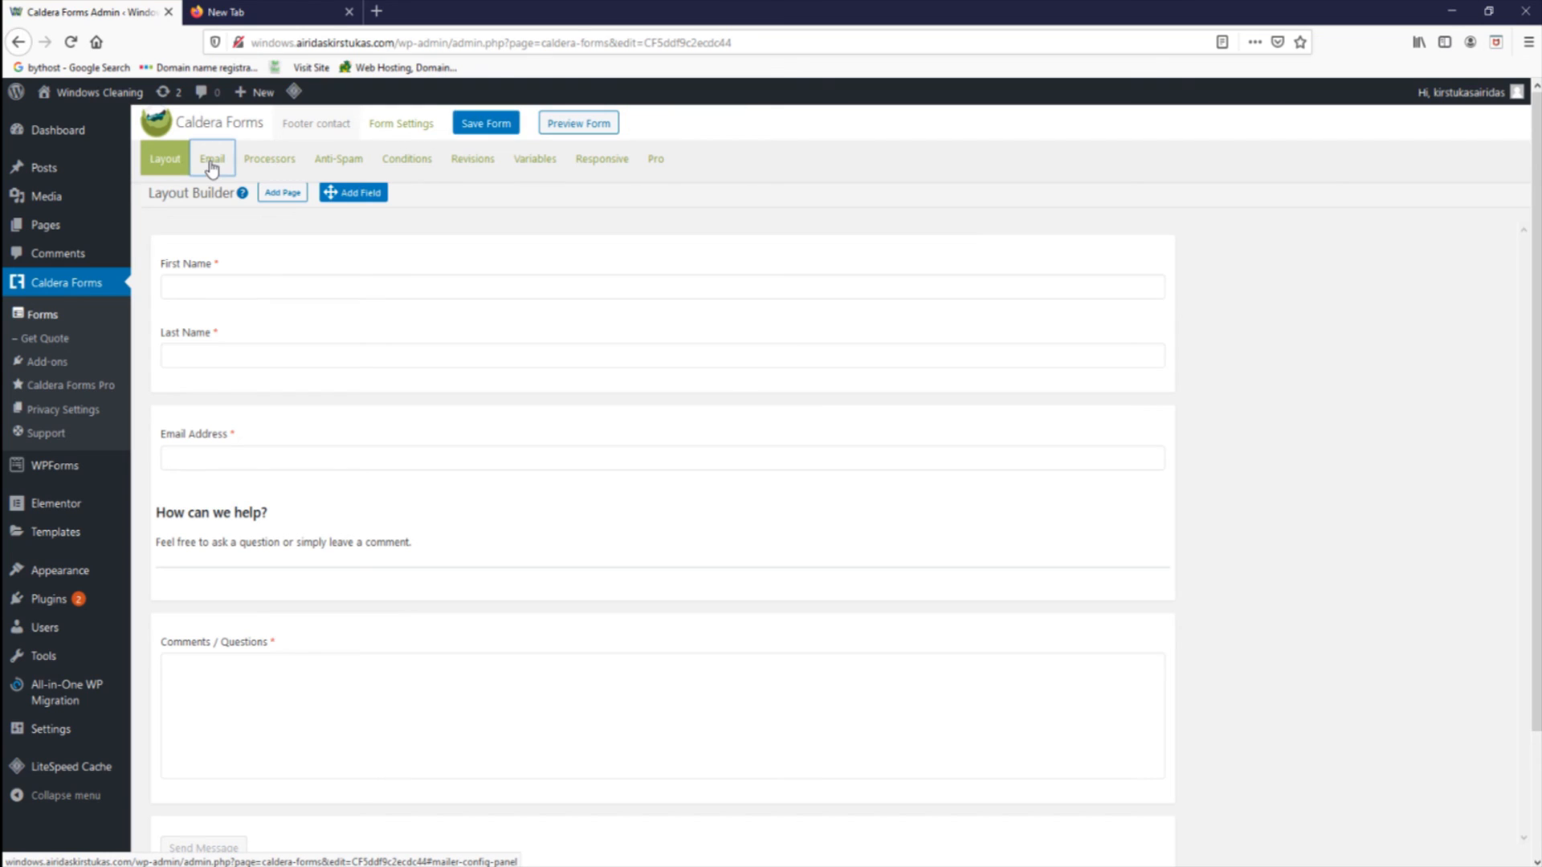
# - Check the Footer contact form's Email notification settings, then load the front page in the Customizer
pyautogui.click(212, 165)
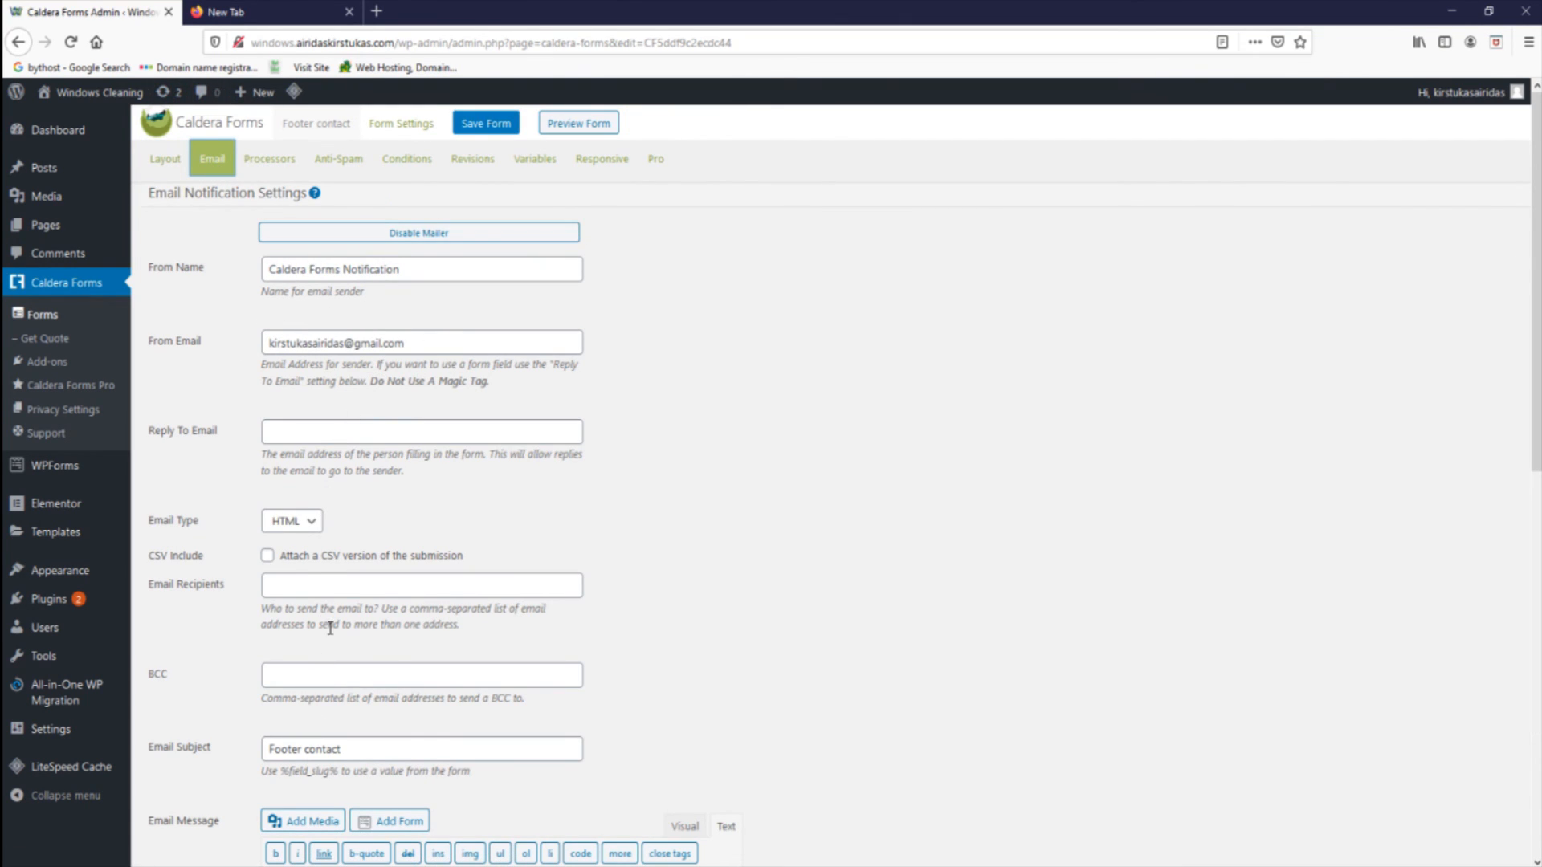
pyautogui.scroll(-7, 329, 627)
pyautogui.scroll(1, 359, 617)
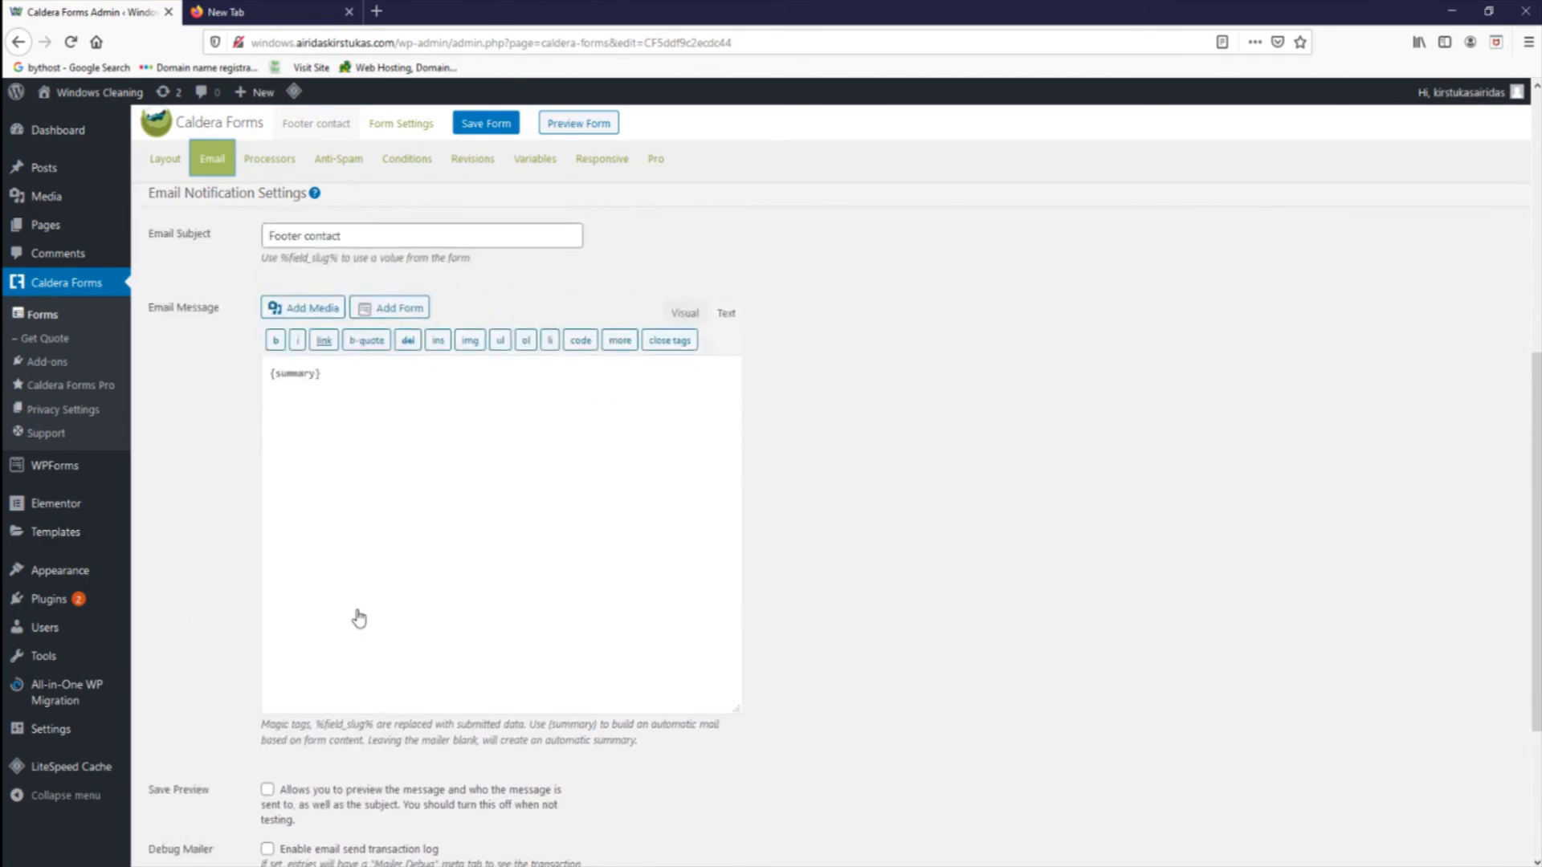
pyautogui.scroll(6, 359, 618)
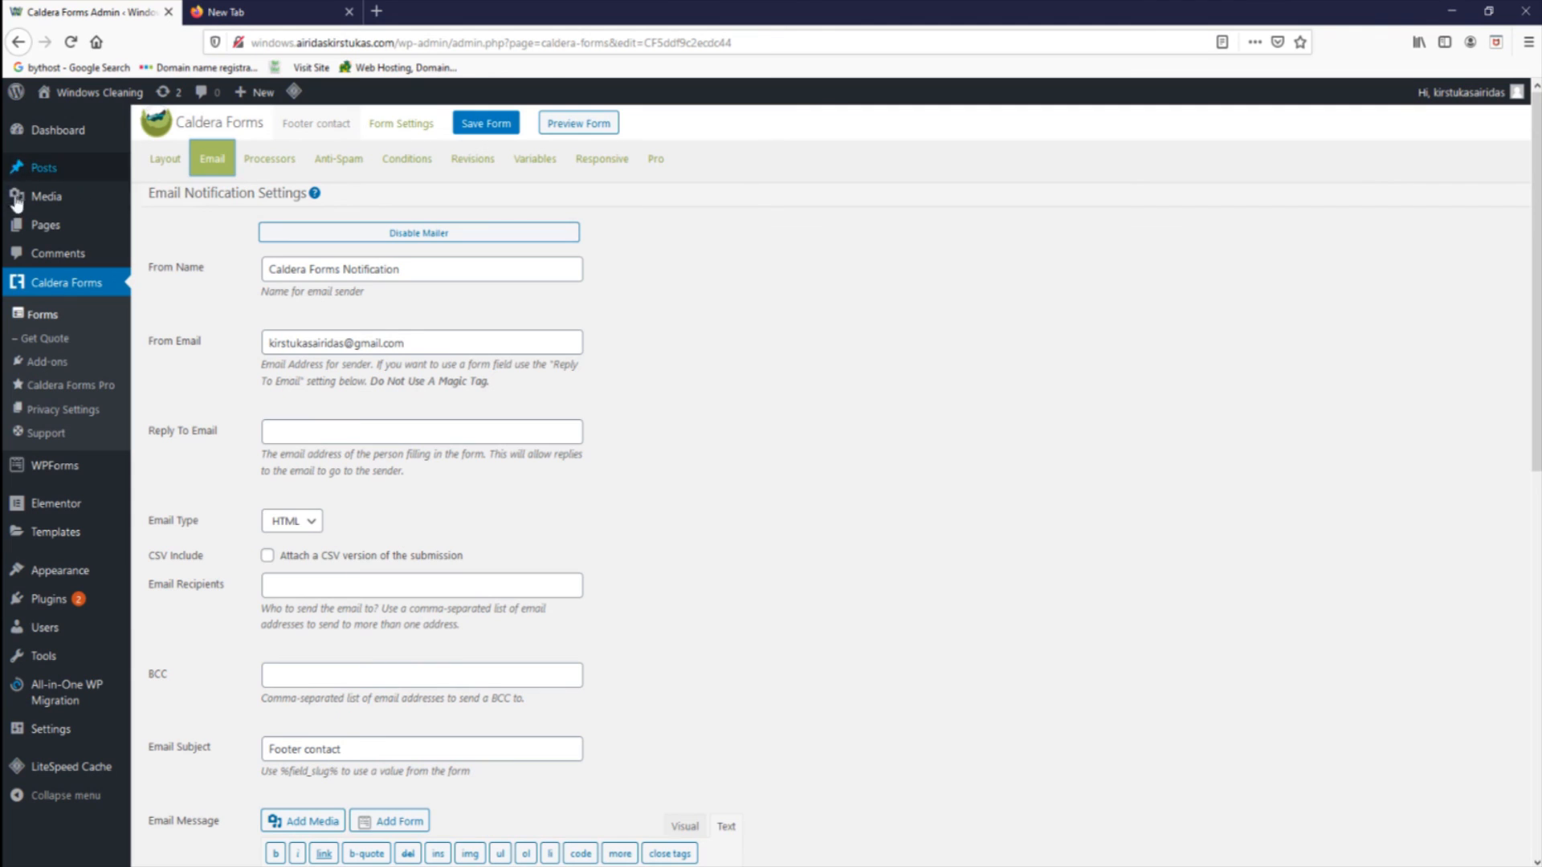
pyautogui.click(71, 101)
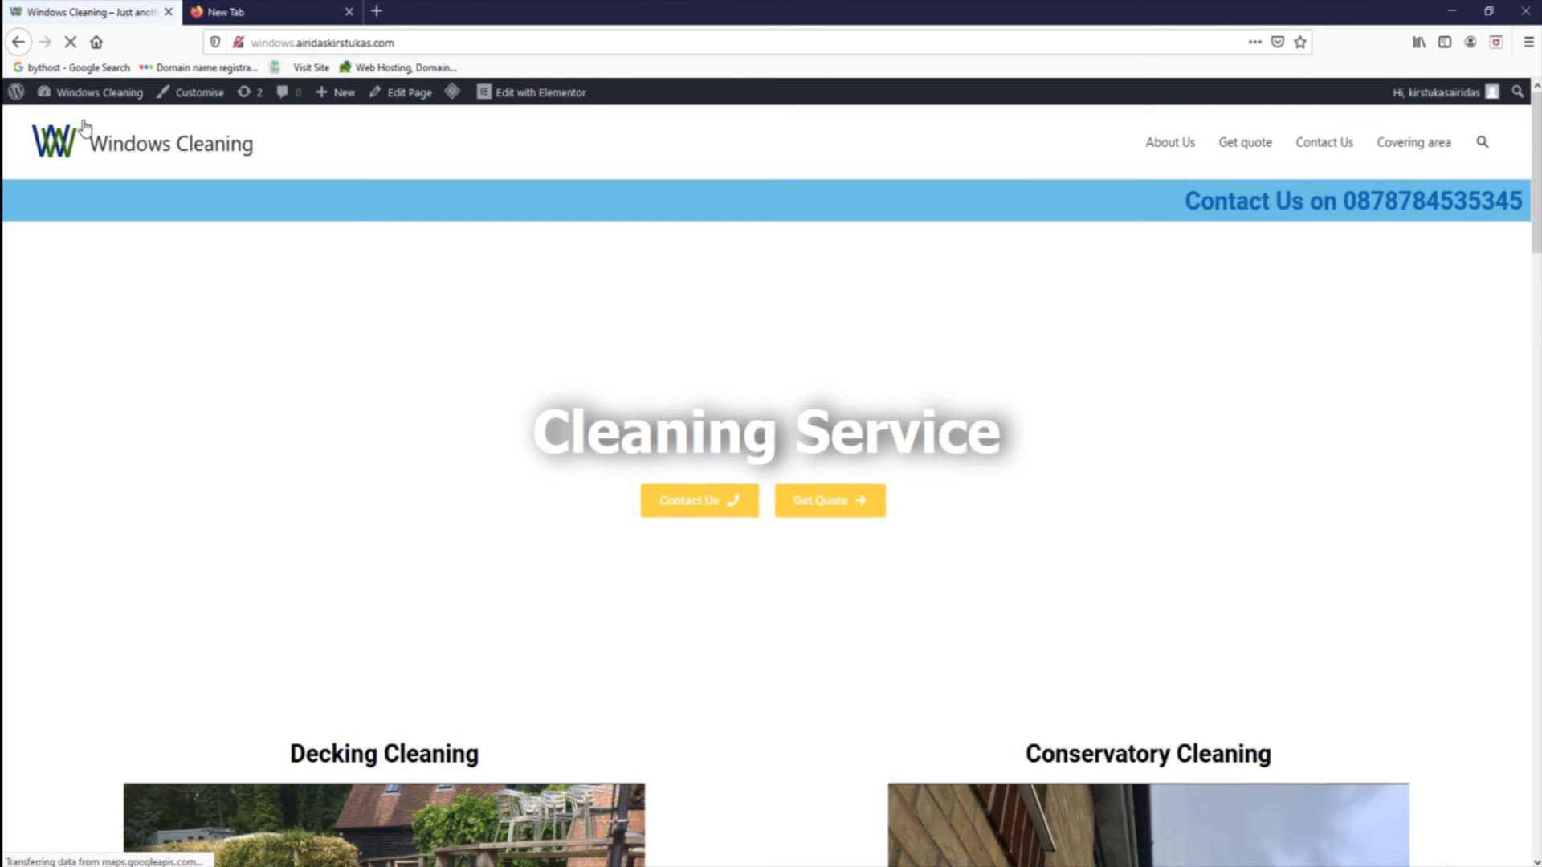
pyautogui.click(174, 95)
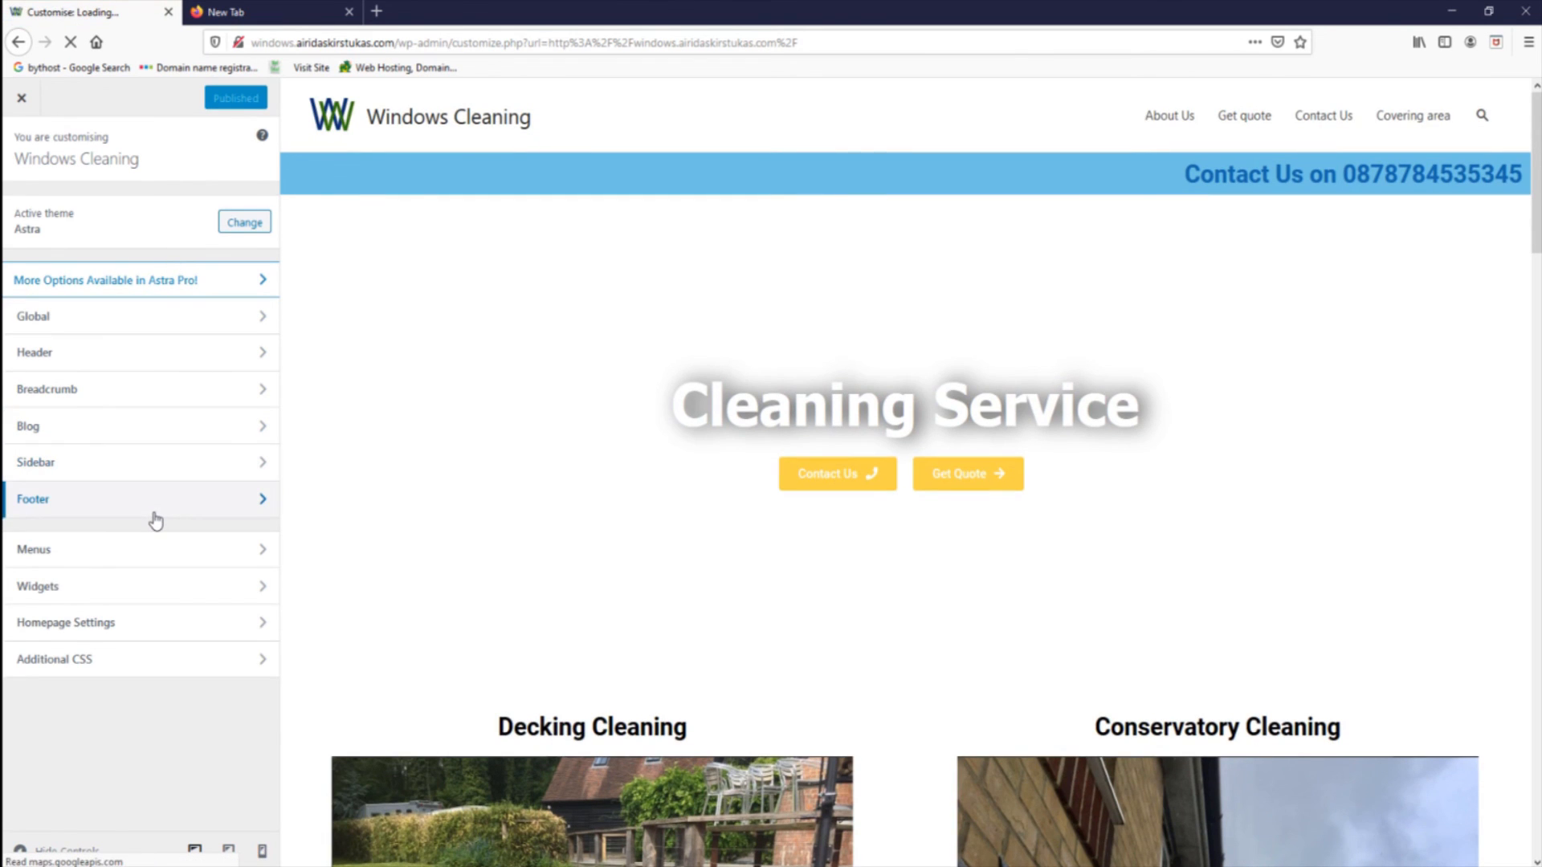
# - Add a Caldera Form widget set to 'Footer contact' in Footer Widget Area 2 and preview the footer
pyautogui.click(184, 592)
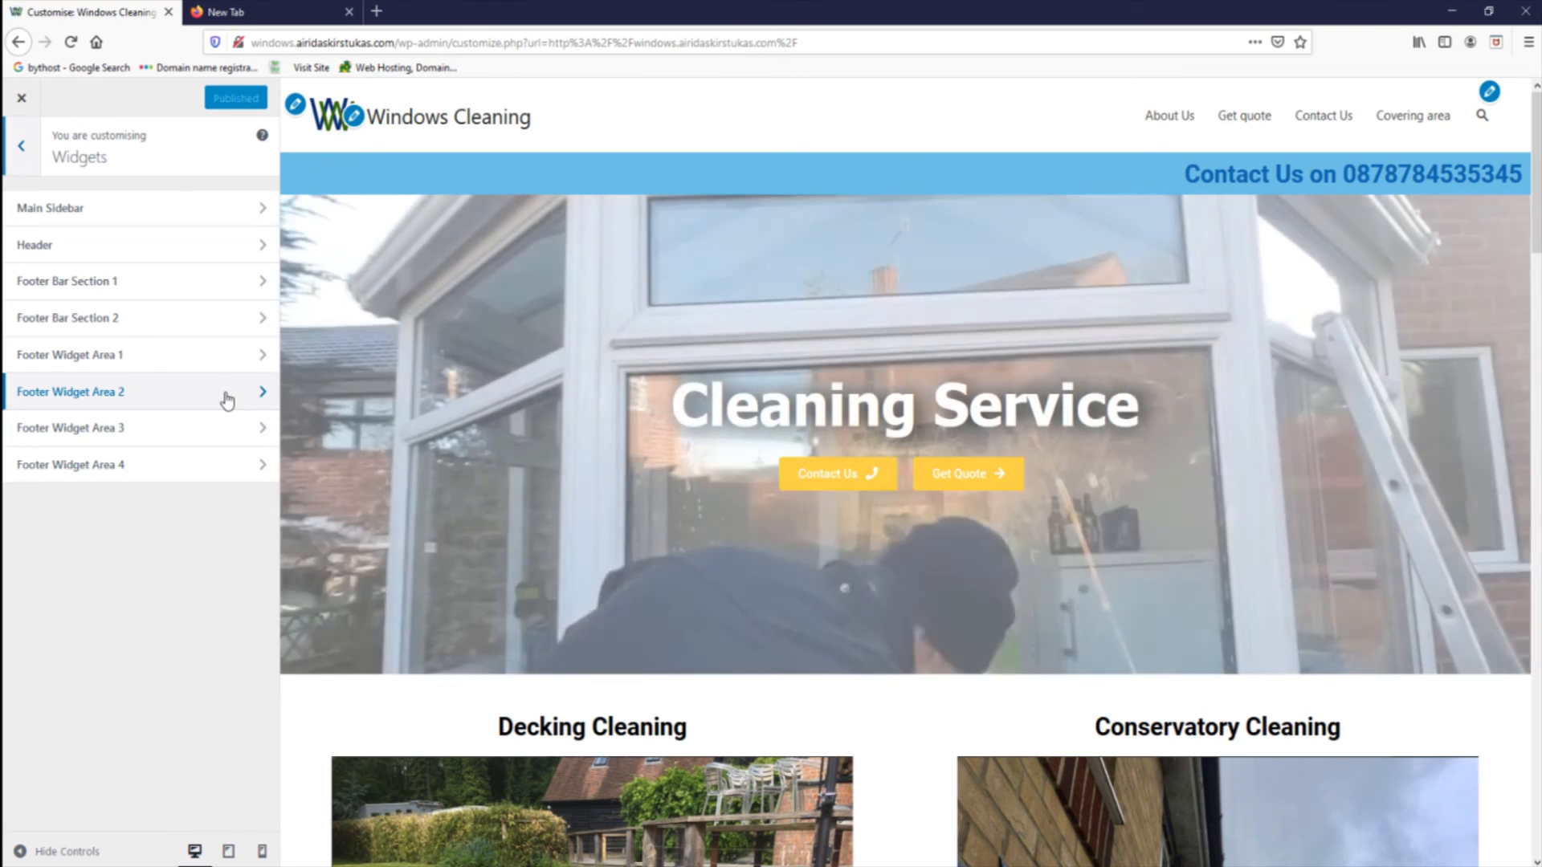
pyautogui.click(227, 394)
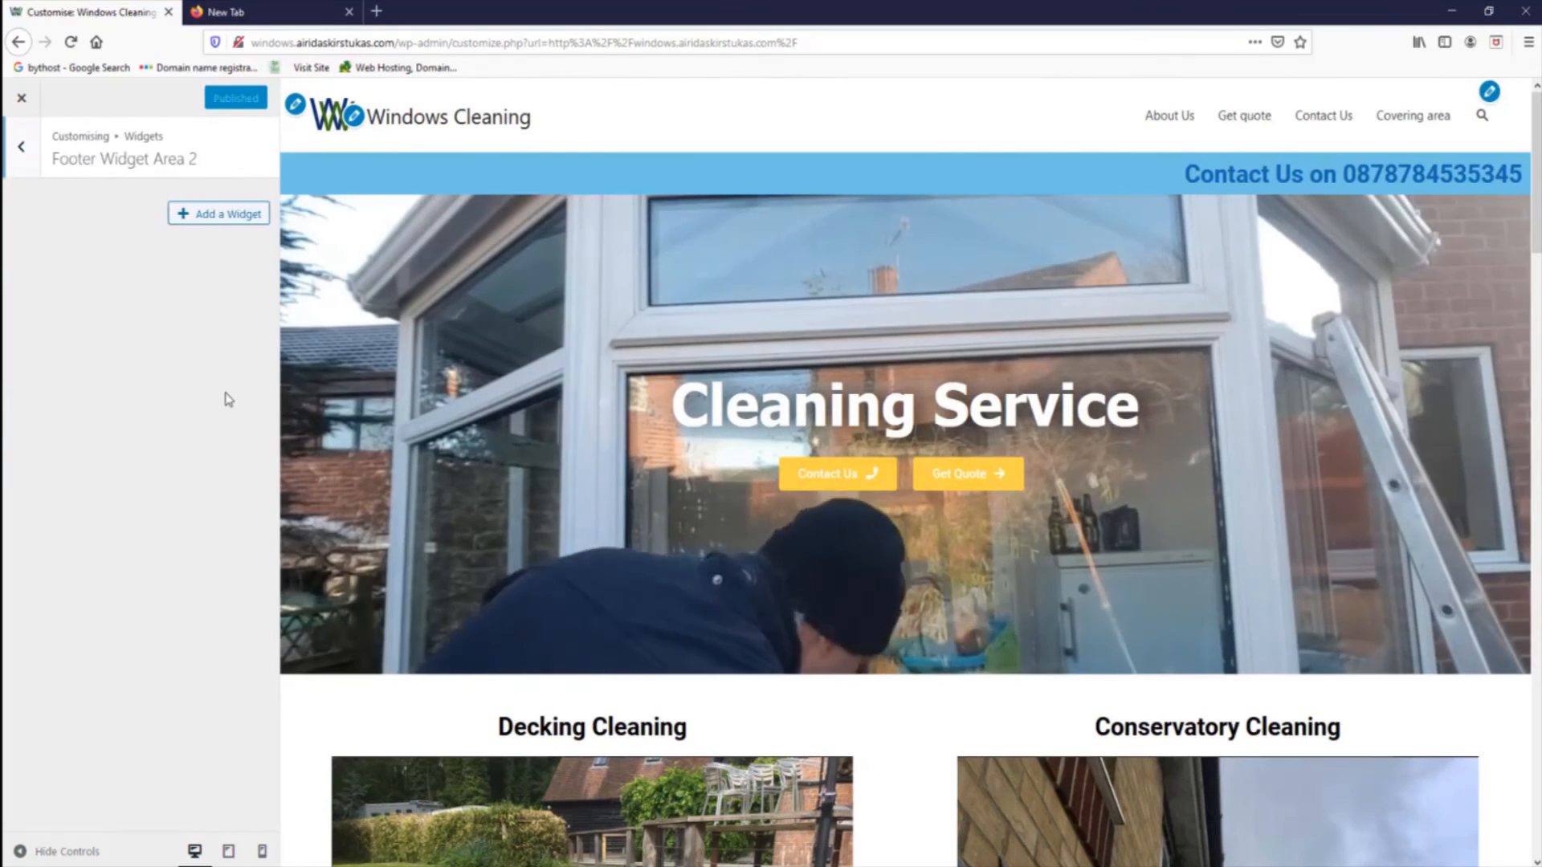
pyautogui.click(224, 213)
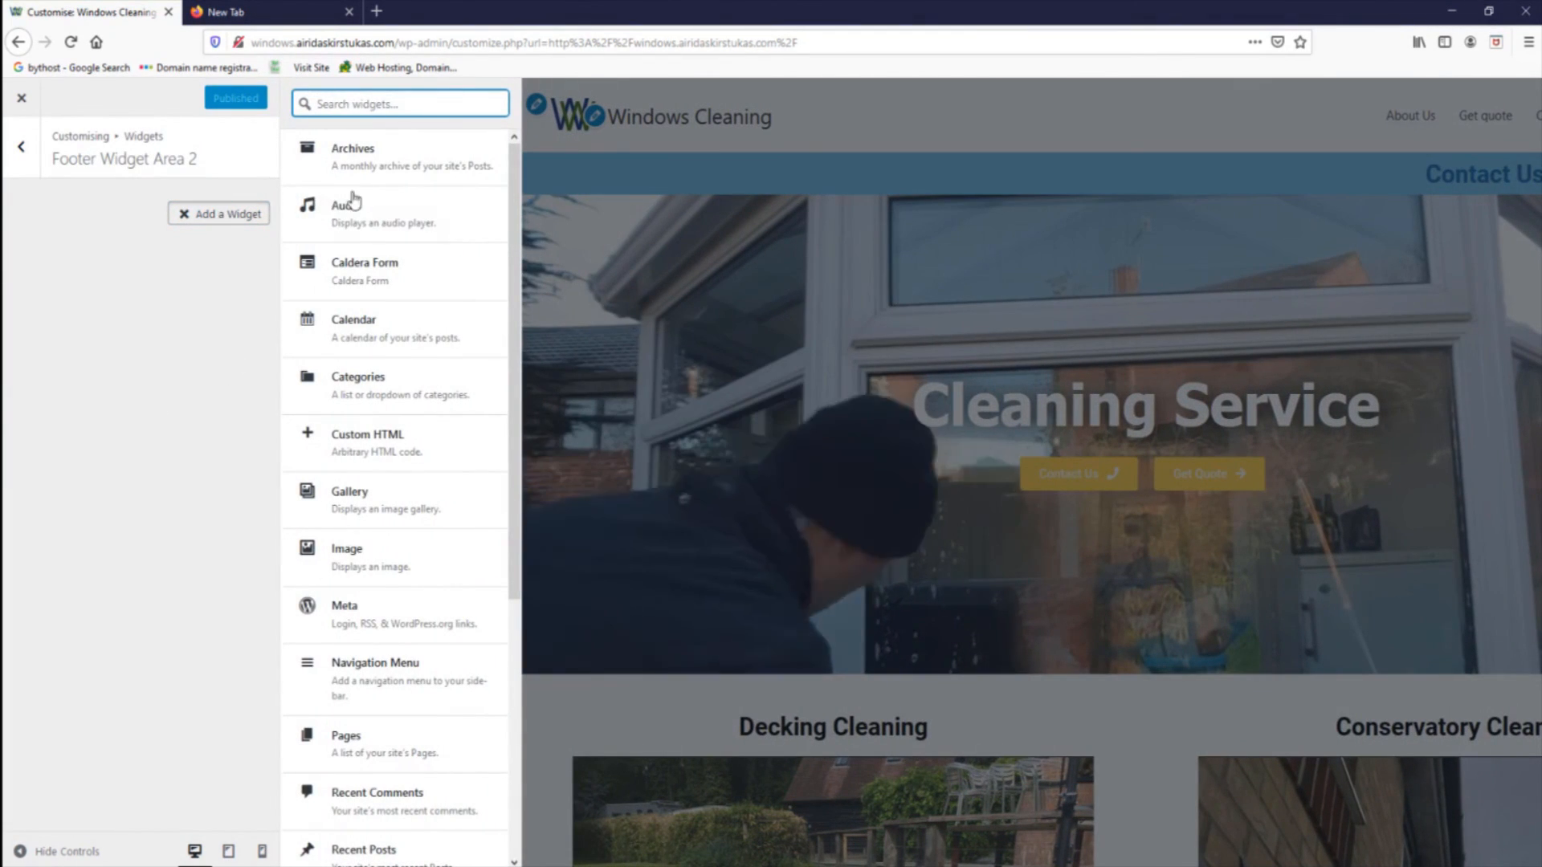
pyautogui.click(436, 288)
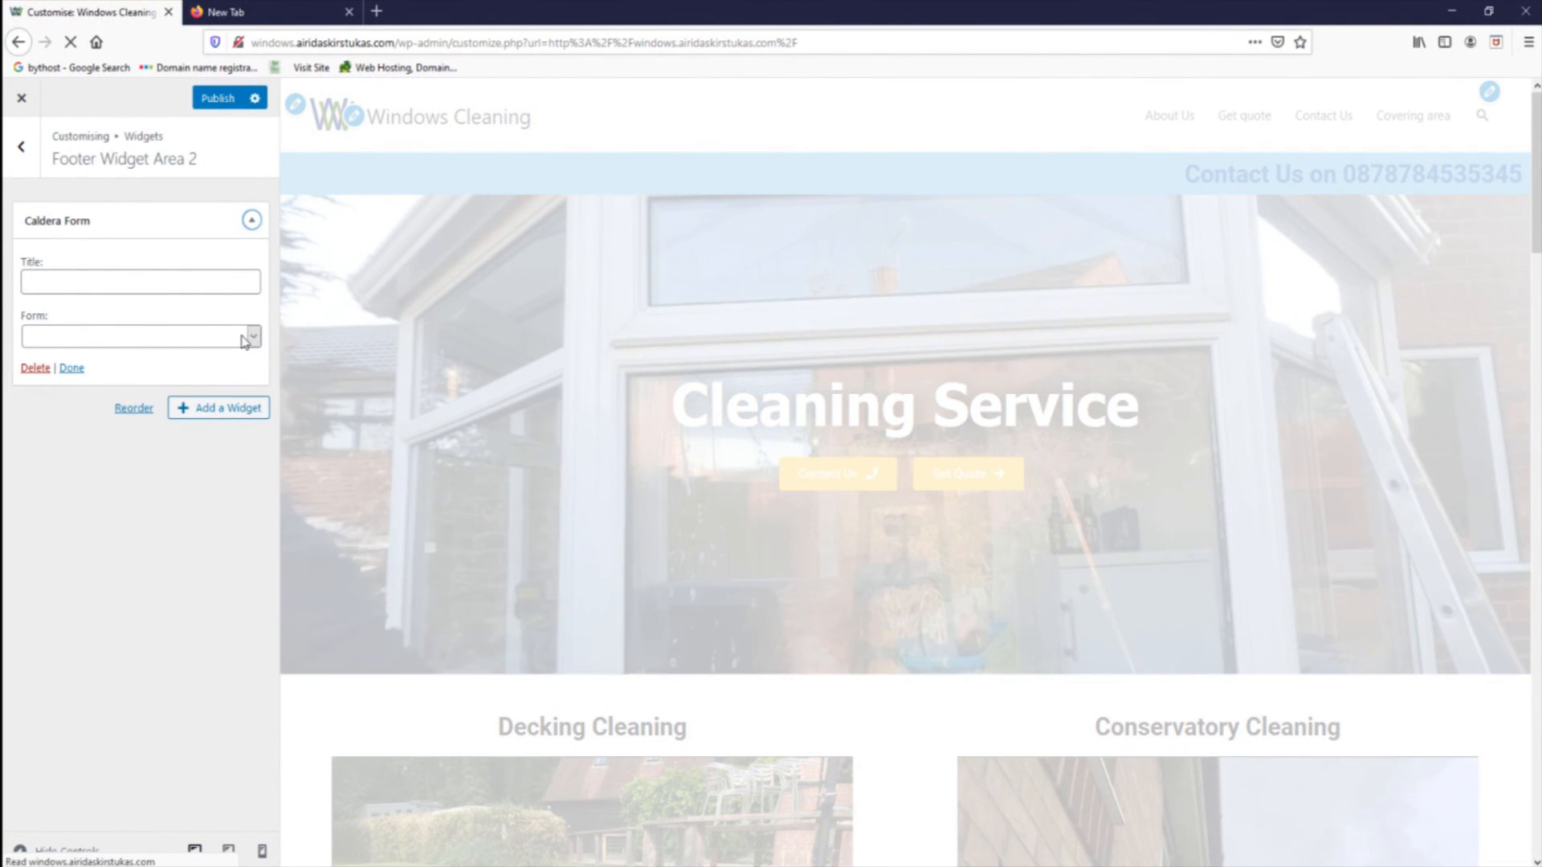
pyautogui.click(239, 342)
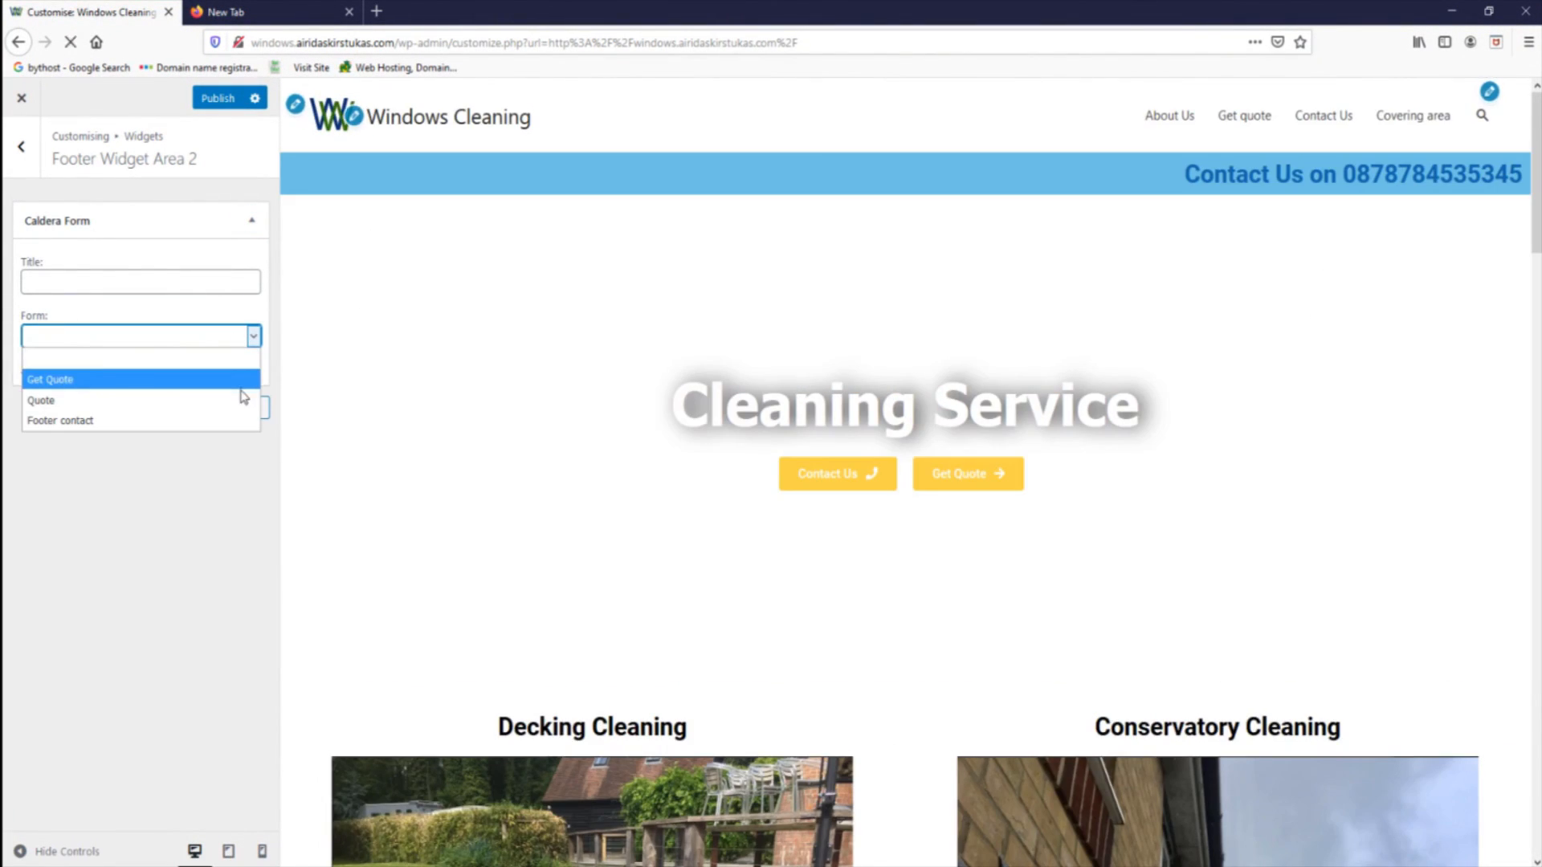
pyautogui.click(247, 421)
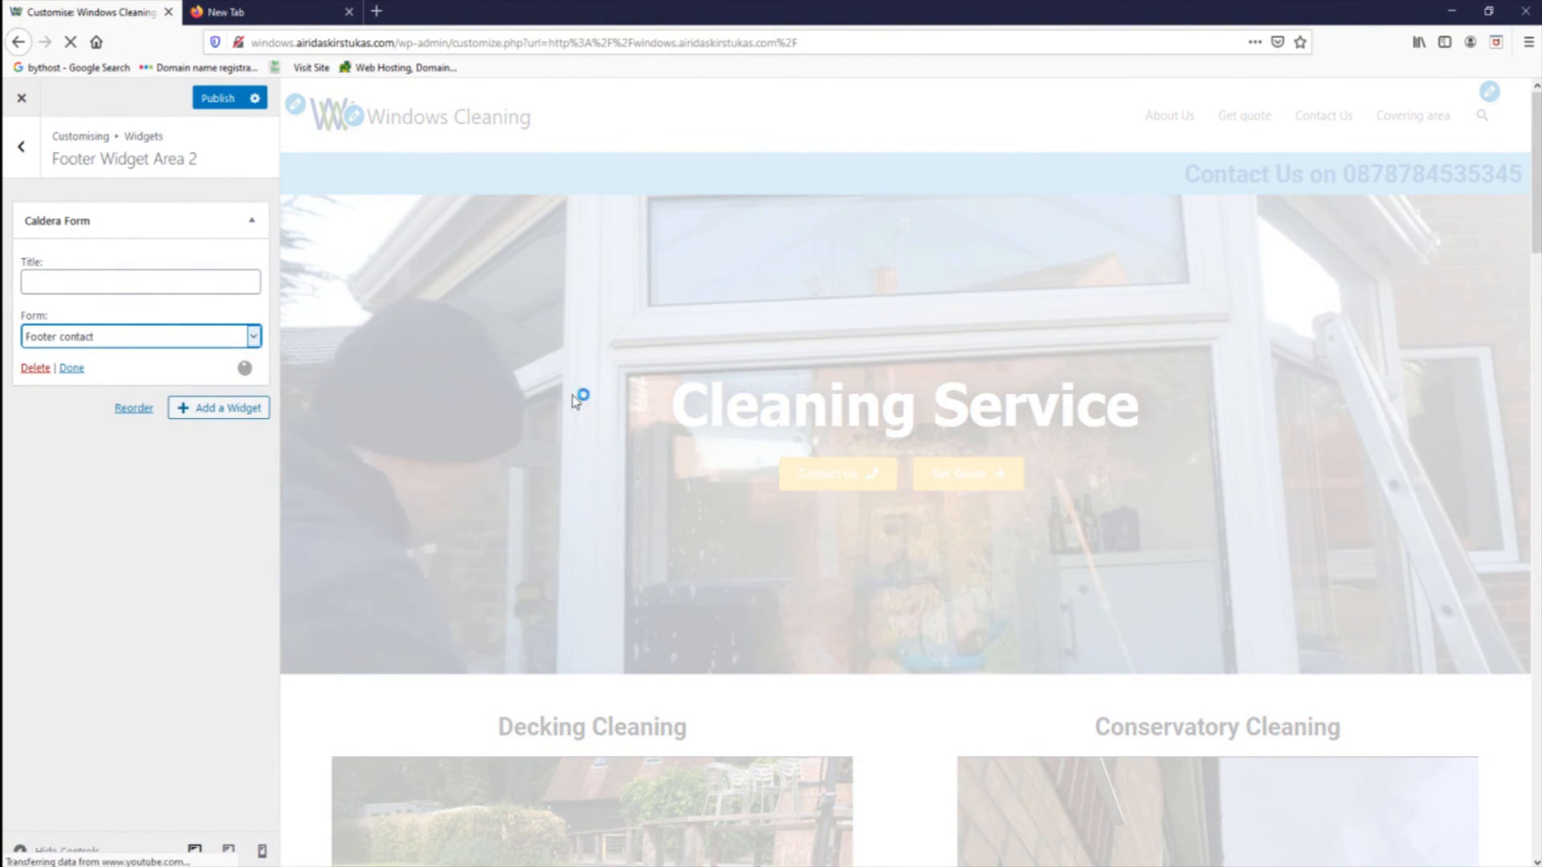
pyautogui.scroll(-10, 610, 394)
pyautogui.scroll(-15, 658, 391)
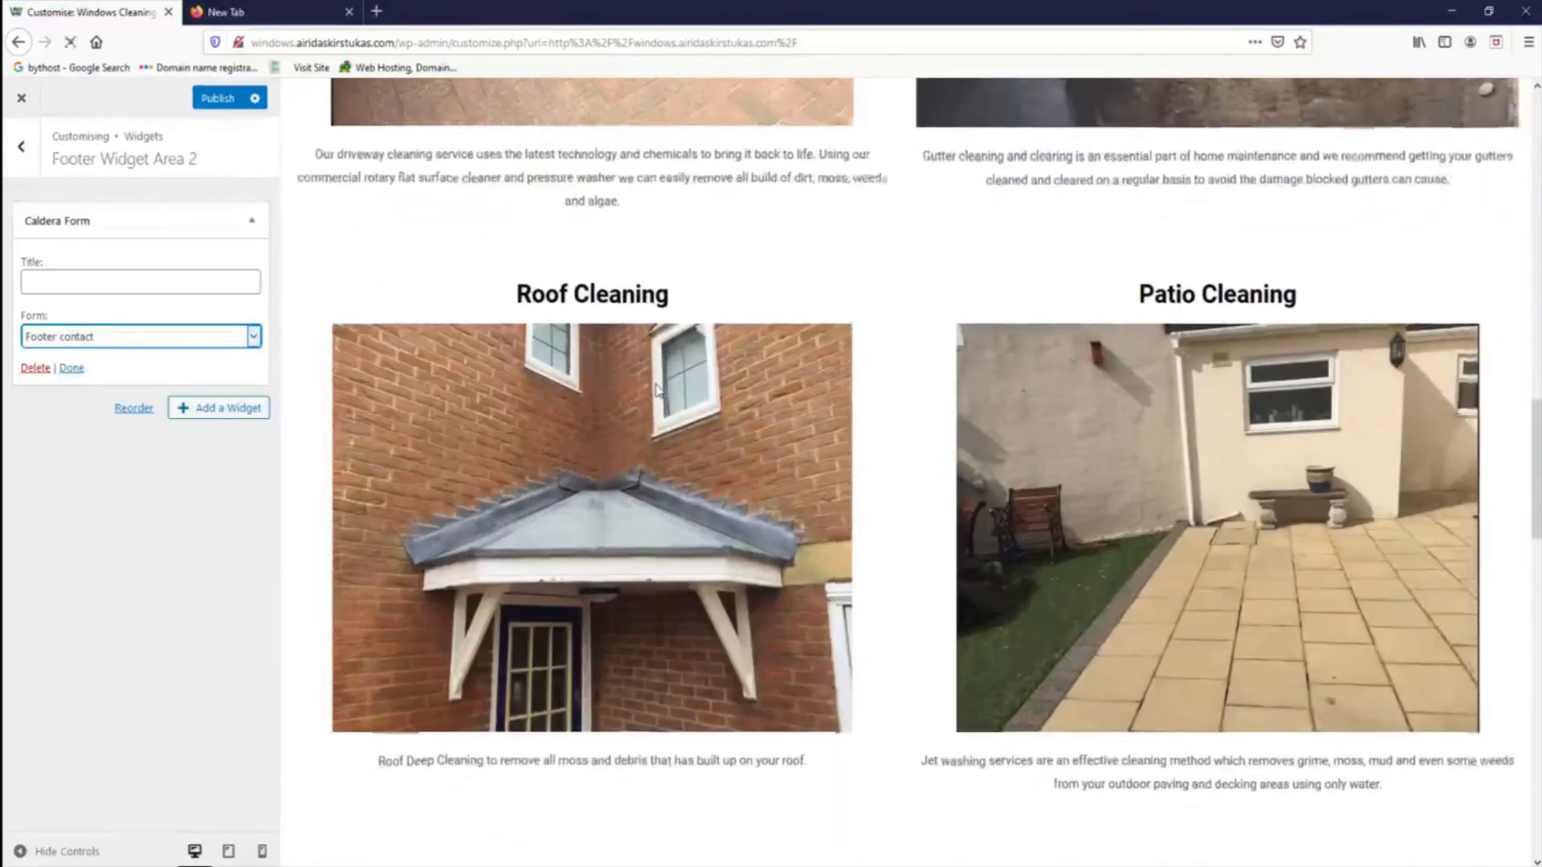
pyautogui.scroll(-3, 656, 383)
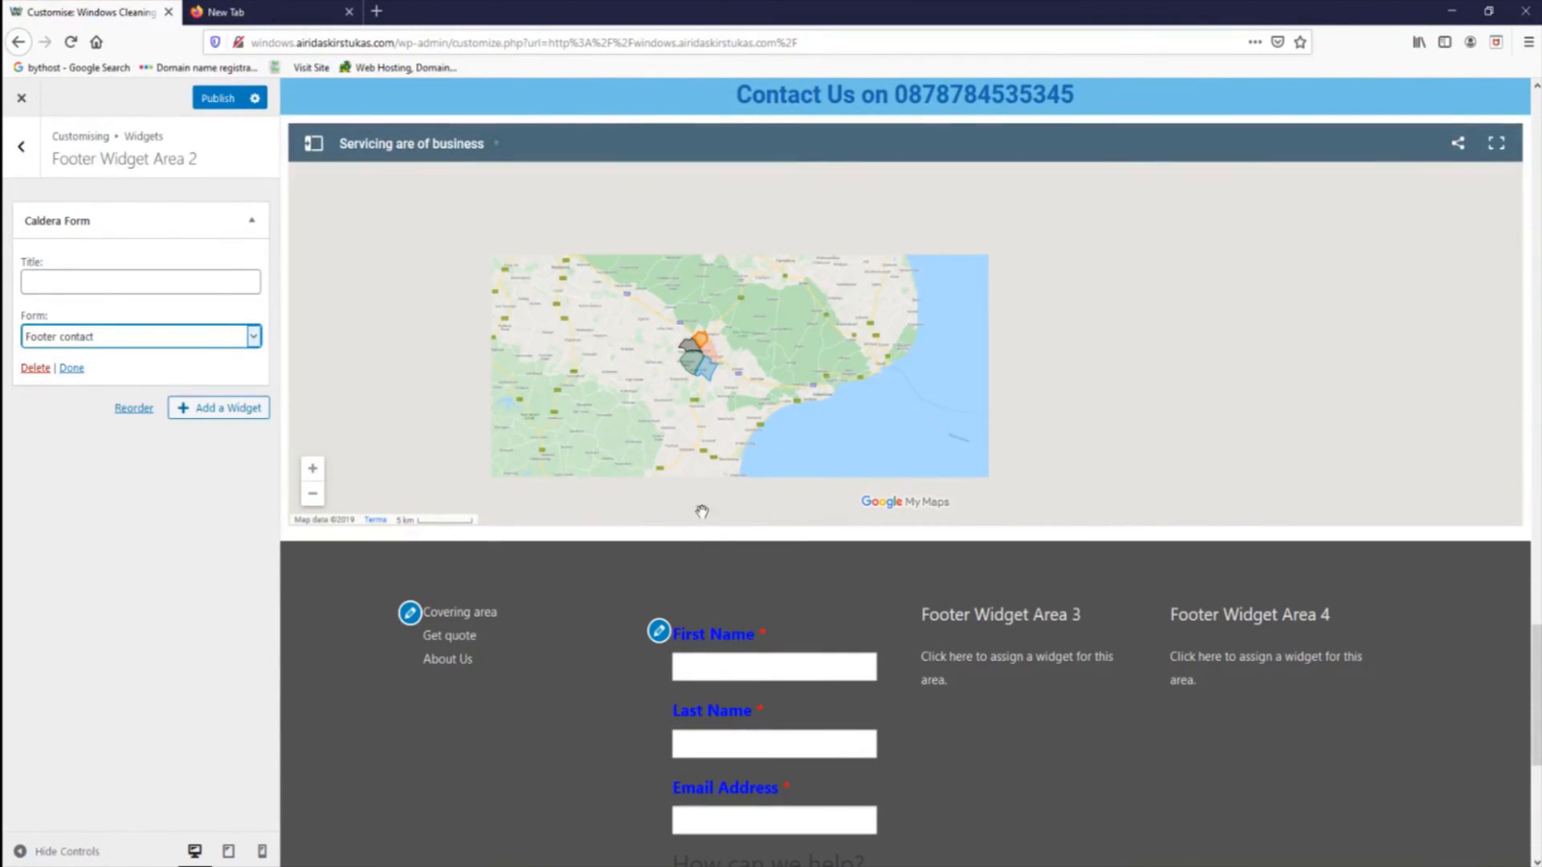
pyautogui.scroll(-5, 1008, 782)
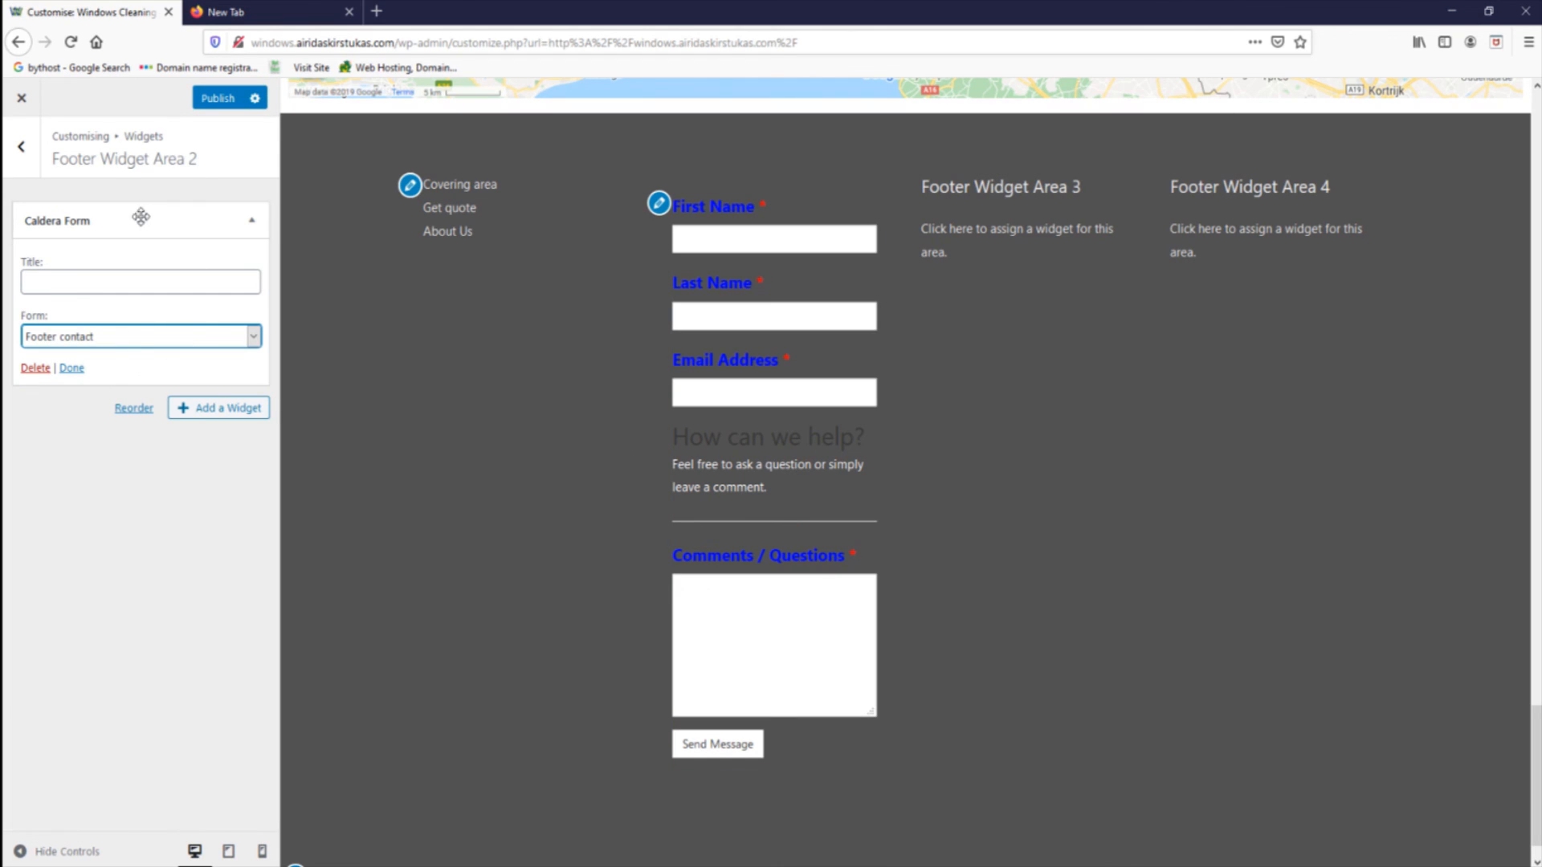
# - Title the footer Caldera Form widget 'Contact Us' and publish the change
pyautogui.click(95, 273)
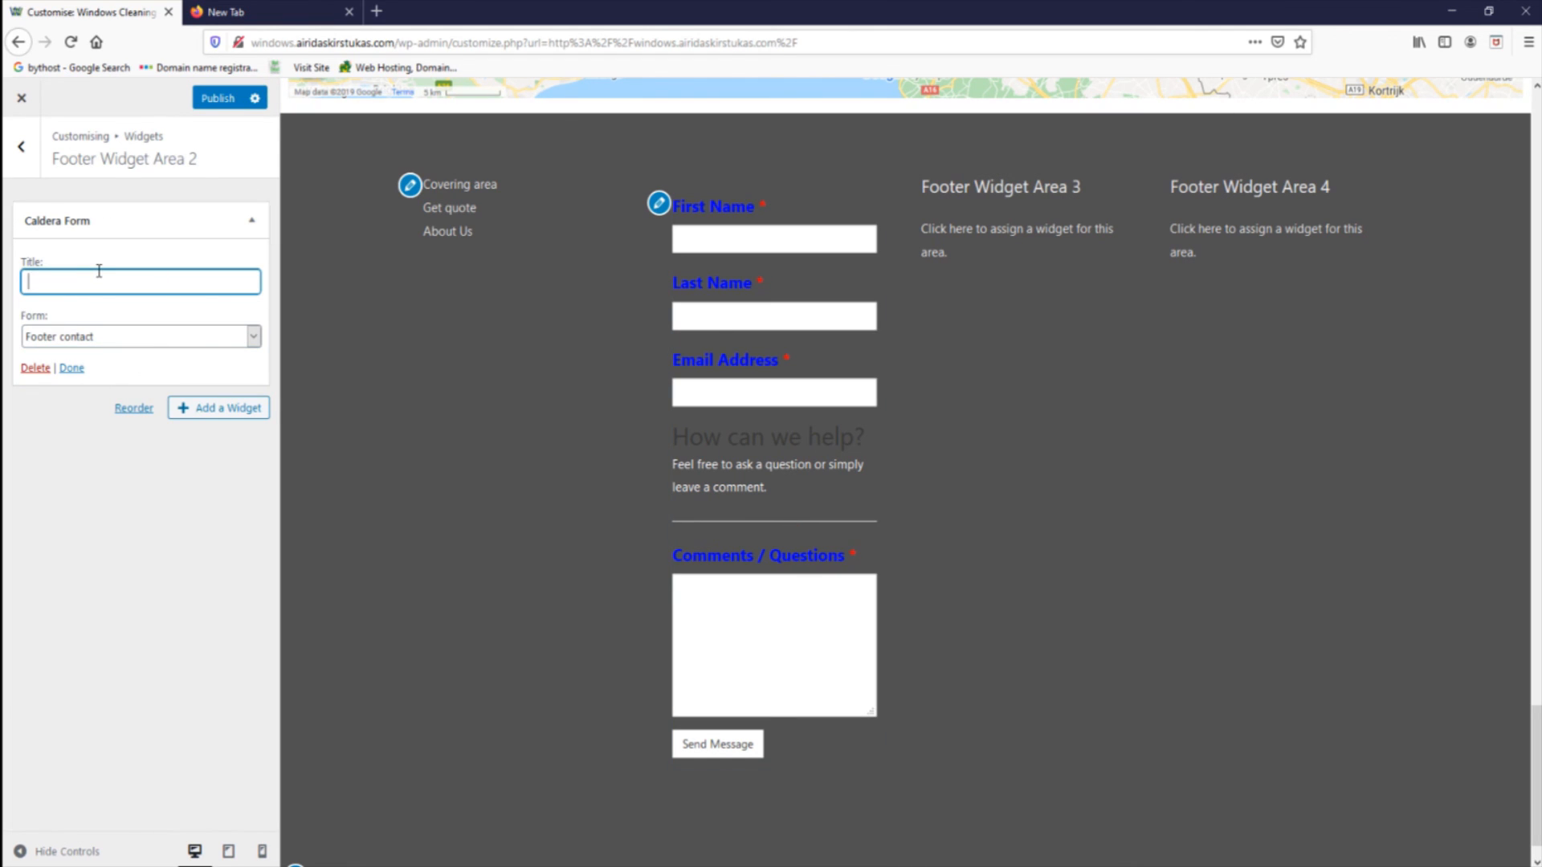
pyautogui.write('Contact US')
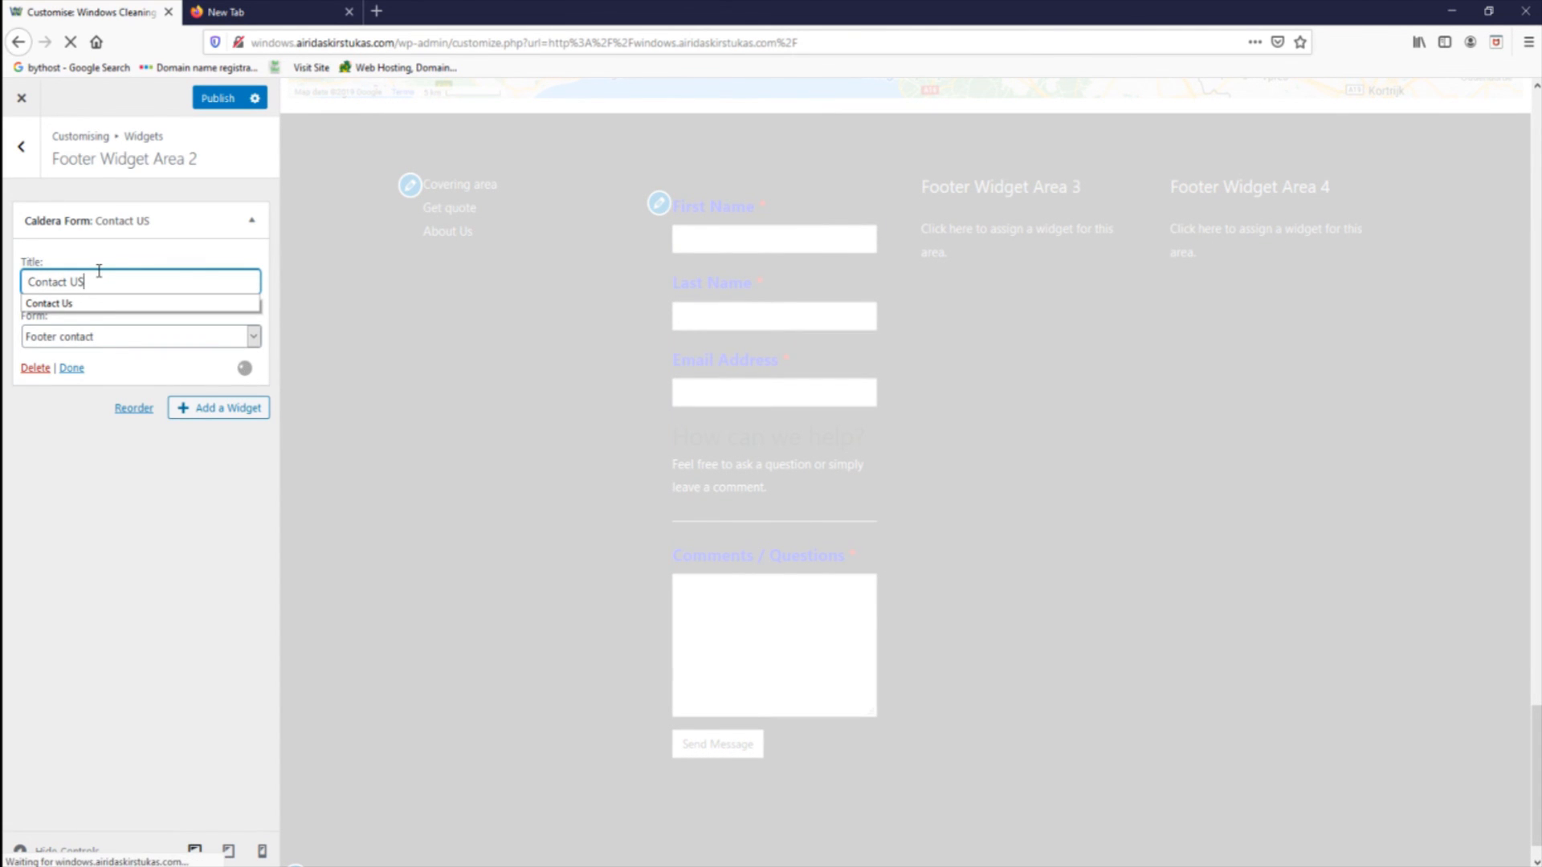
pyautogui.press('BackSpace')
pyautogui.write('s')
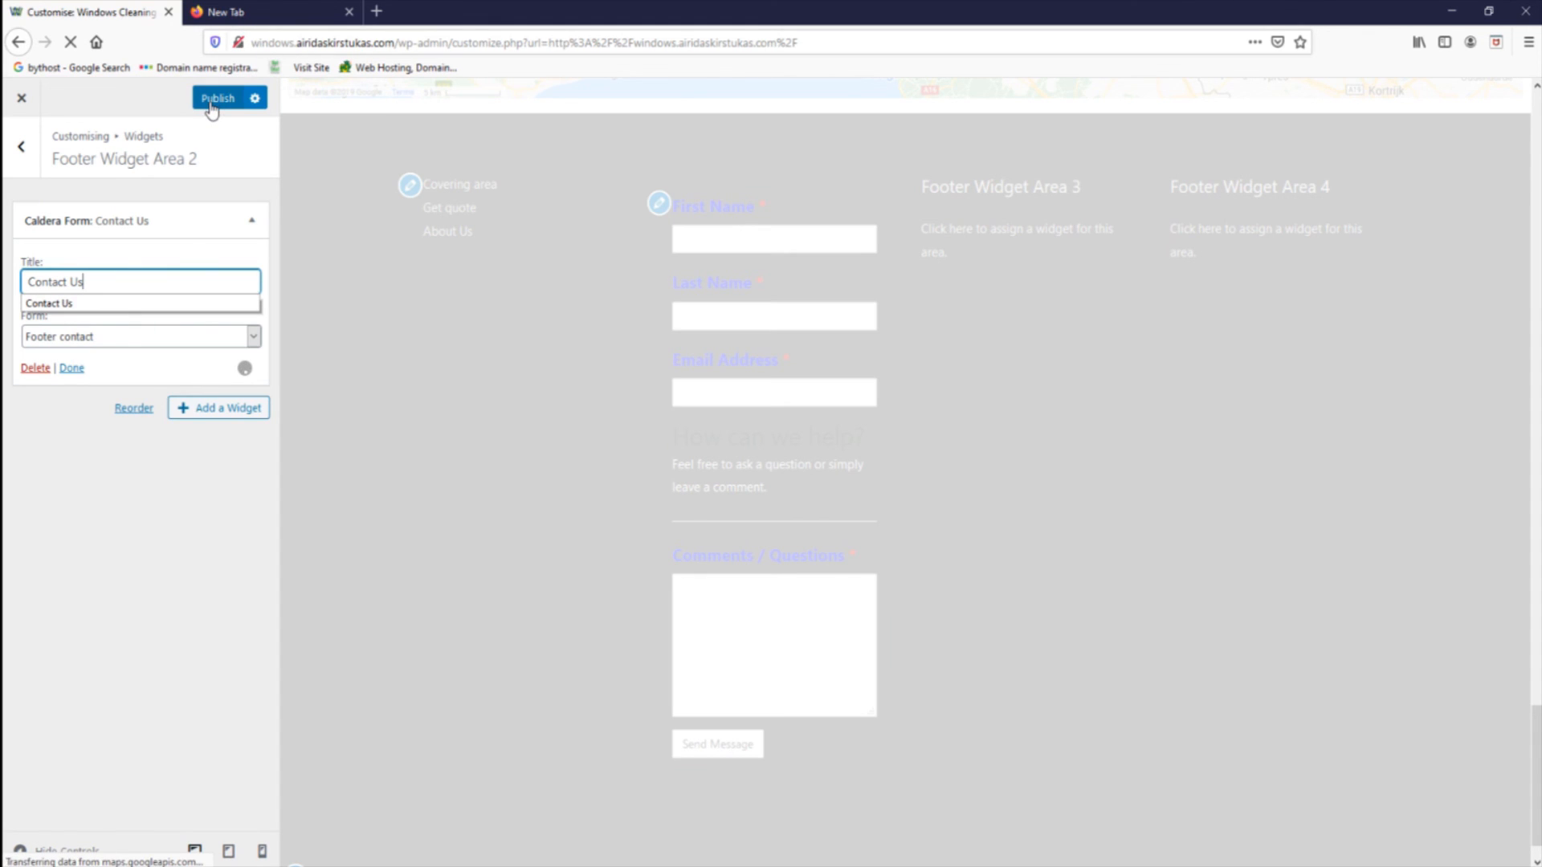
pyautogui.click(179, 258)
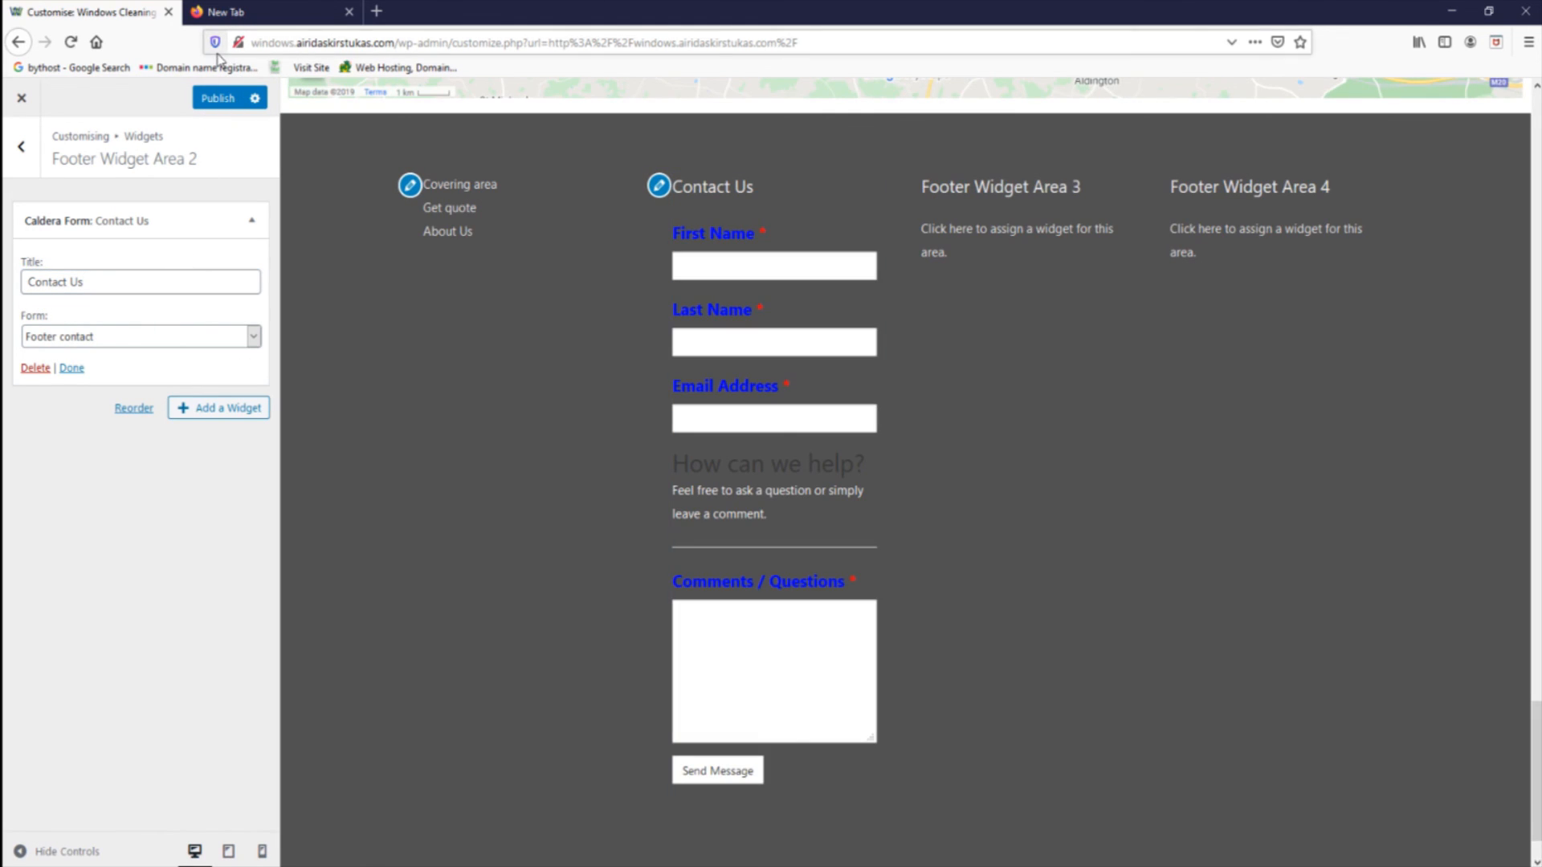
pyautogui.click(223, 100)
pyautogui.click(21, 146)
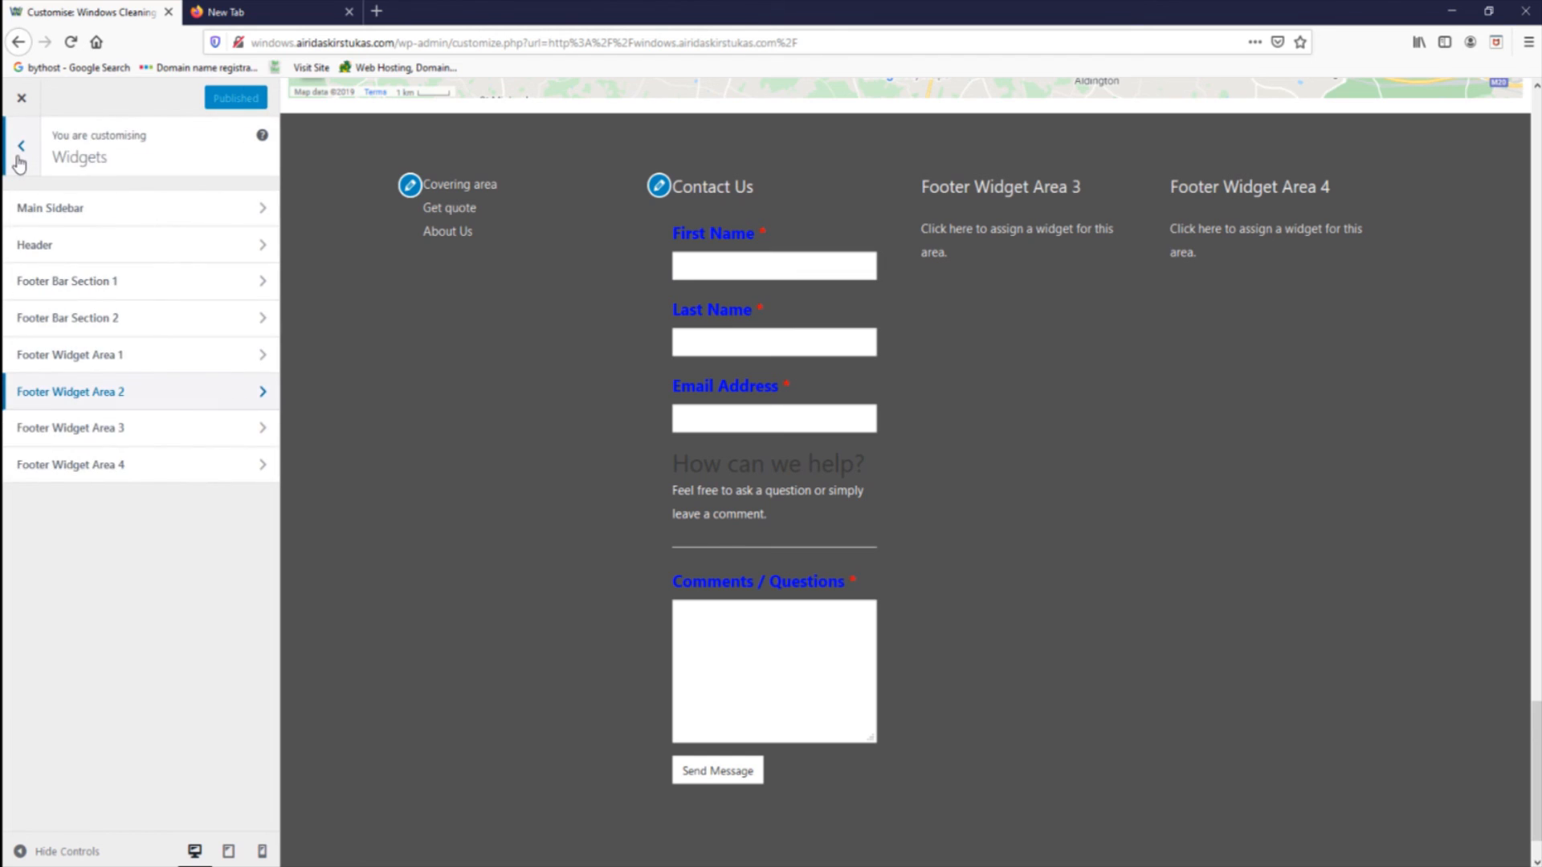
# - Delete the blue .control-label rule and the green label rule from Additional CSS, then publish
pyautogui.click(20, 149)
pyautogui.click(137, 659)
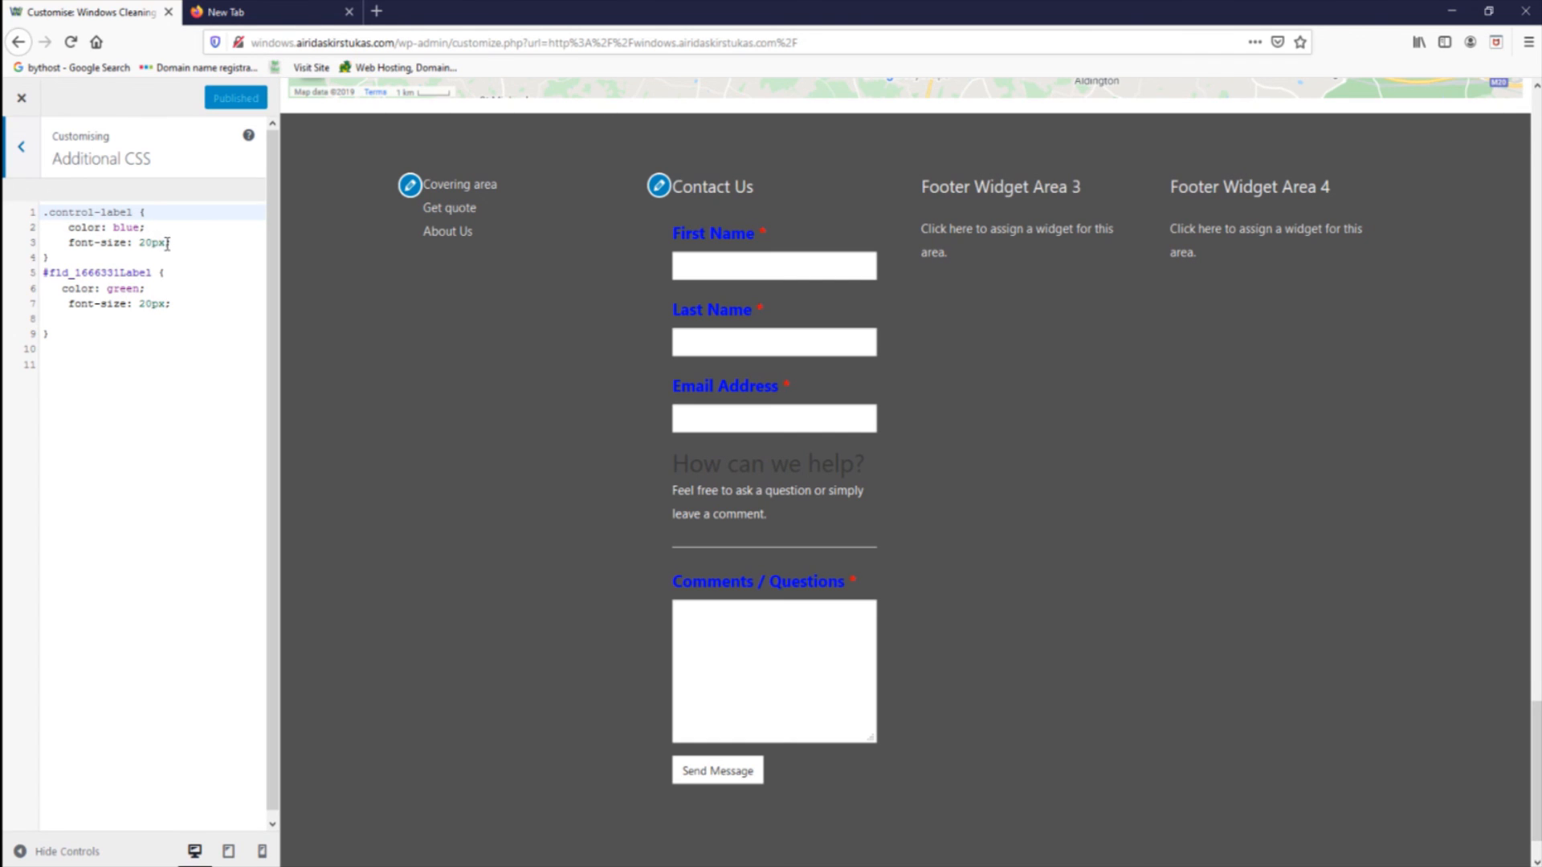
pyautogui.moveTo(176, 243); pyautogui.dragTo(31, 218)
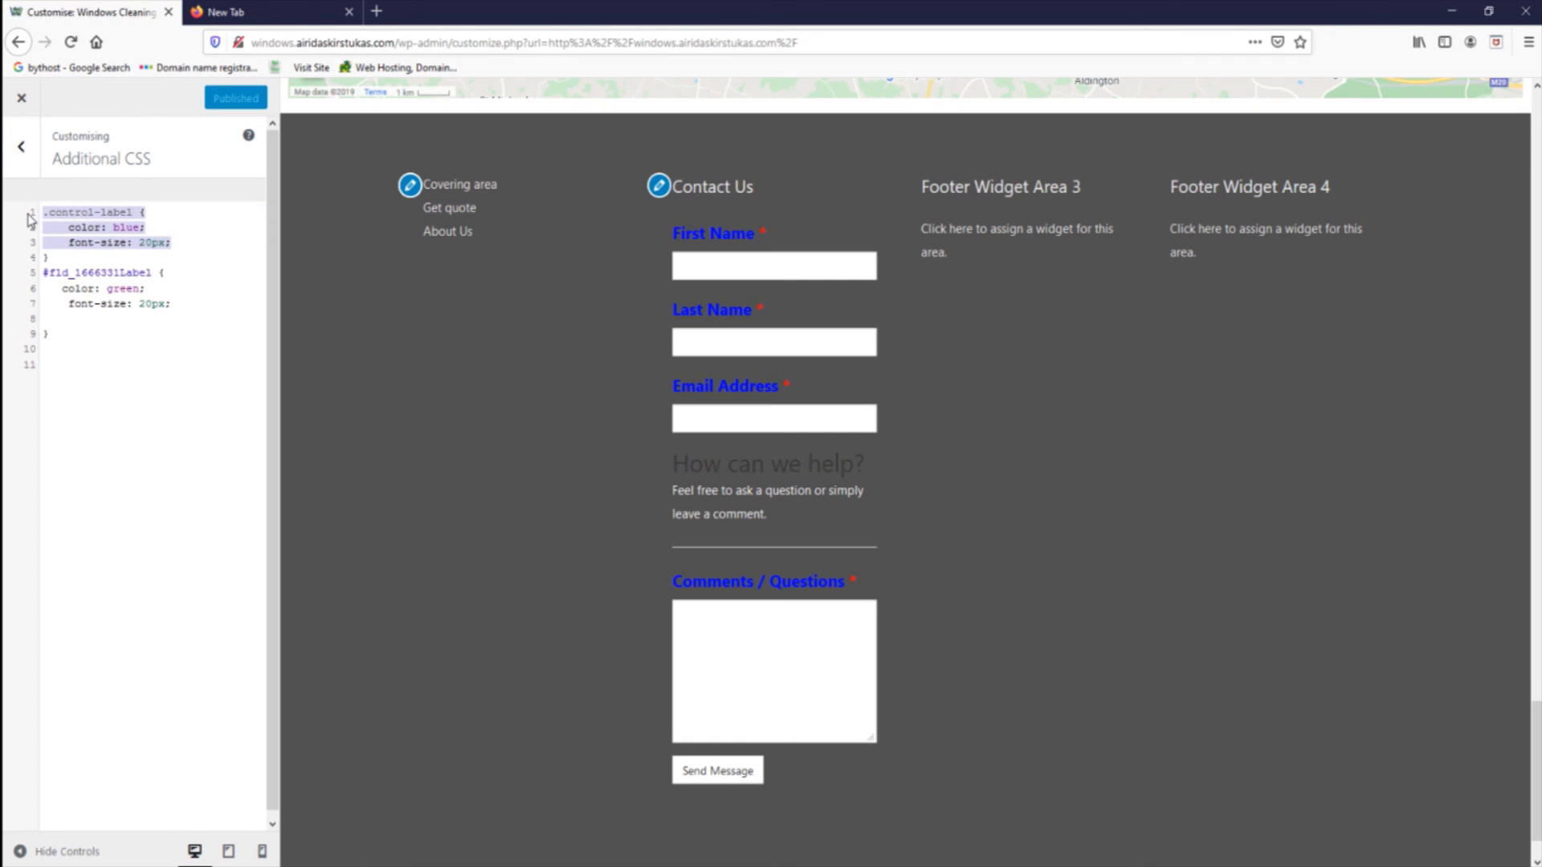
pyautogui.press('BackSpace')
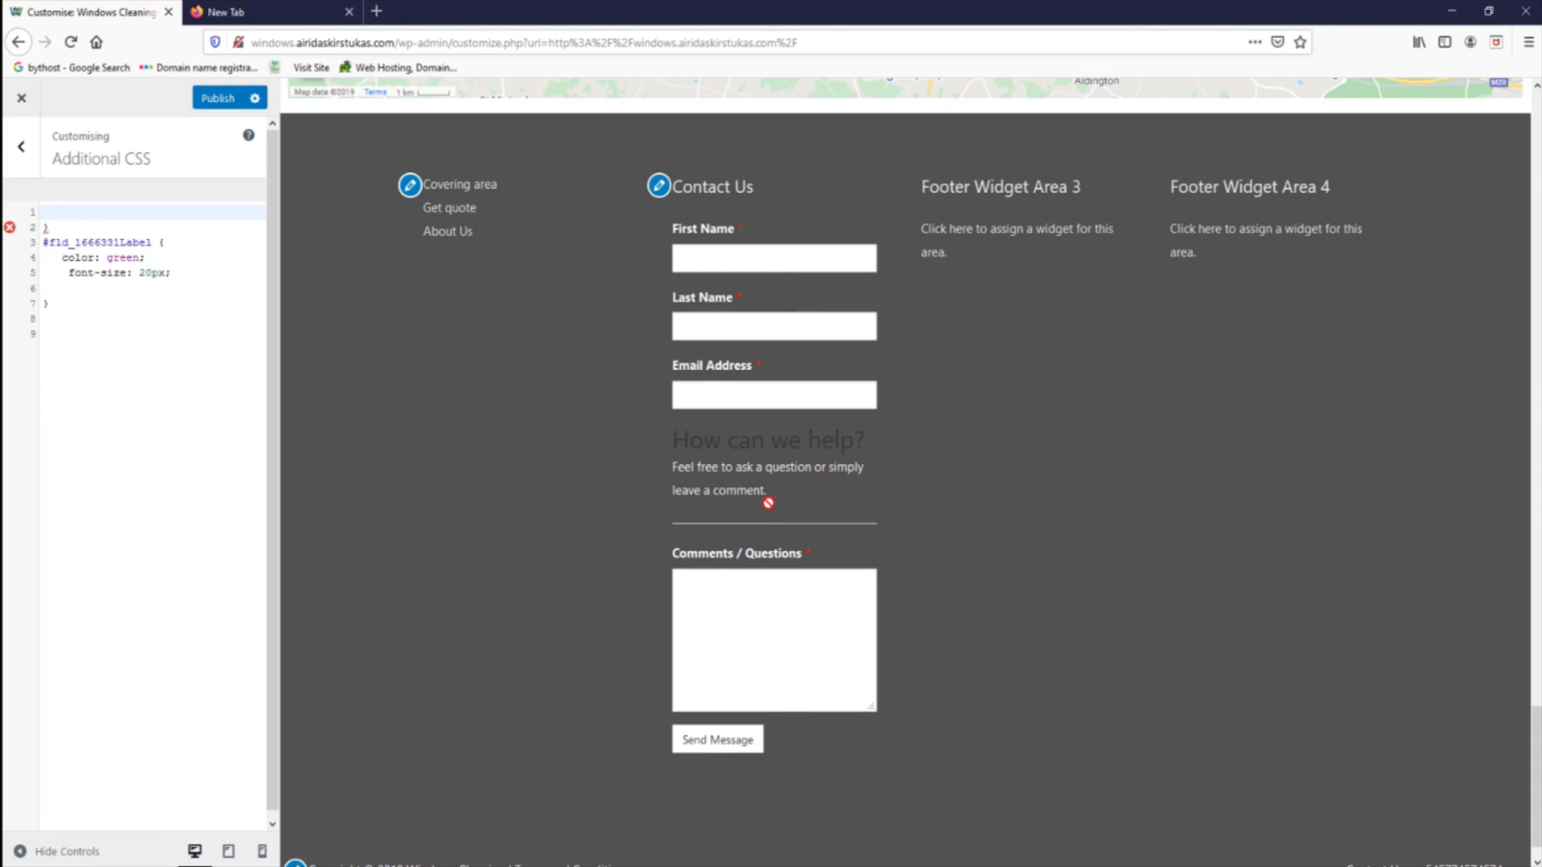
pyautogui.moveTo(101, 319); pyautogui.dragTo(76, 311)
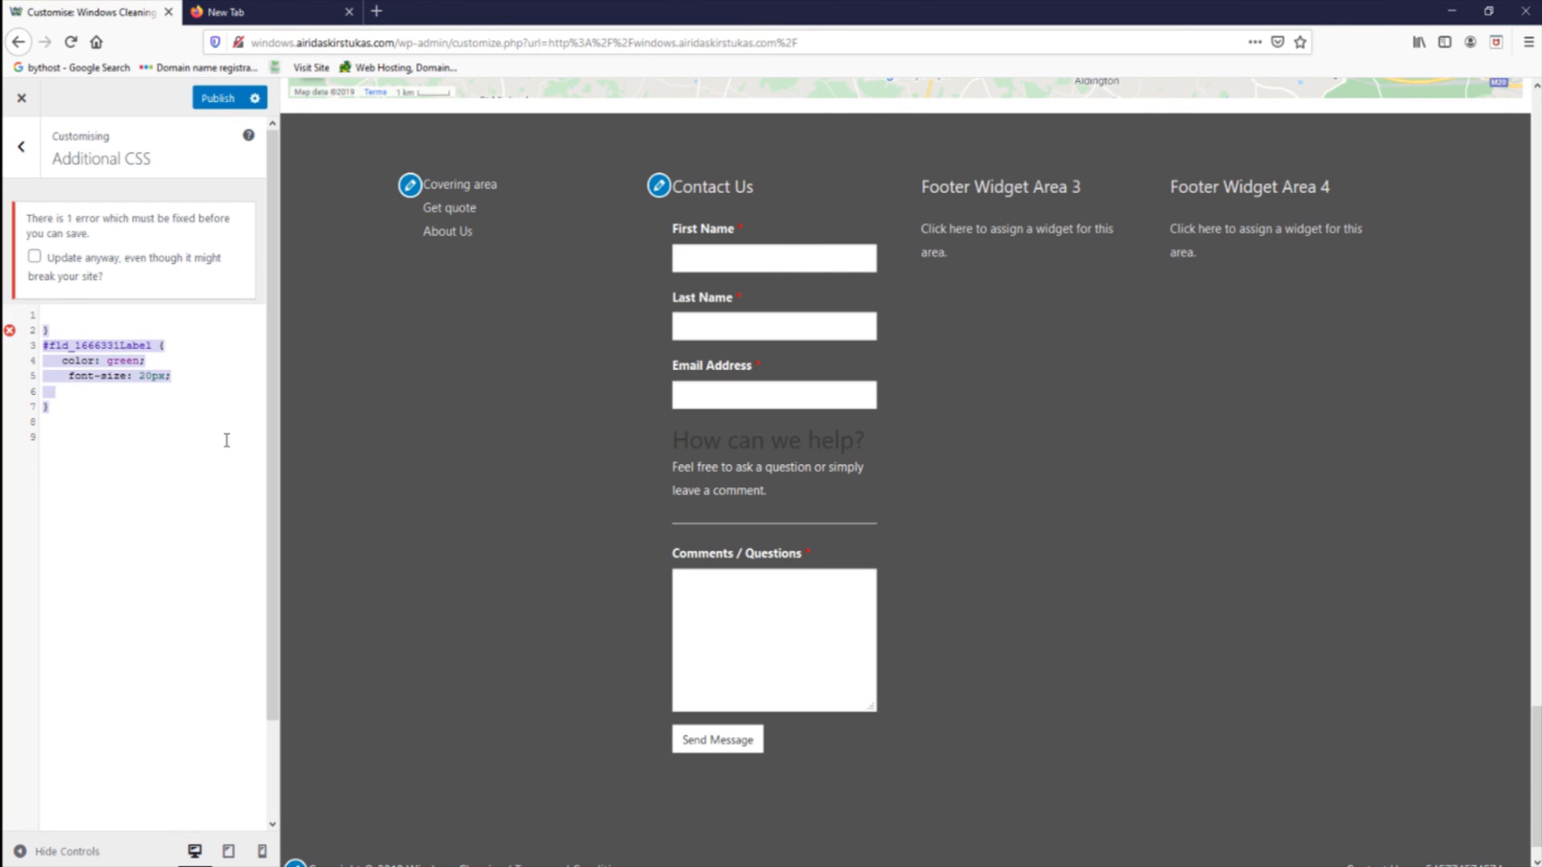
pyautogui.press('BackSpace')
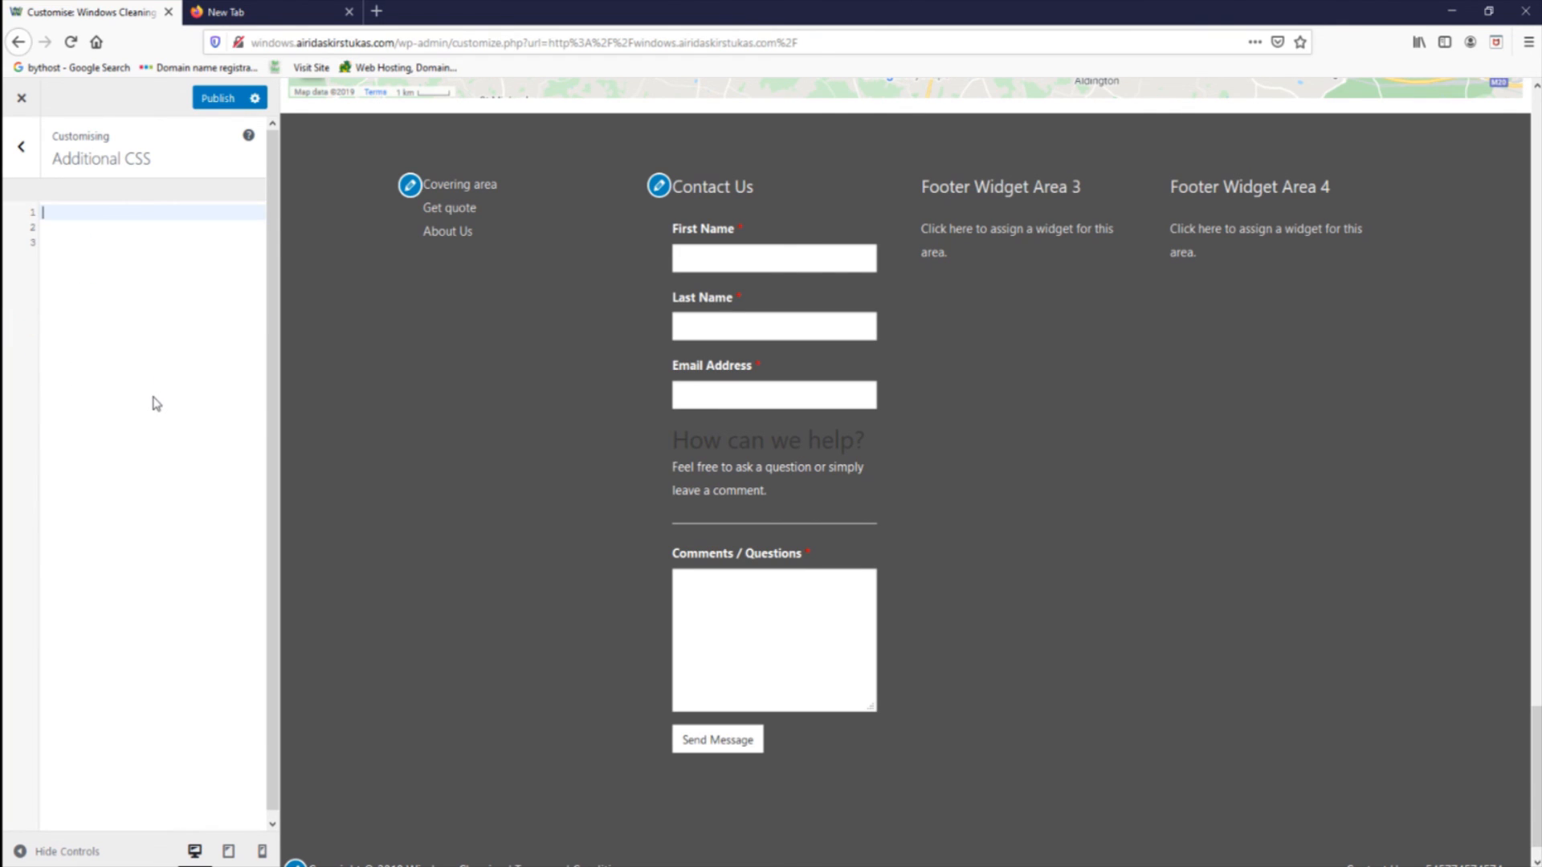
pyautogui.click(211, 100)
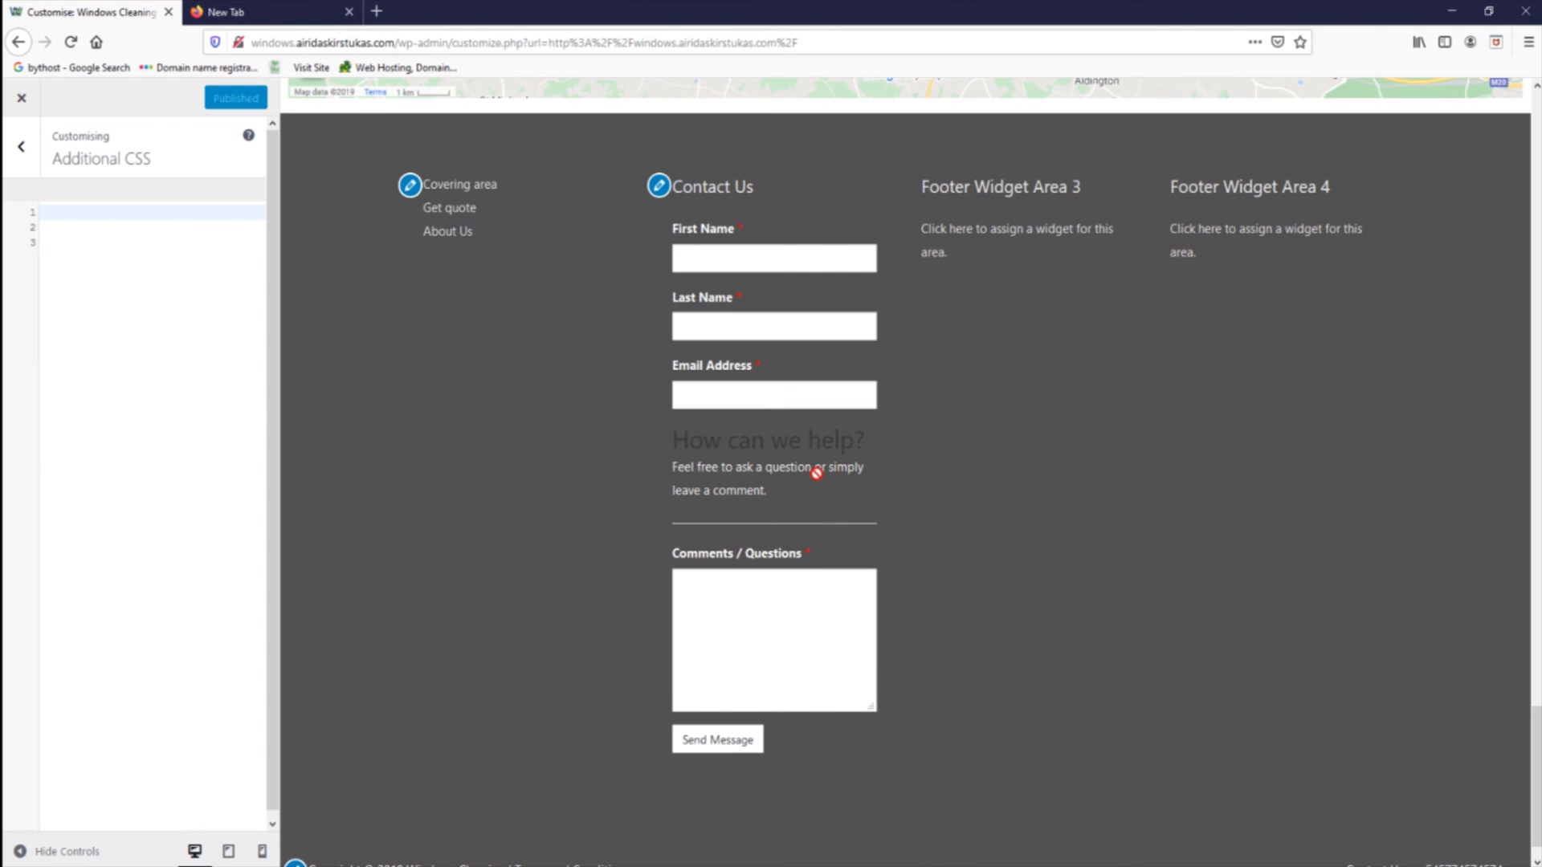
pyautogui.scroll(2, 601, 400)
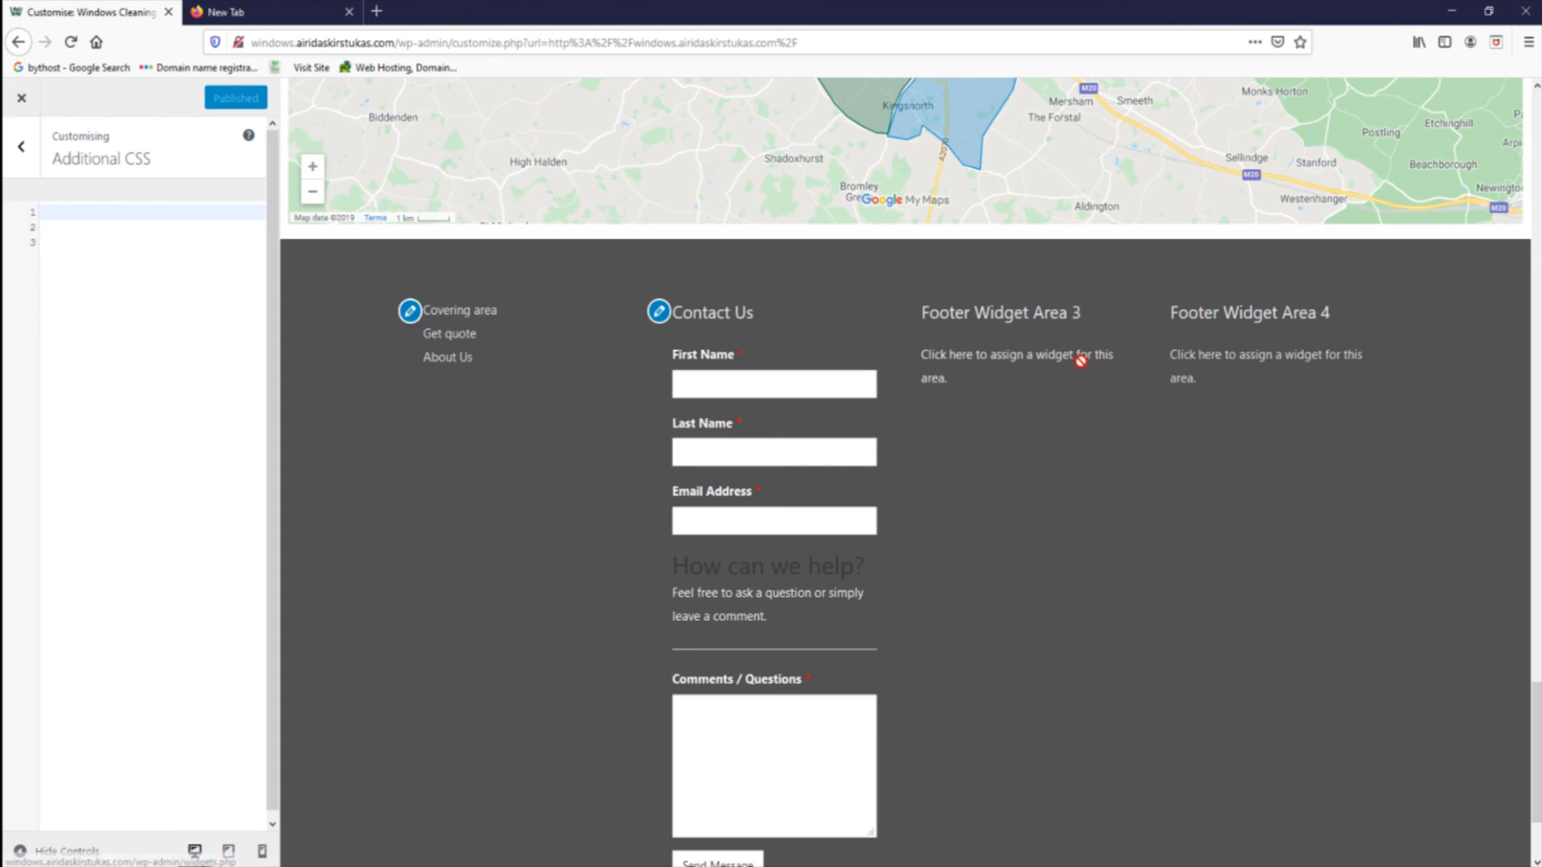
pyautogui.click(25, 150)
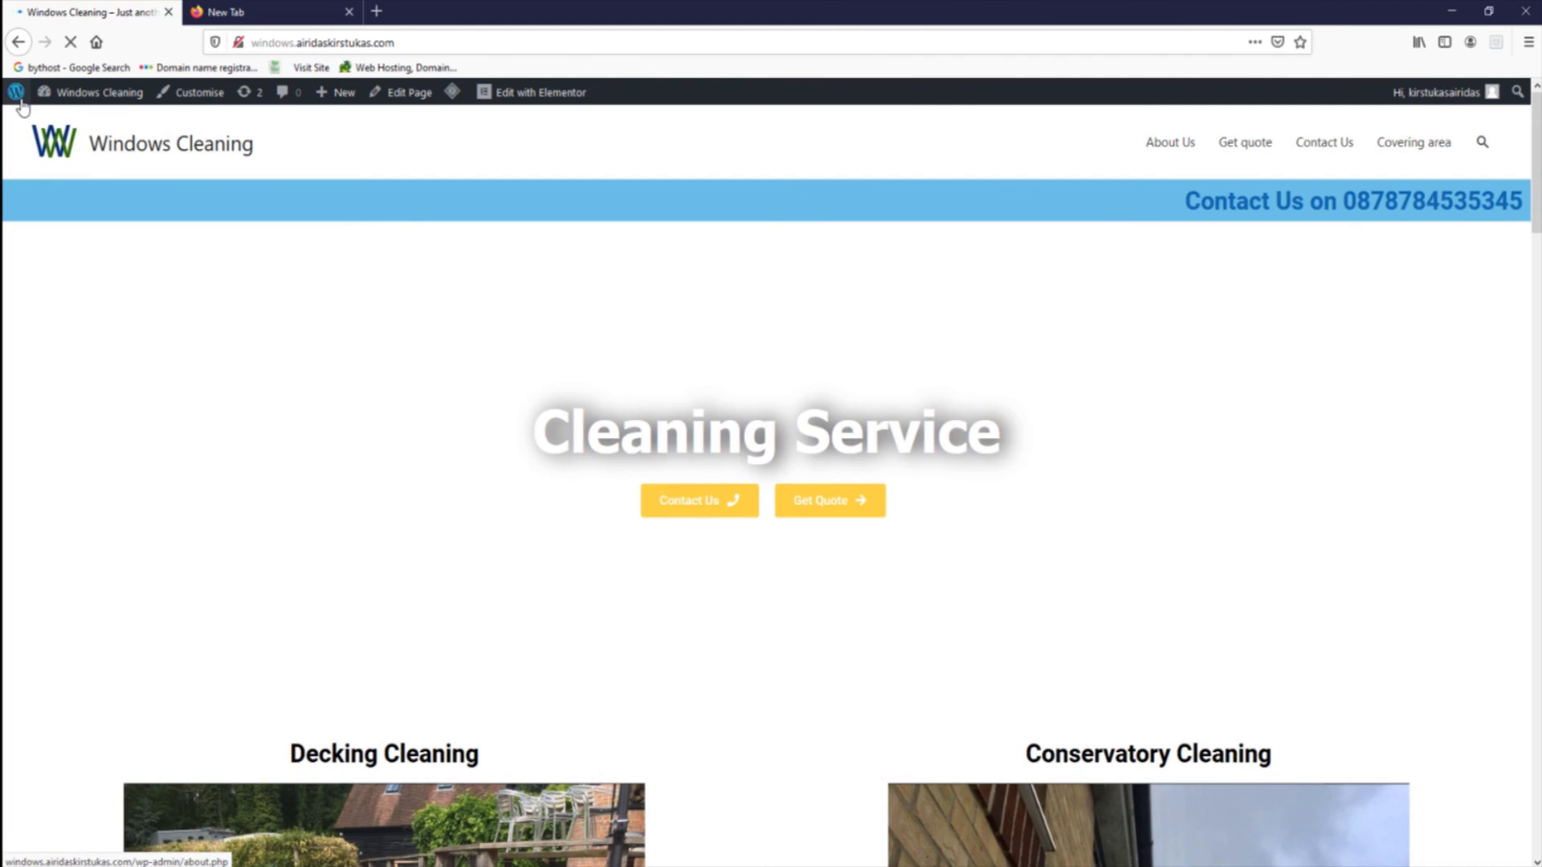
# - Go to the Dashboard and open the installed Plugins list
pyautogui.click(89, 123)
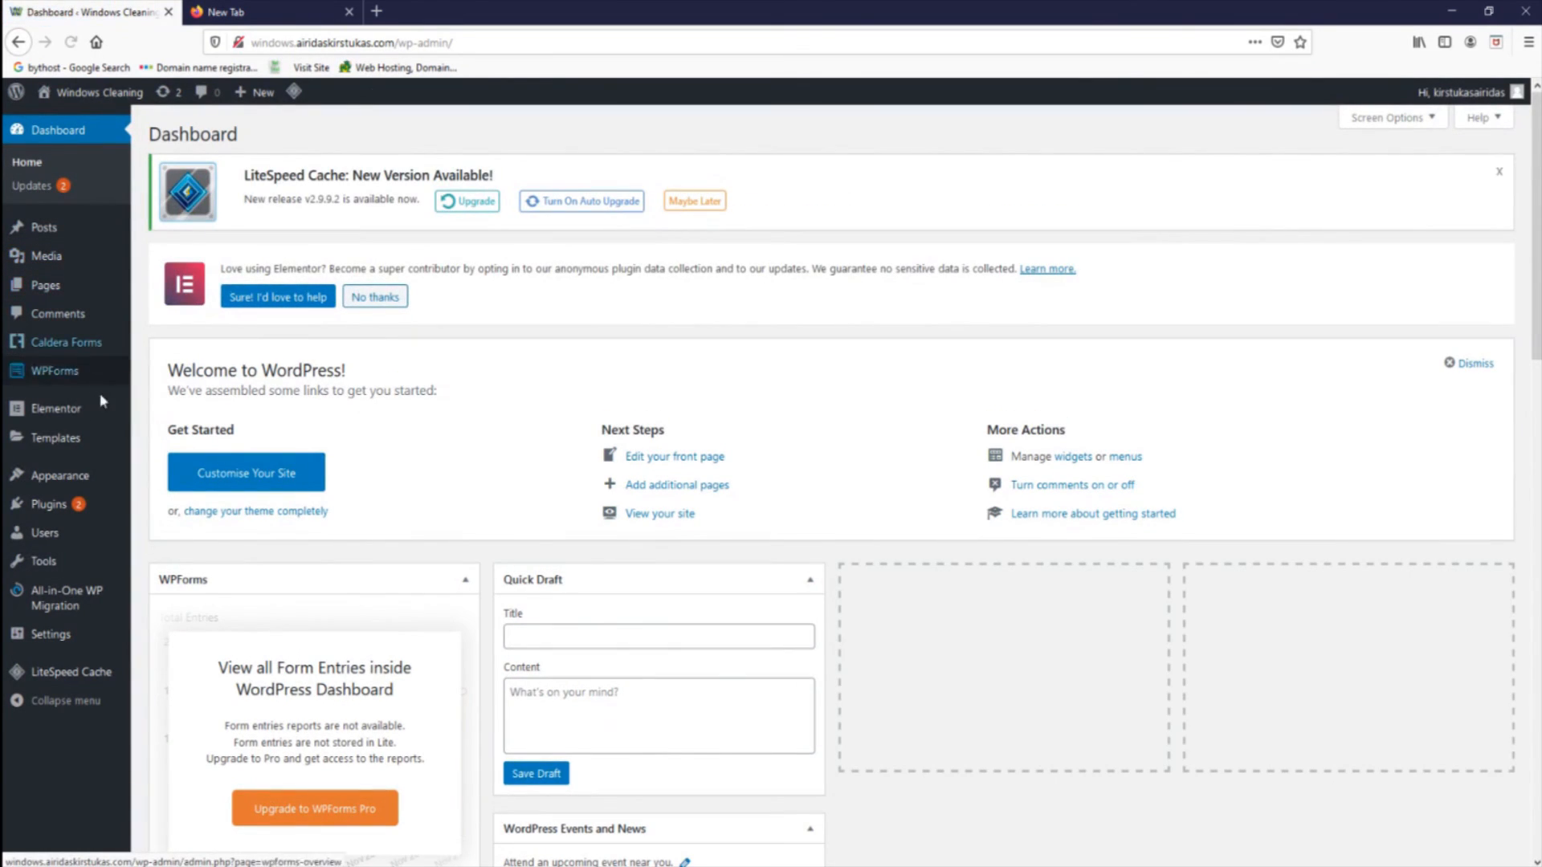
pyautogui.click(60, 513)
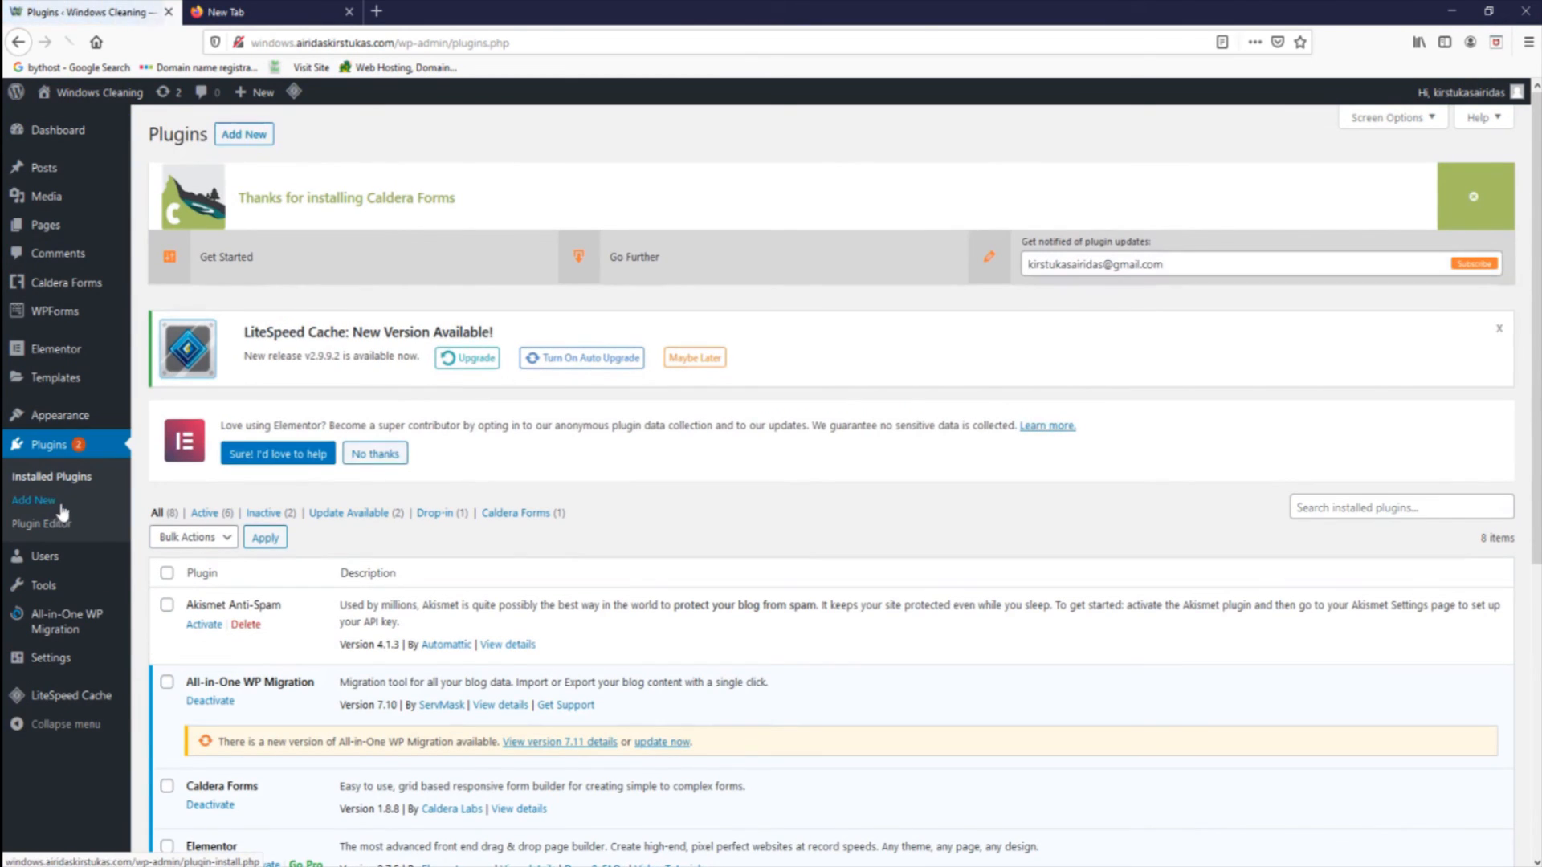
# - Search the plugin directory for 'social likebox' and install and activate Social LikeBox & Feed
pyautogui.click(232, 147)
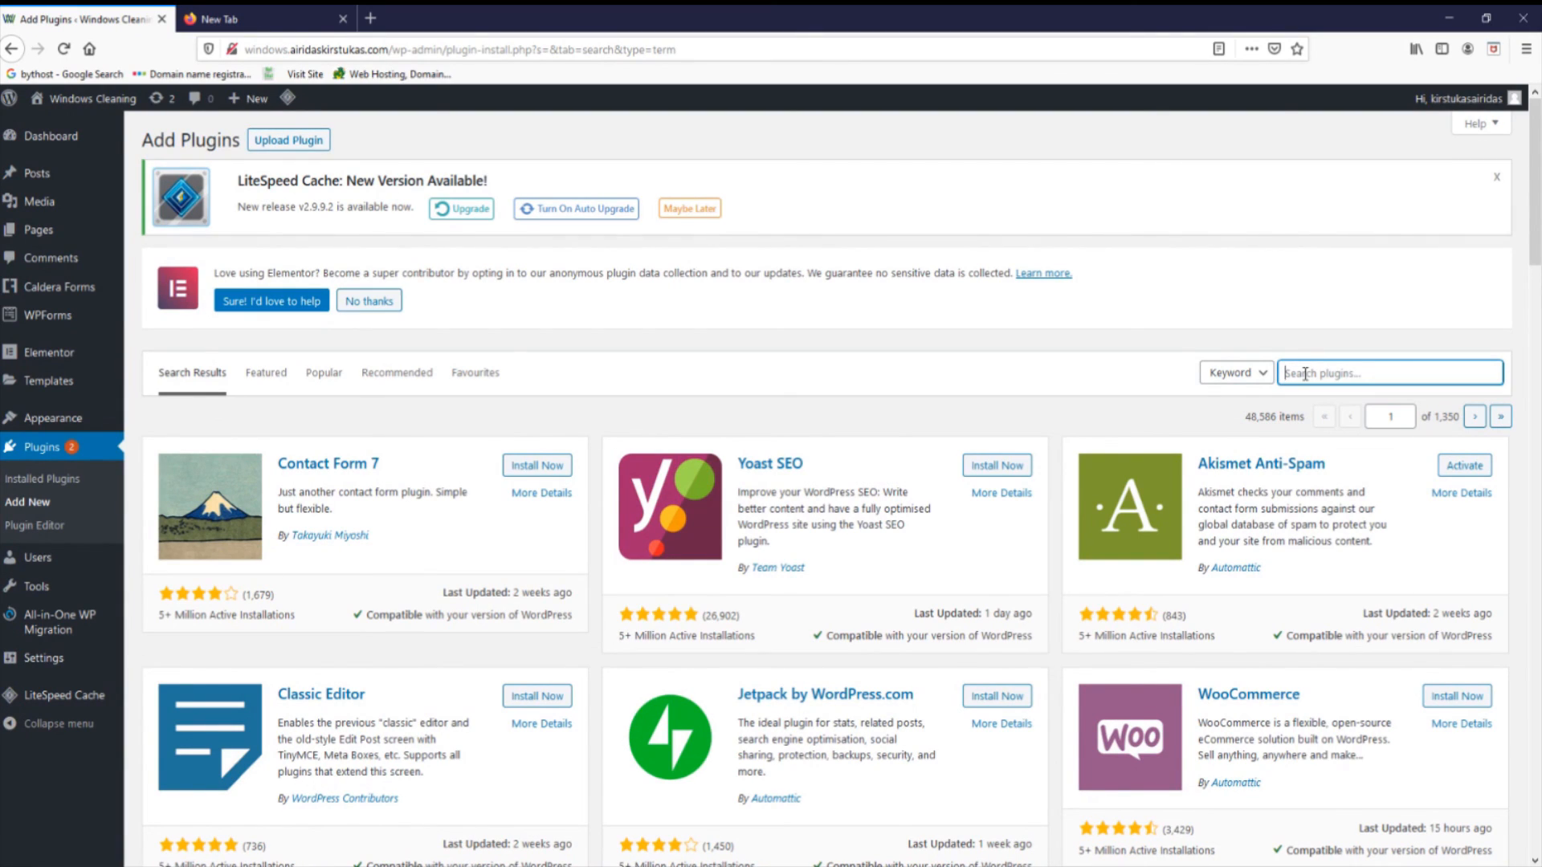
pyautogui.click(1304, 374)
pyautogui.write('social')
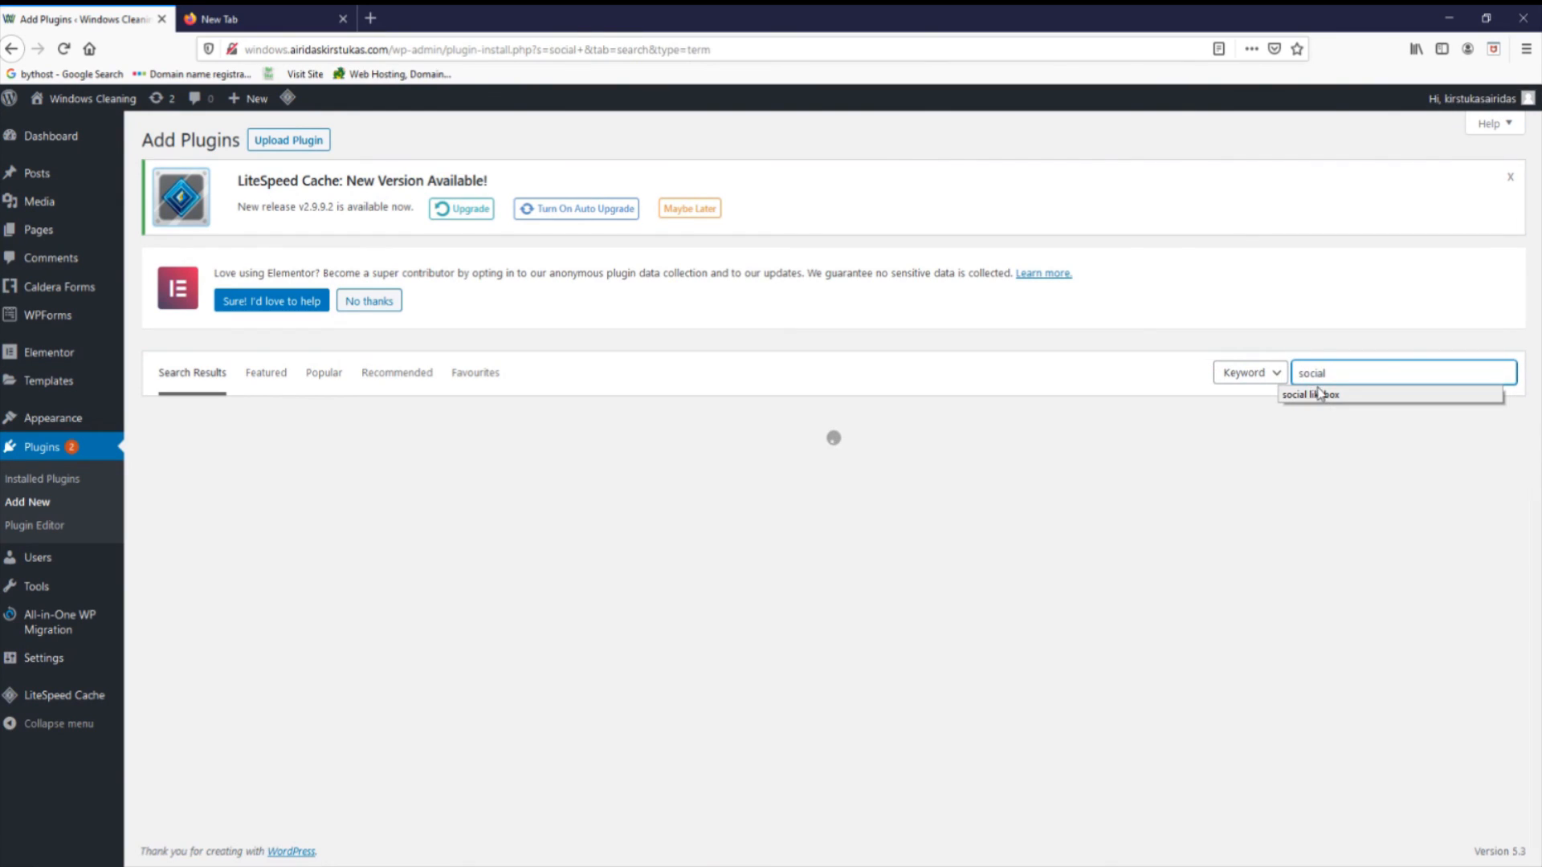
pyautogui.click(1318, 393)
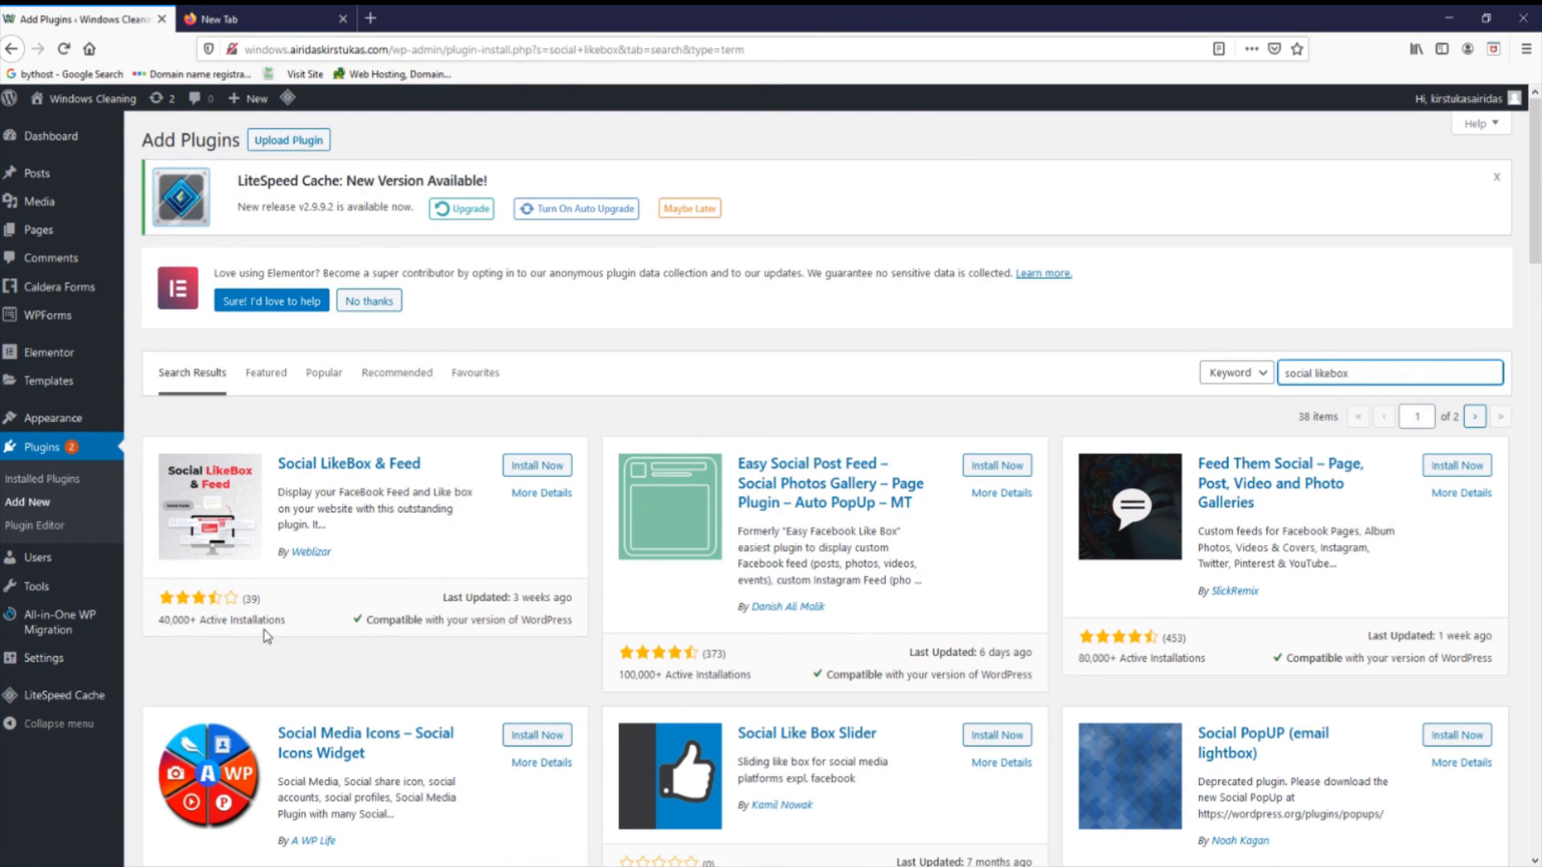
pyautogui.click(538, 472)
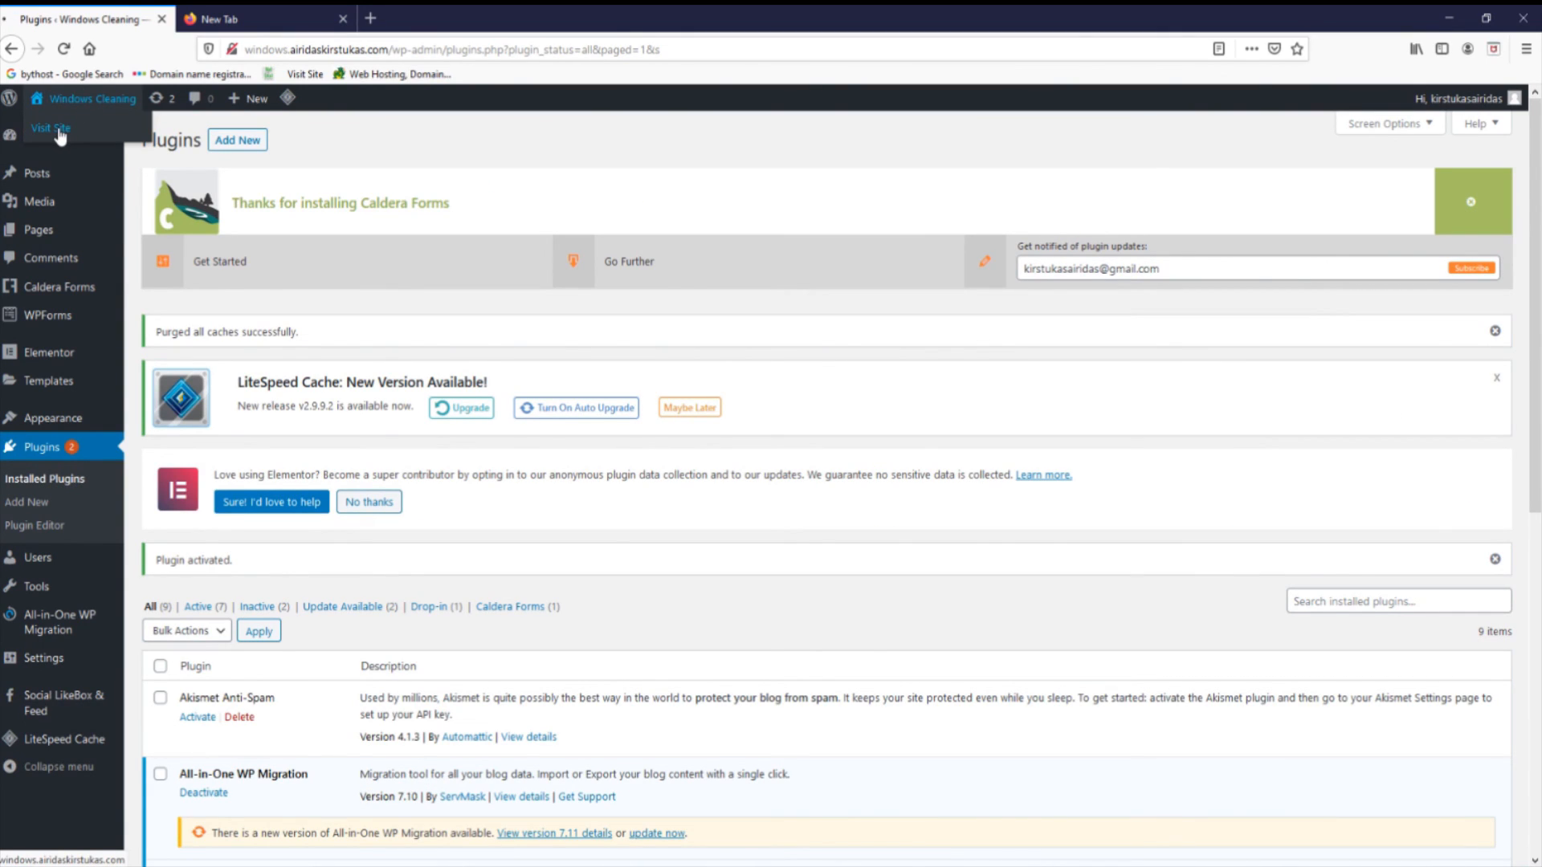
pyautogui.click(60, 131)
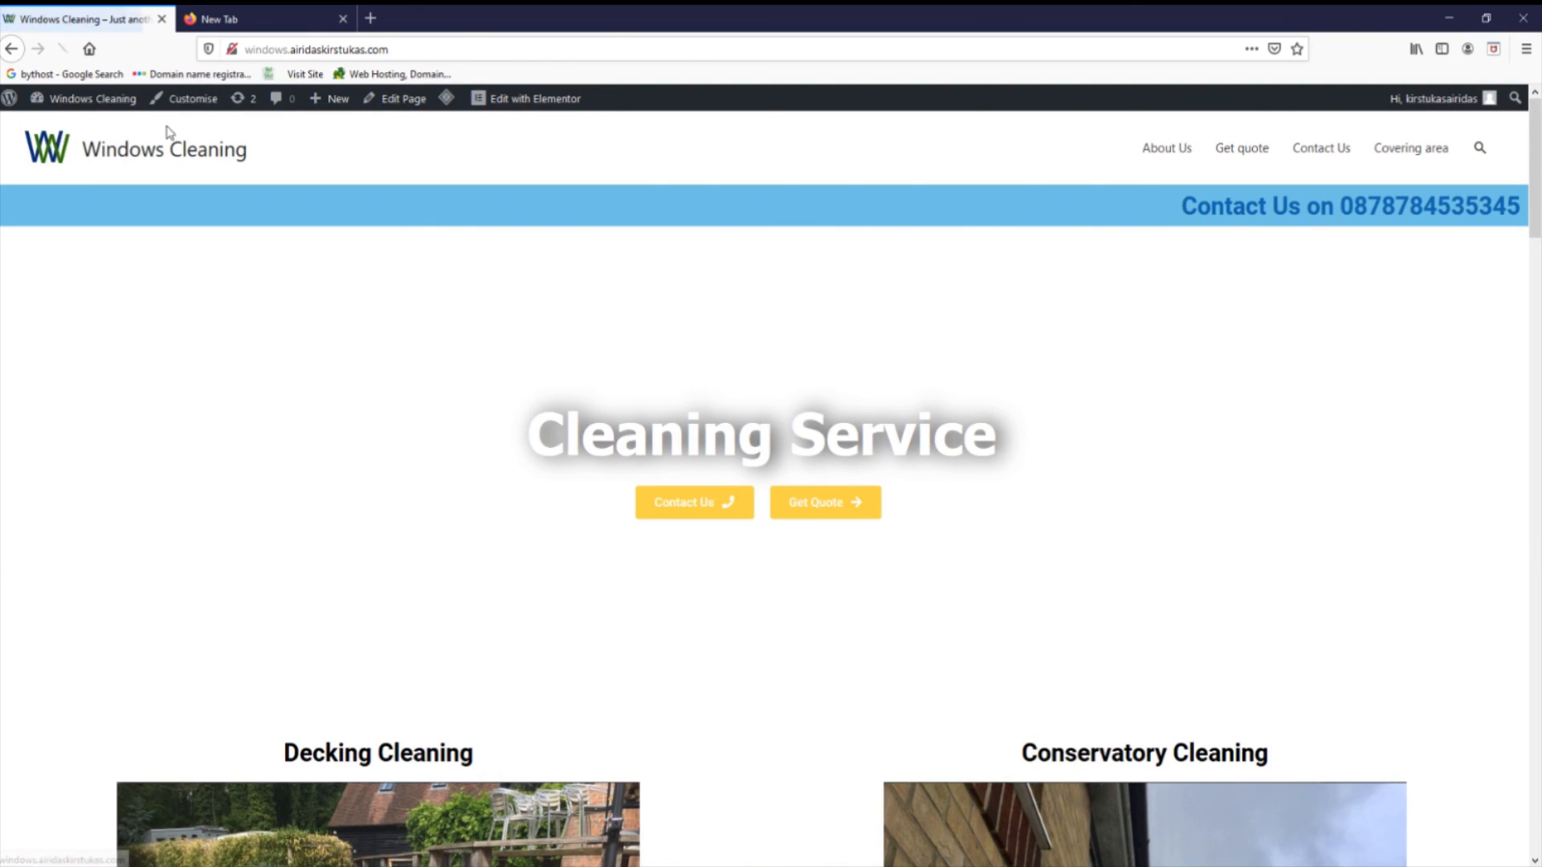
# - In the Customizer, open Footer Widget Area 3 and list the widgets available to add
pyautogui.click(191, 108)
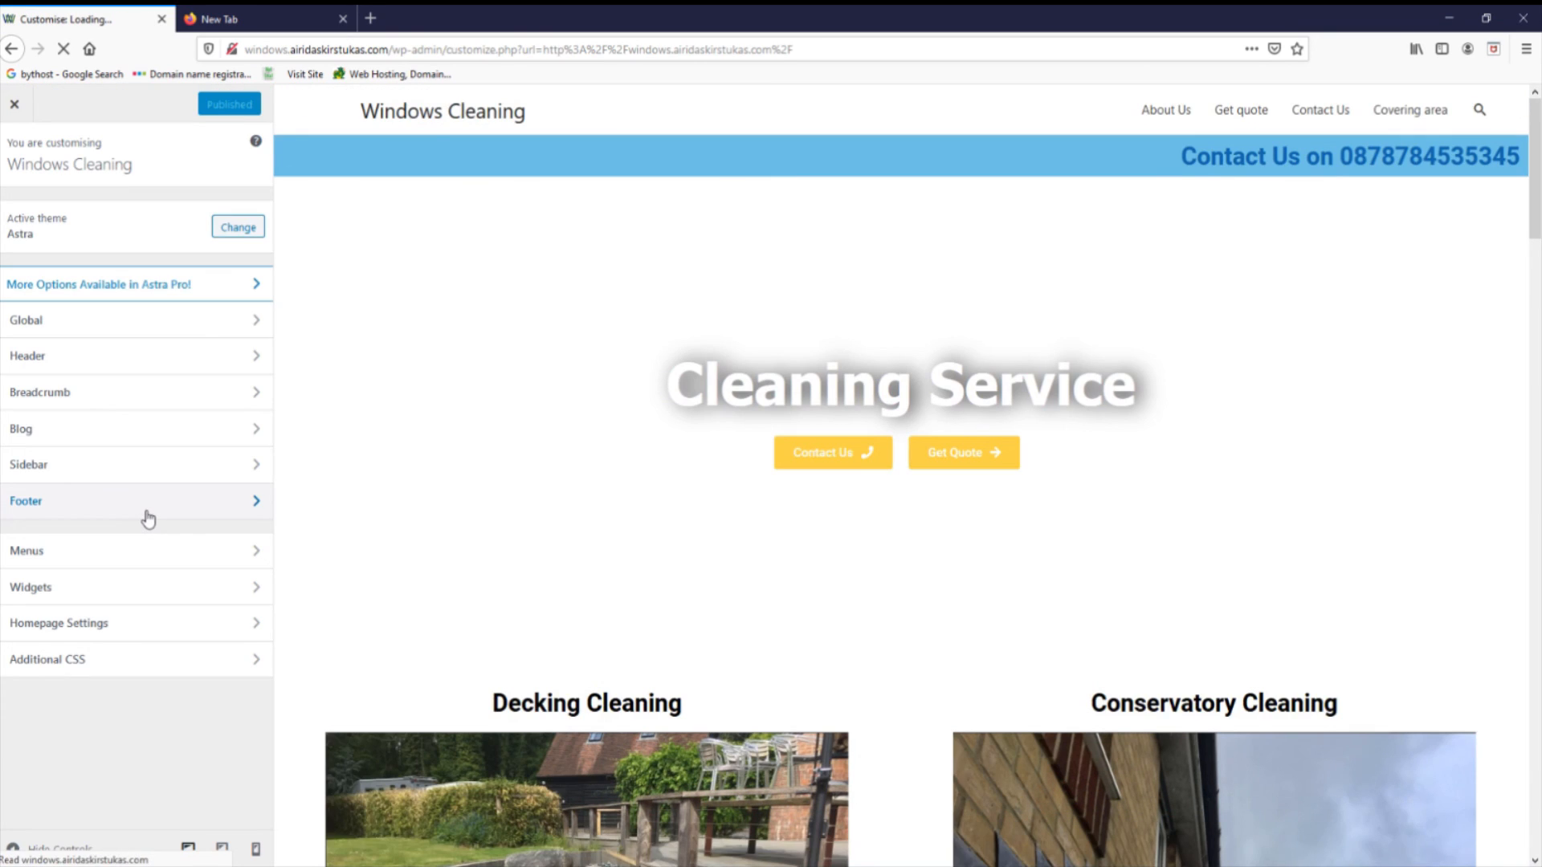
pyautogui.click(148, 509)
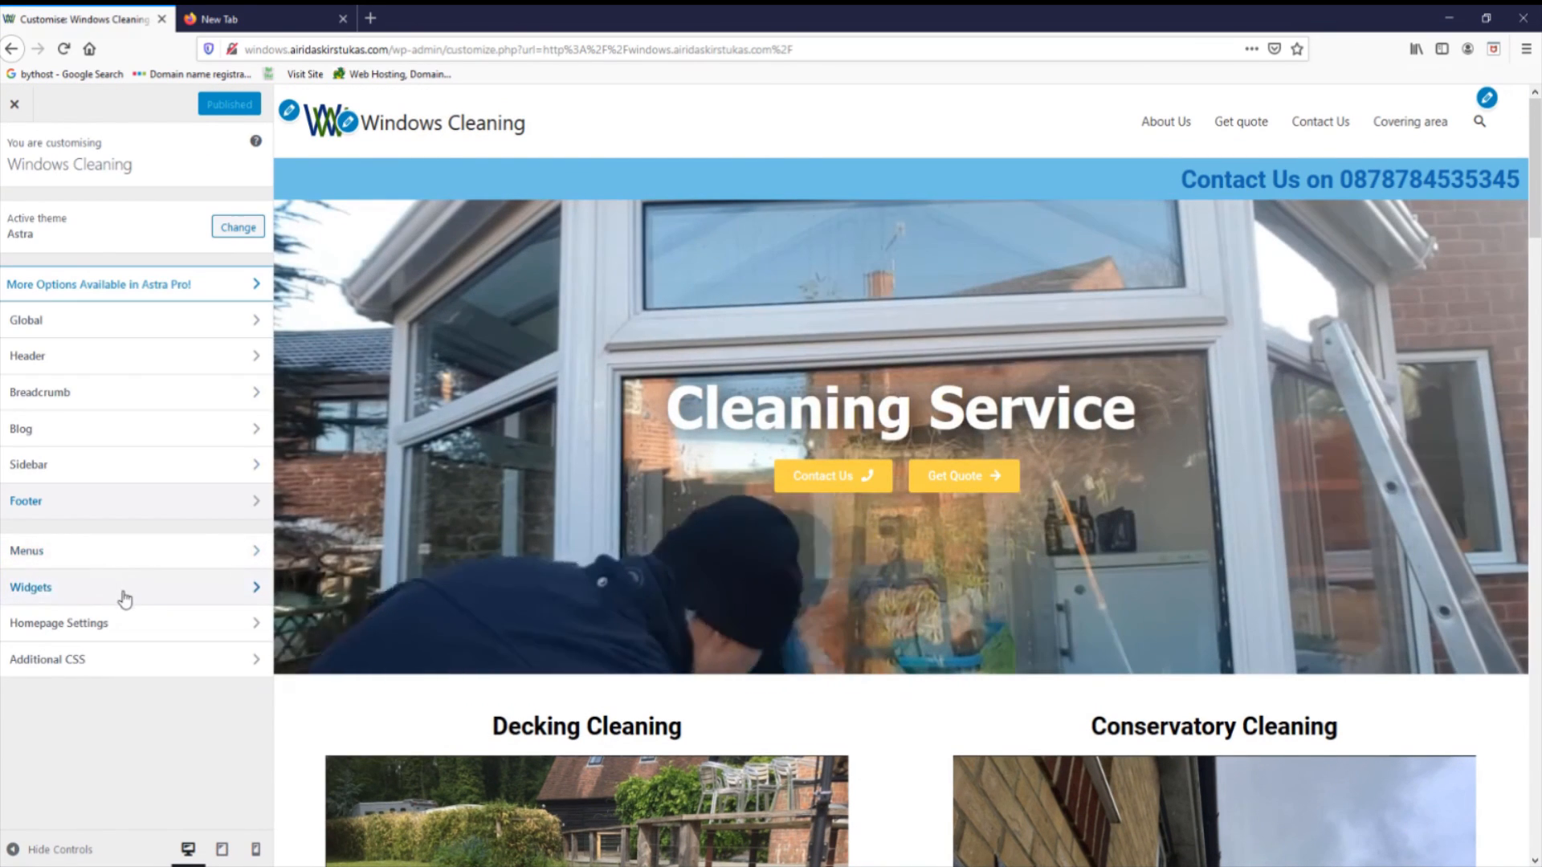
pyautogui.click(122, 595)
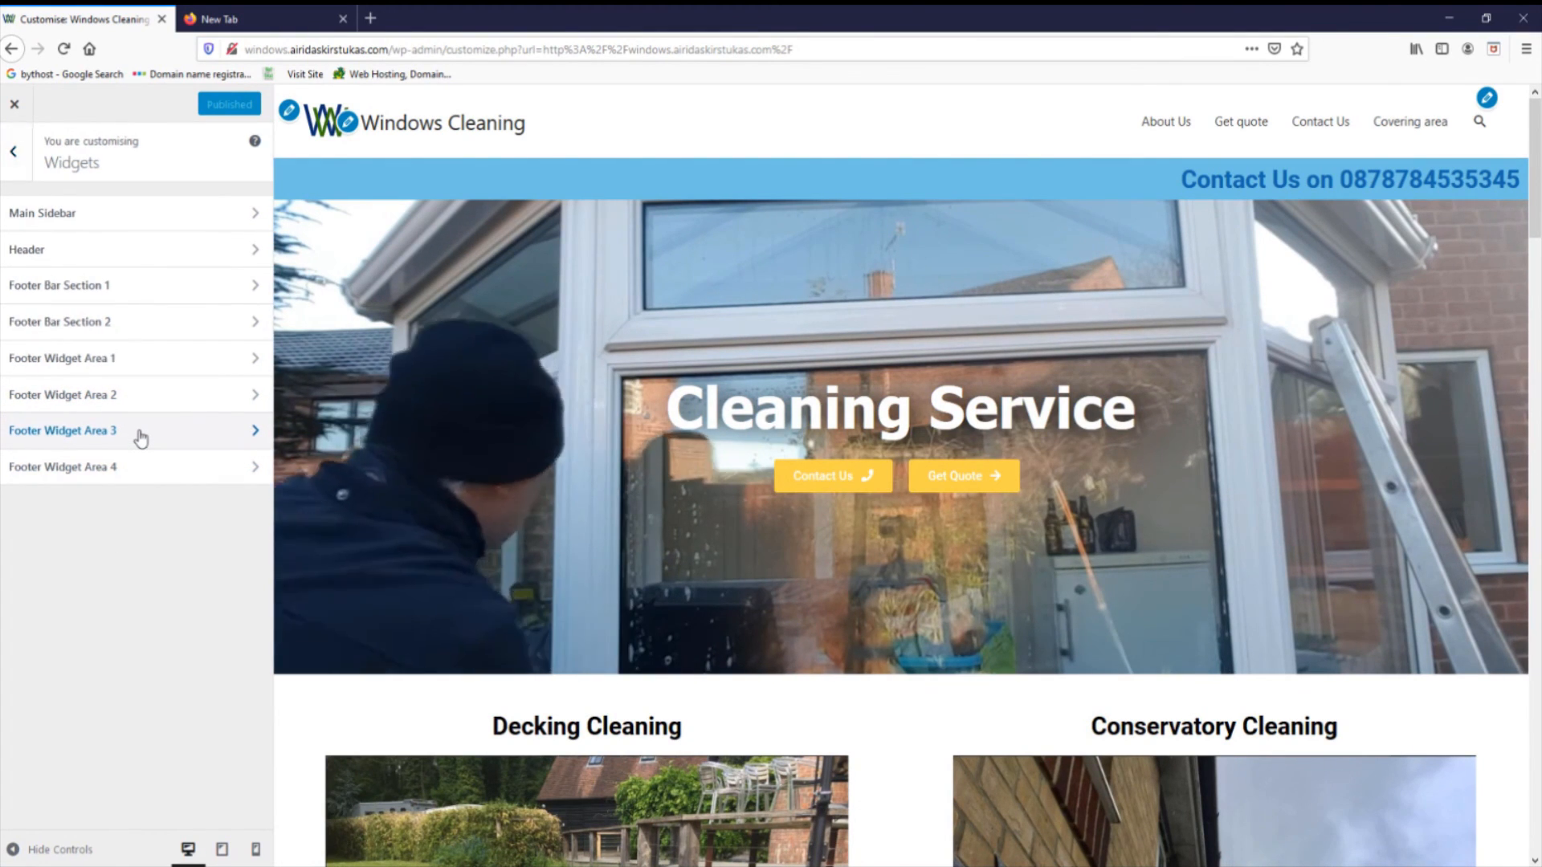
pyautogui.click(140, 434)
pyautogui.click(210, 219)
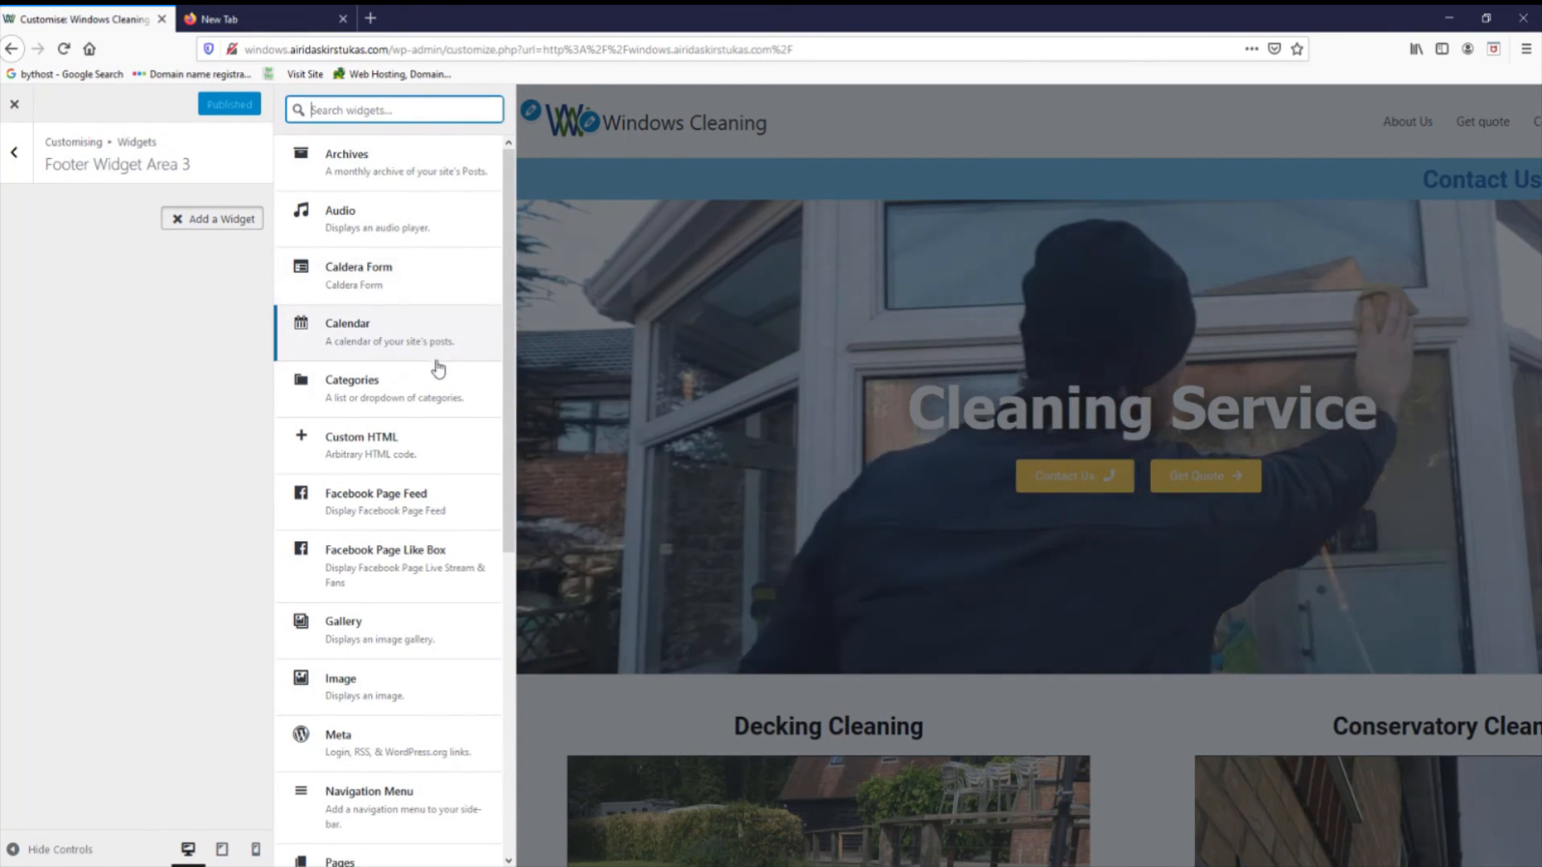
# - Add a Facebook Page Like Box widget titled Social and paste in the tutor's Facebook page URL
pyautogui.click(444, 585)
pyautogui.click(64, 291)
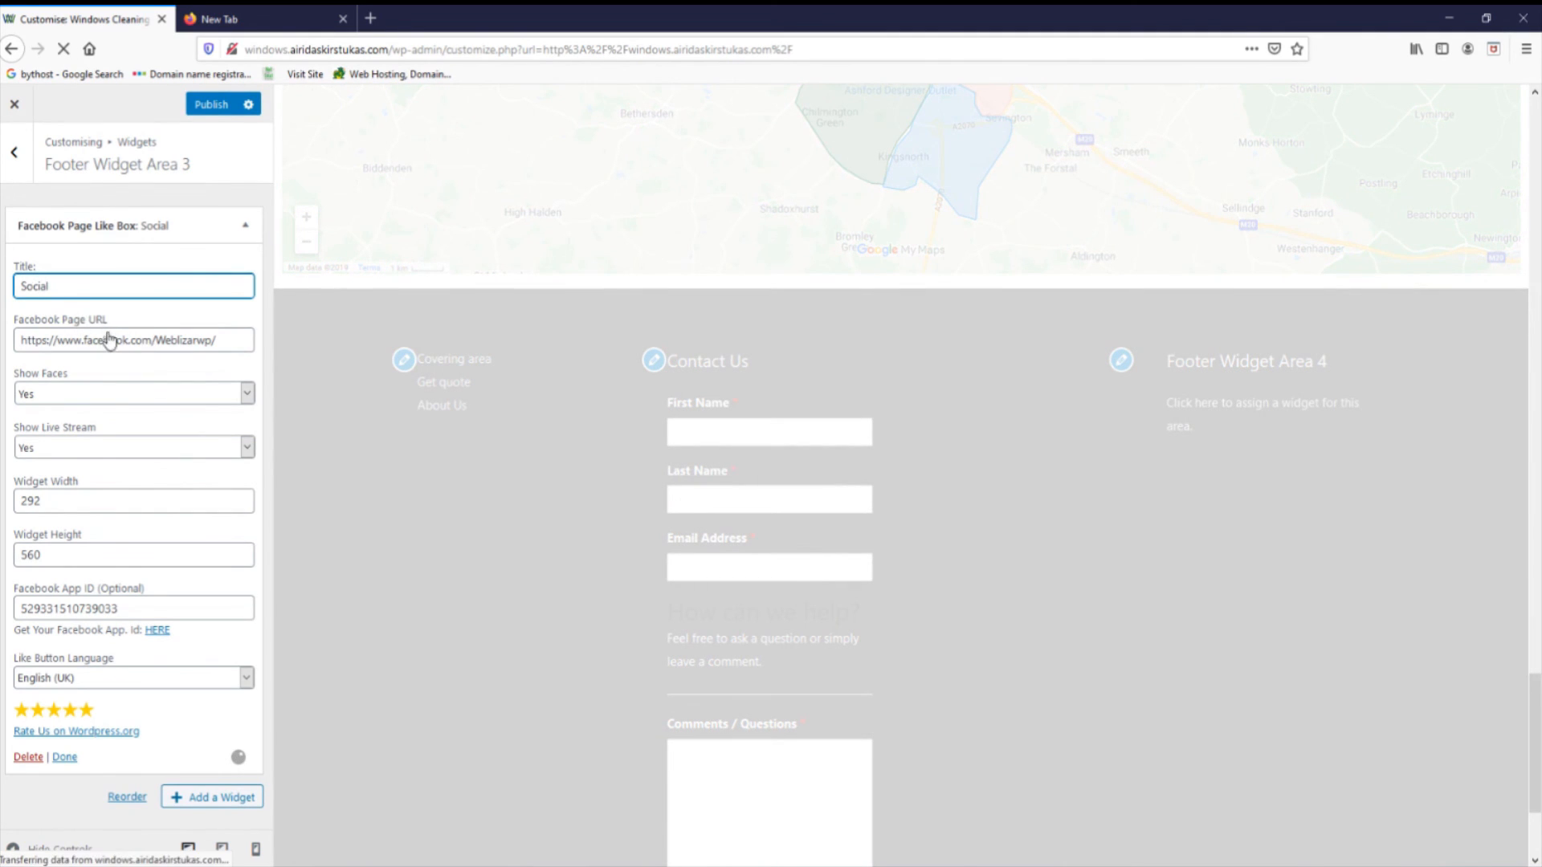
pyautogui.click(120, 340)
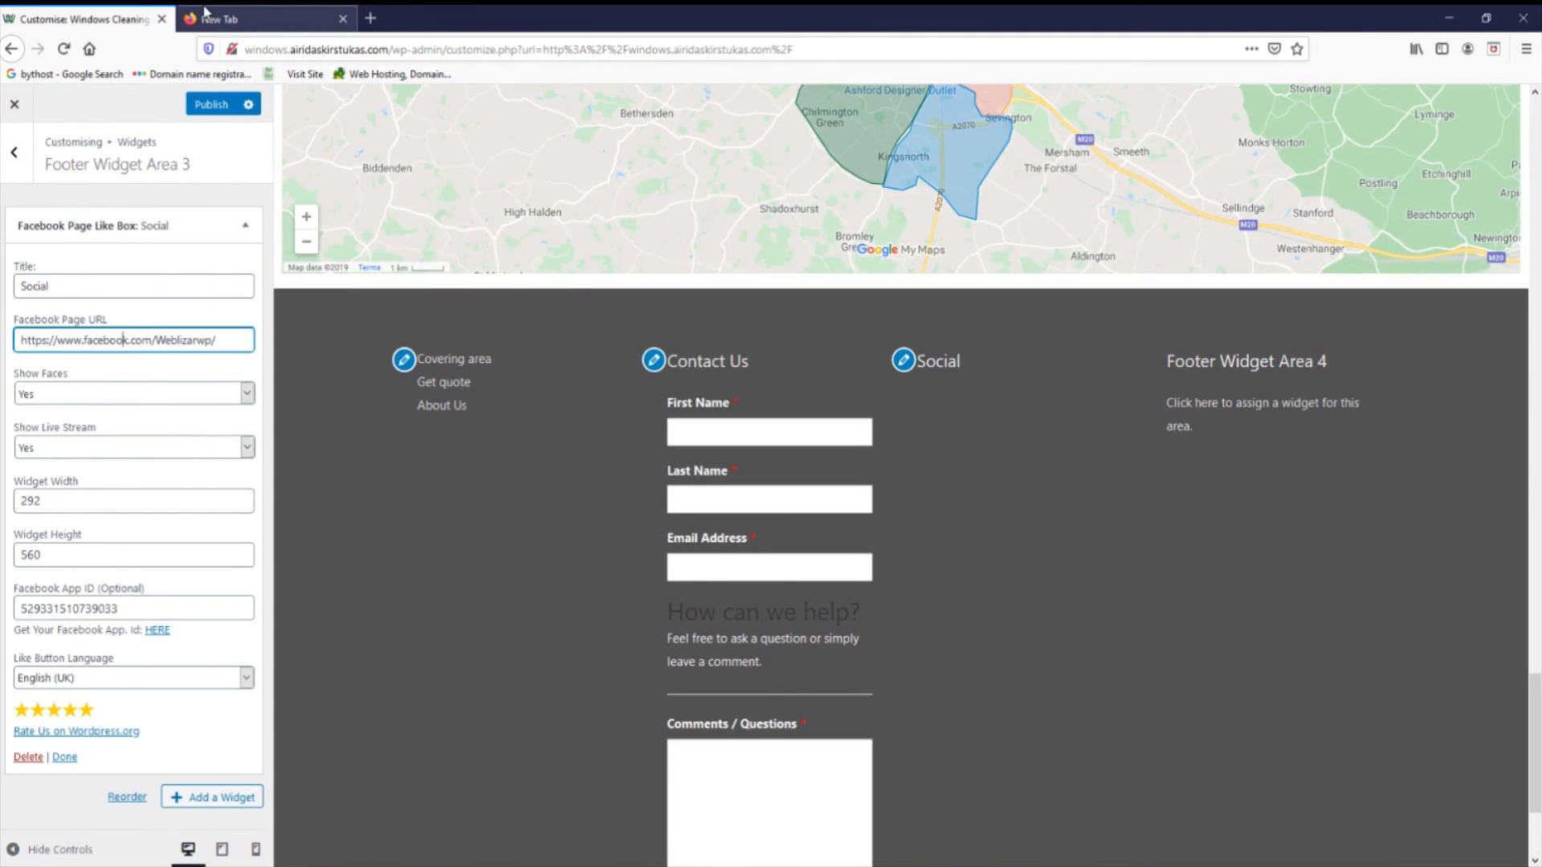
pyautogui.click(291, 12)
pyautogui.click(549, 51)
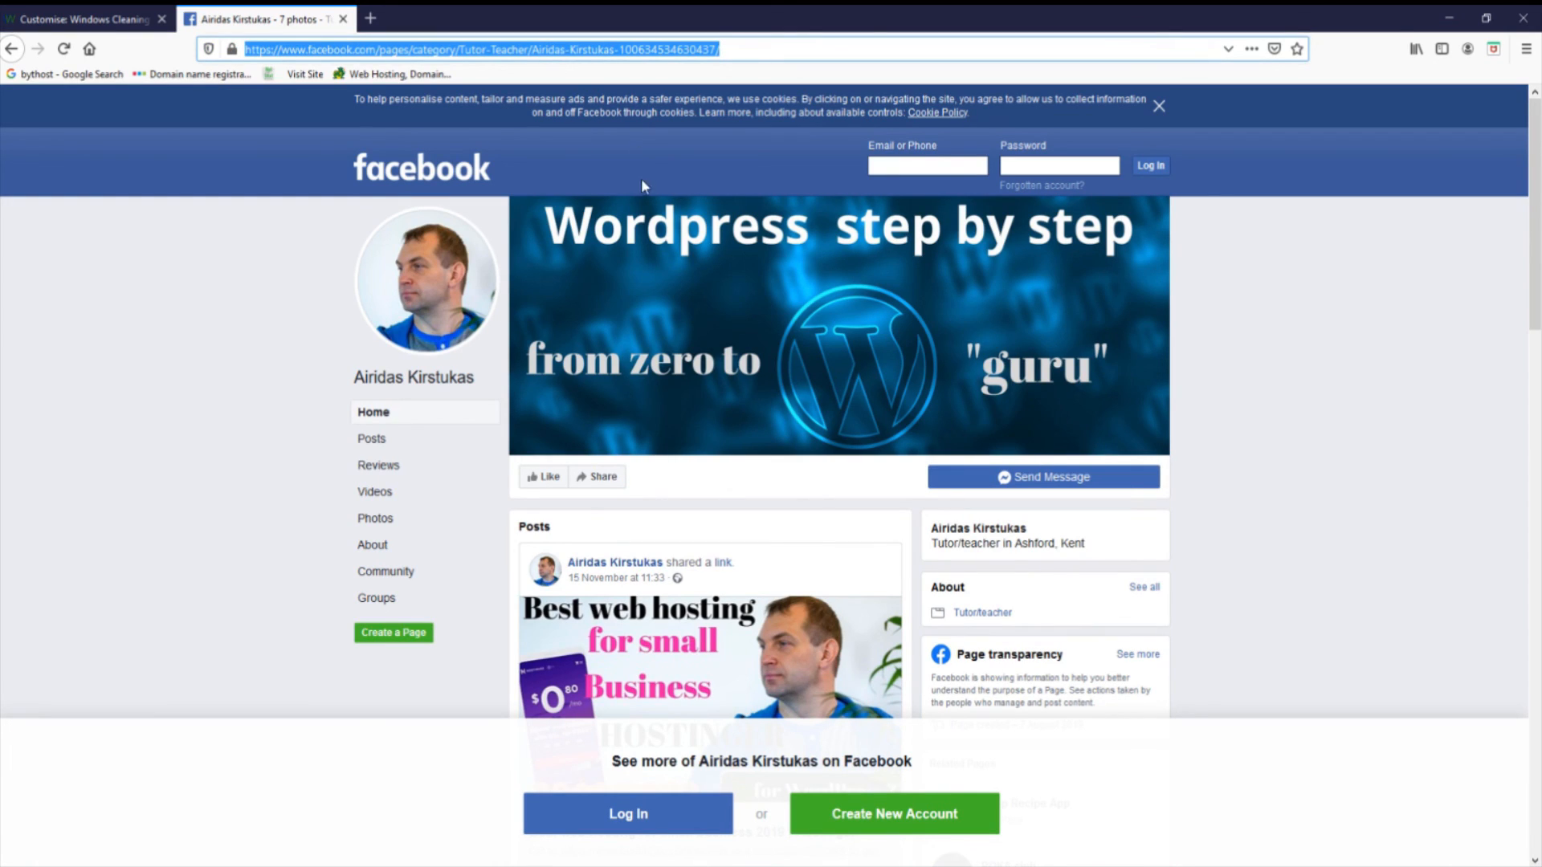
pyautogui.click(105, 24)
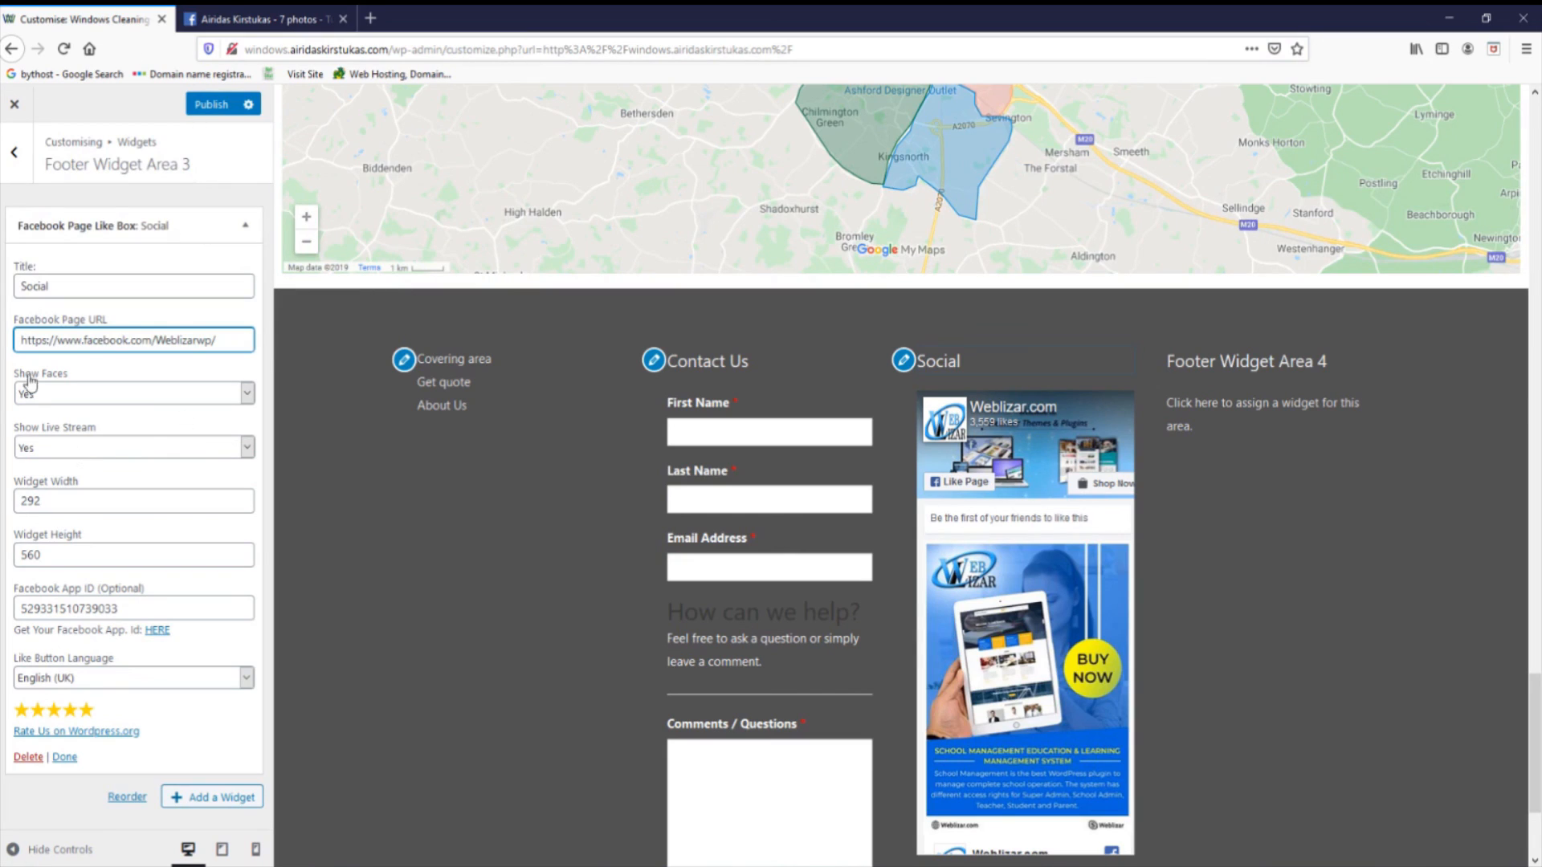
pyautogui.moveTo(193, 341); pyautogui.dragTo(4, 353)
pyautogui.hotkey('ctrl', 'v')
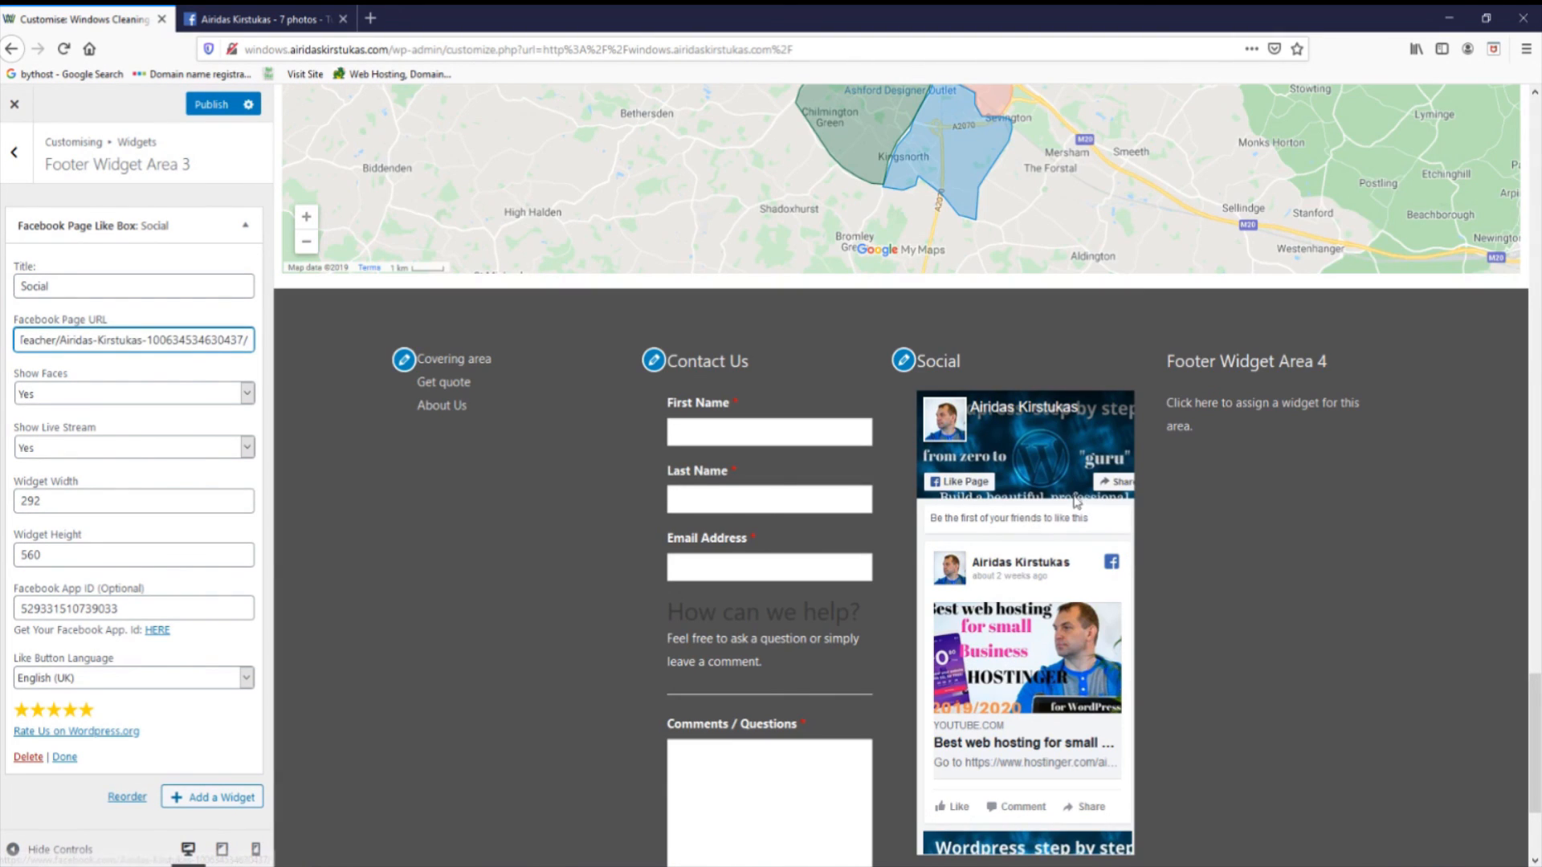
# - Change the Like Box widget height from 560 to 580 and publish
pyautogui.scroll(-10, 1000, 589)
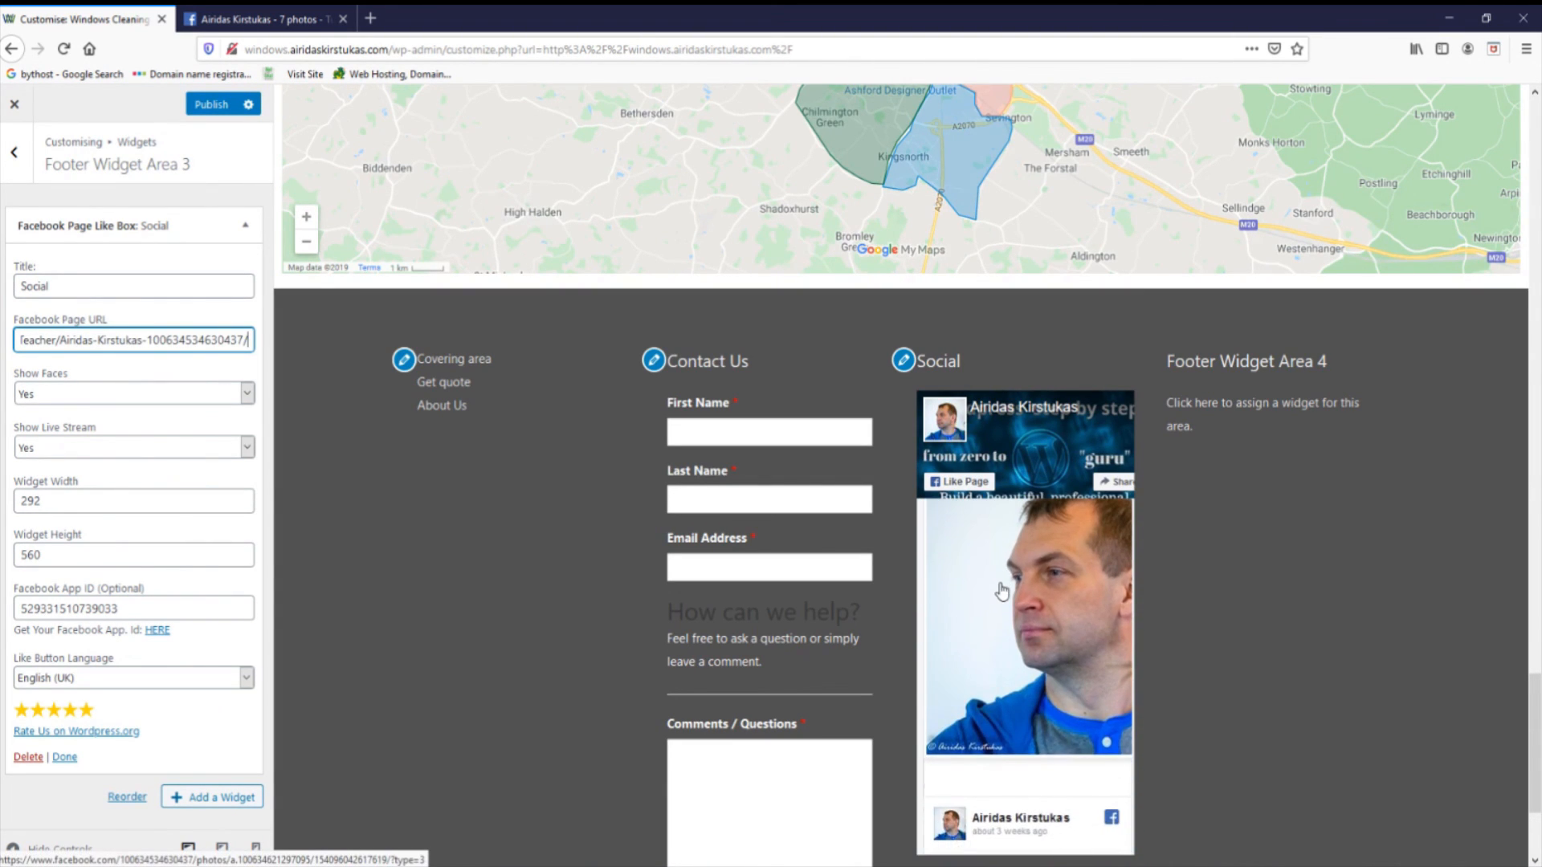
pyautogui.scroll(10, 999, 588)
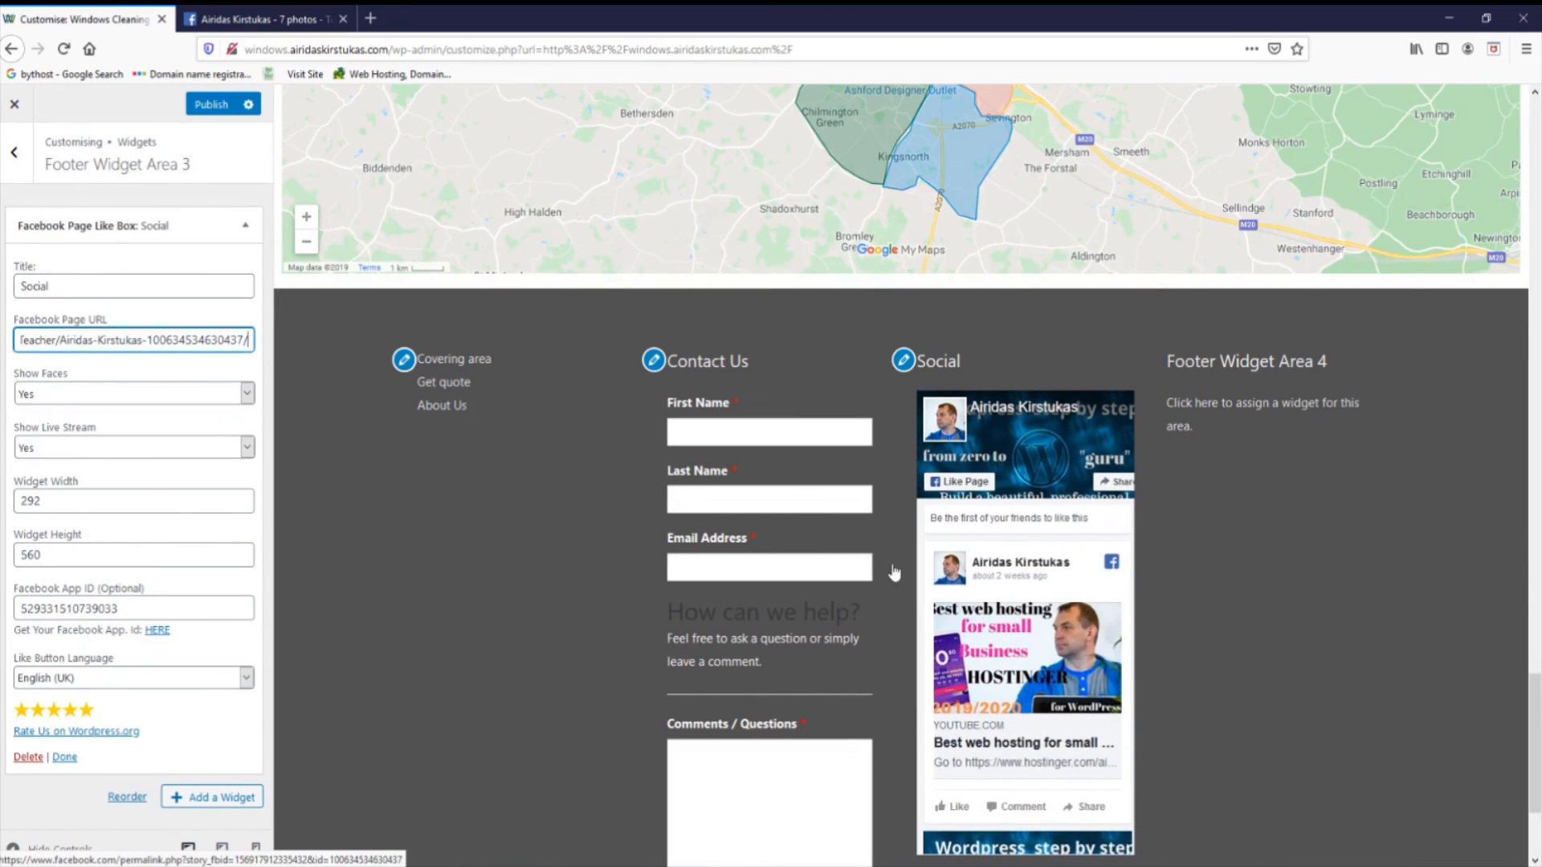
pyautogui.press('Tab')
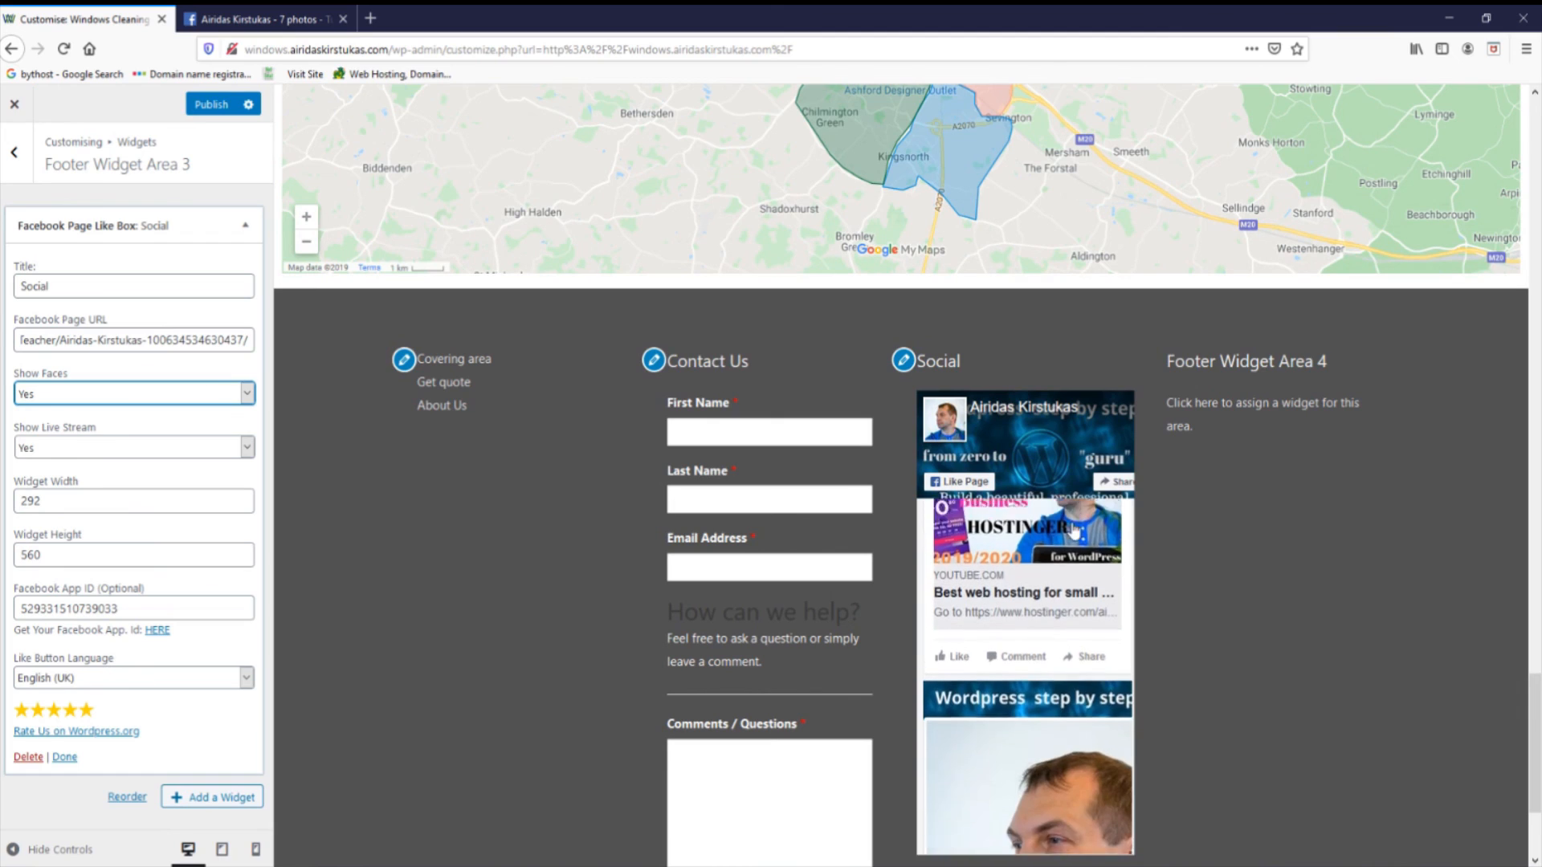
pyautogui.scroll(-3, 1259, 528)
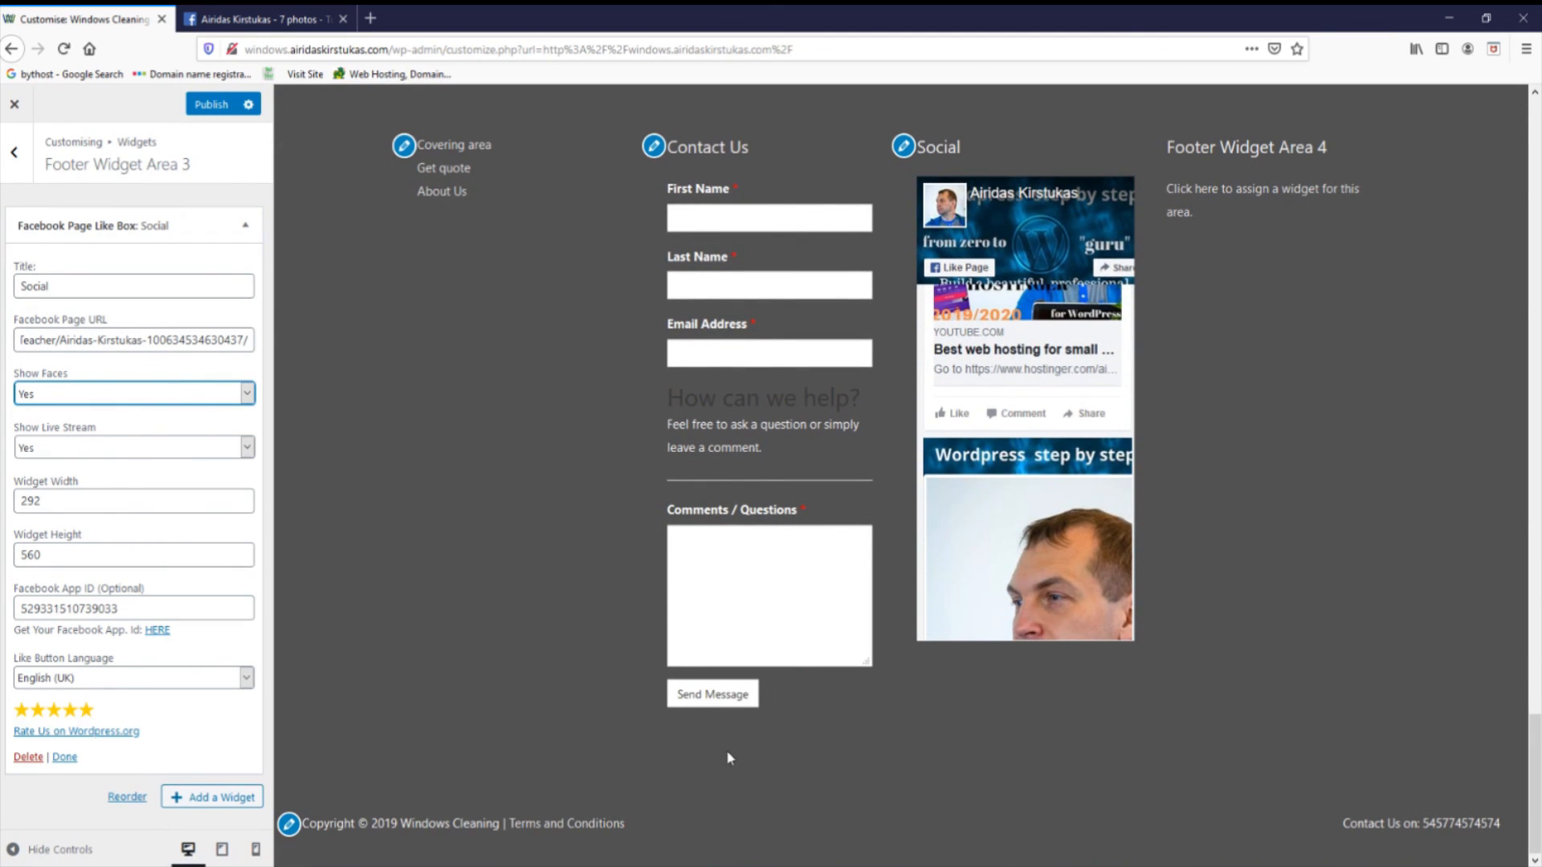
pyautogui.click(29, 554)
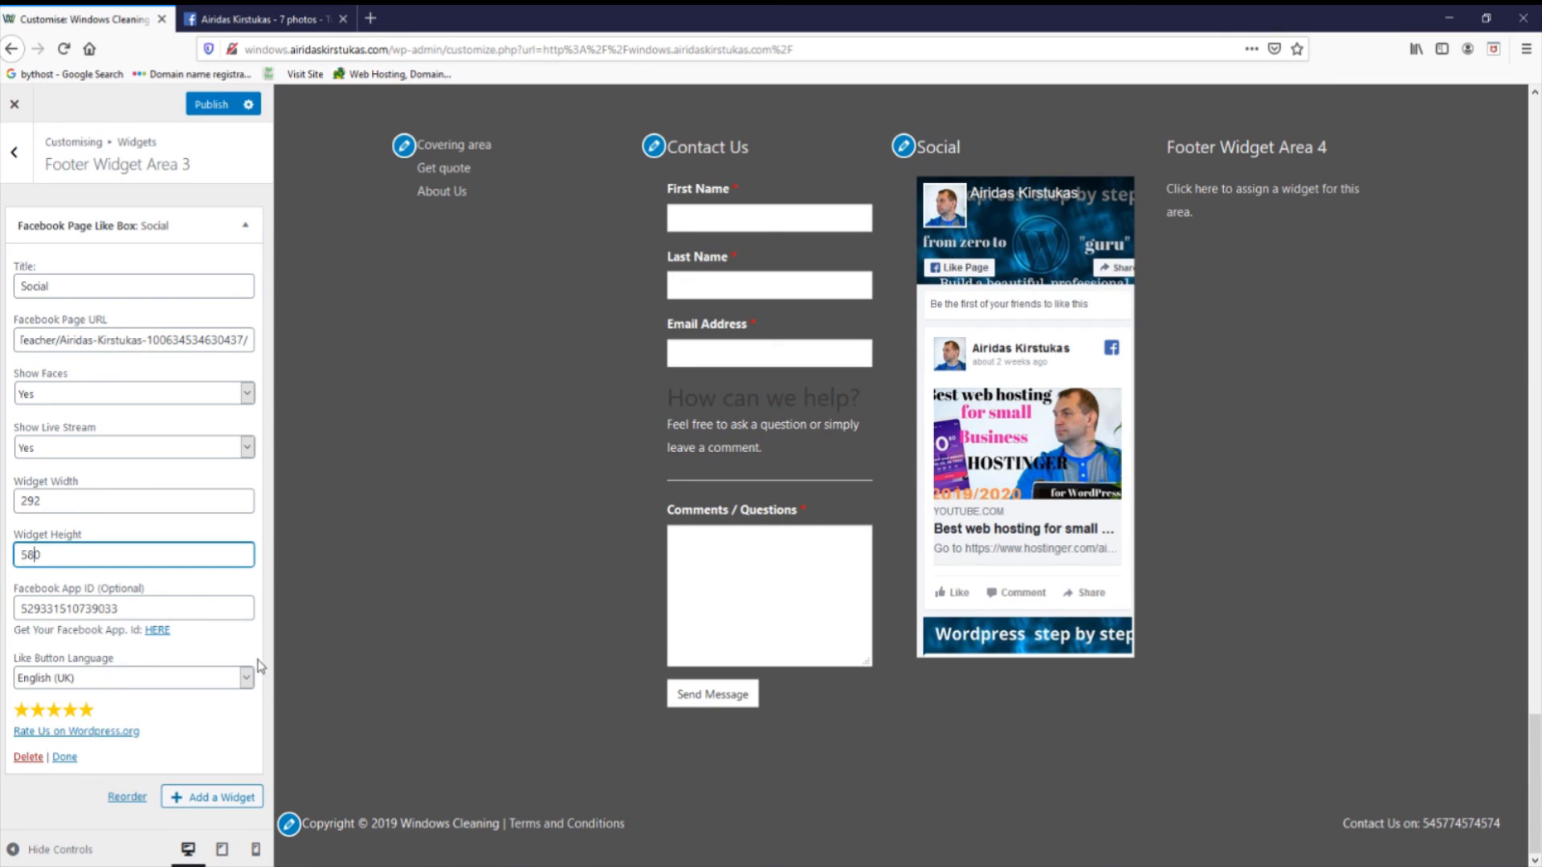
pyautogui.click(211, 105)
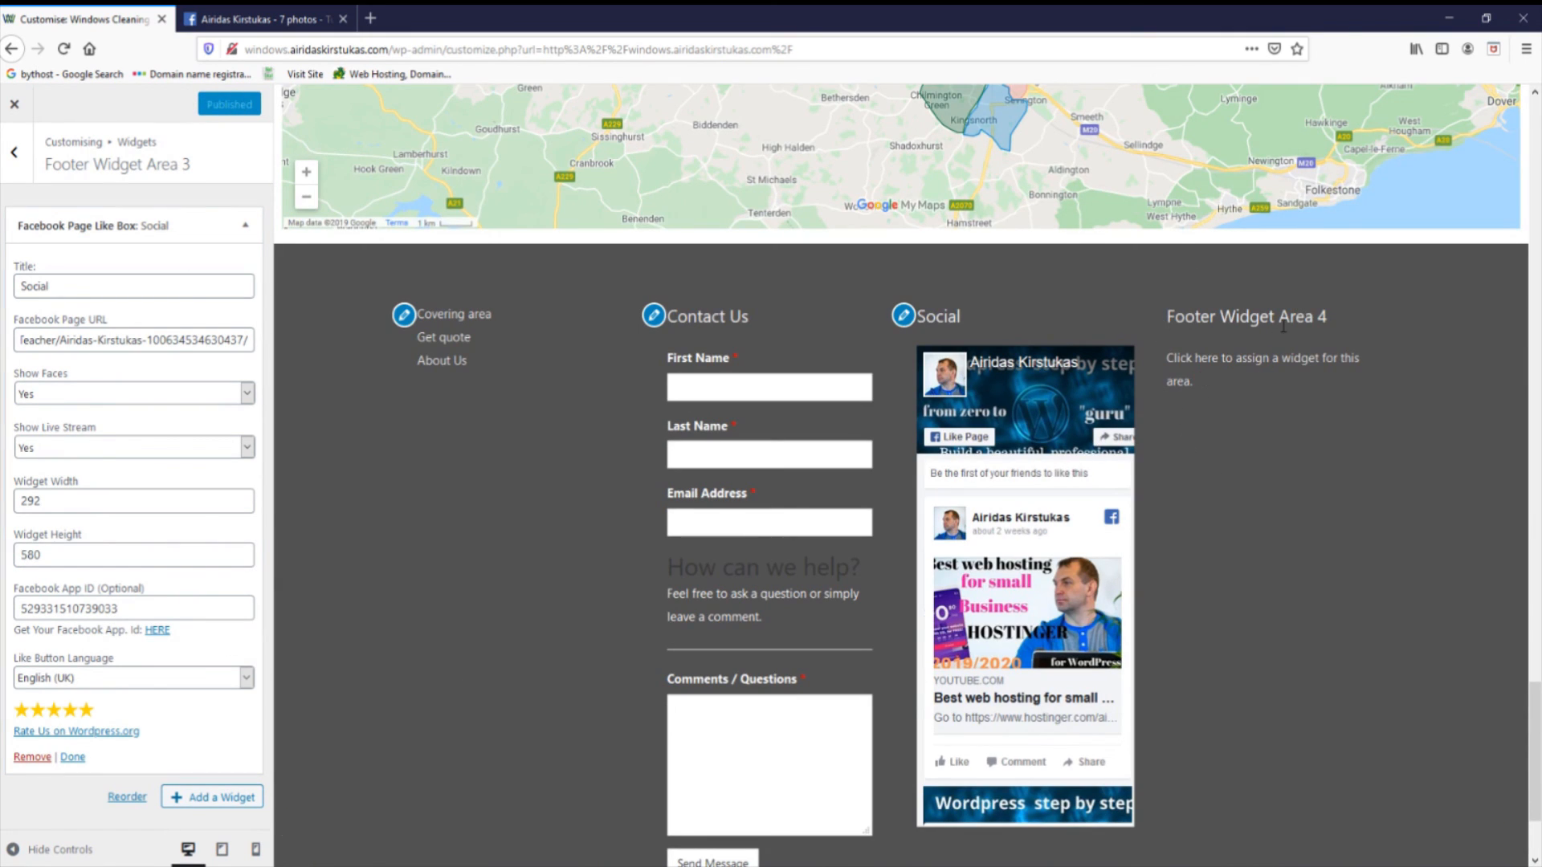
pyautogui.click(20, 152)
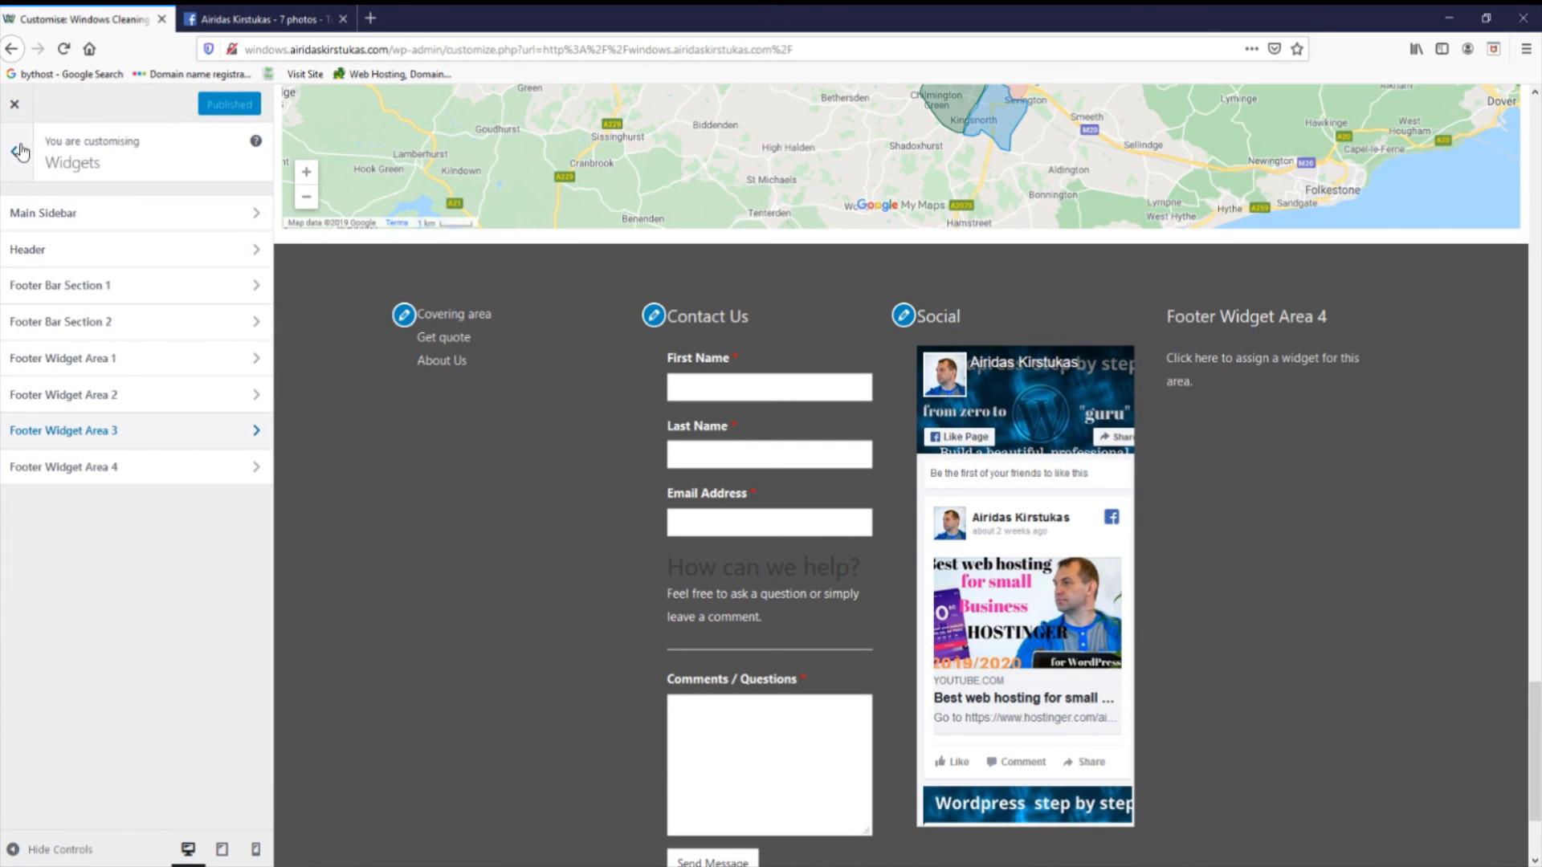
# - Add a Video widget titled 'Find out more about Us' to Footer Widget Area 4
pyautogui.click(183, 472)
pyautogui.click(212, 219)
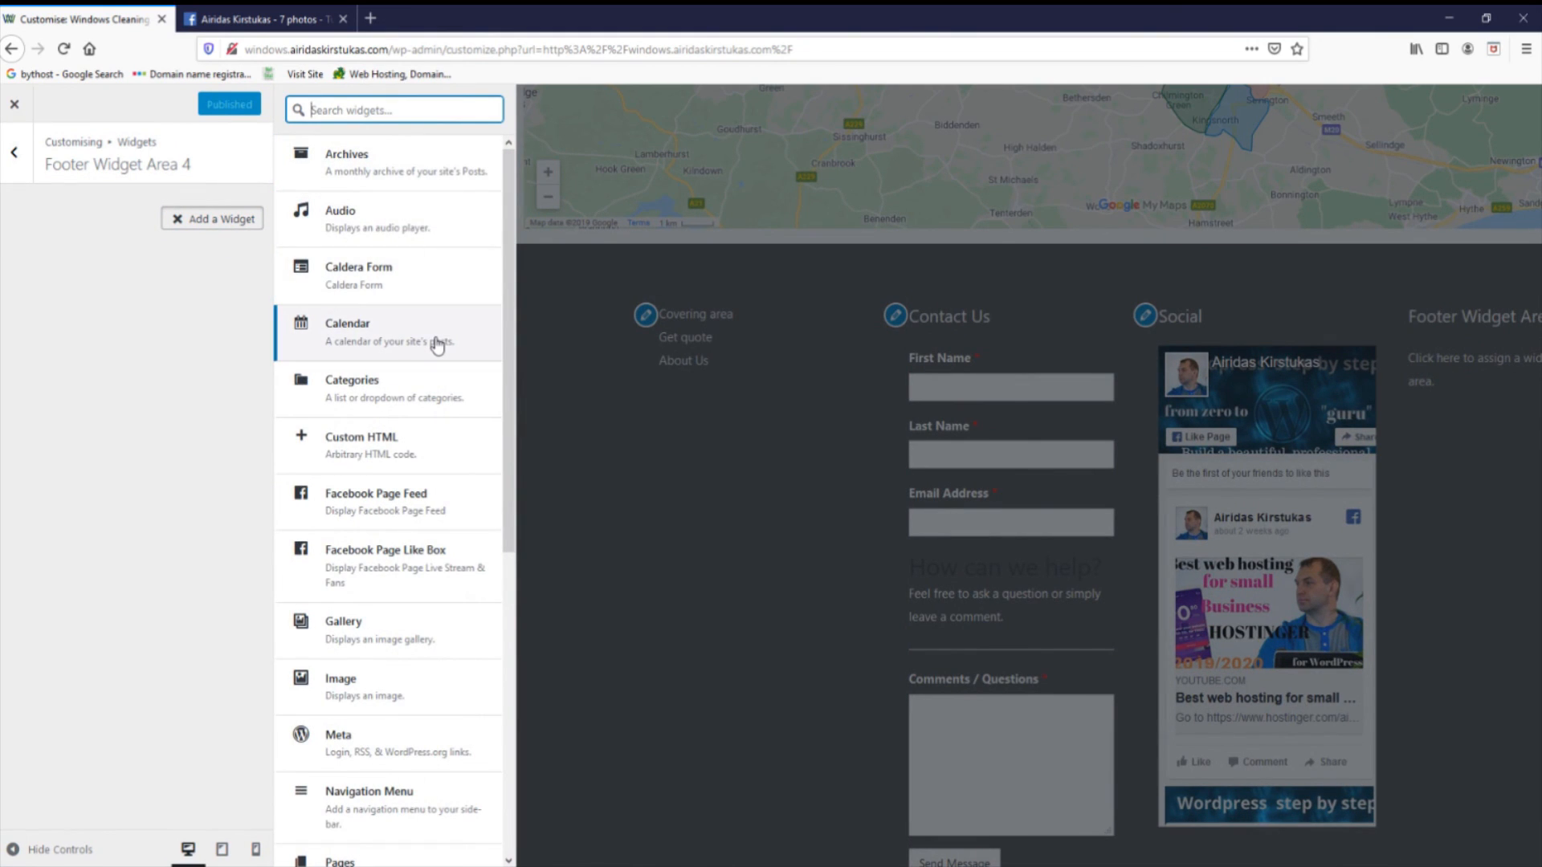
pyautogui.scroll(-3, 416, 498)
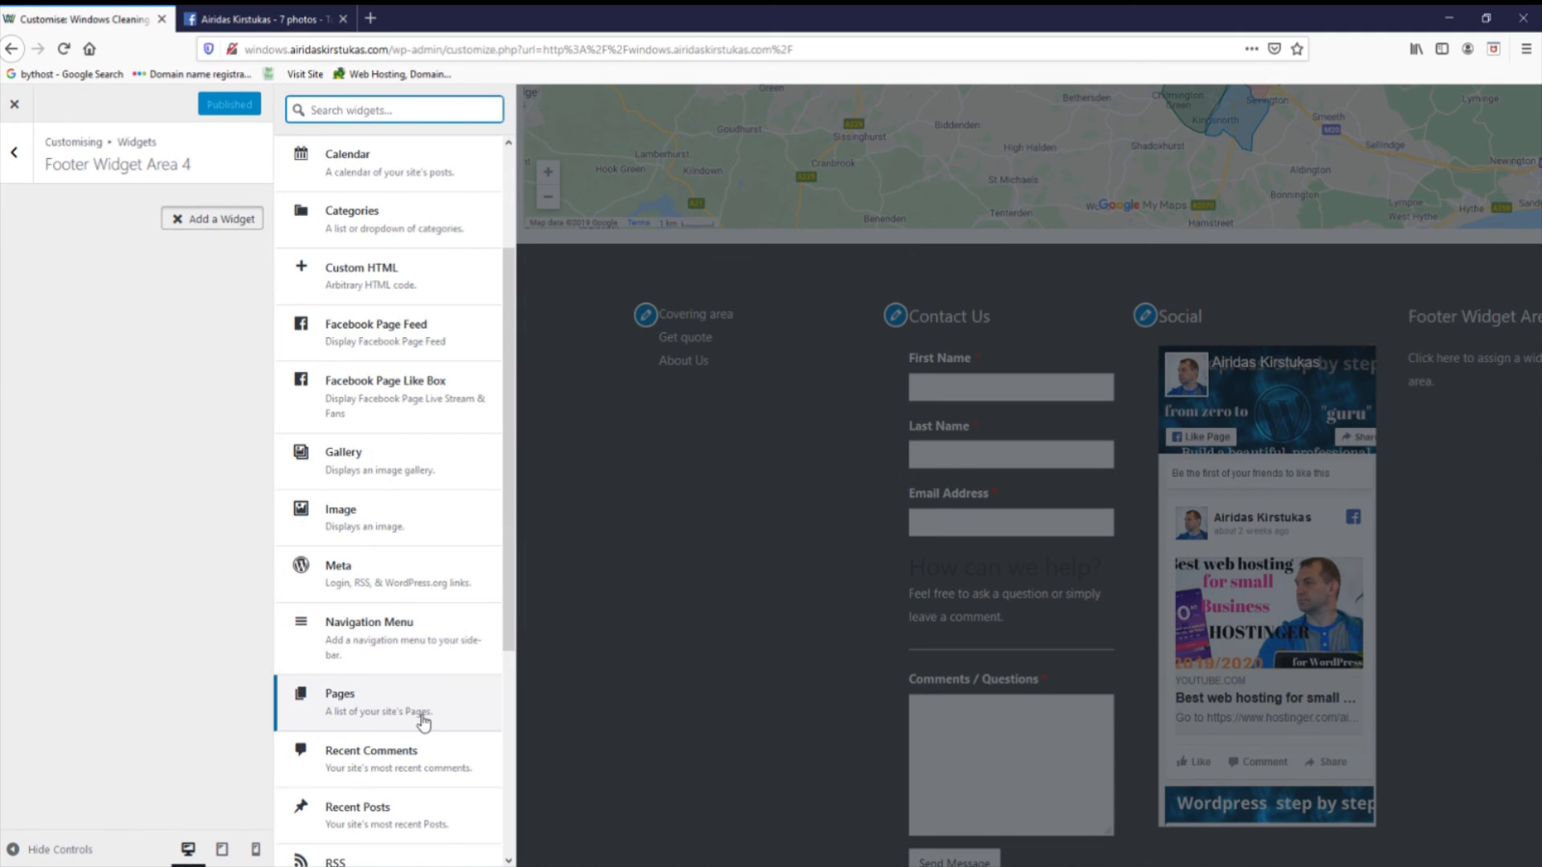
pyautogui.scroll(-3, 423, 723)
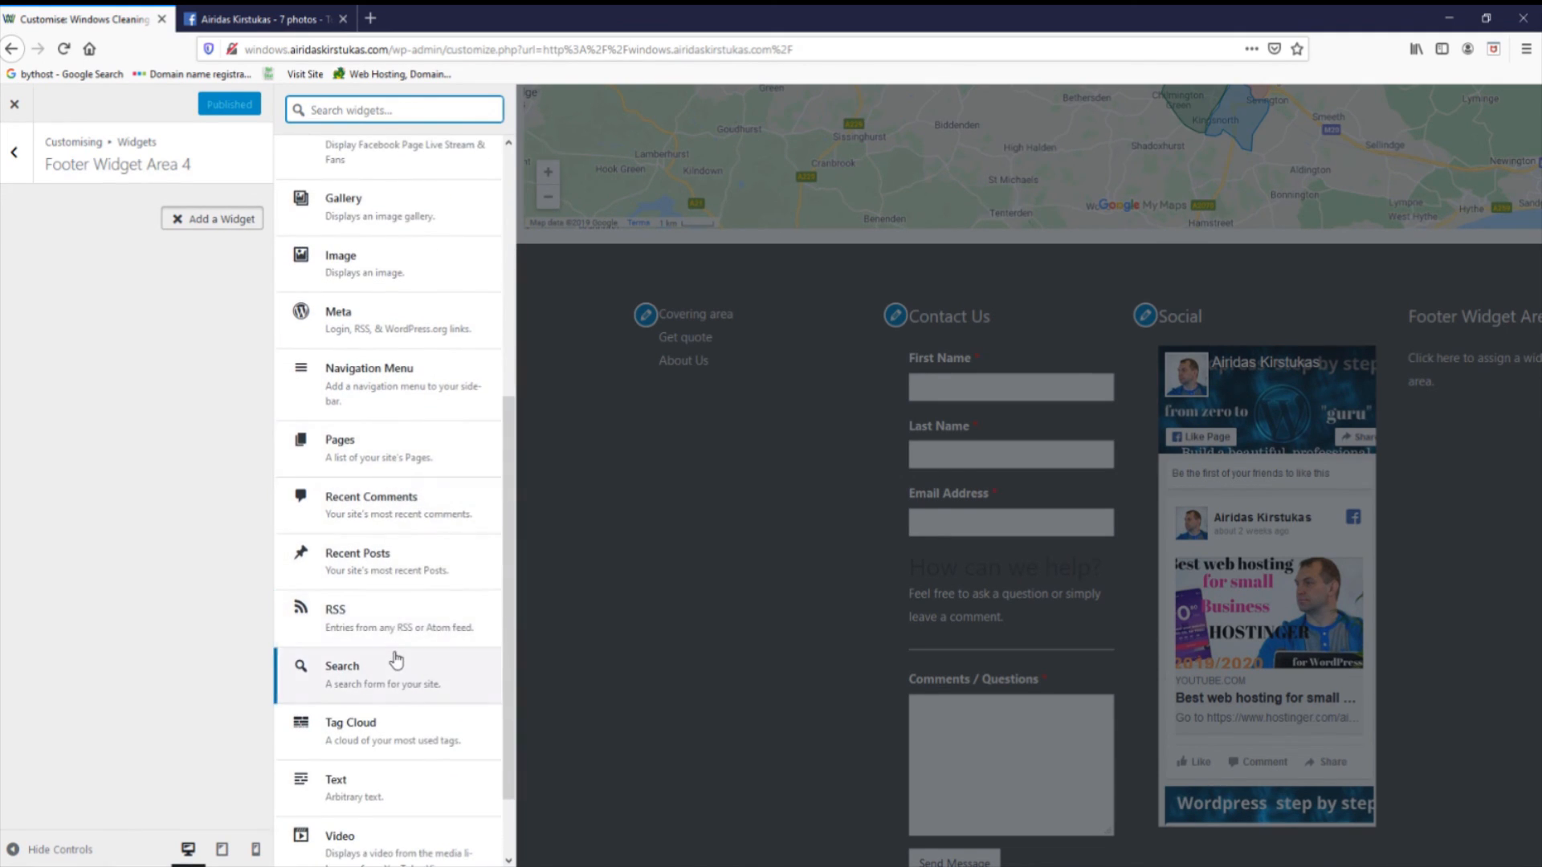
pyautogui.scroll(-1, 396, 660)
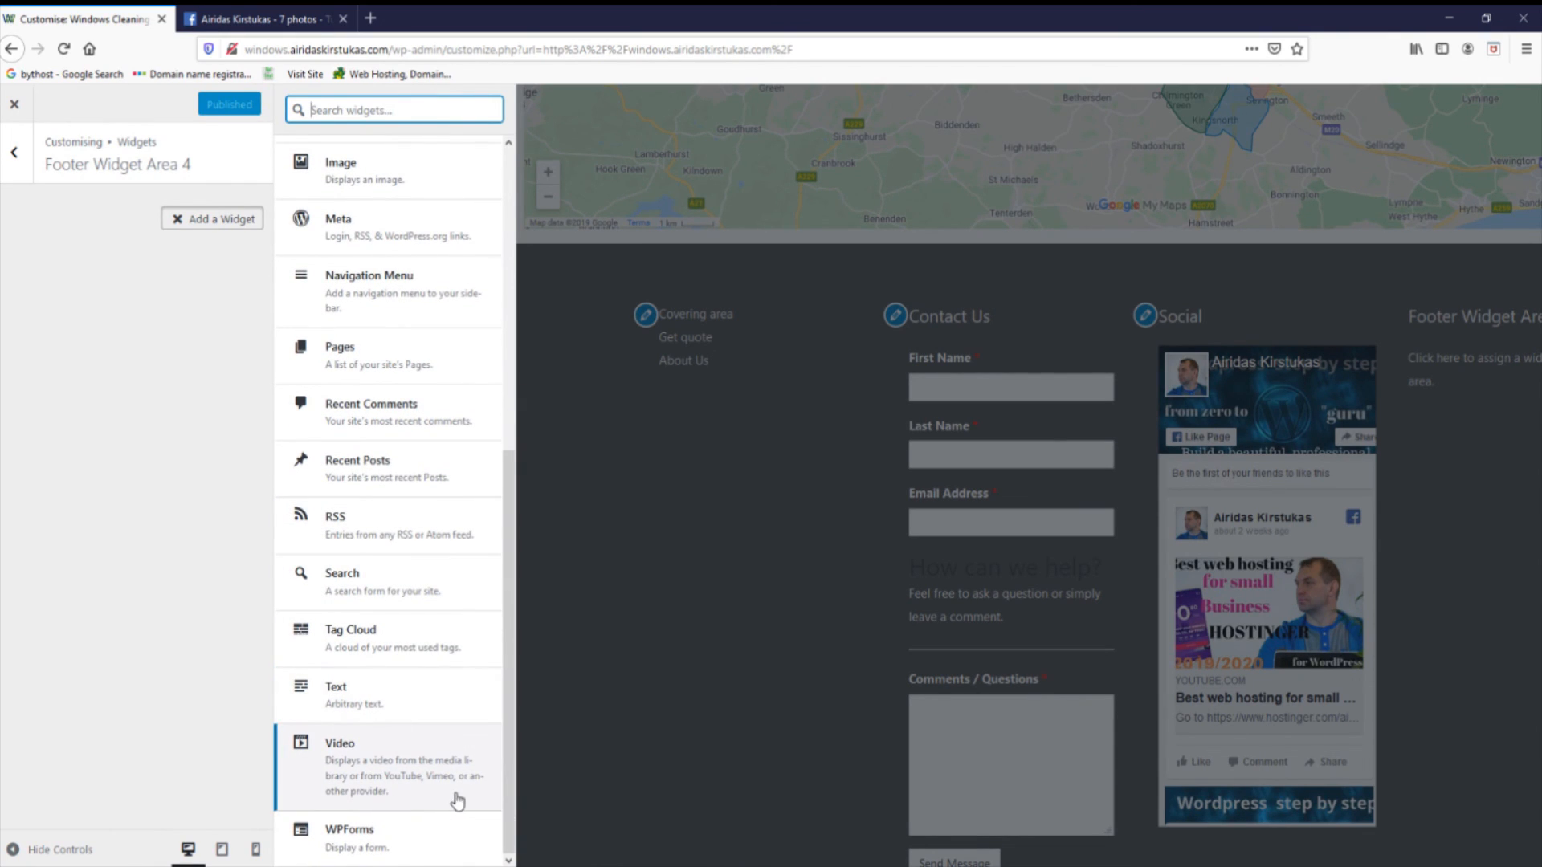
pyautogui.click(348, 758)
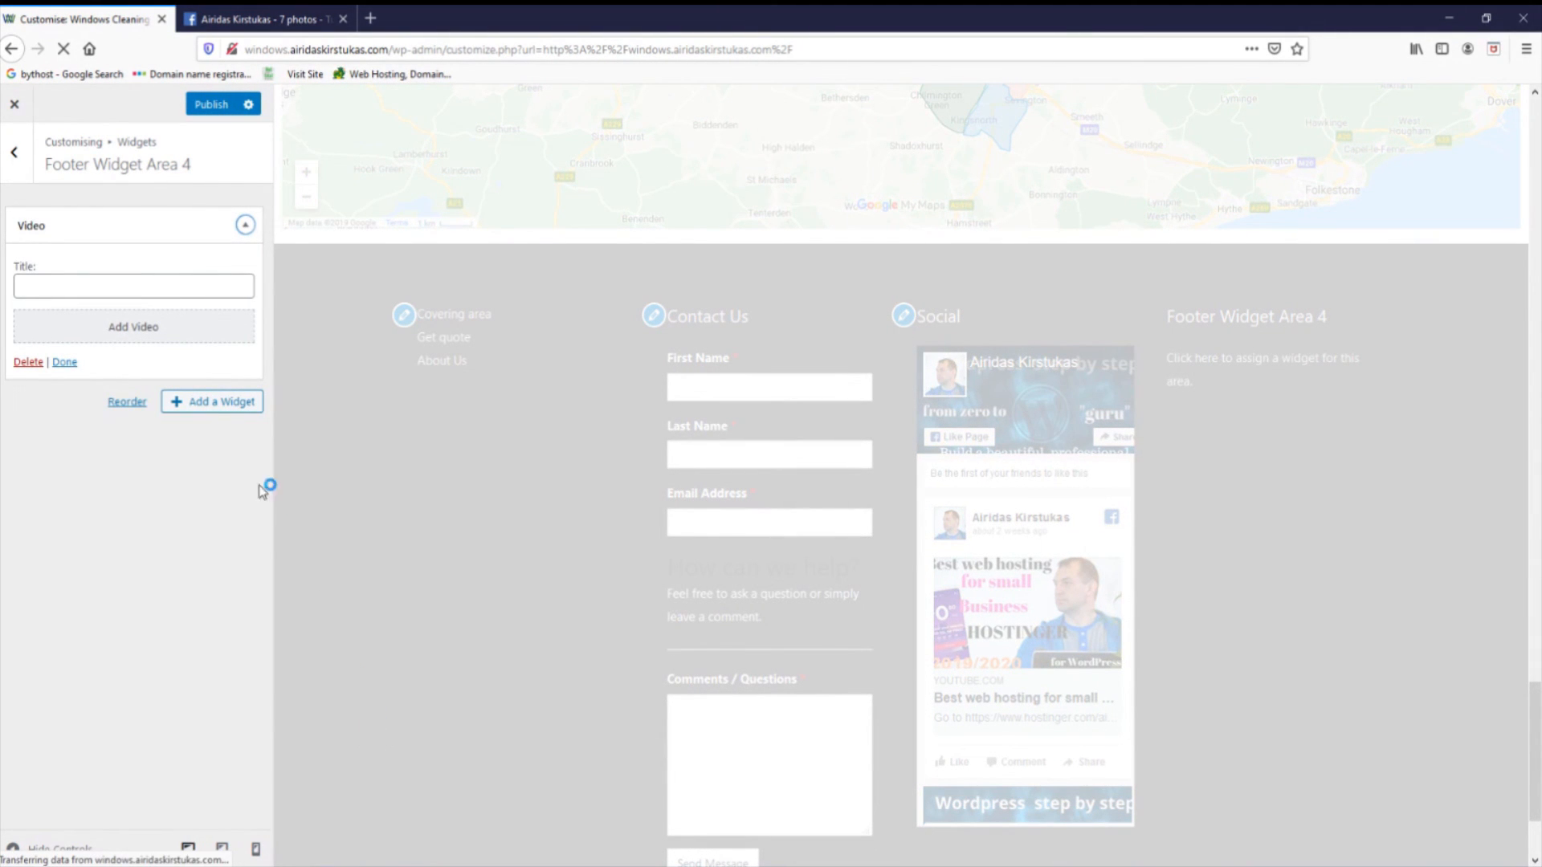
pyautogui.click(96, 287)
pyautogui.write('Find out more')
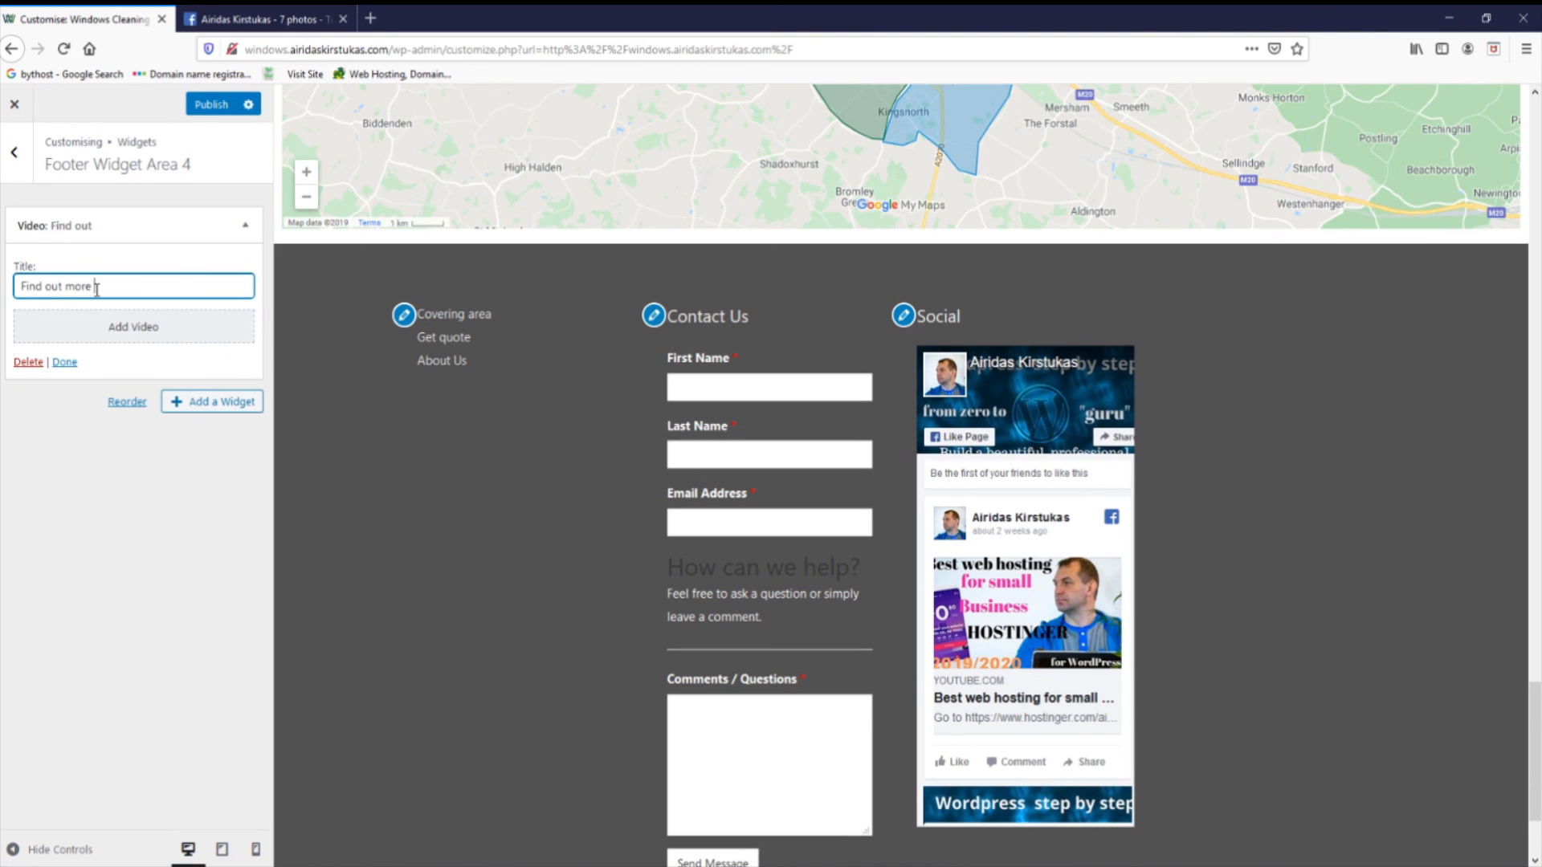
pyautogui.write(' about Us')
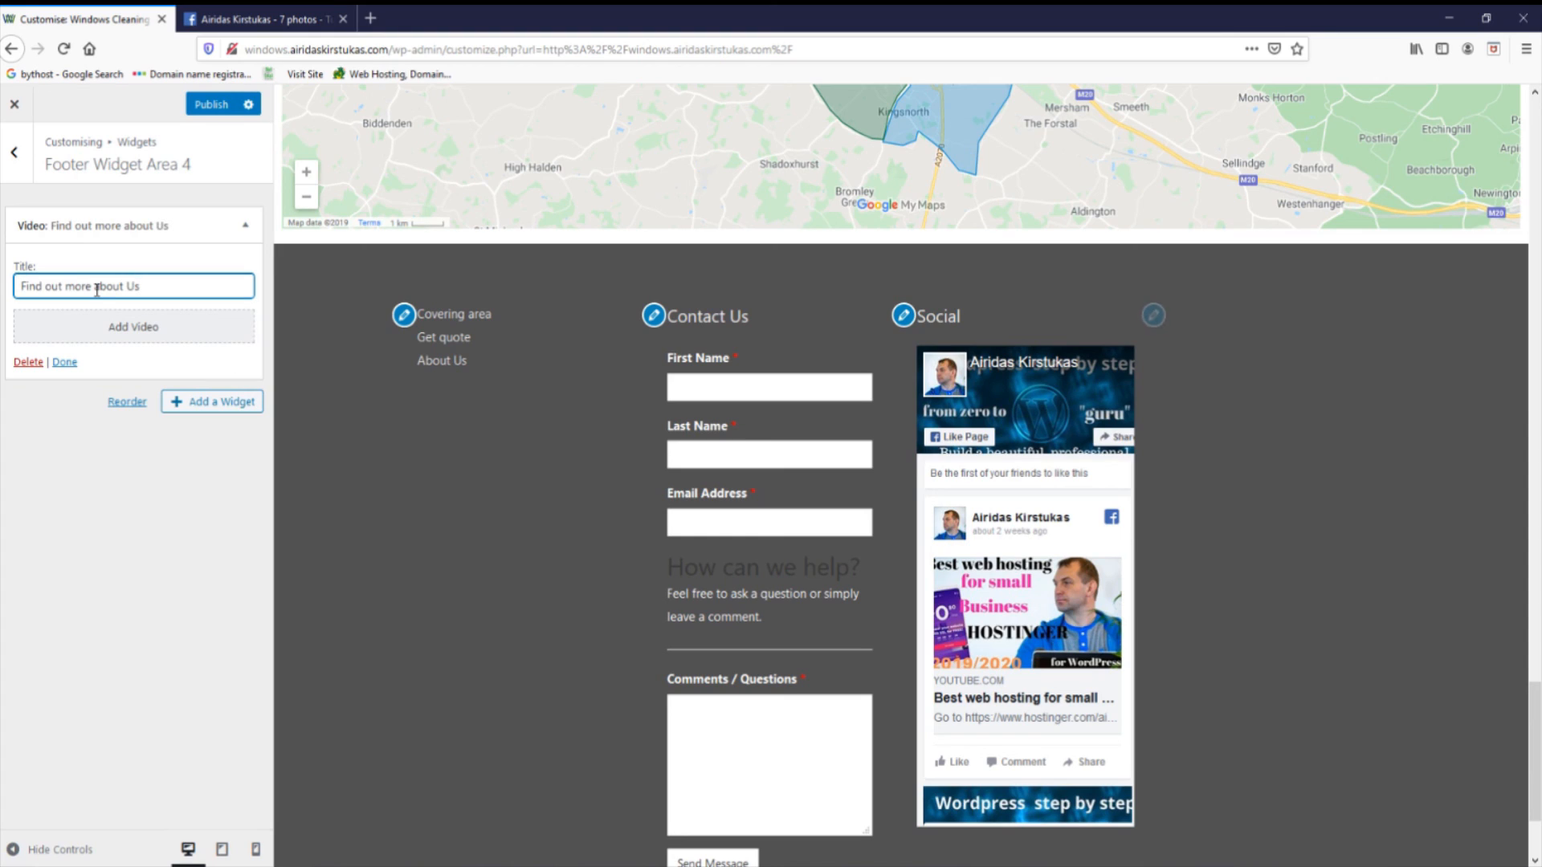
pyautogui.click(151, 326)
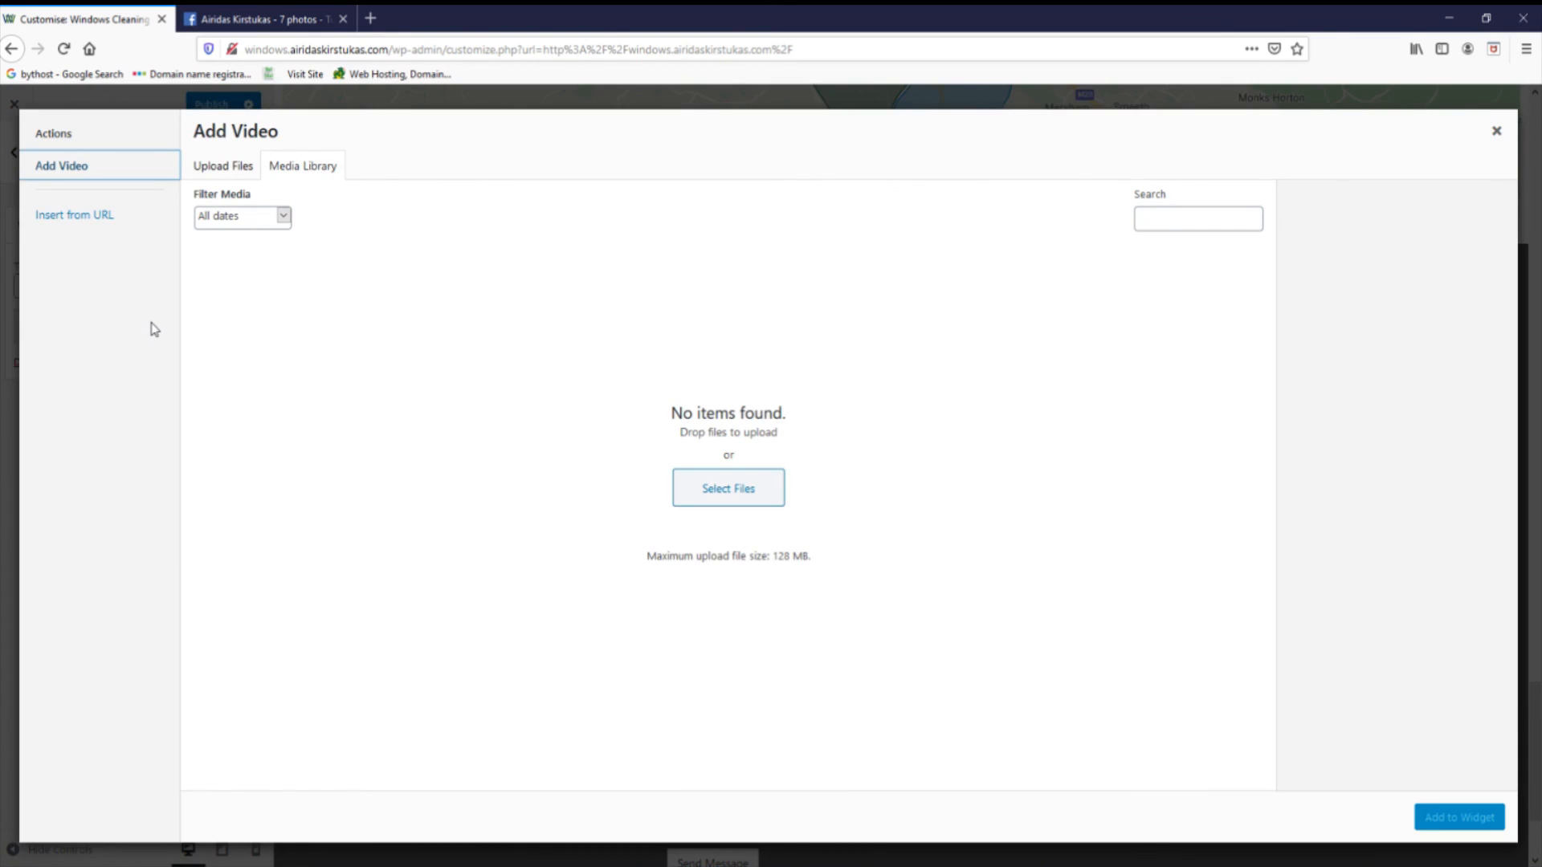
# - Insert the YouTube channel trailer into the video widget from its URL and publish
pyautogui.click(95, 217)
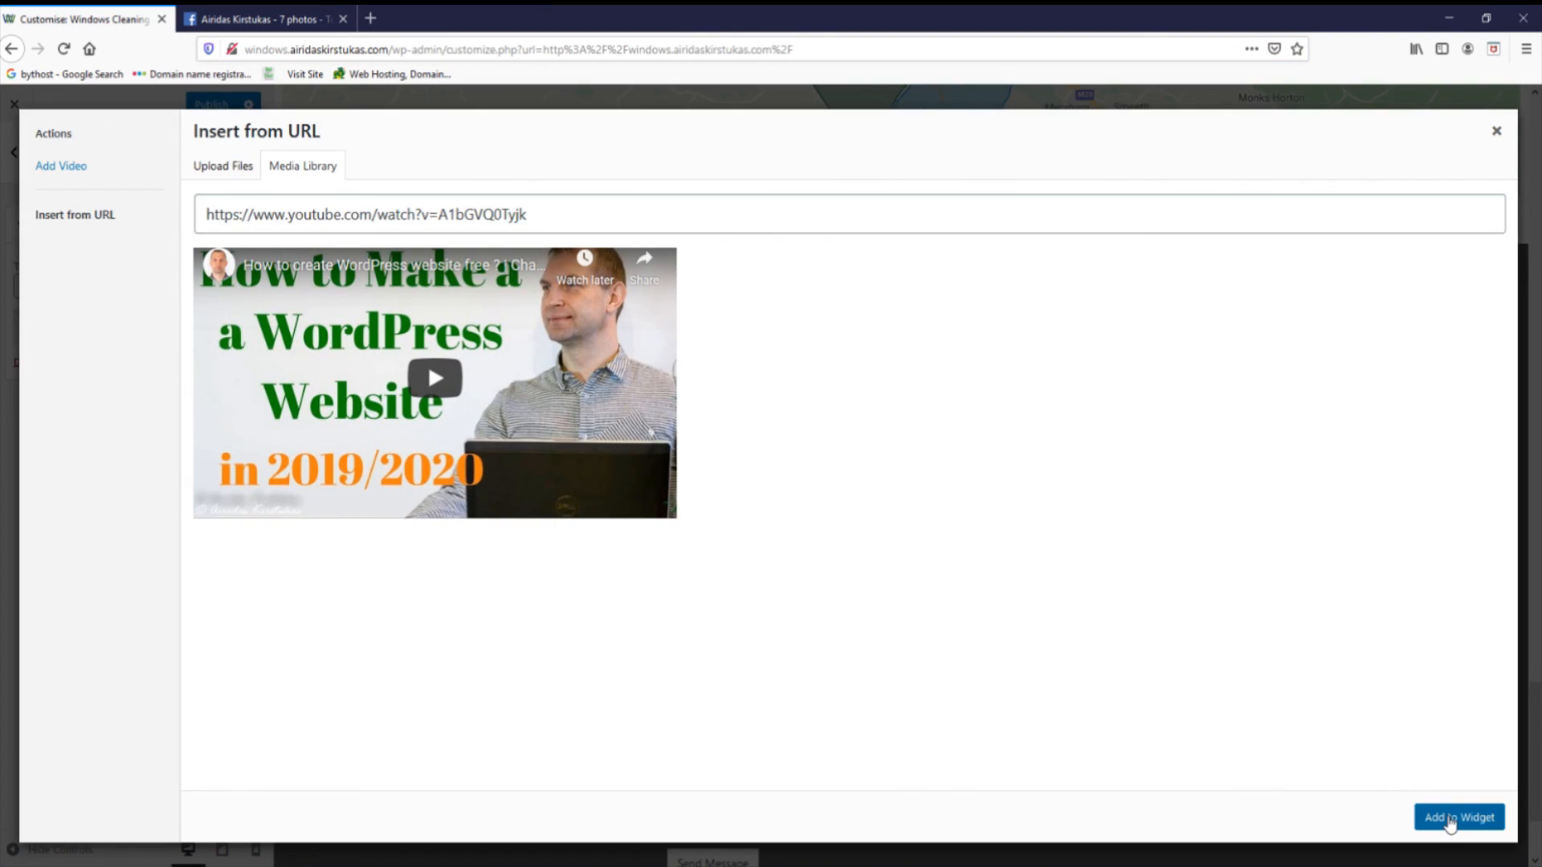
pyautogui.click(1454, 817)
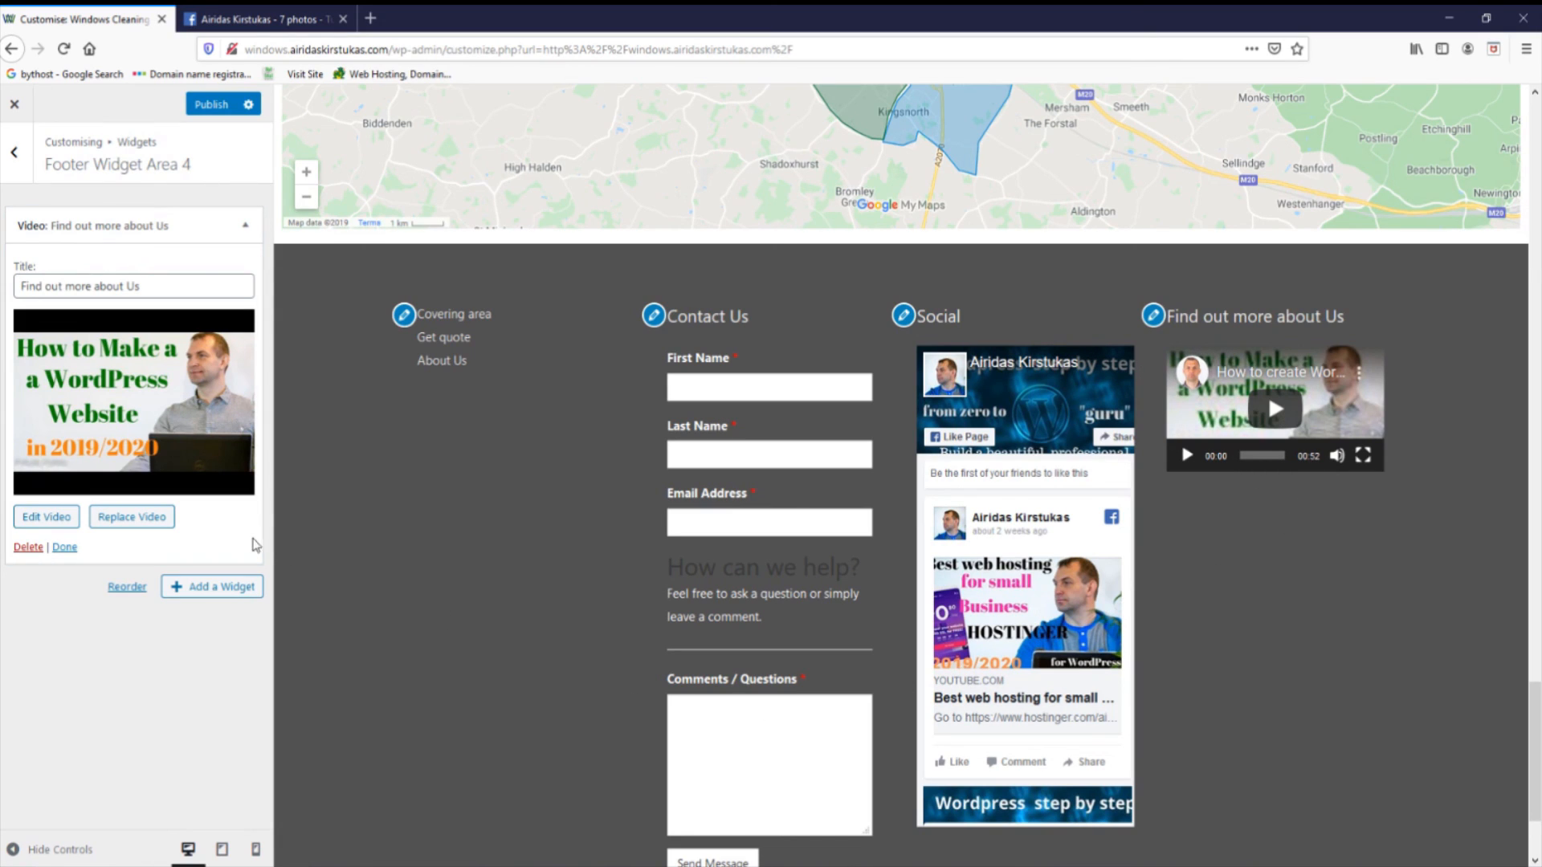
pyautogui.click(209, 111)
pyautogui.click(13, 152)
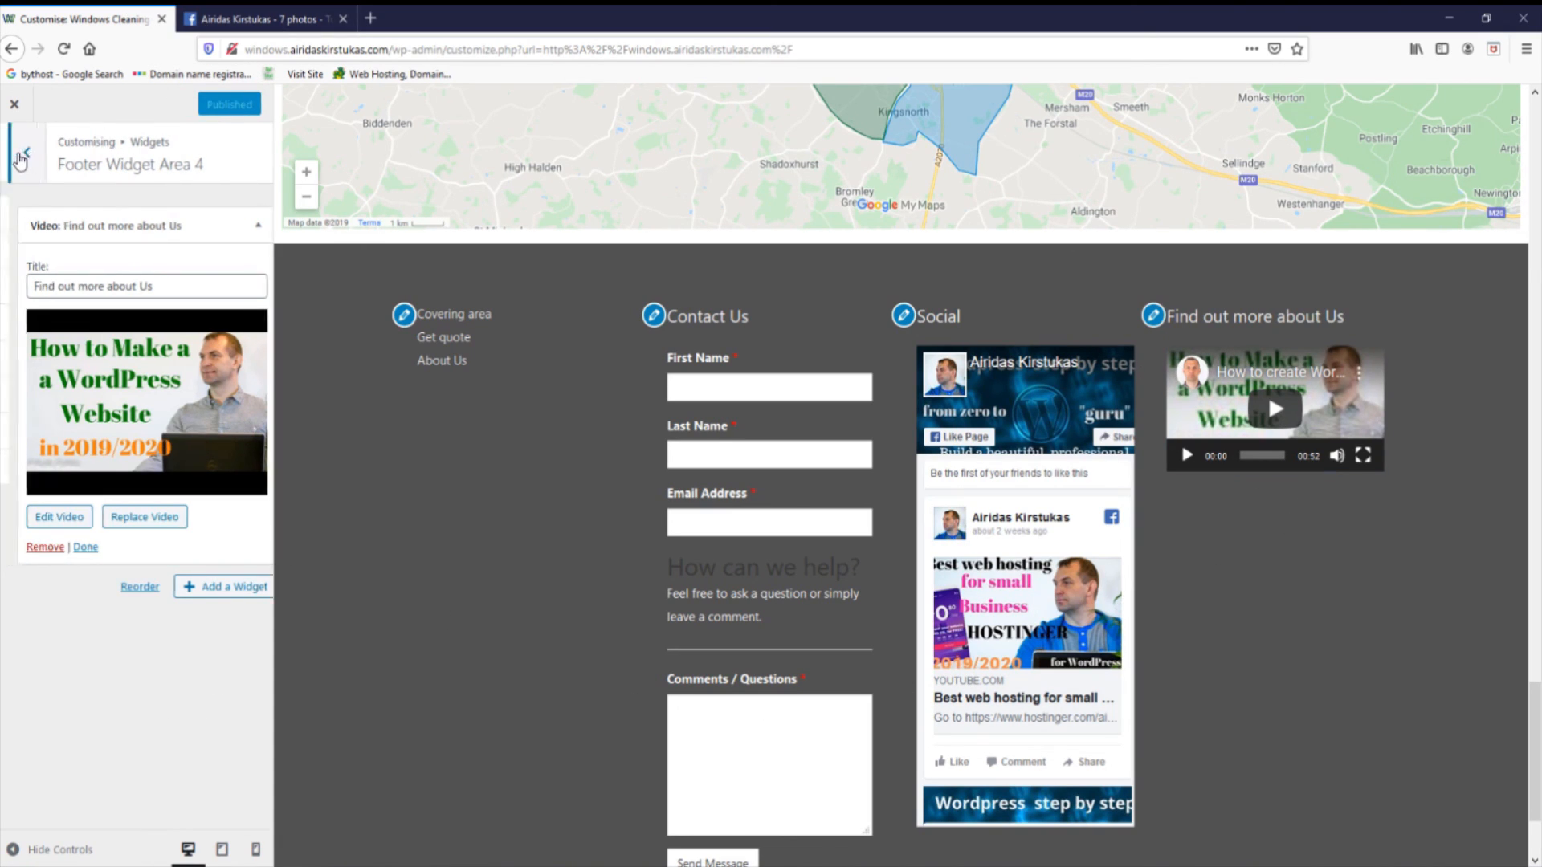
# - Close the Customizer and scroll the live homepage down to the finished footer
pyautogui.click(16, 106)
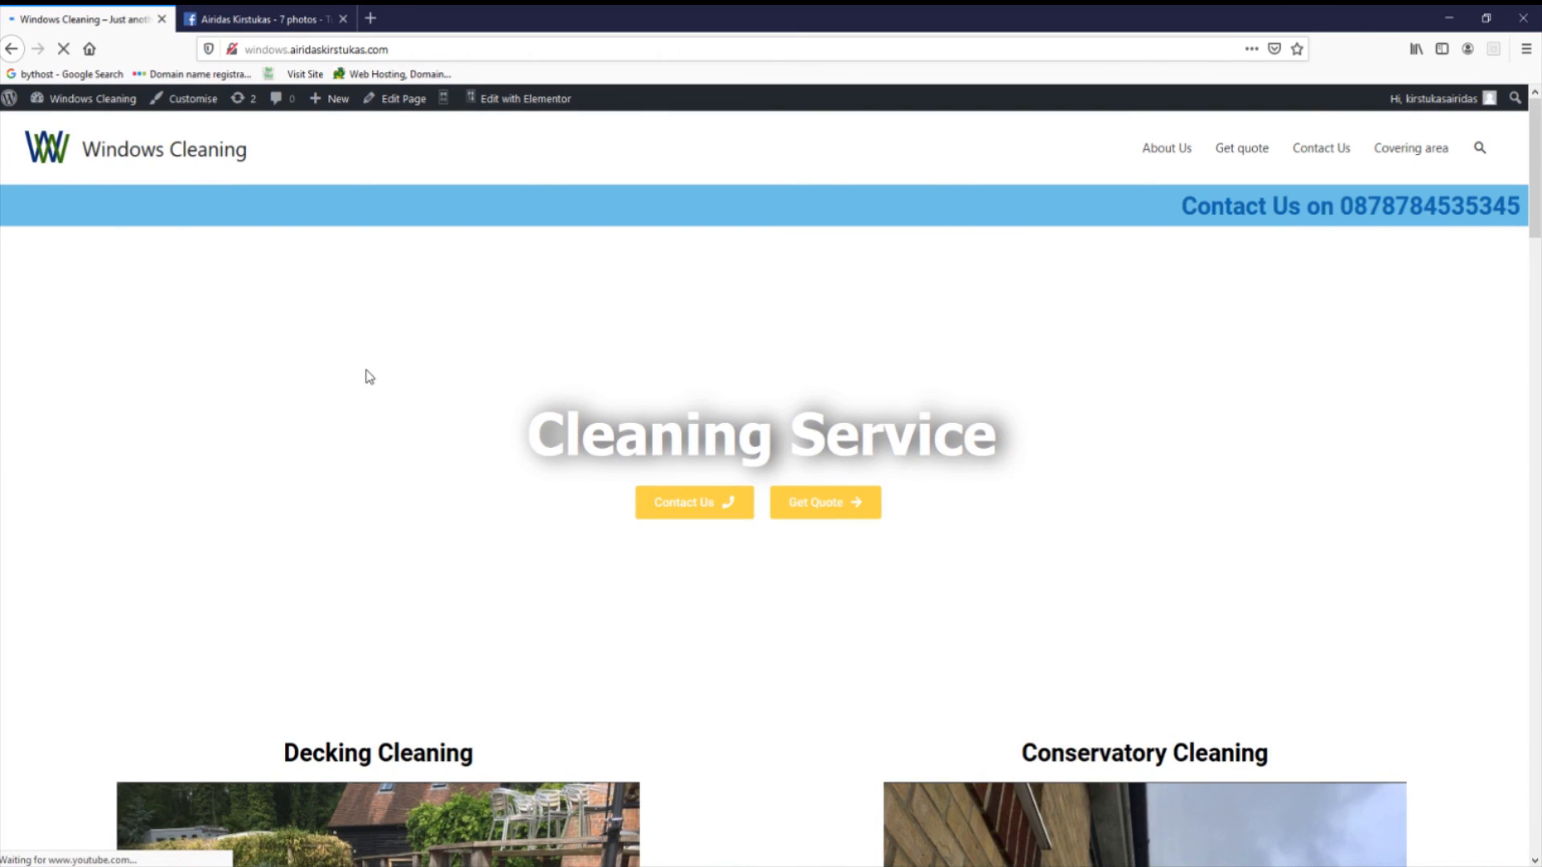
pyautogui.scroll(-15, 629, 485)
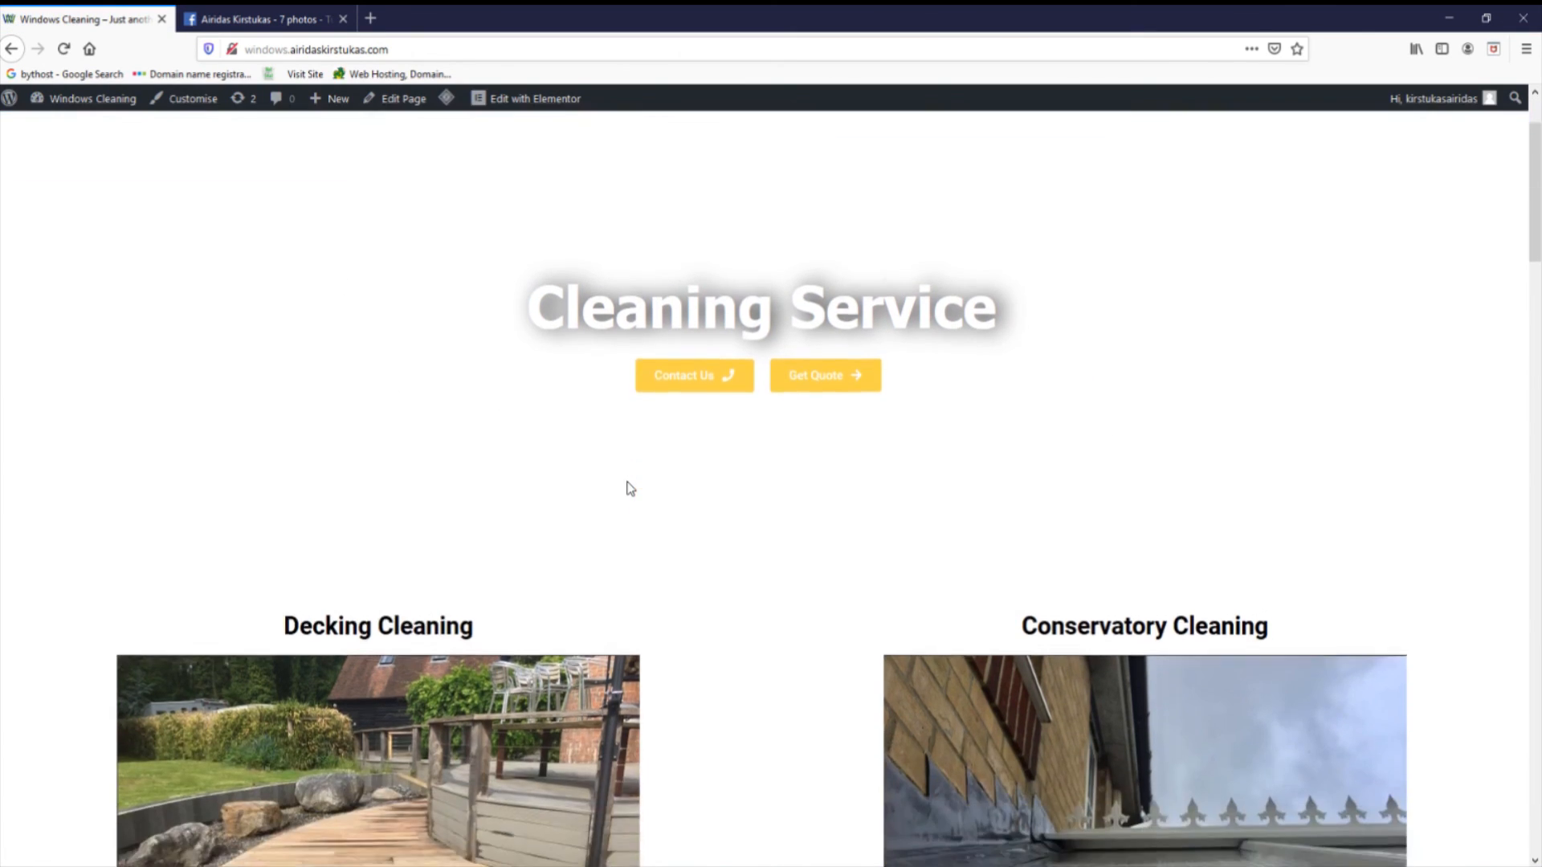
pyautogui.scroll(-15, 624, 486)
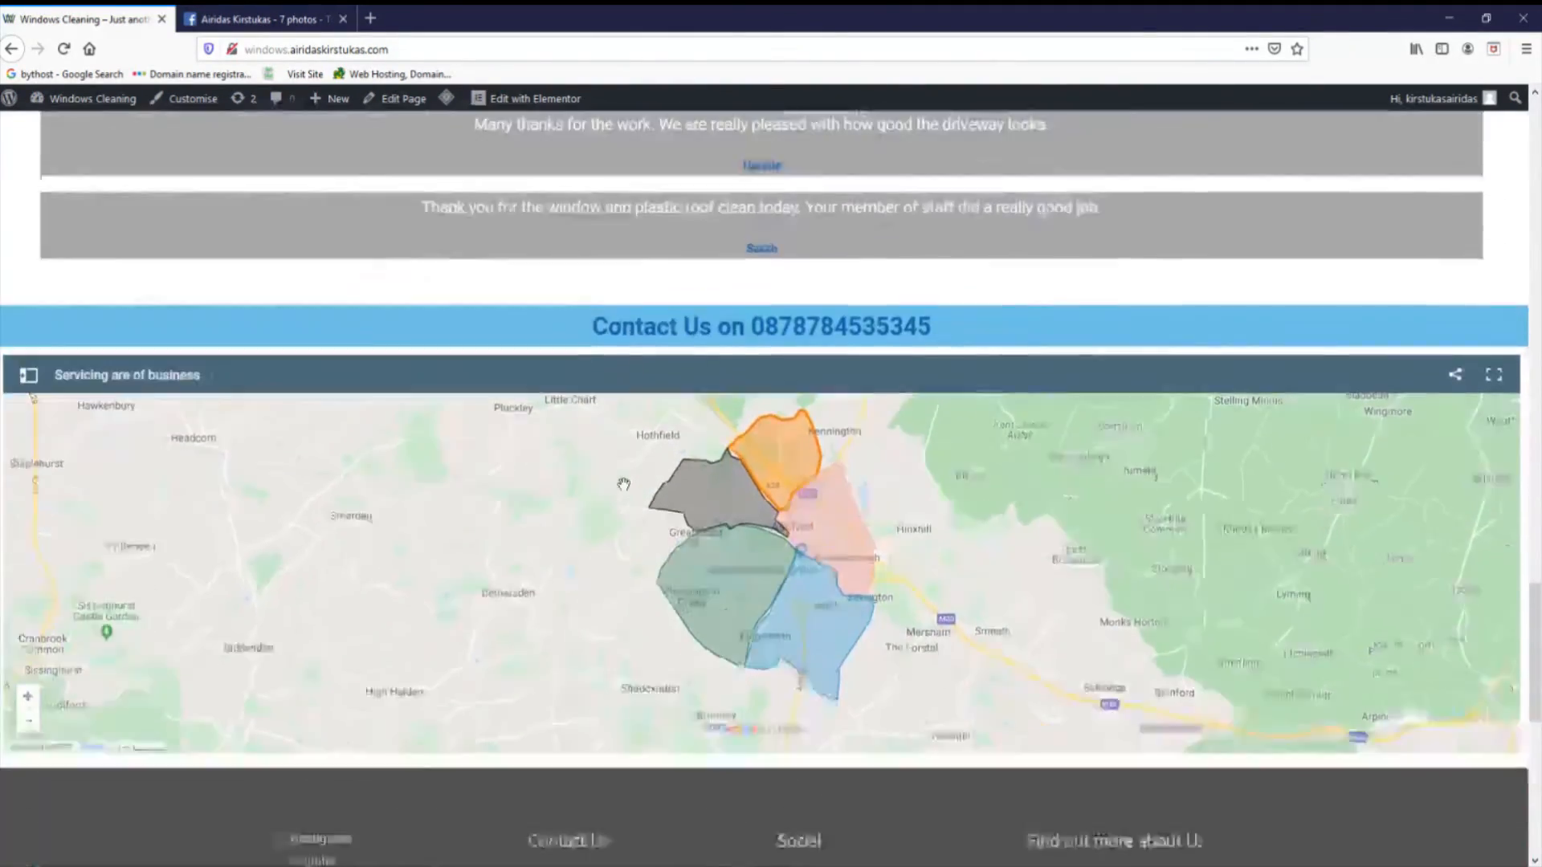
pyautogui.scroll(6, 506, 486)
pyautogui.scroll(-5, 177, 544)
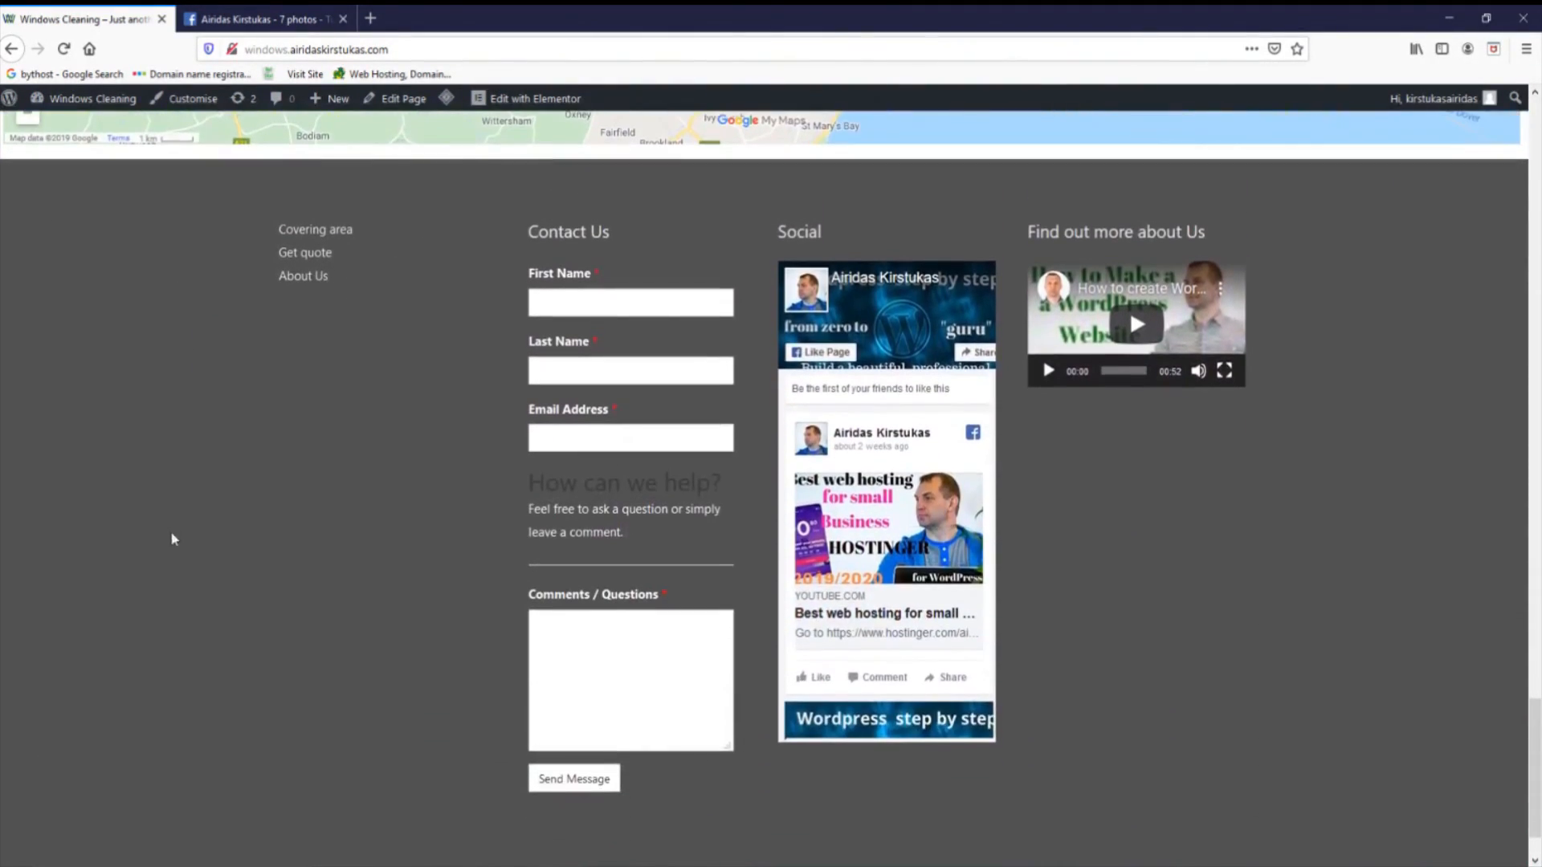
pyautogui.scroll(-2, 712, 448)
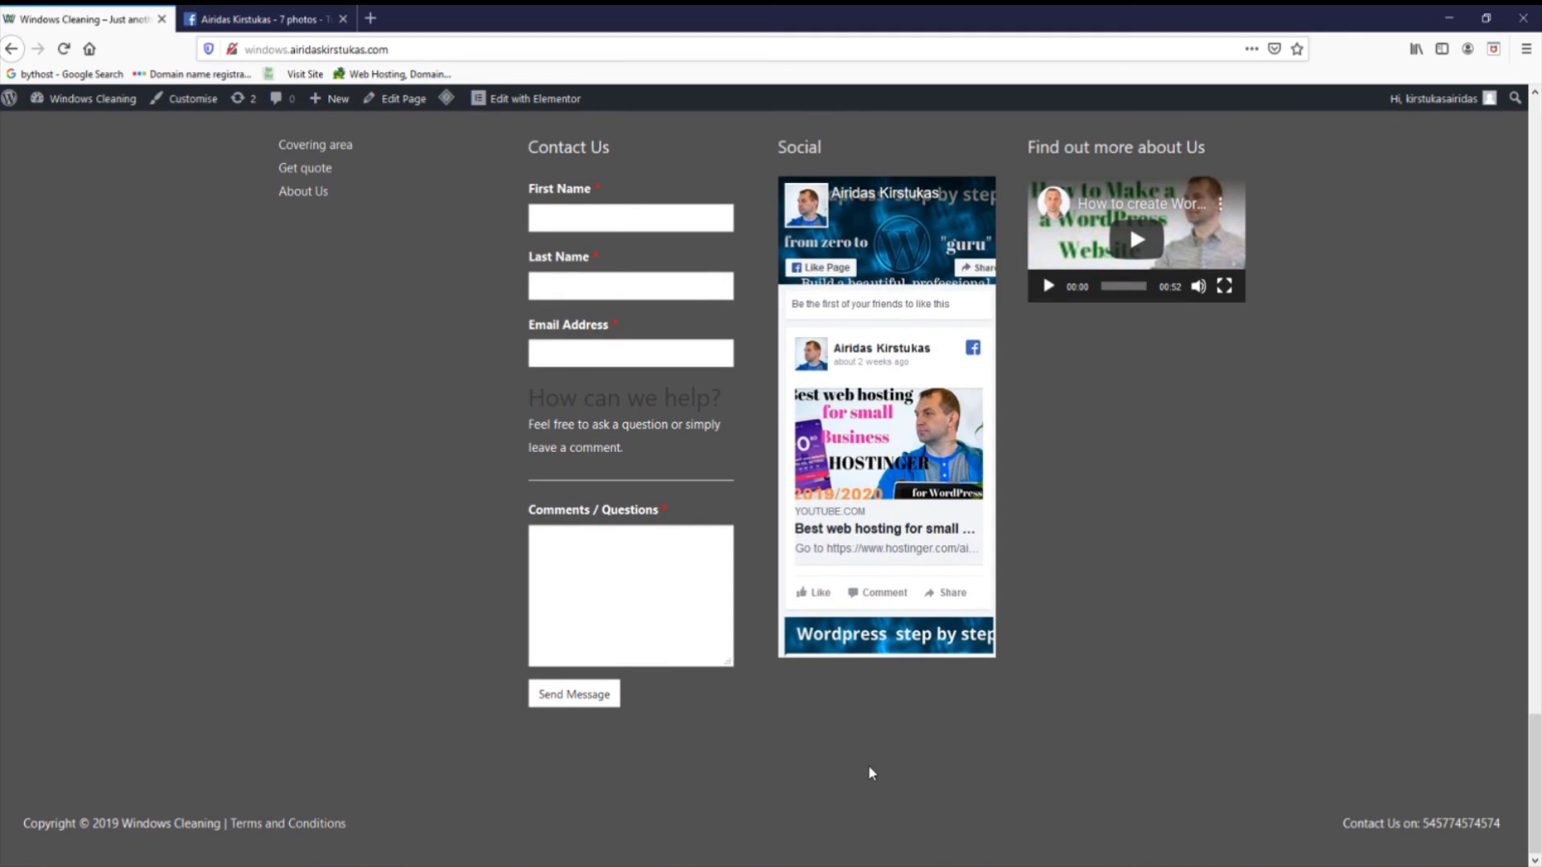